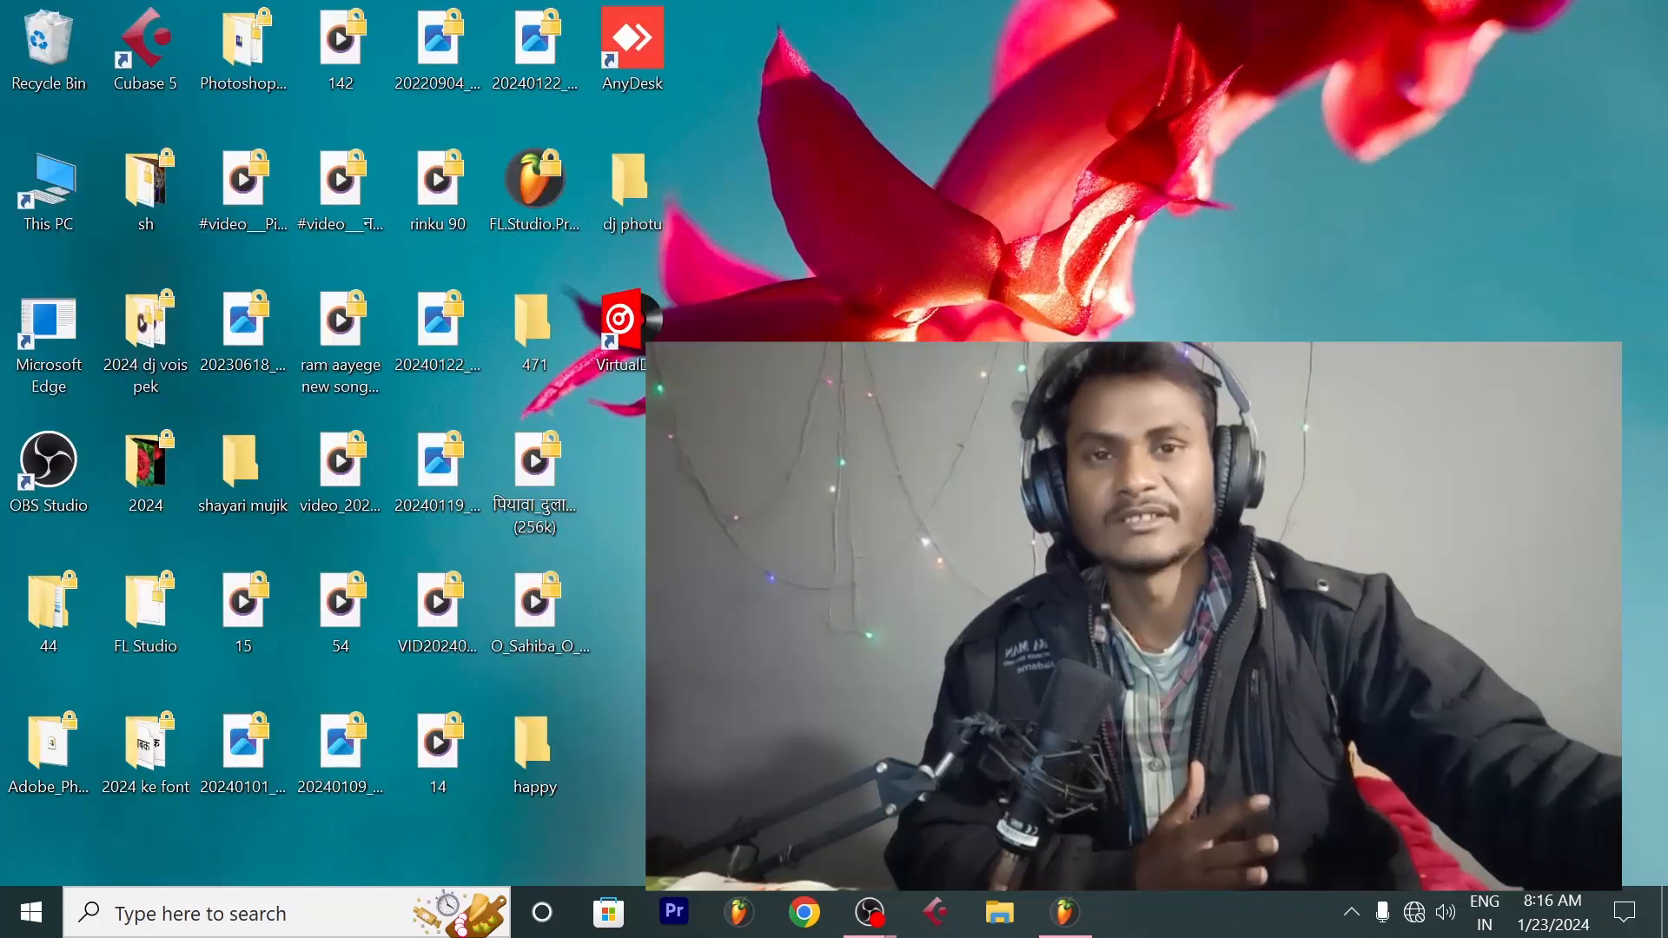
# Step: Refresh the Windows desktop
pyautogui.rightClick(1099, 182)
pyautogui.click(1203, 259)
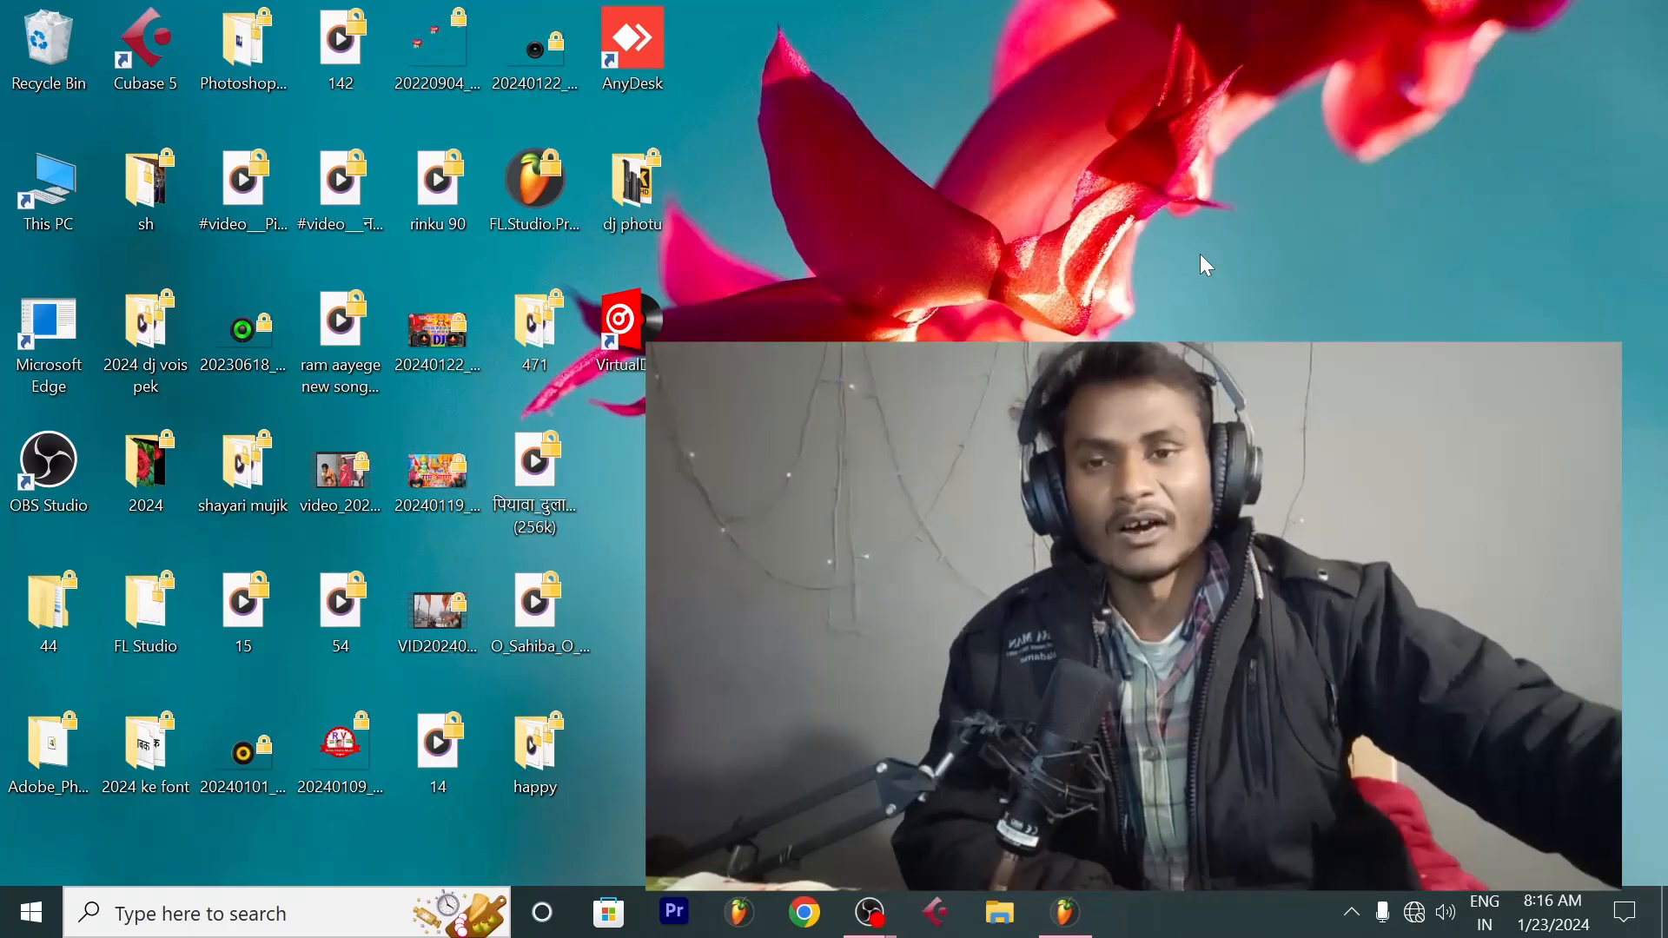
pyautogui.rightClick(1203, 257)
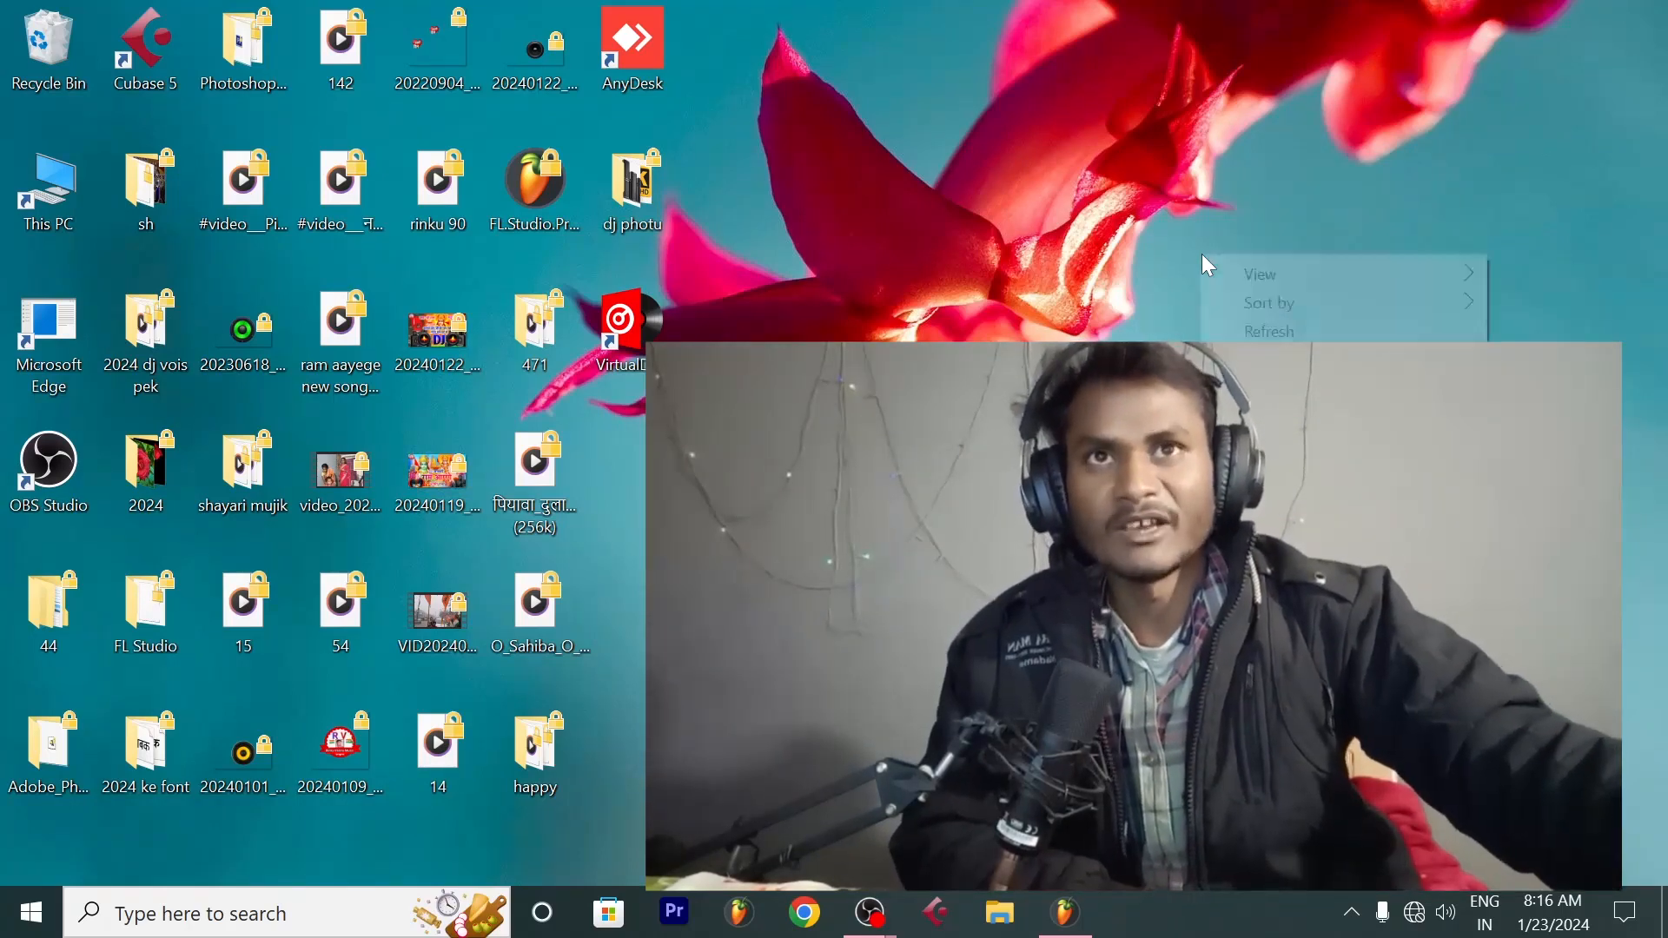
pyautogui.click(1306, 331)
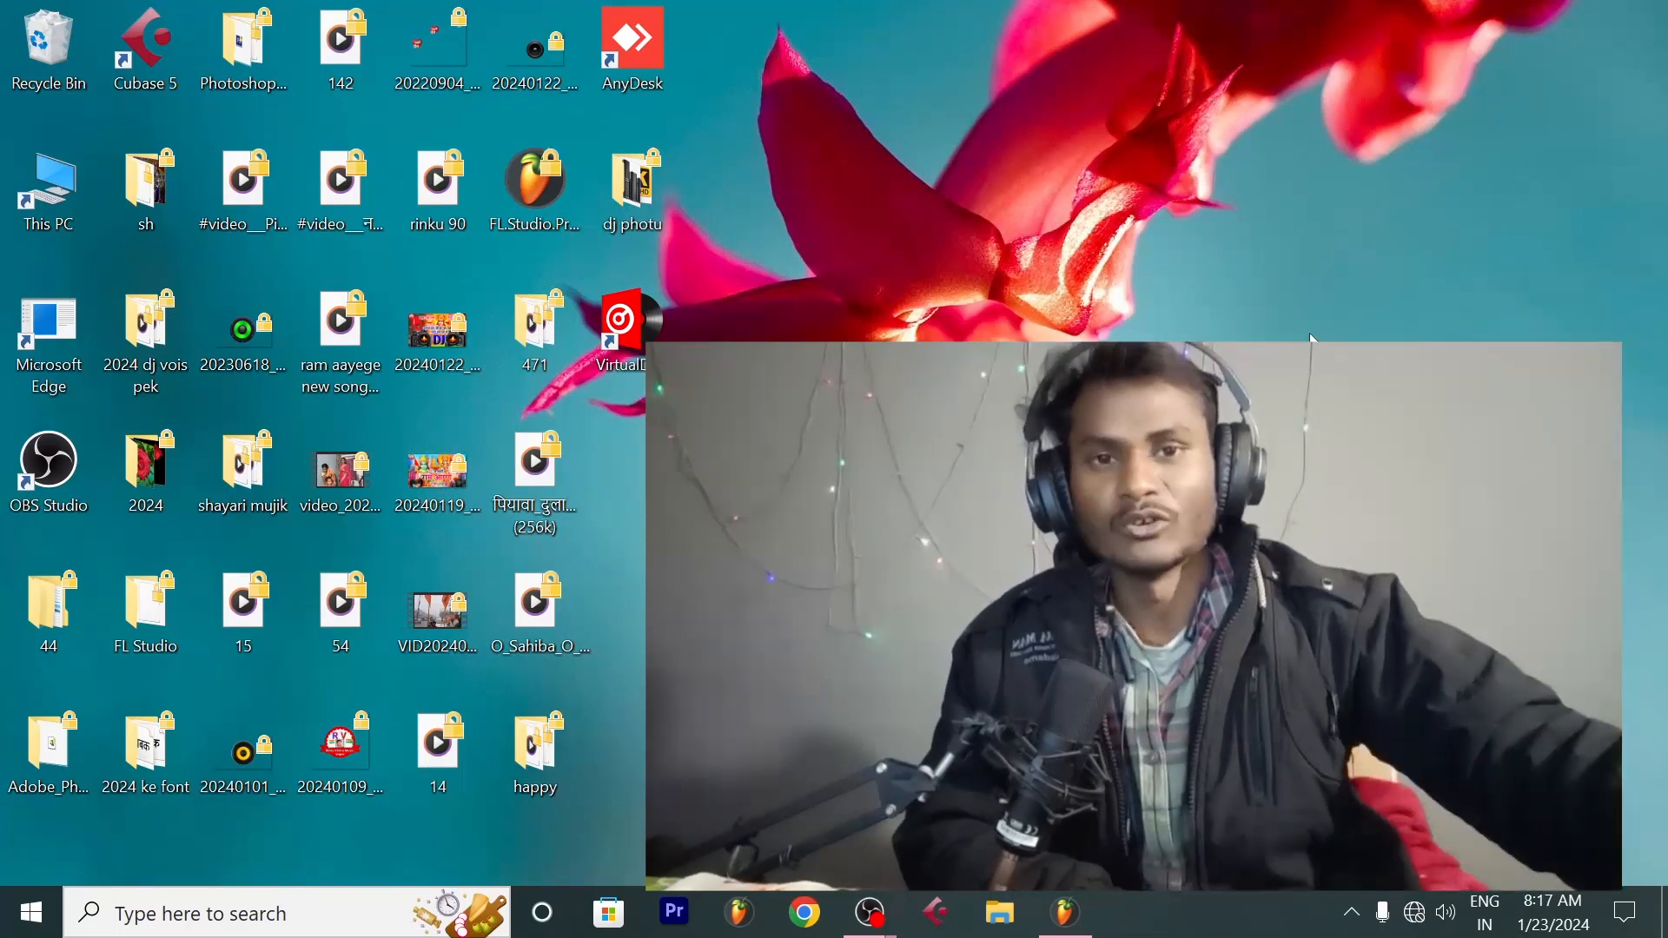
# Step: Switch to FL Studio and move the VEH1 Reverse - 30 clip on Track 1 to the start of bar 1
pyautogui.click(1066, 912)
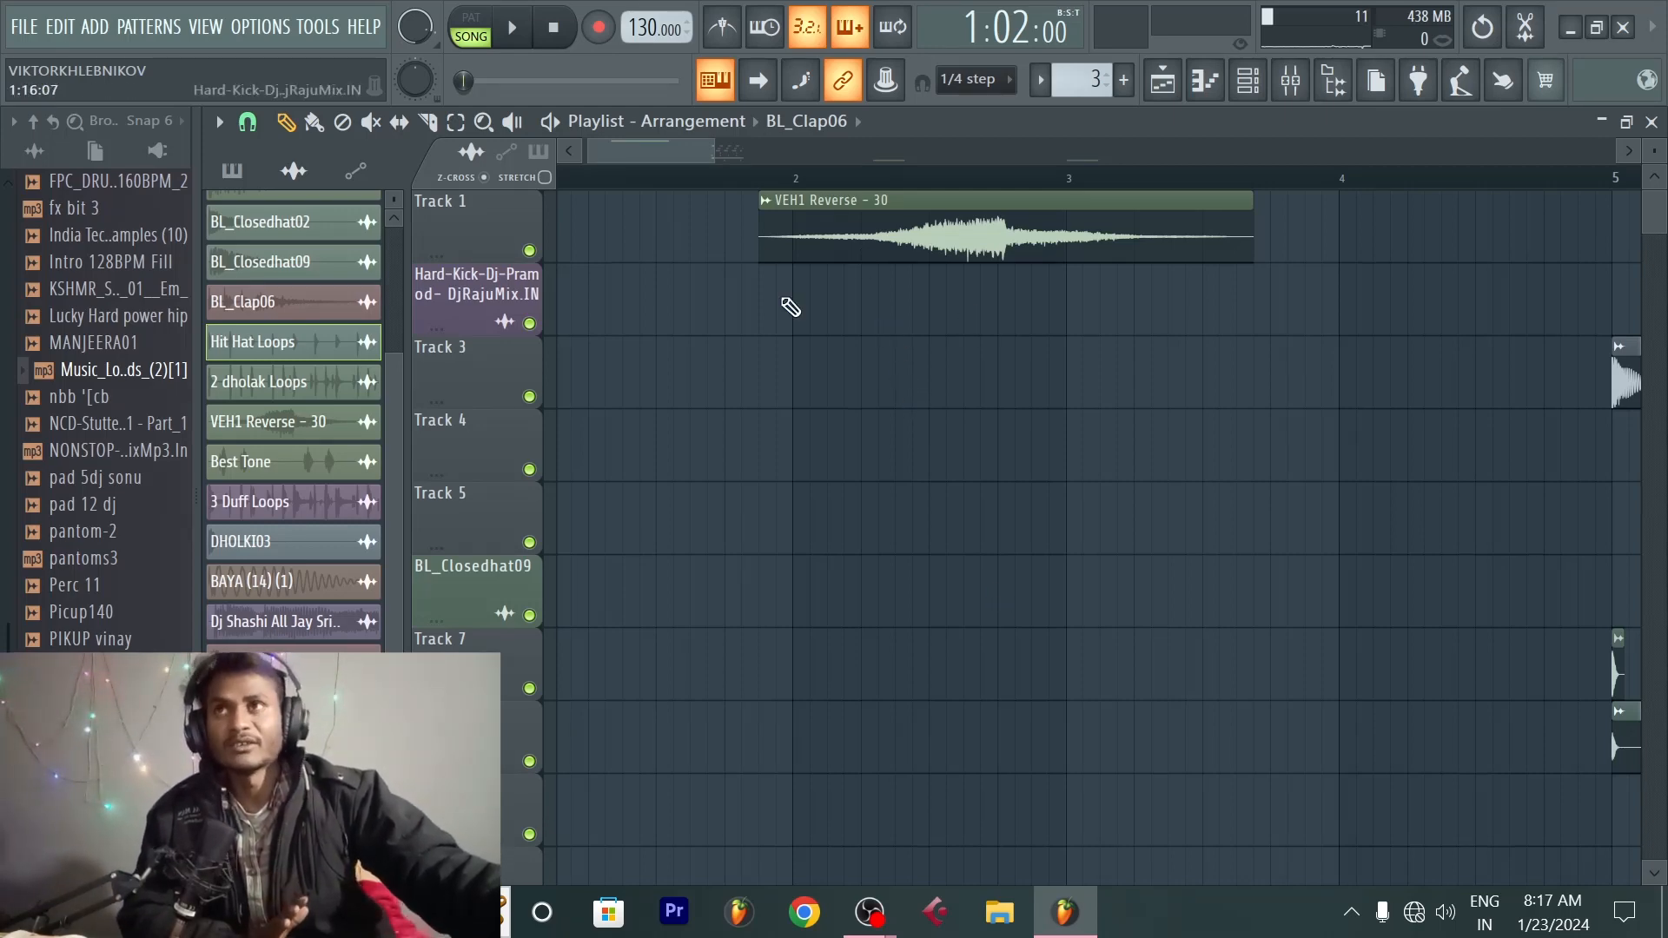
pyautogui.scroll(-3, 728, 173)
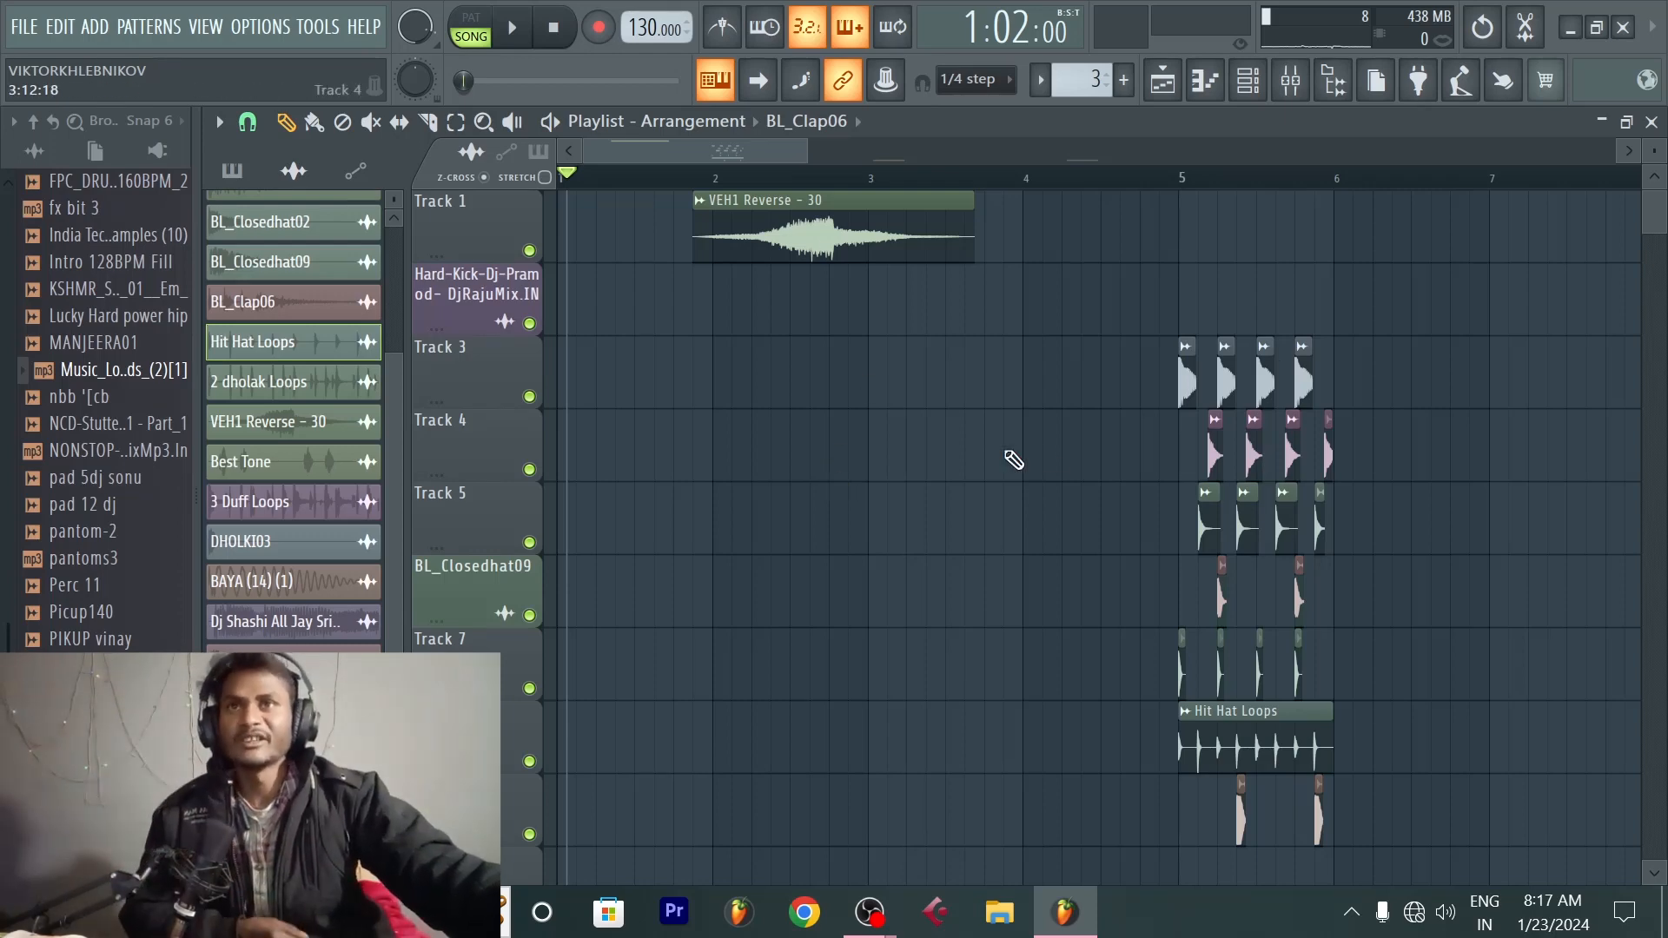
pyautogui.scroll(2, 681, 175)
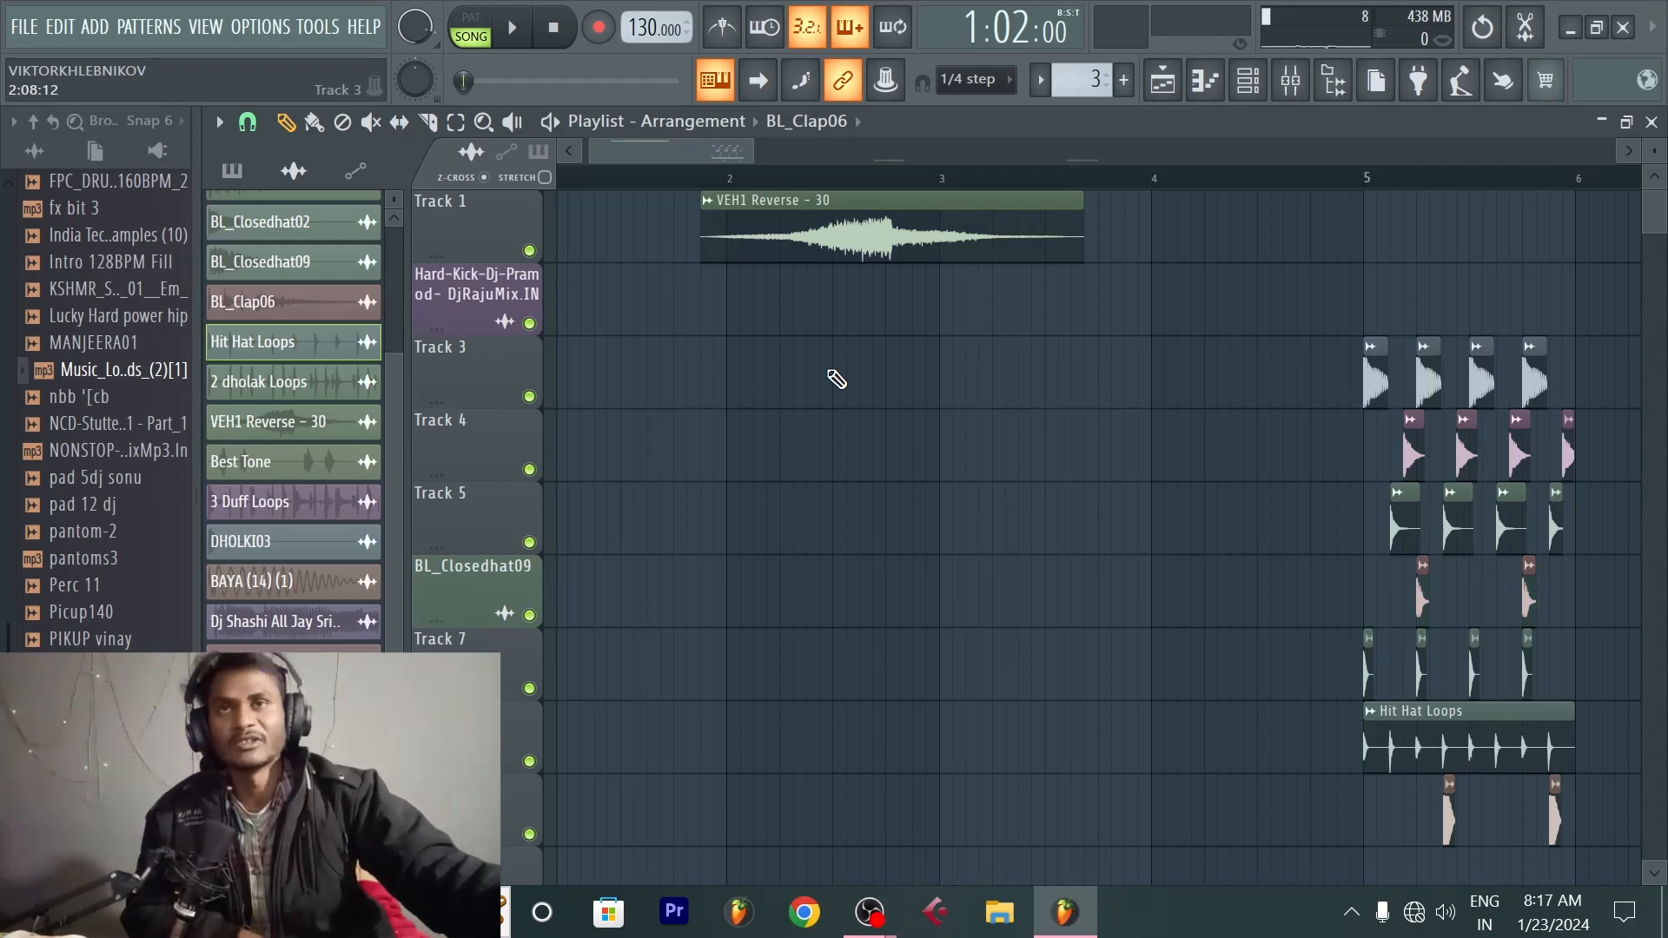
pyautogui.scroll(-1, 838, 382)
pyautogui.scroll(1, 847, 426)
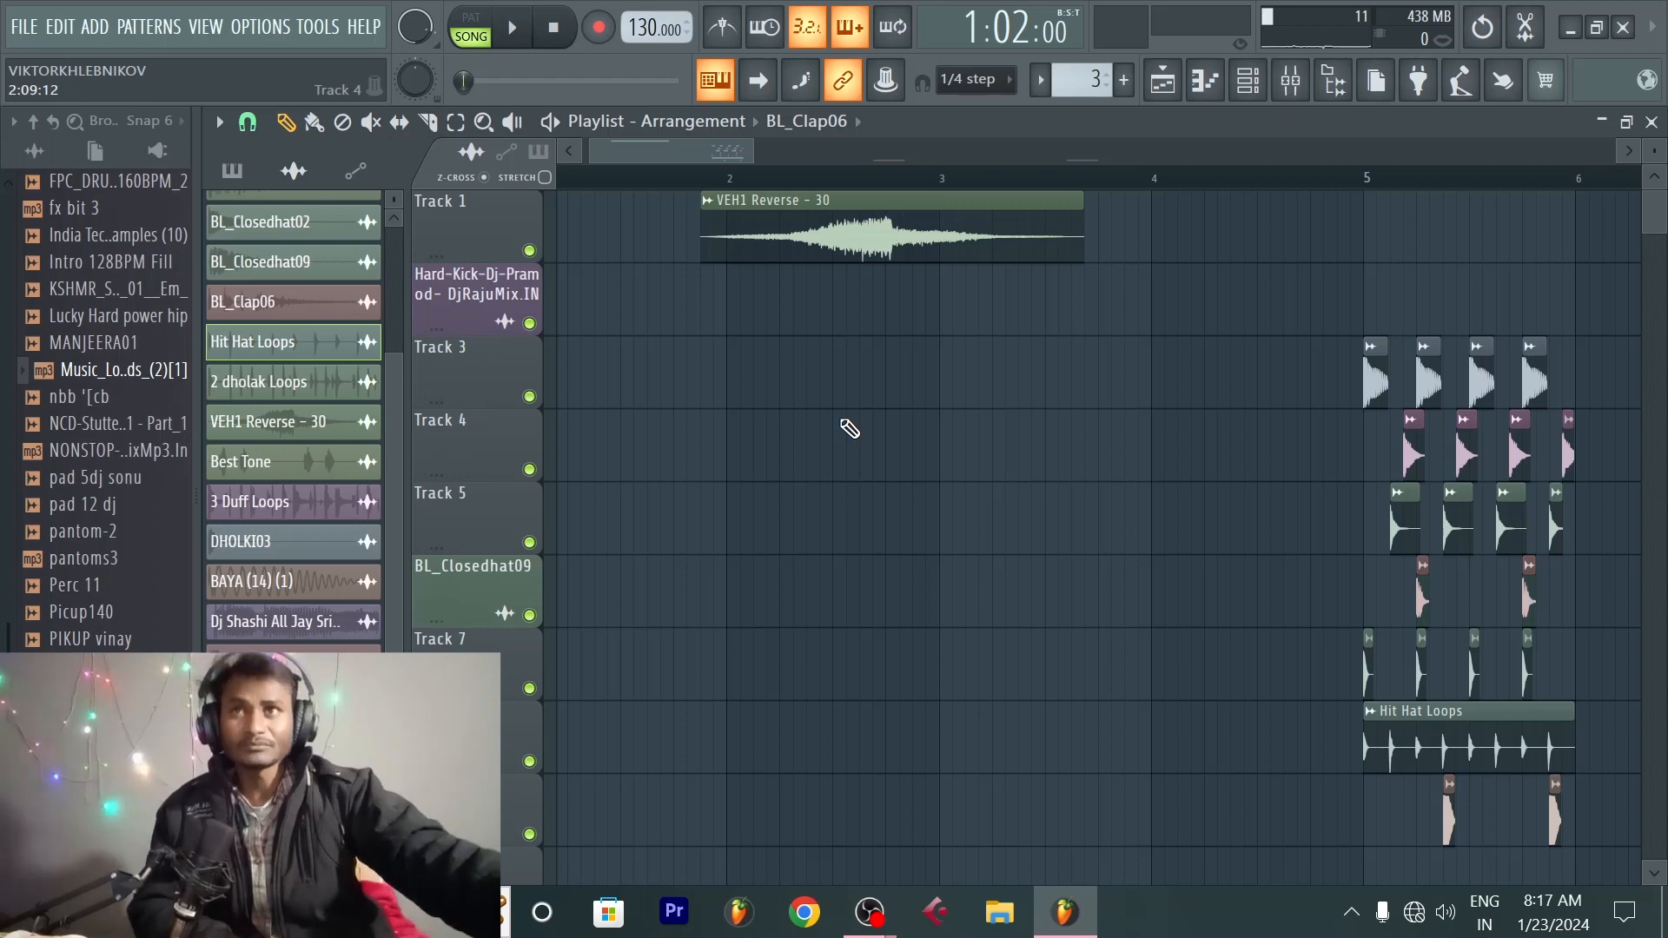
pyautogui.moveTo(883, 217); pyautogui.dragTo(654, 237)
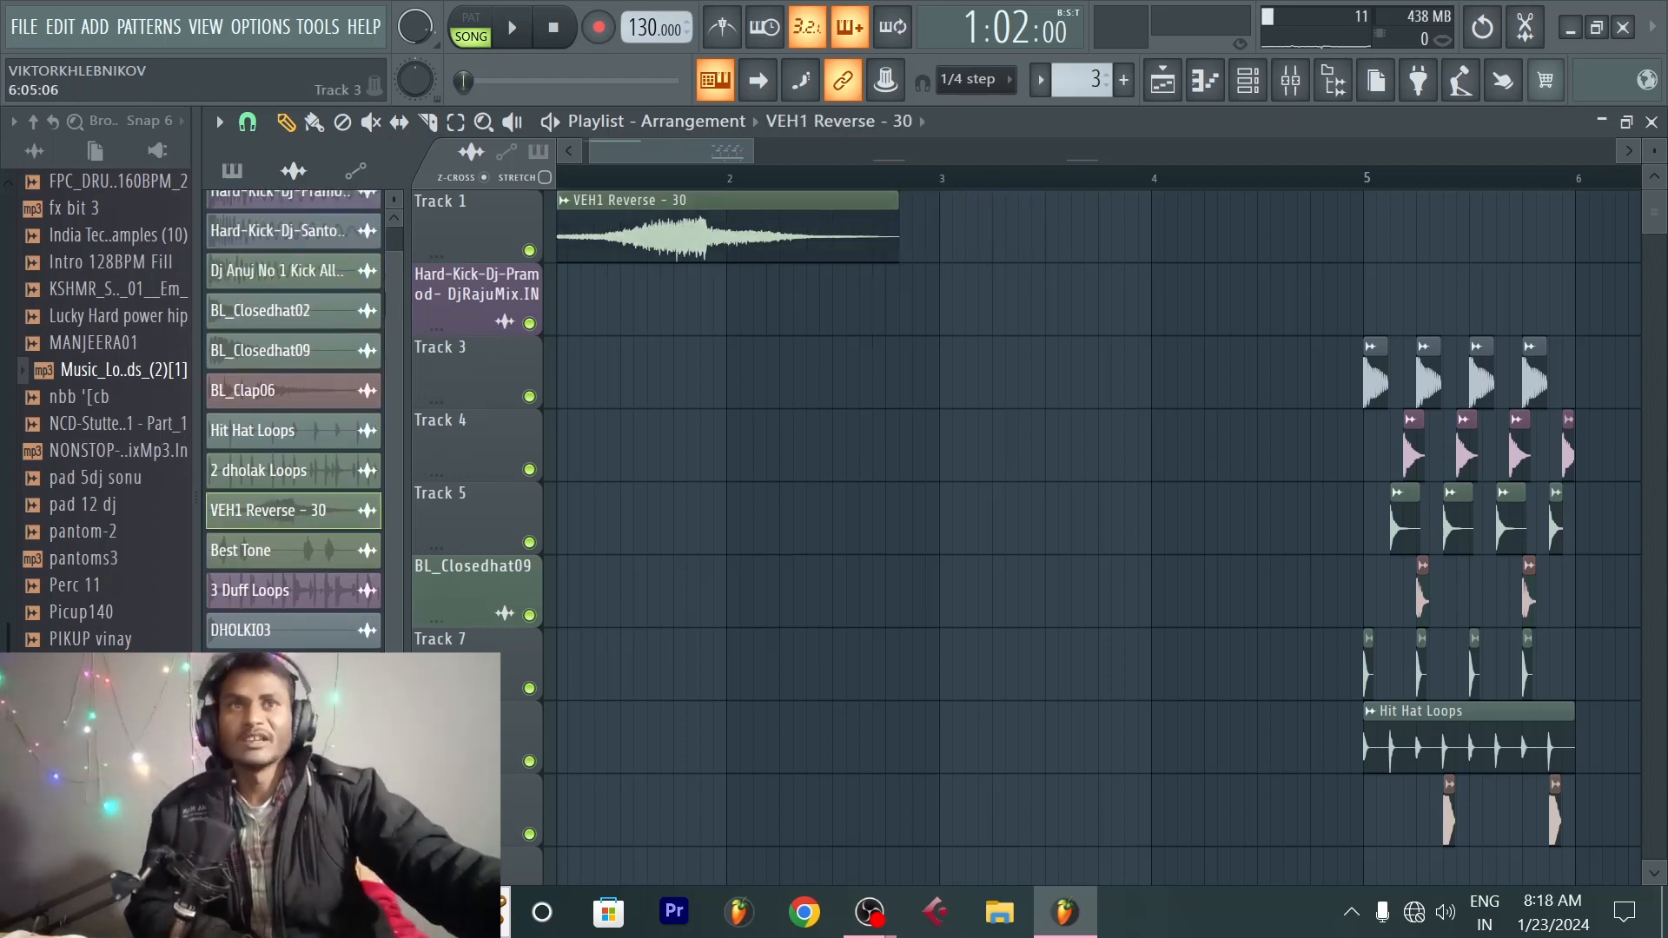
# Step: Import the Piyawa Dulare song file from the desktop onto the second playlist track, below the VEH1 Reverse - 30 clip
pyautogui.scroll(-1, 1351, 182)
pyautogui.scroll(-1, 1352, 184)
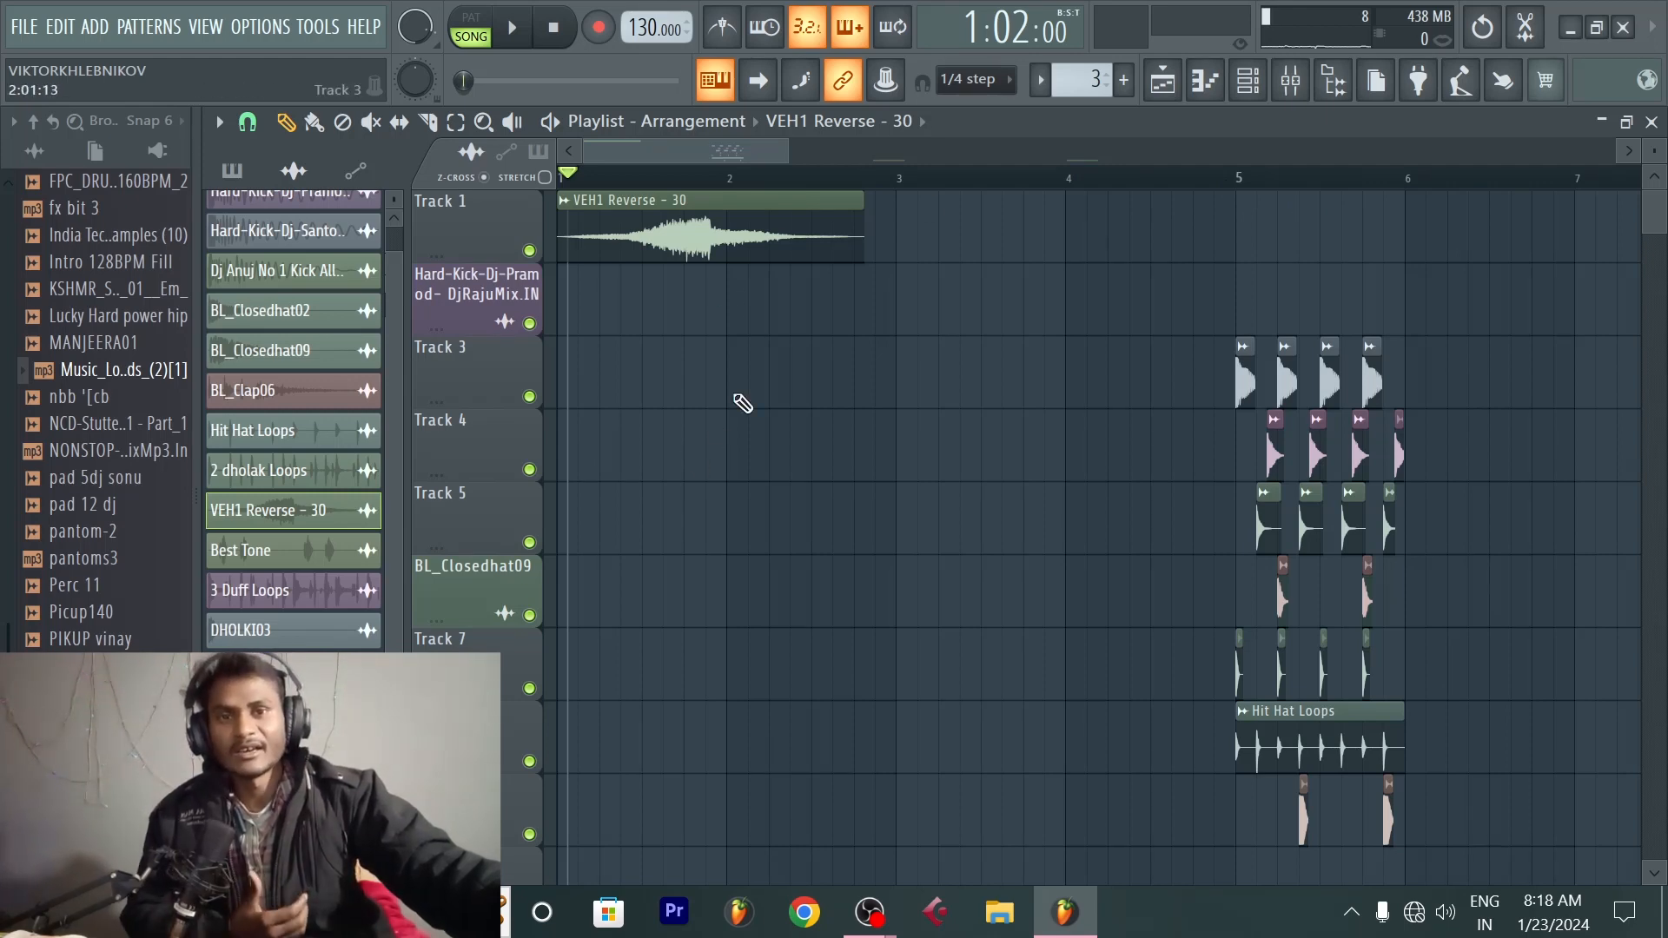
pyautogui.scroll(2, 740, 350)
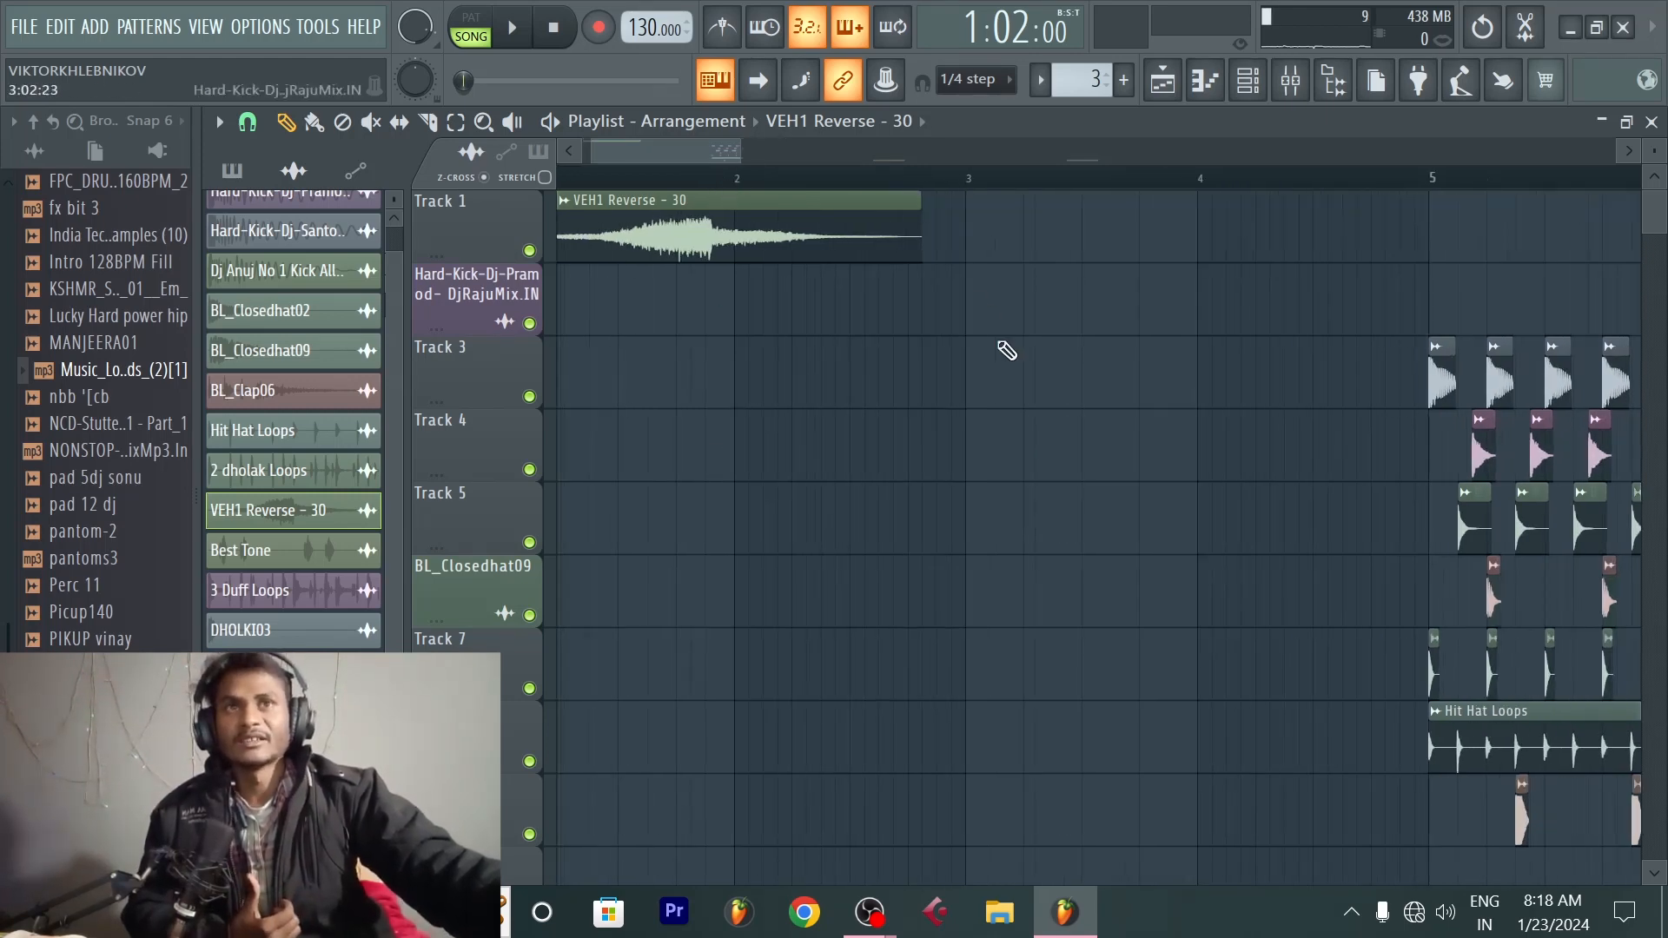
pyautogui.click(1061, 907)
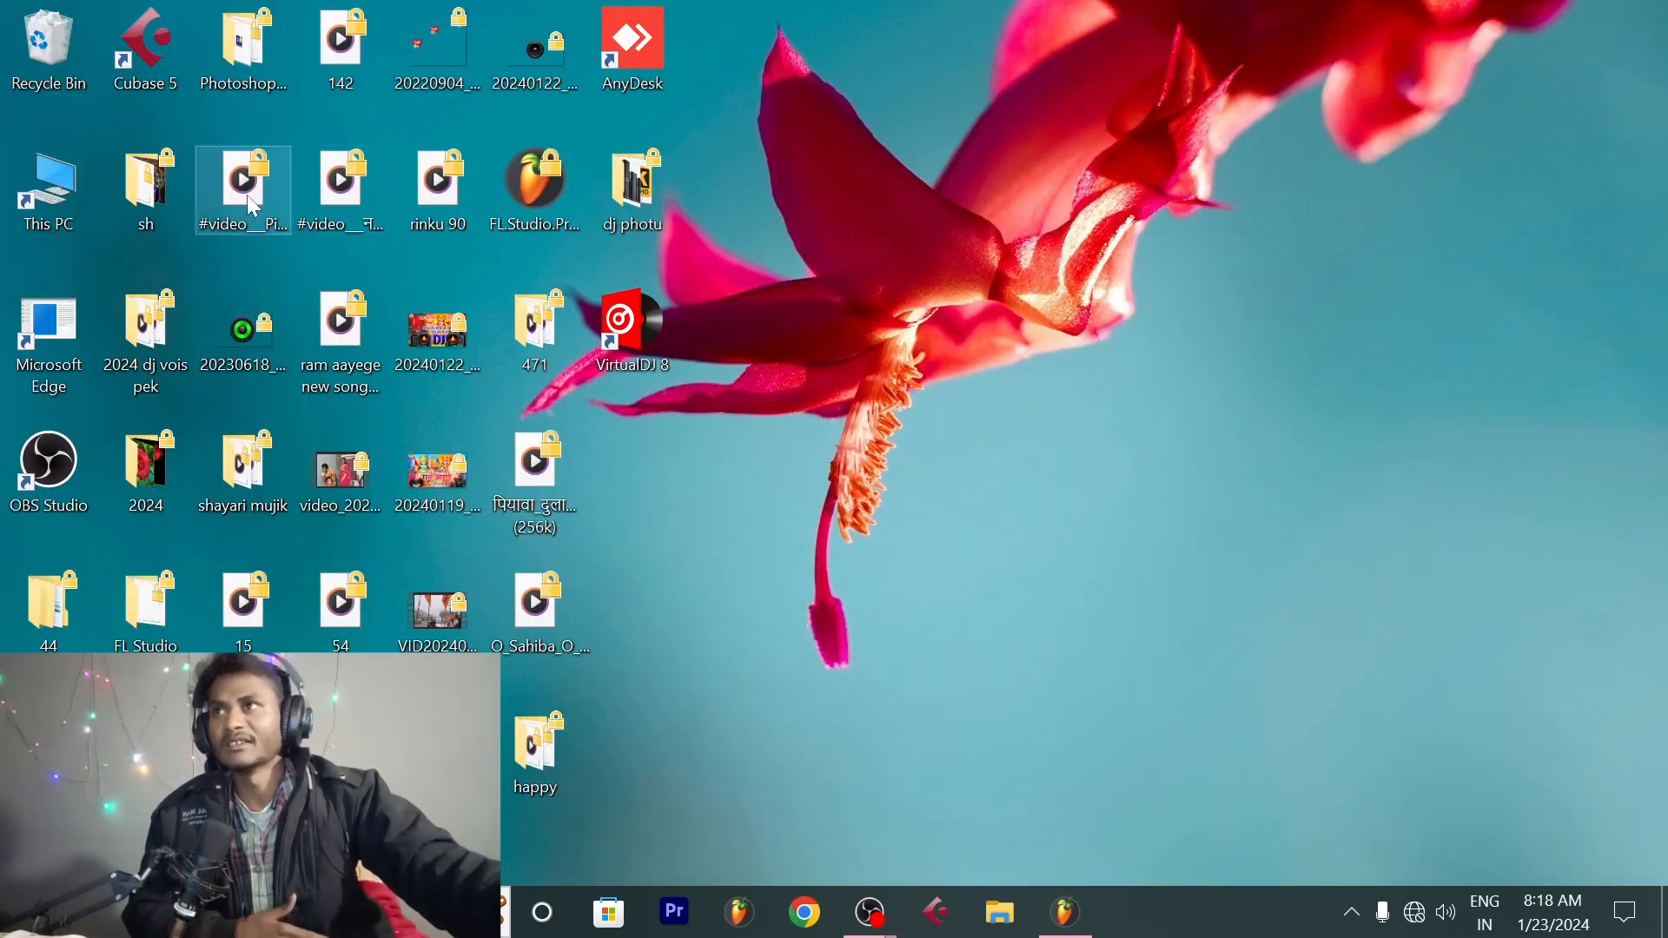
pyautogui.moveTo(246, 194); pyautogui.dragTo(953, 298)
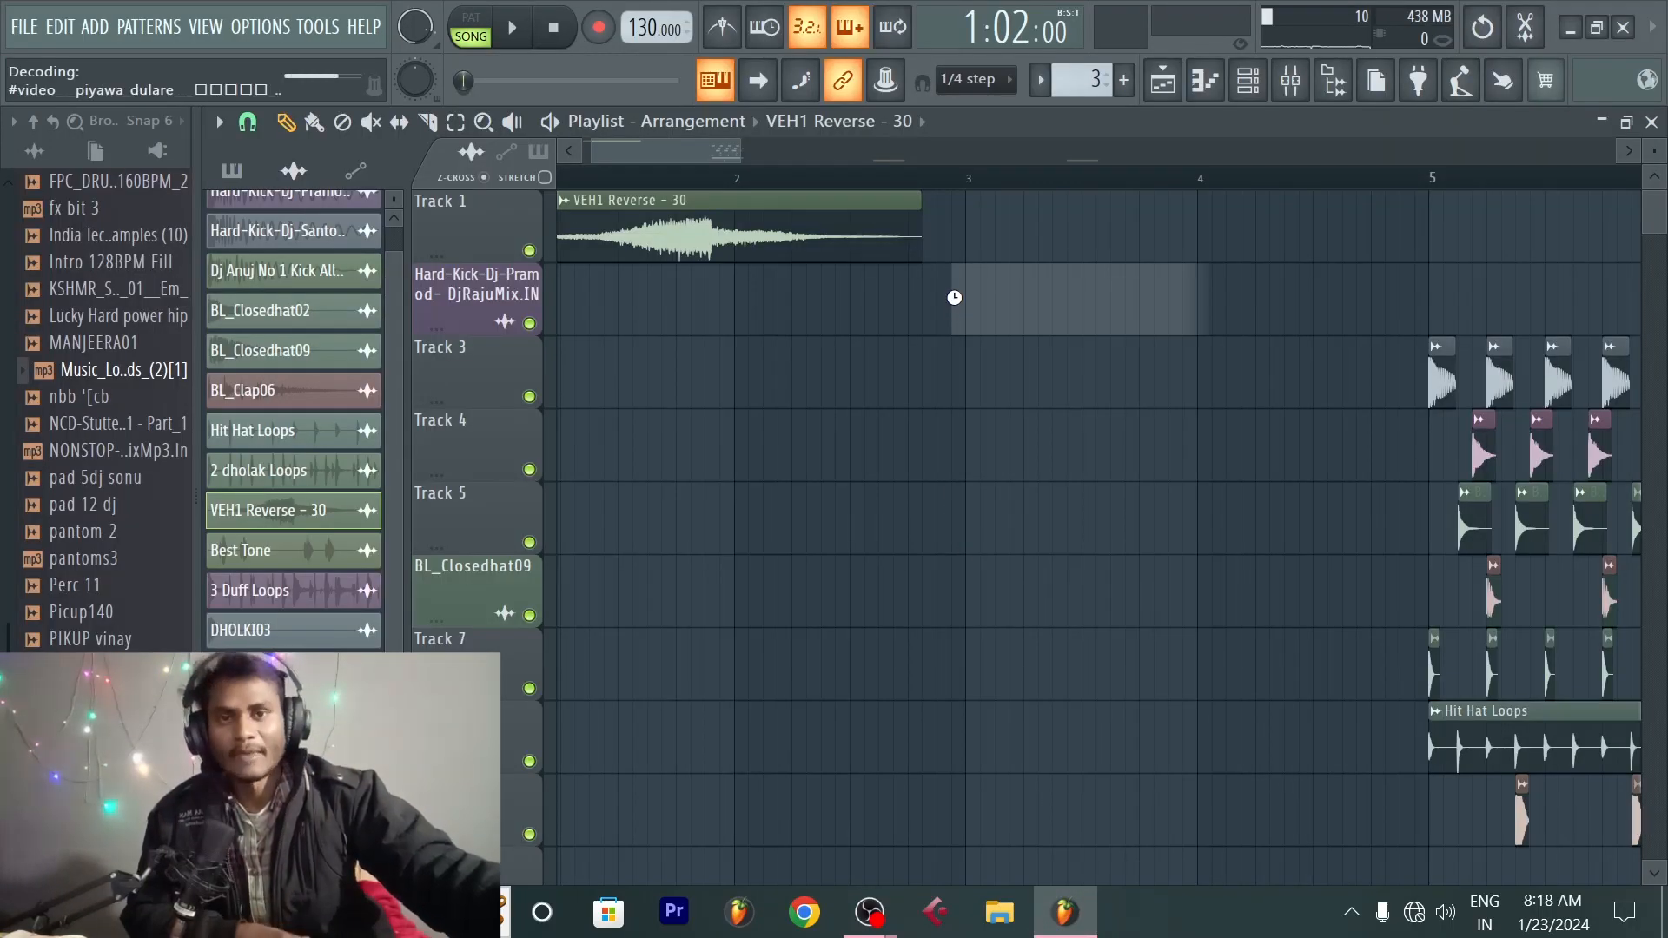
# Step: Move the Piyawa Dulare song clip along its track to start at bar 2
pyautogui.moveTo(1133, 283); pyautogui.dragTo(856, 303)
pyautogui.scroll(-3, 1015, 179)
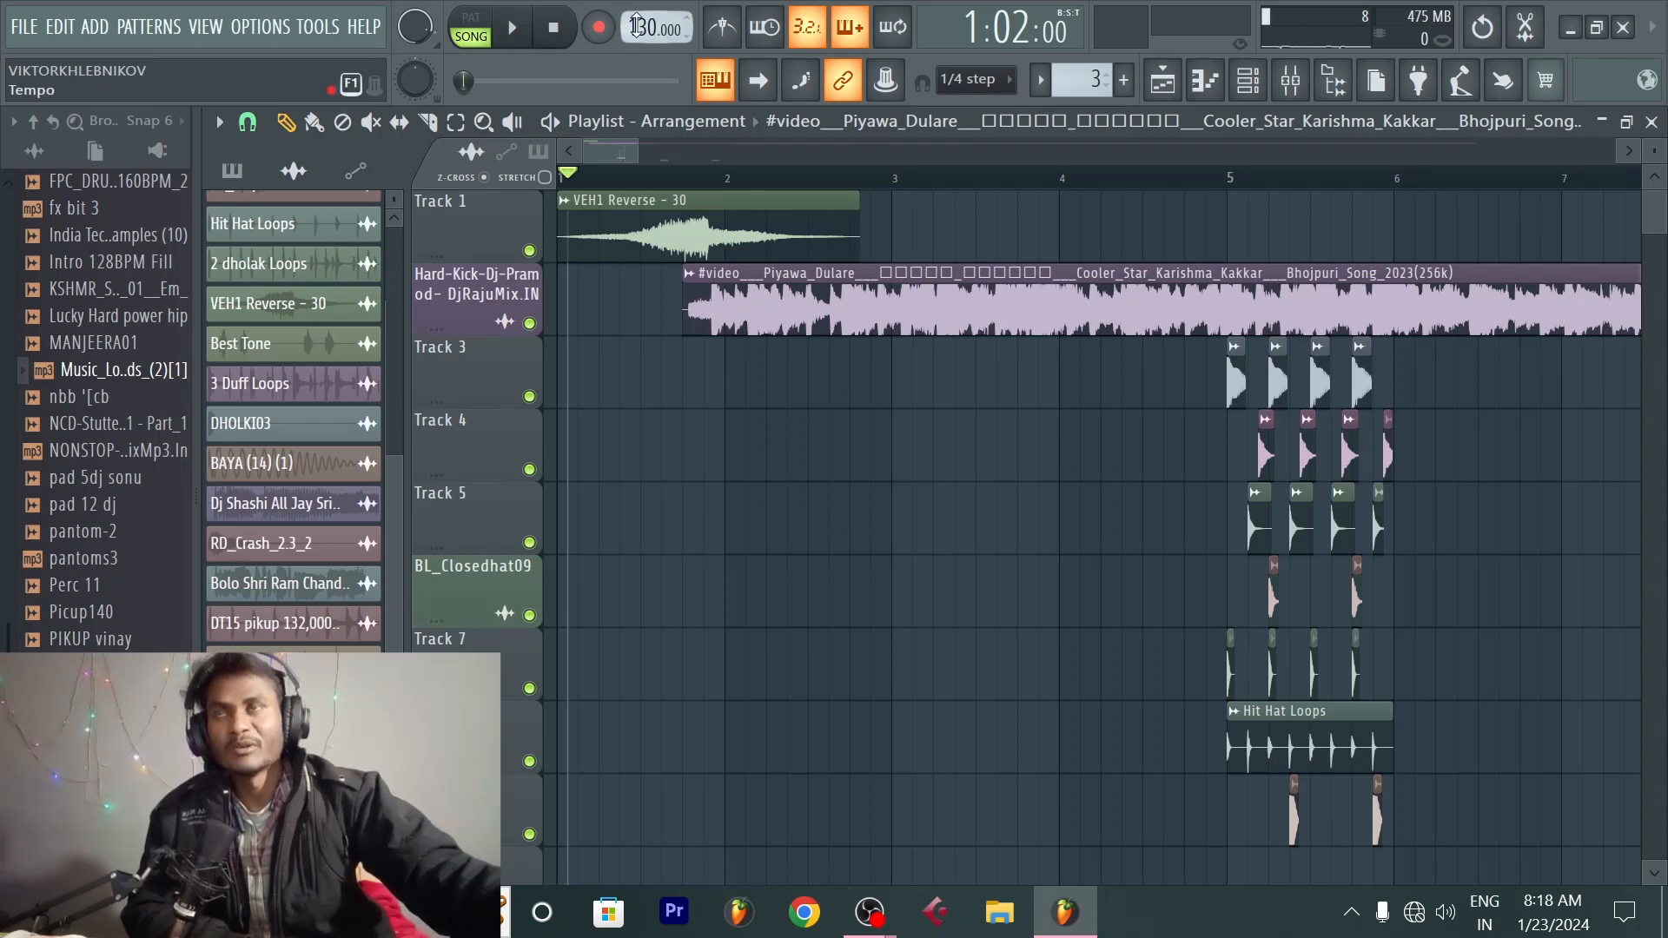
pyautogui.moveTo(906, 296)
pyautogui.mouseDown()
pyautogui.moveTo(951, 296)
pyautogui.moveTo(927, 296)
pyautogui.mouseUp()
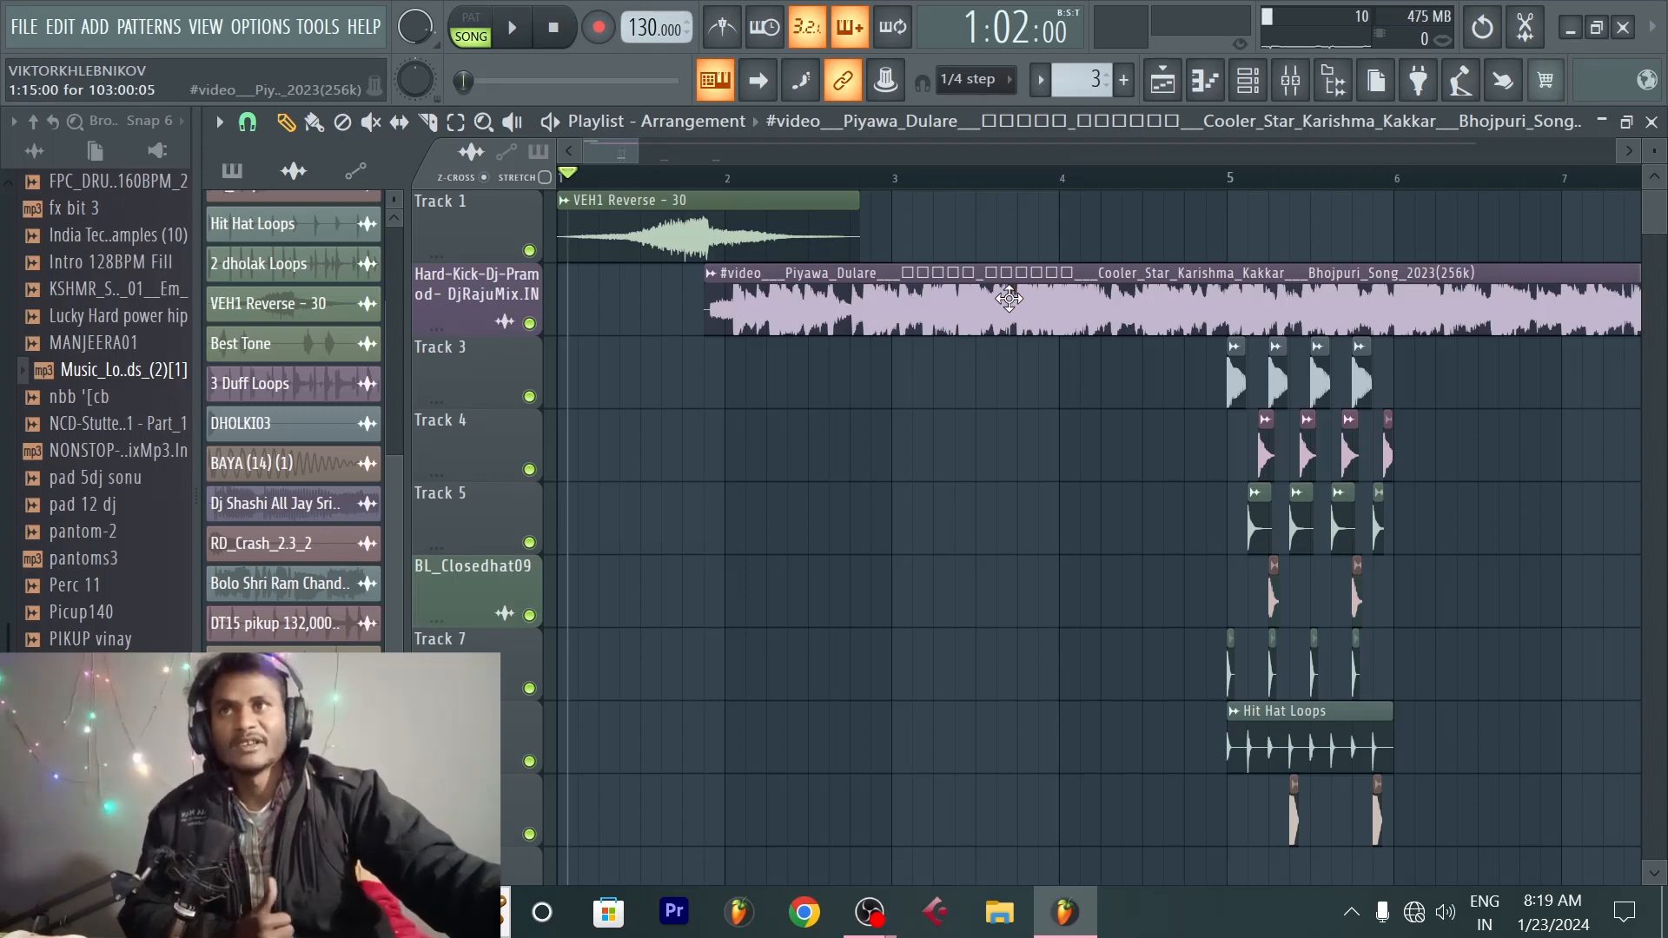
pyautogui.moveTo(822, 309)
pyautogui.mouseDown()
pyautogui.moveTo(927, 307)
pyautogui.moveTo(799, 311)
pyautogui.moveTo(835, 313)
pyautogui.mouseUp()
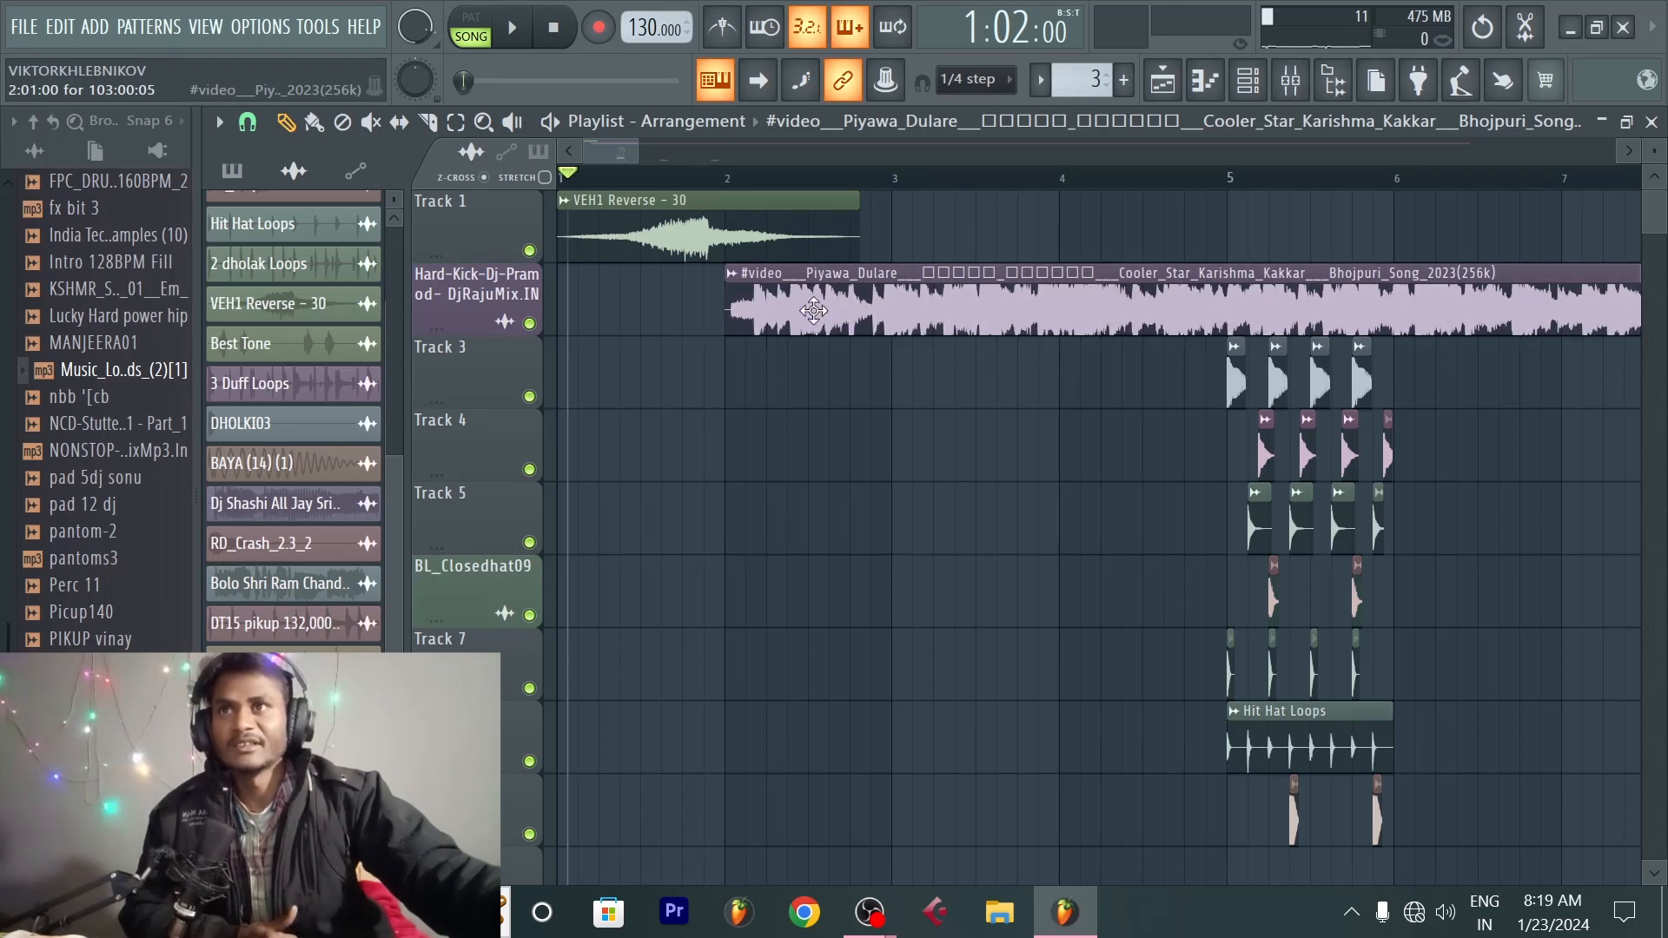
# Step: Detect the song clip's tempo within the 75 to 150 range, apply it as the project tempo and restretch all channels
pyautogui.rightClick(732, 278)
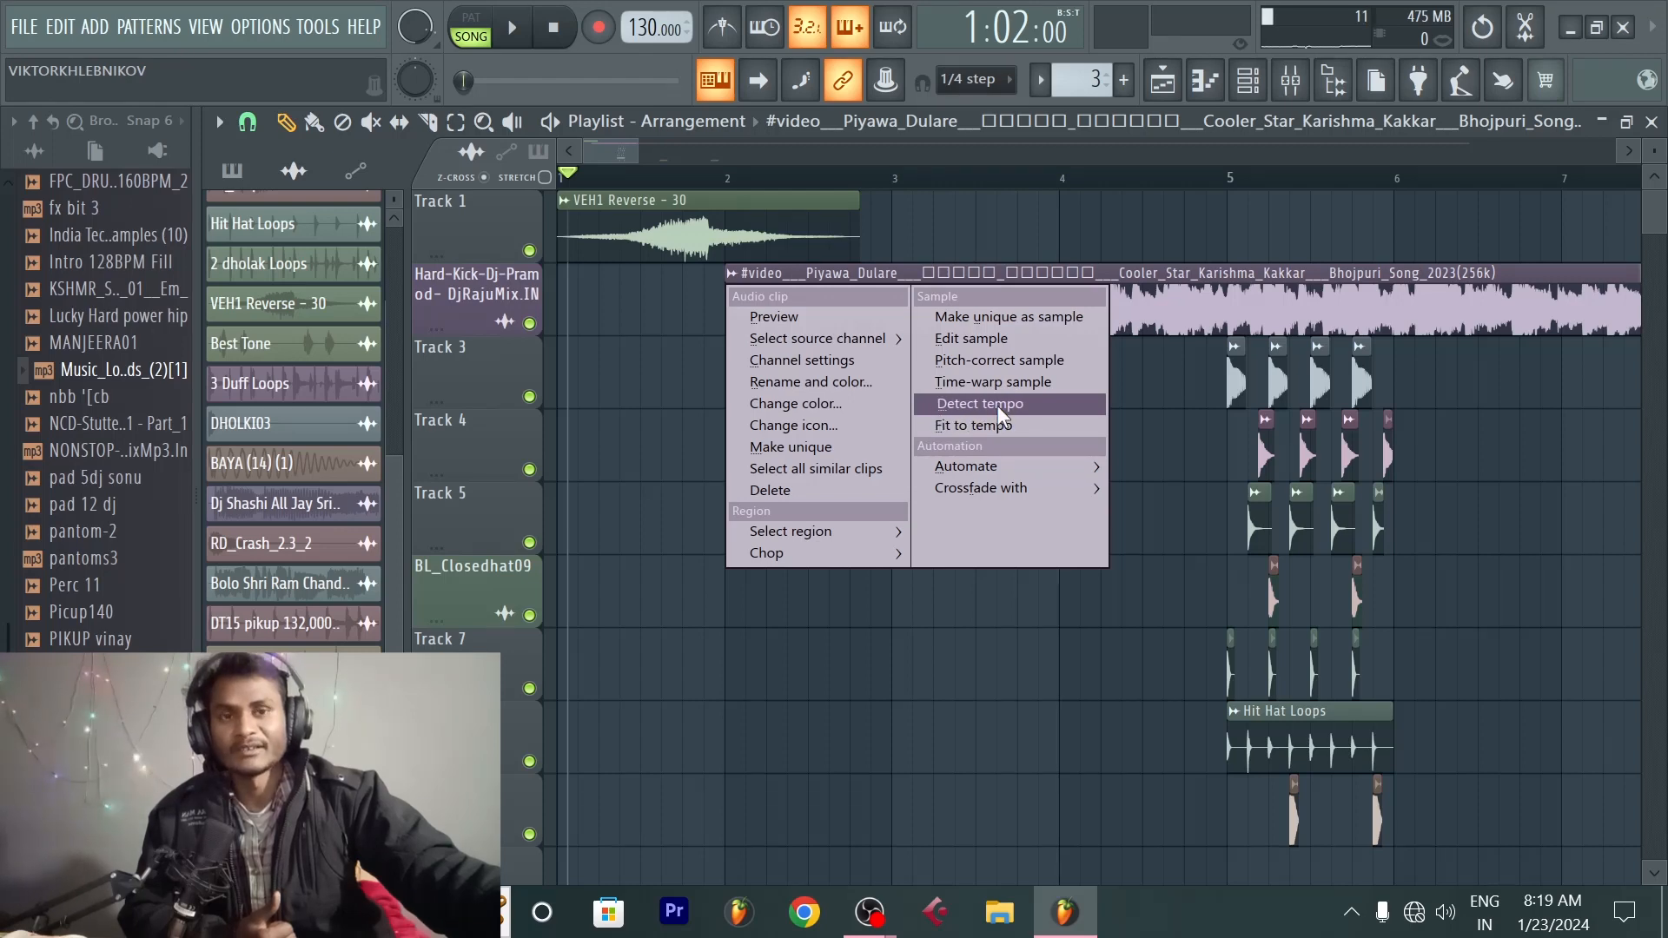
pyautogui.click(971, 405)
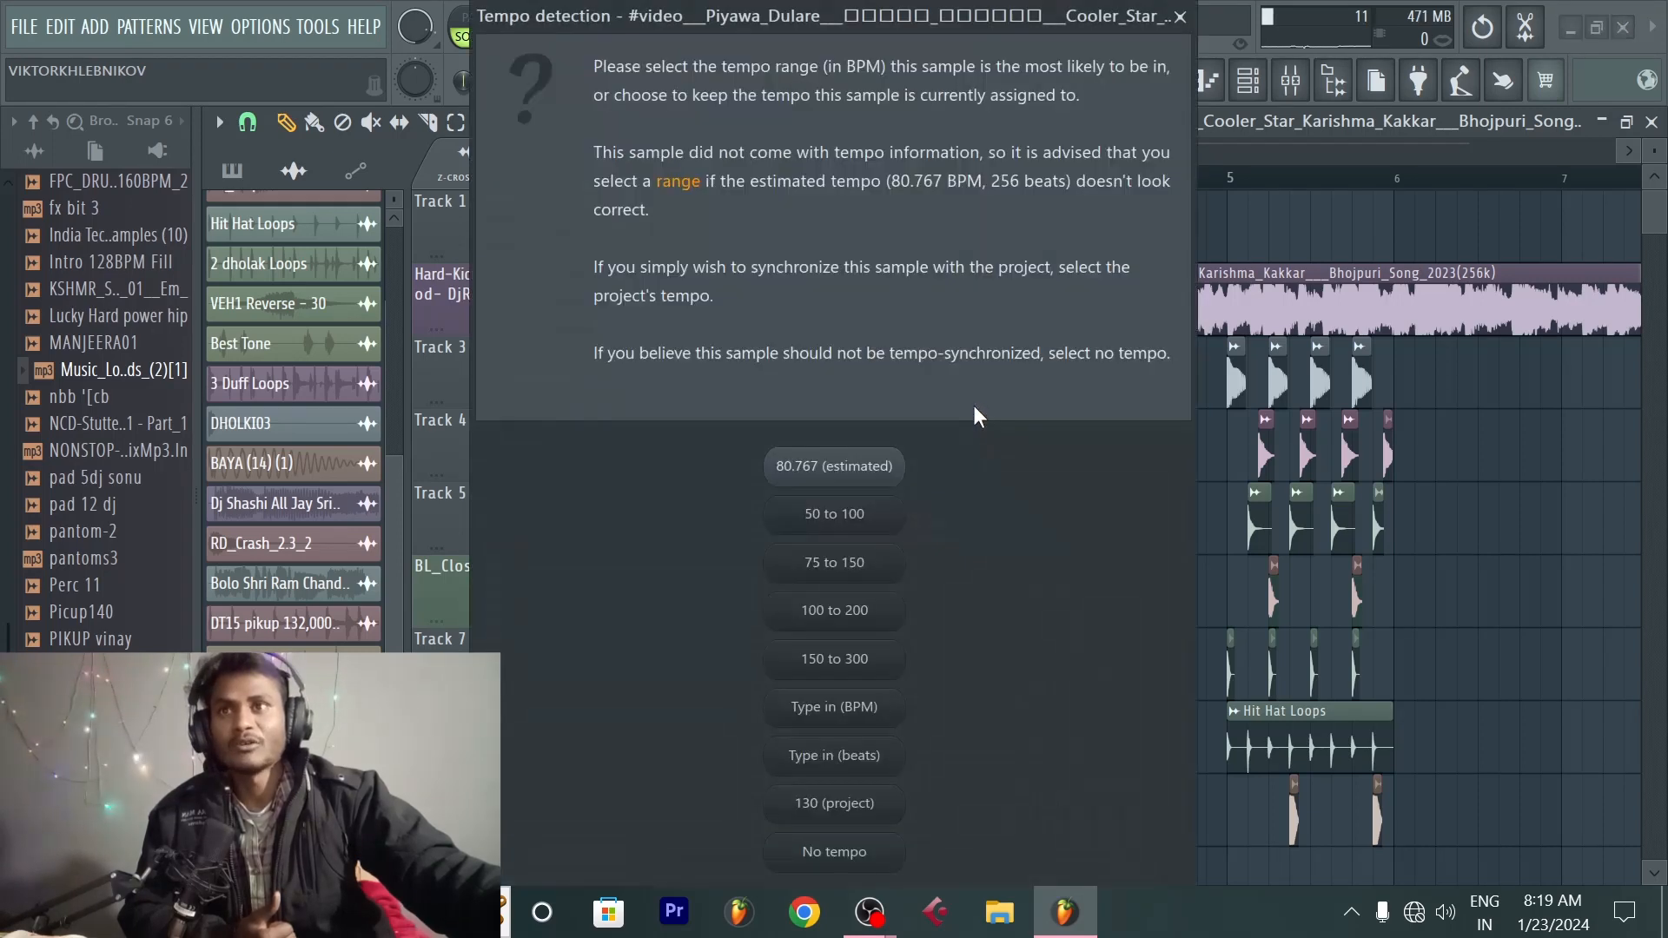
pyautogui.click(863, 572)
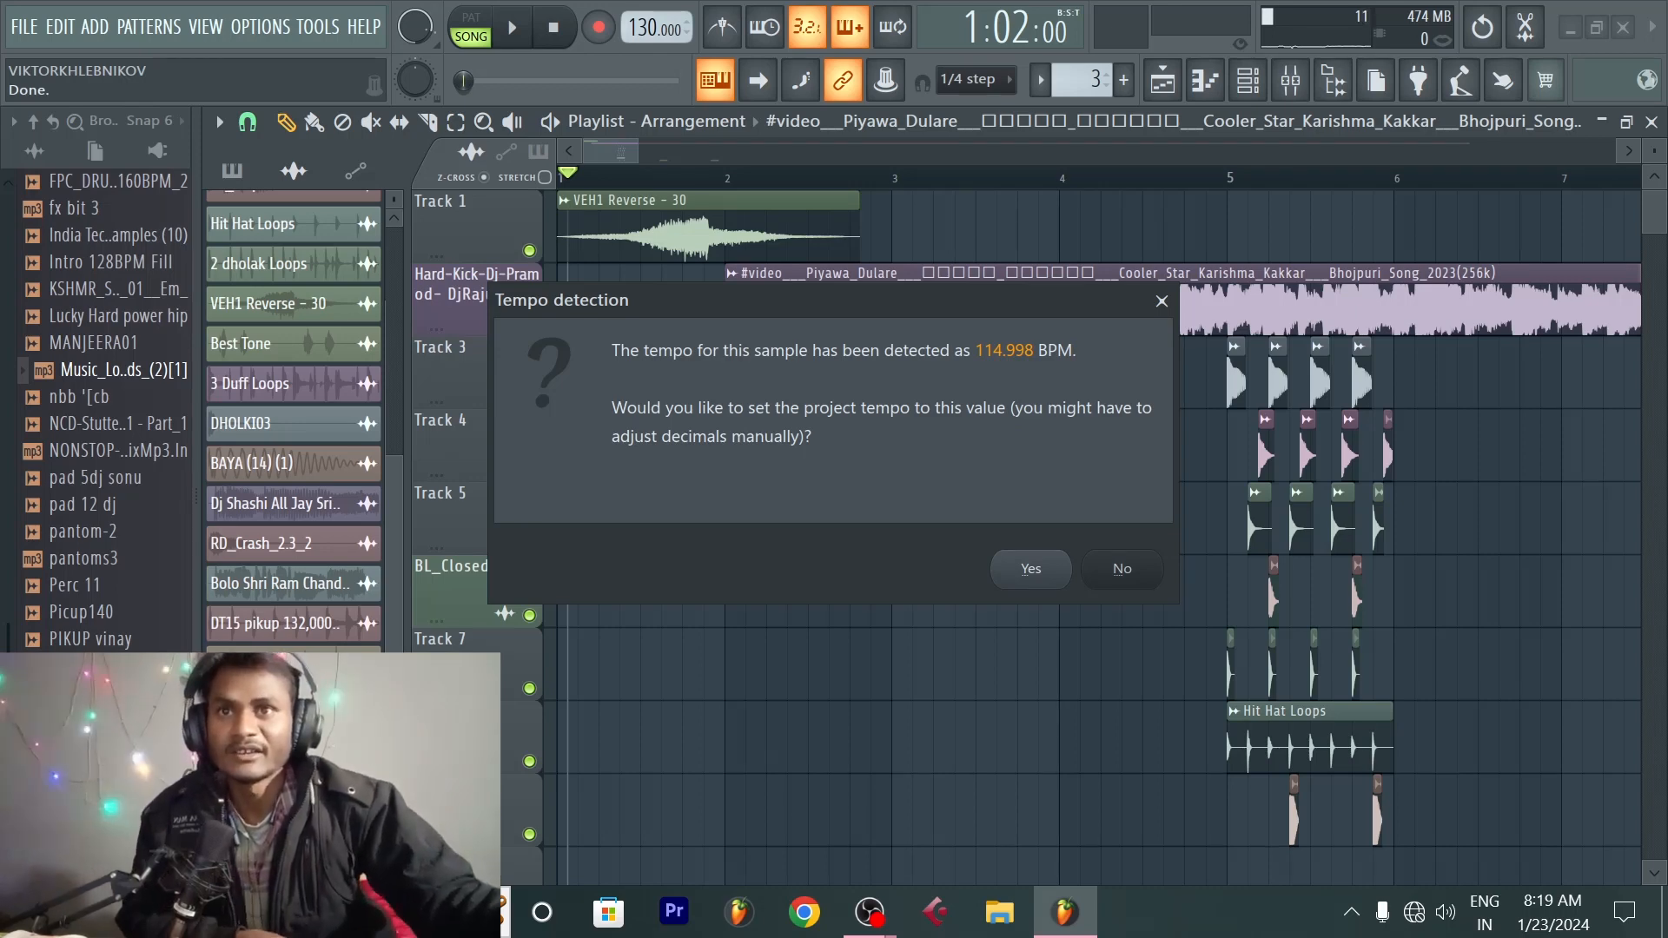
pyautogui.click(1030, 566)
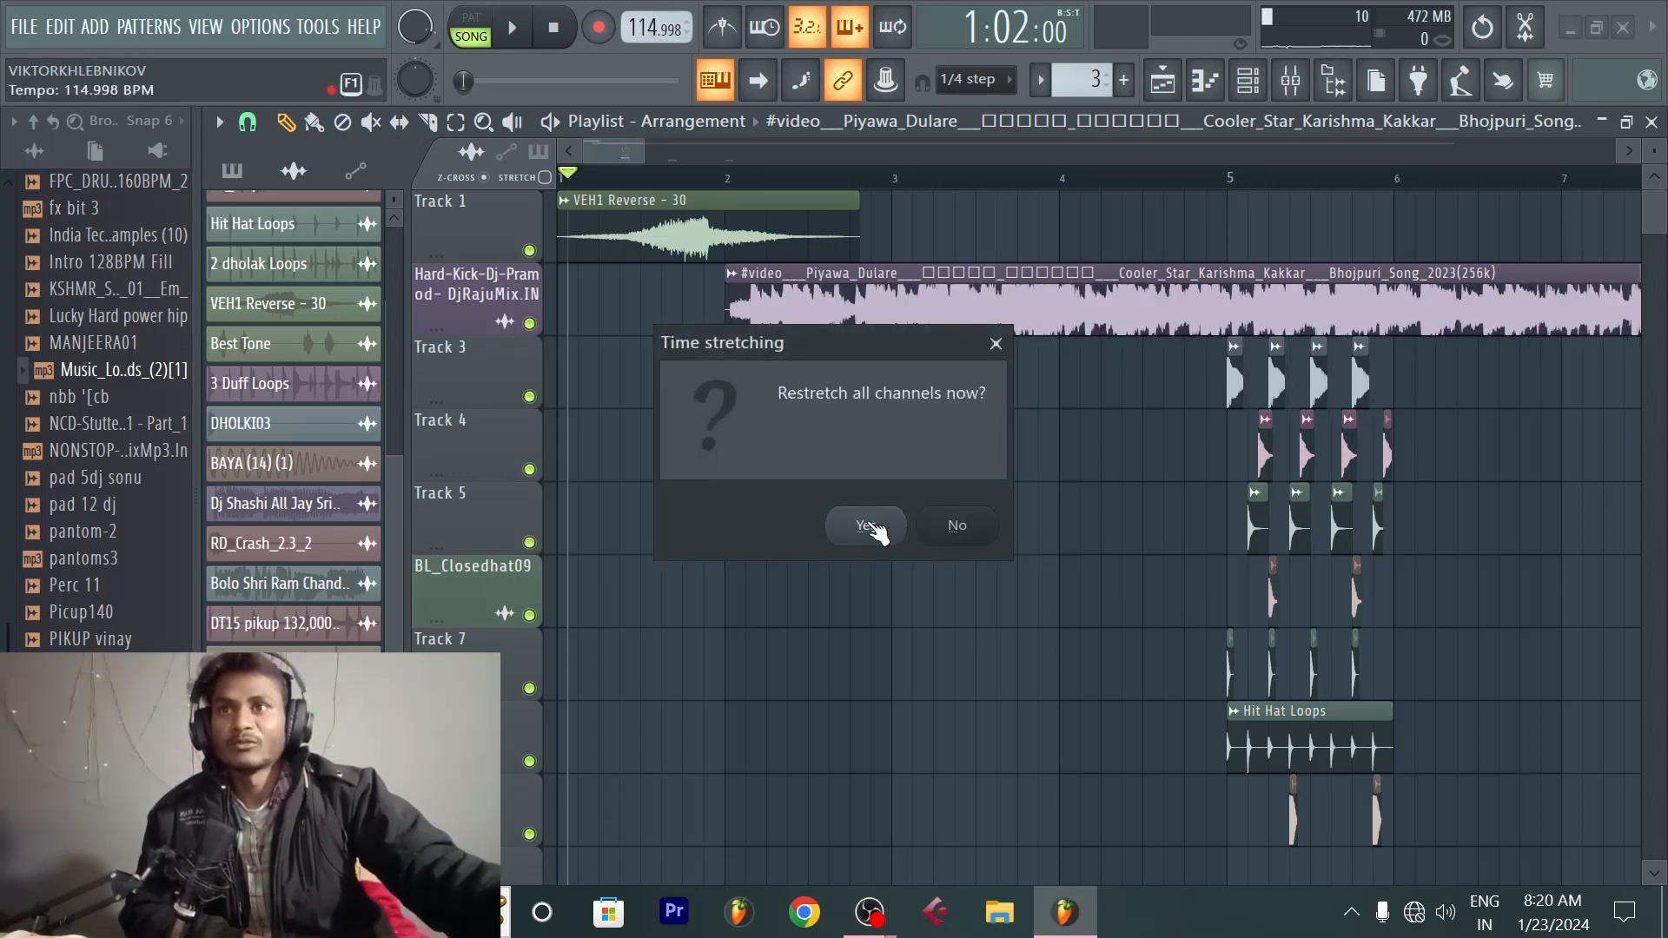
pyautogui.click(867, 526)
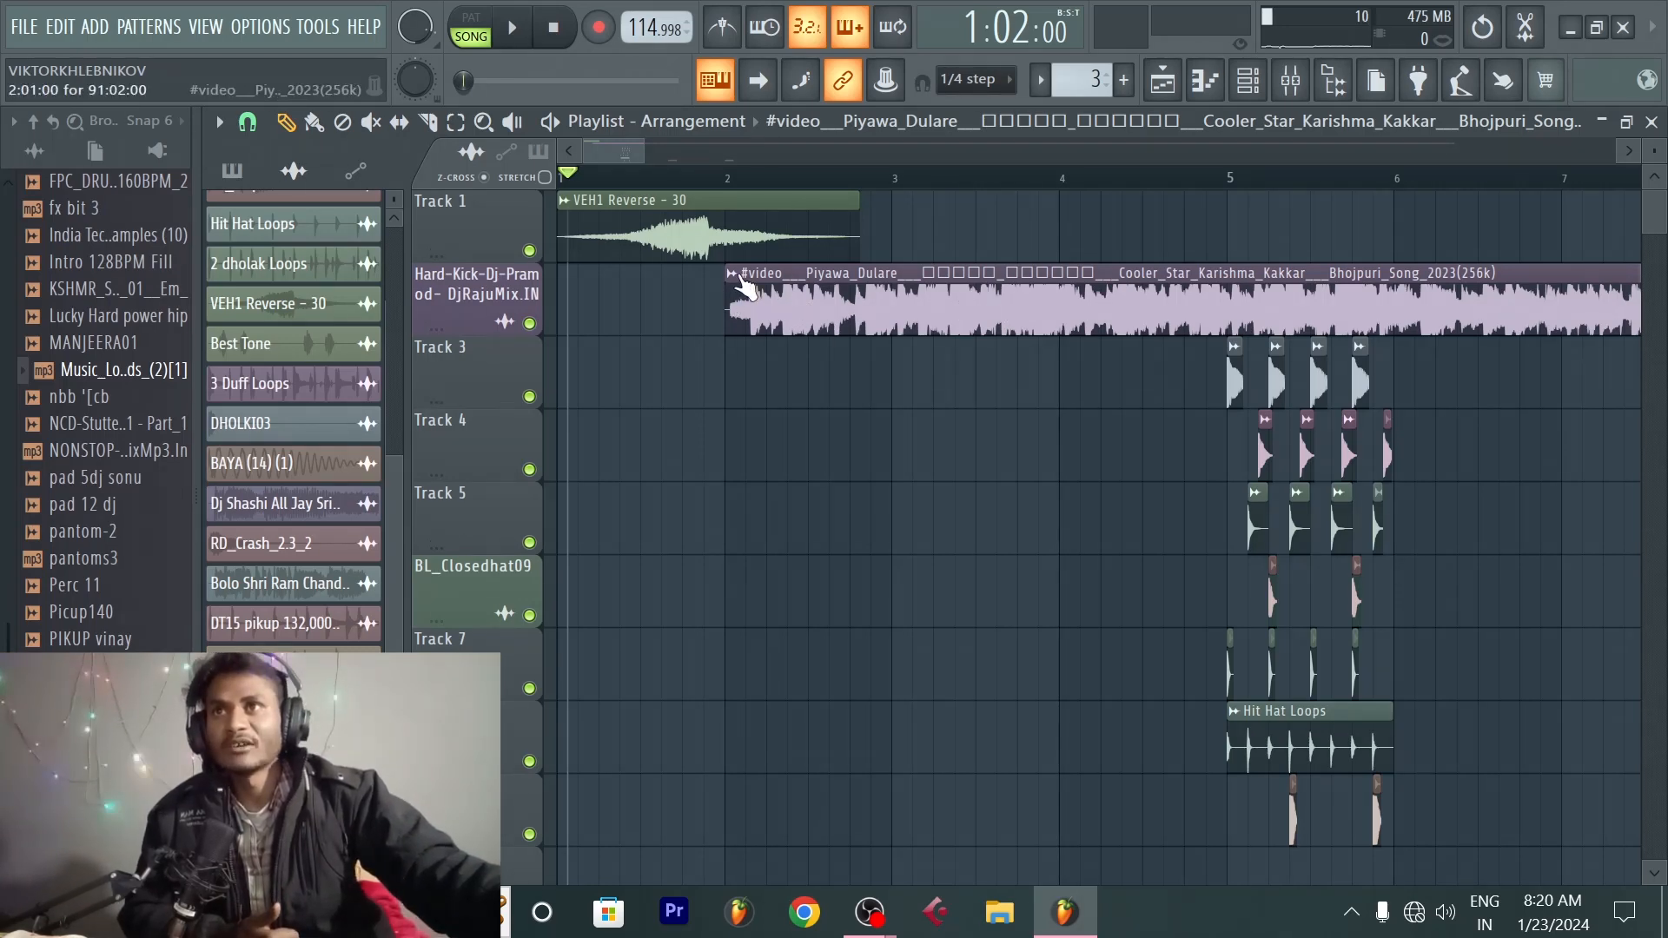
# Step: Fit the song clip to the project tempo, using the 75 to 150 BPM range
pyautogui.rightClick(740, 284)
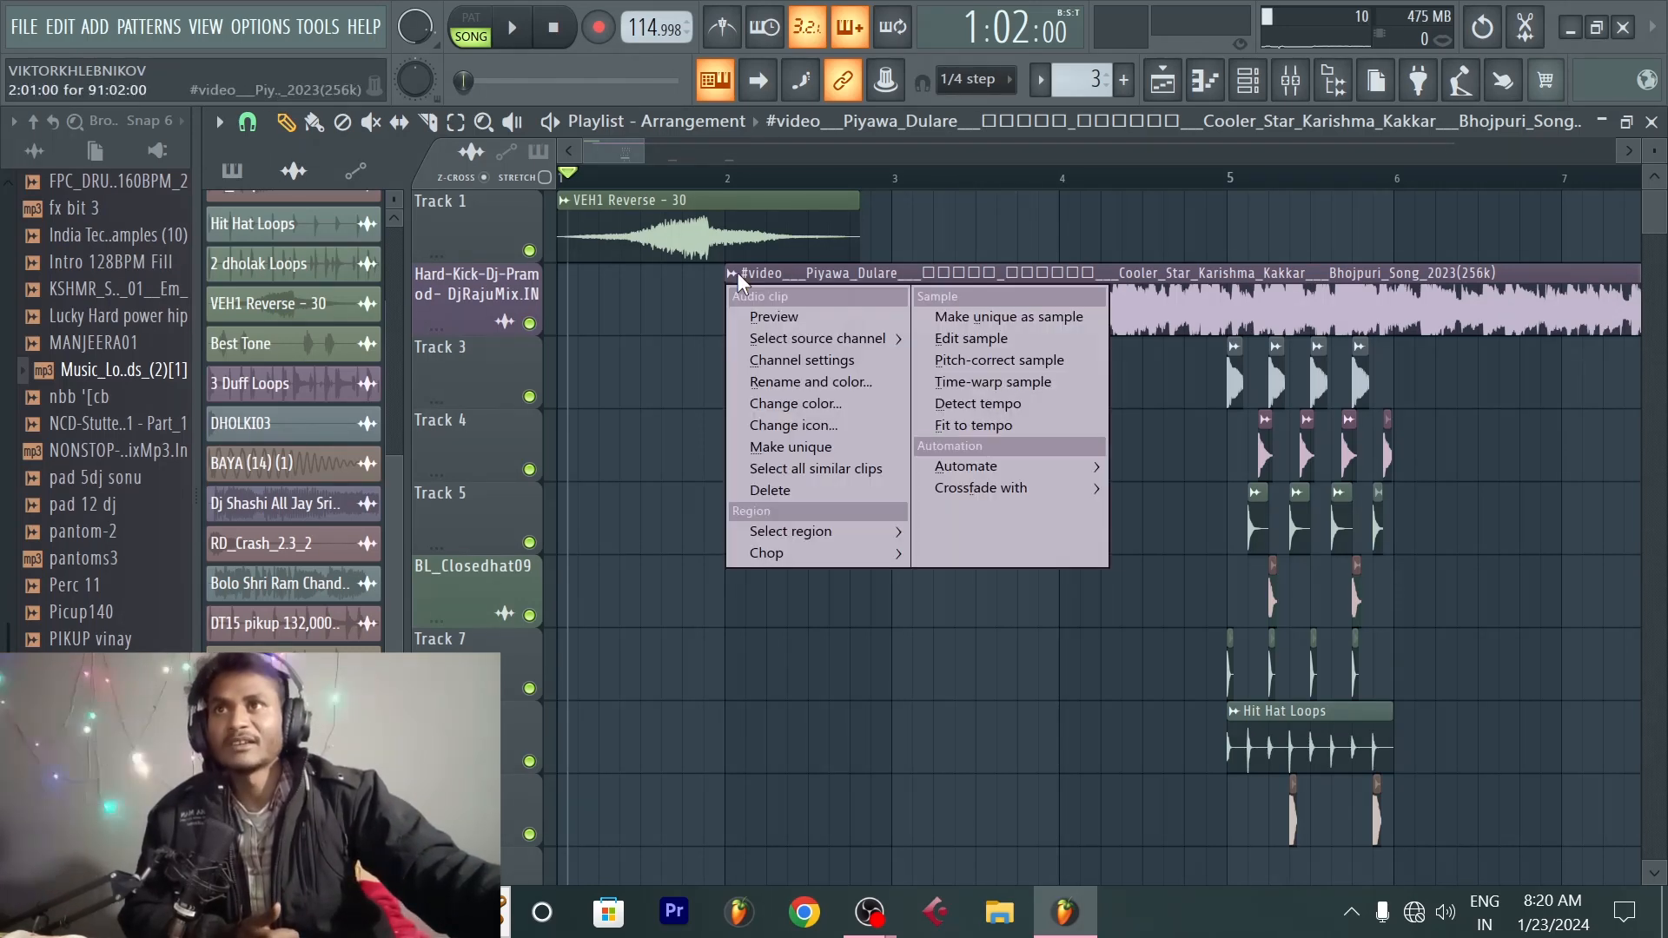
pyautogui.click(994, 429)
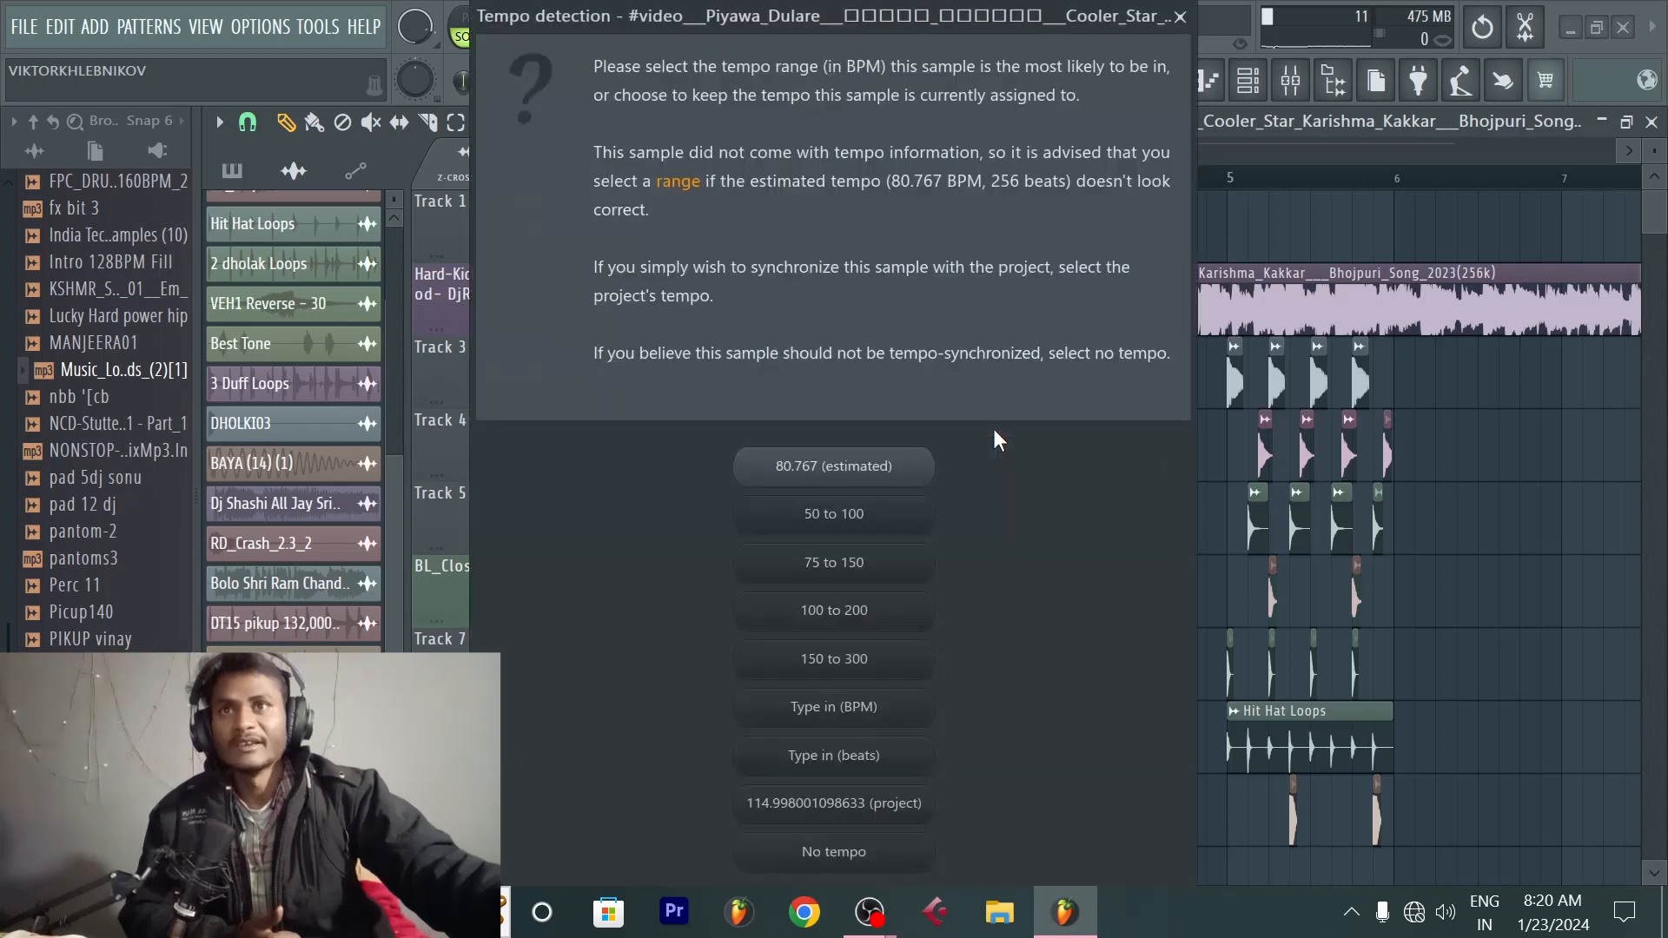
pyautogui.click(865, 566)
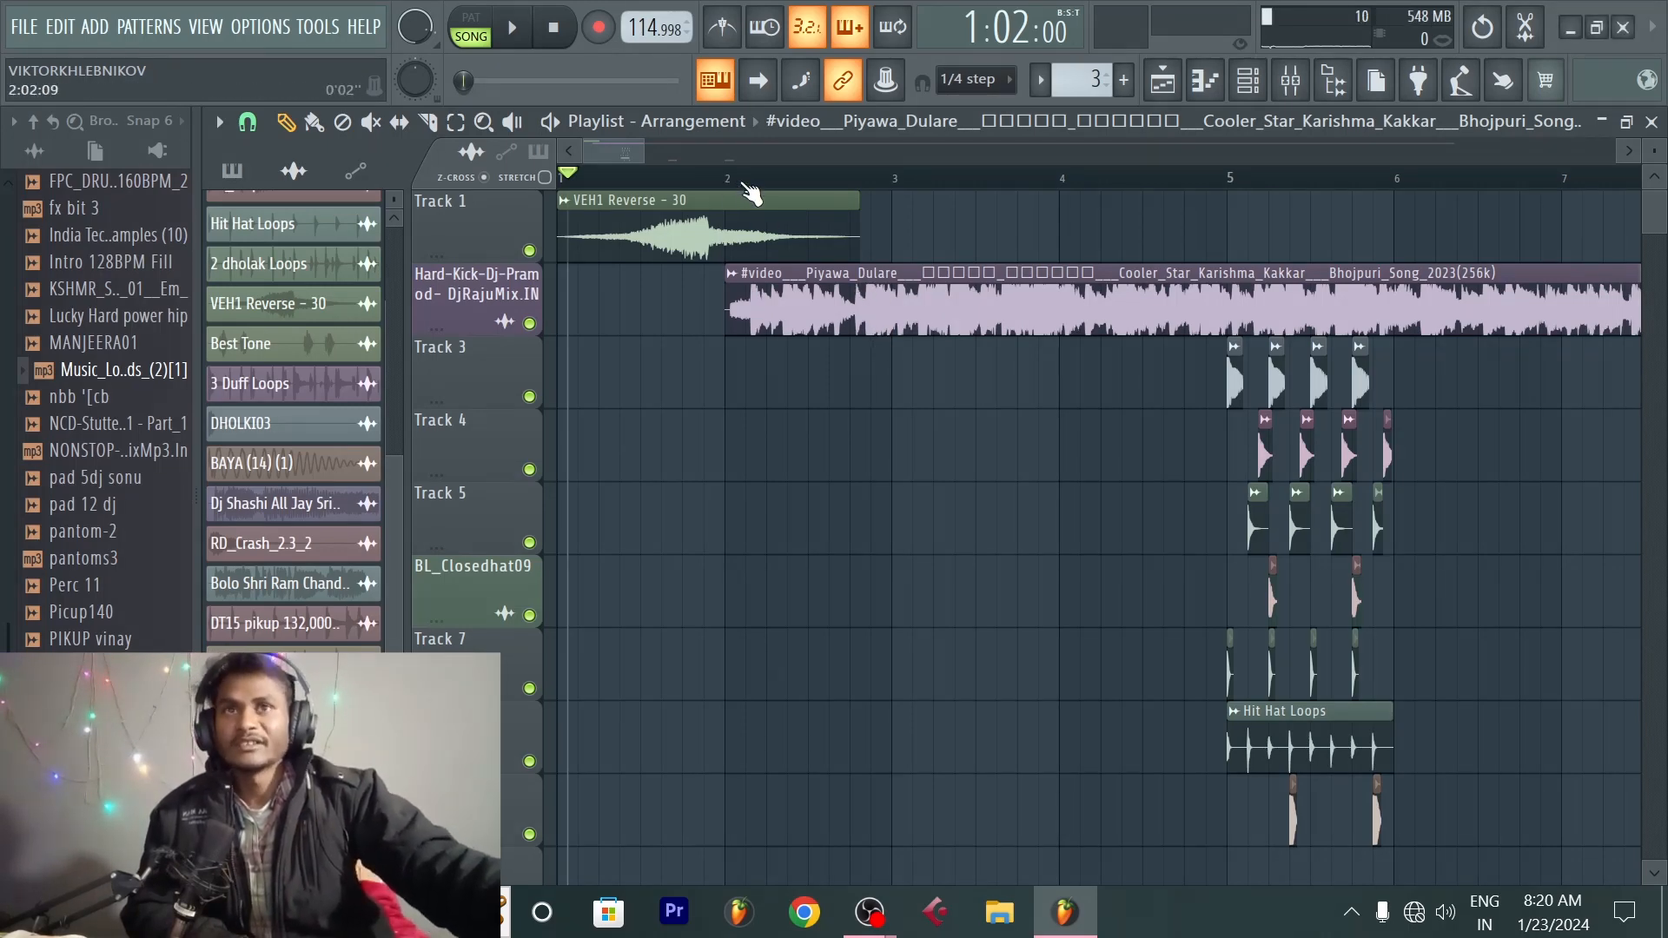
# Step: Place the playhead at 6:07:00 and play a short section of the song to check it
pyautogui.scroll(-2, 748, 186)
pyautogui.scroll(1, 864, 387)
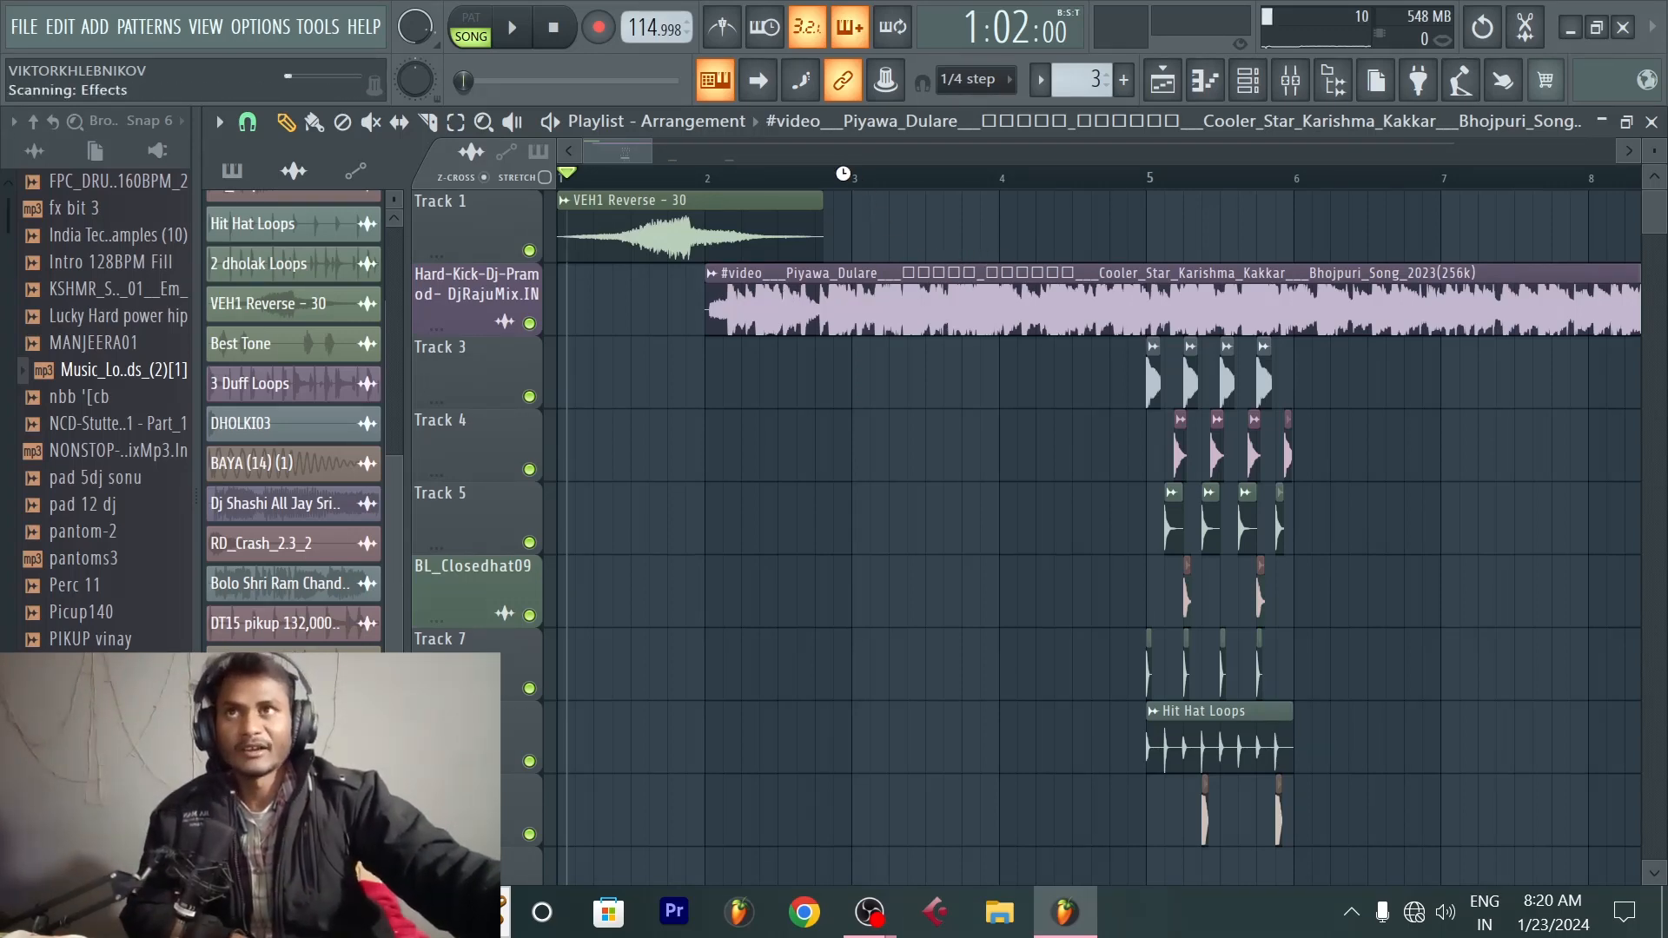
pyautogui.click(850, 175)
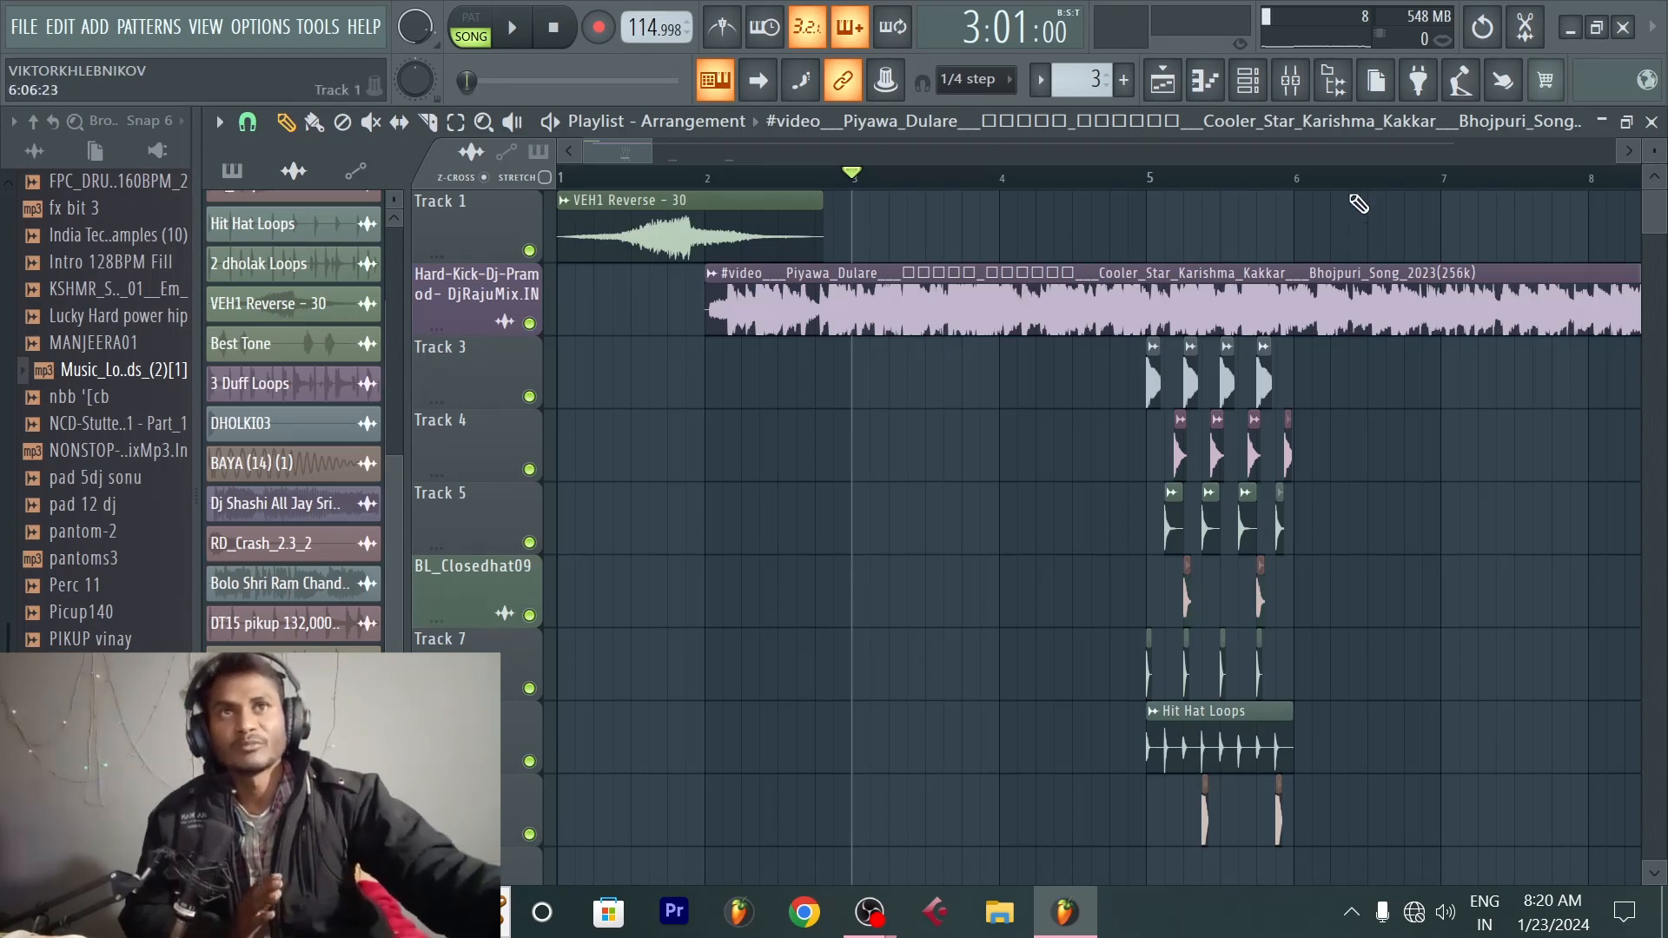
pyautogui.click(1349, 179)
pyautogui.scroll(-1, 1292, 186)
pyautogui.scroll(2, 1228, 184)
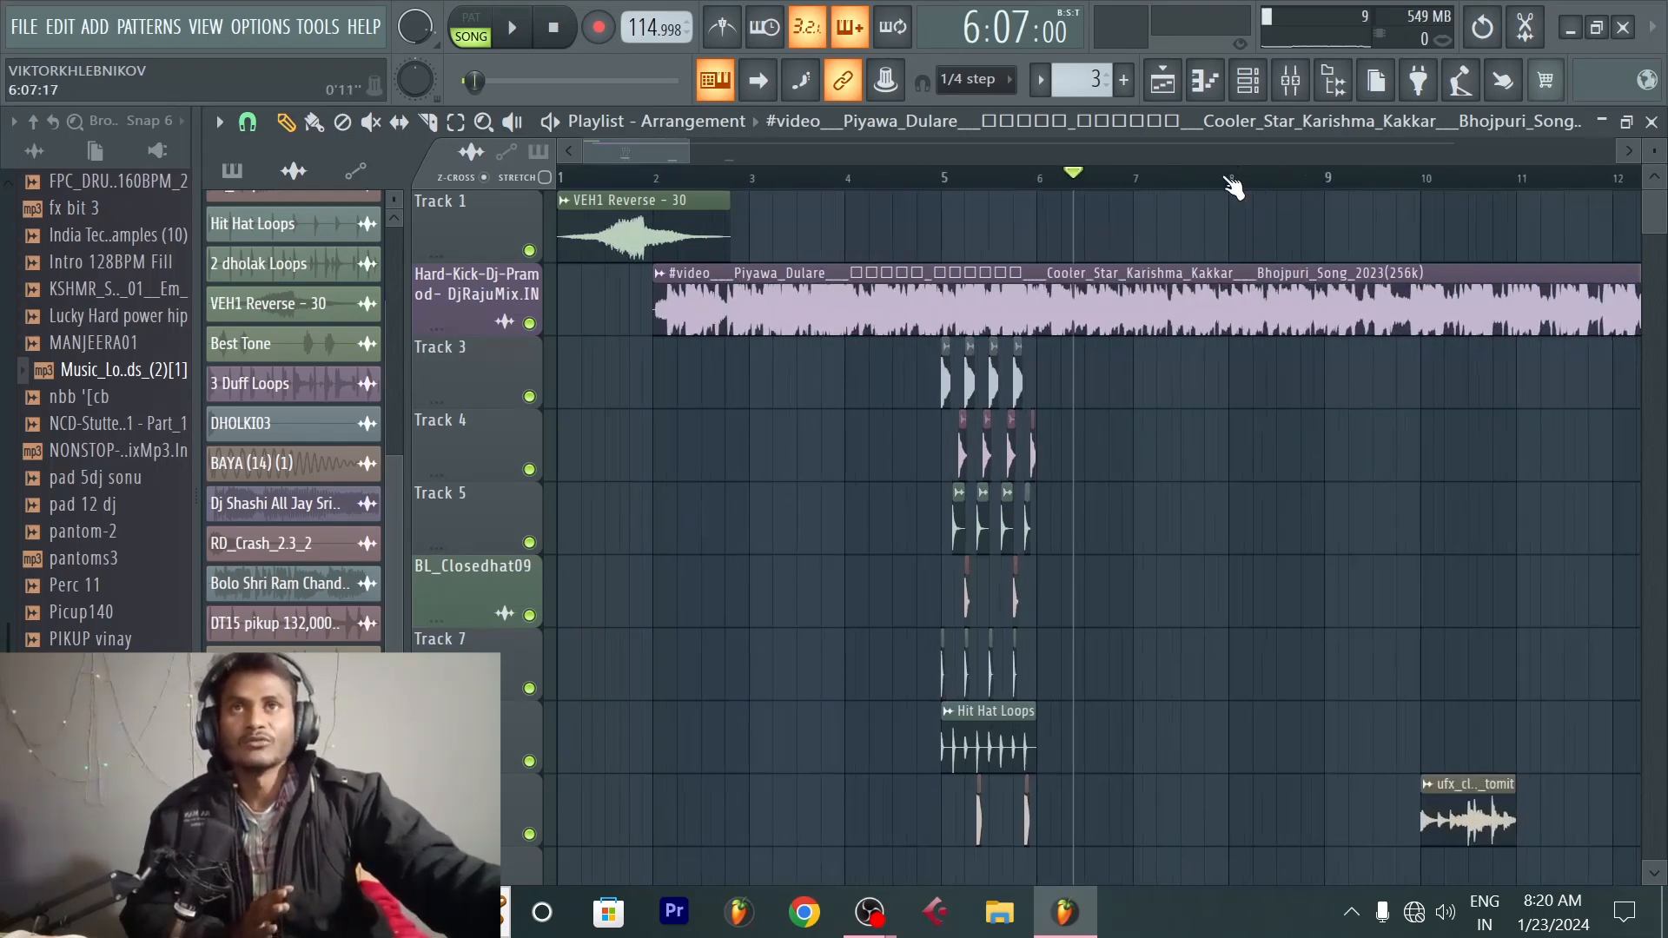
pyautogui.scroll(-4, 1147, 408)
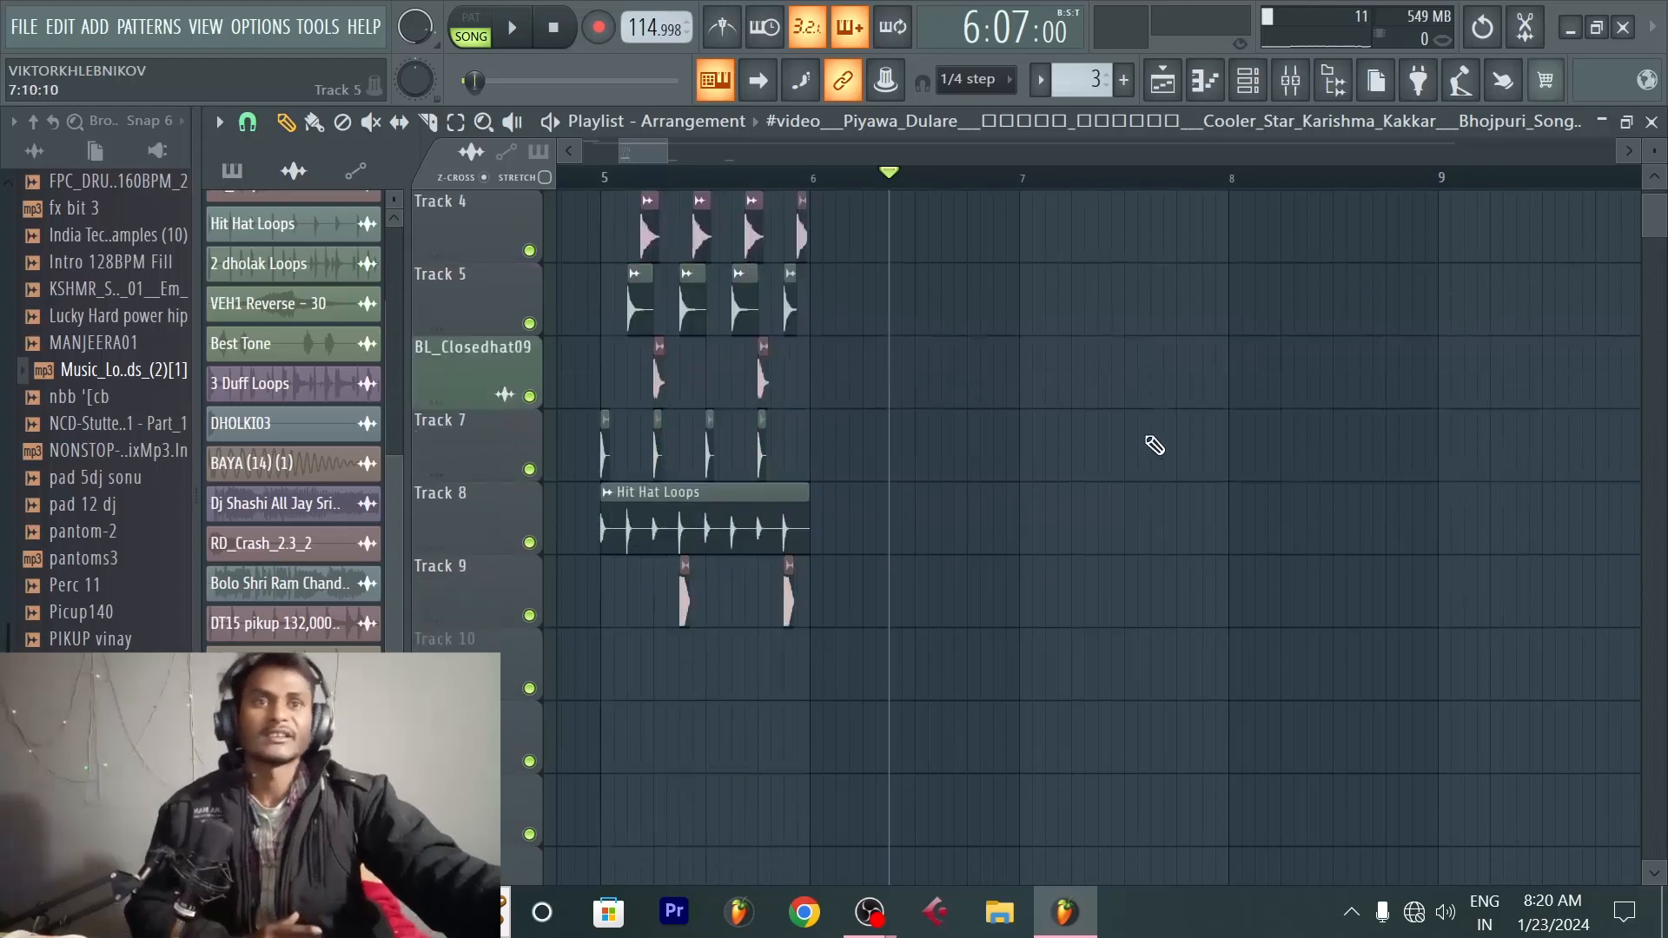
pyautogui.scroll(4, 1316, 440)
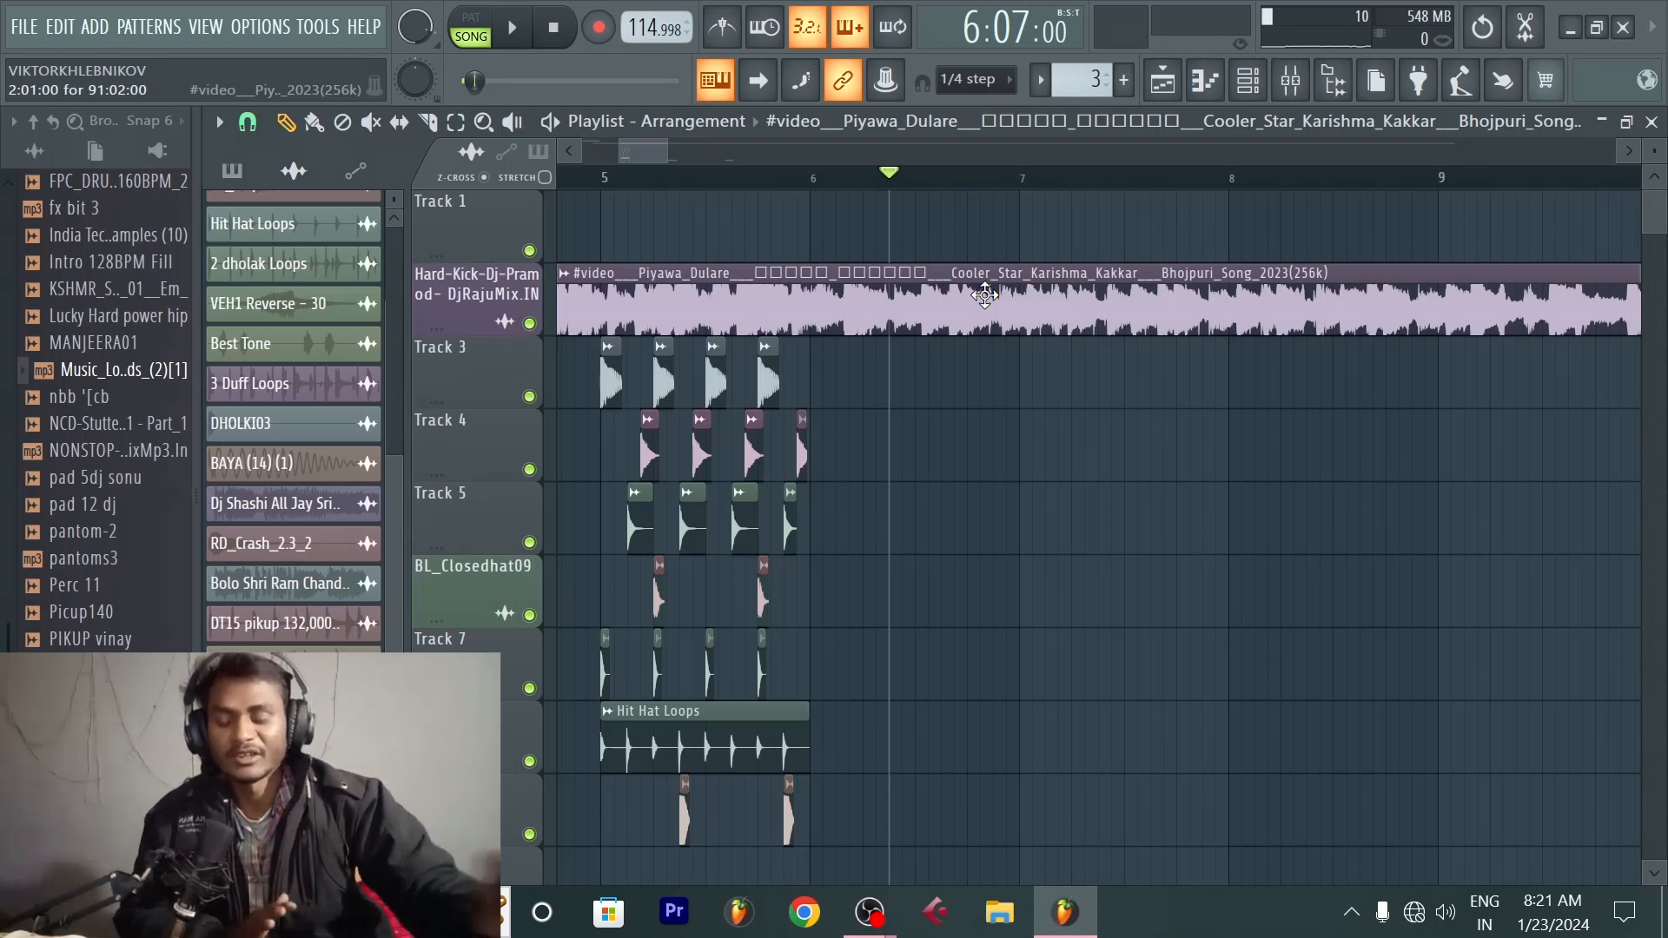
pyautogui.press('space')
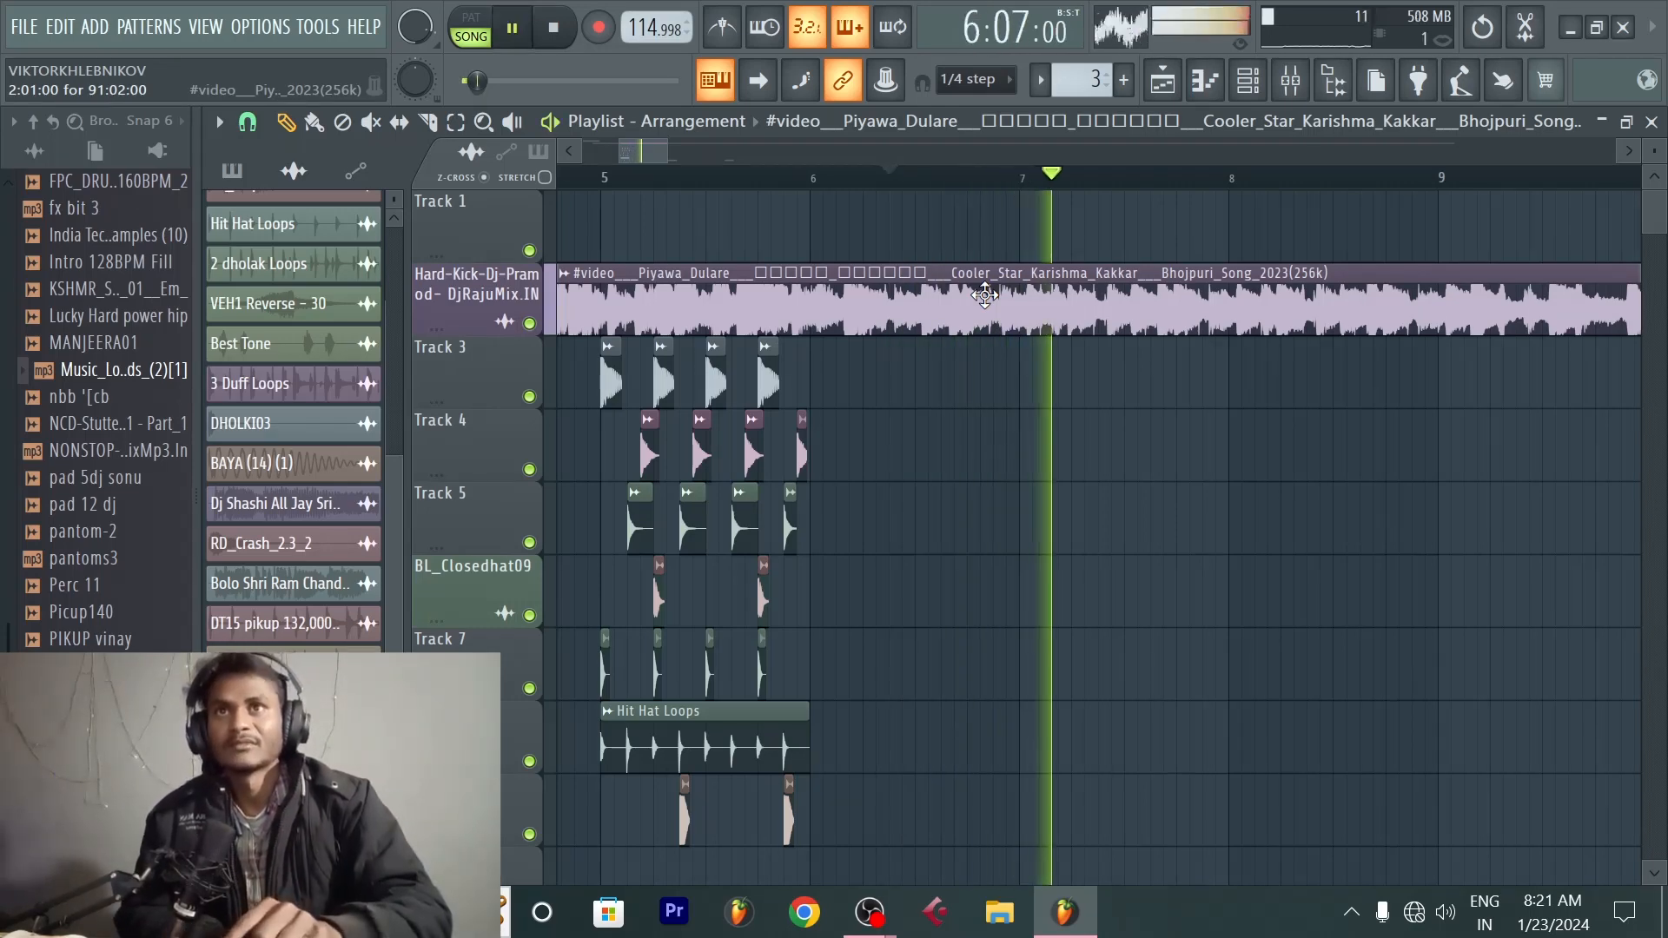
pyautogui.press('space')
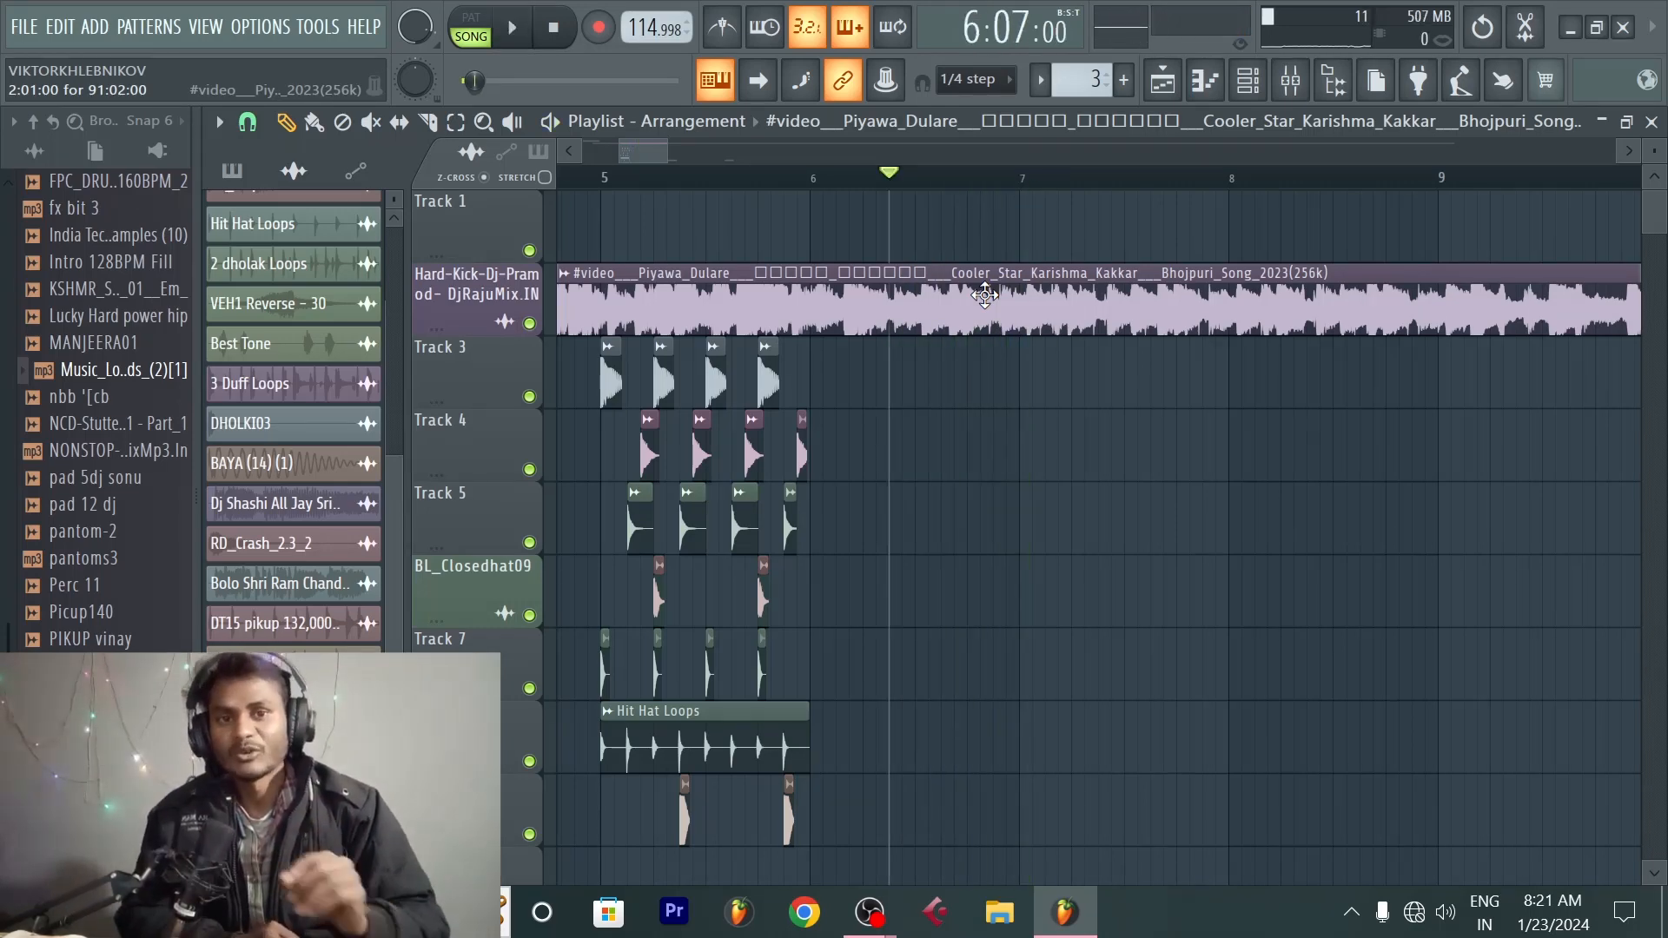
# Step: Open the song clip's channel settings and set its channel volume to 50%
pyautogui.doubleClick(984, 295)
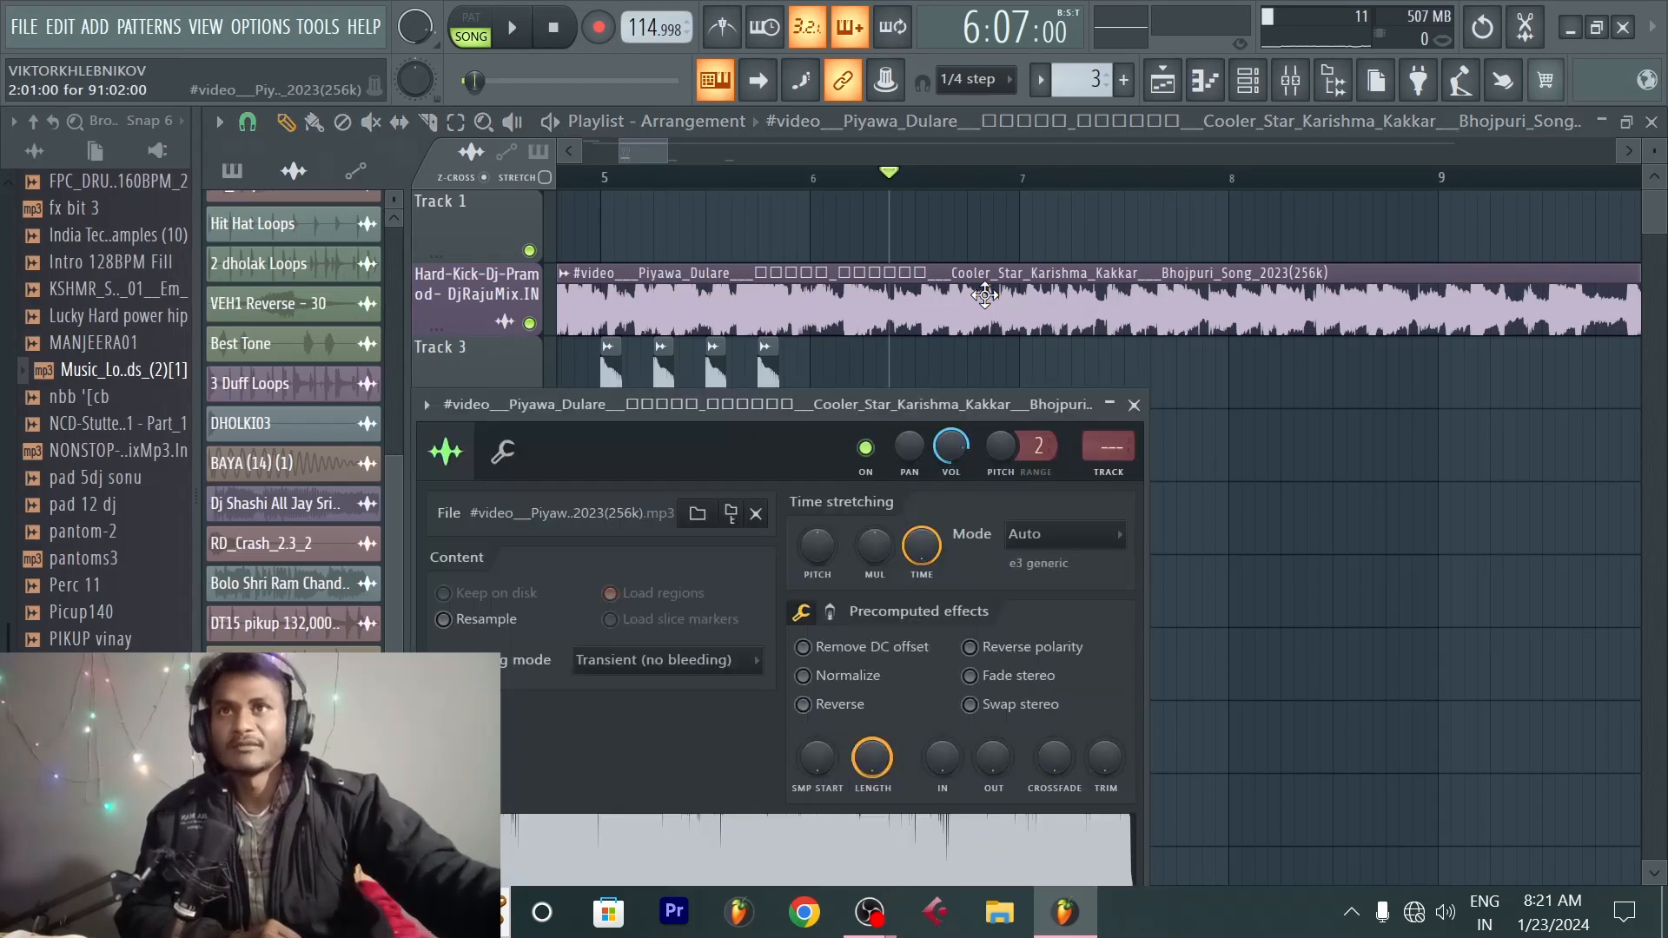
pyautogui.moveTo(1014, 410); pyautogui.dragTo(1166, 316)
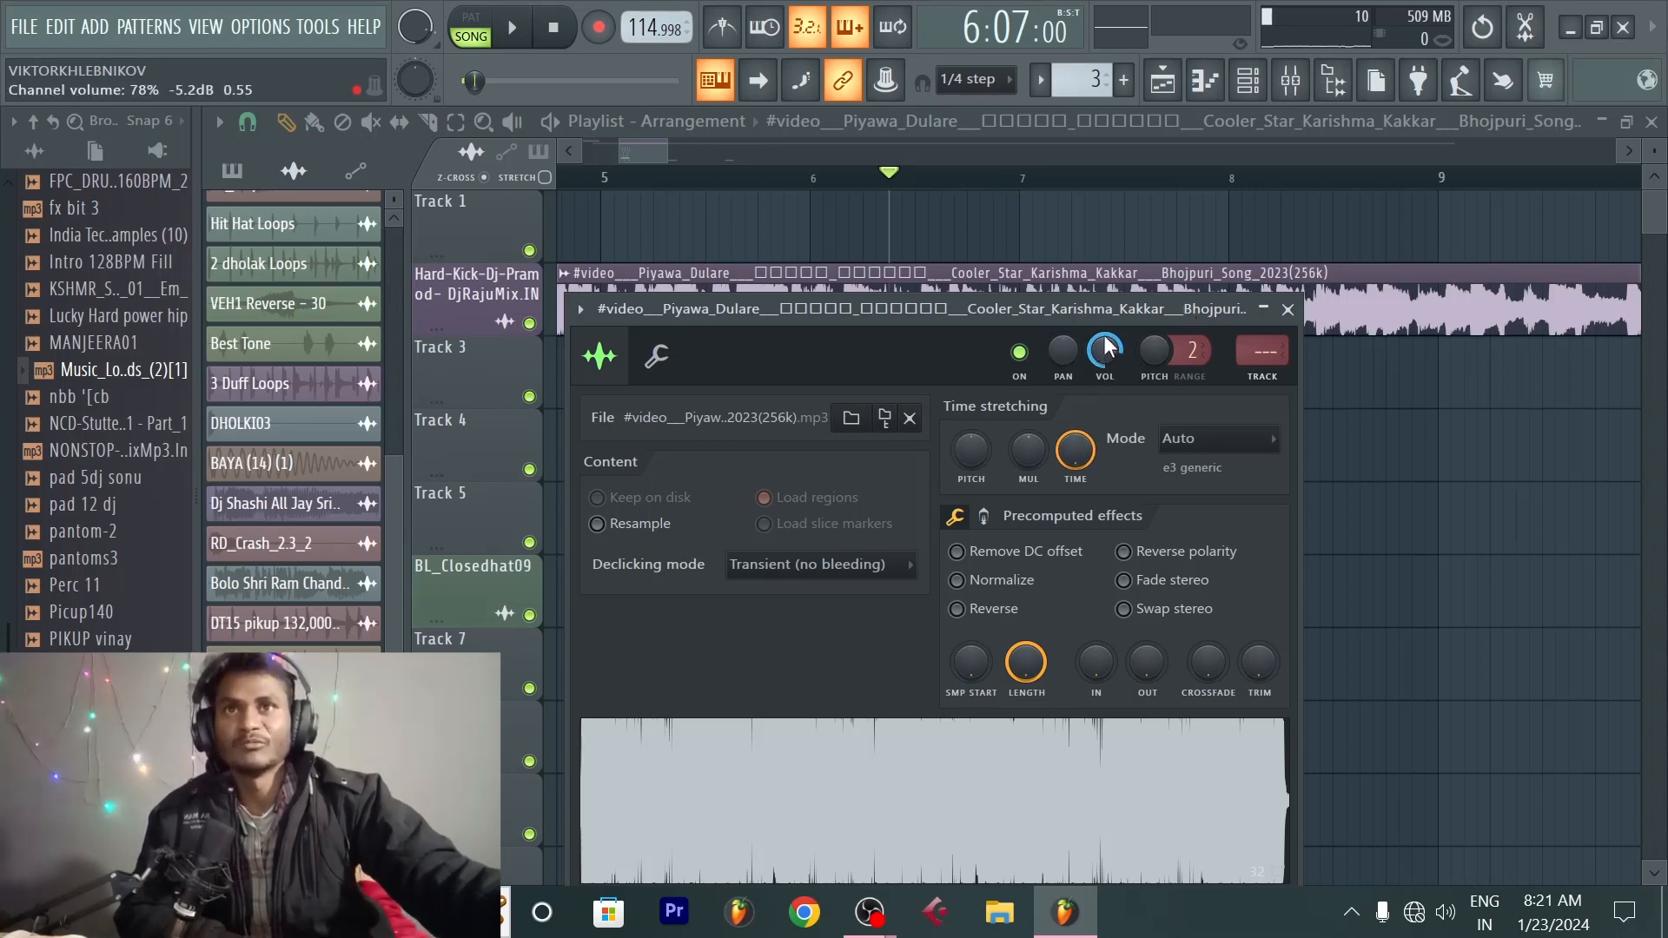
pyautogui.moveTo(1104, 350); pyautogui.dragTo(1105, 374)
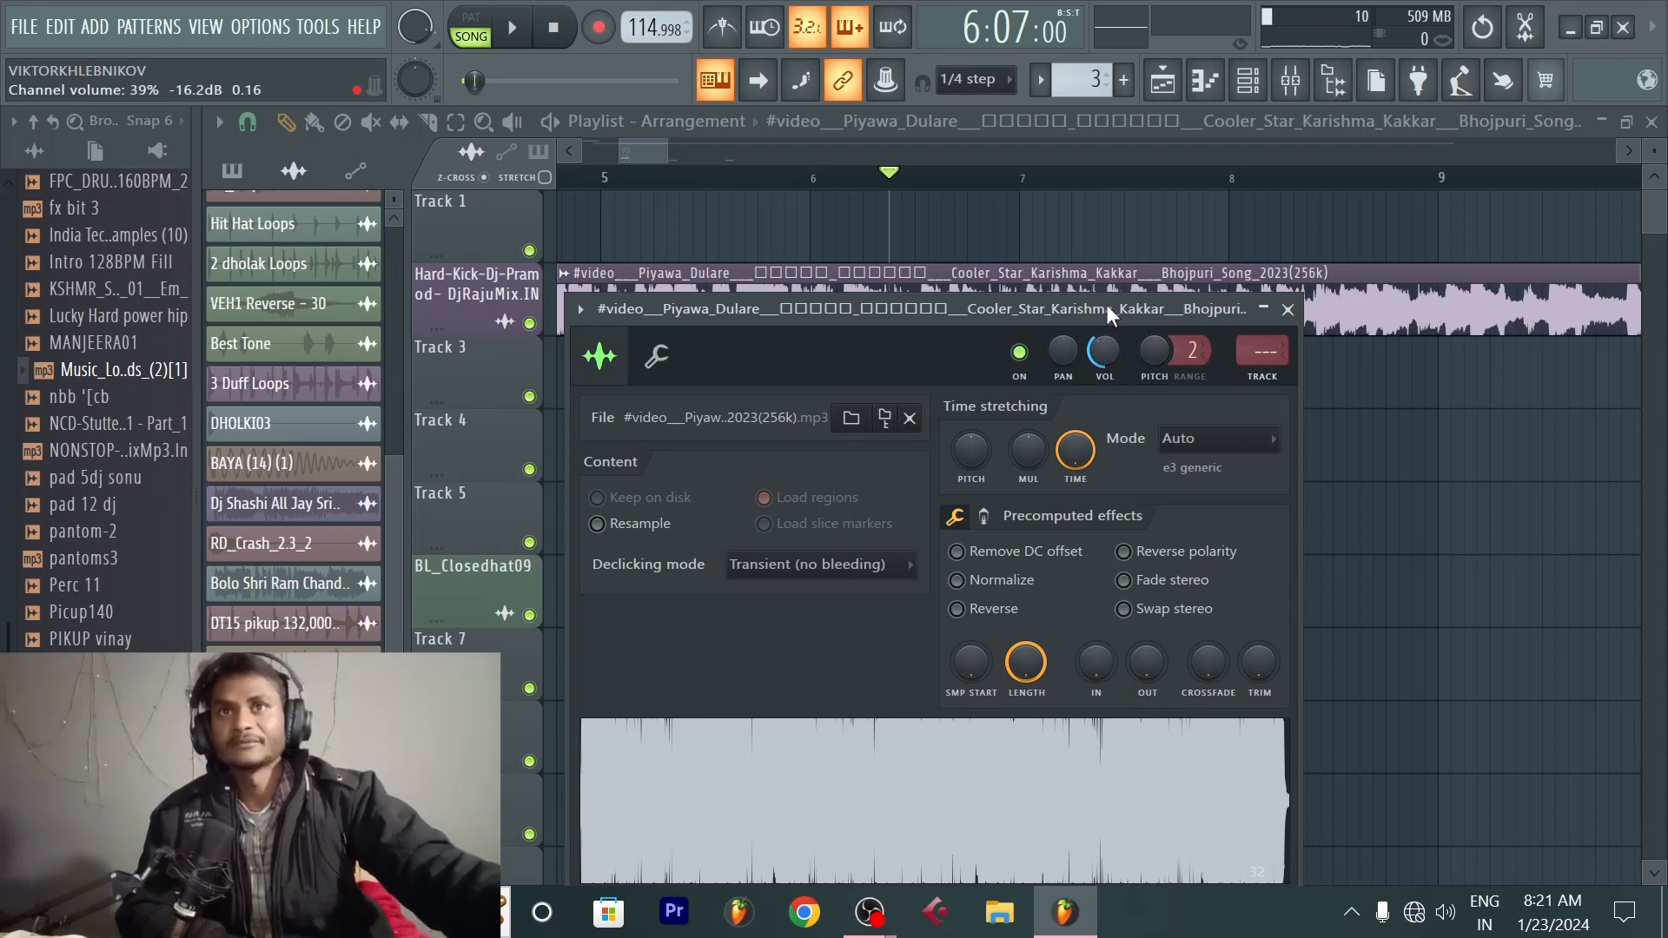
pyautogui.moveTo(1106, 308); pyautogui.dragTo(1170, 276)
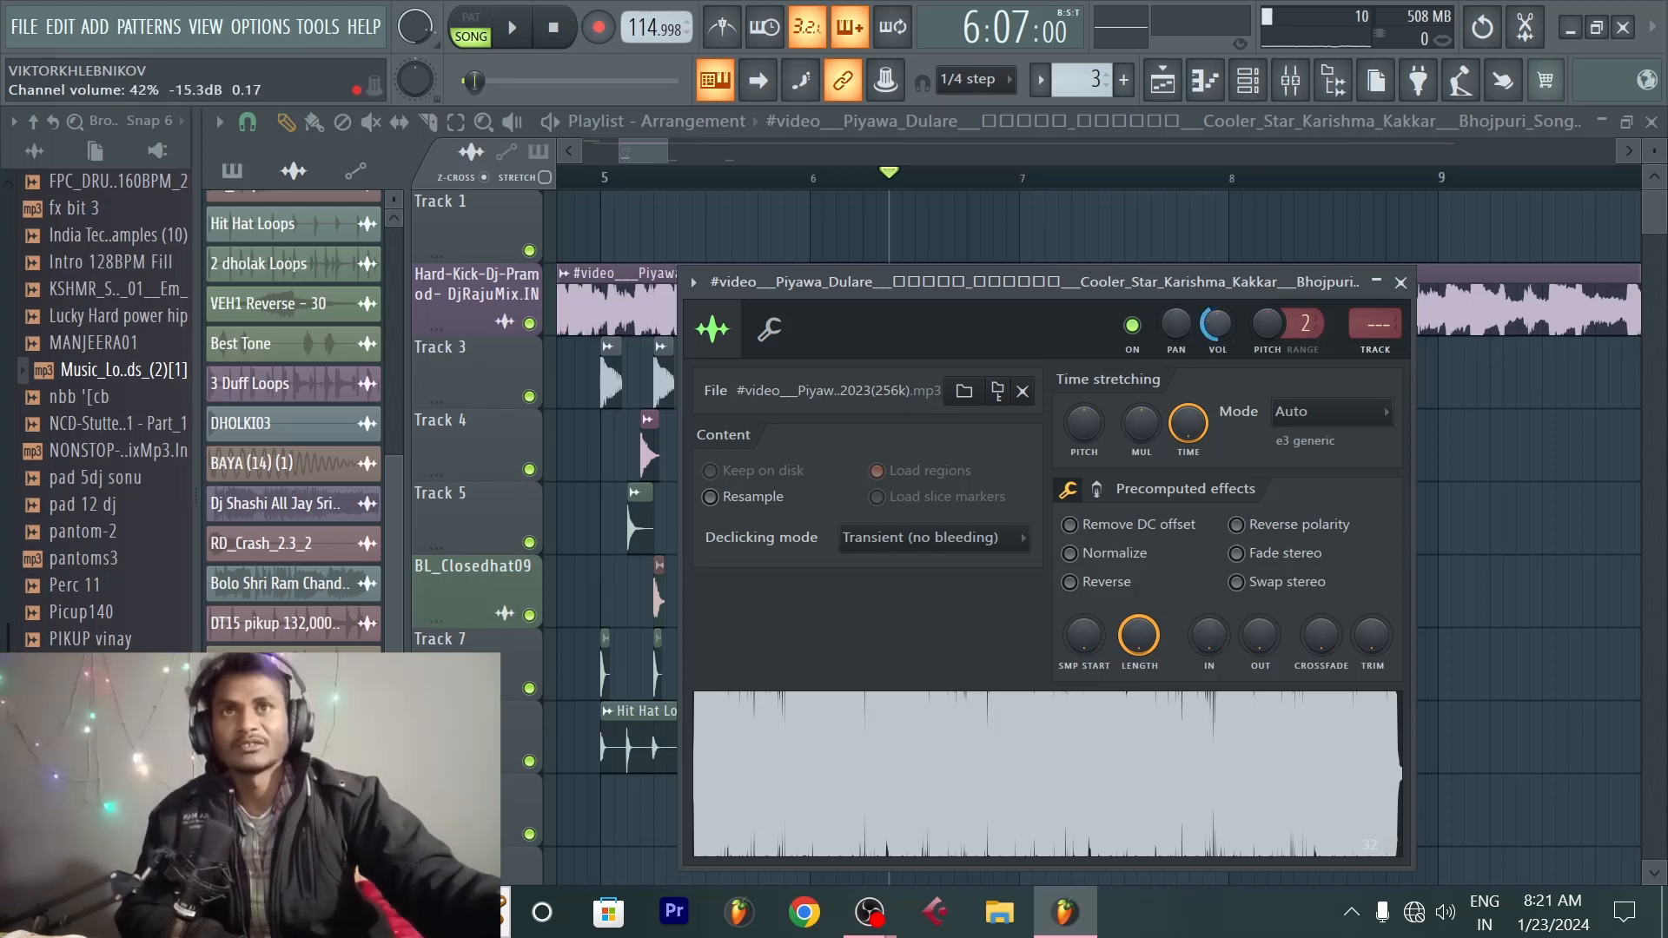
pyautogui.moveTo(1210, 332); pyautogui.dragTo(1210, 321)
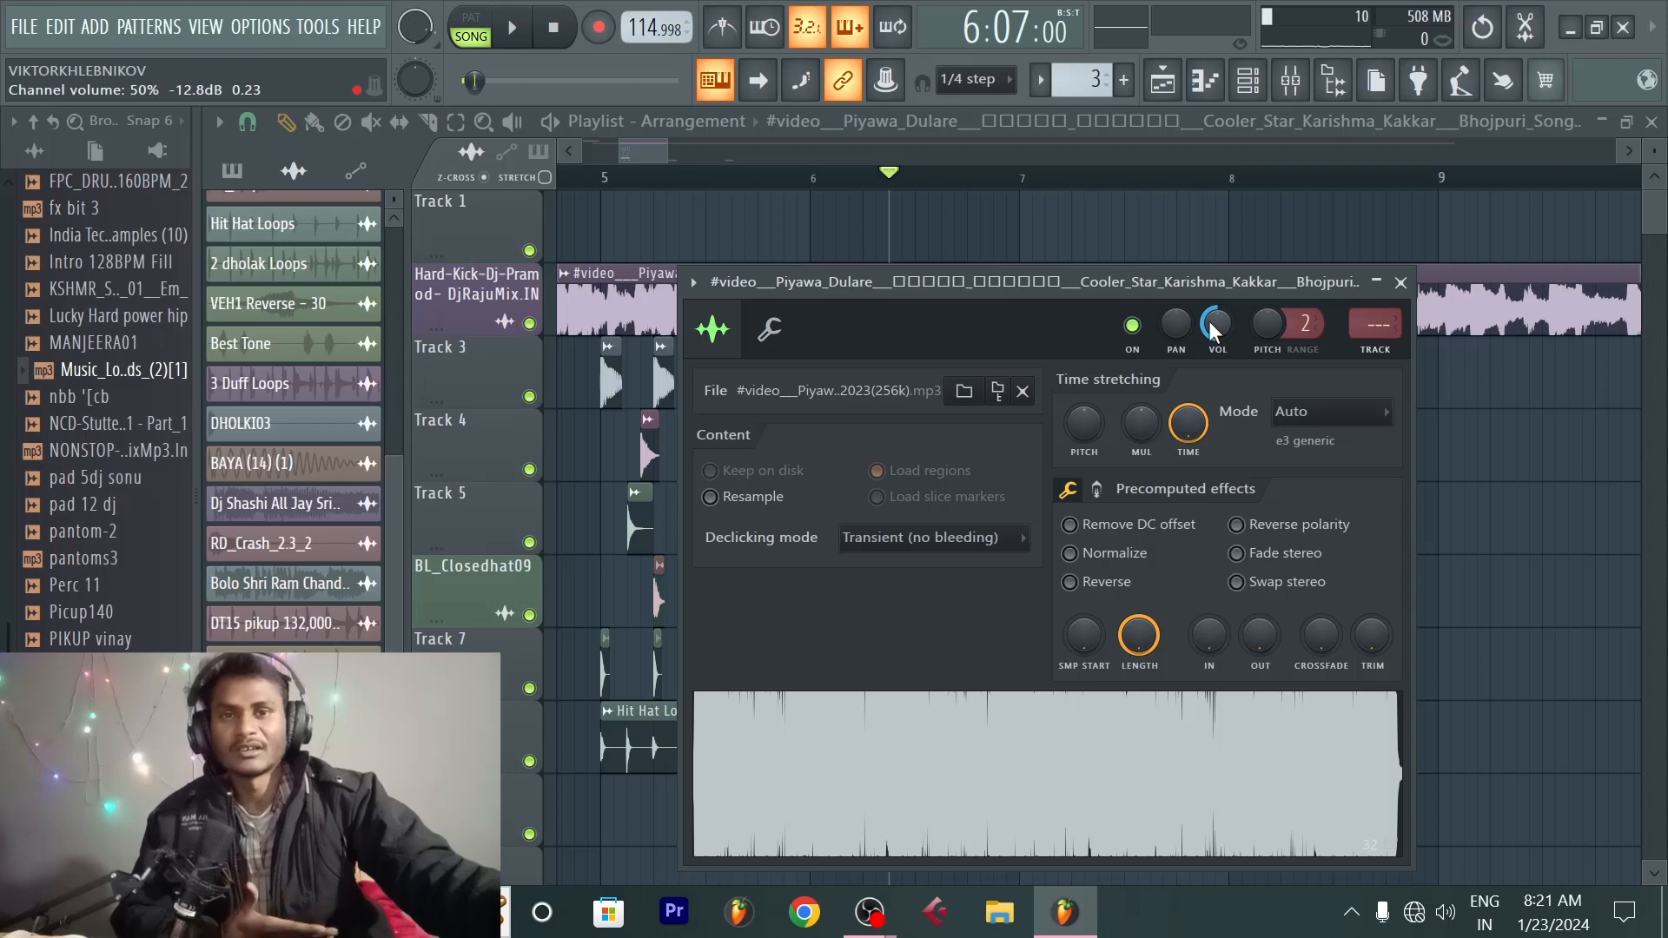
# Step: Route the song's channel to a free mixer track
pyautogui.moveTo(1210, 323); pyautogui.dragTo(1210, 327)
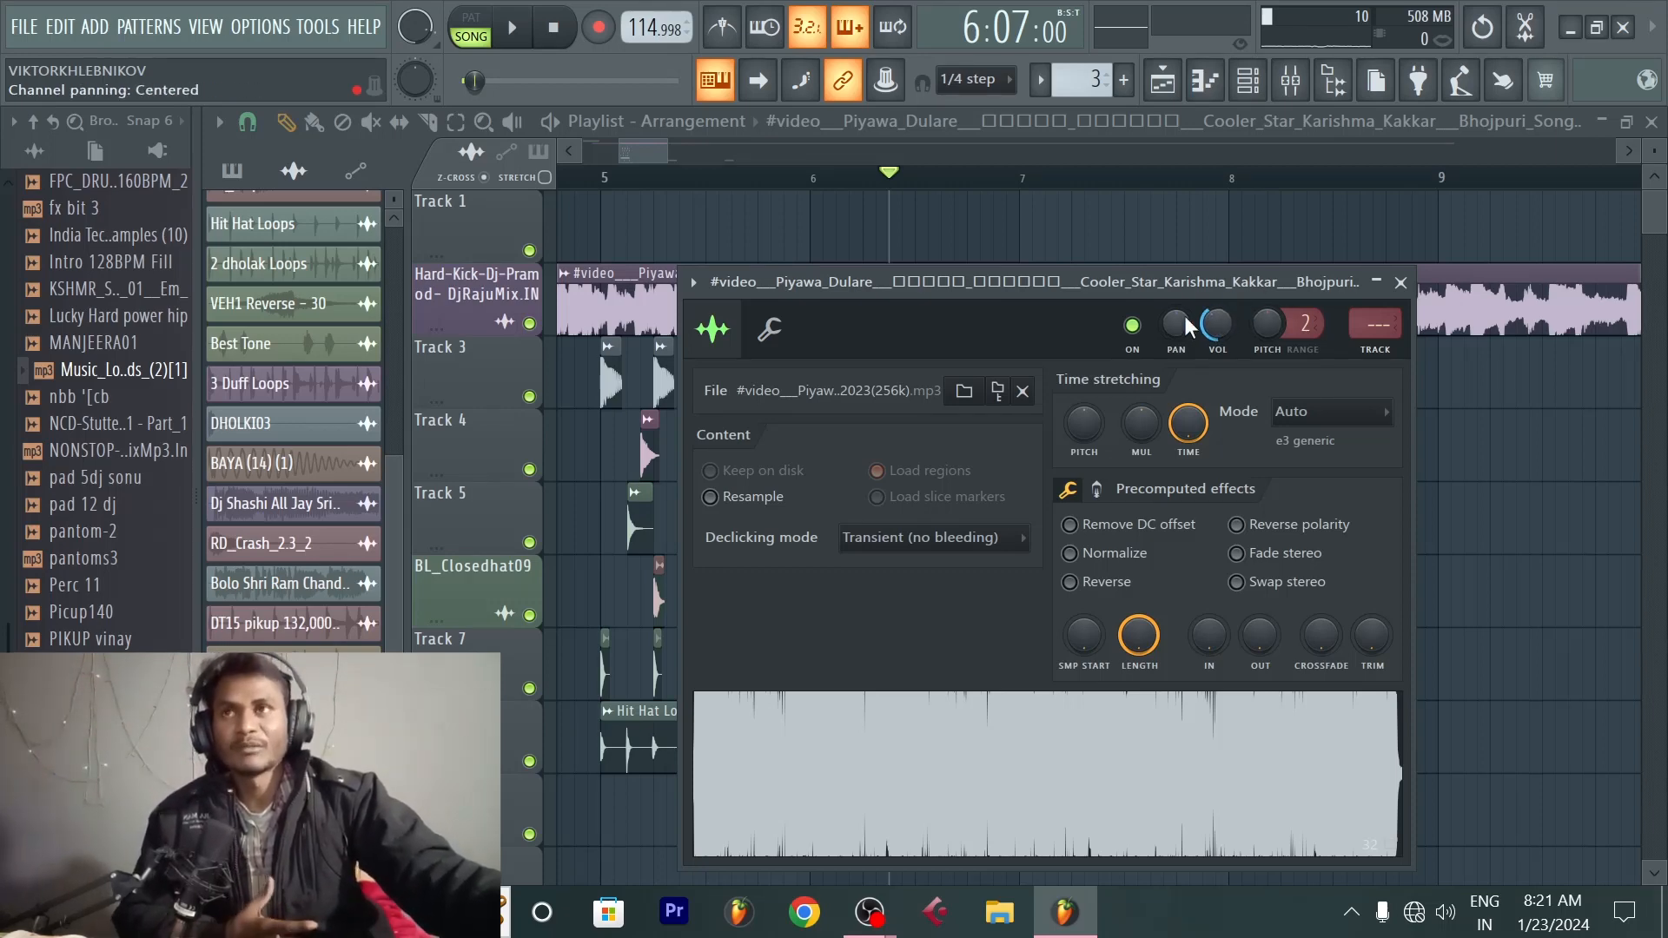
pyautogui.click(695, 284)
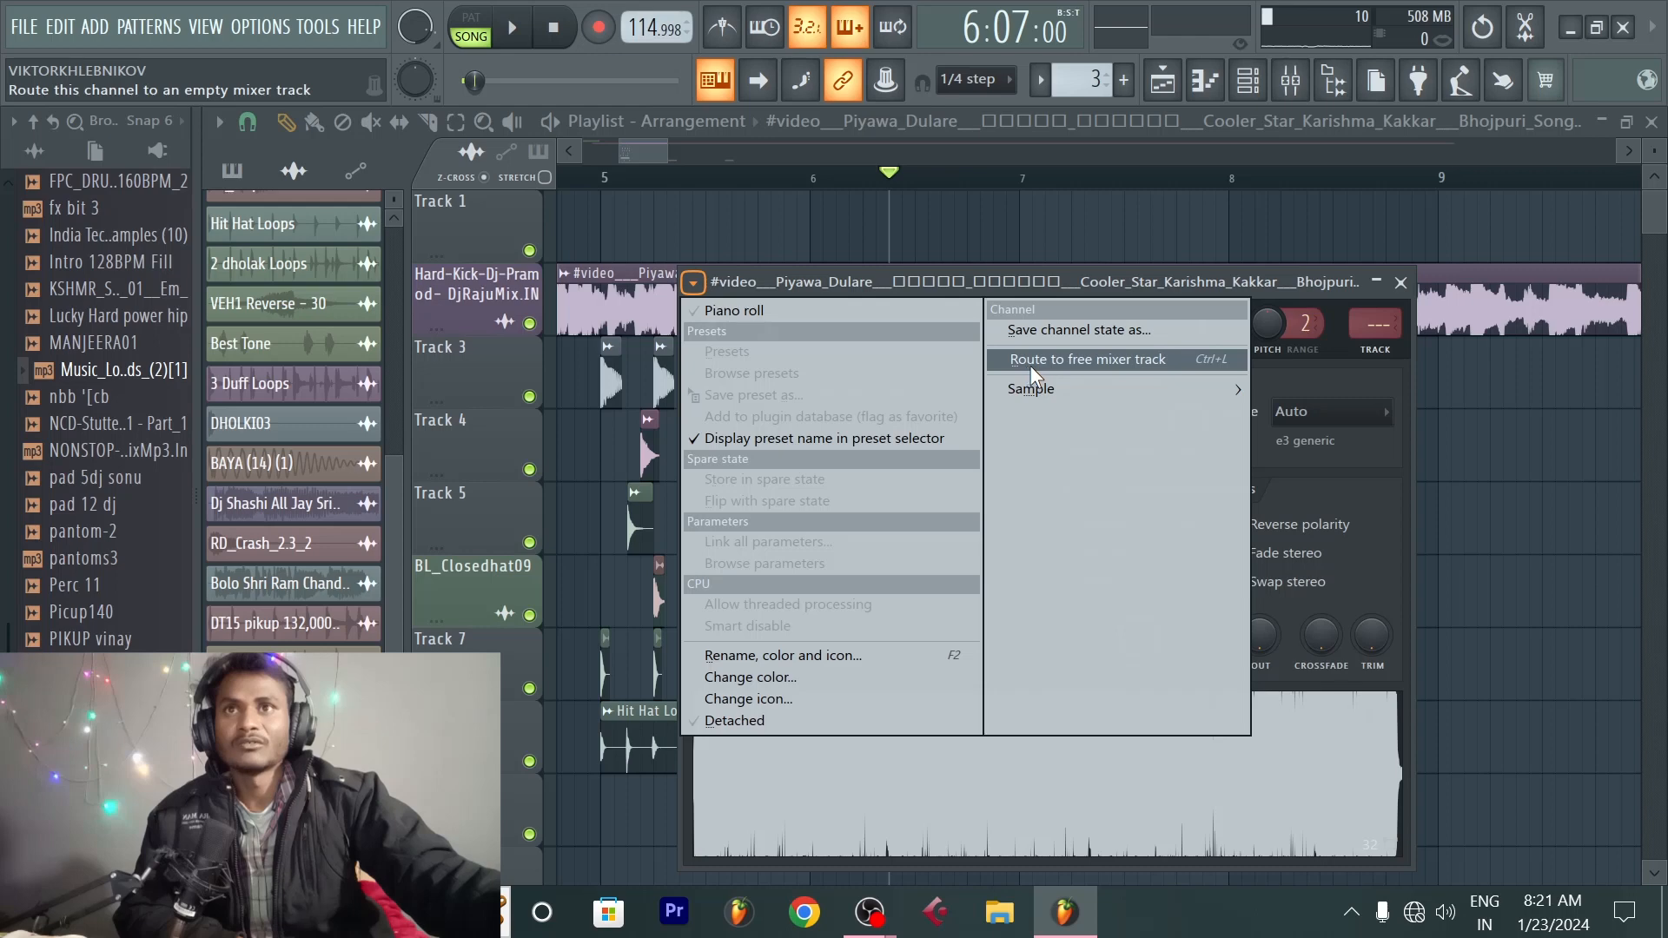
pyautogui.click(1150, 359)
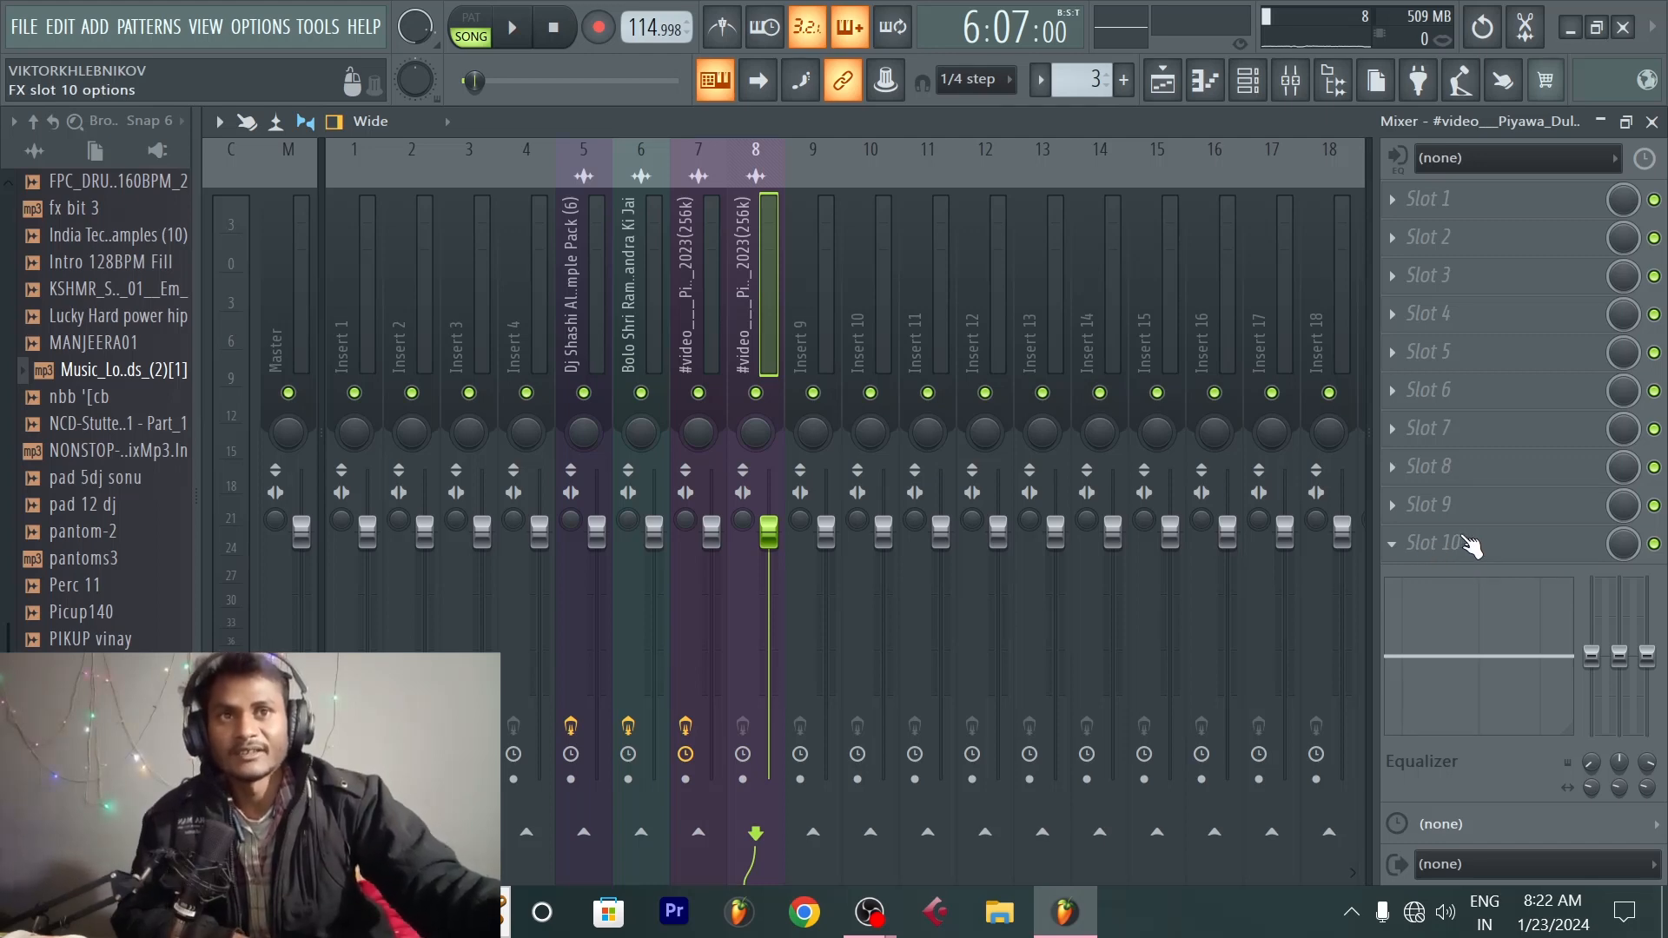
# Step: Add Fruity Parametric EQ 2 to slot 1 of the song's mixer track and play a short section through it
pyautogui.click(1460, 198)
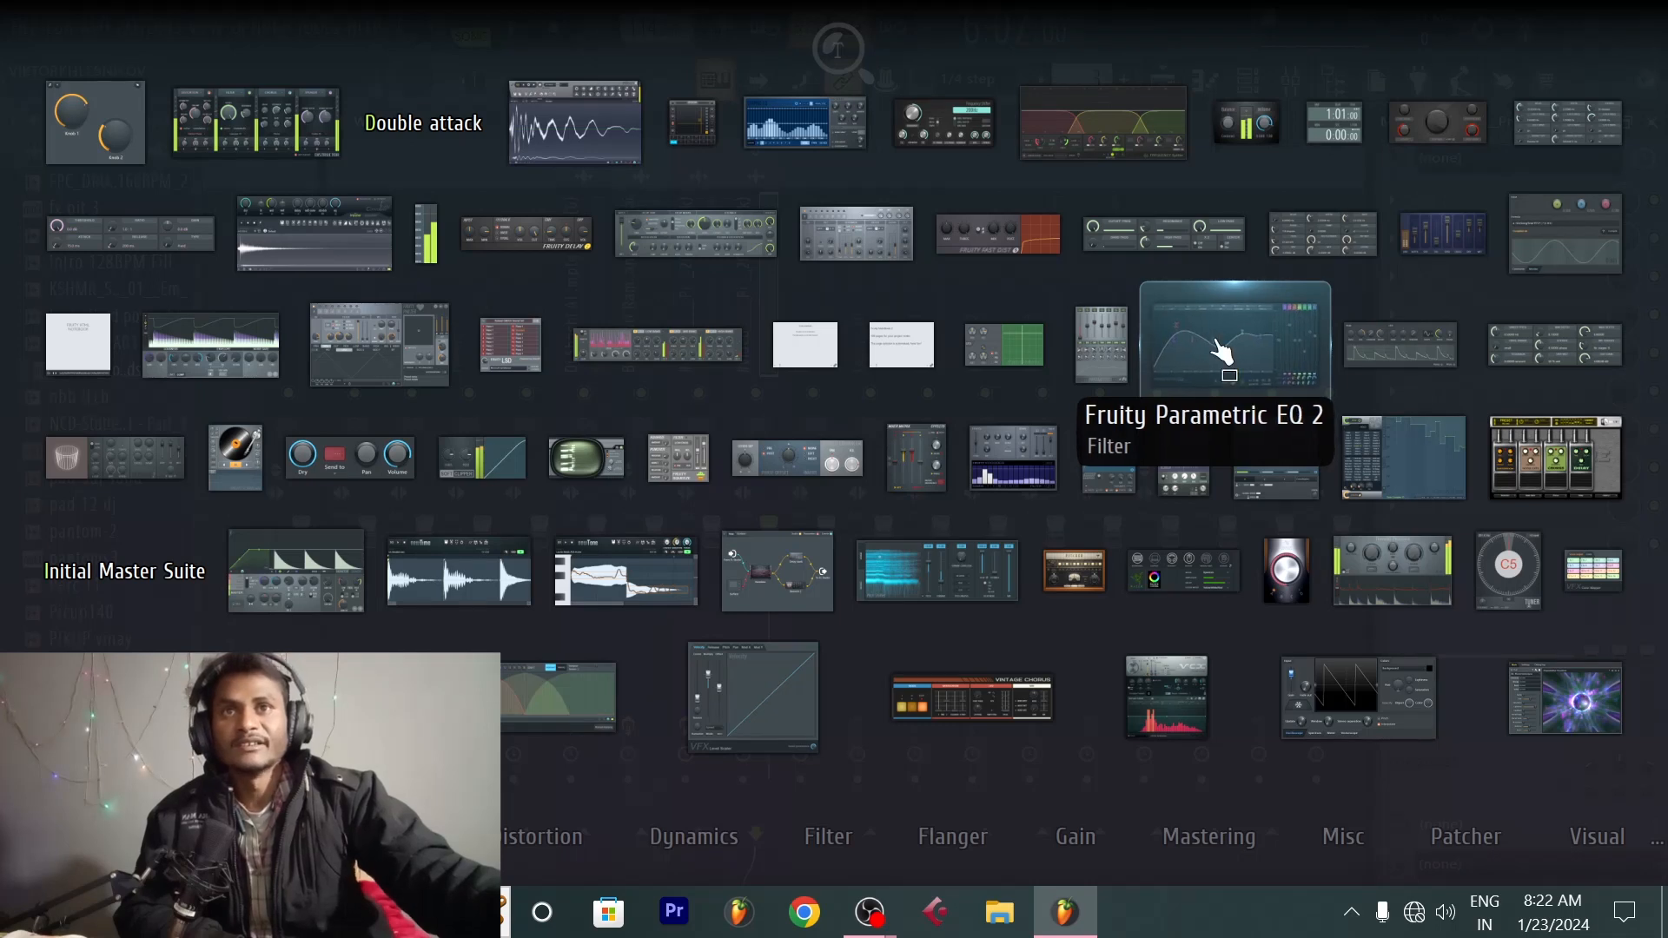
pyautogui.click(1245, 348)
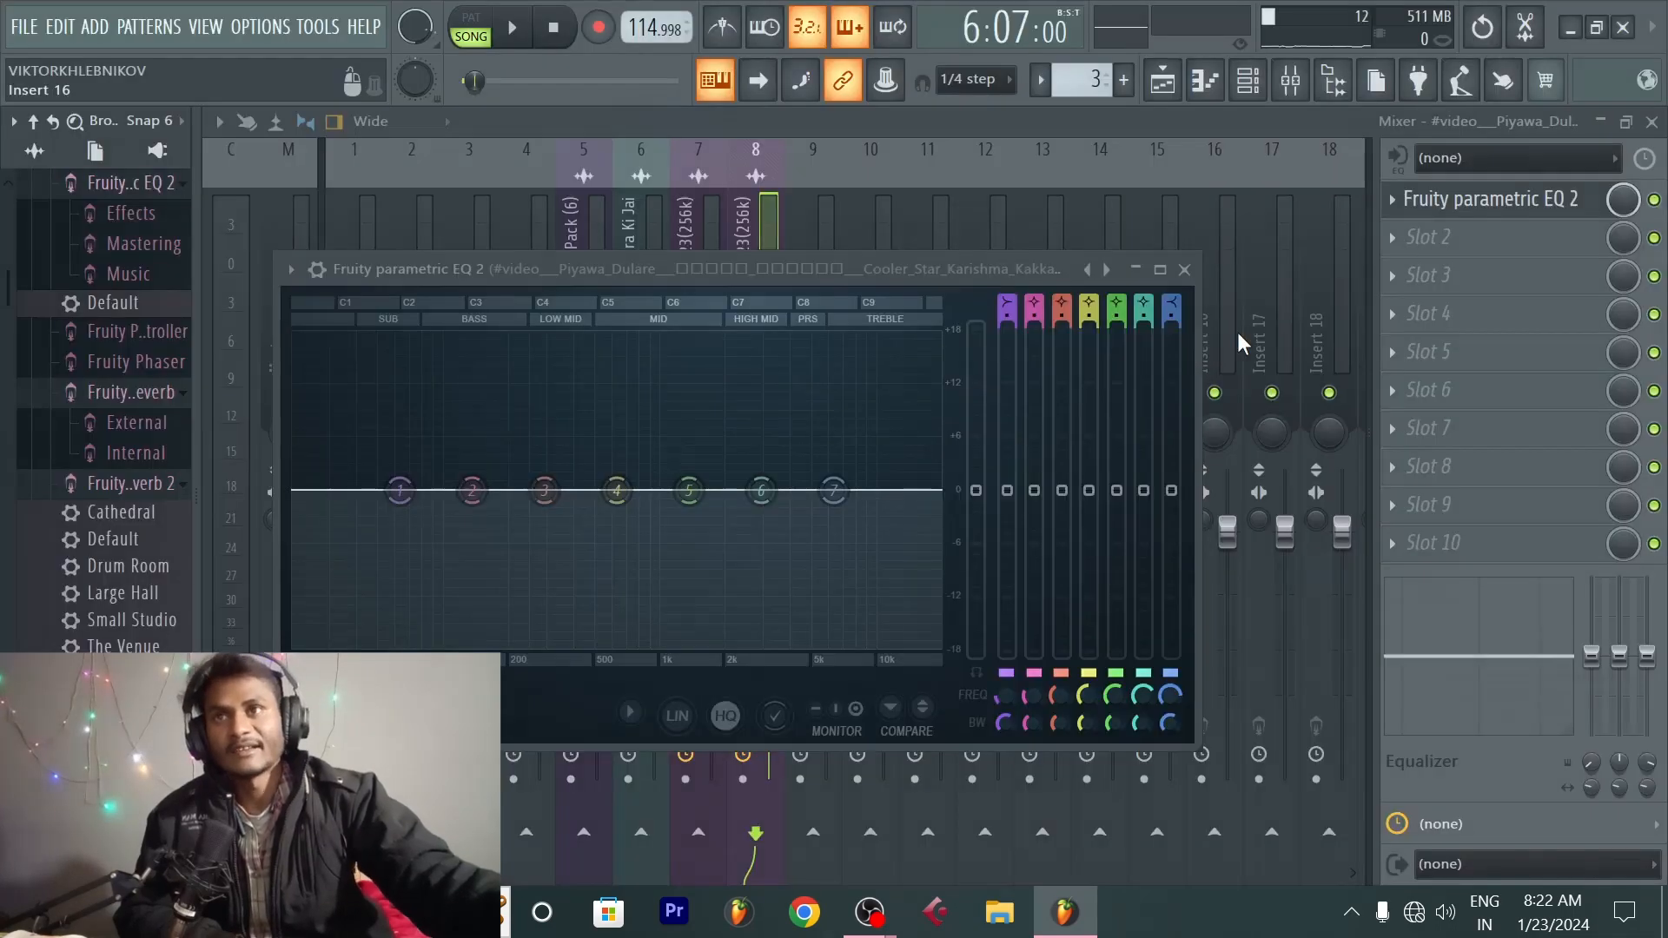
pyautogui.moveTo(941, 271); pyautogui.dragTo(1172, 273)
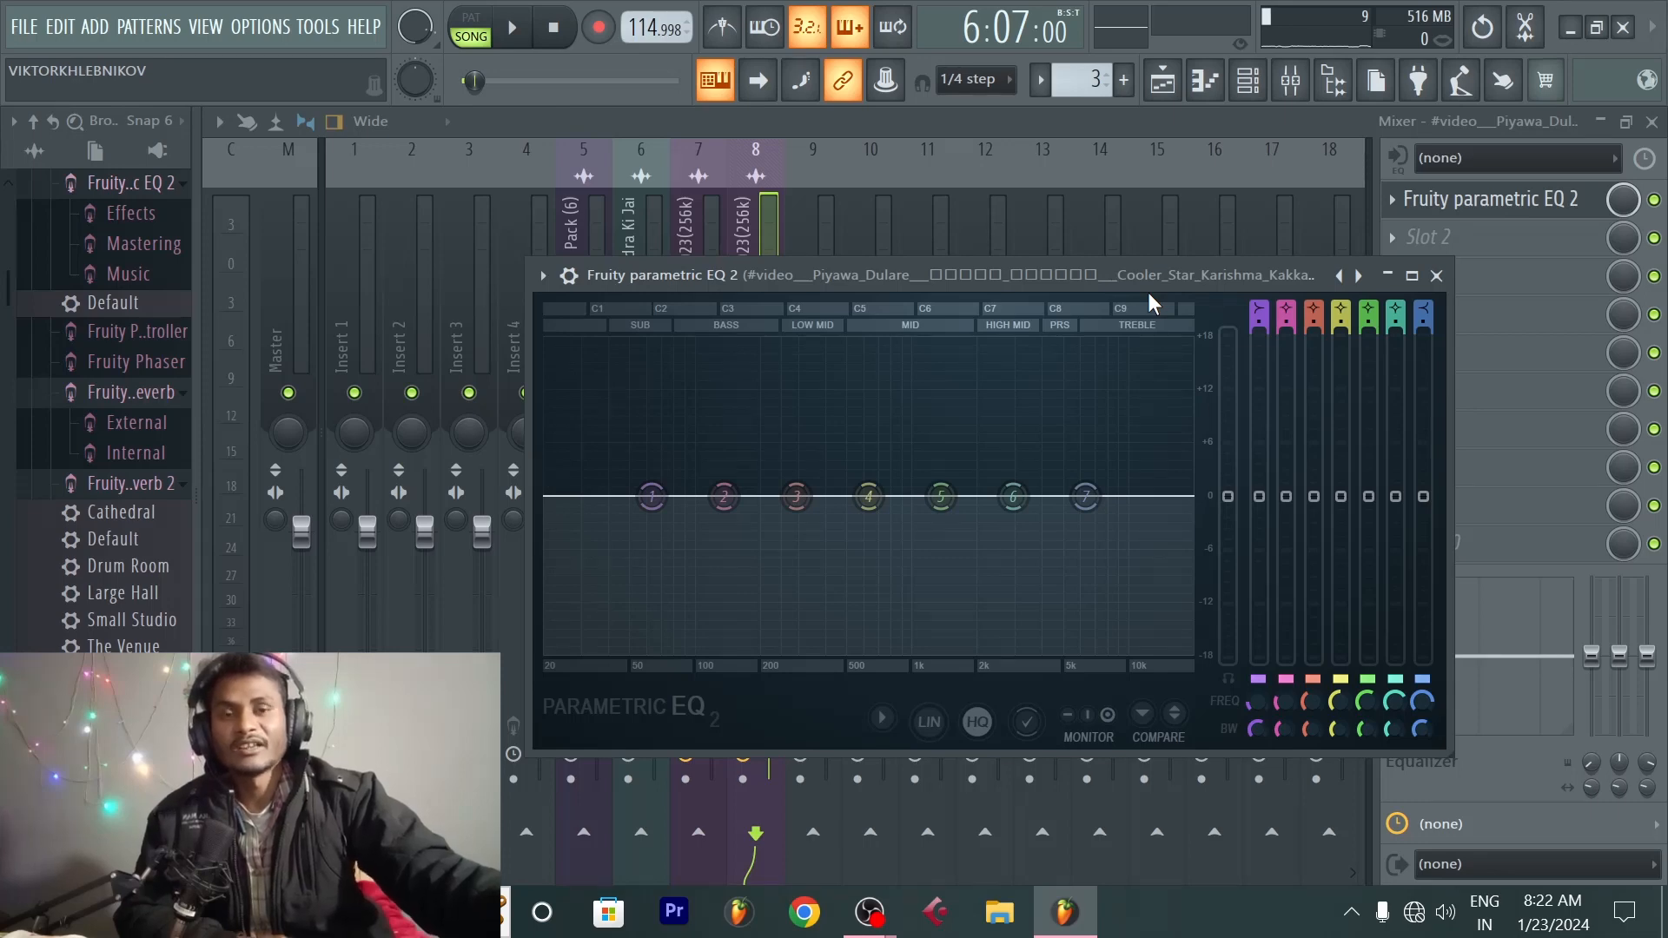
pyautogui.press('space')
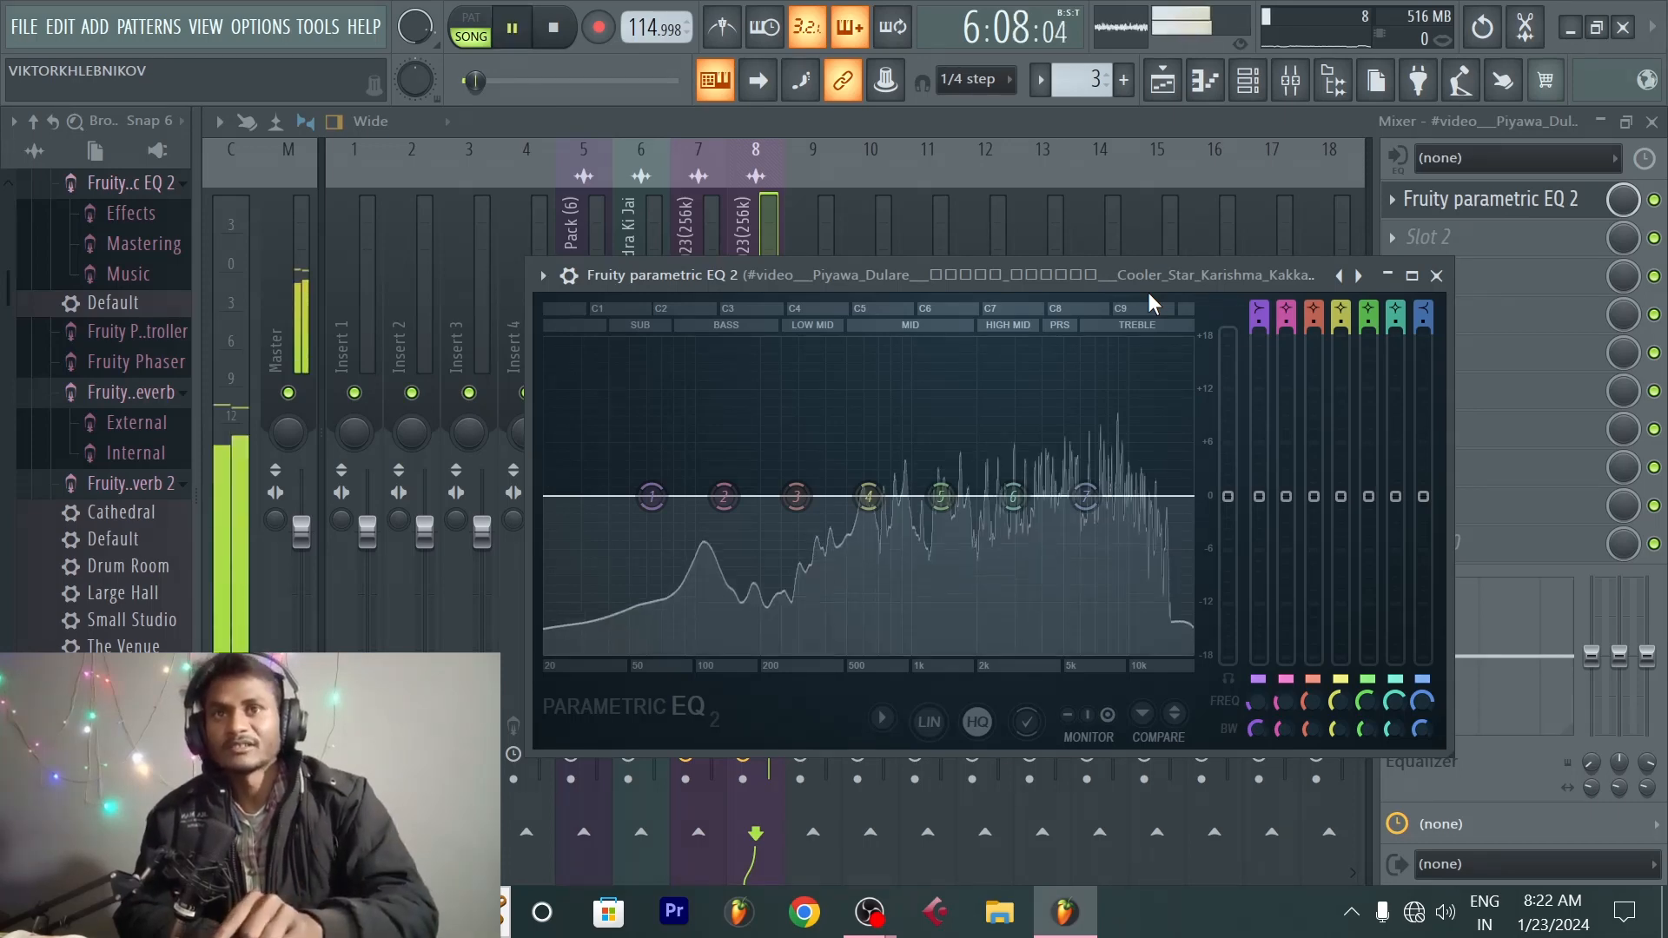
pyautogui.press('space')
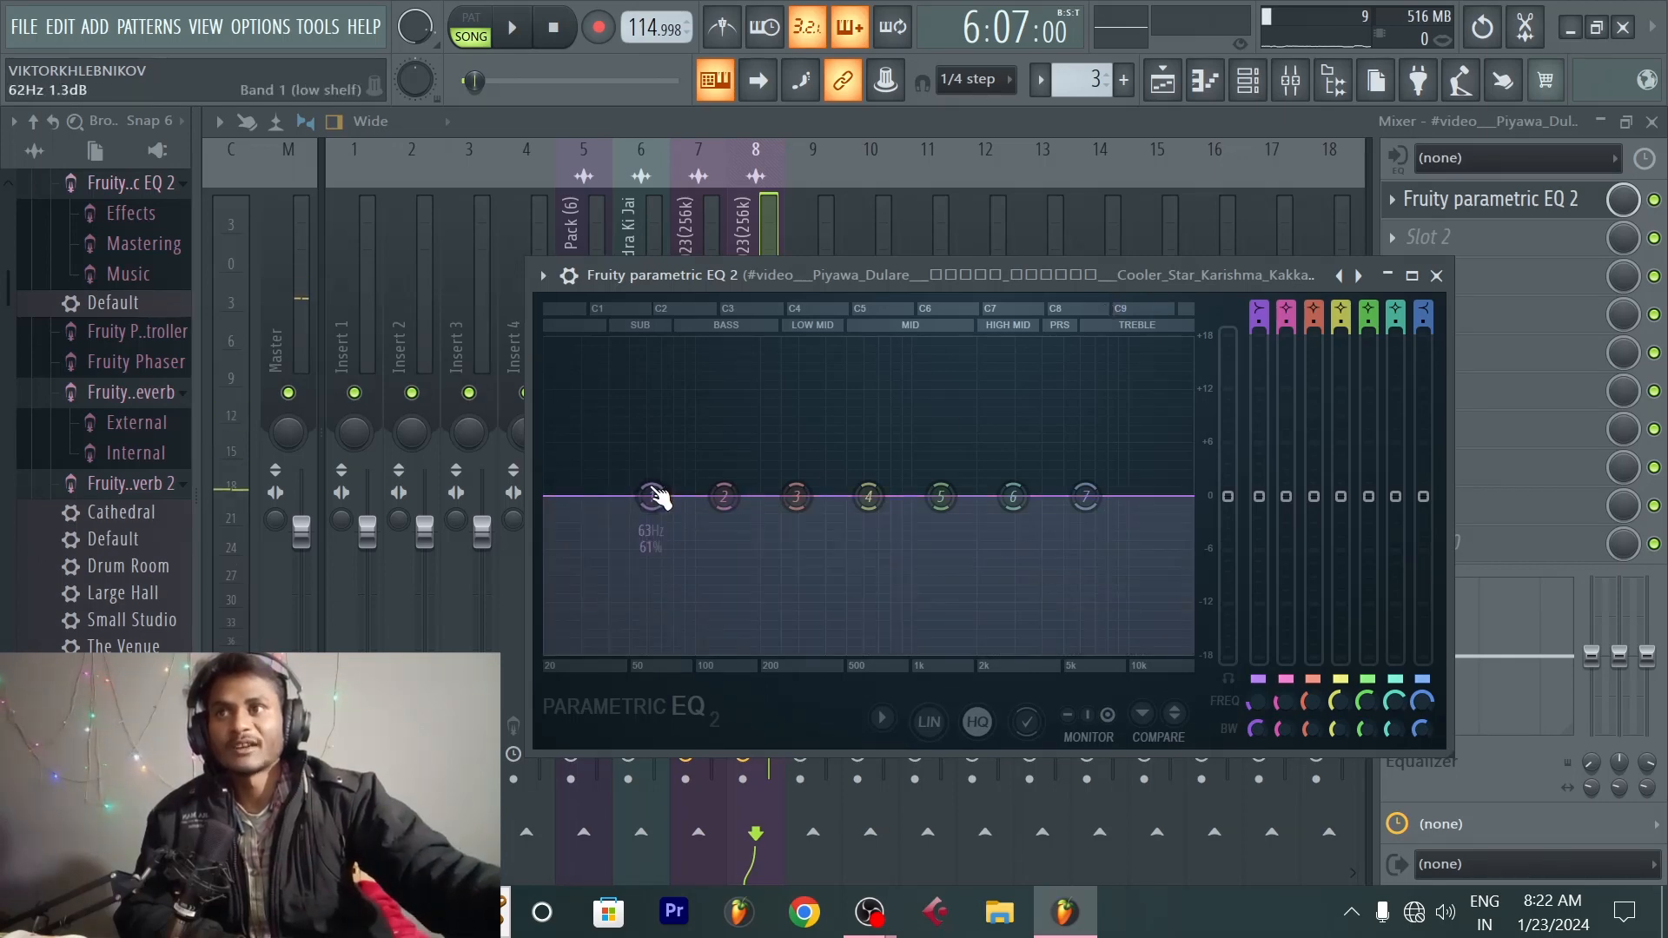
# Step: Cut the song's lows in Parametric EQ 2 by lowering bands 1 and 2 to the minimum level at just under 100 Hz
pyautogui.moveTo(654, 496); pyautogui.dragTo(681, 652)
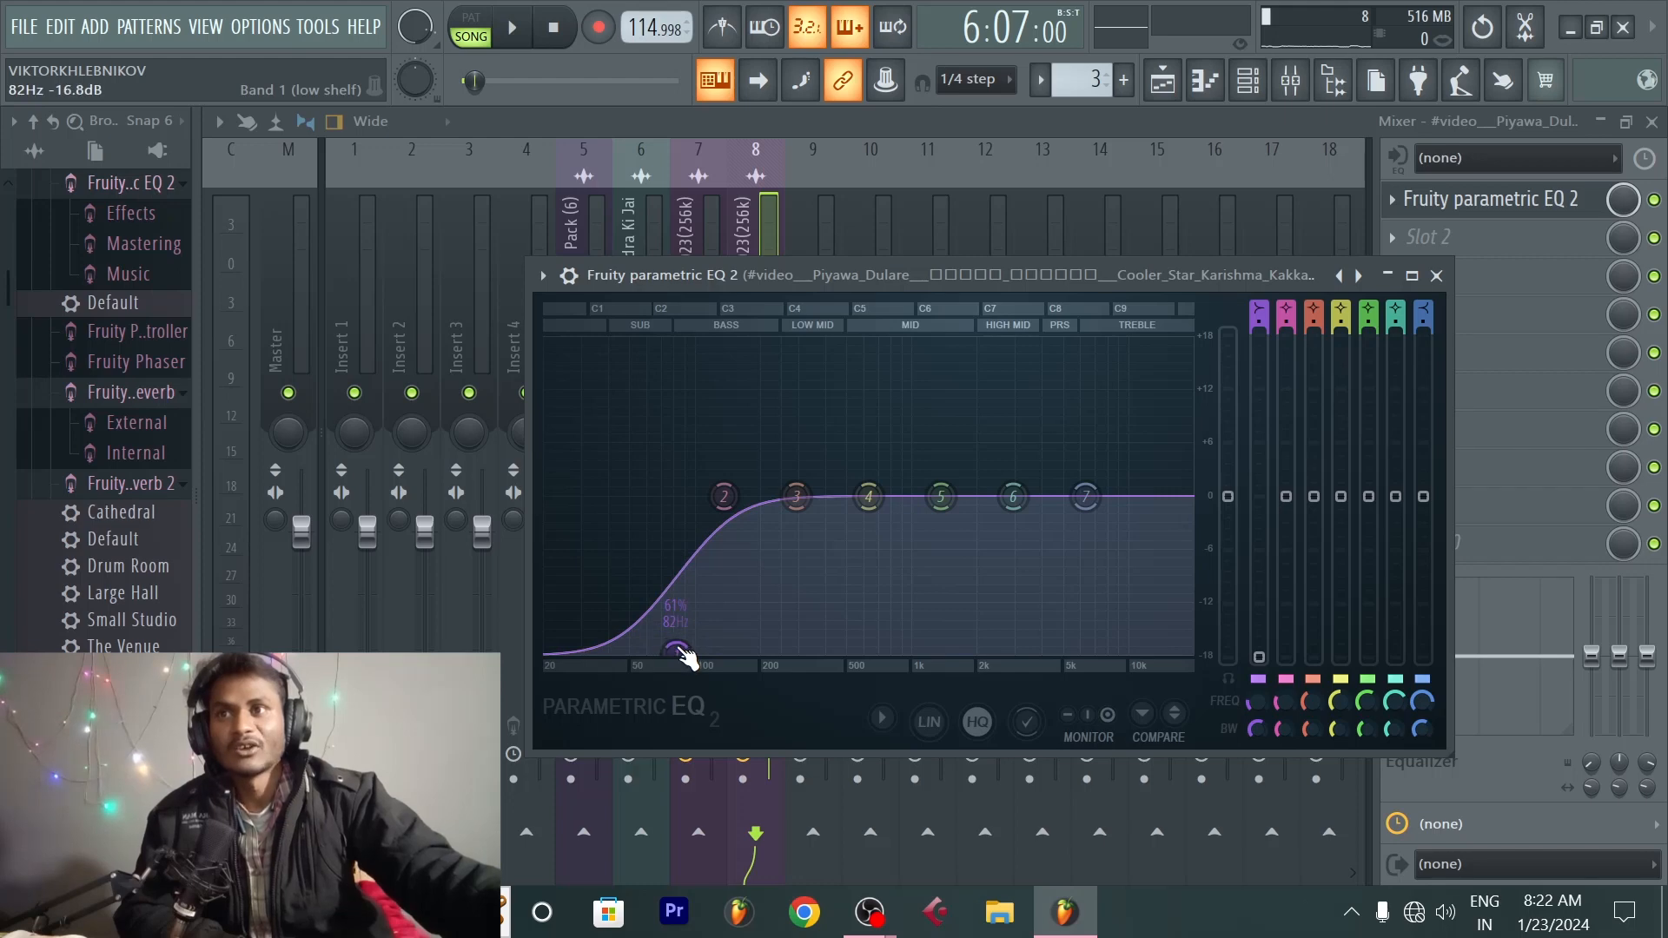
pyautogui.rightClick(732, 494)
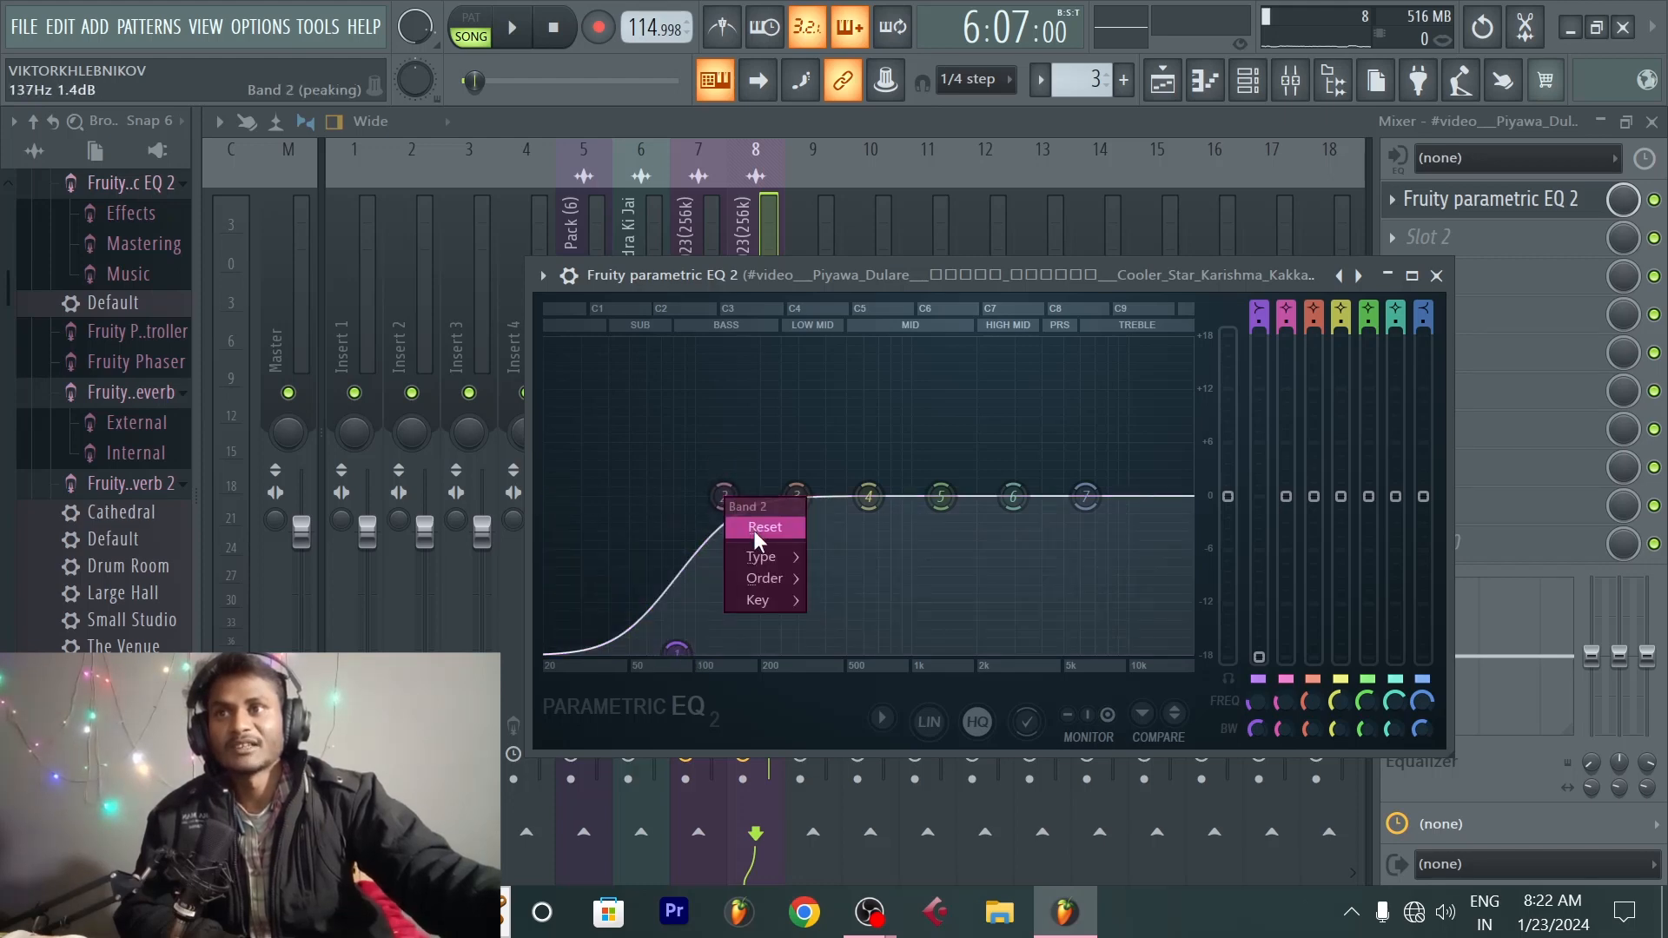
pyautogui.moveTo(762, 608)
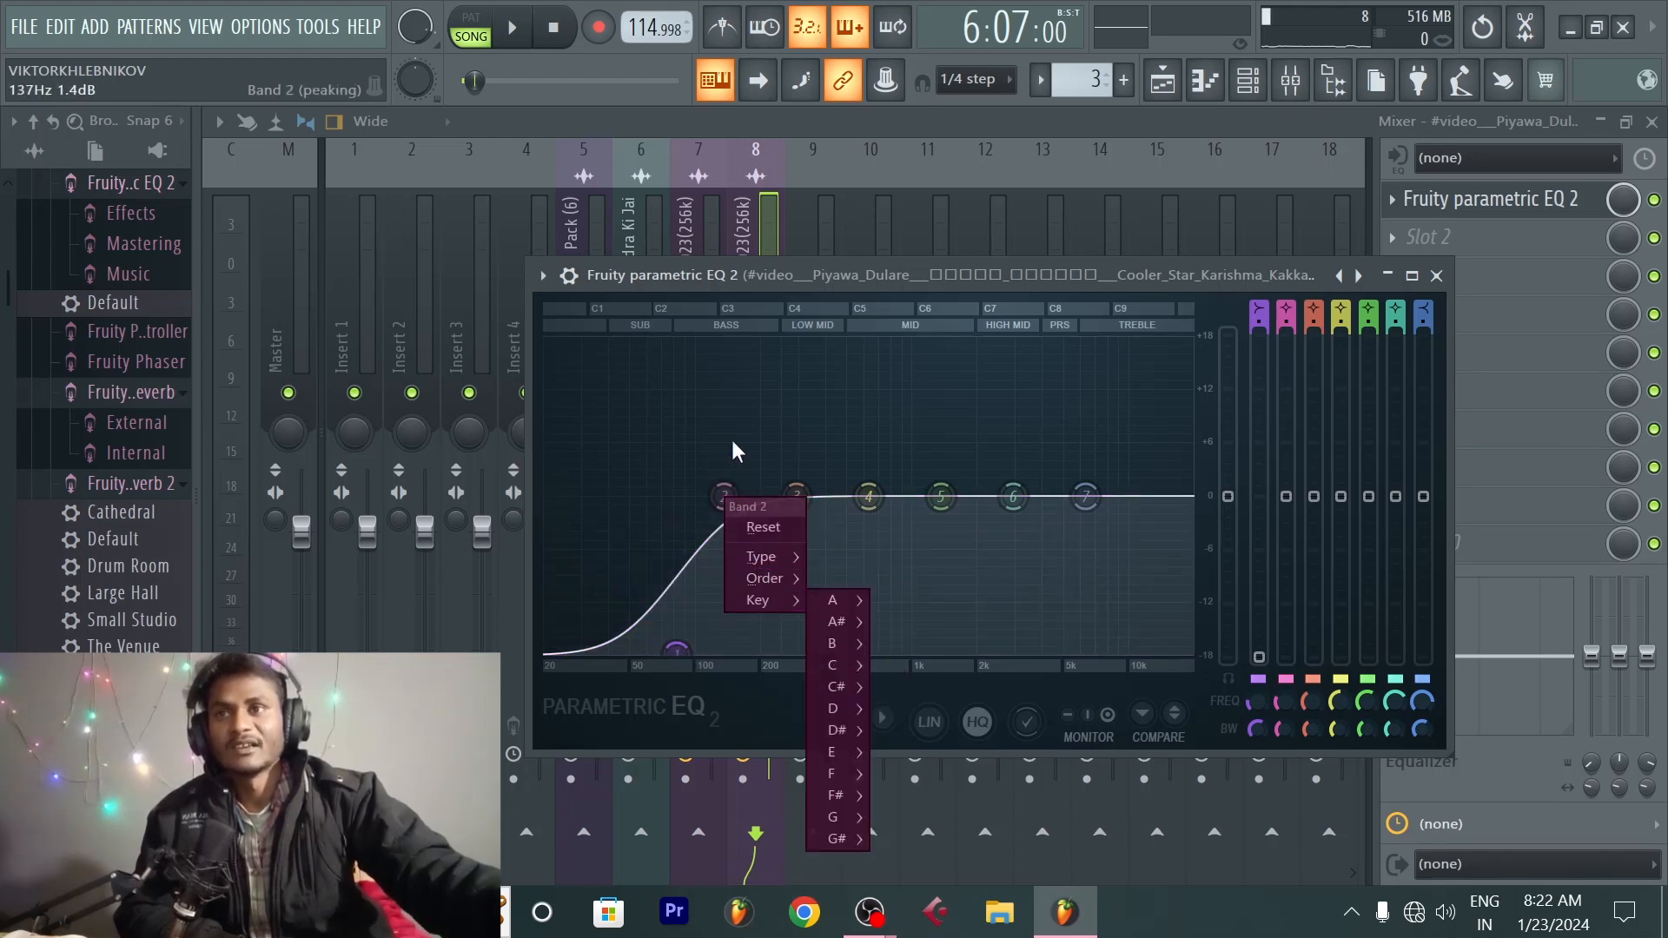
pyautogui.click(695, 415)
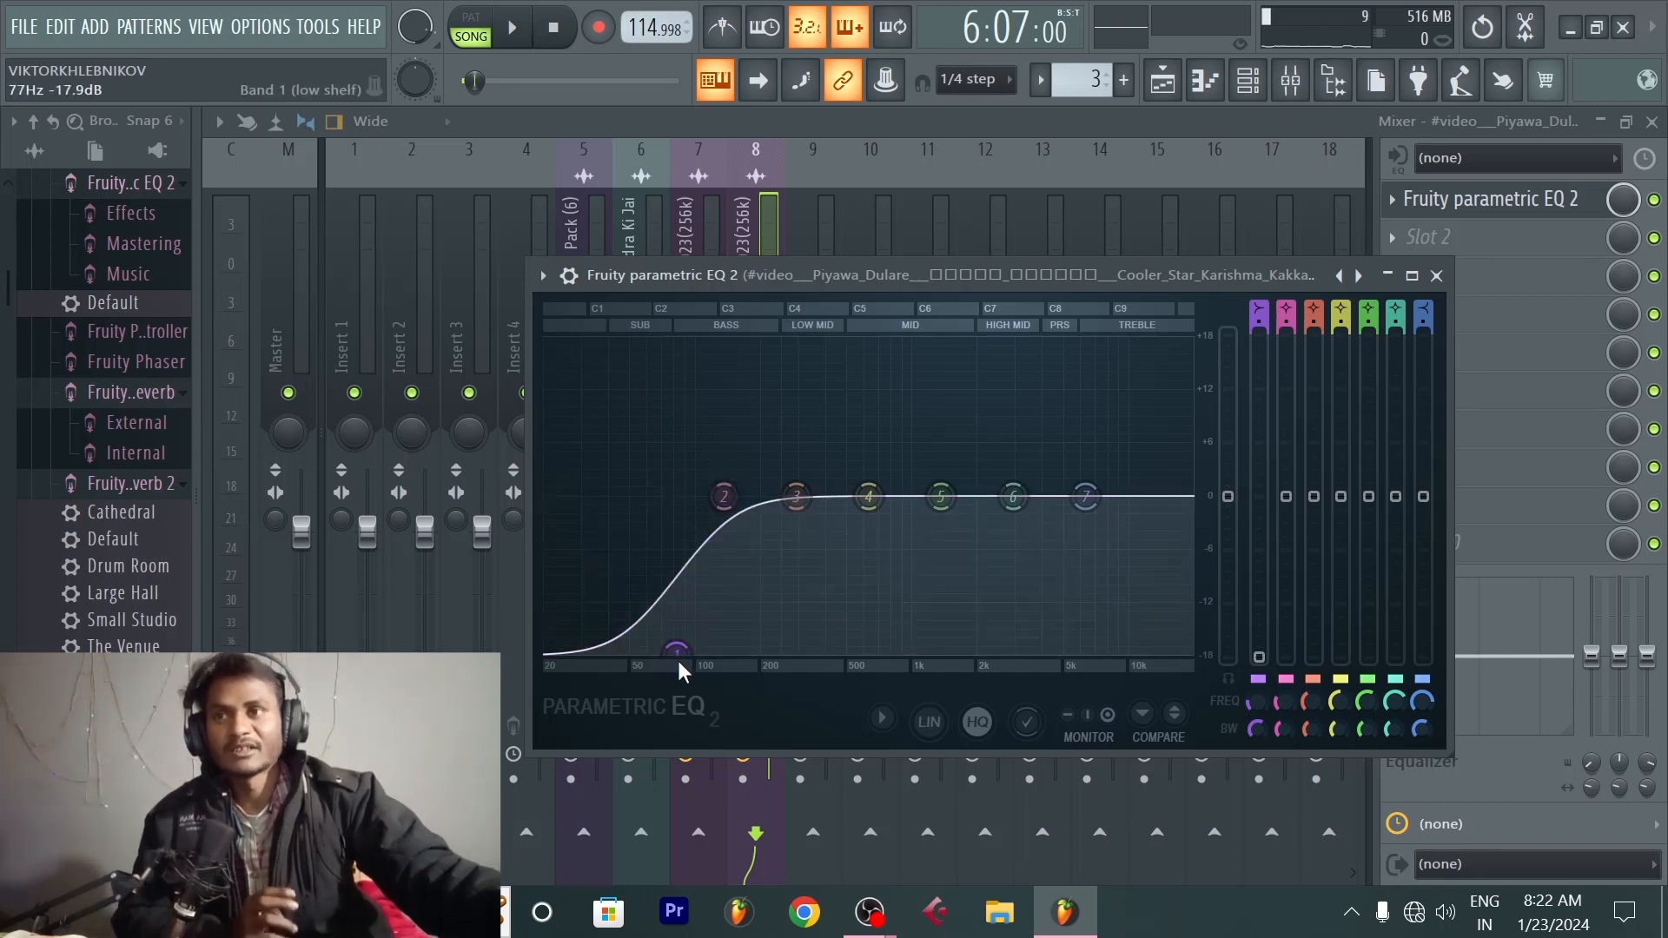
pyautogui.moveTo(676, 650); pyautogui.dragTo(689, 651)
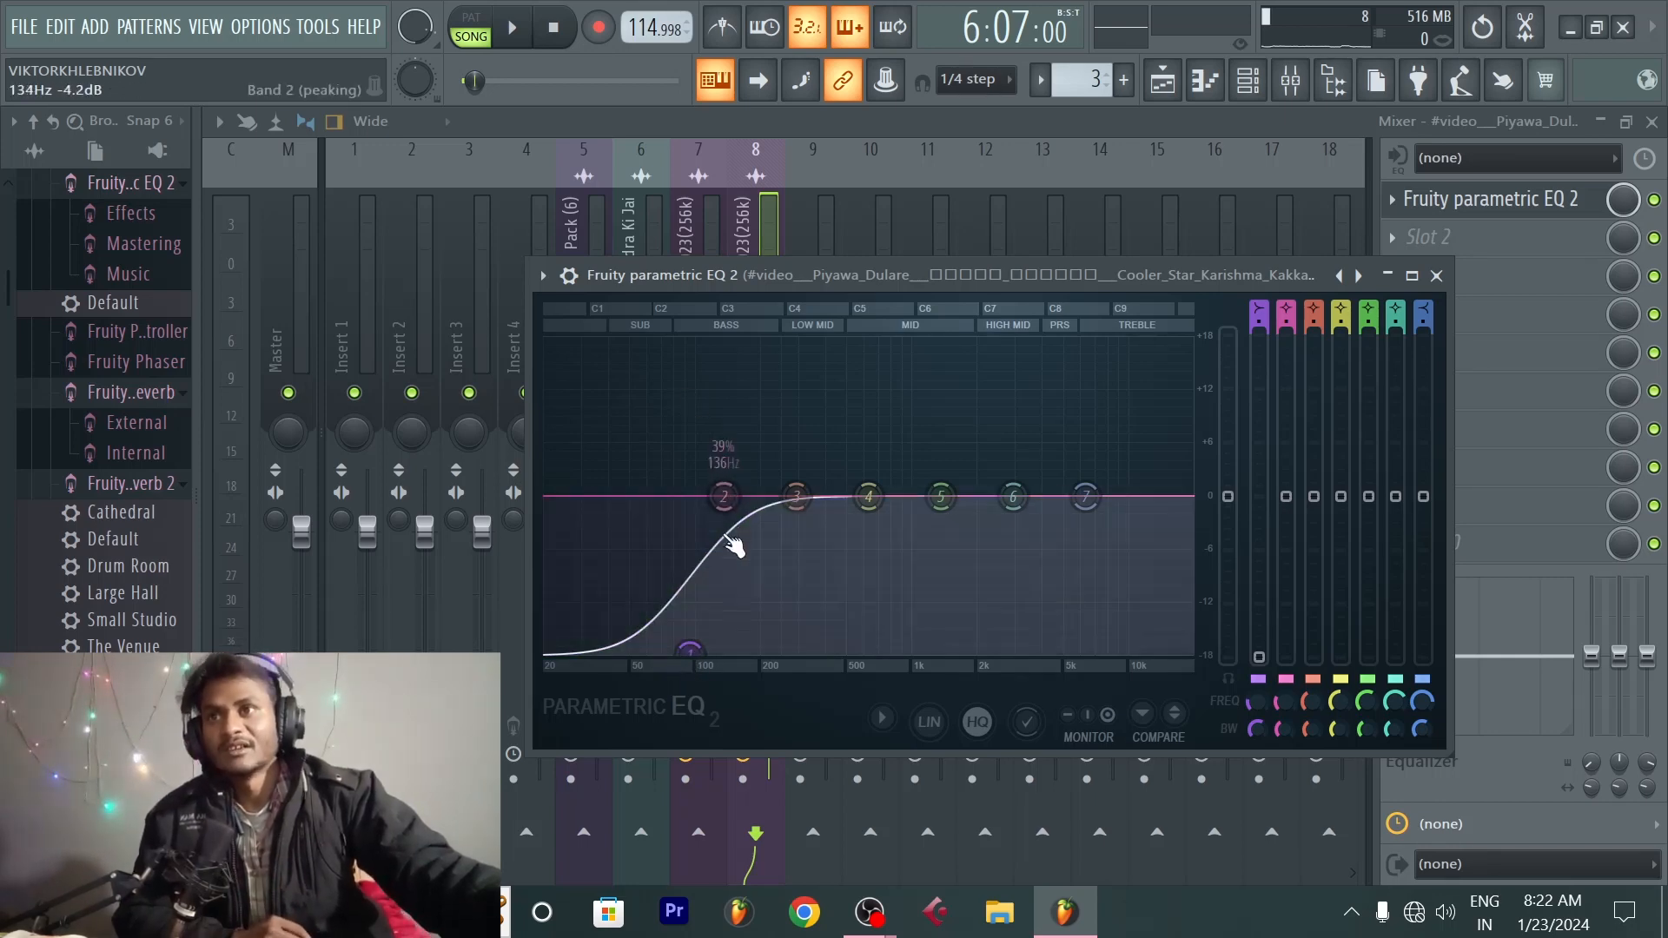
pyautogui.moveTo(723, 497); pyautogui.dragTo(691, 652)
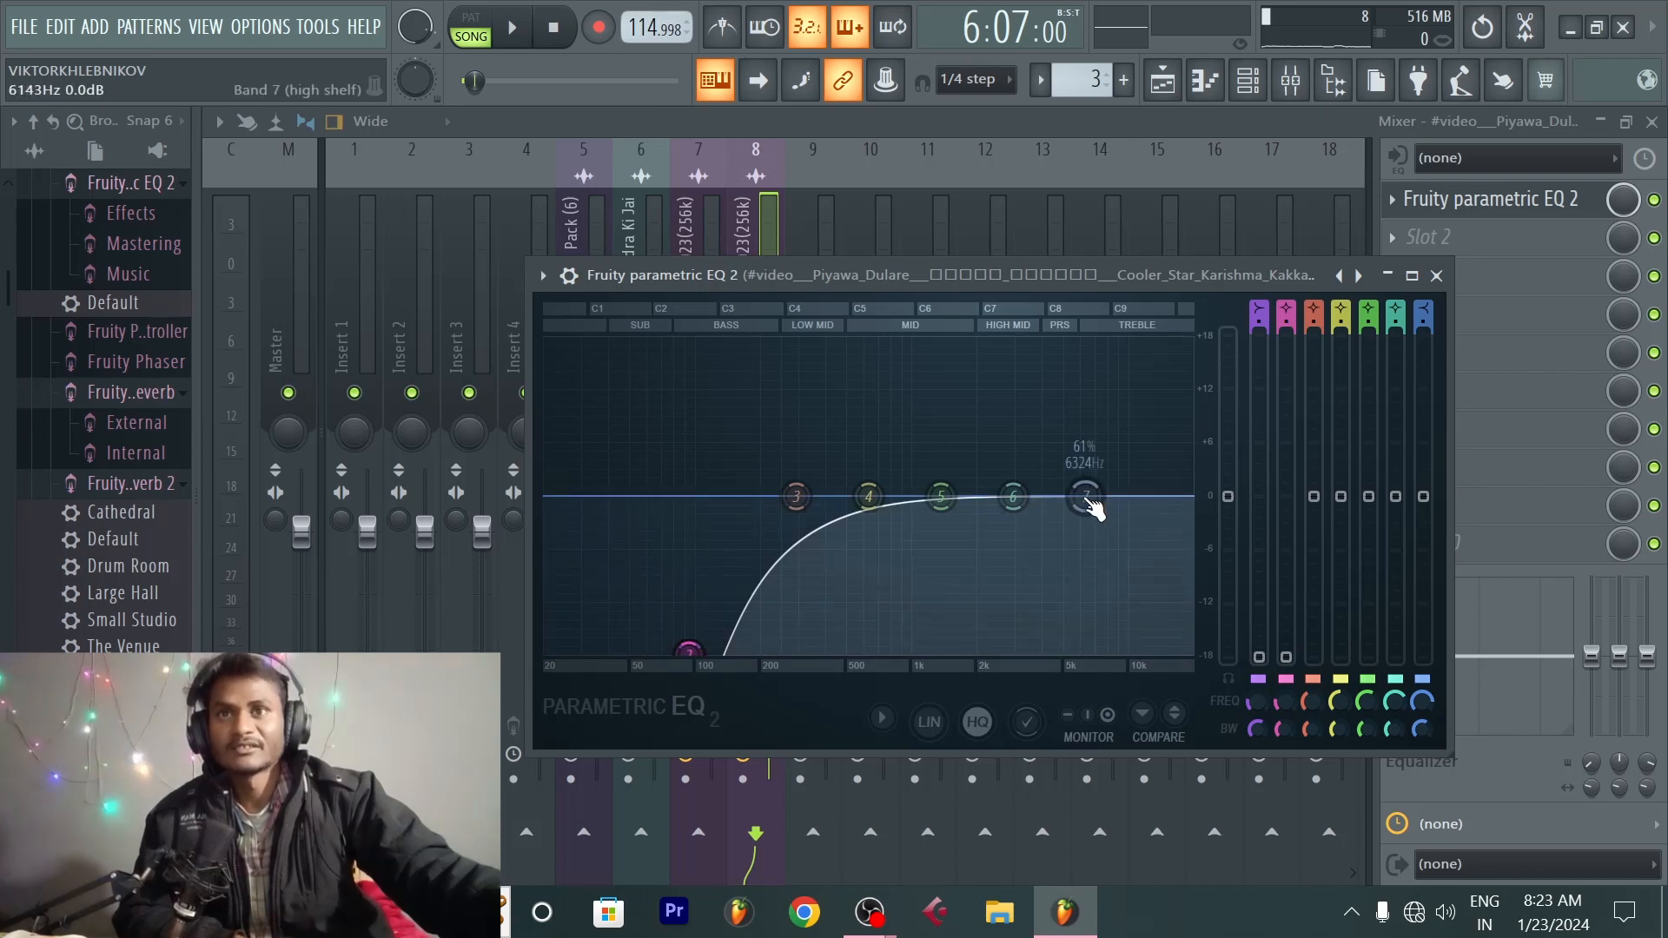
# Step: Lower EQ band 7 to -18 dB at about 6240 Hz to cut the highs, and play the song briefly
pyautogui.moveTo(1093, 510); pyautogui.dragTo(1090, 664)
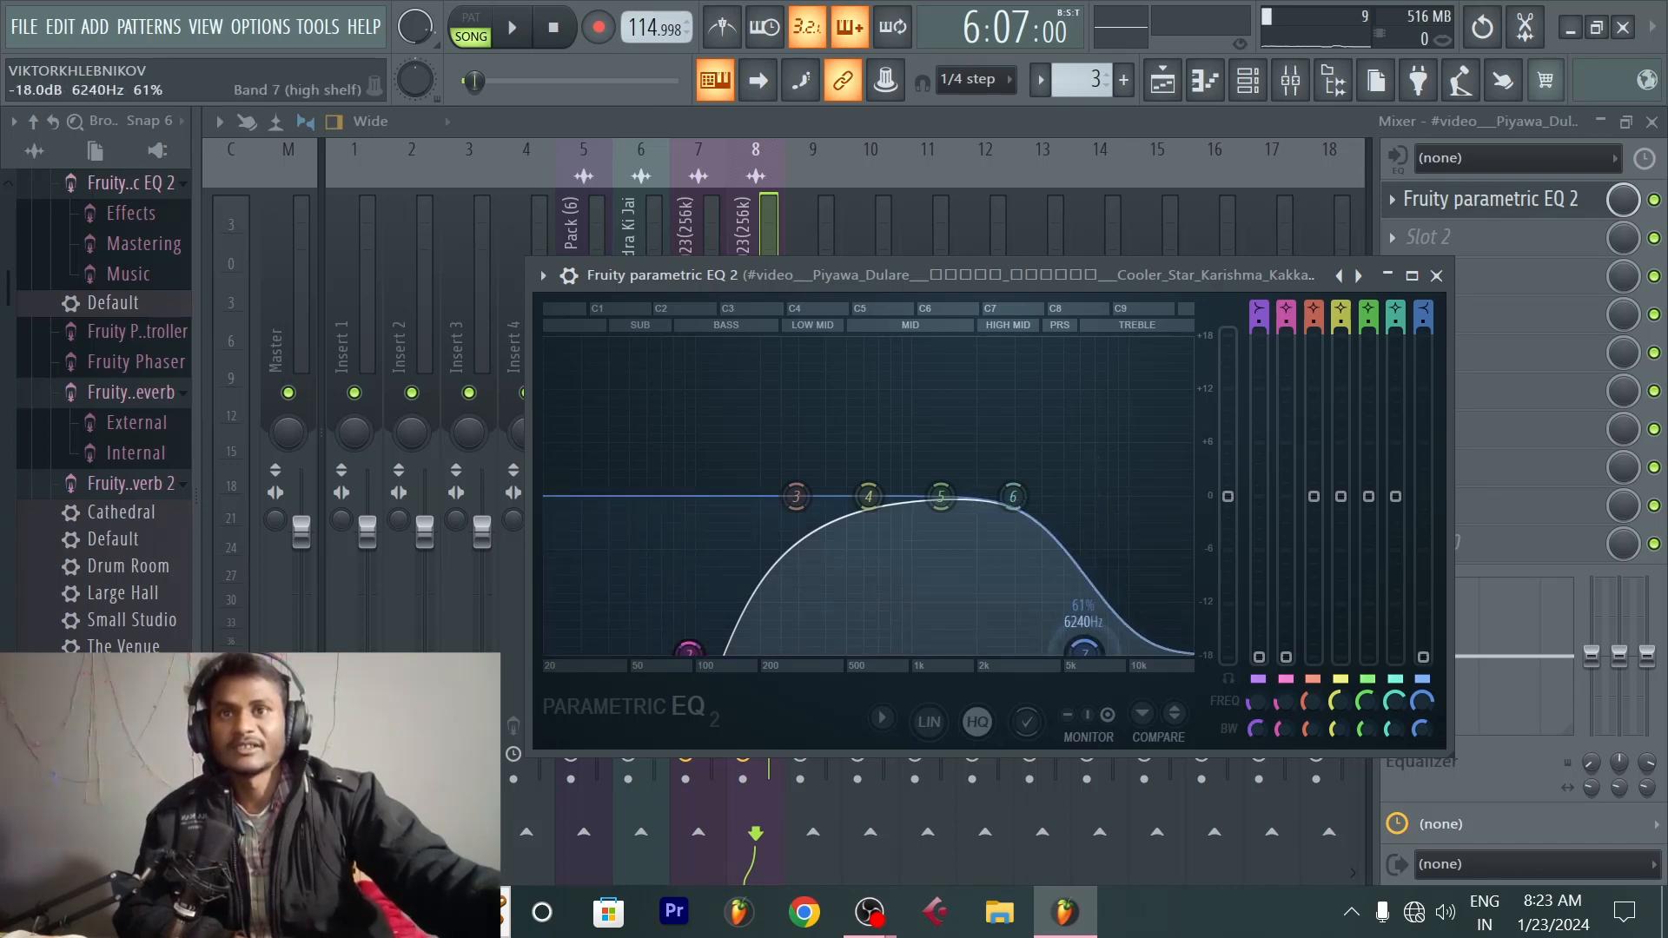
pyautogui.press('space')
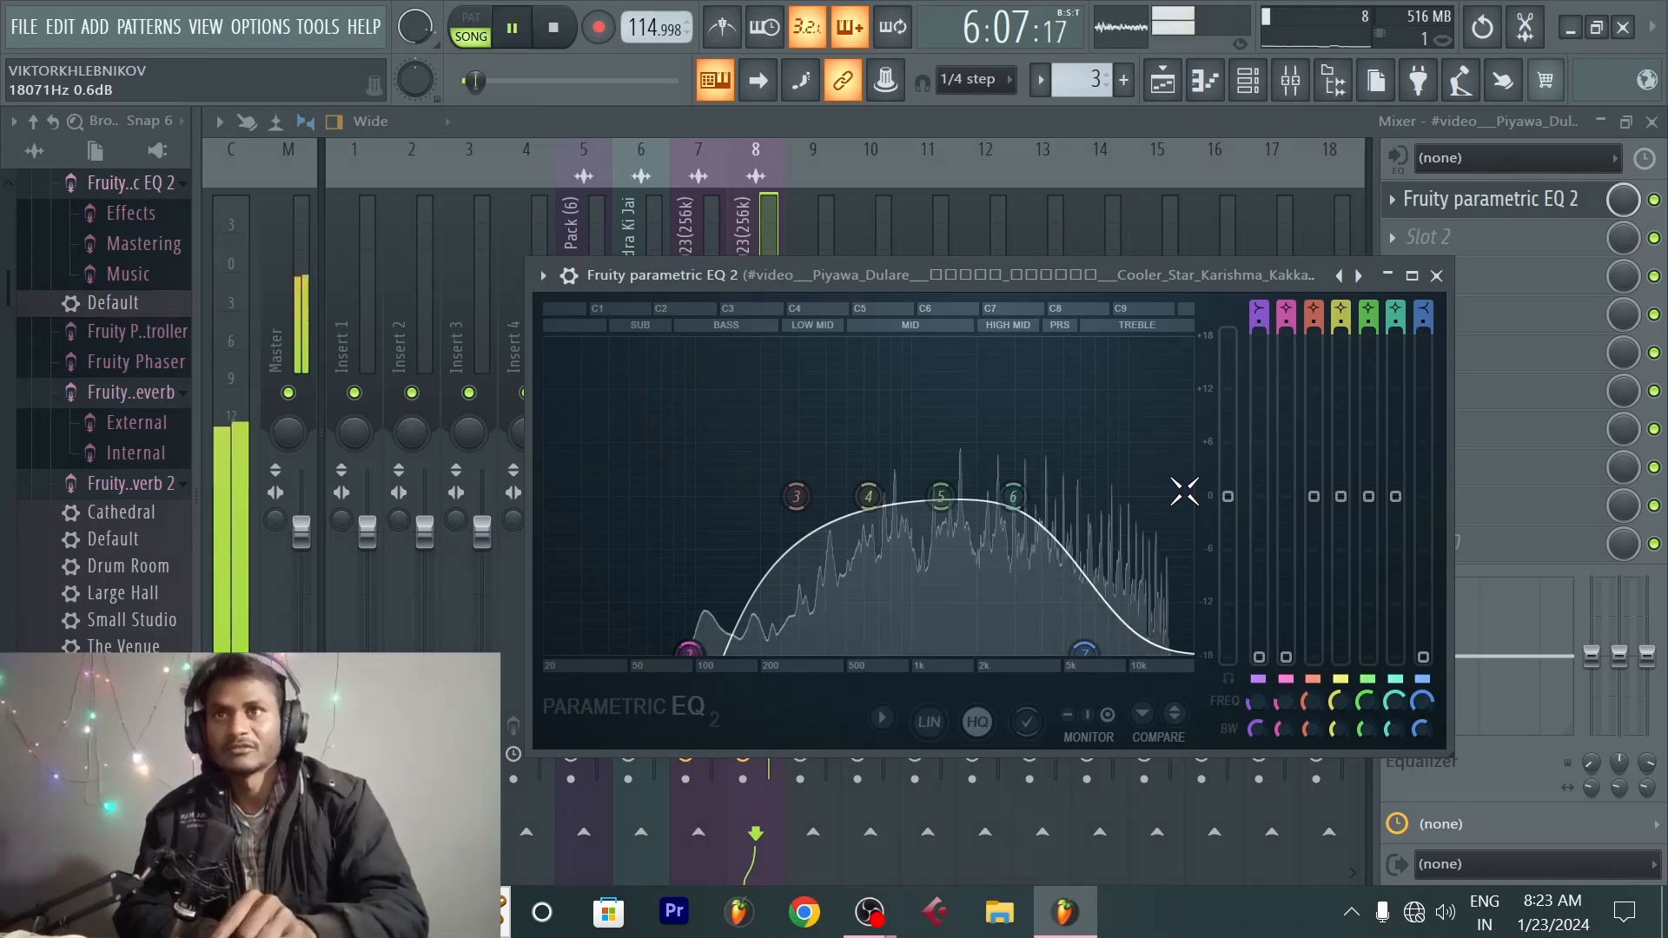
pyautogui.press('space')
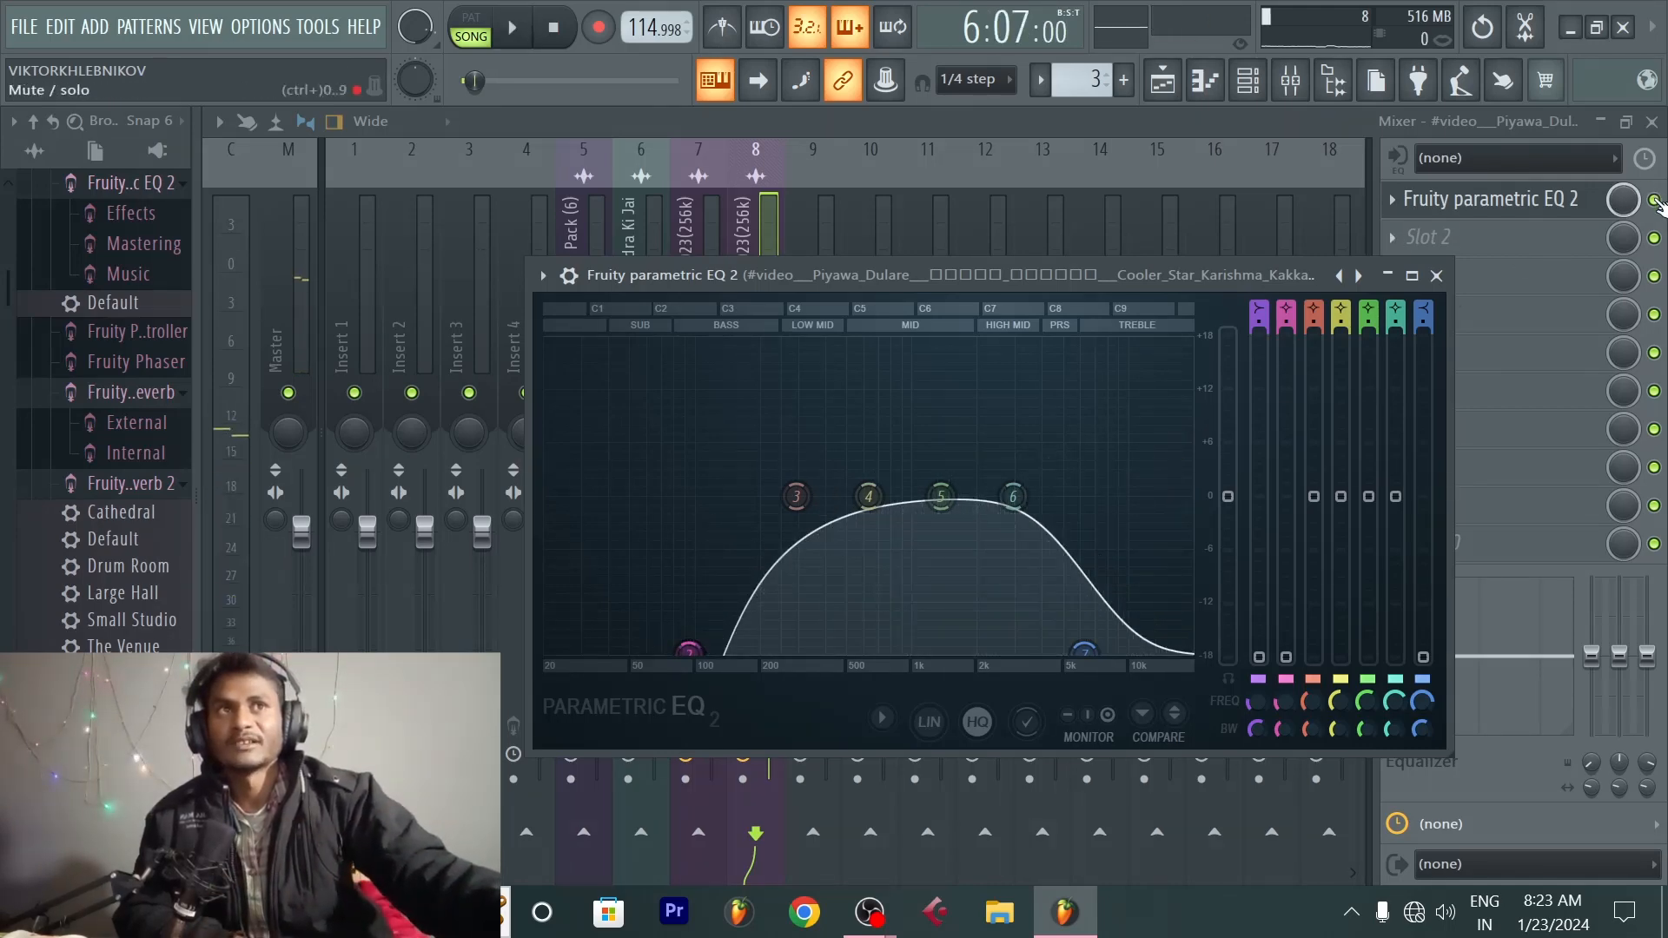
# Step: Compare the song's sound with Parametric EQ 2 bypassed and enabled, and review its curve
pyautogui.click(1654, 201)
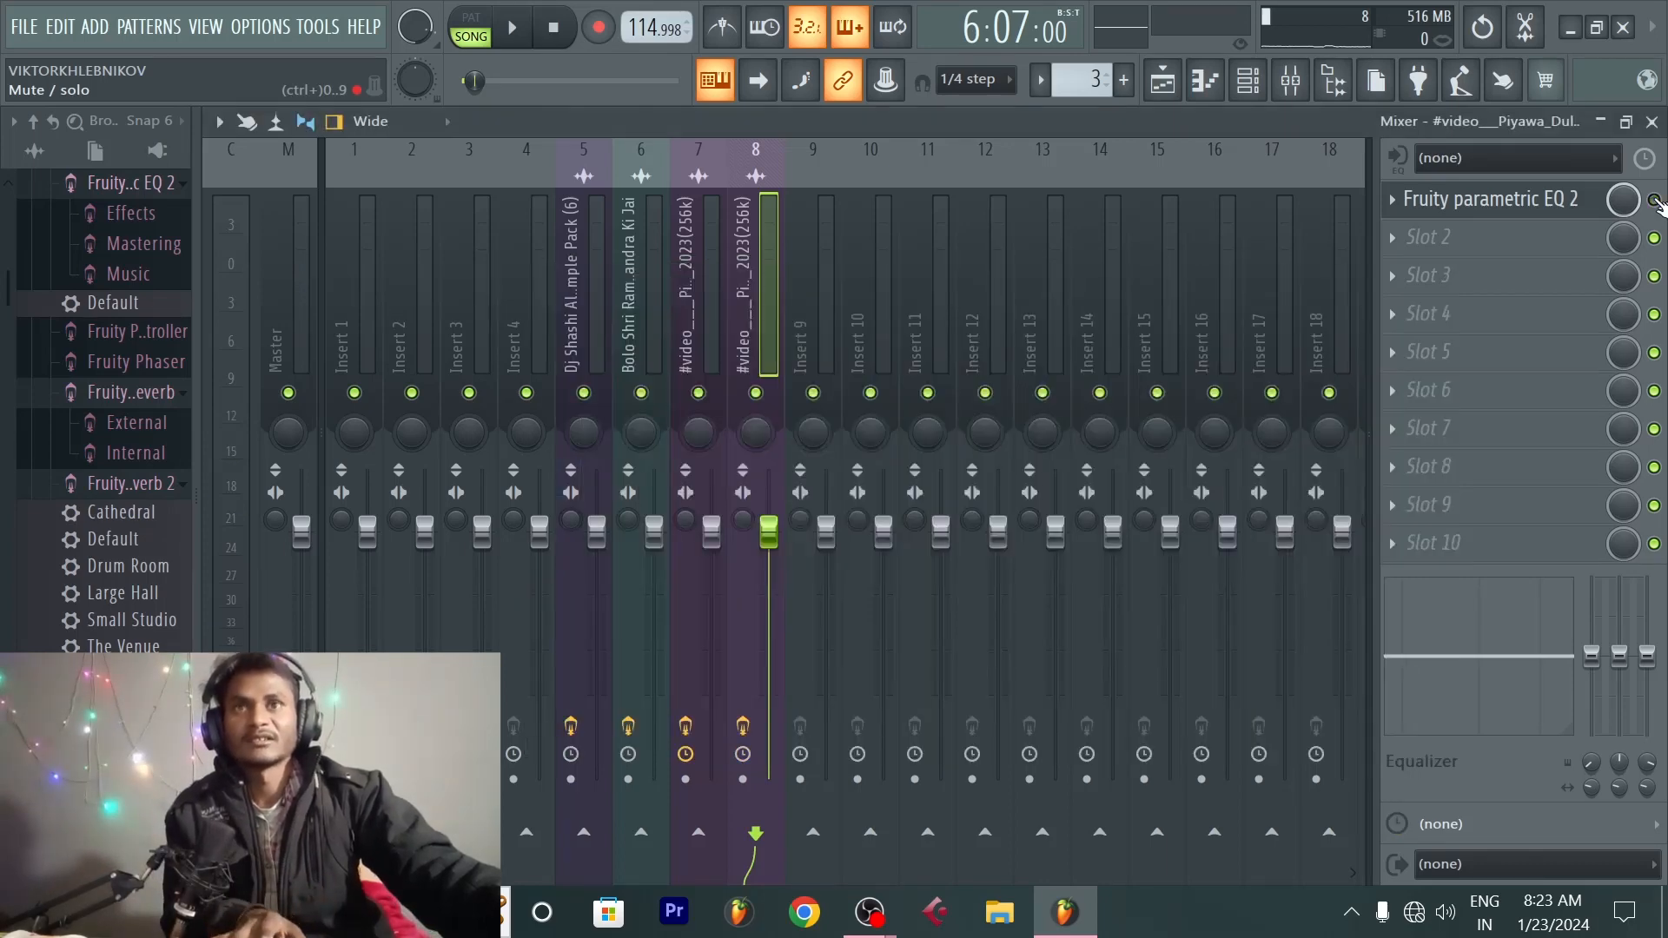
pyautogui.press('space')
pyautogui.press('space')
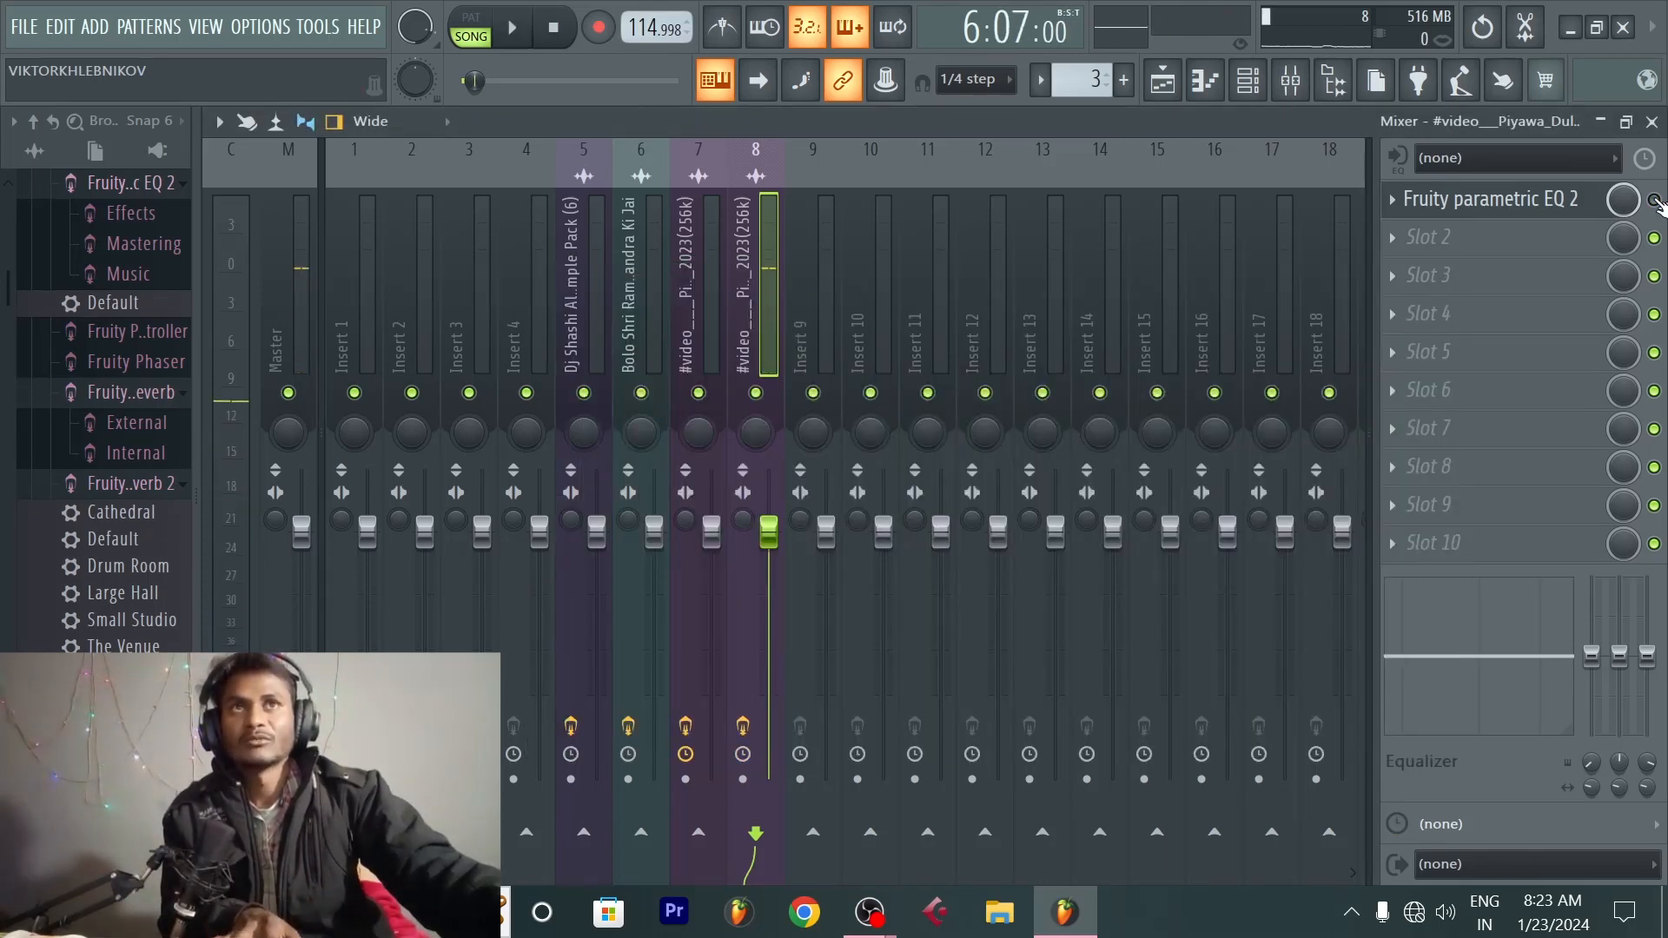
pyautogui.press('space')
pyautogui.press('space')
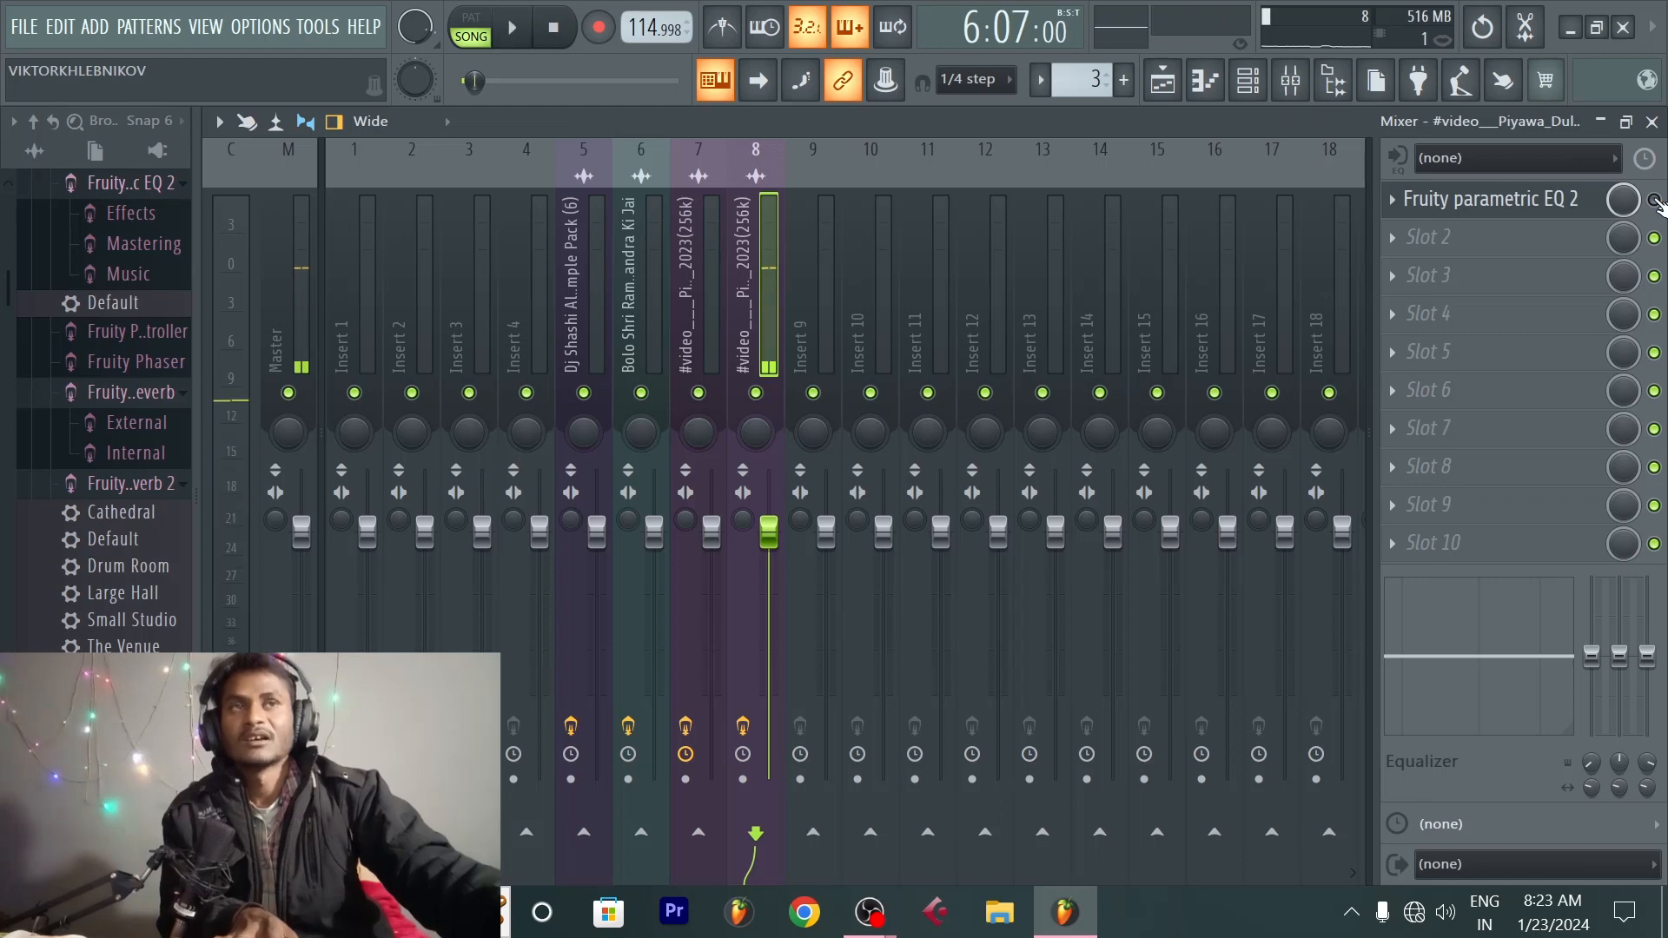
pyautogui.press('space')
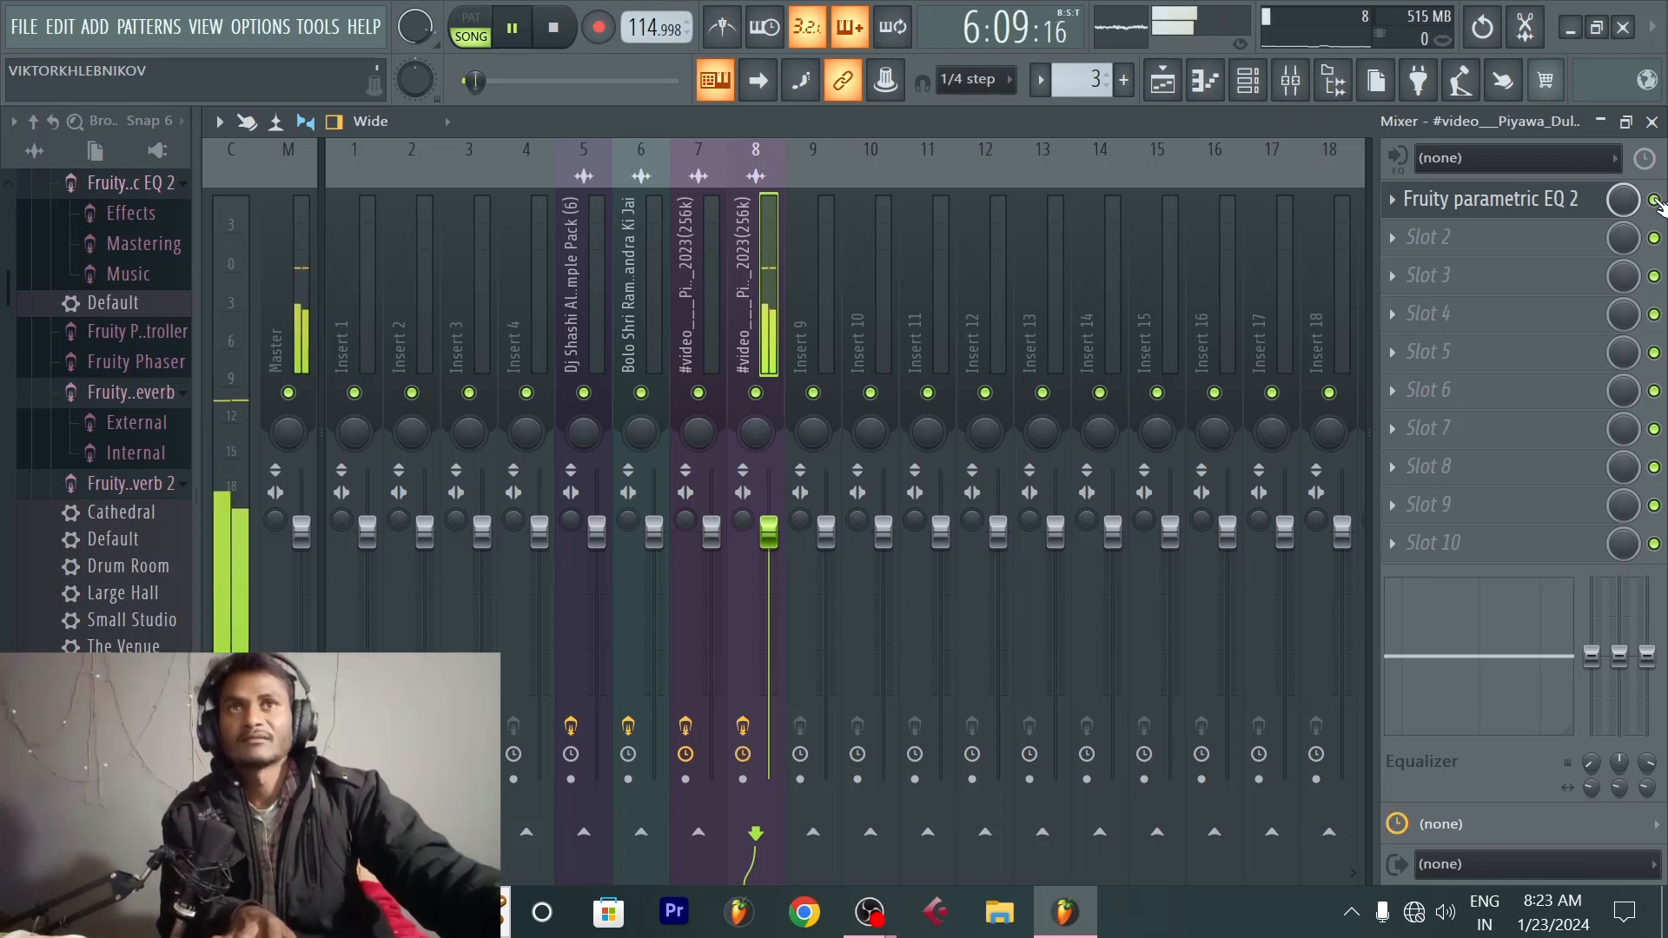
pyautogui.press('space')
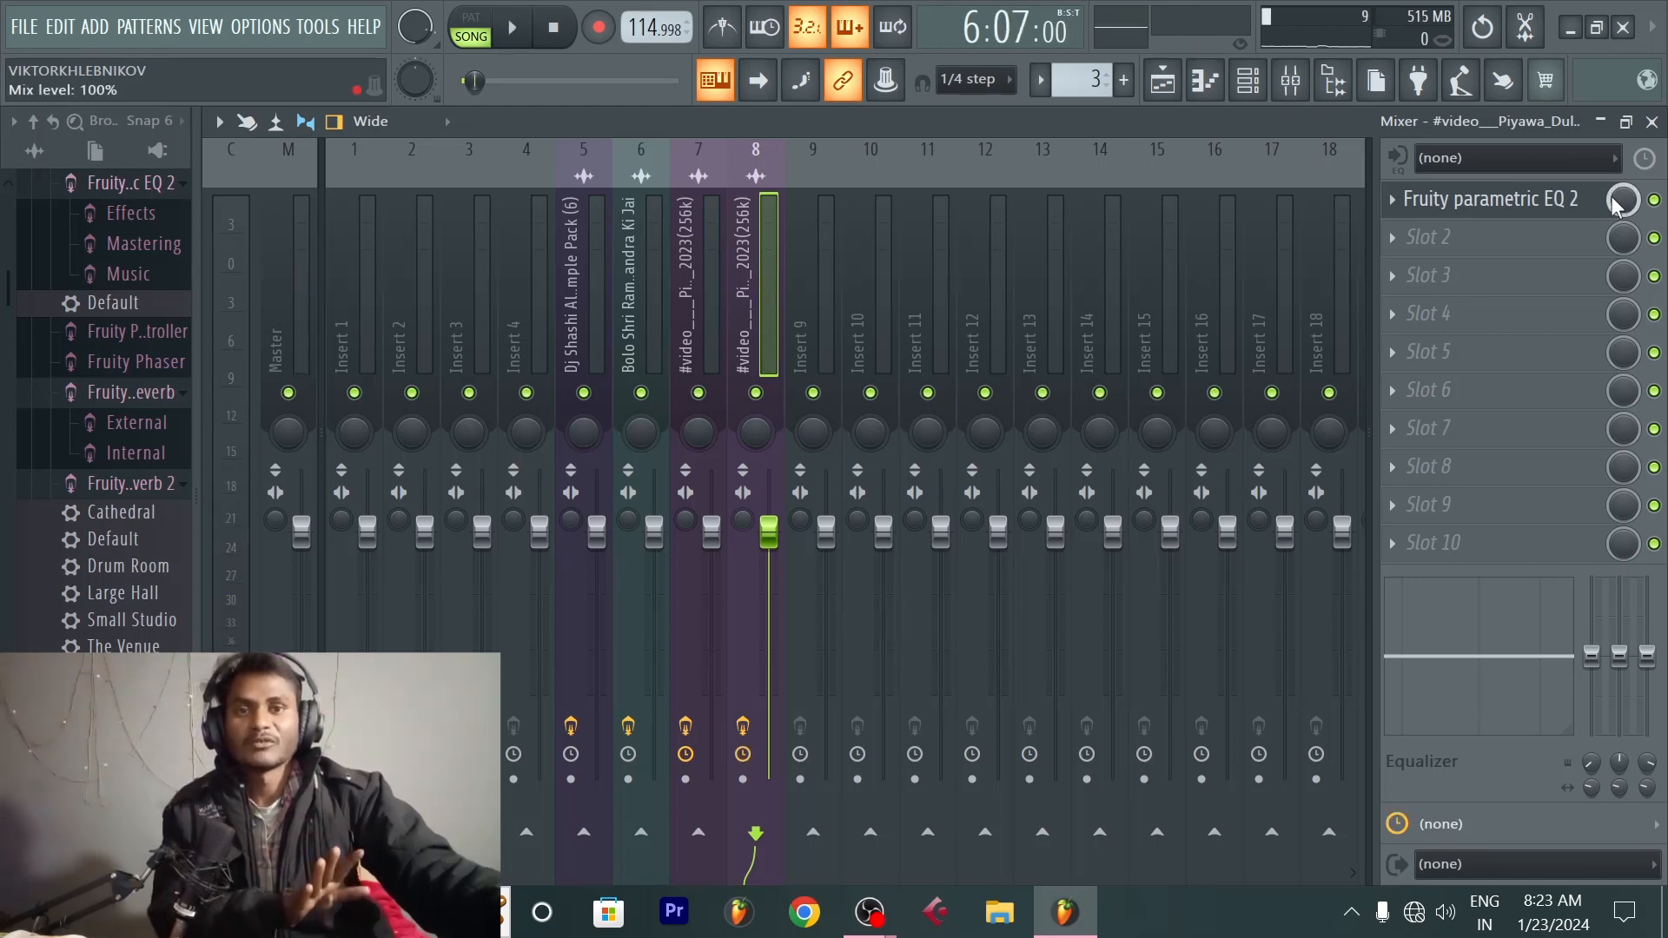
pyautogui.click(1518, 202)
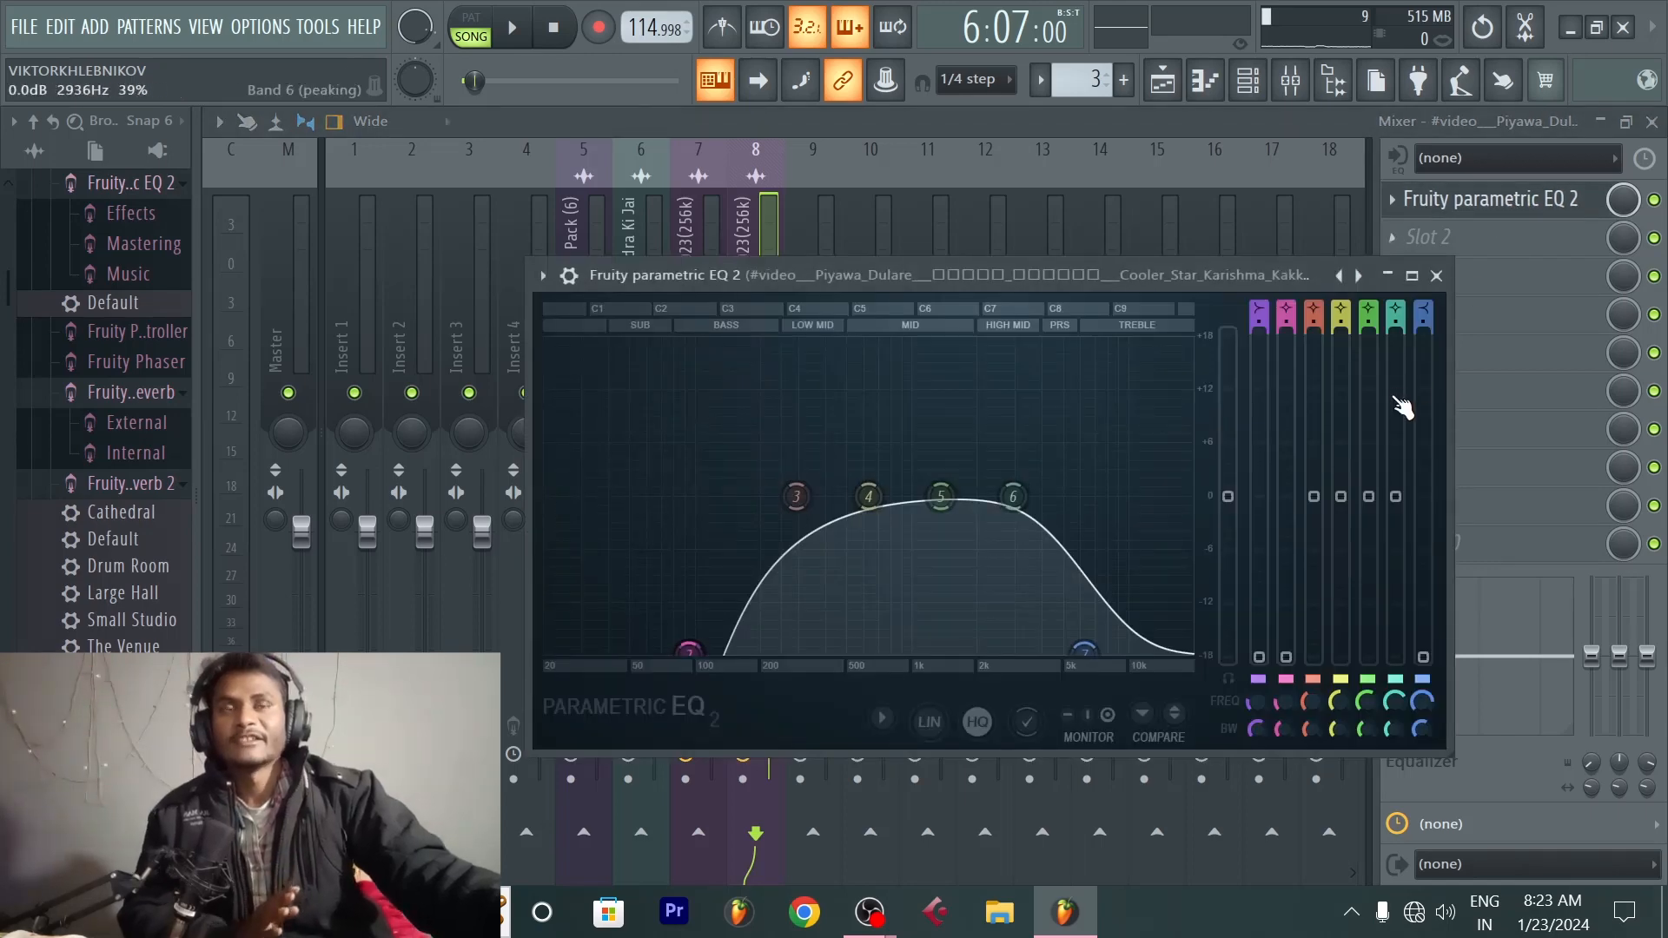
pyautogui.click(1436, 276)
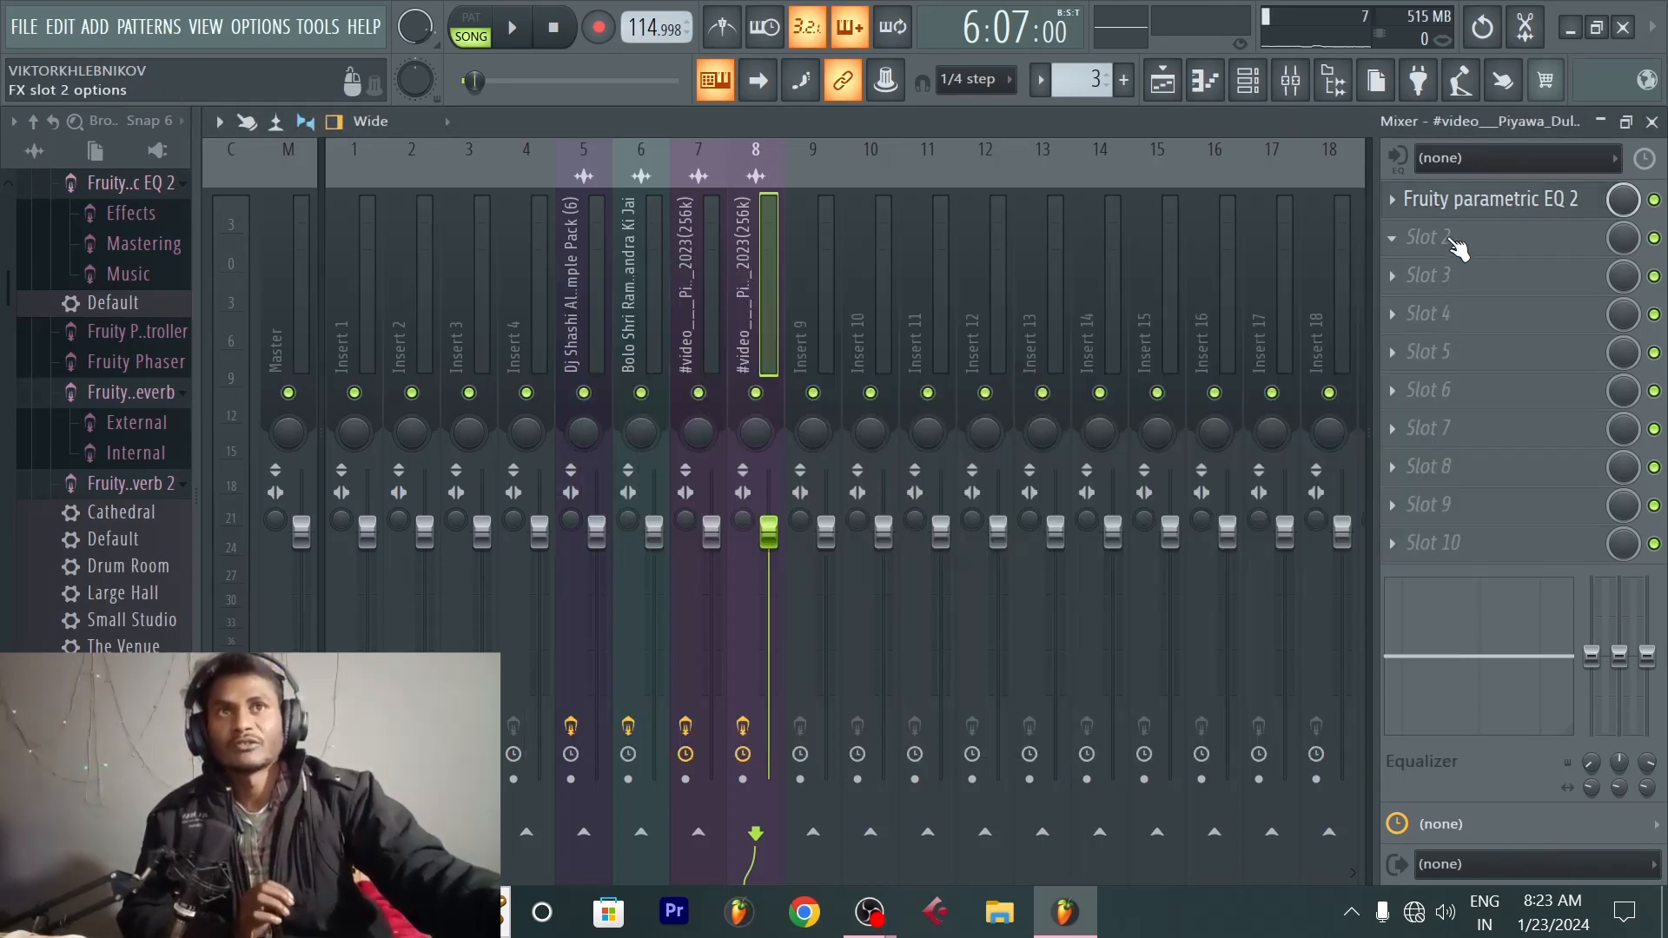
# Step: Add Fruity Parametric EQ to slot 2 of the song's mixer track and move its window clear for editing
pyautogui.click(1457, 250)
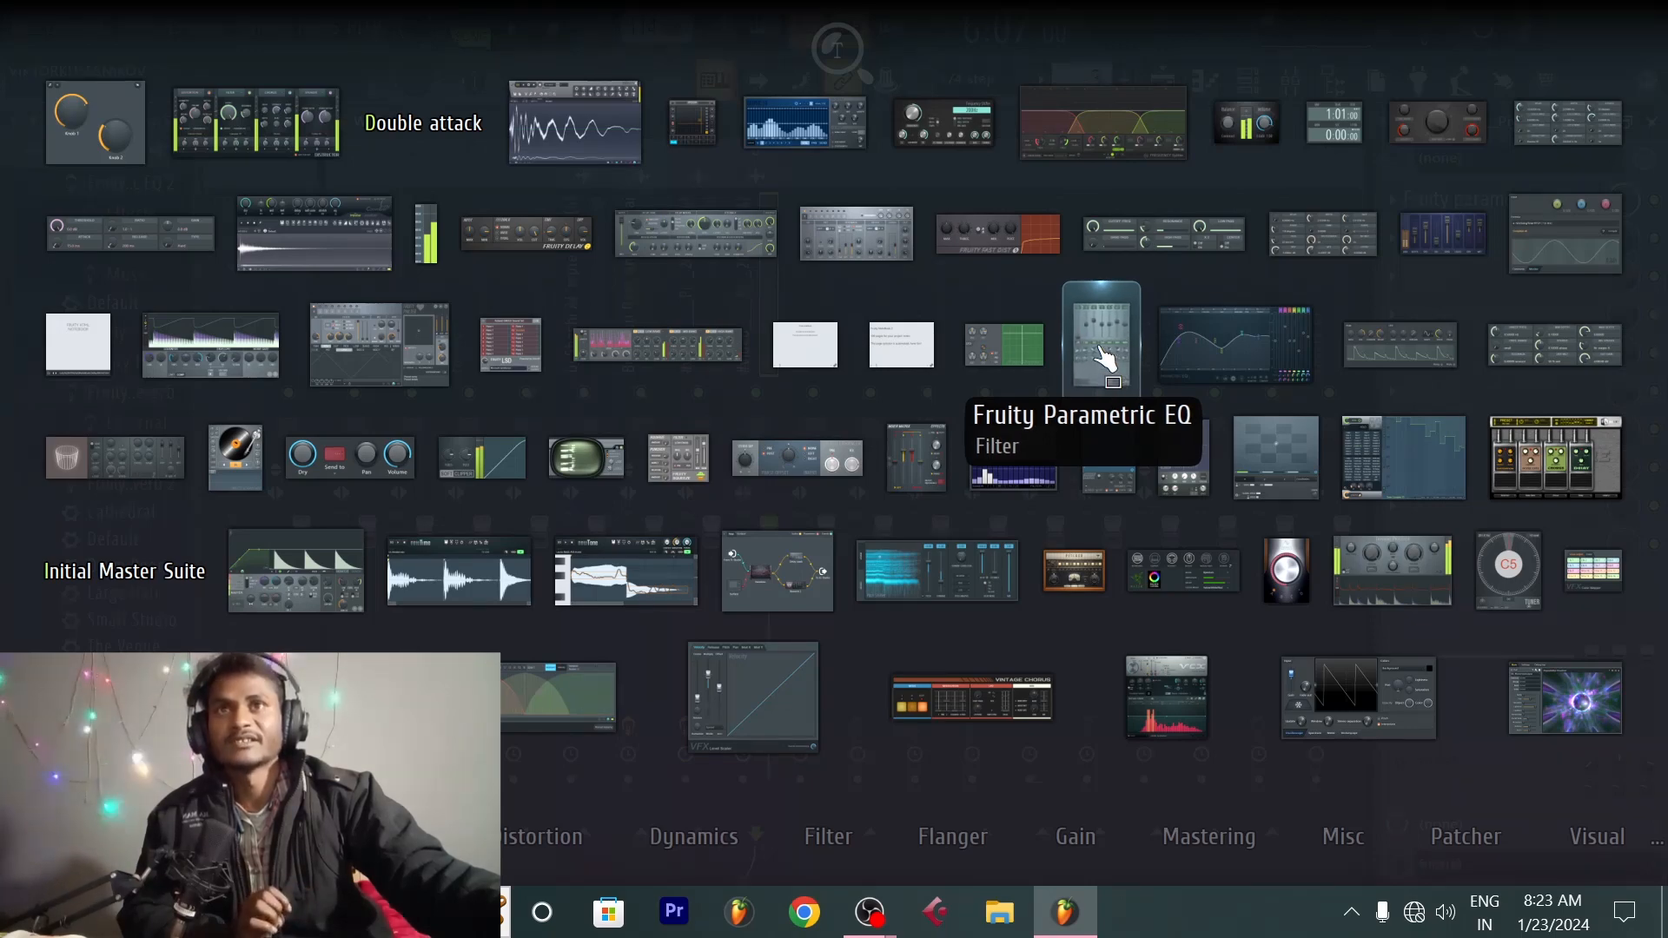
pyautogui.click(1097, 347)
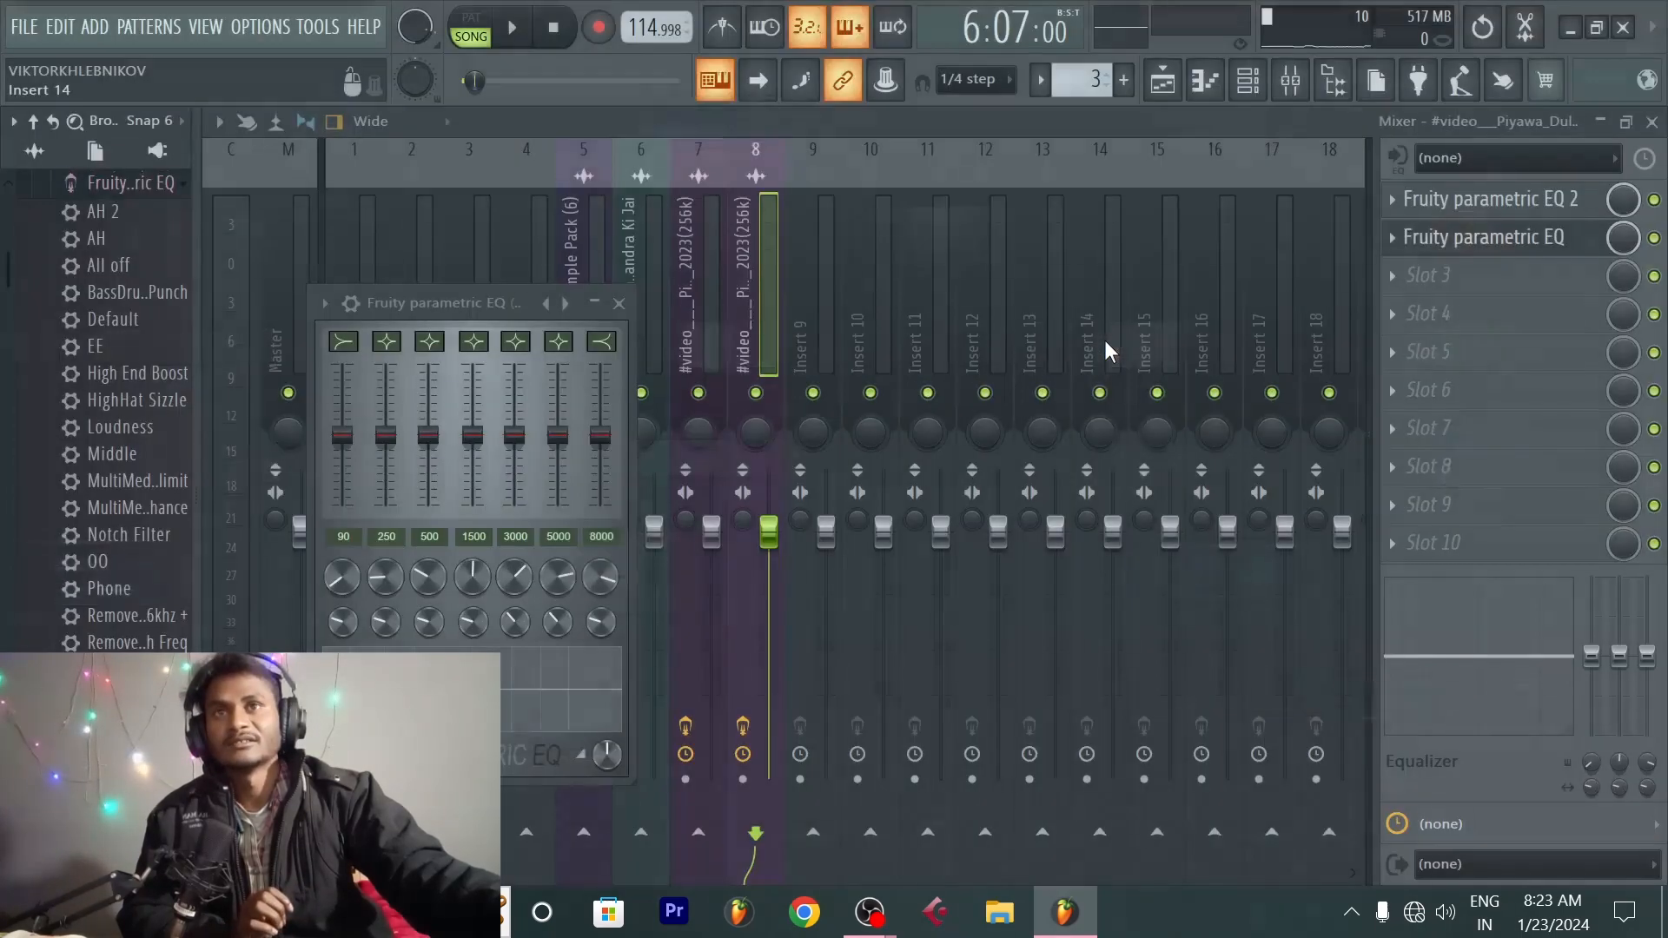
pyautogui.moveTo(421, 309); pyautogui.dragTo(869, 363)
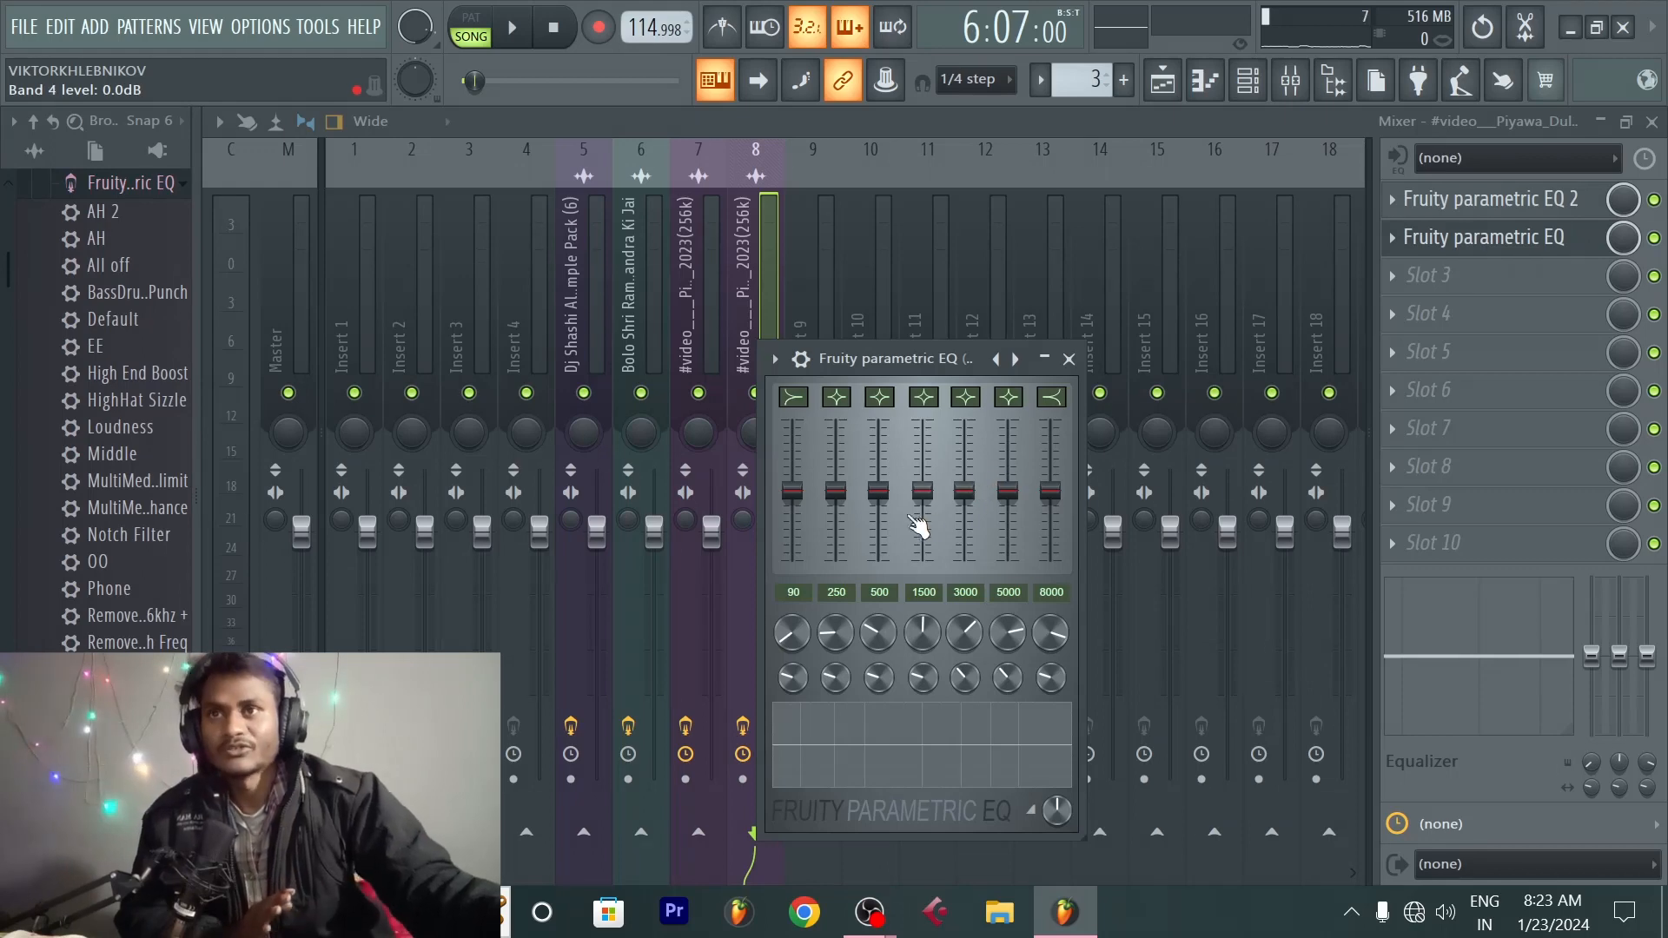
# Step: In Fruity Parametric EQ, set band 1 to -18 dB, band 2 to about -12 dB and bands 6 and 7 to about -14 dB
pyautogui.moveTo(800, 501); pyautogui.dragTo(800, 564)
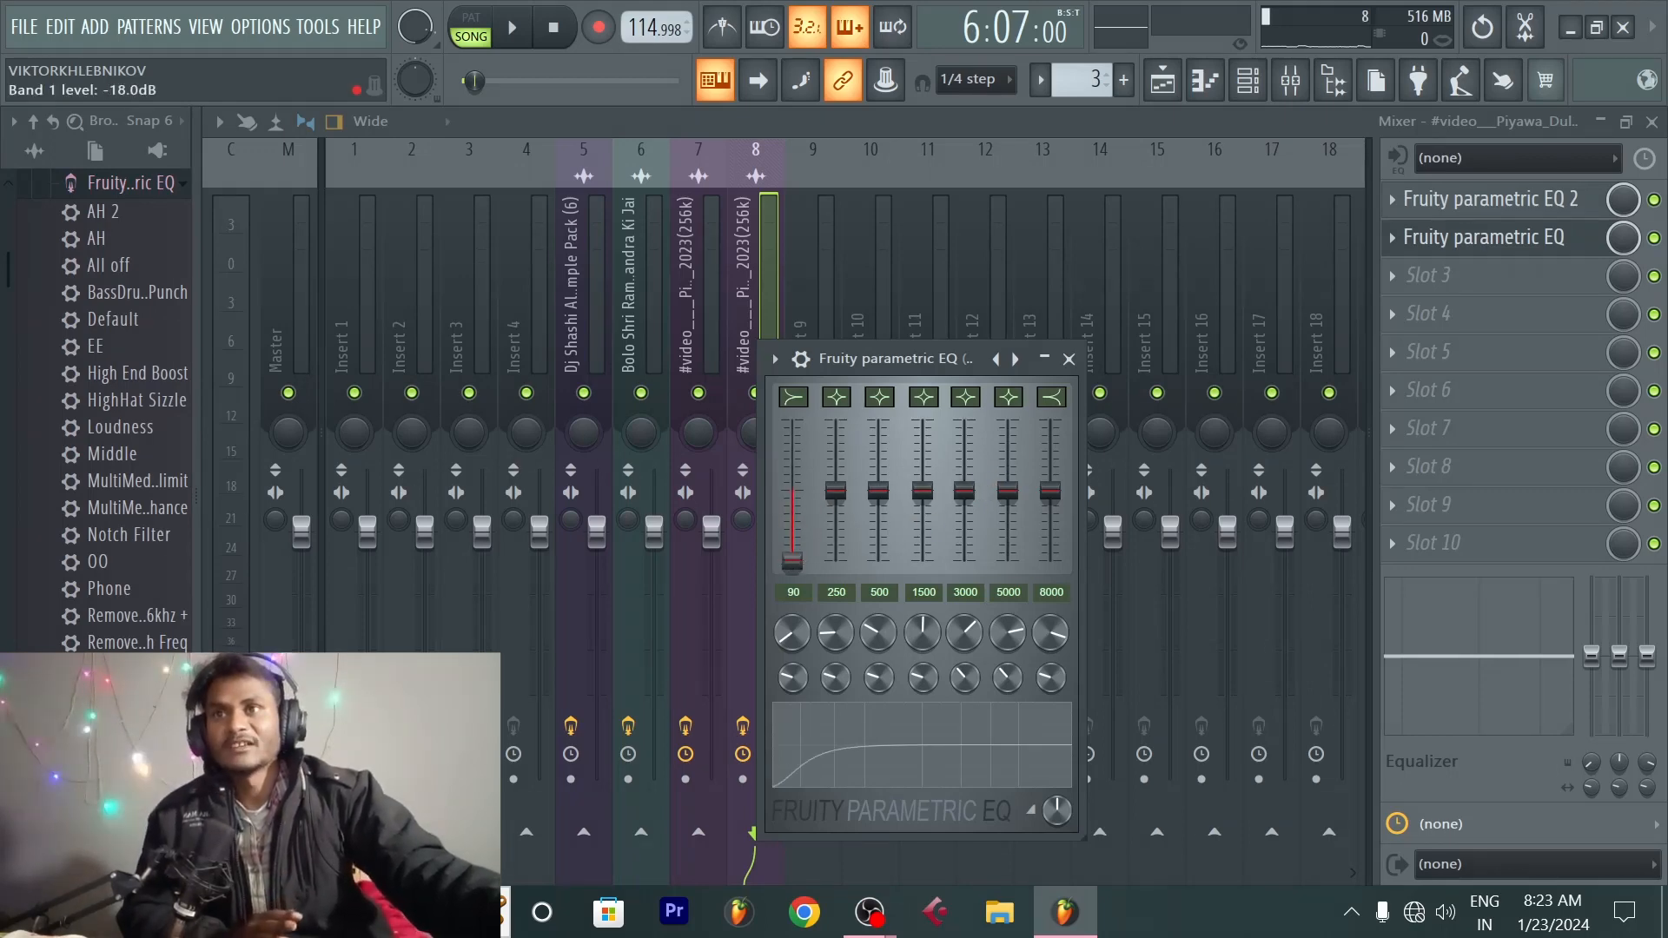
pyautogui.moveTo(836, 492); pyautogui.dragTo(836, 537)
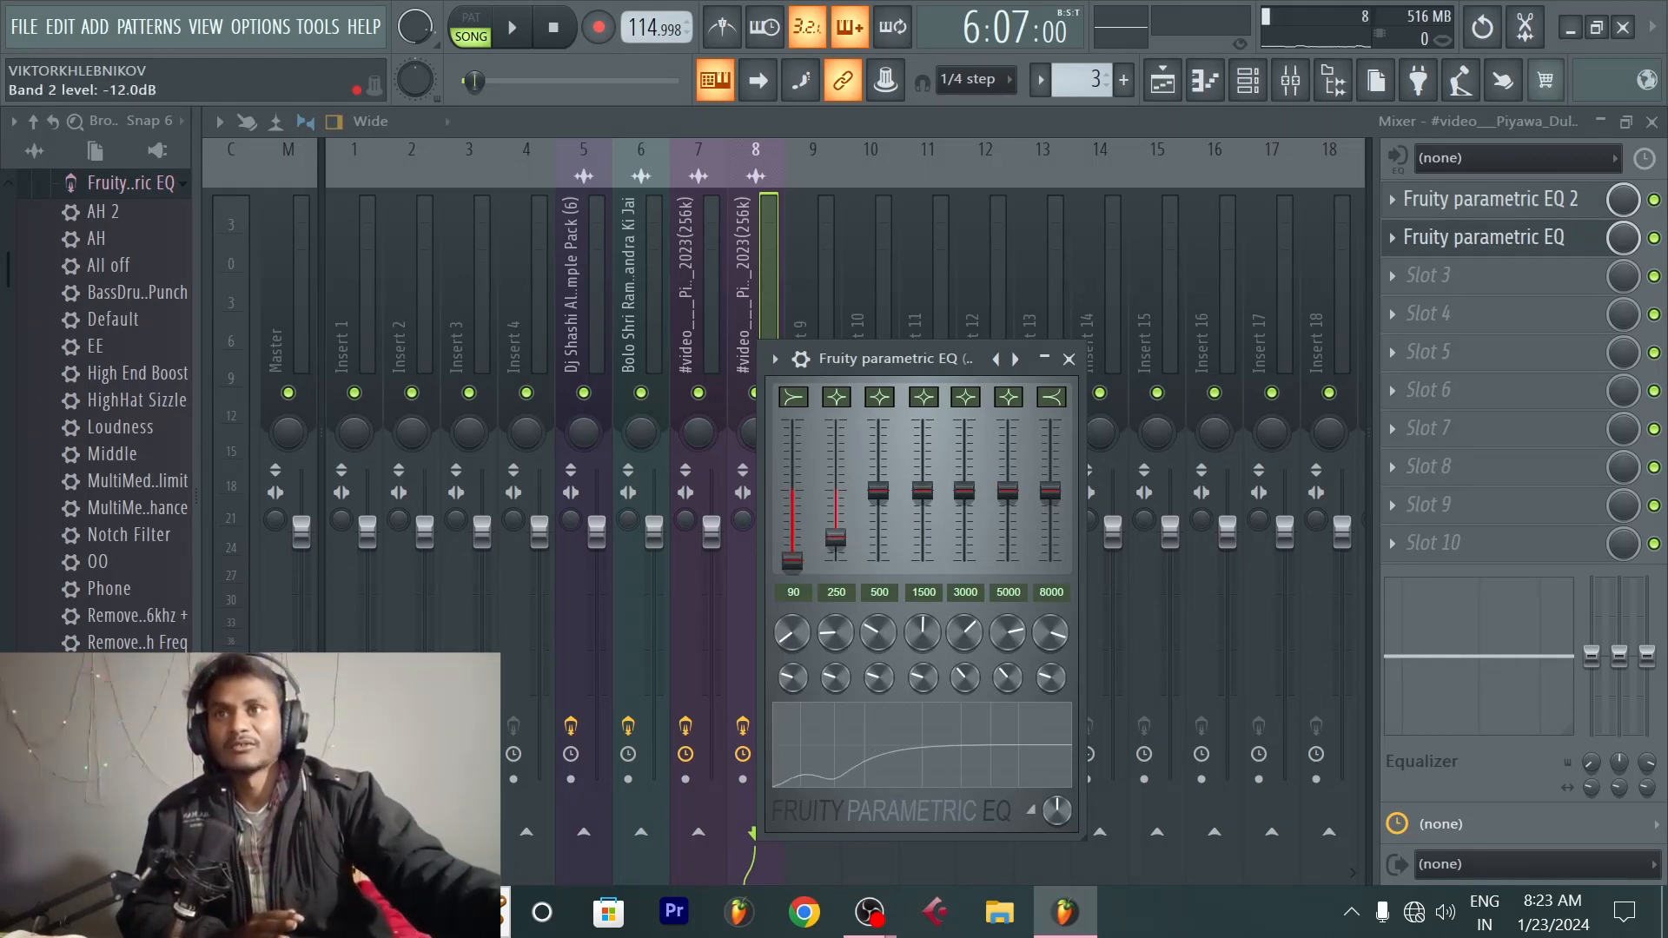
pyautogui.moveTo(1060, 505); pyautogui.dragTo(1060, 558)
pyautogui.moveTo(1007, 489); pyautogui.dragTo(1010, 545)
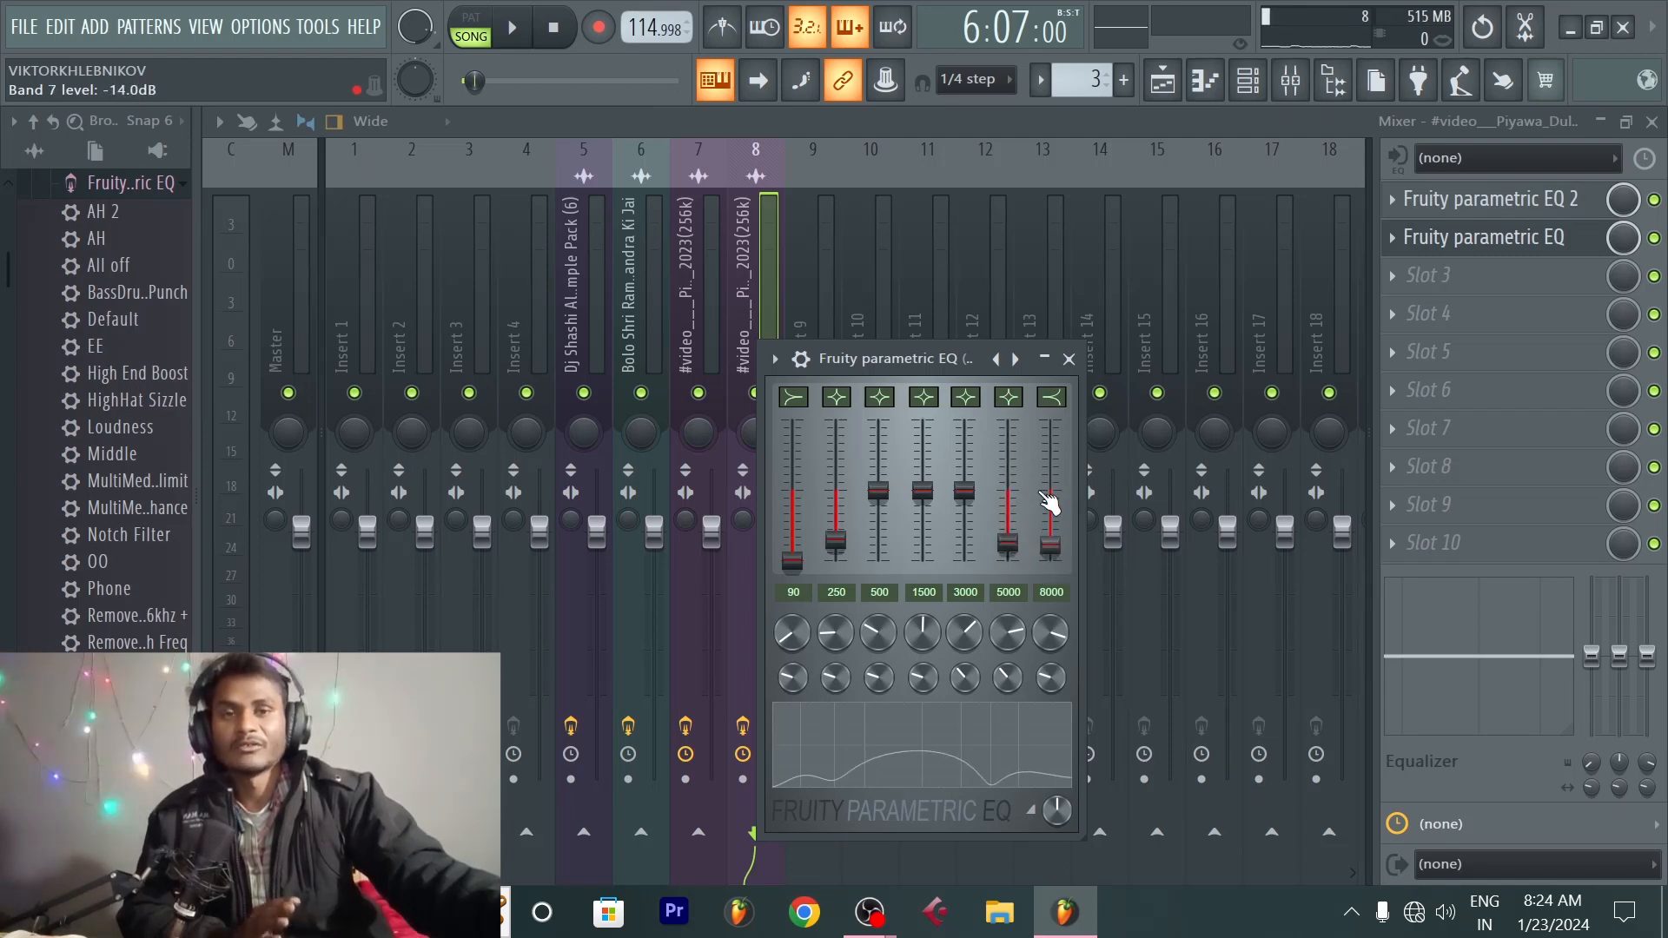
pyautogui.click(1070, 359)
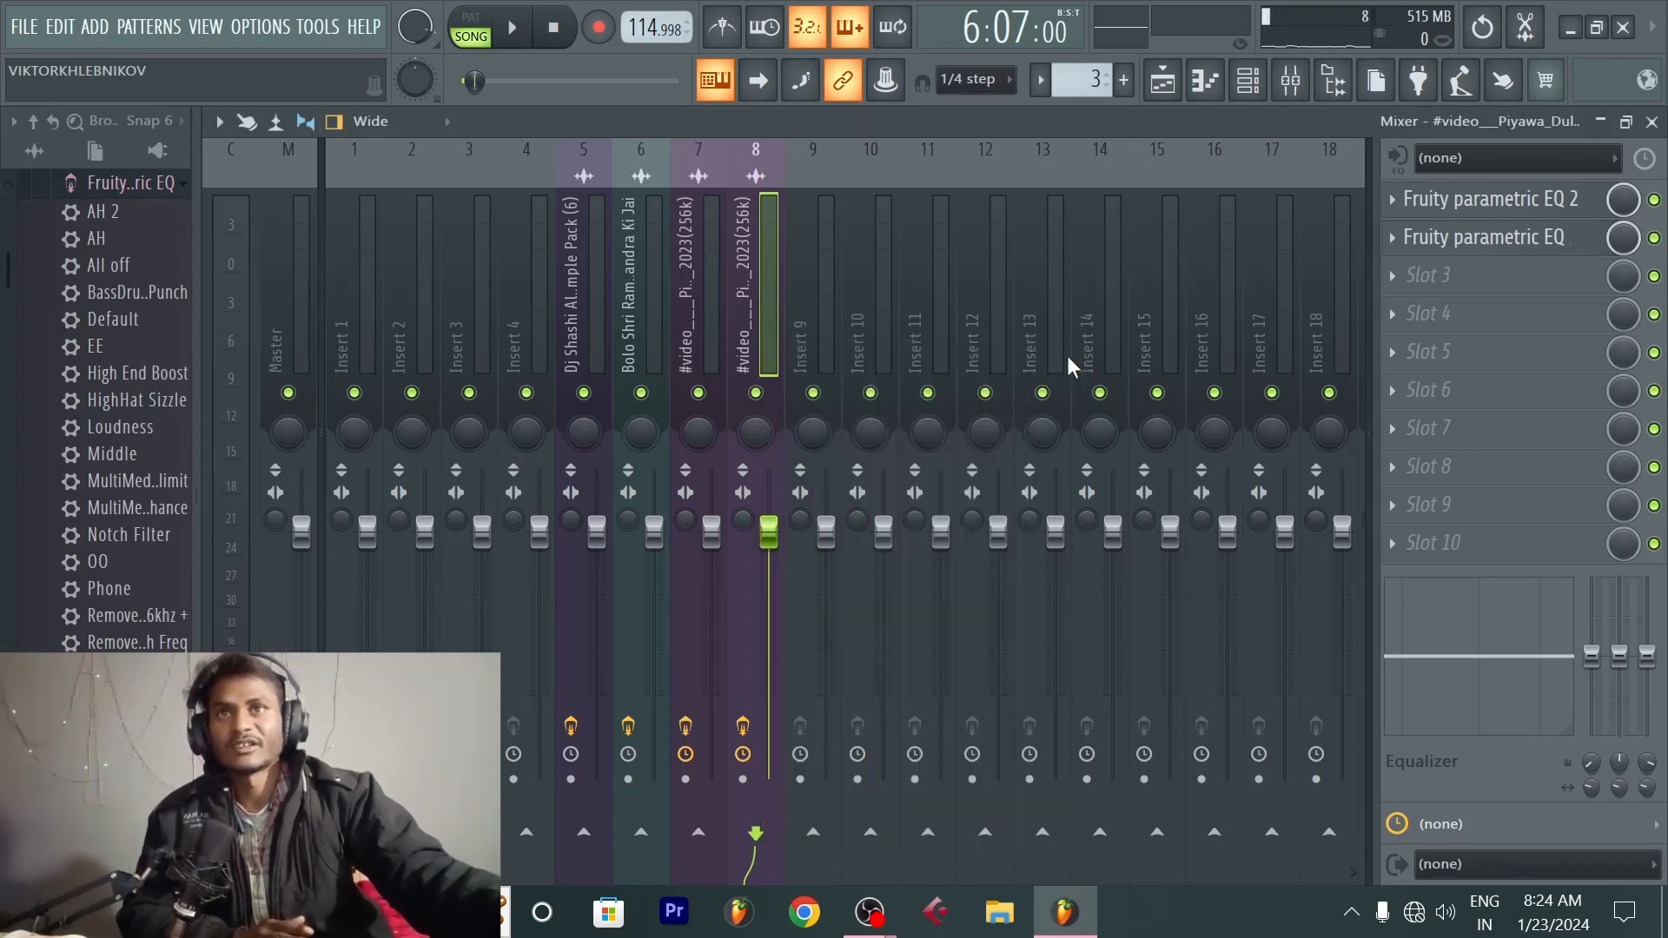
# Step: Add Maximus to slot 3 of the song's mixer track and move its window clear for editing
pyautogui.middleClick(1461, 271)
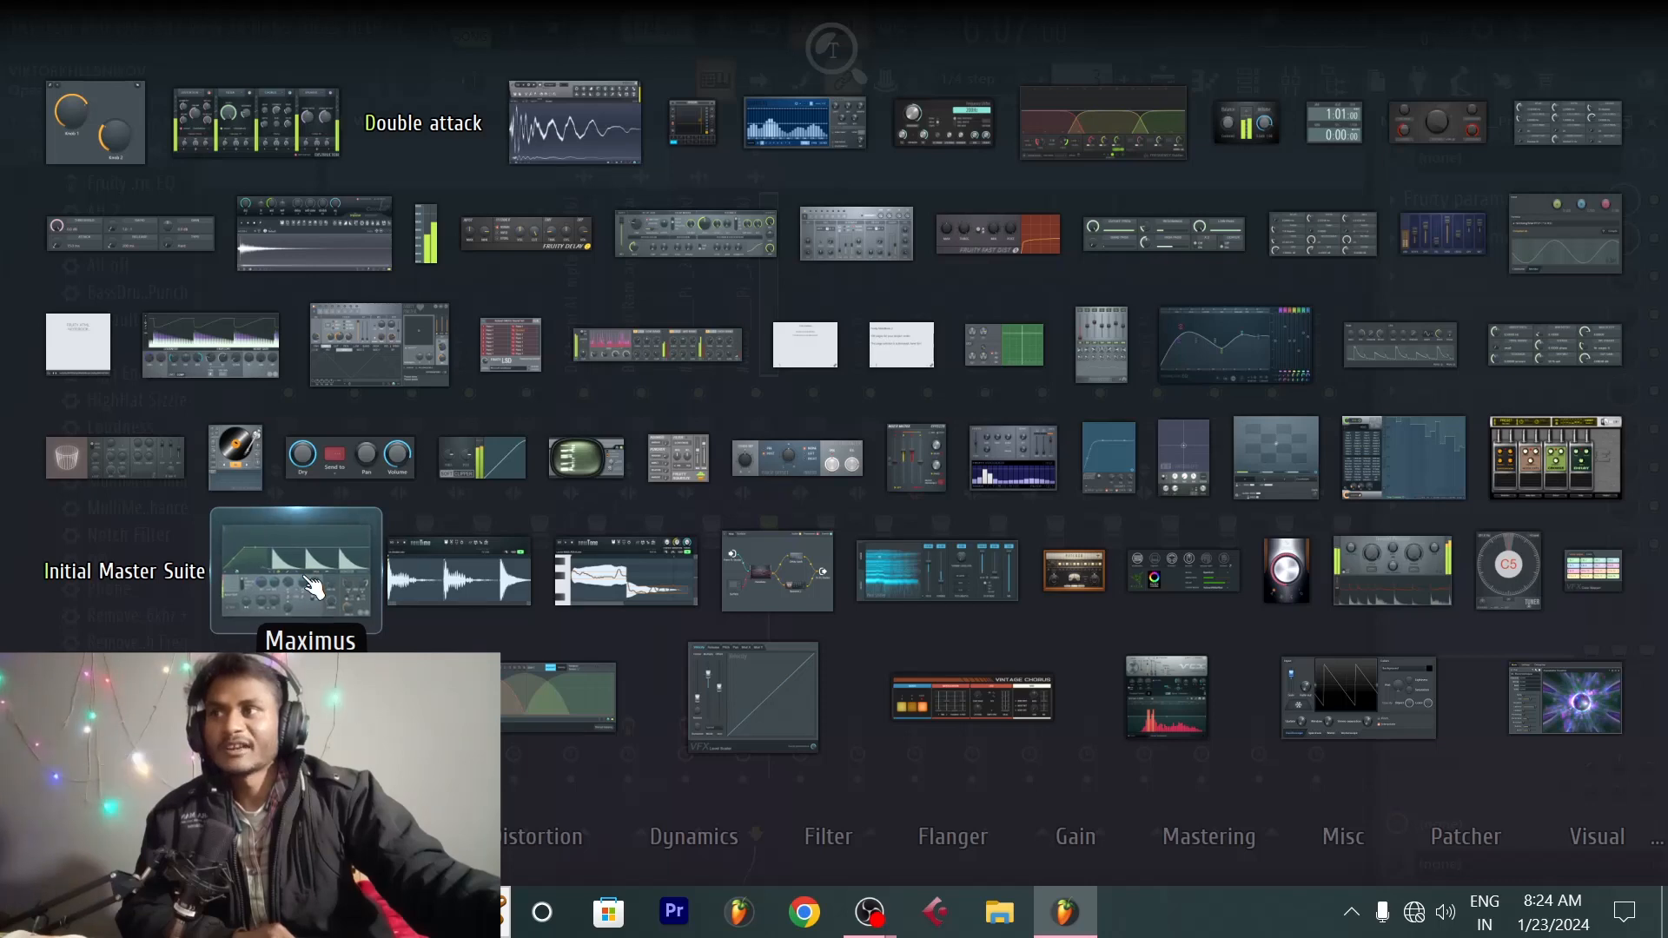
pyautogui.click(310, 590)
pyautogui.moveTo(867, 344); pyautogui.dragTo(1049, 298)
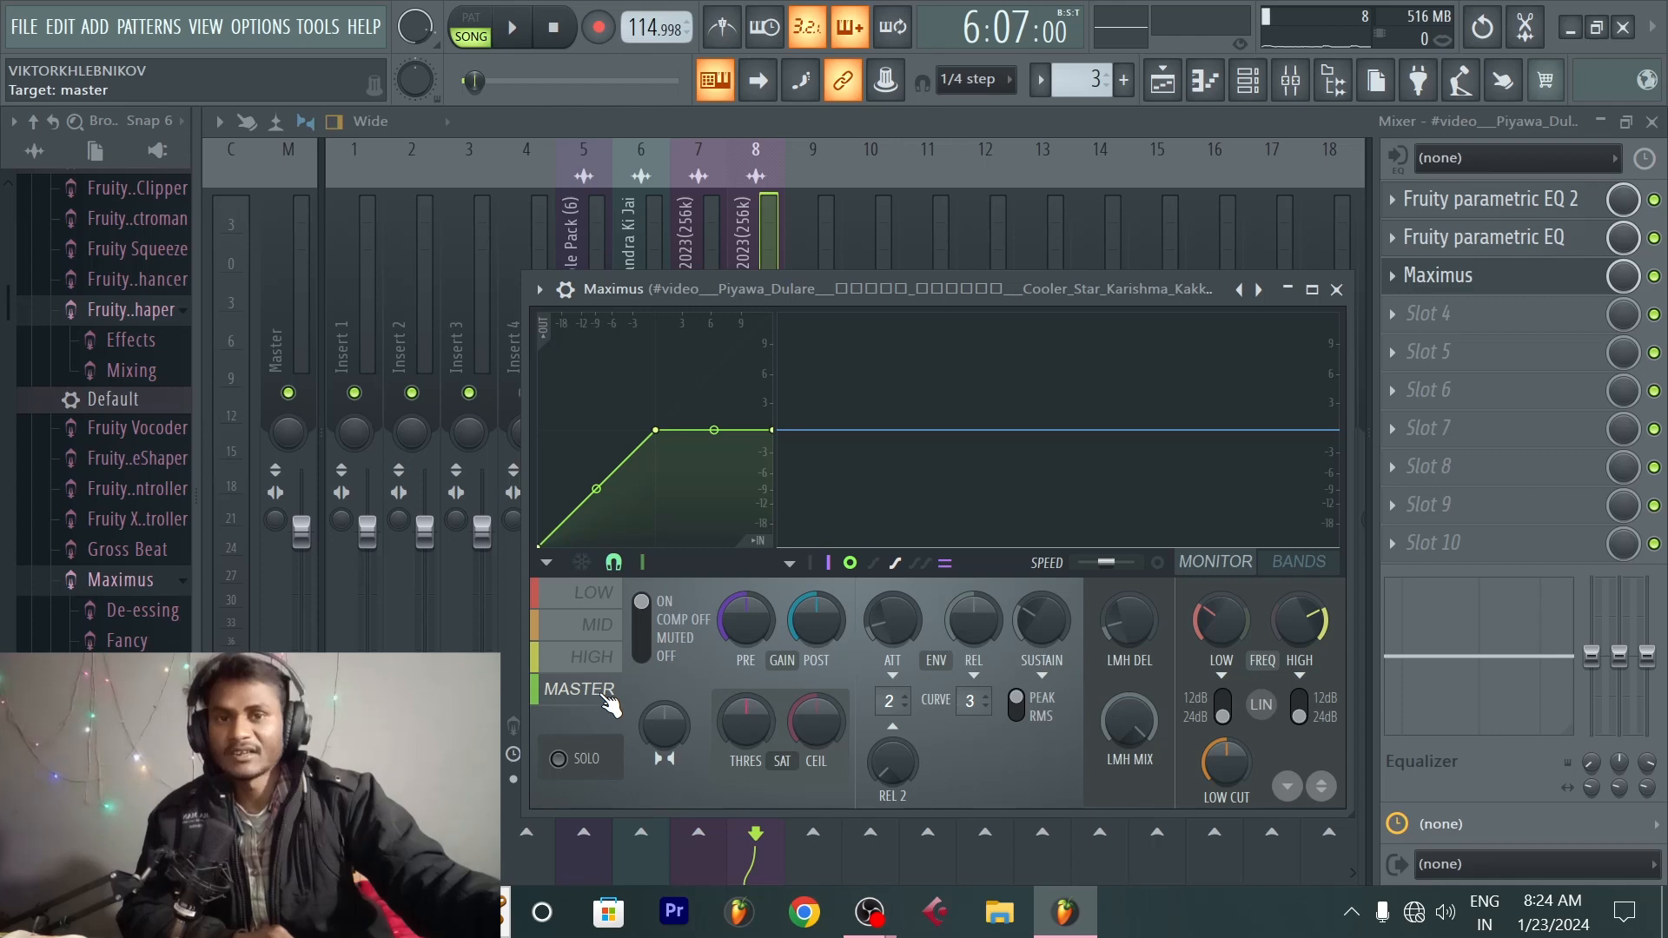
# Step: In Maximus, solo the mid band, set the low band frequency to about 402 Hz and the high to 9738 Hz, and audition the song
pyautogui.click(599, 638)
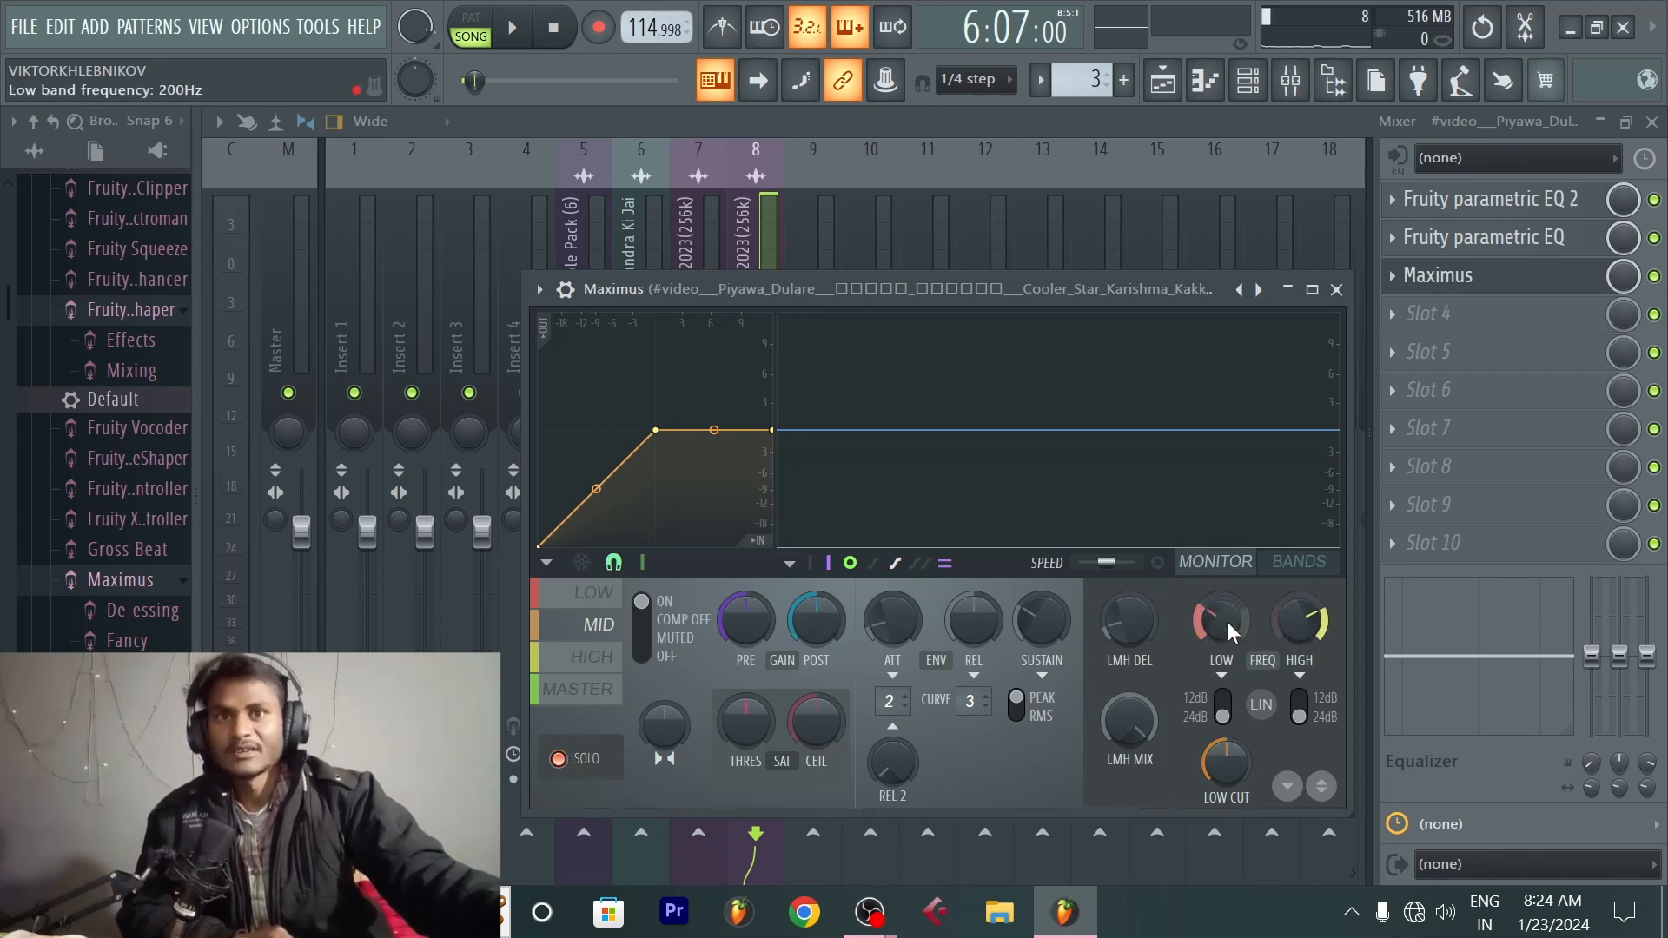
pyautogui.moveTo(1227, 622); pyautogui.dragTo(1227, 602)
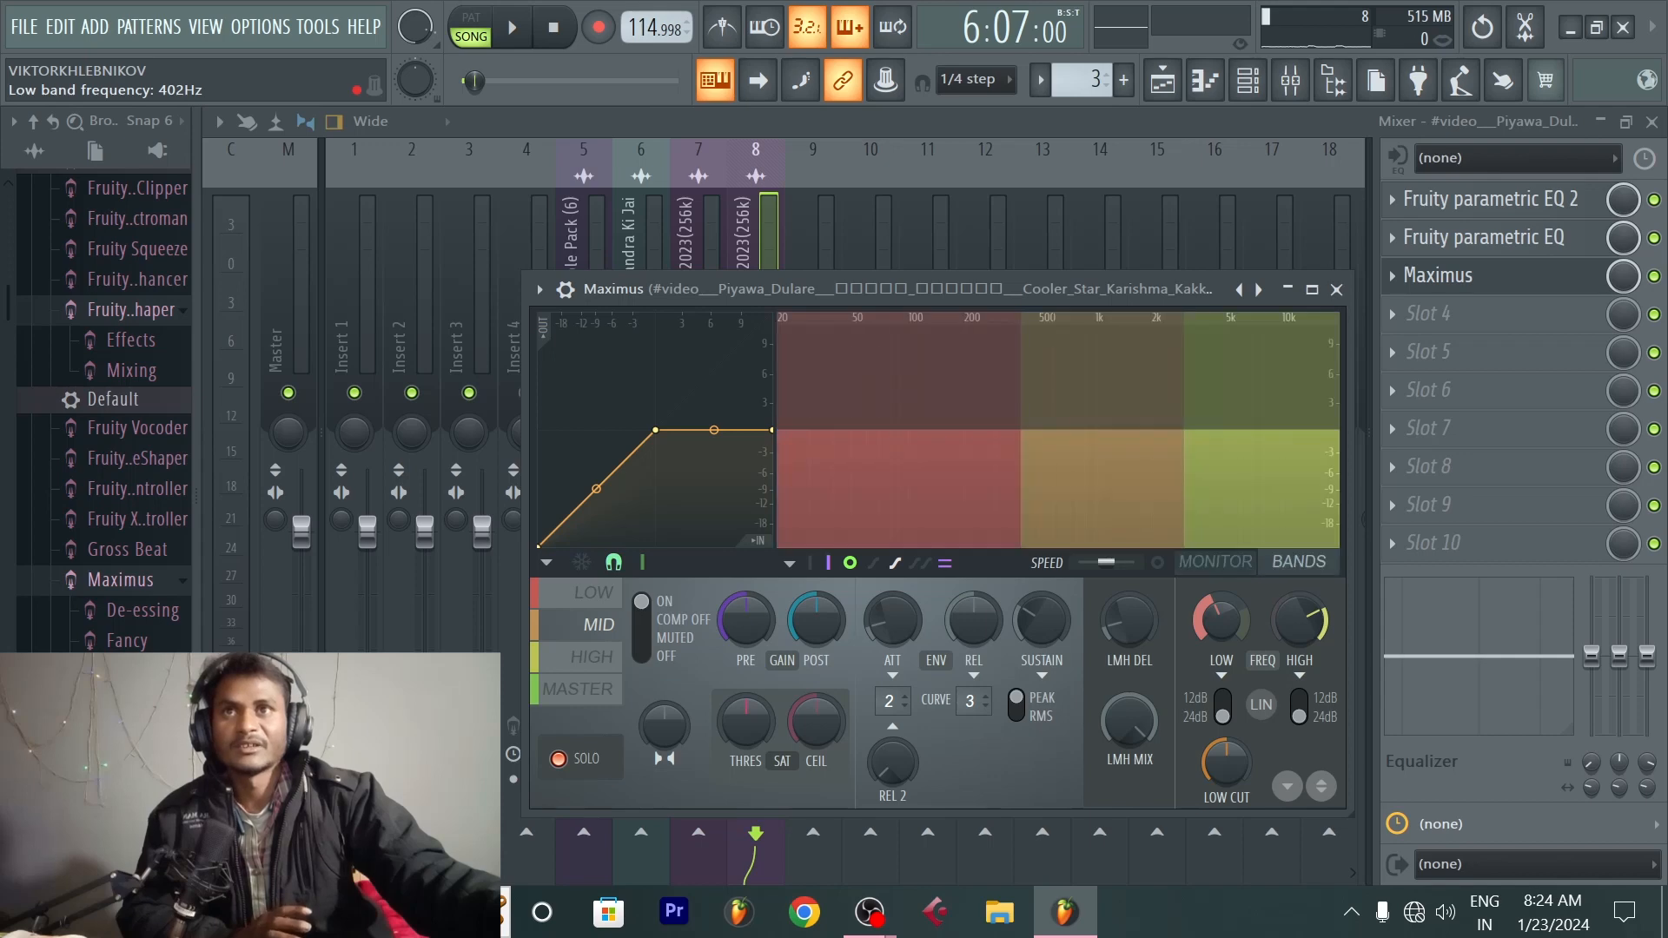
pyautogui.moveTo(1216, 613); pyautogui.dragTo(1316, 603)
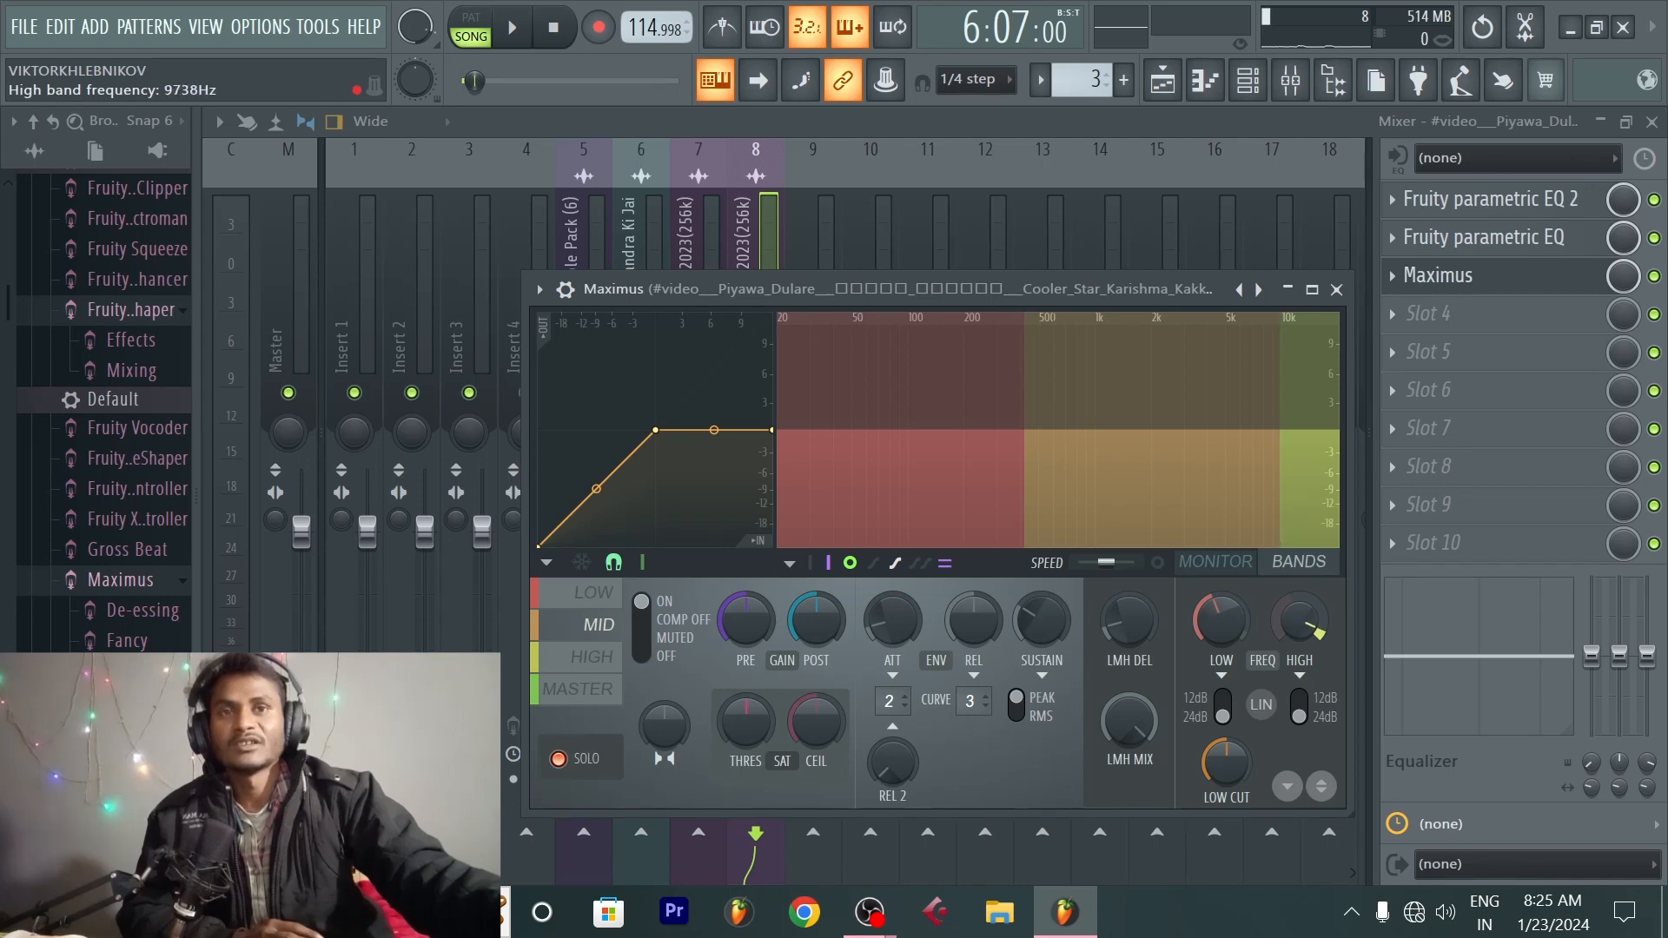
pyautogui.moveTo(1315, 603); pyautogui.dragTo(1315, 603)
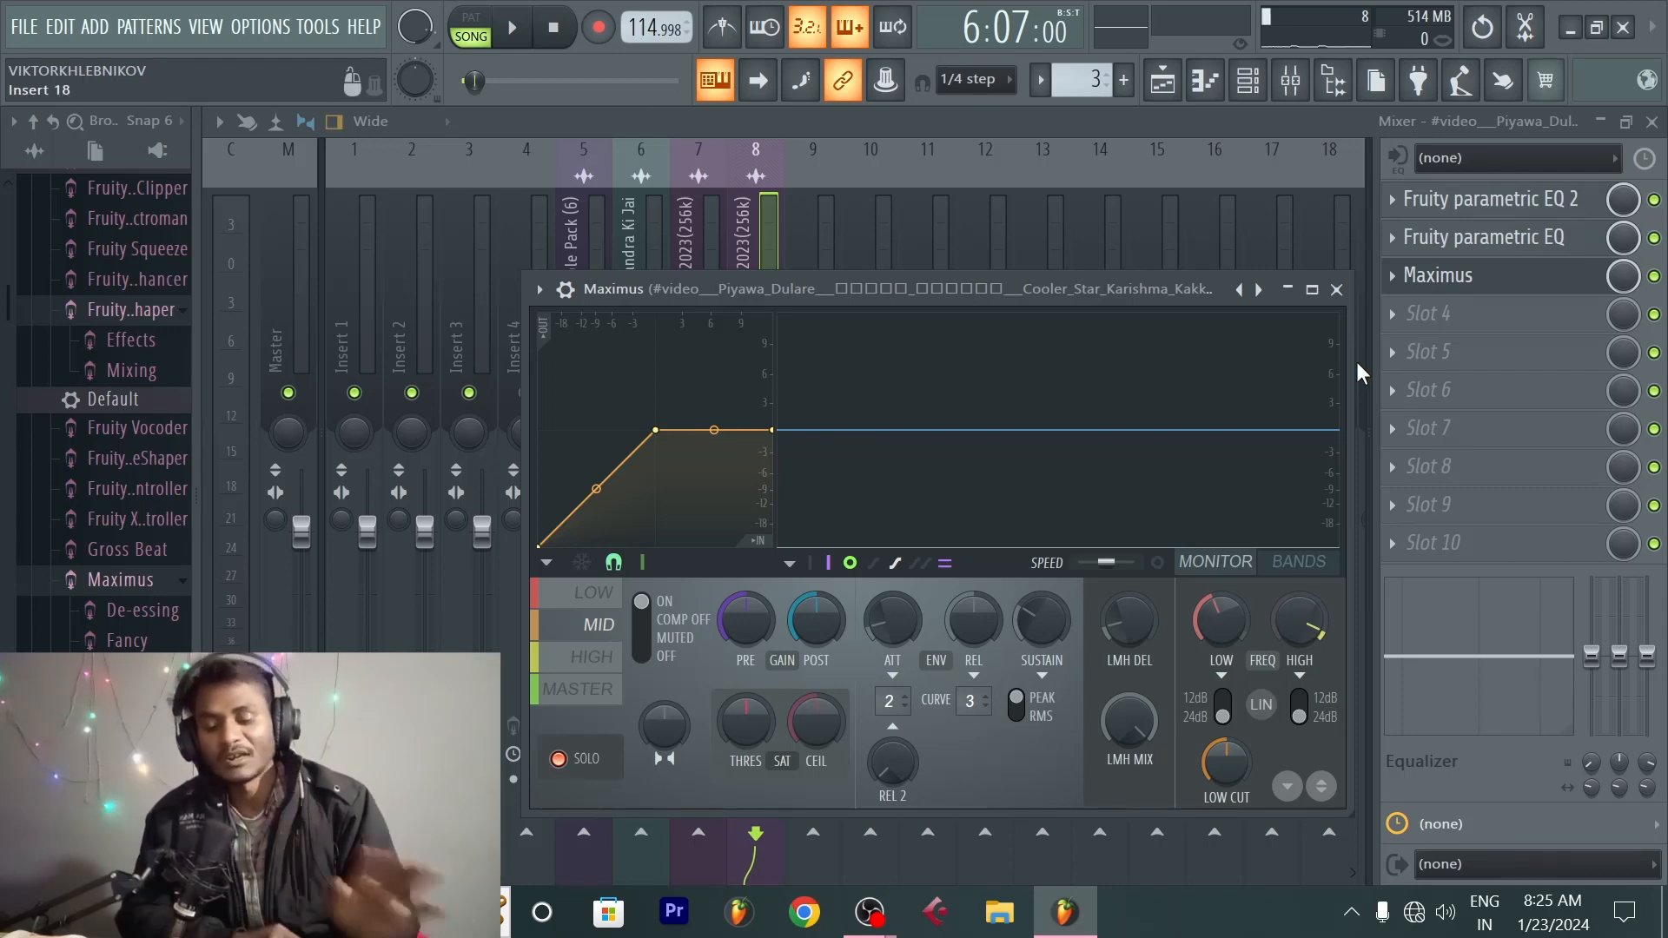
pyautogui.press('space')
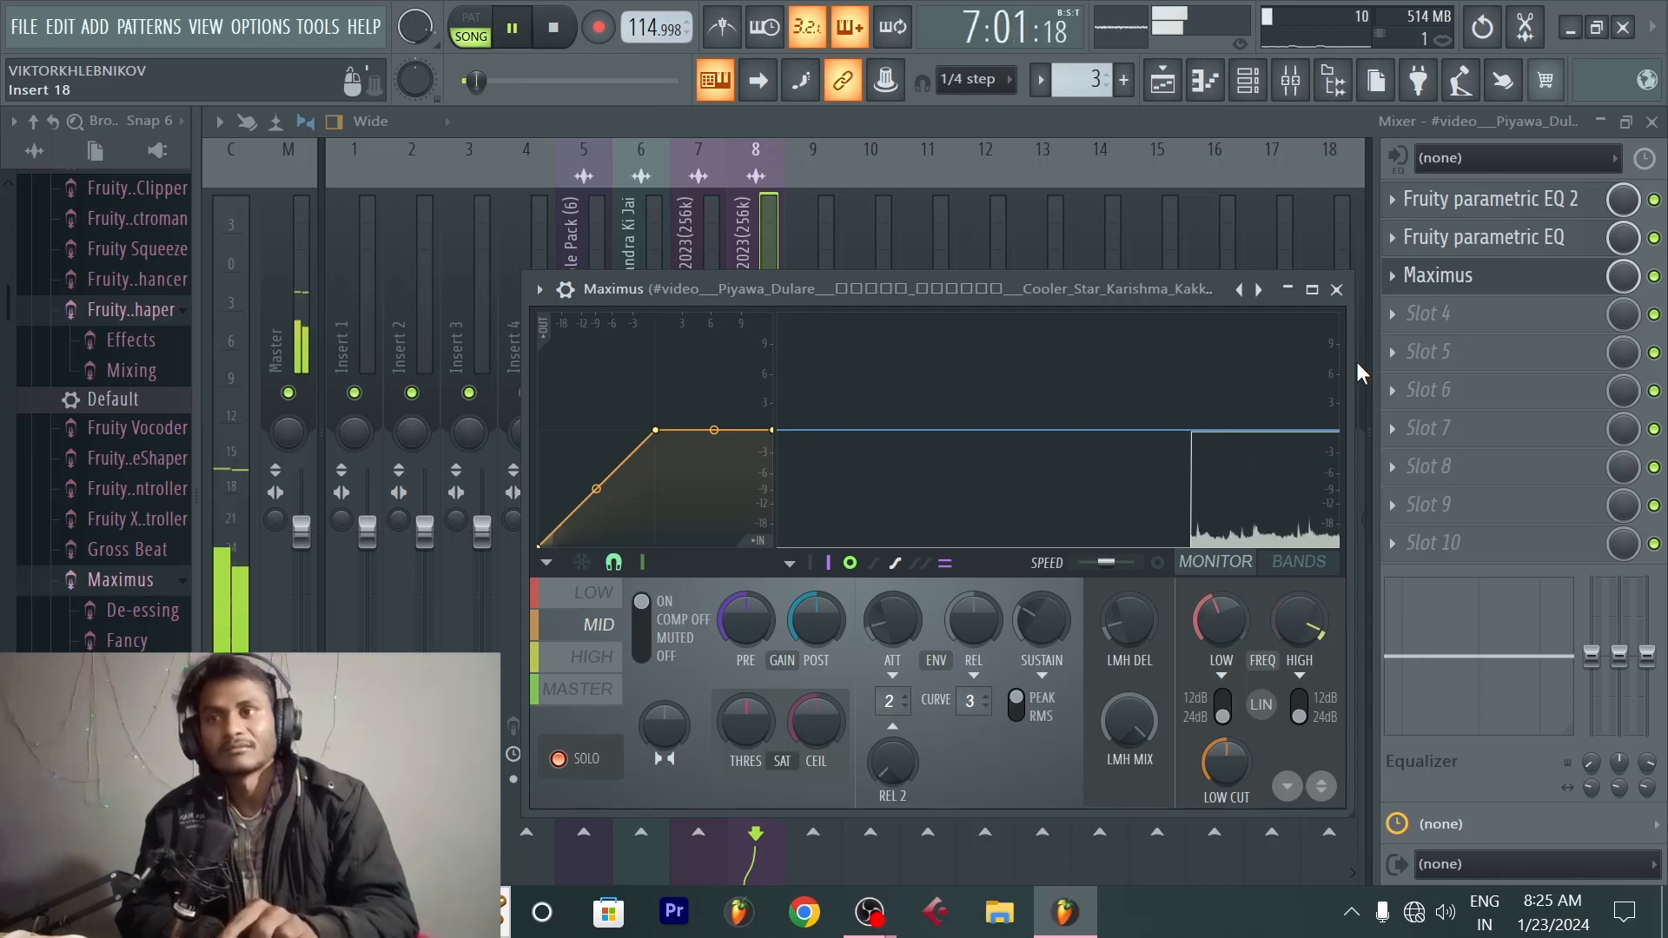
pyautogui.press('space')
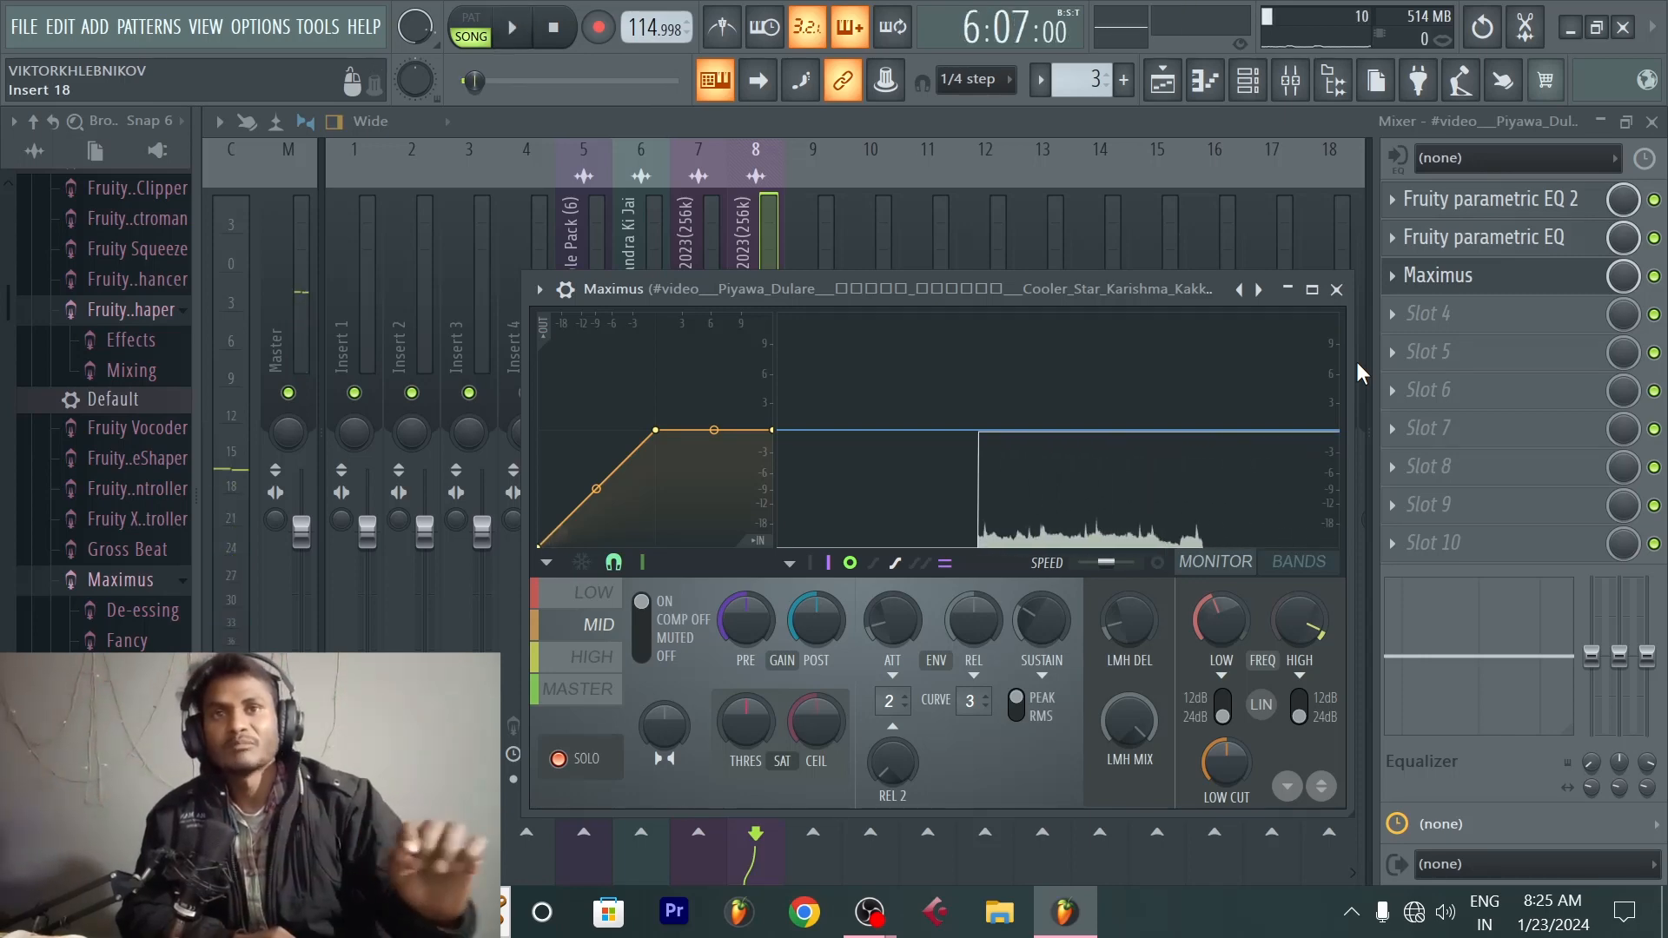
# Step: Close Maximus, the mixer and the song's channel settings, and place the playlist playhead at bar 3
pyautogui.click(1337, 289)
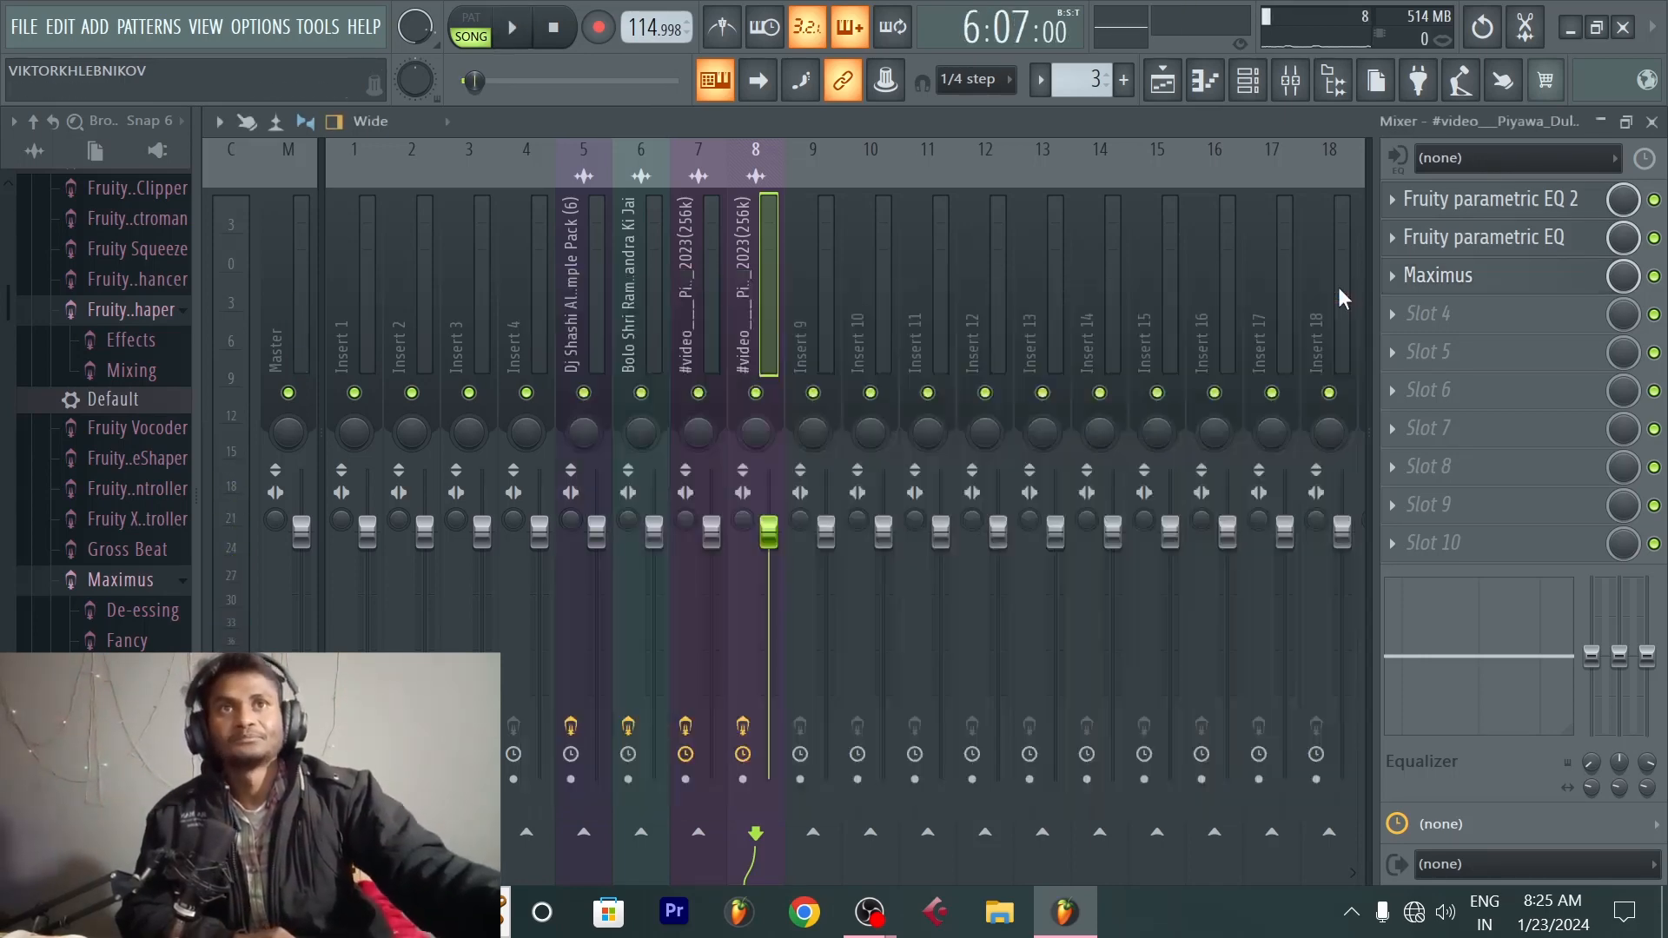
pyautogui.click(1652, 122)
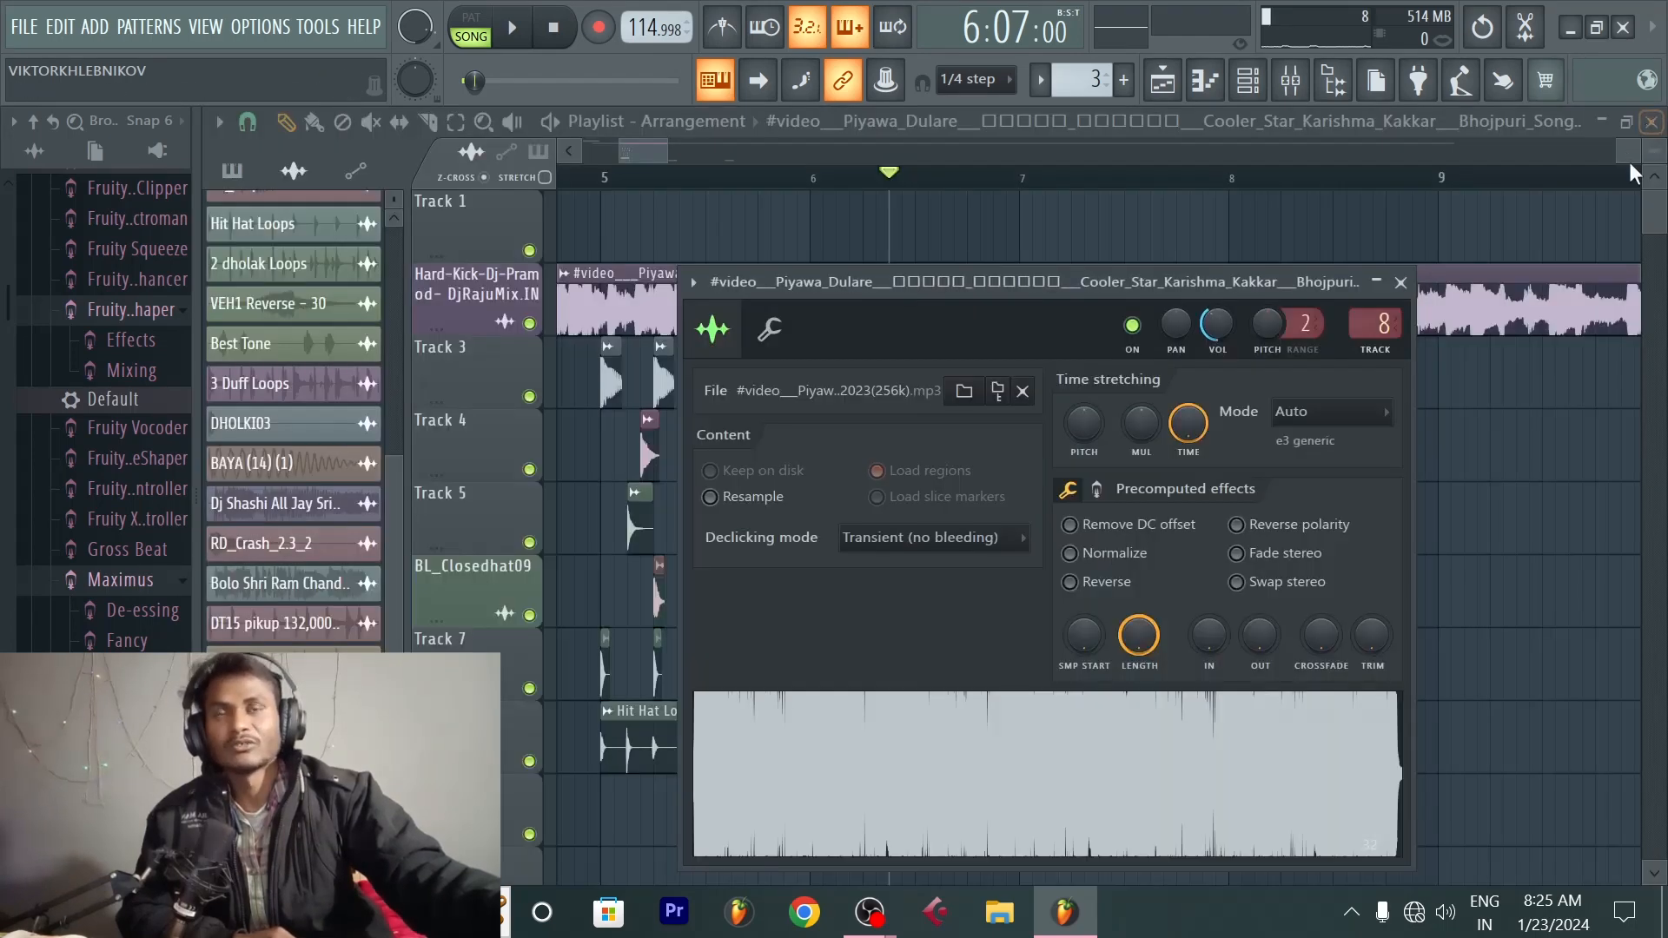
pyautogui.click(1395, 280)
pyautogui.scroll(-4, 1145, 174)
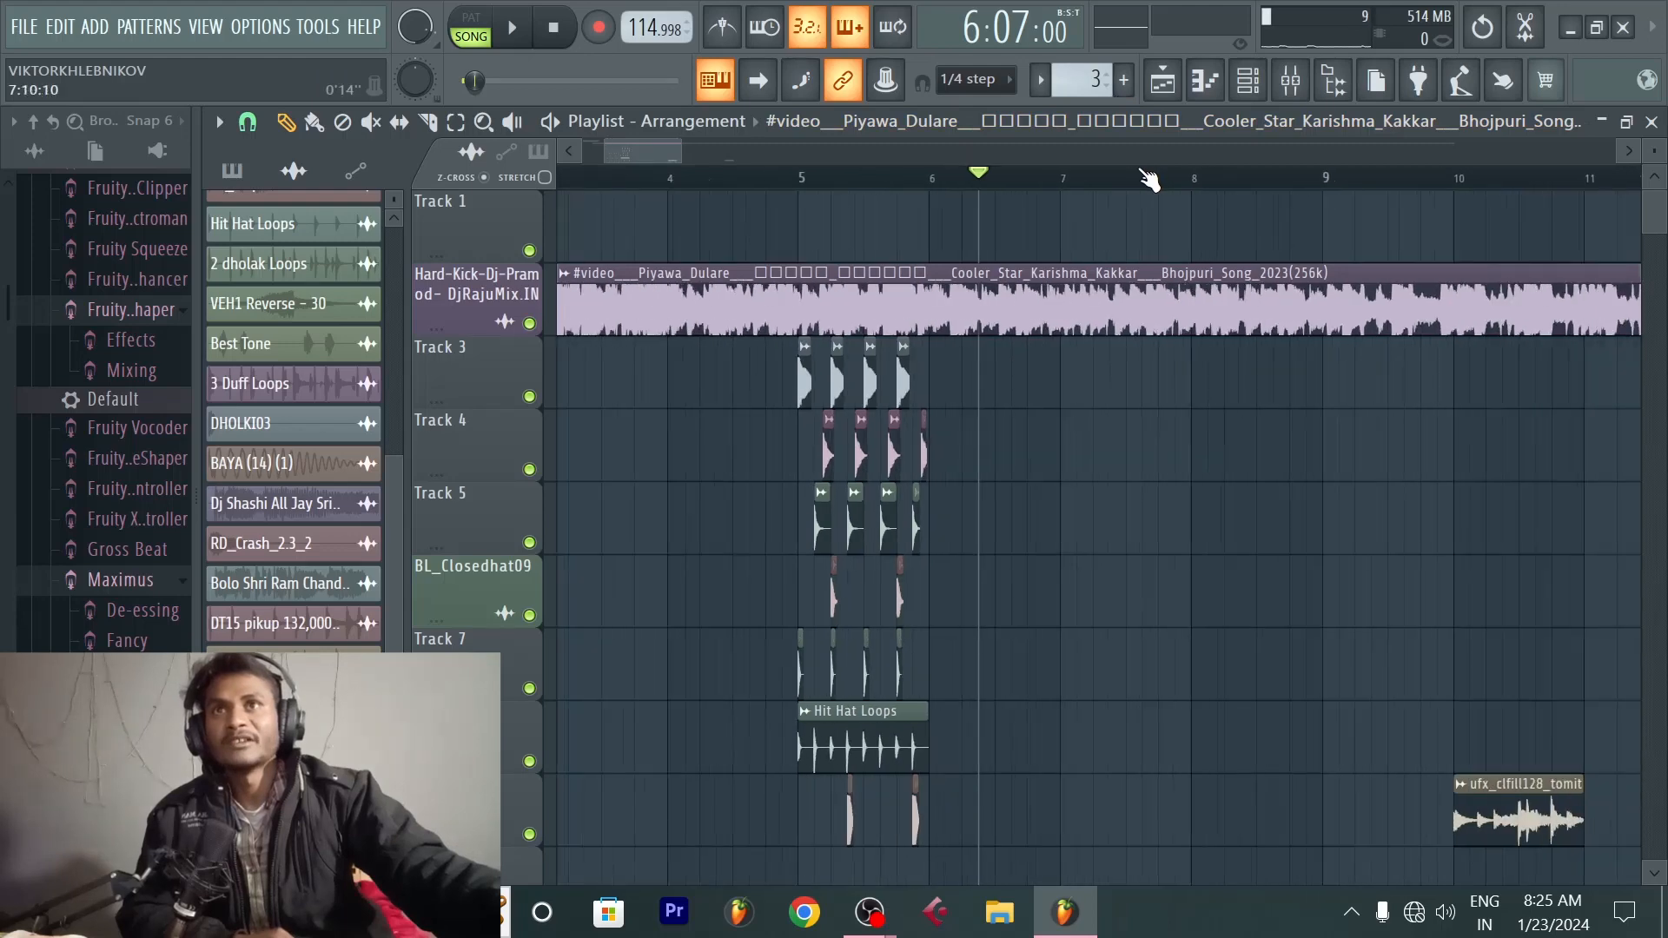
pyautogui.scroll(-1, 1147, 178)
pyautogui.click(717, 178)
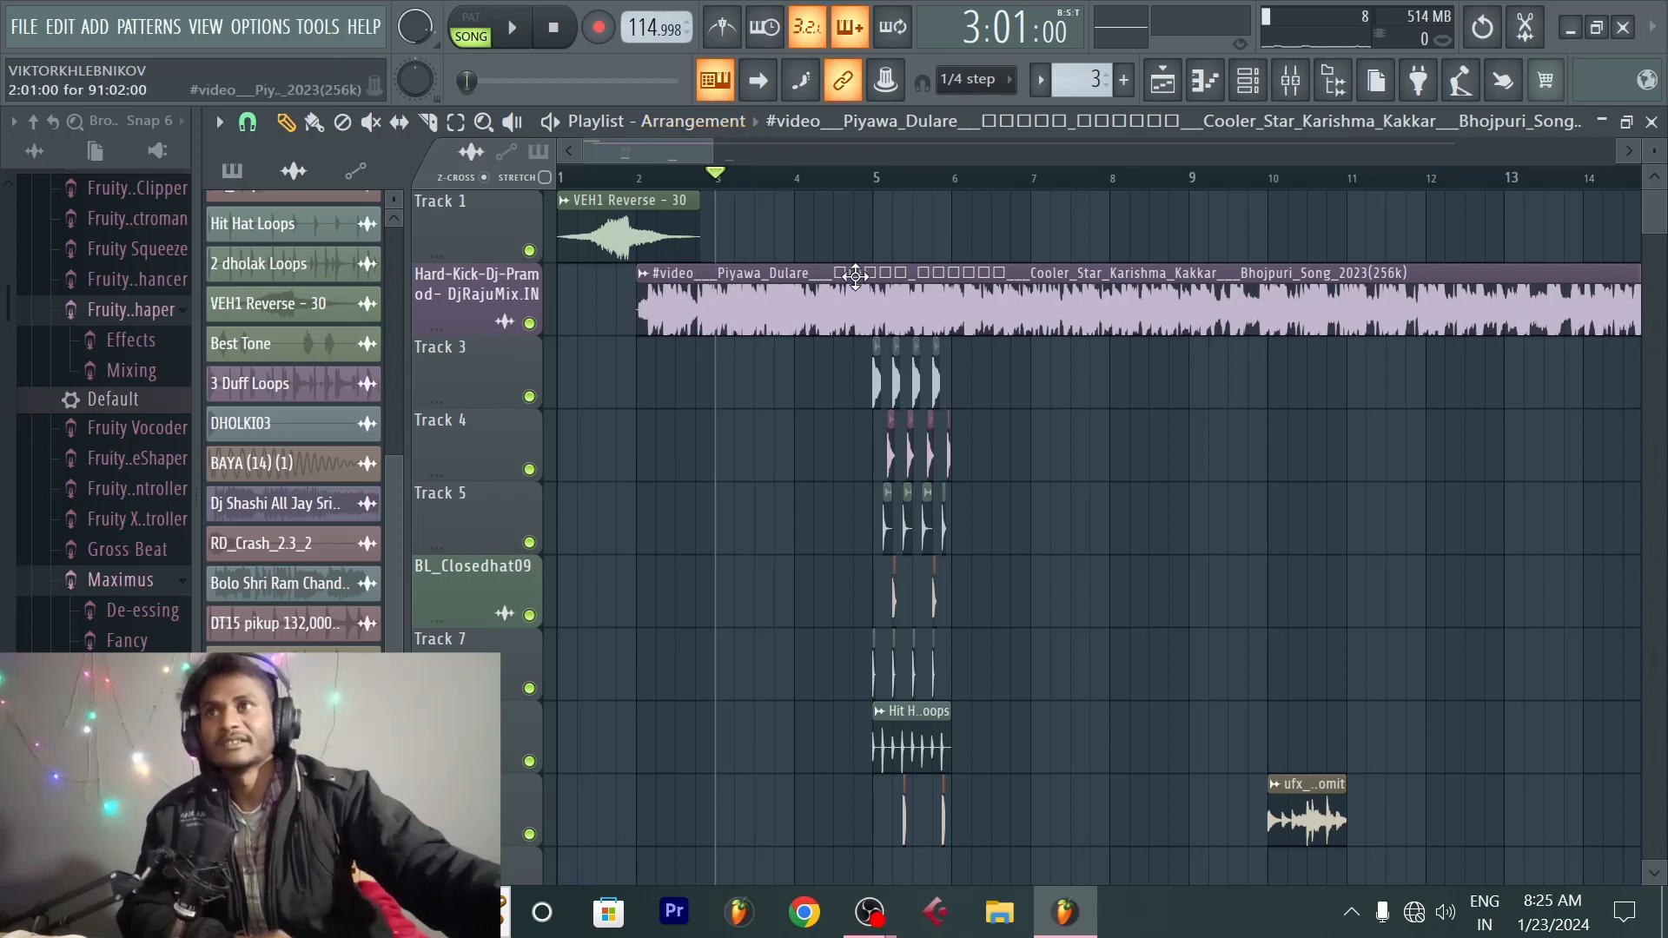
# Step: Mute playlist tracks 3 through 9 so that only the first two tracks stay active
pyautogui.click(529, 396)
pyautogui.click(529, 469)
pyautogui.click(529, 542)
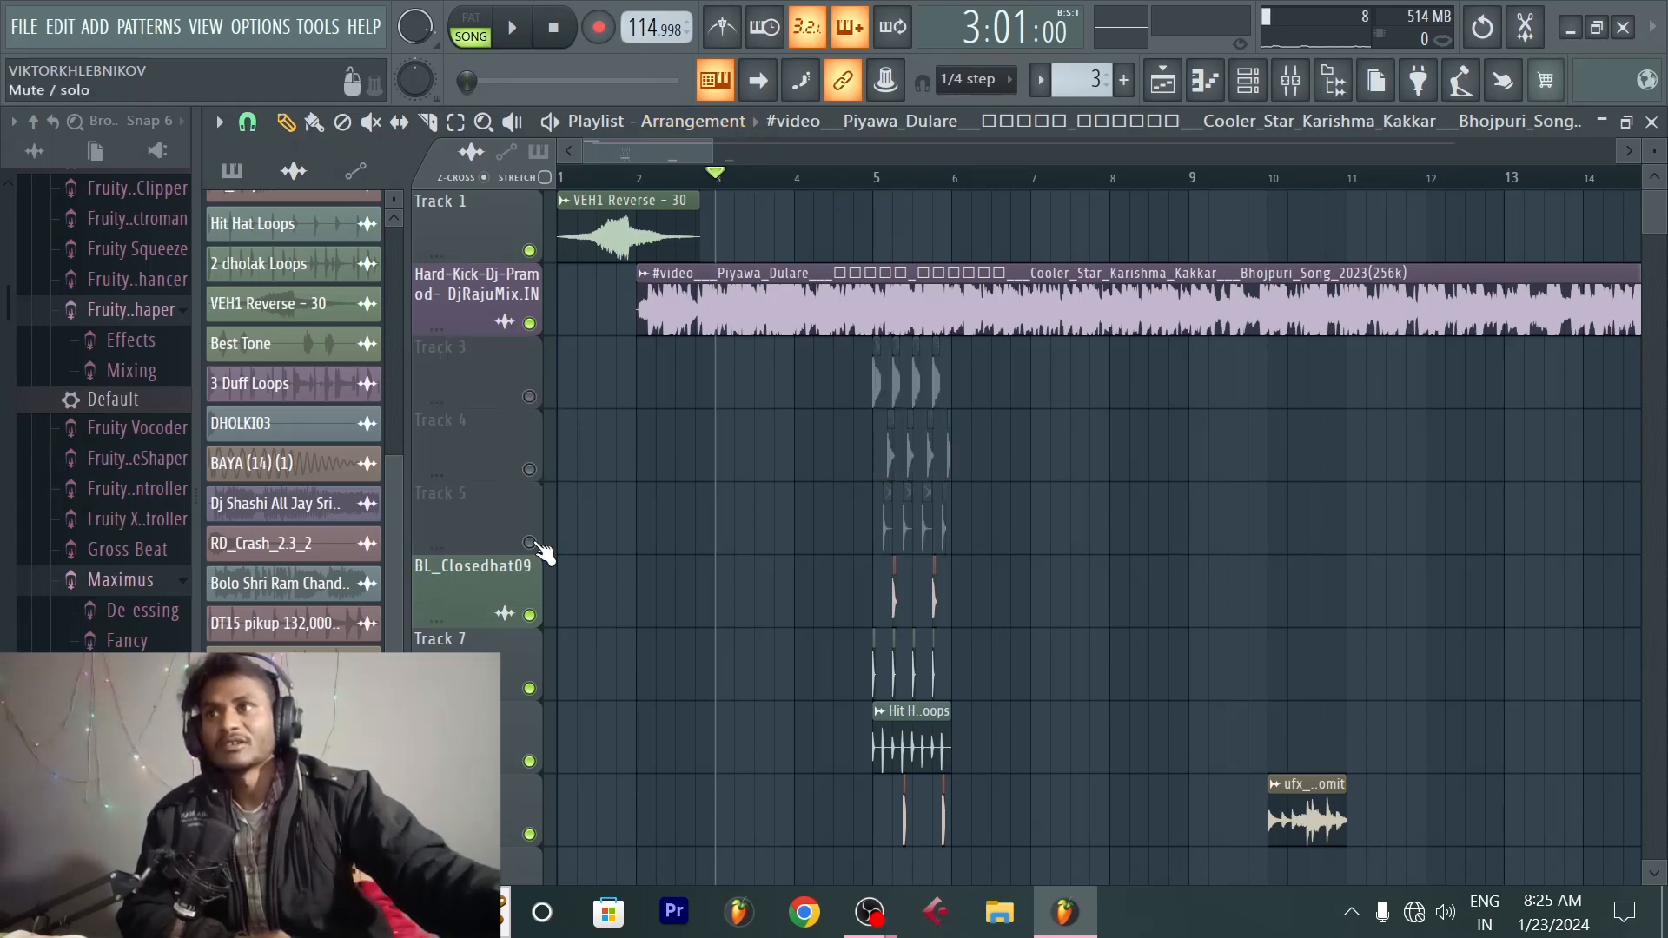
pyautogui.click(529, 615)
pyautogui.click(529, 688)
pyautogui.click(529, 761)
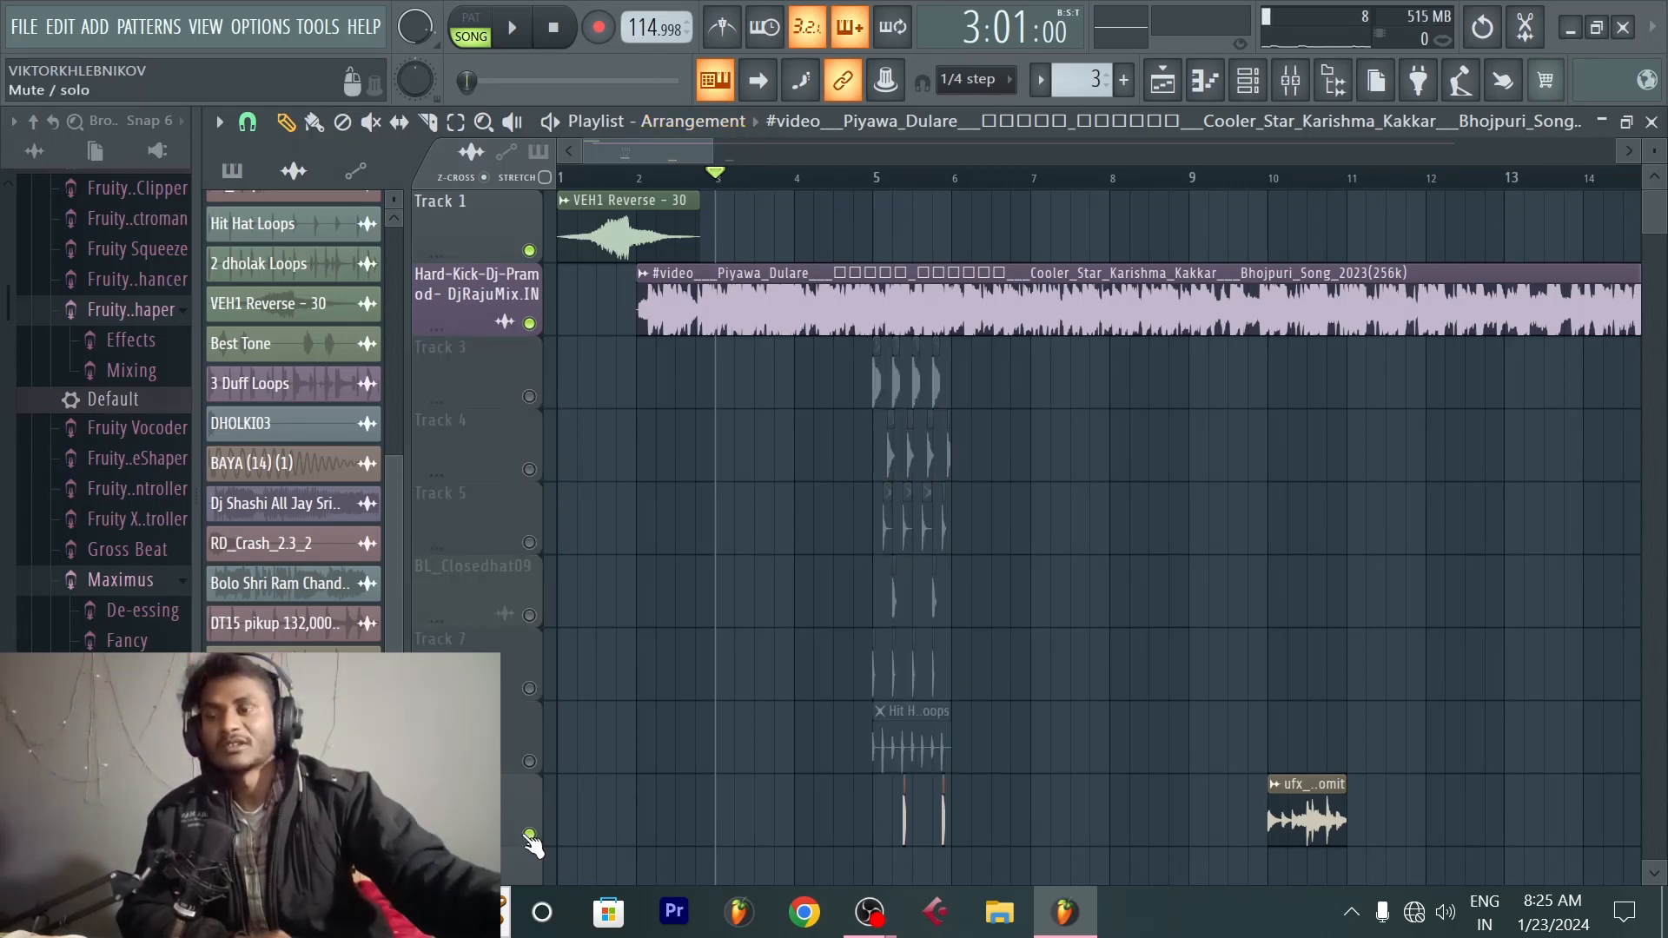
pyautogui.click(529, 834)
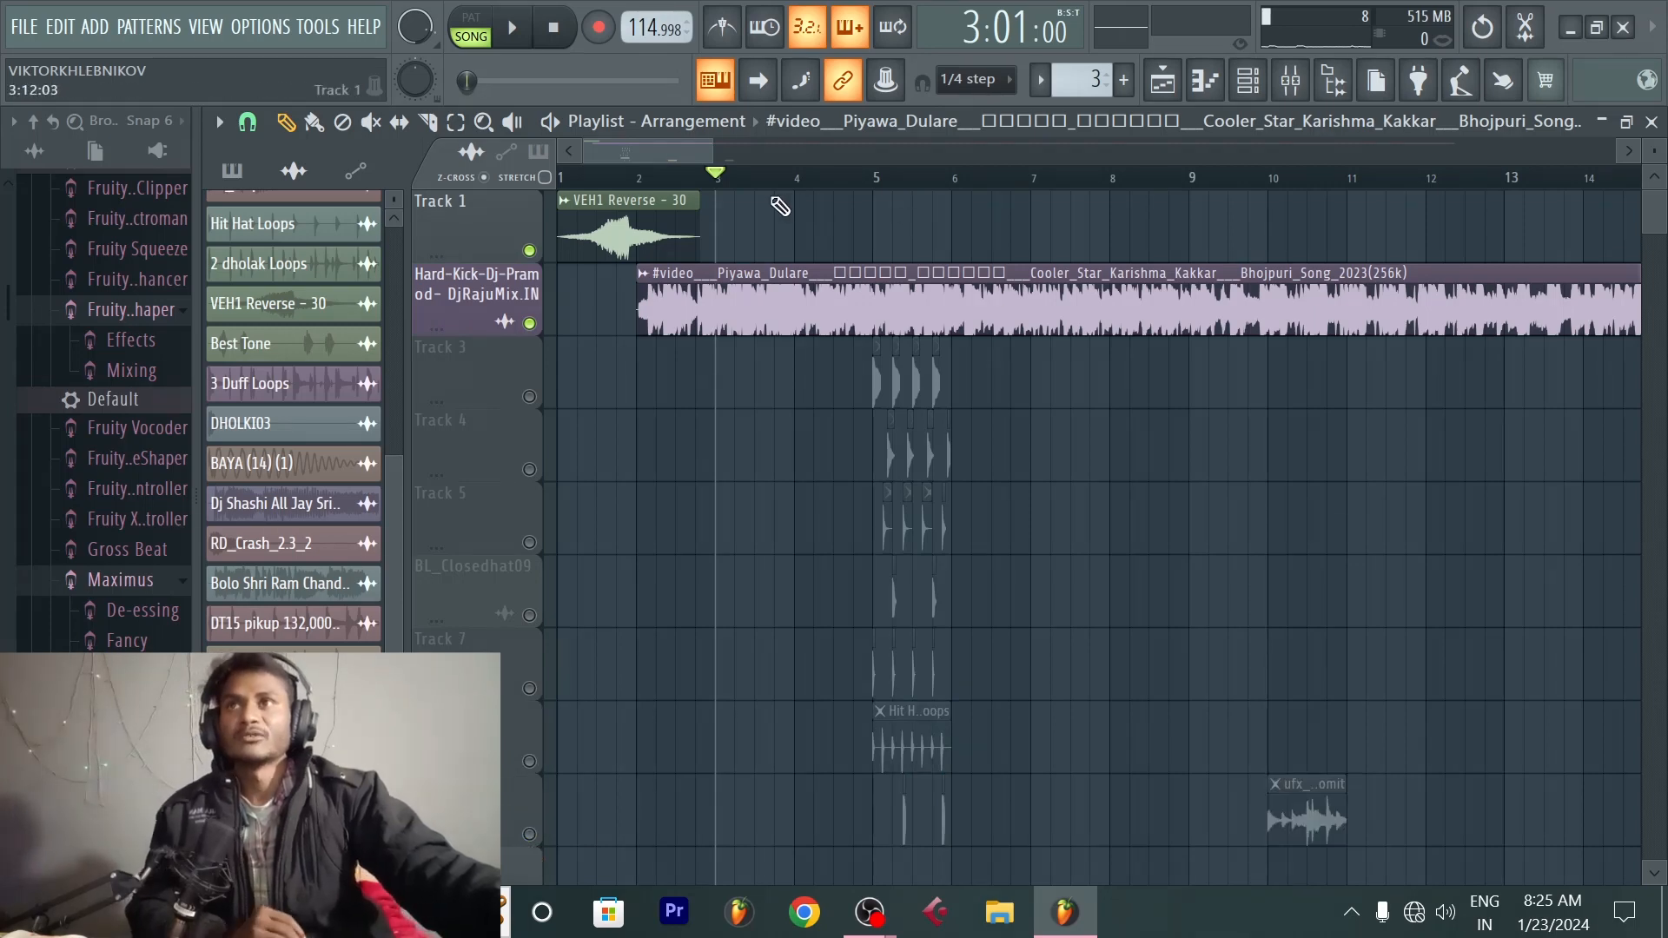
# Step: Shift the song clip on the second playlist track so that it starts at 2:07
pyautogui.click(702, 184)
pyautogui.scroll(3, 744, 180)
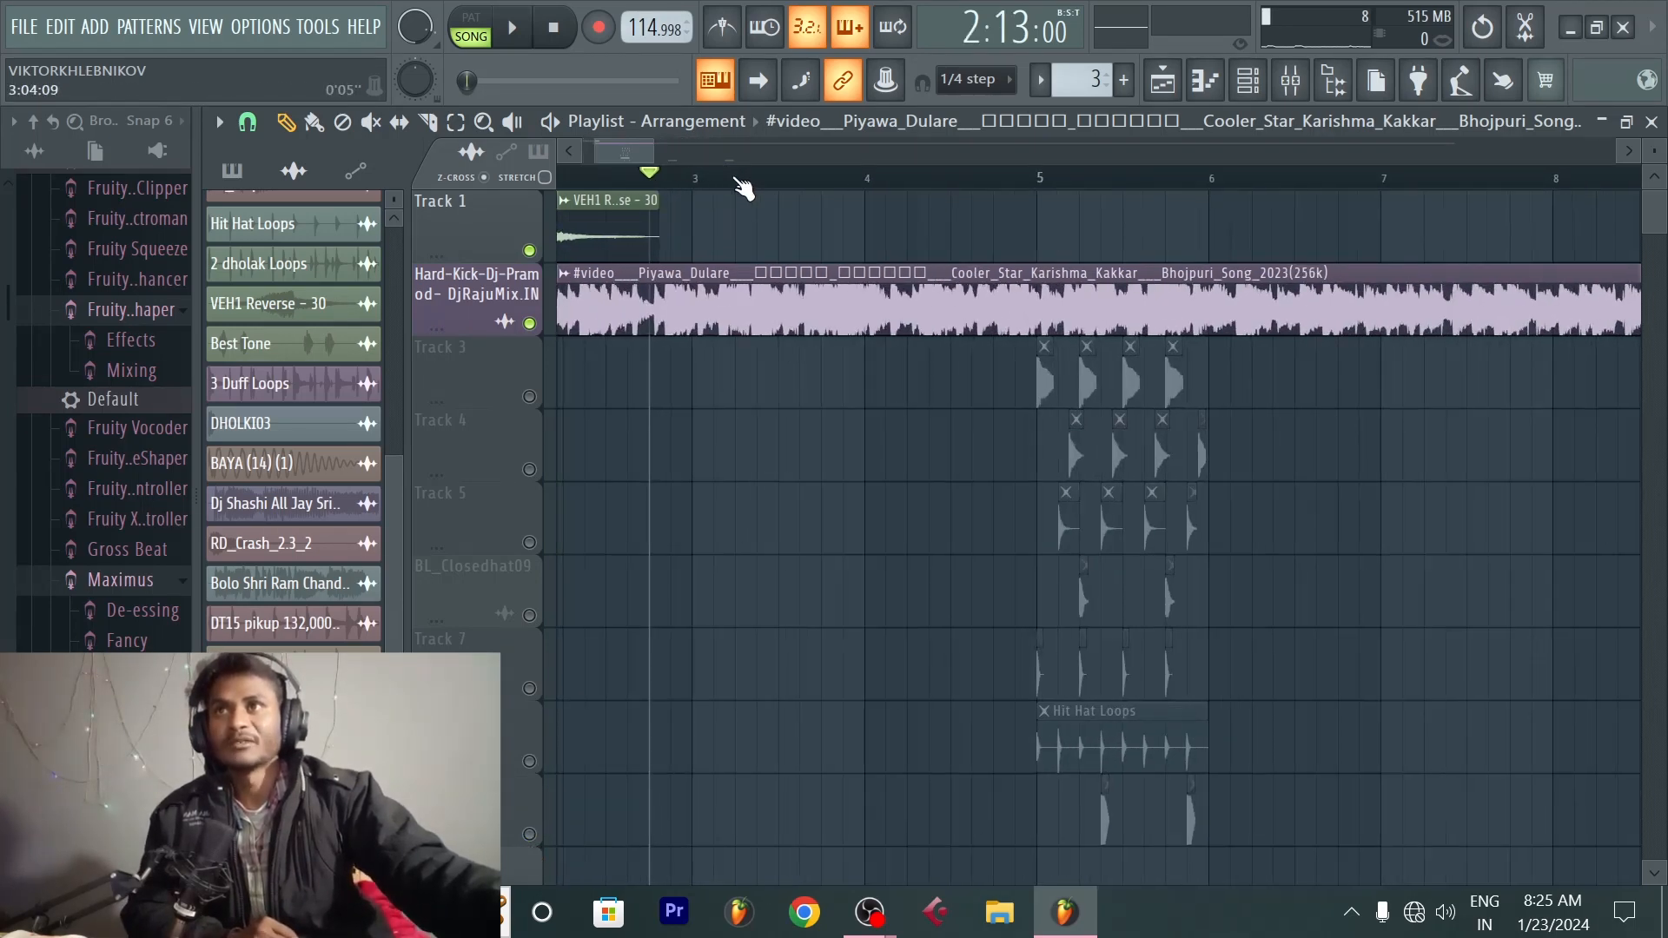
pyautogui.scroll(4, 725, 182)
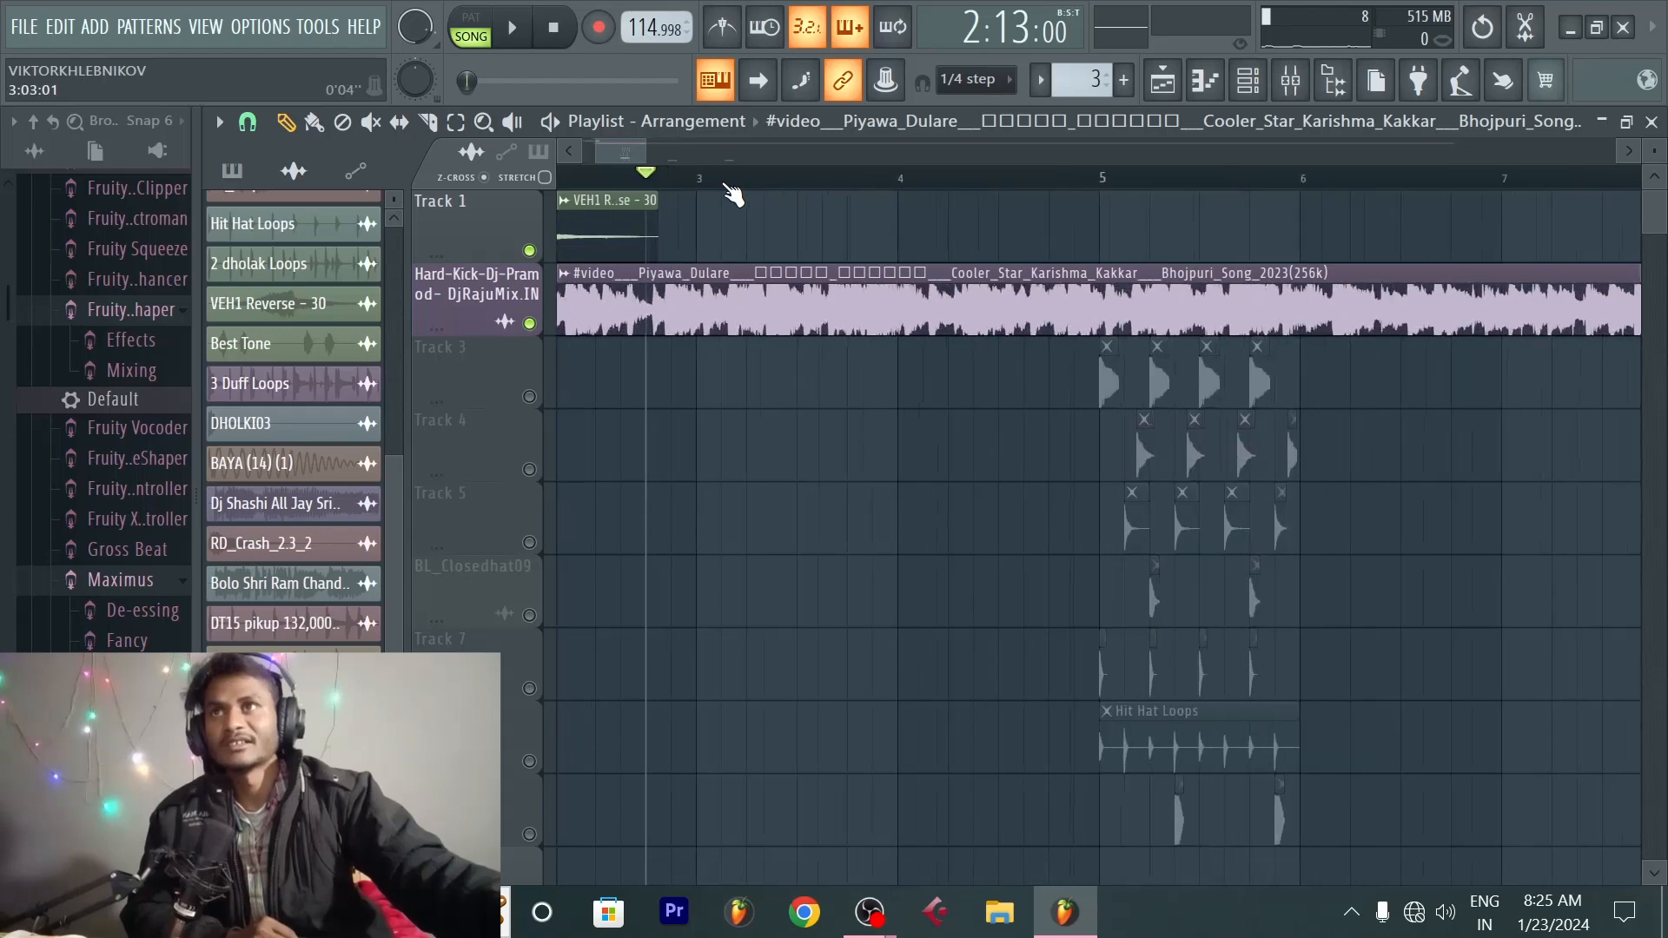
pyautogui.scroll(-3, 724, 182)
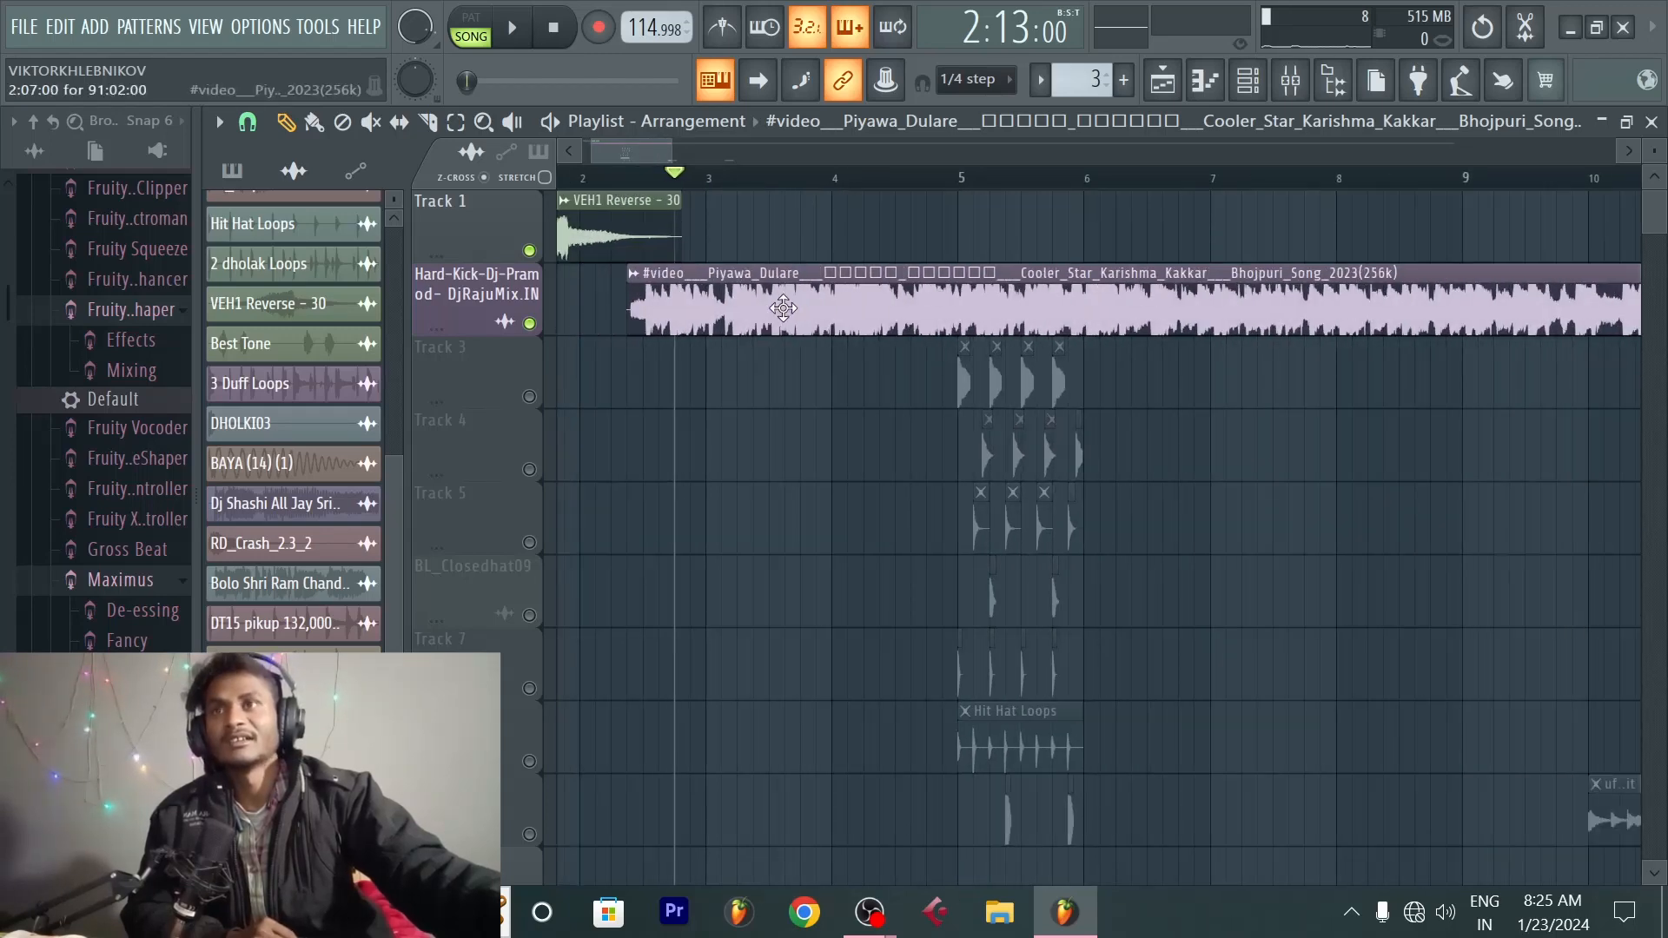
pyautogui.scroll(1, 726, 193)
pyautogui.scroll(1, 730, 189)
# Step: Play the song from 3:05 to find a beat in bar 6, and stop with the playhead at 6:09
pyautogui.click(747, 184)
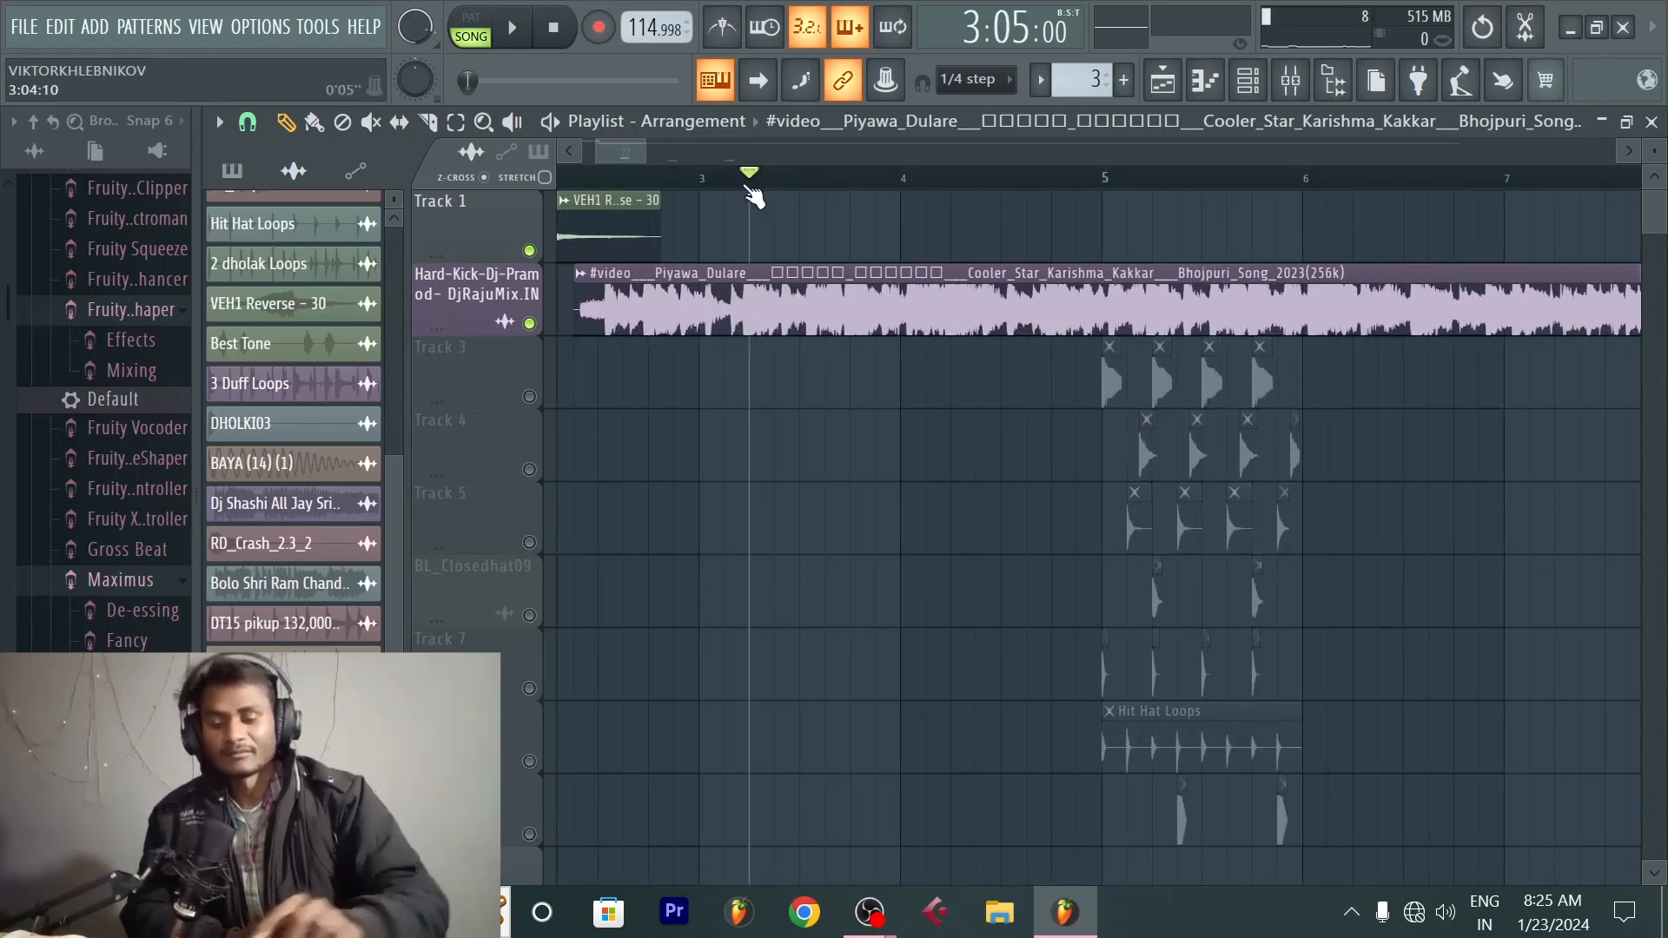
pyautogui.press('space')
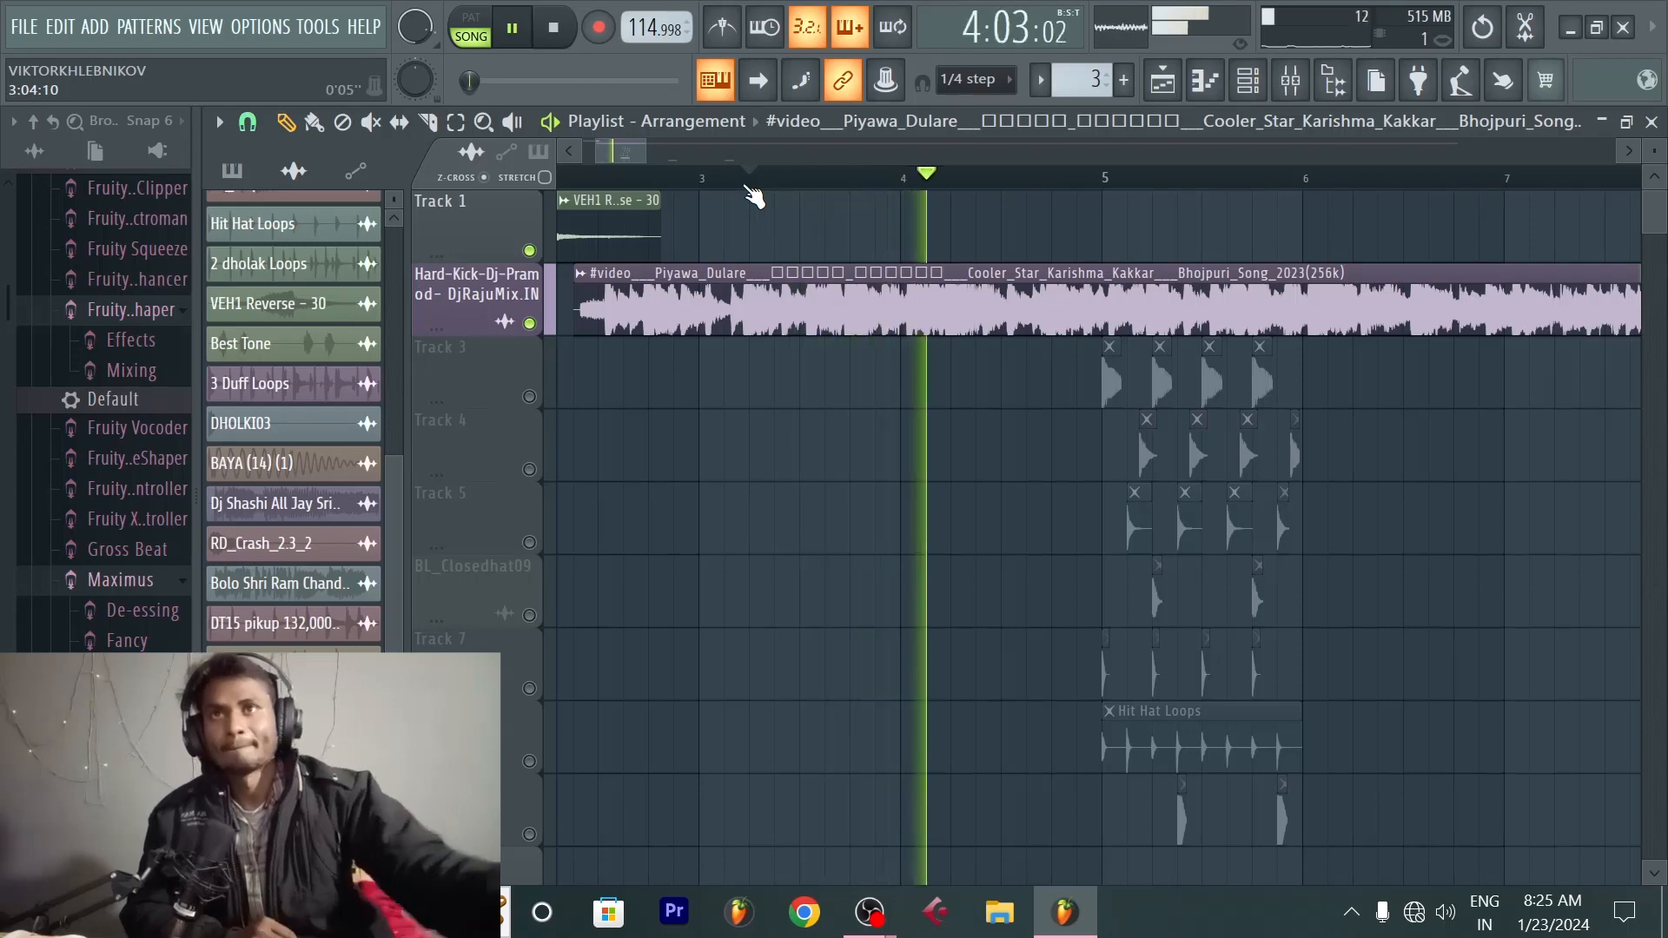
pyautogui.scroll(-3, 1028, 184)
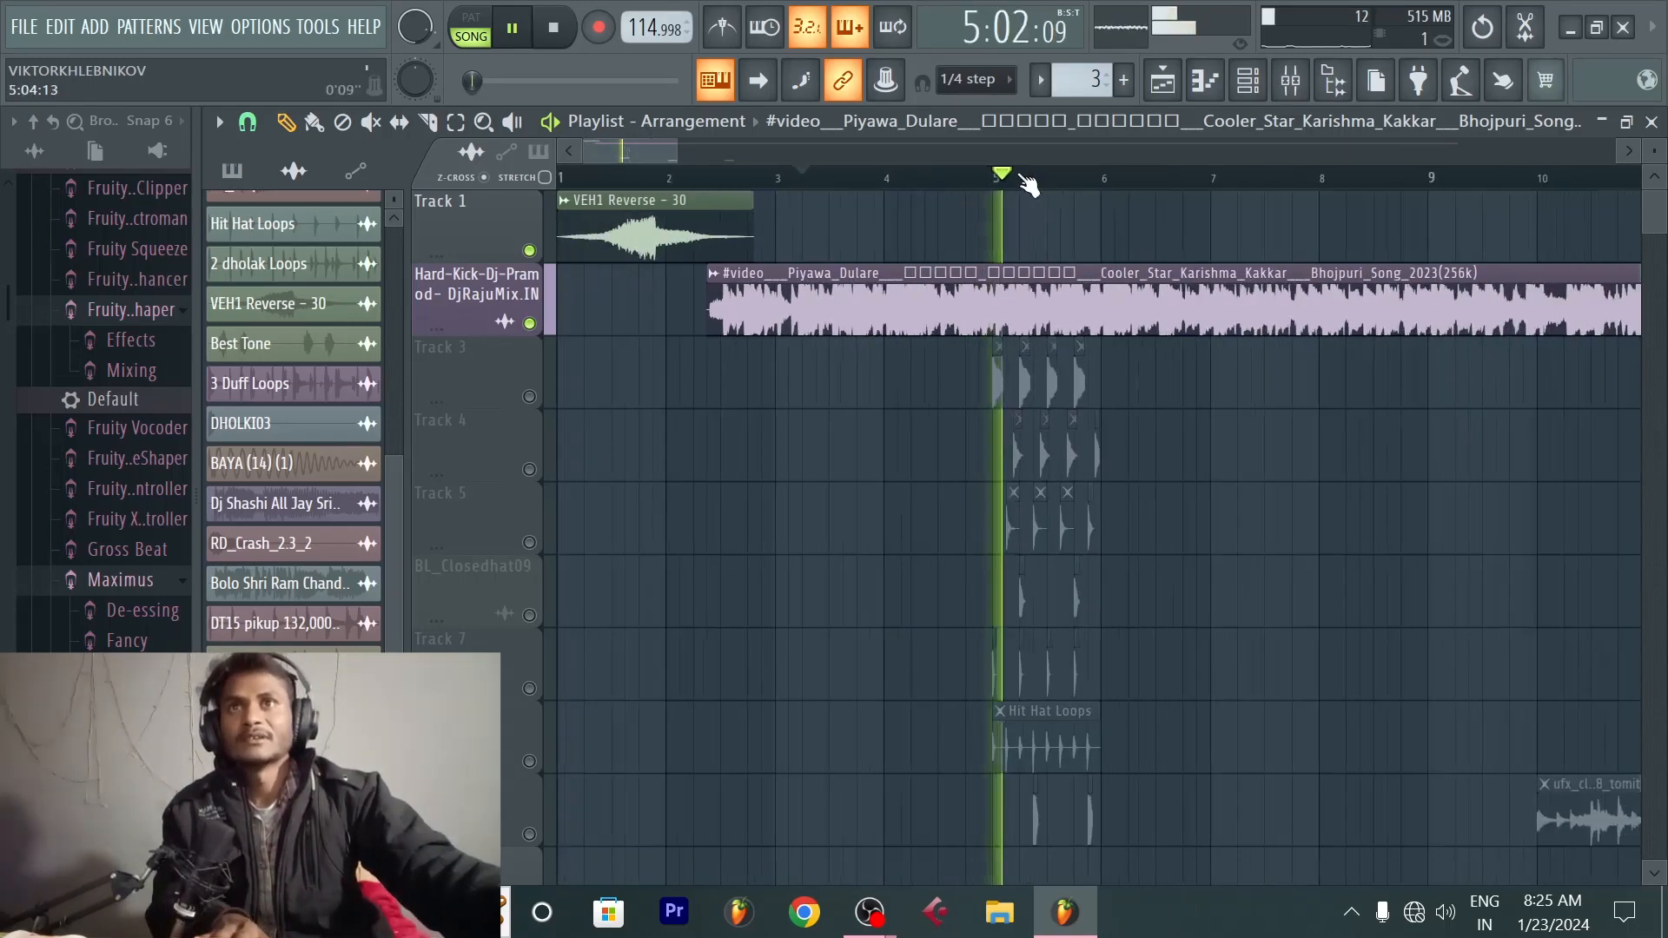
pyautogui.scroll(-1, 1129, 187)
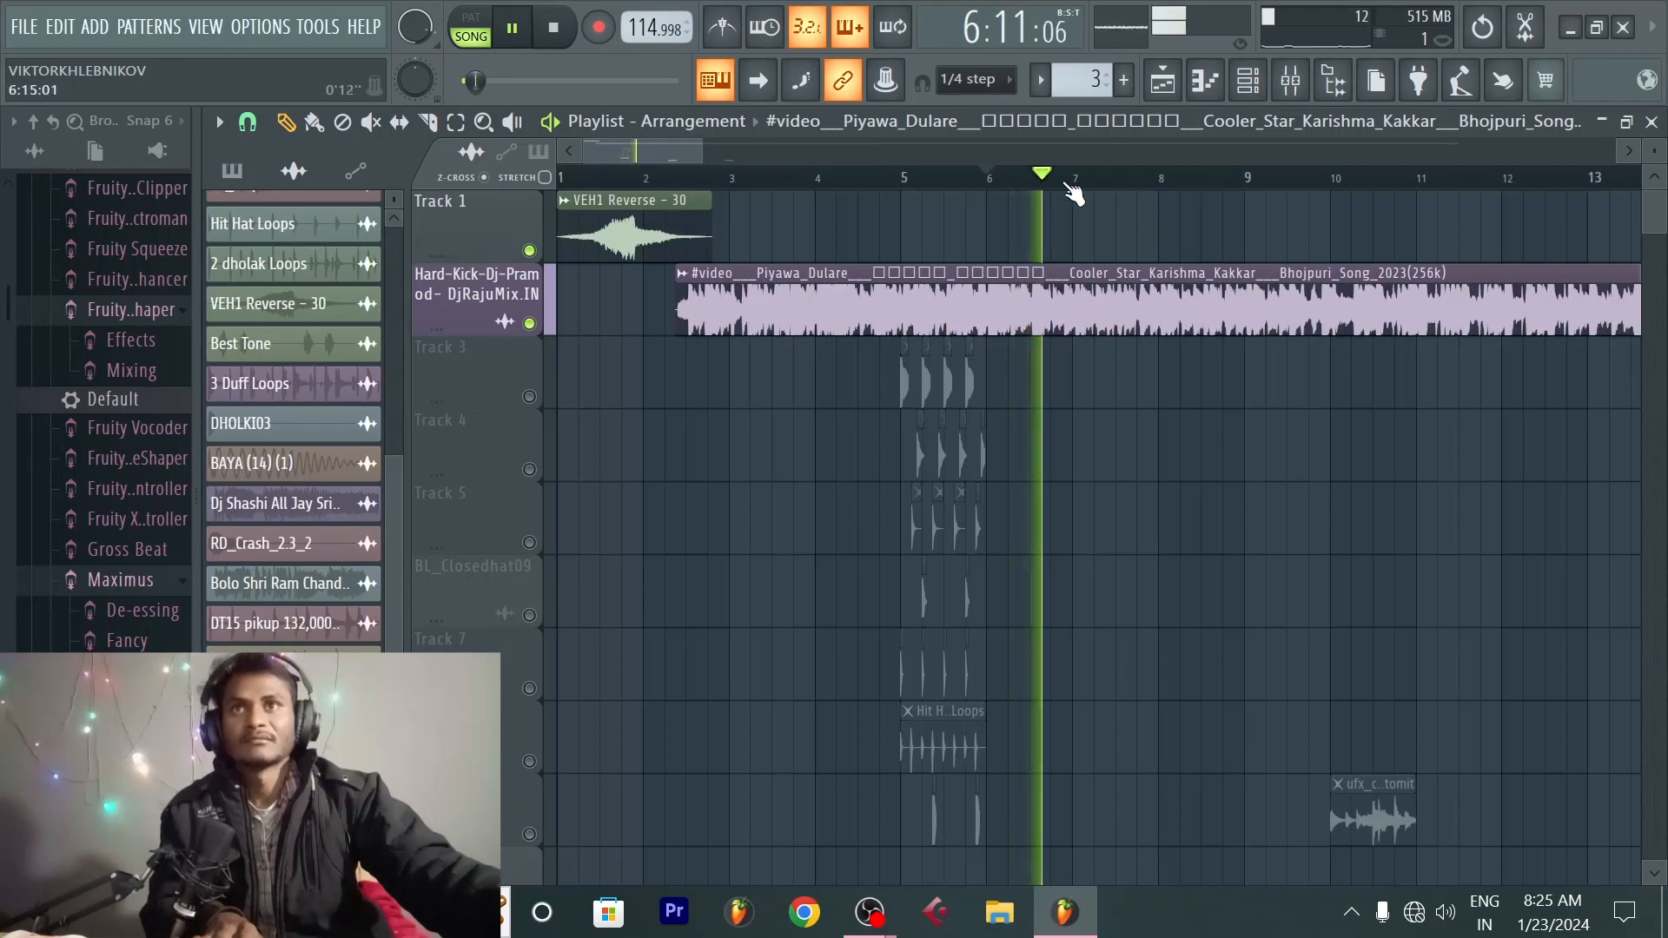
pyautogui.click(1035, 179)
pyautogui.scroll(4, 1034, 184)
pyautogui.press('space')
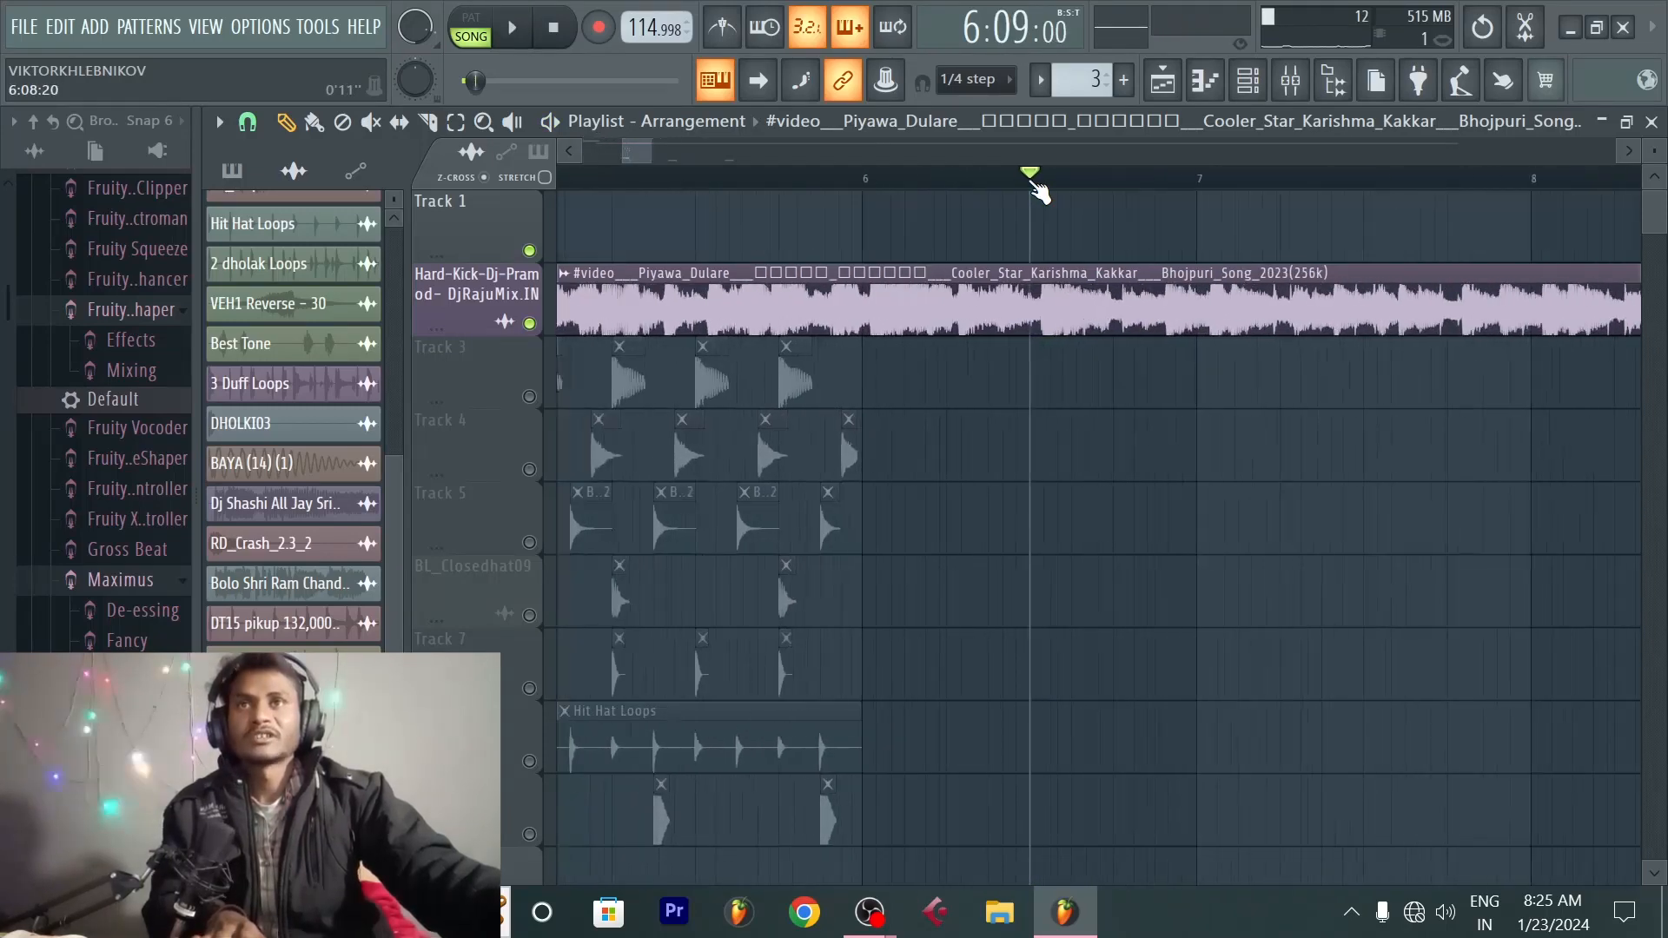
# Step: Replay the song from the start of bar 6 and mark 6:09 with the playhead to compare it with the waveform
pyautogui.scroll(1, 1040, 186)
pyautogui.click(855, 178)
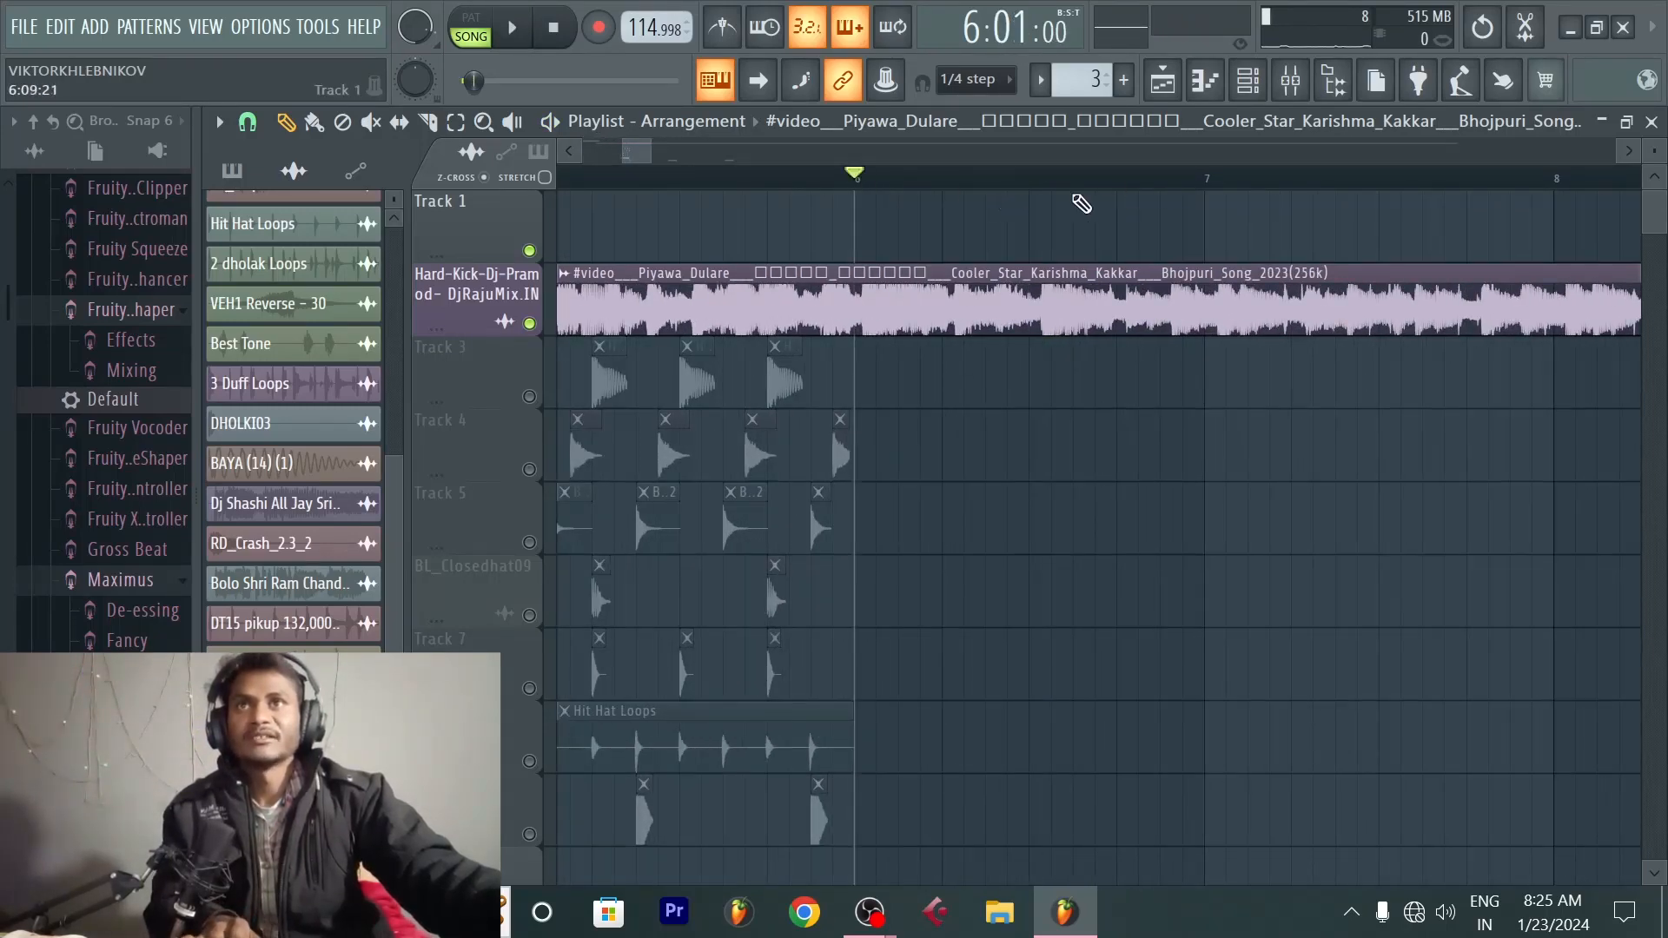
pyautogui.press('space')
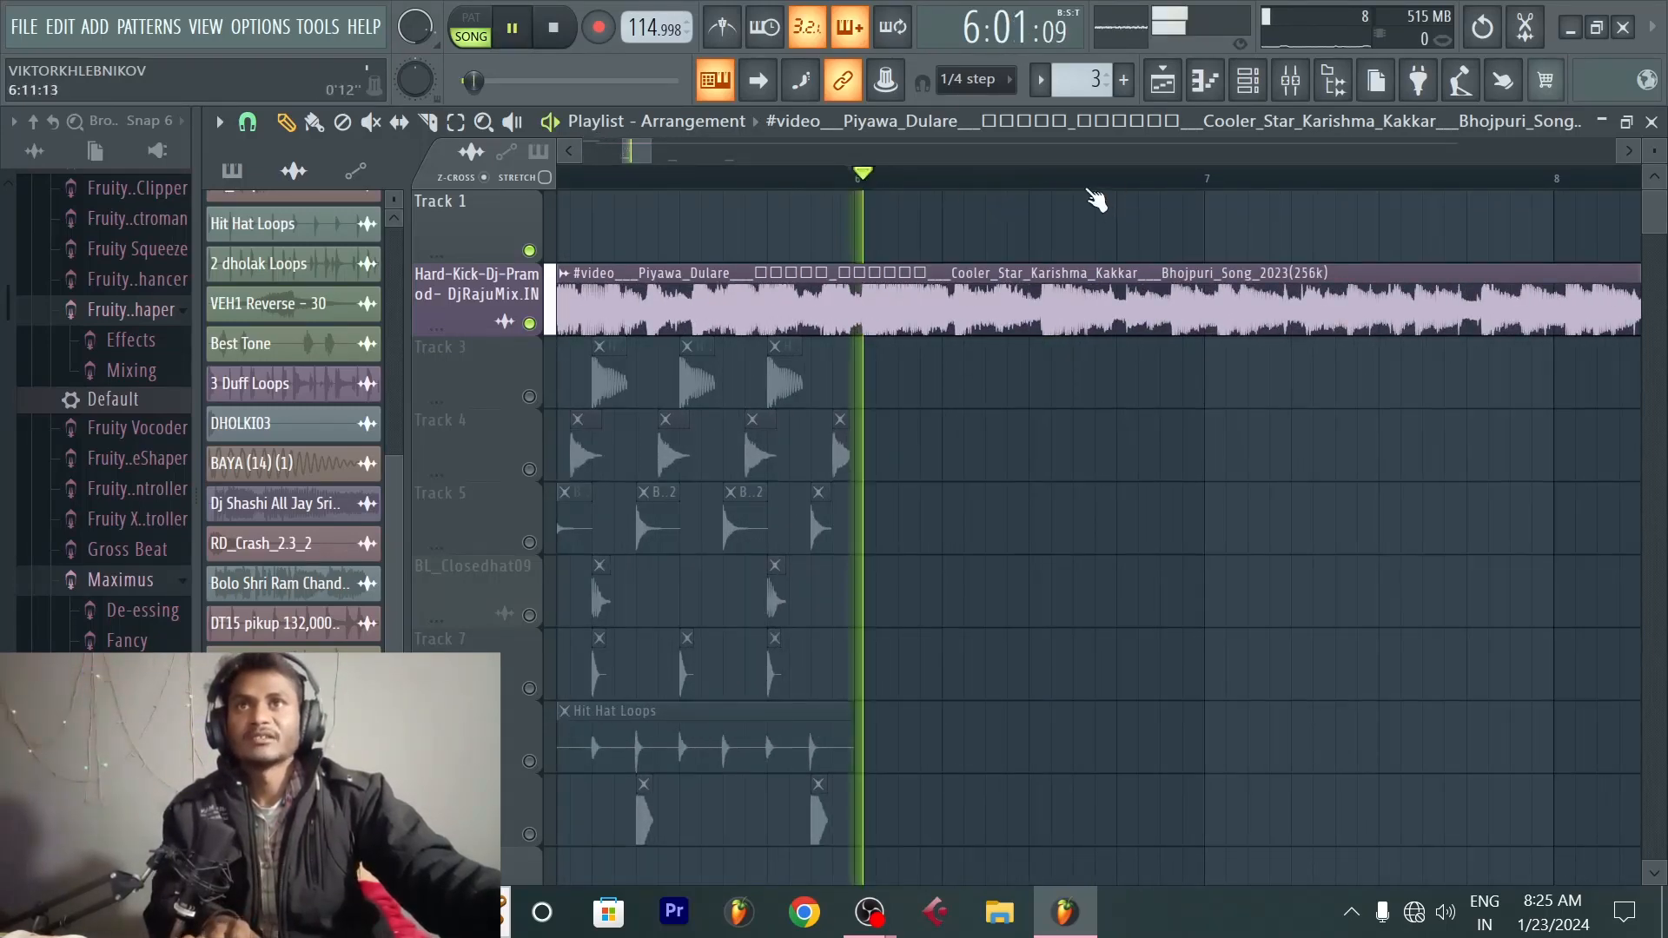
pyautogui.click(1033, 181)
pyautogui.scroll(3, 1046, 184)
pyautogui.press('space')
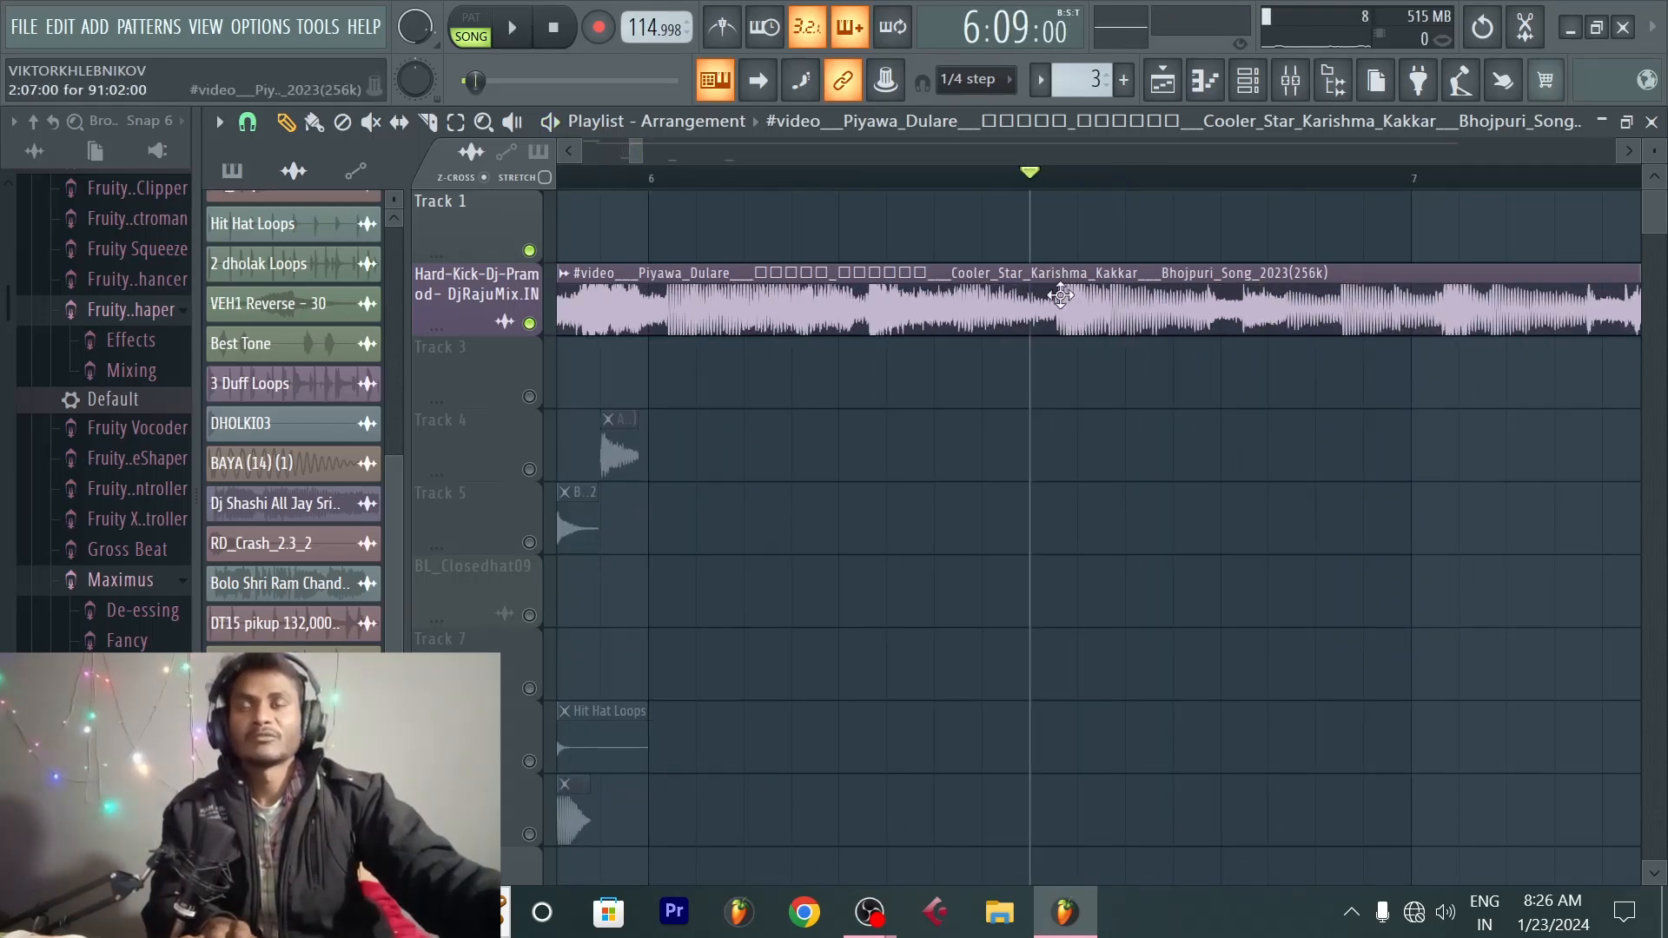
# Step: Try to extend the song clip's start earlier, and move the clip to the start of bar 1
pyautogui.scroll(-5, 1103, 193)
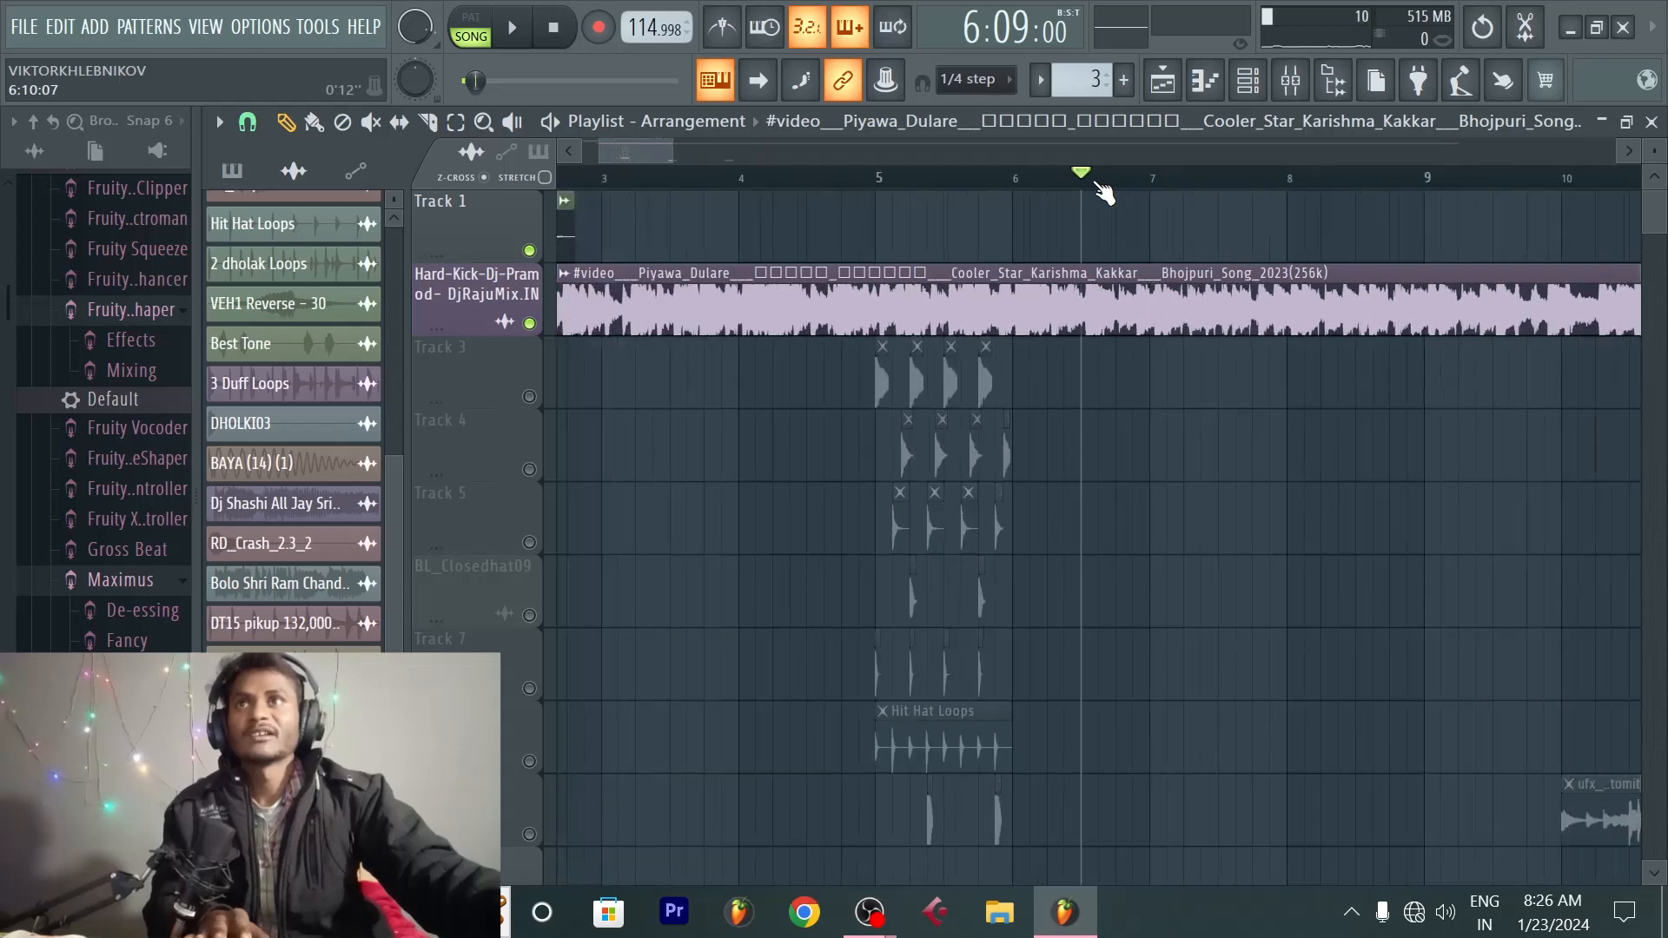
pyautogui.scroll(-3, 1102, 193)
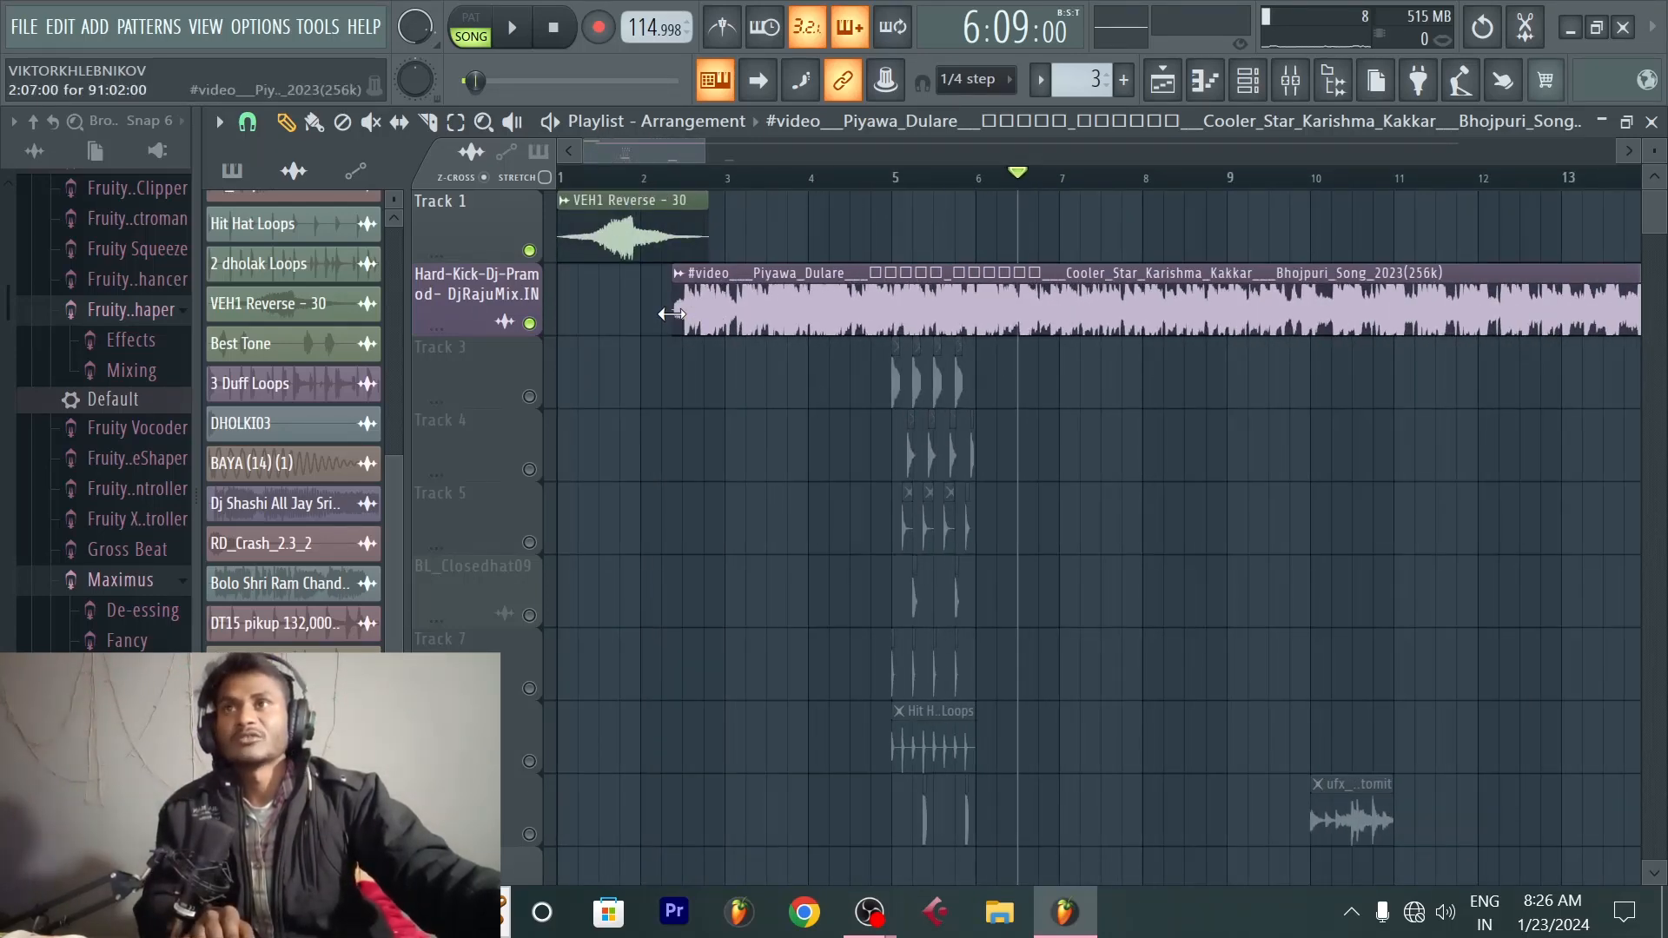
pyautogui.moveTo(671, 314); pyautogui.dragTo(610, 322)
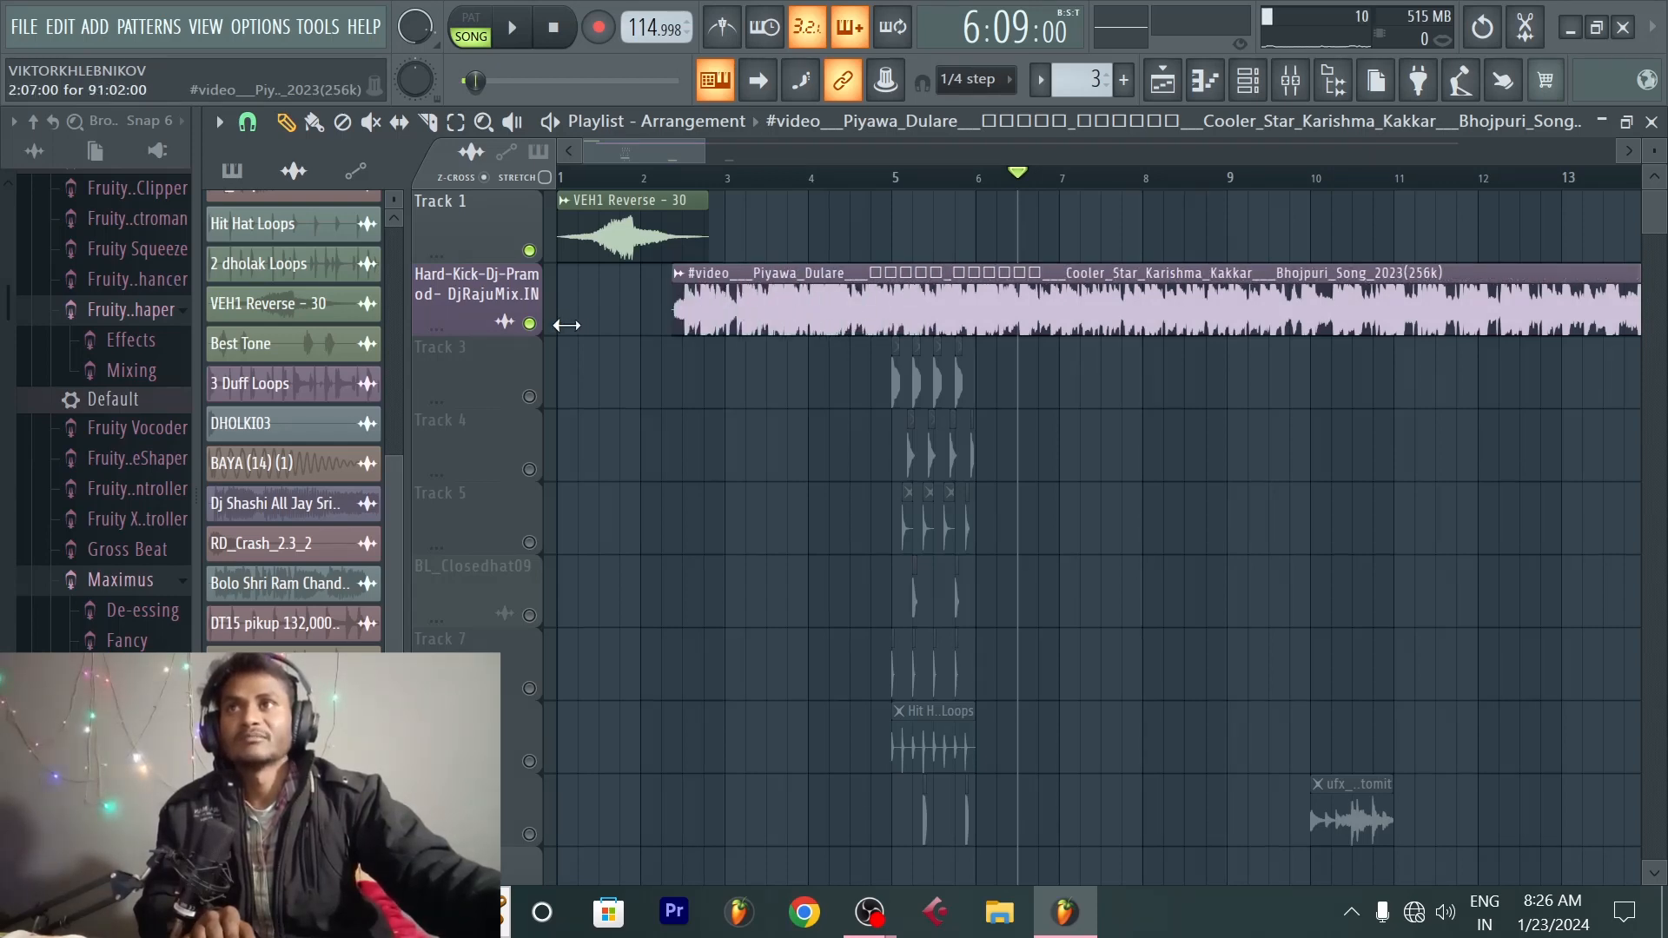
pyautogui.scroll(2, 681, 193)
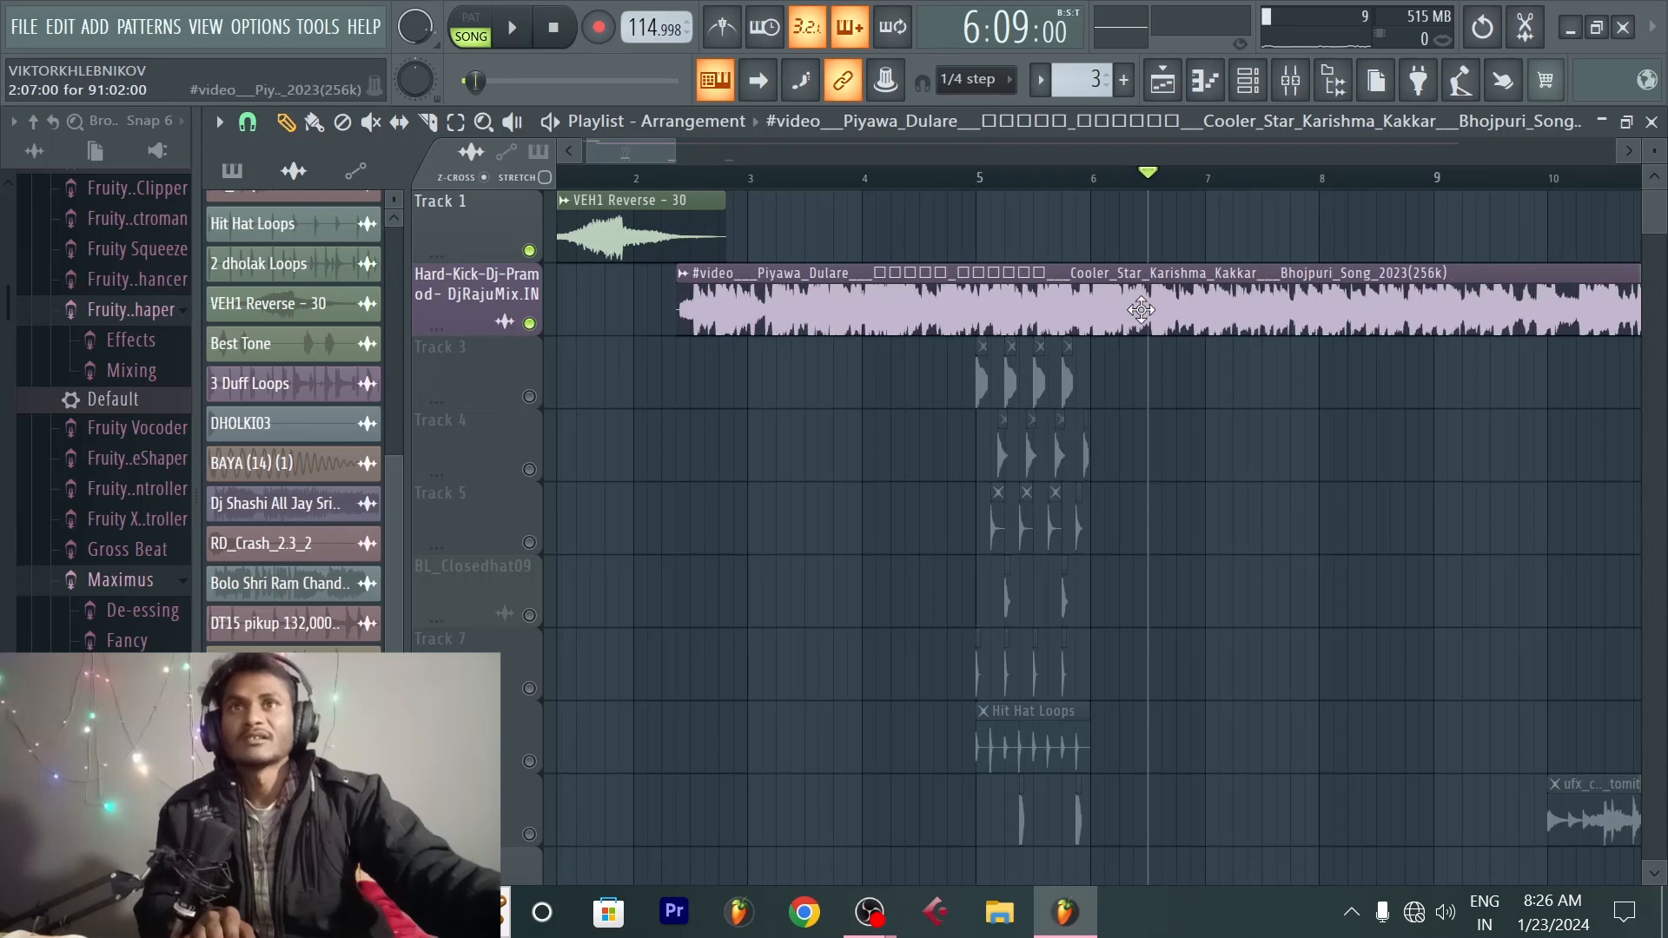
pyautogui.moveTo(1141, 309); pyautogui.dragTo(954, 305)
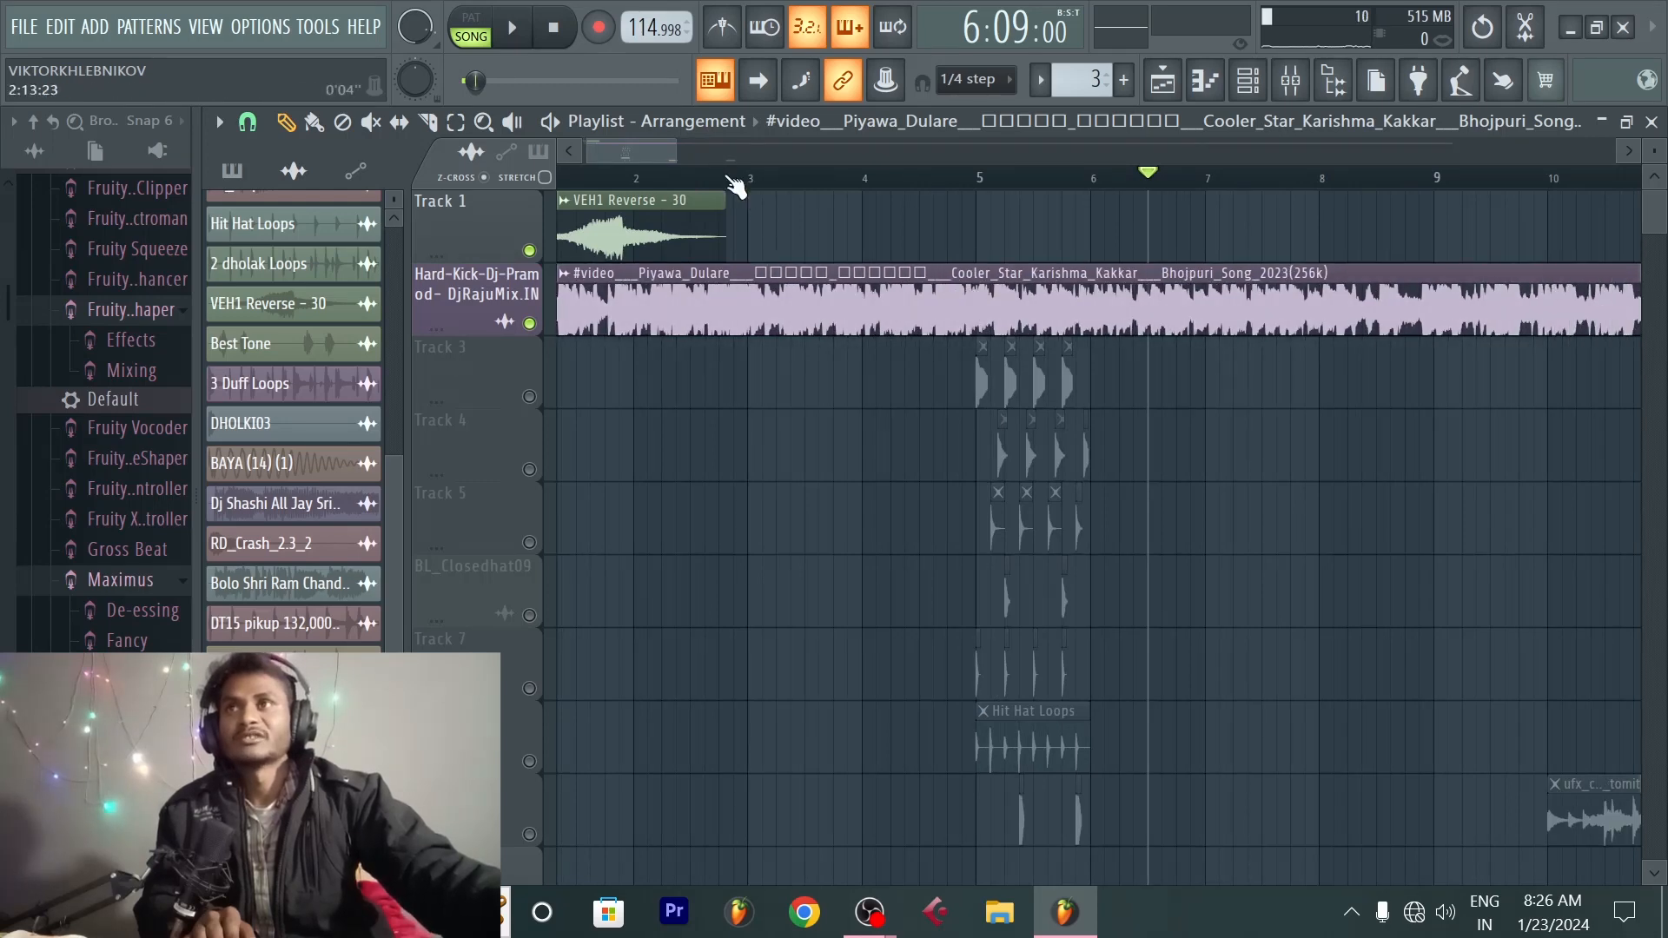
pyautogui.scroll(3, 749, 203)
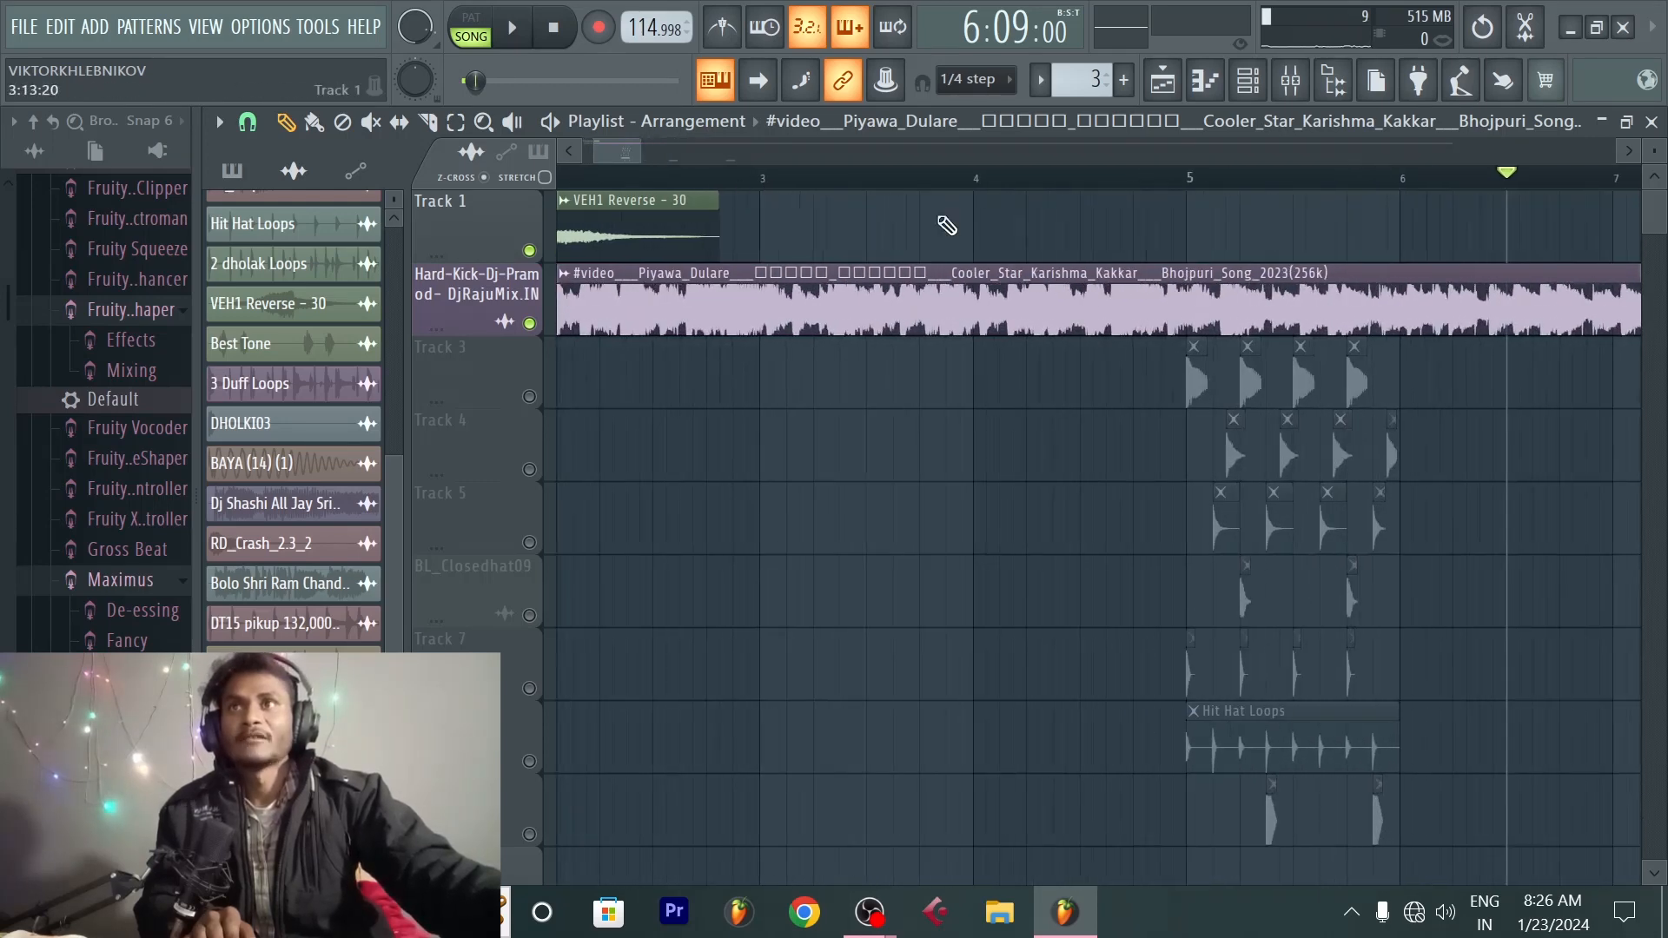
pyautogui.scroll(-4, 1086, 195)
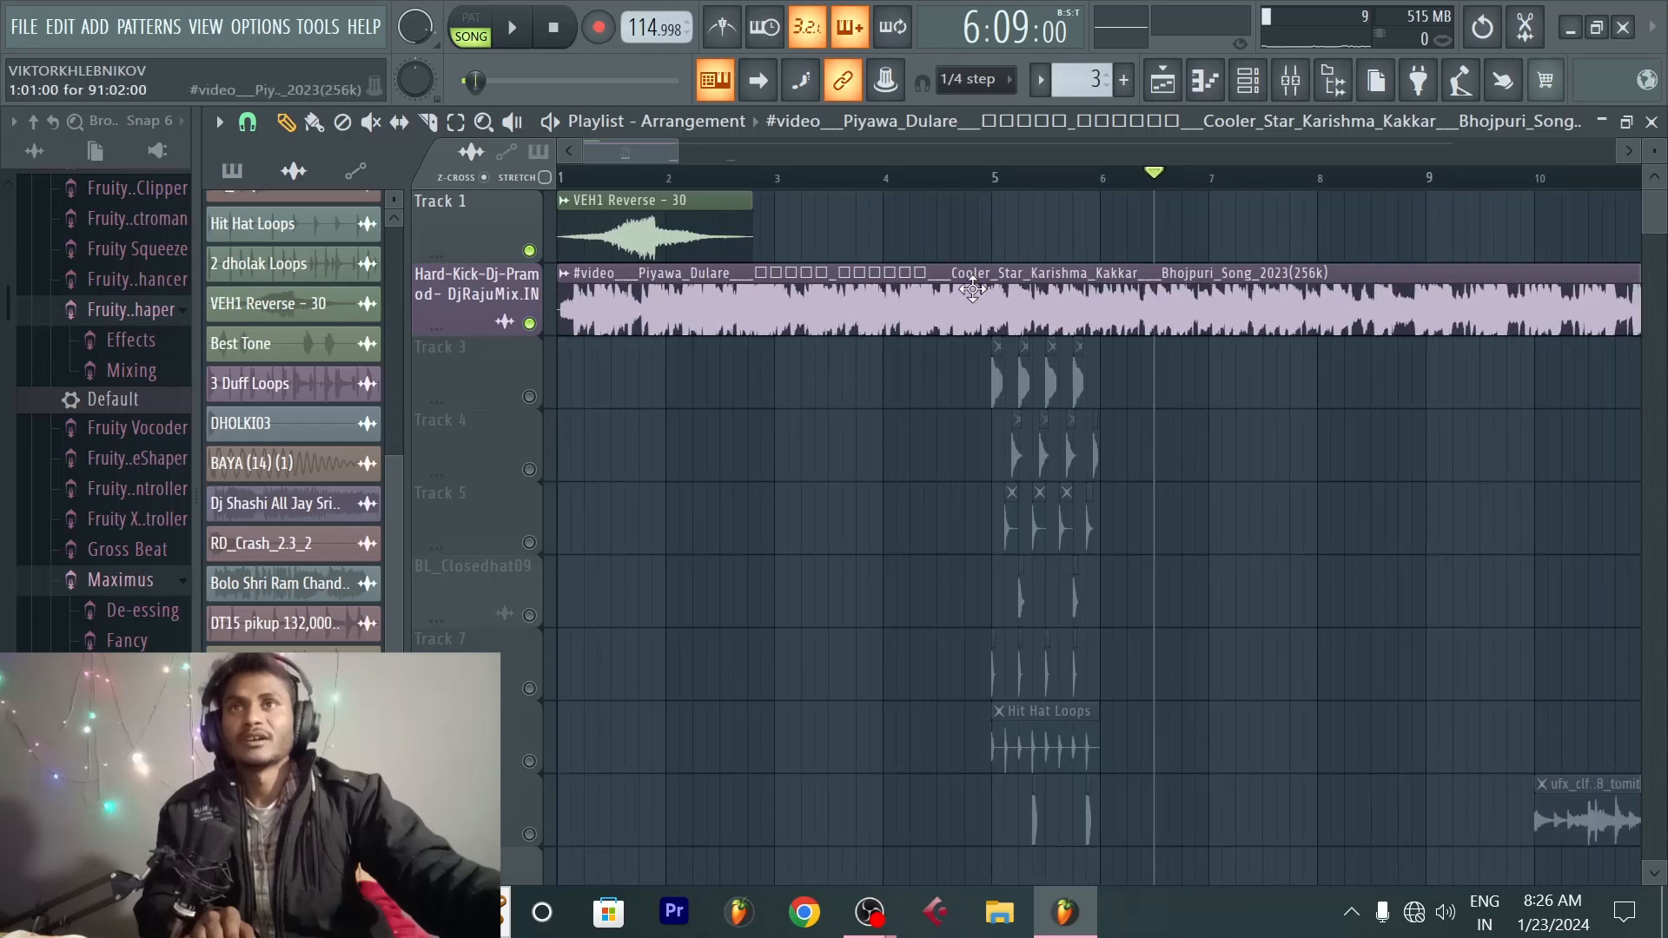
# Step: Move the song clip so that it starts at bar 3, and check its waveform against the grid around bar 6
pyautogui.moveTo(972, 291); pyautogui.dragTo(1191, 300)
pyautogui.scroll(-2, 1008, 186)
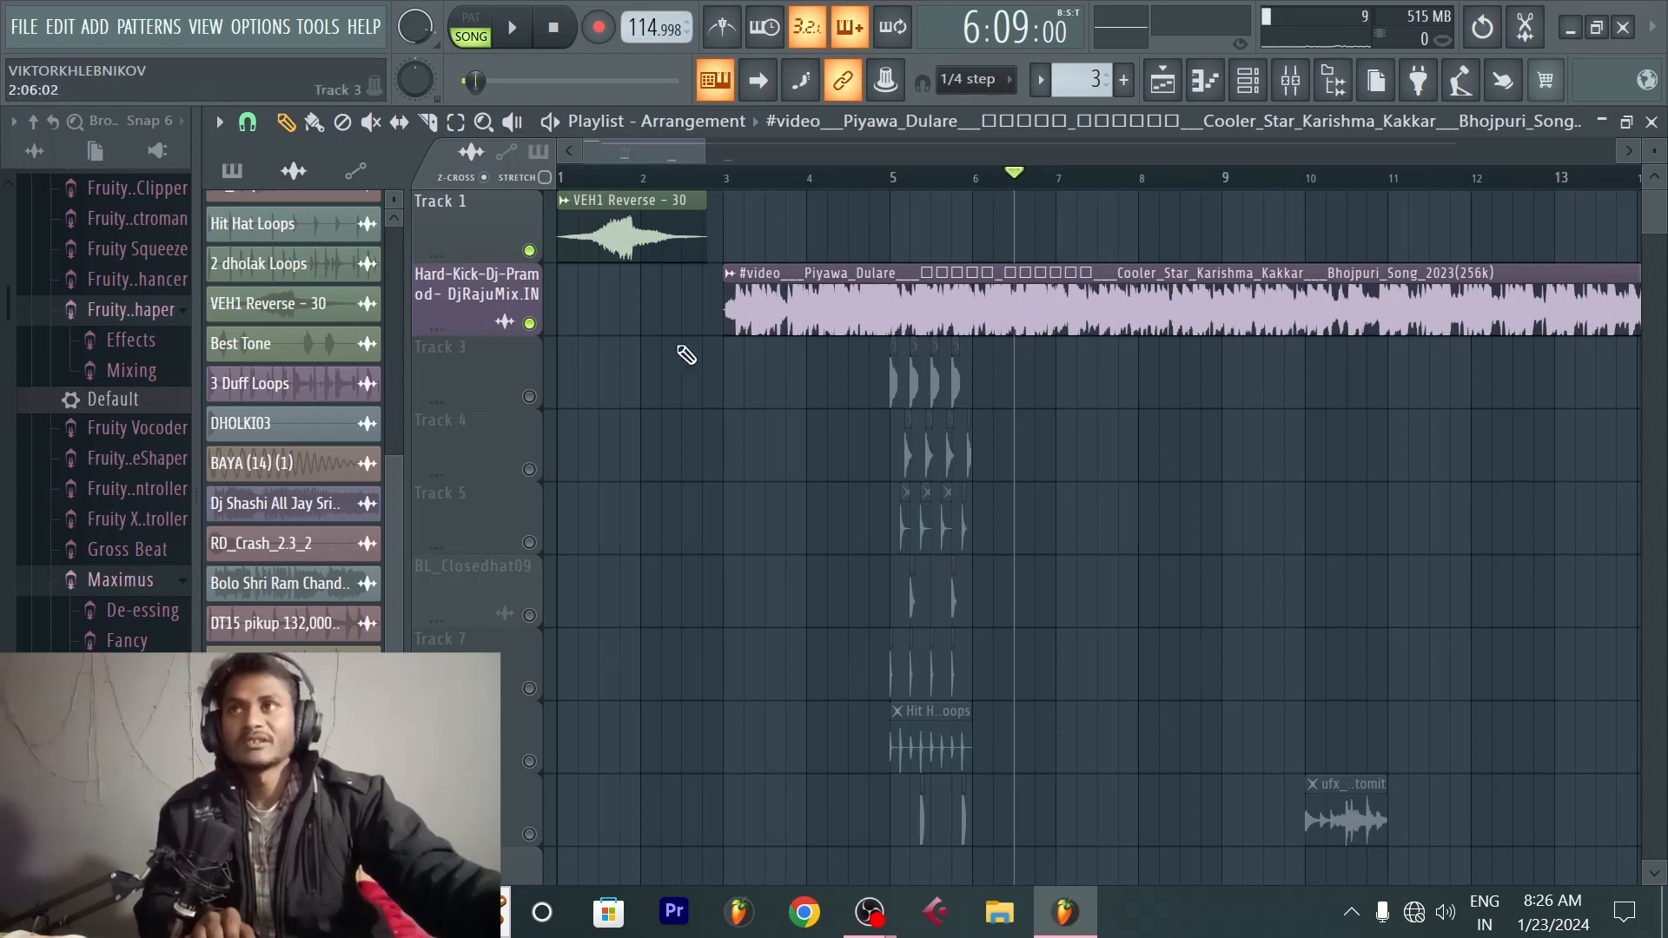
pyautogui.scroll(3, 1069, 178)
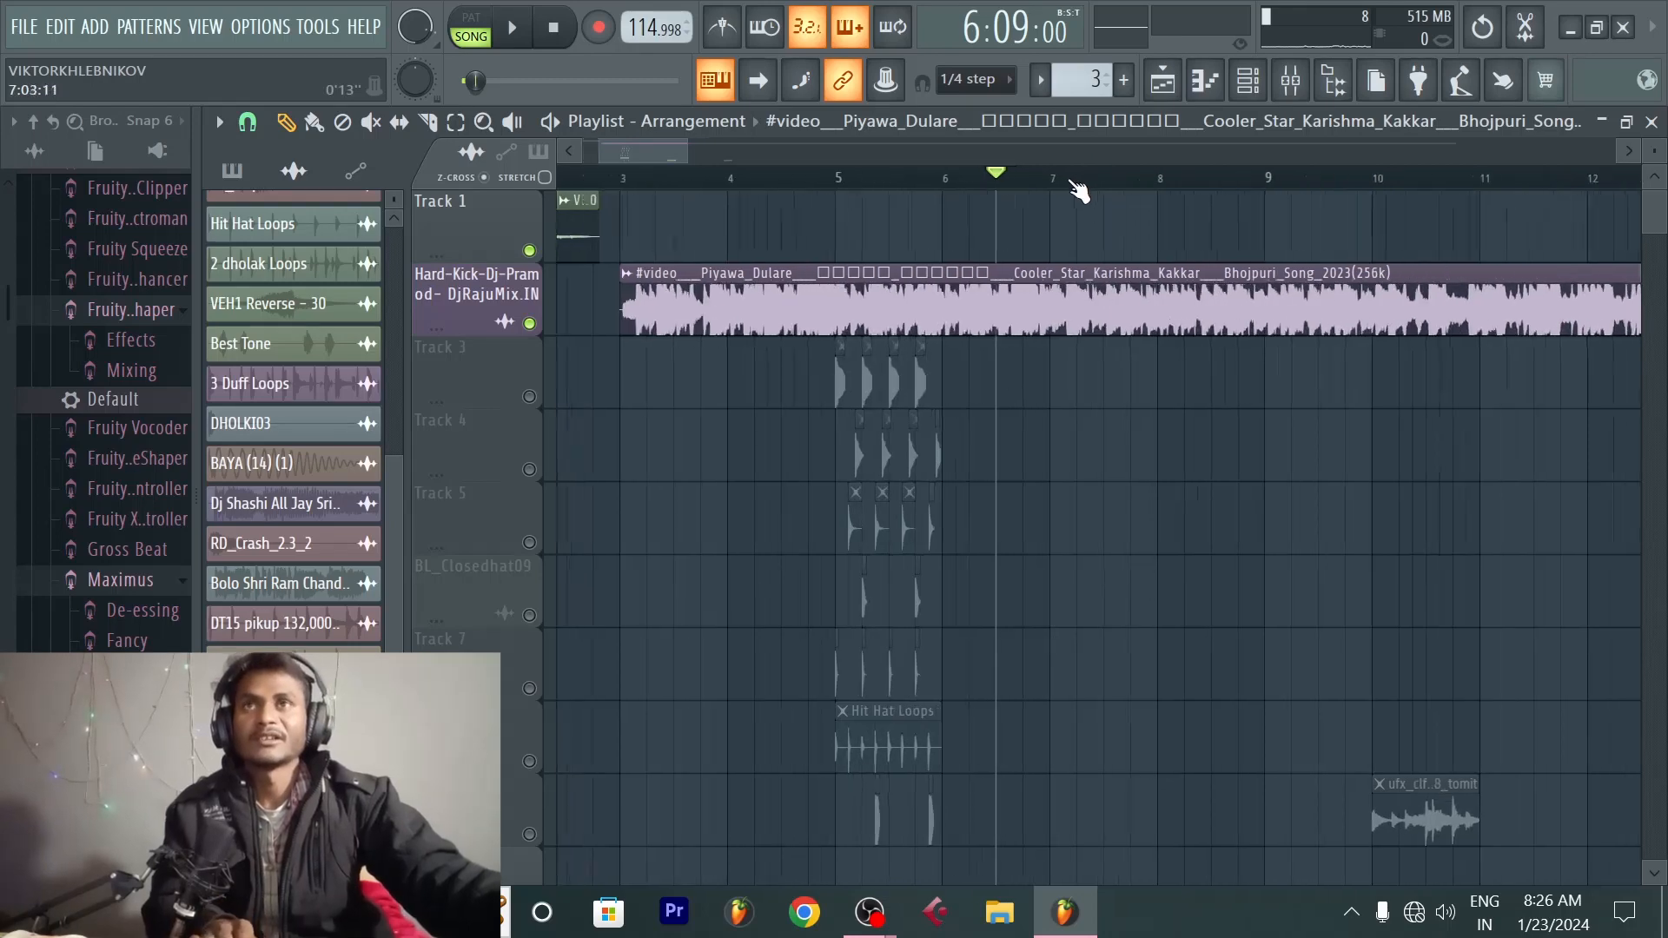
pyautogui.scroll(4, 1045, 195)
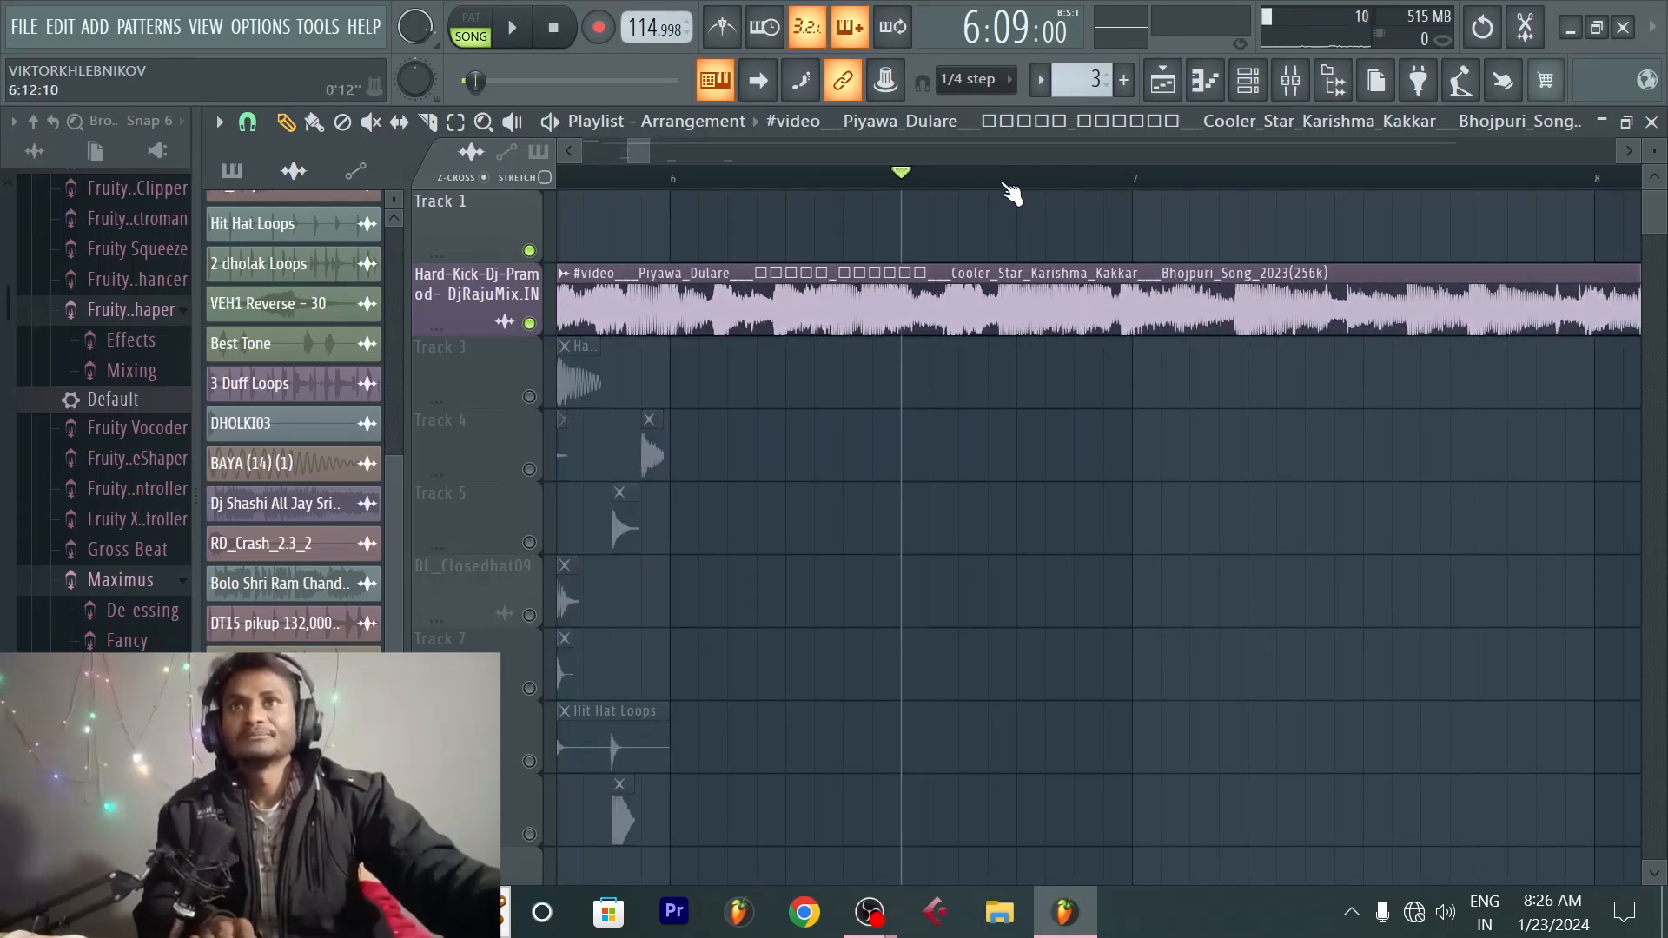
pyautogui.scroll(-1, 1007, 190)
pyautogui.scroll(-2, 1009, 191)
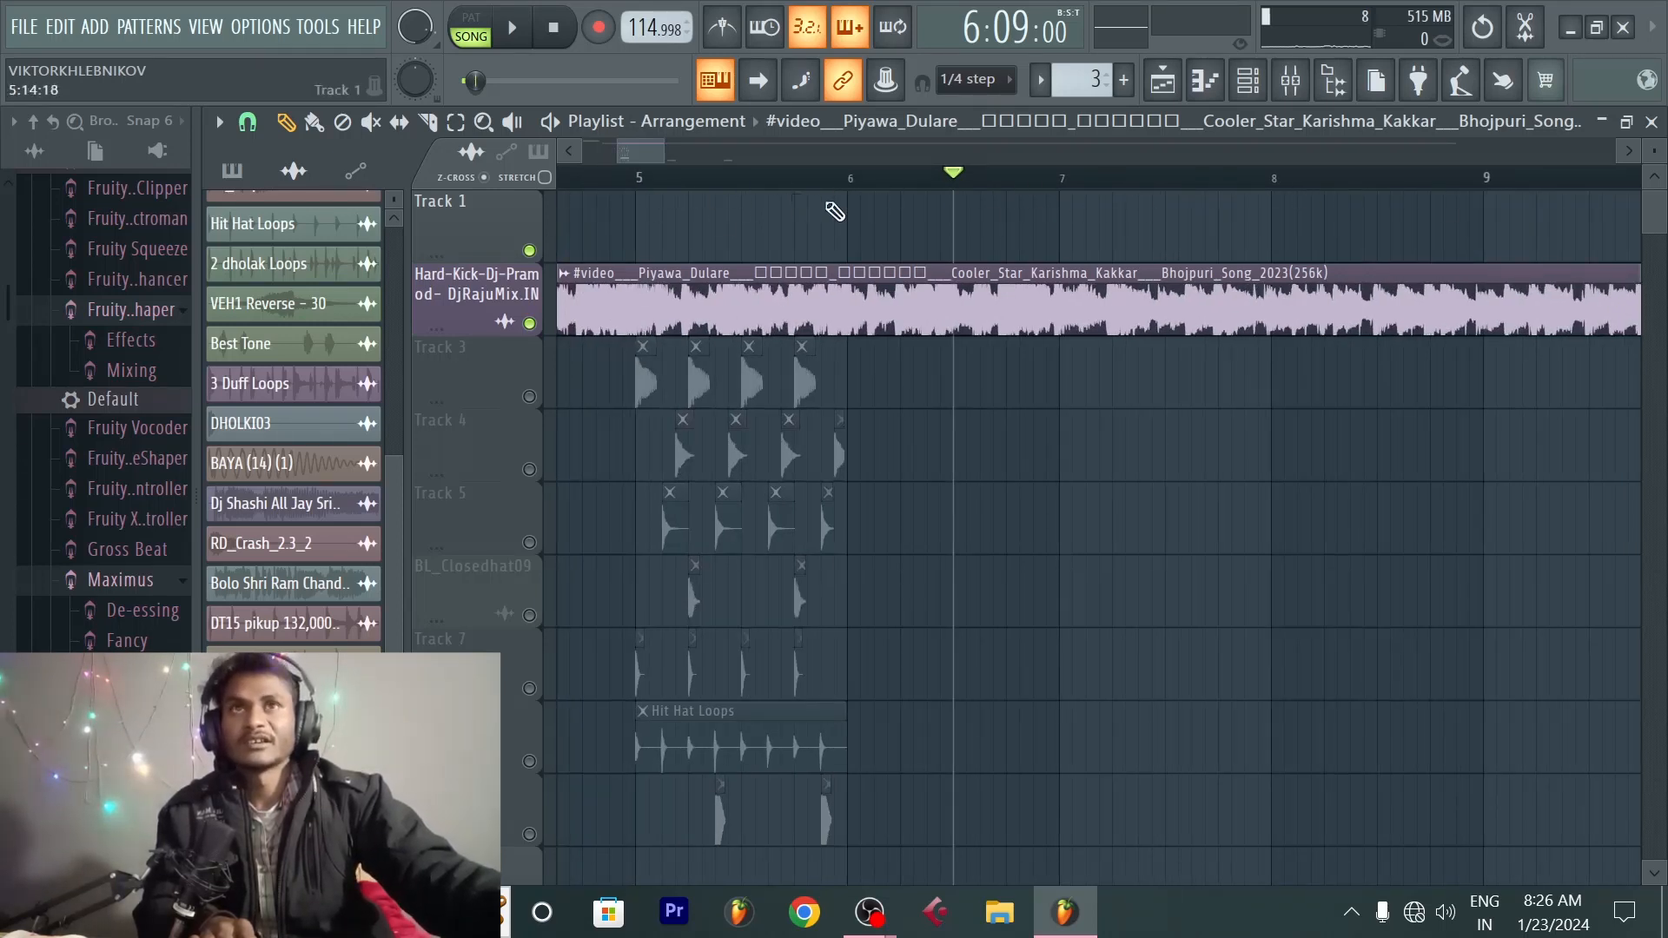
# Step: Move the song clip down to Track 3 and set the playhead at the start of bar 7
pyautogui.scroll(-3, 1082, 199)
pyautogui.scroll(3, 1086, 202)
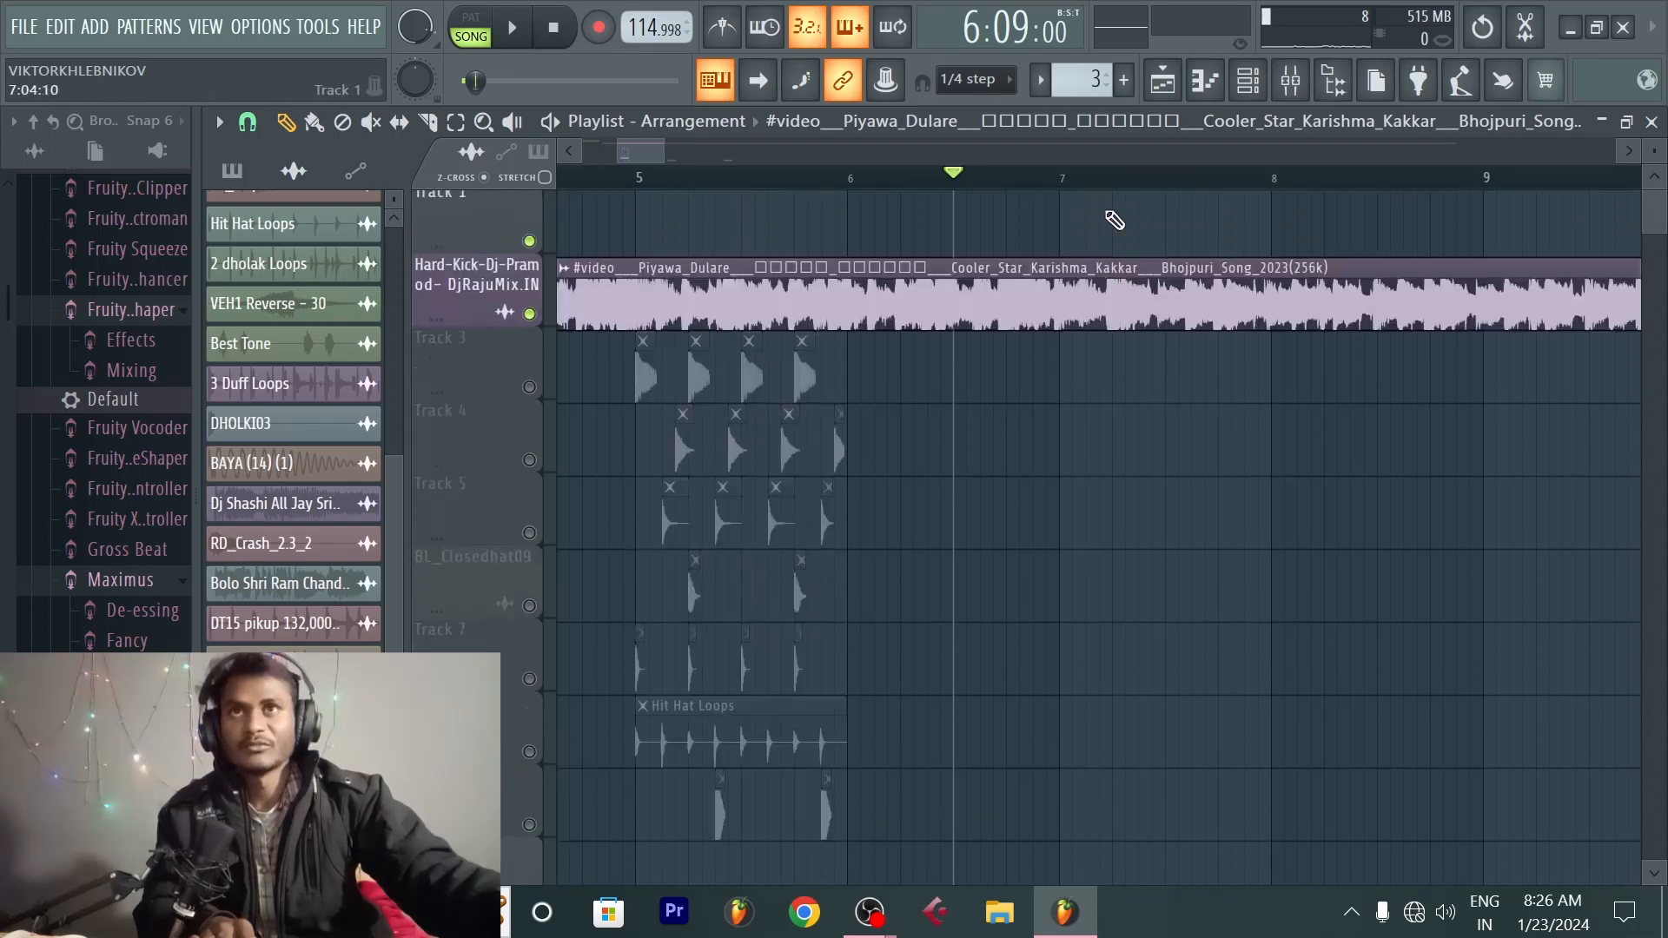
pyautogui.scroll(-3, 1066, 181)
pyautogui.scroll(-2, 1074, 182)
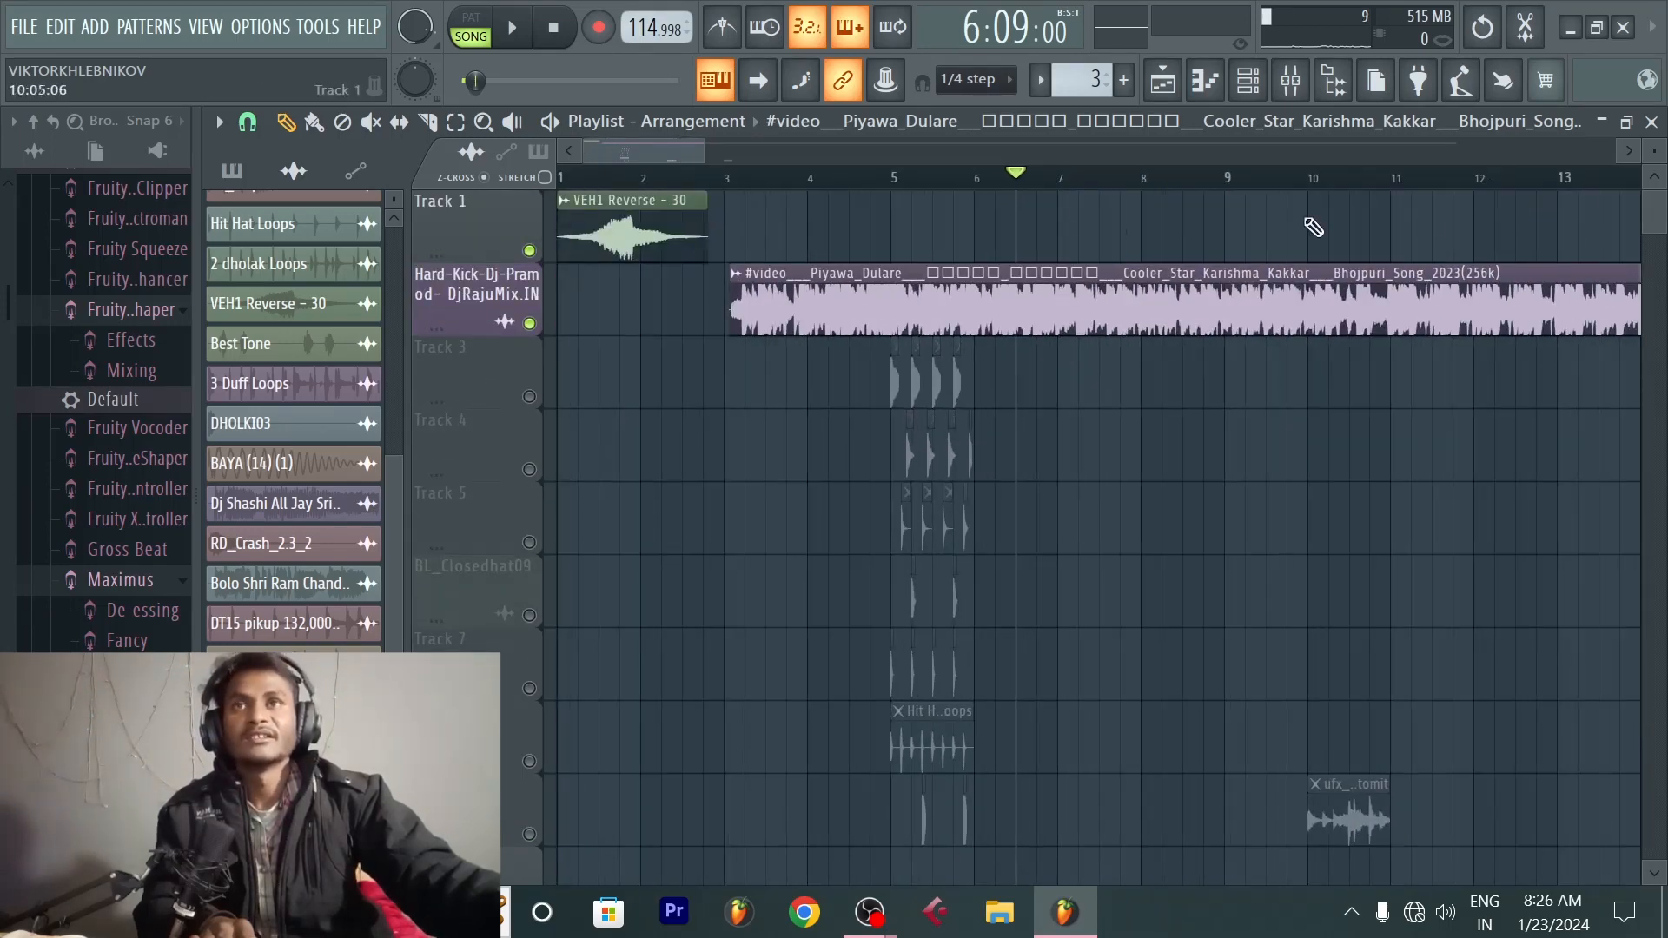
pyautogui.scroll(3, 1084, 187)
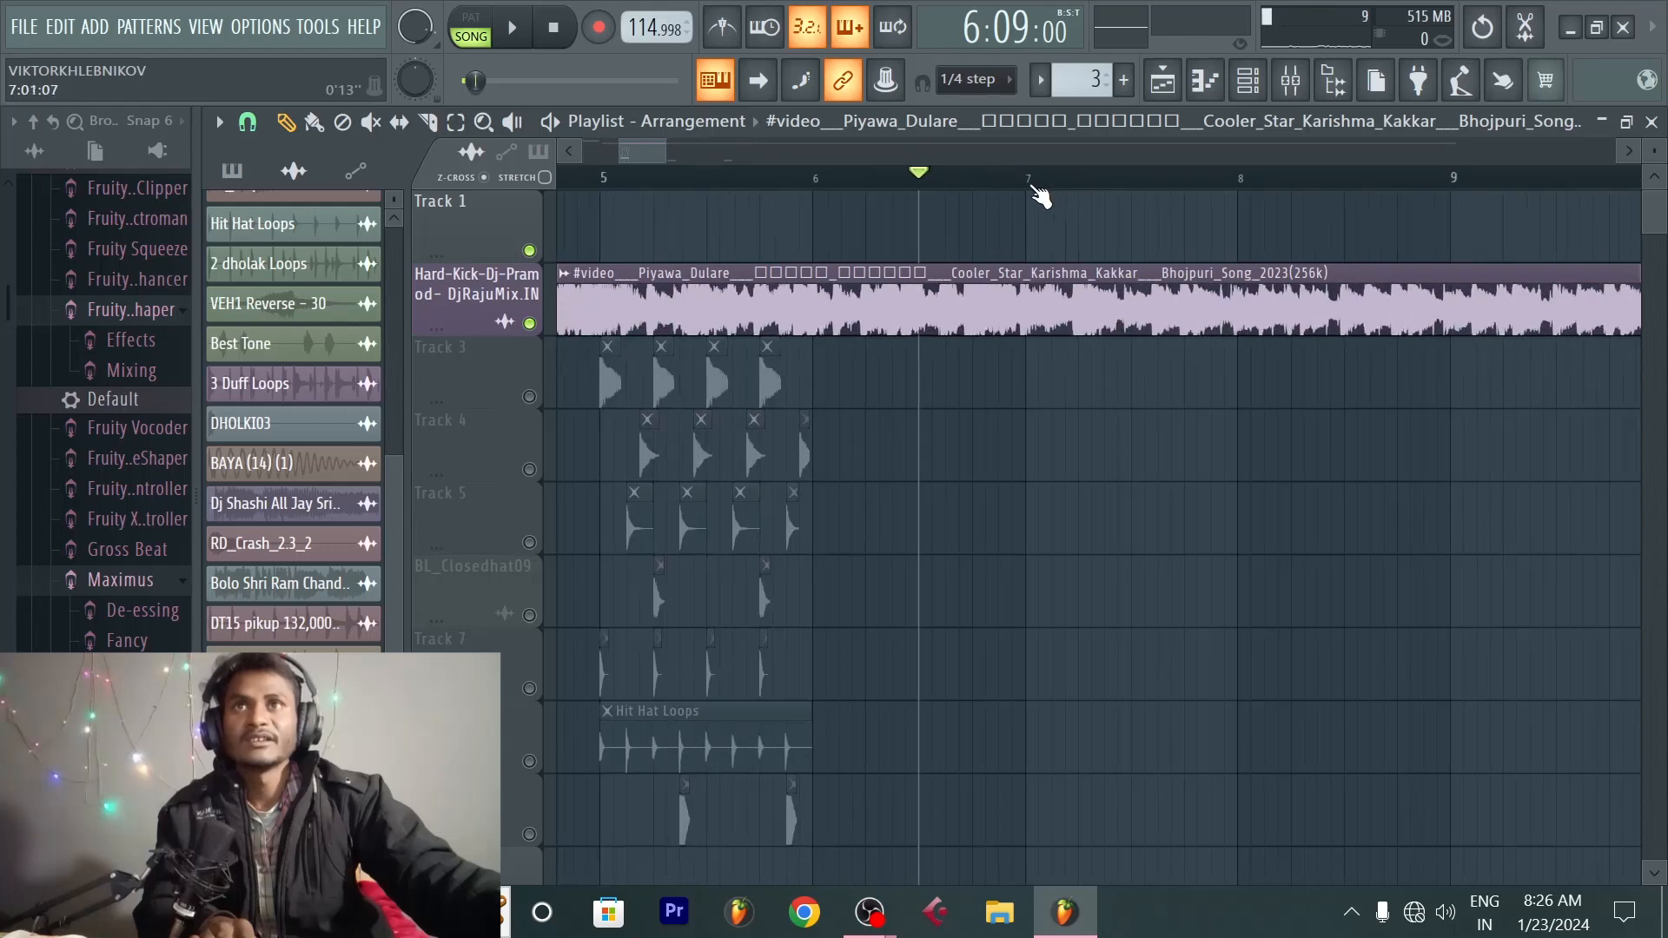
pyautogui.scroll(1, 1214, 196)
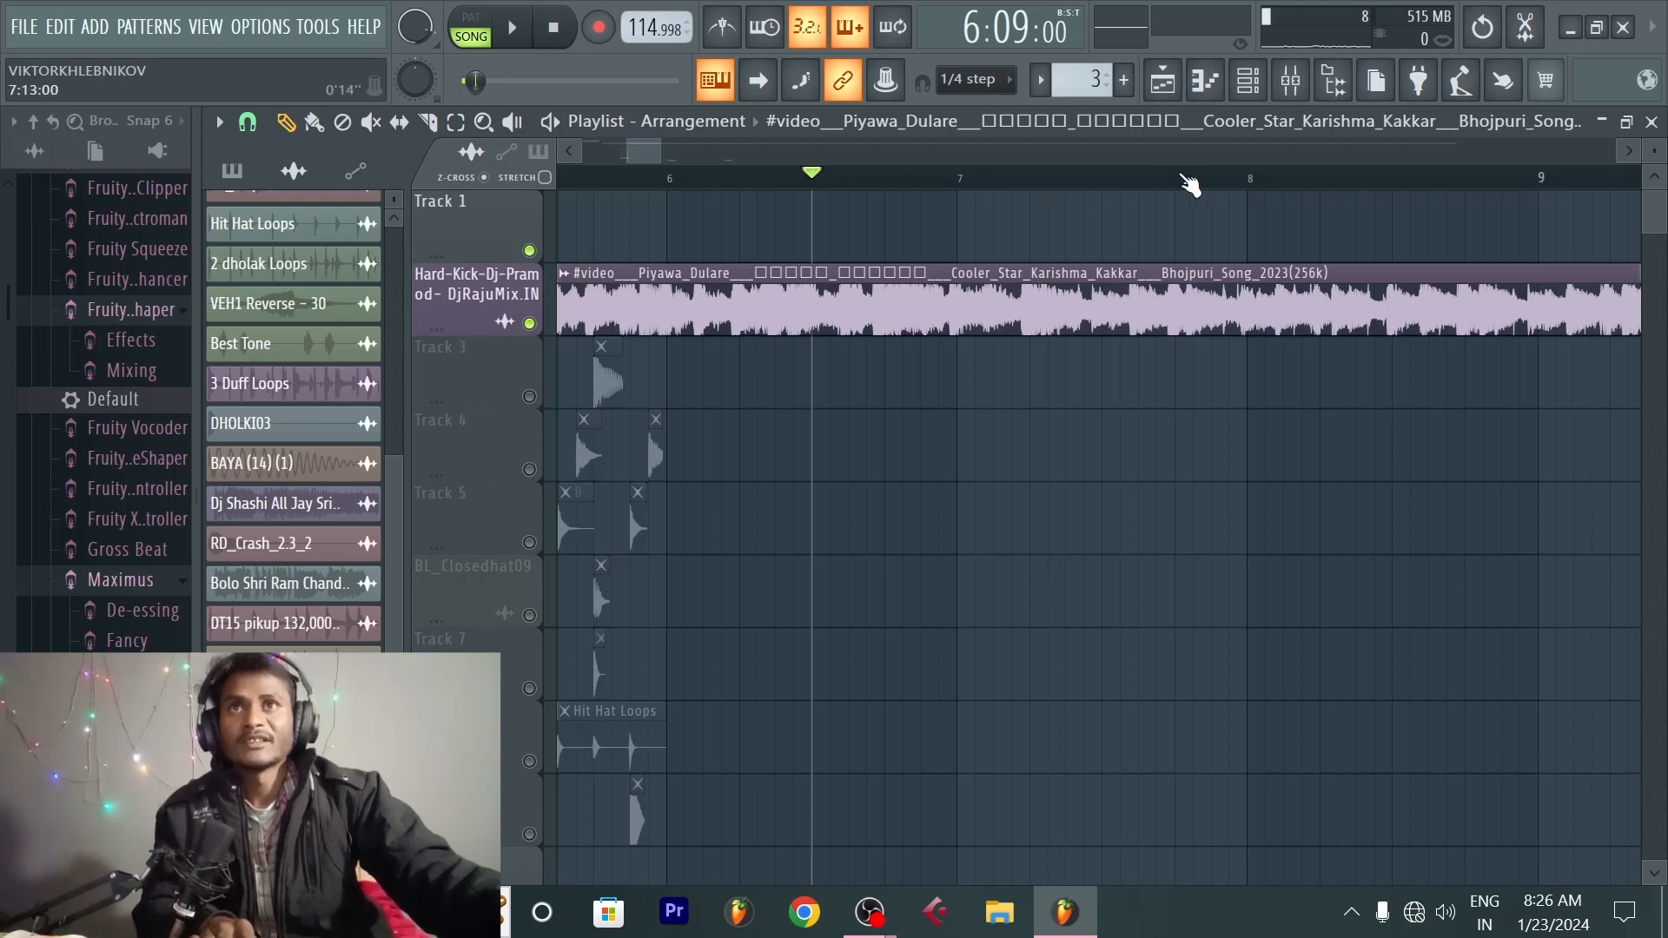
pyautogui.scroll(2, 1190, 185)
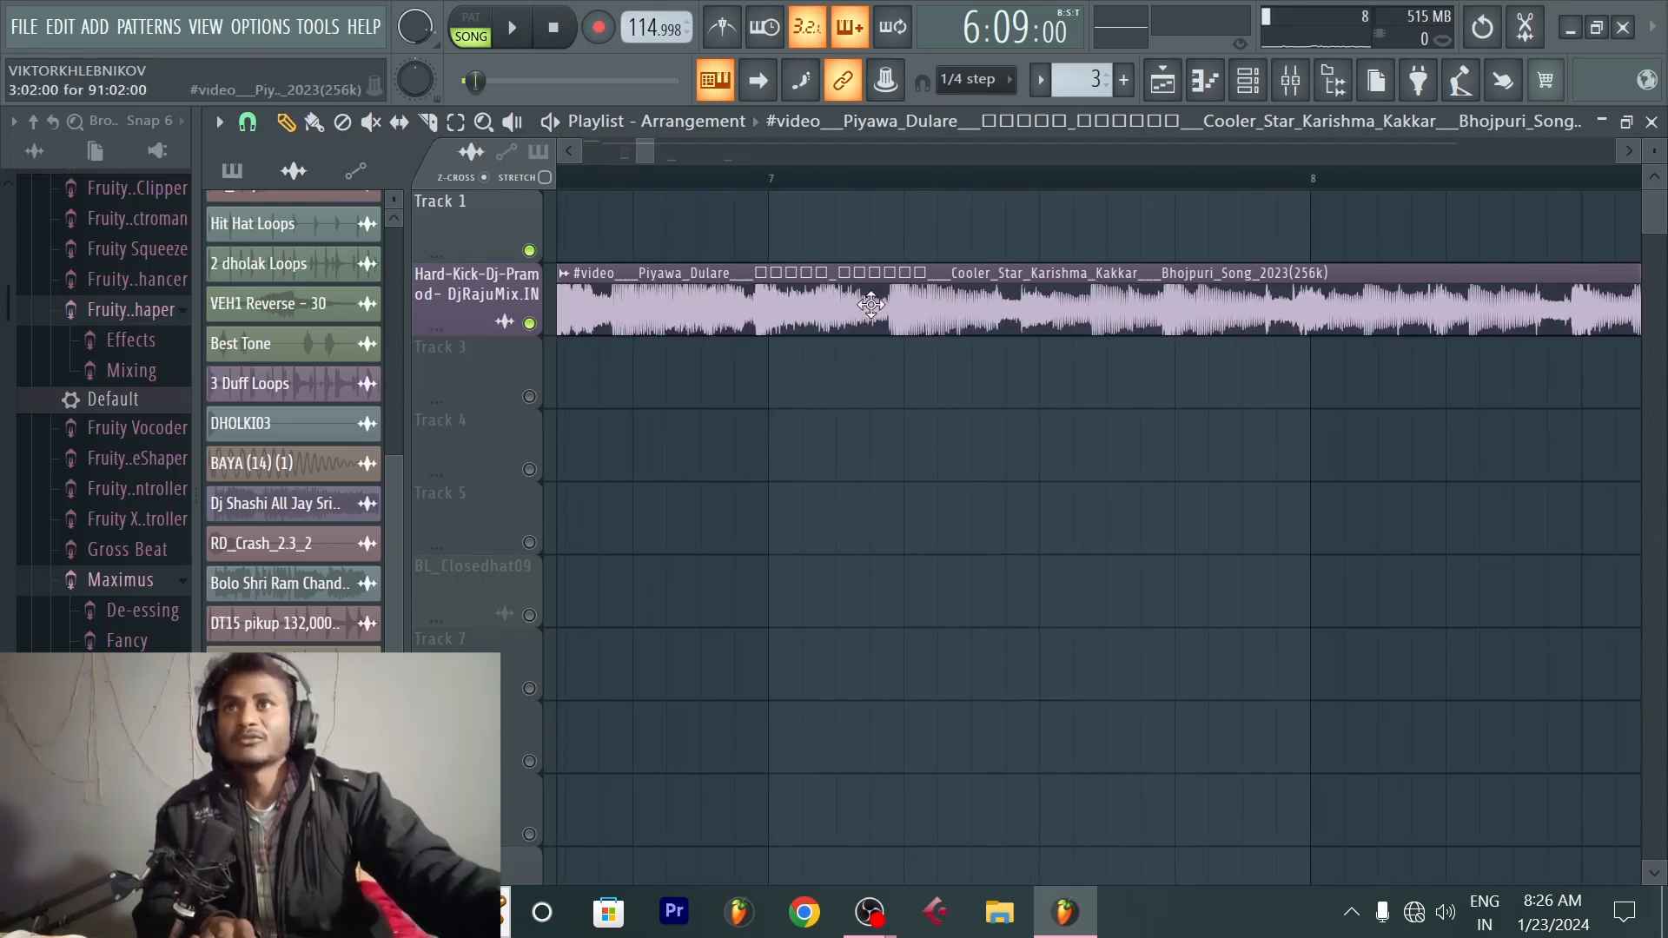
pyautogui.moveTo(847, 270); pyautogui.dragTo(864, 396)
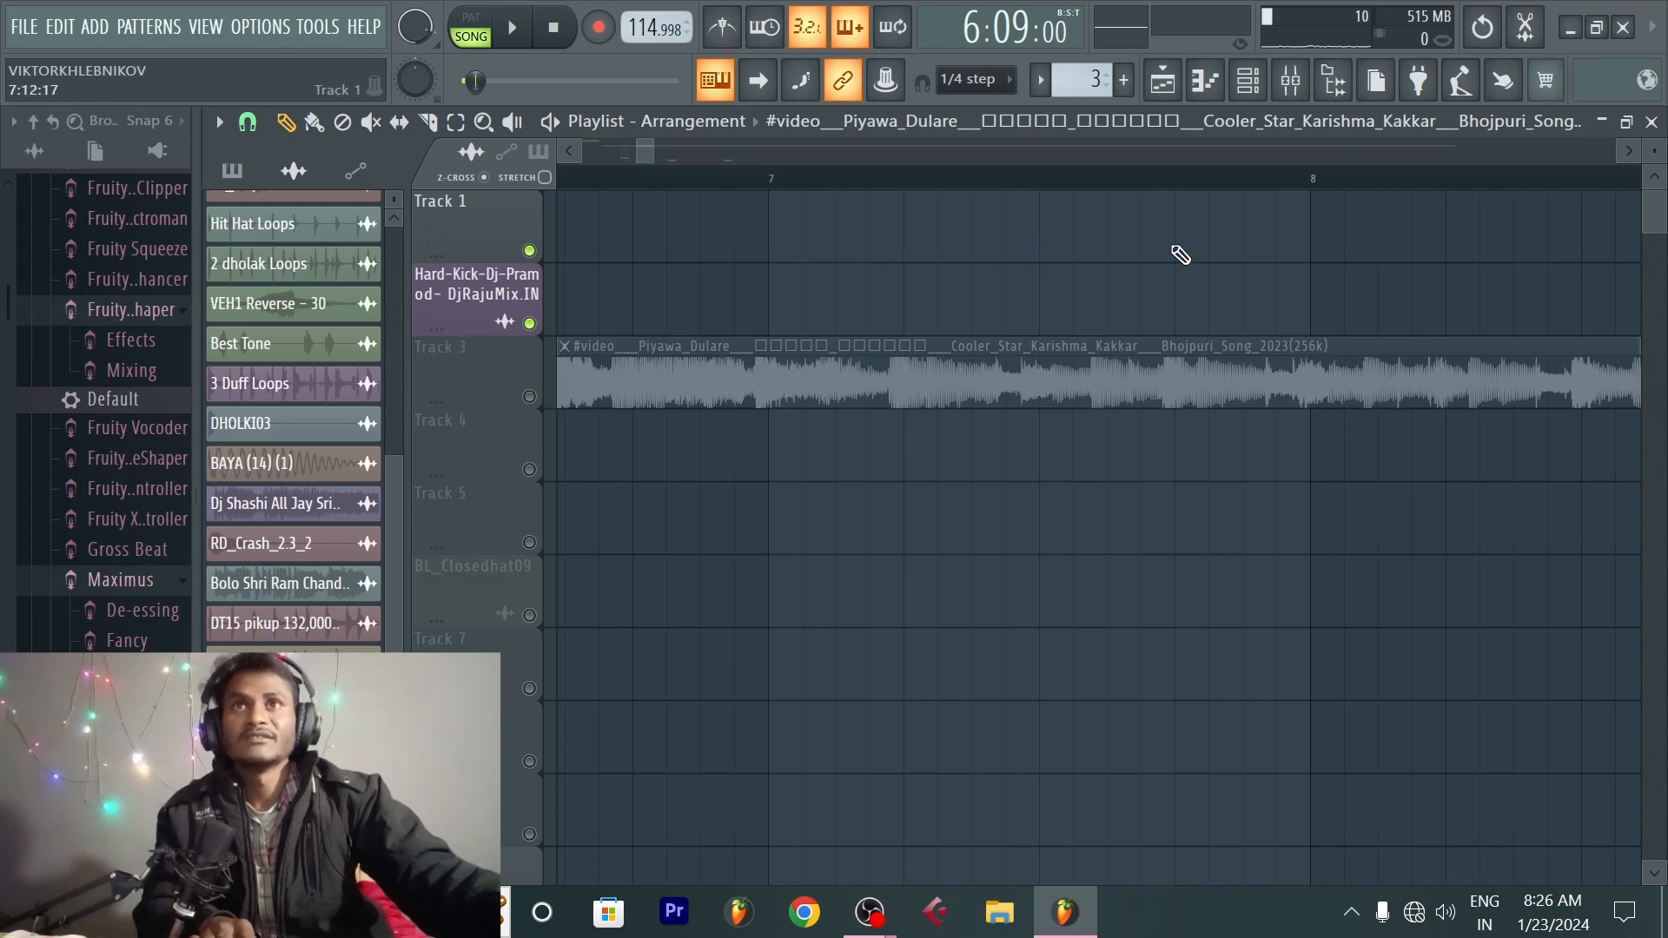
pyautogui.click(776, 180)
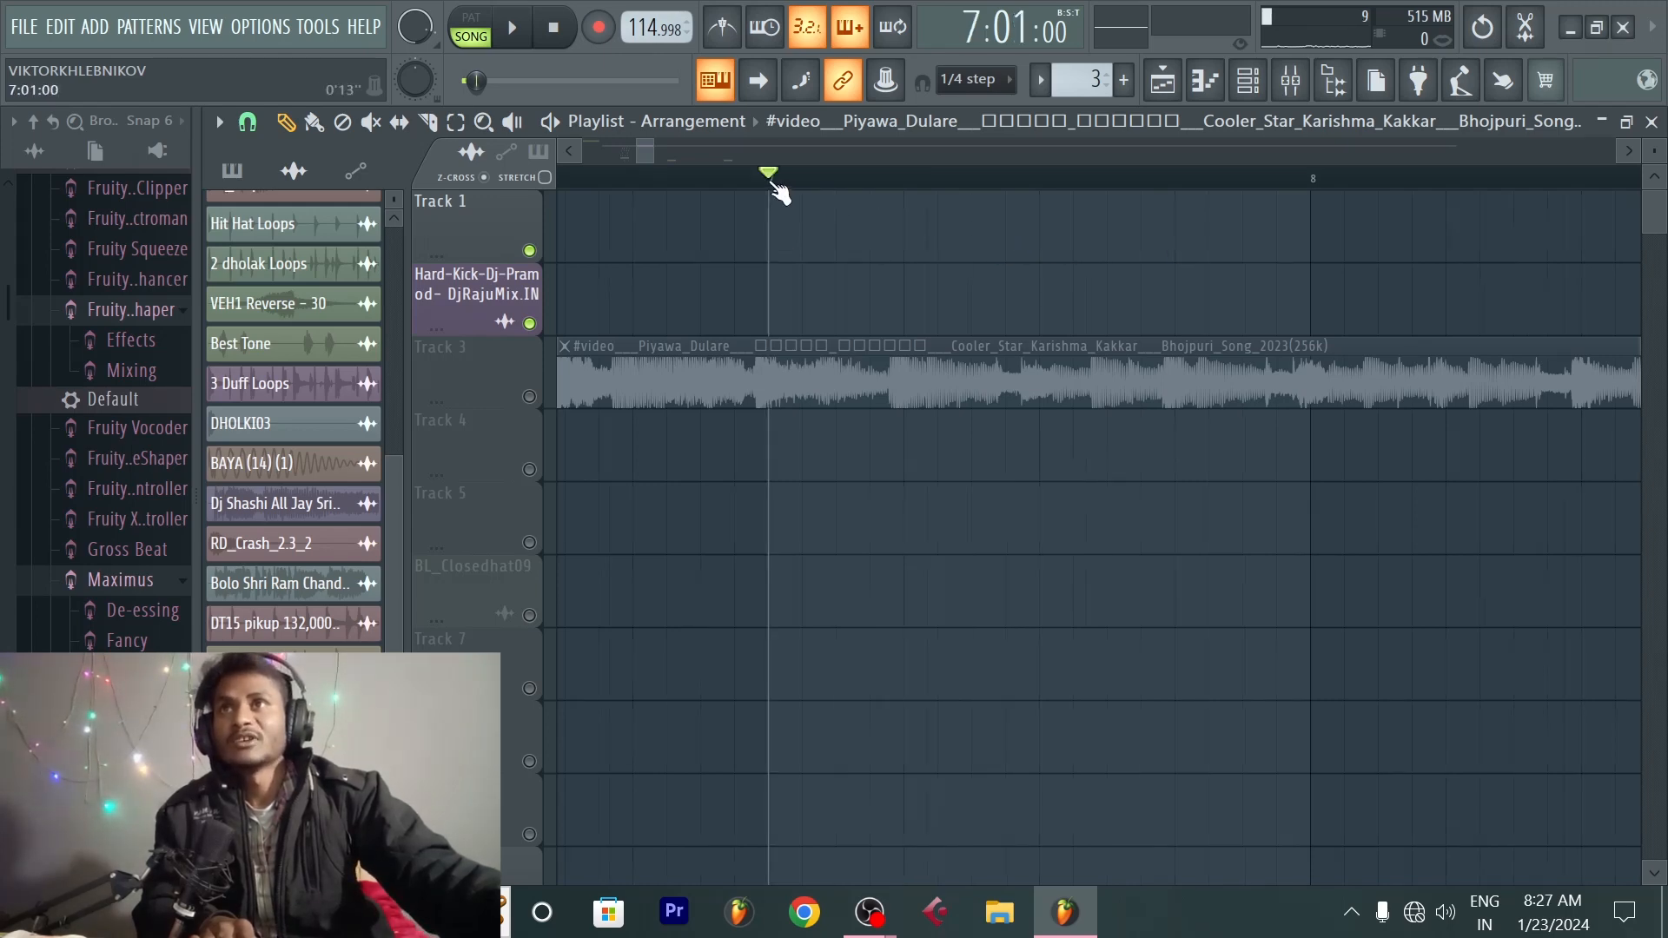
# Step: Return the song clip to the second track and shift it so the beat in its waveform starts exactly at bar 7
pyautogui.scroll(1, 780, 191)
pyautogui.moveTo(1020, 357); pyautogui.dragTo(852, 263)
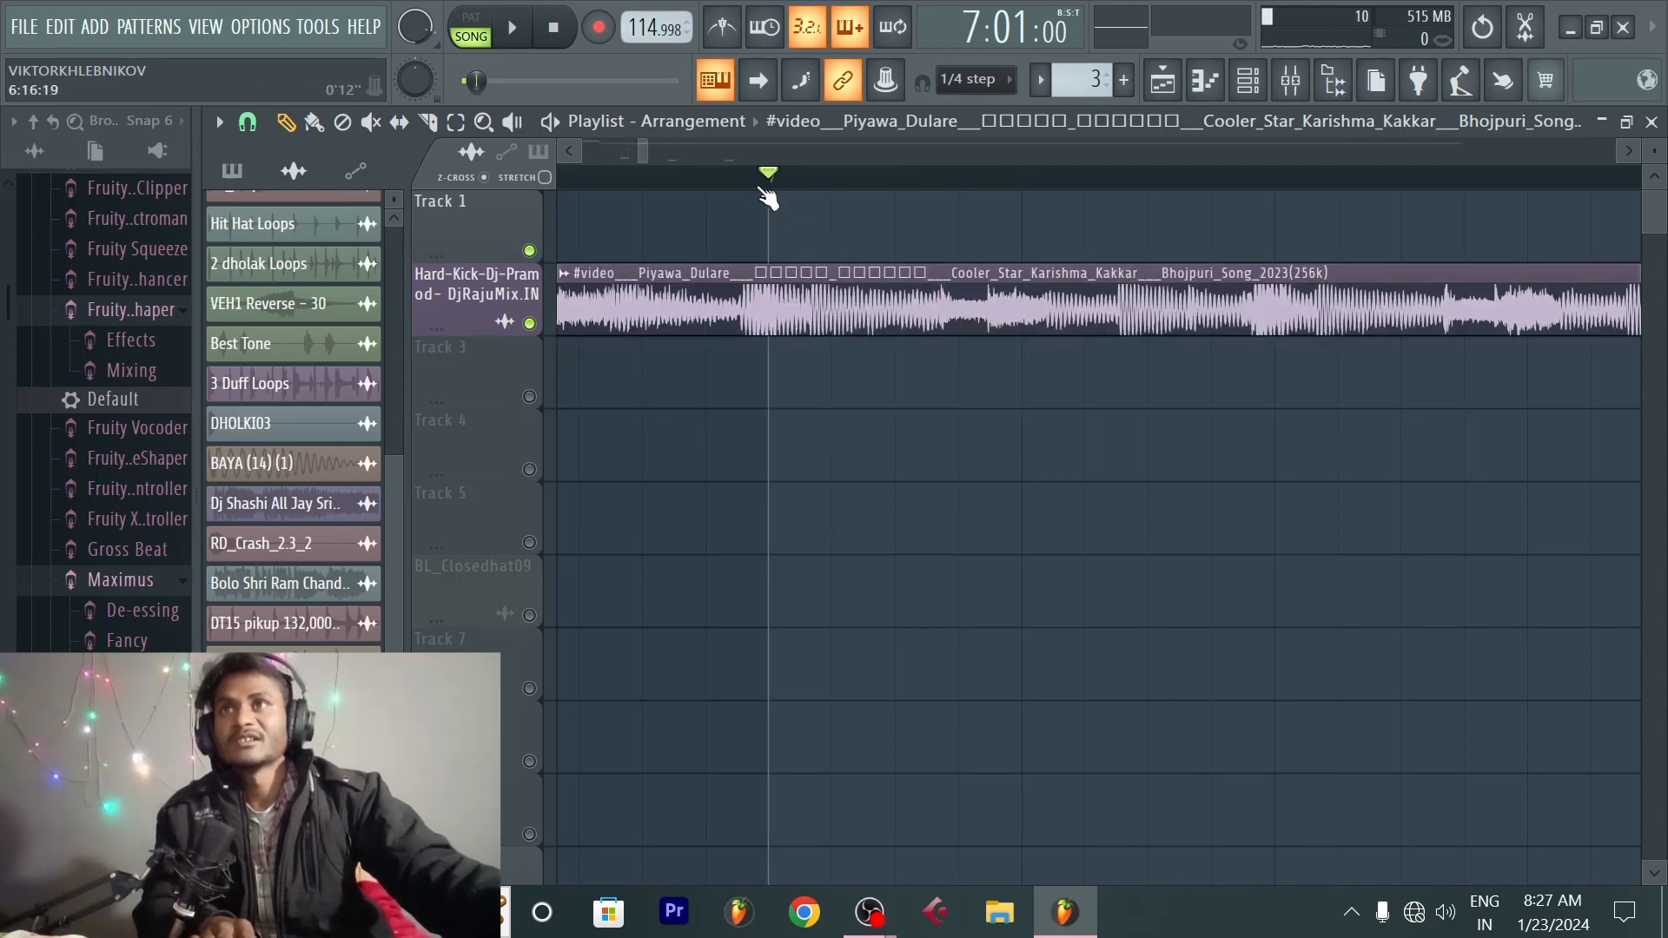
pyautogui.scroll(2, 773, 180)
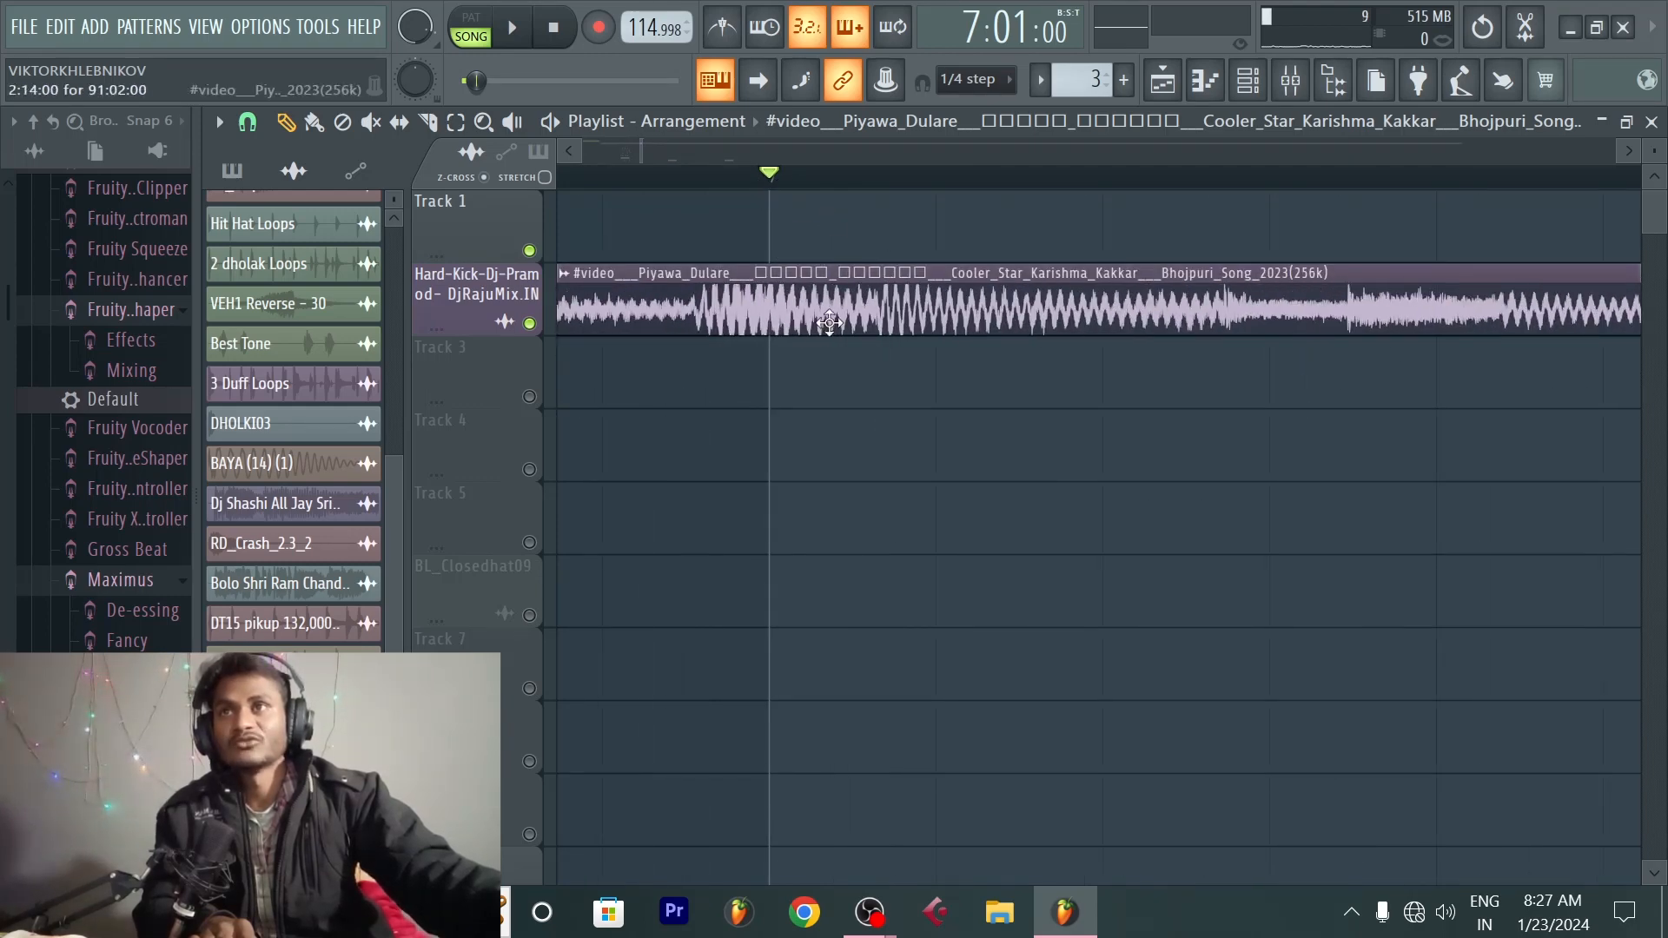
pyautogui.moveTo(767, 319); pyautogui.dragTo(843, 331)
# Step: Play the song from the start of bar 7 to check its alignment with the grid
pyautogui.press('space')
pyautogui.press('space')
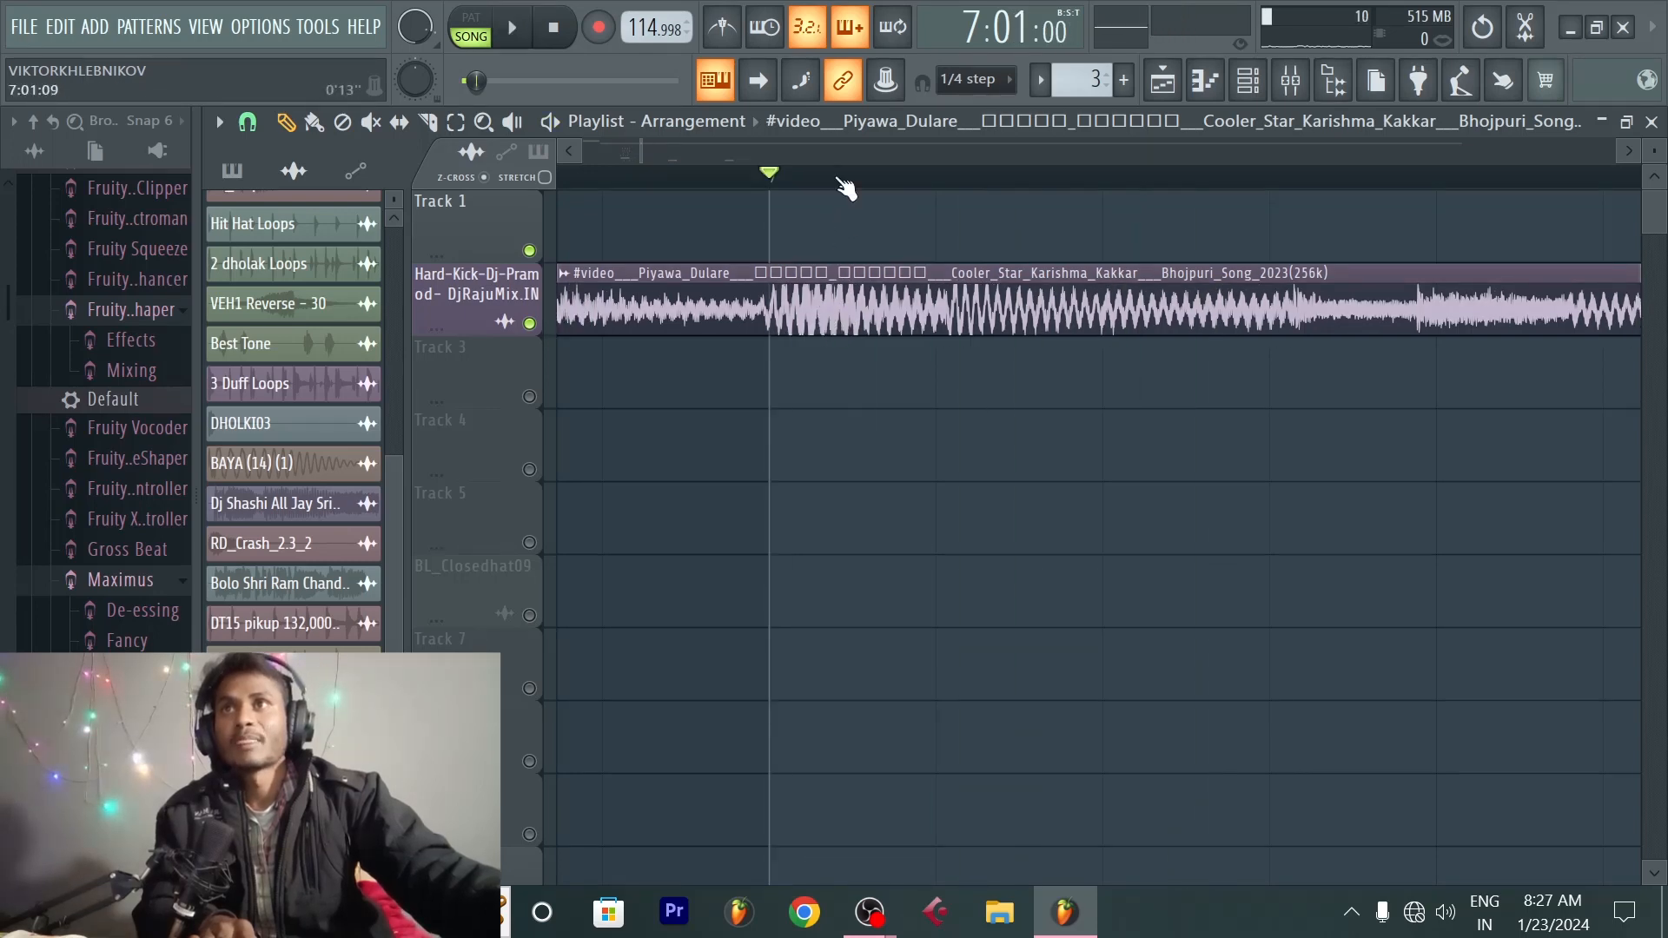
pyautogui.press('space')
pyautogui.press('space')
pyautogui.scroll(-3, 843, 188)
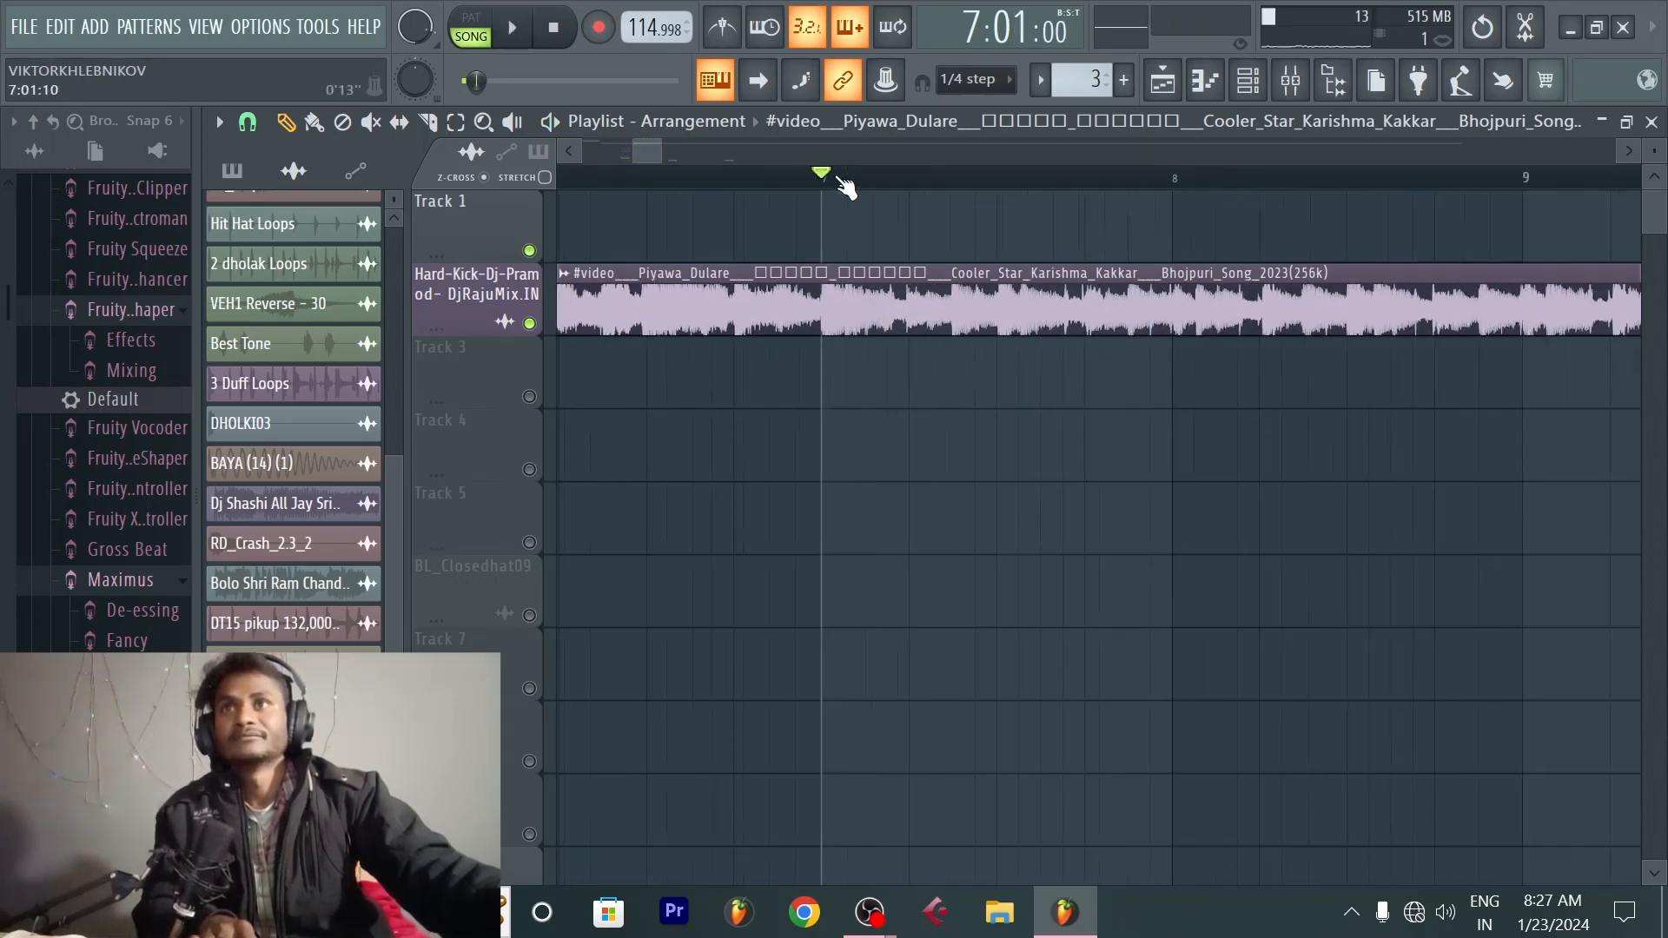
pyautogui.press('space')
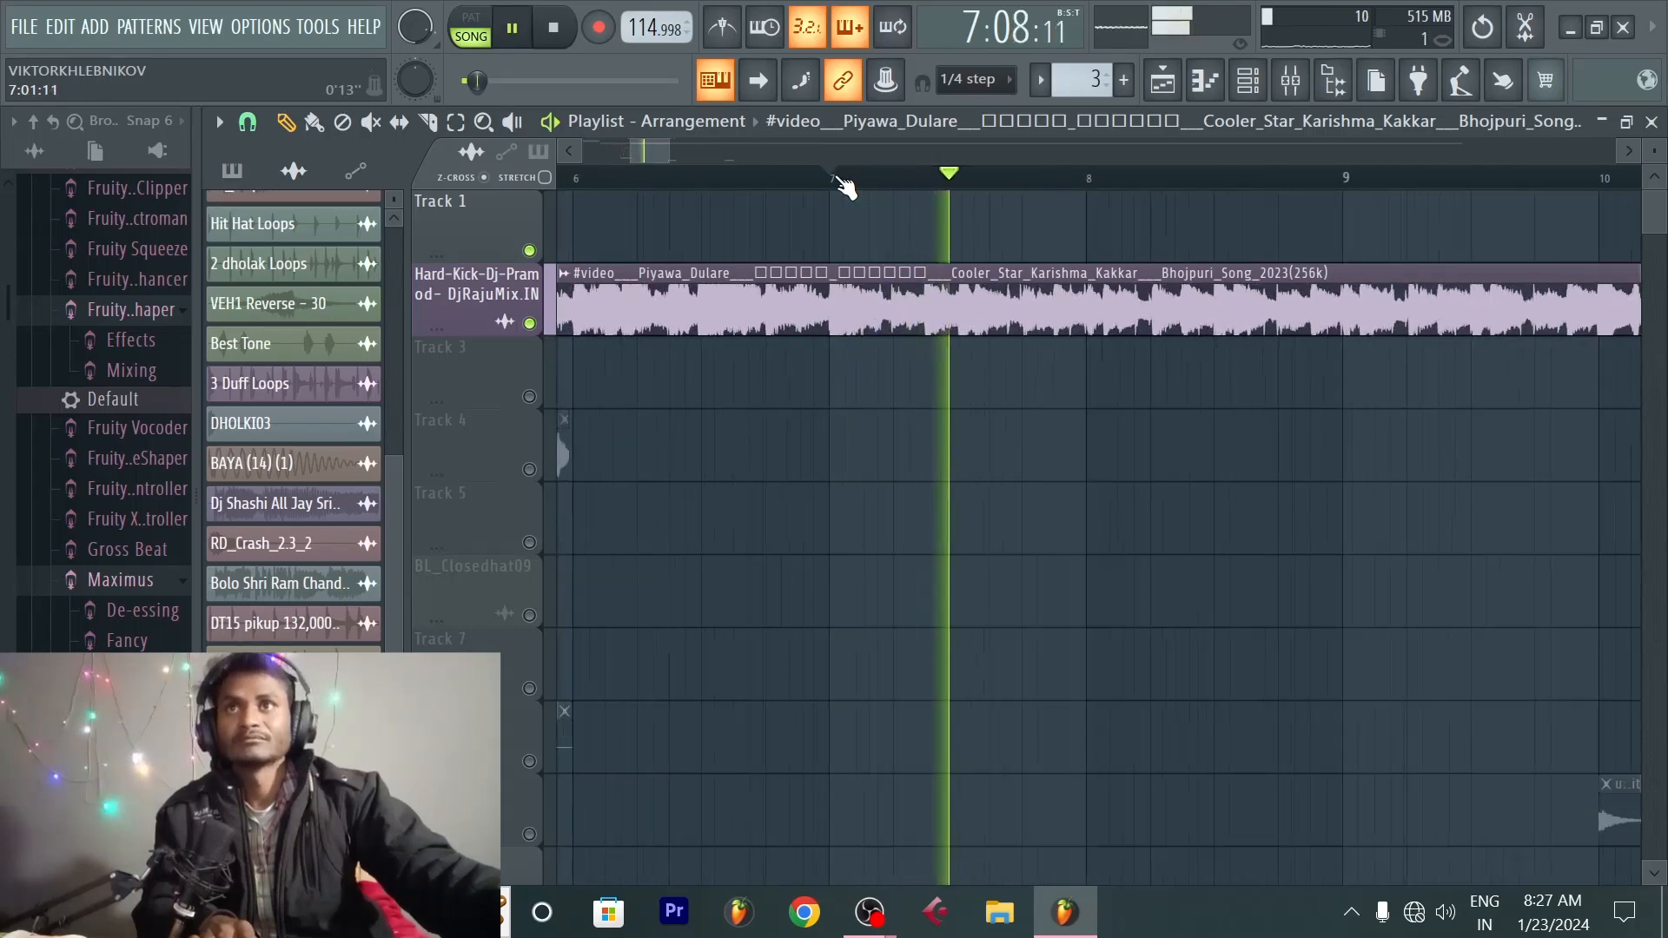
pyautogui.scroll(1, 842, 185)
pyautogui.press('space')
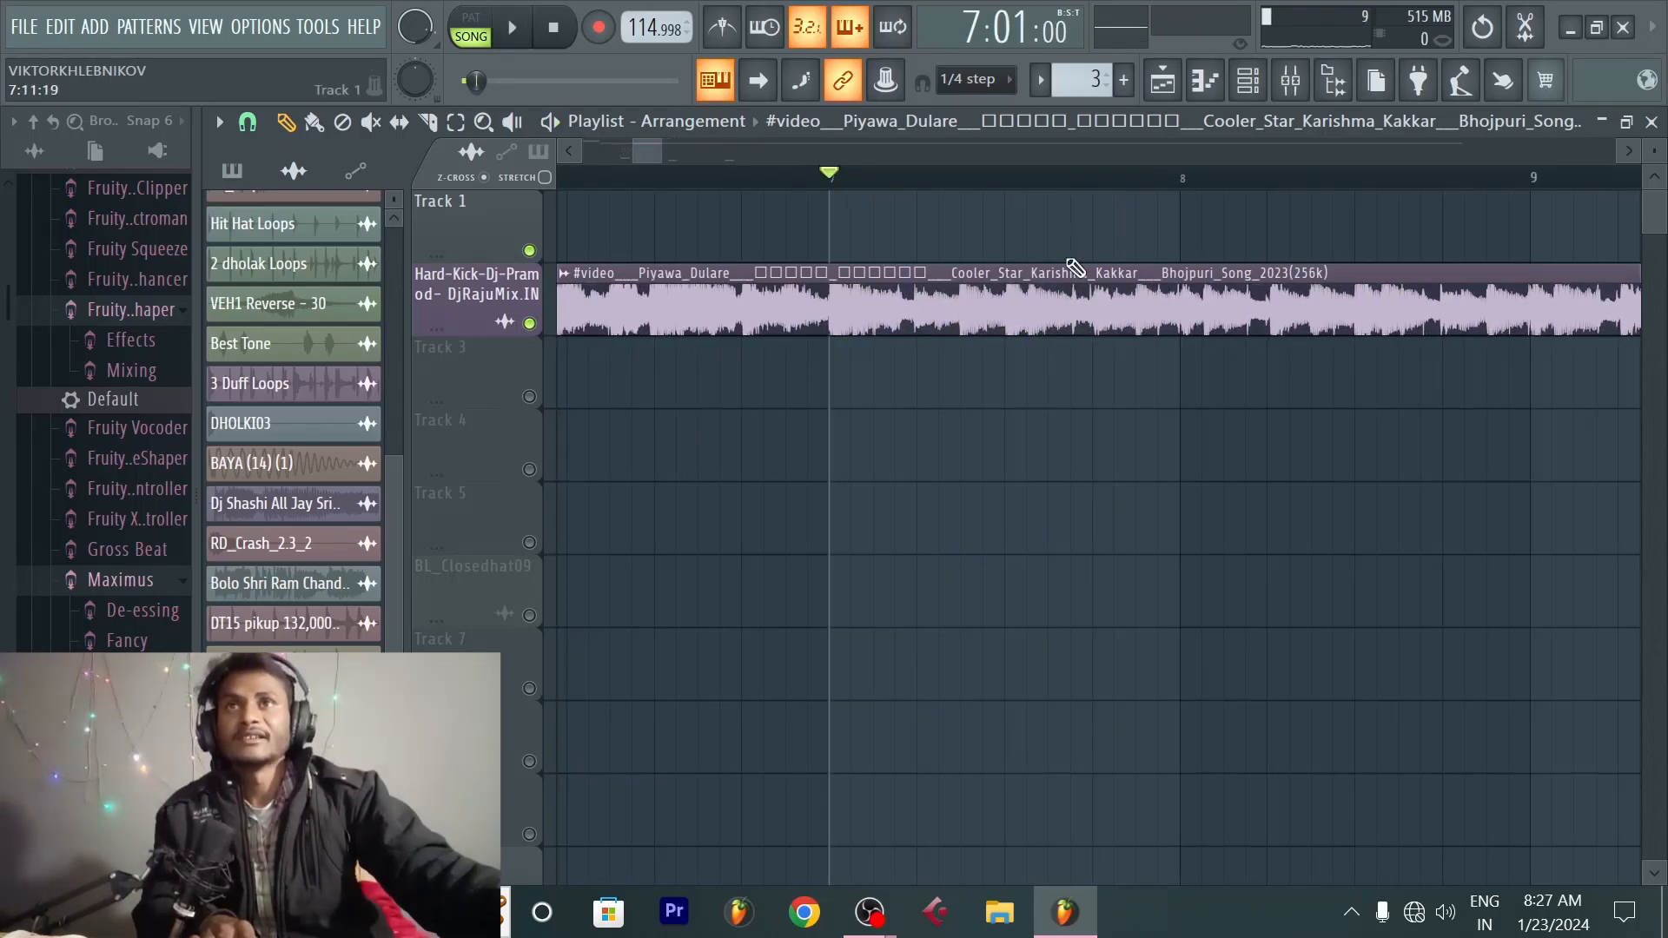
# Step: Set the song clip's channel volume to 38%
pyautogui.doubleClick(1054, 294)
pyautogui.moveTo(1218, 325); pyautogui.dragTo(1218, 344)
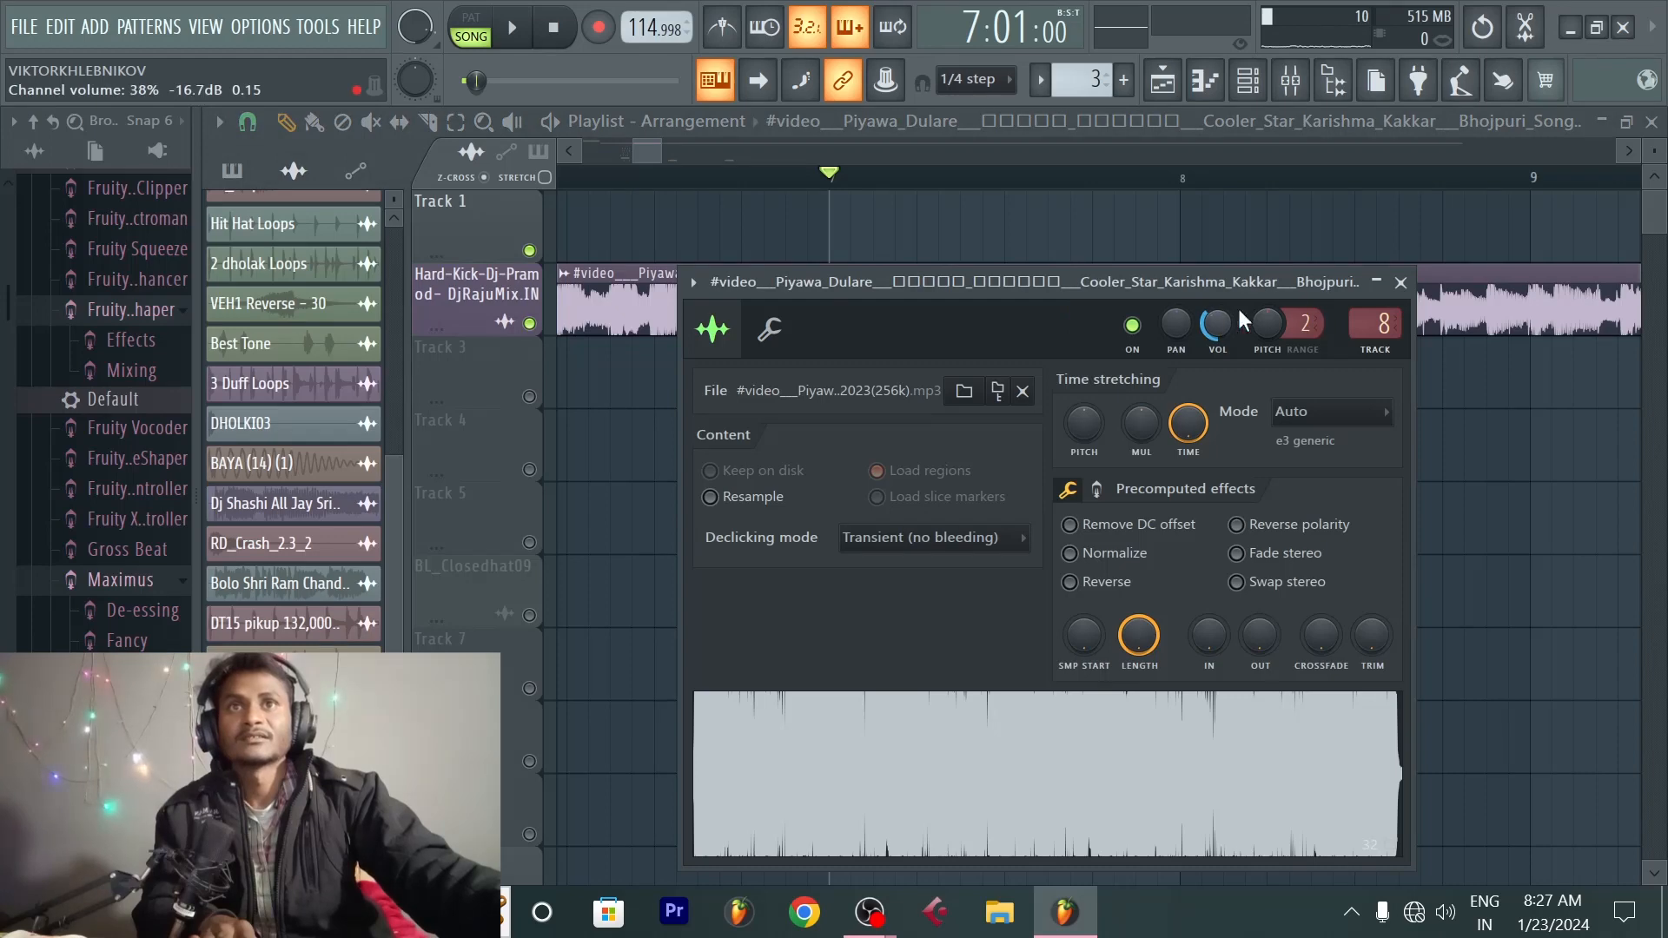
pyautogui.click(1400, 282)
# Step: Examine the song's waveform against the grid lines around bars 7 and 8
pyautogui.scroll(-1, 1175, 190)
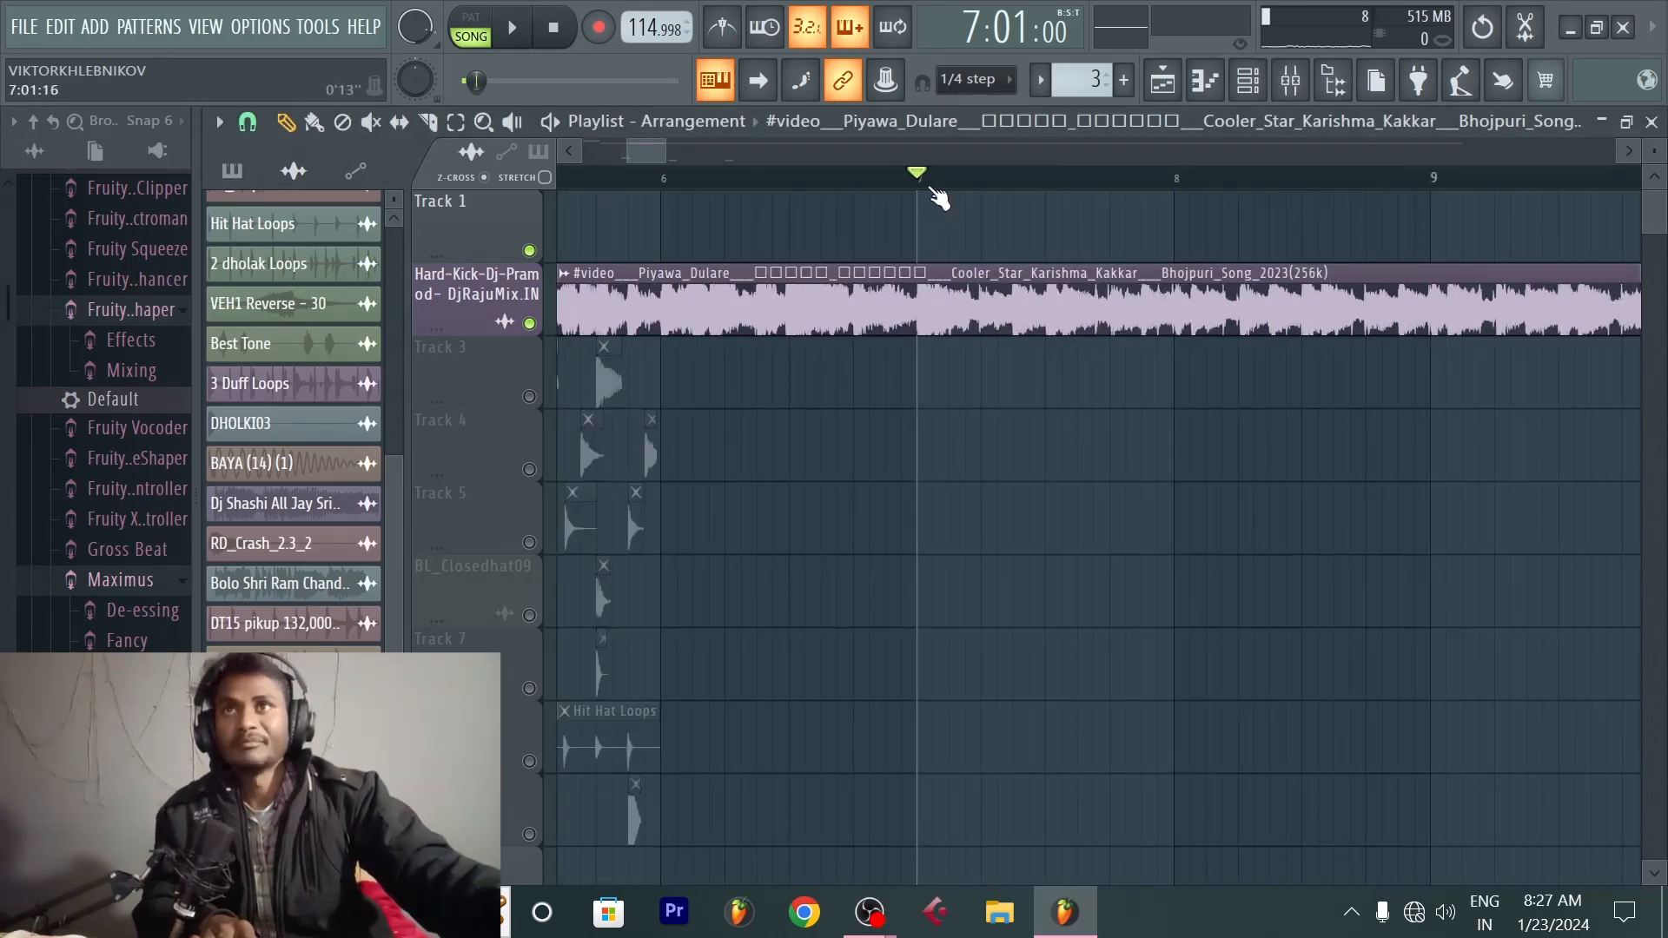
pyautogui.scroll(2, 940, 201)
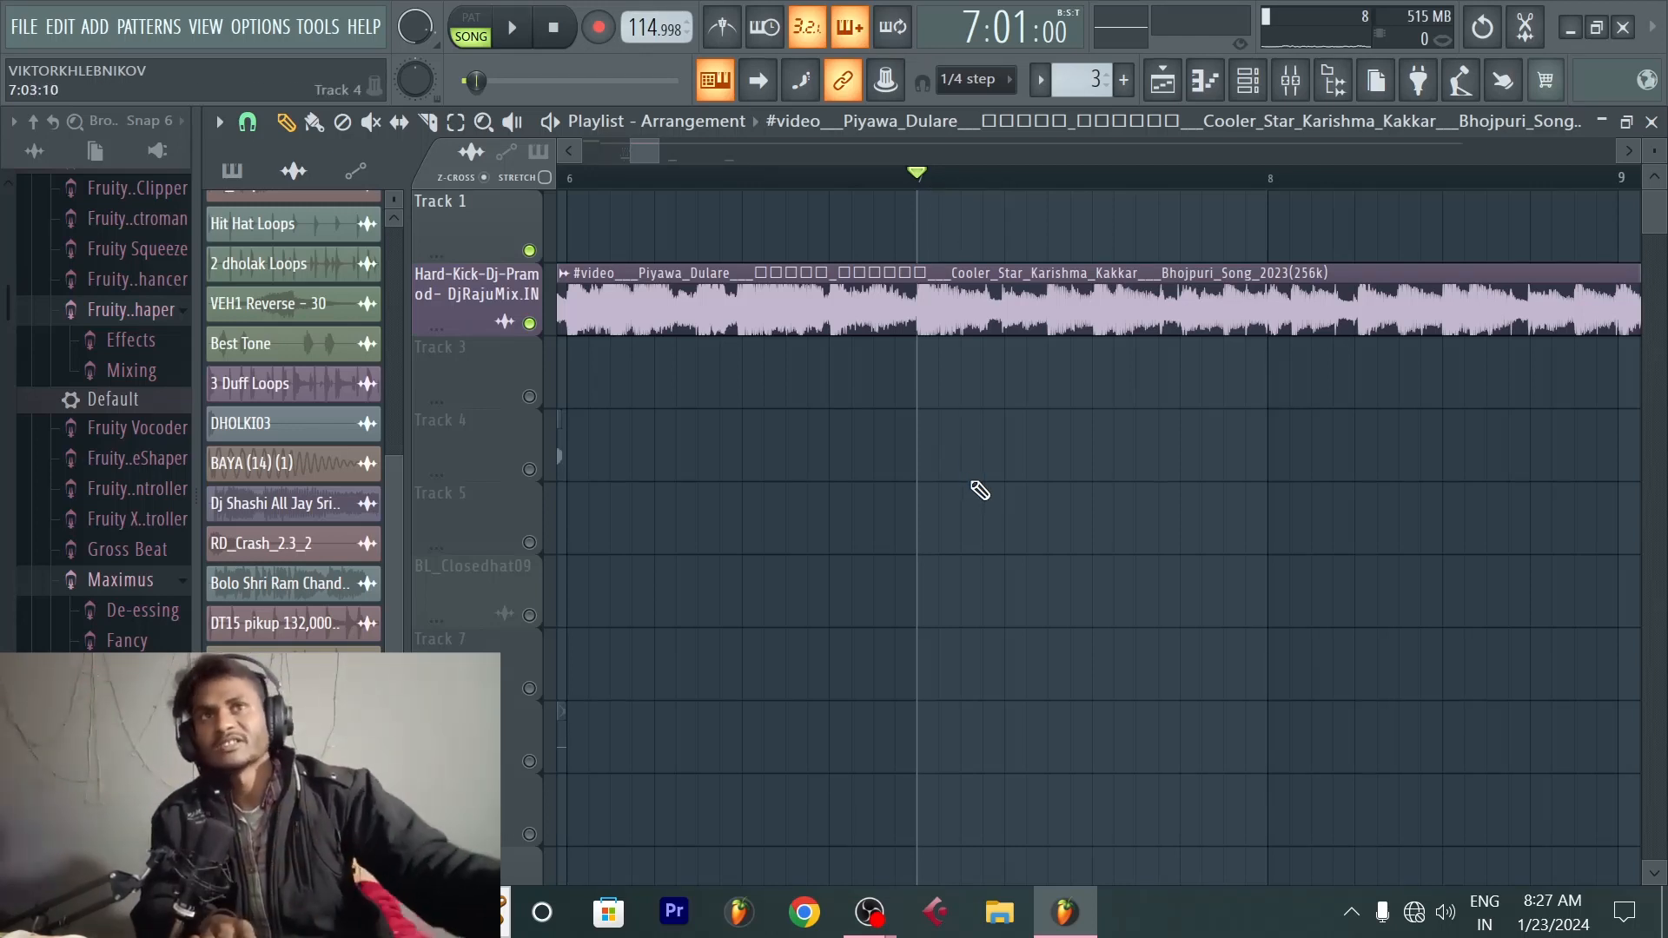
pyautogui.scroll(-1, 999, 493)
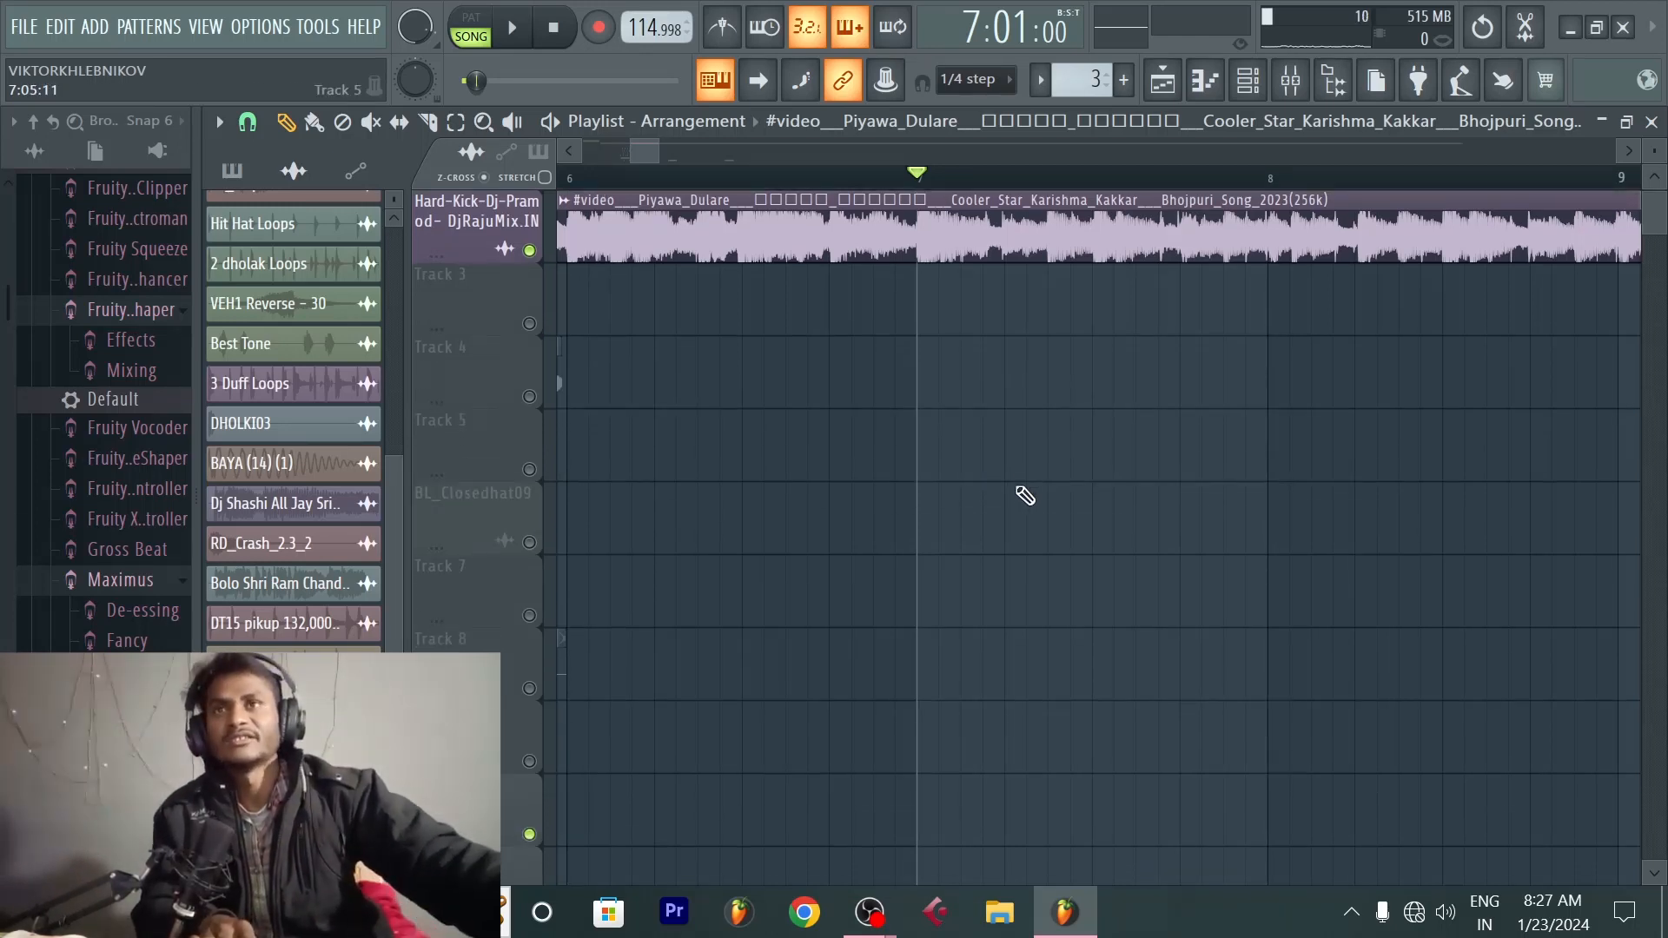
pyautogui.scroll(1, 1030, 487)
pyautogui.scroll(1, 1267, 193)
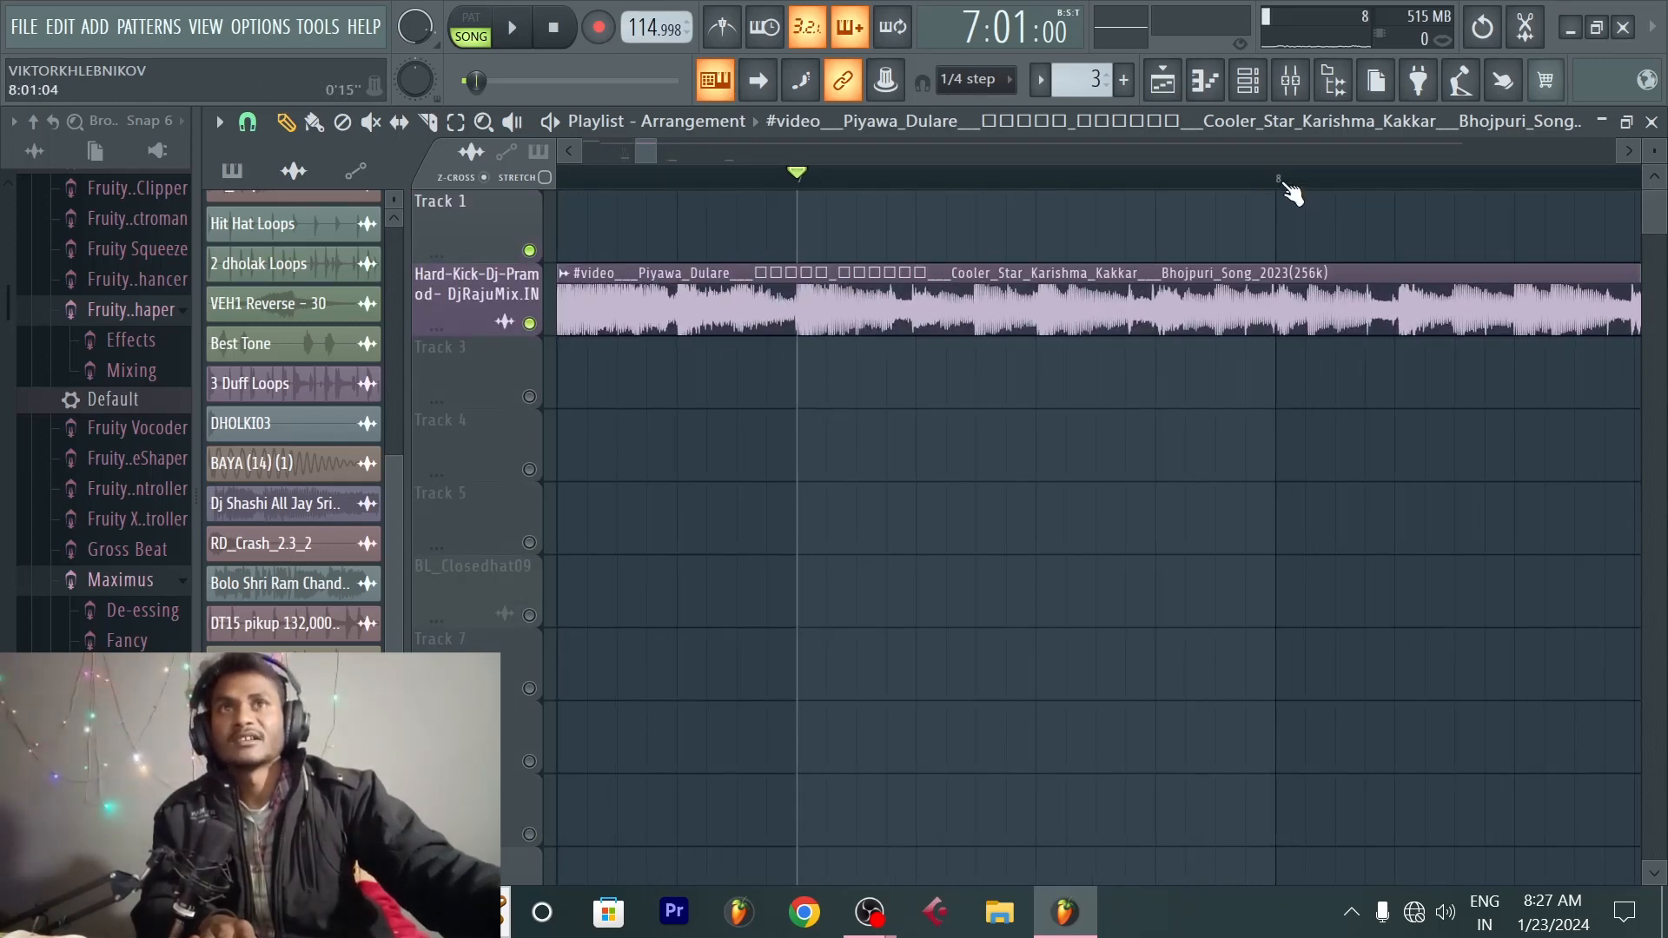
pyautogui.scroll(-3, 1292, 193)
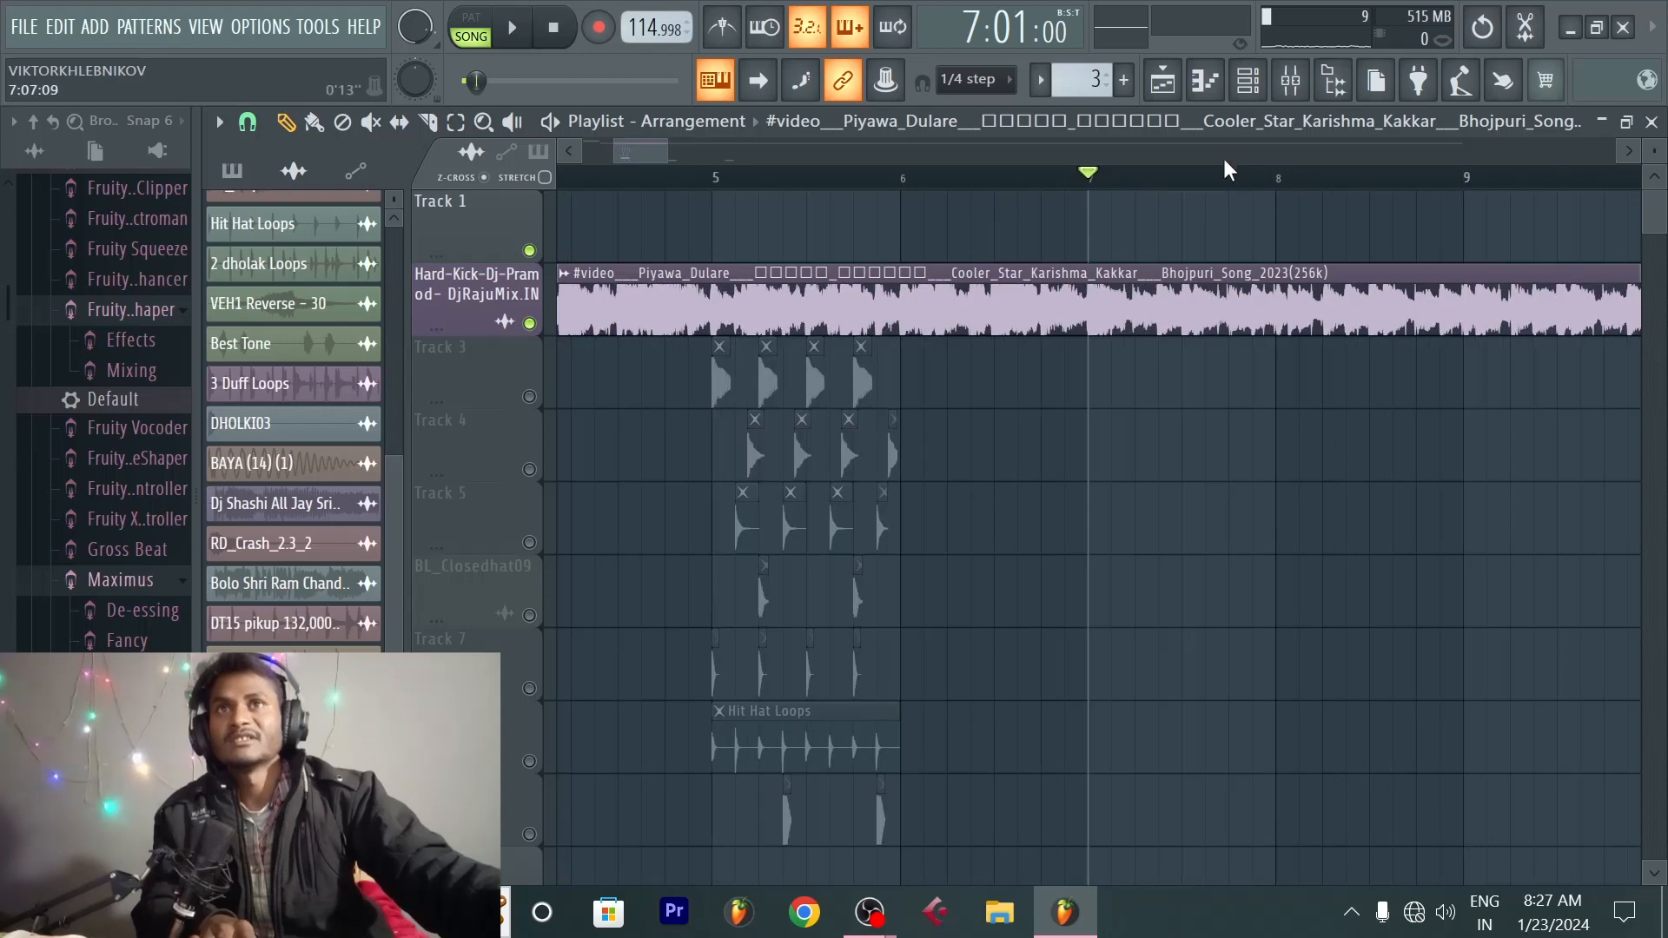
pyautogui.scroll(-2, 1216, 172)
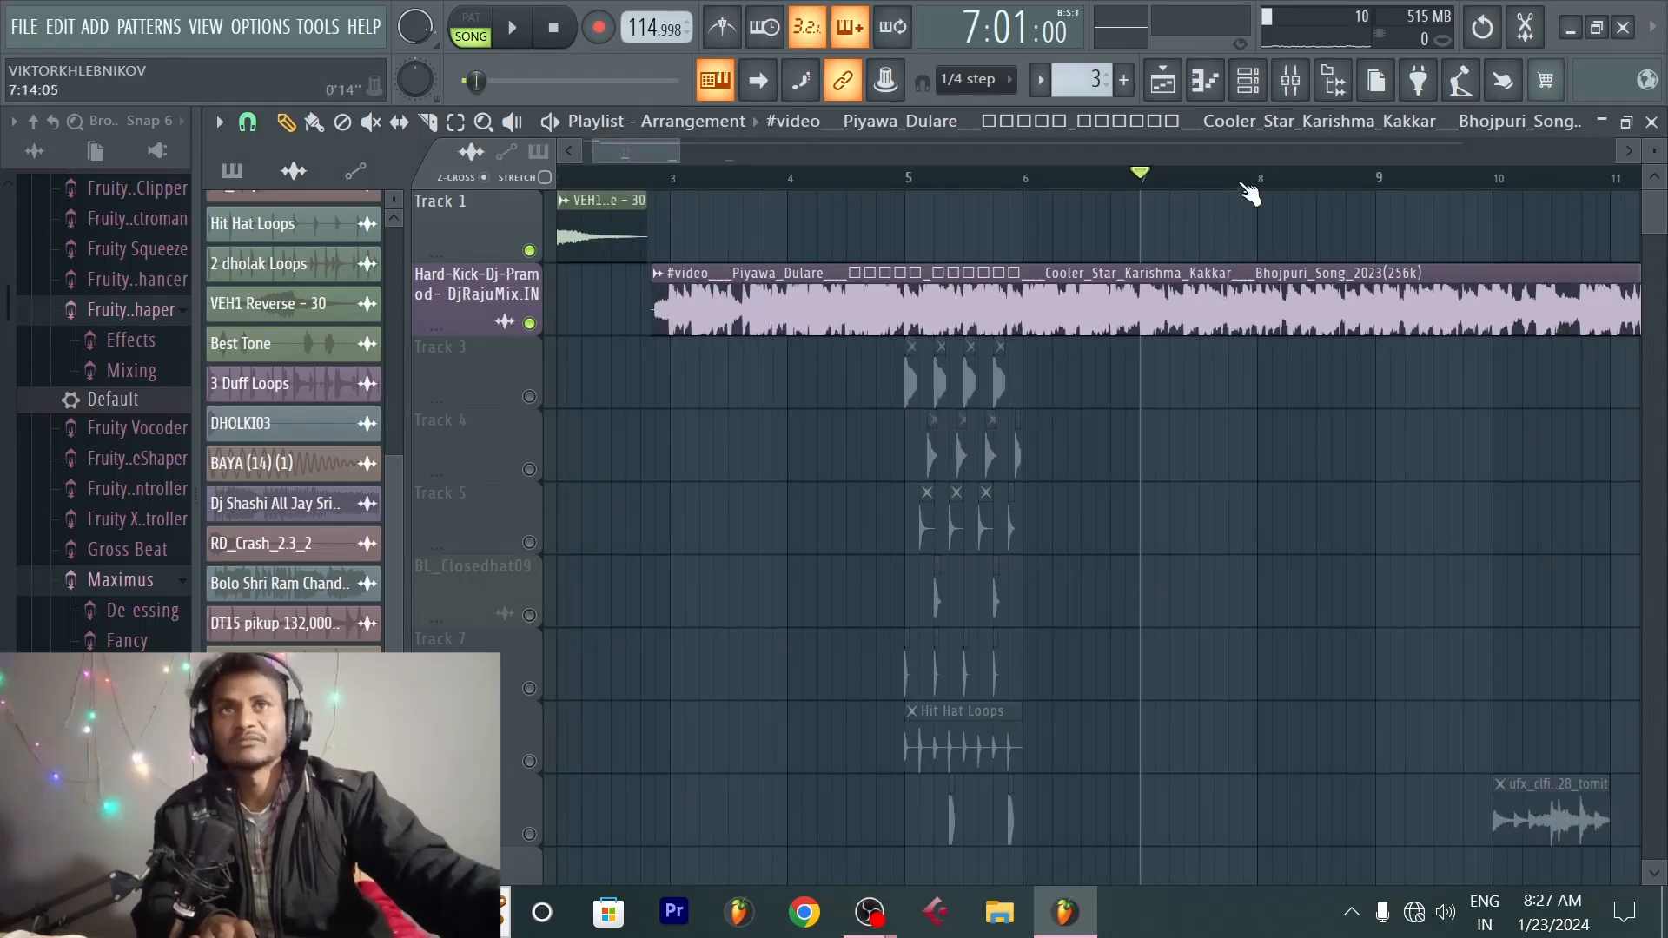
pyautogui.scroll(3, 1251, 192)
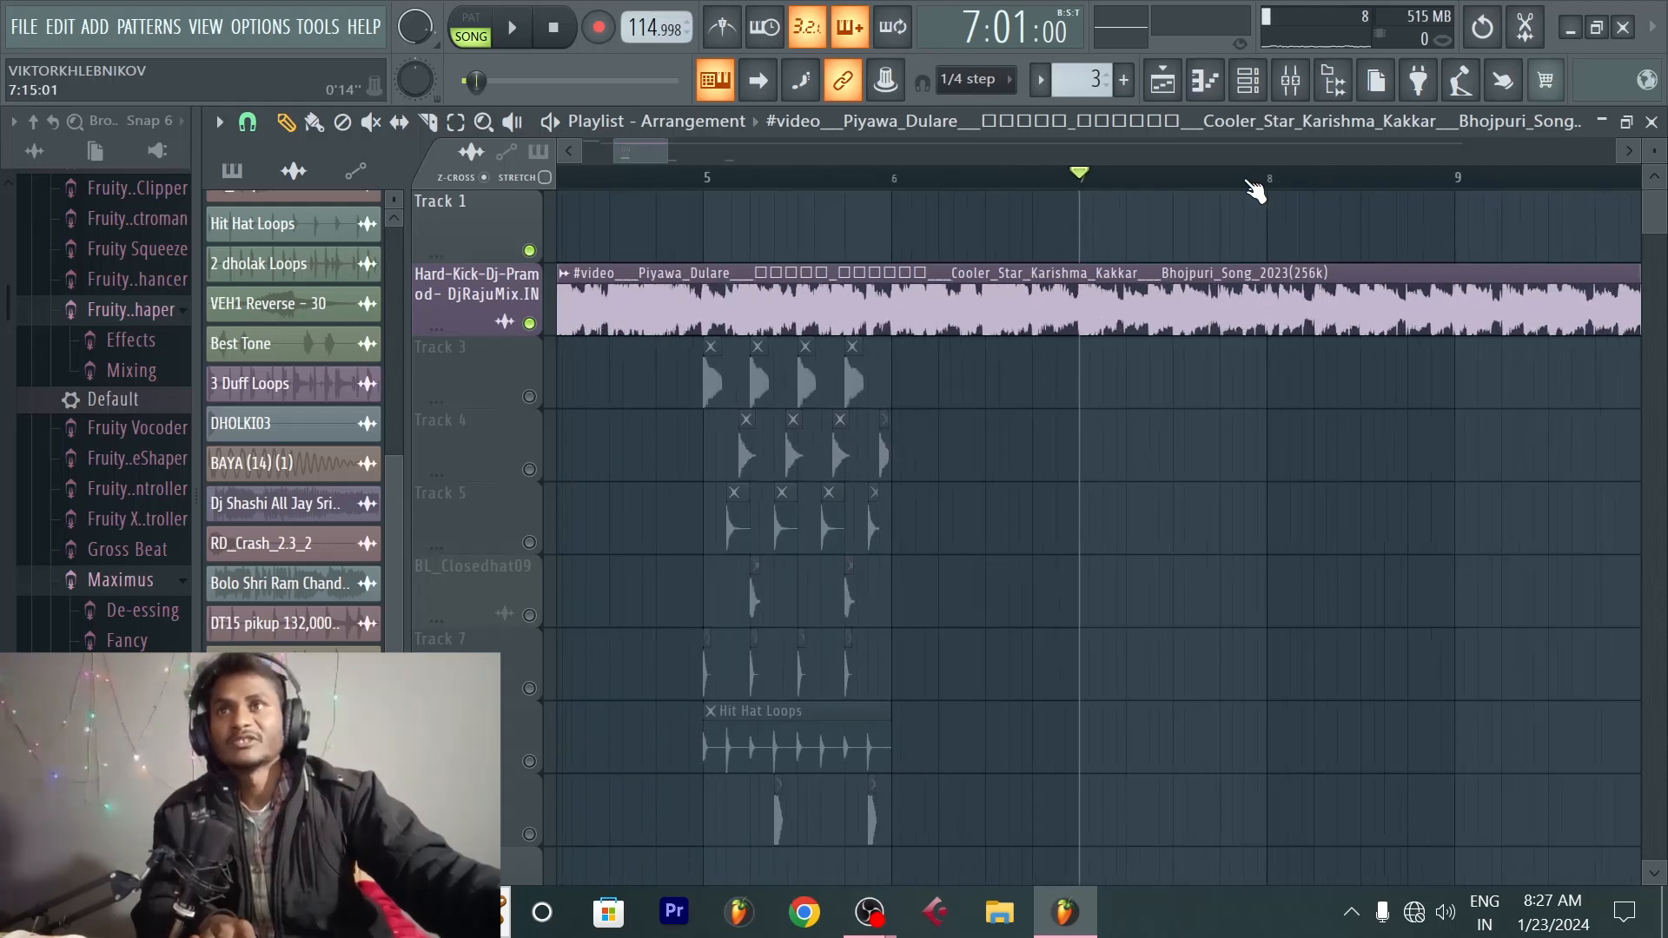
# Step: Unmute the drum tracks from Track 3 down through Track 9
pyautogui.click(536, 408)
pyautogui.moveTo(529, 470)
pyautogui.mouseDown()
pyautogui.moveTo(547, 707)
pyautogui.moveTo(528, 745)
pyautogui.moveTo(529, 835)
pyautogui.mouseUp()
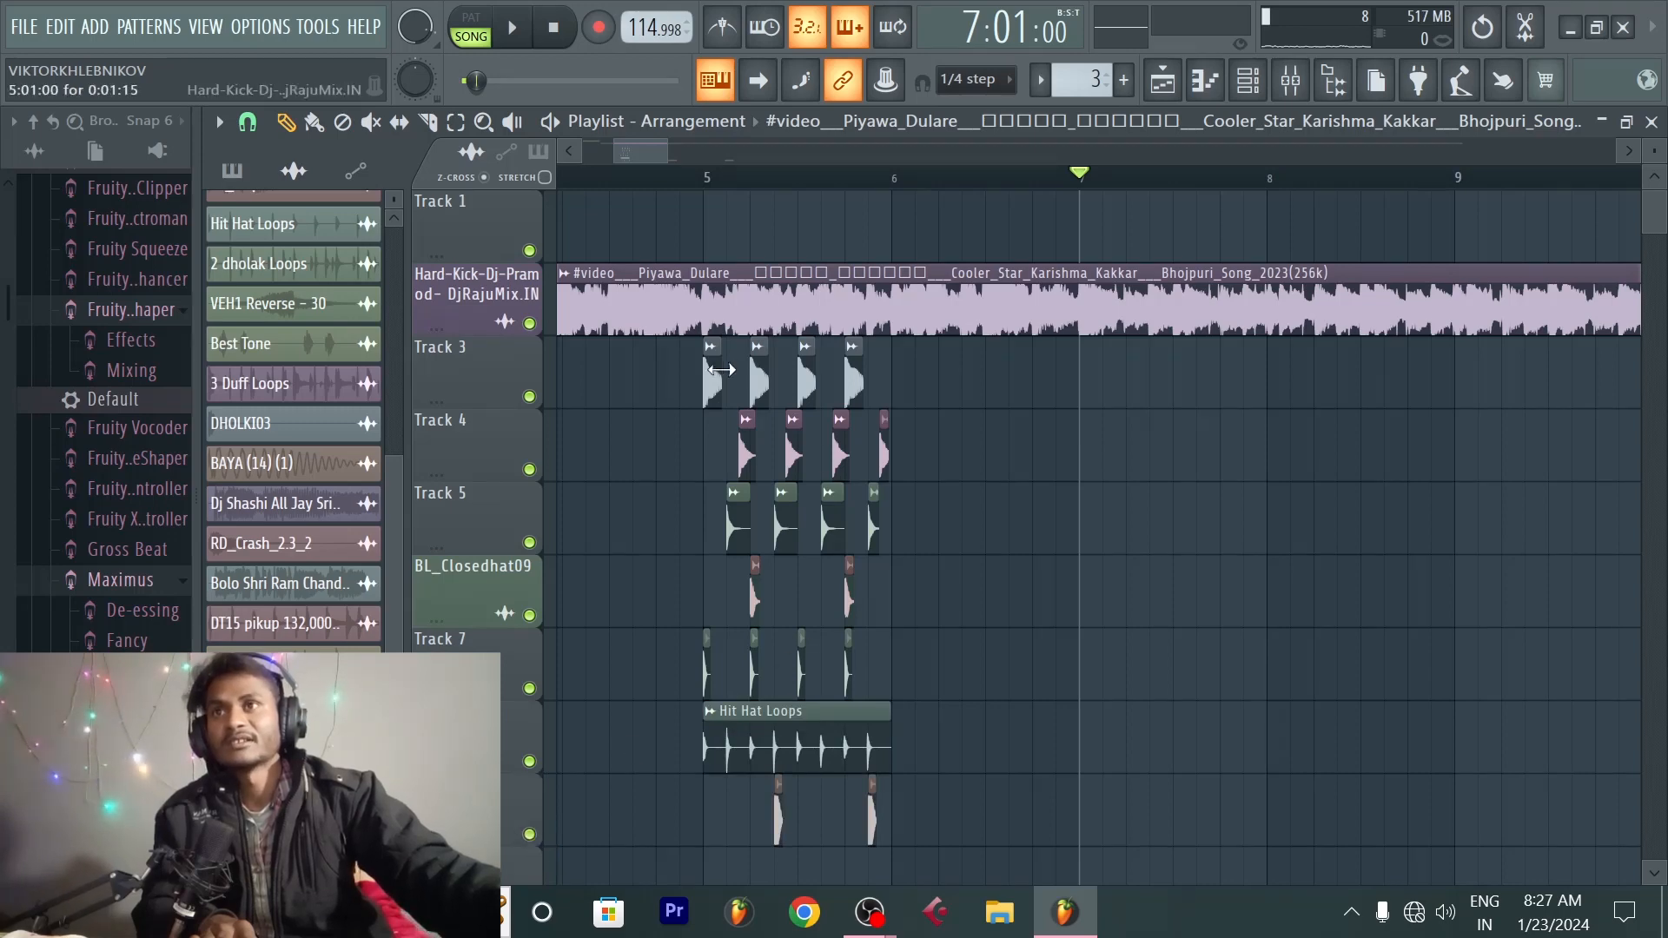
# Step: Copy the hard kick clip from bar 5 on Track 3 to the start of bar 7 on the same track
pyautogui.scroll(2, 992, 180)
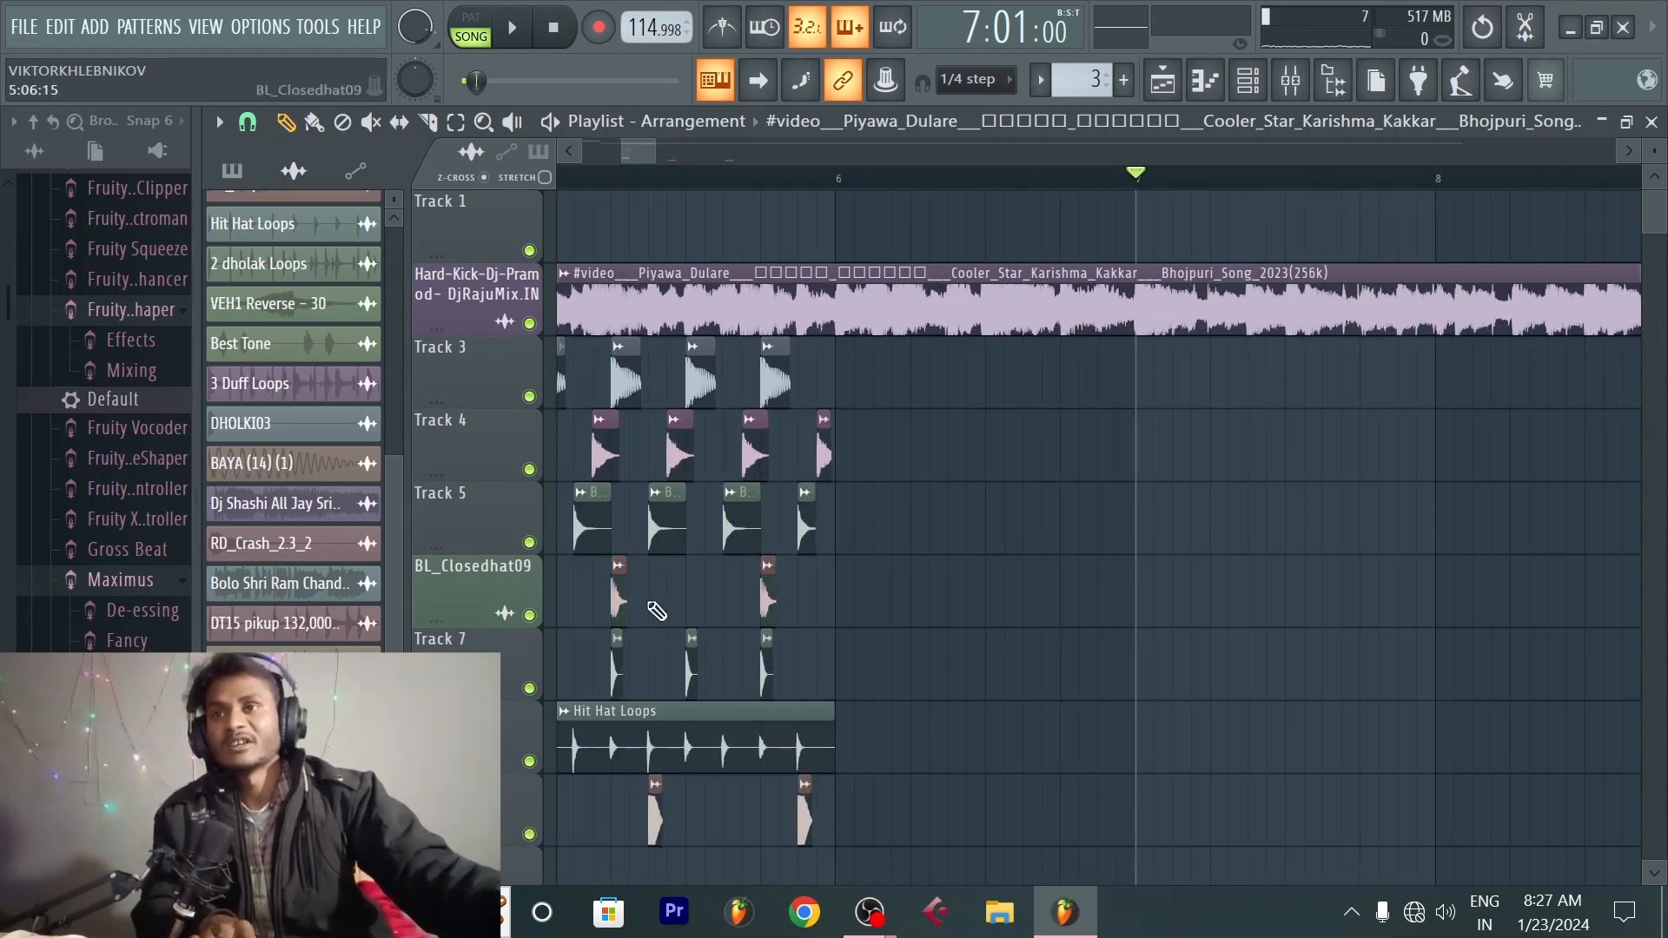
pyautogui.scroll(-2, 1164, 184)
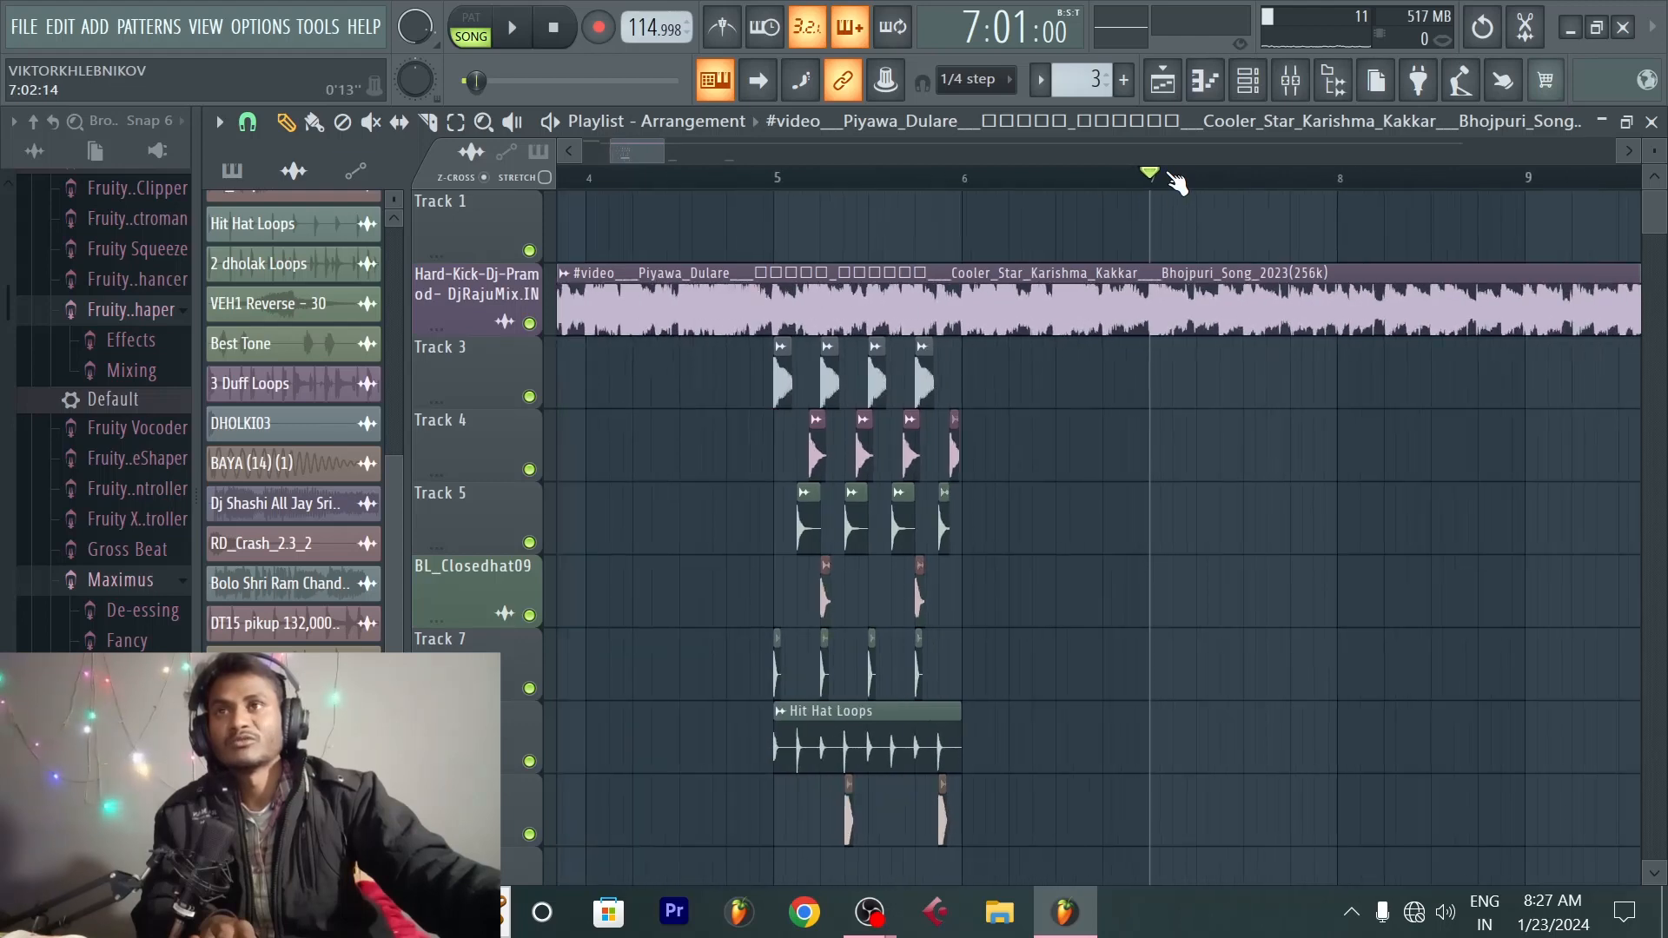
pyautogui.scroll(2, 1129, 192)
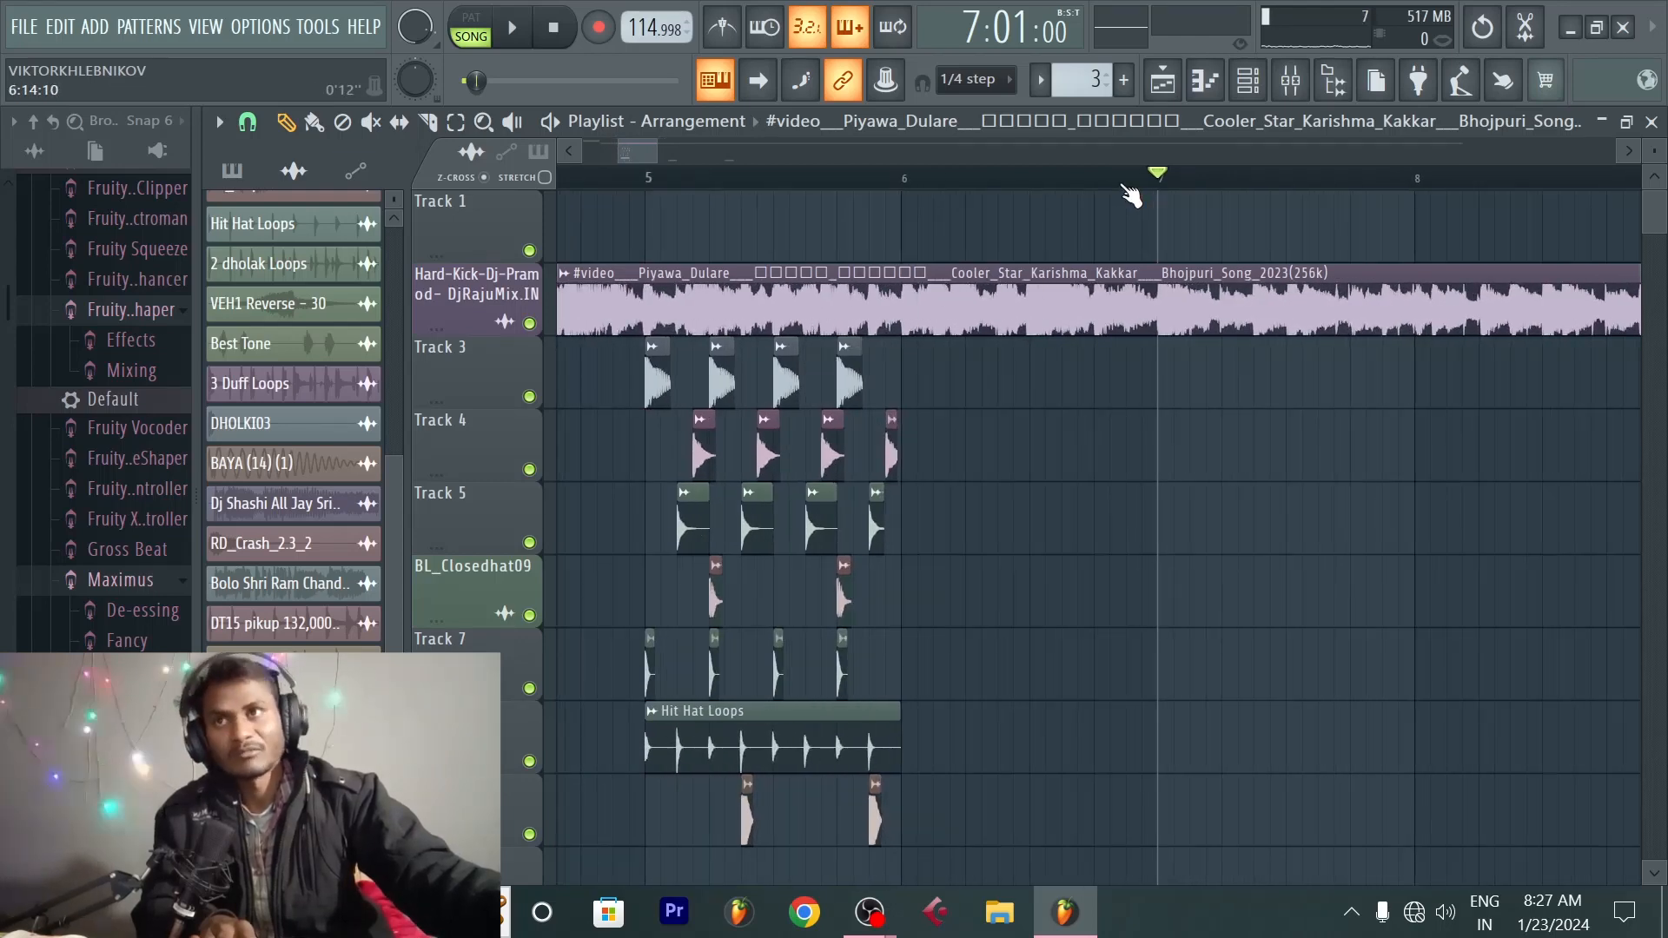
pyautogui.click(658, 382)
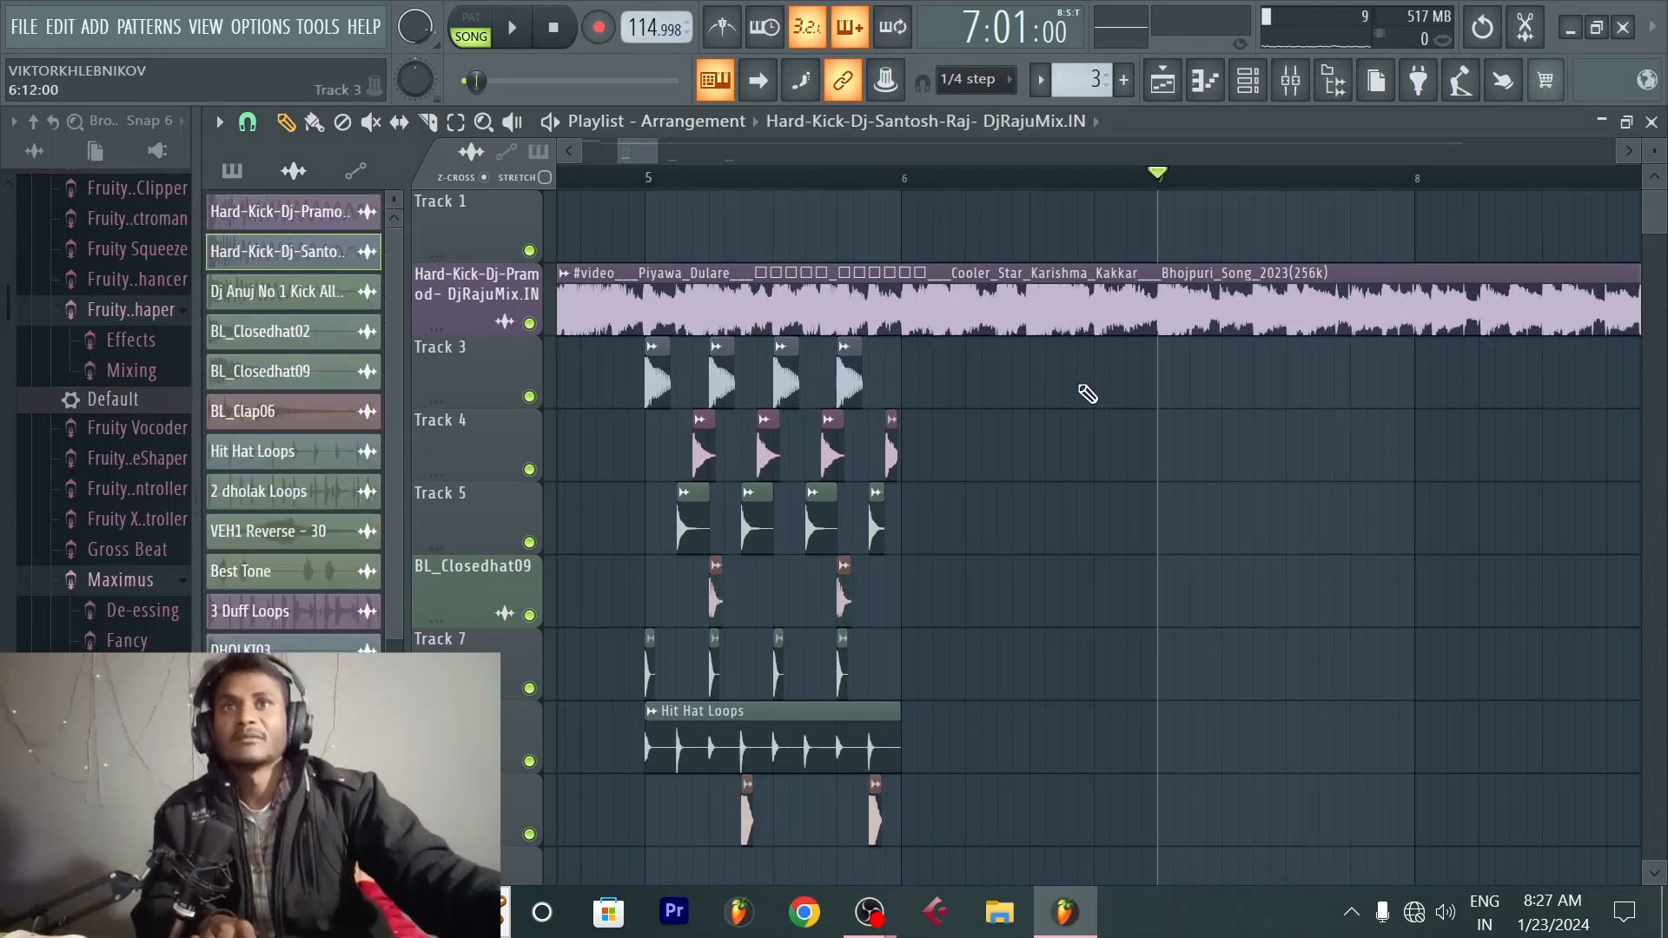
pyautogui.click(1169, 387)
pyautogui.scroll(2, 1347, 195)
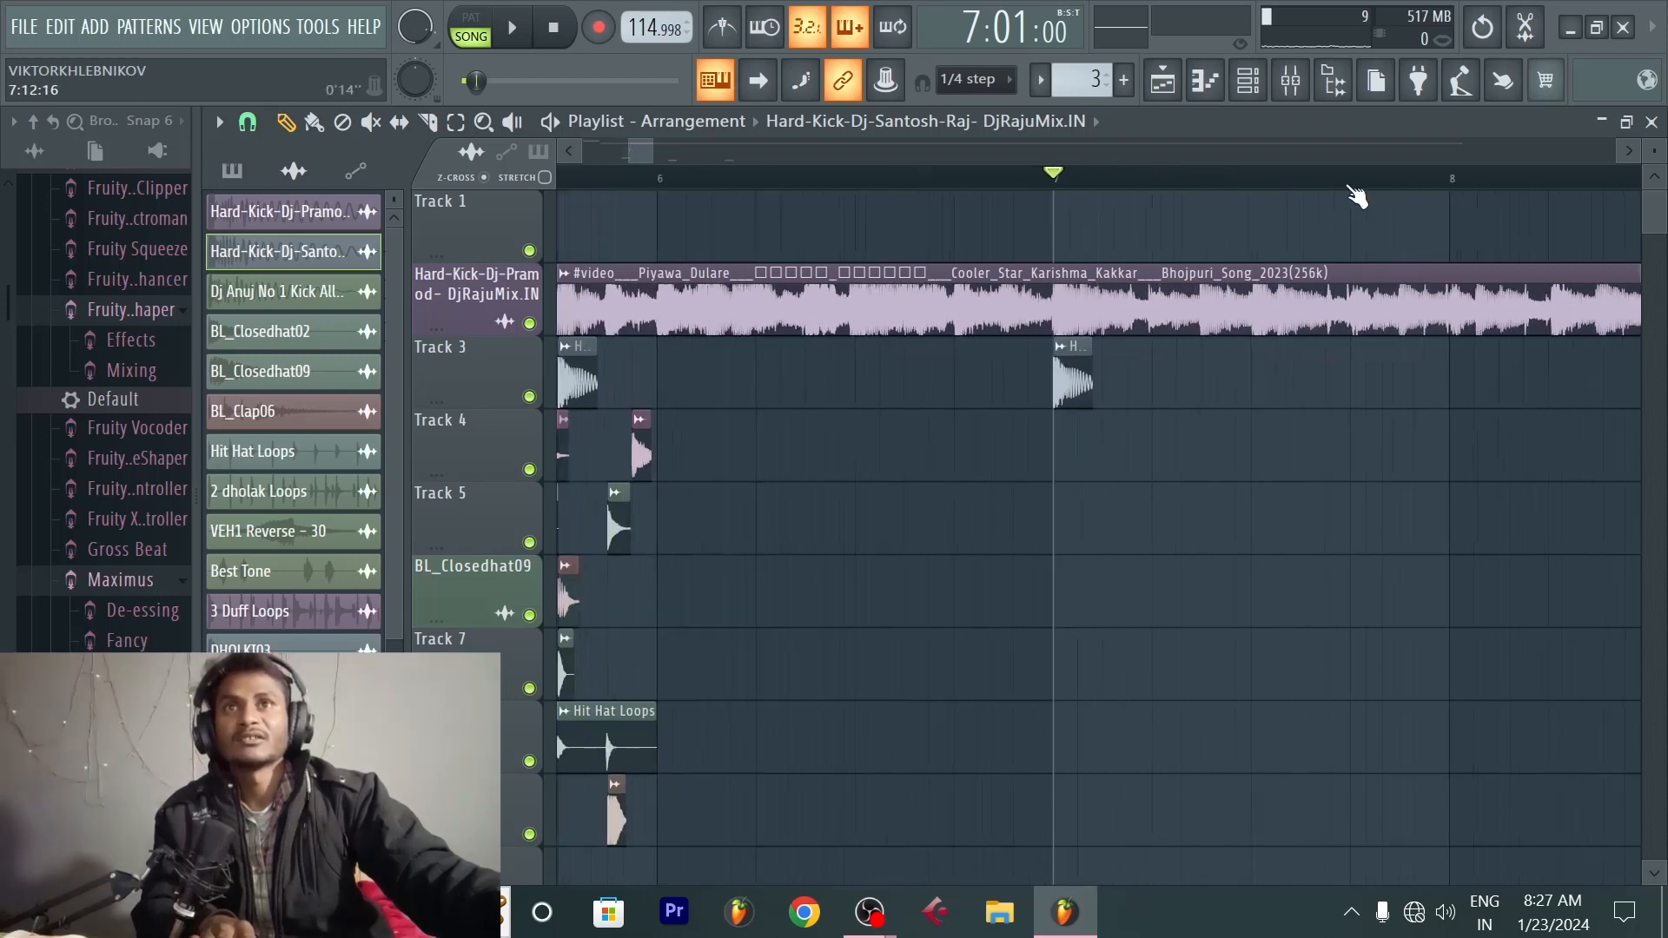
# Step: Adjust the hard kick sample's channel volume in its channel settings
pyautogui.doubleClick(1065, 375)
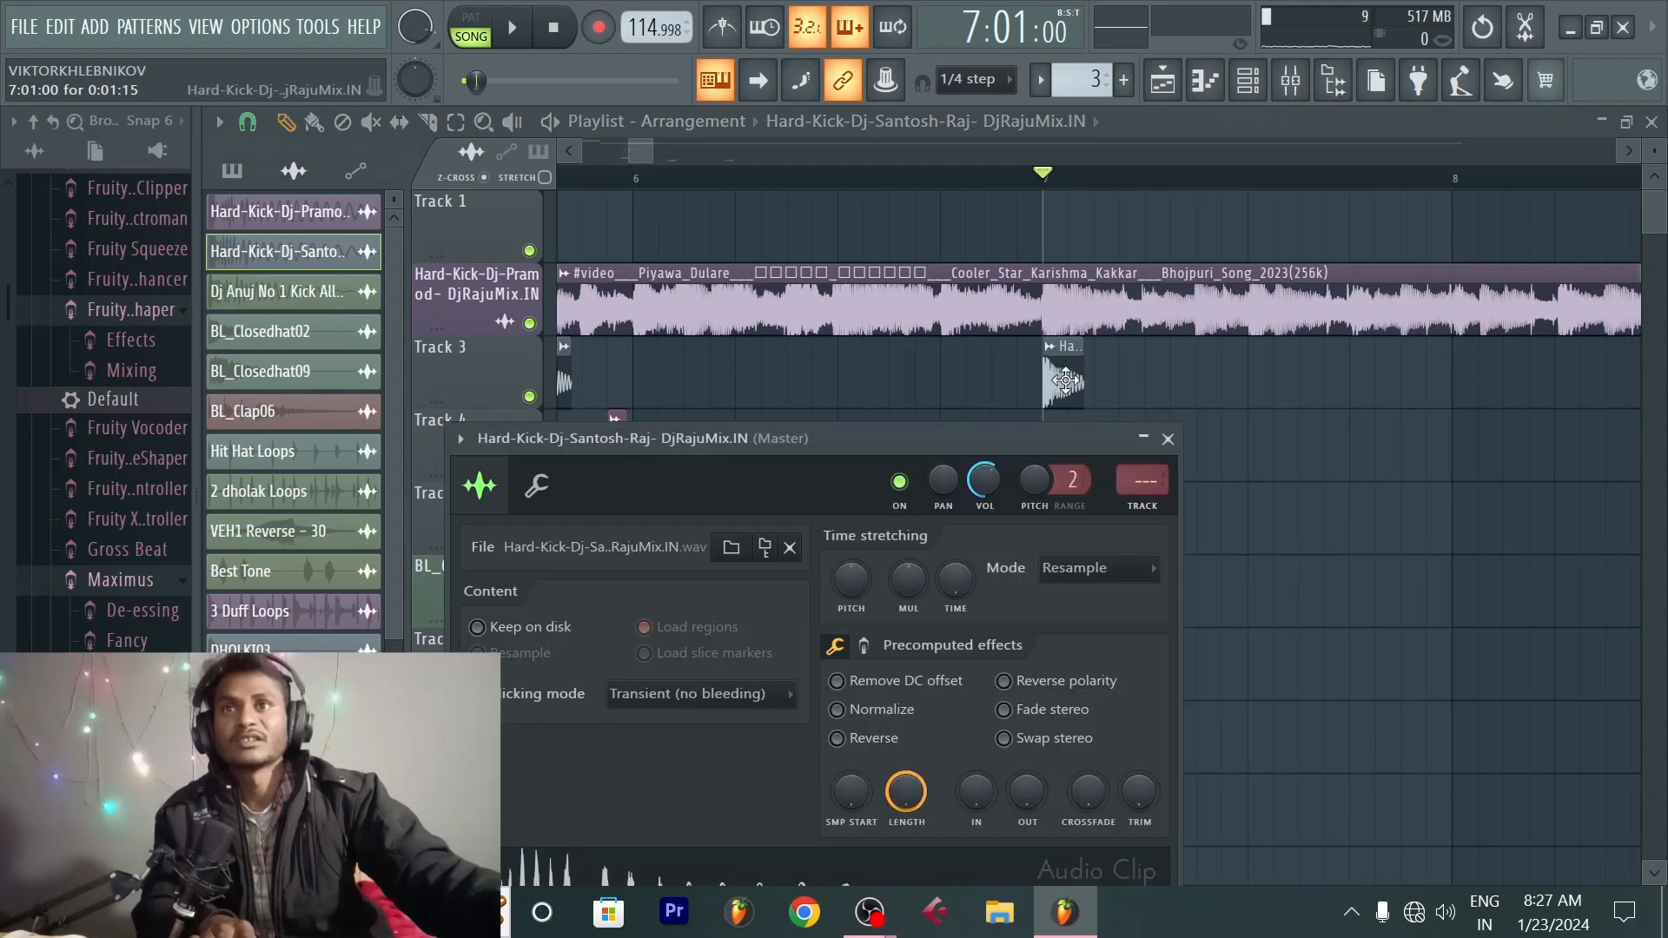
pyautogui.moveTo(1009, 467); pyautogui.dragTo(1113, 352)
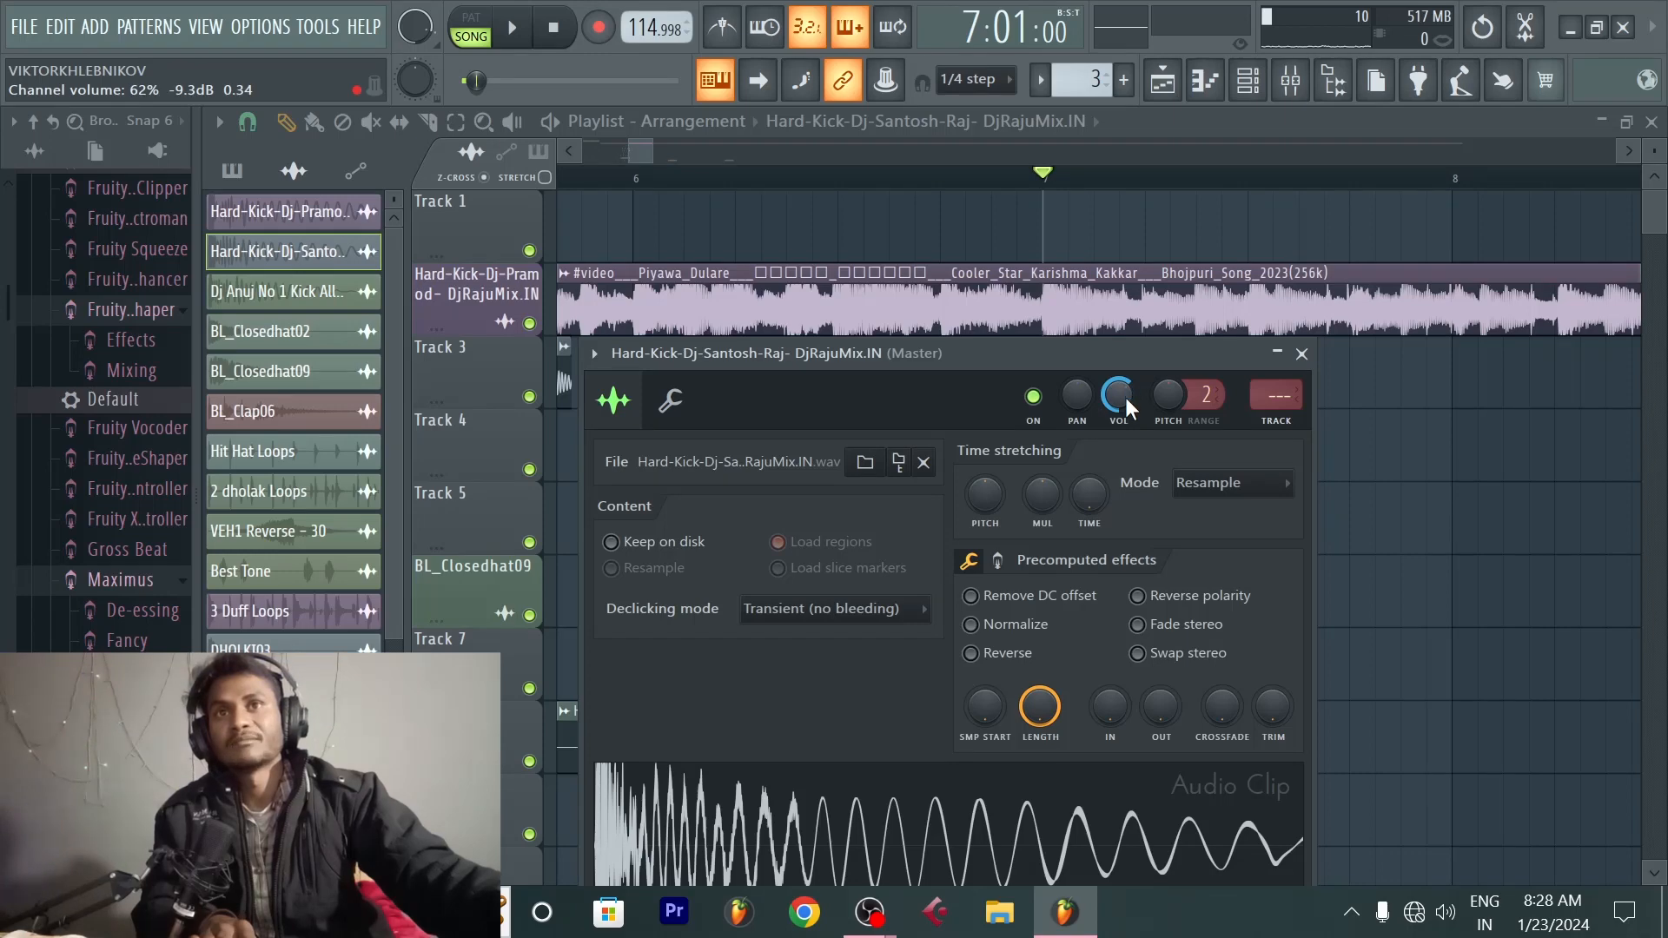
pyautogui.moveTo(1124, 398); pyautogui.dragTo(1124, 365)
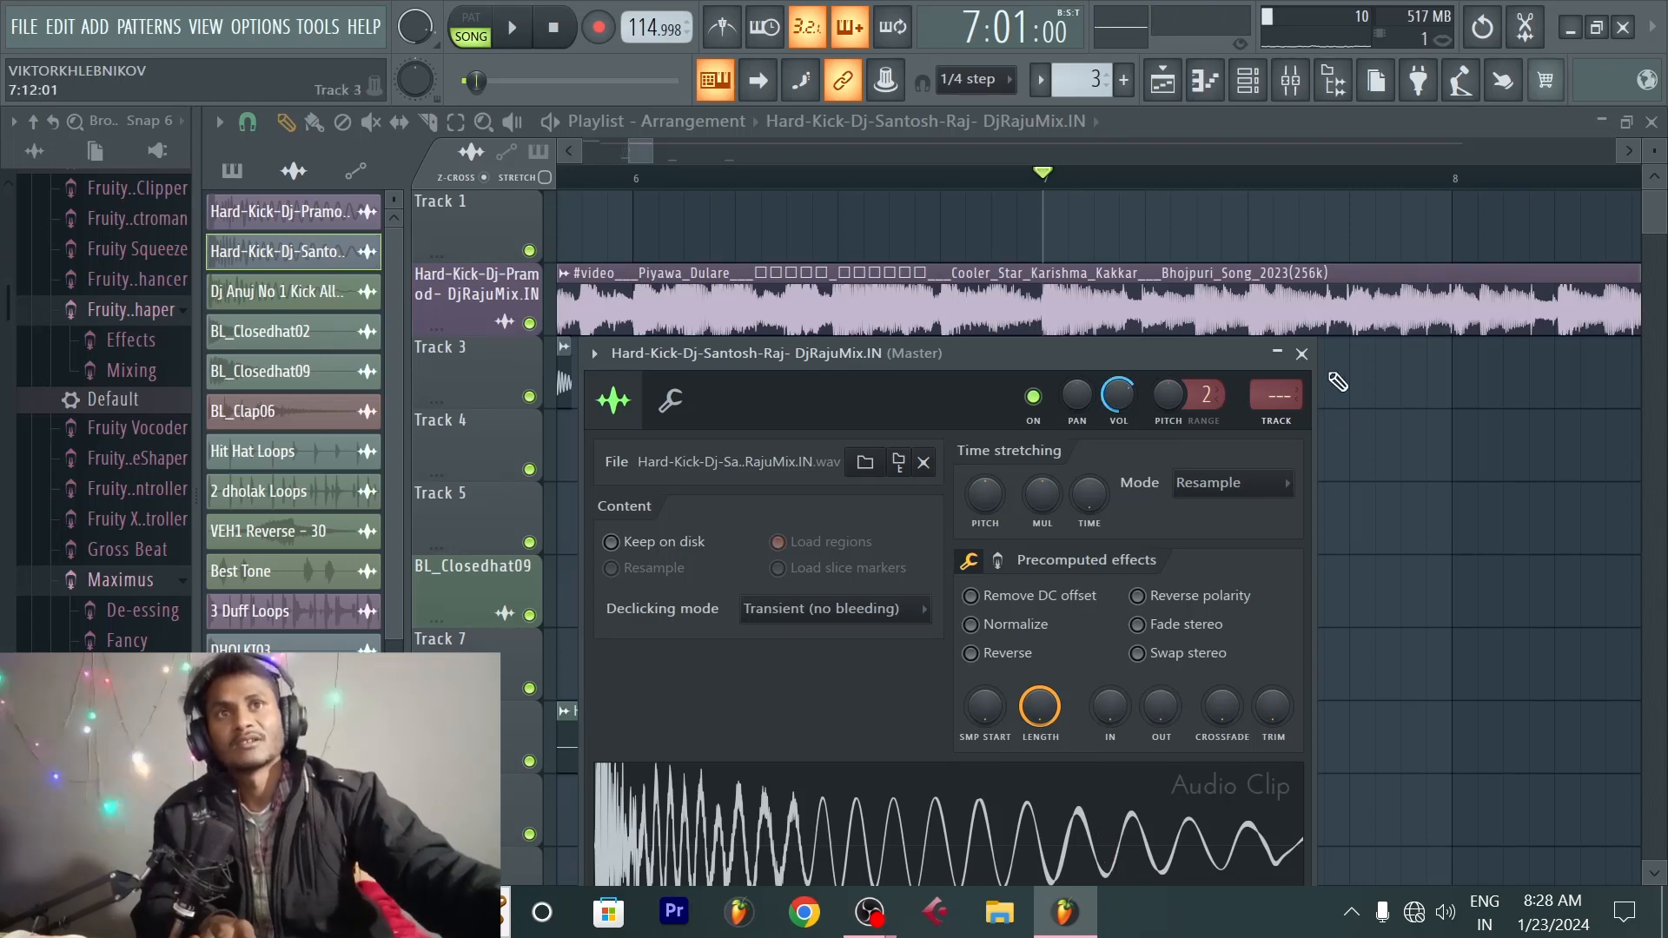
pyautogui.click(1302, 354)
# Step: Set the playhead to 6:16 and place hard kick clips on beats 2, 3 and 4 of bar 7 on Track 3
pyautogui.scroll(2, 1466, 198)
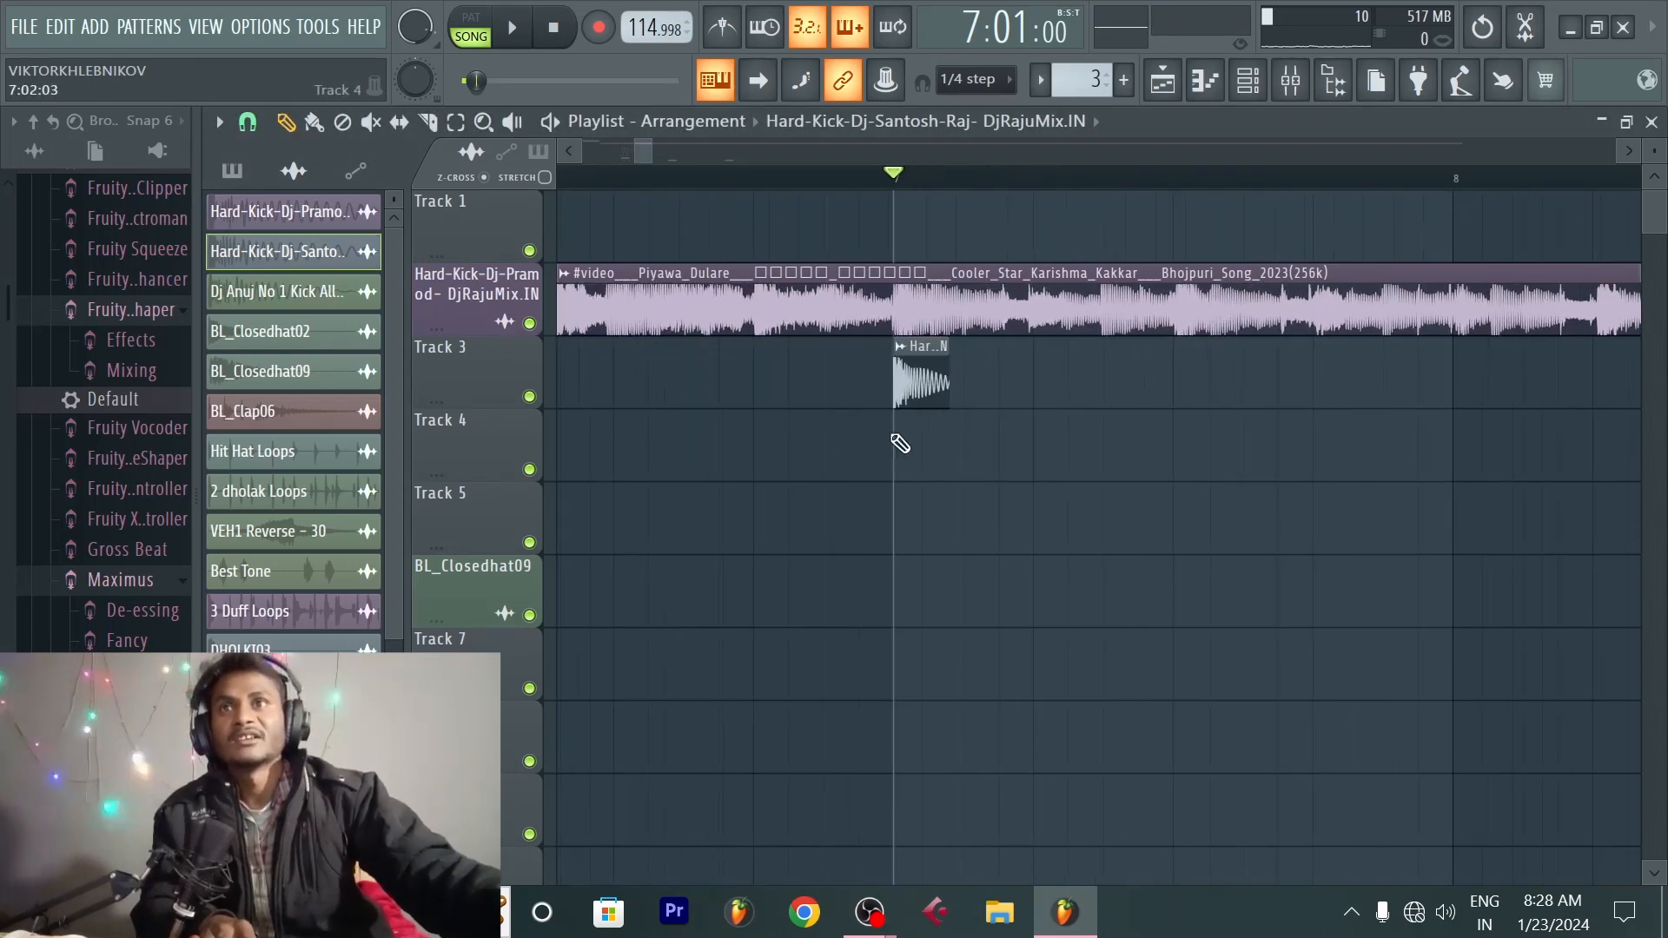
pyautogui.click(1046, 397)
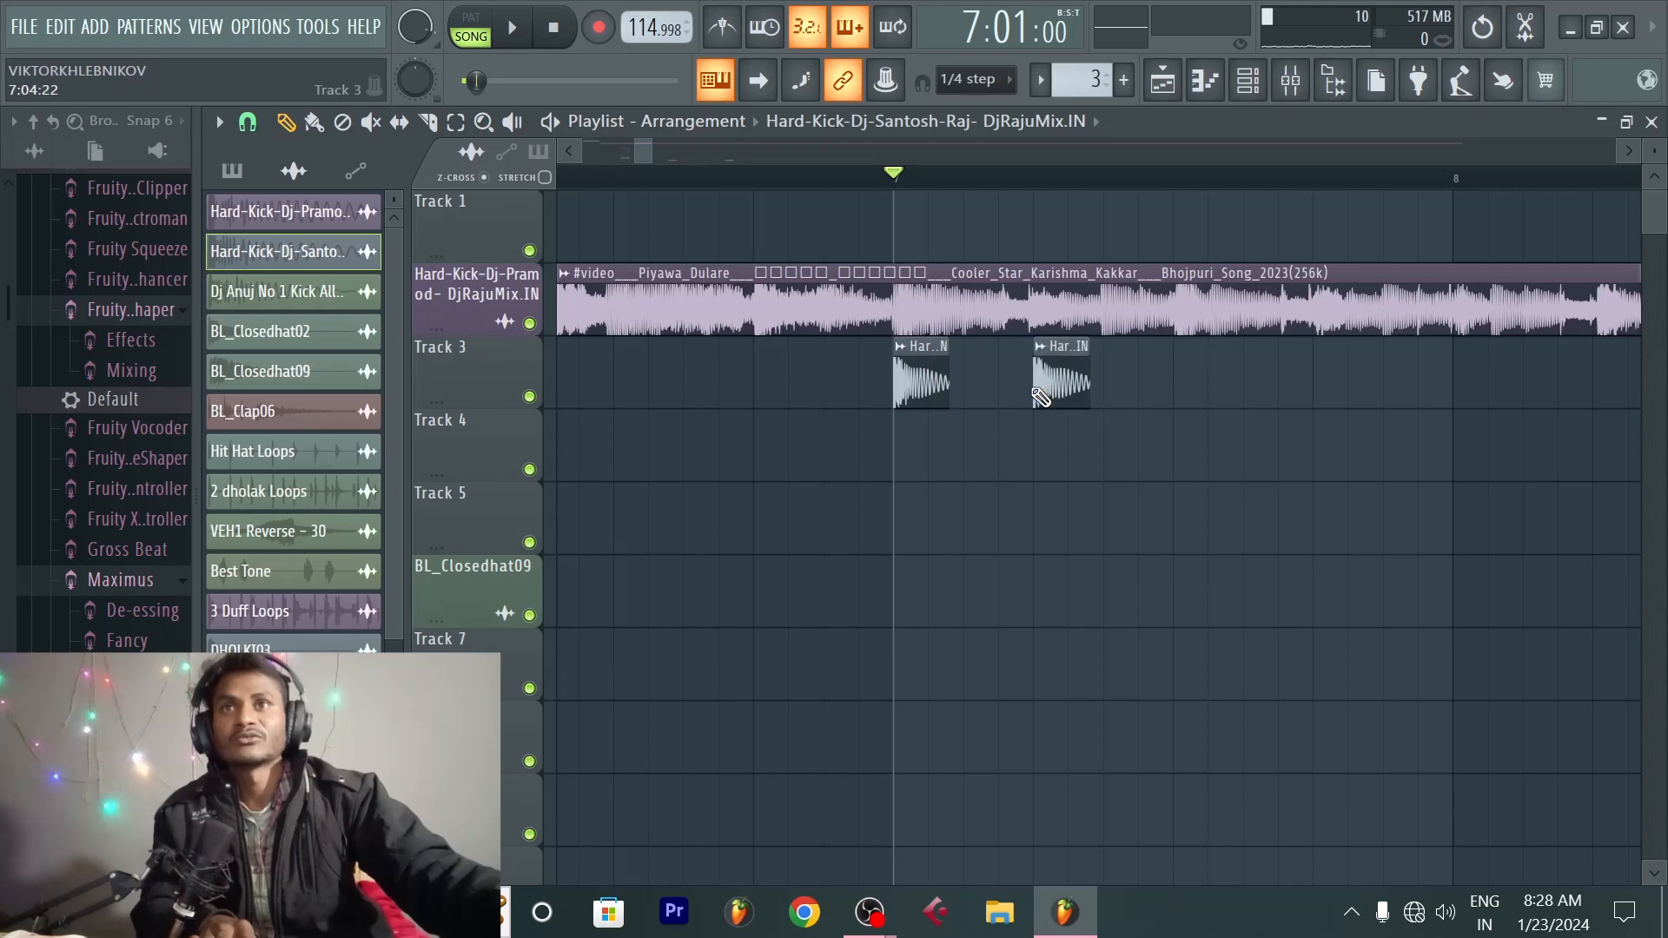
pyautogui.rightClick(1046, 395)
pyautogui.moveTo(840, 172); pyautogui.dragTo(868, 177)
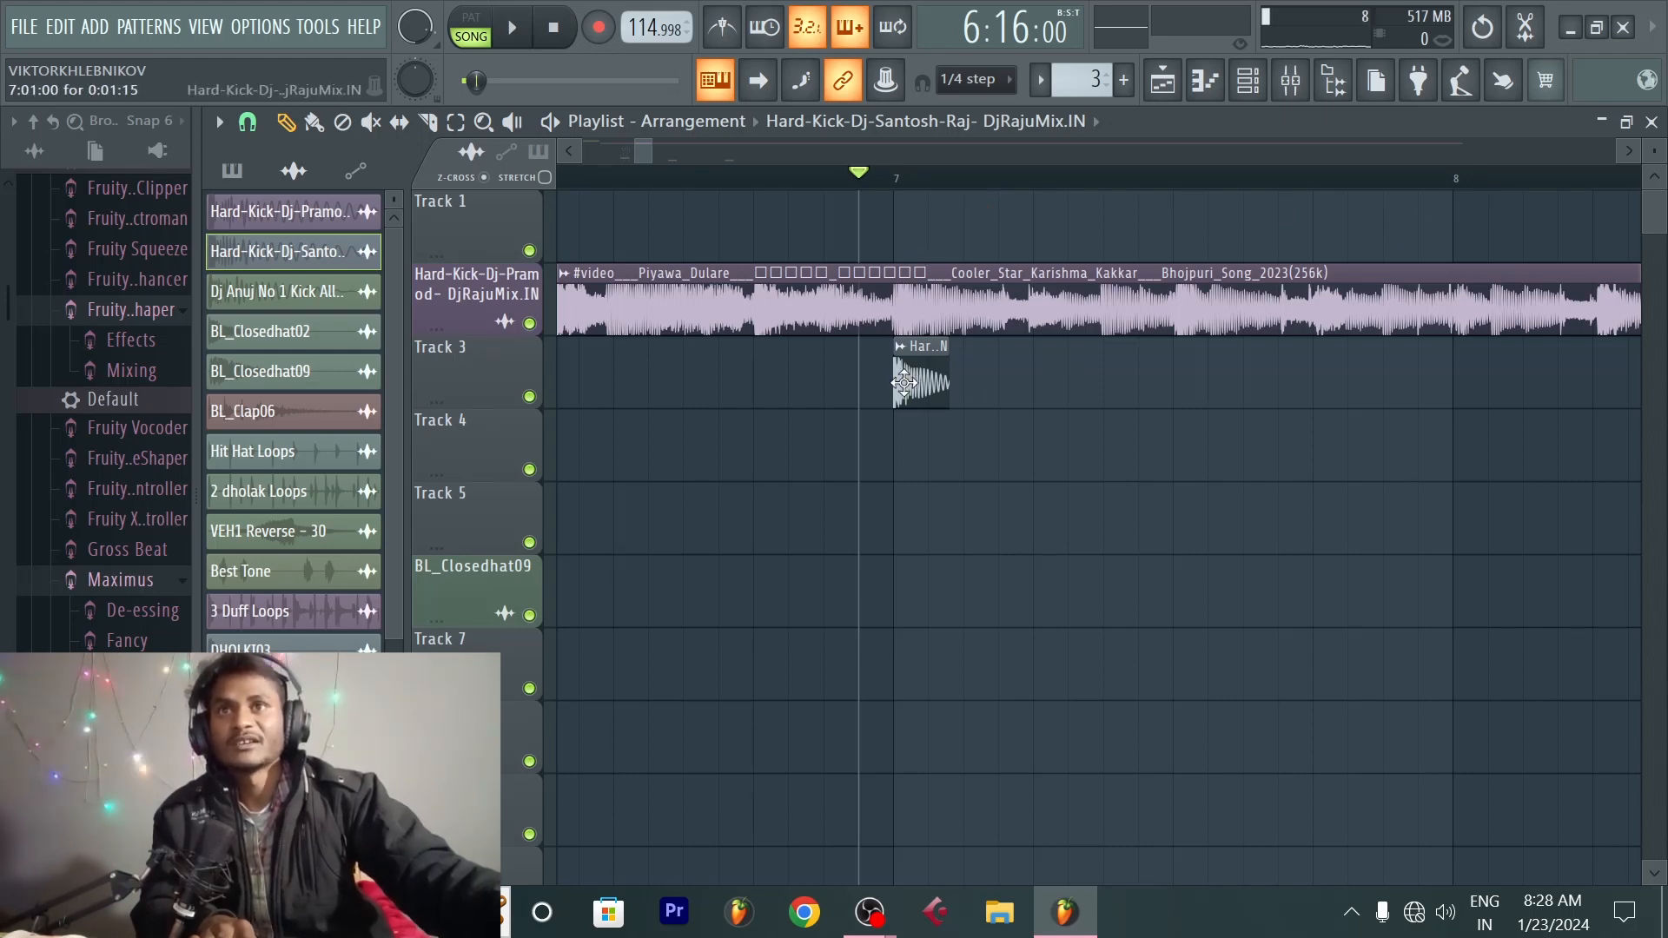
pyautogui.click(1038, 384)
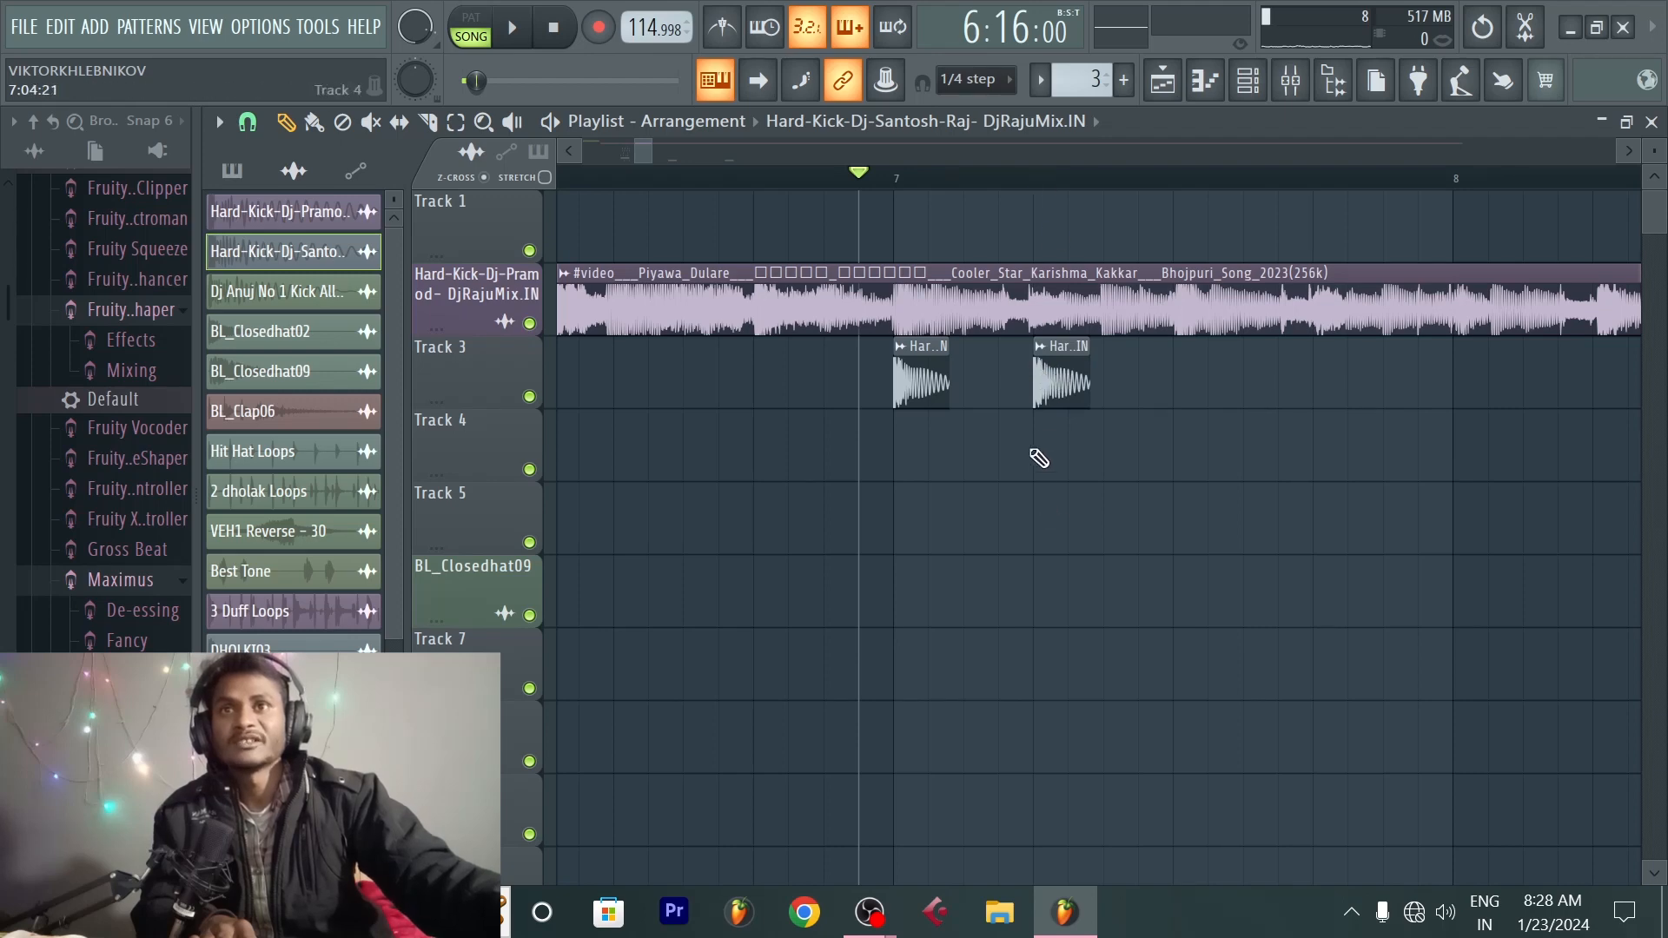
pyautogui.click(1178, 395)
pyautogui.click(1327, 388)
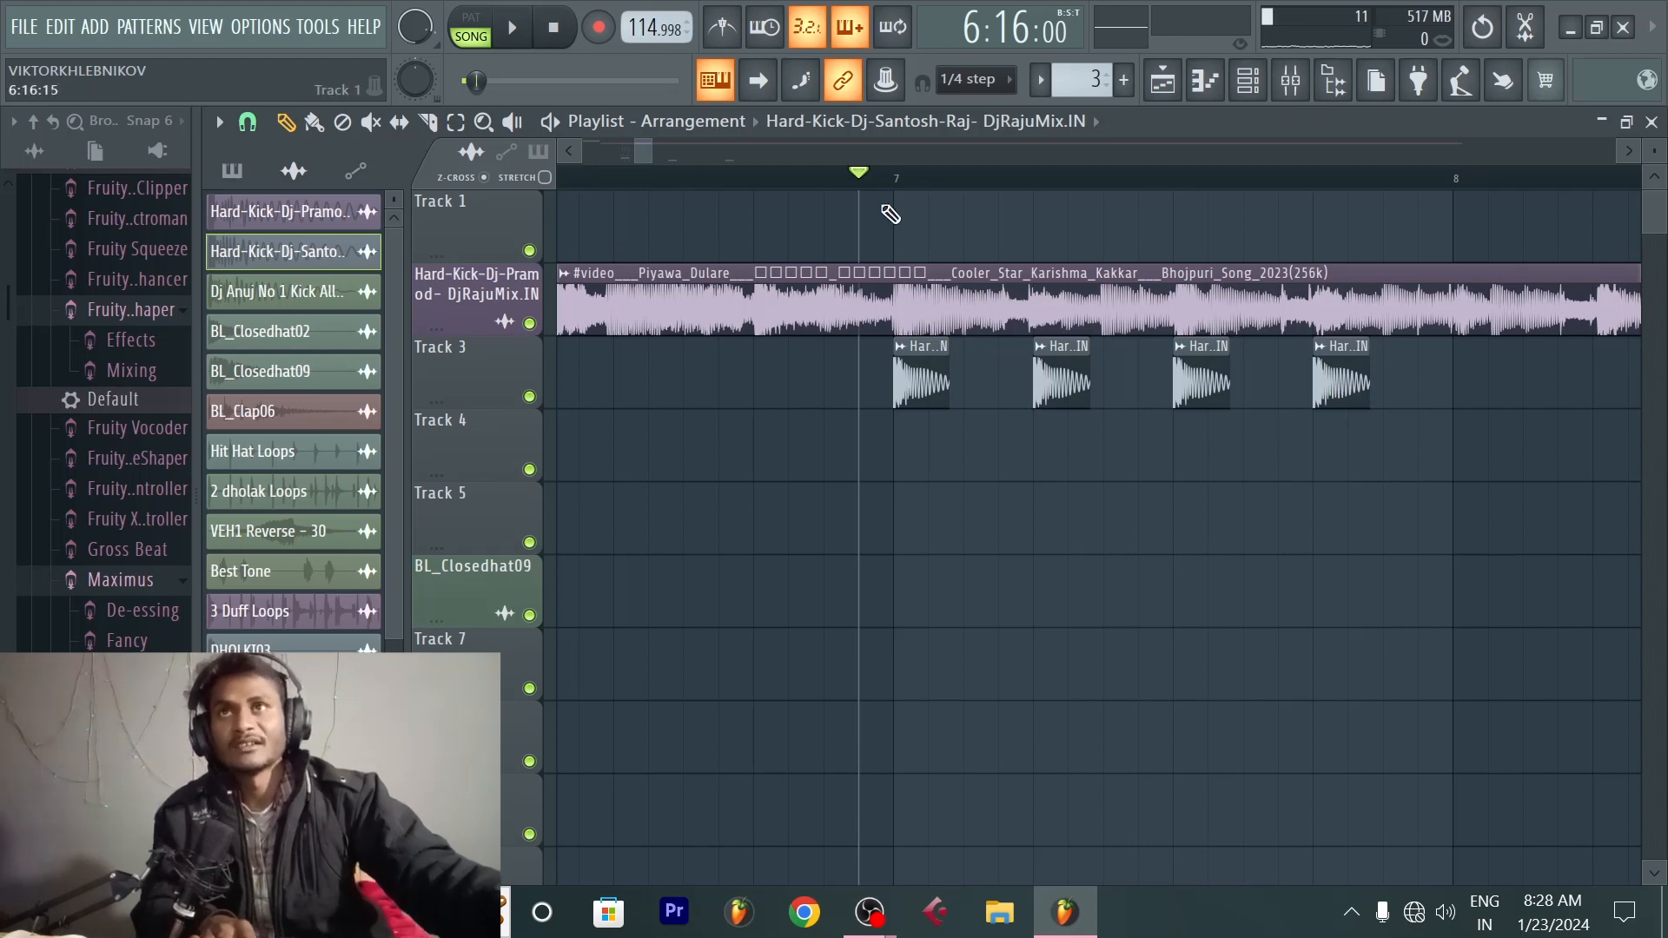
# Step: Set the playhead to the start of bar 7 and play back the kick pattern together with the song
pyautogui.click(895, 176)
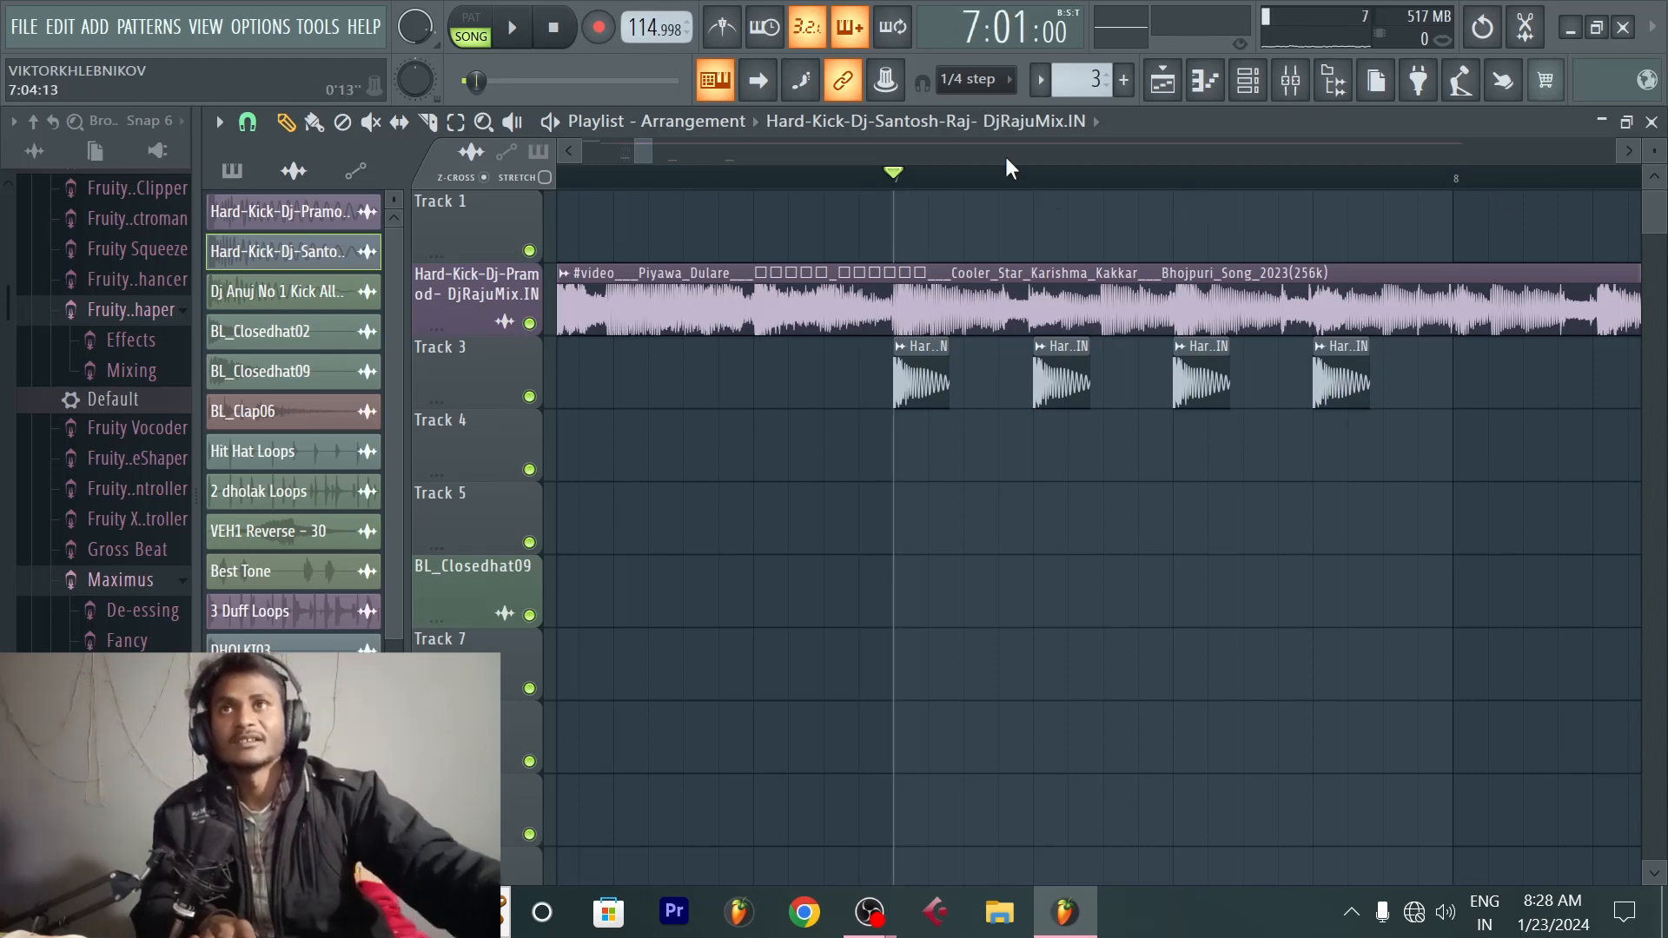
pyautogui.moveTo(1467, 502); pyautogui.dragTo(1416, 497)
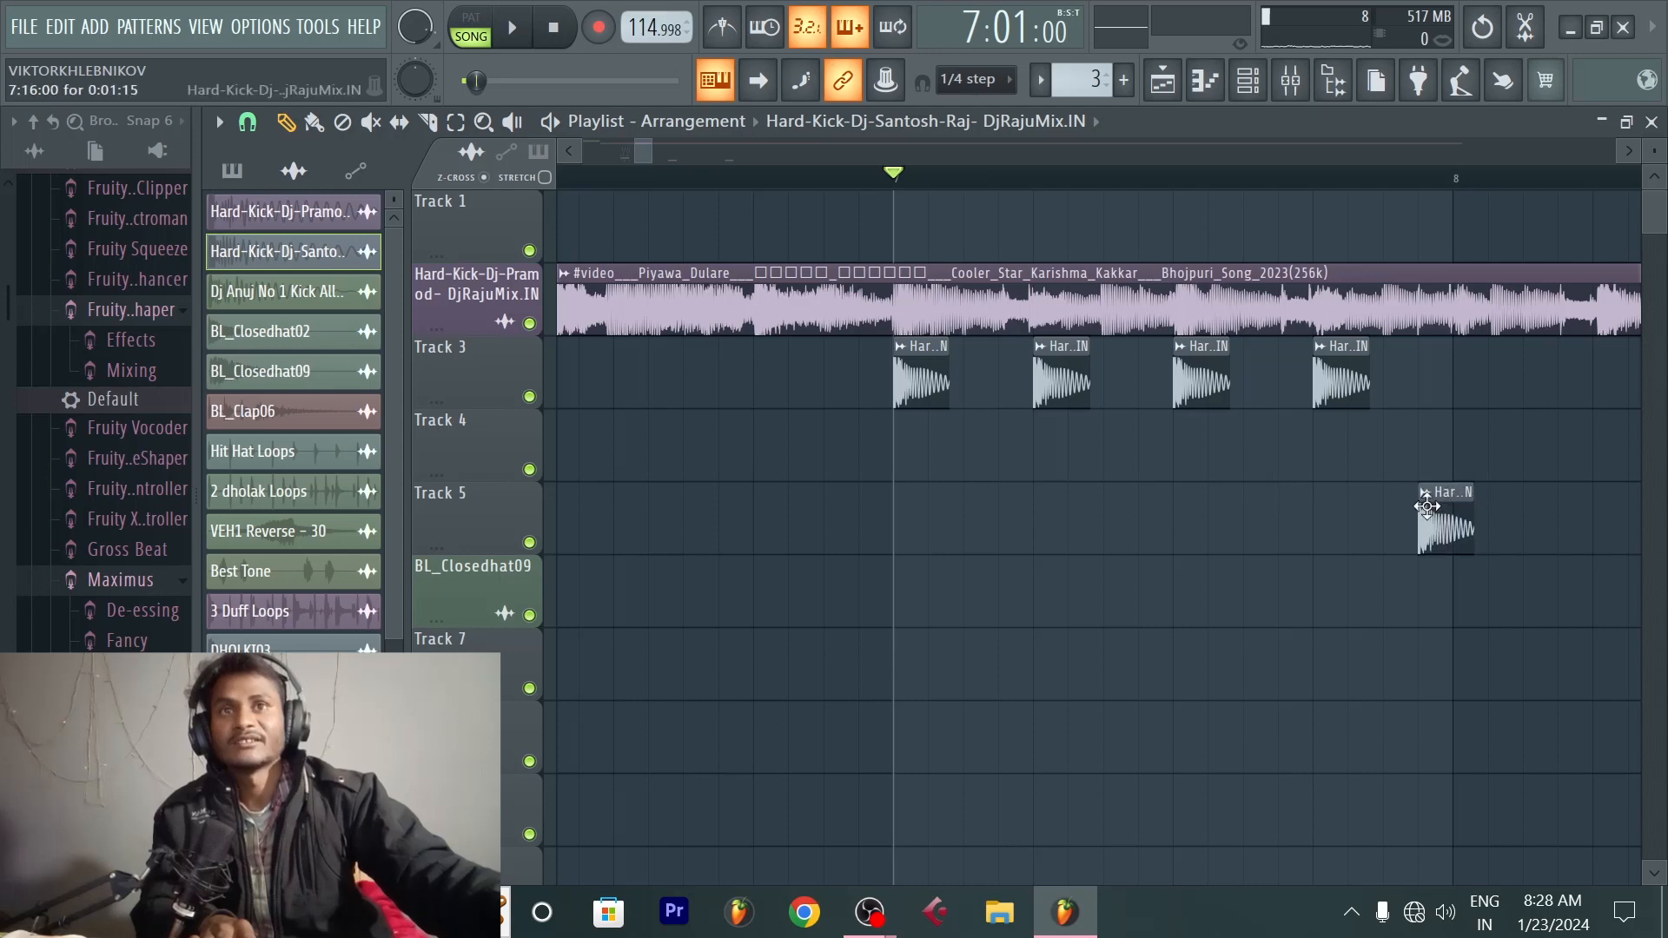
pyautogui.rightClick(1423, 521)
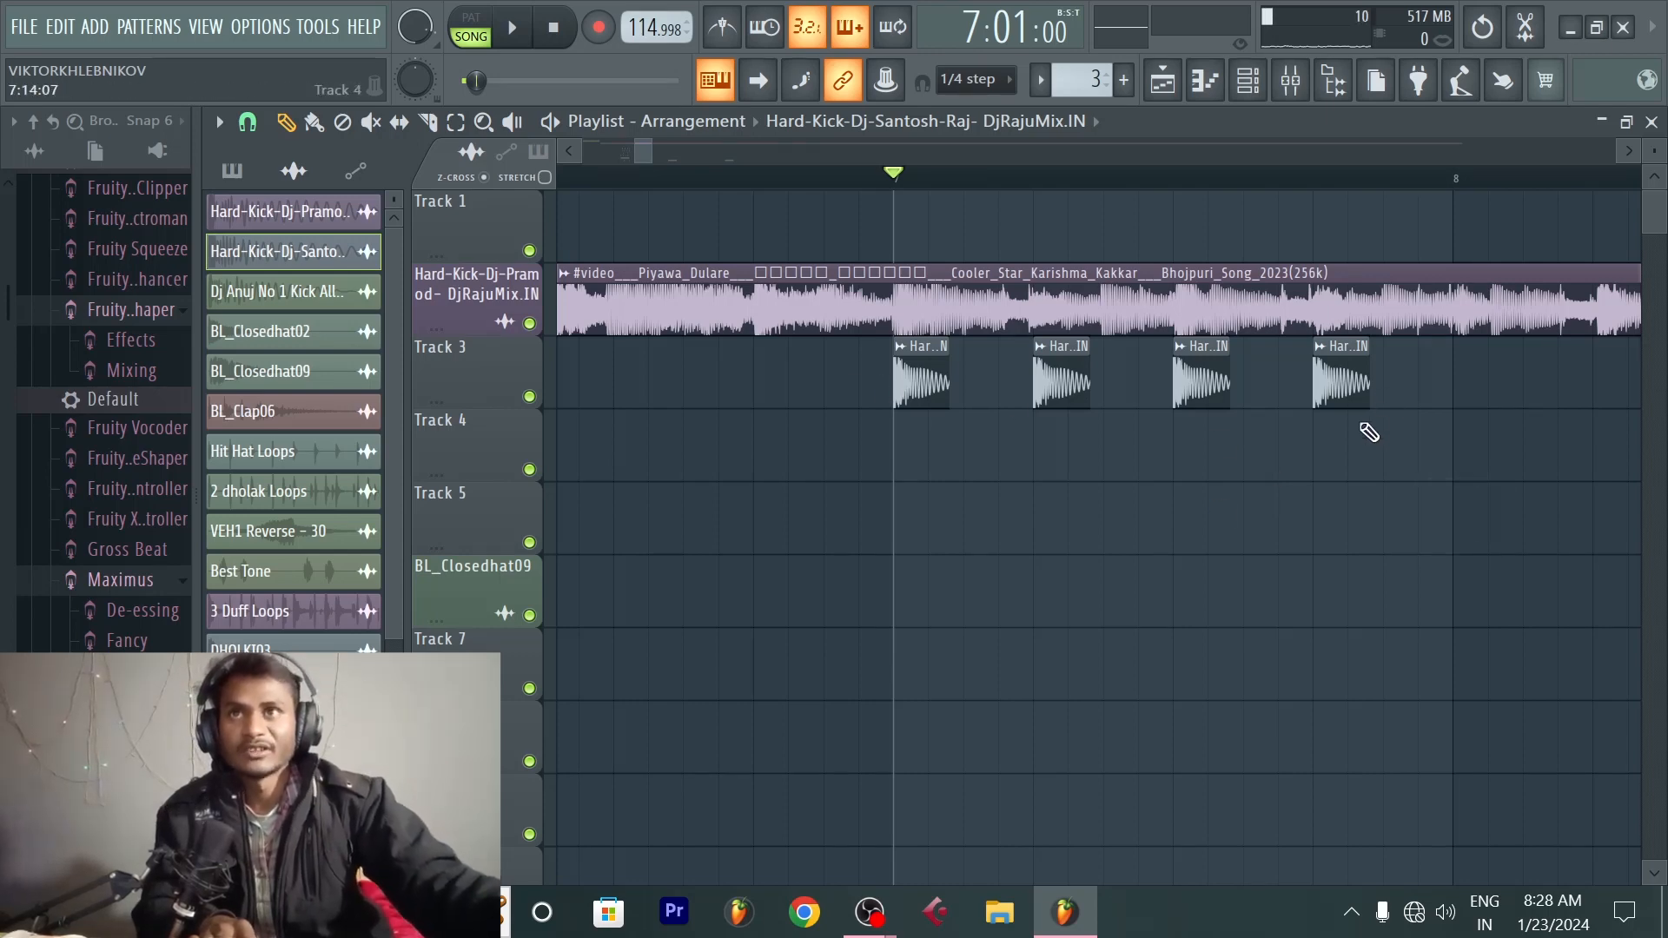
pyautogui.press('space')
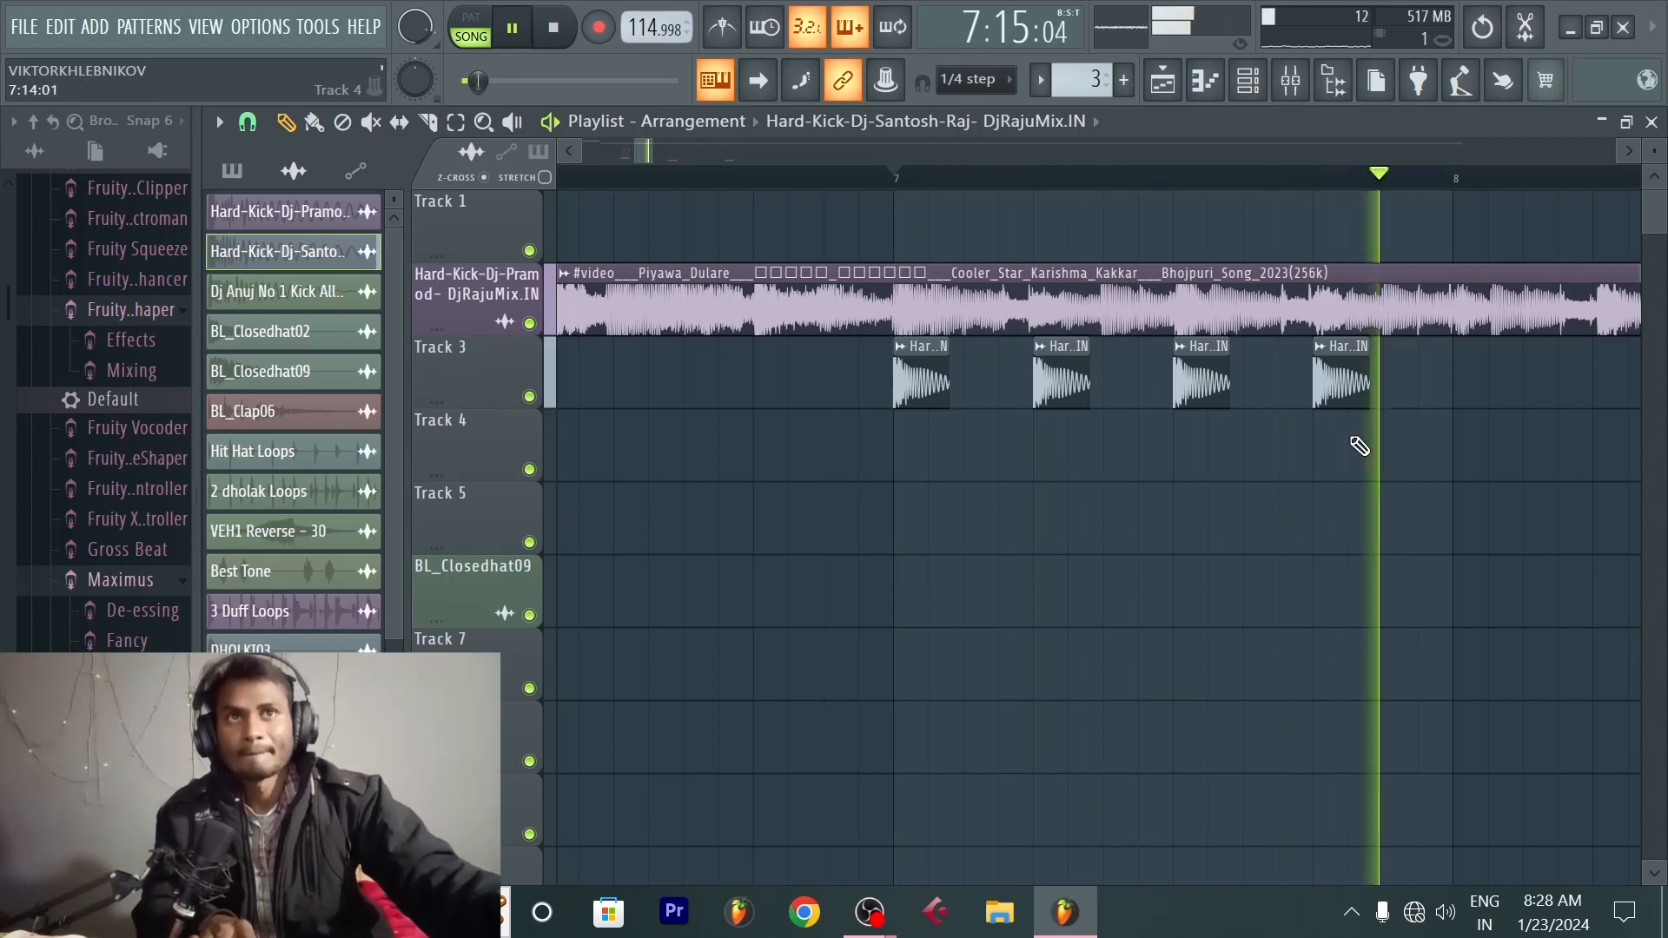
pyautogui.press('space')
# Step: Check the channel volumes of the song clip on Track 2 and the hard kick sample in their channel settings
pyautogui.doubleClick(1221, 318)
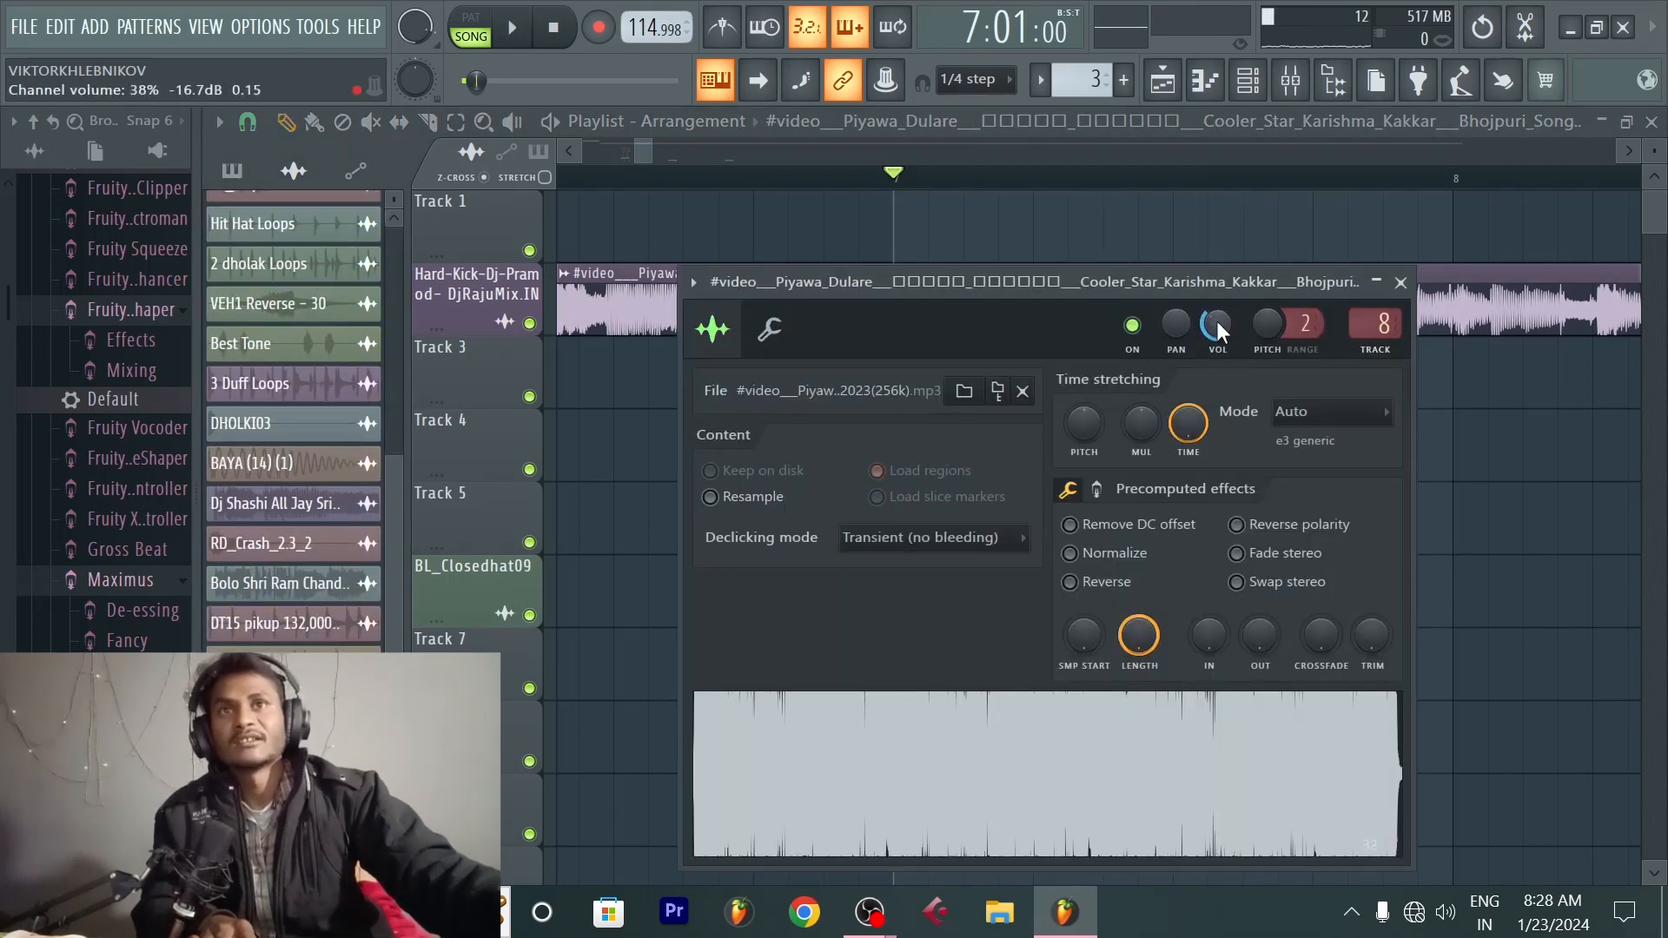
pyautogui.click(1401, 282)
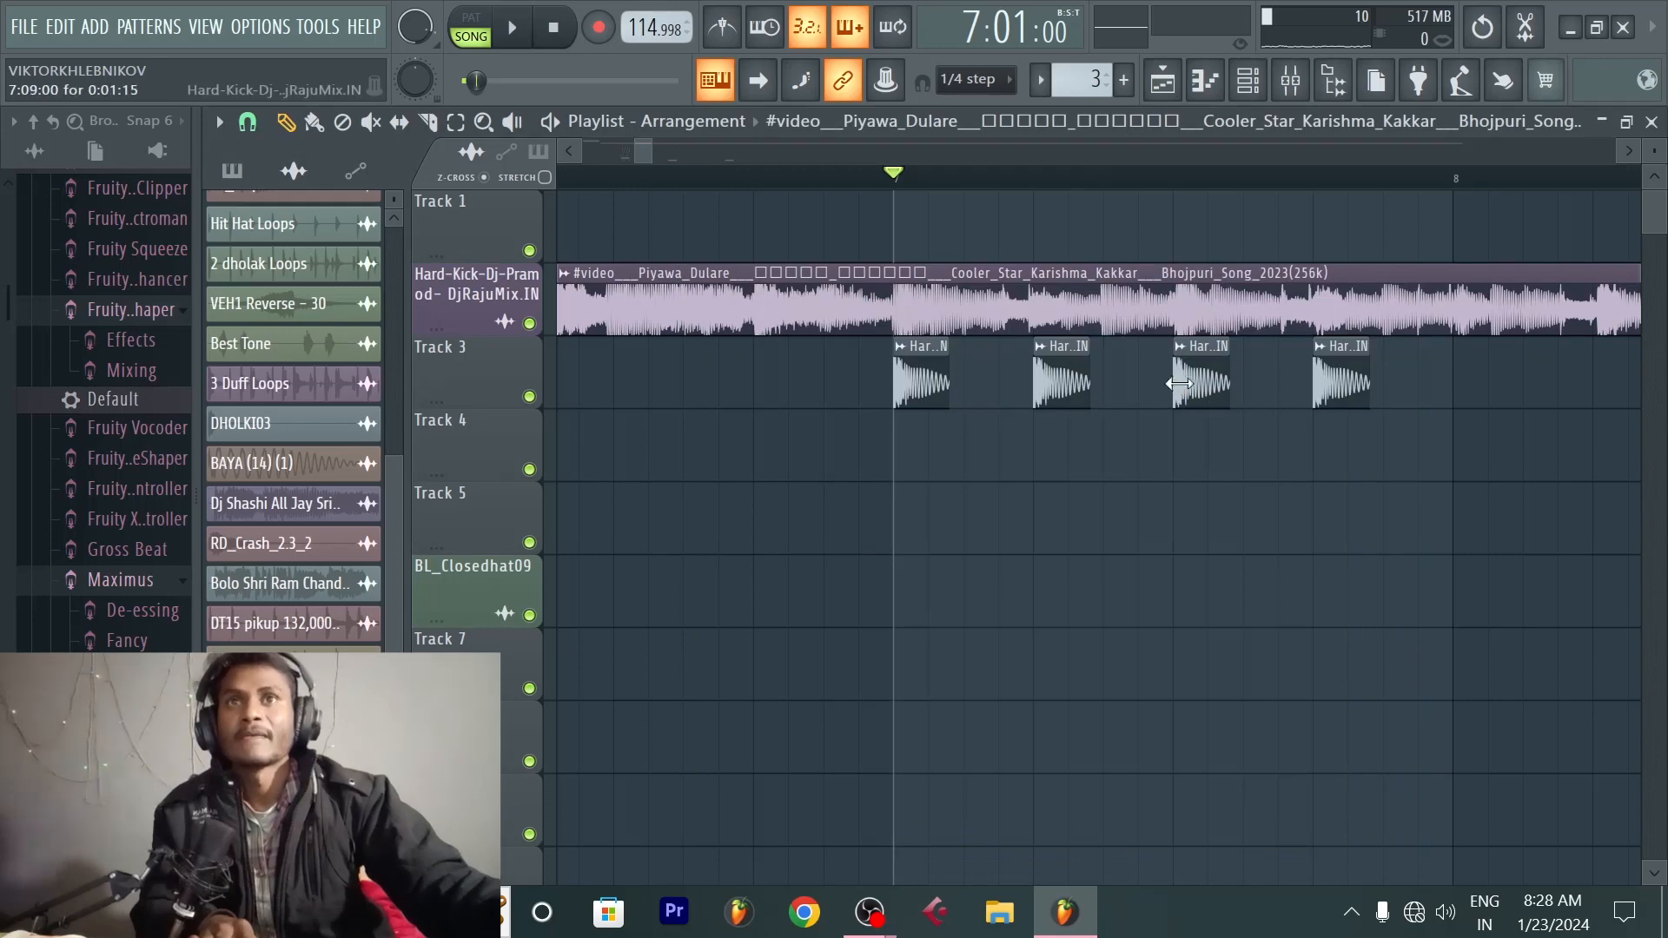
pyautogui.click(1212, 373)
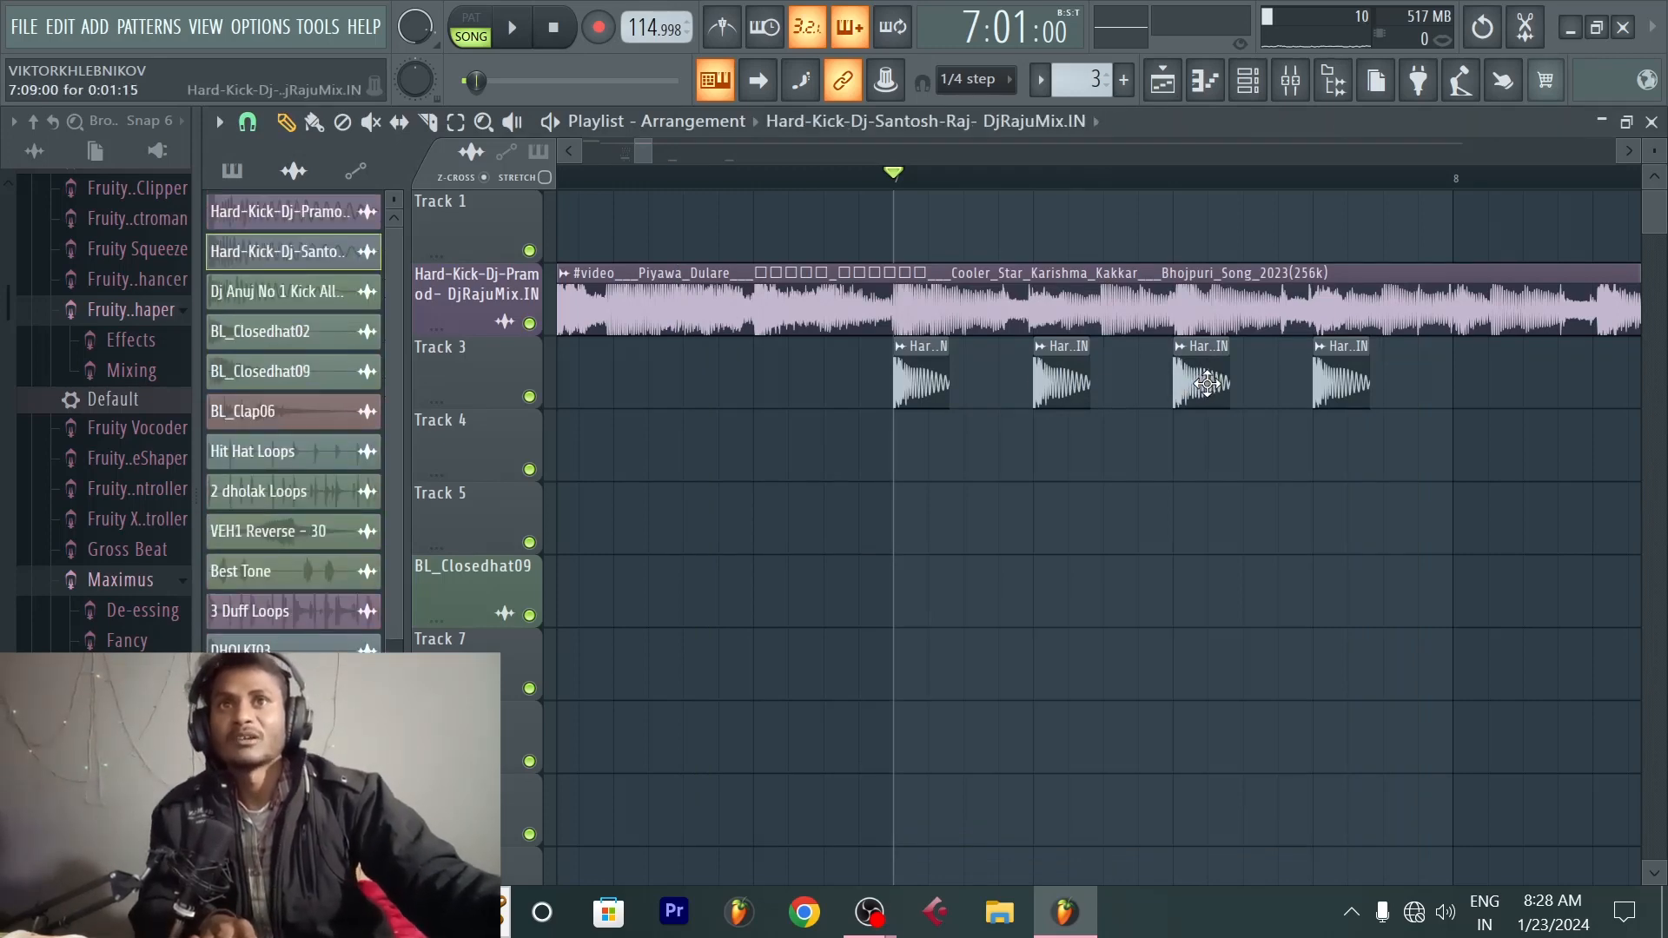
pyautogui.doubleClick(1205, 383)
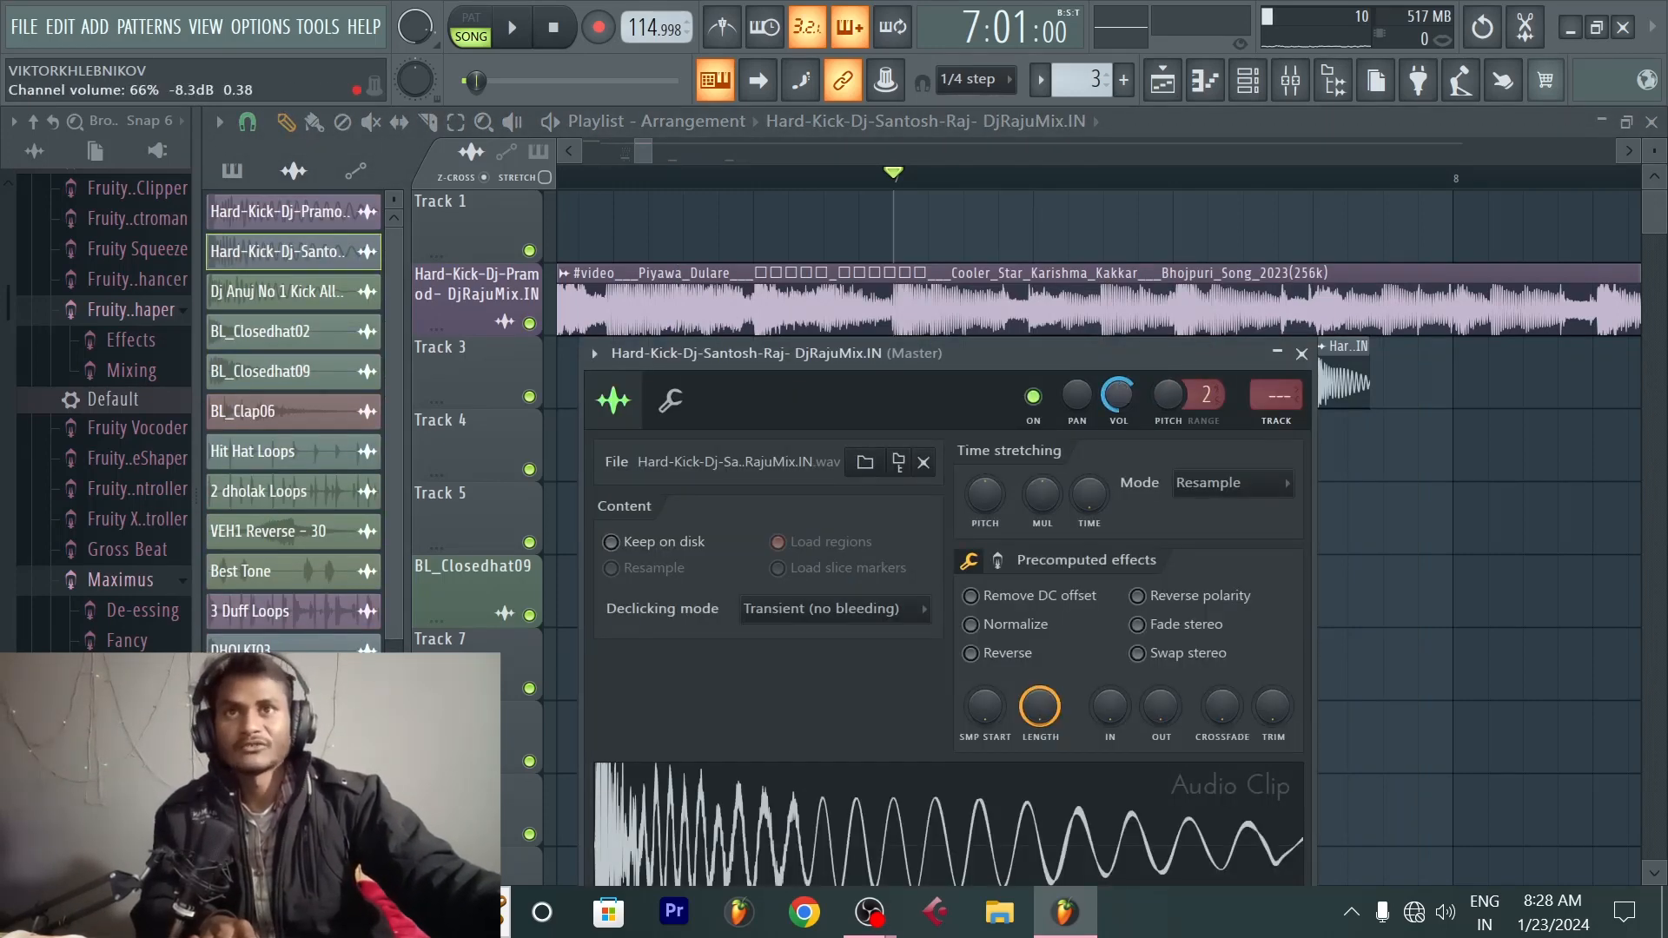
pyautogui.click(1301, 353)
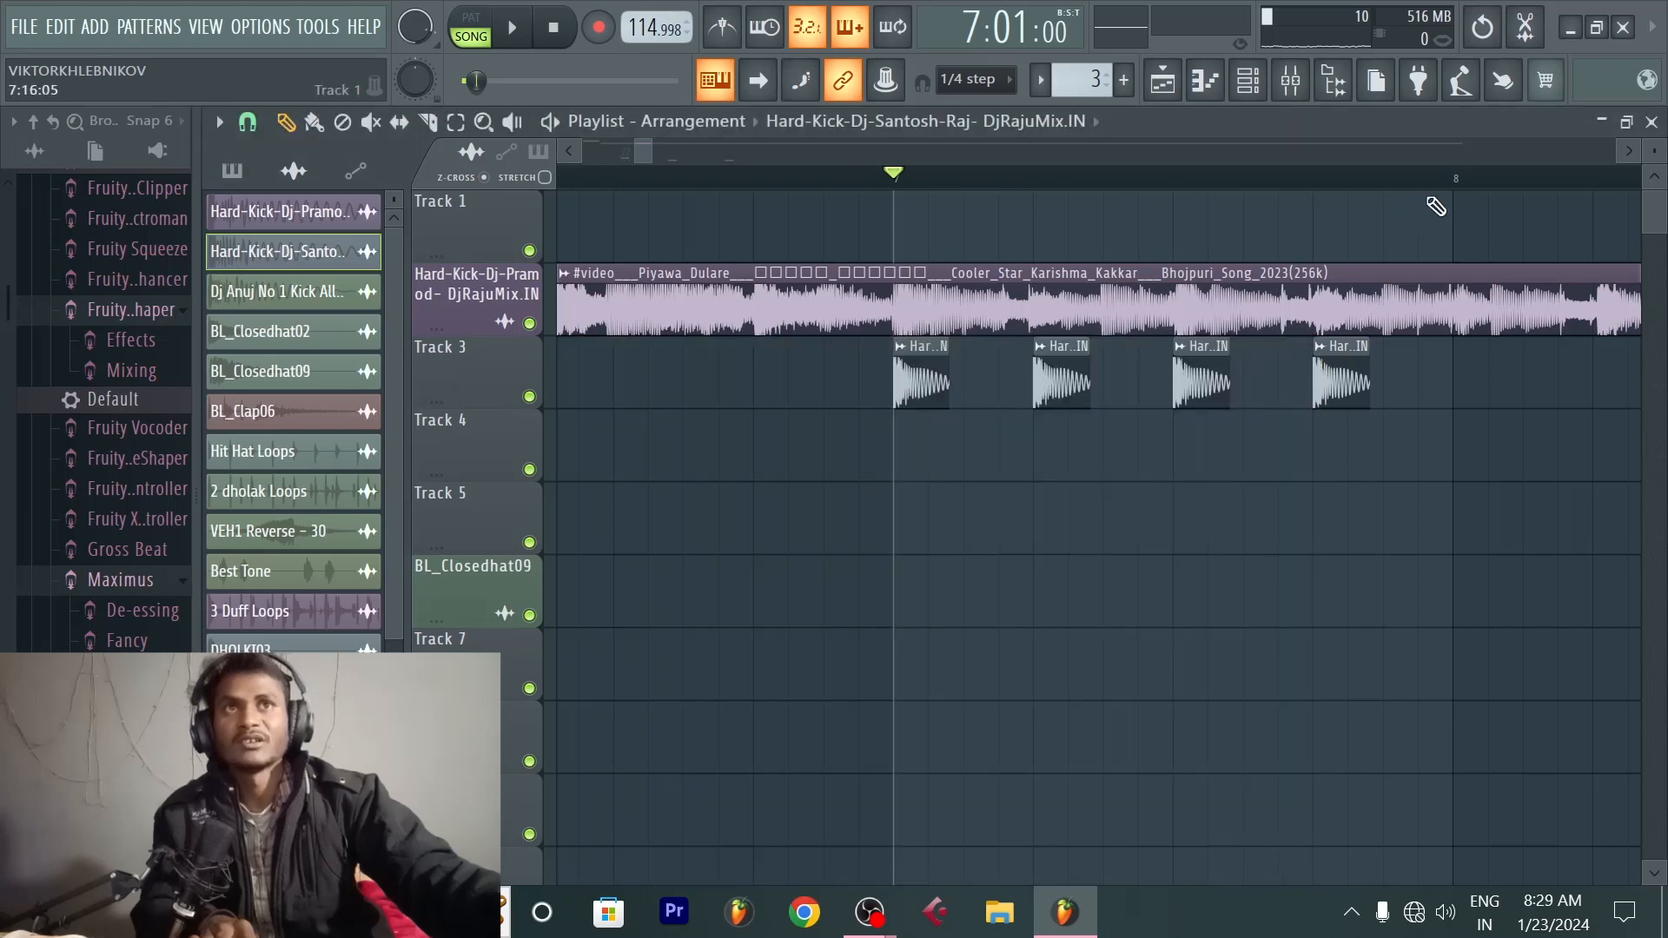
# Step: Pick the Aryan Music (2) clip in bar 5 on Track 4 and place a copy at 7:04 on the same track
pyautogui.scroll(1, 1429, 198)
pyautogui.scroll(-1, 1429, 198)
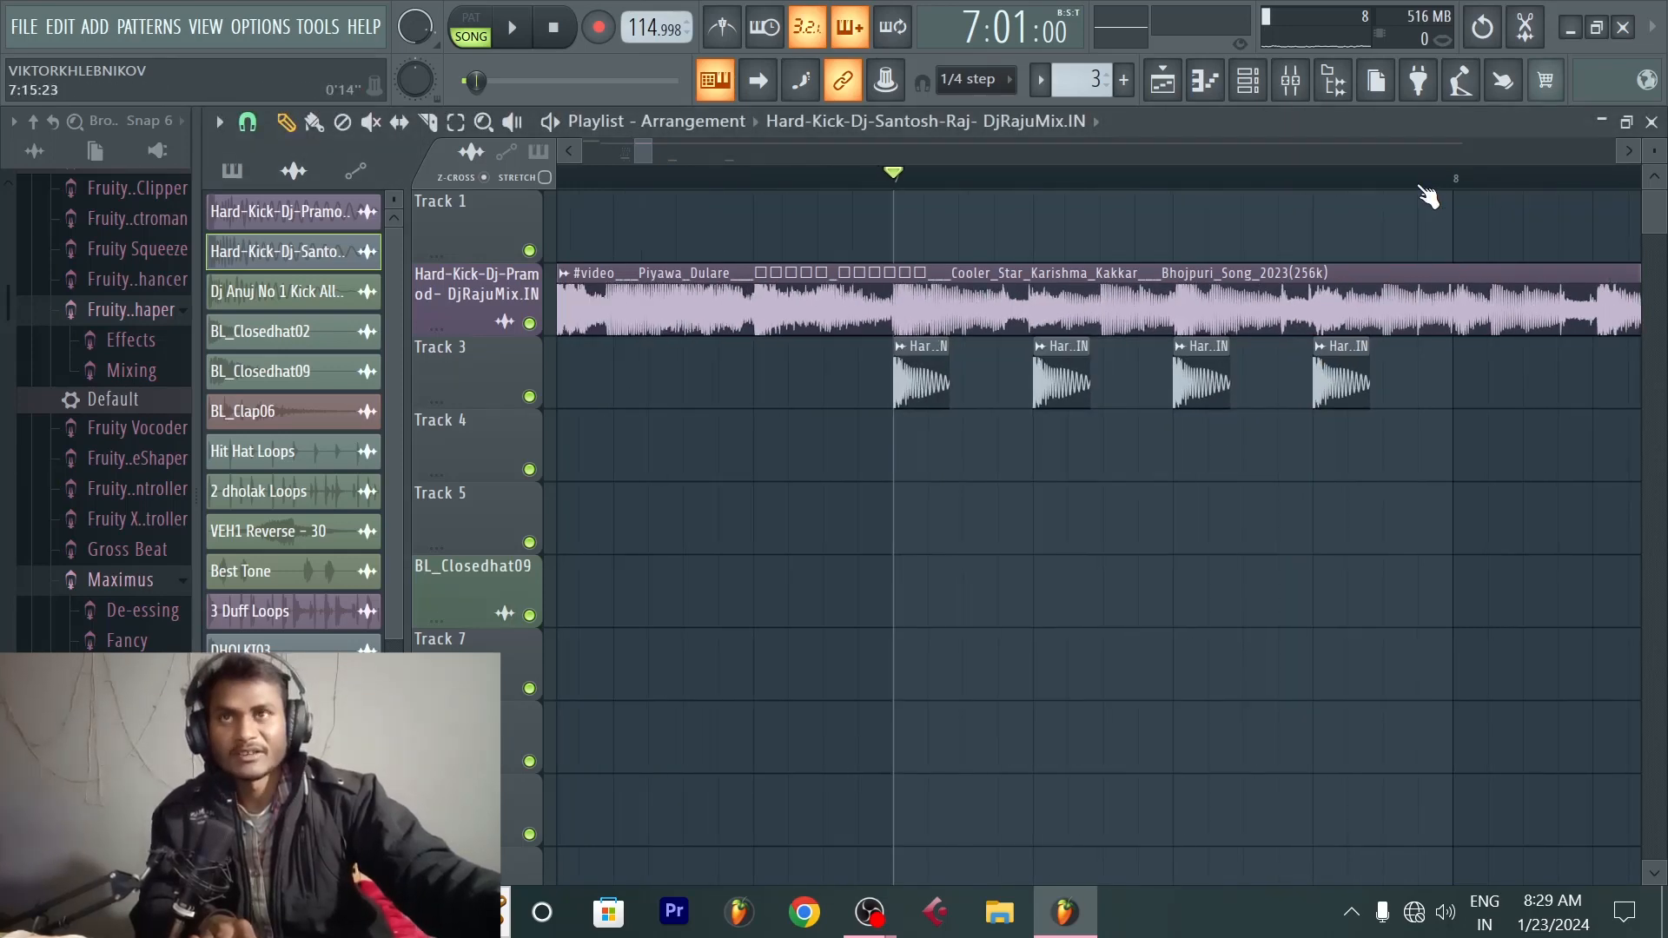
pyautogui.scroll(-3, 1452, 199)
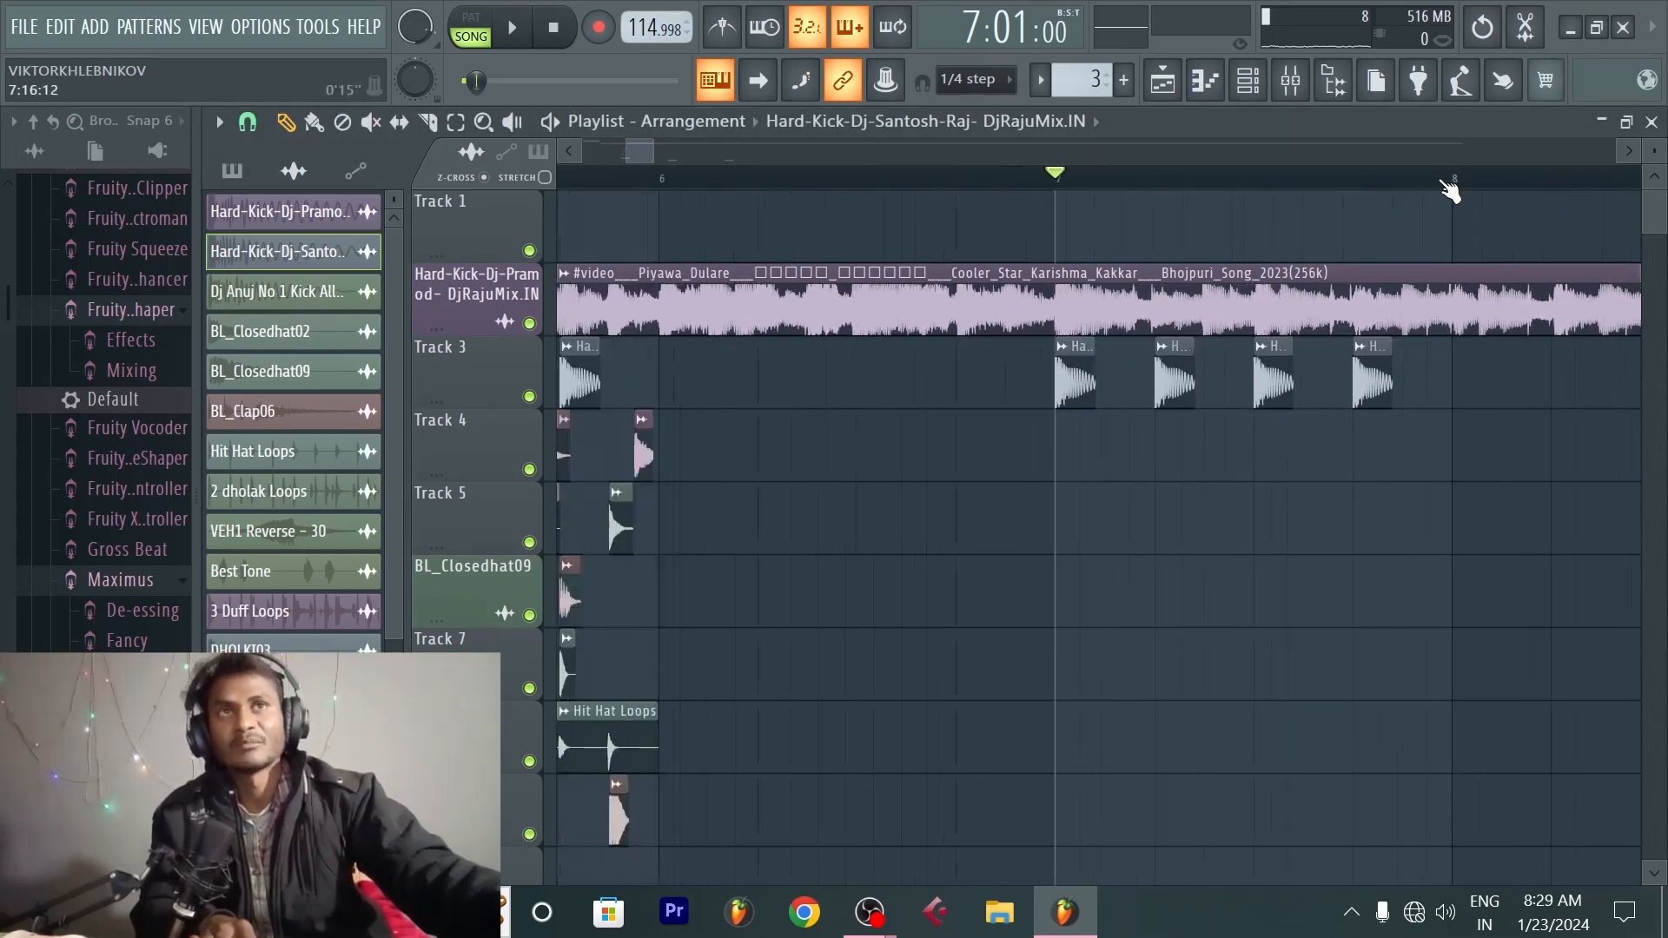
pyautogui.scroll(-2, 1452, 194)
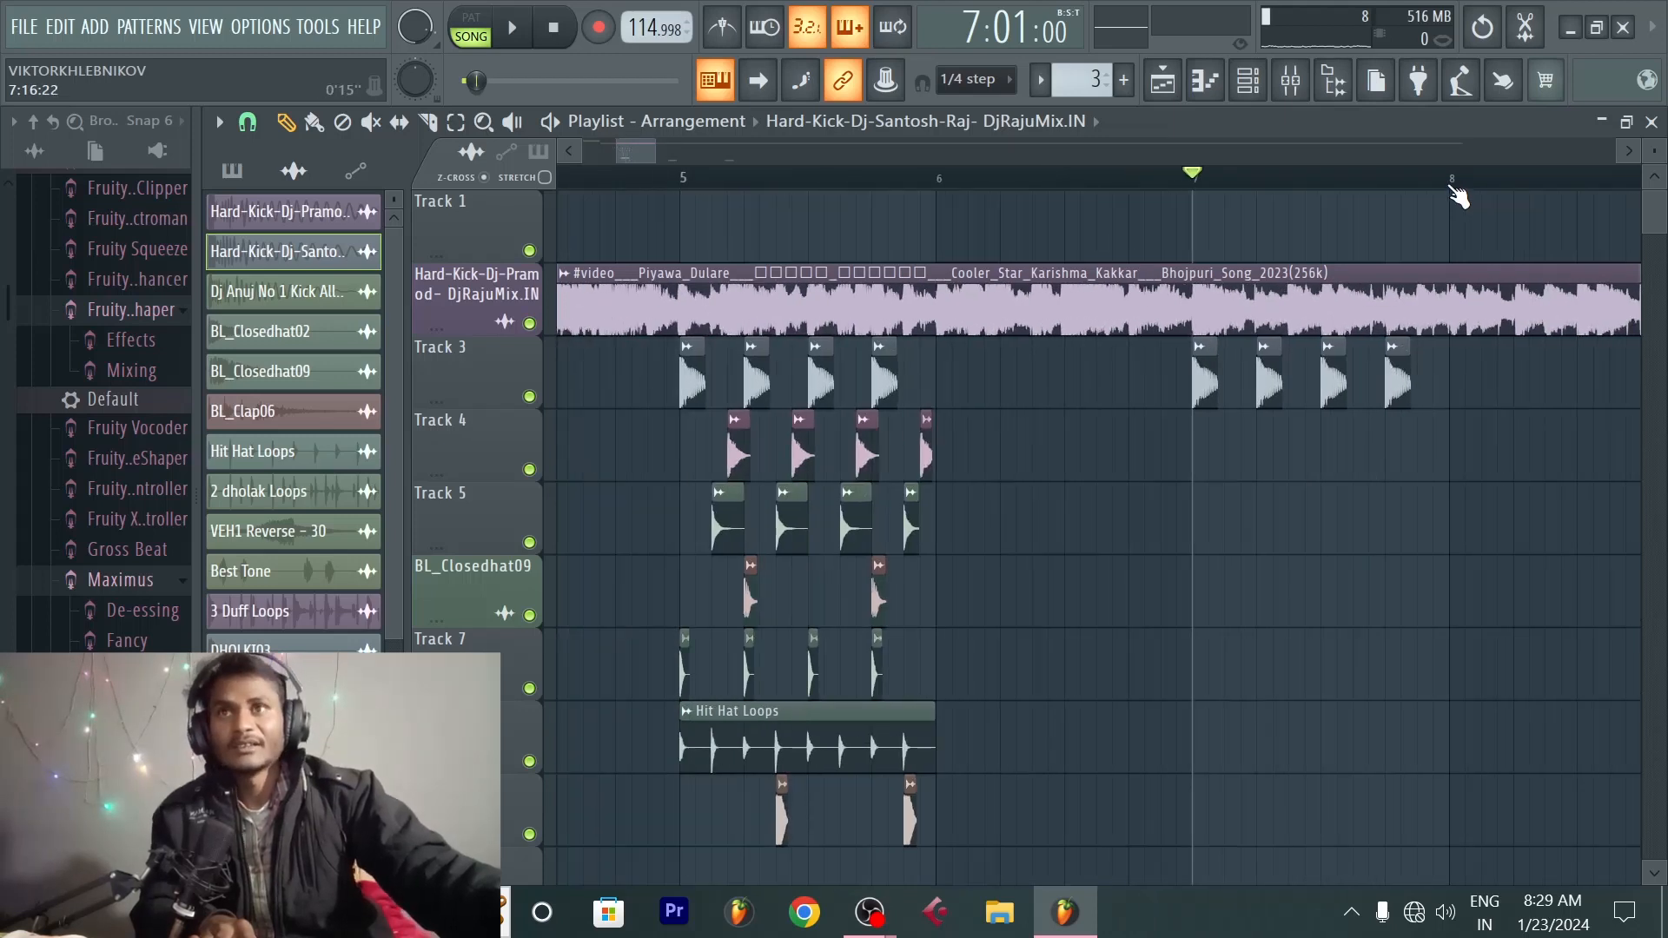
pyautogui.scroll(1, 1453, 195)
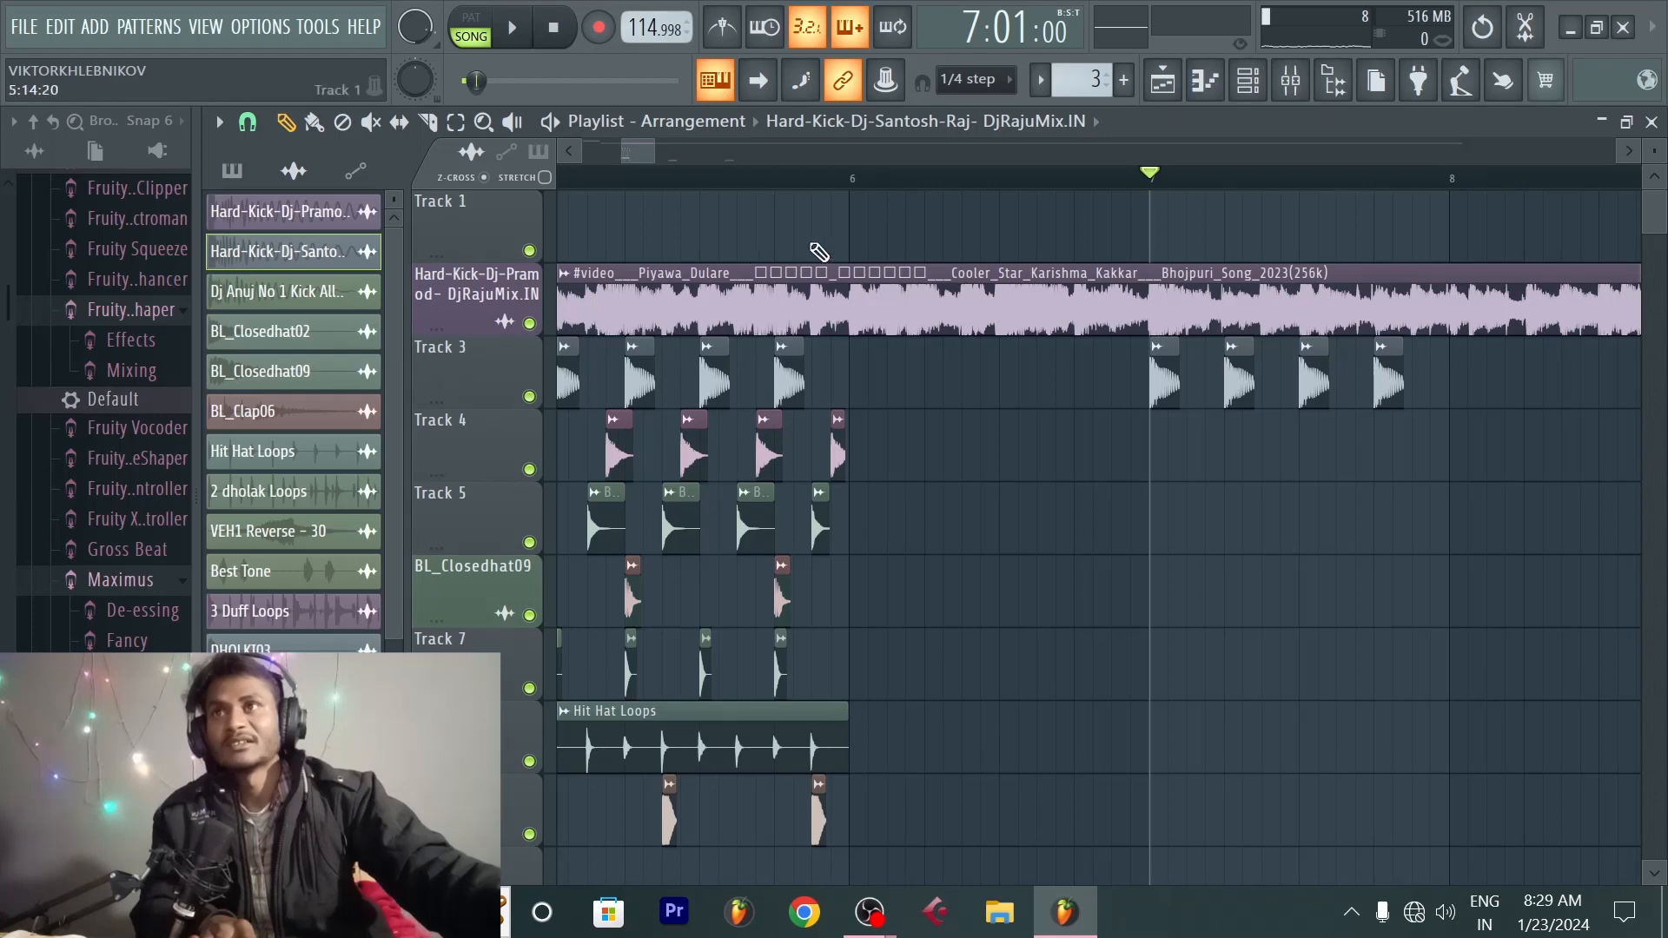
pyautogui.click(619, 448)
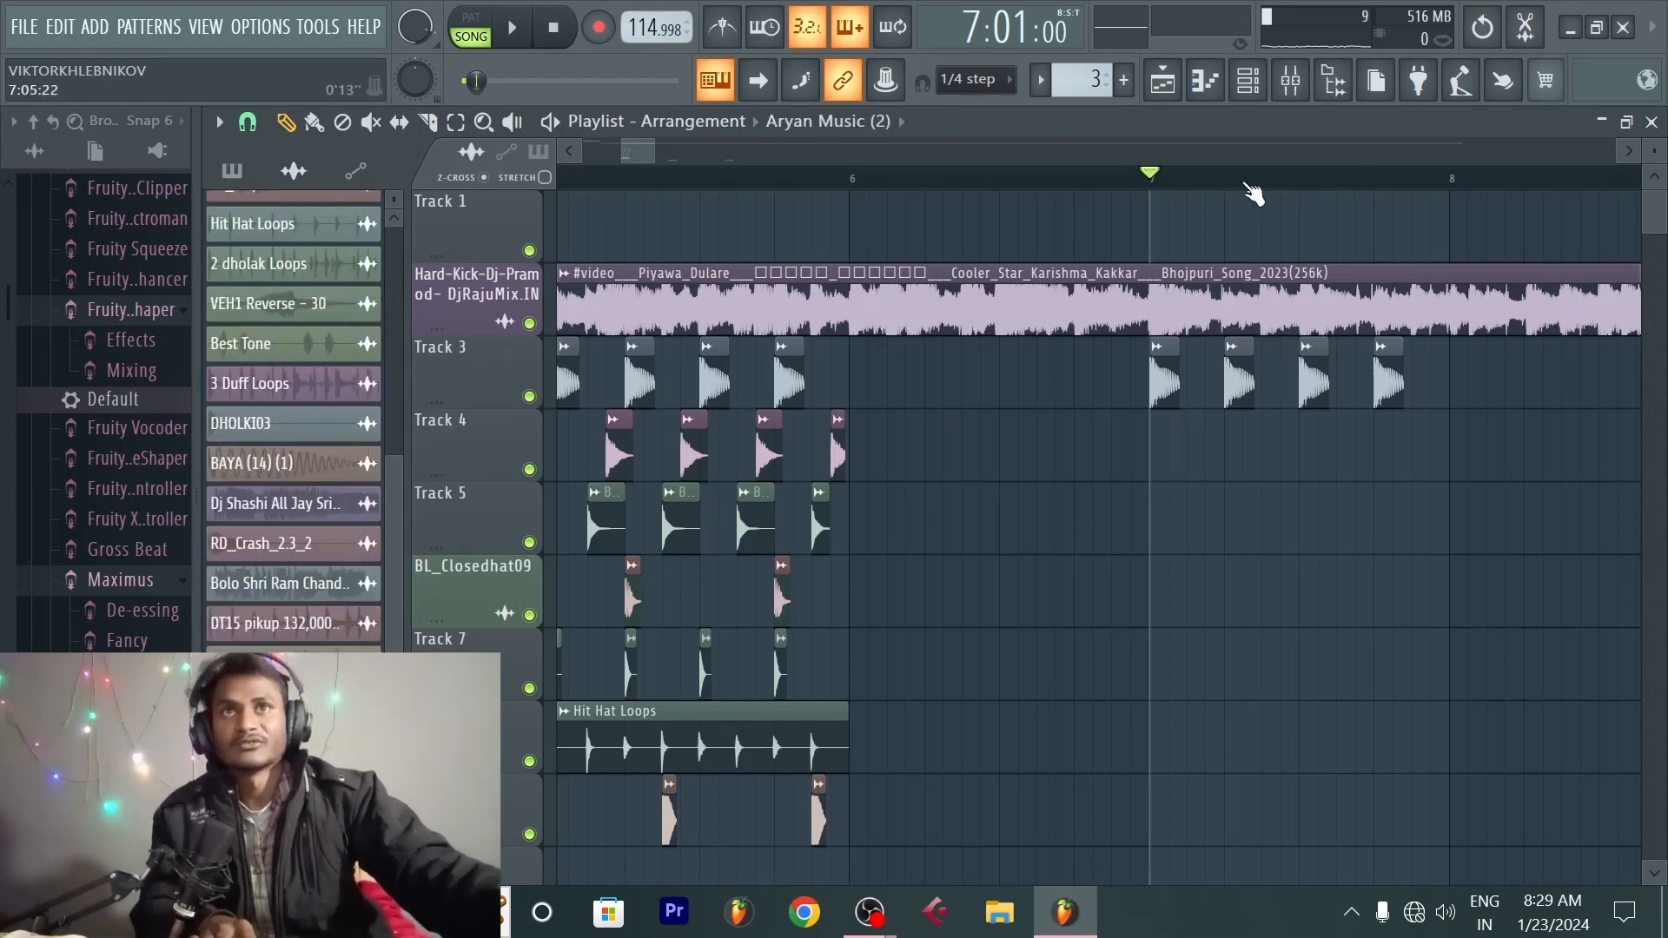
pyautogui.scroll(4, 1249, 196)
pyautogui.click(1171, 453)
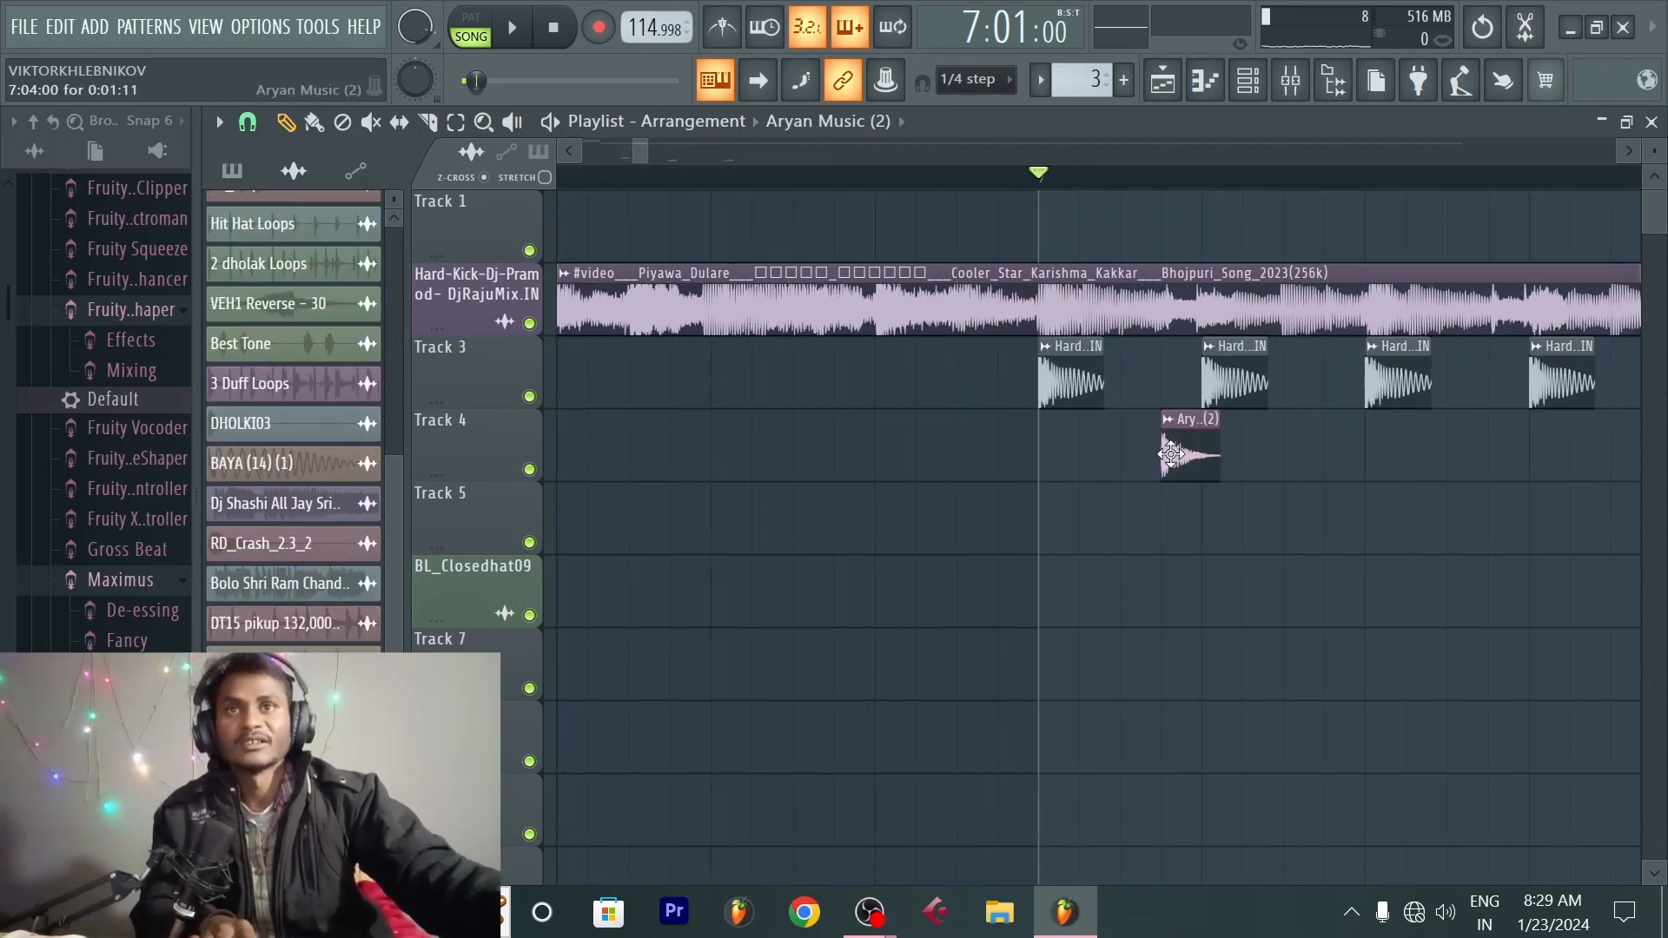
# Step: Review the Aryan Music (2) sample's channel settings, including its volume and pitch
pyautogui.doubleClick(1195, 453)
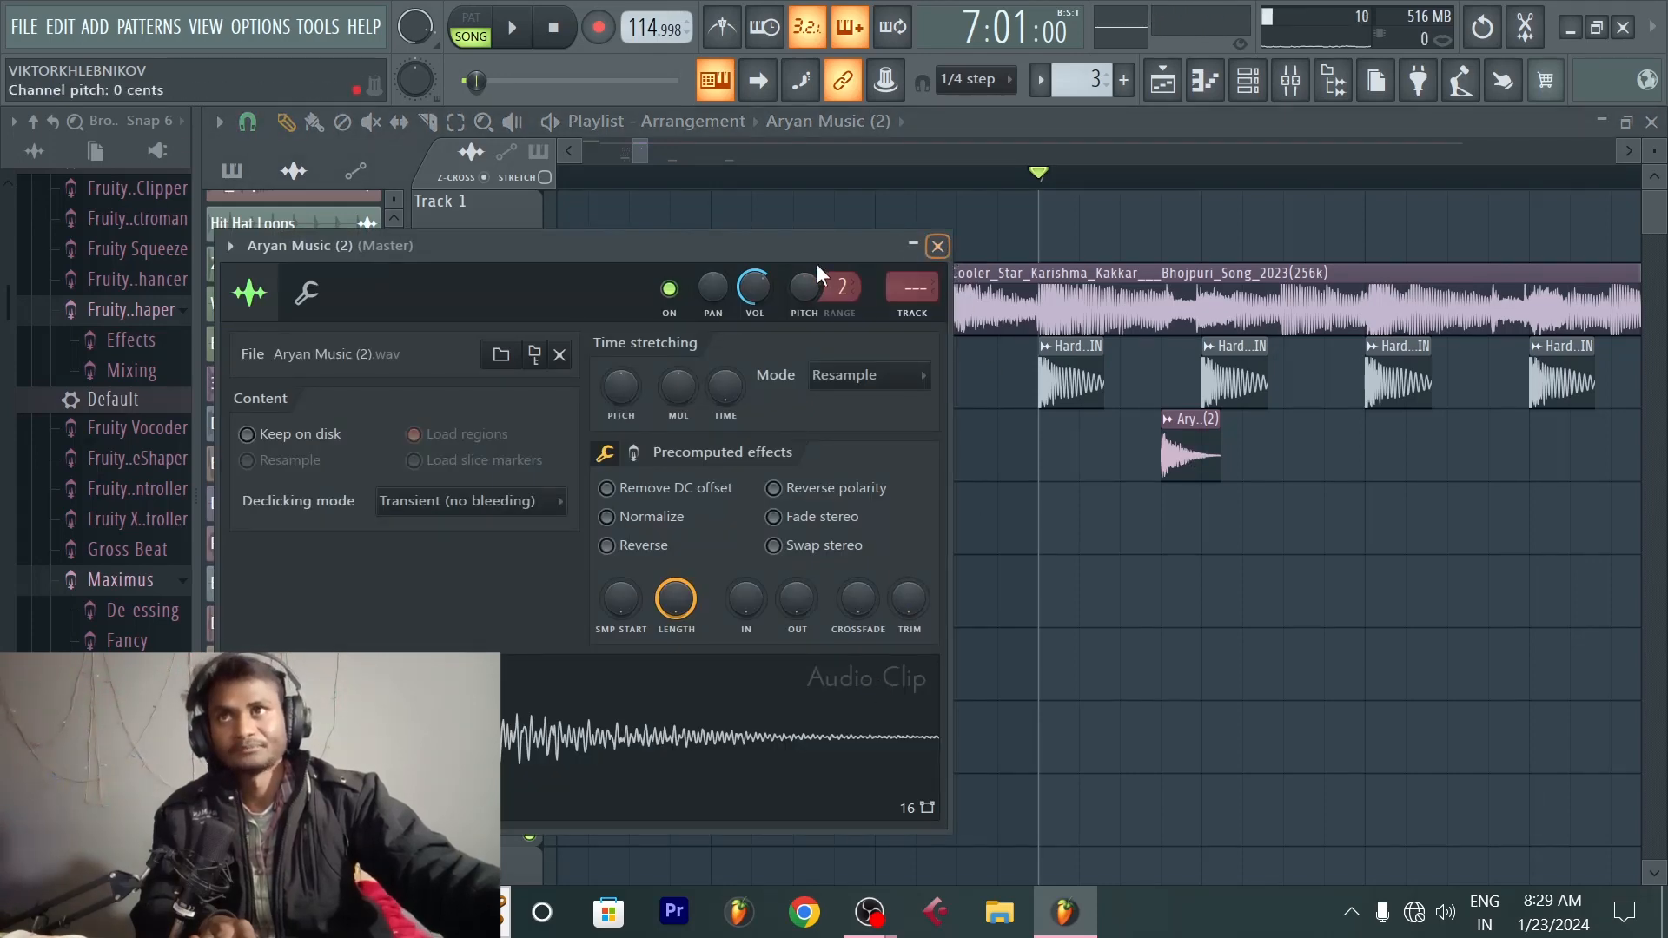
pyautogui.moveTo(782, 243); pyautogui.dragTo(975, 294)
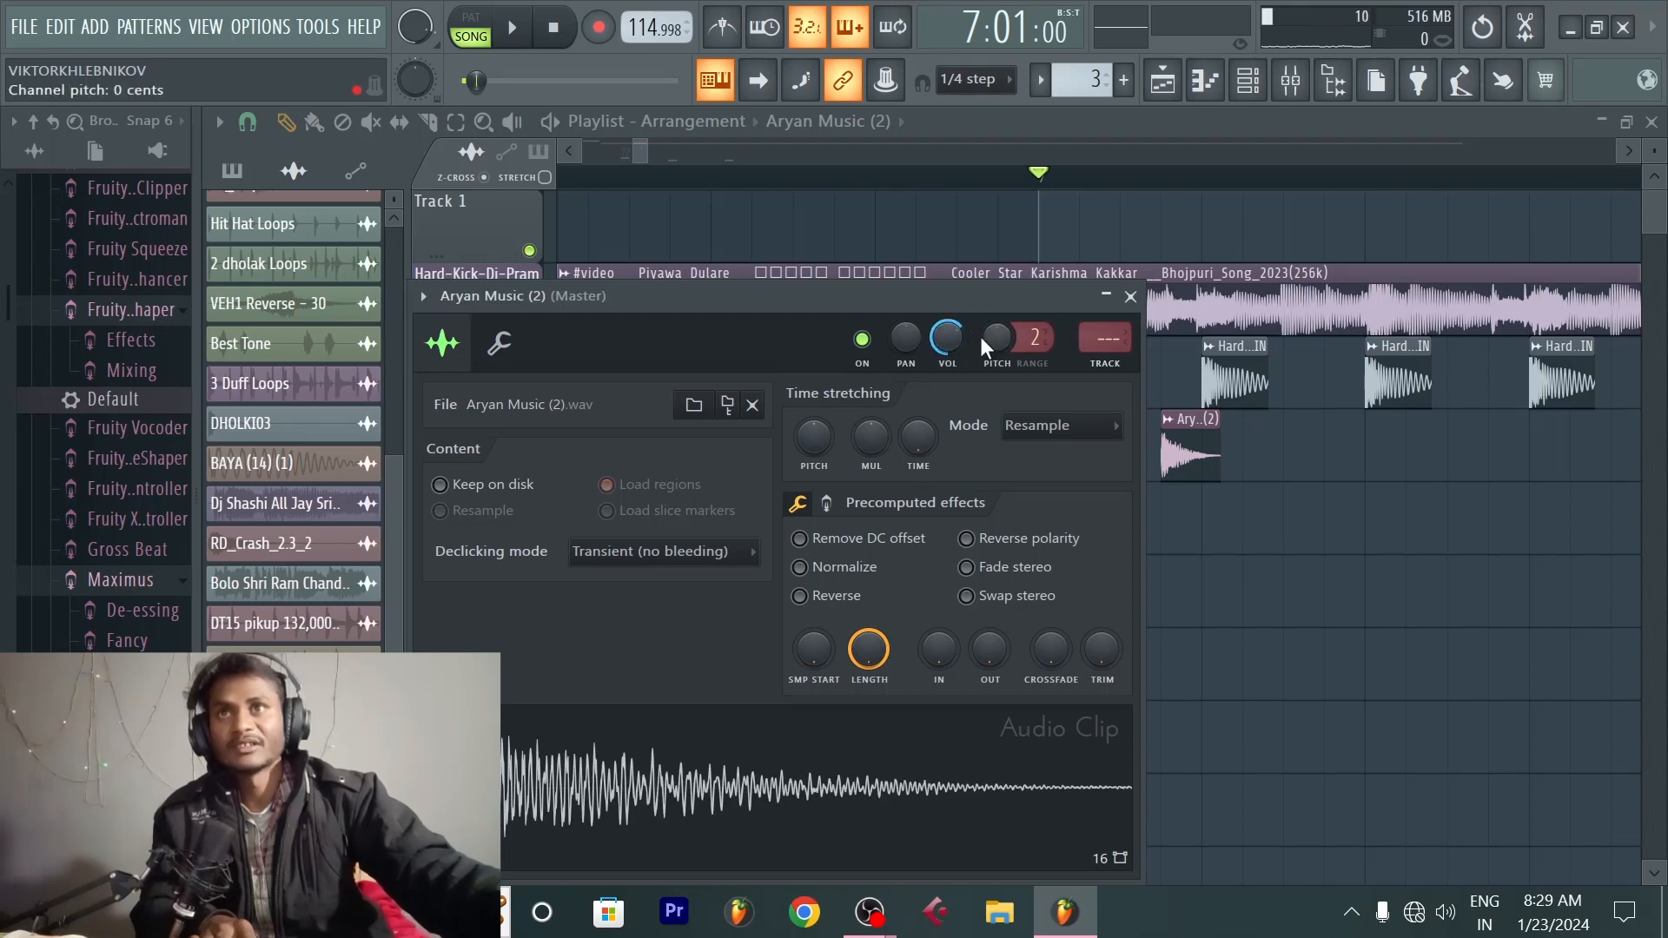
pyautogui.click(1135, 296)
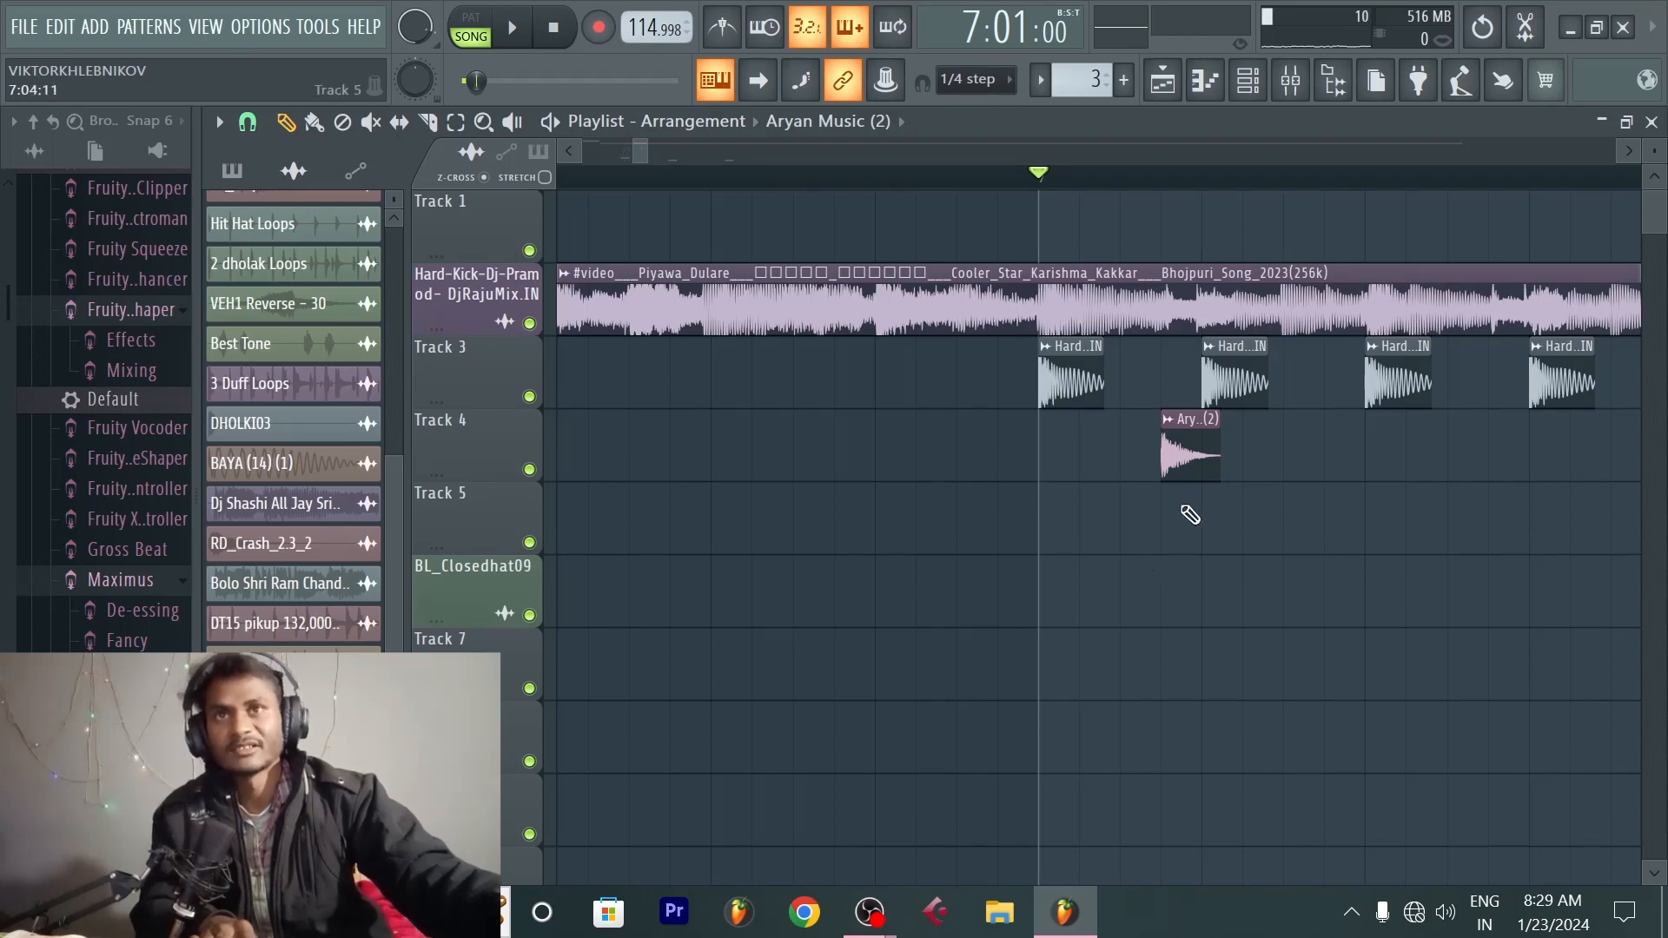
# Step: Add the Dhol Sounds_217 sample from the browser to the BL_Closedhat09 track in bar 6 and delete it again
pyautogui.scroll(-10, 69, 591)
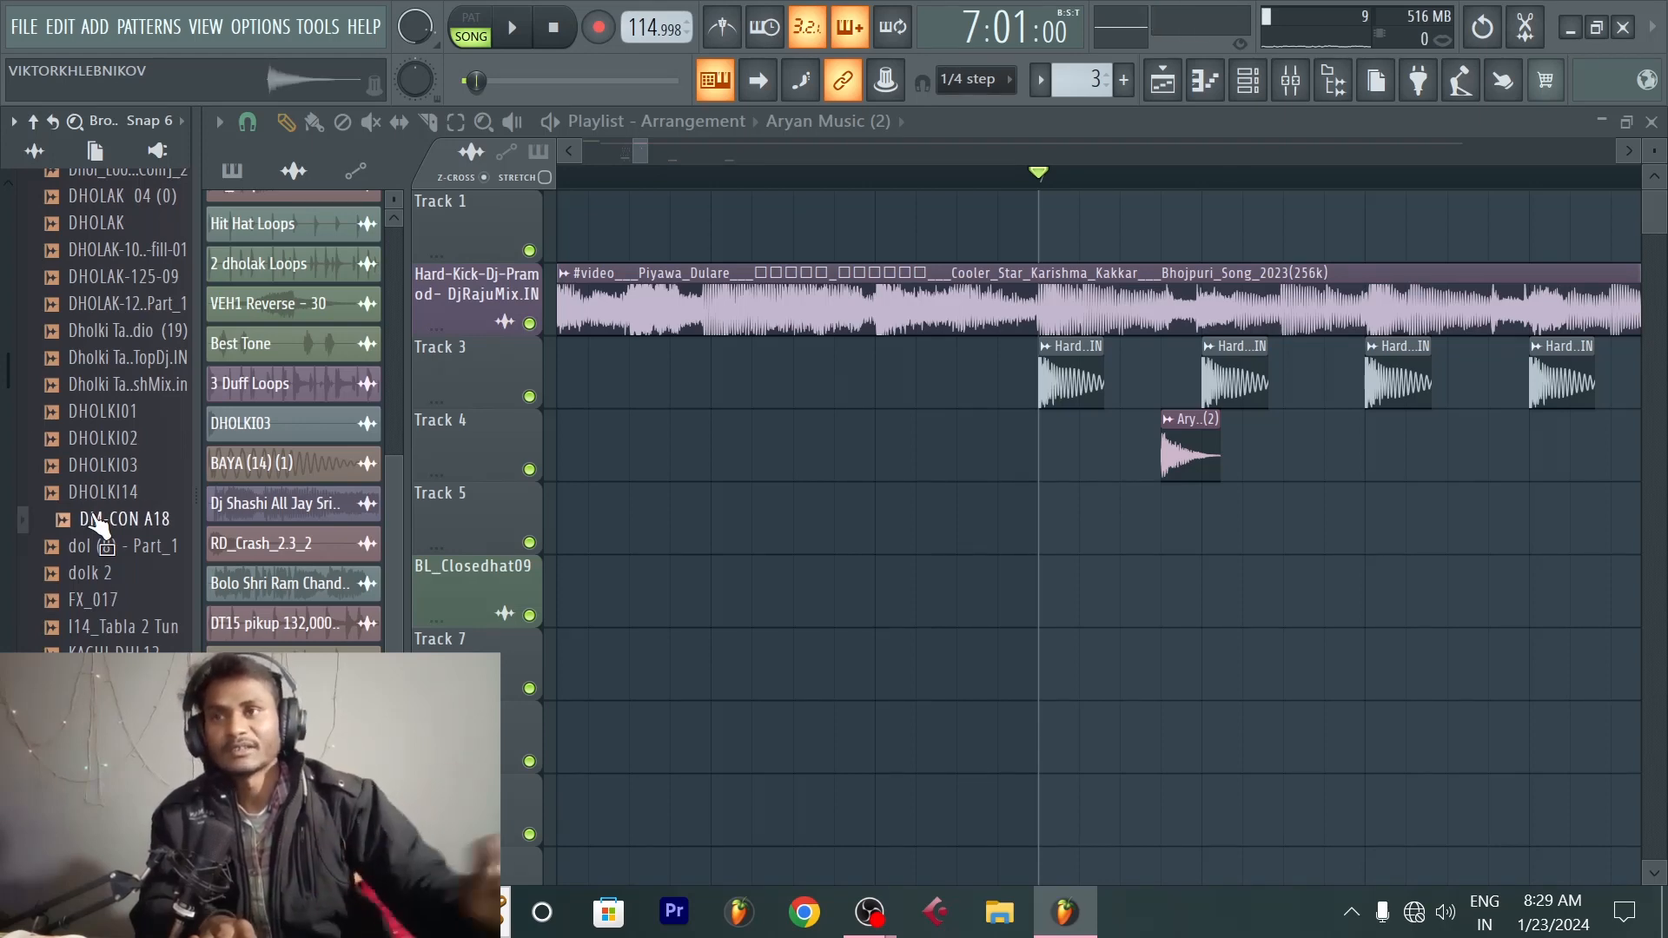
pyautogui.scroll(4, 100, 521)
pyautogui.moveTo(118, 413); pyautogui.dragTo(714, 598)
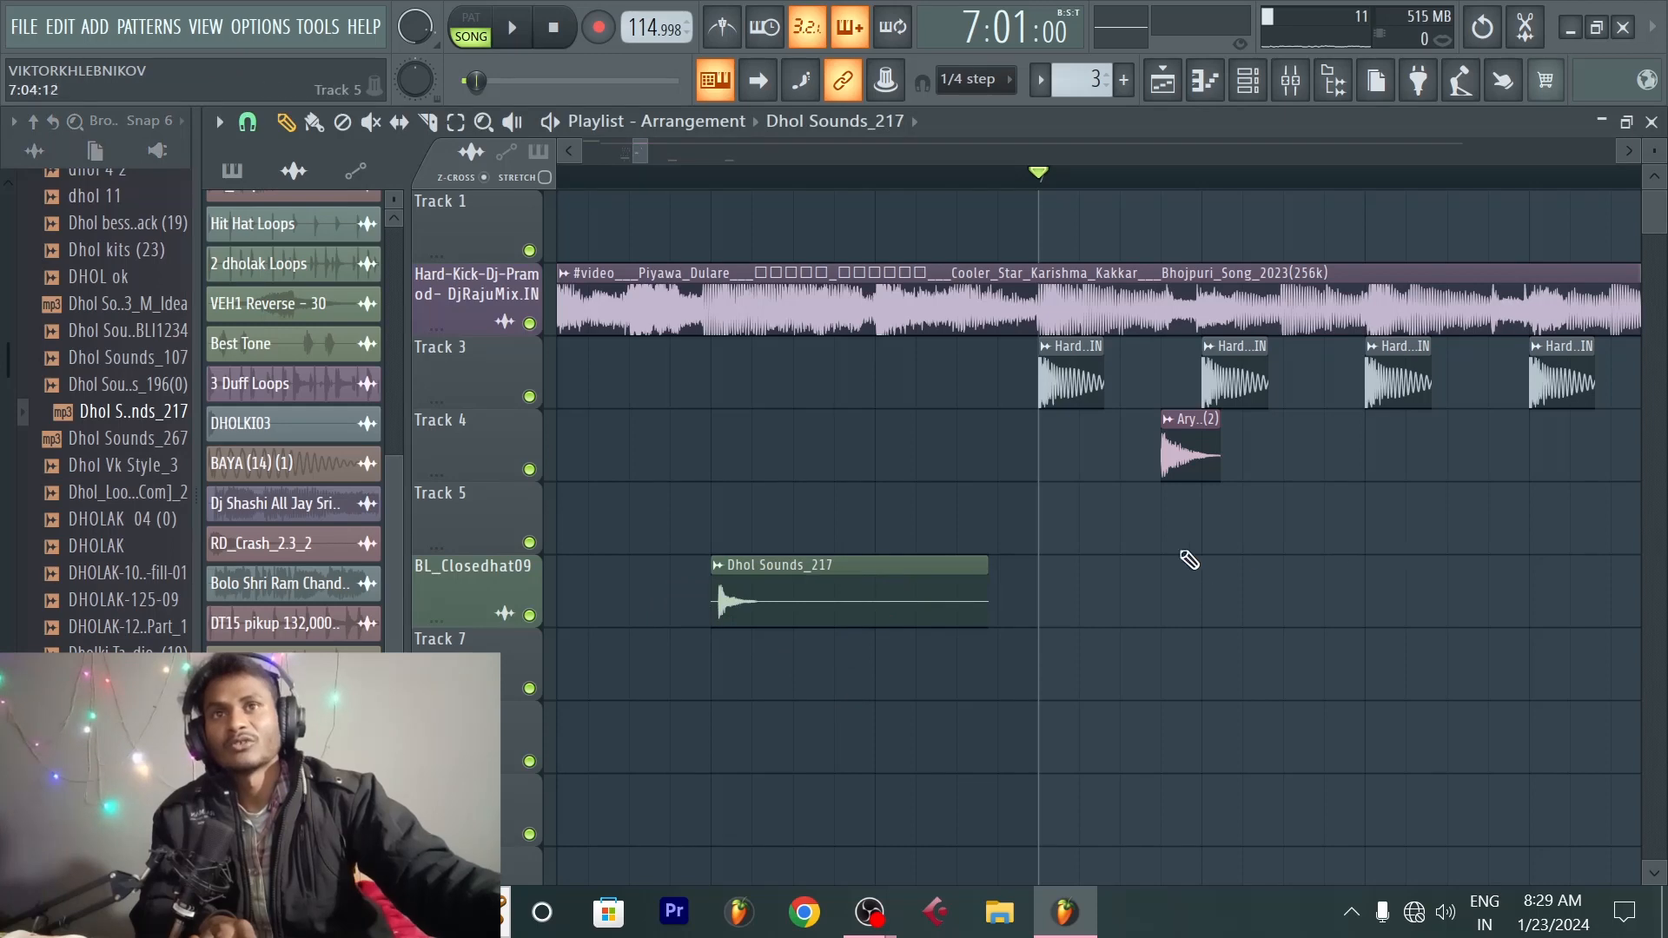
pyautogui.rightClick(808, 613)
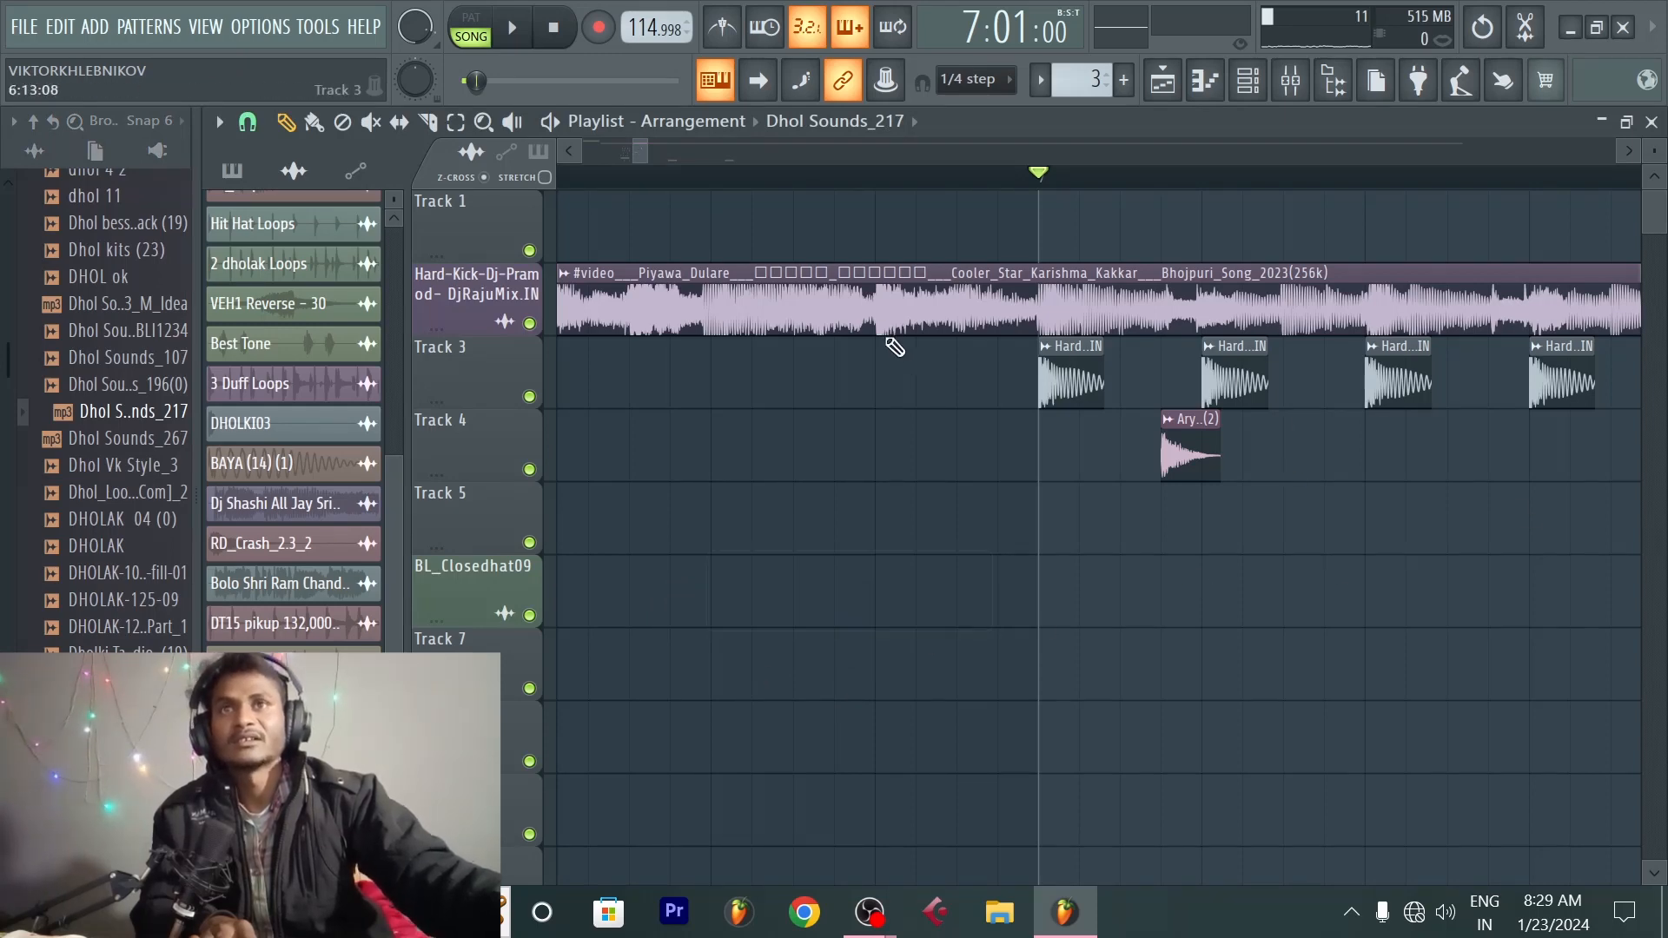
# Step: Select the Aryan Music (2) clip in bar 7 and preview its sample in the channel settings
pyautogui.scroll(-3, 973, 185)
pyautogui.scroll(2, 1381, 175)
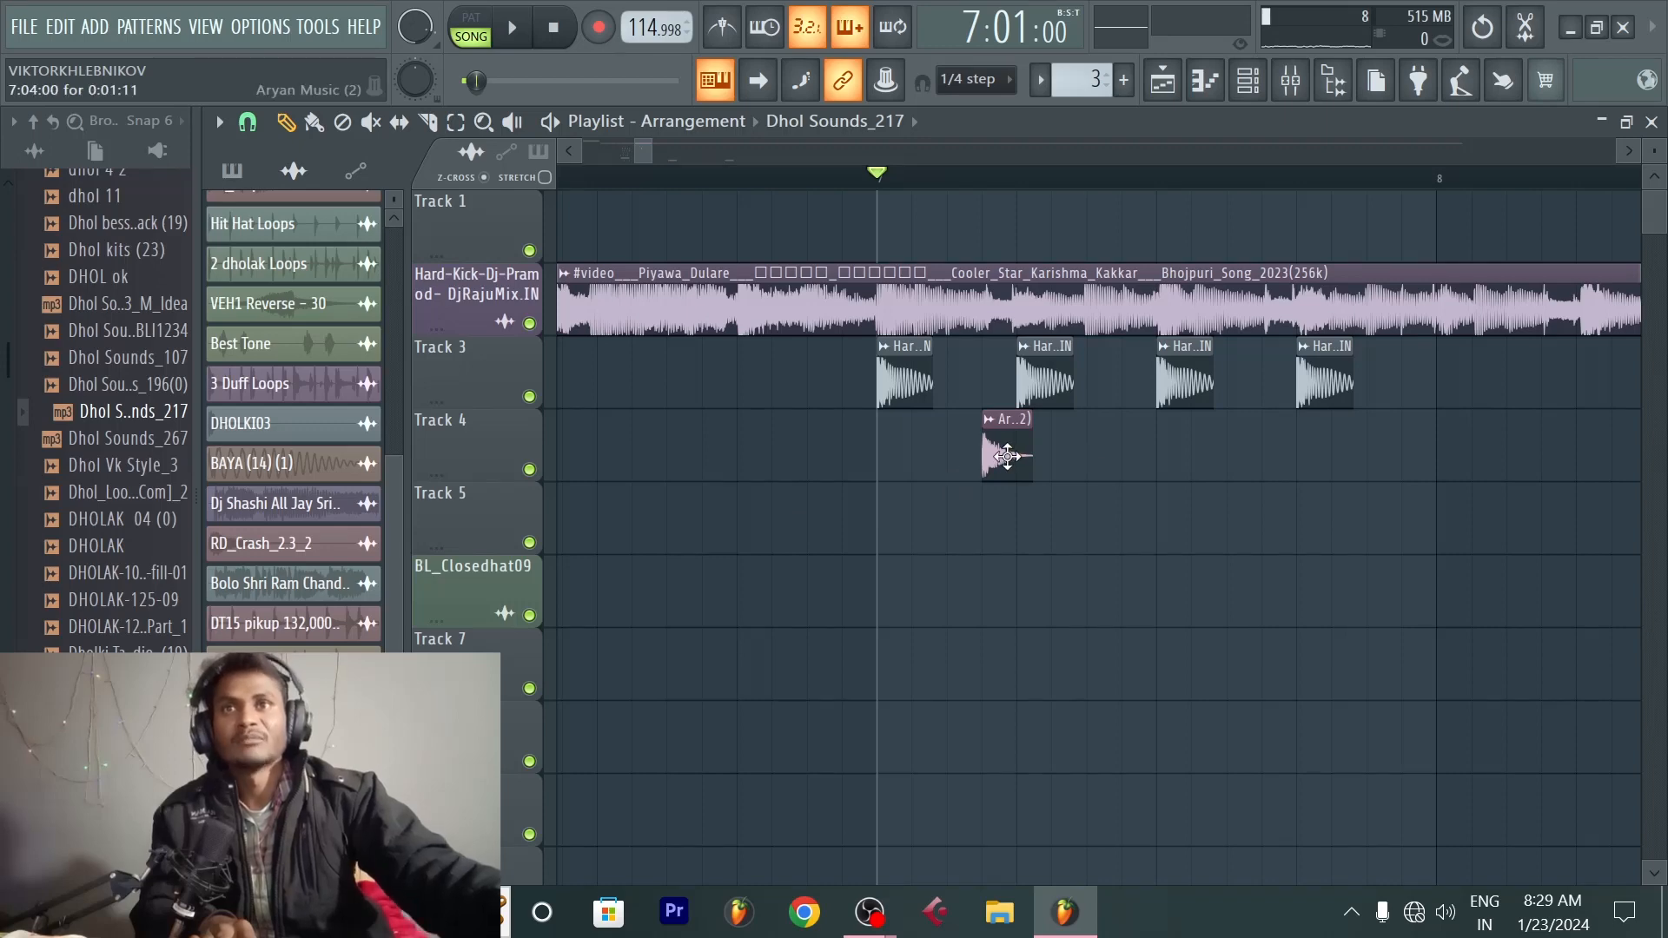
pyautogui.click(1006, 456)
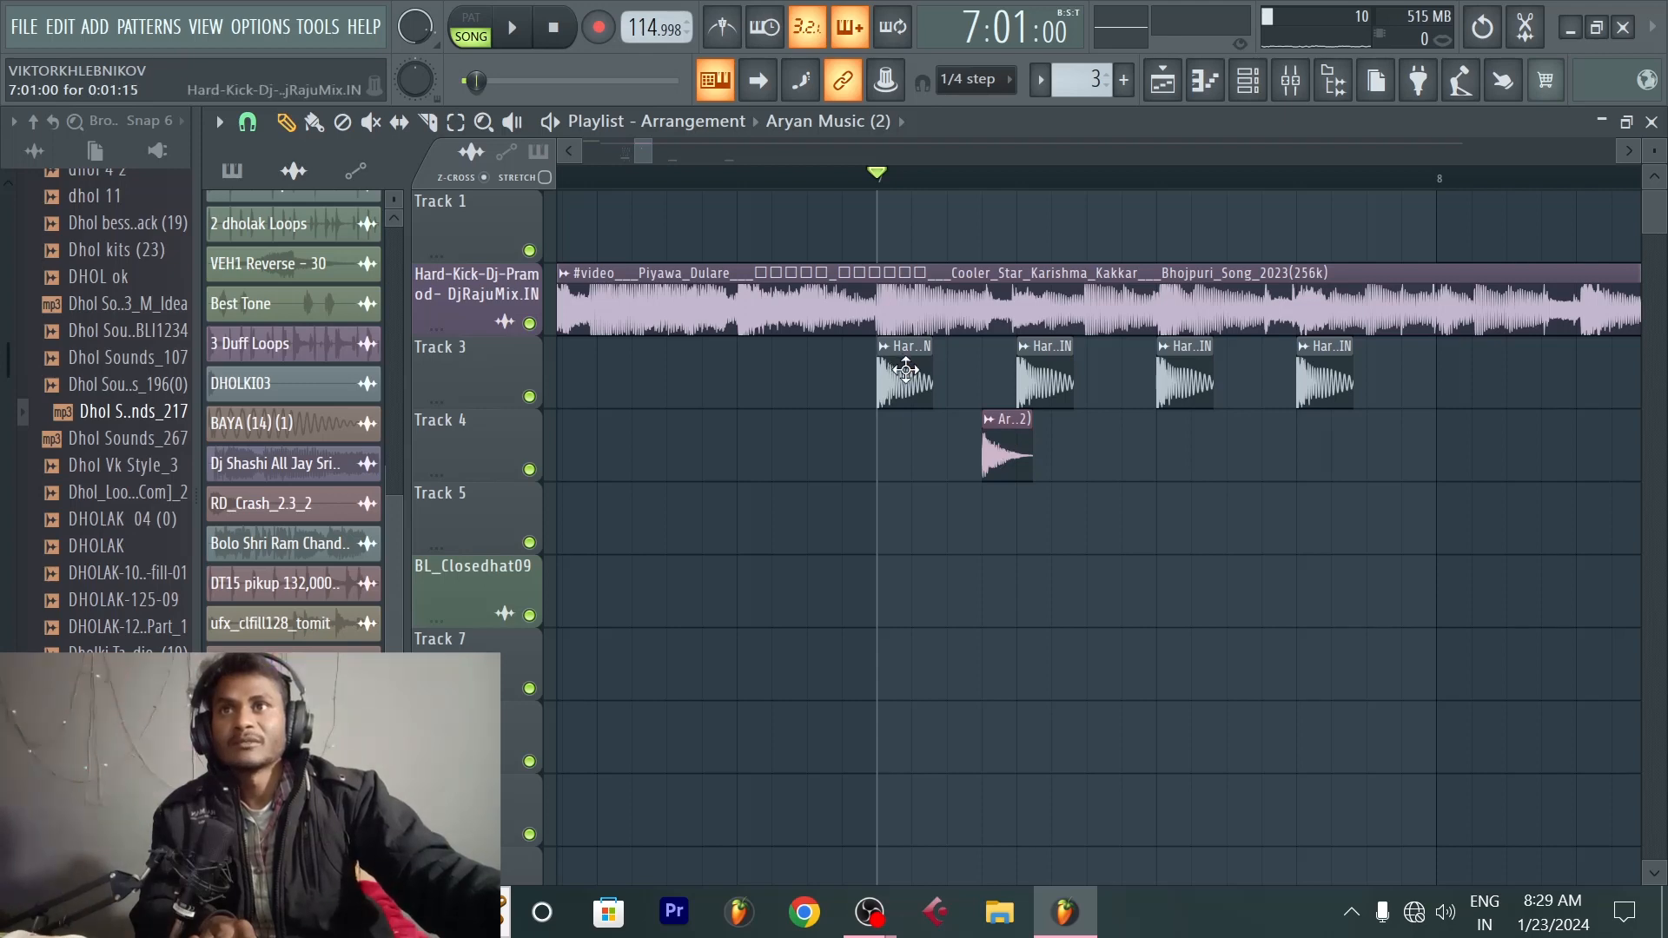
pyautogui.doubleClick(1003, 447)
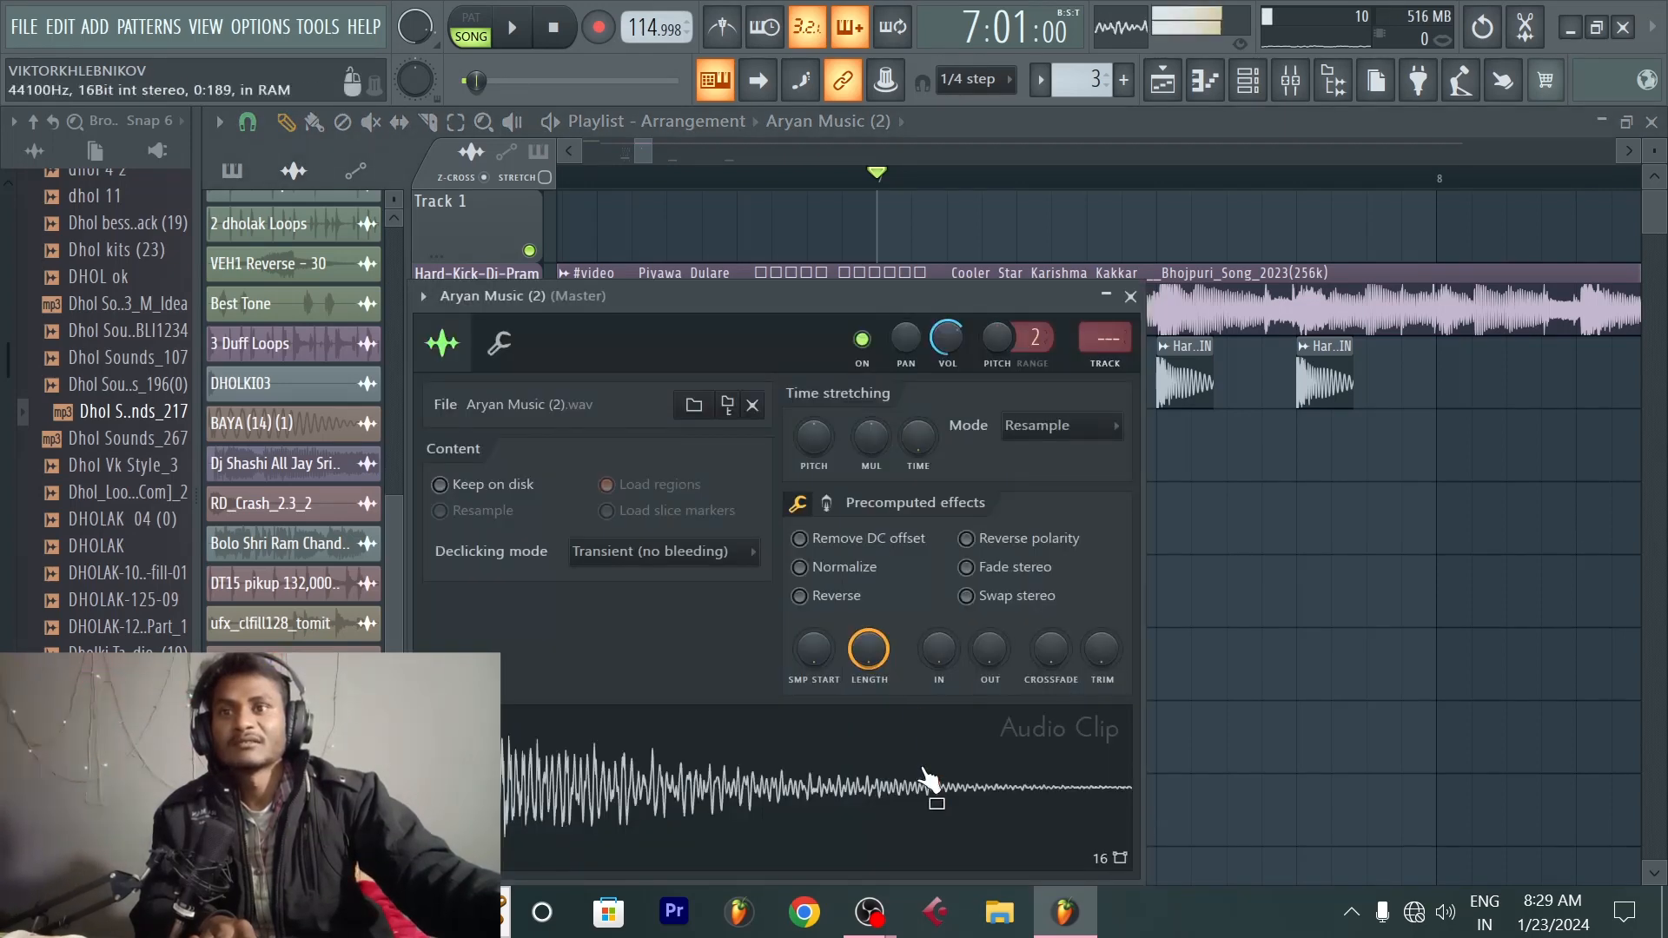
pyautogui.click(1130, 296)
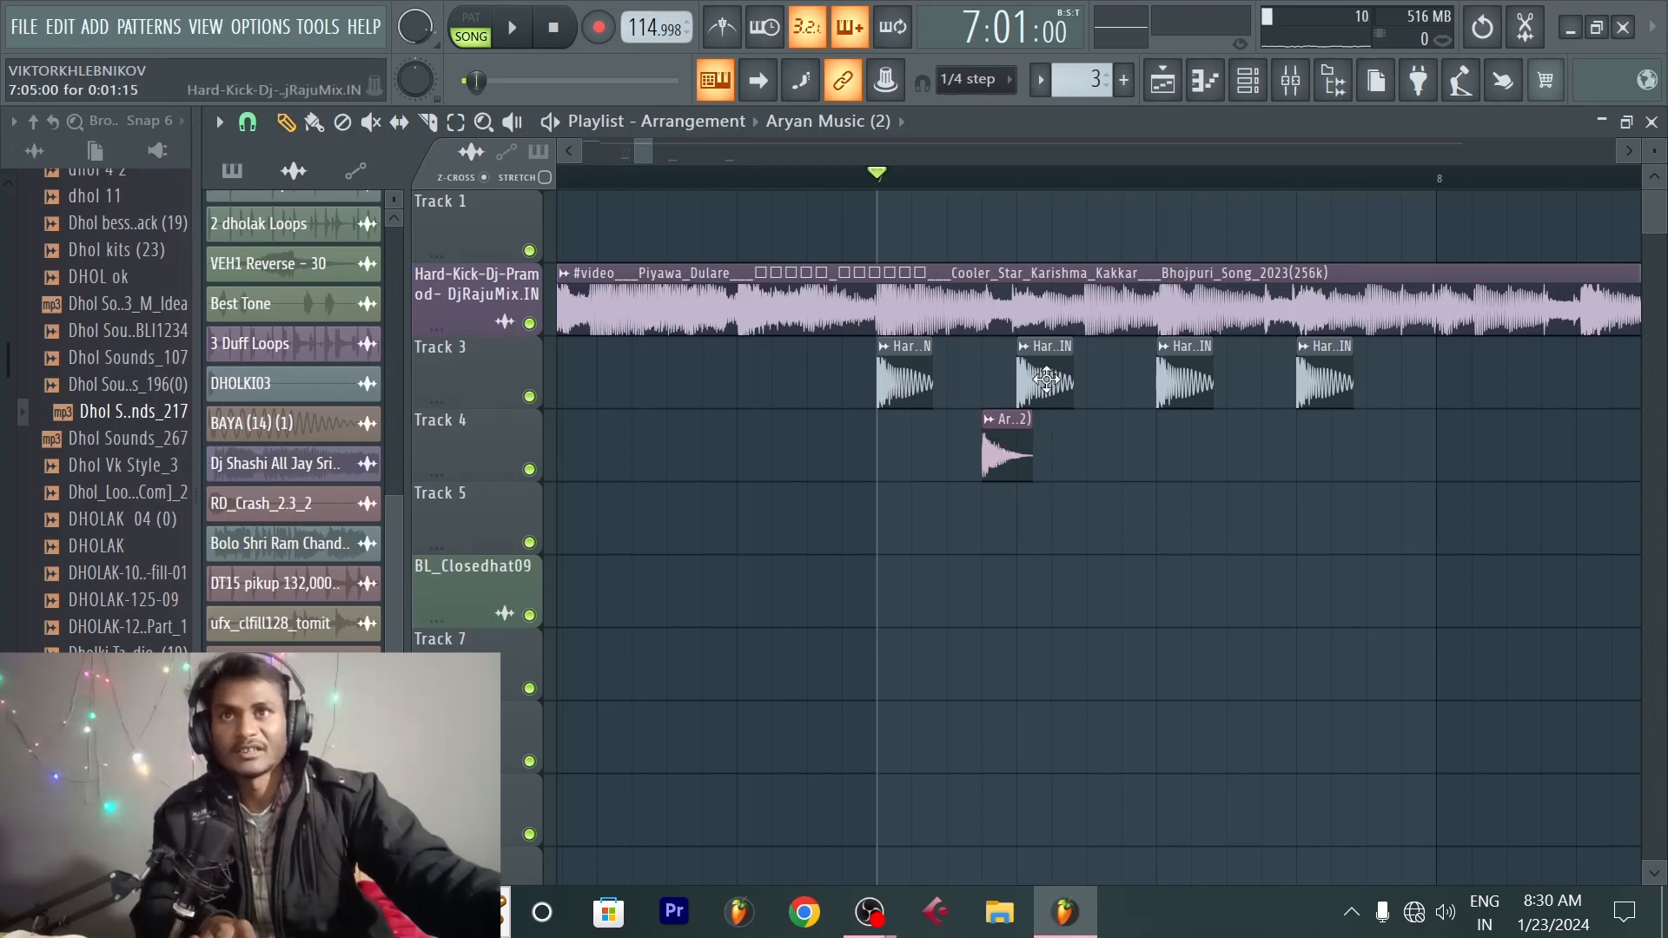
# Step: Place Aryan Music (2) clips at 7:08, 7:12 and 7:16 on Track 4 and trim the last one to end at bar 8
pyautogui.click(1124, 455)
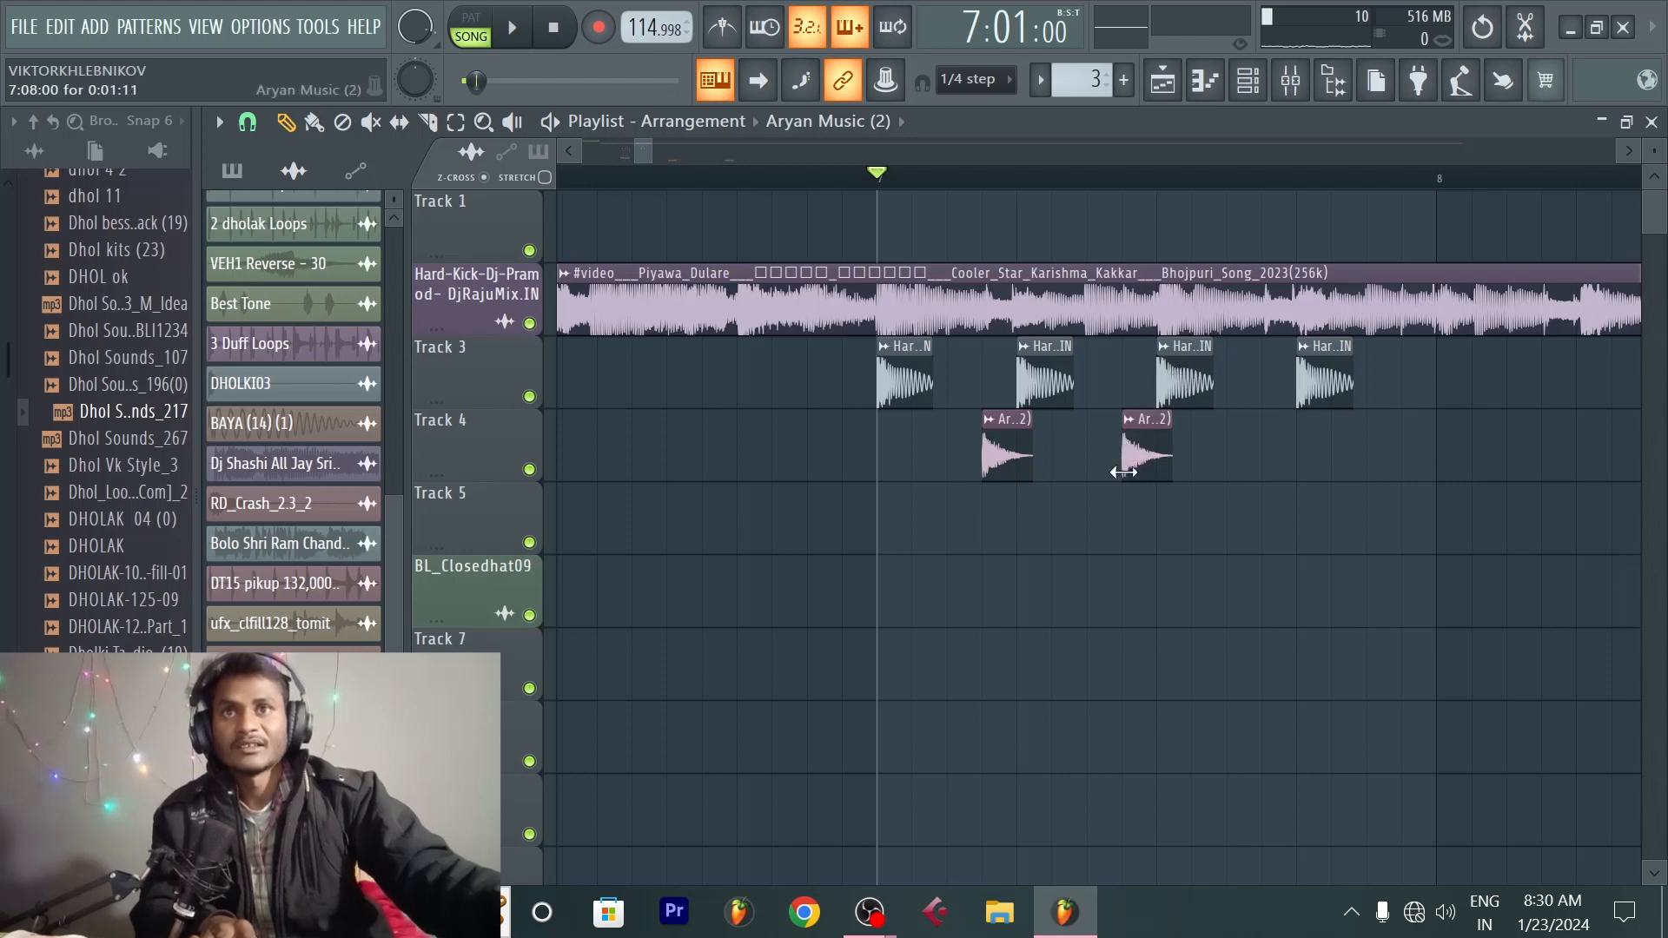
pyautogui.click(1268, 455)
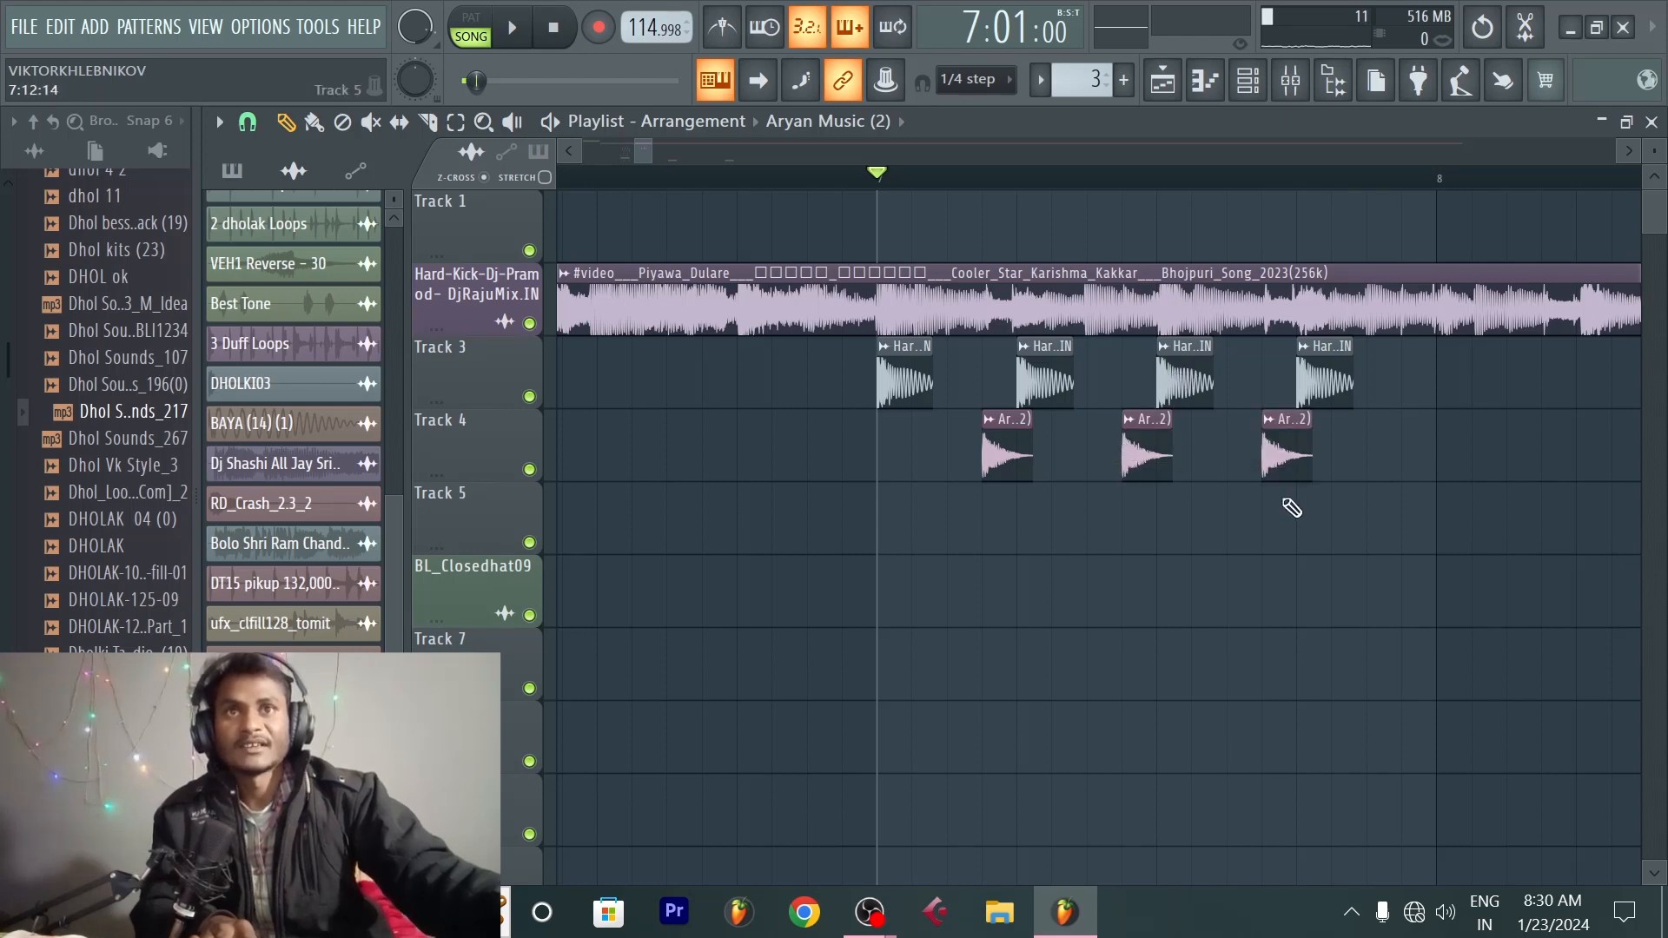
pyautogui.click(1407, 459)
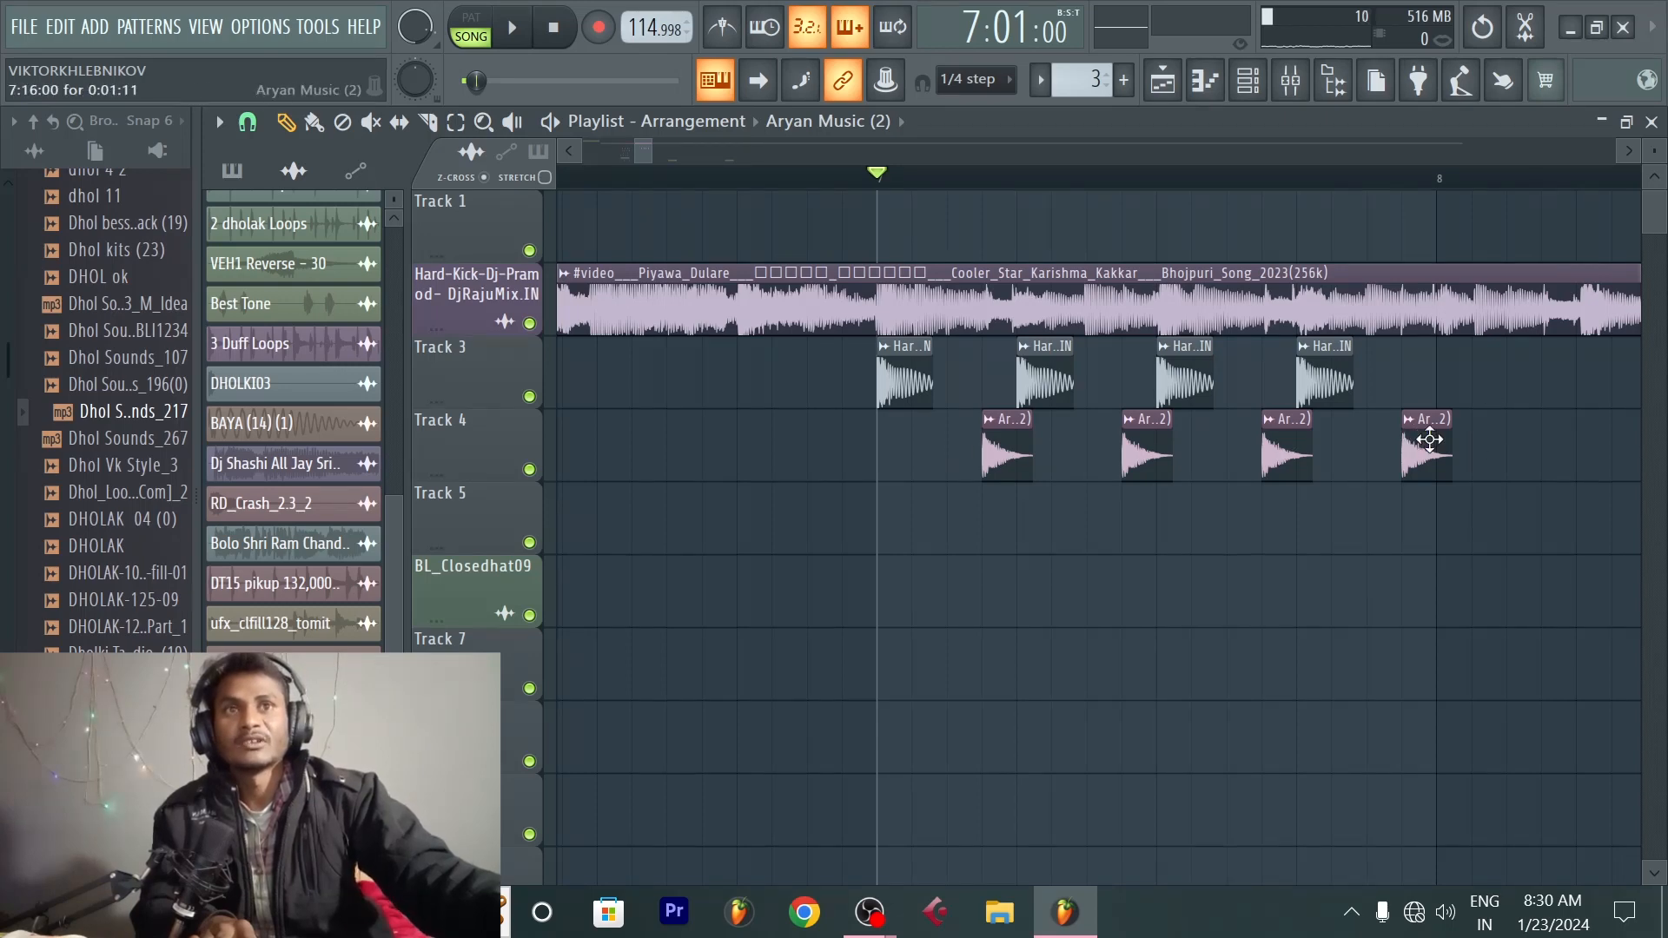
pyautogui.scroll(5, 1476, 193)
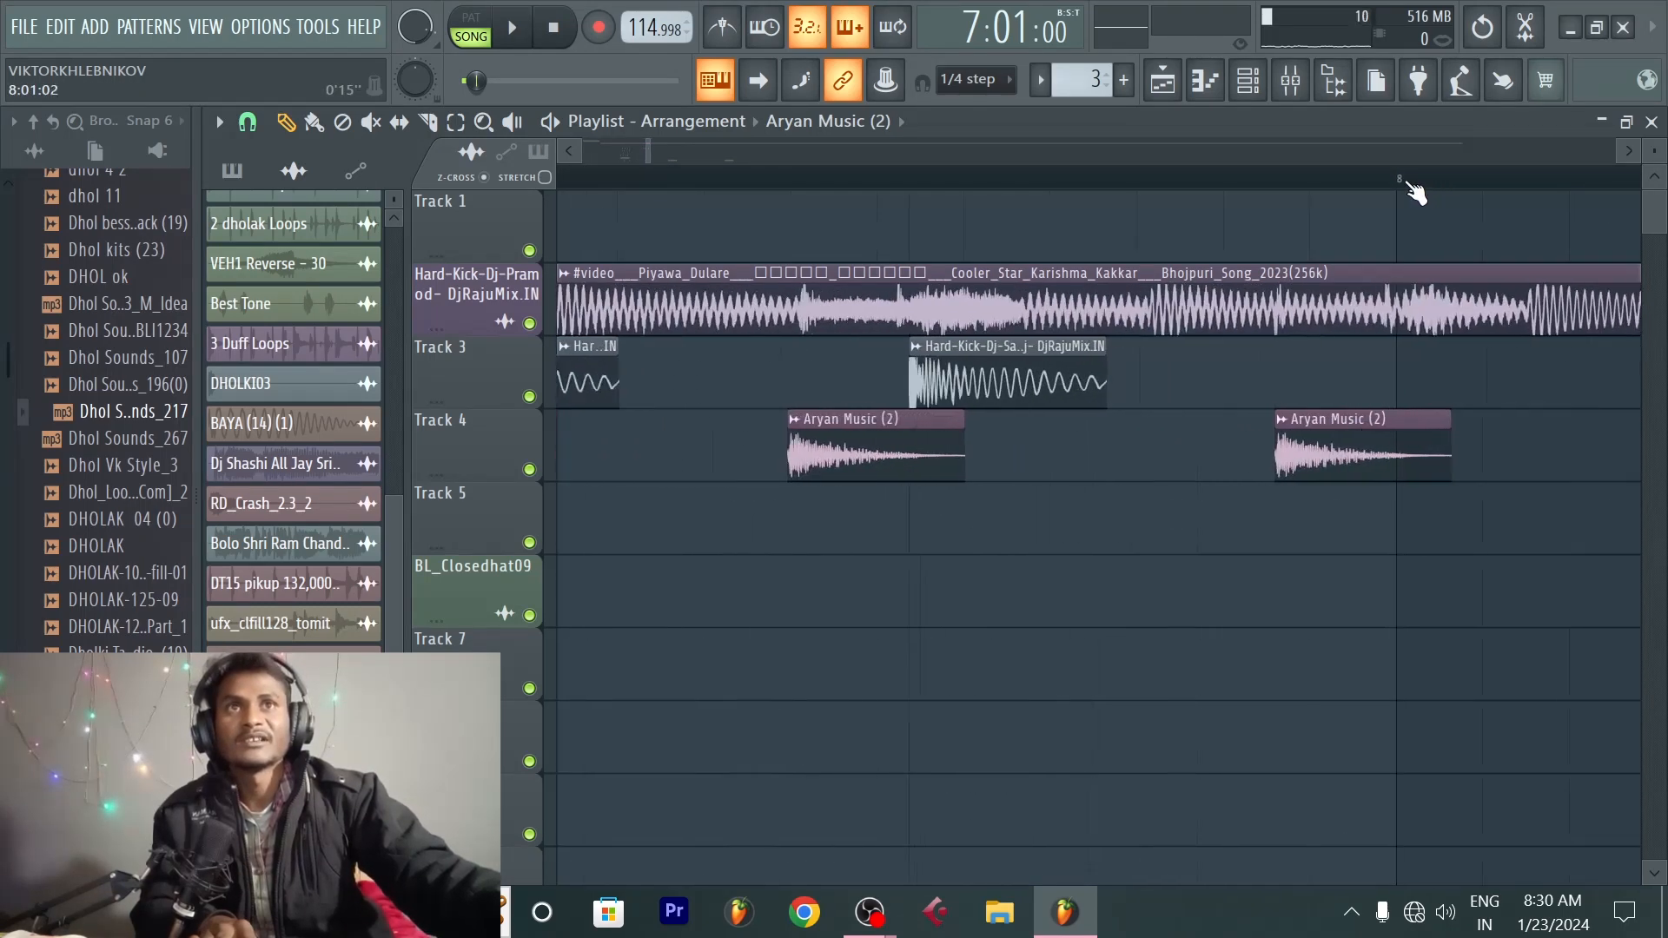
pyautogui.scroll(3, 1416, 193)
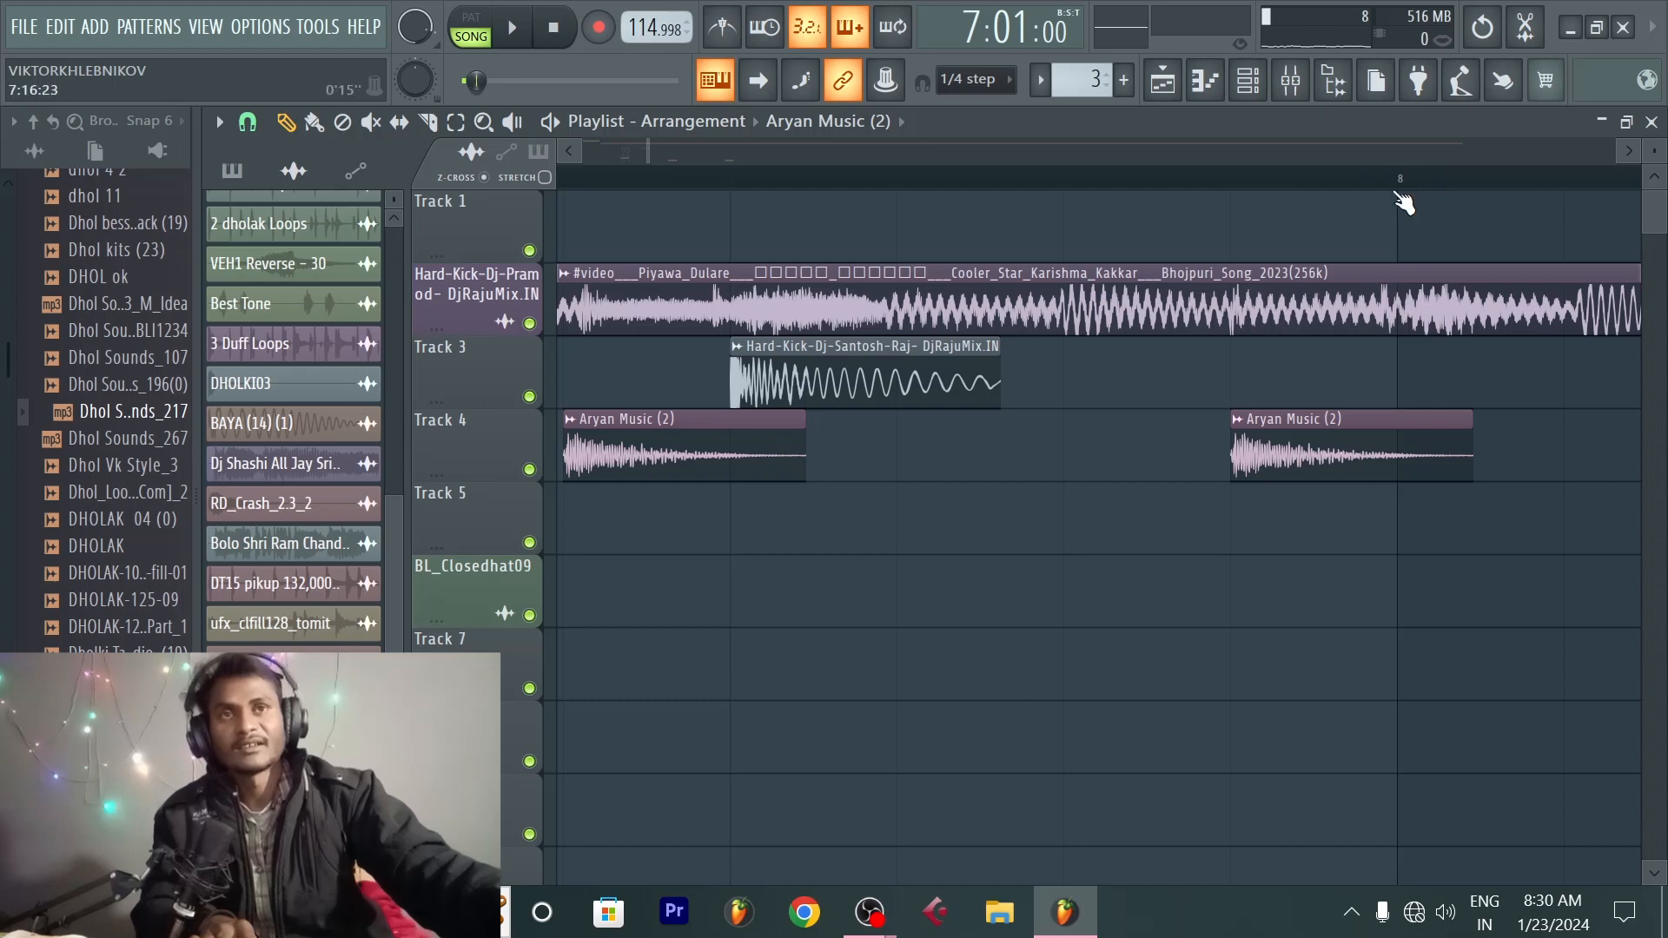
pyautogui.moveTo(1470, 447); pyautogui.dragTo(1400, 460)
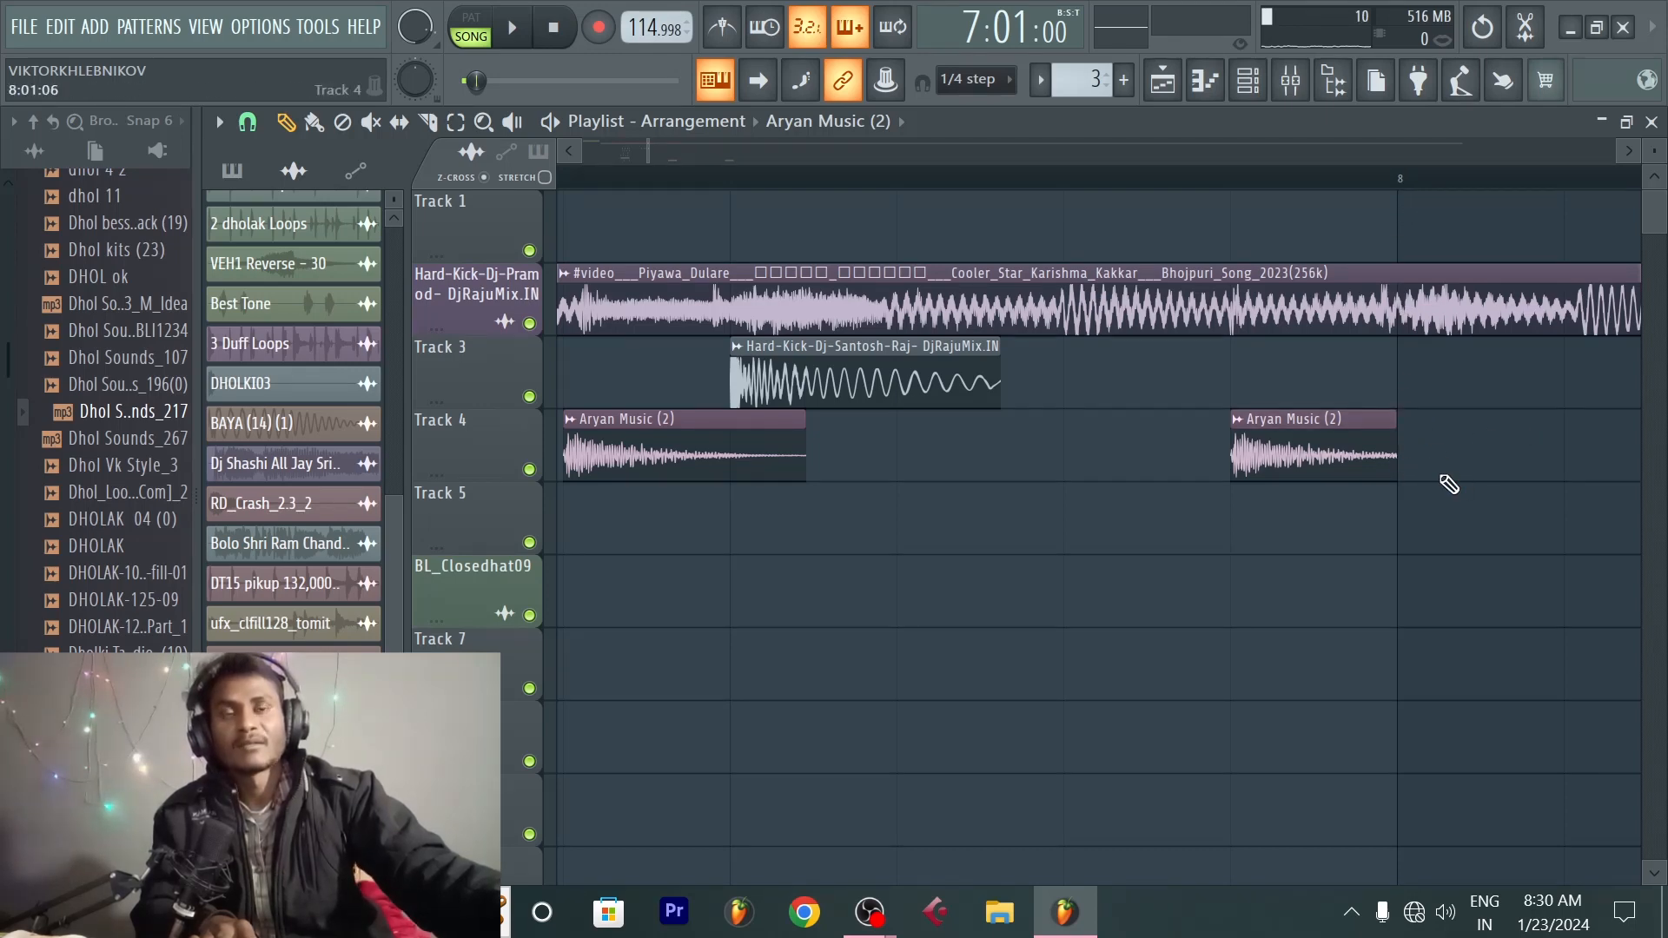
# Step: Play back bar 7 to hear the kick and Aryan Music (2) clips together with the song
pyautogui.scroll(4, 1420, 193)
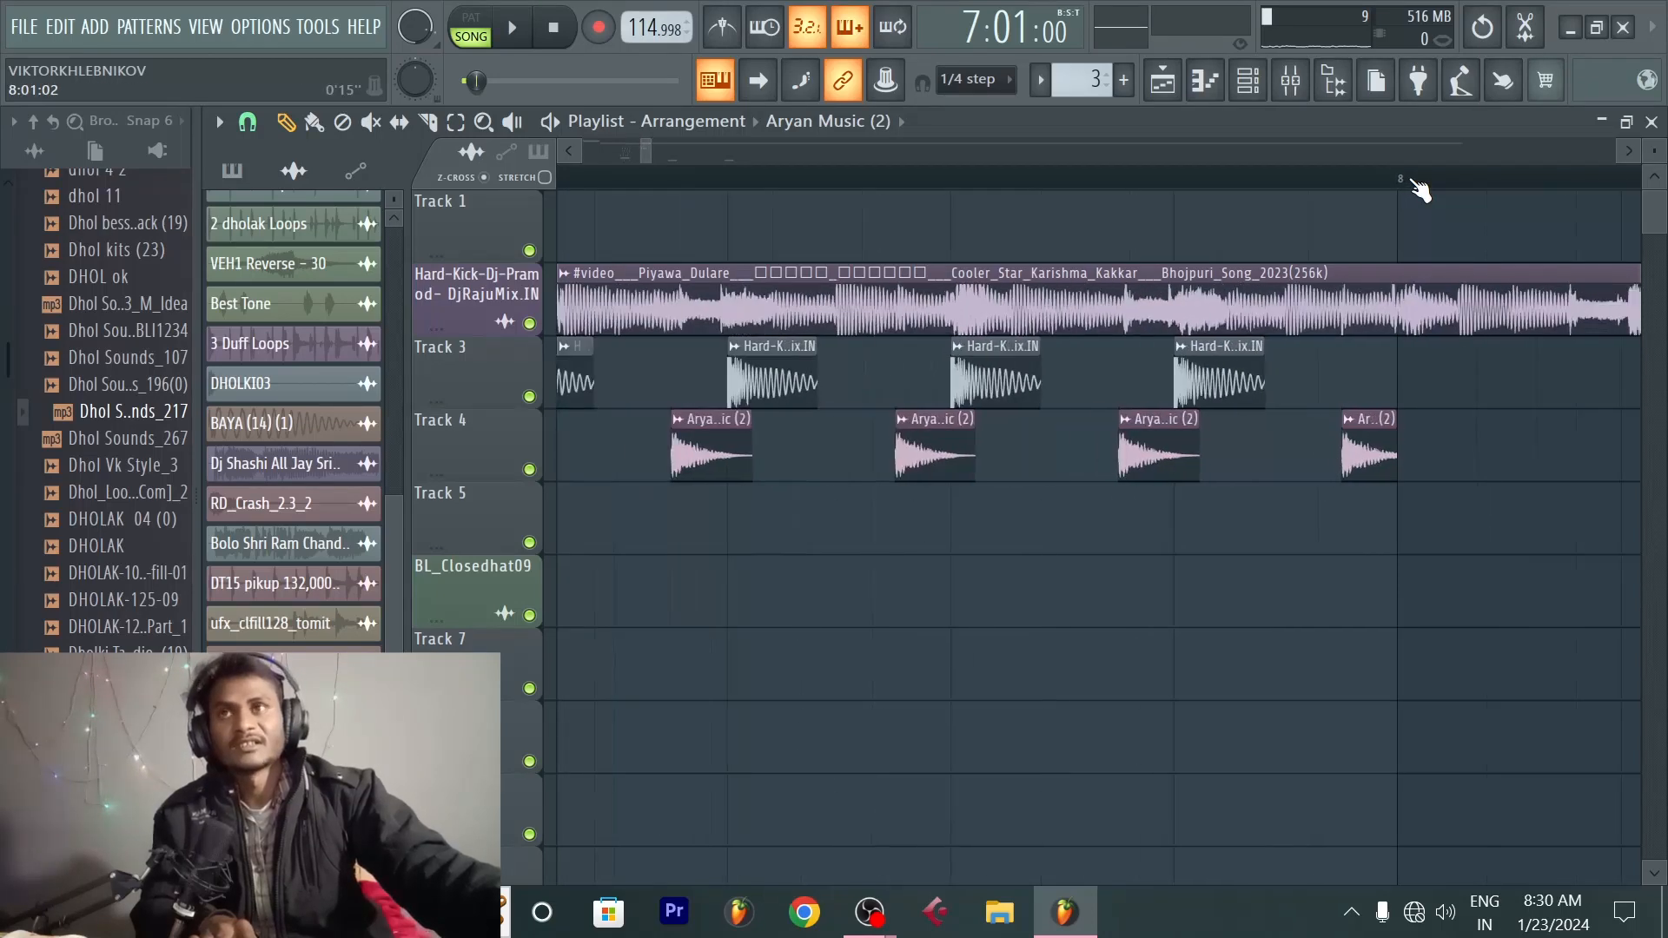
pyautogui.press('space')
pyautogui.scroll(2, 1414, 178)
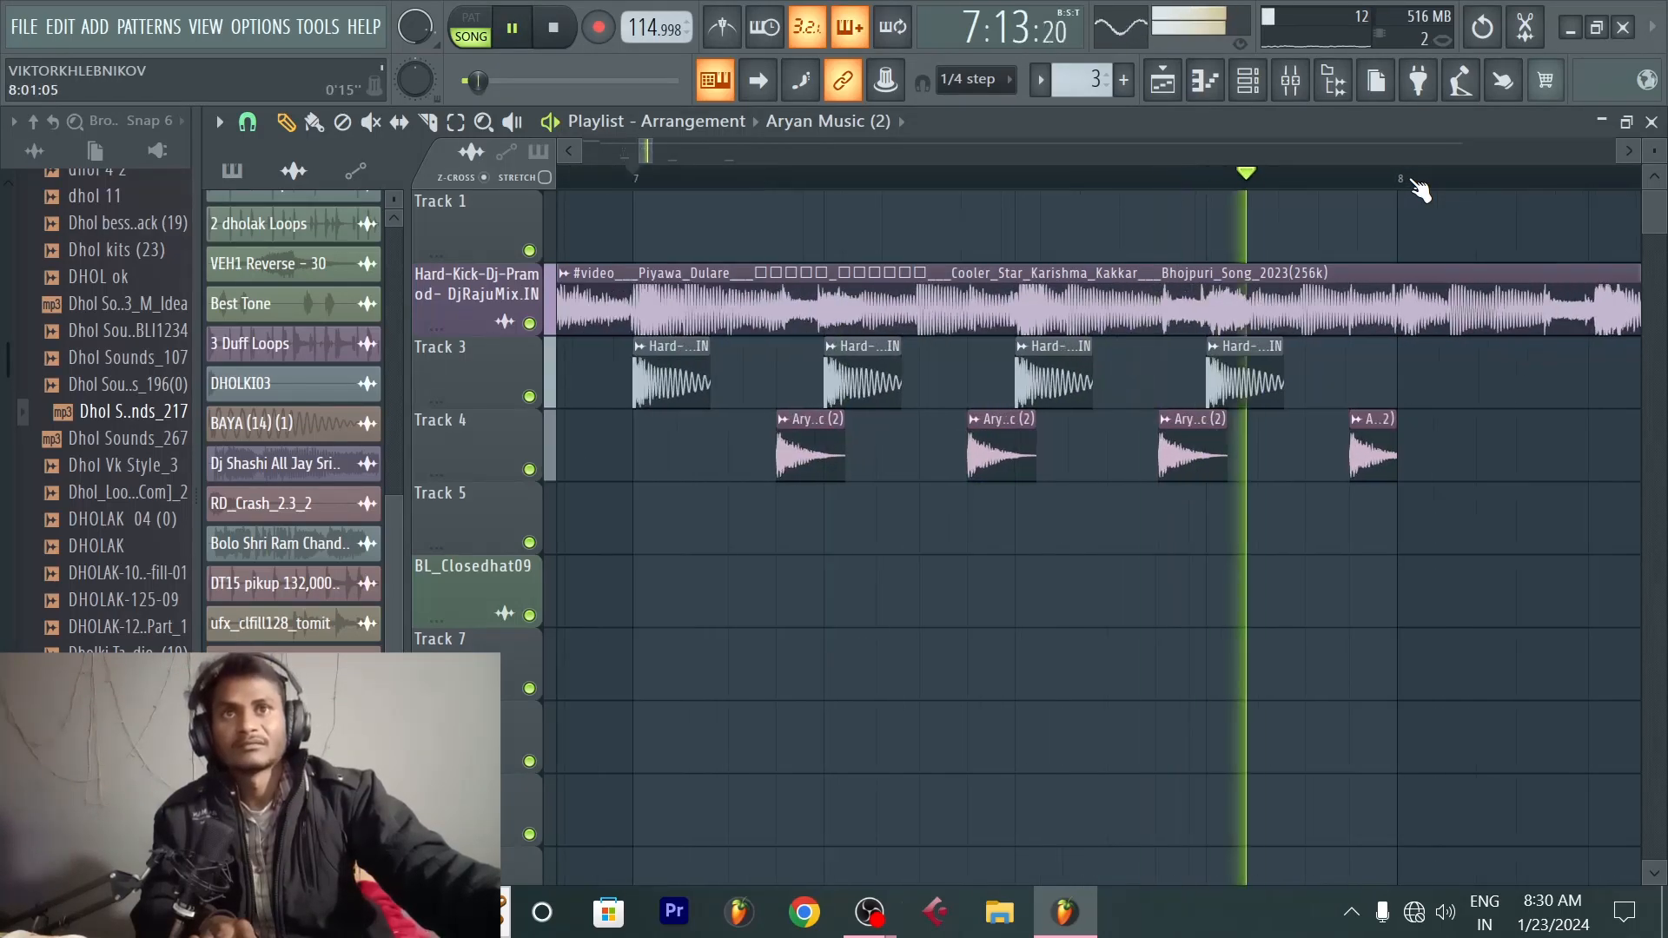
pyautogui.press('space')
# Step: Set the Aryan Music (2) sample's channel volume to about 58% in its channel settings
pyautogui.doubleClick(1016, 445)
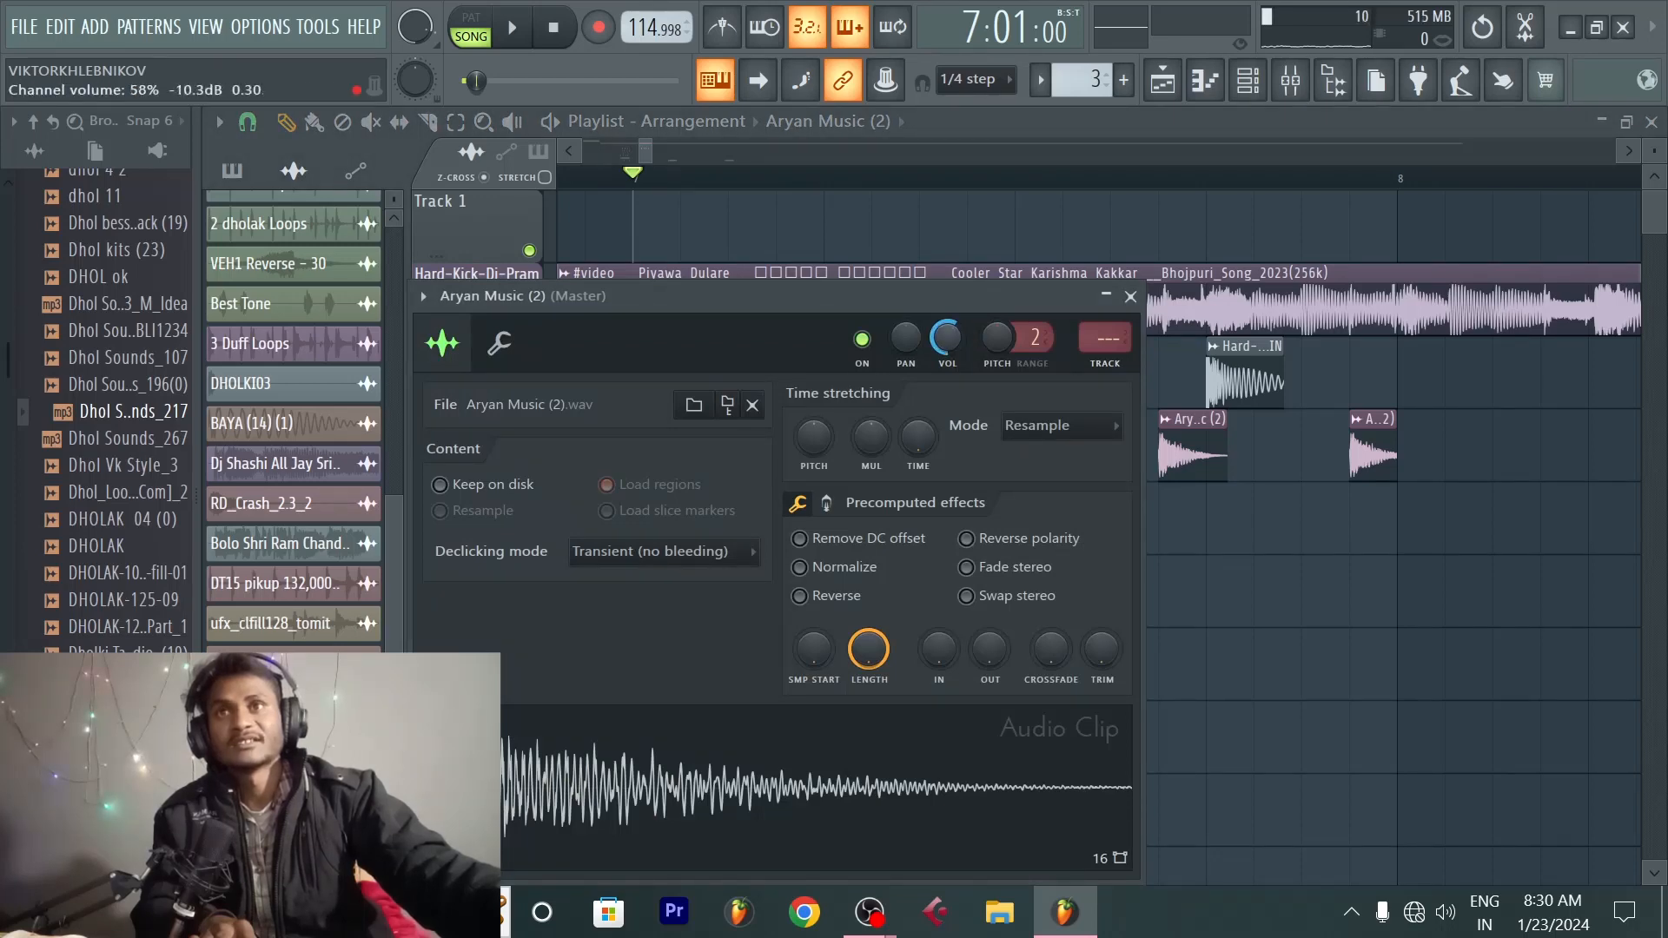
pyautogui.click(1130, 297)
pyautogui.scroll(1, 1359, 195)
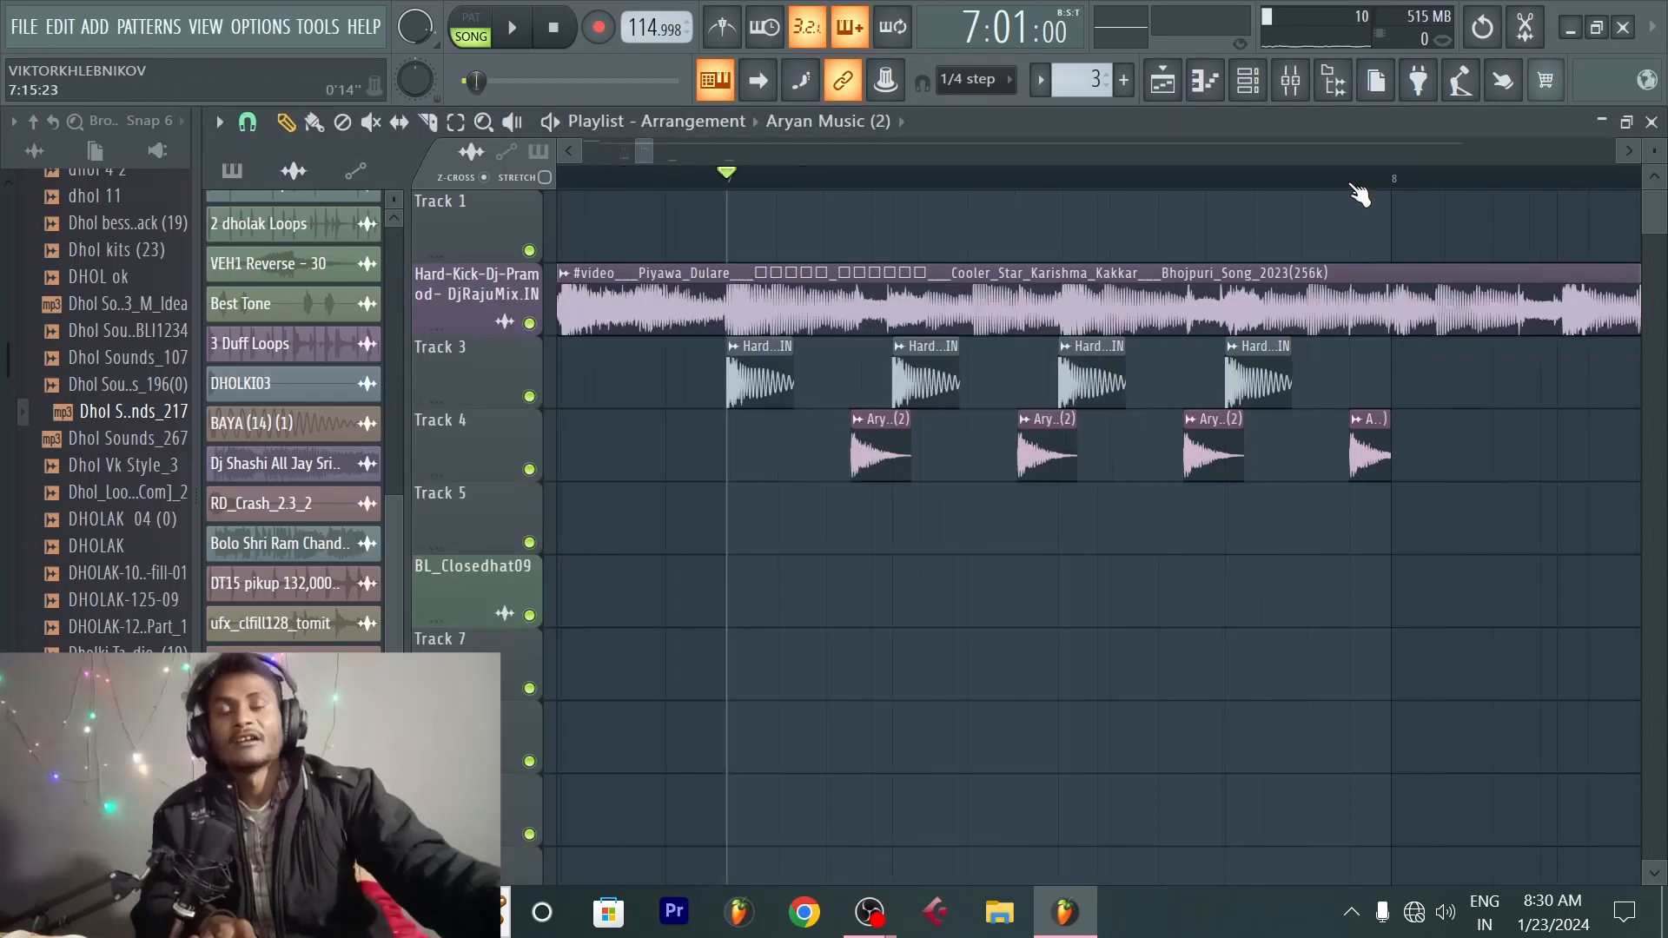
# Step: Pick up the BL_Closedhat02 sample from its bar 5 clip and place one clip at 7:03 on Track 5
pyautogui.scroll(-1, 1359, 195)
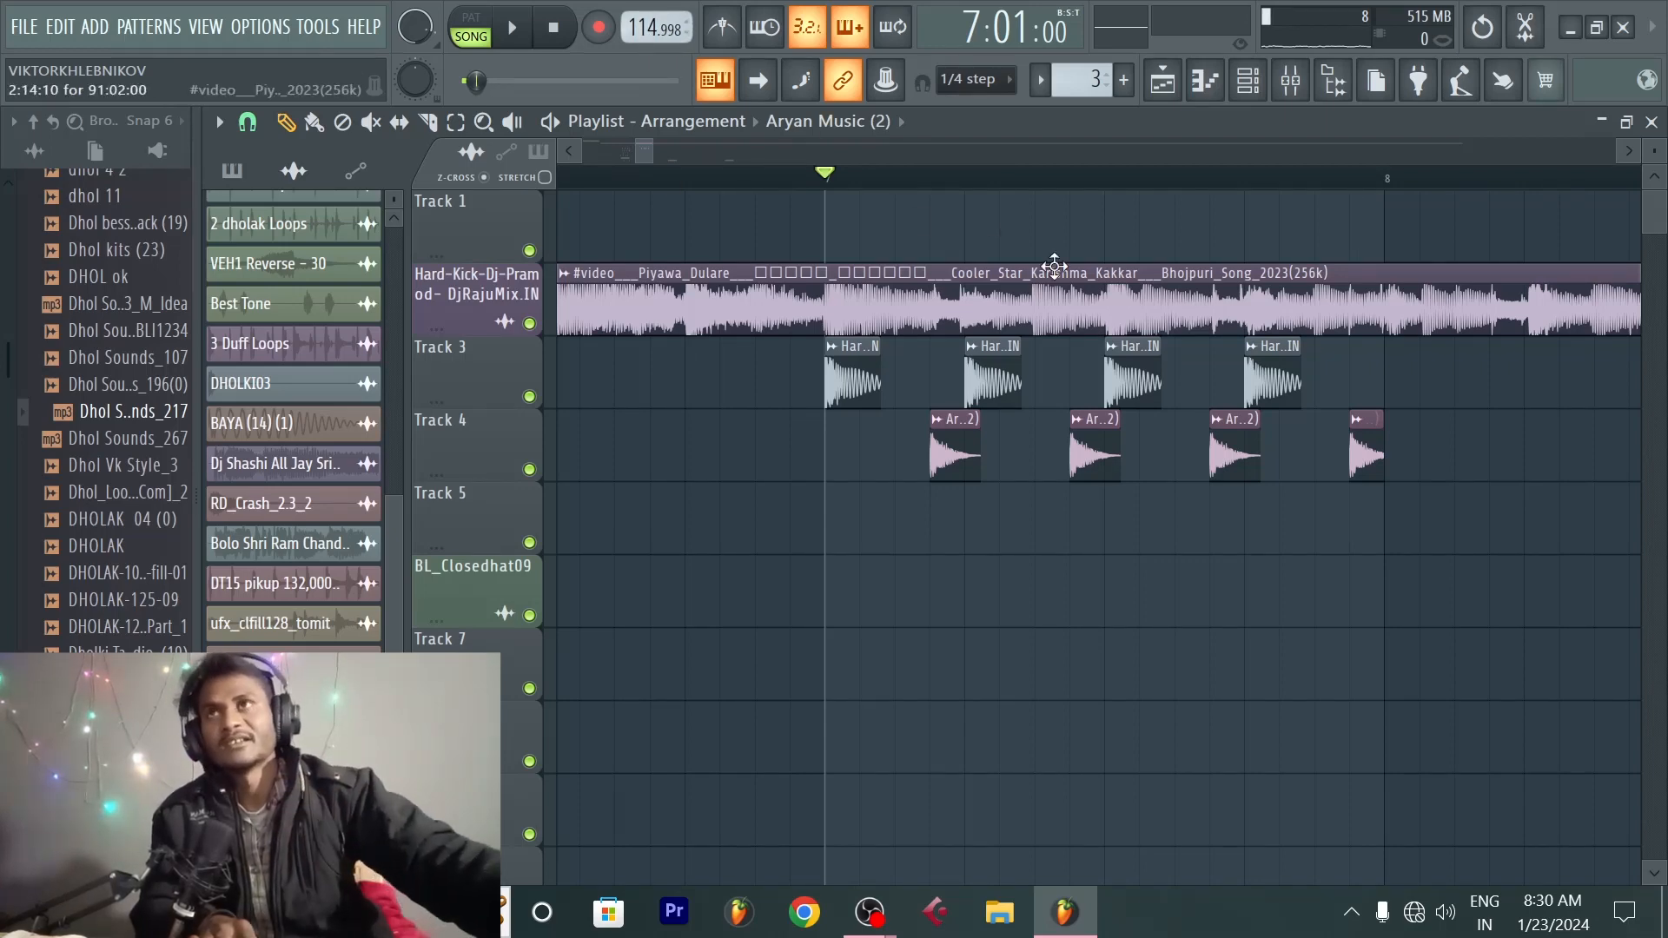
pyautogui.scroll(-2, 1285, 183)
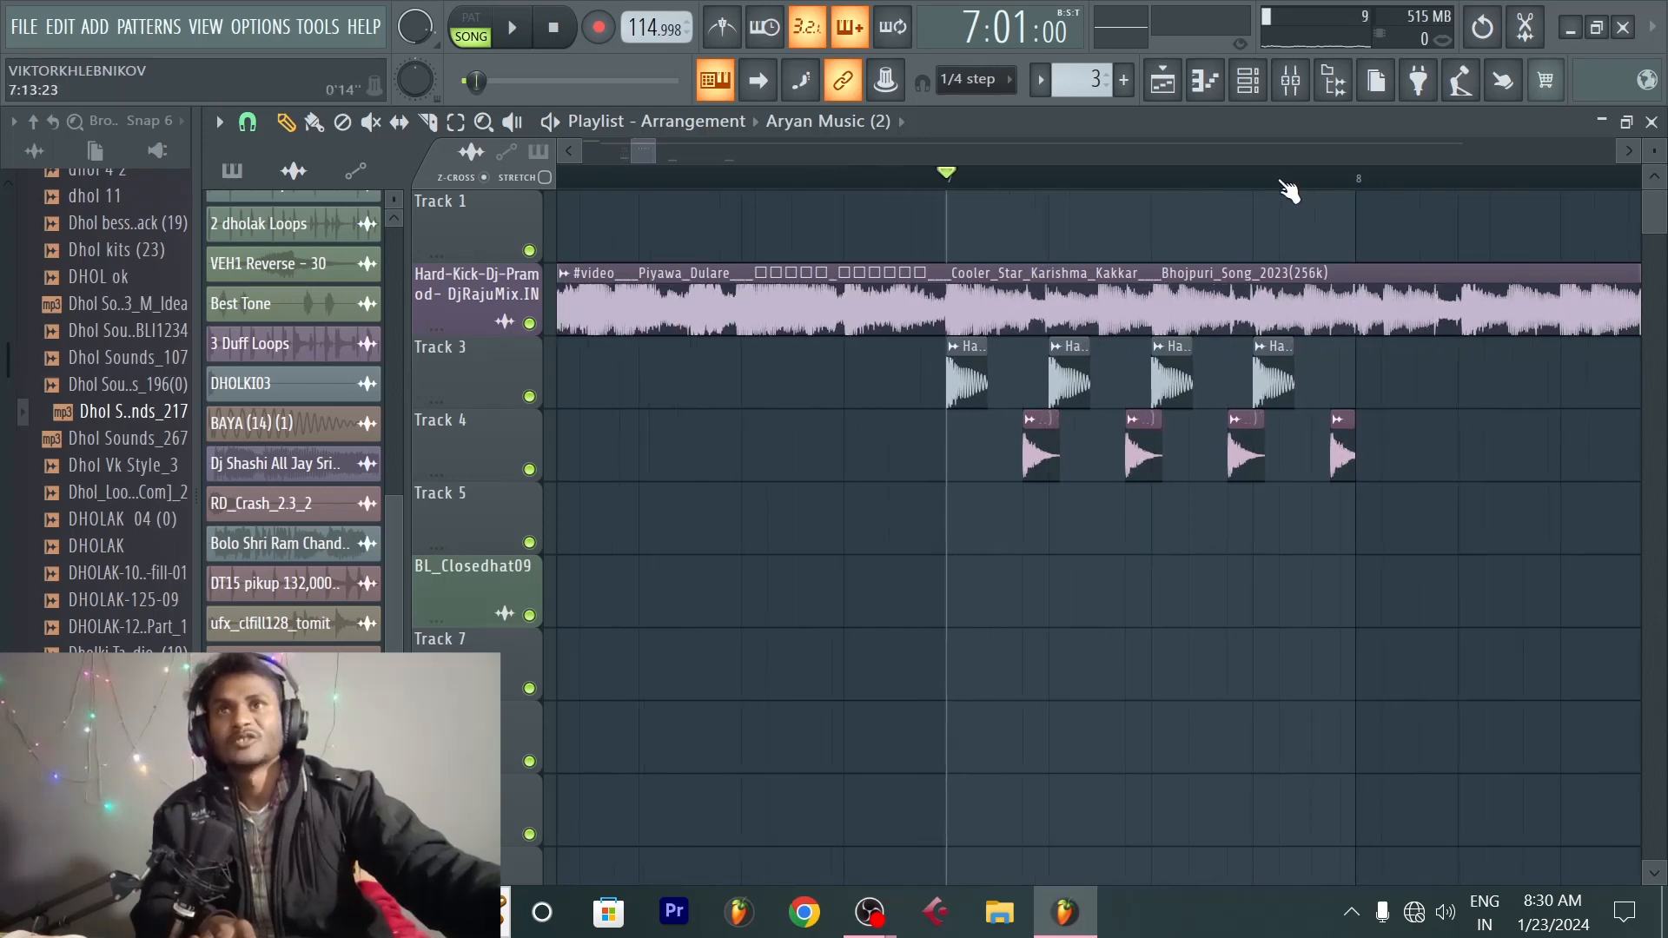
pyautogui.scroll(-4, 1286, 183)
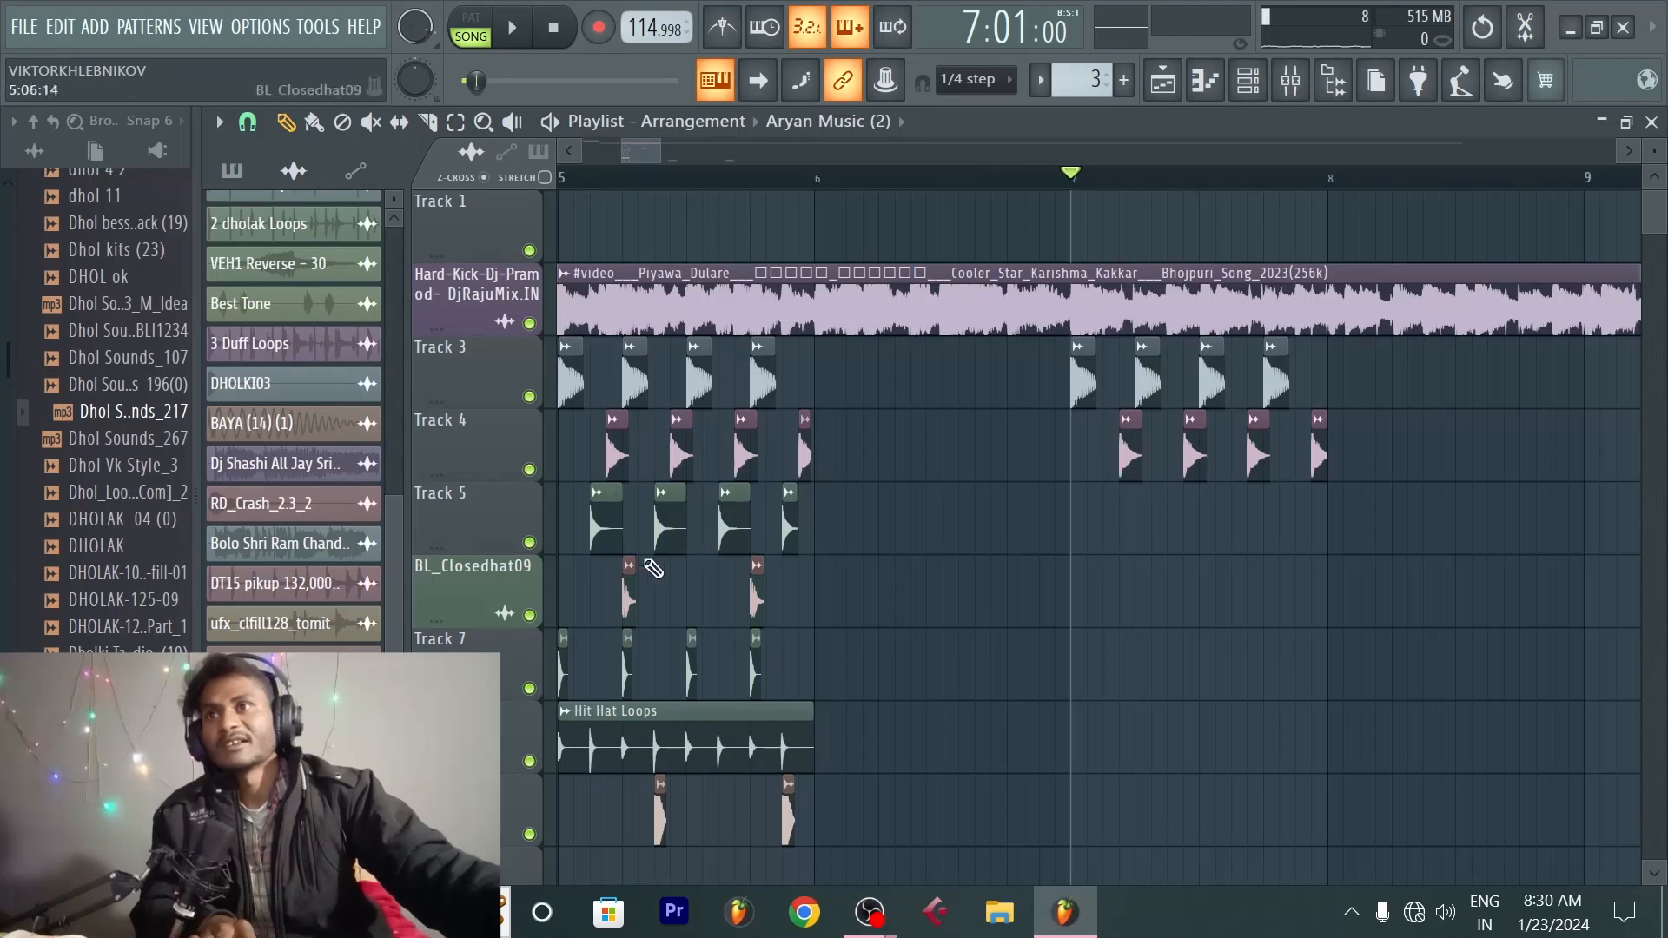
pyautogui.click(607, 512)
pyautogui.scroll(4, 1161, 187)
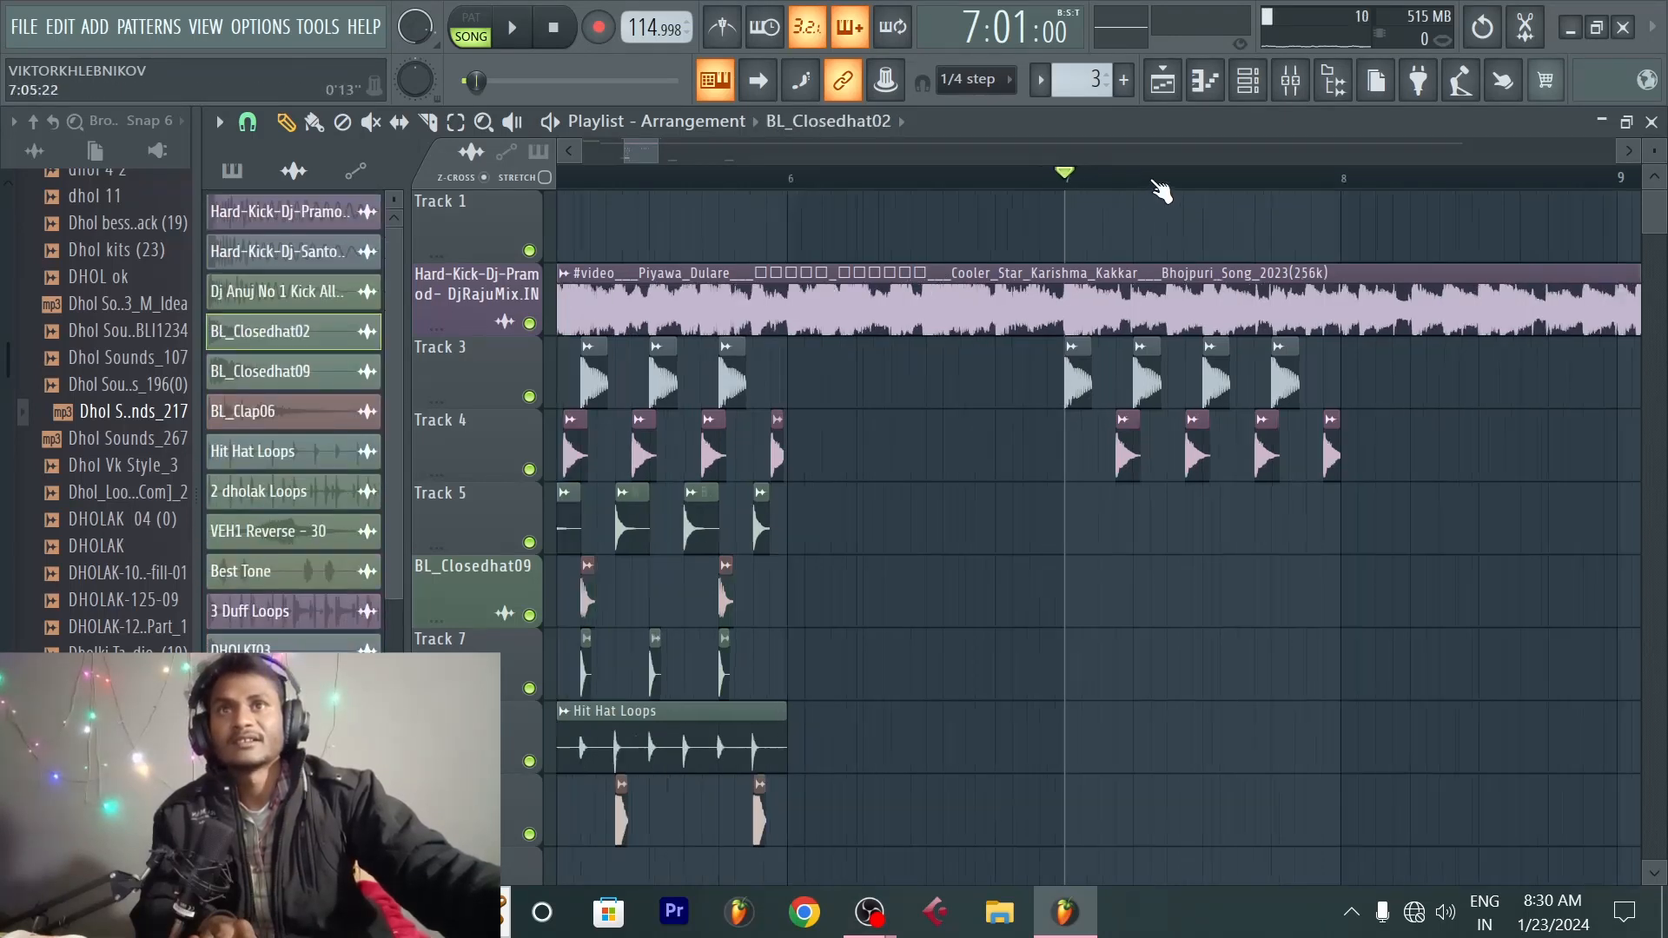
pyautogui.click(1047, 539)
# Step: Preview the BL_Closedhat02 sample in its channel settings
pyautogui.doubleClick(1087, 538)
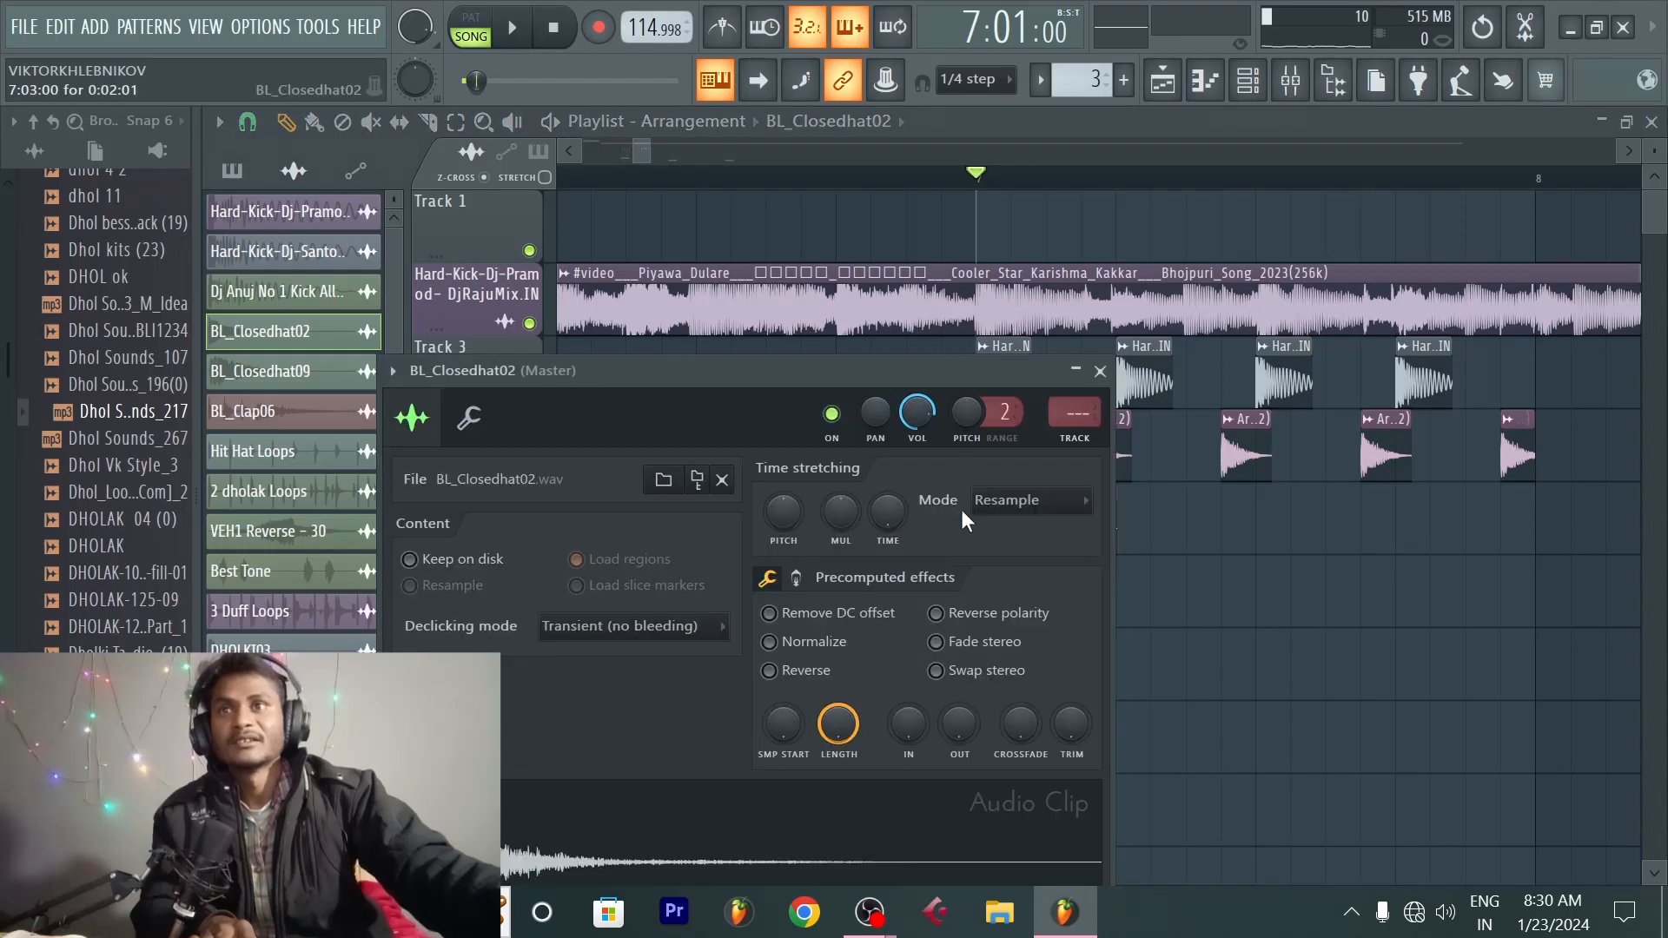
pyautogui.moveTo(941, 367); pyautogui.dragTo(1094, 332)
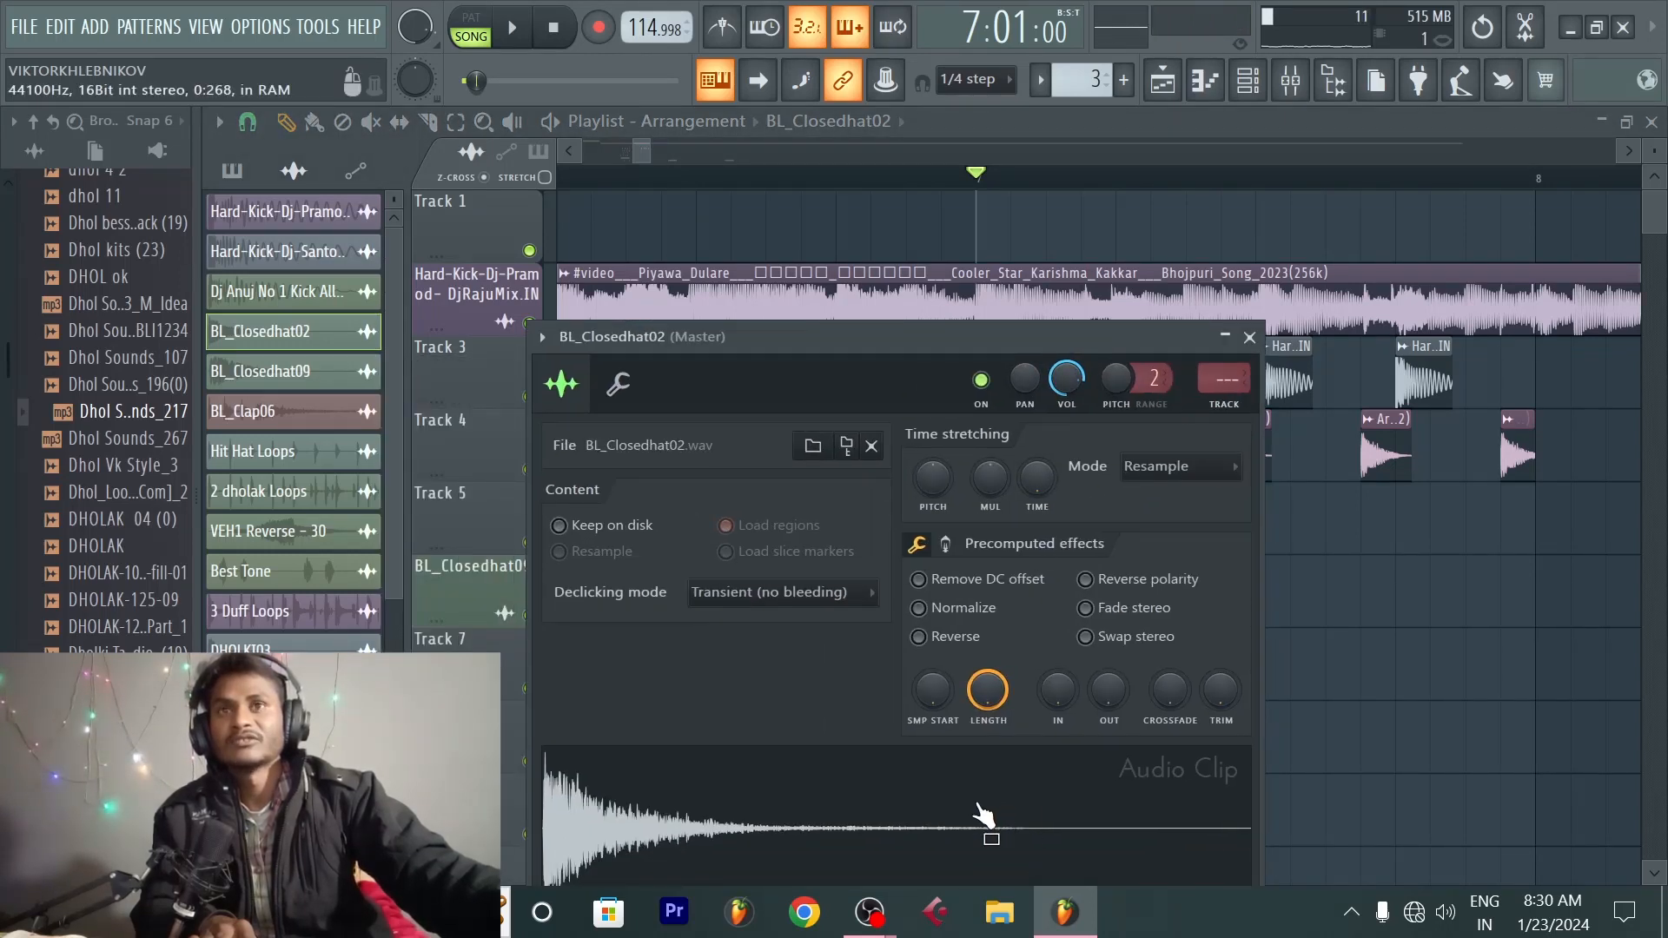
pyautogui.click(1249, 337)
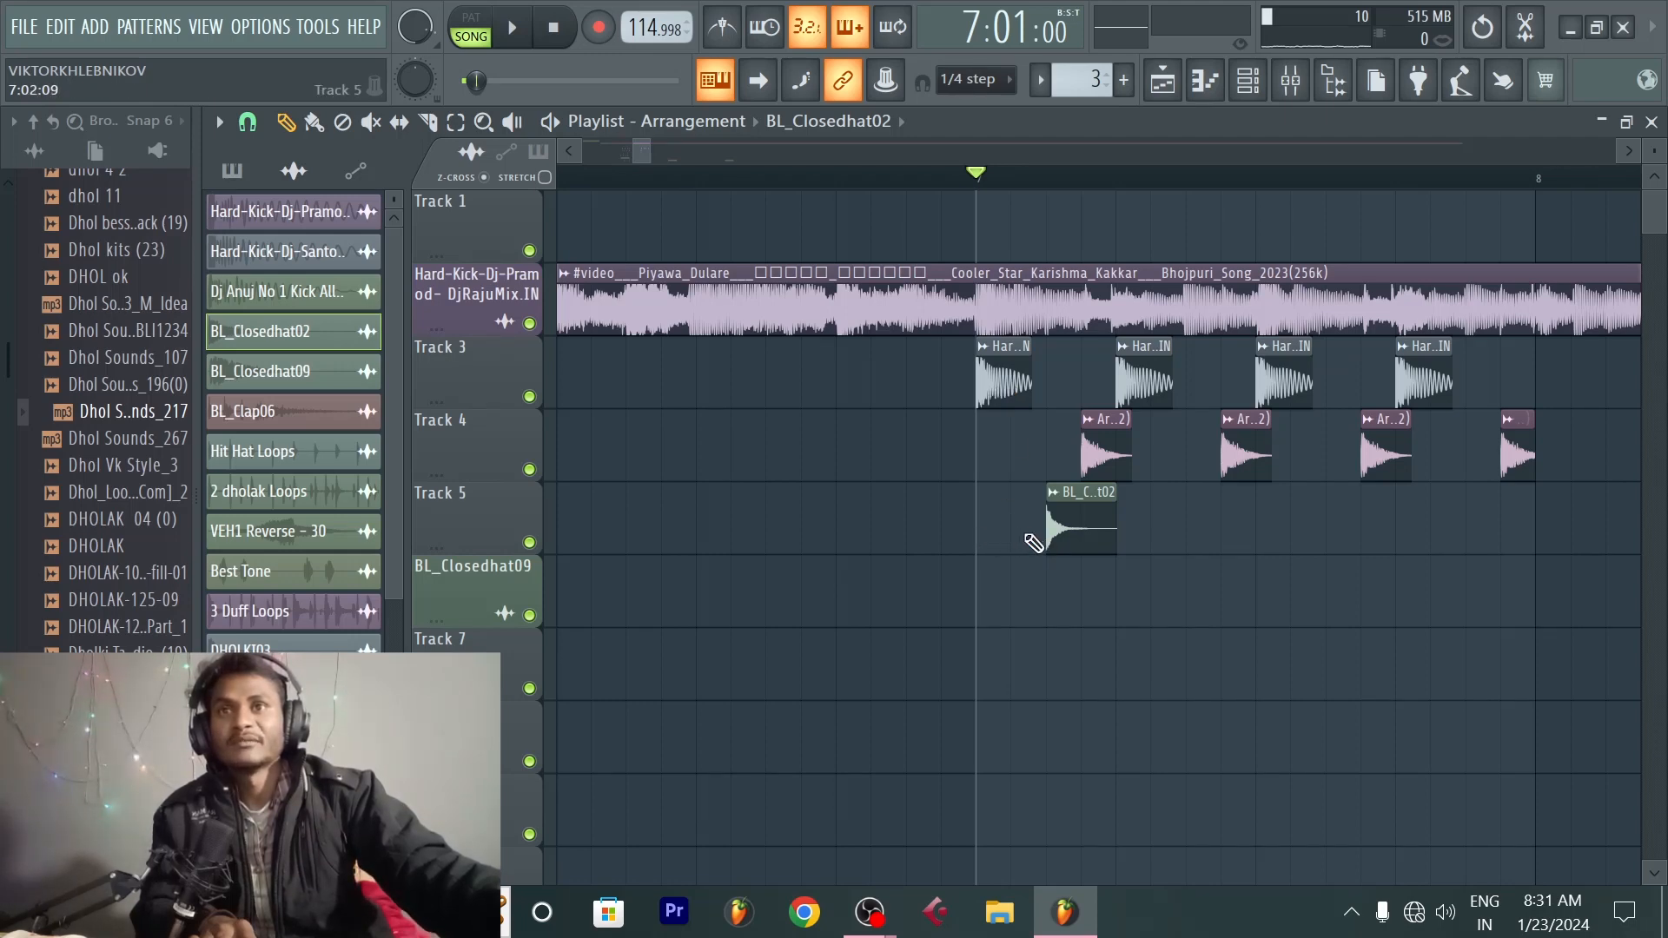
pyautogui.doubleClick(1068, 525)
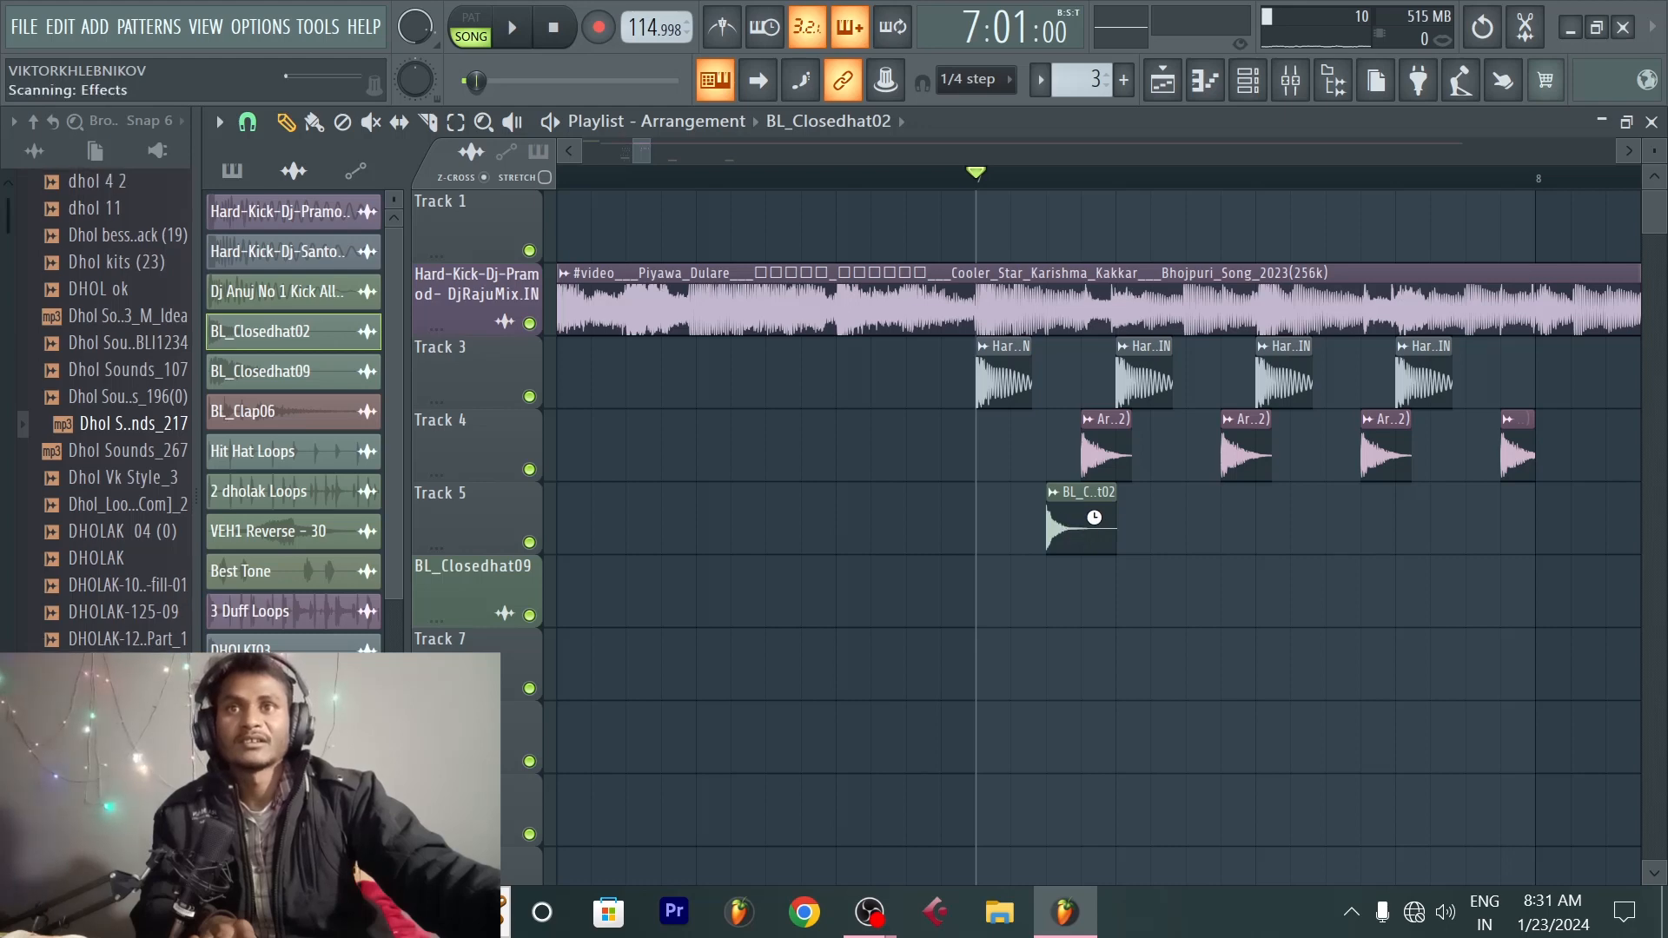
# Step: Place BL_Closedhat02 clips at 7:07, 7:11 and 7:15 on Track 5 and trim the last one to end at 7:16
pyautogui.click(1207, 530)
pyautogui.click(1333, 532)
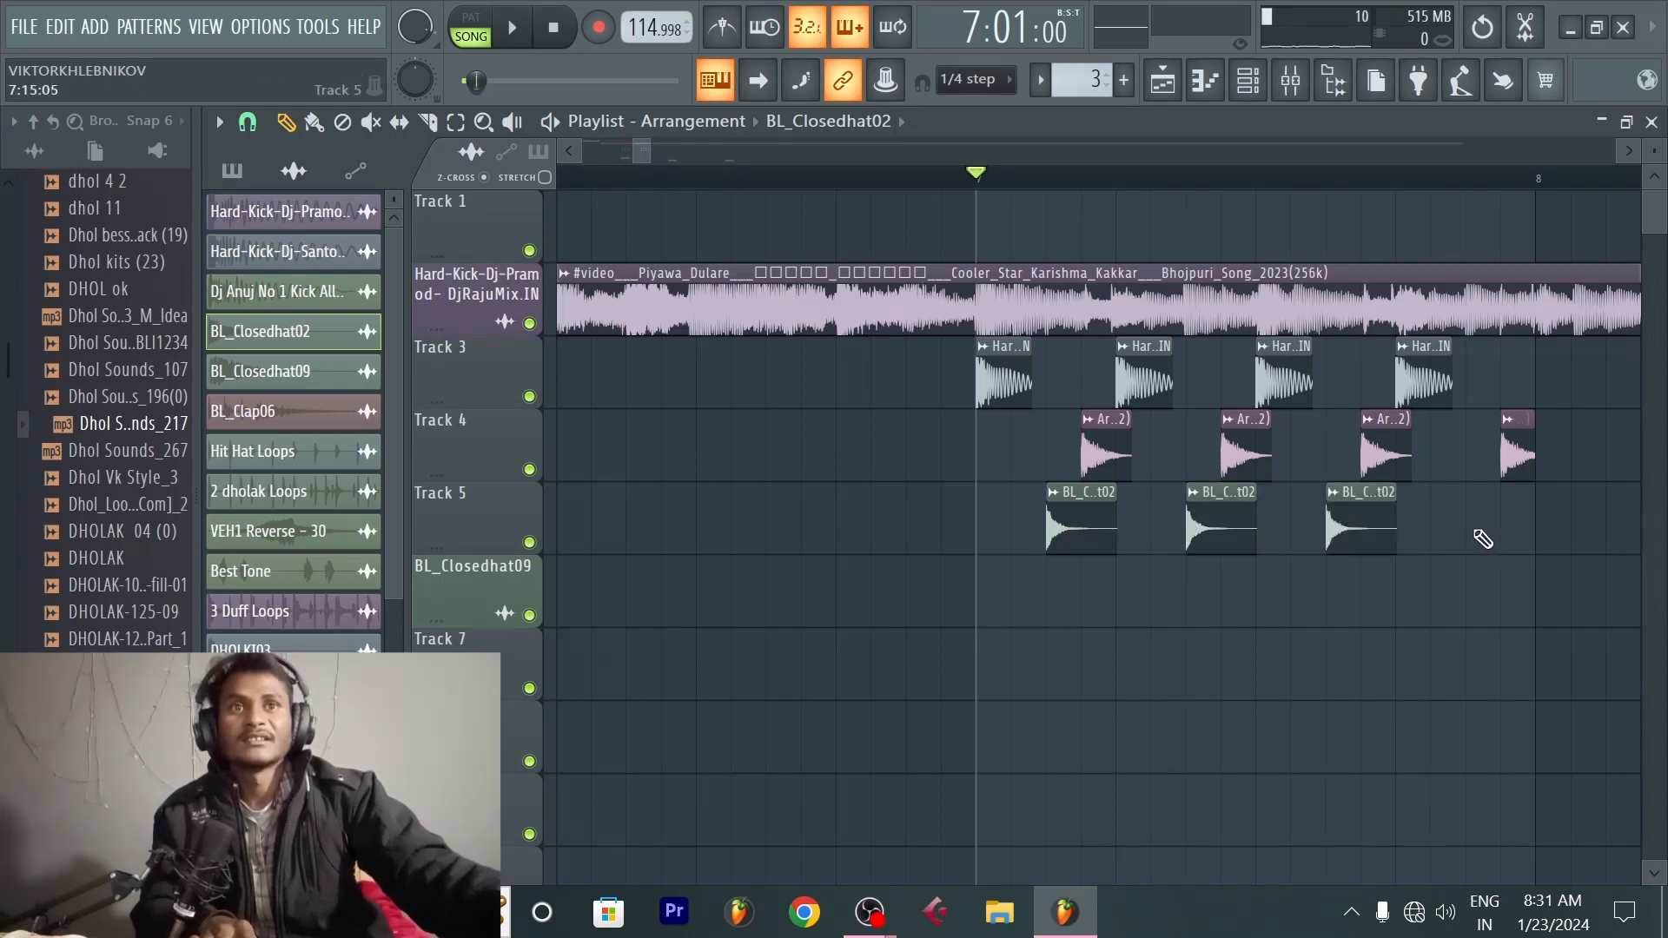
pyautogui.scroll(4, 1555, 193)
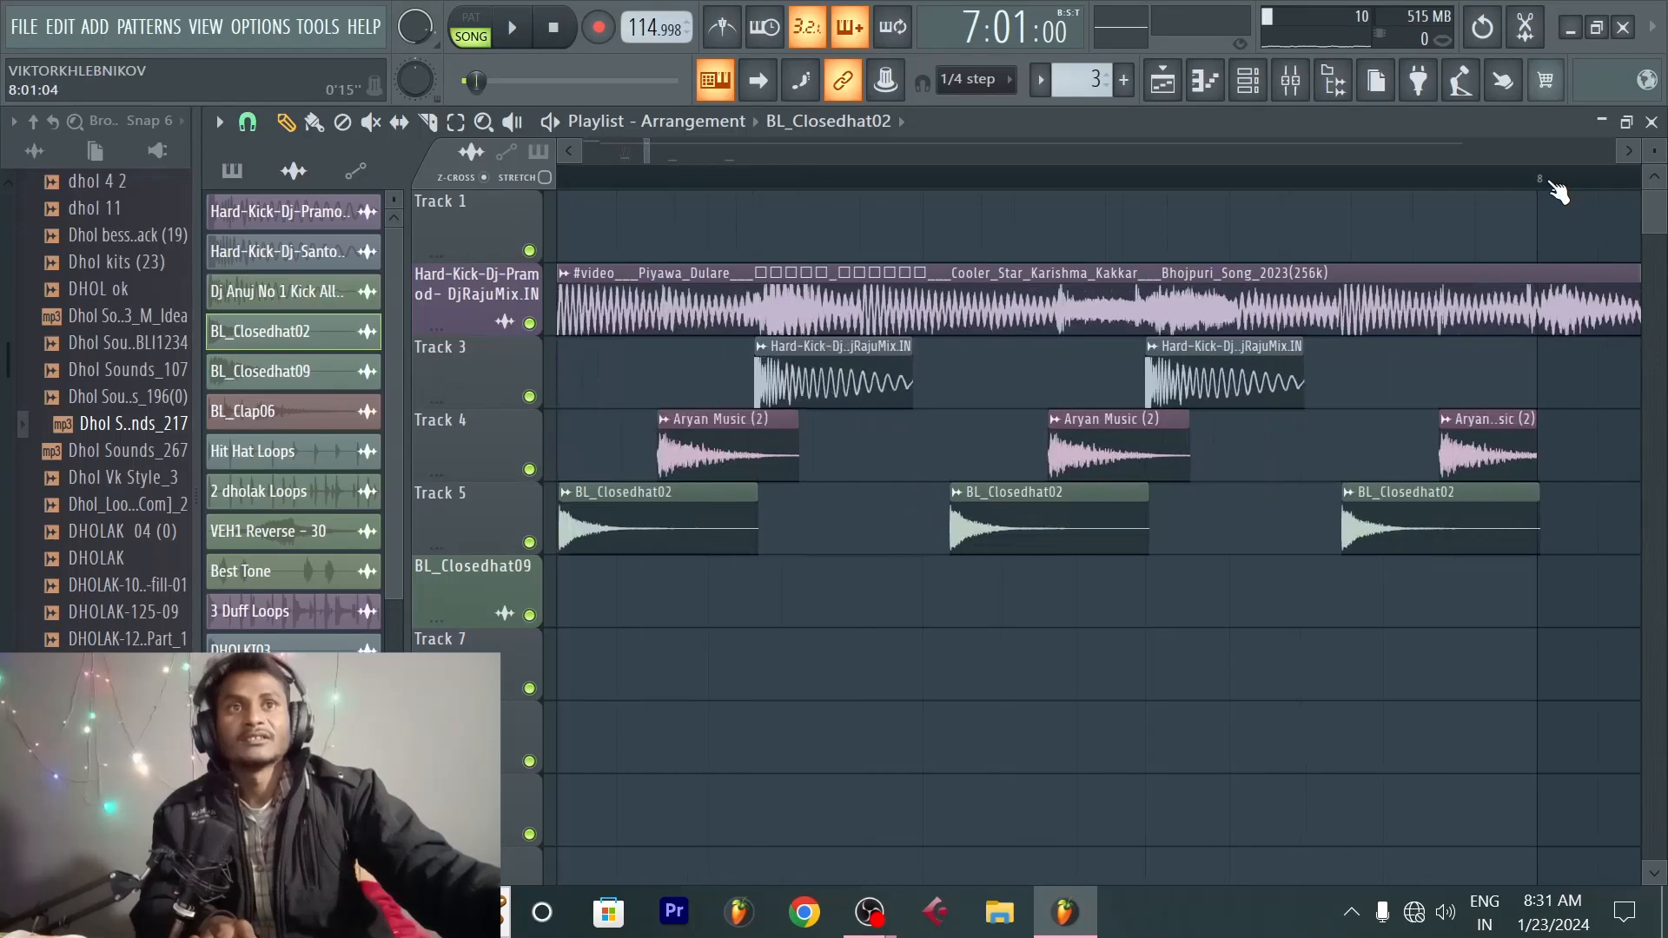
pyautogui.scroll(3, 1555, 187)
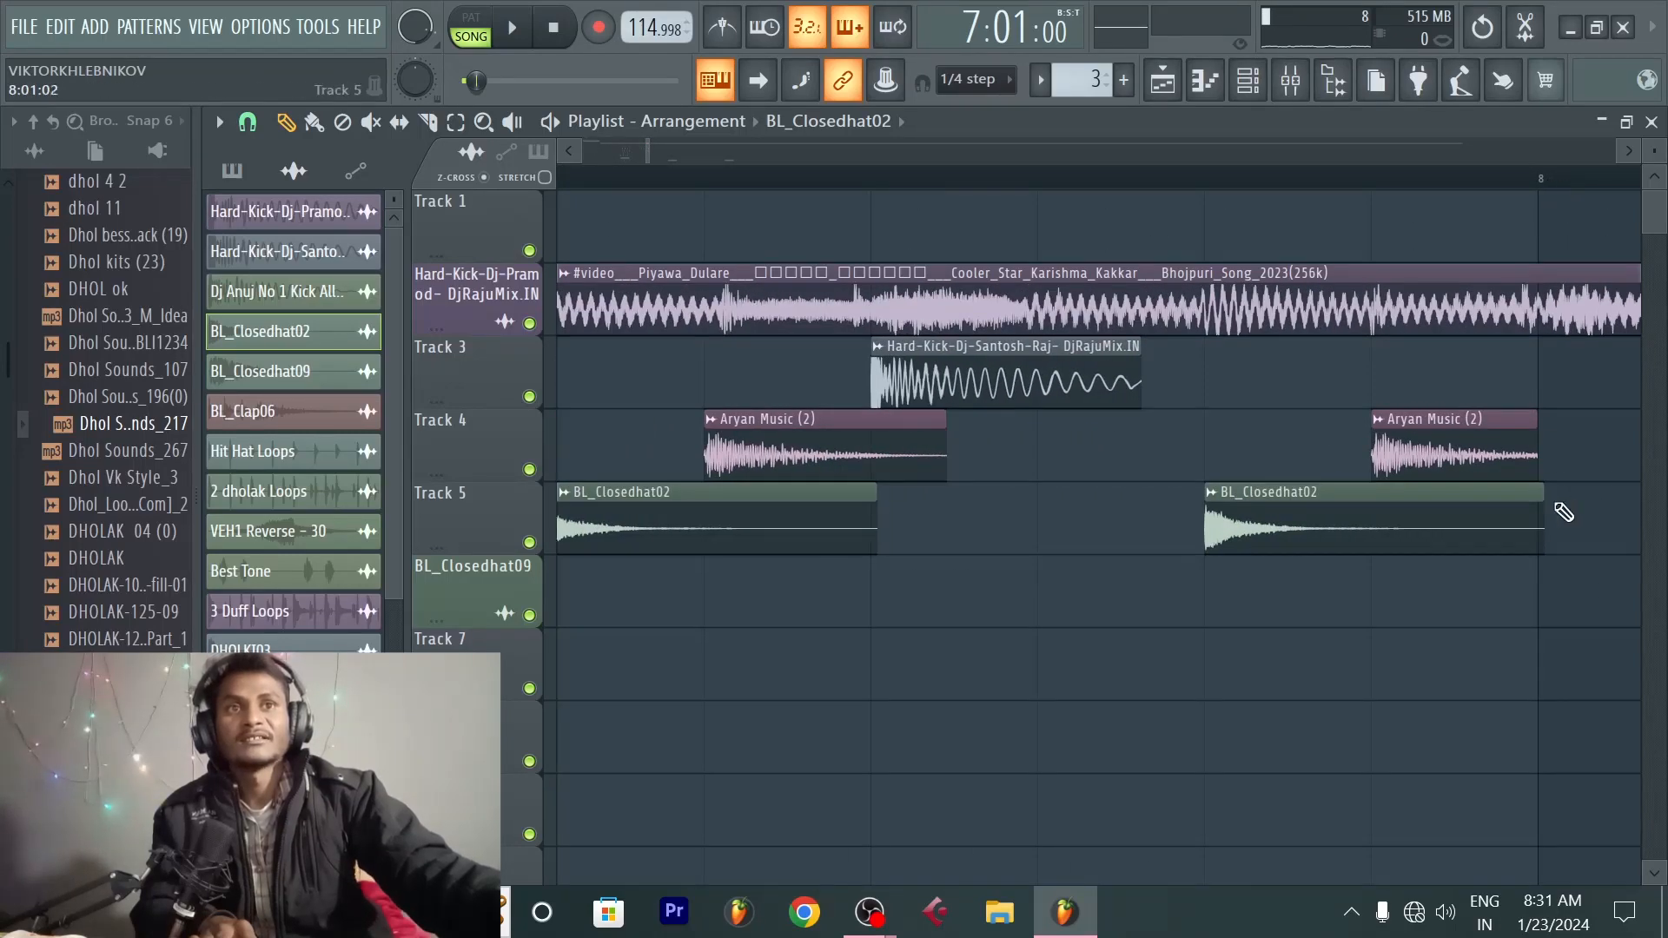
pyautogui.moveTo(1540, 513); pyautogui.dragTo(1368, 536)
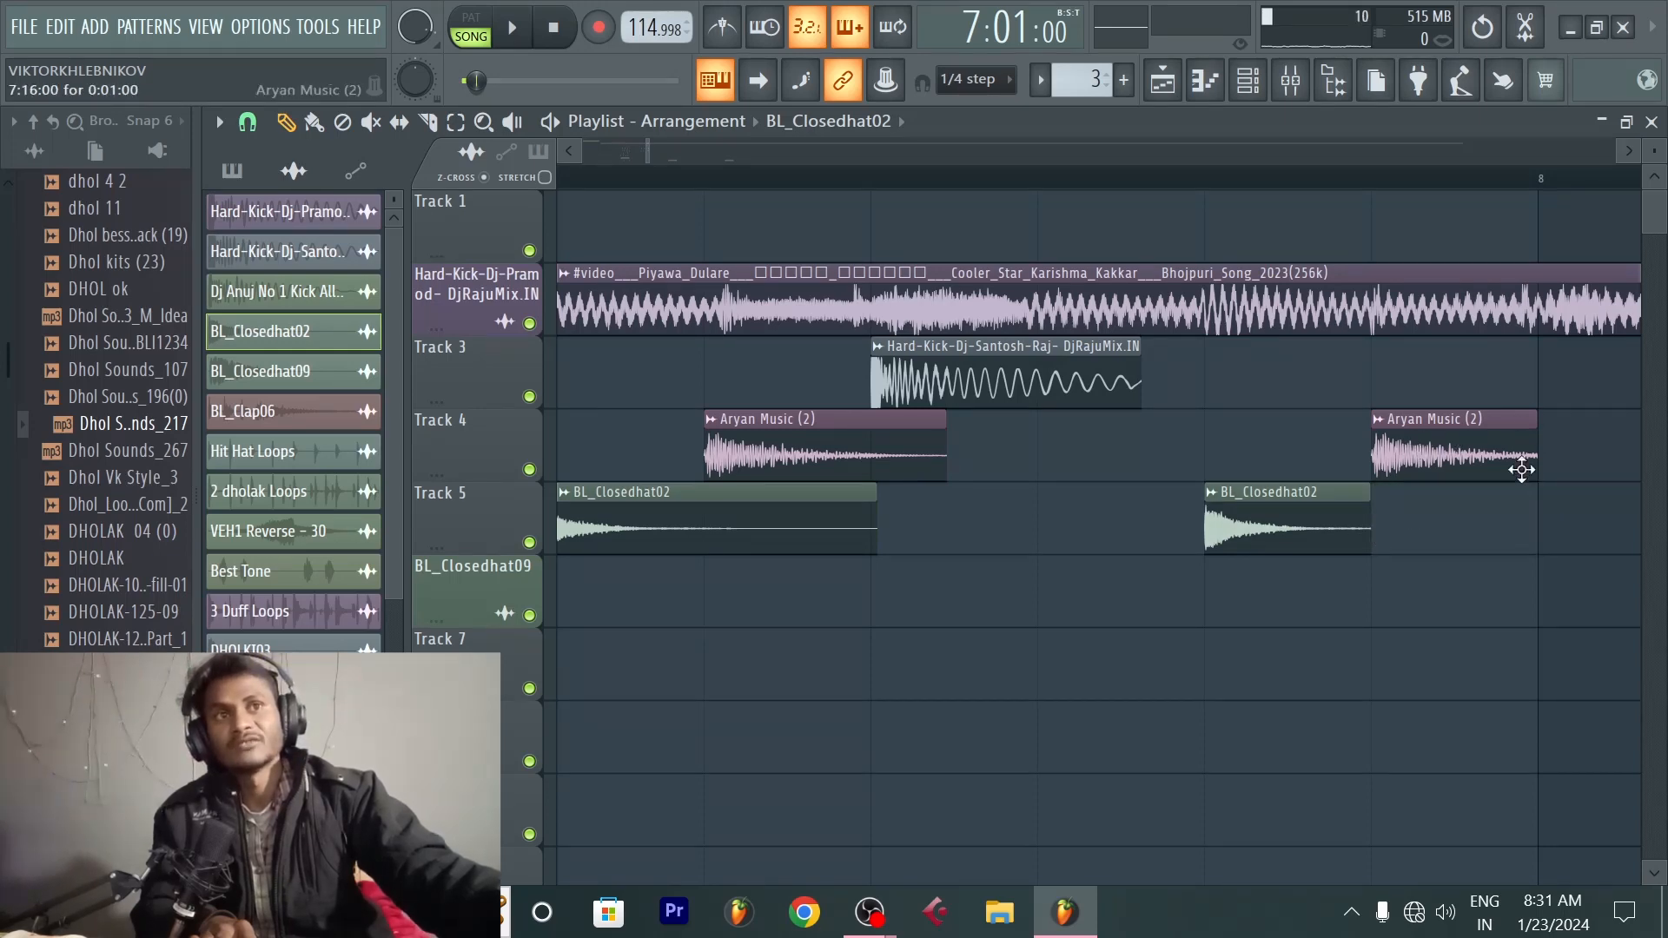
# Step: Play back the start of bar 7 to hear the BL_Closedhat02 clips with the kick and the song
pyautogui.scroll(-6, 1541, 188)
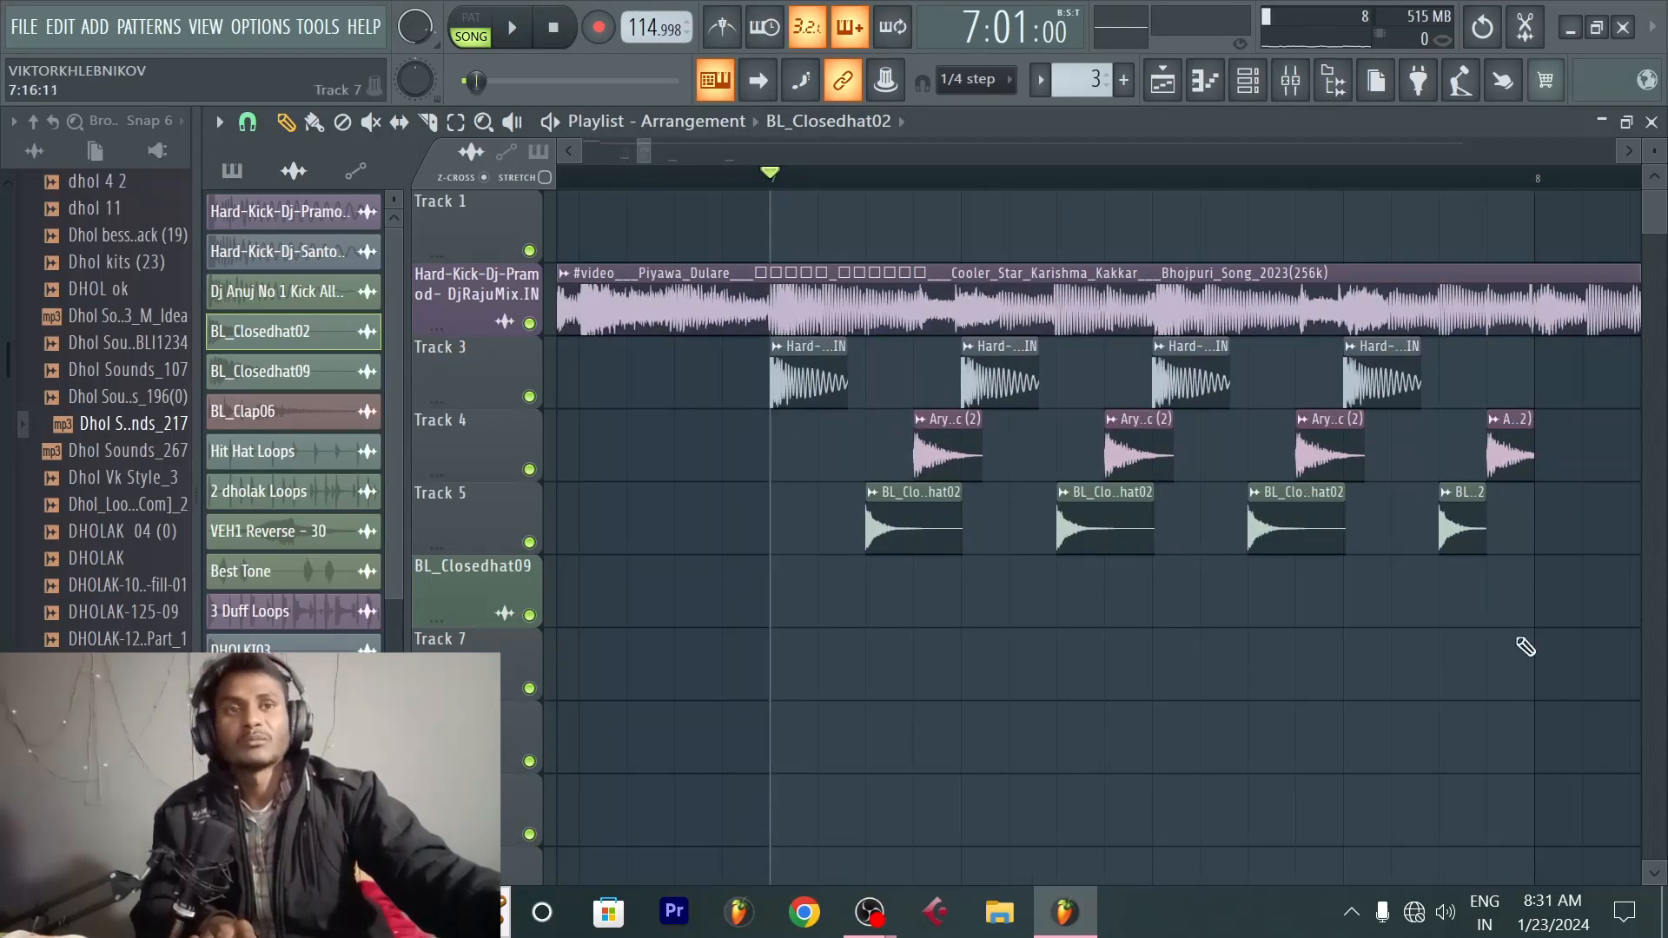
pyautogui.press('space')
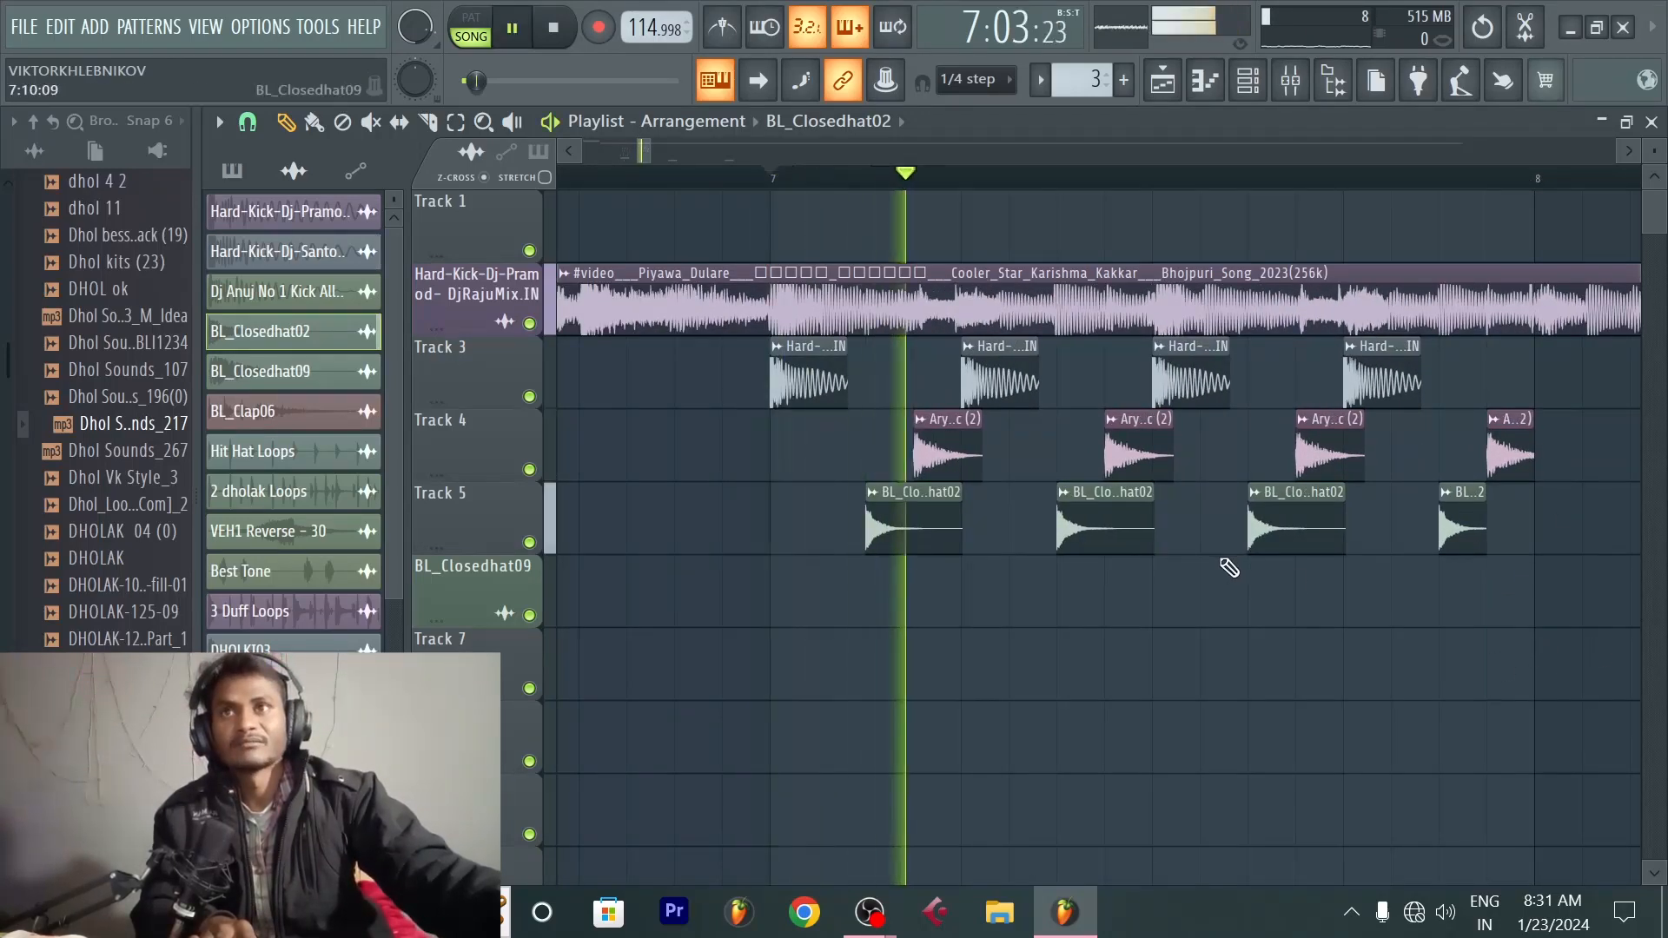
pyautogui.press('space')
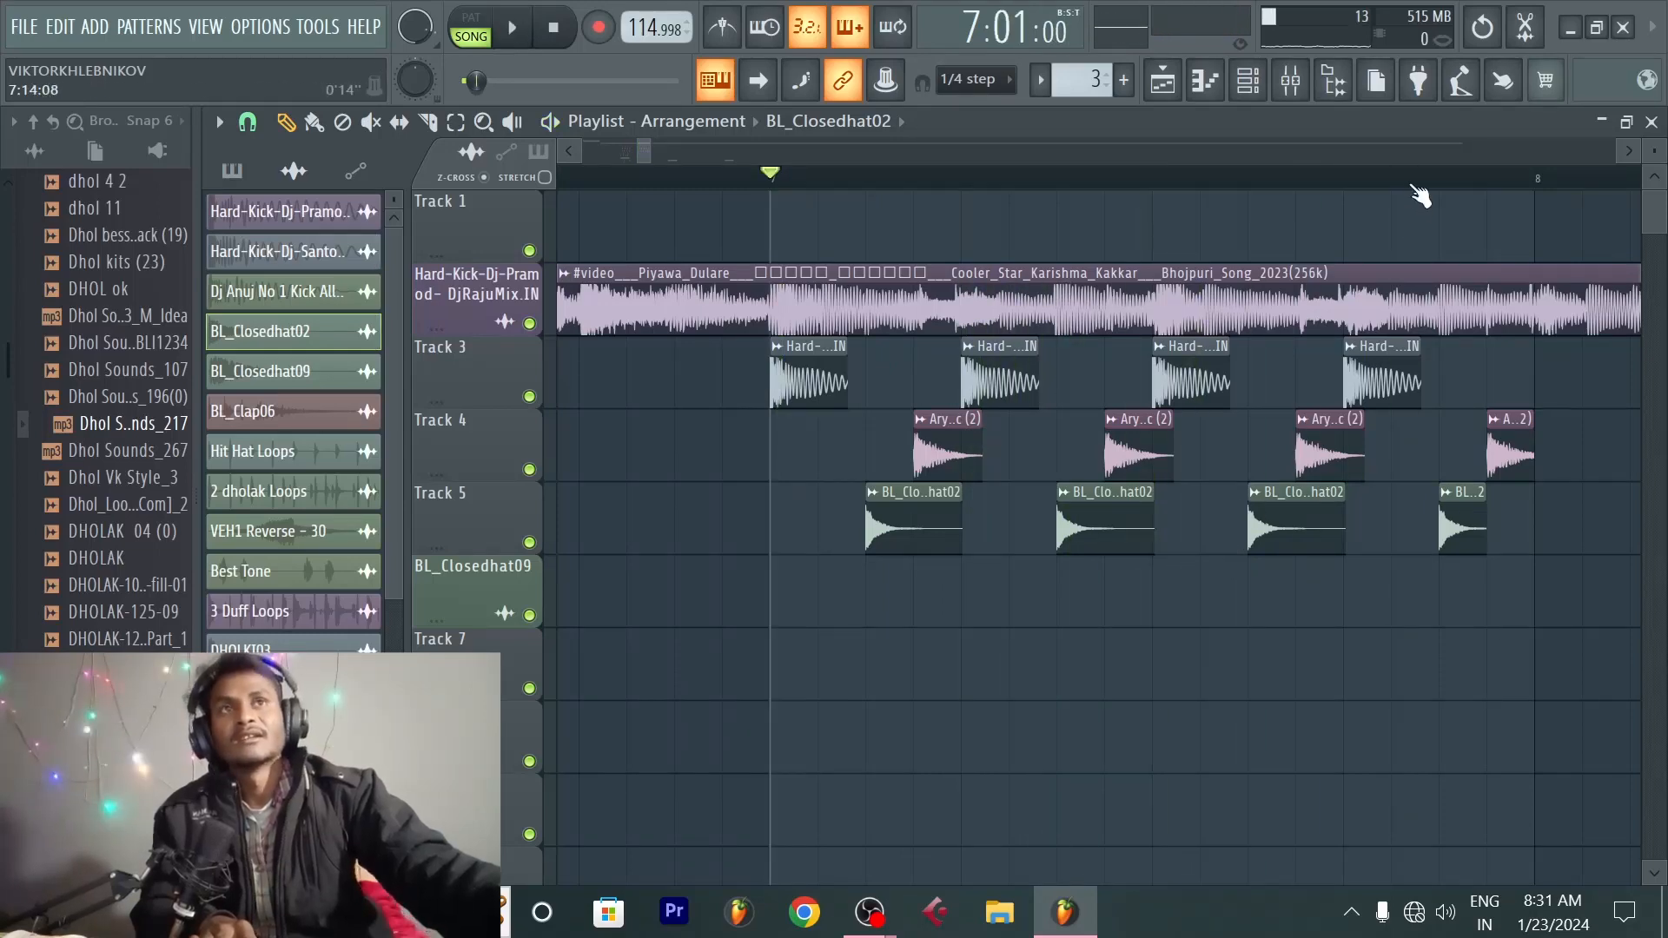
# Step: Place a BL_Clap06 clip, picked from bar 5, at 7:05 on the BL_Closedhat09 track and preview its sample in the channel settings
pyautogui.scroll(-2, 1420, 190)
pyautogui.scroll(-3, 1433, 196)
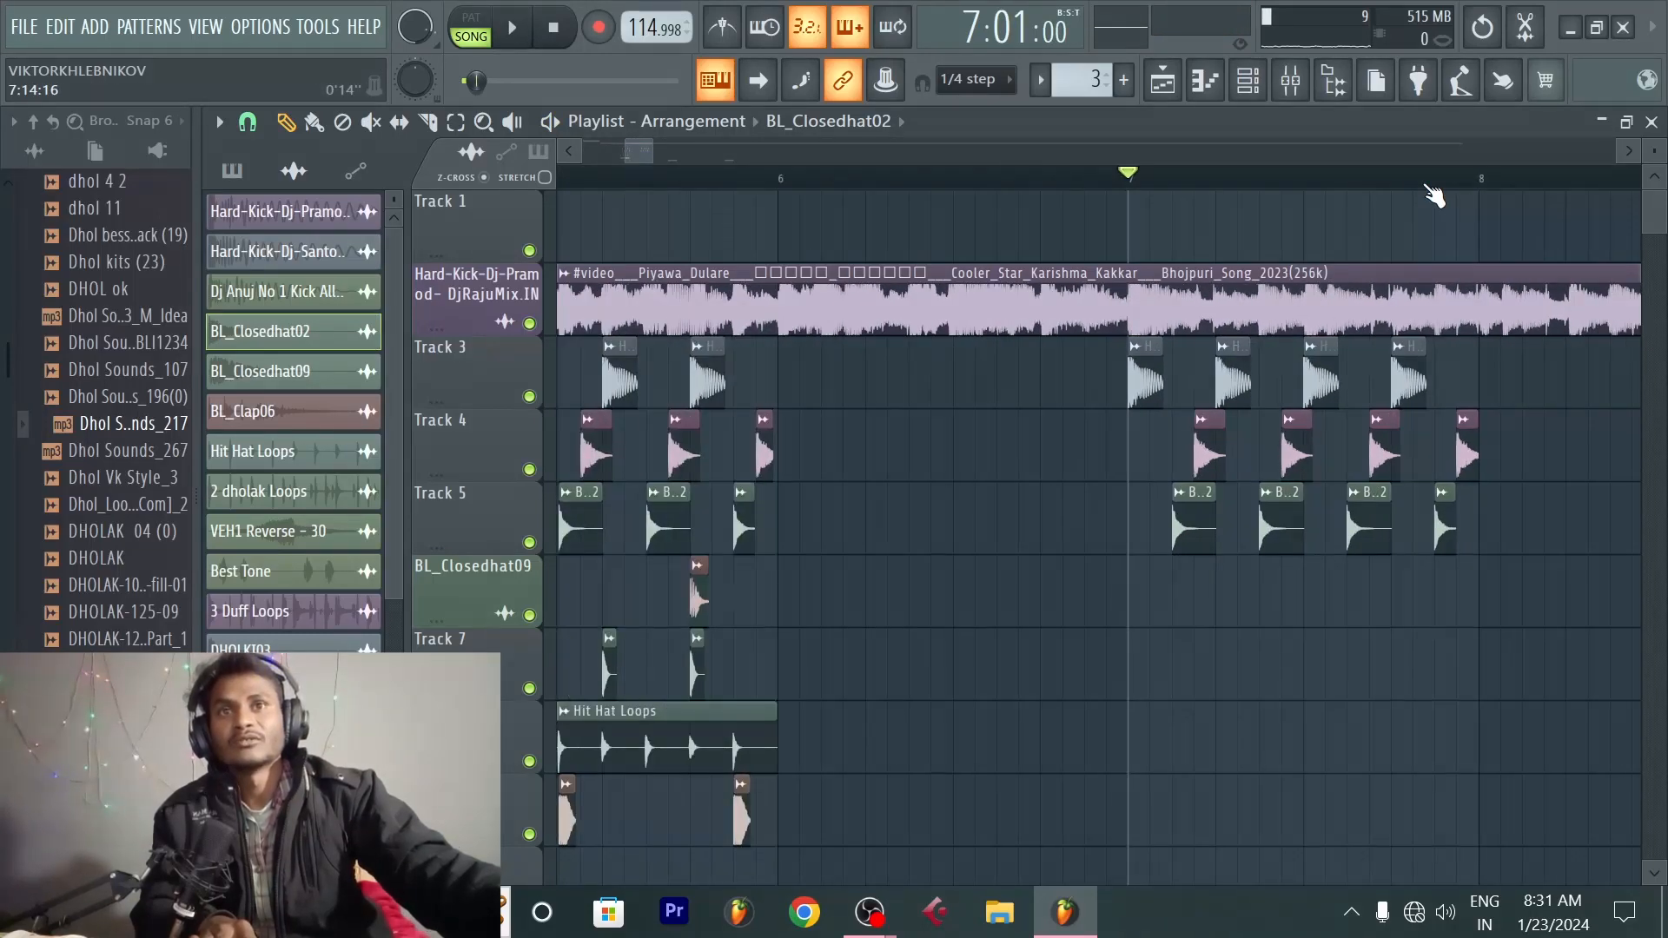
pyautogui.scroll(-2, 1434, 193)
pyautogui.scroll(2, 1434, 193)
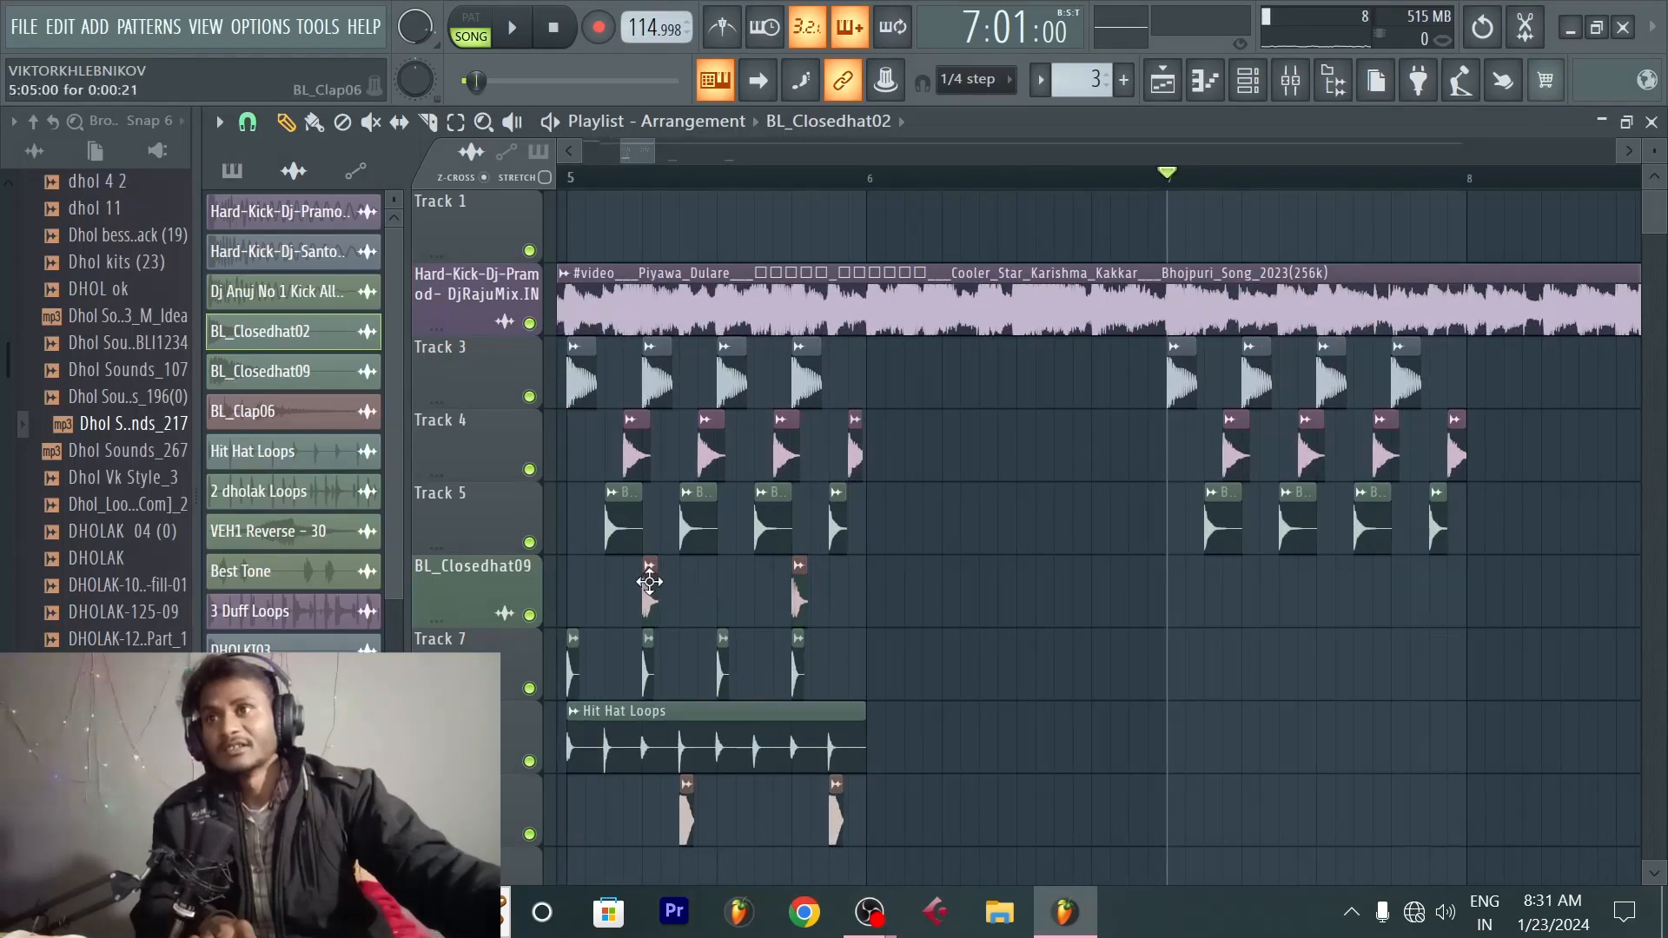
pyautogui.click(649, 582)
pyautogui.scroll(2, 1342, 193)
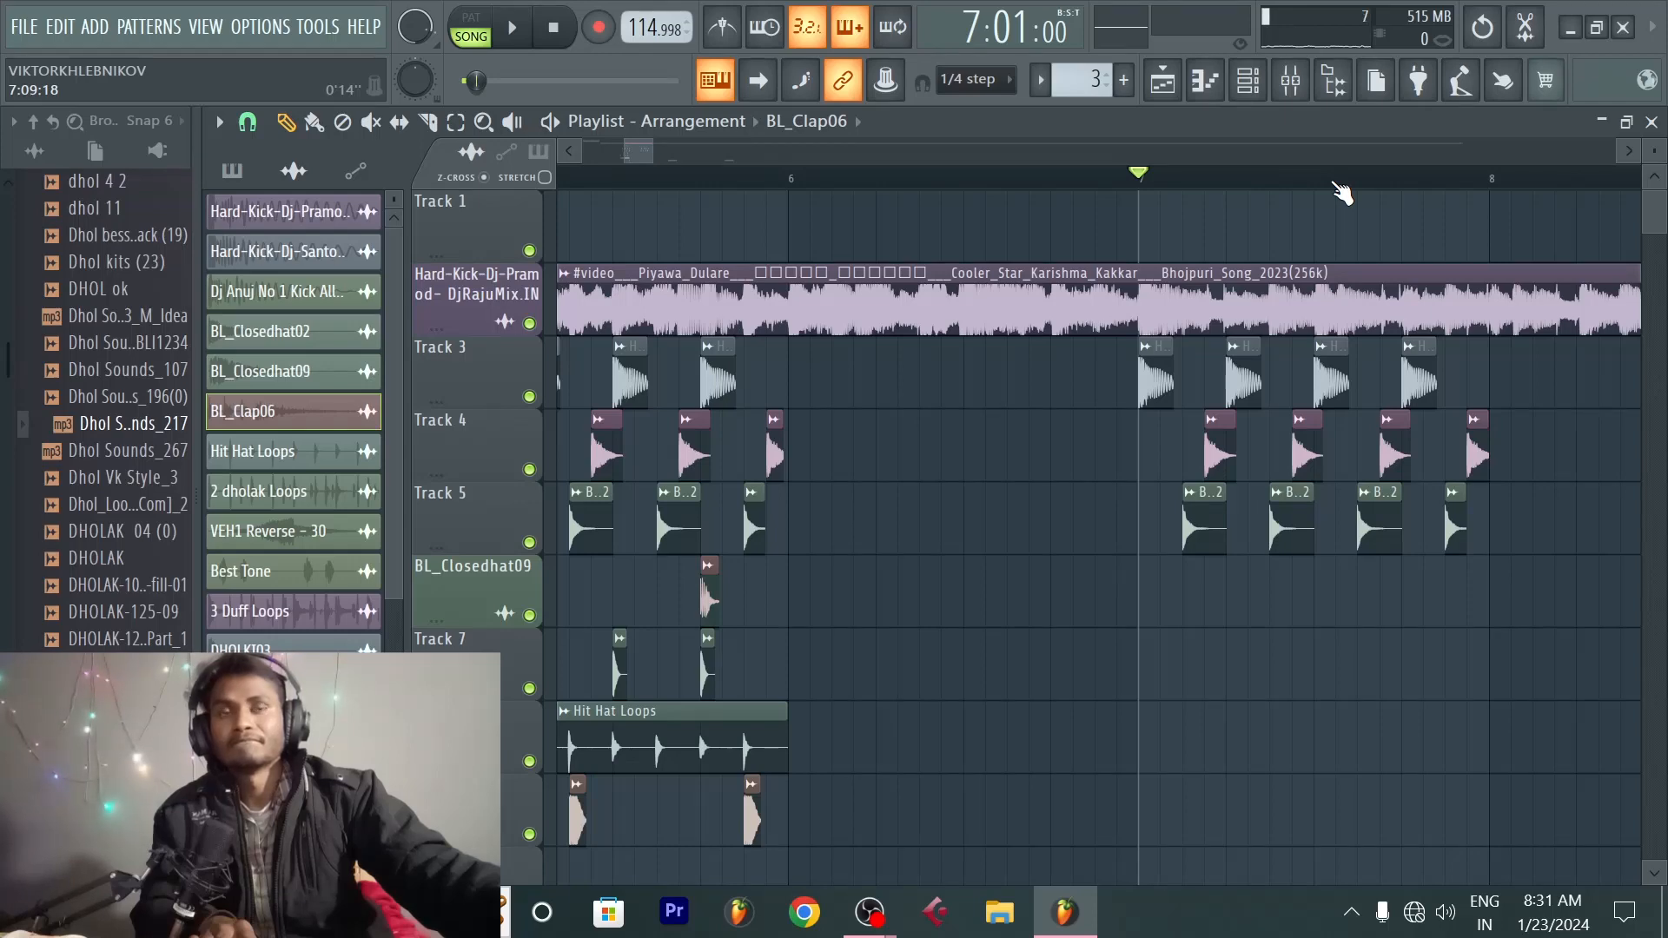
pyautogui.scroll(4, 1342, 193)
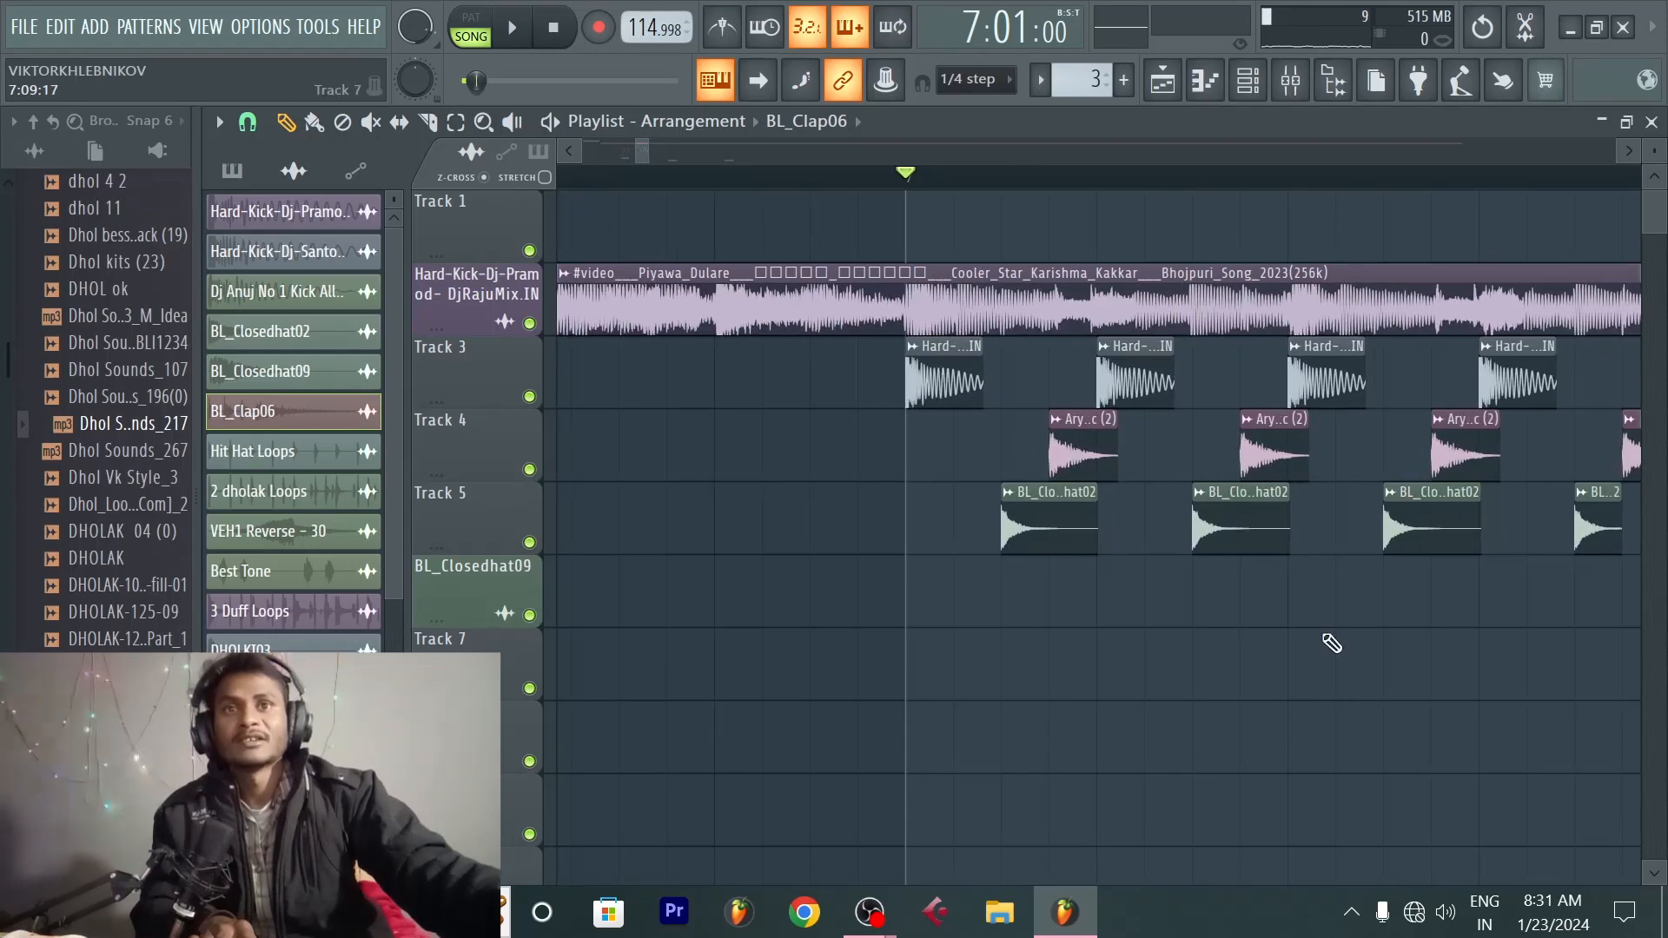
pyautogui.click(1296, 609)
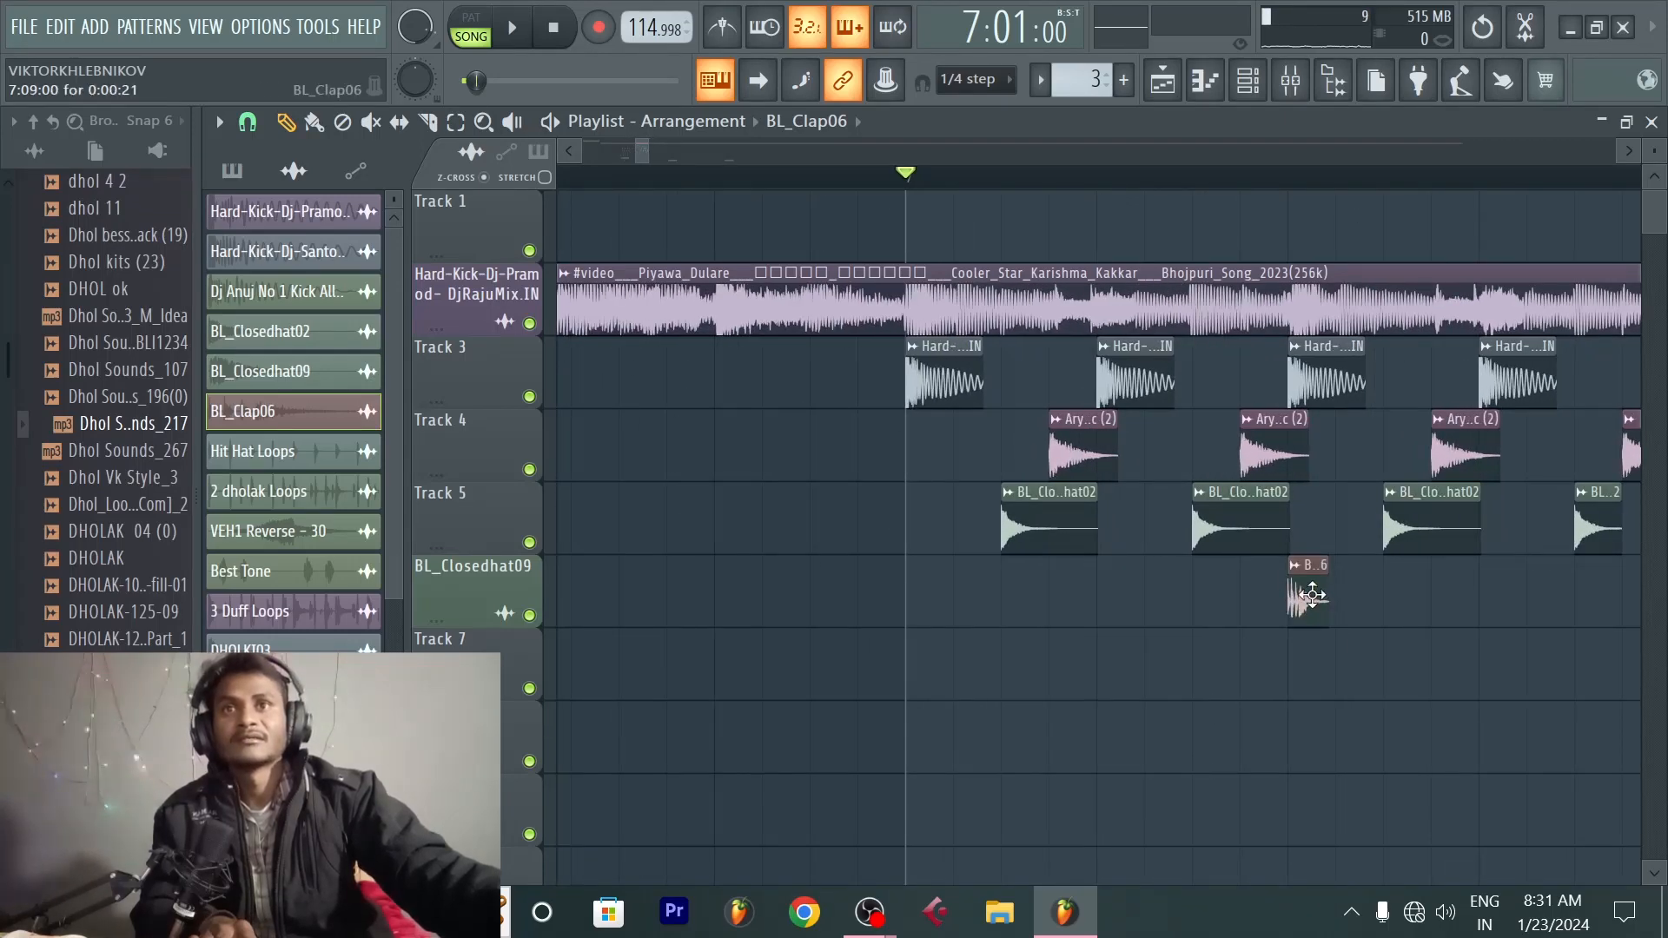
pyautogui.moveTo(1312, 596); pyautogui.dragTo(1131, 606)
pyautogui.doubleClick(1127, 598)
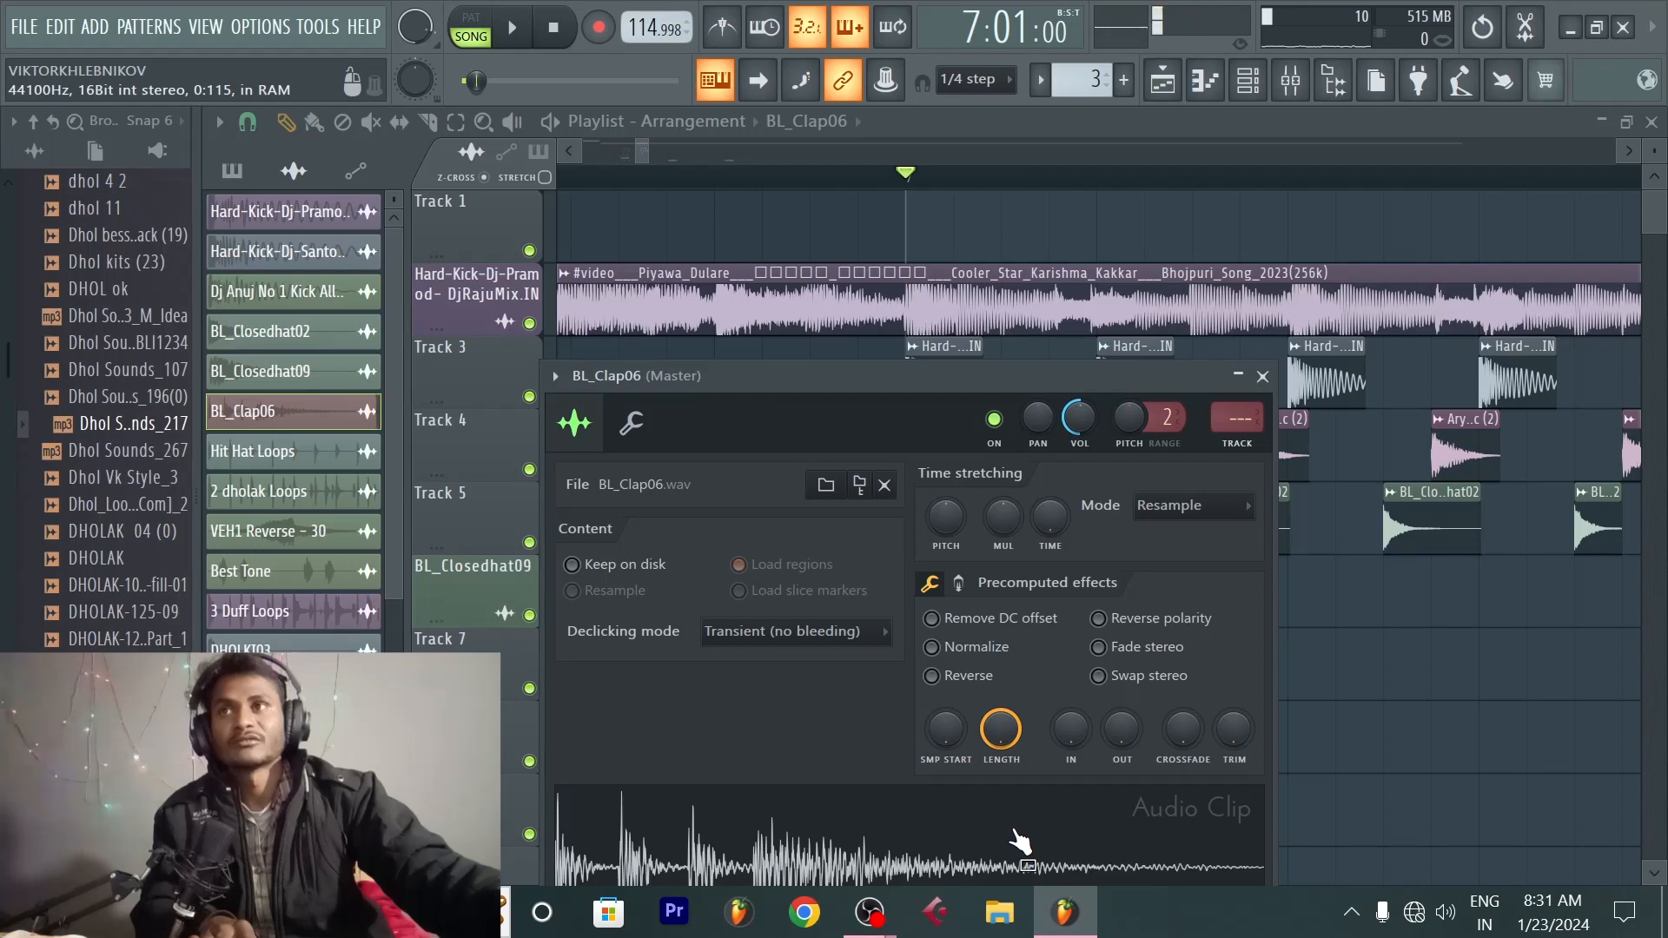
pyautogui.click(1262, 376)
# Step: Add a second BL_Clap06 clip at 7:13 on the BL_Closedhat09 track and play back bar 7
pyautogui.scroll(-3, 1147, 180)
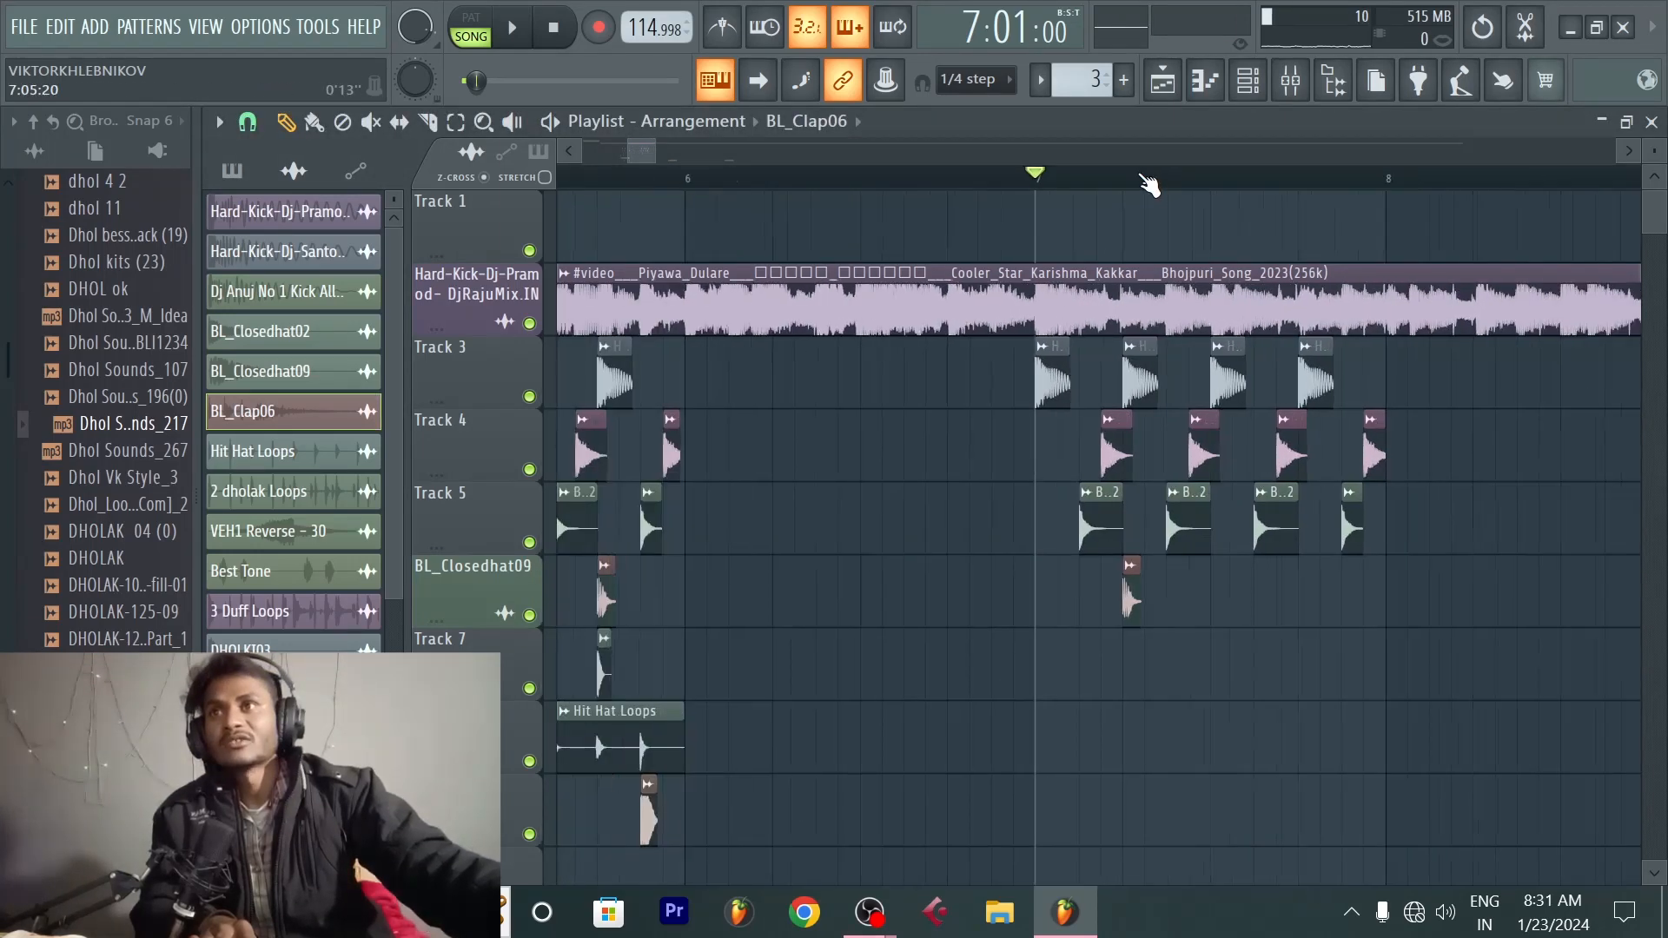
pyautogui.scroll(-2, 1148, 180)
pyautogui.scroll(-1, 1148, 180)
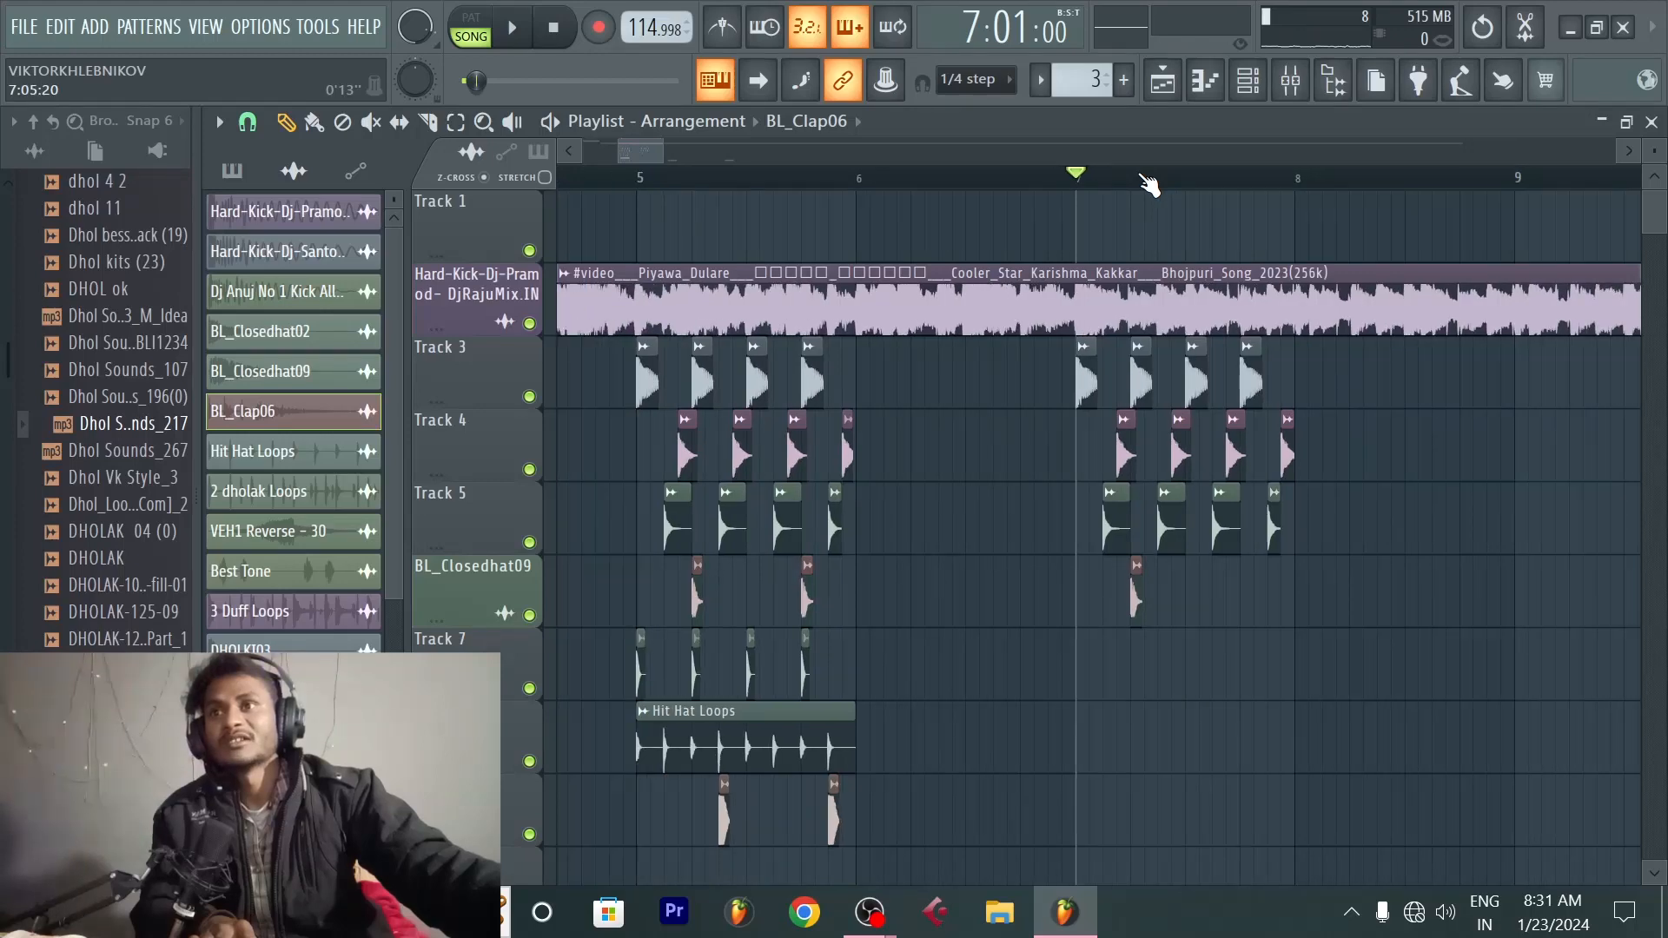
pyautogui.scroll(2, 1148, 179)
pyautogui.scroll(2, 1424, 180)
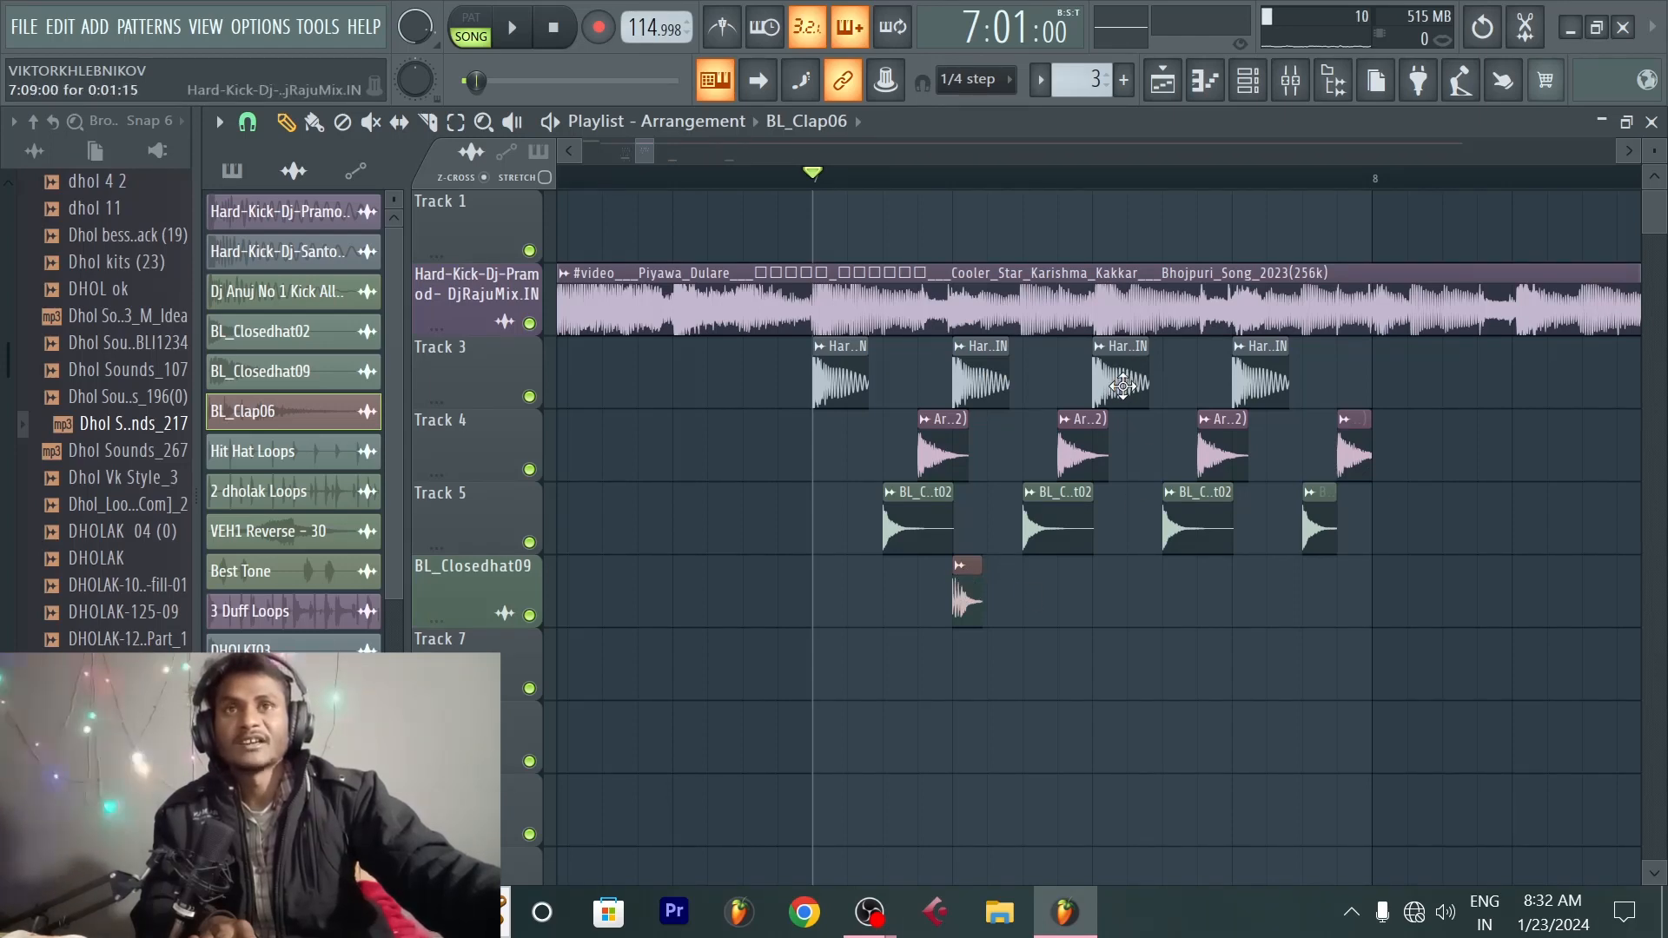
pyautogui.click(1240, 609)
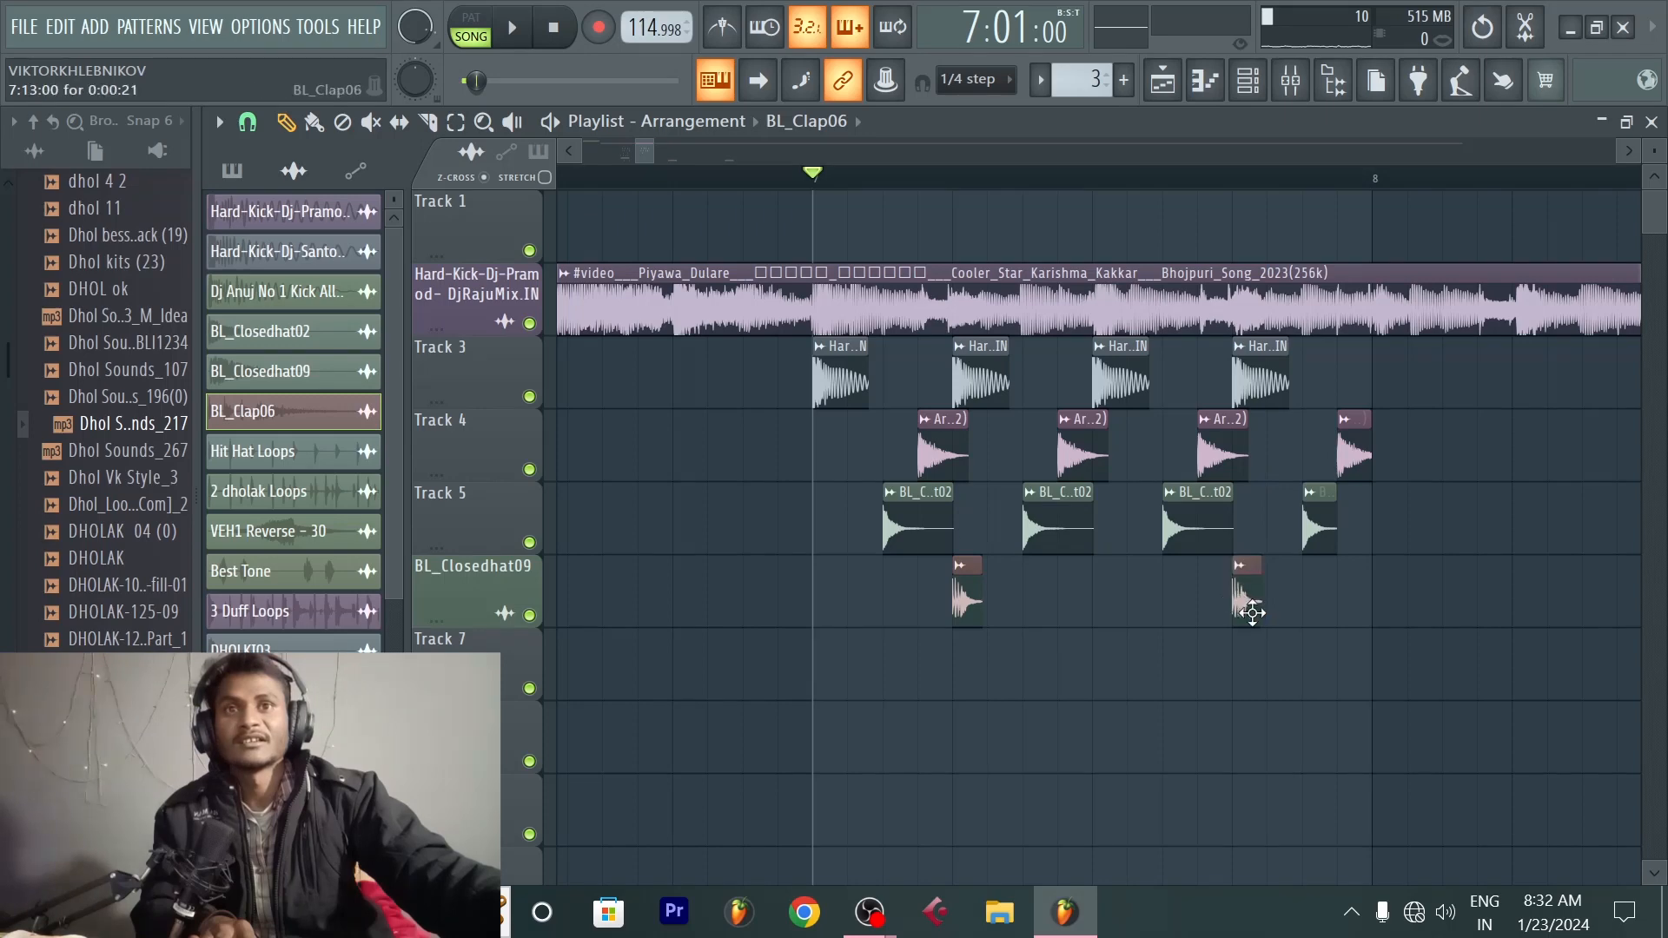
pyautogui.press('space')
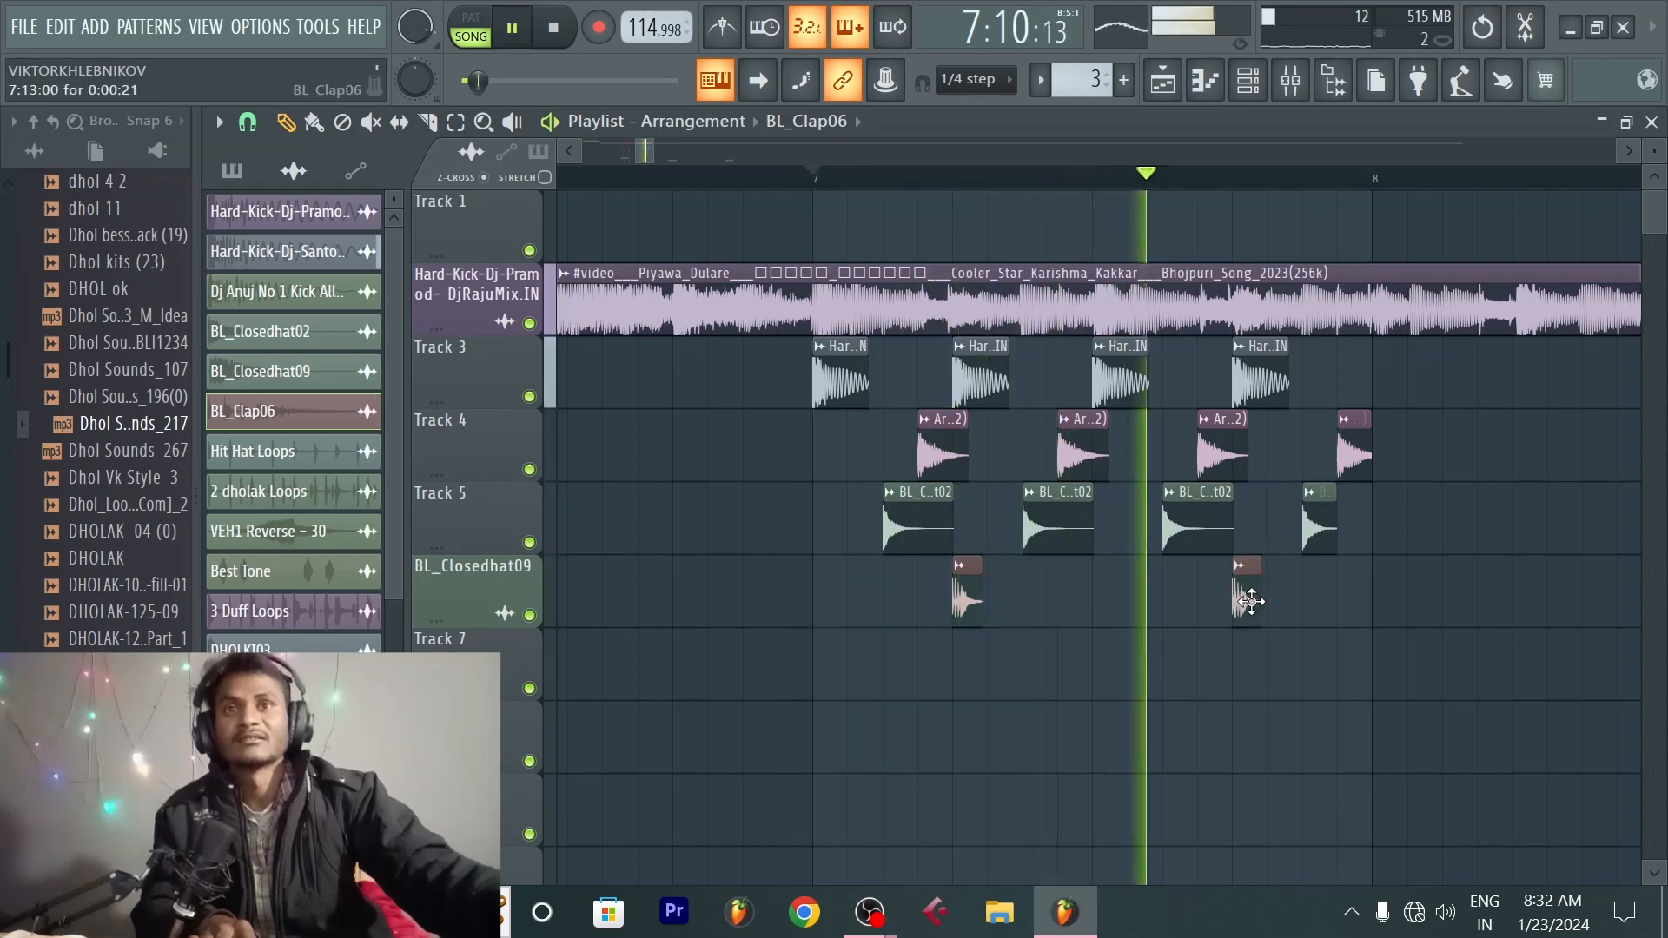
pyautogui.press('space')
# Step: Place a BL_Closedhat09 clip, picked from bar 5, at 7:01 on Track 7 and preview its sample in the channel settings
pyautogui.scroll(-4, 1390, 180)
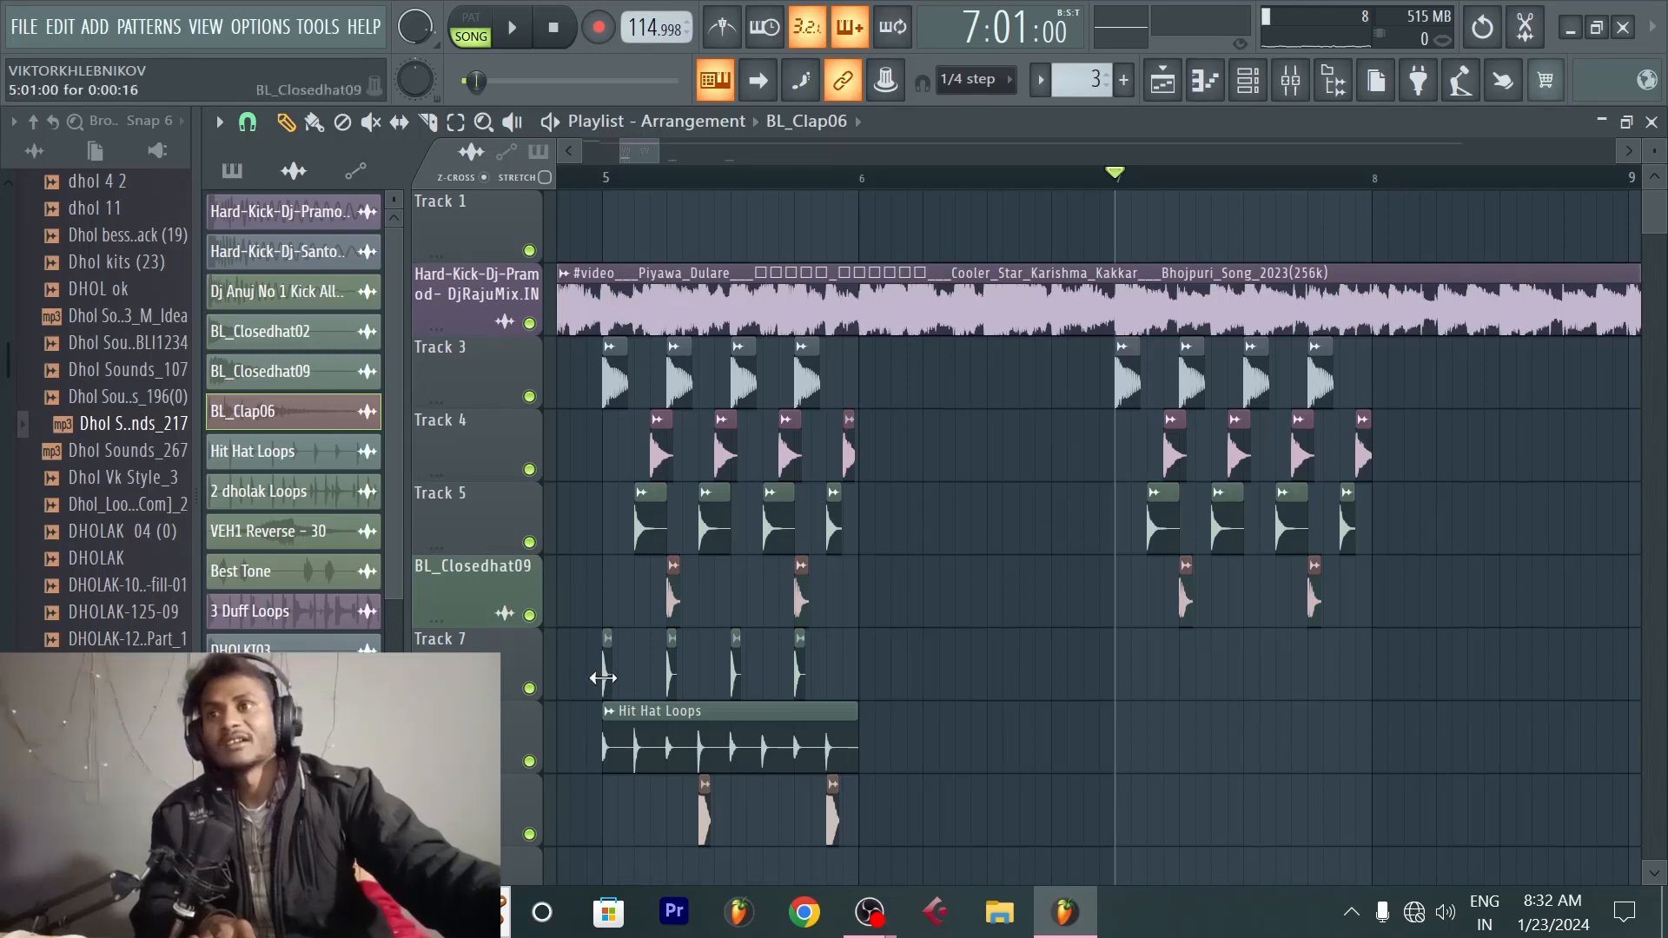
pyautogui.click(608, 675)
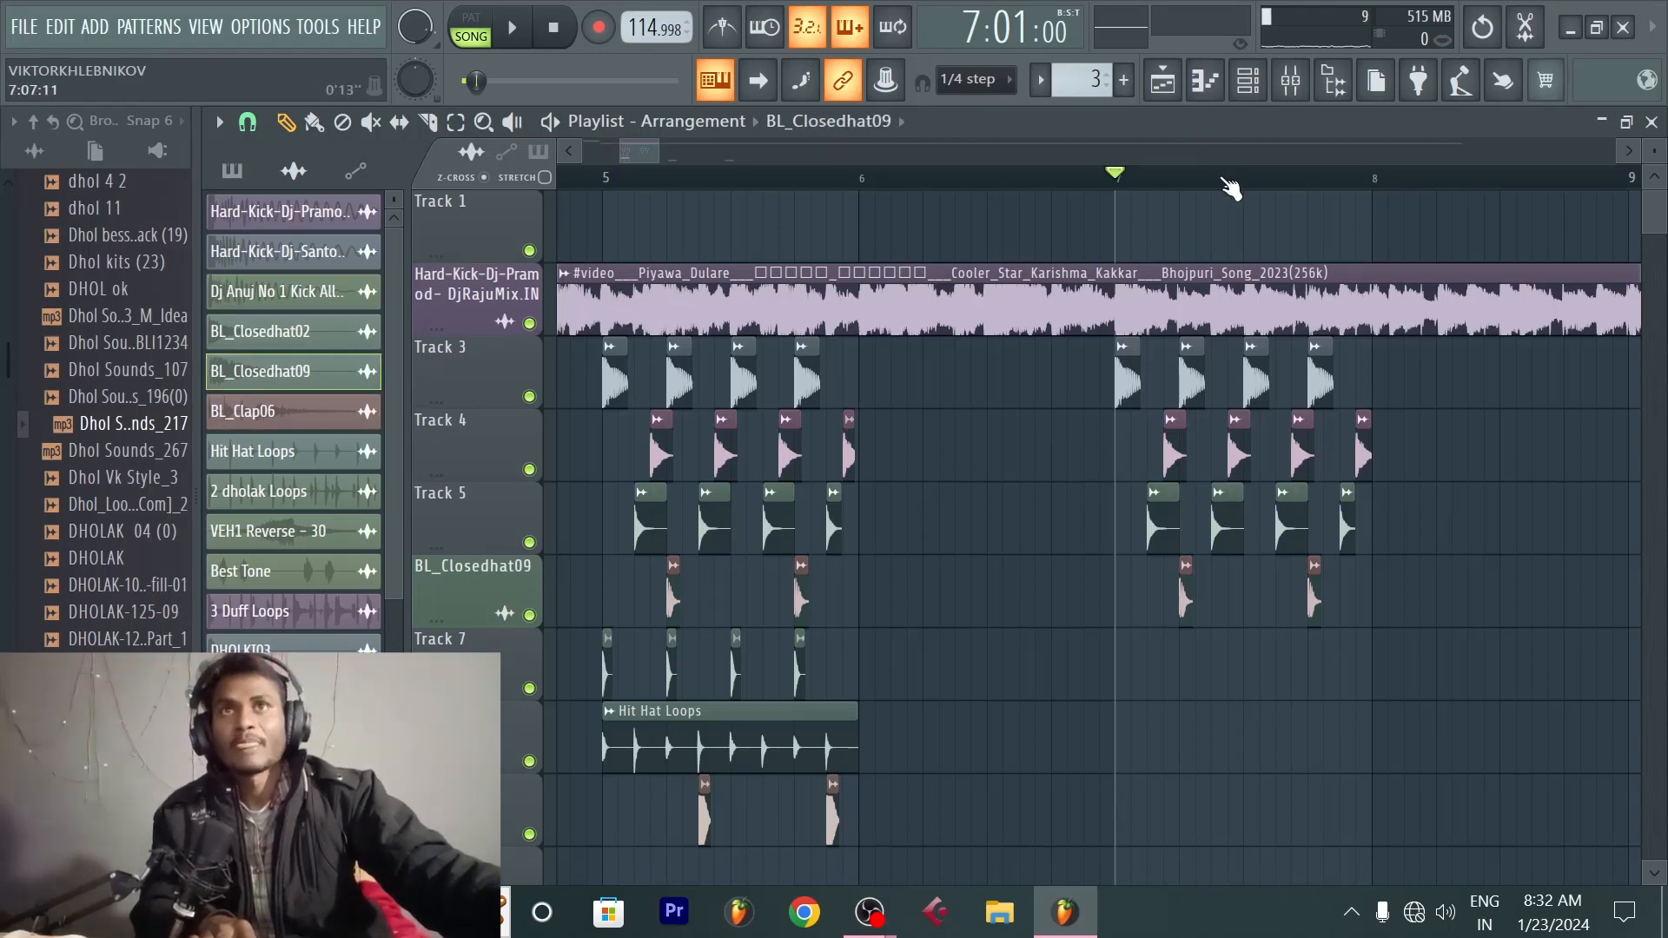
pyautogui.scroll(3, 1231, 186)
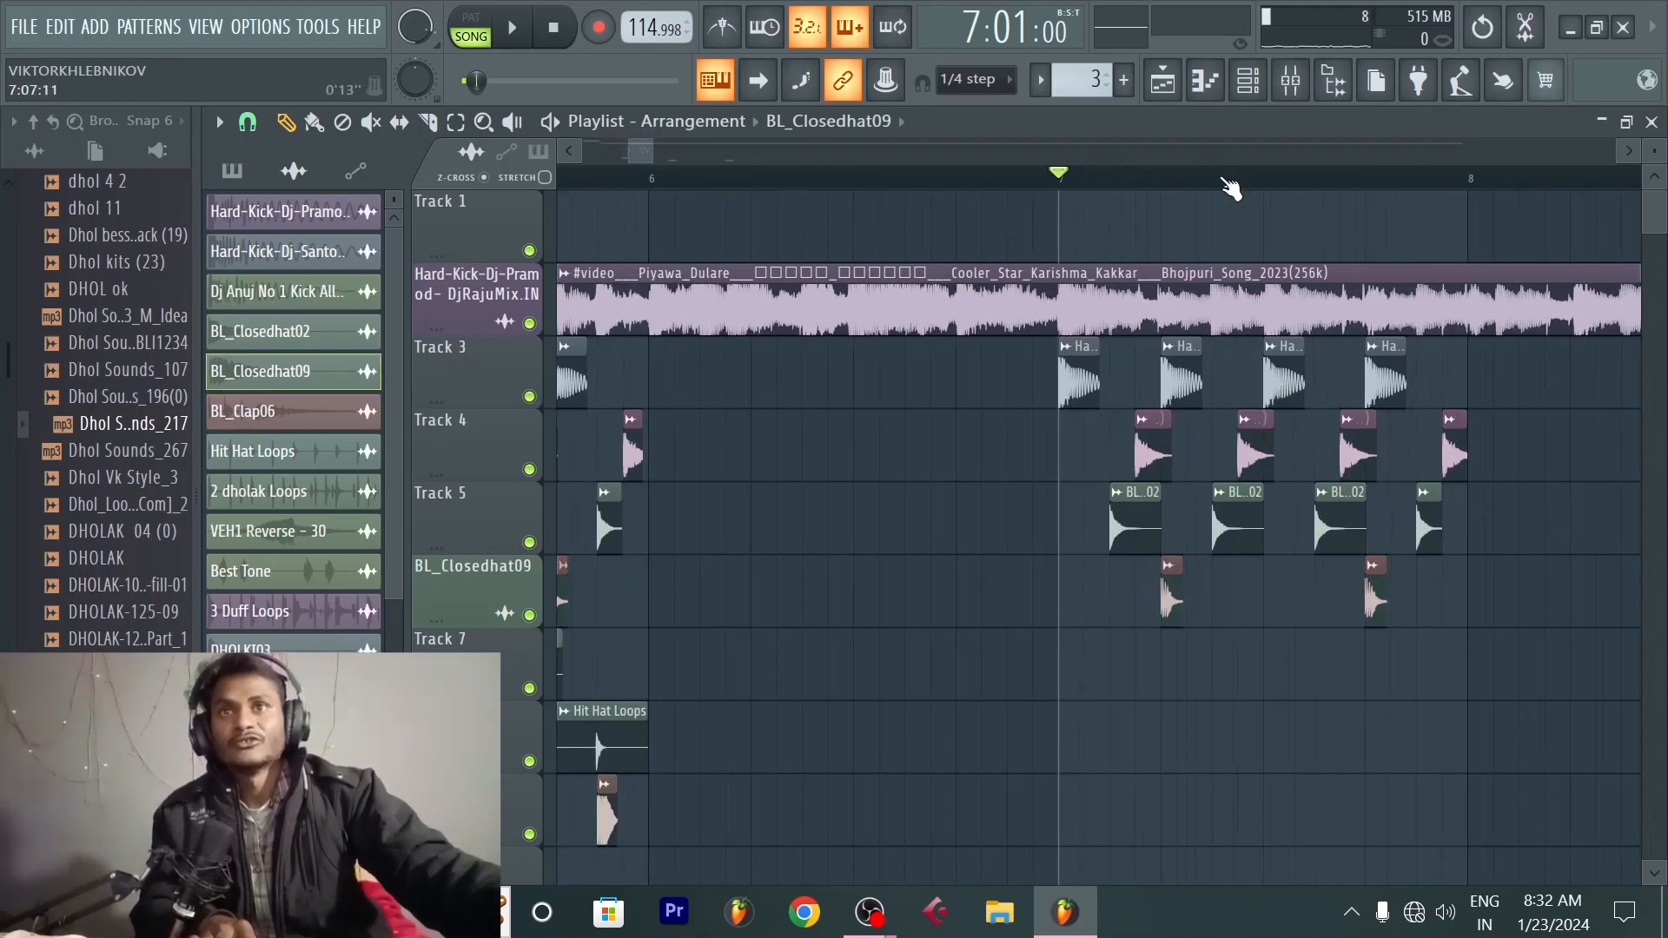
pyautogui.click(1038, 669)
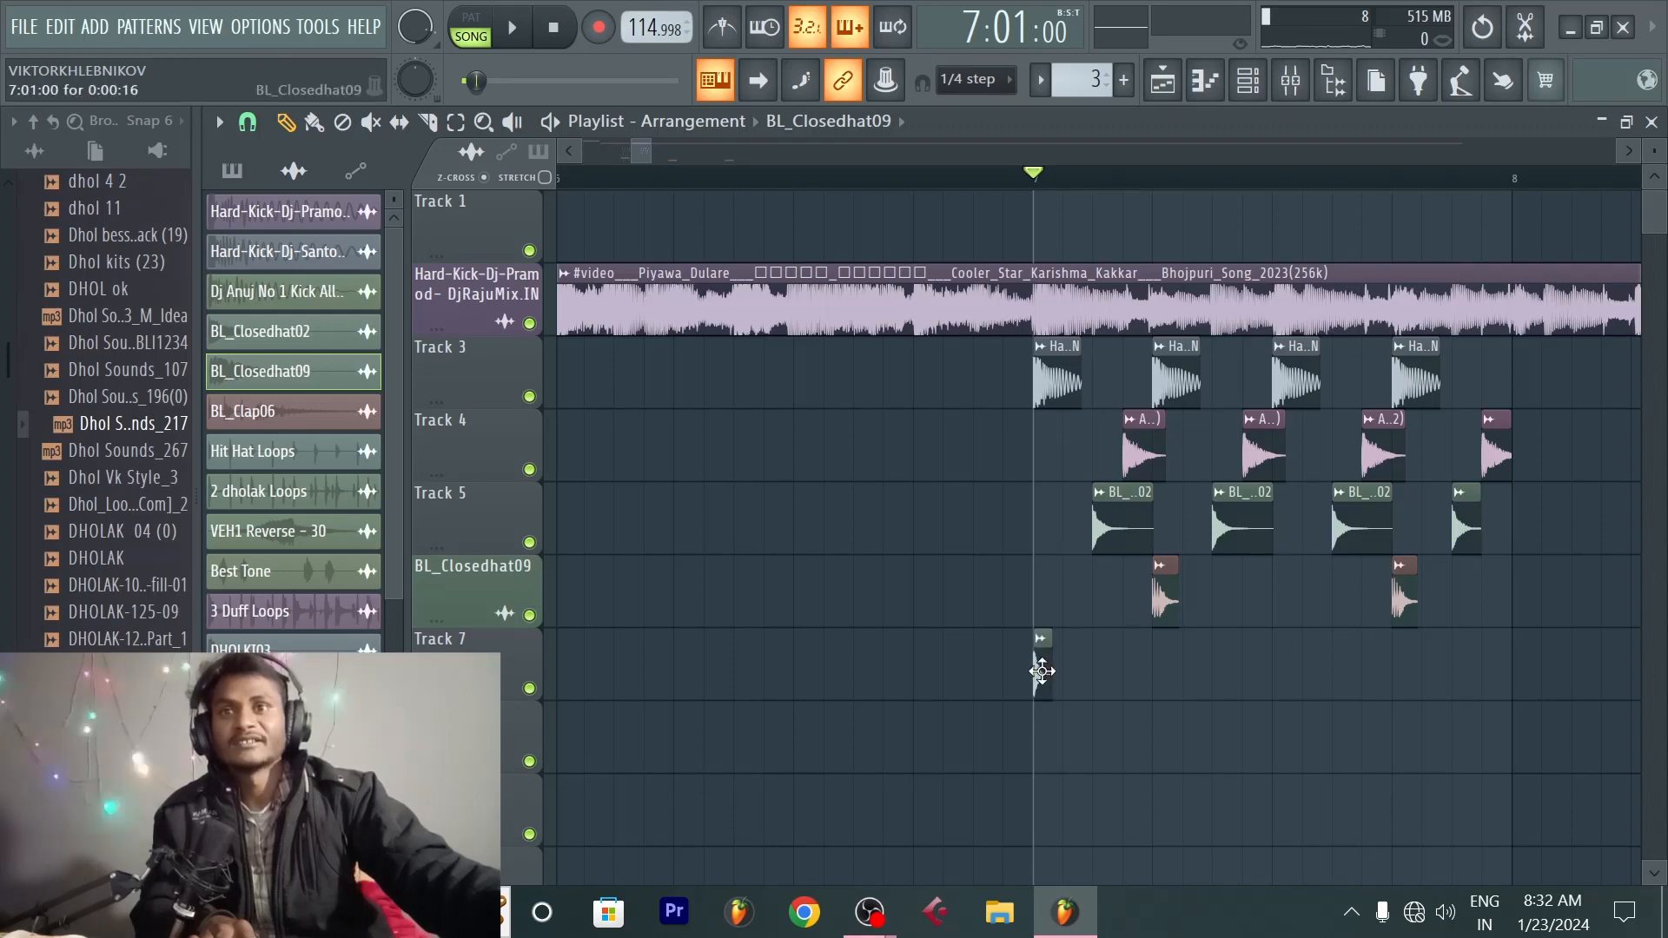
pyautogui.doubleClick(1042, 670)
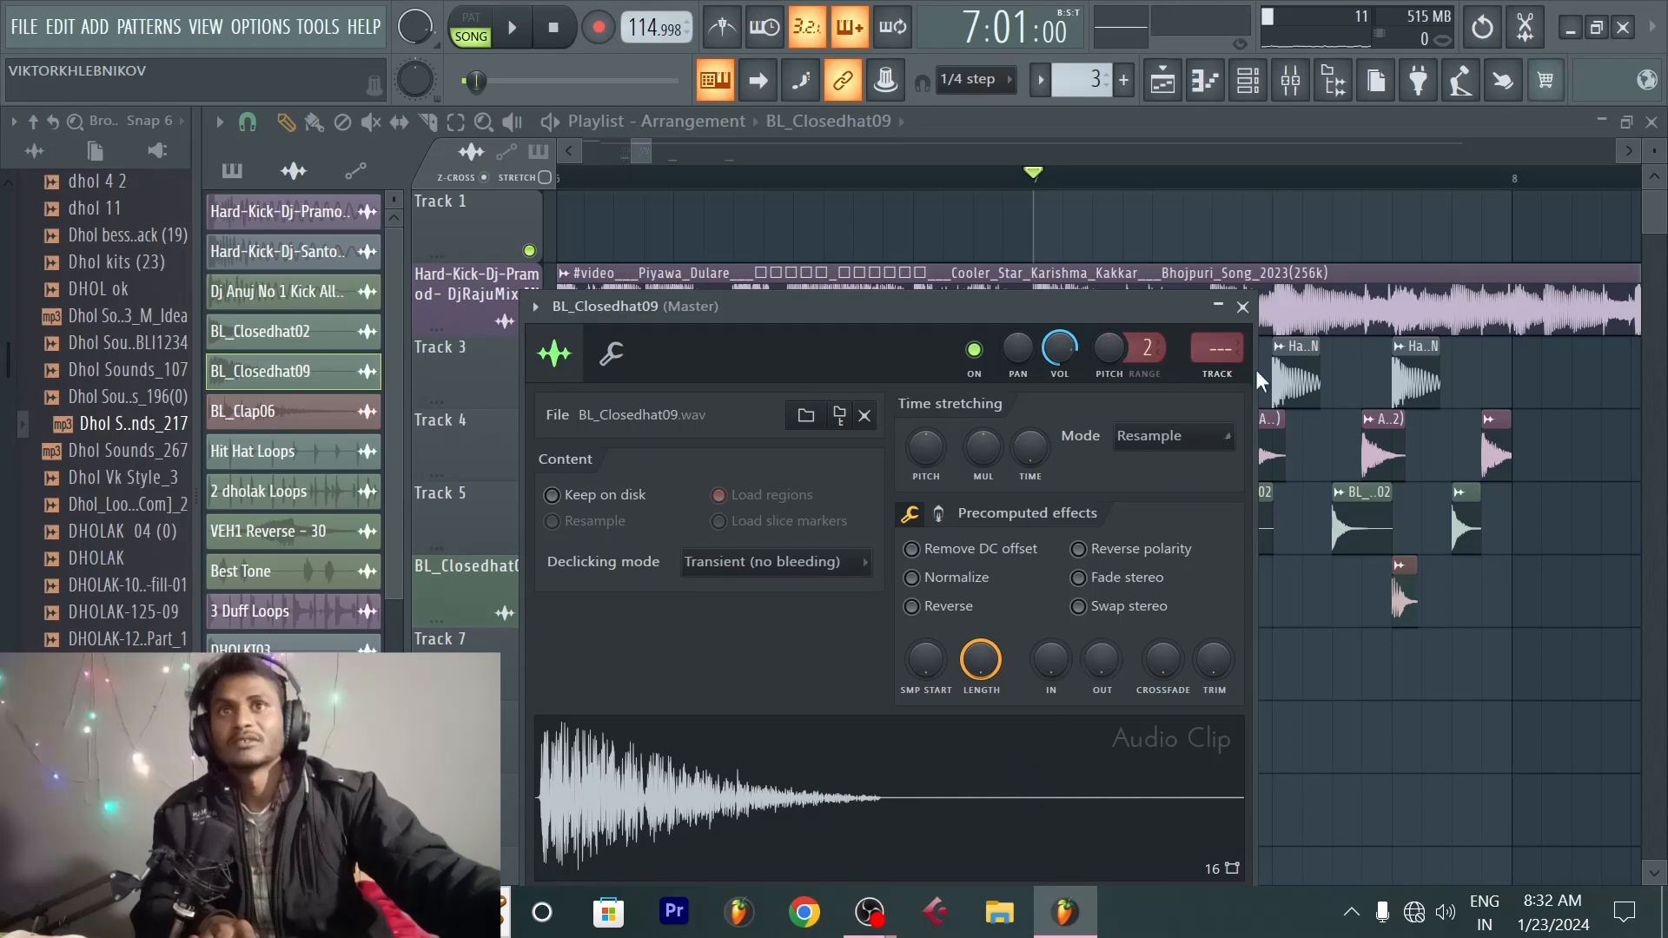
pyautogui.click(1243, 307)
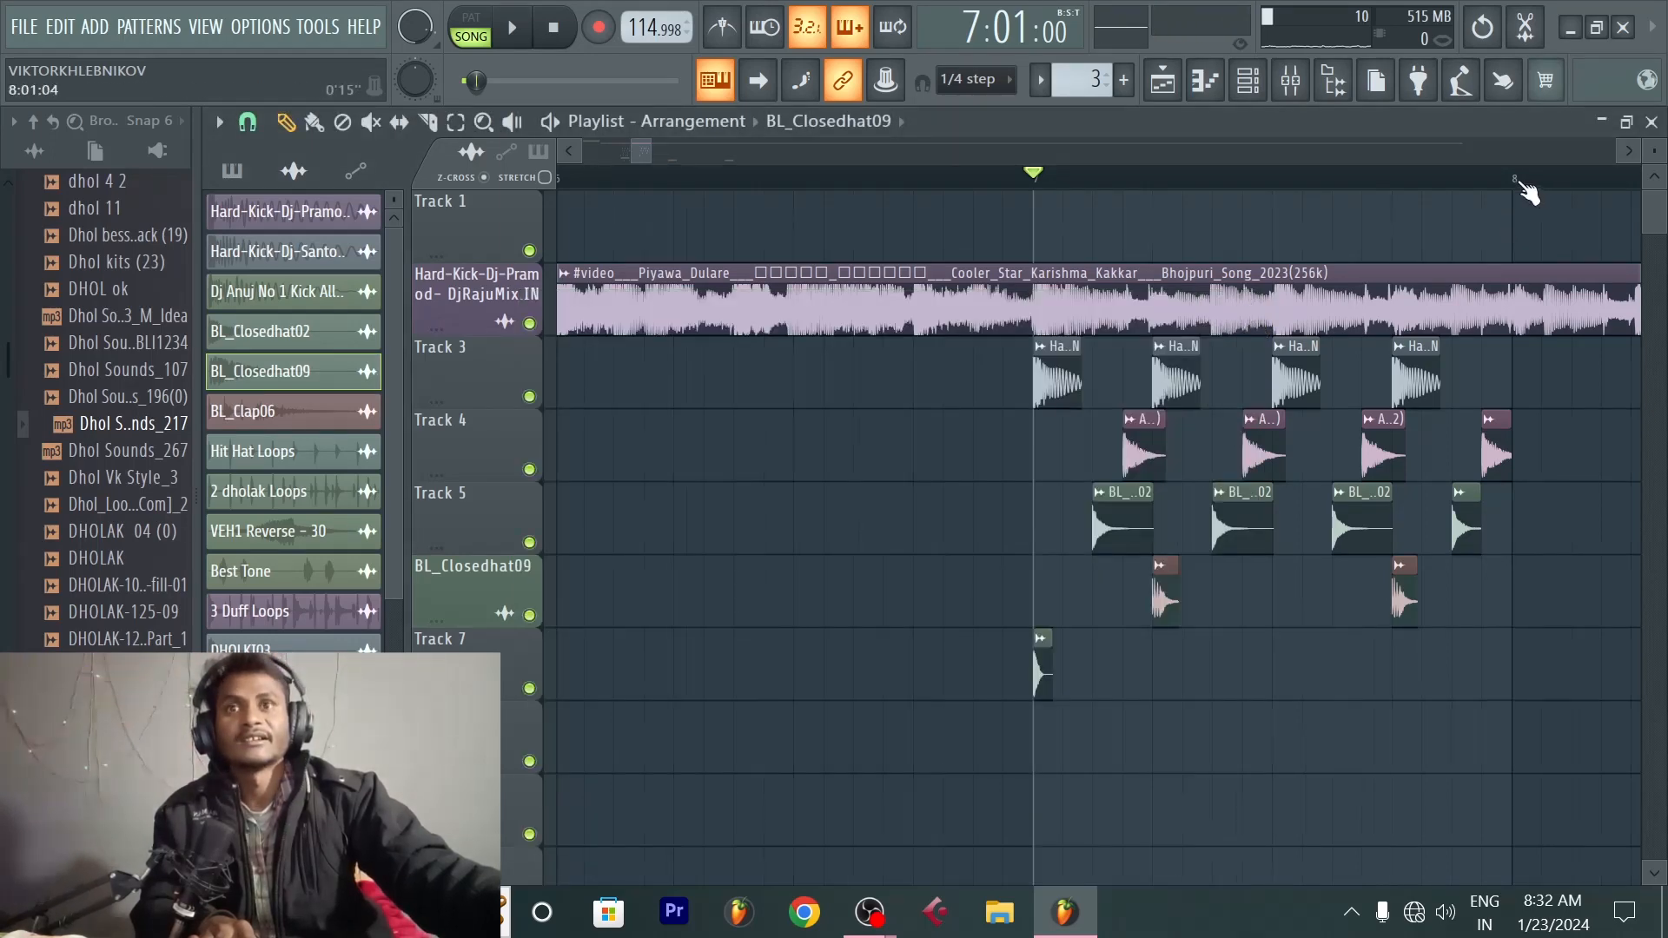
# Step: Place BL_Closedhat09 clips at 7:05, 7:09 and 7:13 on Track 7 and play back bar 7
pyautogui.scroll(2, 1525, 186)
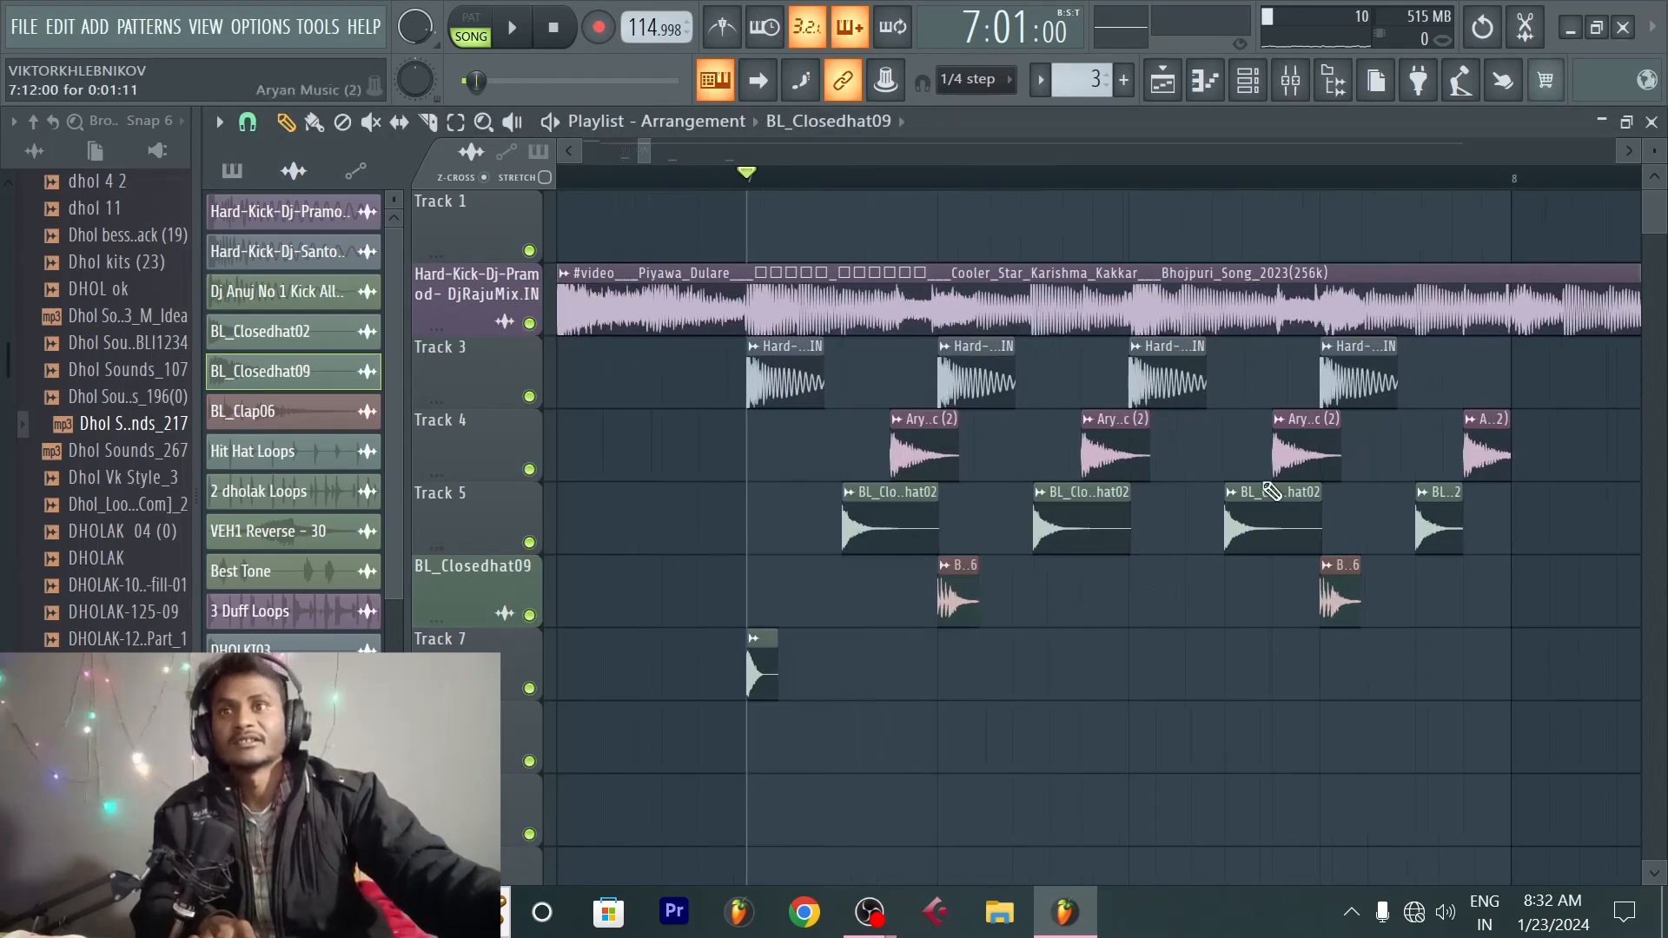
pyautogui.click(1133, 671)
pyautogui.click(1326, 673)
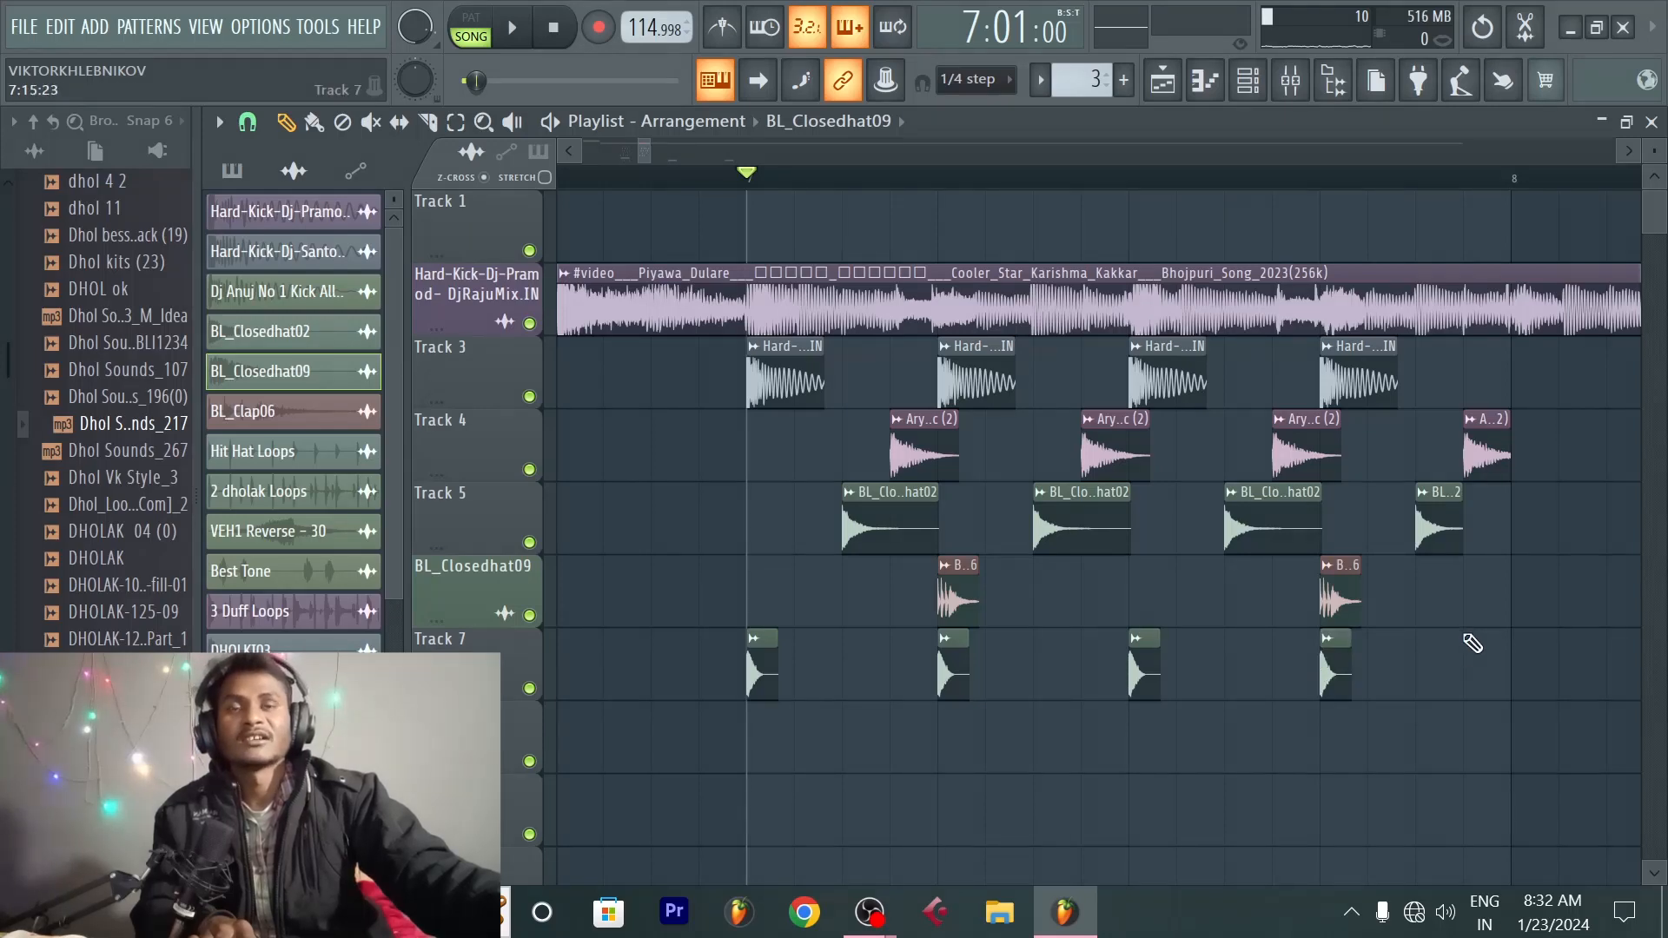
pyautogui.press('space')
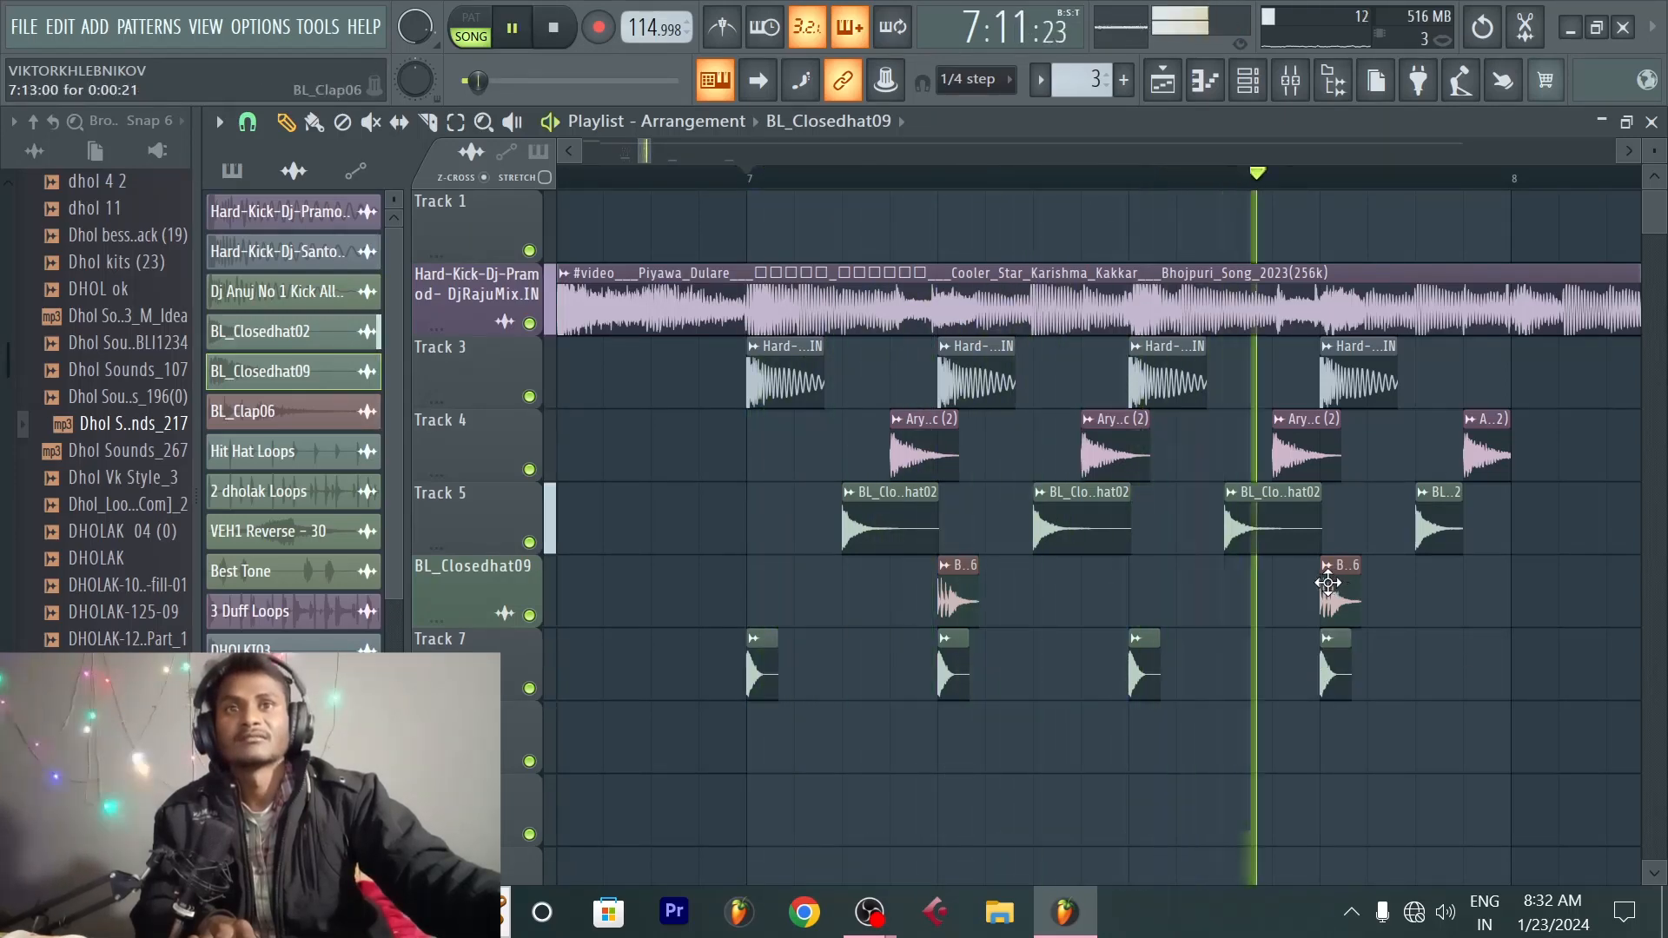
# Step: Place a BAYA (14) (1) clip, picked from bar 5, at 7:07 on Track 8
pyautogui.press('space')
pyautogui.scroll(-2, 1526, 191)
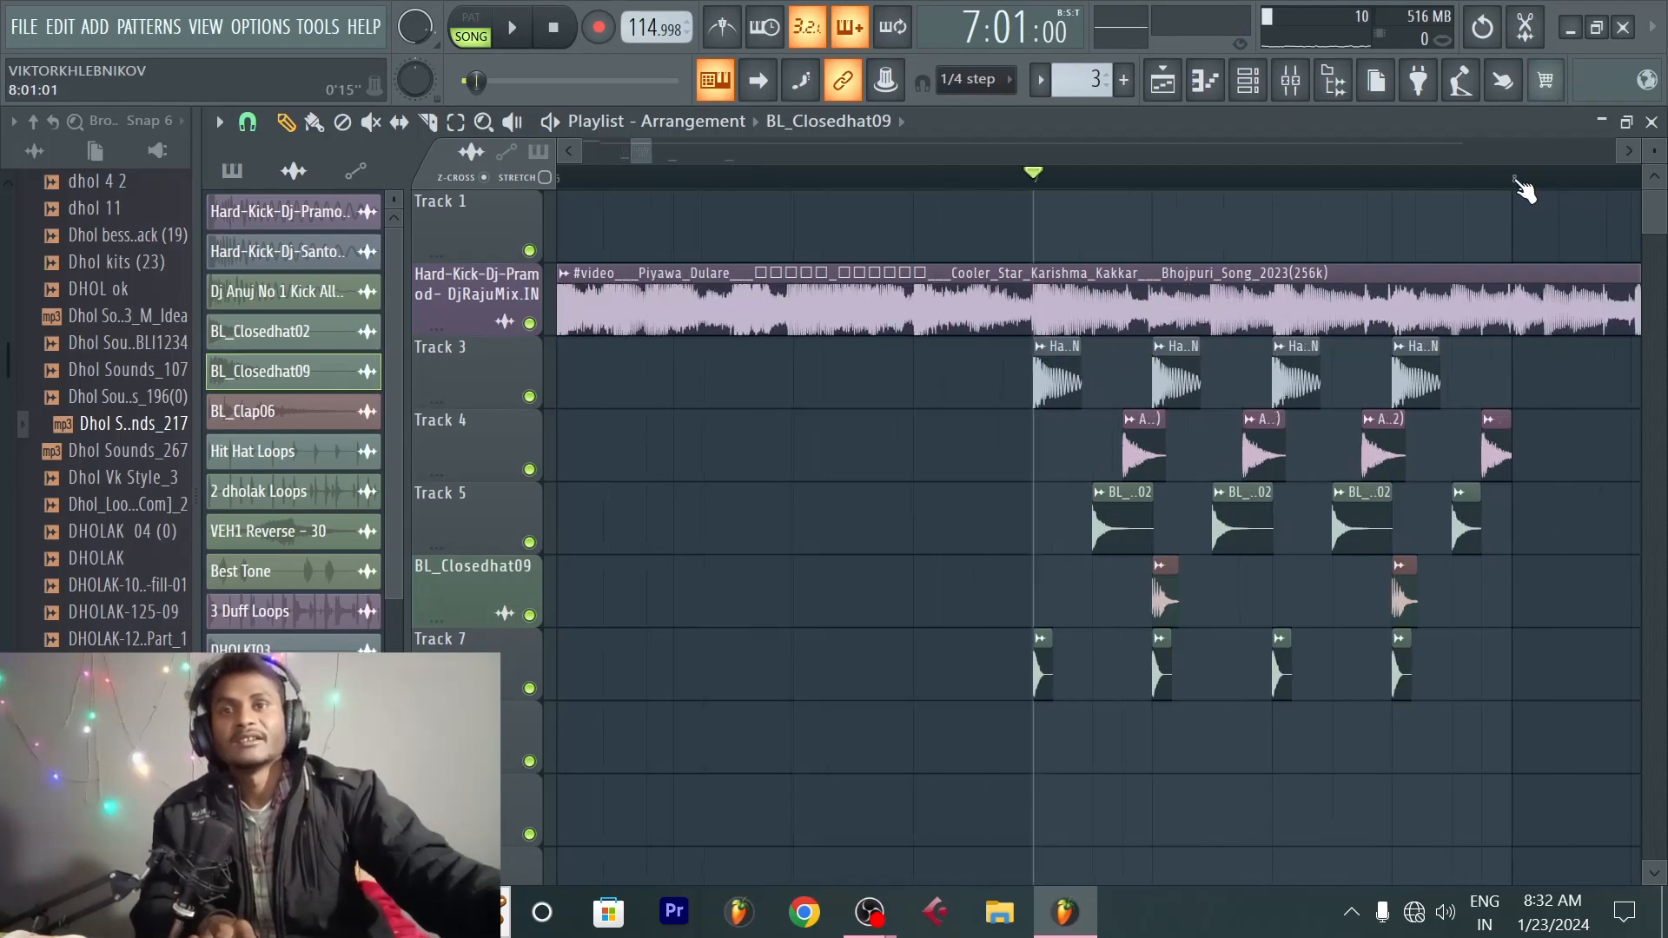
pyautogui.scroll(-2, 1526, 188)
pyautogui.scroll(-1, 932, 721)
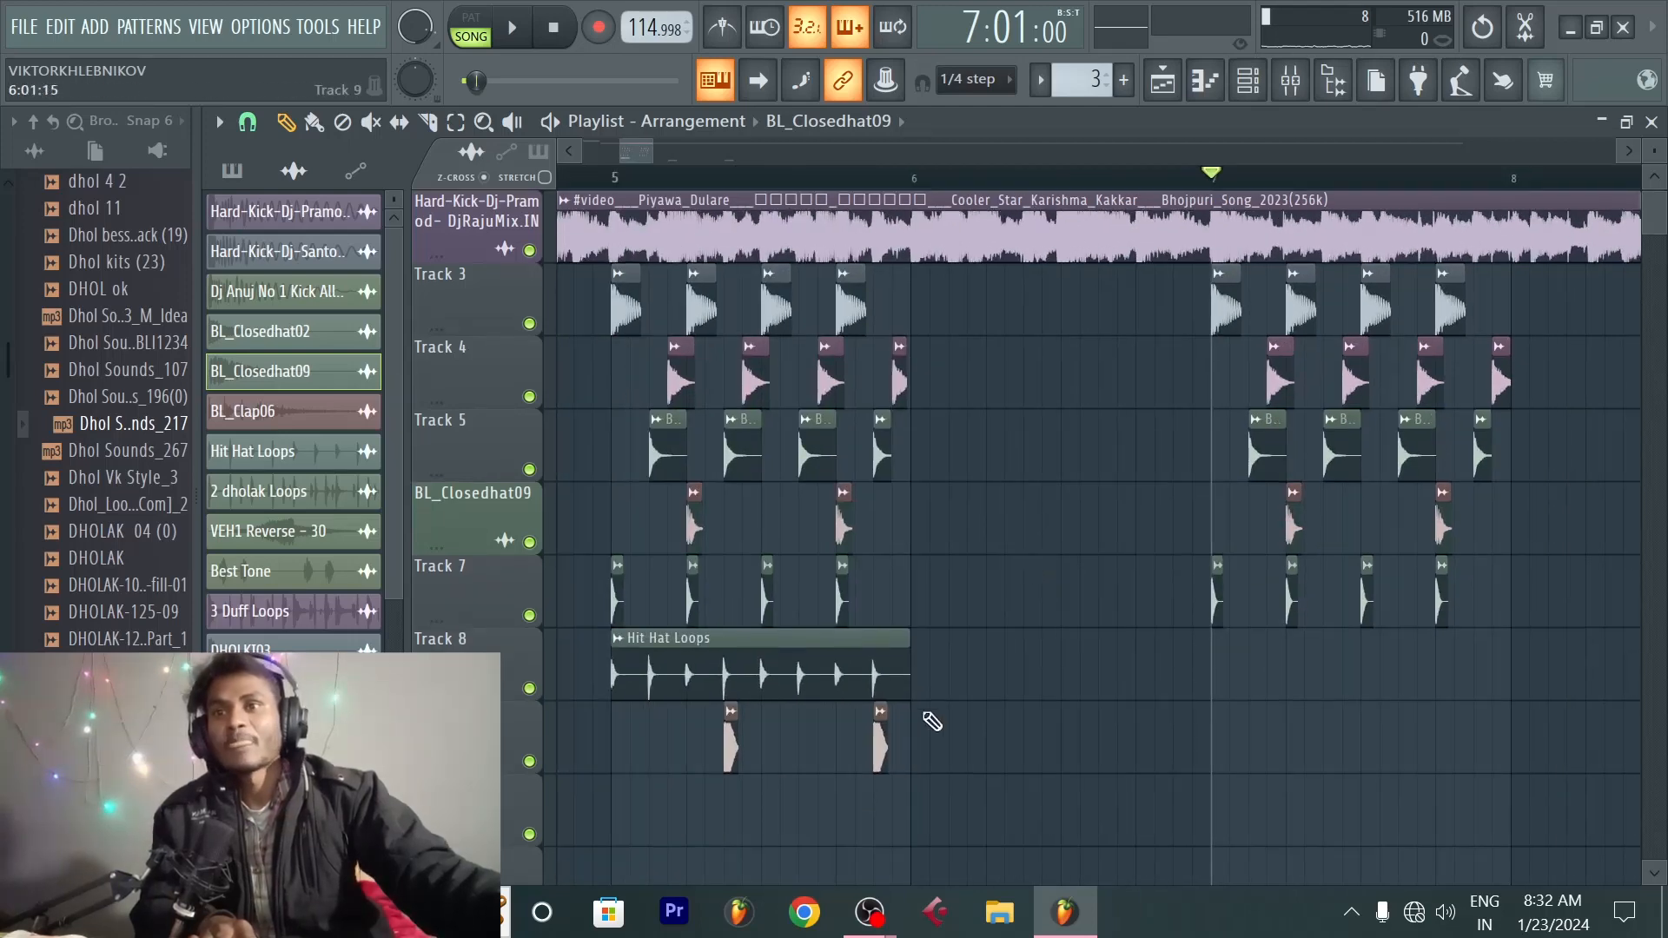
pyautogui.click(731, 741)
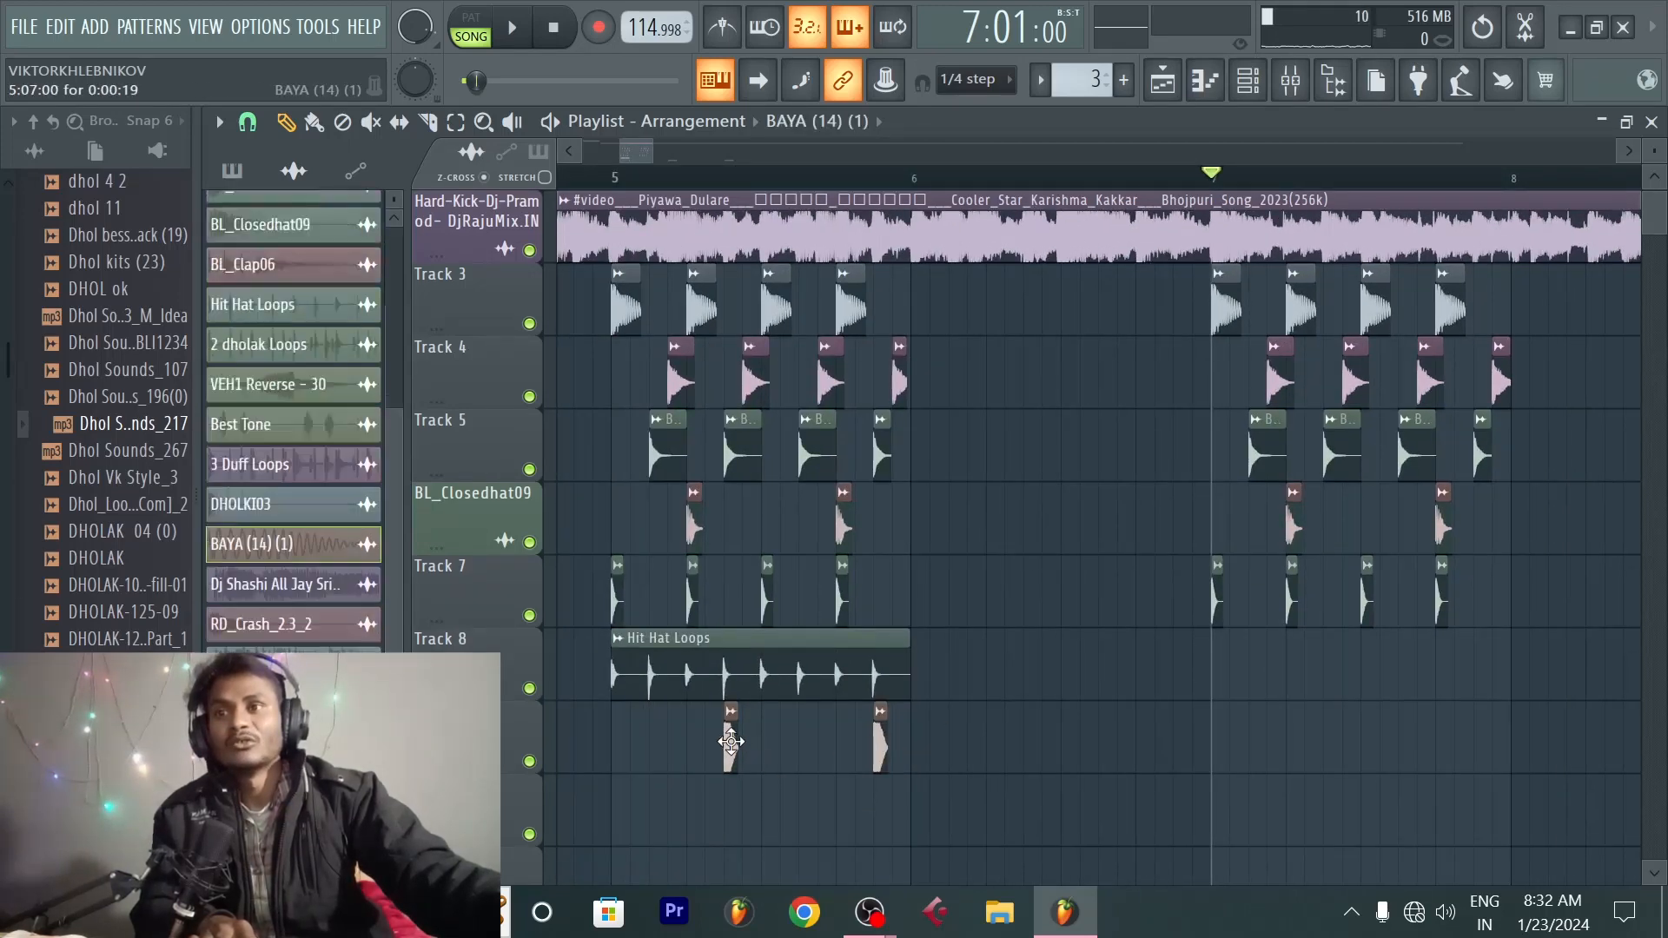
pyautogui.scroll(2, 1540, 193)
pyautogui.scroll(1, 1540, 198)
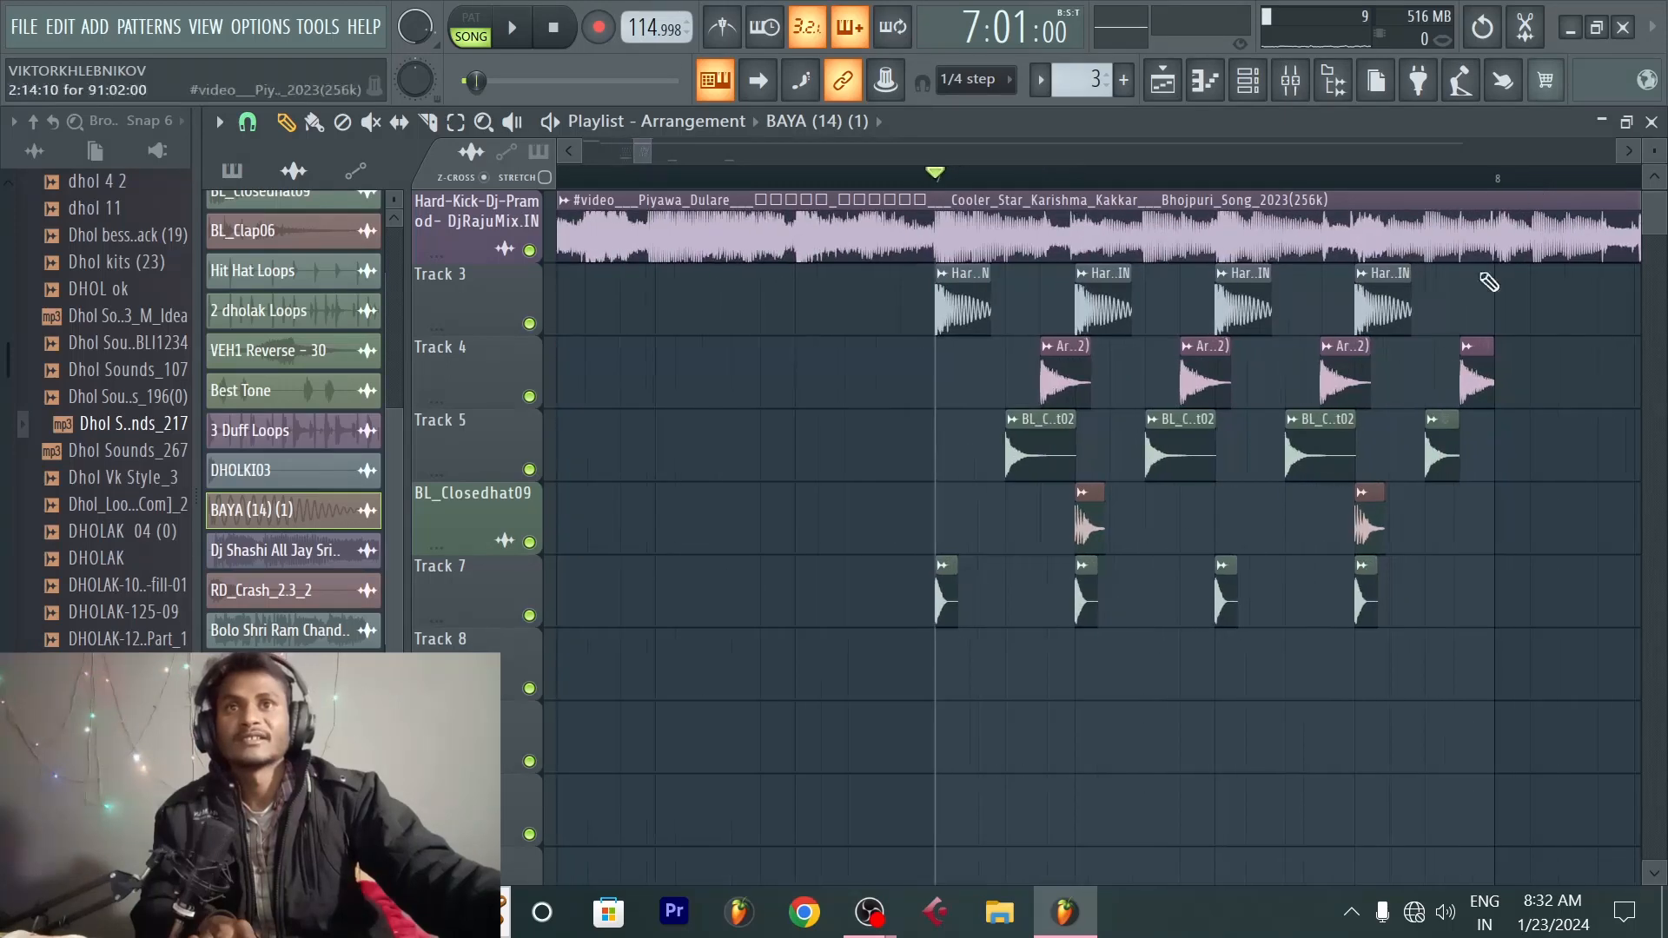
pyautogui.scroll(-1, 1246, 588)
pyautogui.scroll(1, 1220, 565)
pyautogui.scroll(-2, 812, 198)
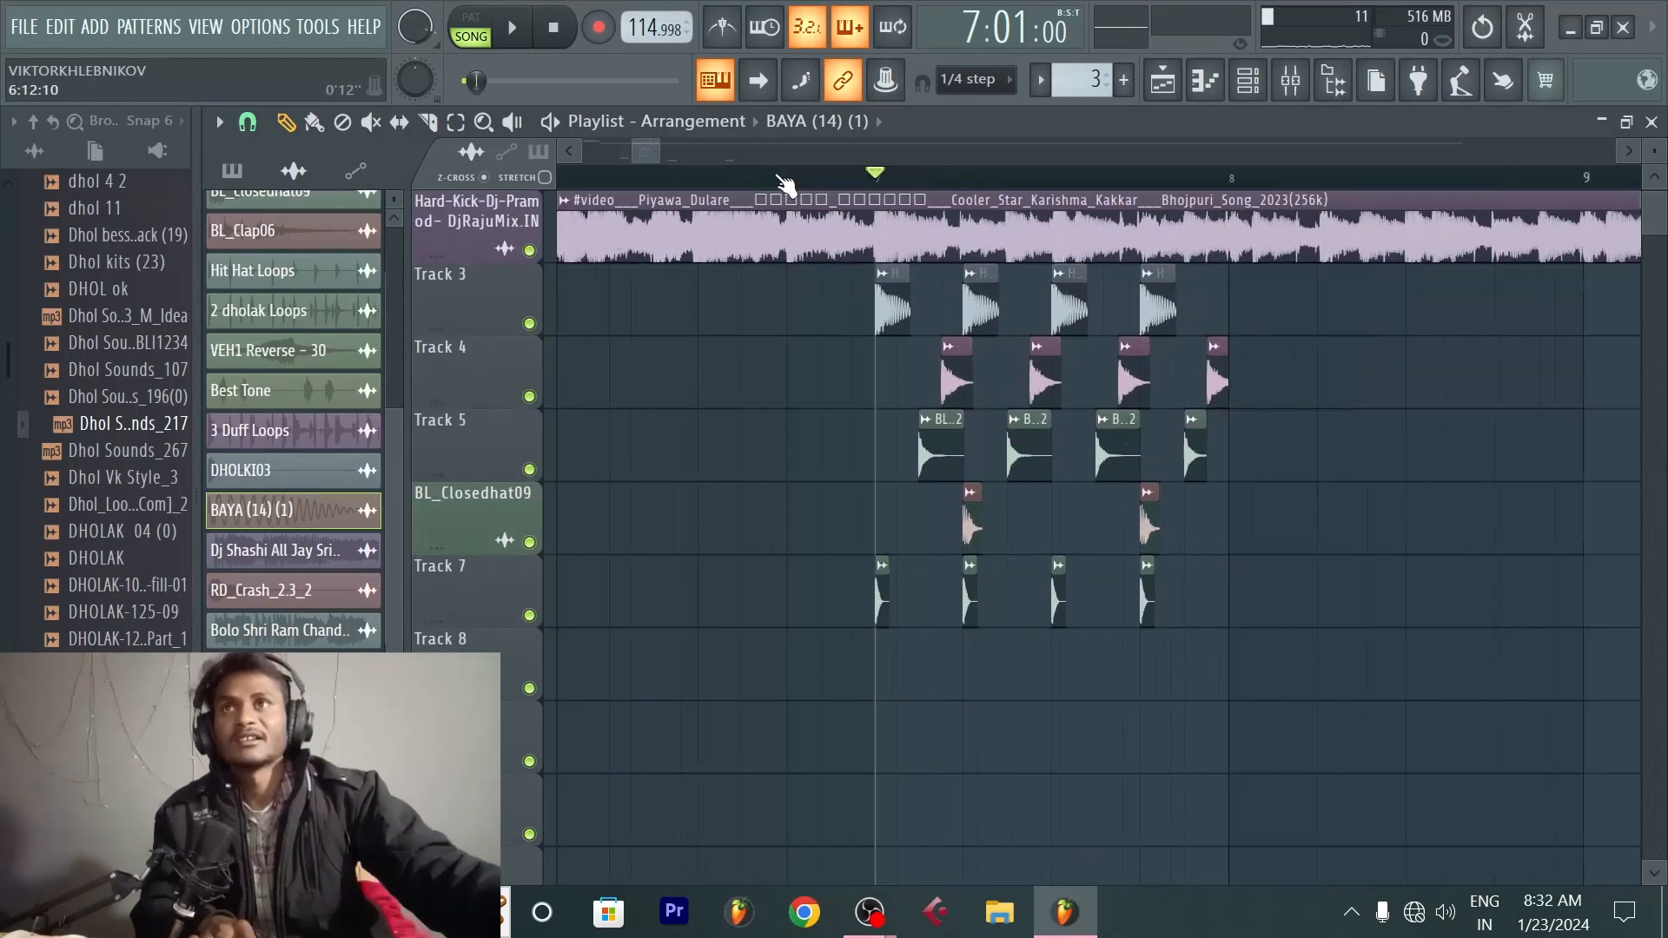
pyautogui.scroll(2, 991, 187)
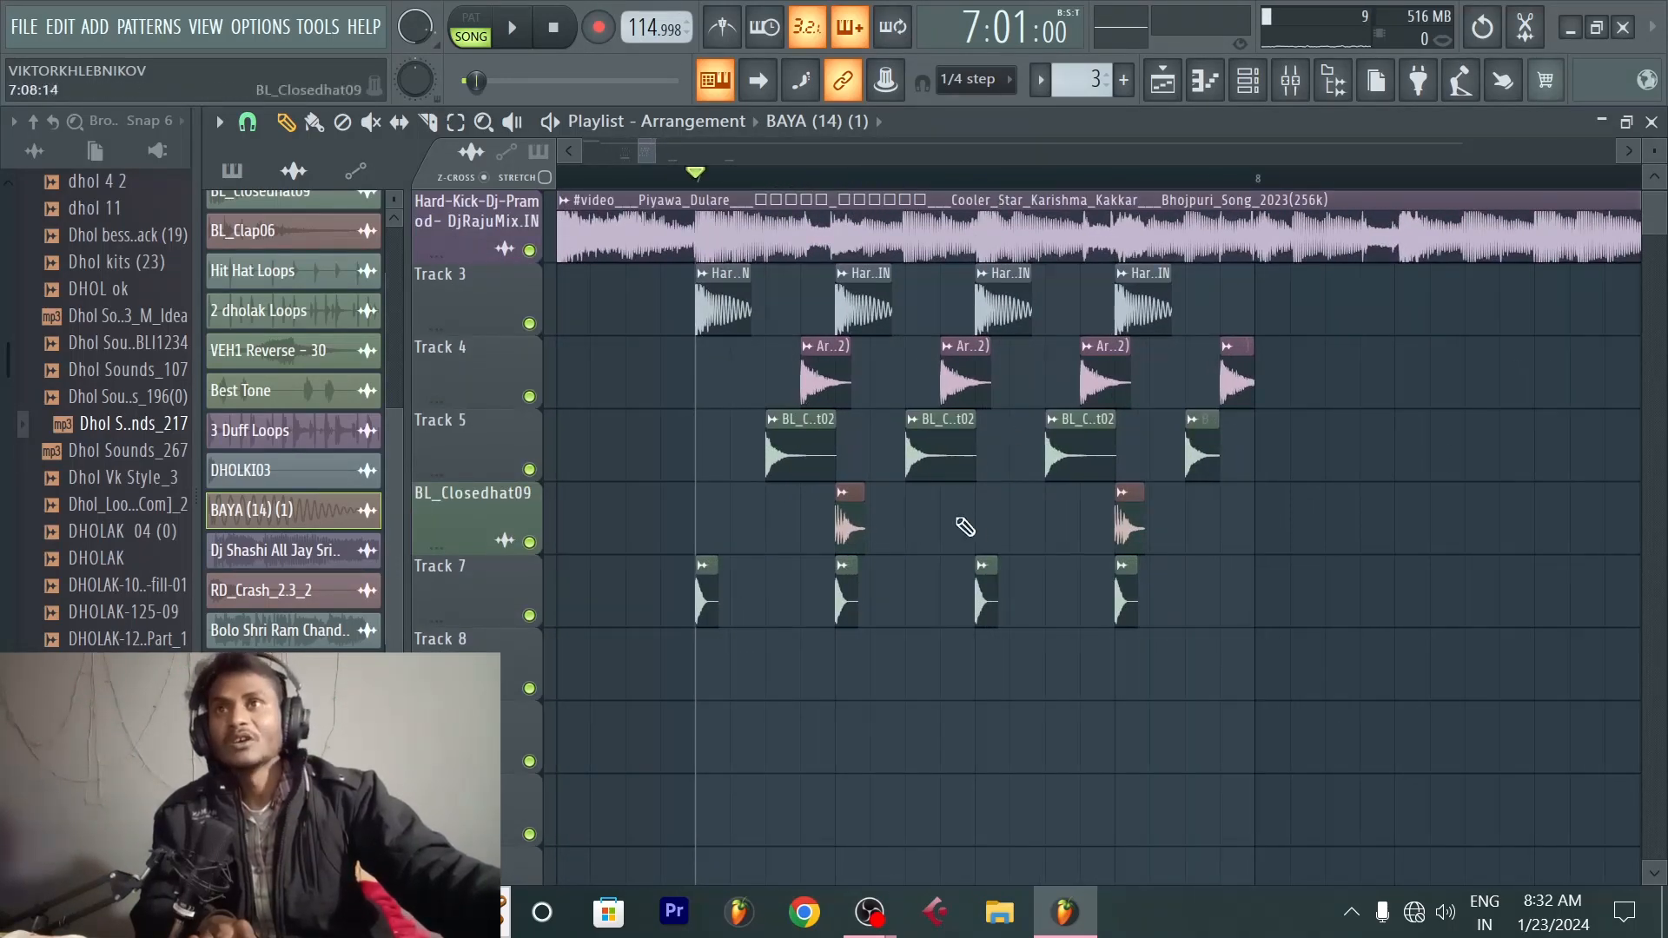
pyautogui.scroll(2, 912, 192)
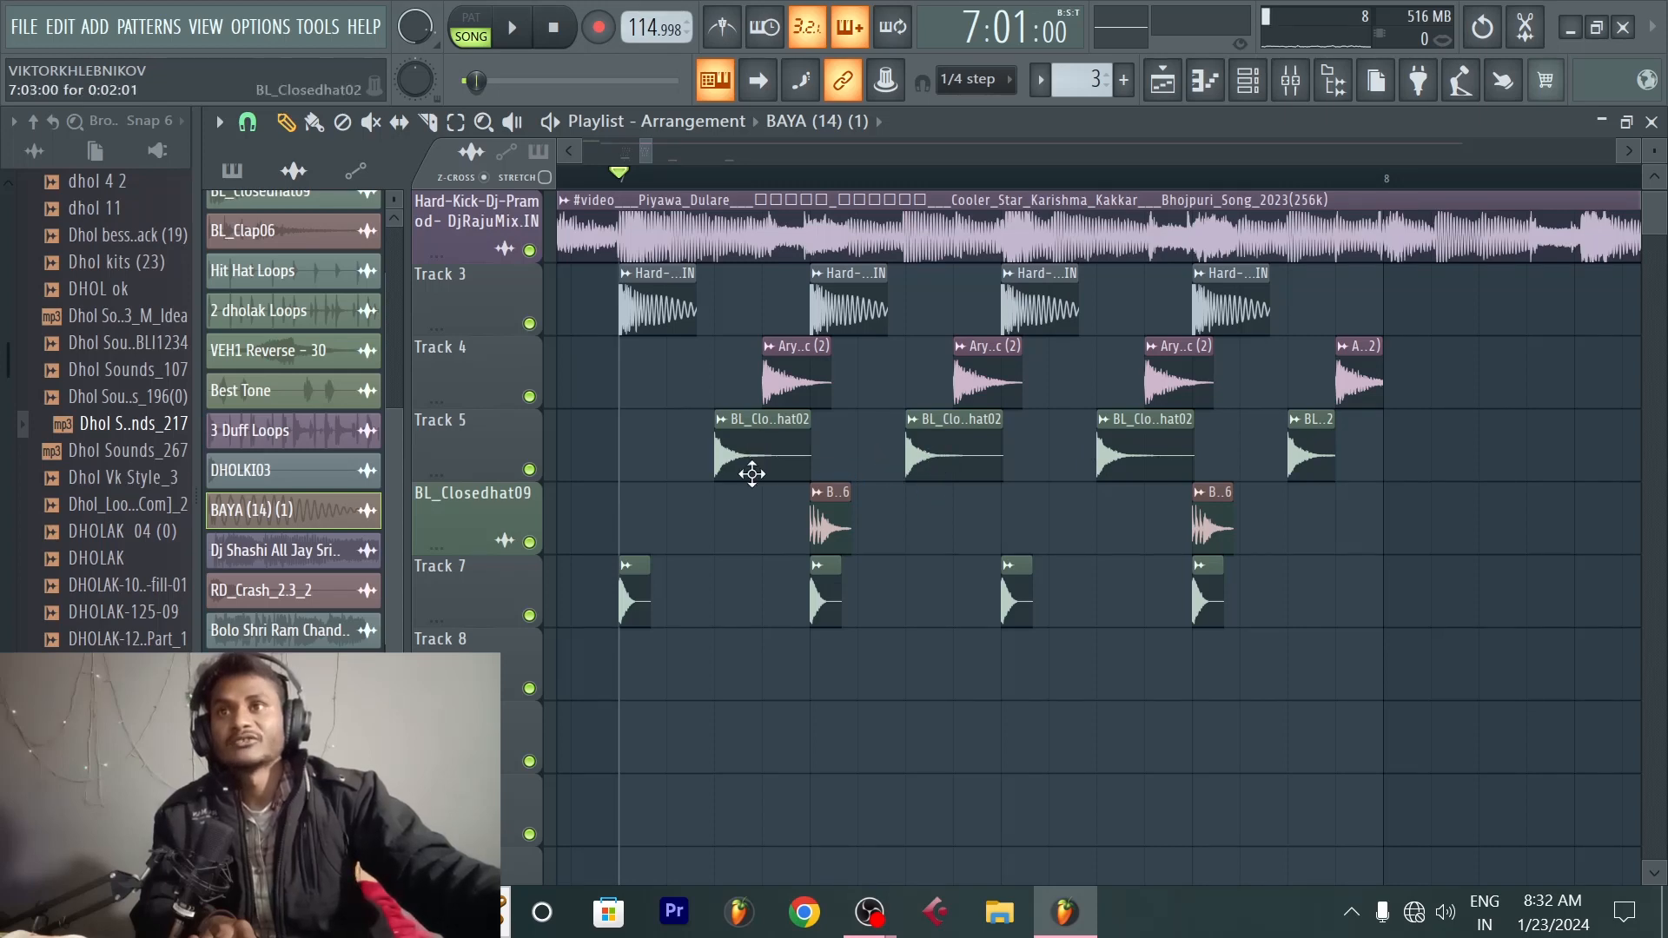
pyautogui.click(916, 660)
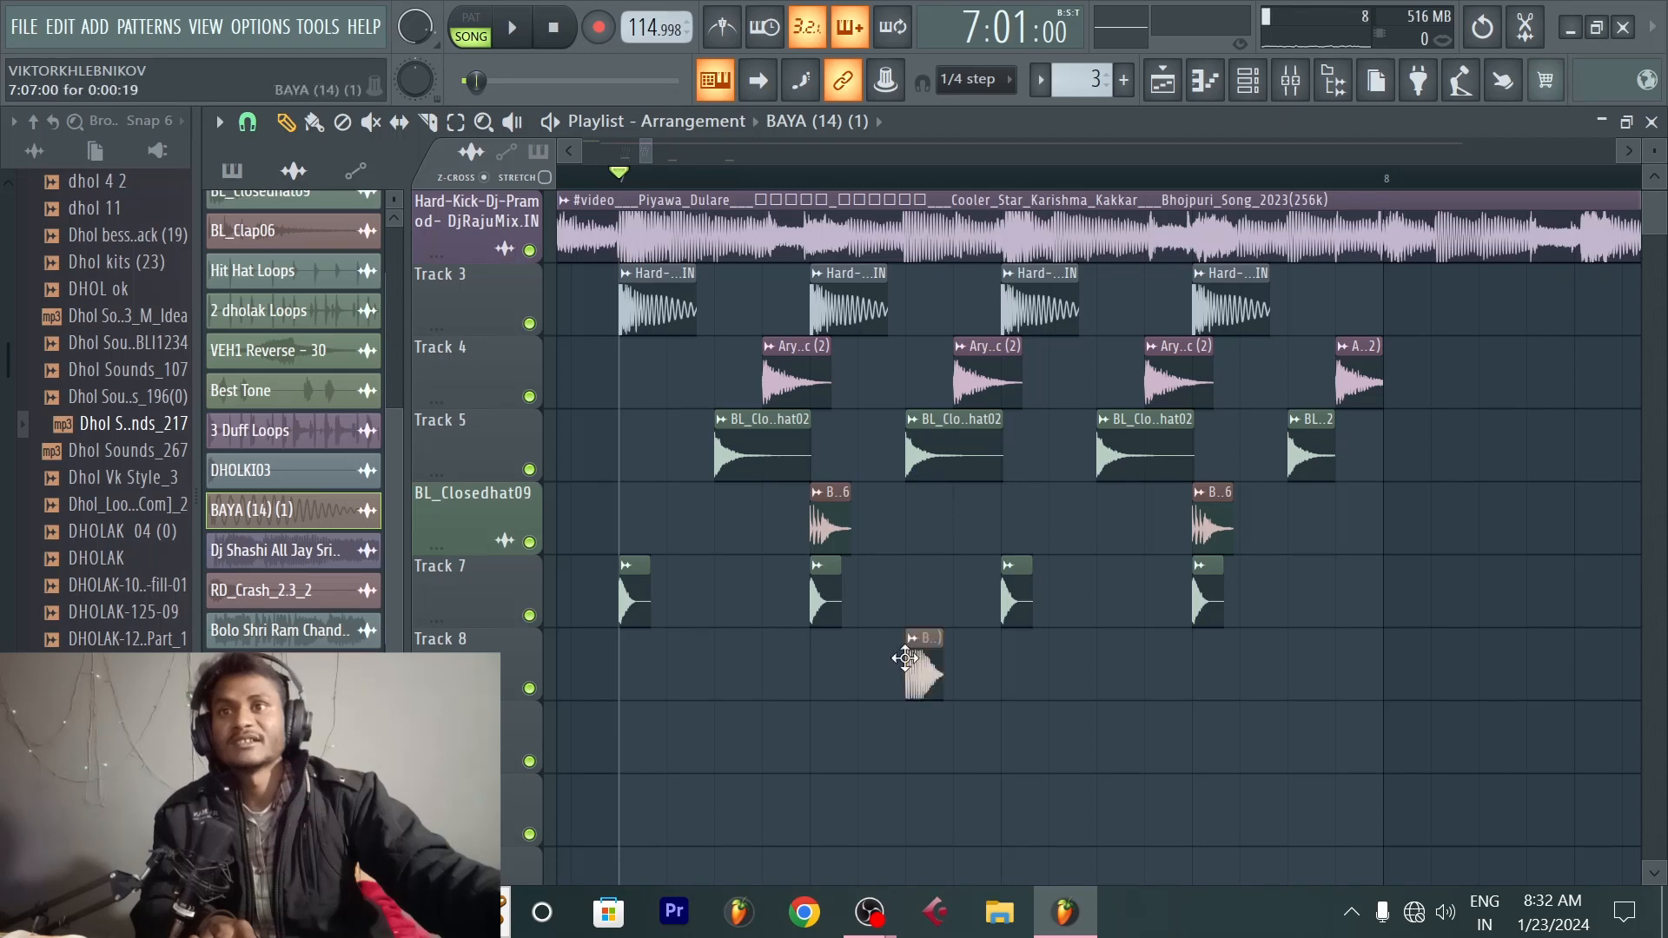
# Step: Preview the sample of the new BAYA (14) (1) clip in its channel settings
pyautogui.doubleClick(924, 668)
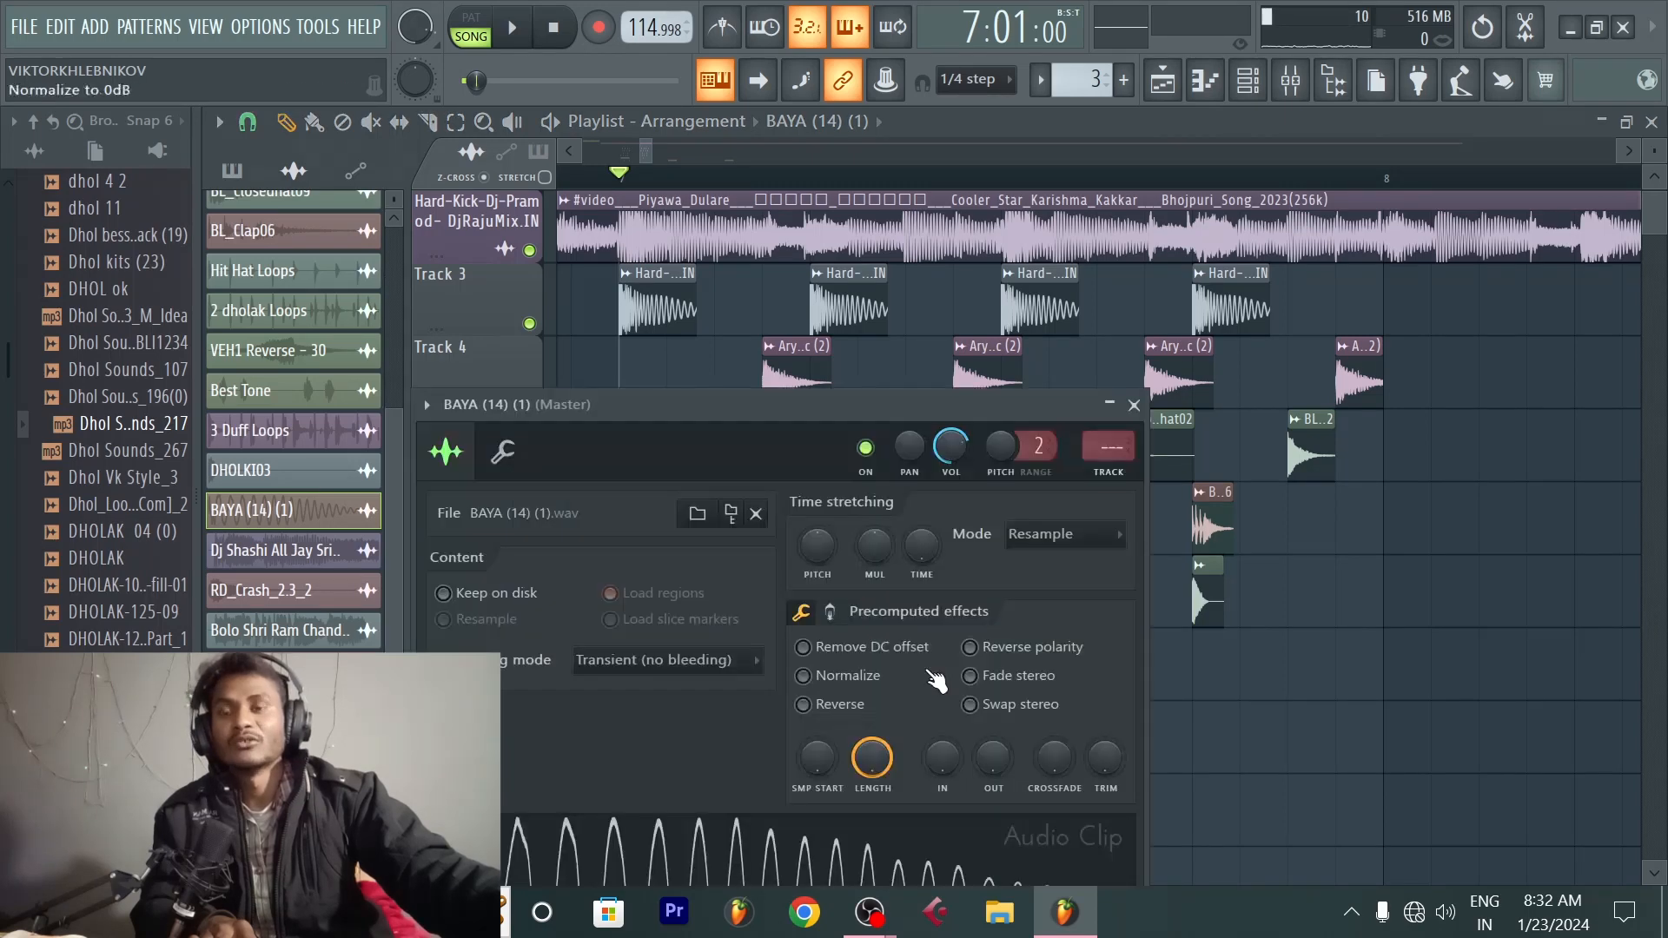
pyautogui.moveTo(959, 404); pyautogui.dragTo(1062, 319)
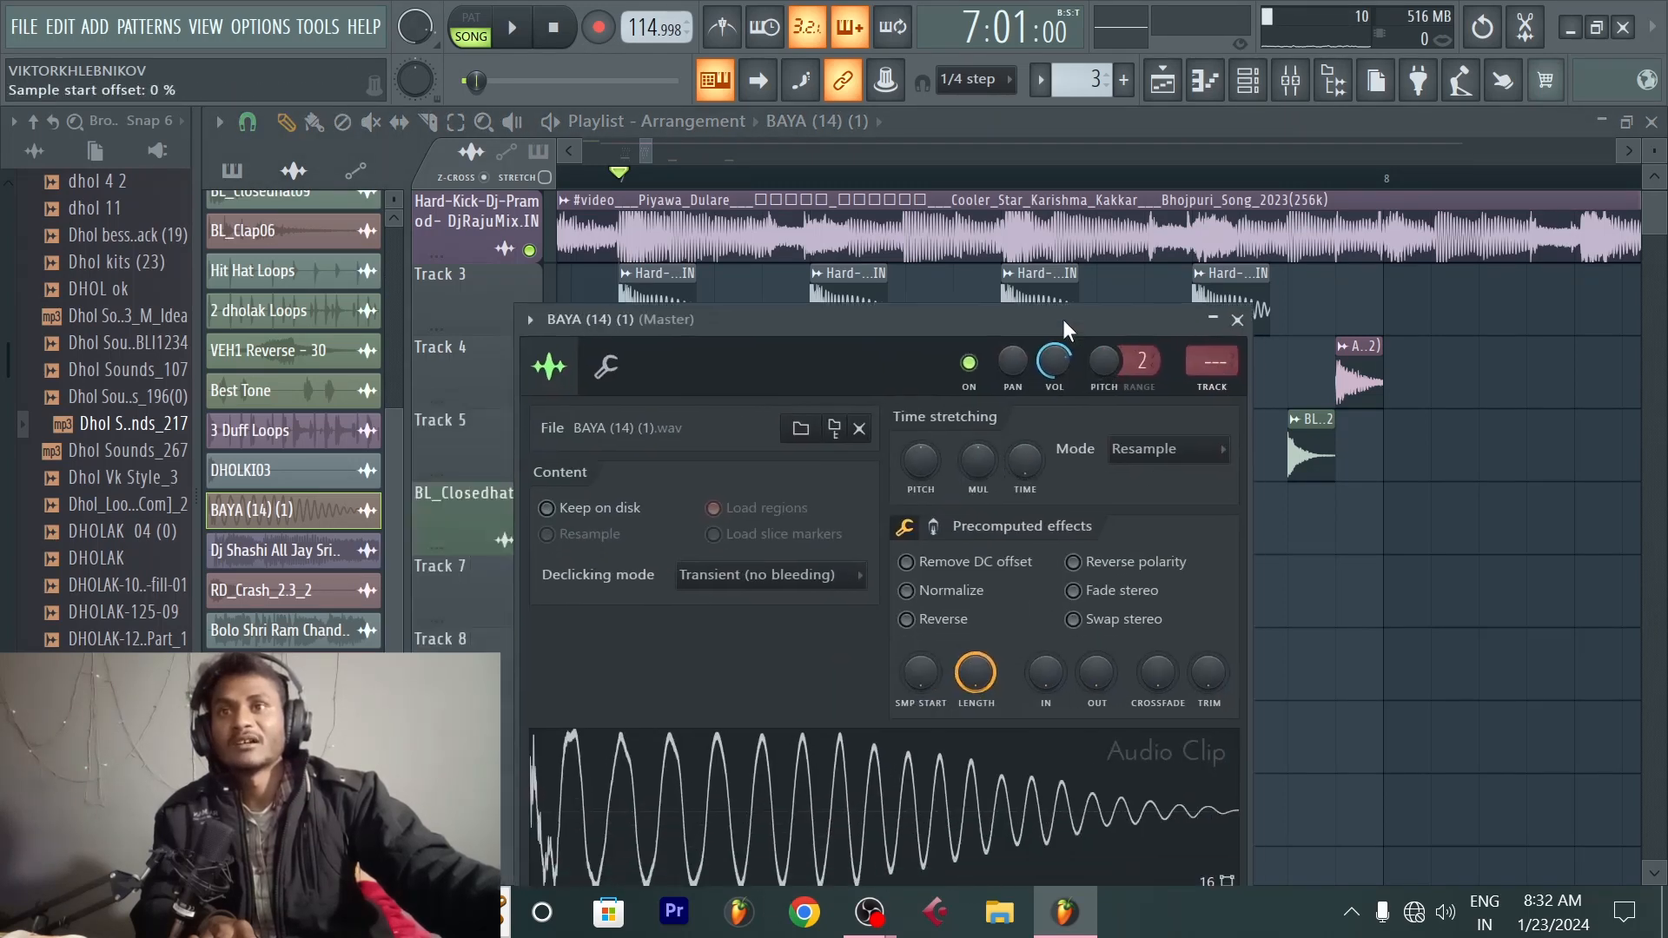
pyautogui.click(932, 808)
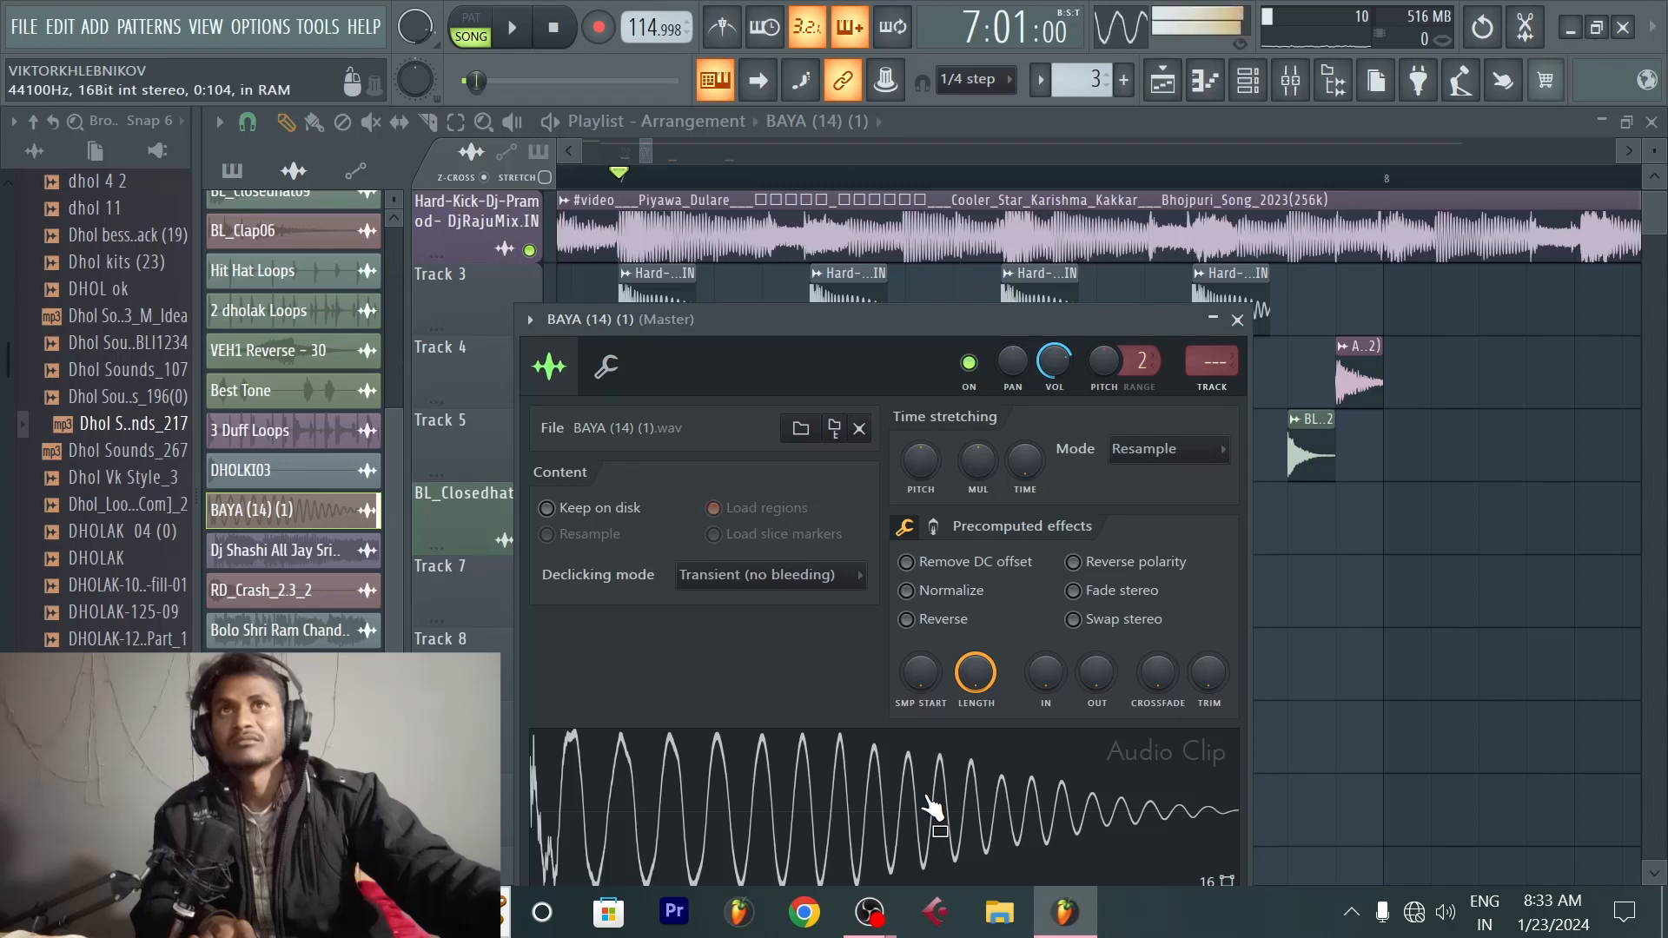
pyautogui.click(815, 806)
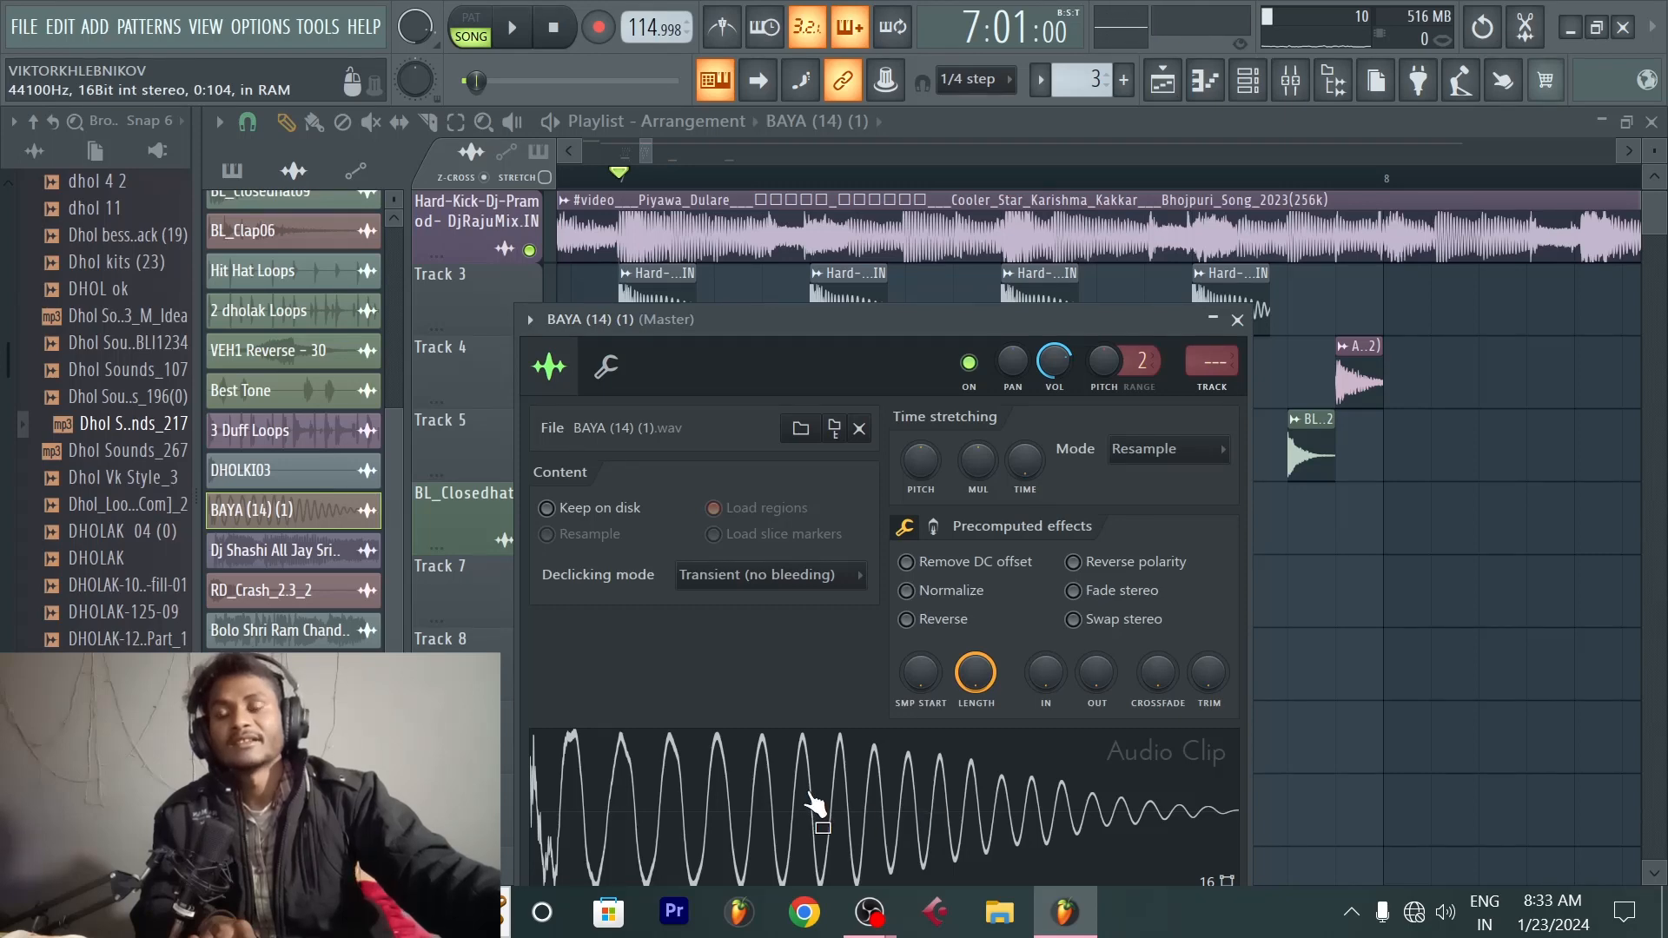
pyautogui.click(1238, 319)
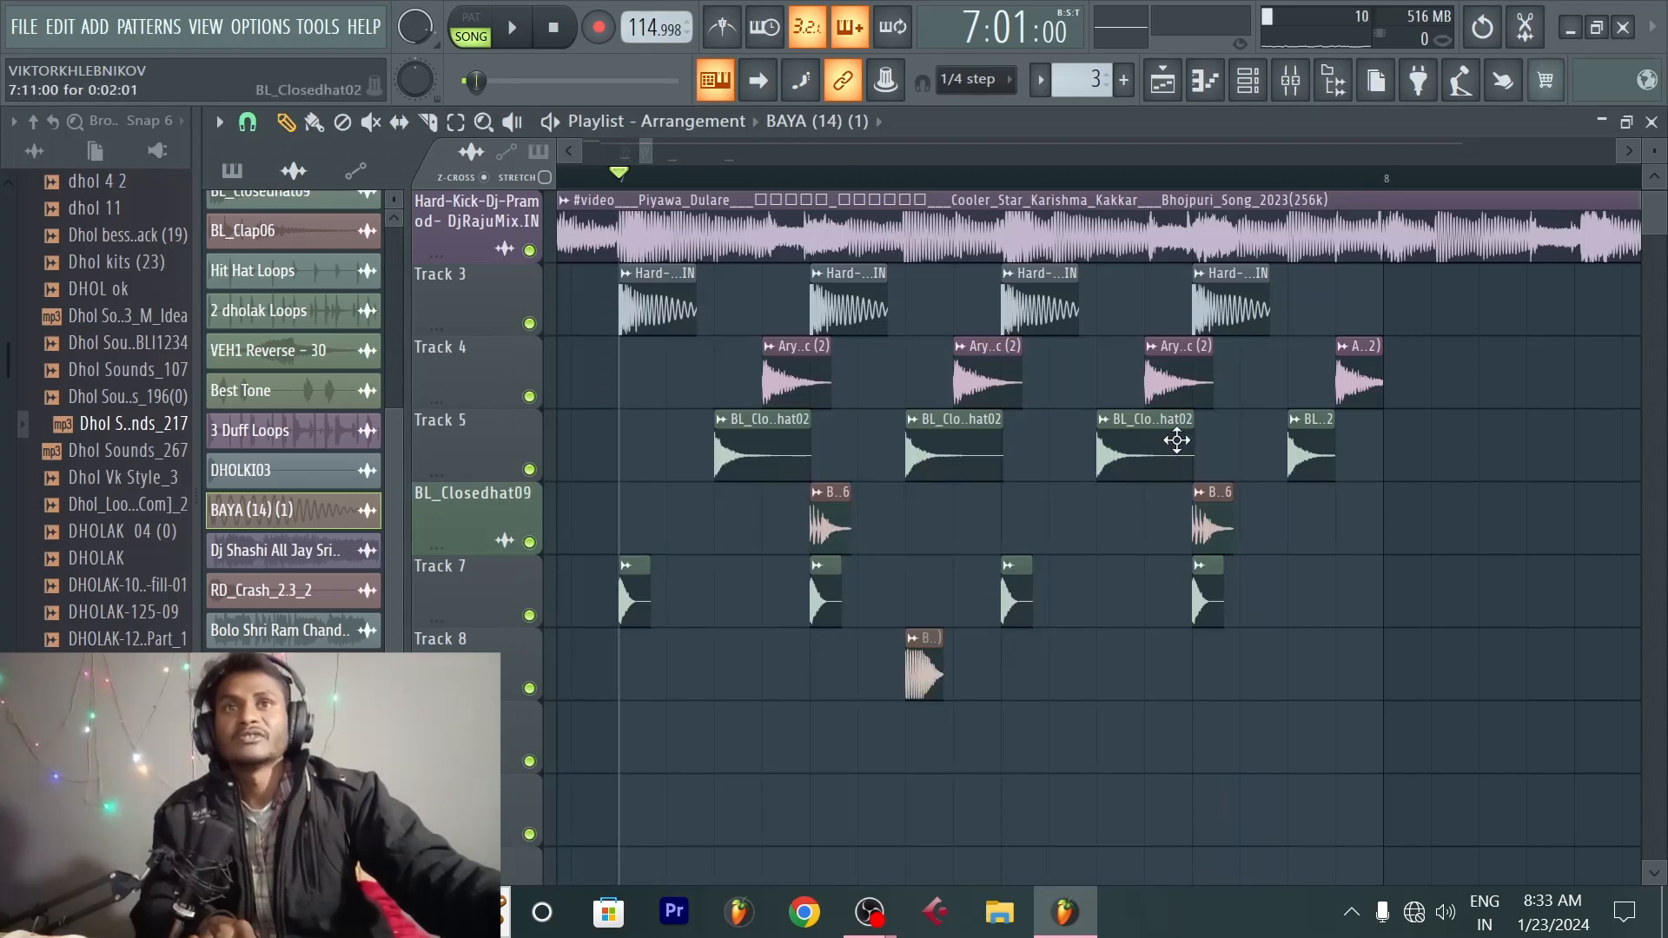
# Step: Add a second BAYA (14) (1) clip at 7:15 on Track 8 and play back bar 7
pyautogui.click(1294, 670)
pyautogui.scroll(-1, 1408, 176)
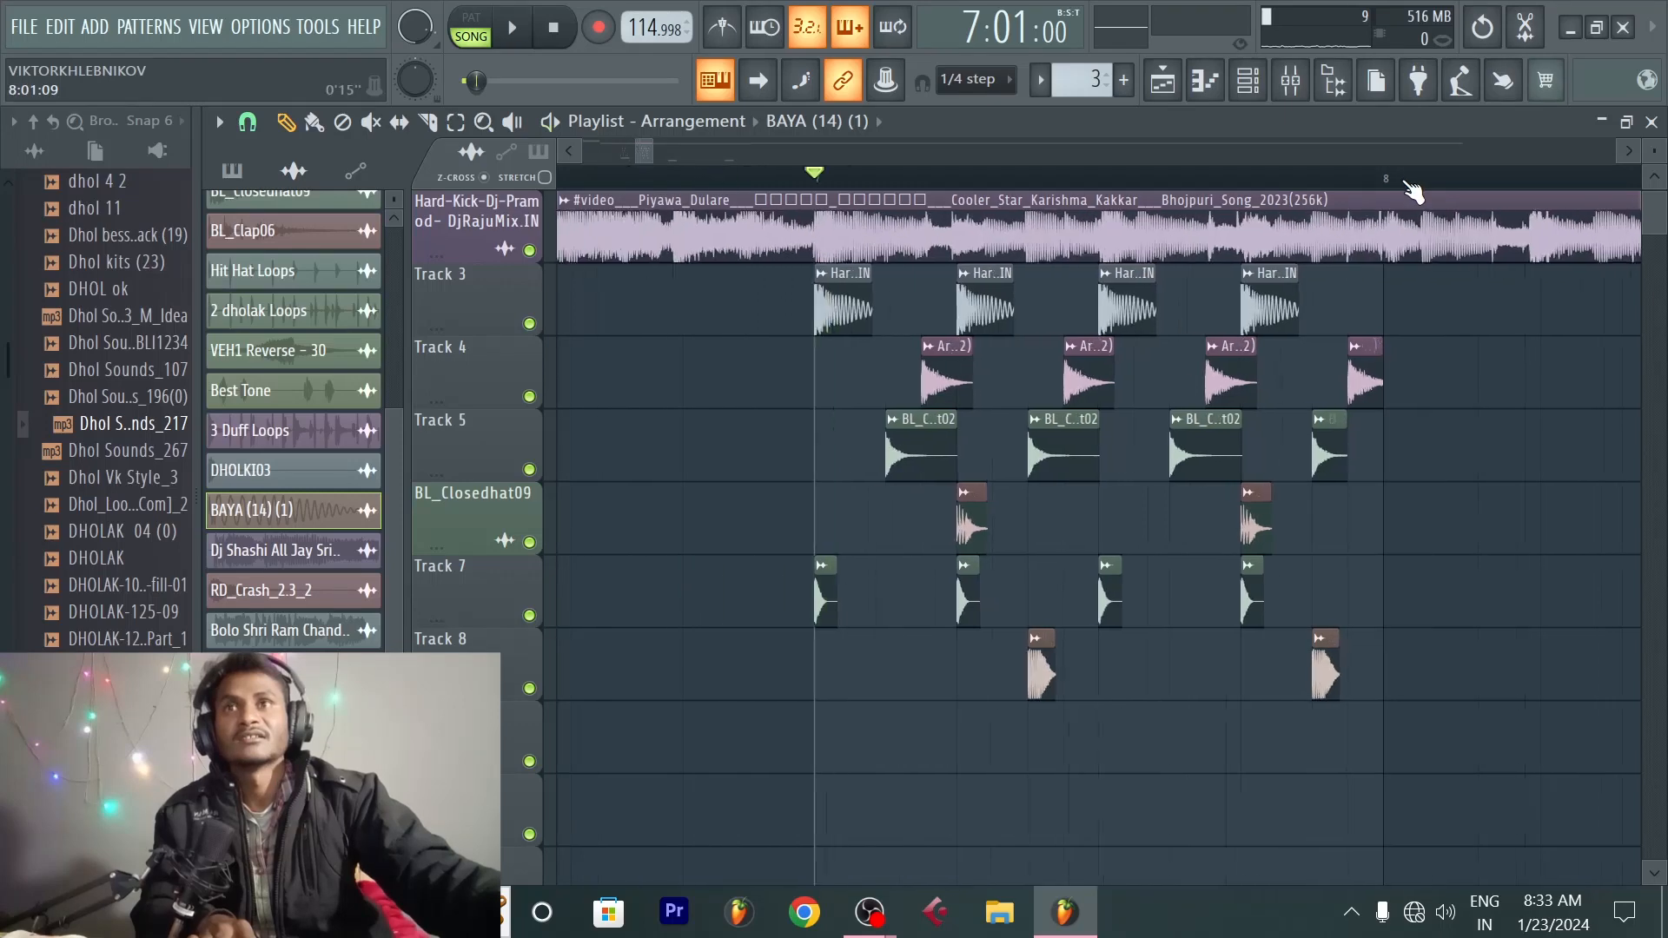
pyautogui.press('space')
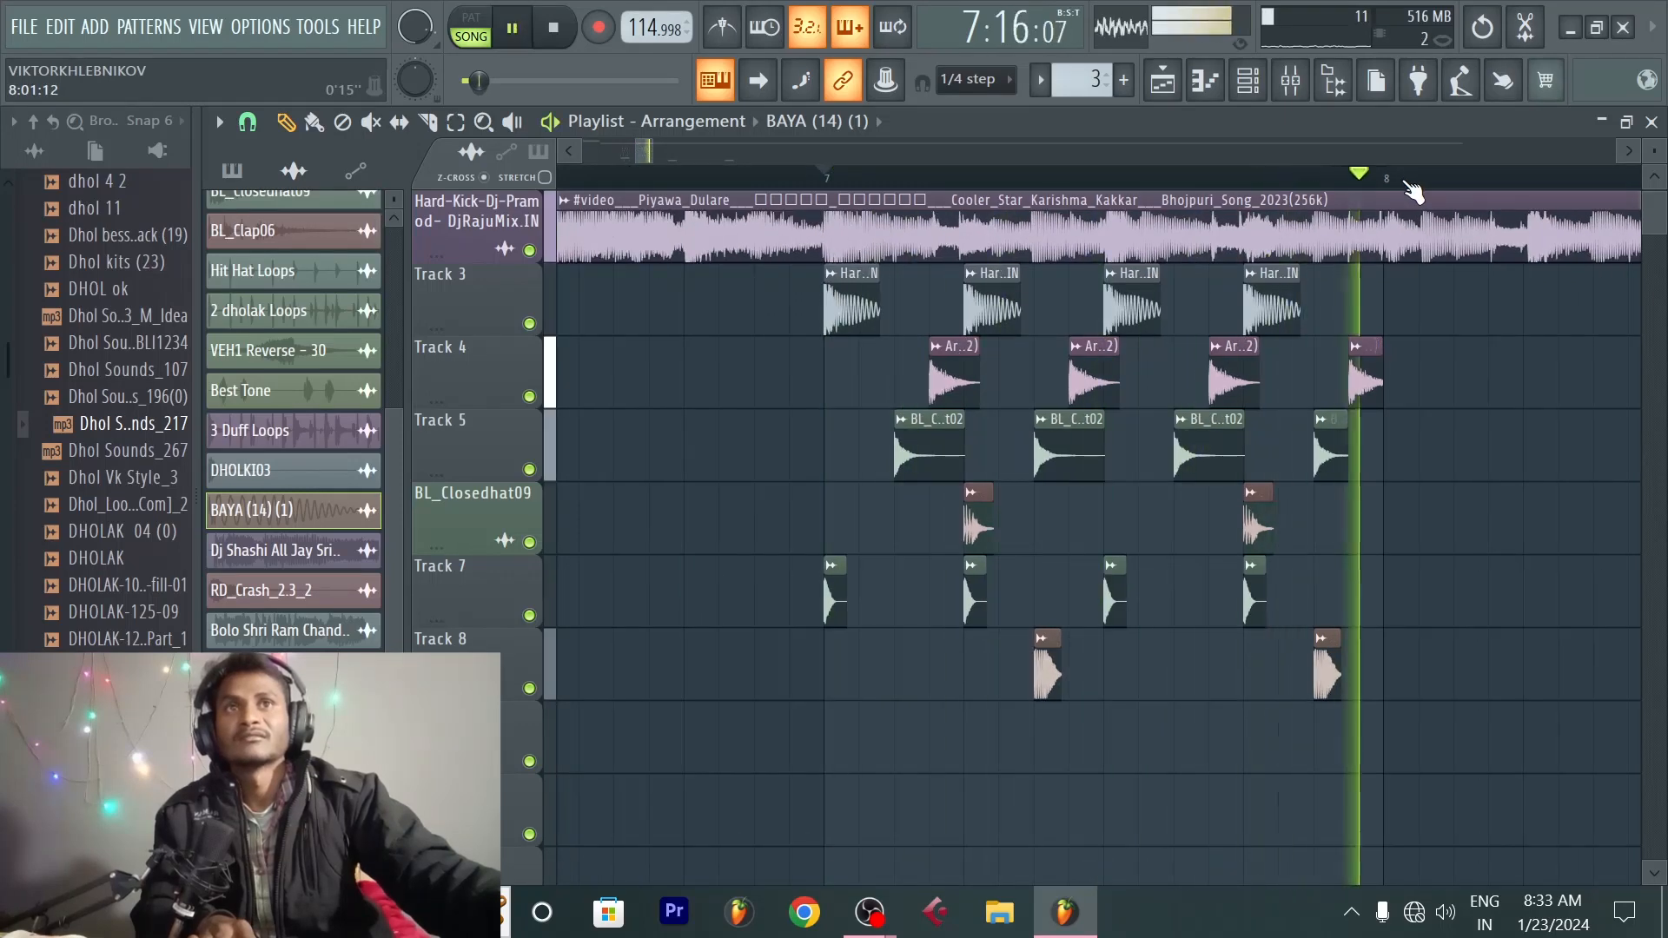
pyautogui.press('space')
# Step: Place a one-bar Hit Hat Loops clip, picked from bar 5, at 7:01 on Track 9
pyautogui.scroll(1, 1411, 186)
pyautogui.scroll(-2, 1412, 183)
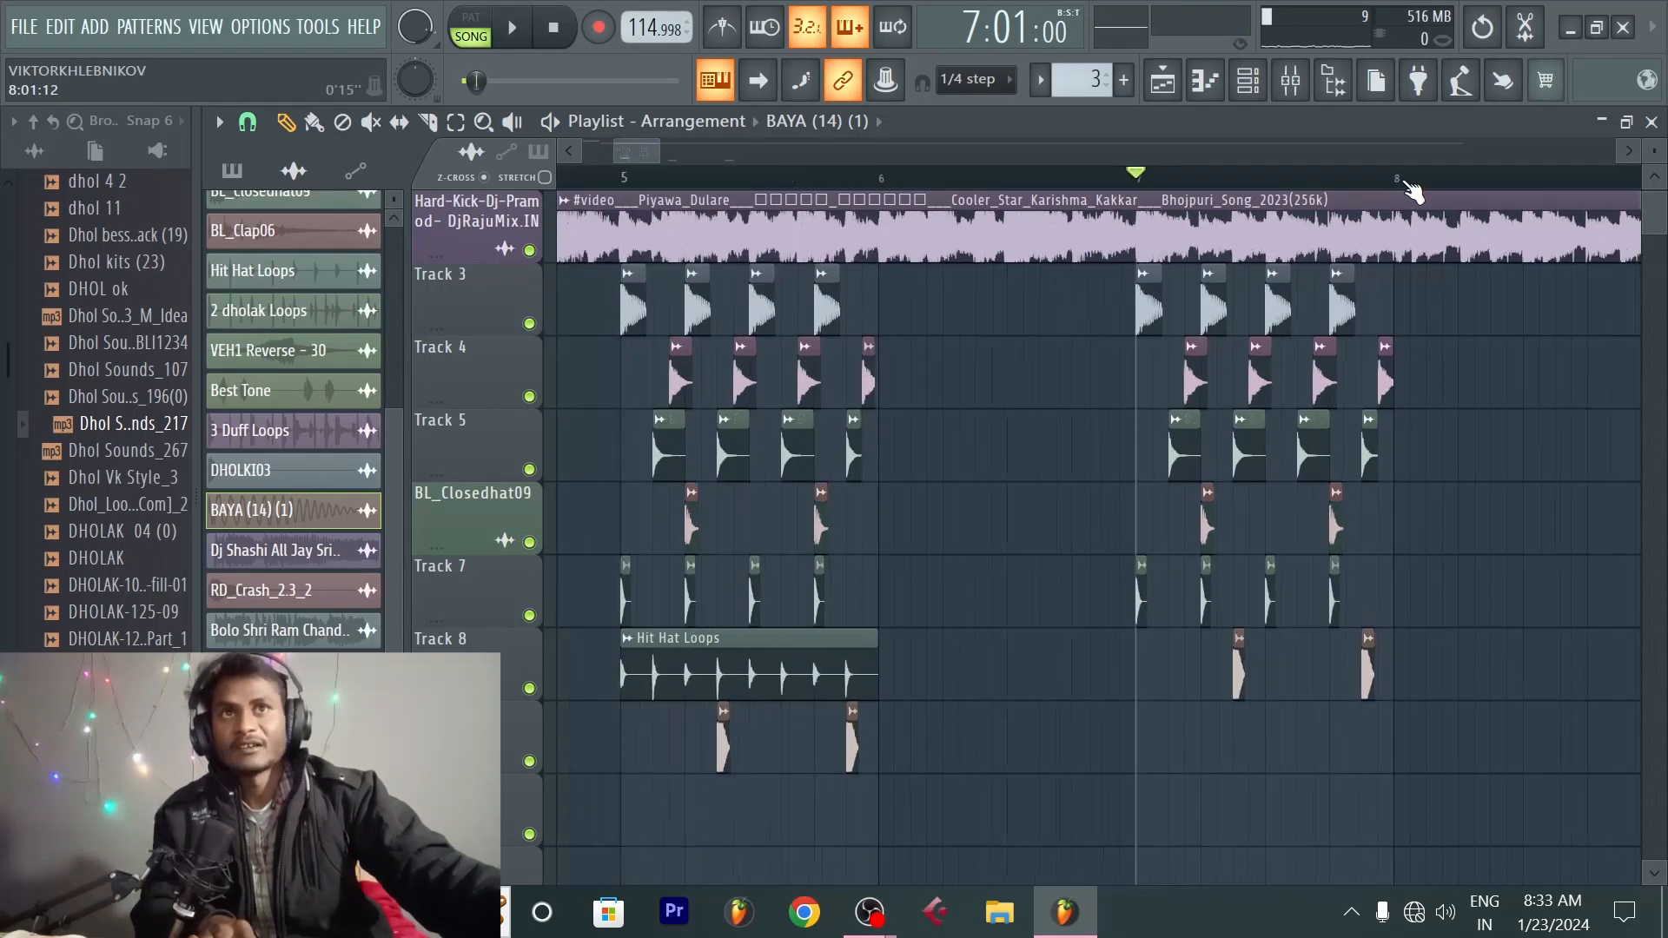
pyautogui.click(788, 666)
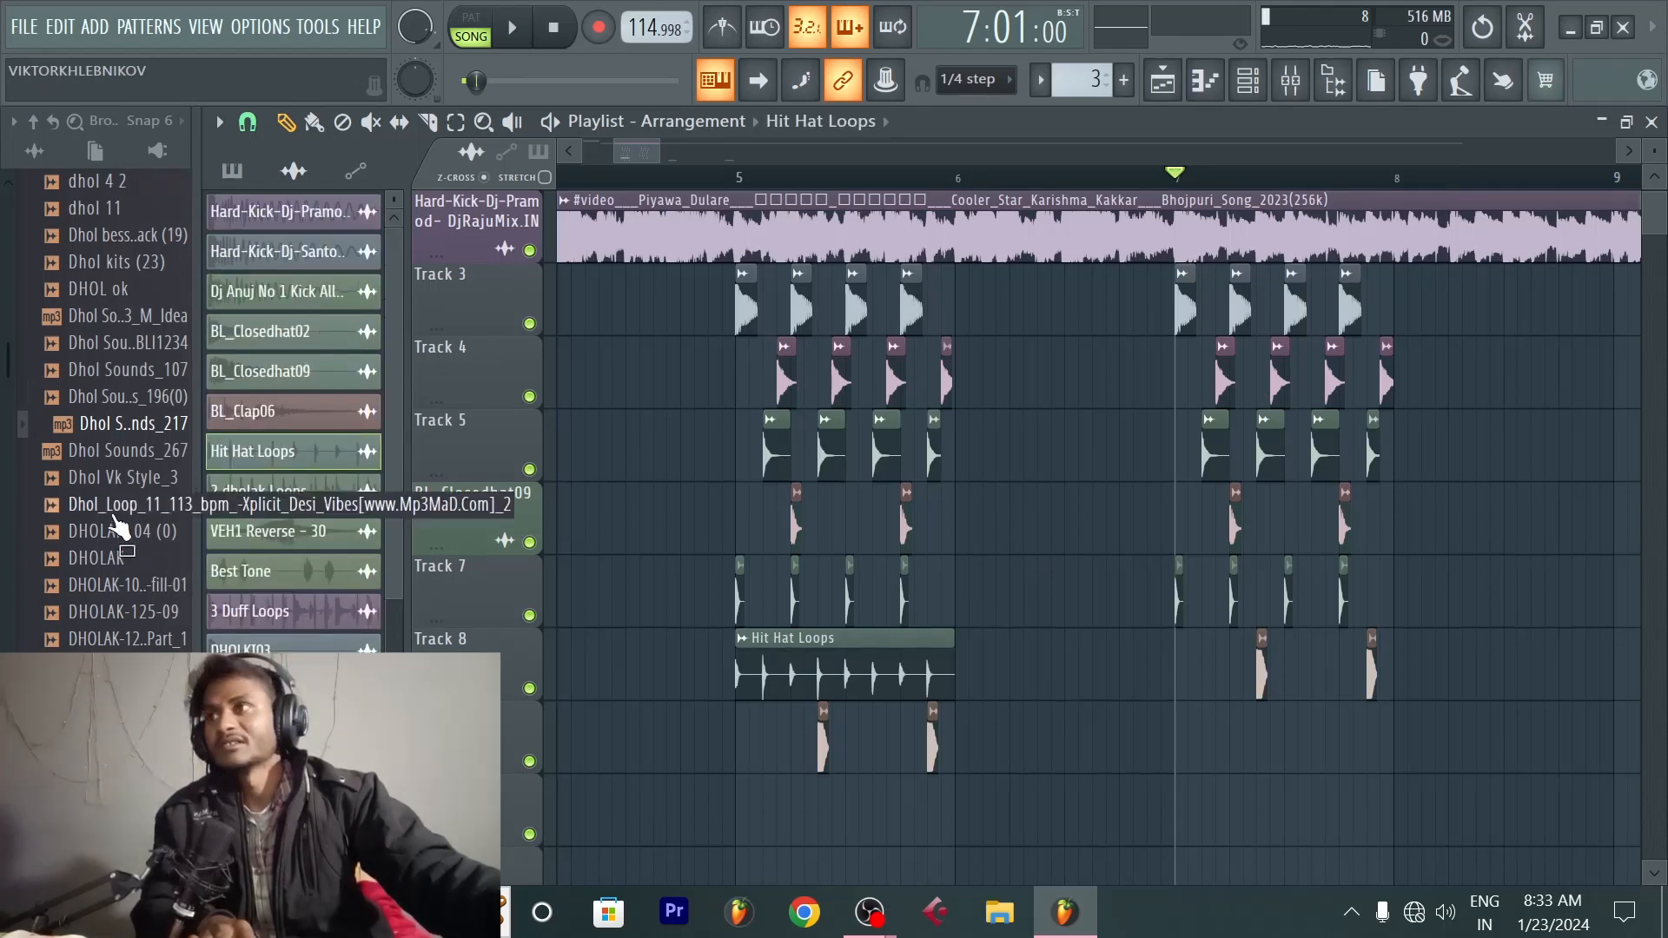
pyautogui.scroll(-8, 113, 500)
pyautogui.scroll(3, 1408, 183)
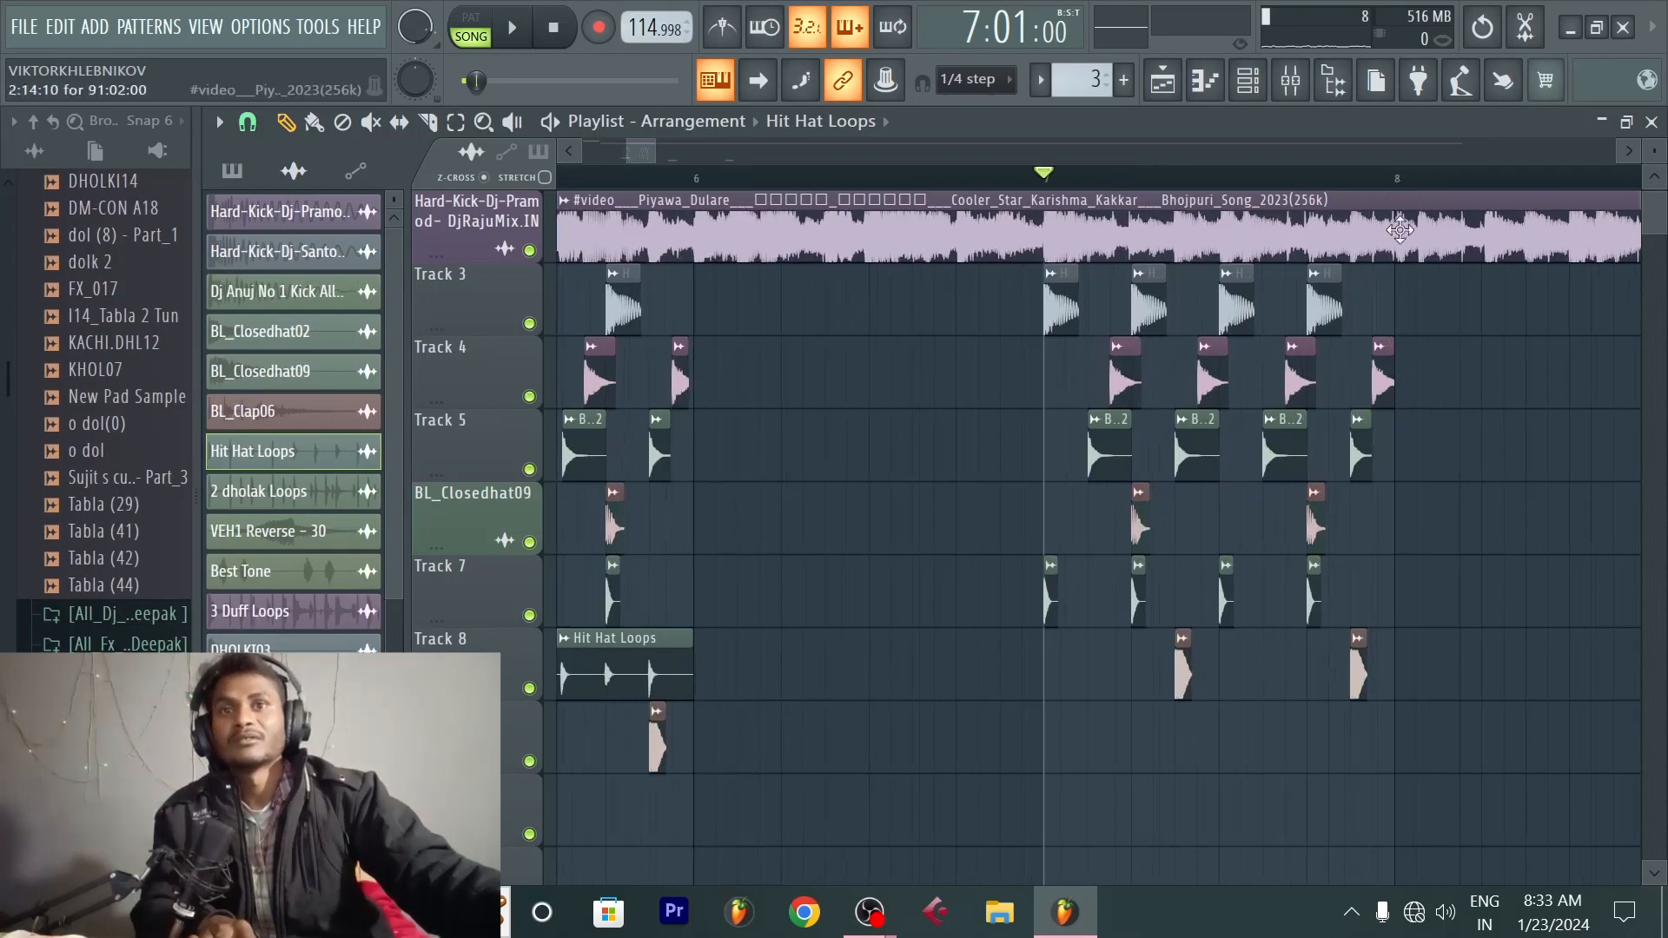
pyautogui.scroll(-3, 1043, 547)
pyautogui.click(1048, 532)
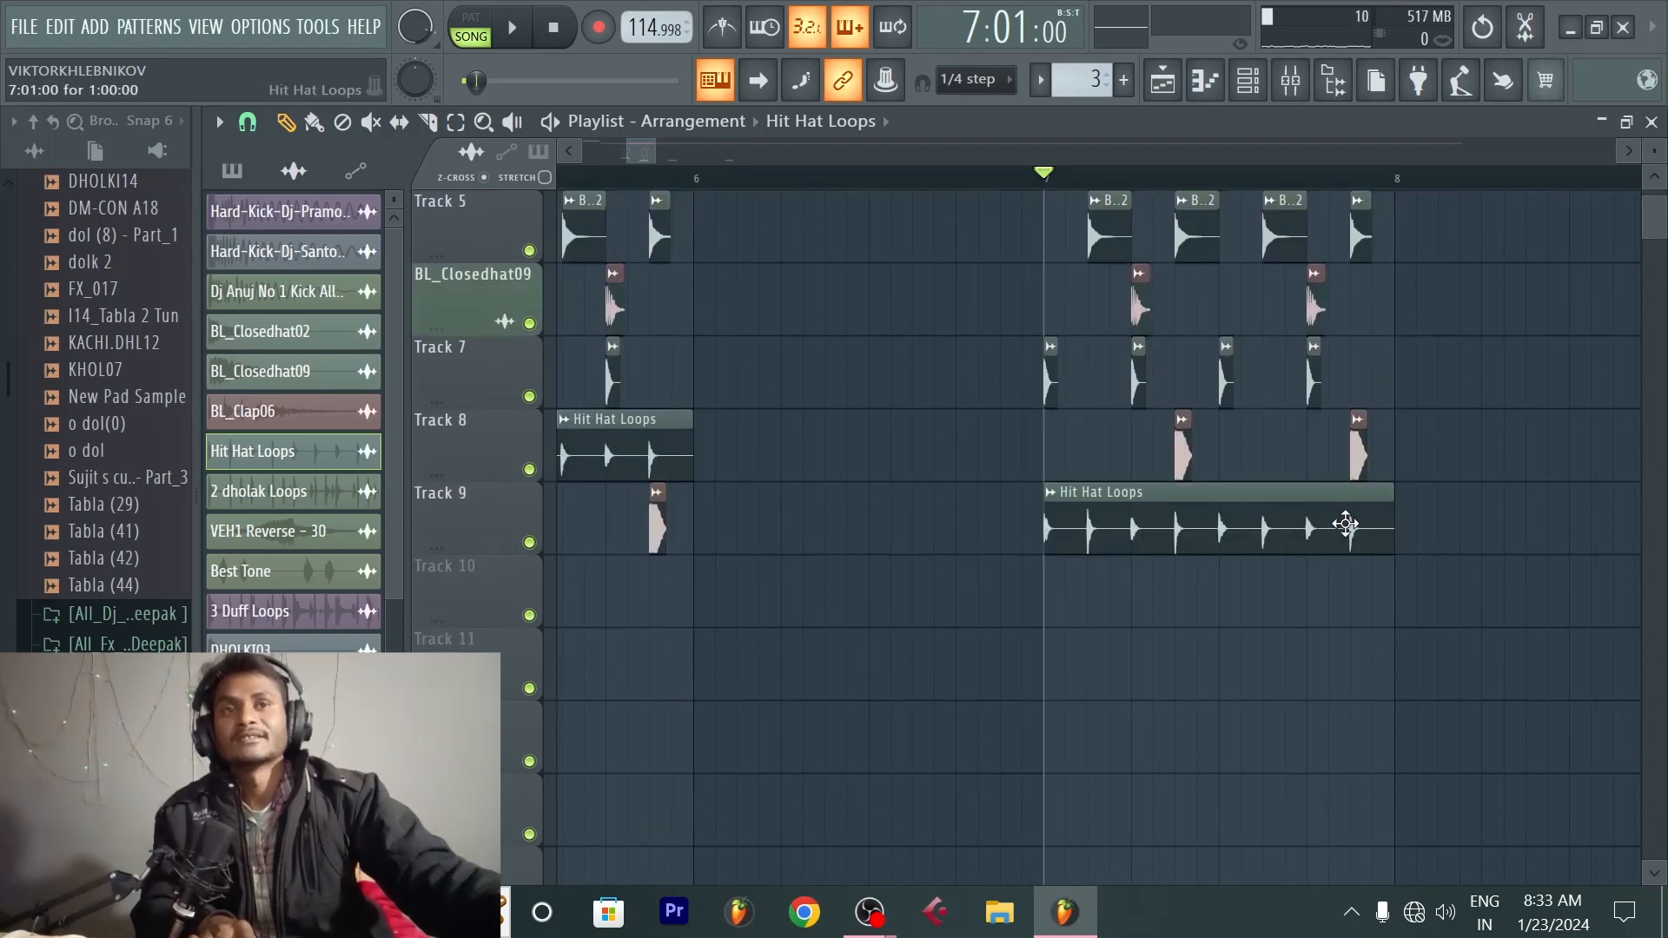
pyautogui.moveTo(1388, 530)
pyautogui.mouseDown()
pyautogui.moveTo(1515, 497)
pyautogui.moveTo(1386, 542)
pyautogui.mouseUp()
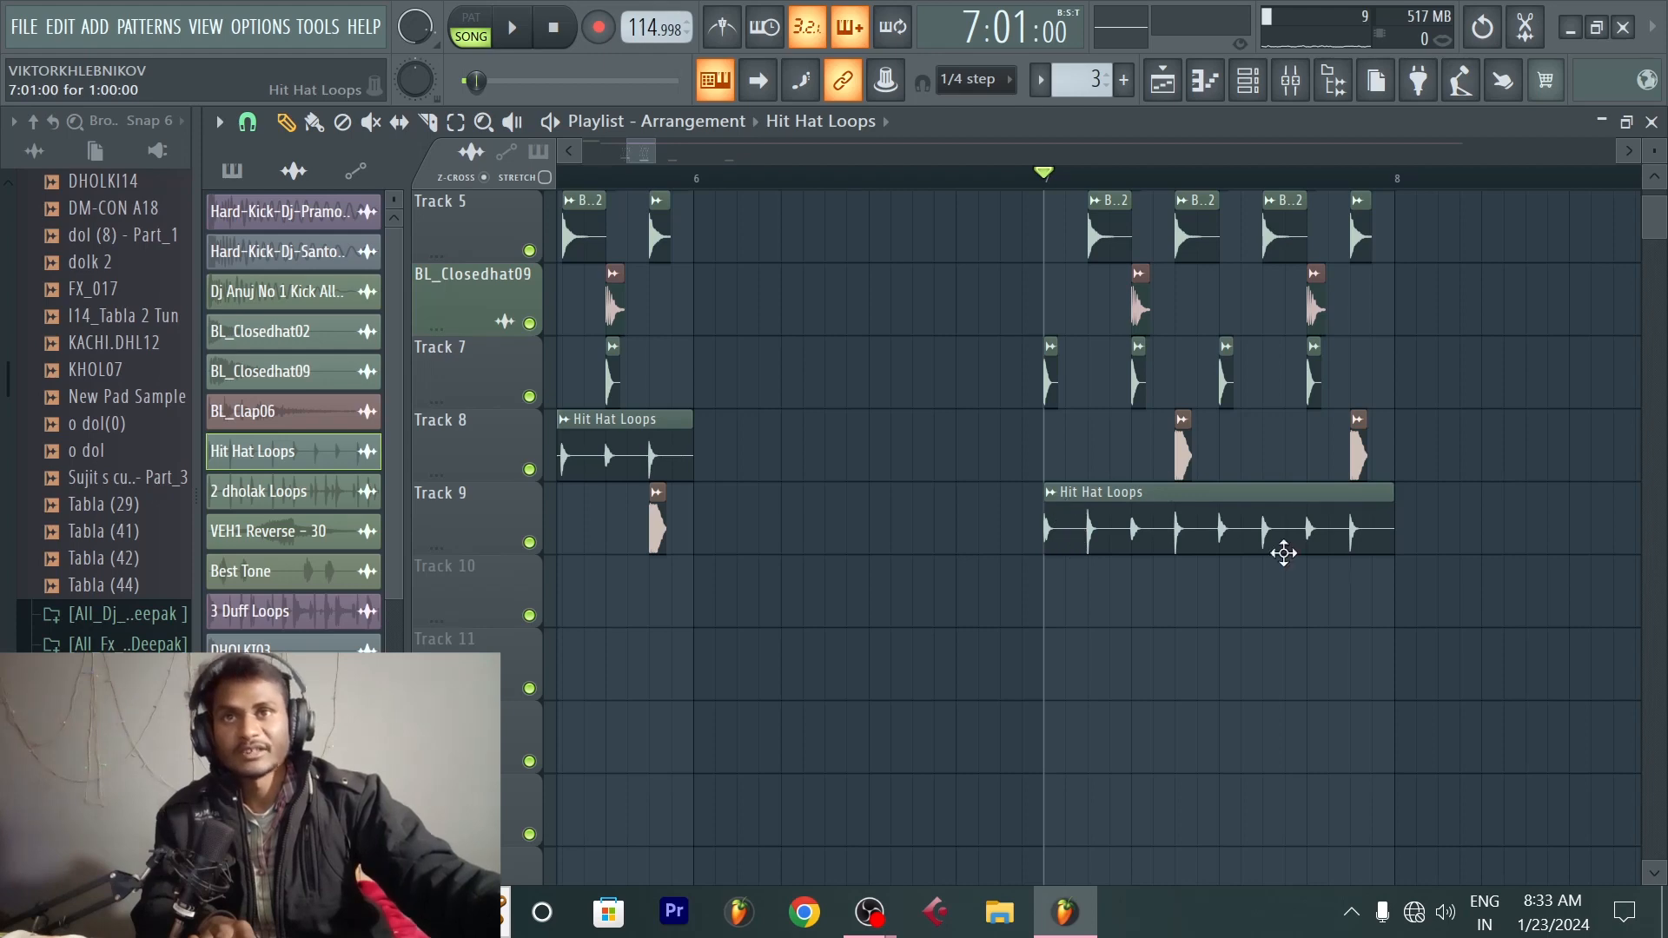
# Step: Browse the sample library's percussion and hi-hat sounds and preview the Alchemist HiHat 7 sample
pyautogui.rightClick(1054, 499)
pyautogui.click(801, 492)
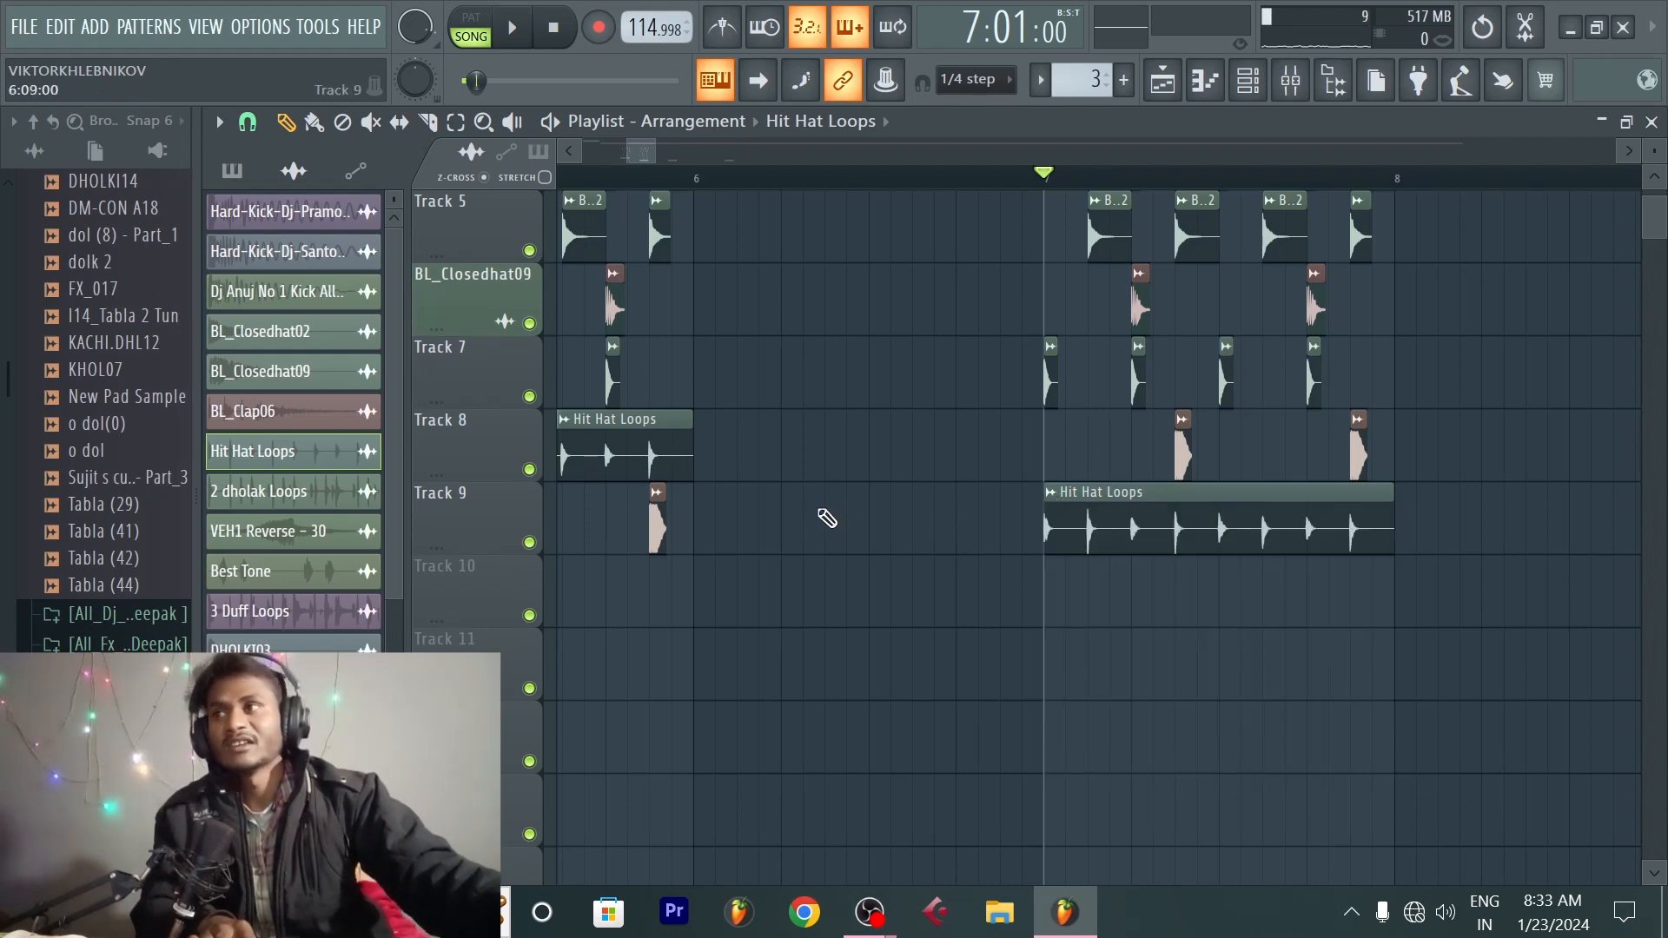
pyautogui.moveTo(76, 524); pyautogui.dragTo(1067, 666)
pyautogui.click(153, 641)
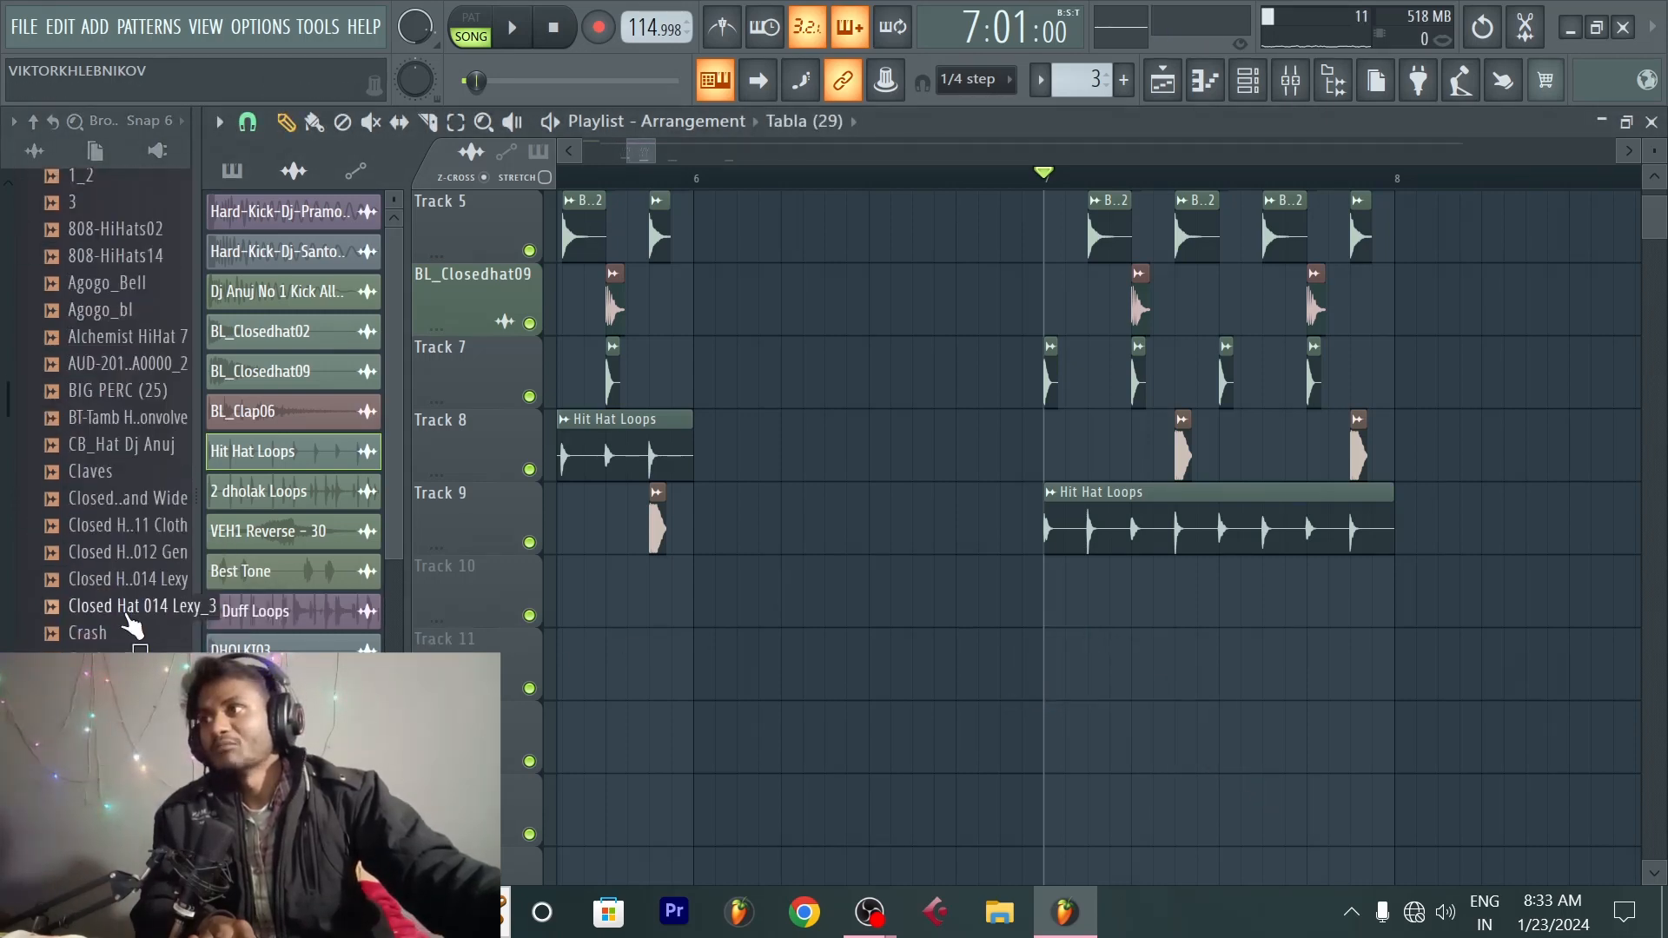
pyautogui.click(136, 525)
pyautogui.click(122, 336)
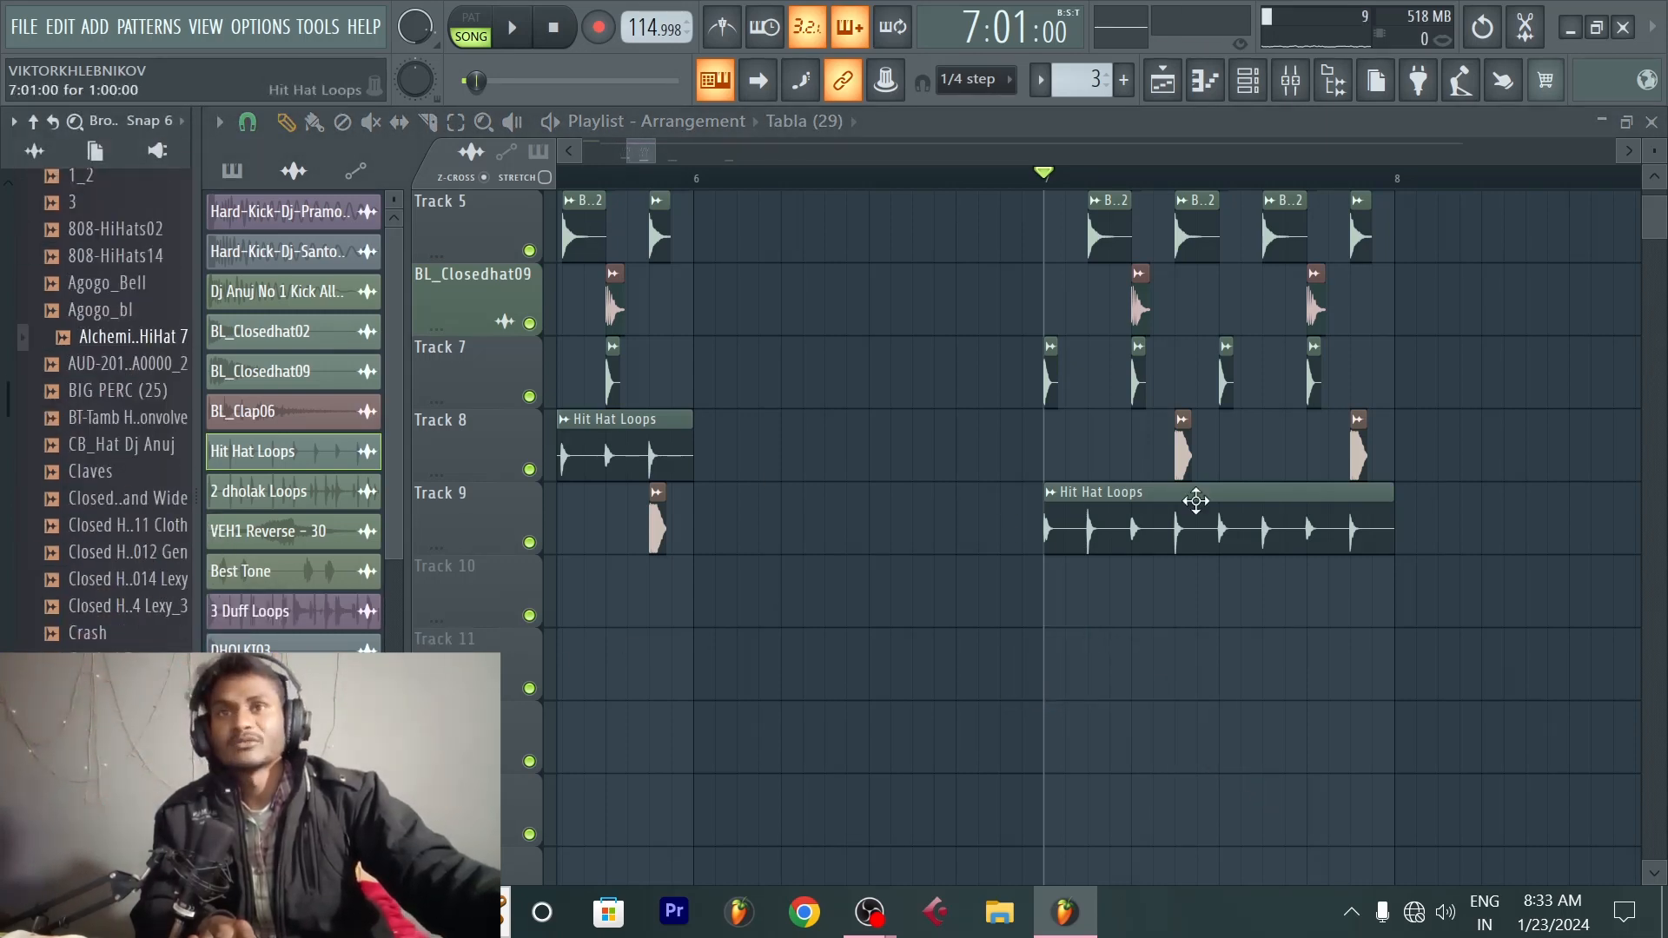
# Step: Fit the Hit Hat Loops clip on Track 9 to the project tempo, choosing a tempo range for the sample
pyautogui.scroll(2, 1164, 556)
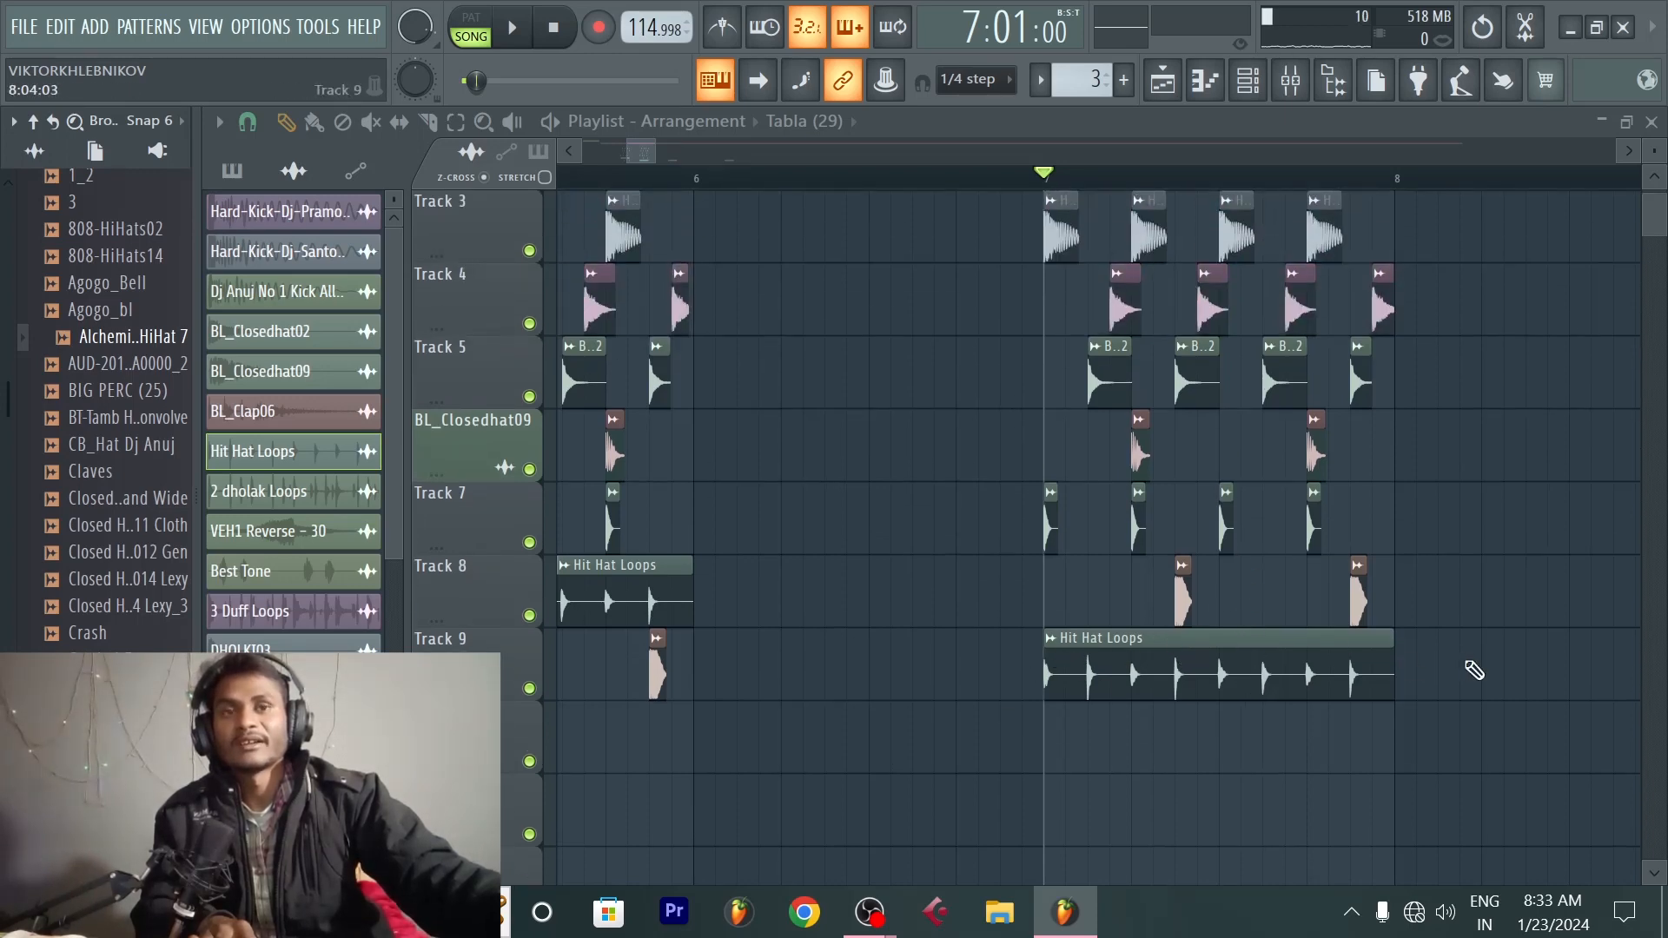
pyautogui.scroll(-1, 1469, 643)
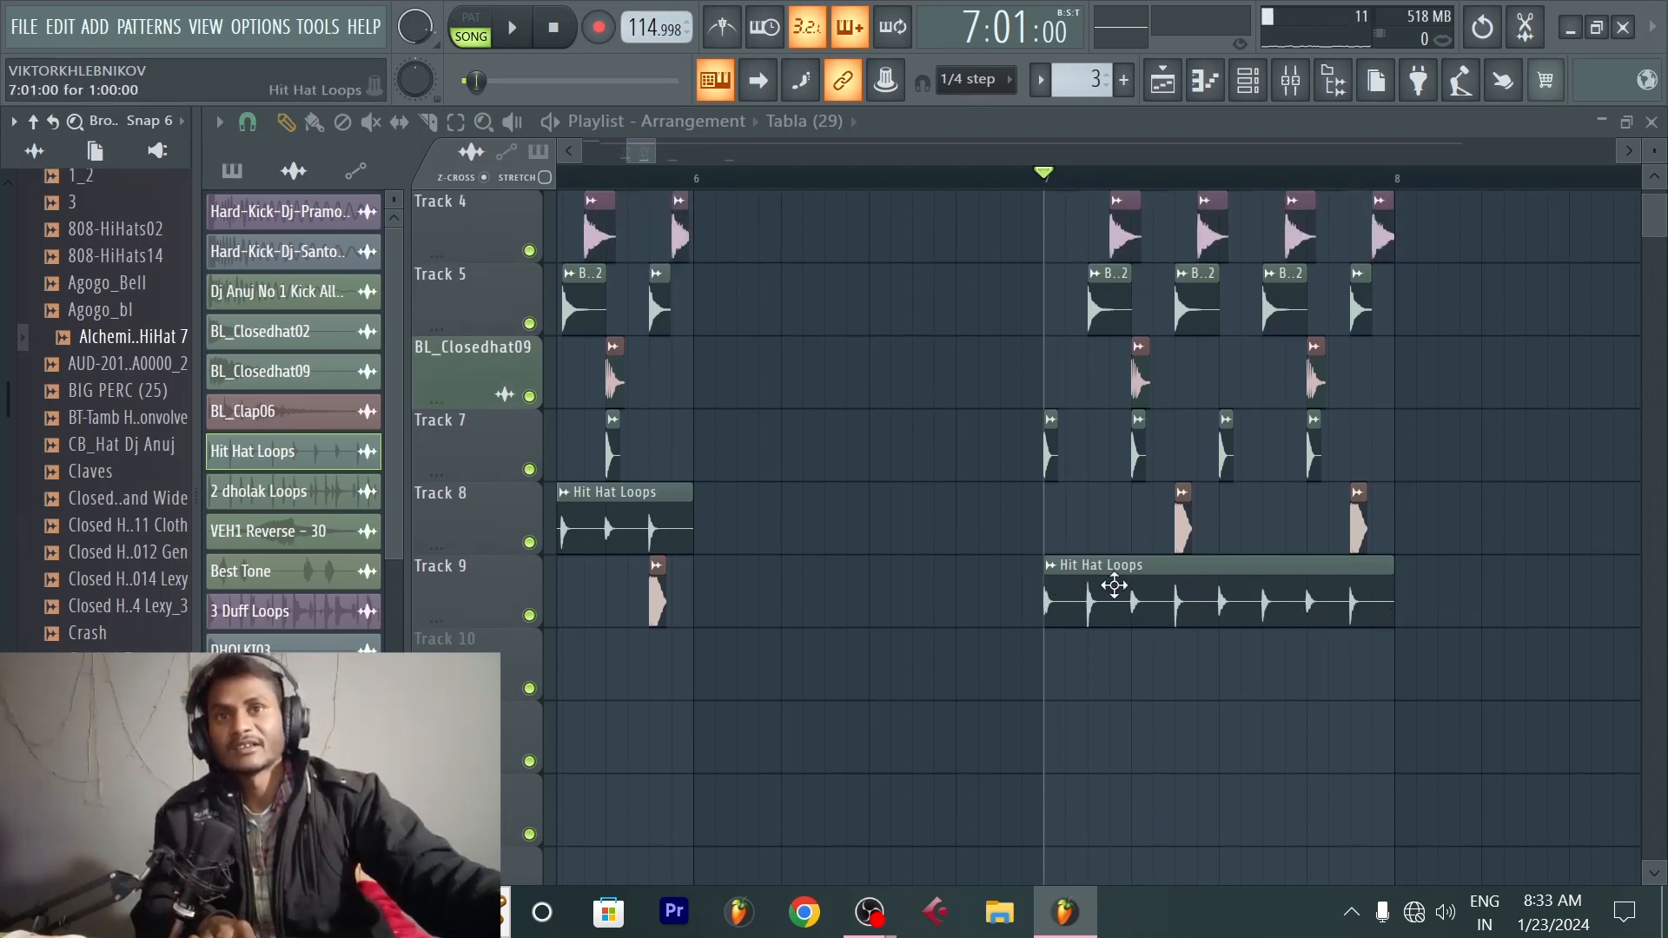
pyautogui.scroll(3, 1150, 219)
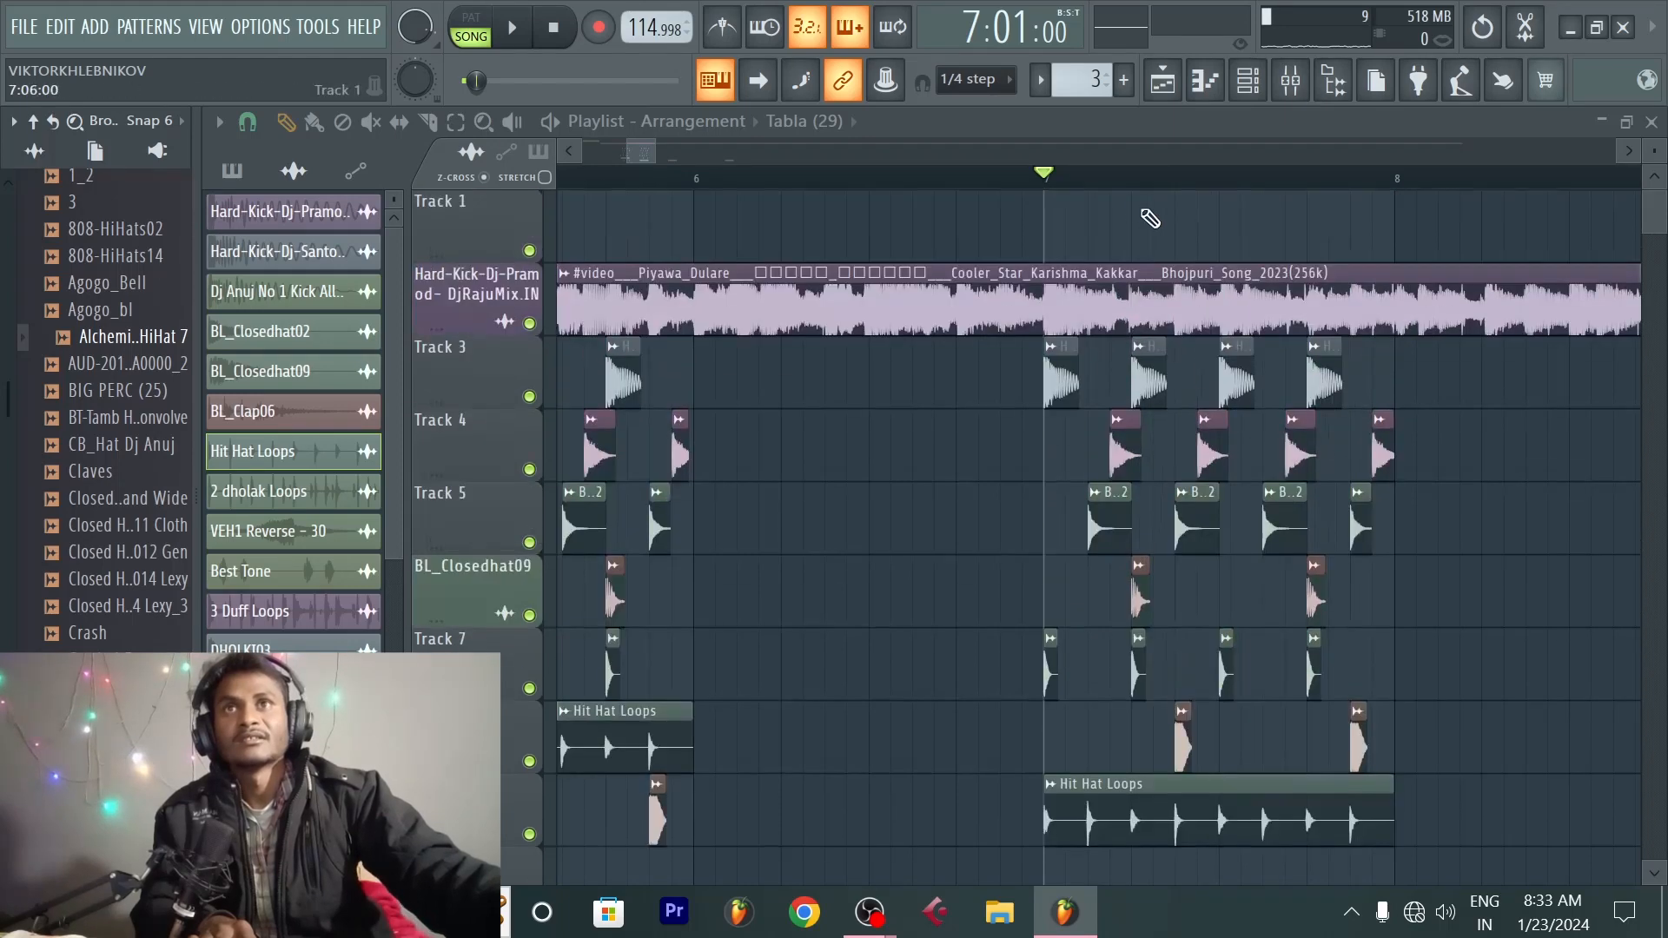
pyautogui.scroll(-3, 1317, 562)
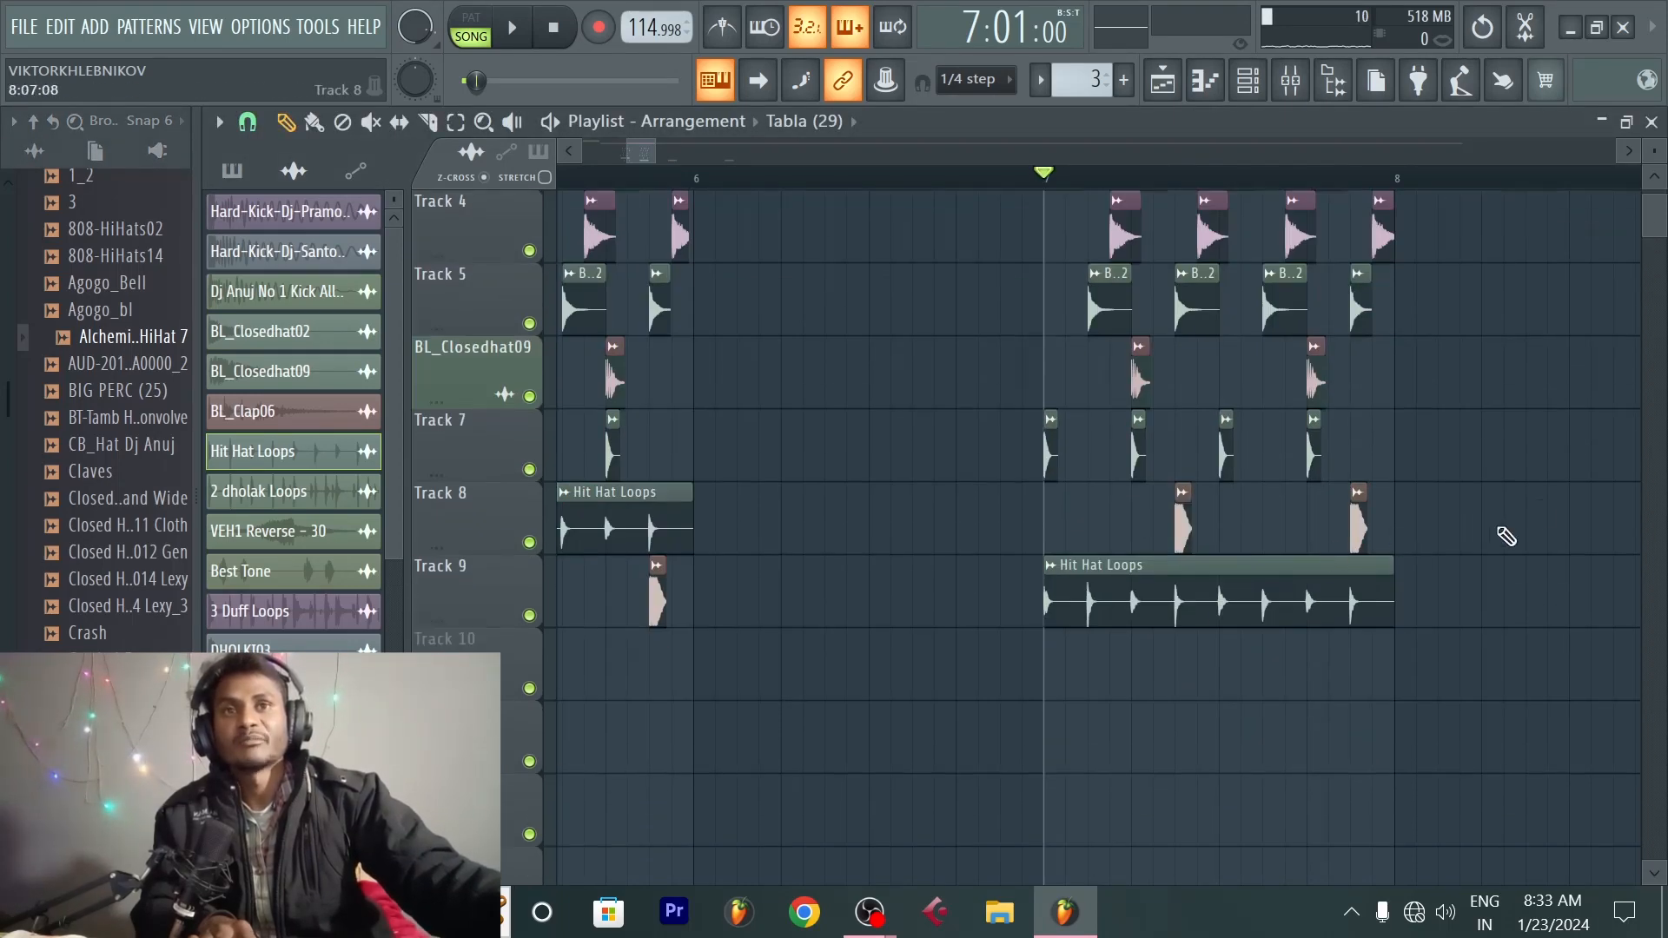
pyautogui.rightClick(1057, 582)
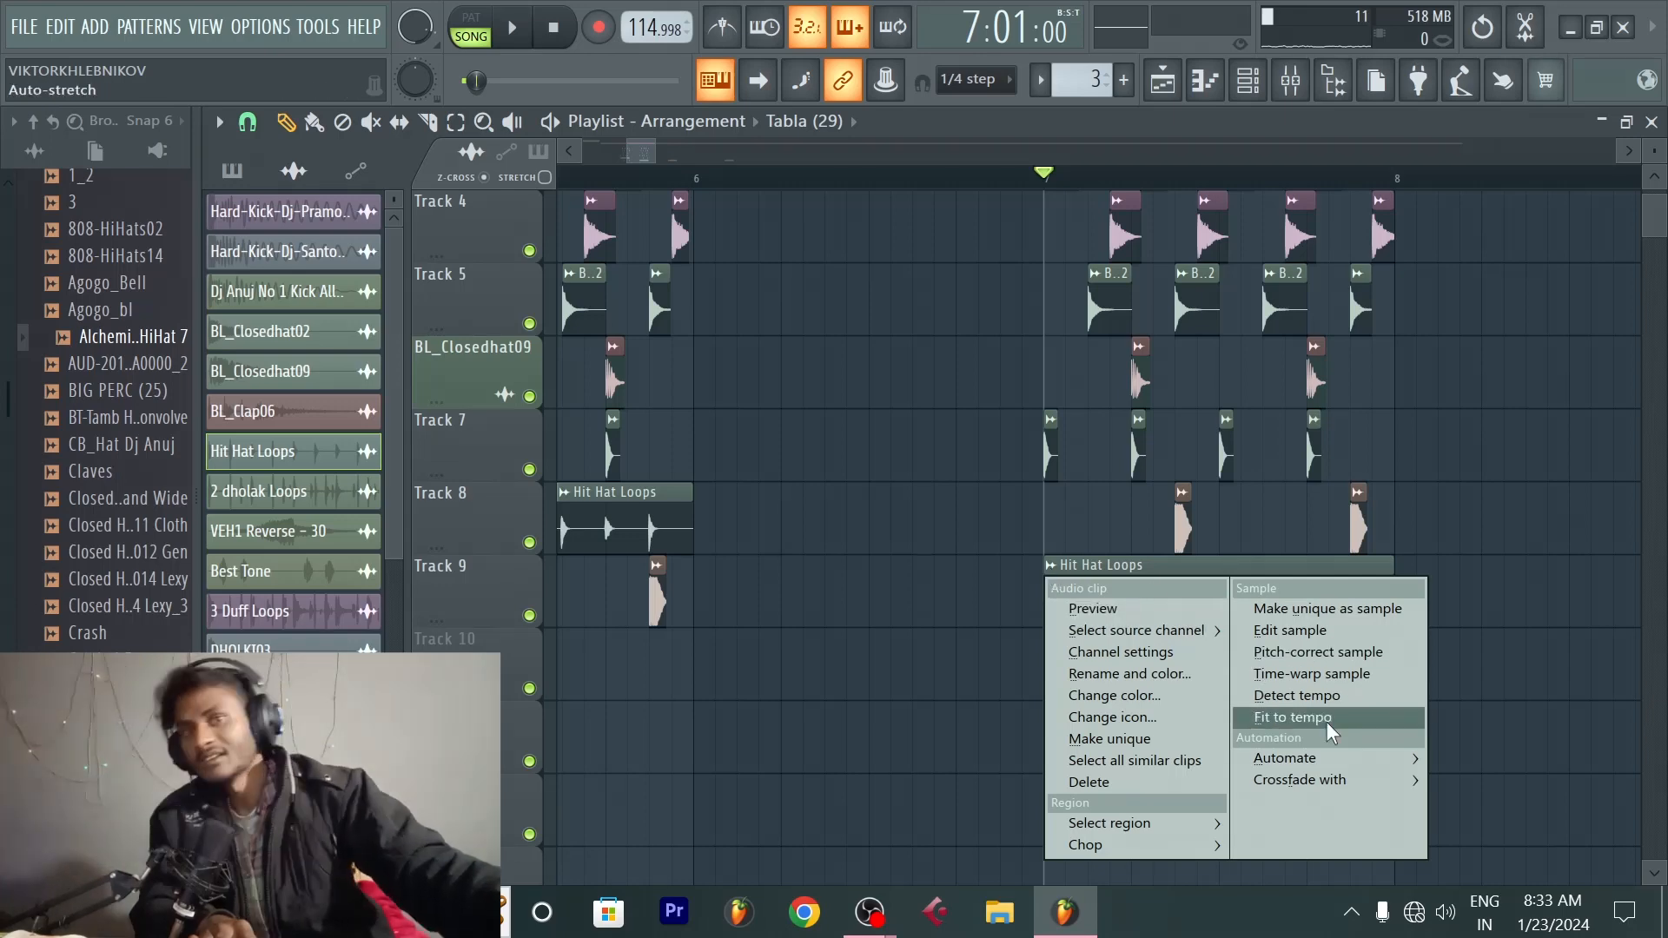
pyautogui.click(1248, 719)
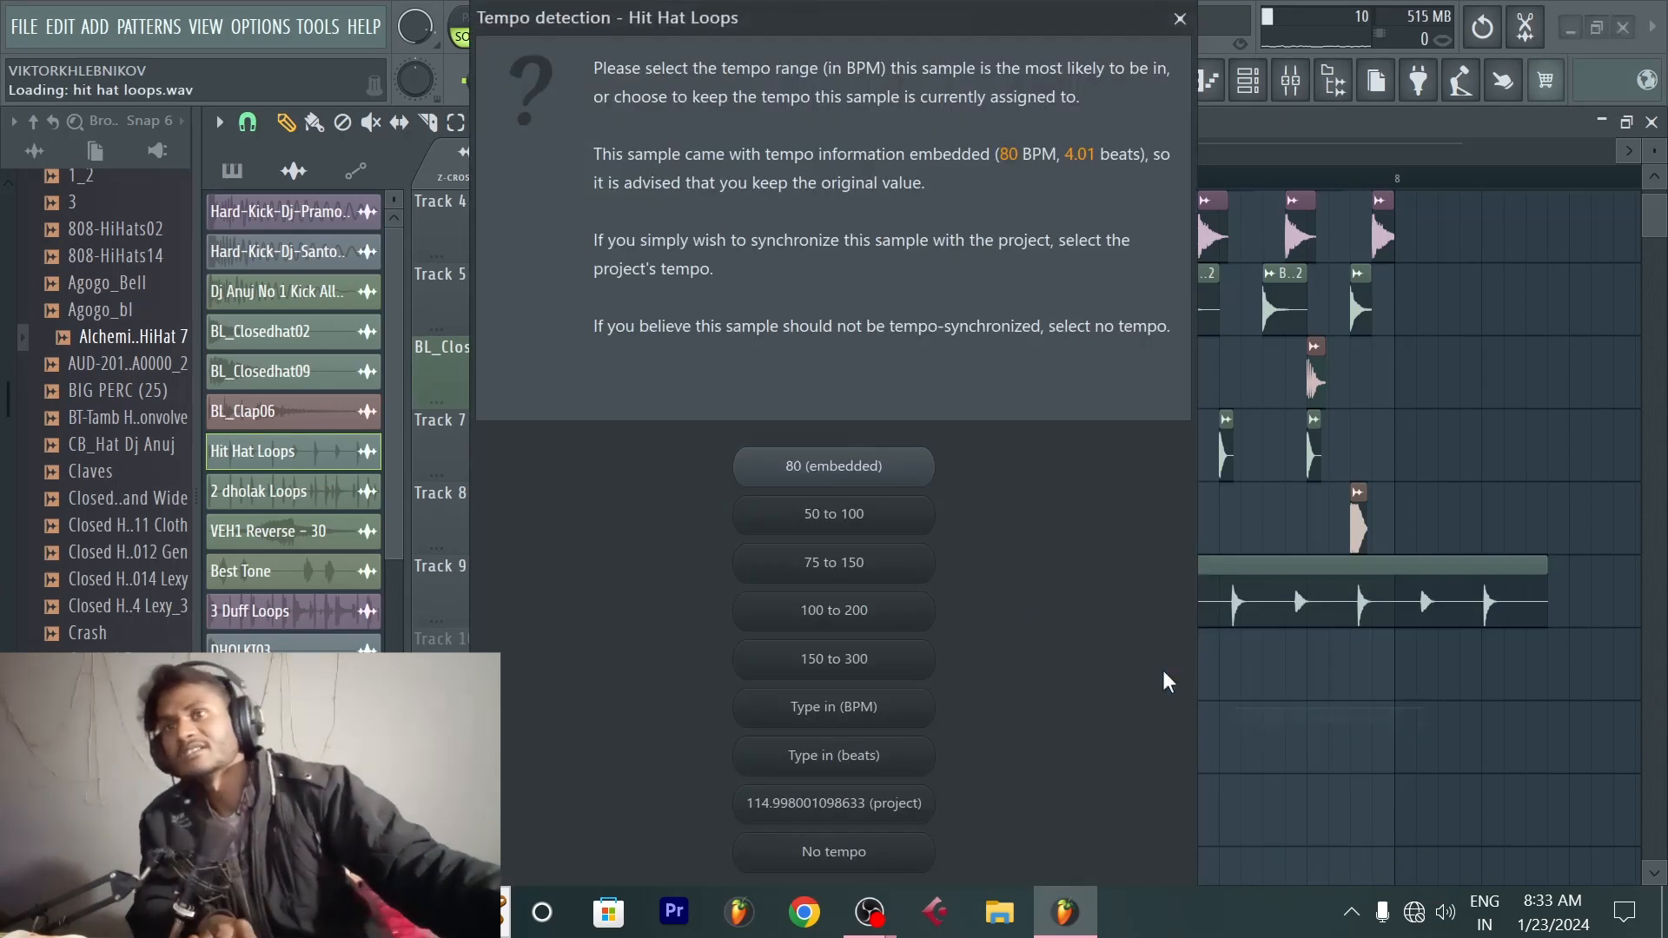
pyautogui.click(866, 587)
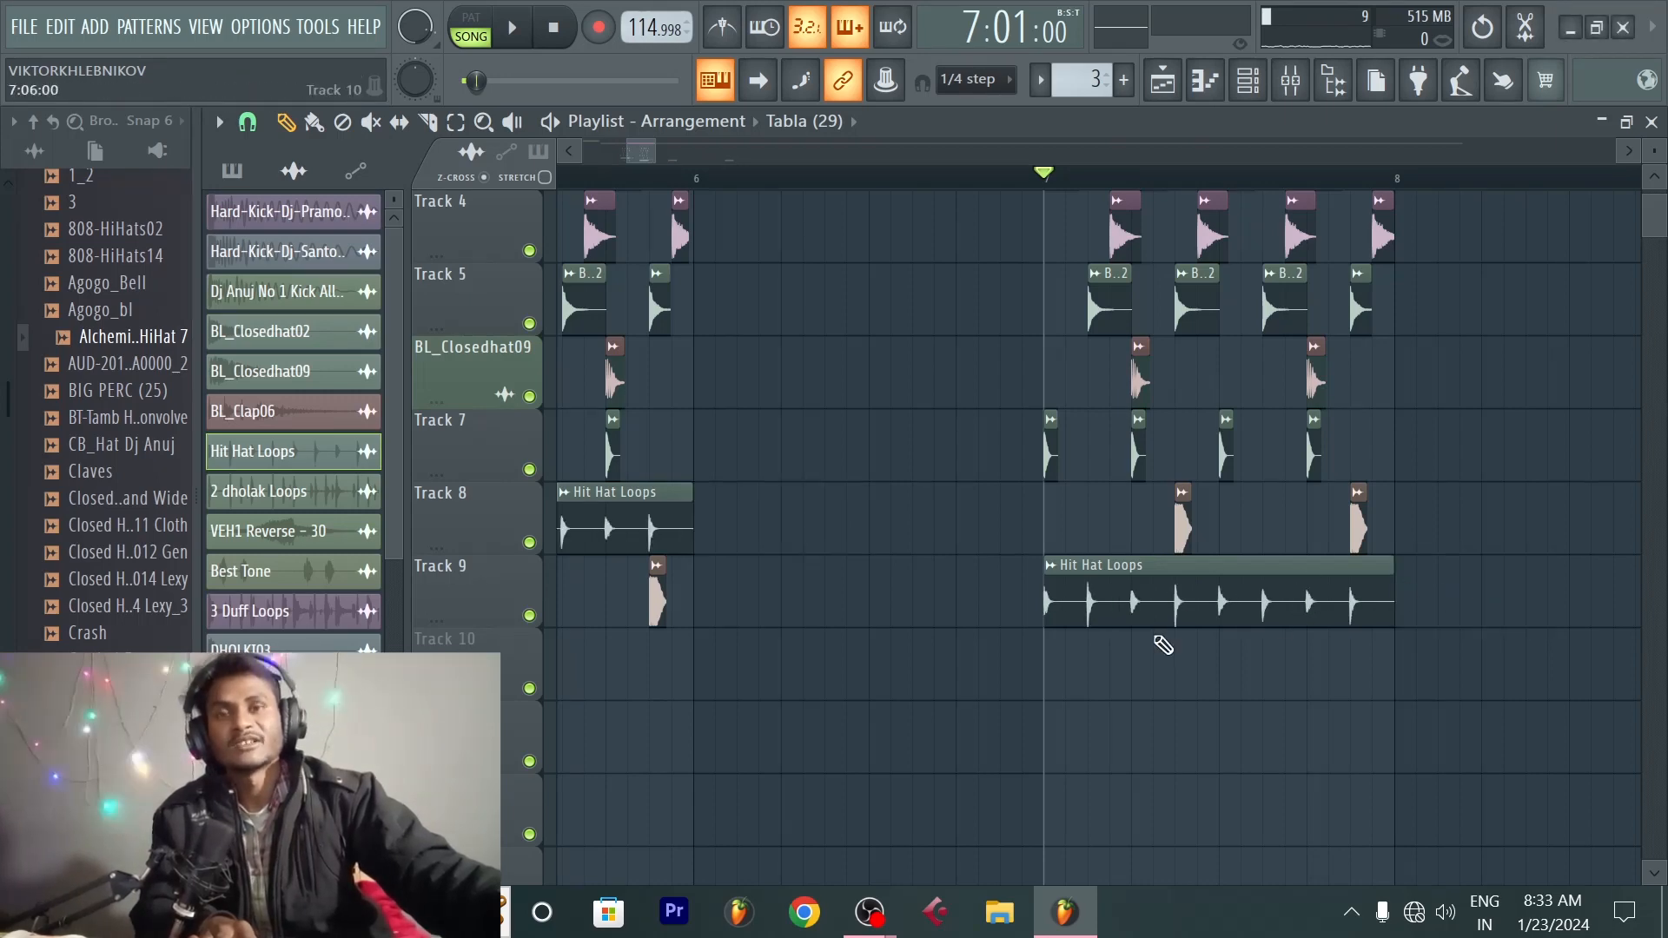
# Step: Select all drum and percussion clips in bar 5 on Tracks 3 to 9 and delete them
pyautogui.scroll(2, 1221, 600)
pyautogui.scroll(-1, 885, 187)
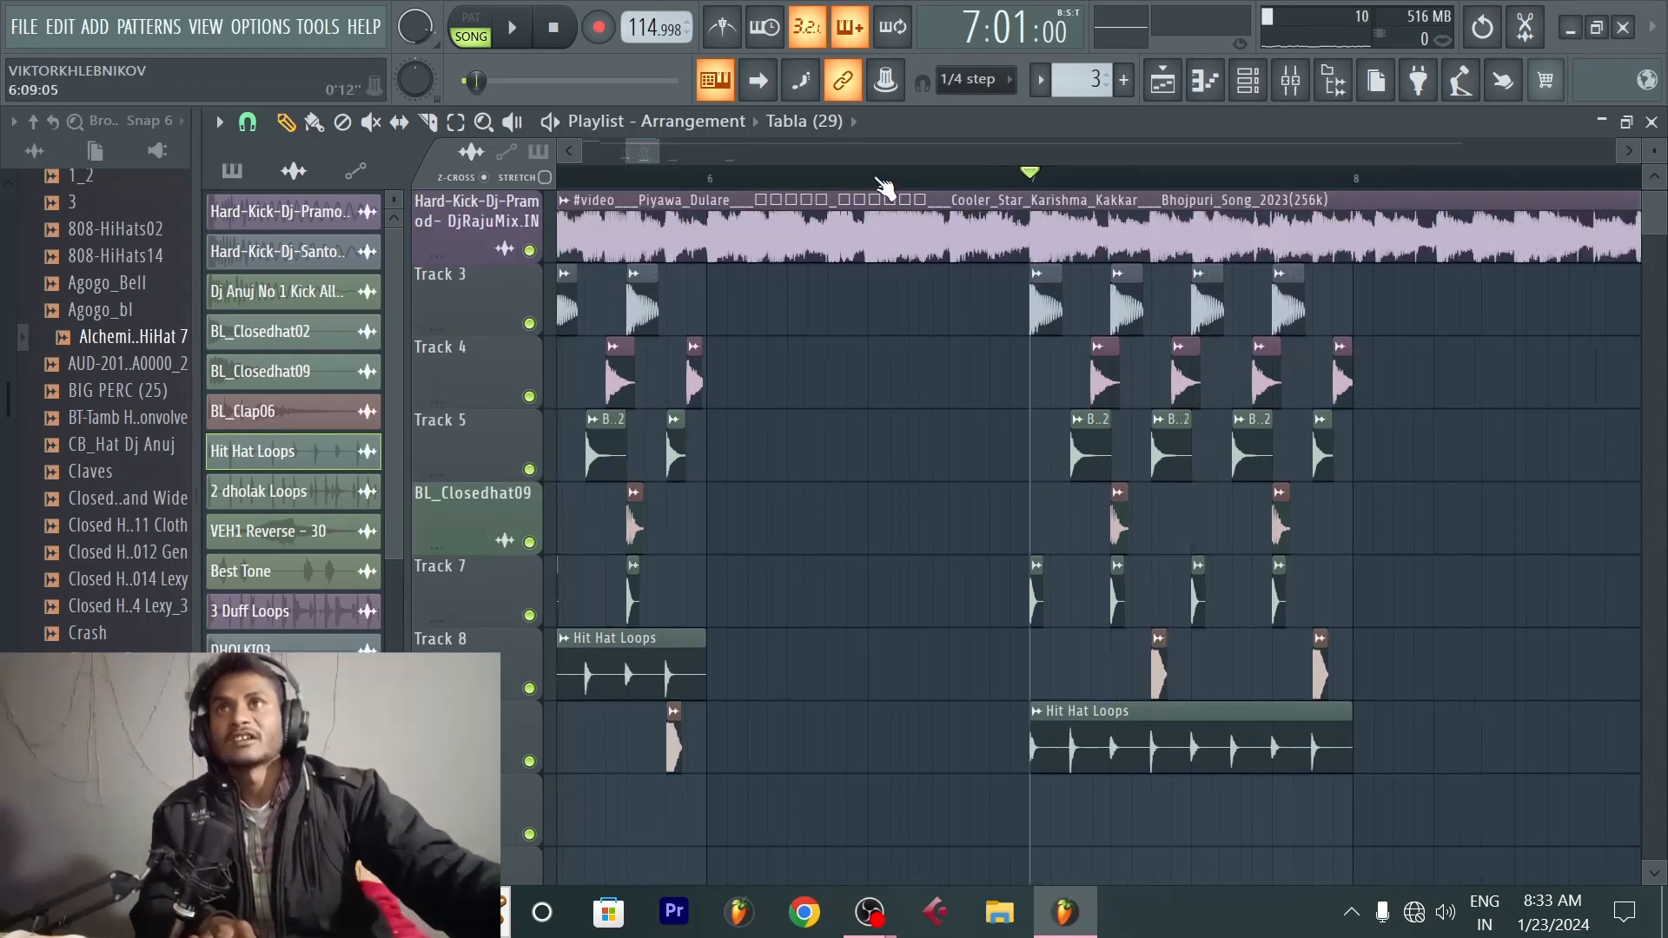
pyautogui.scroll(-5, 885, 187)
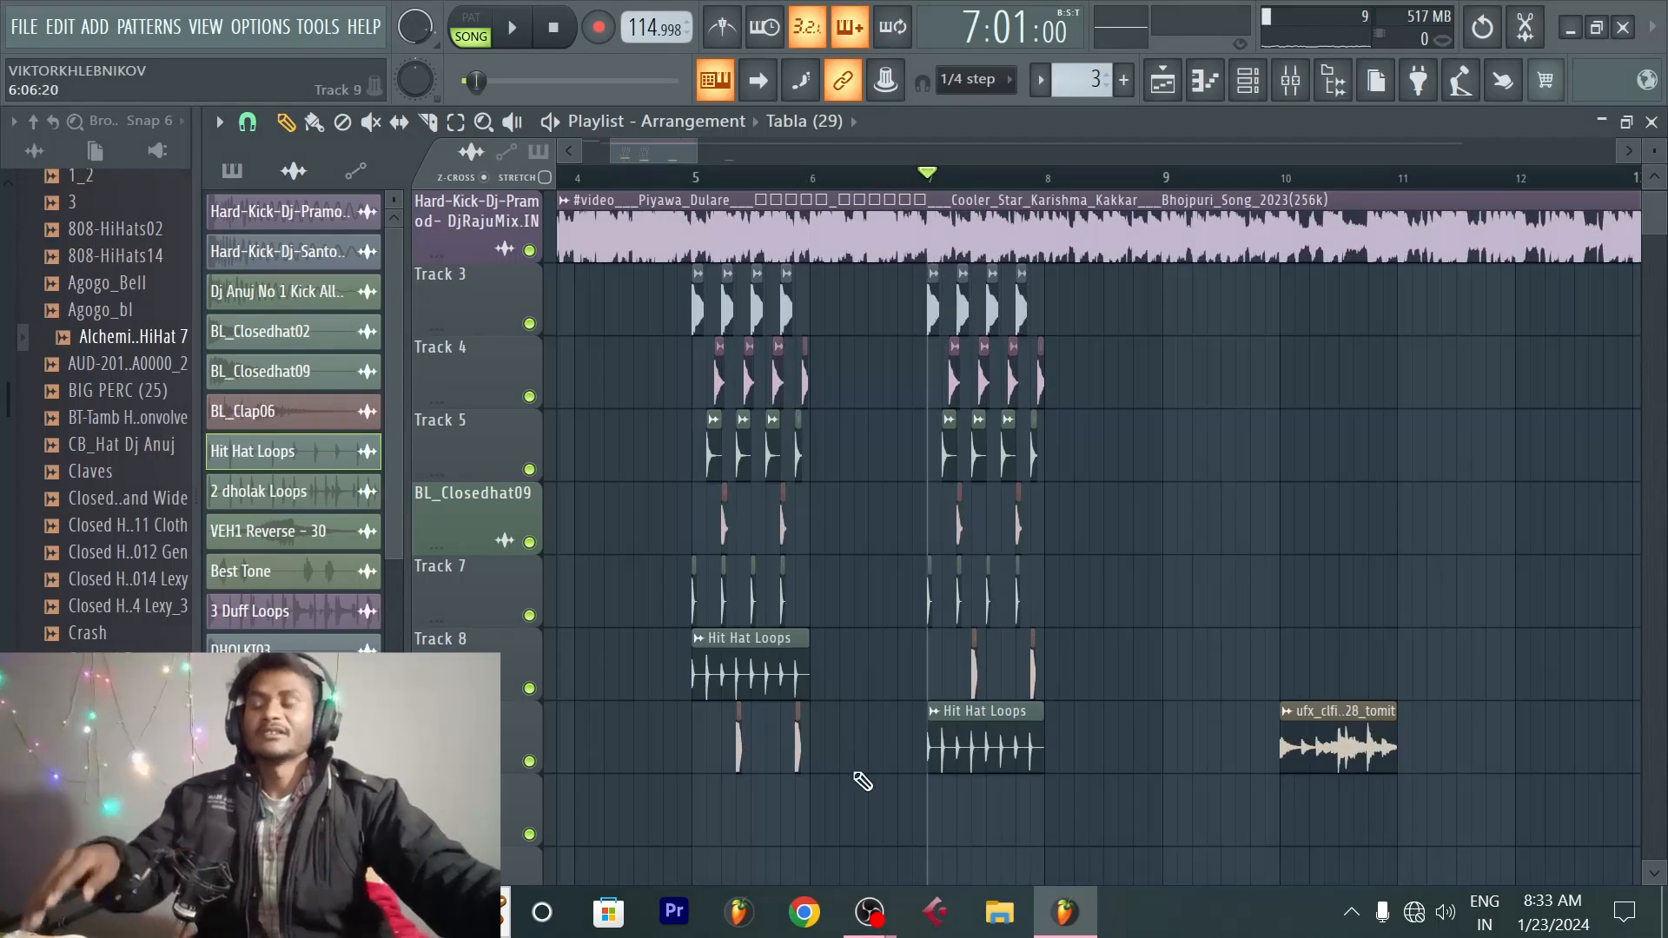
pyautogui.moveTo(841, 771); pyautogui.dragTo(650, 328)
pyautogui.press('Delete')
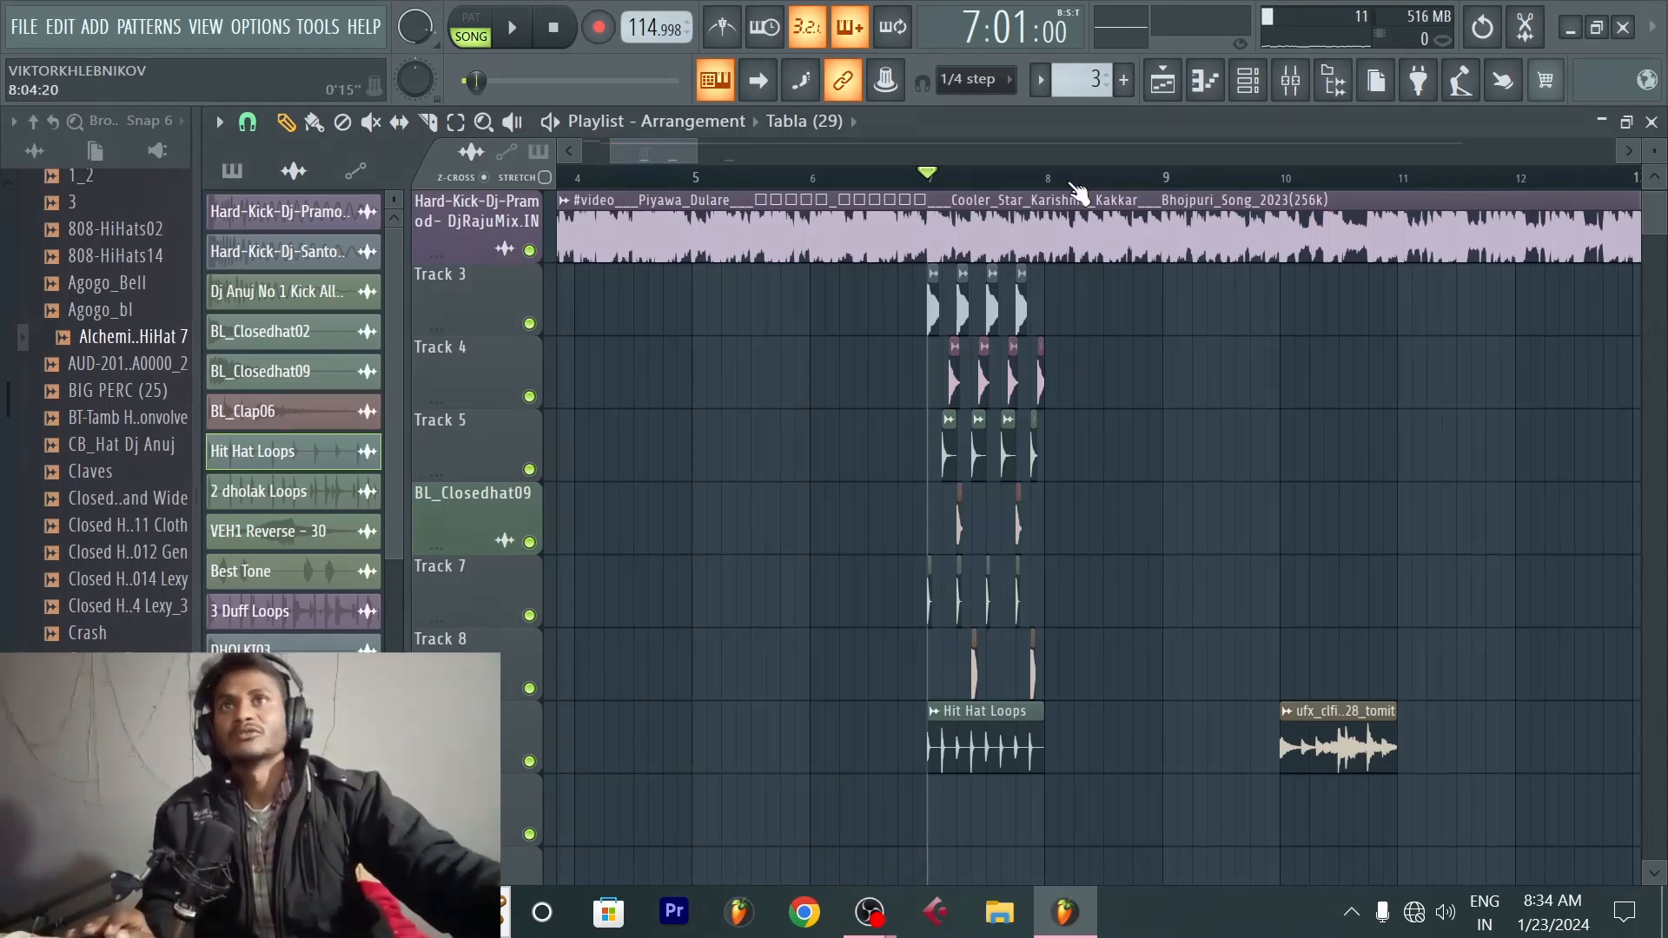
# Step: Play back the song from bar 7 to hear the layered drum pattern
pyautogui.scroll(4, 1078, 190)
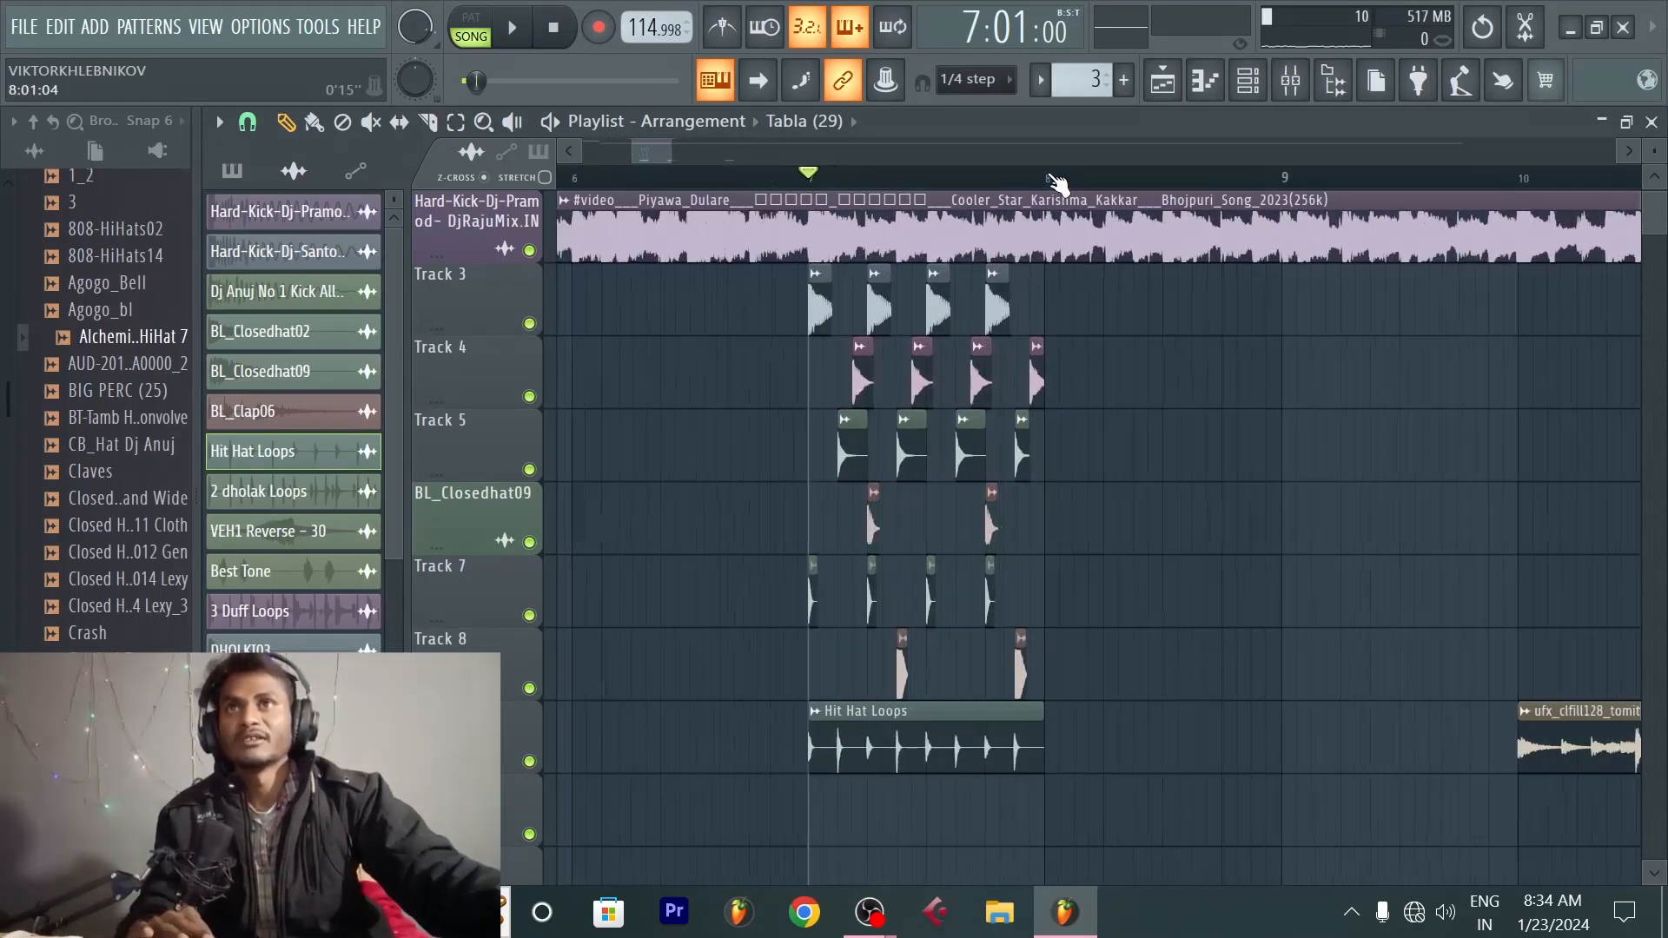
pyautogui.scroll(1, 1058, 183)
pyautogui.press('space')
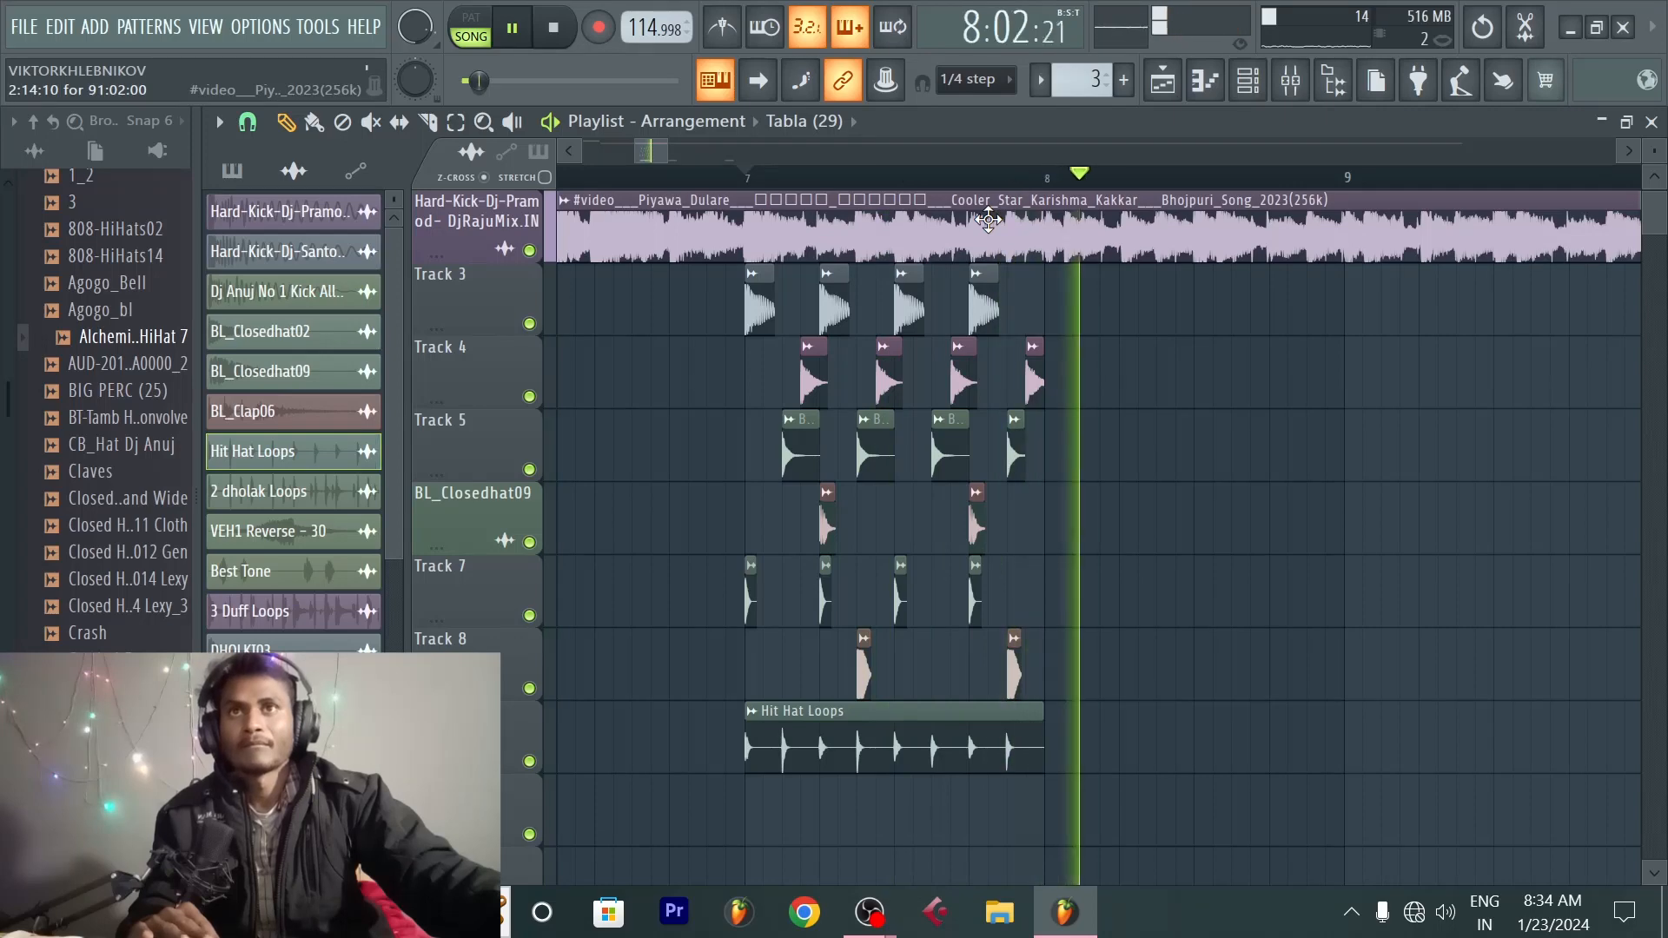
# Step: Stop playback and delete the leftover clips at bars 10 and 16 on Track 9
pyautogui.press('space')
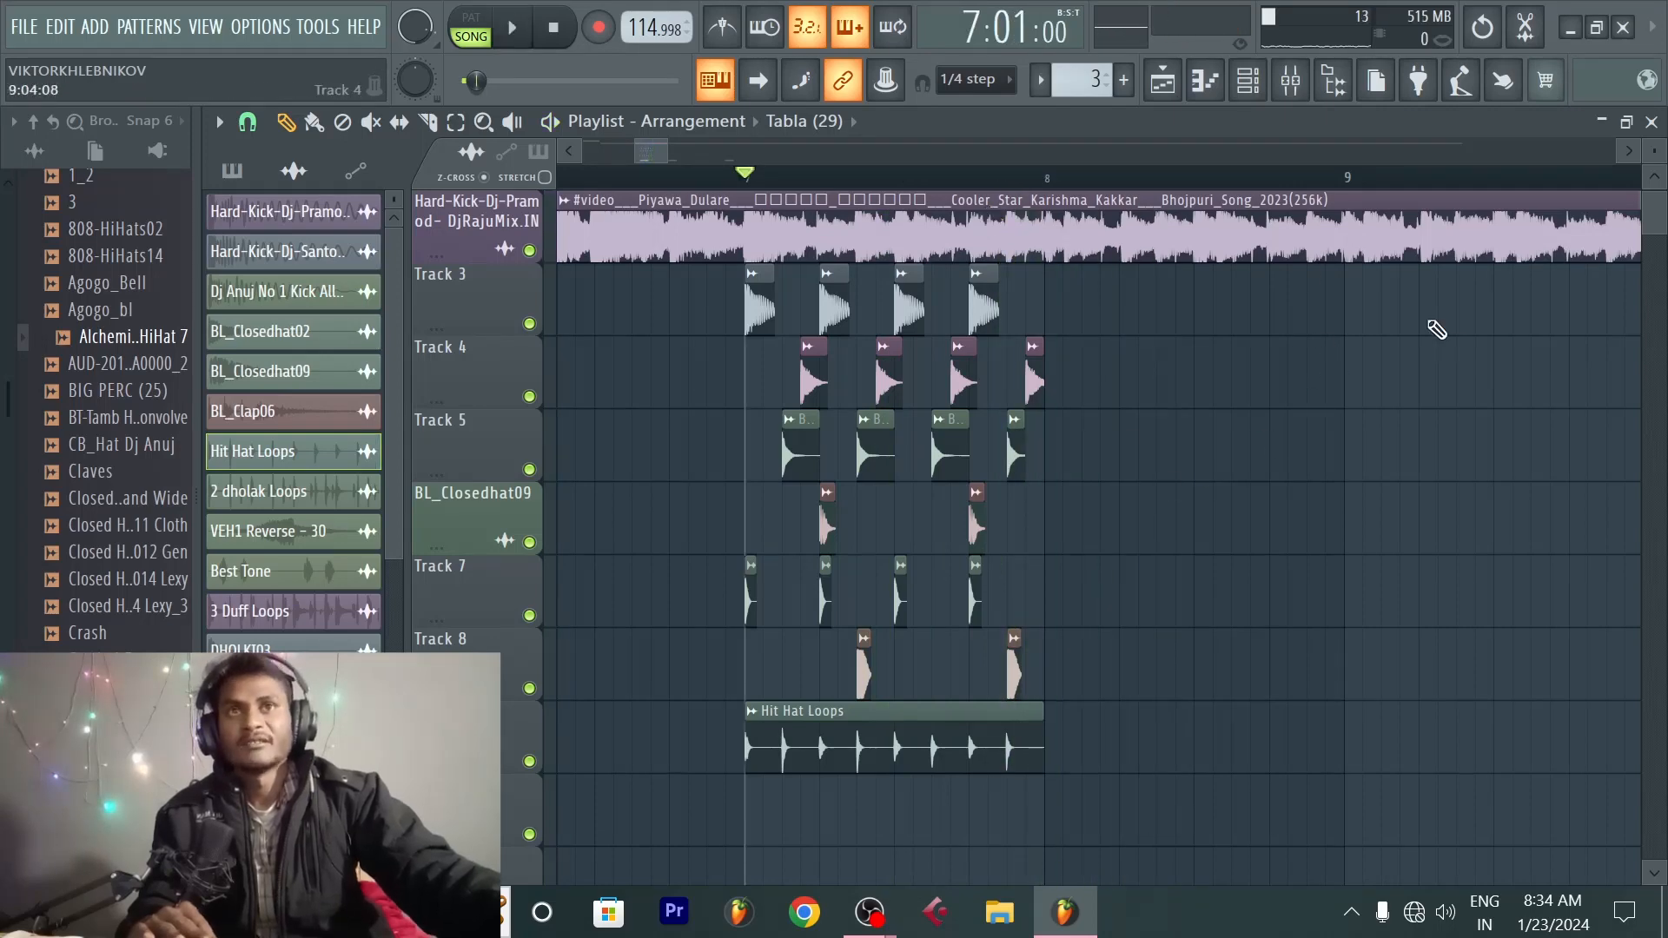
pyautogui.scroll(-2, 1278, 184)
pyautogui.scroll(1, 1294, 186)
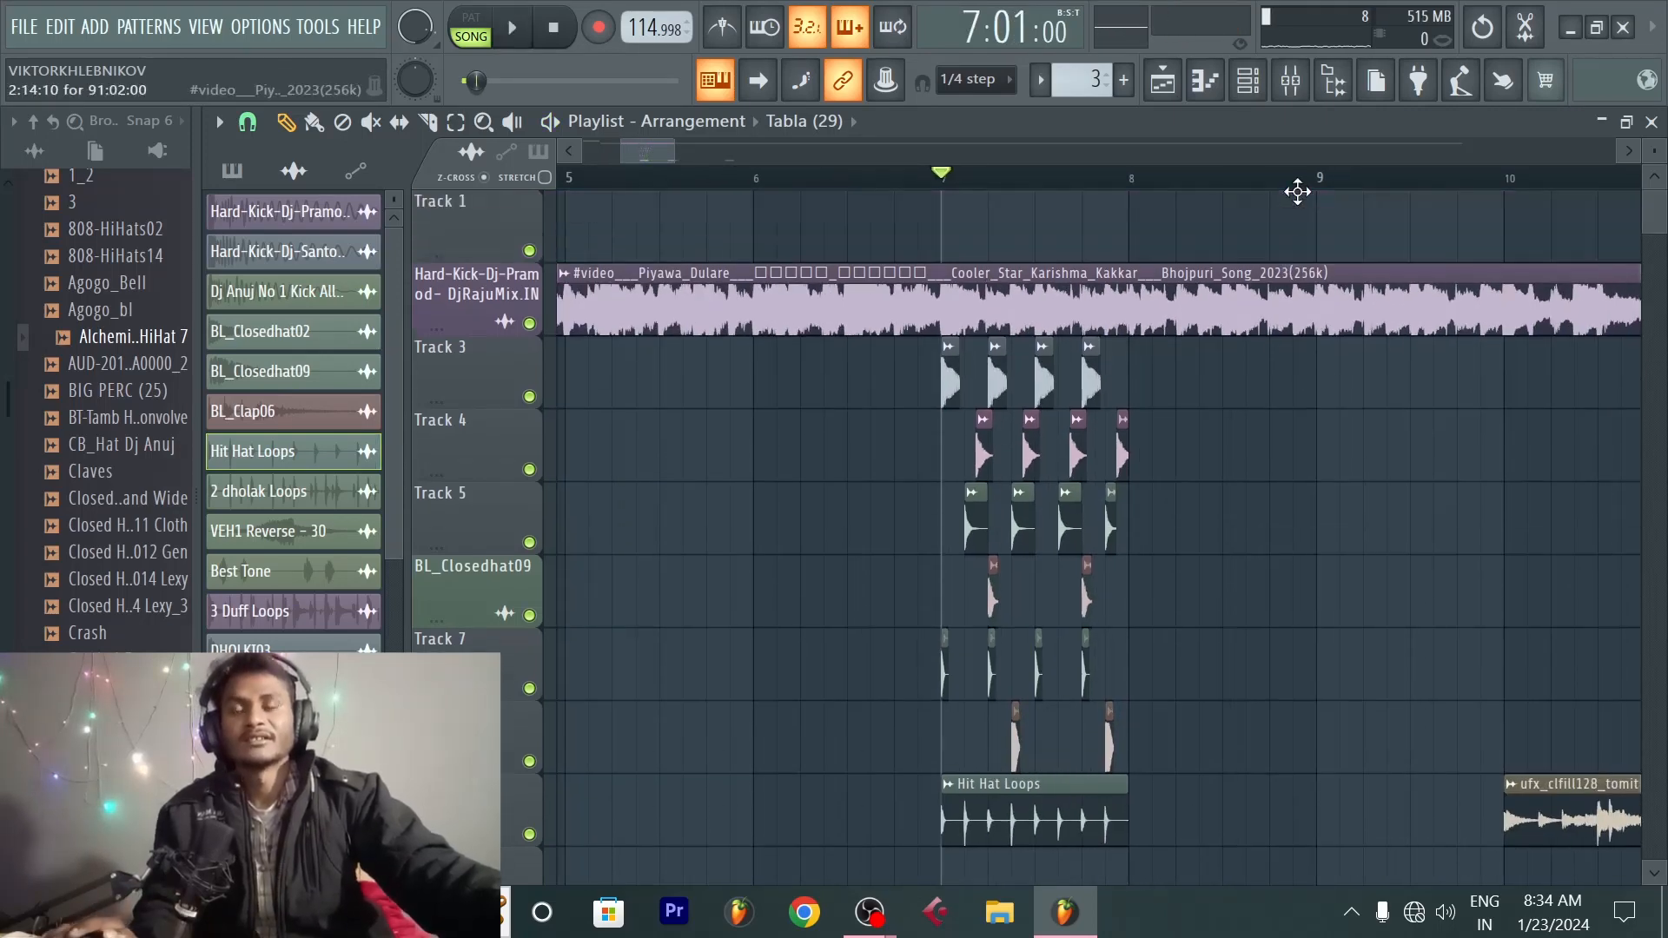
pyautogui.scroll(2, 1303, 182)
pyautogui.scroll(-2, 1258, 383)
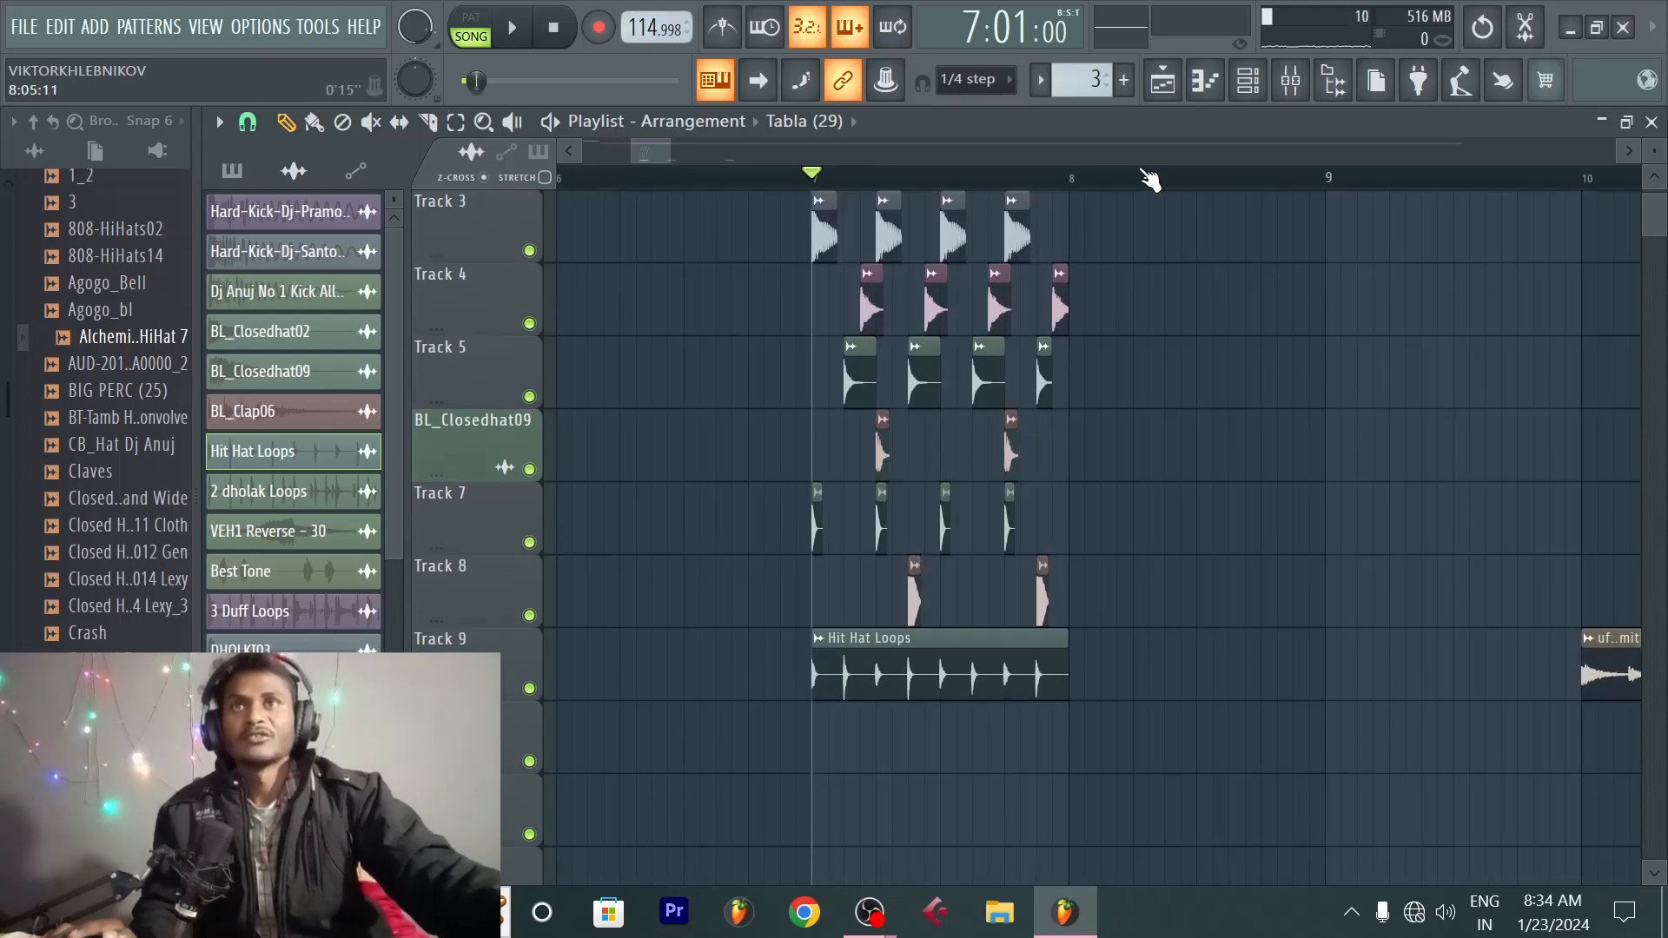
pyautogui.scroll(-3, 1086, 184)
pyautogui.scroll(-2, 1086, 185)
pyautogui.rightClick(1286, 673)
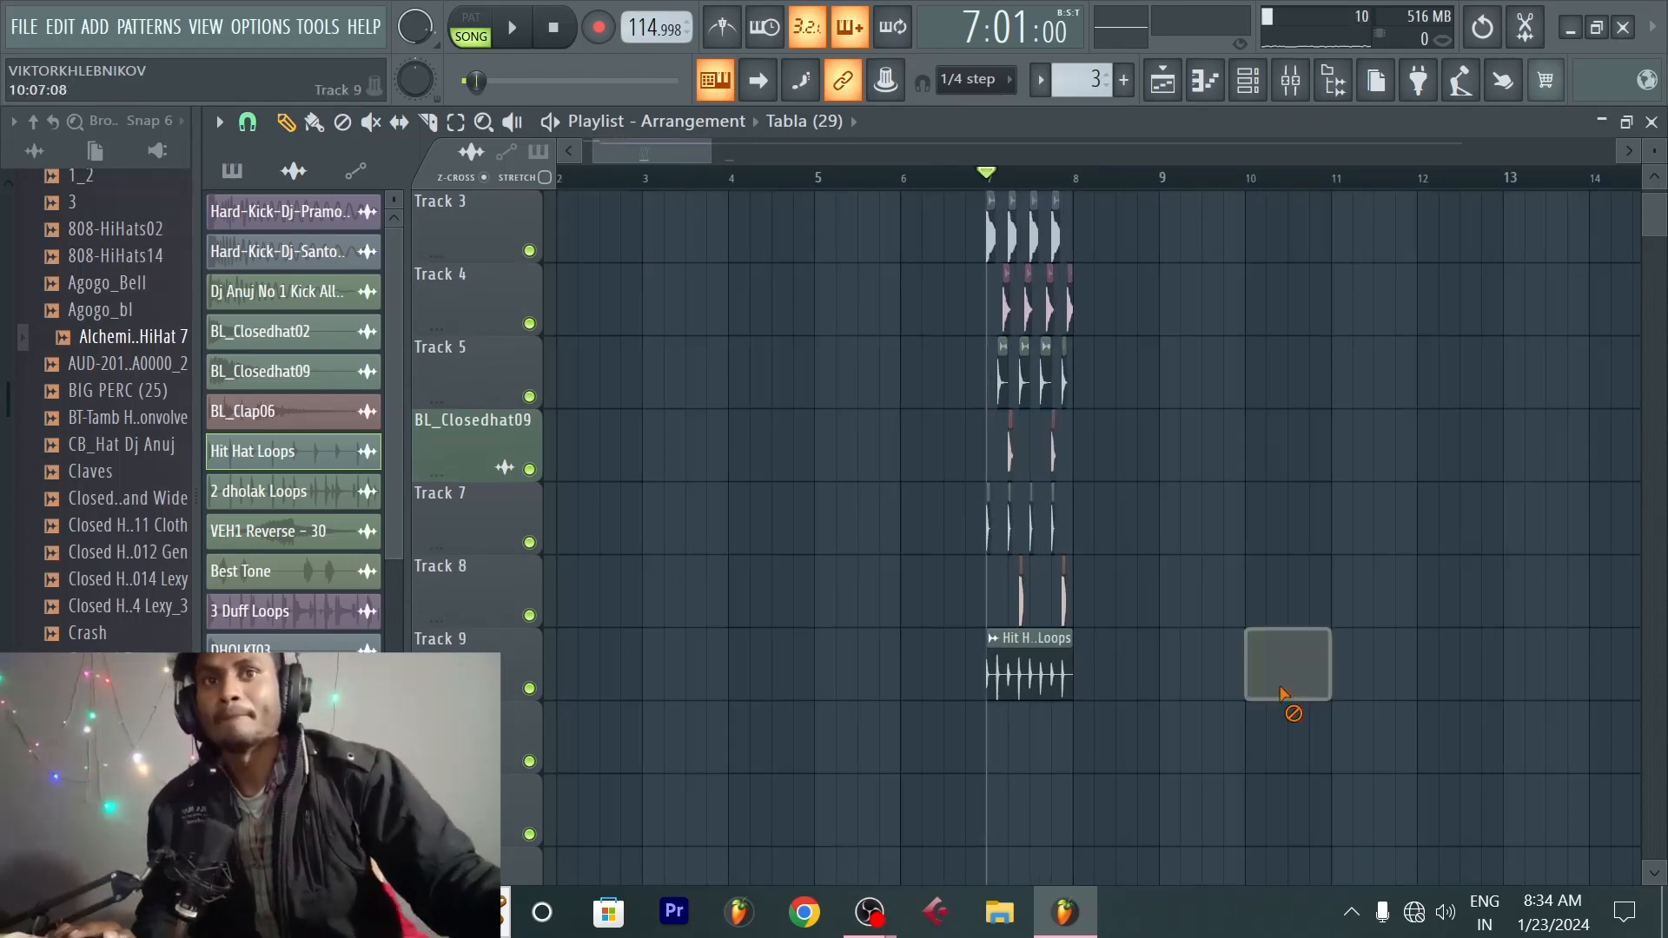
pyautogui.scroll(-1, 1181, 194)
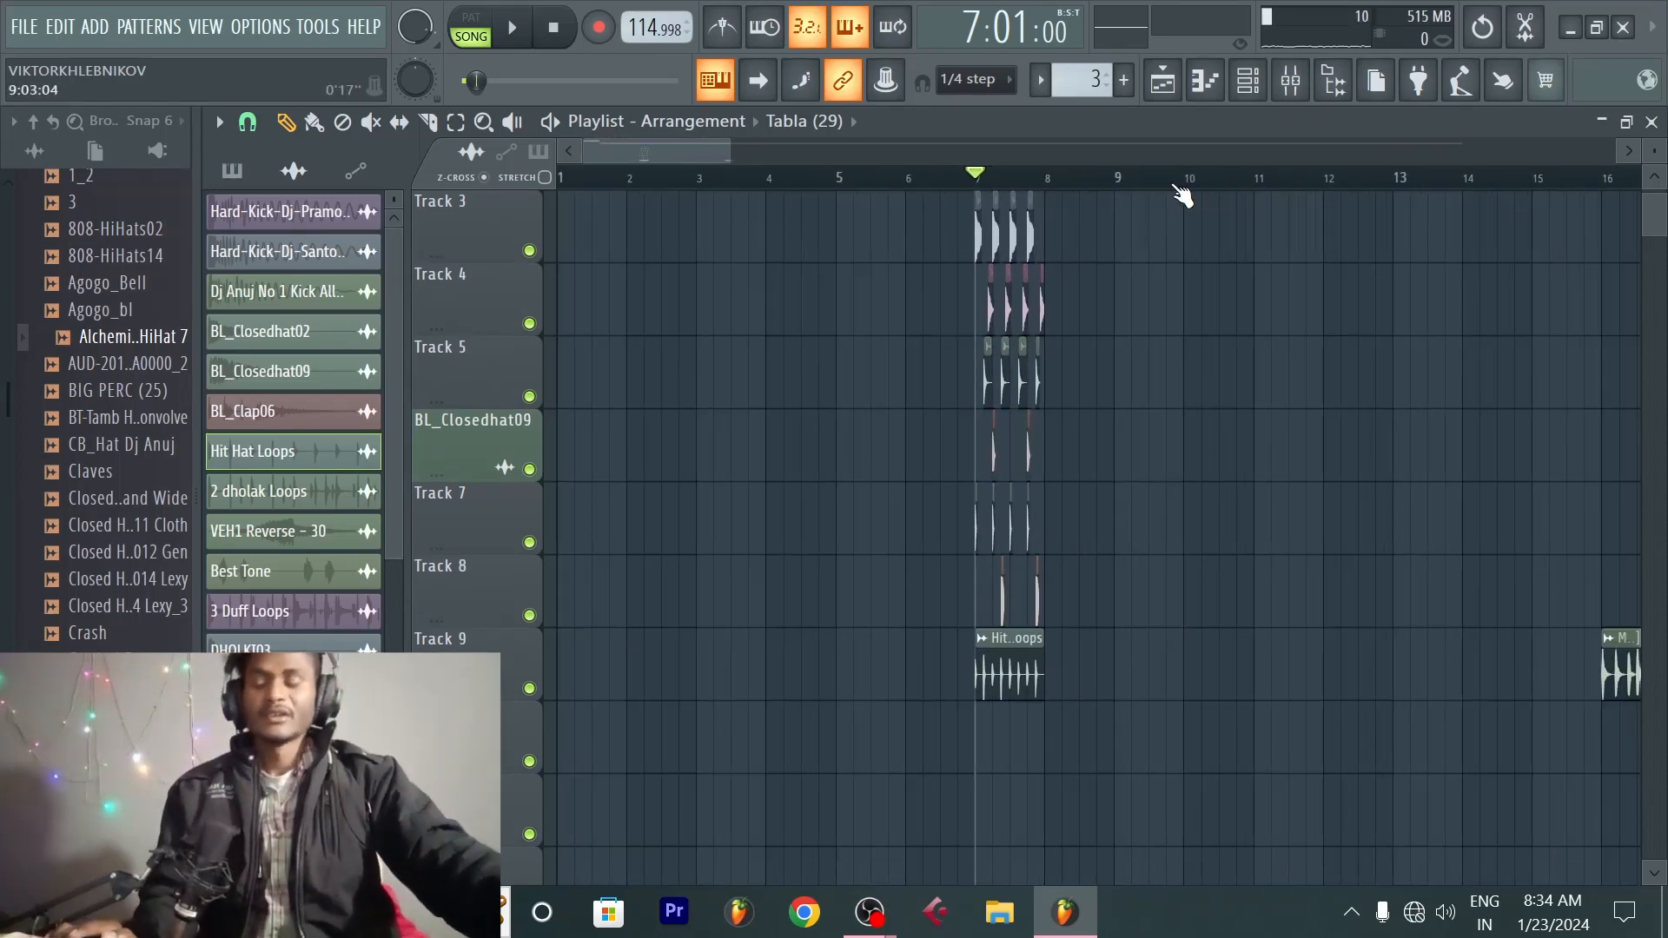
pyautogui.scroll(-1, 1182, 194)
pyautogui.rightClick(1426, 664)
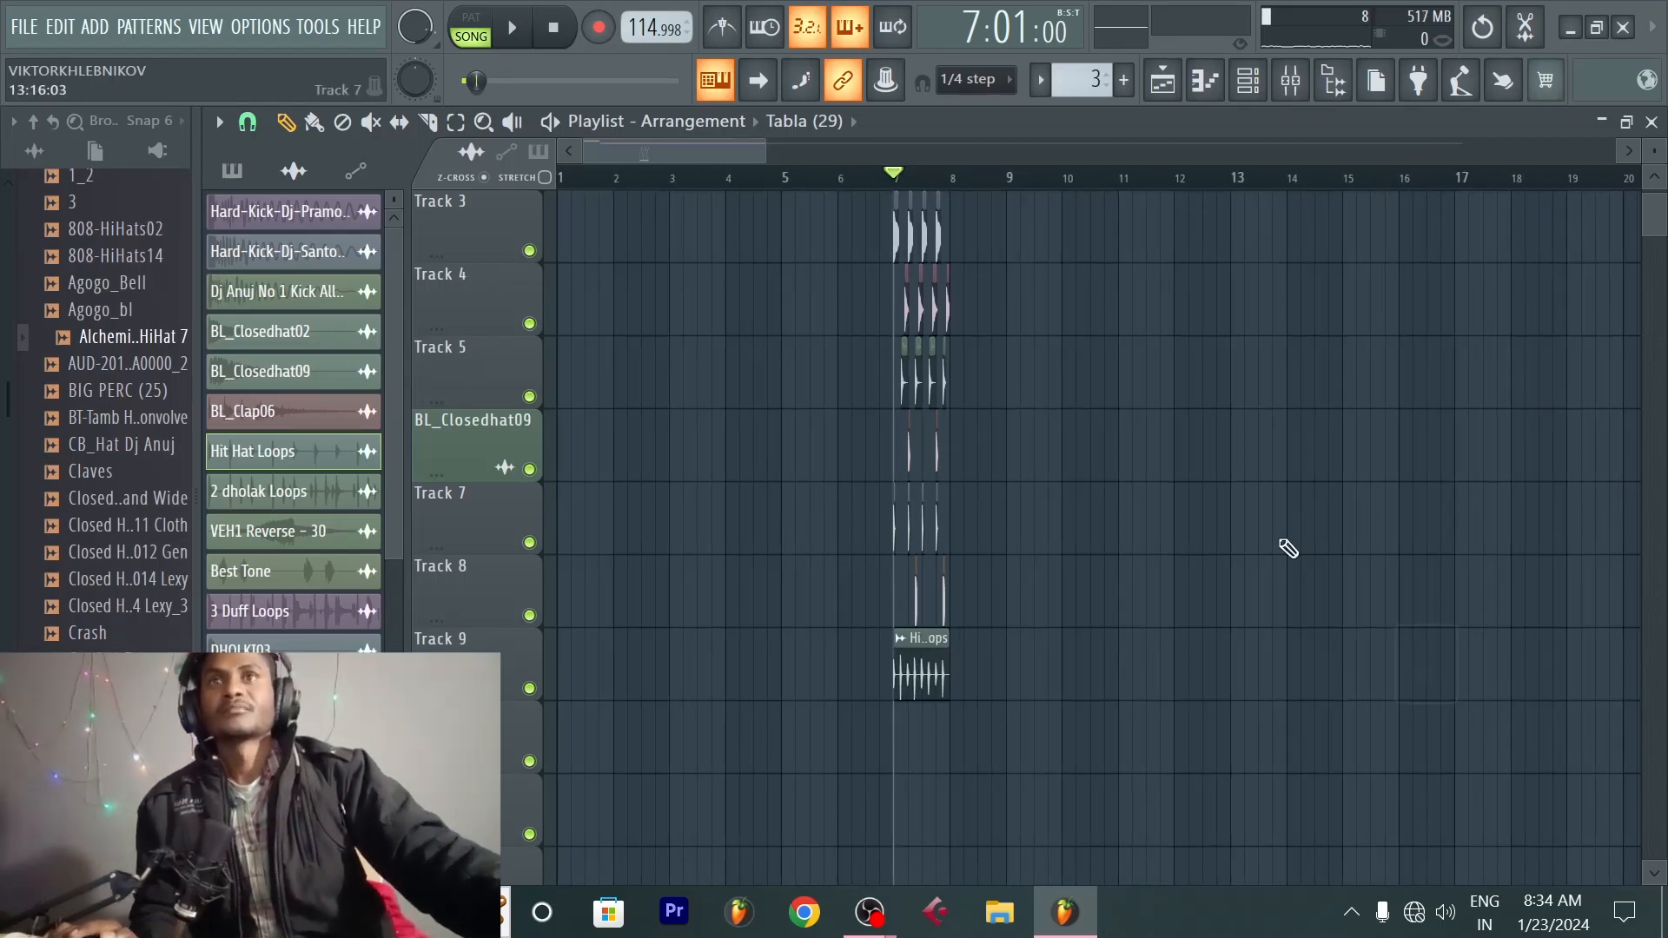
# Step: Select all drum and percussion clips in bar 7 on Tracks 3 to 9 and duplicate them into bar 8
pyautogui.scroll(3, 898, 165)
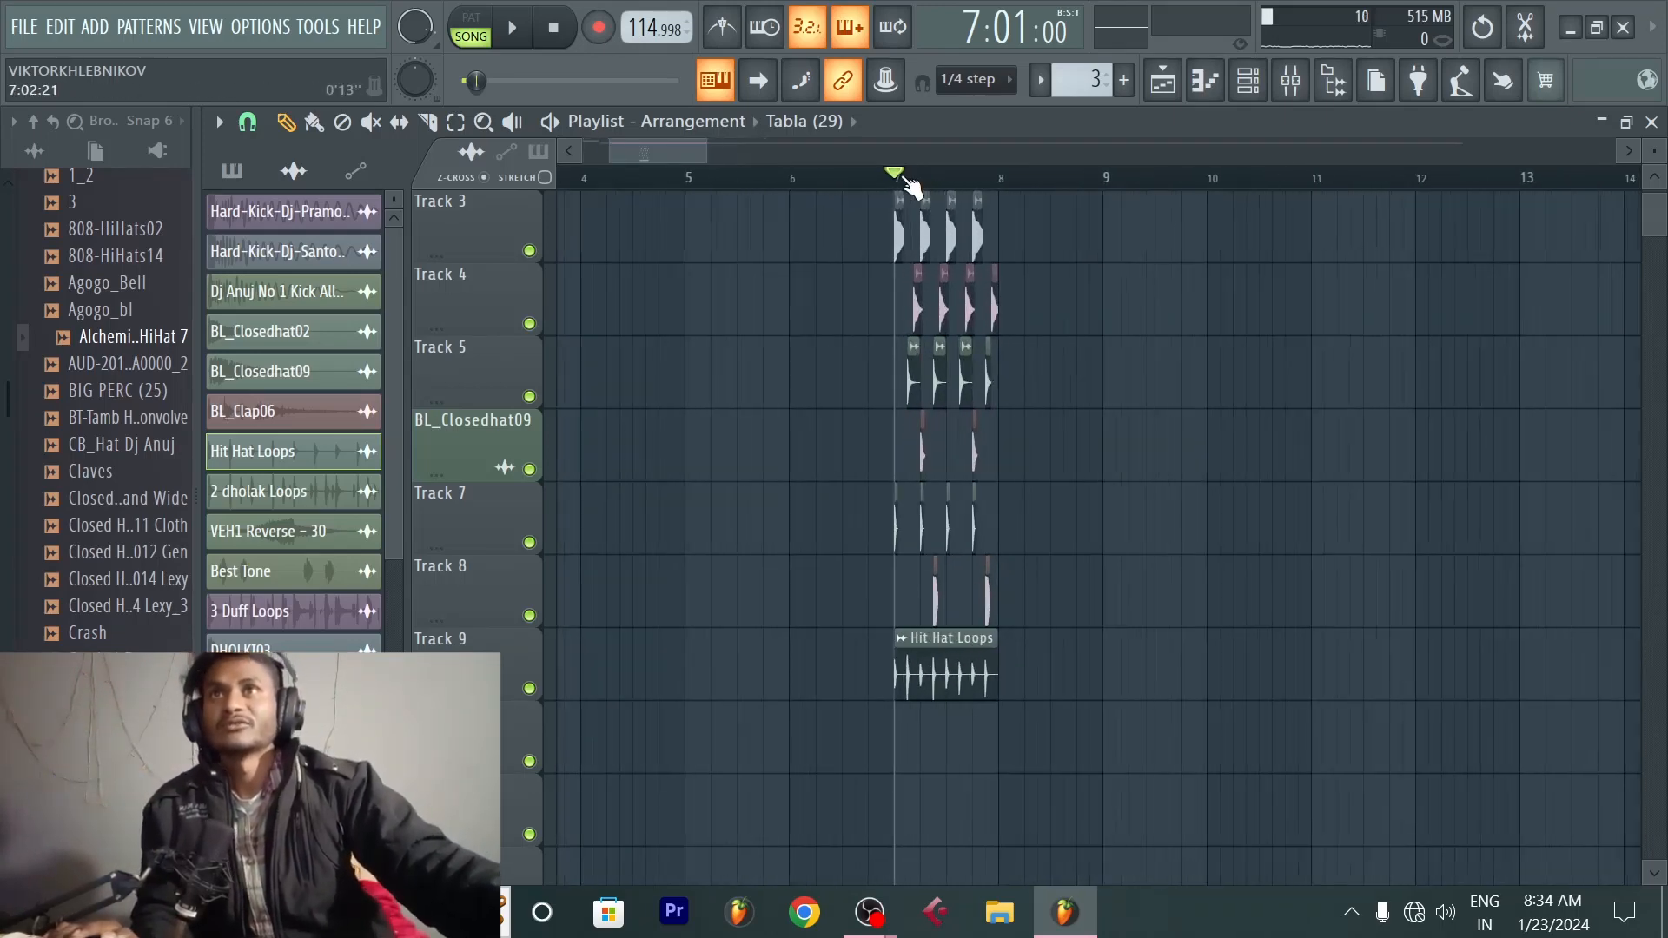
pyautogui.scroll(2, 1117, 429)
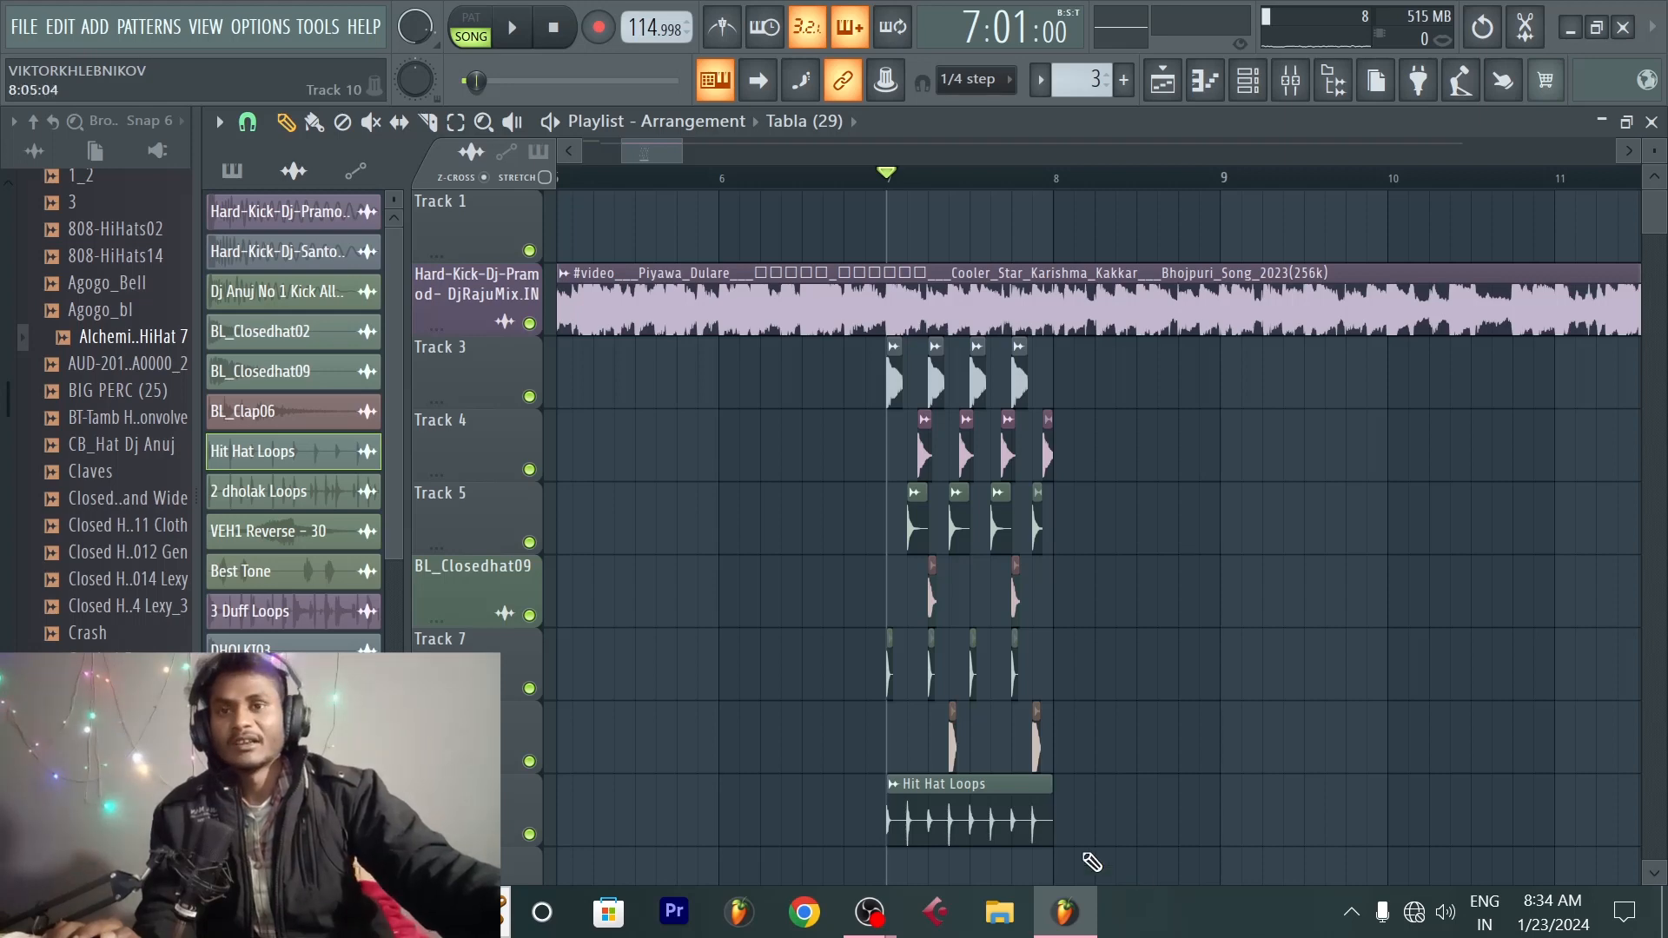
pyautogui.moveTo(1093, 841); pyautogui.dragTo(720, 397)
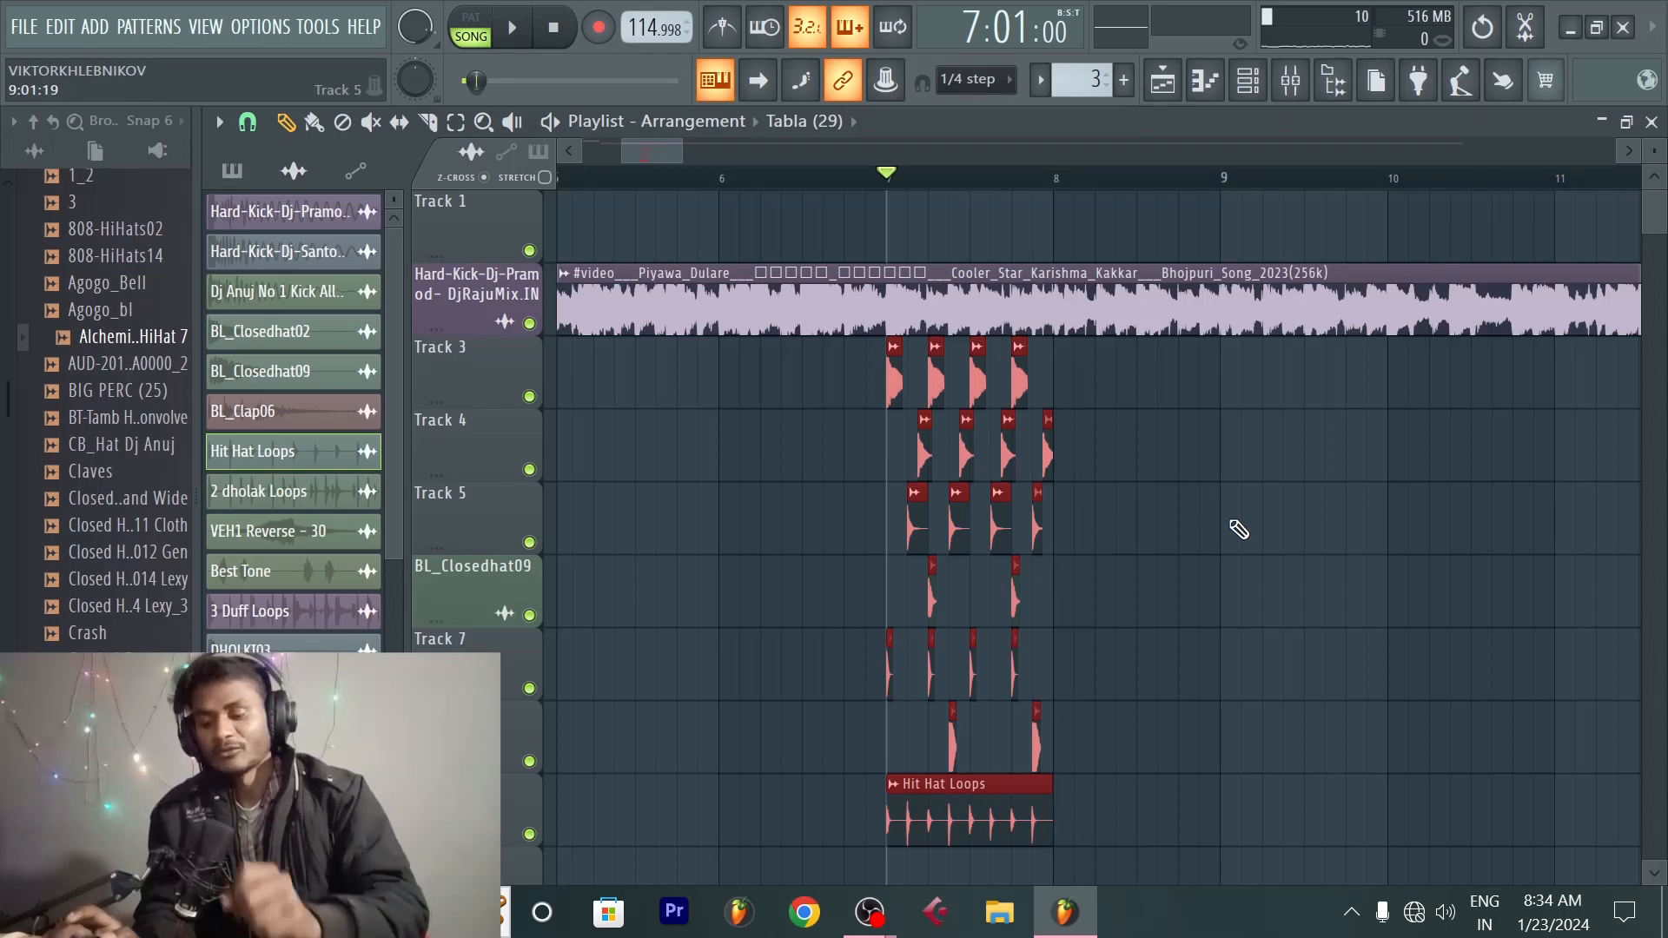
pyautogui.hotkey('ctrl', 'b')
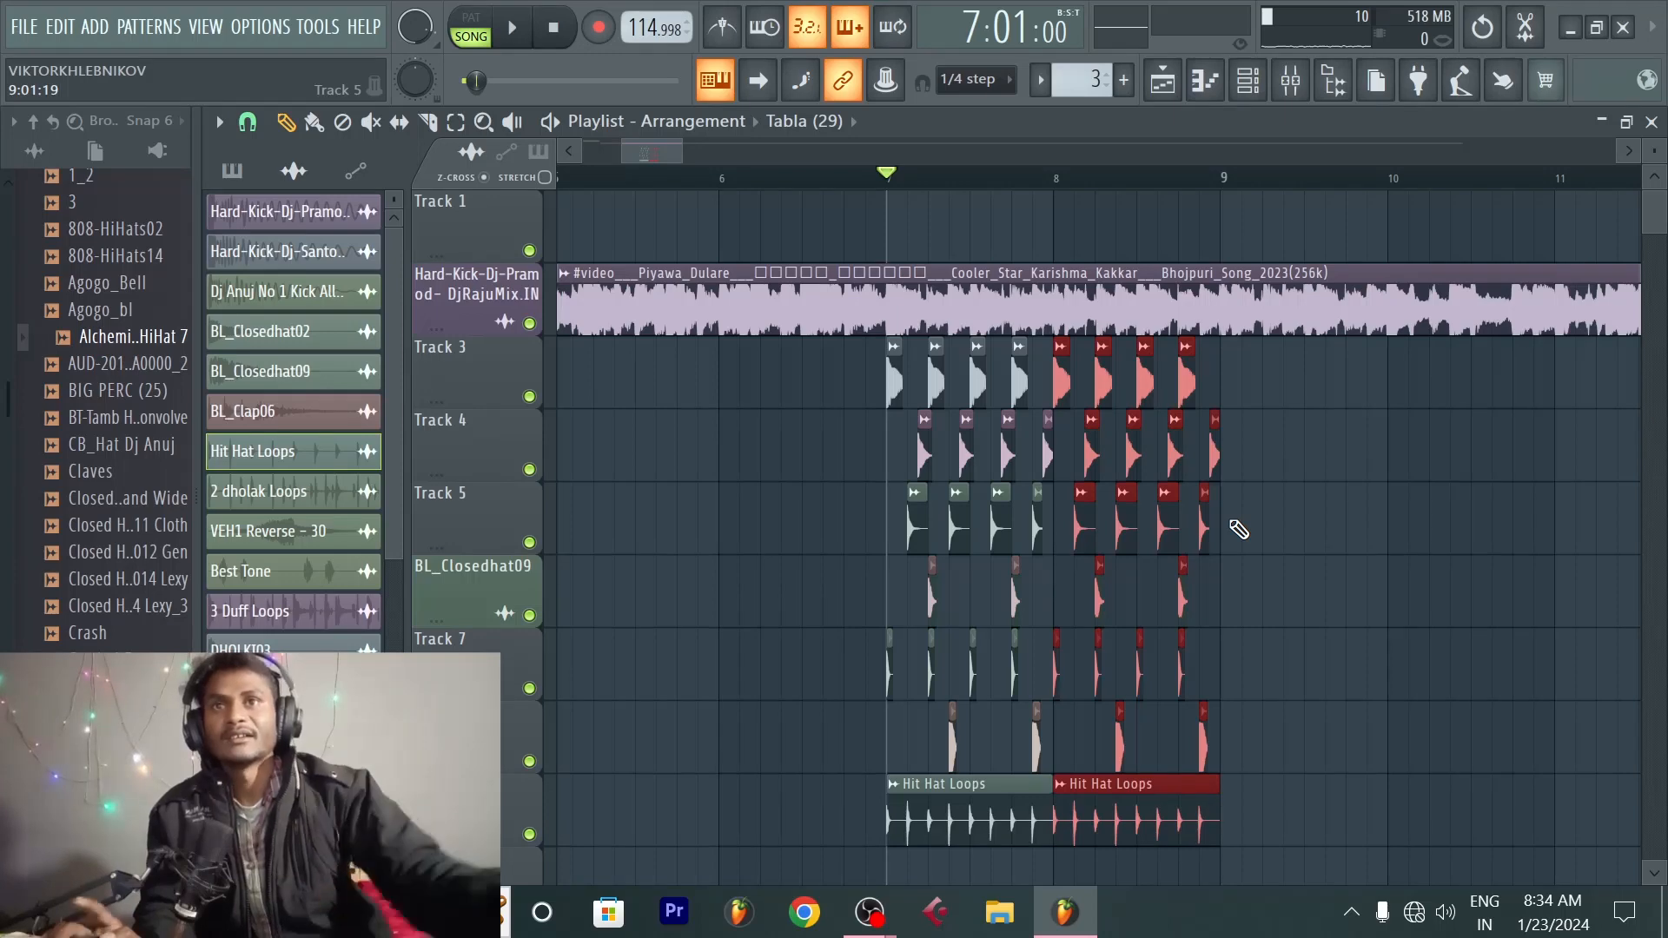
# Step: Duplicate the selected one-bar drum pattern three more times to fill bars 9 to 11
pyautogui.scroll(2, 1247, 187)
pyautogui.scroll(5, 1250, 190)
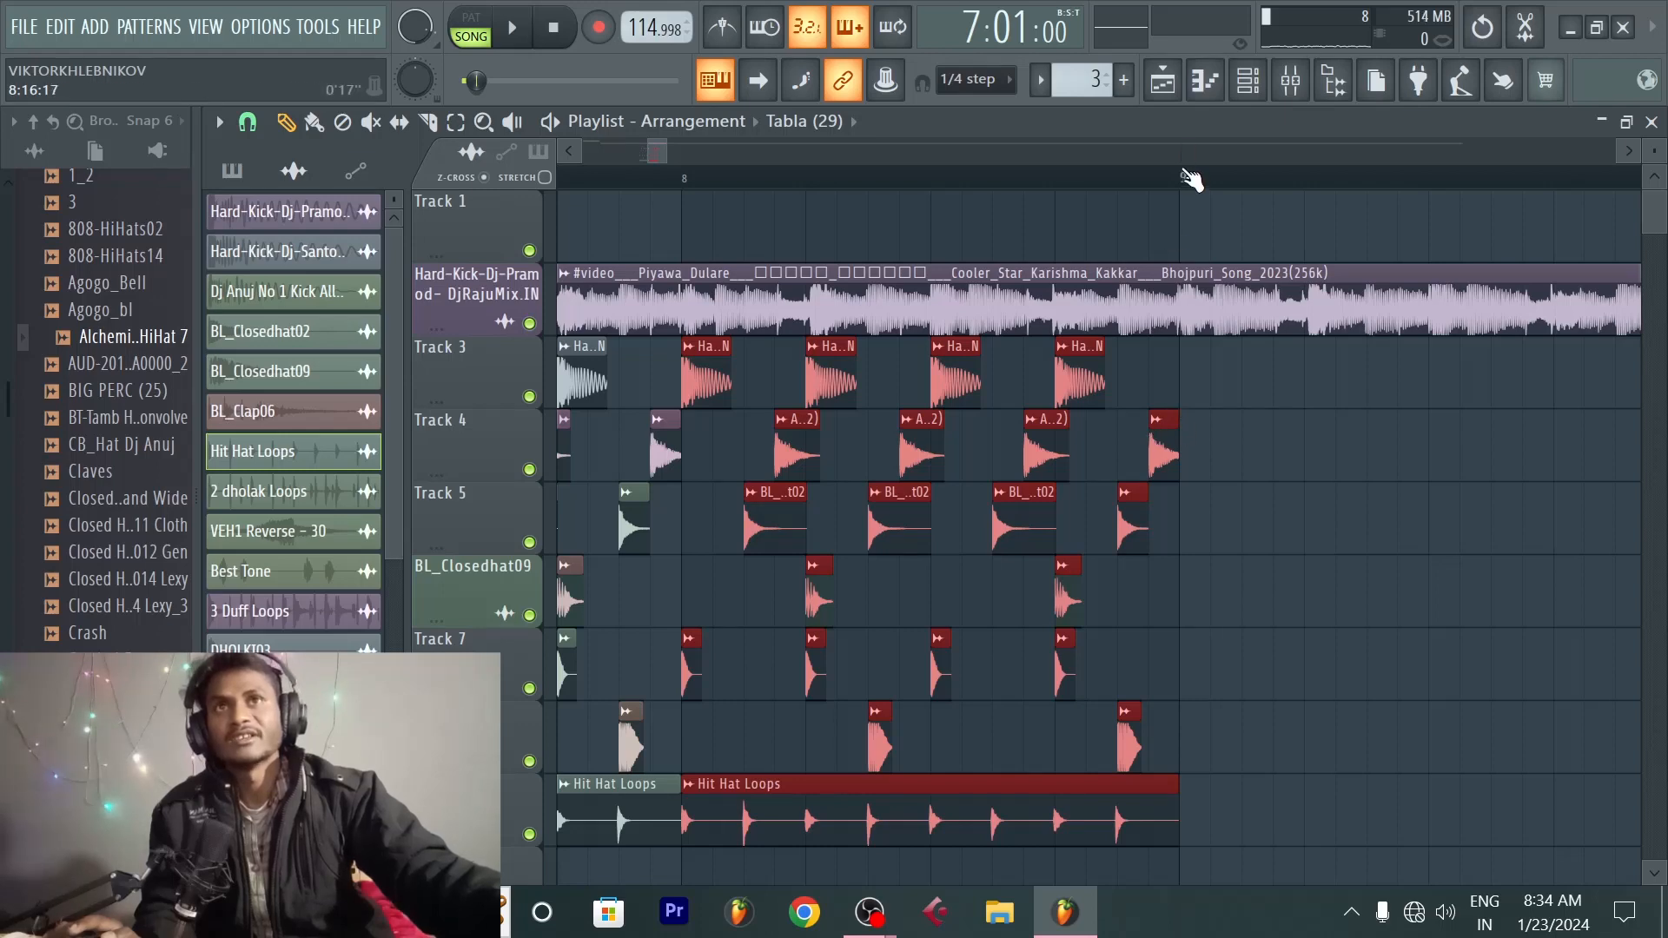
pyautogui.scroll(-2, 1188, 181)
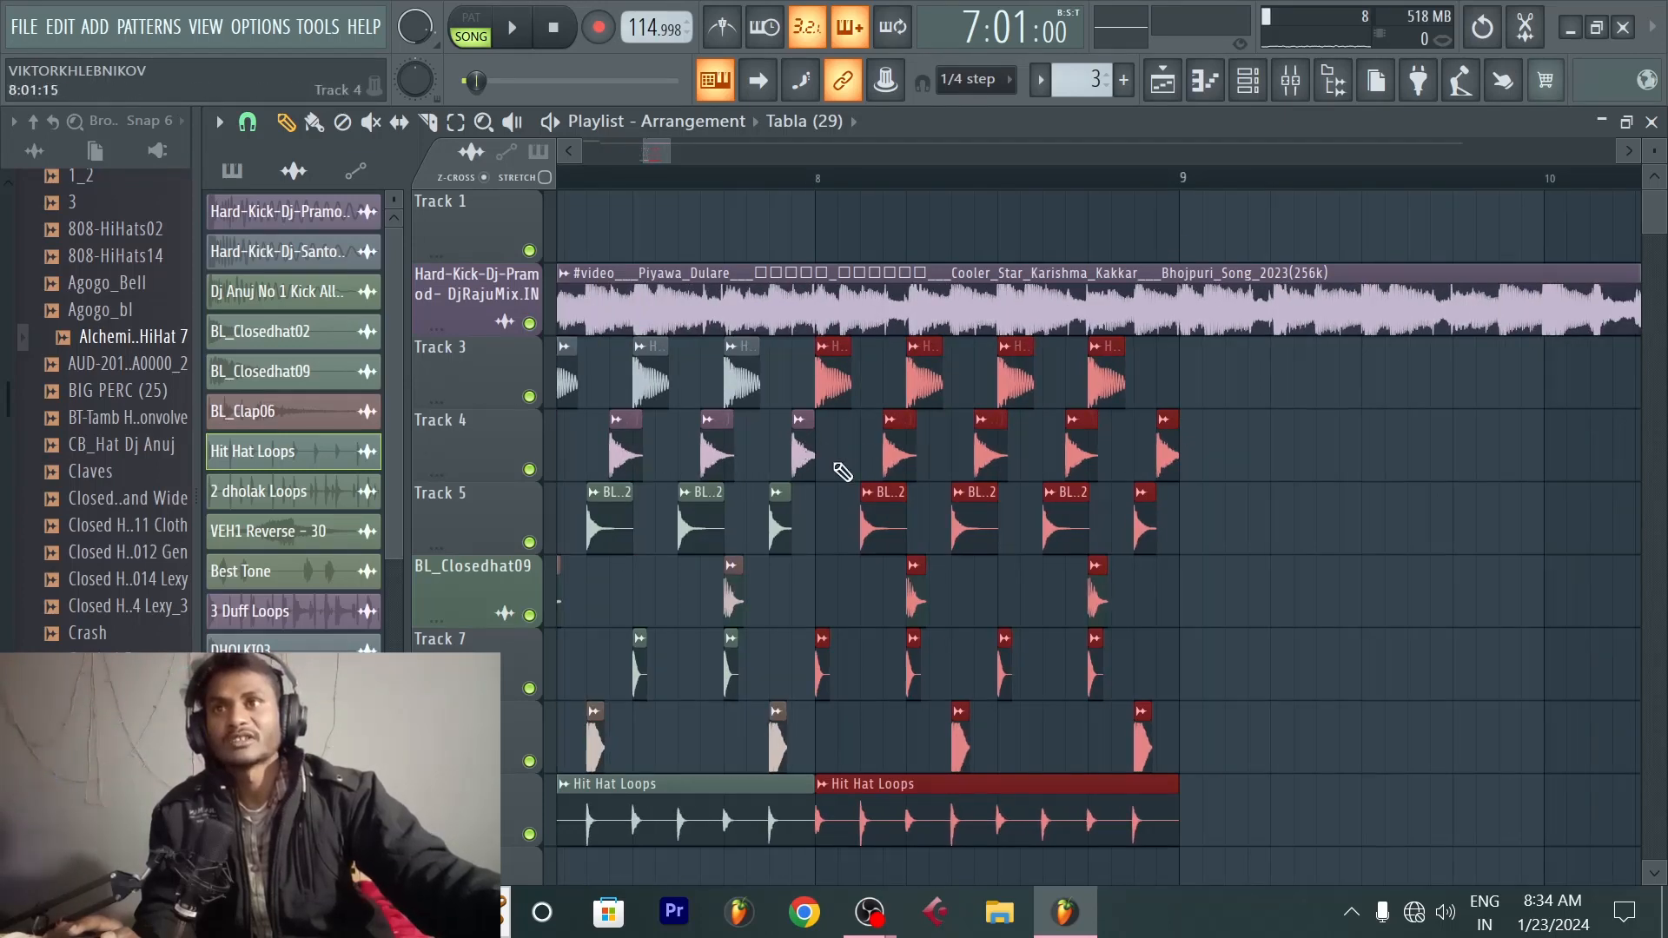
pyautogui.scroll(-3, 1176, 182)
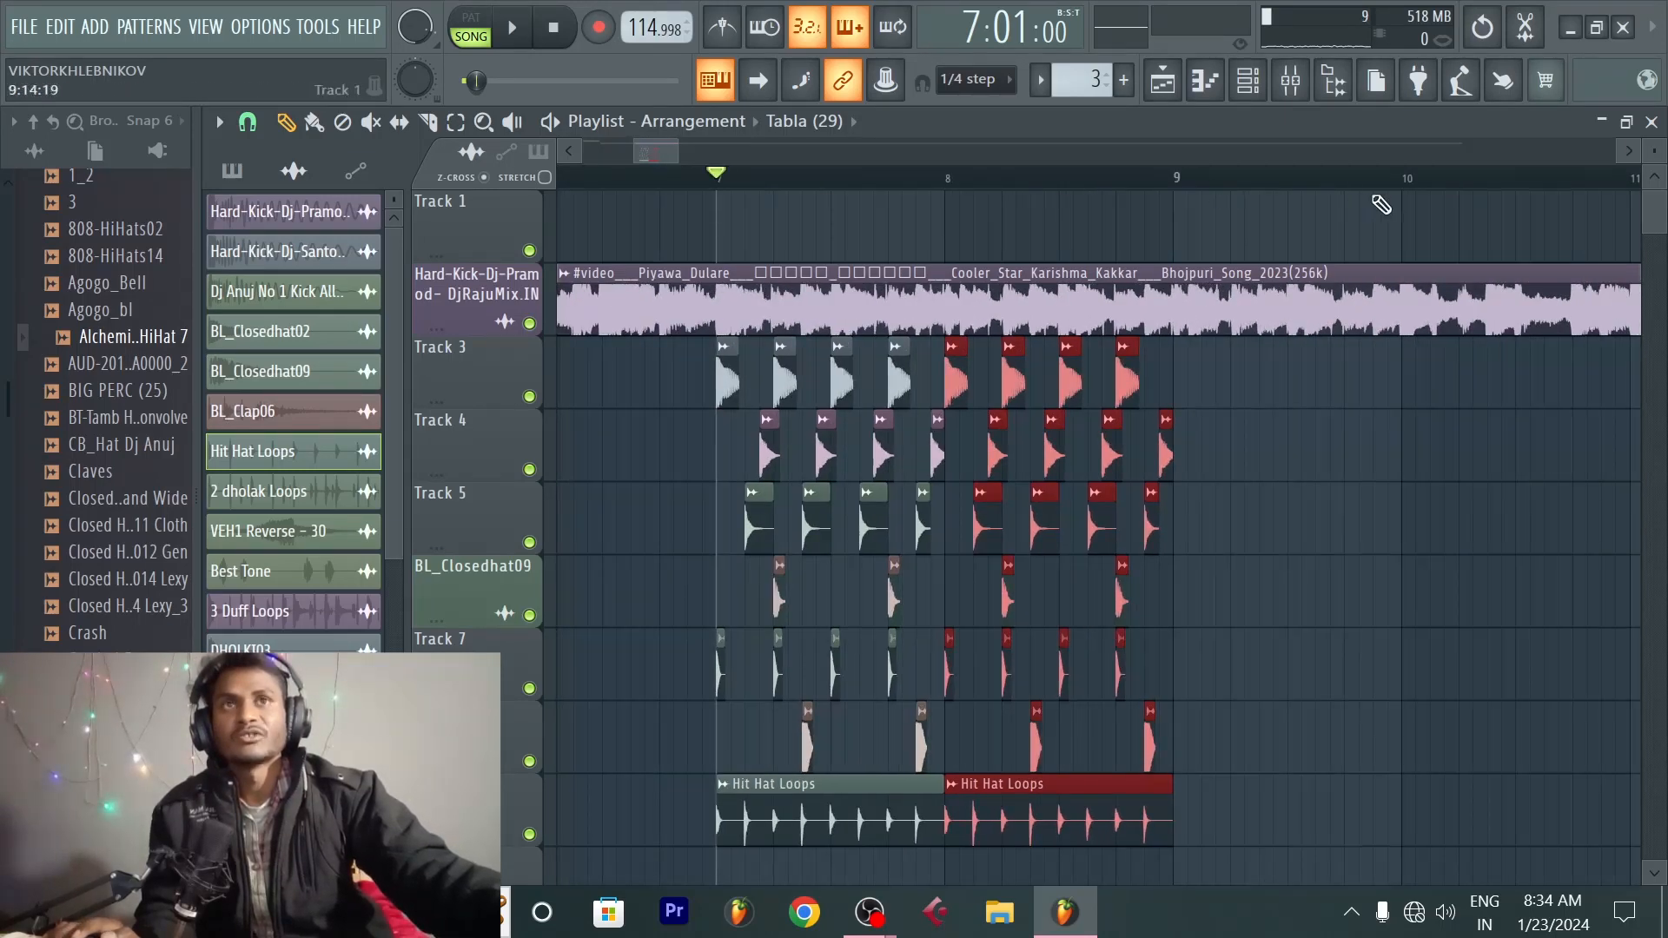
pyautogui.scroll(-1, 1349, 389)
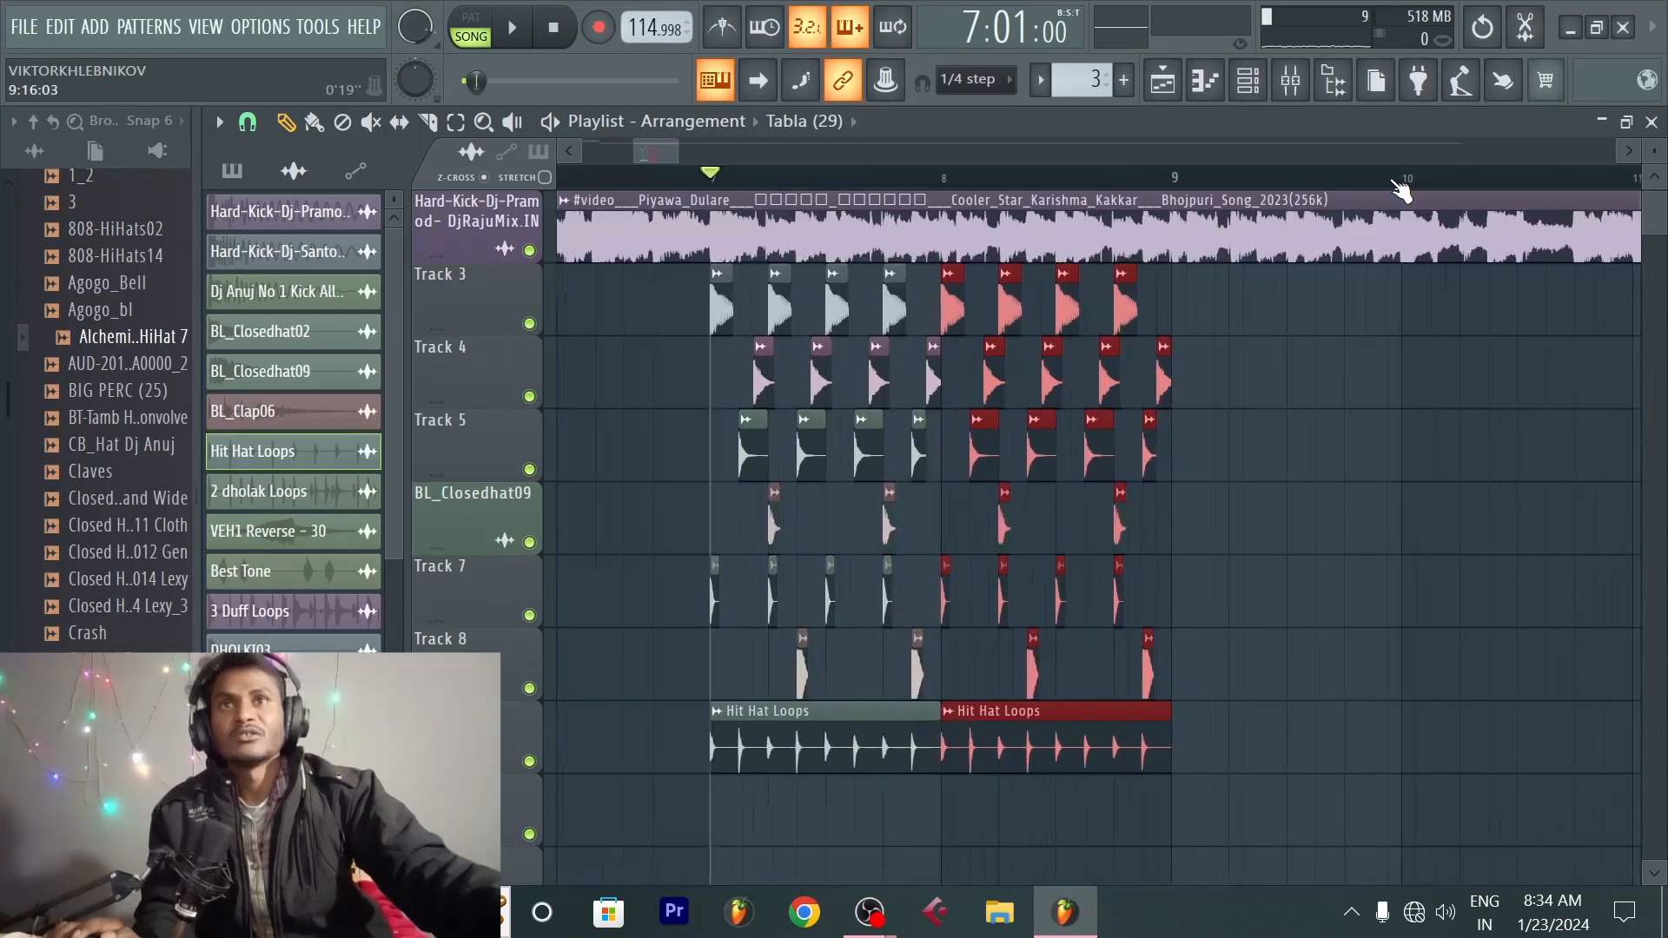
pyautogui.scroll(-1, 1401, 189)
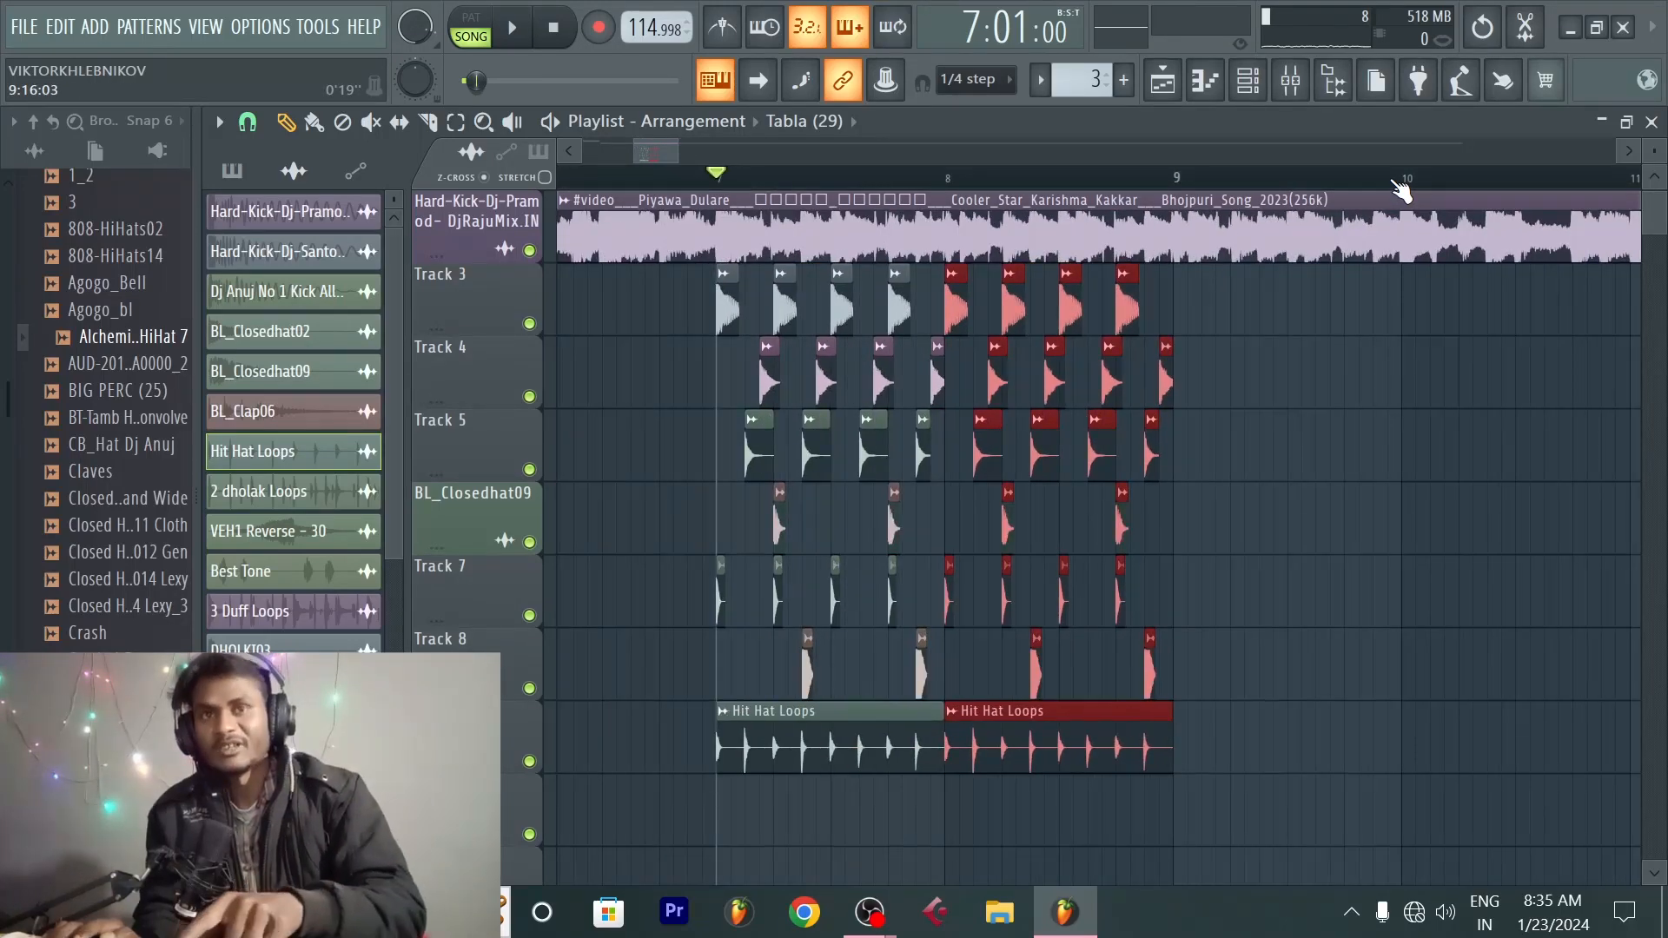
pyautogui.hotkey('ctrl', 'b')
pyautogui.hotkey('ctrl', 'b')
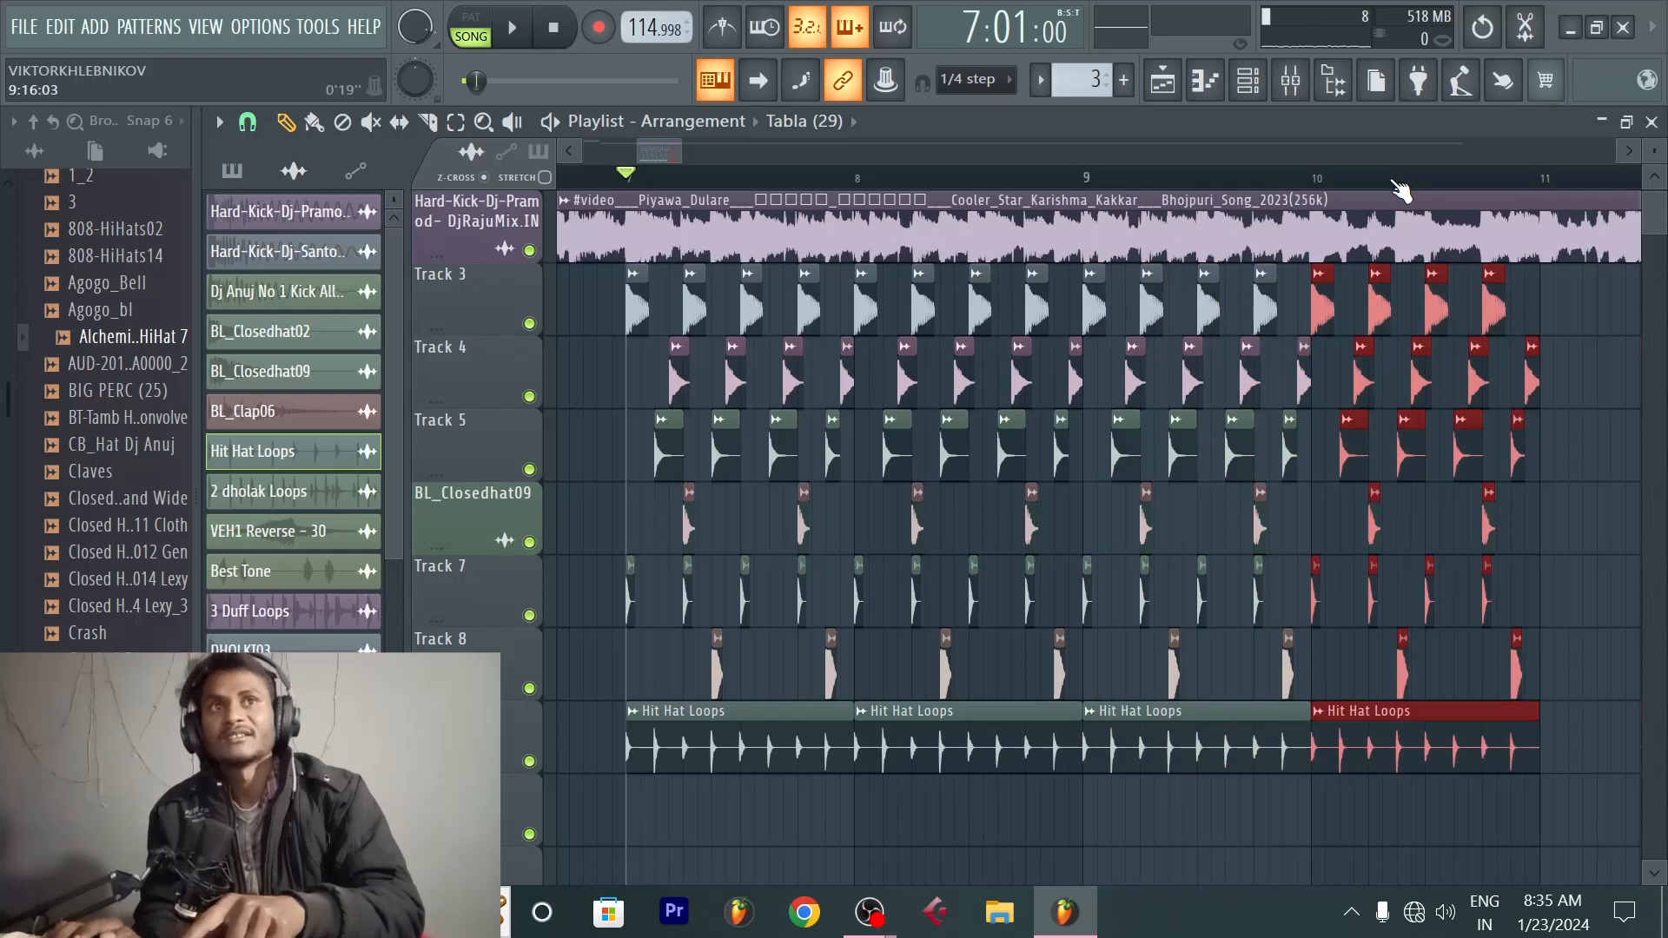
pyautogui.hotkey('ctrl', 'b')
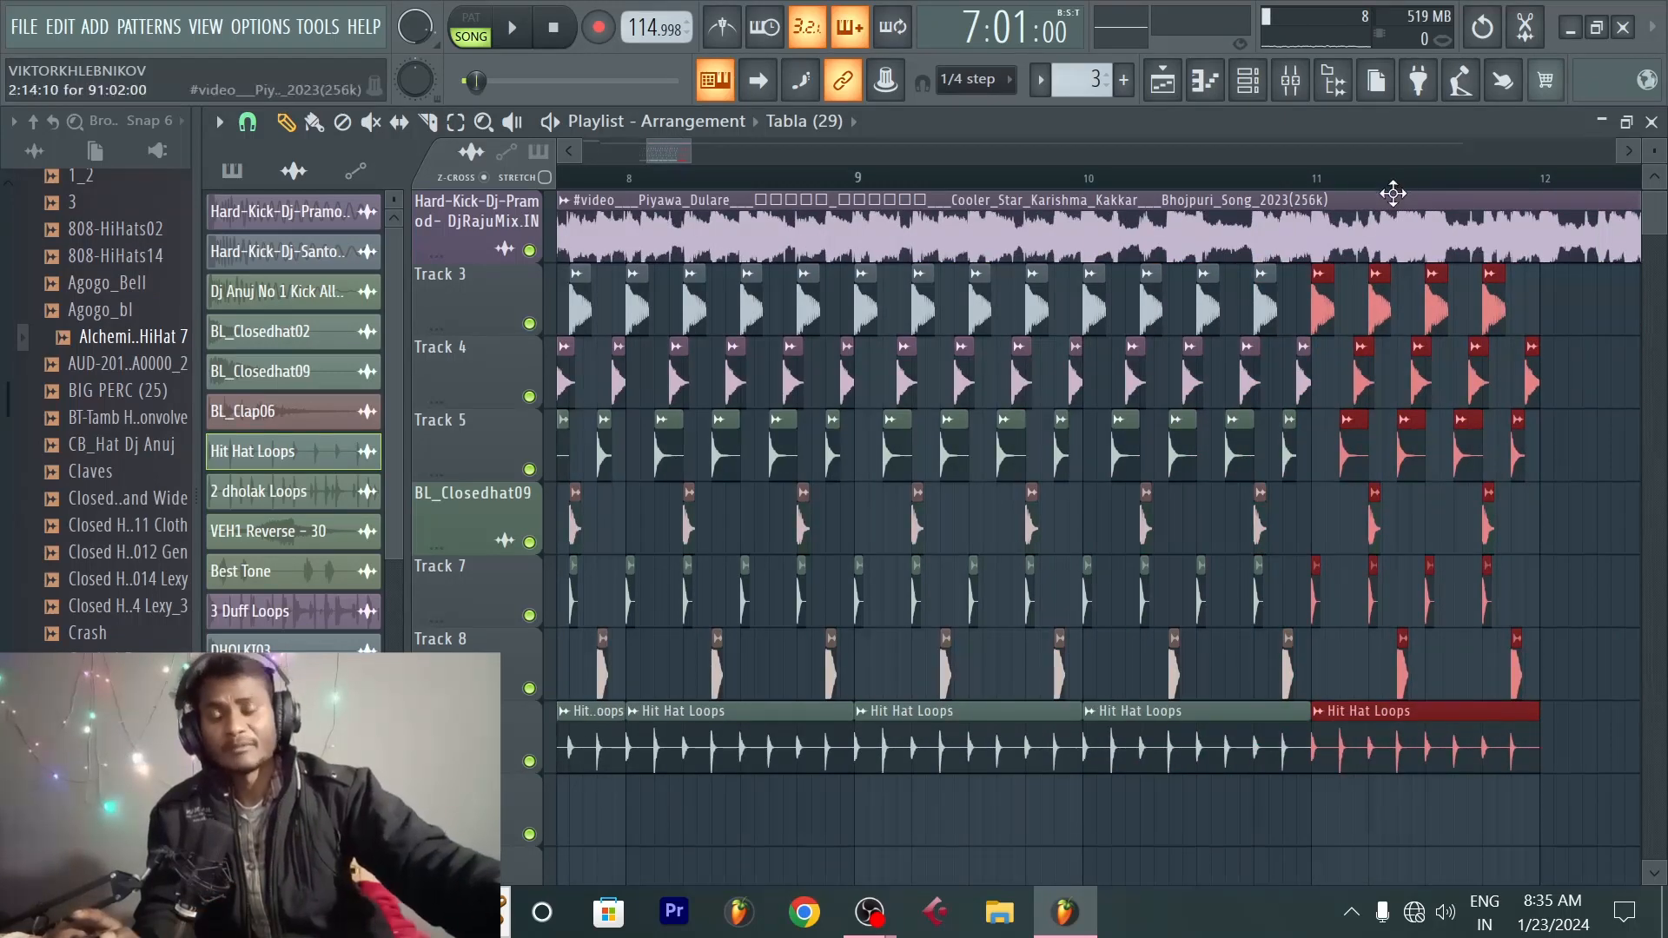
# Step: Play back the song from bar 7 to hear the repeated drum pattern, and stop playback
pyautogui.scroll(-4, 1405, 181)
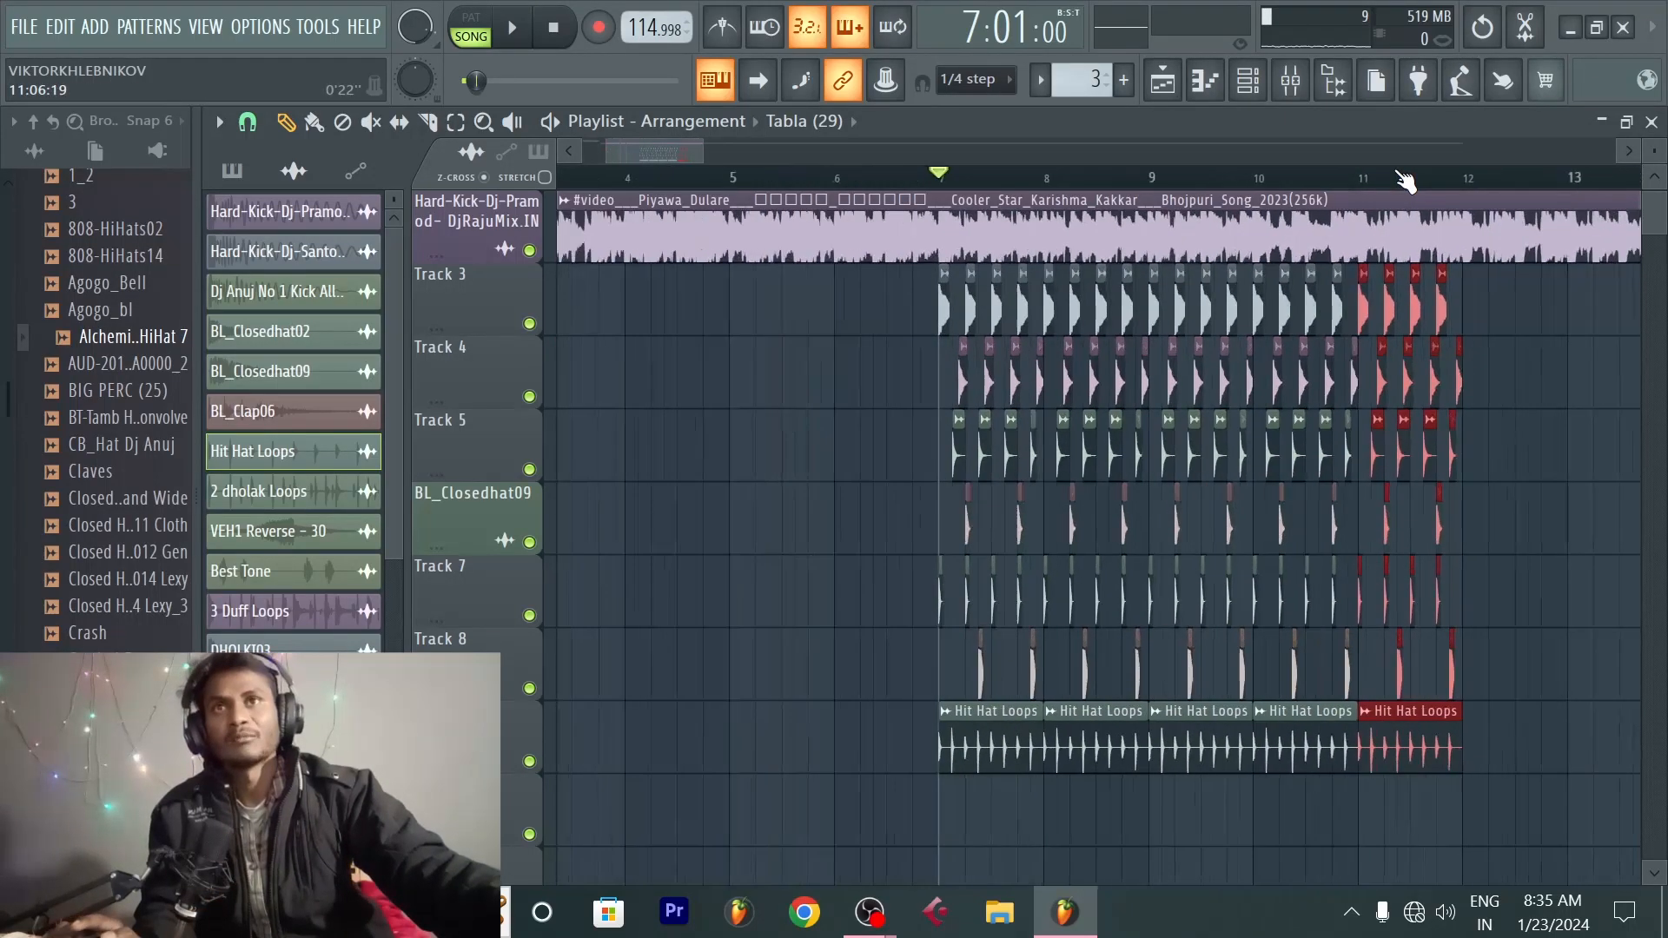
pyautogui.scroll(-2, 1405, 181)
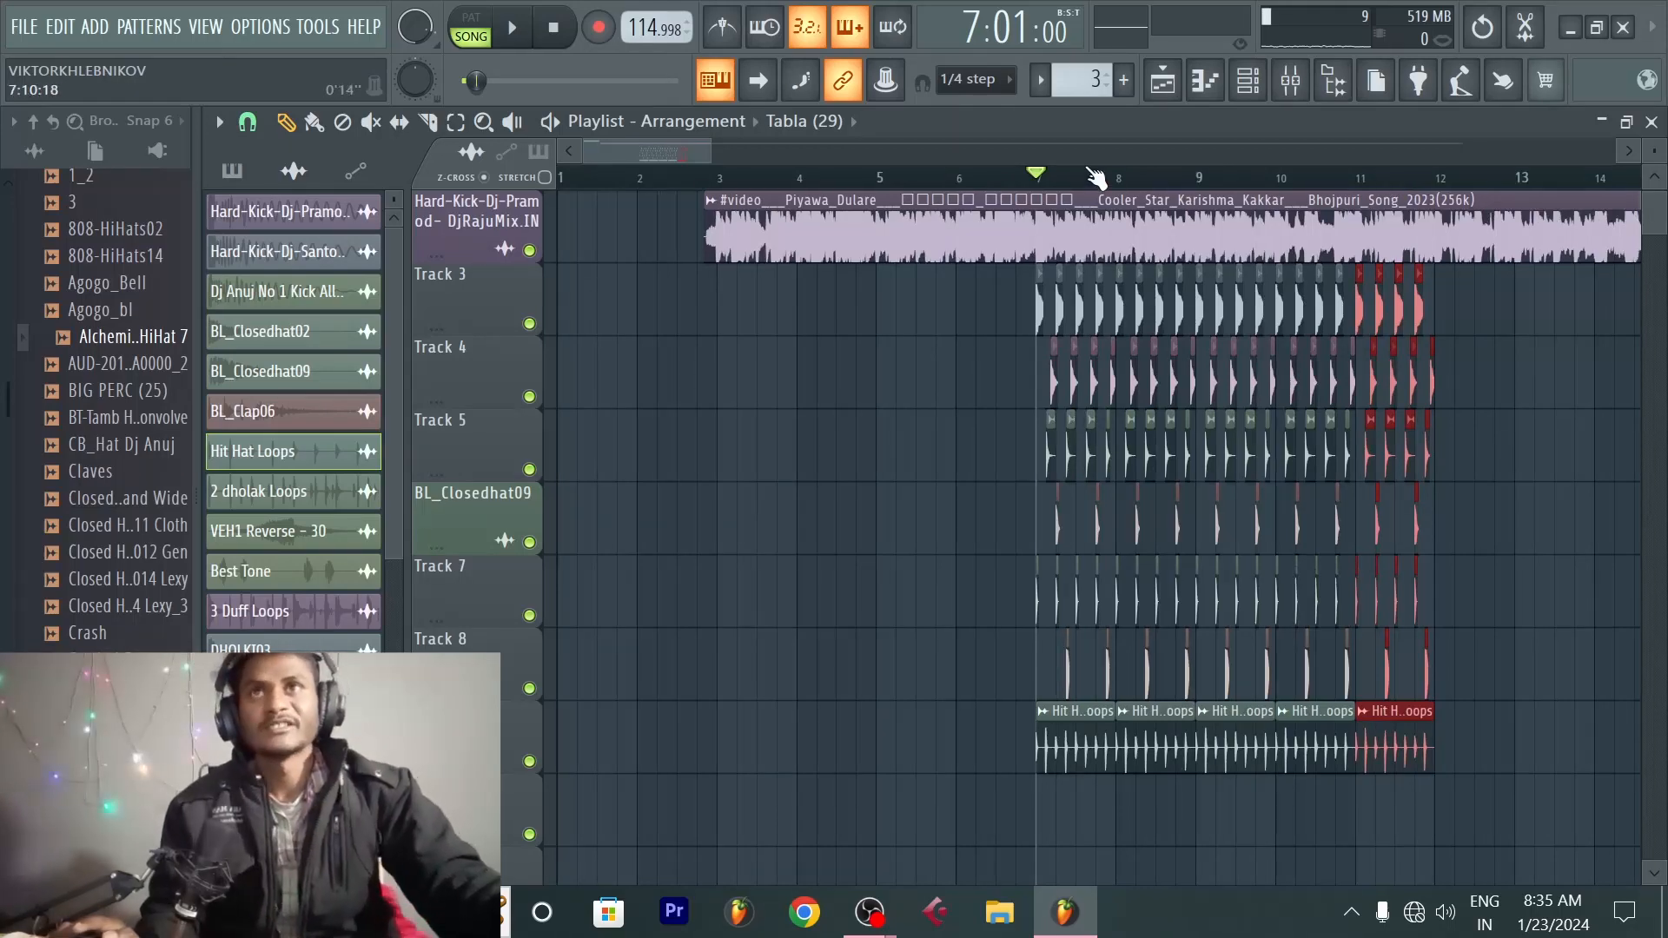
pyautogui.press('space')
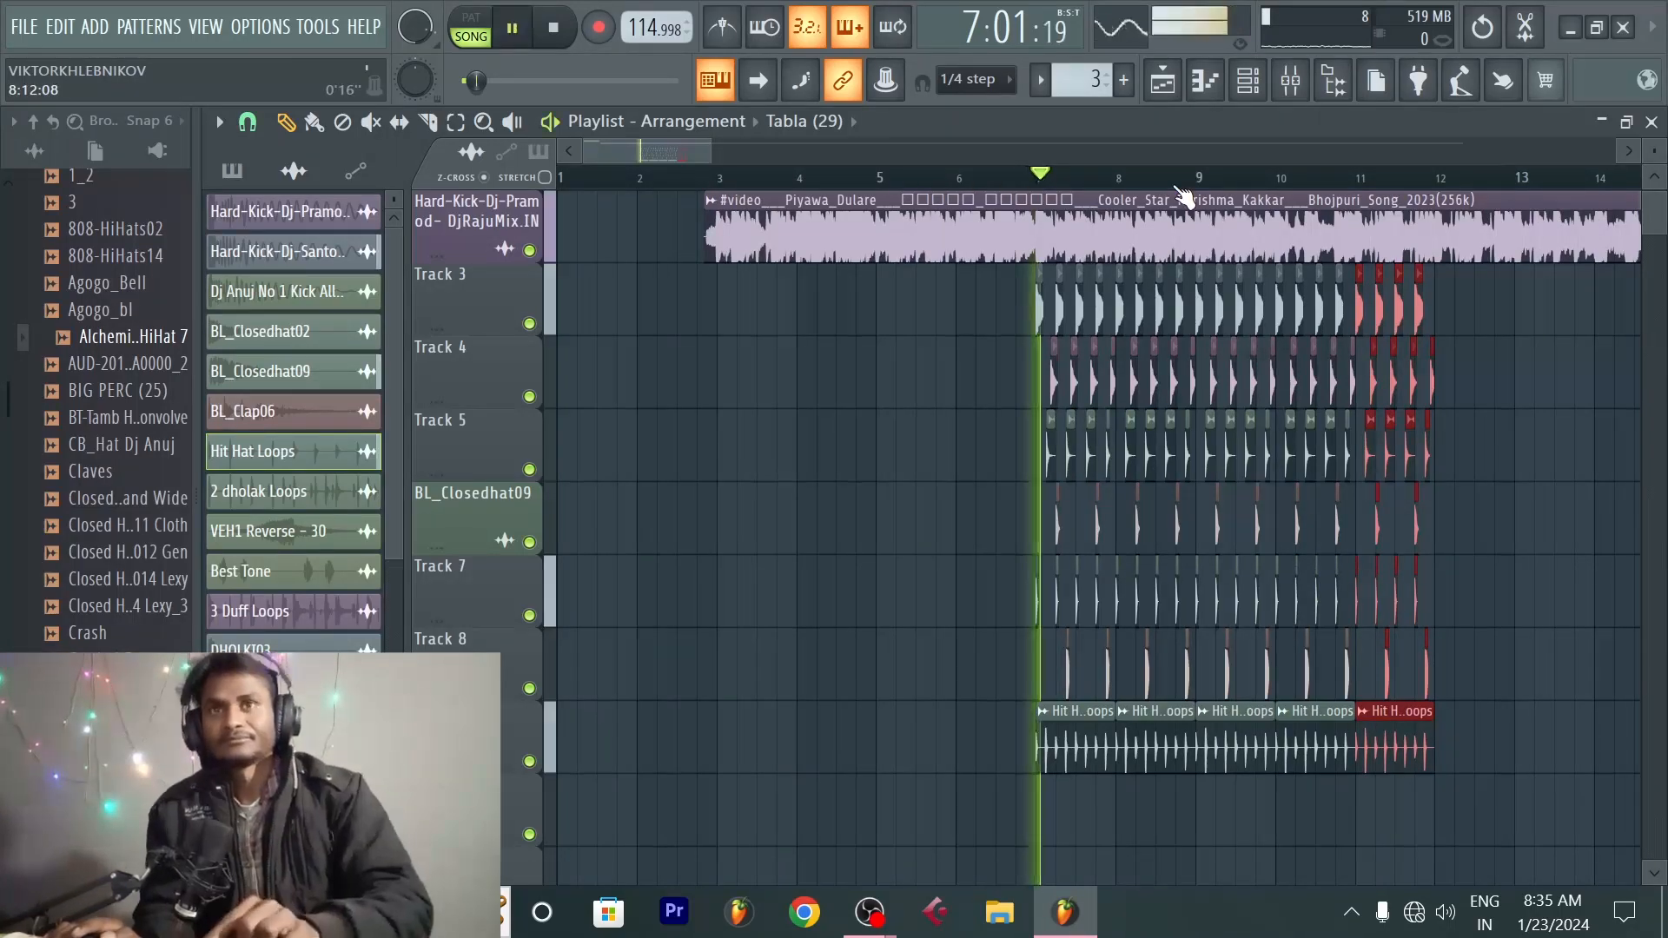
pyautogui.scroll(3, 1225, 186)
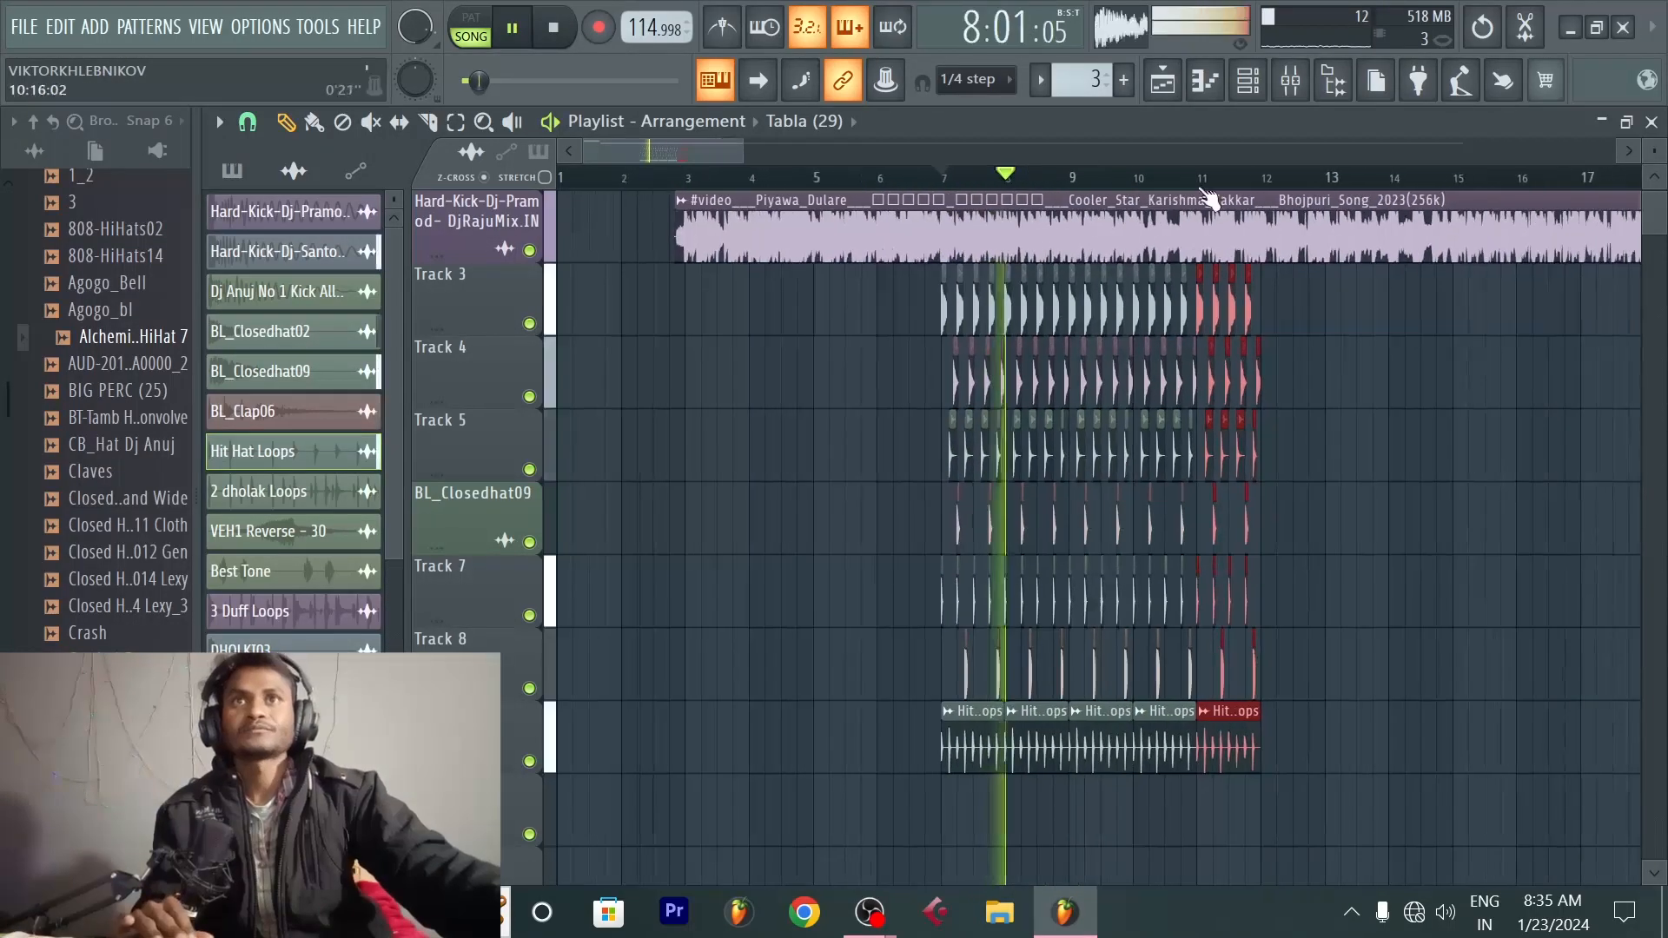
pyautogui.scroll(2, 1264, 199)
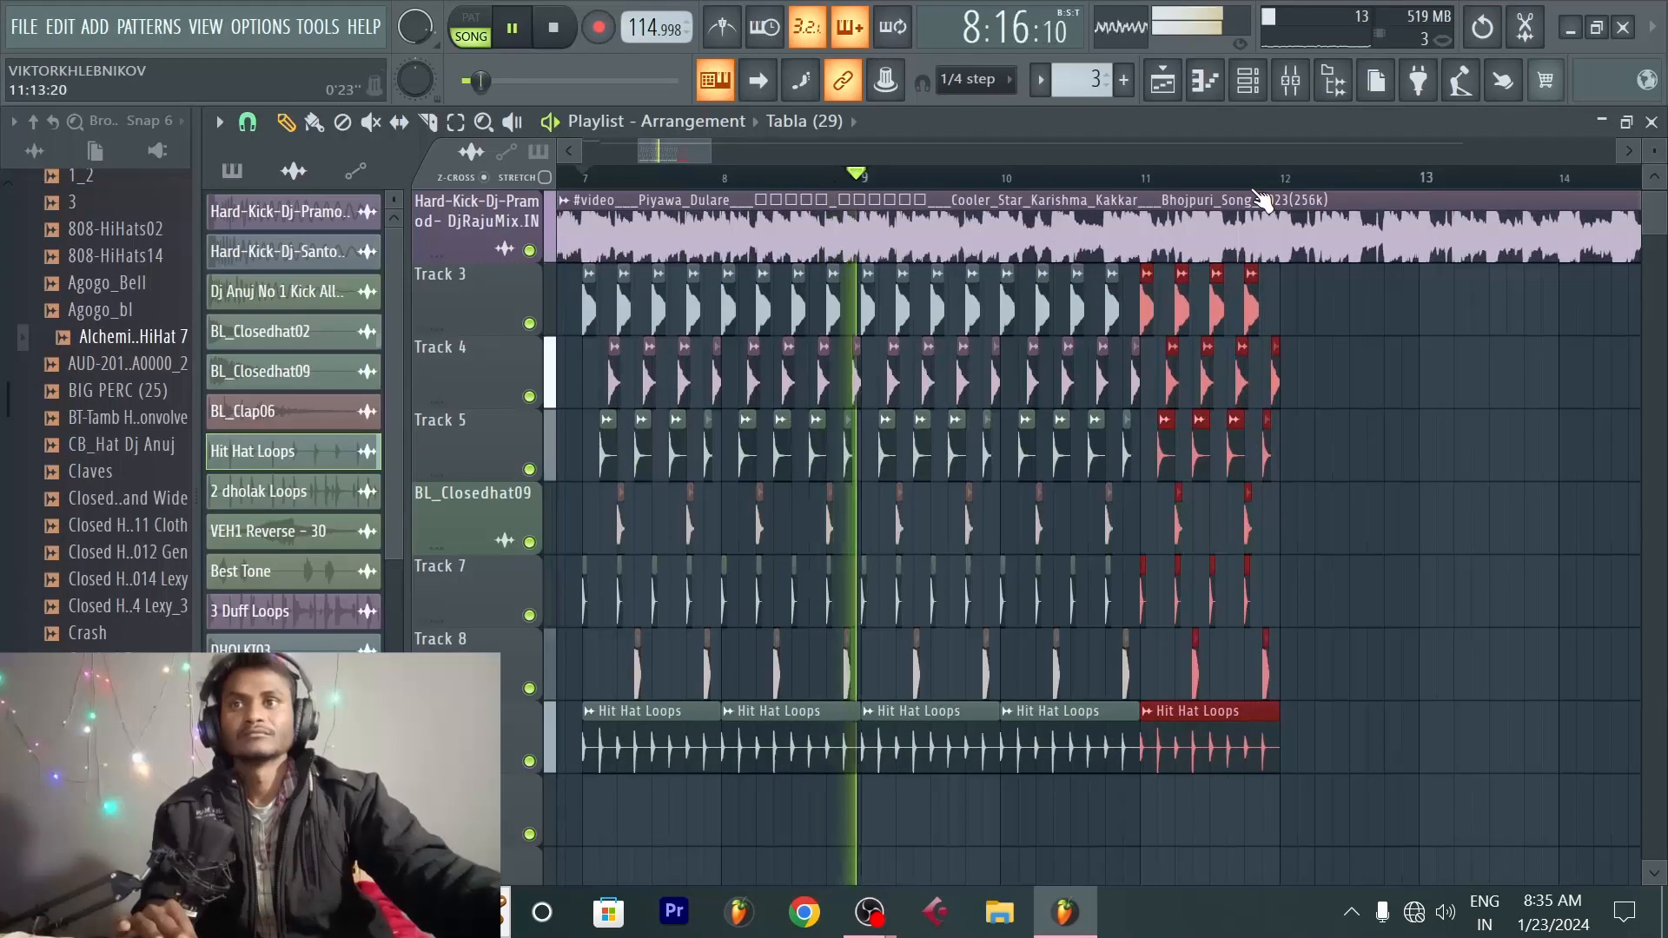
pyautogui.press('space')
pyautogui.scroll(-3, 1264, 199)
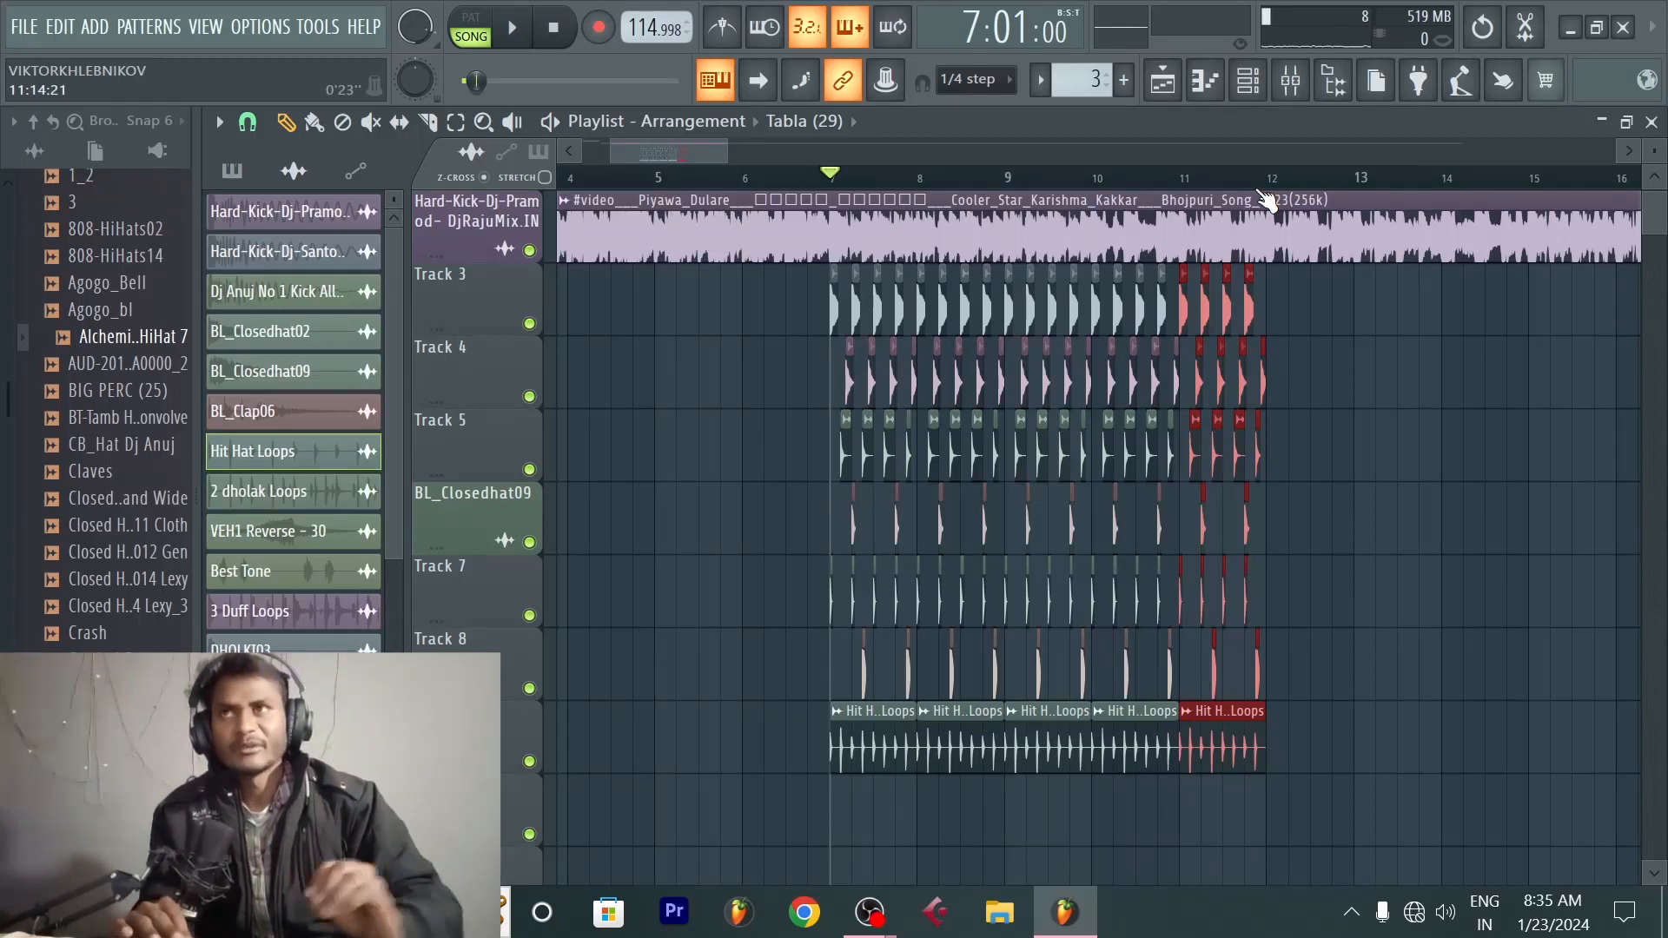
# Step: Set the project tempo to 130 BPM and restretch all channels to match
pyautogui.rightClick(660, 30)
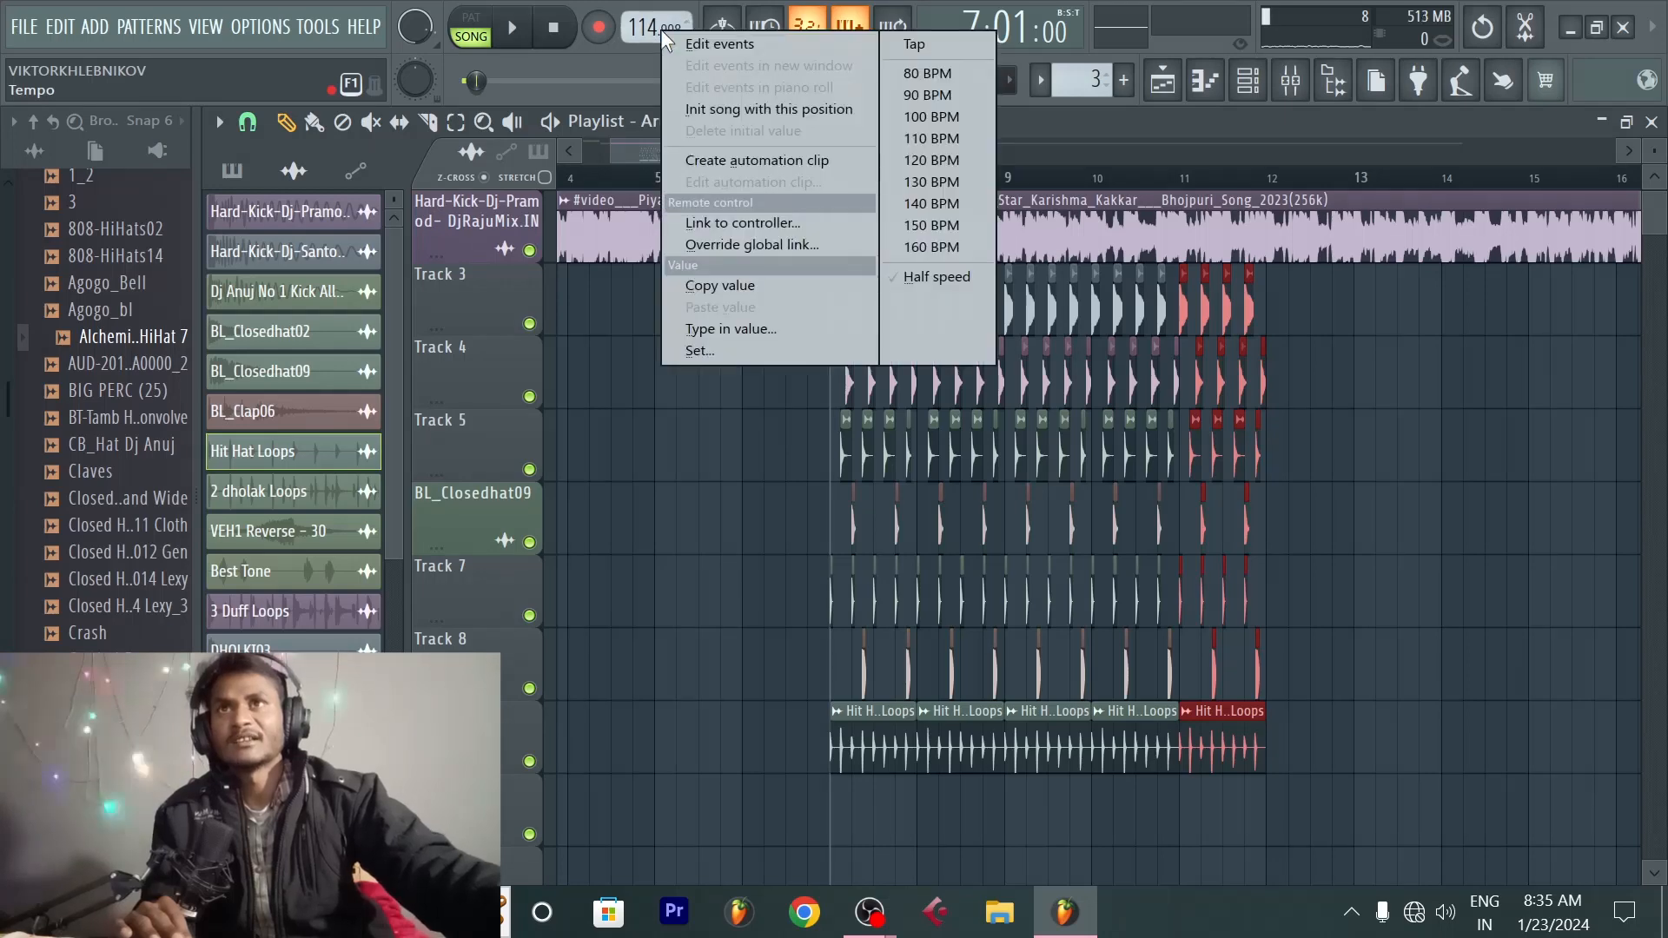
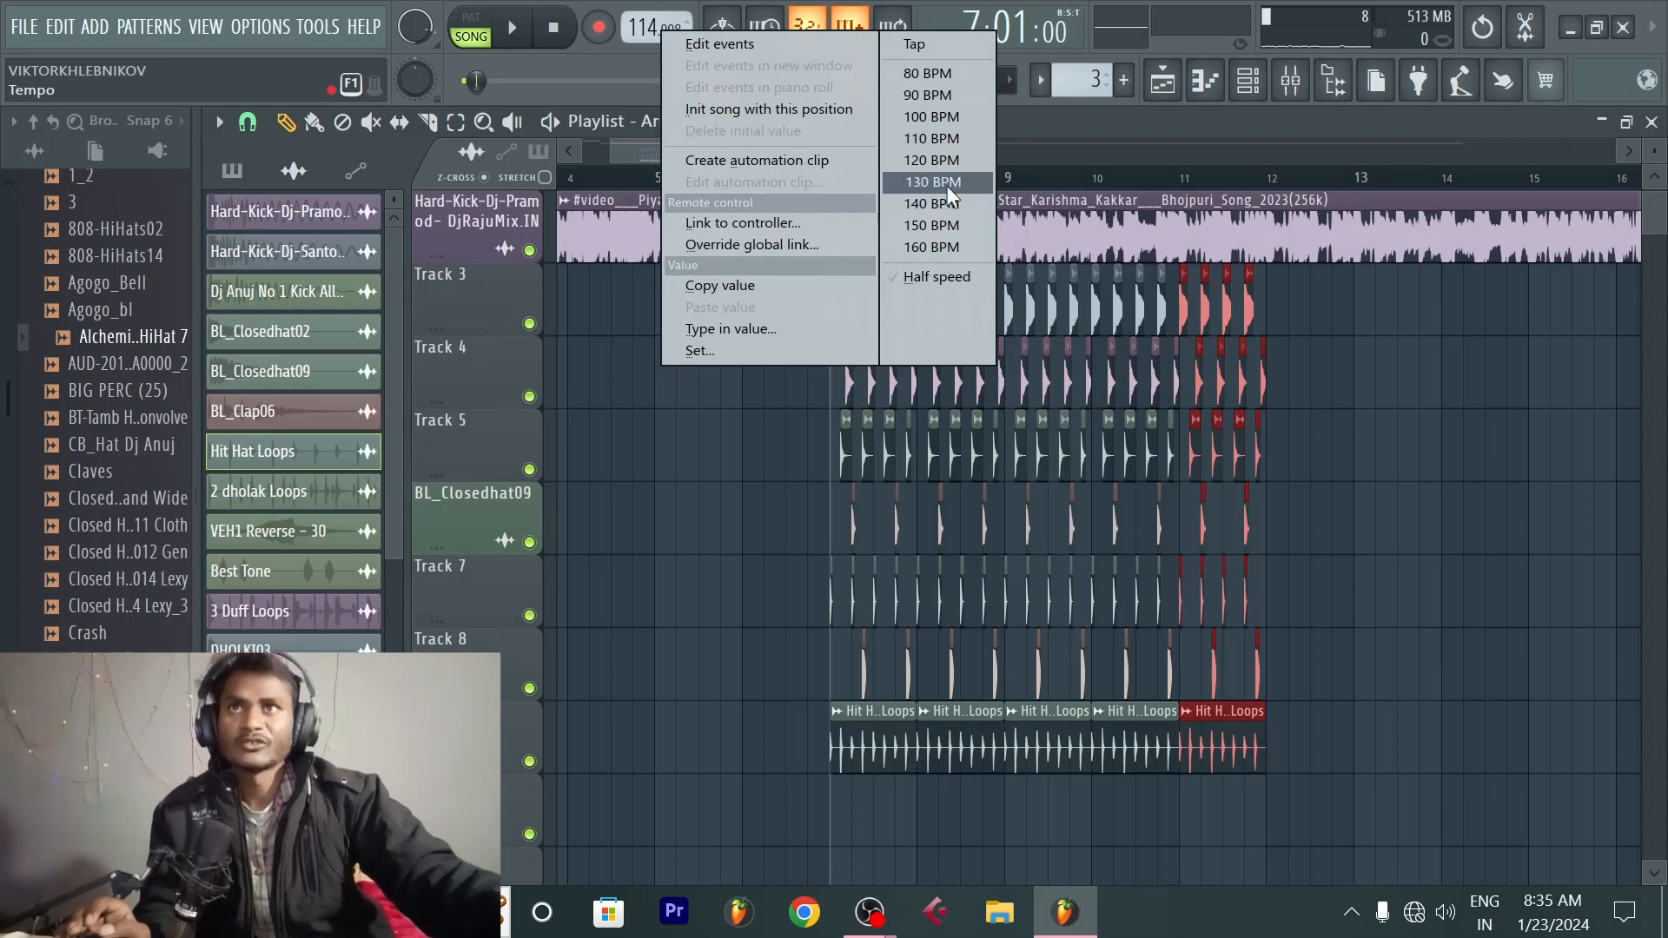
pyautogui.click(947, 186)
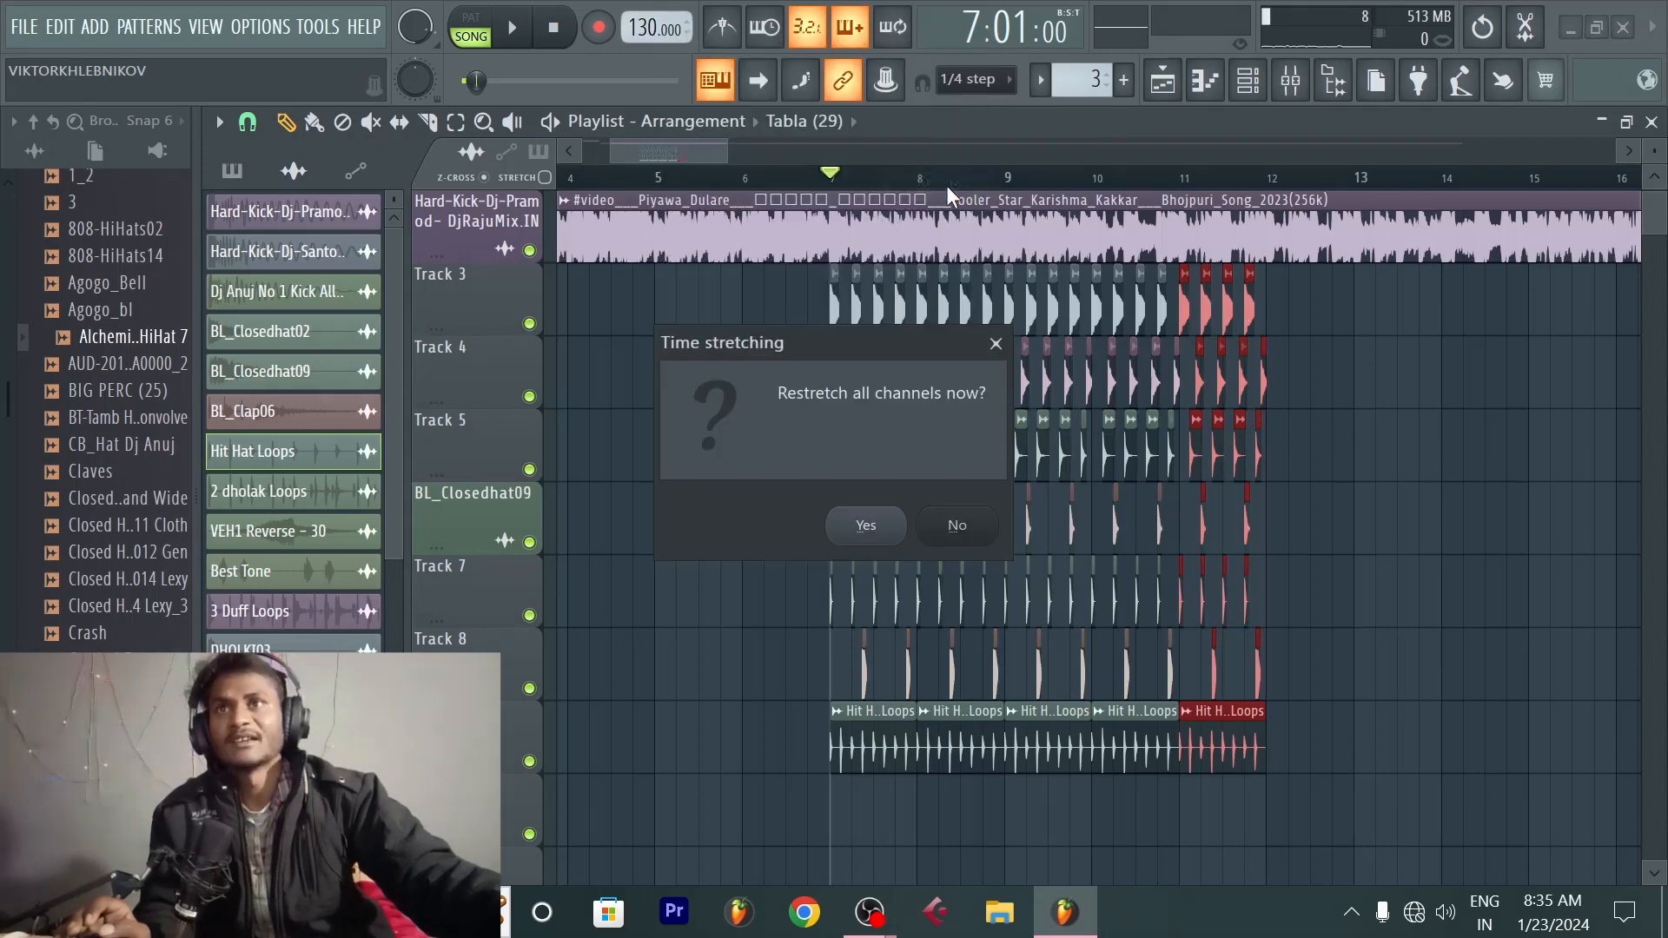
pyautogui.click(865, 526)
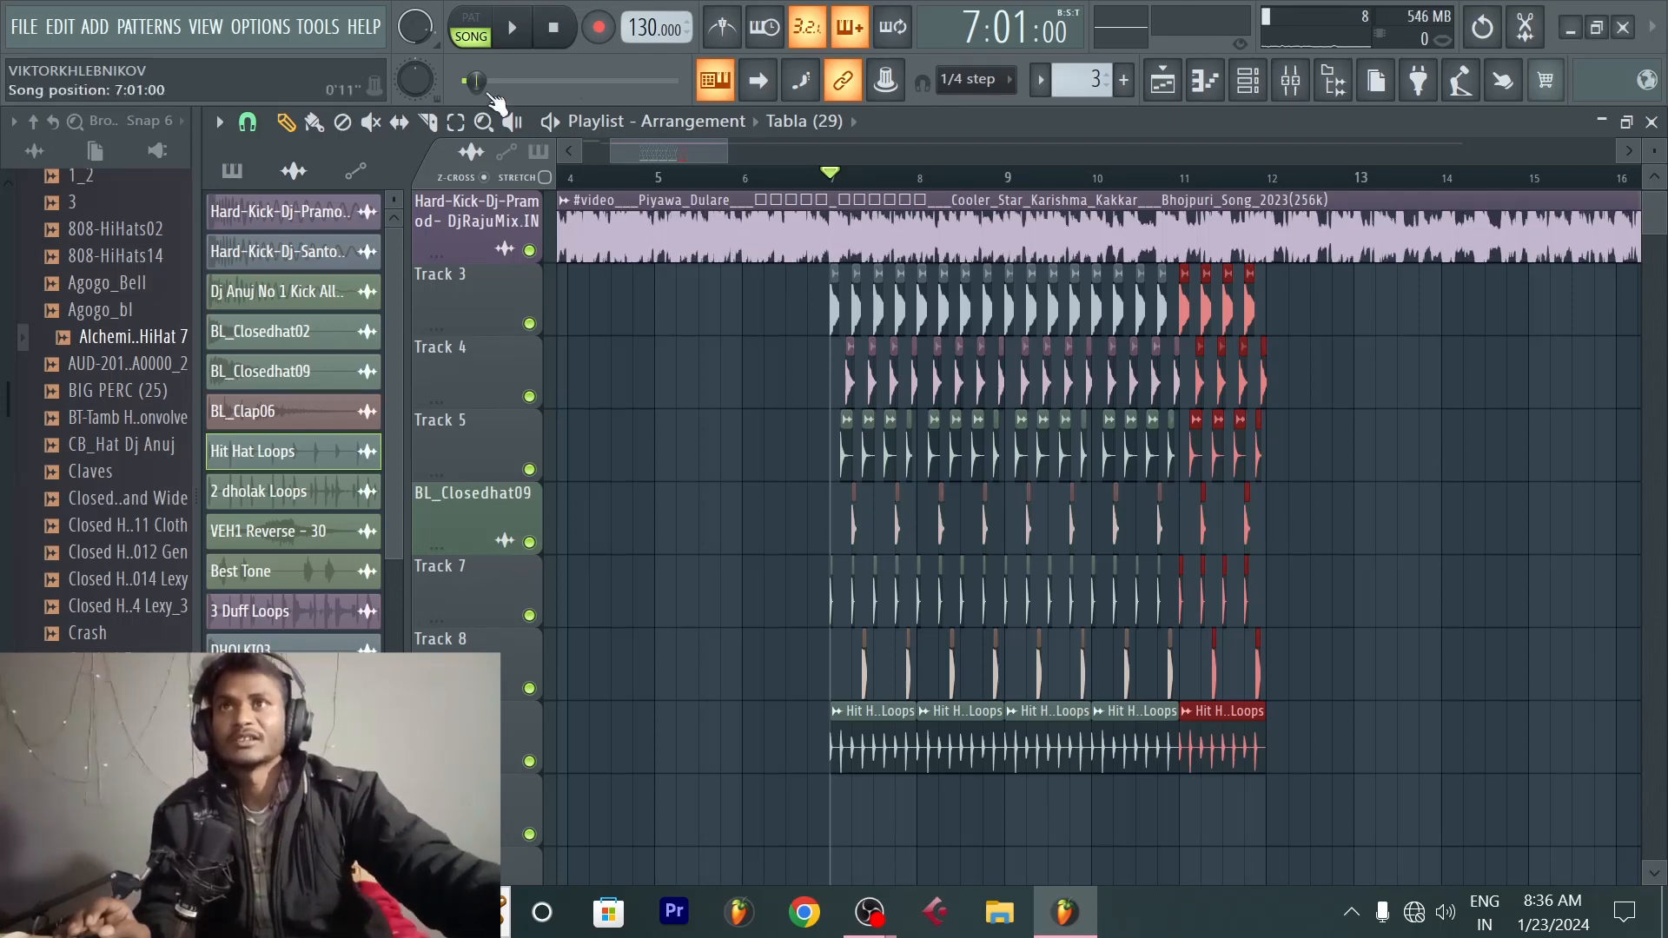
# Step: Move the song position to the middle of bar 6, inspect clip alignment at bar 7, and play the remix at the new tempo
pyautogui.click(789, 178)
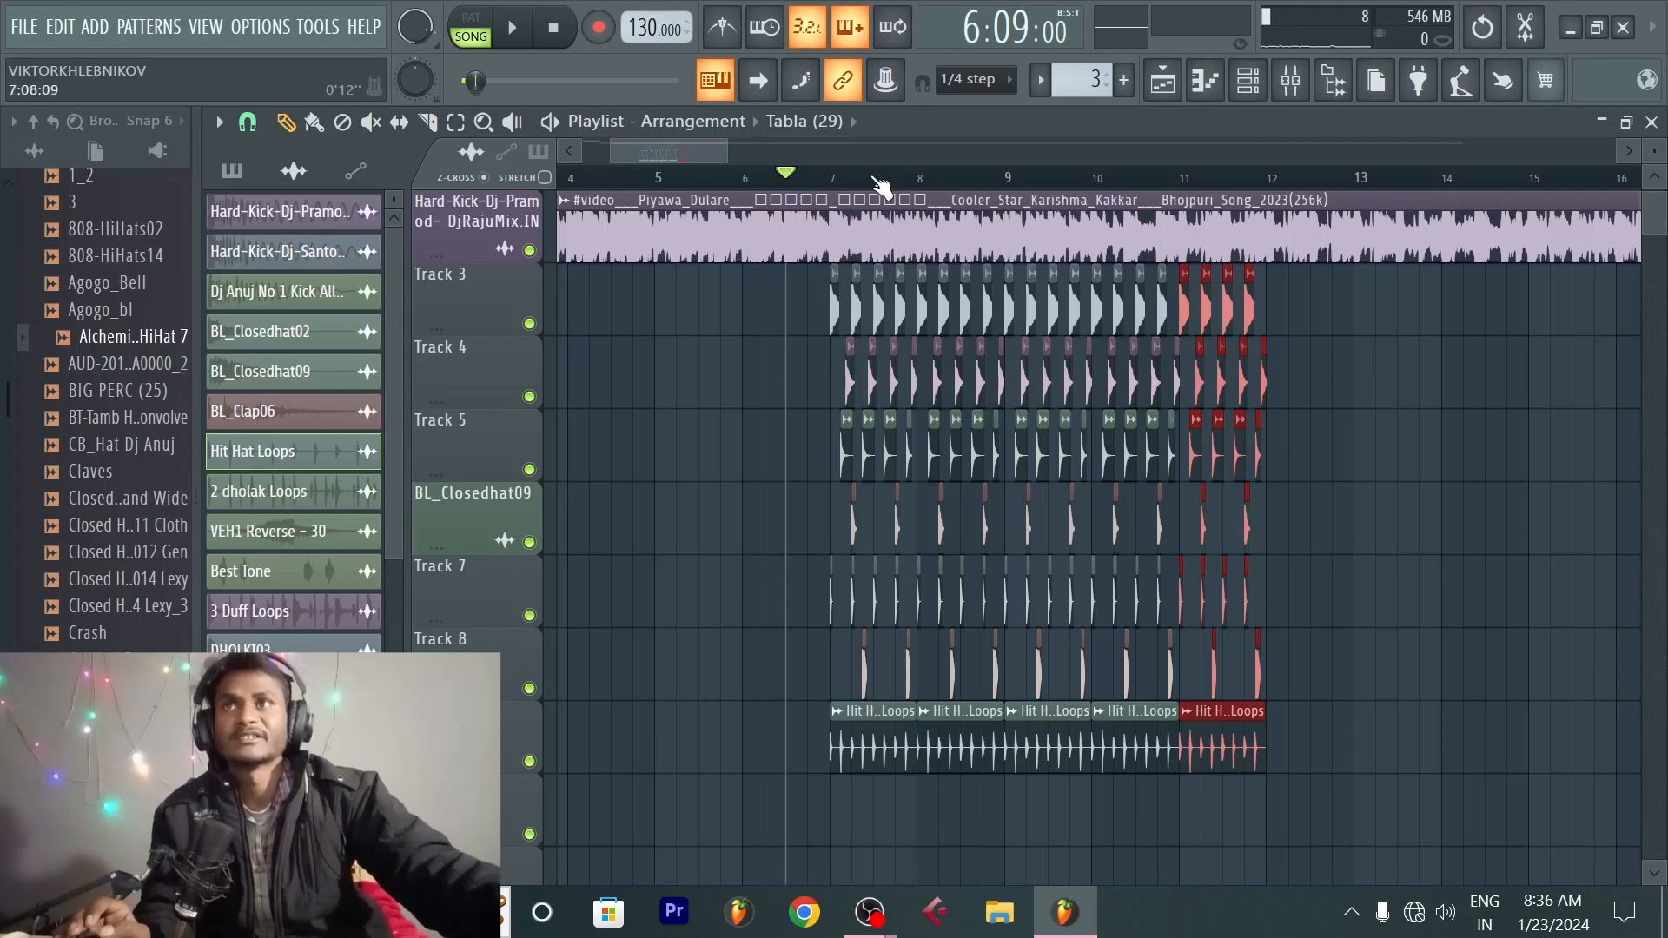
pyautogui.scroll(3, 780, 169)
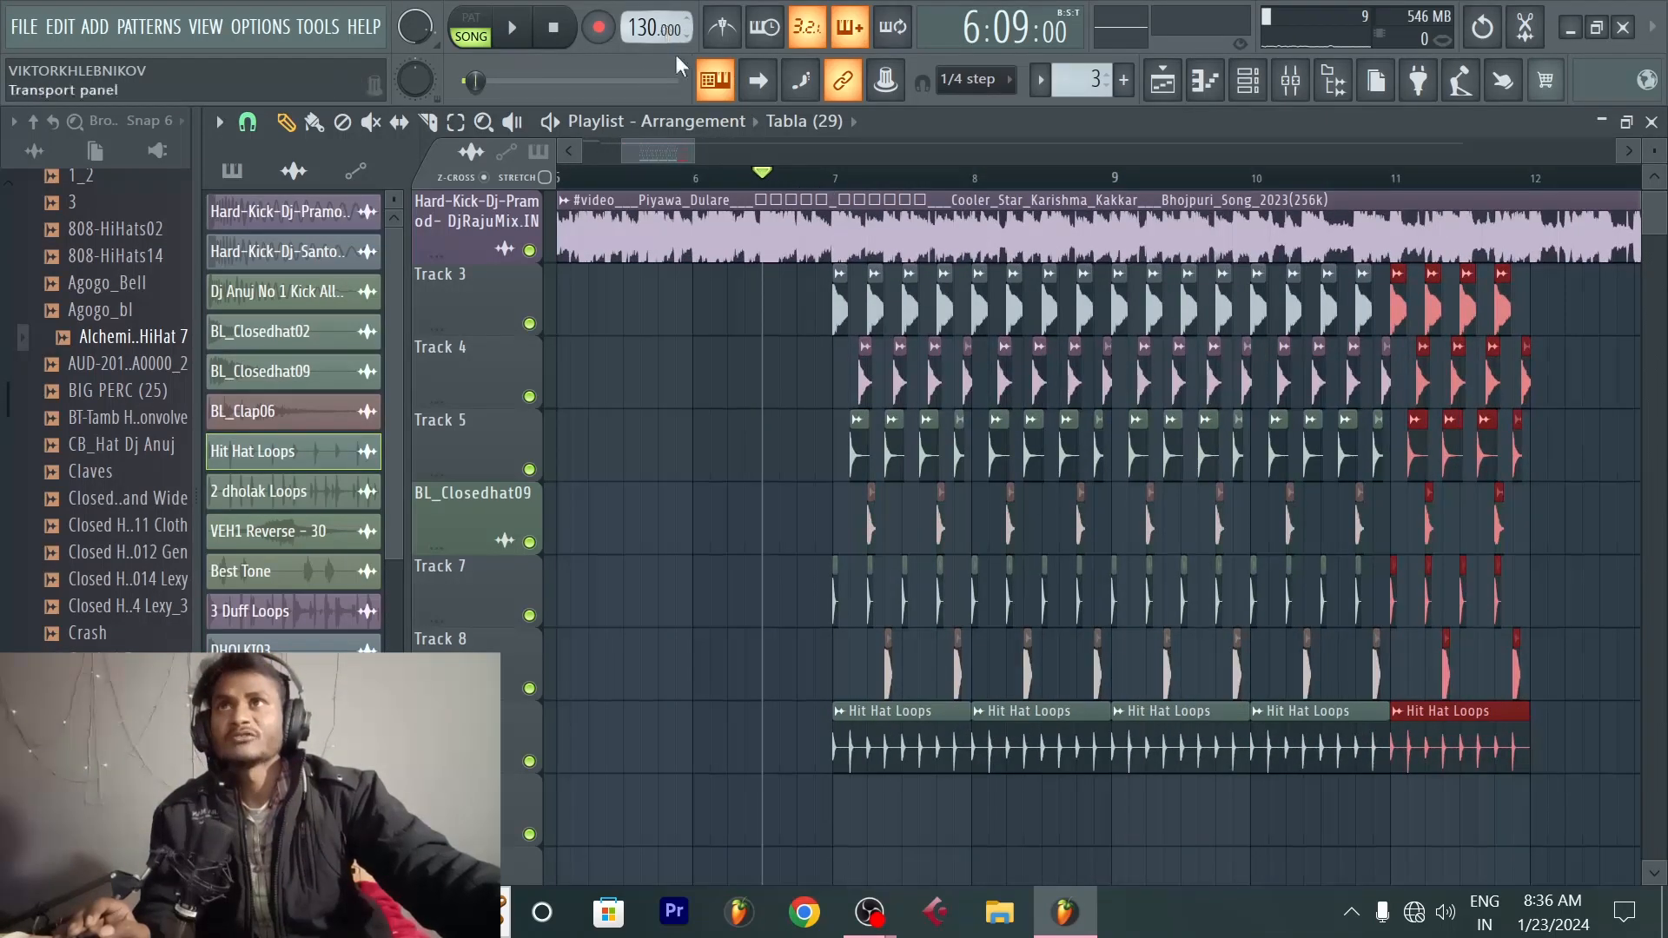
pyautogui.scroll(8, 840, 190)
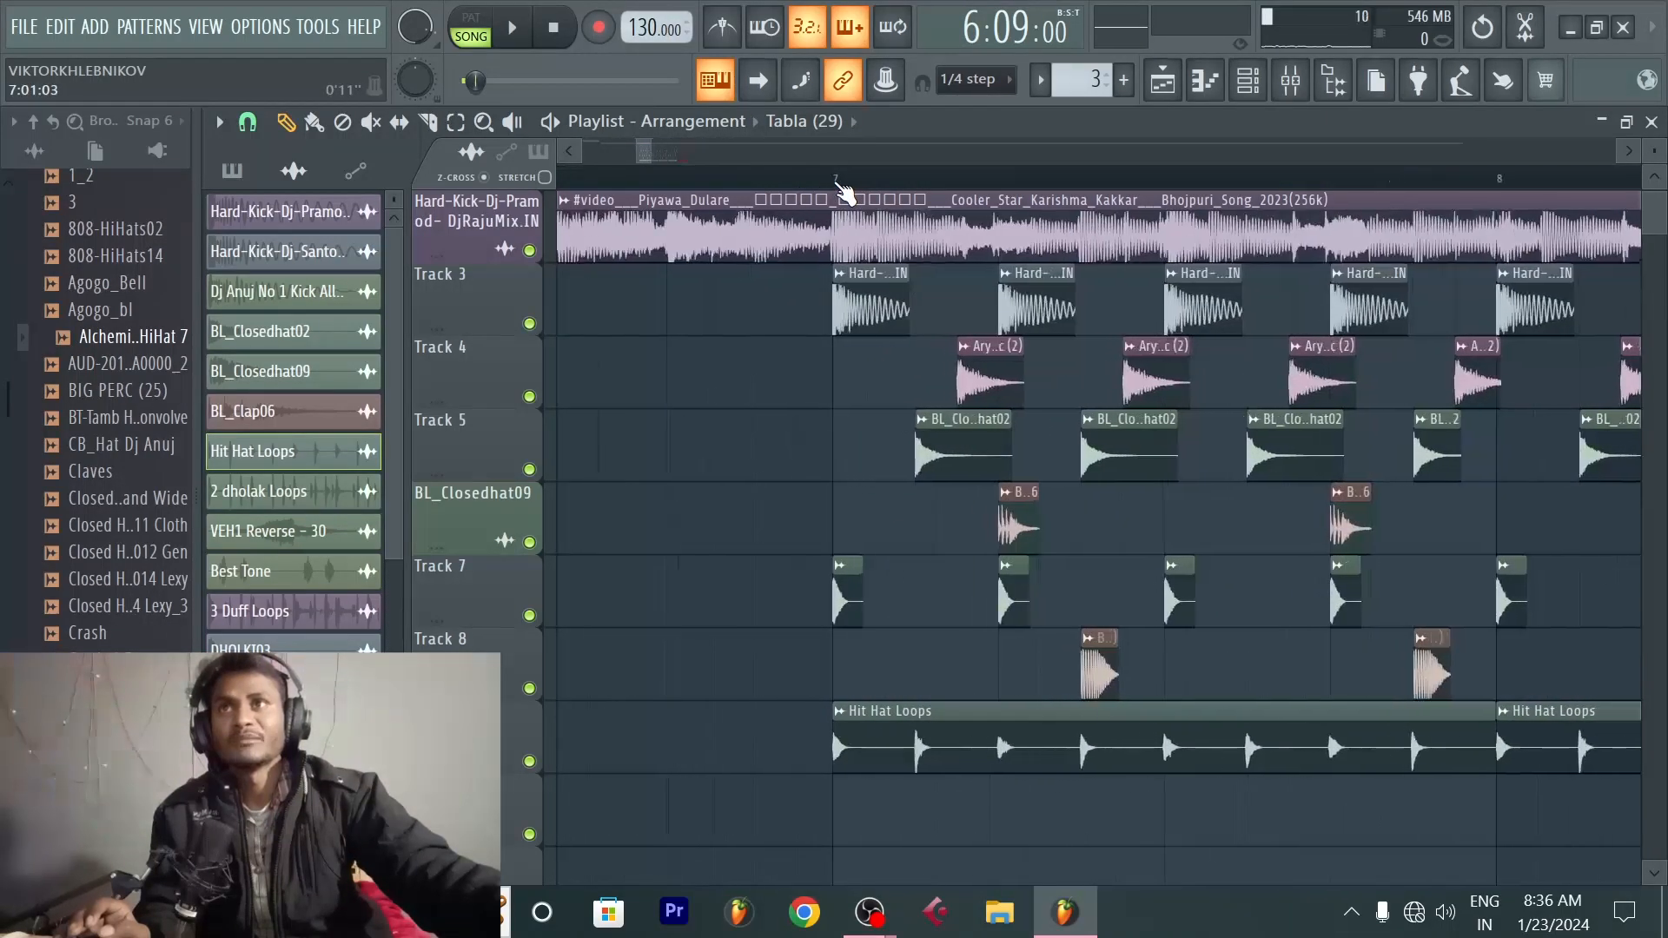
pyautogui.scroll(4, 840, 190)
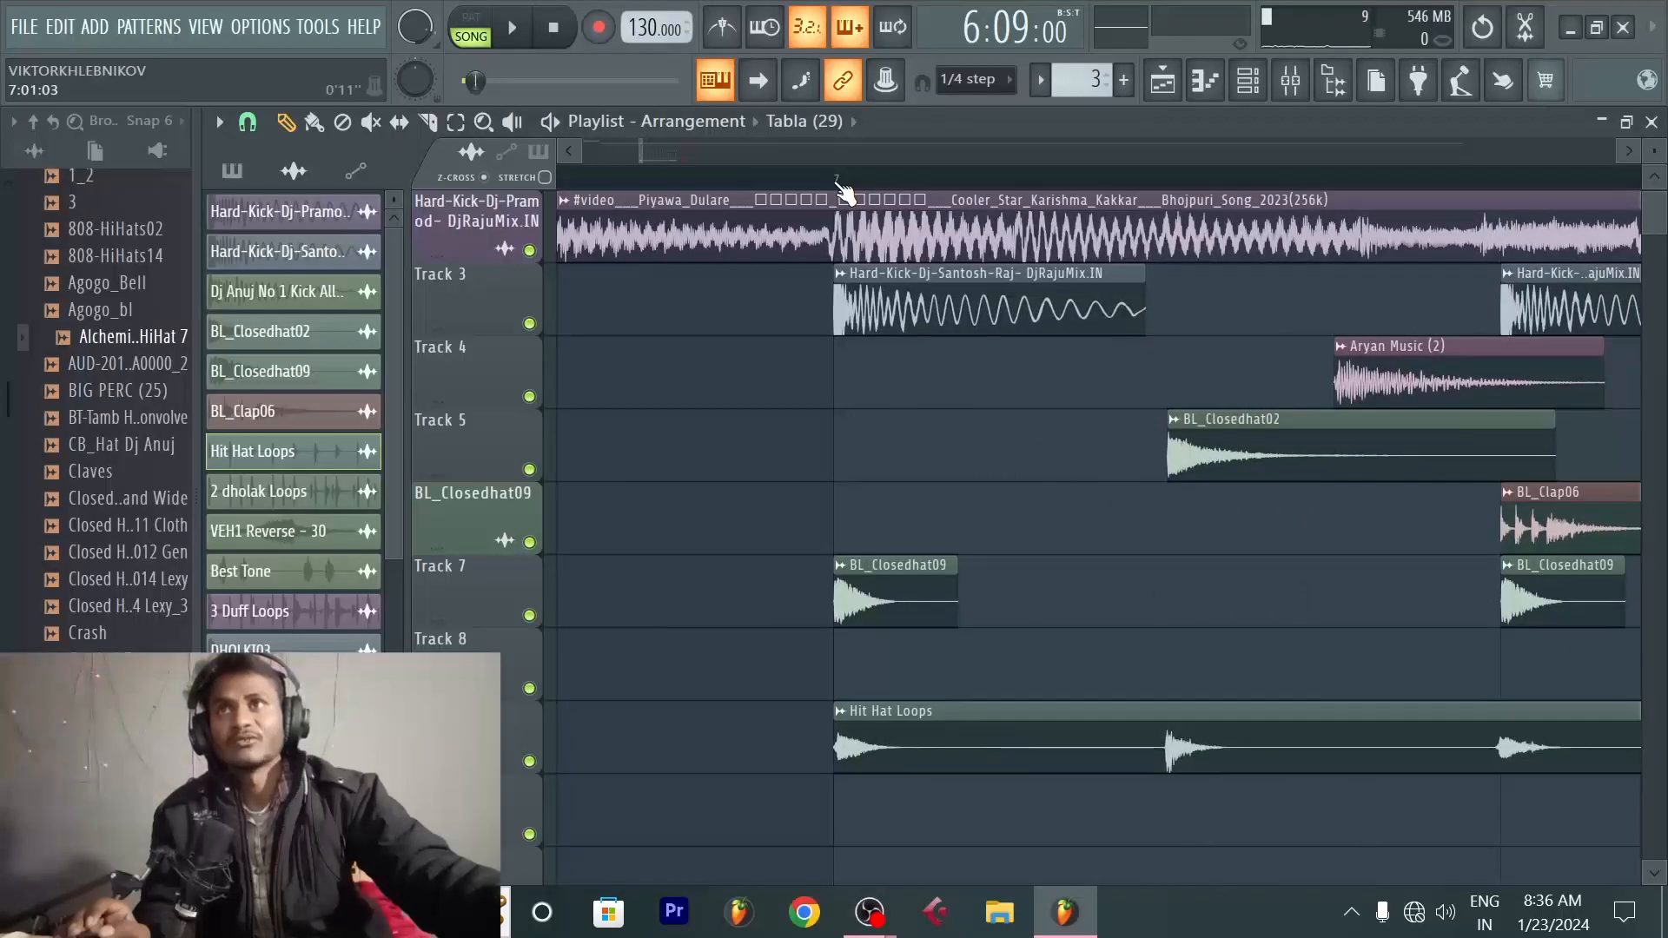
pyautogui.scroll(-10, 837, 191)
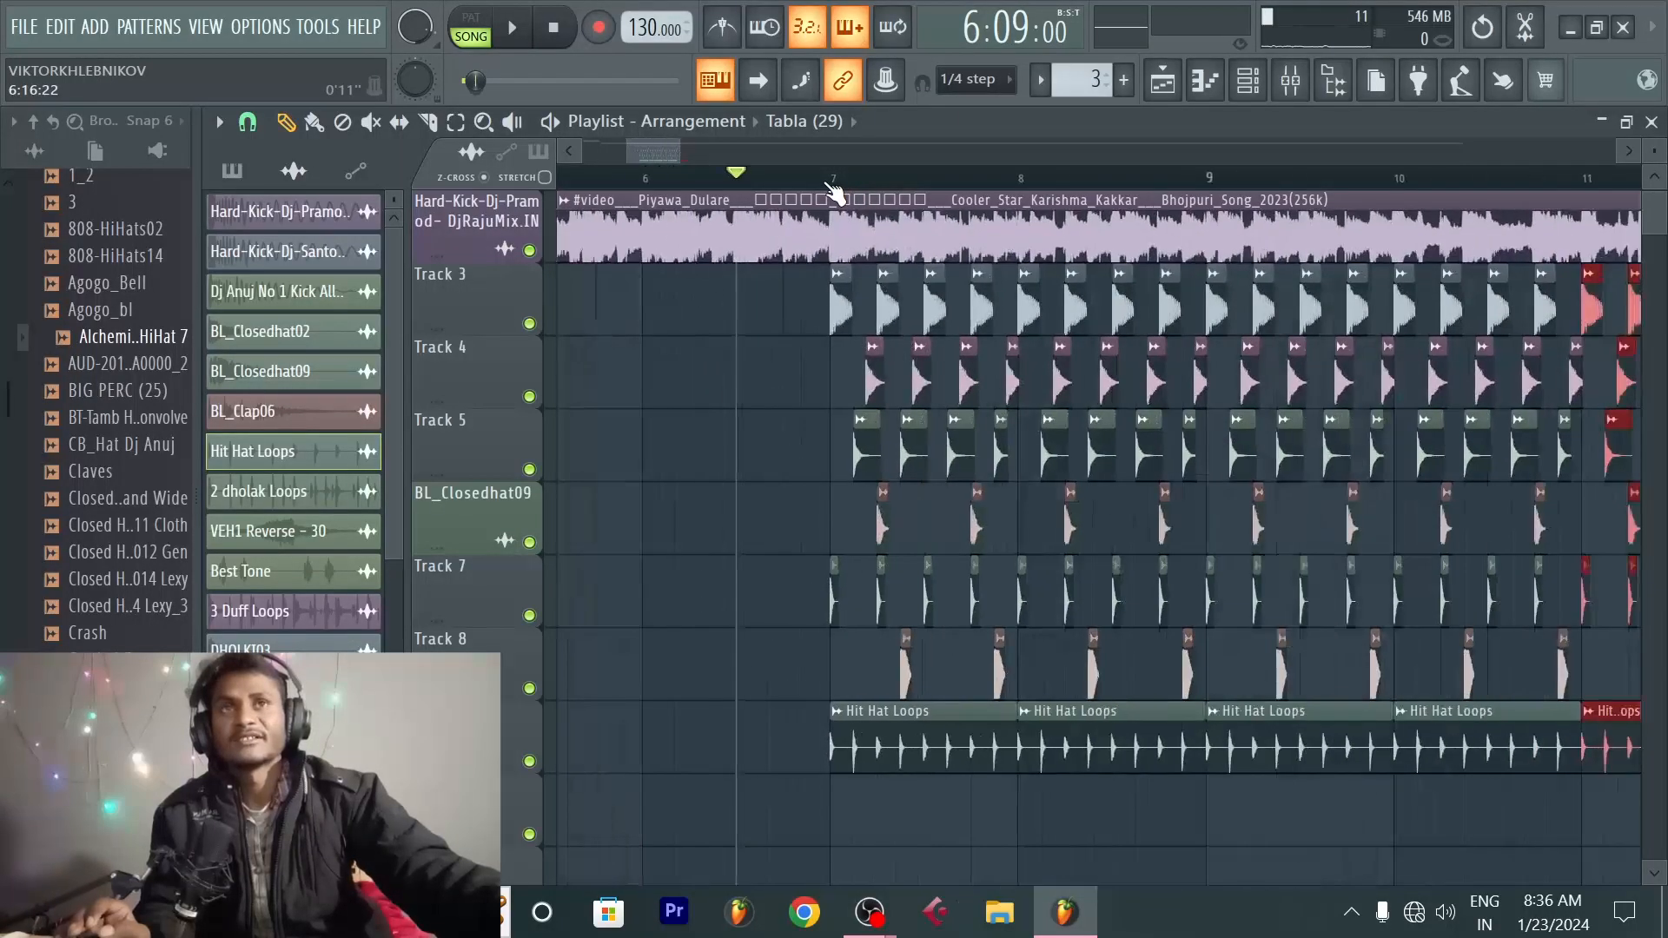
pyautogui.scroll(-1, 837, 192)
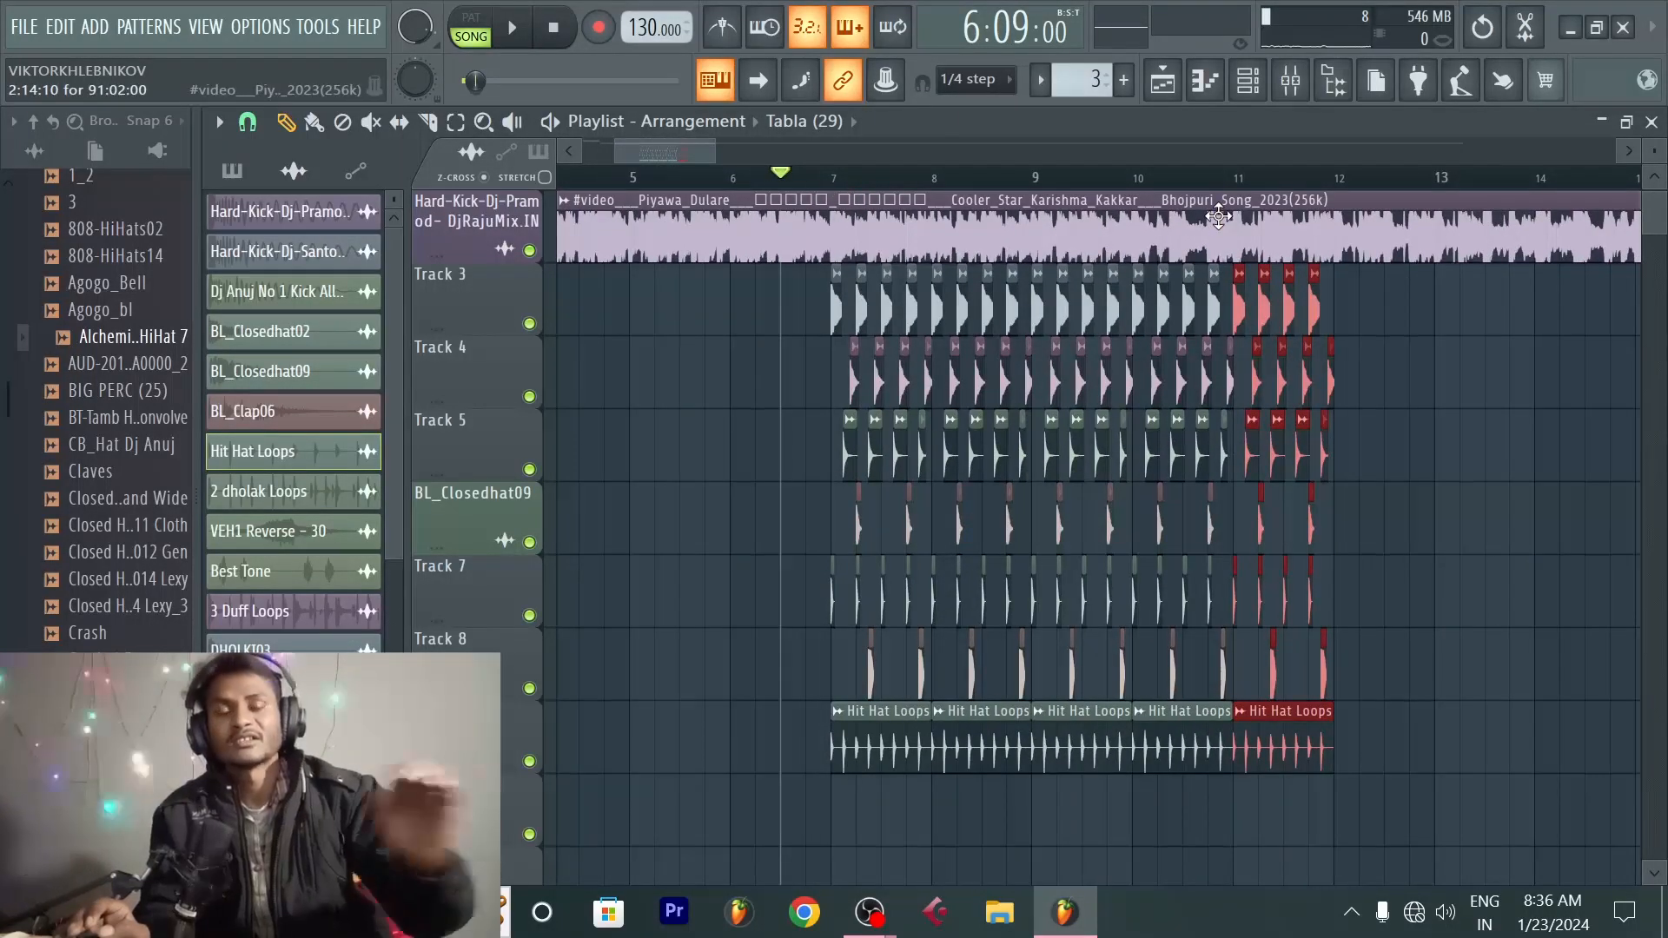
pyautogui.press('space')
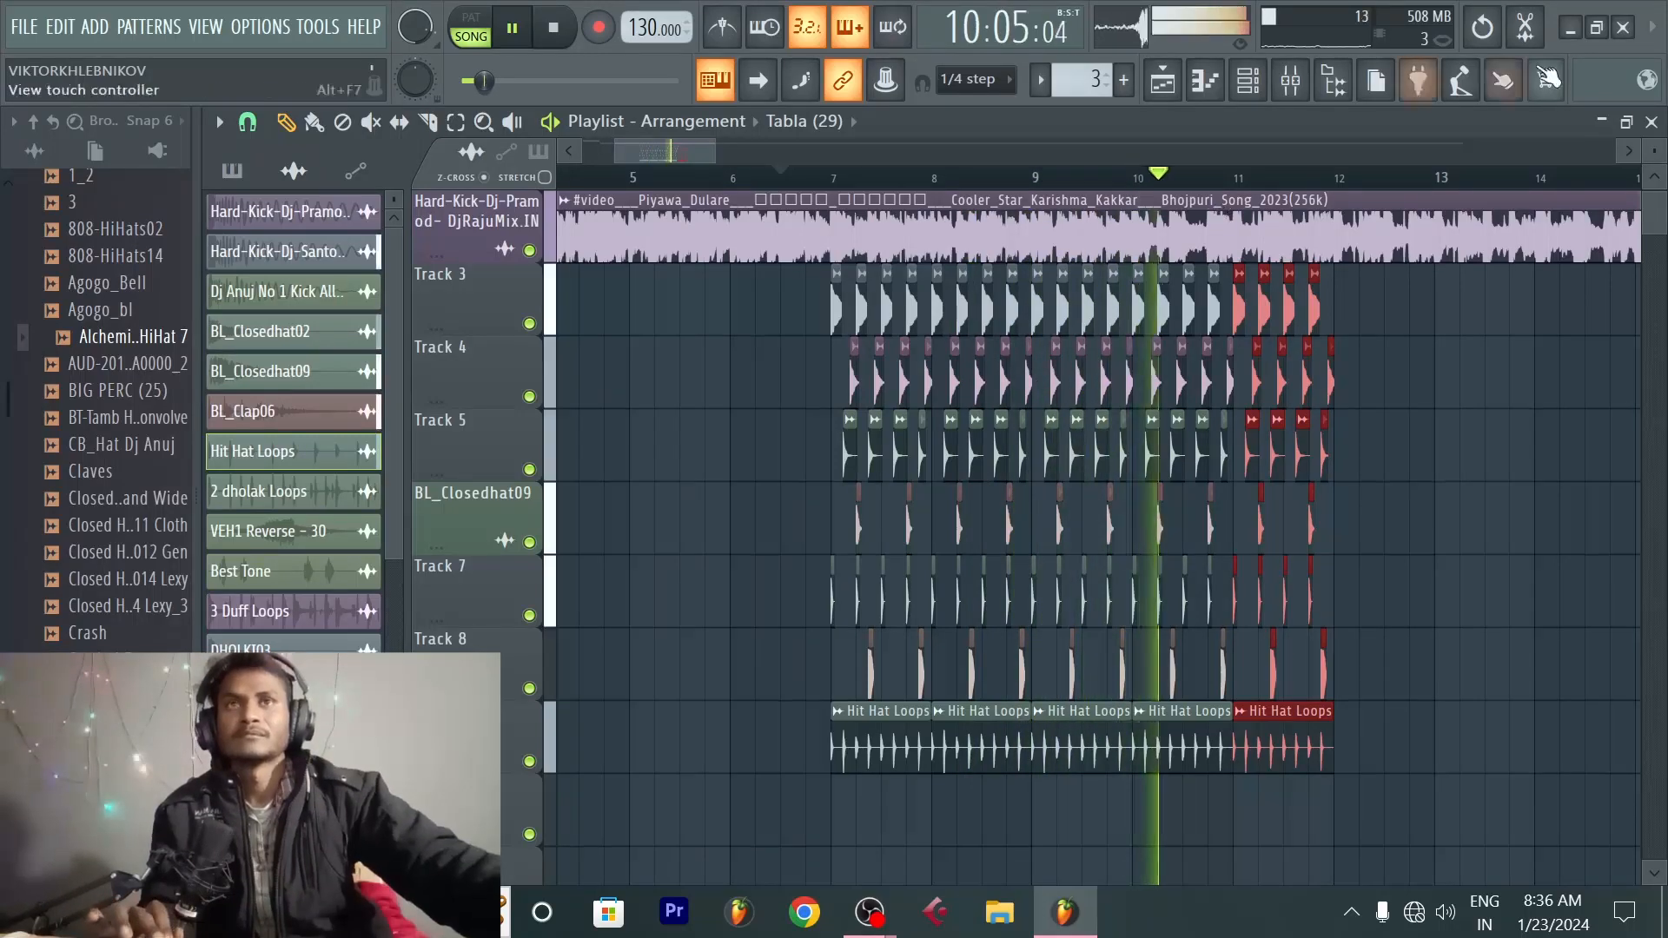
pyautogui.press('space')
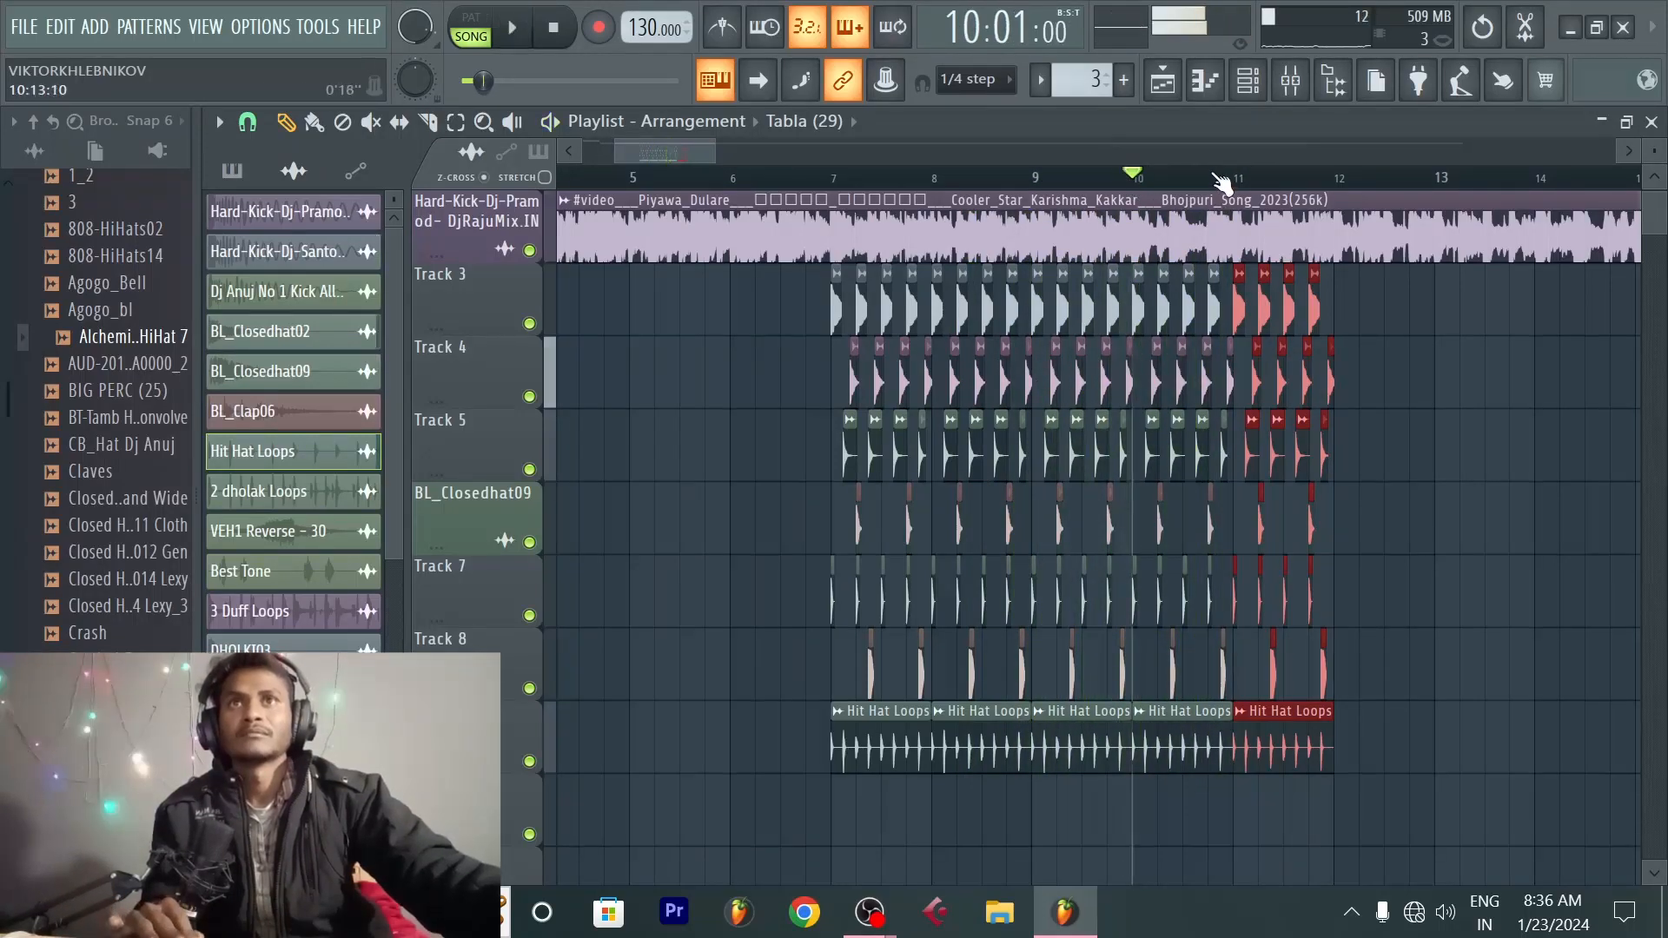
# Step: Play back the remix twice from 9:13 to check the beat through bar 10
pyautogui.scroll(3, 1225, 182)
pyautogui.click(955, 178)
pyautogui.press('space')
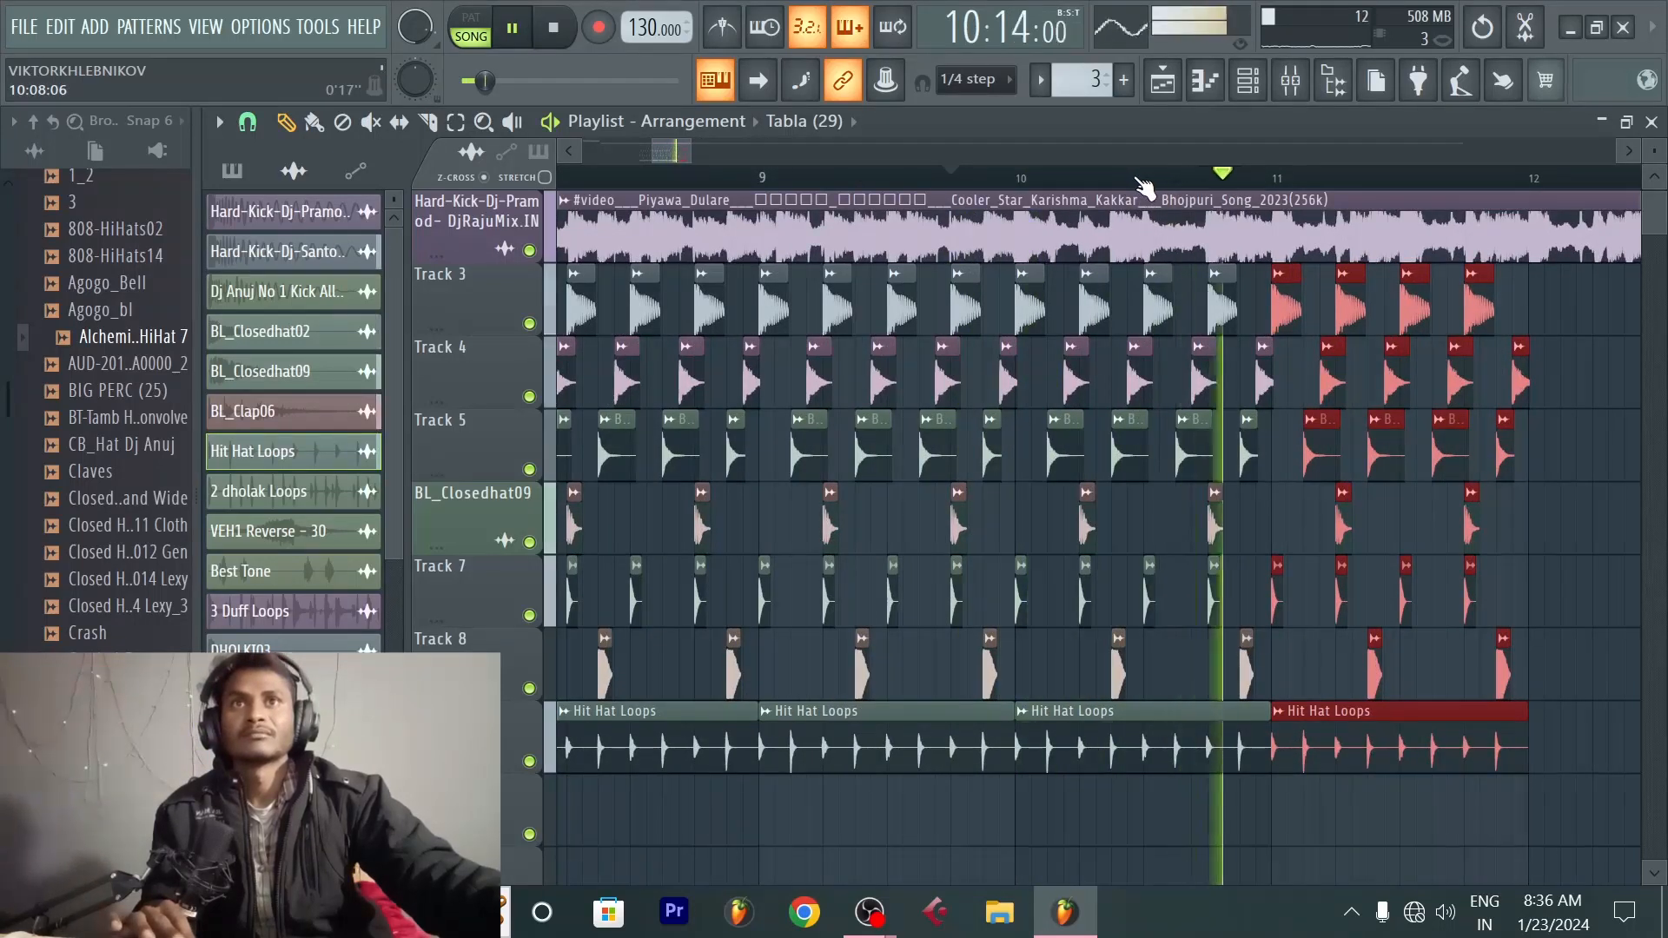
pyautogui.press('space')
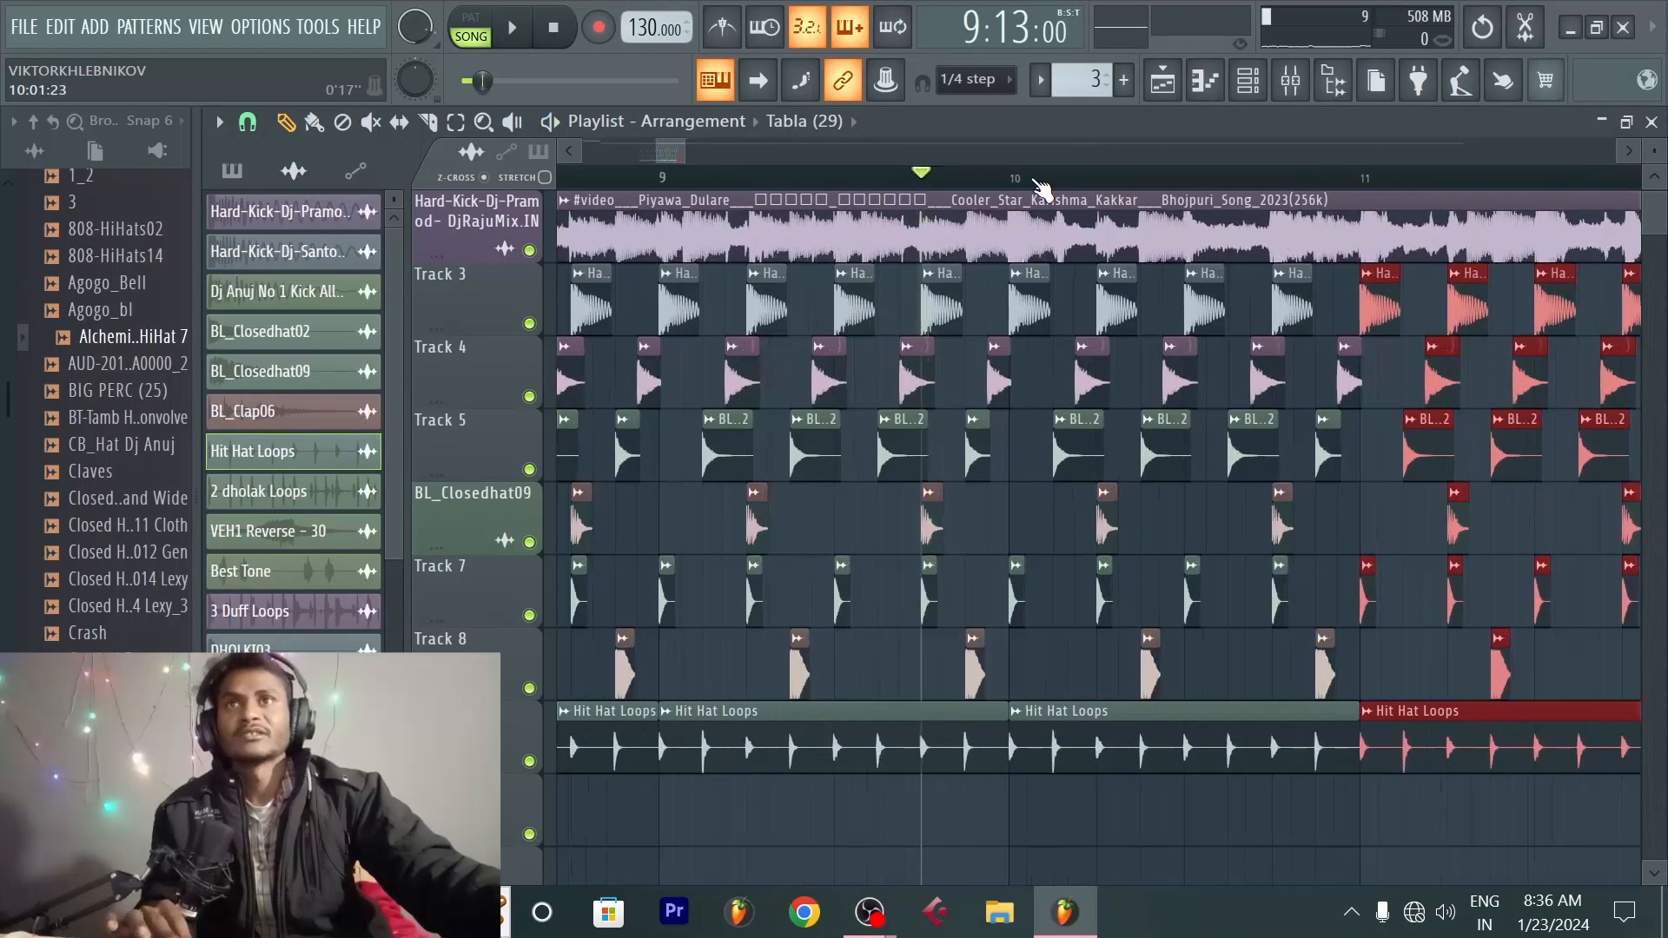
pyautogui.press('space')
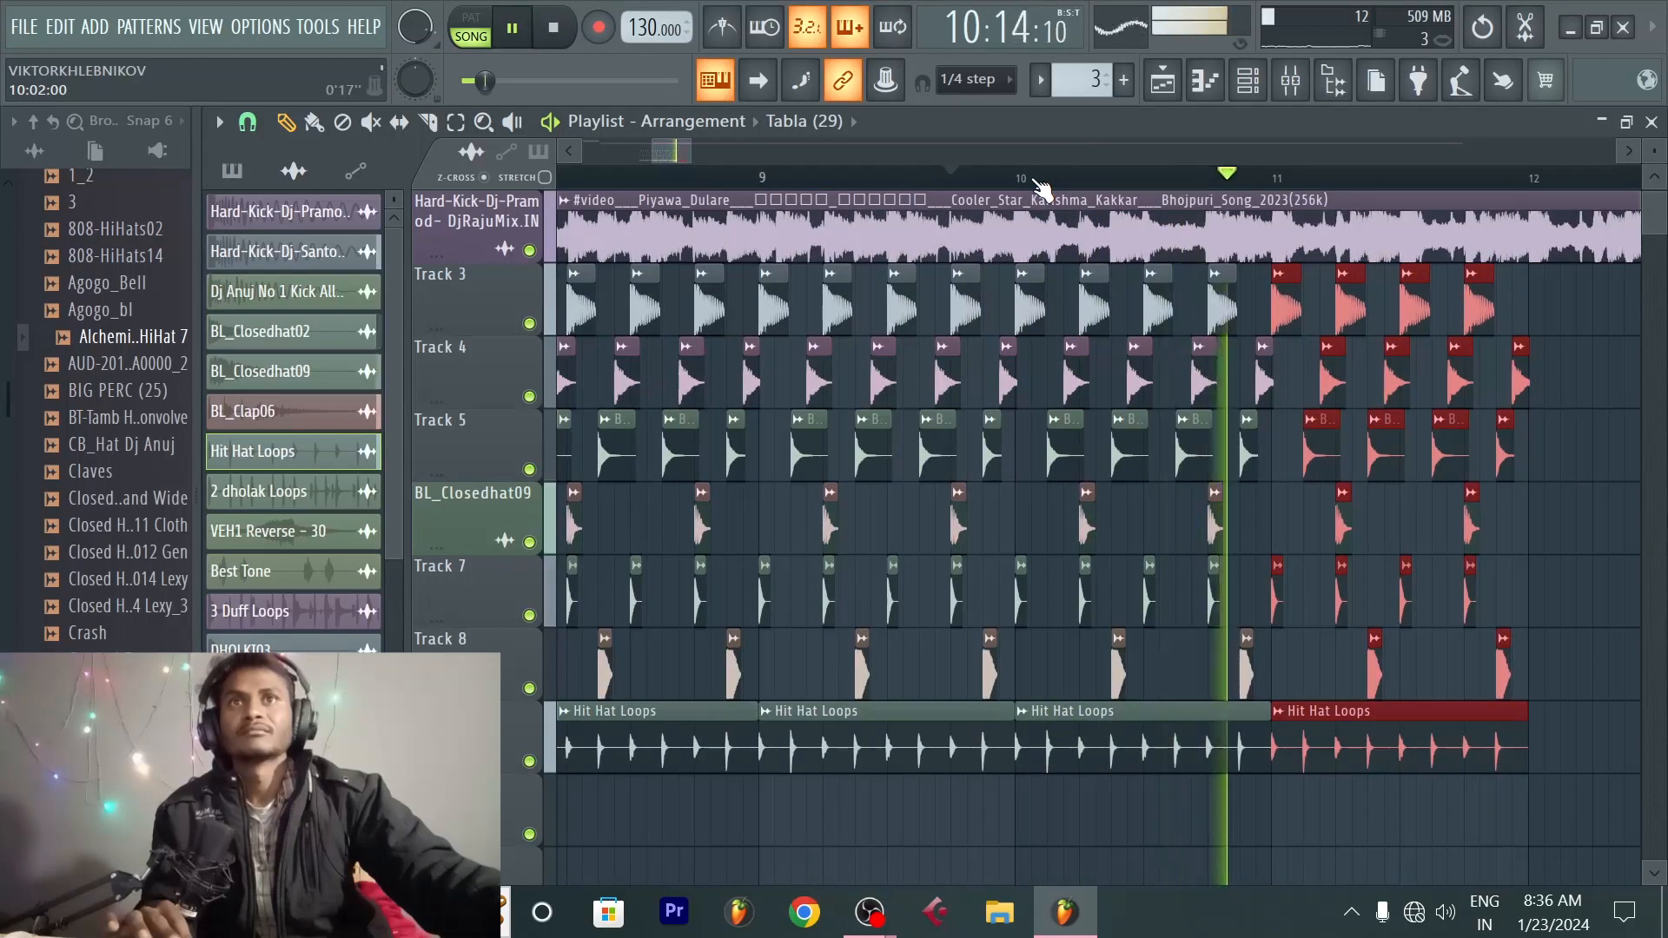
pyautogui.press('space')
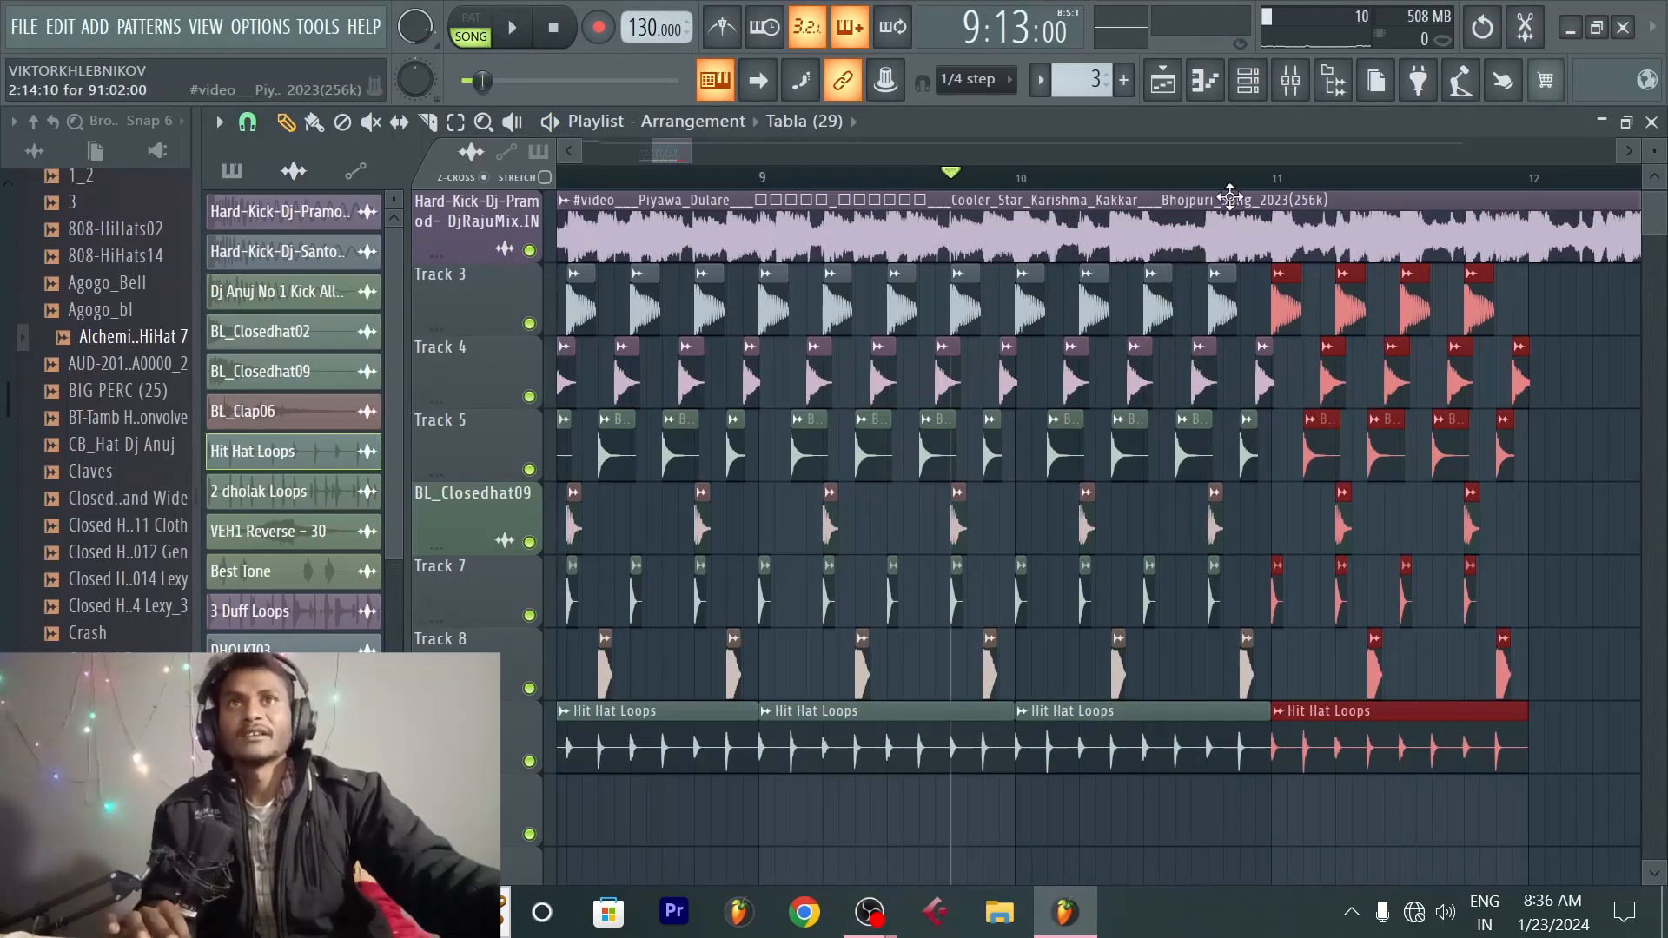
# Step: Delete all bar 10 drum clips from Tracks 3, 4 and 5
pyautogui.scroll(1, 1238, 193)
pyautogui.keyDown('ctrl'); pyautogui.scroll(1, 1235, 191); pyautogui.keyUp('ctrl')
pyautogui.scroll(-1, 1157, 357)
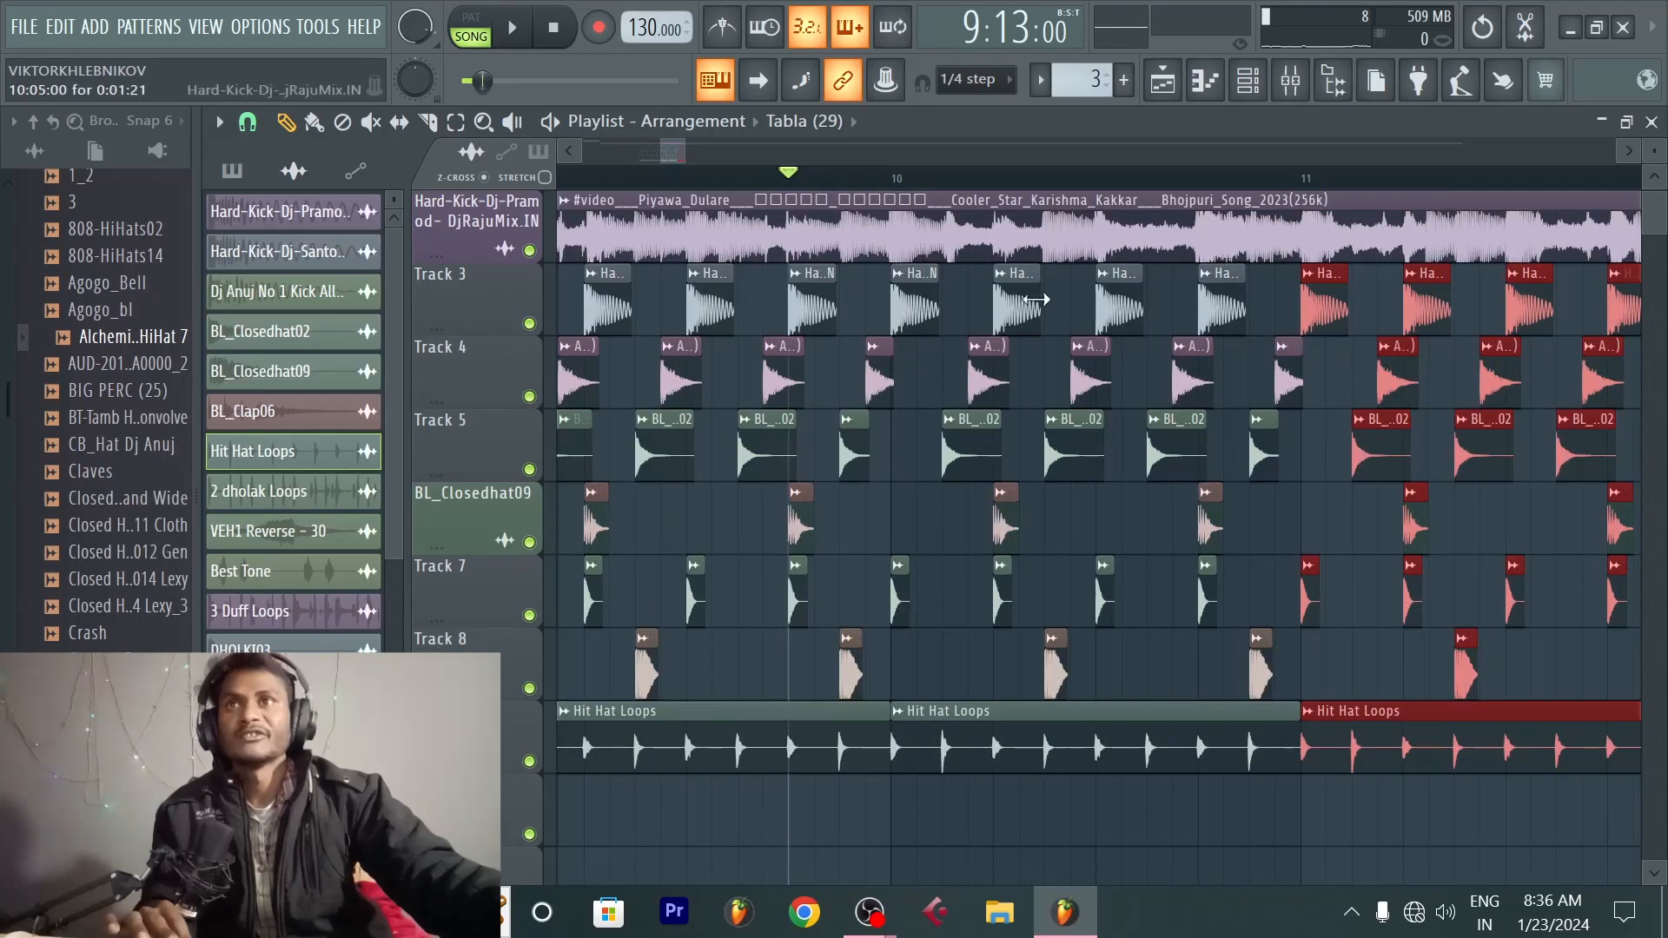
pyautogui.rightClick(920, 302)
pyautogui.rightClick(1020, 308)
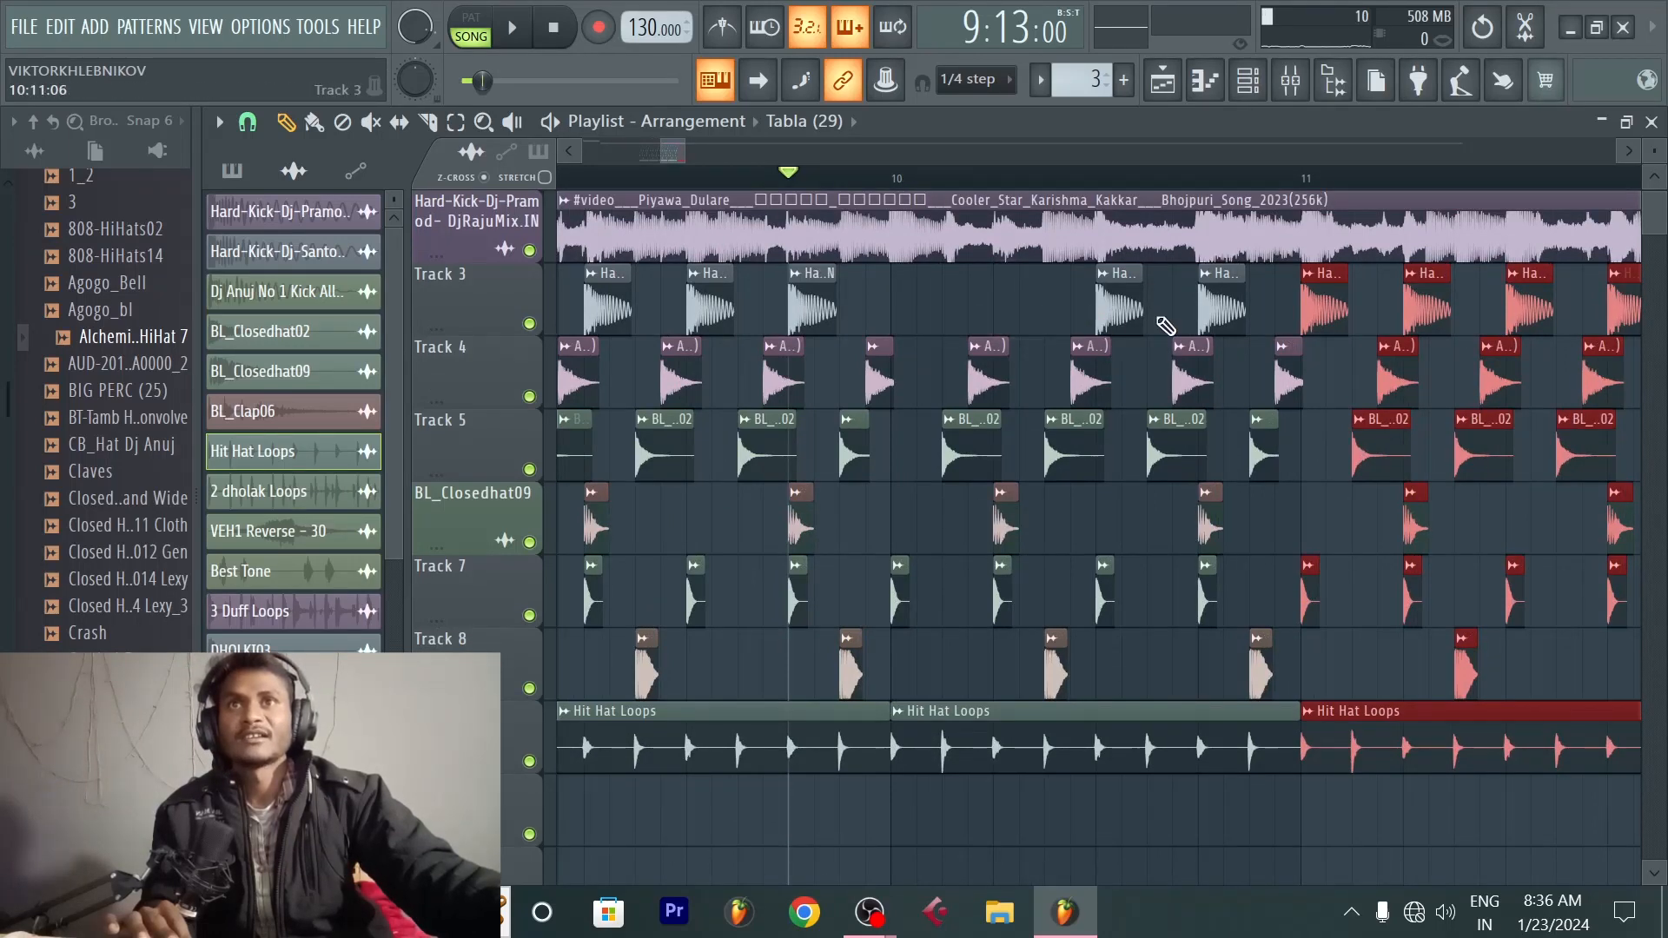
pyautogui.rightClick(1134, 323)
pyautogui.rightClick(1223, 326)
pyautogui.rightClick(1288, 388)
pyautogui.rightClick(1264, 427)
pyautogui.rightClick(1174, 426)
pyautogui.rightClick(1077, 388)
pyautogui.rightClick(990, 386)
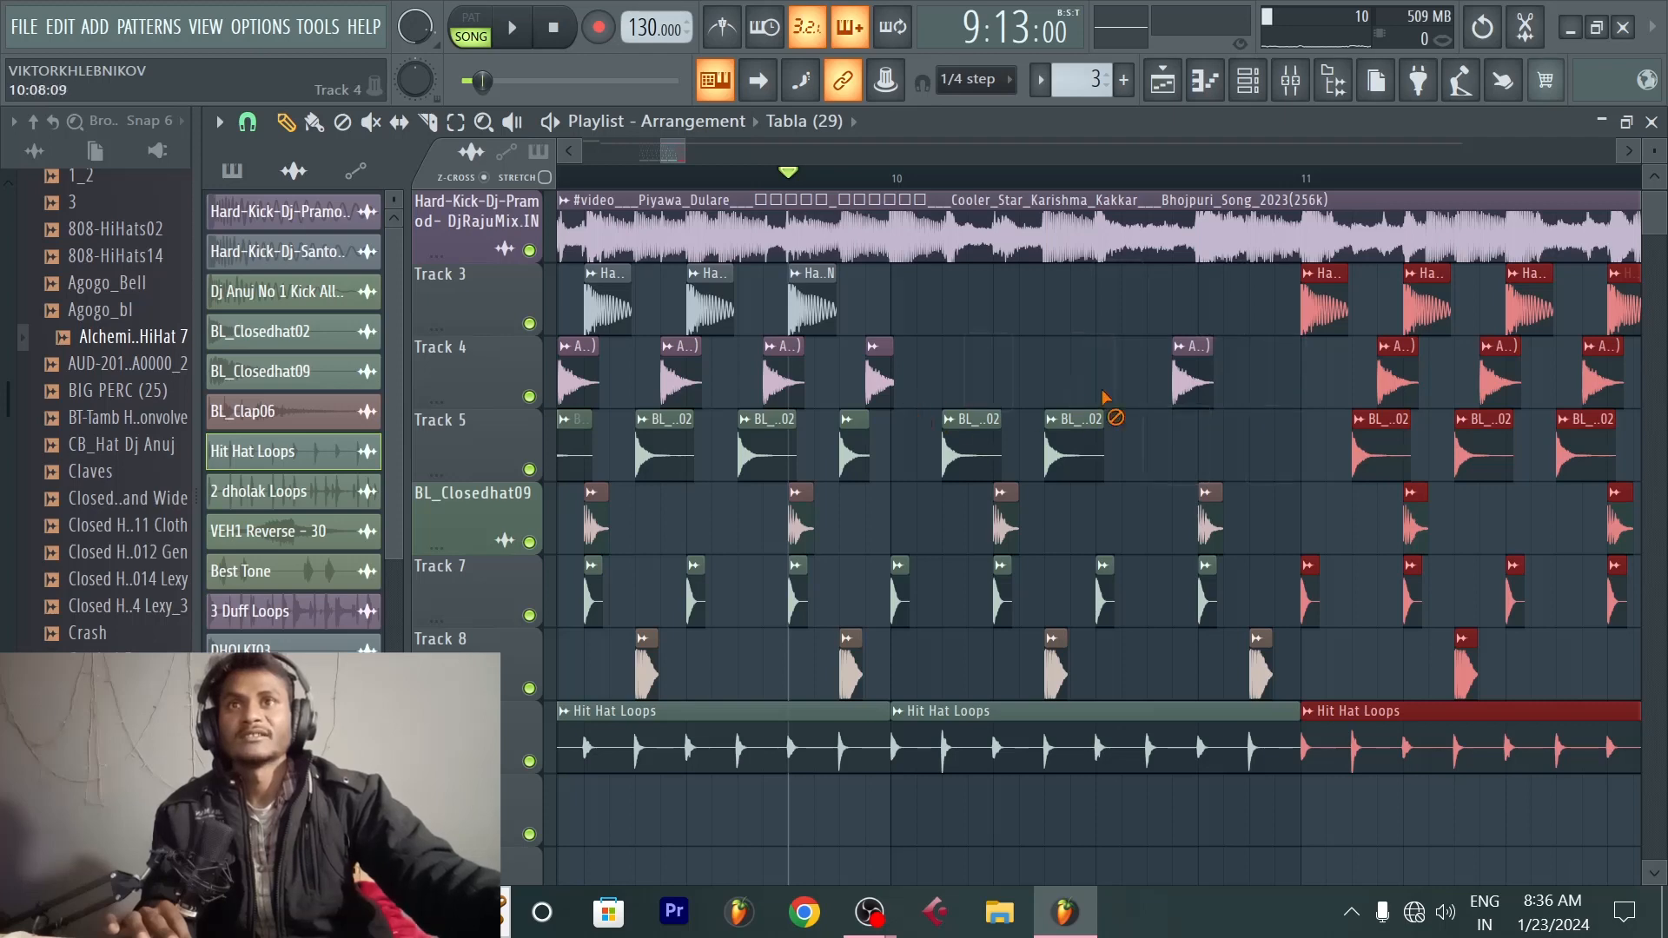
pyautogui.rightClick(1192, 382)
pyautogui.rightClick(1075, 447)
pyautogui.rightClick(971, 447)
# Step: Delete the remaining bar 10 clips: the claps, closed hats, Track 8 hits and the Hit Hat Loops clip
pyautogui.rightClick(1006, 522)
pyautogui.rightClick(1210, 521)
pyautogui.rightClick(1207, 595)
pyautogui.rightClick(1105, 595)
pyautogui.rightClick(1003, 595)
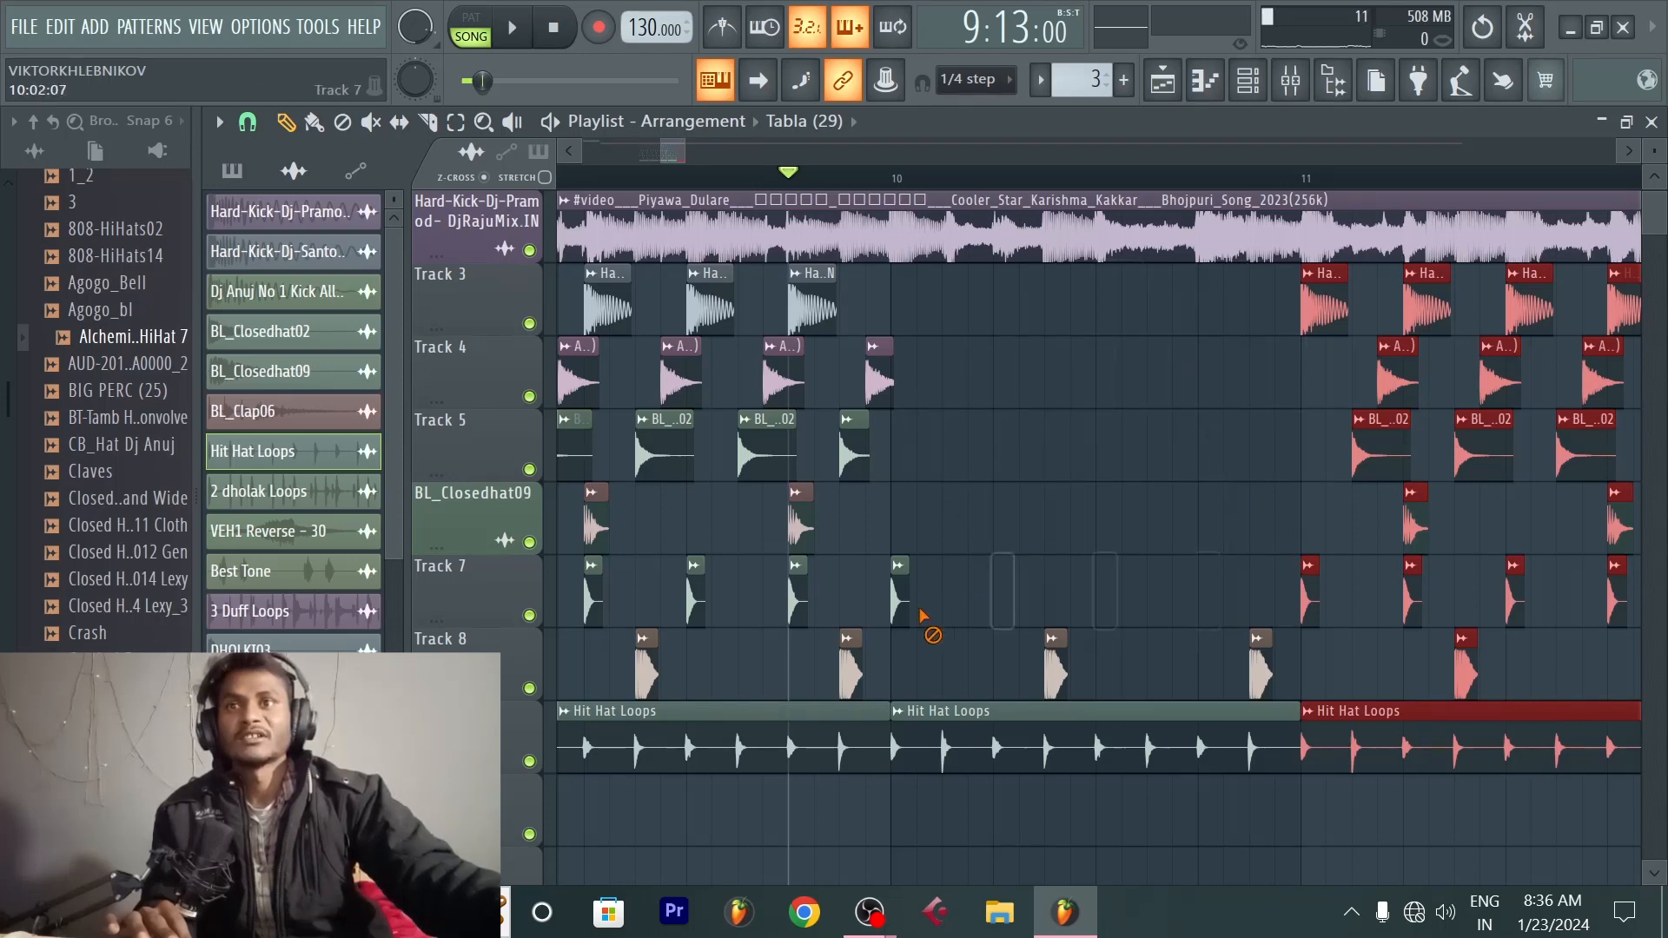
pyautogui.rightClick(905, 608)
pyautogui.rightClick(1059, 650)
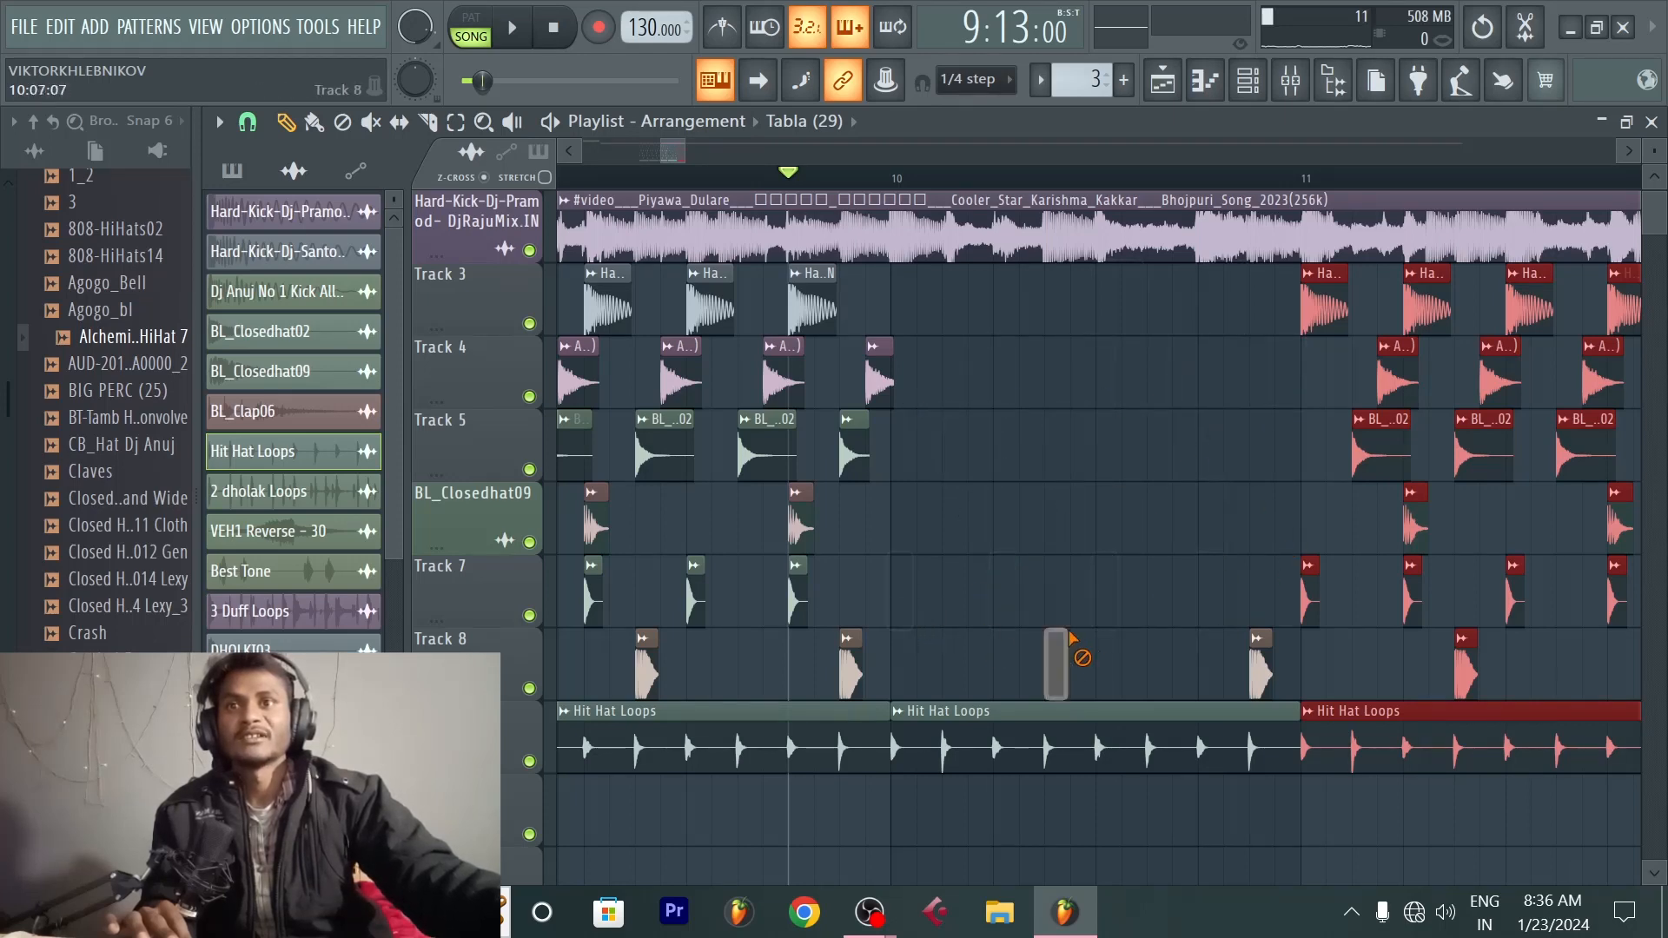
pyautogui.rightClick(1084, 703)
# Step: Play the song from bar 10 to hear the emptied bar, and move the song position to 9:16
pyautogui.click(901, 185)
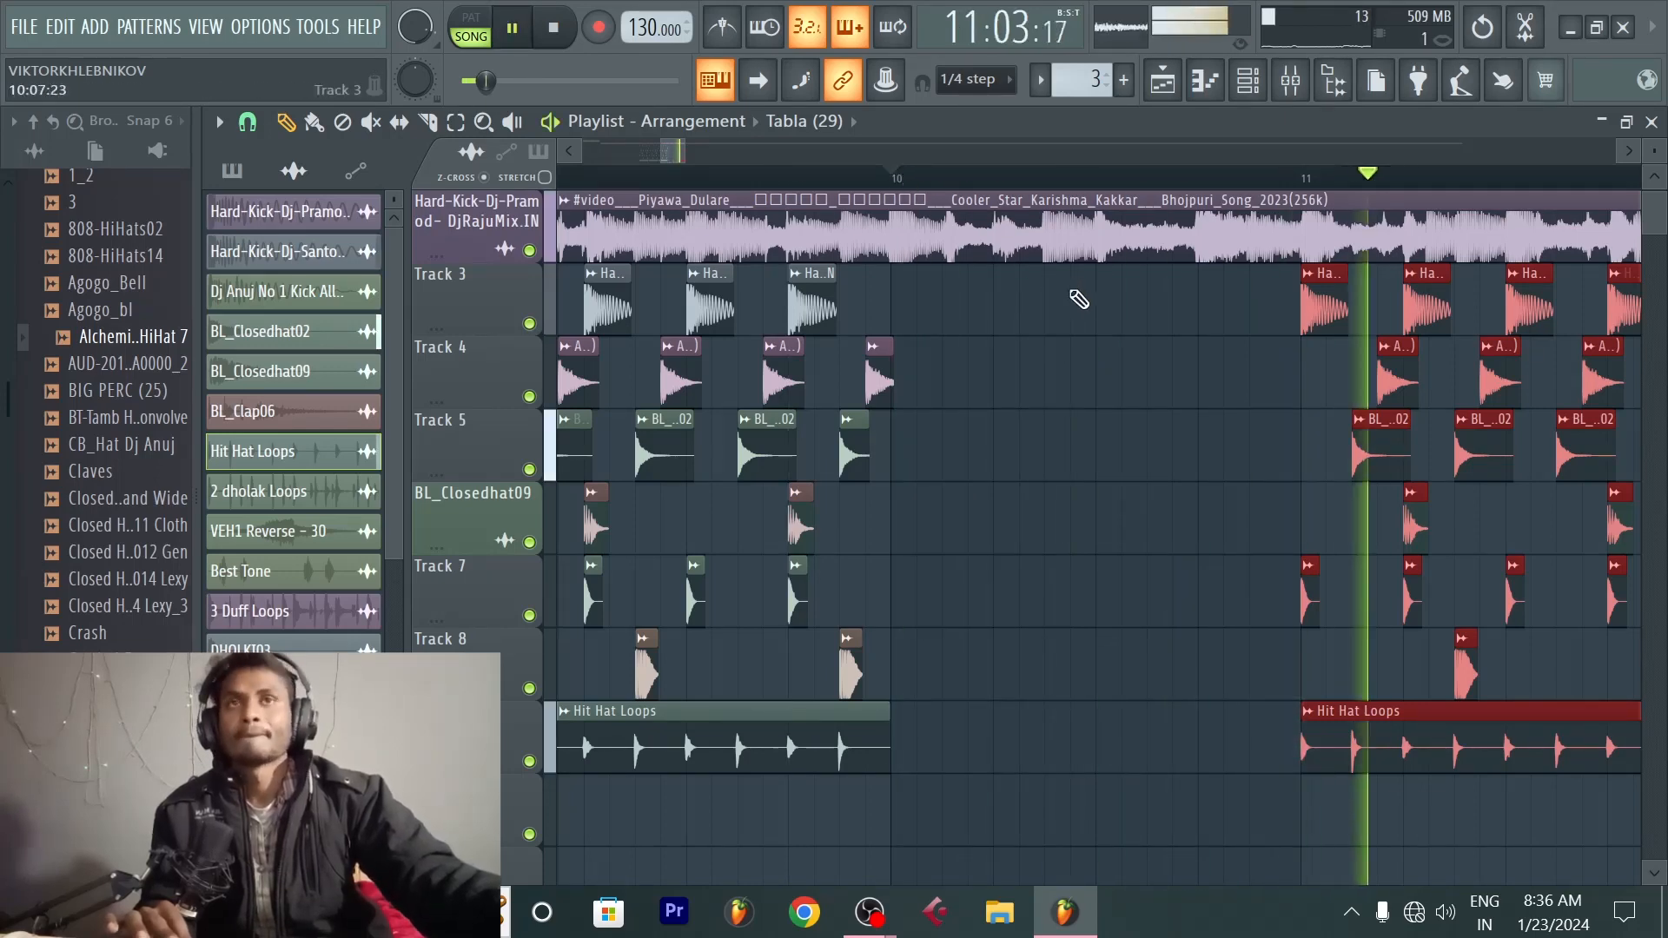
pyautogui.press('space')
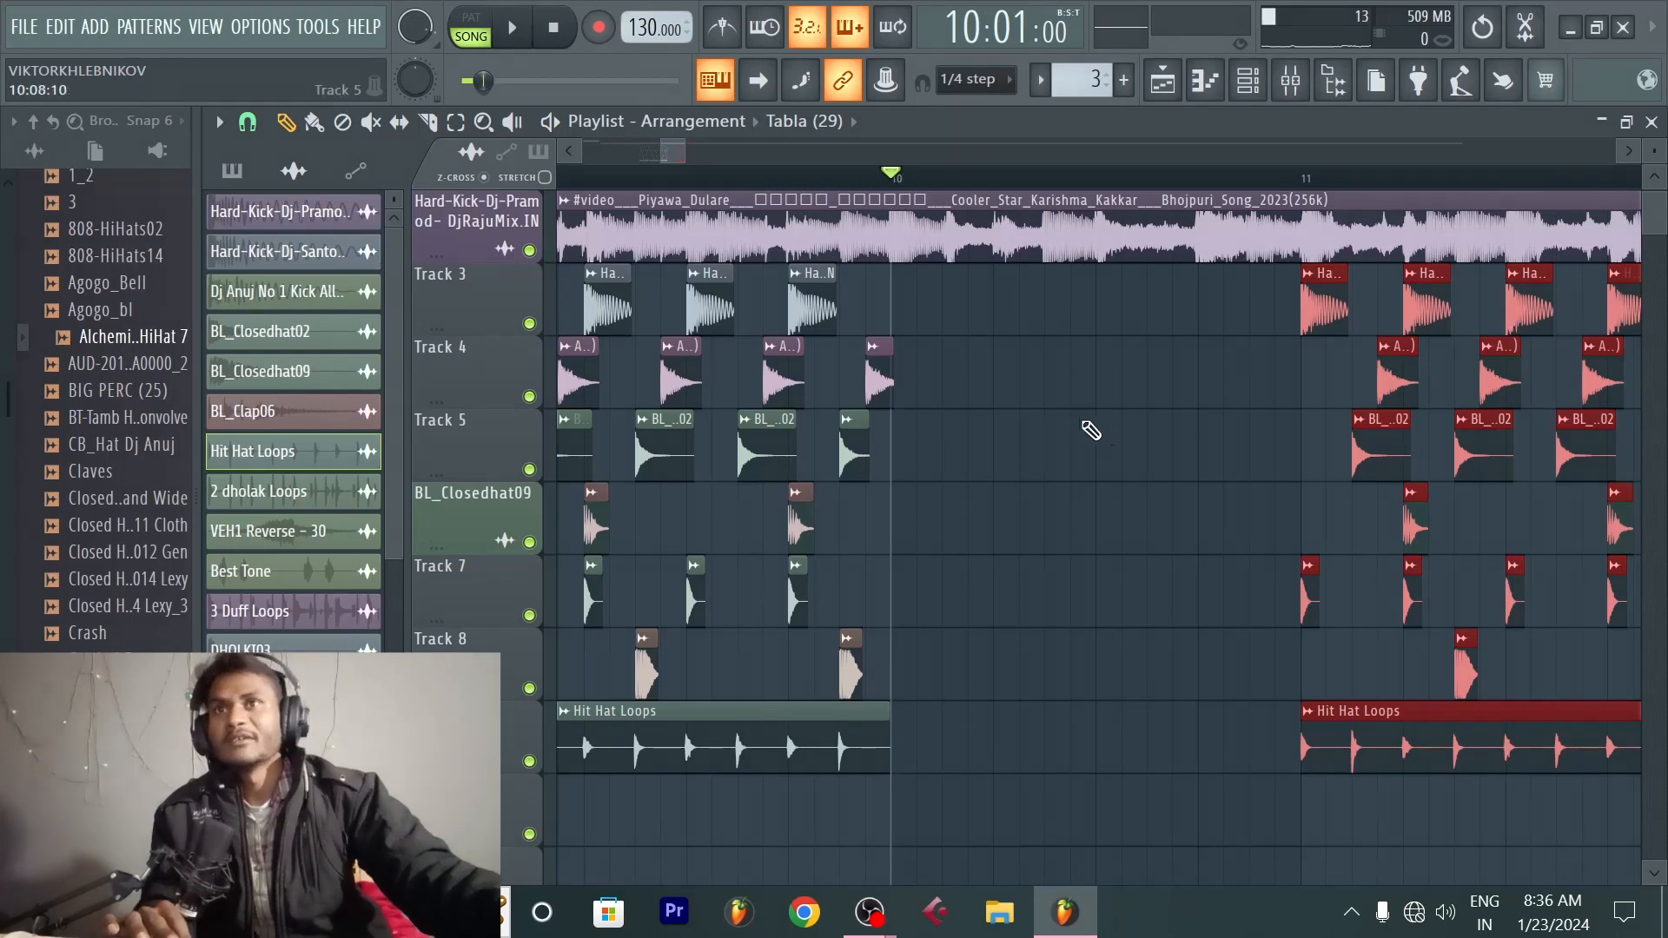
pyautogui.click(888, 185)
# Step: Examine how the drum clips and song waveform line up with the start of bars 10 and 12
pyautogui.scroll(2, 913, 178)
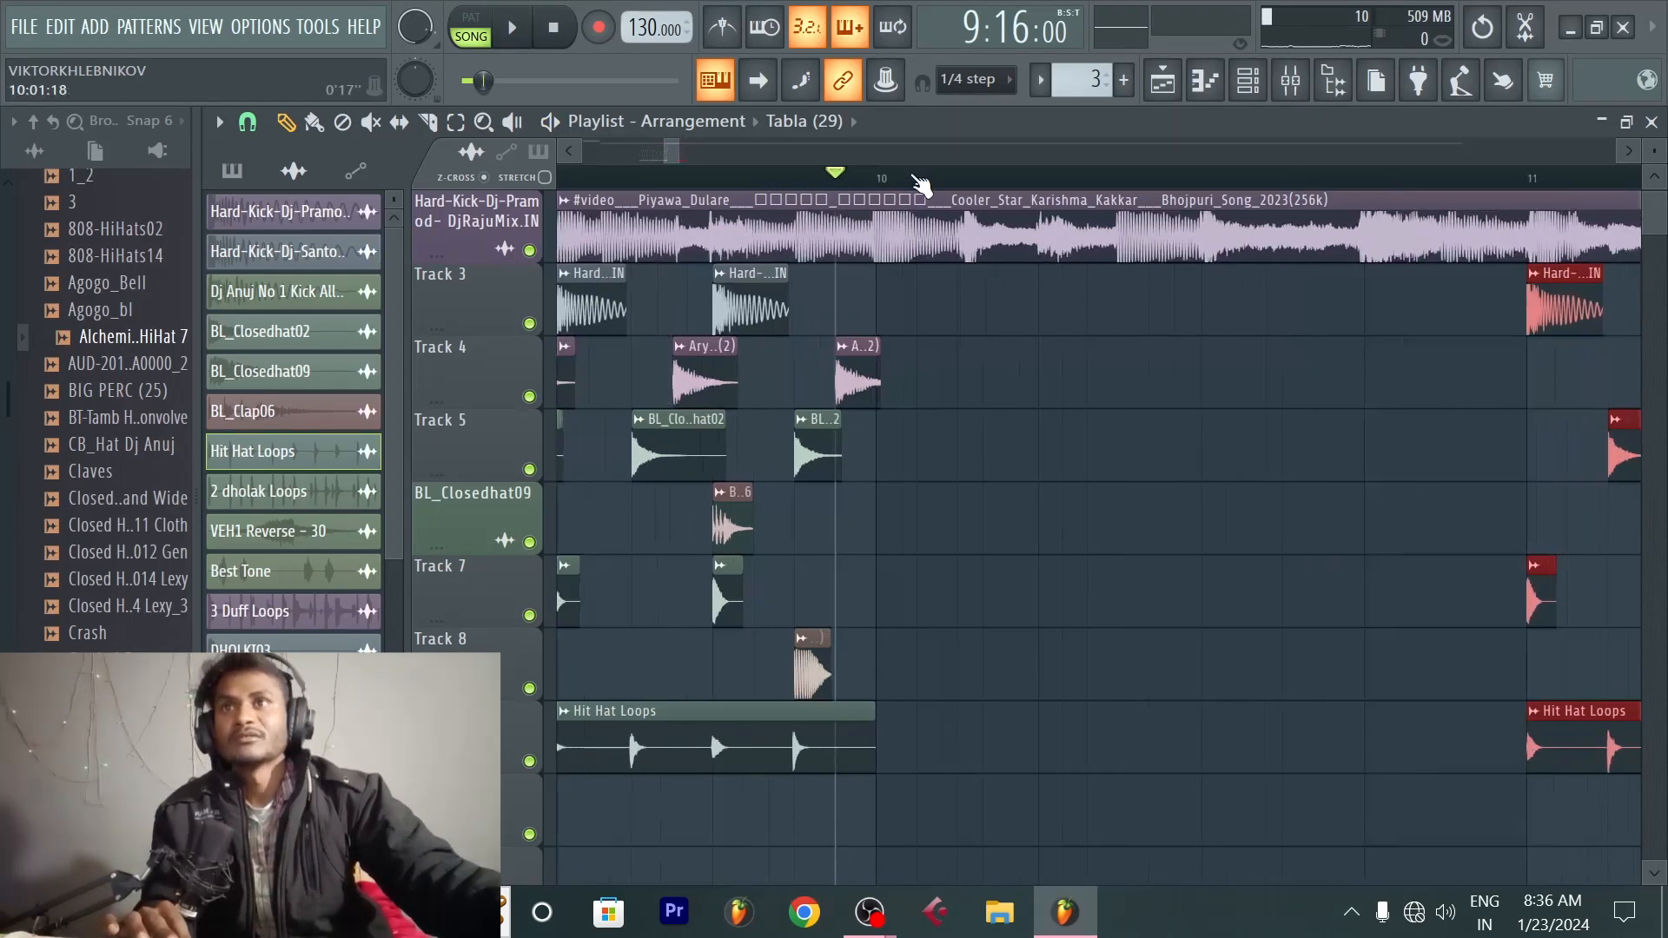
pyautogui.scroll(4, 868, 182)
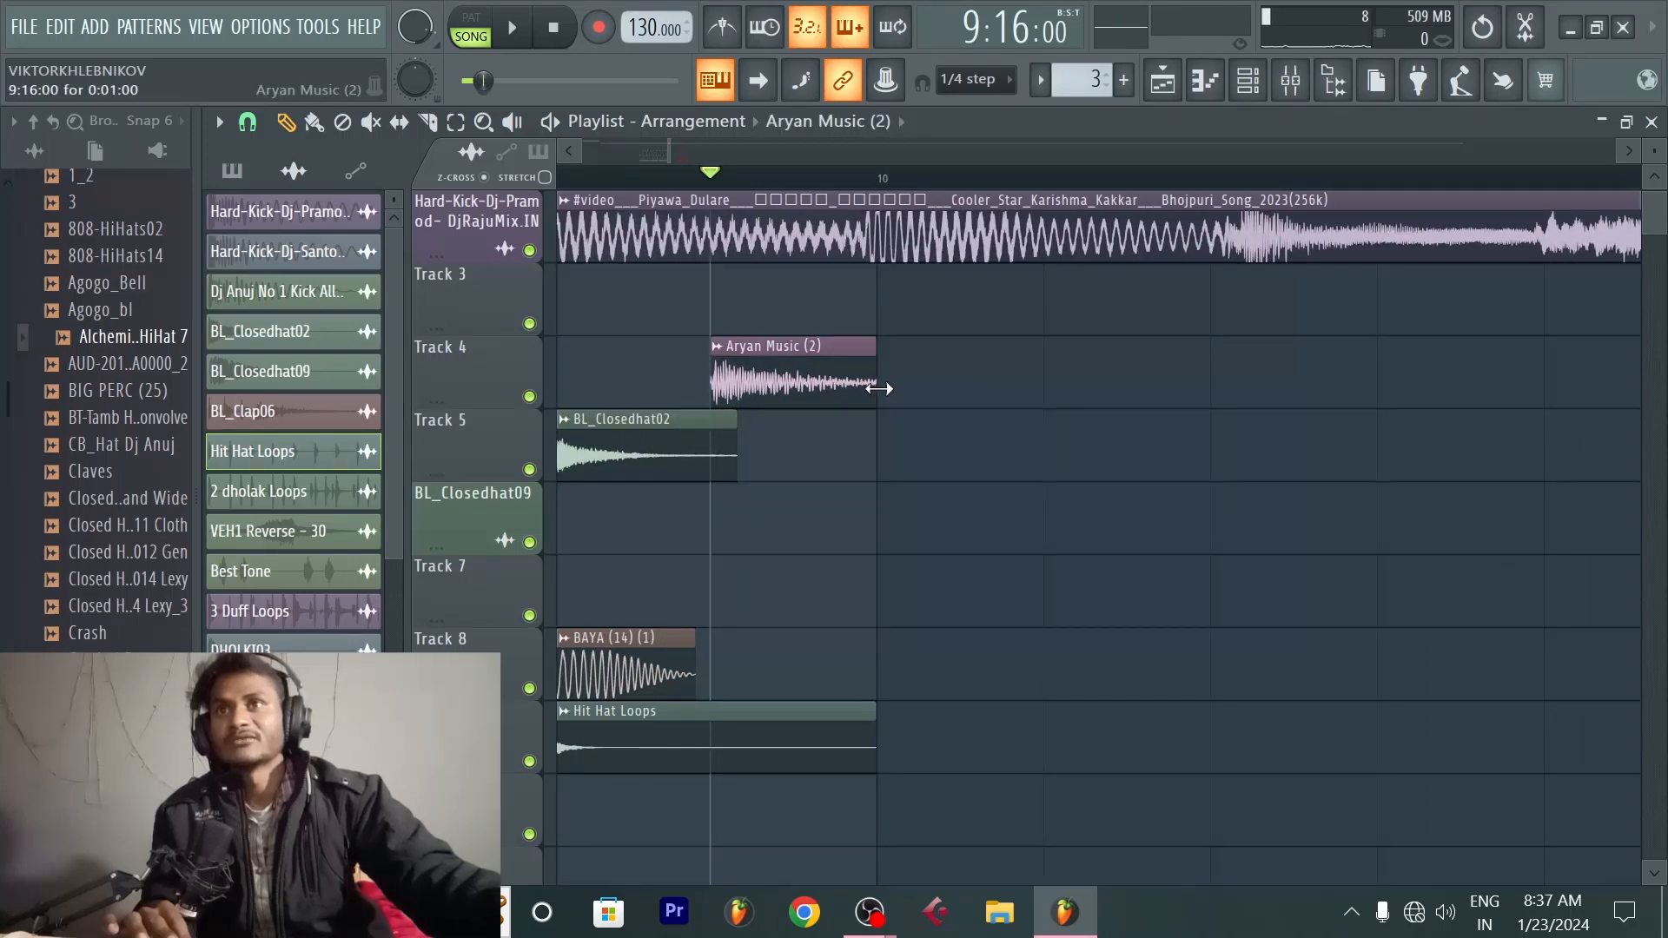
pyautogui.scroll(-5, 886, 181)
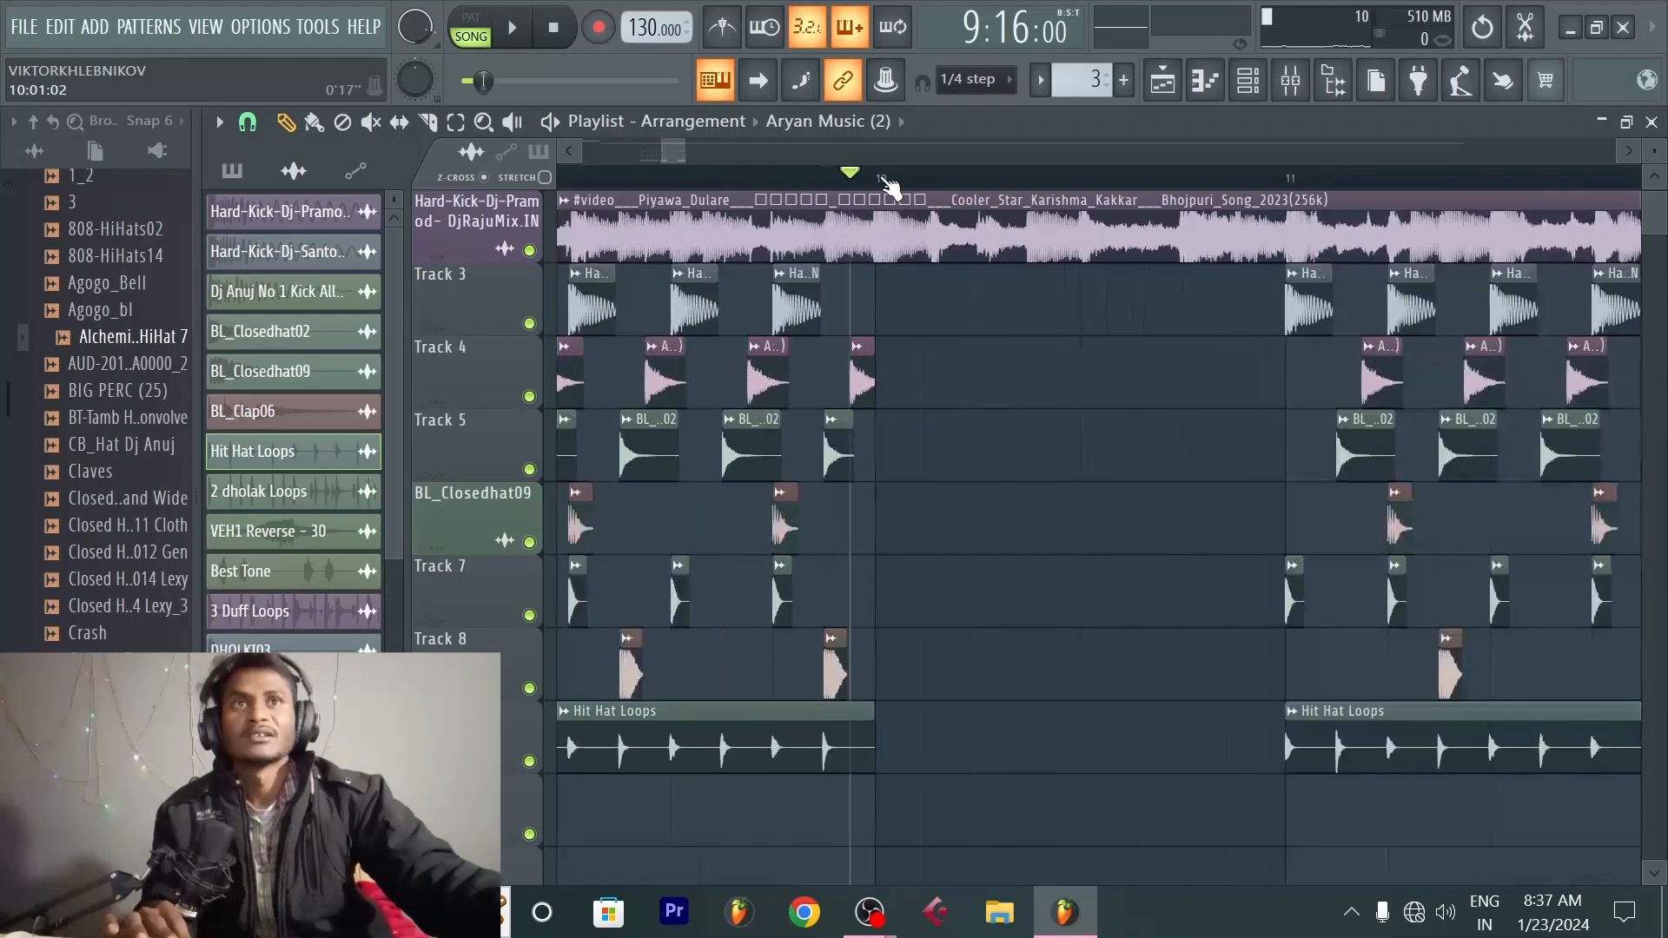
pyautogui.scroll(-2, 890, 185)
pyautogui.scroll(6, 1492, 185)
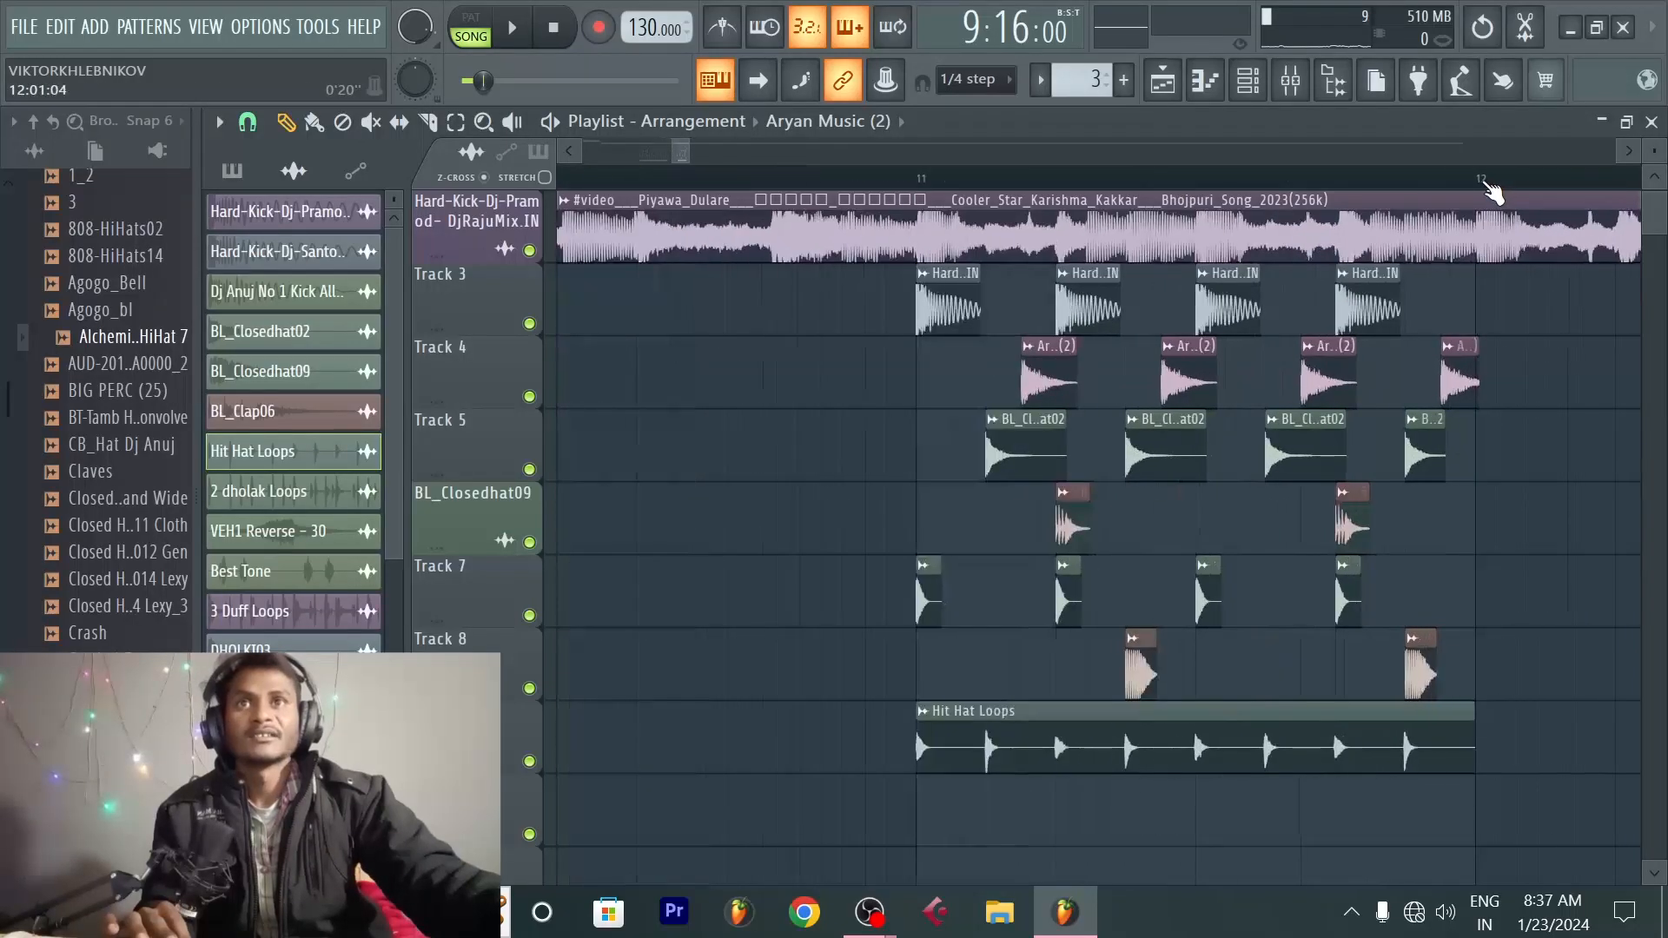
pyautogui.scroll(1, 1493, 187)
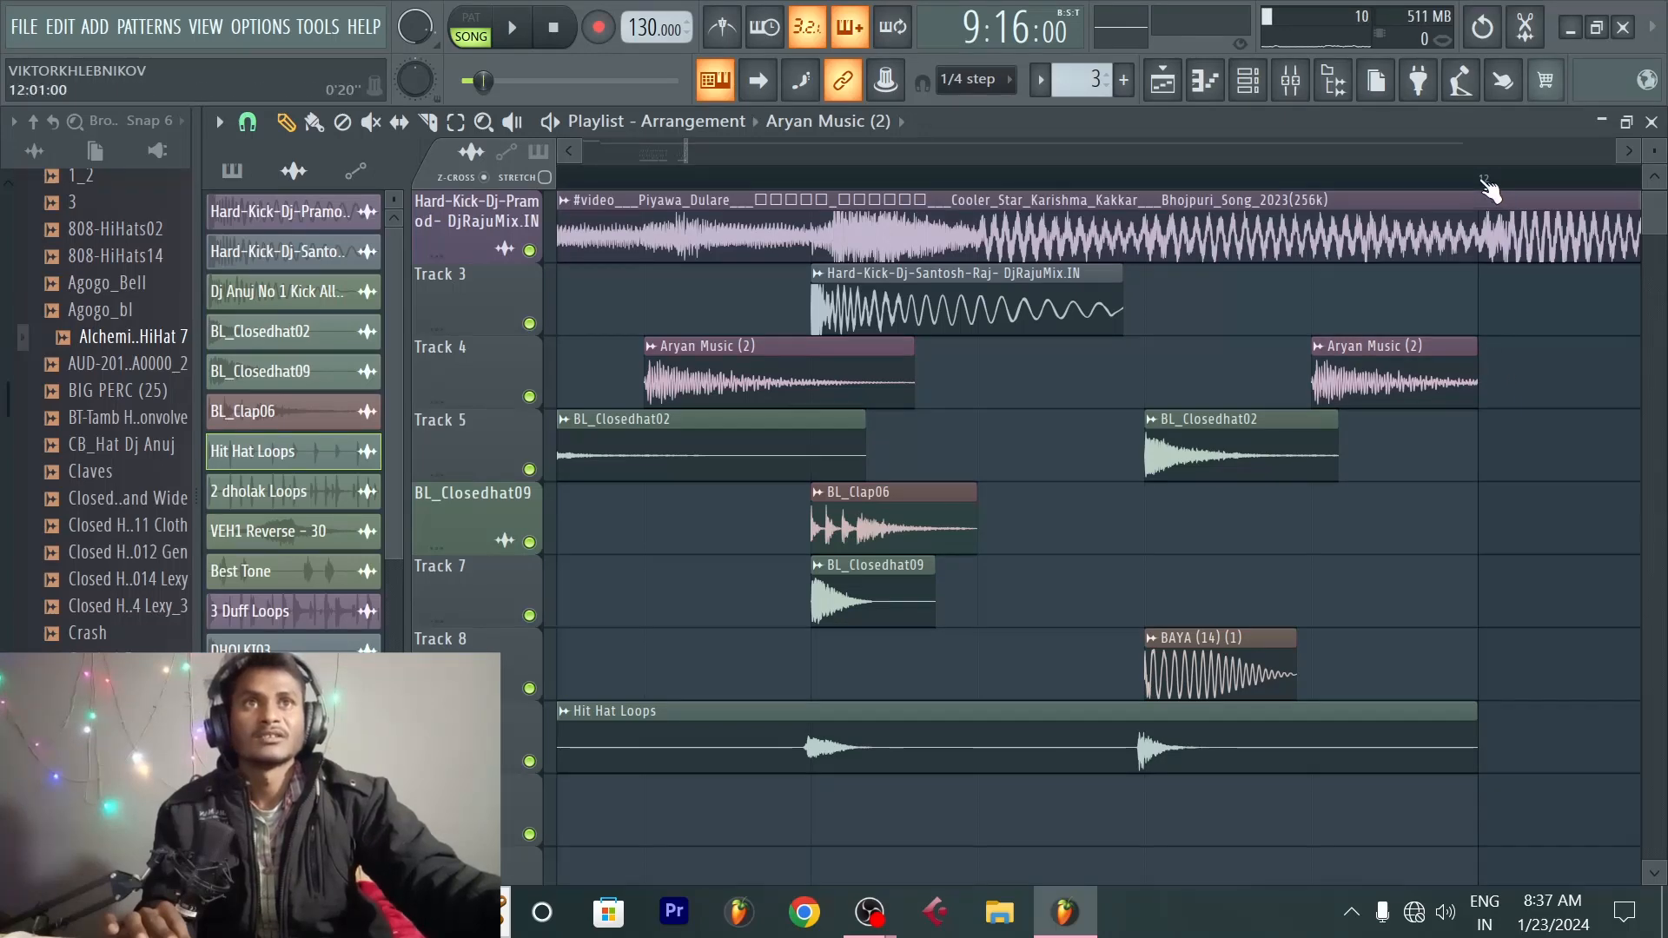
pyautogui.scroll(-5, 1460, 180)
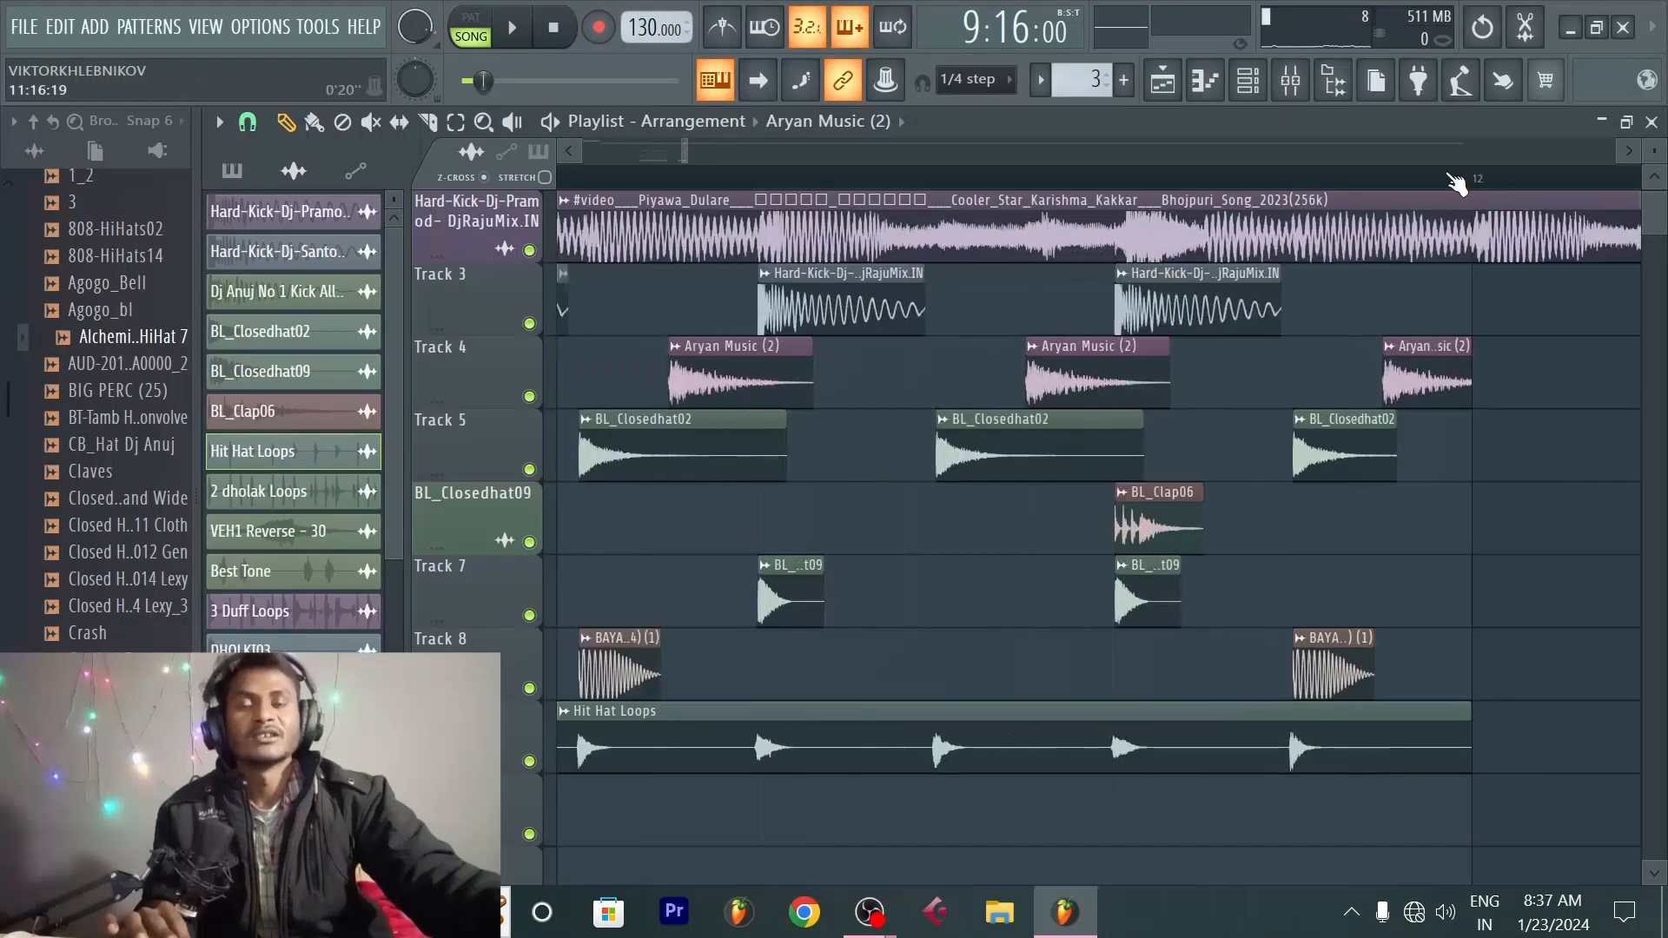
pyautogui.scroll(-3, 1453, 184)
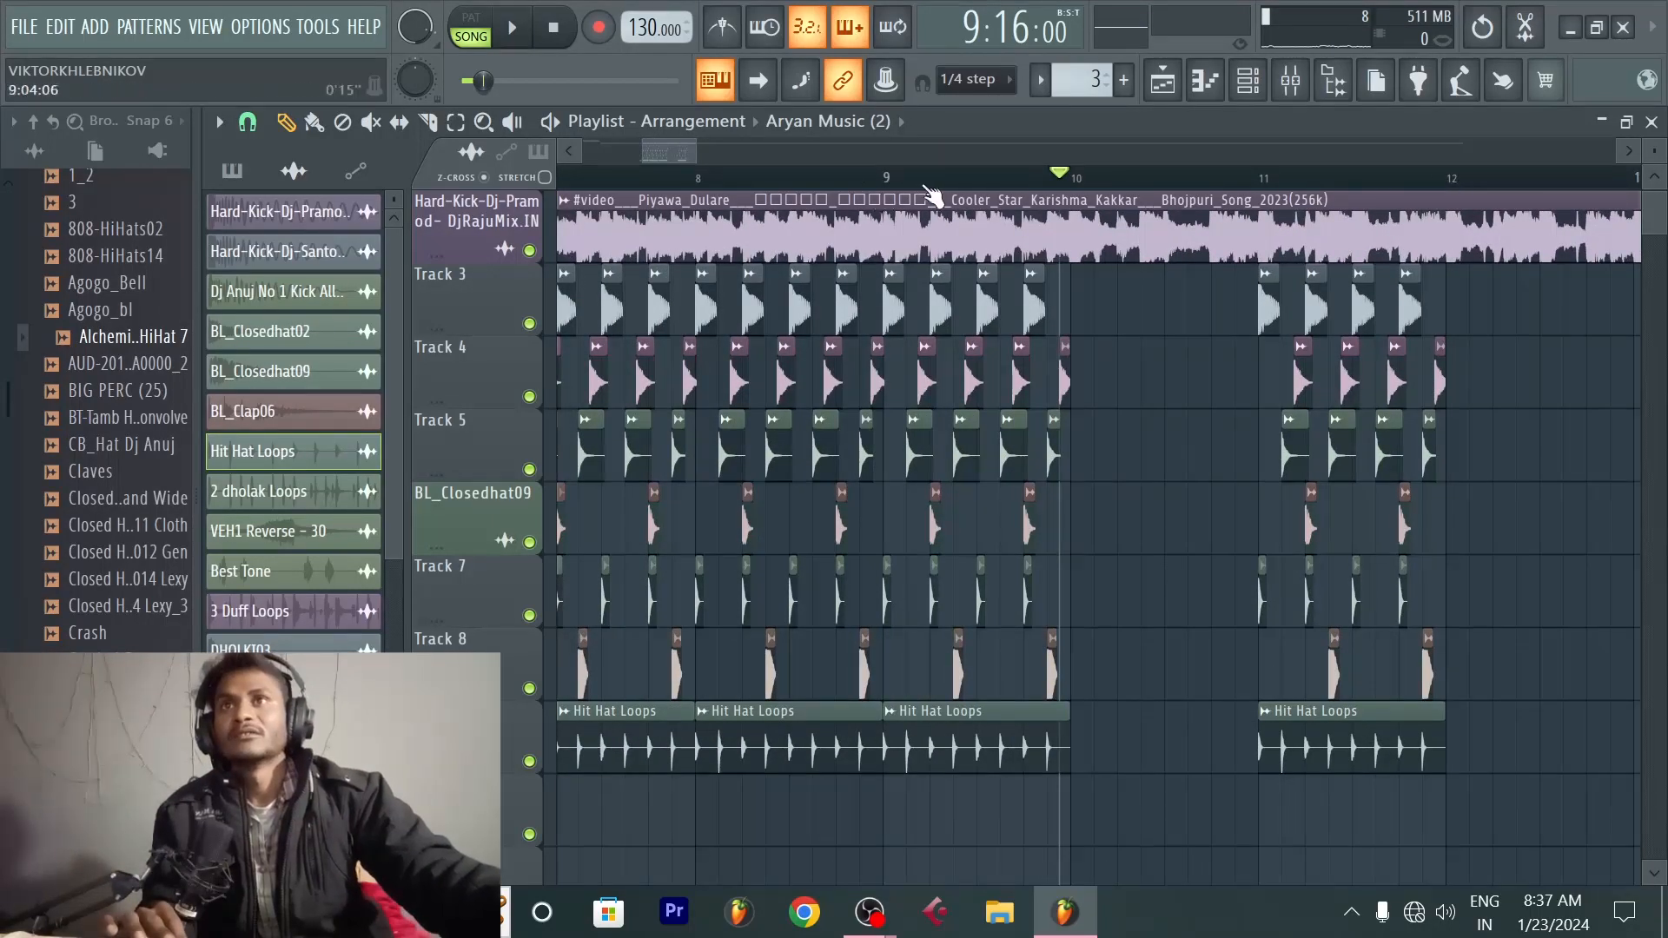
# Step: Move the song position to 7:13 and delete all drum clips in bars 8 and 9
pyautogui.scroll(-2, 933, 195)
pyautogui.click(756, 178)
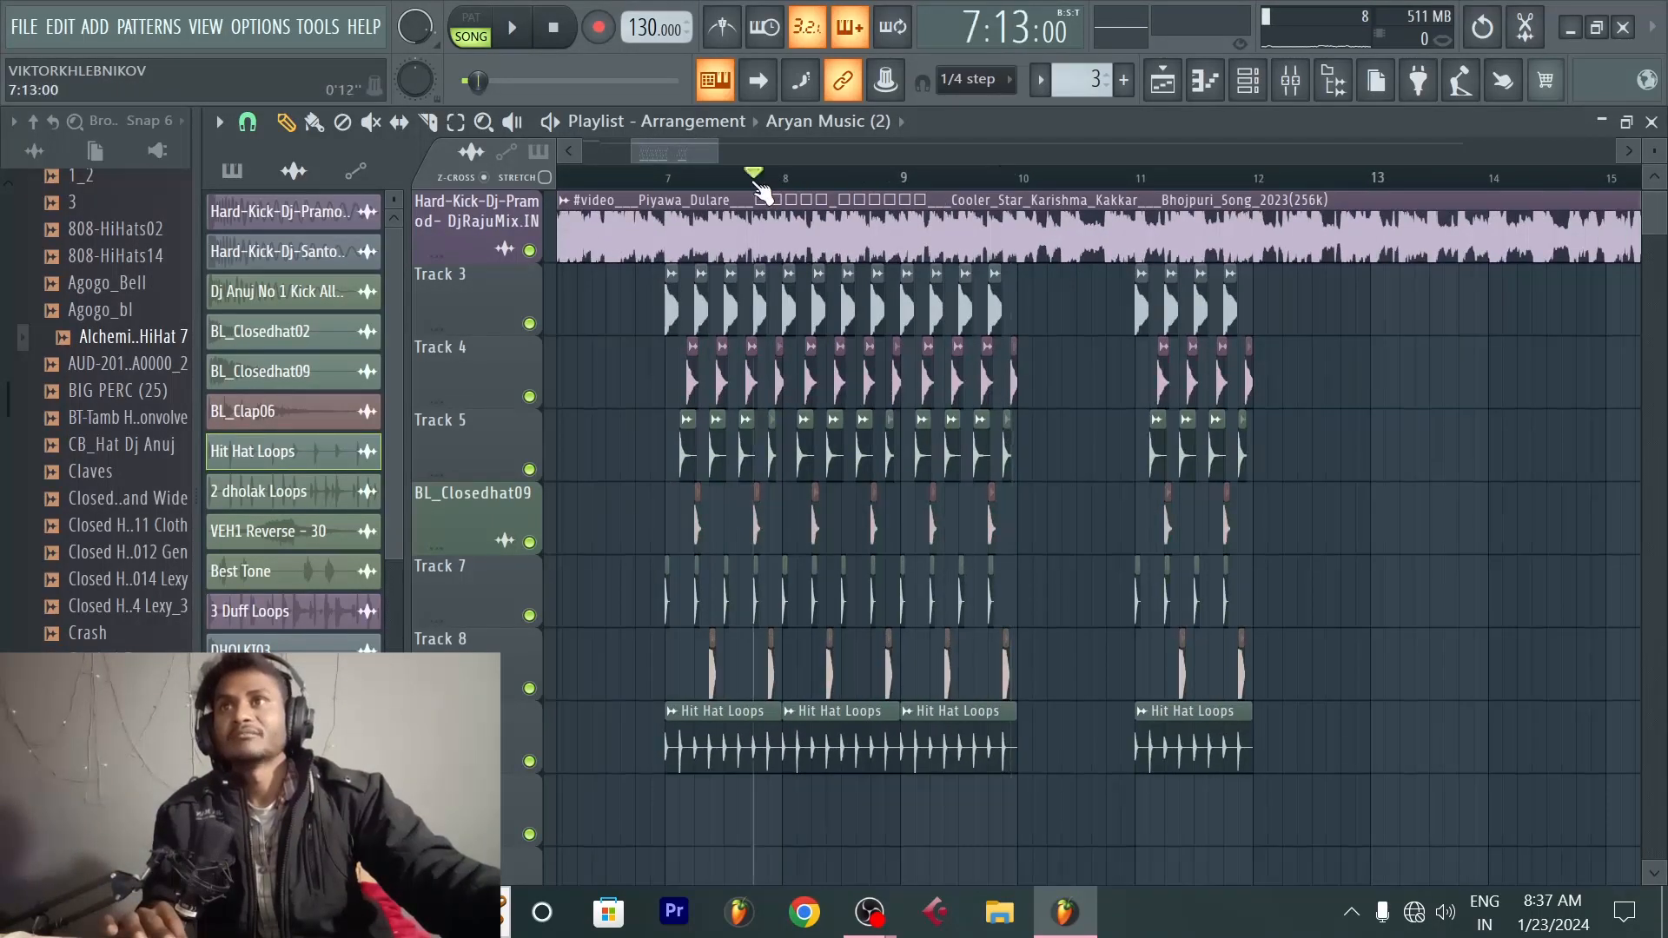
pyautogui.scroll(4, 749, 178)
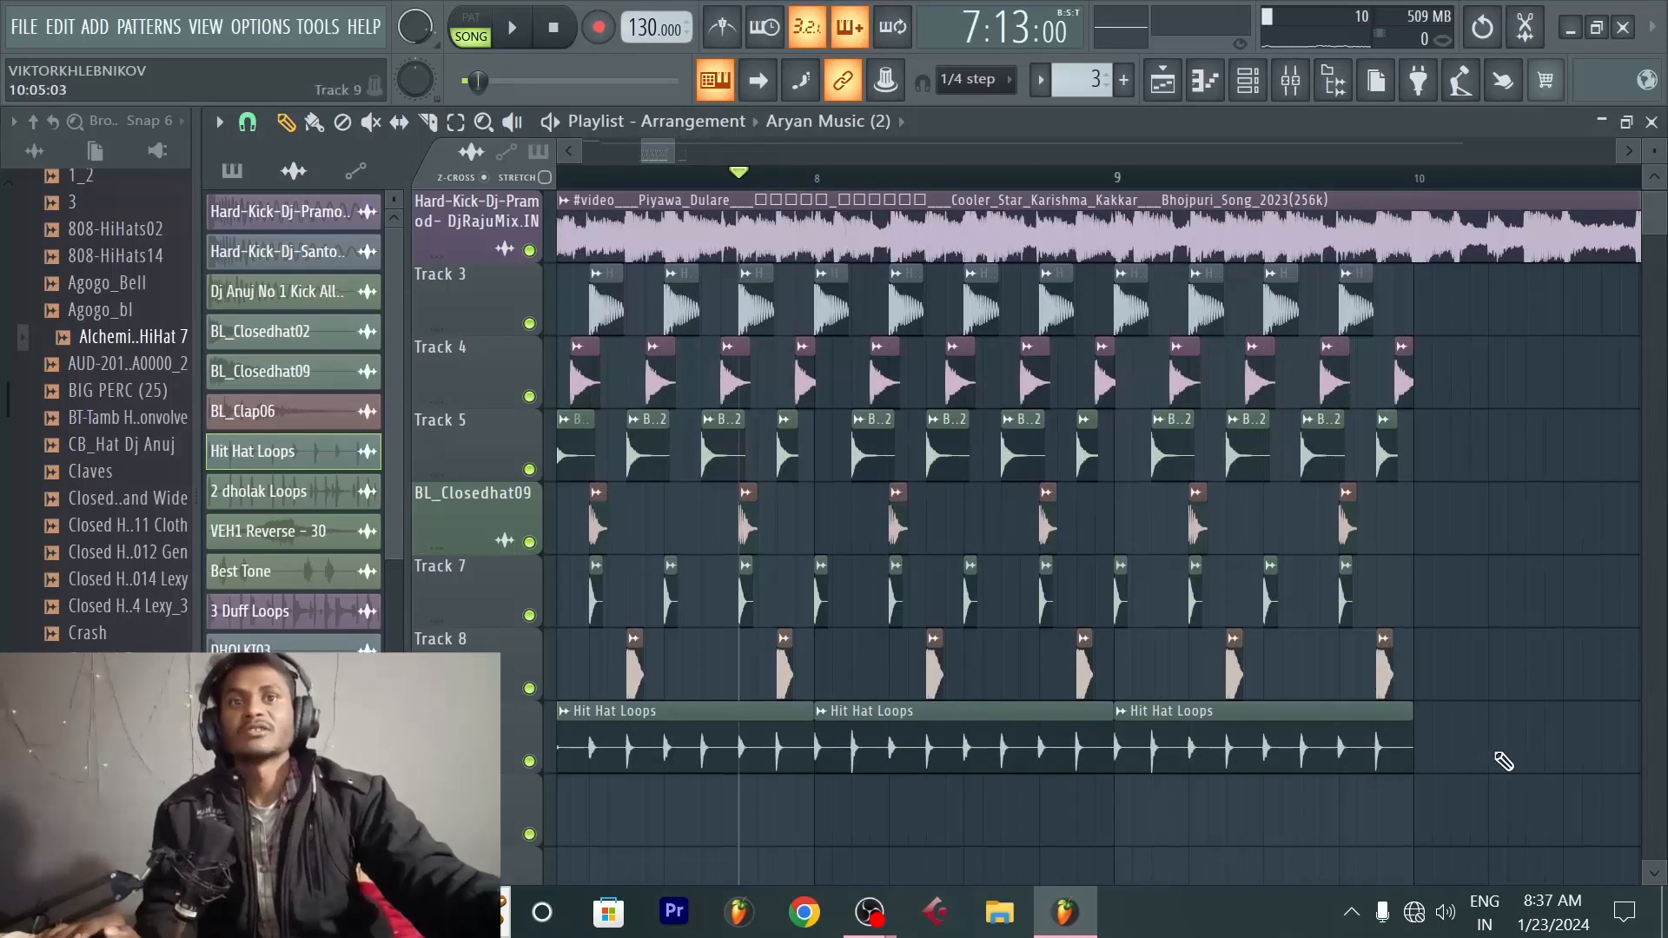
pyautogui.moveTo(1501, 766); pyautogui.dragTo(832, 318)
pyautogui.press('Delete')
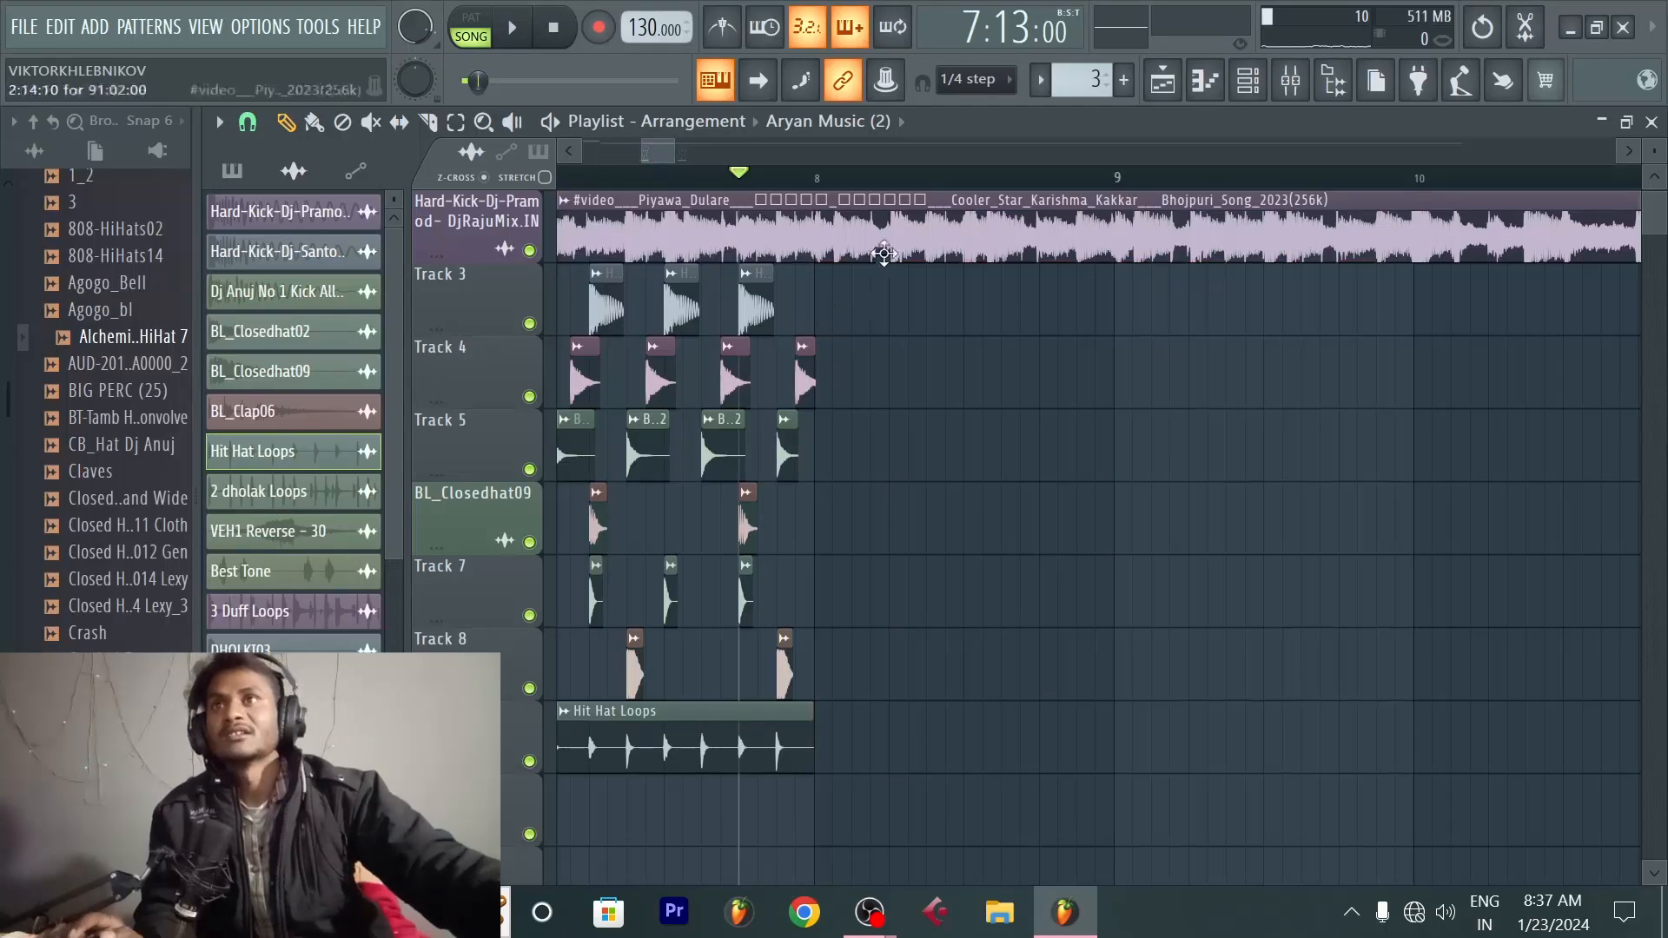
pyautogui.scroll(5, 818, 185)
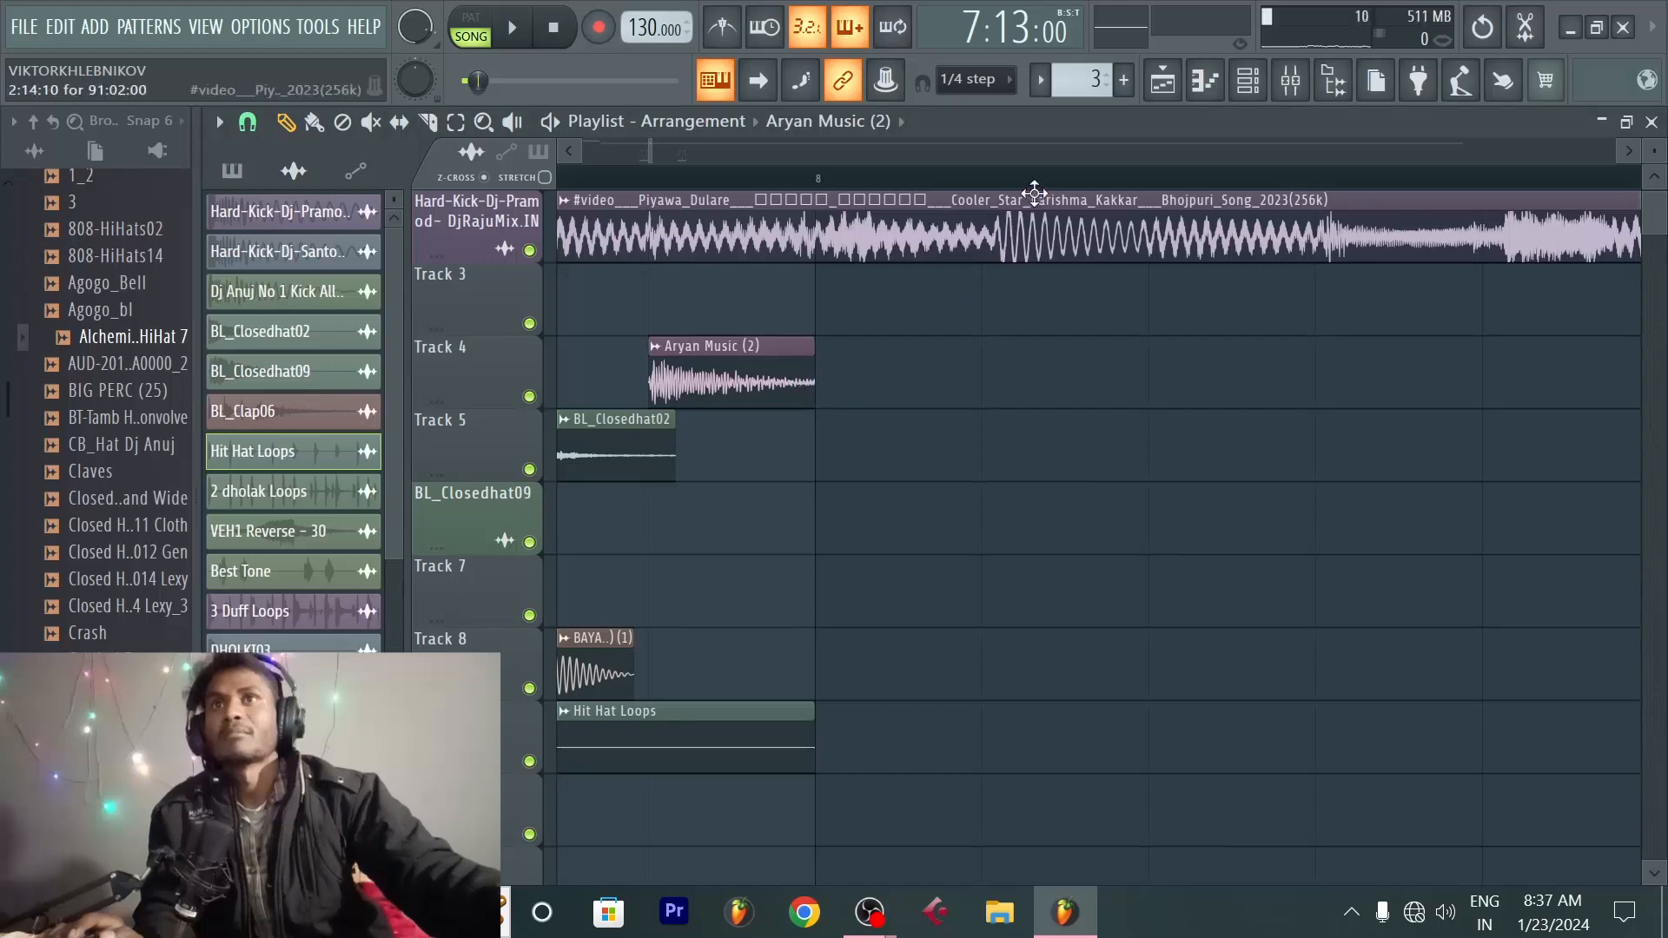
# Step: Duplicate the bar 7 drum clips on Tracks 3 to 9 twice, filling bars 8 and 9
pyautogui.scroll(-2, 1047, 193)
pyautogui.scroll(-3, 1055, 195)
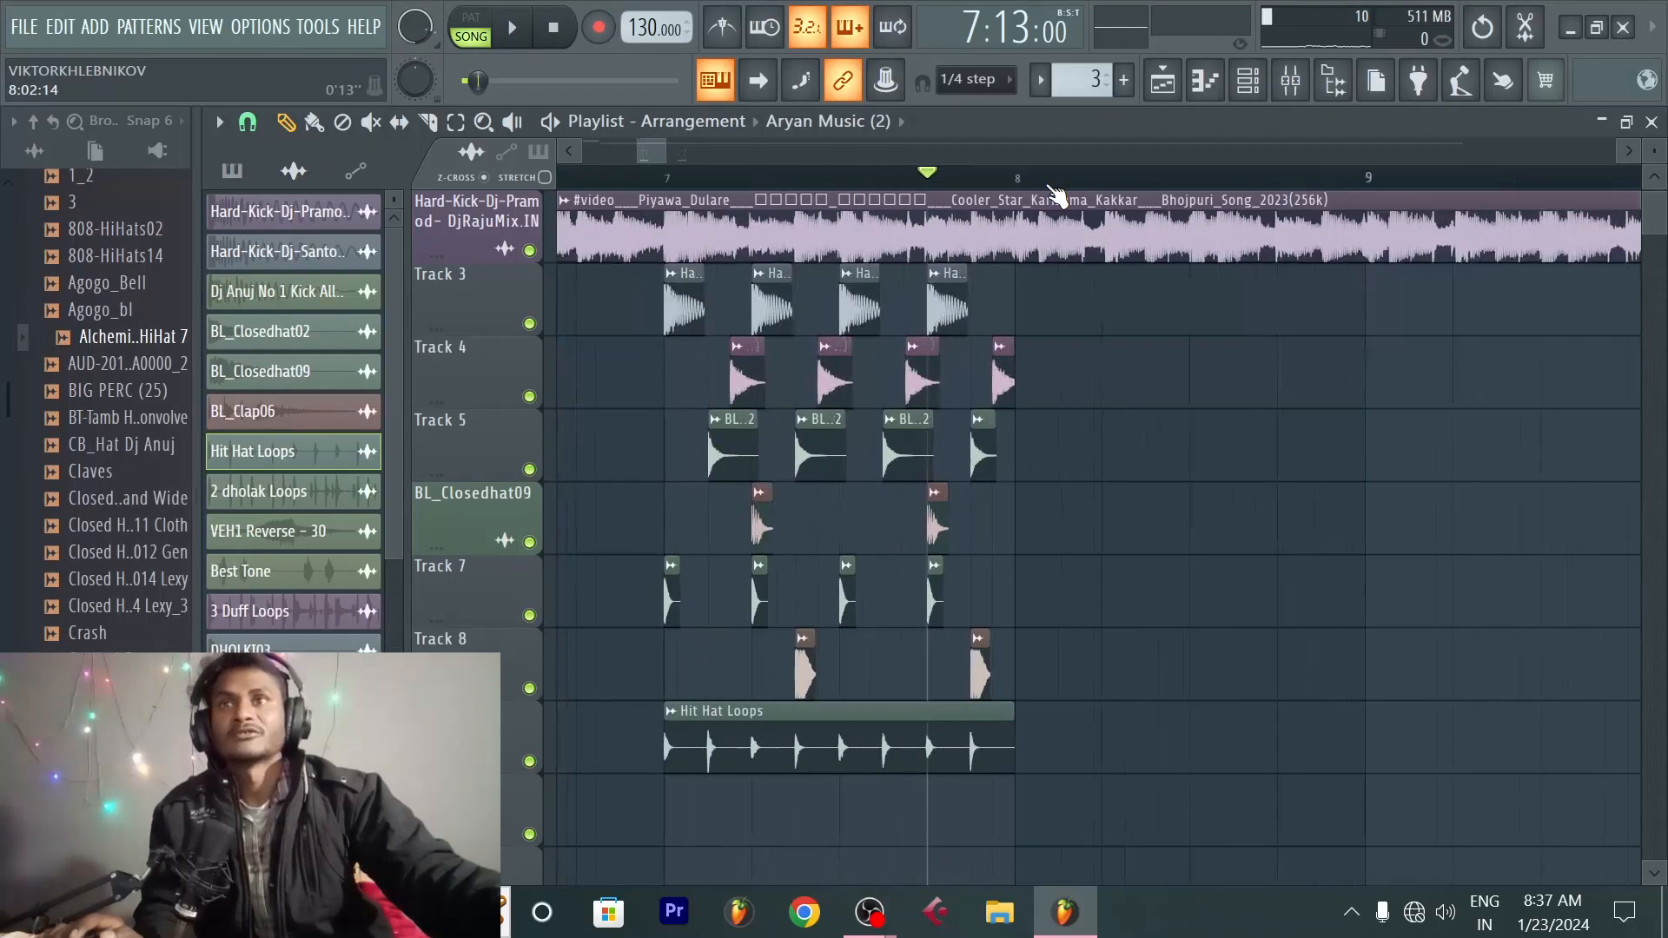
pyautogui.moveTo(1045, 747); pyautogui.dragTo(702, 316)
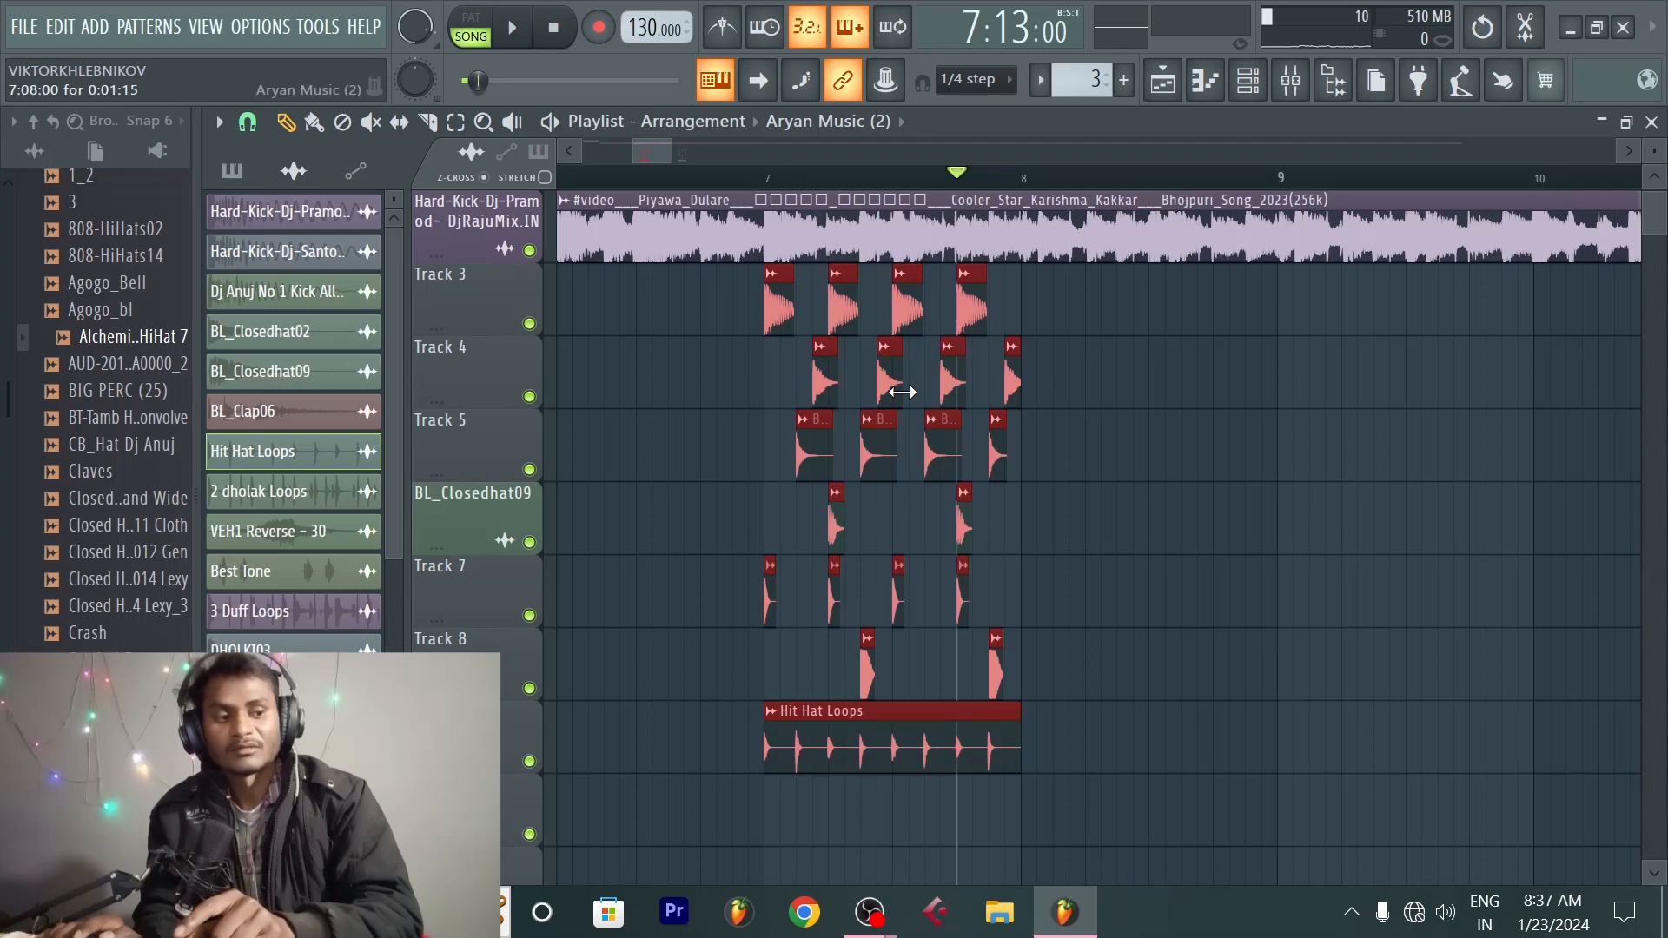
pyautogui.hotkey('ctrl', 'b')
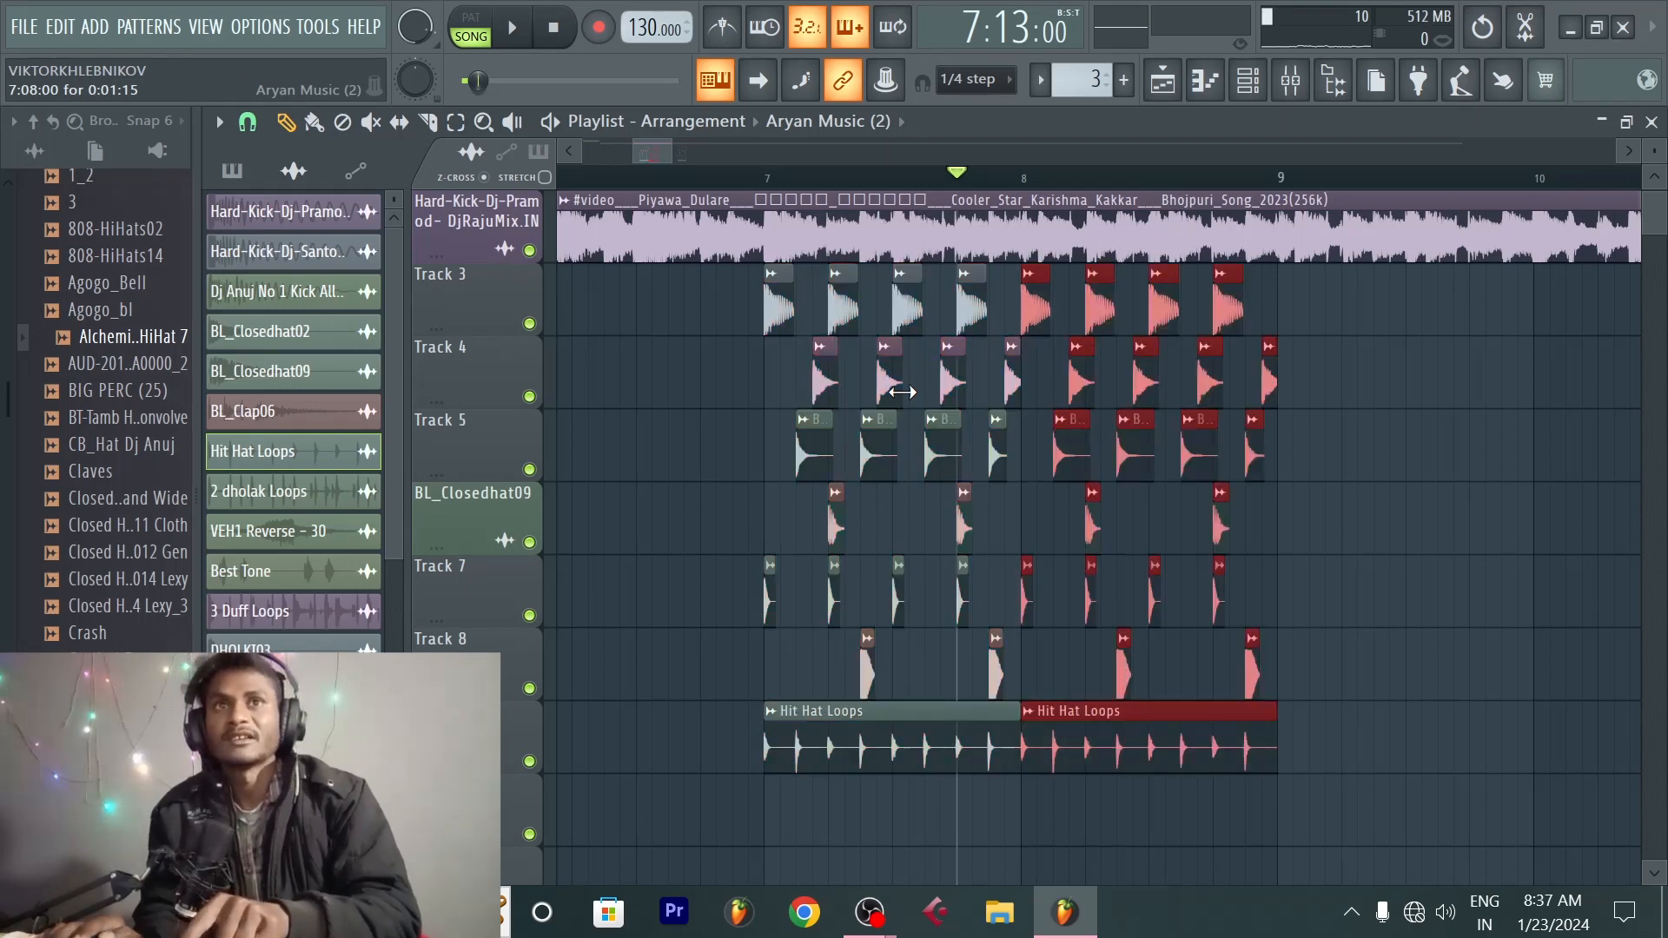
pyautogui.hotkey('ctrl', 'b')
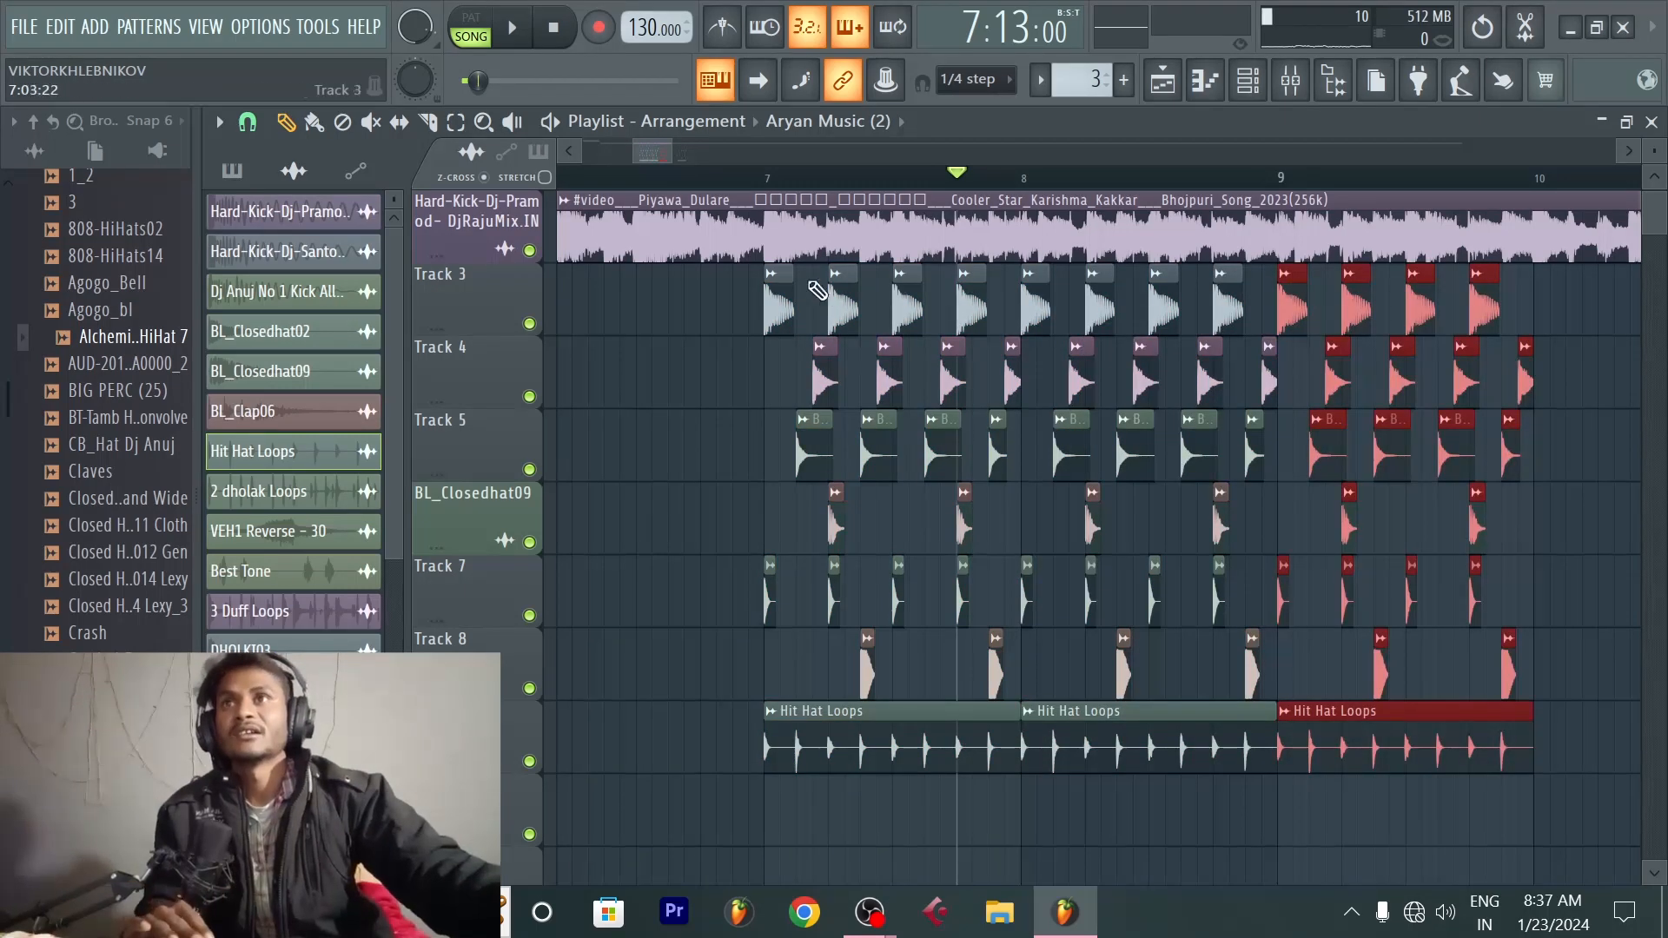
# Step: Play back the repeated drum pattern against the song from just before bar 7
pyautogui.click(749, 181)
pyautogui.press('space')
pyautogui.scroll(-3, 754, 186)
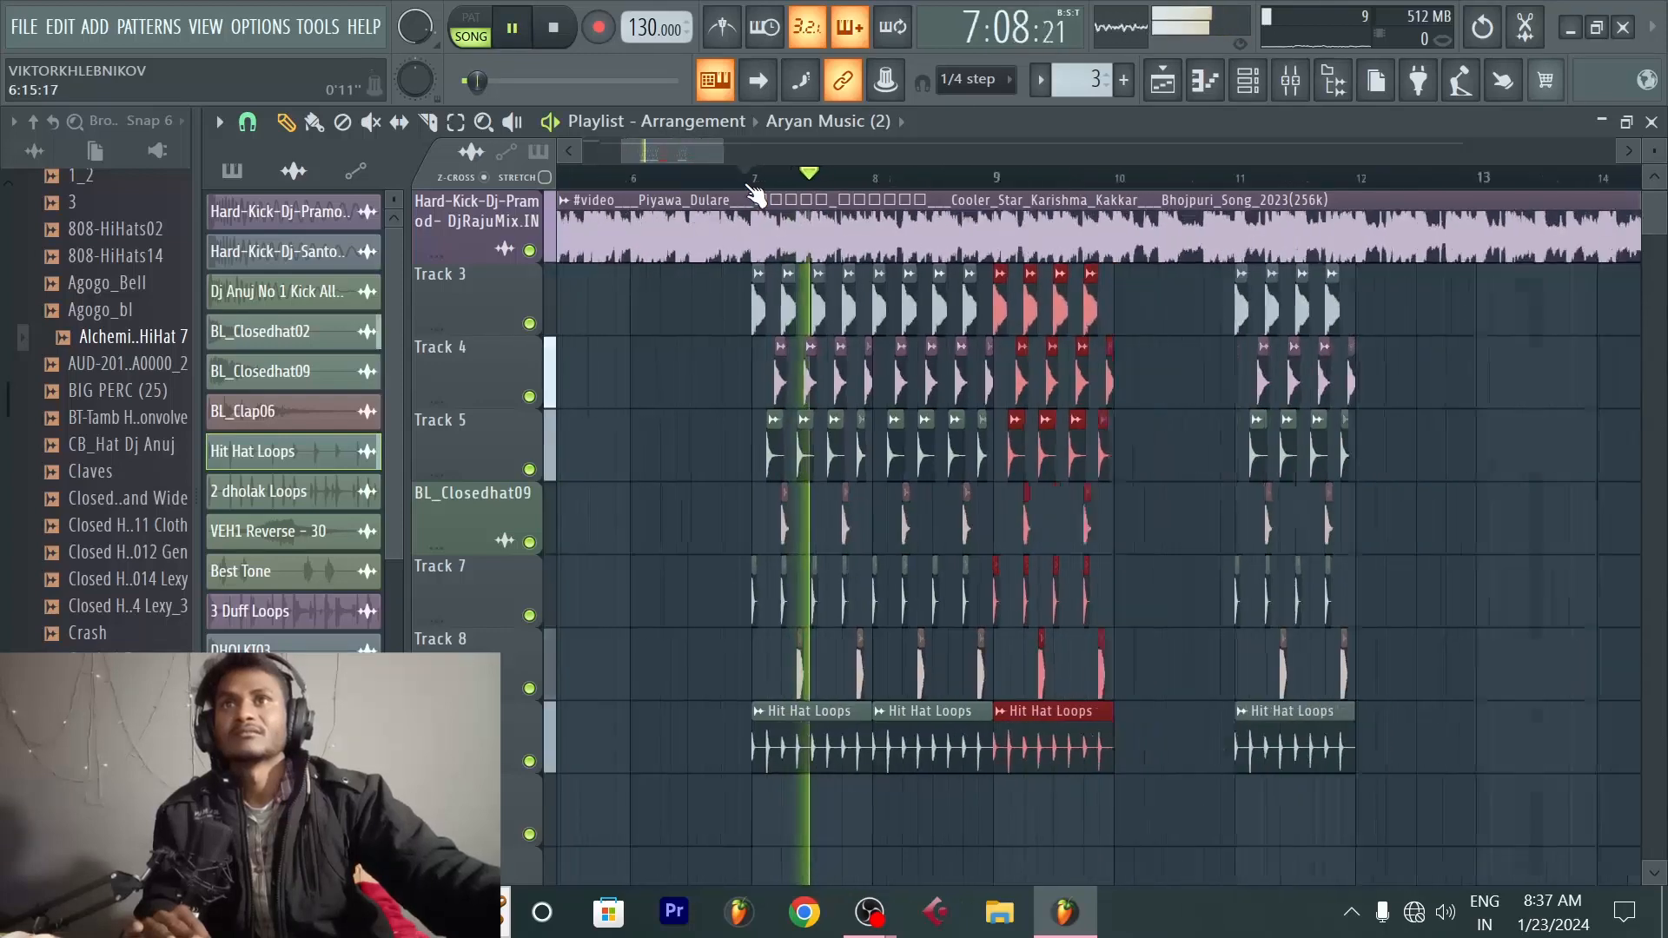
pyautogui.scroll(3, 1162, 187)
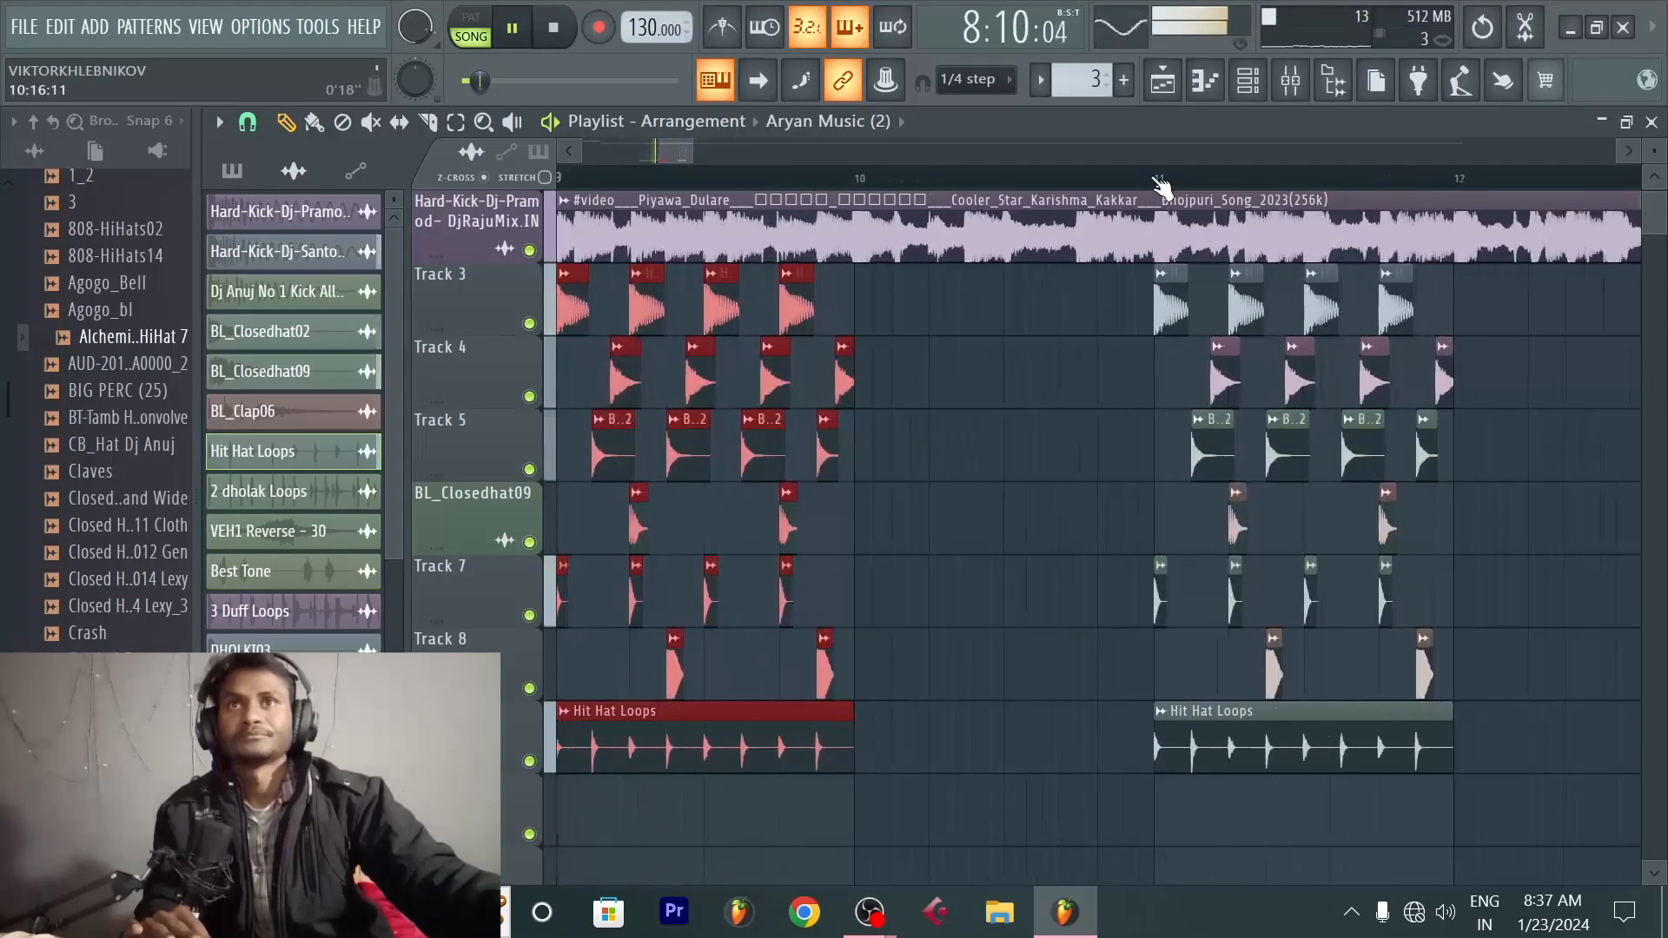
pyautogui.scroll(-4, 1155, 185)
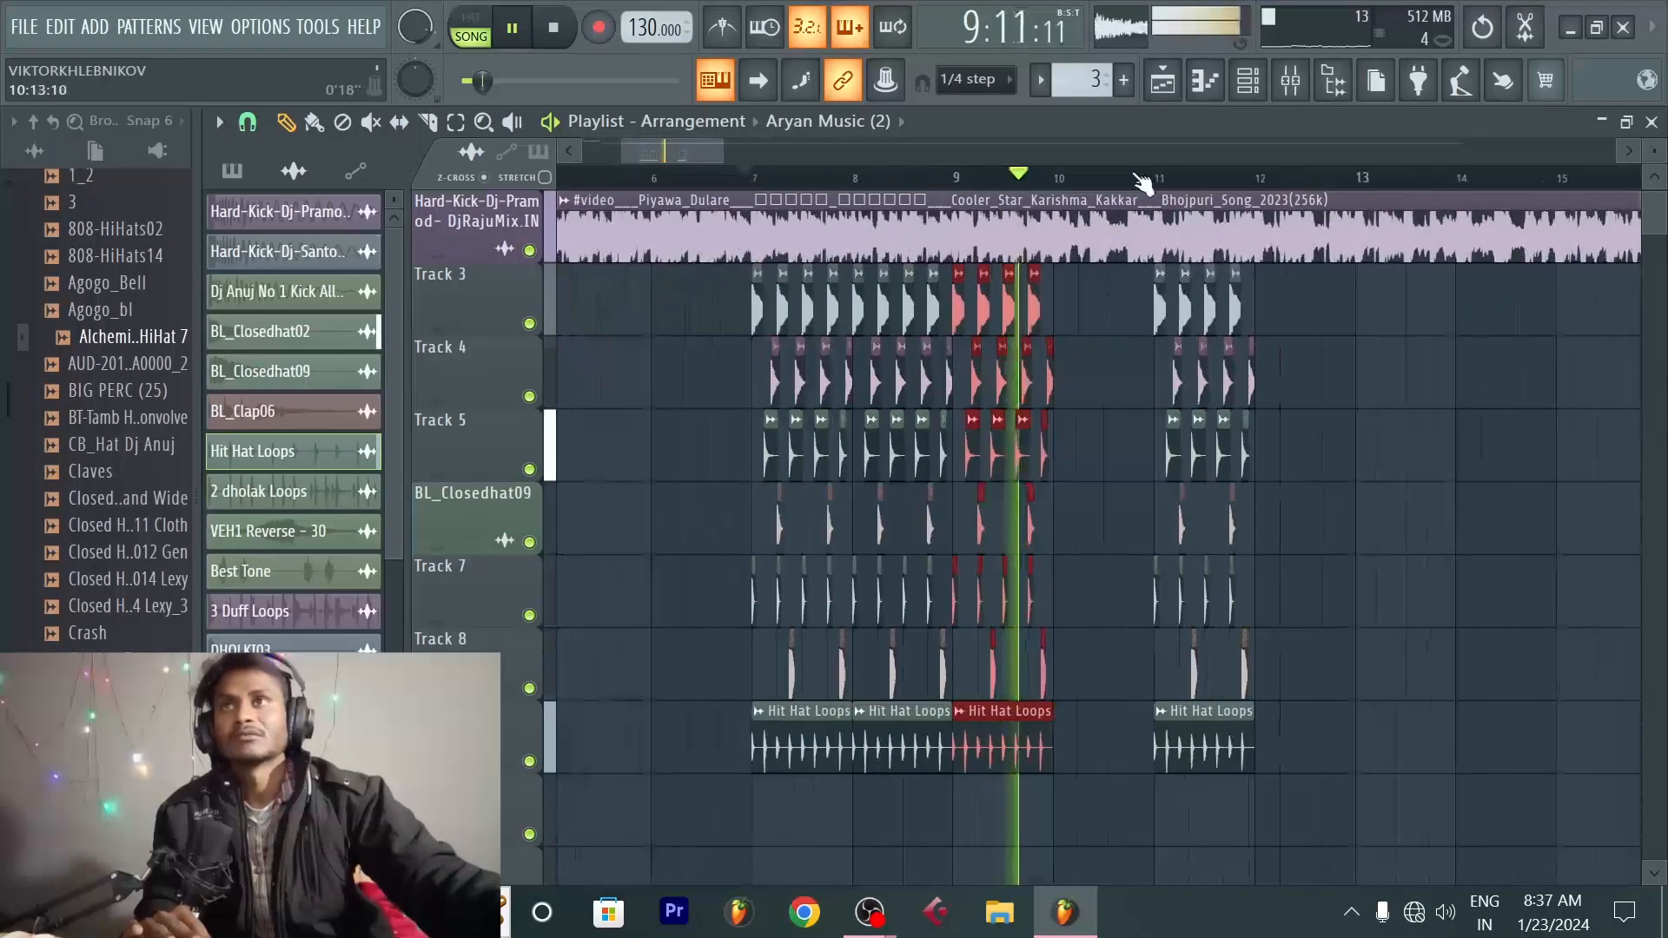
pyautogui.press('space')
pyautogui.scroll(6, 751, 187)
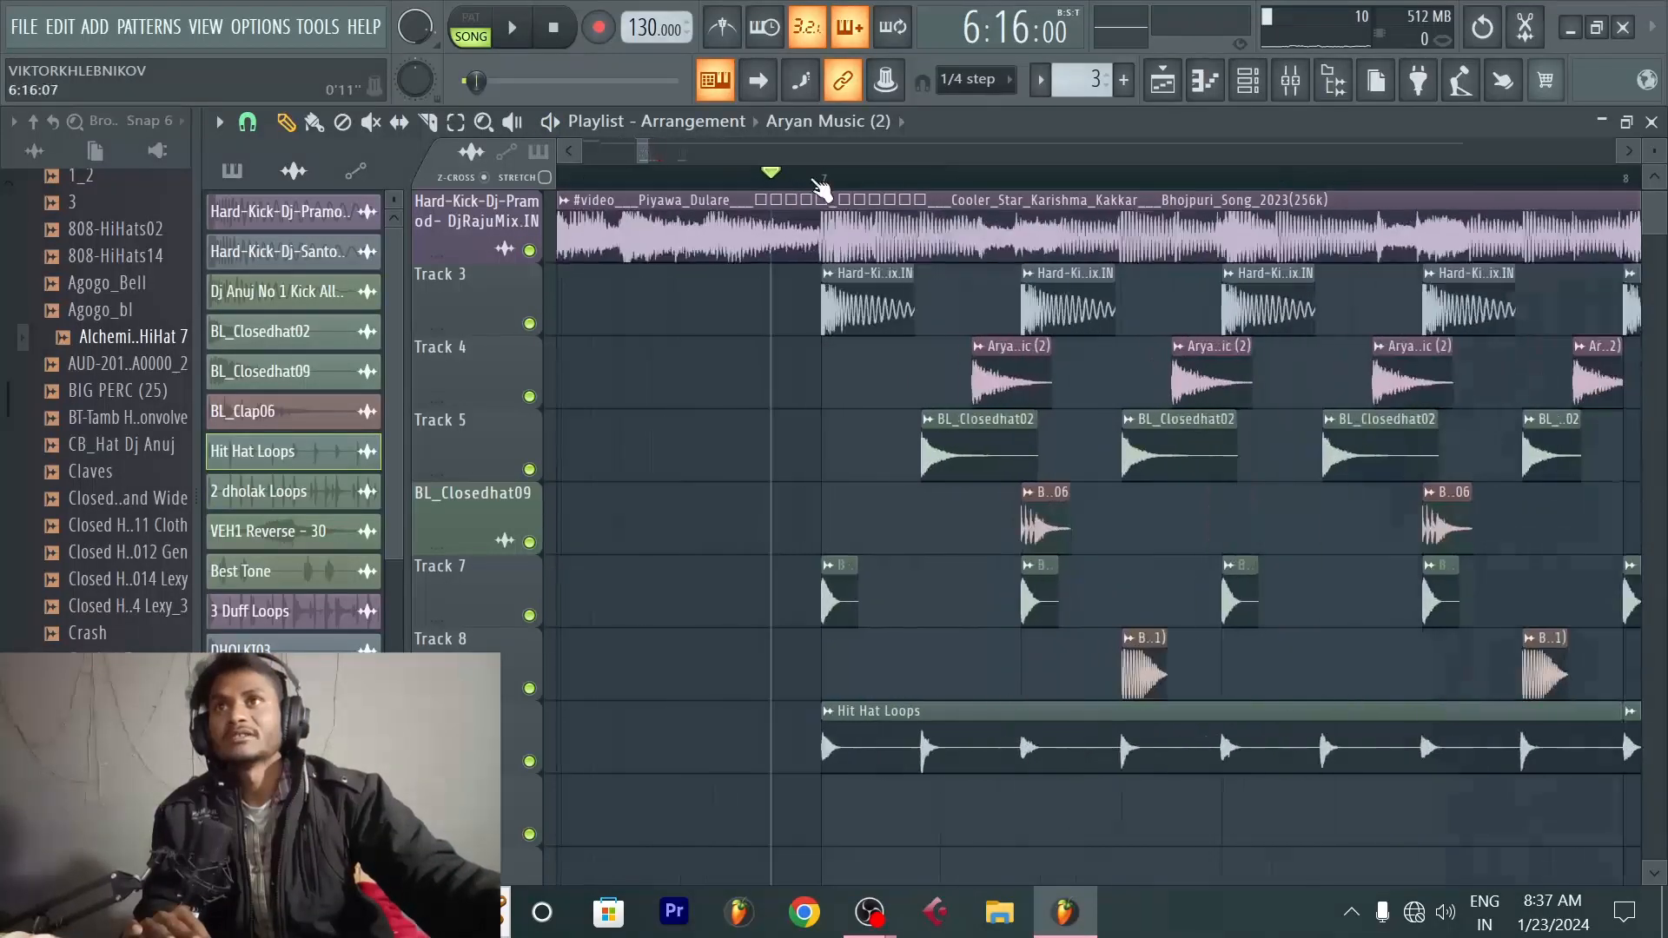
# Step: Check the drums against the song waveform at bar 7, listen through to bar 10 and set the playhead at bar 10
pyautogui.click(747, 222)
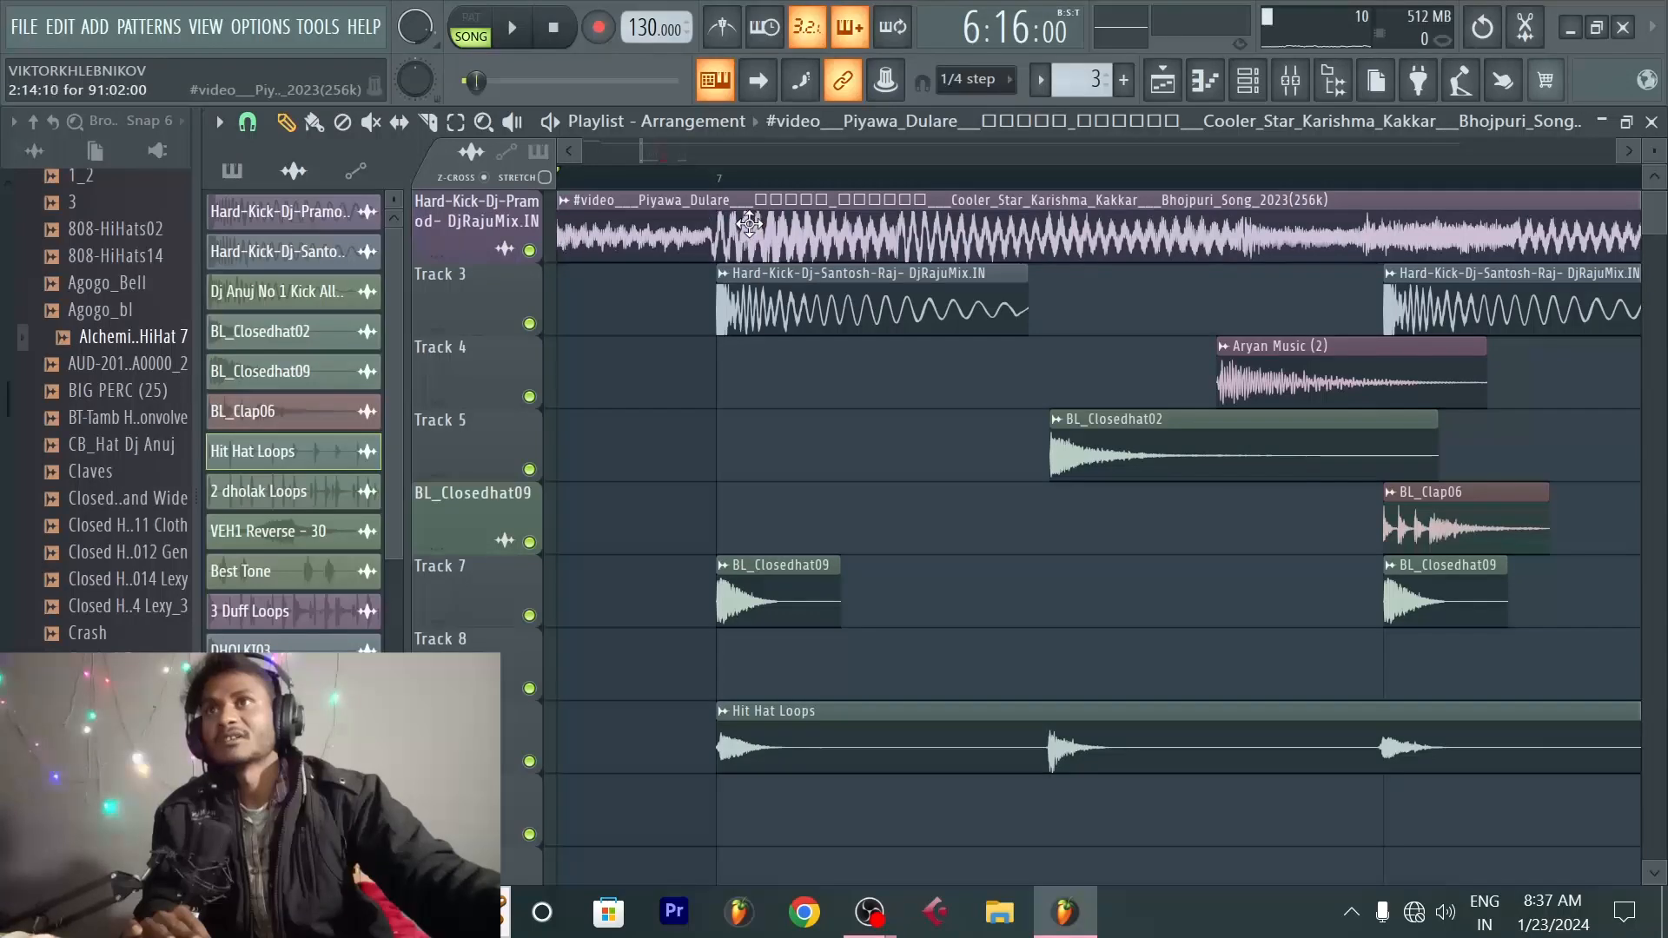
pyautogui.press('space')
pyautogui.scroll(-3, 719, 186)
pyautogui.press('space')
pyautogui.scroll(-6, 719, 187)
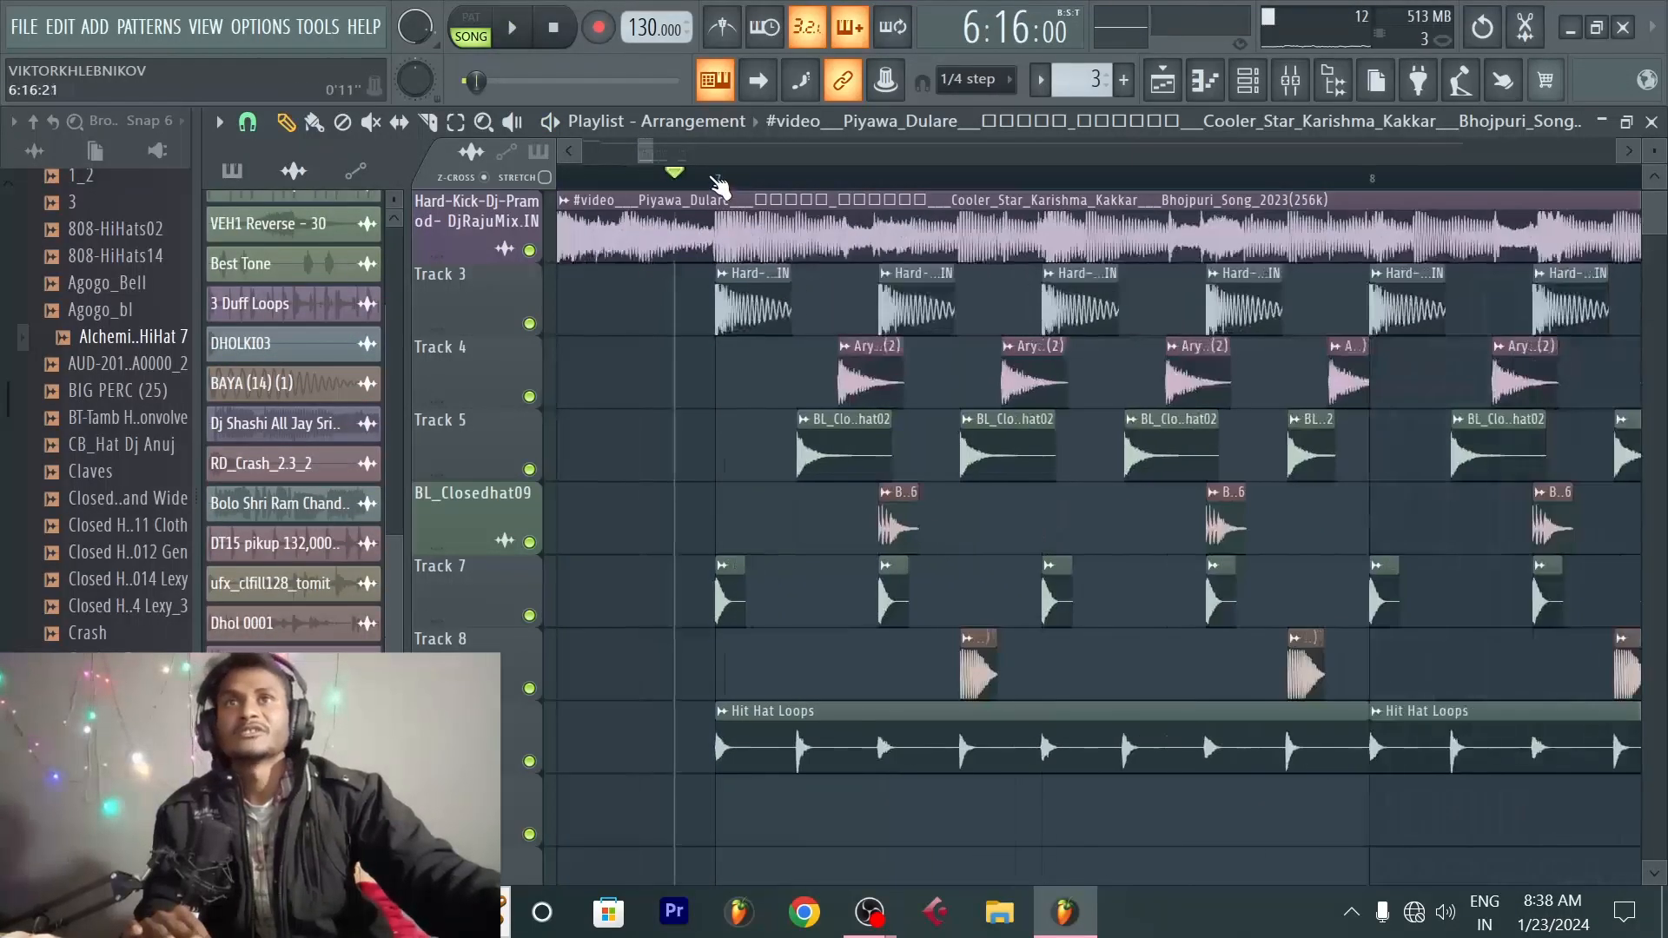
pyautogui.click(962, 185)
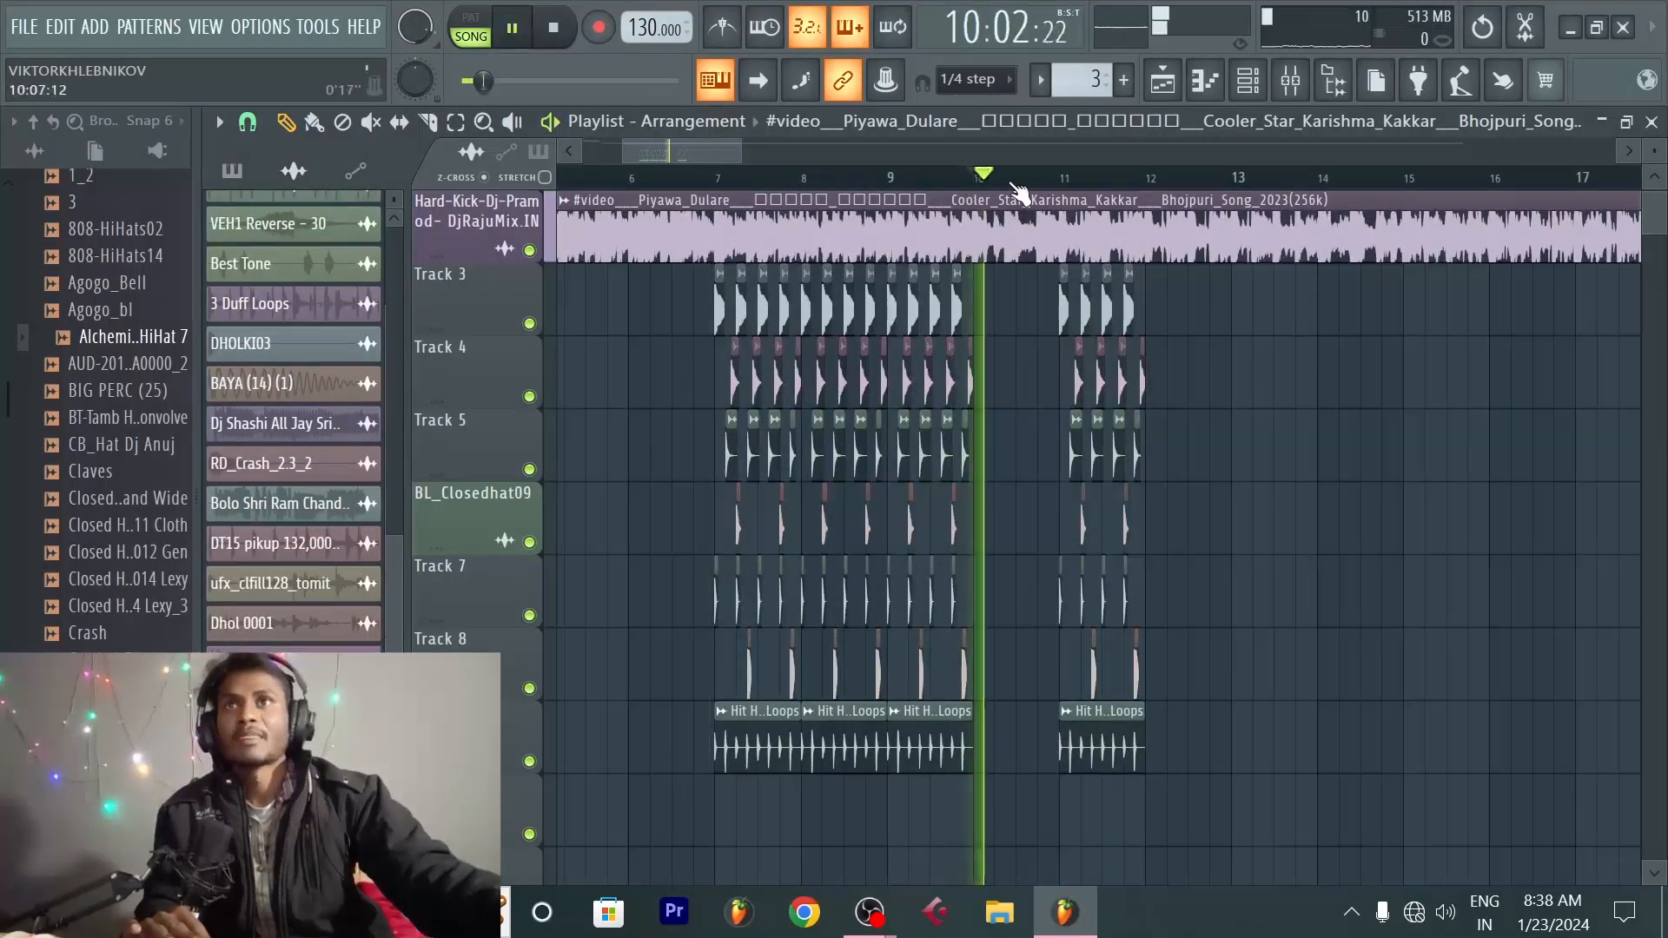
pyautogui.scroll(4, 1014, 186)
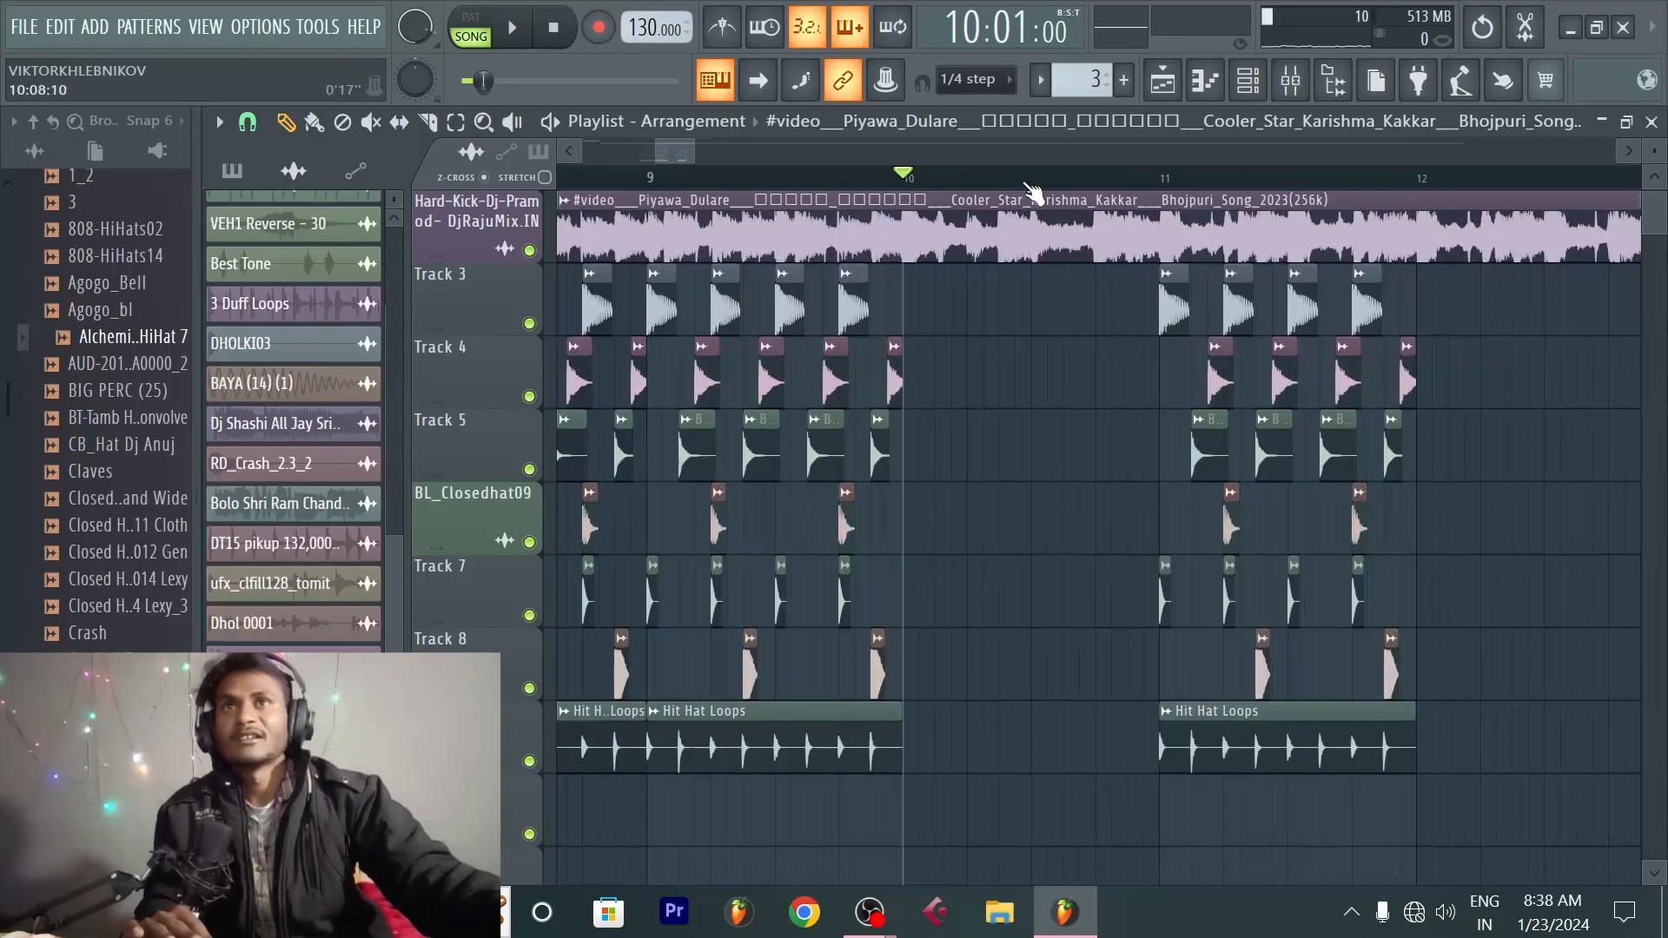
pyautogui.press('space')
pyautogui.press('space')
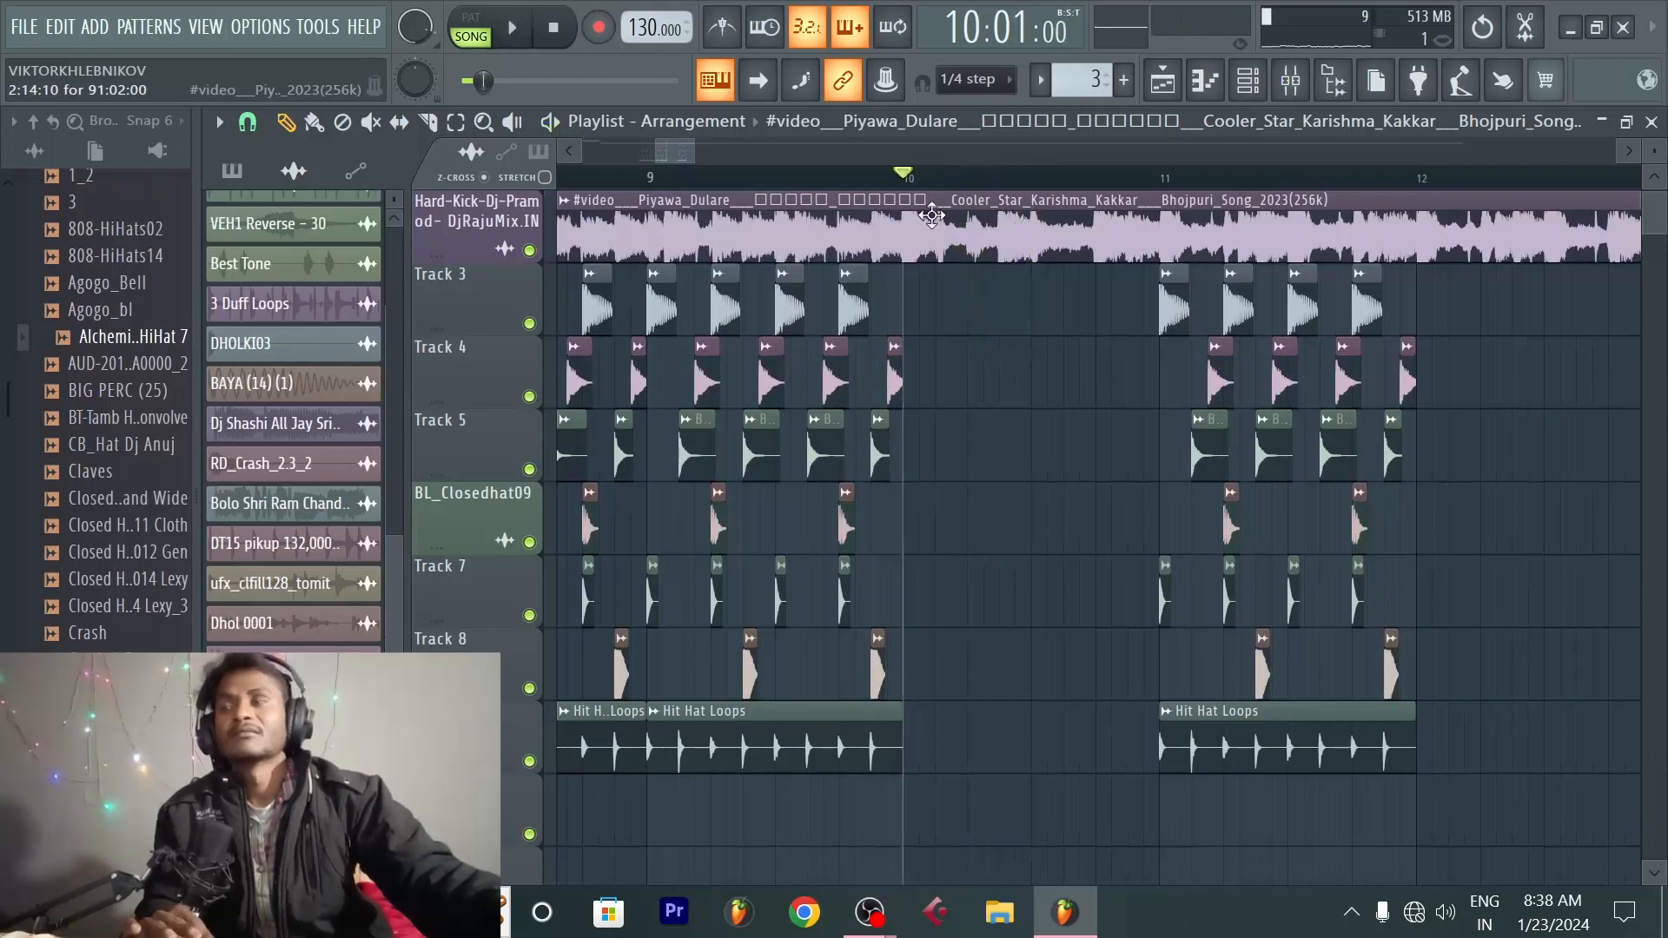
# Step: Audition break samples from the Dj Break folder and place VEC1 Loops Fillin140 05 on Track 10 at bar 10
pyautogui.click(100, 578)
pyautogui.moveTo(8, 407); pyautogui.dragTo(25, 553)
pyautogui.click(119, 429)
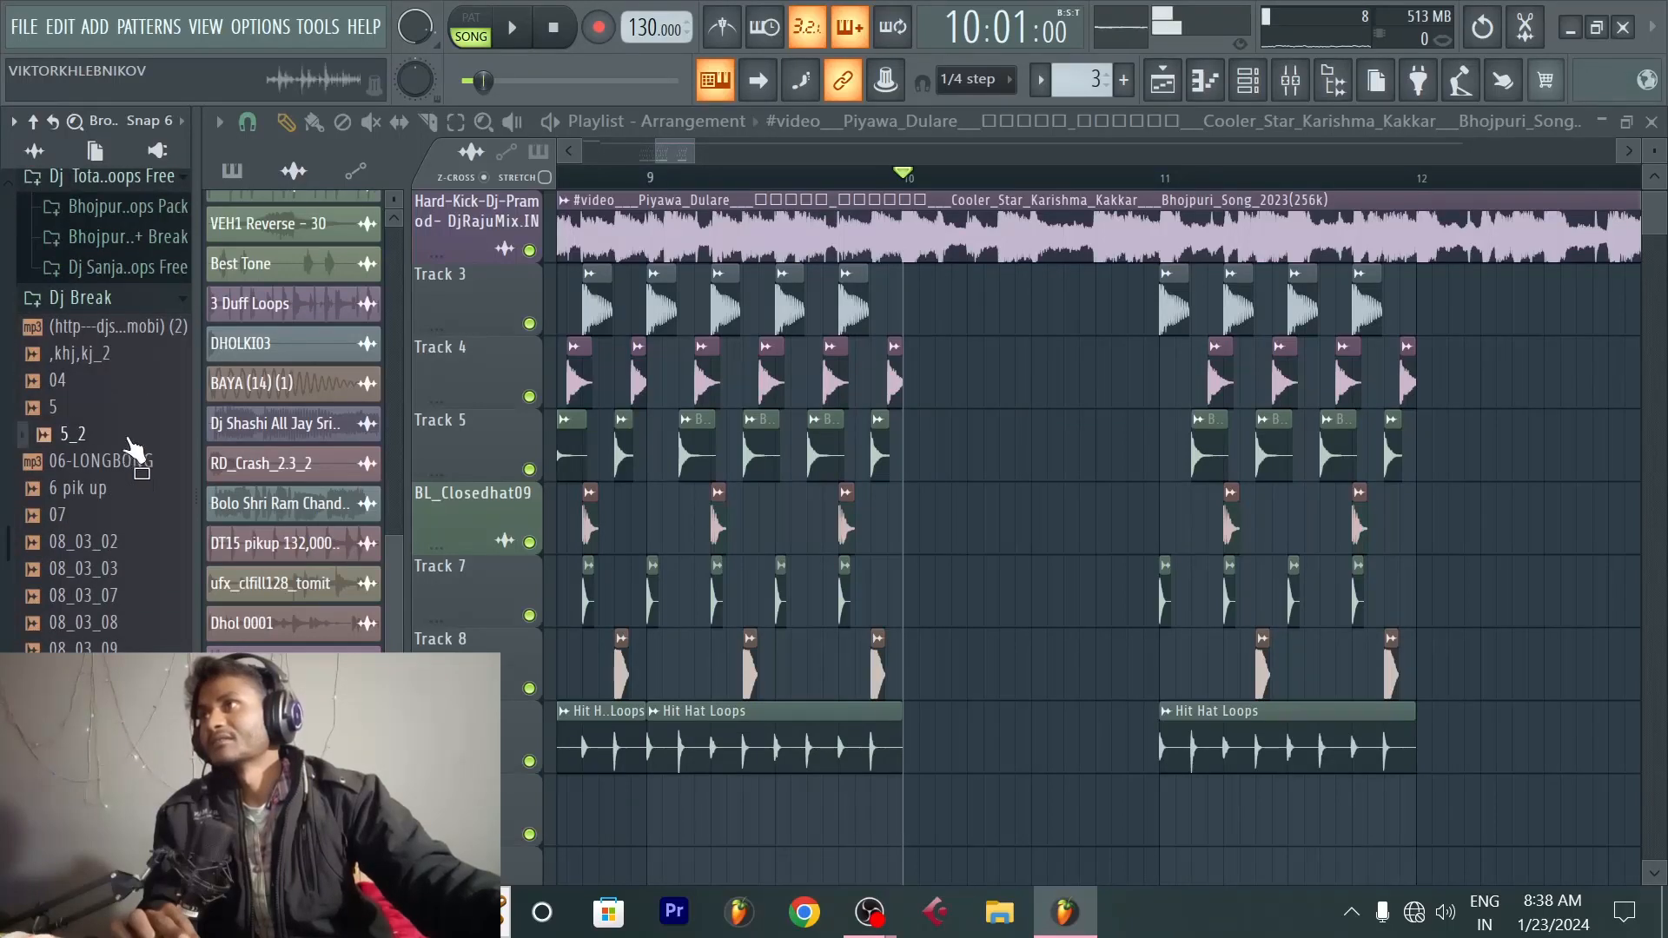
pyautogui.click(113, 676)
pyautogui.click(109, 510)
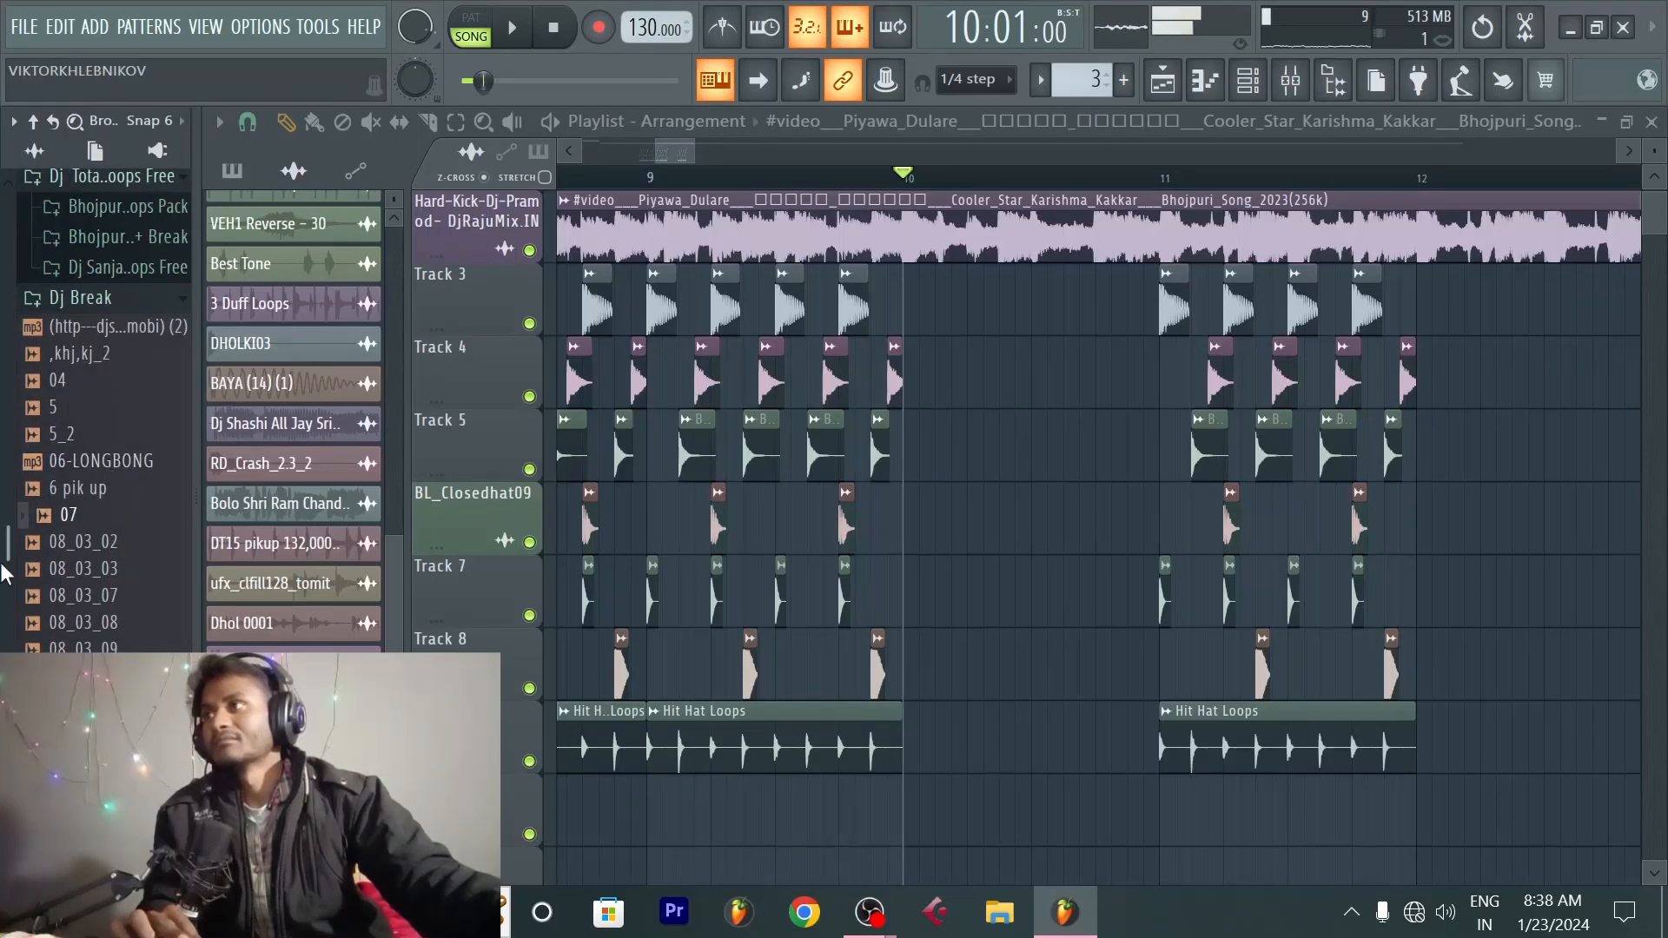
pyautogui.moveTo(8, 542); pyautogui.dragTo(9, 655)
pyautogui.click(113, 472)
pyautogui.click(106, 617)
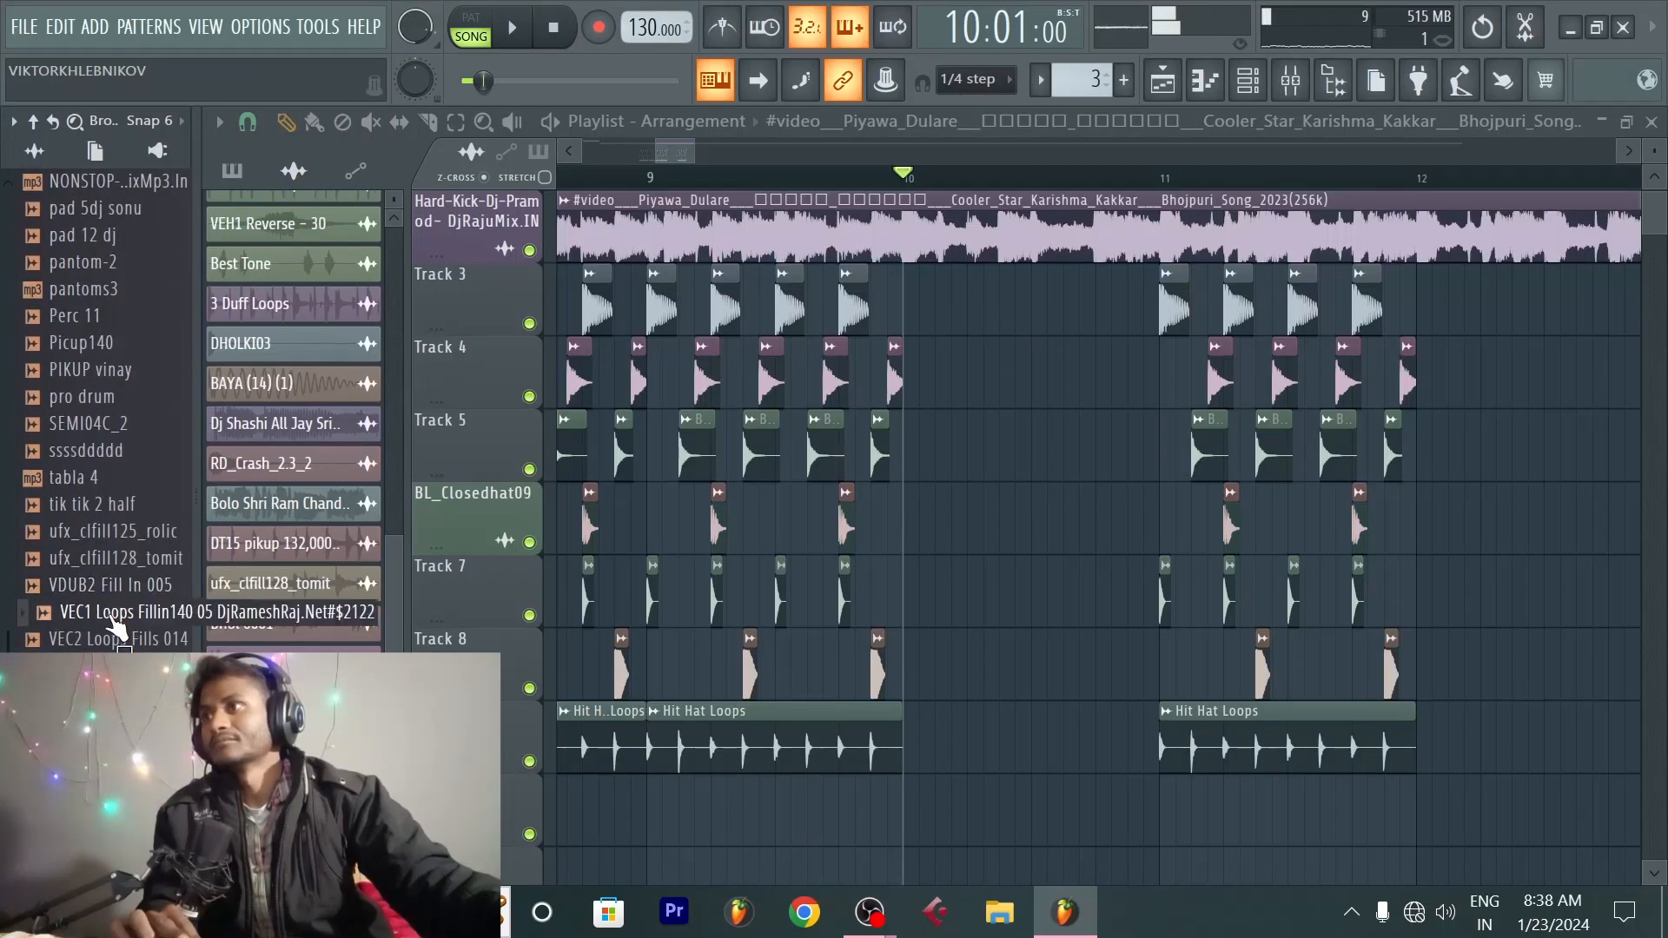
pyautogui.moveTo(121, 627); pyautogui.dragTo(906, 803)
pyautogui.scroll(-1, 964, 739)
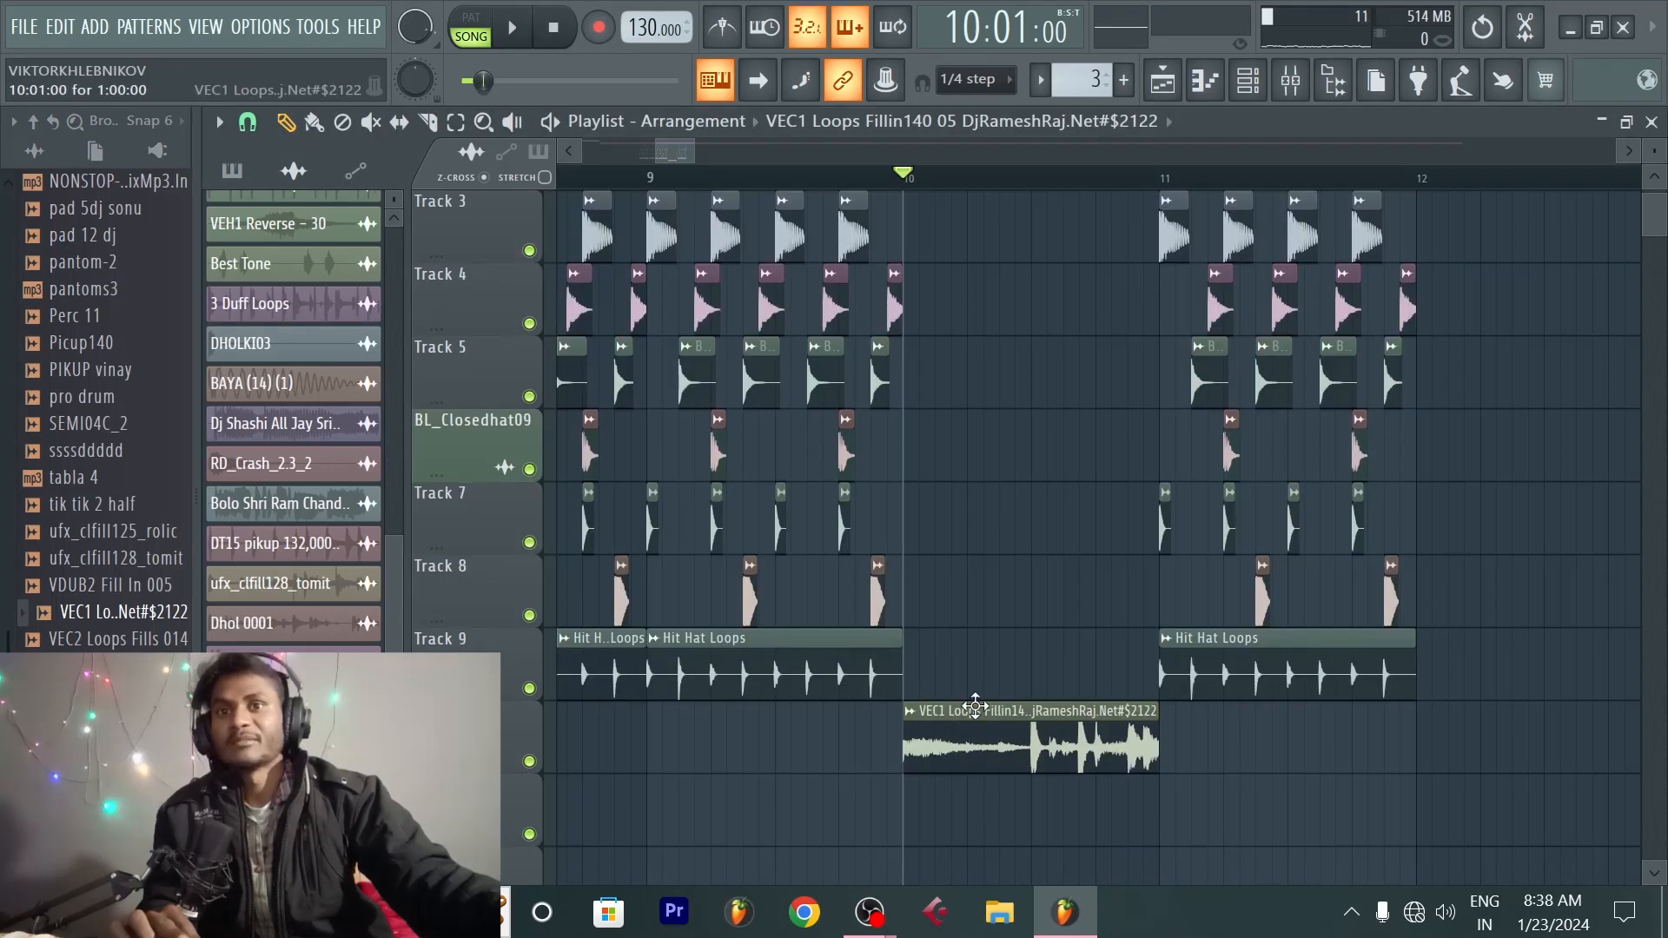
# Step: Fit the VEC1 fill clip to tempo with the 75 to 150 BPM range and set its channel volume to about 69%
pyautogui.rightClick(914, 715)
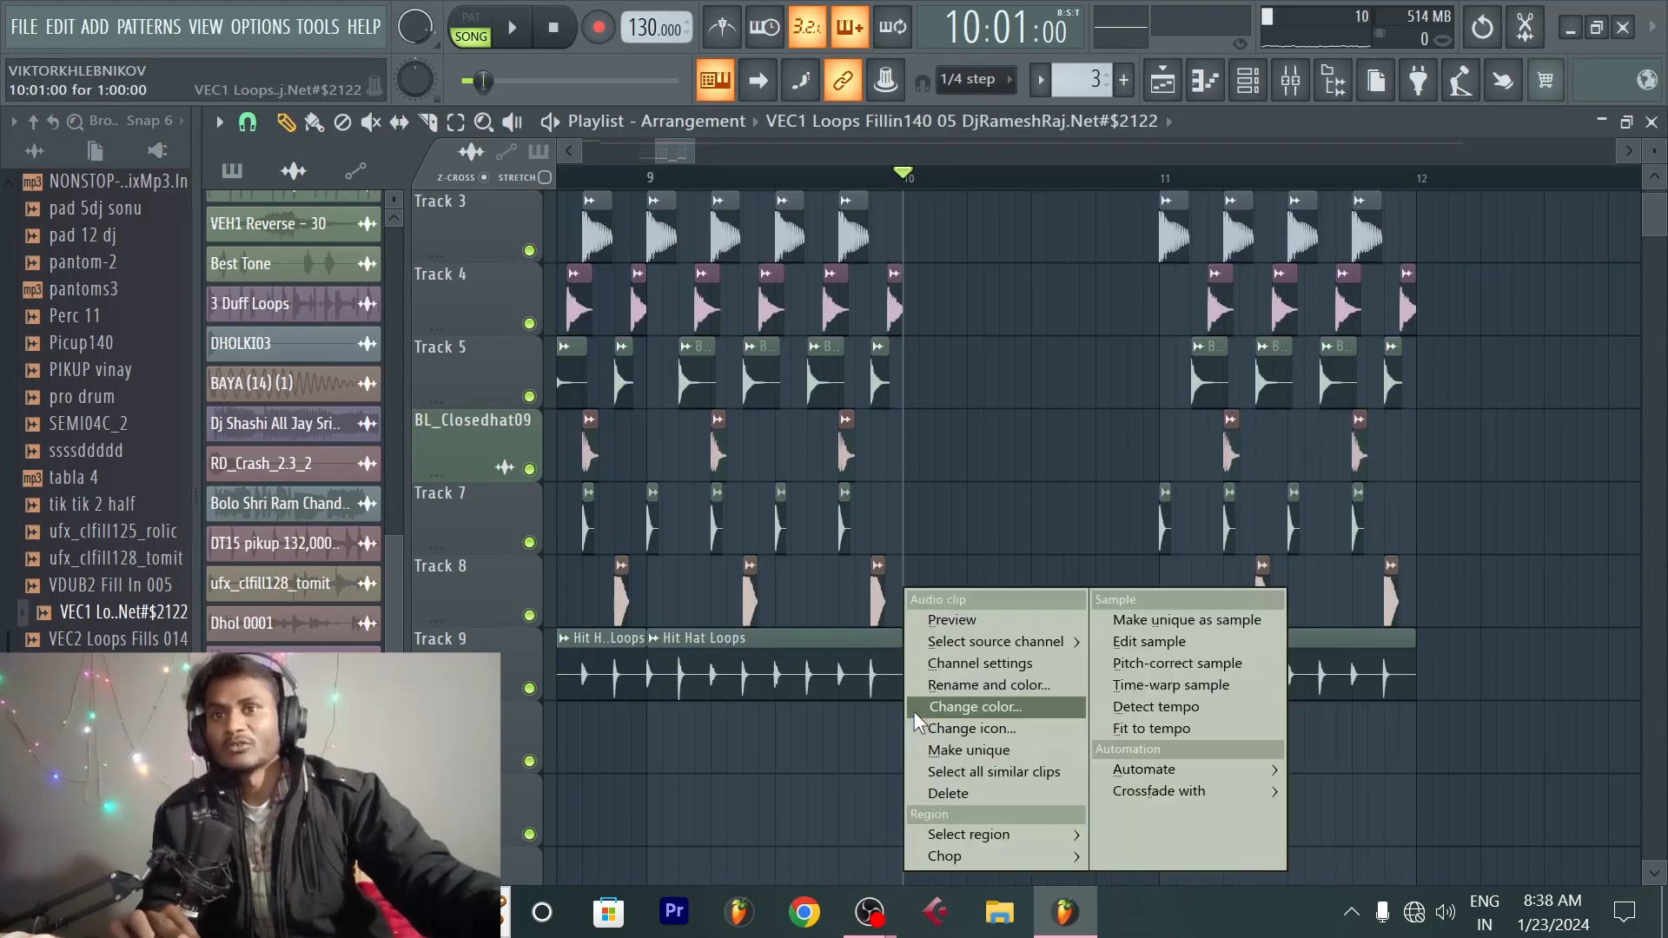
pyautogui.click(858, 726)
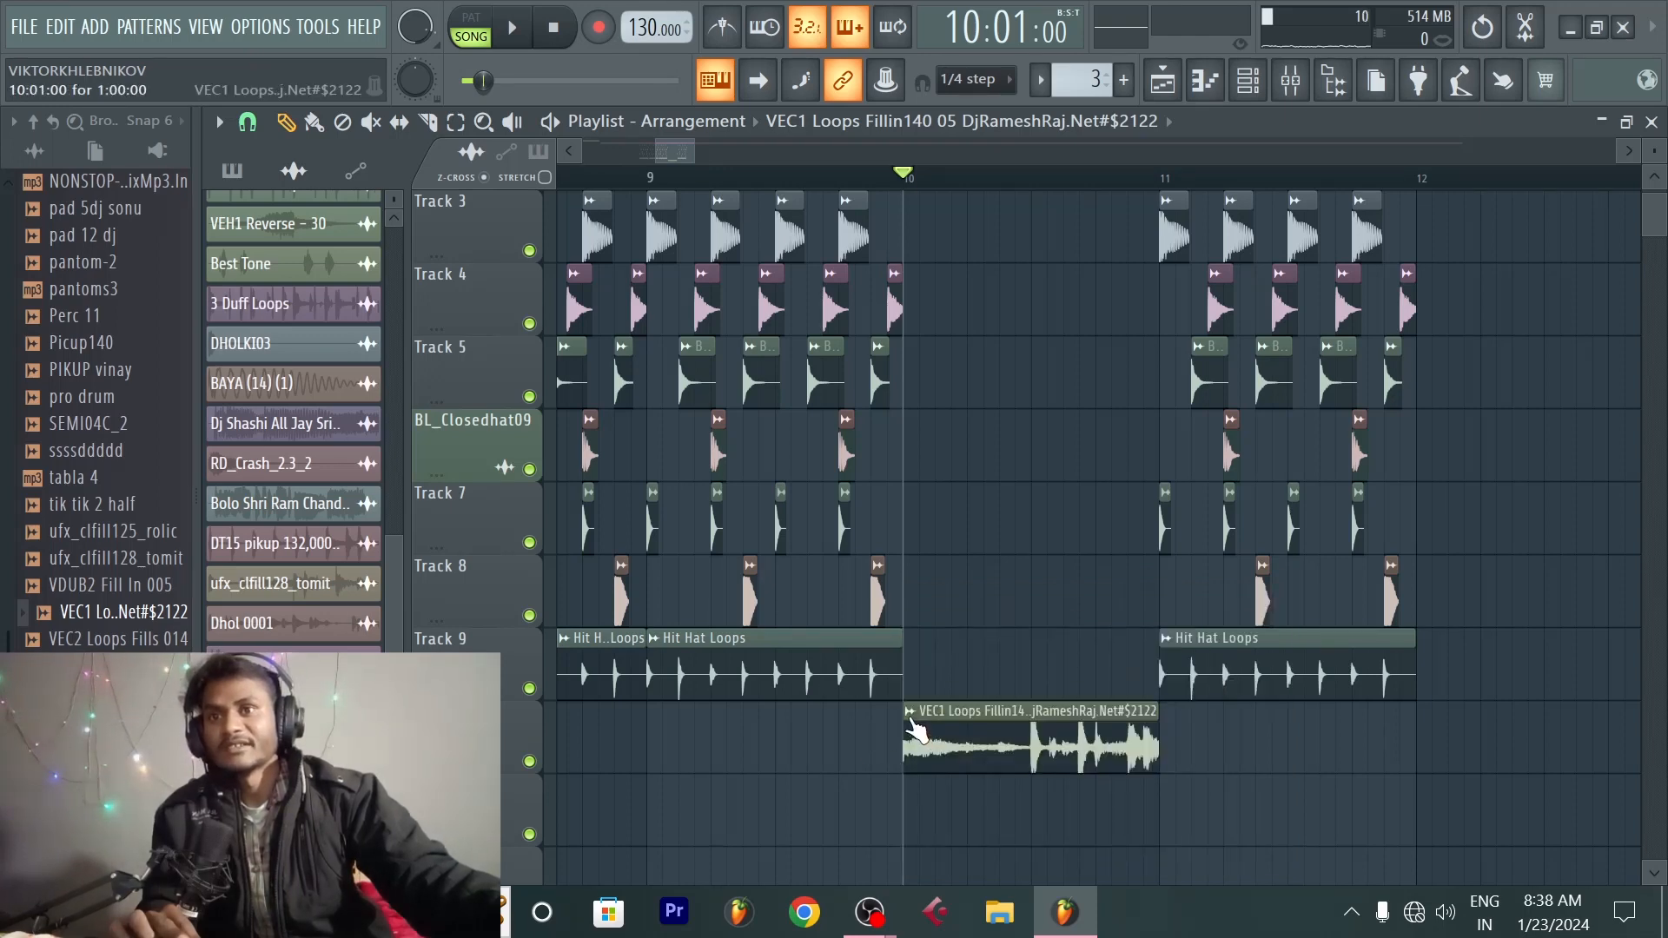
pyautogui.rightClick(913, 728)
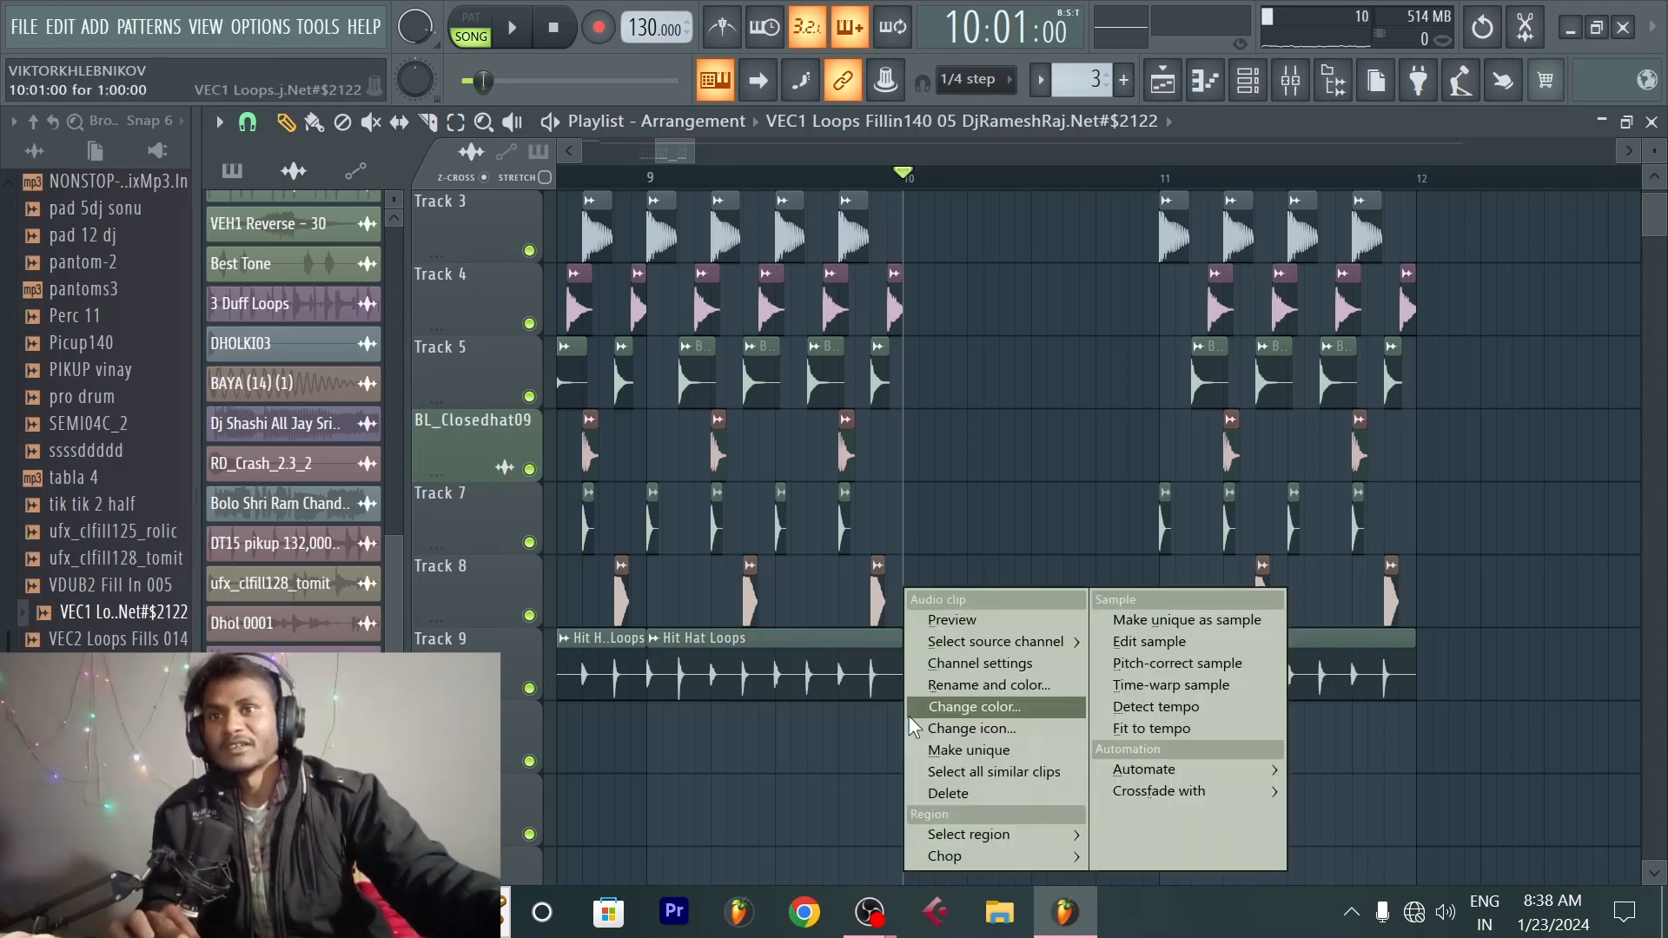
pyautogui.click(1155, 729)
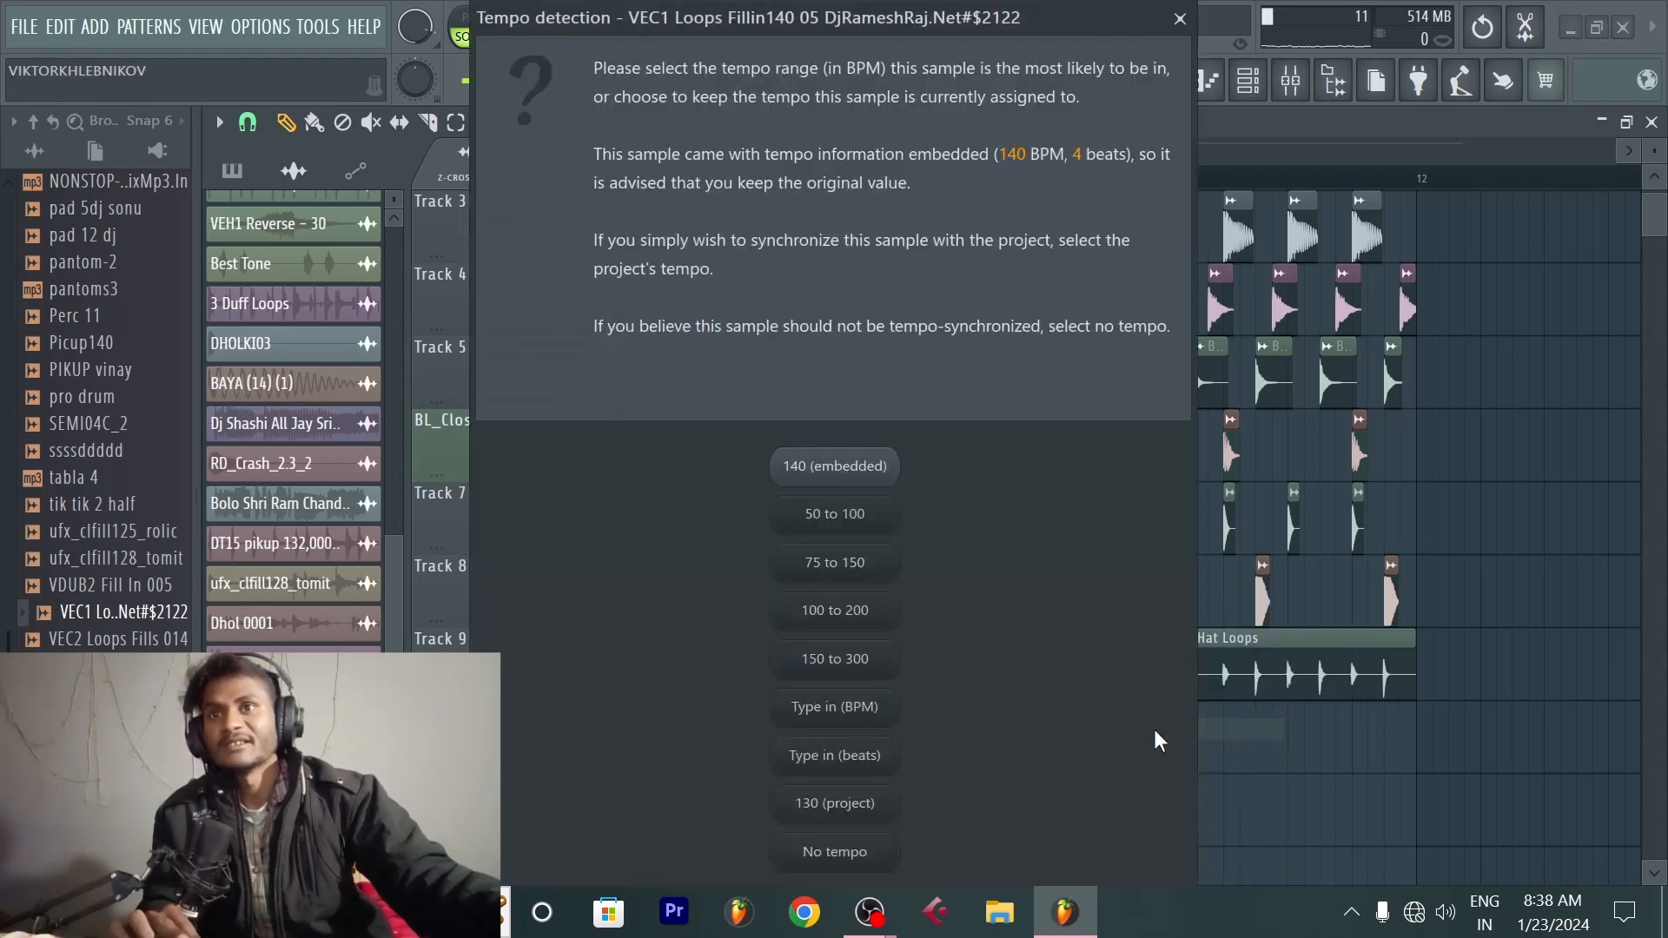
pyautogui.click(835, 565)
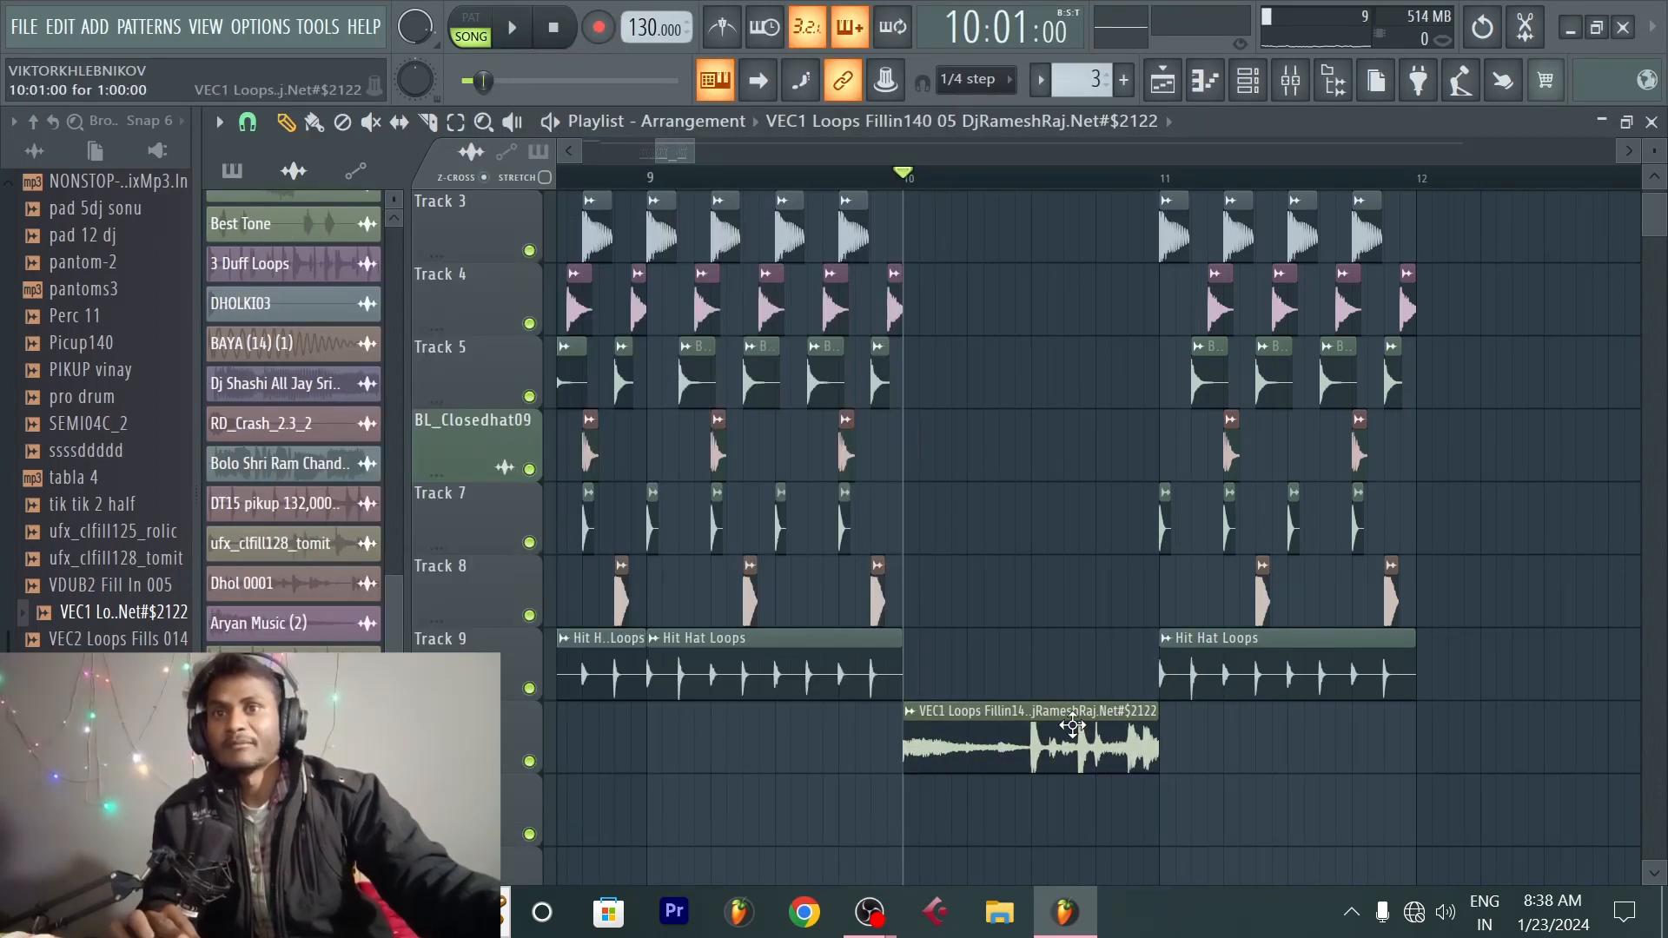
pyautogui.doubleClick(1072, 726)
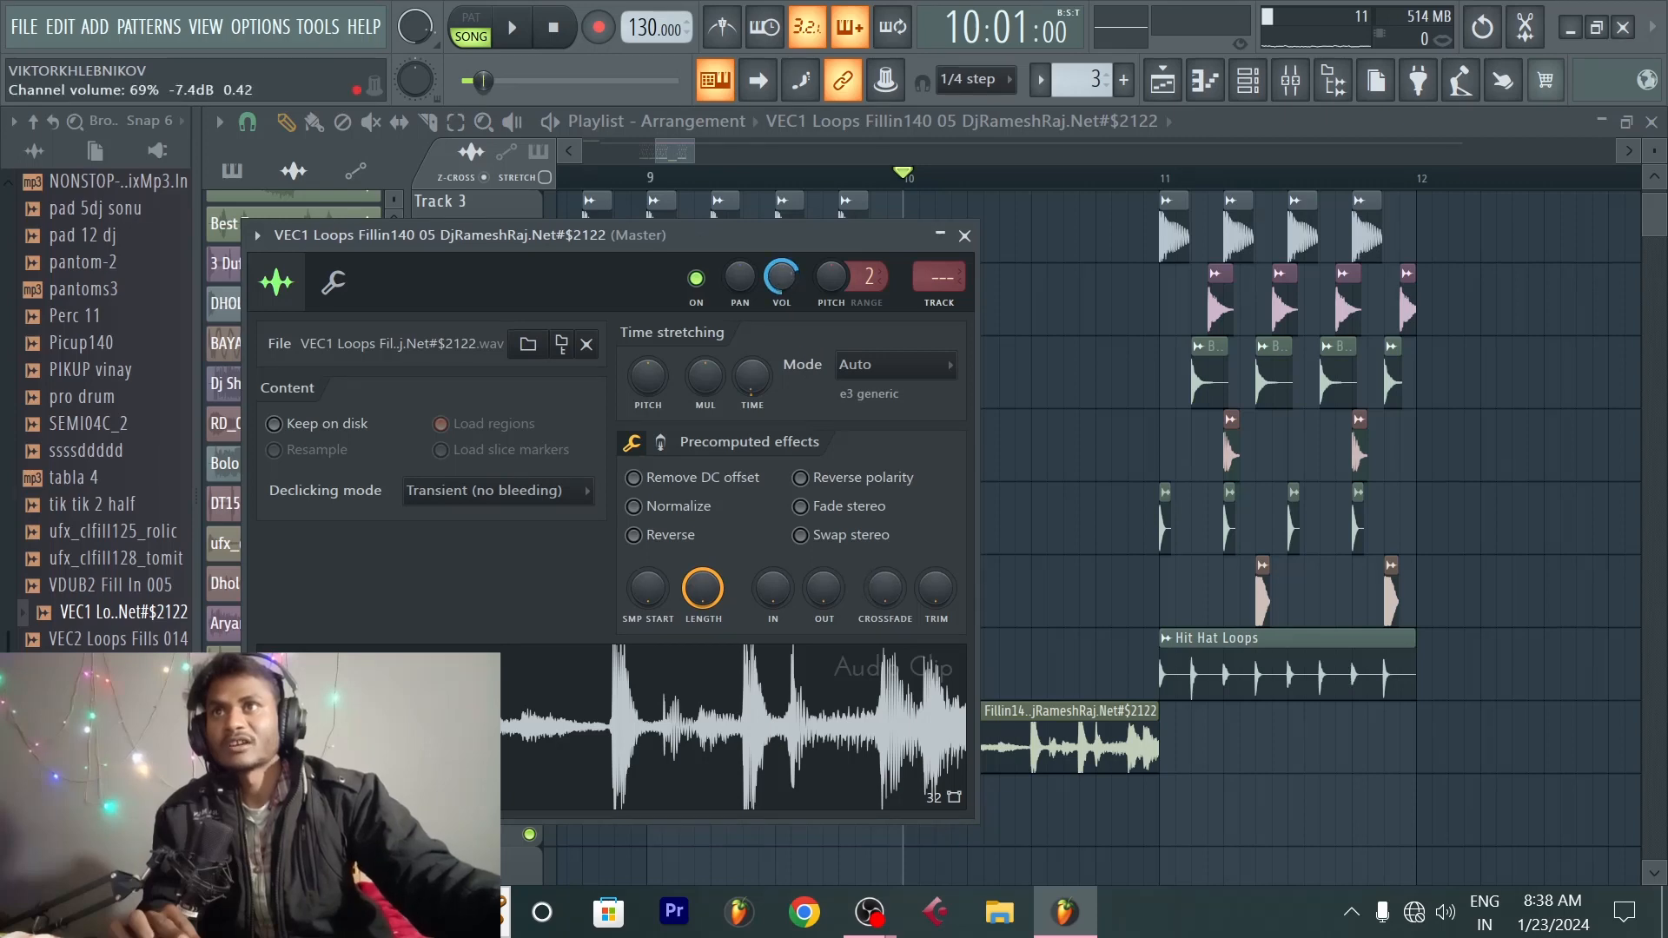
pyautogui.click(964, 236)
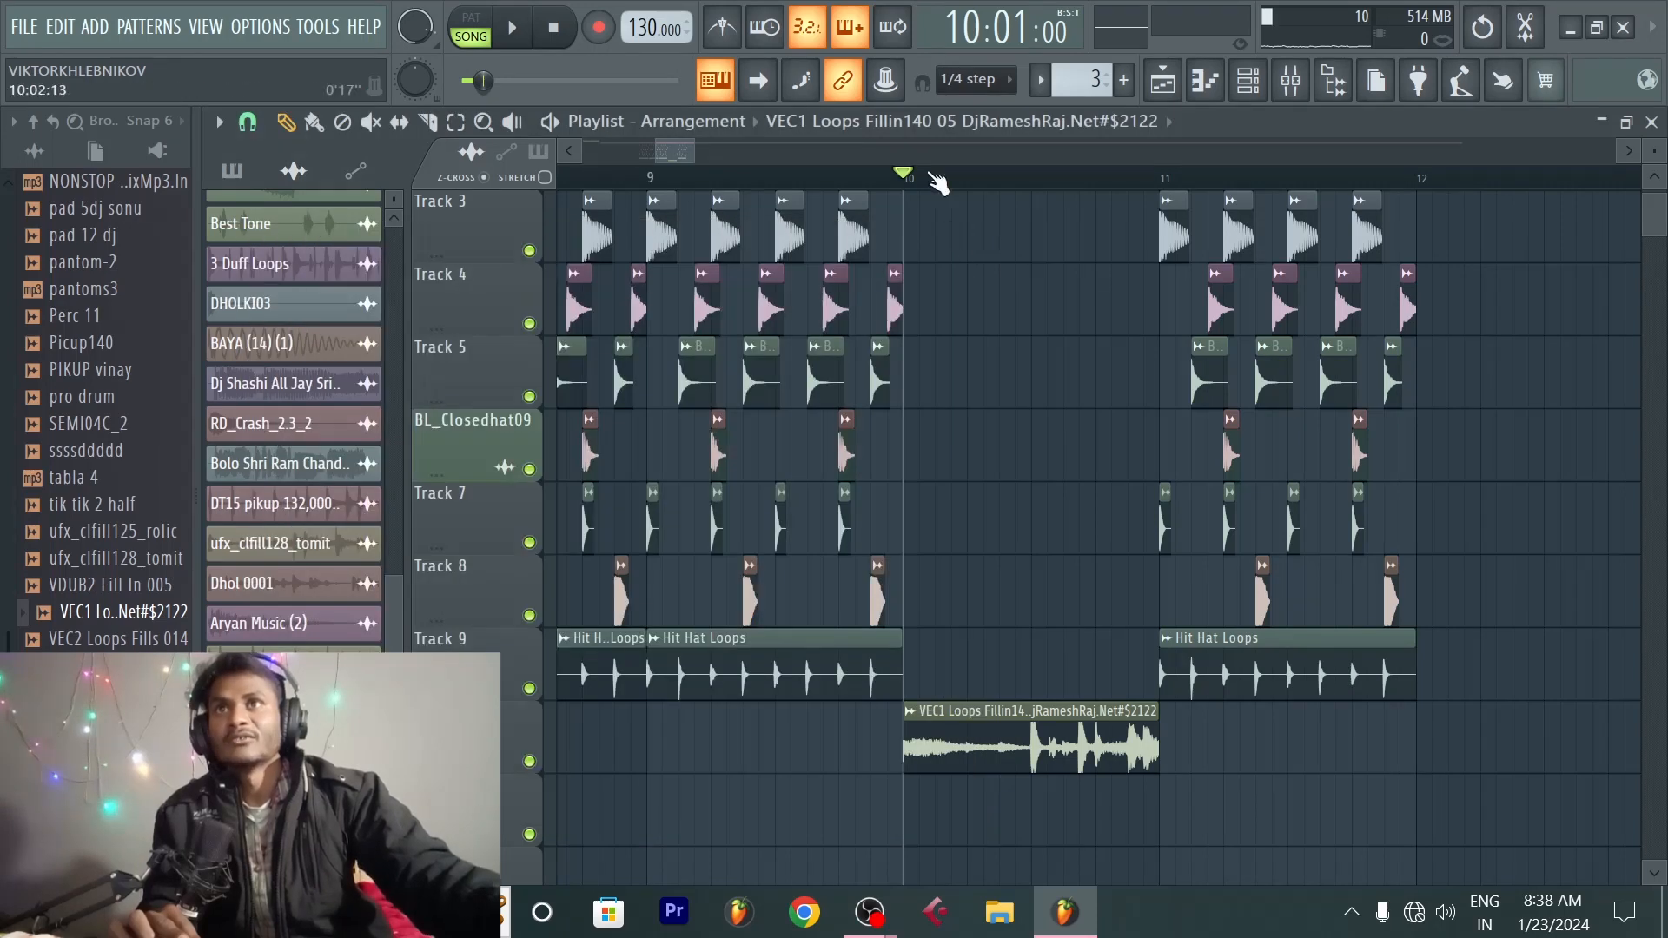
# Step: Play back from the middle of bar 9 through the fill at bar 10 into the bar 11 drums
pyautogui.scroll(-4, 978, 183)
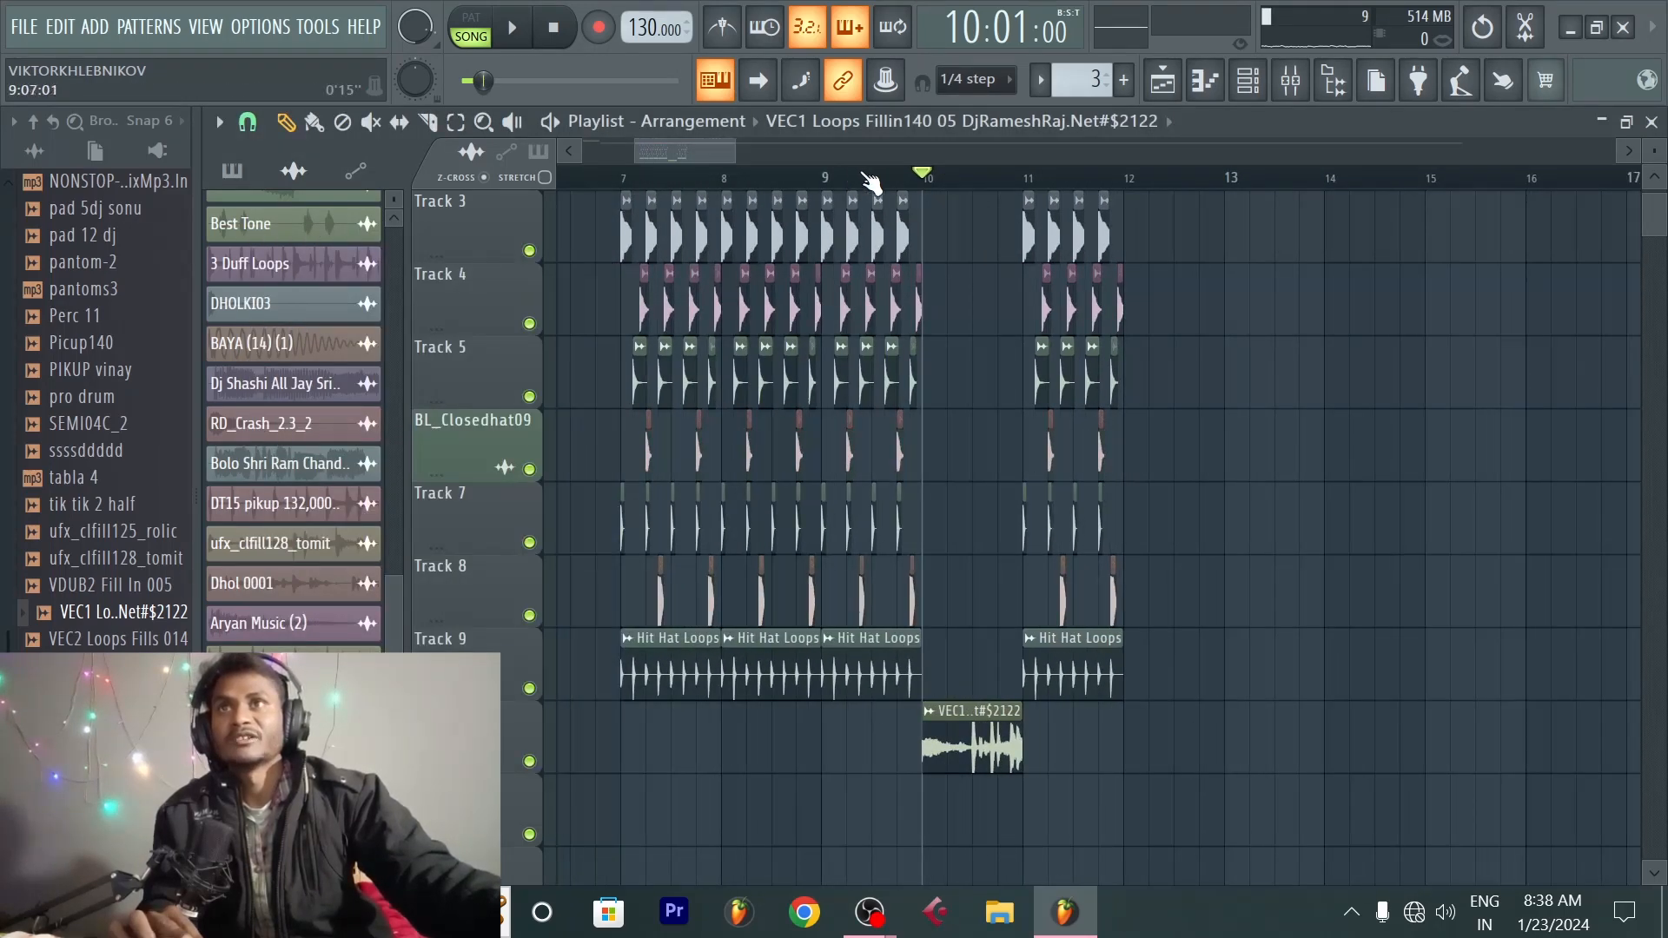
pyautogui.click(870, 180)
pyautogui.press('space')
pyautogui.scroll(2, 1114, 185)
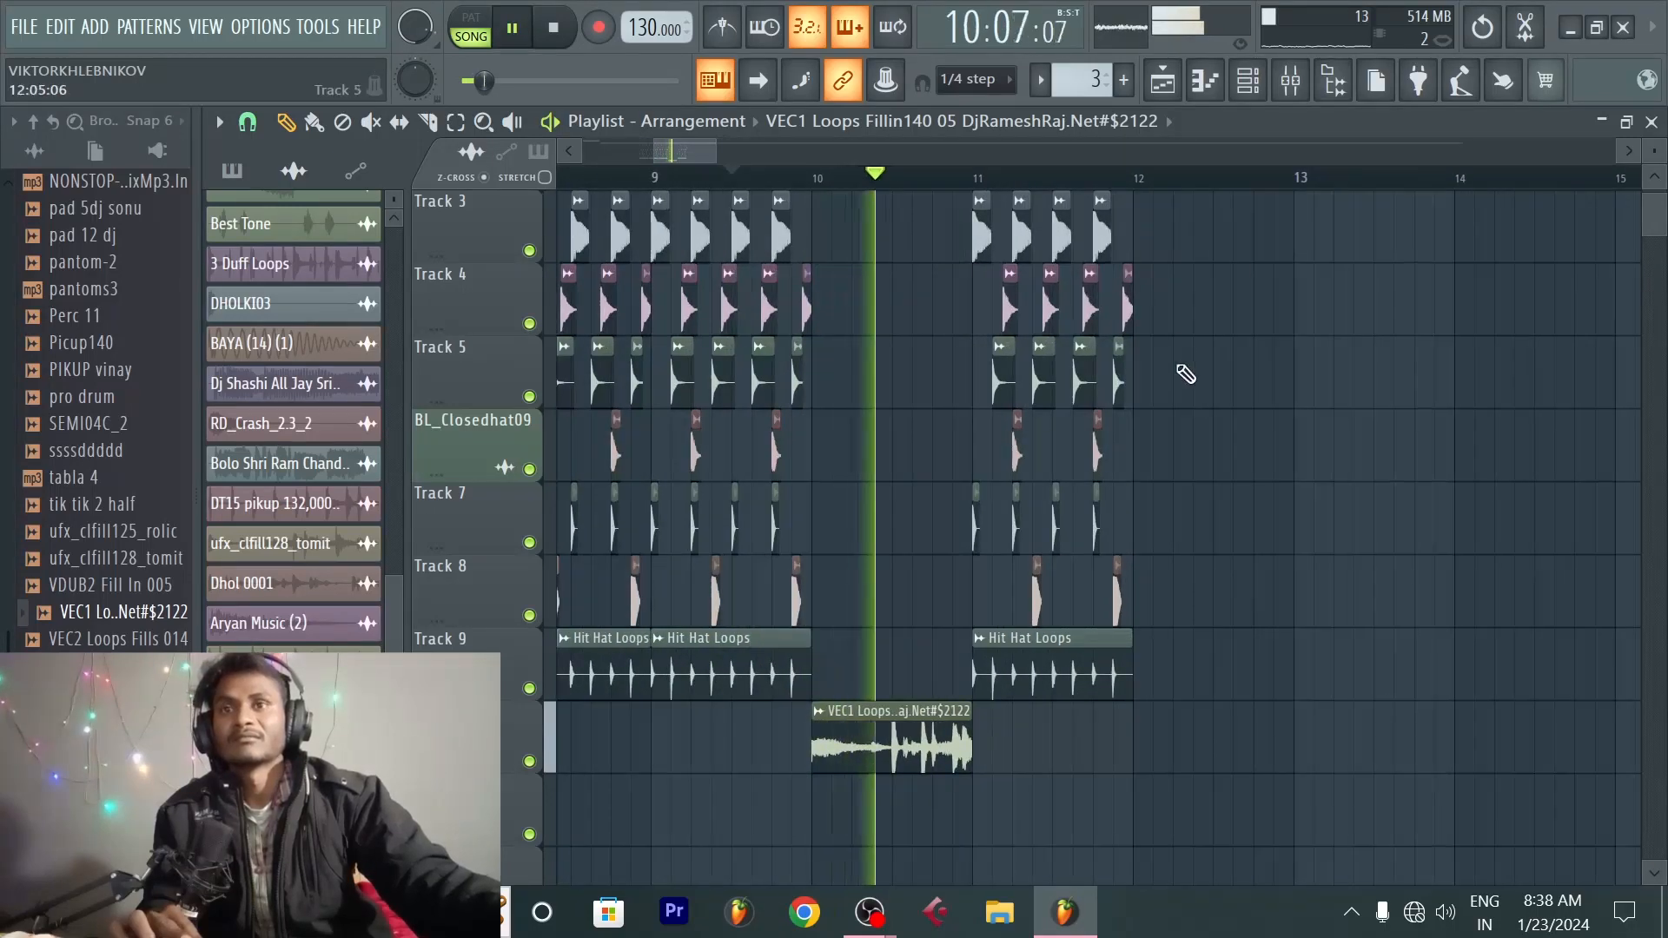
pyautogui.scroll(2, 1174, 372)
pyautogui.scroll(-3, 1175, 369)
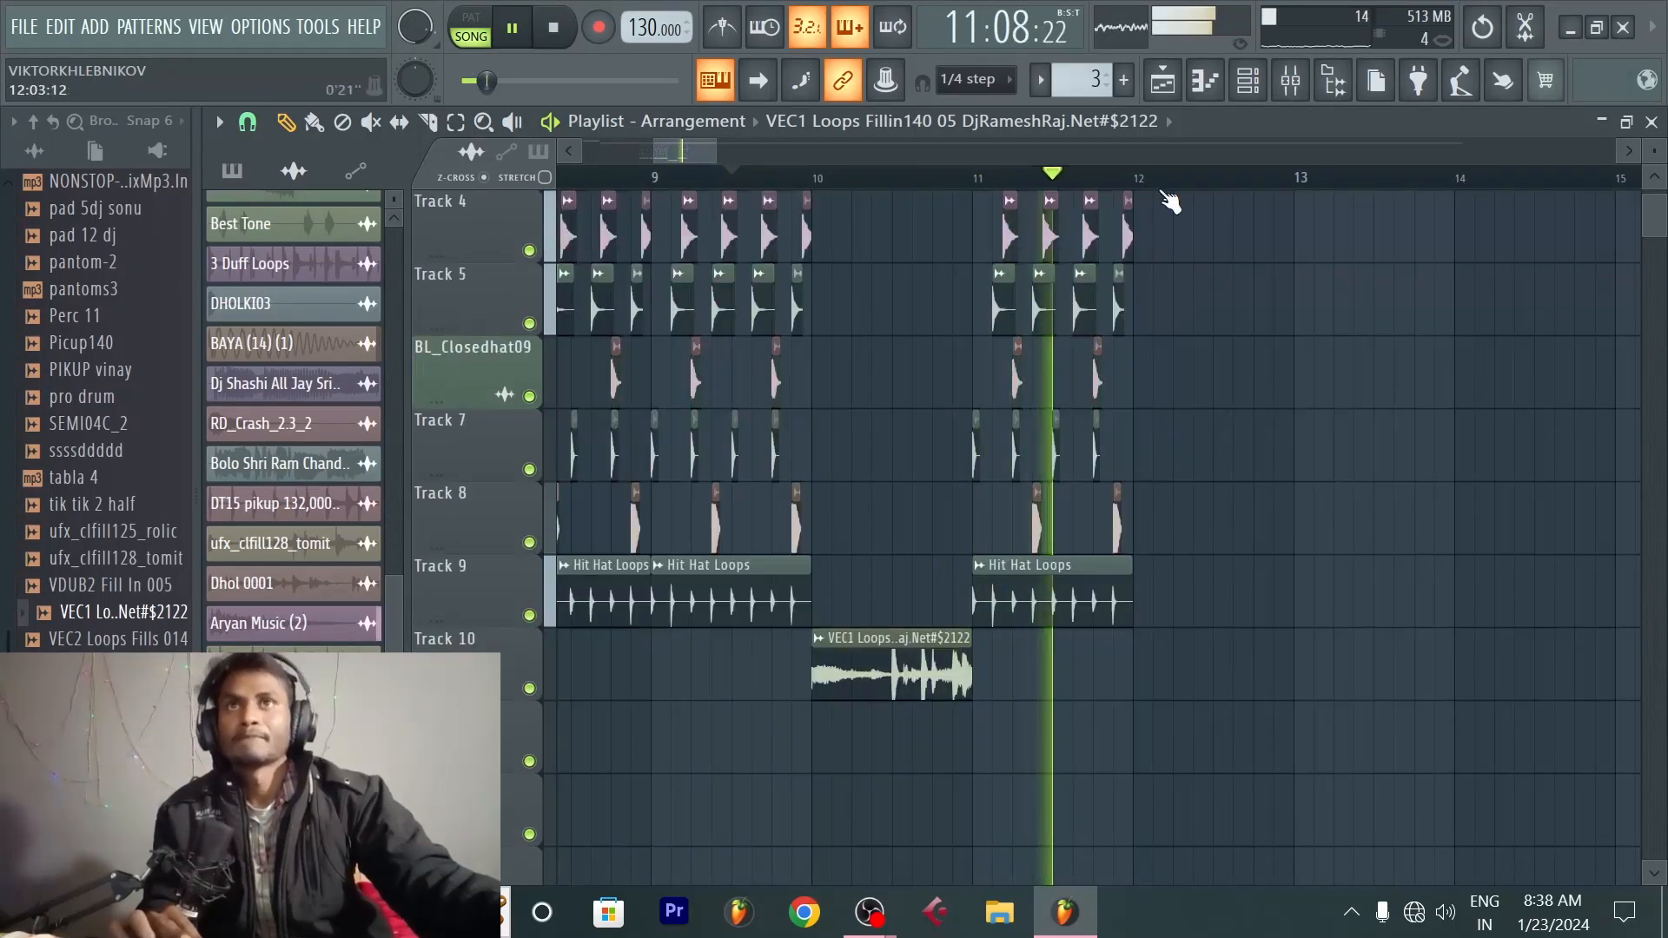
pyautogui.press('space')
# Step: Duplicate the bar 11 drum clips on Tracks 3 to 9 twice, filling bars 12 and 13
pyautogui.scroll(3, 1143, 193)
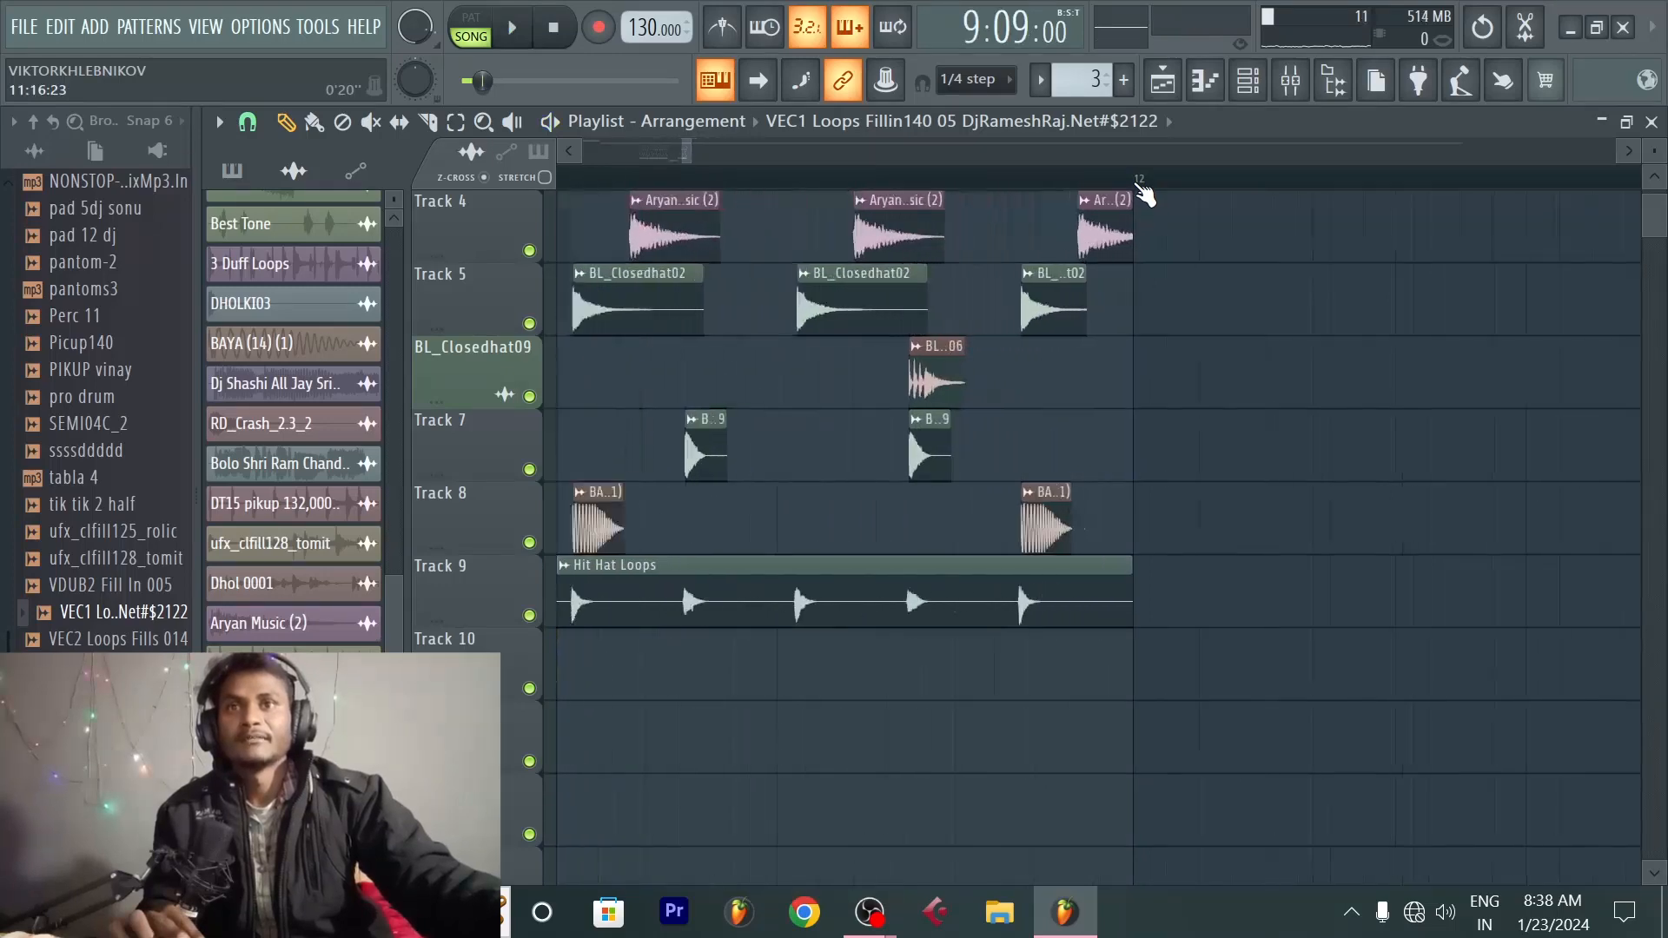
pyautogui.scroll(3, 1143, 193)
pyautogui.scroll(3, 1164, 235)
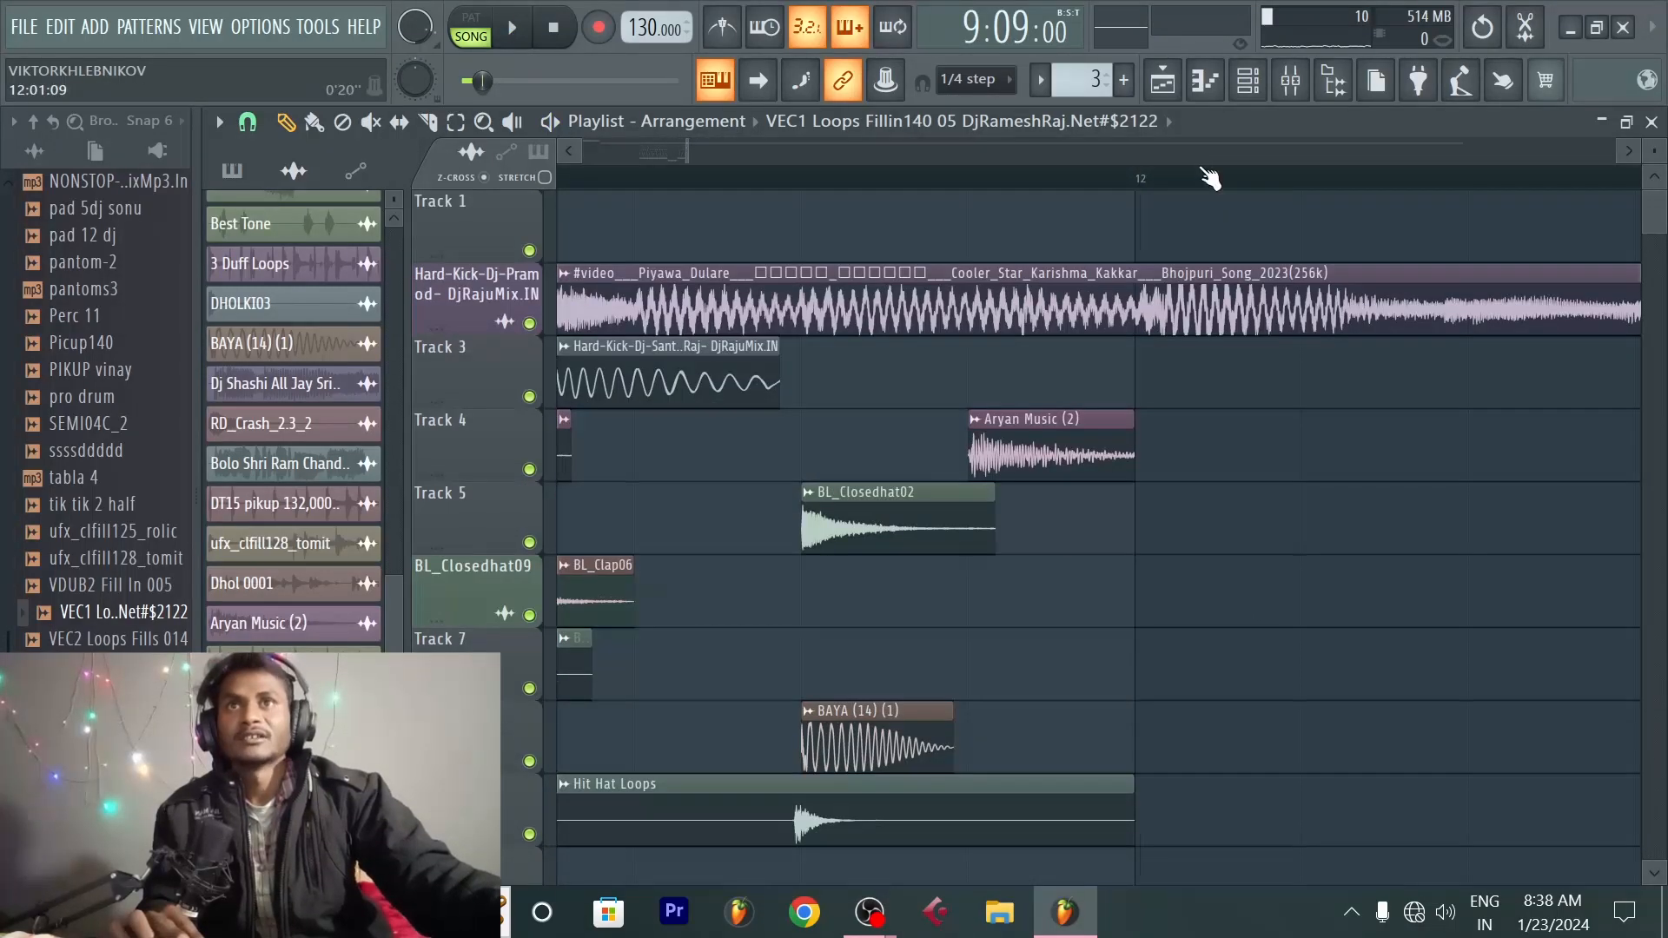
pyautogui.scroll(-4, 1209, 178)
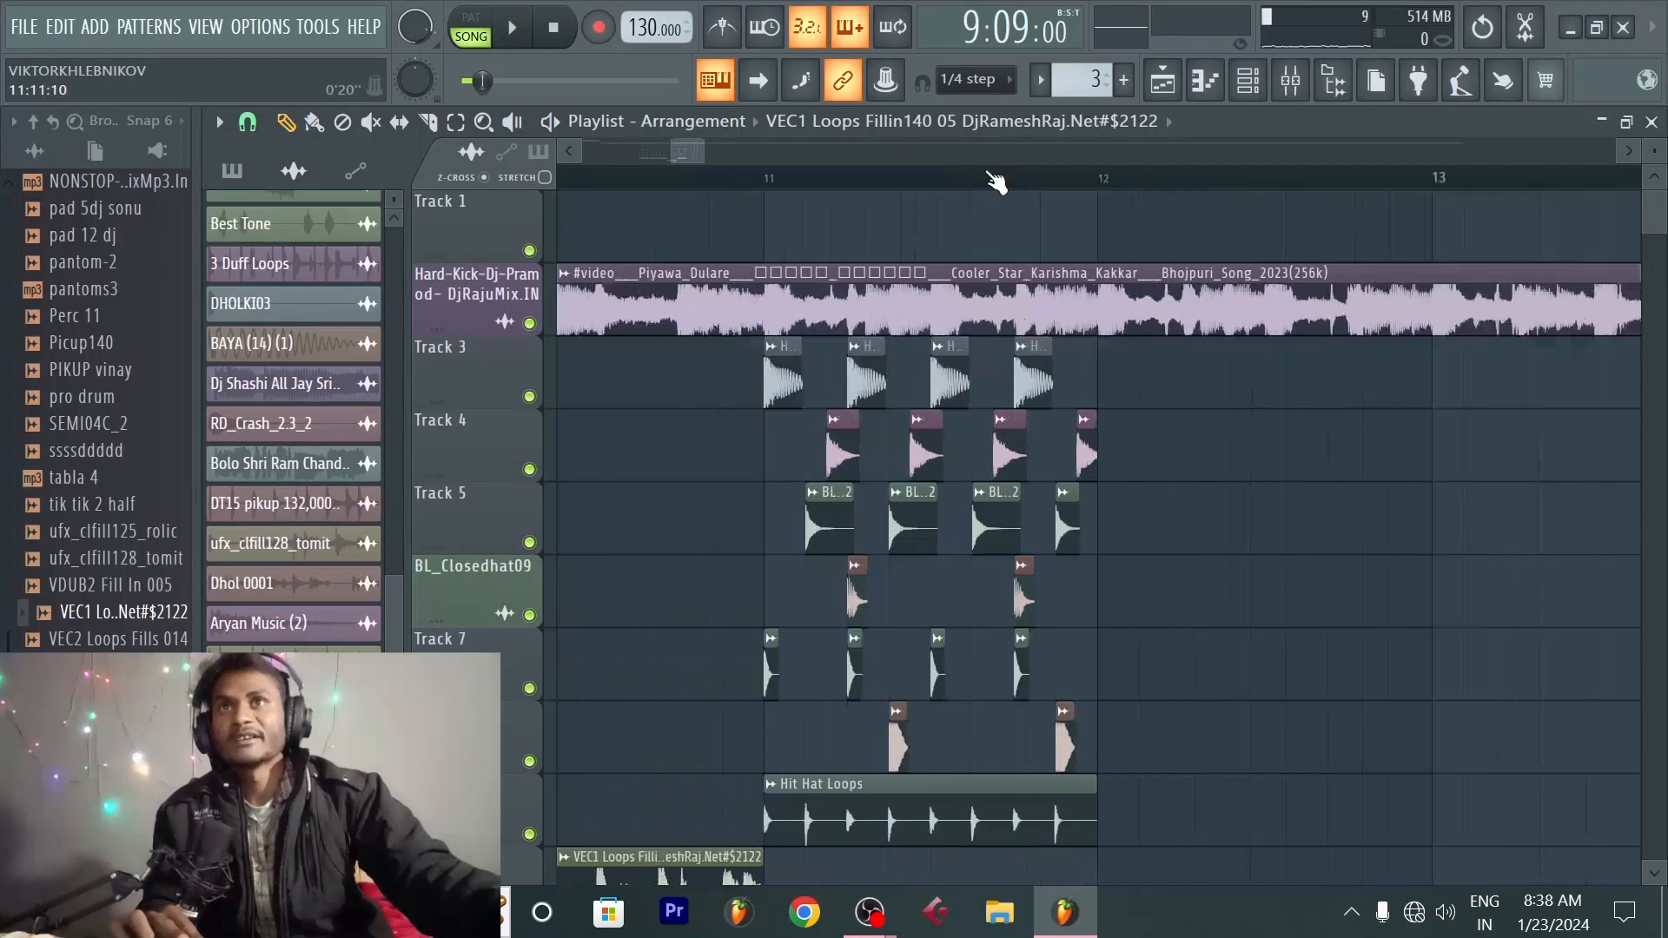
pyautogui.scroll(-2, 995, 182)
pyautogui.click(768, 174)
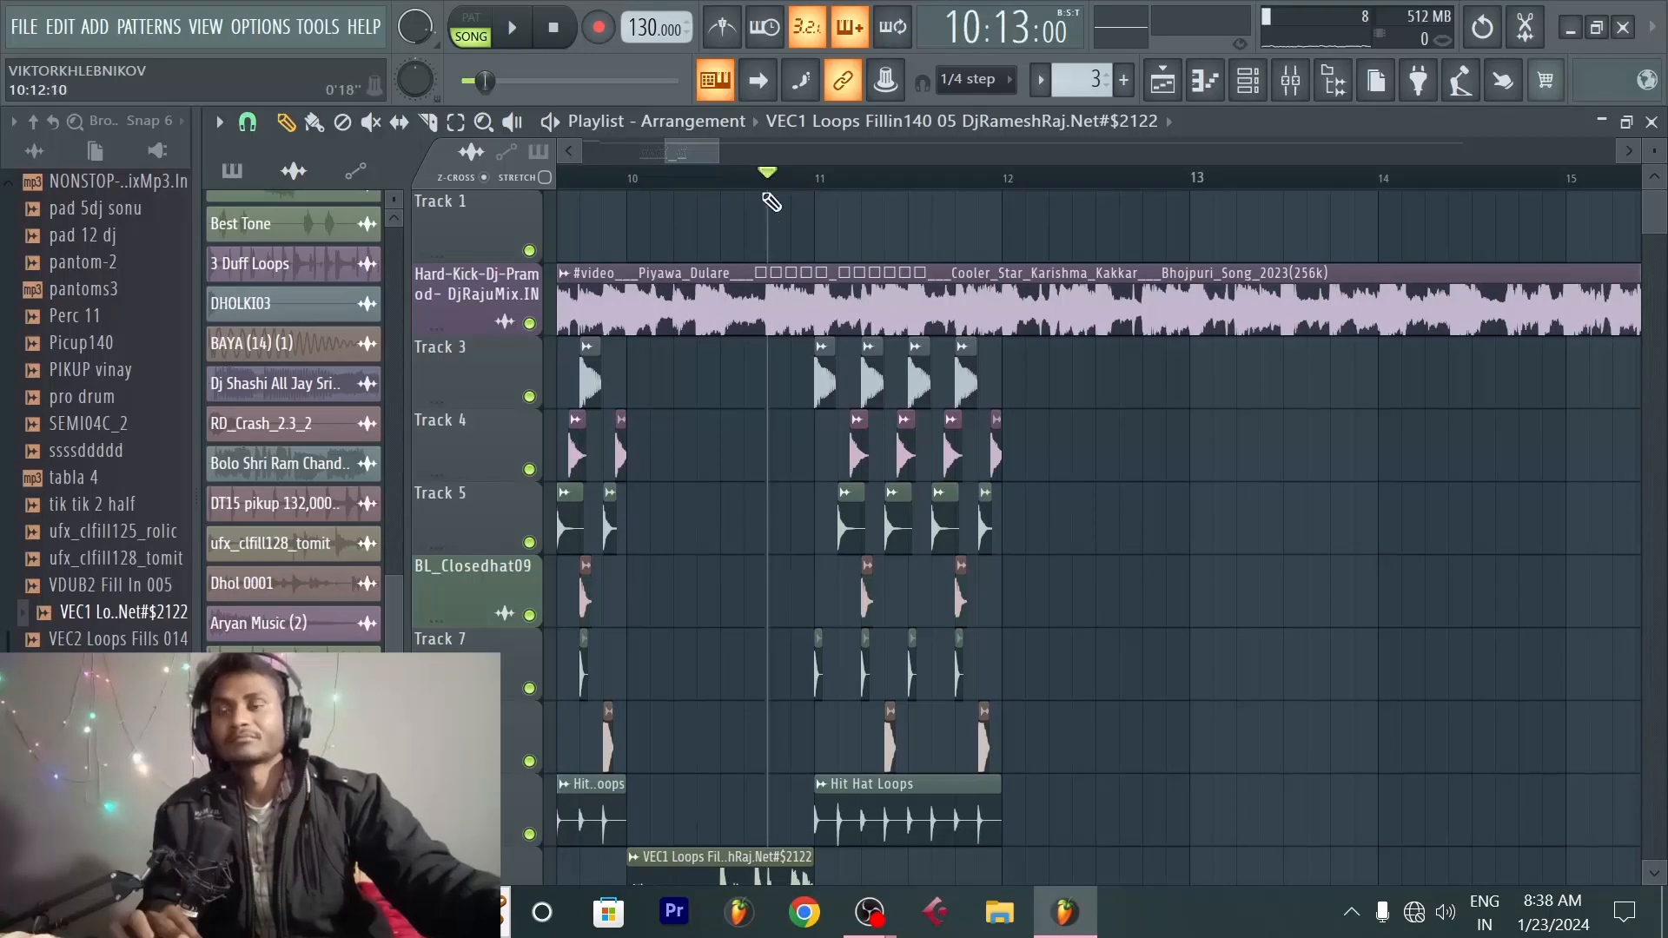
pyautogui.scroll(-3, 1011, 434)
pyautogui.scroll(2, 1053, 467)
pyautogui.moveTo(1058, 769); pyautogui.dragTo(721, 263)
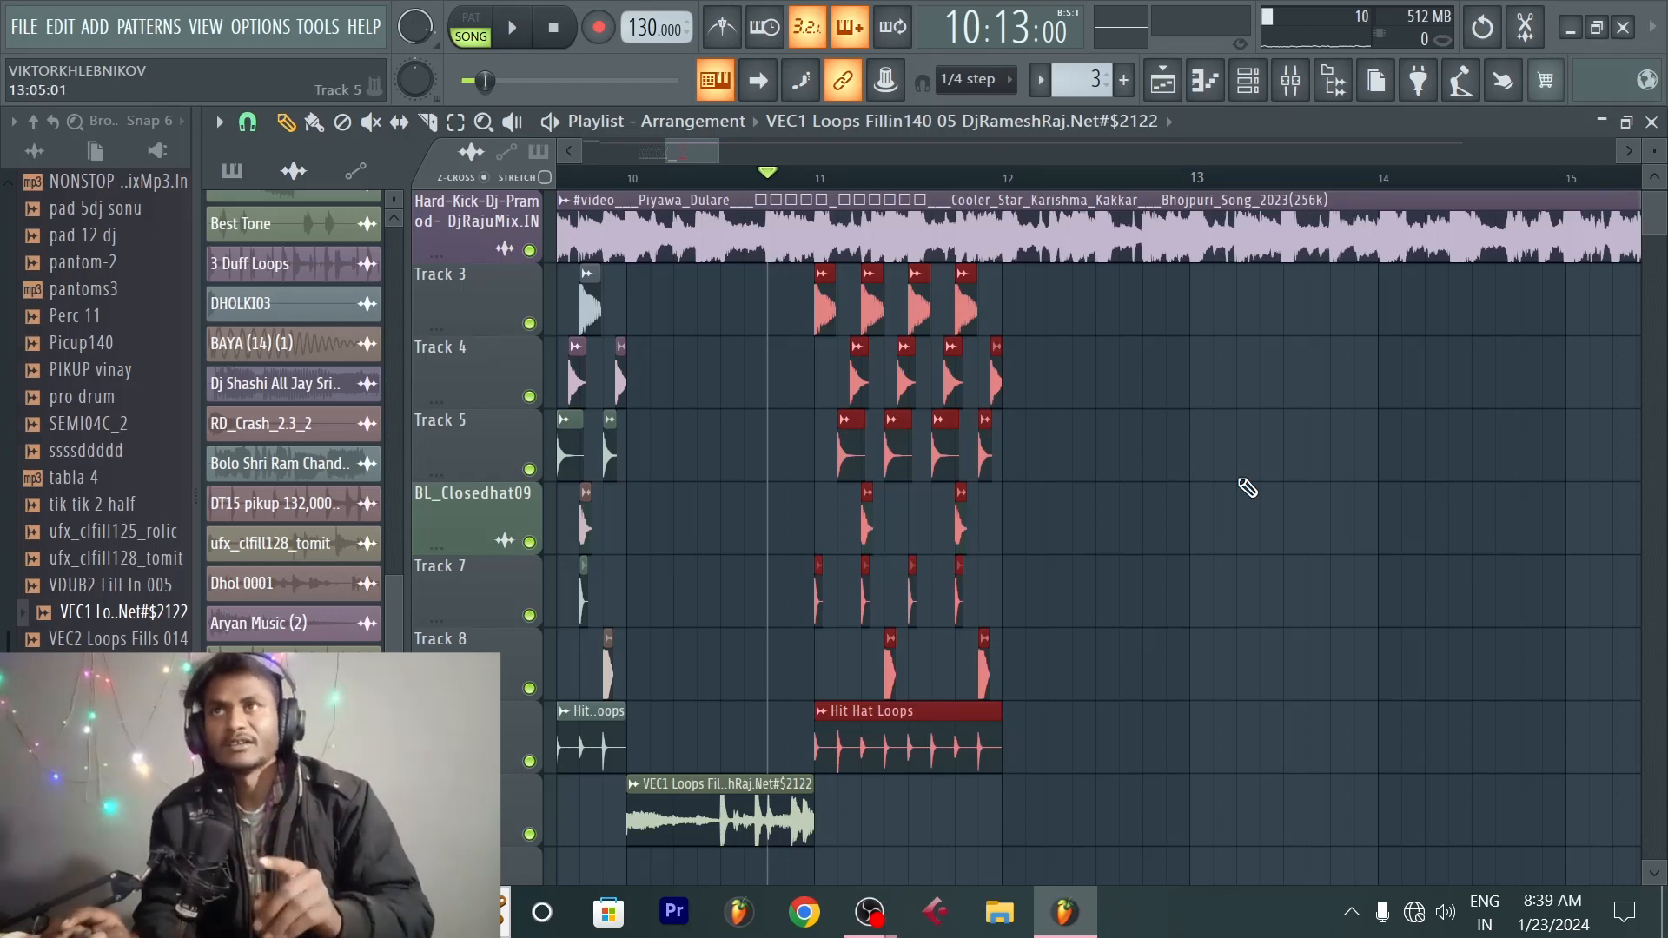
pyautogui.hotkey('ctrl', 'b')
pyautogui.hotkey('ctrl', 'b')
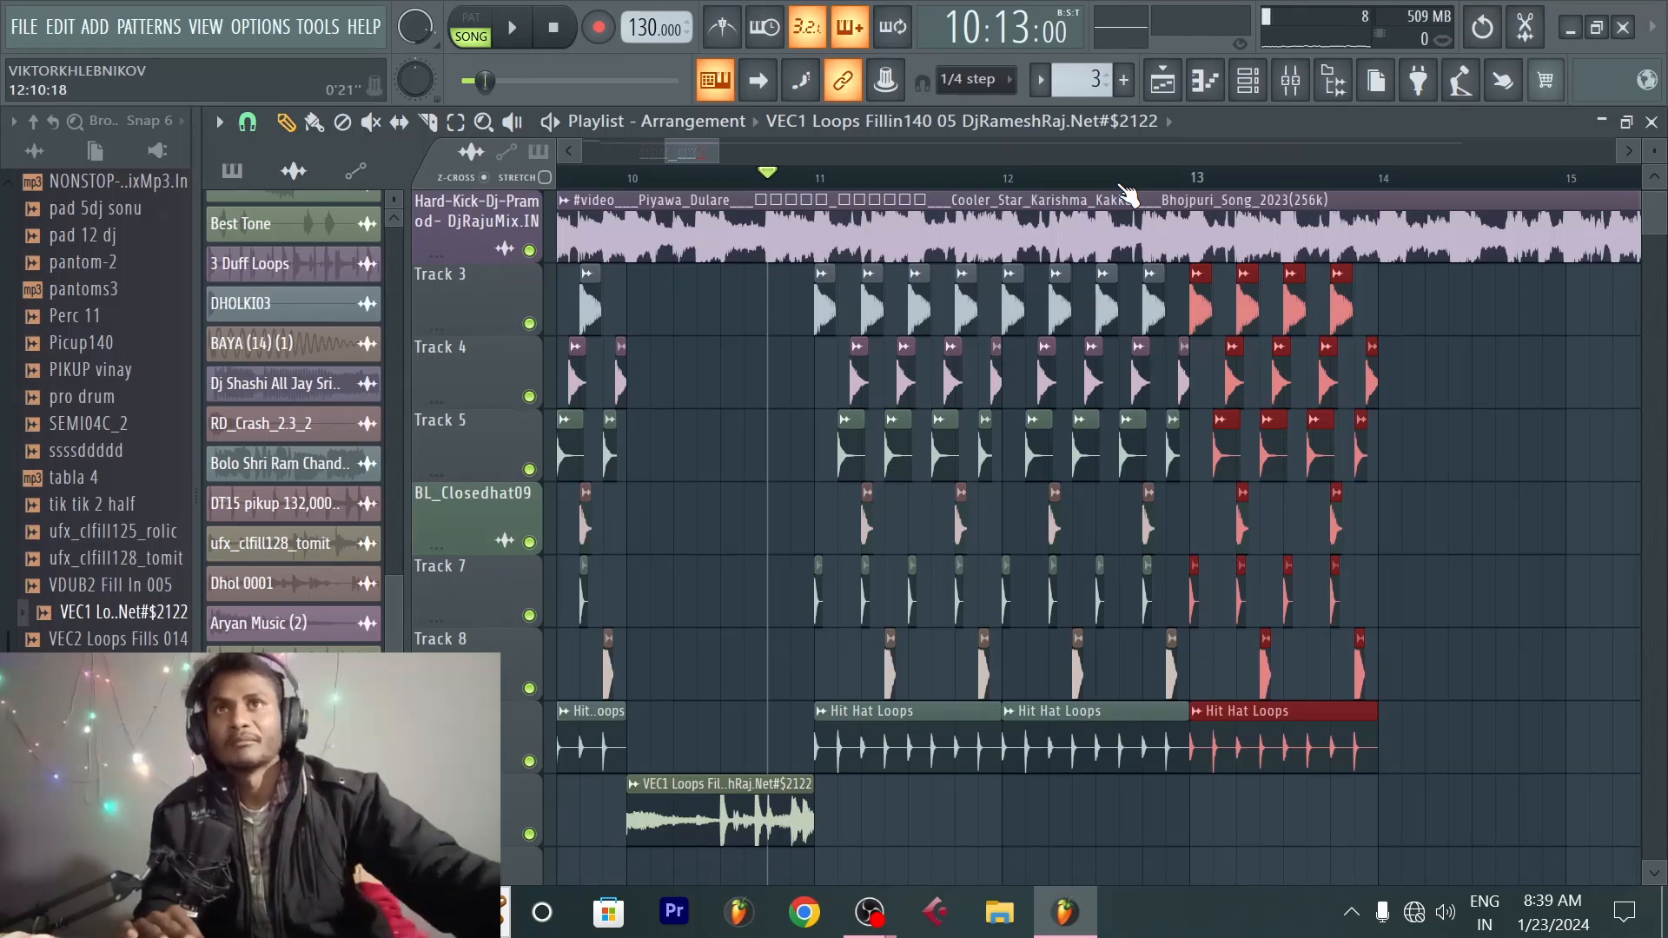
# Step: Play back from the middle of bar 12 through the empty bar 14 and park the playhead at bar 15
pyautogui.click(1092, 191)
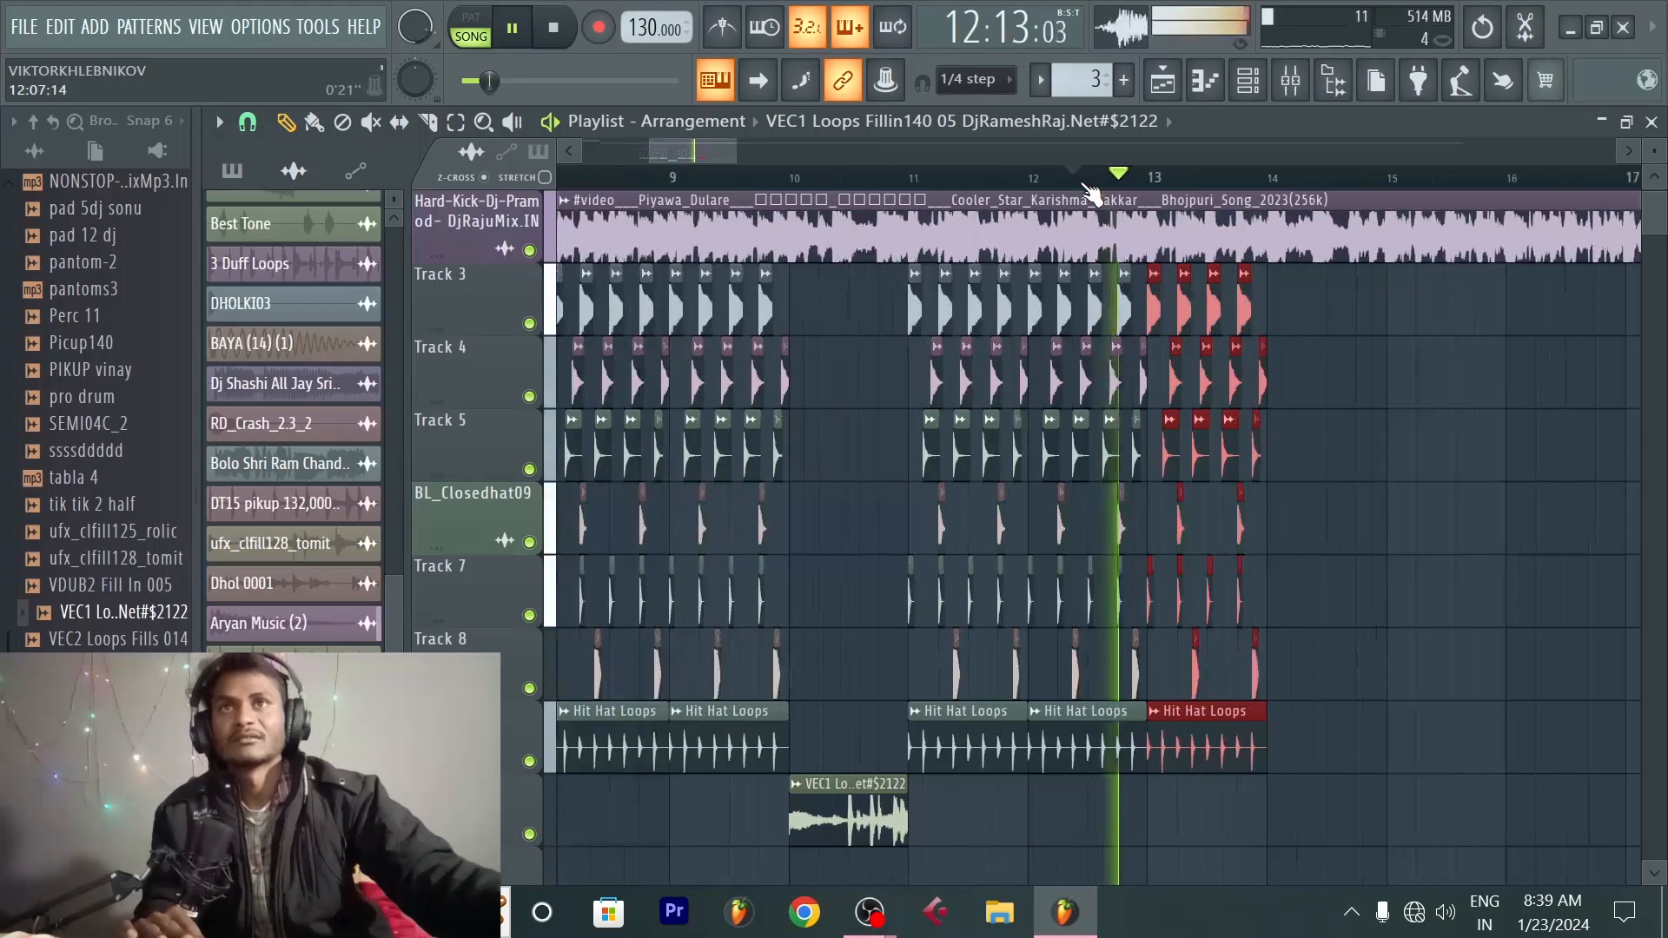
pyautogui.scroll(4, 1295, 187)
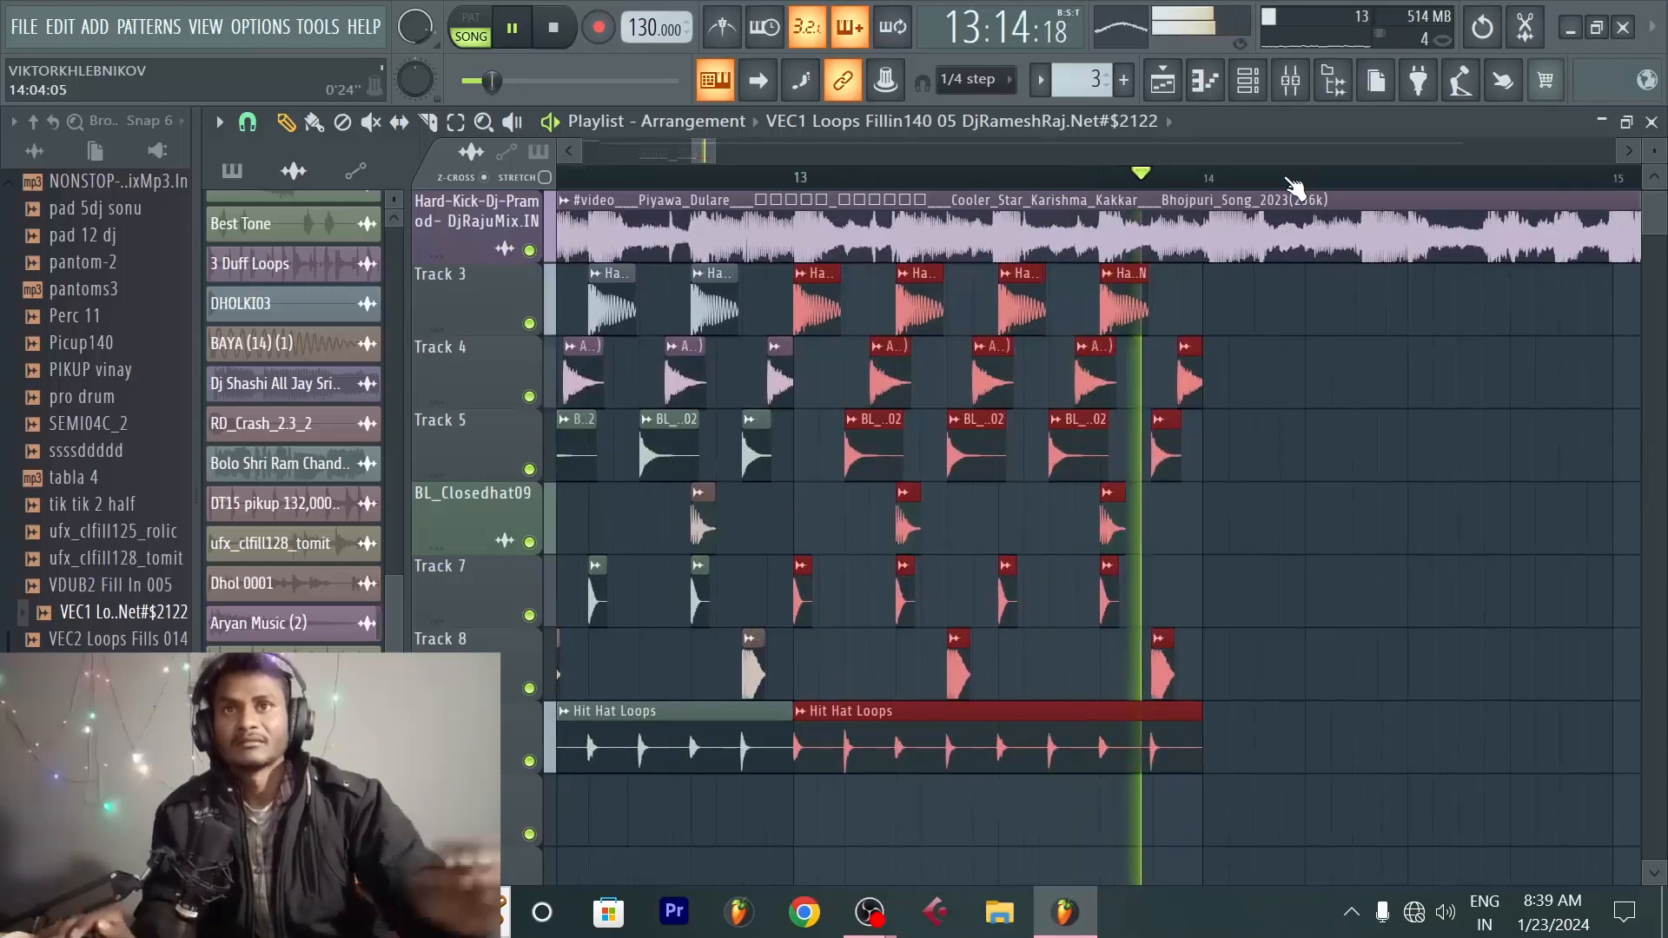
pyautogui.press('space')
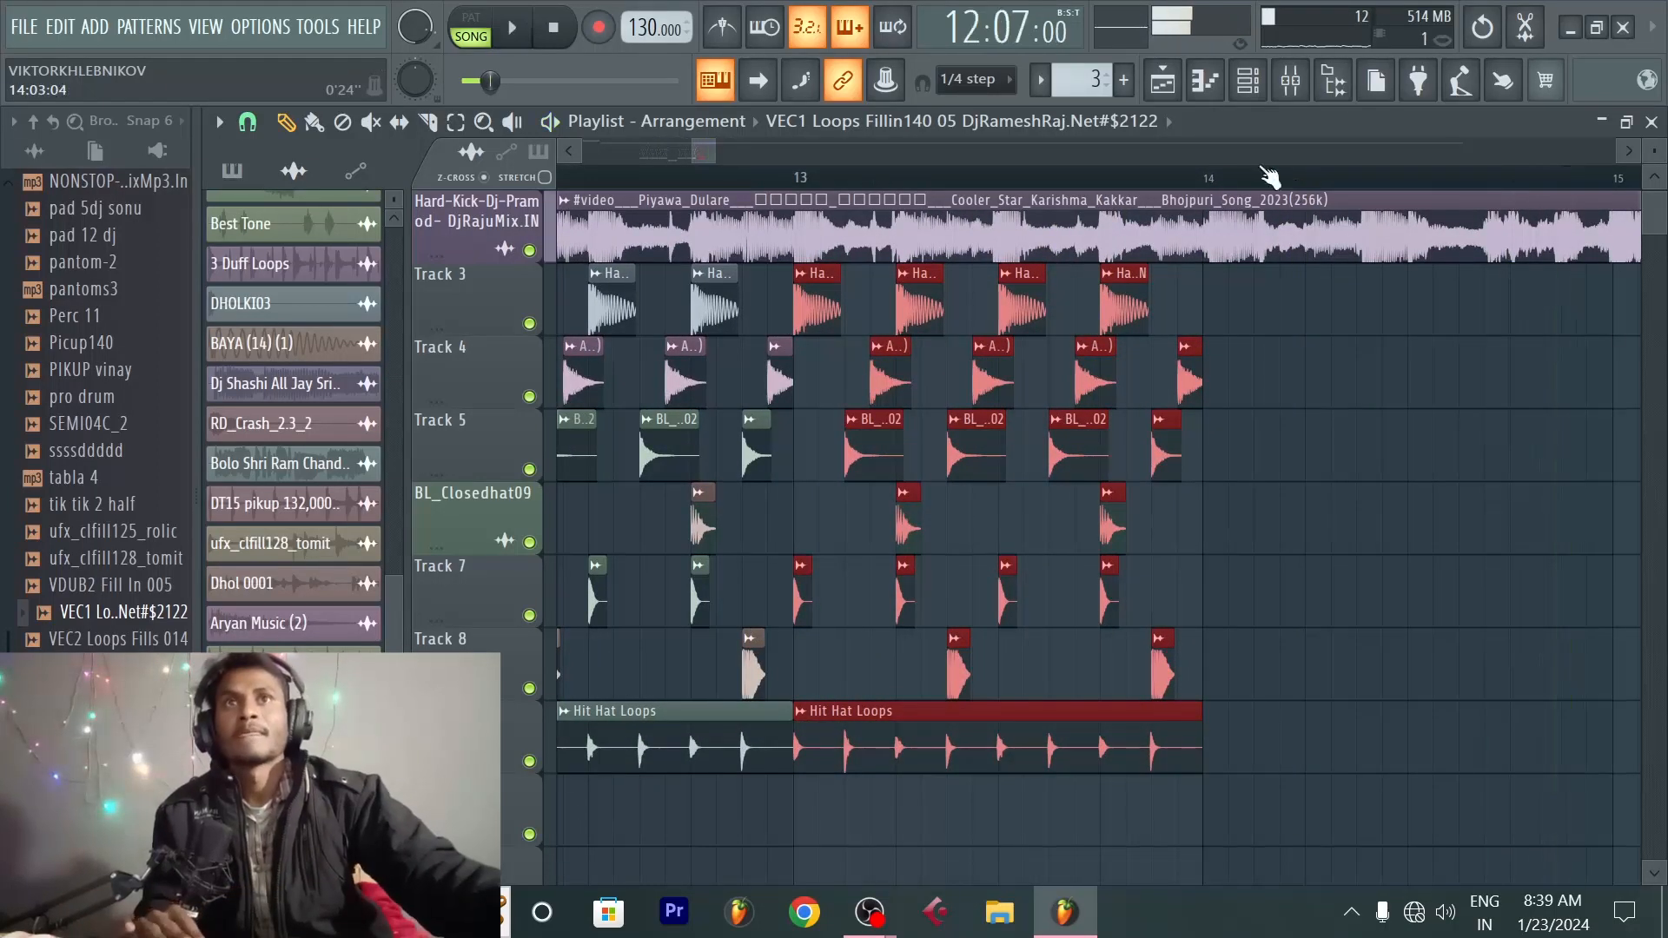
pyautogui.click(1152, 180)
pyautogui.press('space')
pyautogui.scroll(-4, 1216, 183)
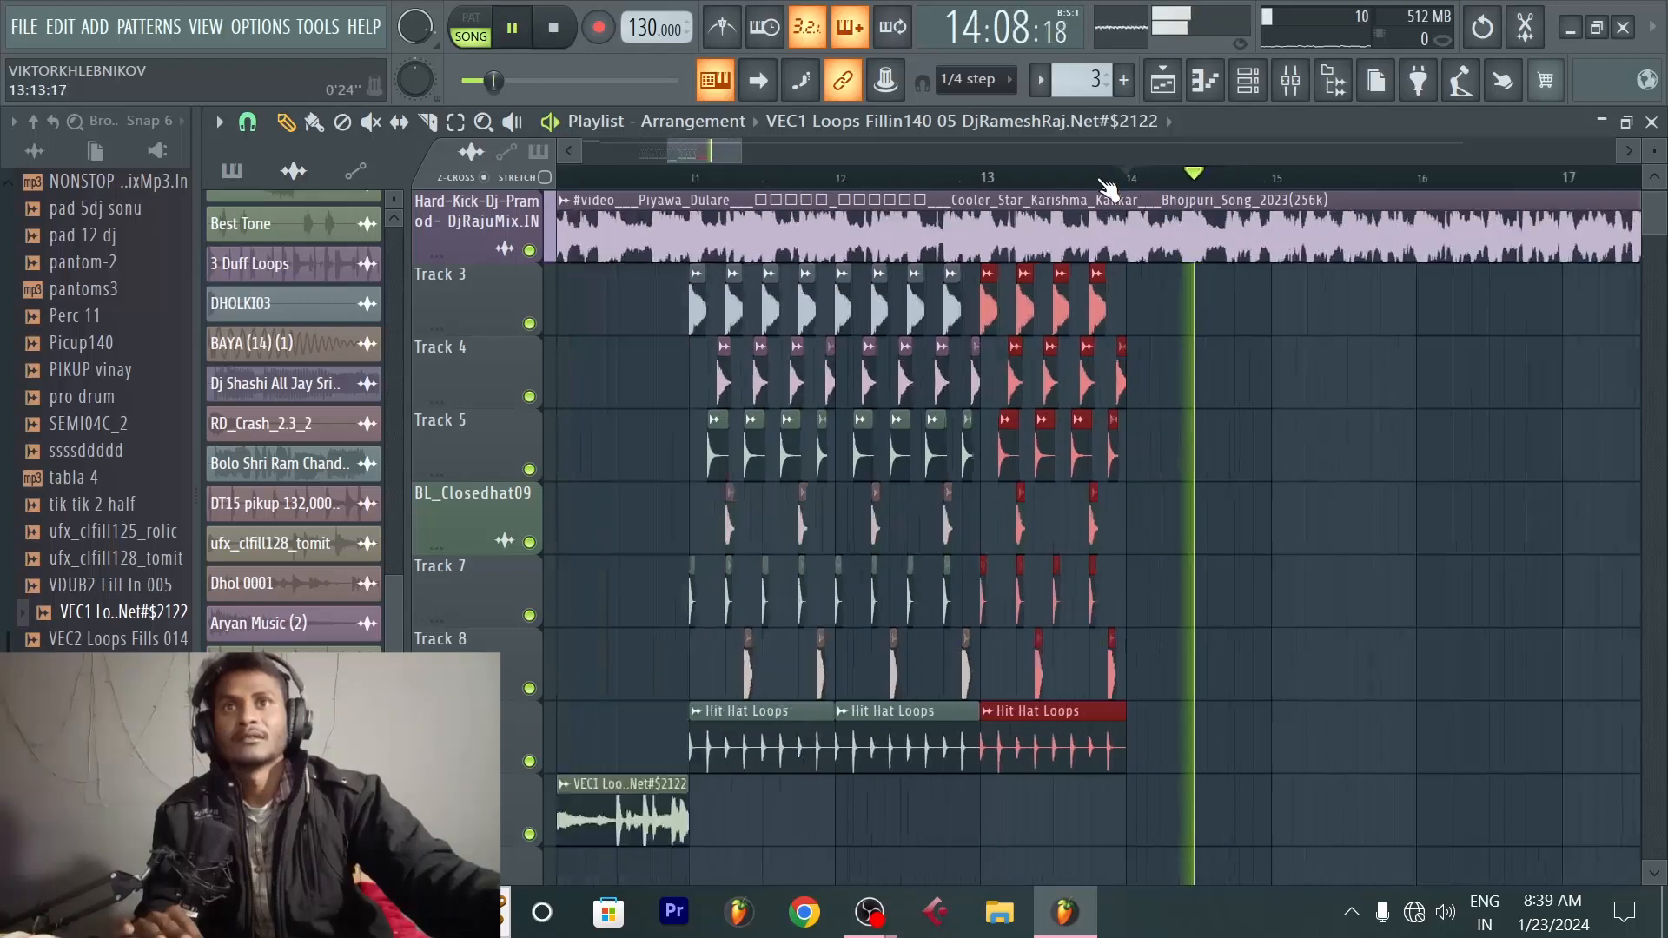
pyautogui.press('space')
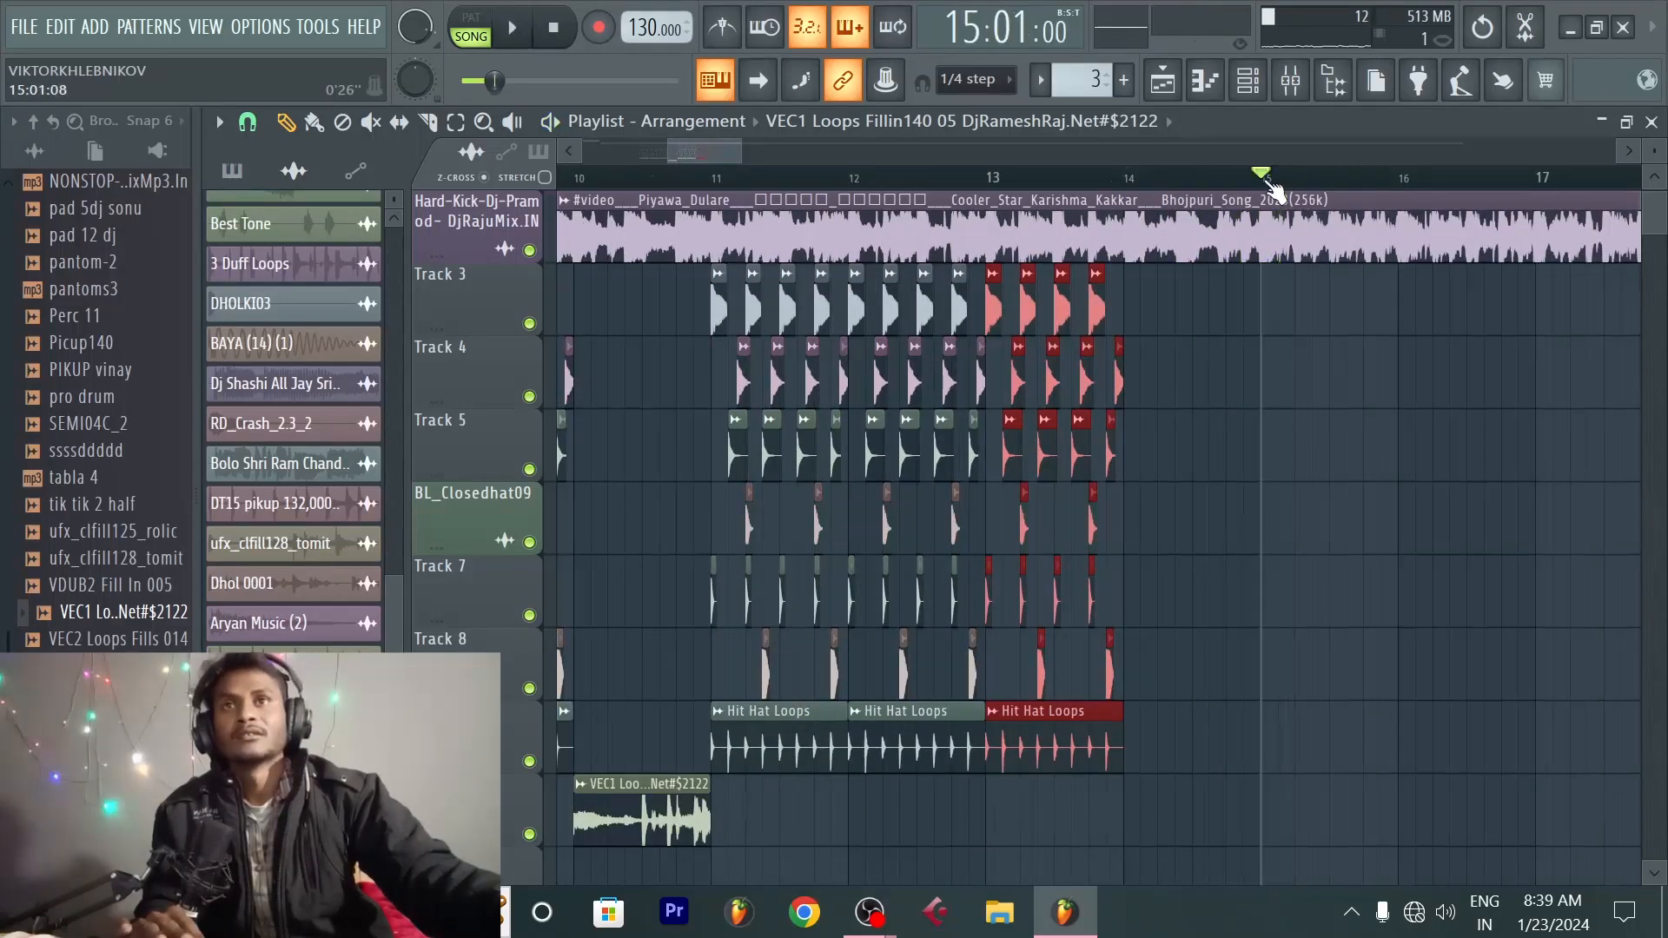
# Step: Copy the bar 13 drum clips on Tracks 3 to 9 to bar 15, leaving bar 14 empty for a fill
pyautogui.scroll(4, 1273, 187)
pyautogui.scroll(-1, 1273, 187)
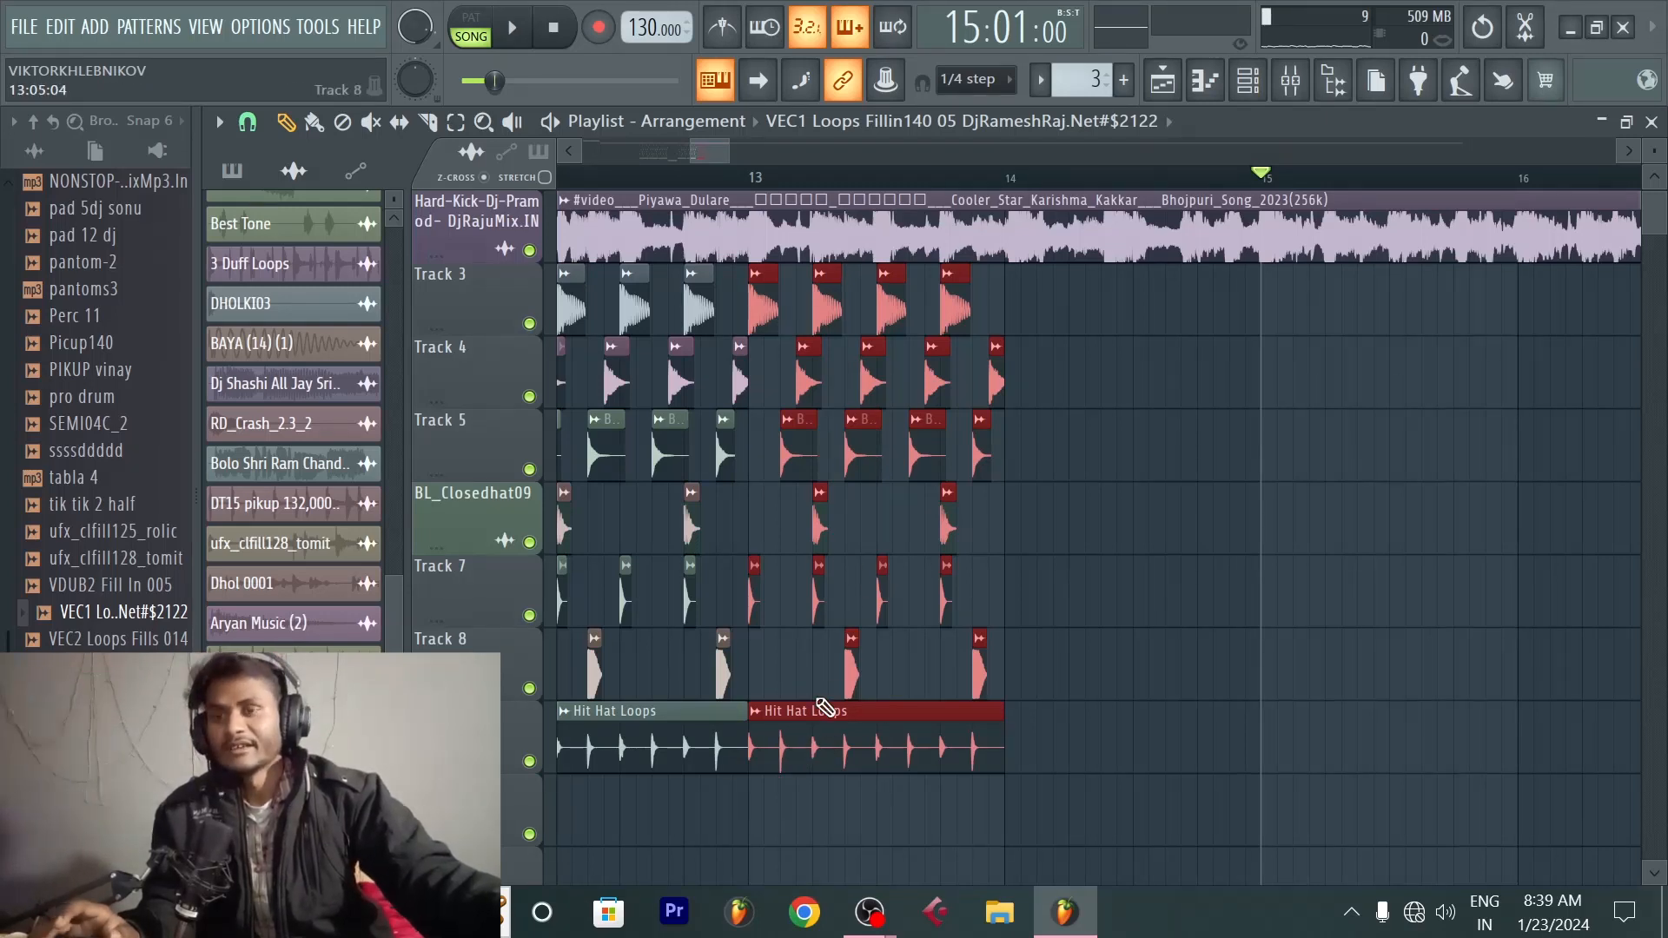
pyautogui.click(1132, 666)
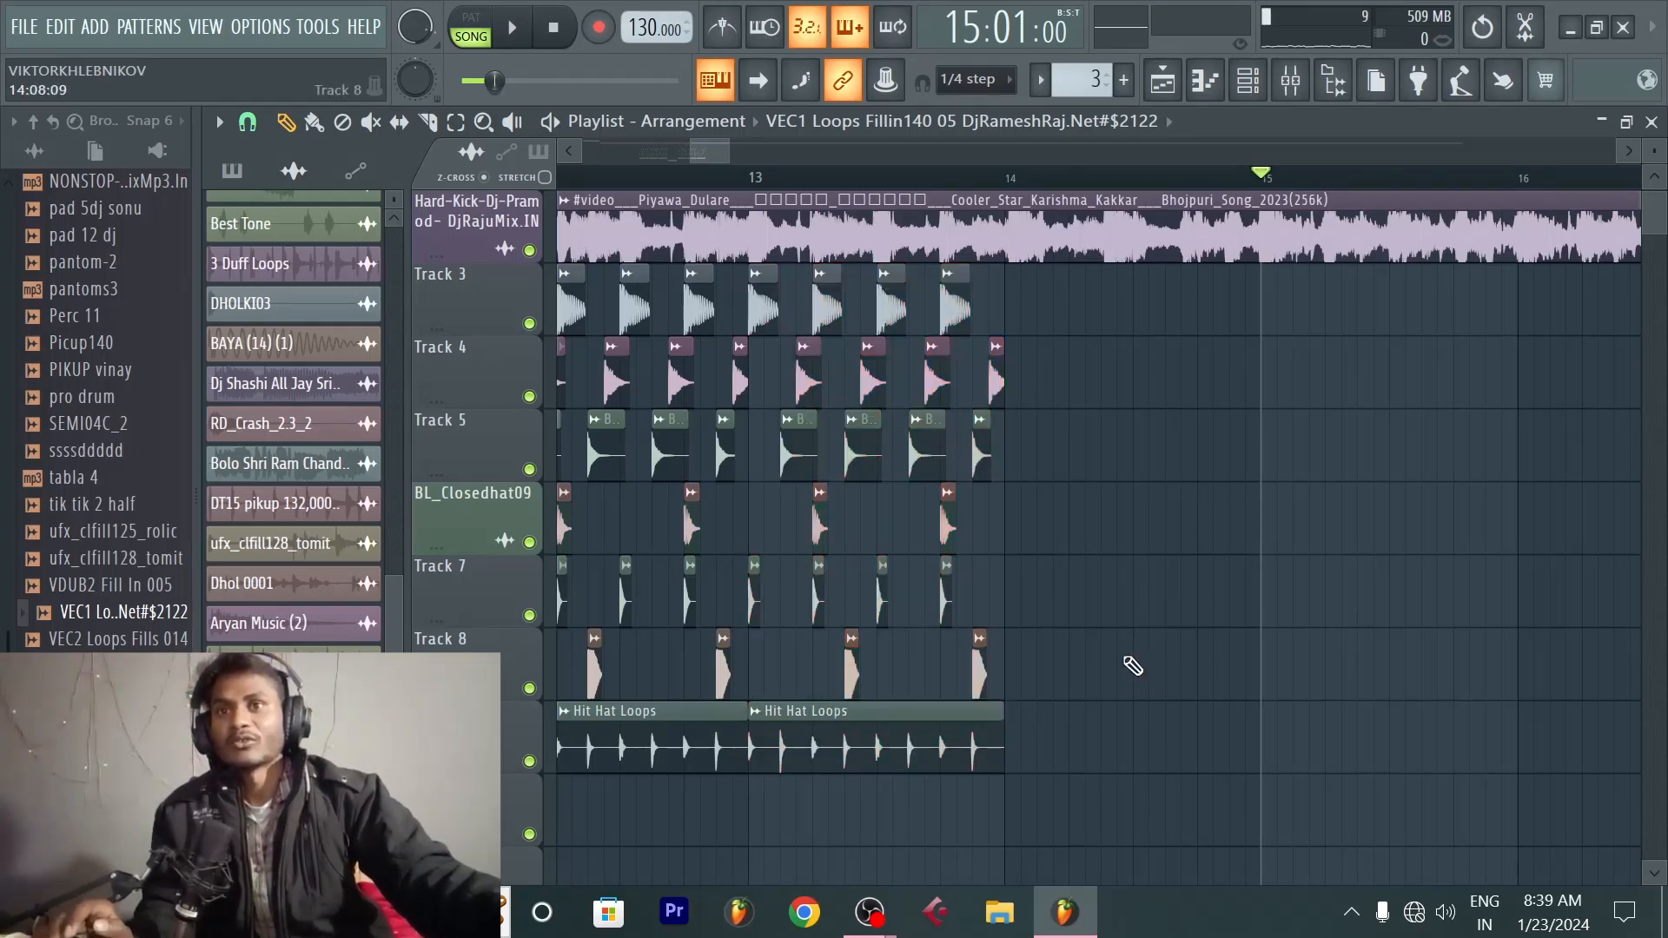
pyautogui.moveTo(1062, 773); pyautogui.dragTo(756, 325)
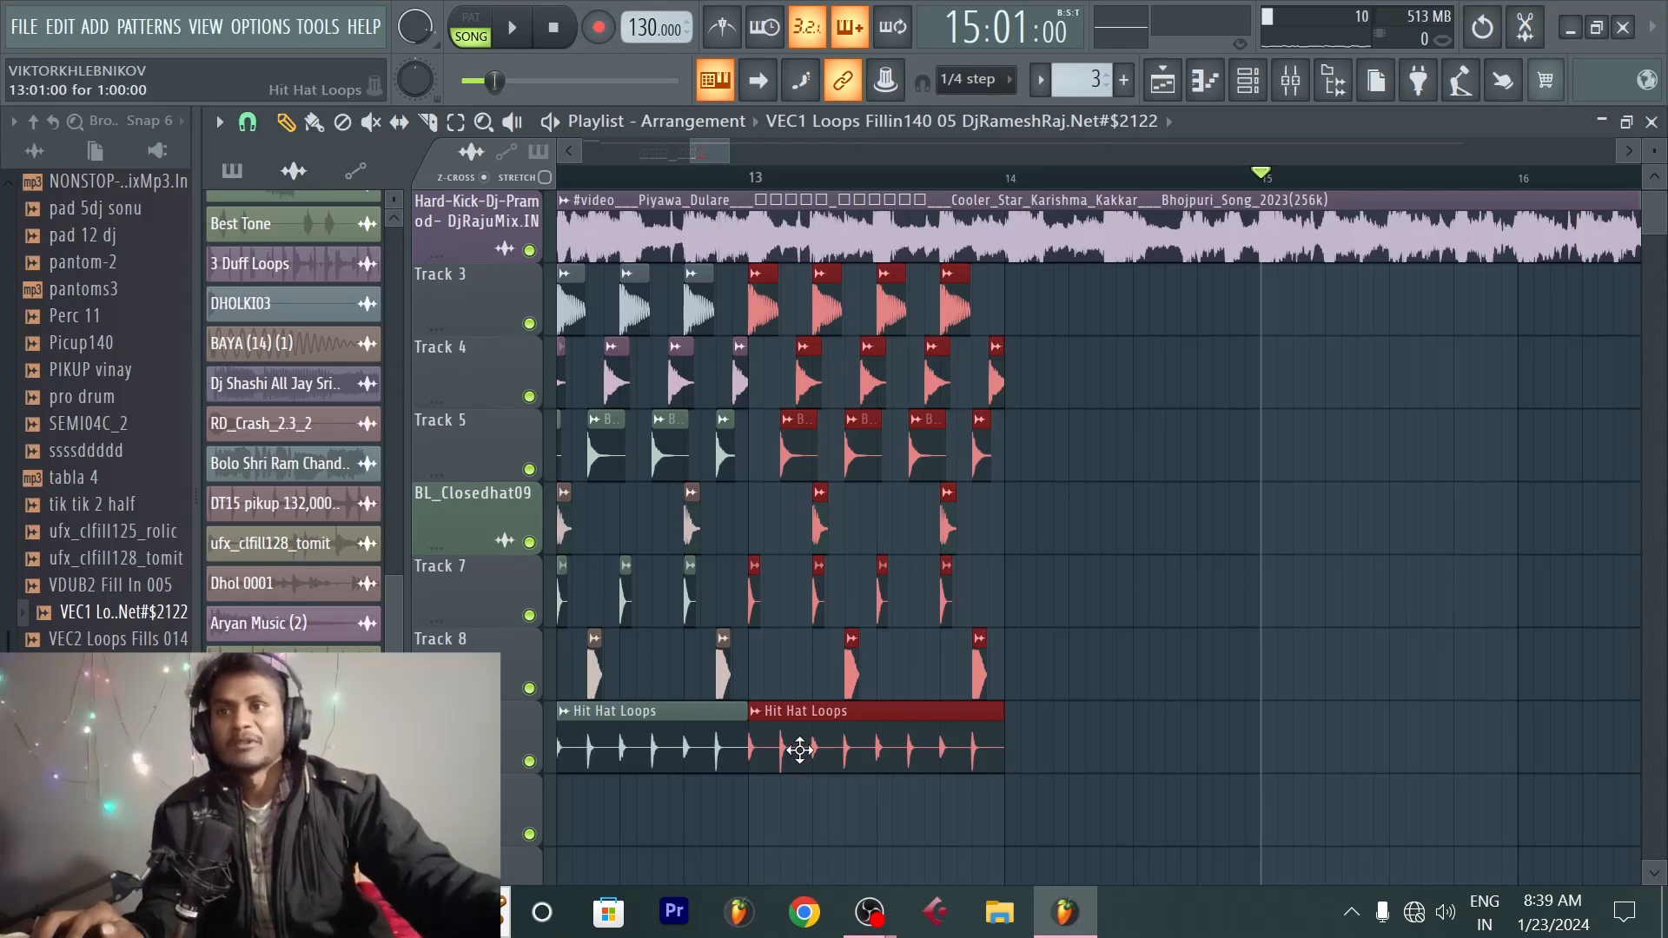
pyautogui.moveTo(821, 750); pyautogui.dragTo(1321, 763)
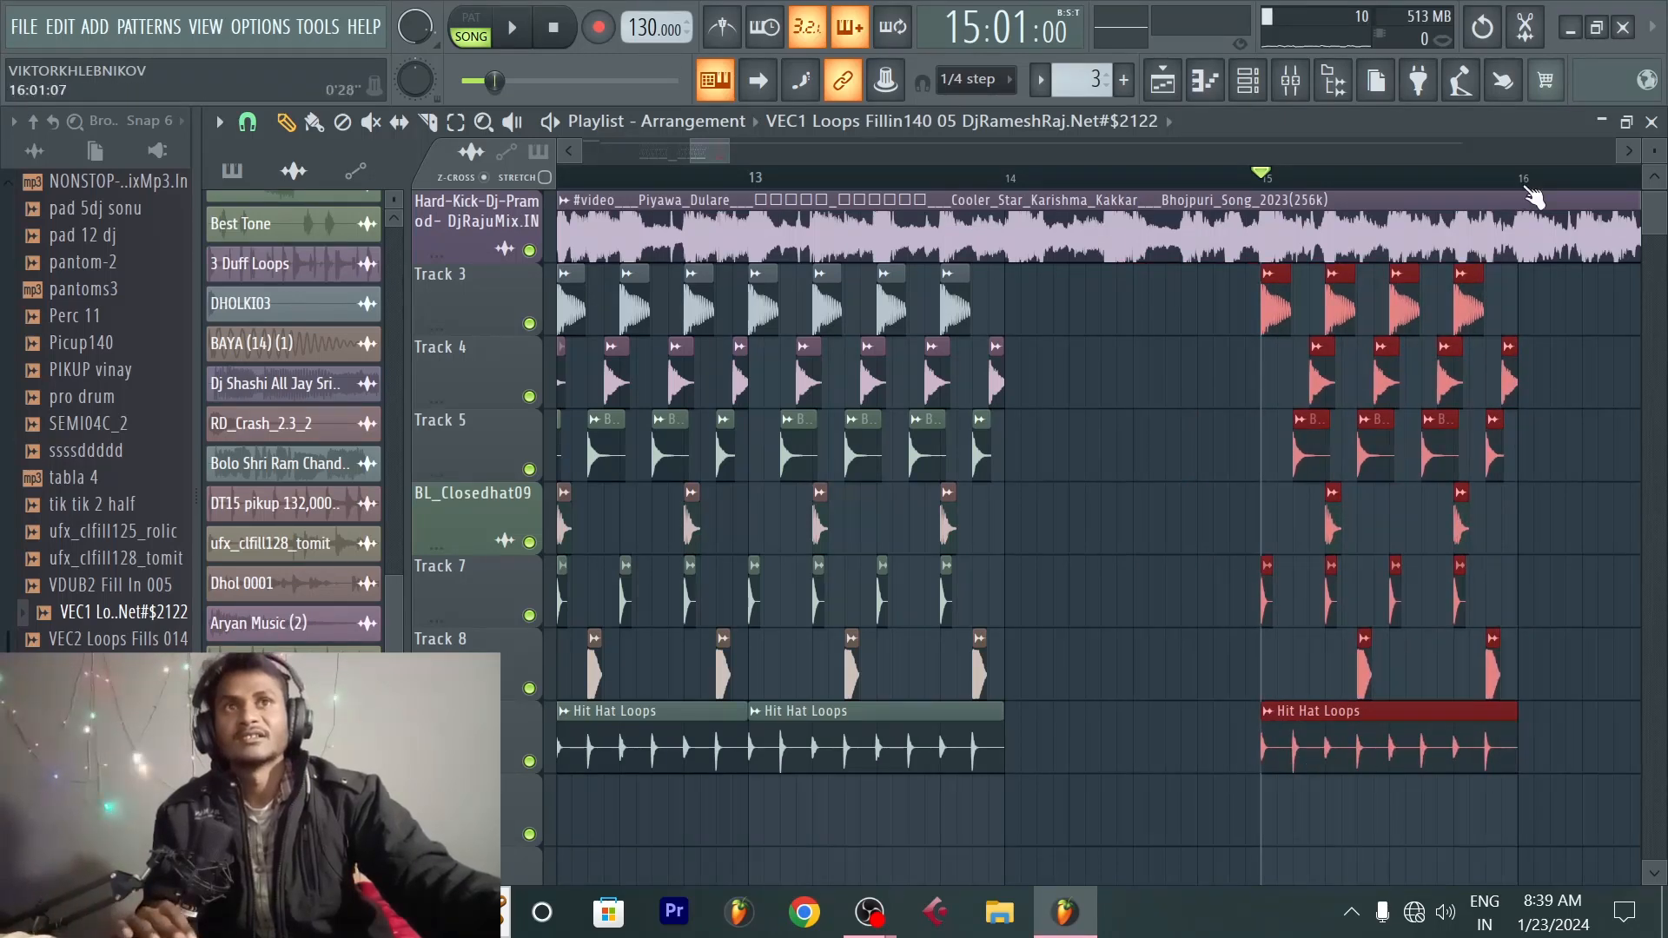
# Step: Play back the gap at bar 14 with the bar 15 drums and place the playhead at the start of bar 14
pyautogui.press('space')
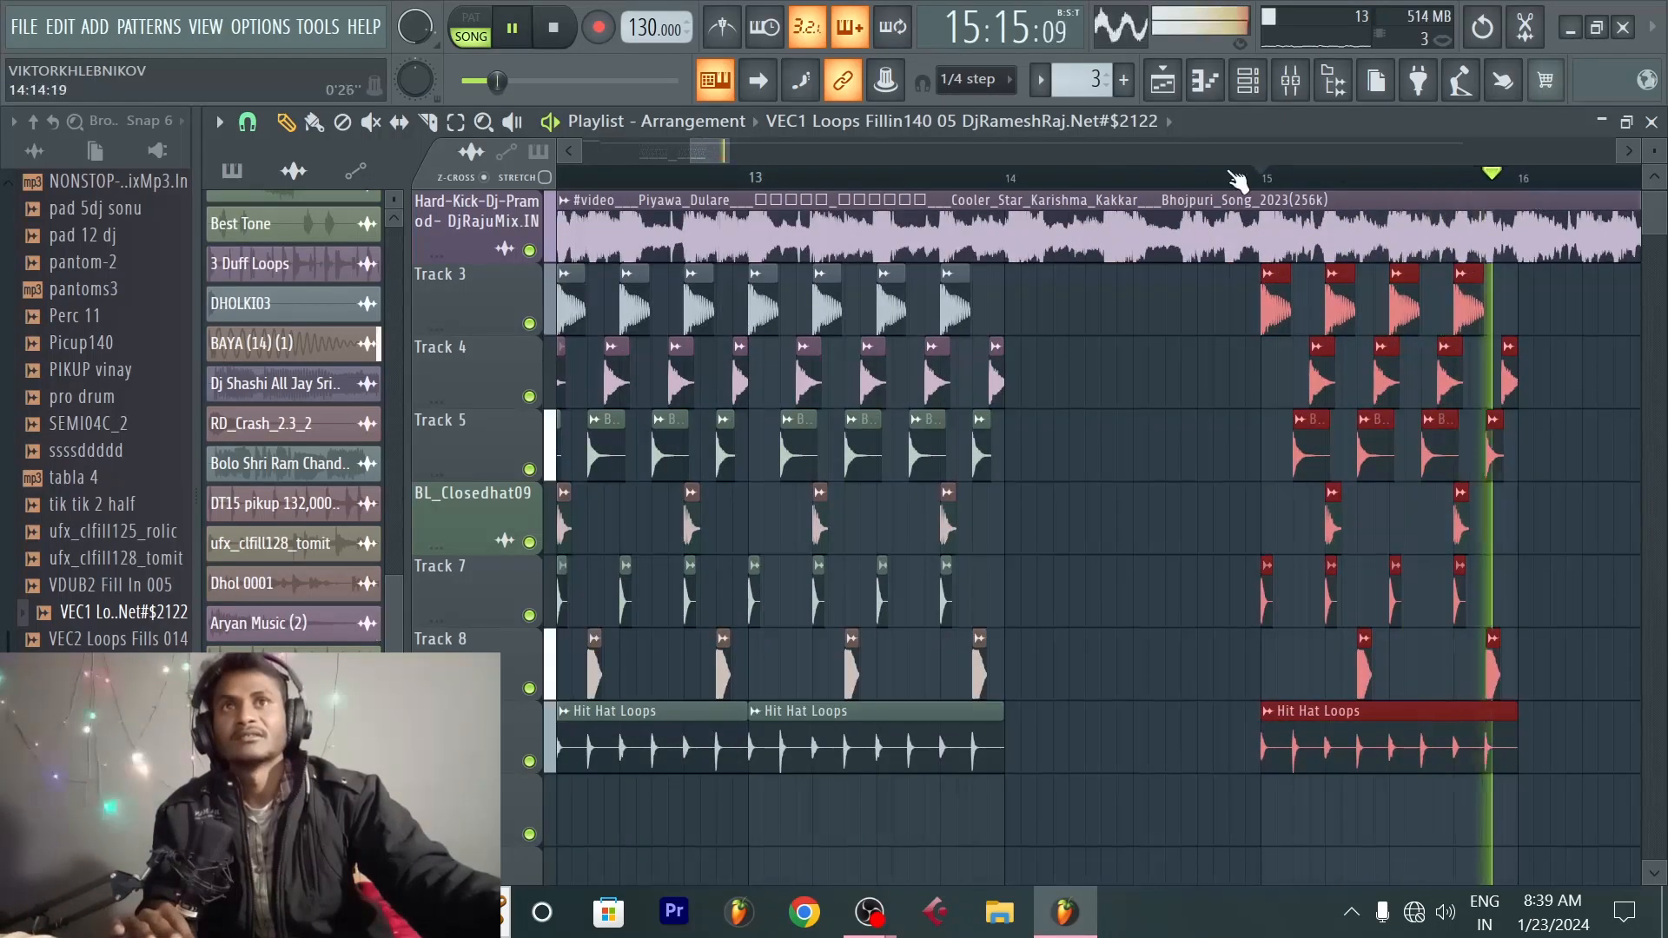
pyautogui.click(1177, 178)
pyautogui.scroll(-3, 1177, 186)
pyautogui.press('space')
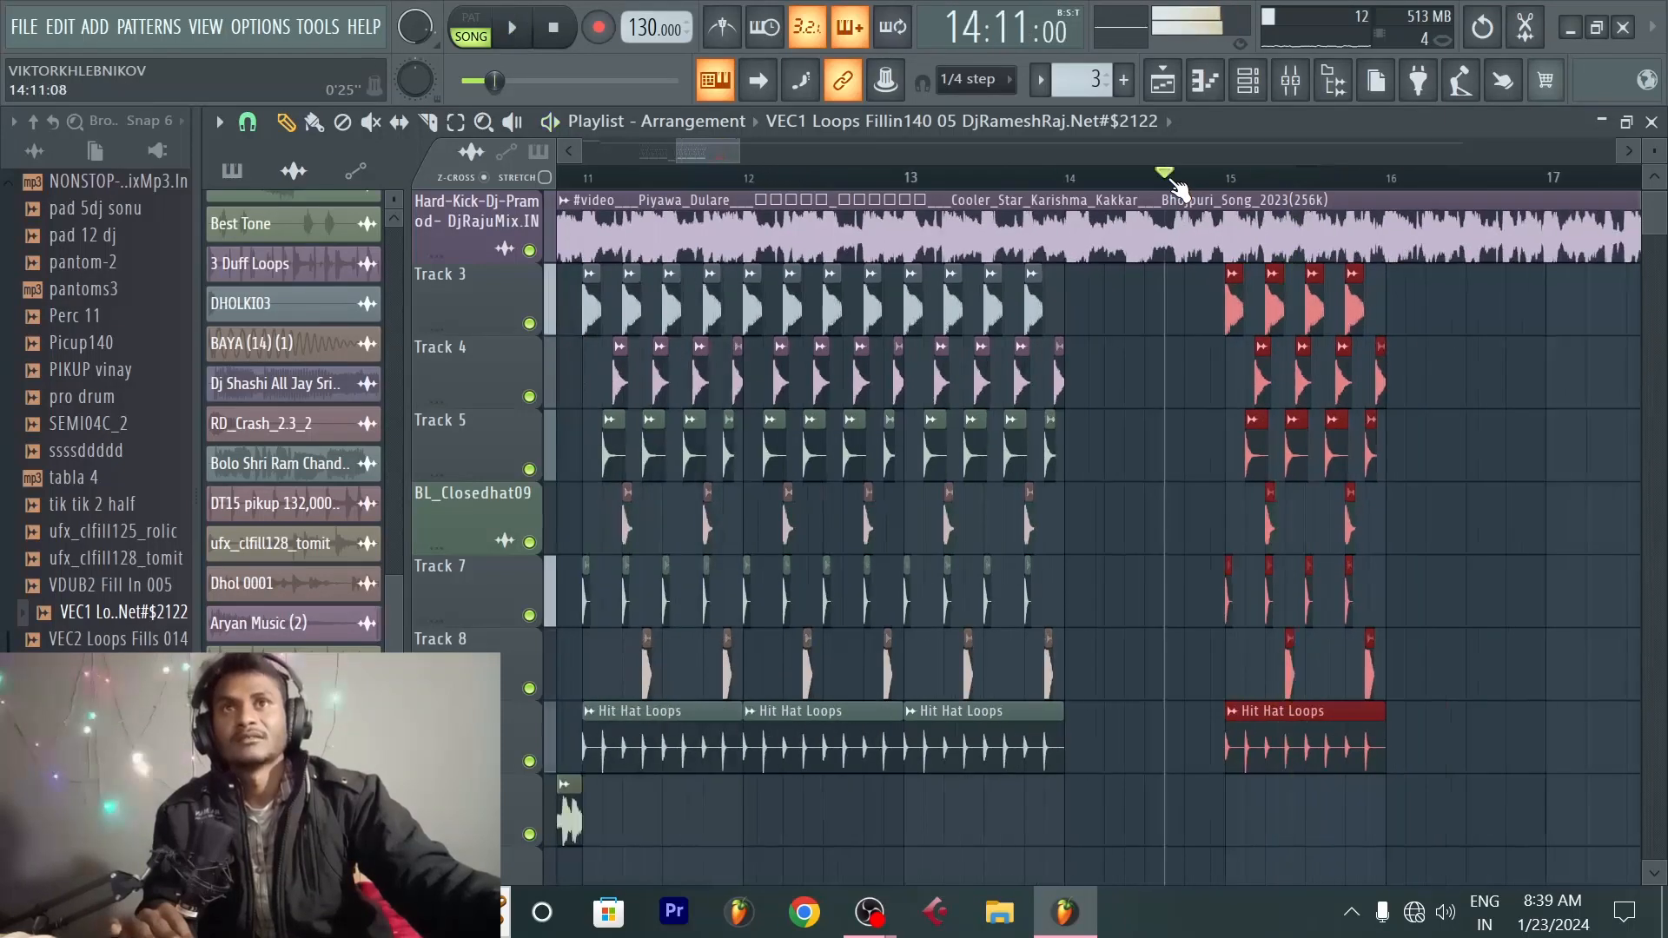
pyautogui.click(1068, 178)
pyautogui.scroll(4, 1220, 184)
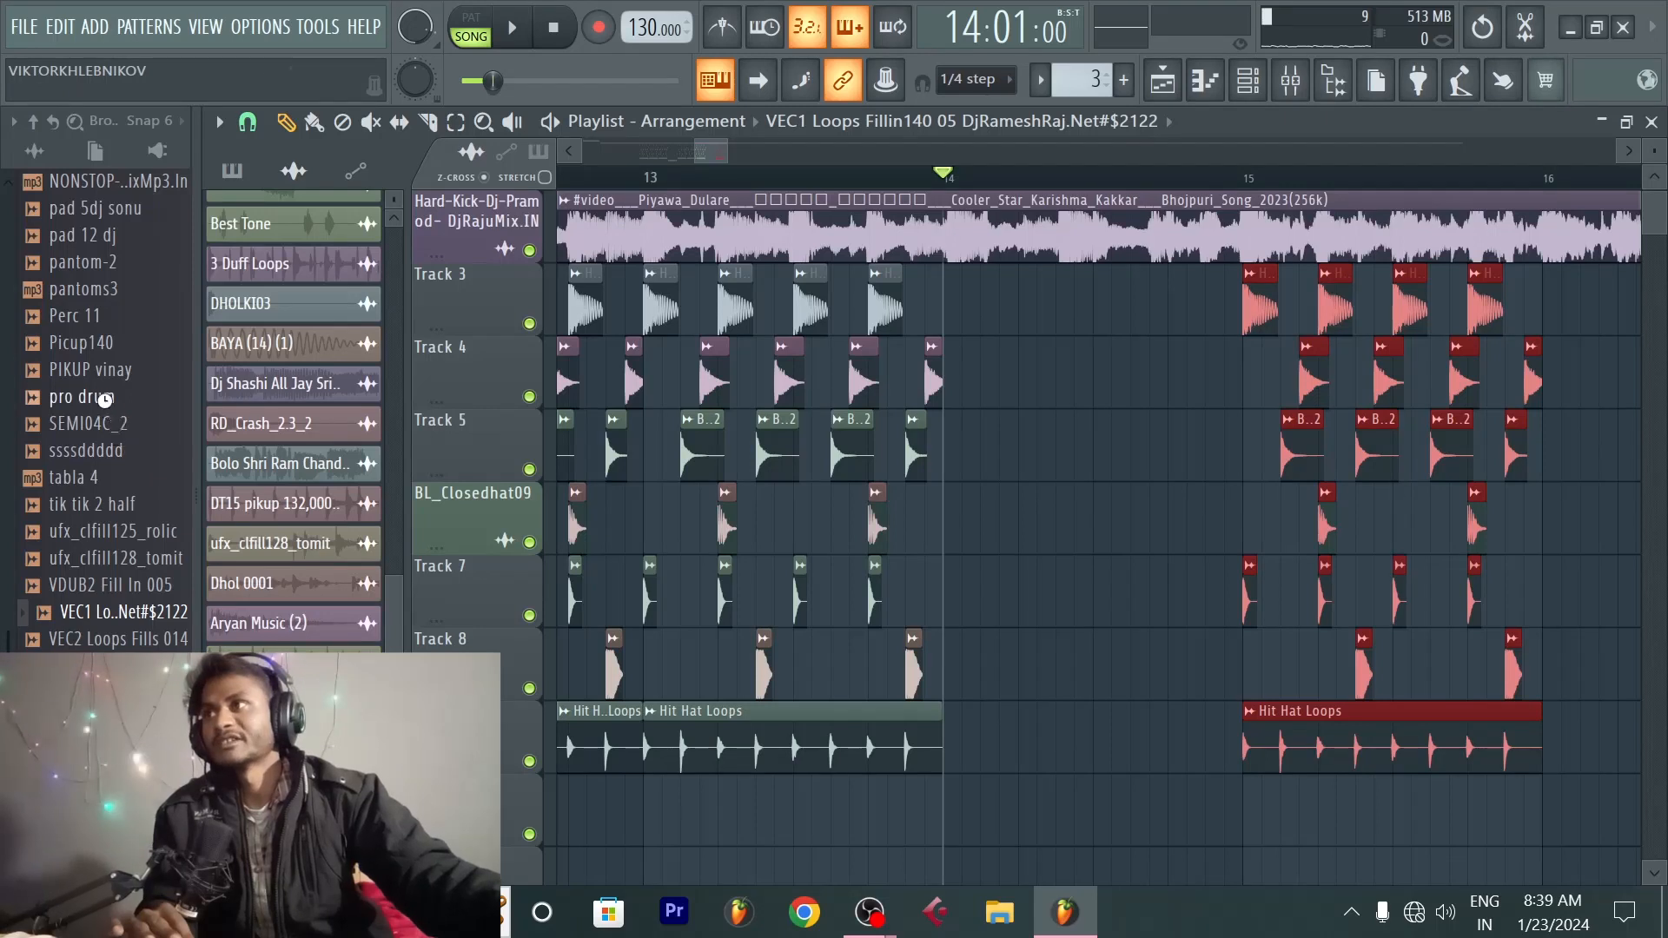
# Step: Audition fill samples and place Lucky Hard power hip on Track 10 at bar 14
pyautogui.moveTo(105, 398); pyautogui.dragTo(126, 274)
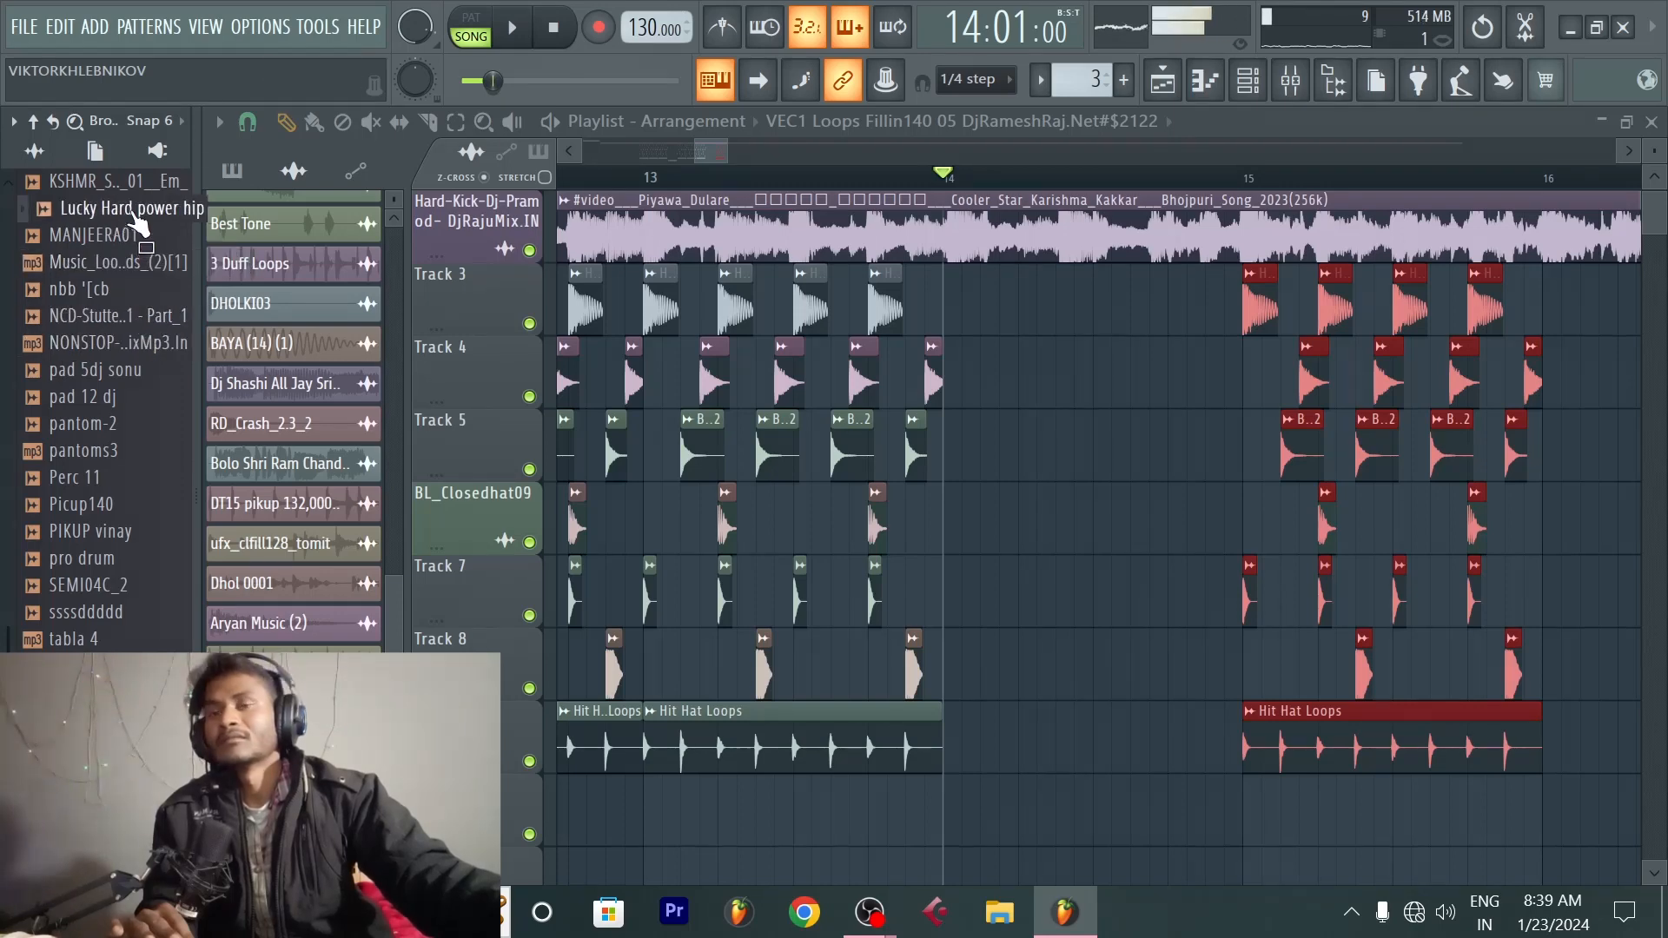
pyautogui.moveTo(139, 225); pyautogui.dragTo(950, 813)
pyautogui.scroll(-2, 1031, 618)
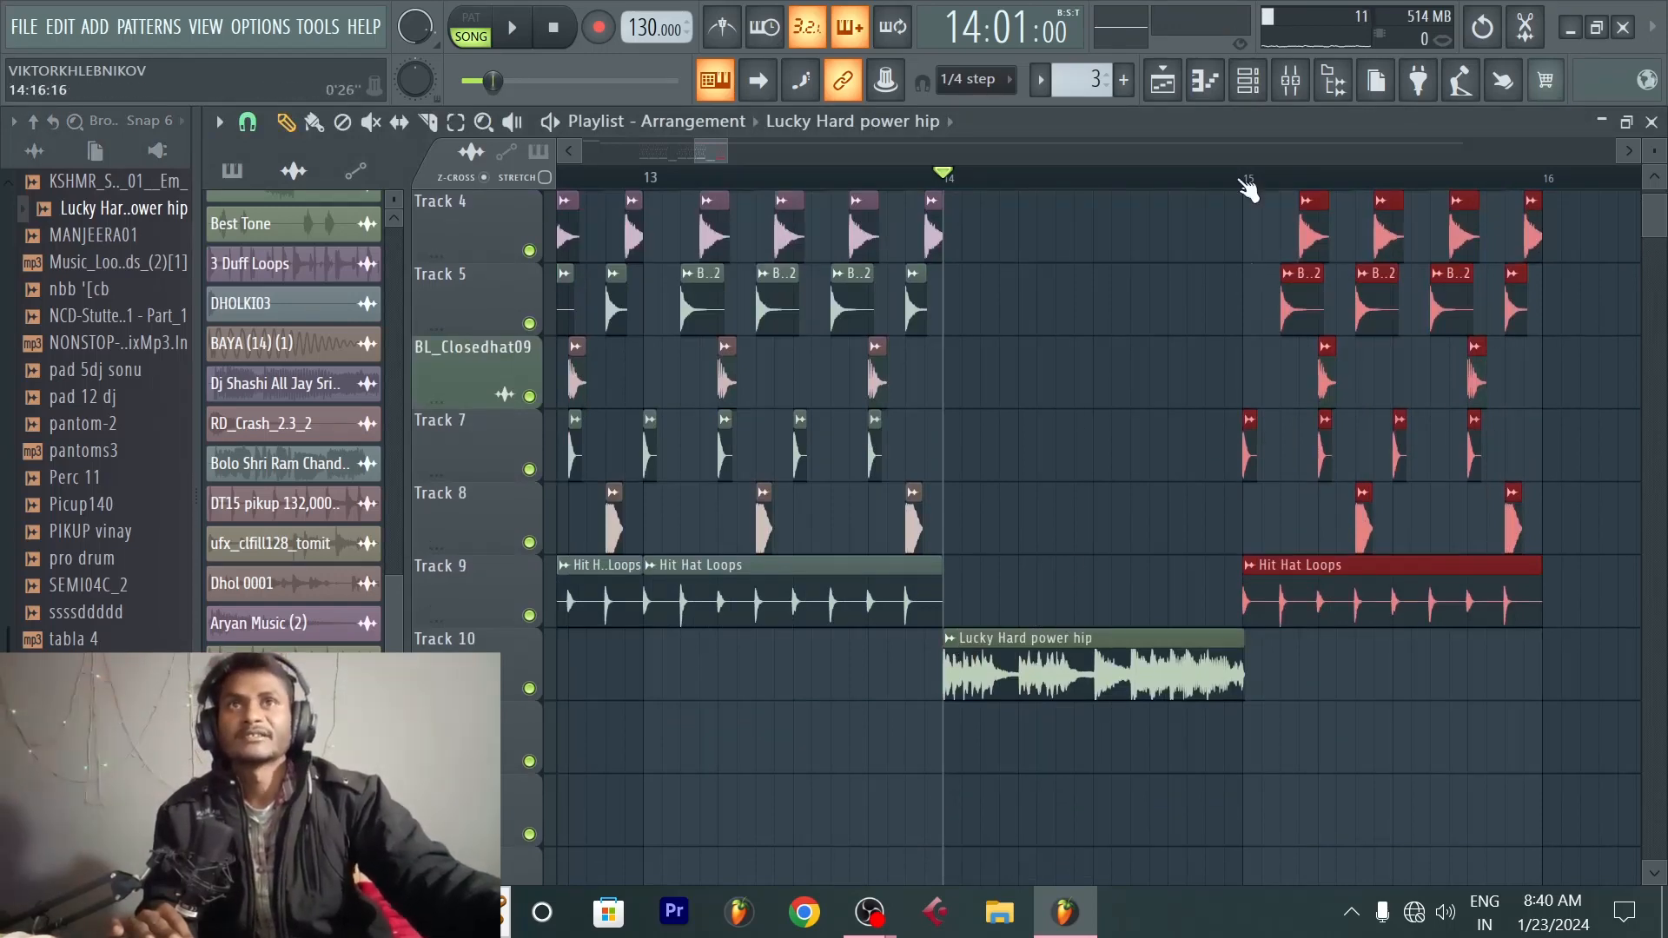
pyautogui.scroll(4, 1258, 184)
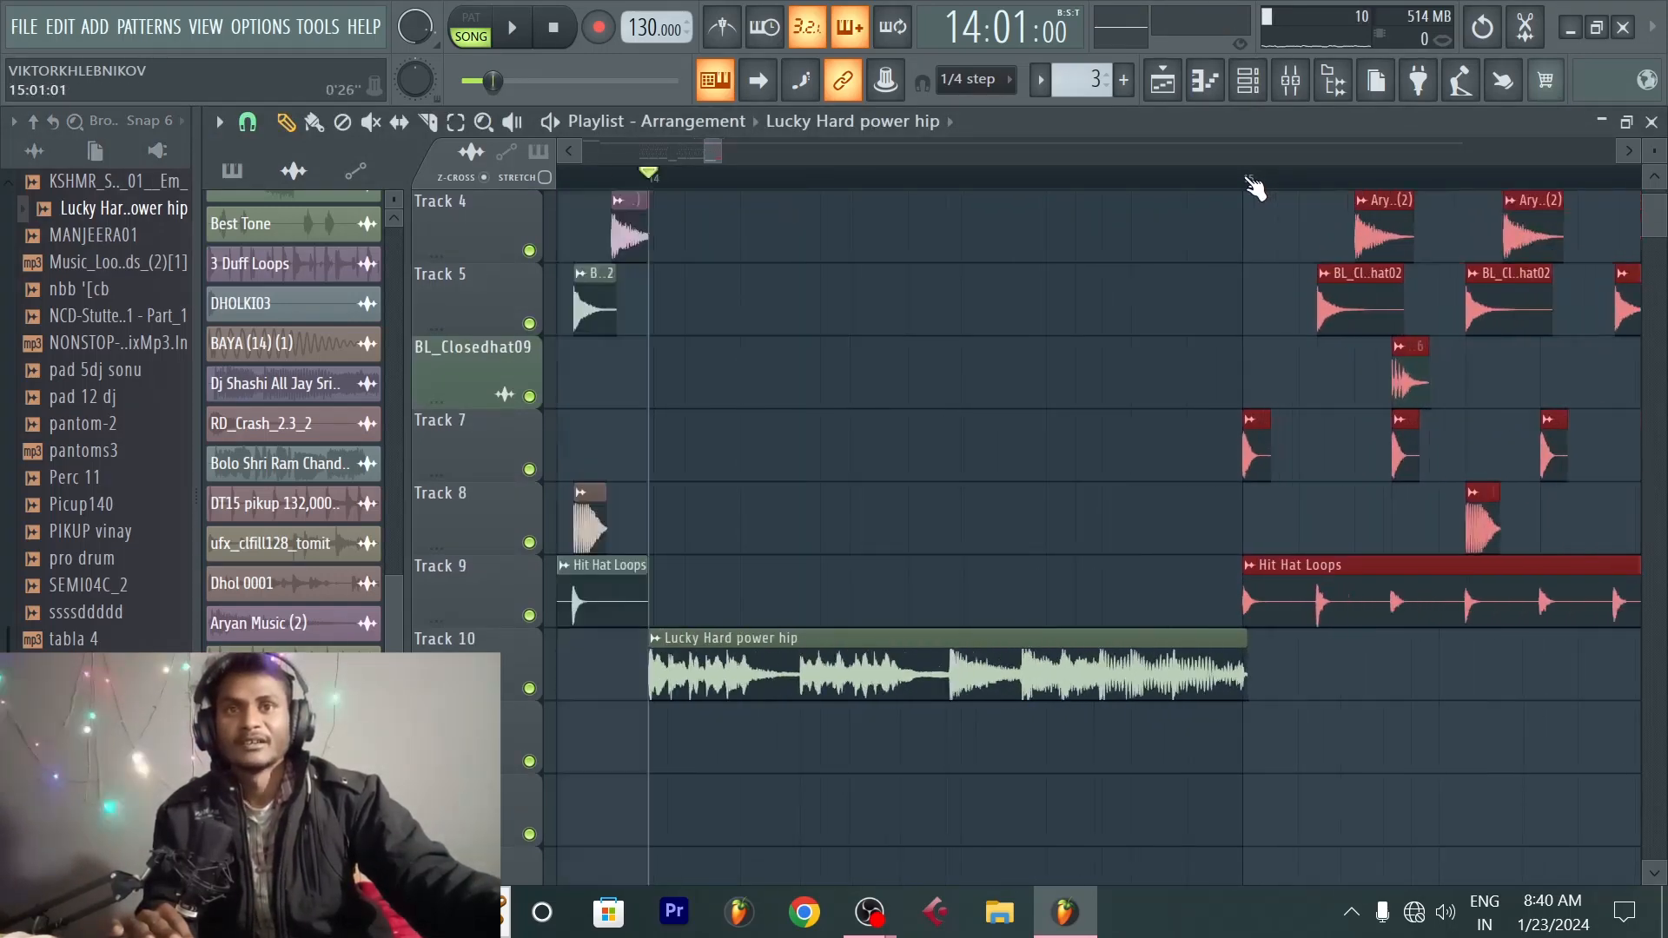
# Step: Fit the Lucky Hard power hip clip on Track 10 to the tempo and check its channel volume
pyautogui.click(693, 638)
pyautogui.click(740, 527)
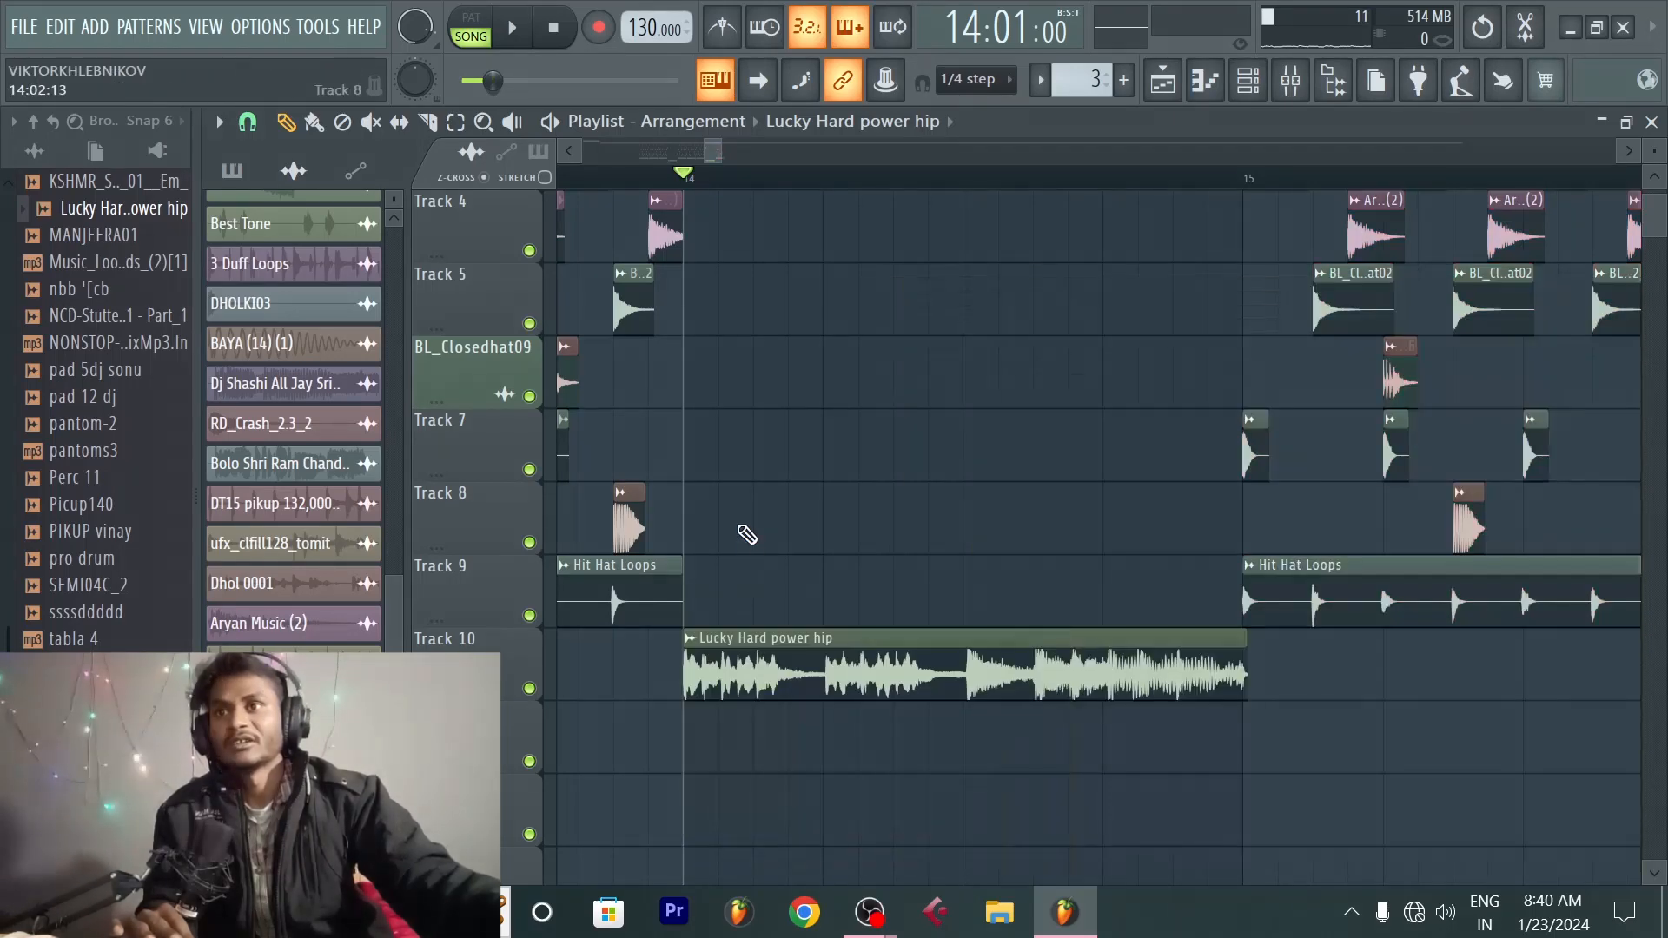
pyautogui.click(693, 643)
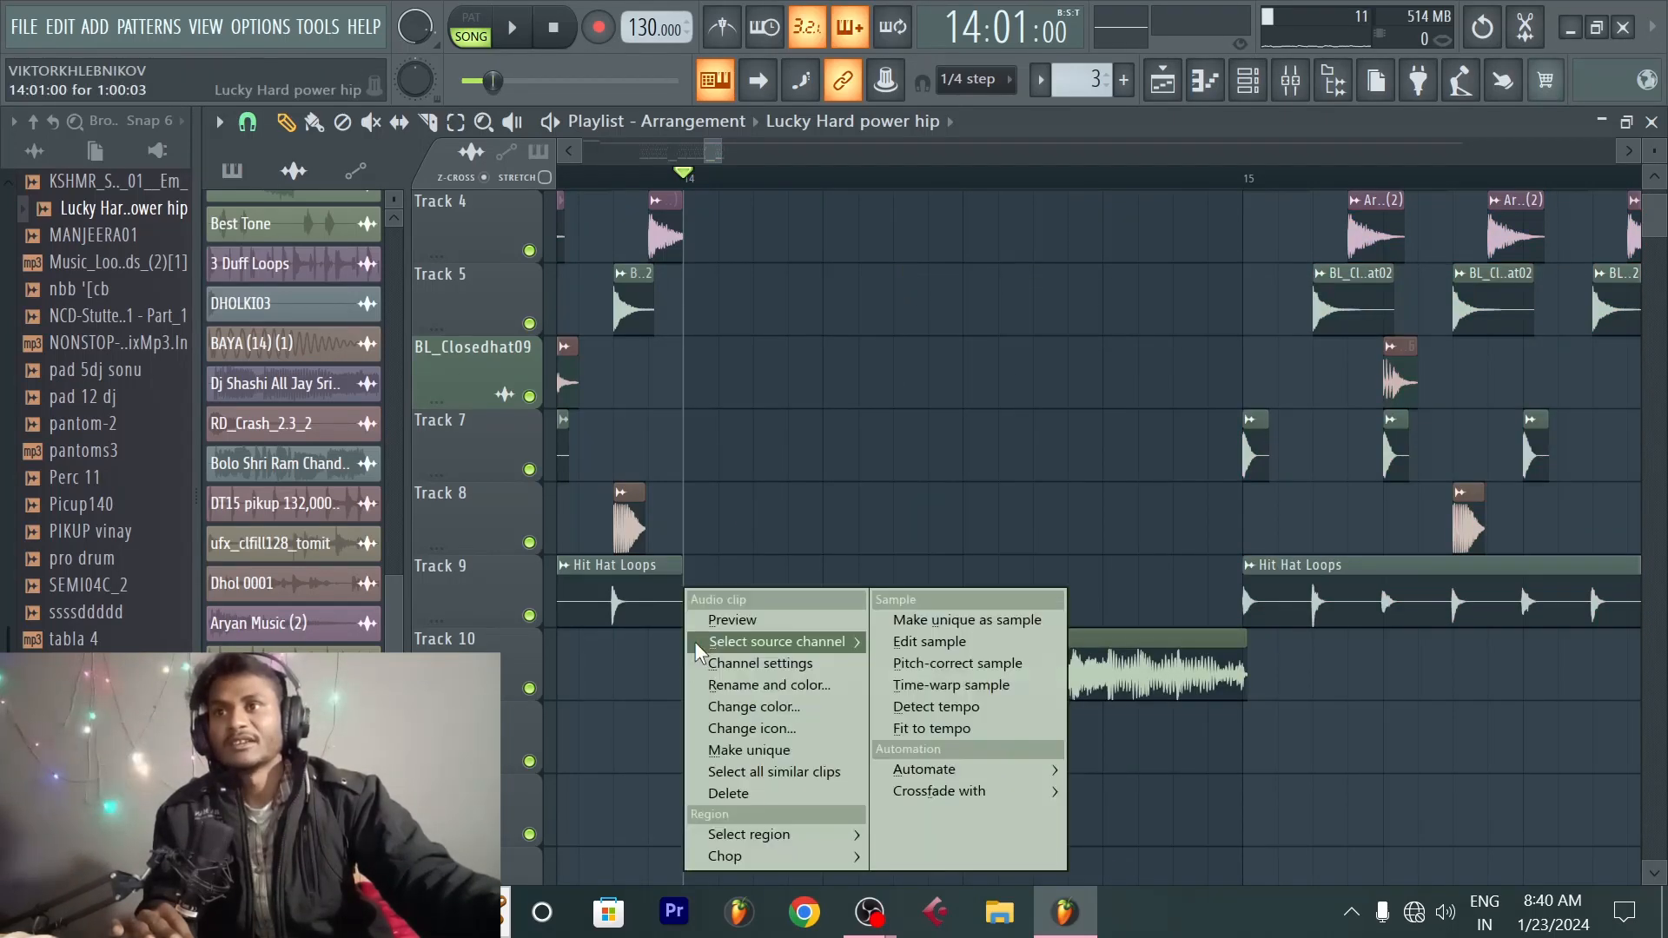
pyautogui.click(957, 731)
pyautogui.click(815, 576)
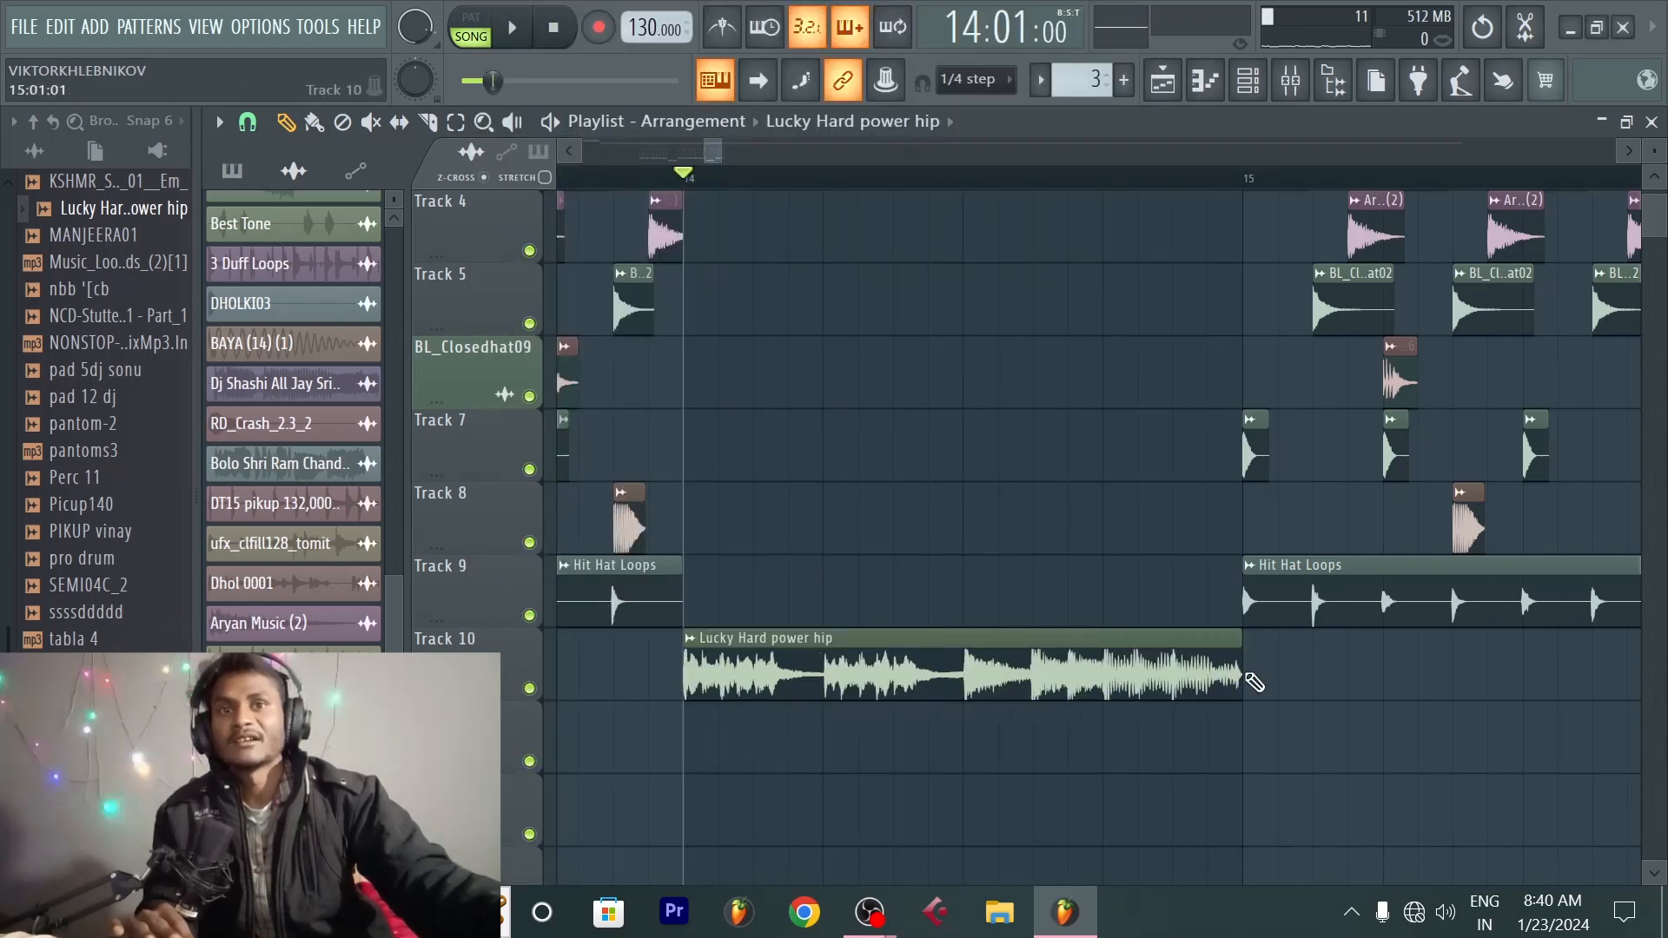
pyautogui.doubleClick(997, 670)
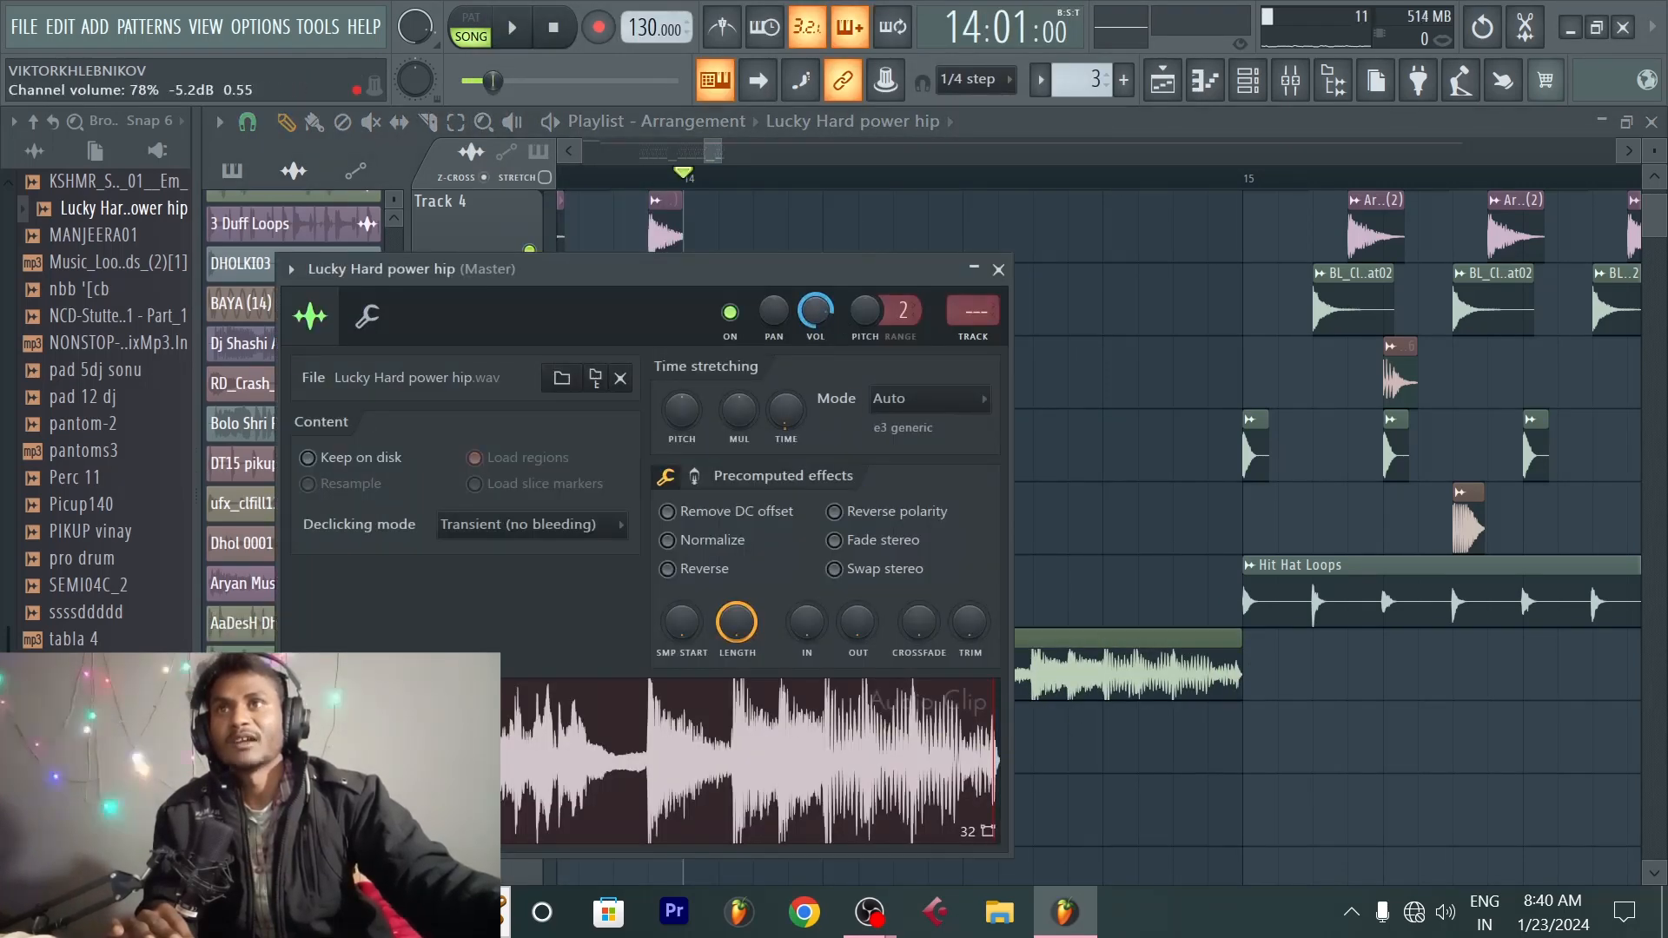
pyautogui.click(998, 270)
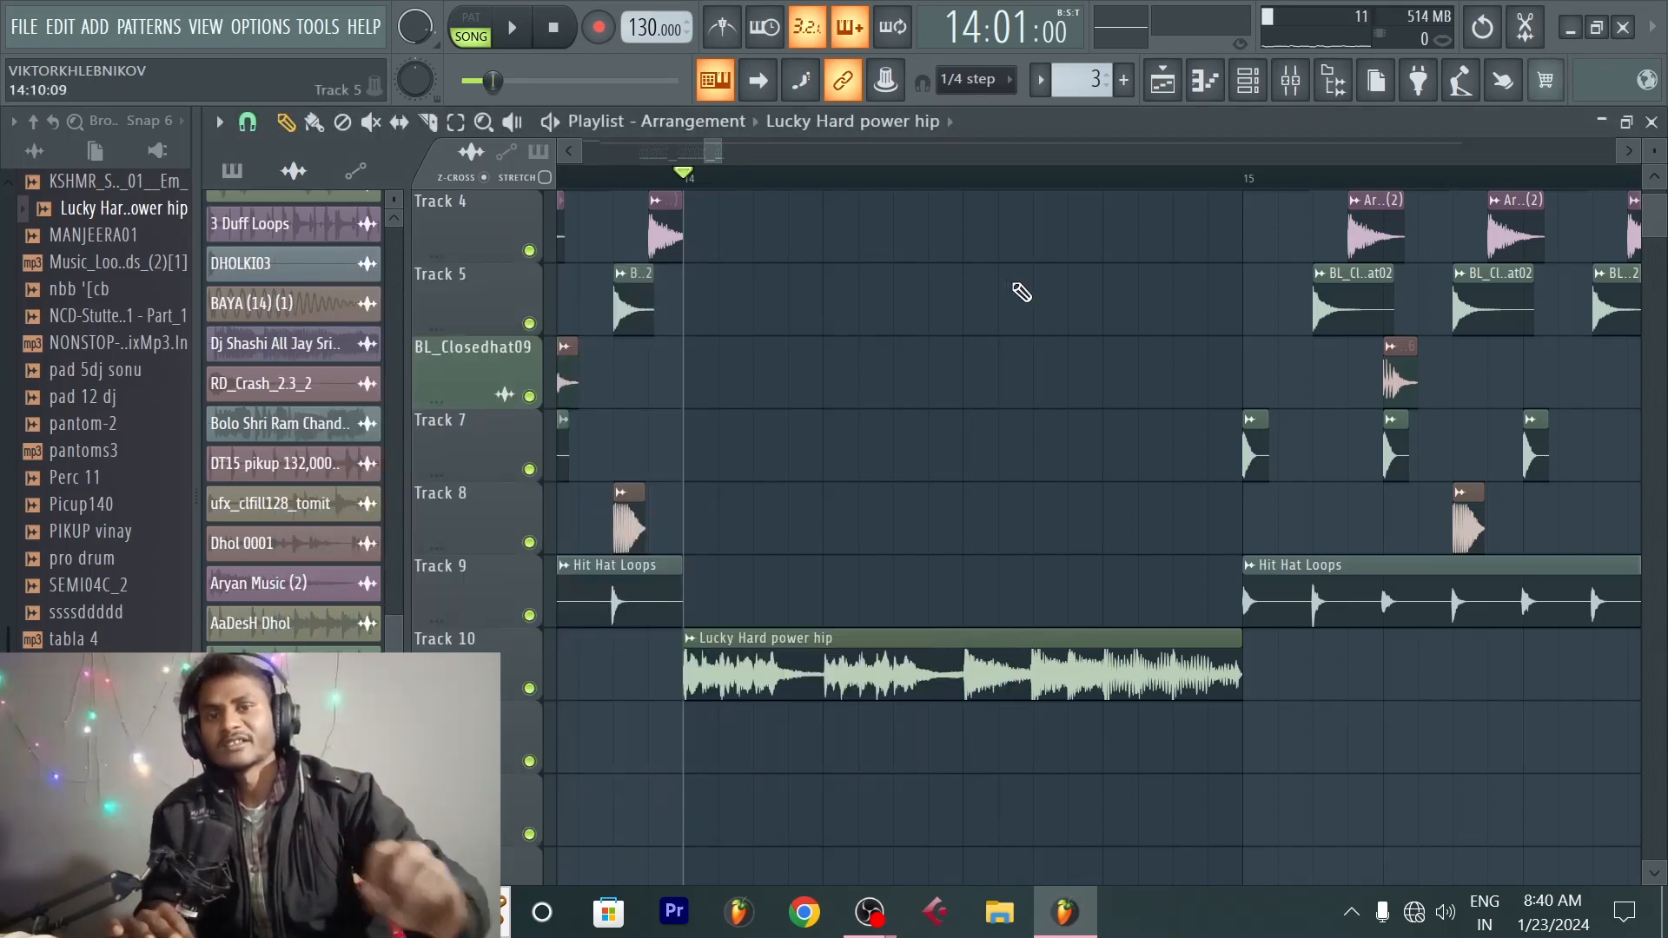
# Step: Play back from late in bar 13 through the Lucky Hard power hip fill into the bar 15 drums
pyautogui.scroll(-4, 1089, 177)
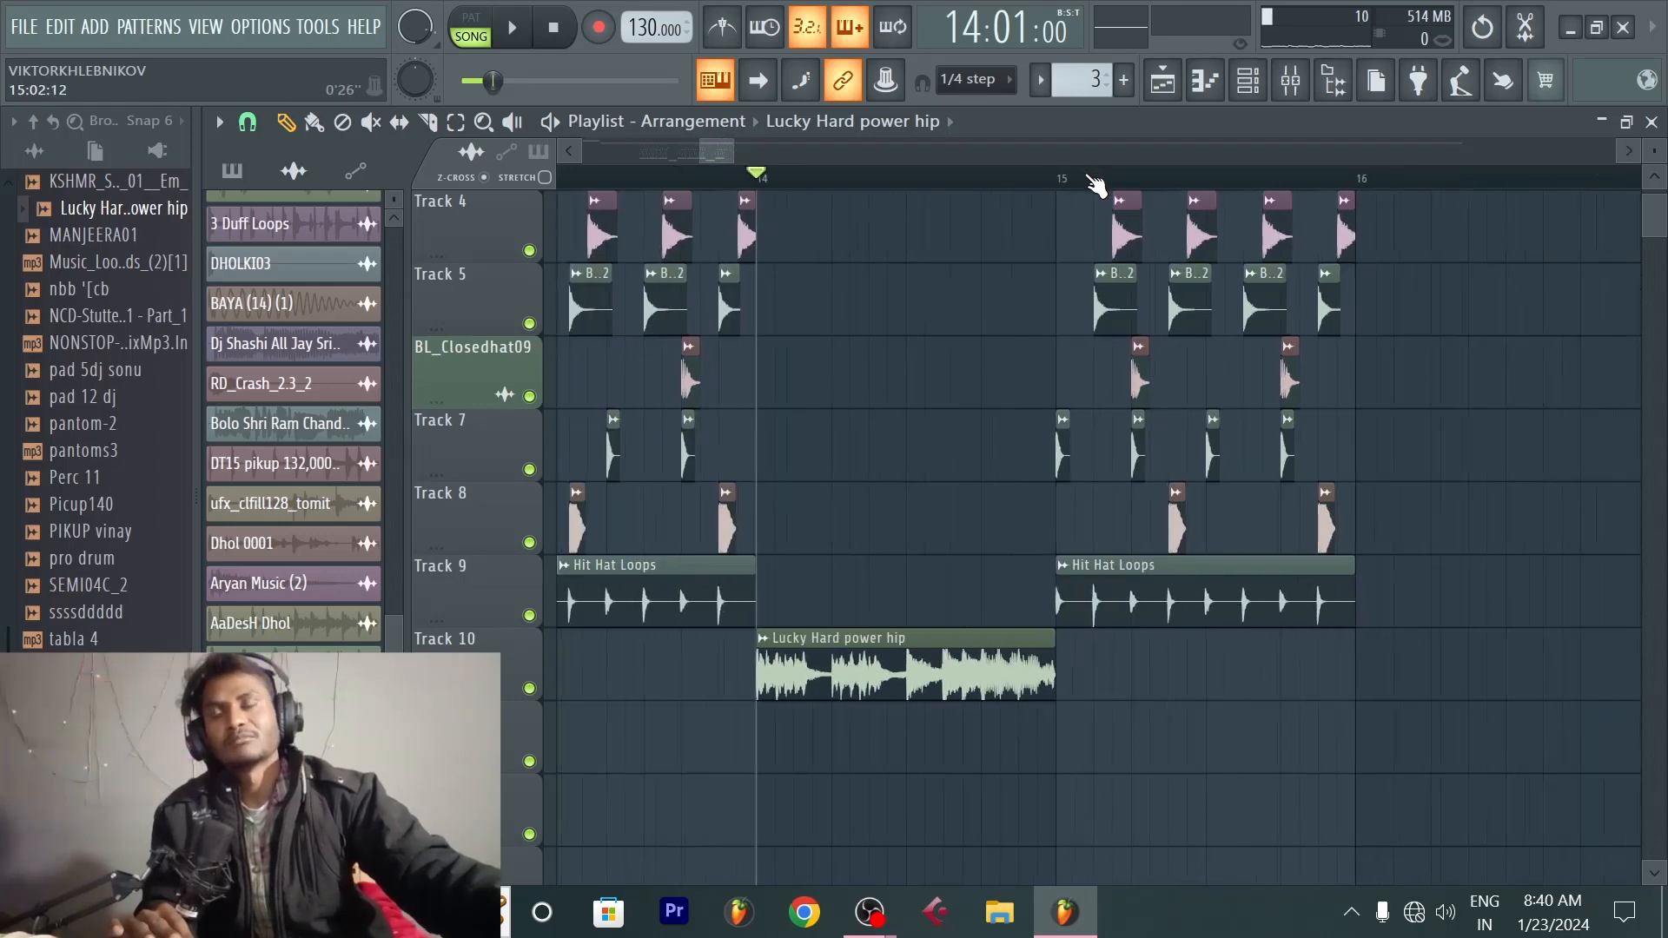
pyautogui.press('space')
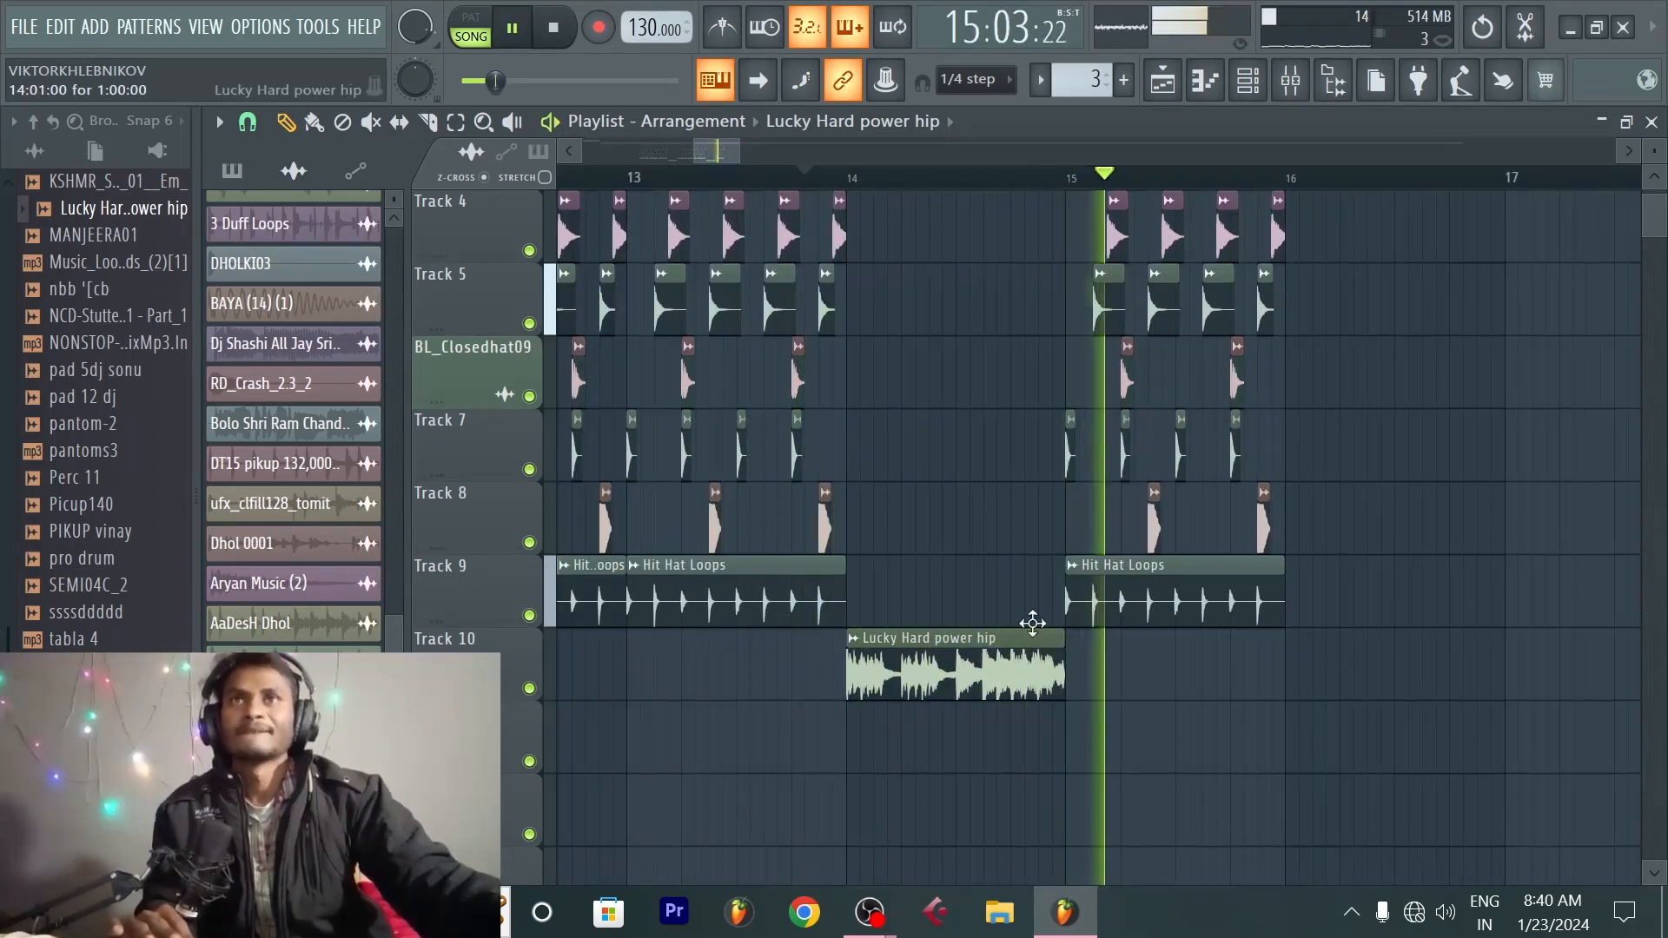
pyautogui.scroll(2, 1134, 547)
pyautogui.press('space')
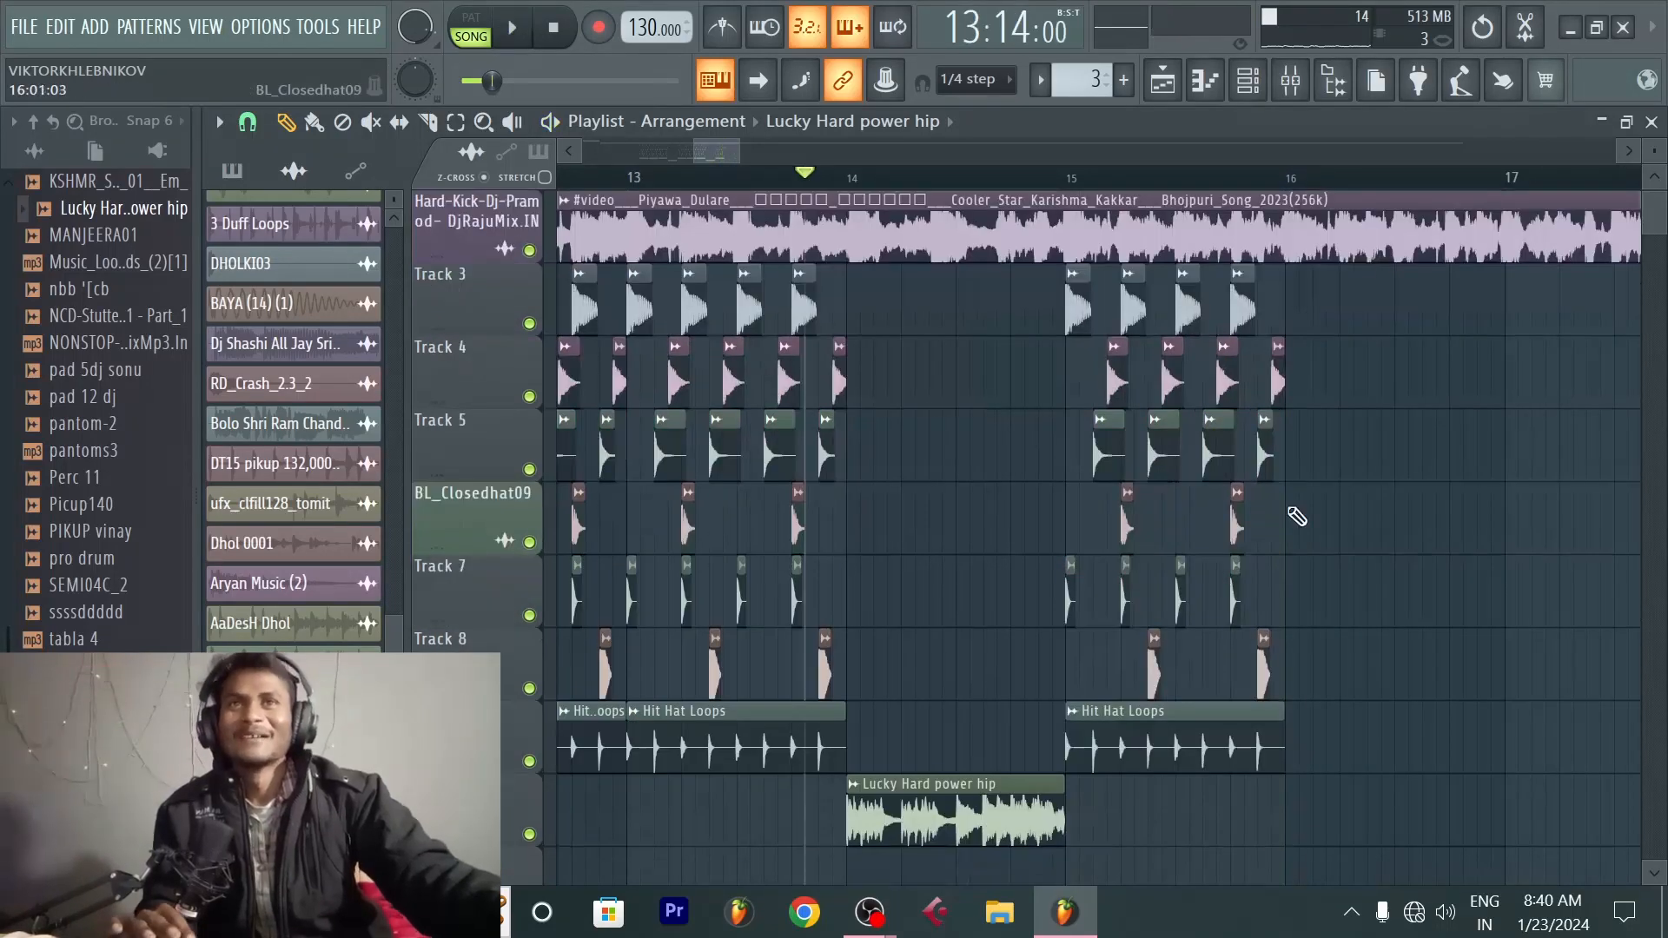
# Step: Duplicate the bar 15 drum clips on Tracks 3 to 9 twice, filling bars 16 and 17
pyautogui.scroll(2, 1277, 193)
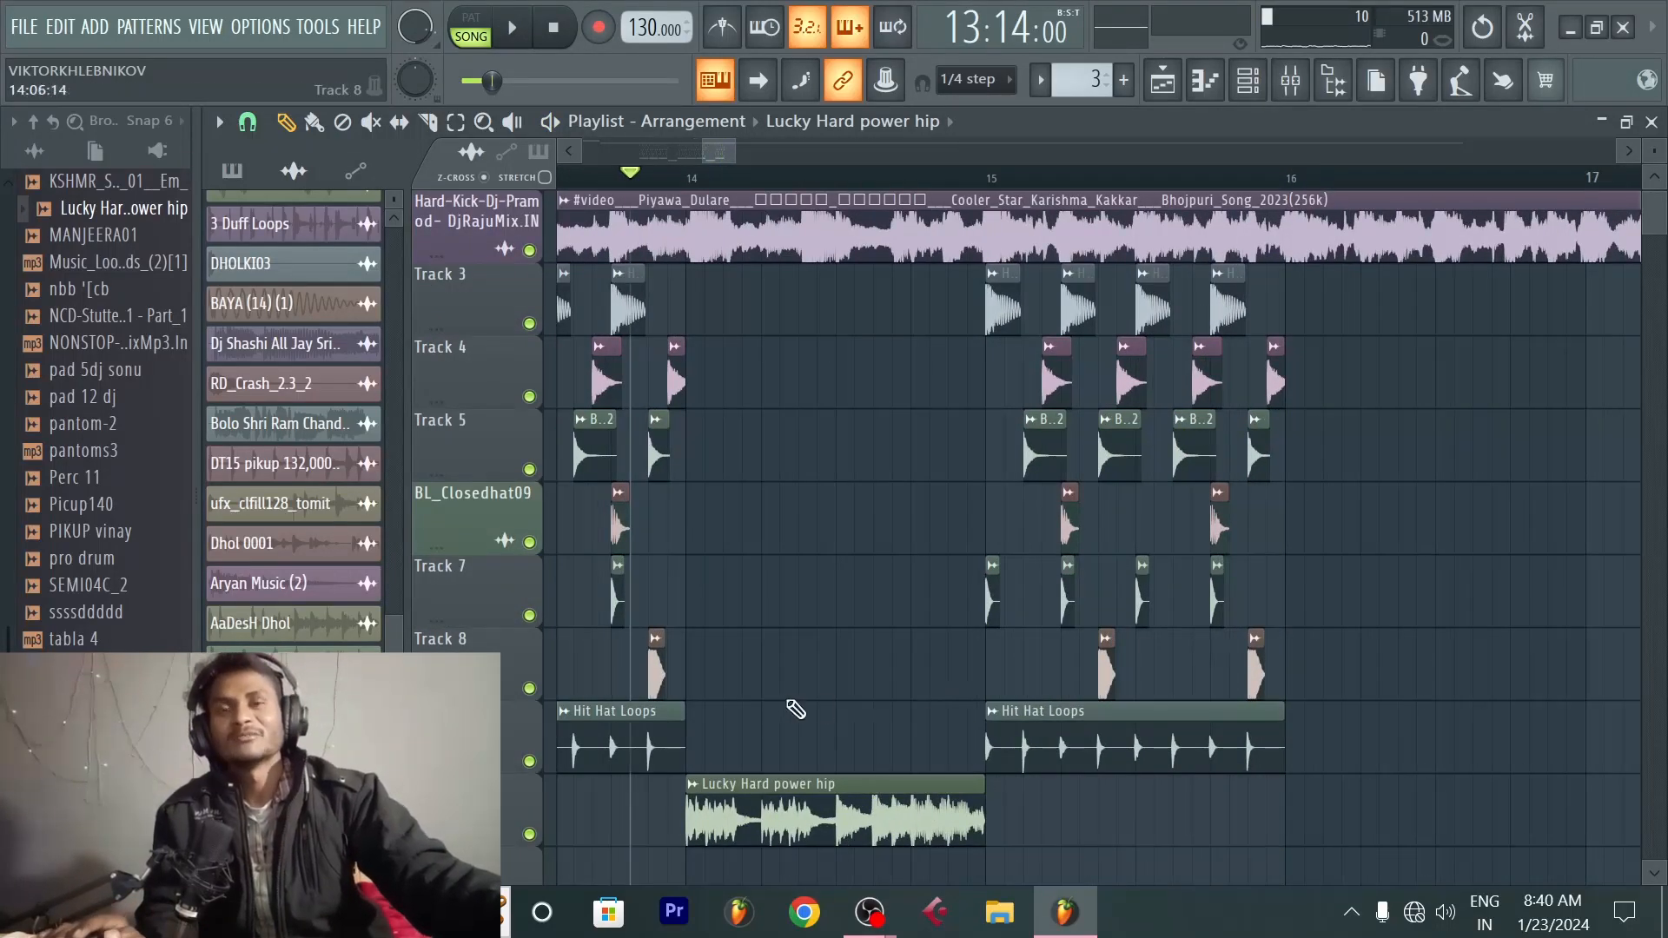
pyautogui.moveTo(1487, 733); pyautogui.dragTo(965, 324)
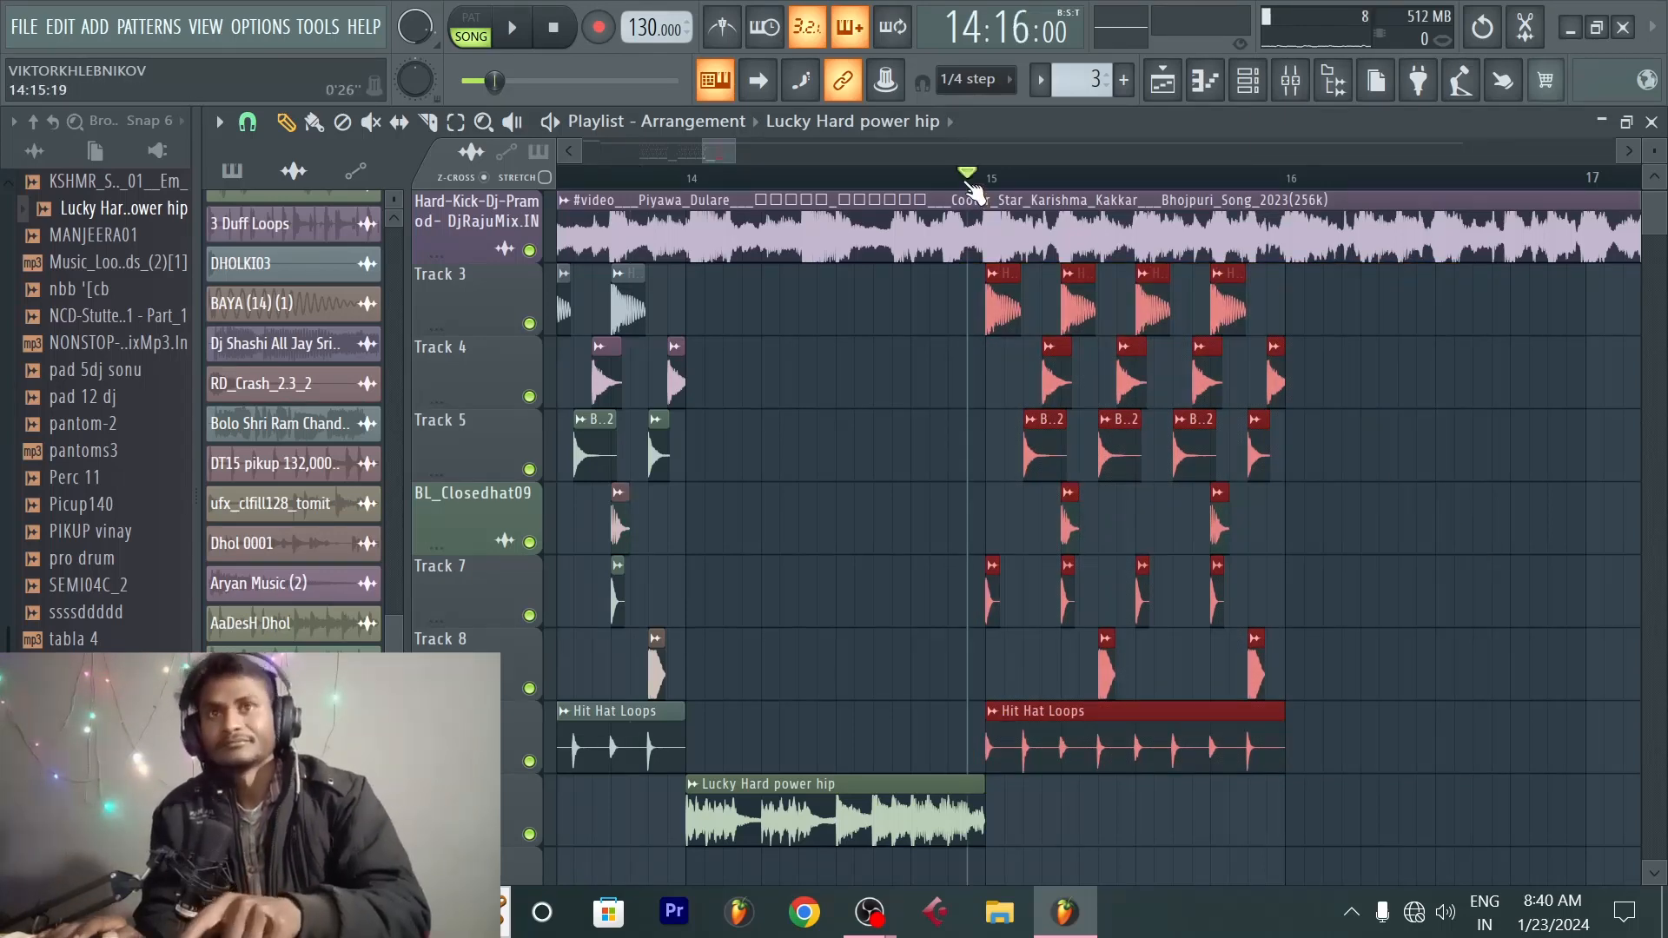
pyautogui.hotkey('ctrl', 'b')
pyautogui.hotkey('ctrl', 'b')
# Step: Play back from the end of bar 16 through the bar 17 drums into bar 18
pyautogui.press('space')
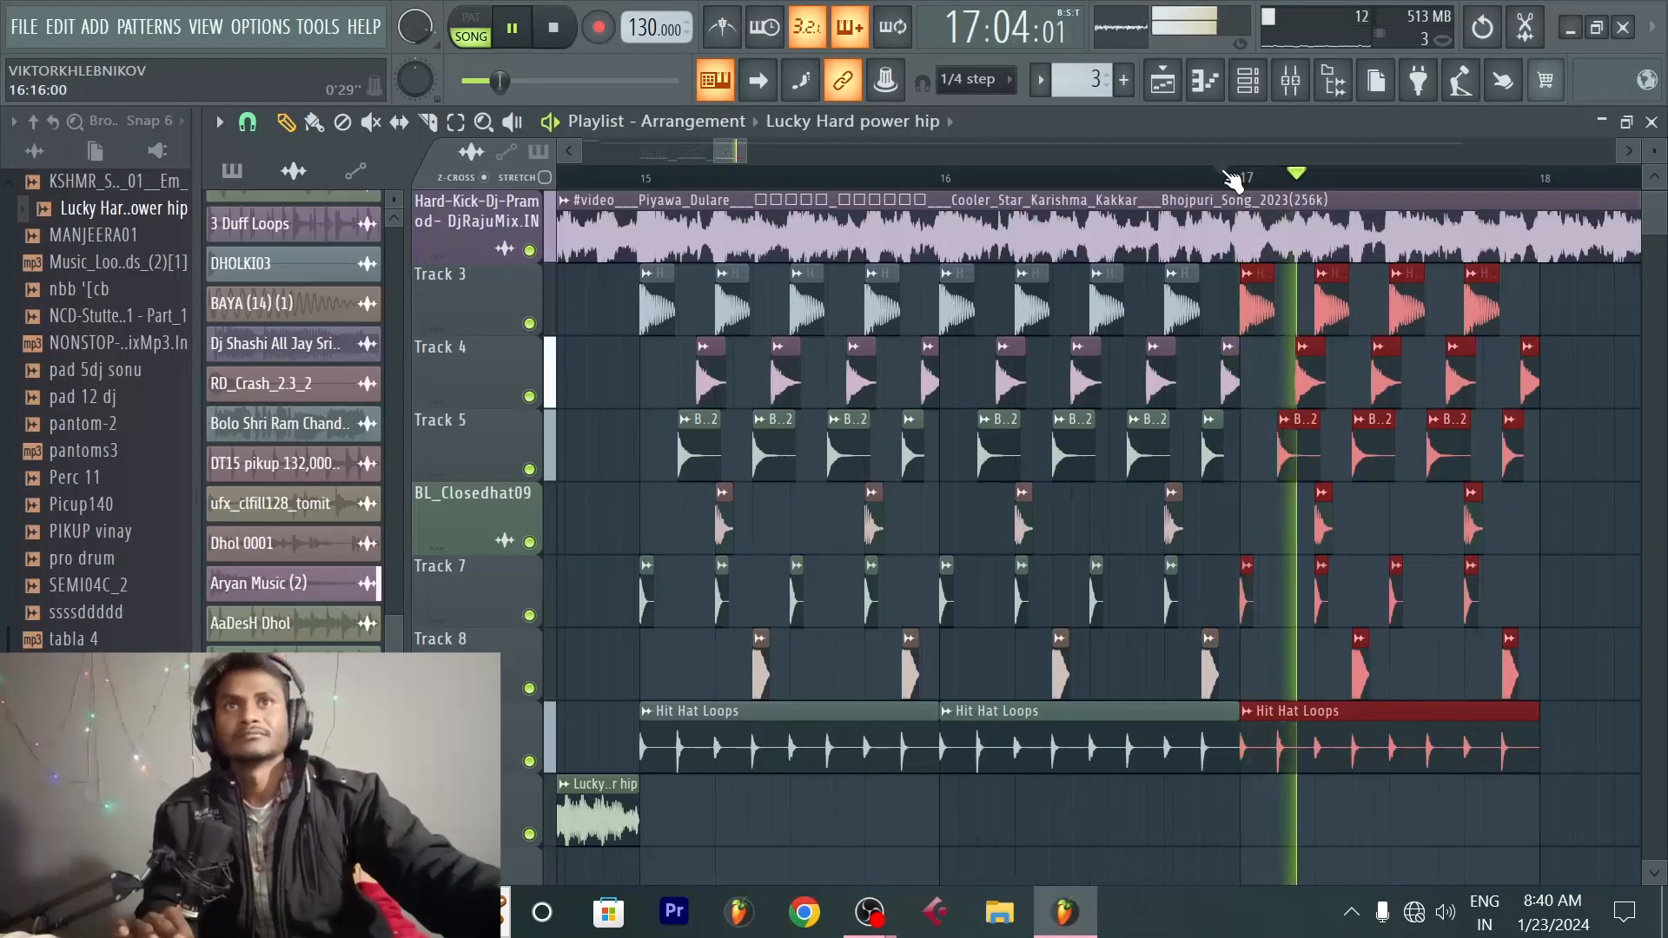
pyautogui.scroll(-2, 1233, 180)
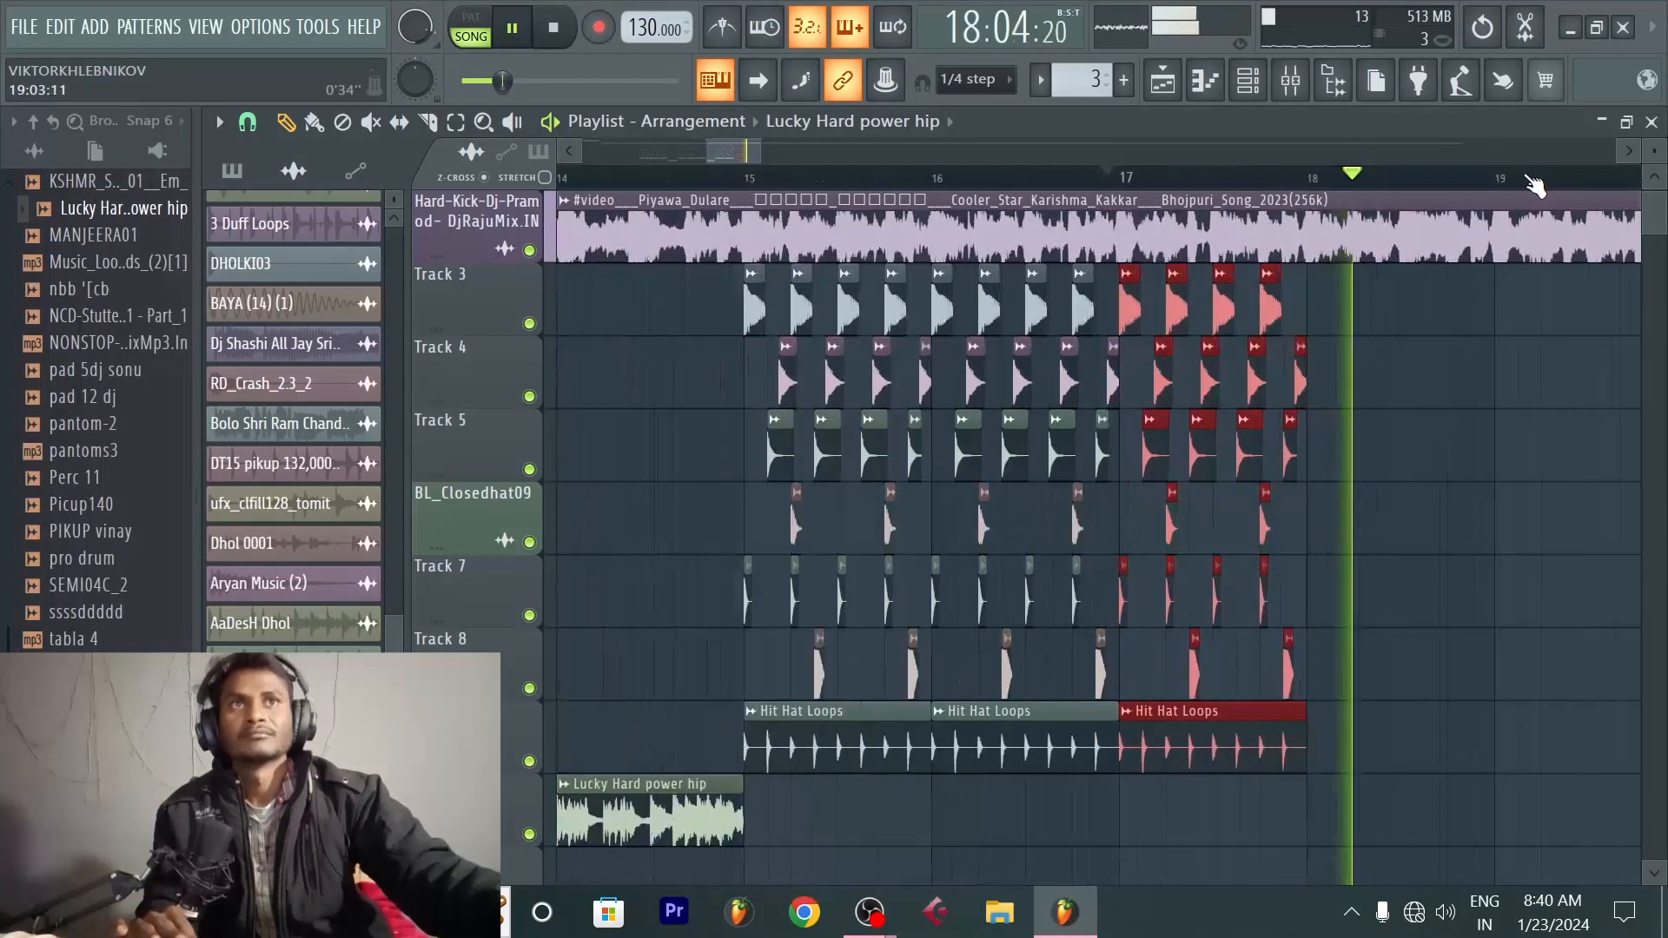
pyautogui.scroll(2, 1528, 182)
pyautogui.press('space')
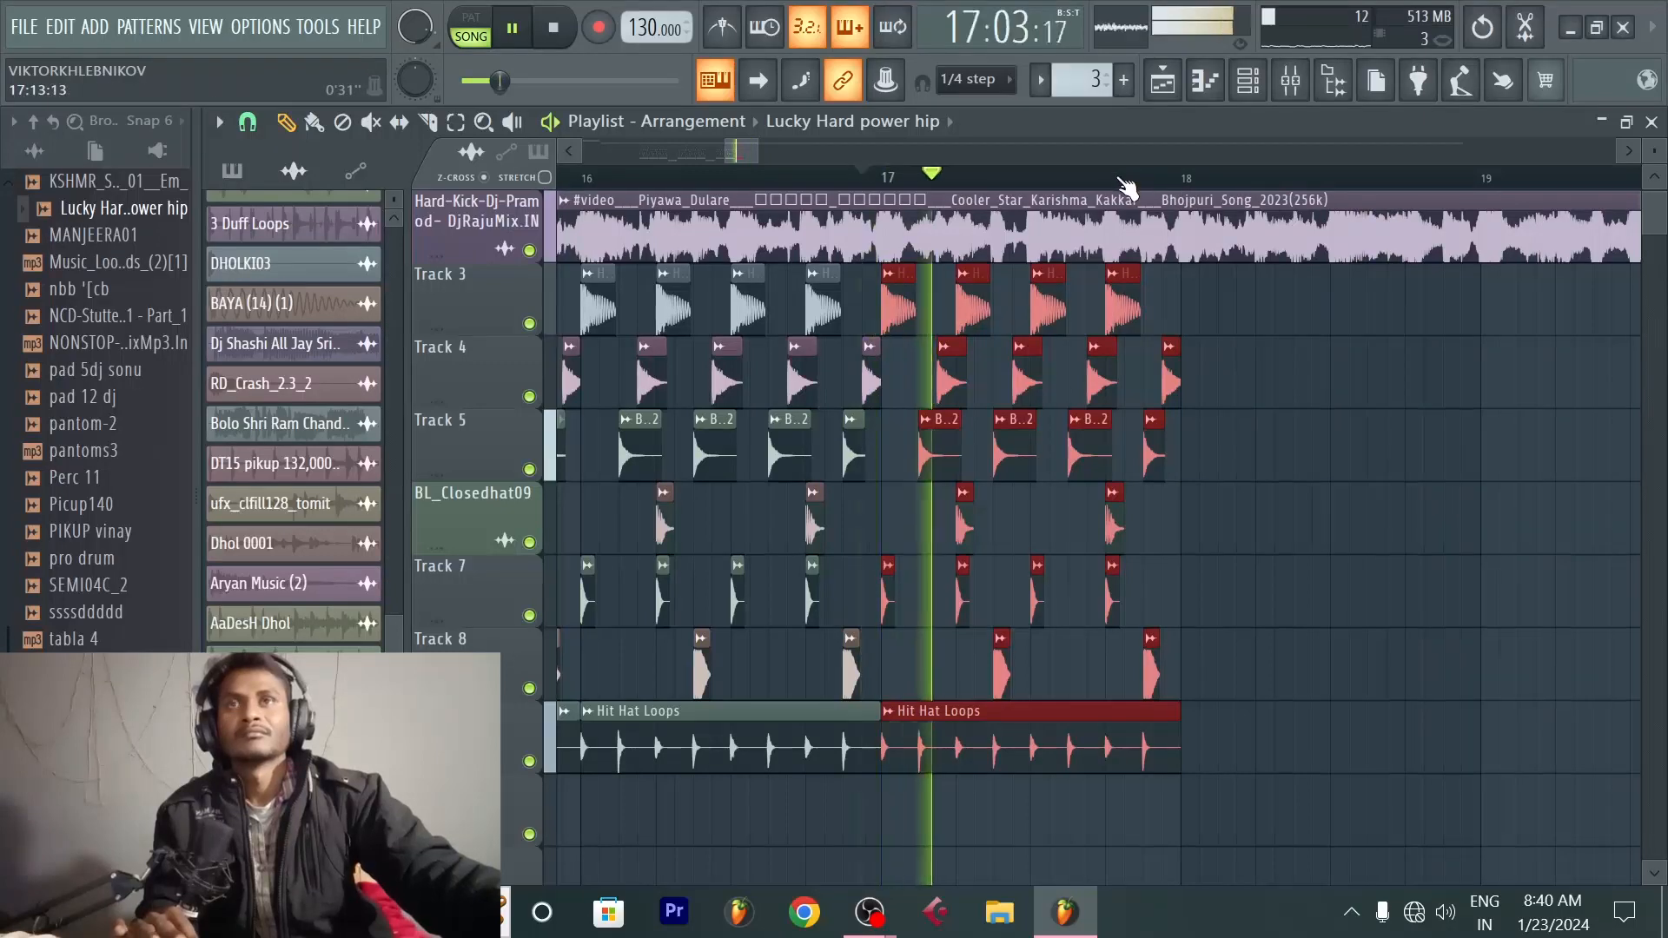
pyautogui.scroll(-4, 1303, 179)
# Step: Check the song clip's channel settings and play back the transition from bar 17 into bar 18 again
pyautogui.doubleClick(1252, 232)
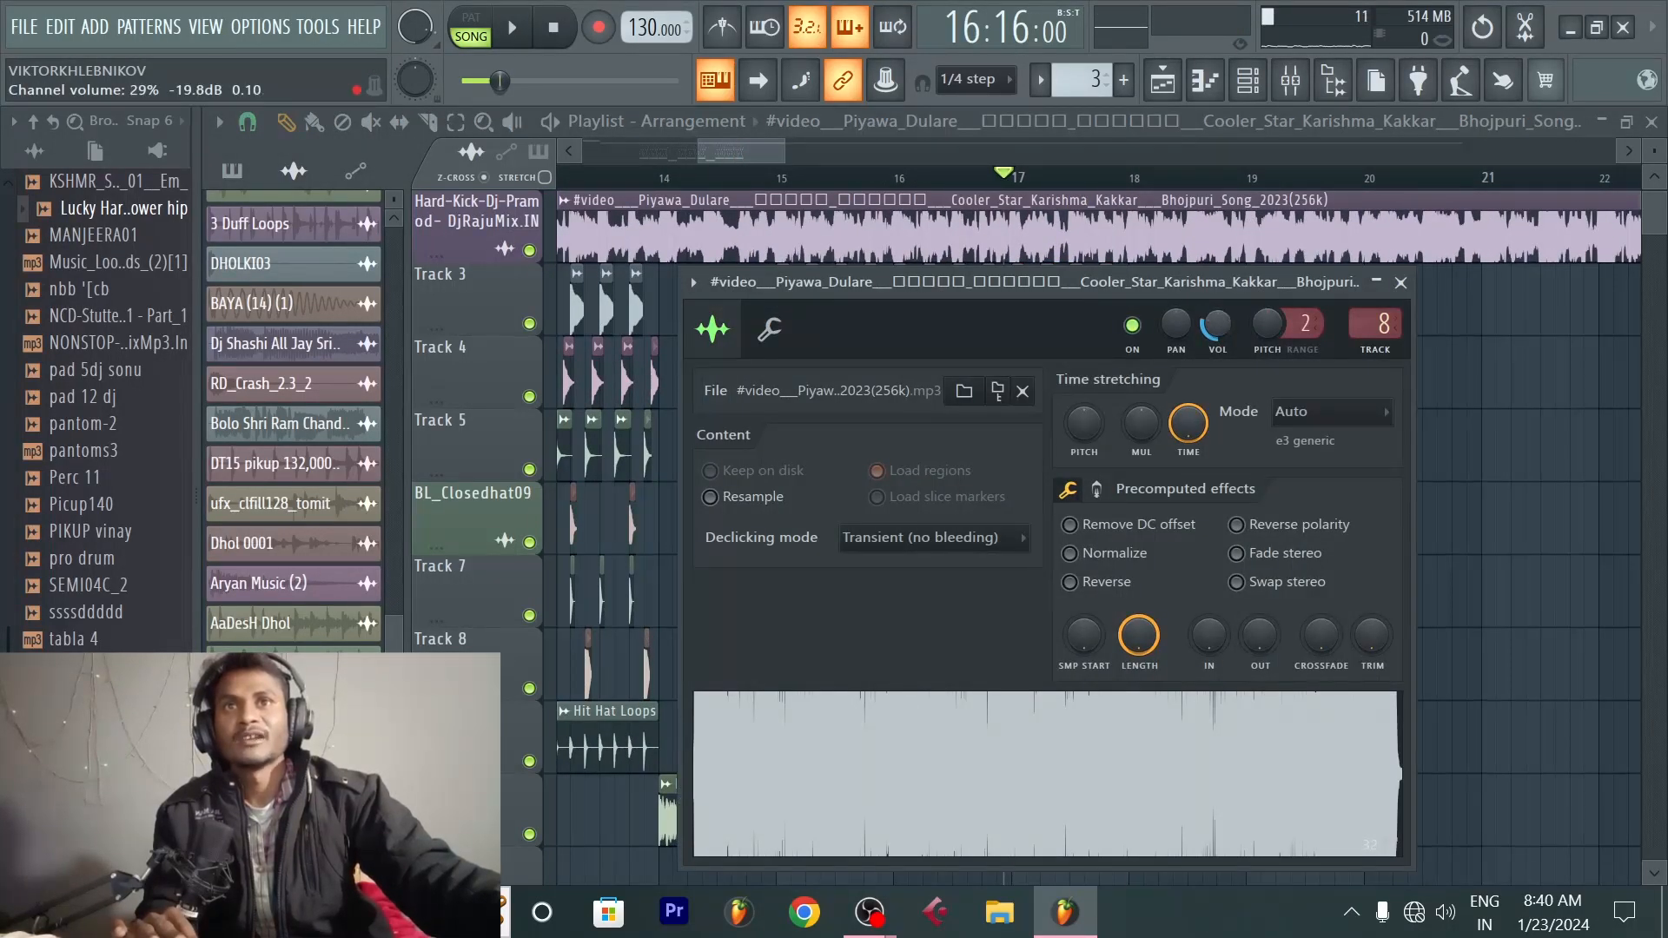
pyautogui.click(1400, 282)
pyautogui.press('space')
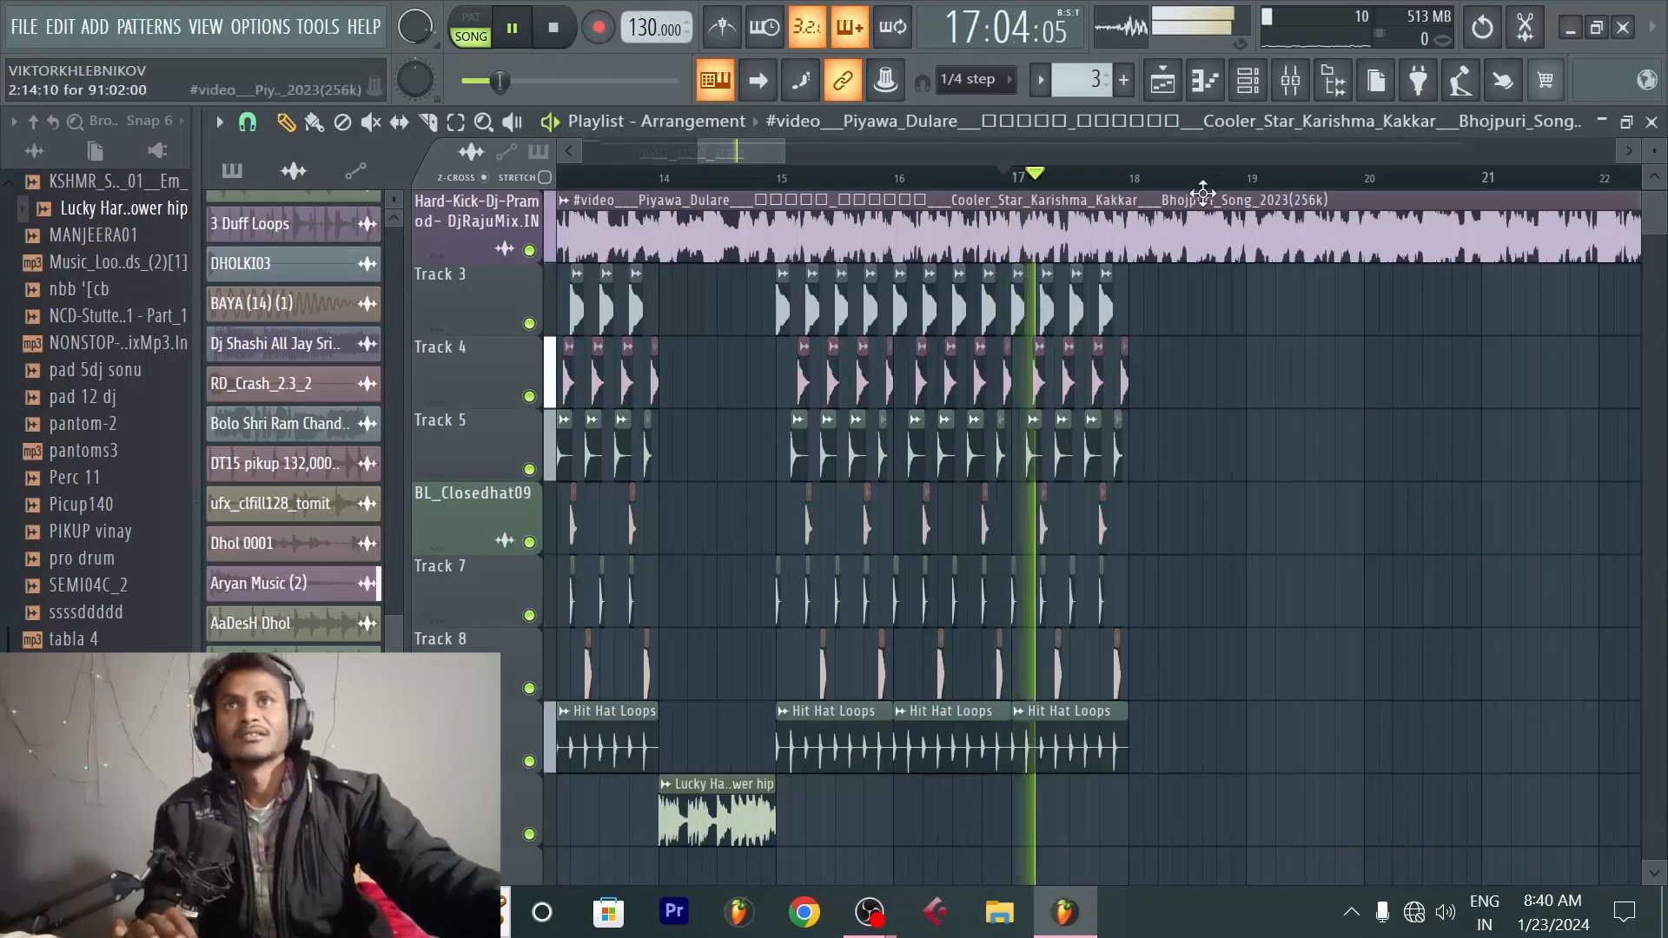
pyautogui.scroll(2, 1138, 183)
pyautogui.scroll(2, 1138, 183)
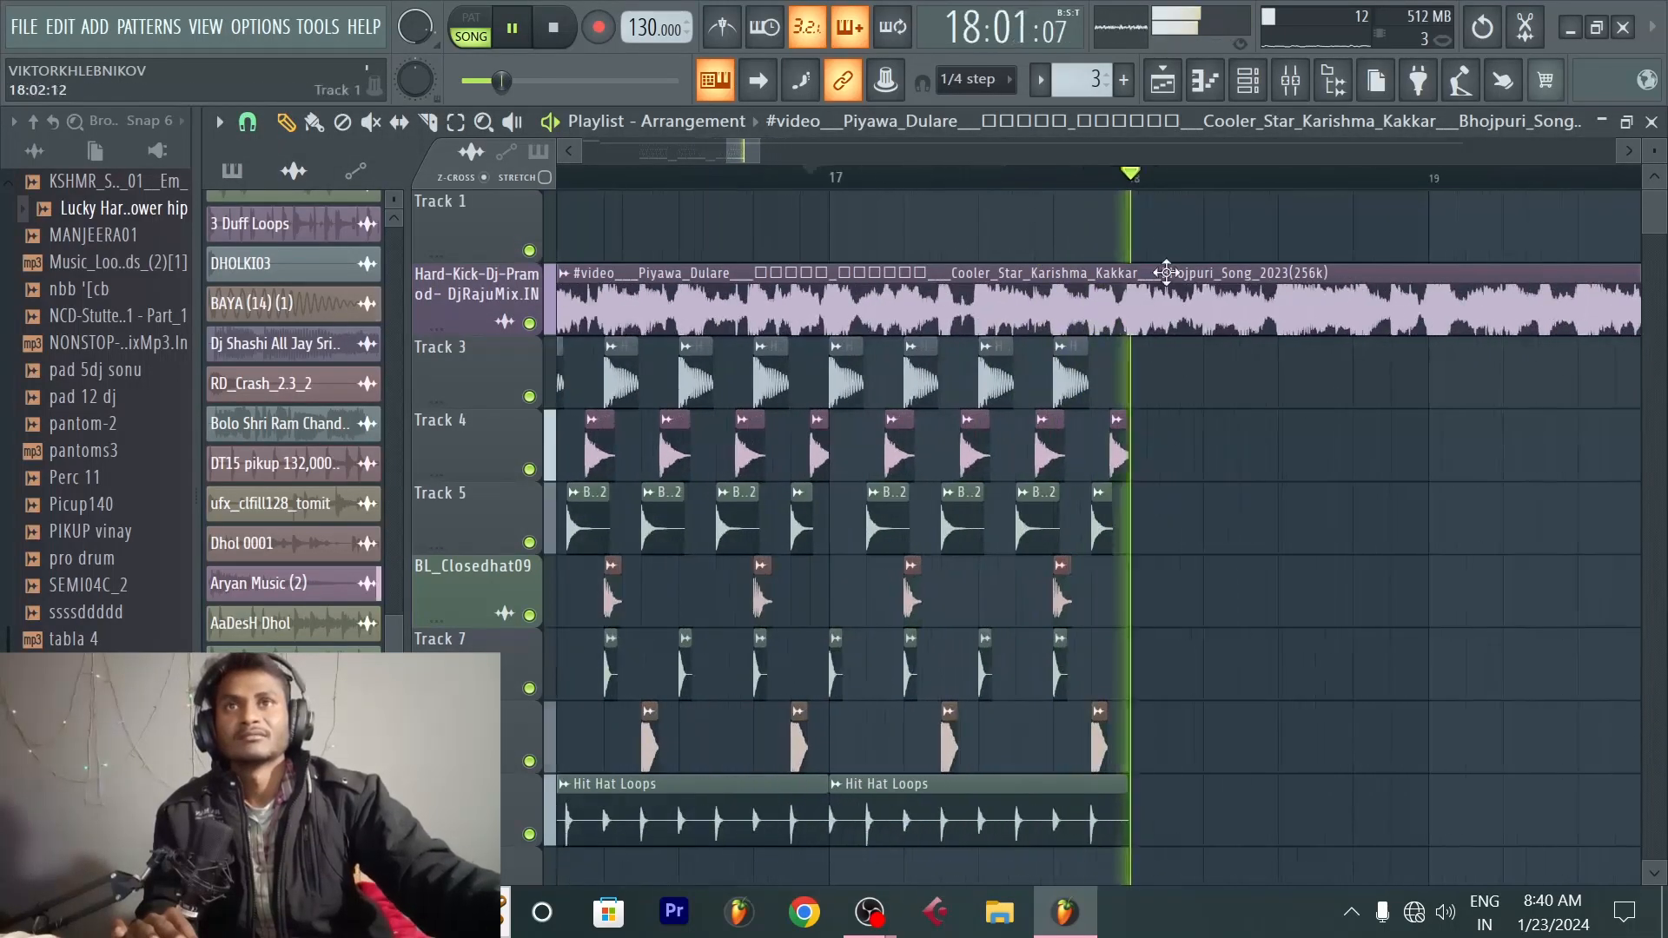
pyautogui.click(1132, 182)
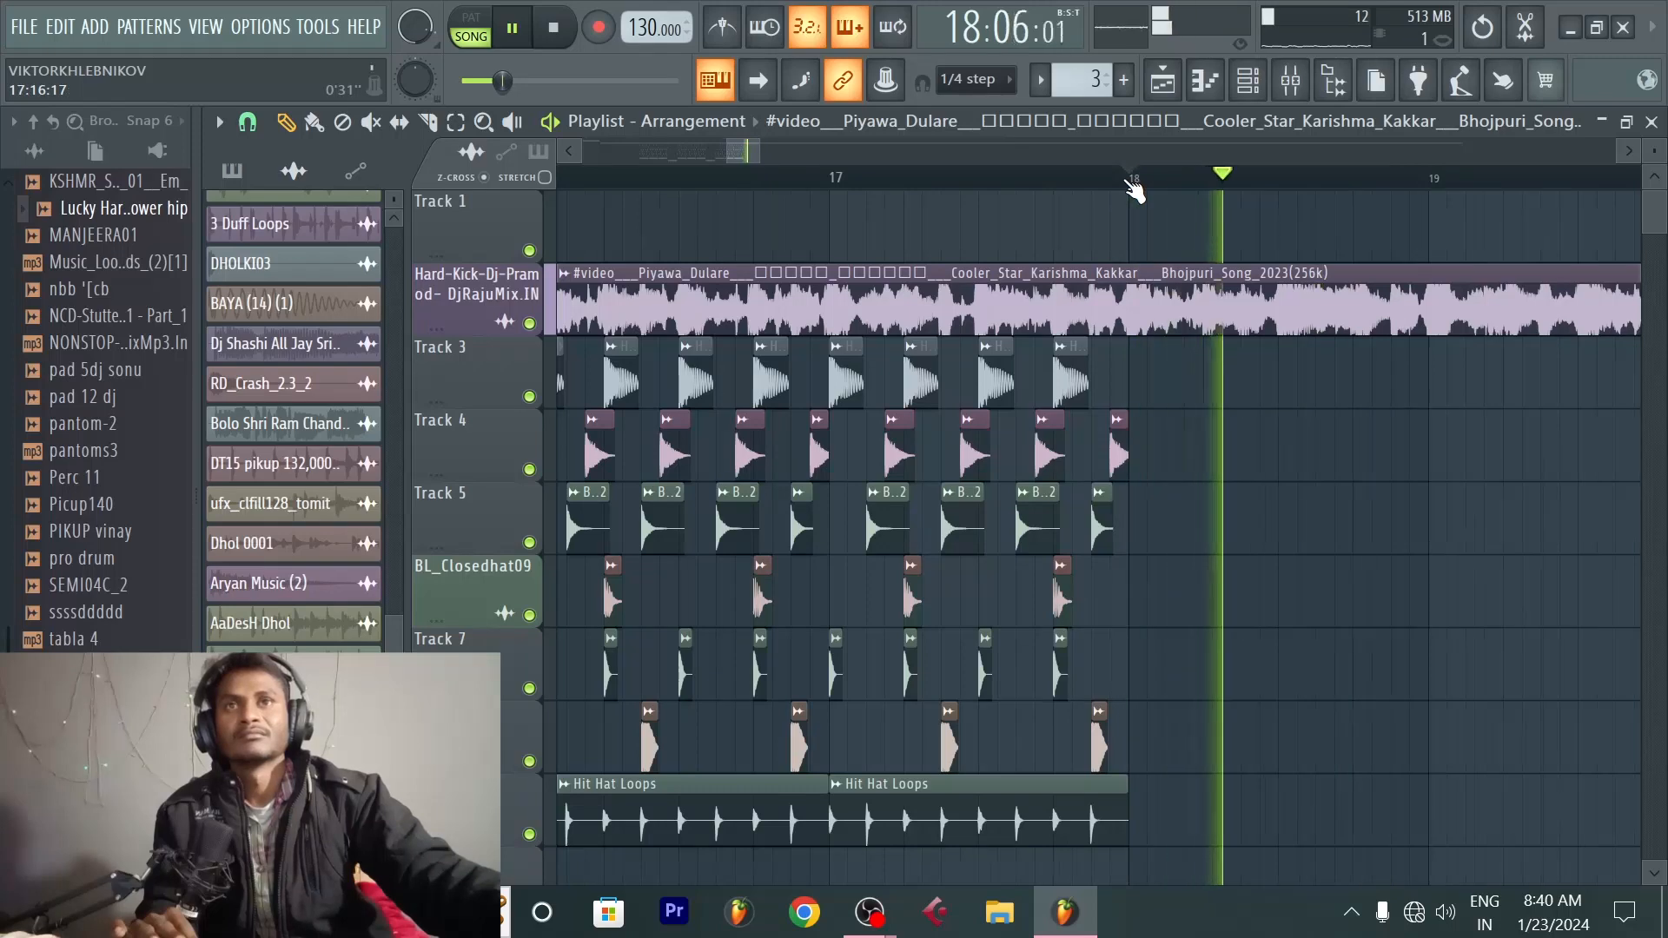
pyautogui.scroll(-2, 1132, 183)
pyautogui.press('space')
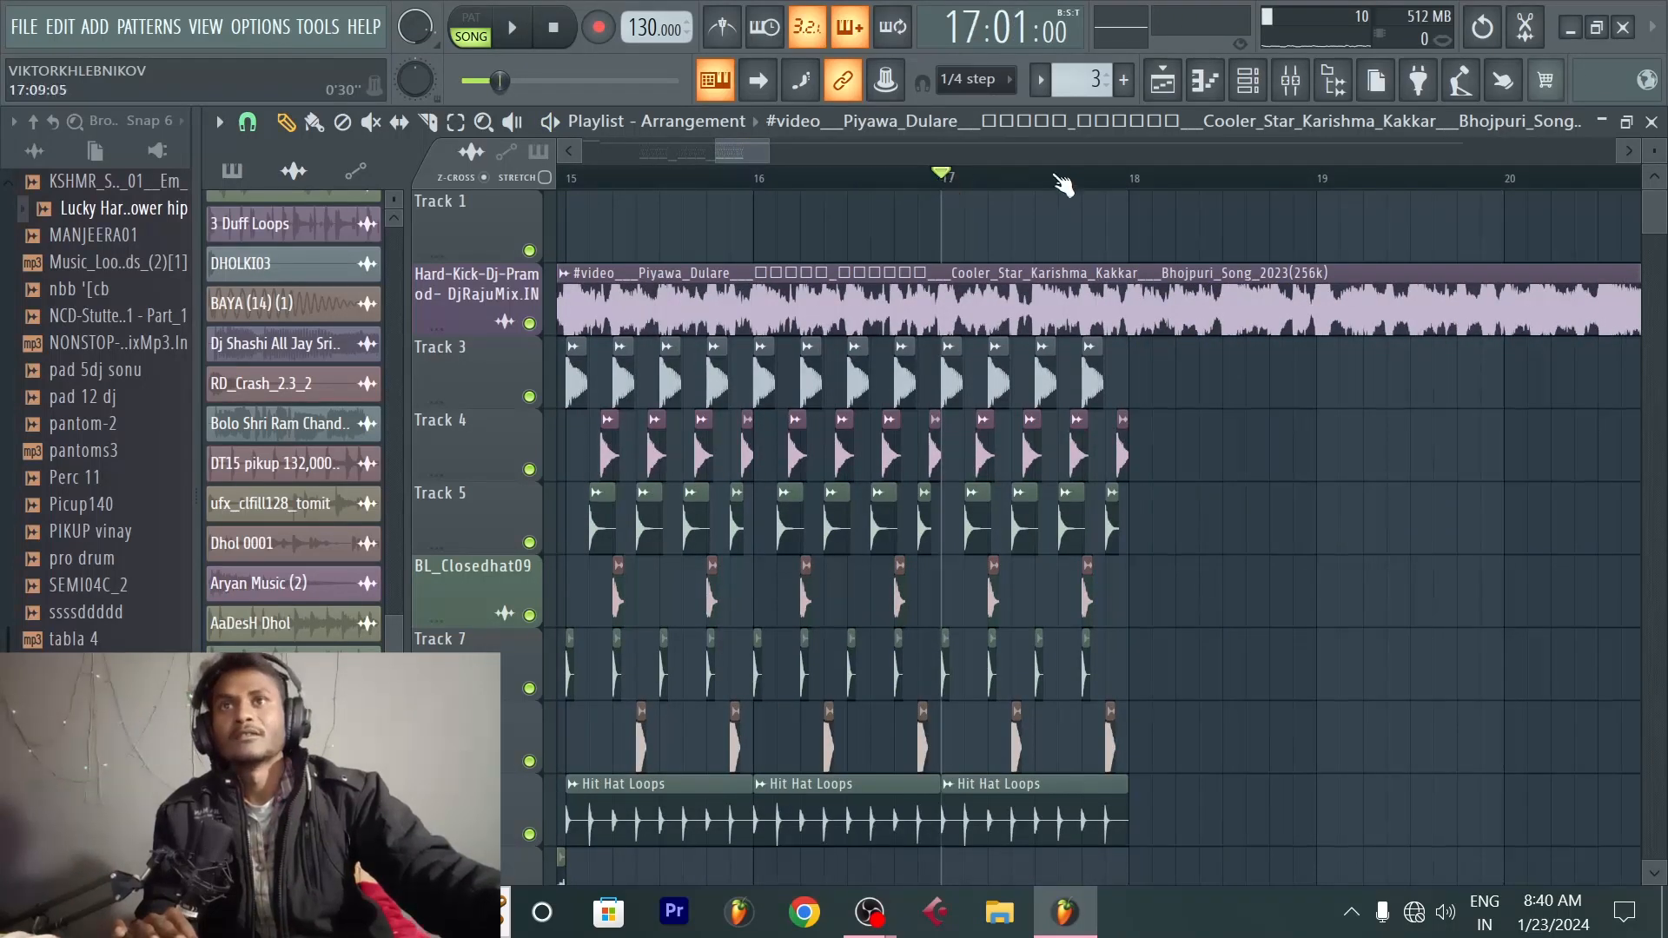
# Step: Duplicate the bar 17 drum clips on Tracks 3 to 9 three times, filling bars 18 to 20
pyautogui.scroll(2, 1088, 178)
pyautogui.scroll(-3, 1189, 399)
pyautogui.scroll(2, 1196, 607)
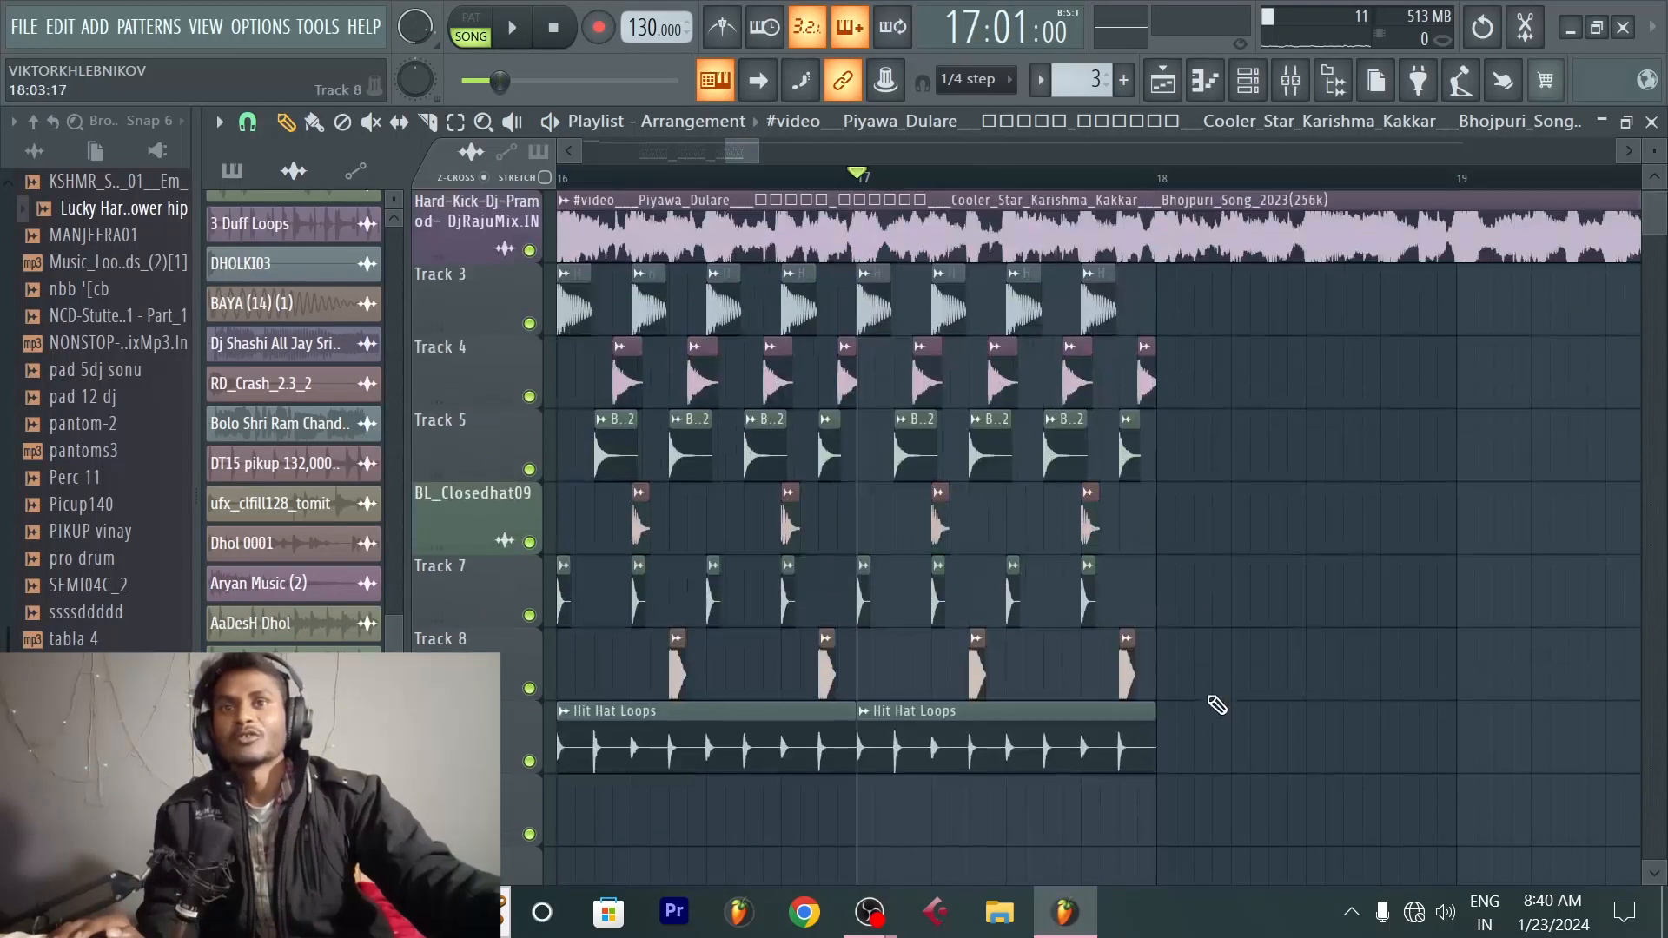
pyautogui.moveTo(1195, 730); pyautogui.dragTo(858, 265)
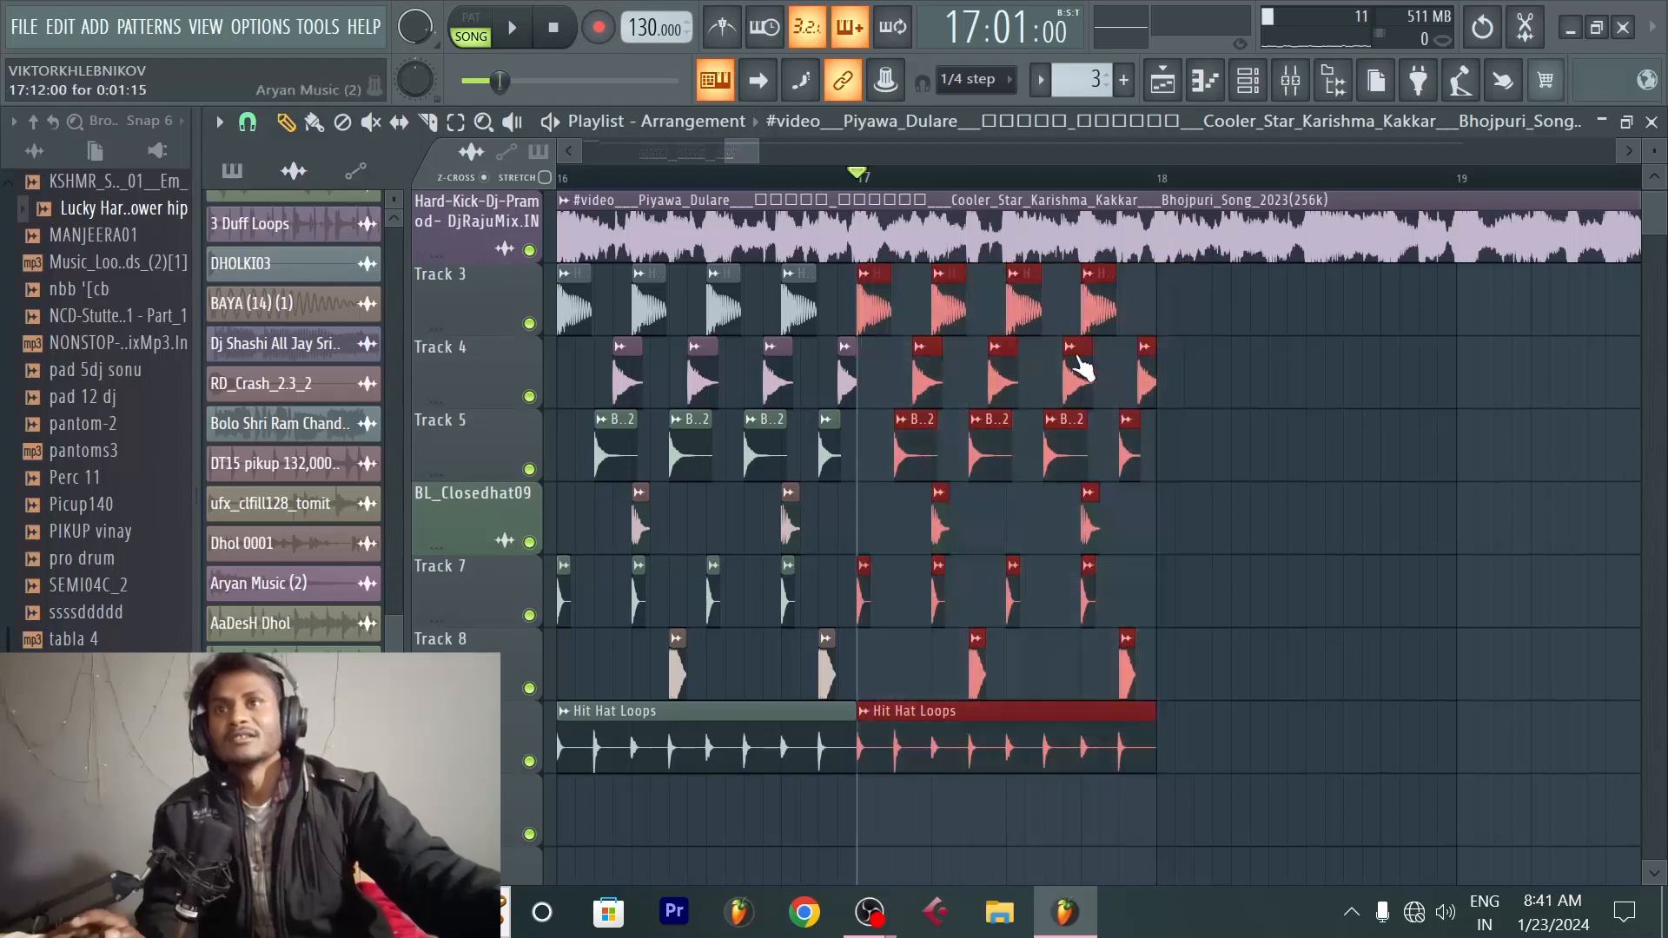
pyautogui.hotkey('ctrl', 'b')
pyautogui.hotkey('ctrl', 'b')
pyautogui.hotkey('ctrl', 'b')
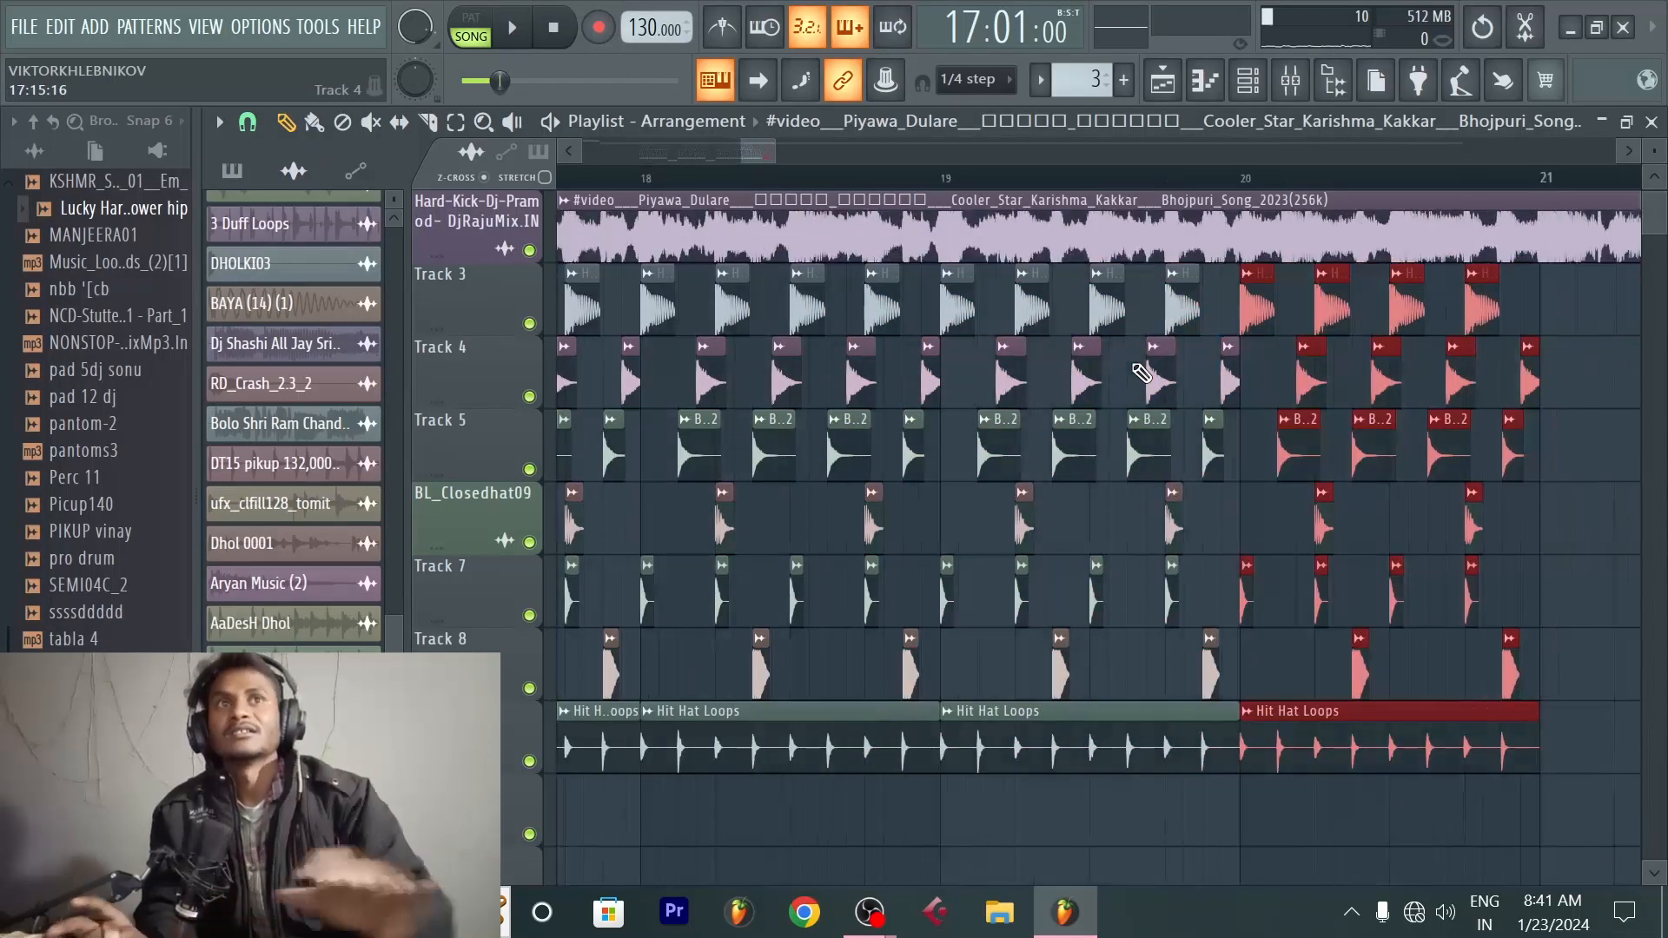
# Step: Play back the repeated drums from bar 19 through bar 20 with the song
pyautogui.press('space')
pyautogui.click(1016, 177)
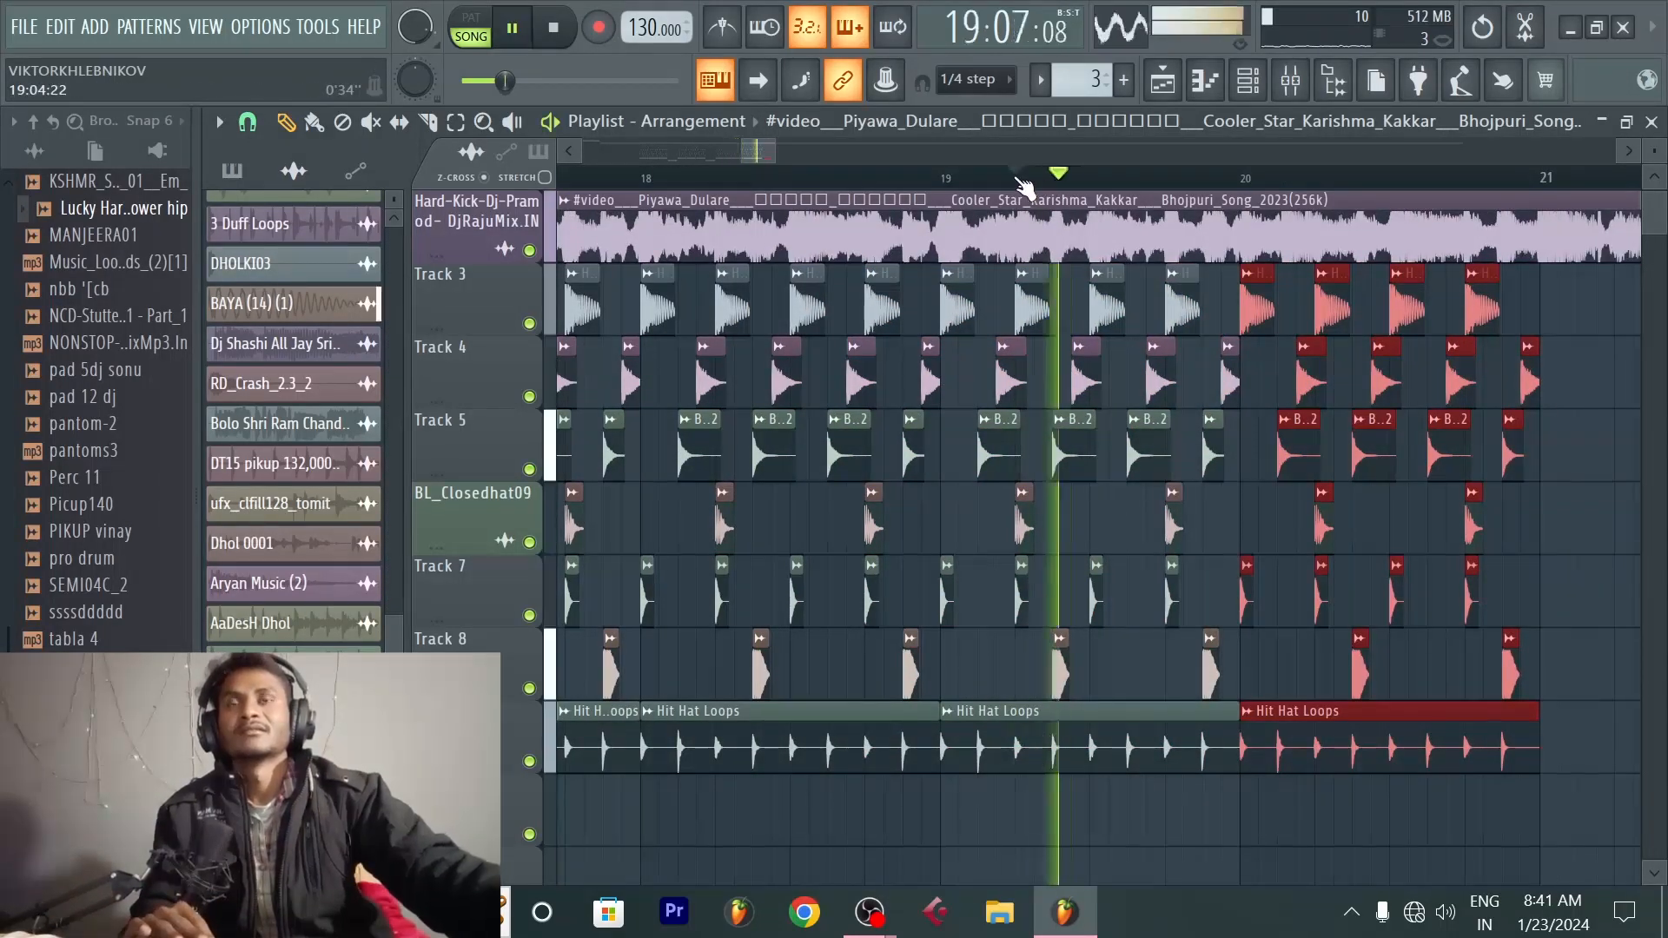
pyautogui.scroll(-2, 1016, 177)
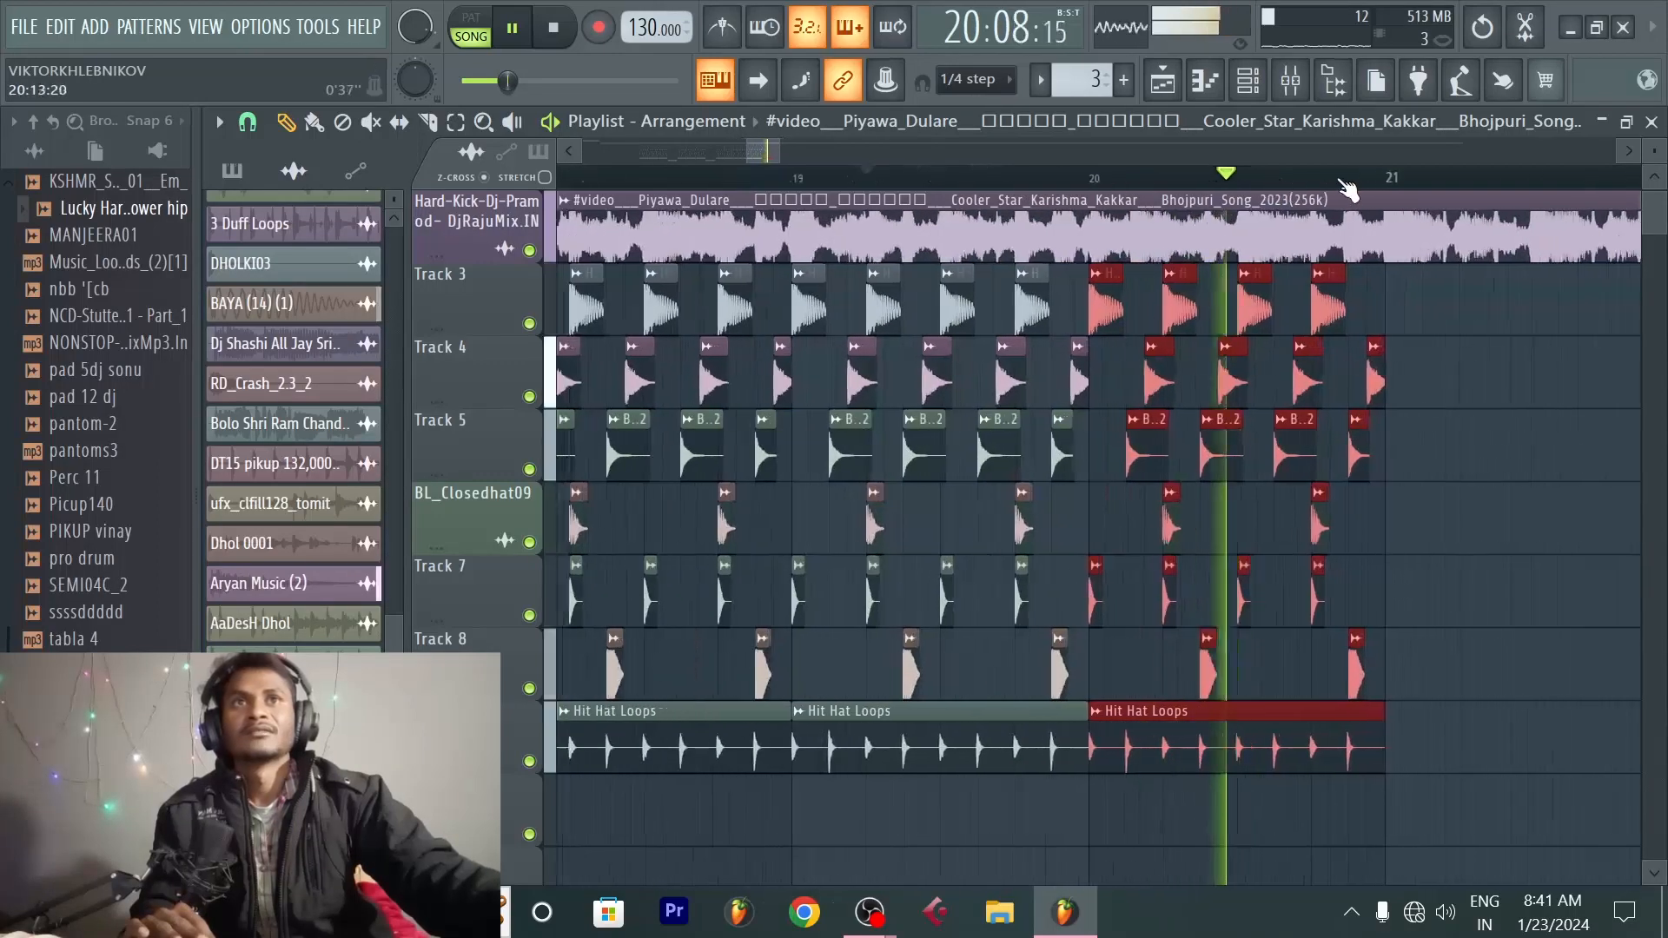
pyautogui.press('space')
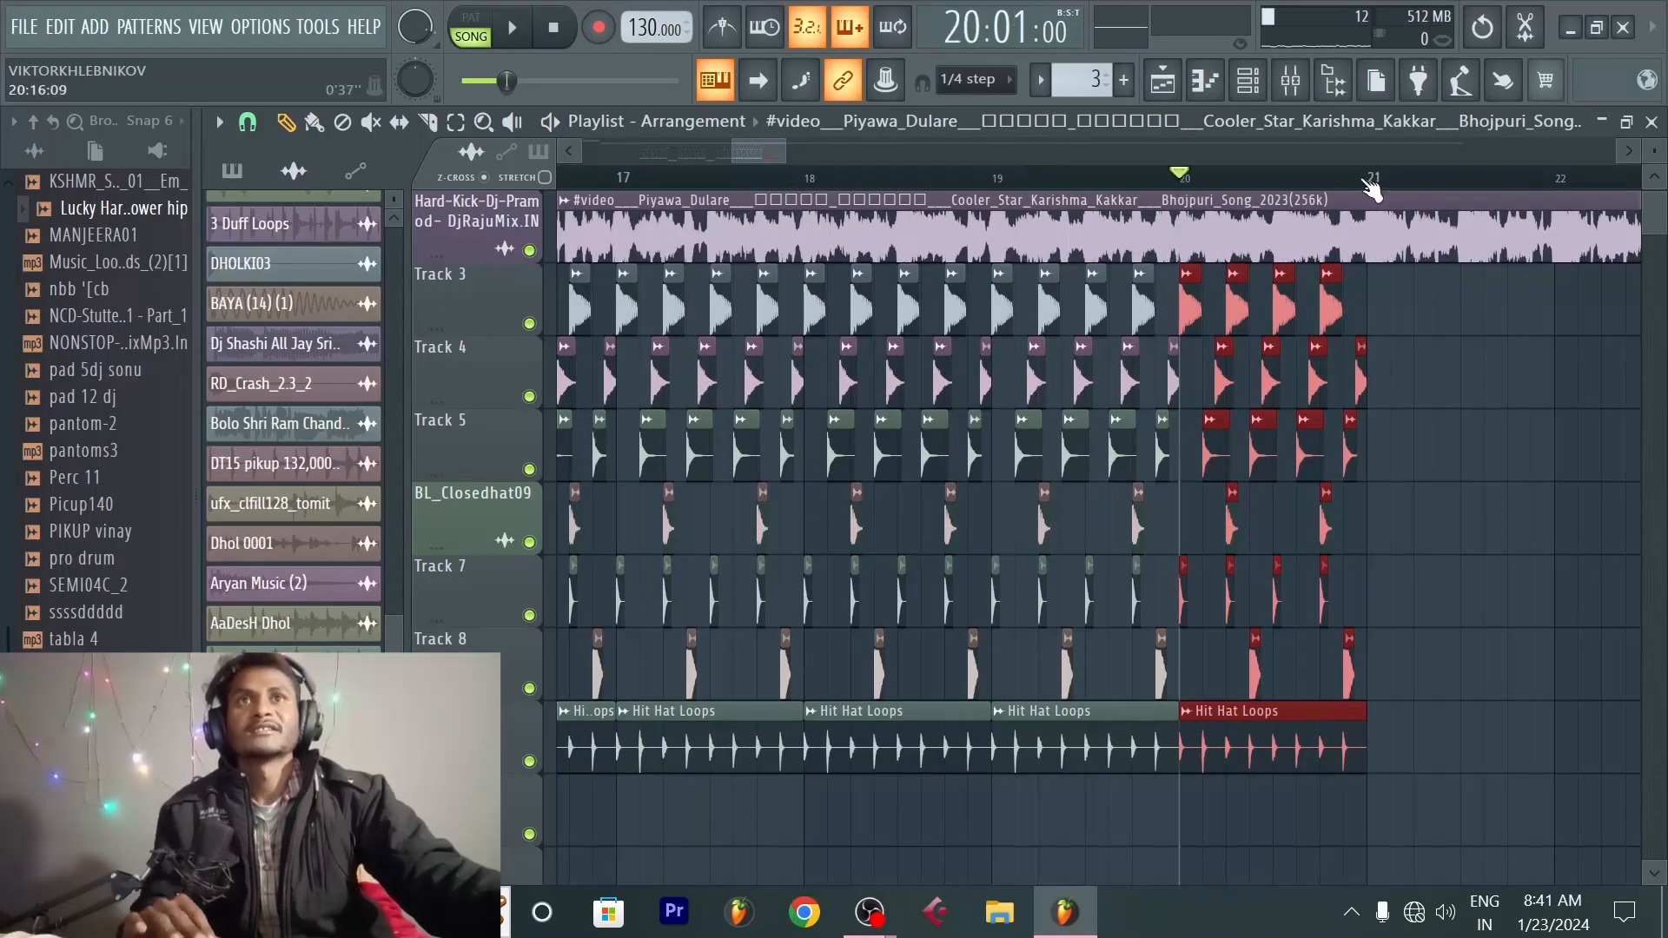
# Step: Duplicate the bar 20 drum clips to the start of bar 21 and delete the originals from bar 20 on Tracks 3 to 9
pyautogui.scroll(3, 1371, 189)
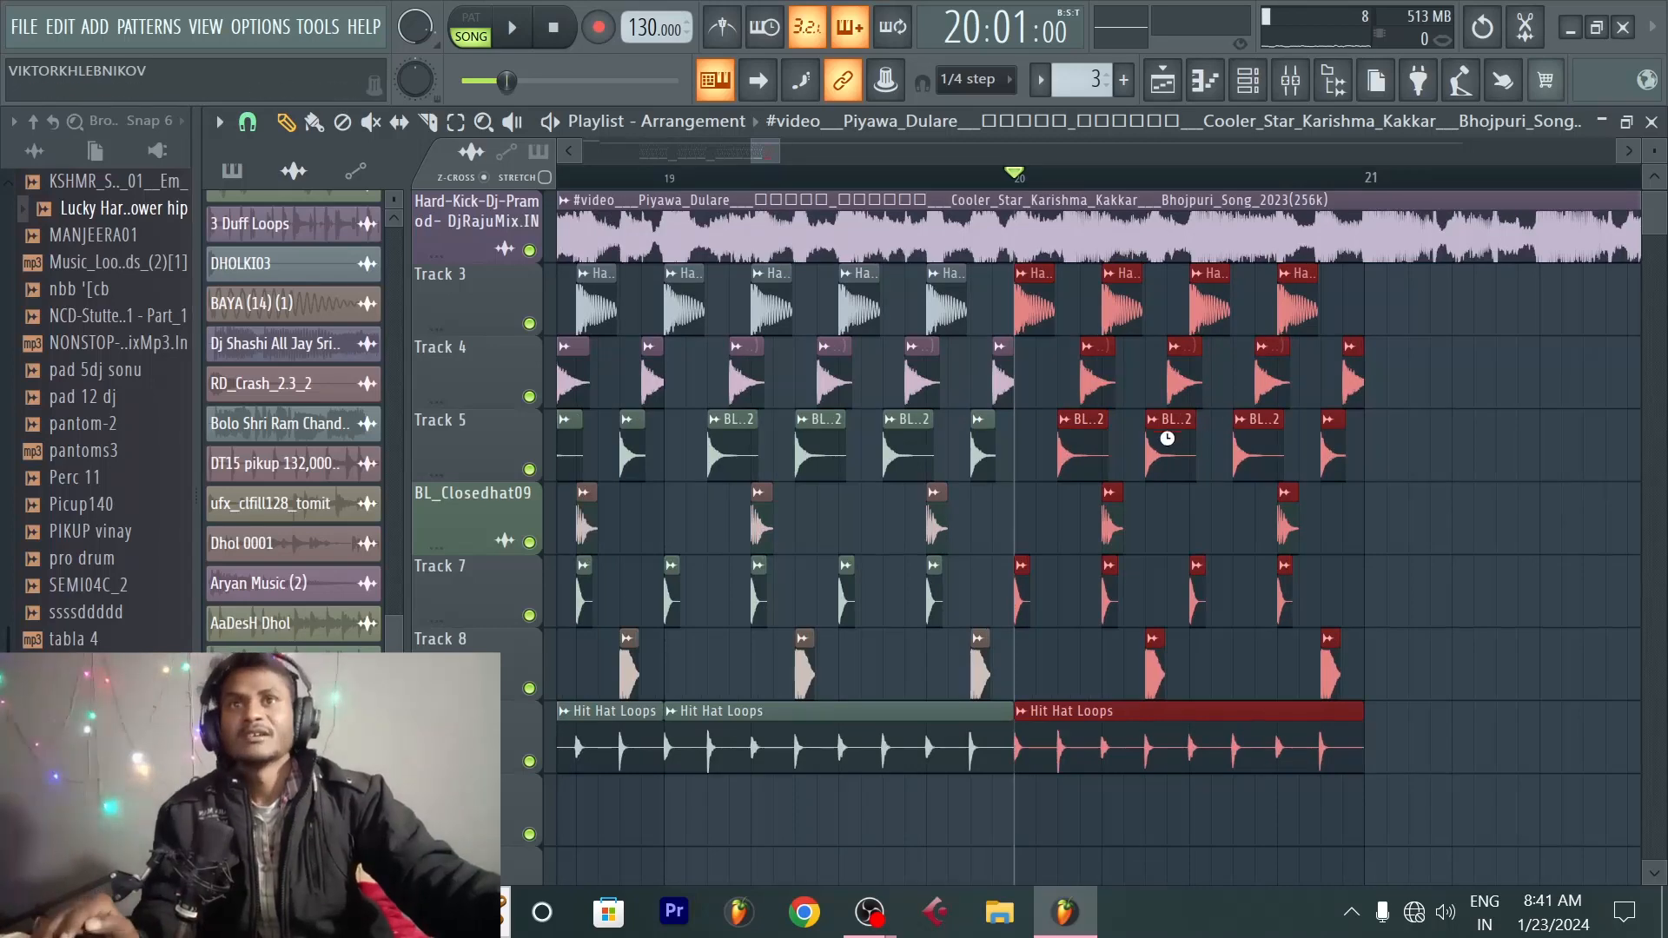
pyautogui.hotkey('ctrl', 'b')
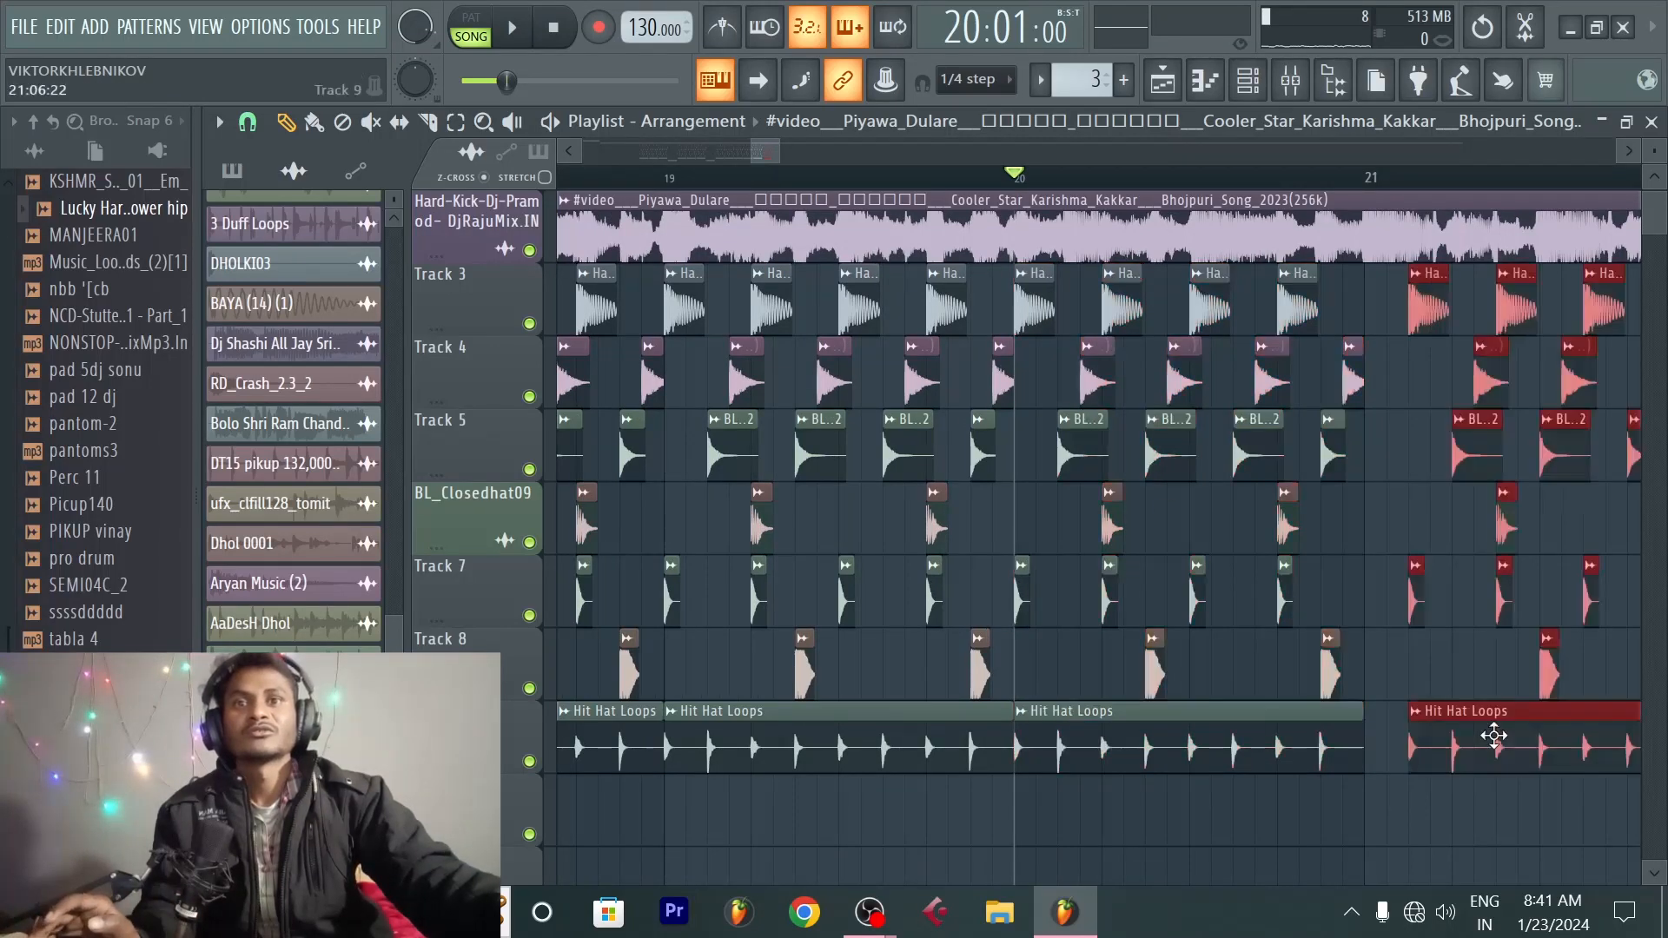
pyautogui.moveTo(1507, 735); pyautogui.dragTo(1464, 734)
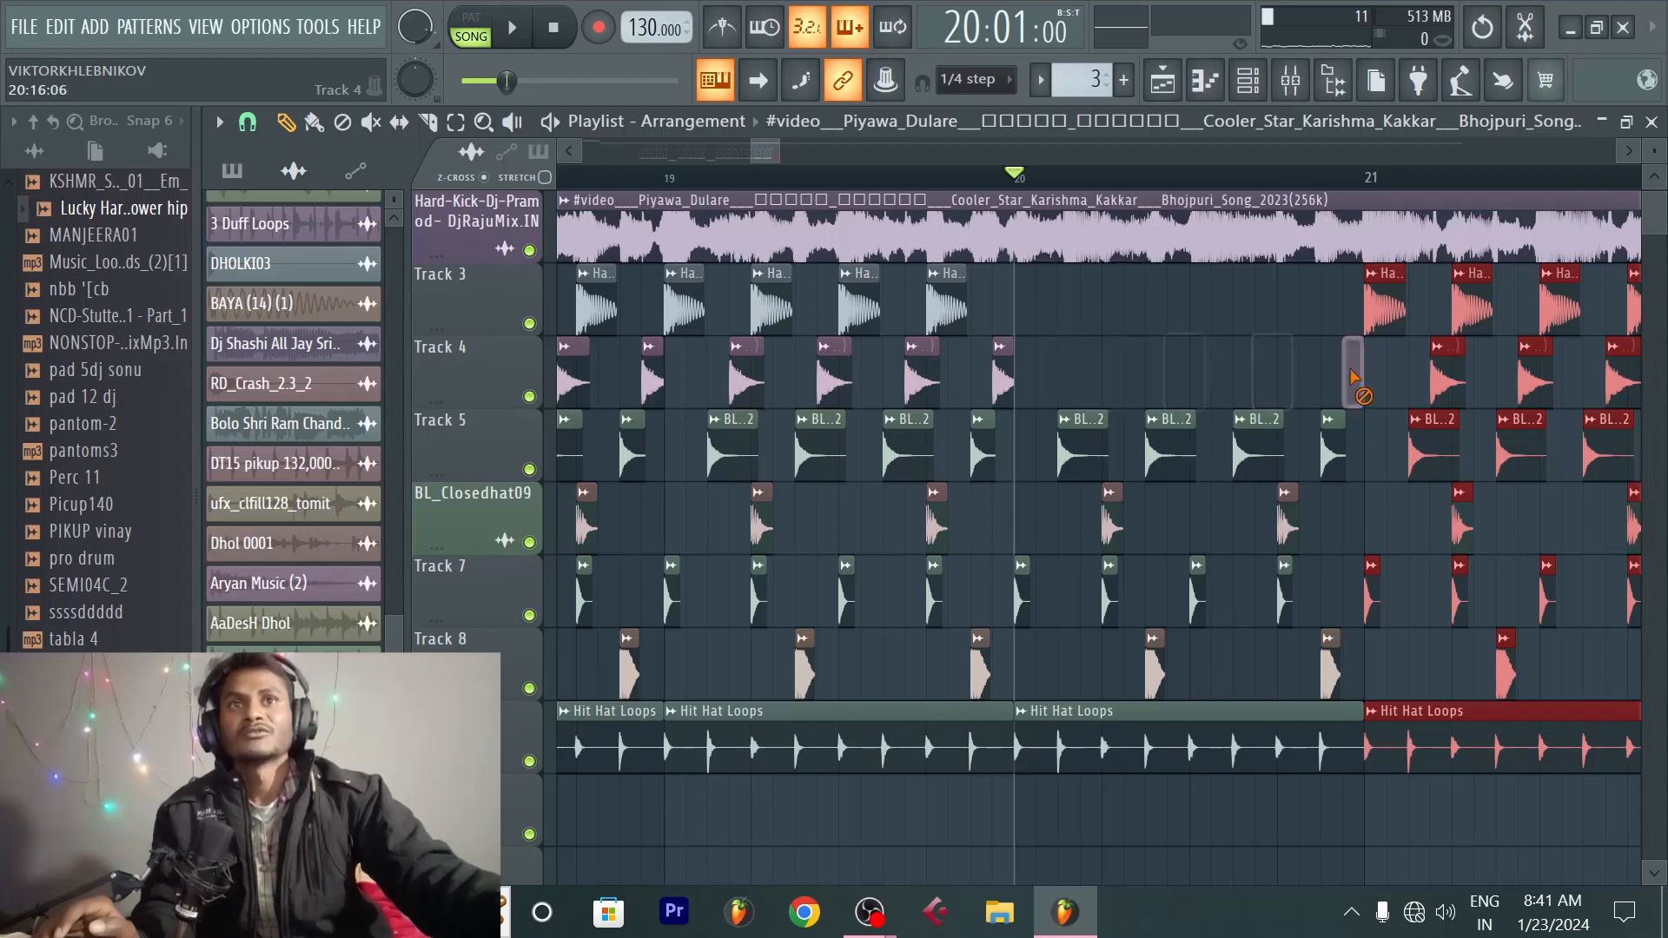
pyautogui.rightClick(1148, 451)
pyautogui.rightClick(1081, 447)
pyautogui.rightClick(1112, 519)
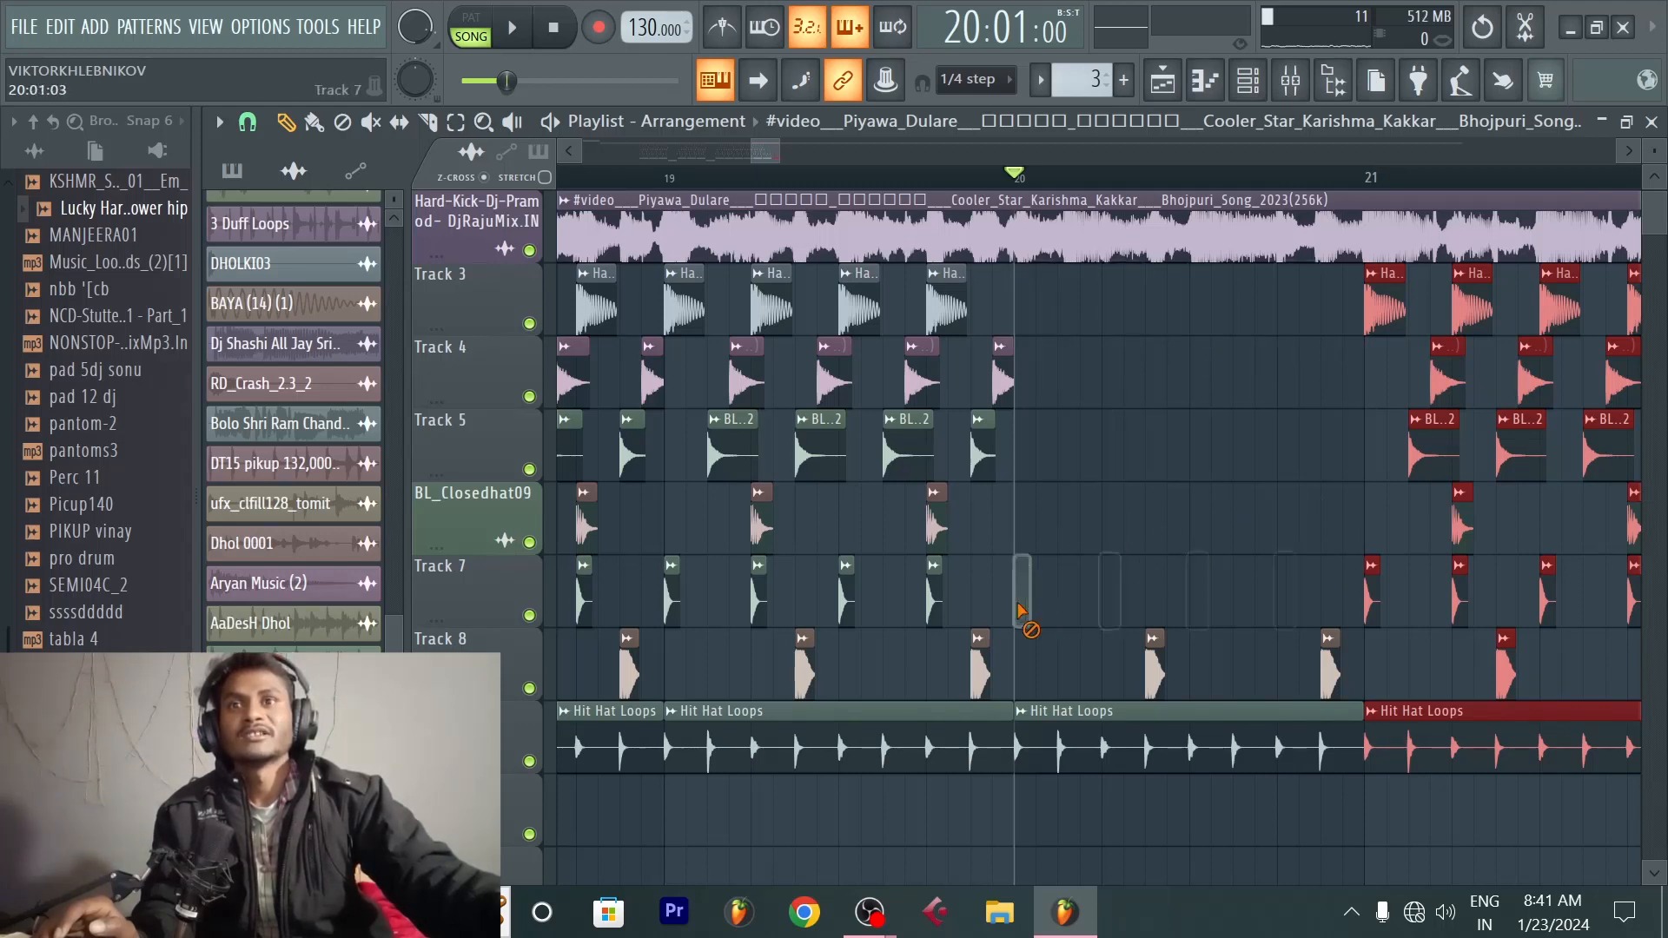
pyautogui.rightClick(1327, 667)
pyautogui.rightClick(1194, 745)
# Step: Play back the empty bar 20 into the bar 21 drums, and again from the start of bar 19
pyautogui.press('space')
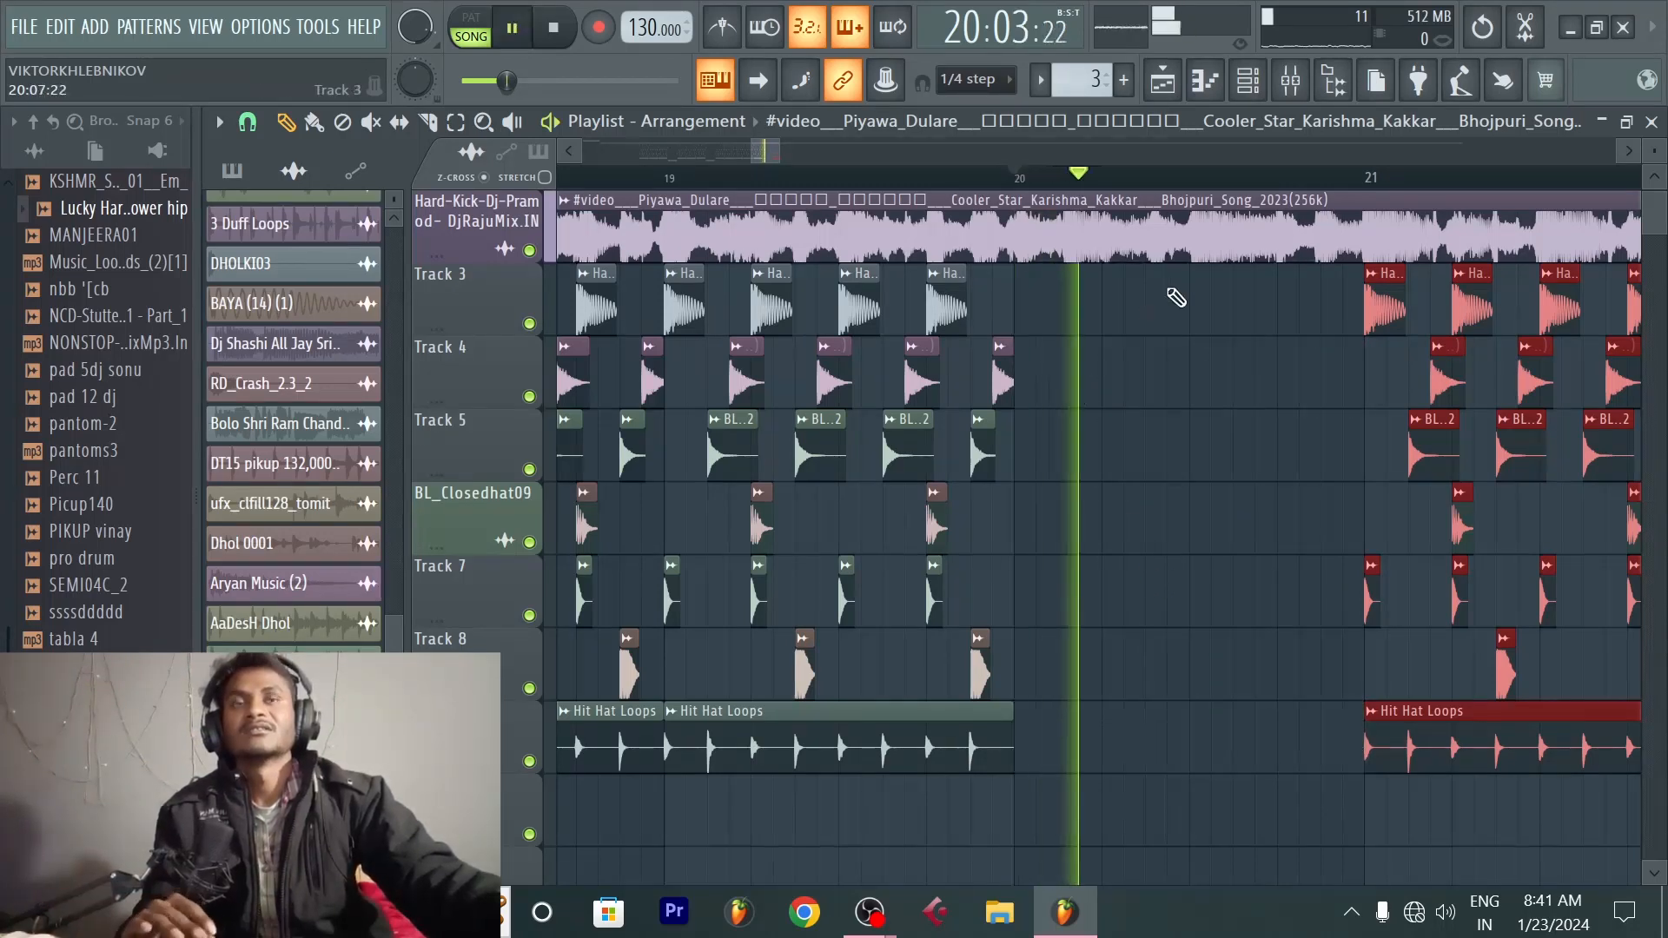
pyautogui.scroll(-2, 1355, 179)
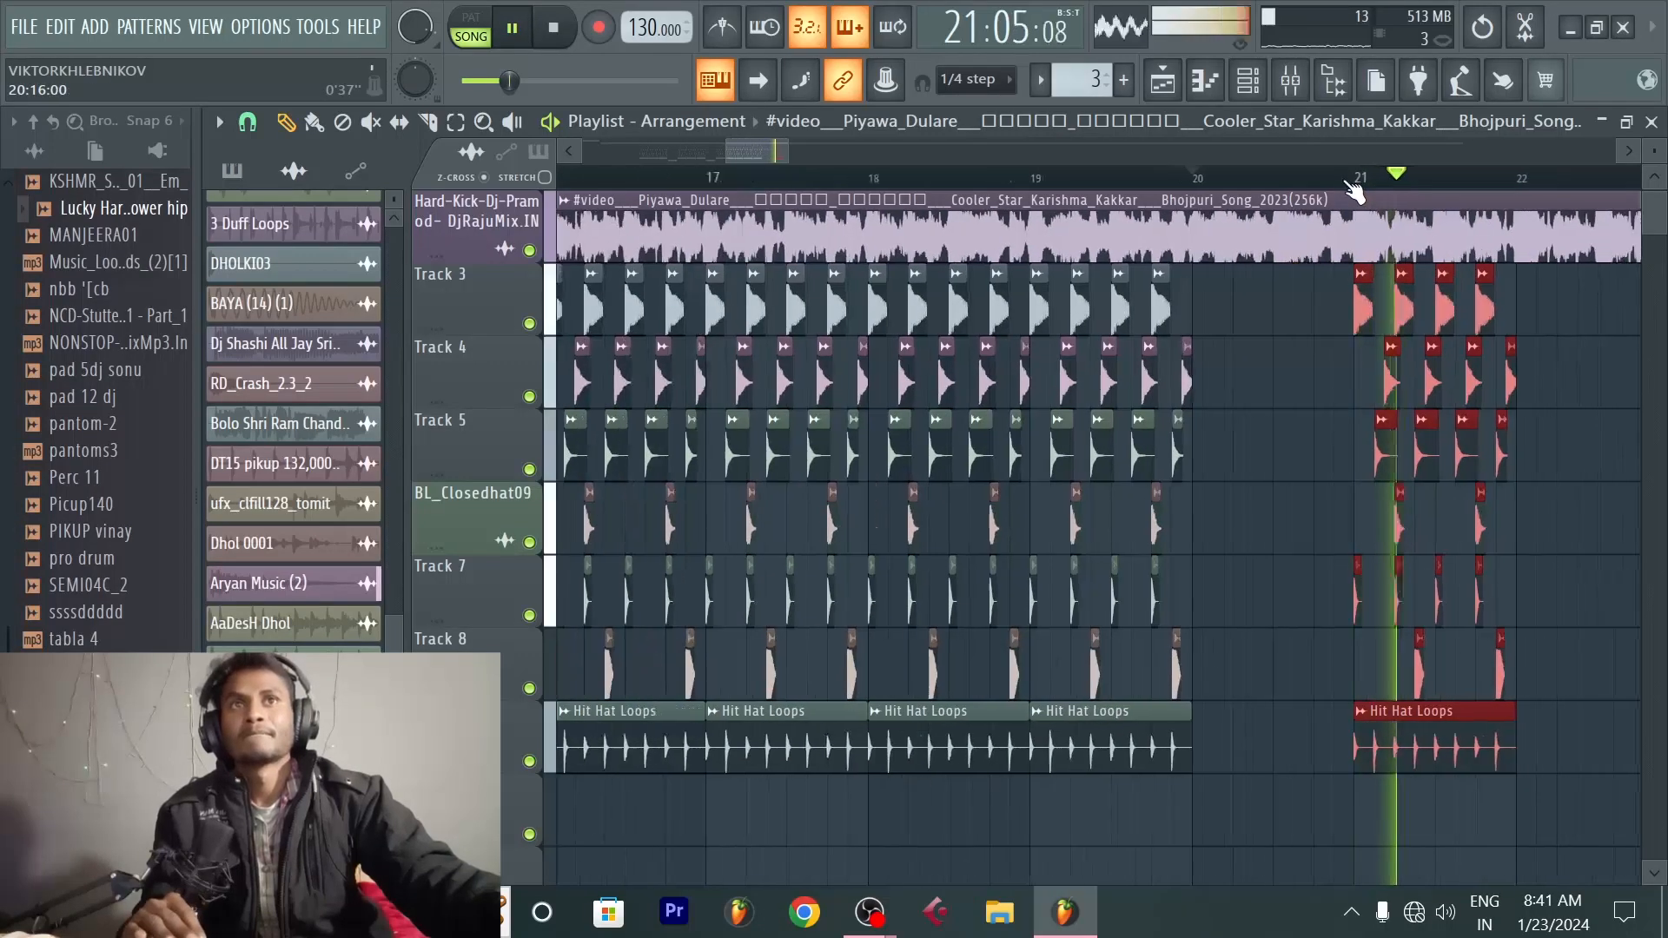
pyautogui.press('space')
pyautogui.click(1101, 179)
pyautogui.press('space')
pyautogui.scroll(1, 1246, 187)
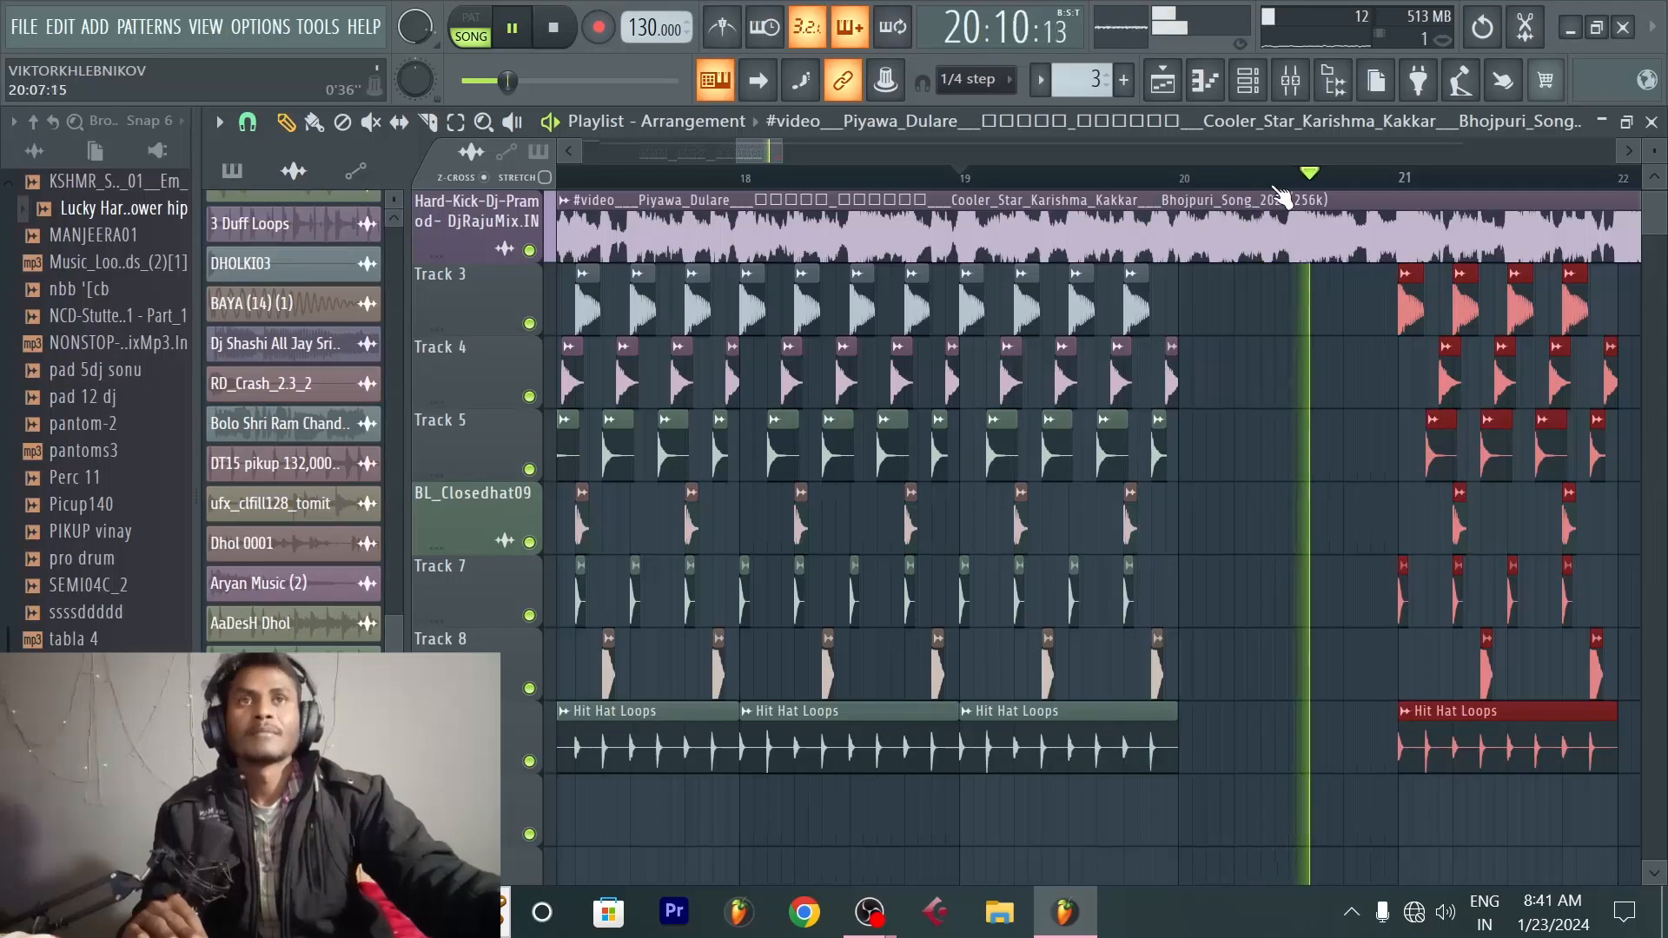
pyautogui.scroll(-2, 1287, 195)
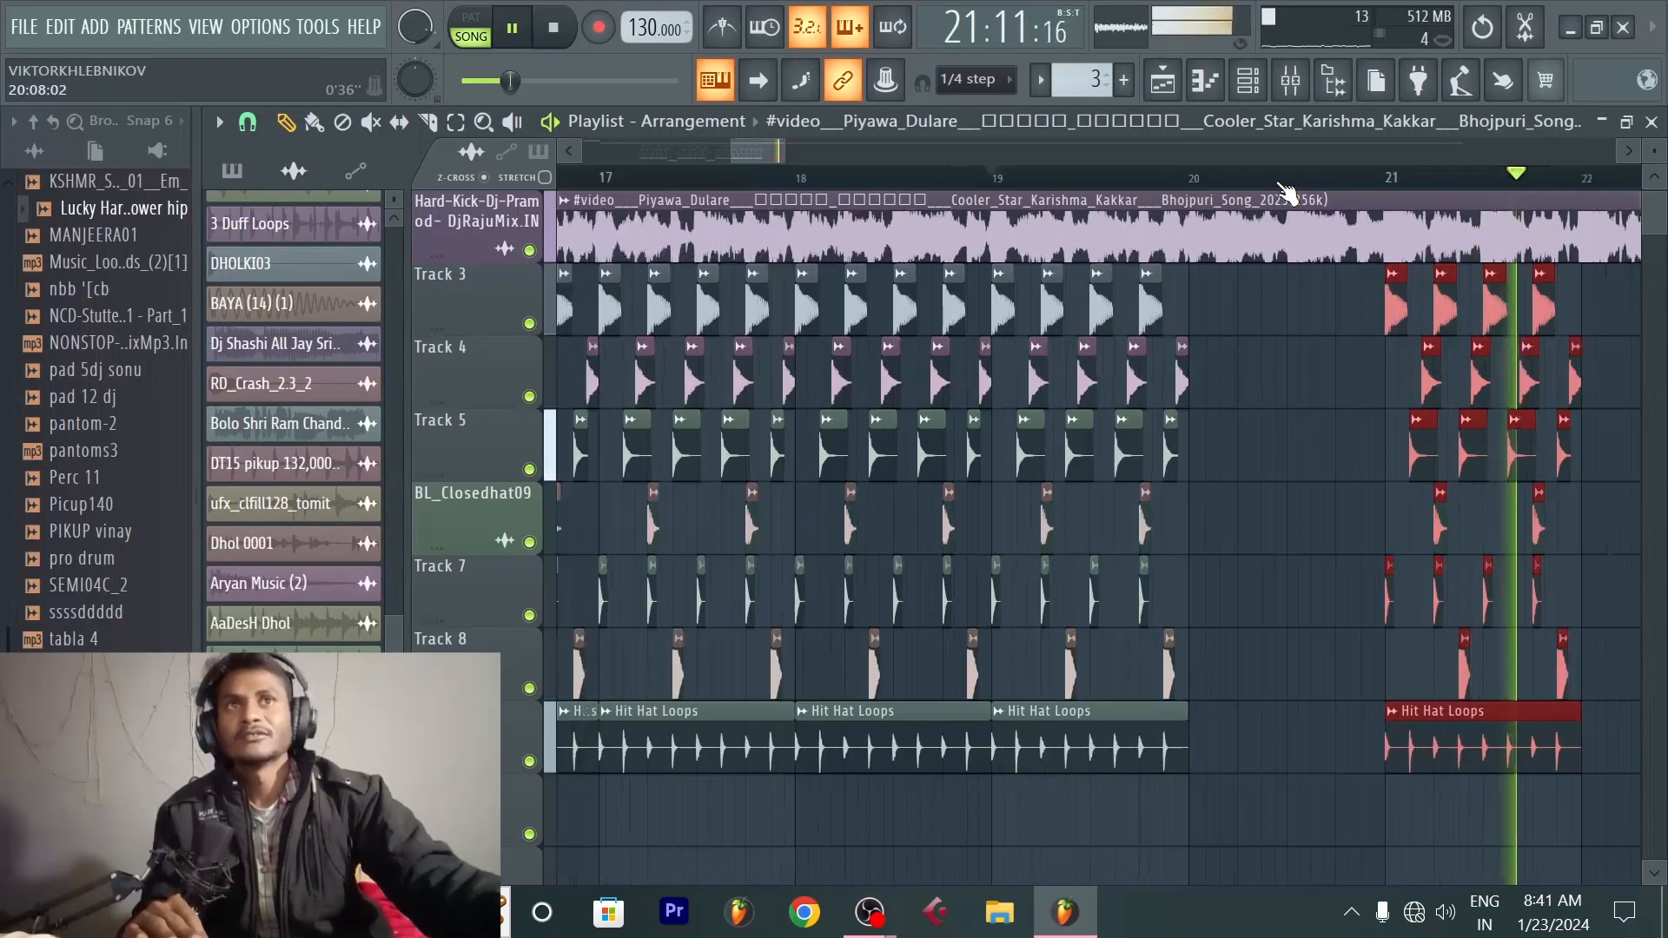
pyautogui.press('space')
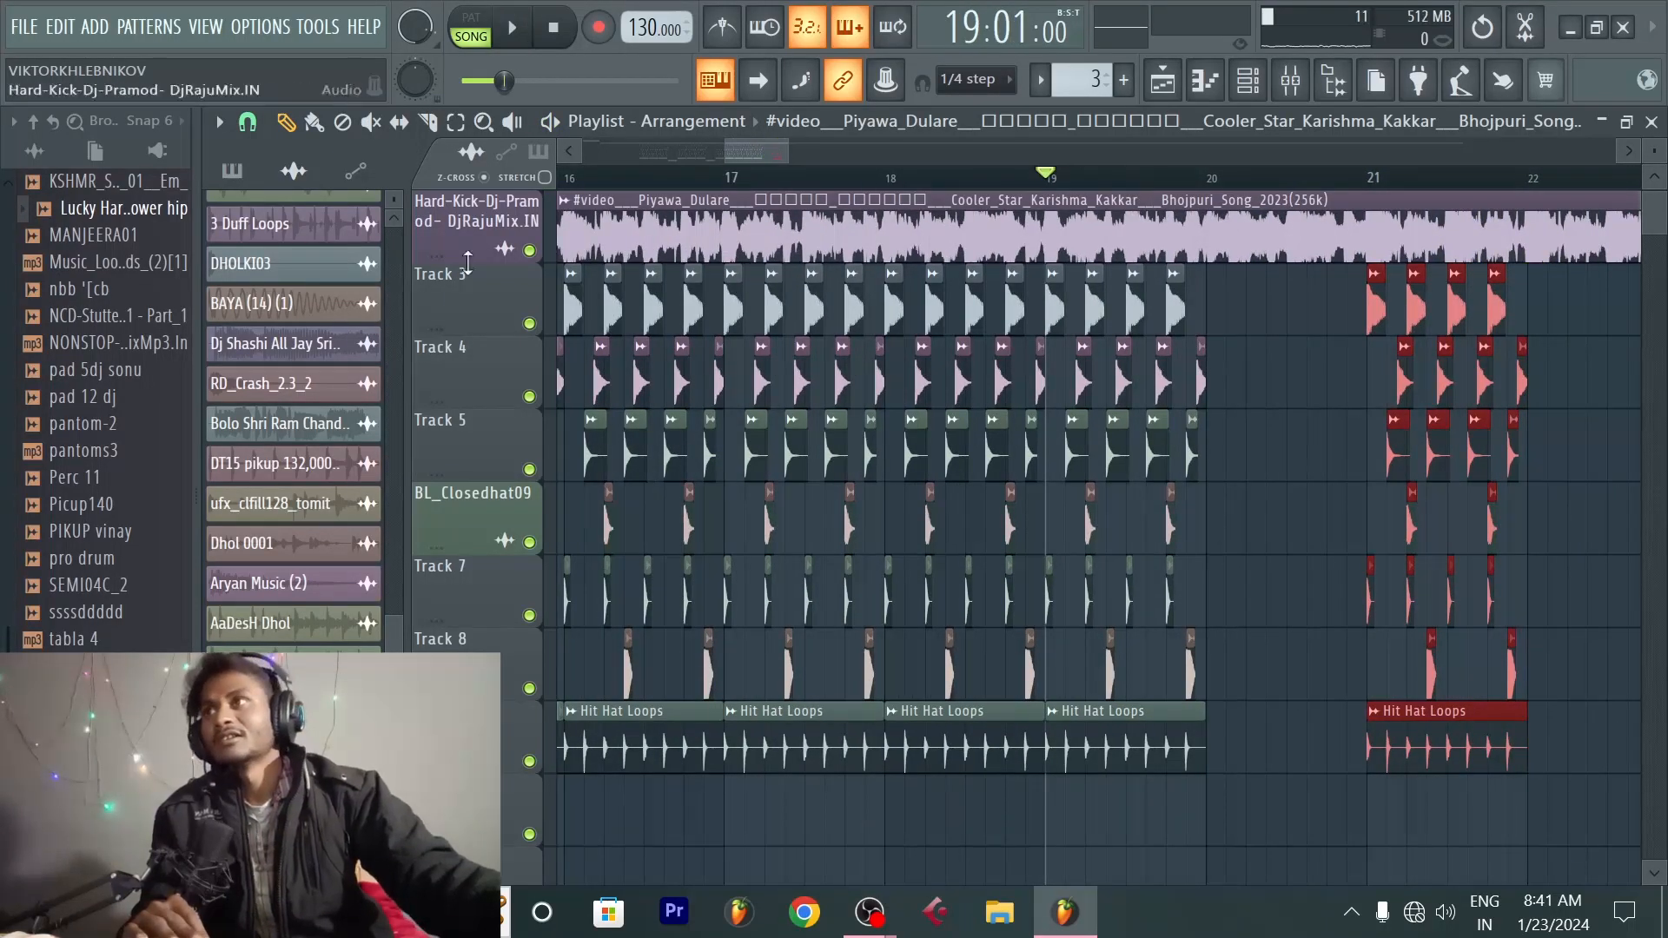
# Step: Find the drum dj2 sample in the browser and place it on Track 10 at the start of bar 20
pyautogui.scroll(2, 1421, 202)
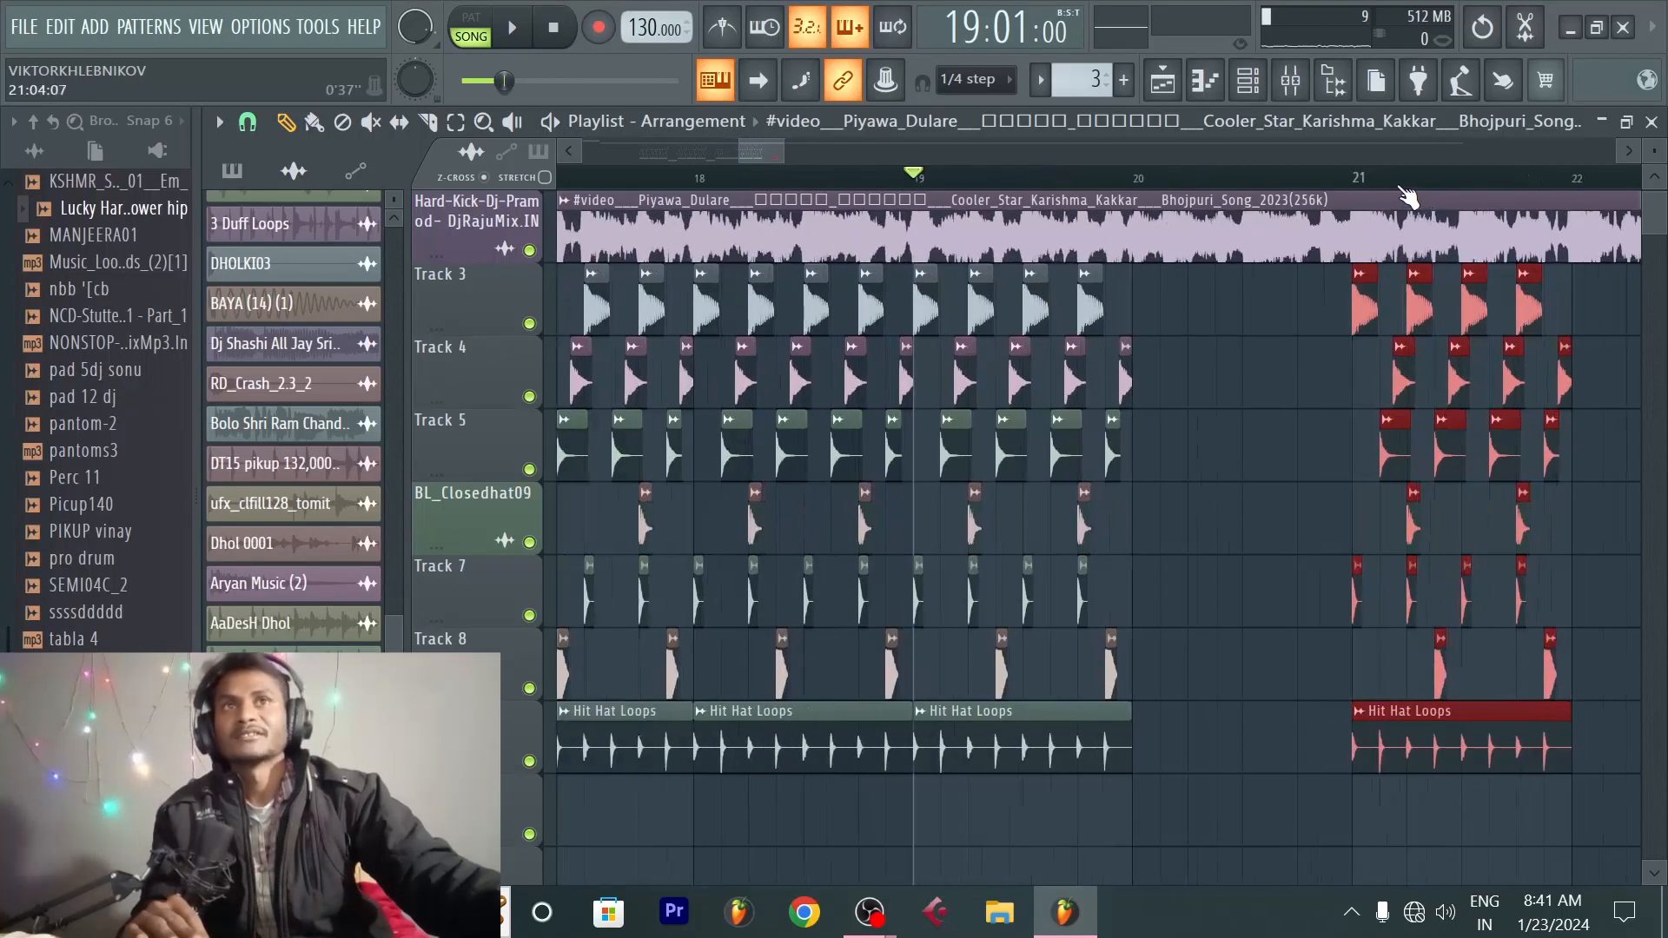
pyautogui.scroll(6, 130, 374)
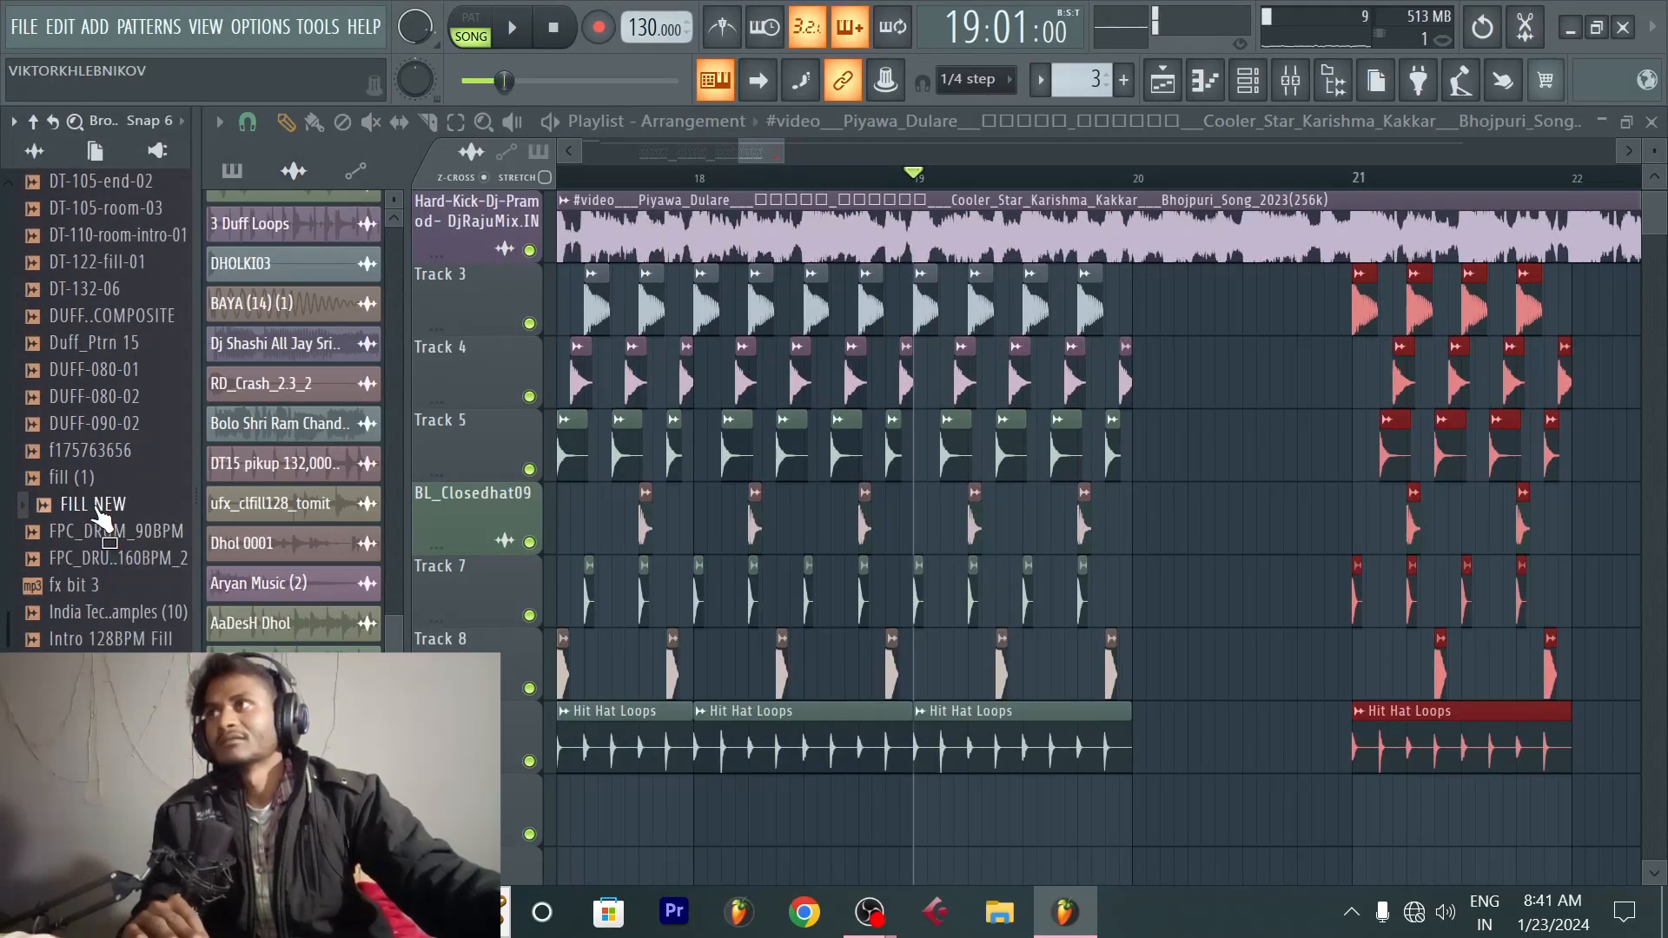
pyautogui.scroll(4, 126, 245)
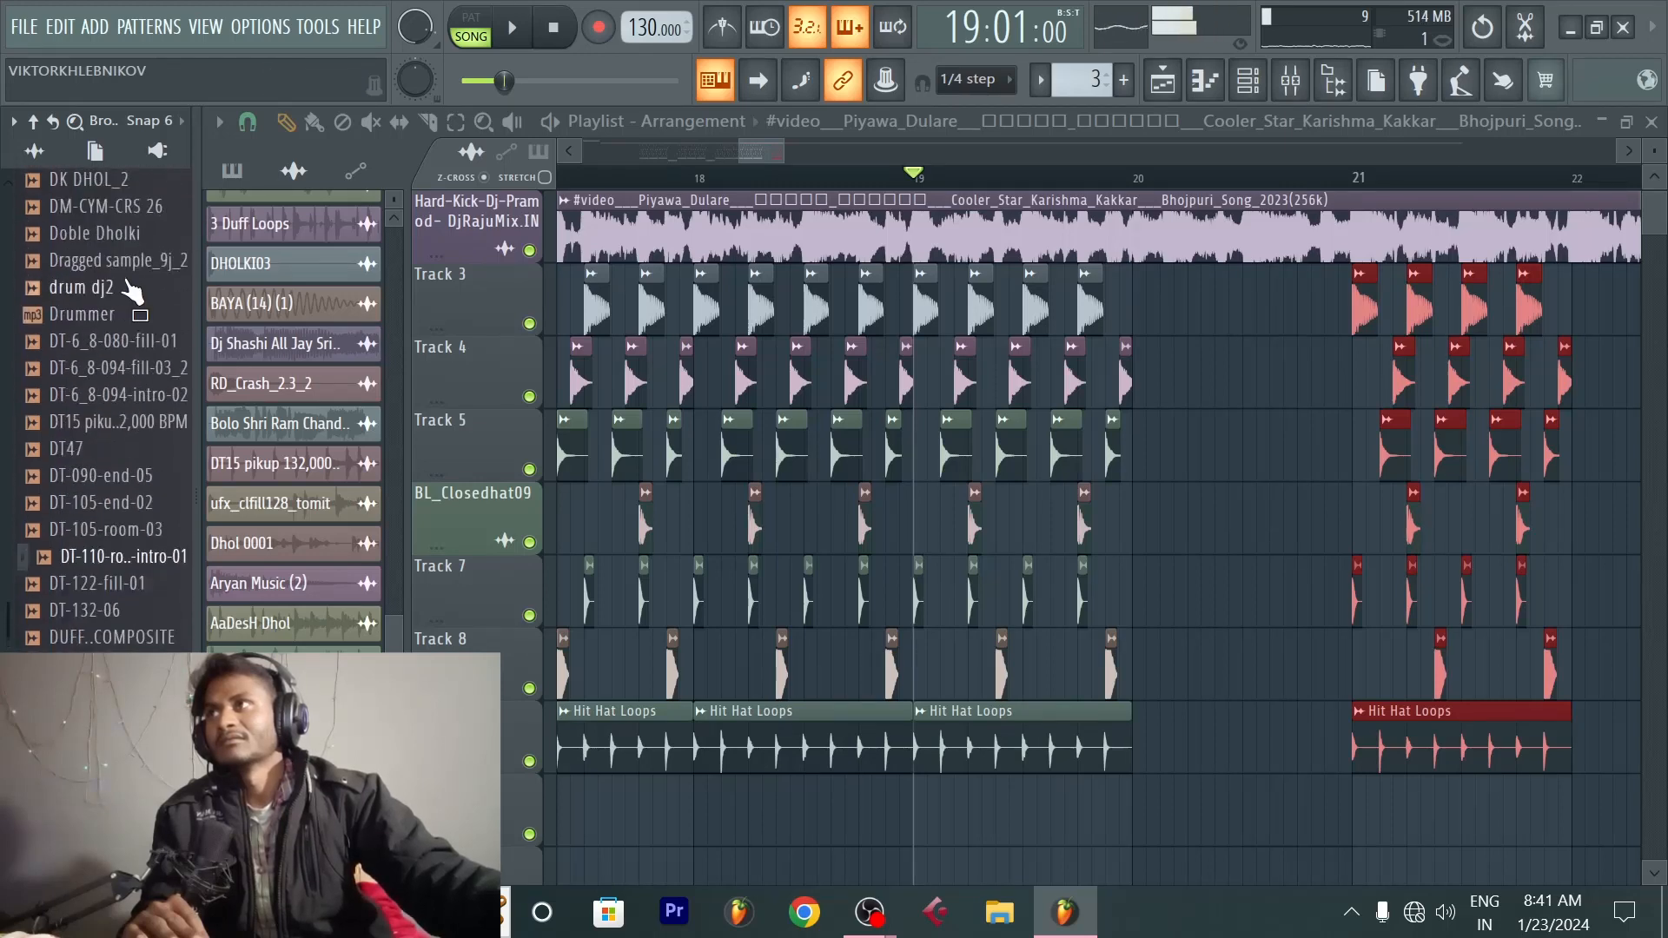
pyautogui.moveTo(113, 298); pyautogui.dragTo(1245, 656)
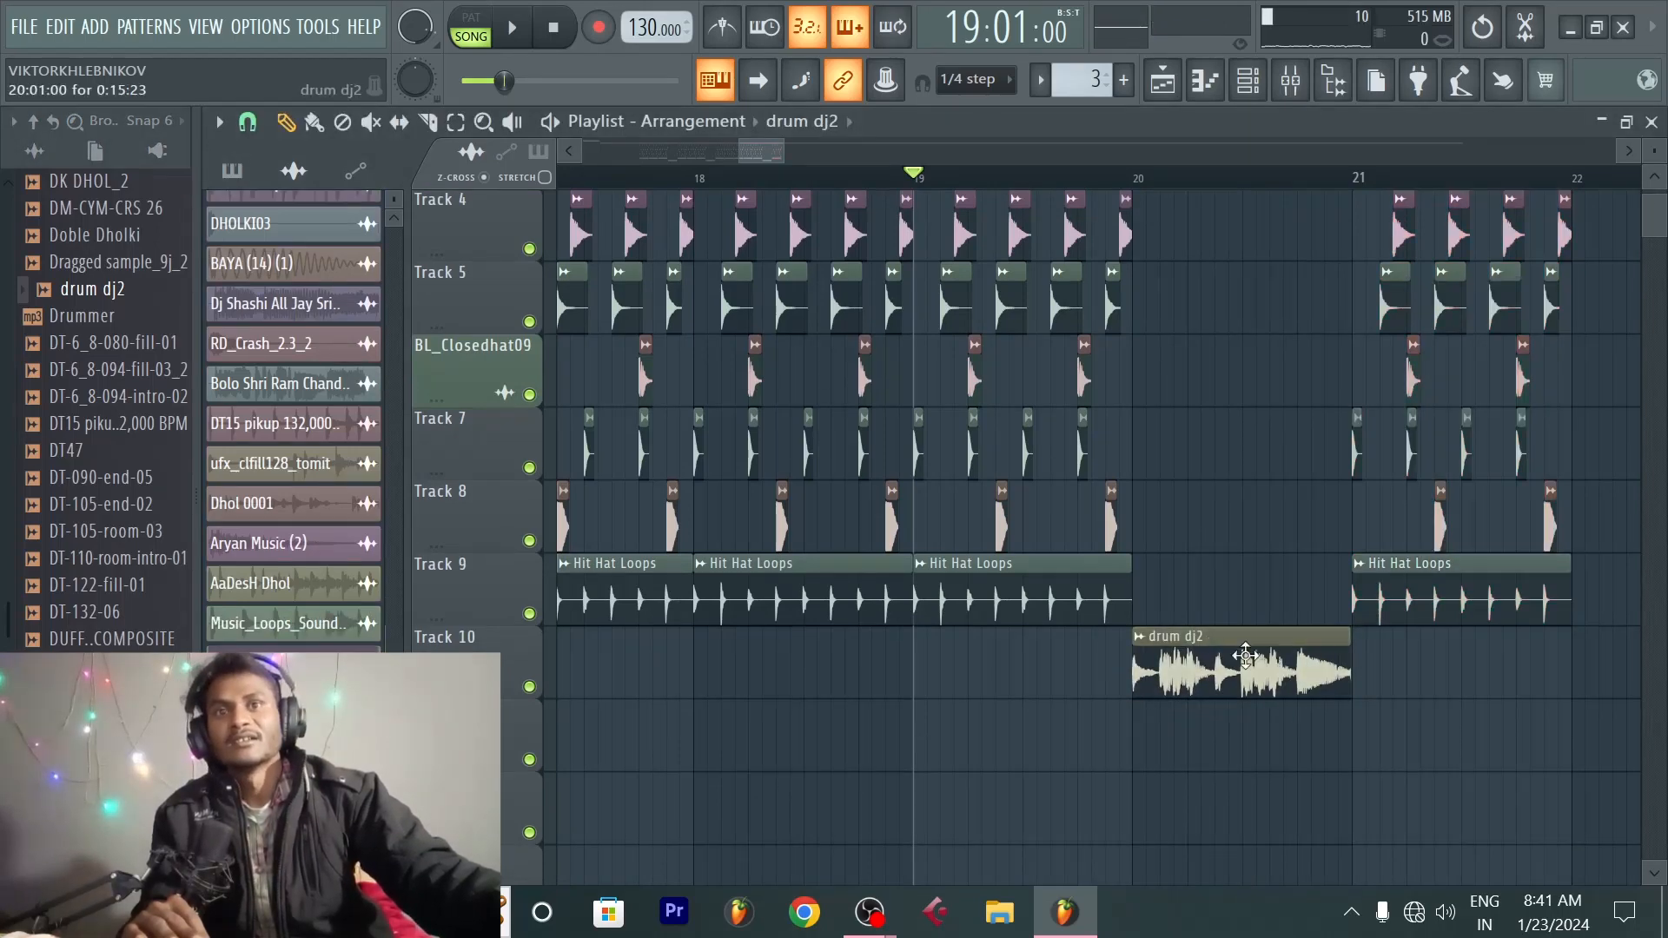
# Step: Fit the drum dj2 clip on Track 10 to the project tempo
pyautogui.rightClick(1146, 650)
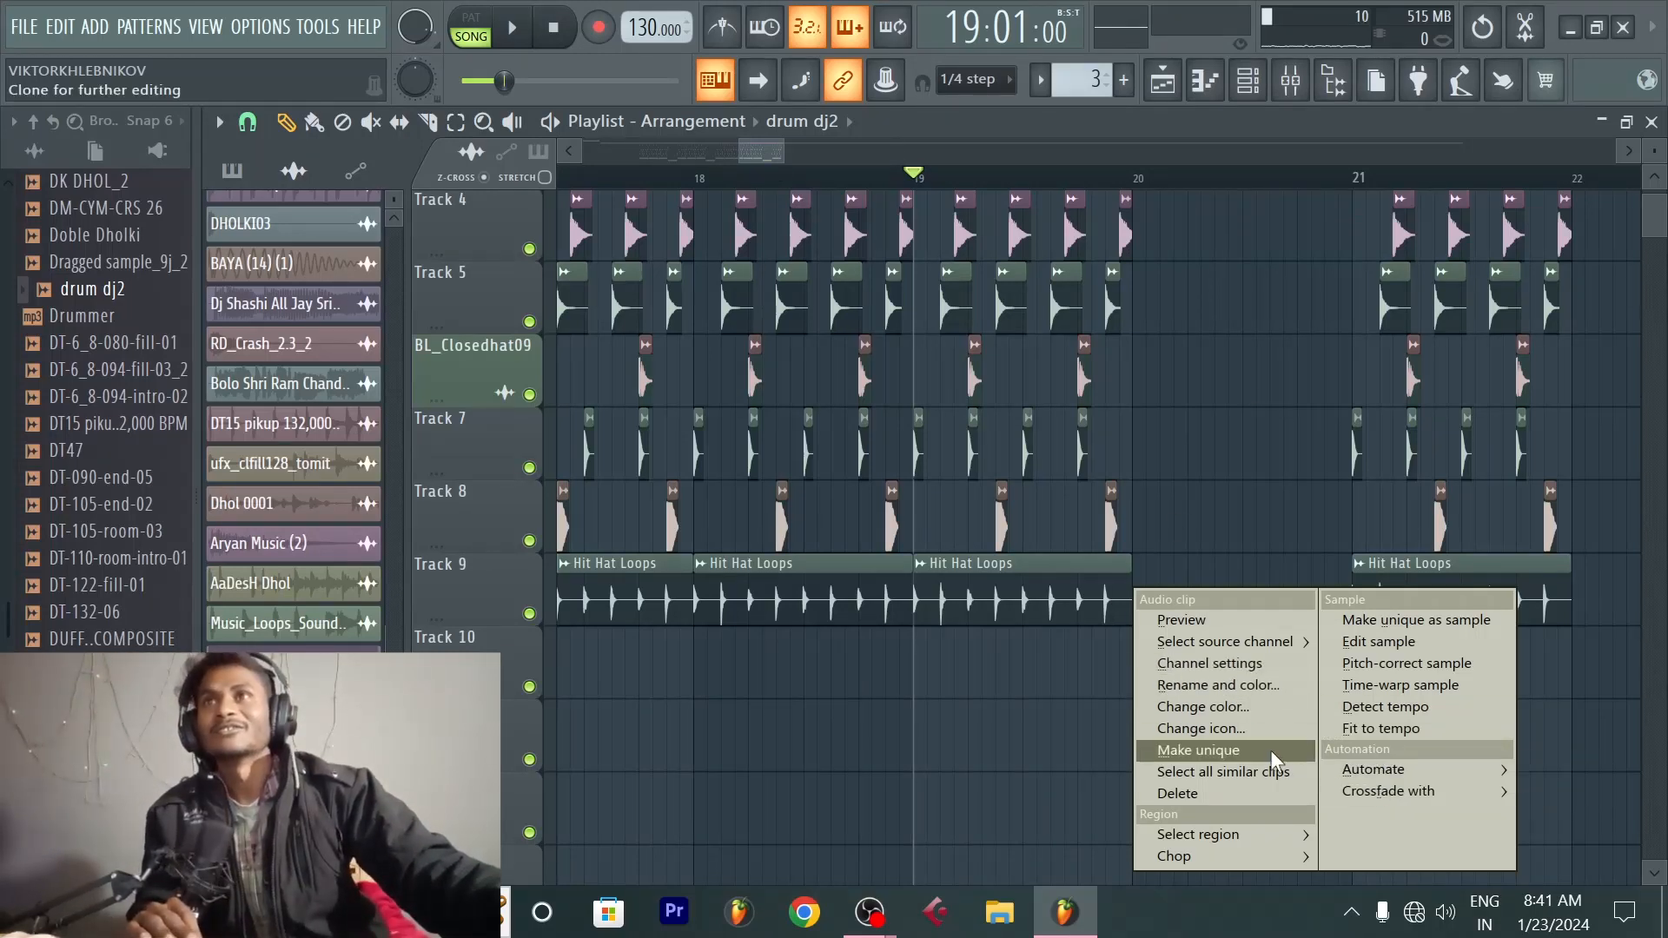
pyautogui.click(1270, 445)
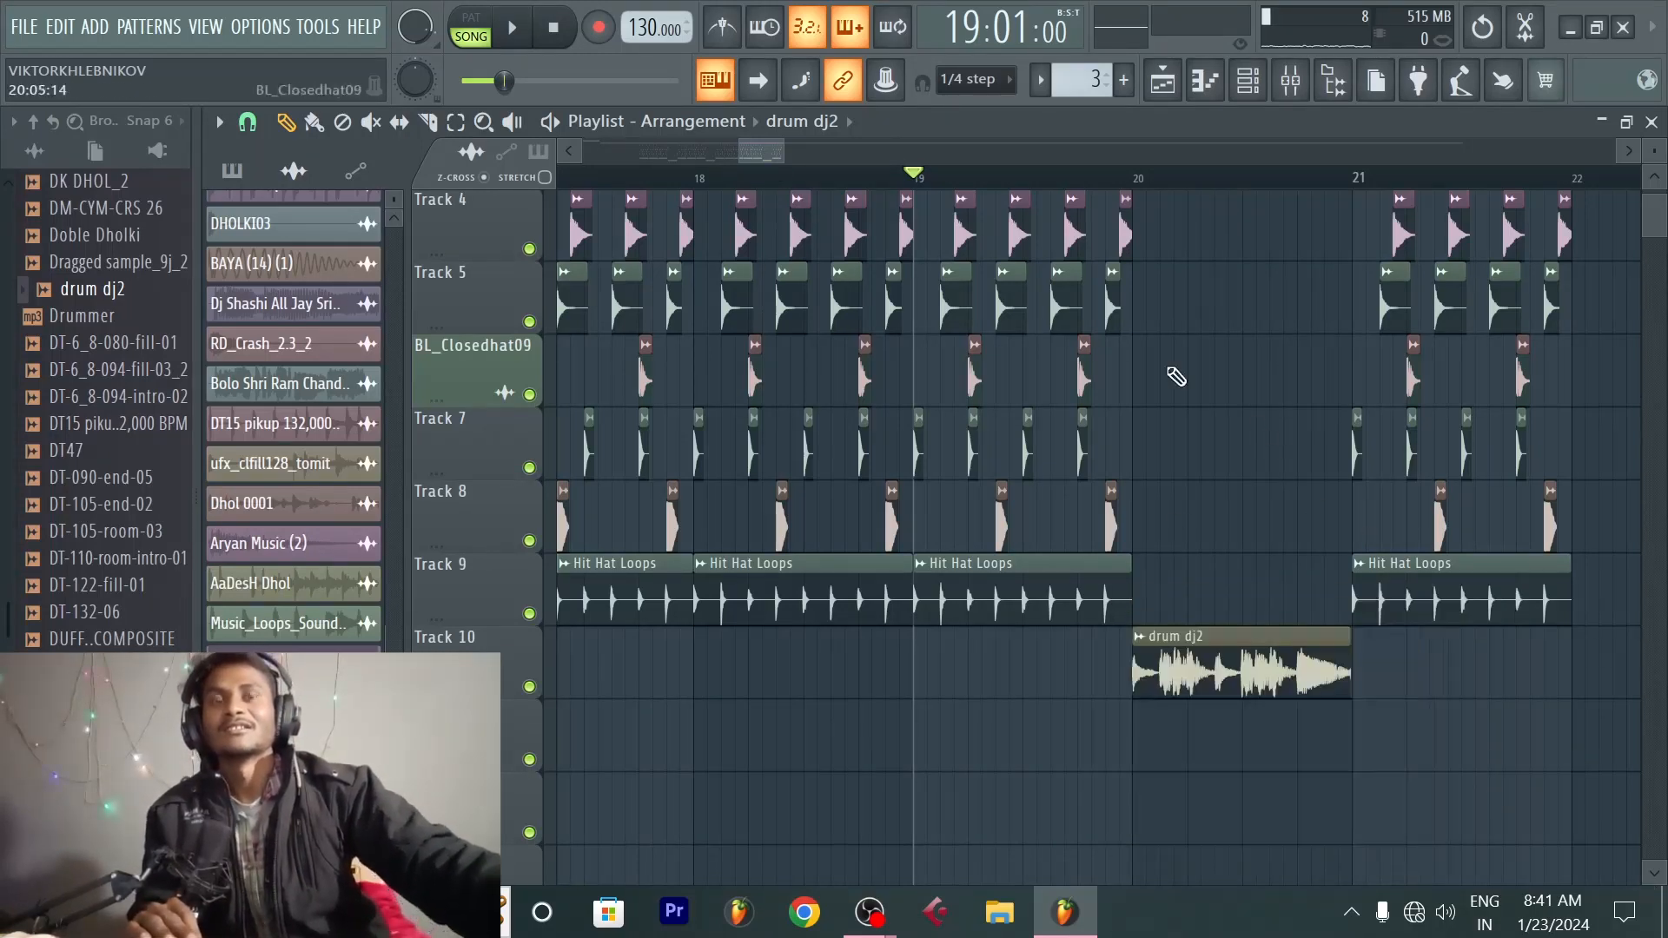
pyautogui.hscroll(4, 627, 198)
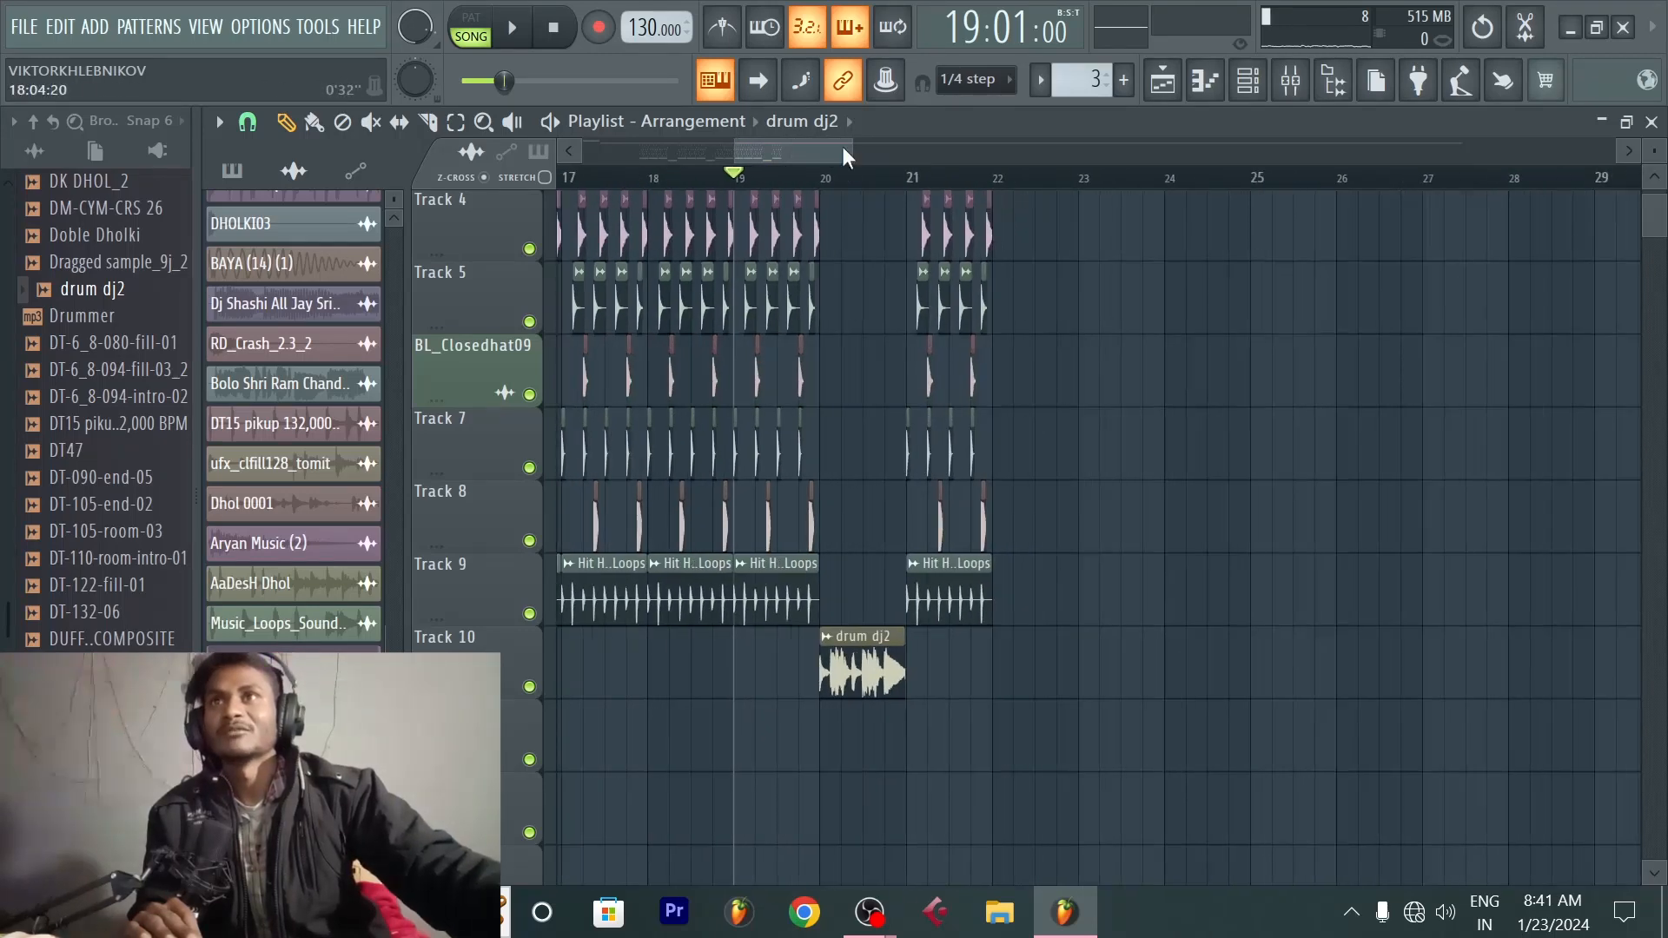
pyautogui.scroll(2, 841, 196)
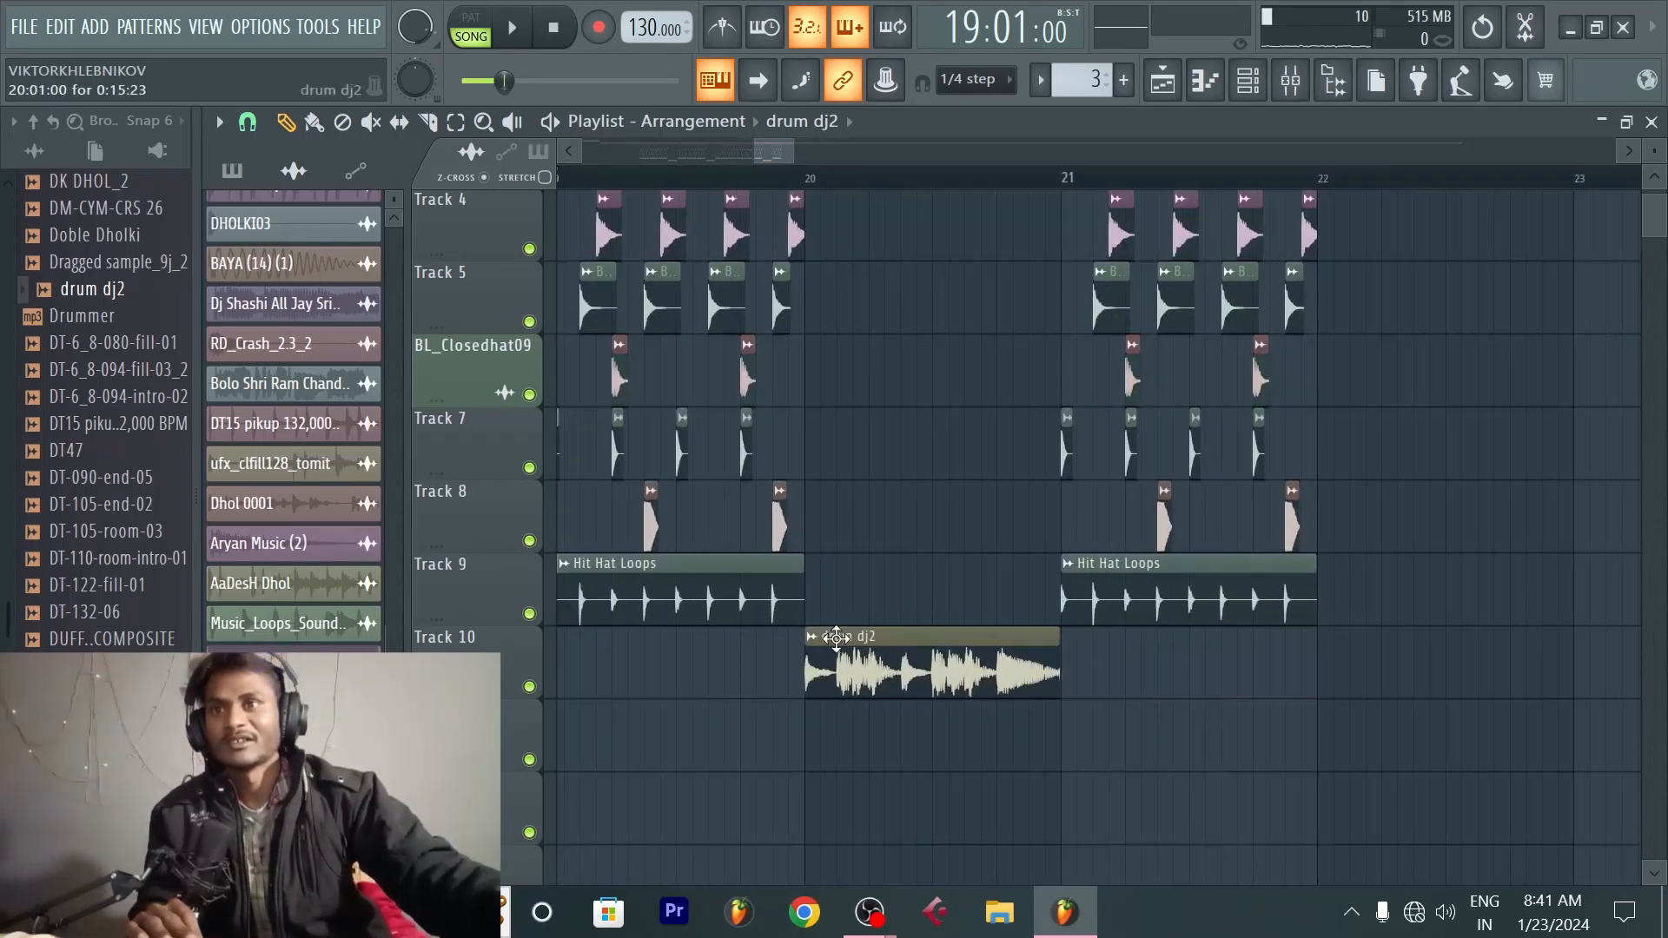
pyautogui.rightClick(801, 637)
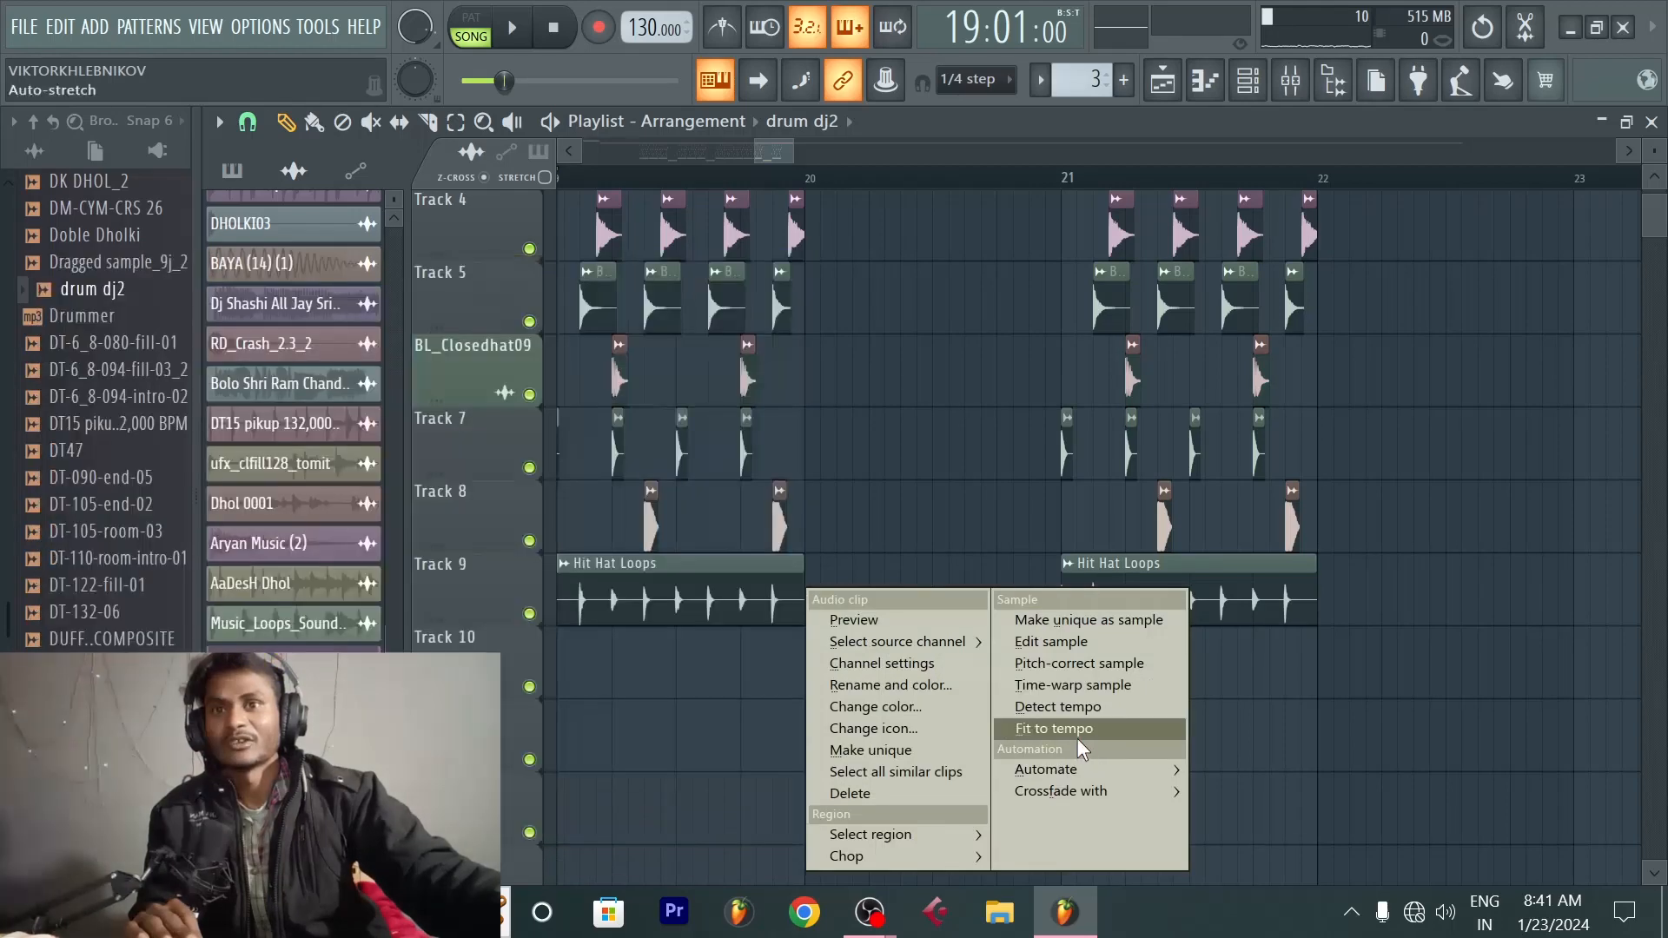
pyautogui.click(1077, 737)
pyautogui.click(865, 575)
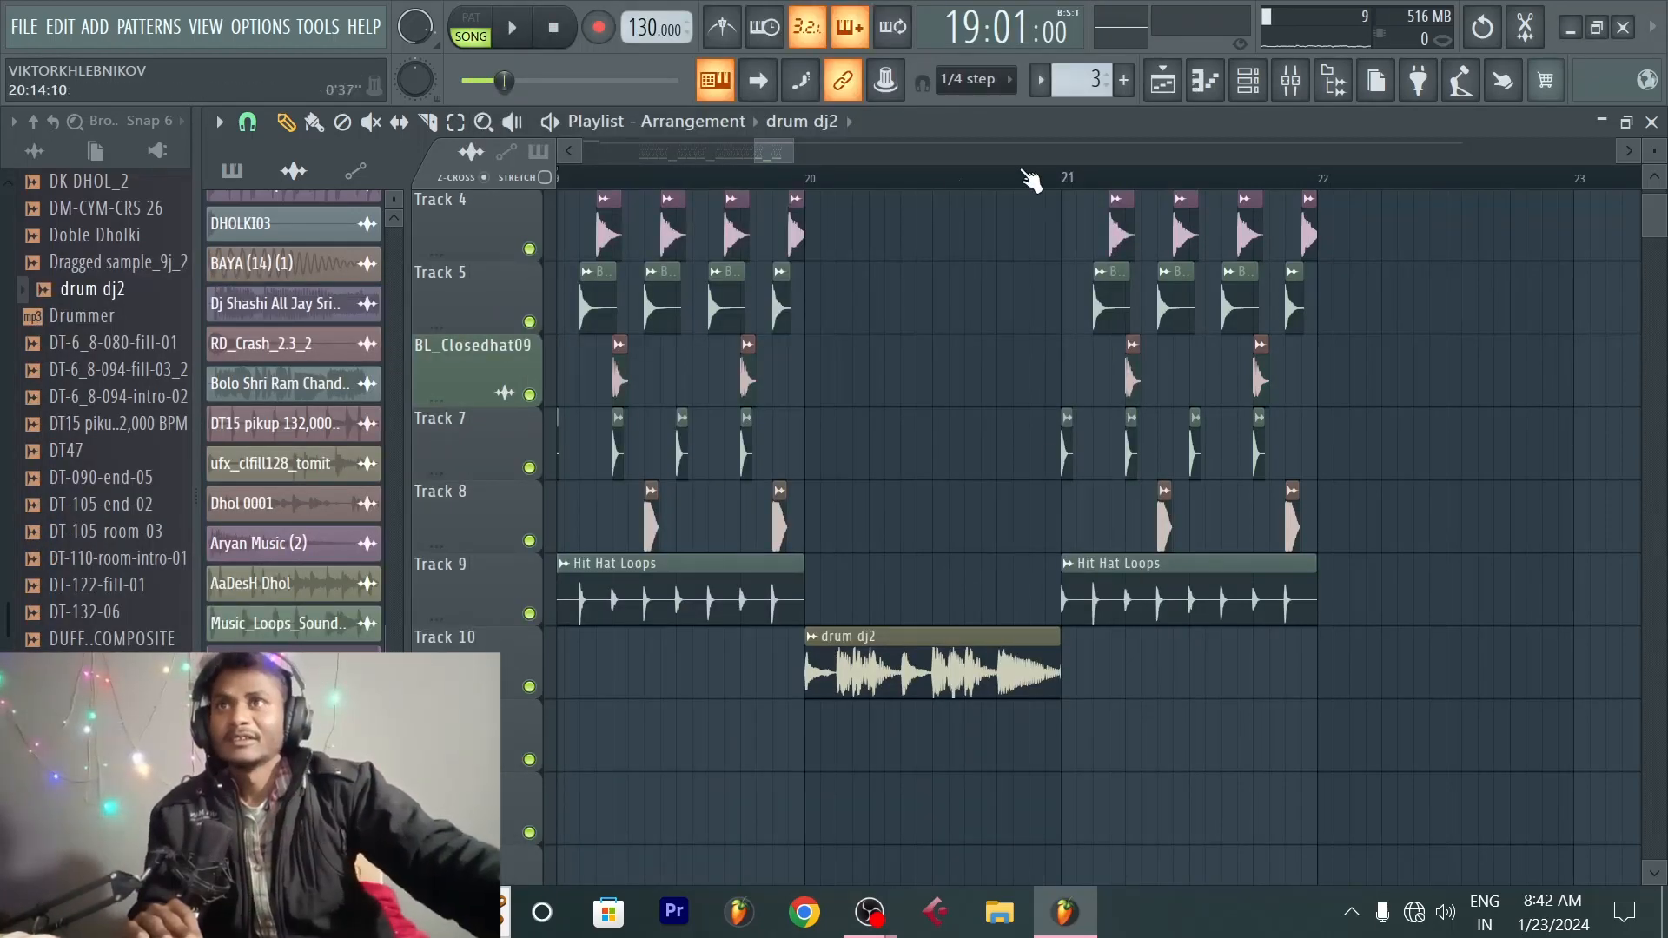
# Step: Play back the drum dj2 fill from late in bar 19 into bar 21 and set its channel volume to 66%
pyautogui.click(744, 177)
pyautogui.press('space')
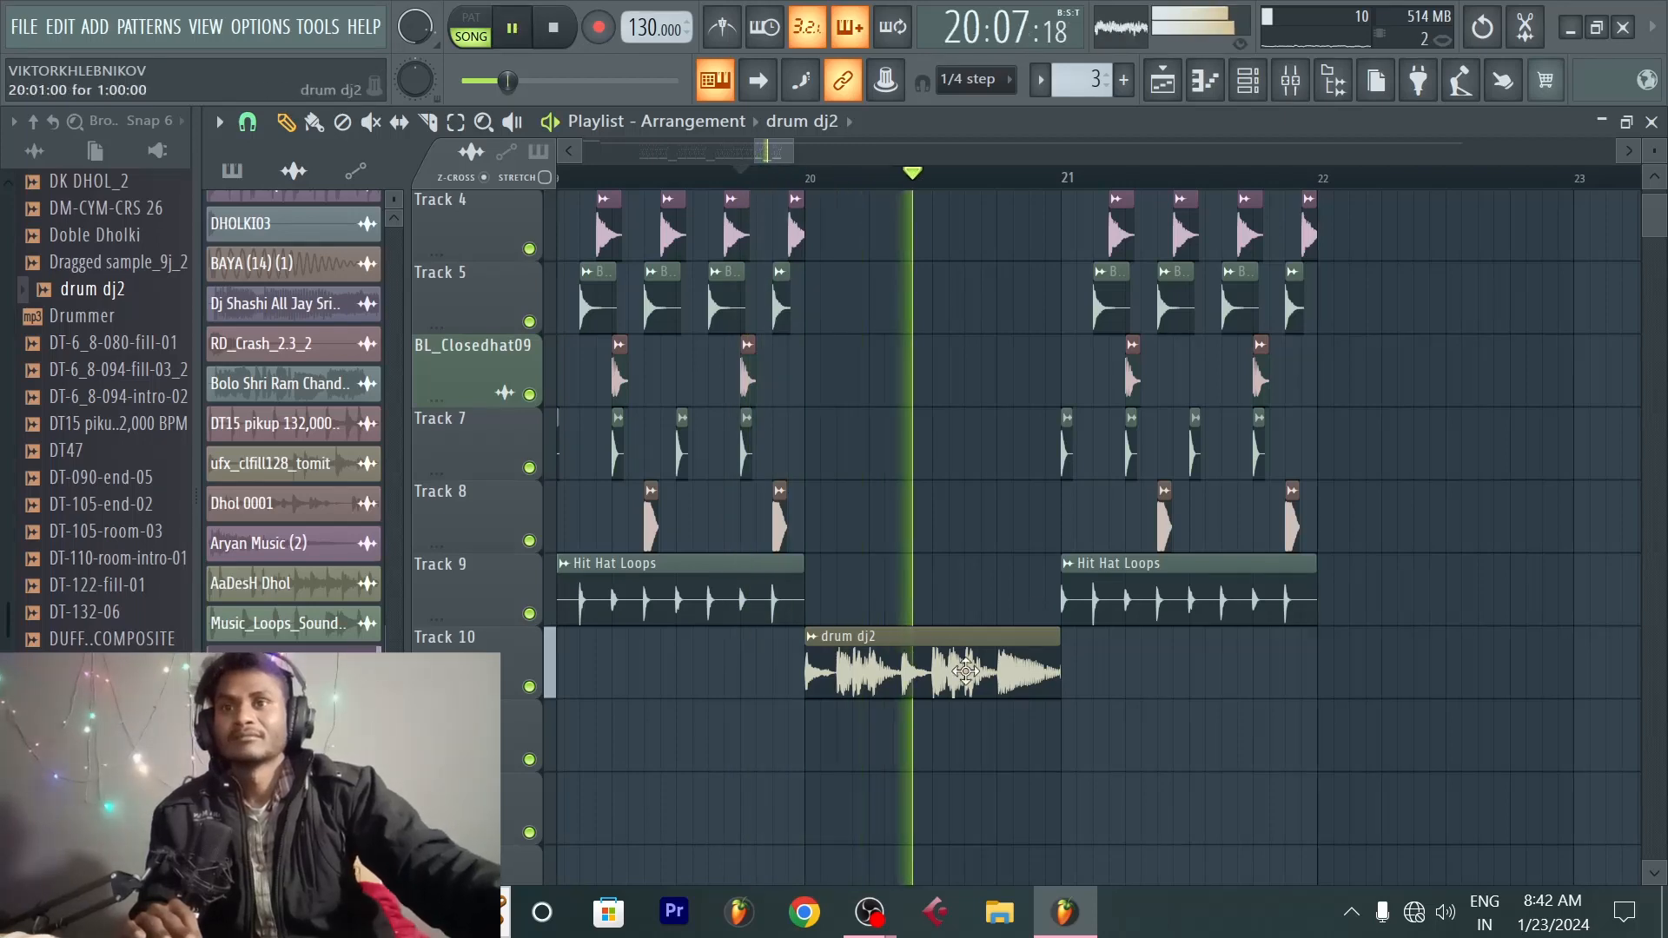
pyautogui.doubleClick(966, 670)
pyautogui.press('space')
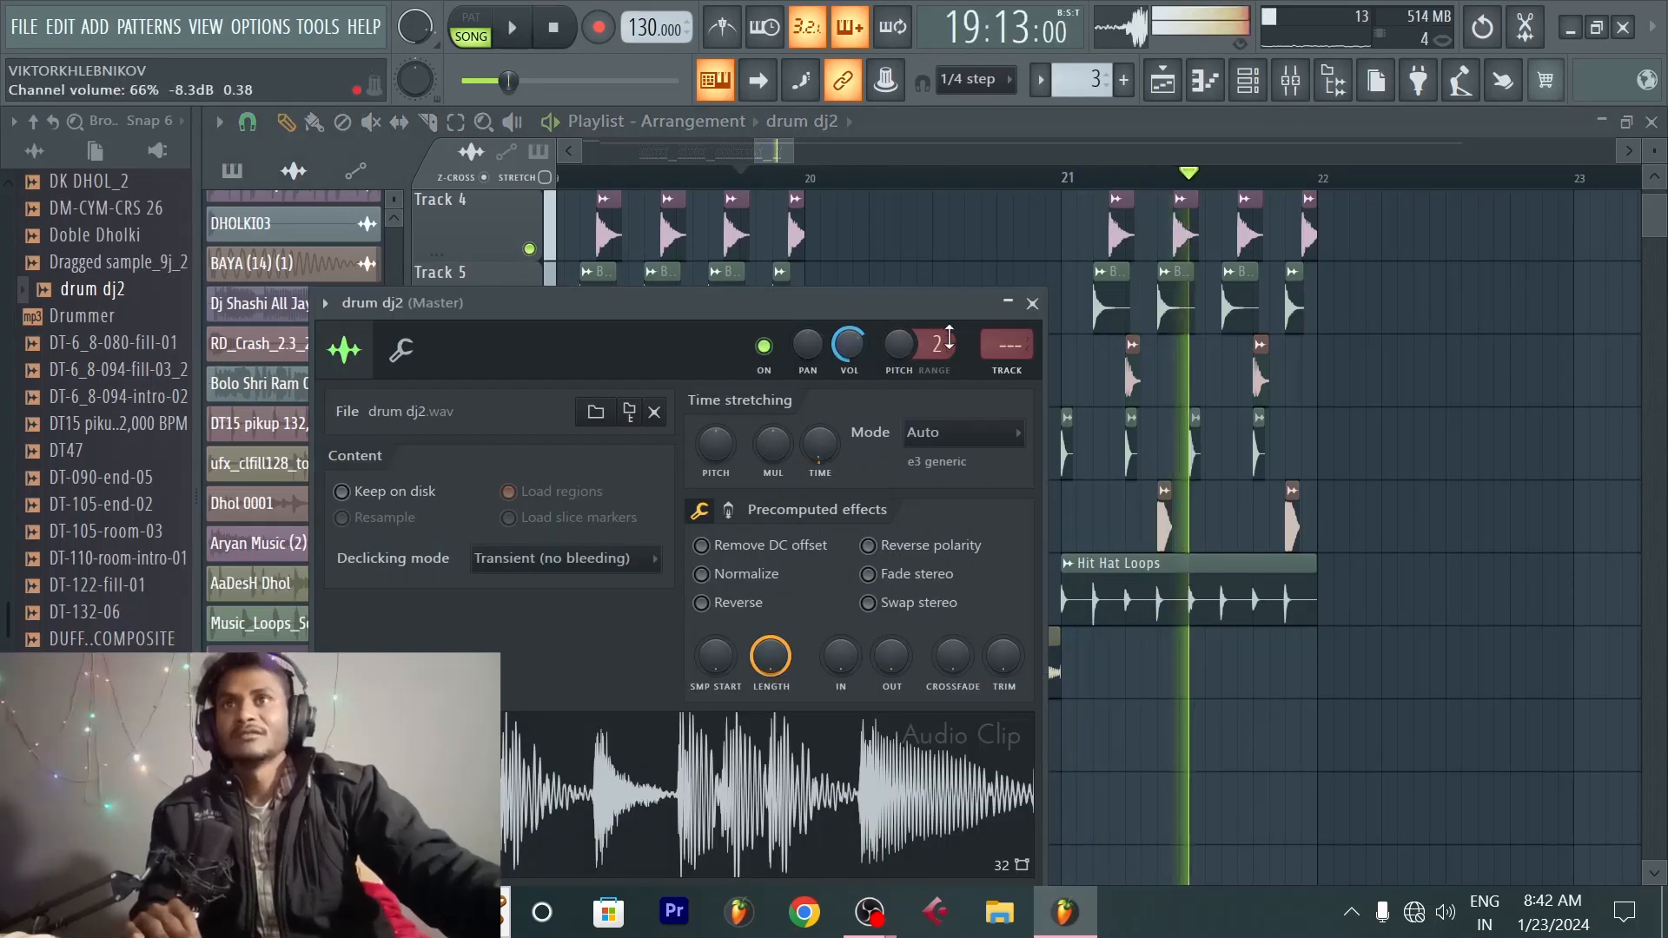
pyautogui.click(1032, 304)
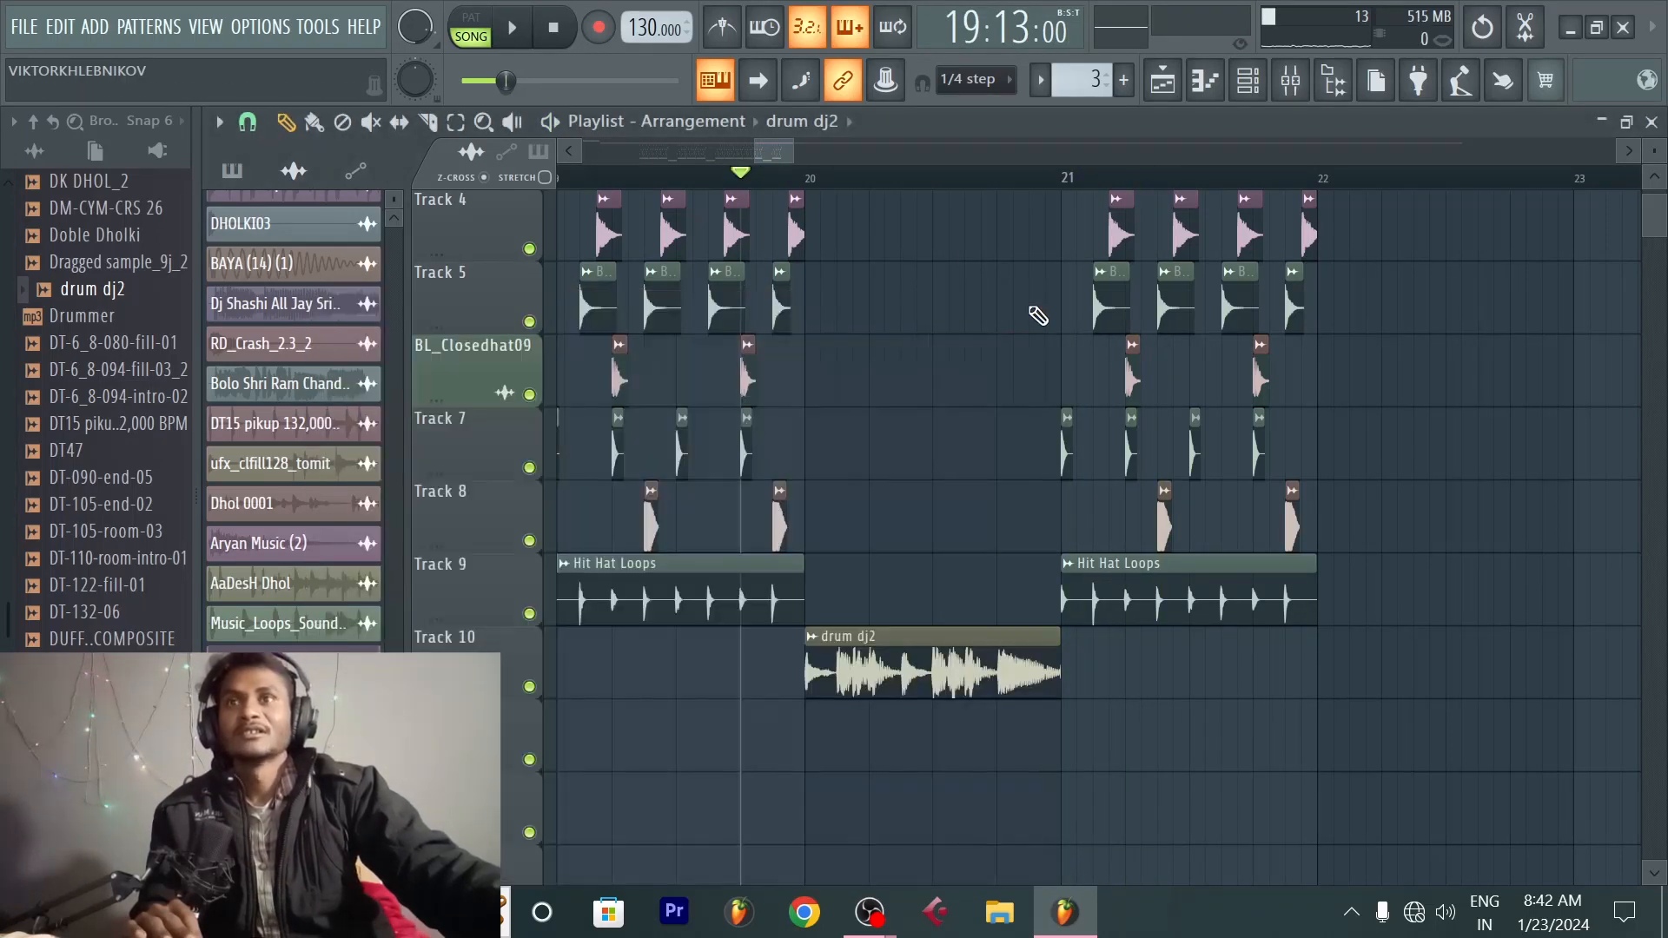
pyautogui.doubleClick(958, 643)
pyautogui.click(1032, 305)
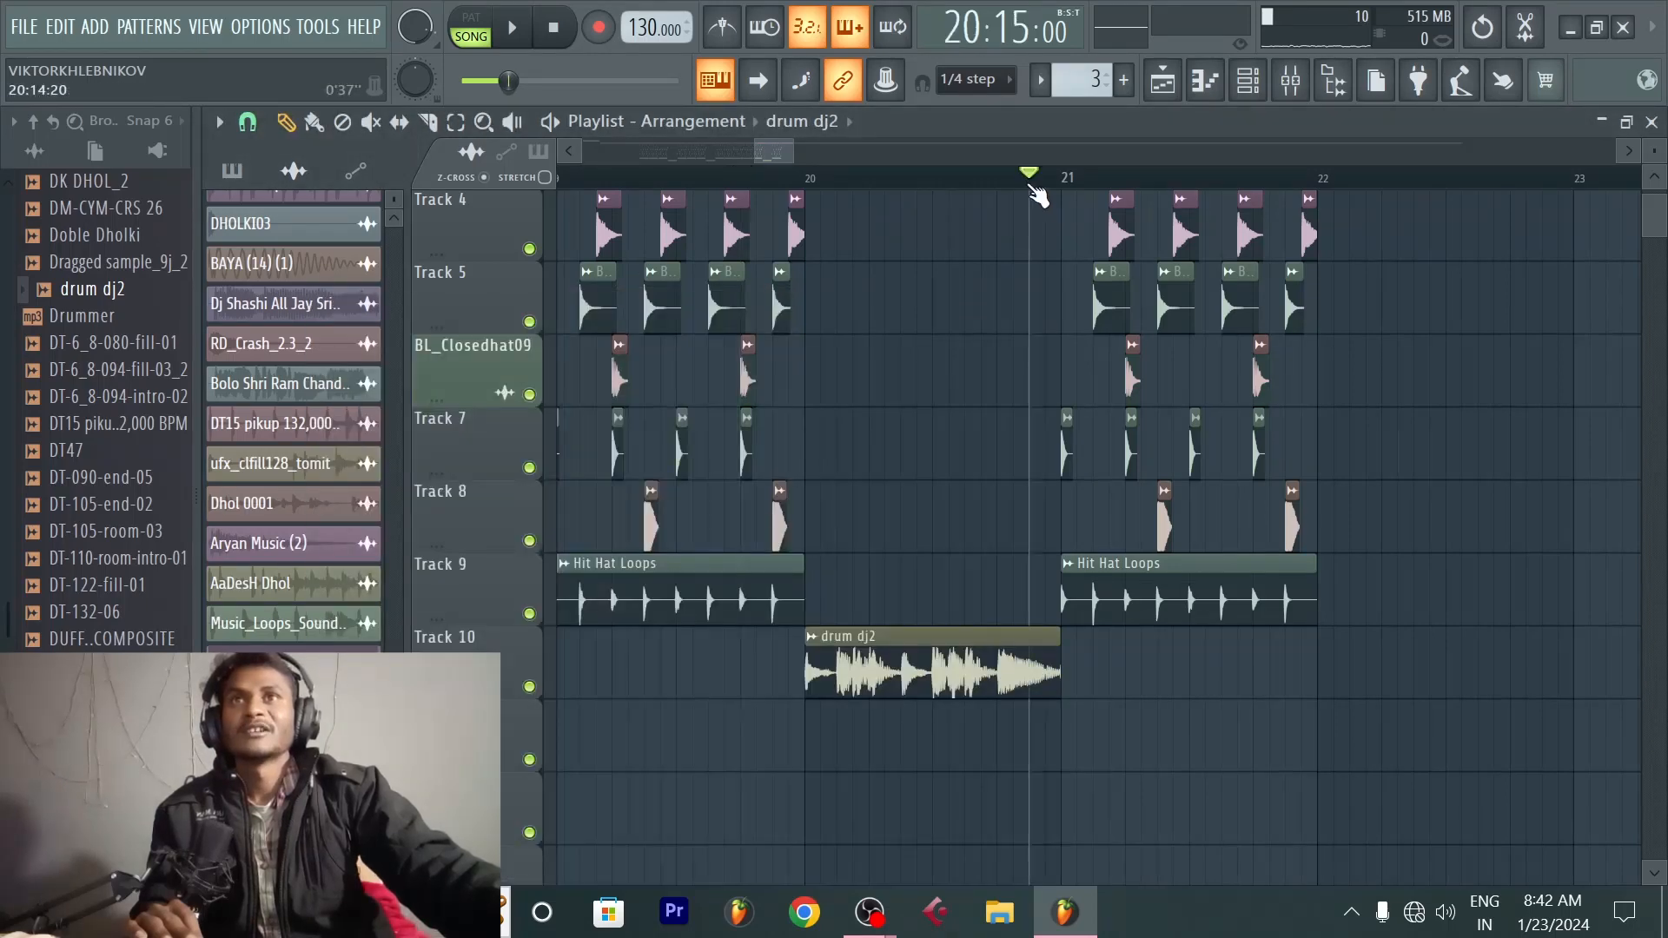
# Step: Duplicate the bar 21 drum clips on Tracks 3 to 9 three times, filling bars 22 to 24
pyautogui.scroll(-5, 1032, 189)
pyautogui.scroll(5, 1202, 190)
pyautogui.scroll(3, 1248, 448)
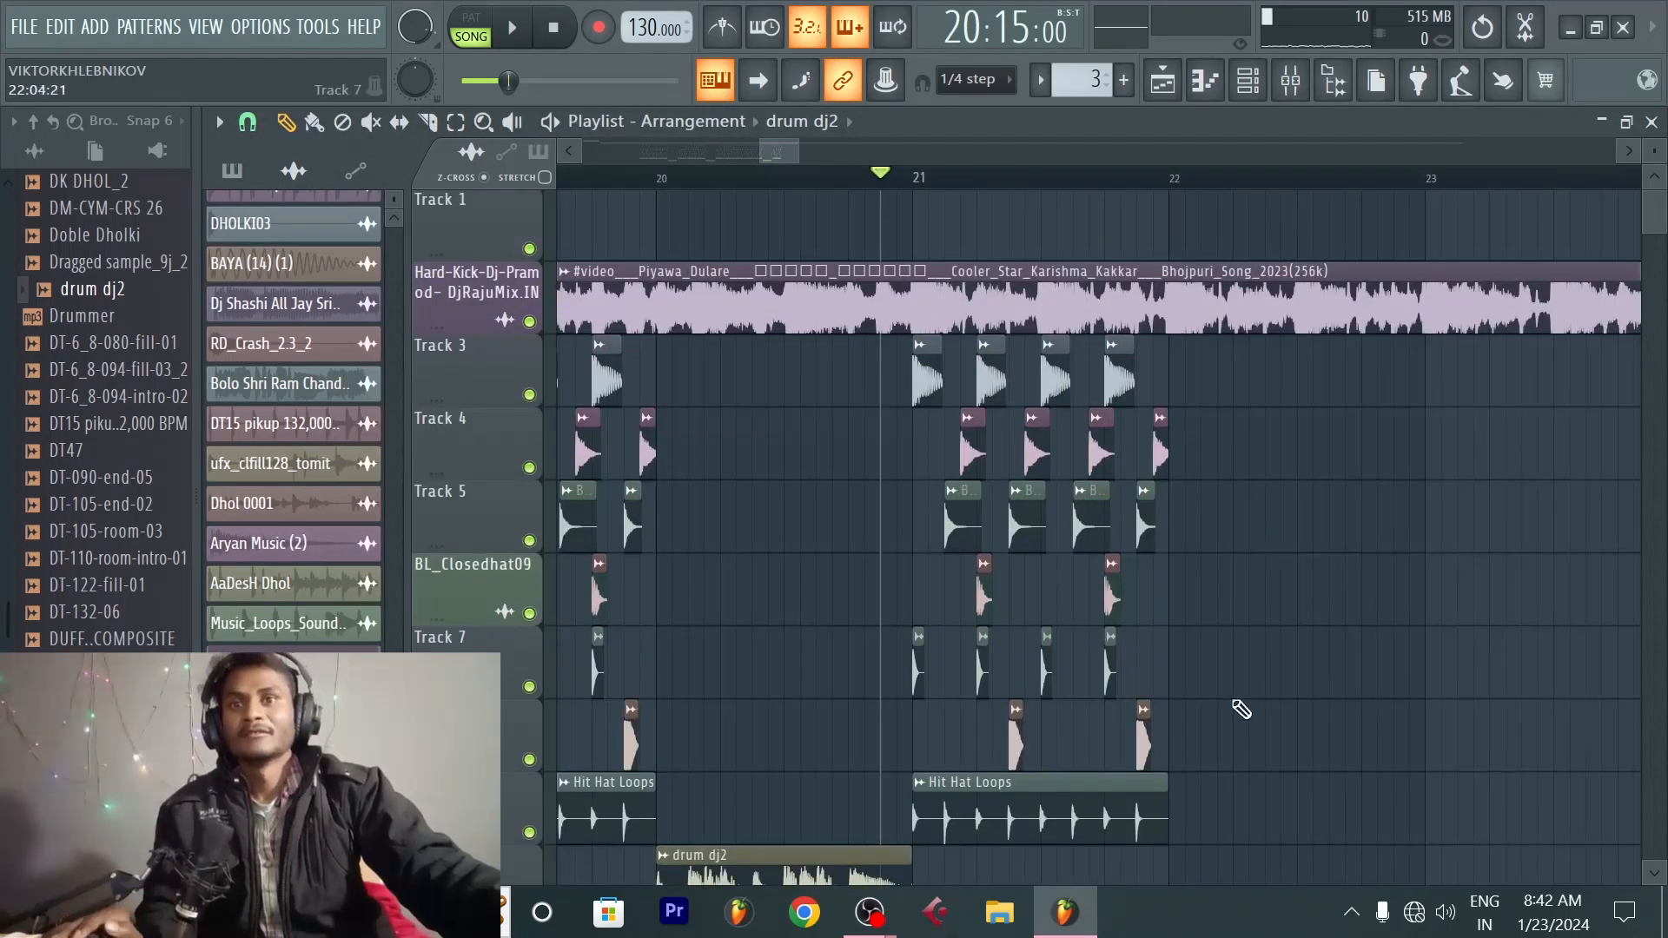
pyautogui.scroll(-1, 1241, 710)
pyautogui.moveTo(1215, 682); pyautogui.dragTo(981, 325)
pyautogui.rightClick(1366, 541)
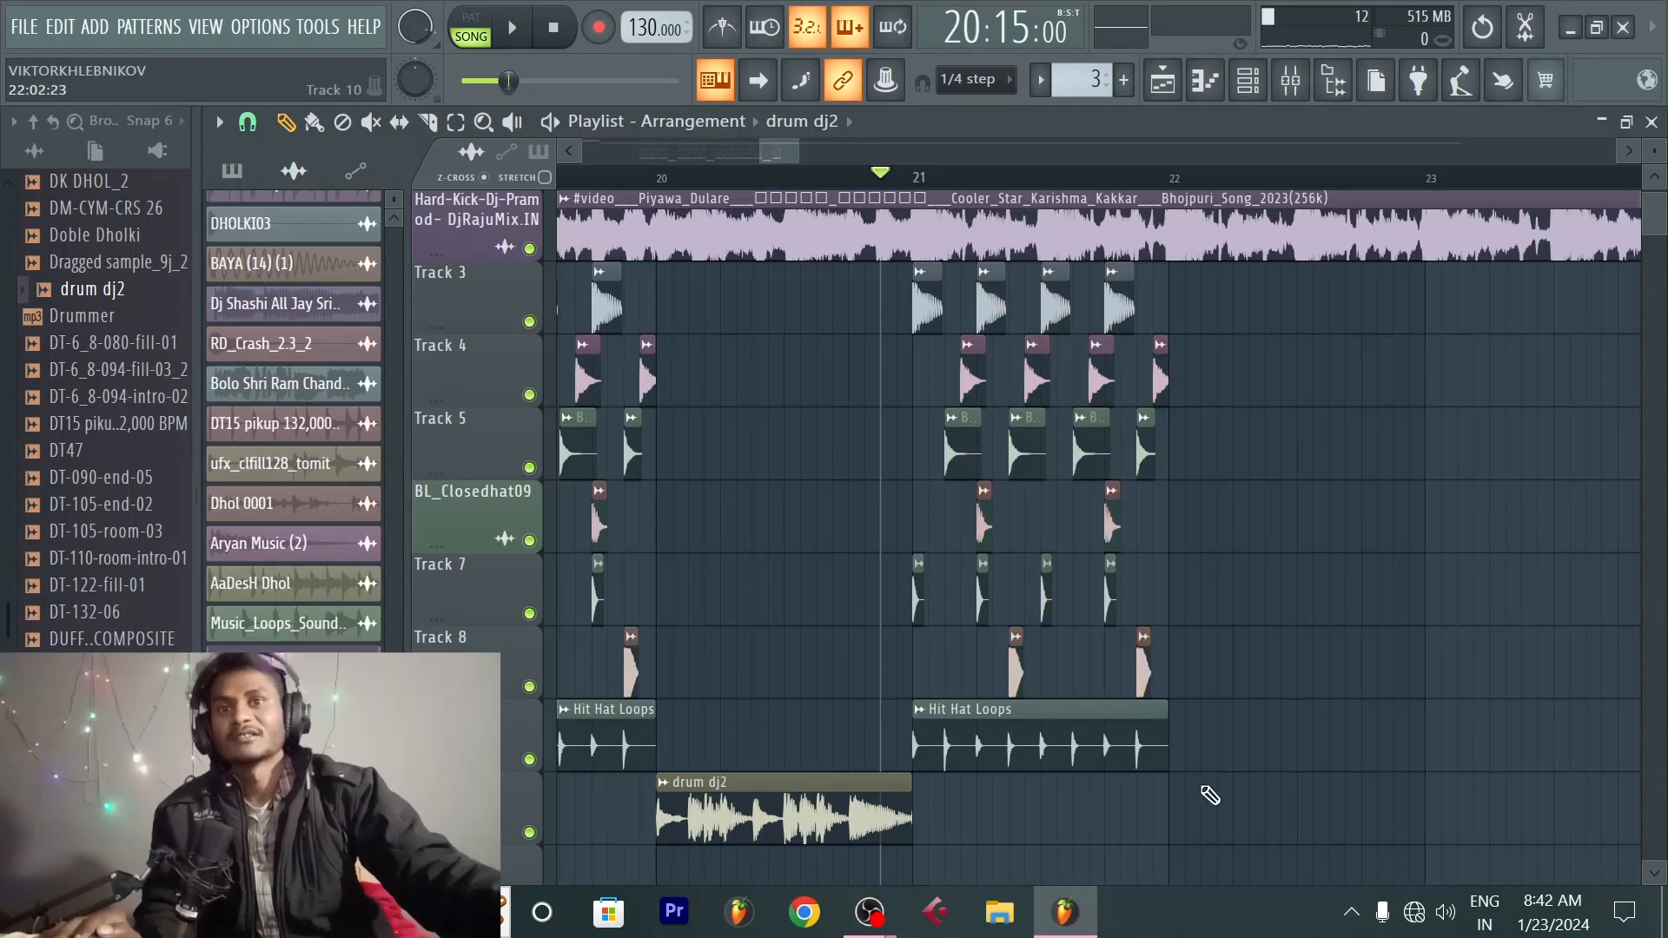
pyautogui.moveTo(1191, 772); pyautogui.dragTo(845, 260)
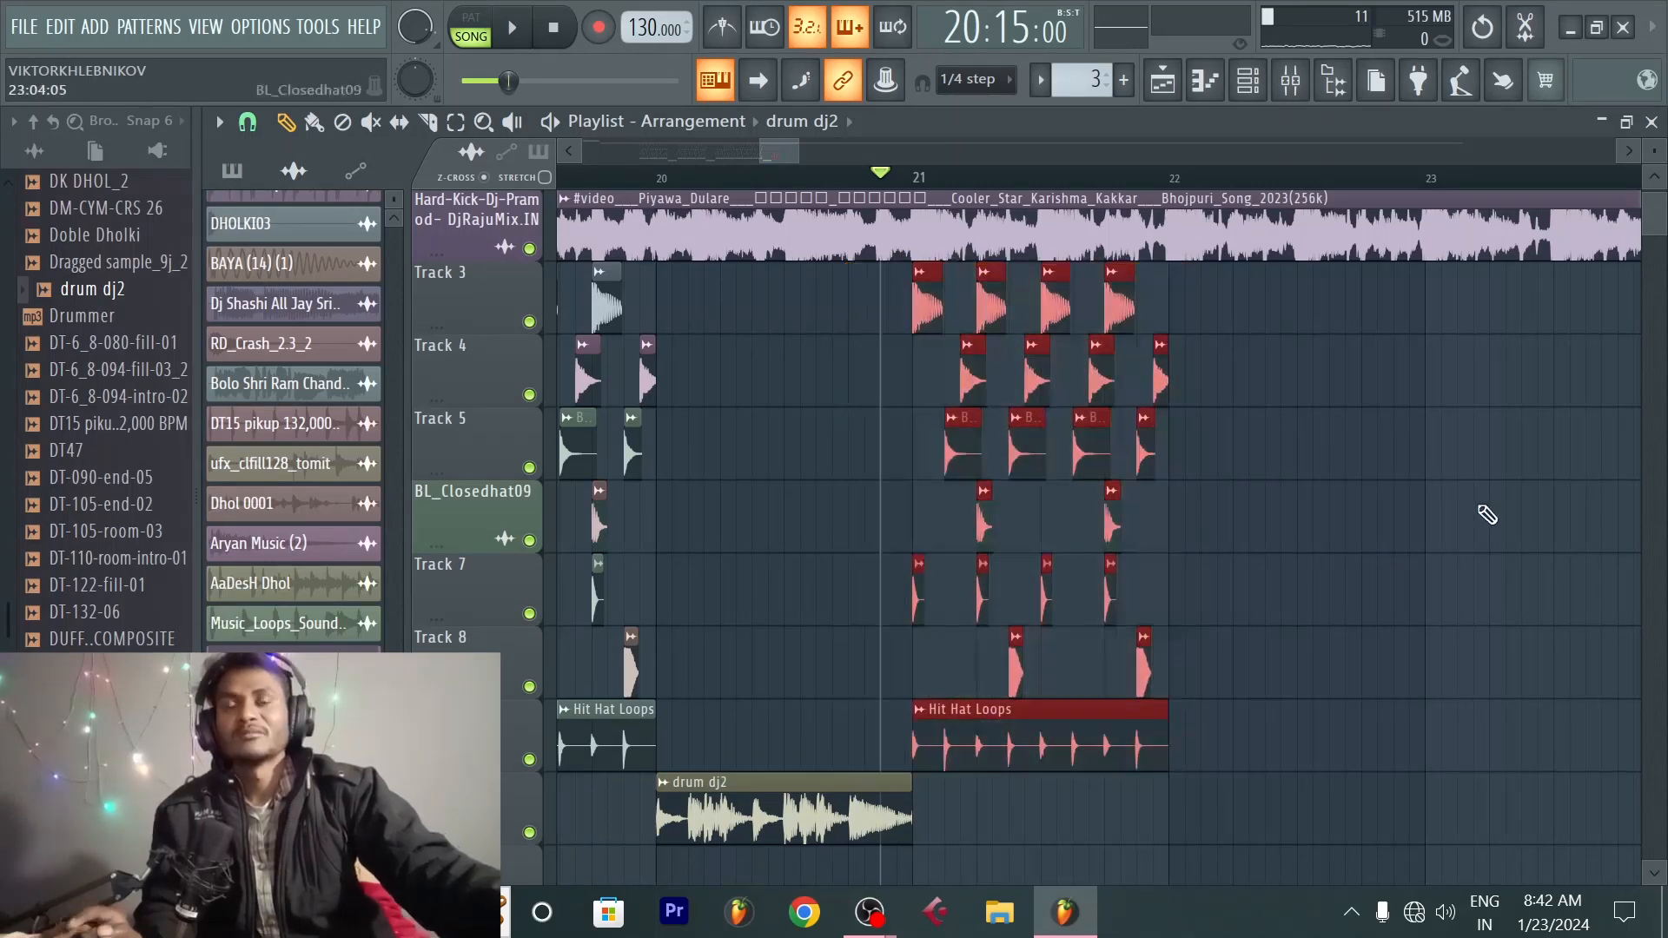
pyautogui.hotkey('ctrl', 'b')
pyautogui.hotkey('ctrl', 'b')
pyautogui.hotkey('ctrl', 'b')
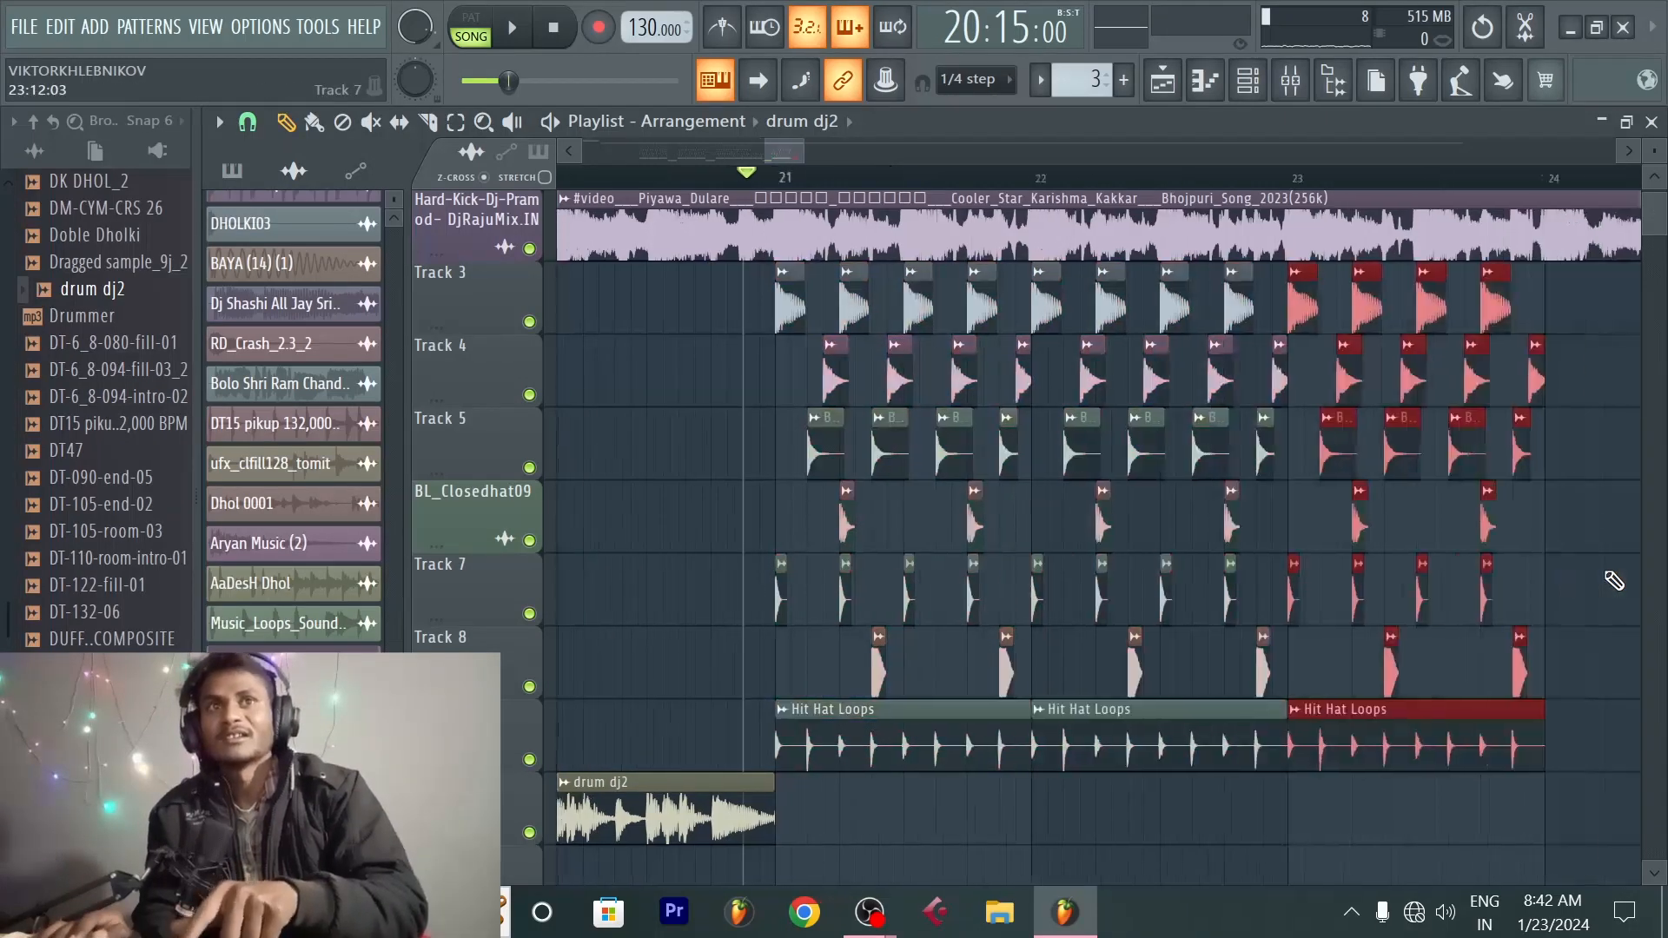
# Step: Play back the repeated drum pattern from late in bar 20 into bar 25, replaying the bars around bar 24
pyautogui.press('space')
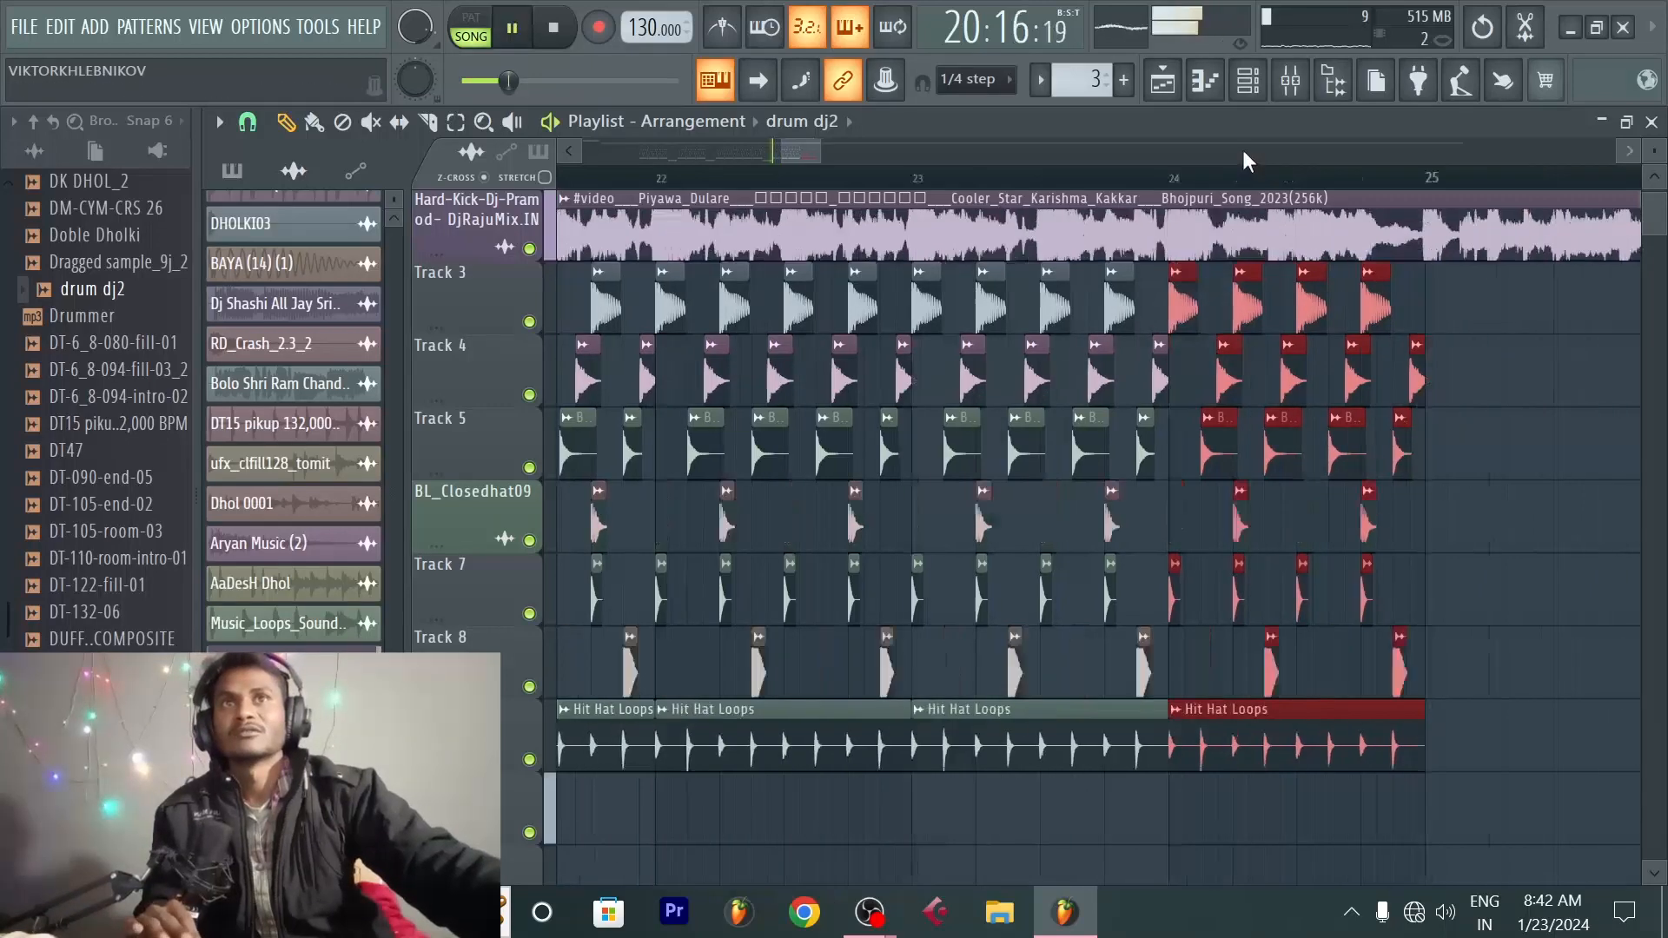
pyautogui.scroll(-3, 1259, 178)
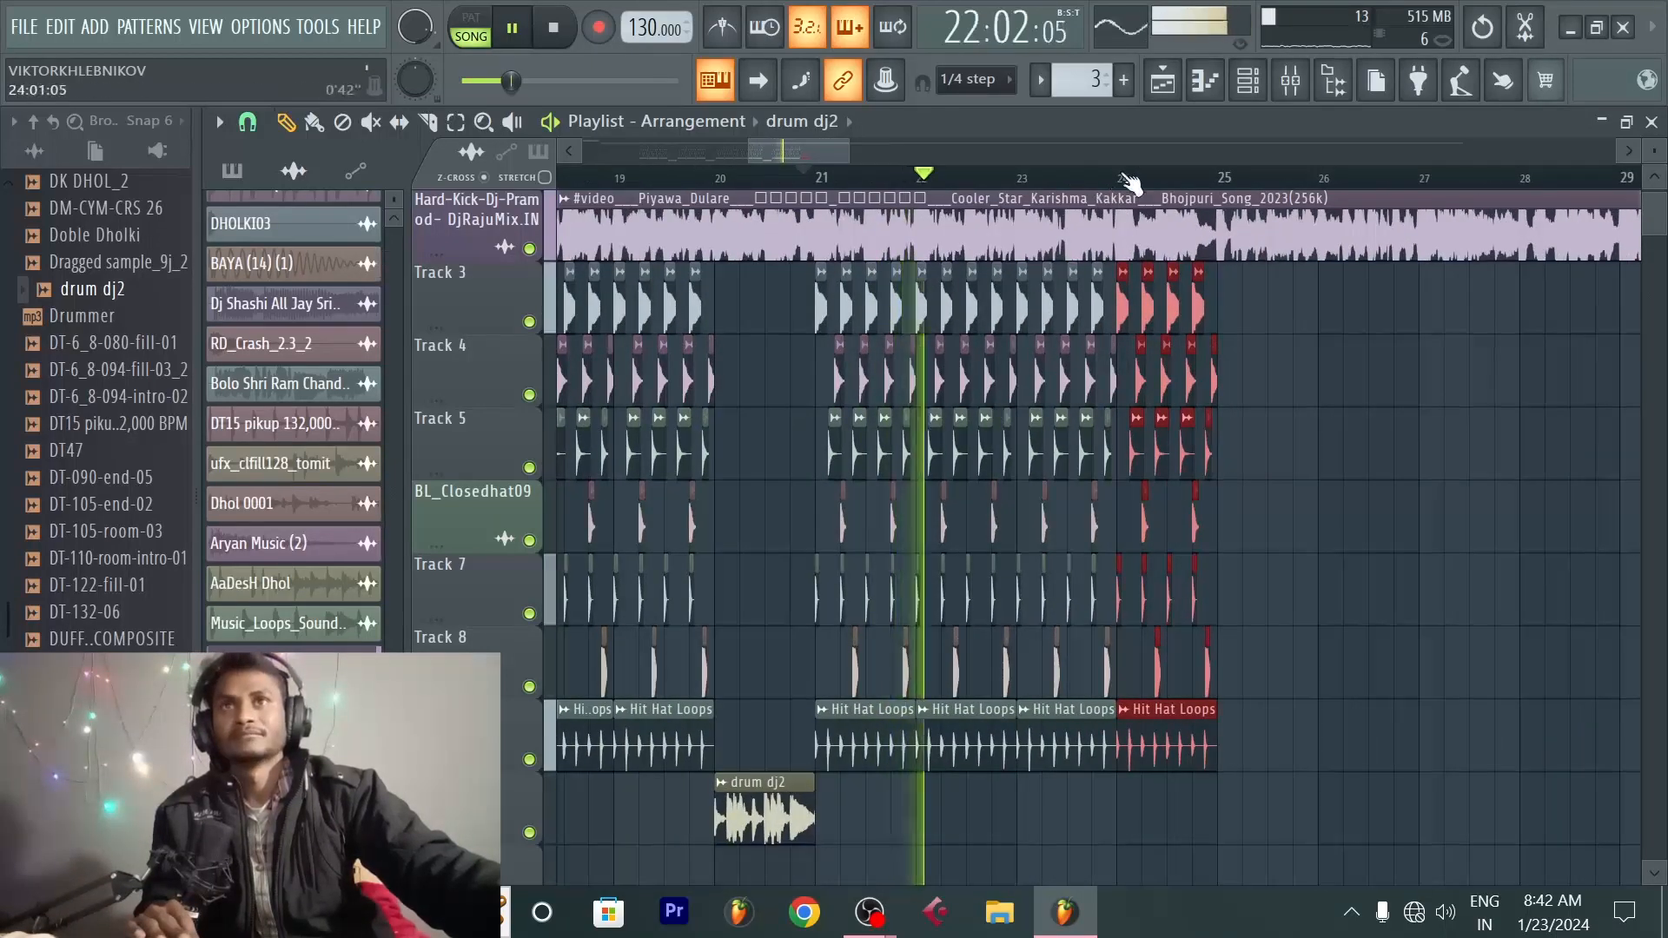
pyautogui.scroll(2, 1138, 183)
pyautogui.scroll(2, 1234, 186)
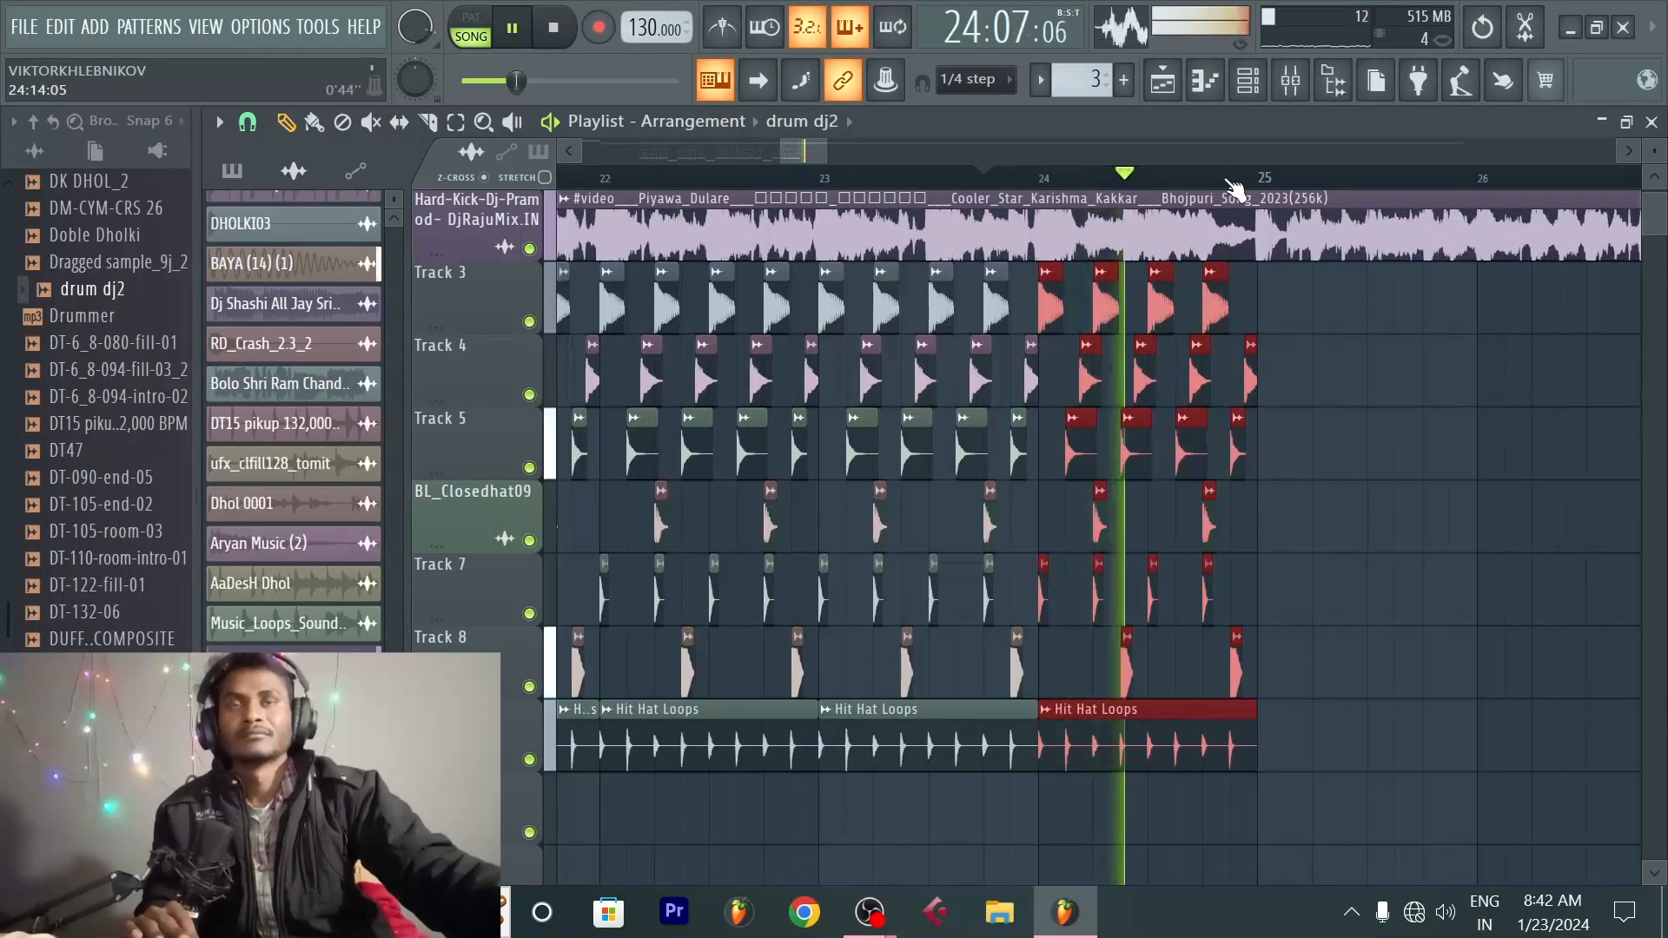
pyautogui.scroll(-1, 1228, 181)
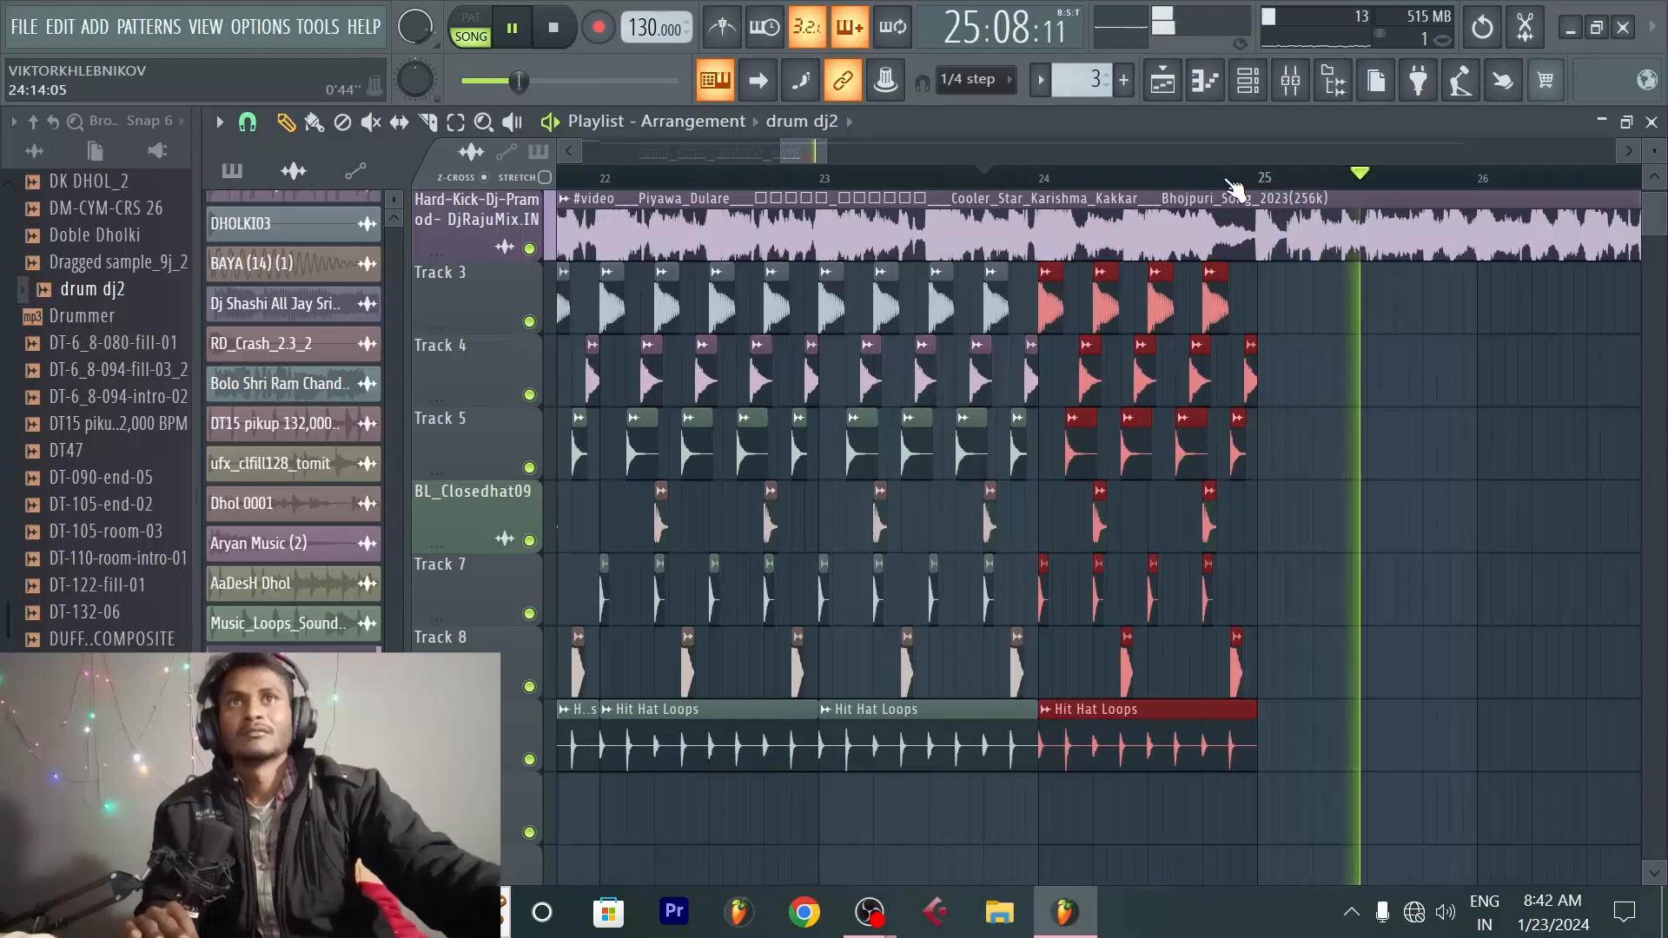
pyautogui.press('space')
pyautogui.press('space')
pyautogui.scroll(1, 1253, 177)
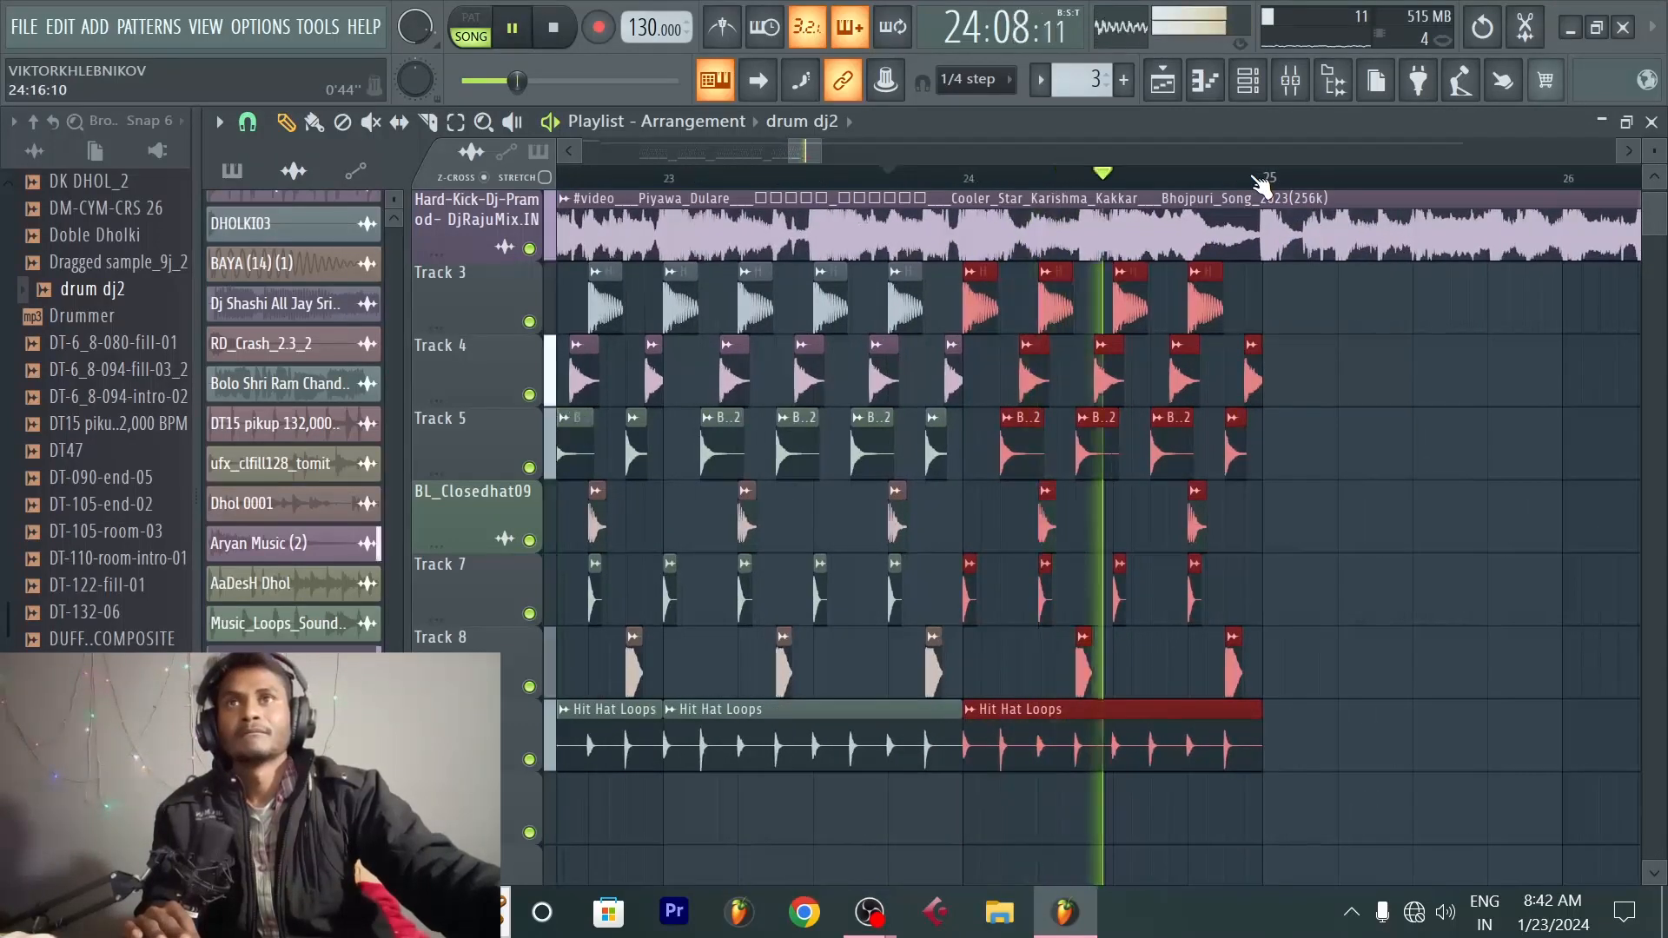
pyautogui.press('space')
pyautogui.scroll(-2, 1002, 187)
pyautogui.press('space')
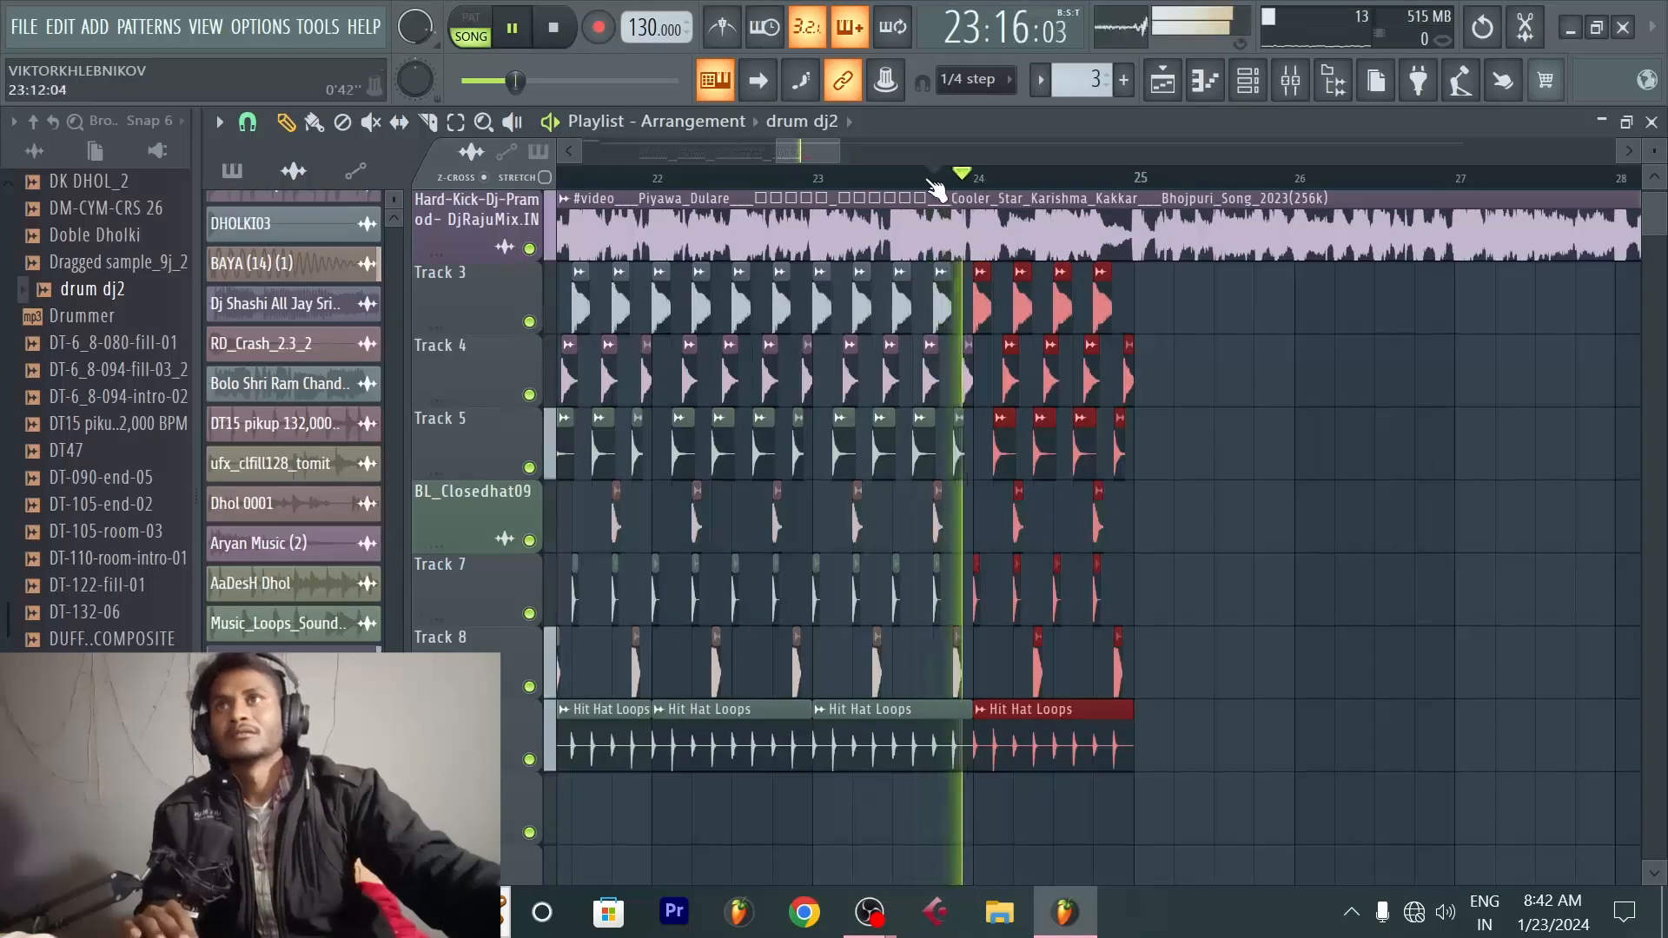
# Step: Replay the transition from the drum dj2 fill in bar 20 into the drum pattern at bar 21
pyautogui.scroll(-2, 956, 182)
pyautogui.click(697, 178)
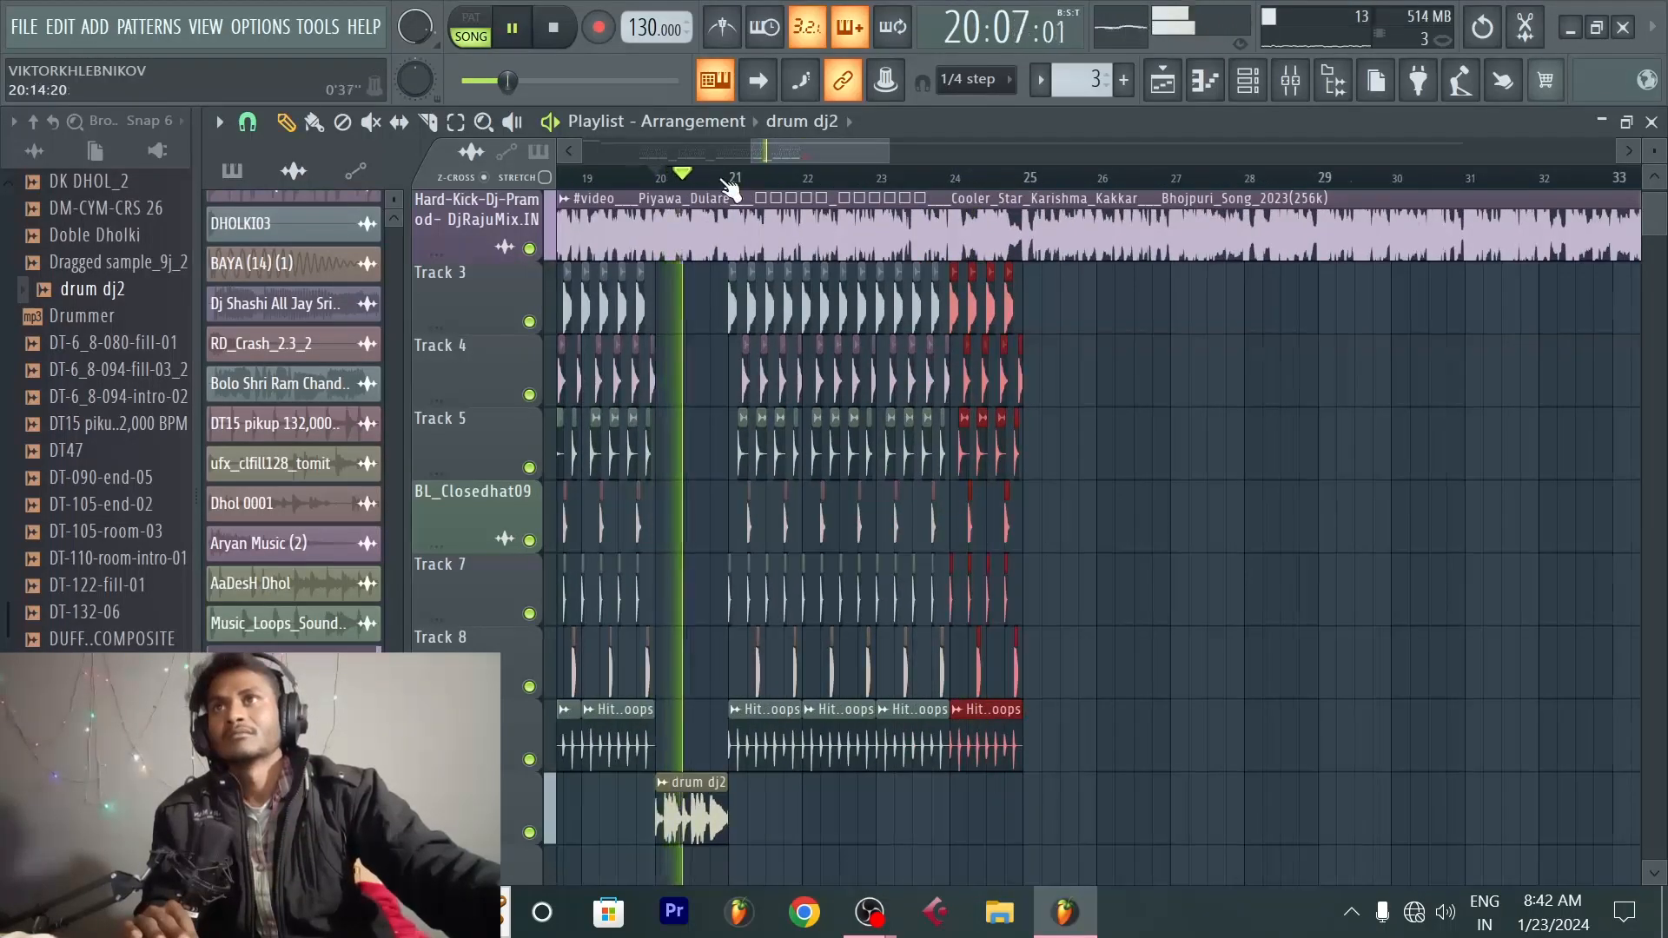
pyautogui.scroll(3, 720, 184)
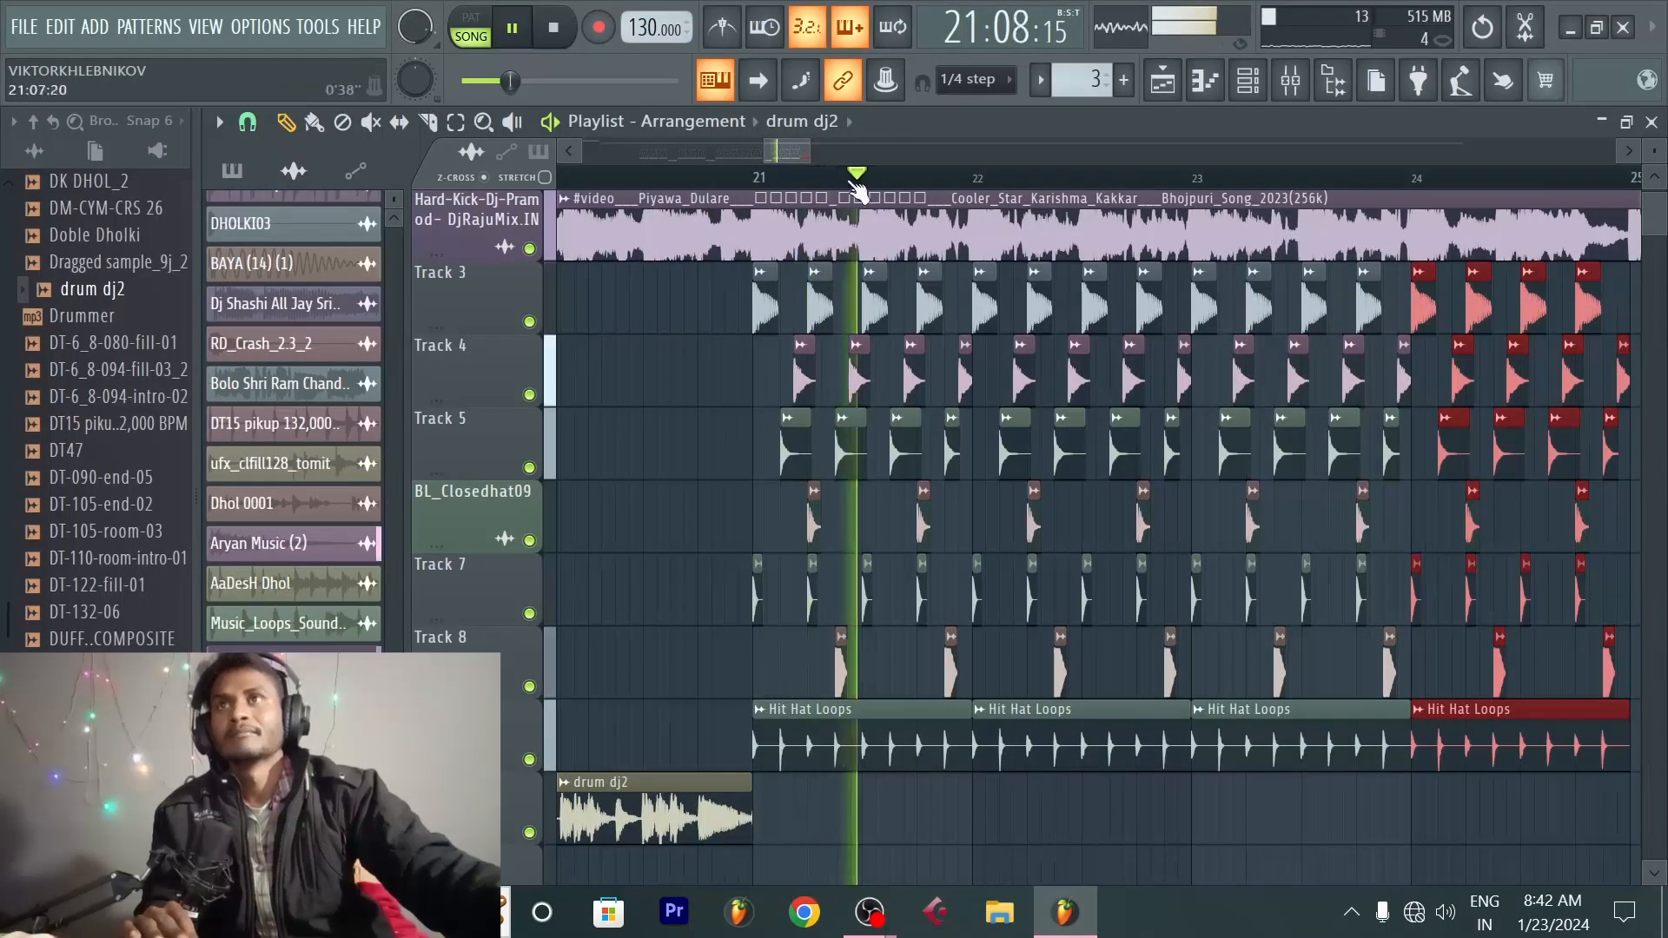
pyautogui.press('space')
# Step: Delete the bar 24 drum clips on Tracks 3 to 9 and play back the song from the start of bar 24
pyautogui.scroll(-2, 765, 185)
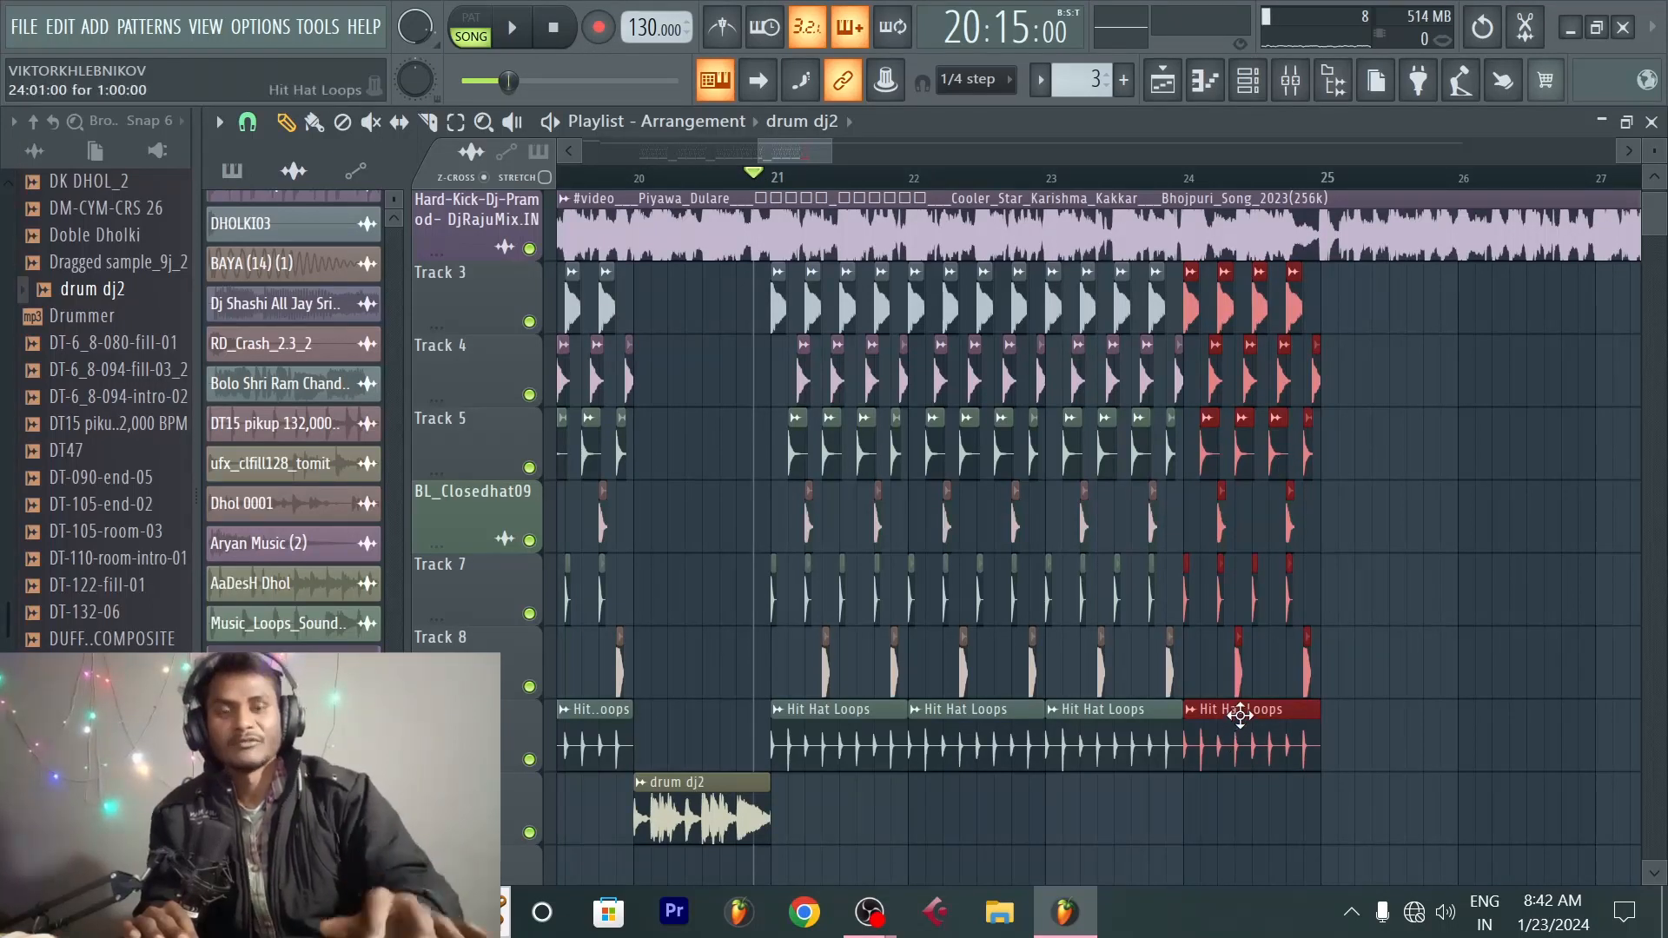
pyautogui.press('Delete')
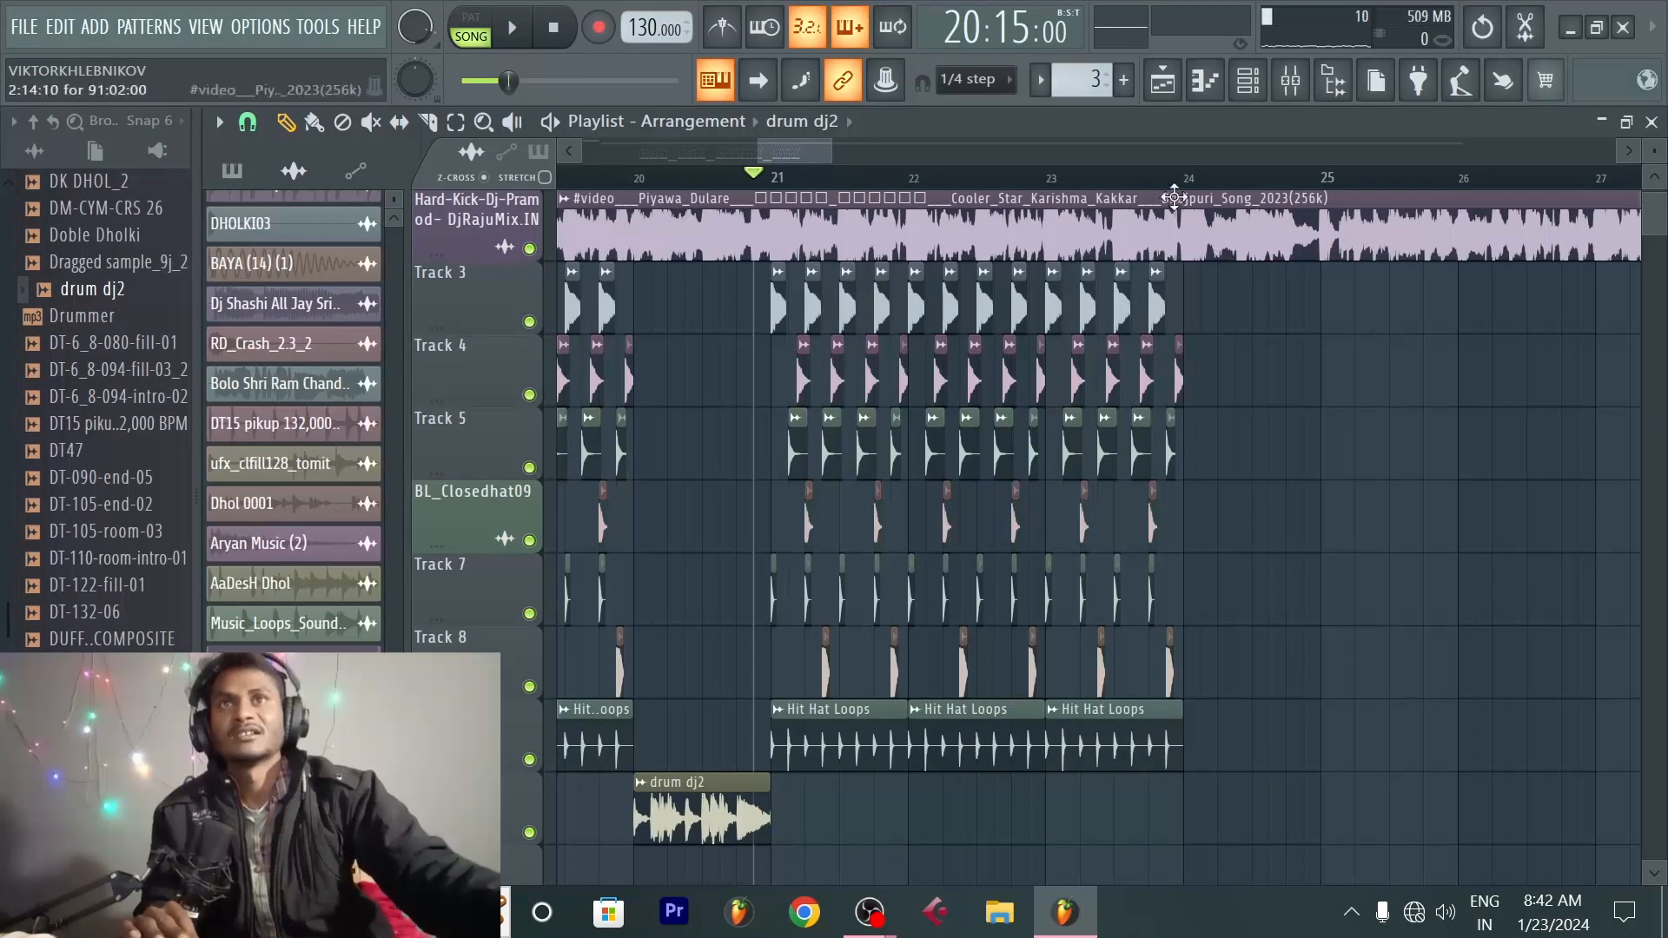
pyautogui.scroll(5, 1177, 194)
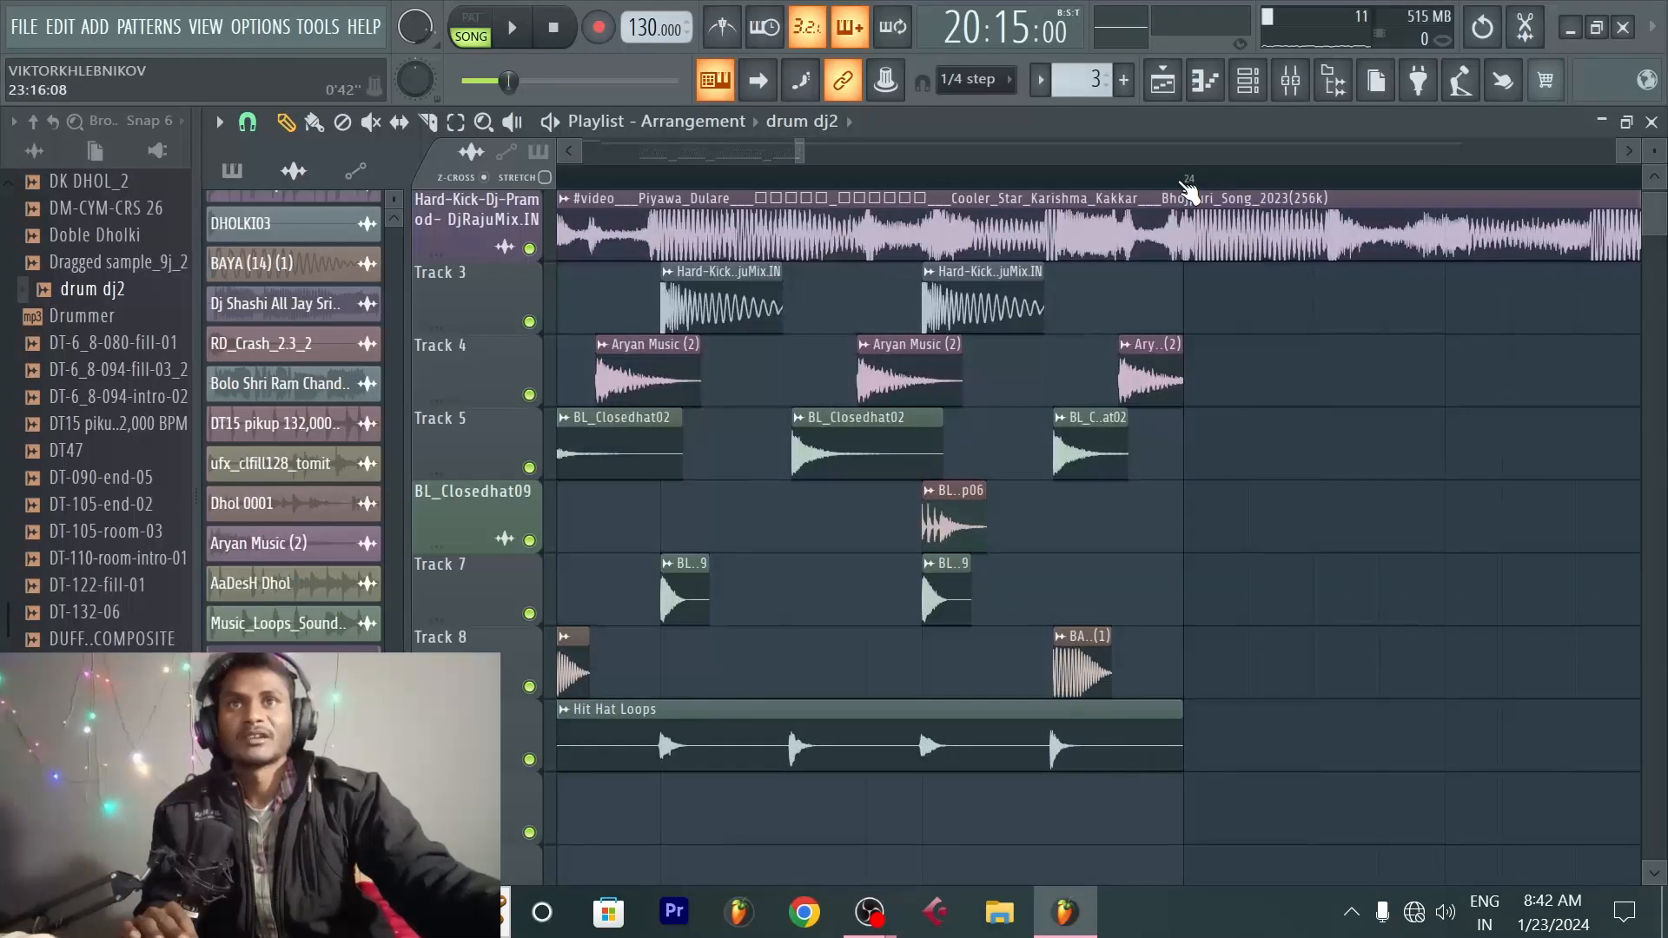
pyautogui.scroll(-4, 1183, 185)
pyautogui.click(1183, 185)
pyautogui.press('space')
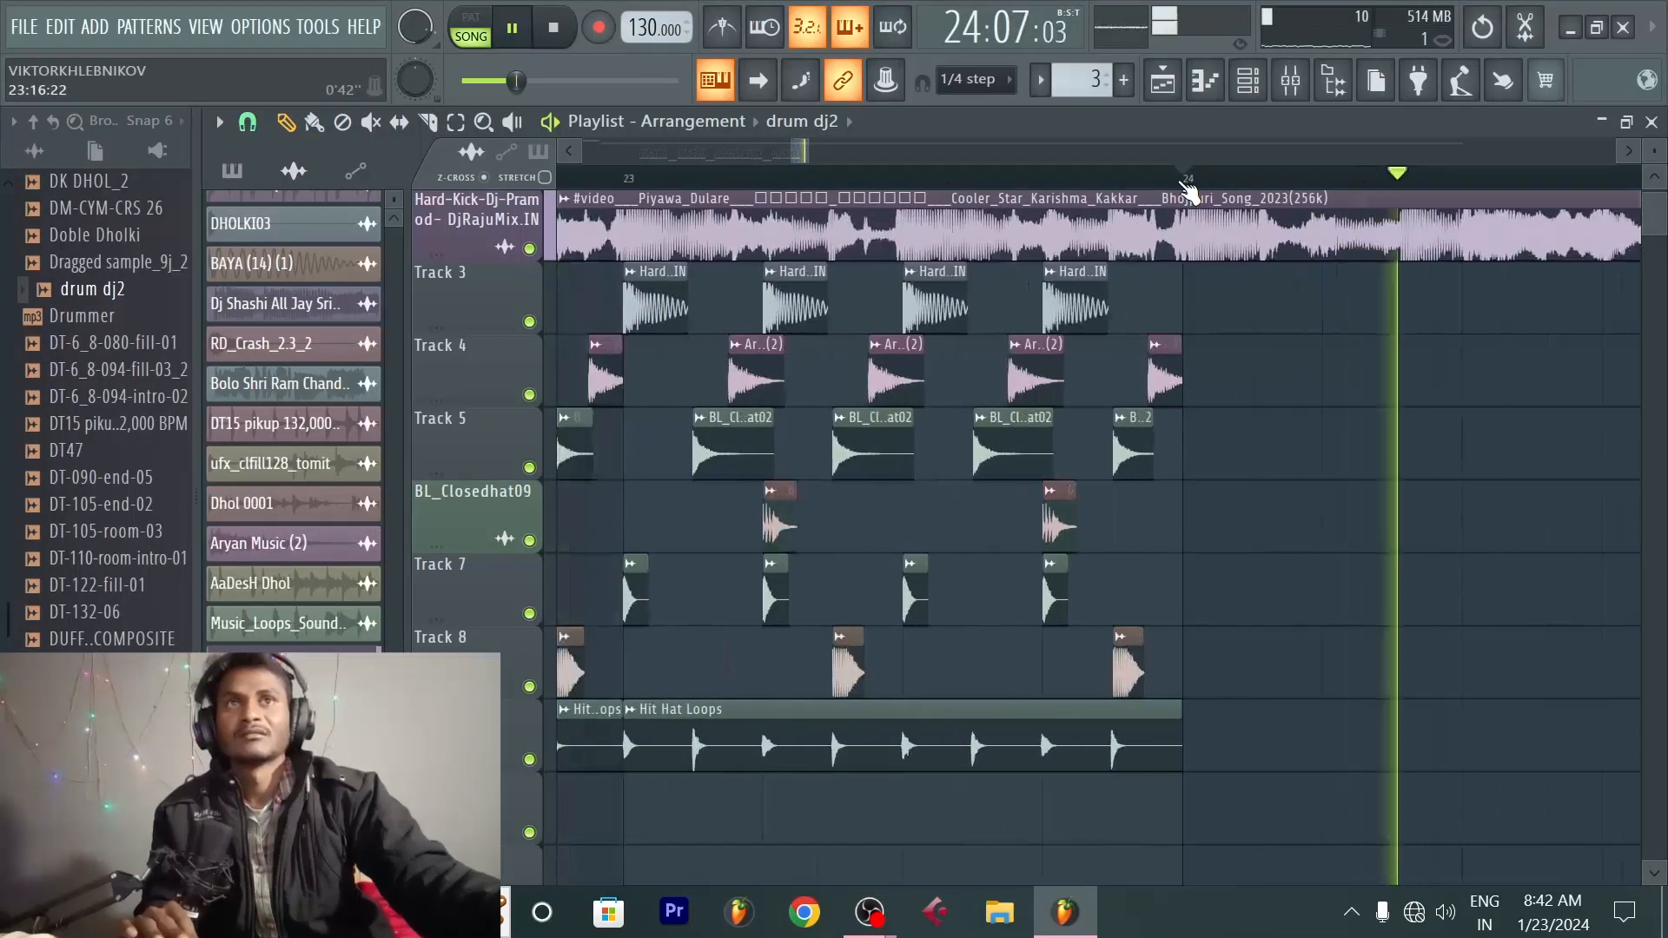
pyautogui.scroll(-2, 1188, 191)
pyautogui.press('space')
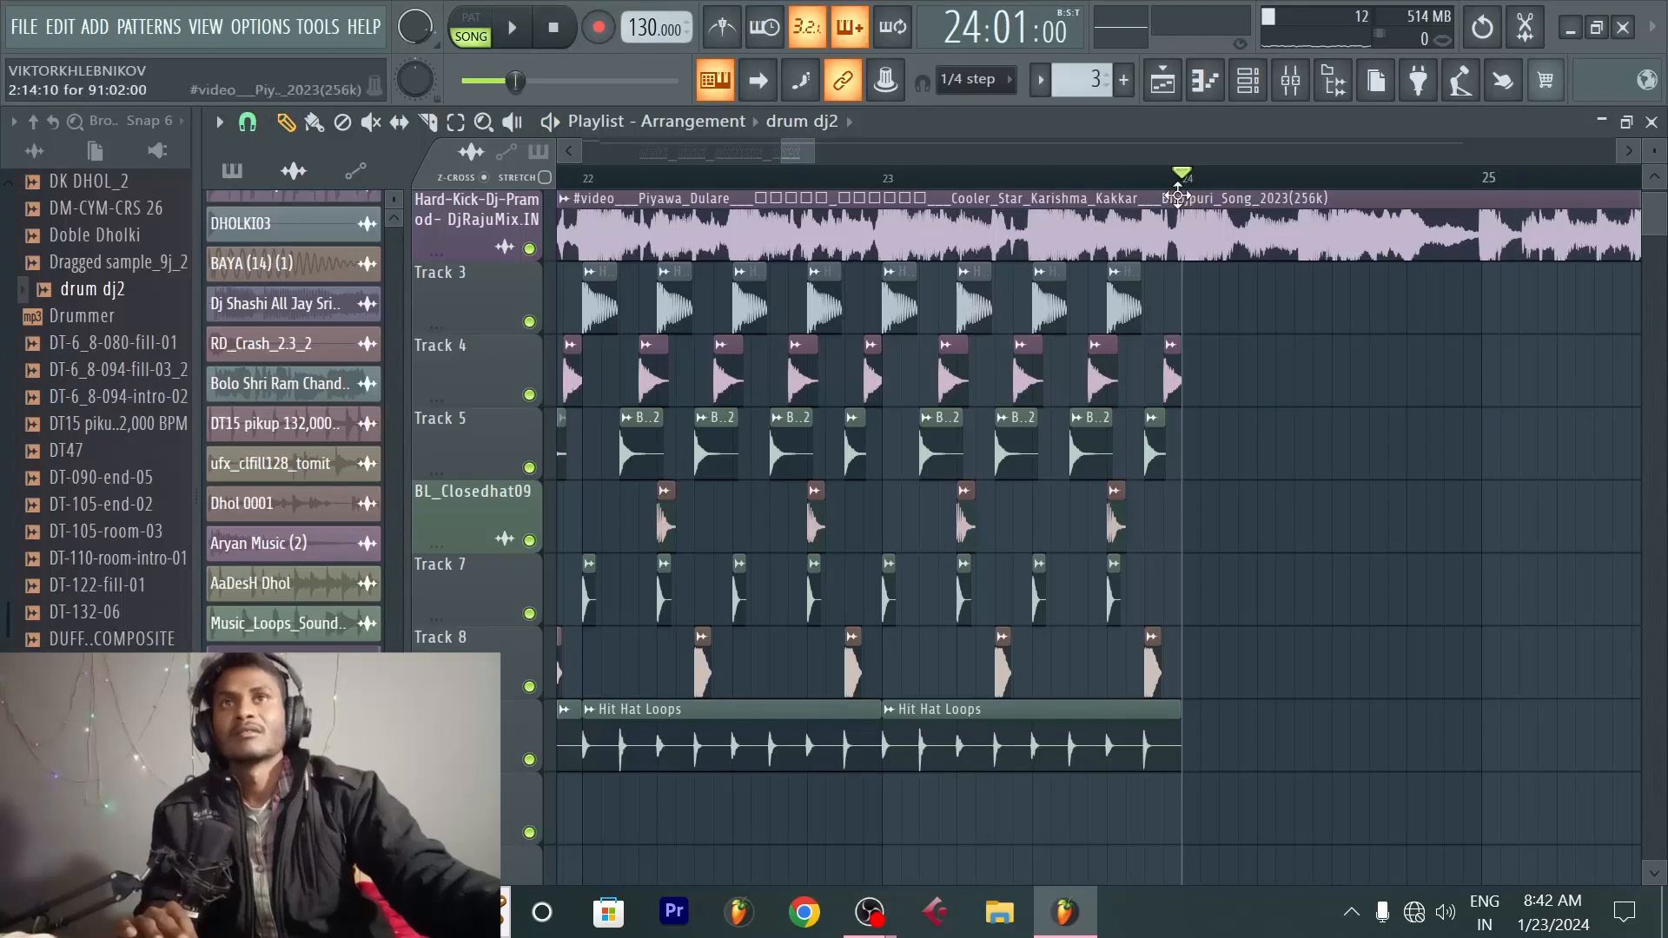
# Step: Place a drum dj2 clip at the start of bar 24 on the BL_Closedhat09 track and play it back from there
pyautogui.scroll(-2, 1195, 185)
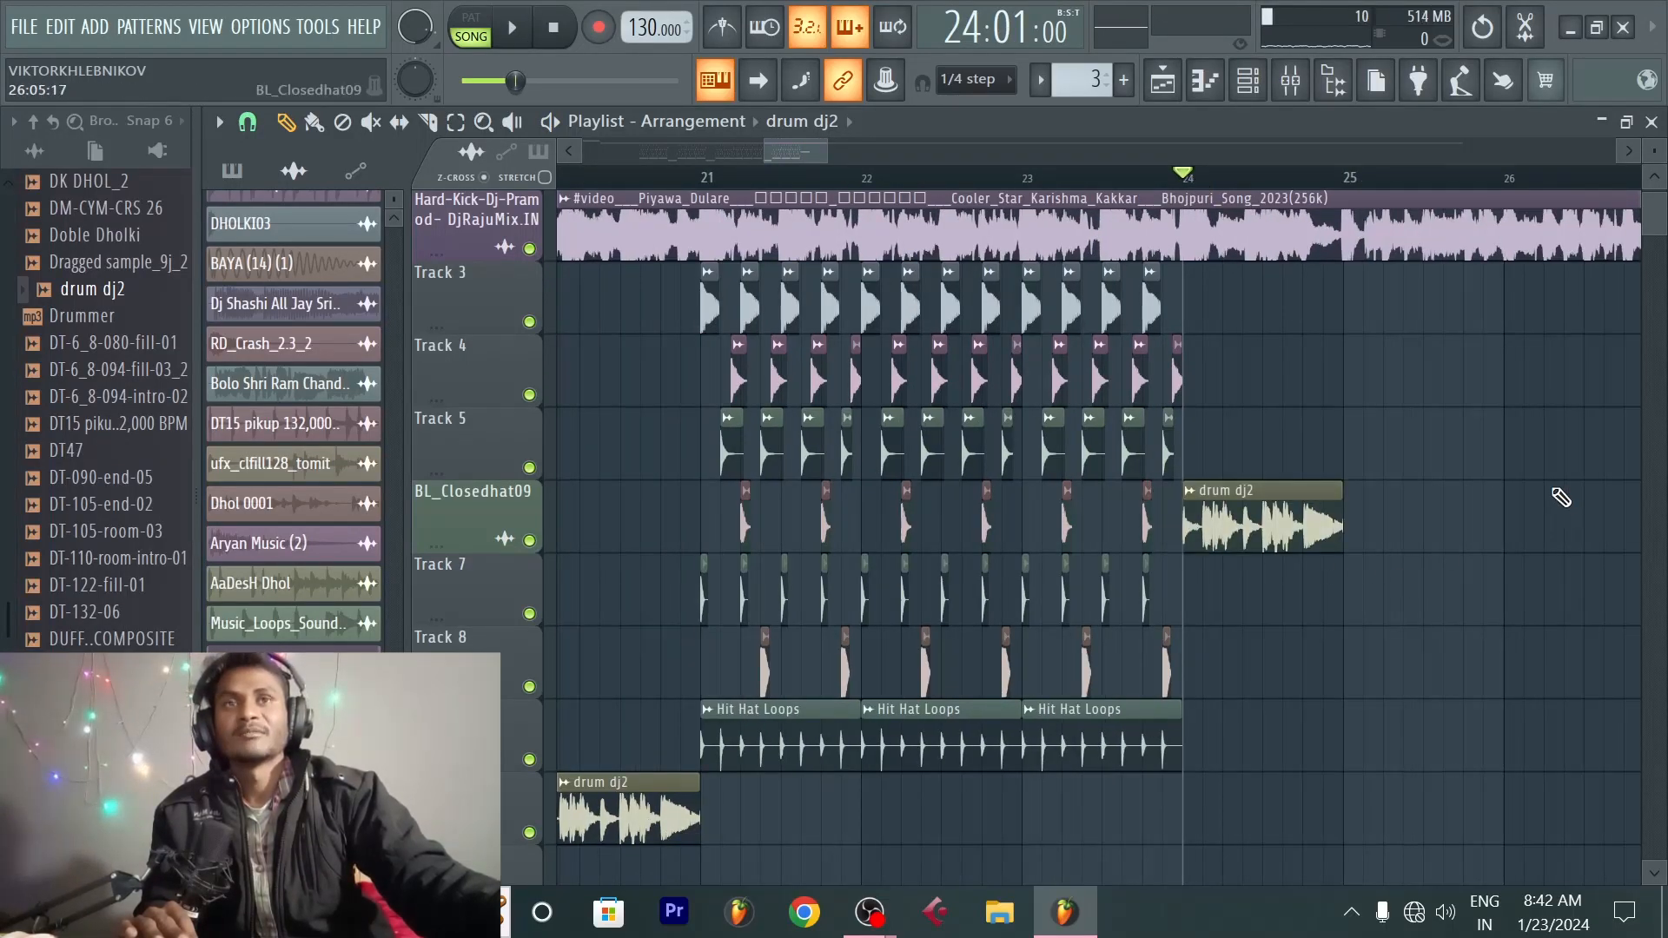
pyautogui.press('space')
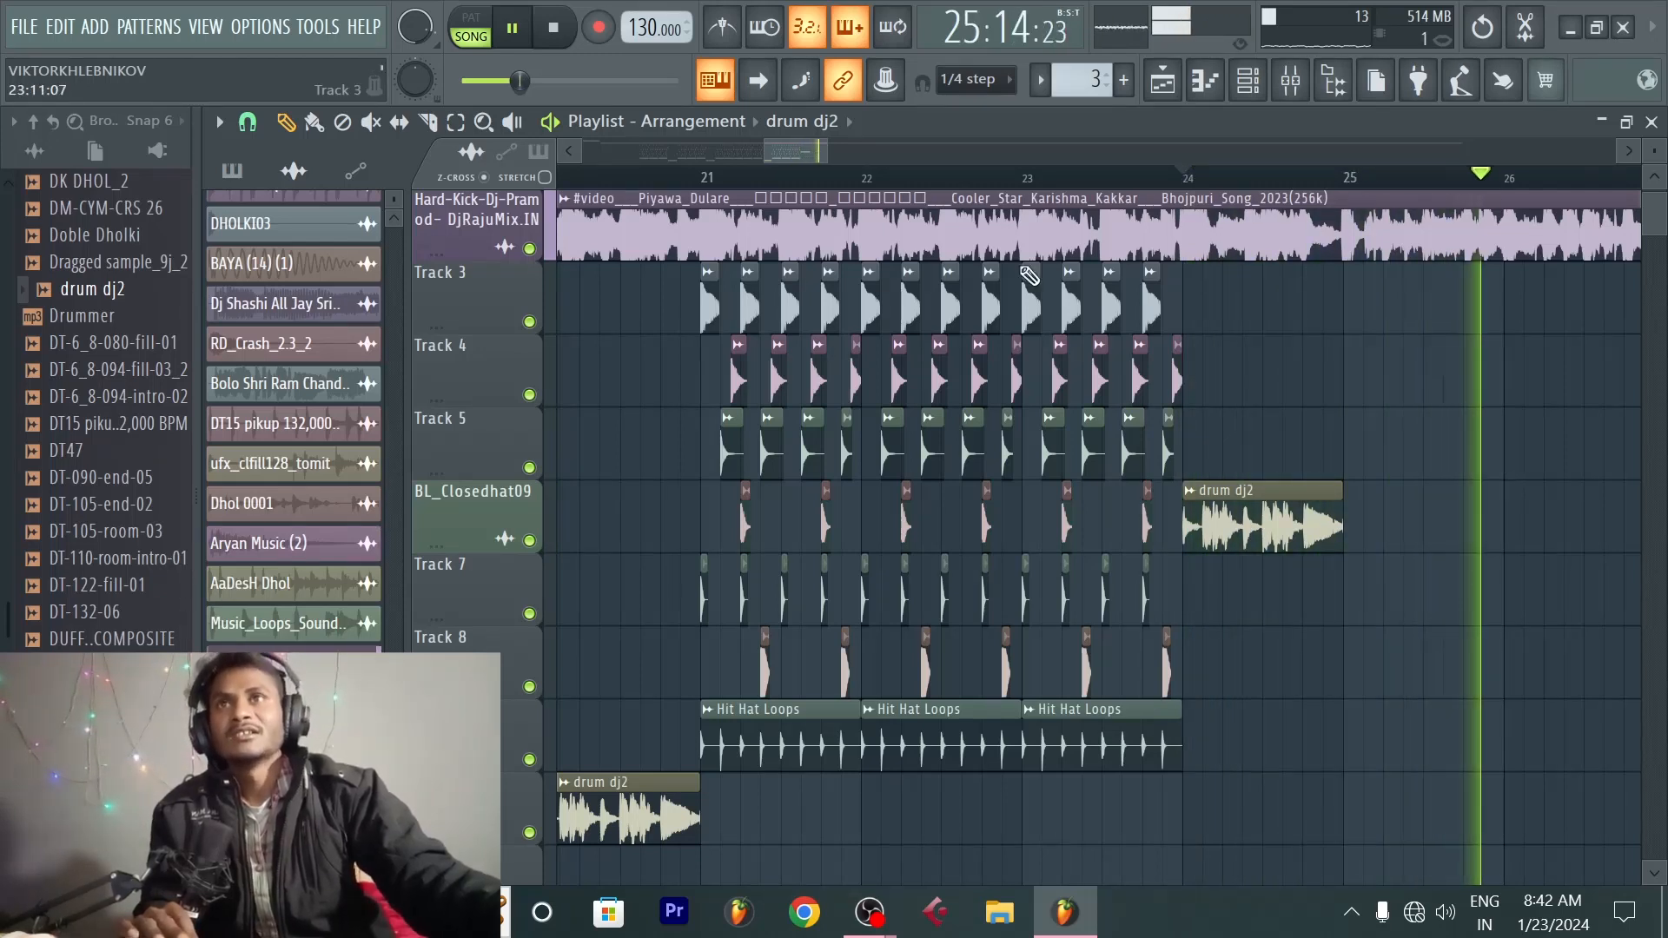
pyautogui.press('space')
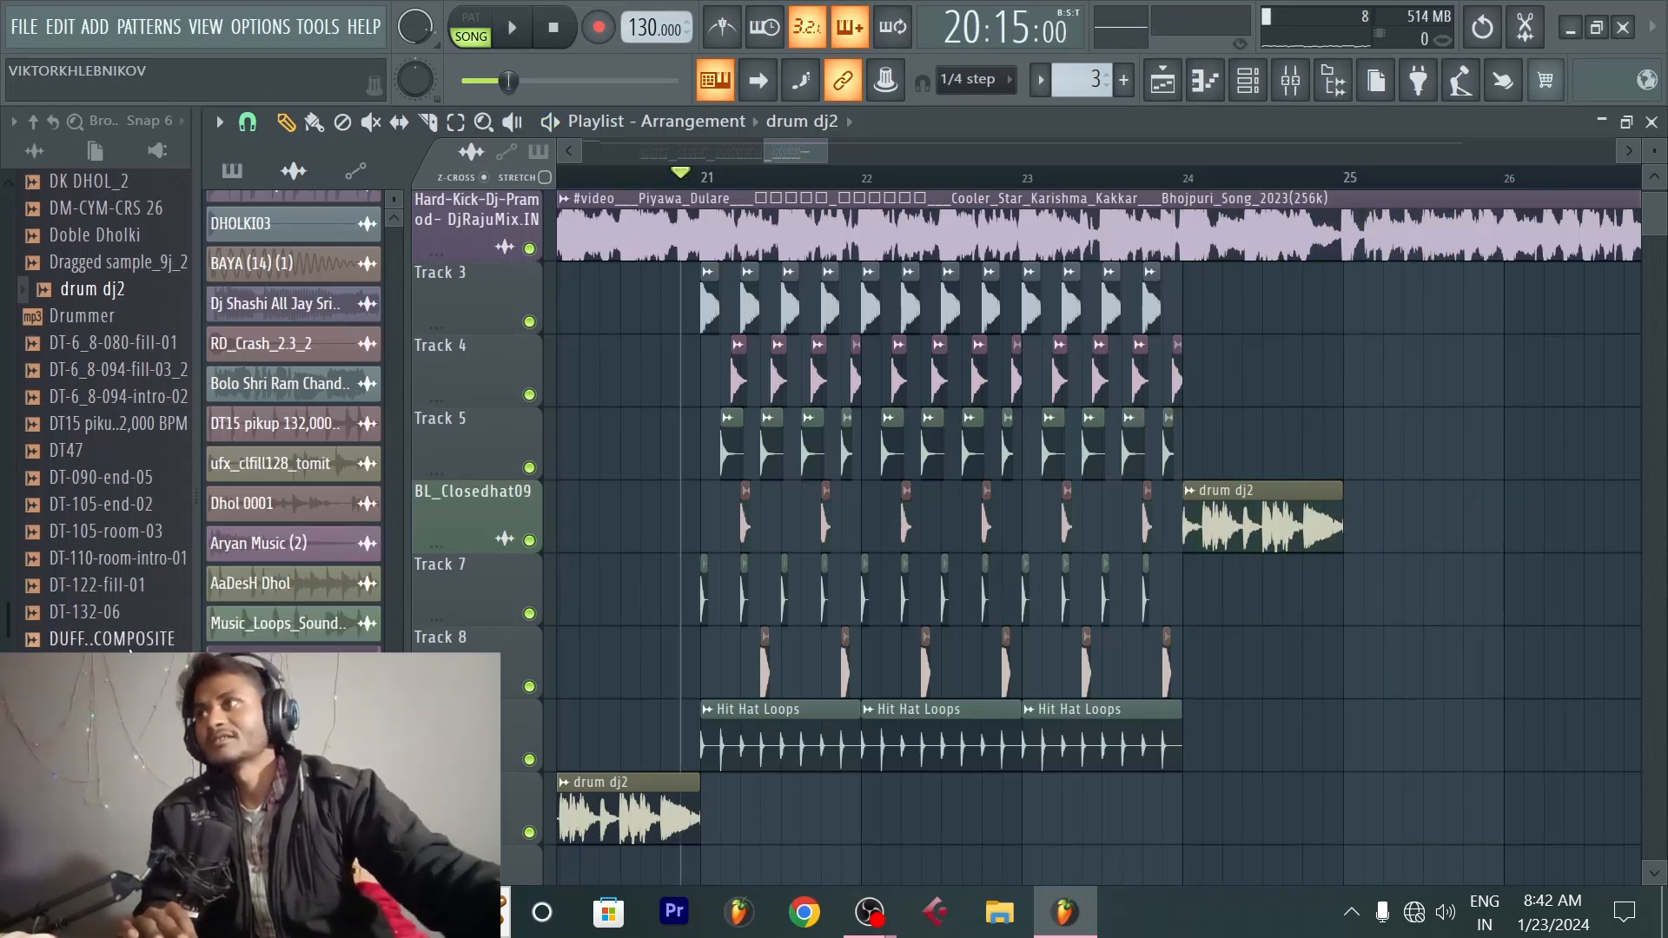
# Step: Search the sample folders in the browser, including Dj Break, for another drum loop or fill
pyautogui.scroll(-6, 101, 560)
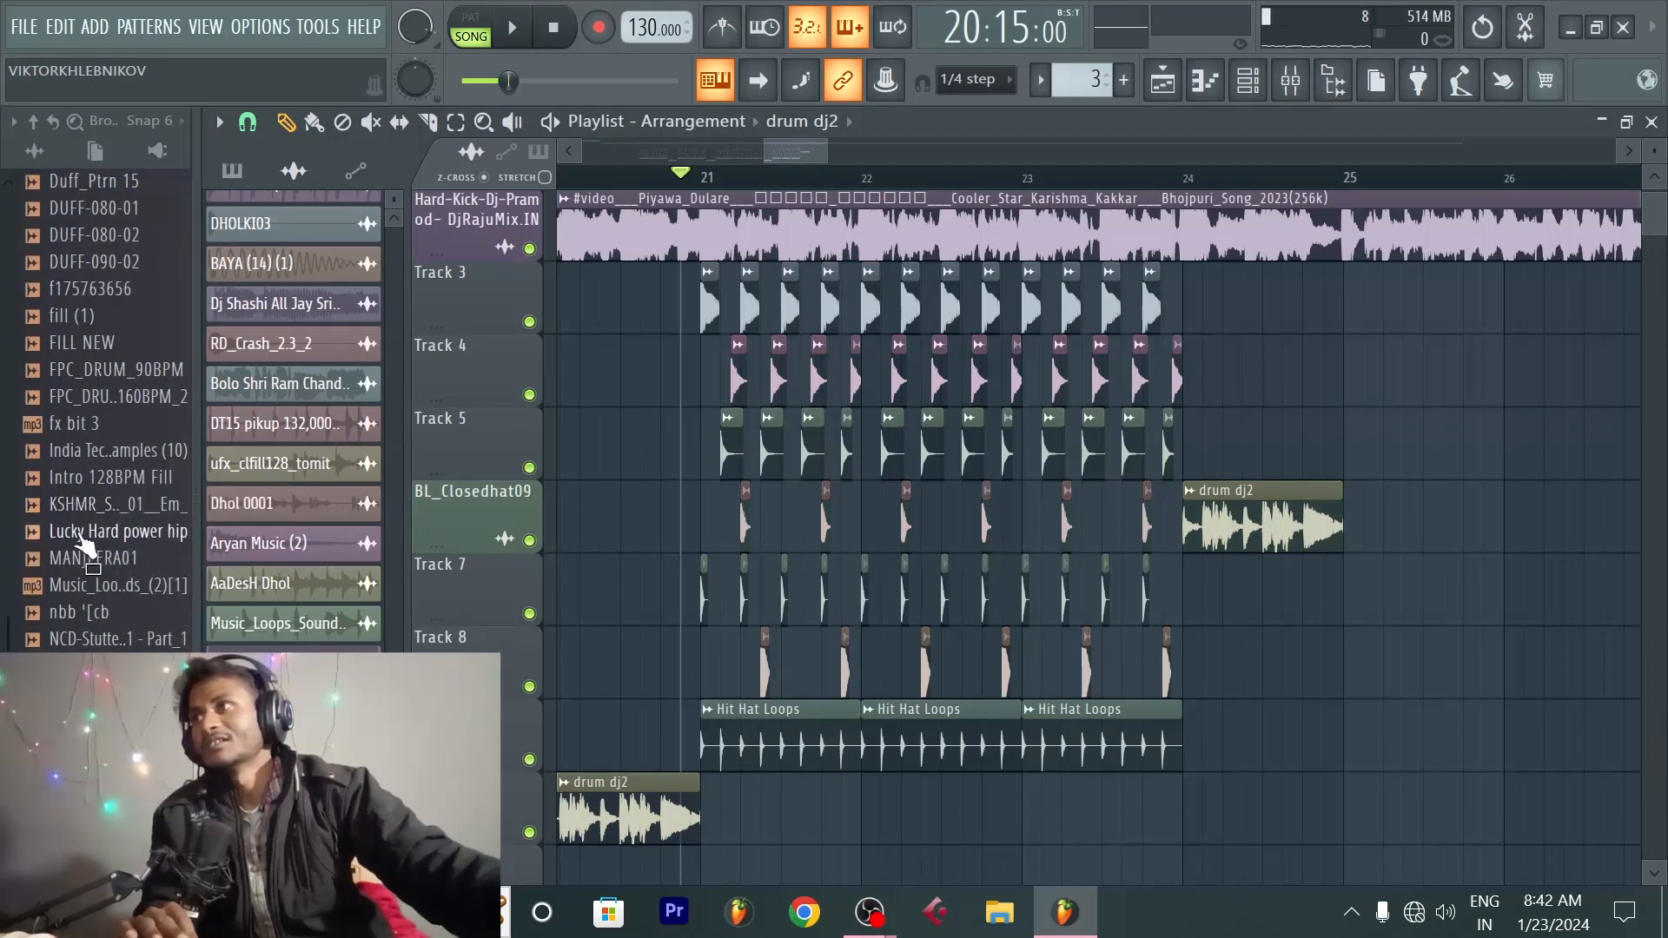
pyautogui.scroll(15, 69, 524)
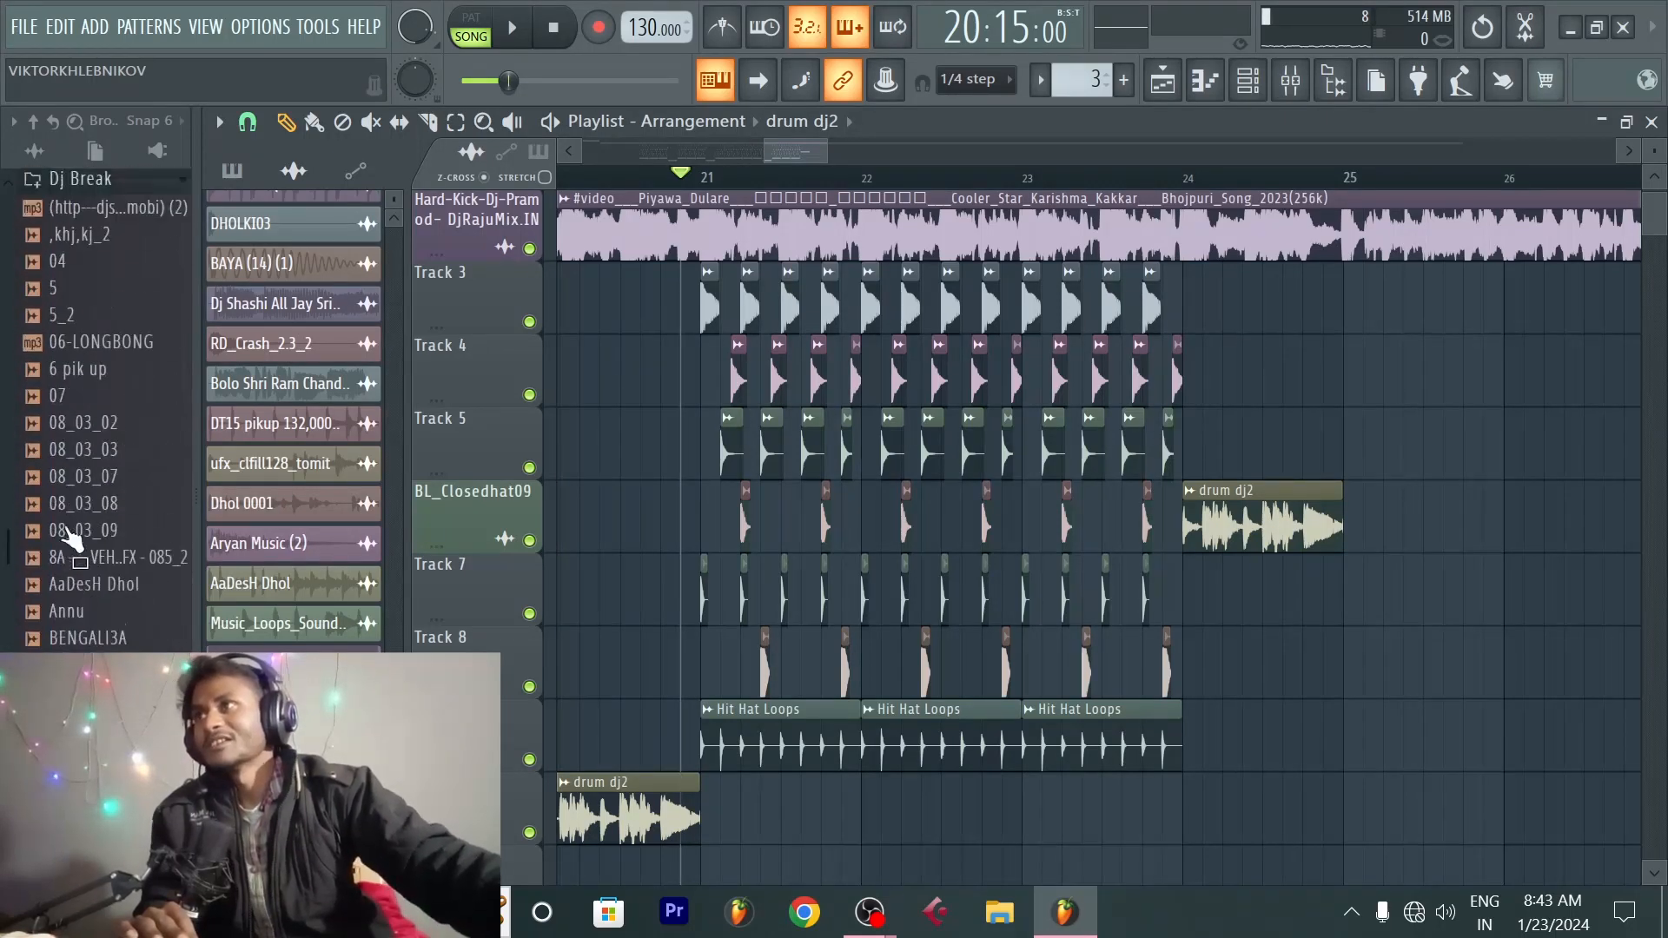
pyautogui.scroll(-4, 54, 540)
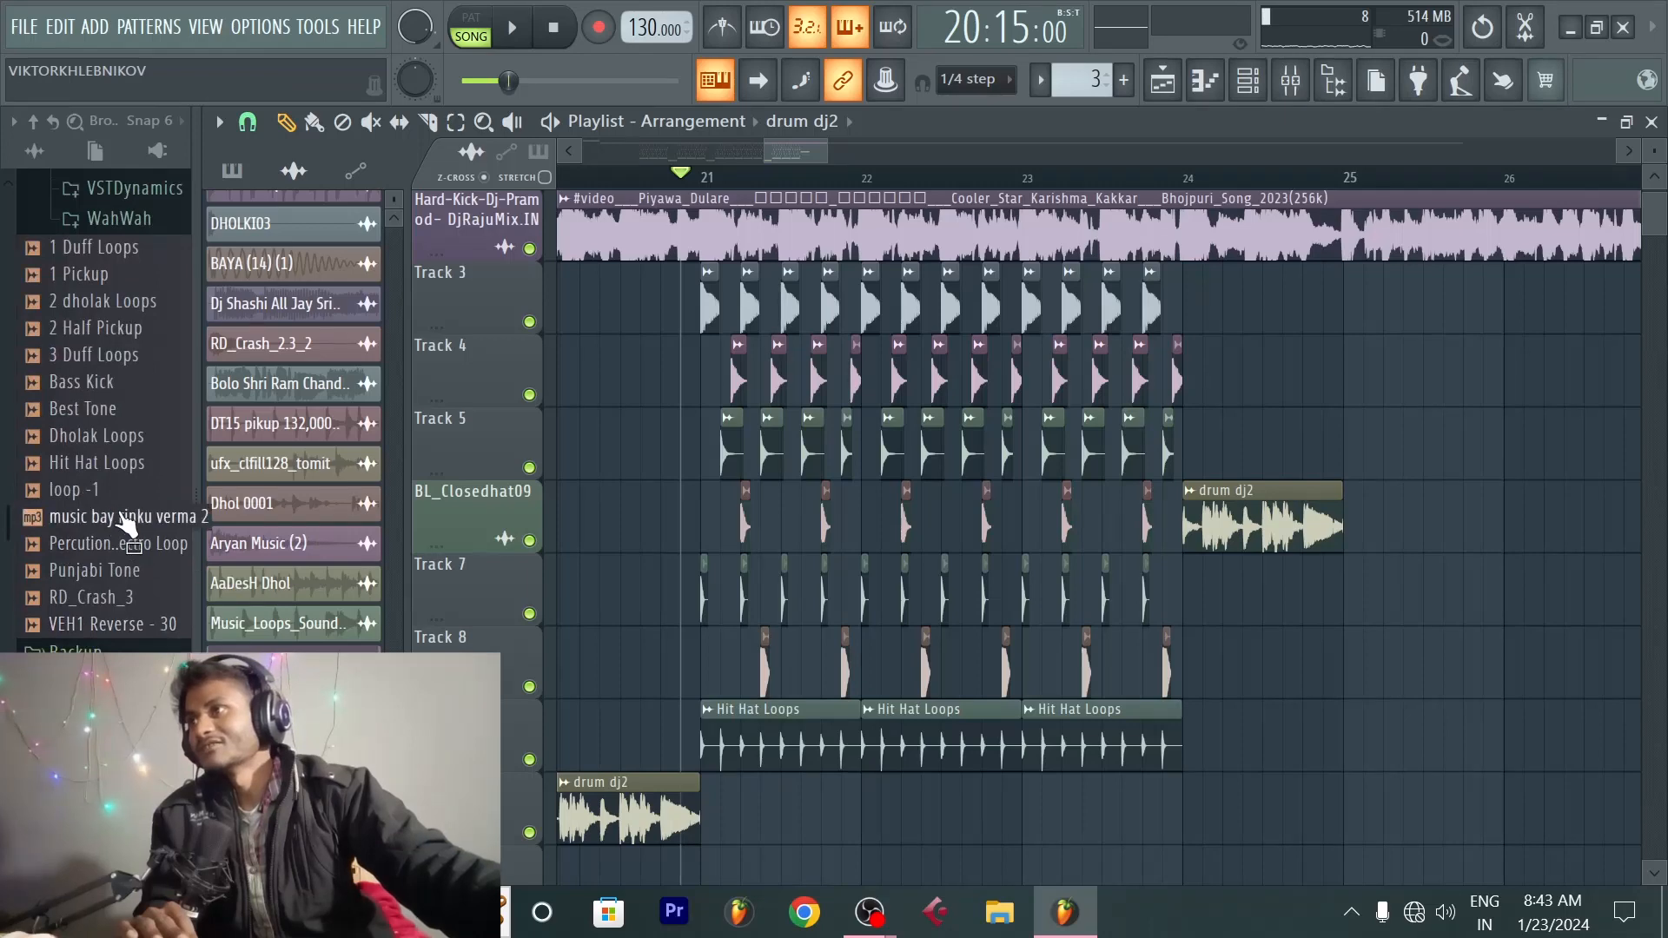
pyautogui.scroll(8, 124, 519)
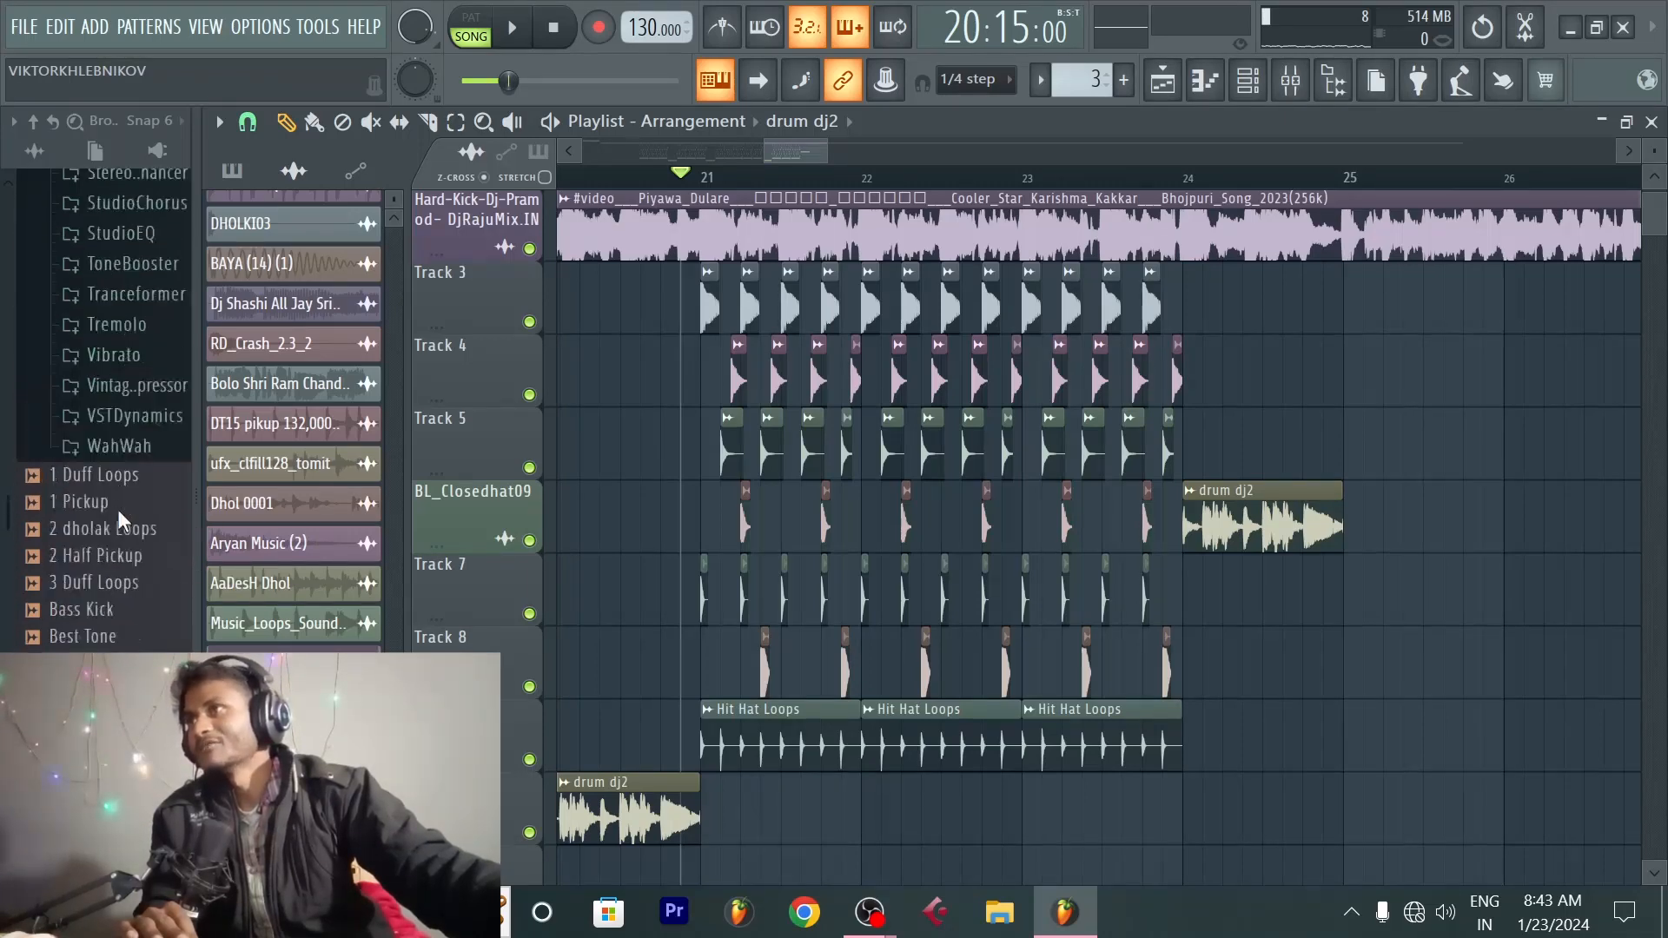
pyautogui.scroll(-12, 120, 521)
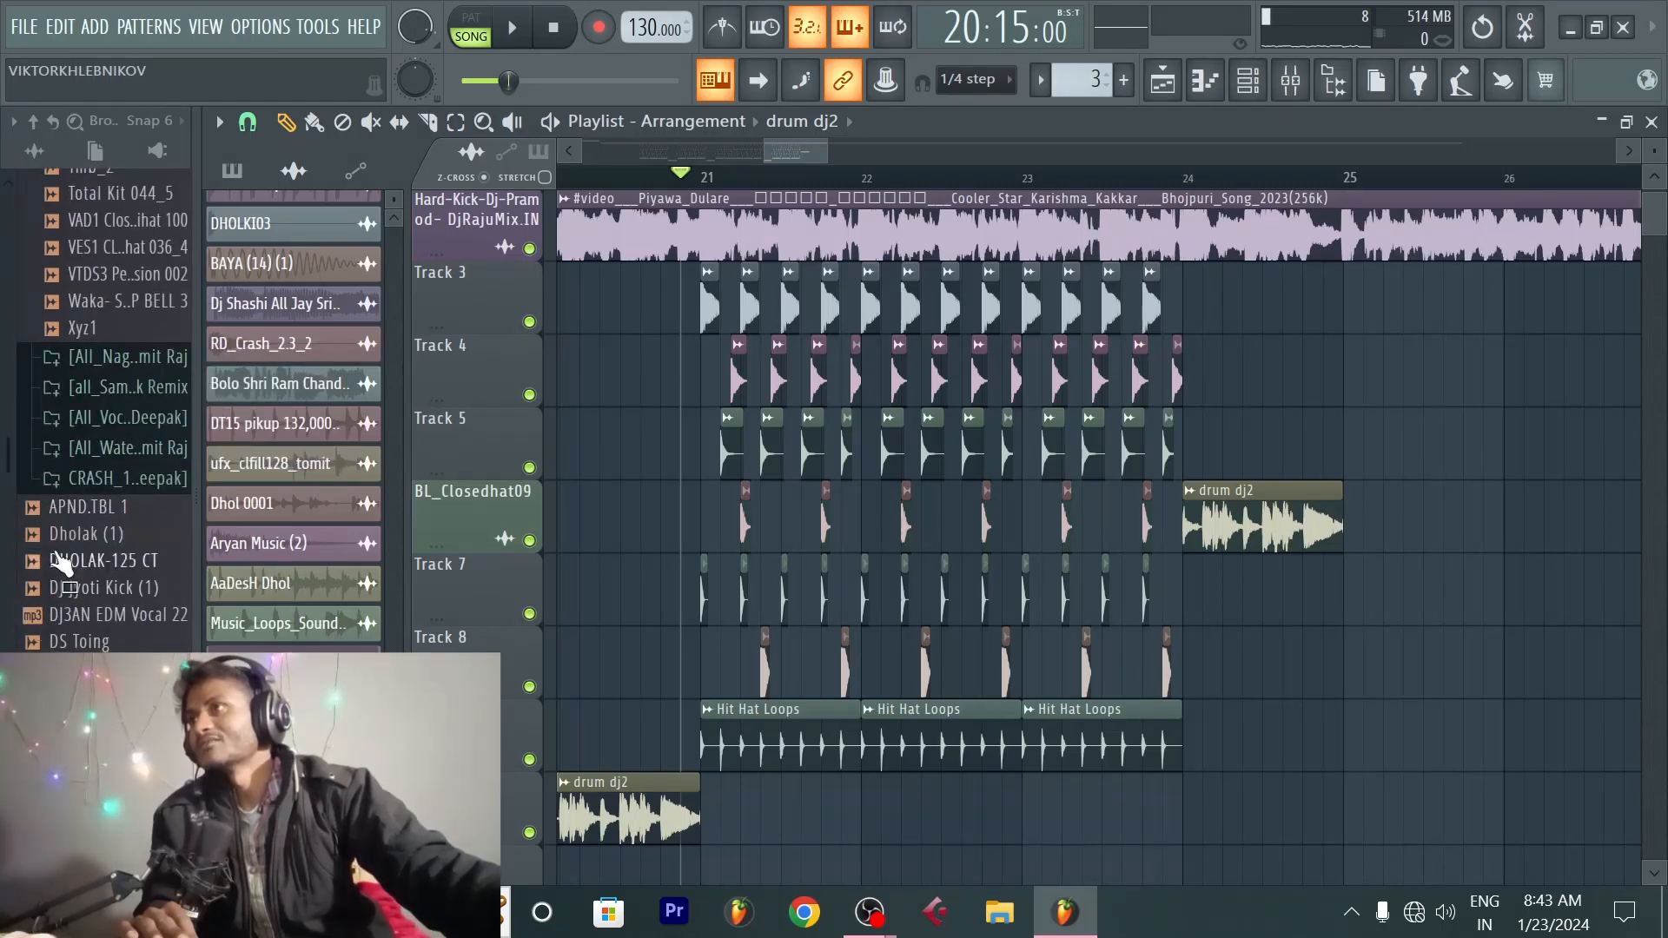
pyautogui.scroll(10, 131, 386)
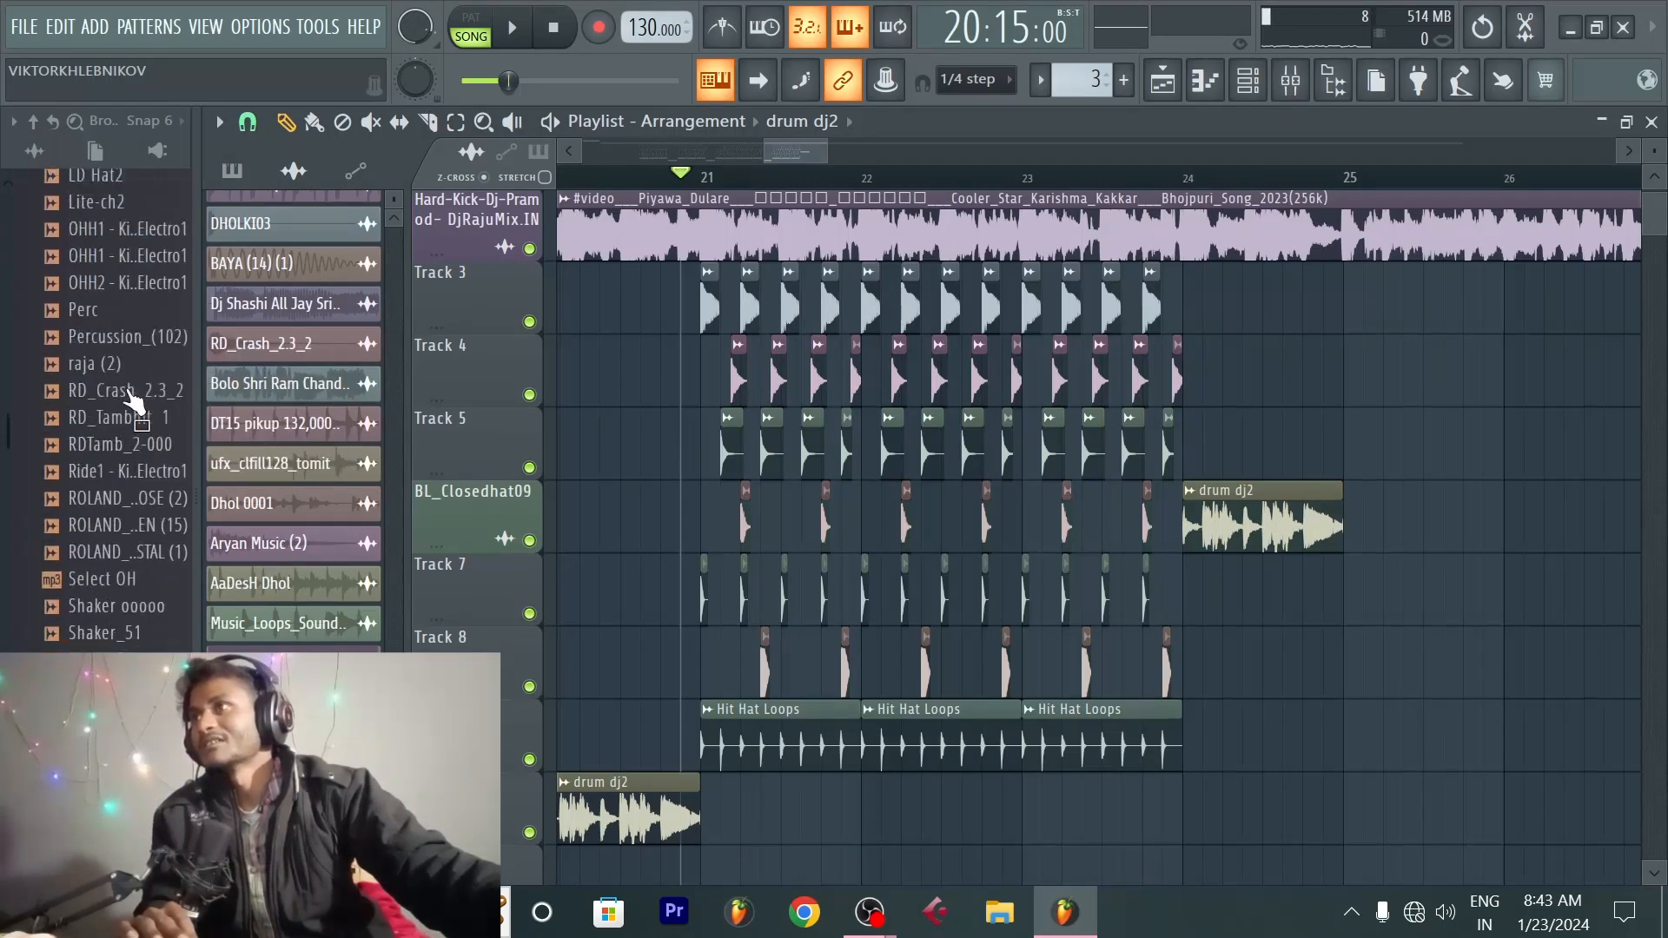
pyautogui.scroll(8, 130, 398)
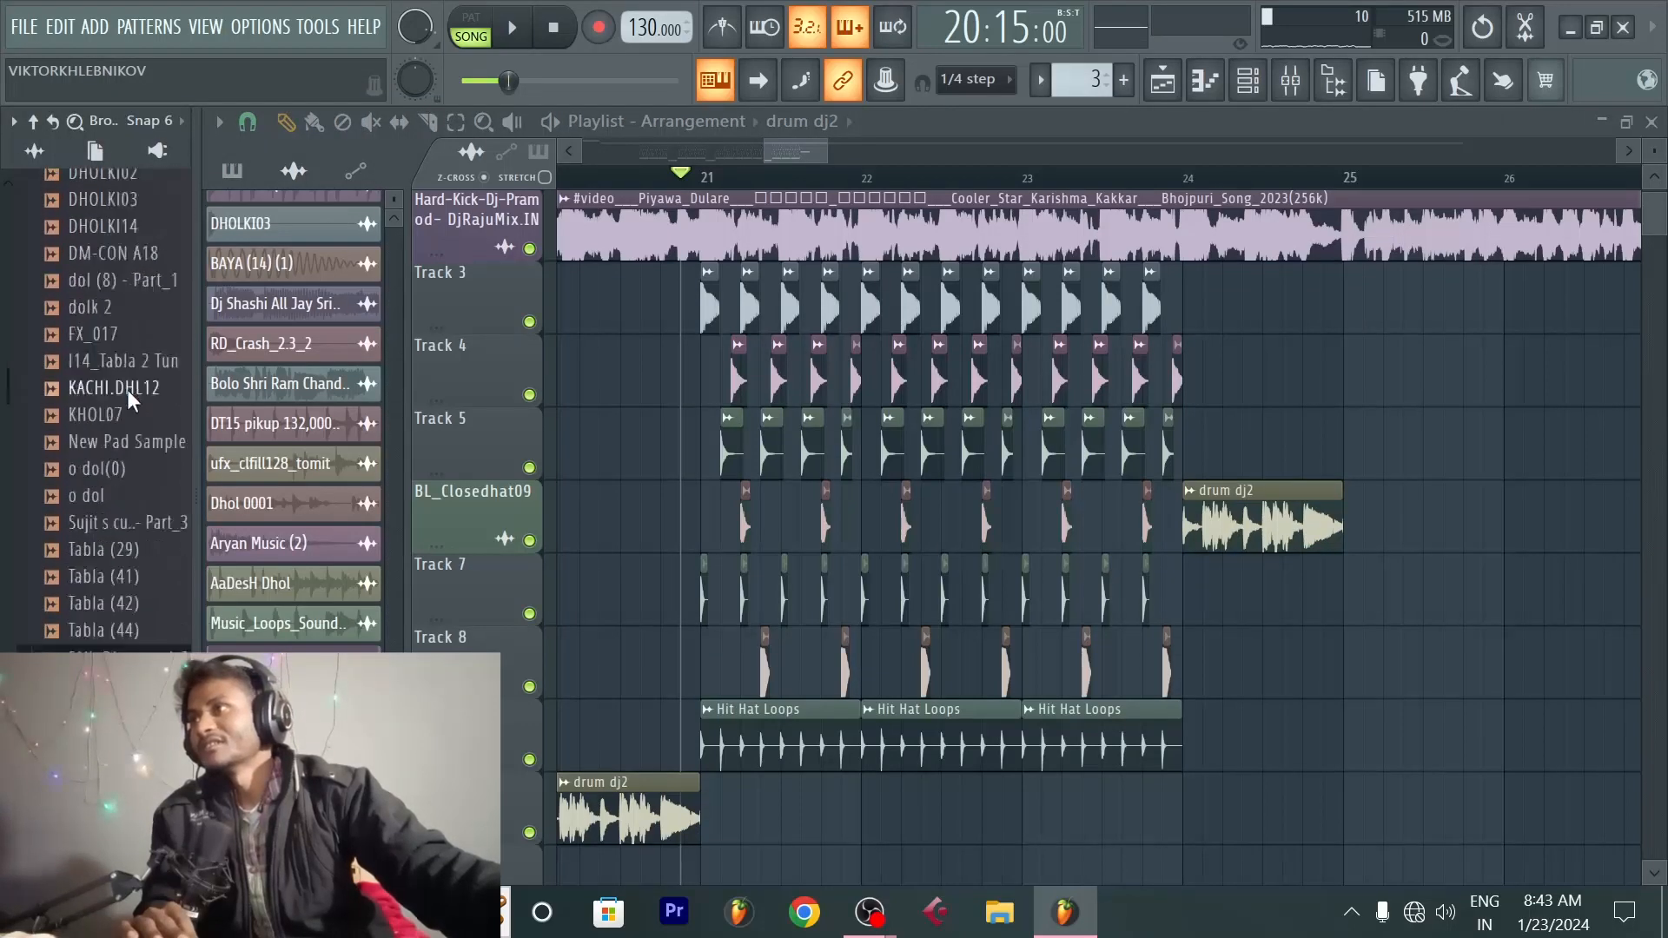
pyautogui.scroll(-6, 129, 391)
pyautogui.scroll(-12, 70, 399)
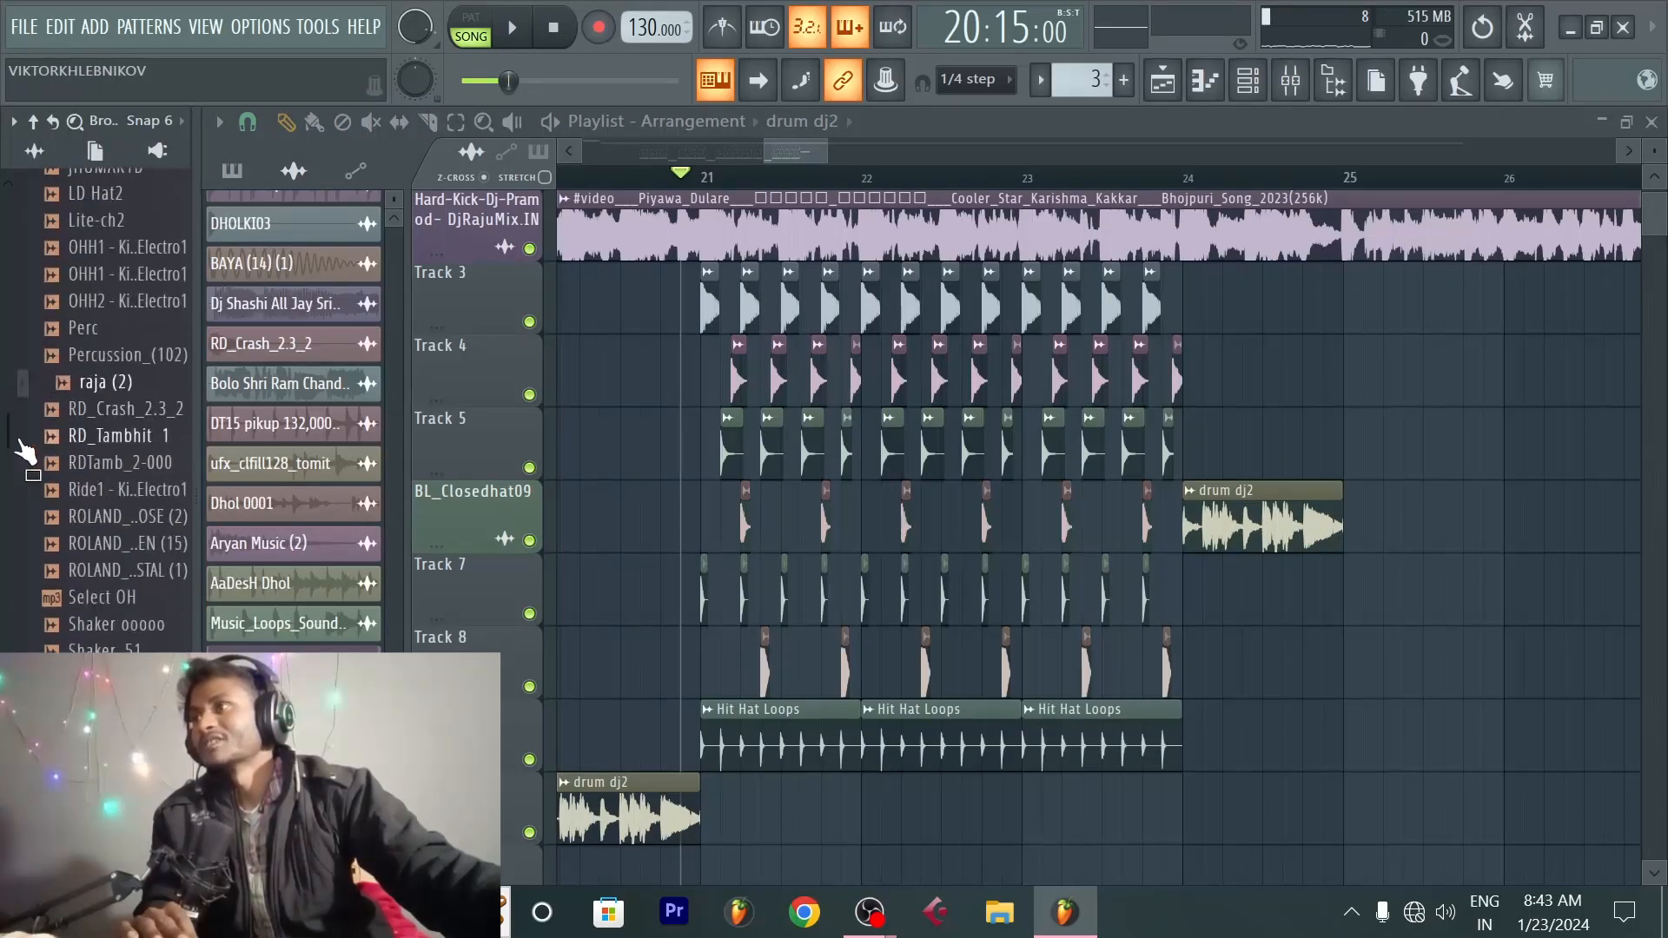
pyautogui.scroll(-10, 18, 443)
pyautogui.moveTo(12, 481); pyautogui.dragTo(34, 530)
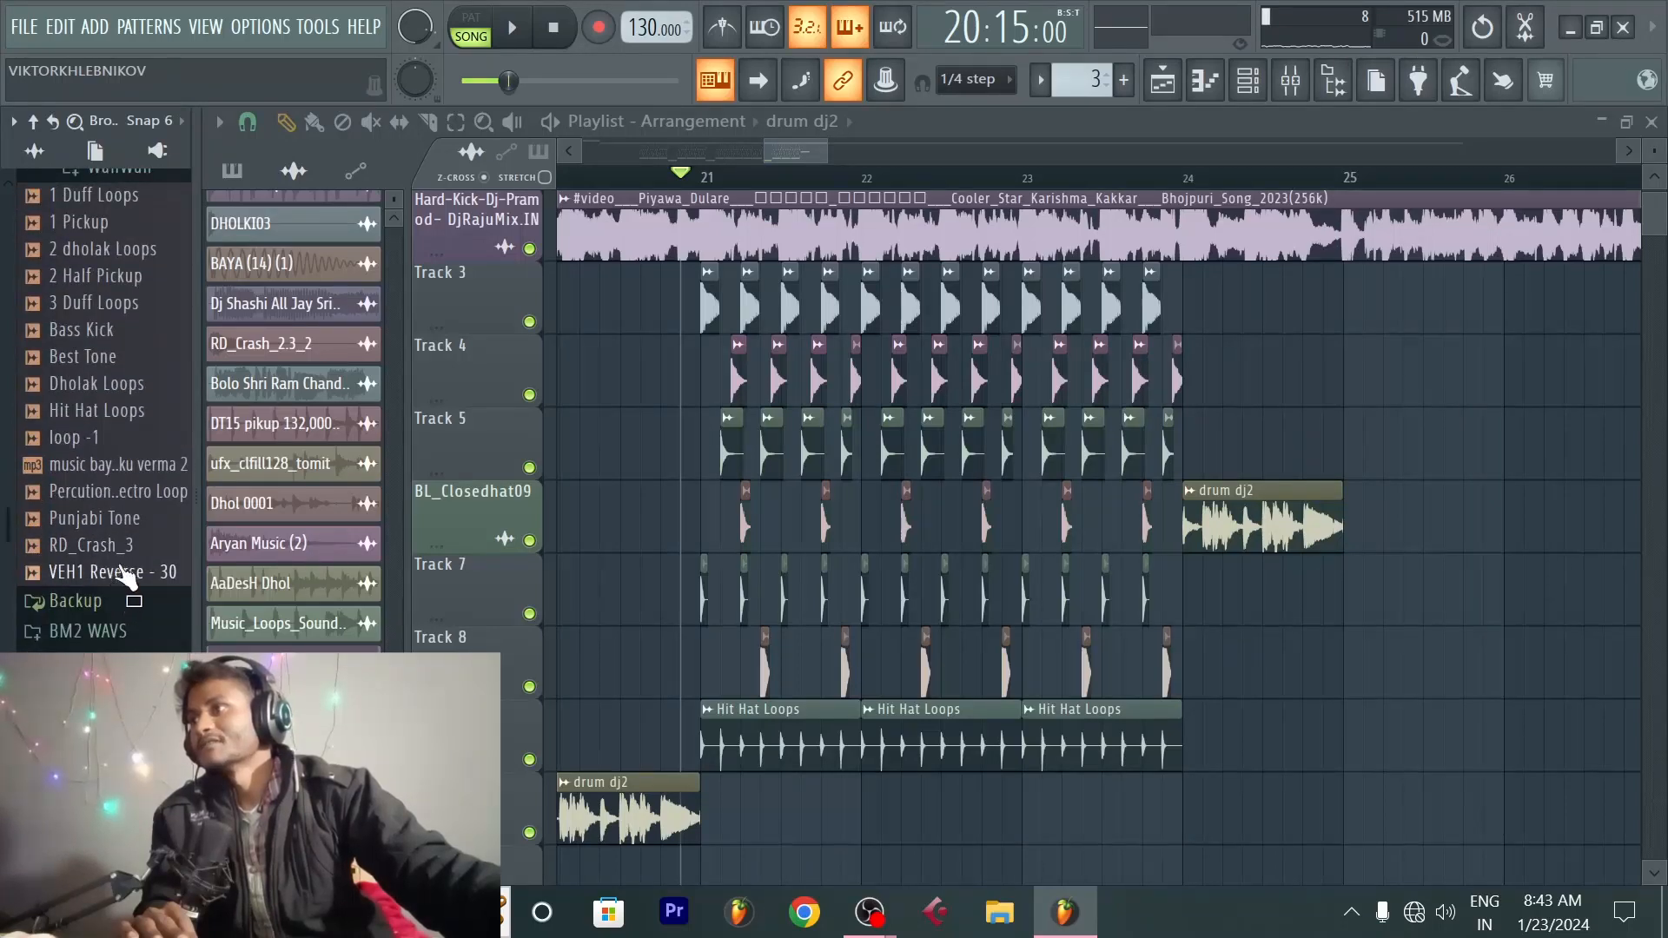
pyautogui.scroll(5, 118, 553)
pyautogui.scroll(-12, 119, 553)
pyautogui.scroll(4, 117, 551)
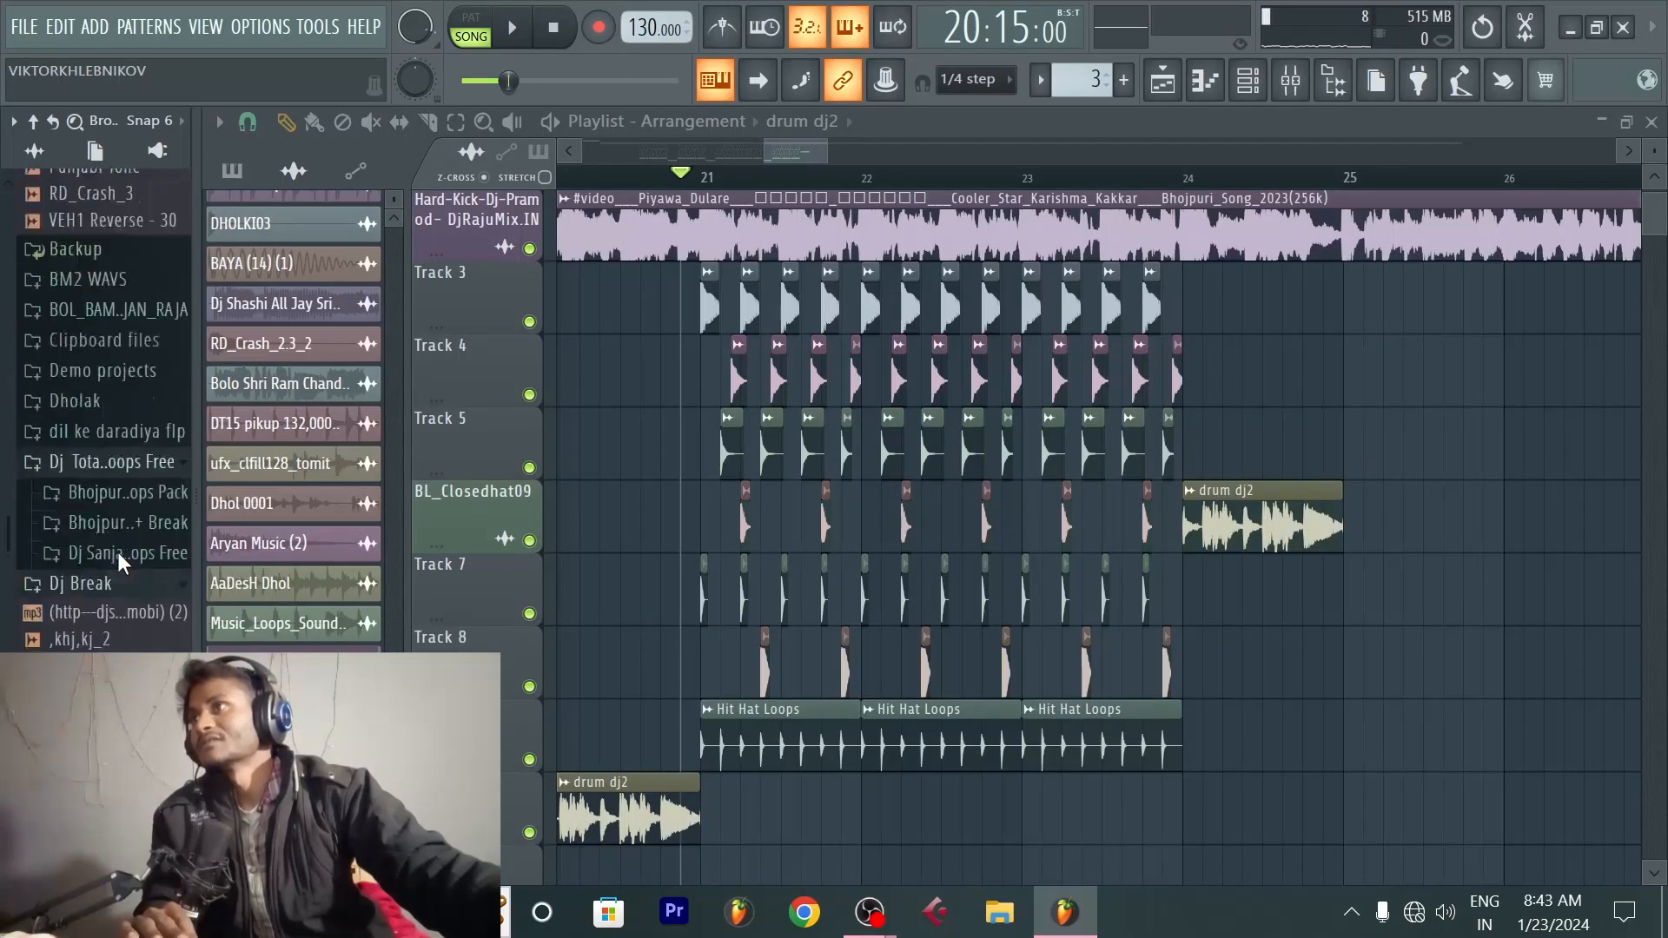
pyautogui.moveTo(118, 551); pyautogui.dragTo(119, 481)
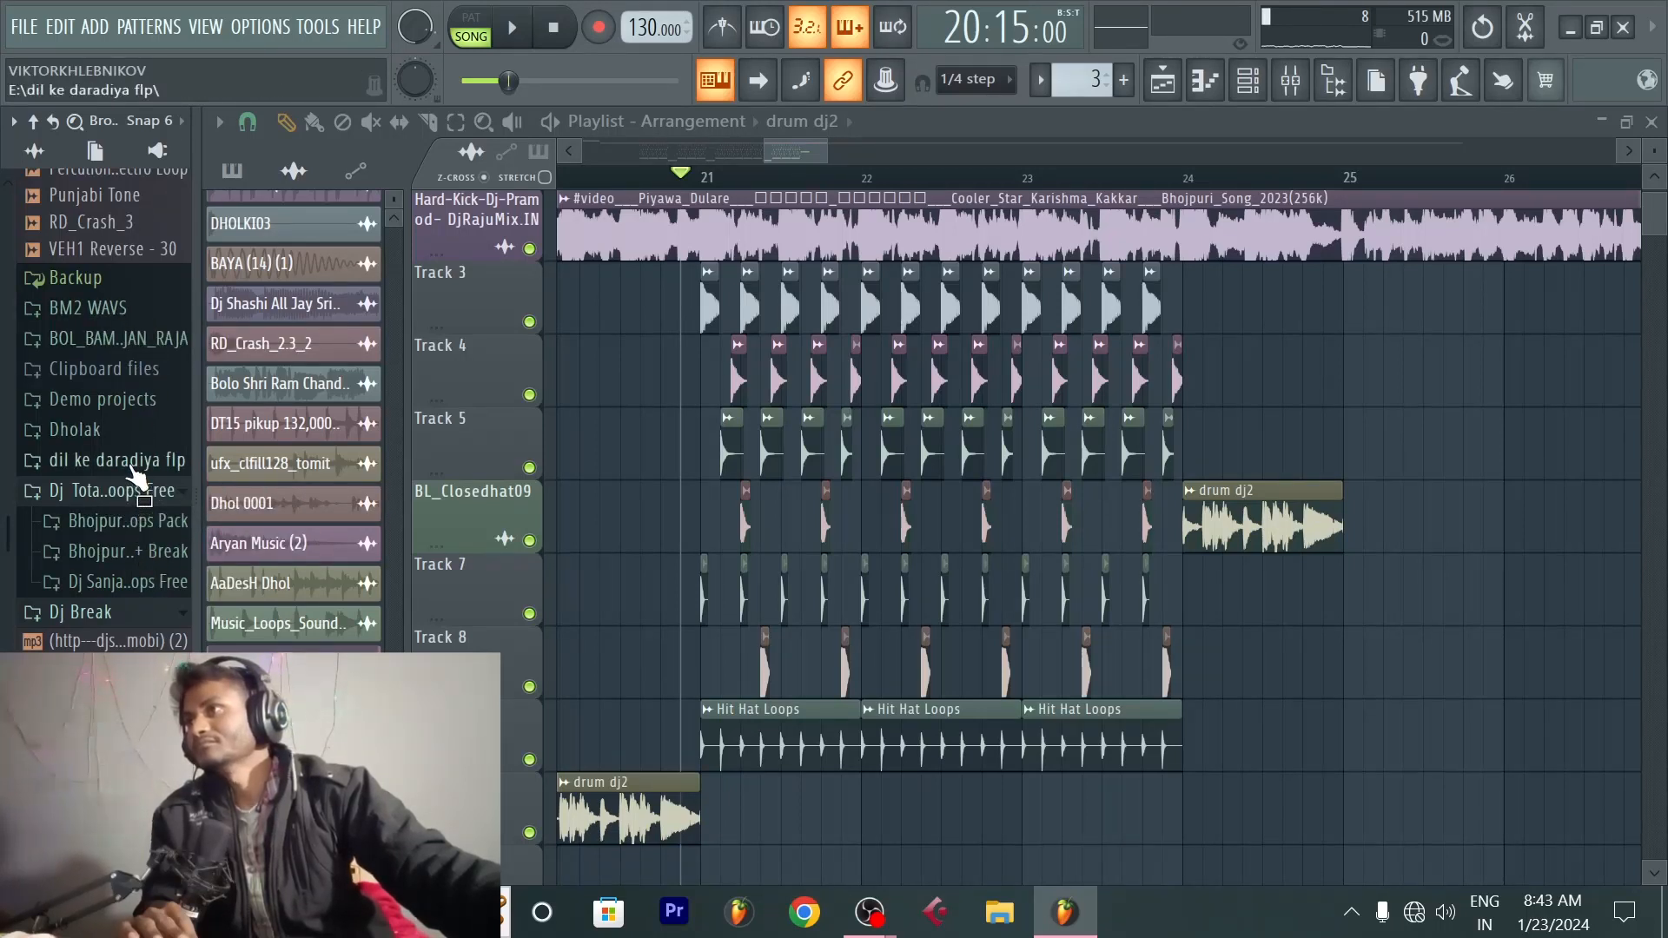
pyautogui.scroll(-15, 124, 551)
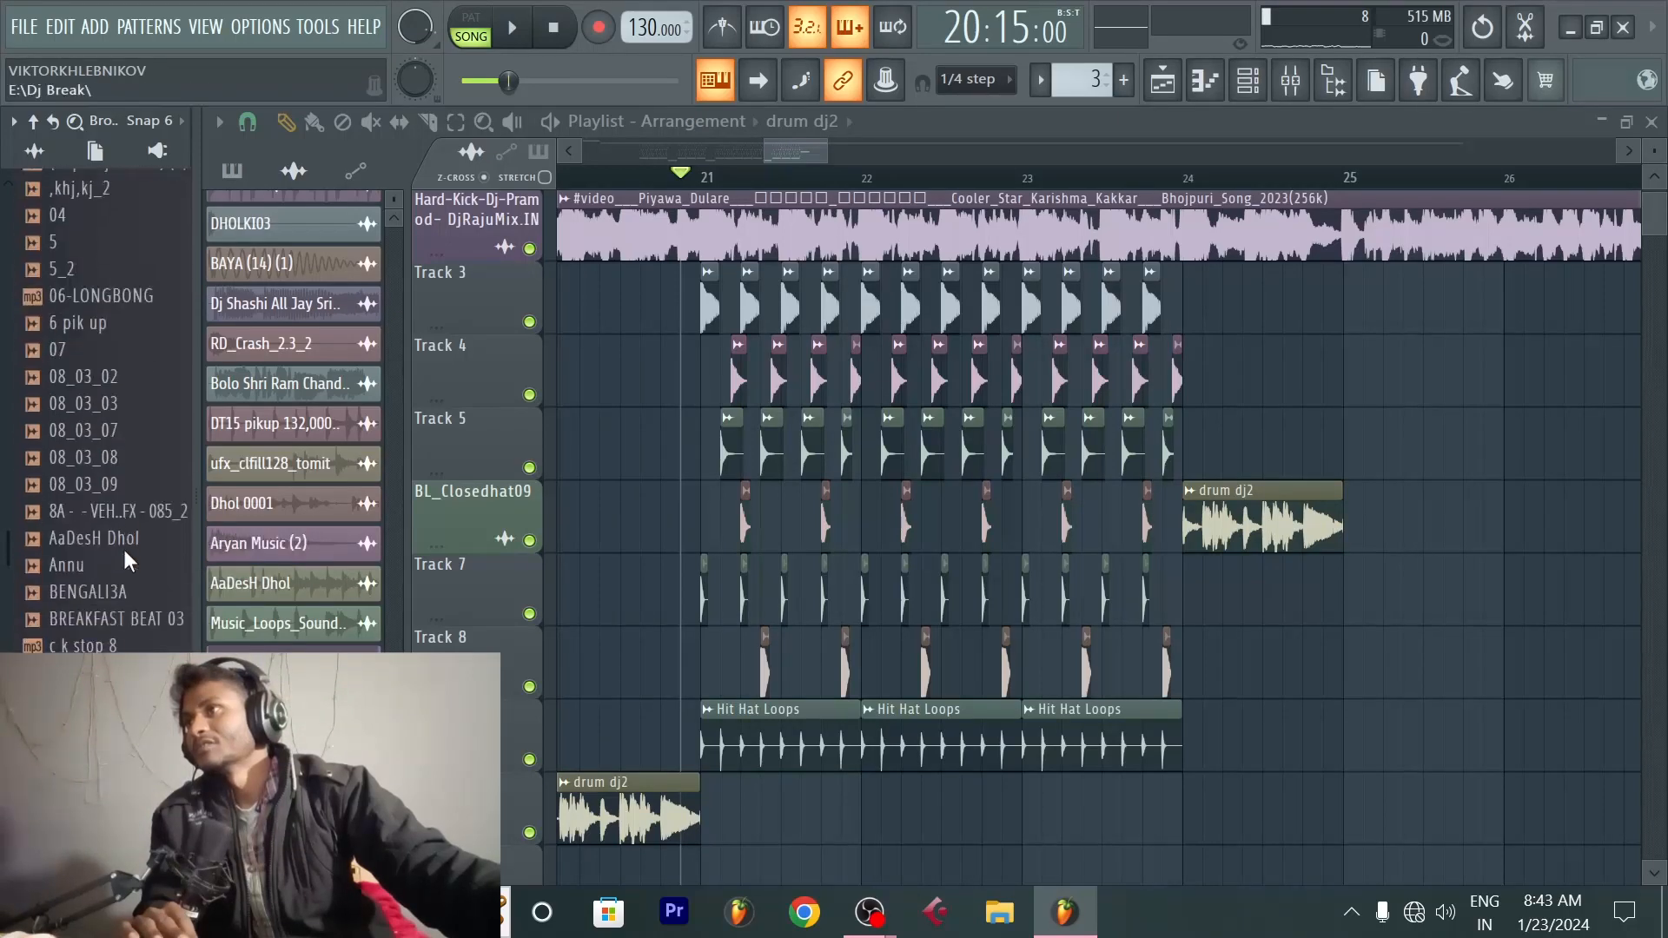
pyautogui.scroll(14, 123, 554)
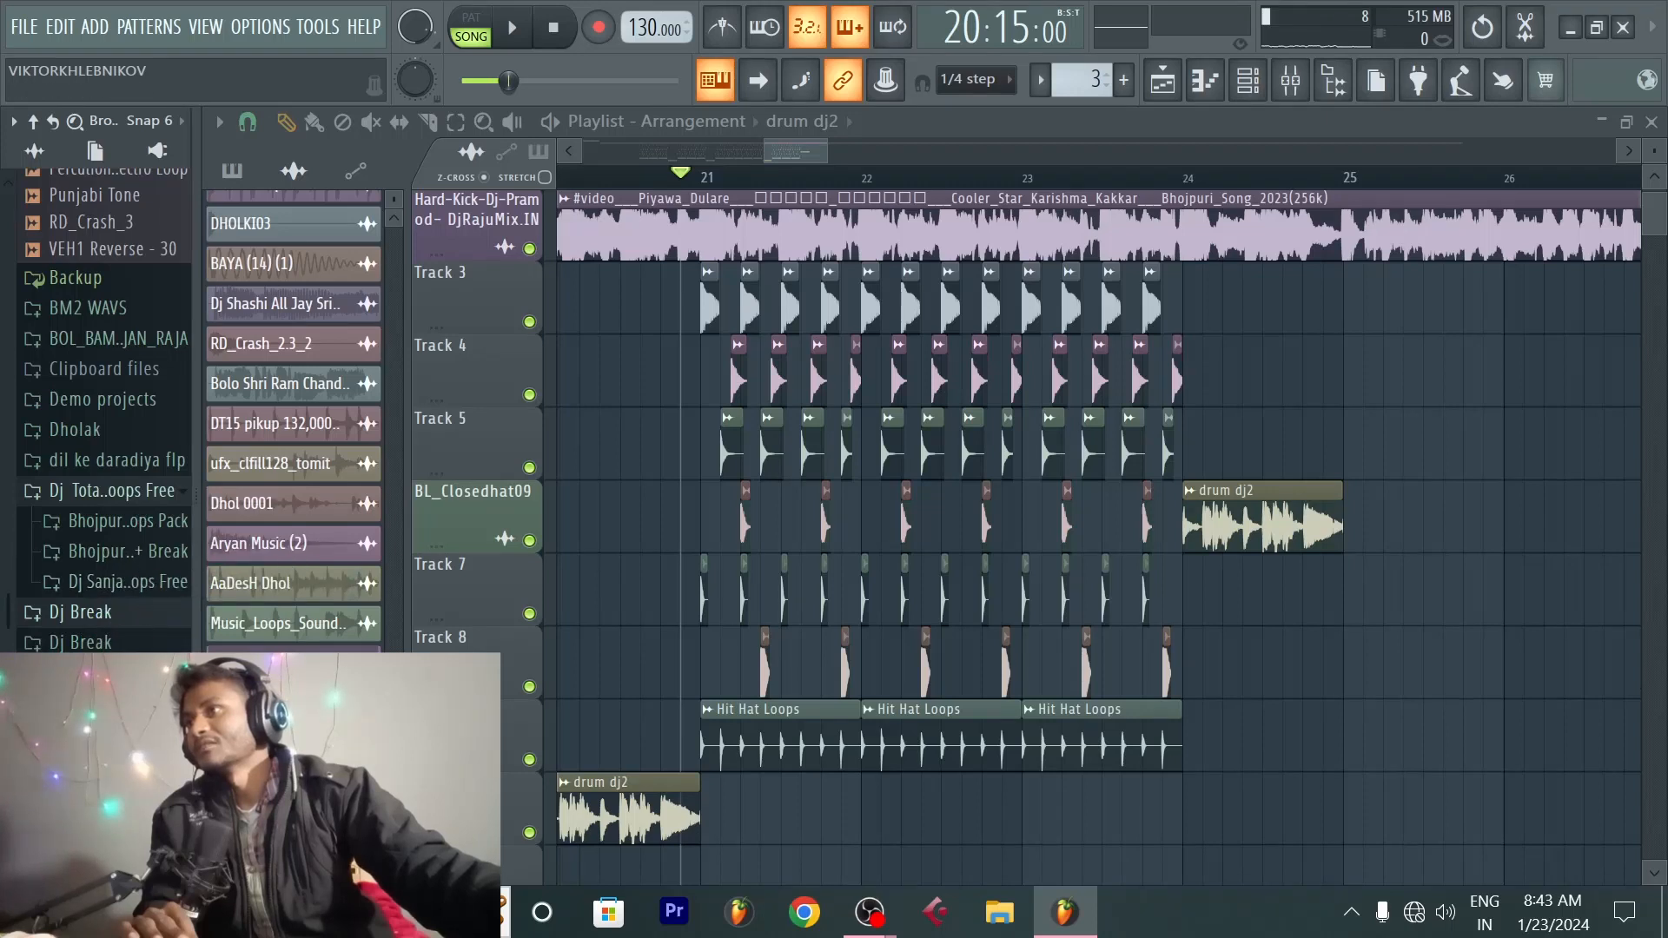
# Step: Open the MALAI MUSIC ALL VOCAL PACK folder, preview sample (2) and collapse the folder again
pyautogui.scroll(-5, 119, 425)
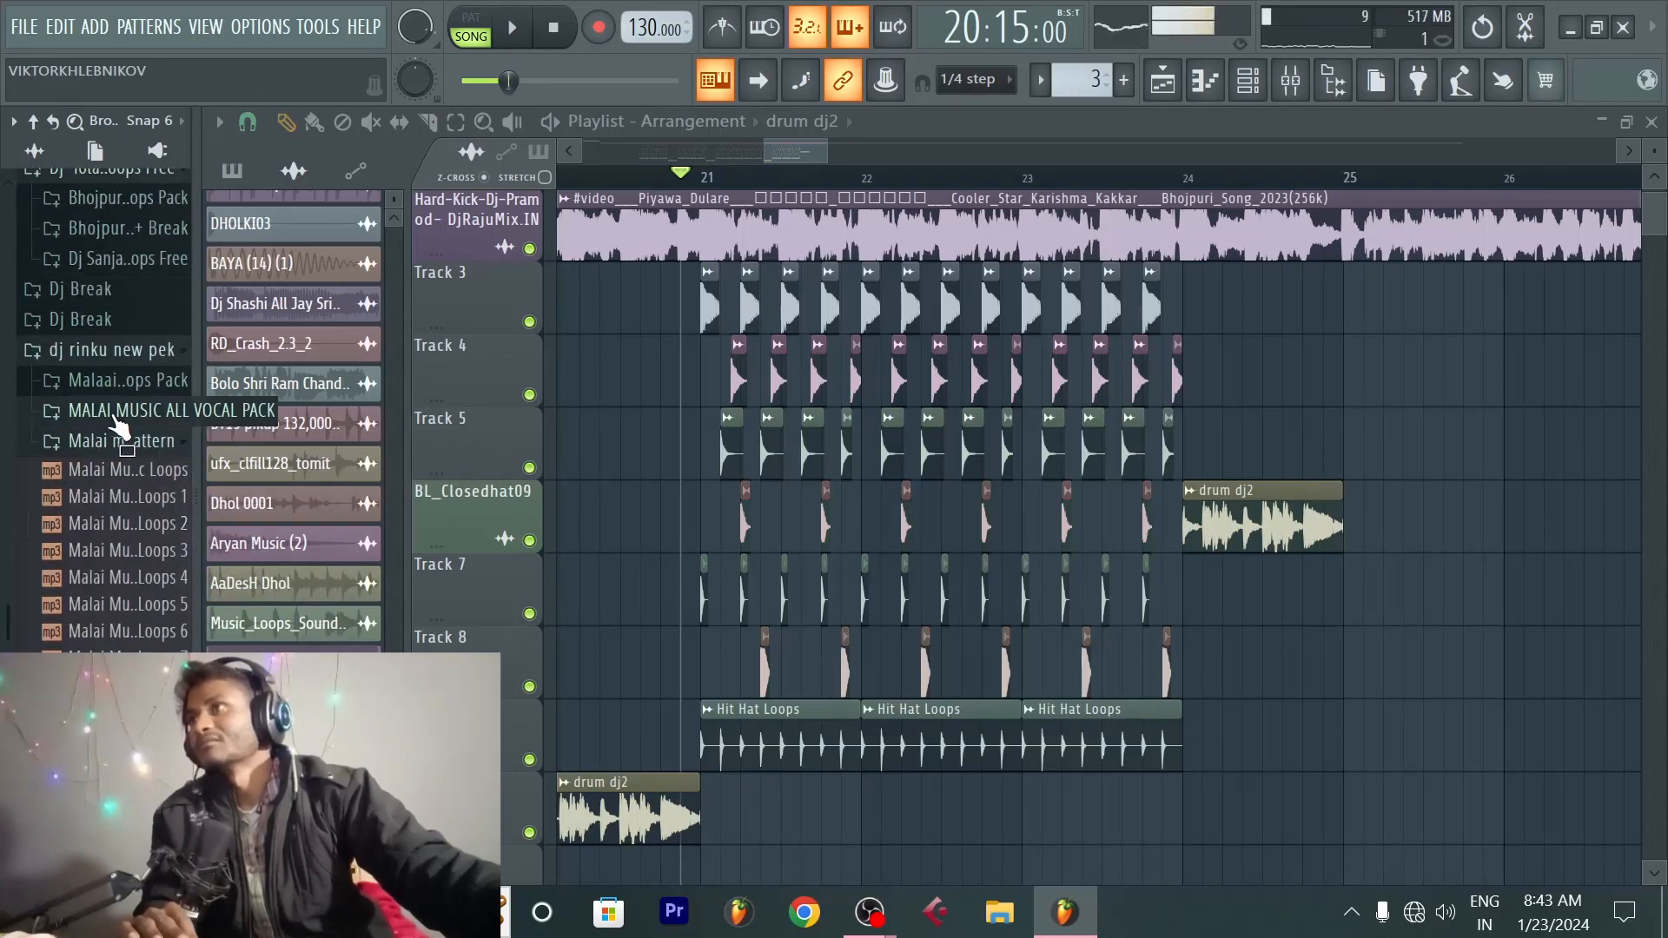
pyautogui.click(119, 415)
pyautogui.click(130, 388)
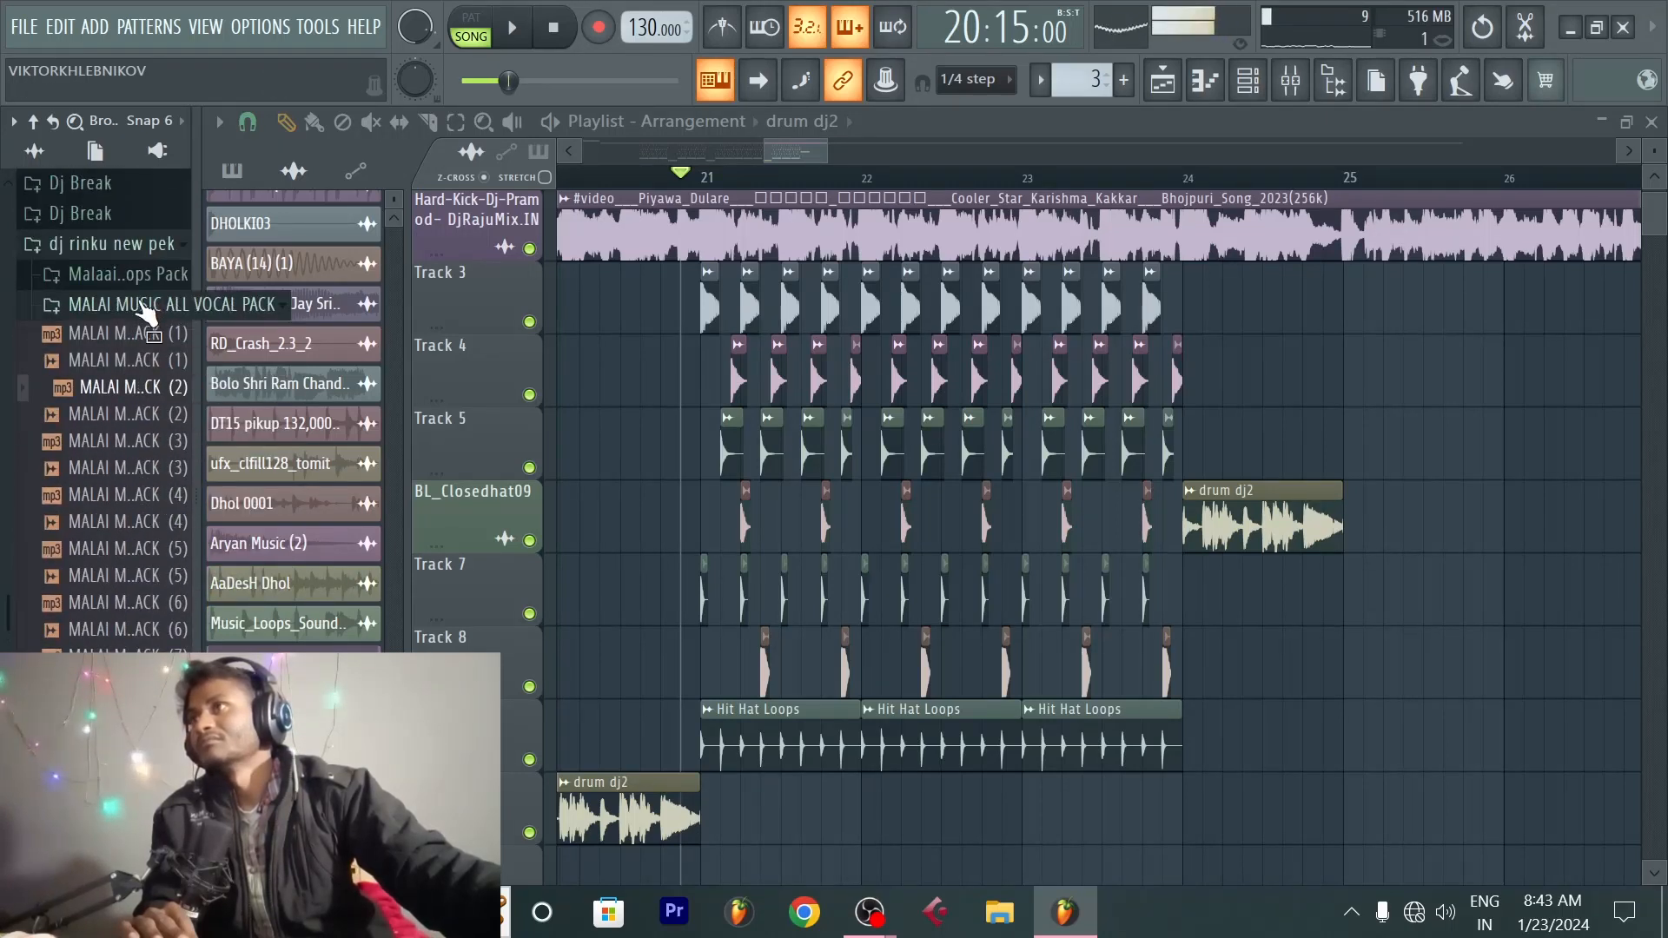
pyautogui.click(140, 305)
pyautogui.scroll(2, 142, 322)
# Step: Audition the Loops Malaai Music 120 BPM samples and place sample (13) on Track 7 at 24:05:00
pyautogui.click(127, 440)
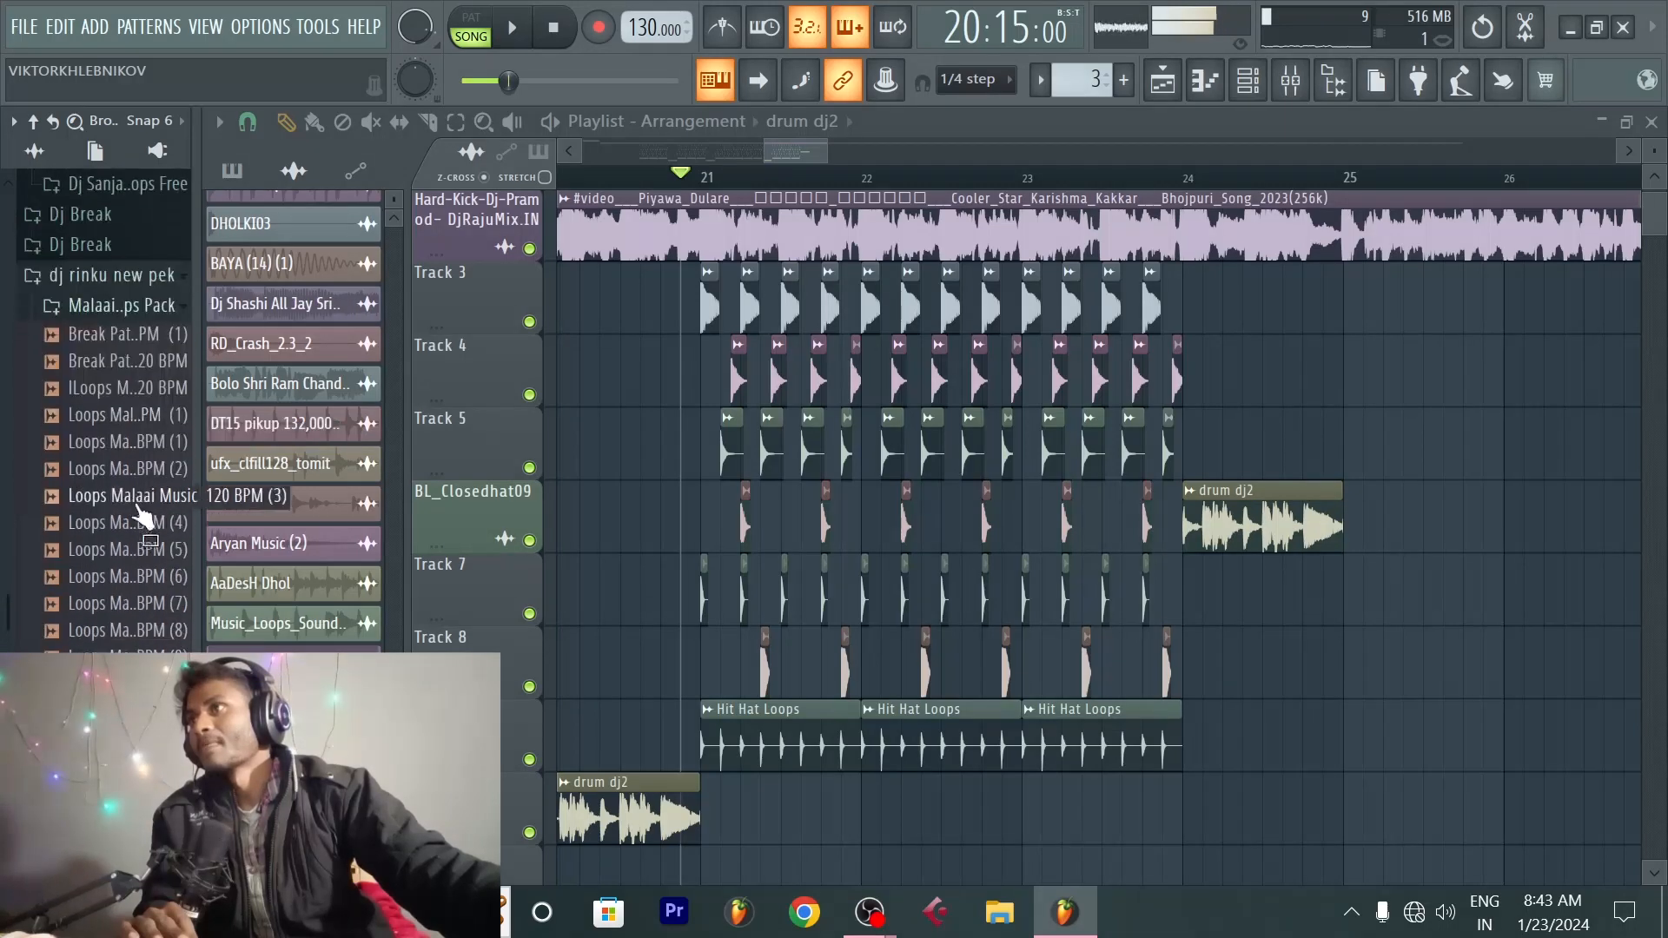
pyautogui.click(142, 521)
pyautogui.scroll(-4, 126, 594)
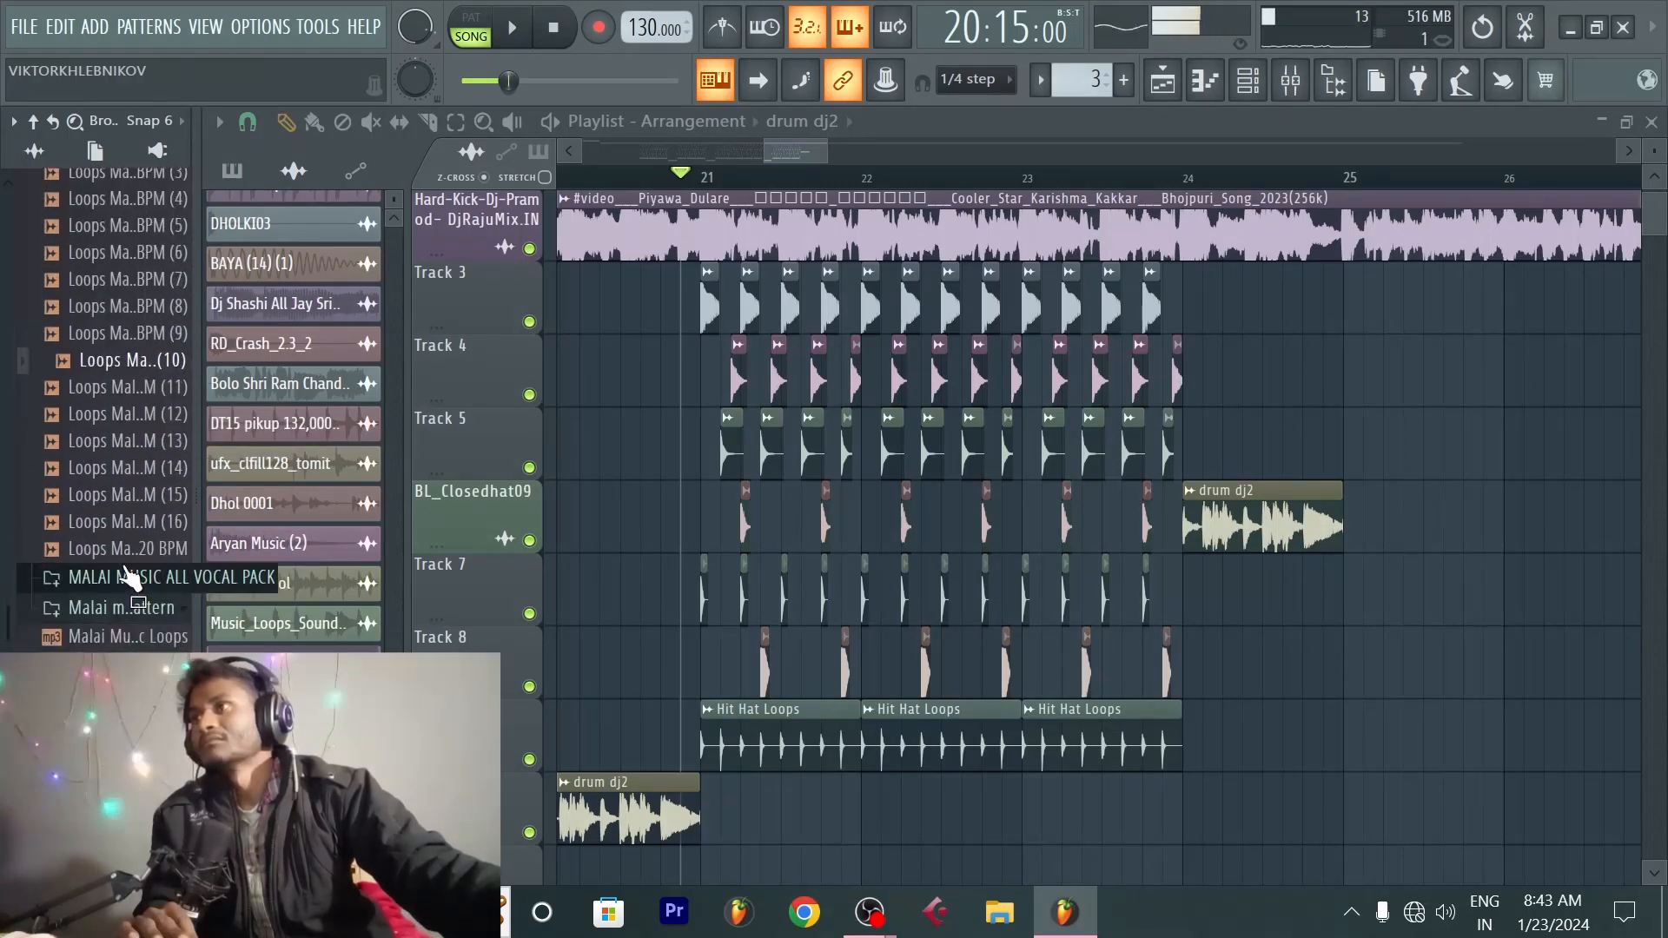
pyautogui.click(129, 574)
pyautogui.click(120, 417)
pyautogui.scroll(4, 117, 468)
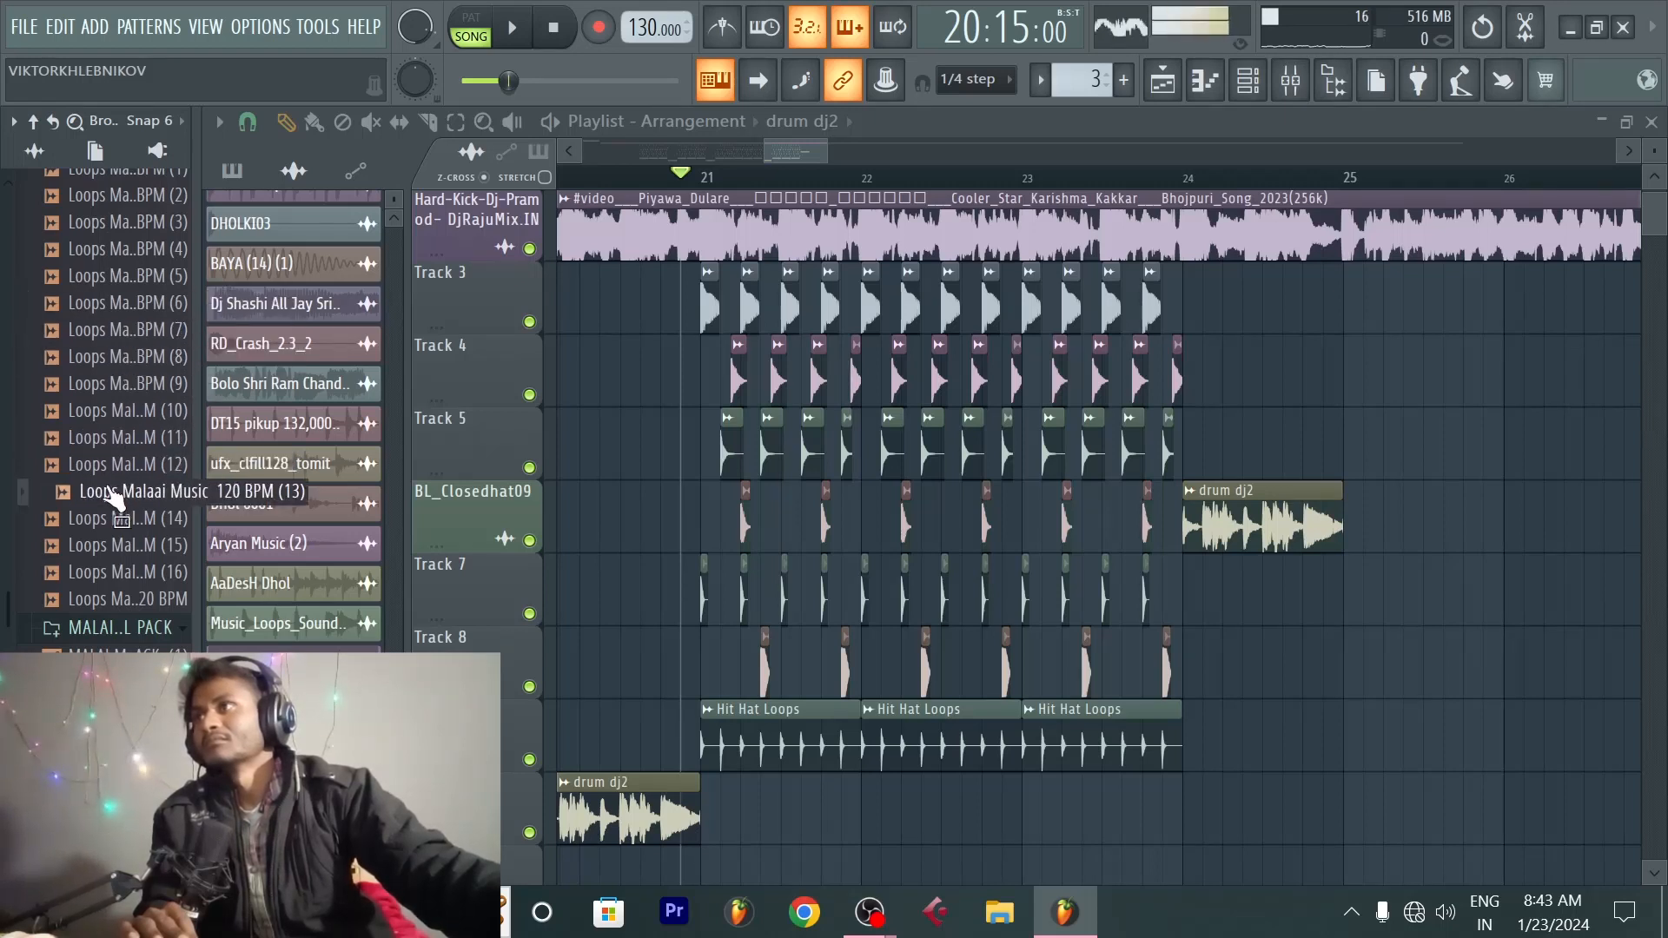
pyautogui.moveTo(131, 491); pyautogui.dragTo(1251, 591)
pyautogui.scroll(-2, 1294, 599)
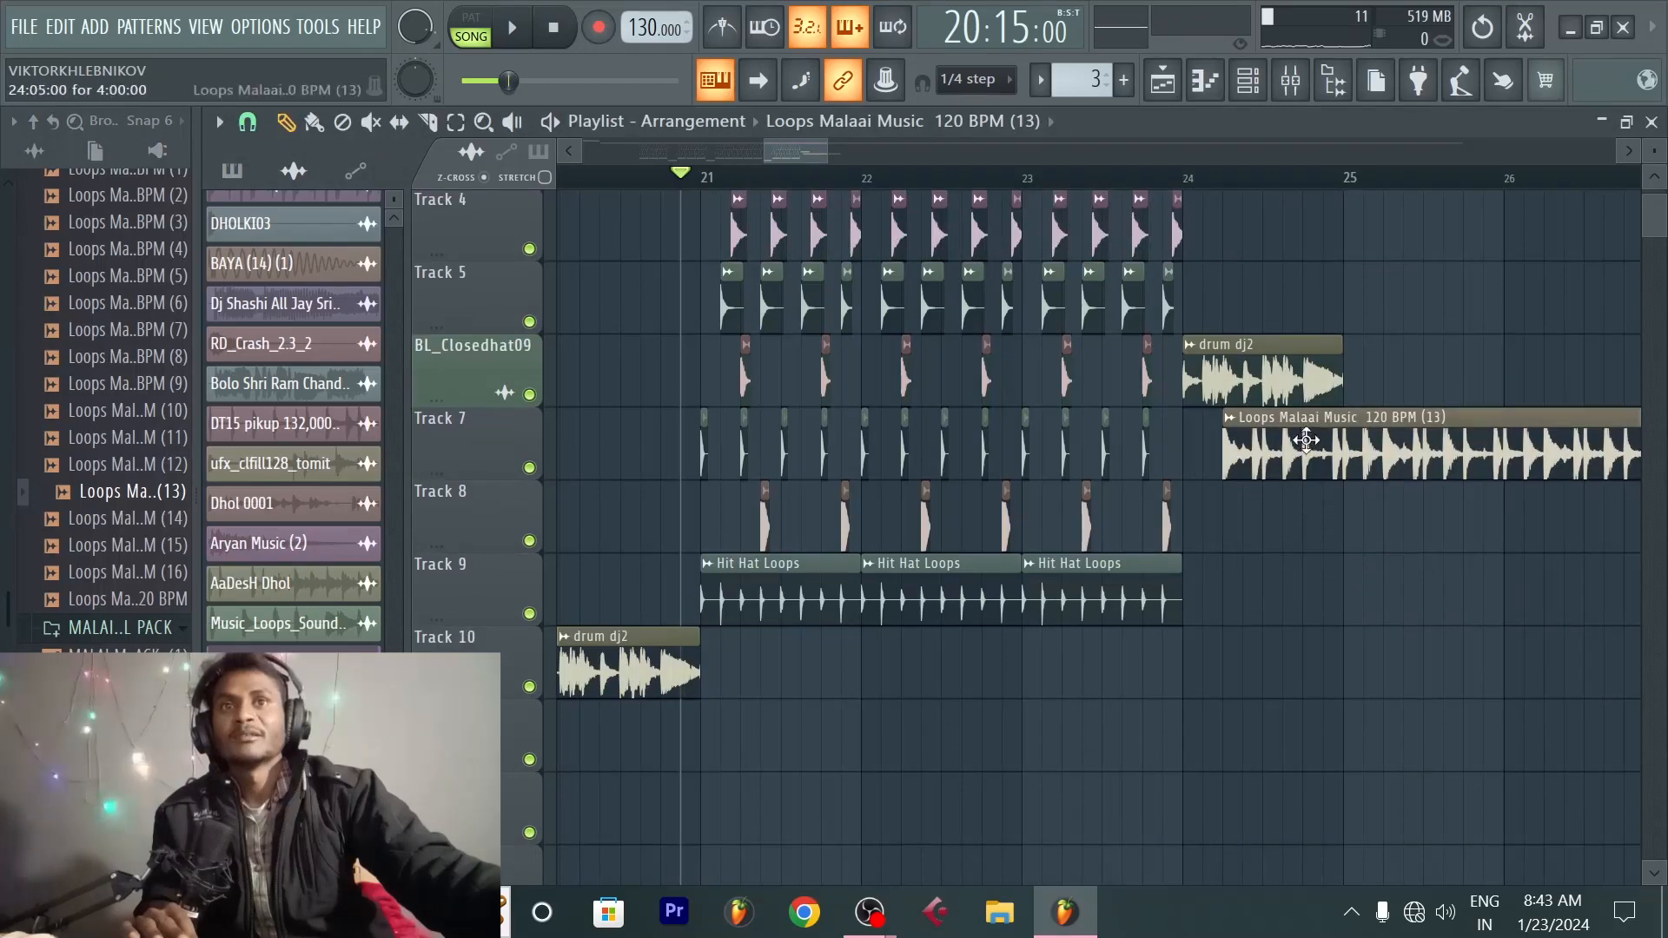
# Step: Move the Loops Malaai Music 120 BPM (13) clip to the start of bar 21 on Track 11
pyautogui.moveTo(1243, 435); pyautogui.dragTo(720, 647)
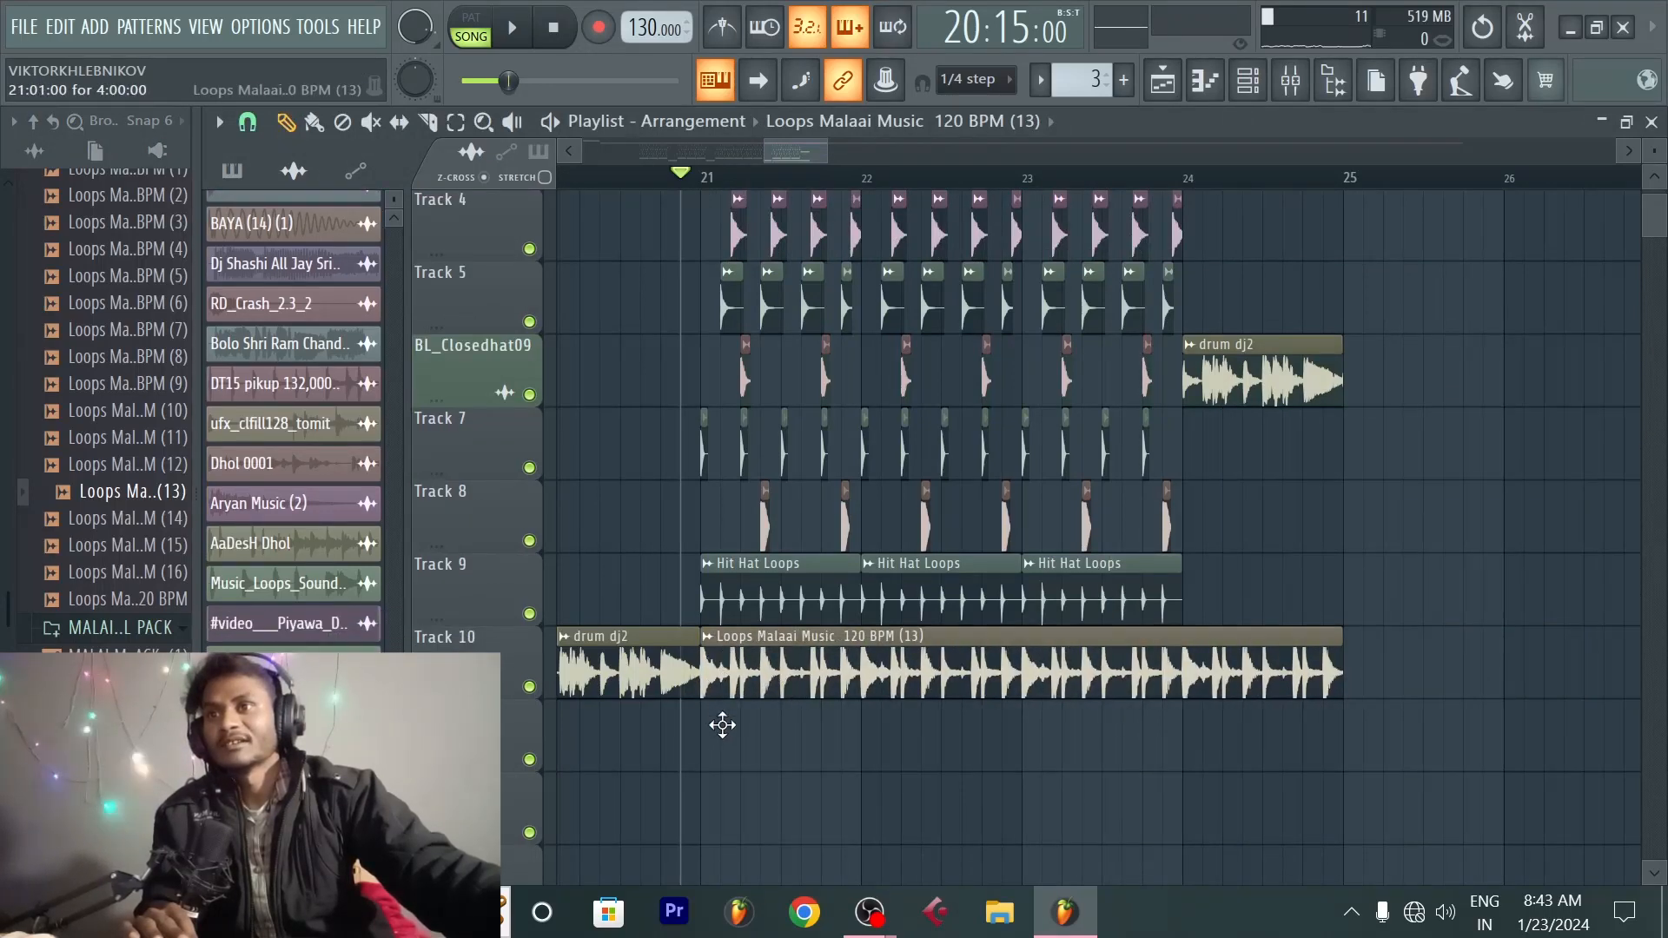
pyautogui.moveTo(722, 726); pyautogui.dragTo(718, 741)
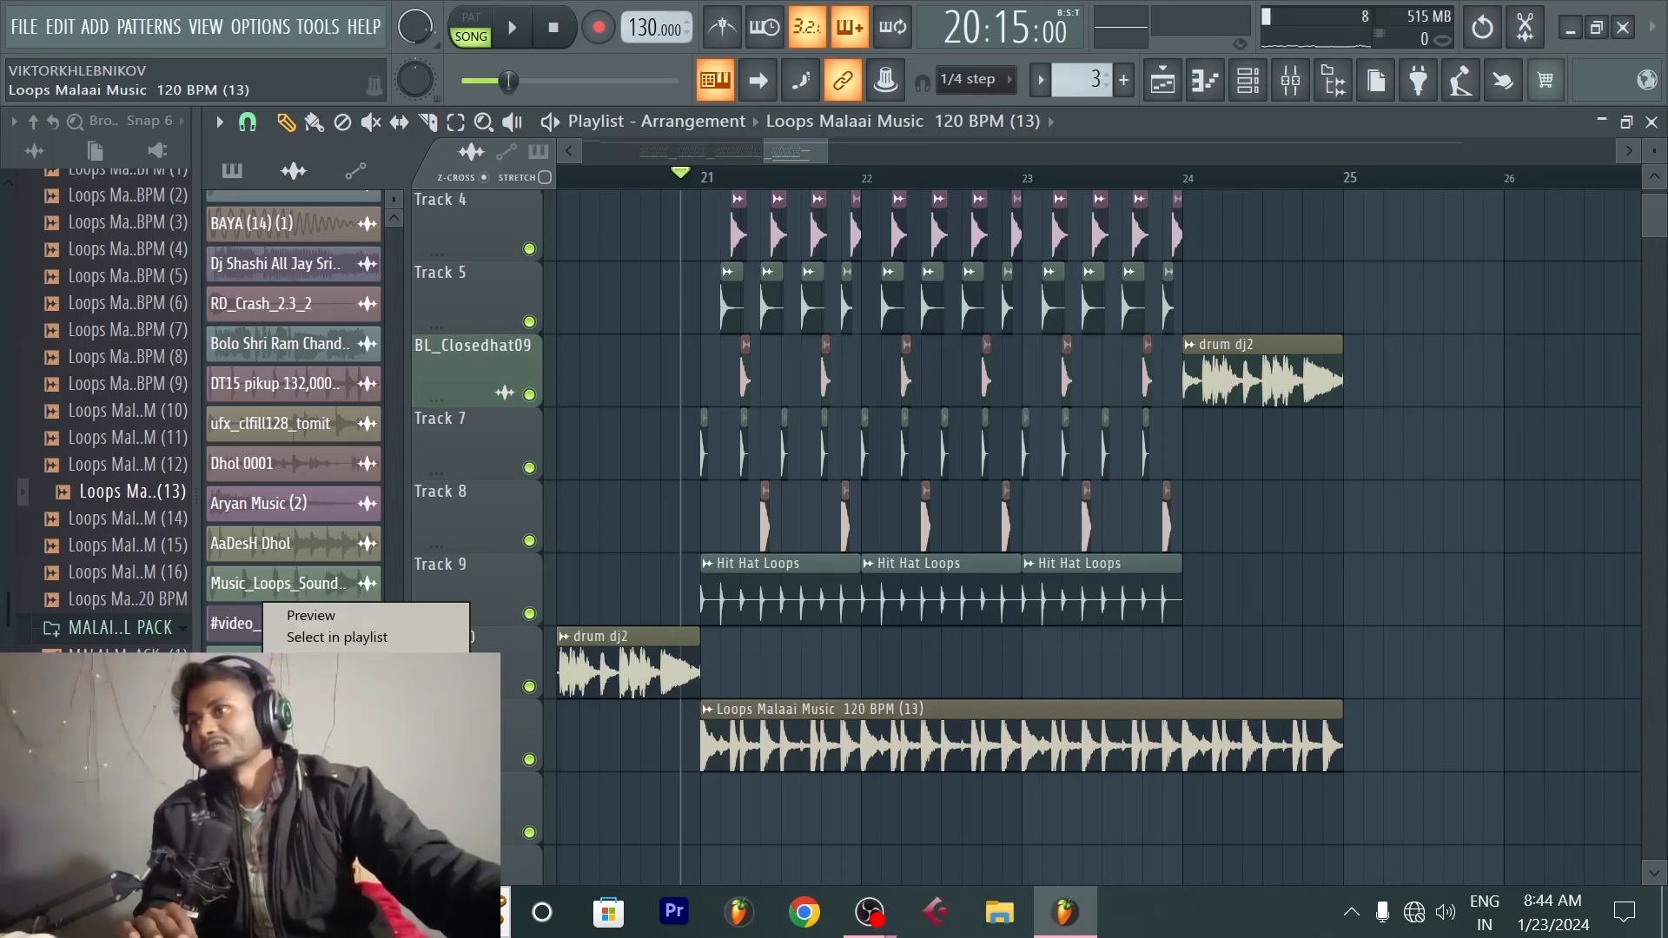
# Step: Choose the MIDI icon for the Loops Malaai Music (13) clip and recolour it magenta
pyautogui.click(363, 720)
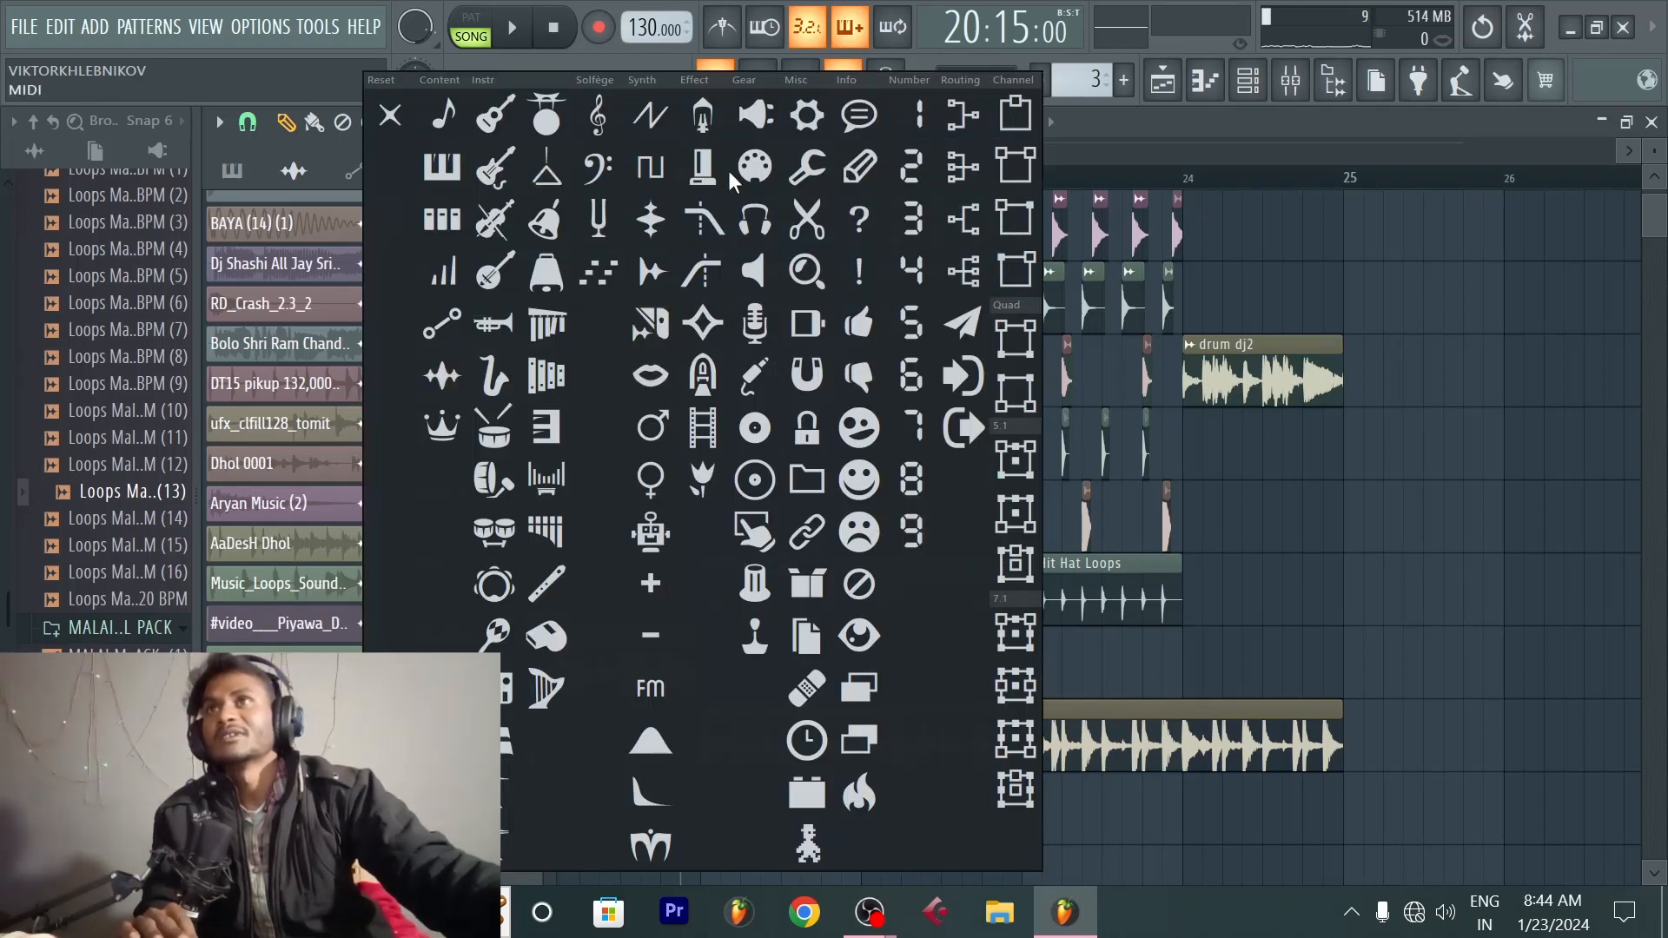
pyautogui.click(759, 175)
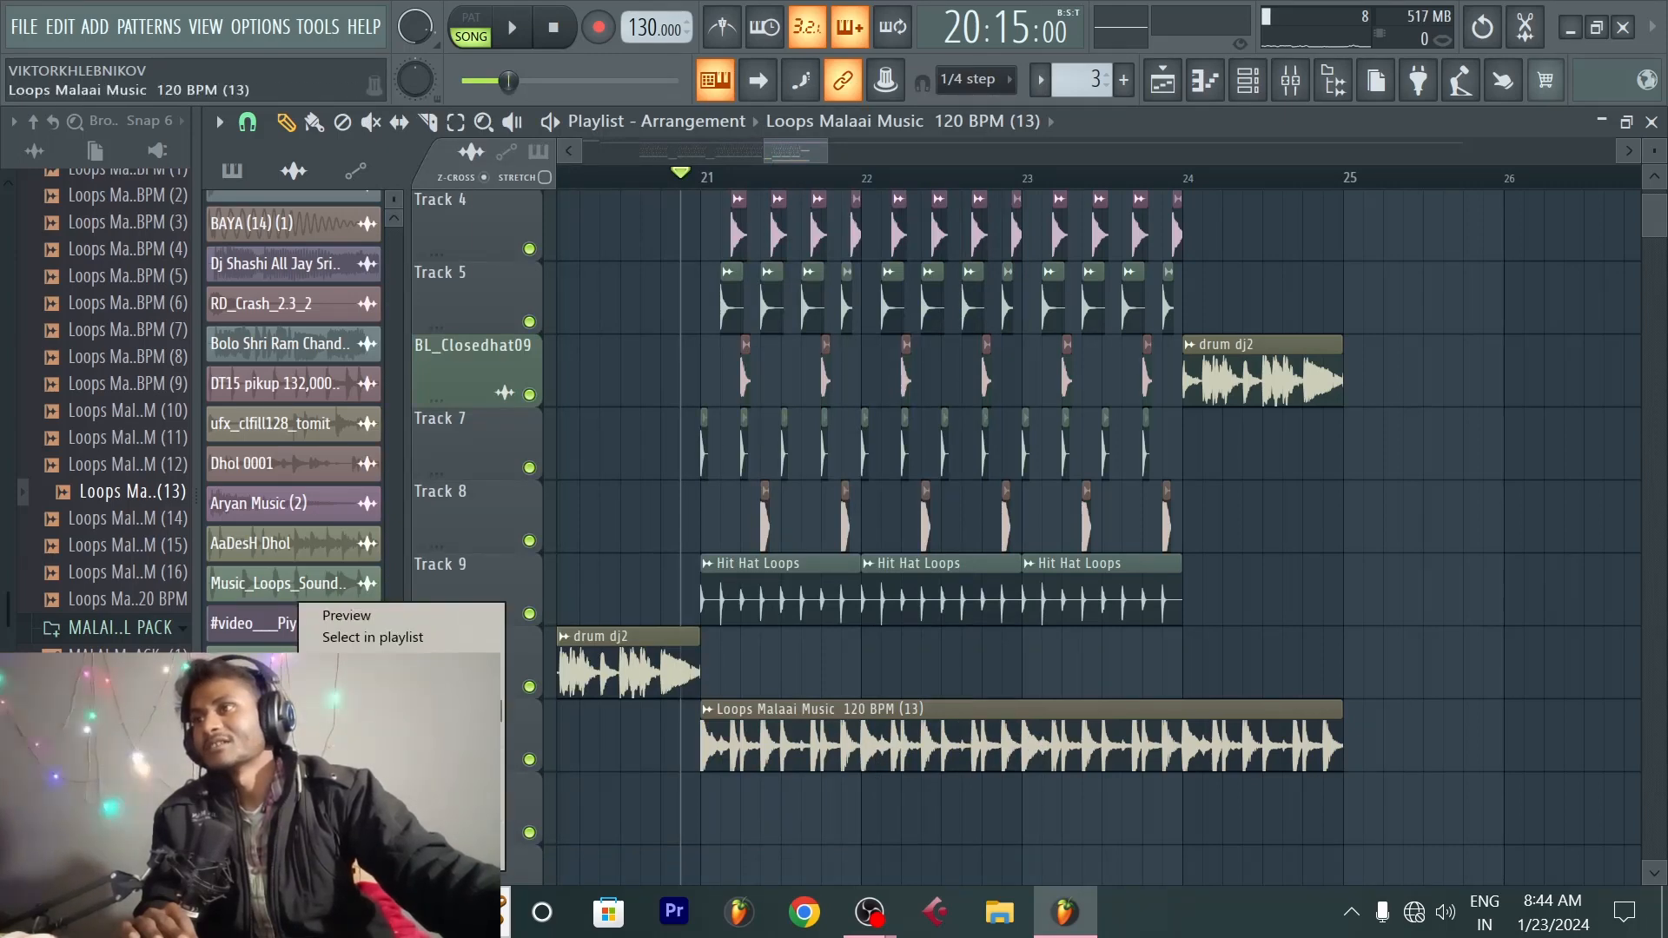
pyautogui.click(417, 711)
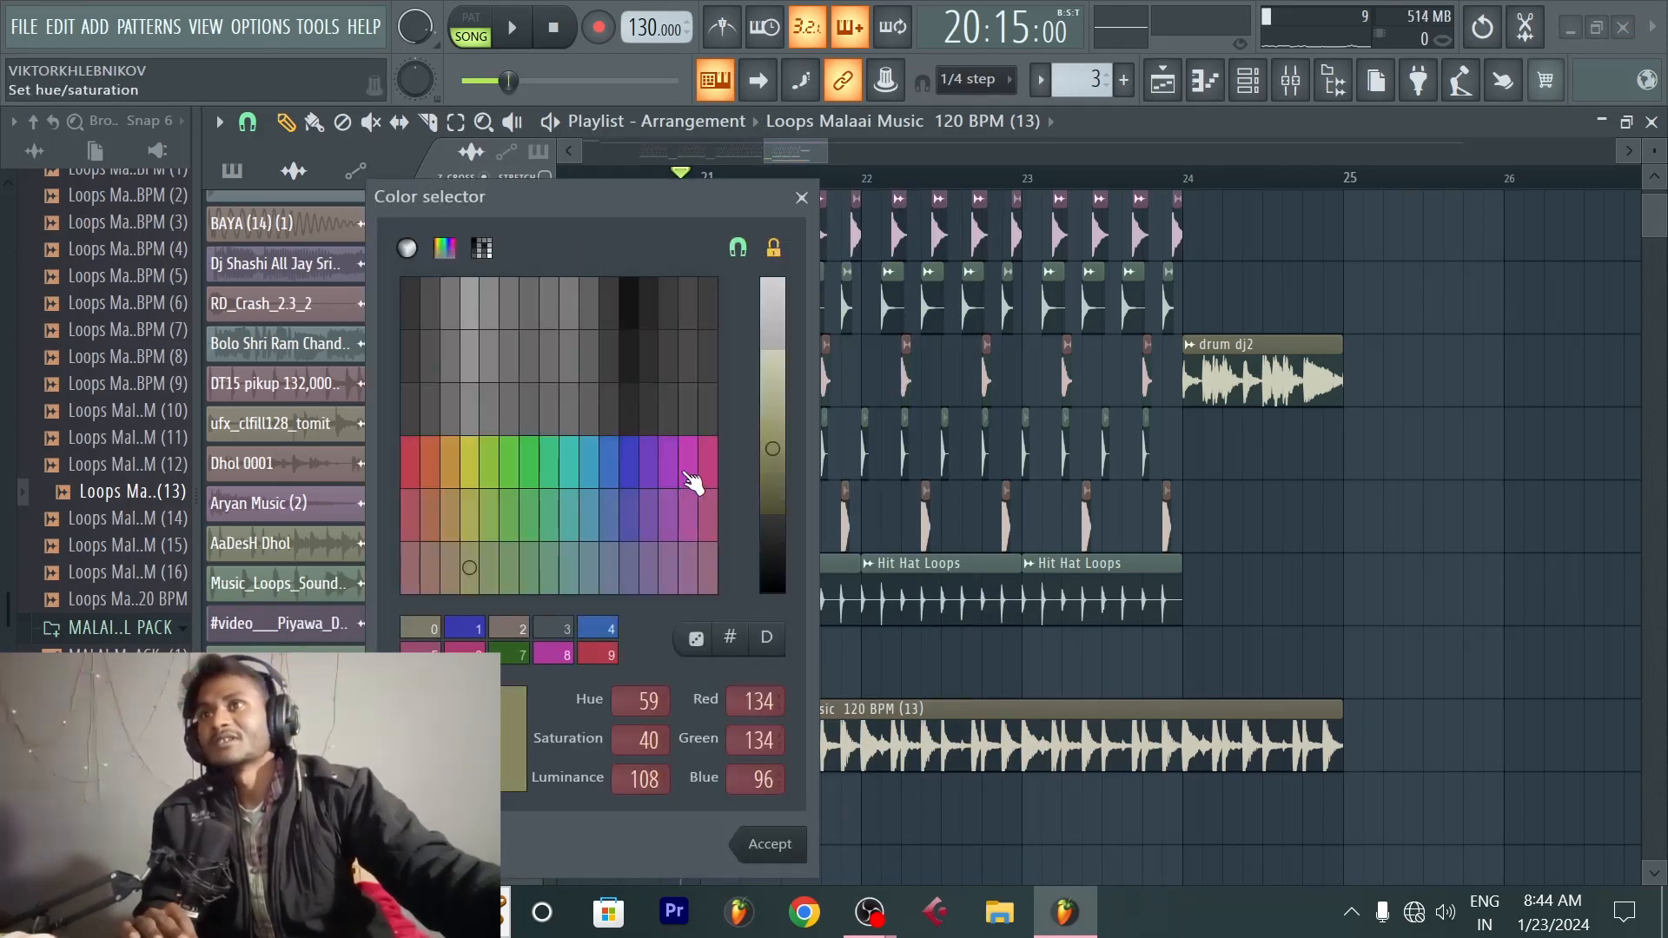
pyautogui.click(687, 473)
pyautogui.click(770, 847)
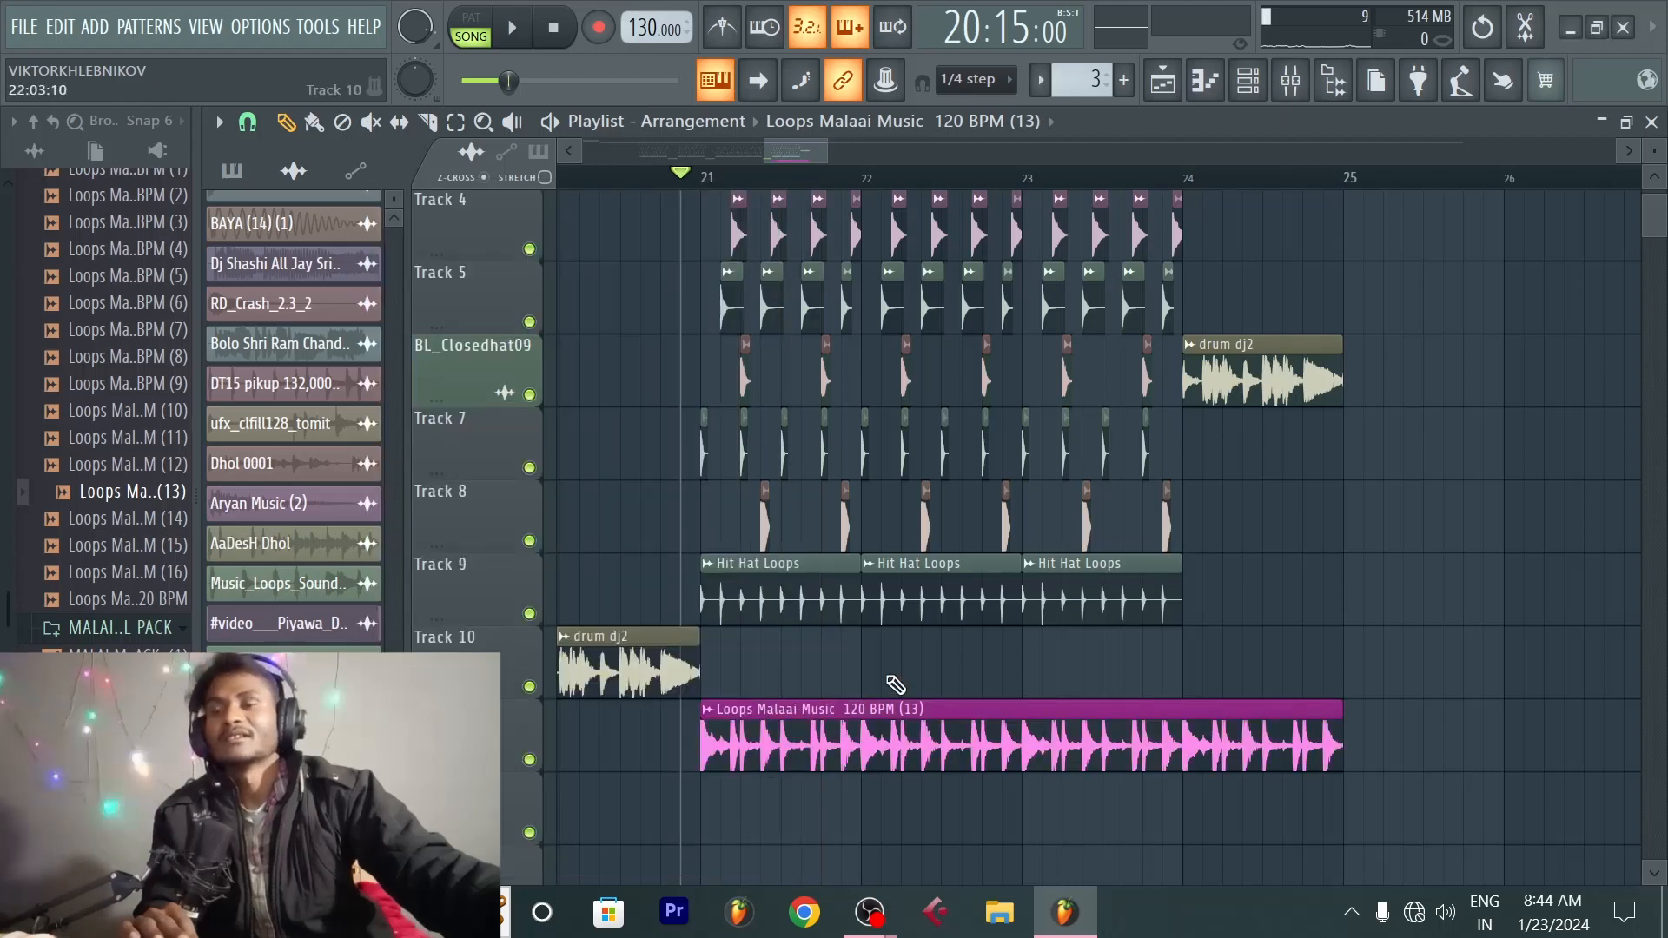
# Step: Play the Track 11 loop briefly, run Fit to tempo on its sample, and check its channel settings
pyautogui.scroll(-2, 1324, 689)
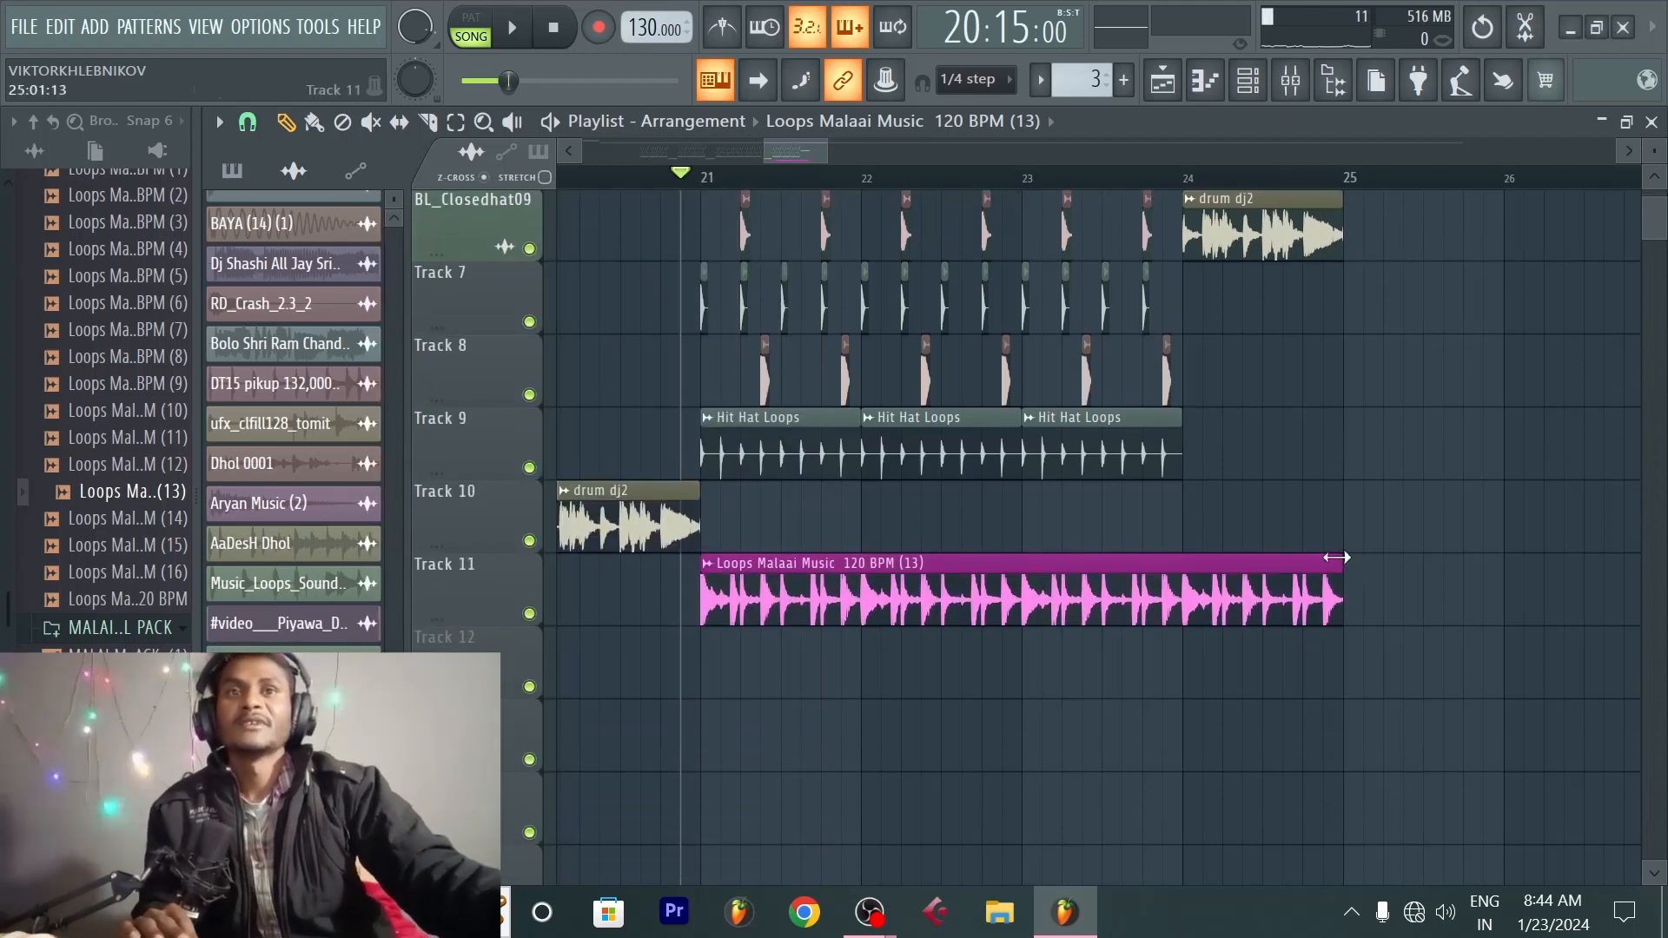
pyautogui.press('space')
pyautogui.press('space')
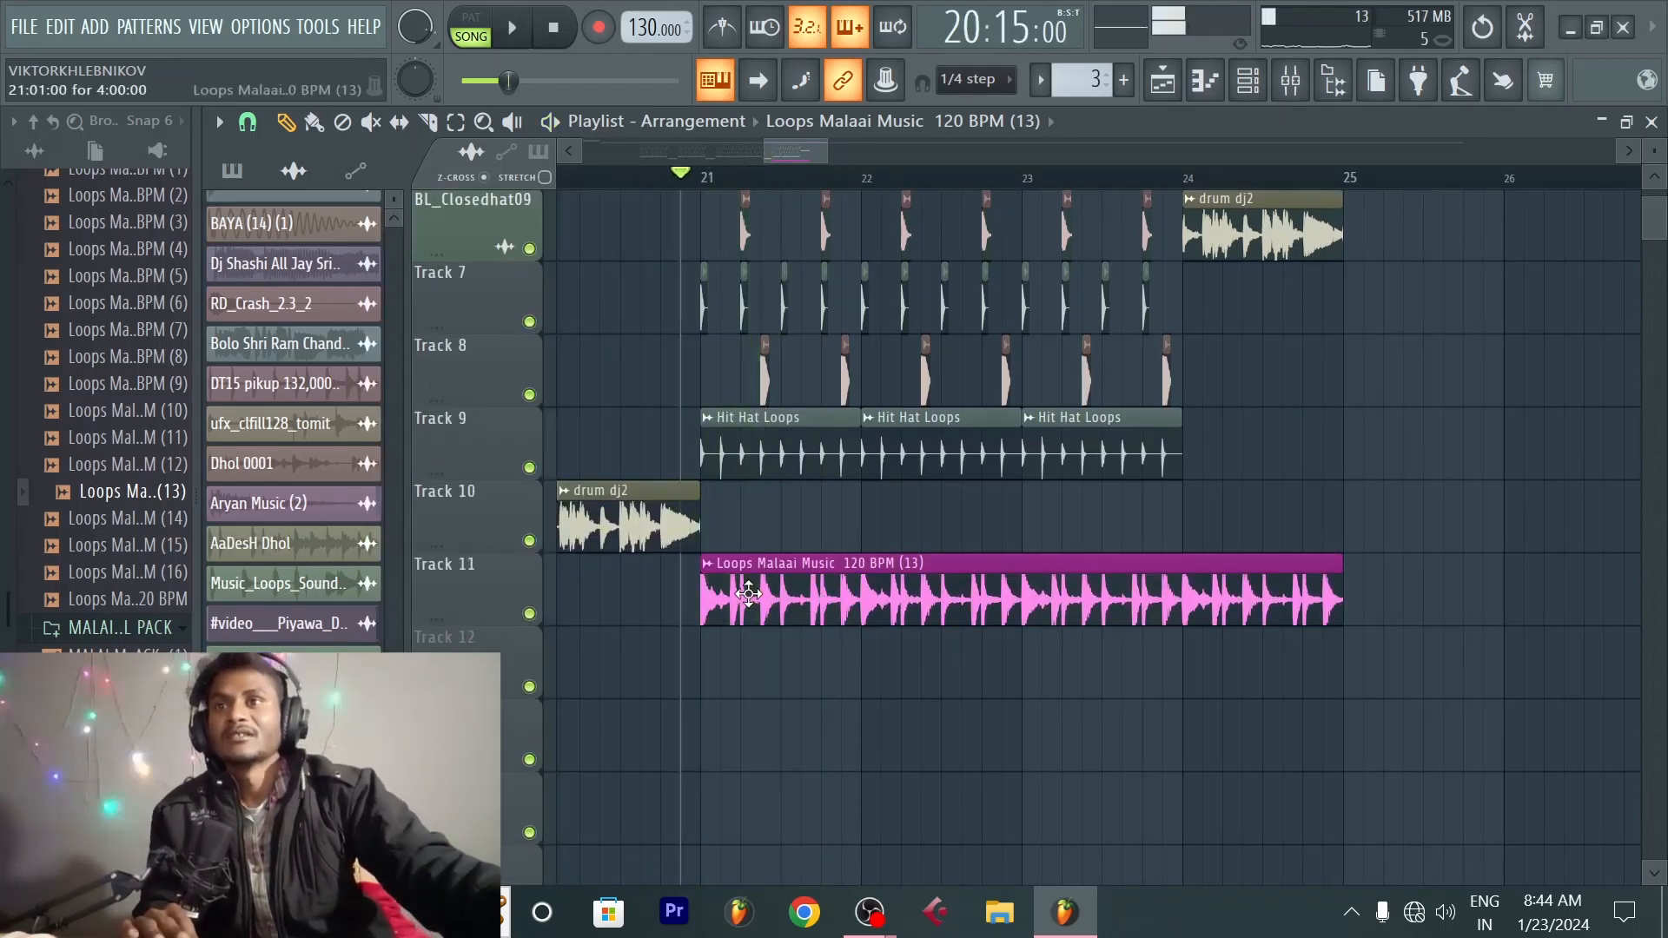
pyautogui.rightClick(708, 574)
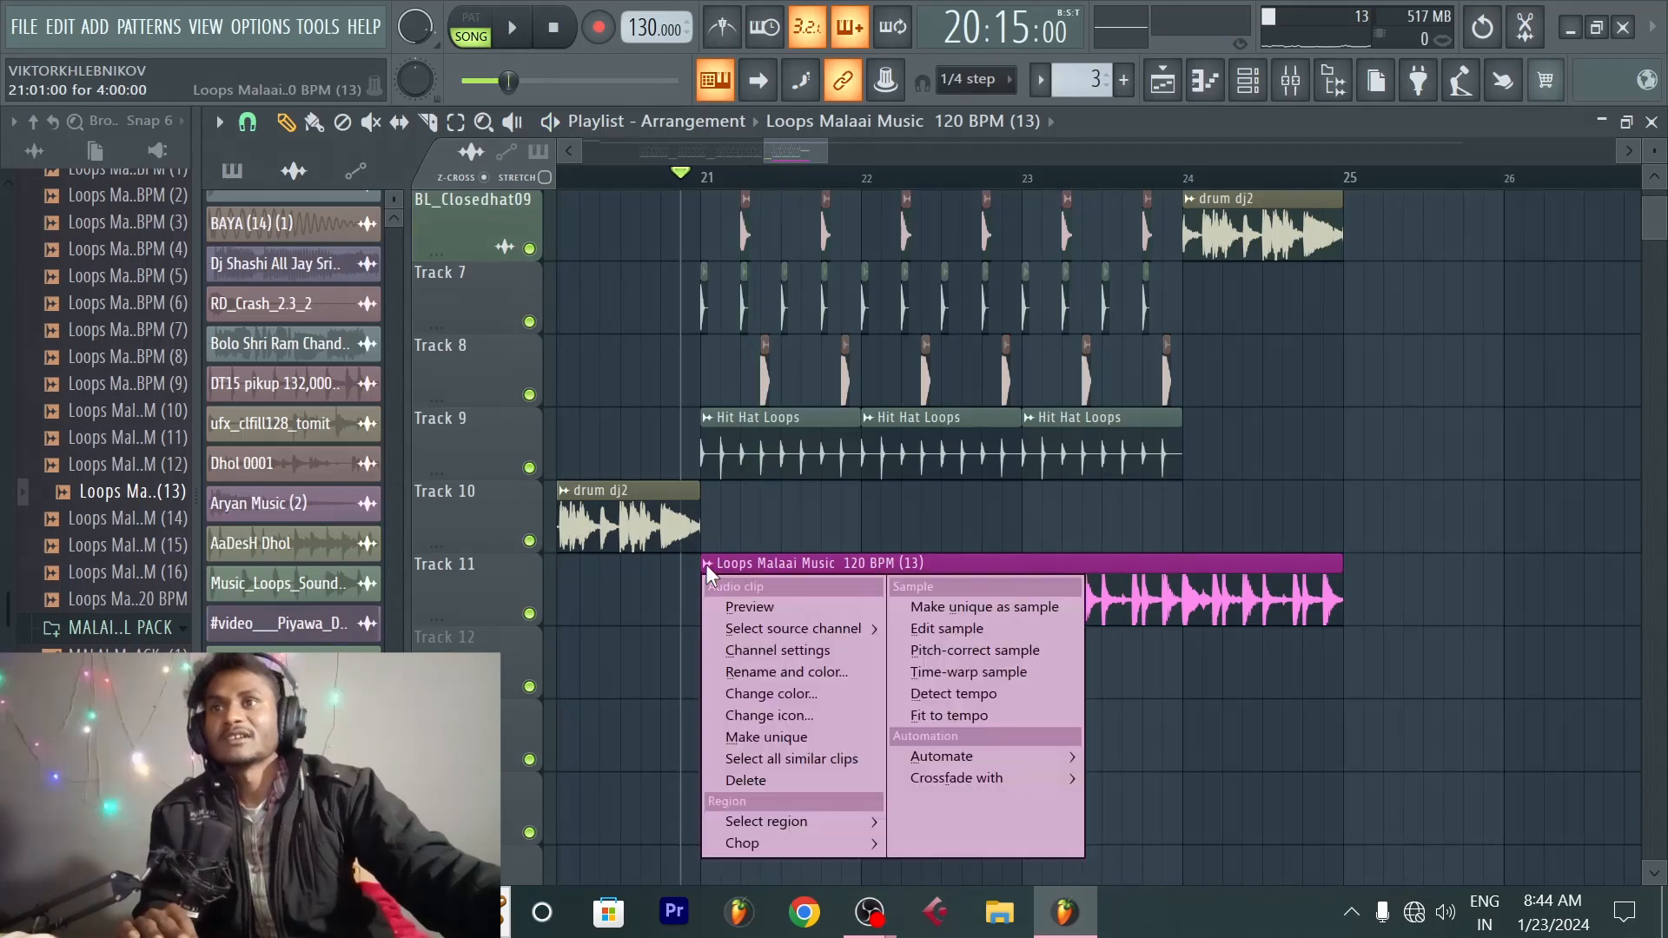
pyautogui.click(978, 717)
pyautogui.click(856, 562)
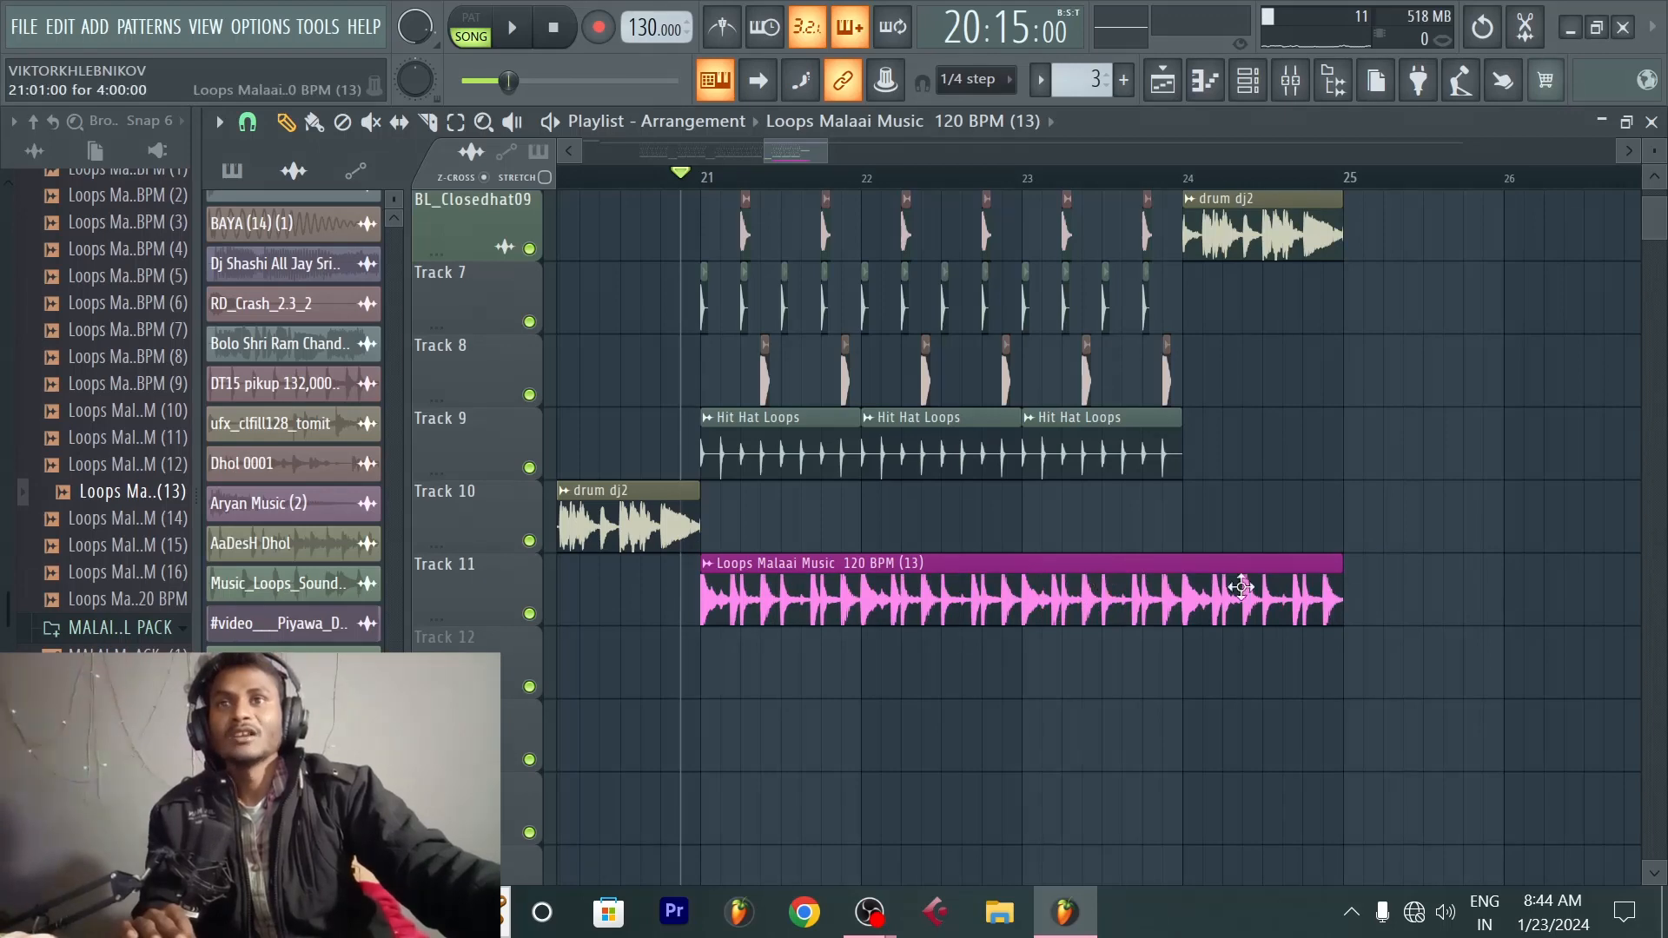
pyautogui.doubleClick(895, 614)
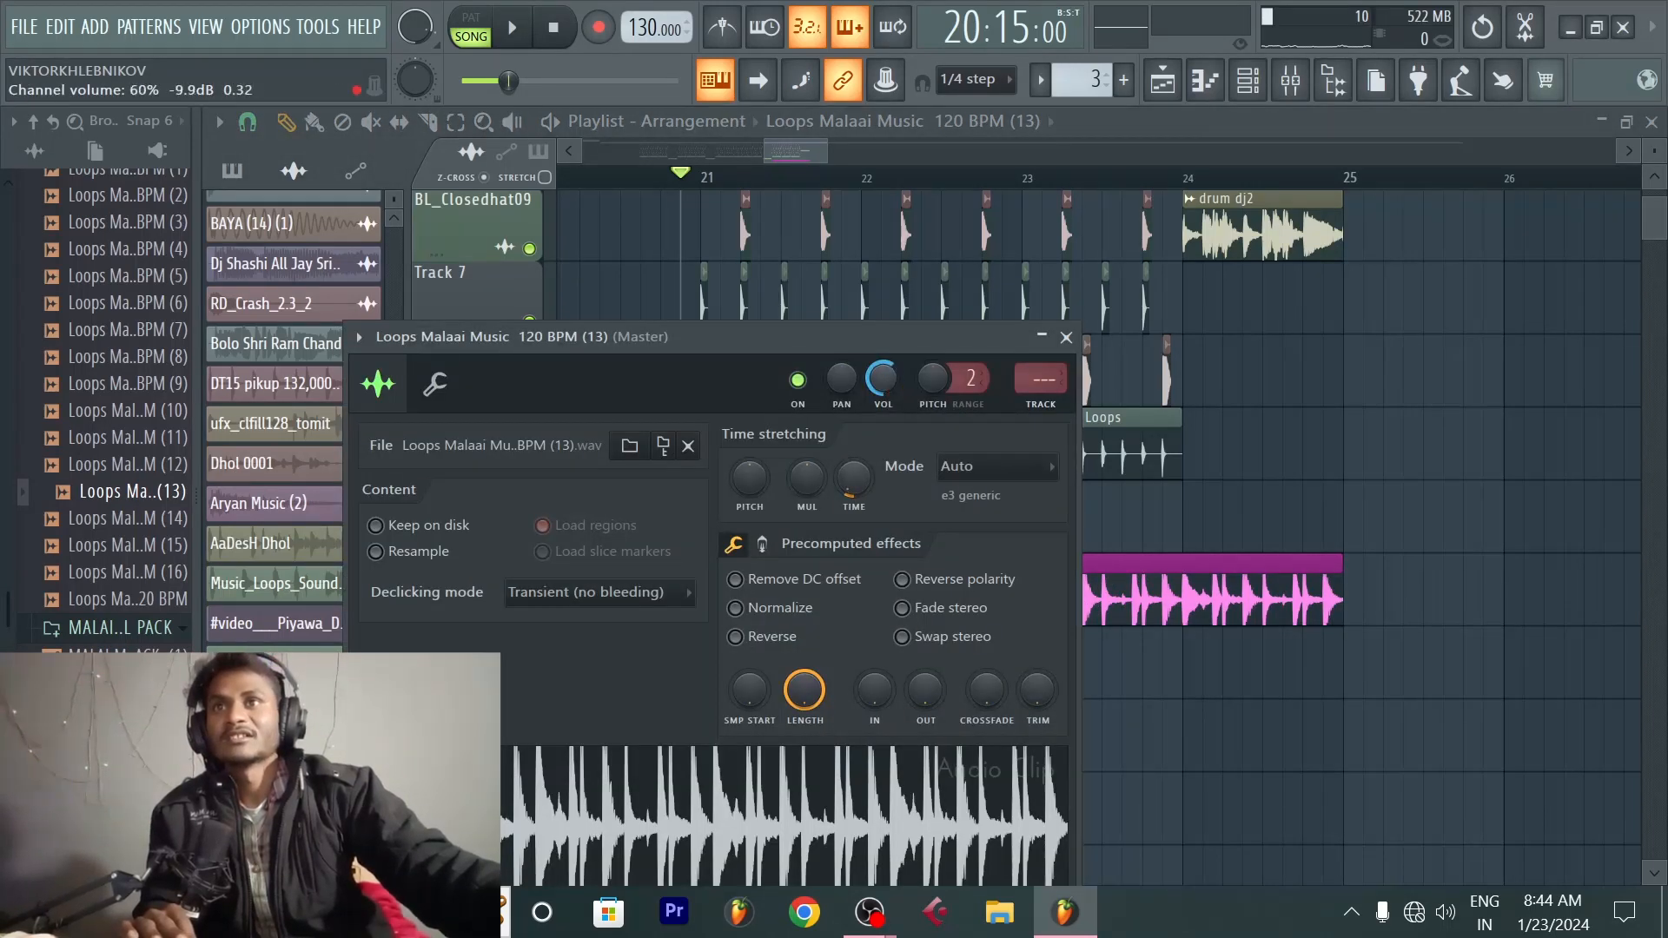
pyautogui.click(1066, 337)
# Step: Trim the Loops Malaai Music (13) clip to three bars, ending at bar 24, and play it back with the drums
pyautogui.scroll(3, 1312, 656)
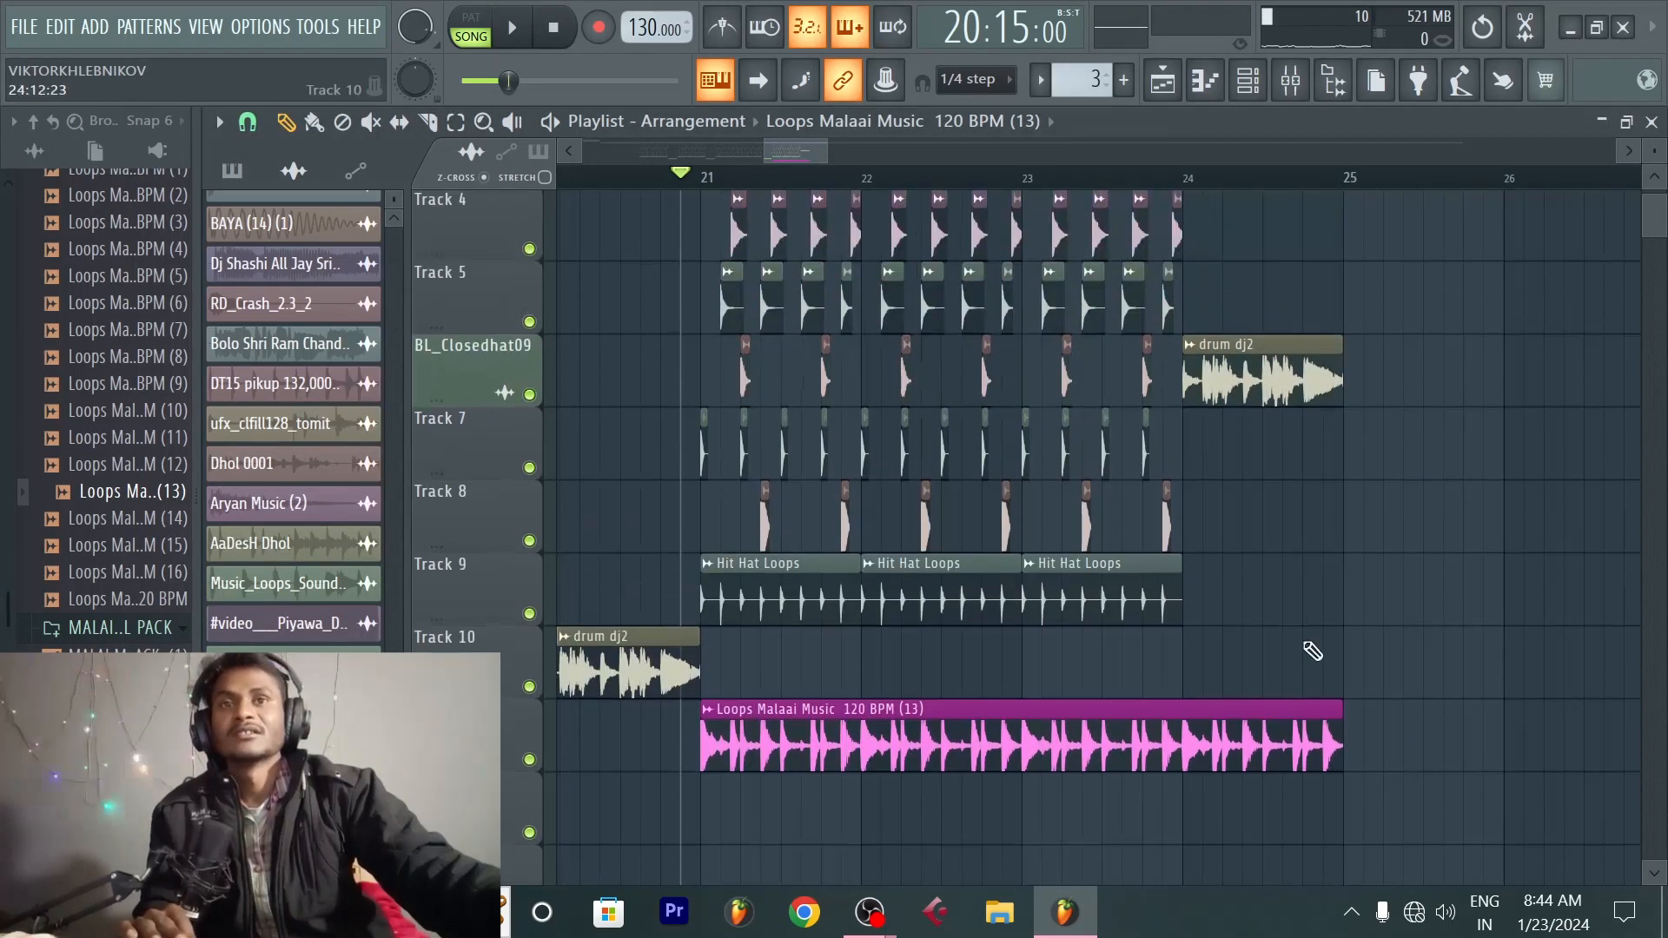
pyautogui.scroll(-3, 1245, 589)
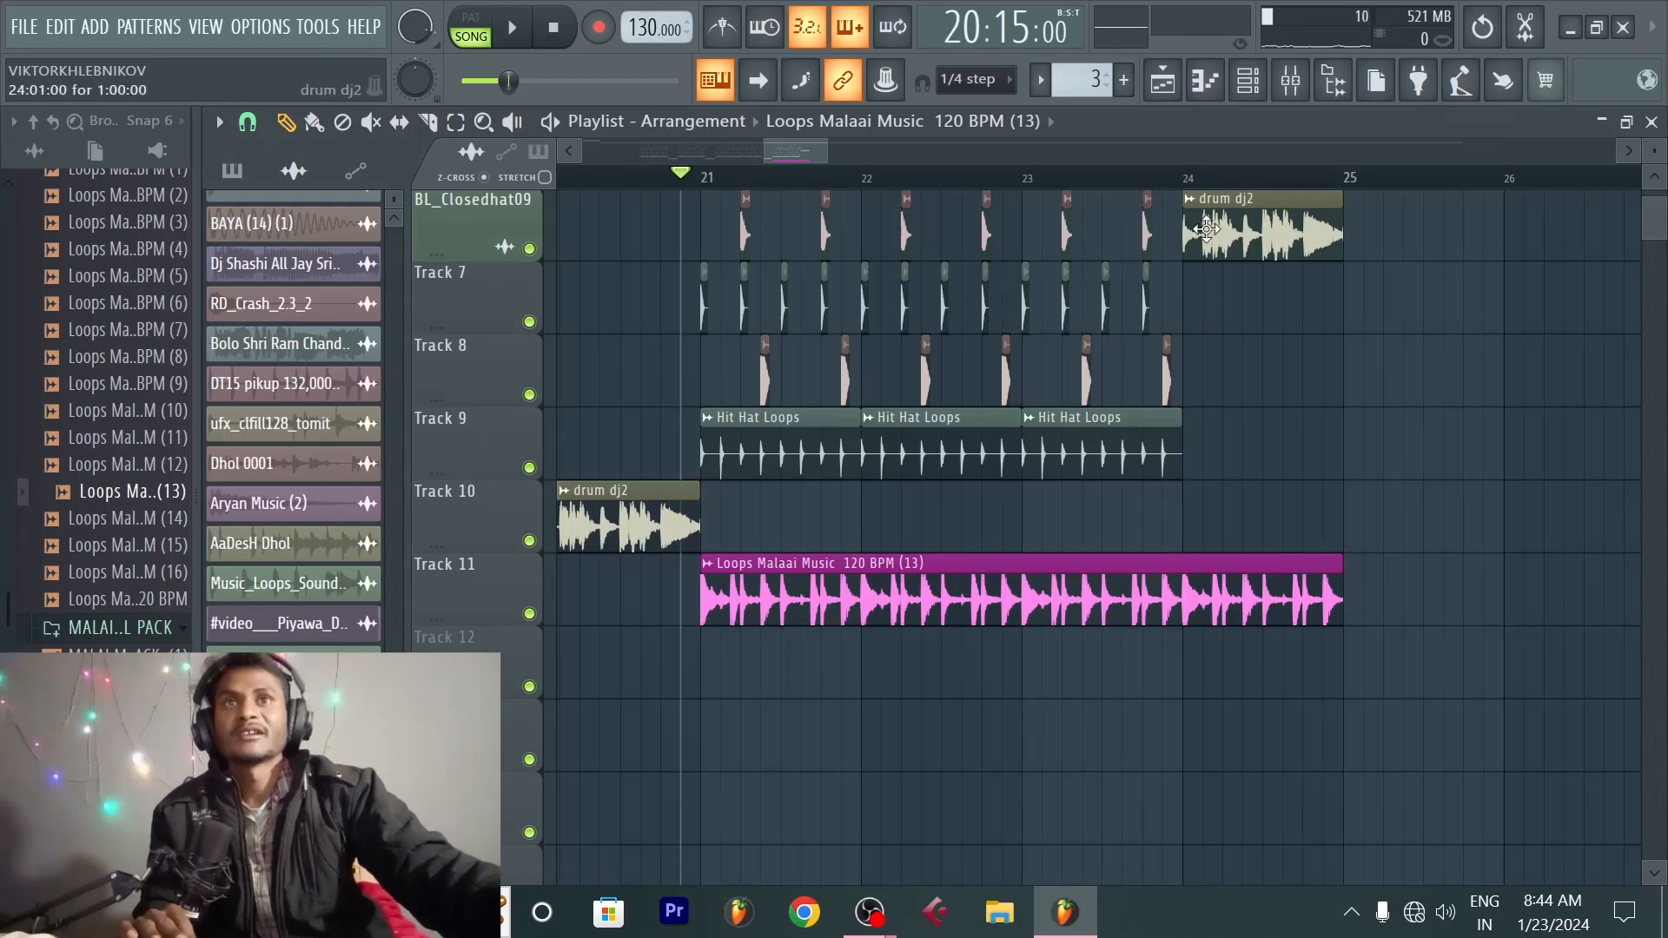
pyautogui.moveTo(1344, 571); pyautogui.dragTo(1186, 588)
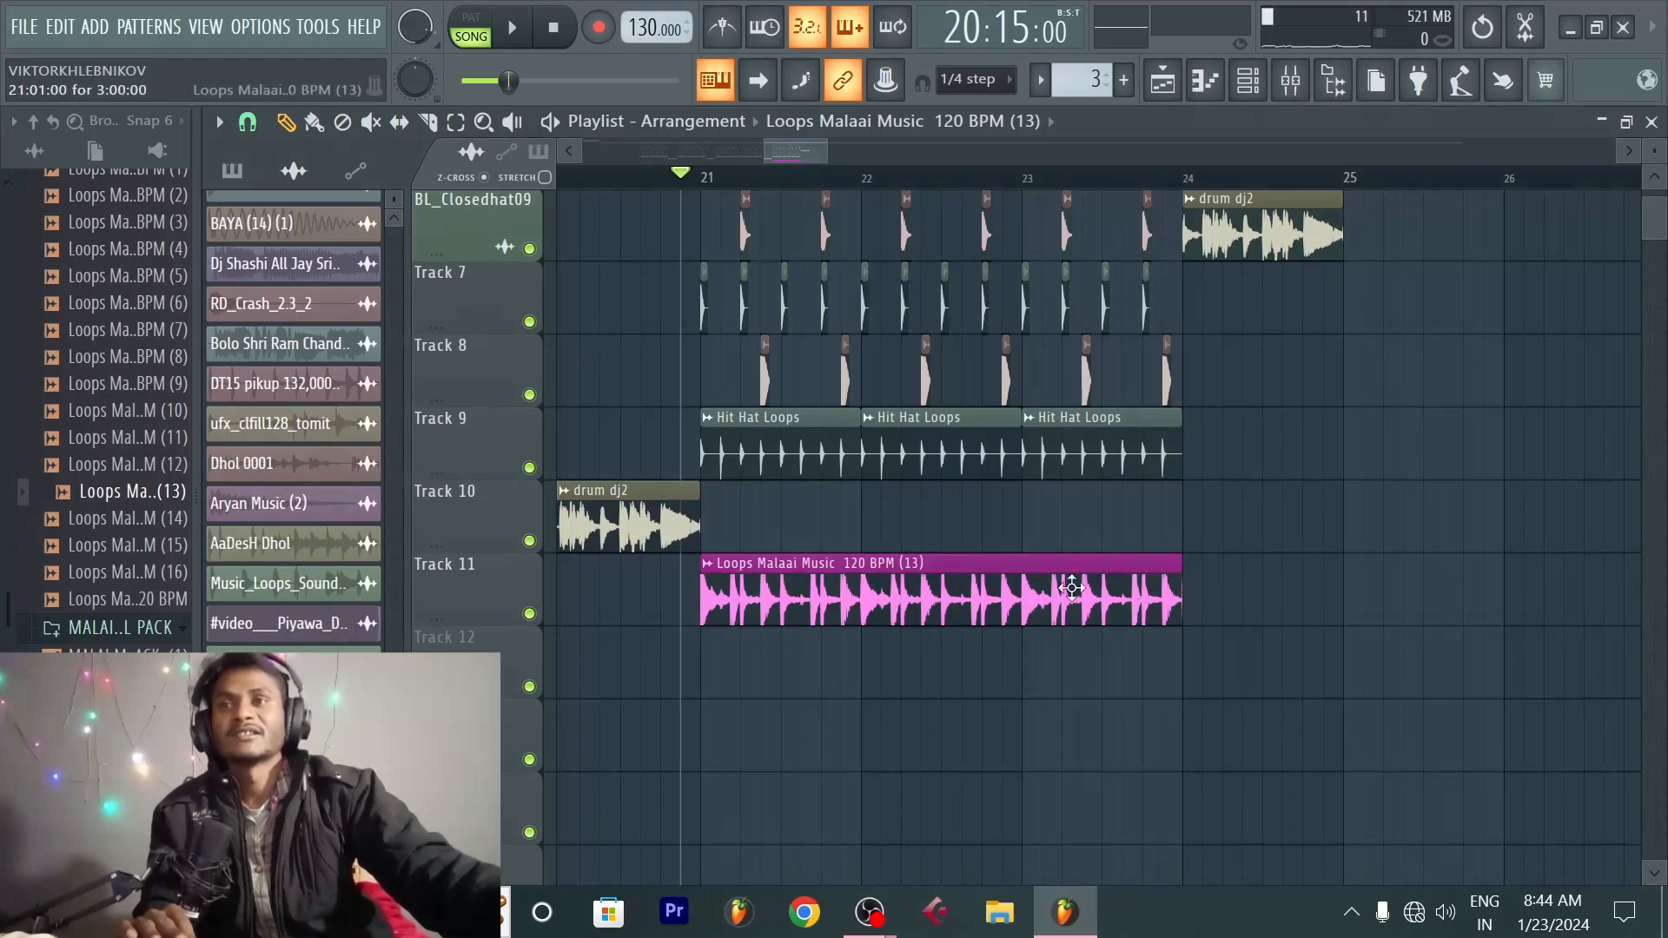
pyautogui.press('space')
pyautogui.scroll(2, 879, 608)
pyautogui.scroll(-1, 995, 182)
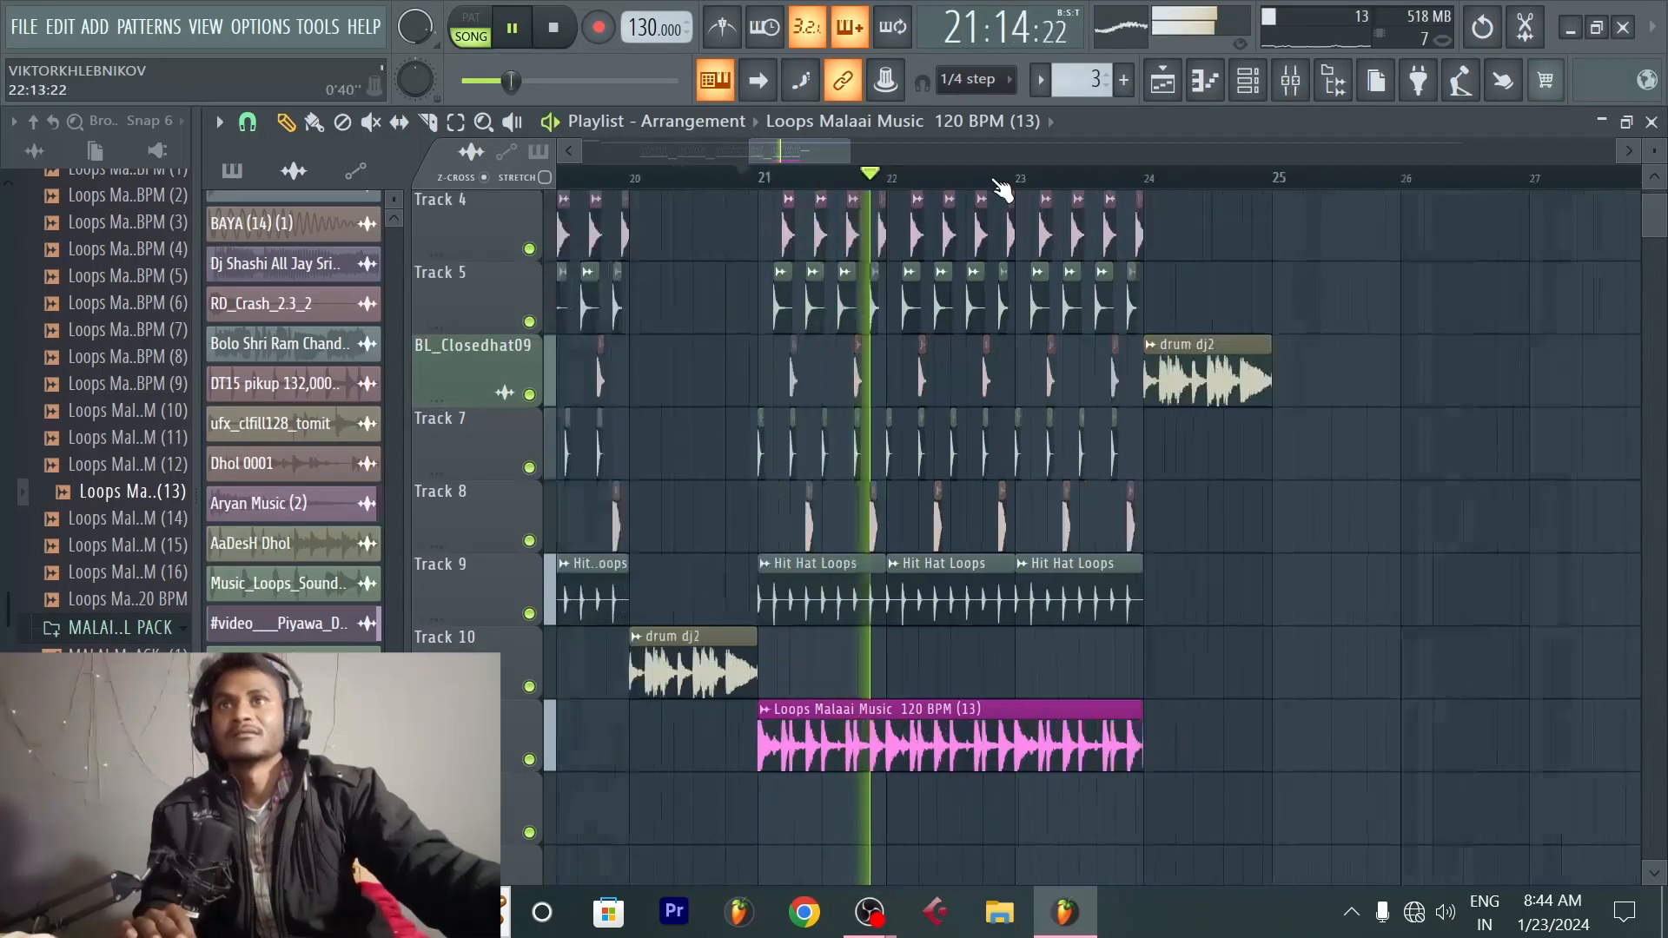
pyautogui.scroll(-1, 999, 185)
pyautogui.scroll(1, 567, 684)
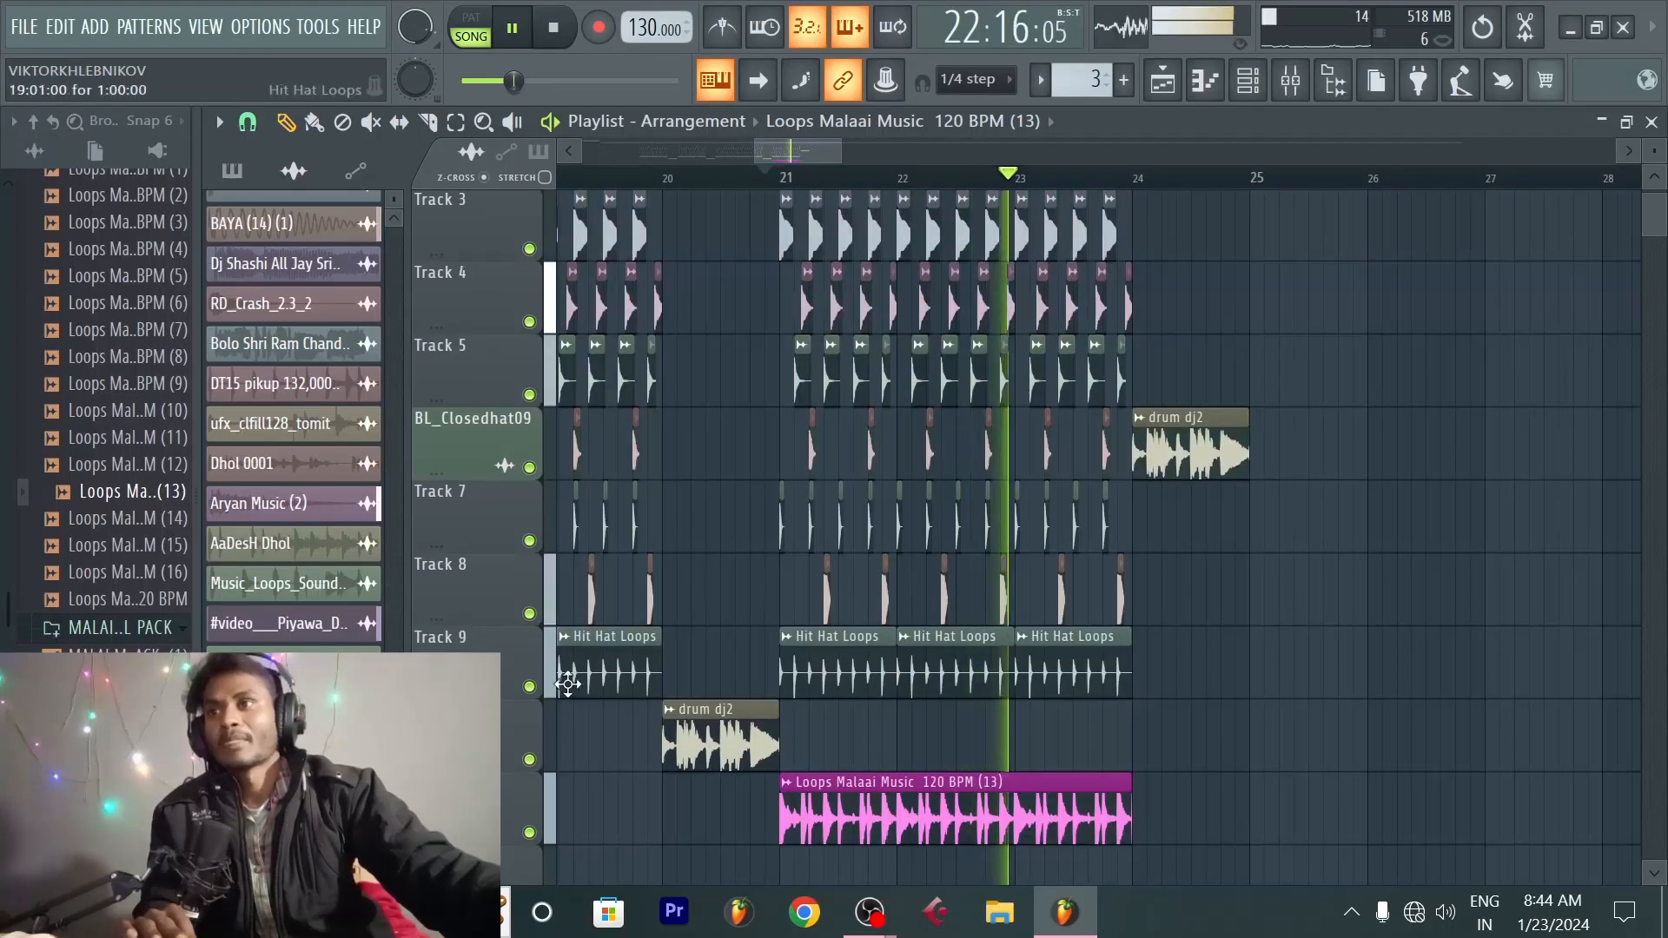
# Step: Mute Track 9, delete its Hit Hat Loops clips in bars 21 to 23, and play back with the track unmuted
pyautogui.click(529, 687)
pyautogui.press('space')
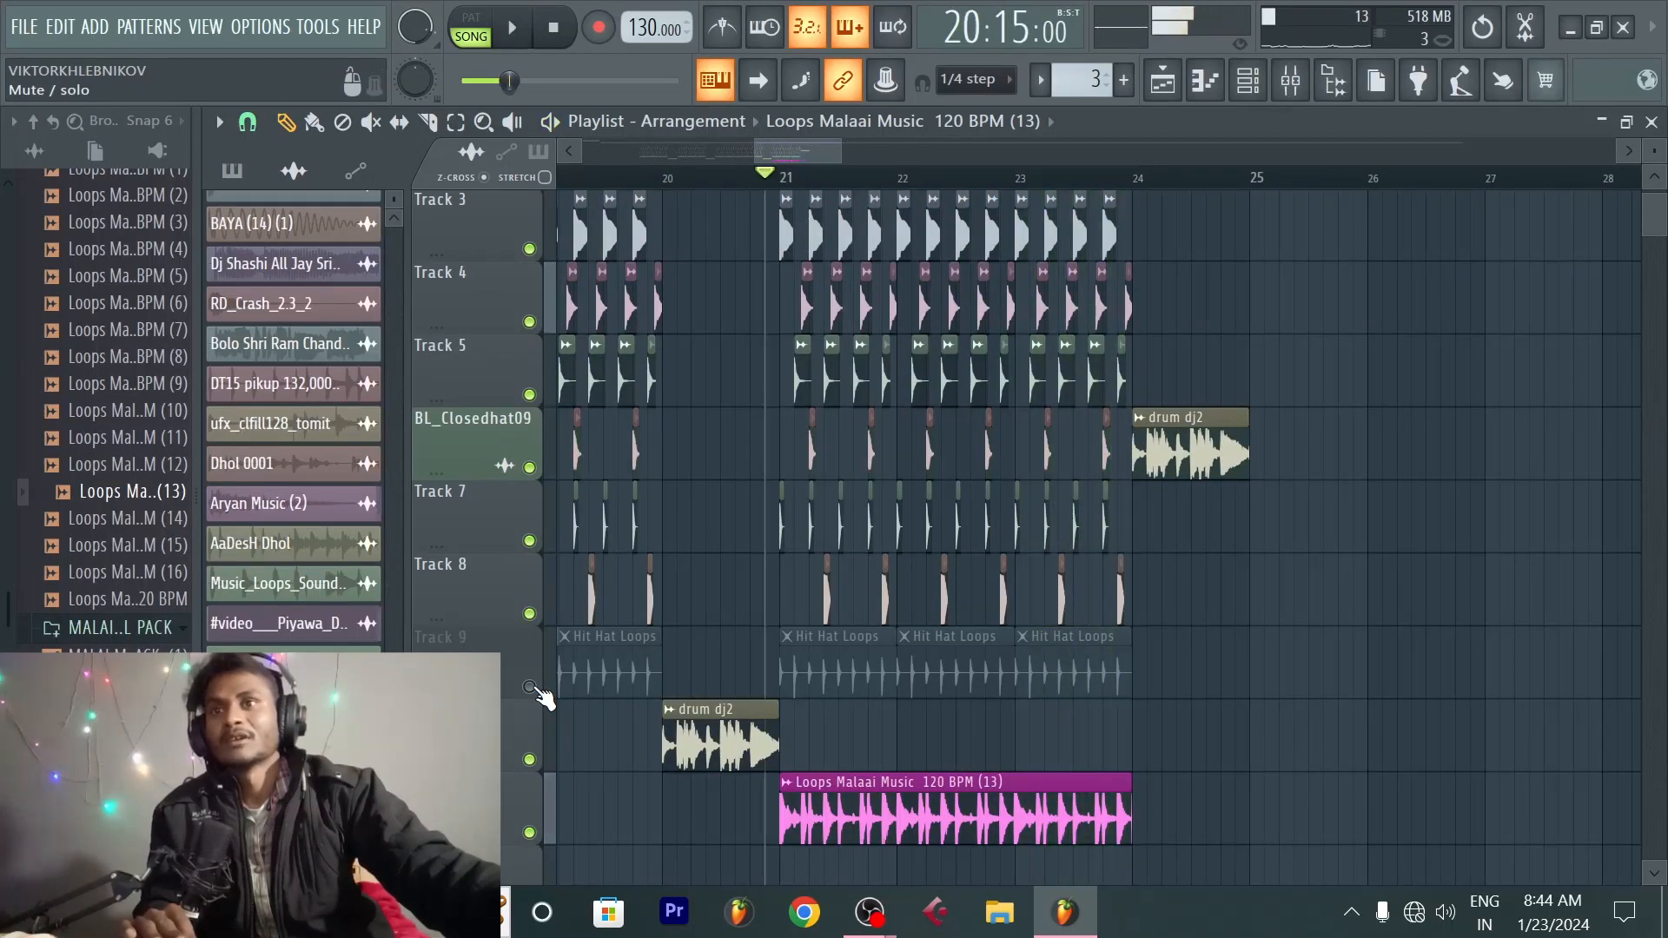
pyautogui.rightClick(844, 680)
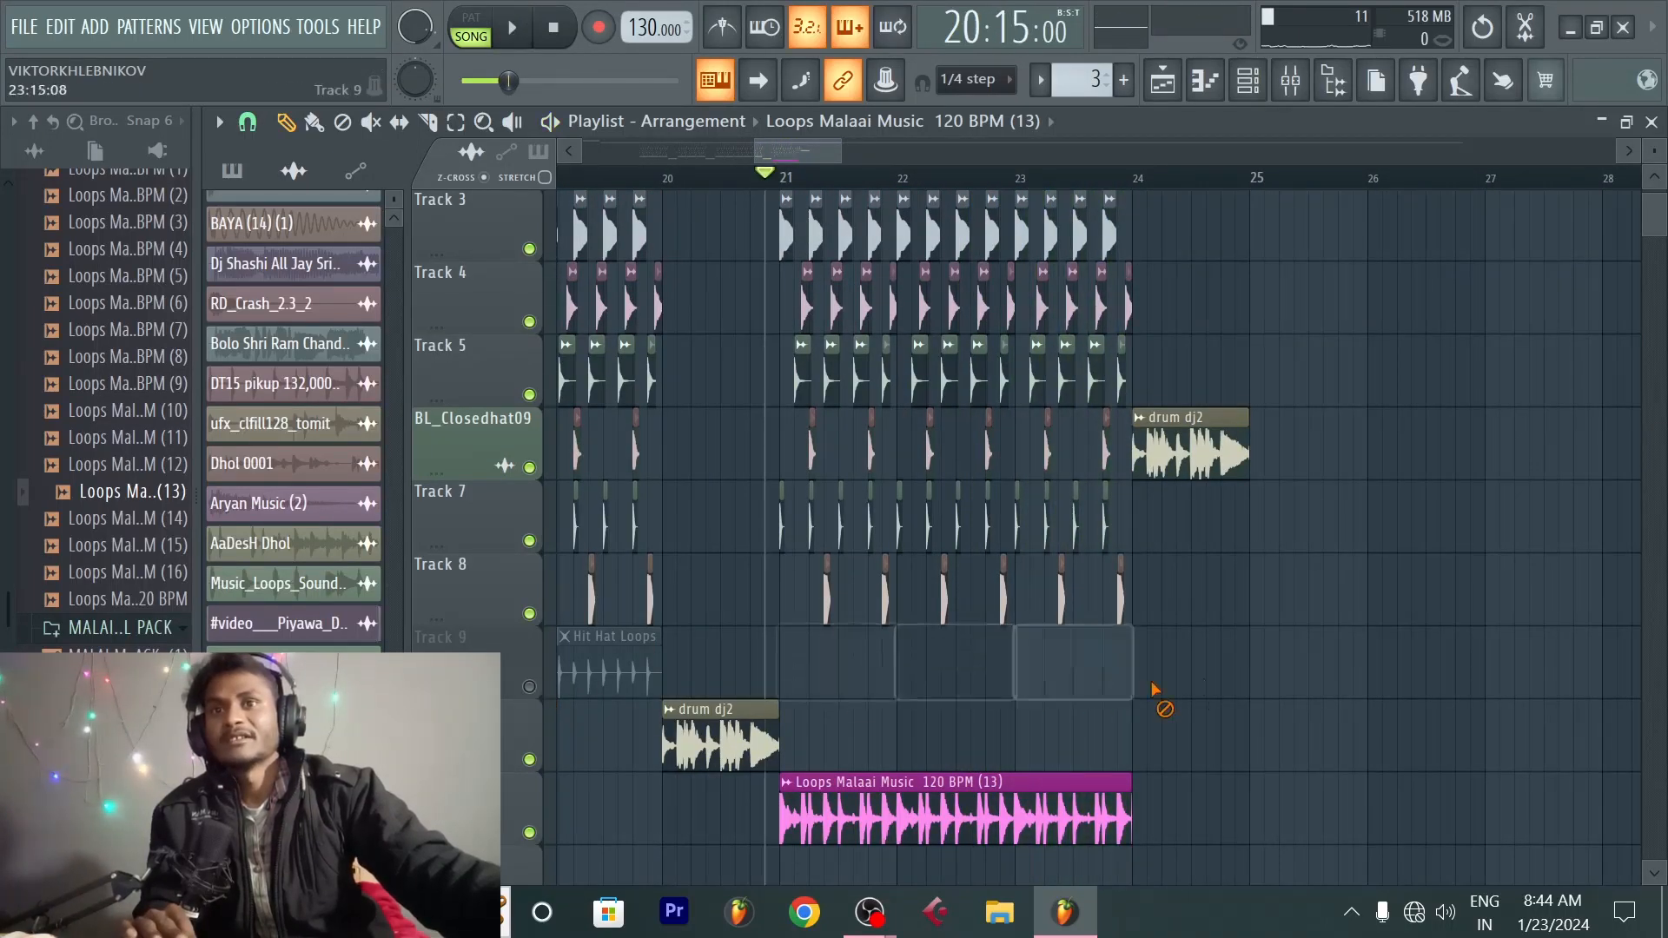
pyautogui.click(520, 686)
pyautogui.press('space')
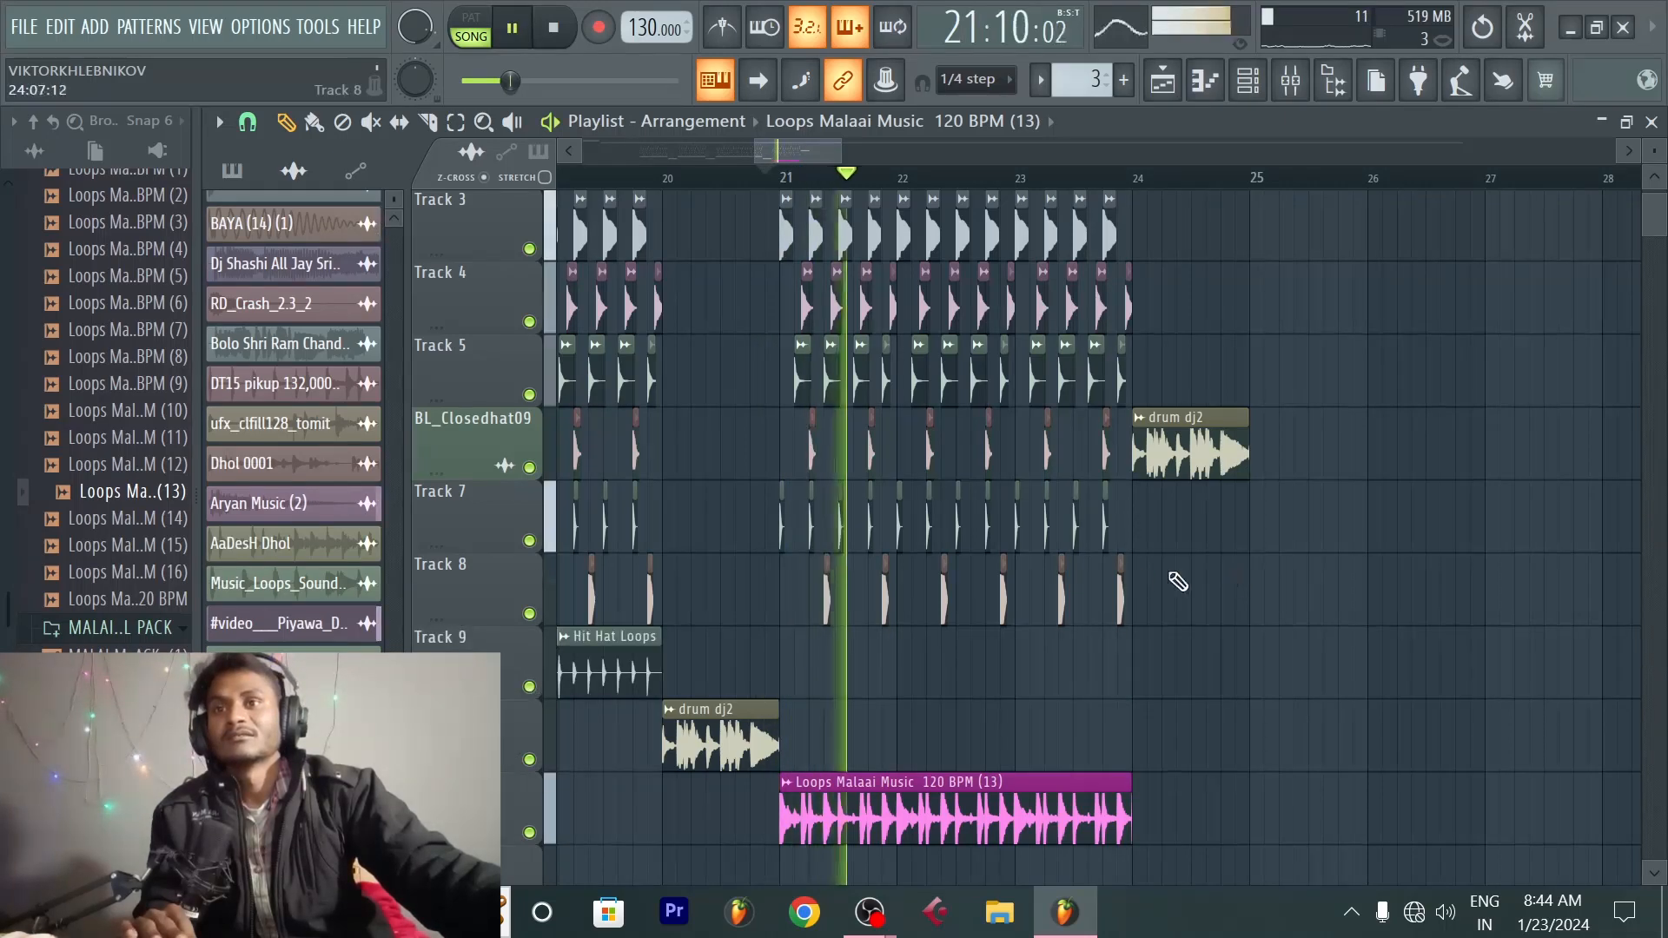
# Step: Move the Loops Malaai Music (13) clip up to Track 9 at bar 21 and listen through the fill in bar 24
pyautogui.moveTo(912, 830); pyautogui.dragTo(908, 662)
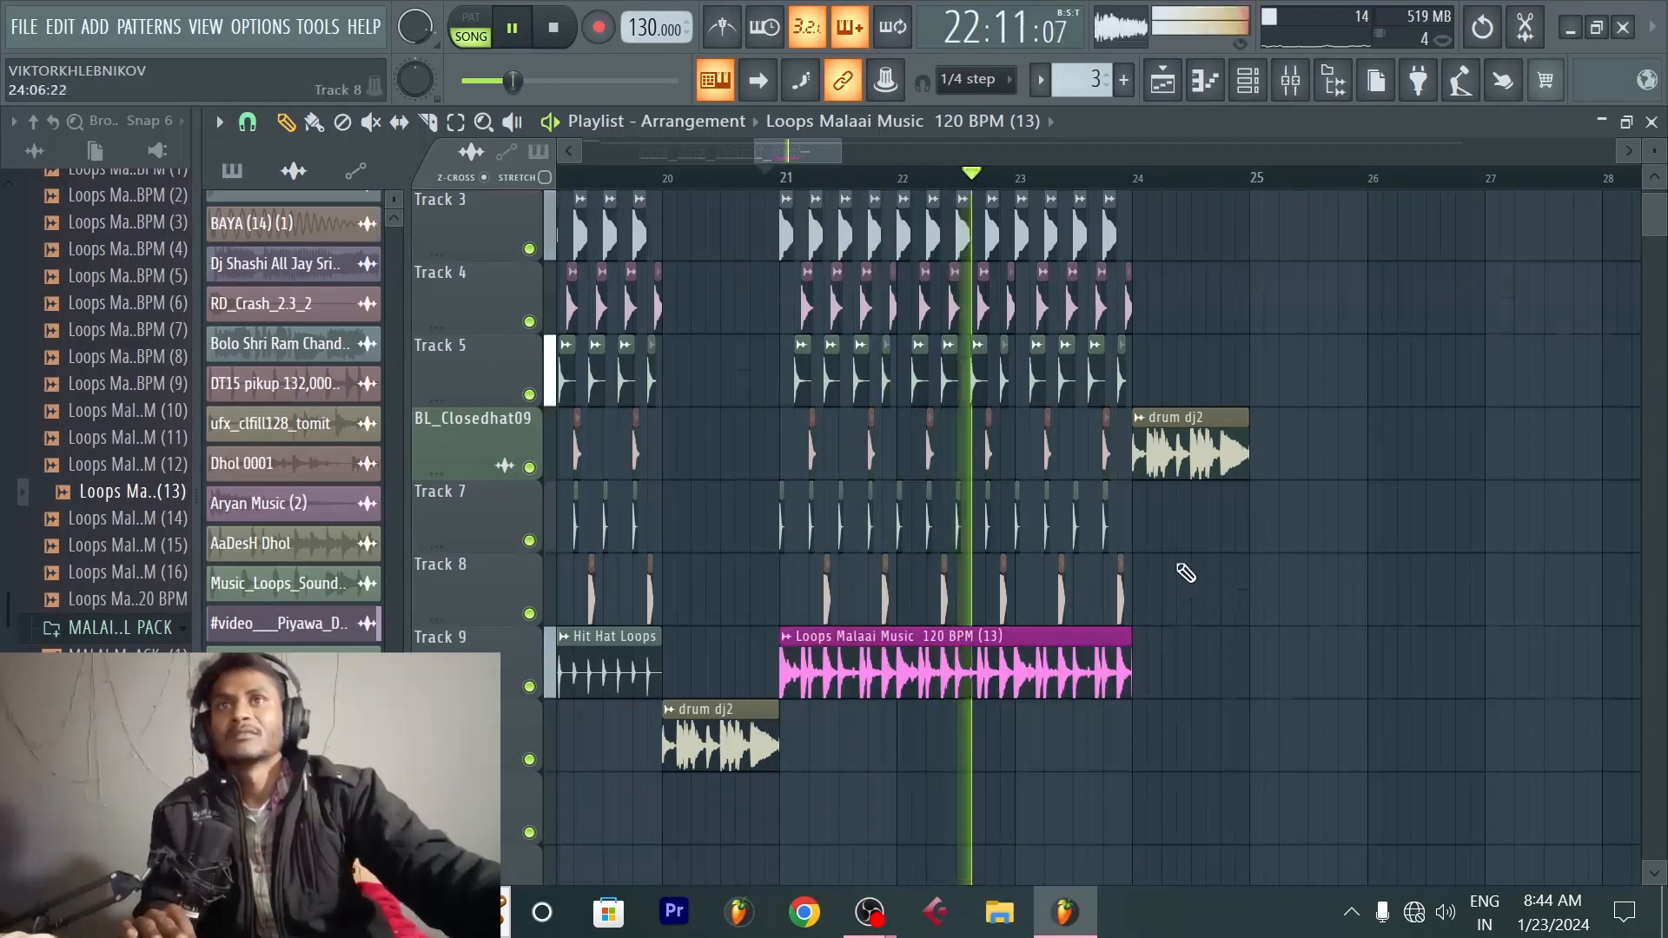
pyautogui.scroll(2, 1183, 561)
pyautogui.scroll(-2, 1120, 182)
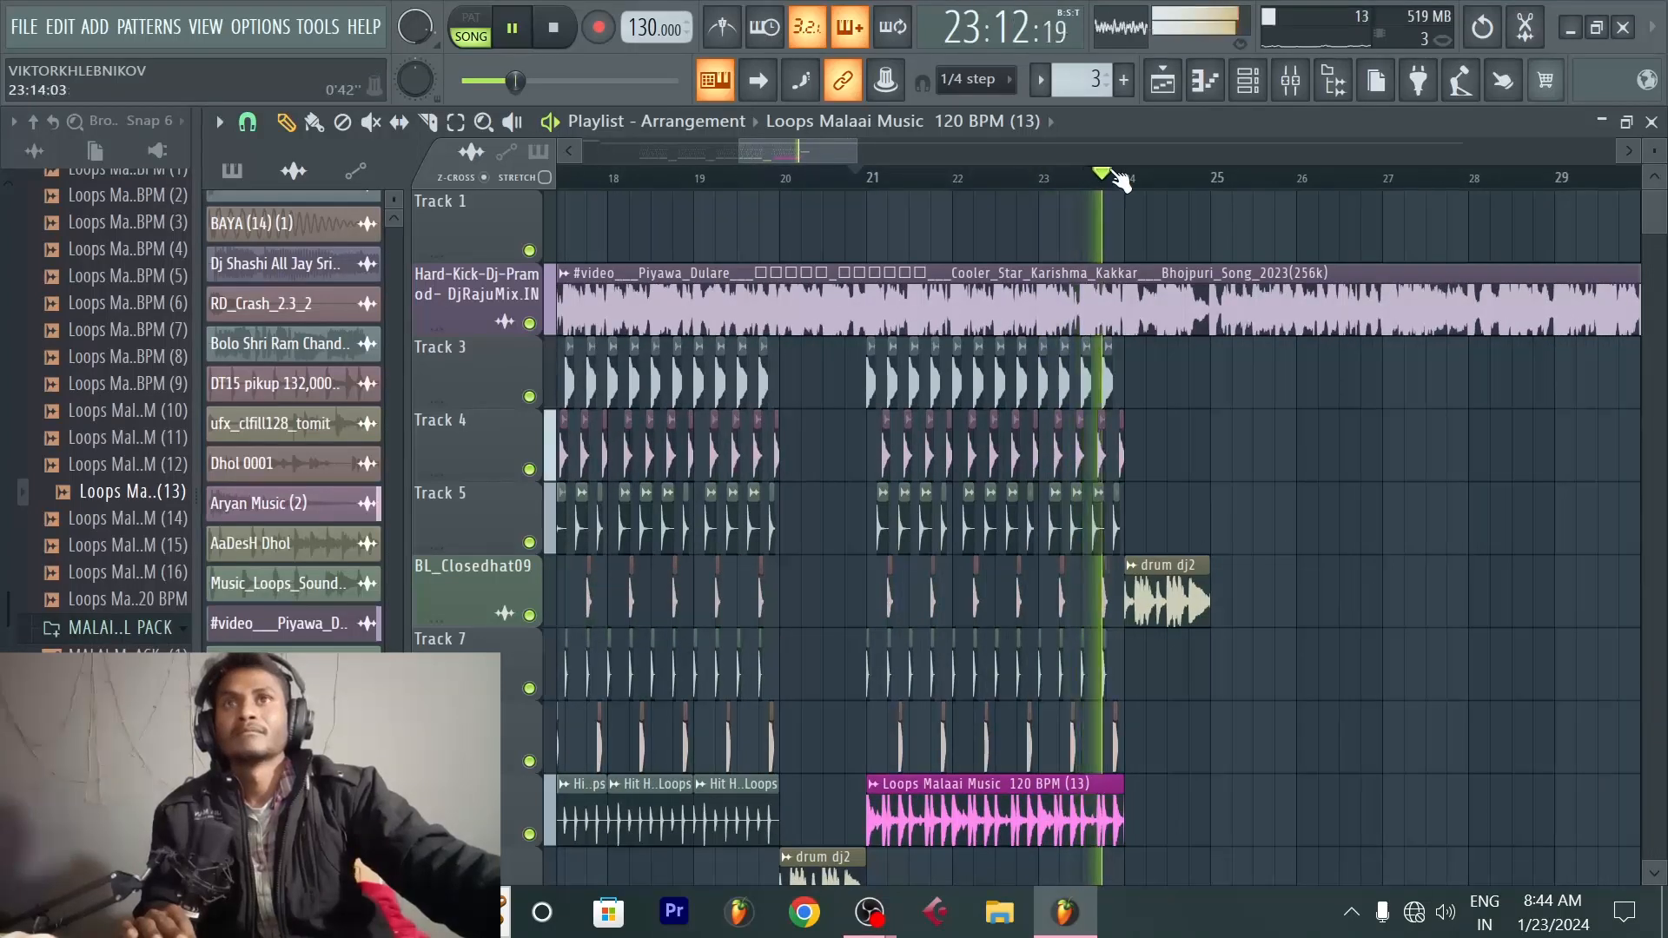
pyautogui.scroll(2, 1120, 182)
pyautogui.scroll(1, 1121, 183)
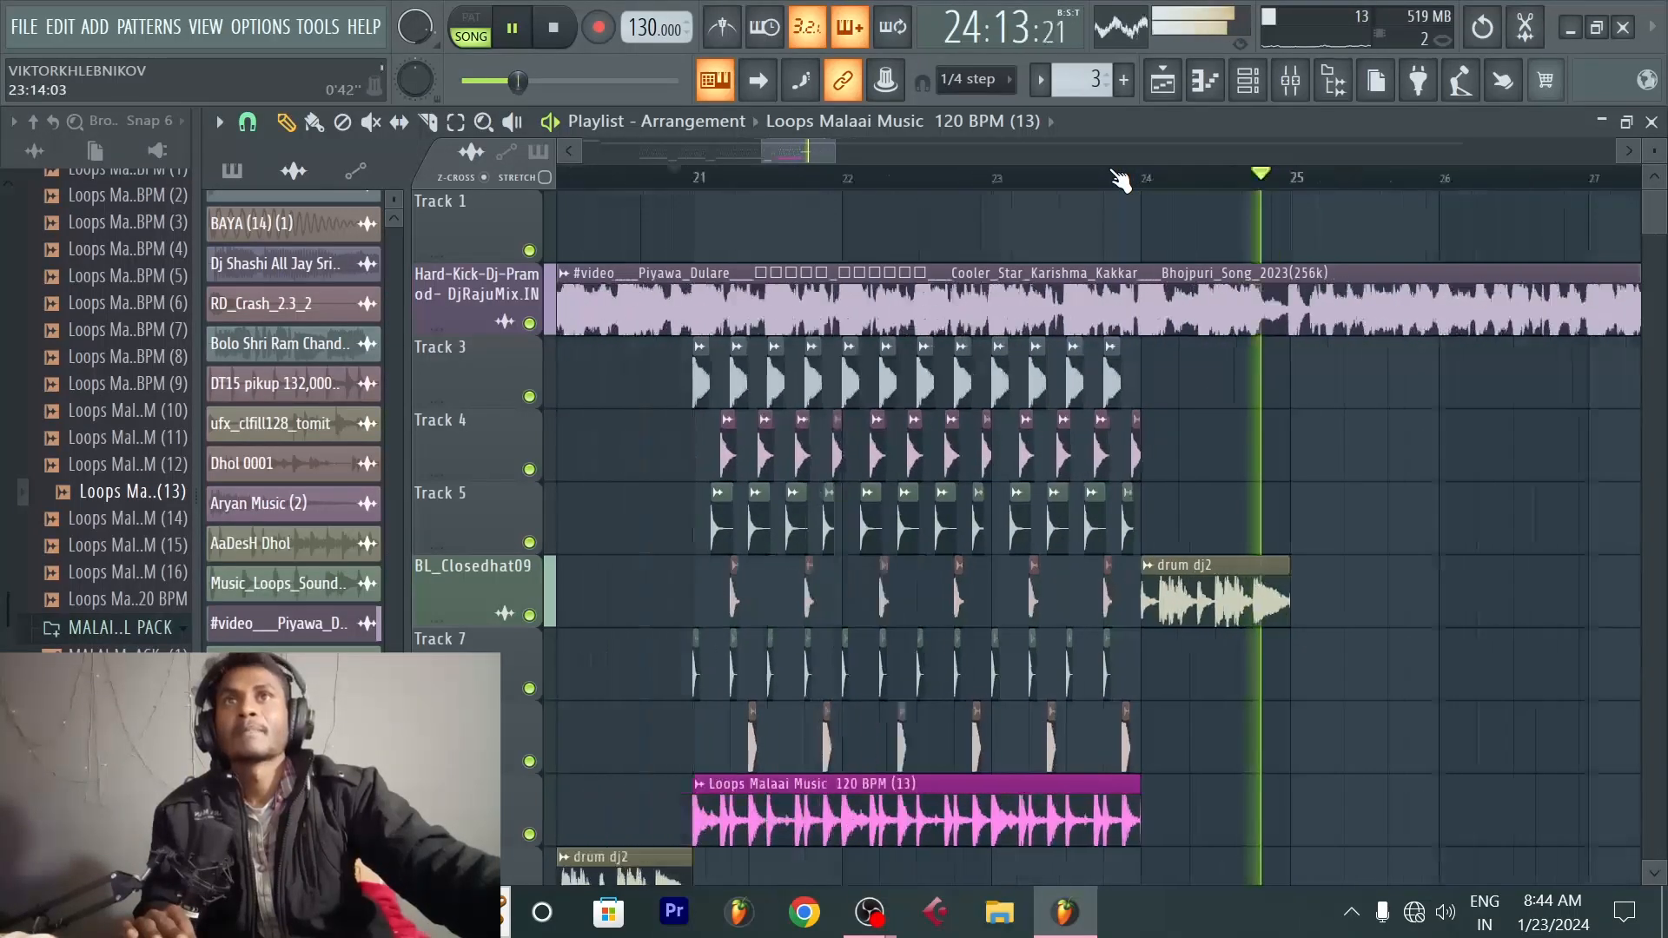
pyautogui.press('space')
pyautogui.scroll(-2, 1121, 182)
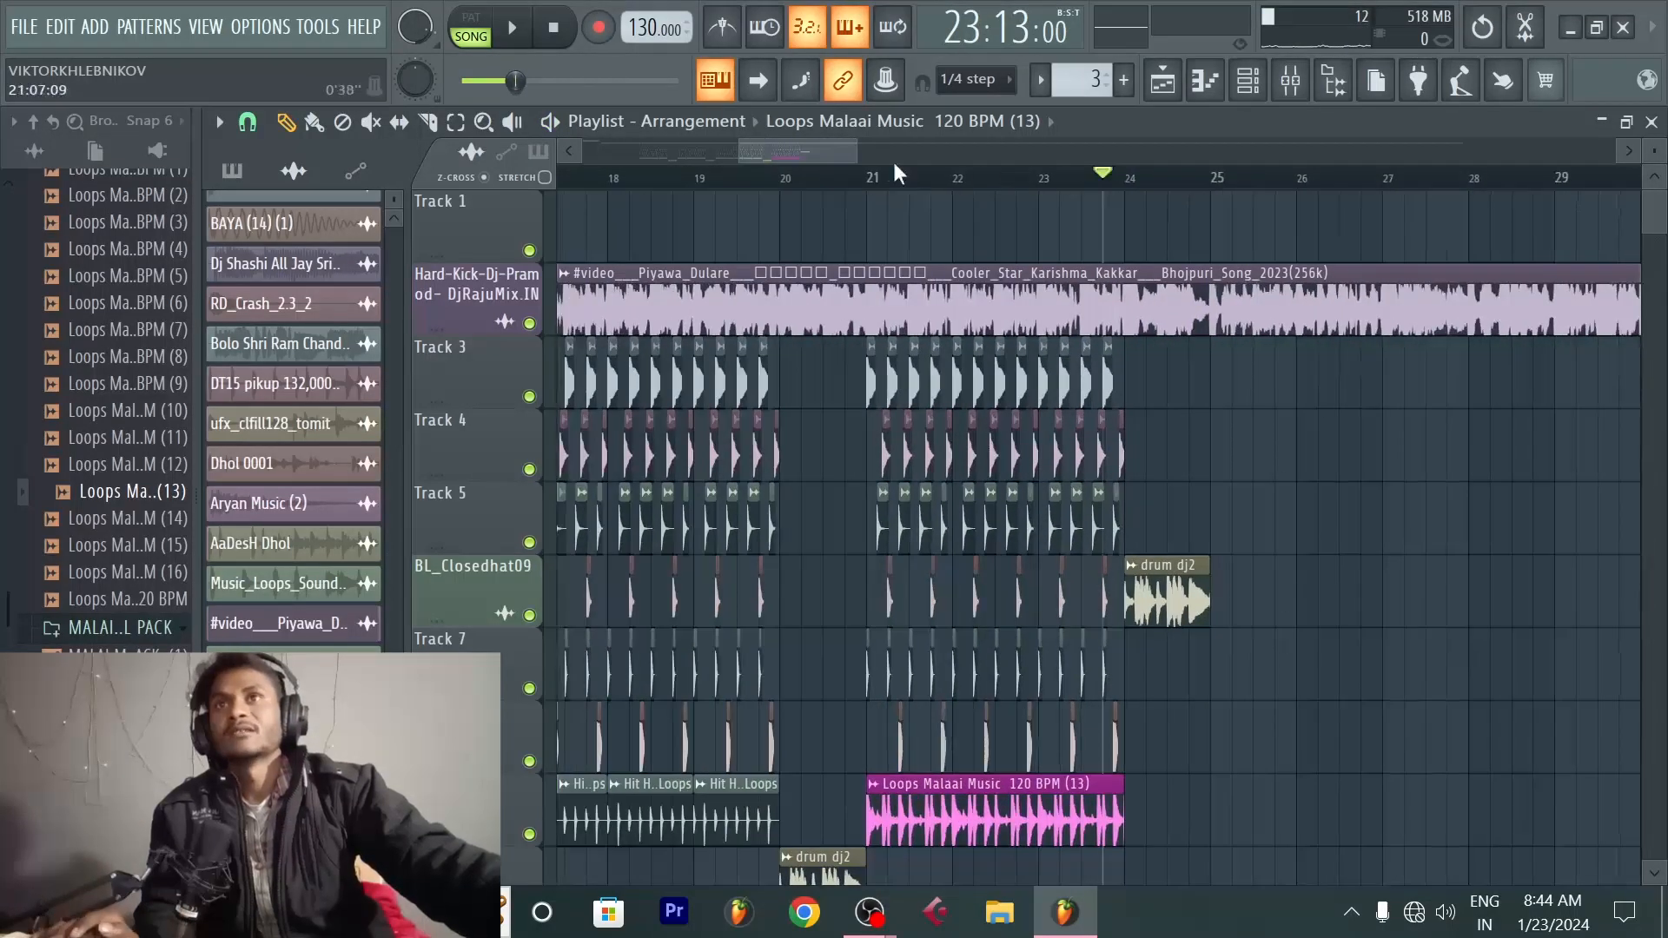
# Step: Copy one bar of the drum pattern on Tracks 3 to 8 to bar 25 and play back from 24:13:00
pyautogui.scroll(4, 894, 171)
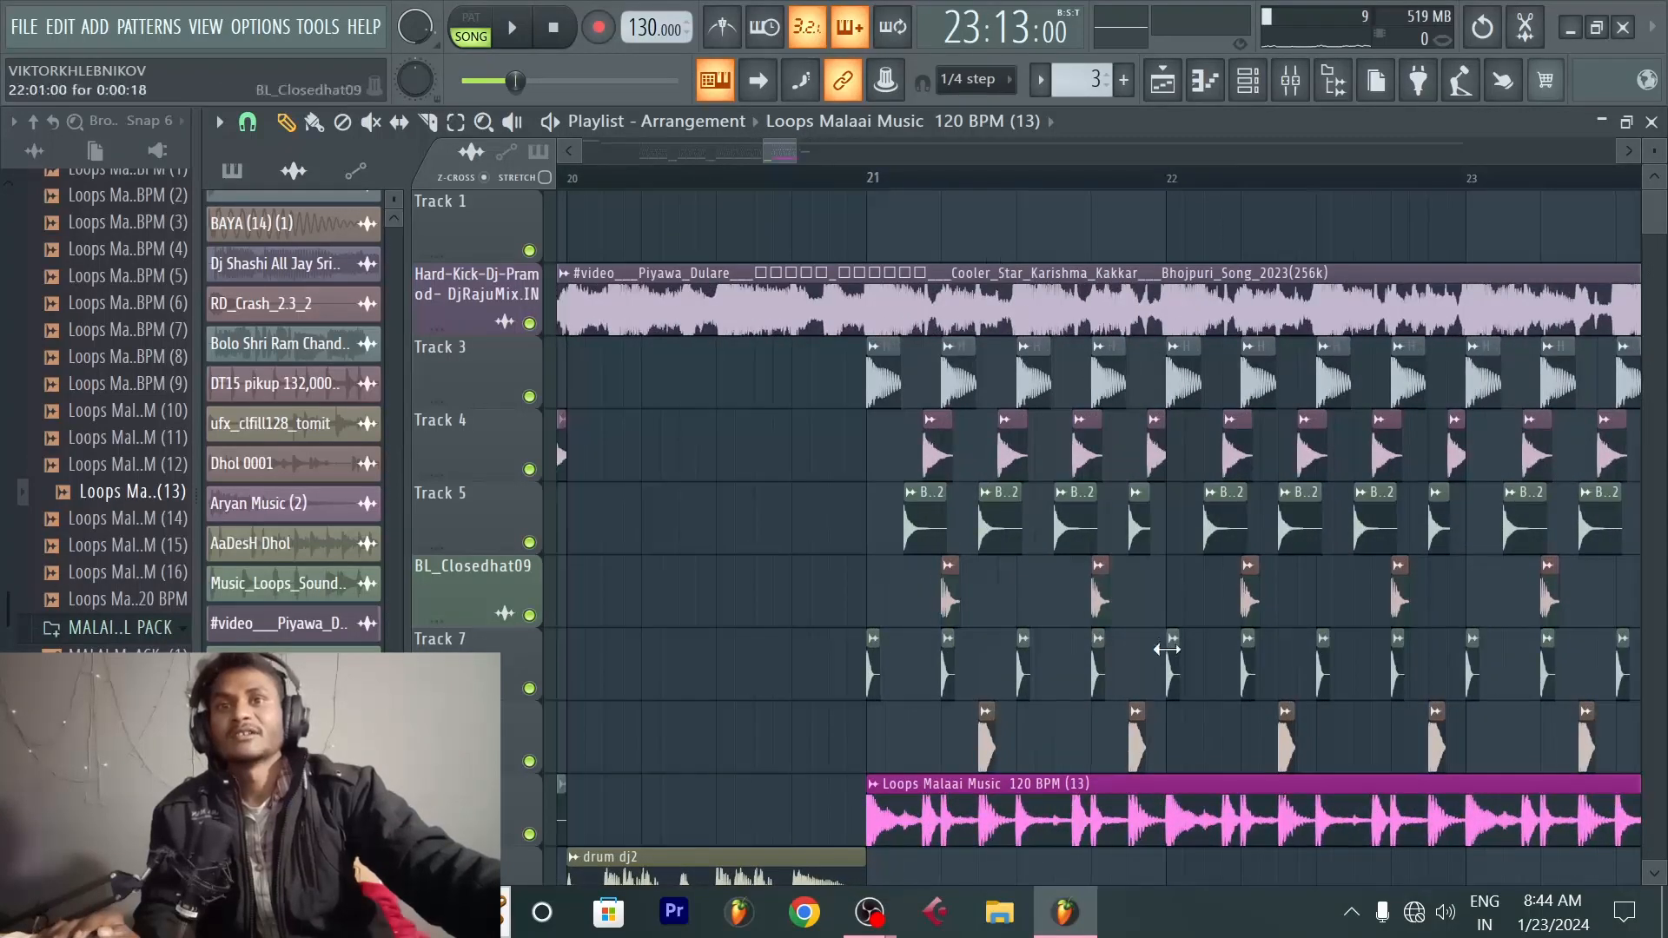
pyautogui.moveTo(1160, 772); pyautogui.dragTo(1269, 404)
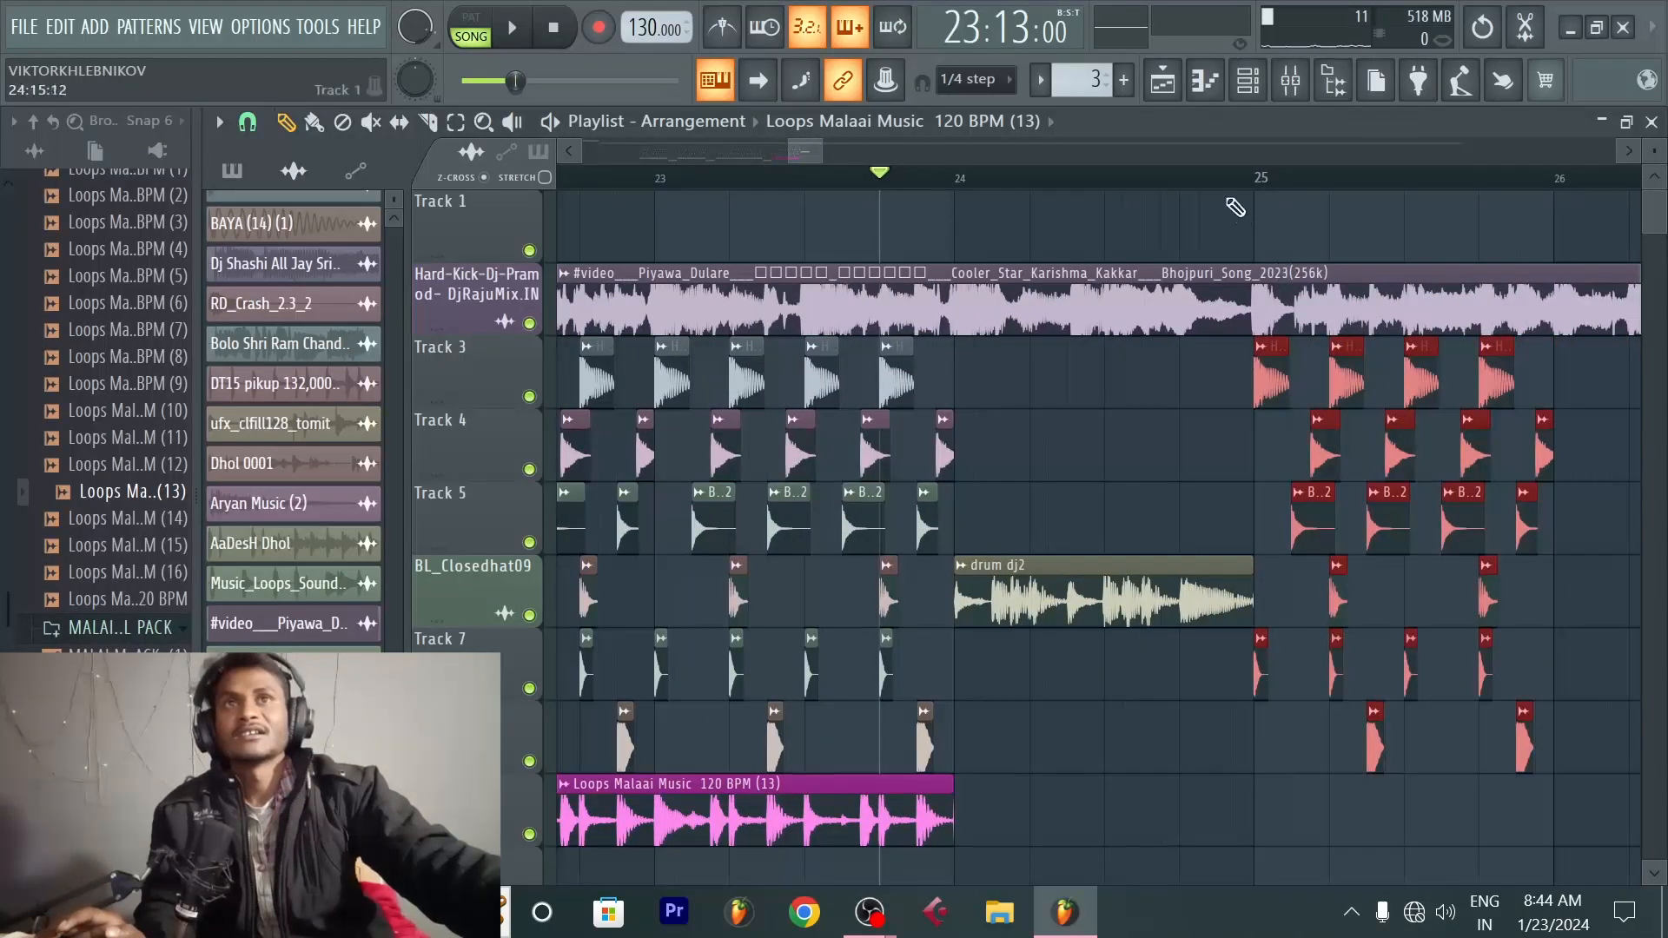
pyautogui.scroll(-2, 1214, 176)
pyautogui.click(1212, 175)
pyautogui.scroll(-2, 1379, 175)
pyautogui.scroll(1, 1442, 175)
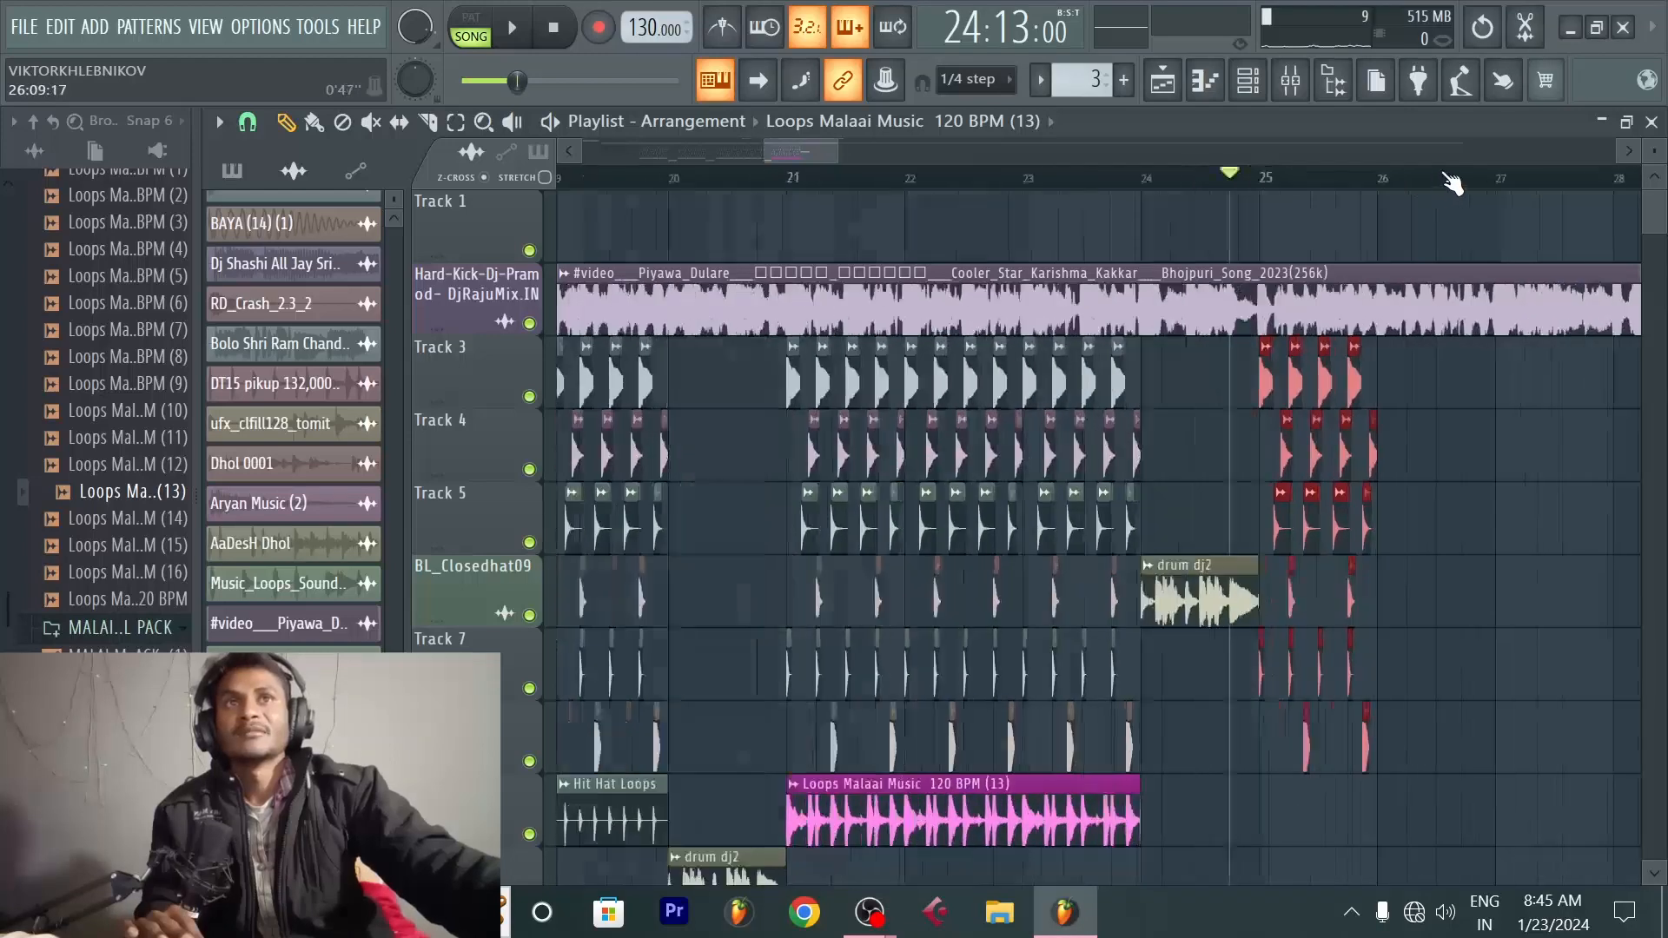
pyautogui.scroll(2, 1451, 183)
pyautogui.scroll(-3, 1370, 409)
pyautogui.press('space')
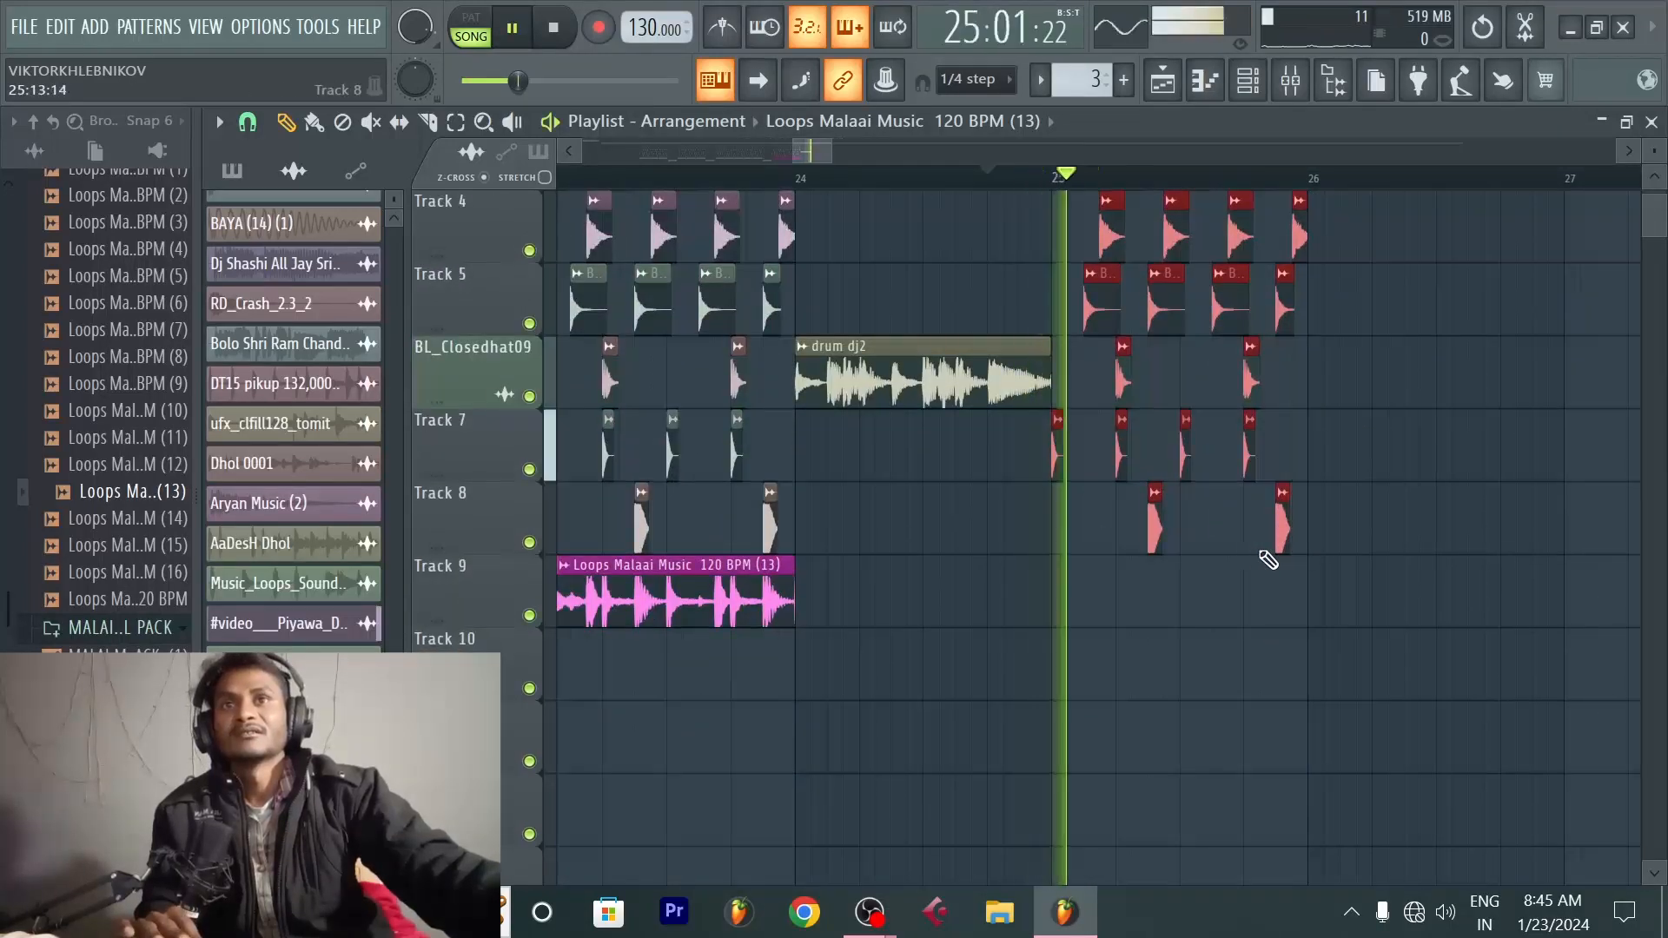
pyautogui.scroll(2, 1294, 503)
pyautogui.scroll(-2, 1321, 454)
pyautogui.press('space')
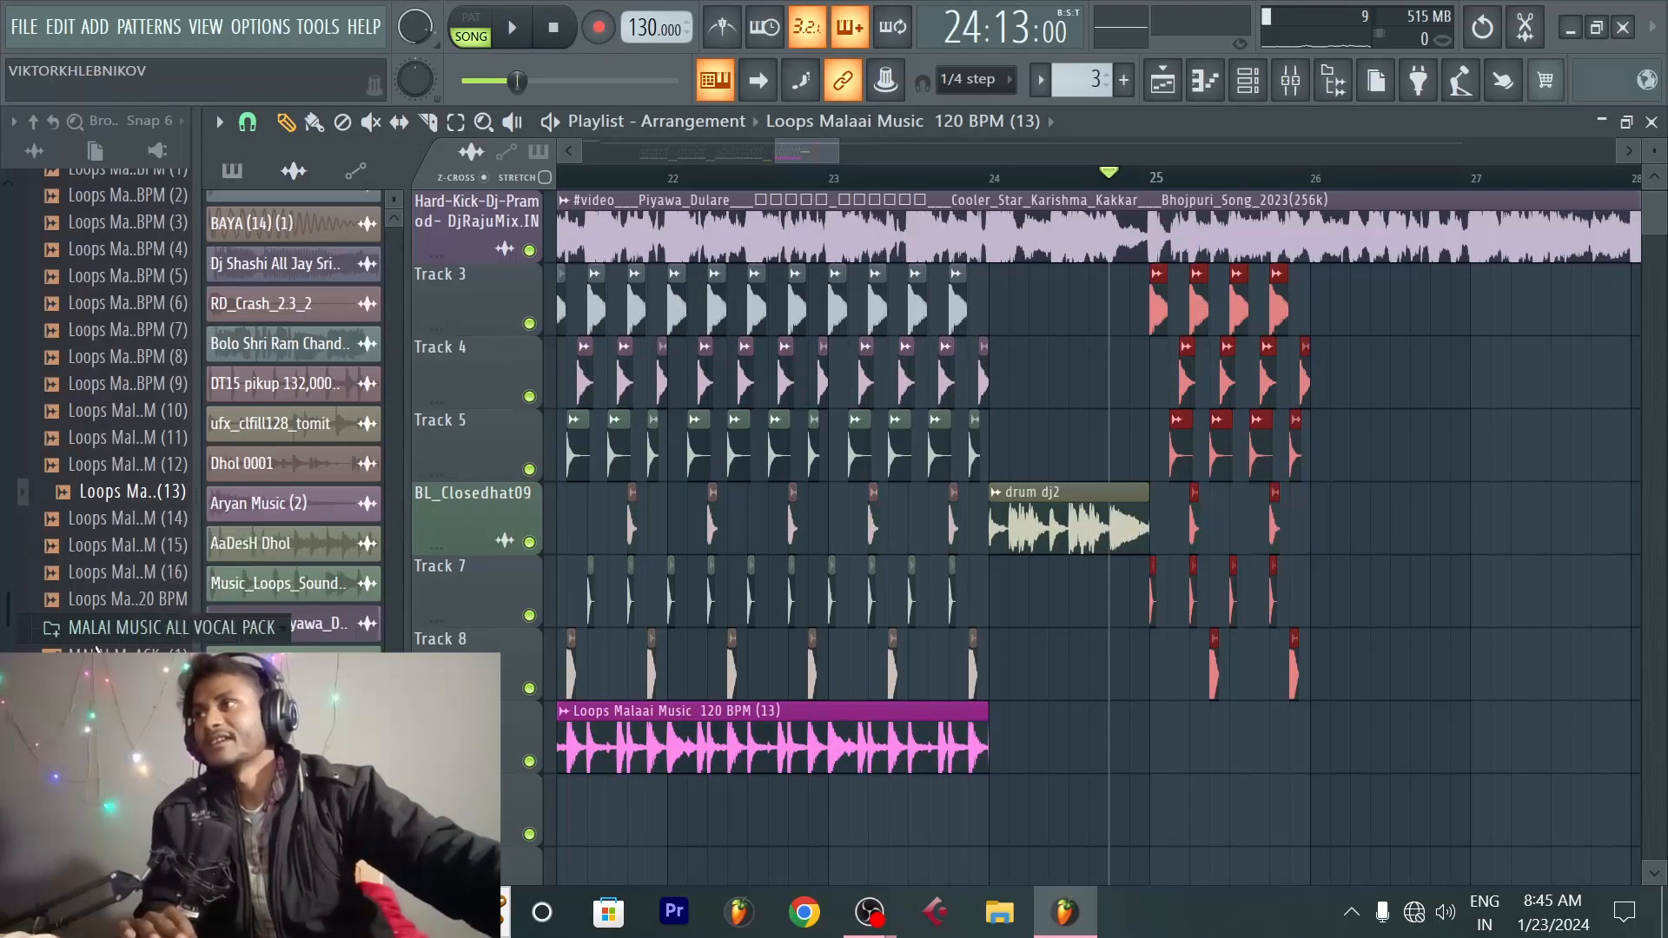
# Step: Find the VTS2 Nocturnal Kit 128BPM Loop 03 sample among the browser folders and place it on Track 9 at bar 25
pyautogui.scroll(-10, 129, 642)
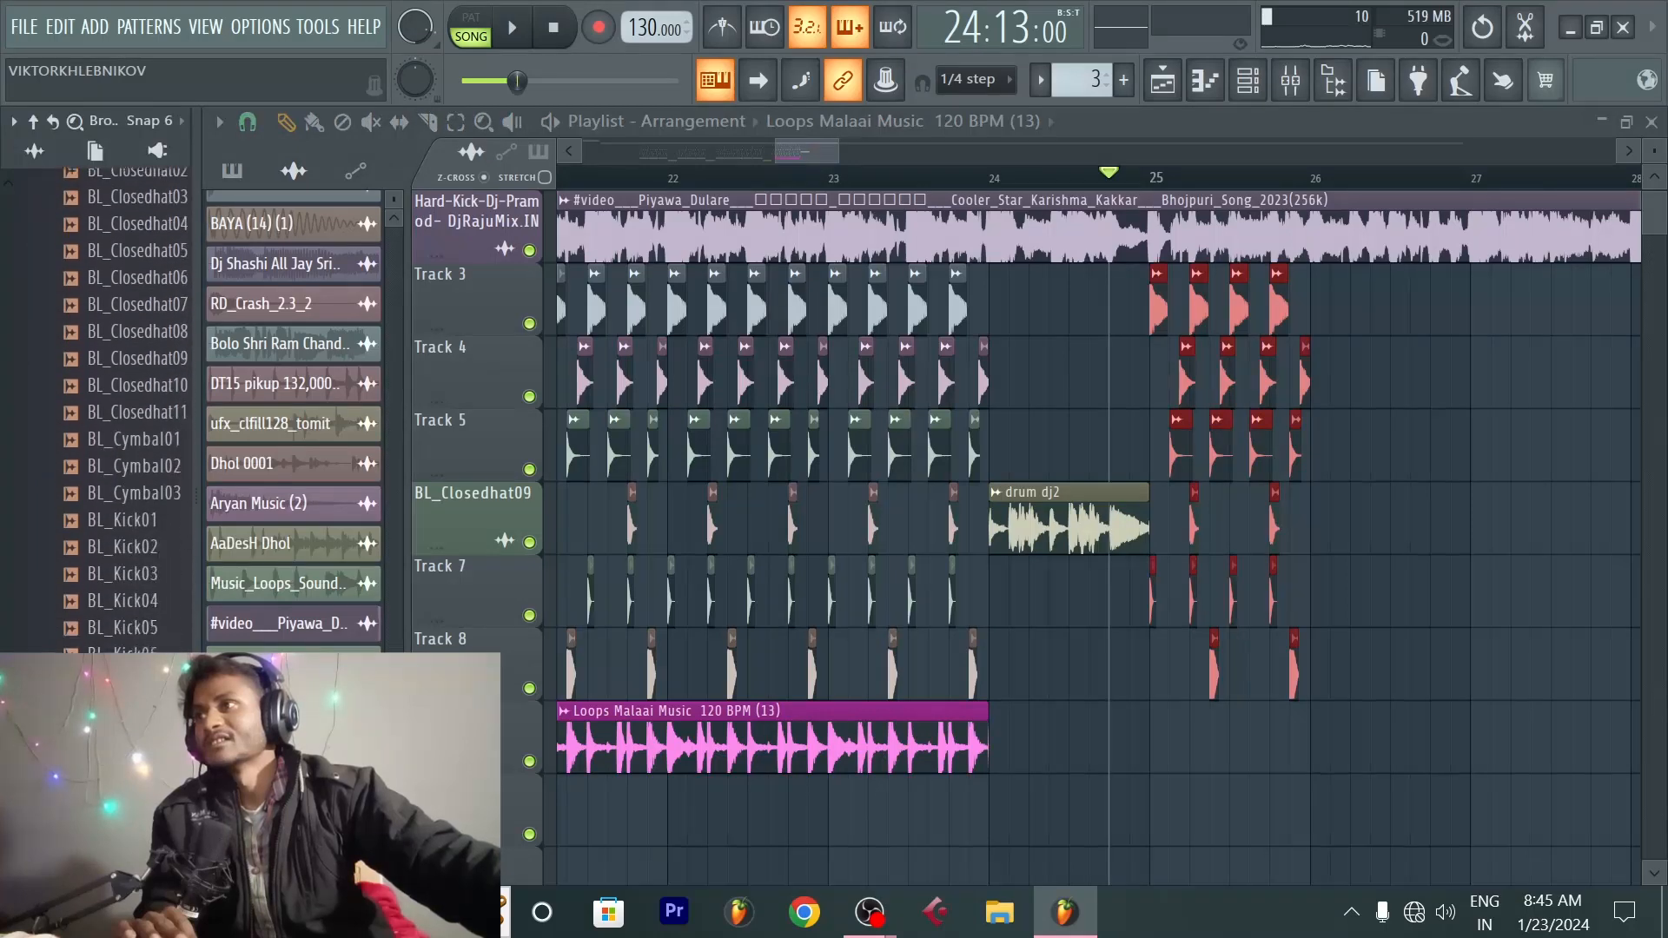
pyautogui.scroll(-10, 102, 408)
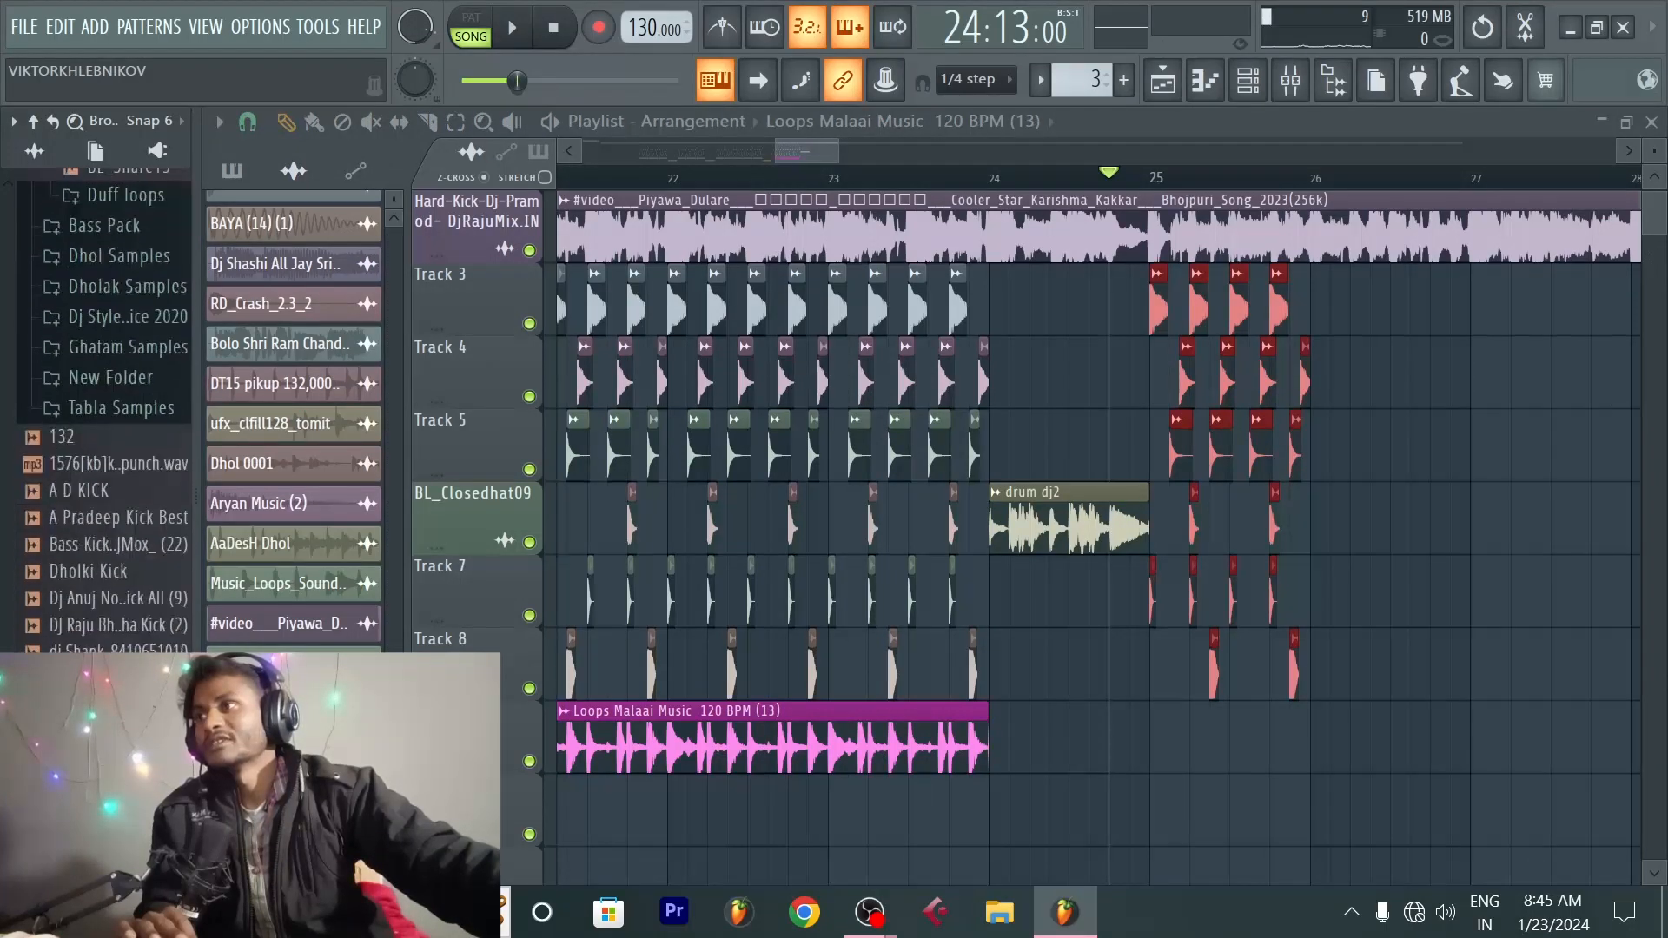
pyautogui.scroll(-10, 101, 408)
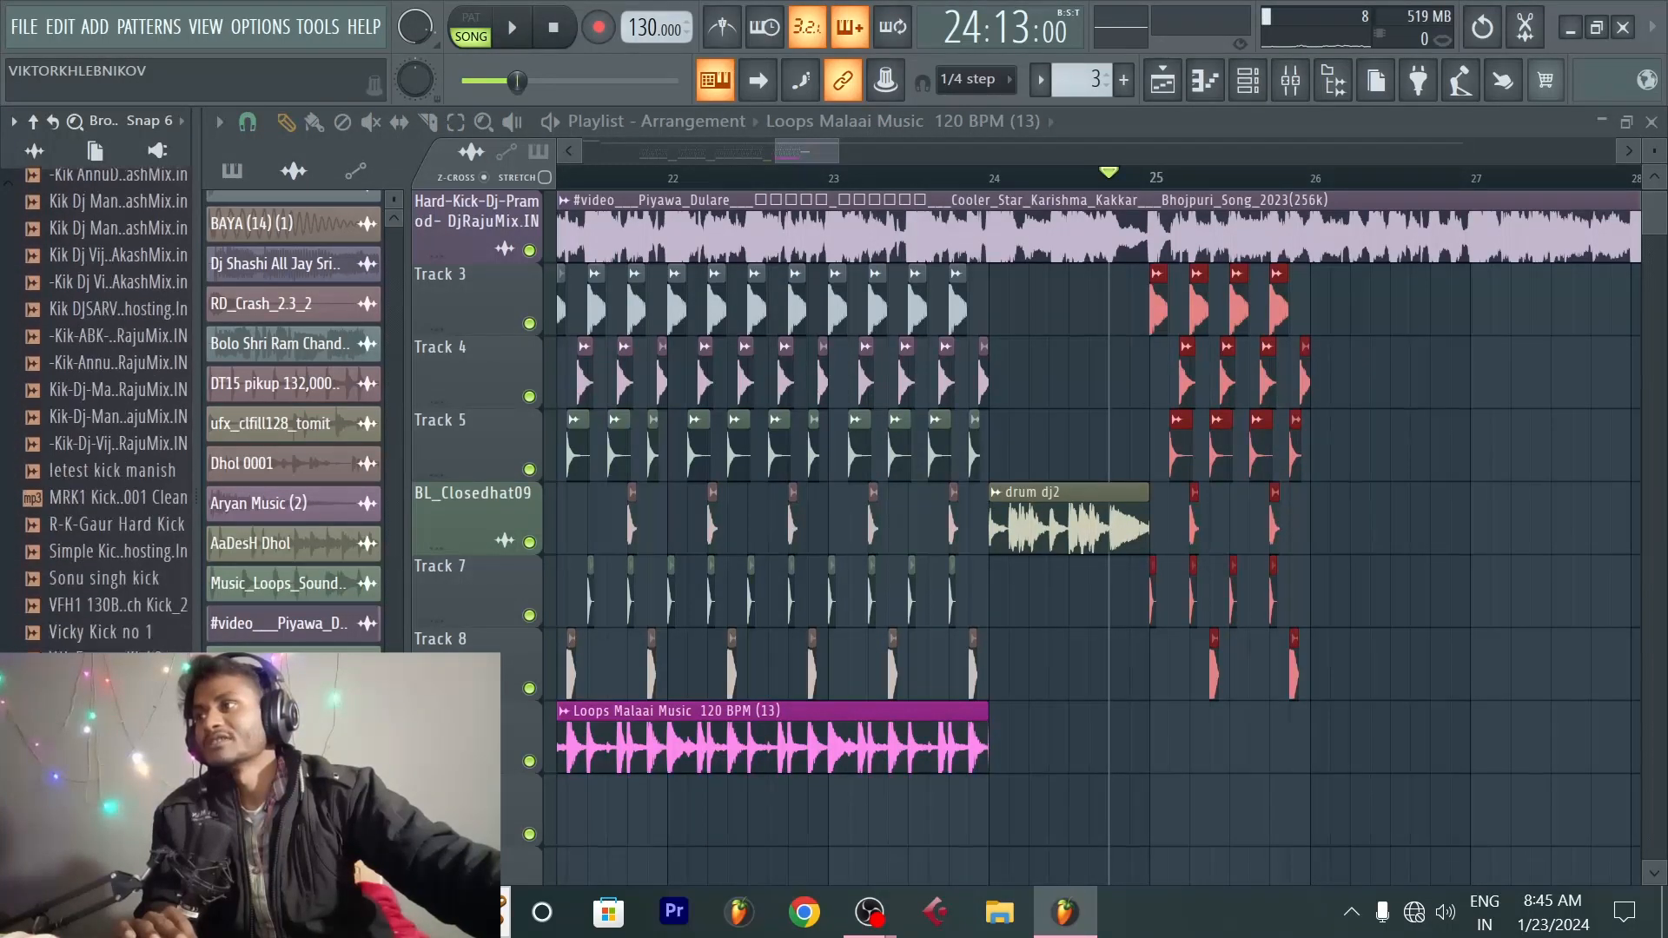
pyautogui.moveTo(4, 699); pyautogui.dragTo(3, 606)
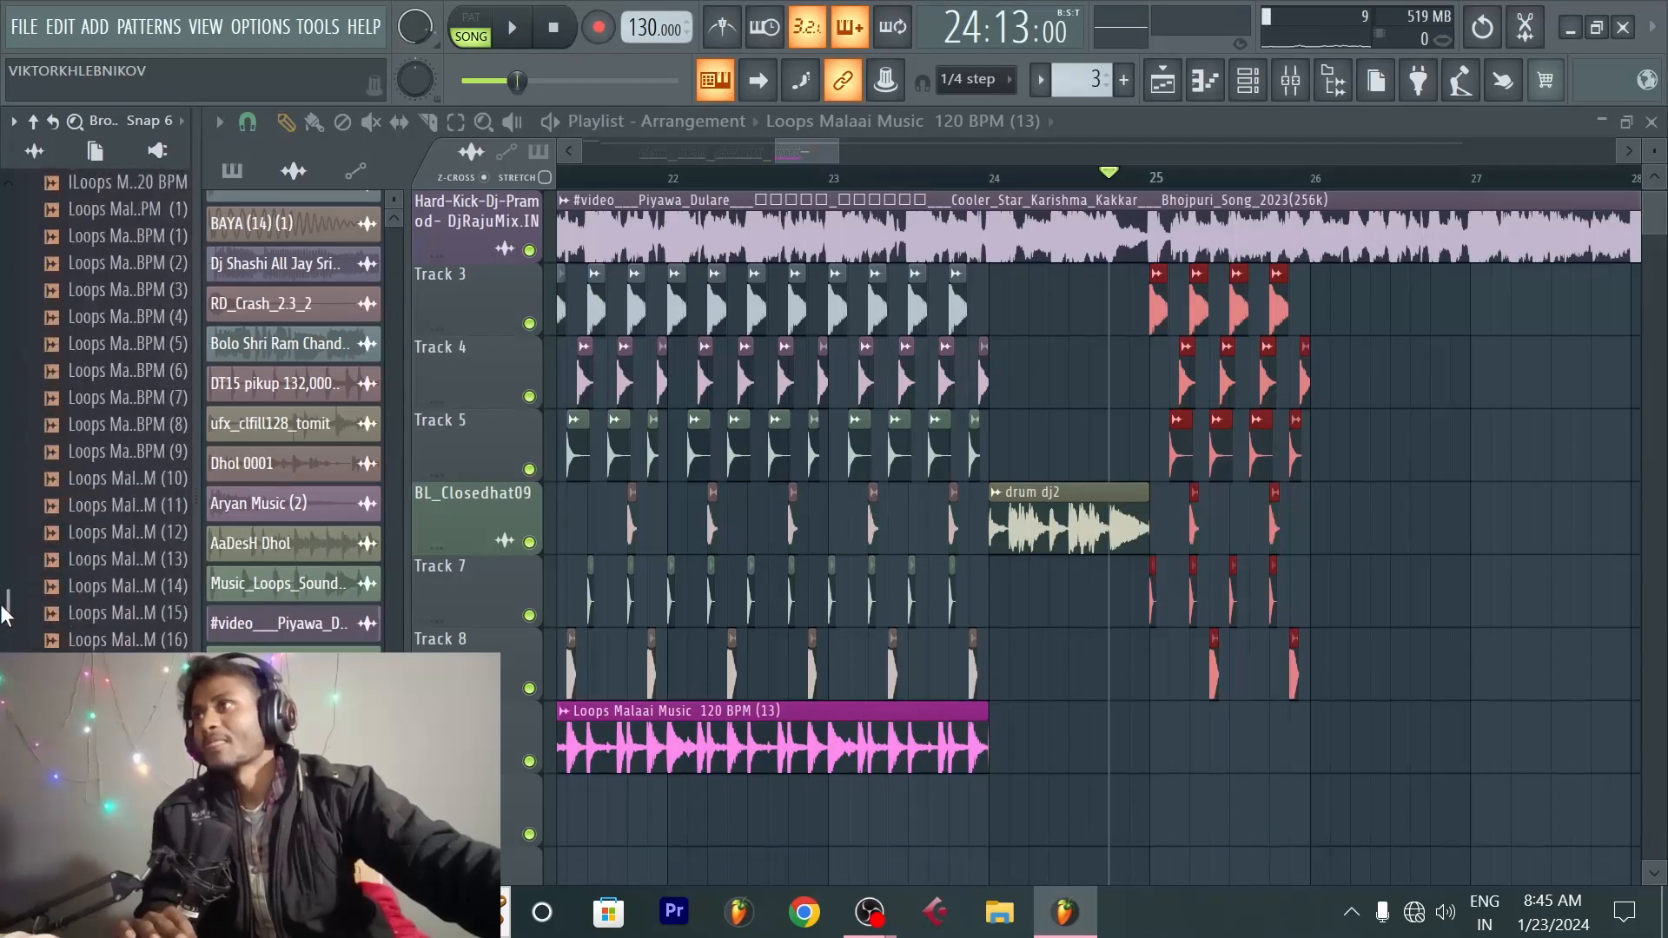
pyautogui.scroll(-10, 101, 607)
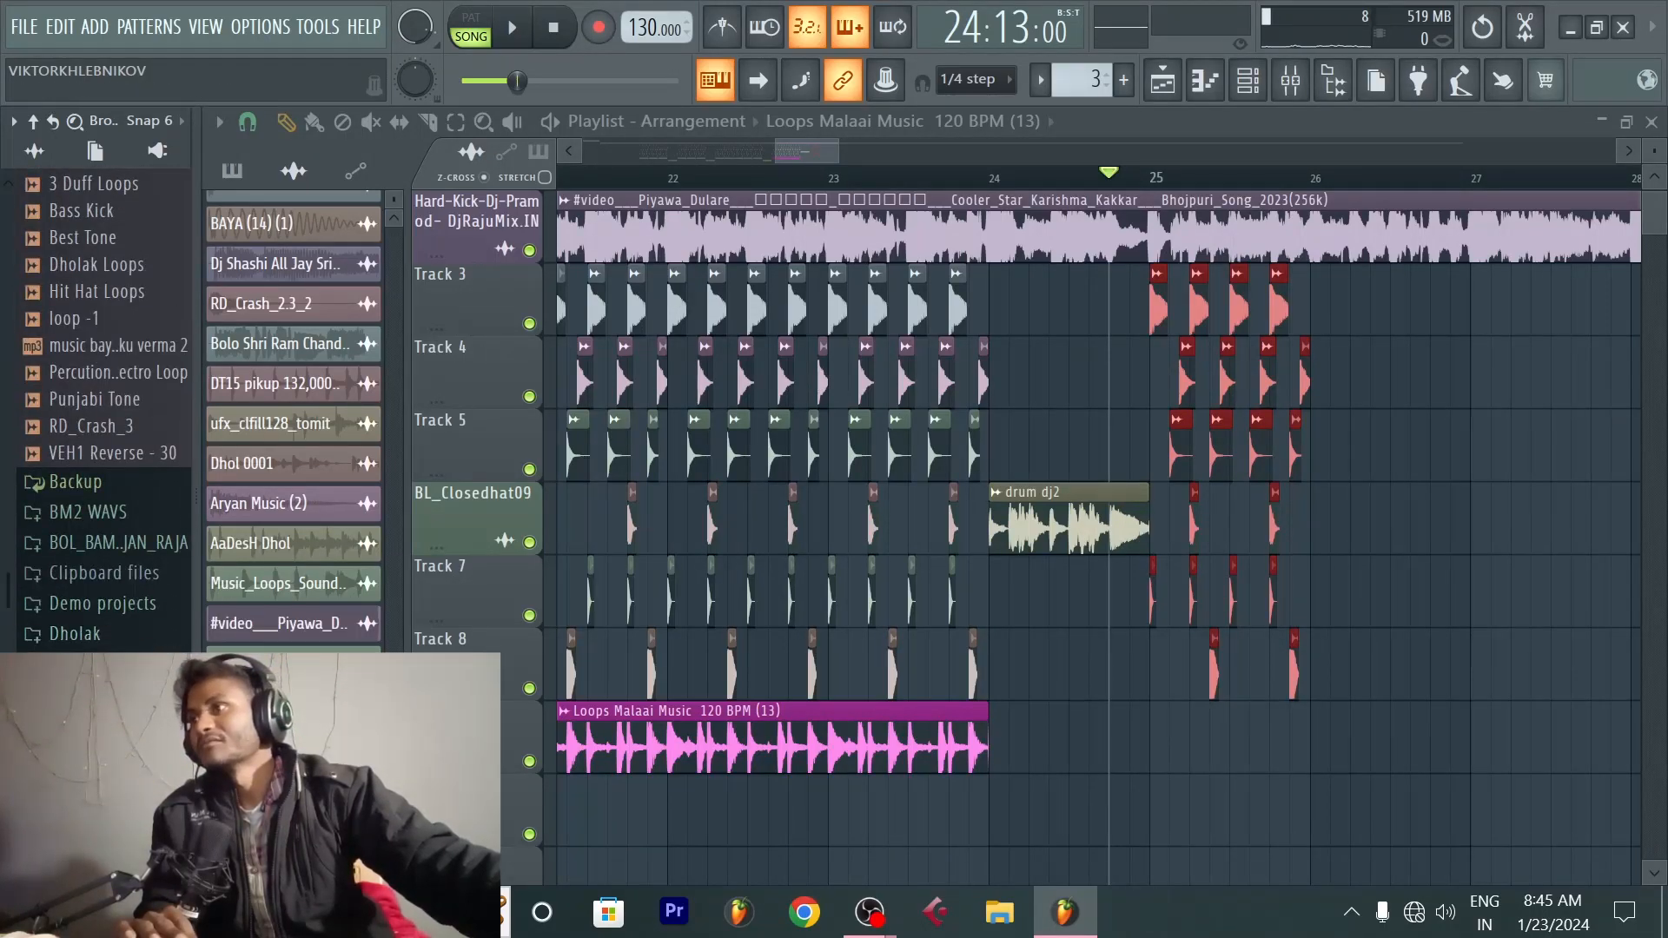
pyautogui.scroll(4, 113, 591)
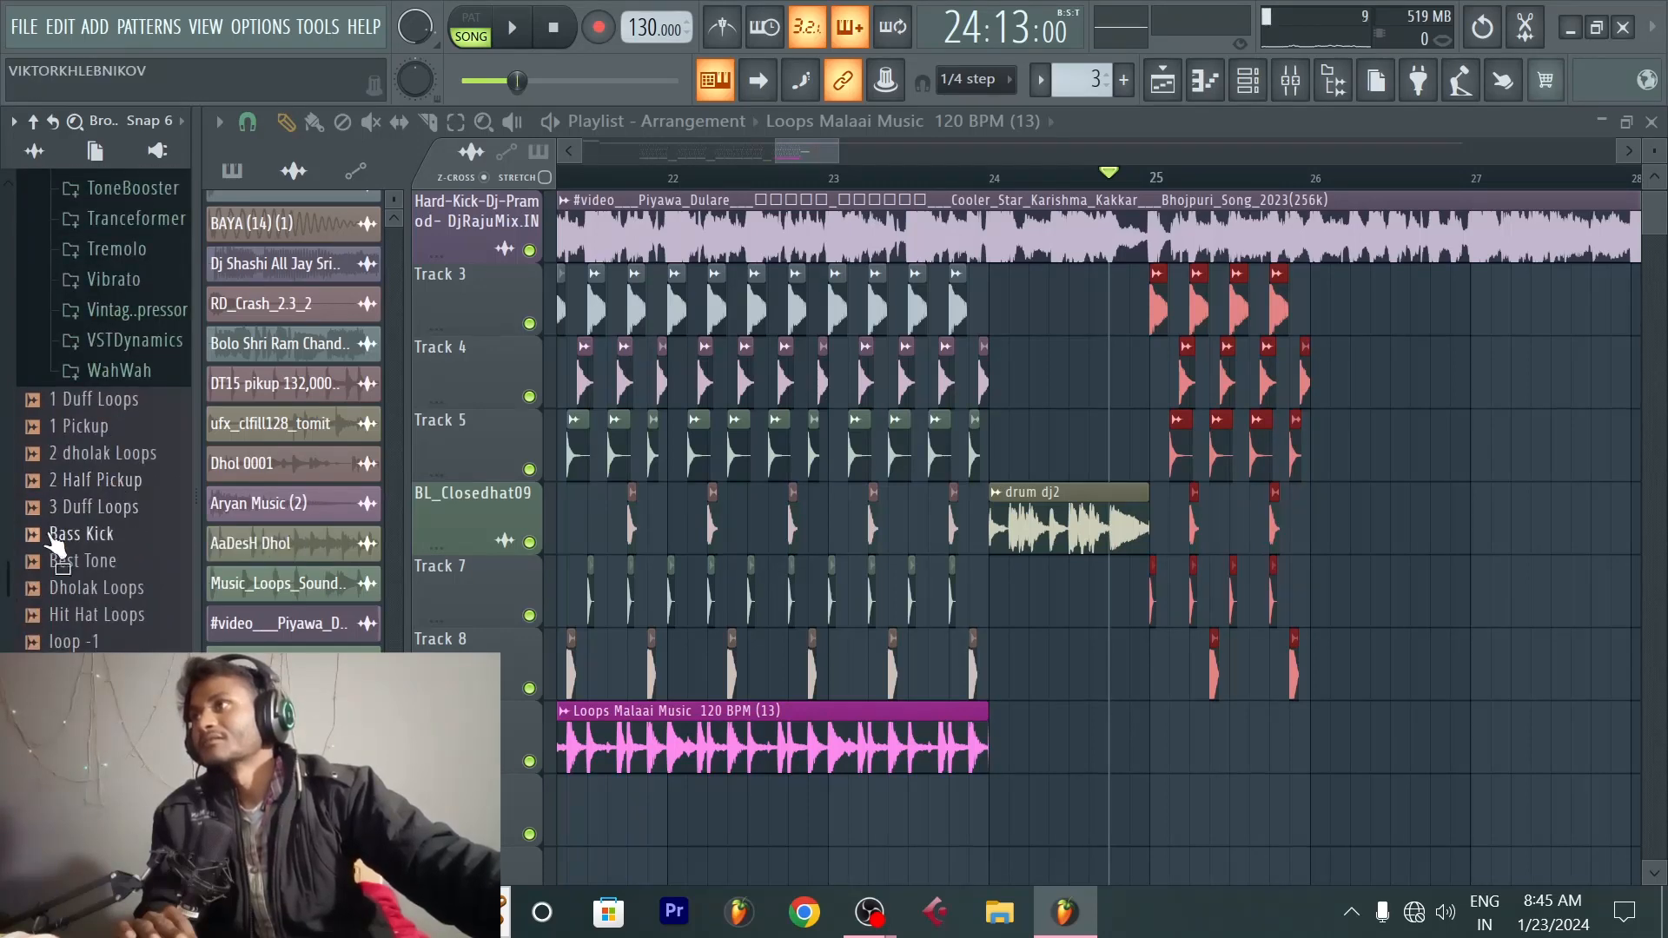
pyautogui.scroll(-5, 7, 599)
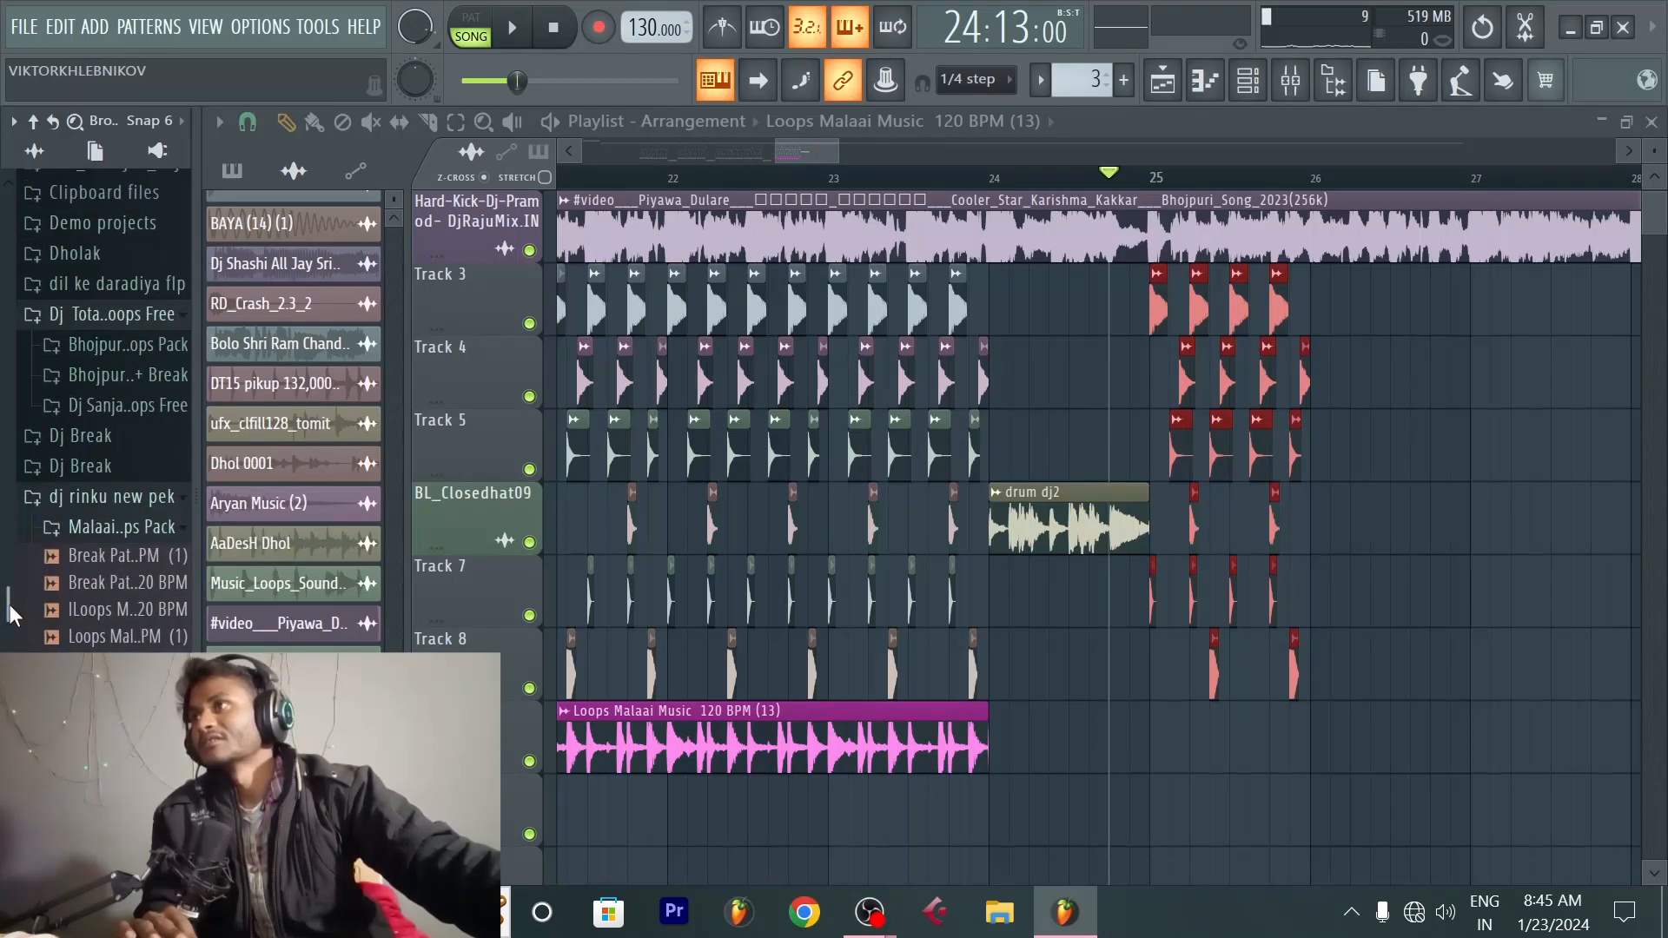
pyautogui.scroll(-10, 116, 486)
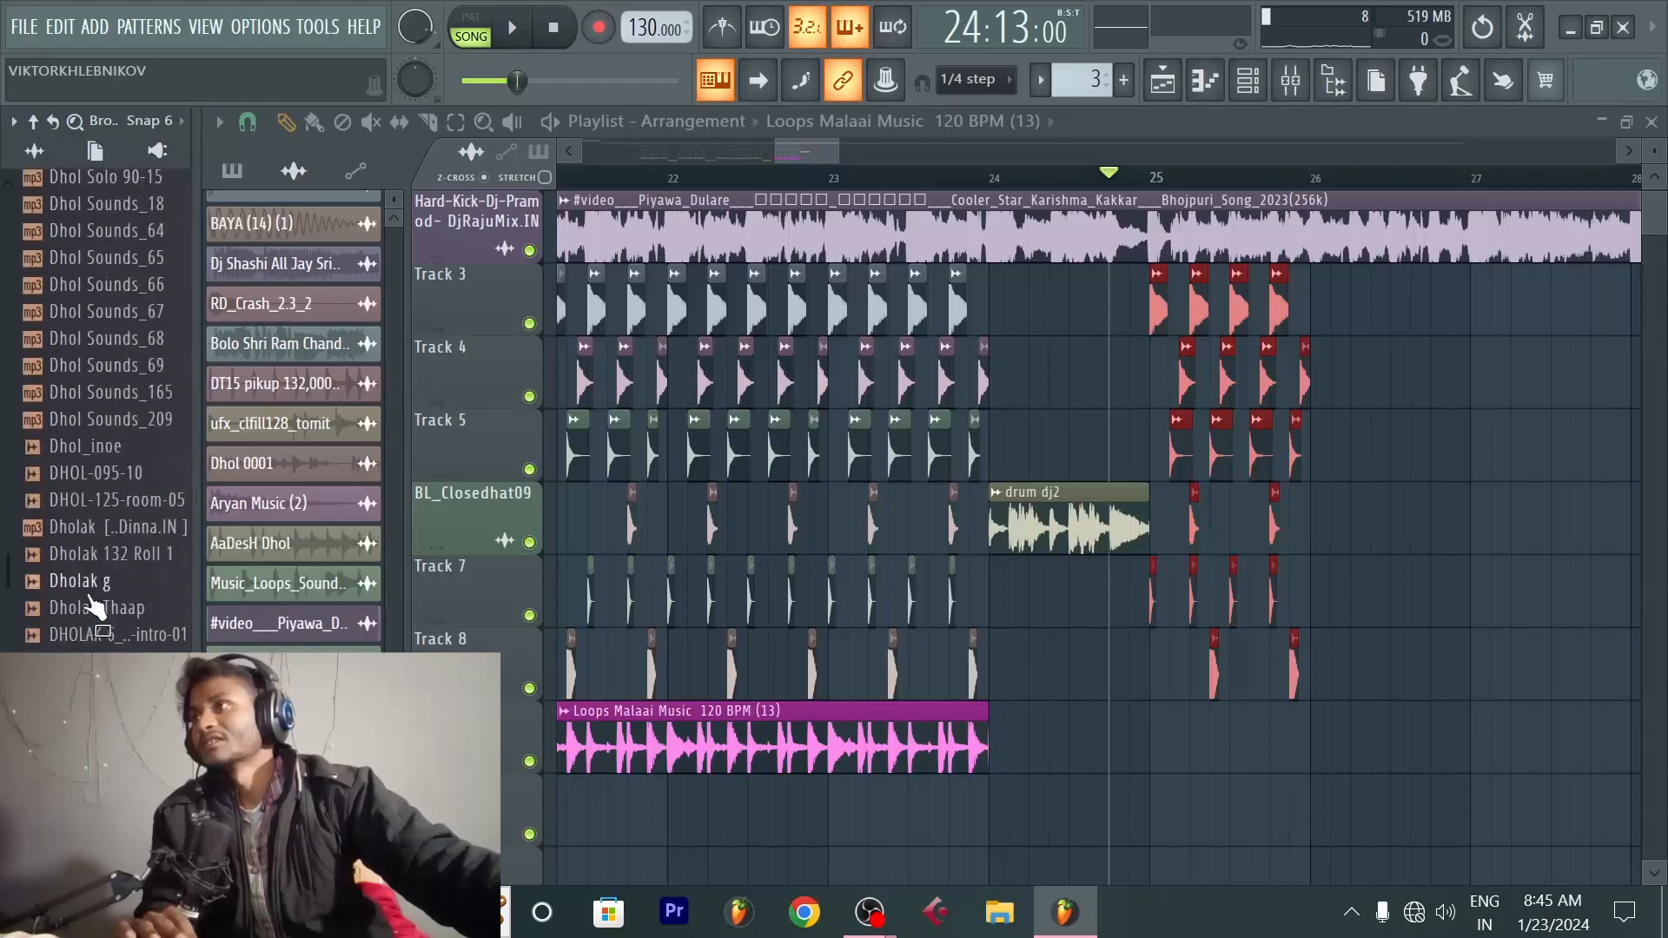
pyautogui.scroll(-15, 113, 521)
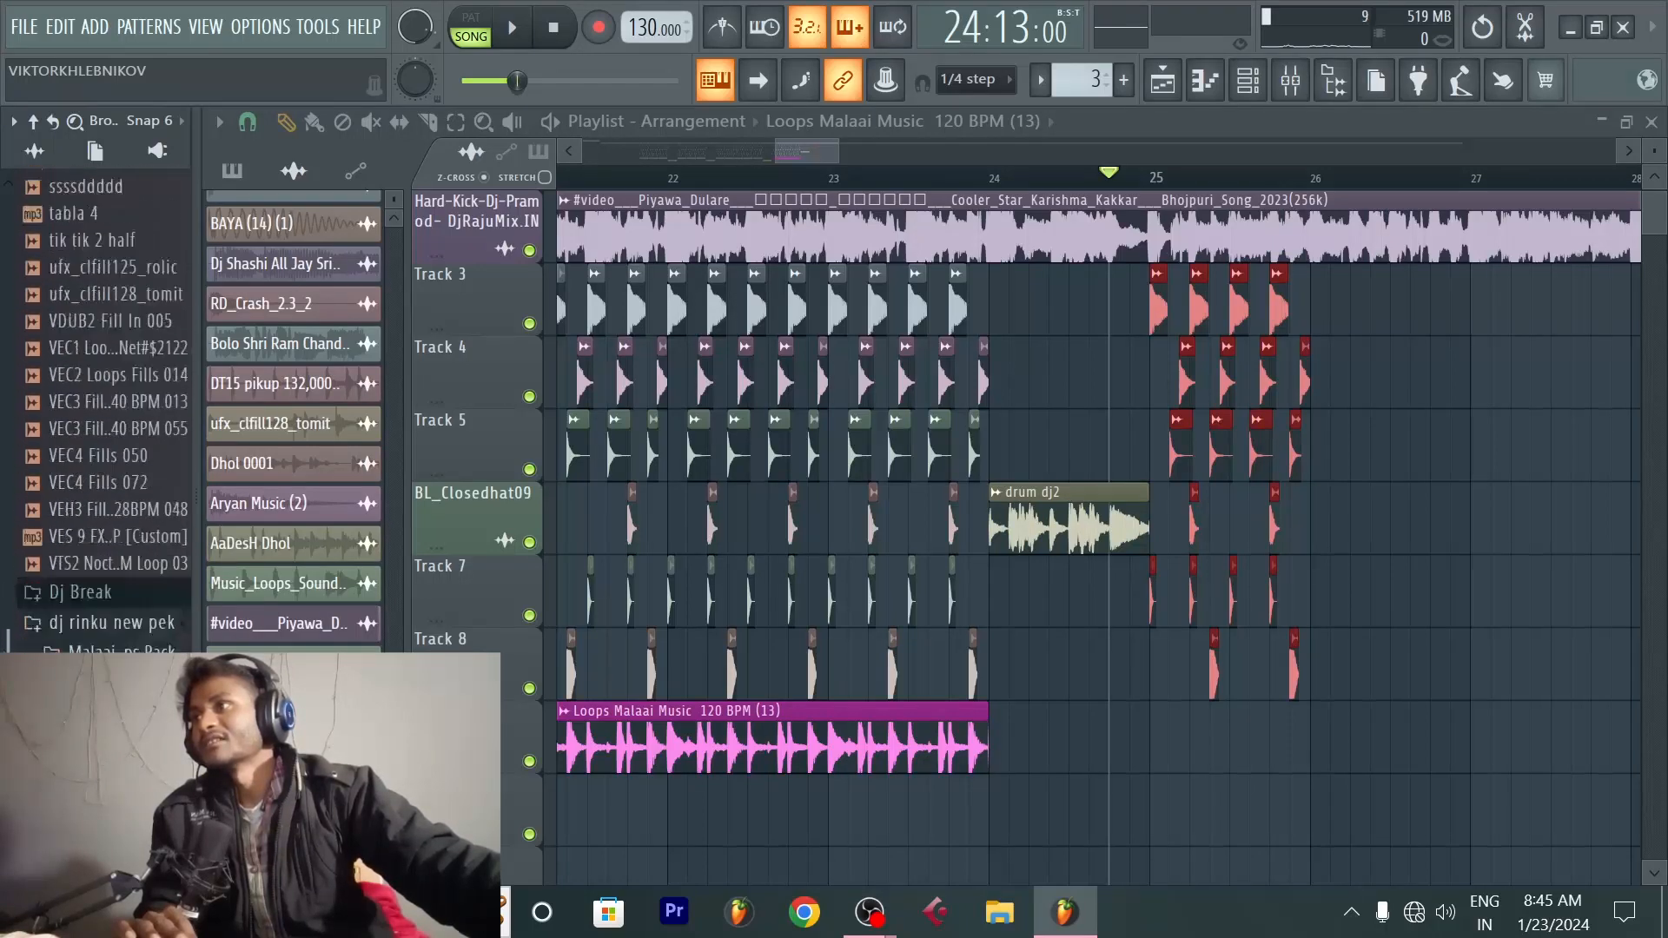
pyautogui.moveTo(116, 502); pyautogui.dragTo(1149, 718)
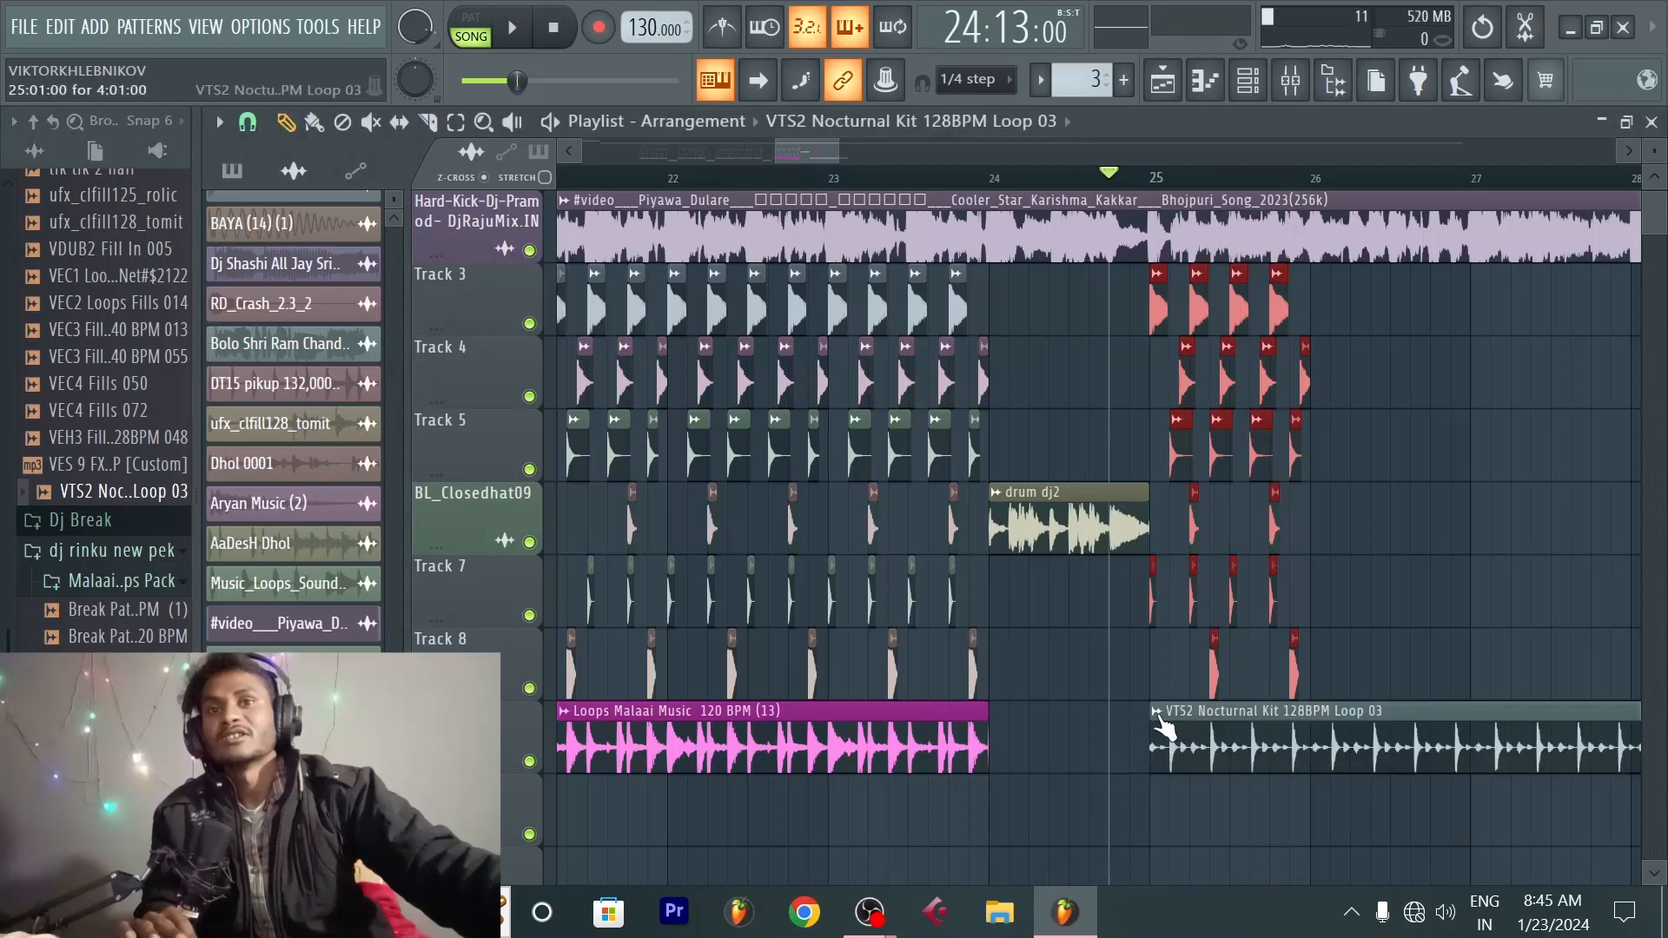
# Step: Fit the VTS2 Nocturnal Kit 128BPM Loop 03 clip to the project tempo and check its channel settings
pyautogui.click(1157, 712)
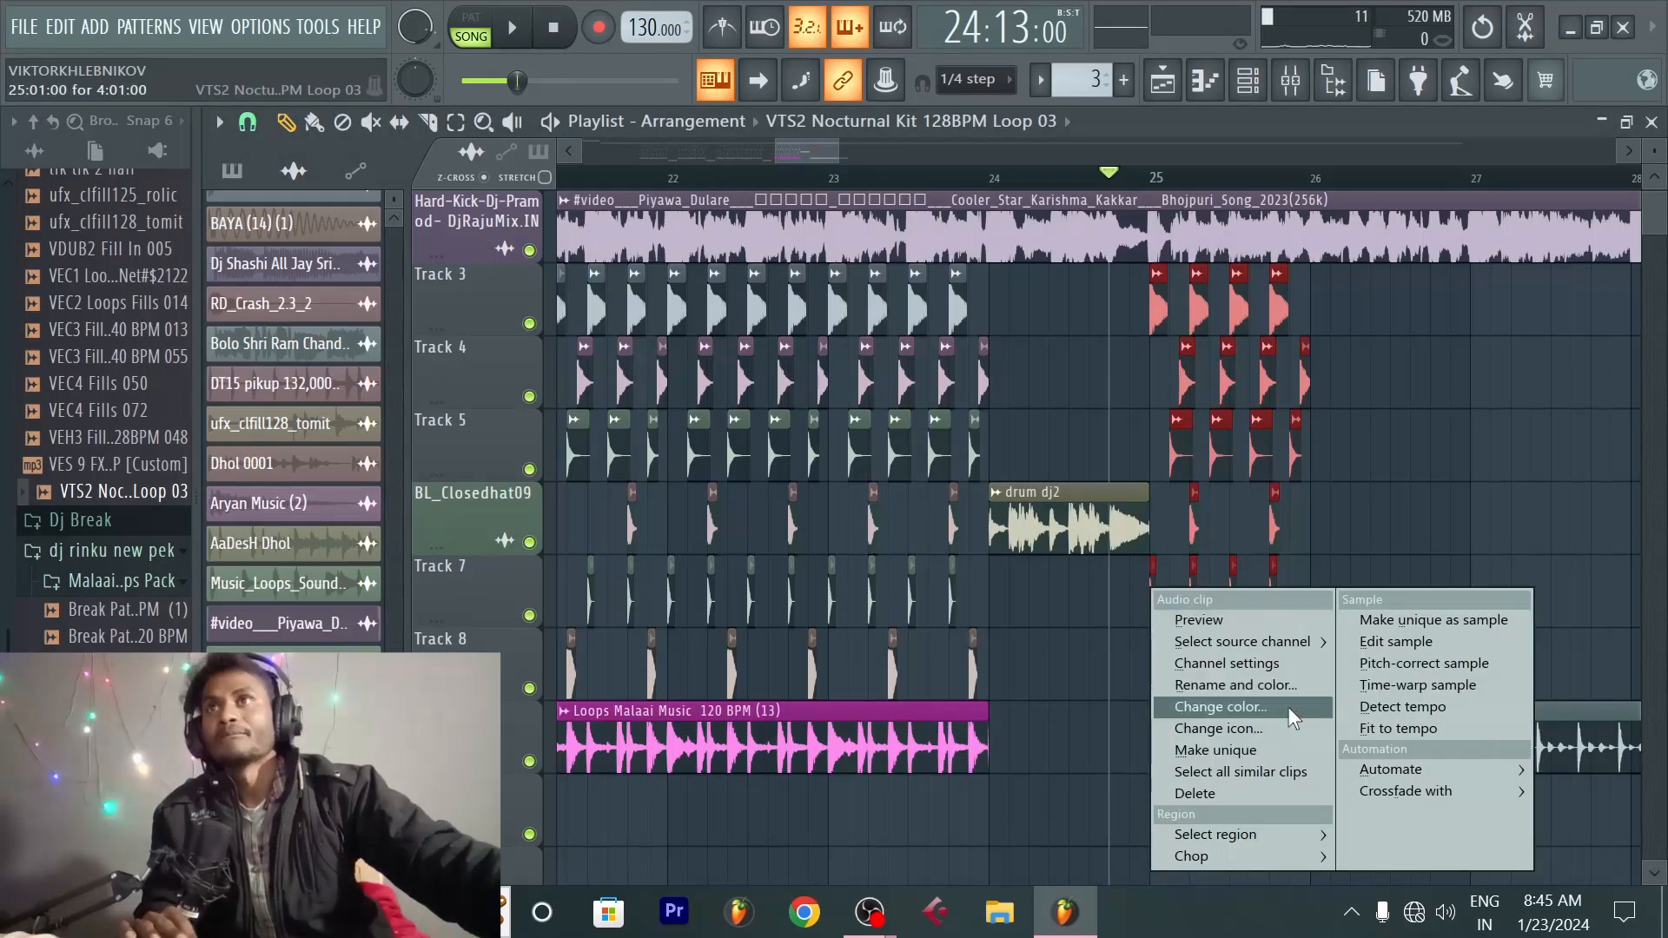
pyautogui.click(1473, 723)
pyautogui.click(860, 574)
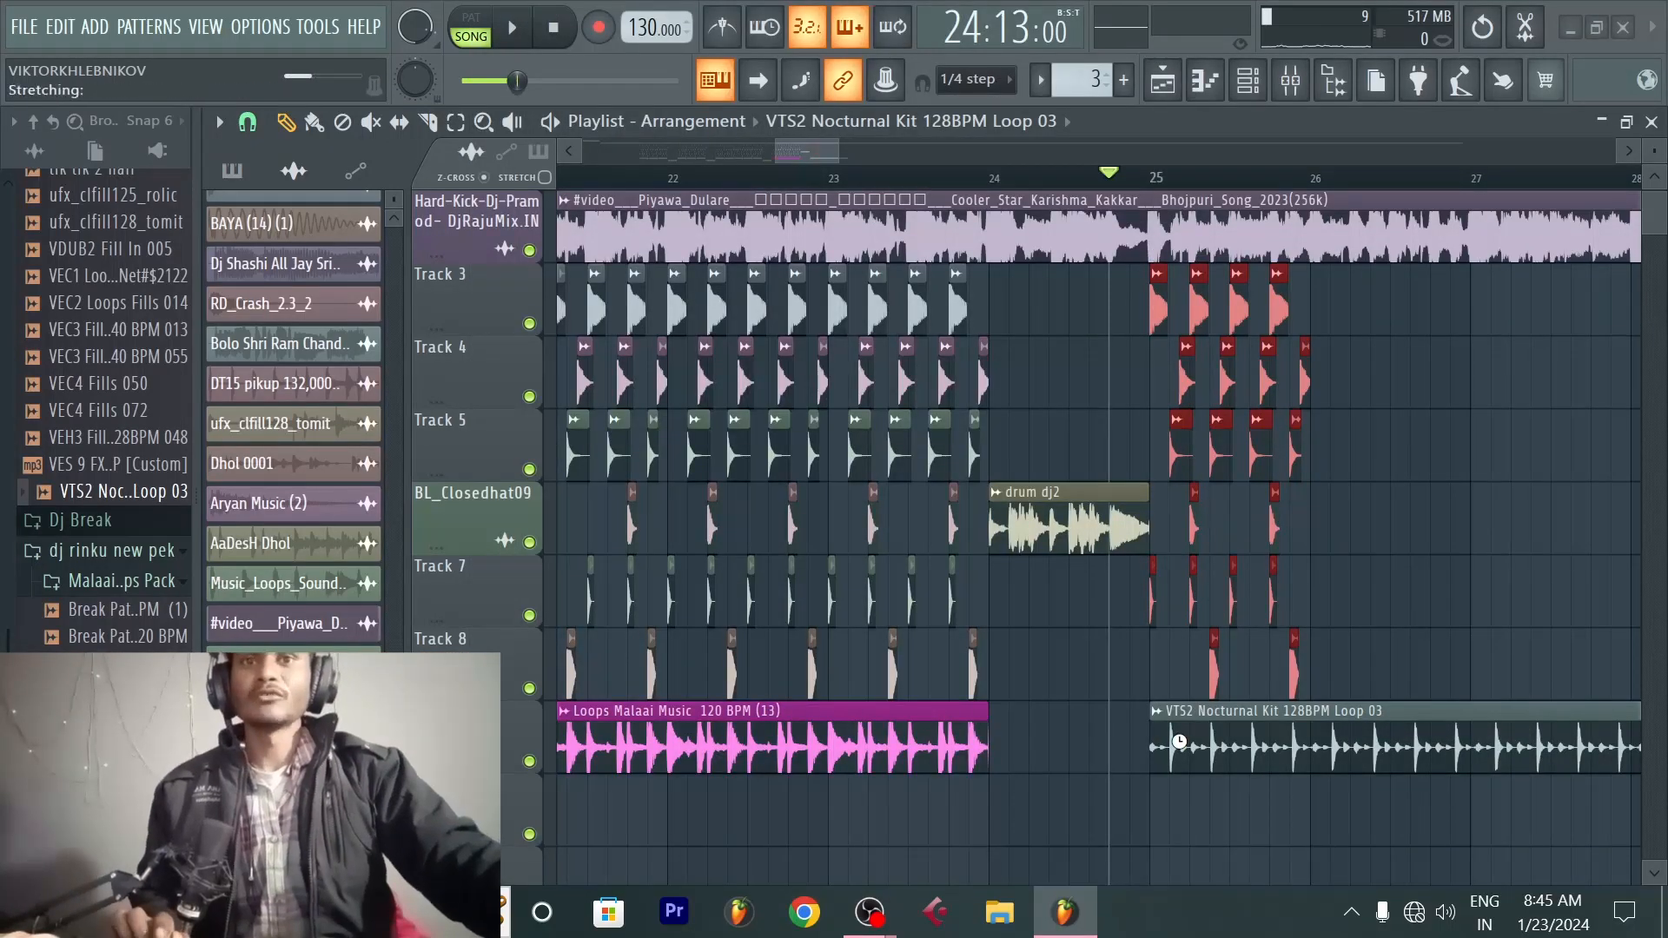
pyautogui.doubleClick(1217, 741)
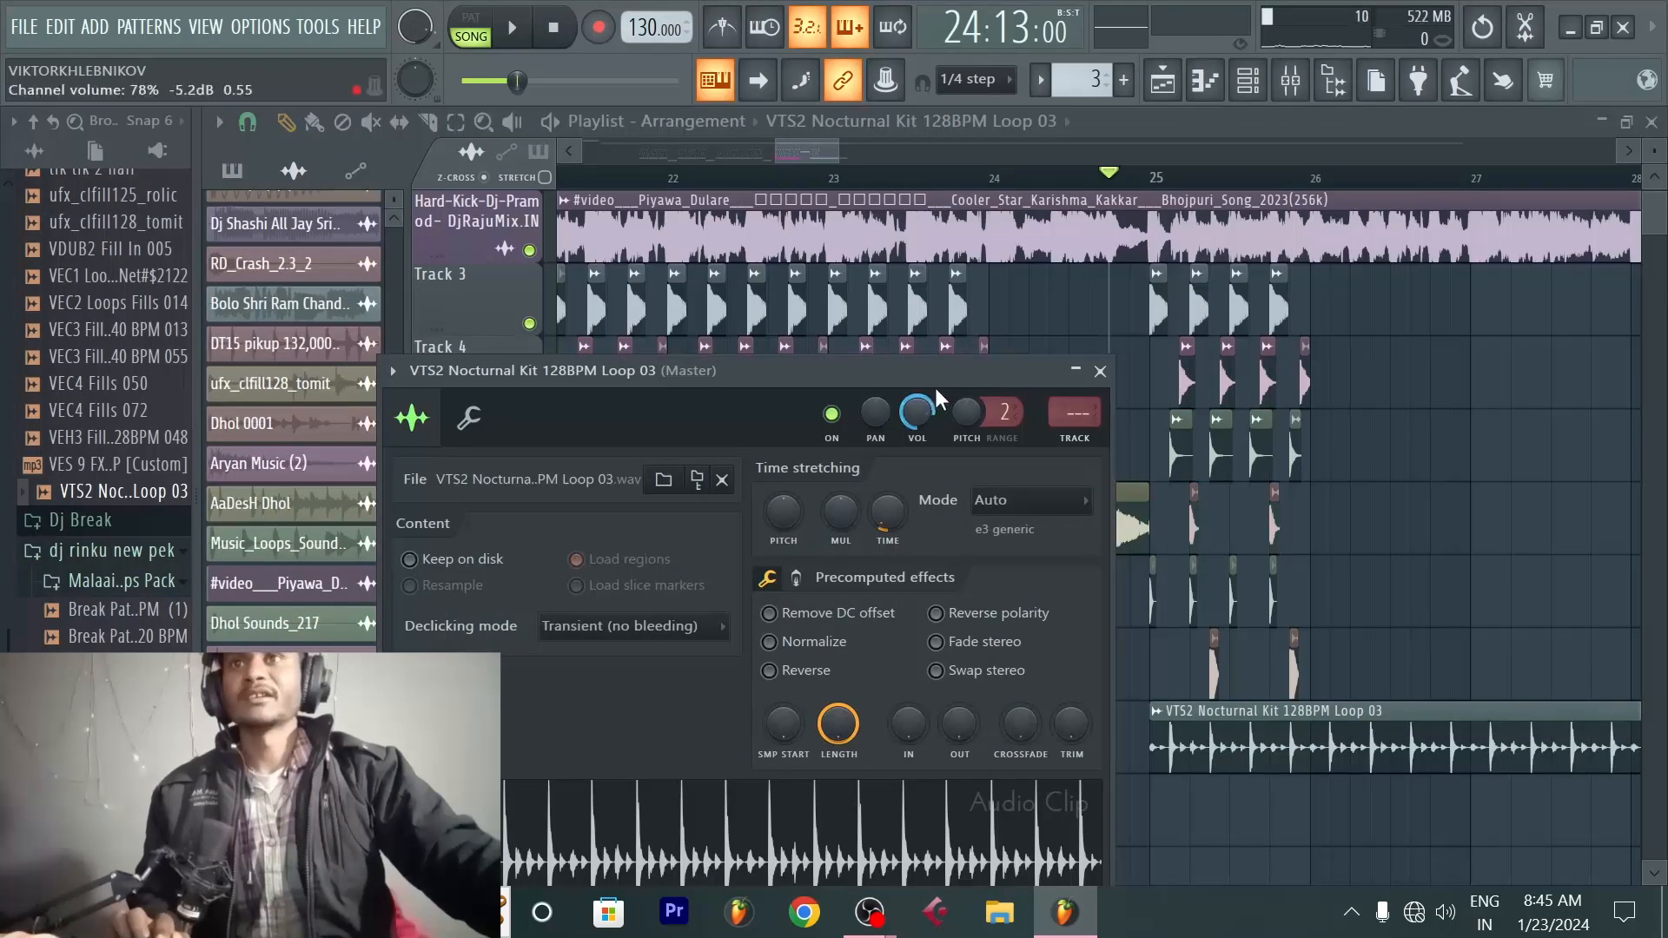
pyautogui.click(1100, 372)
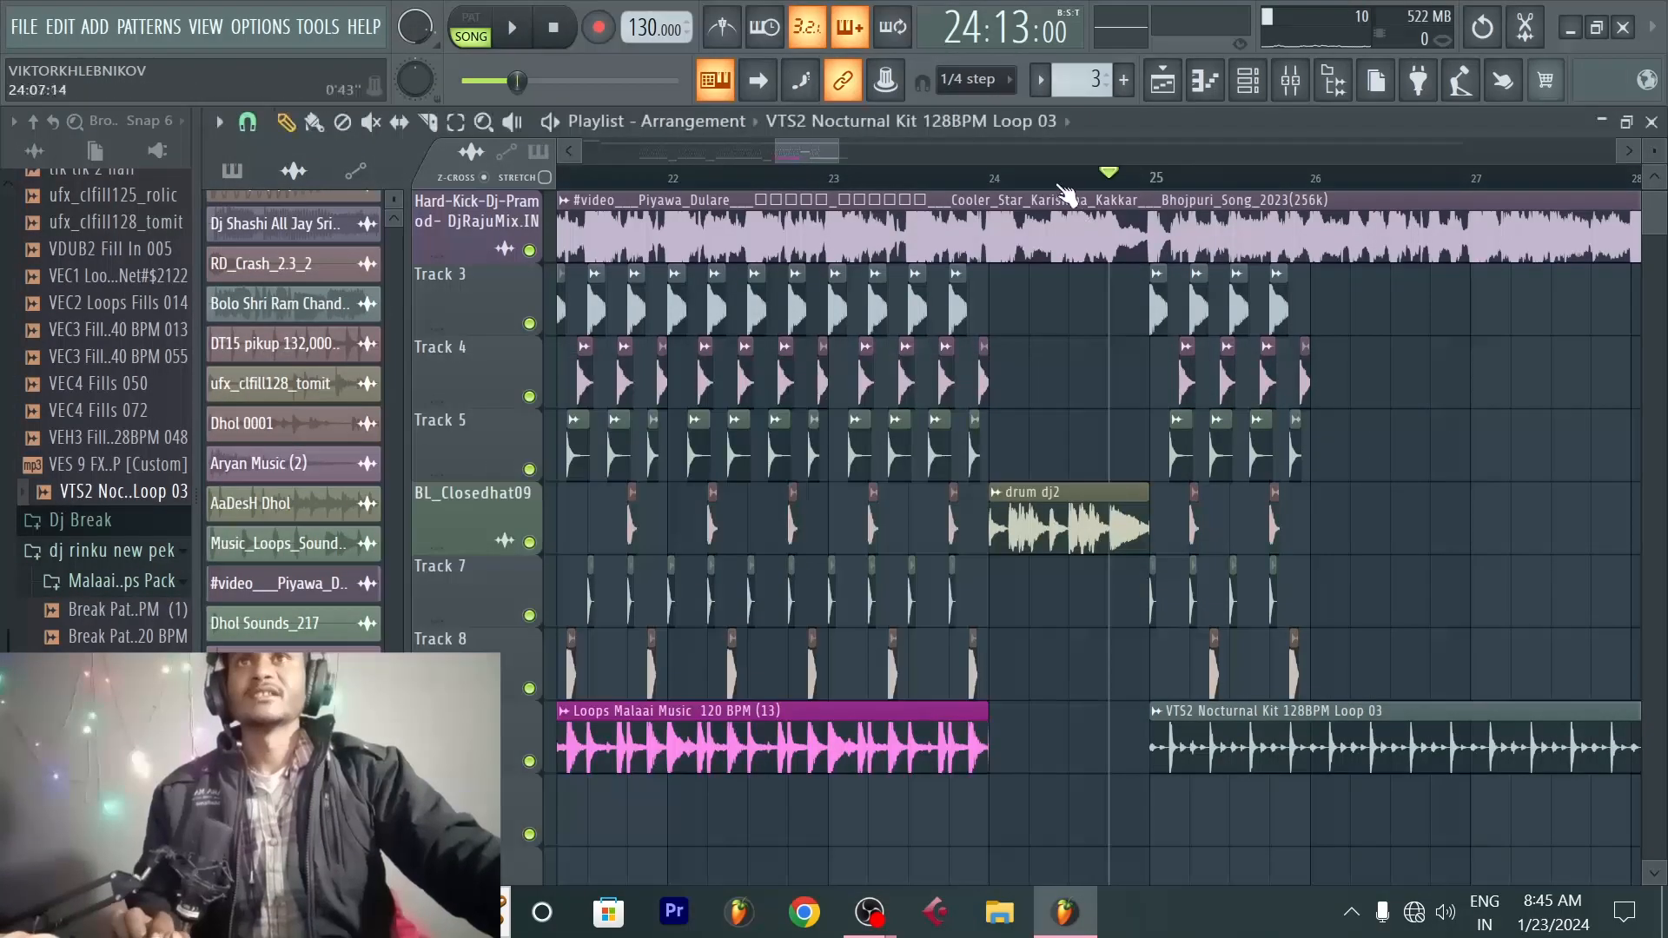
# Step: Repeat the bar 25 drum pattern on Tracks 3 to 8 three times to fill bars 26 to 28
pyautogui.scroll(-5, 1060, 187)
pyautogui.scroll(4, 1134, 189)
pyautogui.scroll(3, 1127, 196)
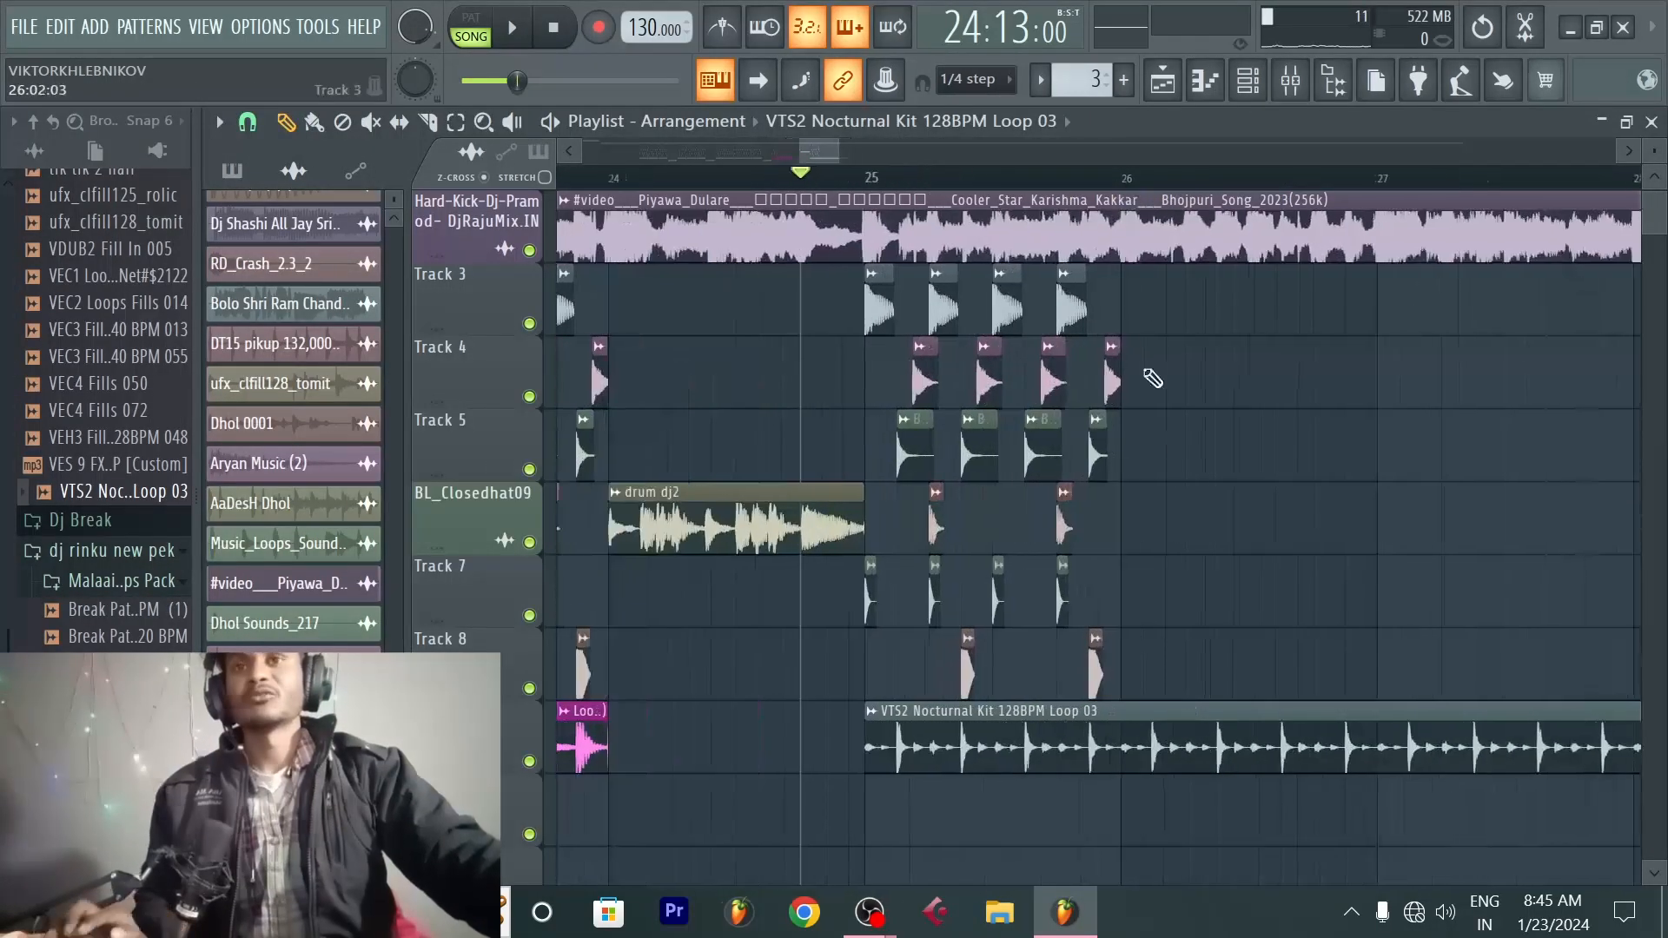
pyautogui.moveTo(1180, 690); pyautogui.dragTo(874, 304)
pyautogui.scroll(-4, 1251, 187)
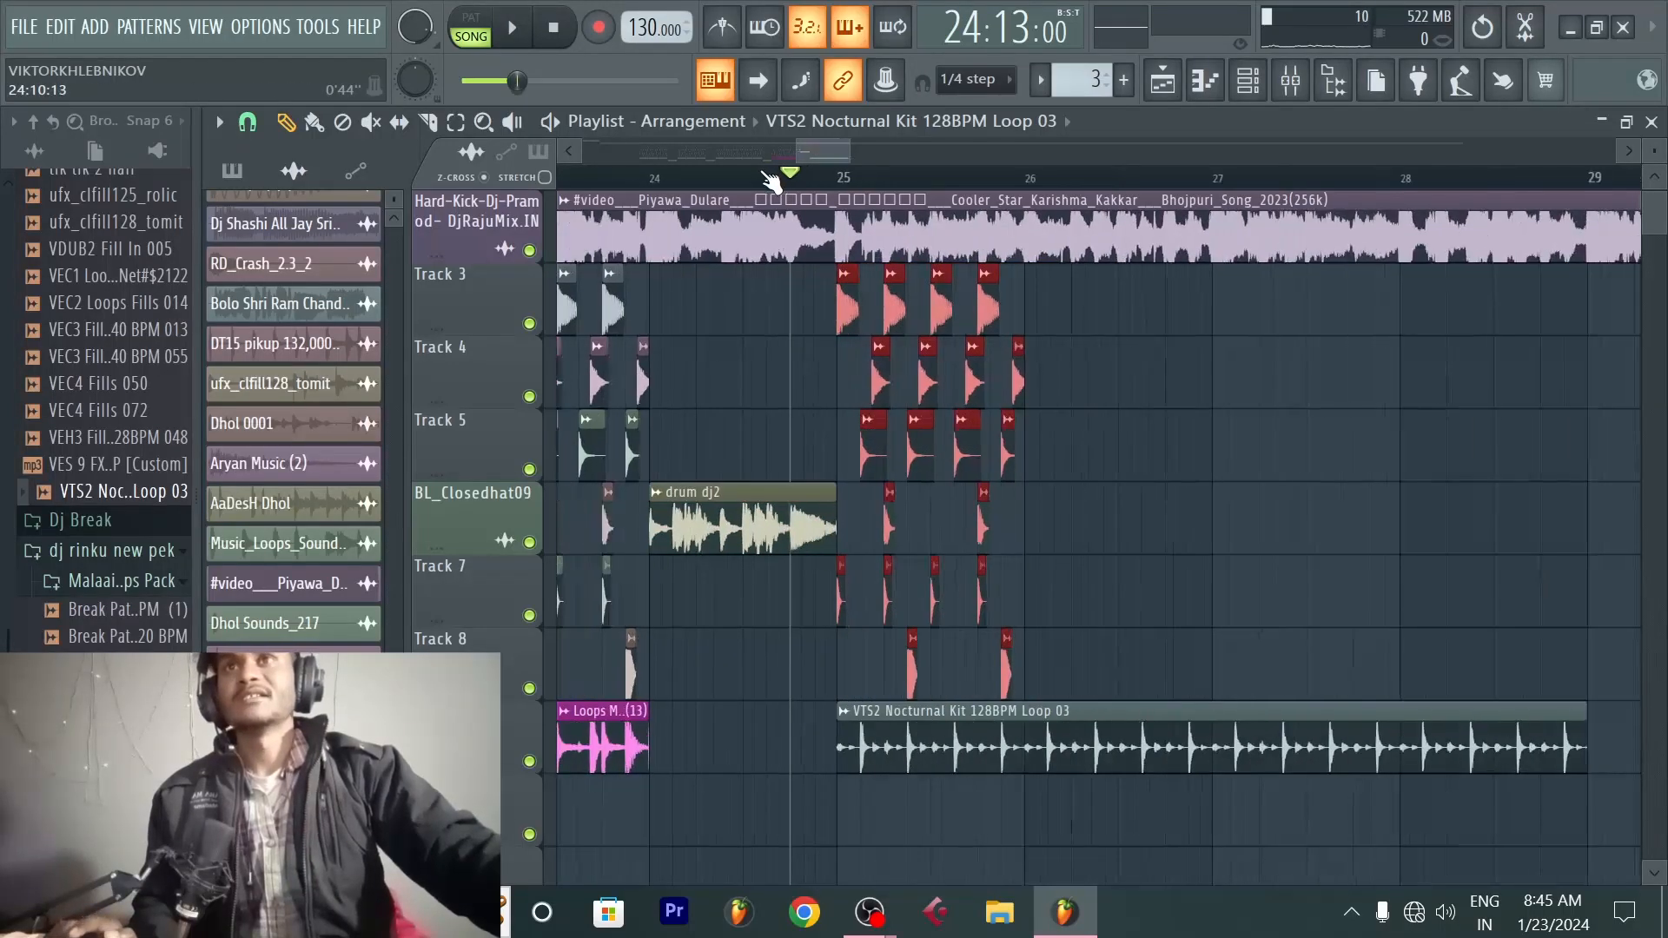
pyautogui.scroll(2, 1273, 186)
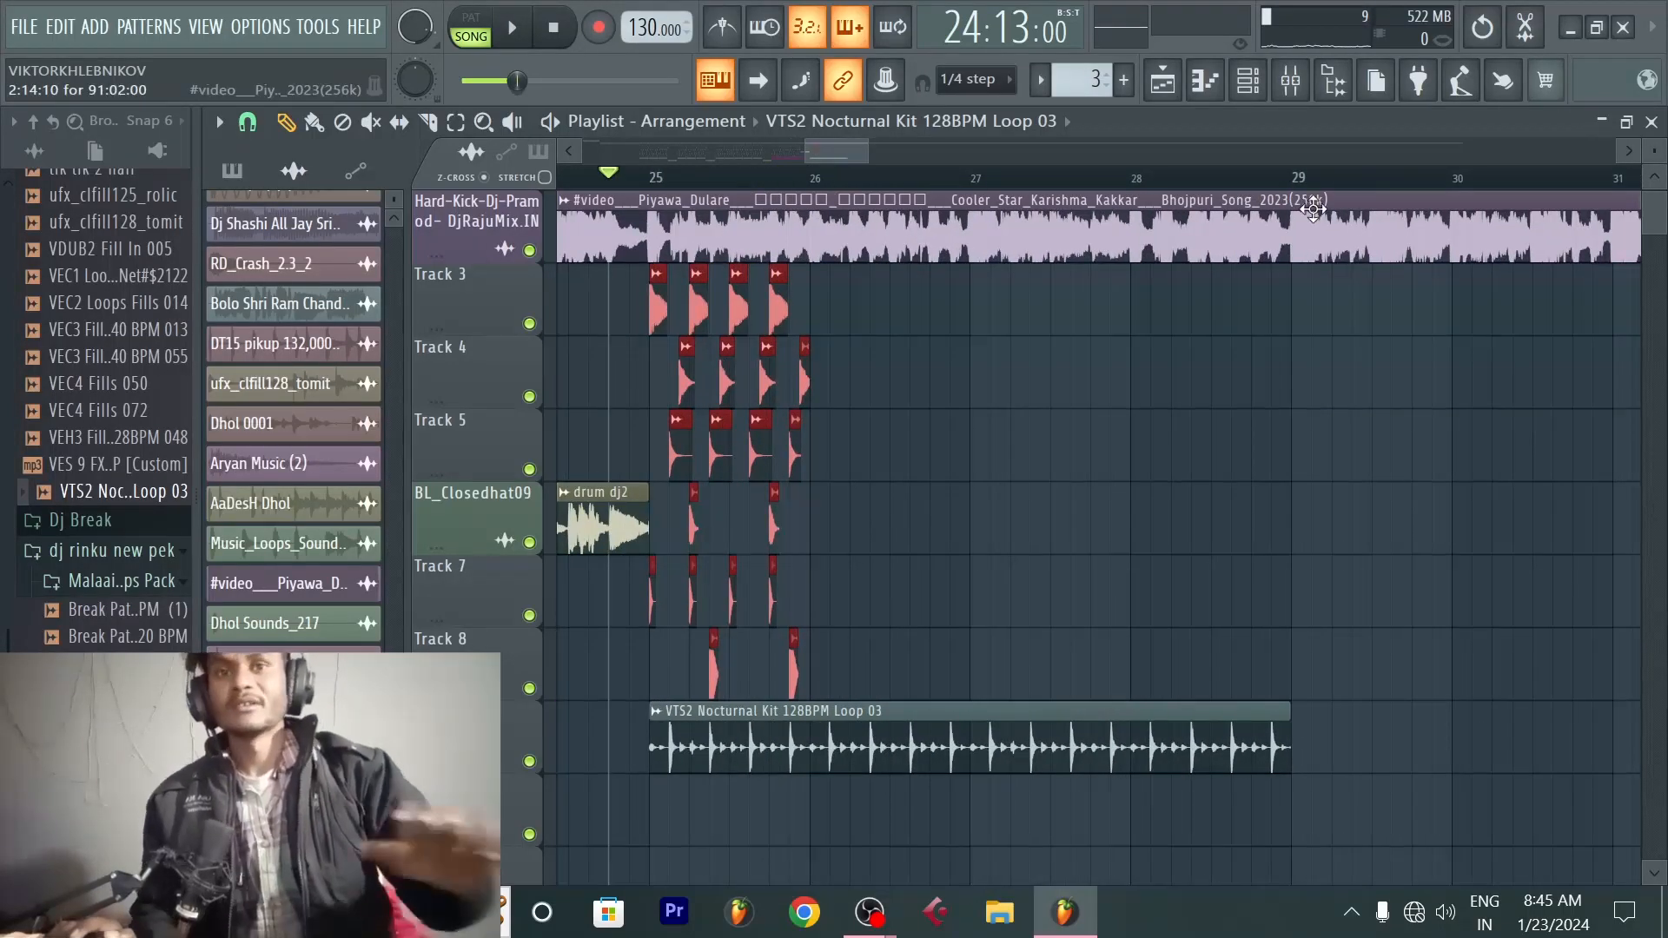
pyautogui.hotkey('ctrl', 'b')
pyautogui.hotkey('ctrl', 'b')
pyautogui.hotkey('ctrl', 'b')
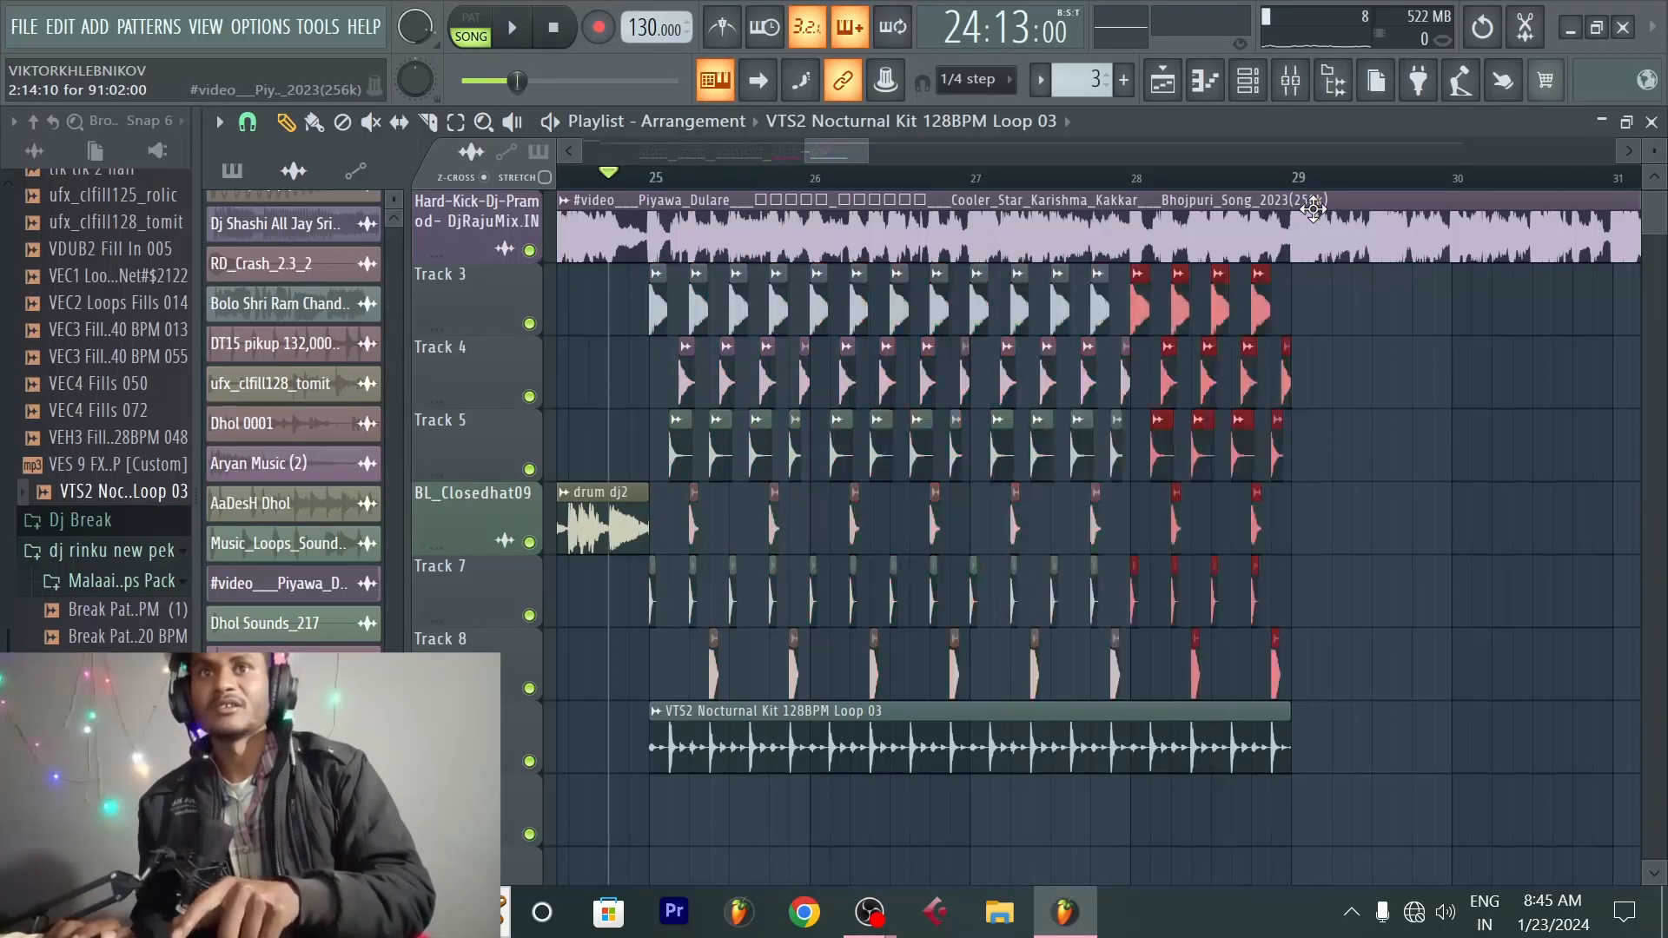
# Step: Play back the drums with the new loop from 24:13:00, then from 26:15:00, 29:01:00 and 27:09:00
pyautogui.press('space')
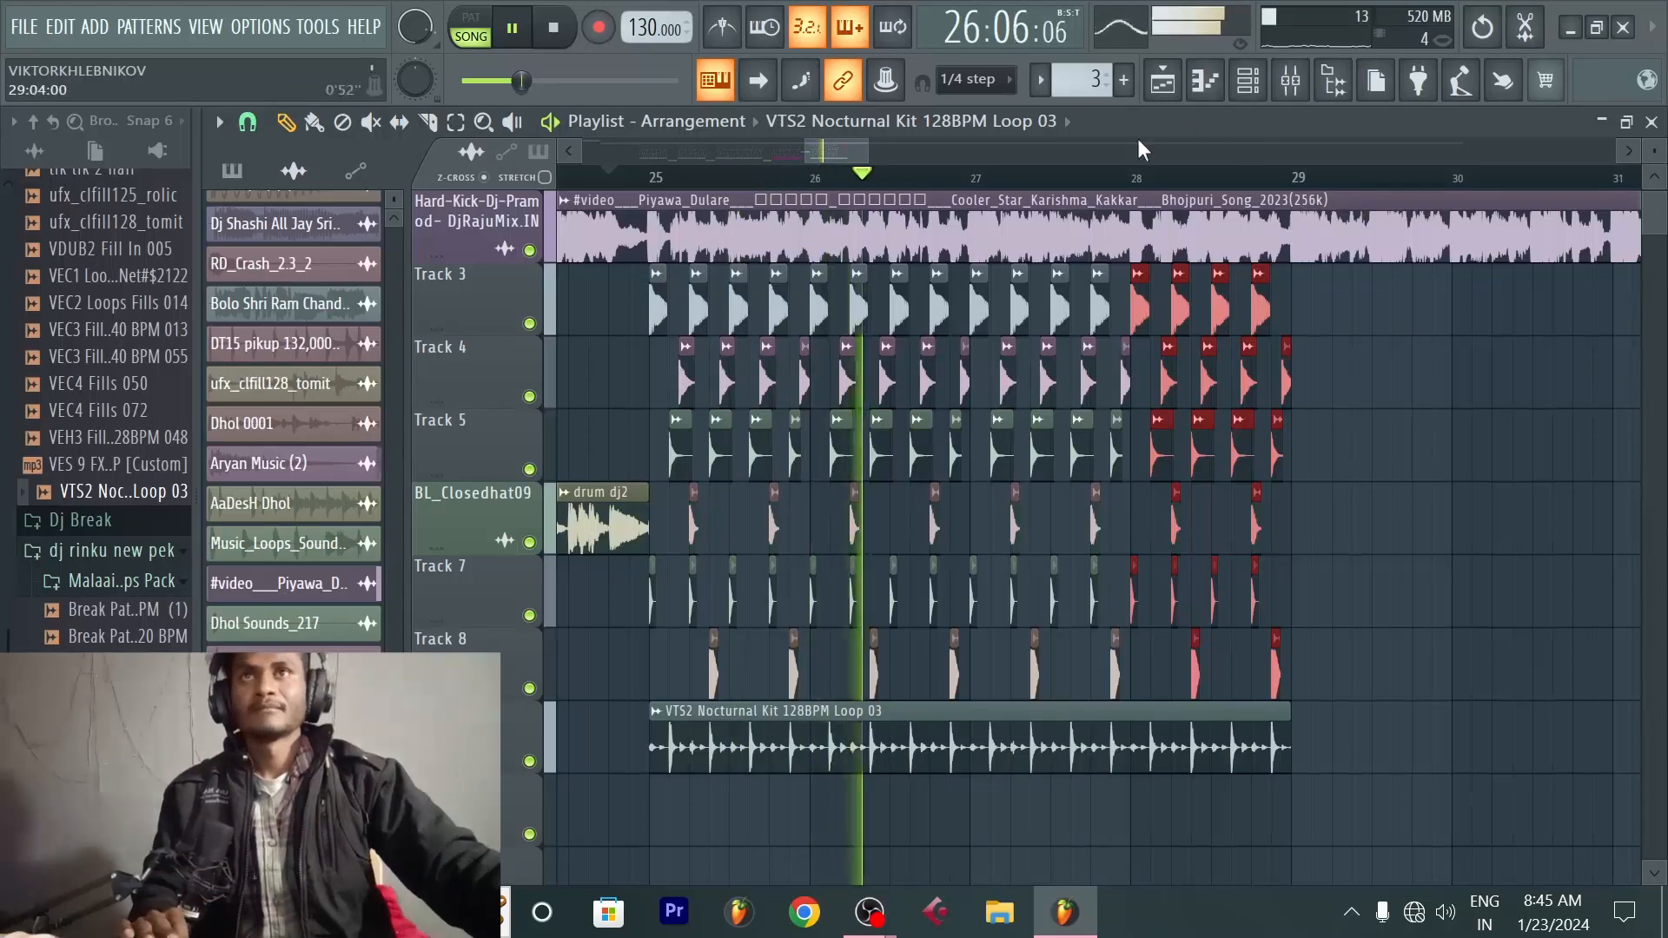
pyautogui.scroll(-2, 1005, 186)
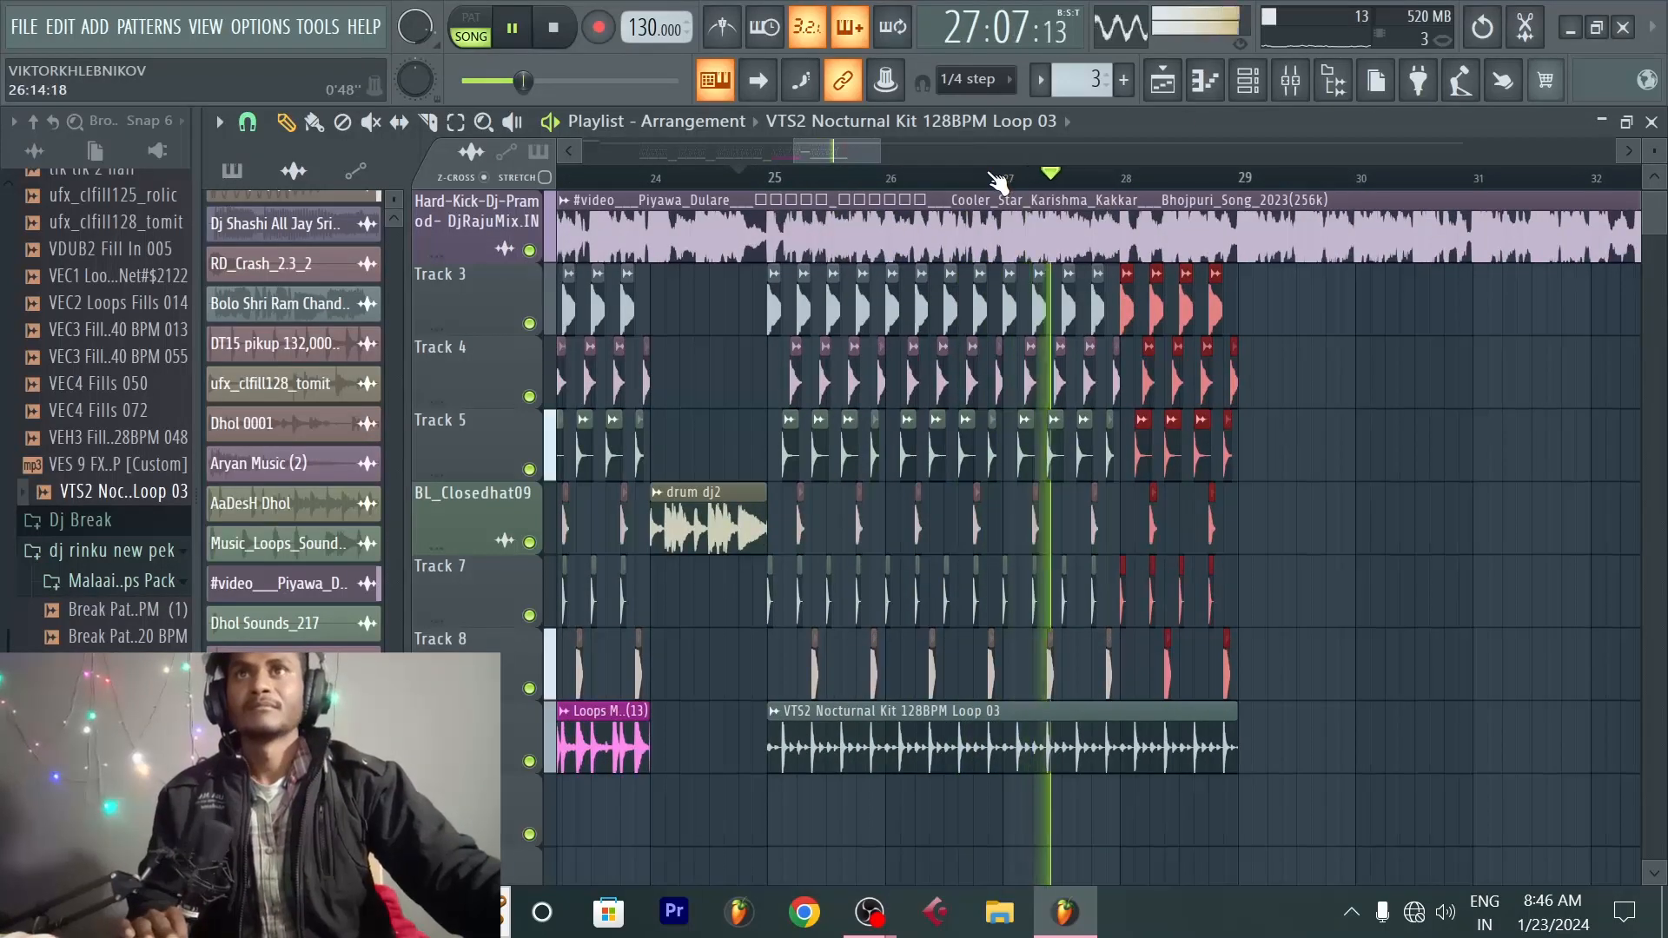
pyautogui.click(997, 180)
pyautogui.scroll(2, 997, 180)
pyautogui.press('space')
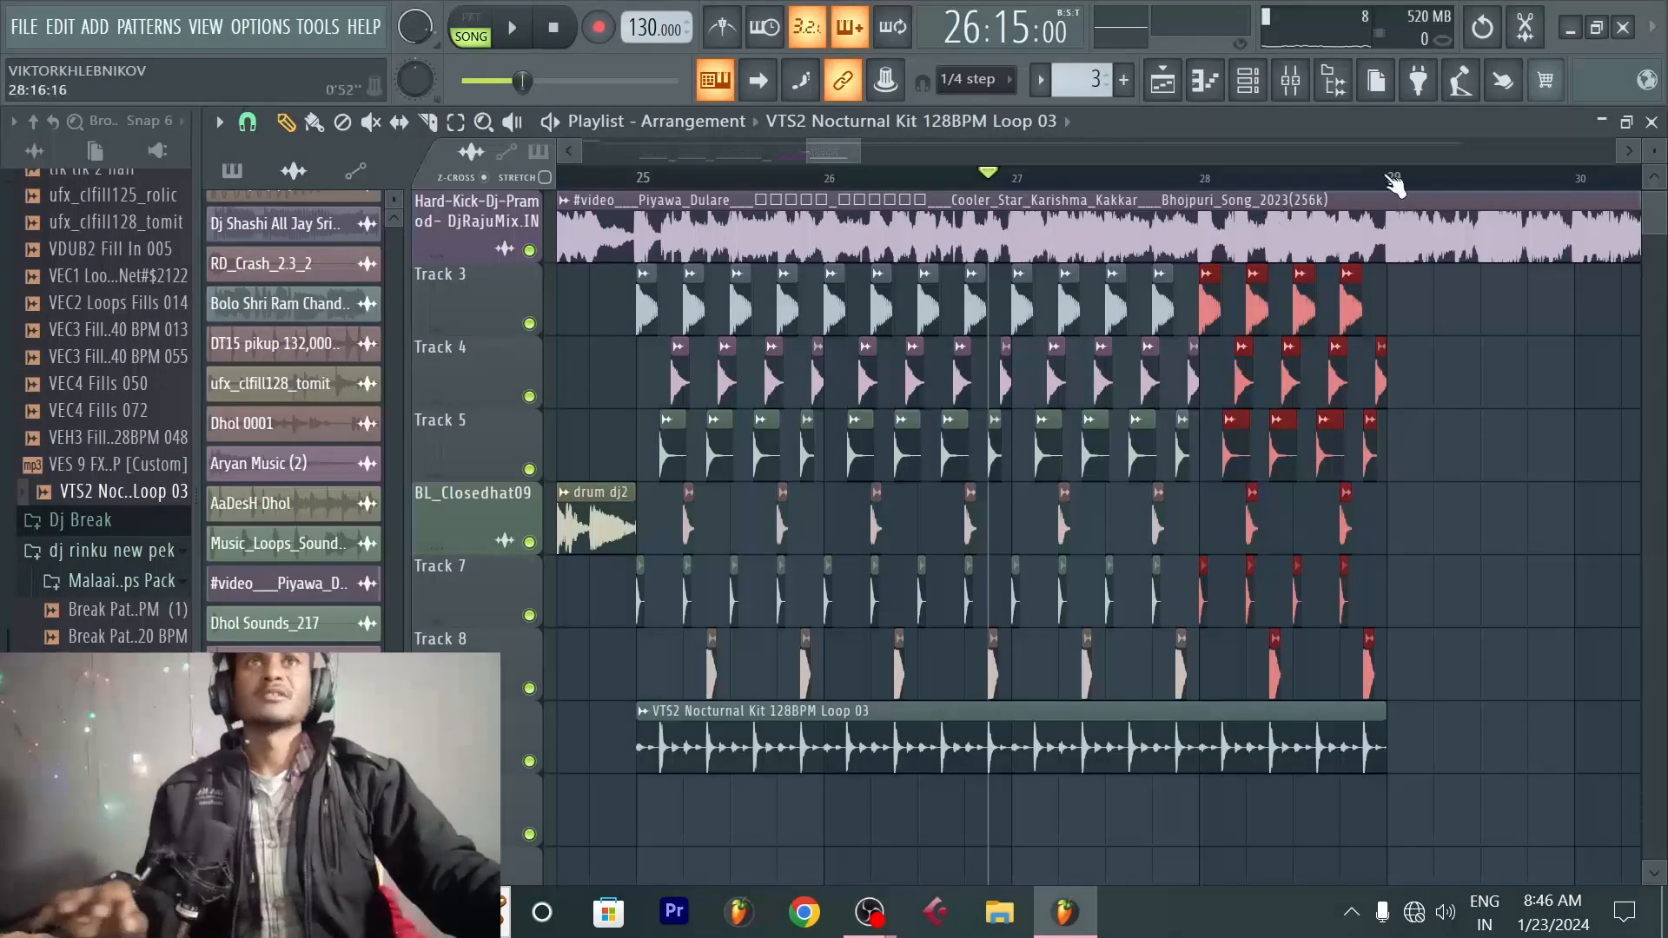
pyautogui.press('space')
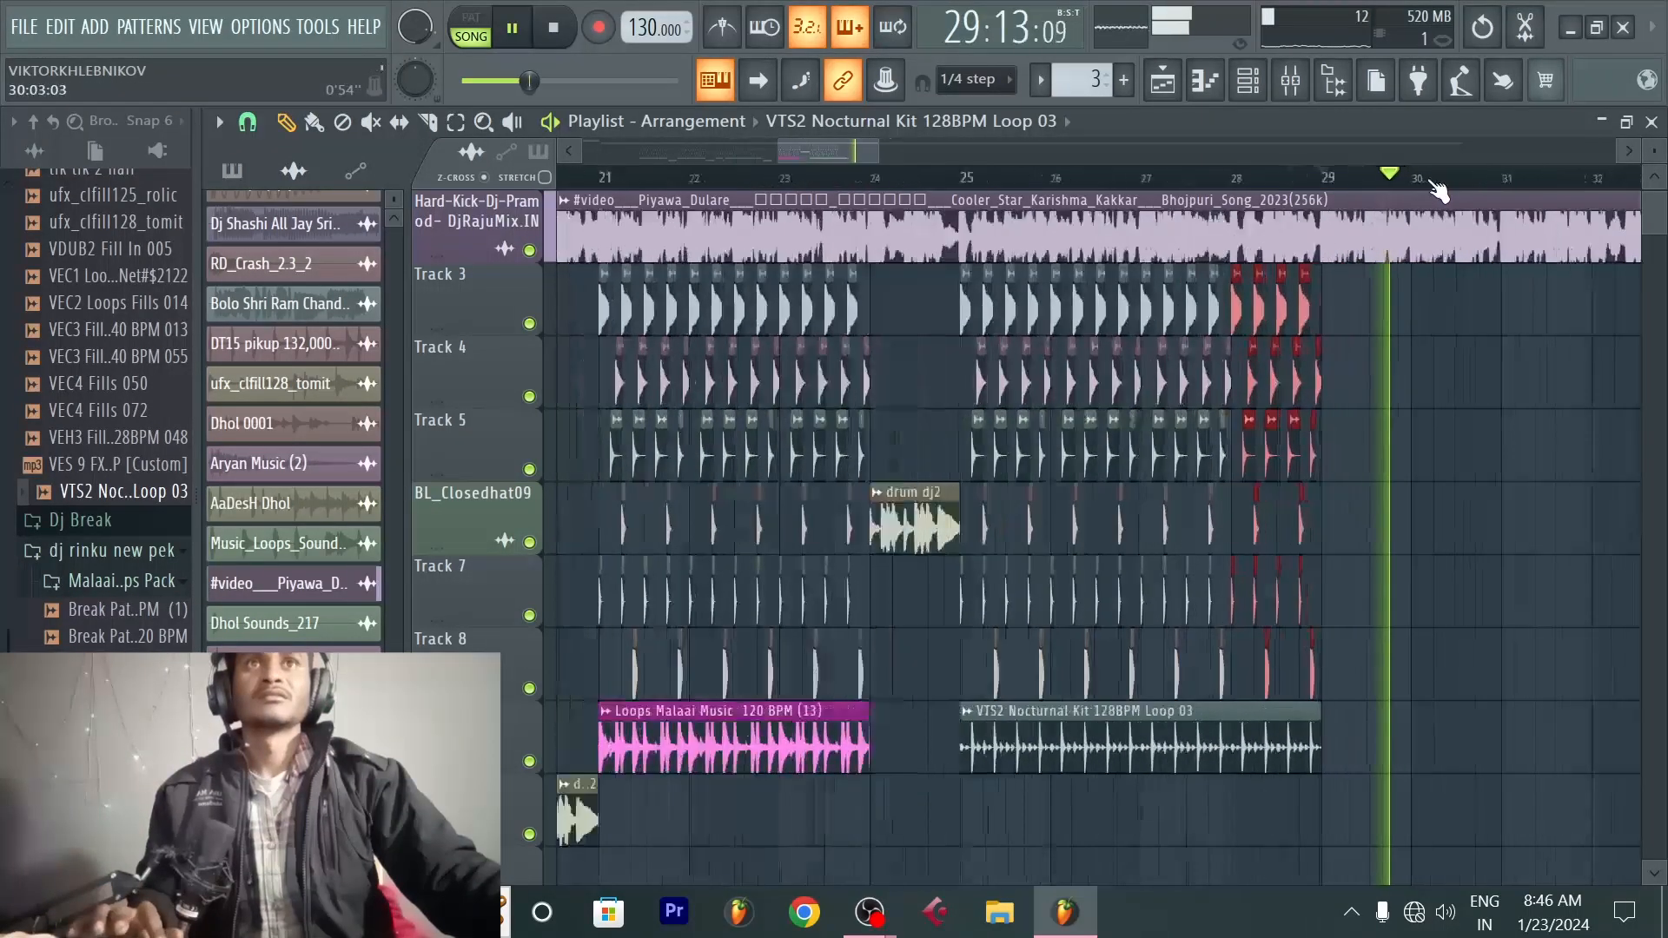
pyautogui.press('space')
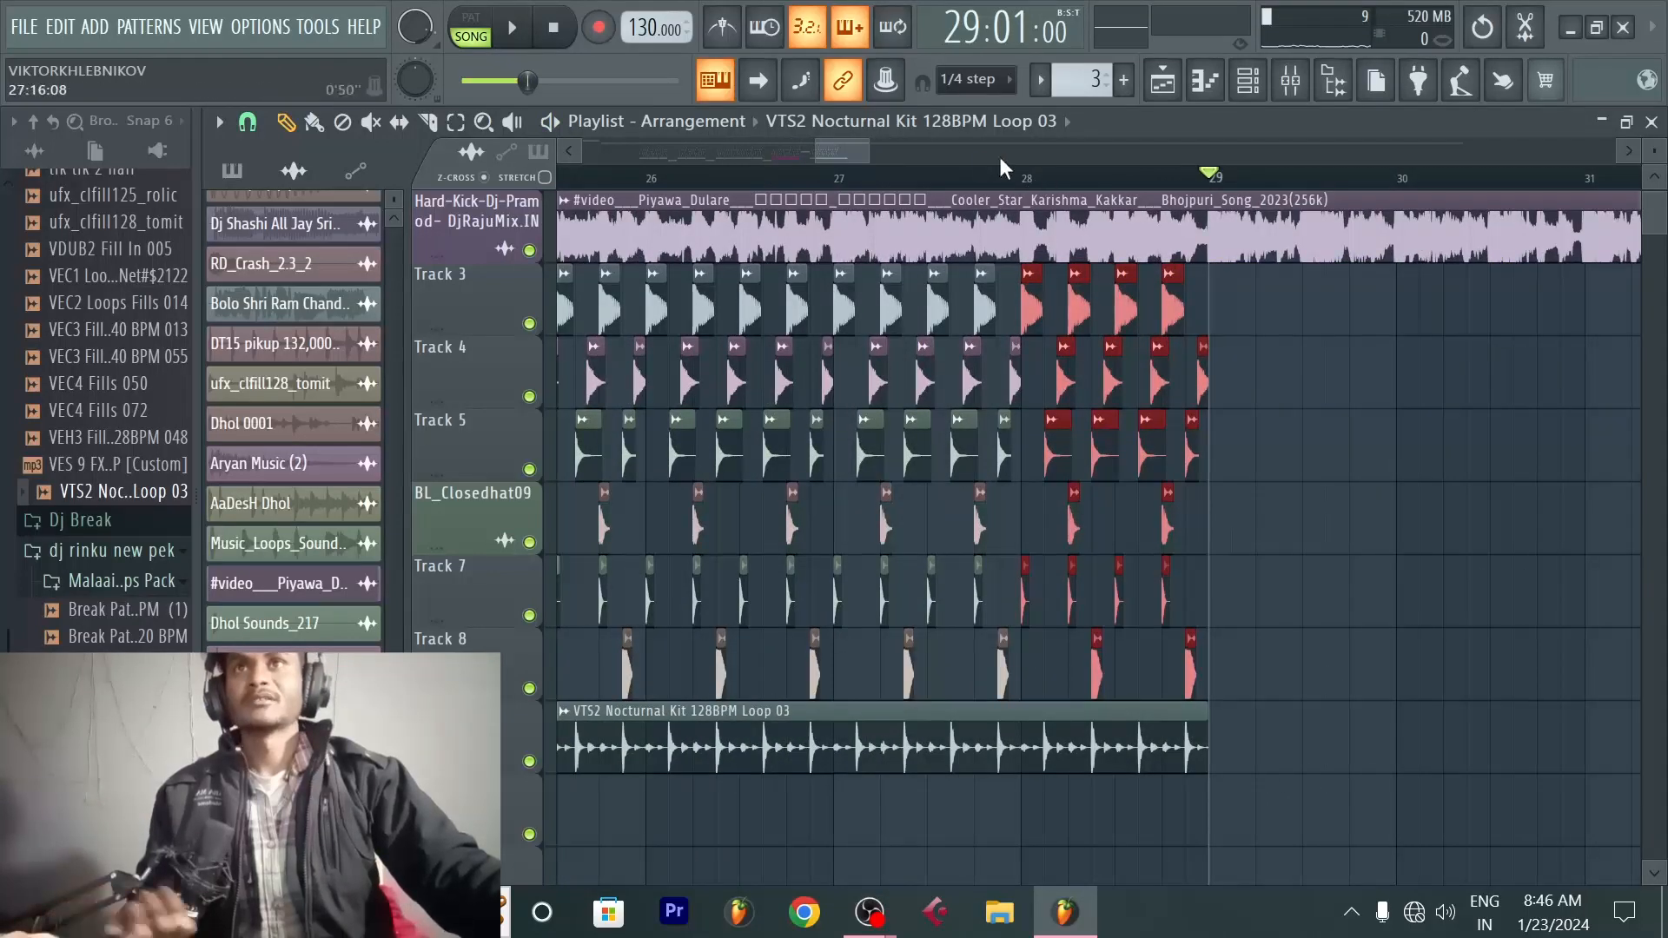
pyautogui.click(927, 176)
pyautogui.press('space')
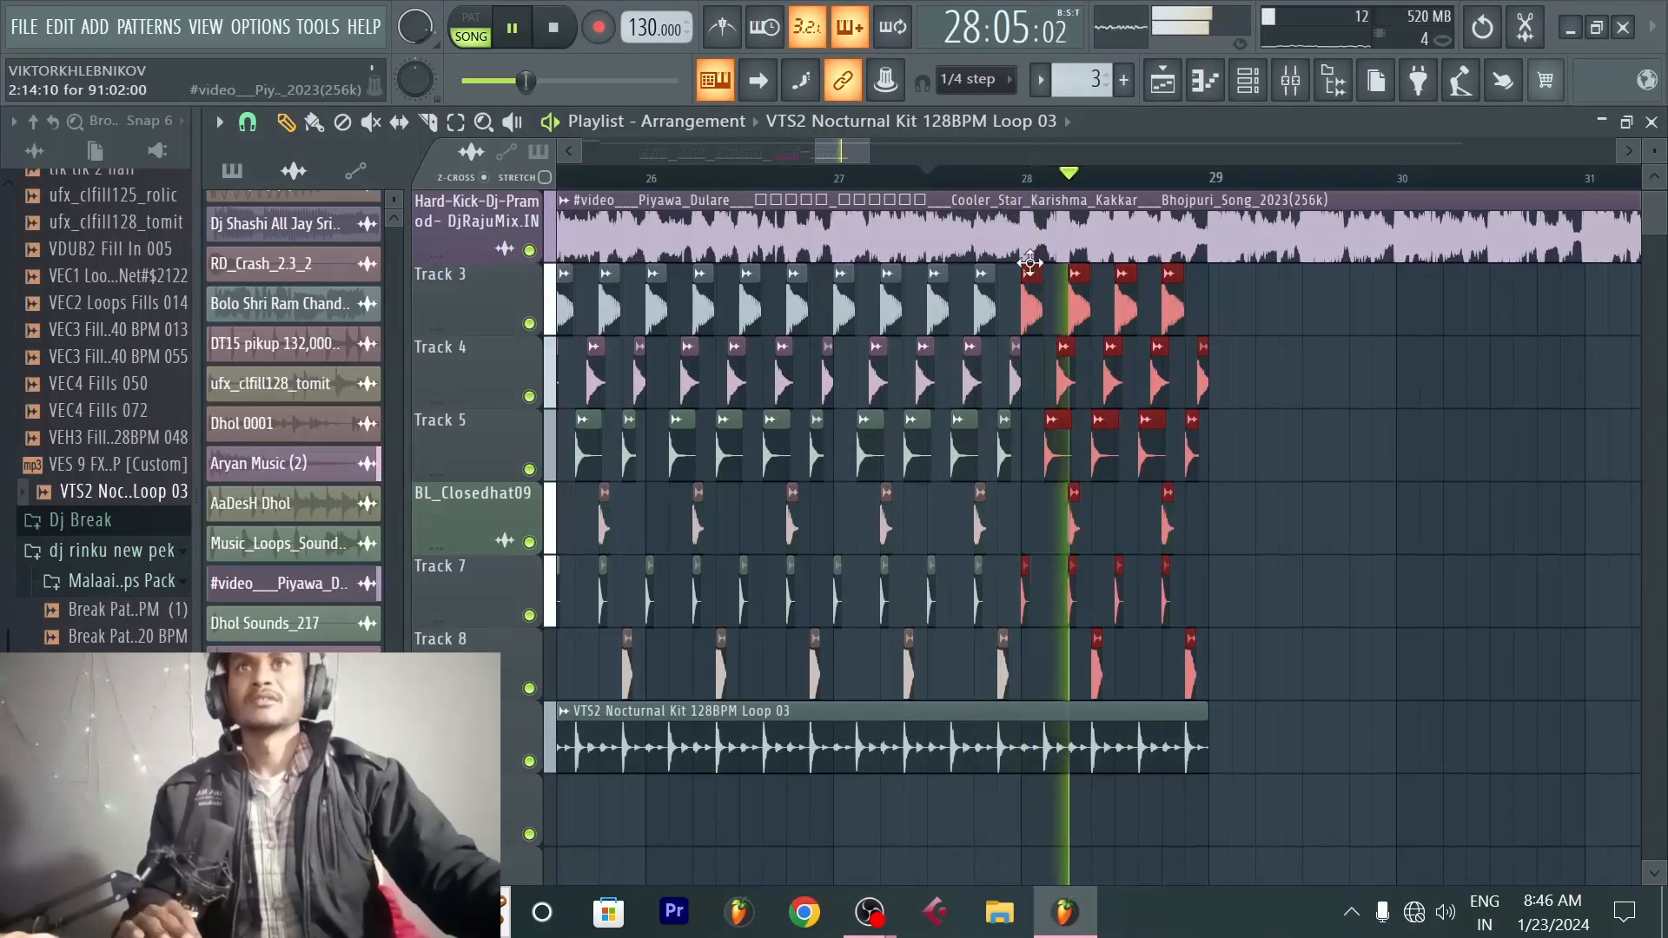
pyautogui.press('space')
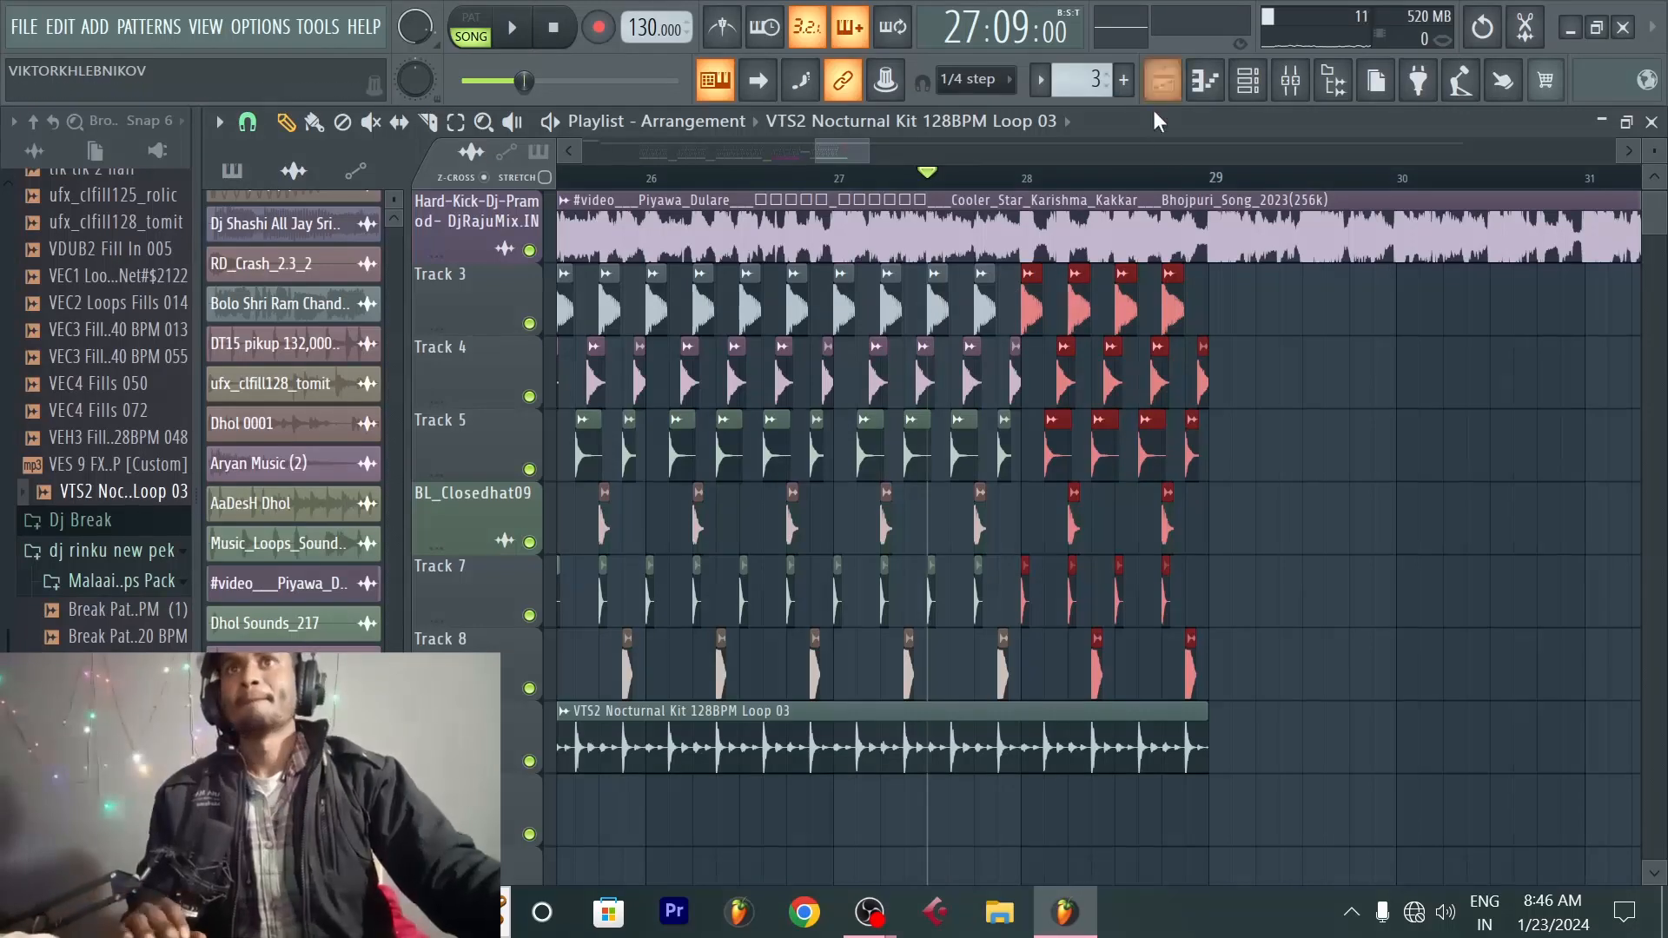
# Step: Listen to the section again from bar 25 and replay it from 26:15:00
pyautogui.scroll(-3, 1194, 179)
pyautogui.click(743, 179)
pyautogui.press('space')
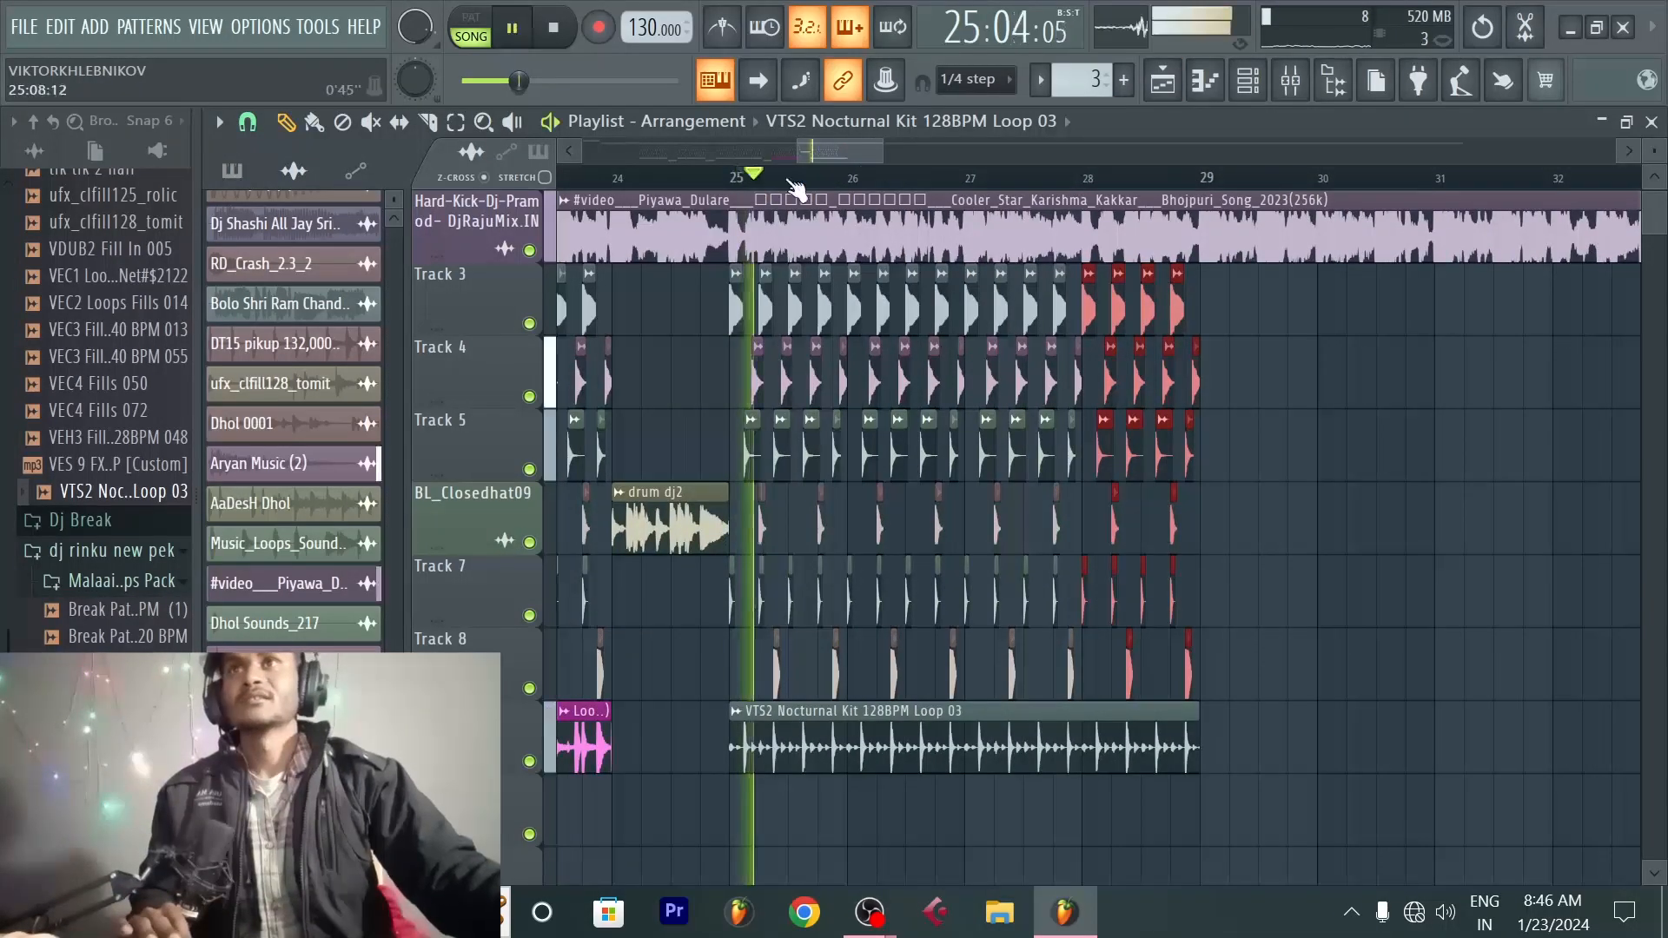
pyautogui.scroll(2, 993, 189)
pyautogui.scroll(2, 993, 189)
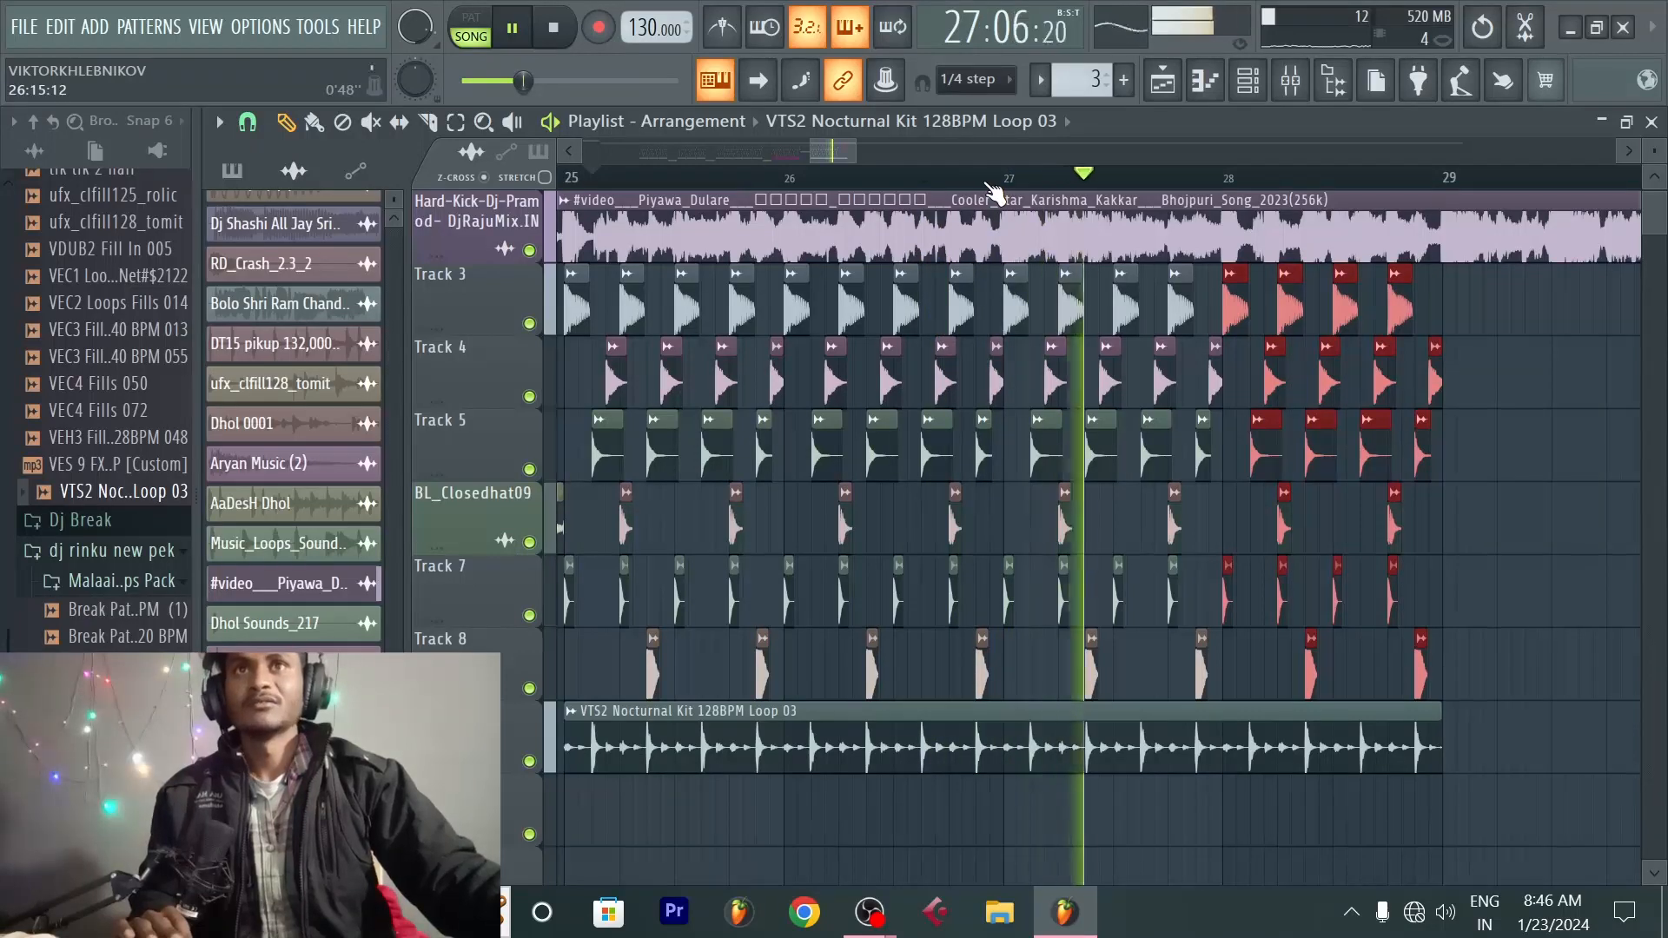
pyautogui.click(988, 181)
pyautogui.click(988, 181)
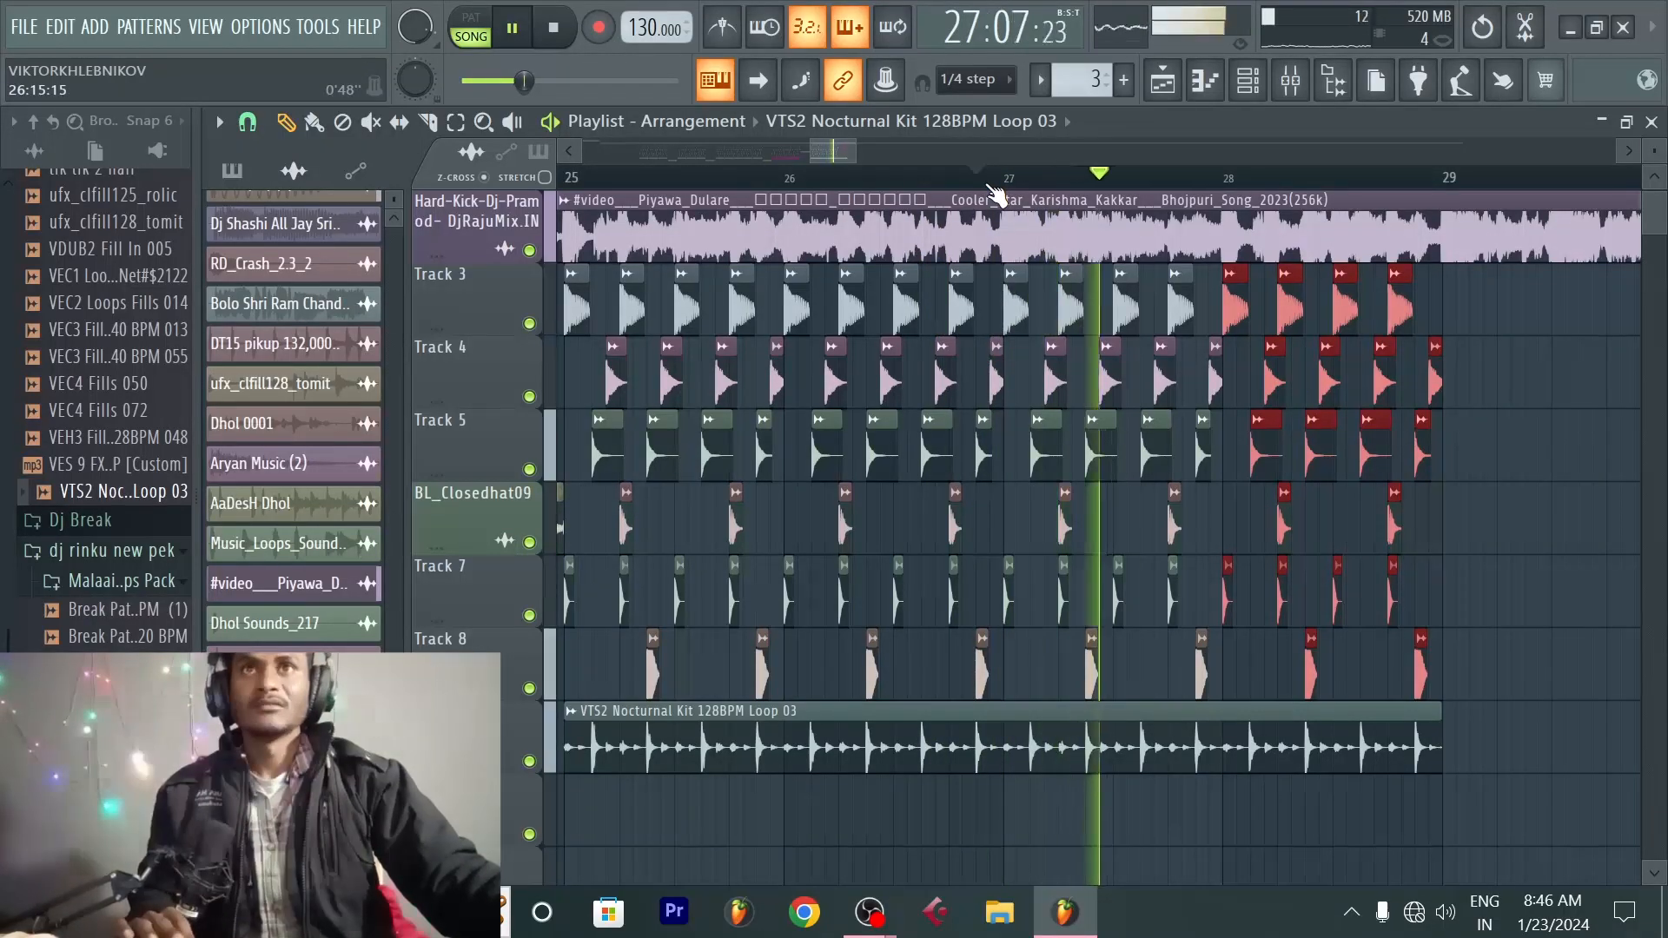
pyautogui.press('space')
# Step: Move the selected drum pattern on Tracks 3 to 8 from bar 28 to bar 29
pyautogui.scroll(-2, 993, 190)
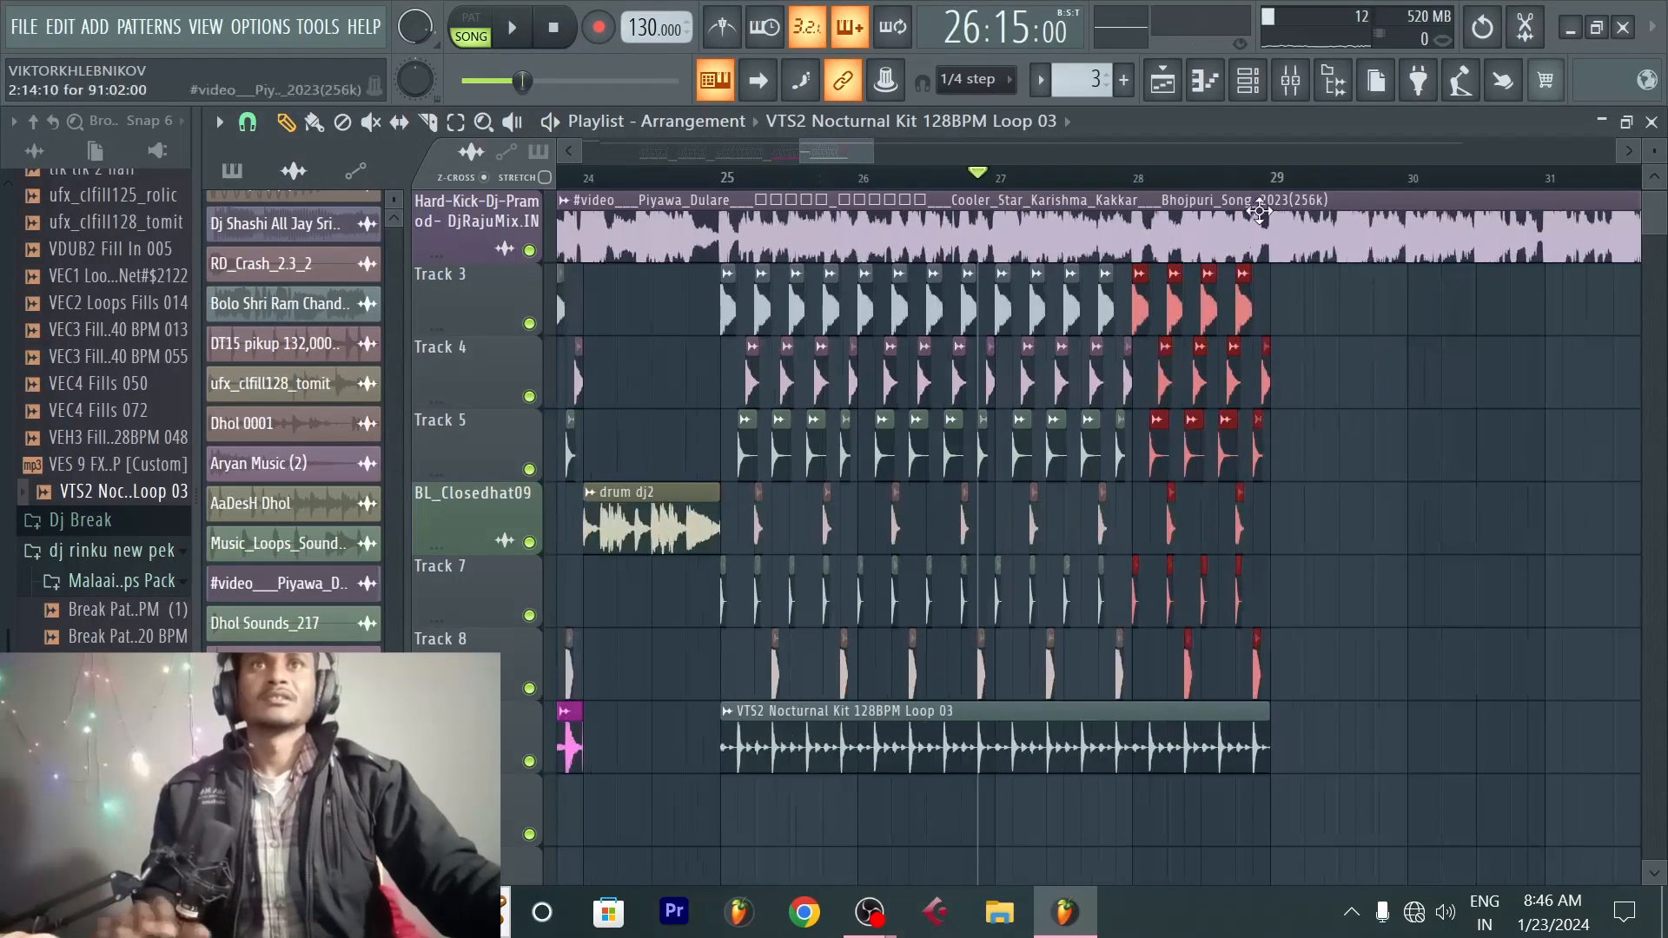
pyautogui.moveTo(1140, 309); pyautogui.dragTo(1277, 309)
pyautogui.scroll(2, 1051, 187)
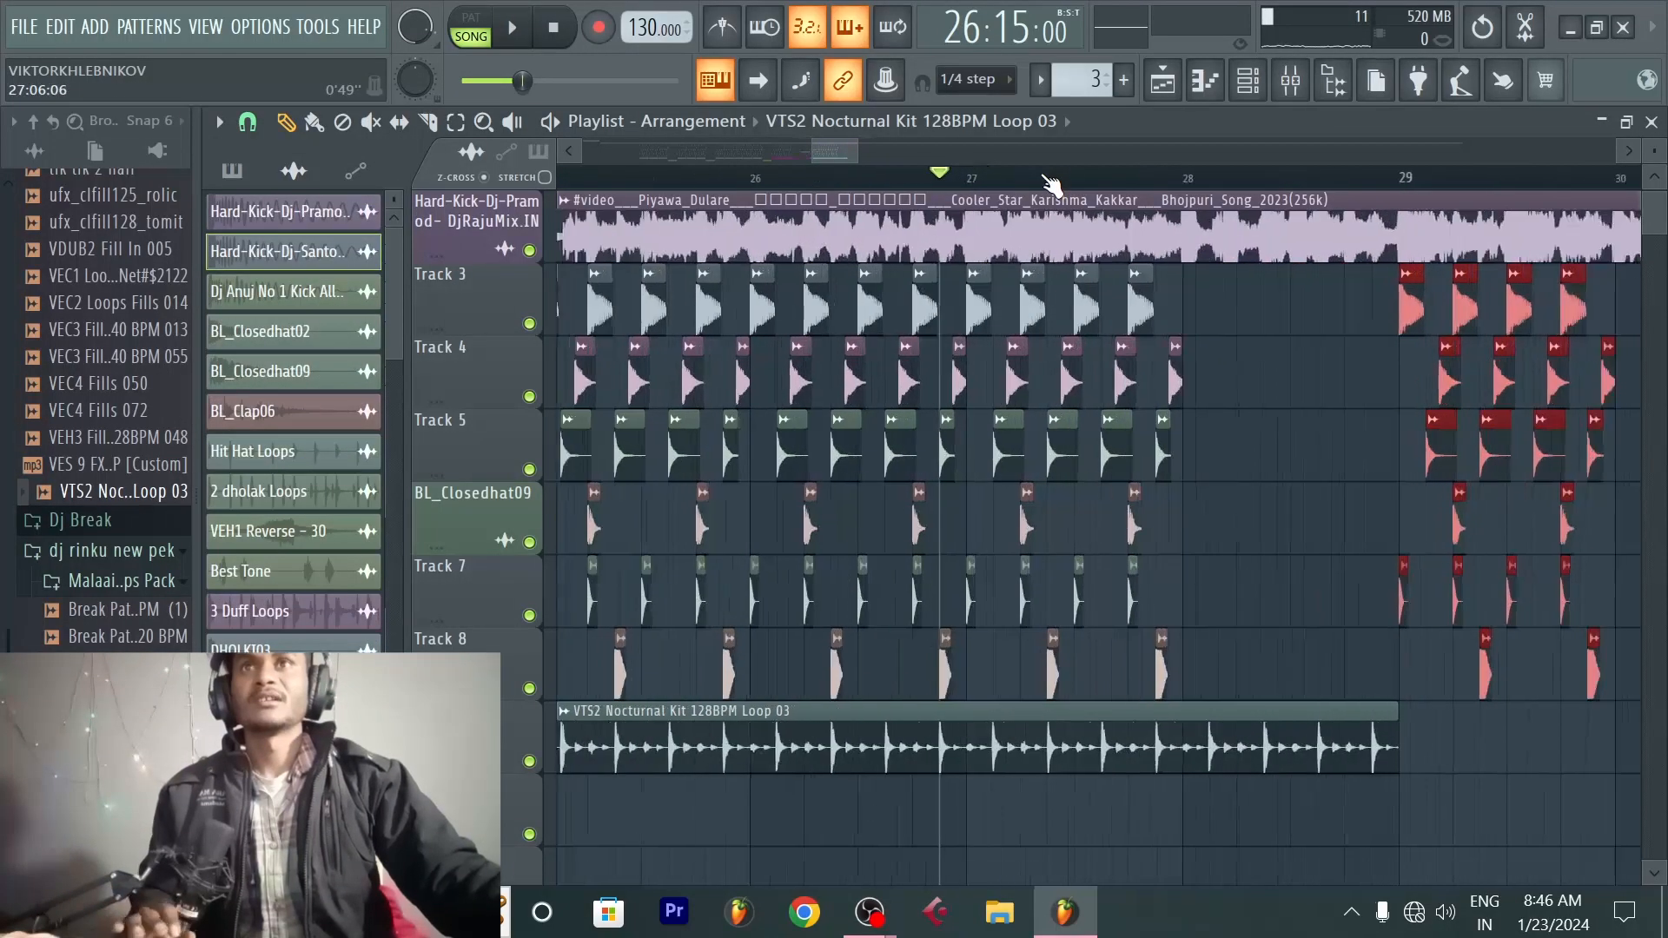
# Step: Delete the drum clips on Tracks 3 to 8 in bar 27 and trim the VTS2 Nocturnal Kit loop to end at bar 27
pyautogui.moveTo(1190, 686); pyautogui.dragTo(982, 331)
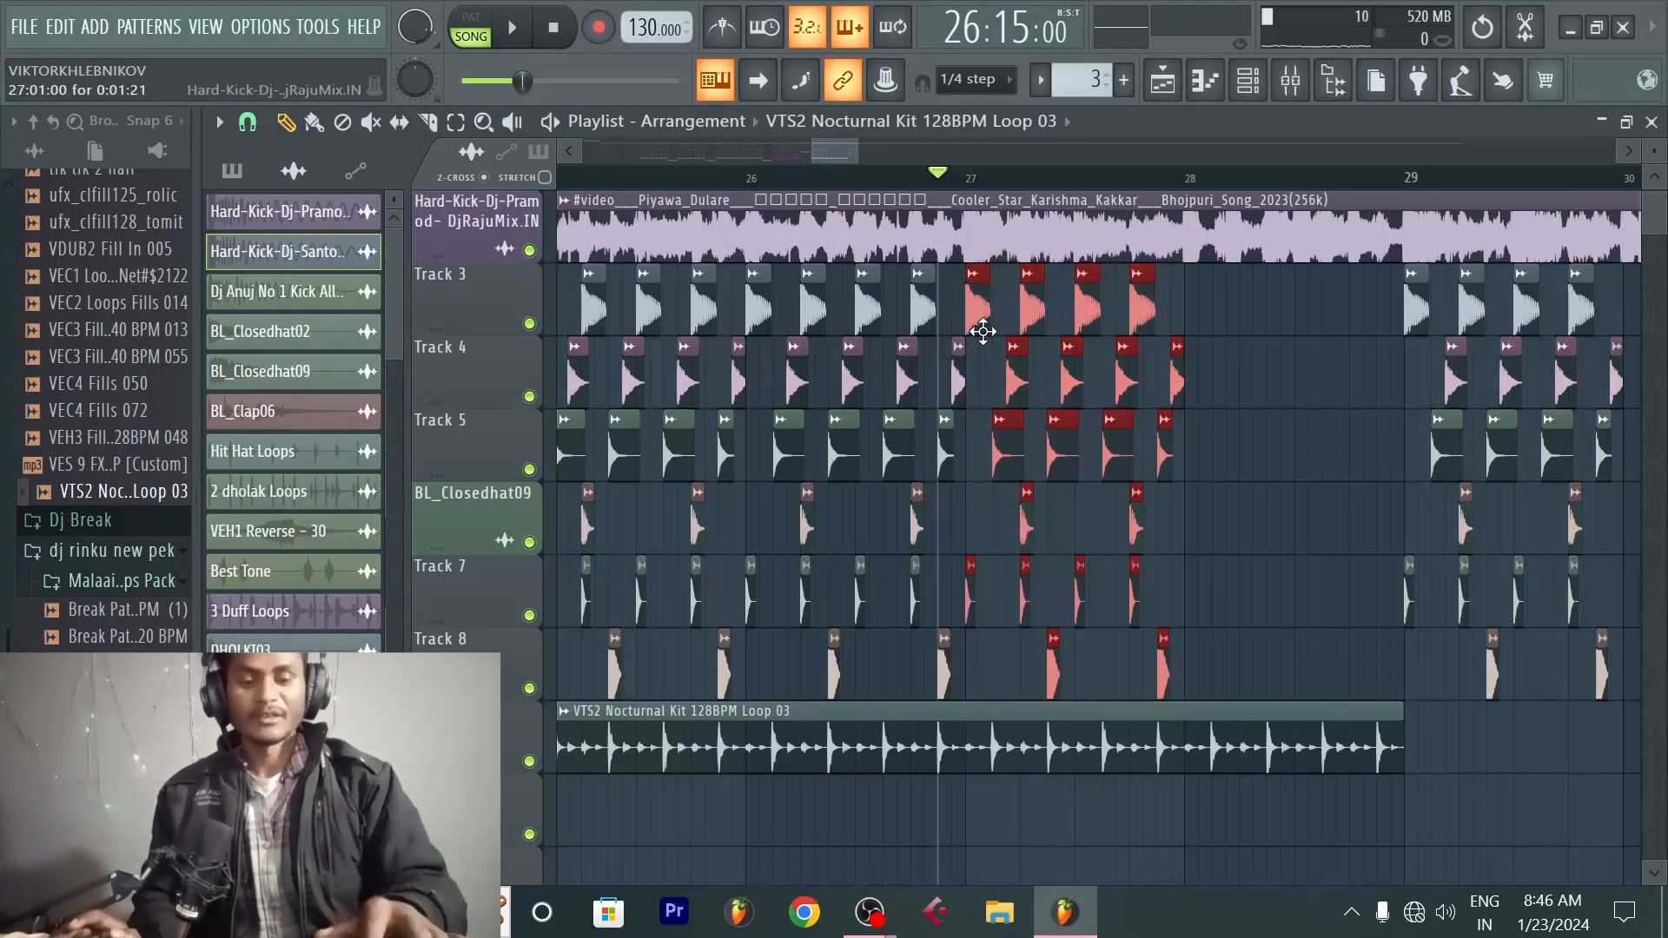
pyautogui.press('Delete')
pyautogui.press('space')
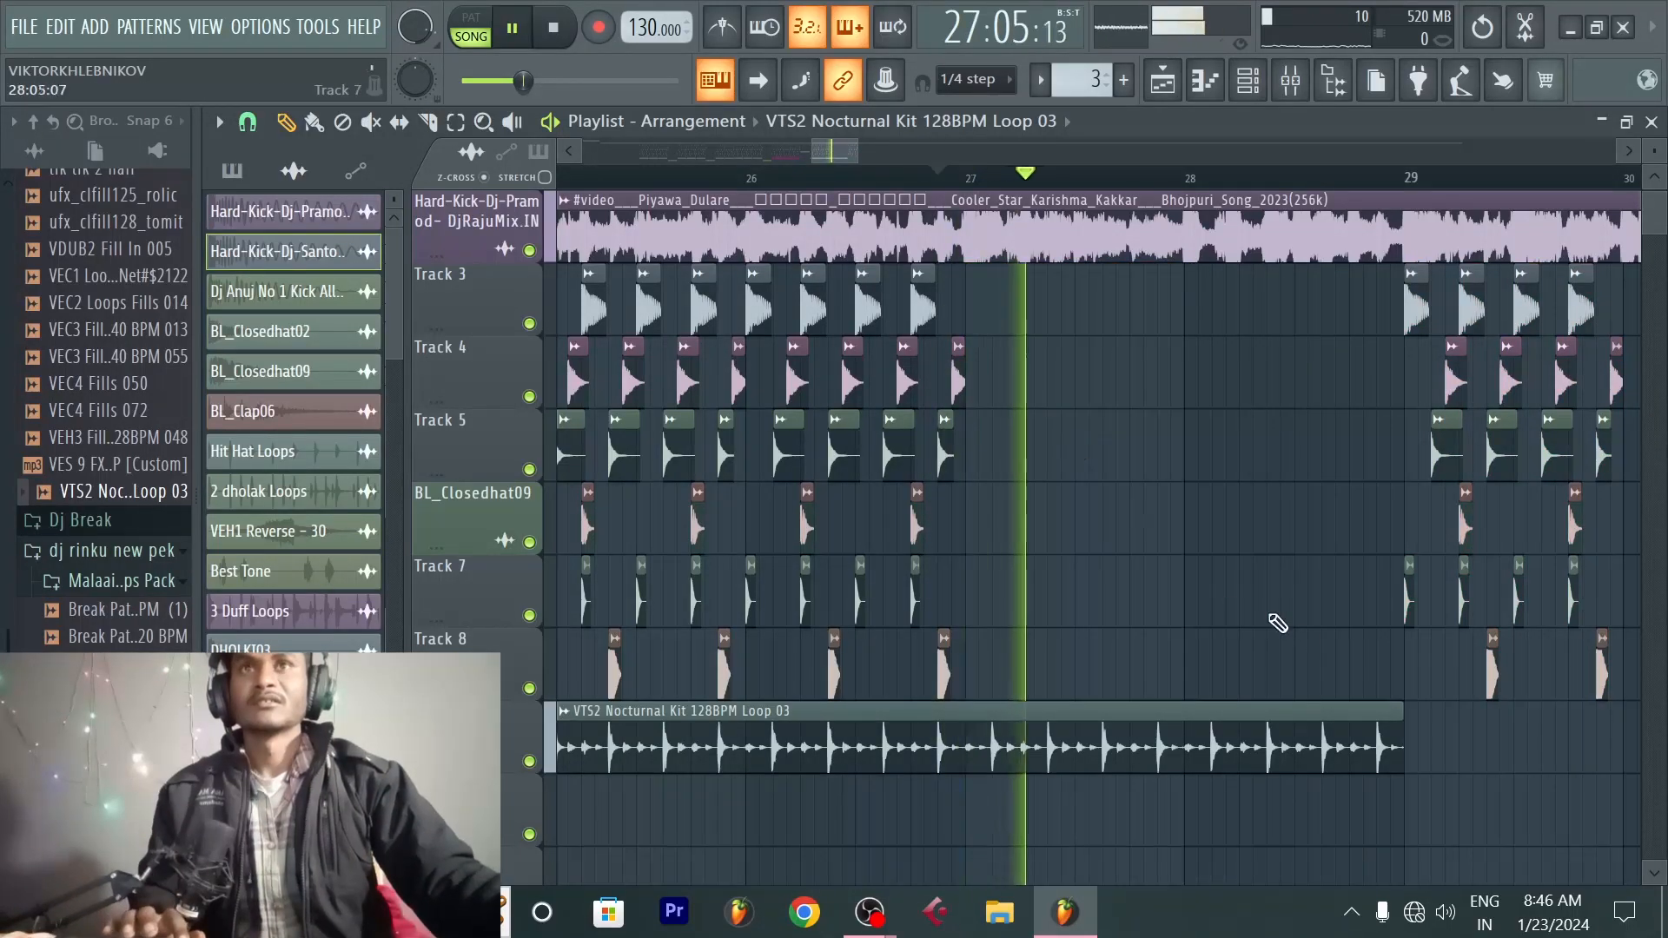
pyautogui.press('space')
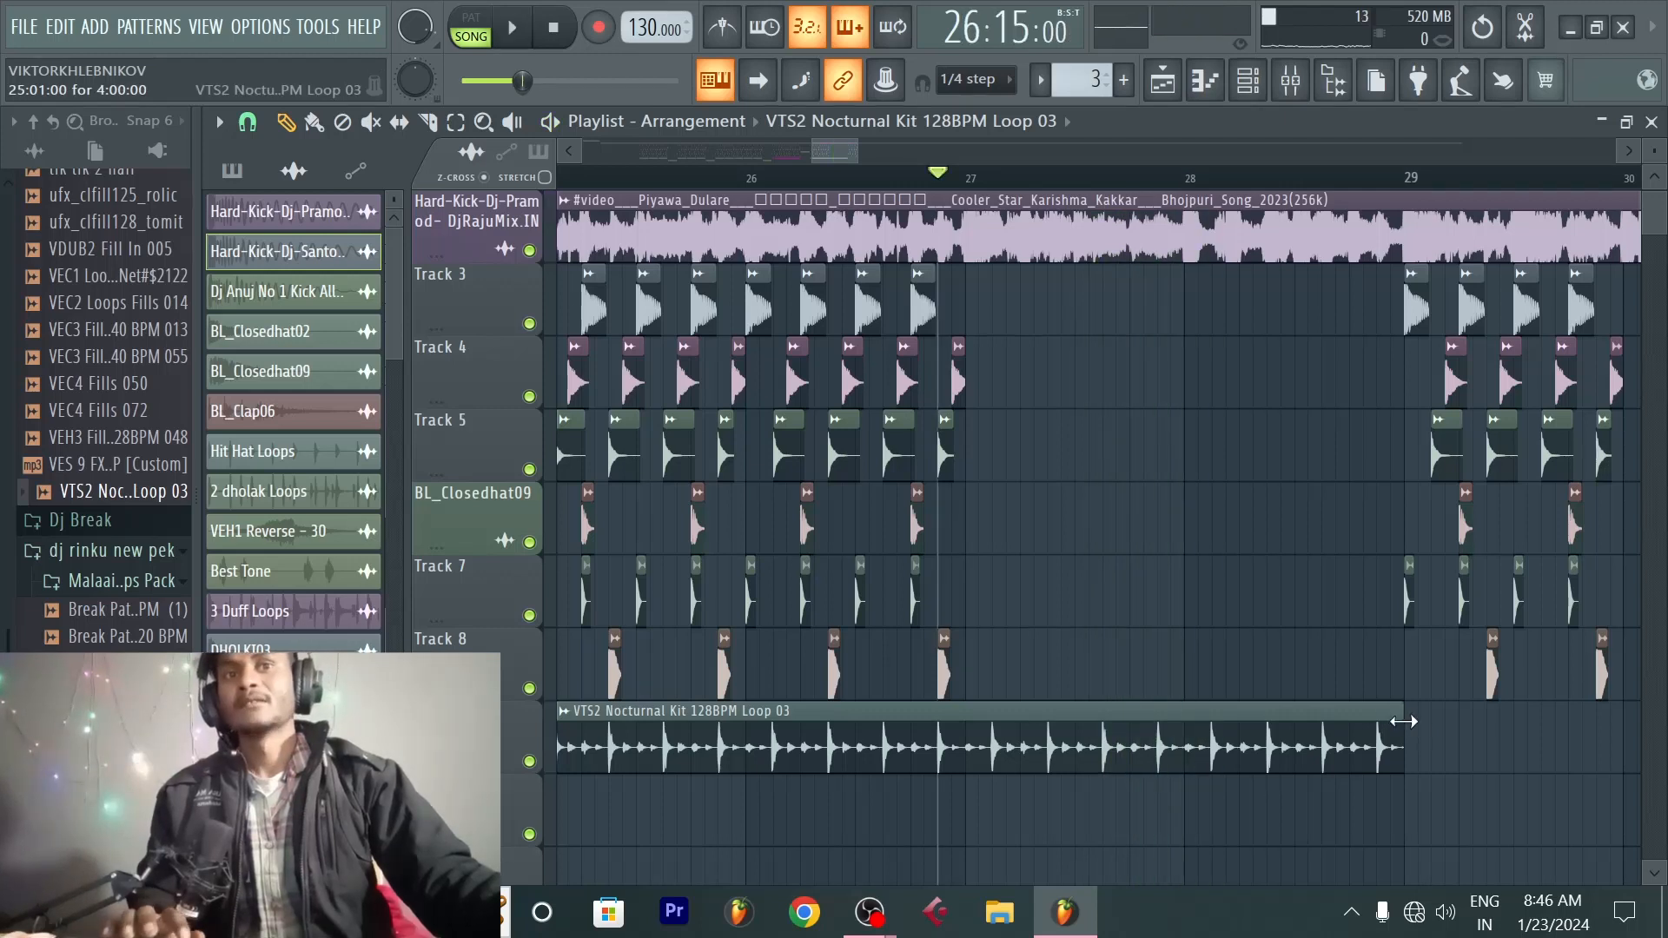
pyautogui.moveTo(1404, 742); pyautogui.dragTo(991, 745)
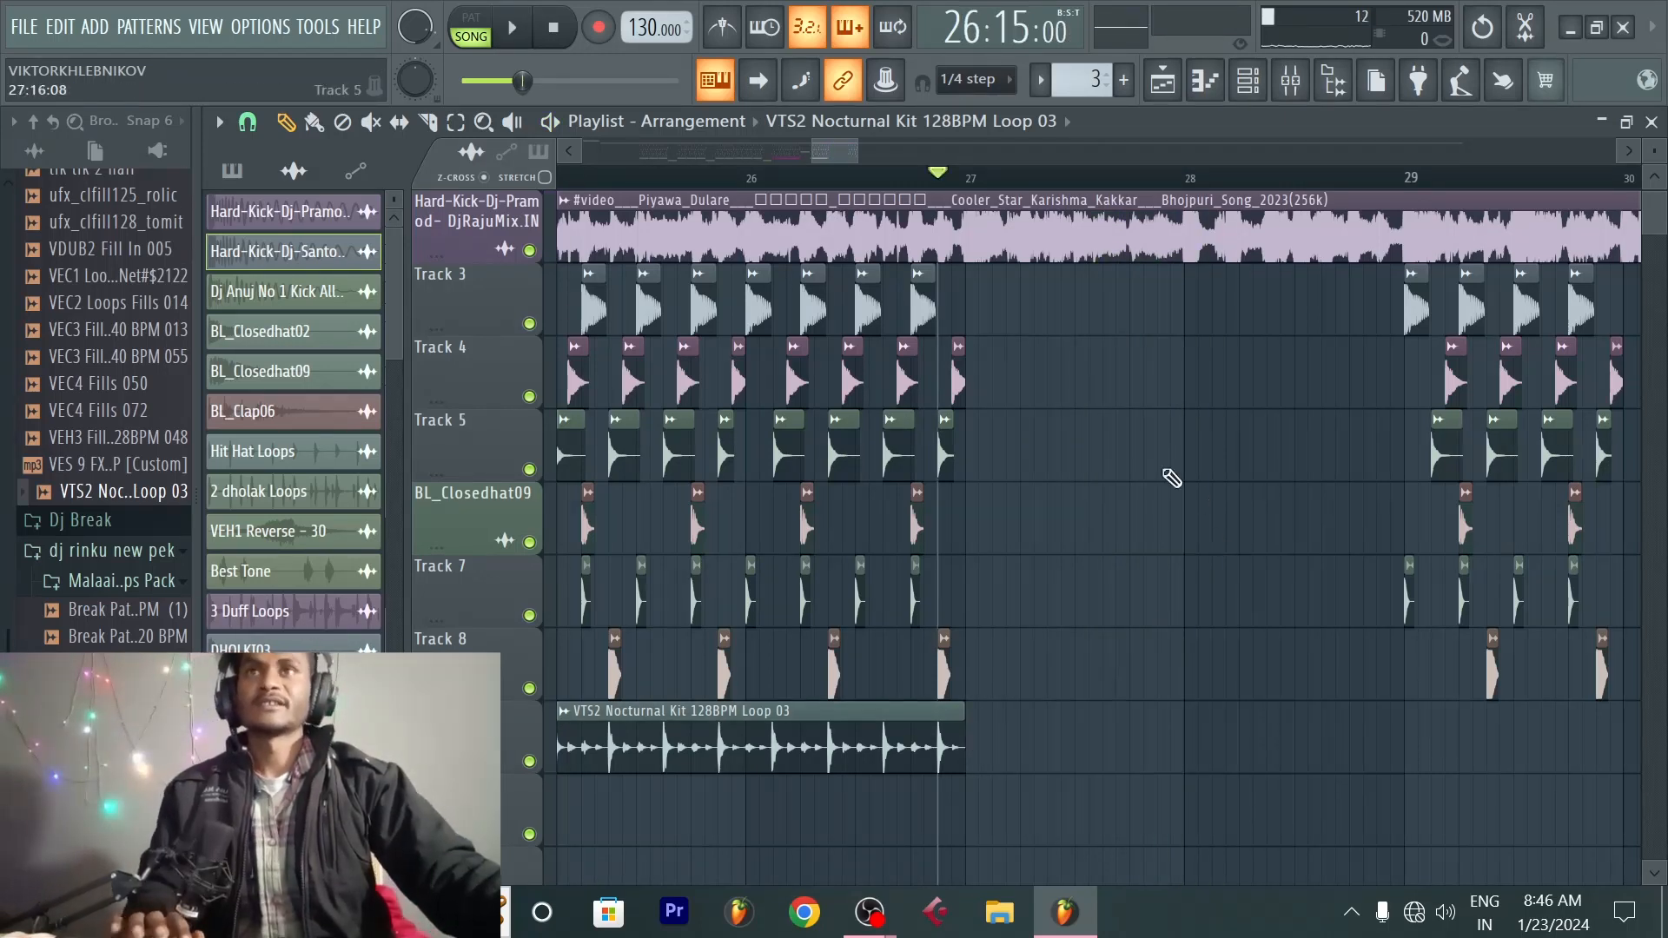
# Step: Audition dhol and fill samples in the browser and place the AaDesH Dhol loop on Track 10 starting at bar 27
pyautogui.click(84, 304)
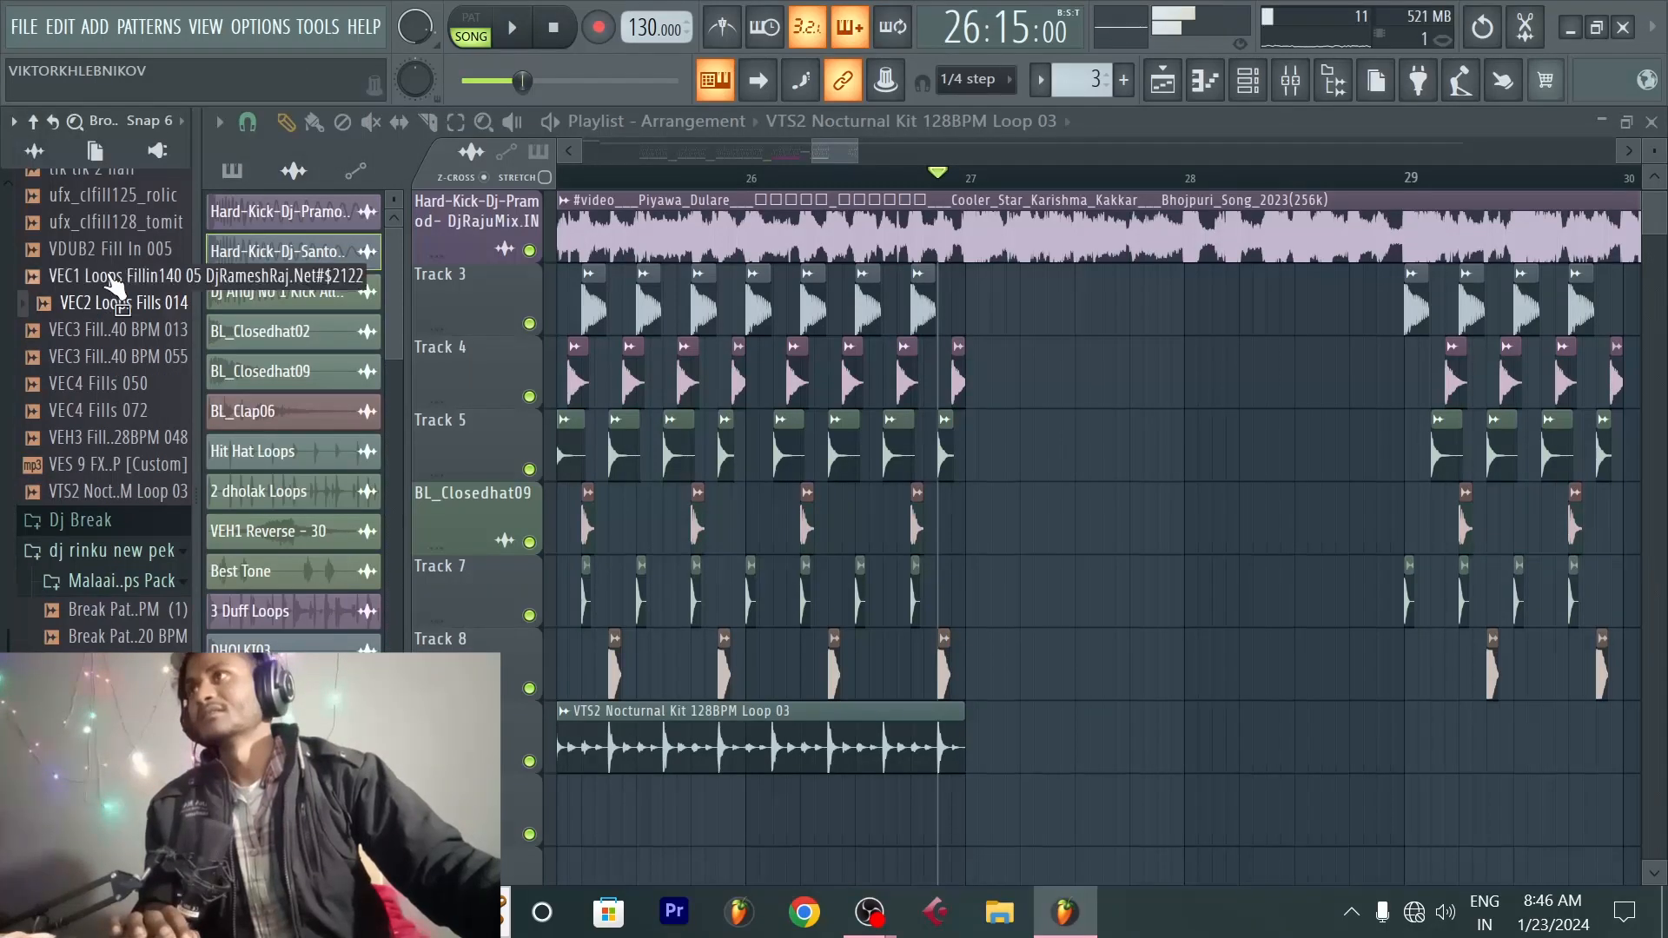
pyautogui.scroll(-15, 109, 295)
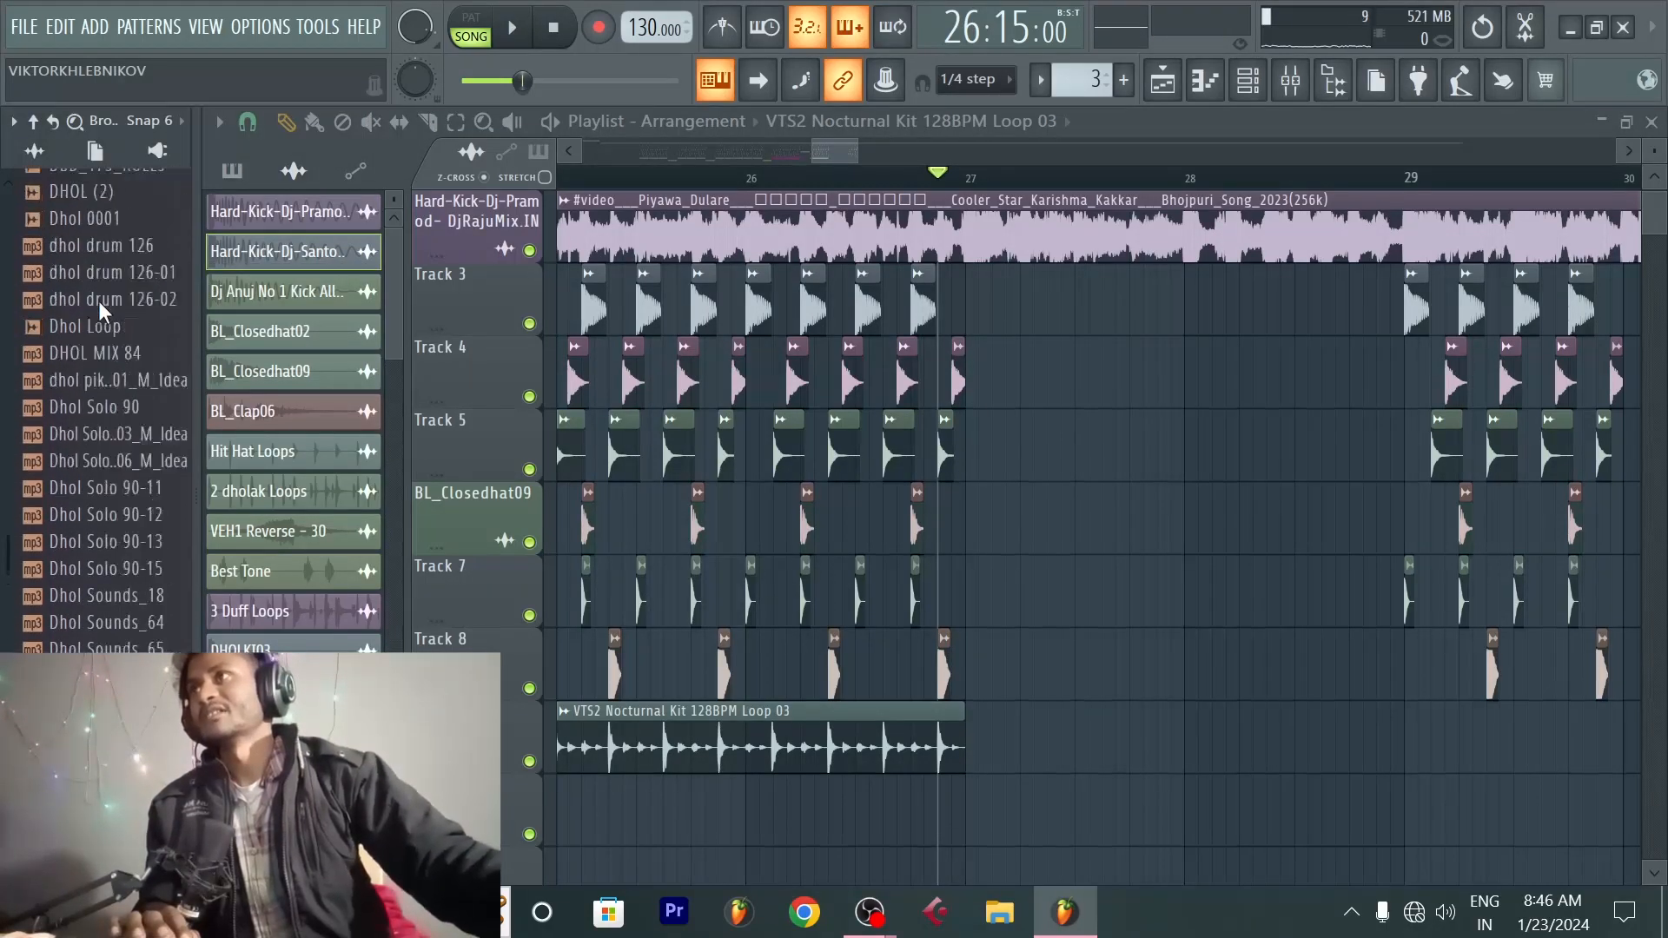
pyautogui.scroll(15, 99, 302)
pyautogui.scroll(-6, 99, 302)
pyautogui.click(87, 304)
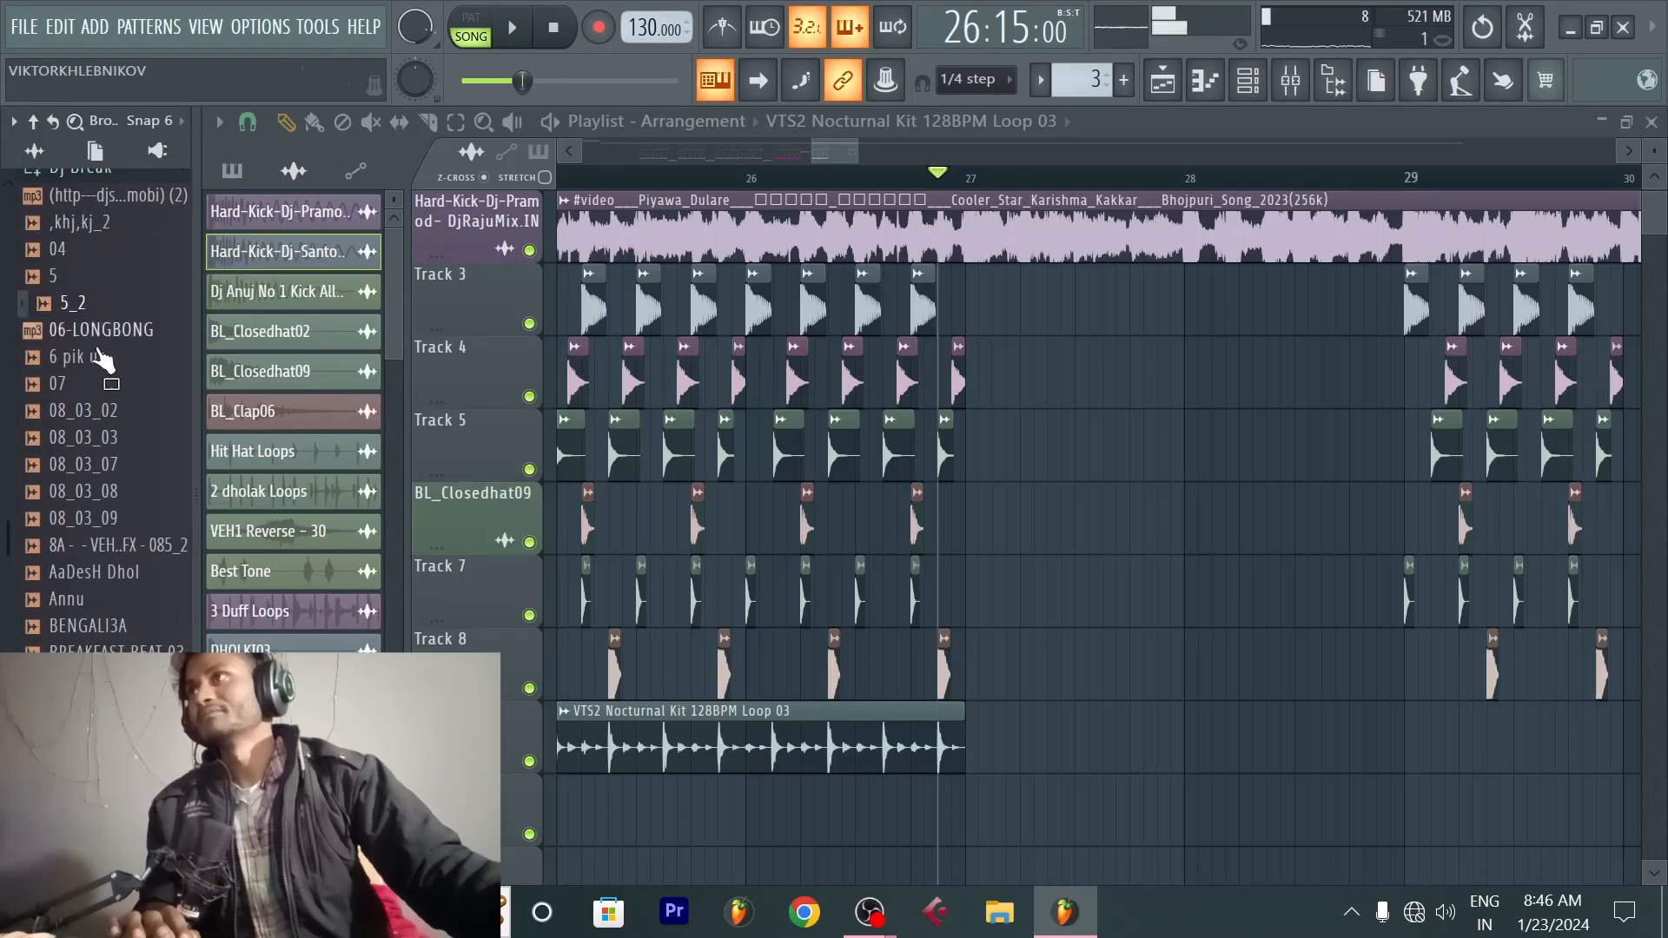
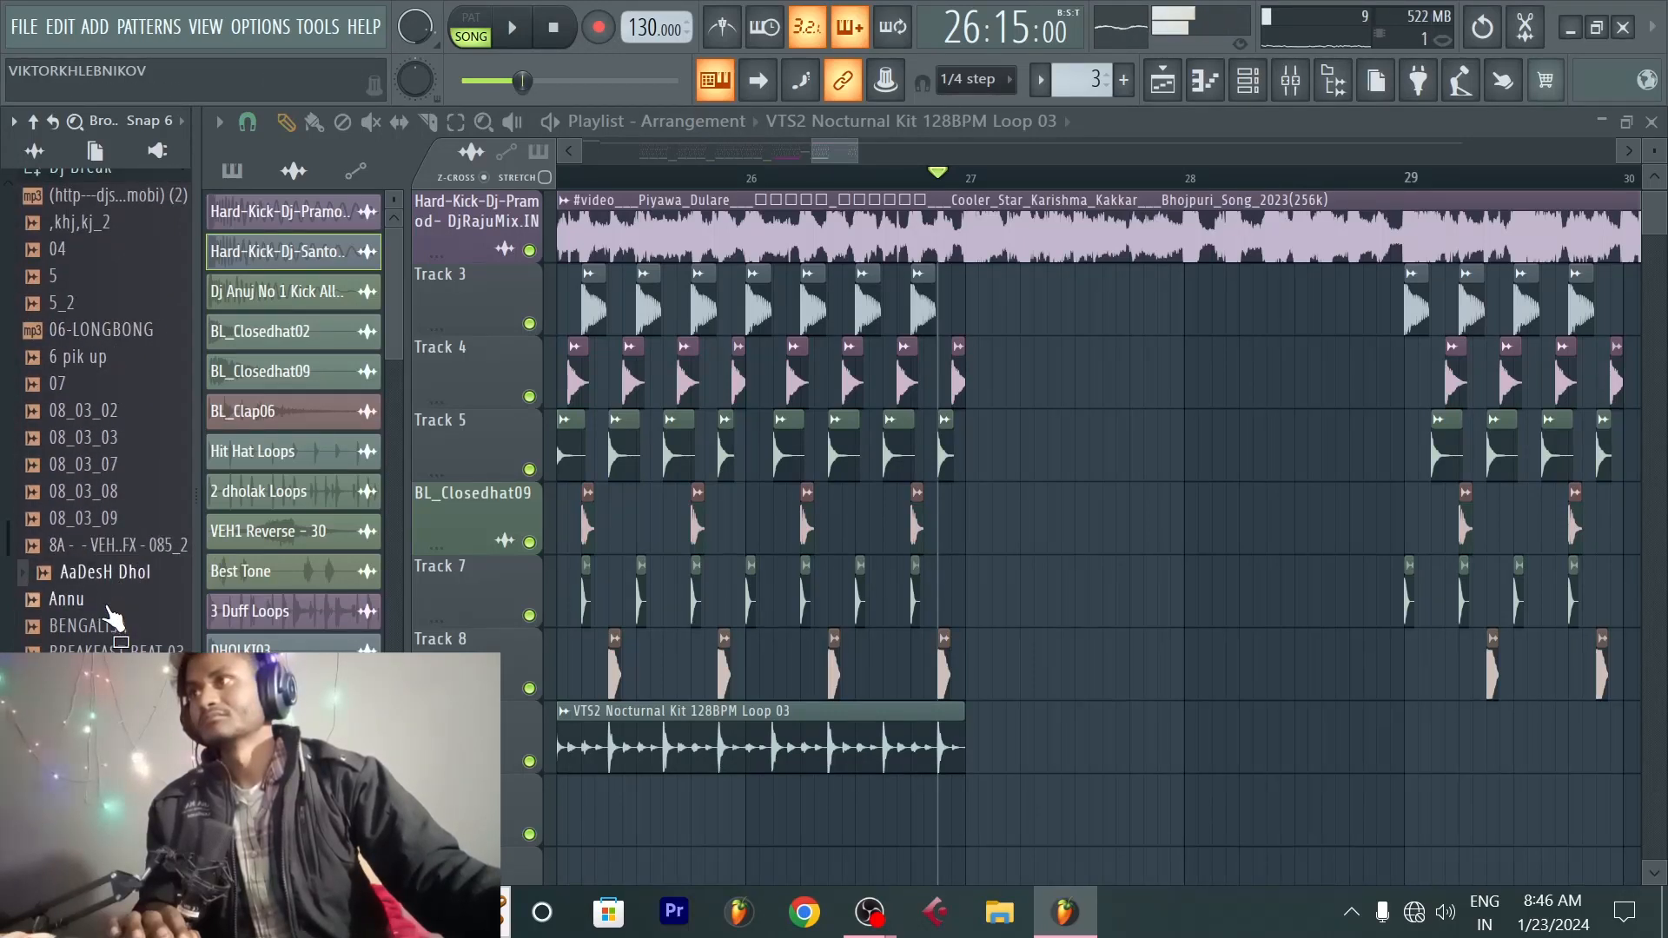
pyautogui.moveTo(148, 595); pyautogui.dragTo(944, 808)
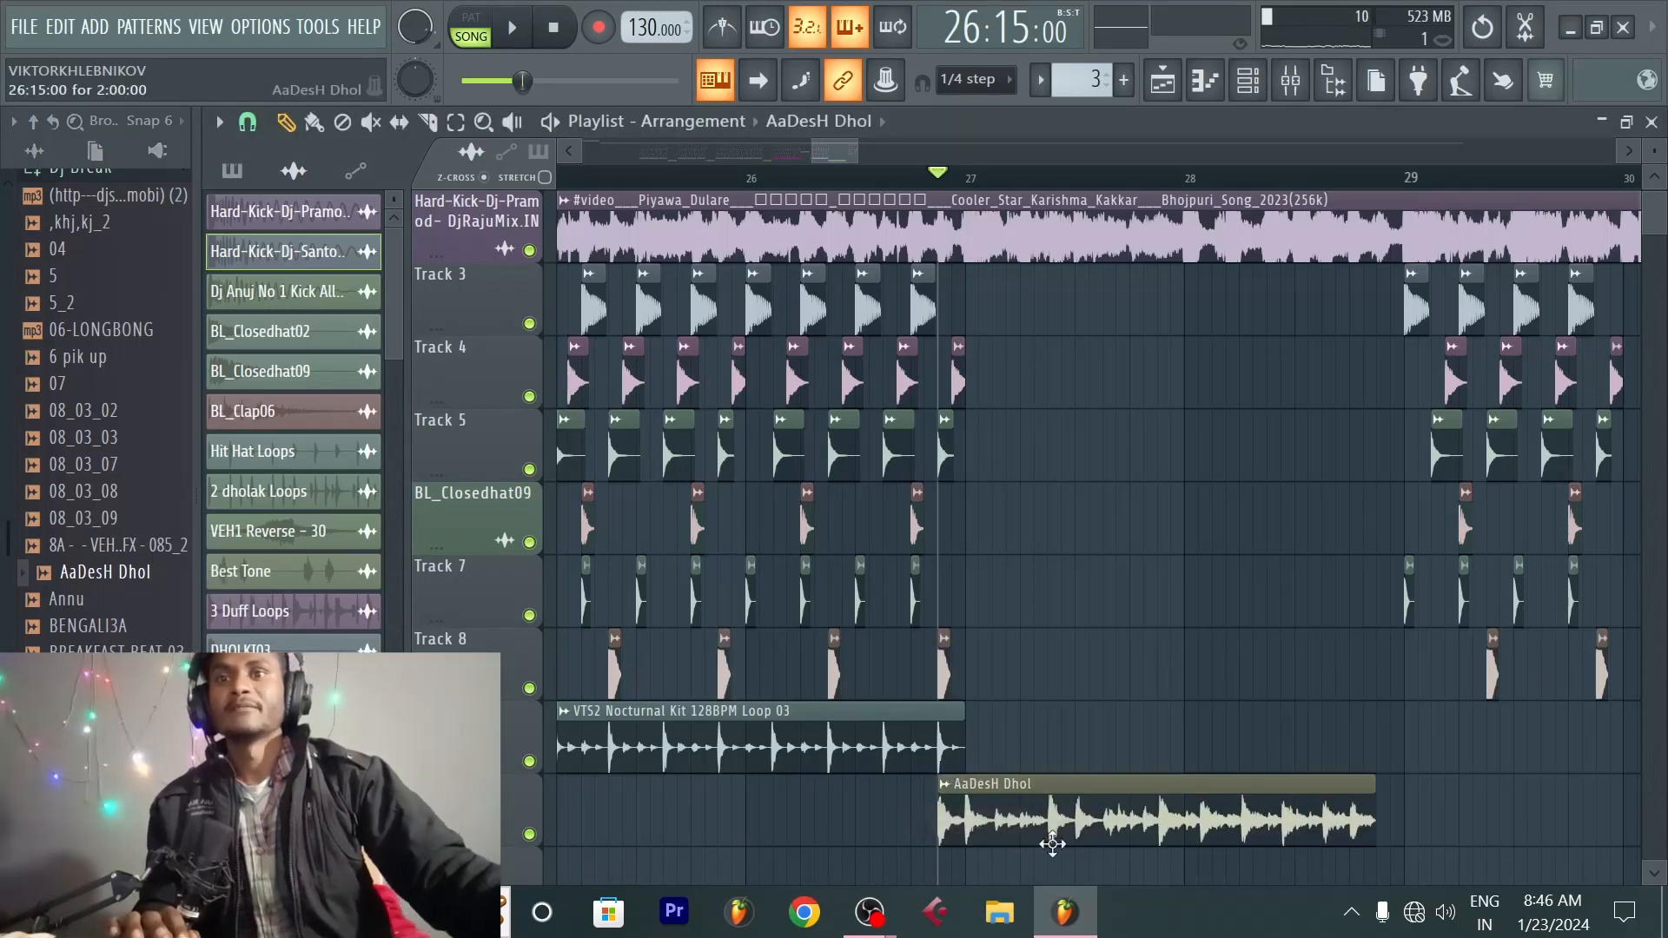
pyautogui.moveTo(1056, 839); pyautogui.dragTo(1085, 837)
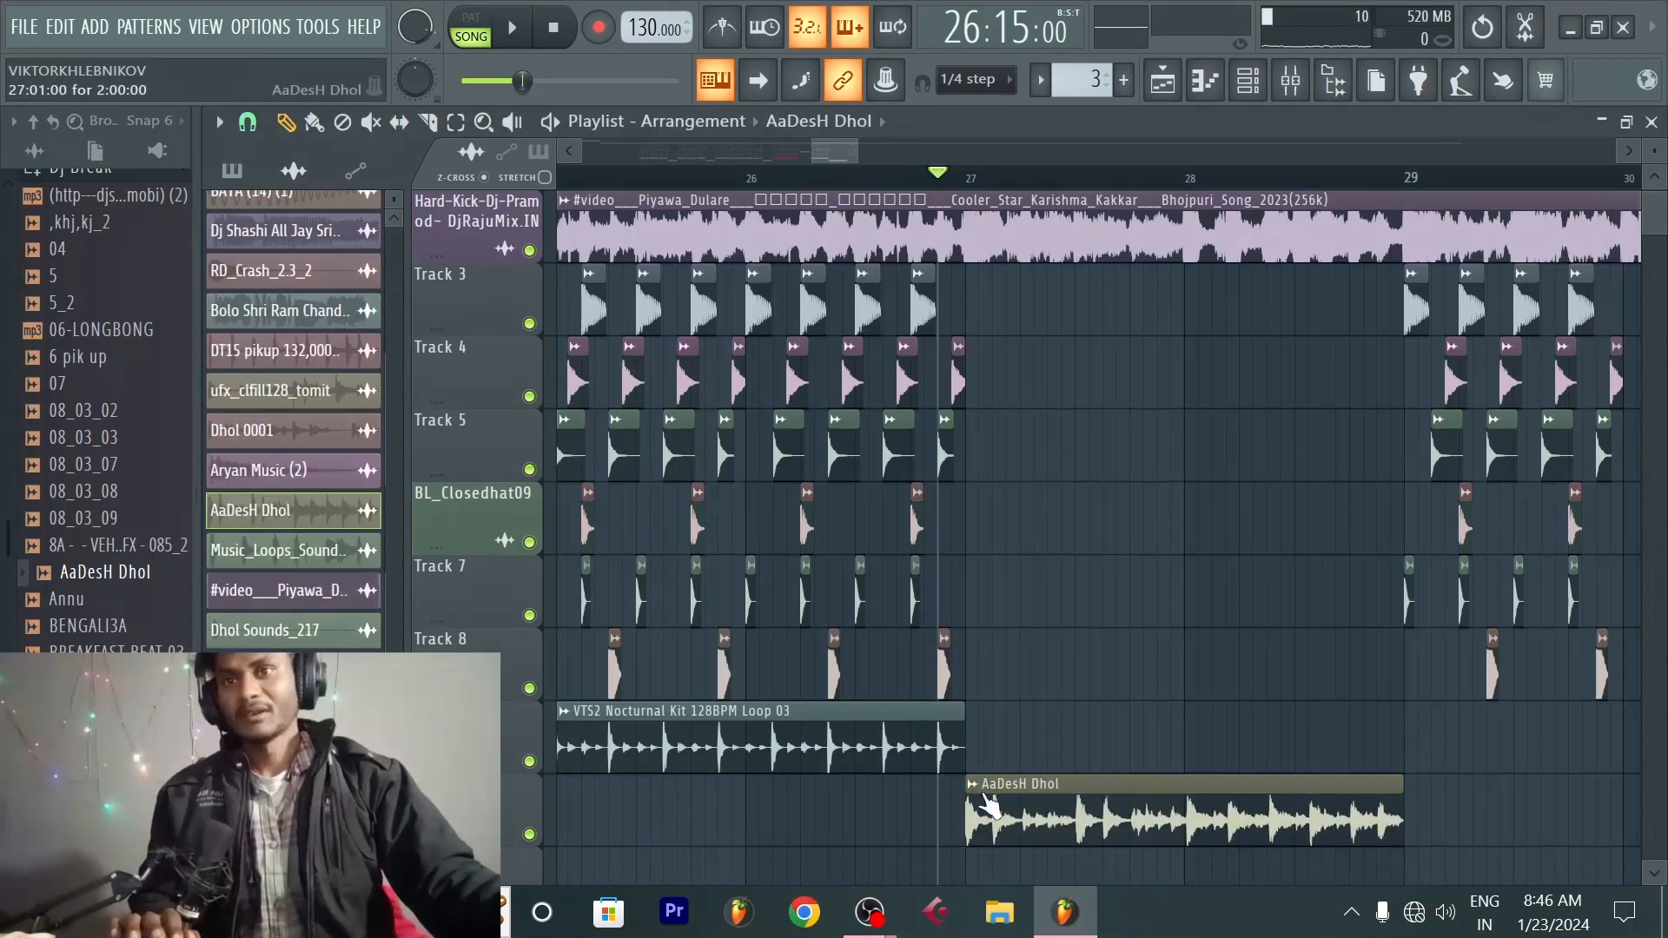
# Step: Fit the AaDesH Dhol clip to the project tempo using the 75 to 150 BPM detection range
pyautogui.click(973, 790)
pyautogui.click(1217, 732)
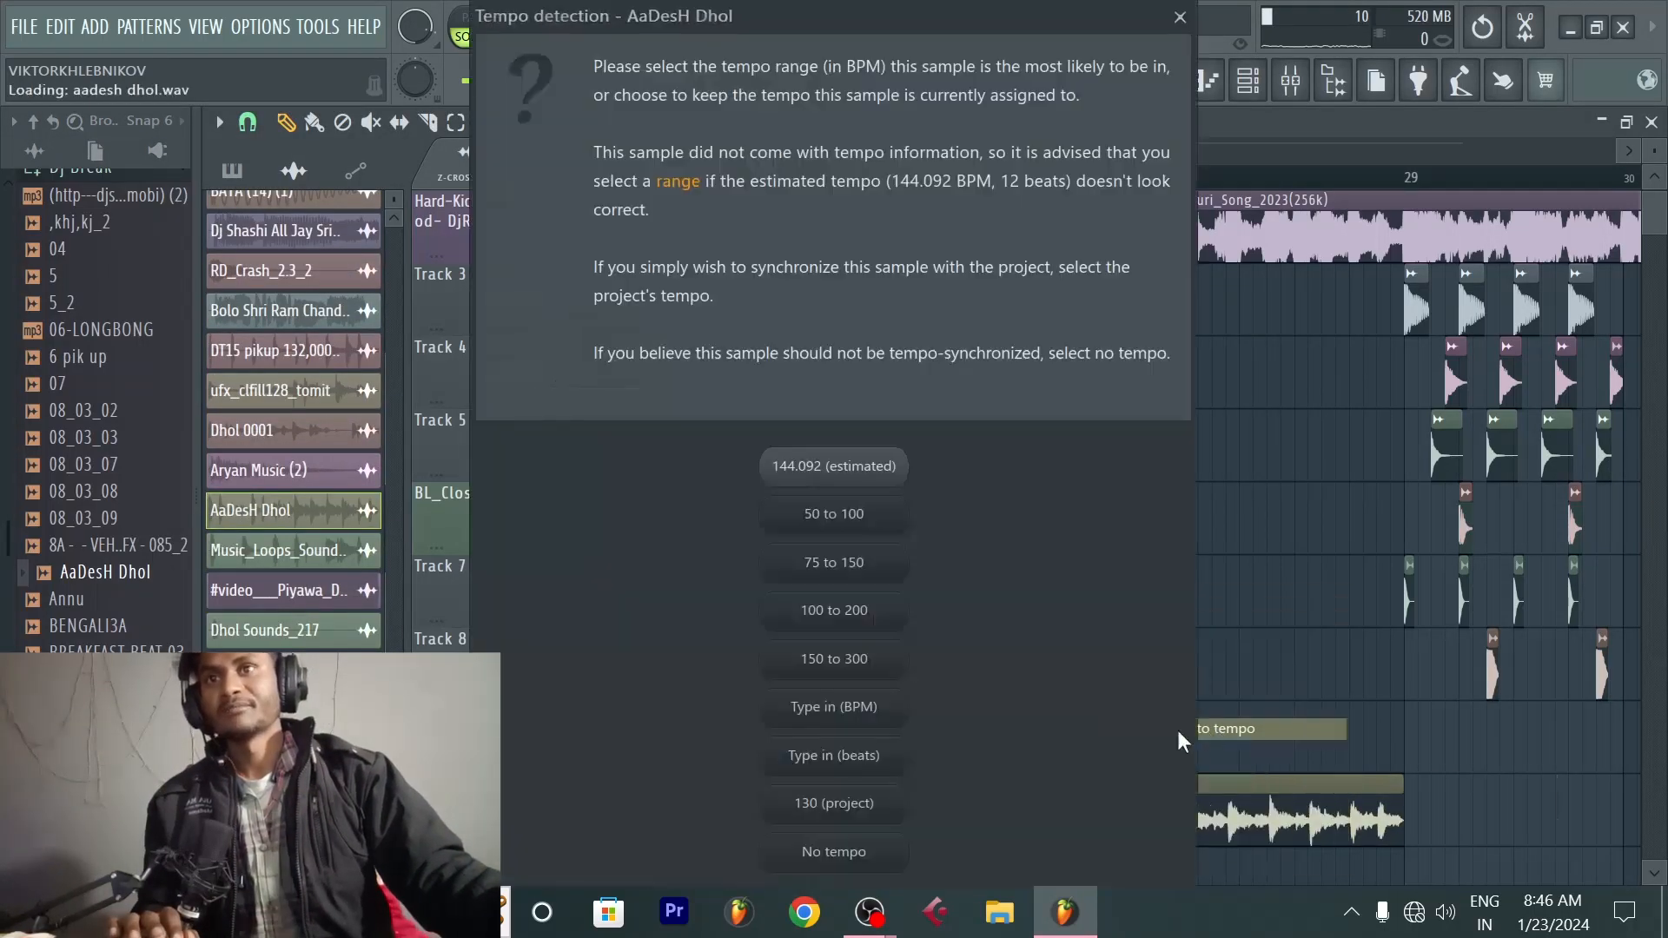
pyautogui.click(855, 574)
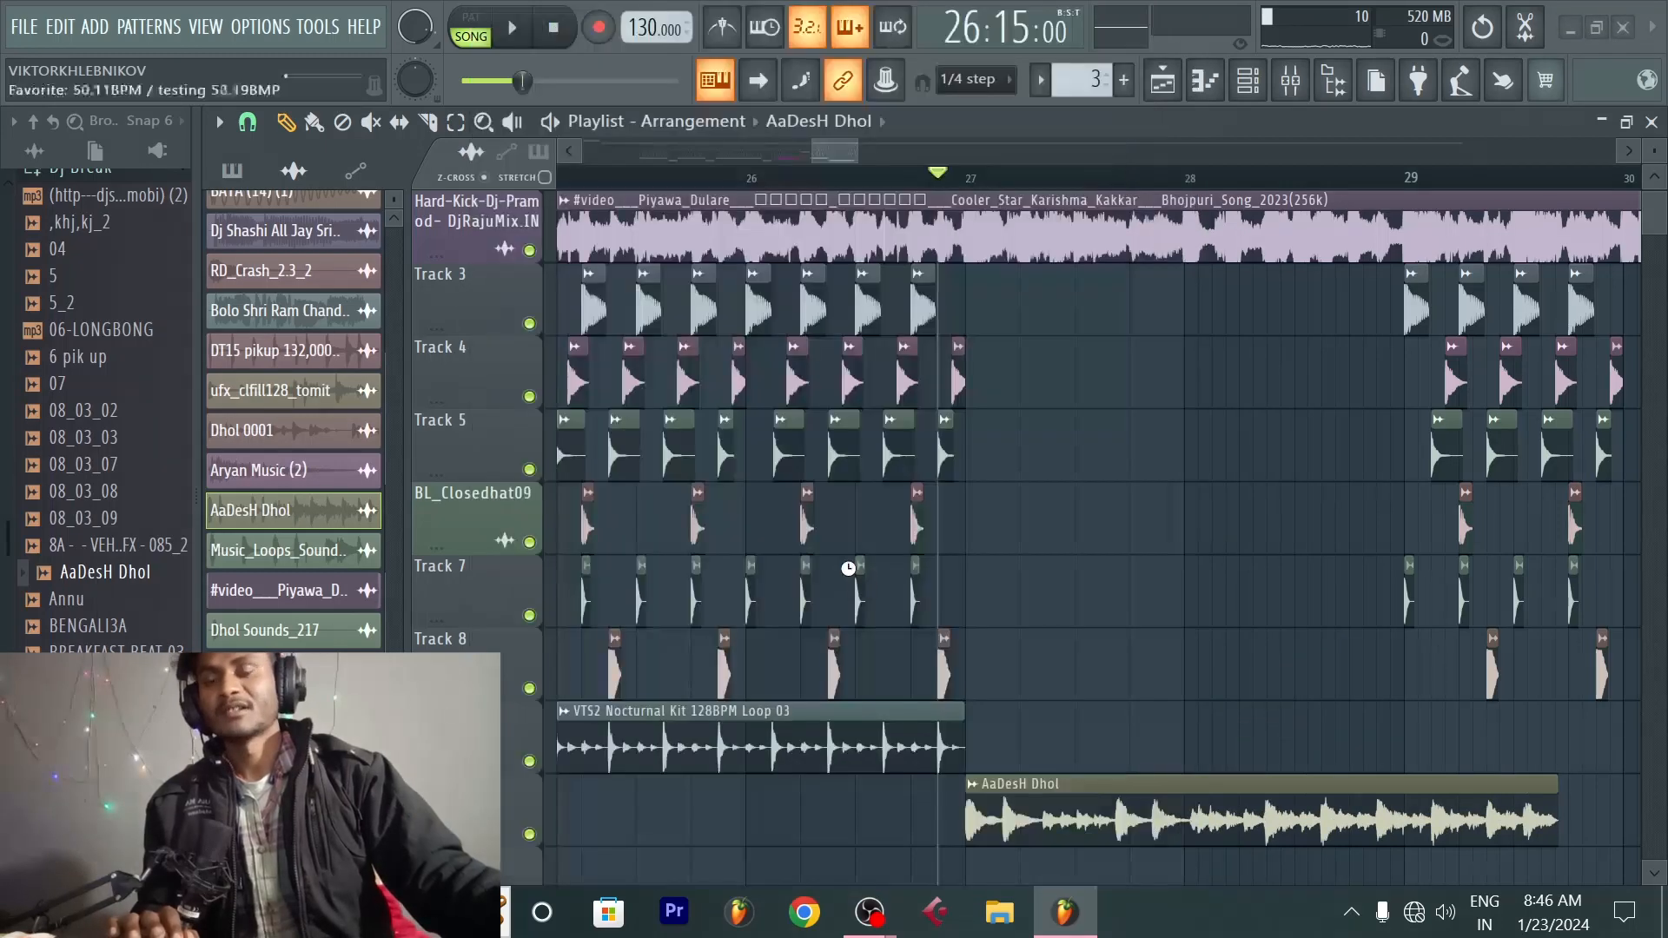
pyautogui.doubleClick(1005, 802)
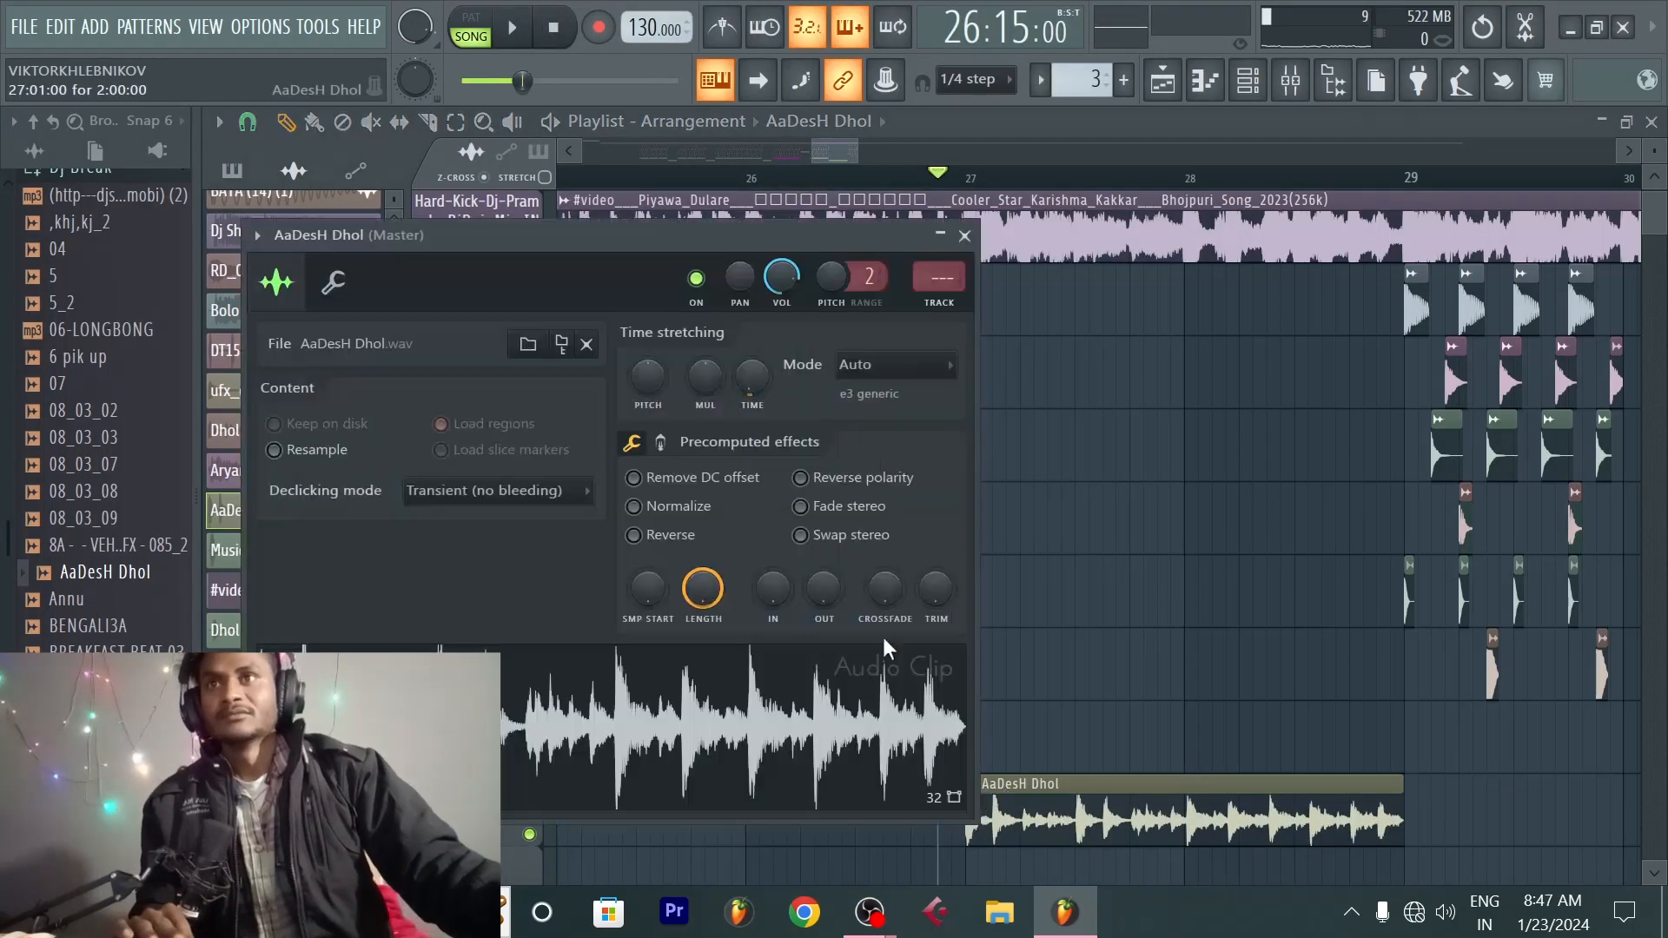
pyautogui.click(964, 239)
# Step: Play back the arrangement from 26:15:00 through the AaDesH Dhol loop into bar 29
pyautogui.press('space')
pyautogui.scroll(-2, 930, 206)
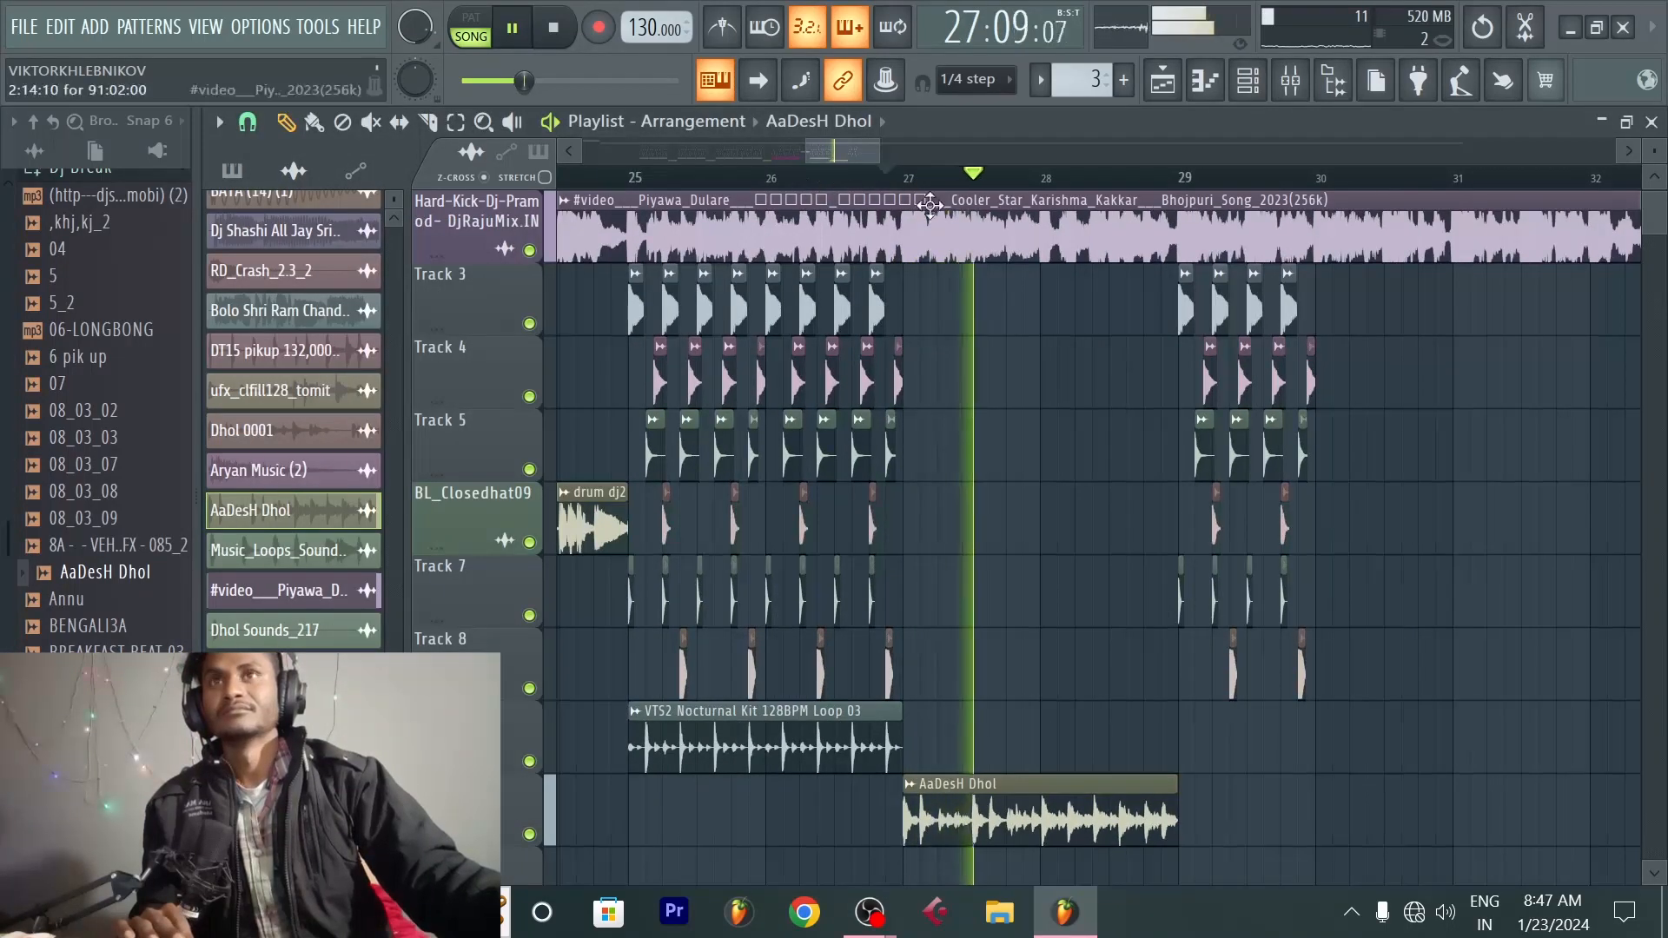
pyautogui.scroll(-2, 1051, 189)
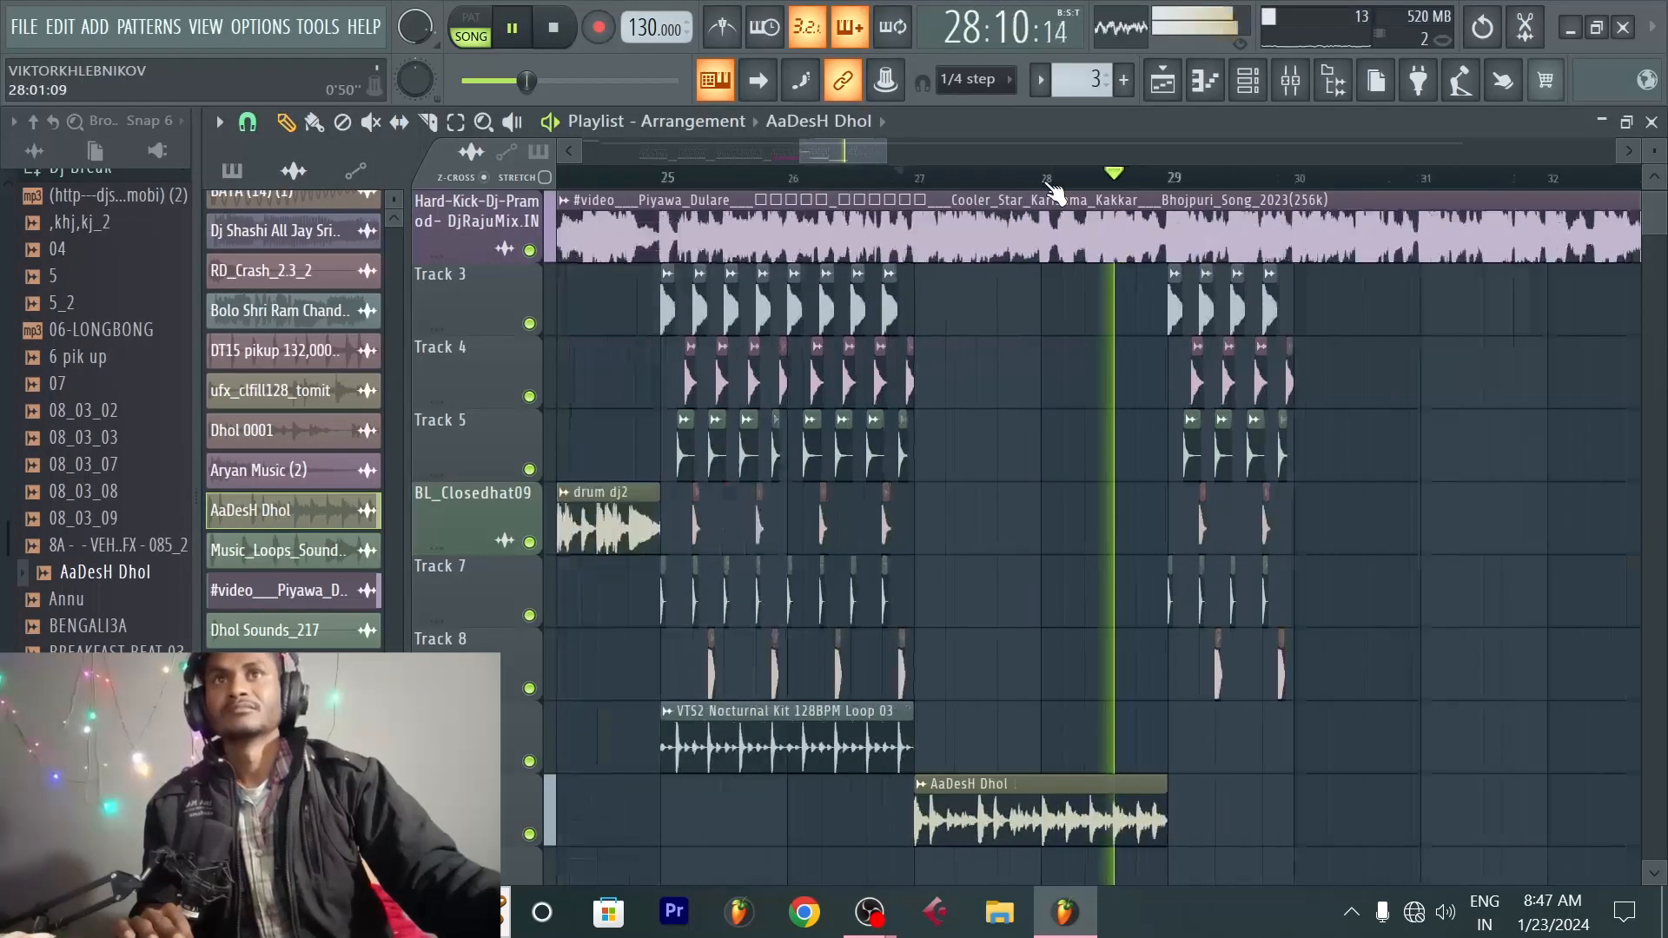
pyautogui.scroll(-2, 1048, 185)
pyautogui.scroll(3, 1232, 187)
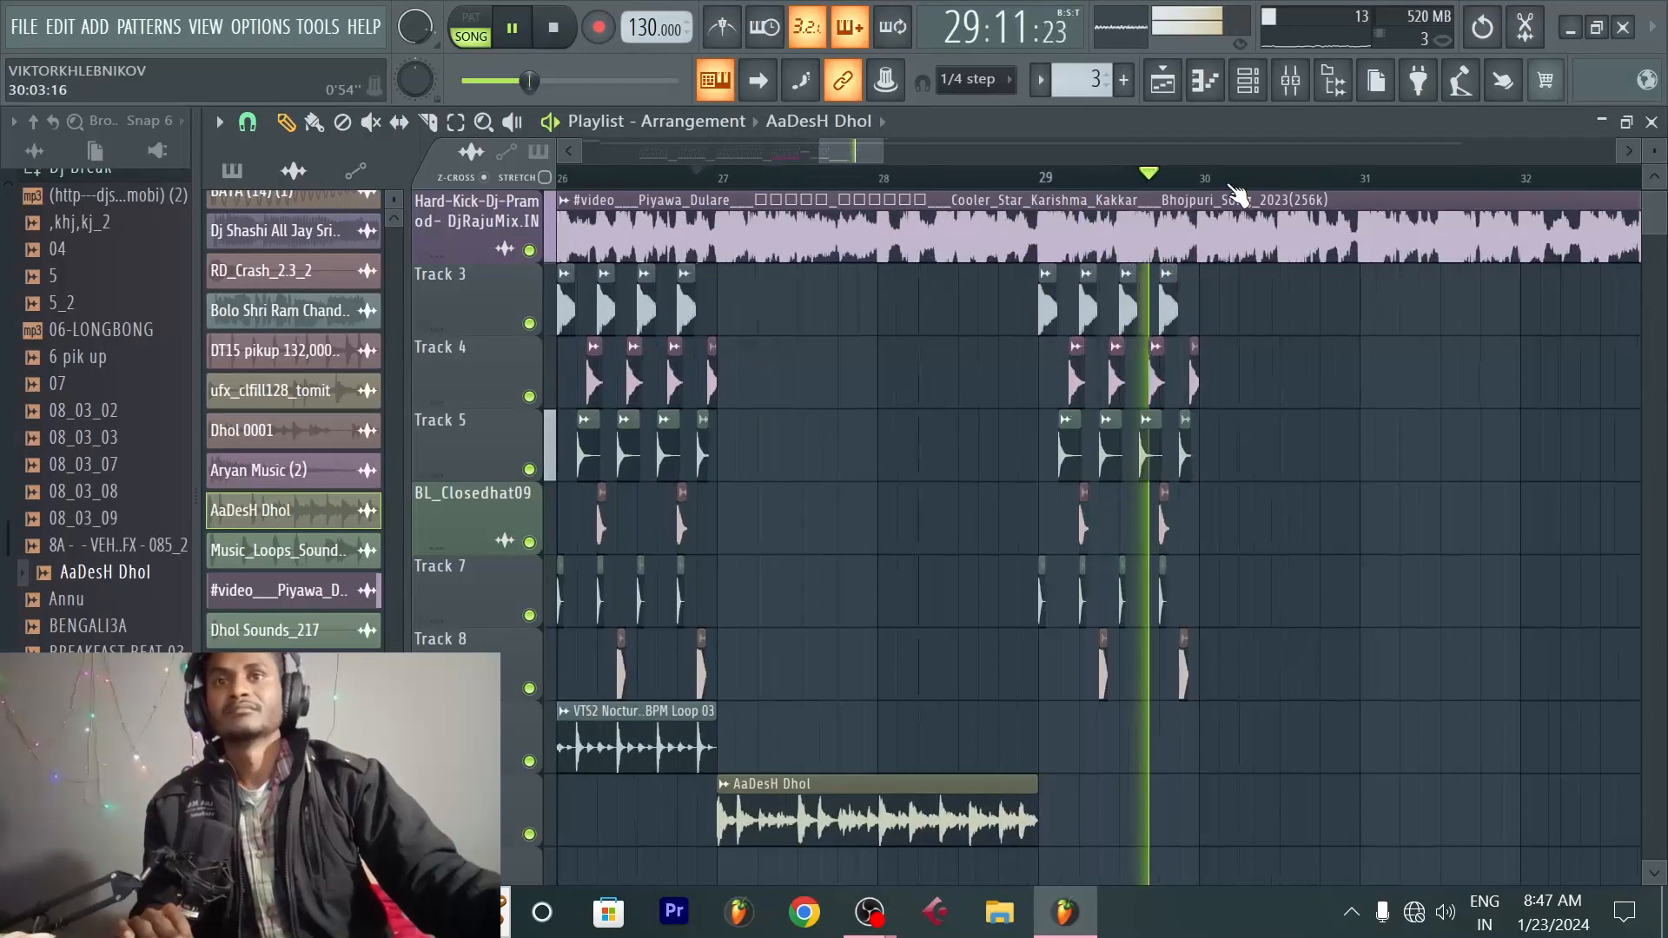
pyautogui.press('space')
# Step: Add the VTS2 Nocturnal Kit 128BPM Loop 03 on Track 9 at bar 29 and extend it to bar 33
pyautogui.scroll(-2, 1234, 186)
pyautogui.scroll(-3, 869, 434)
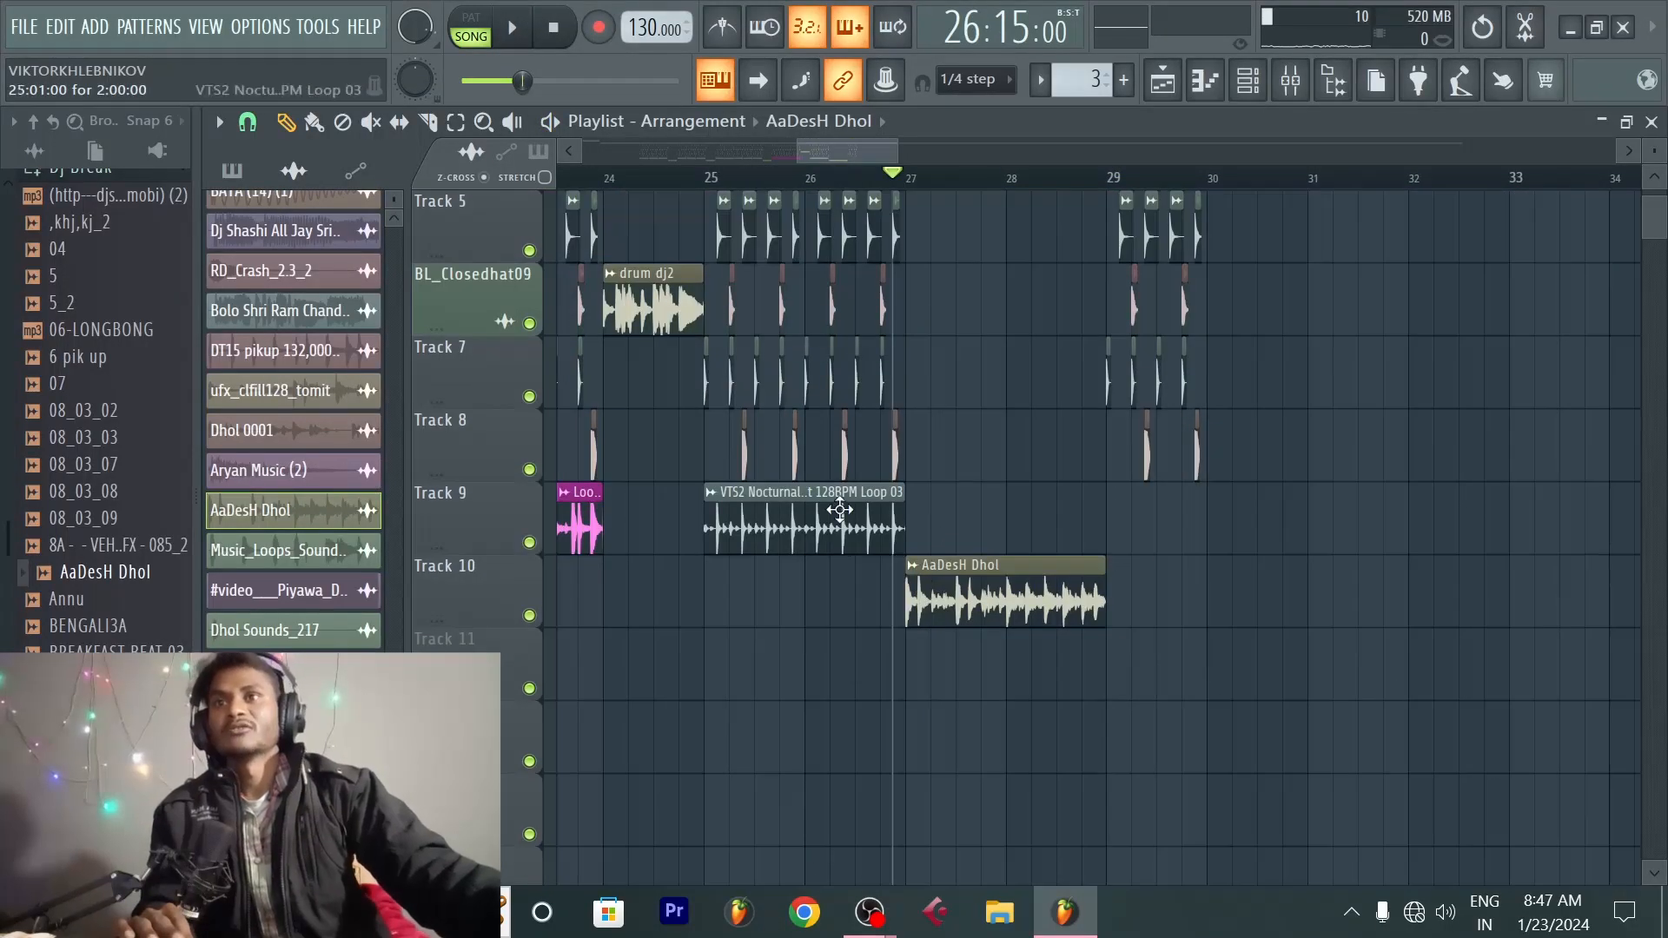
pyautogui.click(1122, 529)
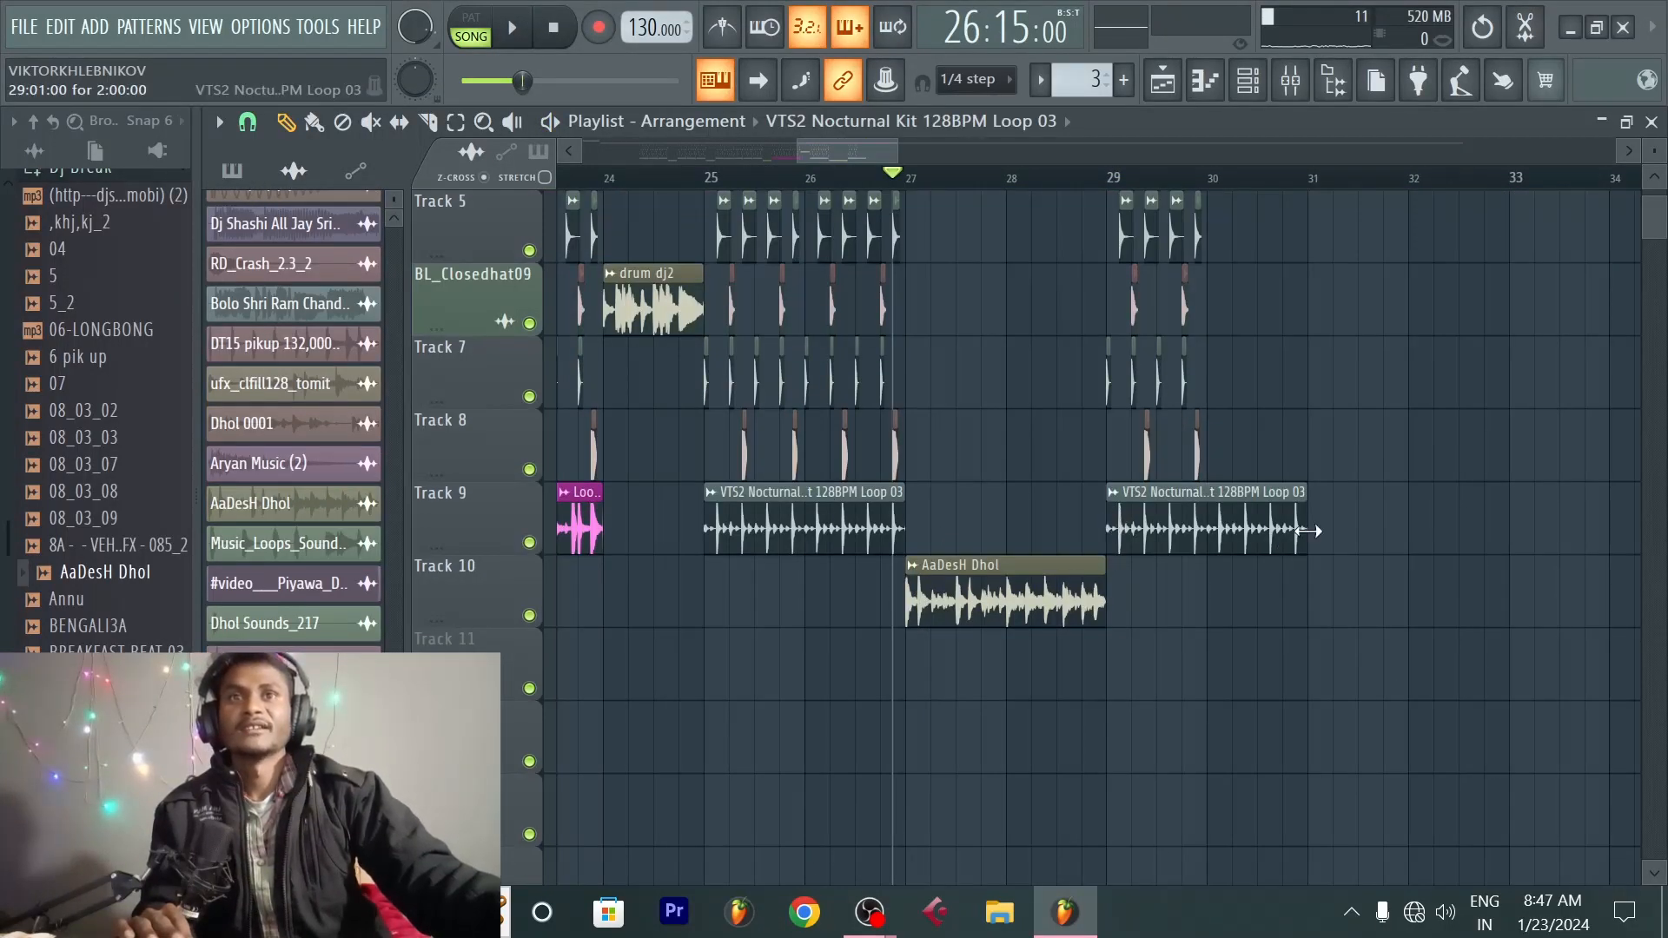
pyautogui.moveTo(1307, 528); pyautogui.dragTo(1459, 528)
pyautogui.scroll(3, 1290, 421)
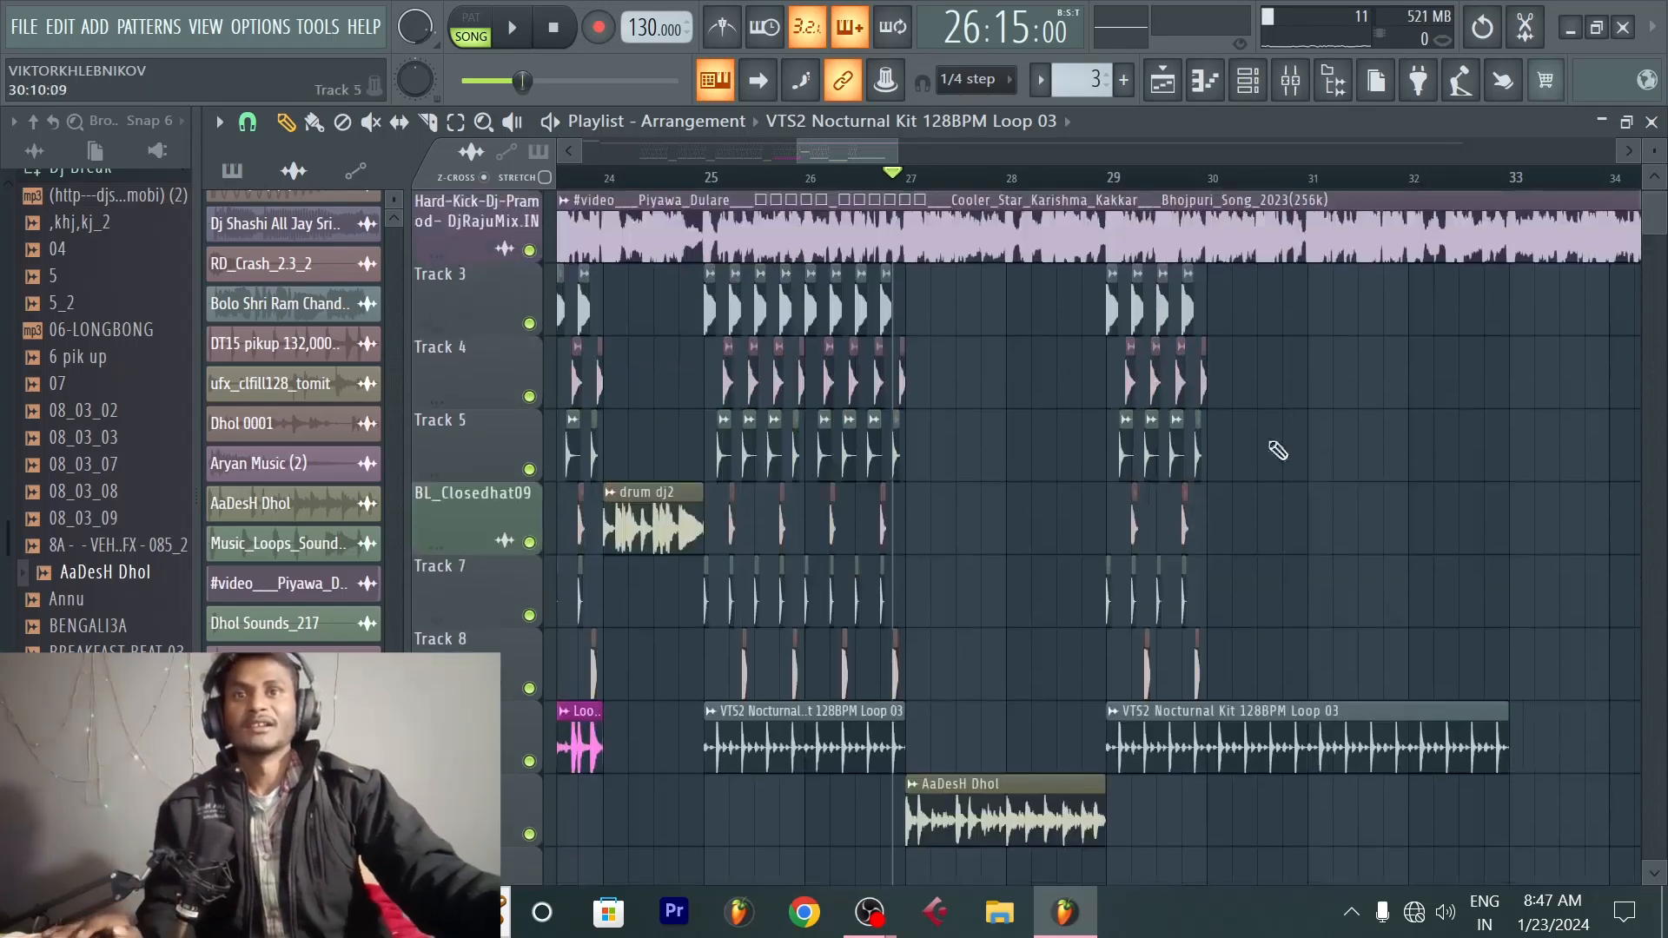
# Step: Select the drum pattern in bar 29 on Tracks 3 to 8 and duplicate it three times through bar 32
pyautogui.moveTo(1225, 669); pyautogui.dragTo(988, 262)
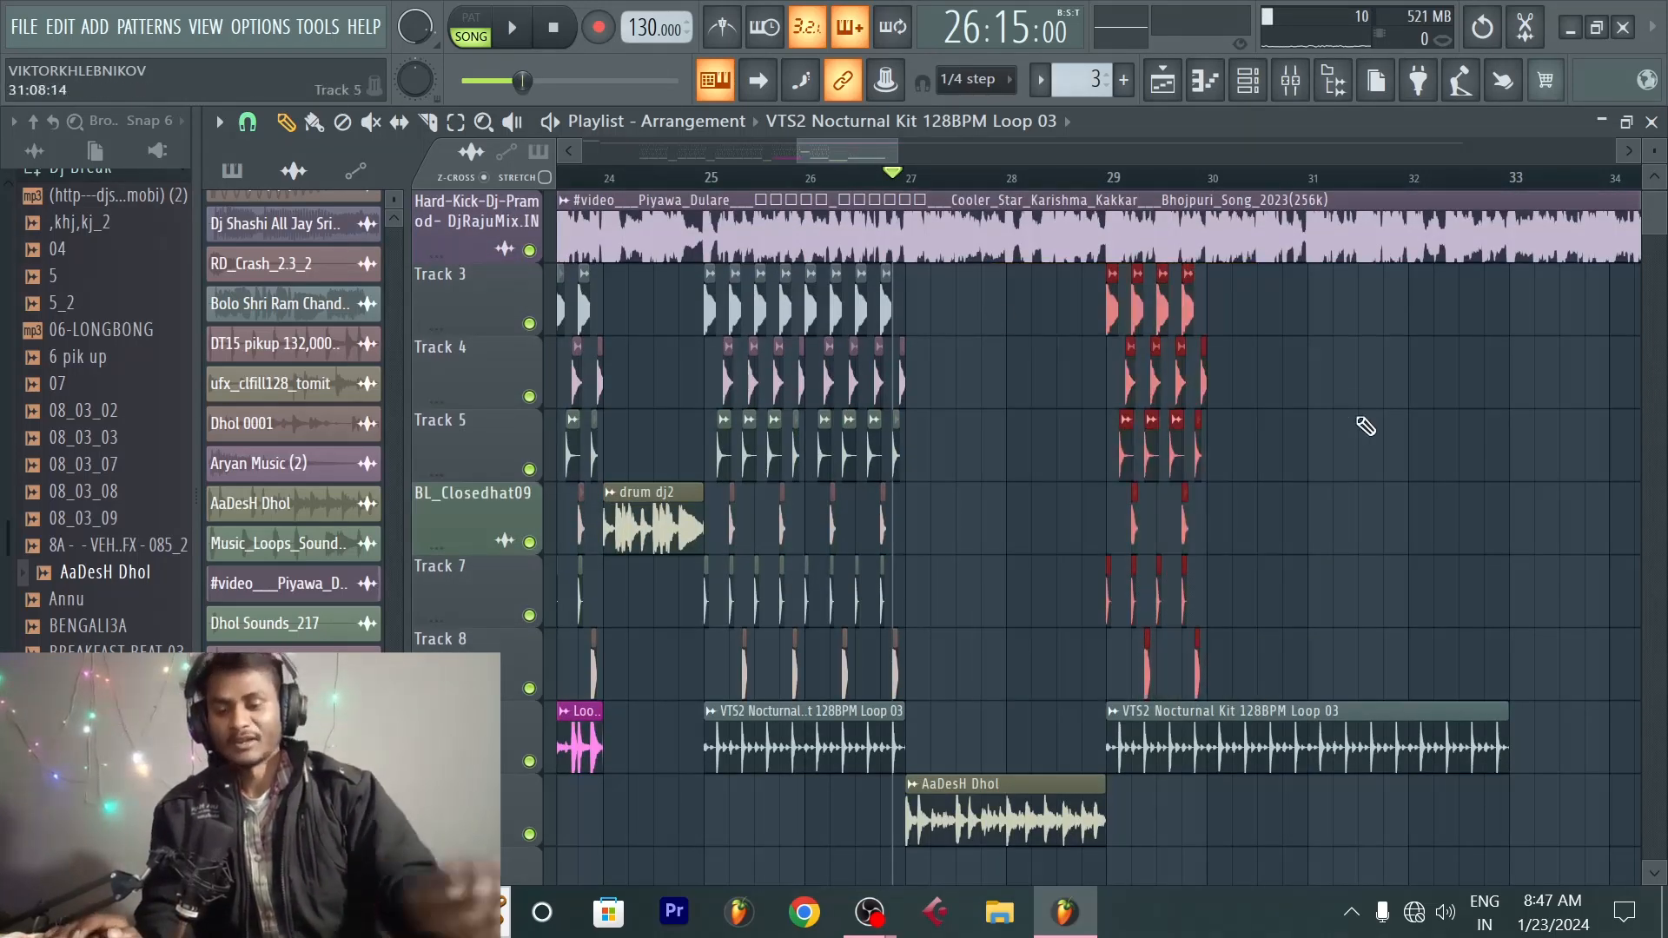
pyautogui.hotkey('ctrl', 'b')
pyautogui.hotkey('ctrl', 'b')
pyautogui.hotkey('ctrl', 'b')
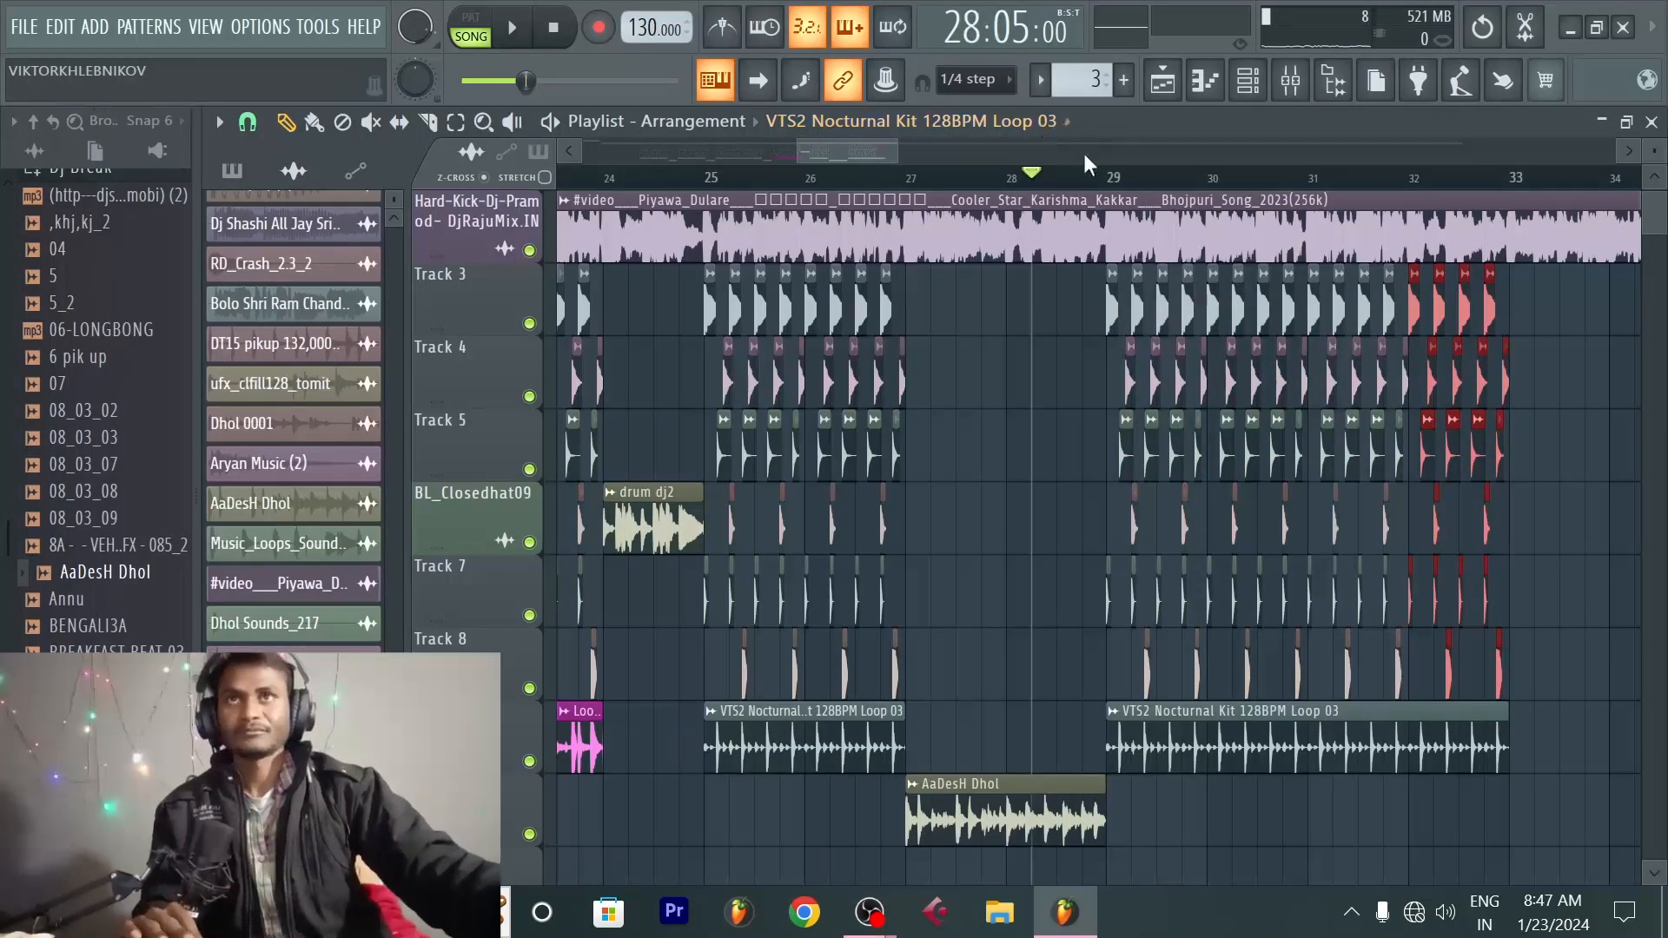
# Step: Play back the extended drum section from 28:05:00, then replay its end from 31:13:00
pyautogui.scroll(-4, 1084, 179)
pyautogui.scroll(3, 1324, 183)
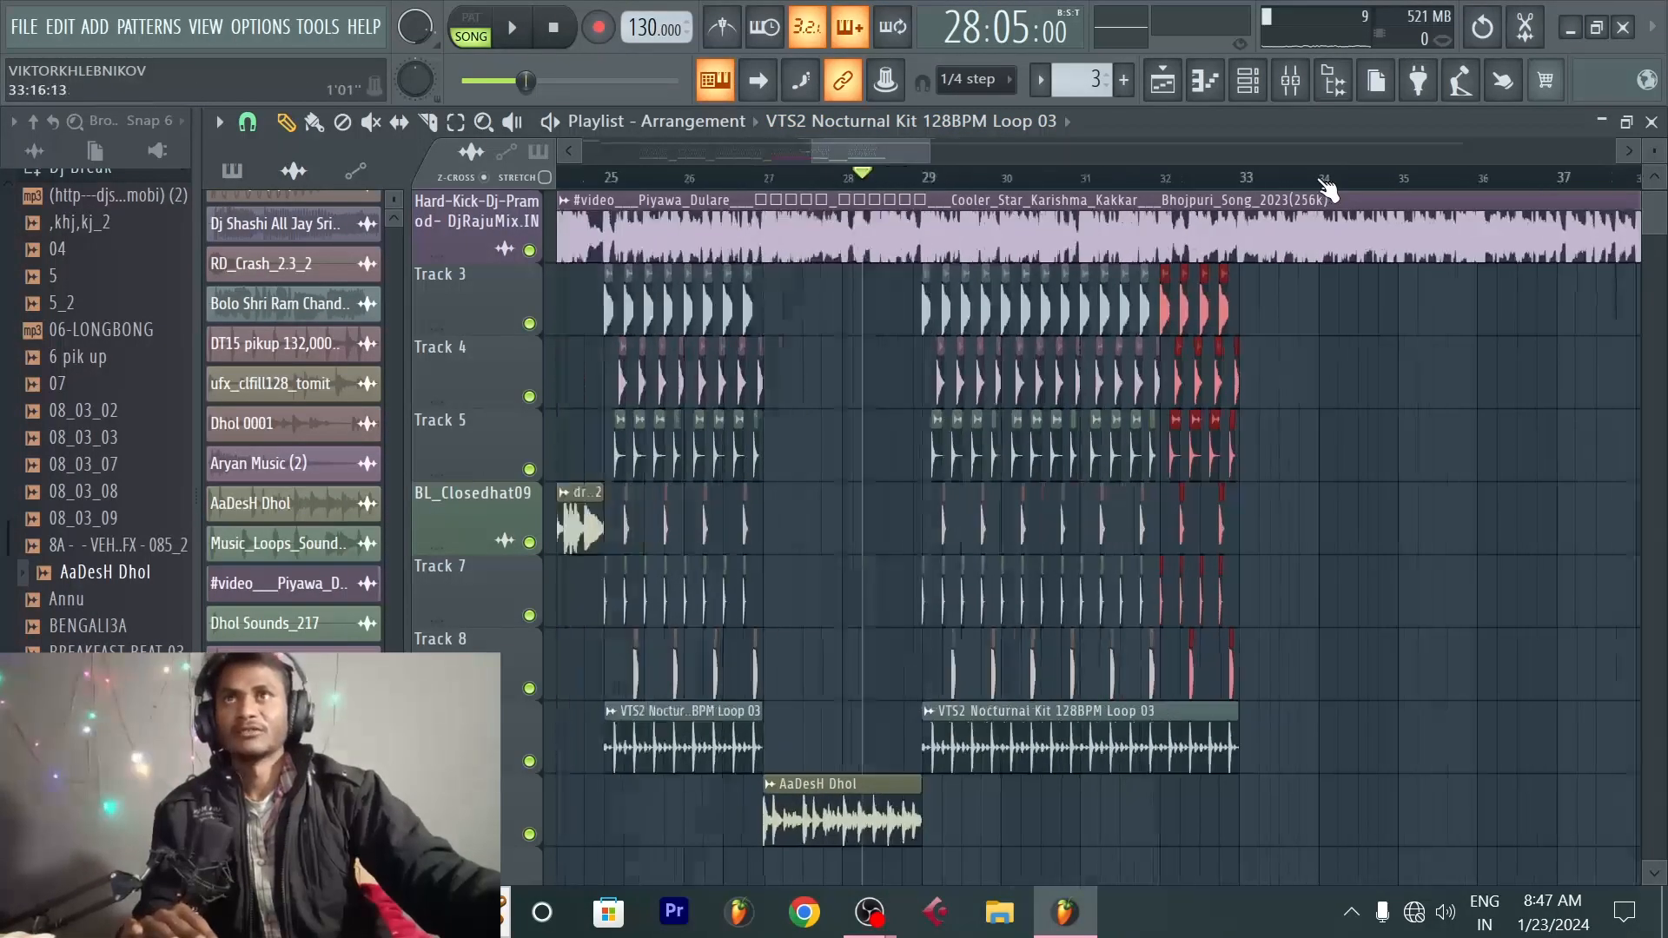
pyautogui.scroll(1, 1326, 182)
pyautogui.press('space')
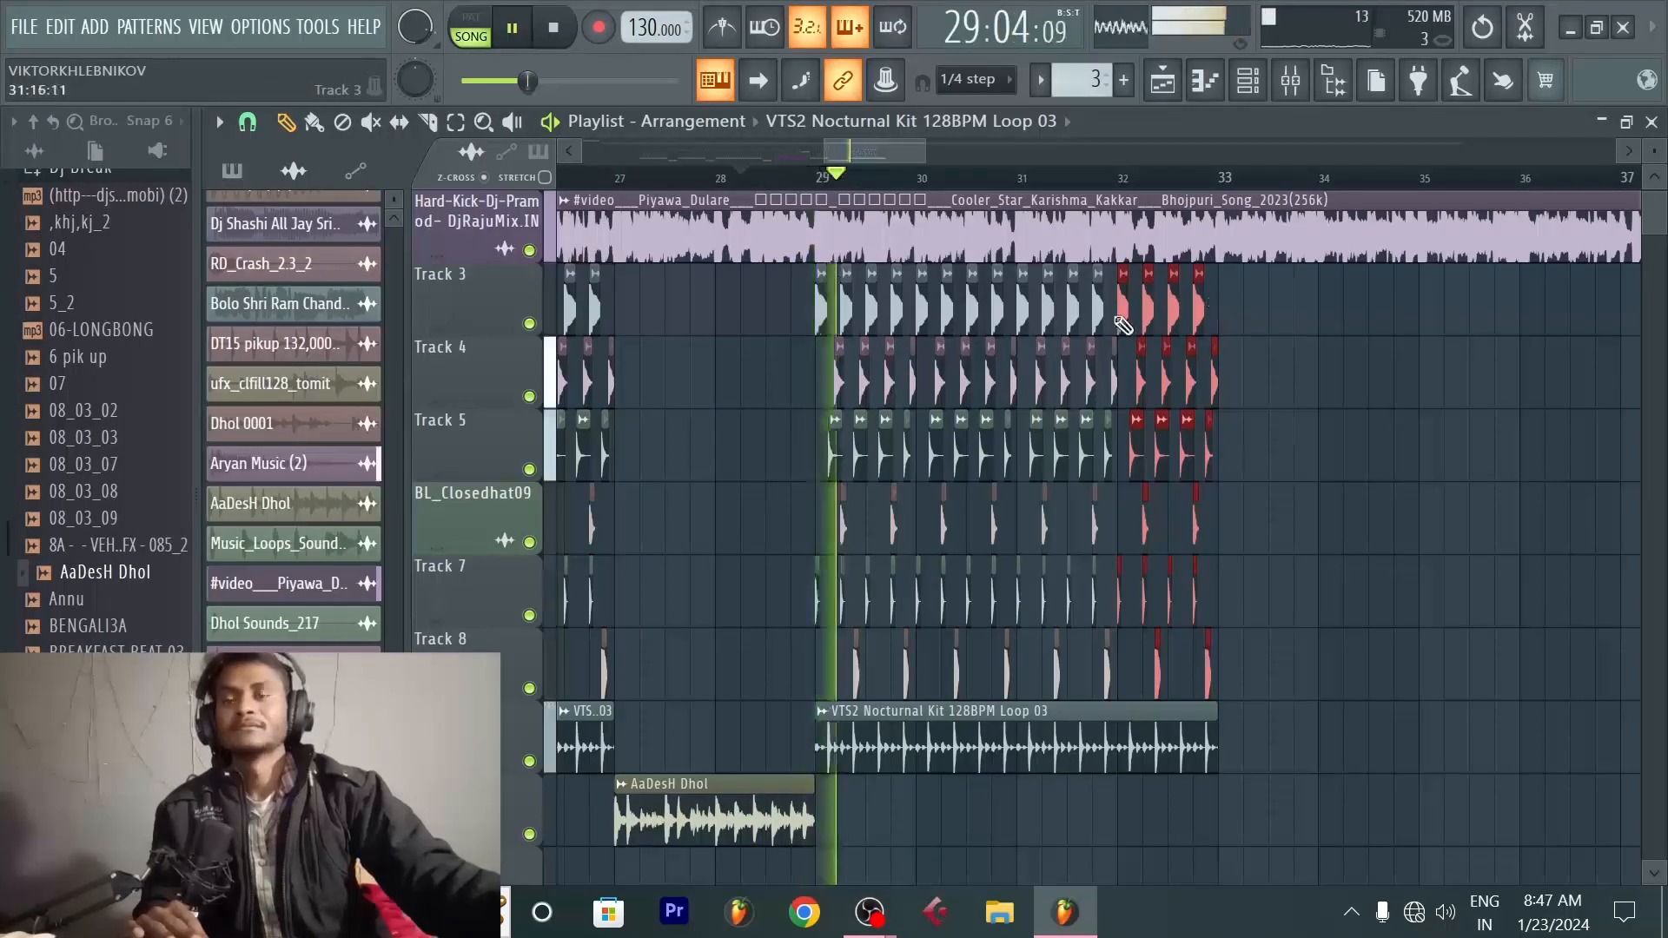
pyautogui.scroll(-1, 975, 186)
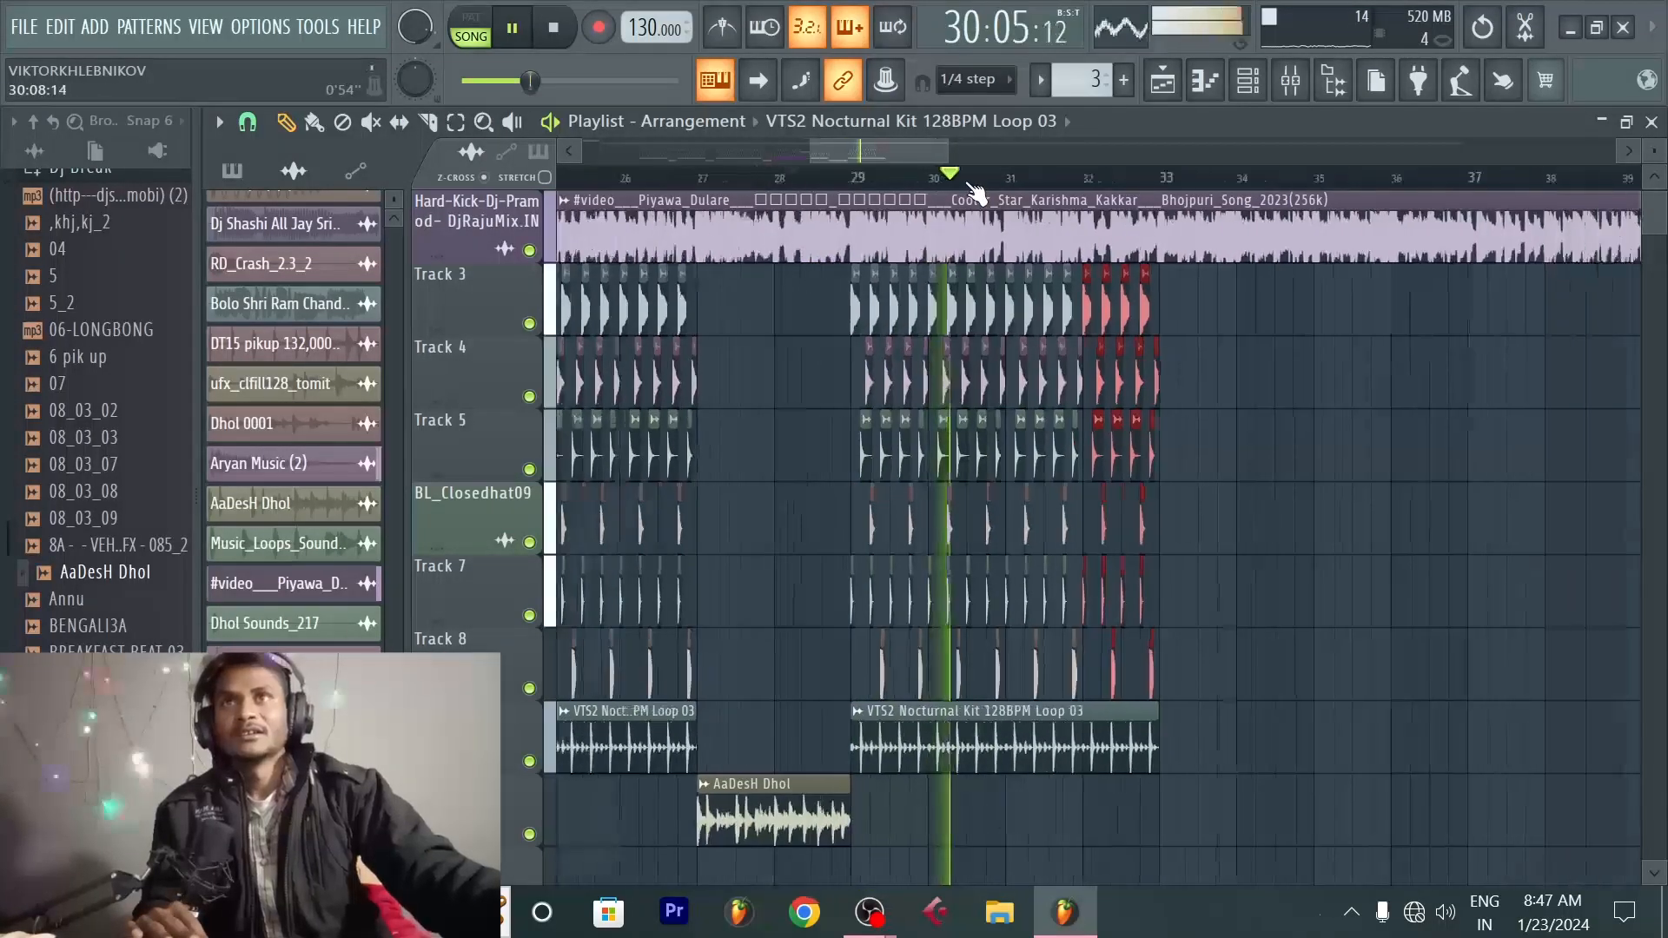
pyautogui.scroll(-3, 974, 190)
pyautogui.scroll(3, 1104, 185)
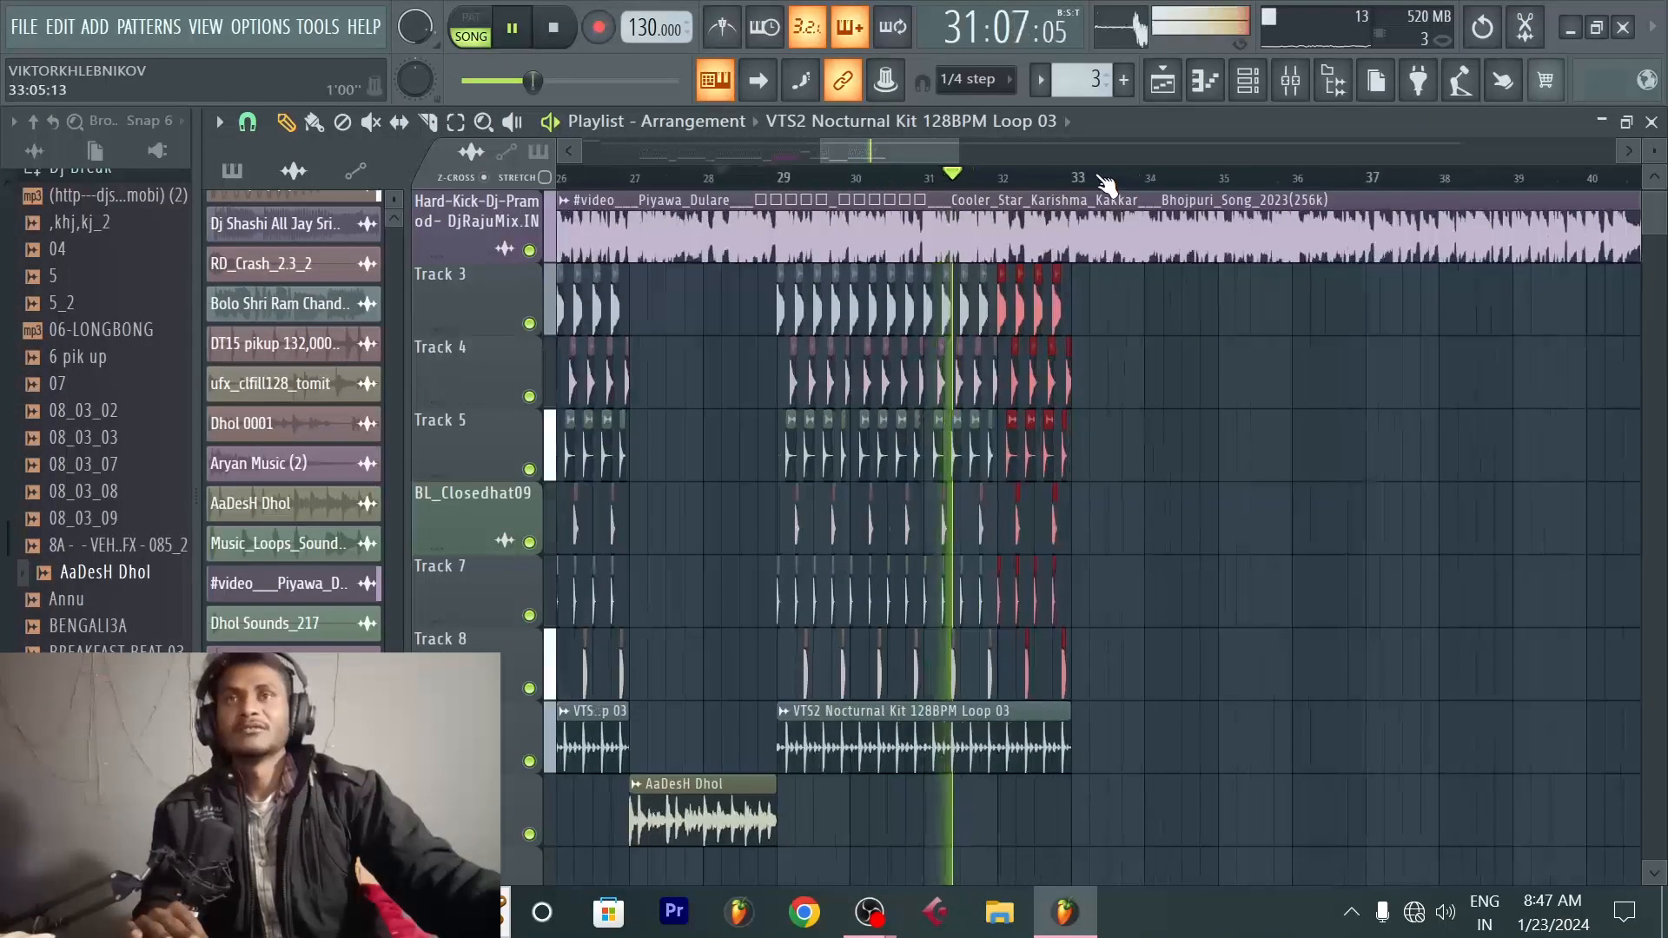
pyautogui.scroll(-2, 1103, 184)
pyautogui.scroll(3, 1001, 189)
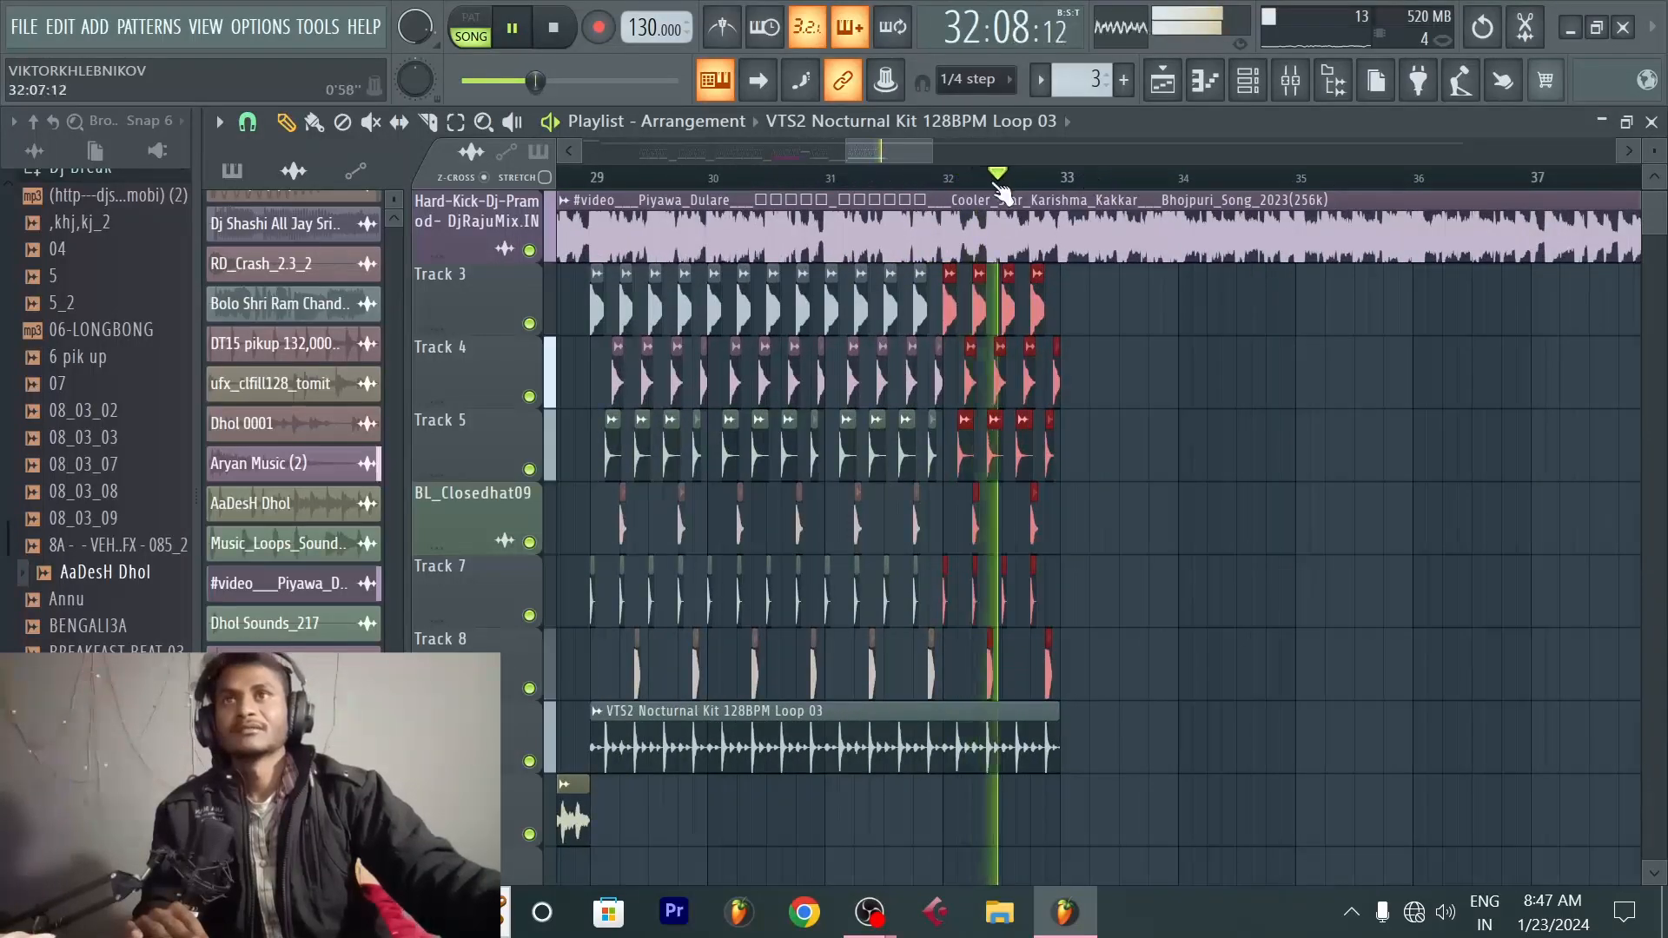
pyautogui.press('space')
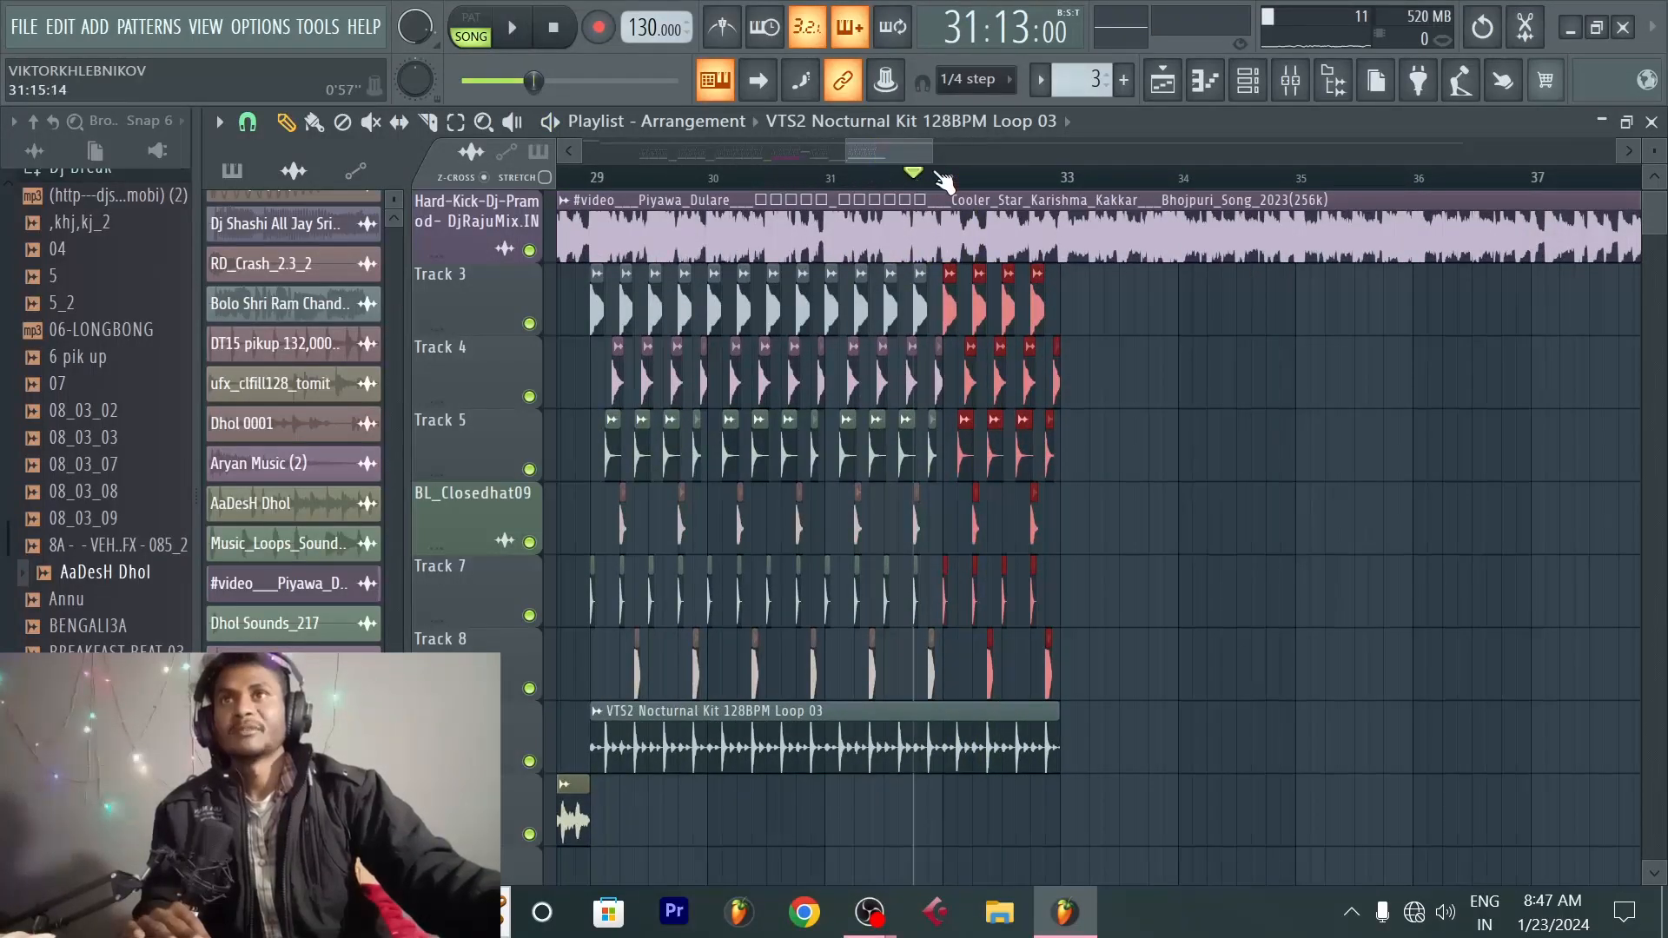
pyautogui.scroll(2, 943, 182)
pyautogui.press('space')
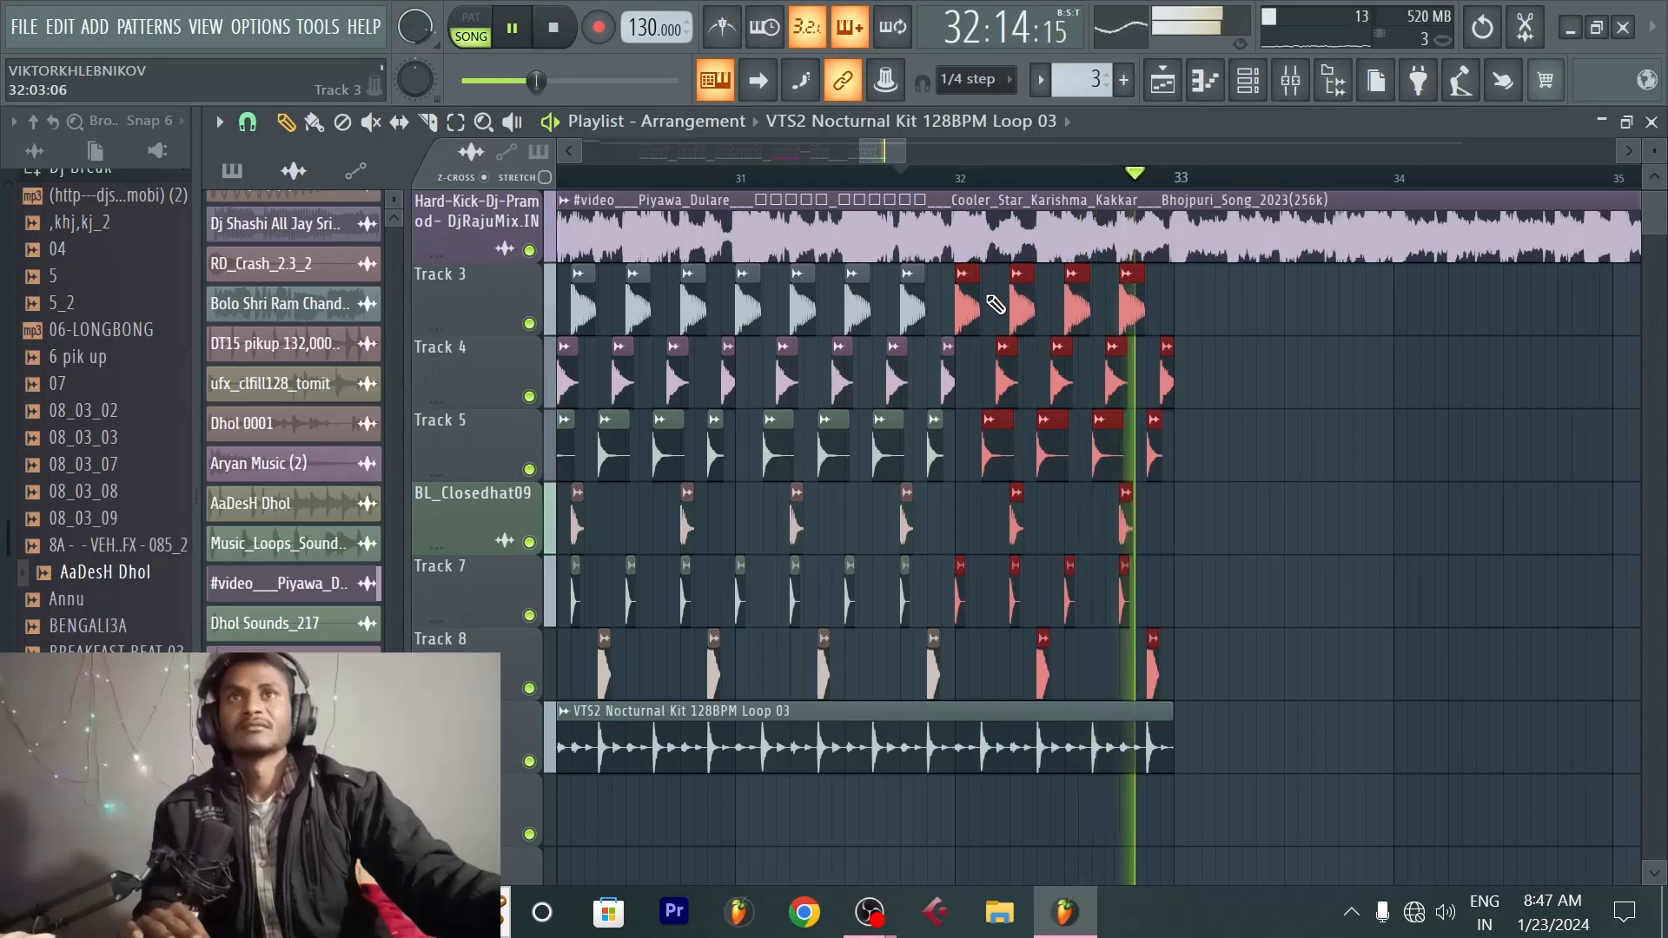
pyautogui.press('space')
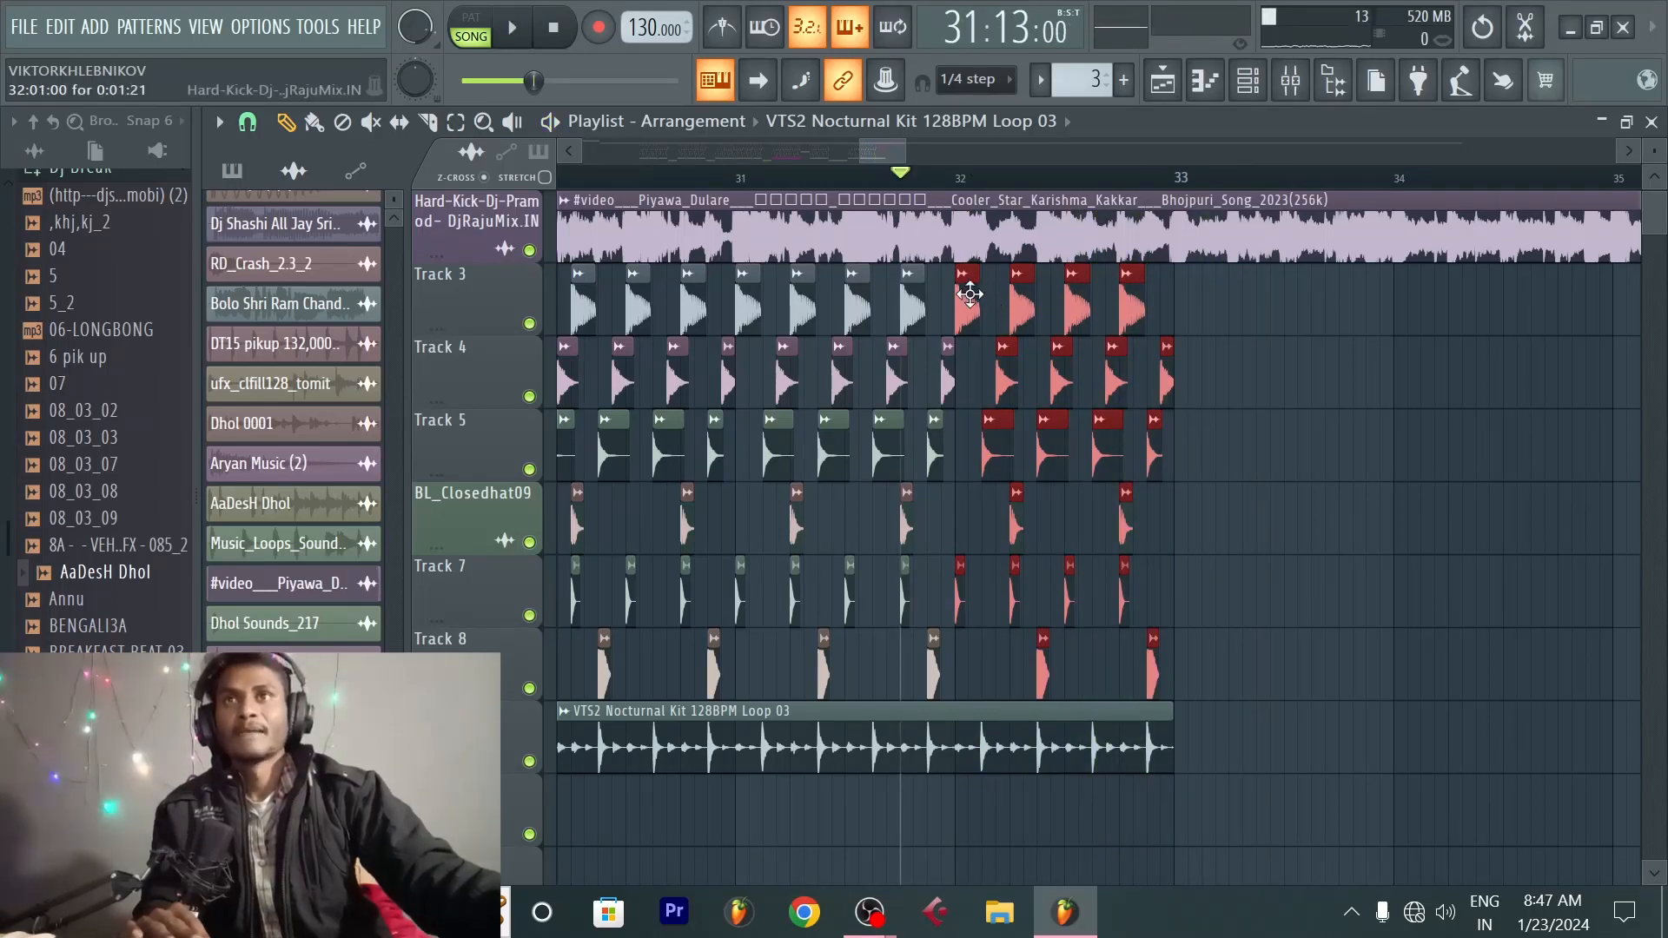
# Step: Move the selected bar 32 drum clips on Tracks 3 to 8 to about bar 35 and listen from 31:13:00
pyautogui.moveTo(970, 295); pyautogui.dragTo(1615, 294)
pyautogui.press('space')
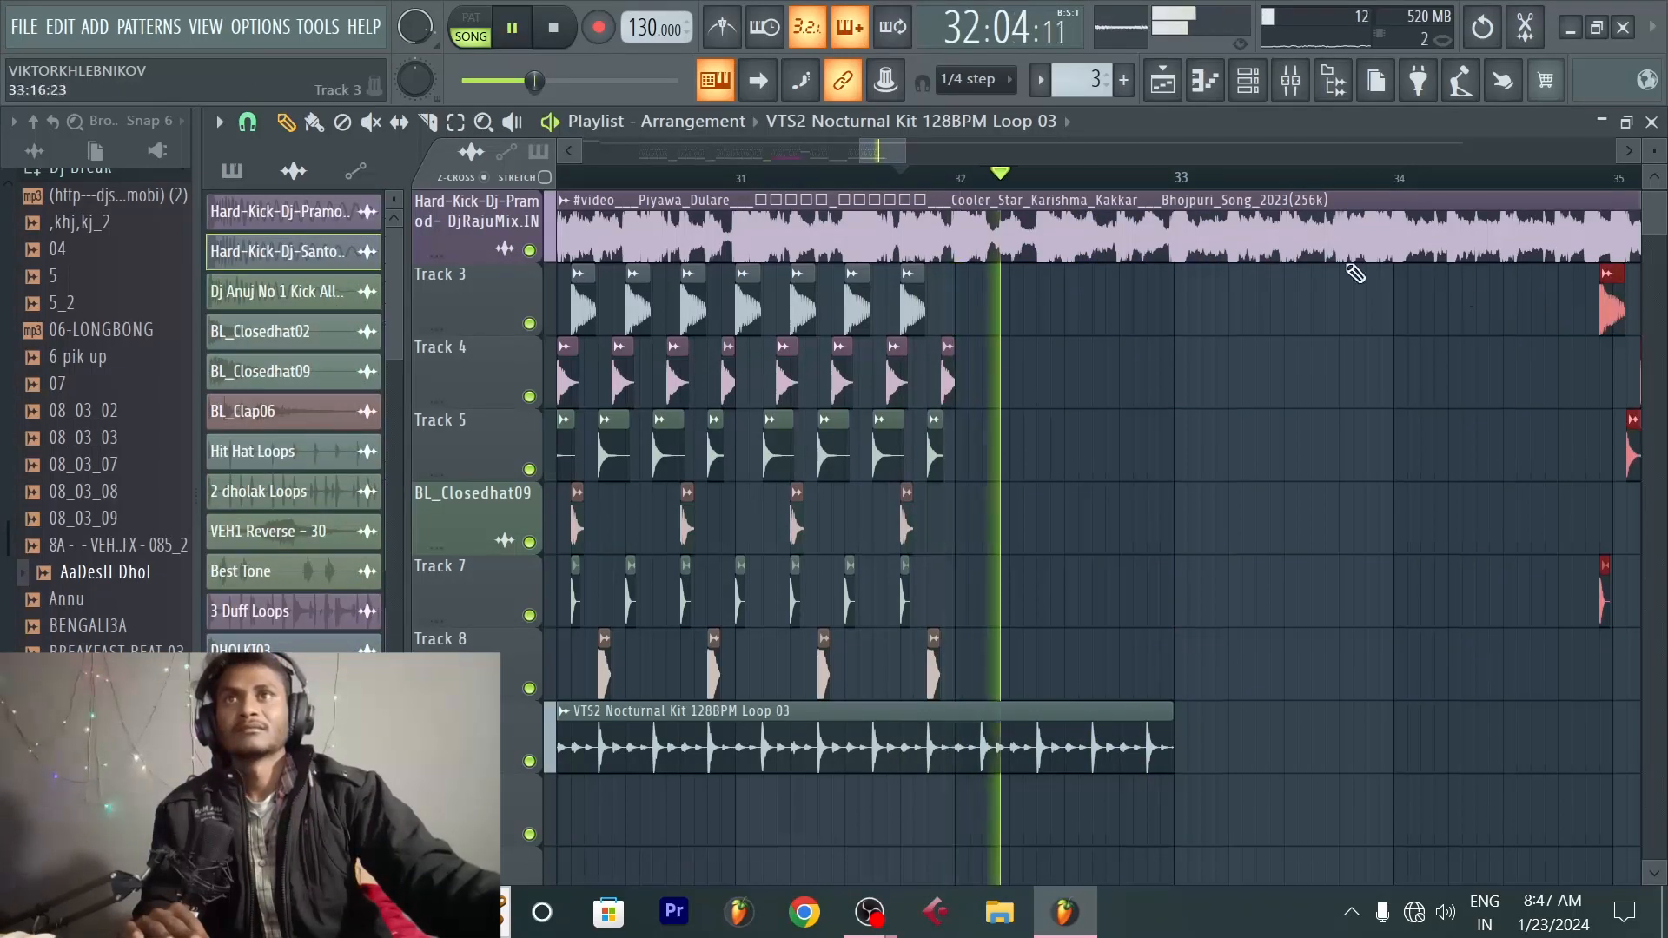
pyautogui.press('space')
# Step: Place a copy of the drum dj2 fill on Track 7 at bar 32 and trim the VTS2 Nocturnal Kit loop to end there
pyautogui.scroll(-4, 950, 193)
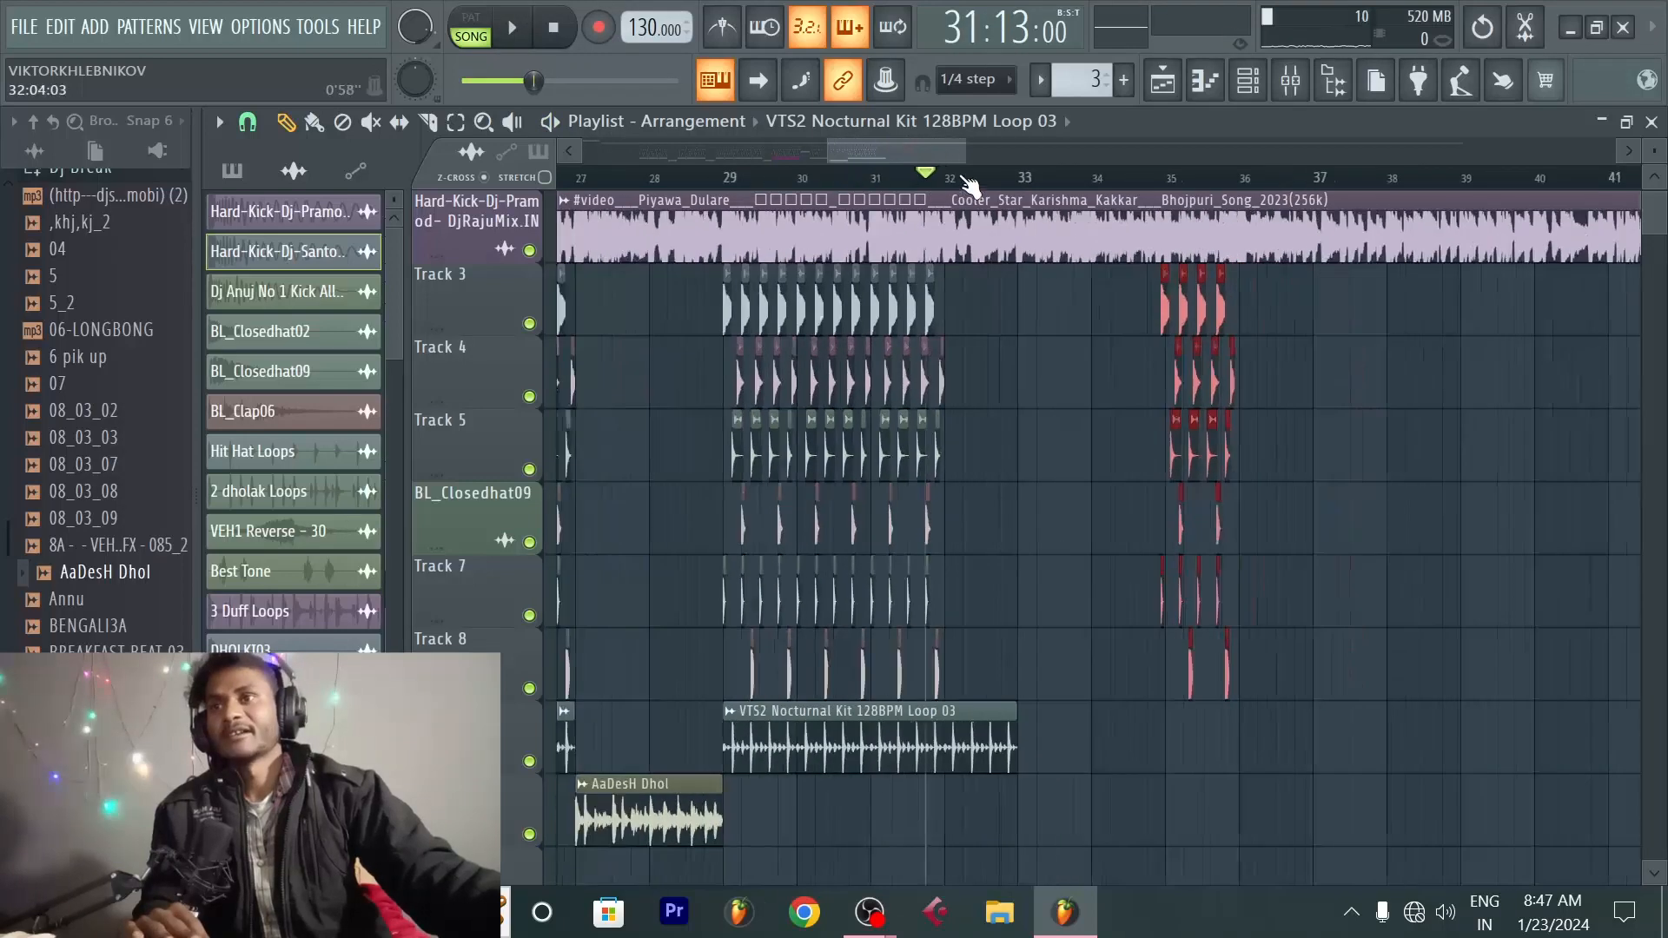
pyautogui.scroll(-2, 968, 194)
pyautogui.scroll(-4, 968, 194)
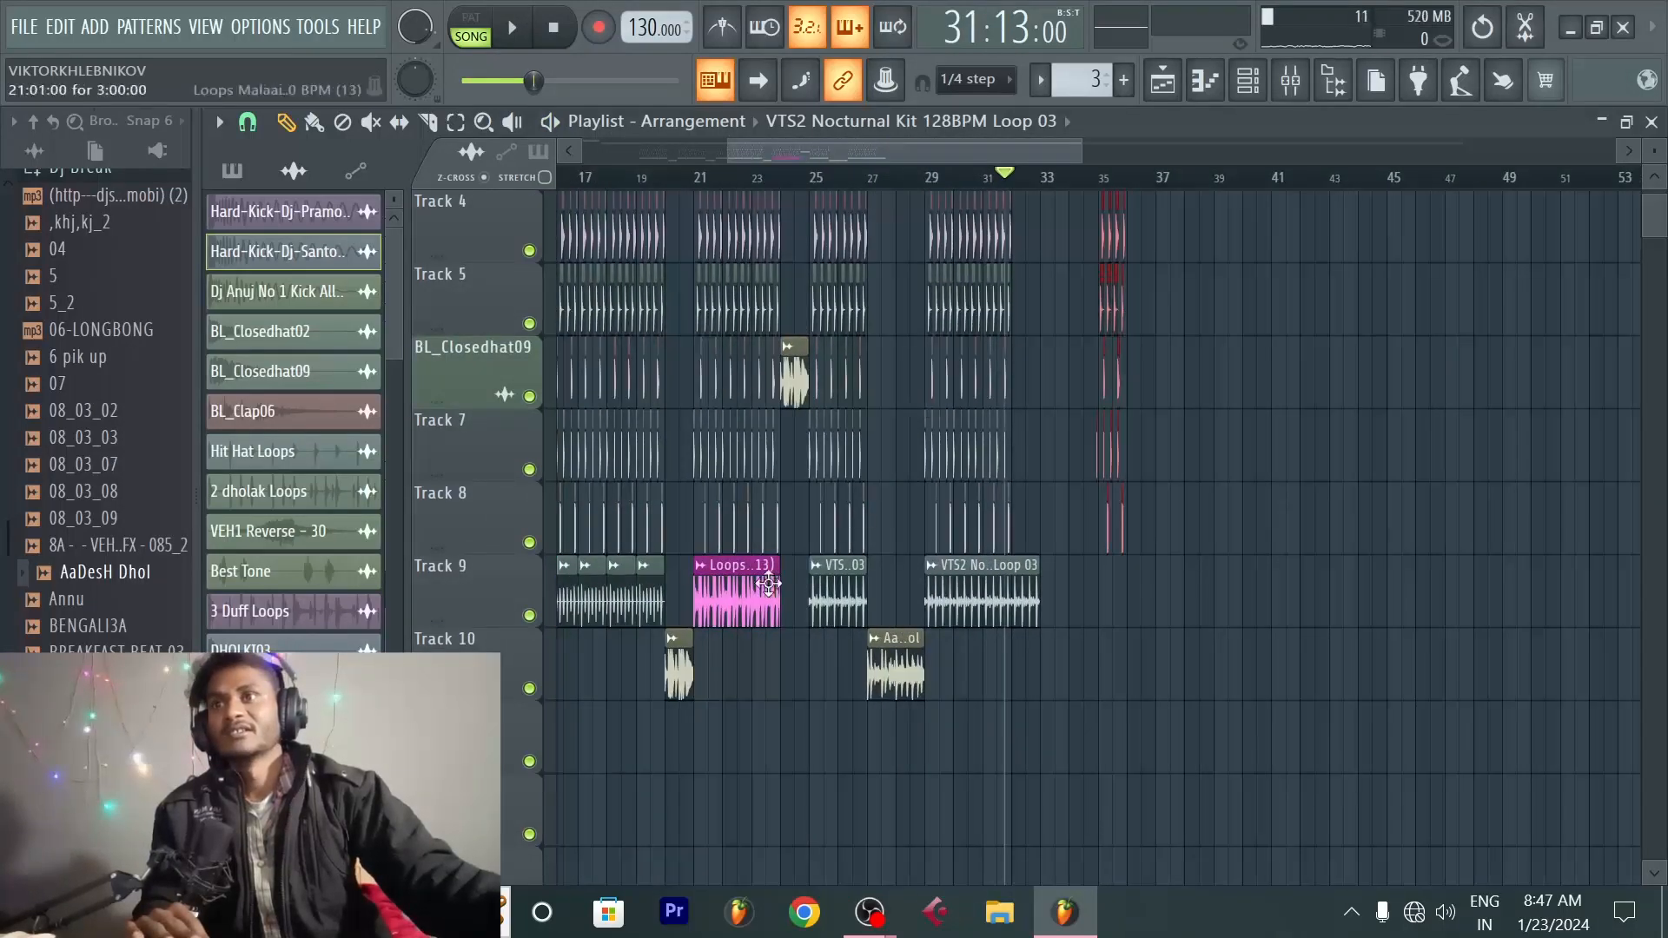
pyautogui.click(679, 670)
pyautogui.scroll(5, 1029, 192)
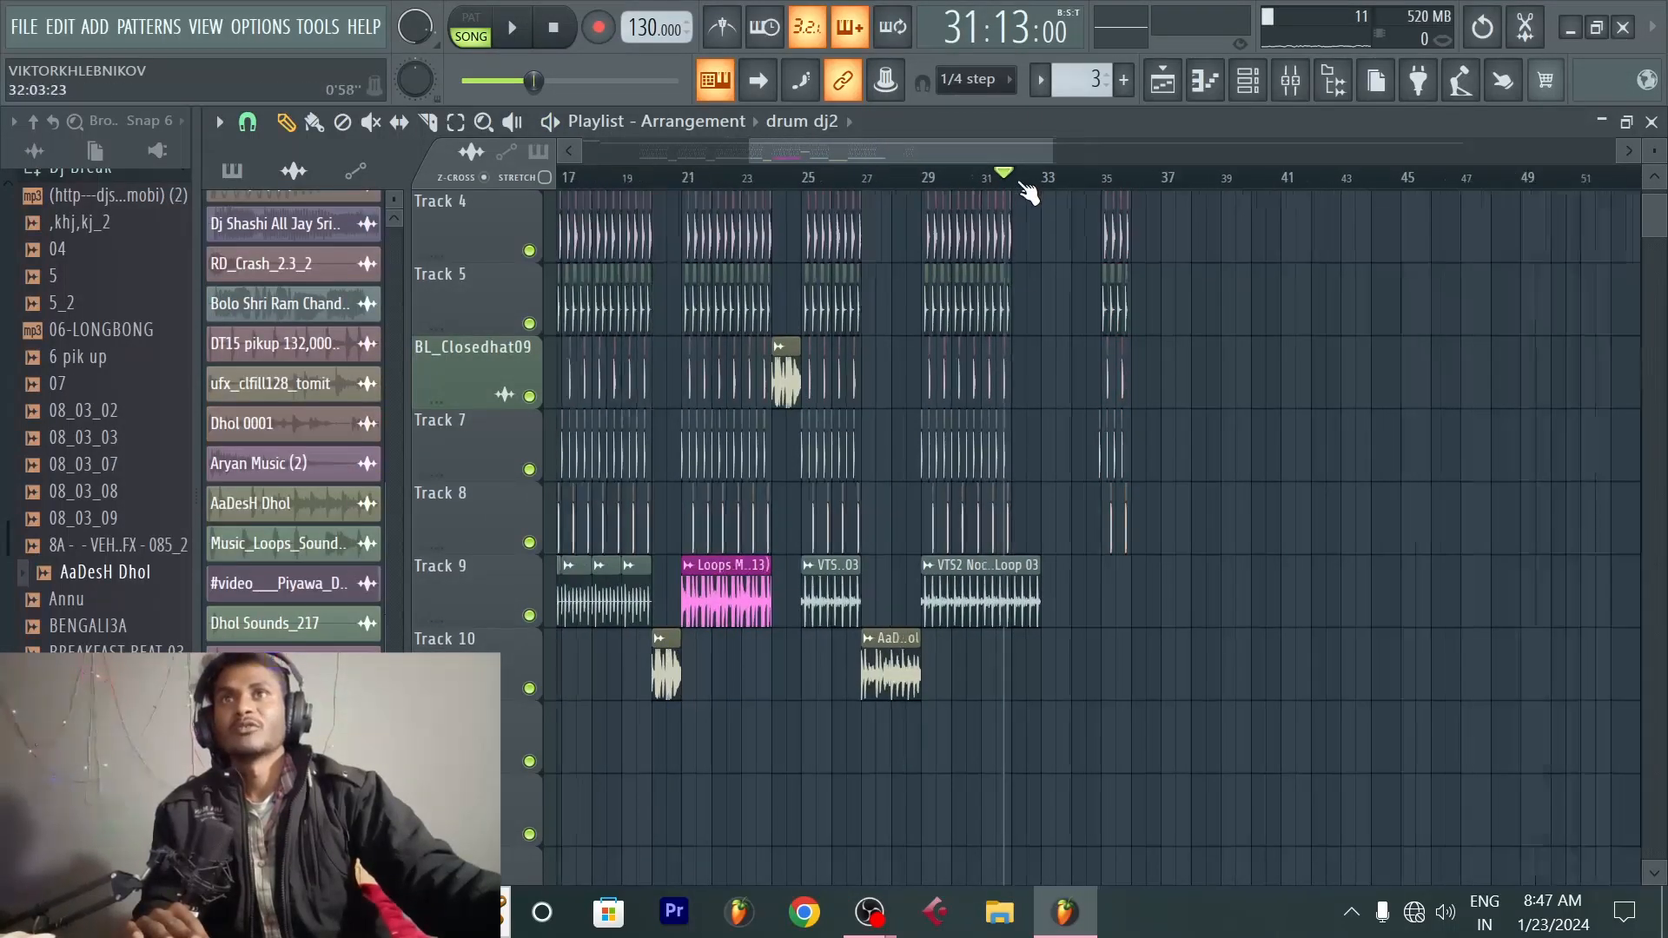
pyautogui.scroll(2, 1029, 193)
pyautogui.click(1013, 465)
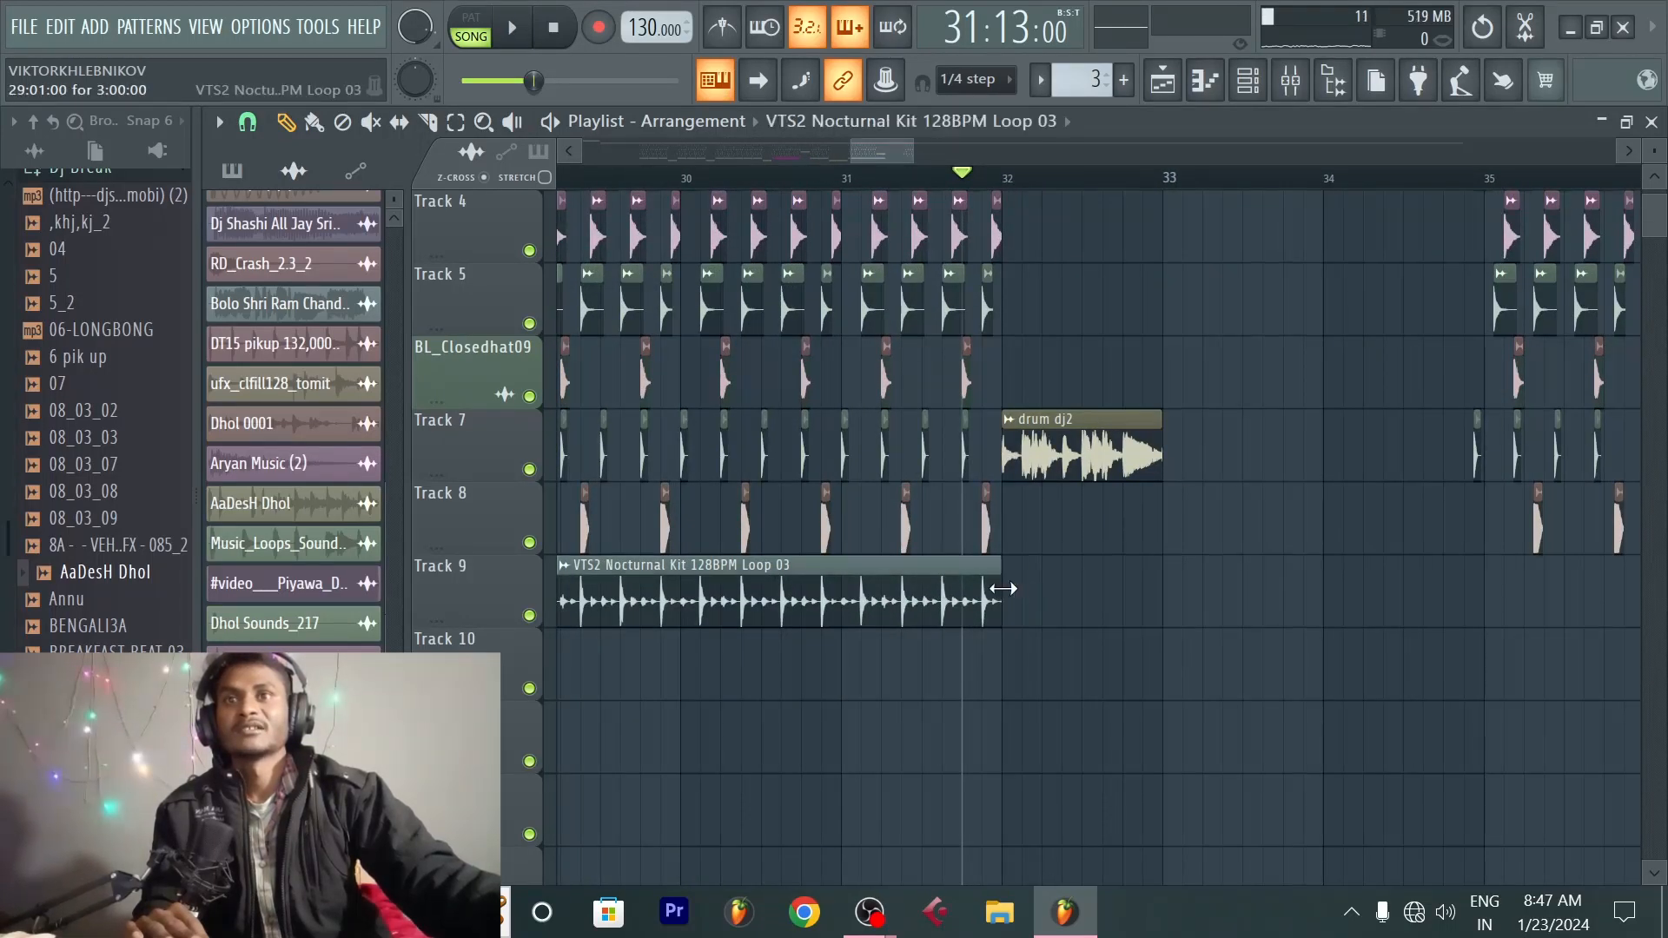
# Step: Play back the transition into the drum dj2 fill from 31:13:00, then set the playback position to 33:01:00
pyautogui.press('space')
pyautogui.scroll(-3, 918, 183)
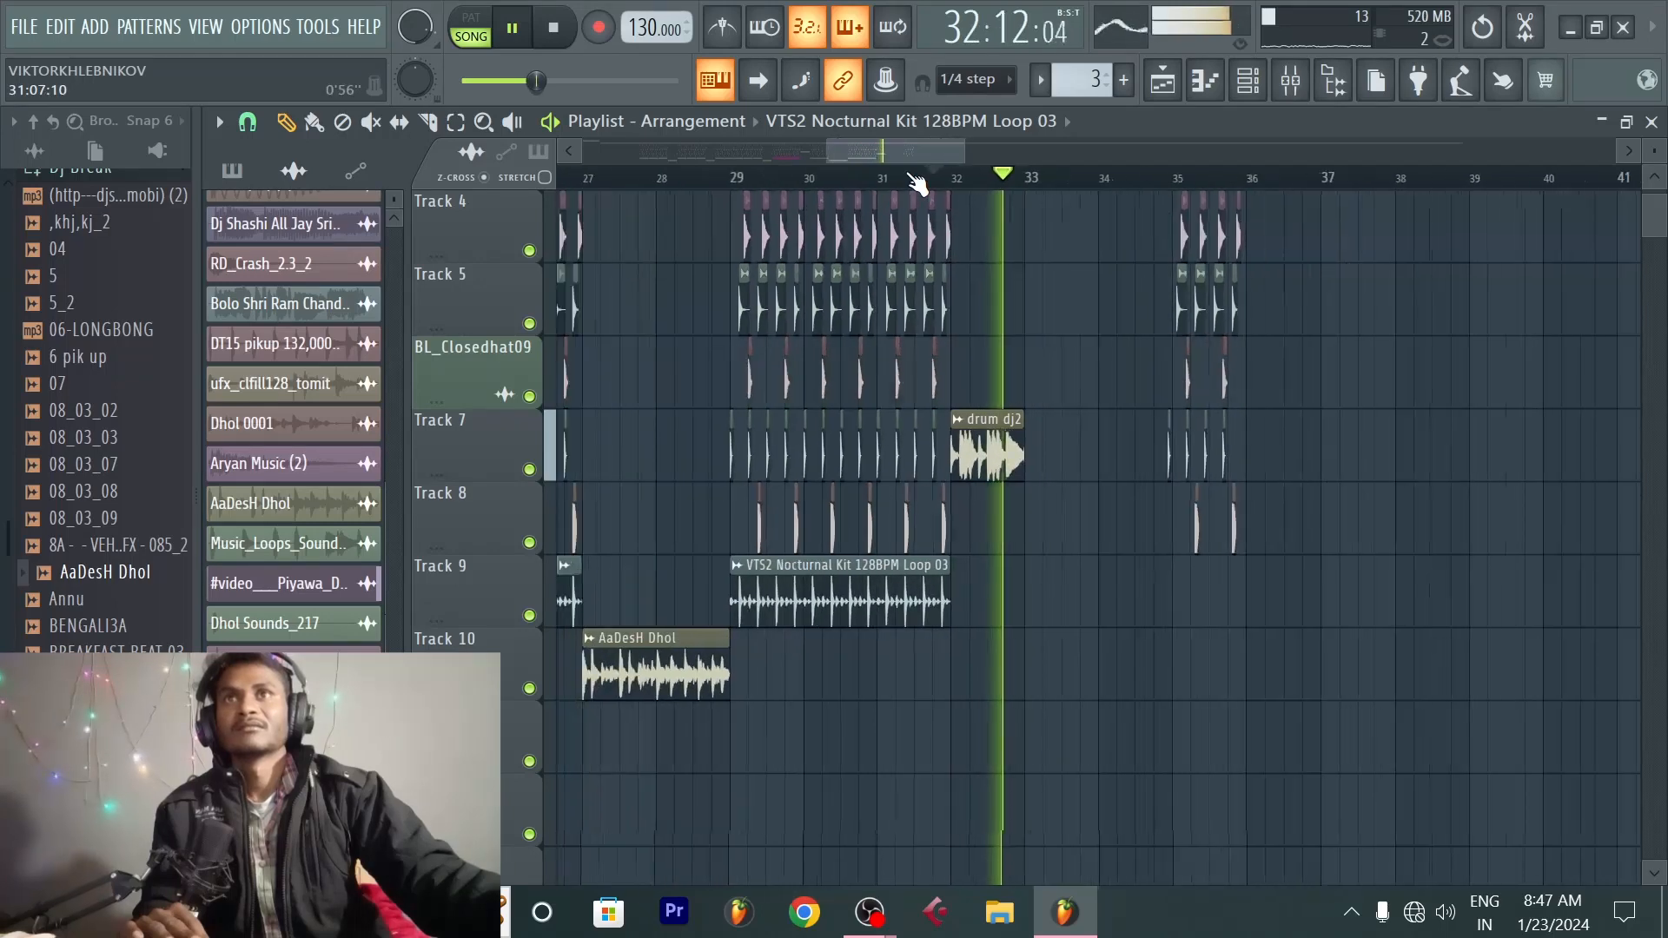
pyautogui.press('space')
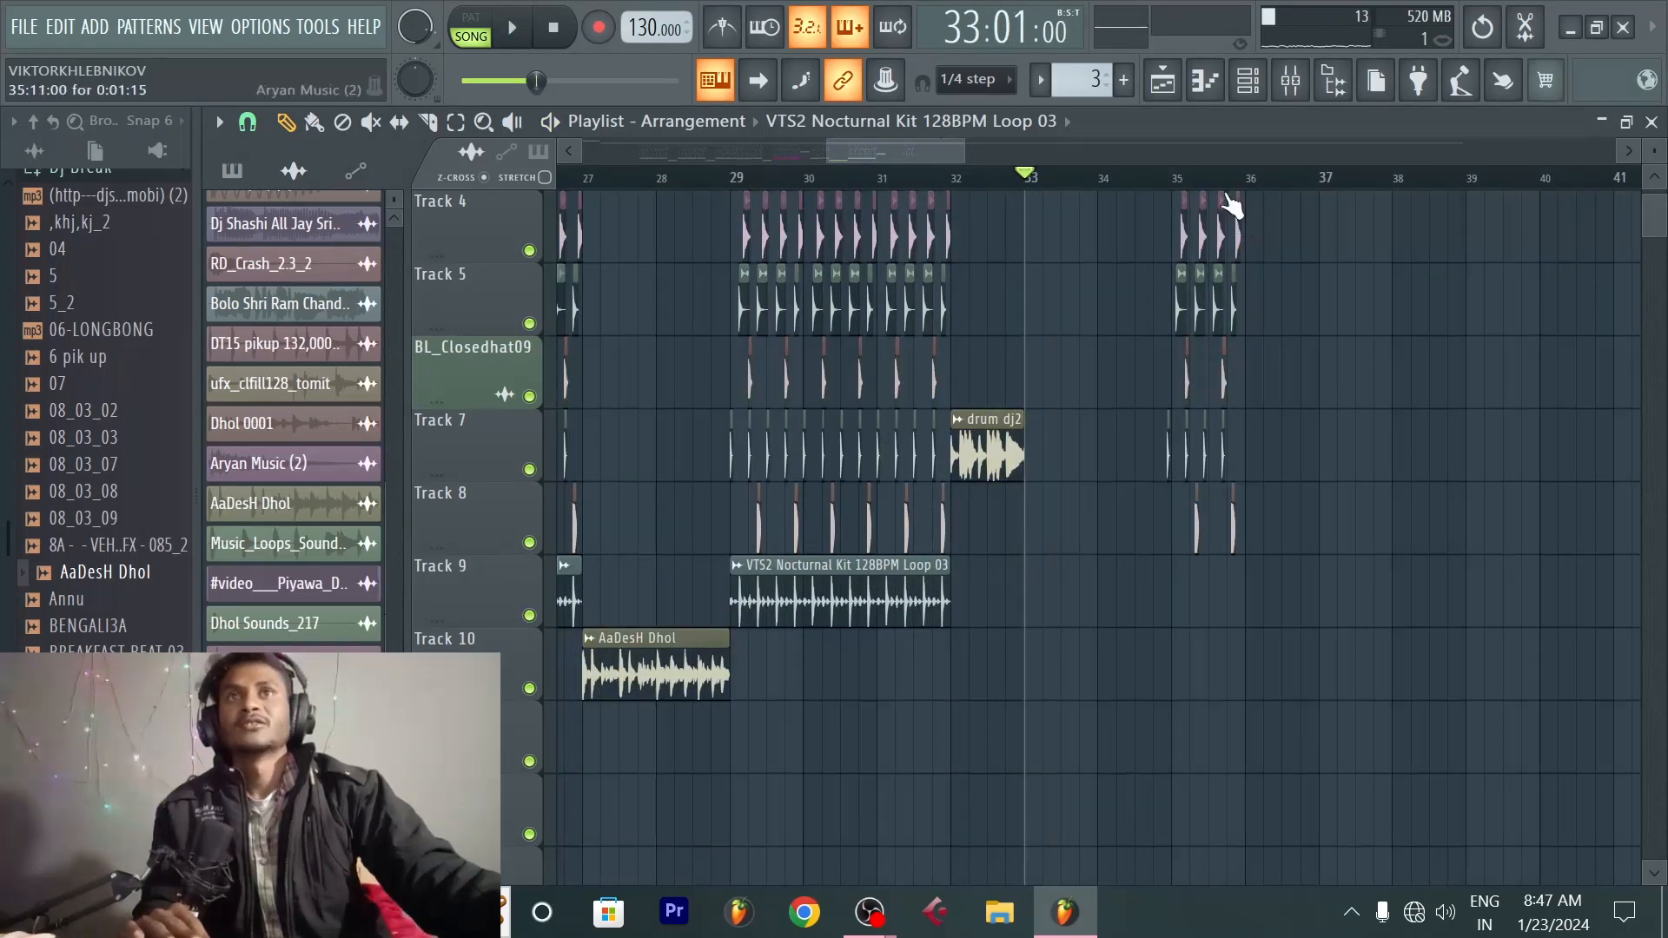
# Step: Move the separated drum pattern on Tracks 3 to 8 back so it starts exactly at bar 33, right after the drum dj2 fill
pyautogui.scroll(4, 1232, 183)
pyautogui.scroll(3, 1309, 196)
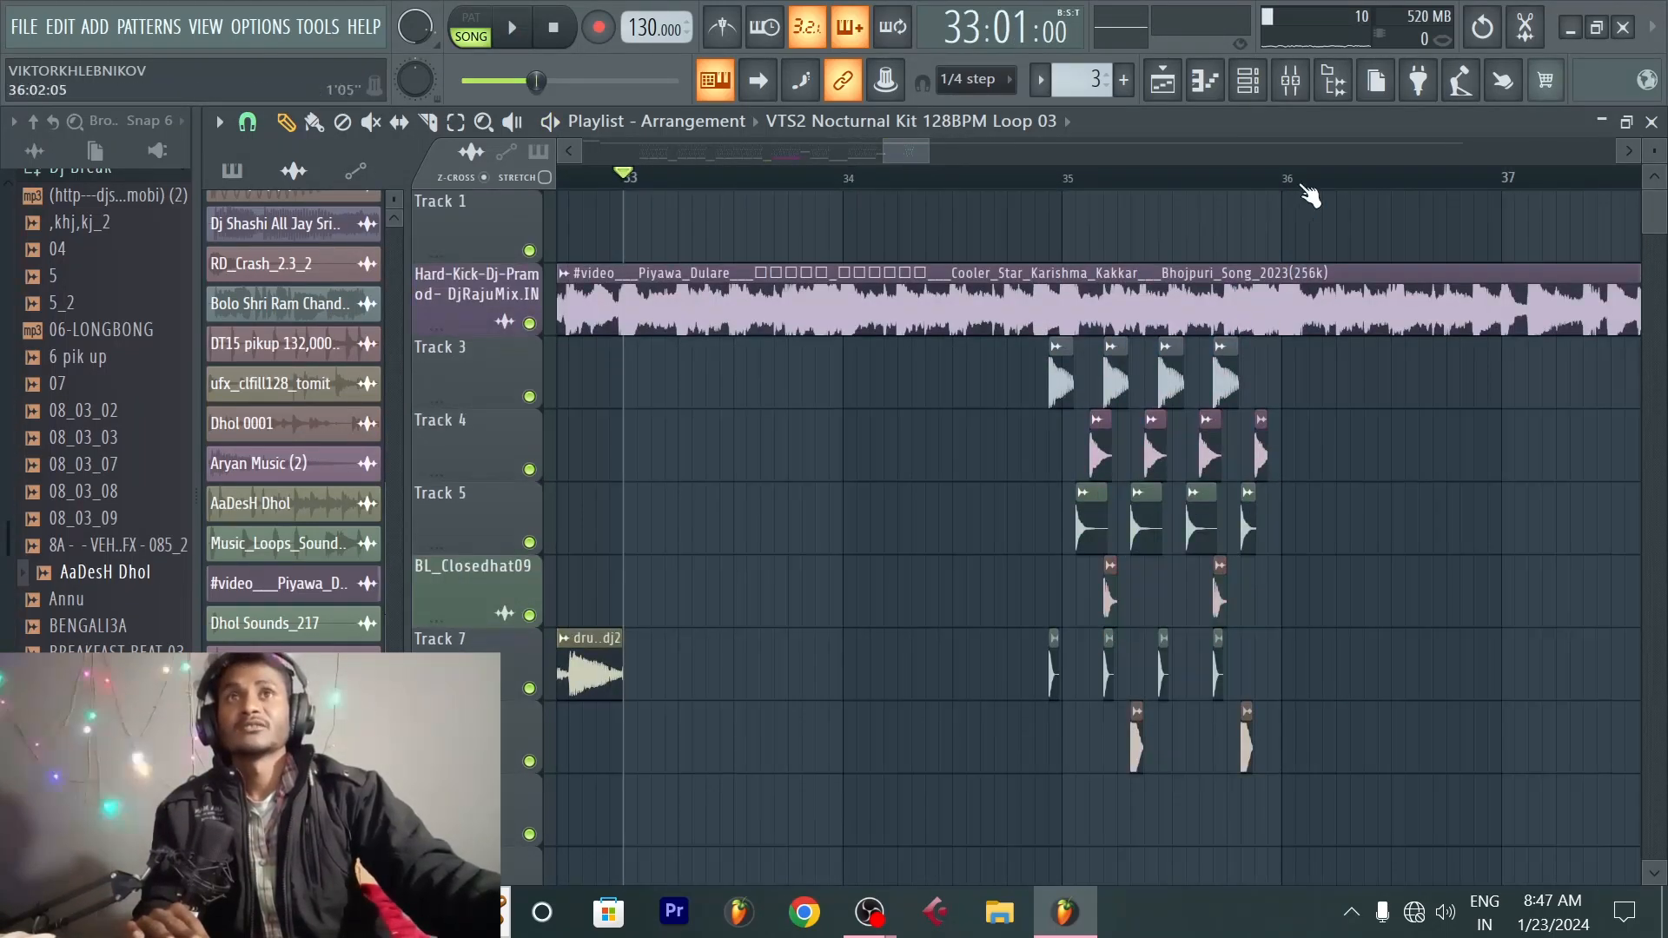
pyautogui.scroll(-2, 1310, 195)
pyautogui.moveTo(1333, 786); pyautogui.dragTo(1038, 336)
pyautogui.moveTo(1153, 391); pyautogui.dragTo(879, 391)
pyautogui.scroll(2, 873, 181)
pyautogui.scroll(6, 861, 179)
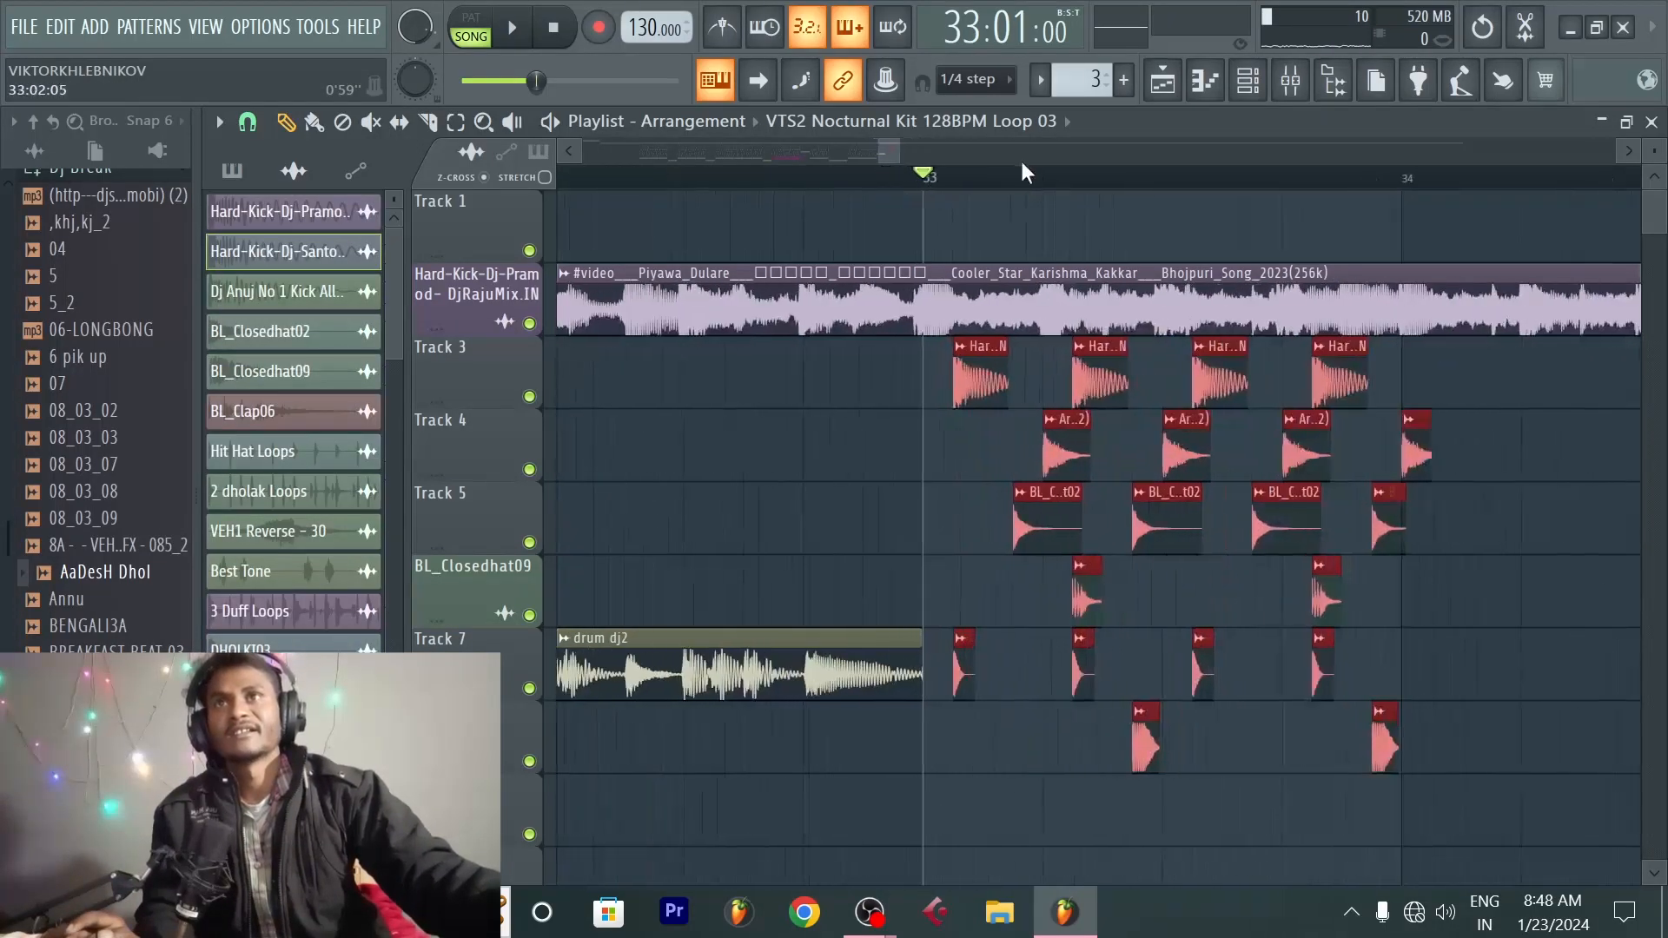
pyautogui.moveTo(909, 391); pyautogui.dragTo(804, 381)
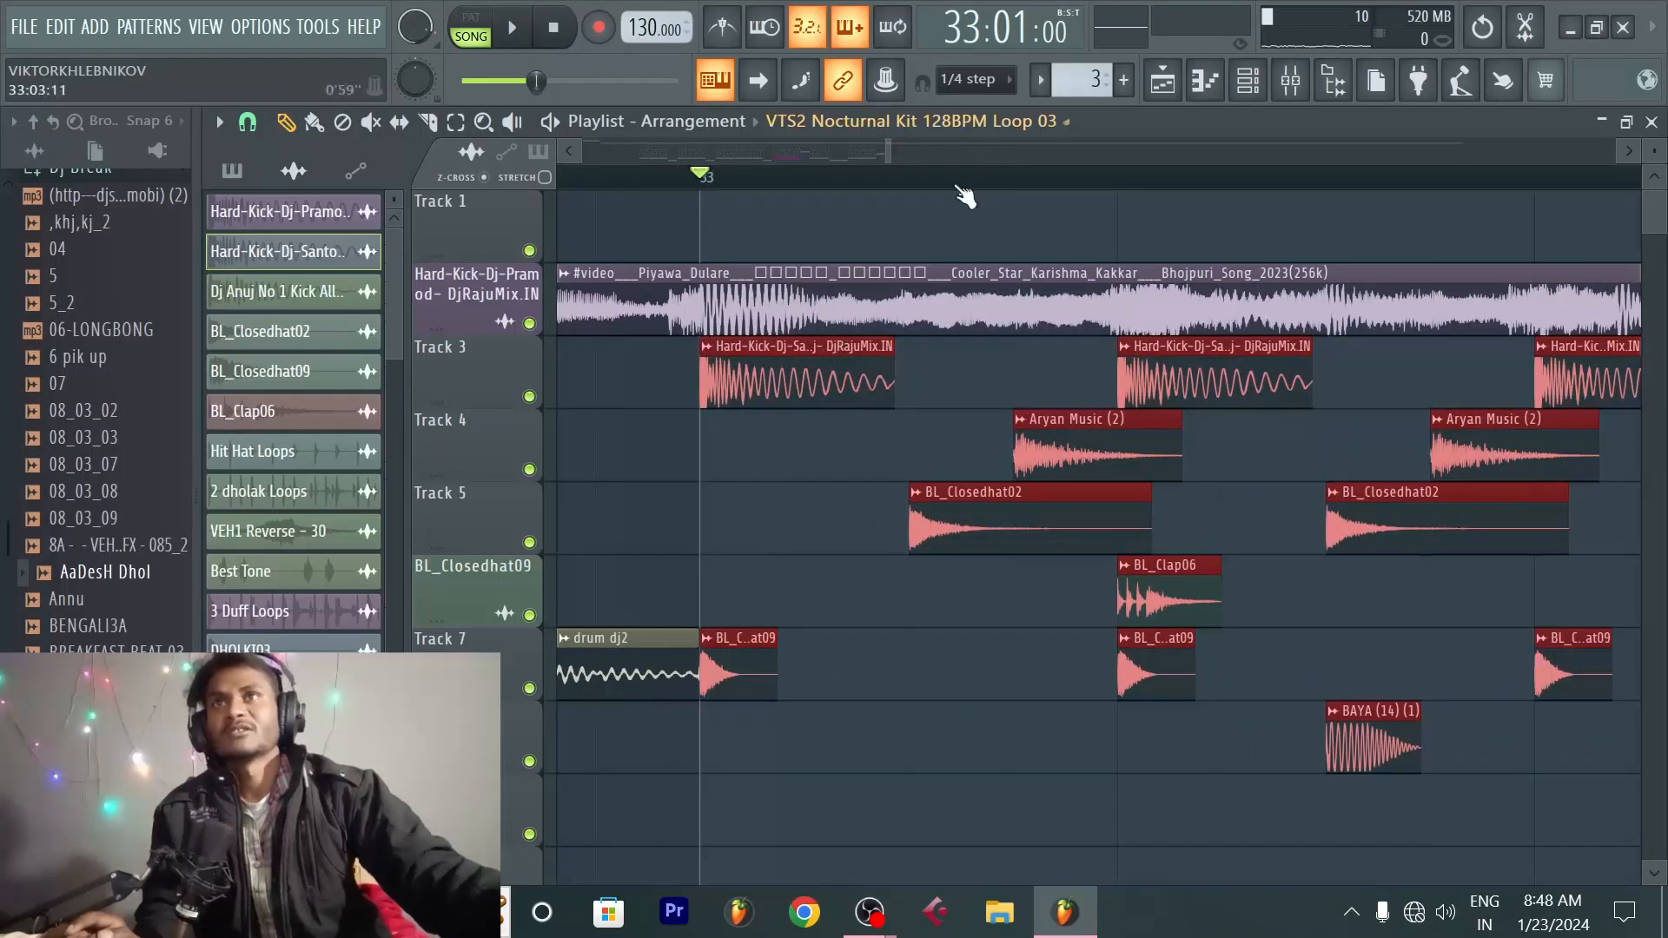
# Step: Deselect the drum clips, delete the second and fourth kicks of bar 33 on Track 3 and listen from 33:01:00
pyautogui.scroll(-5, 932, 192)
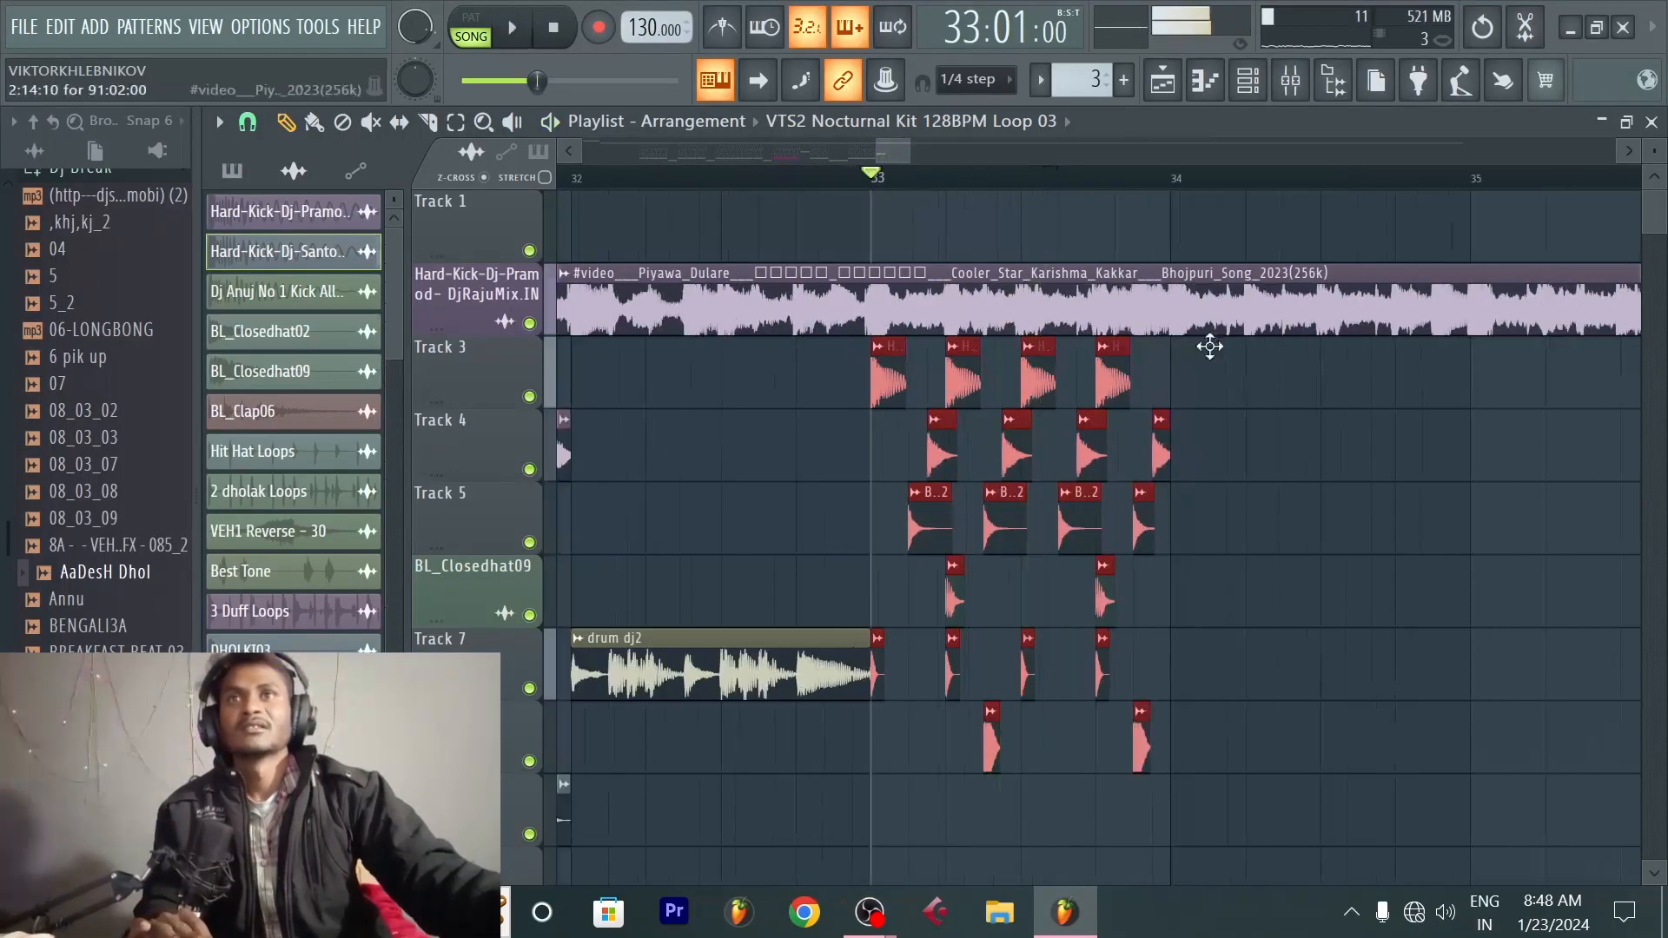
pyautogui.click(1201, 415)
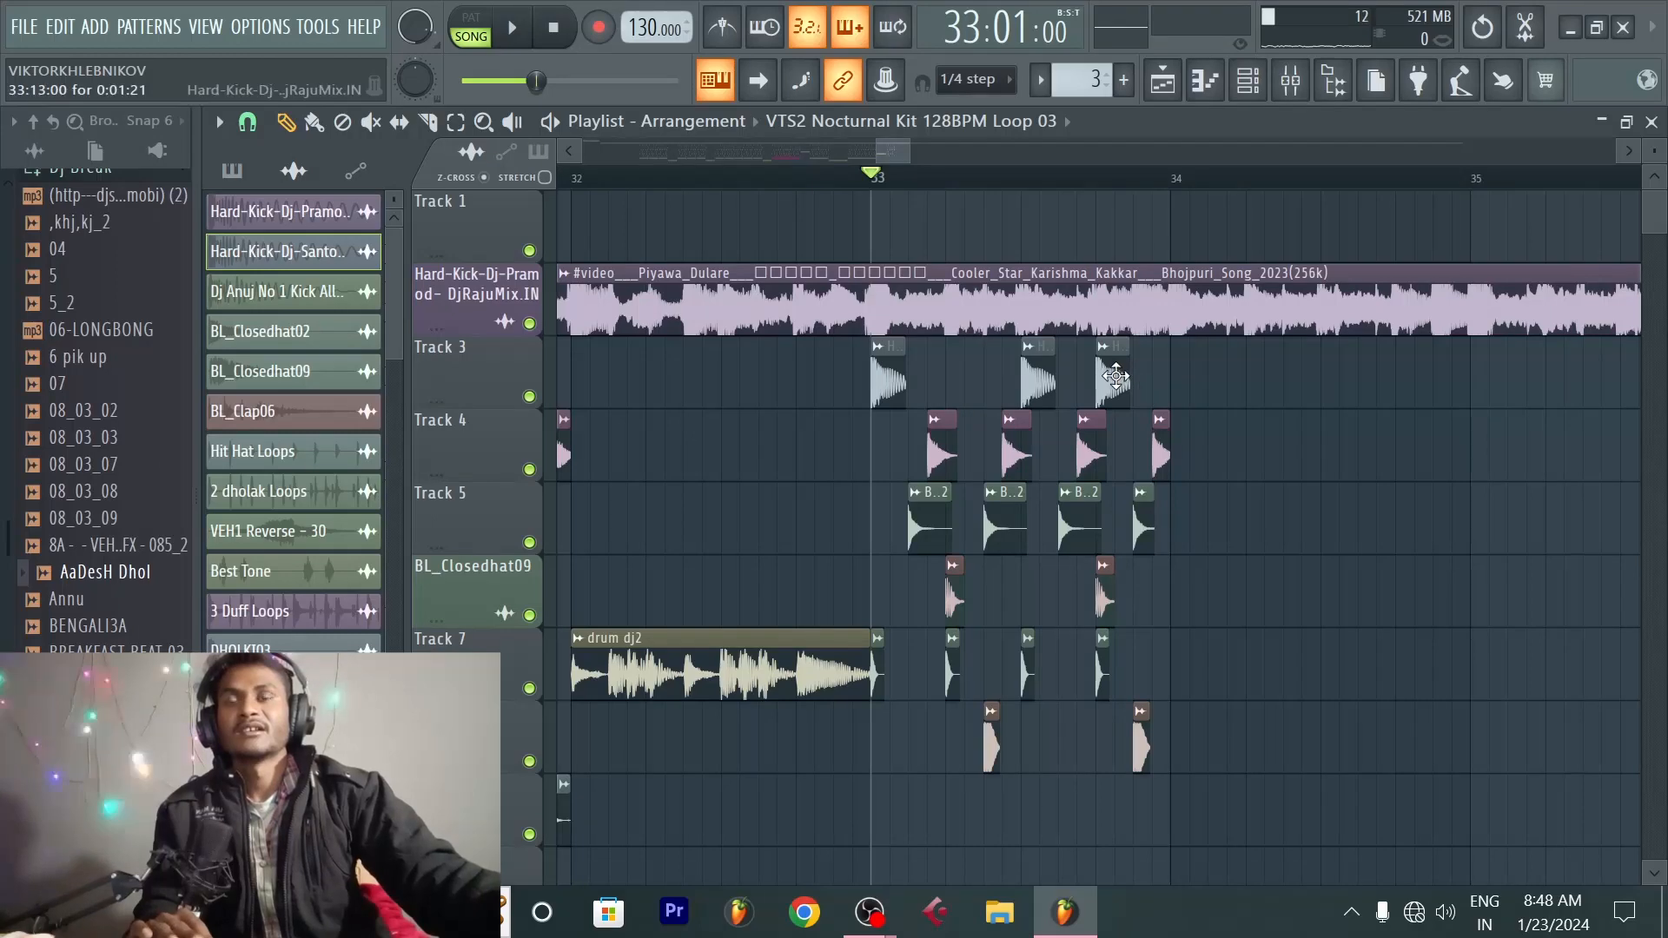
pyautogui.press('space')
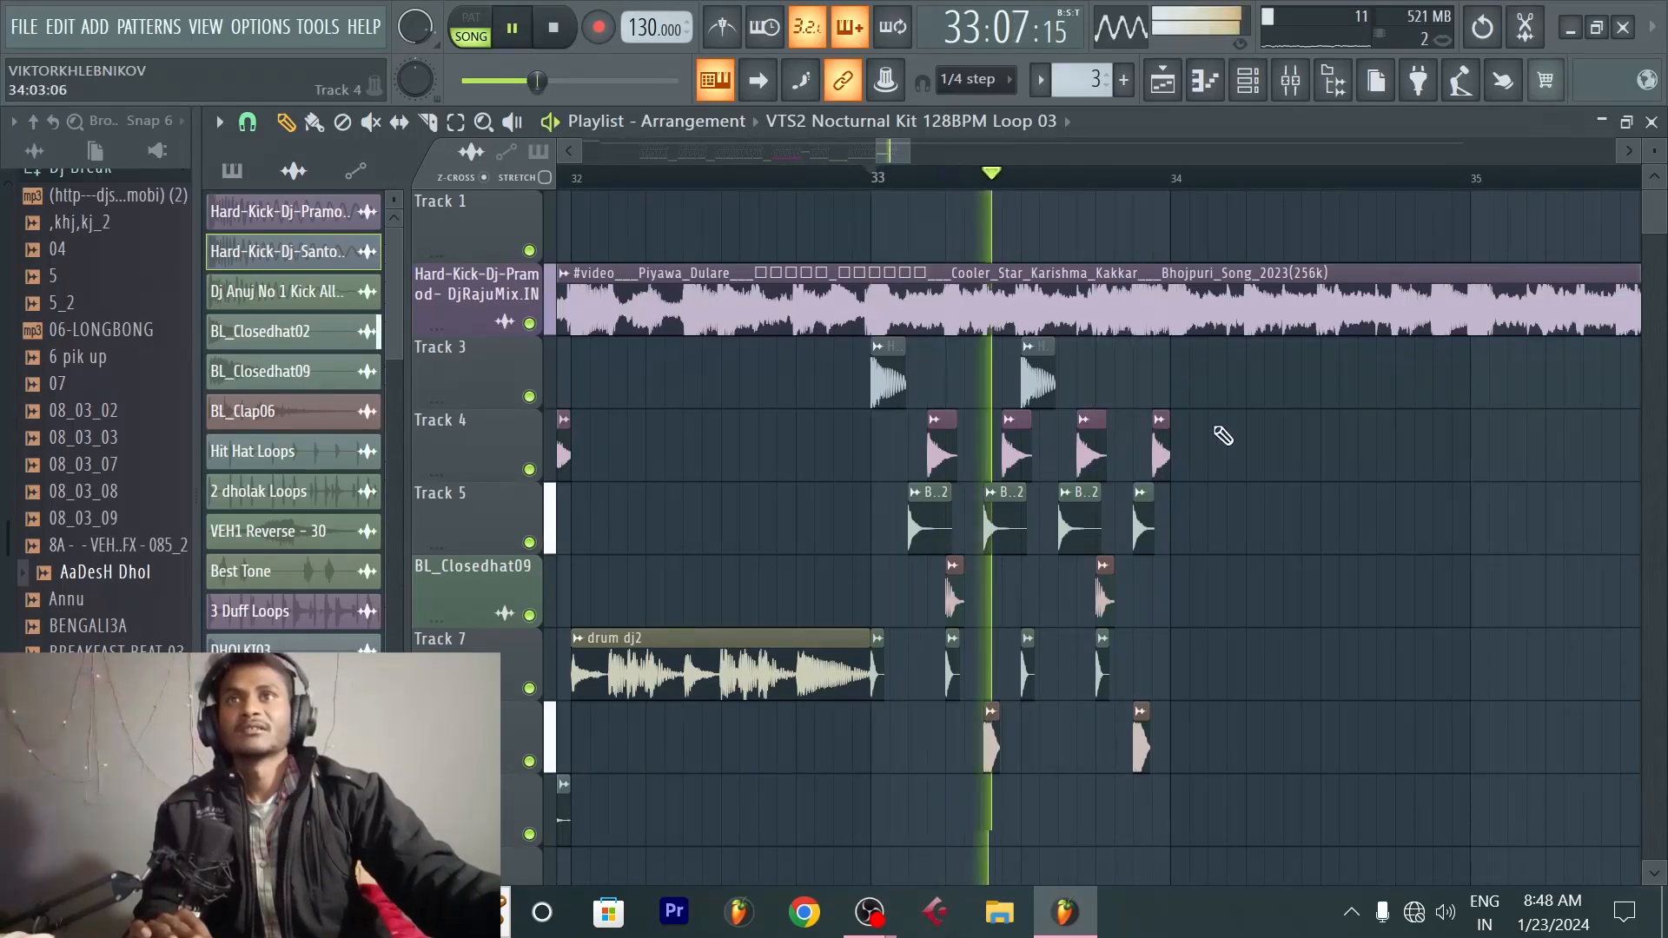
pyautogui.press('space')
pyautogui.scroll(-3, 1219, 181)
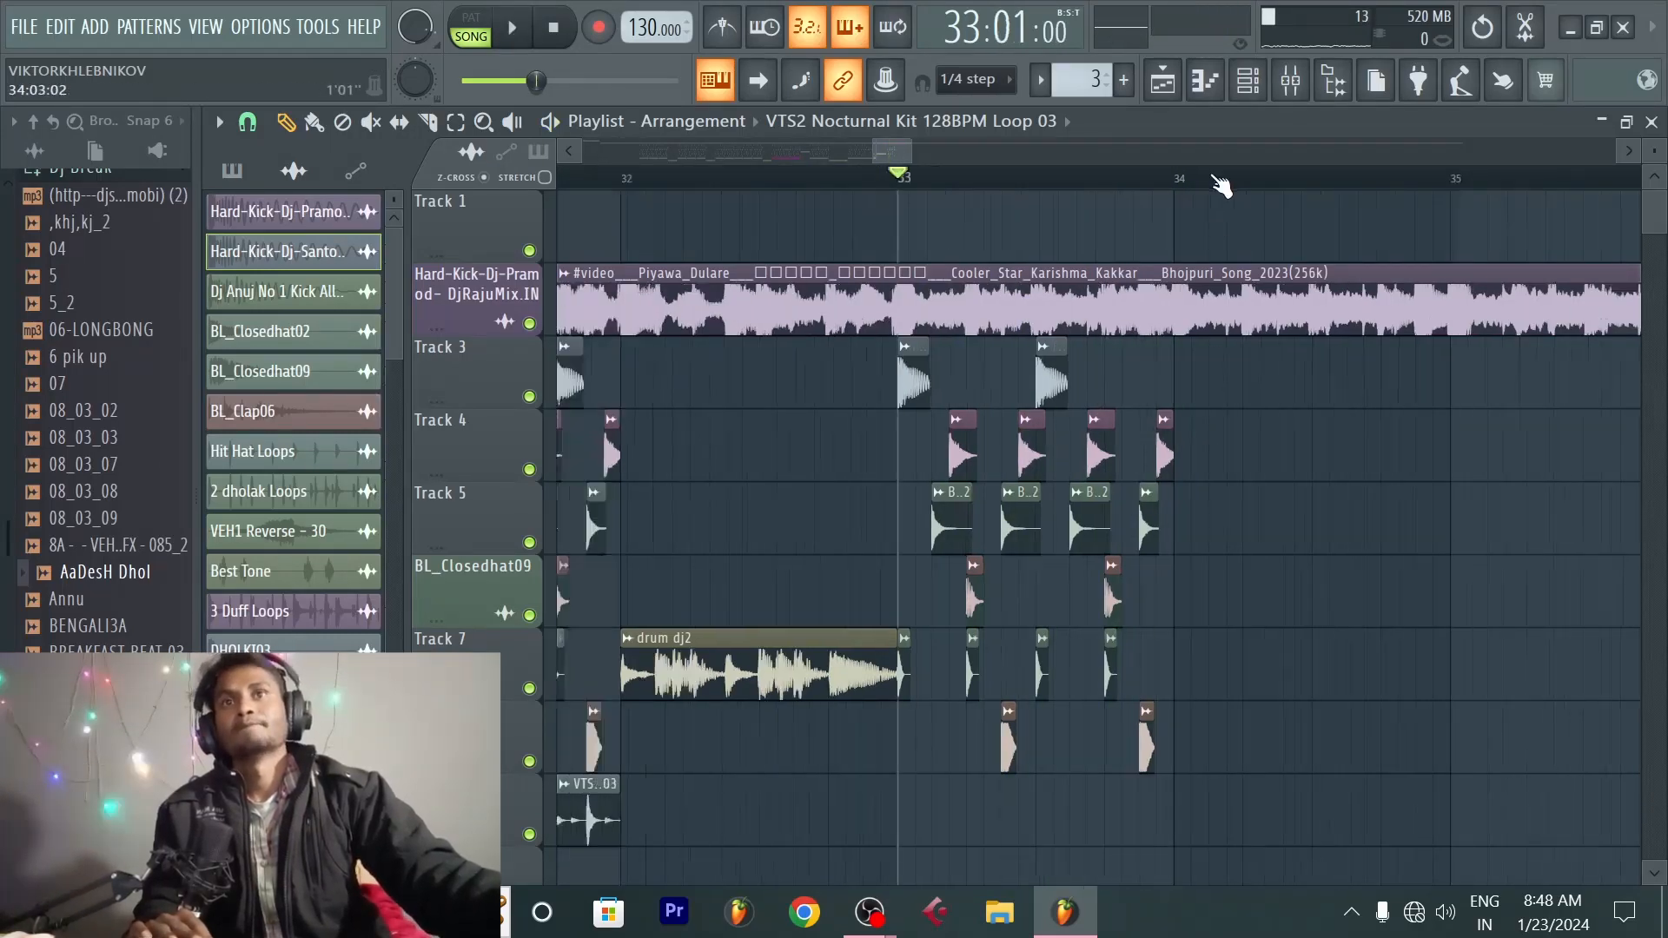
# Step: Place a copy of the VTS2 Nocturnal Kit 128BPM Loop 03 on Track 9 at bar 33 and play it back
pyautogui.click(764, 809)
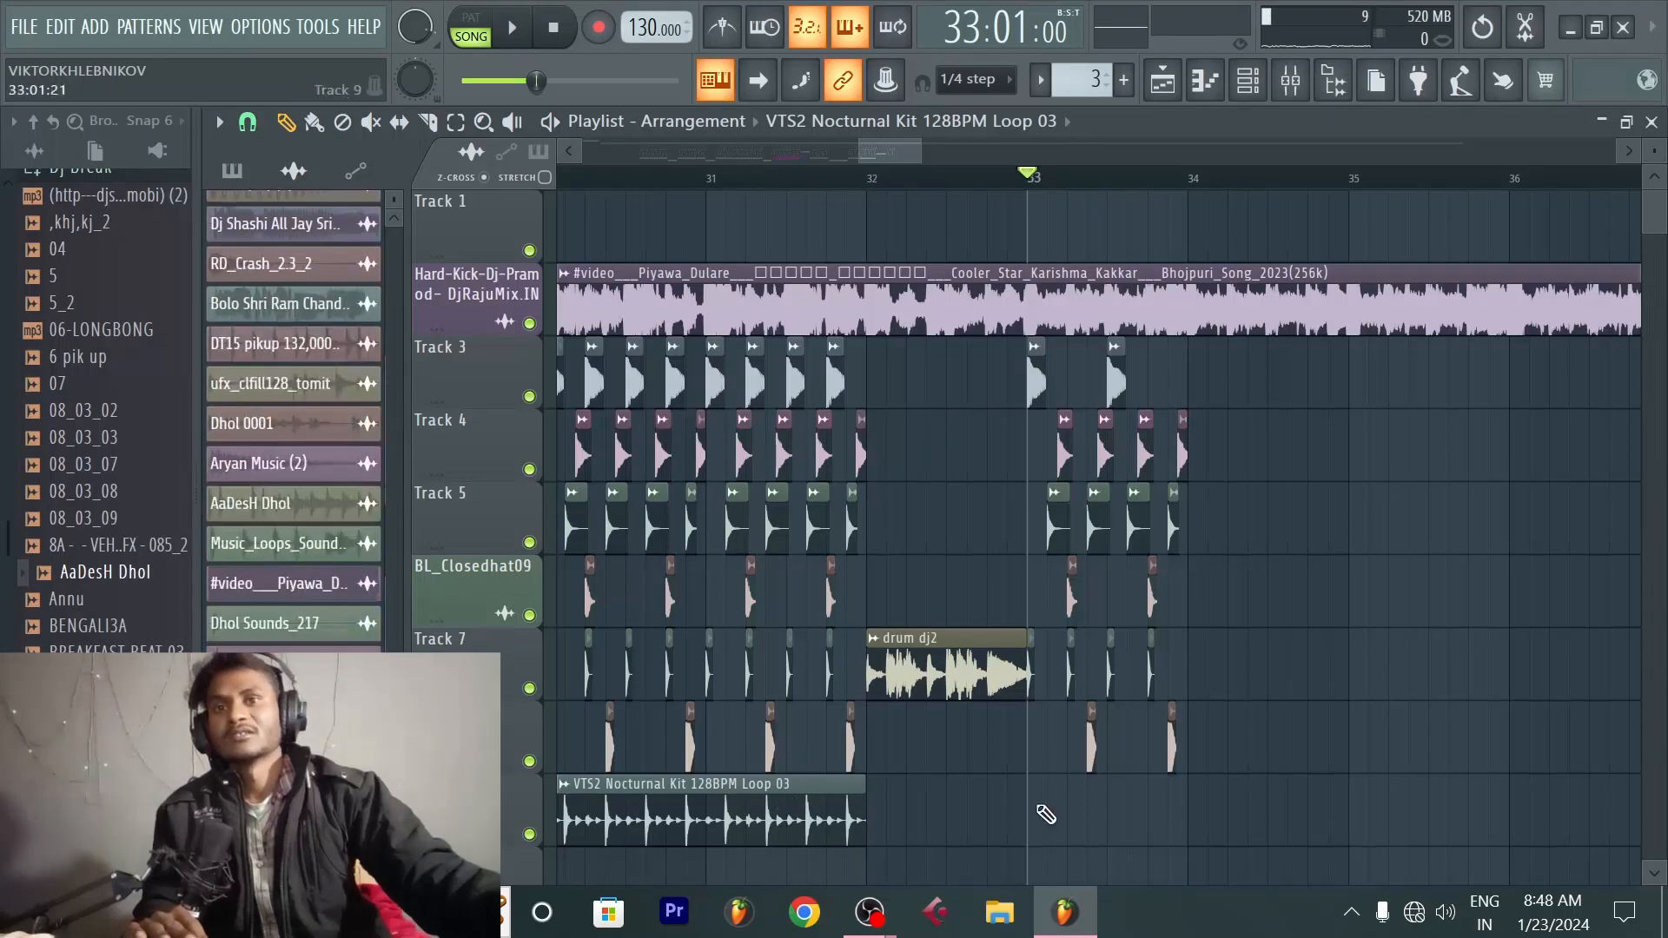
pyautogui.click(1036, 811)
pyautogui.press('space')
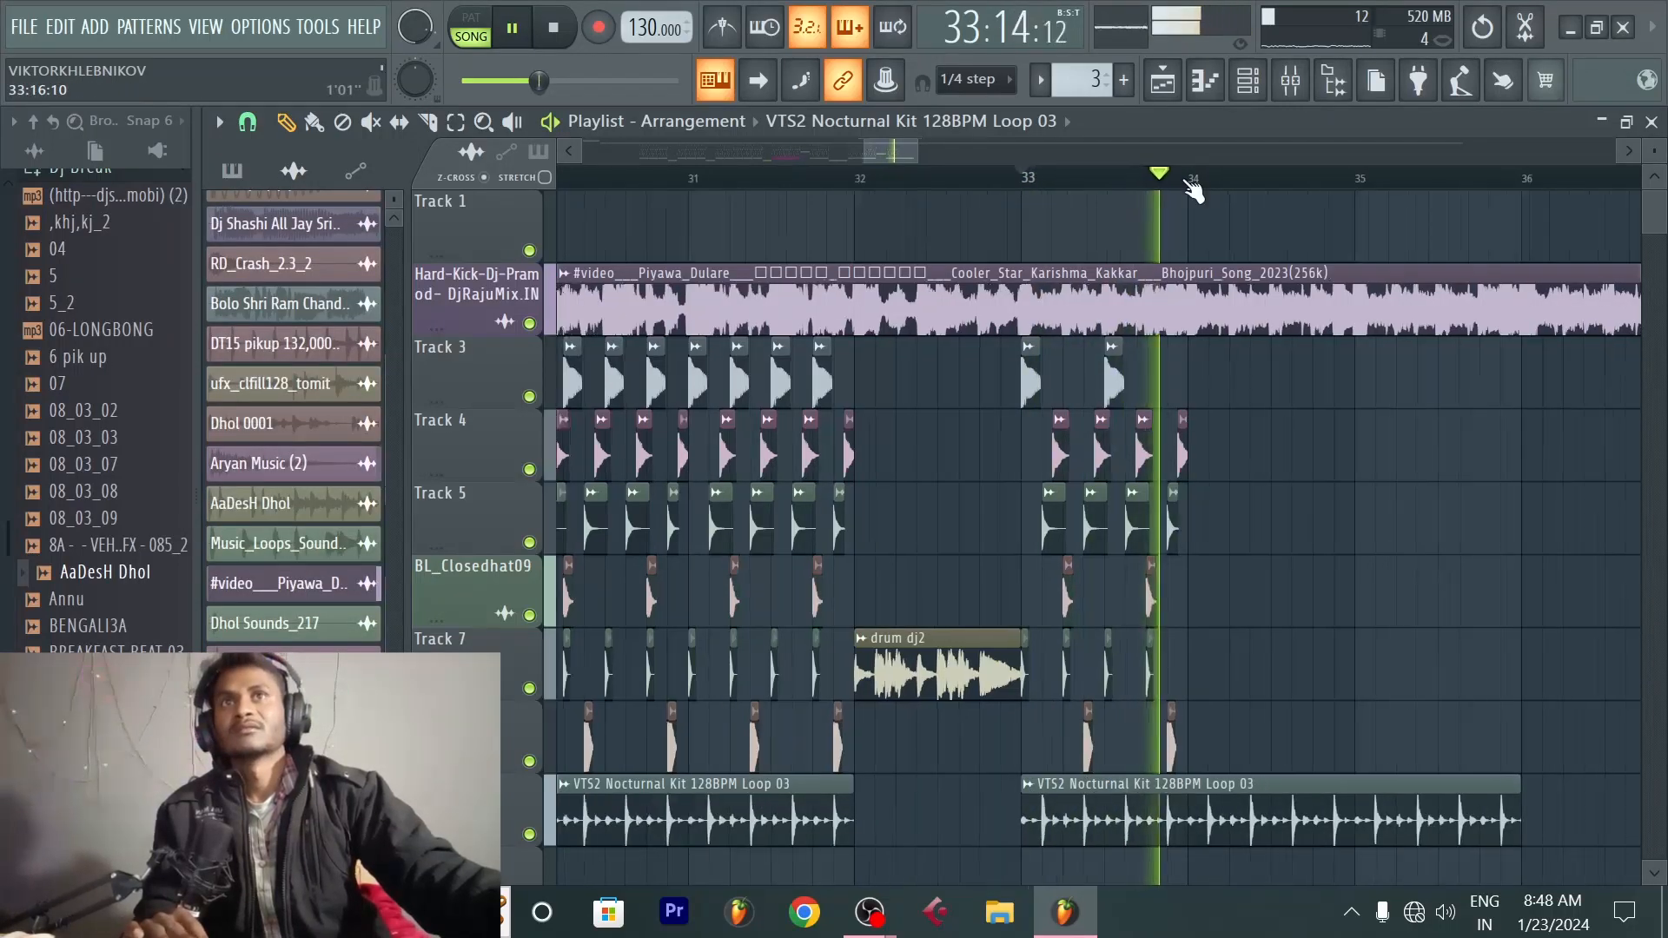
pyautogui.press('space')
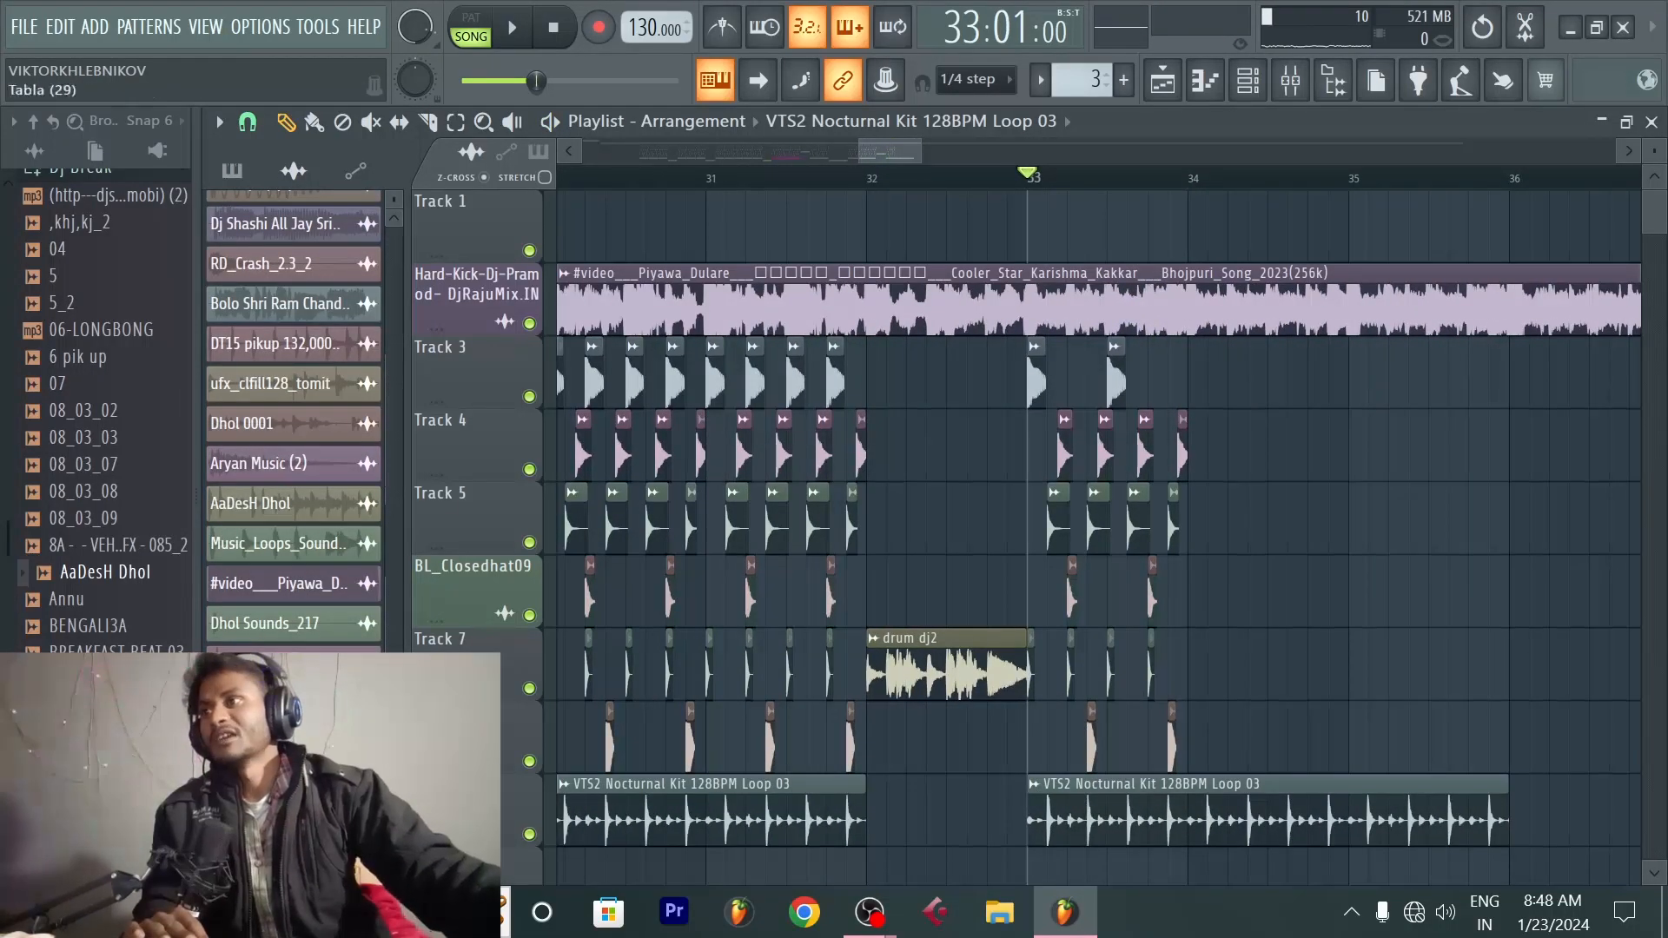
# Step: Browse and preview the Loops Malaai Music samples, and add Loops Malaai Music 120 BPM (2) to the playlist
pyautogui.scroll(5, 67, 384)
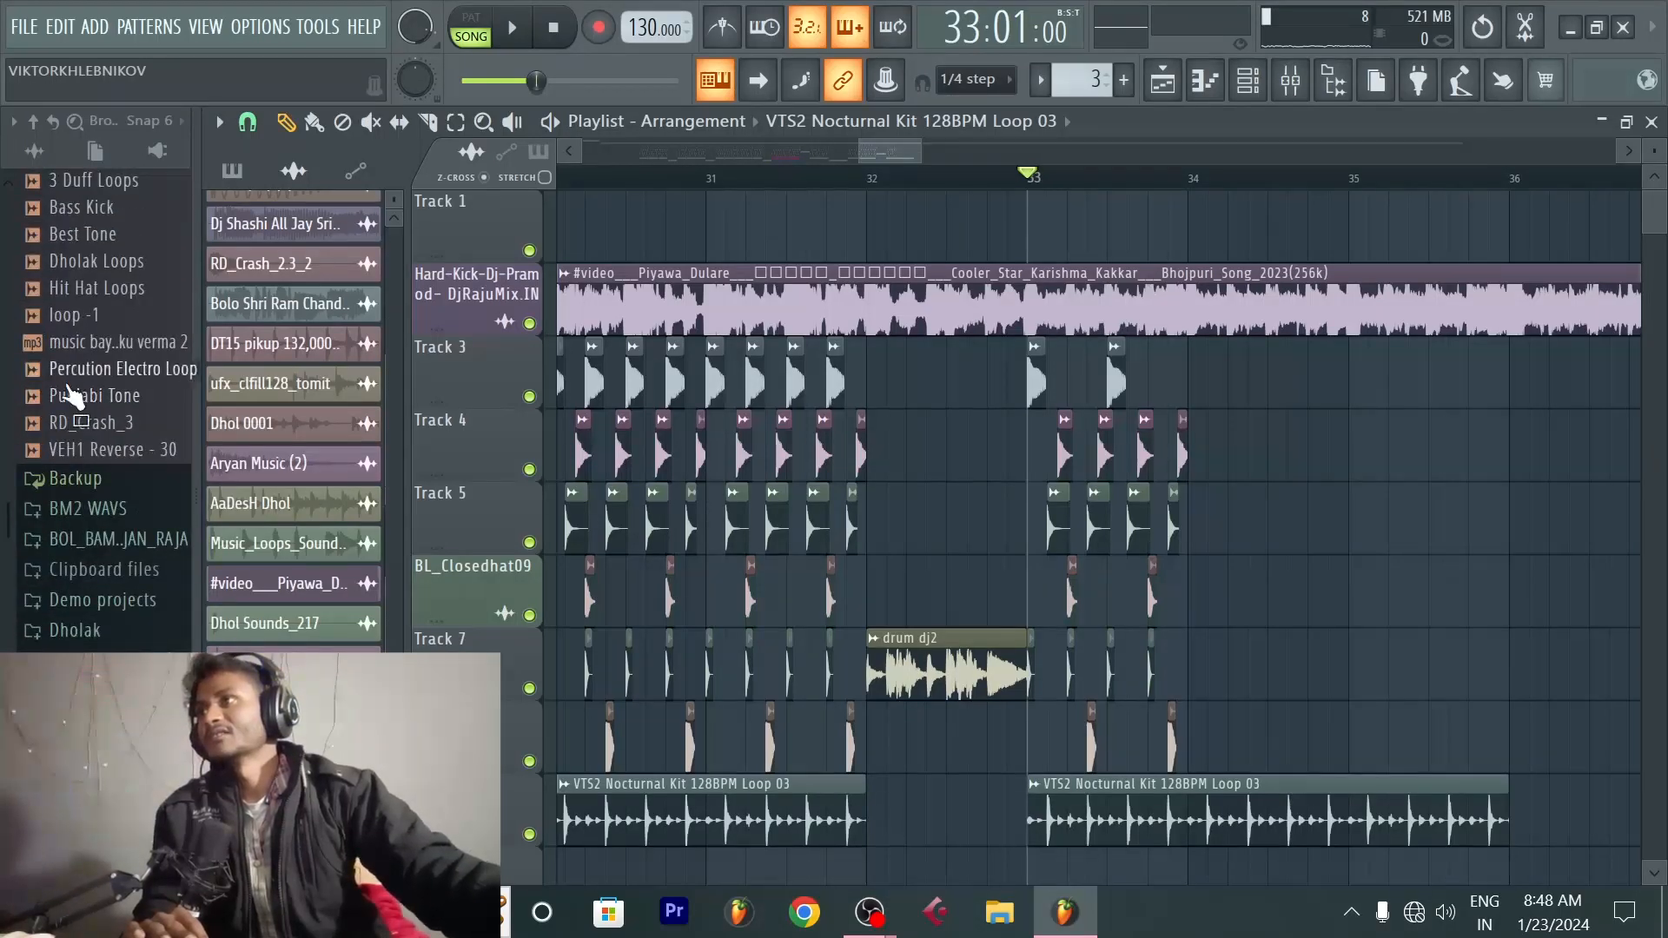
pyautogui.scroll(-8, 71, 399)
pyautogui.scroll(-15, 71, 405)
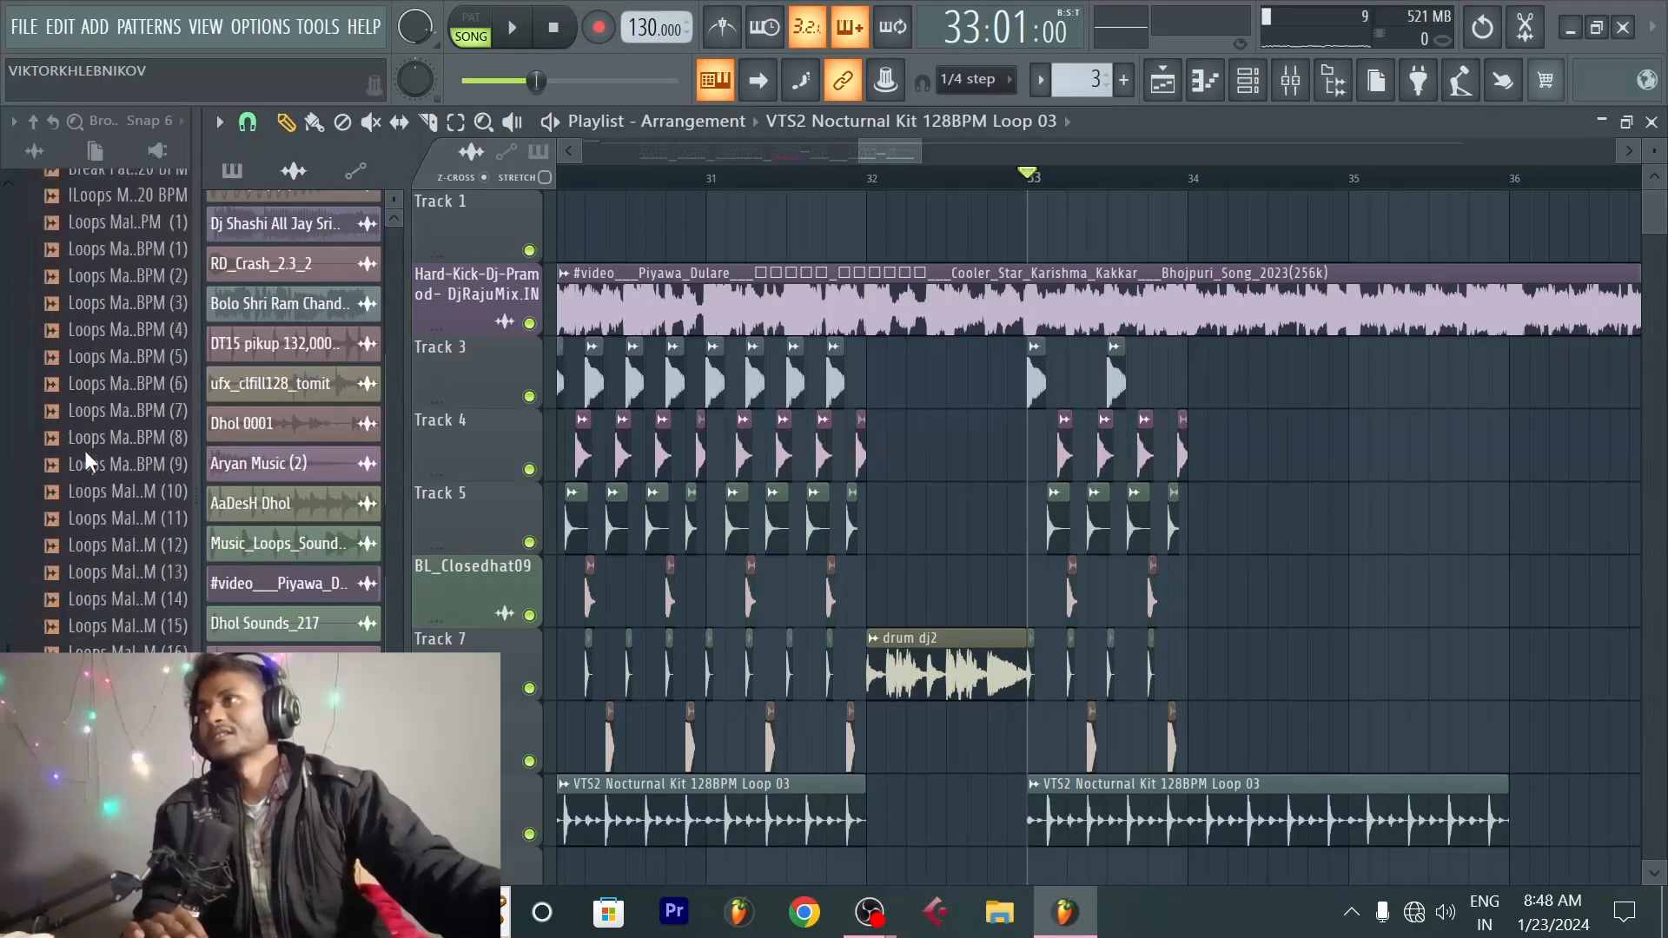
pyautogui.moveTo(87, 453); pyautogui.dragTo(116, 246)
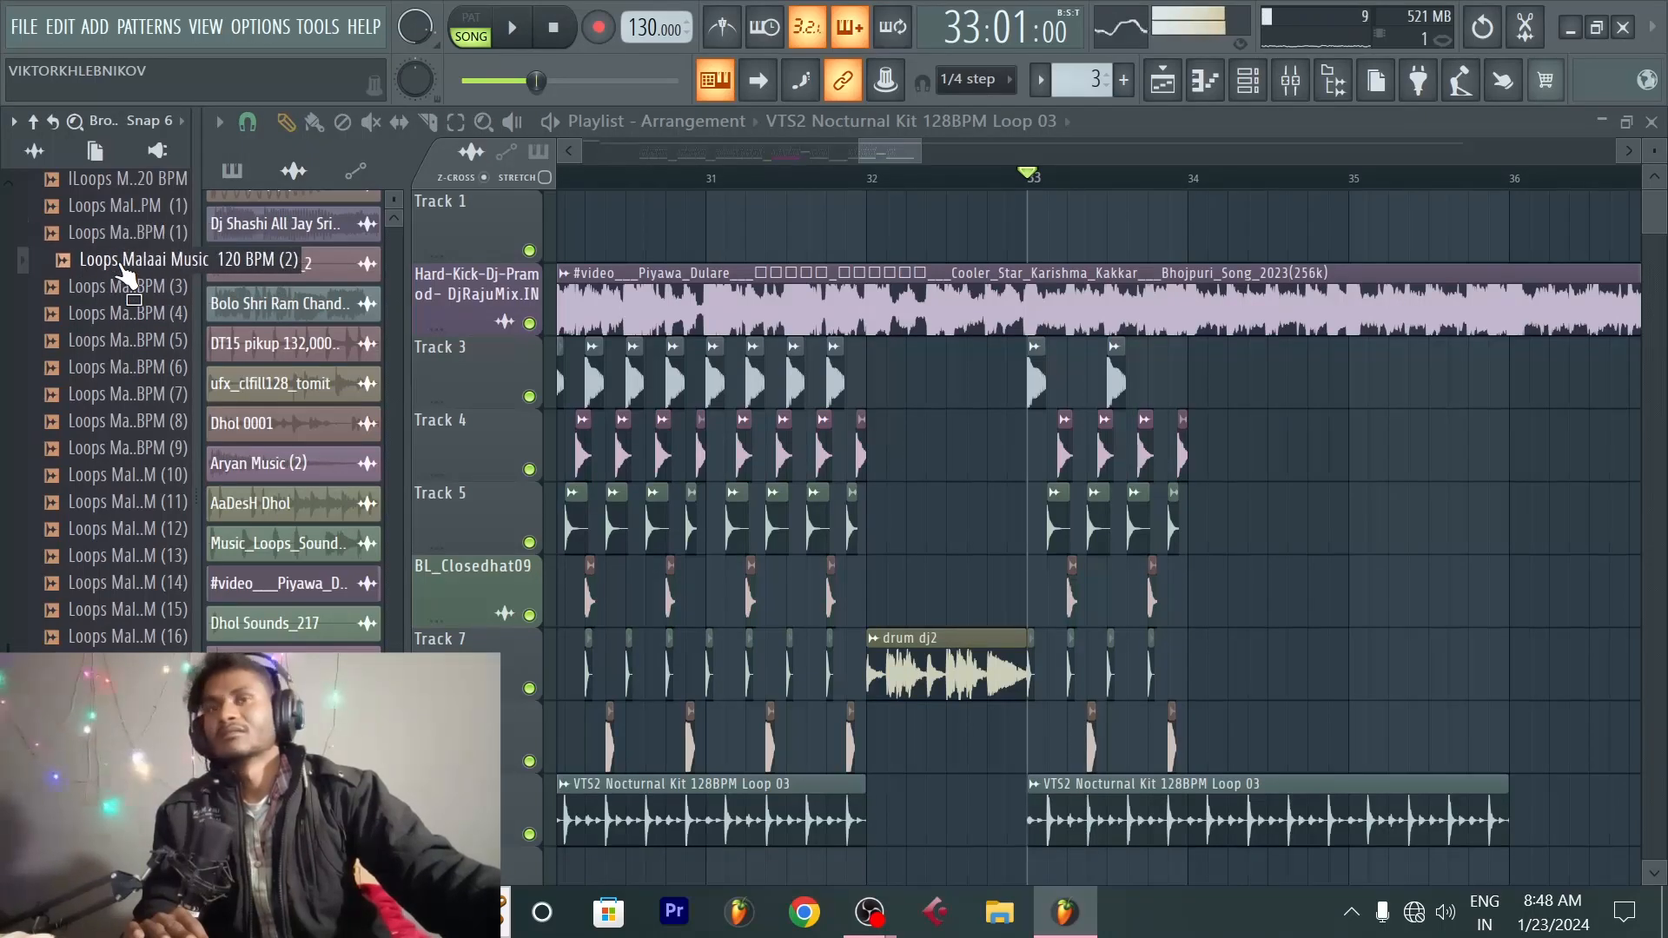
pyautogui.moveTo(129, 278); pyautogui.dragTo(1251, 578)
# Step: Move the Loops Malaai Music clip to Track 10 at bar 33 and fit it to tempo with the 75 to 150 range
pyautogui.scroll(-5, 1292, 607)
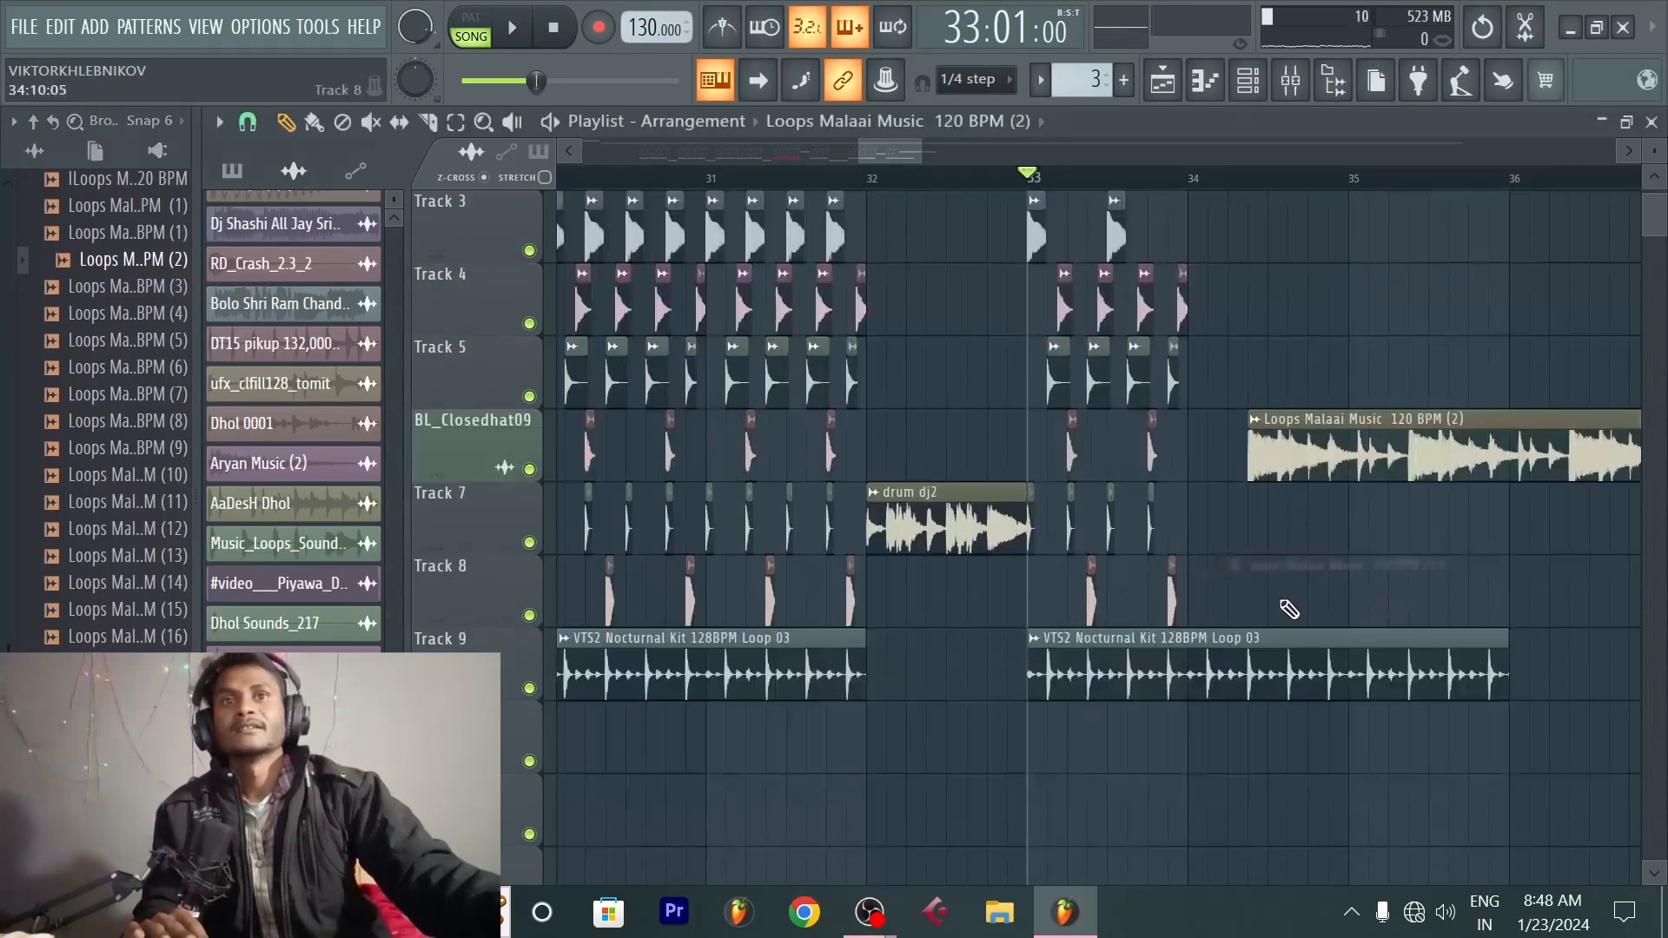
pyautogui.moveTo(1320, 248); pyautogui.dragTo(1105, 567)
pyautogui.click(1042, 511)
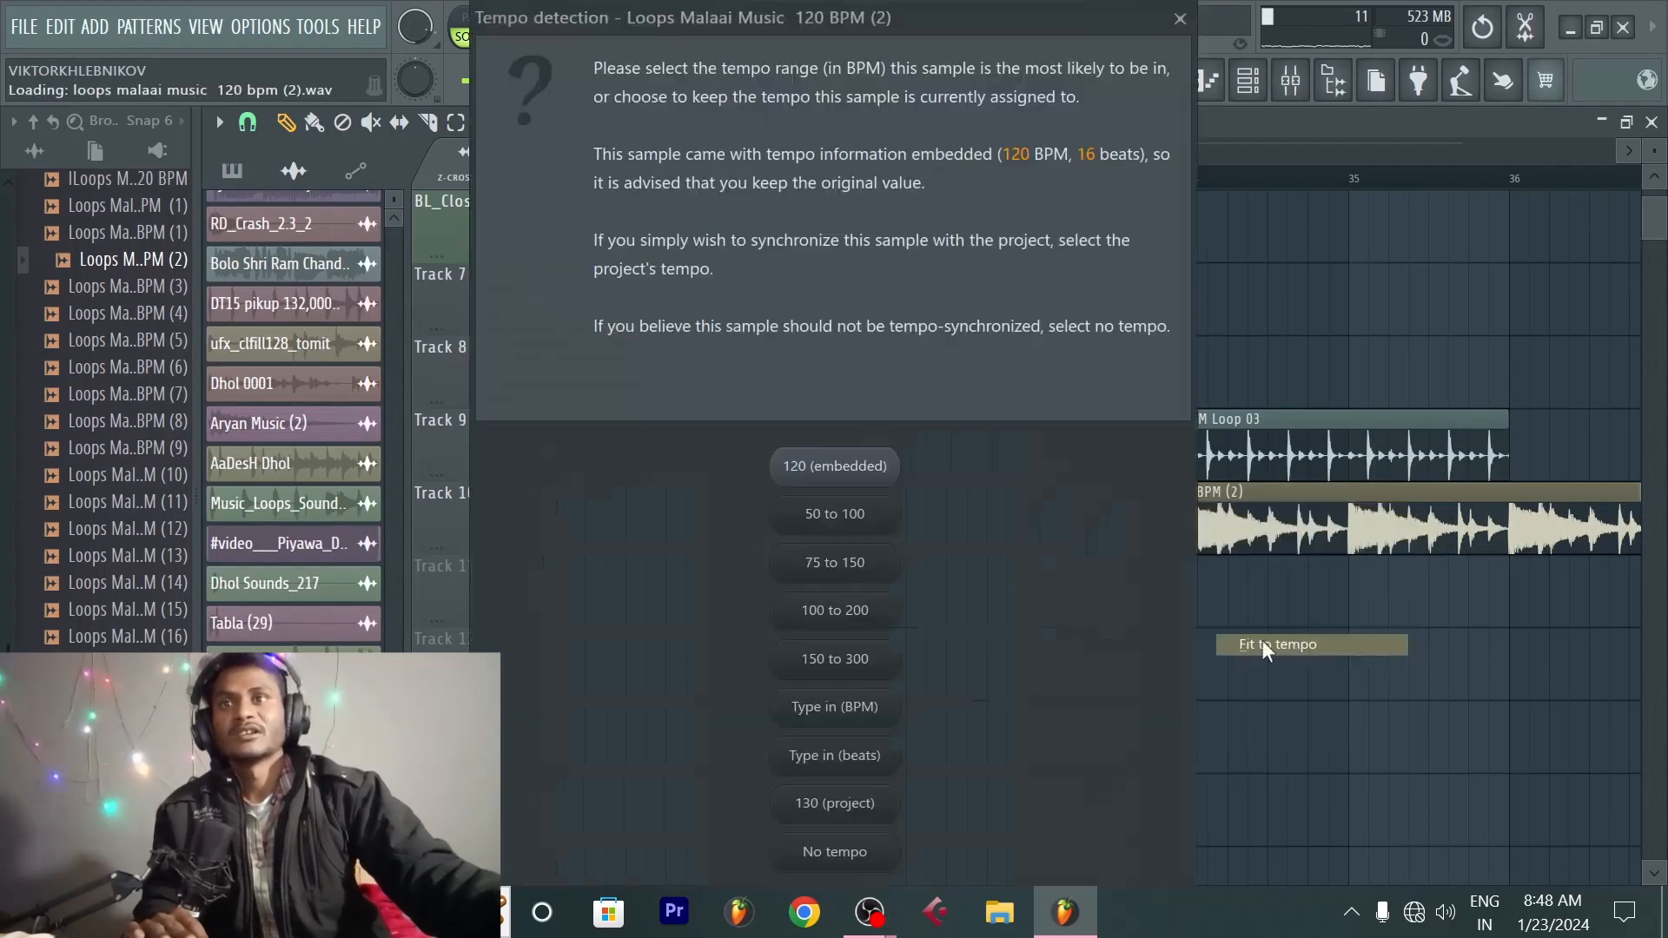
pyautogui.click(1281, 623)
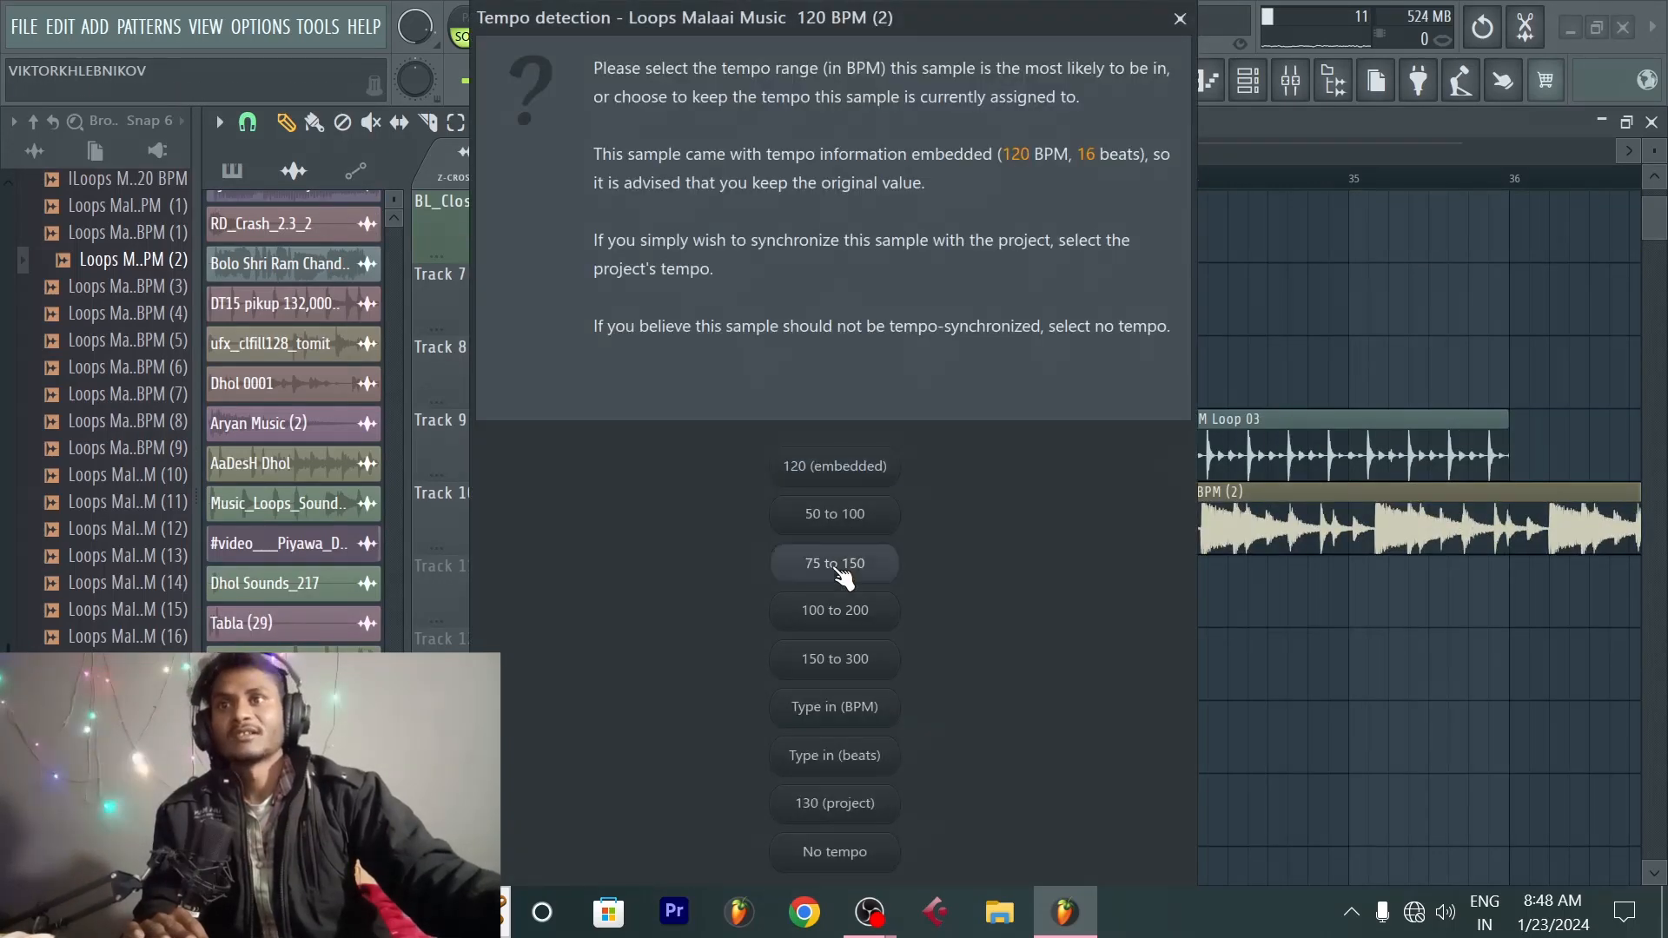
pyautogui.click(839, 564)
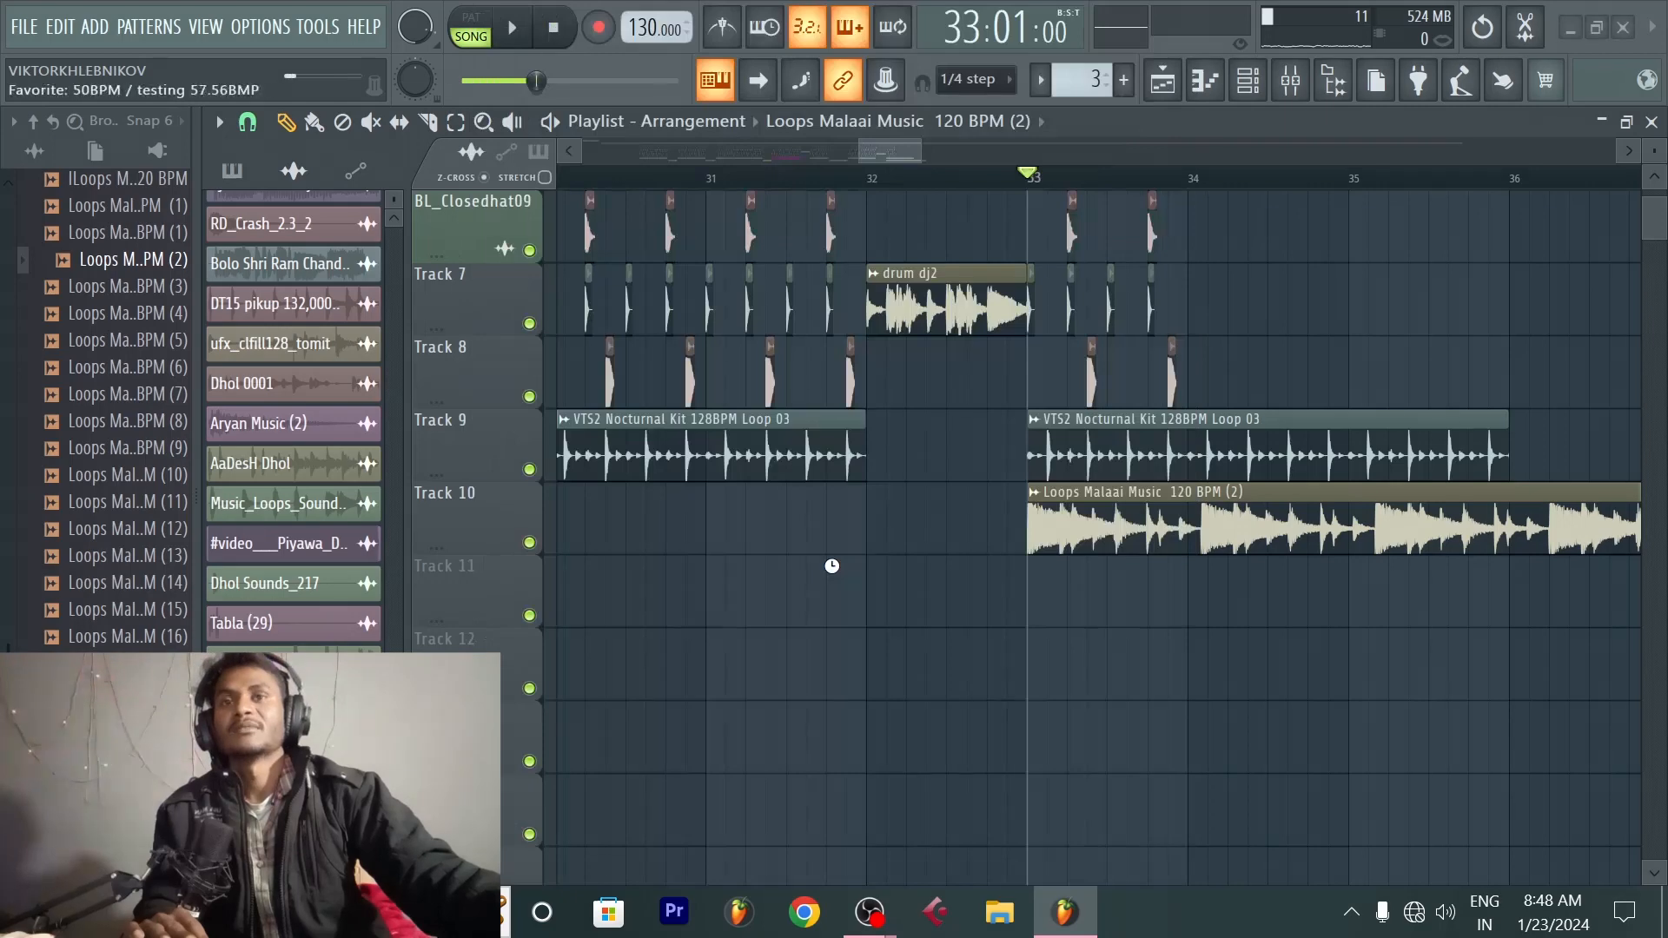
pyautogui.doubleClick(1212, 532)
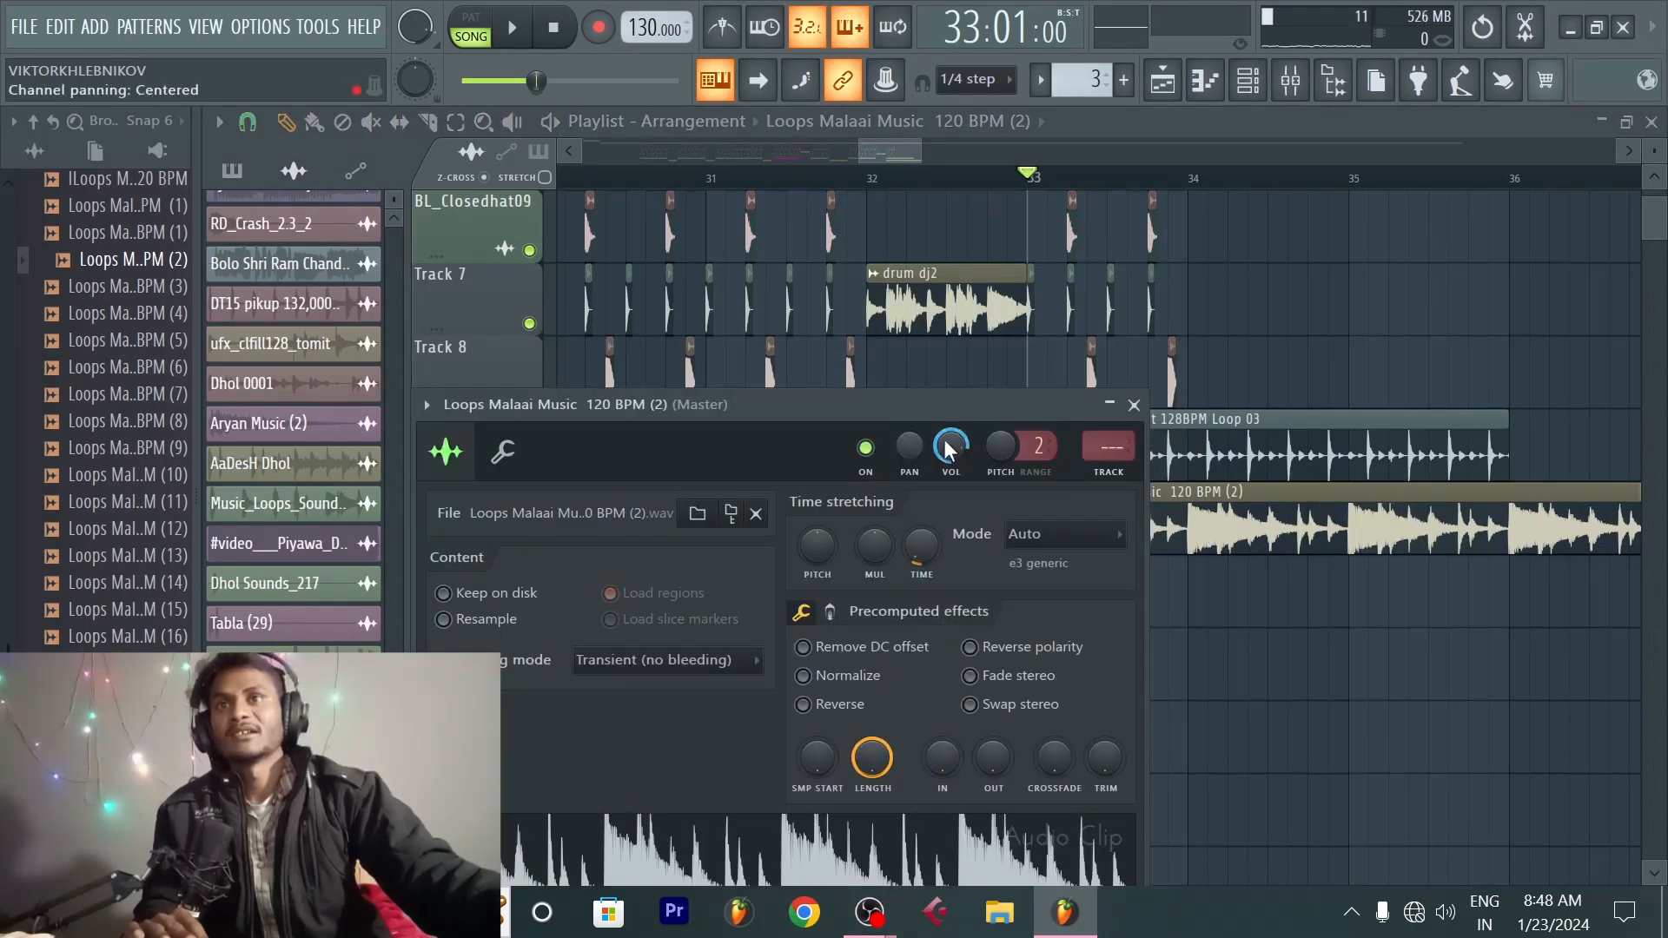
pyautogui.click(1136, 407)
# Step: Select the bar 33 drum clips on Tracks 3 to 8 and duplicate them four times to fill through bar 37
pyautogui.scroll(3, 1246, 488)
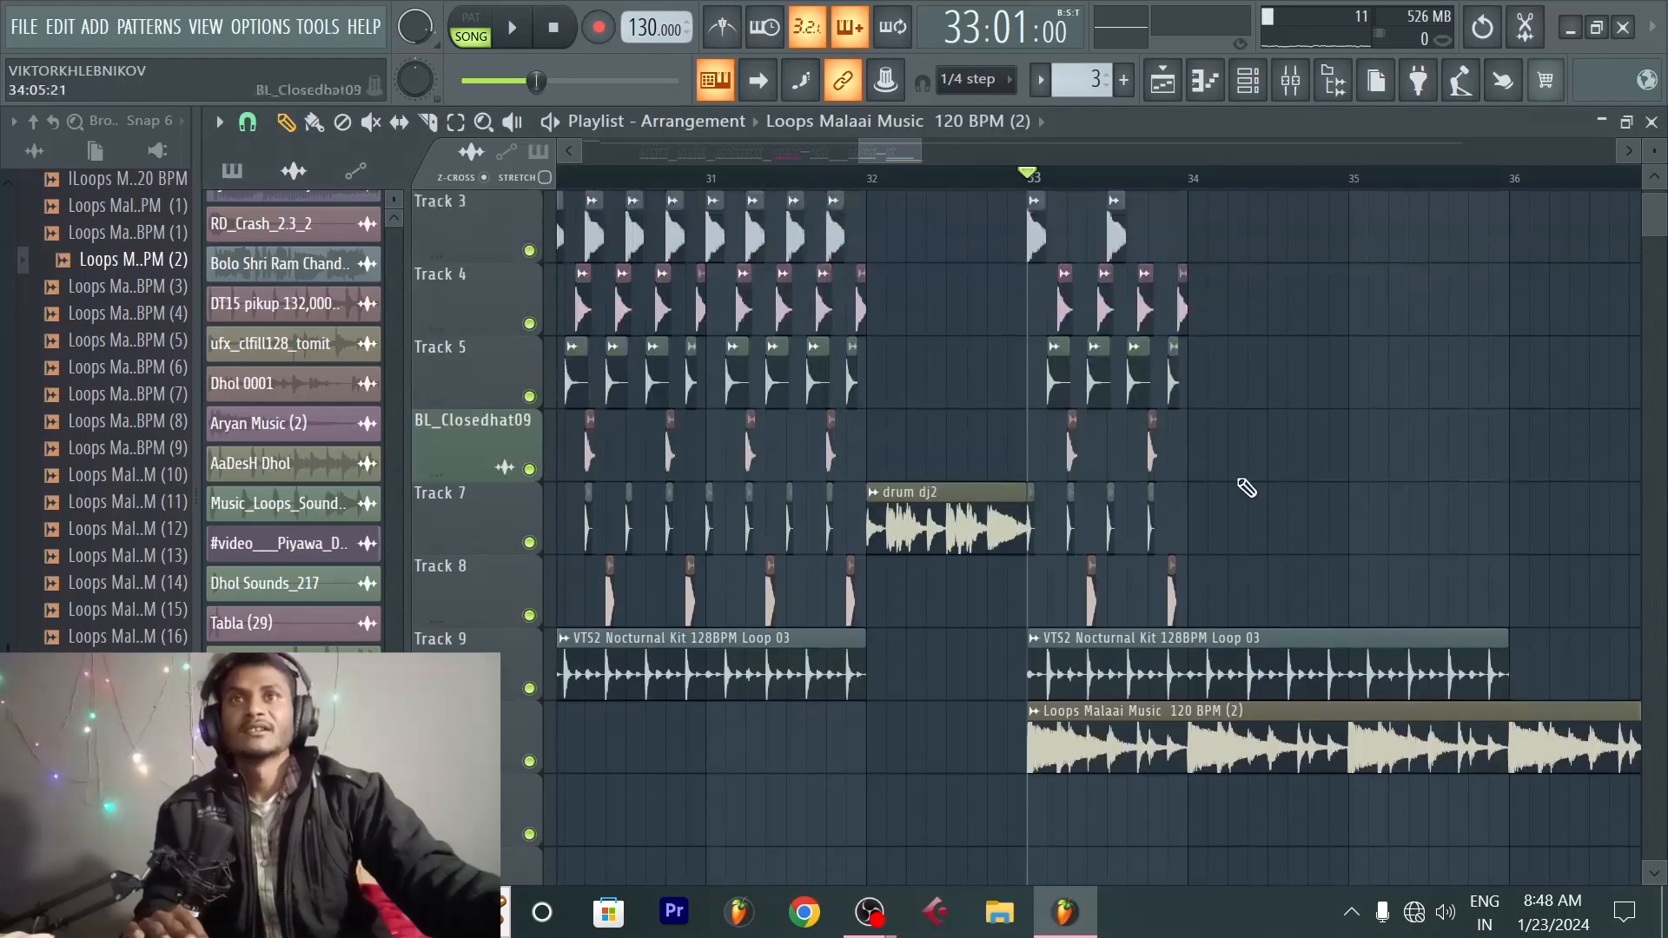
pyautogui.scroll(1, 1234, 612)
pyautogui.moveTo(1201, 680); pyautogui.dragTo(1056, 402)
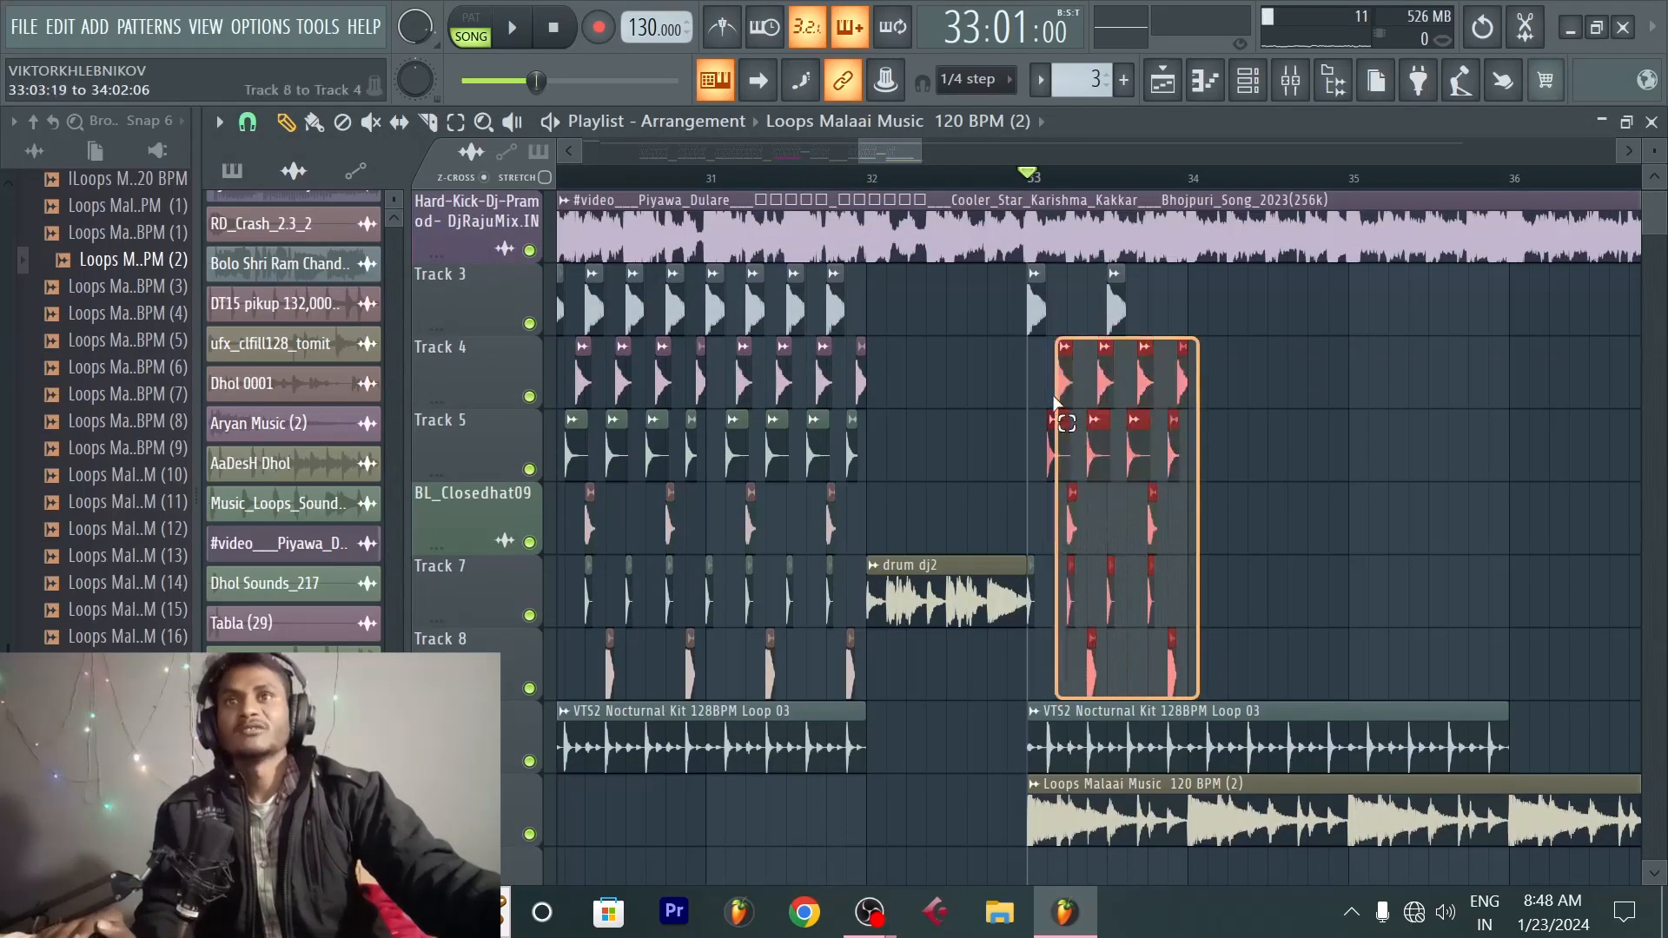
pyautogui.moveTo(1033, 341); pyautogui.dragTo(1031, 317)
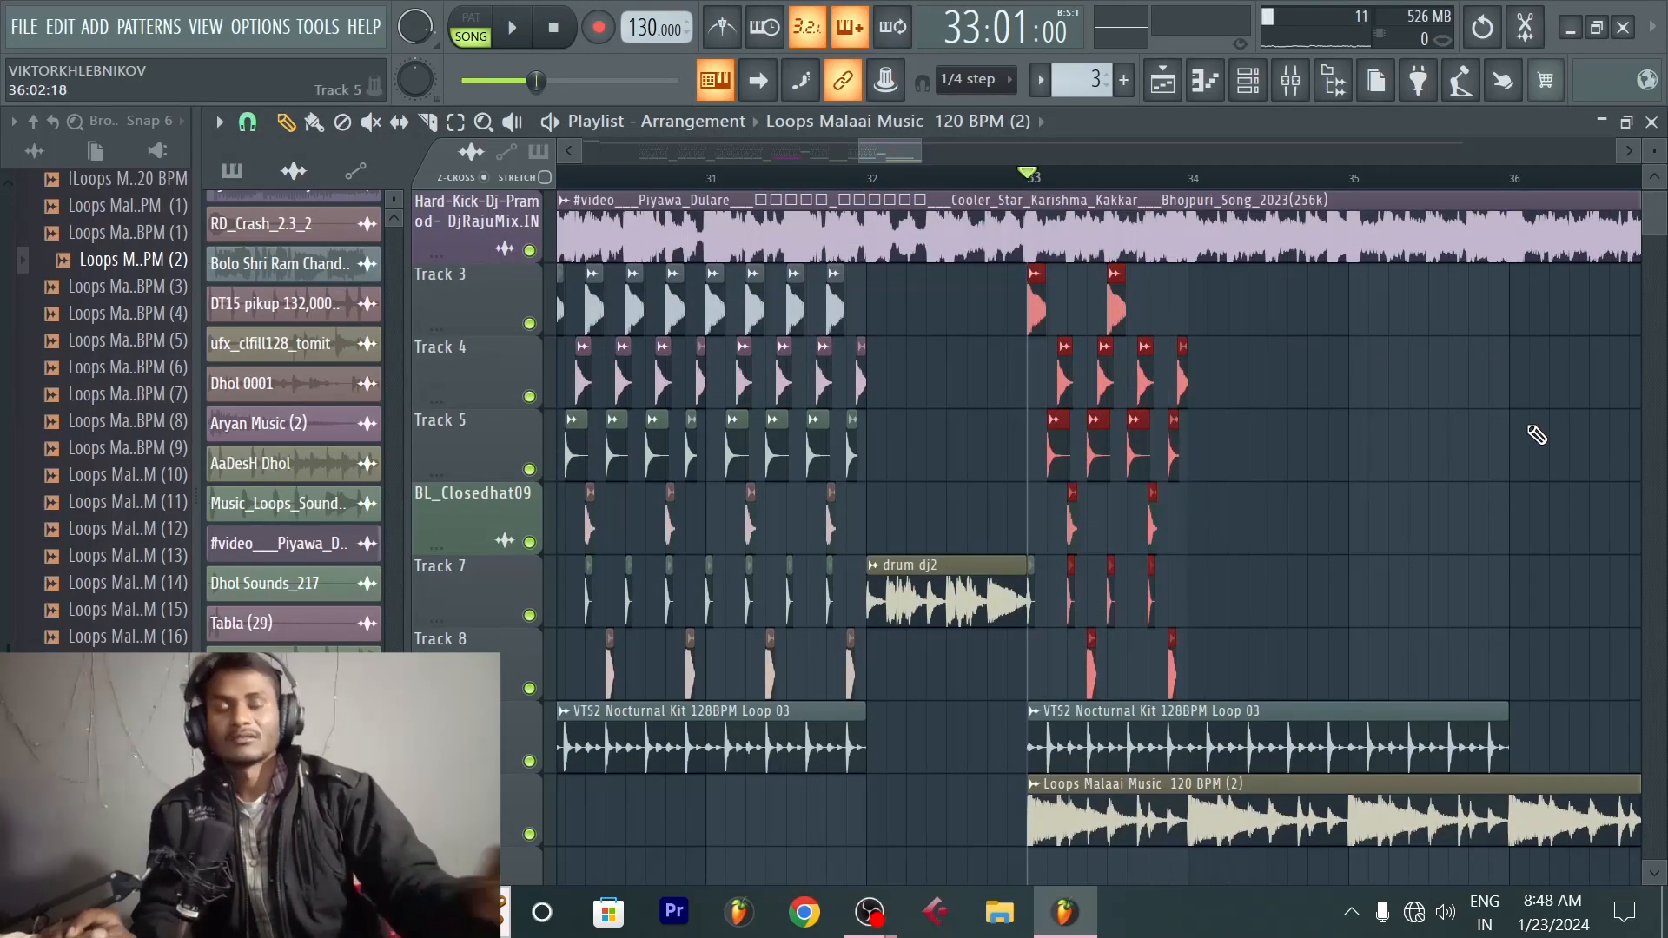
pyautogui.click(1476, 397)
pyautogui.moveTo(1219, 693); pyautogui.dragTo(1033, 266)
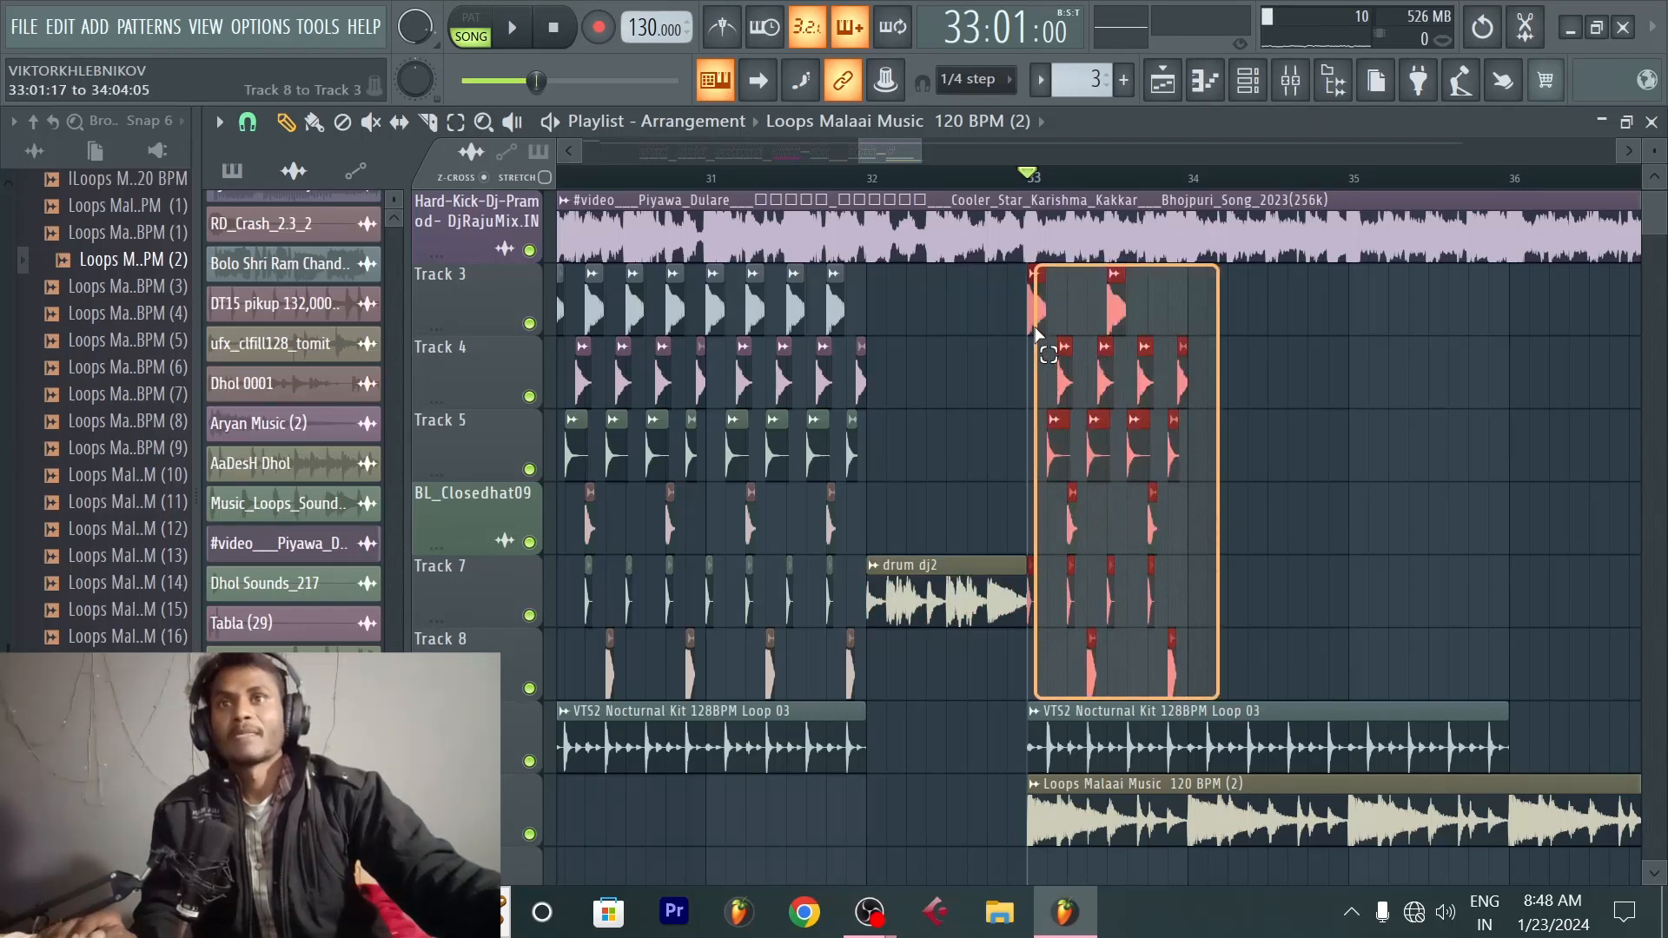
pyautogui.hotkey('ctrl', 'b')
pyautogui.hotkey('ctrl', 'b')
pyautogui.hotkey('ctrl', 'b')
pyautogui.hotkey('ctrl', 'b')
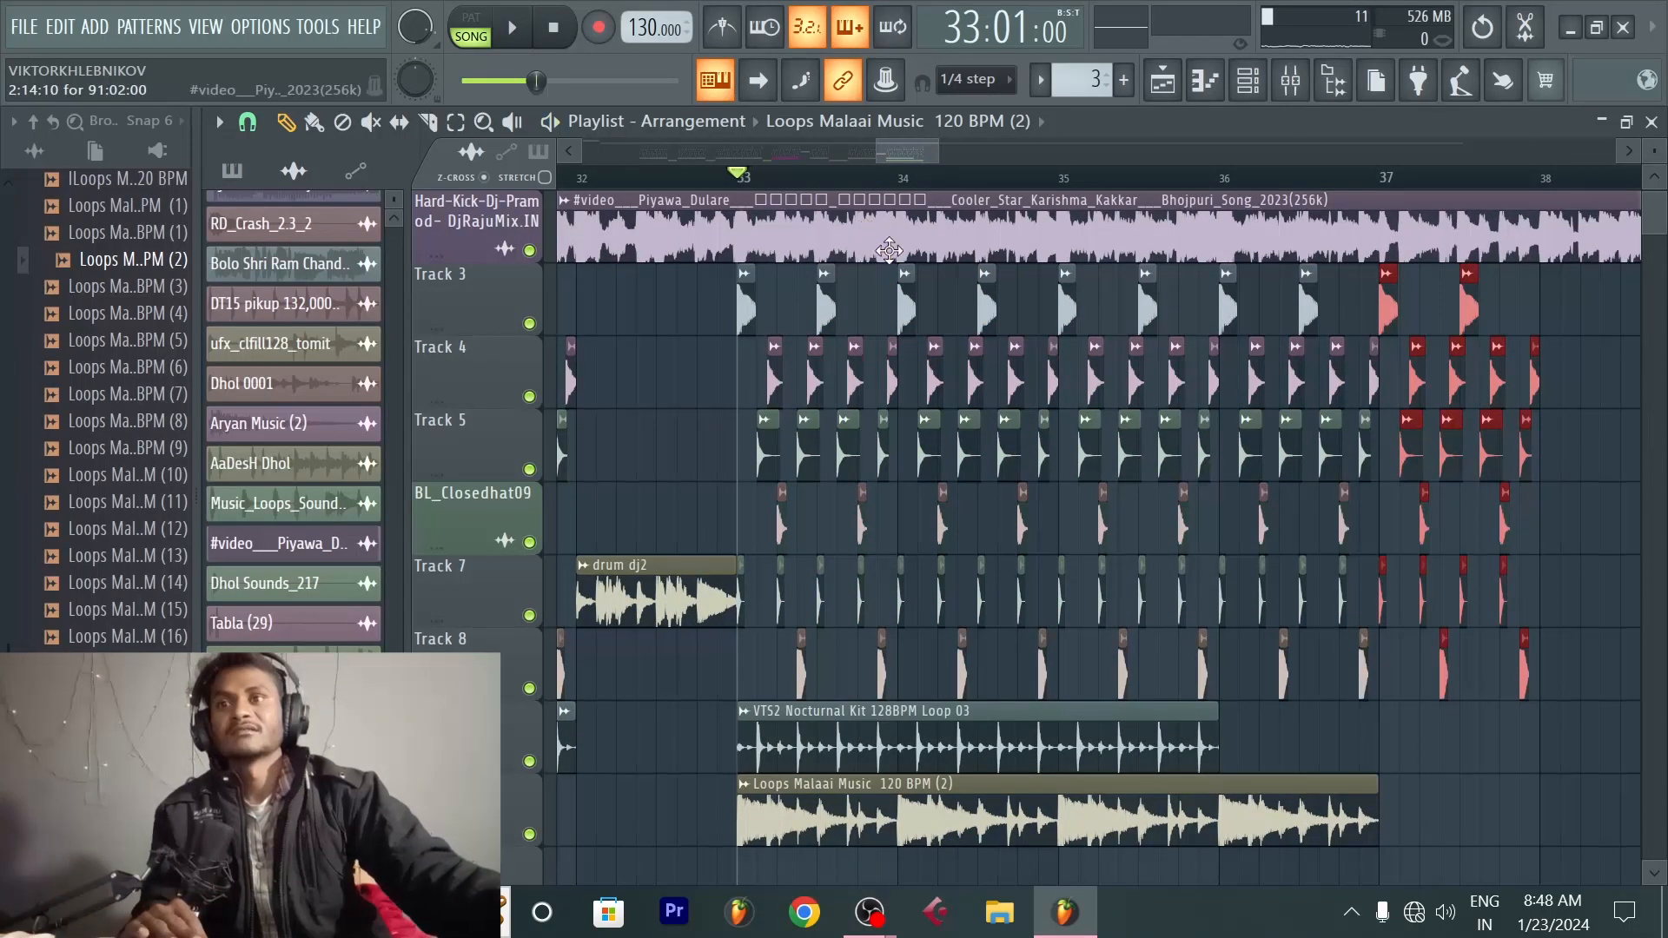
# Step: Play back the layered section from bar 33, then set the playback position to 36:16:00
pyautogui.press('space')
pyautogui.scroll(-3, 904, 178)
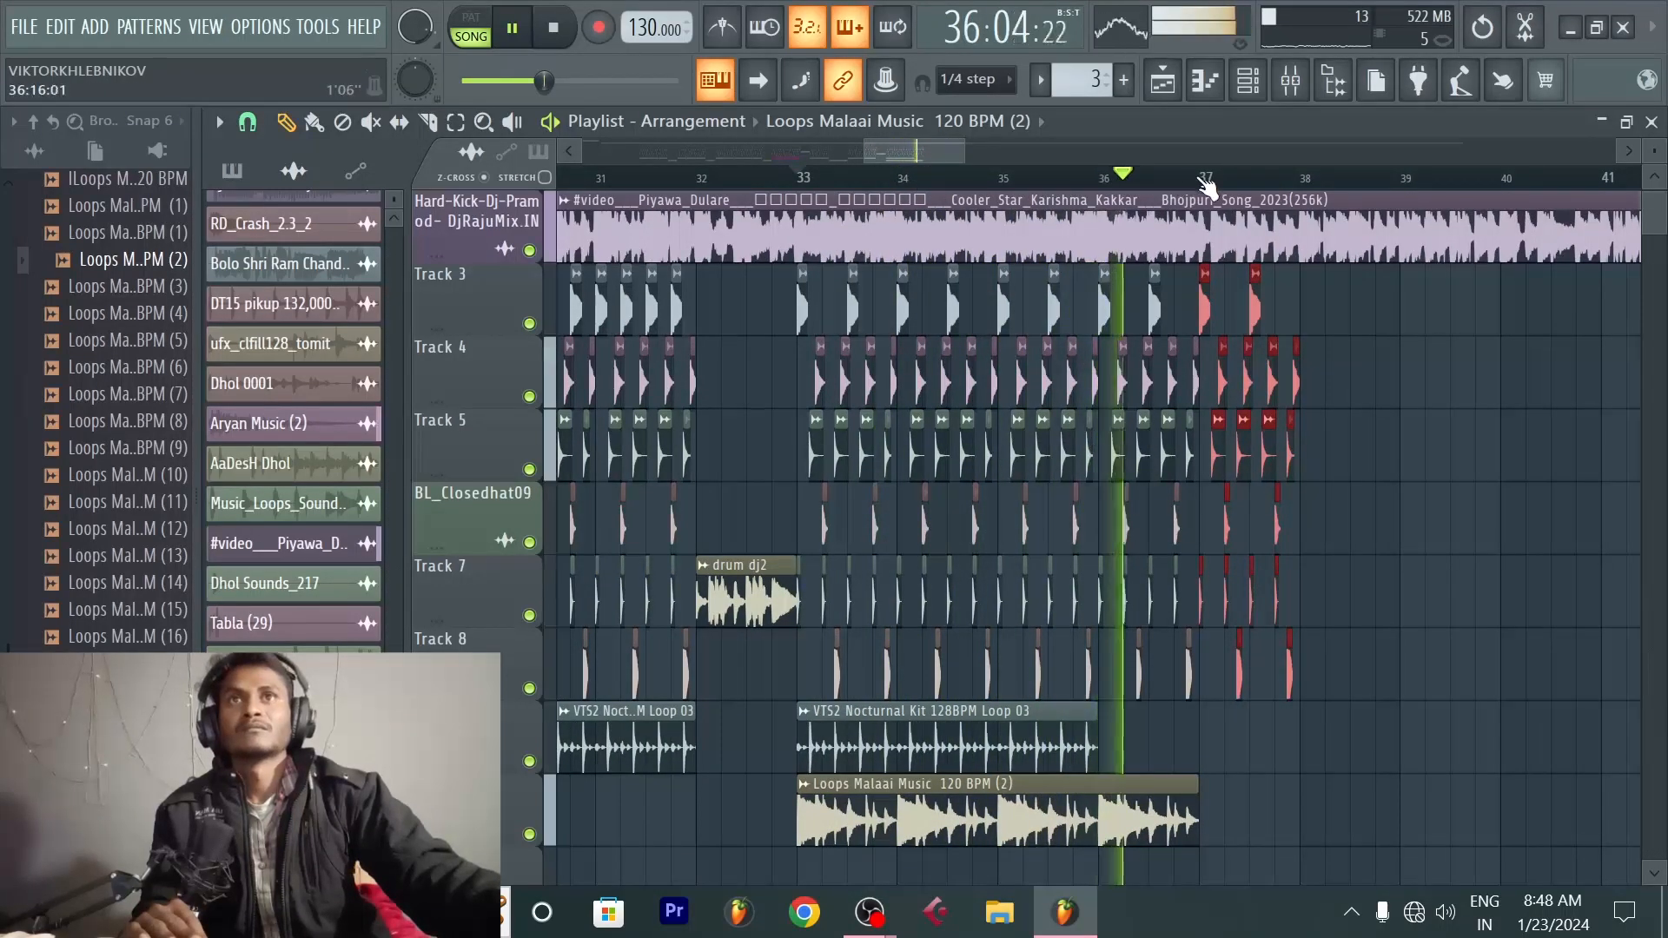
pyautogui.scroll(2, 1338, 185)
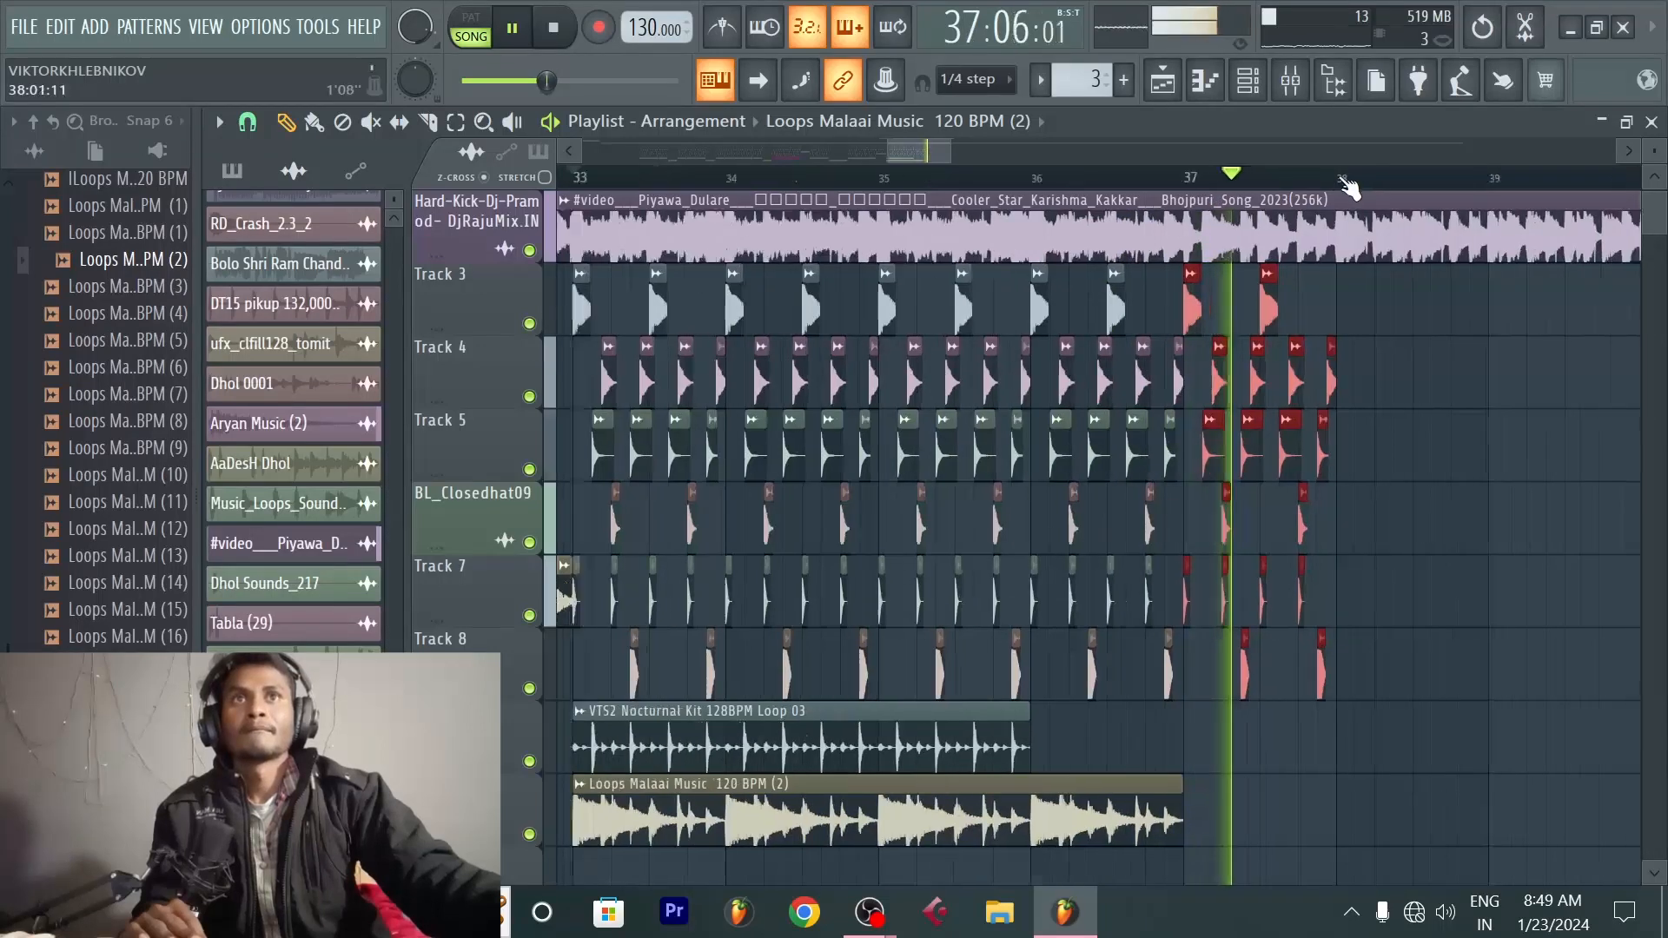
pyautogui.scroll(2, 1345, 184)
pyautogui.click(1105, 176)
pyautogui.press('space')
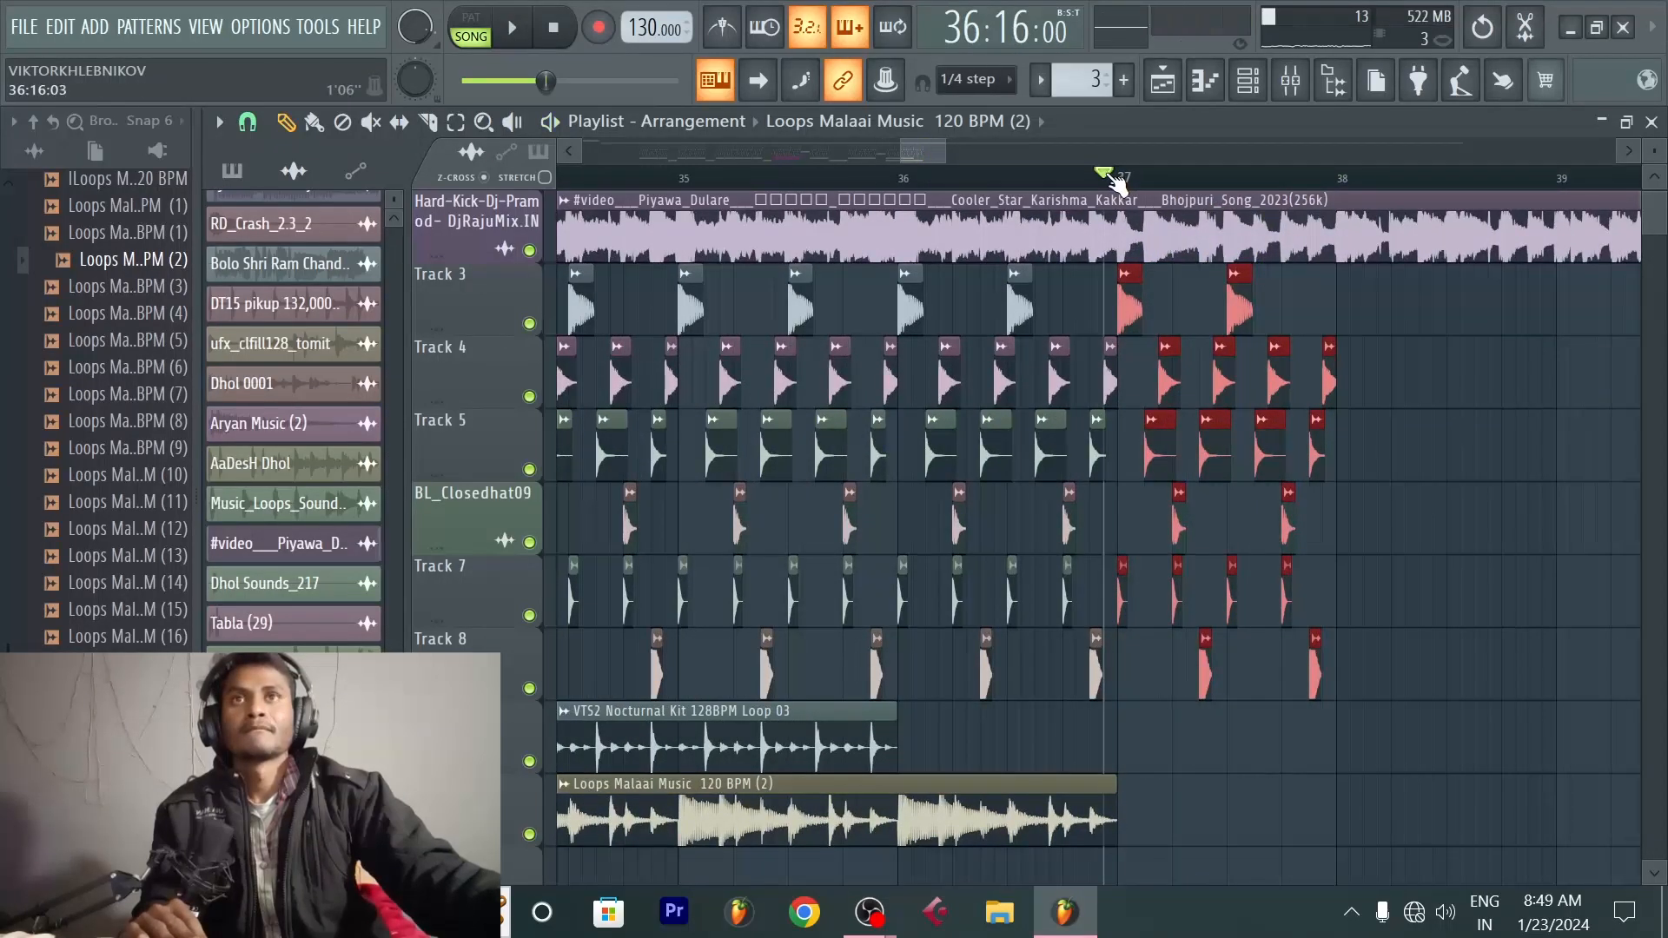
# Step: Listen to the transition into bar 37 from 36:16:00, then move the playback position back to just before bar 36
pyautogui.press('space')
pyautogui.scroll(-2, 1117, 179)
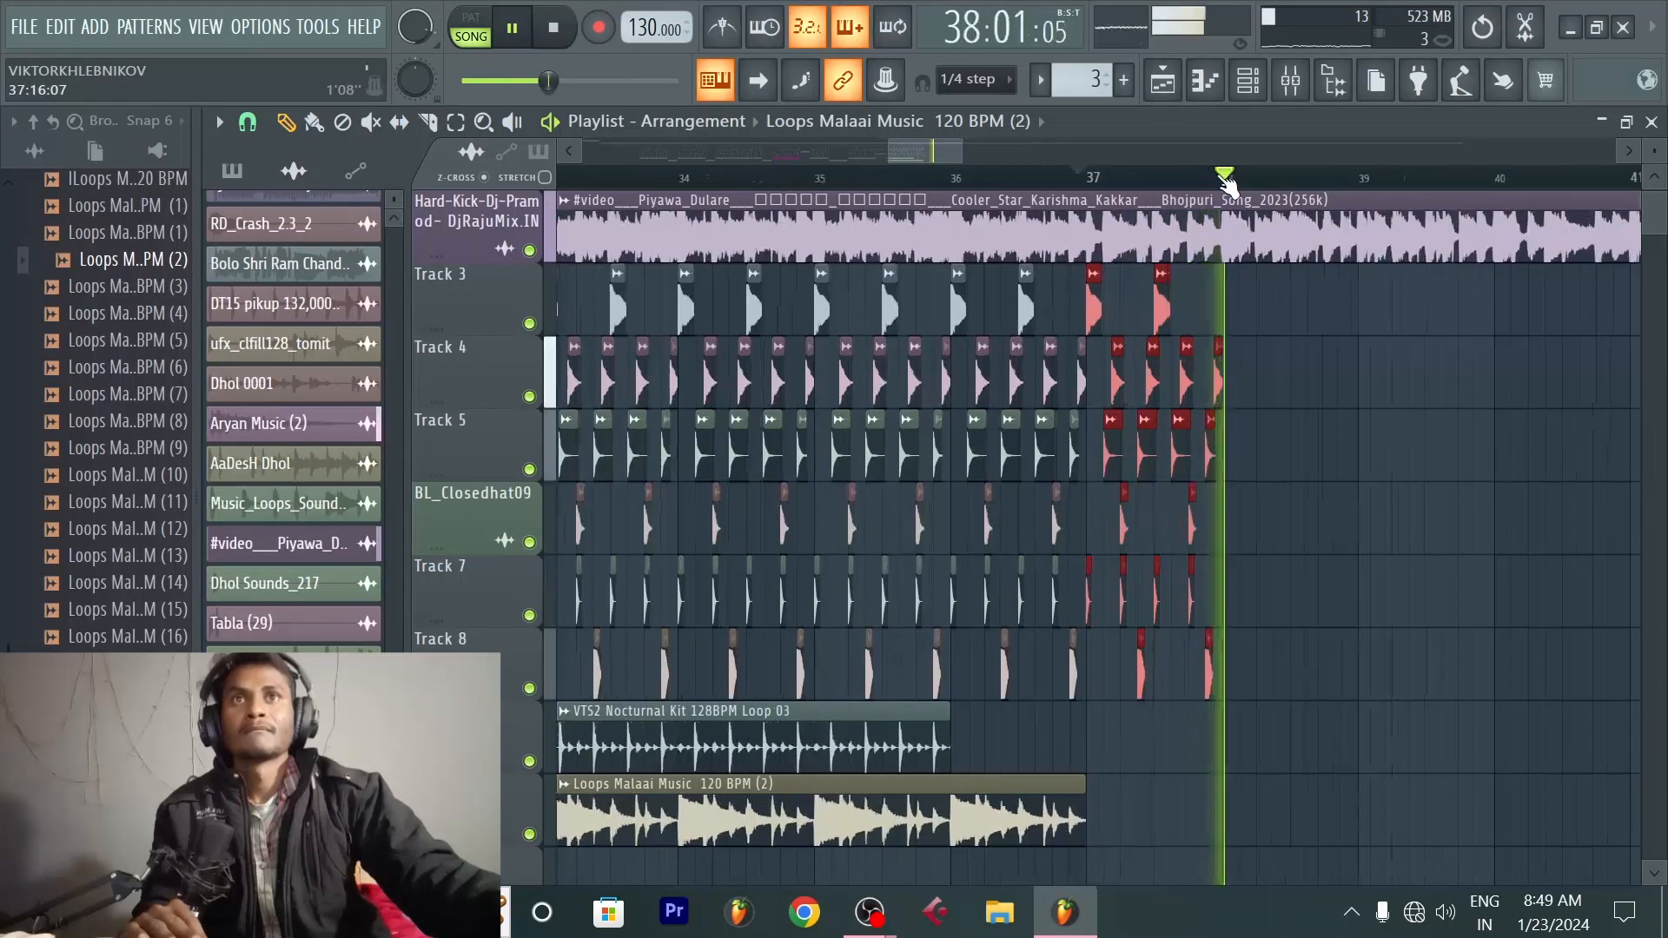
pyautogui.scroll(2, 1007, 184)
pyautogui.press('space')
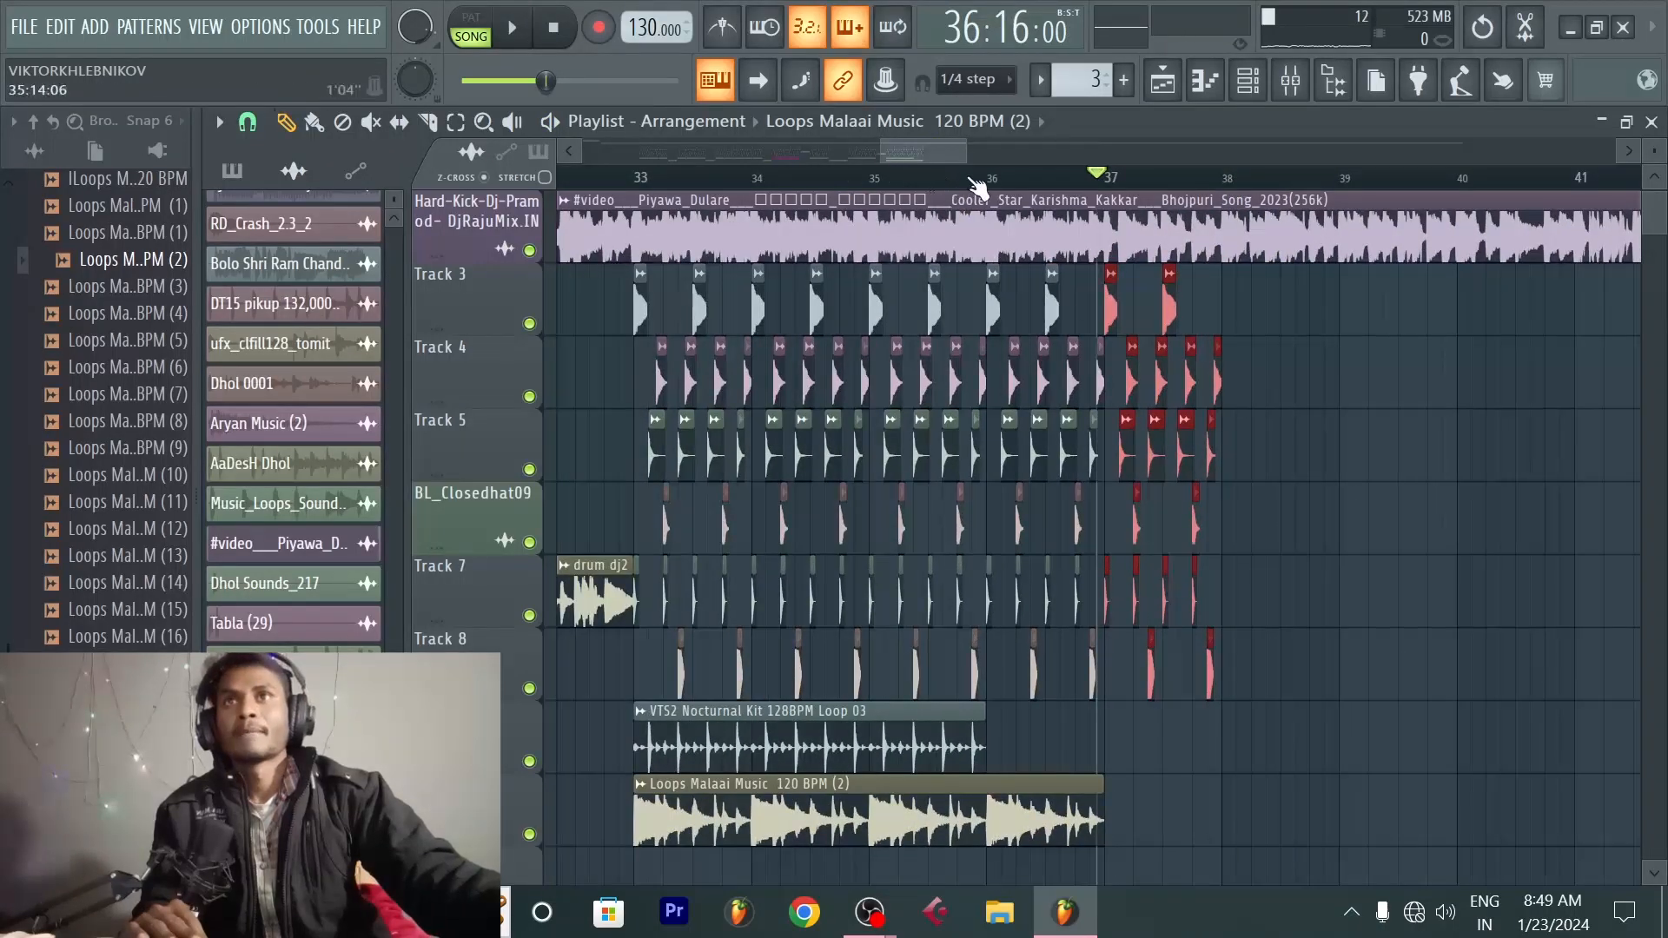
pyautogui.click(978, 185)
pyautogui.press('space')
pyautogui.scroll(2, 977, 185)
pyautogui.press('space')
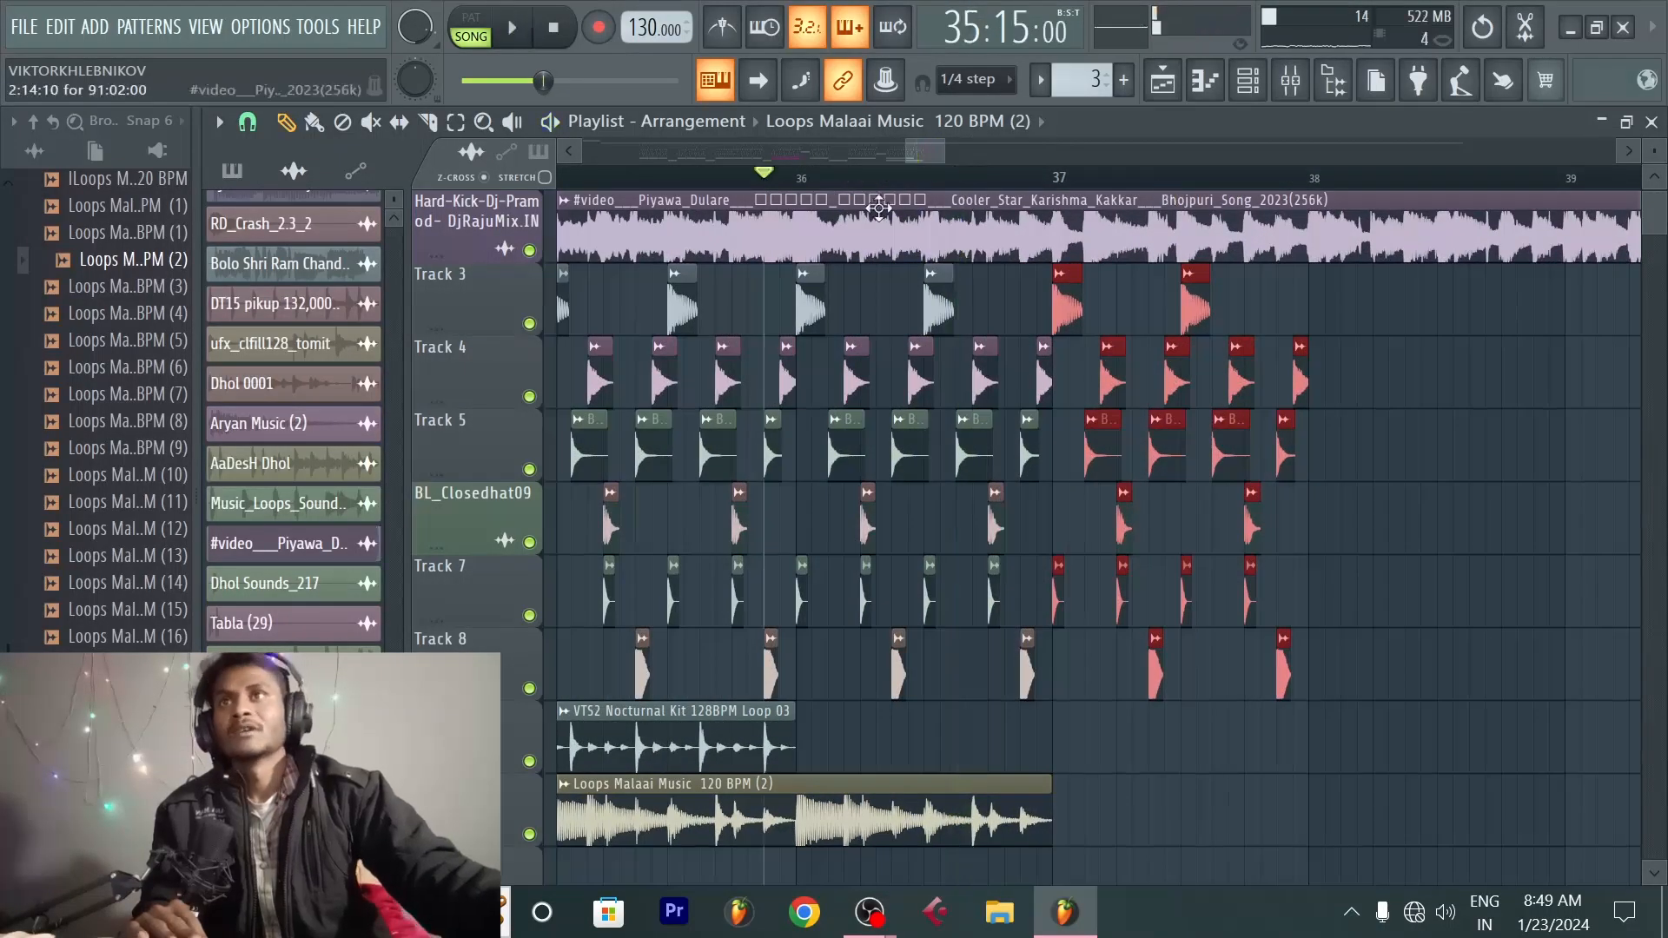
# Step: Trim the Loops Malaai Music clip on Track 10 to end at bar 36 and delete the bar 36 drum clips on Tracks 3 to 8
pyautogui.scroll(-3, 924, 366)
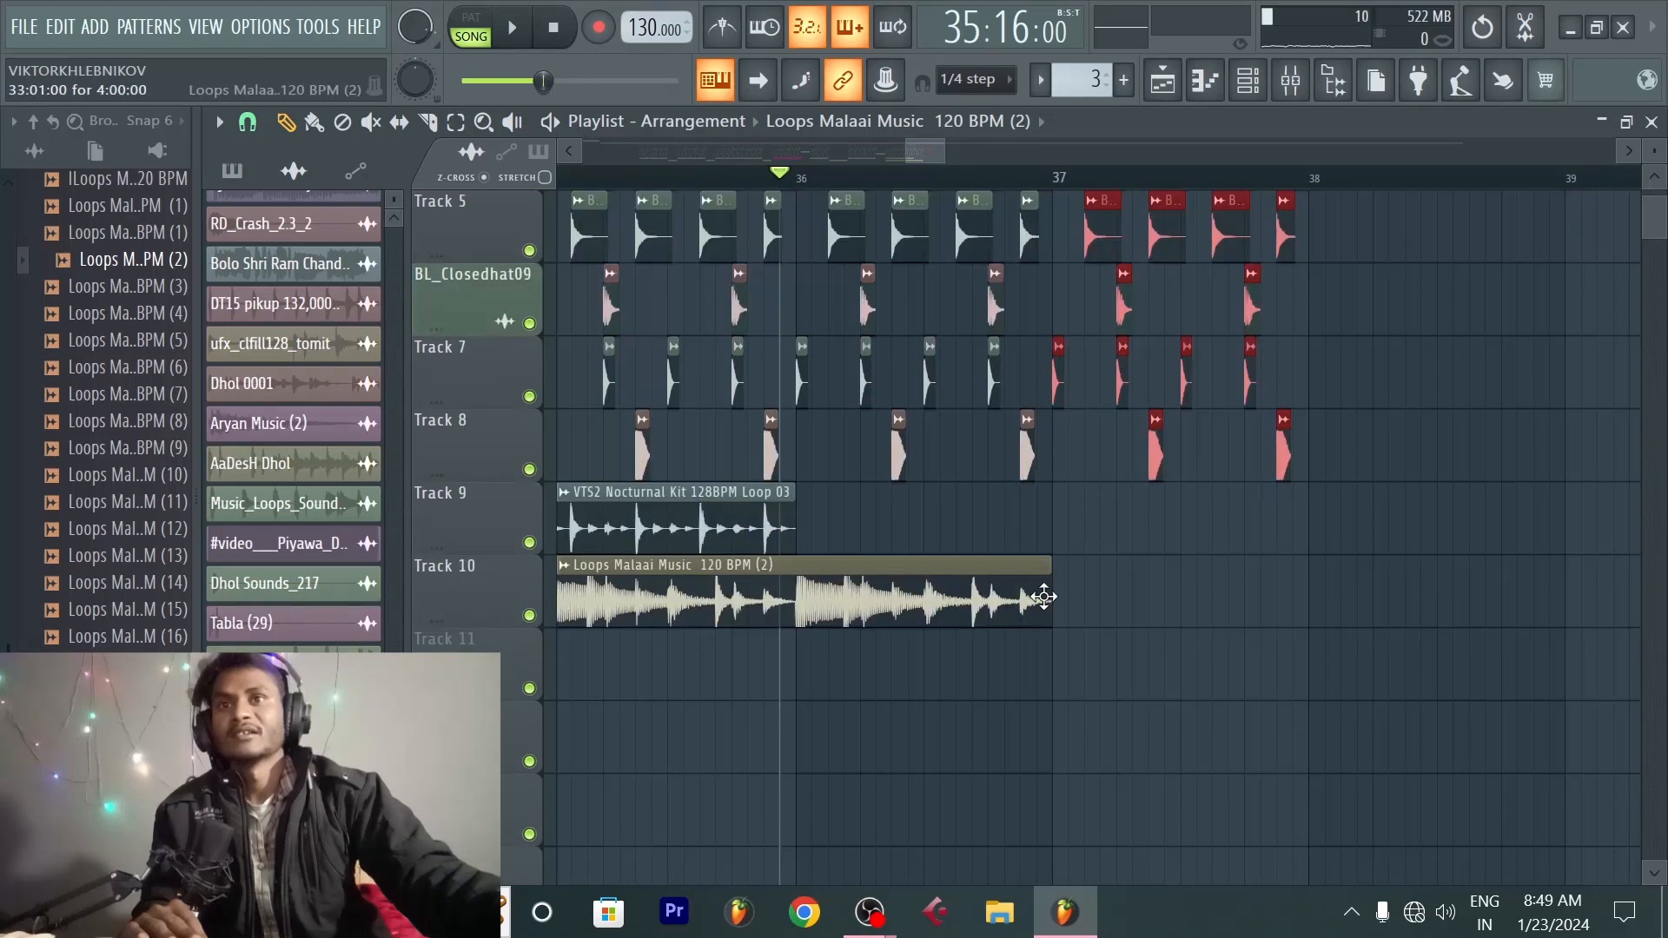
pyautogui.moveTo(1050, 599); pyautogui.dragTo(787, 615)
pyautogui.scroll(3, 921, 580)
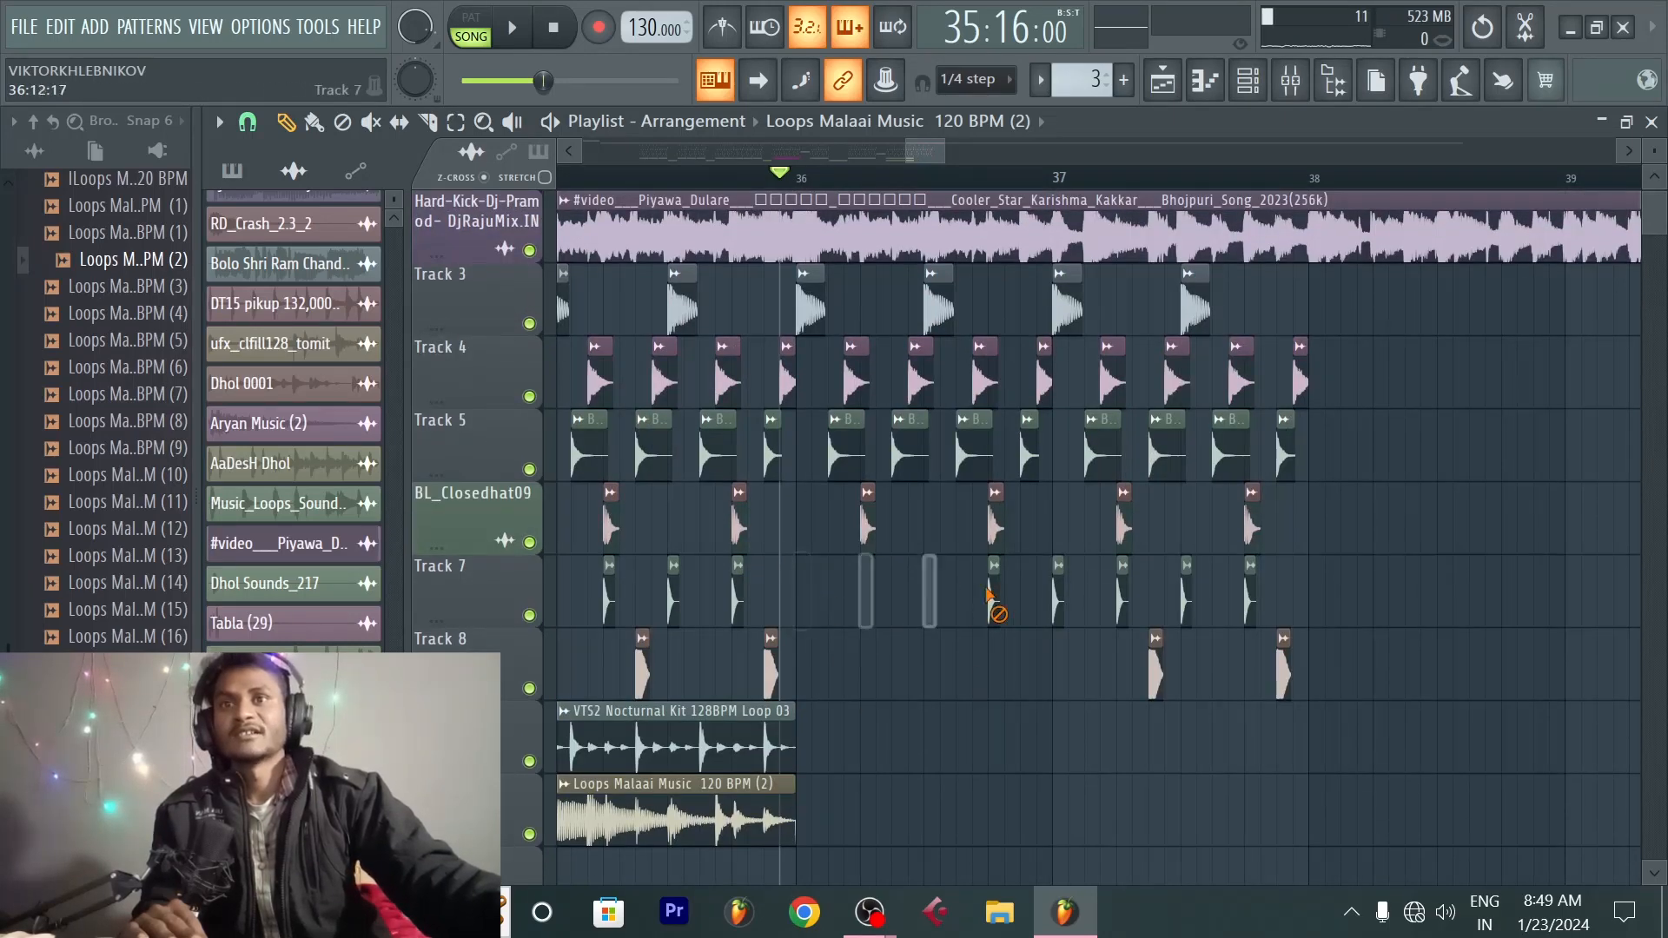
pyautogui.moveTo(814, 477); pyautogui.dragTo(1033, 444)
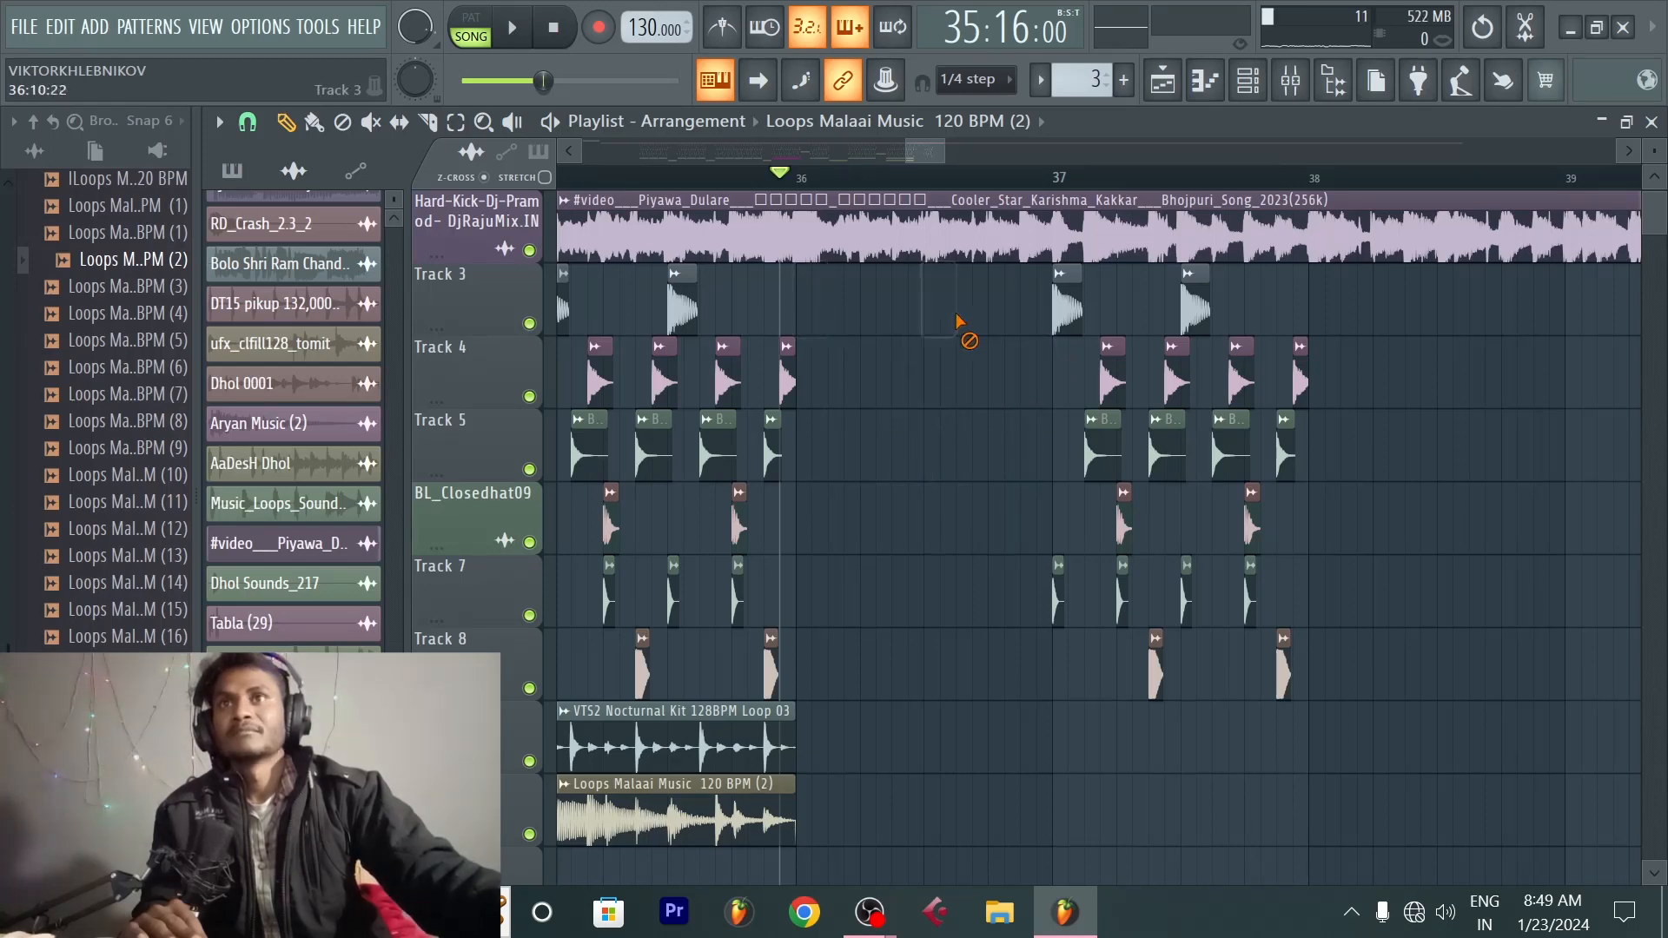
# Step: Add the missing second and fourth kicks in bar 37 on Track 3 and place the VTS2 Nocturnal Kit loop on Track 9 at bar 37
pyautogui.scroll(2, 1282, 197)
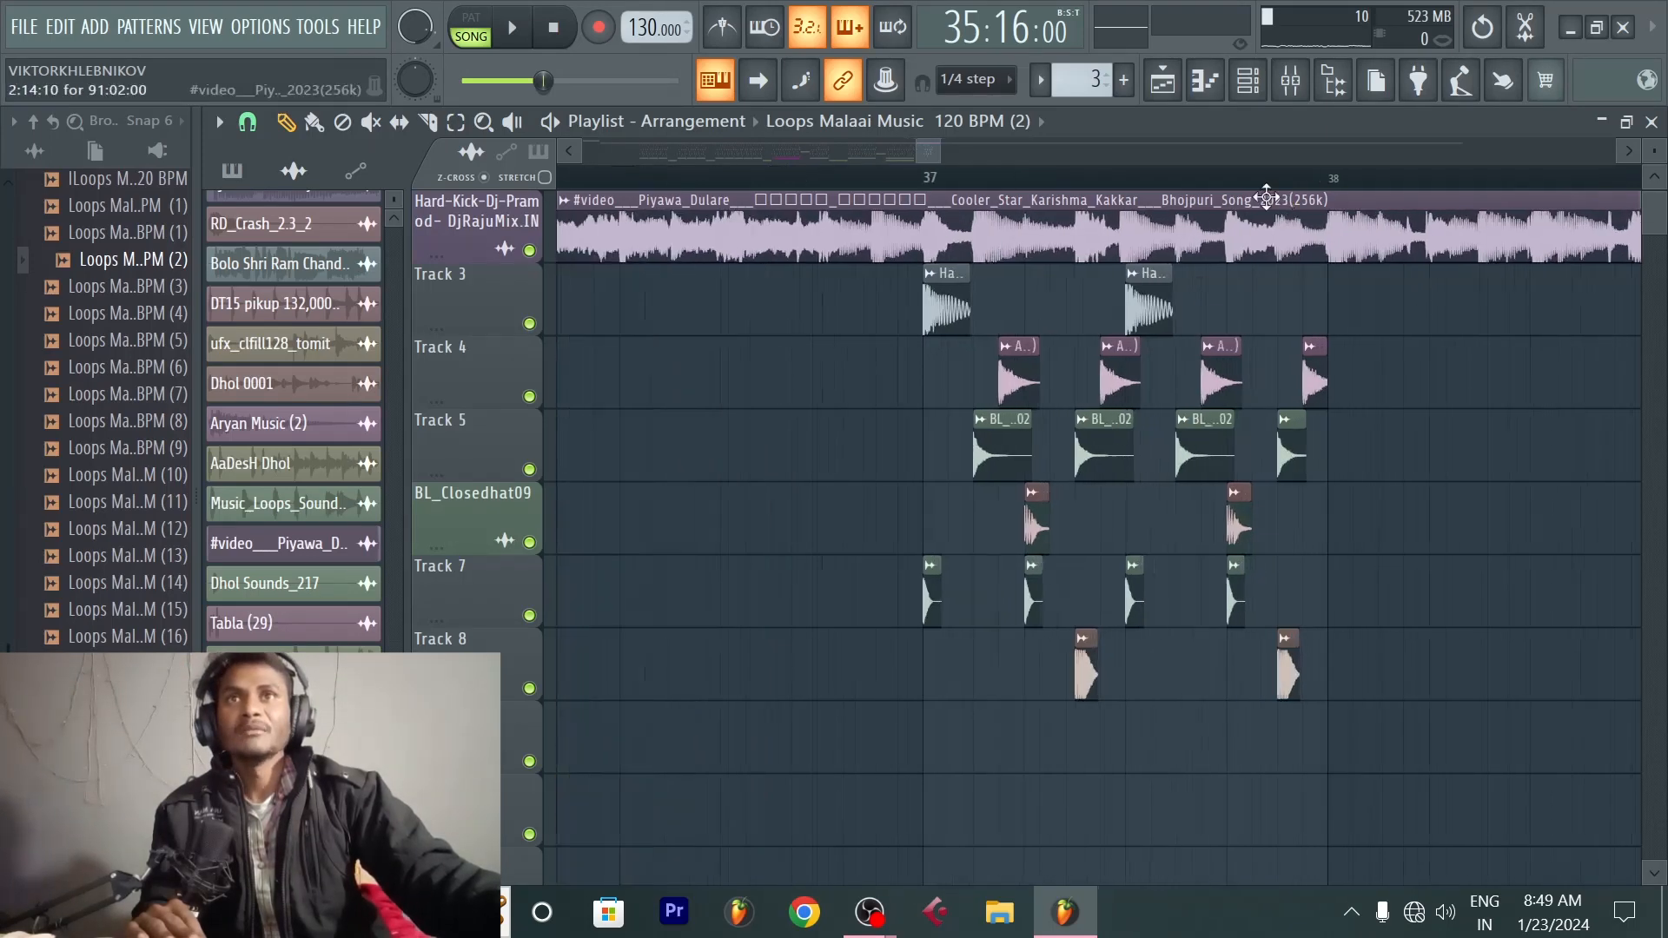
pyautogui.click(934, 306)
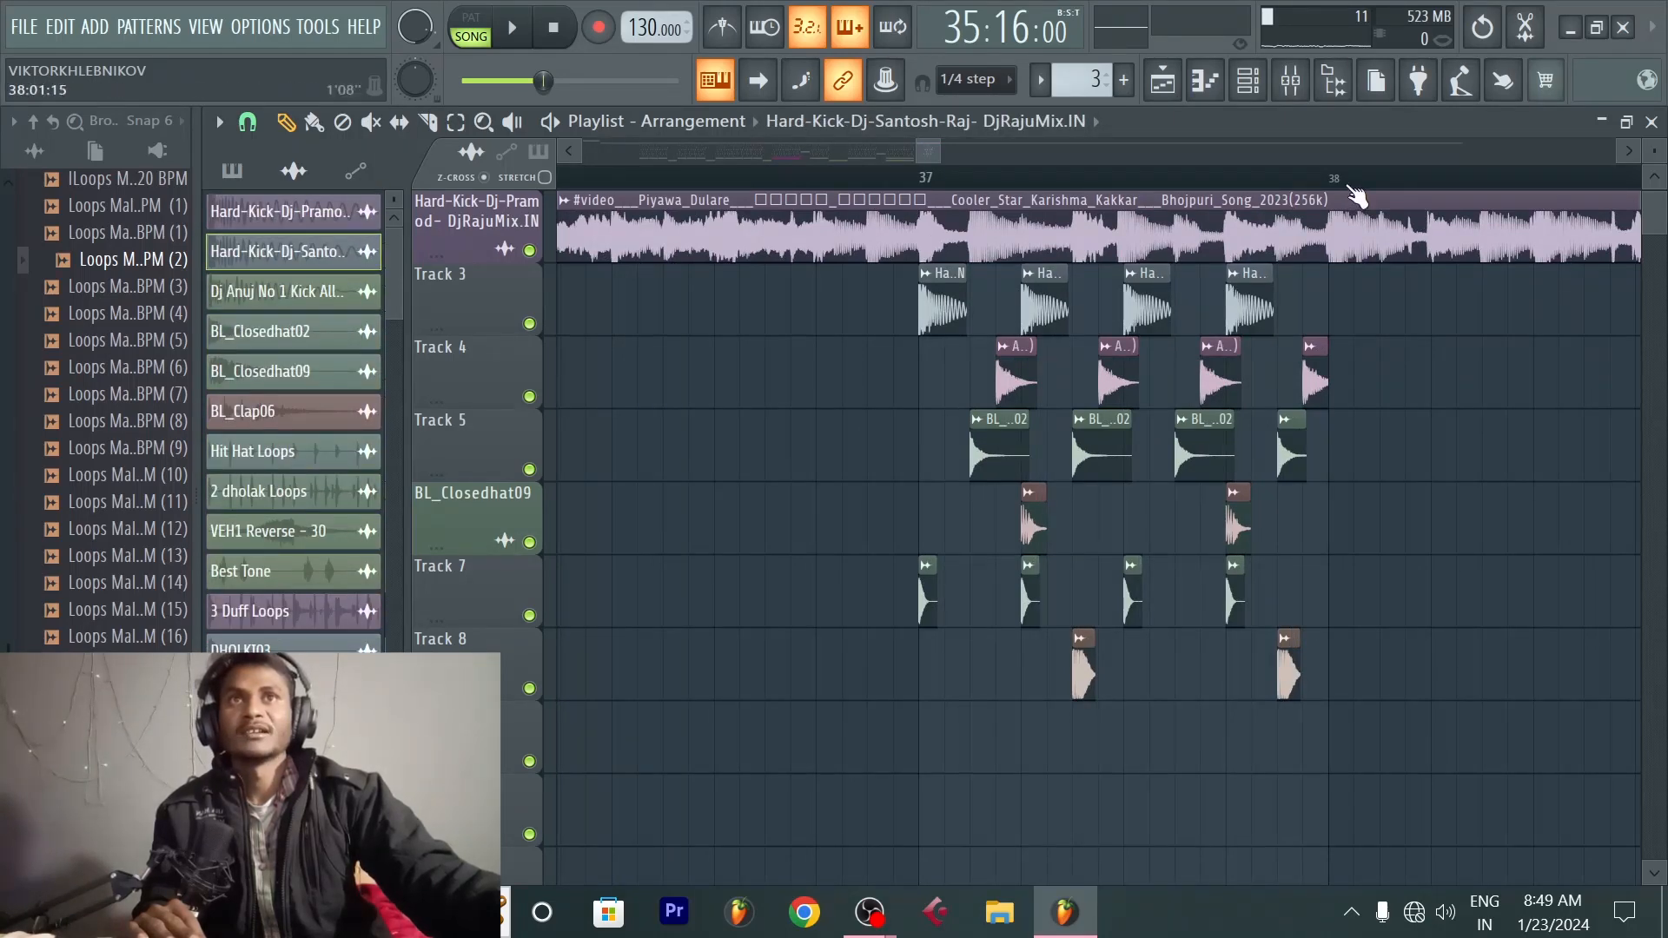
pyautogui.scroll(-2, 1355, 196)
pyautogui.click(827, 730)
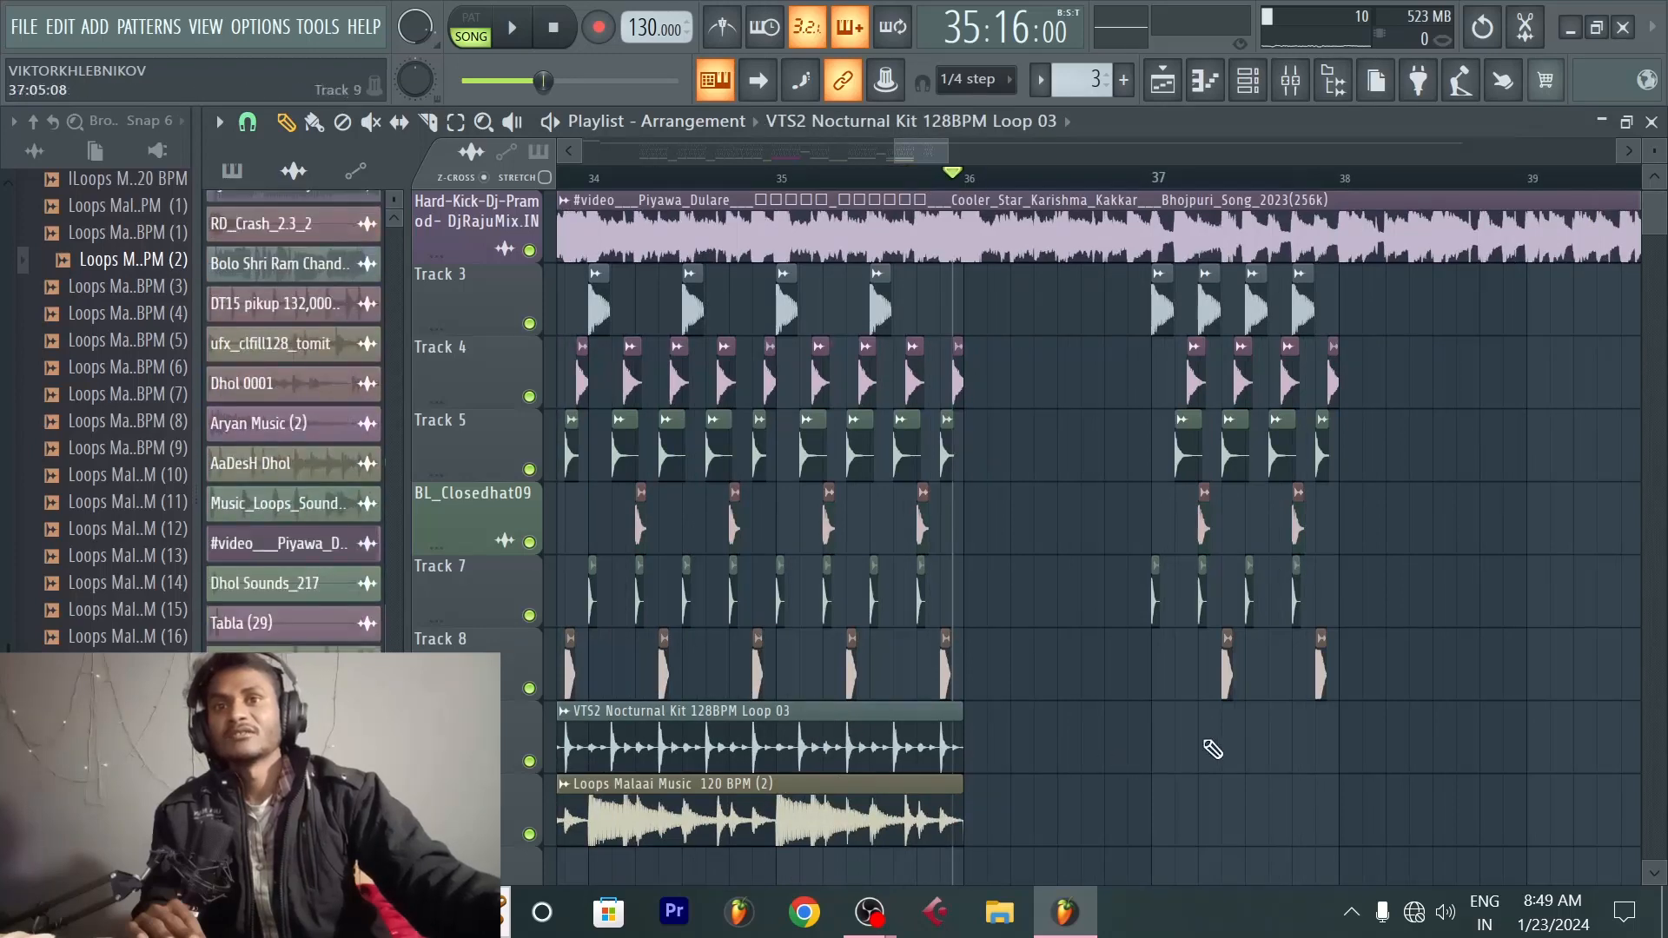
pyautogui.click(1169, 758)
# Step: Play back the emptied bar 36 gap from 35:16:00
pyautogui.press('space')
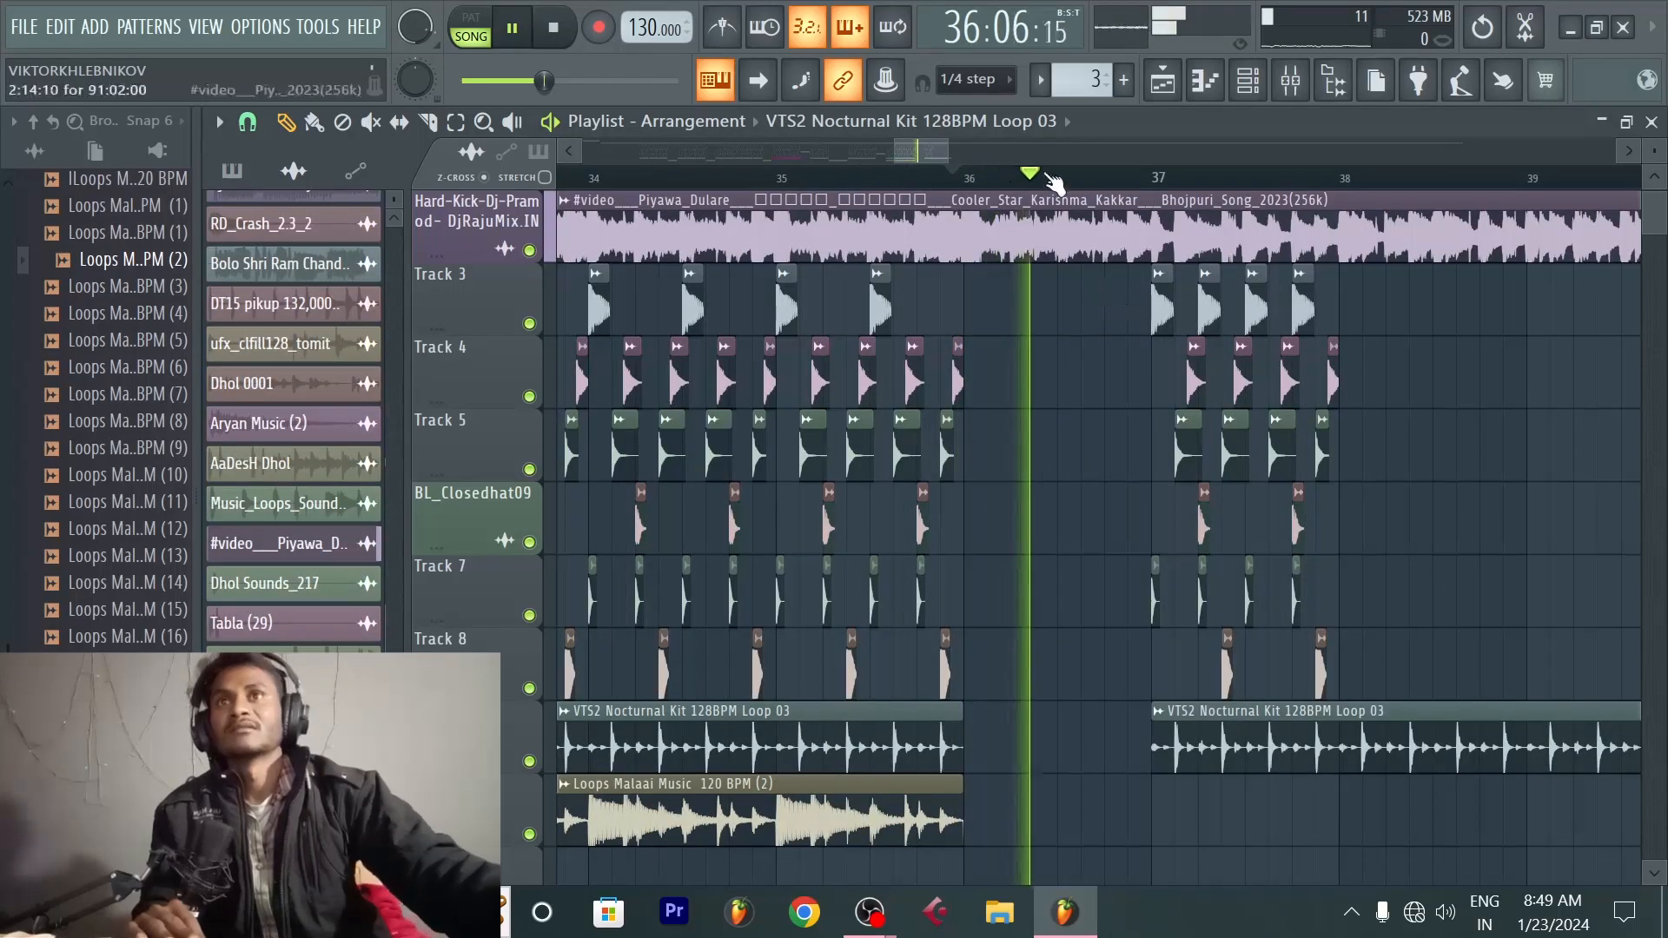
pyautogui.press('space')
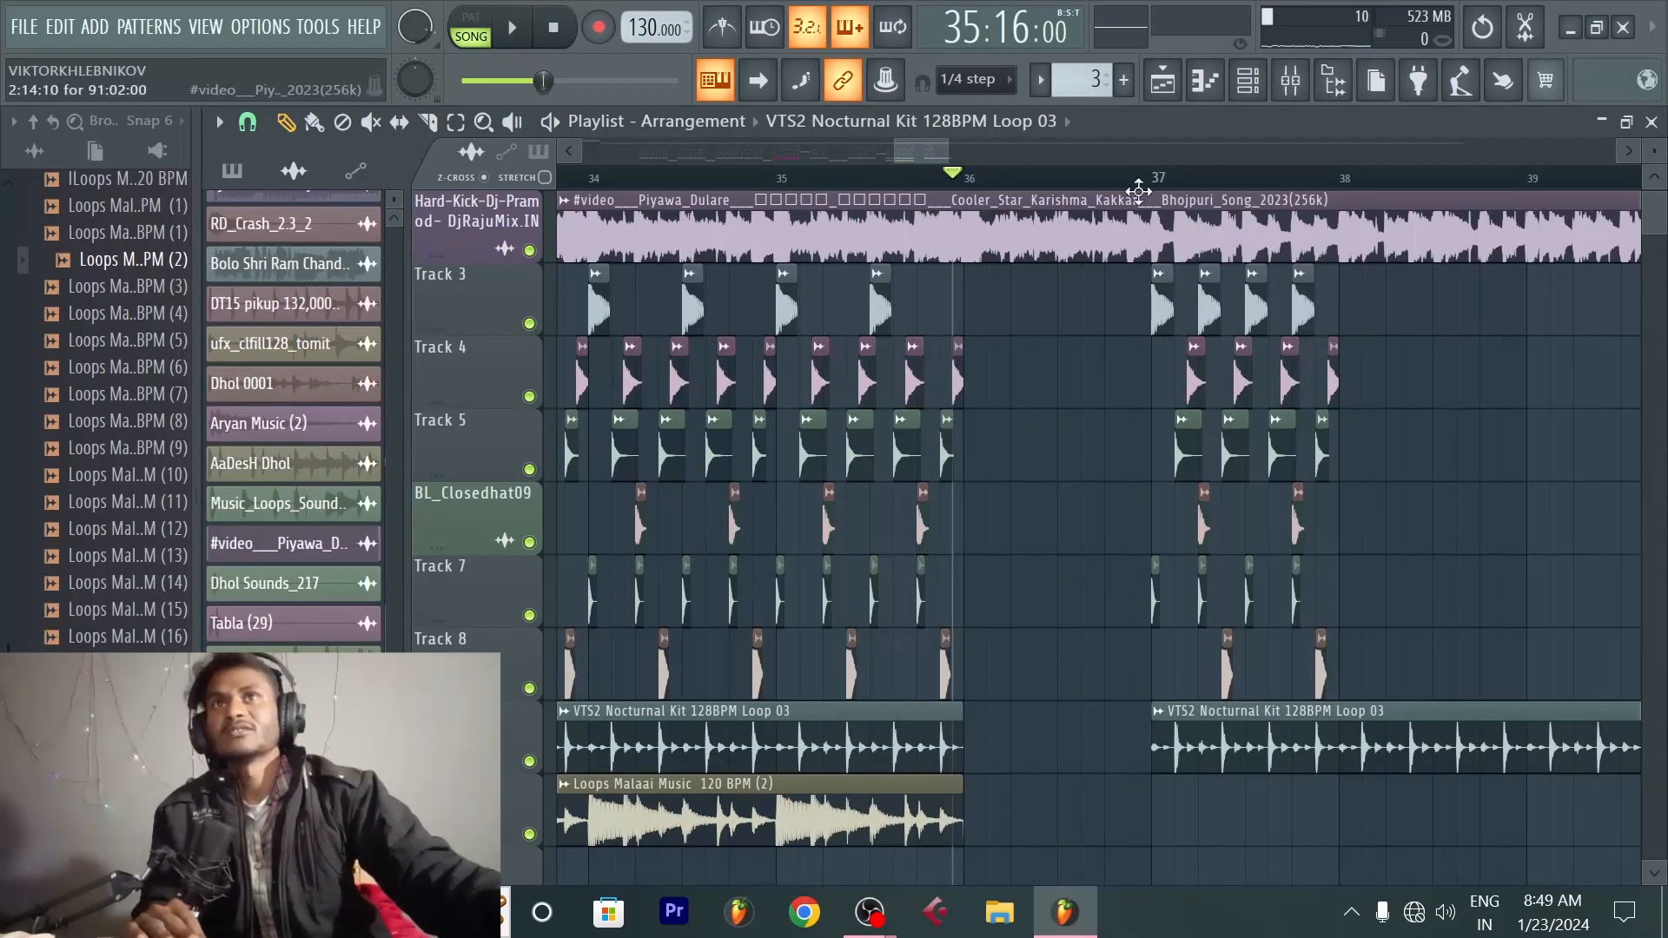
pyautogui.scroll(-3, 1145, 195)
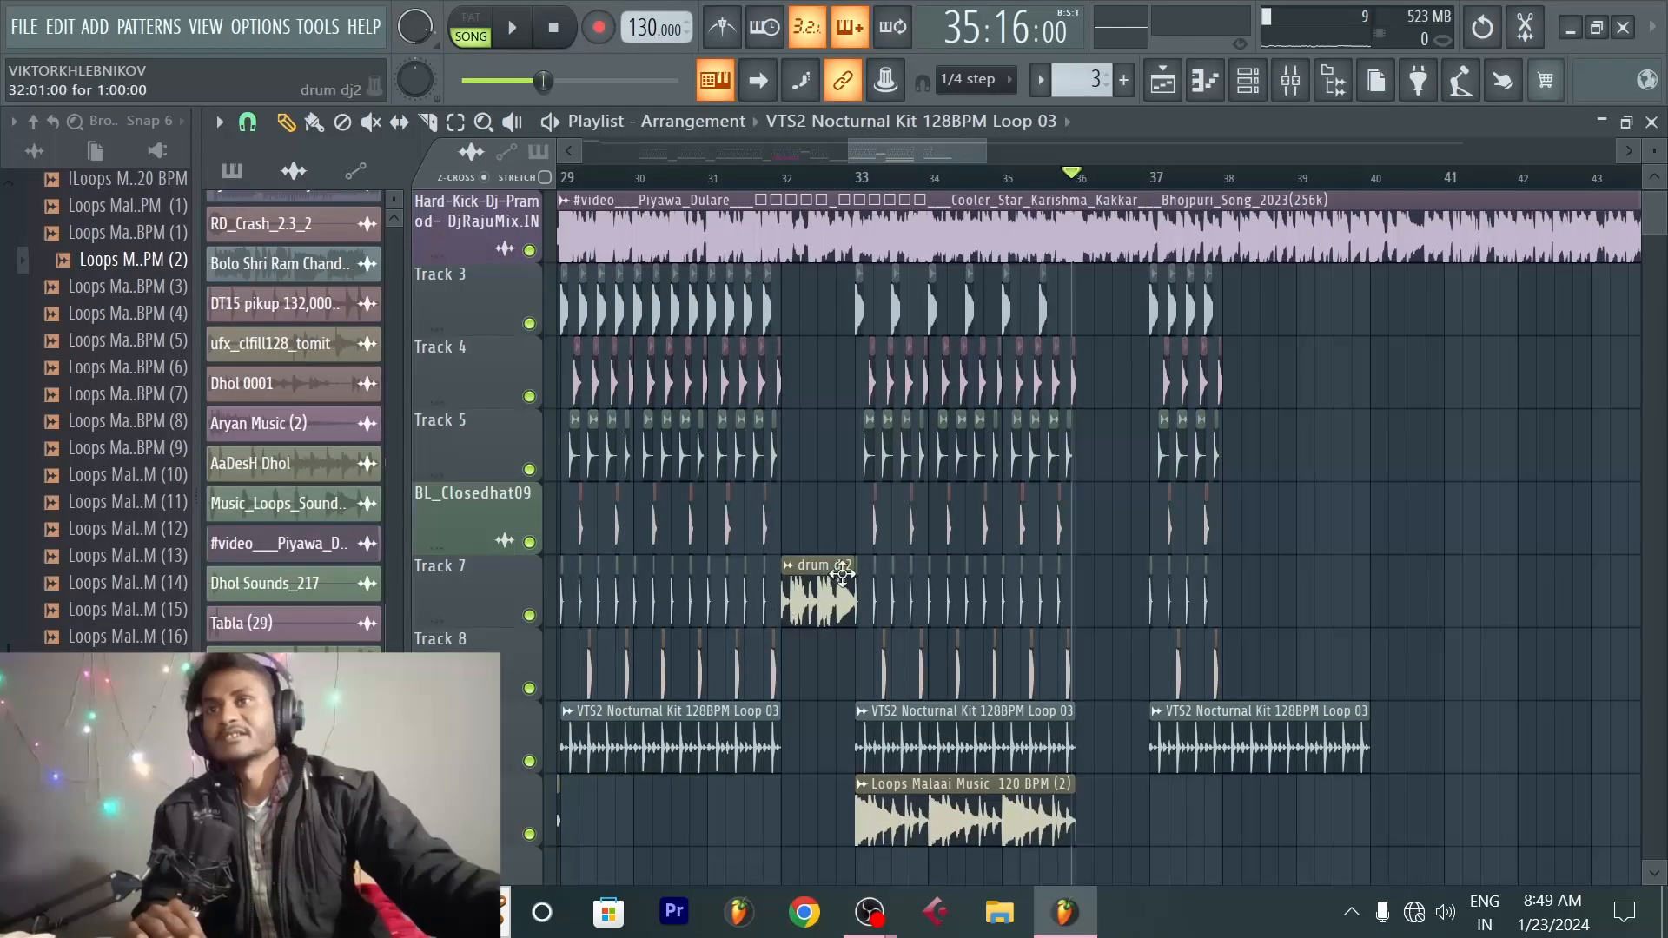
# Step: Place a copy of the drum dj2 clip in the bar 36 gap on the BL_Closedhat09 track
pyautogui.scroll(4, 1155, 229)
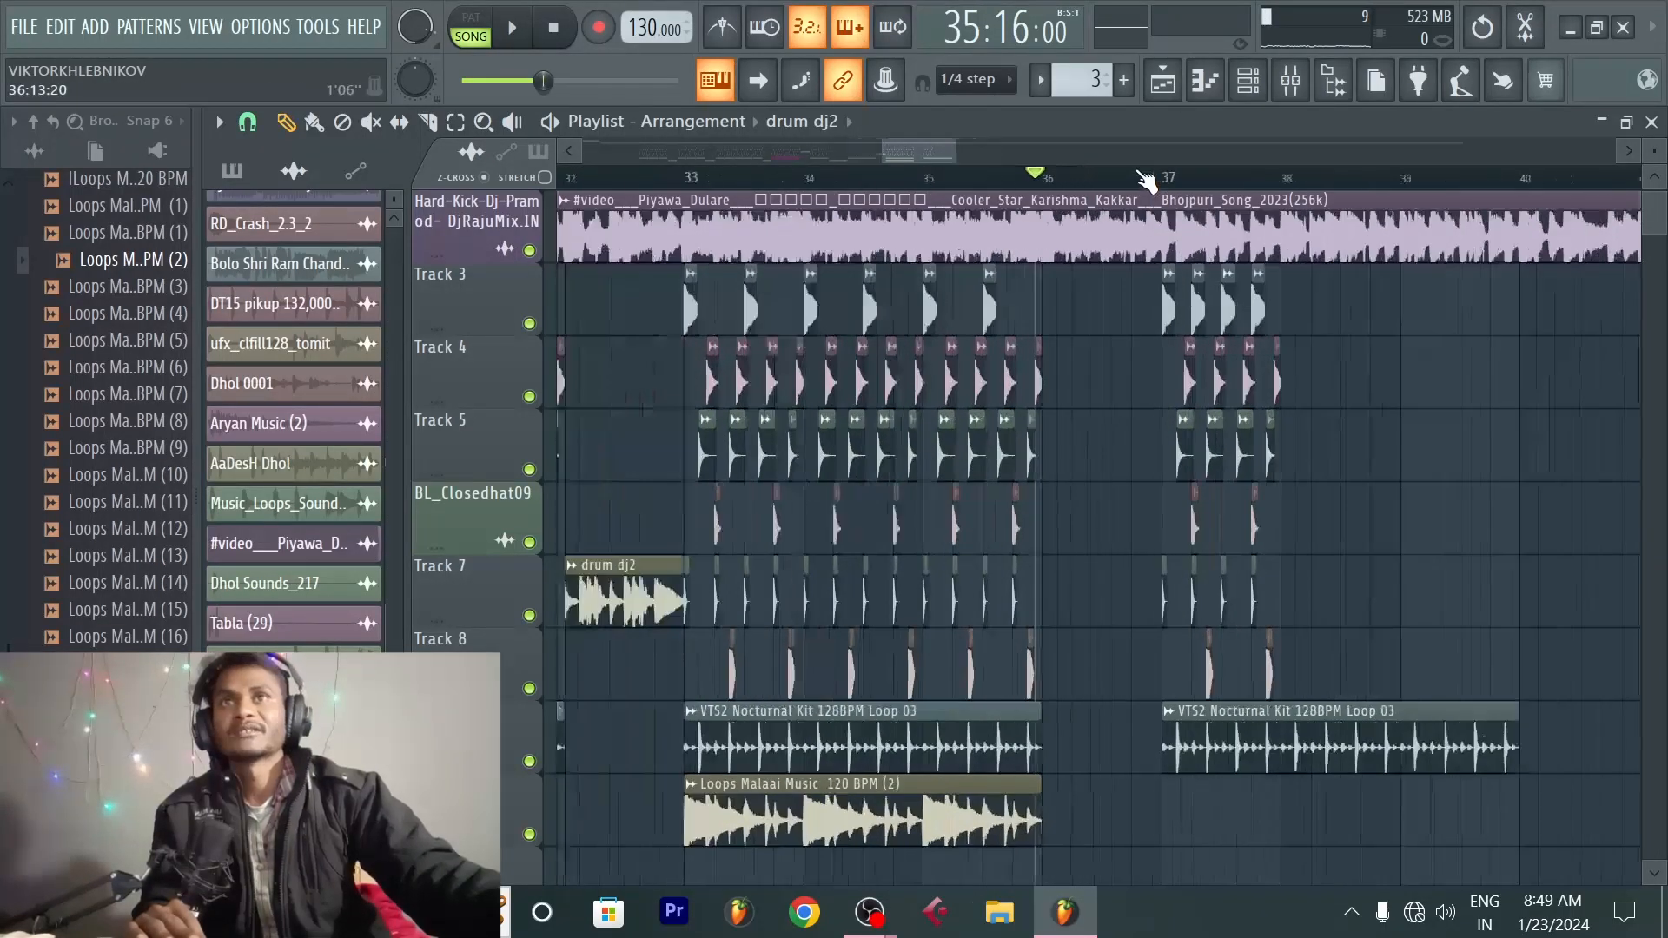
pyautogui.click(910, 522)
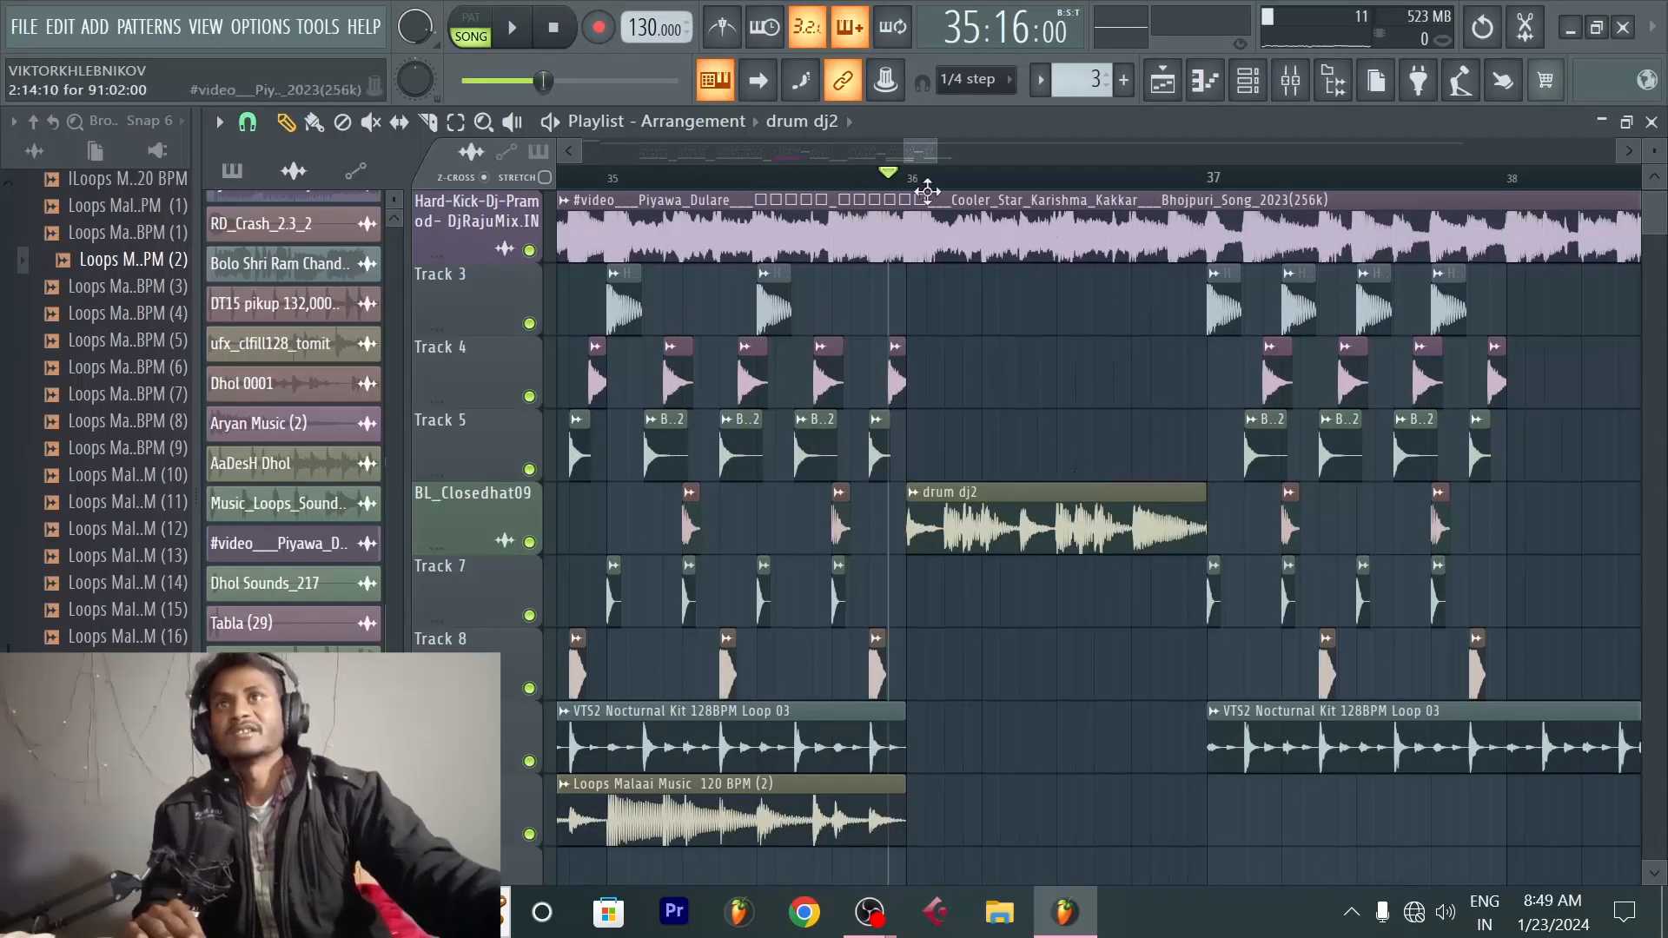
pyautogui.scroll(-4, 927, 191)
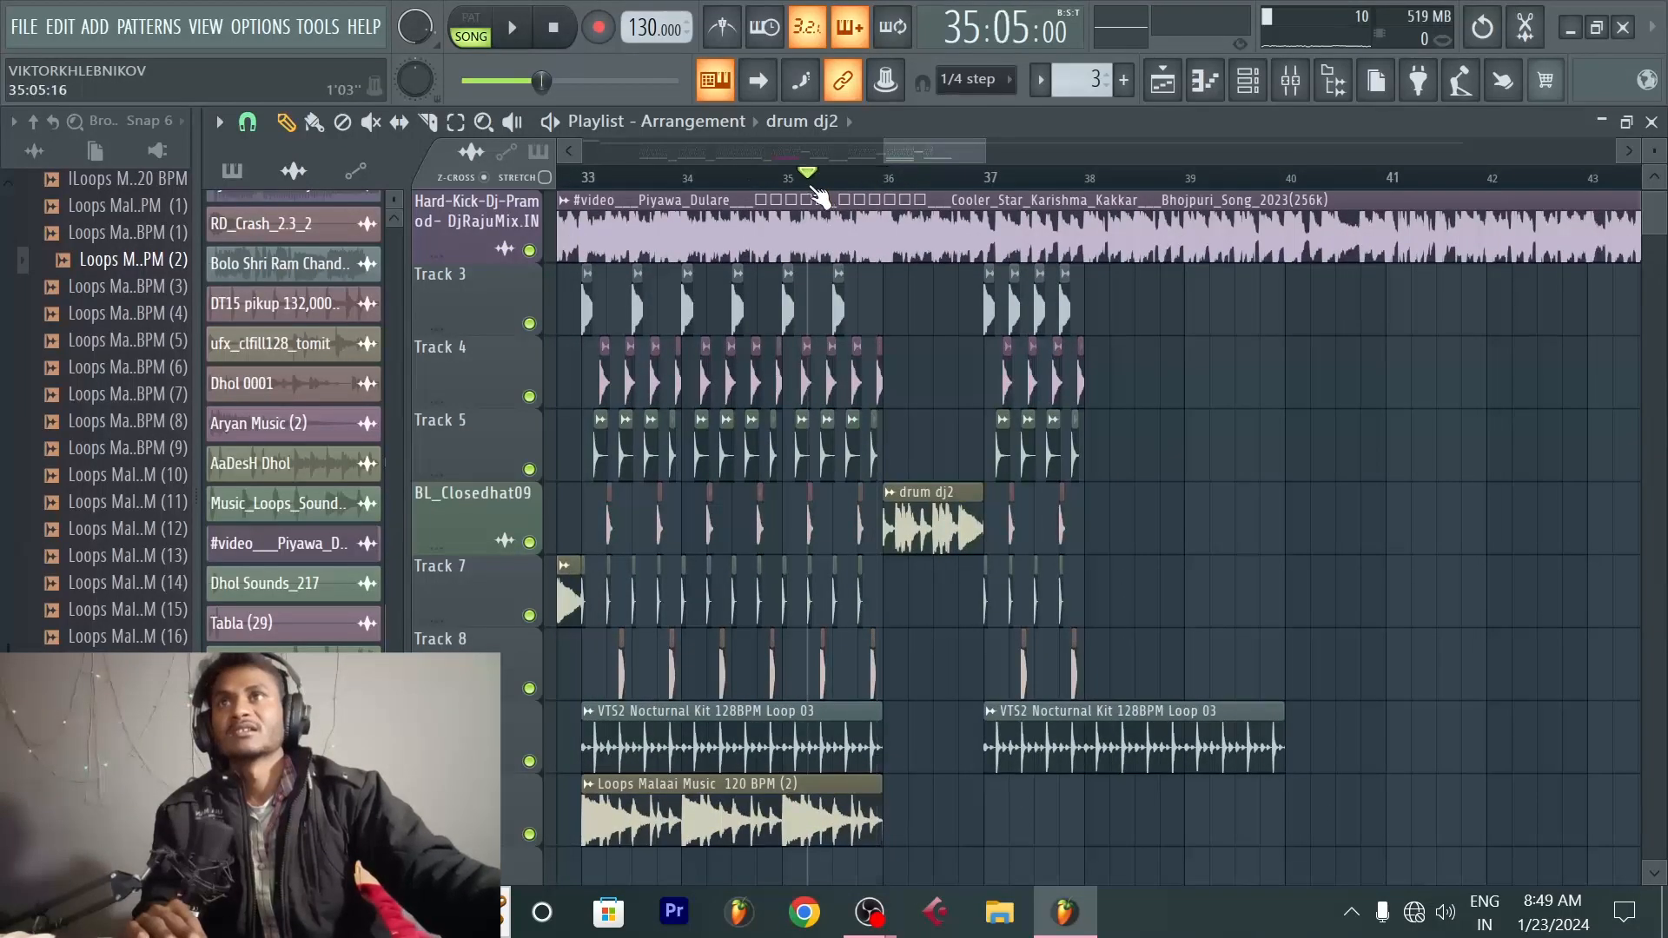
# Step: Listen to the drum dj2 fill and its transition into bar 37, starting from 35:05:00
pyautogui.press('space')
pyautogui.scroll(2, 1138, 432)
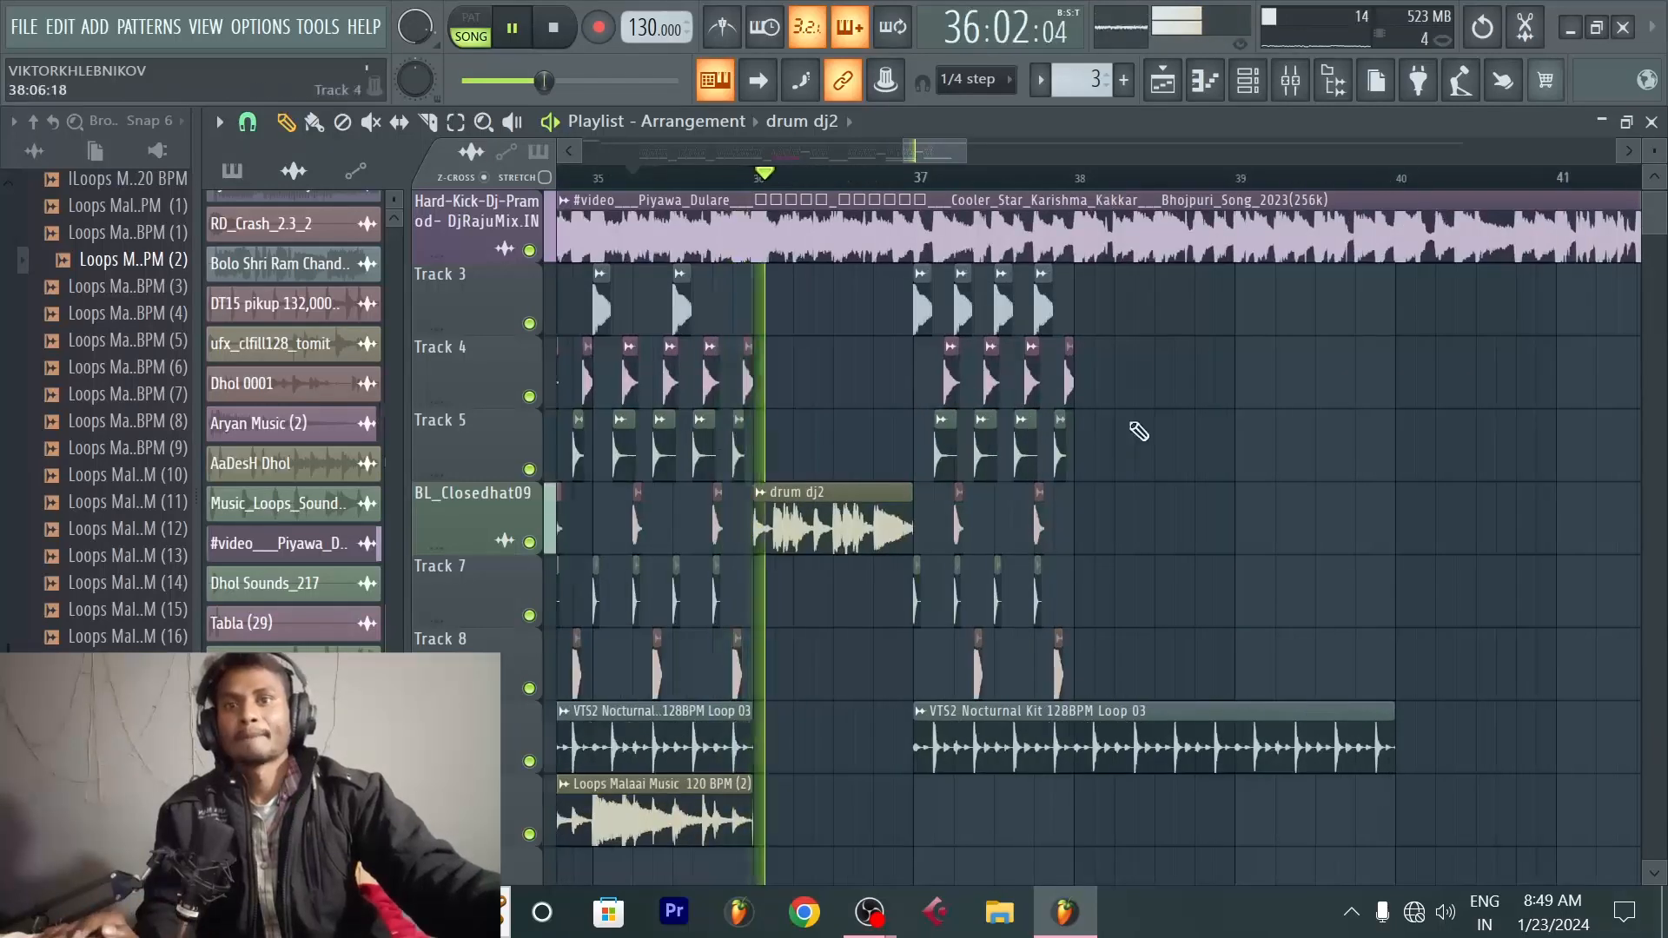
pyautogui.scroll(2, 1085, 192)
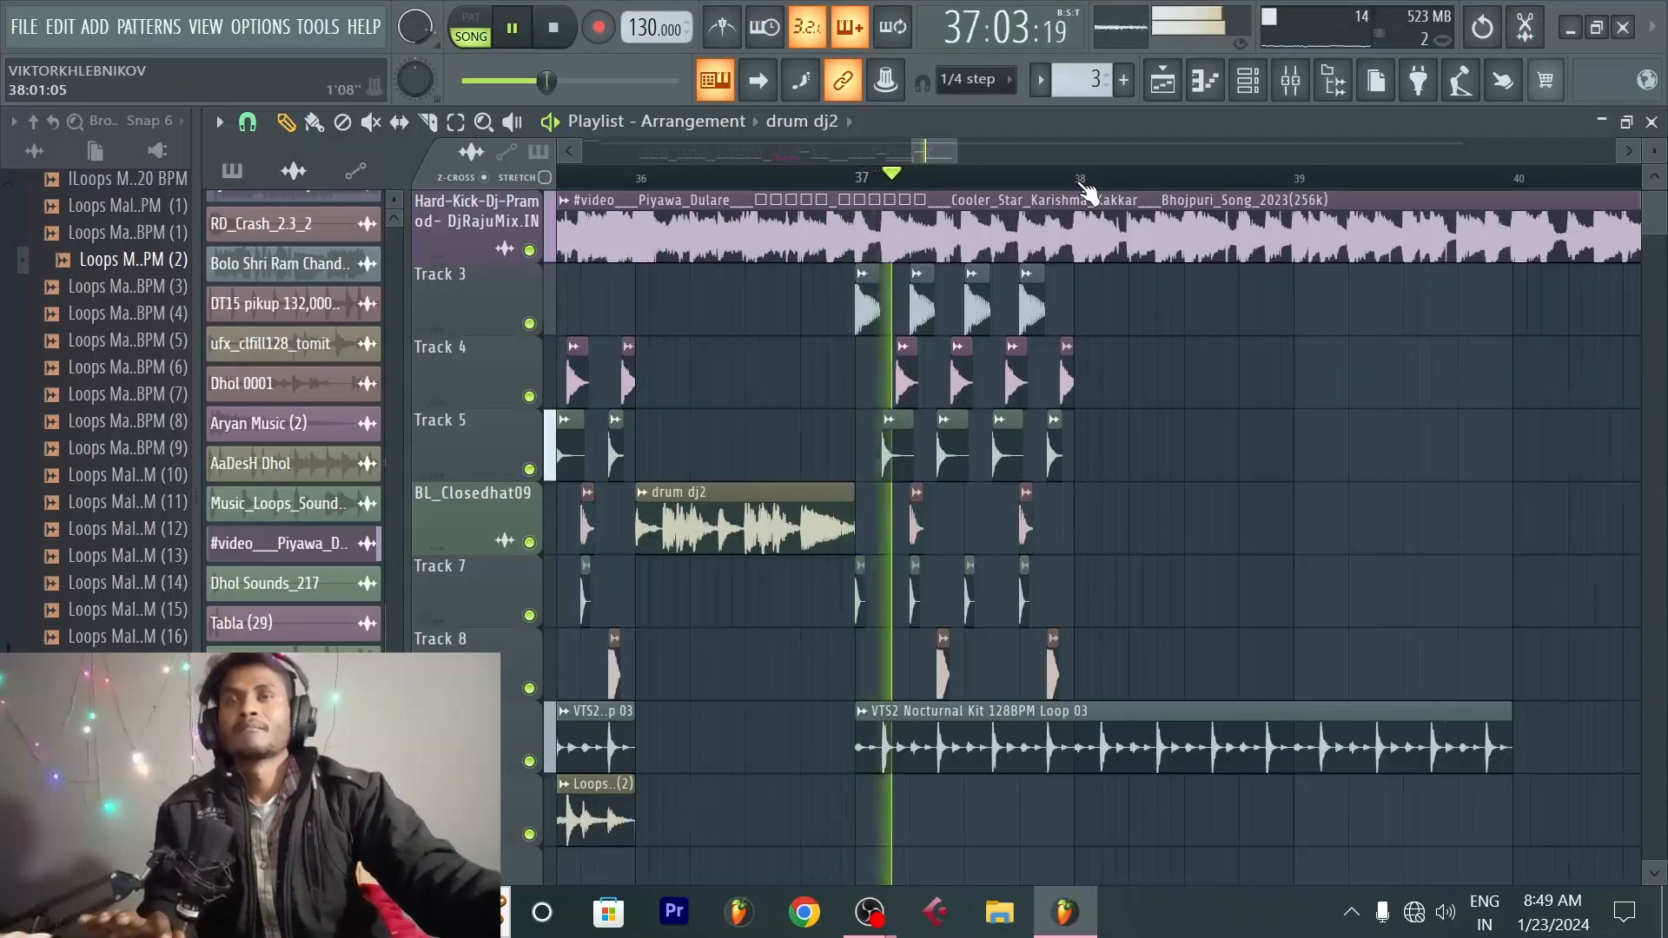
pyautogui.scroll(3, 1086, 191)
pyautogui.press('space')
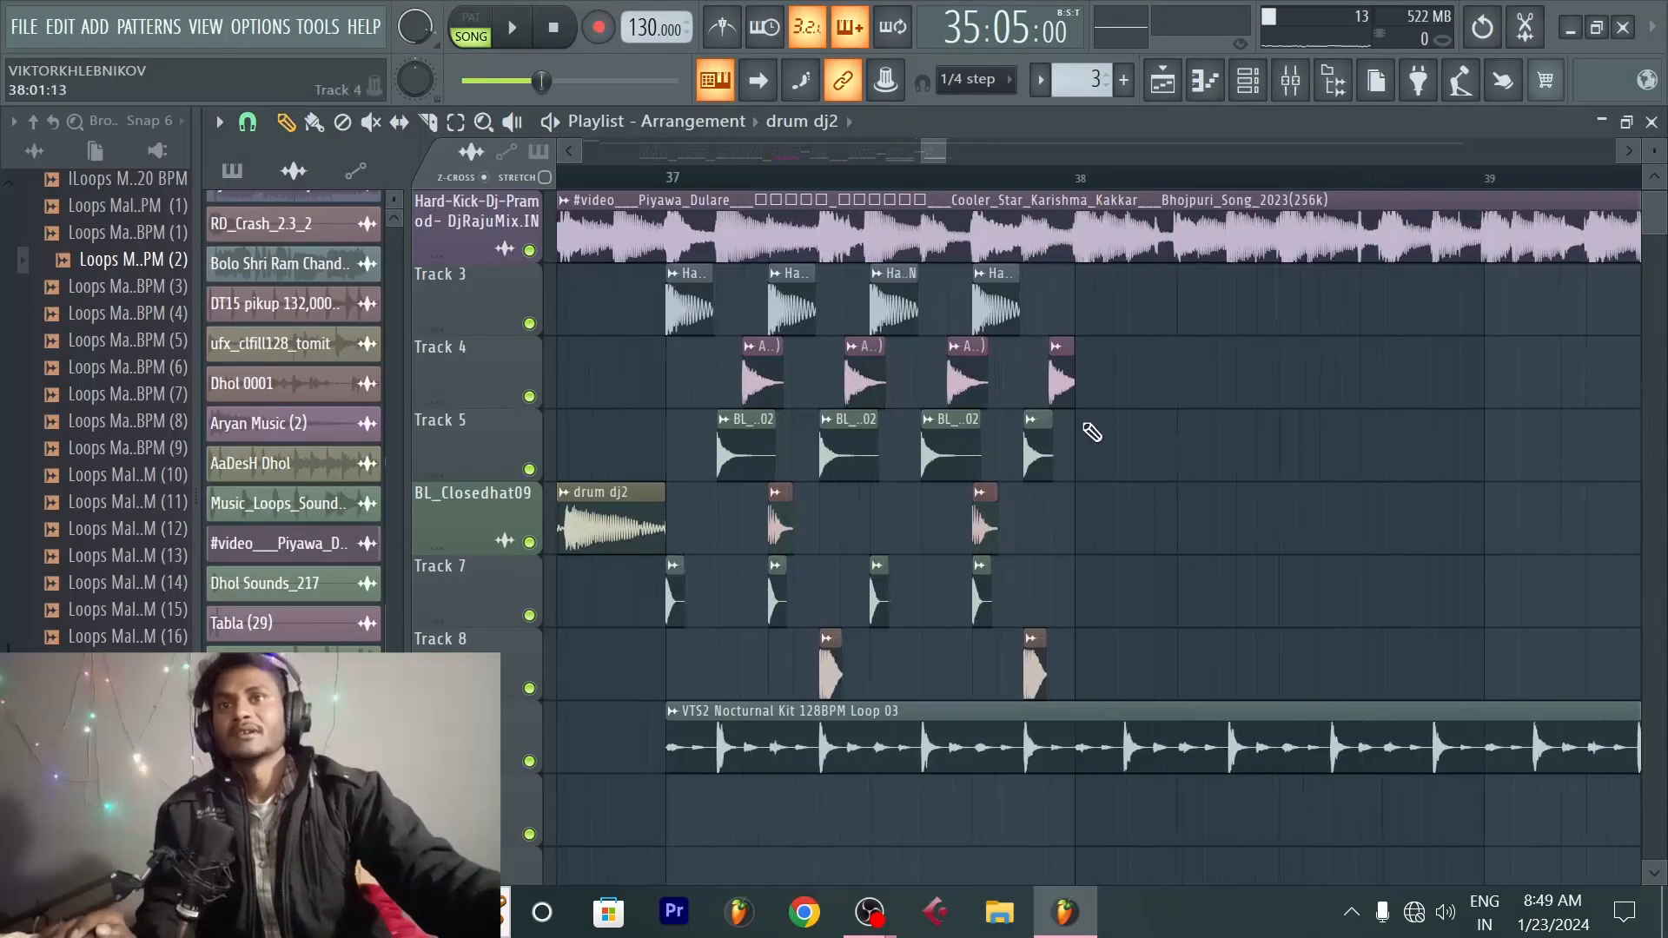
# Step: Select the bar 37 drum clips on Tracks 3 to 8 and duplicate them into bars 38 and 39
pyautogui.moveTo(1098, 700); pyautogui.dragTo(676, 323)
pyautogui.hotkey('ctrl', 'b')
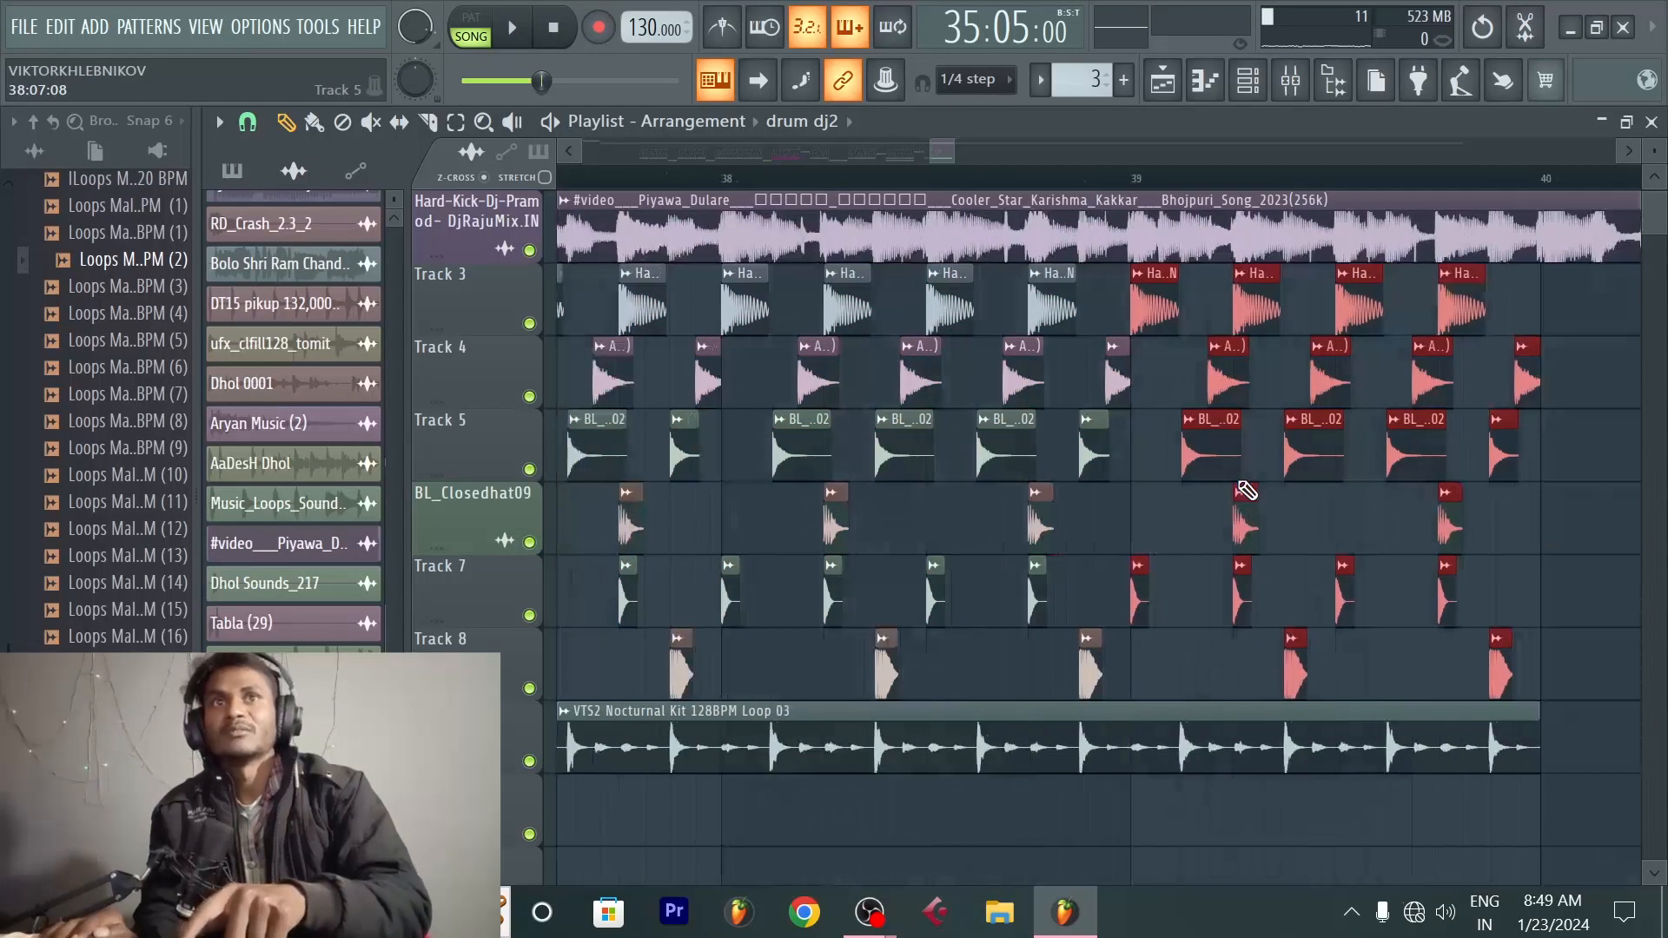
pyautogui.scroll(-4, 1168, 197)
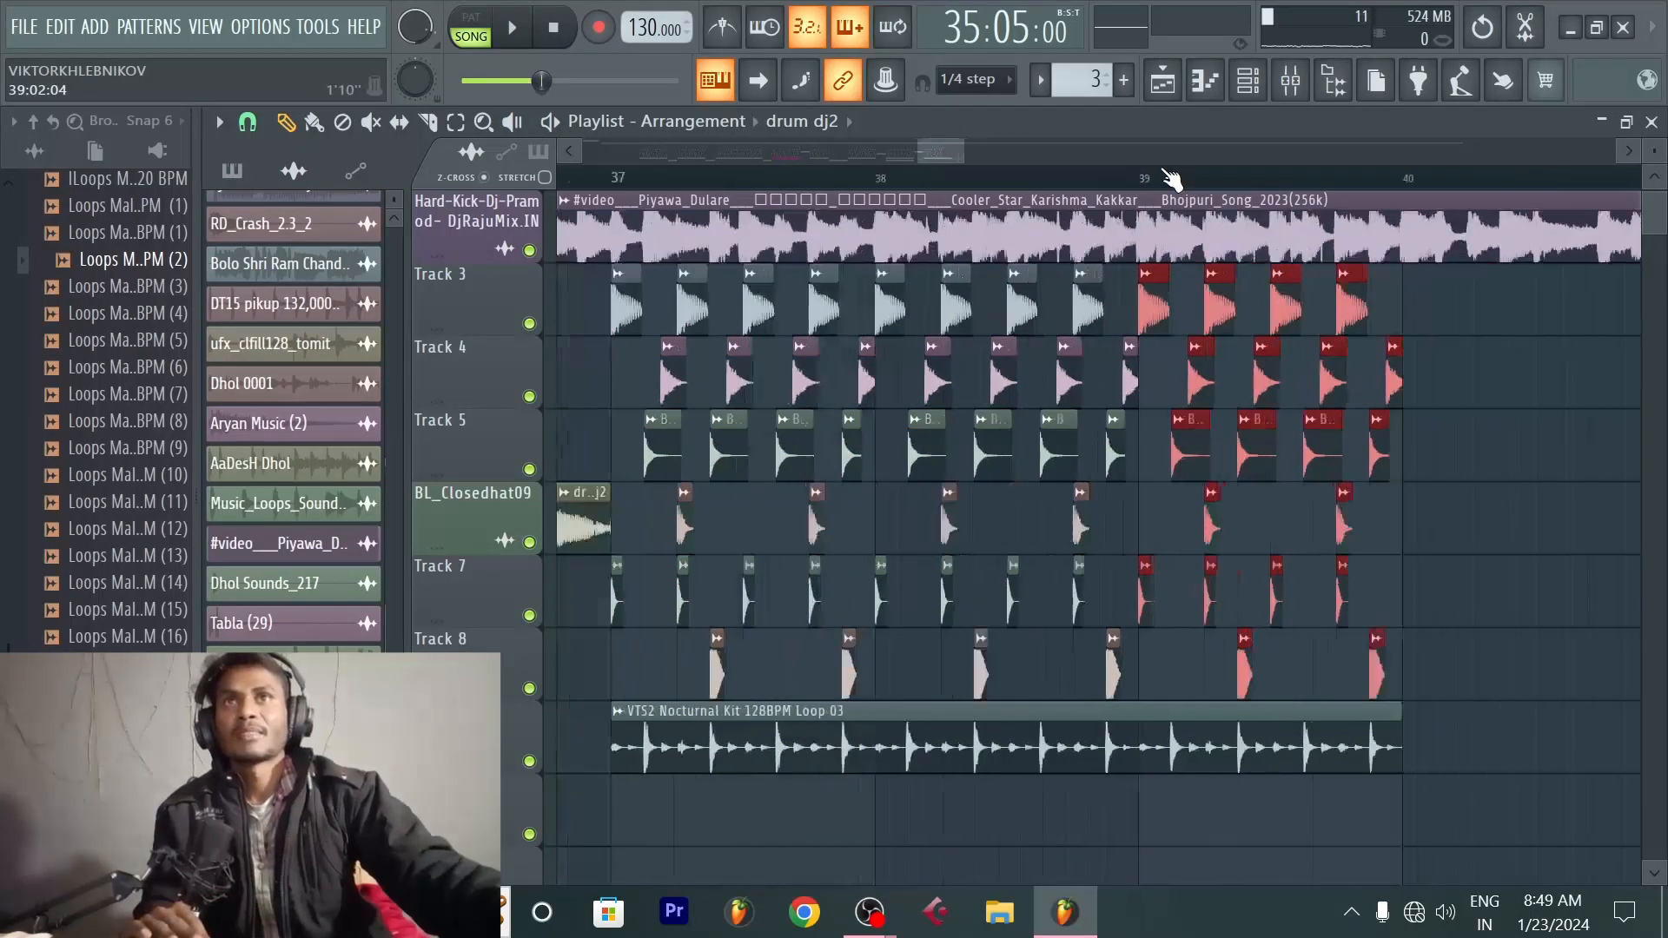
# Step: Listen from 35:05:00 through the fill and the repeated drums up to bar 40
pyautogui.press('space')
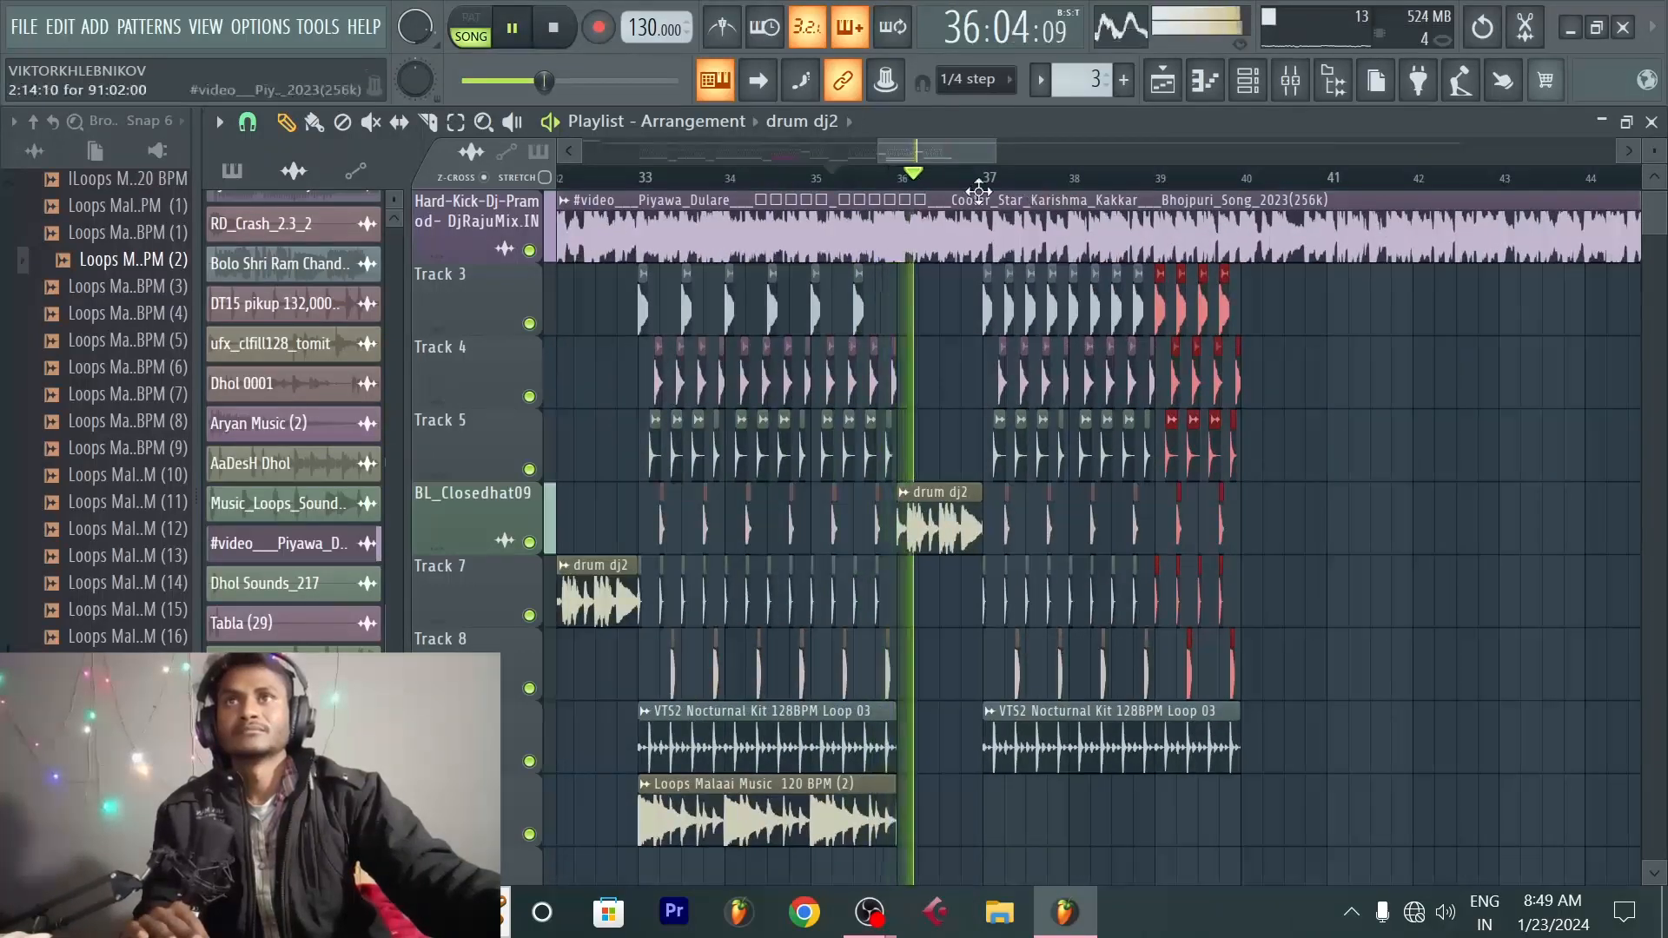
pyautogui.scroll(-3, 977, 183)
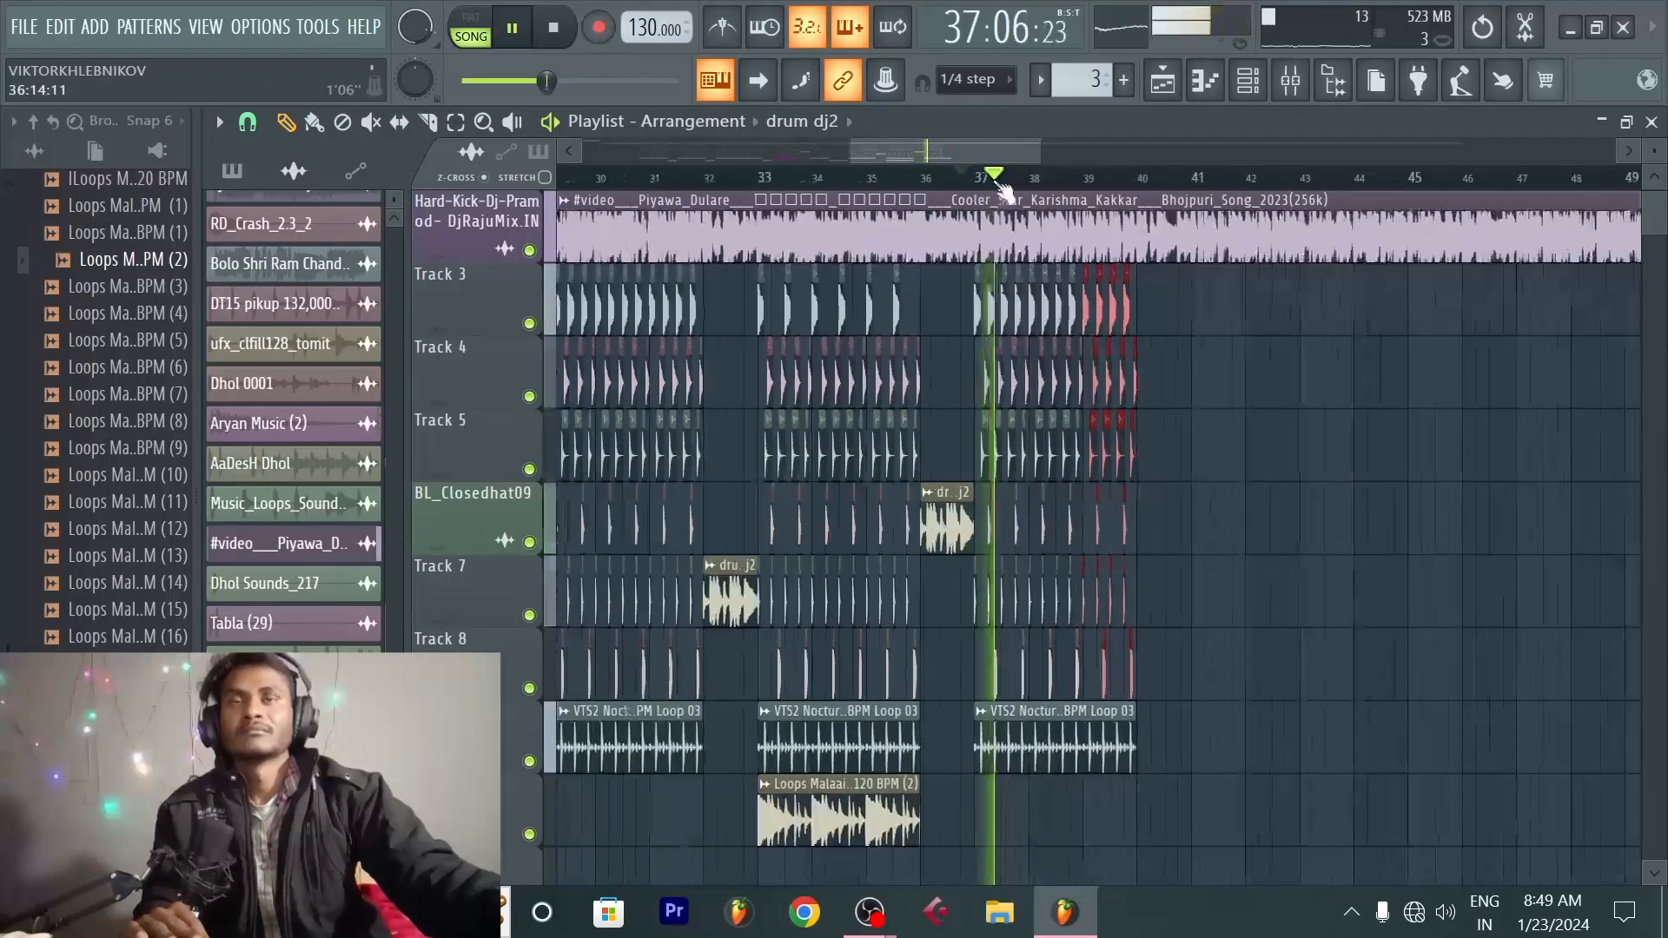
pyautogui.scroll(3, 1163, 182)
pyautogui.scroll(6, 1156, 183)
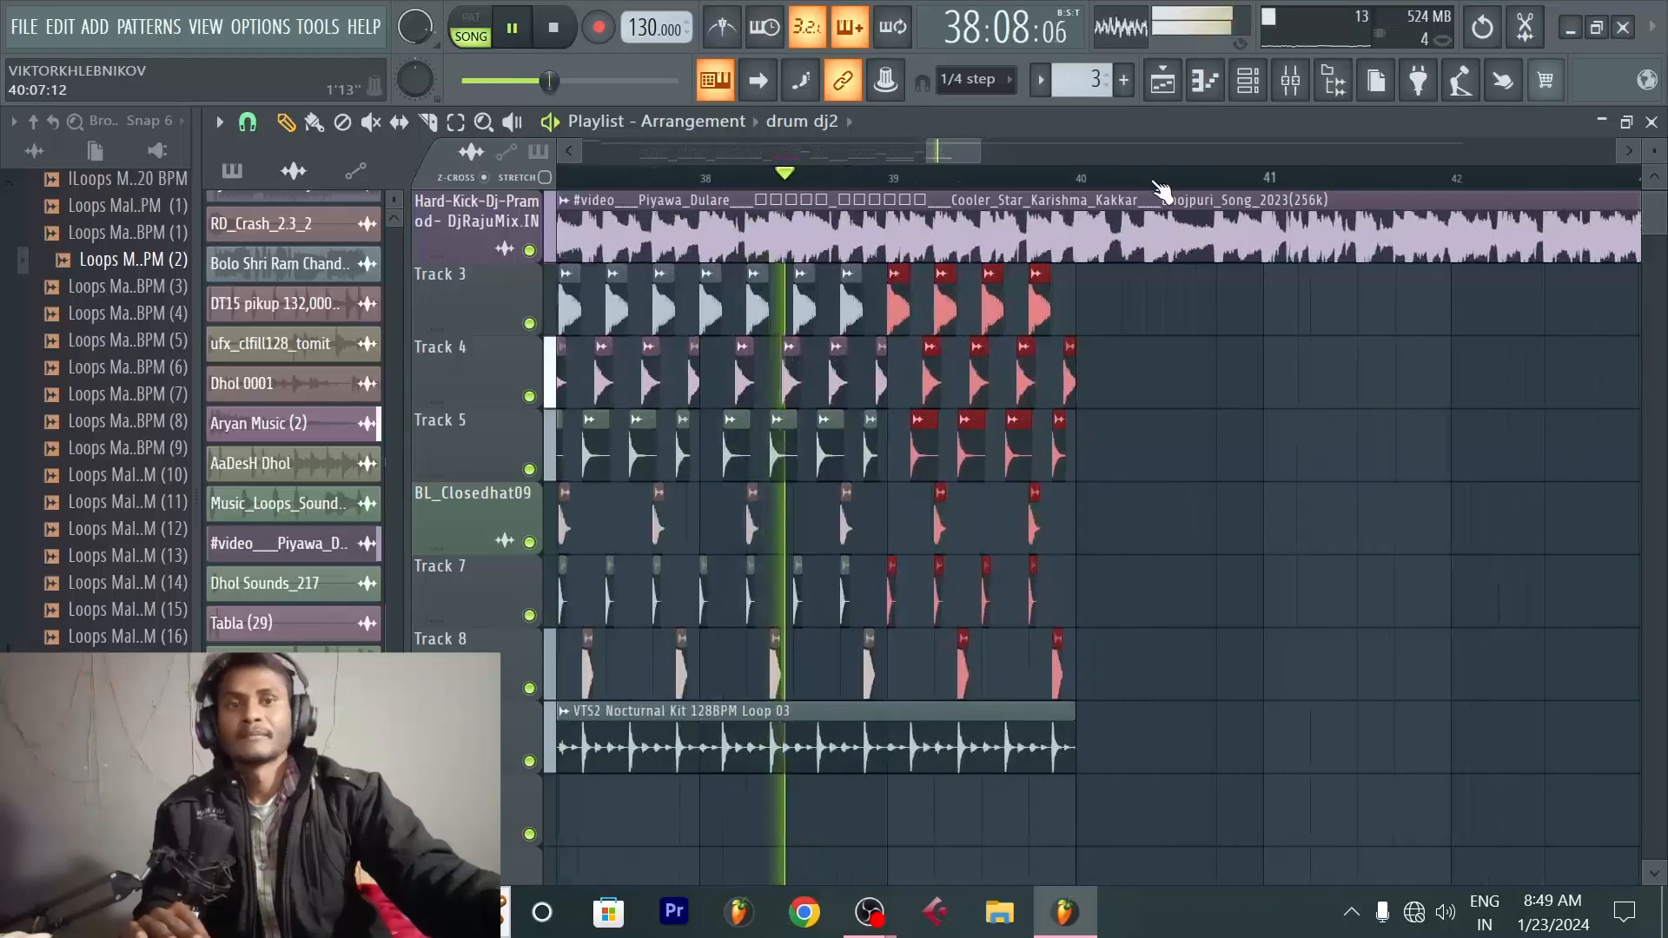
pyautogui.scroll(-3, 1162, 190)
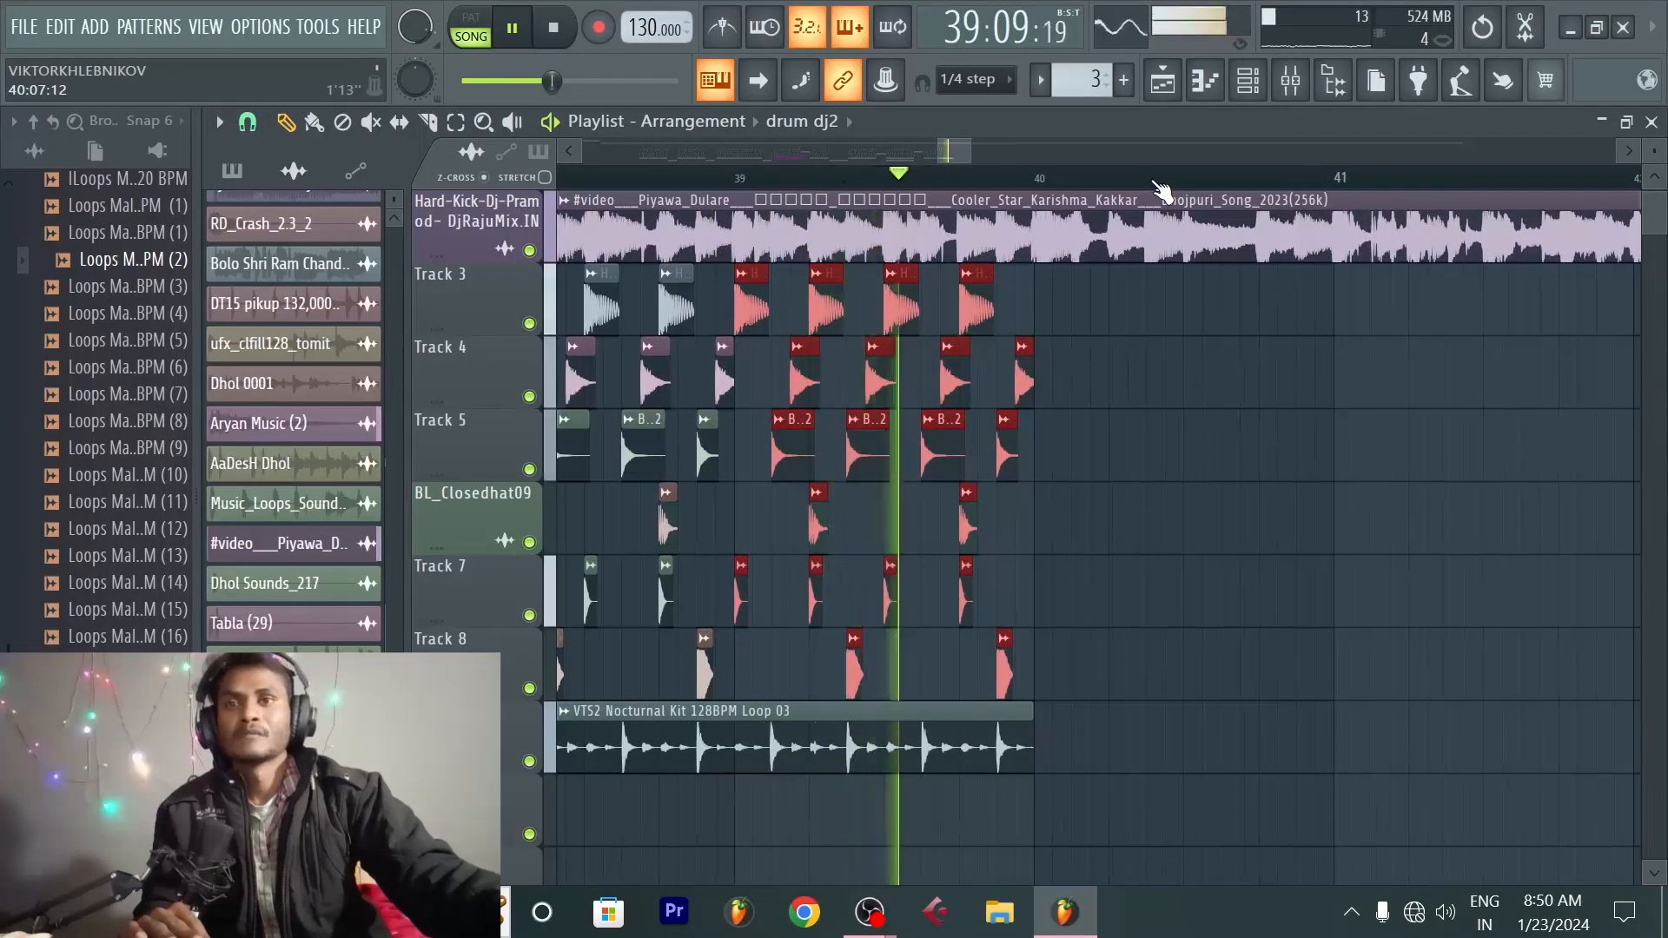
# Step: Play the song past the end of the drums from 40:01:00, then return the playback position to 40:01:00
pyautogui.press('space')
pyautogui.click(1069, 178)
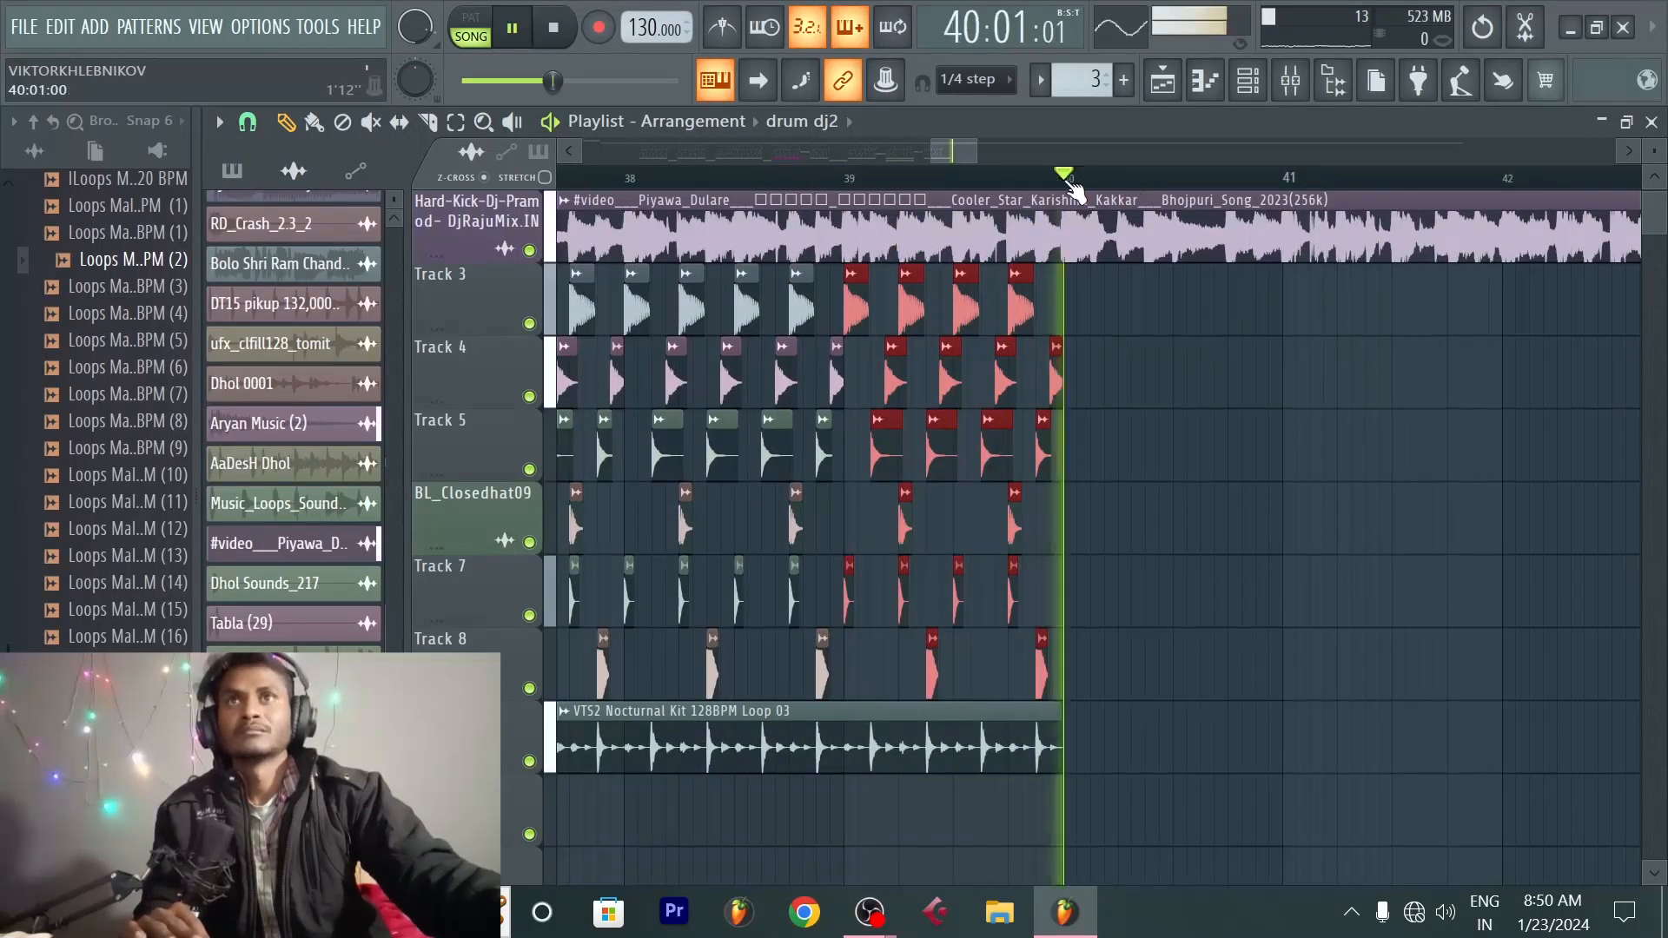
pyautogui.scroll(-1, 1075, 190)
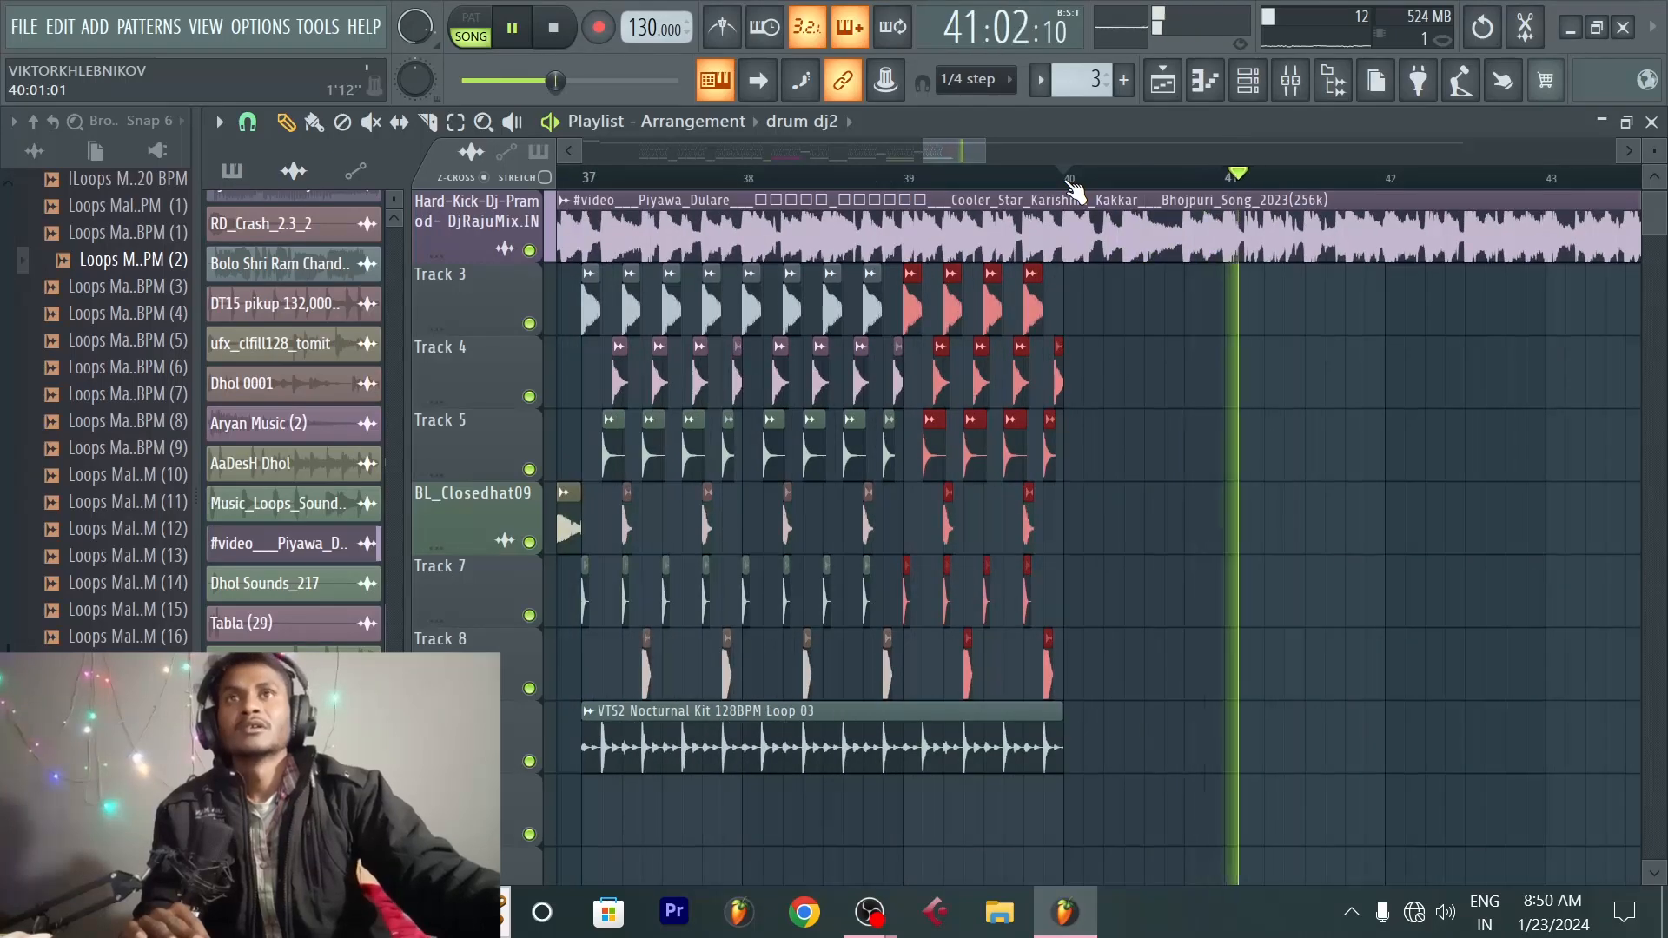
pyautogui.click(1070, 180)
pyautogui.scroll(-1, 1074, 191)
# Step: Browse the sample folders for a fill sound and audition a sample
pyautogui.scroll(-4, 87, 613)
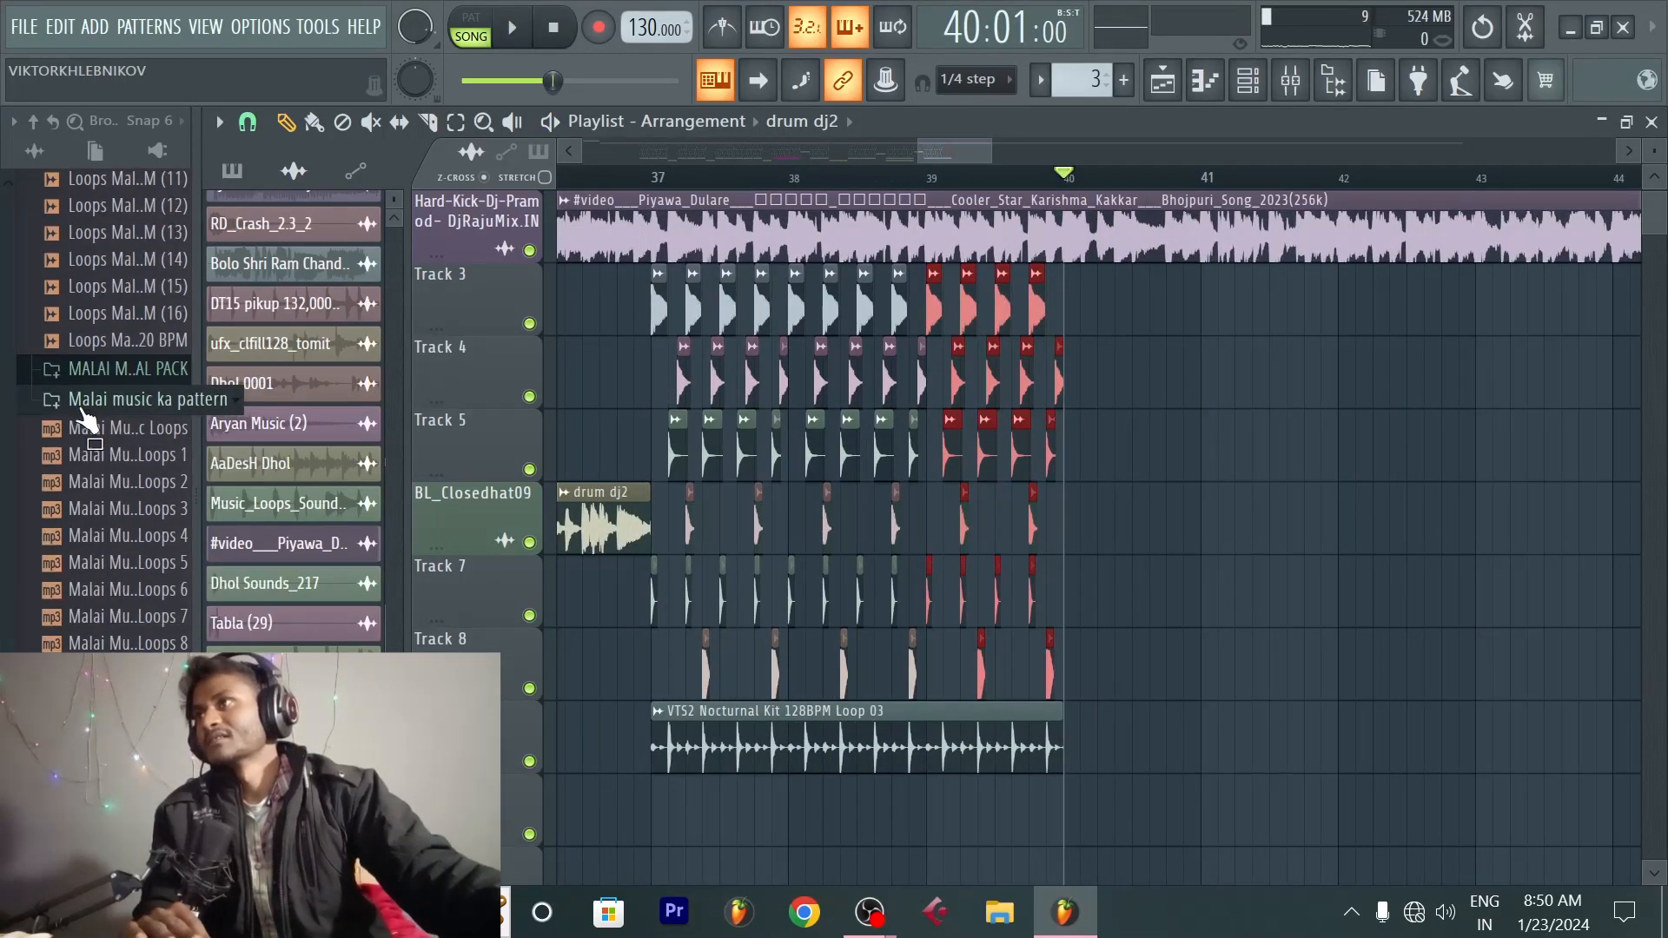
pyautogui.click(87, 401)
pyautogui.scroll(-10, 104, 443)
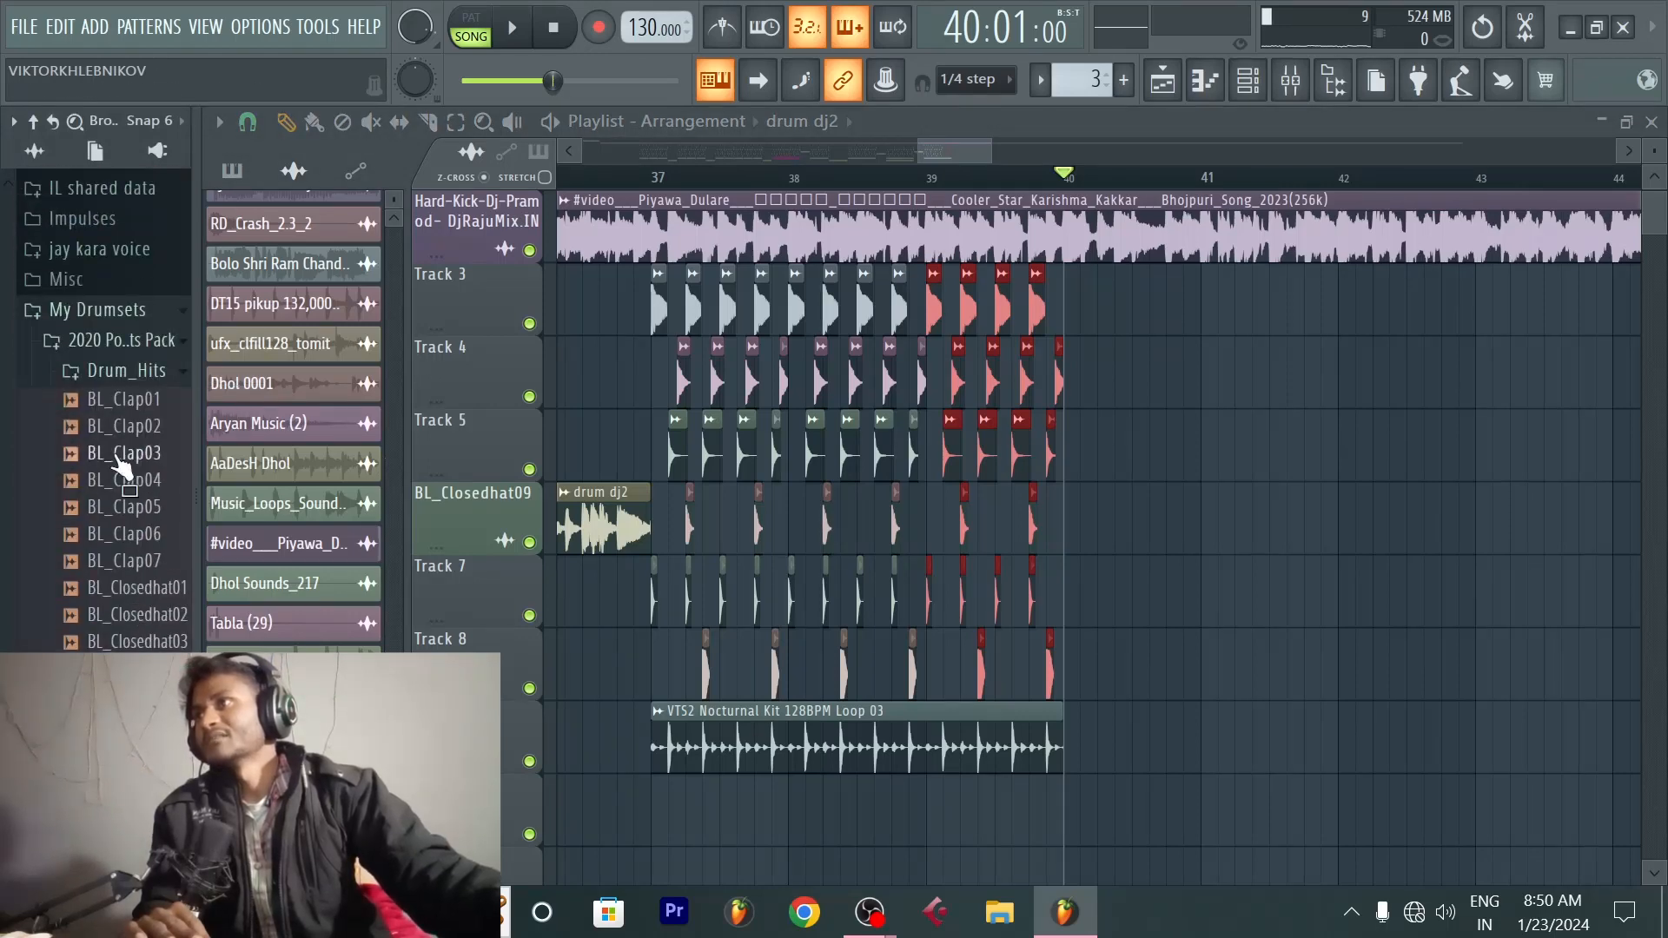
pyautogui.scroll(15, 128, 382)
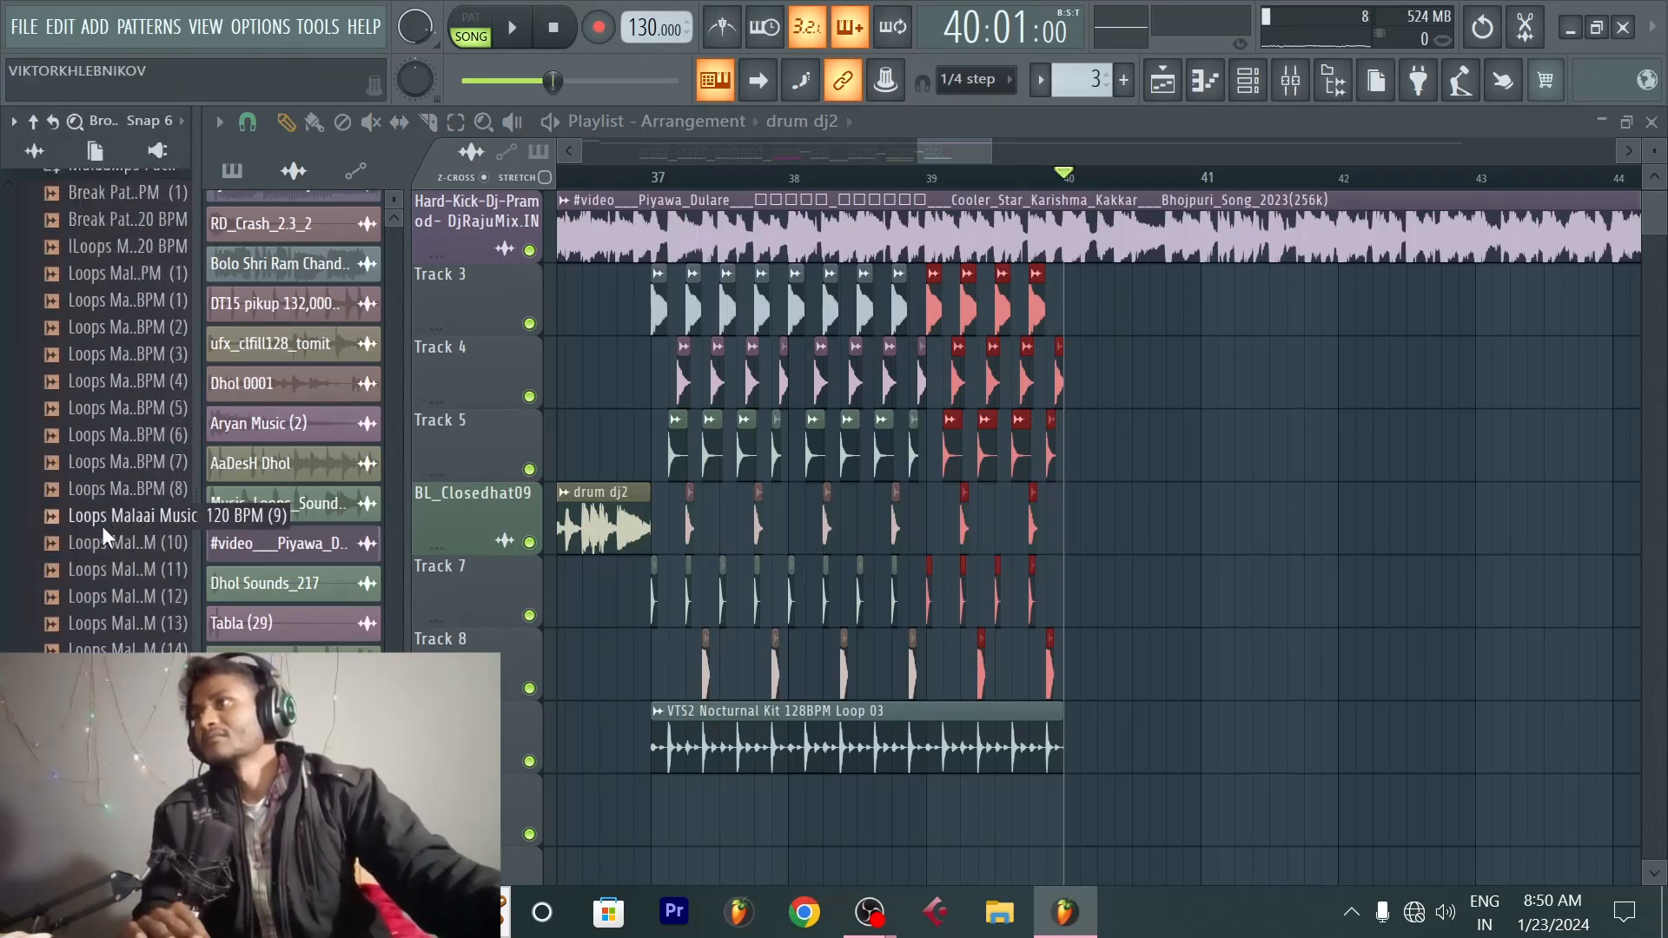
pyautogui.scroll(5, 99, 525)
pyautogui.click(114, 474)
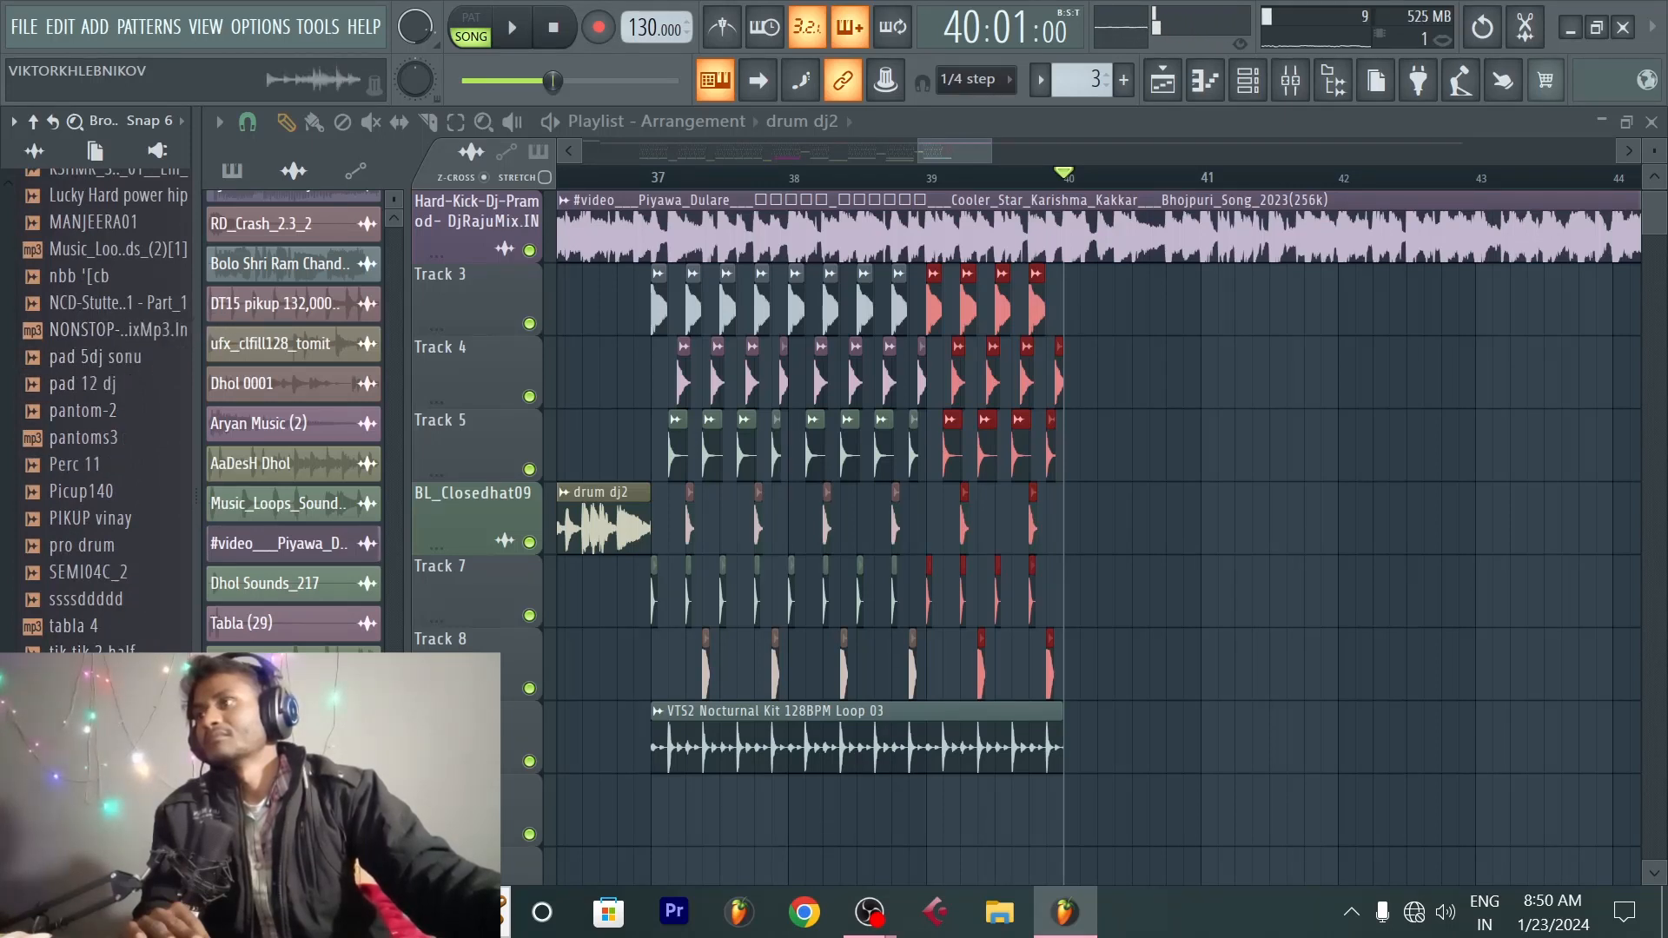
# Step: Place the ufx_clfill128_tomit clip at bar 40 on the BL_Closedhat09 track and fit it to tempo
pyautogui.moveTo(269, 343); pyautogui.dragTo(1068, 527)
pyautogui.click(1071, 492)
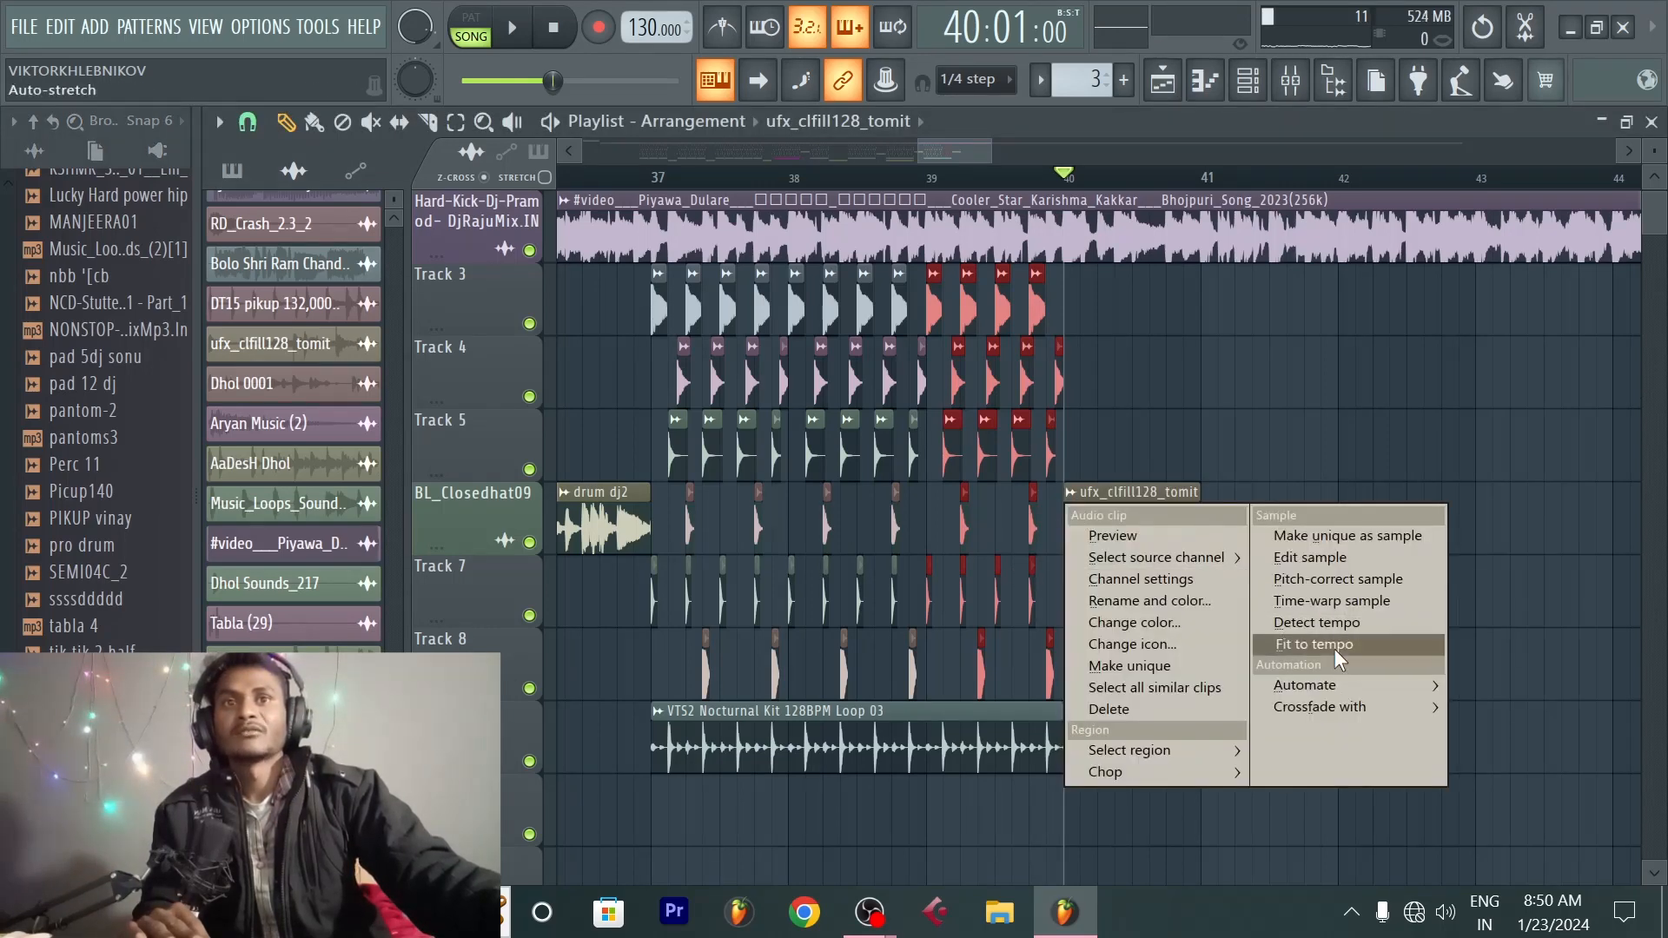
pyautogui.click(1339, 659)
pyautogui.click(867, 566)
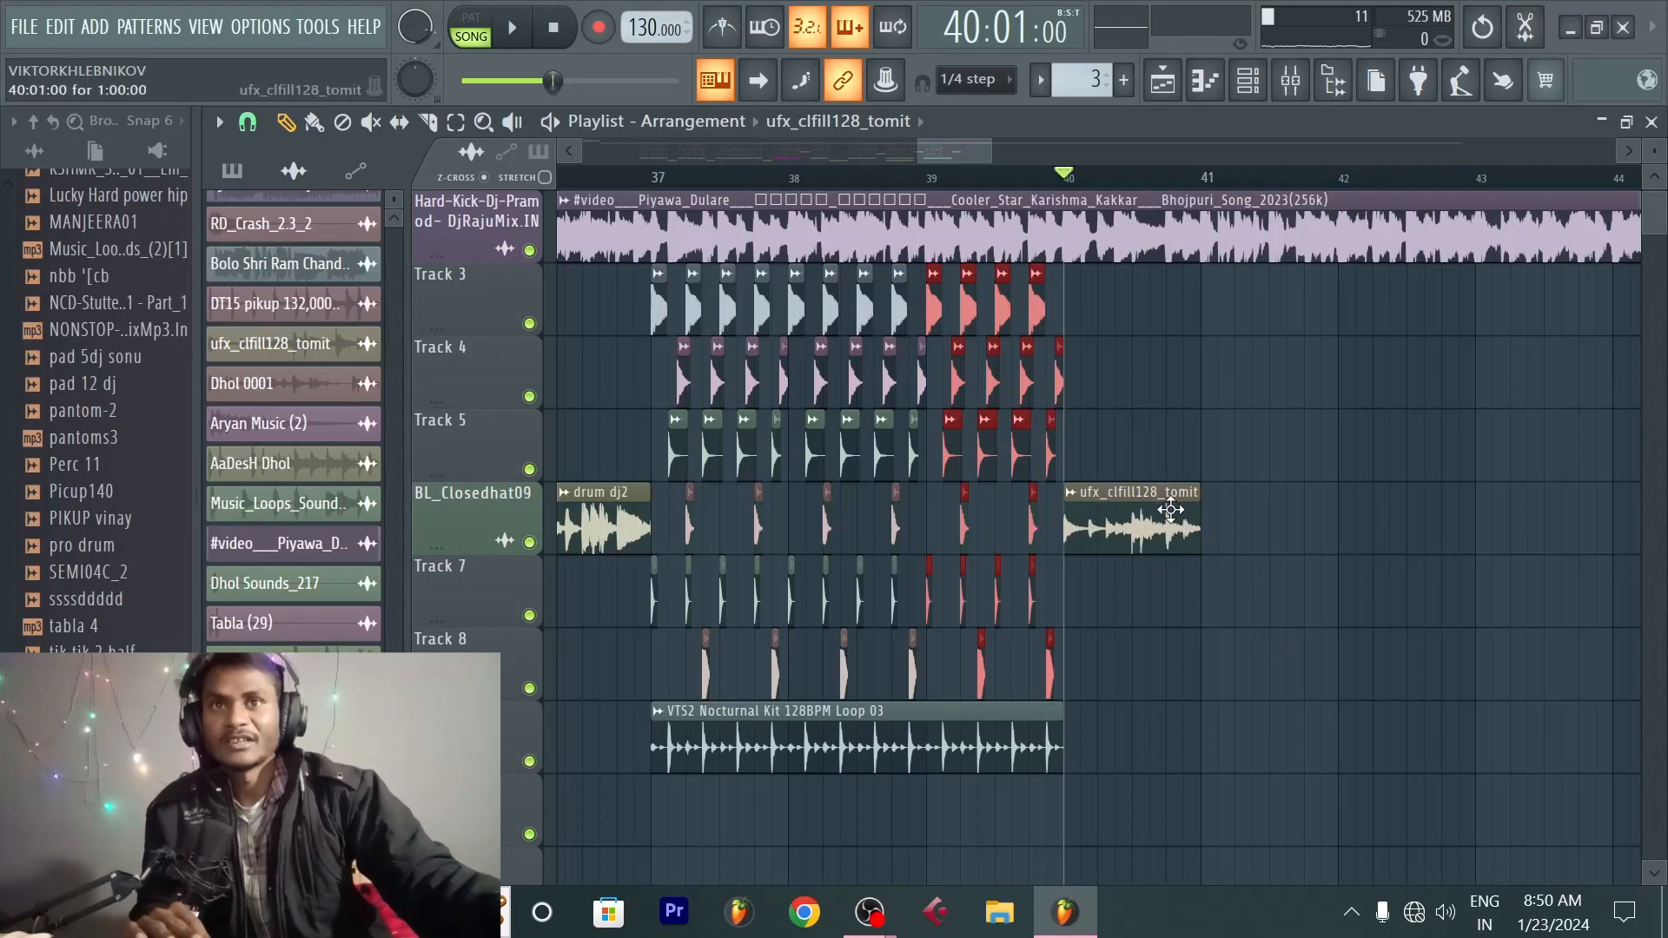
# Step: Adjust the channel volume of the ufx_clfill128_tomit clip to about 73%
pyautogui.doubleClick(1170, 510)
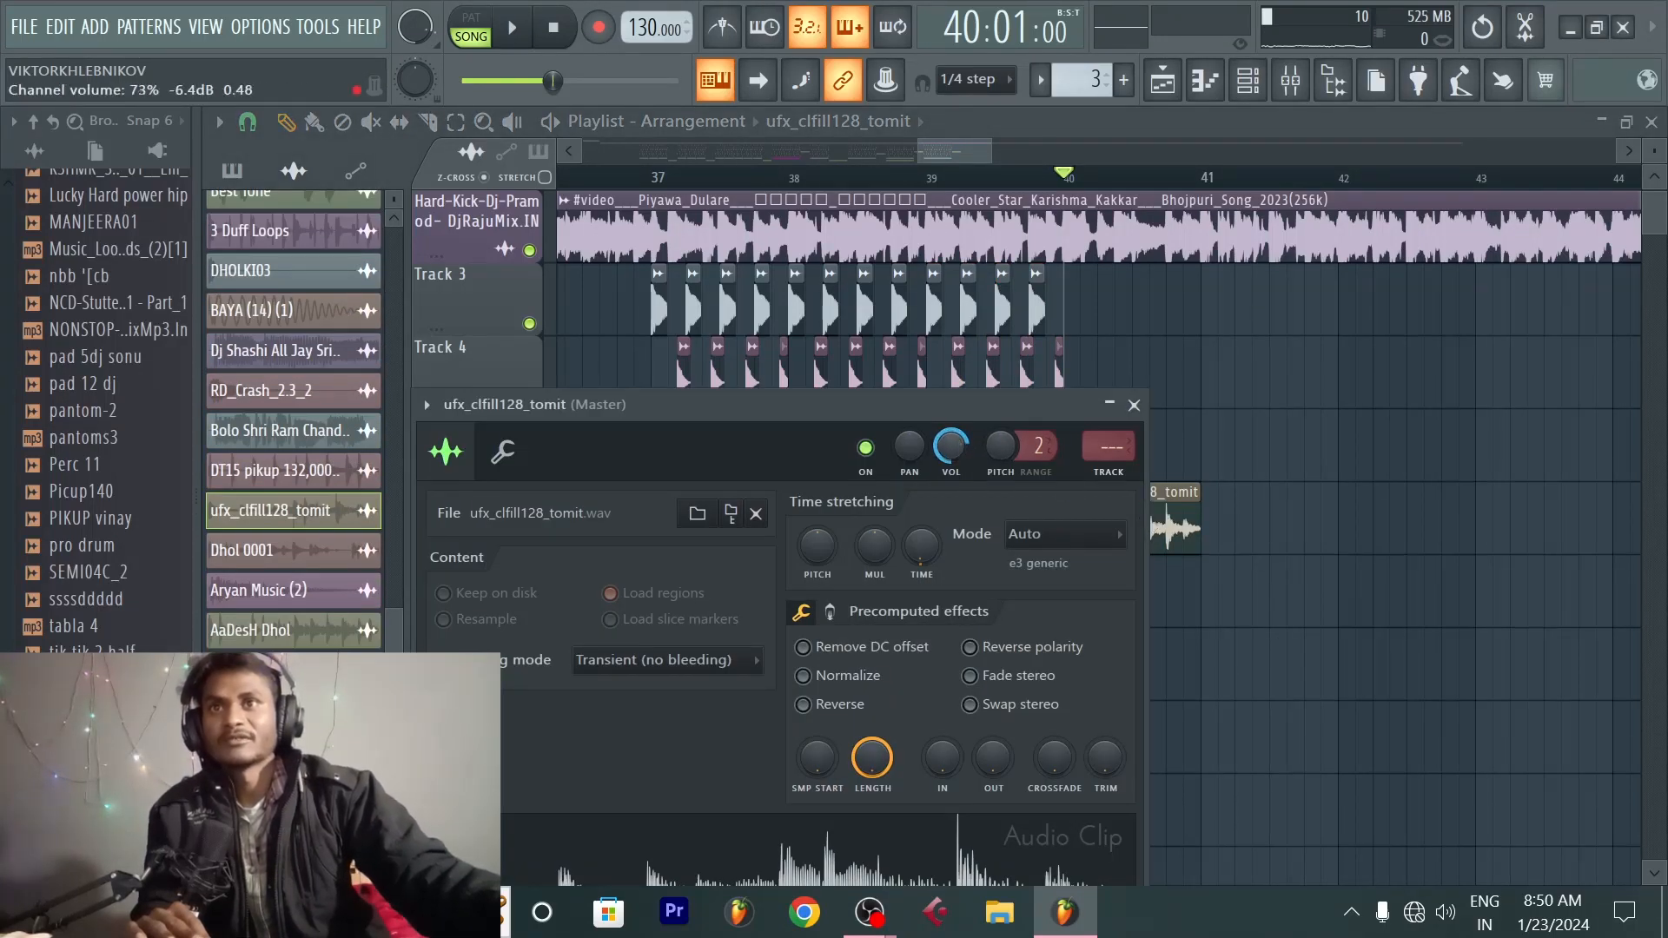
pyautogui.click(1133, 405)
# Step: Listen to the bar 40 fill alone and with the preceding drums, then set the playback position to 39:01:00
pyautogui.press('space')
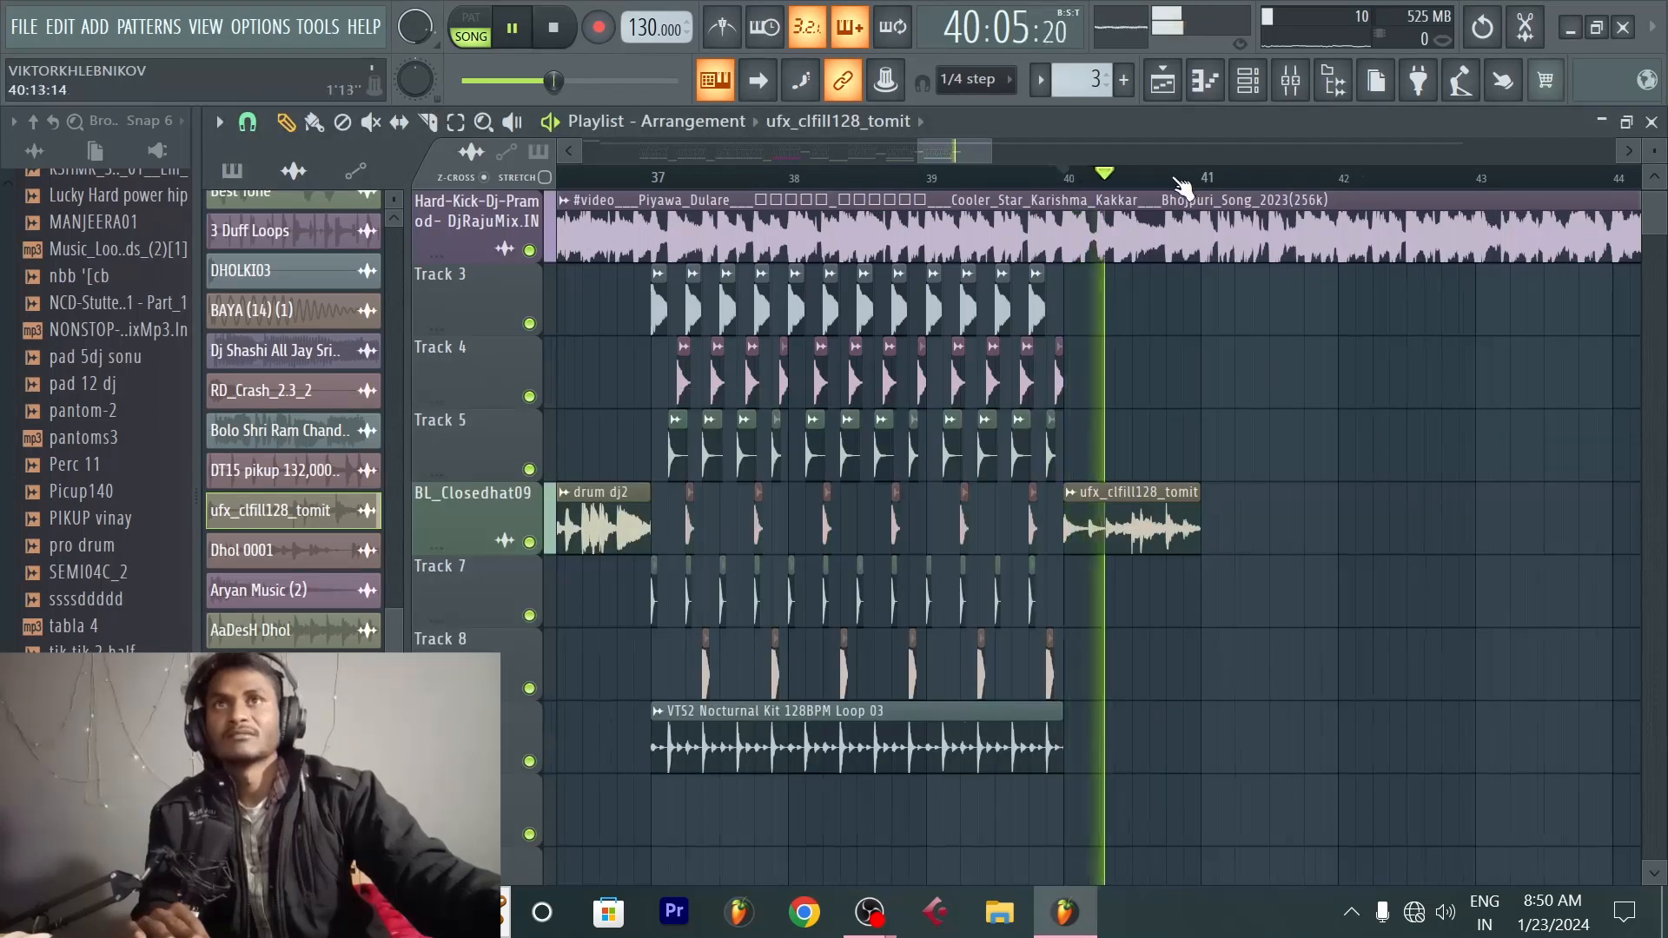
pyautogui.scroll(2, 1181, 189)
pyautogui.scroll(-1, 1182, 190)
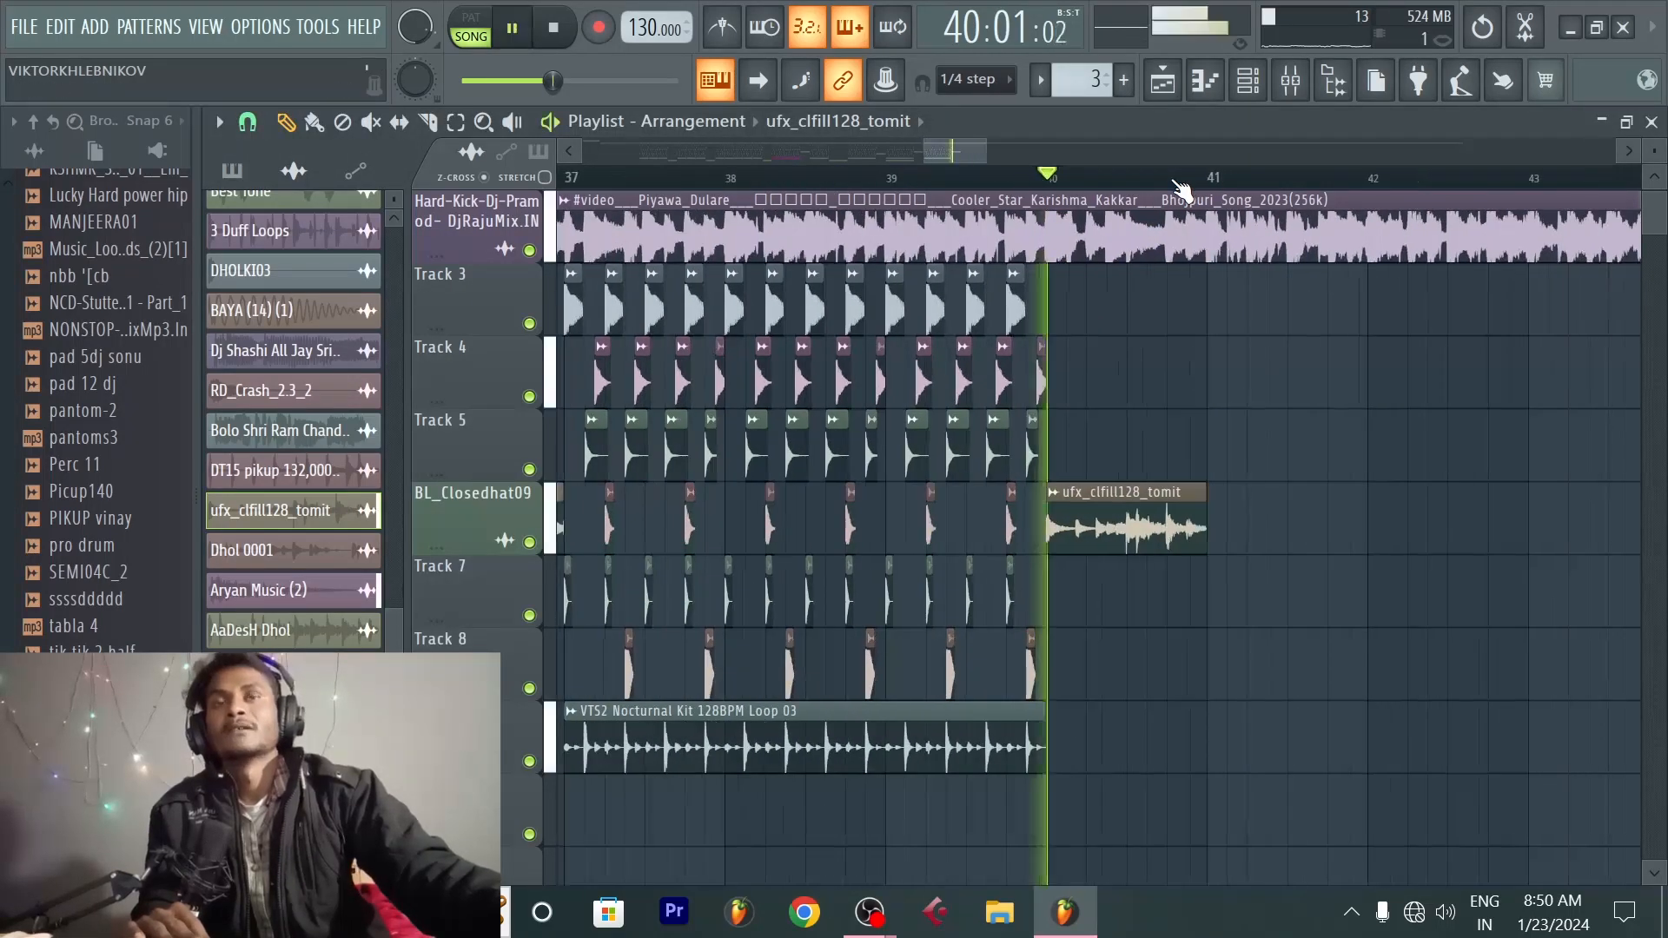
pyautogui.scroll(-1, 1182, 189)
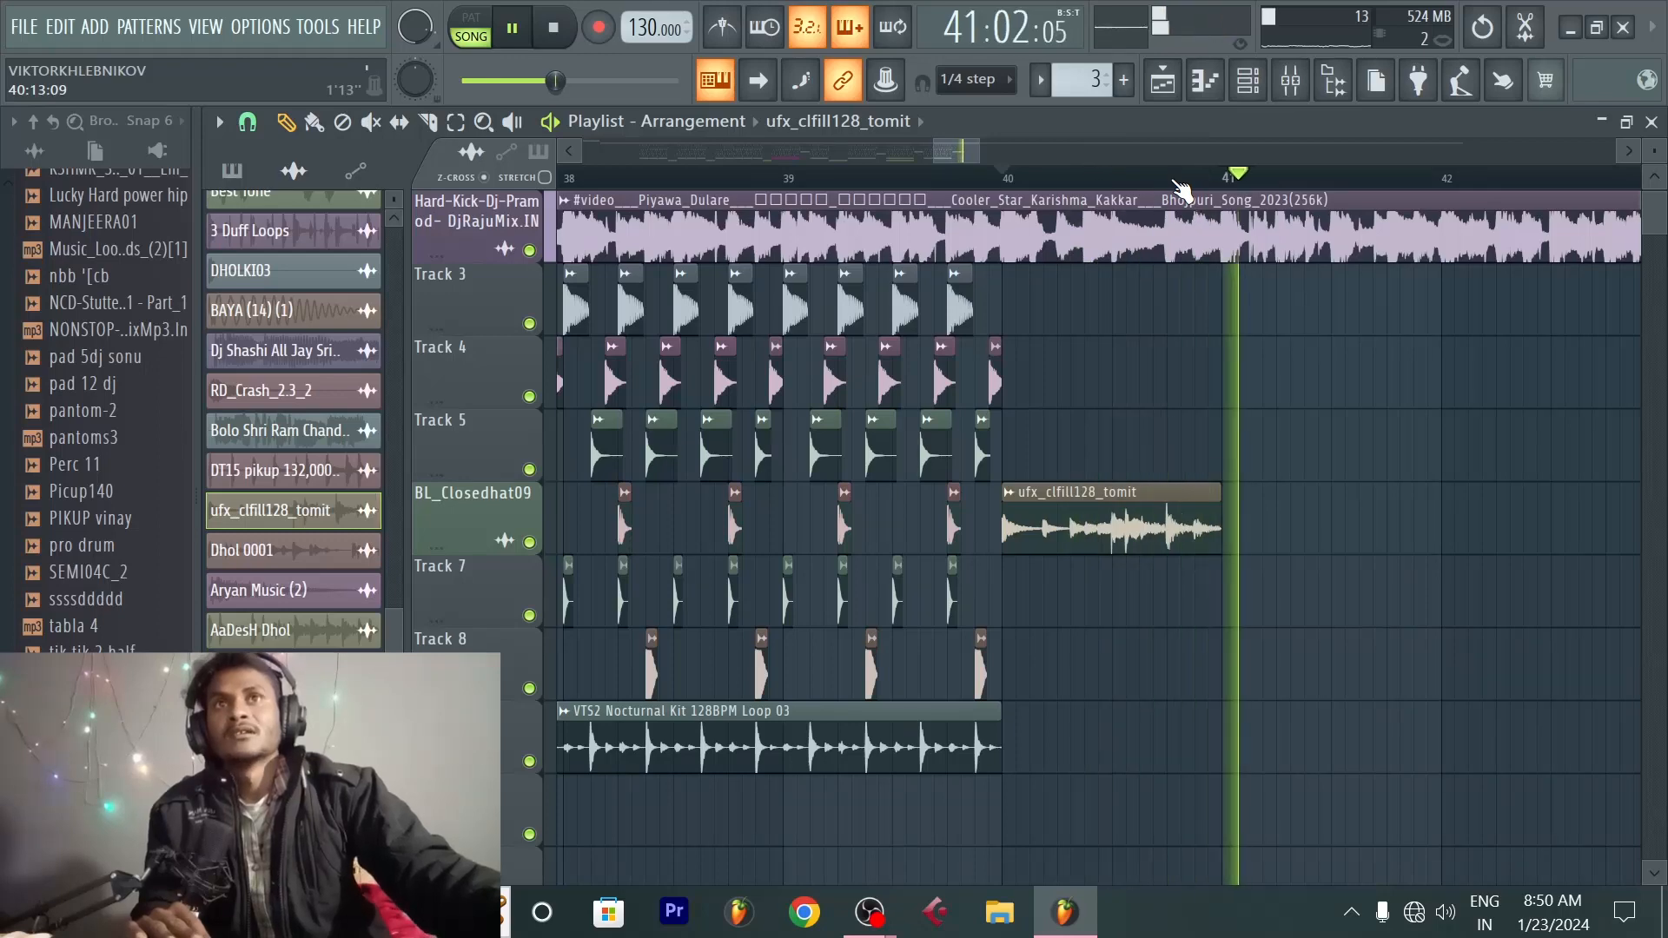
pyautogui.scroll(-1, 1181, 189)
pyautogui.scroll(-1, 1182, 190)
pyautogui.scroll(-1, 1181, 189)
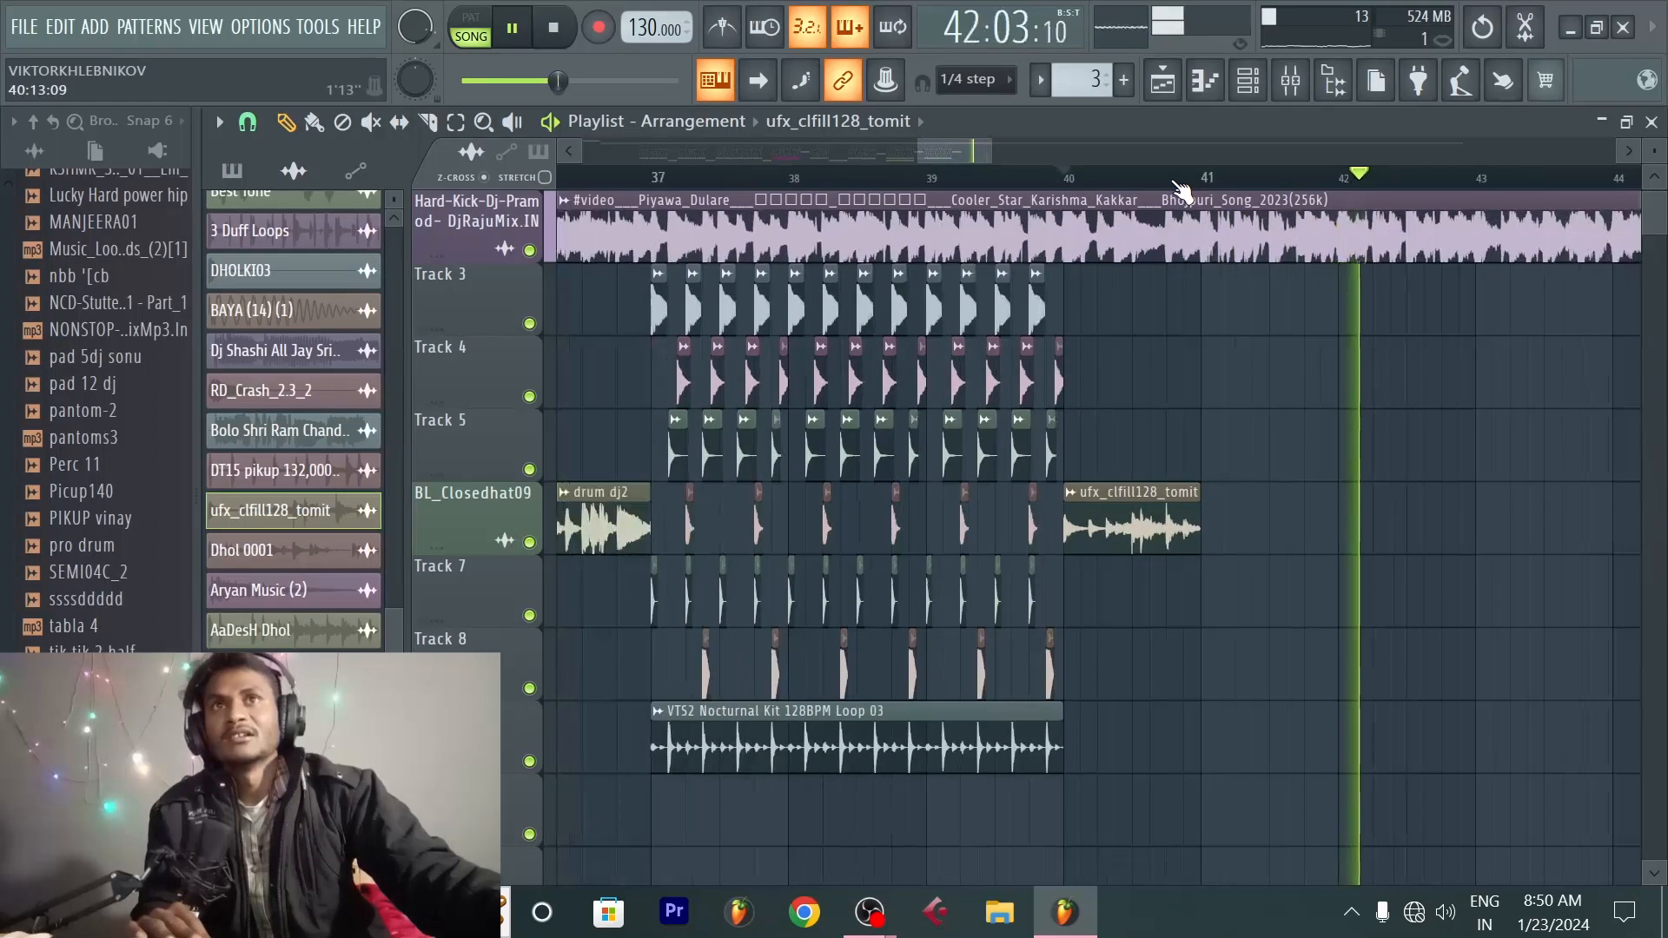
pyautogui.press('space')
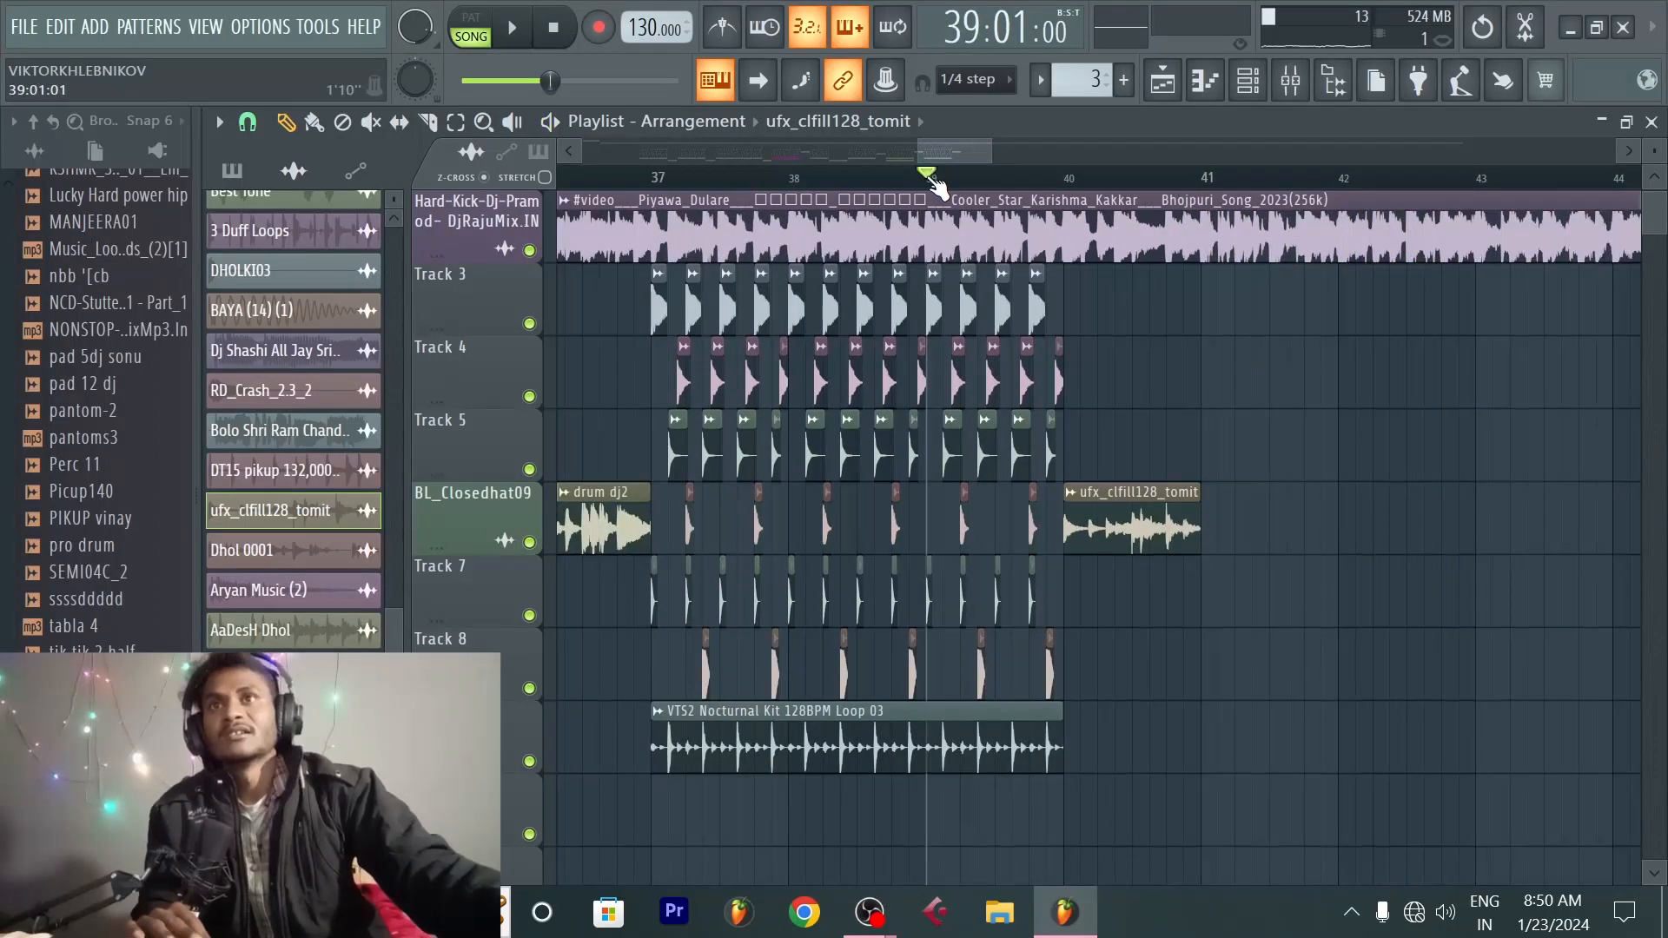
# Step: Copy the one-bar drum pattern on Tracks 3 to 8 to bar 41, right after the ufx_clfill128_tomit fill
pyautogui.scroll(3, 934, 183)
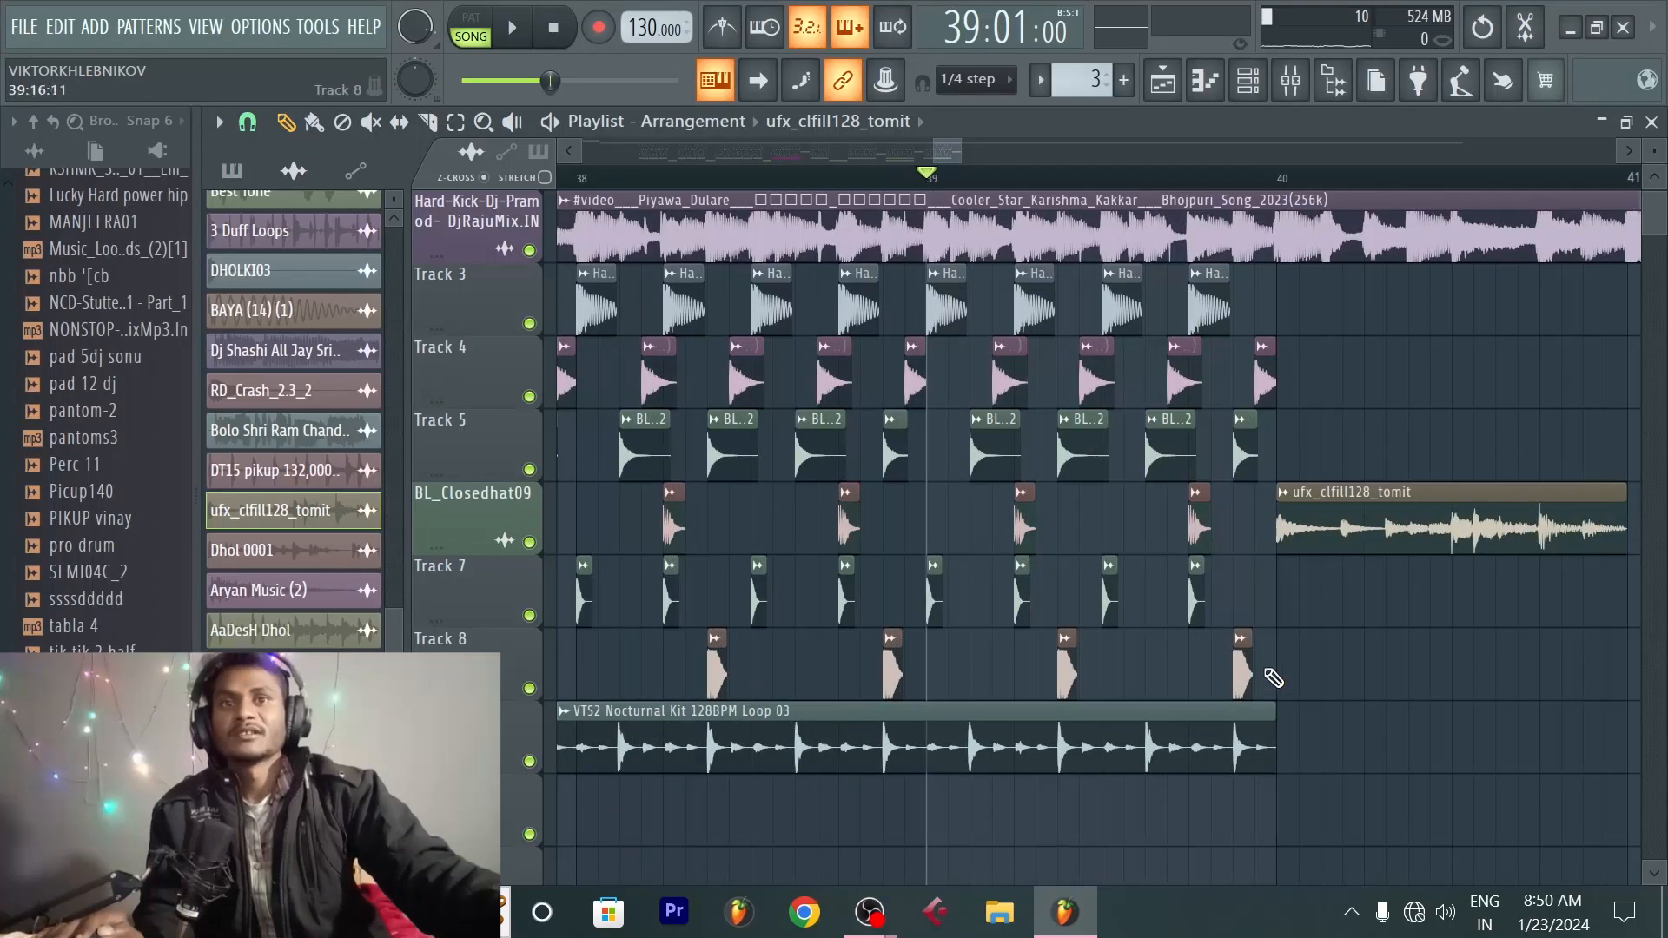
pyautogui.moveTo(1252, 445); pyautogui.dragTo(1389, 366)
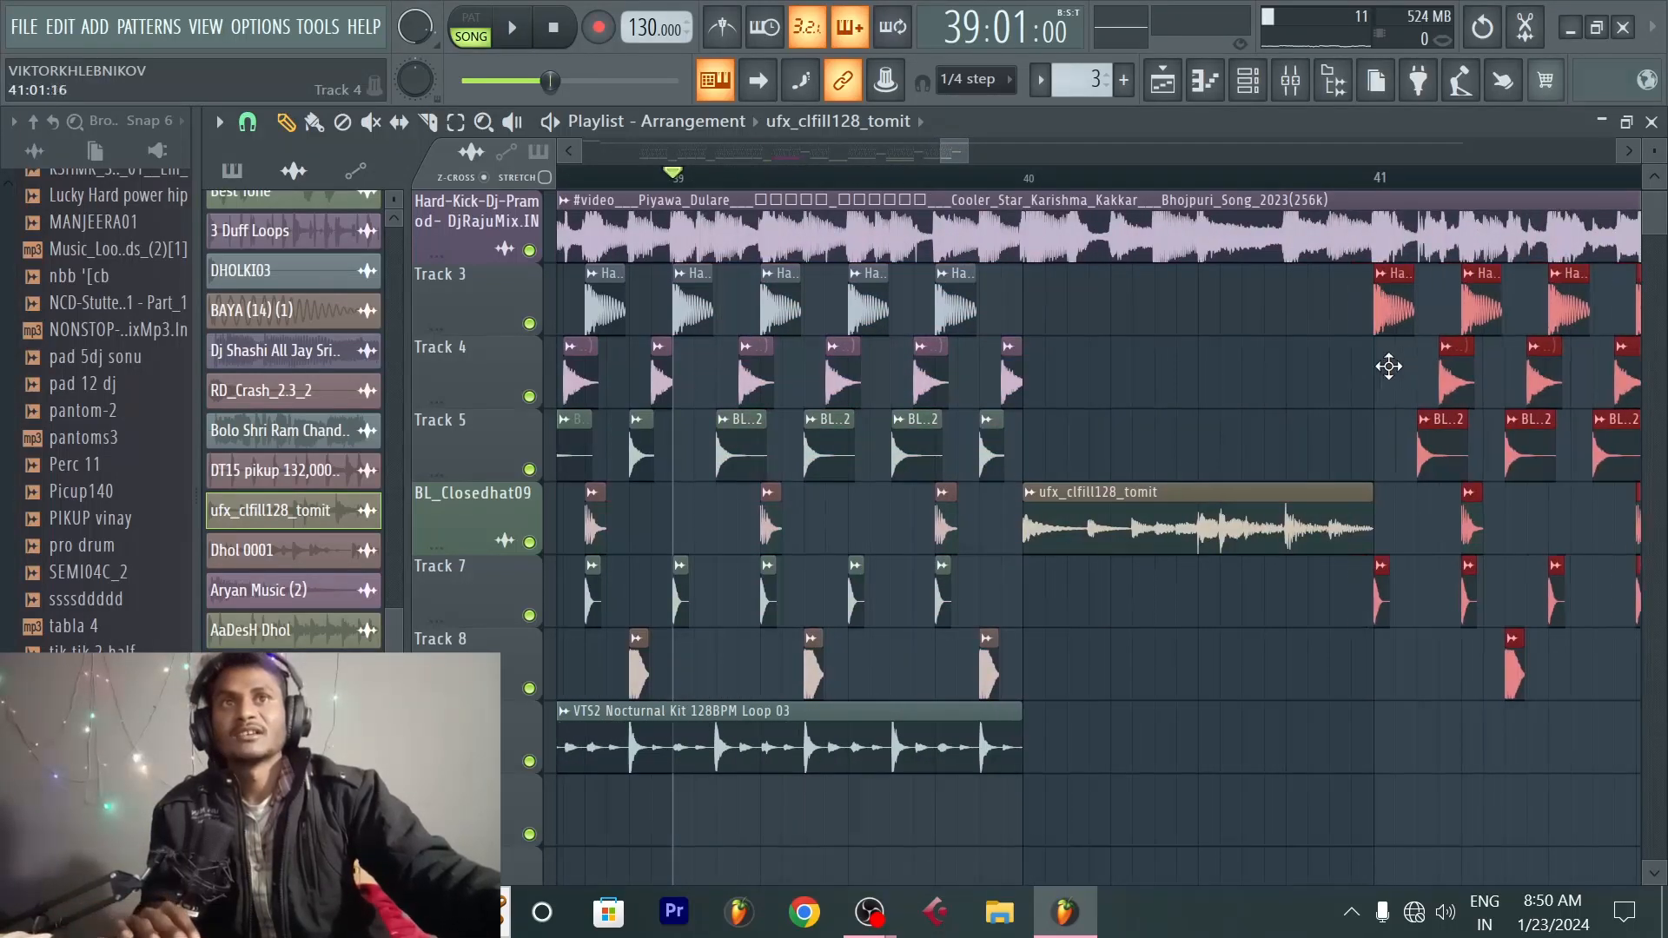
pyautogui.keyDown('ctrl'); pyautogui.scroll(-4, 1107, 191); pyautogui.keyUp('ctrl')
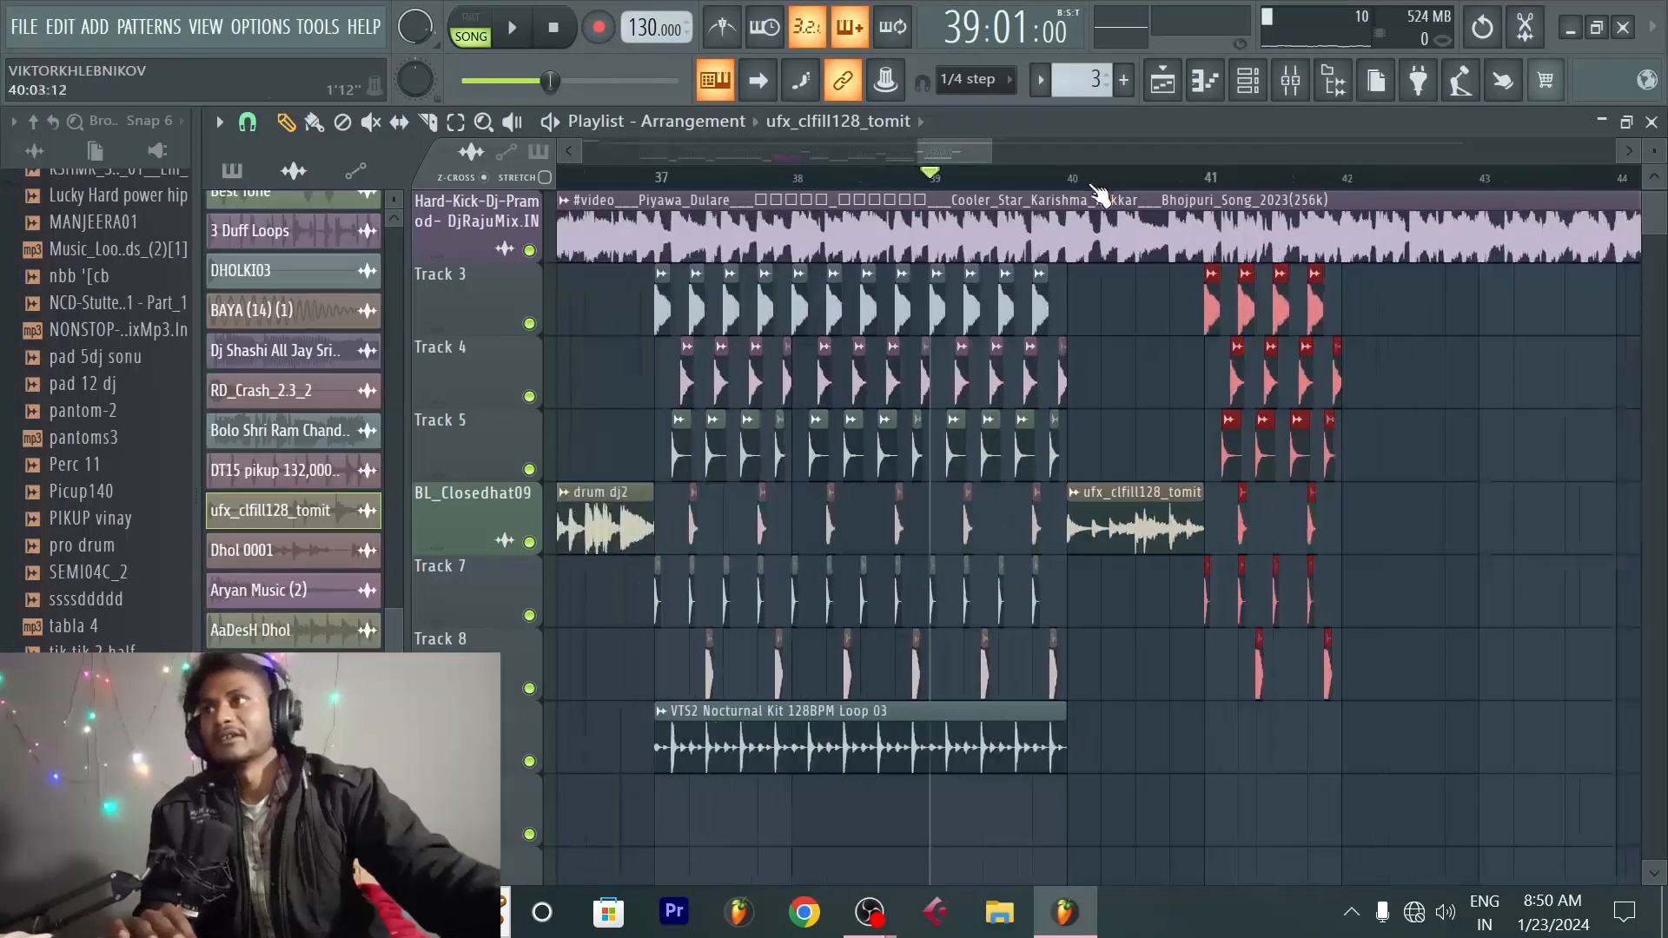
# Step: Pick up the Hit Hat Loops clip from the section before bar 20 and place a copy under the bar 41 drums on Track 9
pyautogui.moveTo(921, 147); pyautogui.dragTo(819, 154)
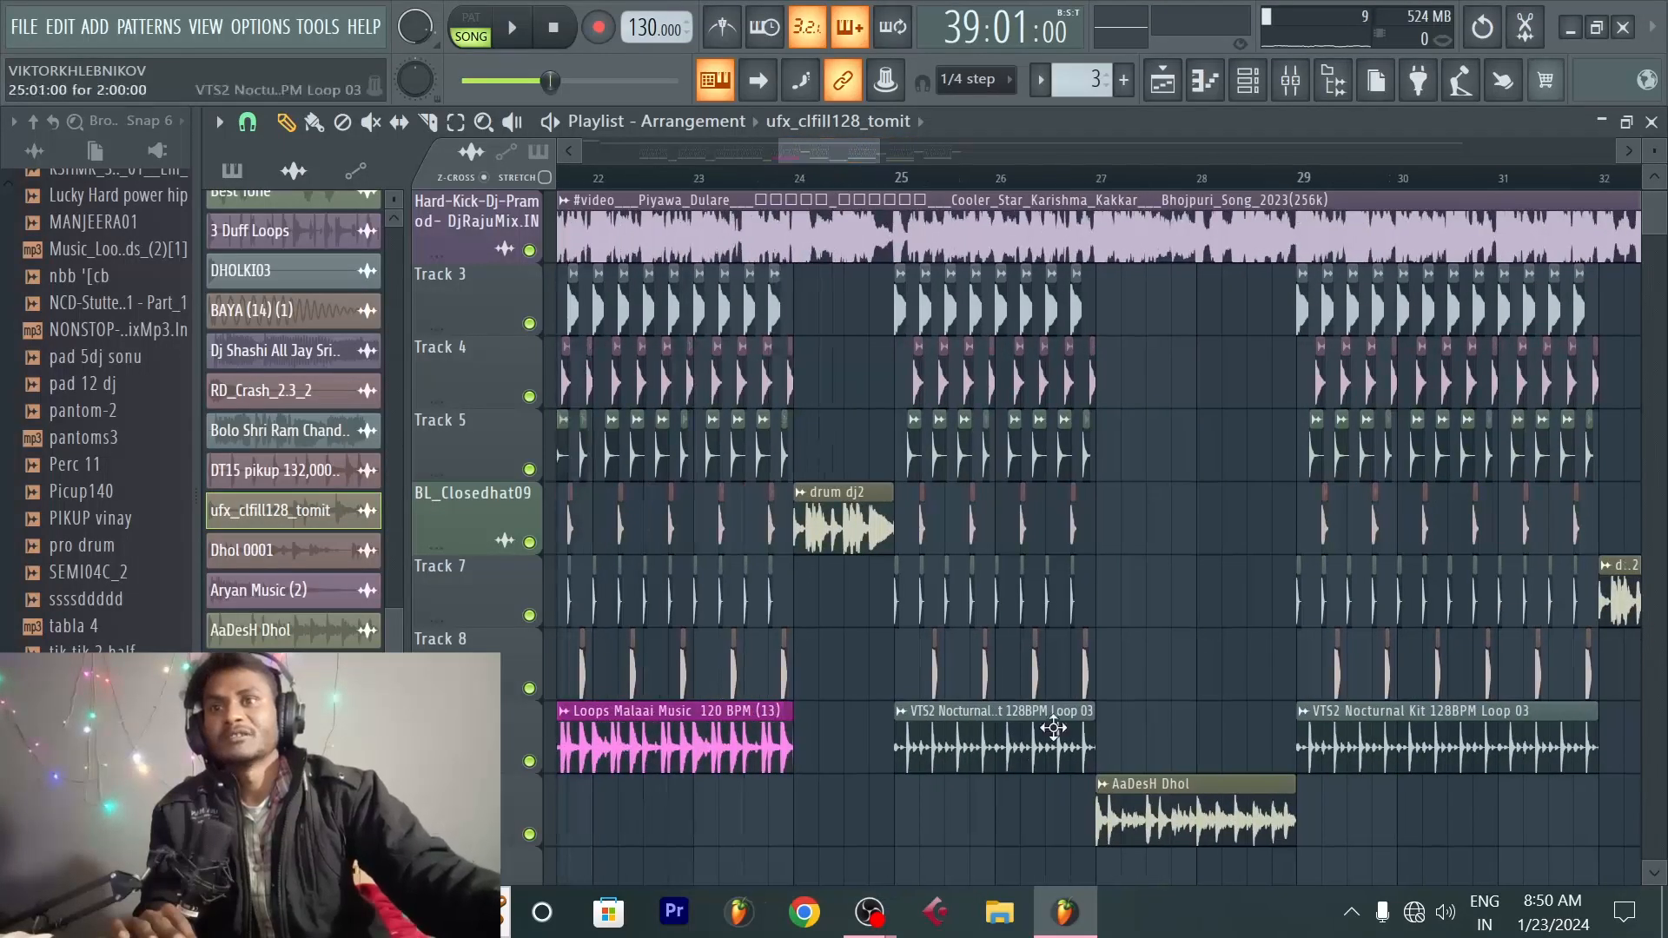
pyautogui.click(985, 746)
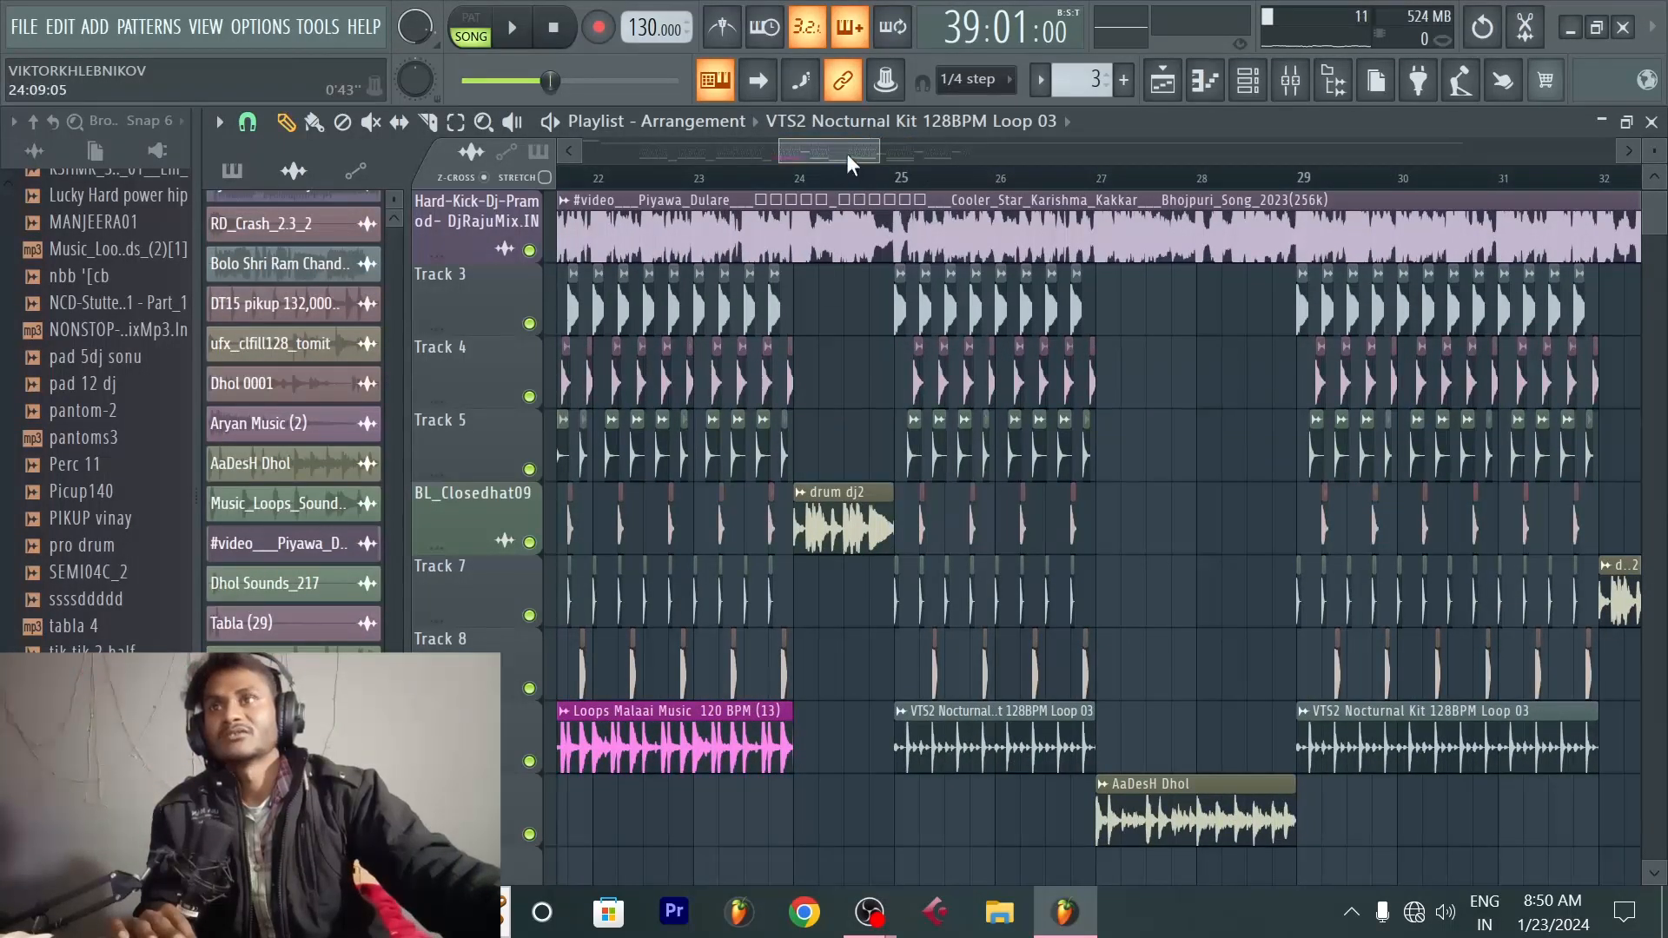
pyautogui.moveTo(847, 154); pyautogui.dragTo(789, 158)
pyautogui.click(753, 737)
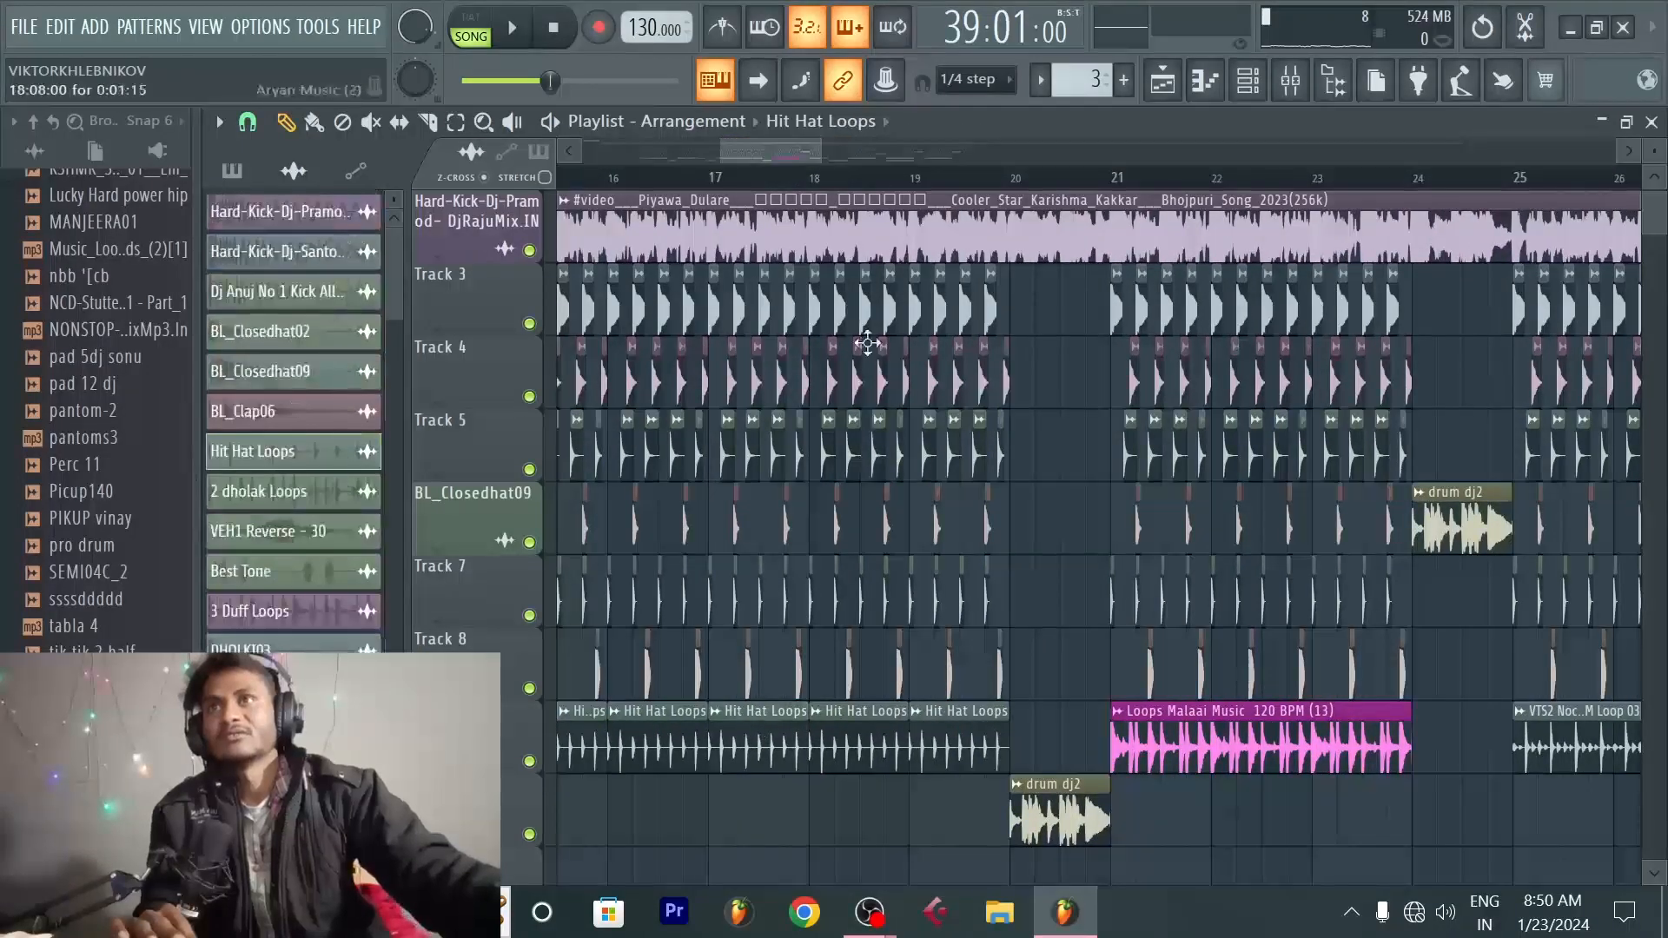
pyautogui.moveTo(810, 150); pyautogui.dragTo(1021, 151)
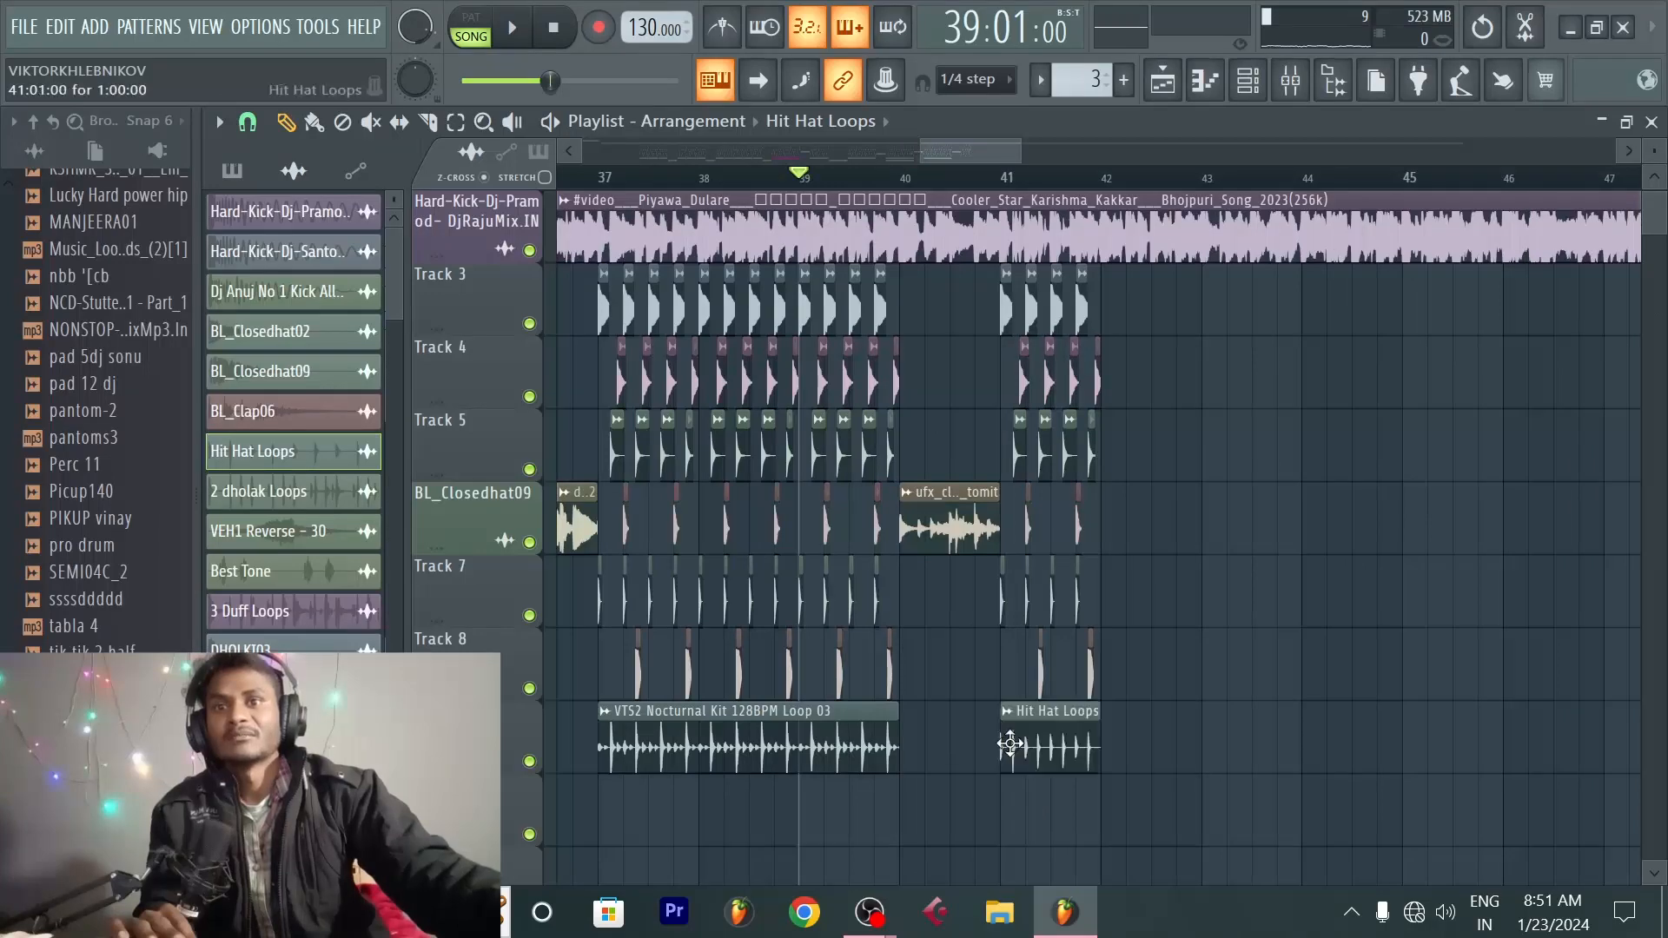
# Step: Select the one-bar drum pattern at bar 41 on Tracks 3 to 9 and duplicate it three times through bar 44
pyautogui.press('space')
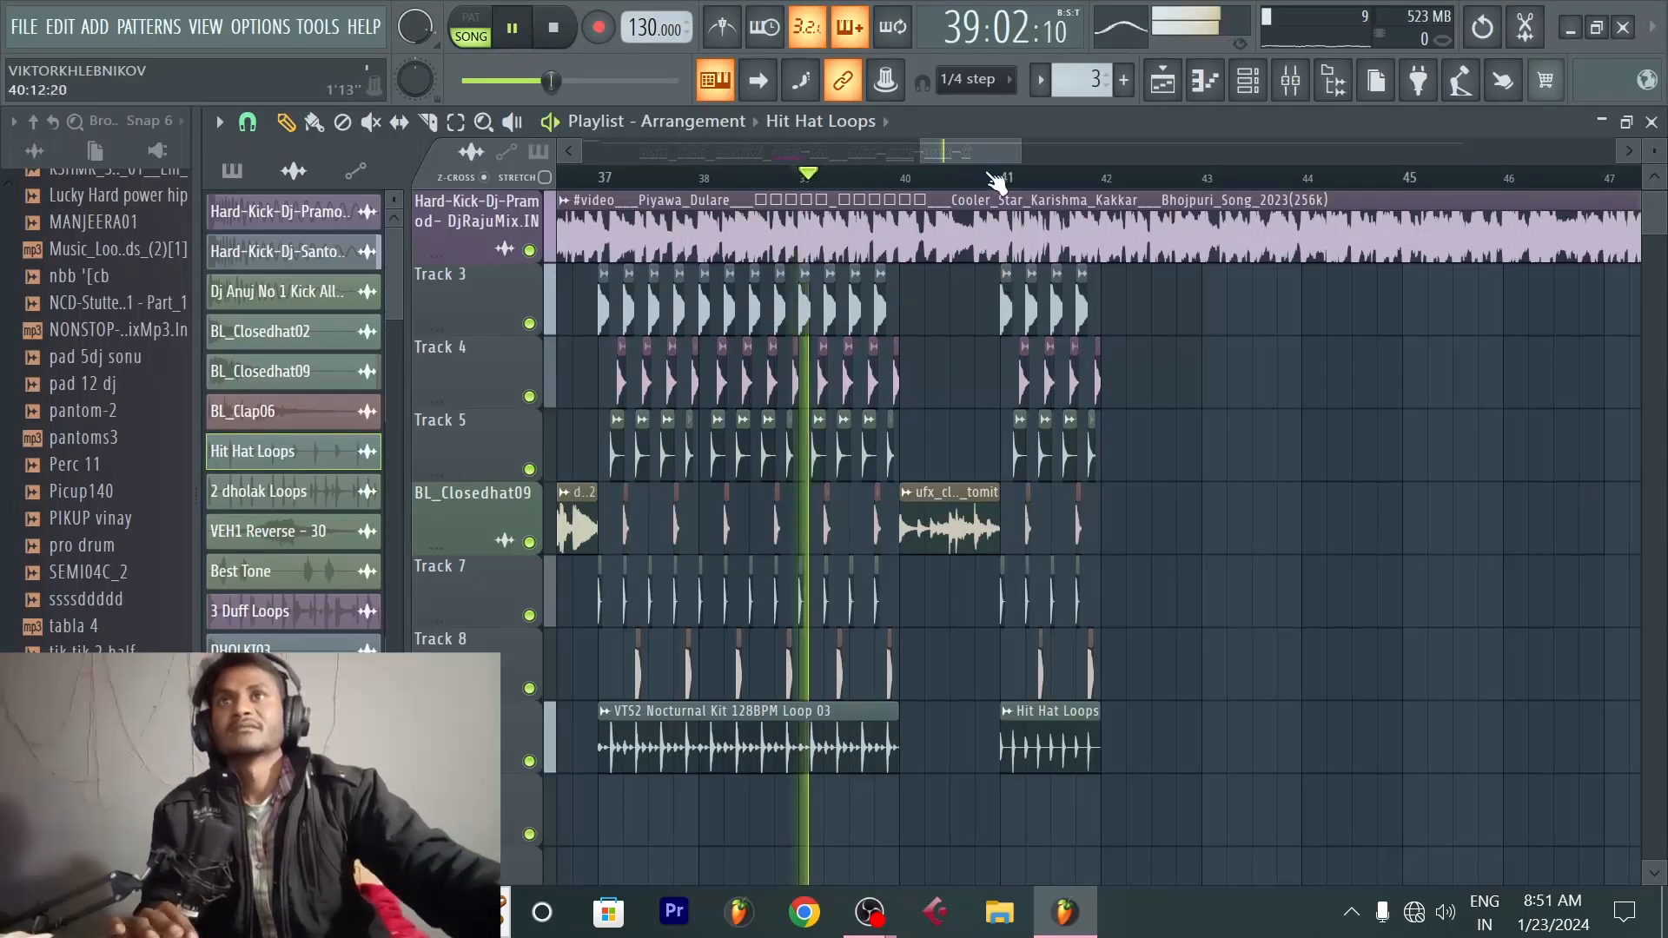
pyautogui.scroll(3, 1015, 184)
pyautogui.moveTo(1223, 737); pyautogui.dragTo(995, 262)
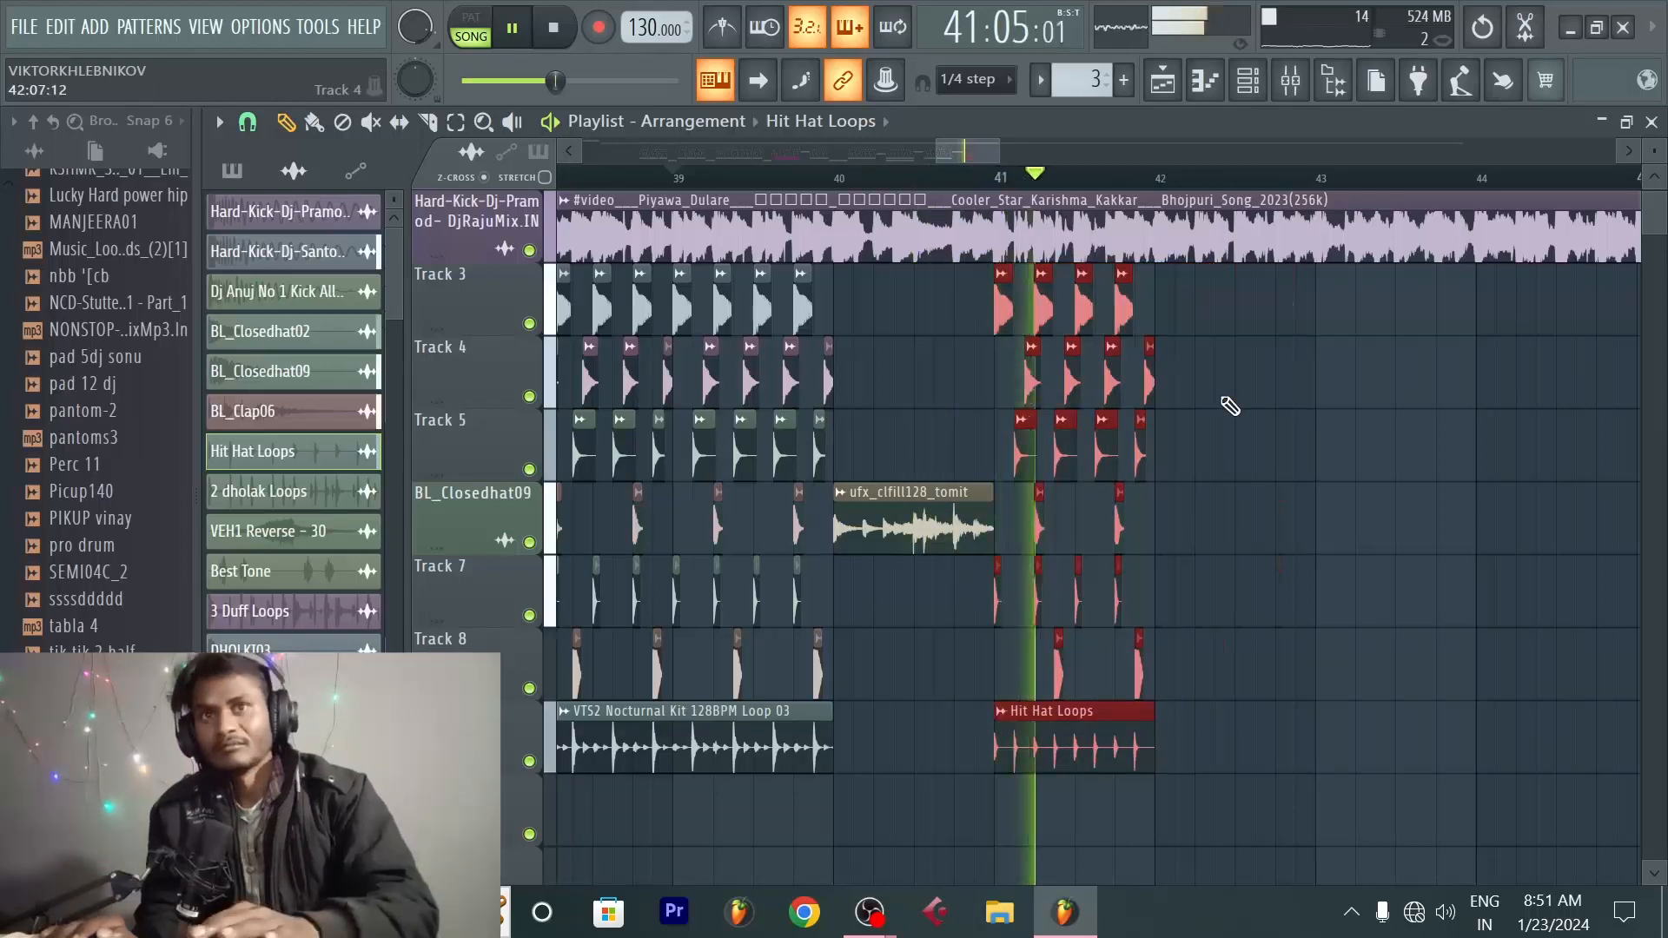
pyautogui.hotkey('ctrl', 'b')
pyautogui.hotkey('ctrl', 'b')
pyautogui.hotkey('ctrl', 'b')
pyautogui.scroll(1, 1230, 405)
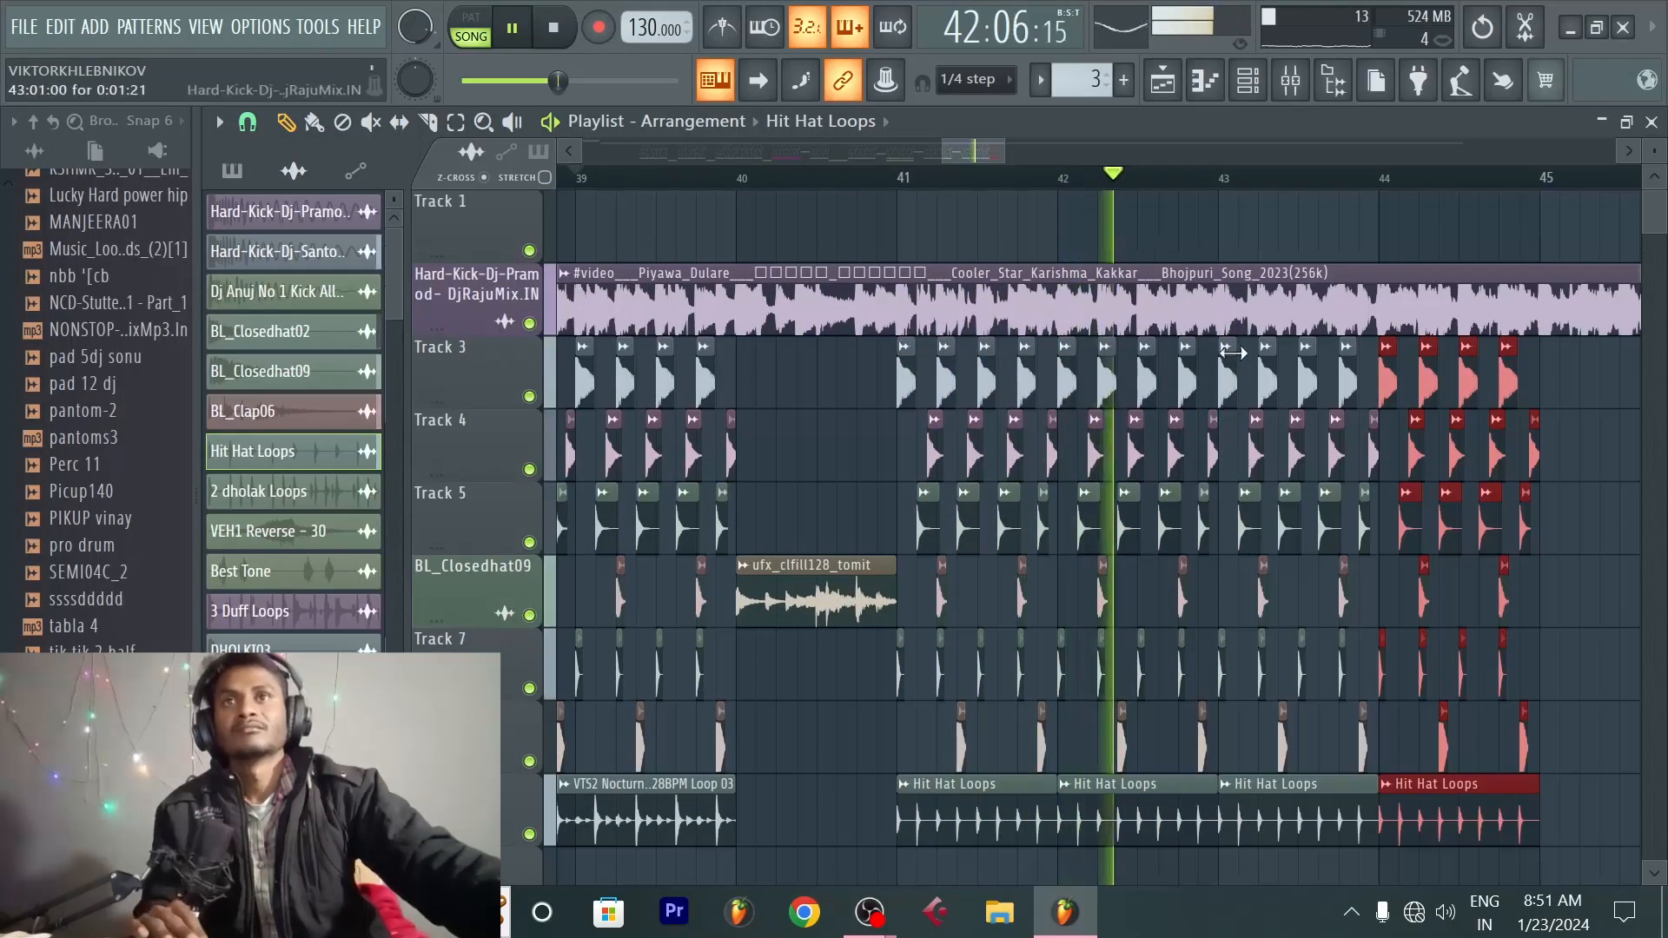
pyautogui.press('space')
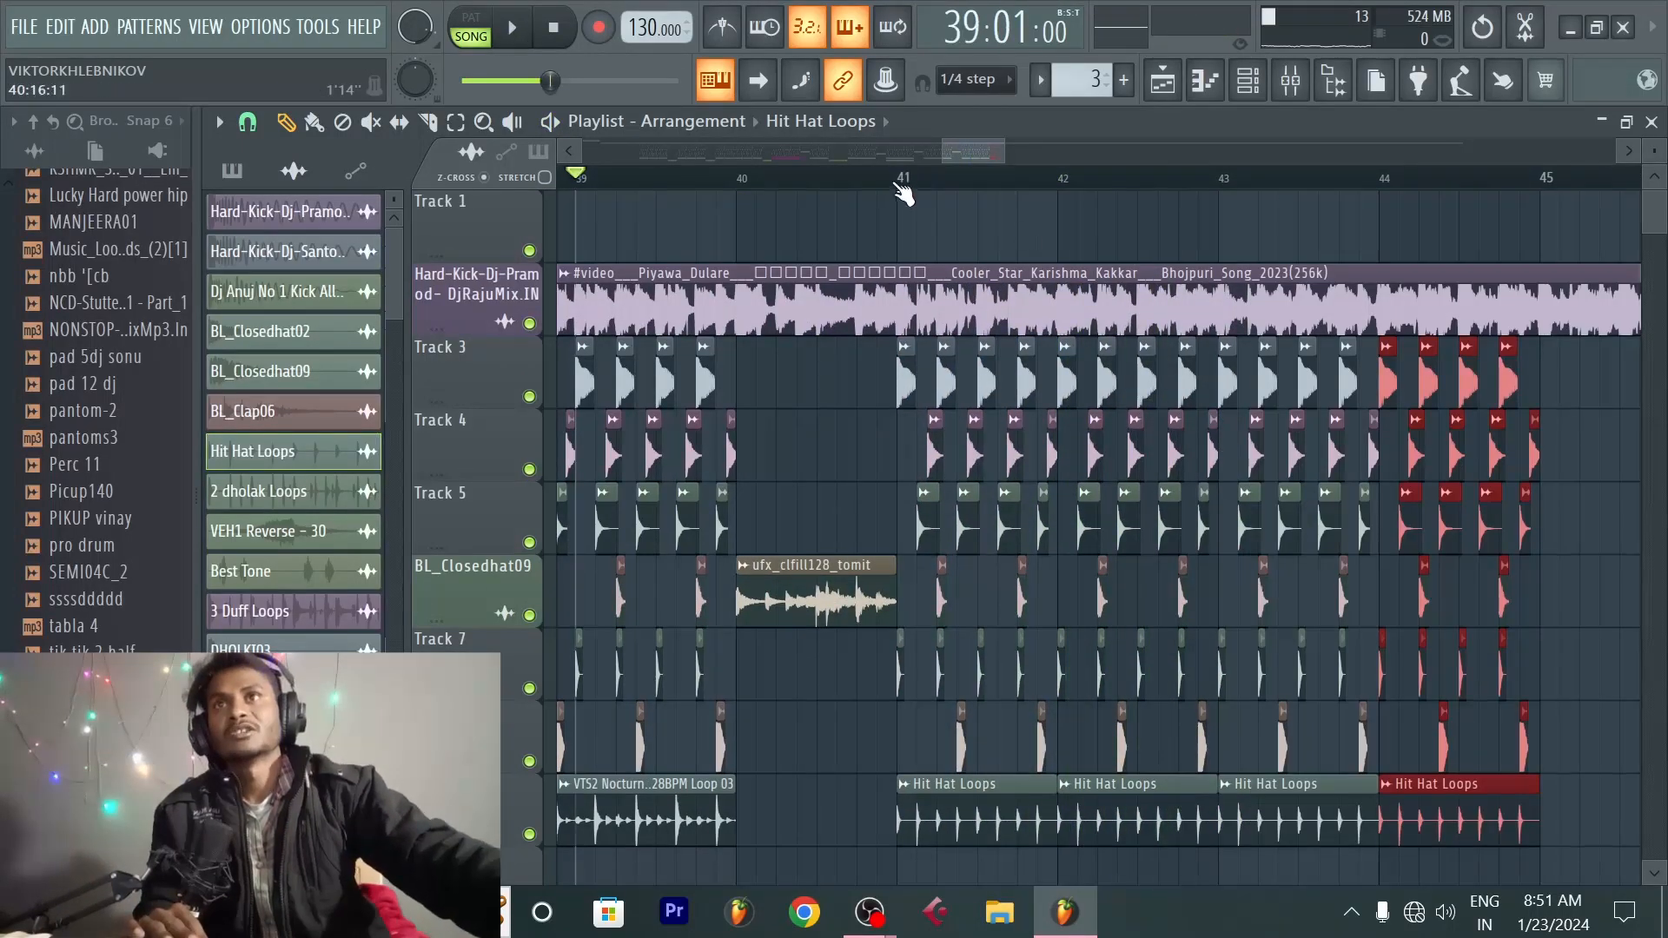
# Step: Move the playback start to bar 41 and save the project
pyautogui.press('space')
pyautogui.scroll(-2, 1108, 181)
pyautogui.hotkey('ctrl', 's')
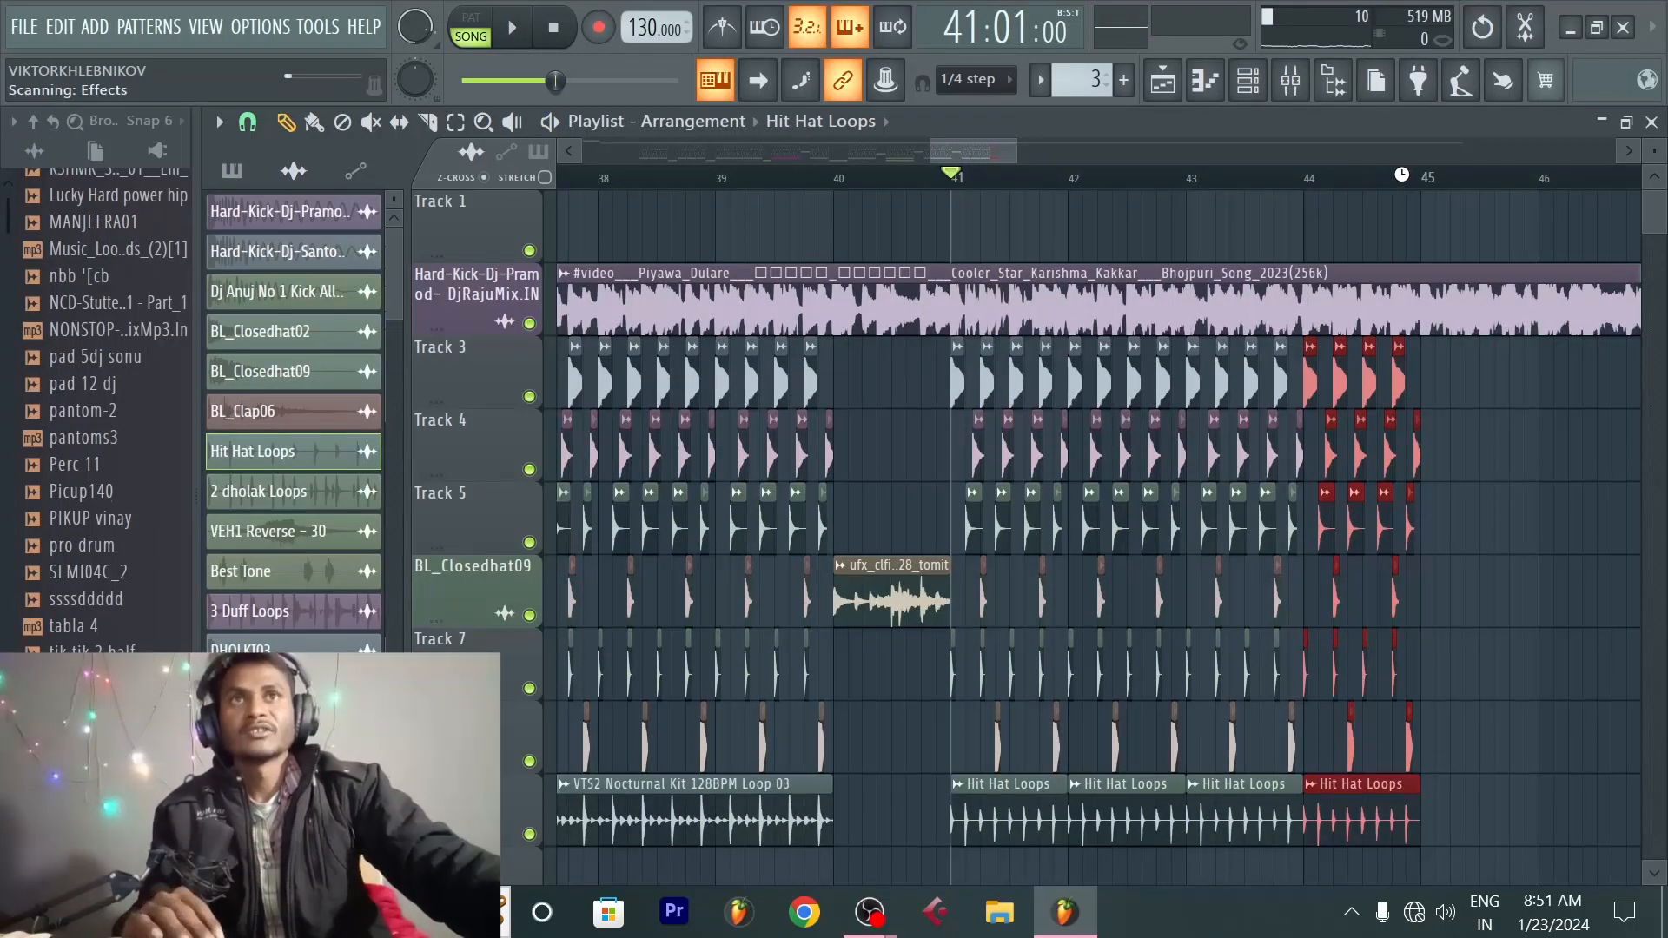
pyautogui.scroll(3, 1418, 184)
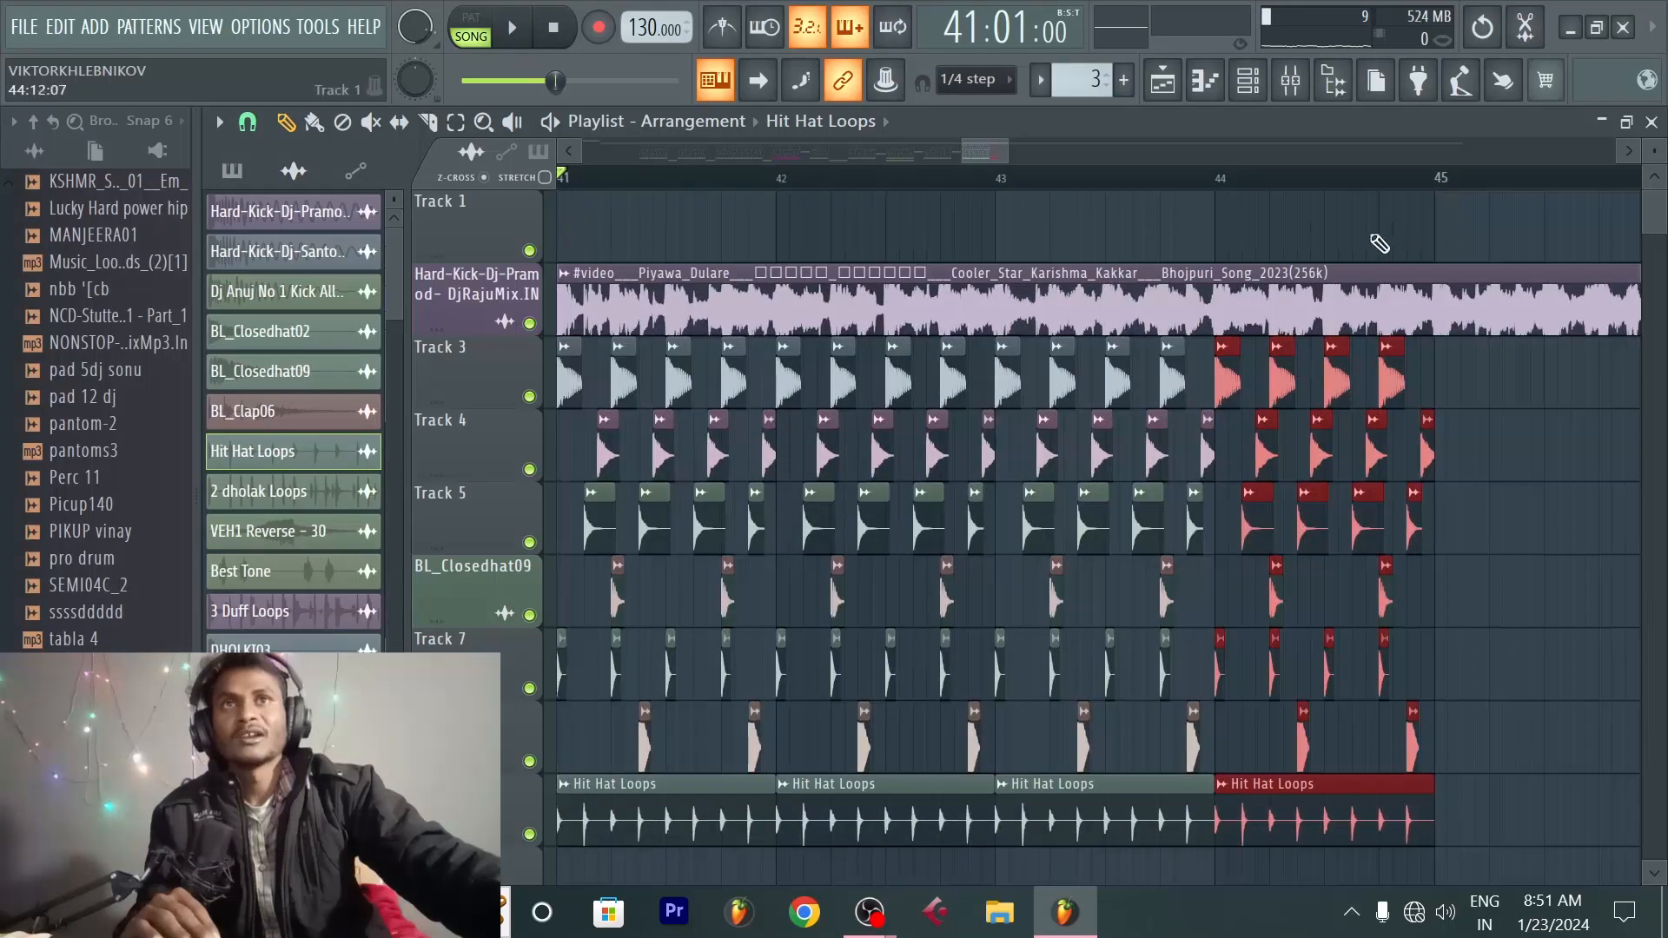
pyautogui.scroll(-4, 1155, 186)
pyautogui.scroll(2, 1331, 188)
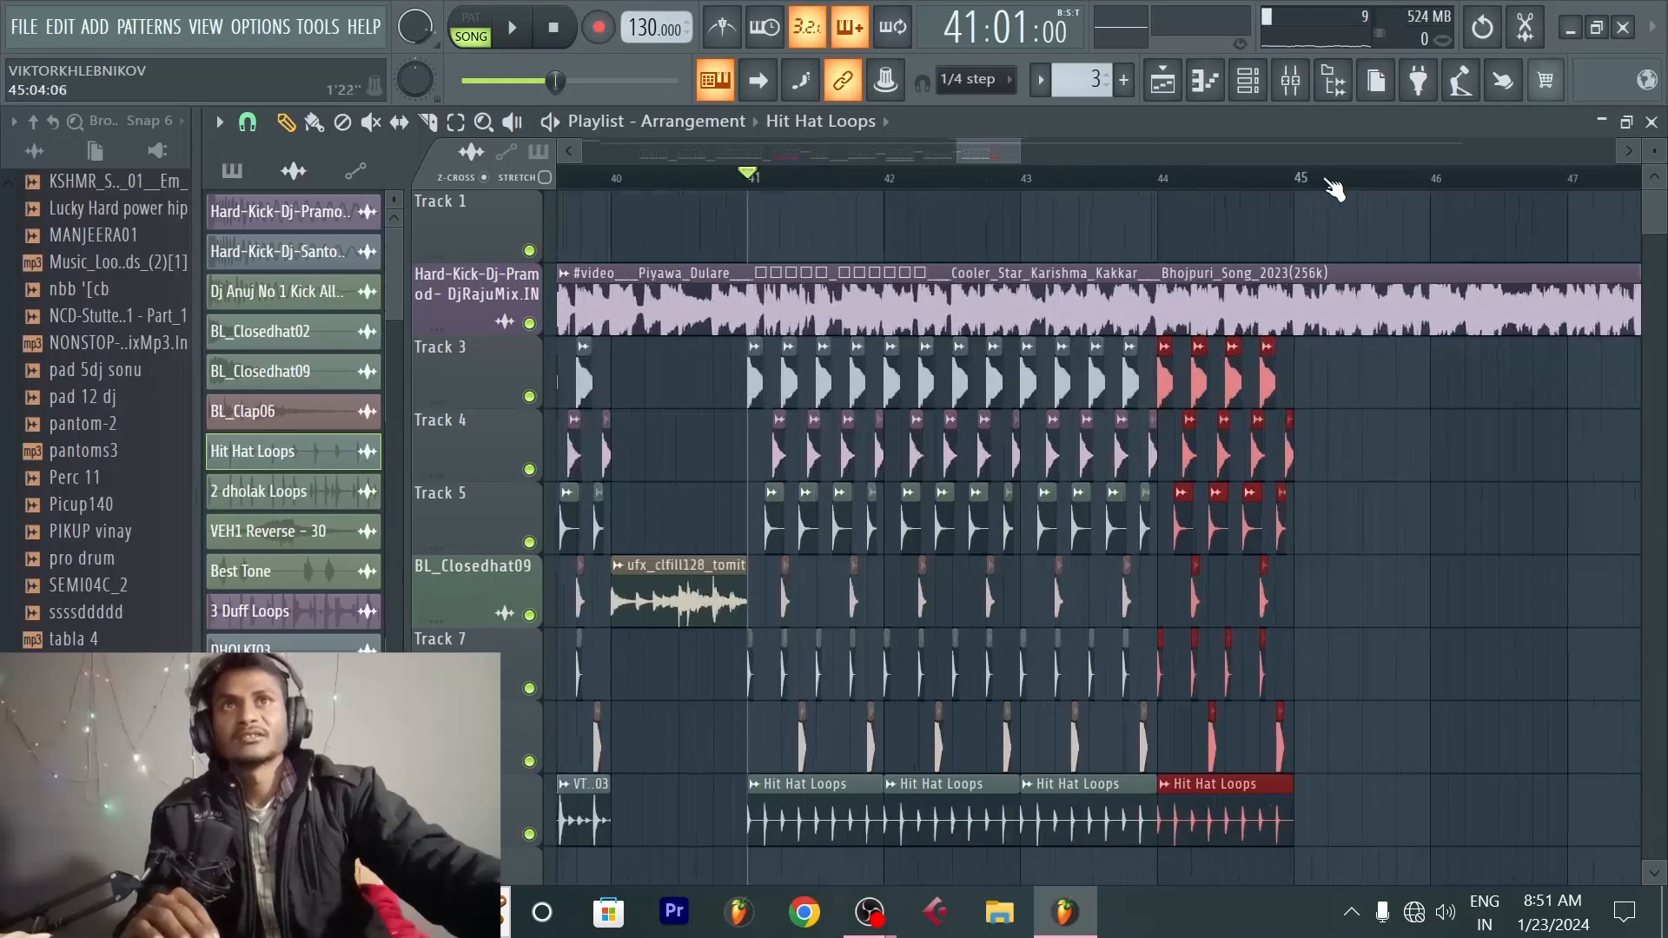
pyautogui.scroll(-2, 1294, 276)
pyautogui.scroll(-1, 1277, 252)
pyautogui.scroll(-3, 1268, 195)
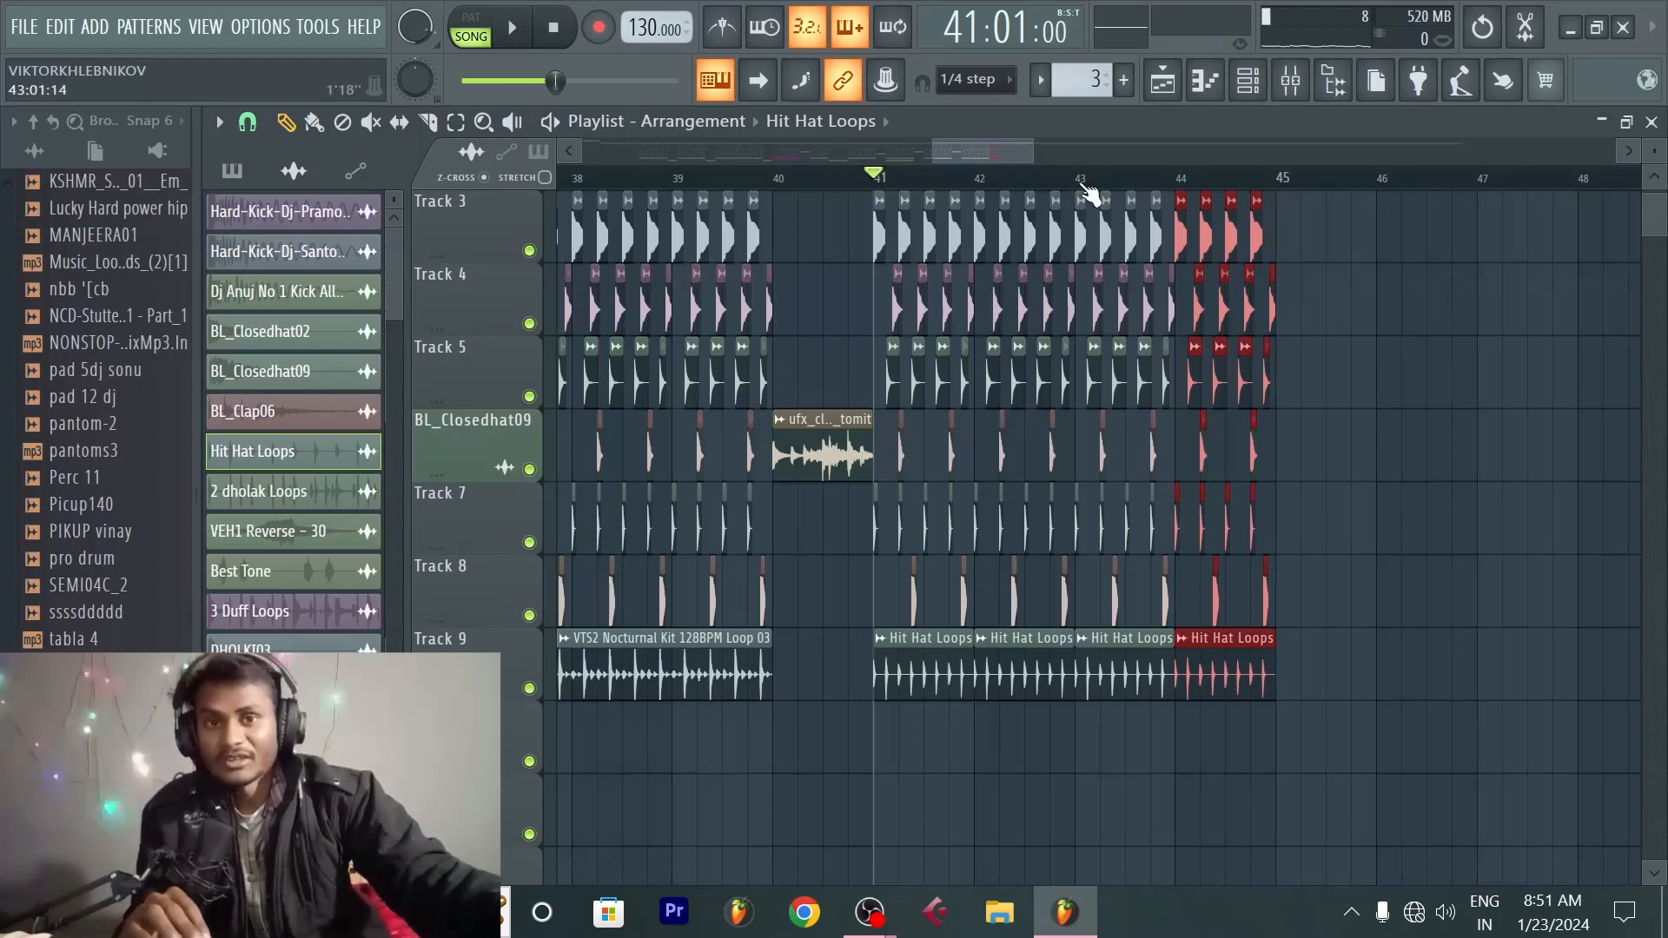
pyautogui.scroll(2, 1348, 452)
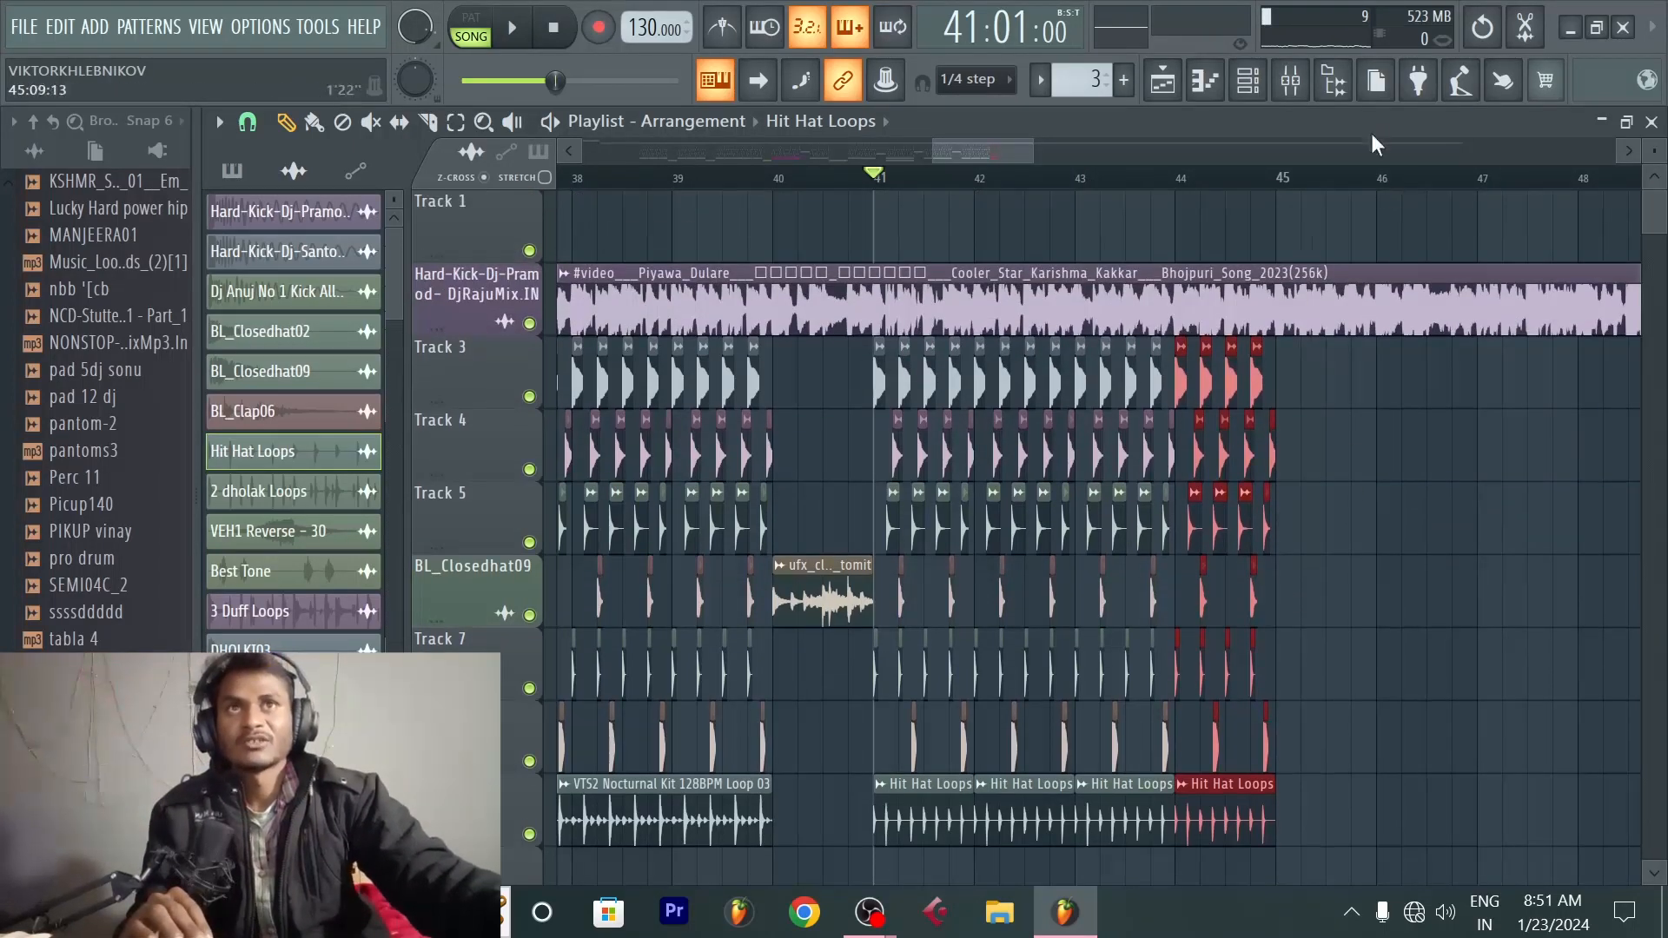
# Step: Play the beat from bar 41 and duplicate the selected bar 44 pattern three more times through bar 47
pyautogui.scroll(3, 1382, 184)
pyautogui.press('space')
pyautogui.scroll(-2, 1380, 195)
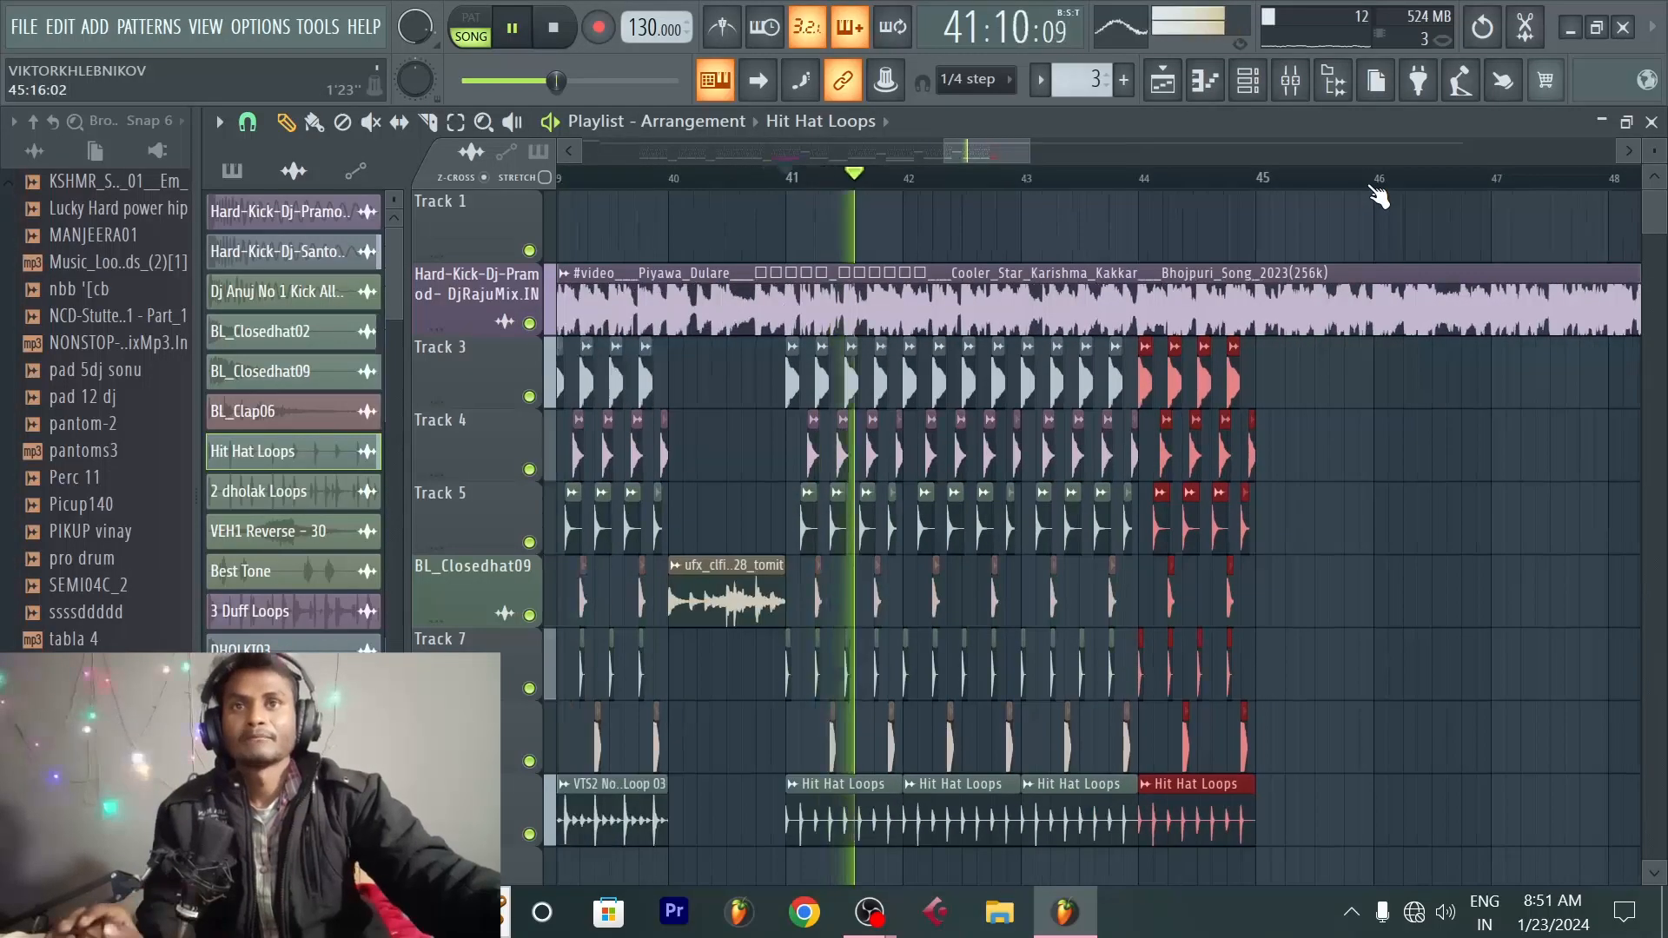
pyautogui.click(1128, 184)
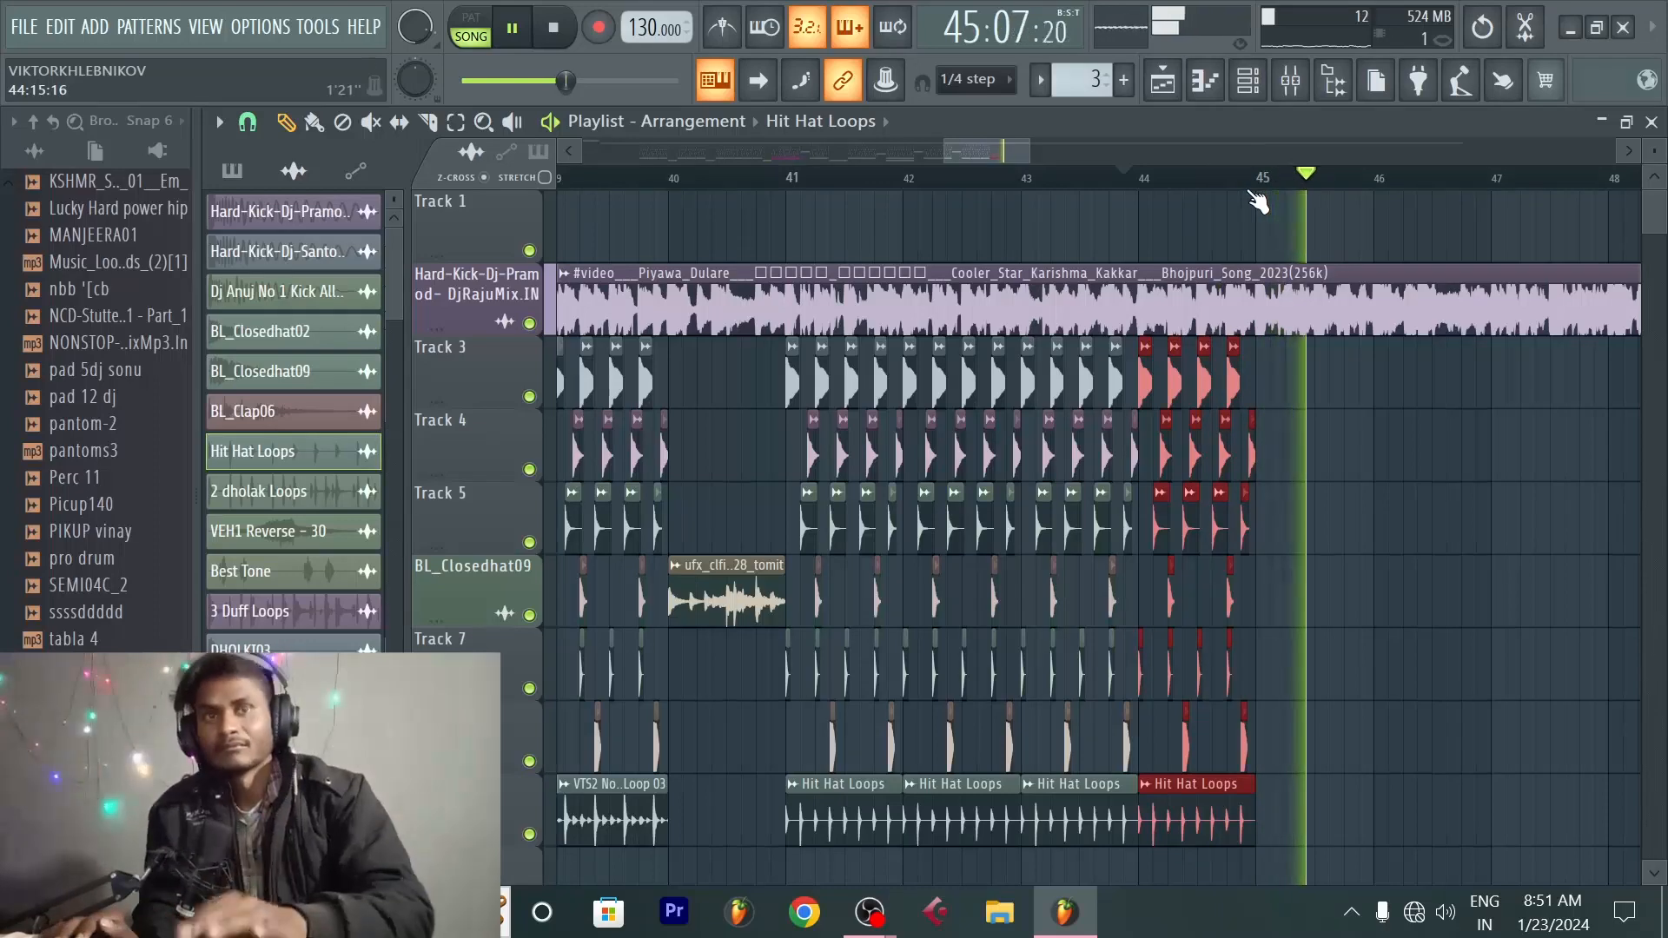
pyautogui.hotkey('ctrl', 'b')
pyautogui.hotkey('ctrl', 'b')
pyautogui.hotkey('ctrl', 'b')
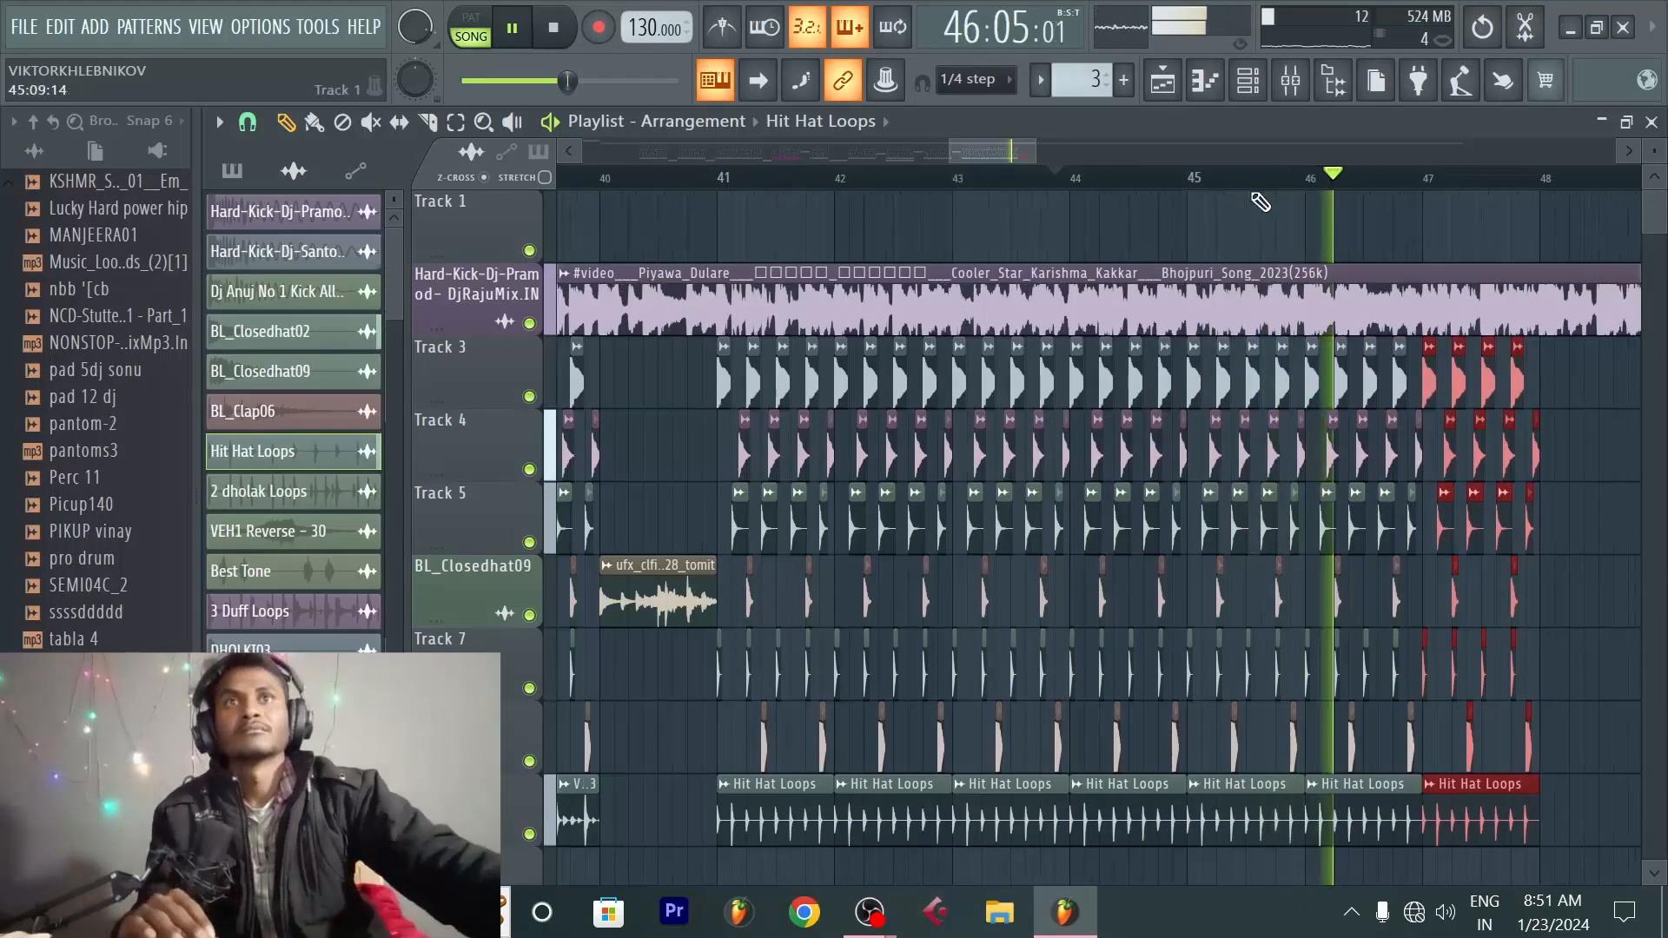
# Step: Stop playback at bar 46 and delete all drum and Hit Hat Loops clips in that bar on Tracks 3 to 9
pyautogui.click(1386, 183)
pyautogui.press('space')
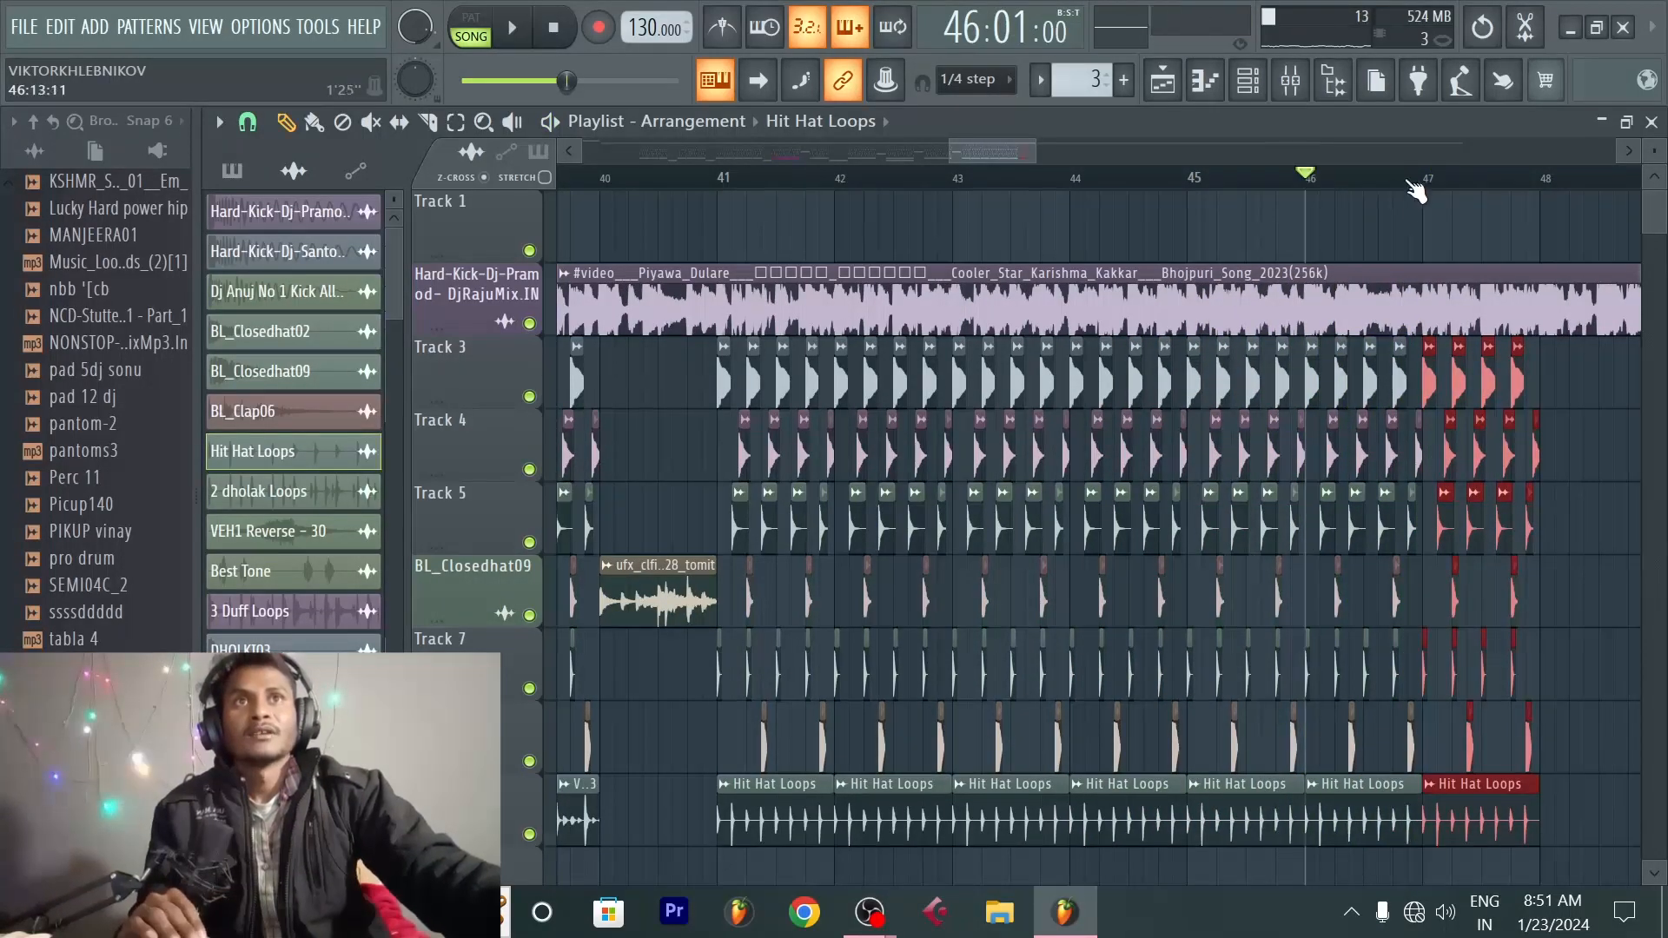
pyautogui.scroll(5, 1418, 181)
pyautogui.scroll(-3, 1417, 193)
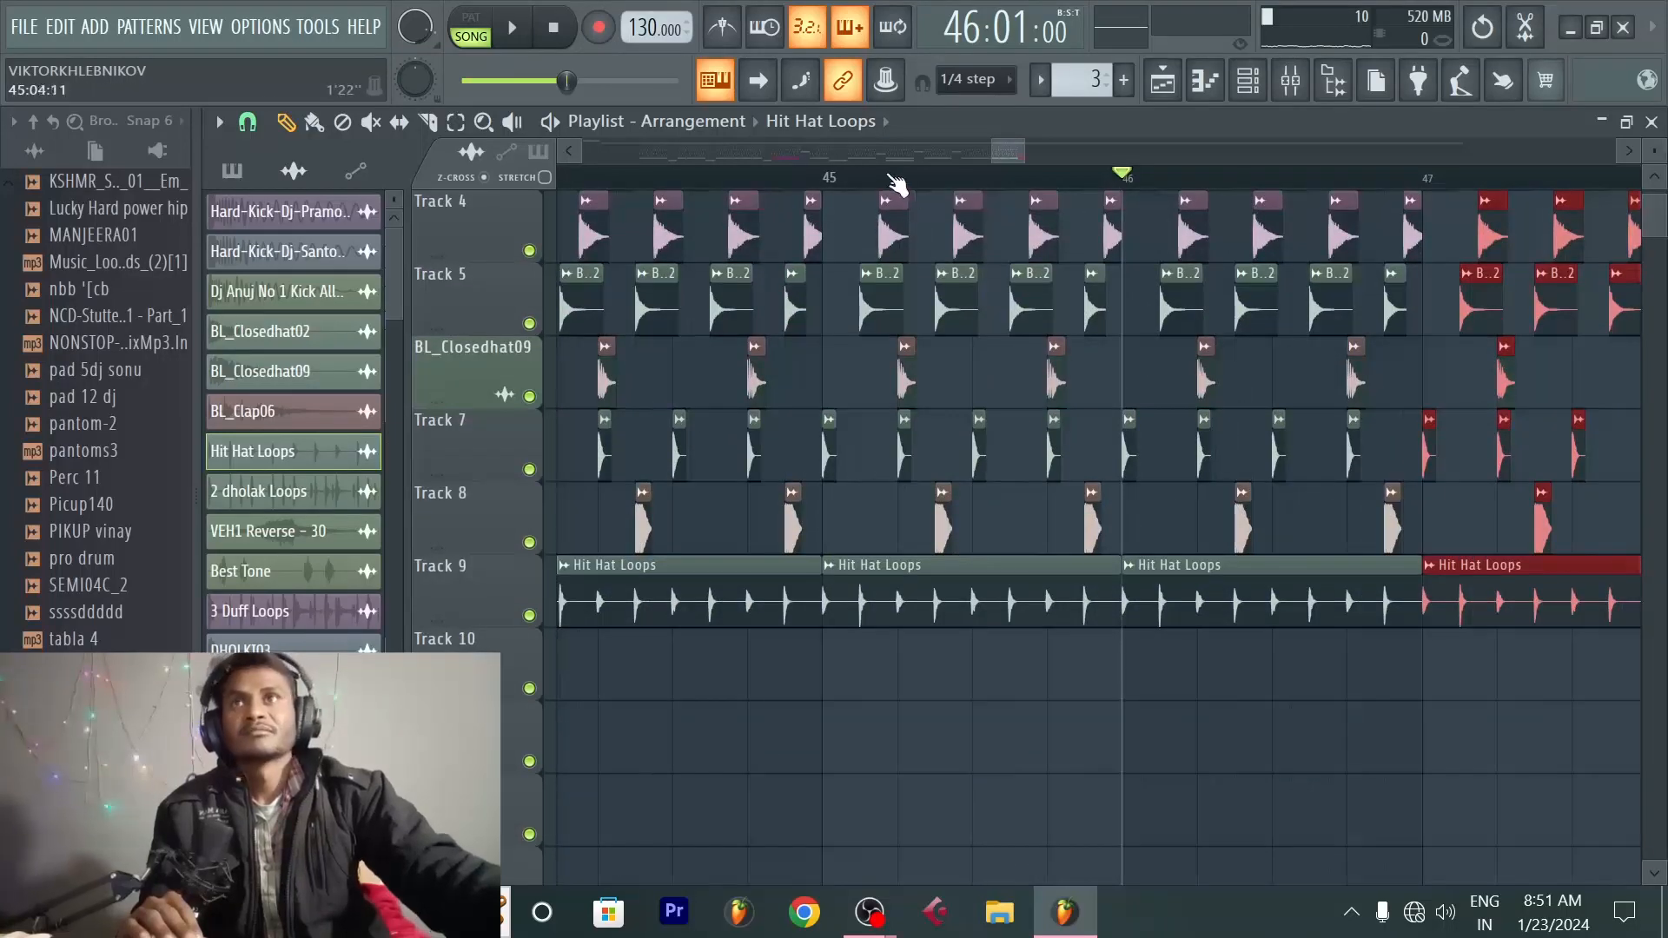
pyautogui.scroll(-5, 891, 183)
pyautogui.scroll(4, 1027, 178)
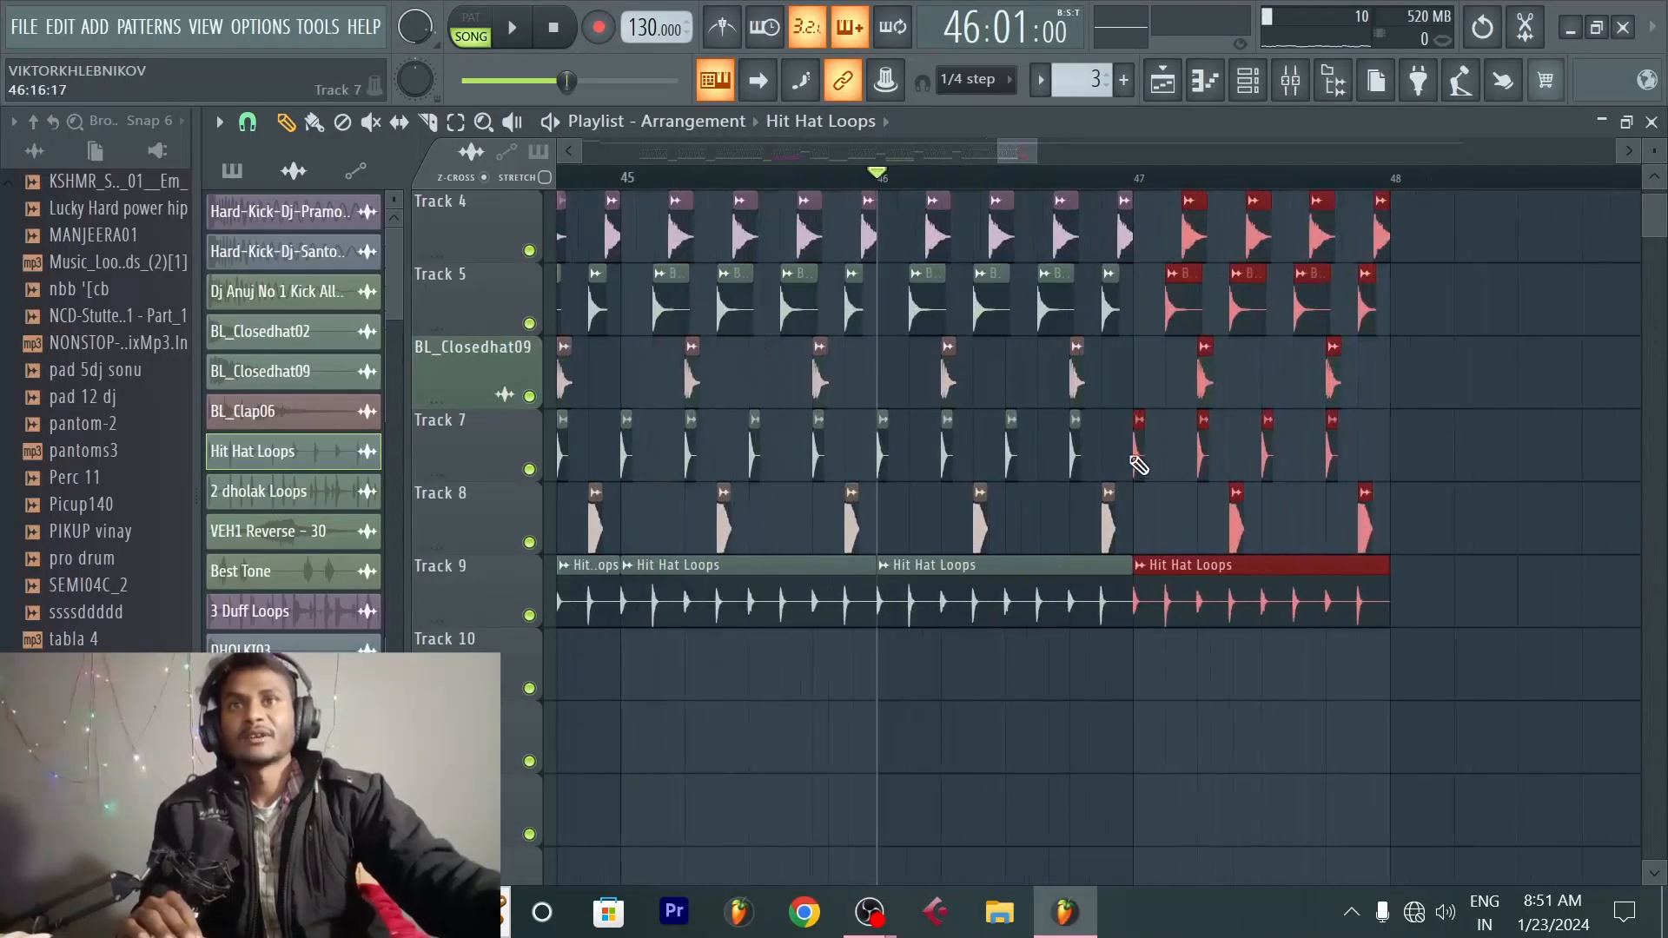
pyautogui.scroll(3, 1158, 630)
pyautogui.rightClick(1111, 738)
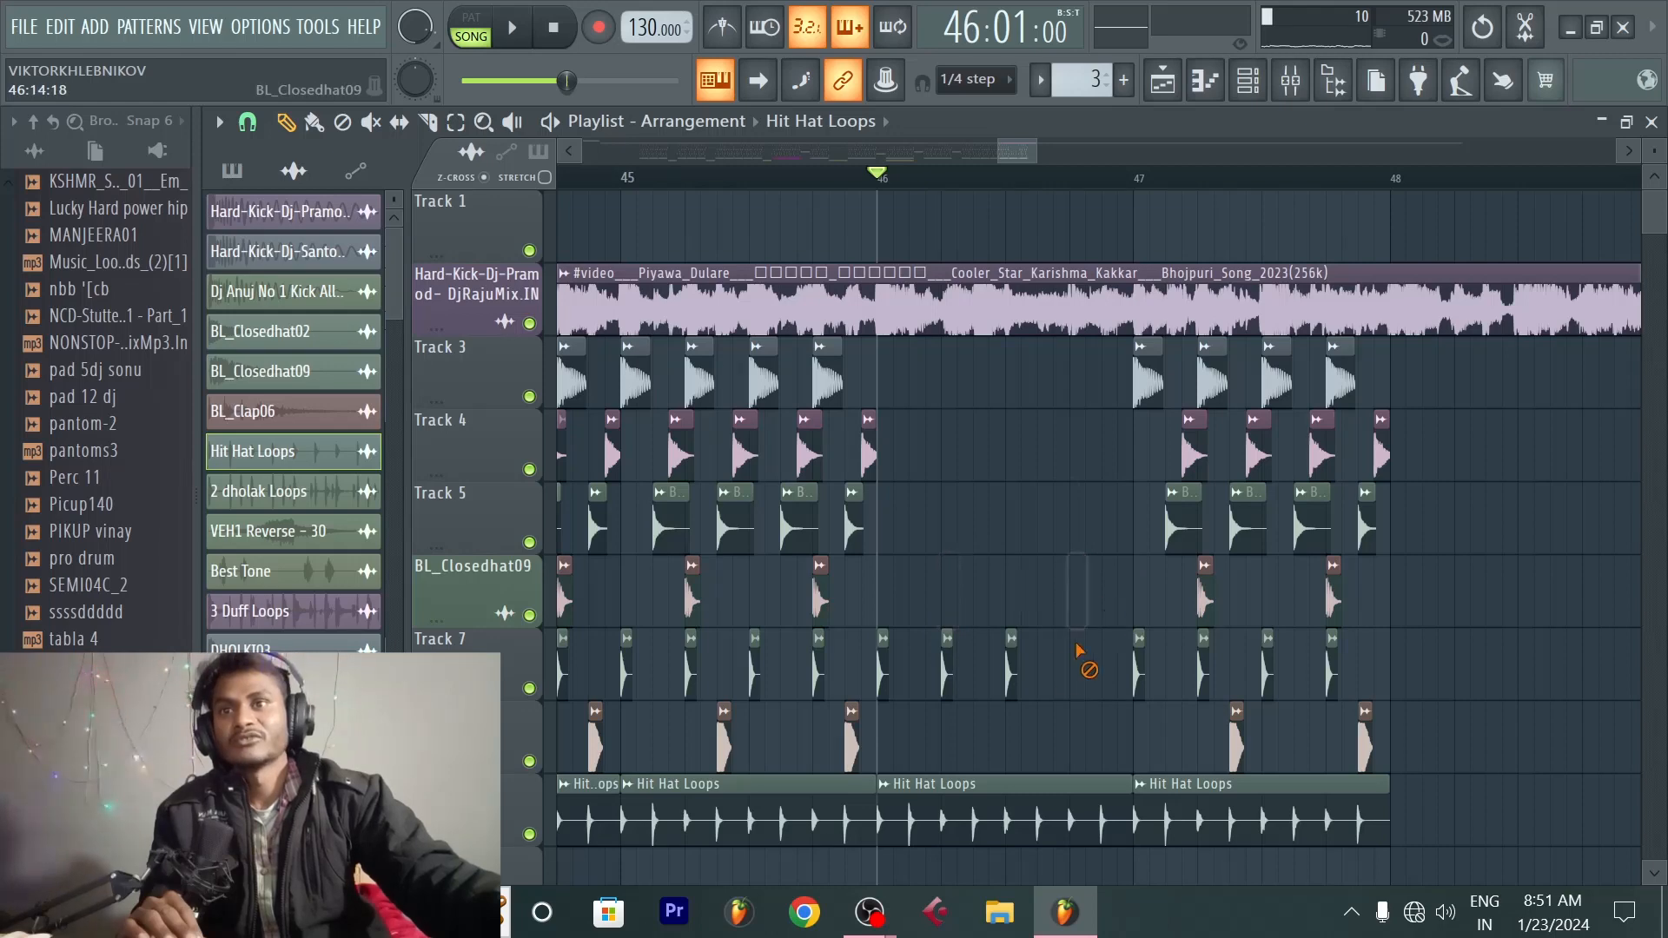
pyautogui.rightClick(986, 784)
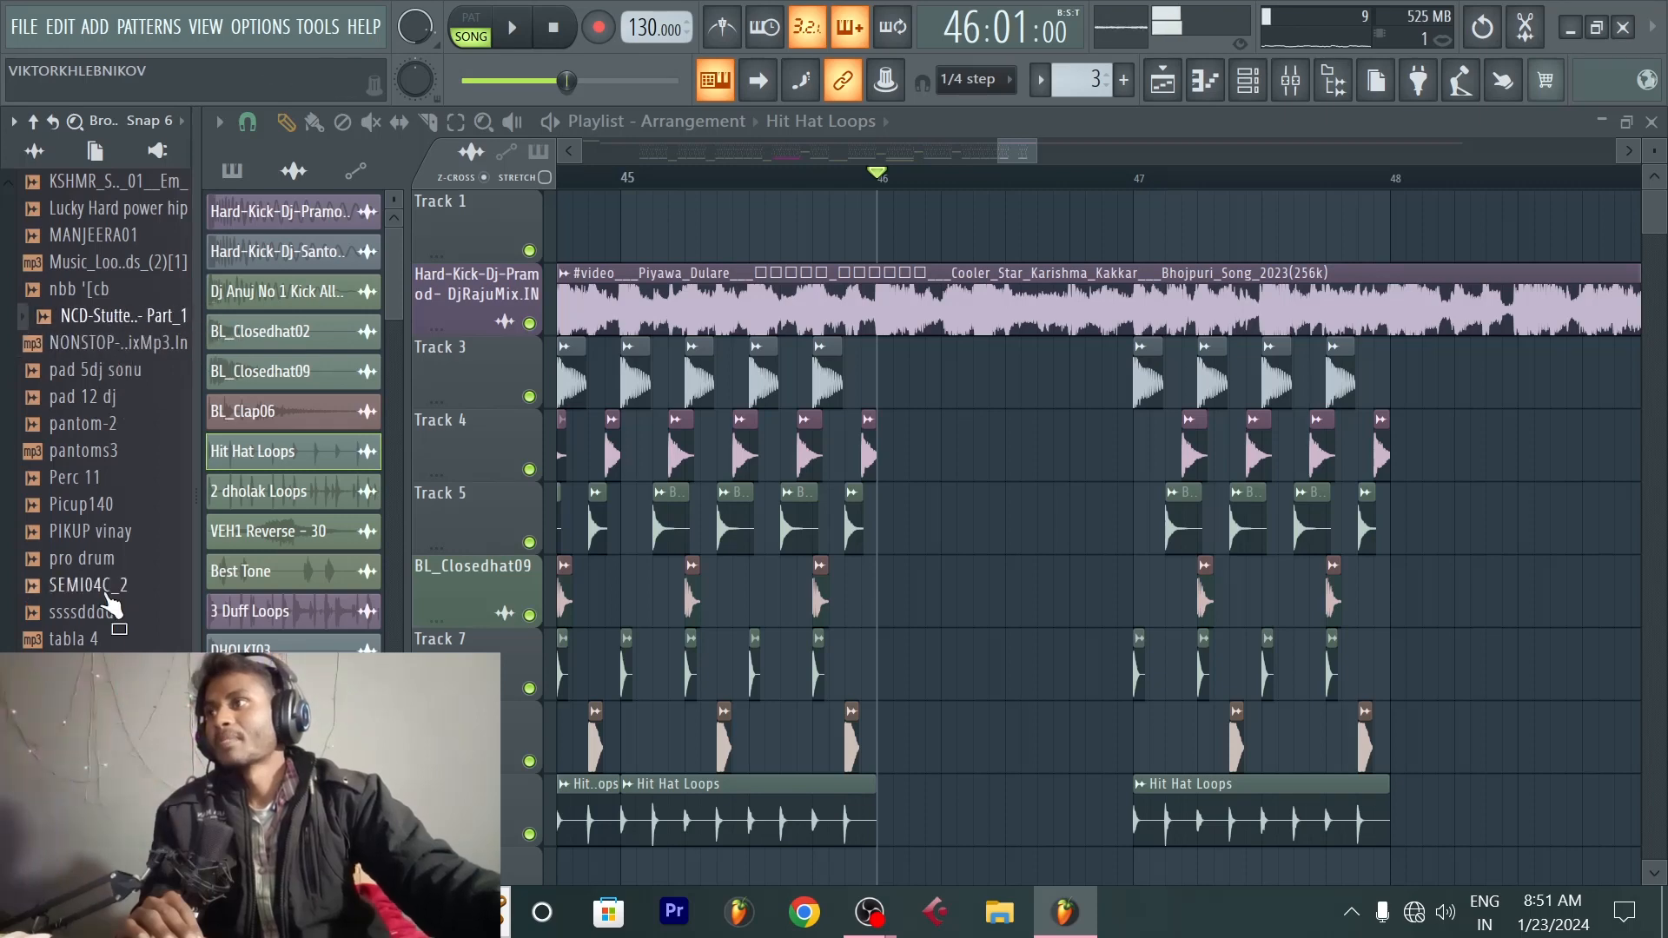
# Step: Place the VEC1 Loops Fillin140 05 sample on Track 7 at bar 46 and play the transition from the middle of bar 45
pyautogui.moveTo(113, 747); pyautogui.dragTo(886, 666)
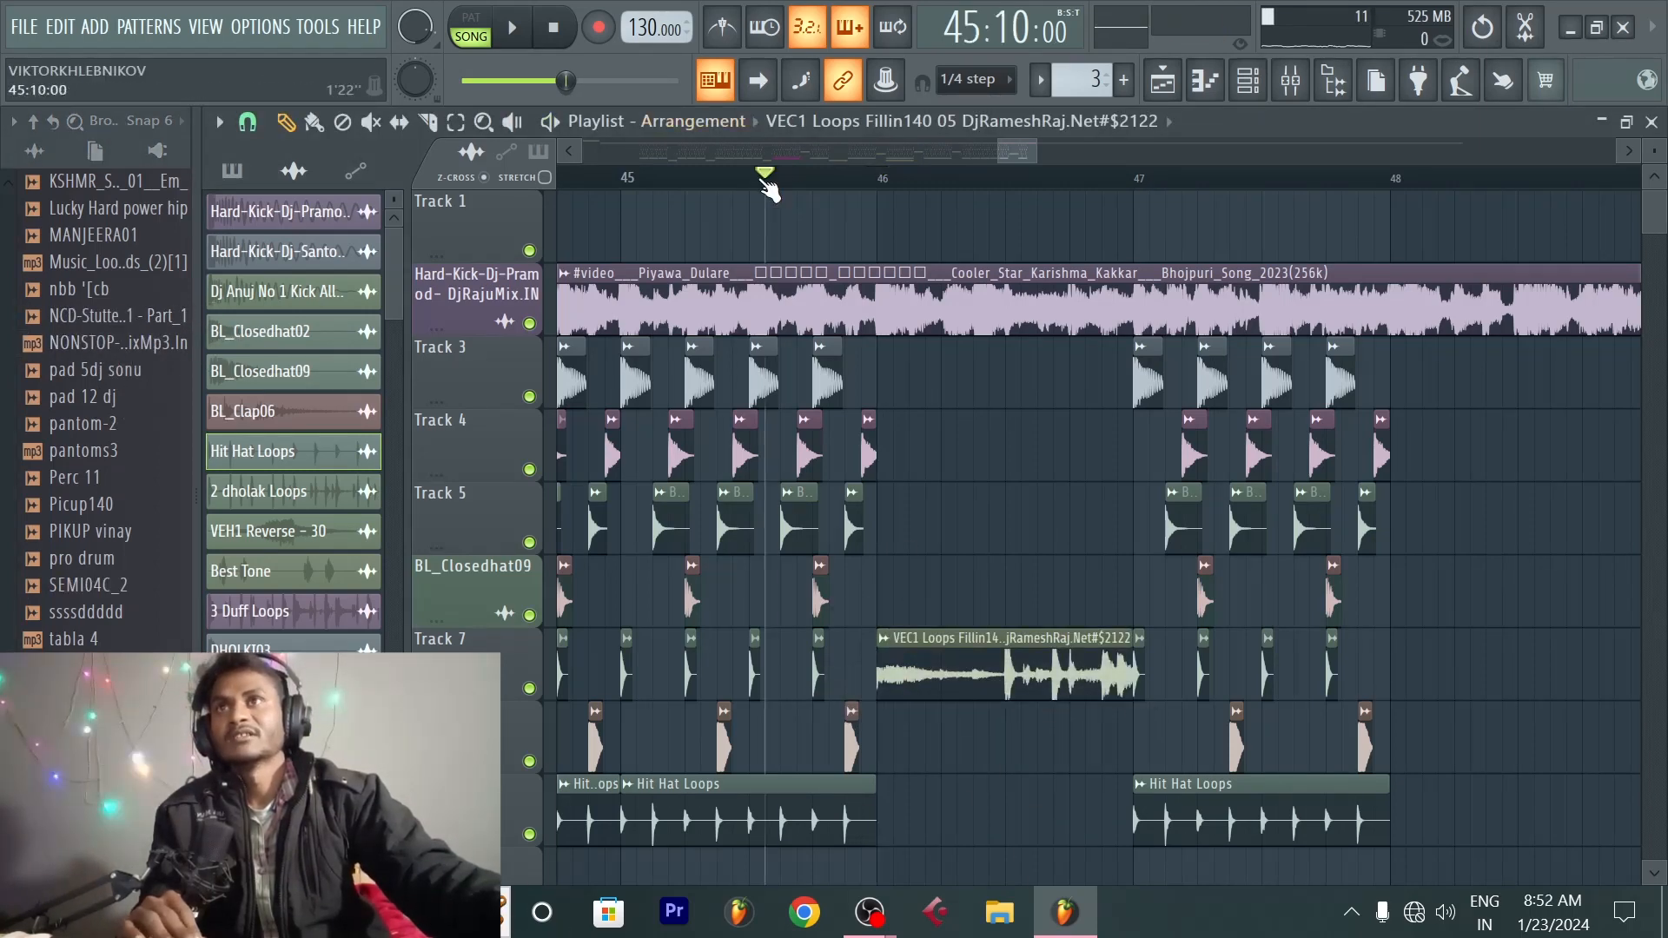
pyautogui.press('space')
pyautogui.scroll(-2, 767, 182)
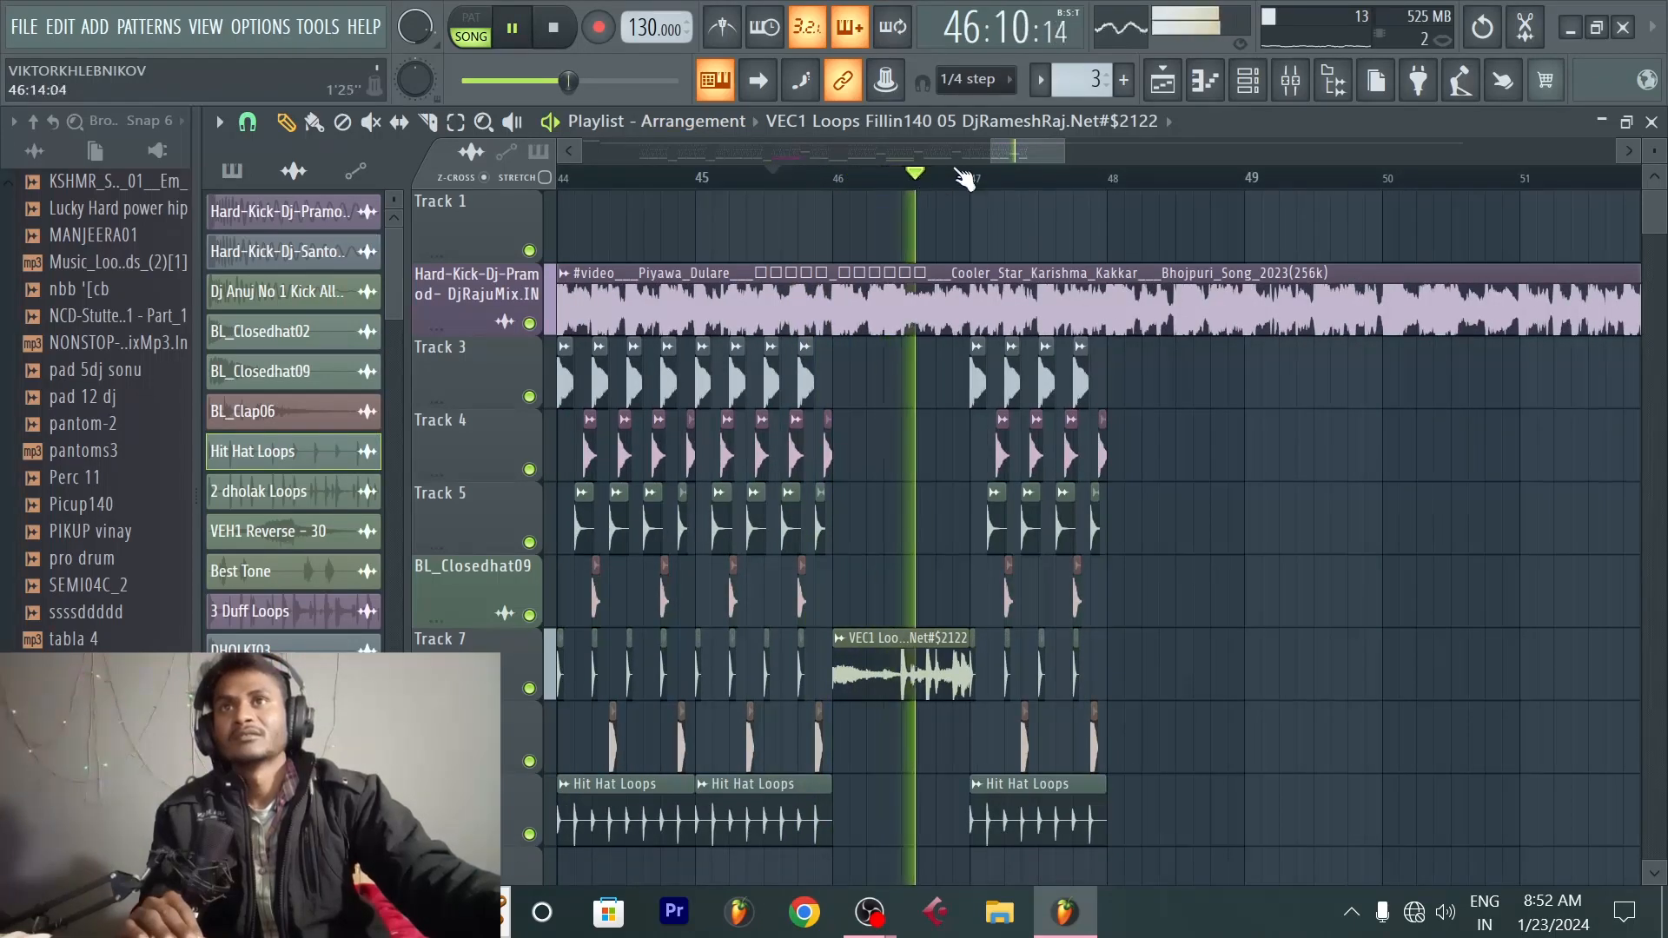
pyautogui.scroll(-1, 973, 182)
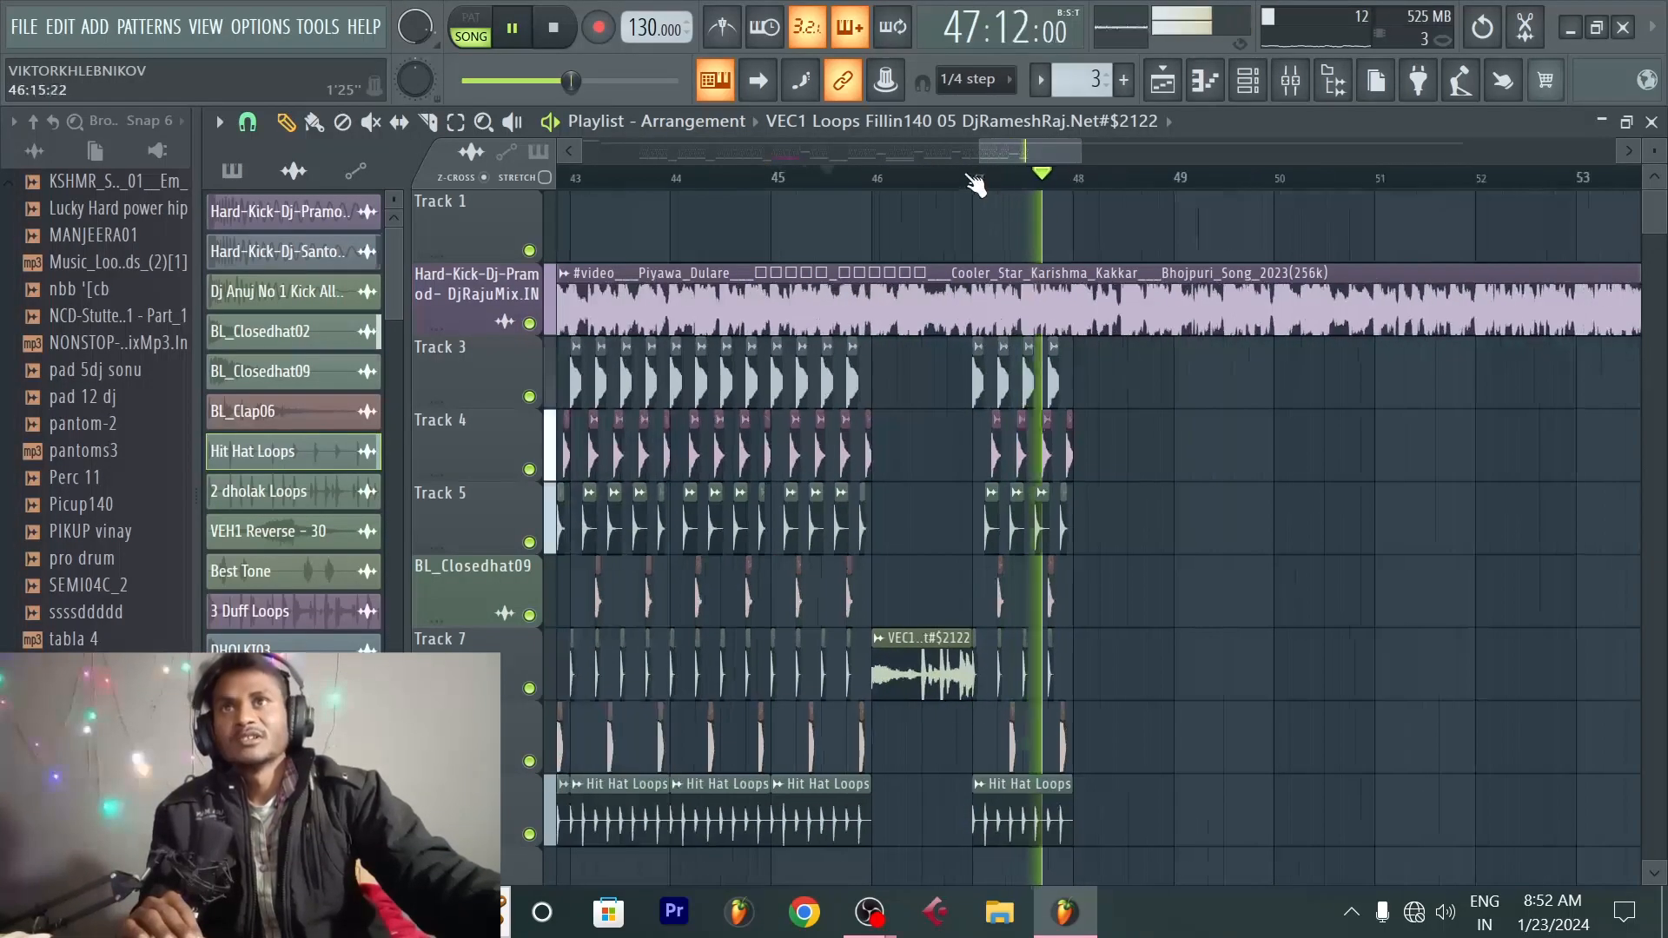
pyautogui.press('space')
# Step: Select the one-bar drum pattern at bar 47 on Tracks 3 to 9 and duplicate it four times through bar 51
pyautogui.scroll(-2, 1076, 182)
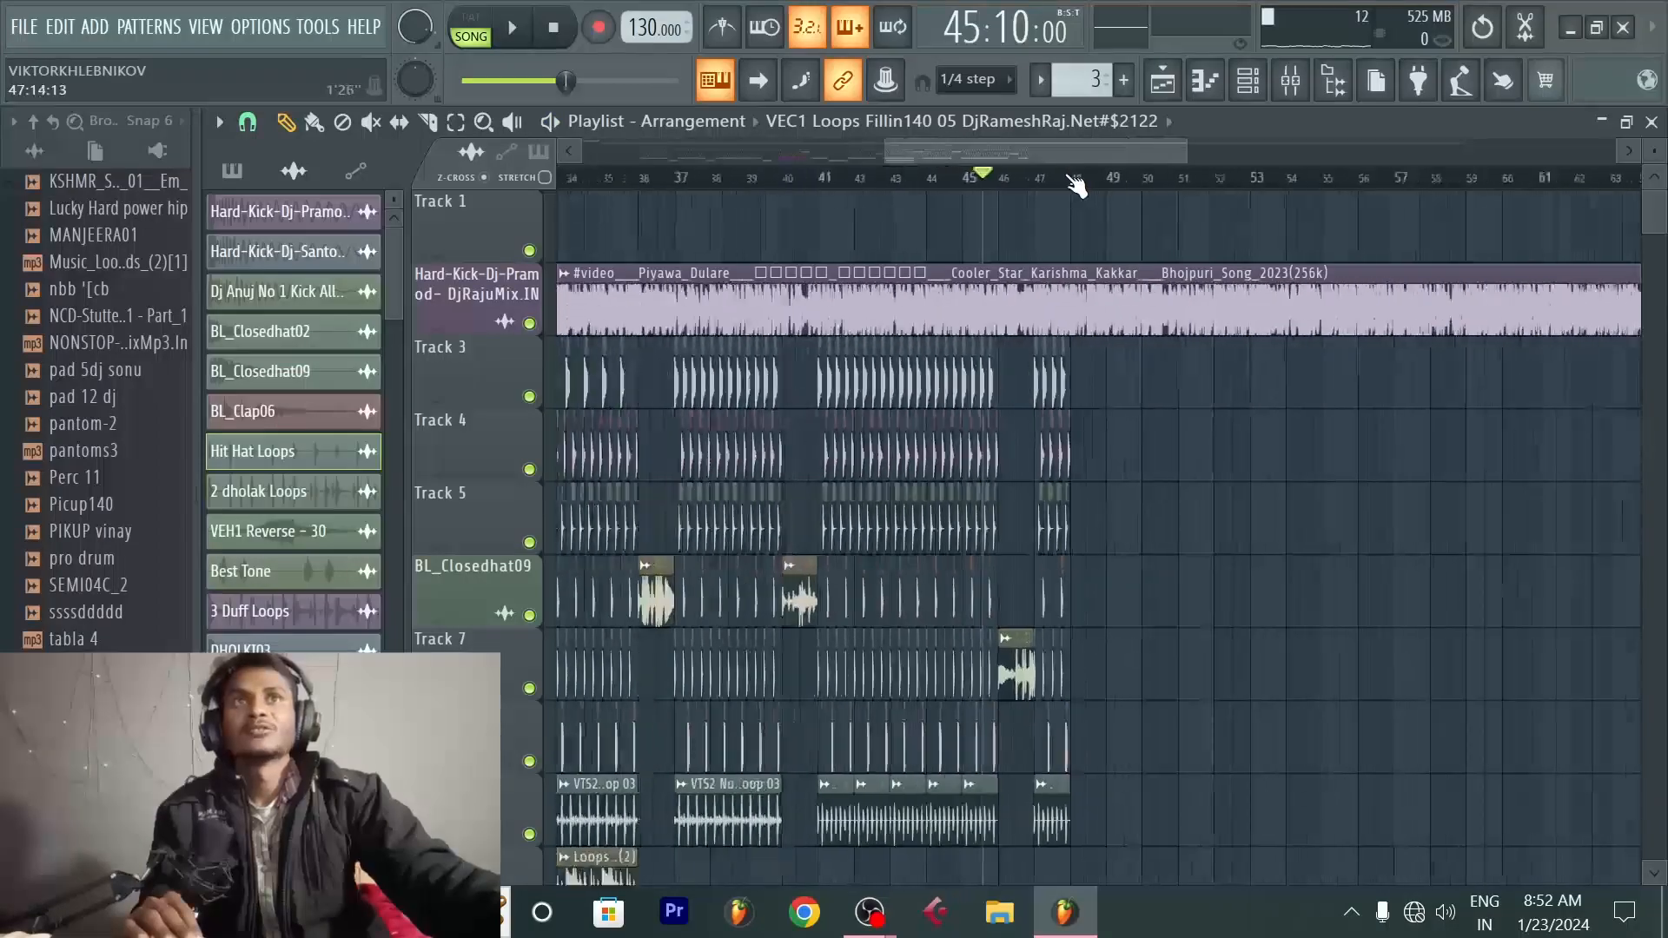
pyautogui.scroll(-2, 1075, 182)
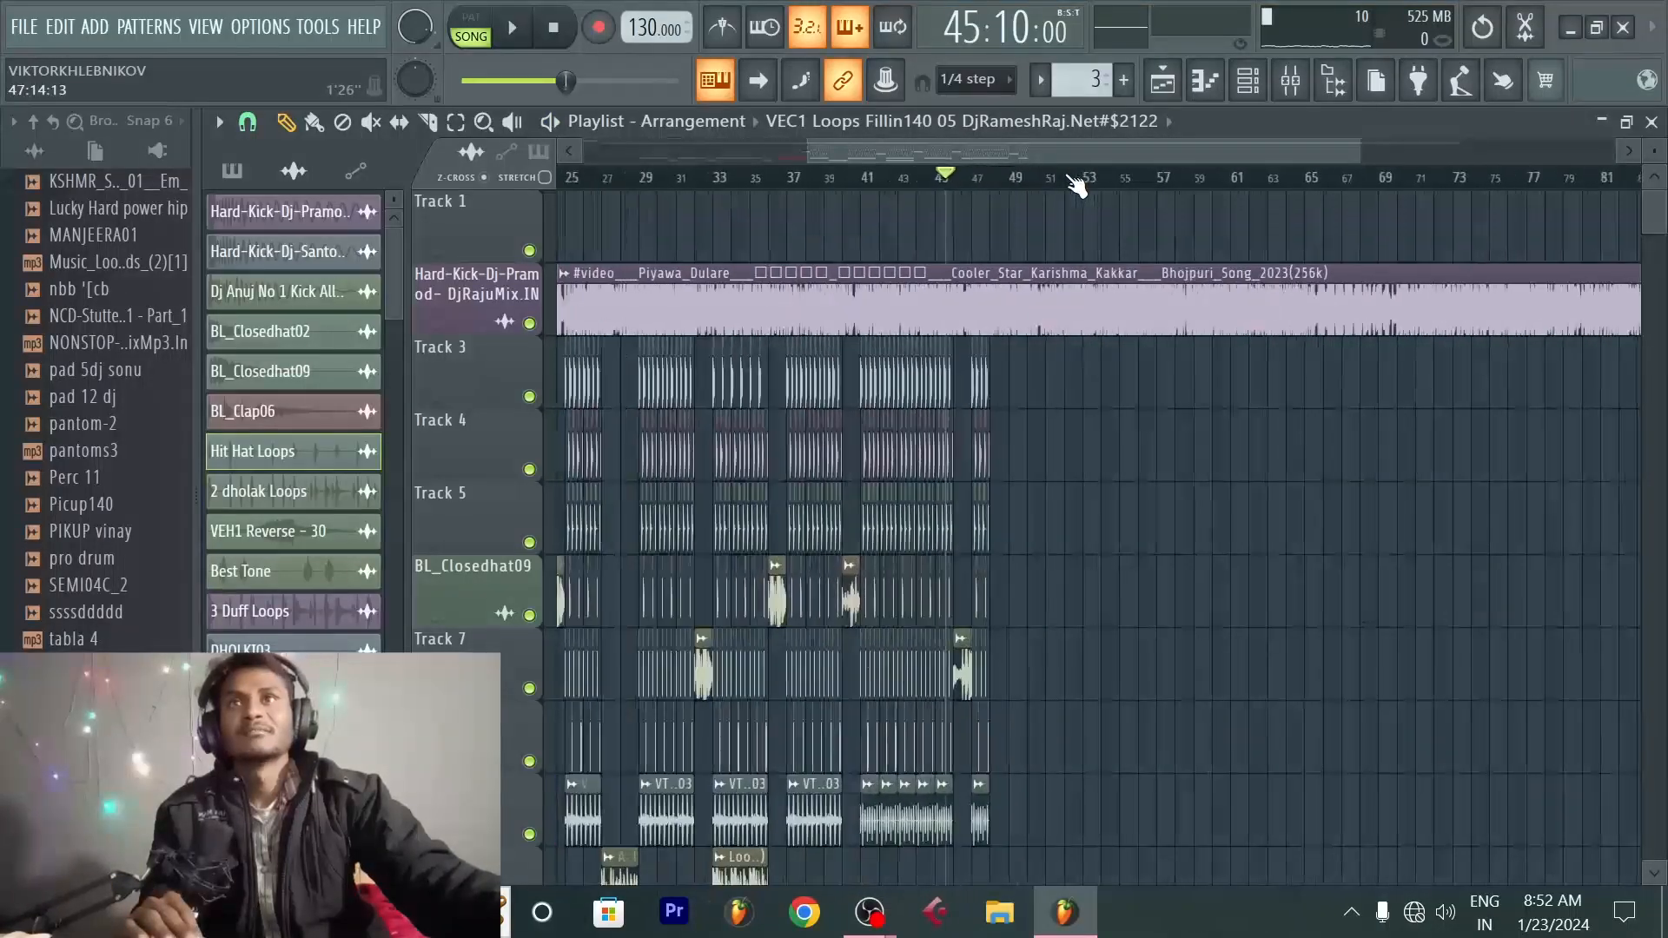
pyautogui.scroll(6, 1025, 182)
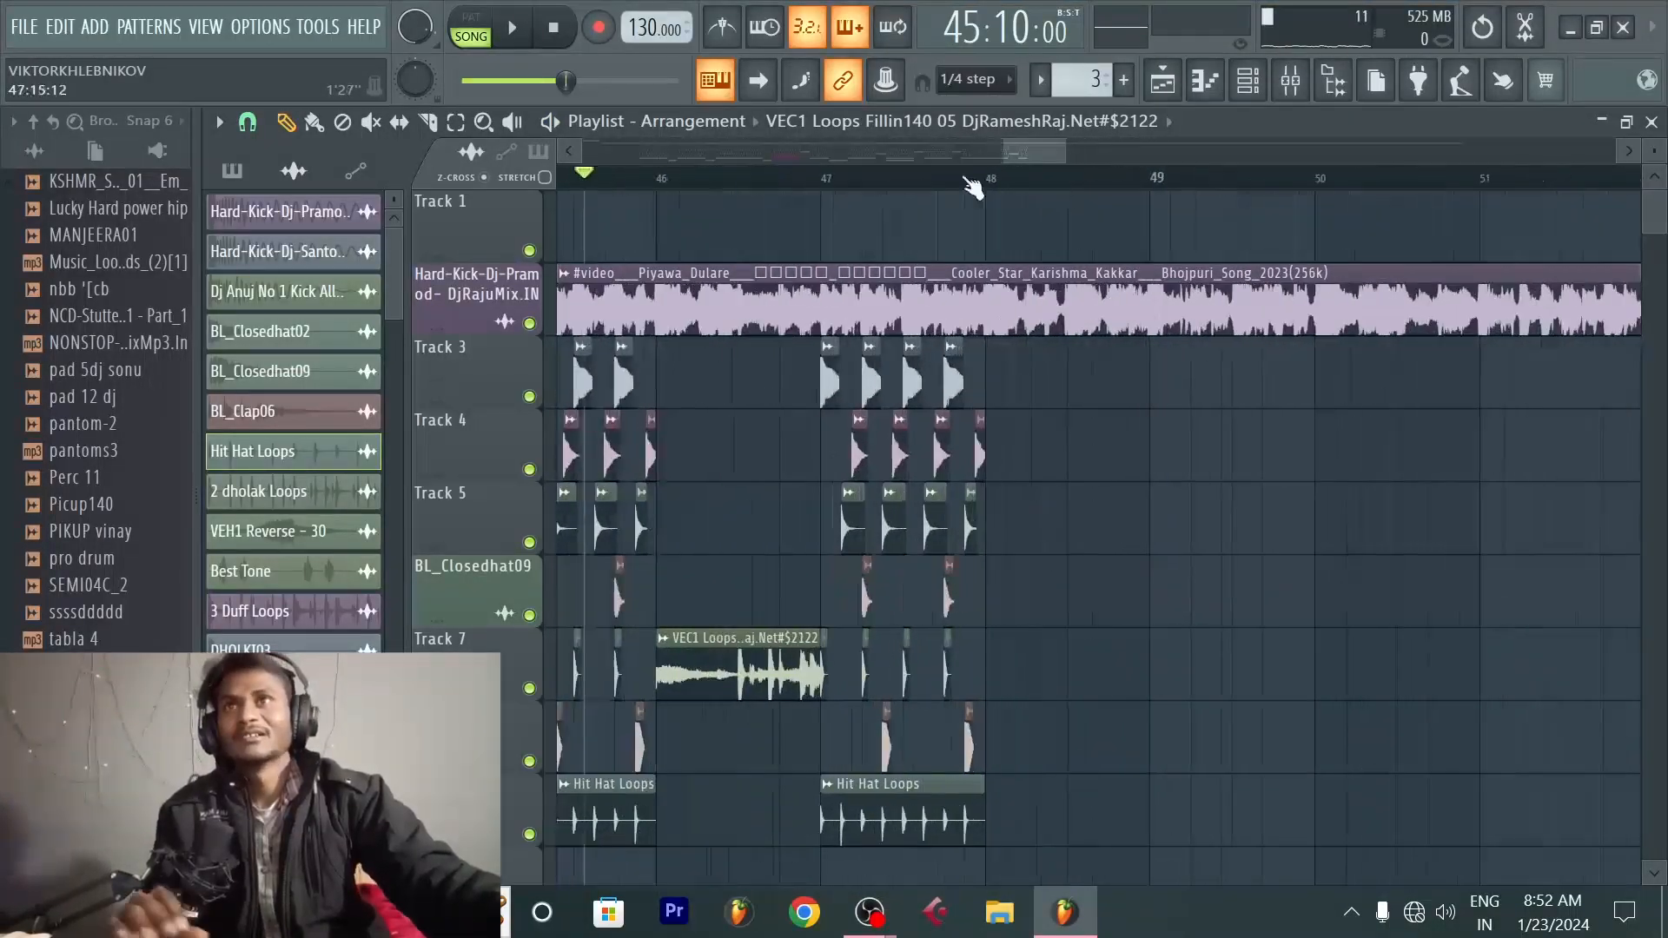
pyautogui.scroll(3, 773, 187)
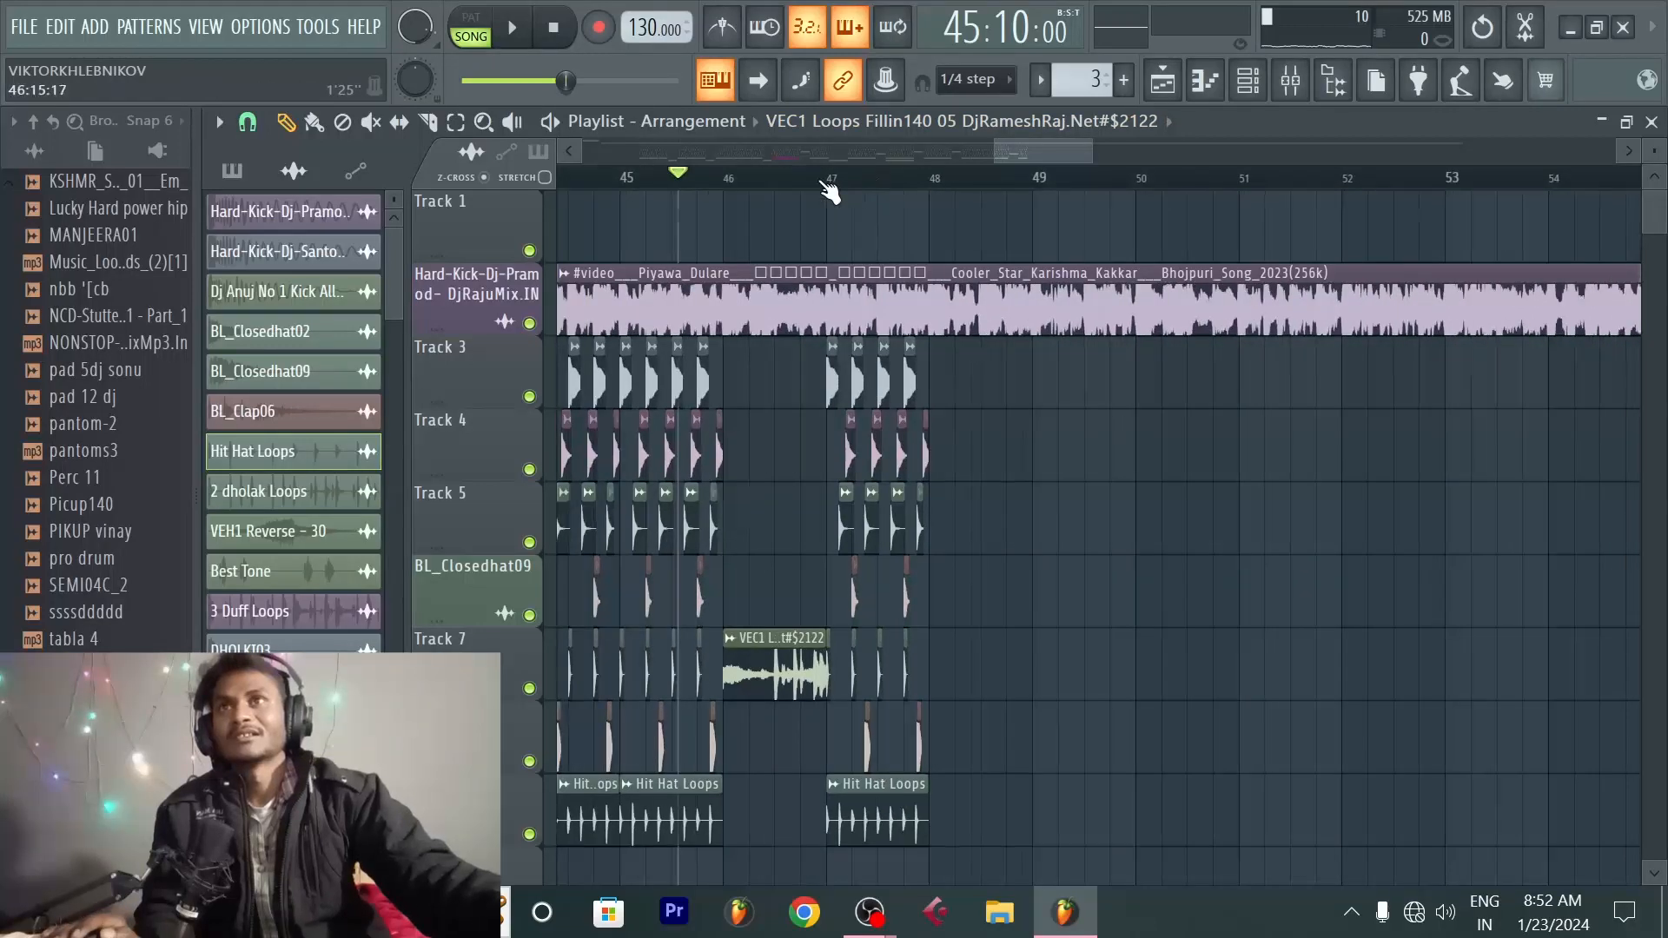
pyautogui.scroll(-4, 1165, 353)
pyautogui.scroll(2, 1152, 519)
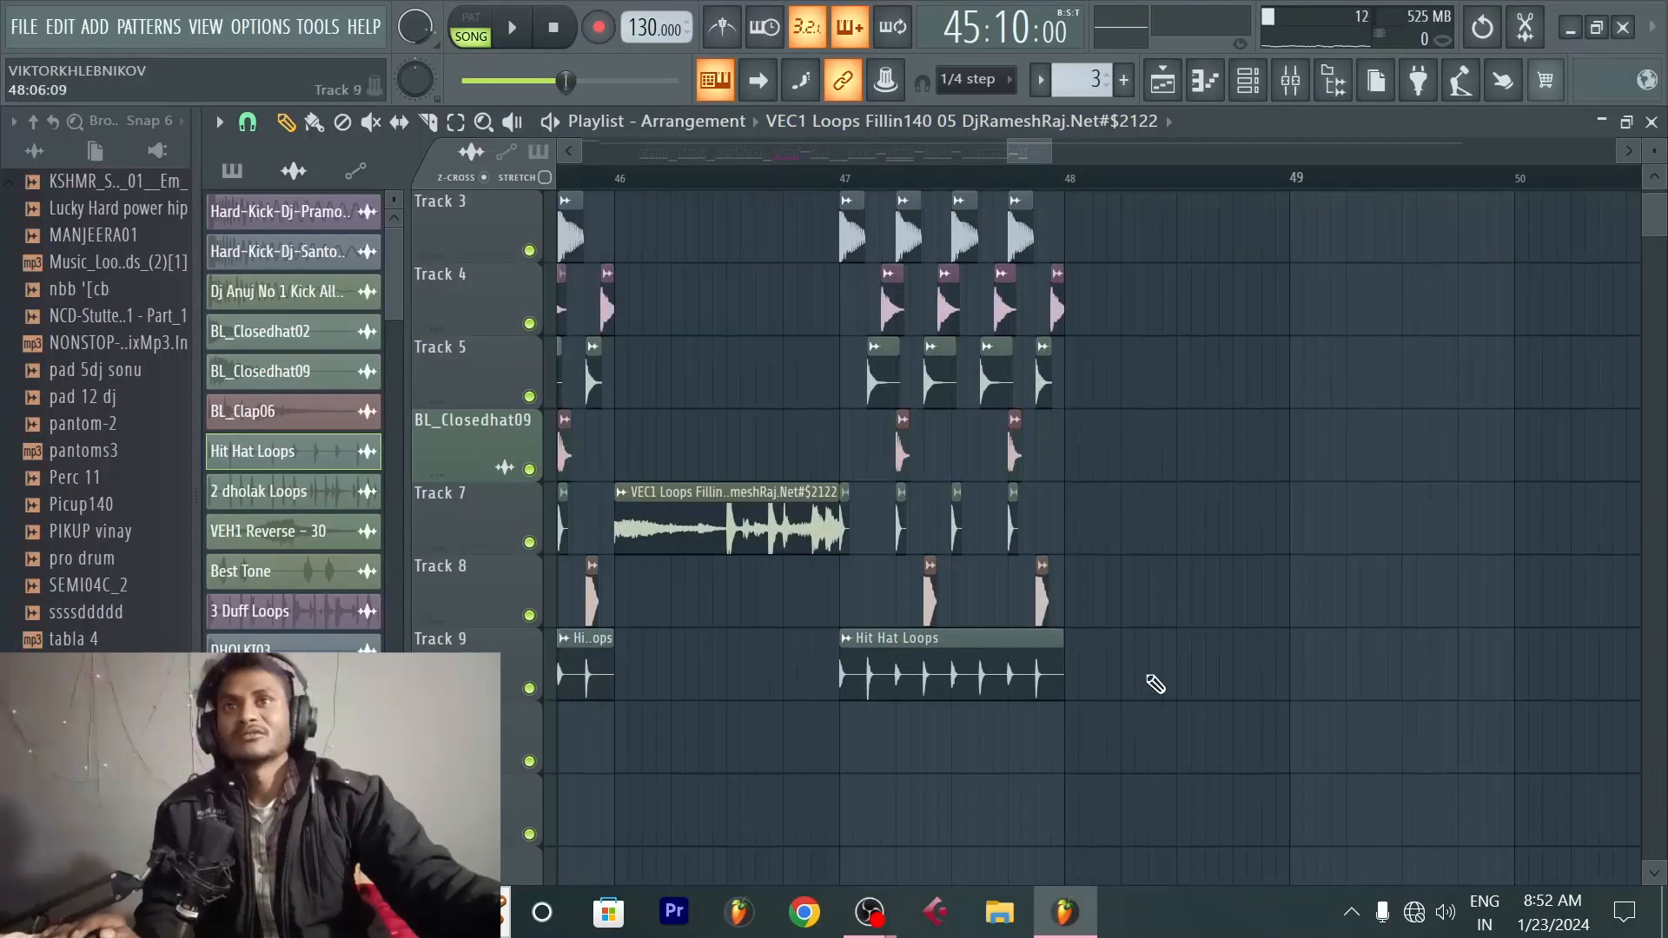
pyautogui.scroll(2, 1155, 685)
pyautogui.moveTo(1005, 720); pyautogui.dragTo(850, 412)
pyautogui.hotkey('ctrl', 'b')
pyautogui.hotkey('ctrl', 'b')
pyautogui.hotkey('ctrl', 'b')
pyautogui.hotkey('ctrl', 'b')
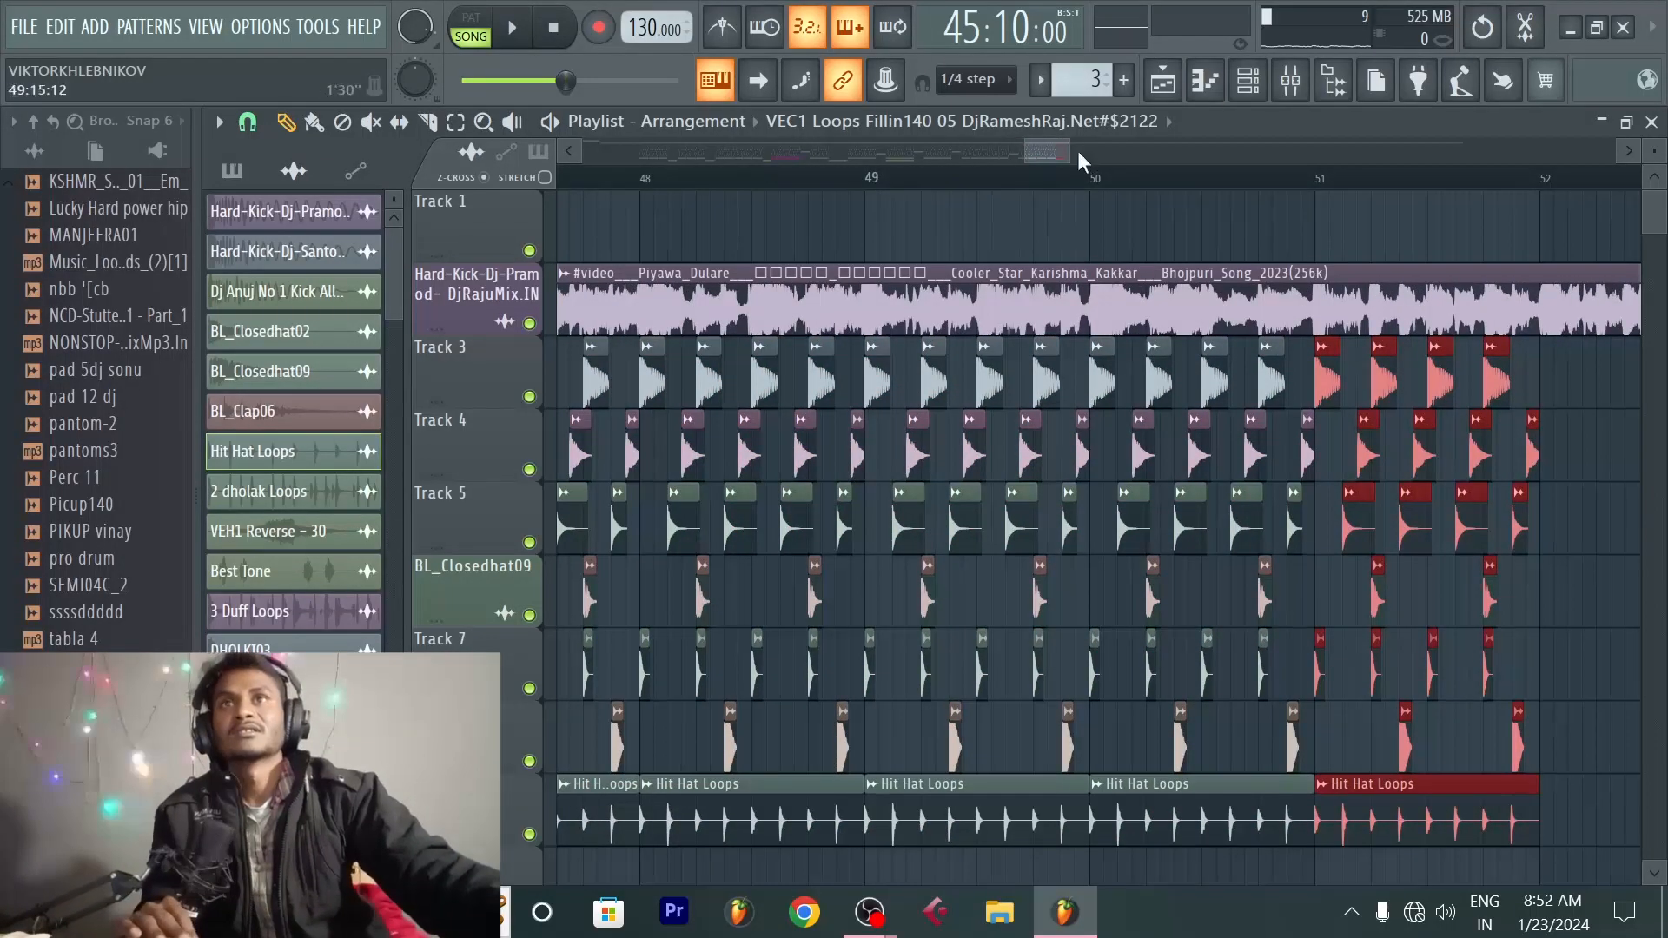
# Step: Play the extended beat from bar 45, then audition the section starting at bar 50
pyautogui.scroll(-5, 1085, 177)
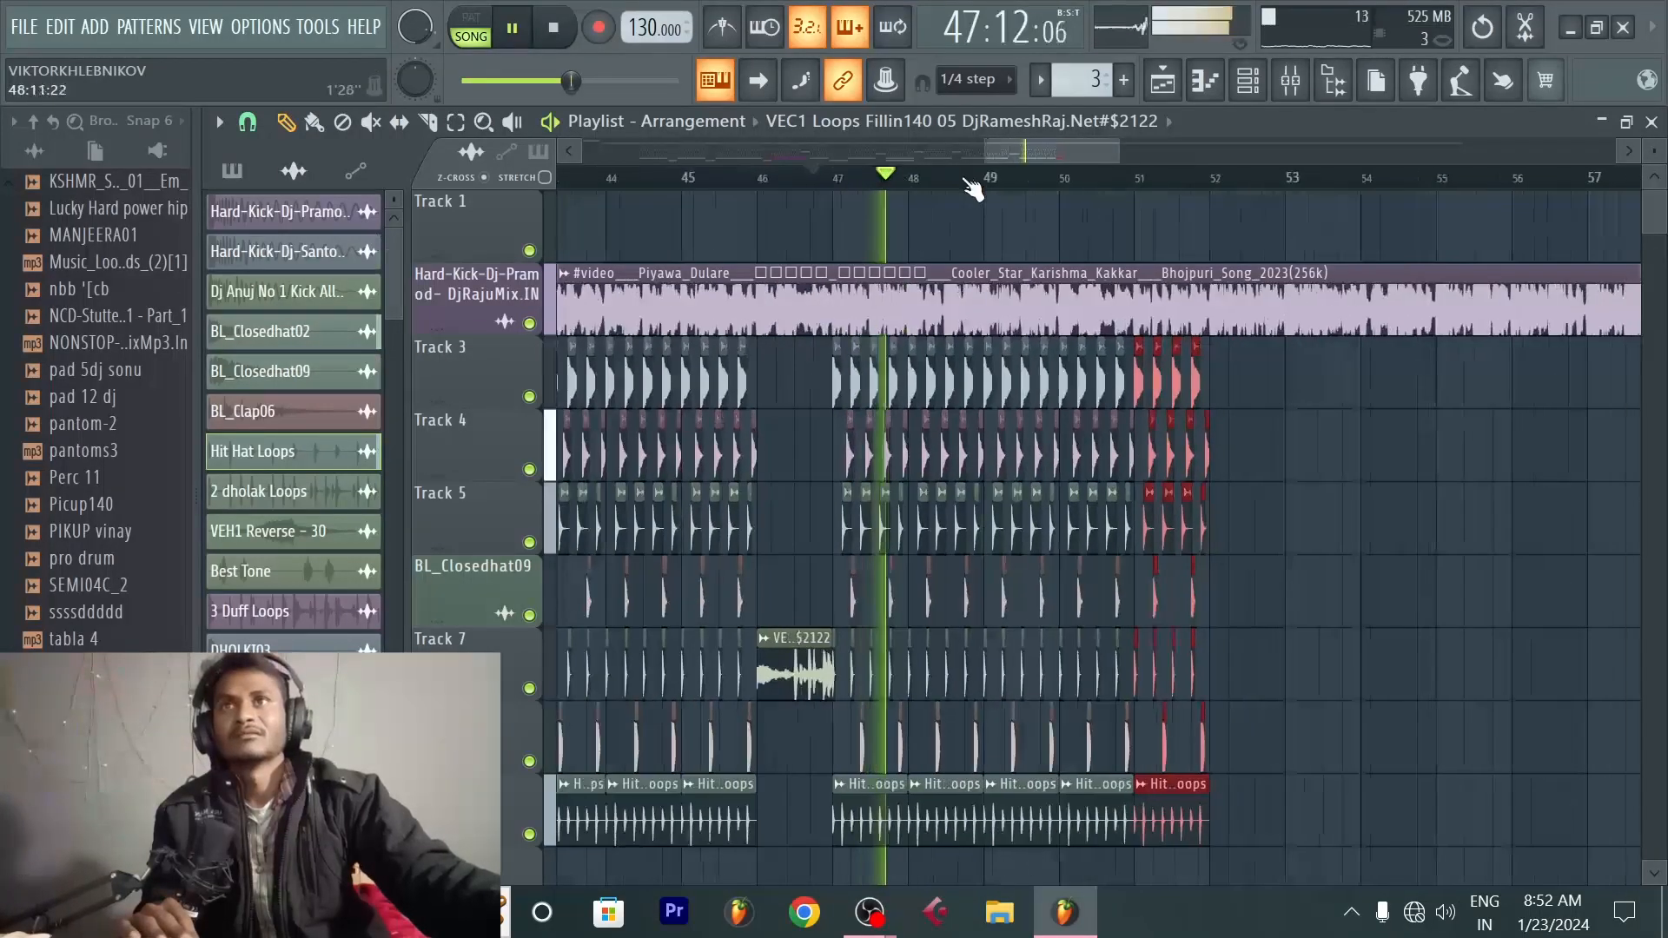
pyautogui.scroll(3, 1147, 188)
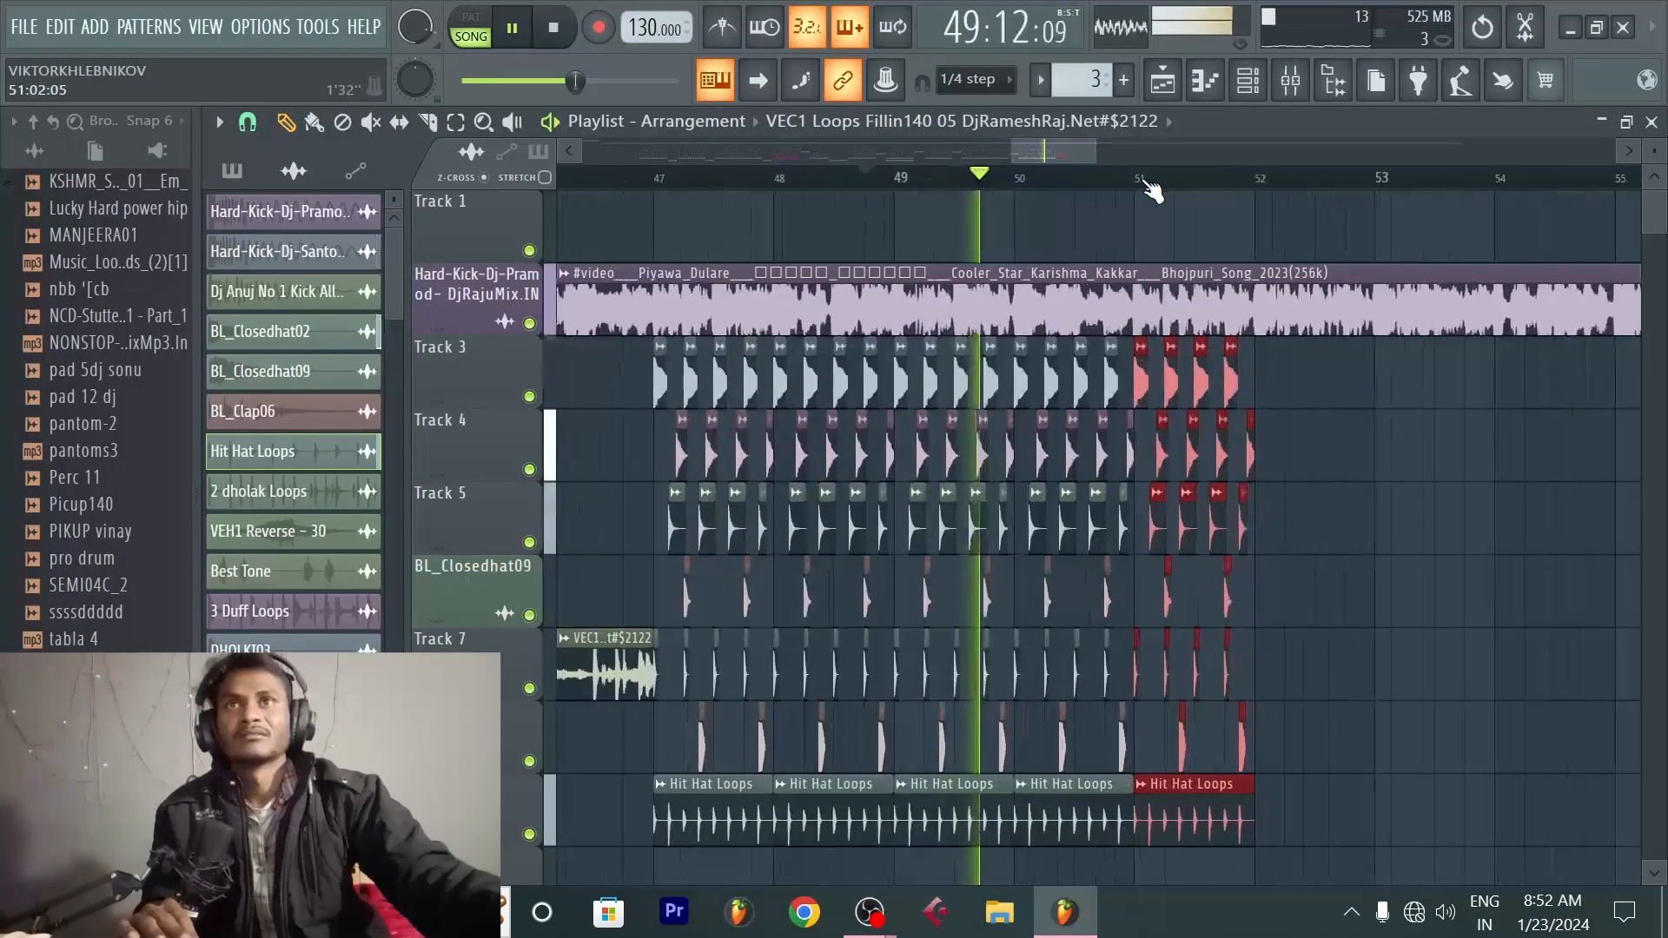
pyautogui.click(977, 178)
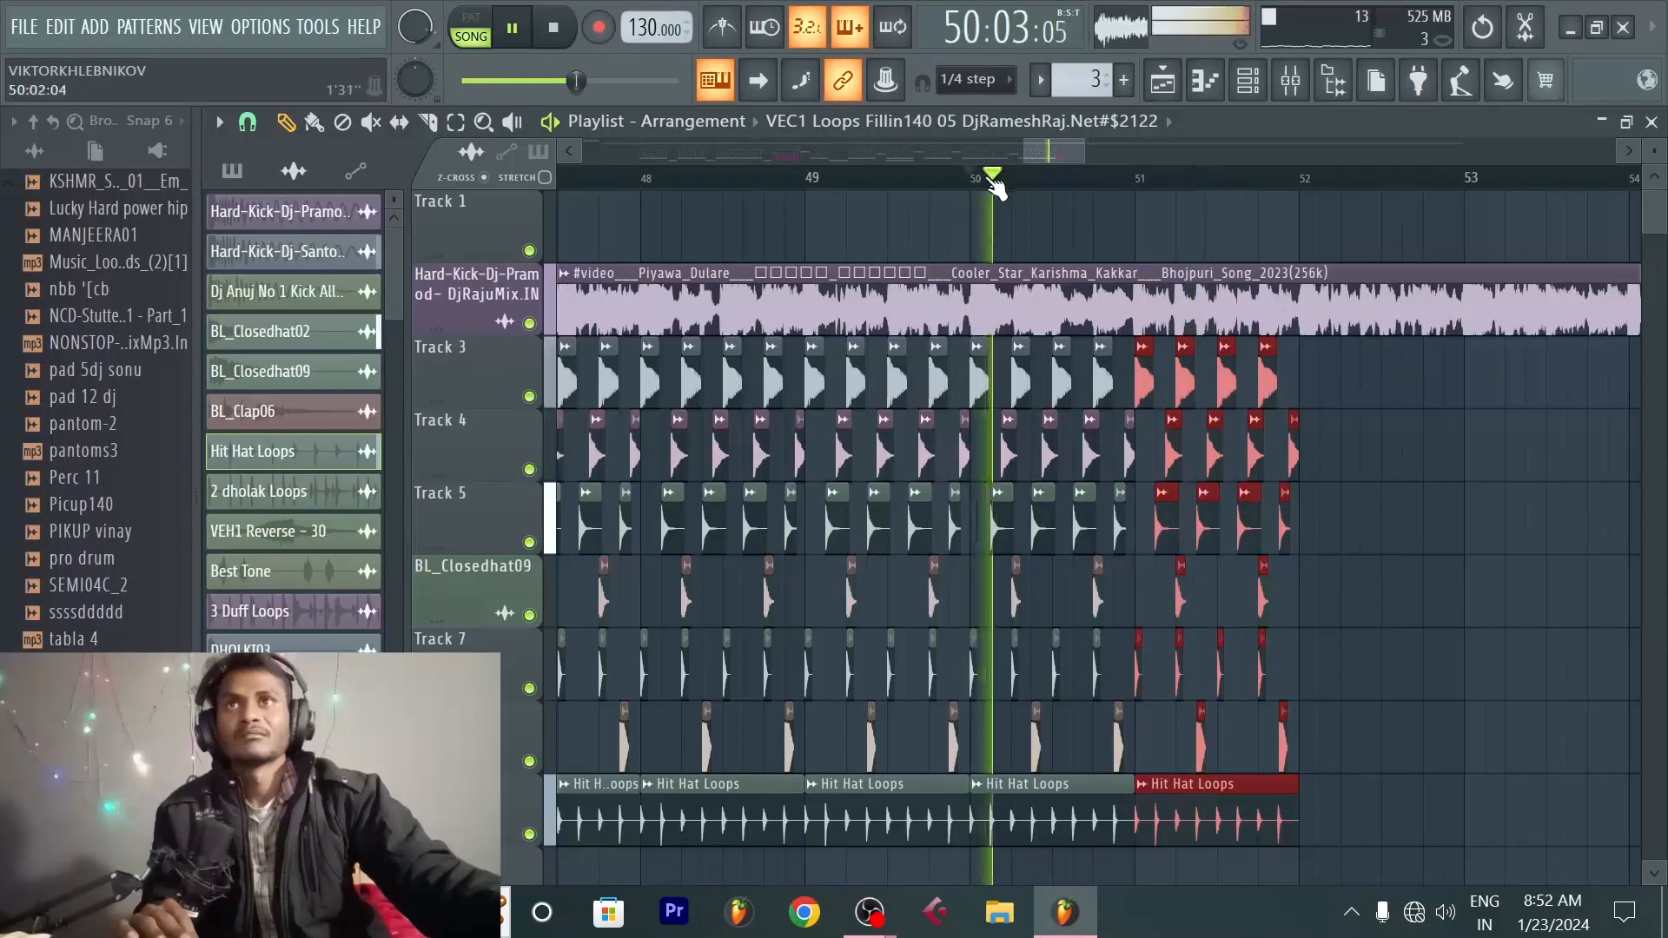
pyautogui.scroll(3, 1093, 195)
pyautogui.press('space')
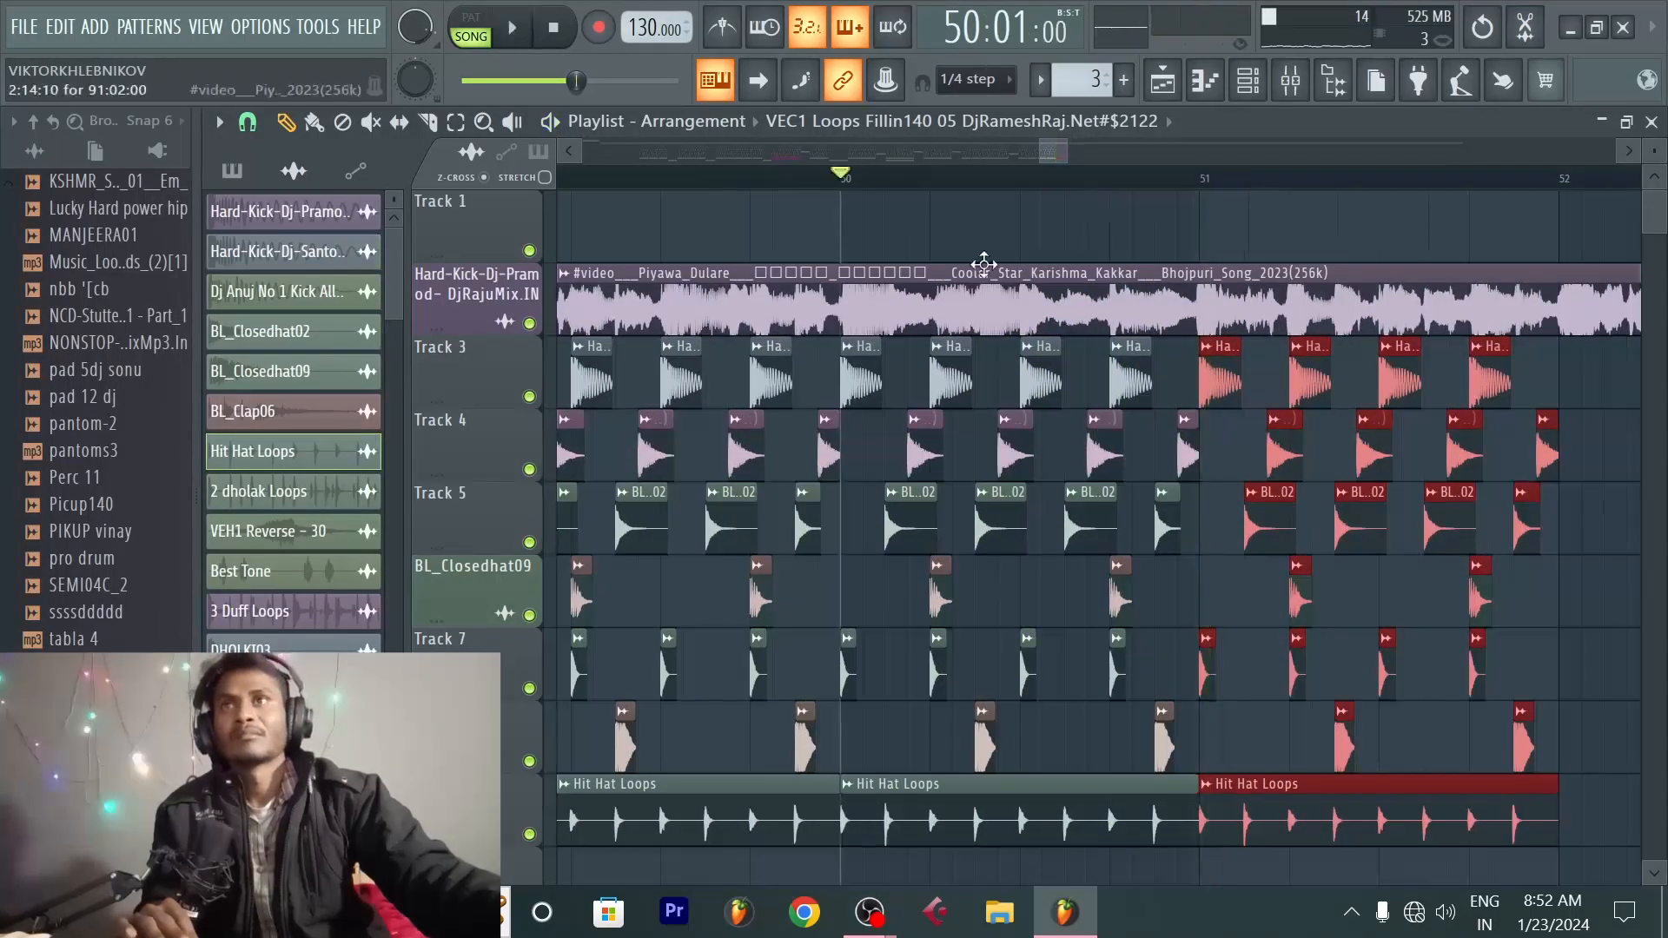
pyautogui.press('space')
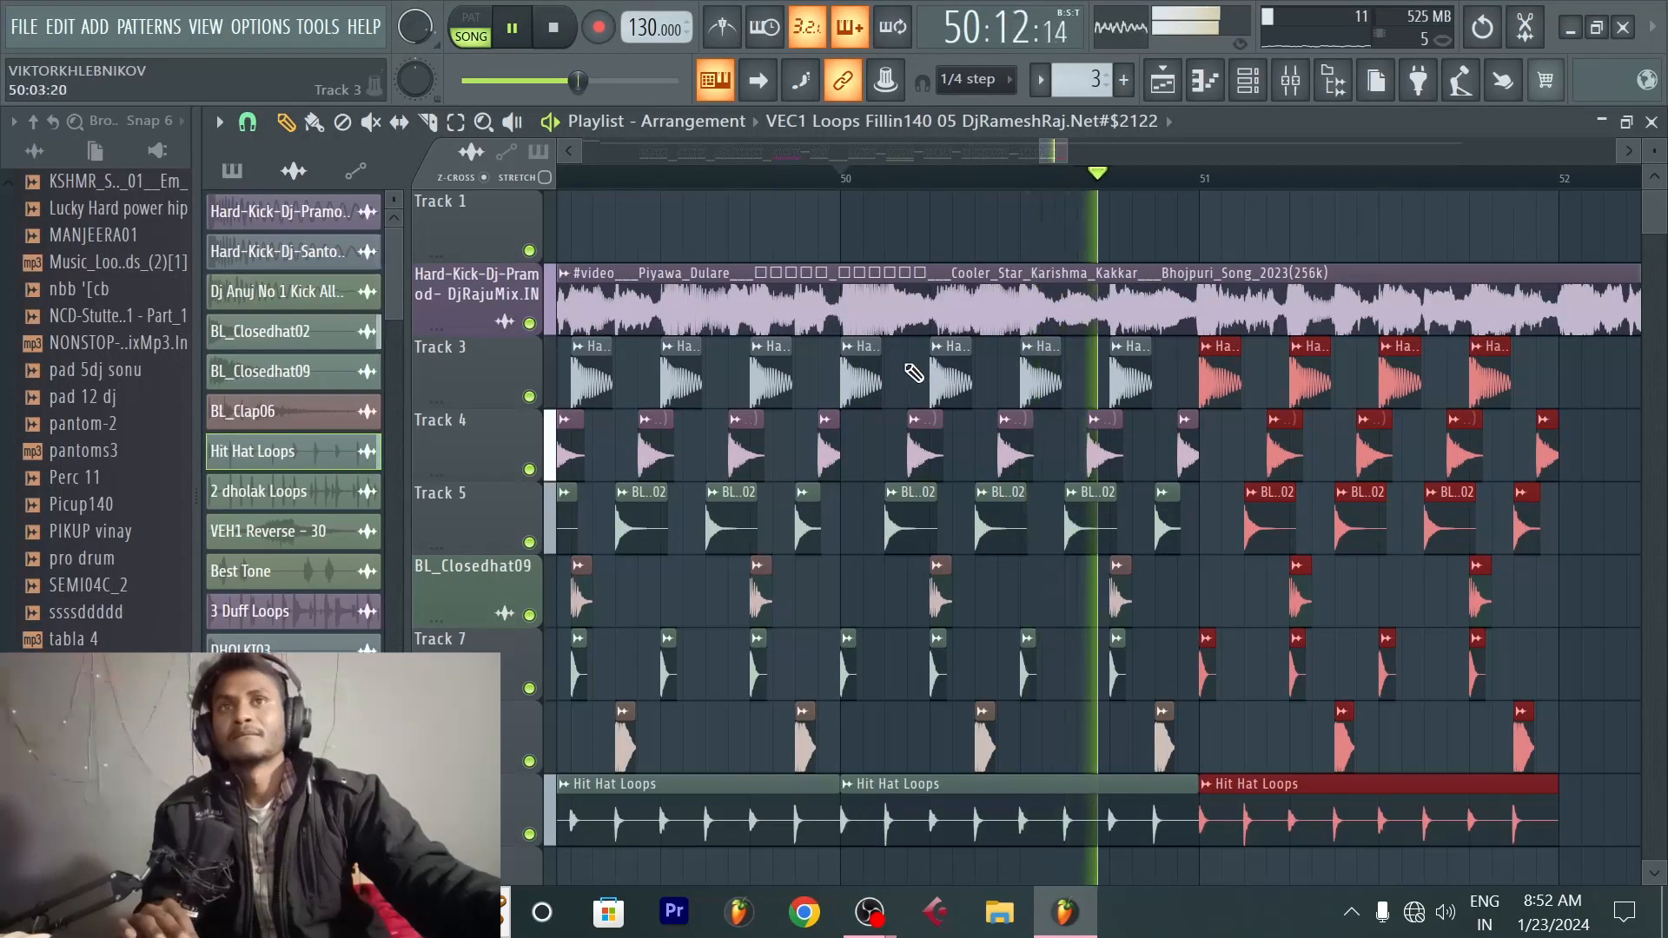
pyautogui.press('space')
# Step: Delete the drum and Hit Hat Loops clips in bar 50 and place the 3 Duff Loops clip on Track 7 at that bar
pyautogui.rightClick(879, 375)
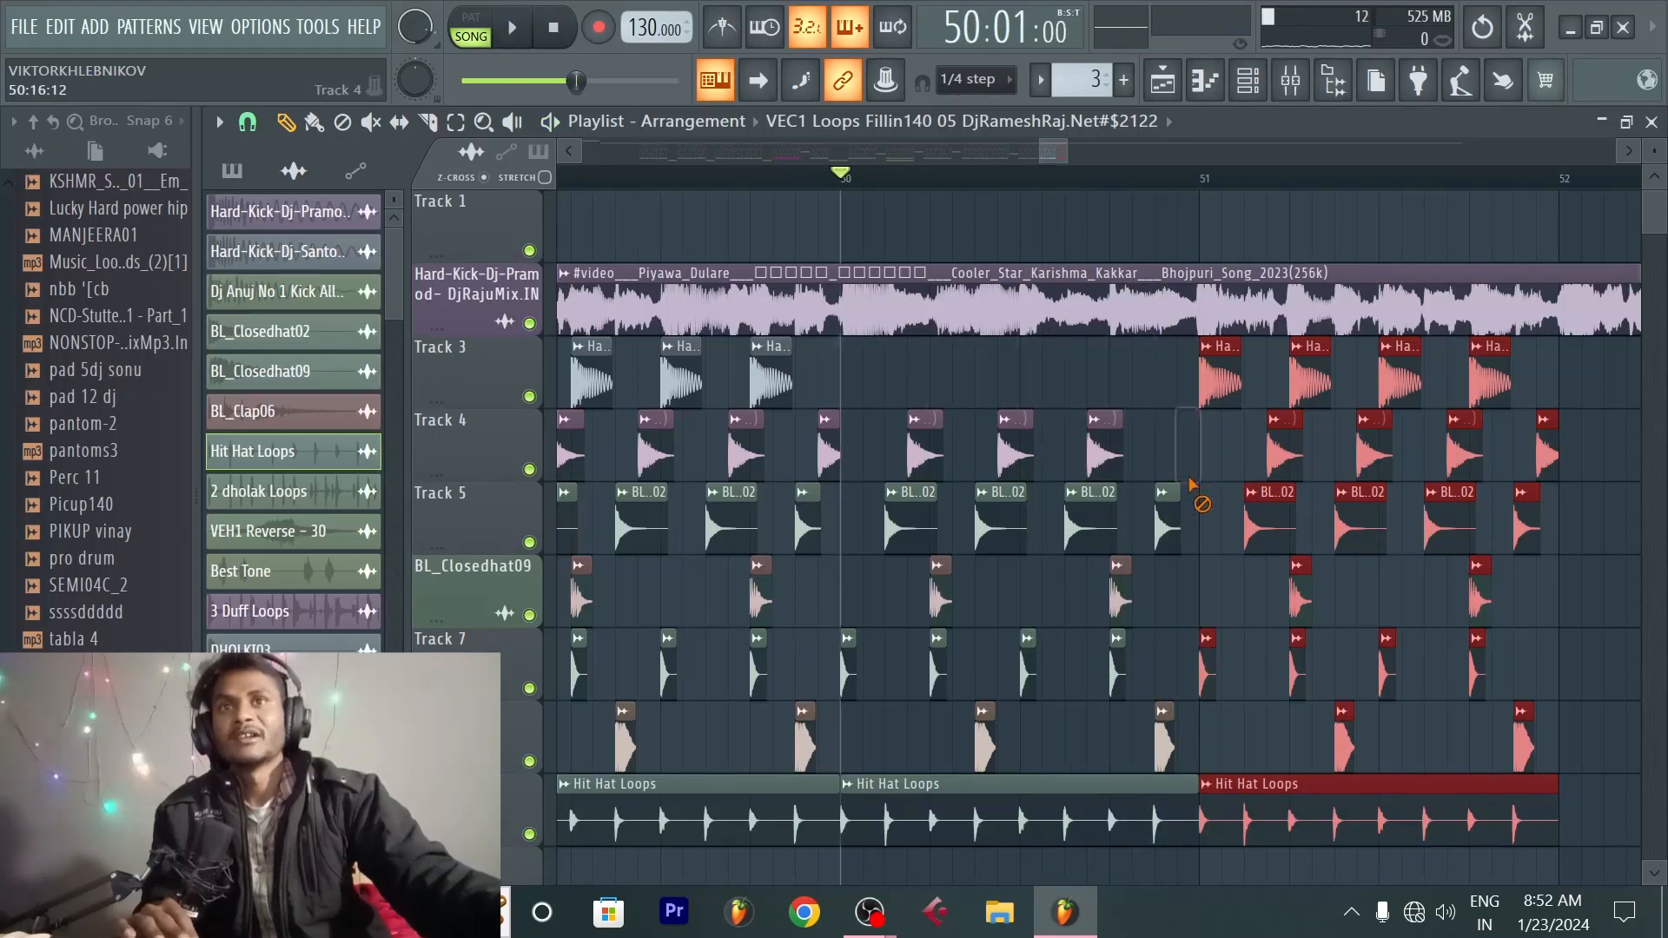
pyautogui.moveTo(873, 503)
pyautogui.mouseDown()
pyautogui.moveTo(1073, 539)
pyautogui.moveTo(1105, 620)
pyautogui.mouseUp()
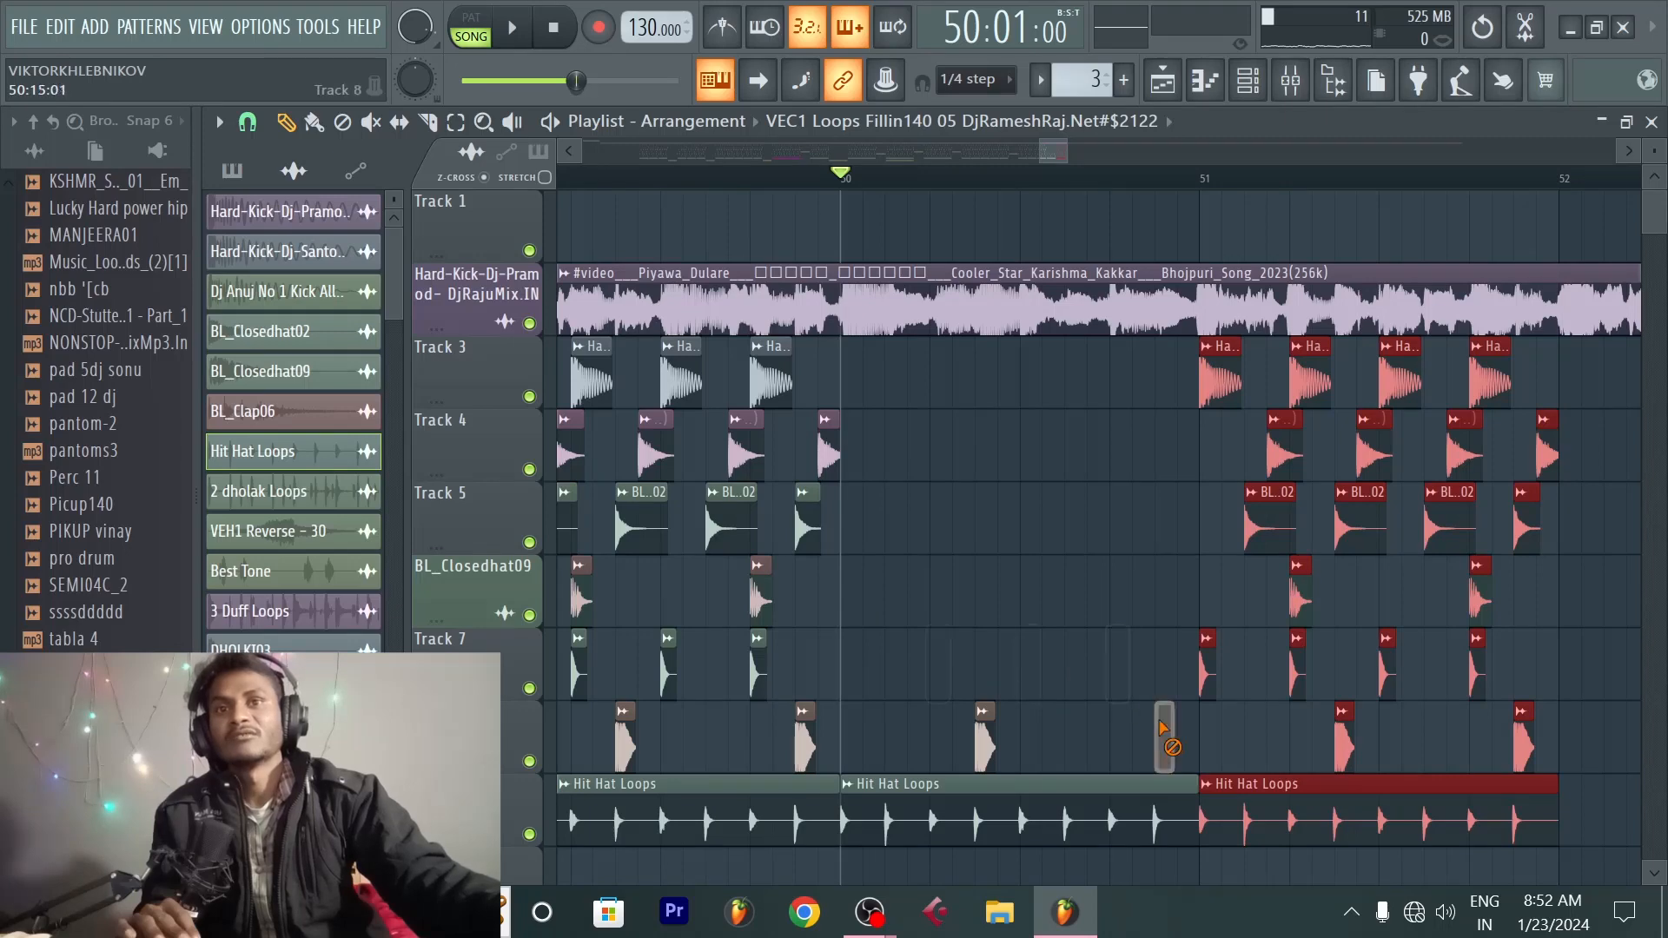
pyautogui.rightClick(960, 776)
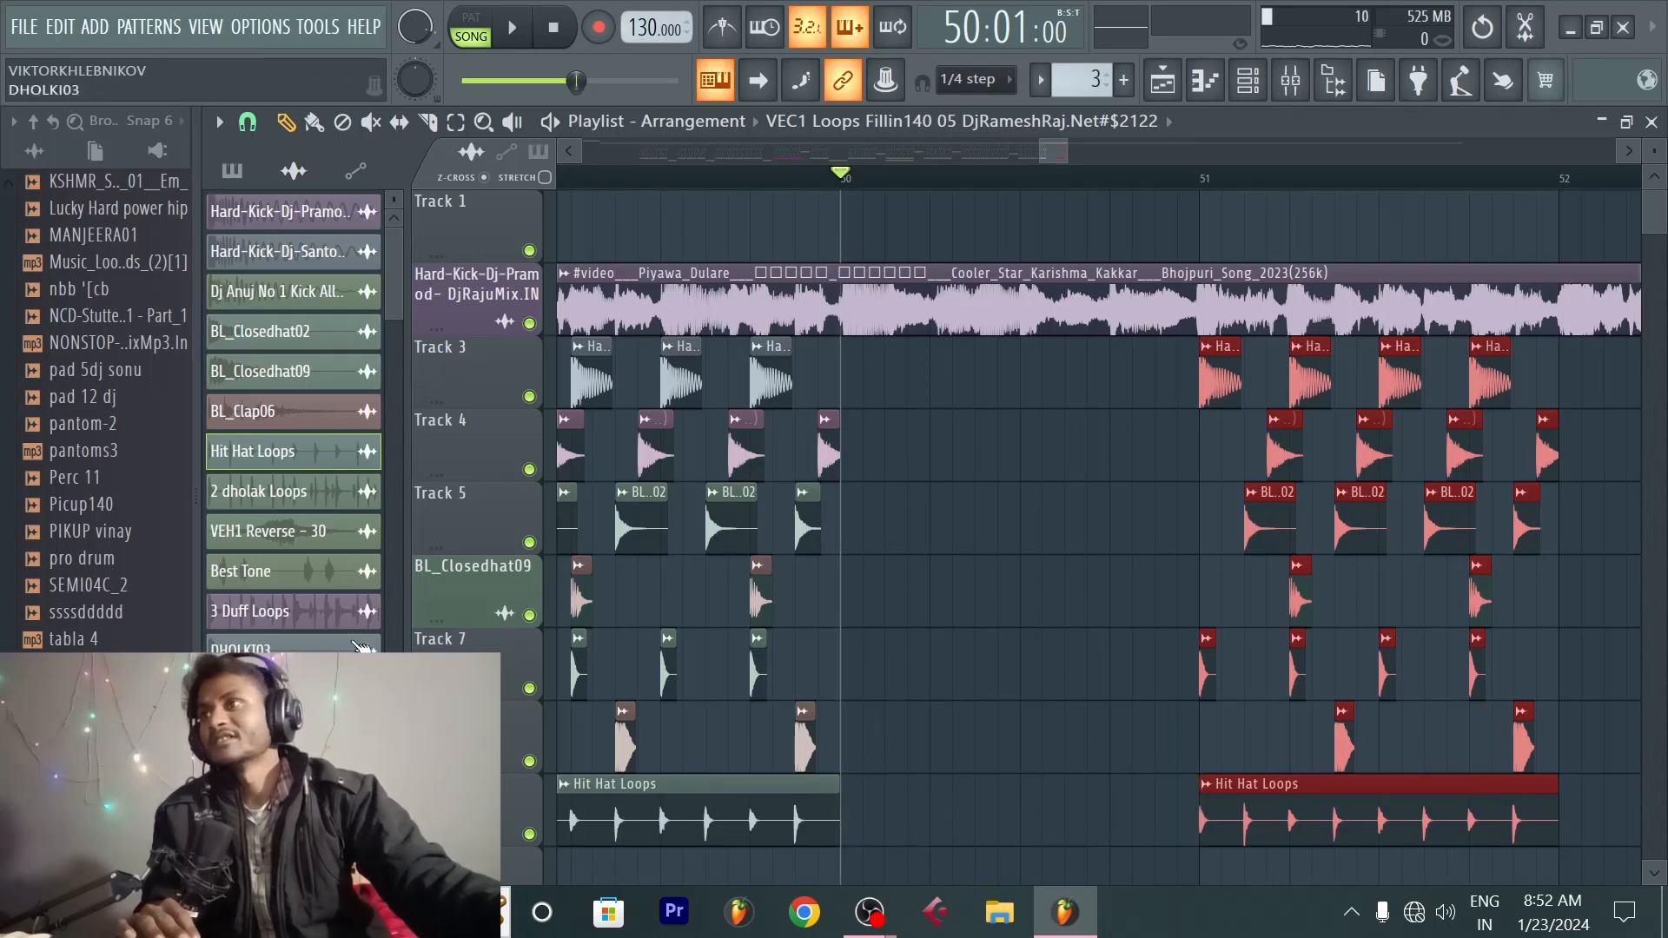
pyautogui.click(851, 662)
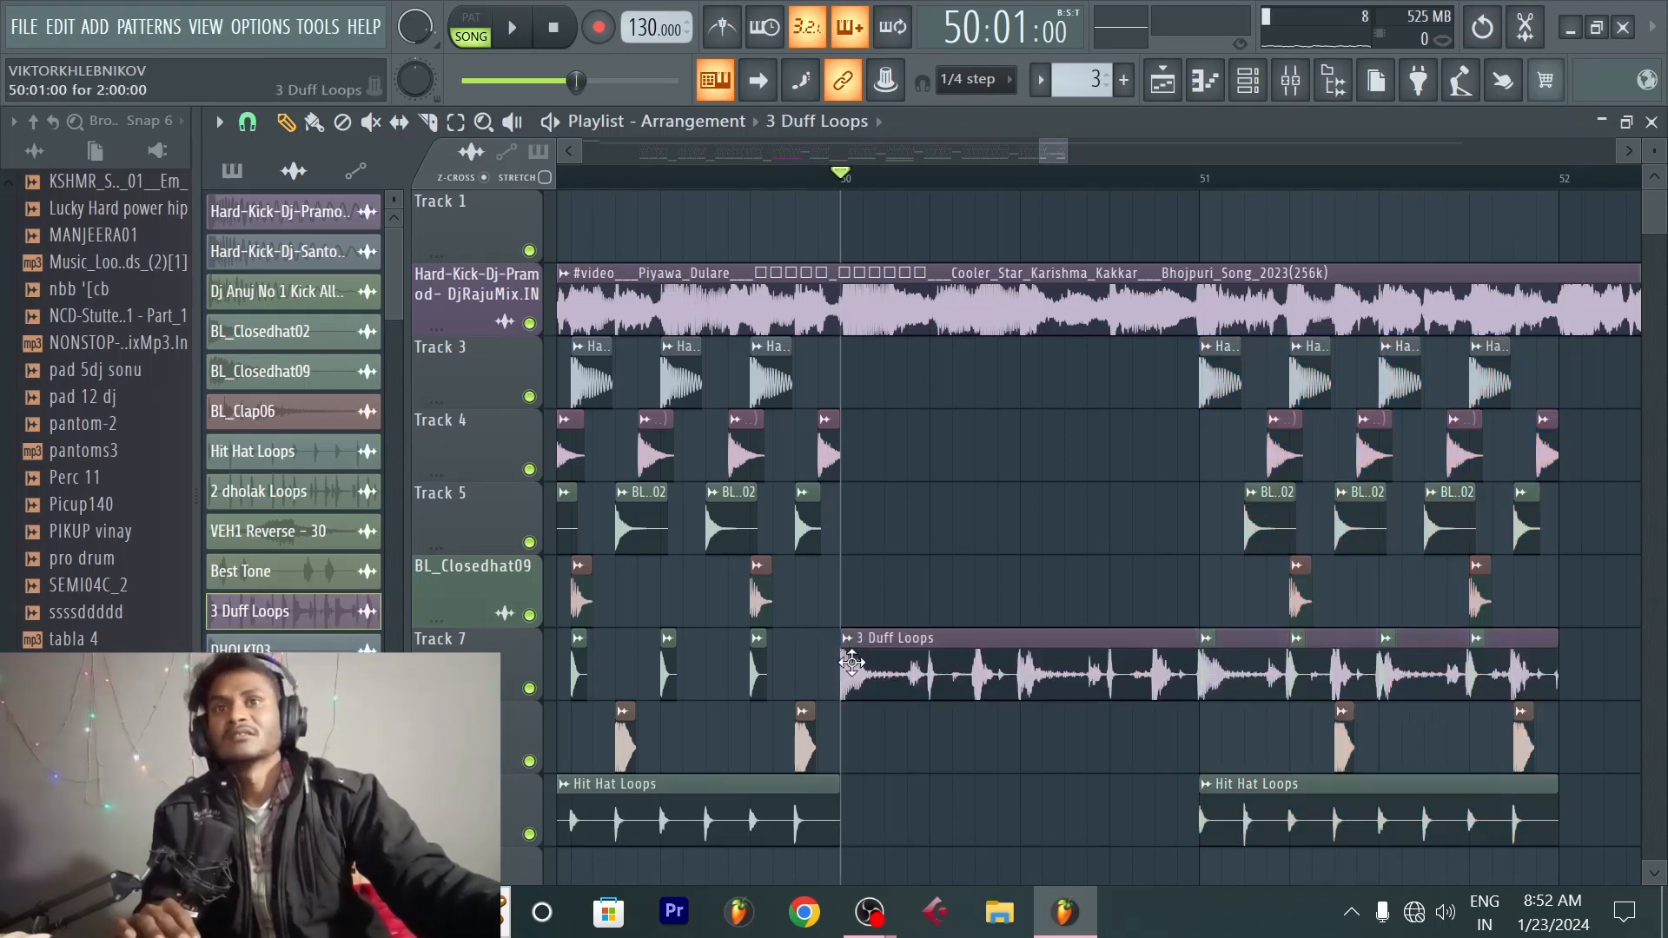
# Step: Replace the 3 Duff Loops clip at bar 50 with DT15 pikup 132,000 BPM on the BL_Closedhat09 track and play it
pyautogui.press('space')
pyautogui.rightClick(953, 658)
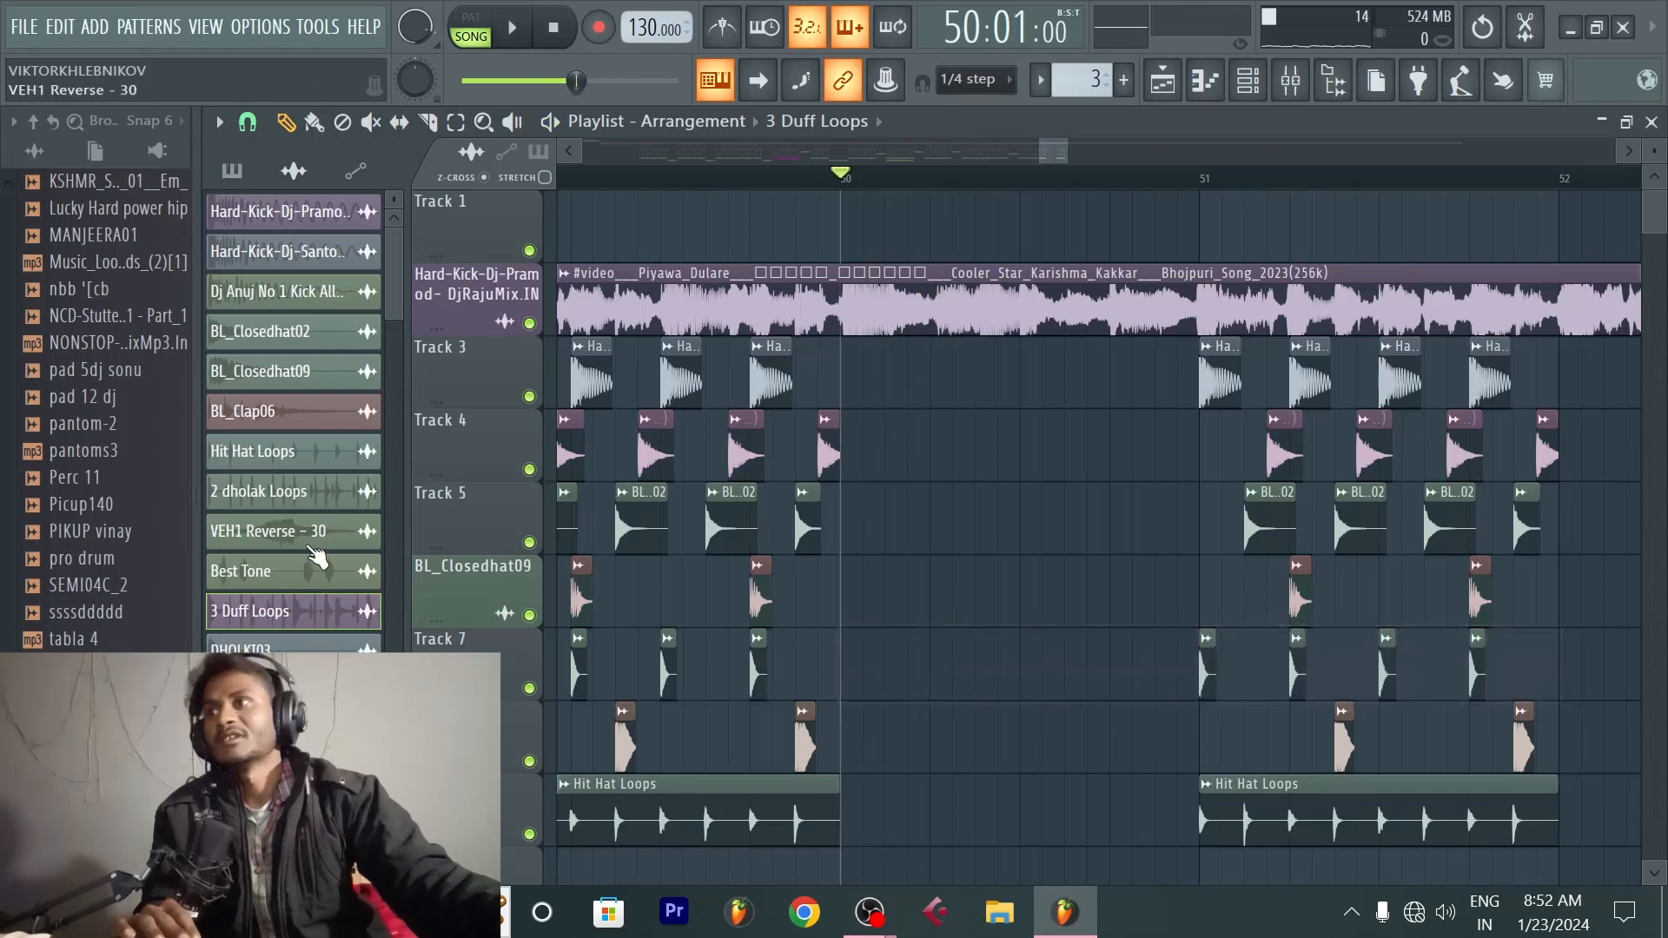
pyautogui.scroll(-3, 294, 417)
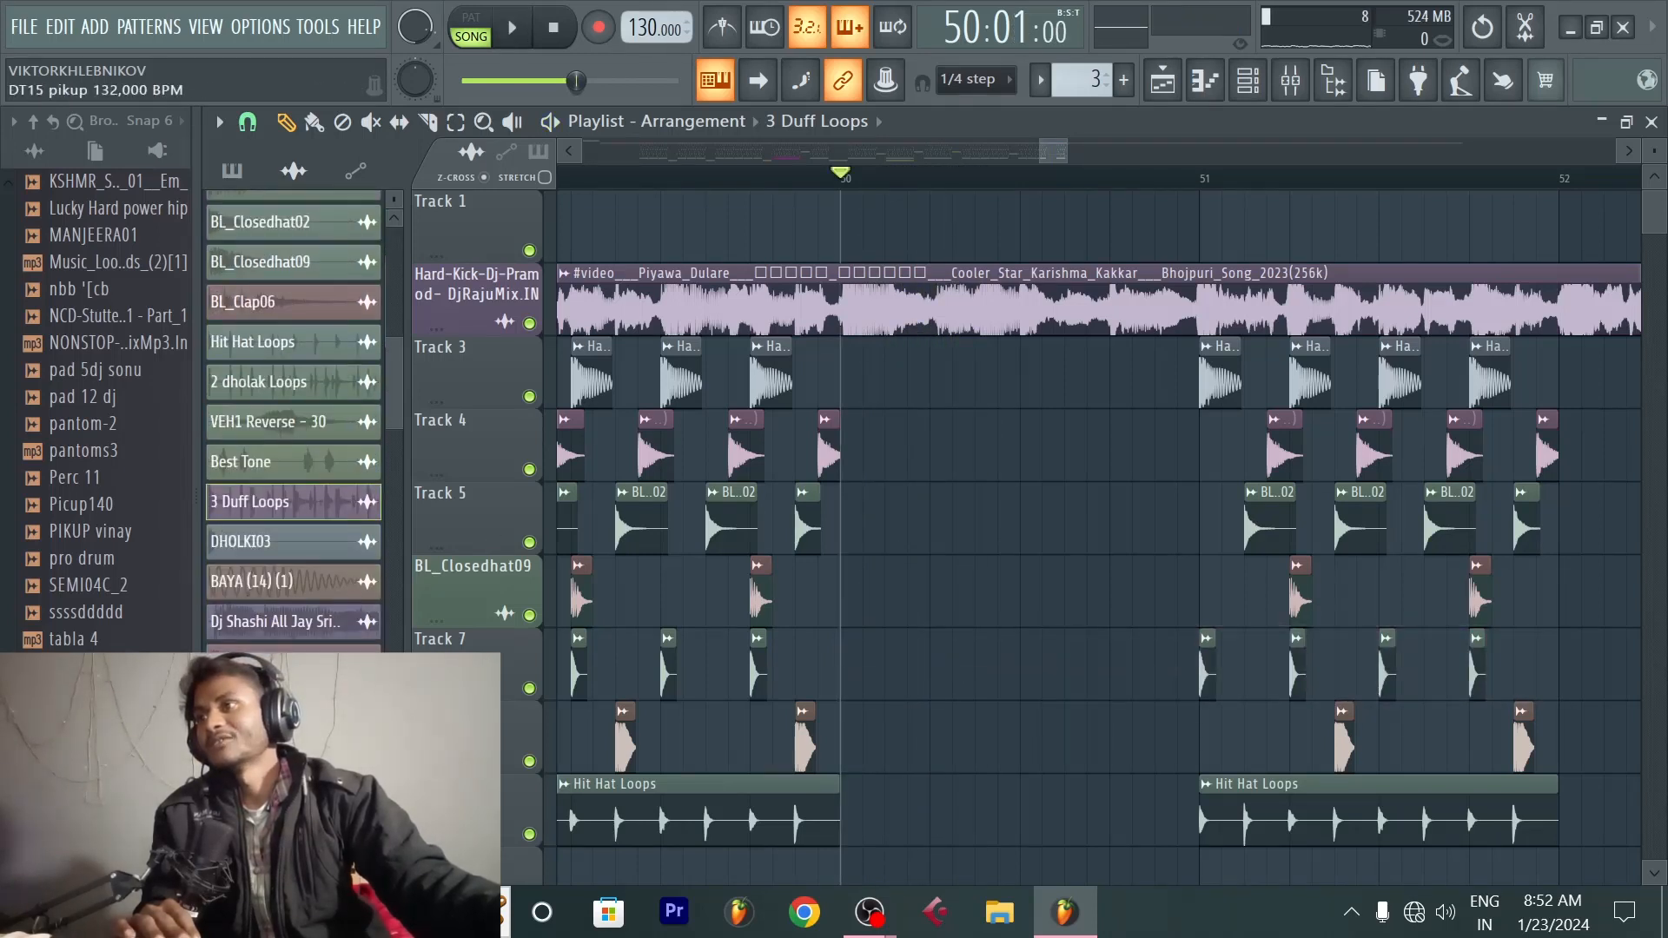
pyautogui.press('space')
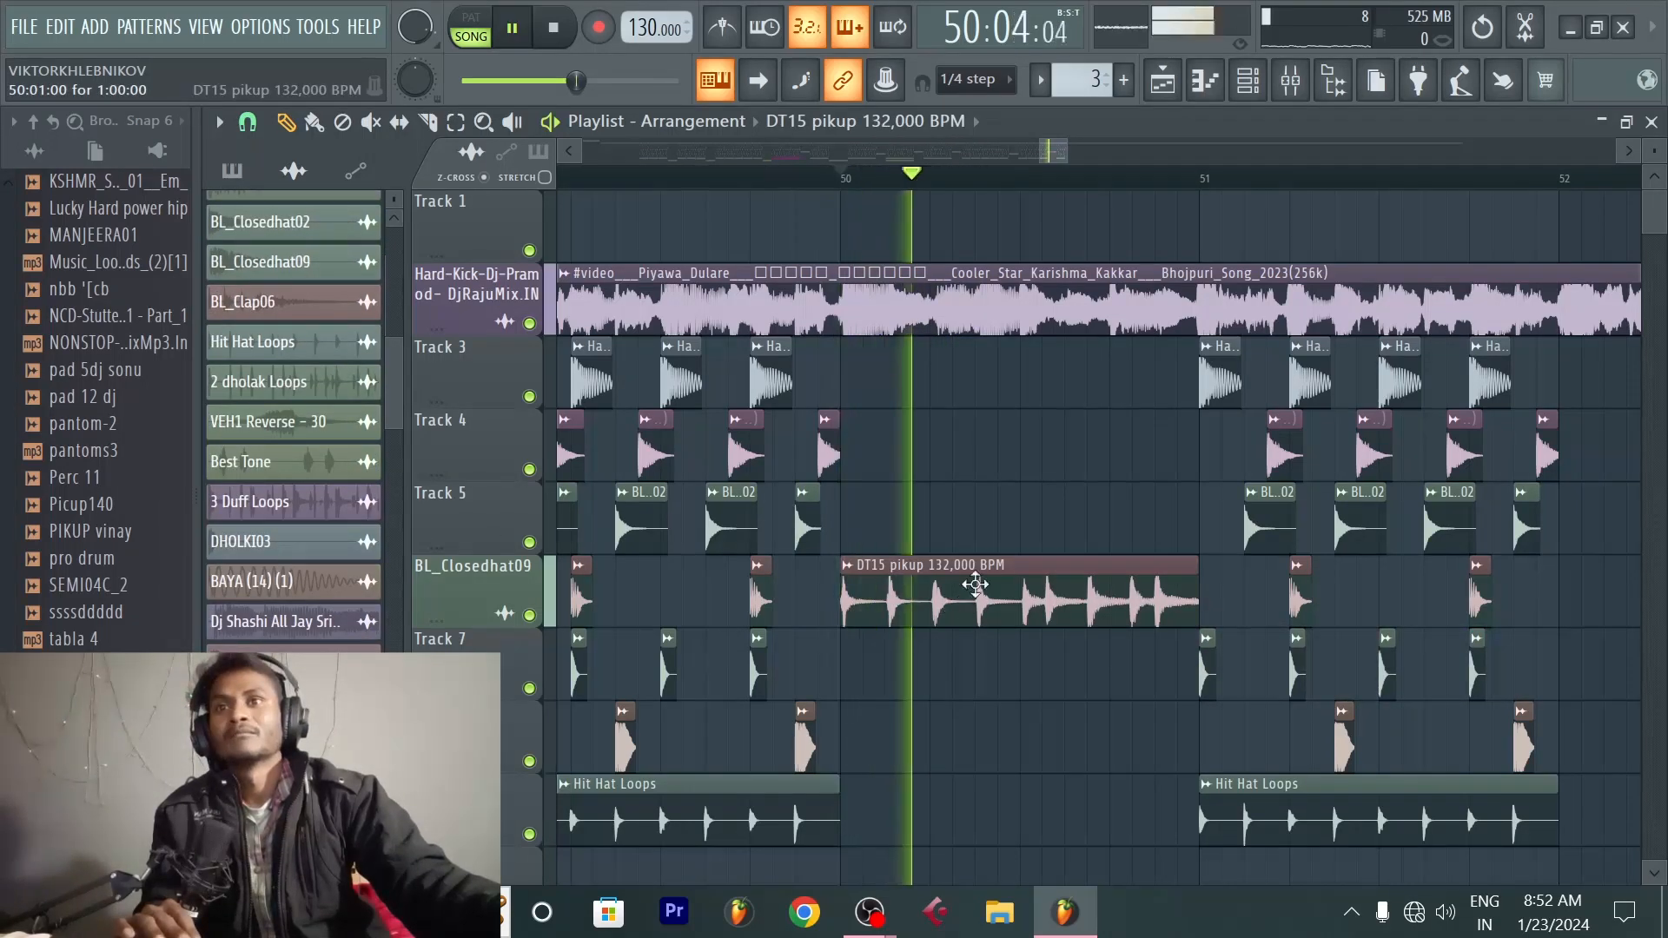
pyautogui.scroll(-2, 839, 195)
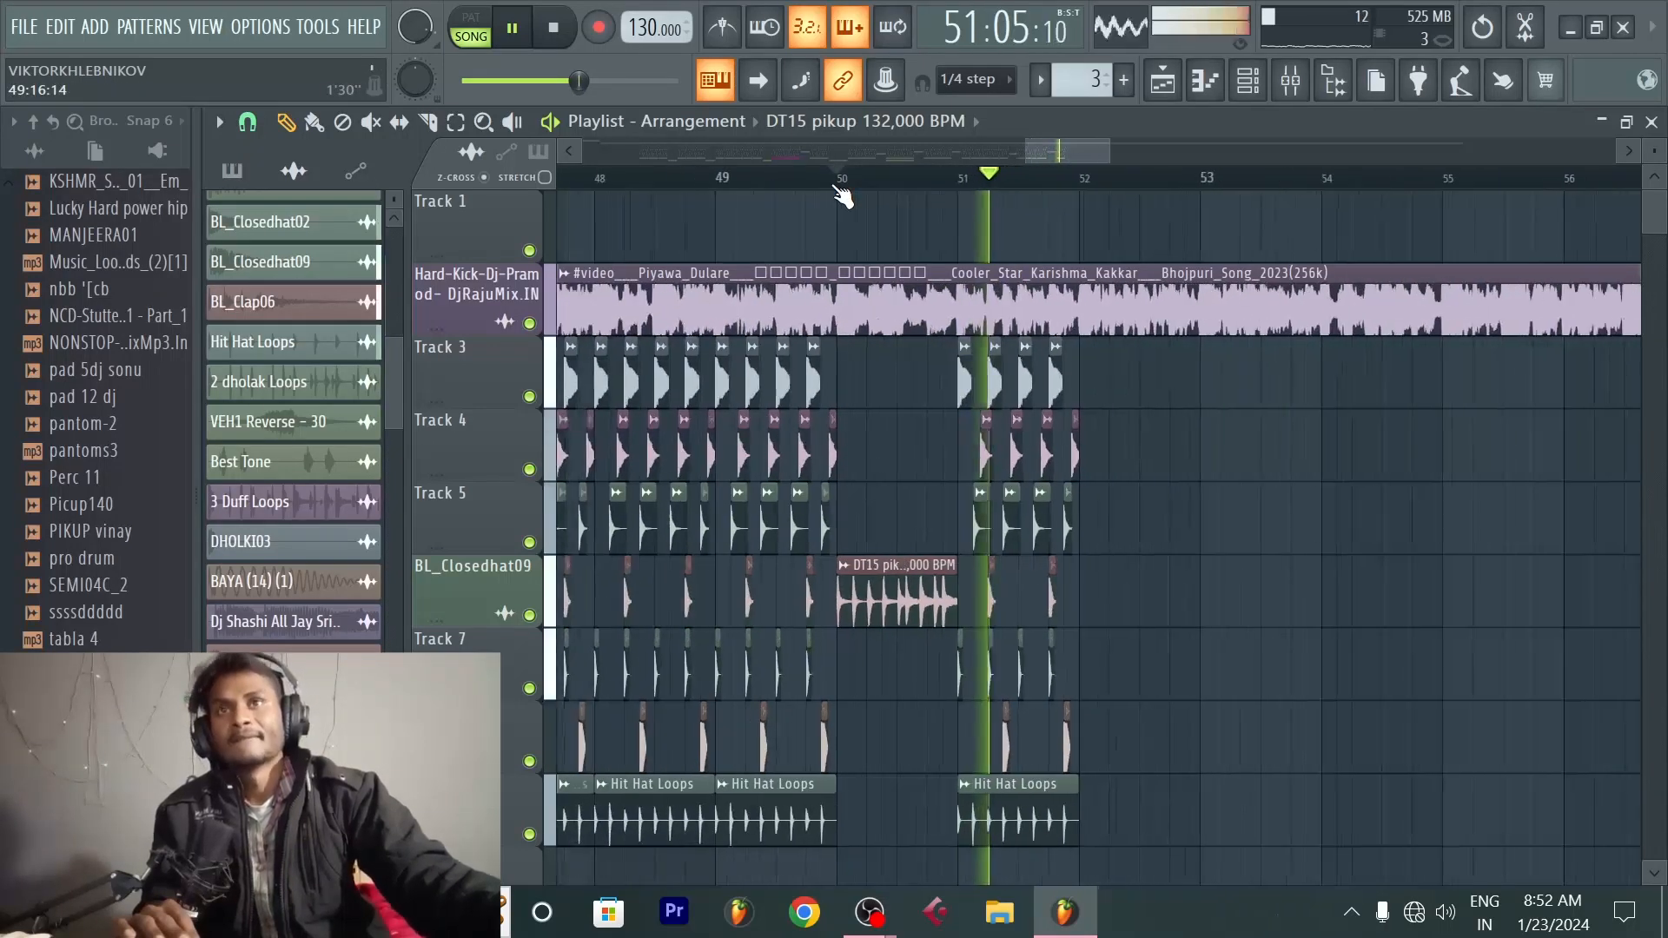
pyautogui.scroll(3, 1059, 193)
pyautogui.scroll(1, 1083, 183)
pyautogui.press('space')
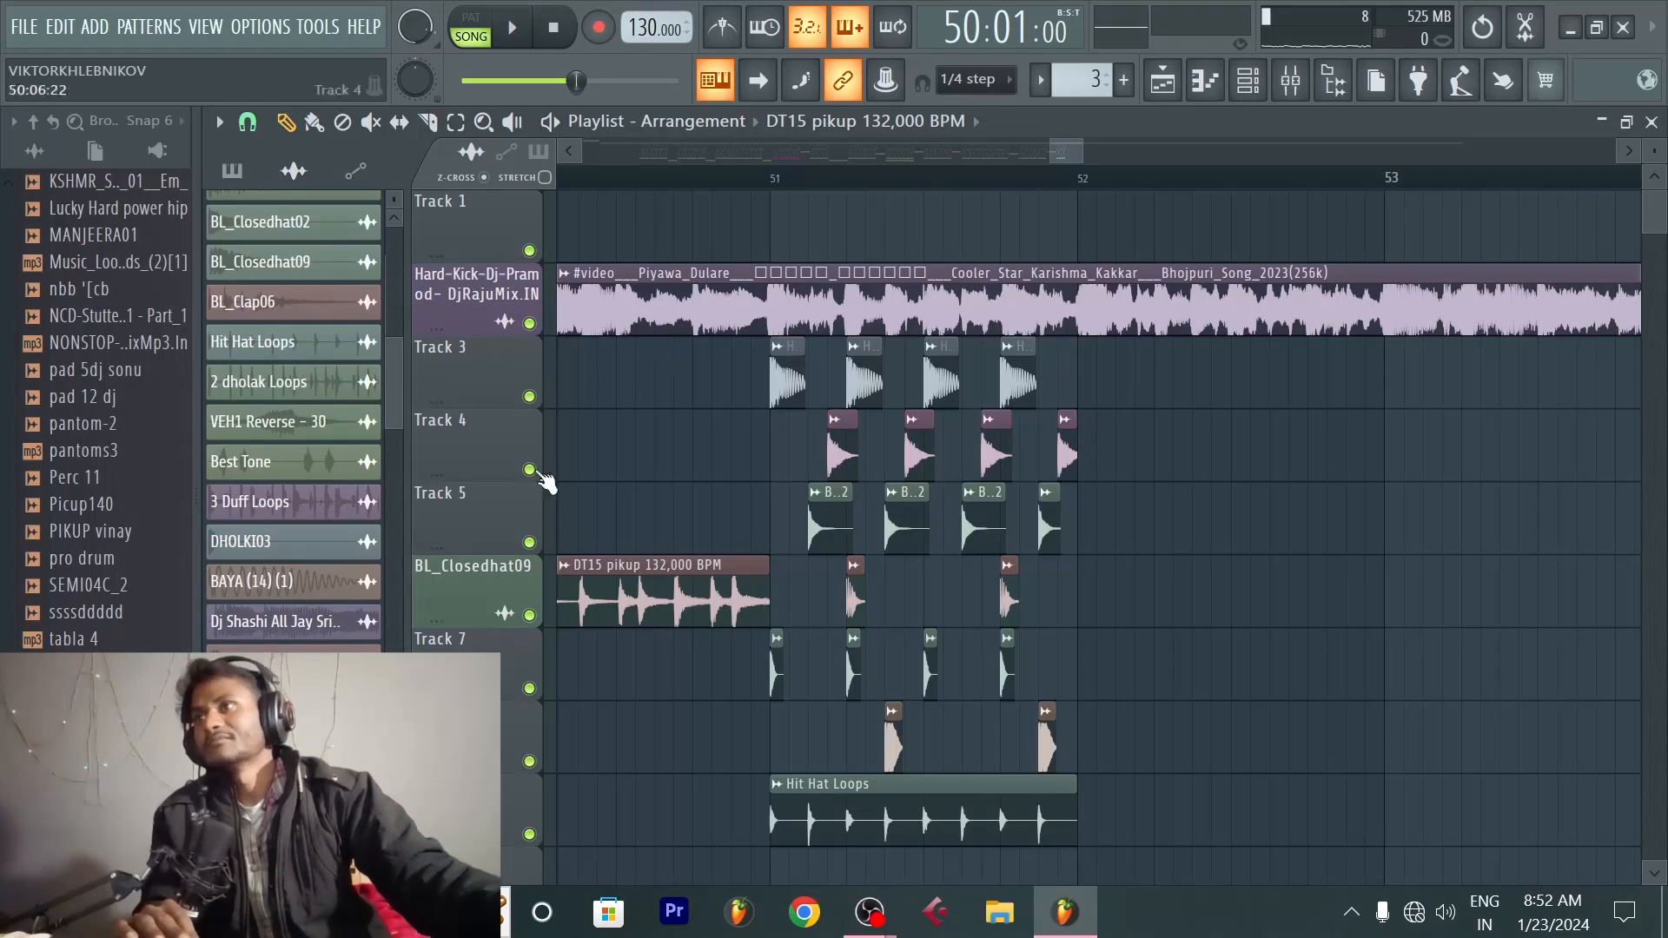
# Step: Place the Loops Malaai Music 120 BPM (13) clip on Track 10 at bar 51 and audition it from the end of bar 50
pyautogui.scroll(-6, 310, 632)
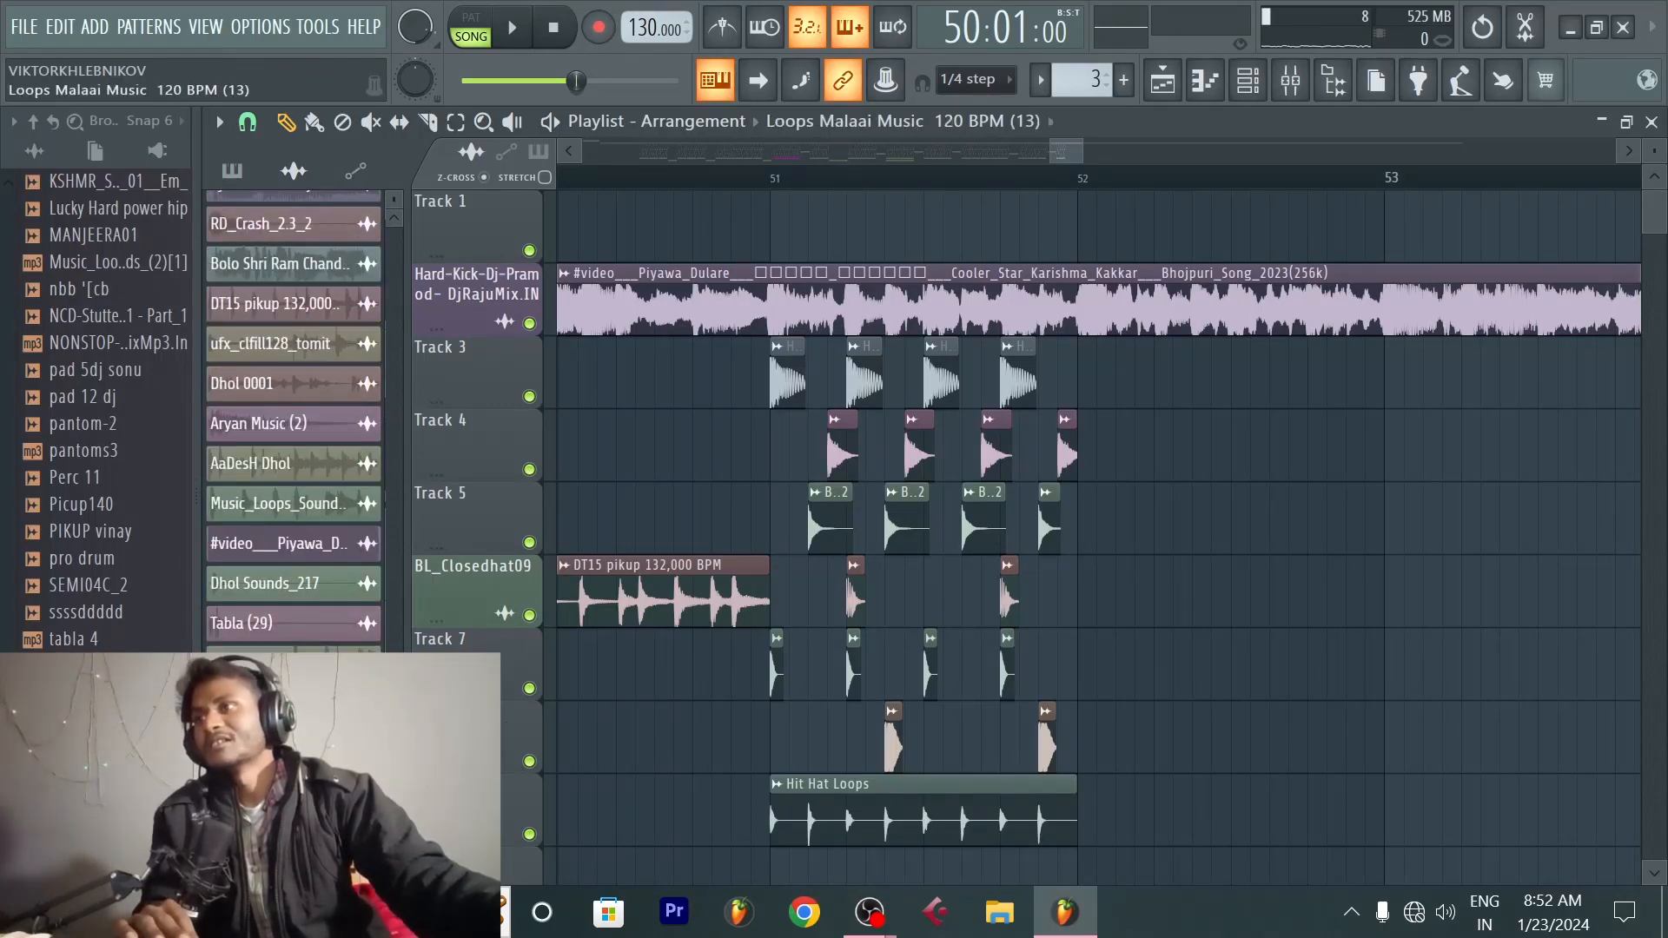
pyautogui.scroll(-4, 877, 652)
pyautogui.click(787, 603)
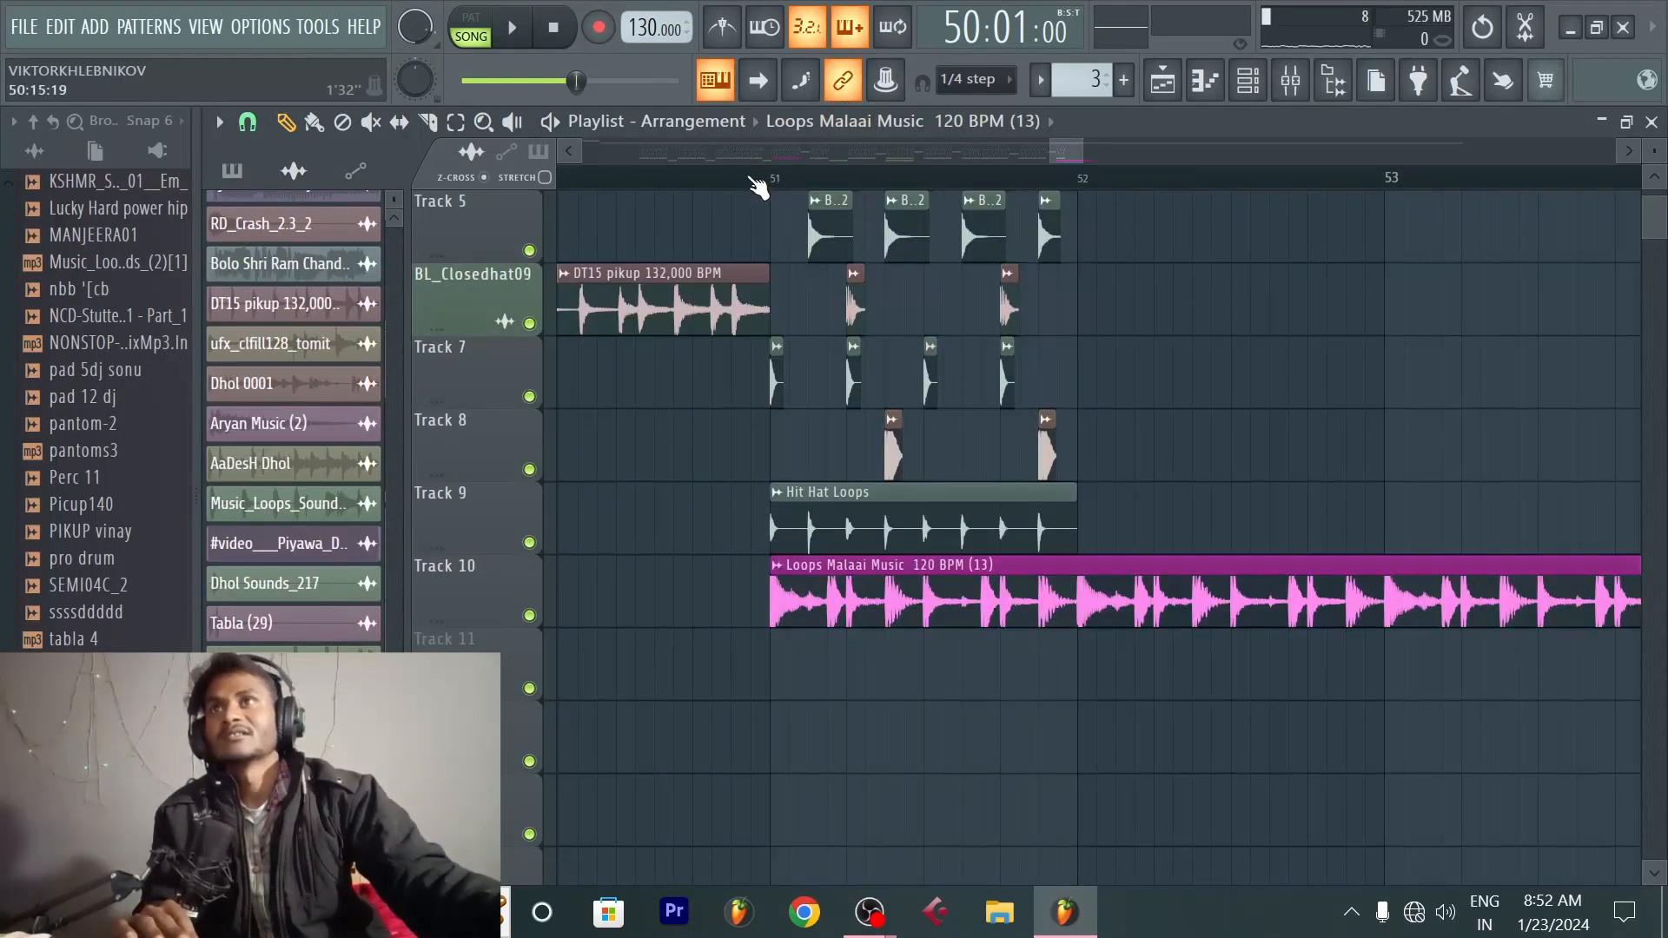
pyautogui.click(751, 178)
pyautogui.press('space')
pyautogui.scroll(4, 1061, 381)
pyautogui.press('space')
pyautogui.scroll(-2, 1085, 564)
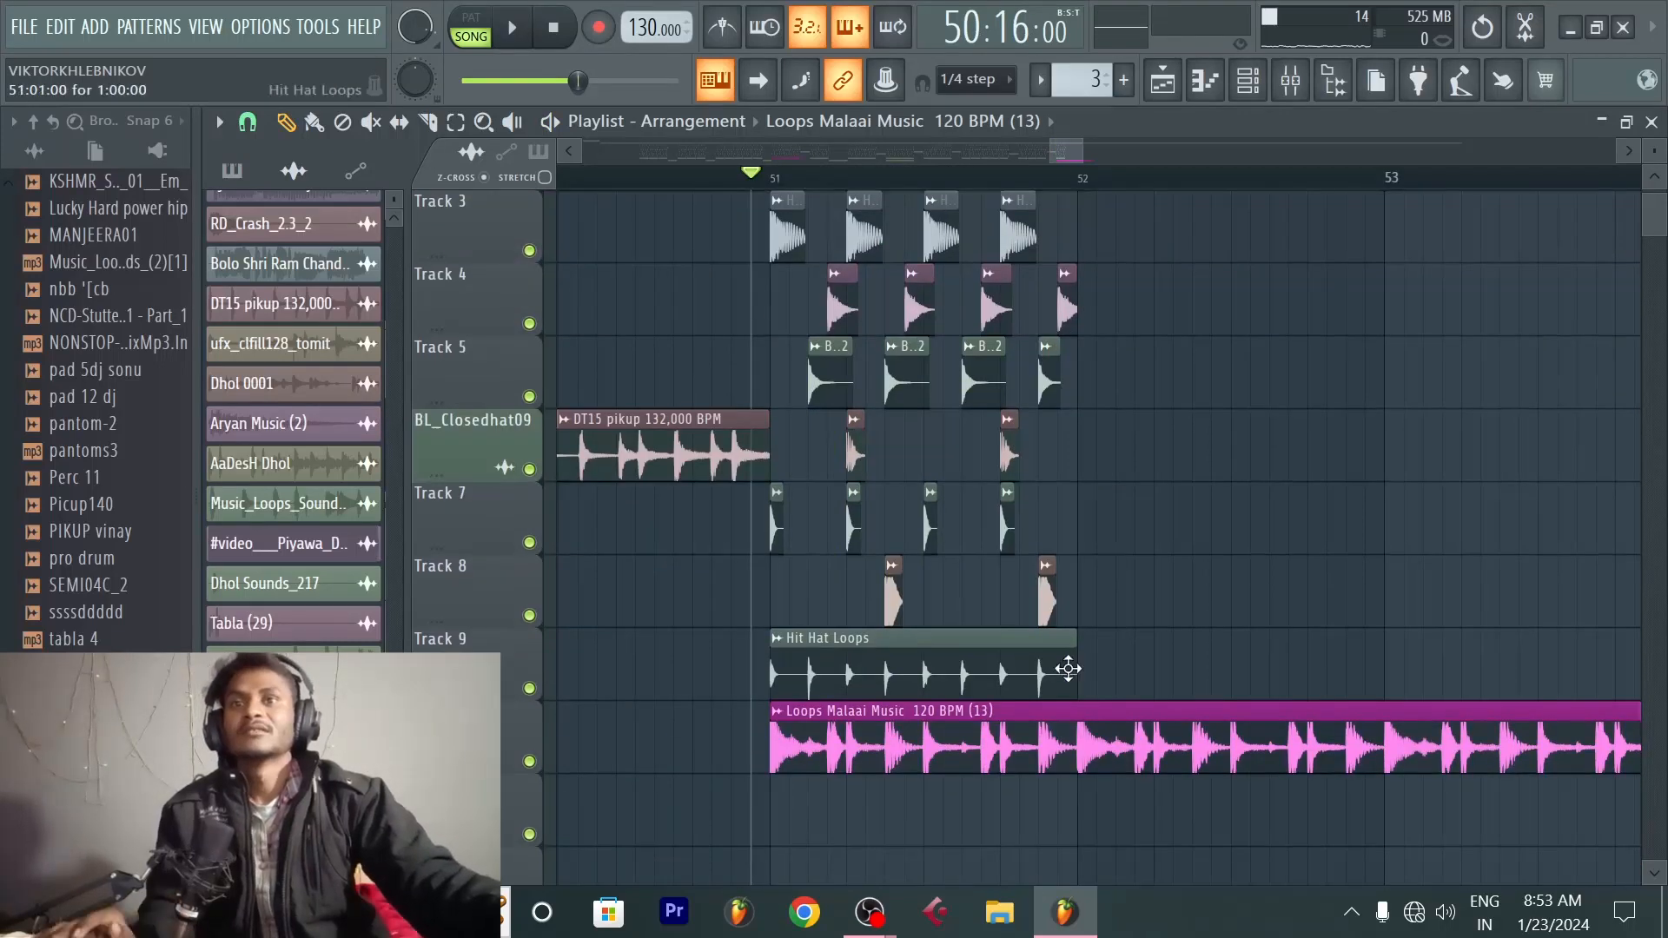
# Step: Select the one-bar drum pattern at bar 51 on Tracks 3 to 9 and duplicate it three times through bar 54
pyautogui.scroll(1, 1068, 669)
pyautogui.moveTo(1092, 770); pyautogui.dragTo(784, 328)
pyautogui.press('space')
pyautogui.hotkey('ctrl', 'b')
pyautogui.hotkey('ctrl', 'b')
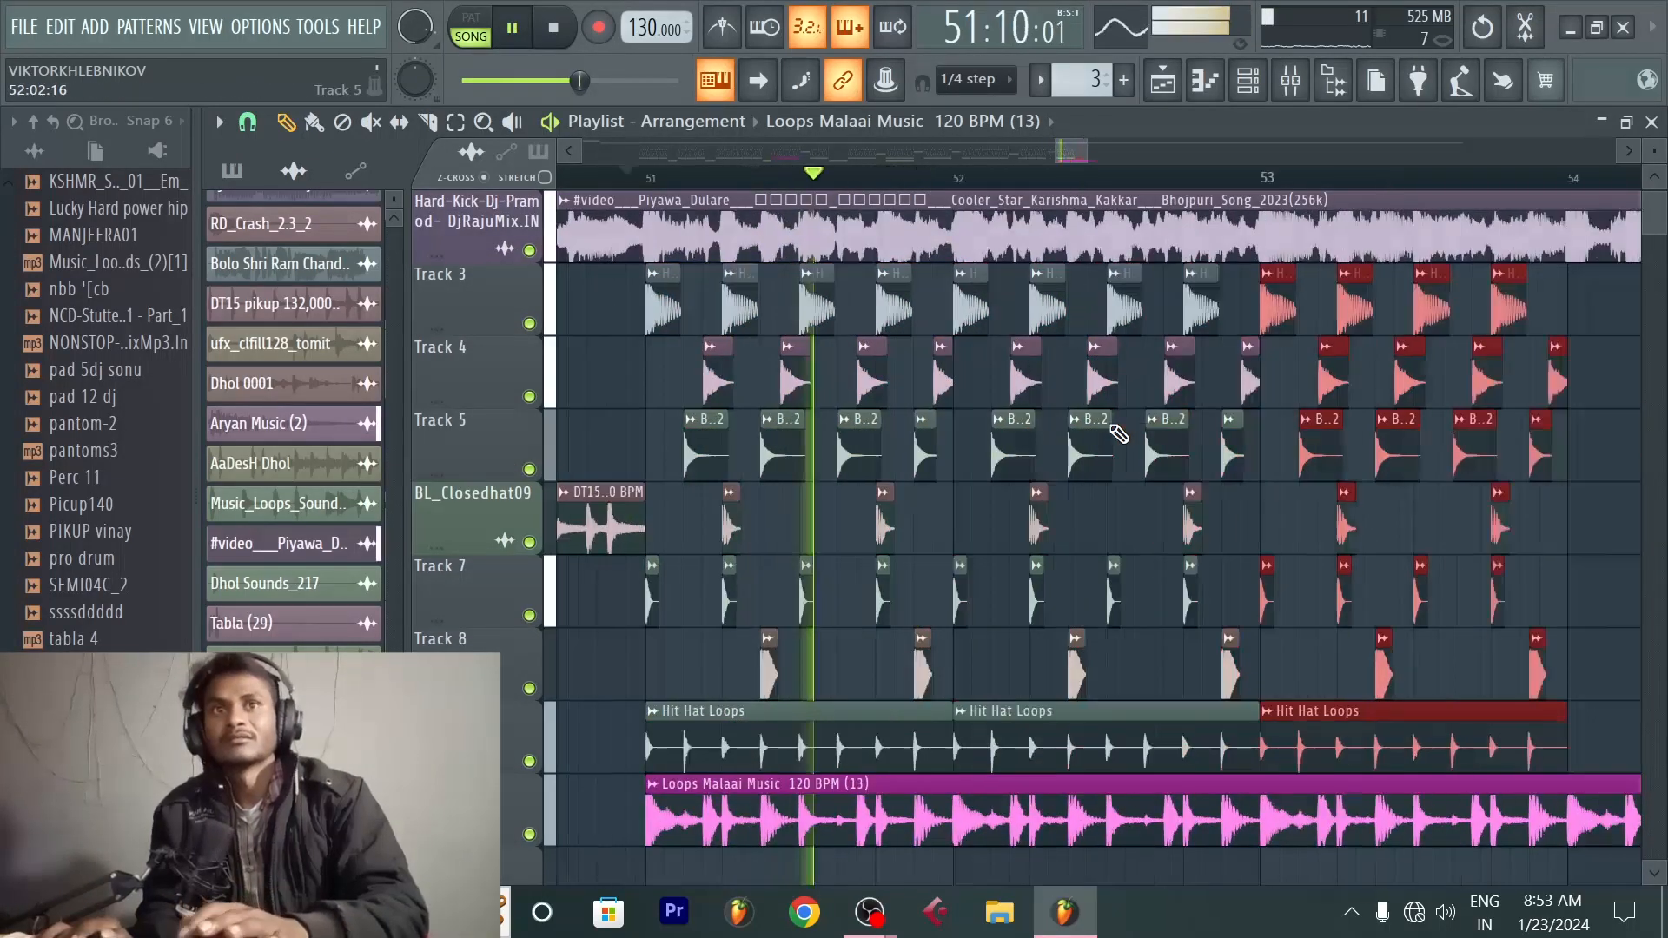
pyautogui.hotkey('ctrl', 'b')
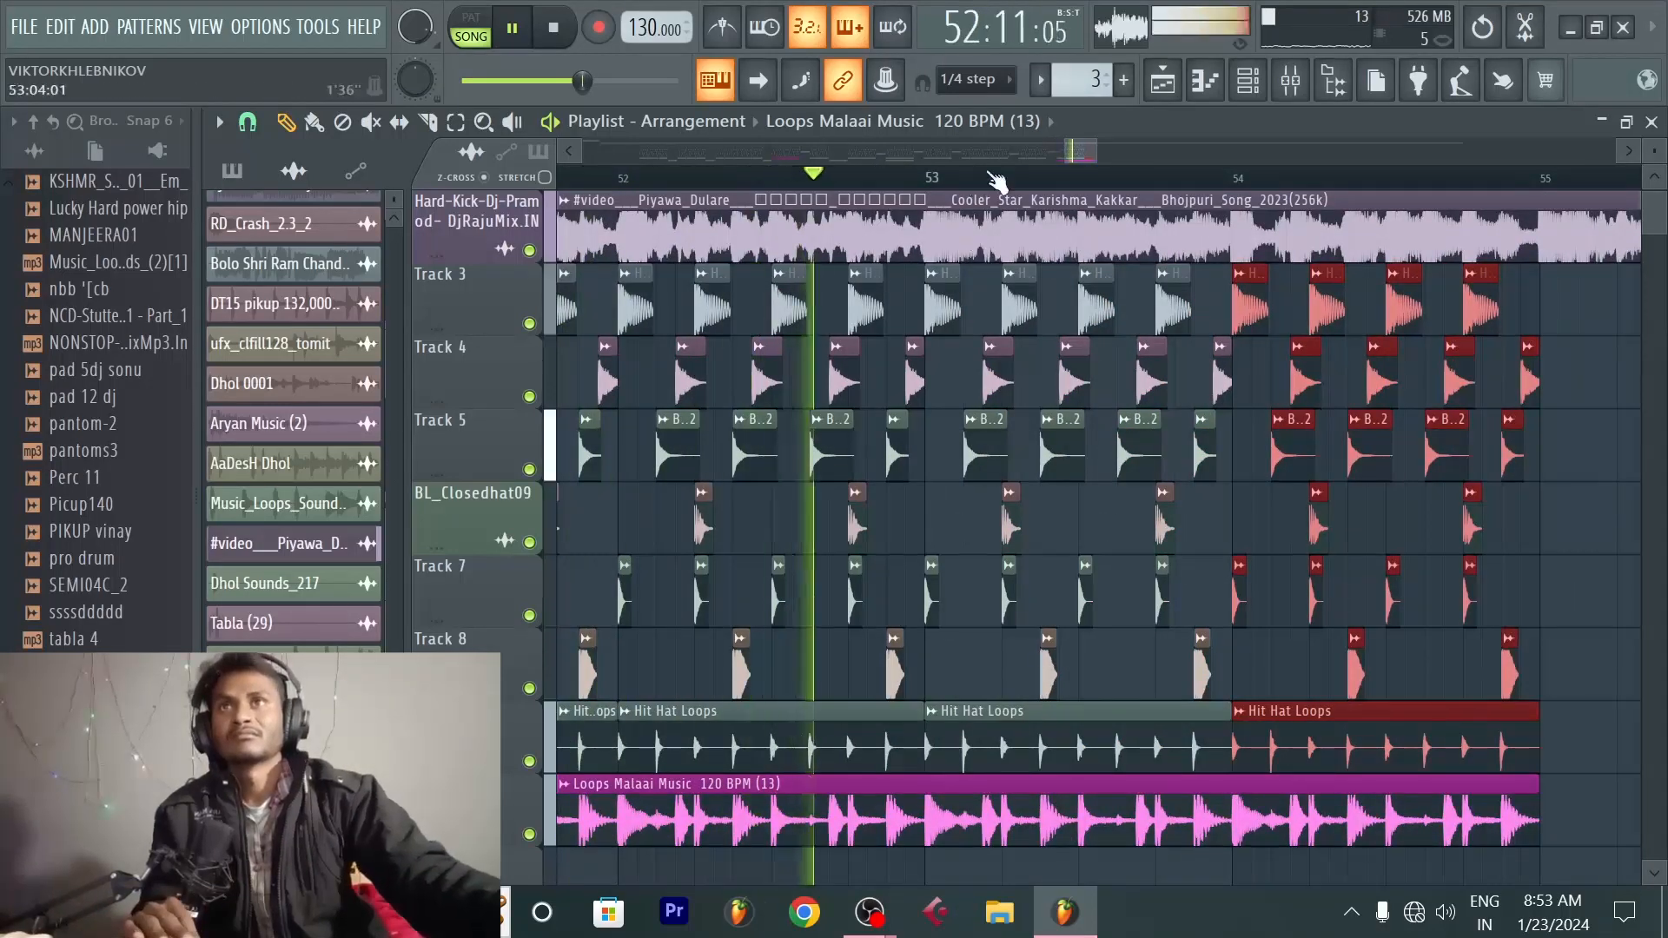
# Step: Play the layered beat again from late in bar 52 into bar 53
pyautogui.scroll(-2, 996, 181)
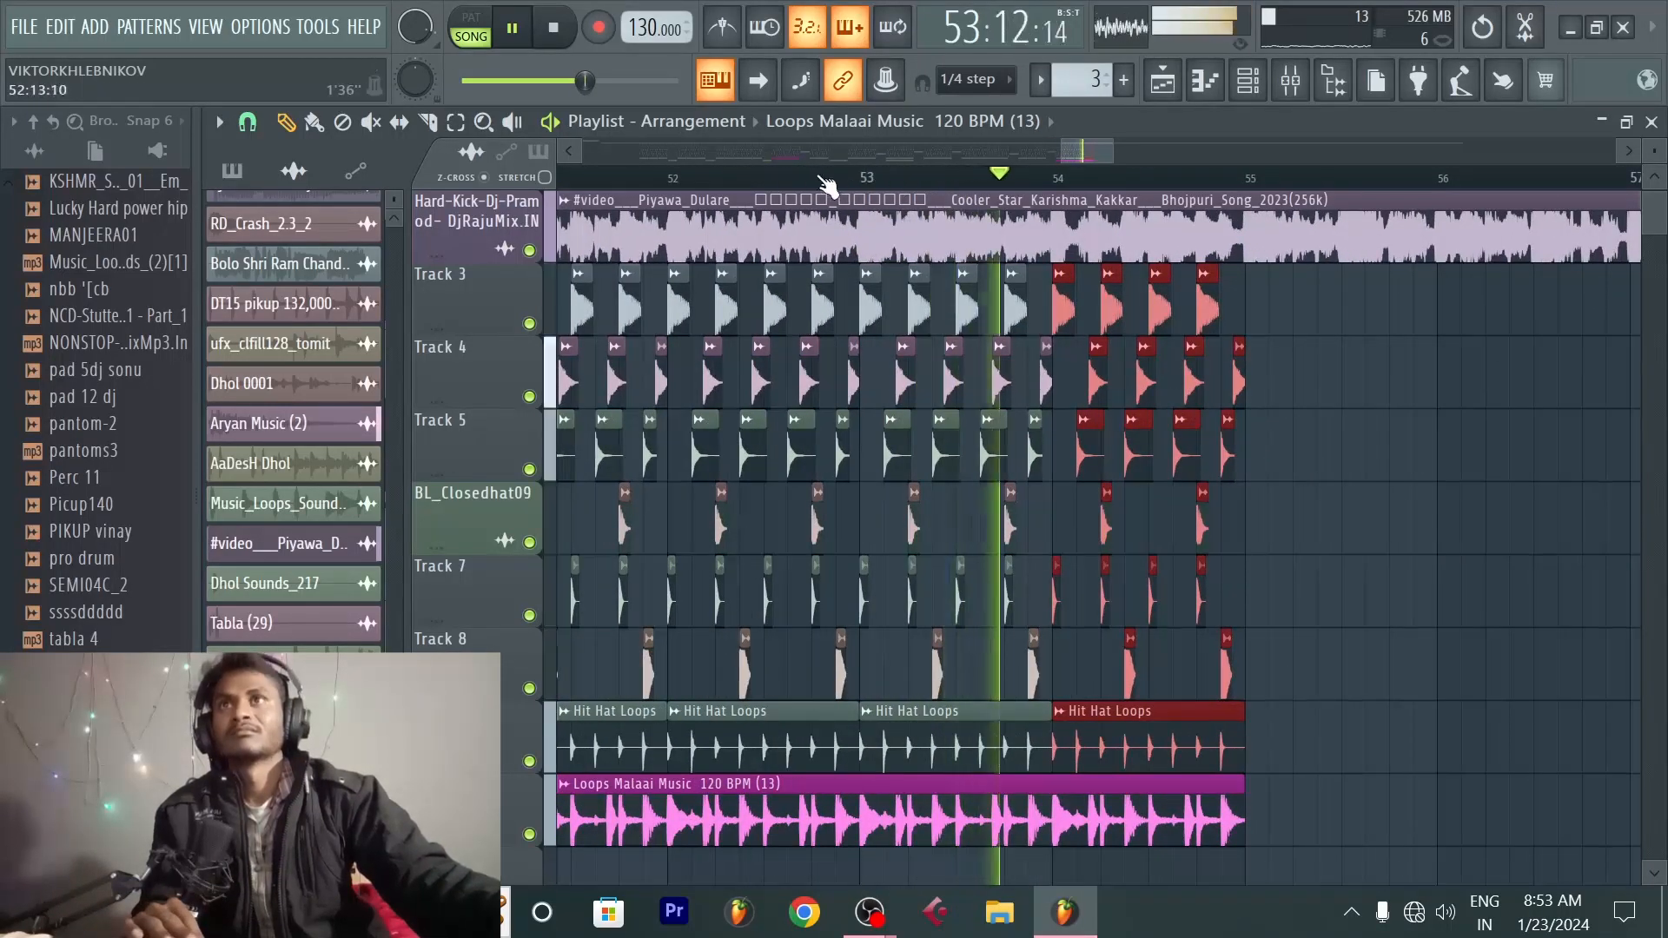
pyautogui.click(823, 179)
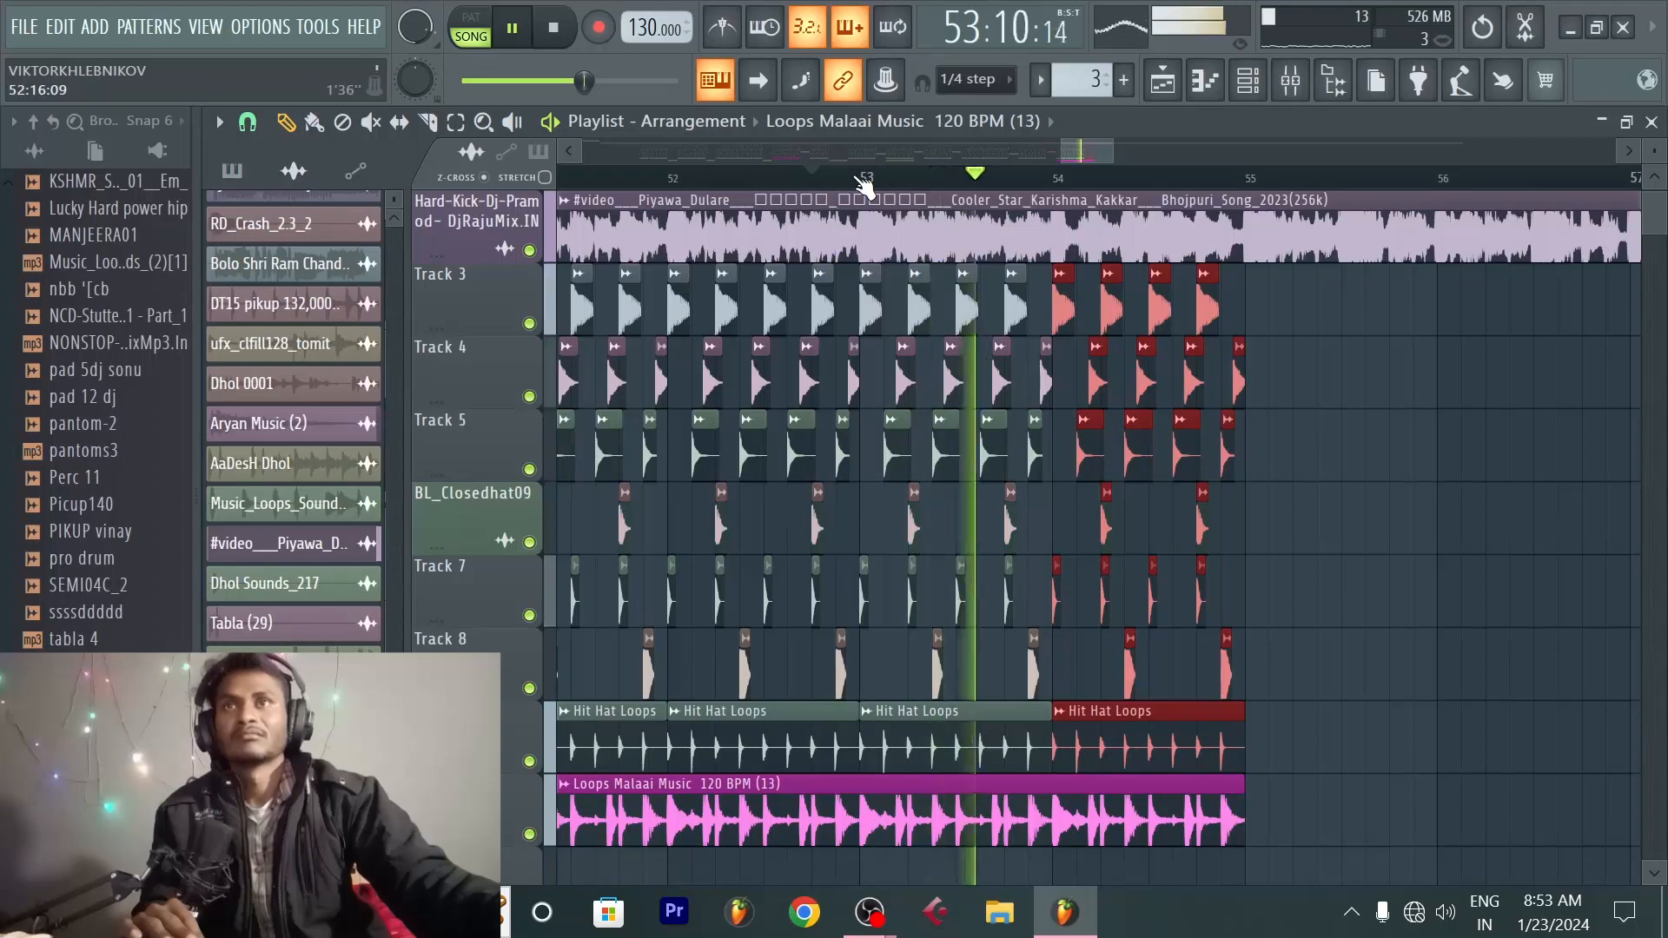
pyautogui.scroll(-1, 865, 185)
pyautogui.press('space')
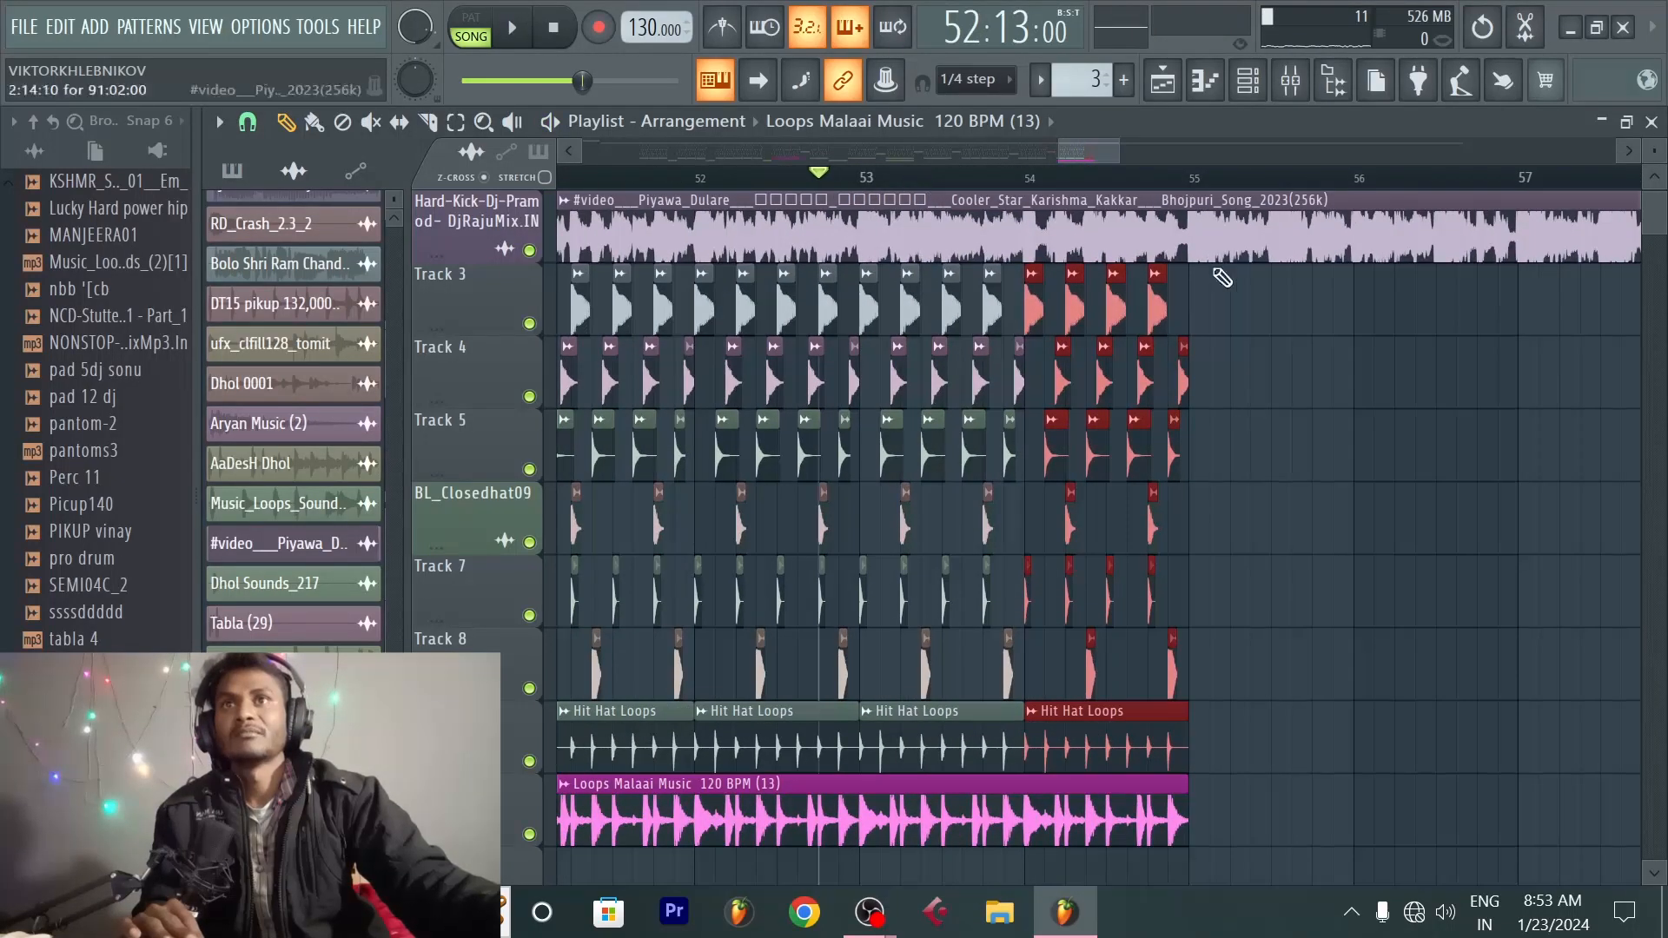
# Step: Delete the Hit Hat Loops clips in bars 53 and 54 and shorten the Loops Malaai Music clip to end at bar 53
pyautogui.click(1293, 361)
pyautogui.scroll(-3, 1298, 382)
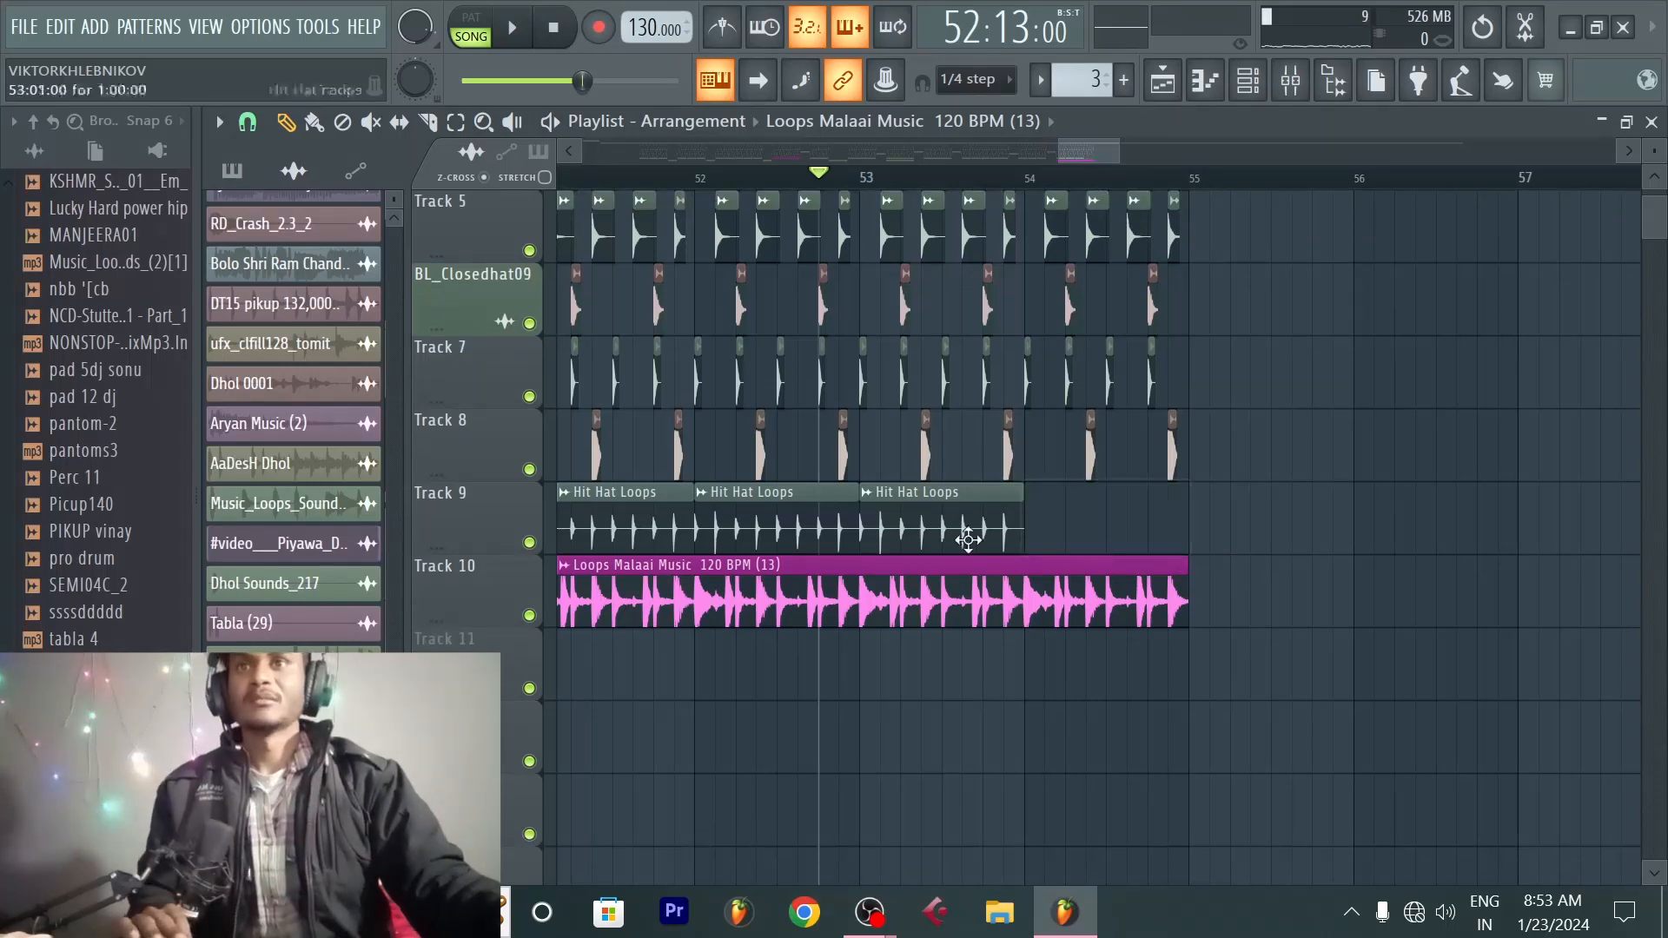
pyautogui.moveTo(1189, 591); pyautogui.dragTo(868, 620)
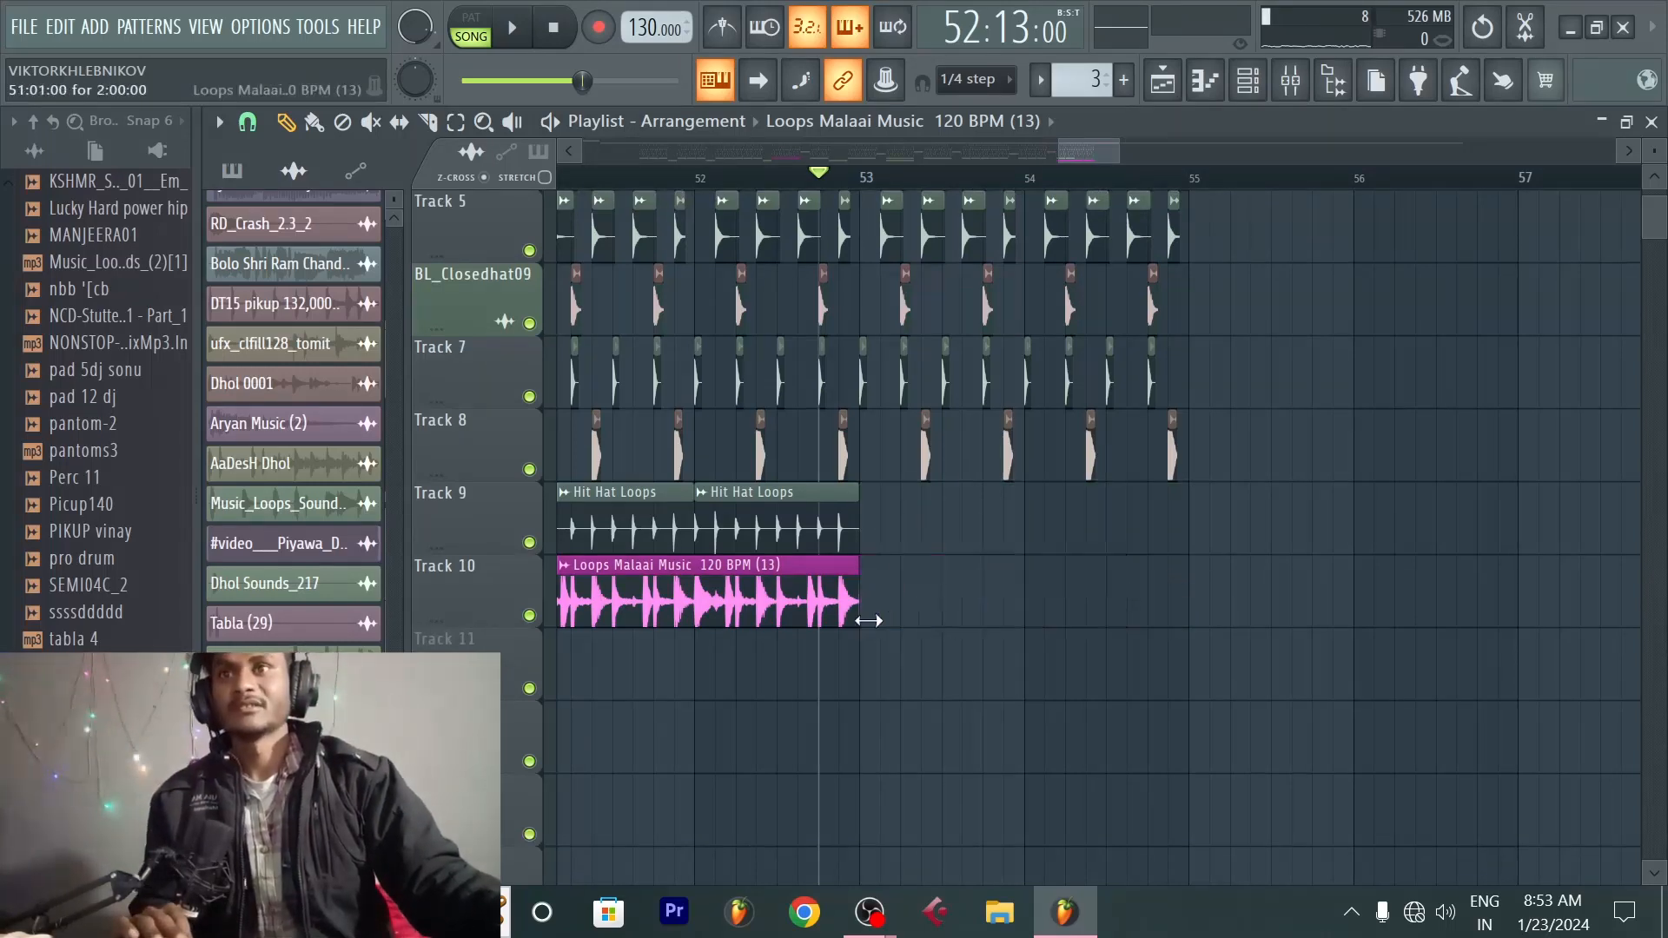
# Step: Move the drum clips of bars 53 and 54 on Tracks 3 to 8 to start at bar 55, and play the emptied bars
pyautogui.scroll(3, 1030, 557)
pyautogui.moveTo(1224, 695); pyautogui.dragTo(1200, 334)
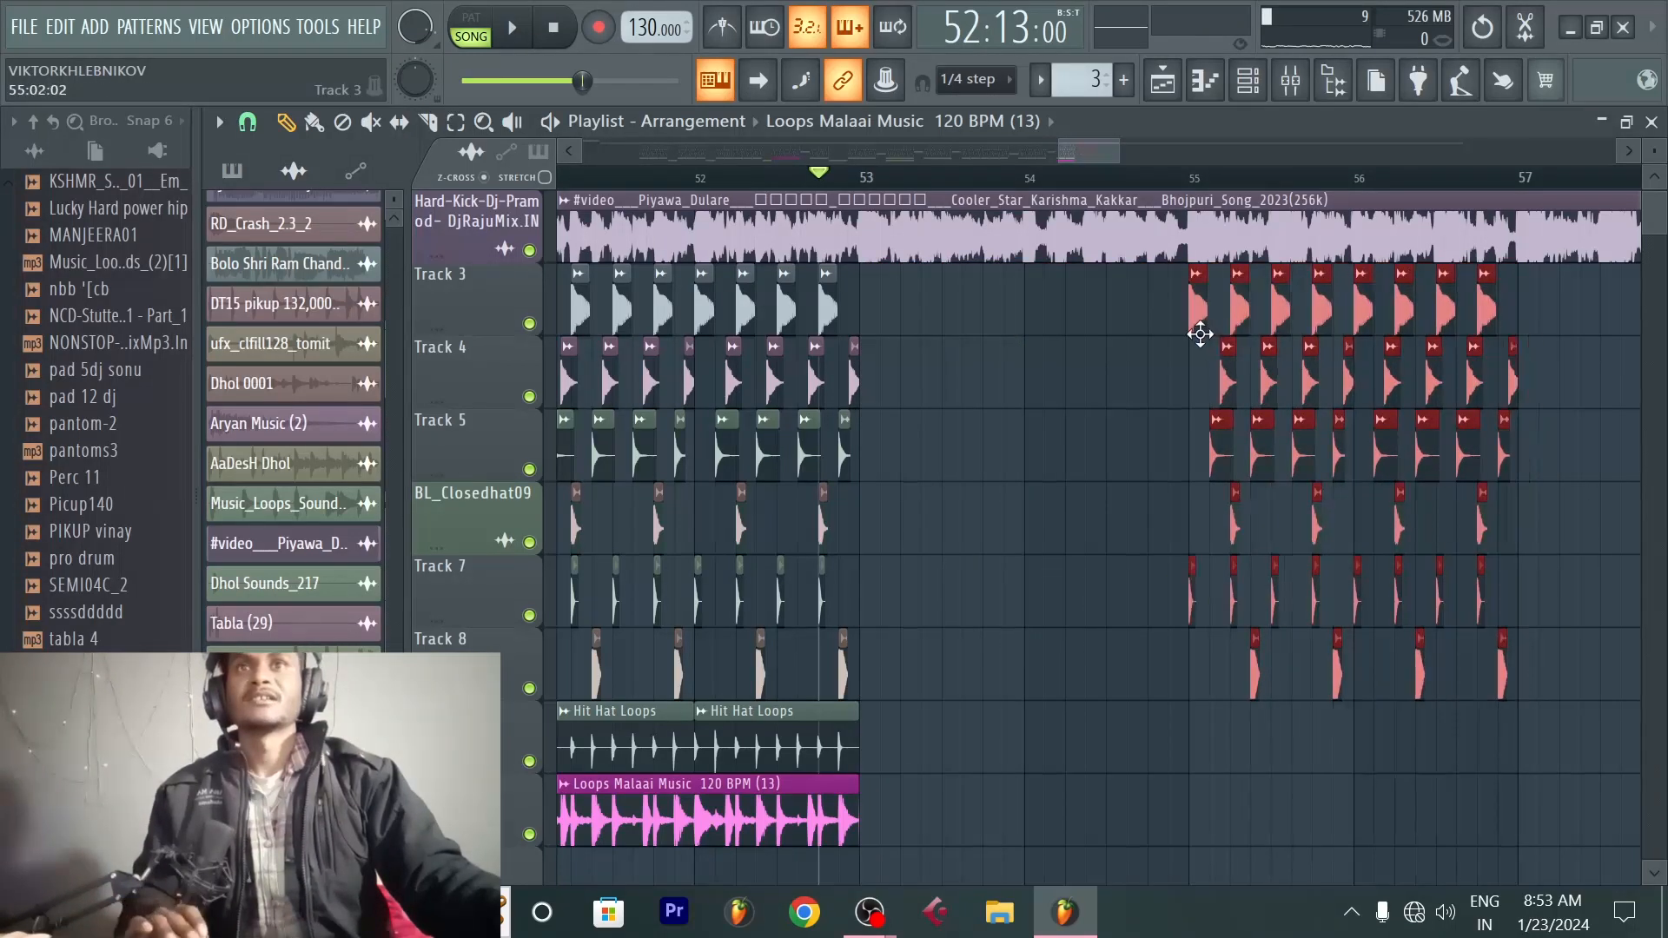
pyautogui.press('space')
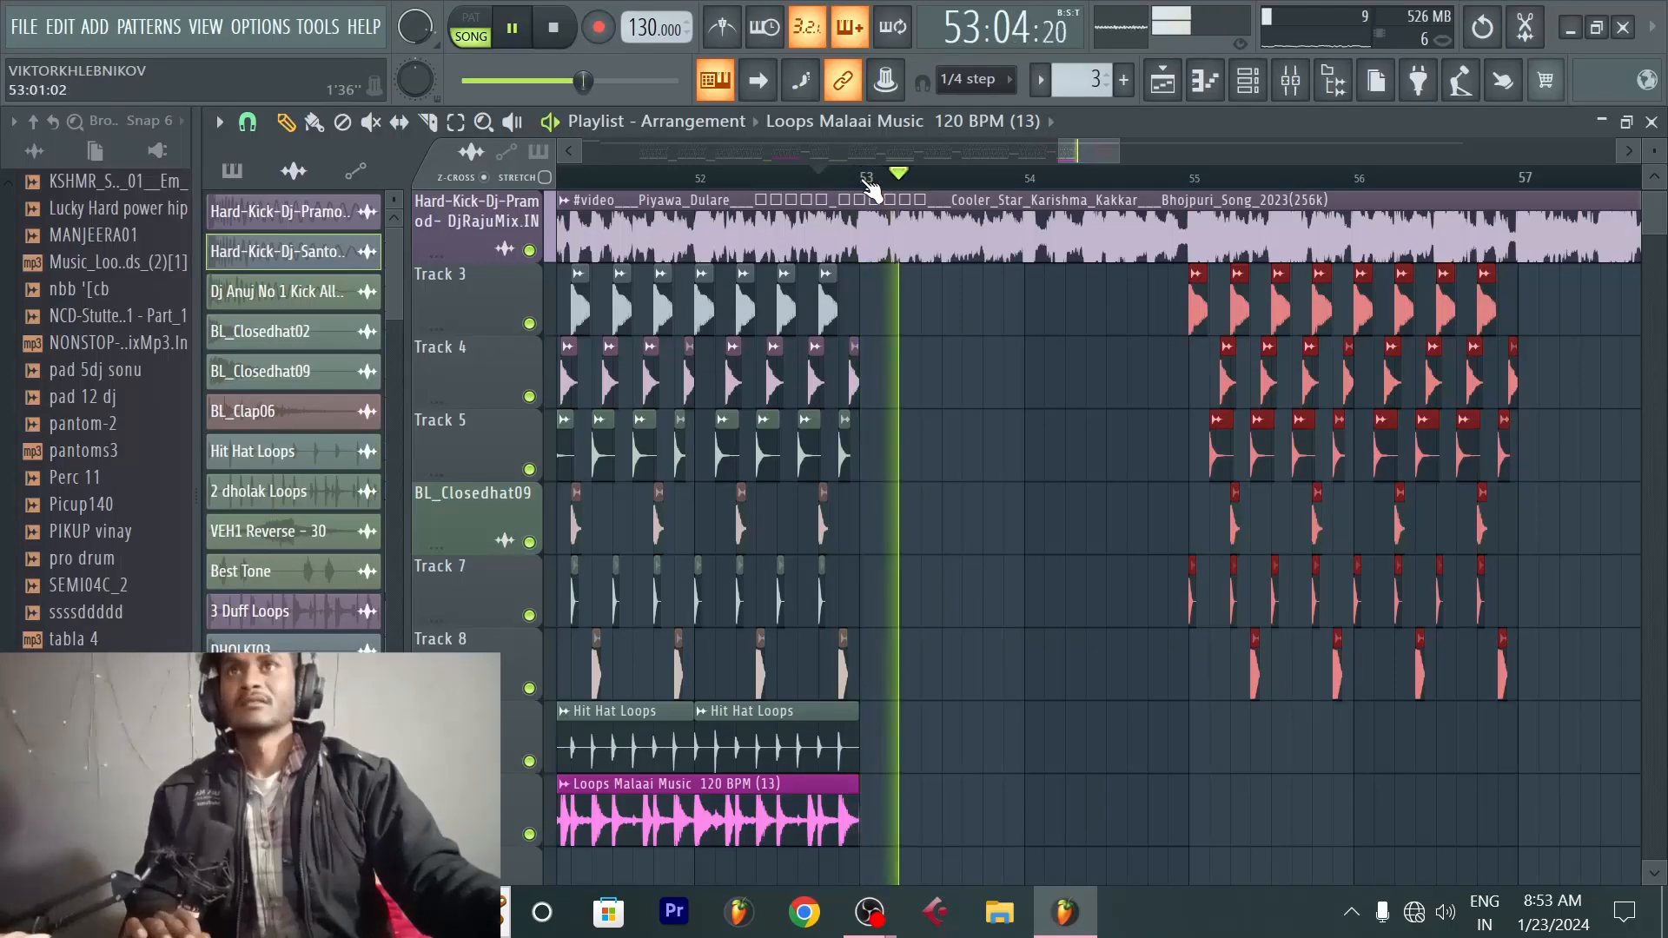
pyautogui.scroll(-2, 868, 184)
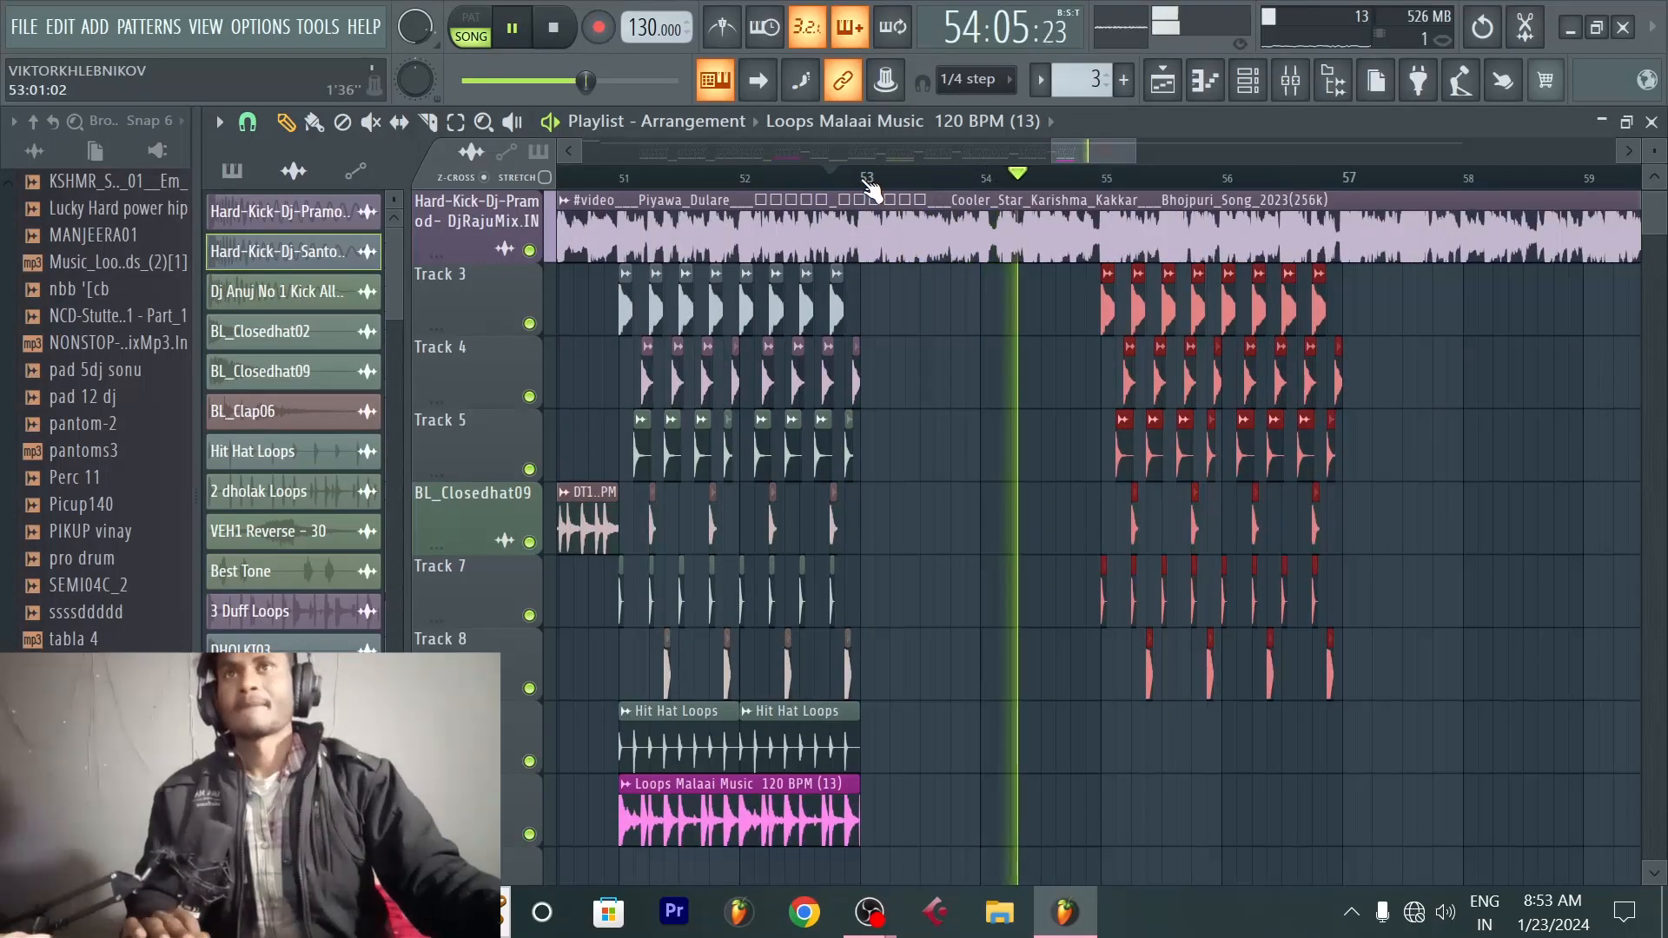
pyautogui.press('space')
# Step: Place the AaDesH Dhol clip on Track 10 at bar 53 and play the transition into bar 55
pyautogui.scroll(-5, 379, 493)
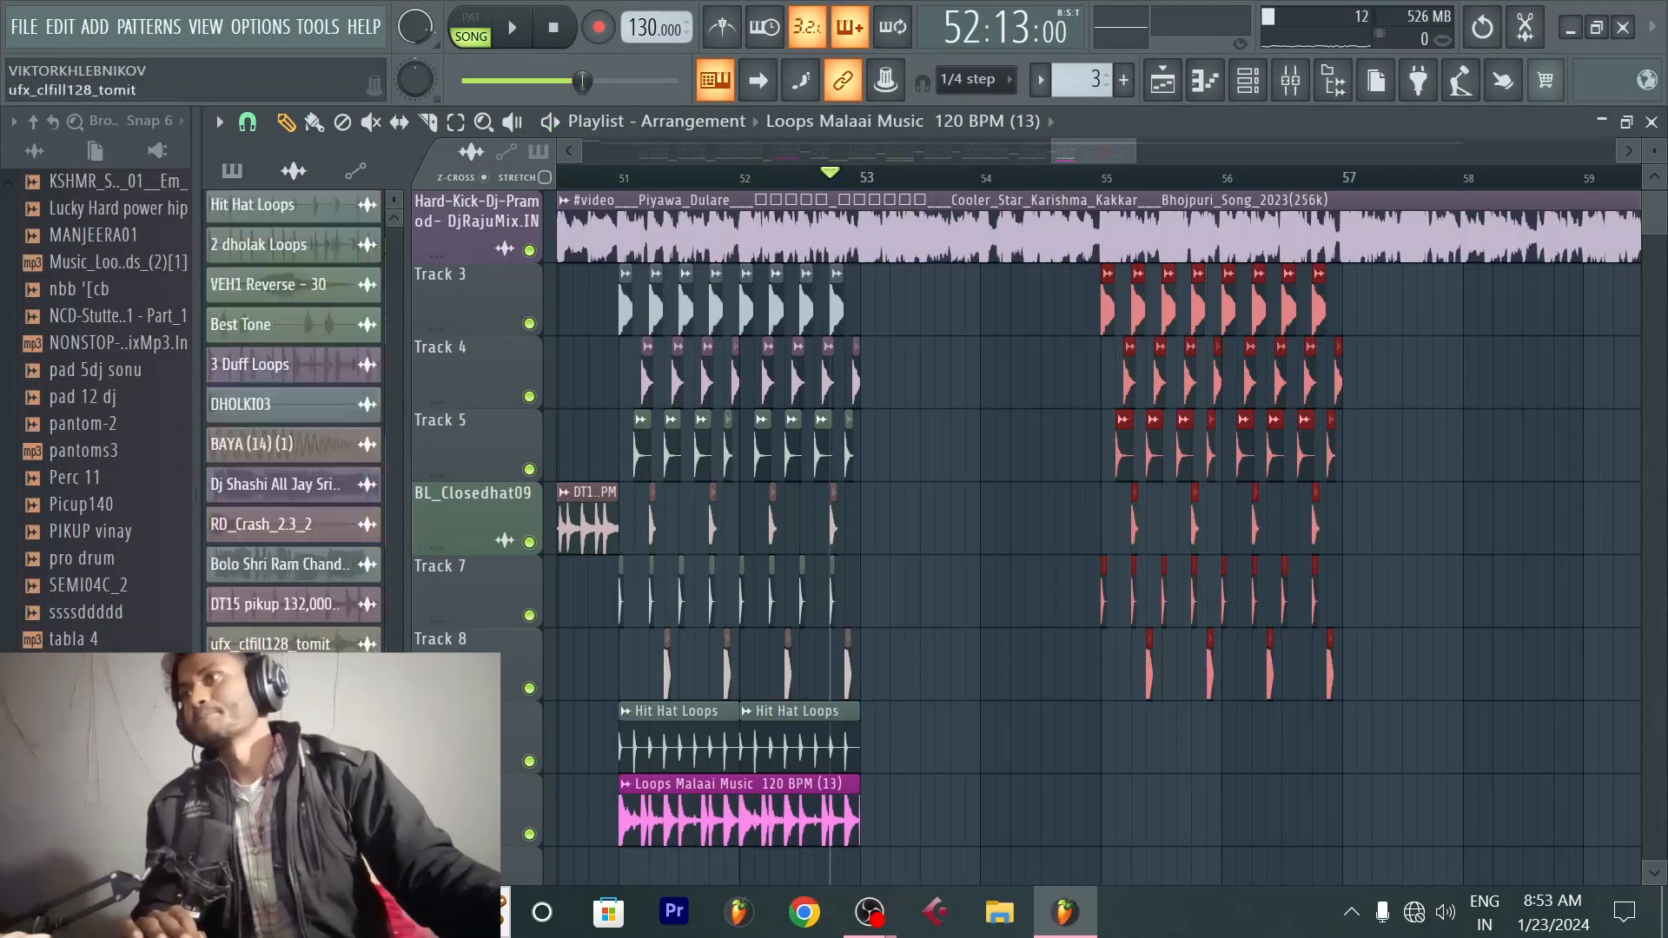
pyautogui.click(865, 825)
pyautogui.press('space')
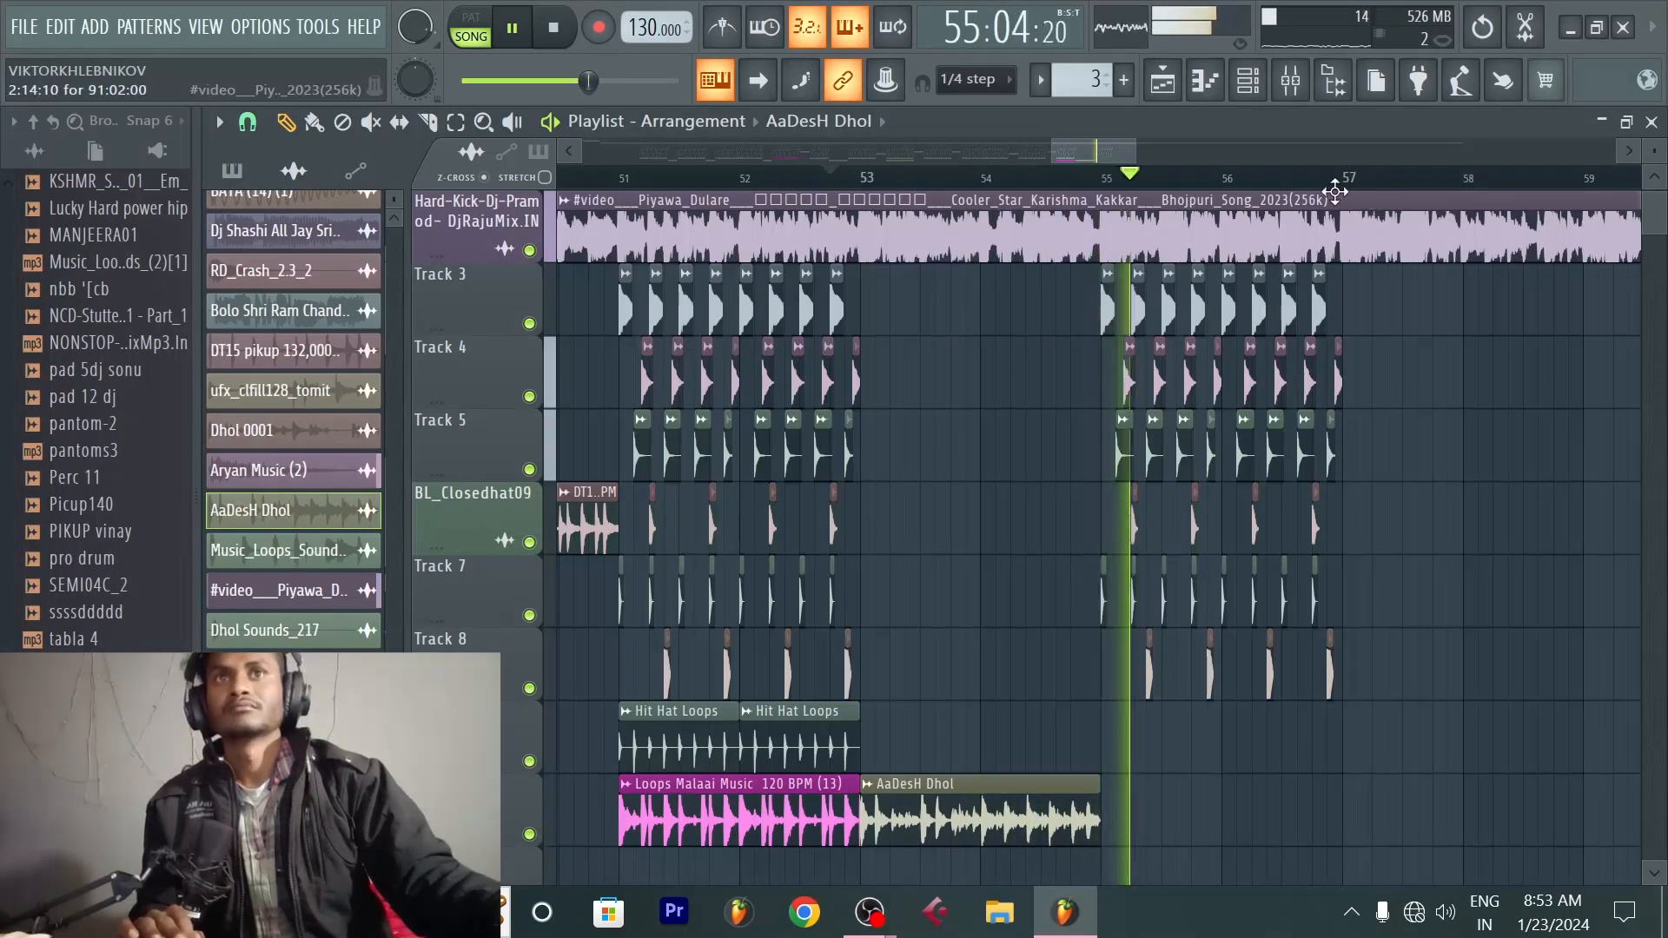
pyautogui.scroll(1, 1338, 195)
pyautogui.press('space')
# Step: Add Hit Hat Loops clips on Track 9 at bars 55 and 56, and a two-bar Loops Malaai Music clip on Track 10 at bar 55
pyautogui.click(801, 837)
pyautogui.scroll(-1, 992, 762)
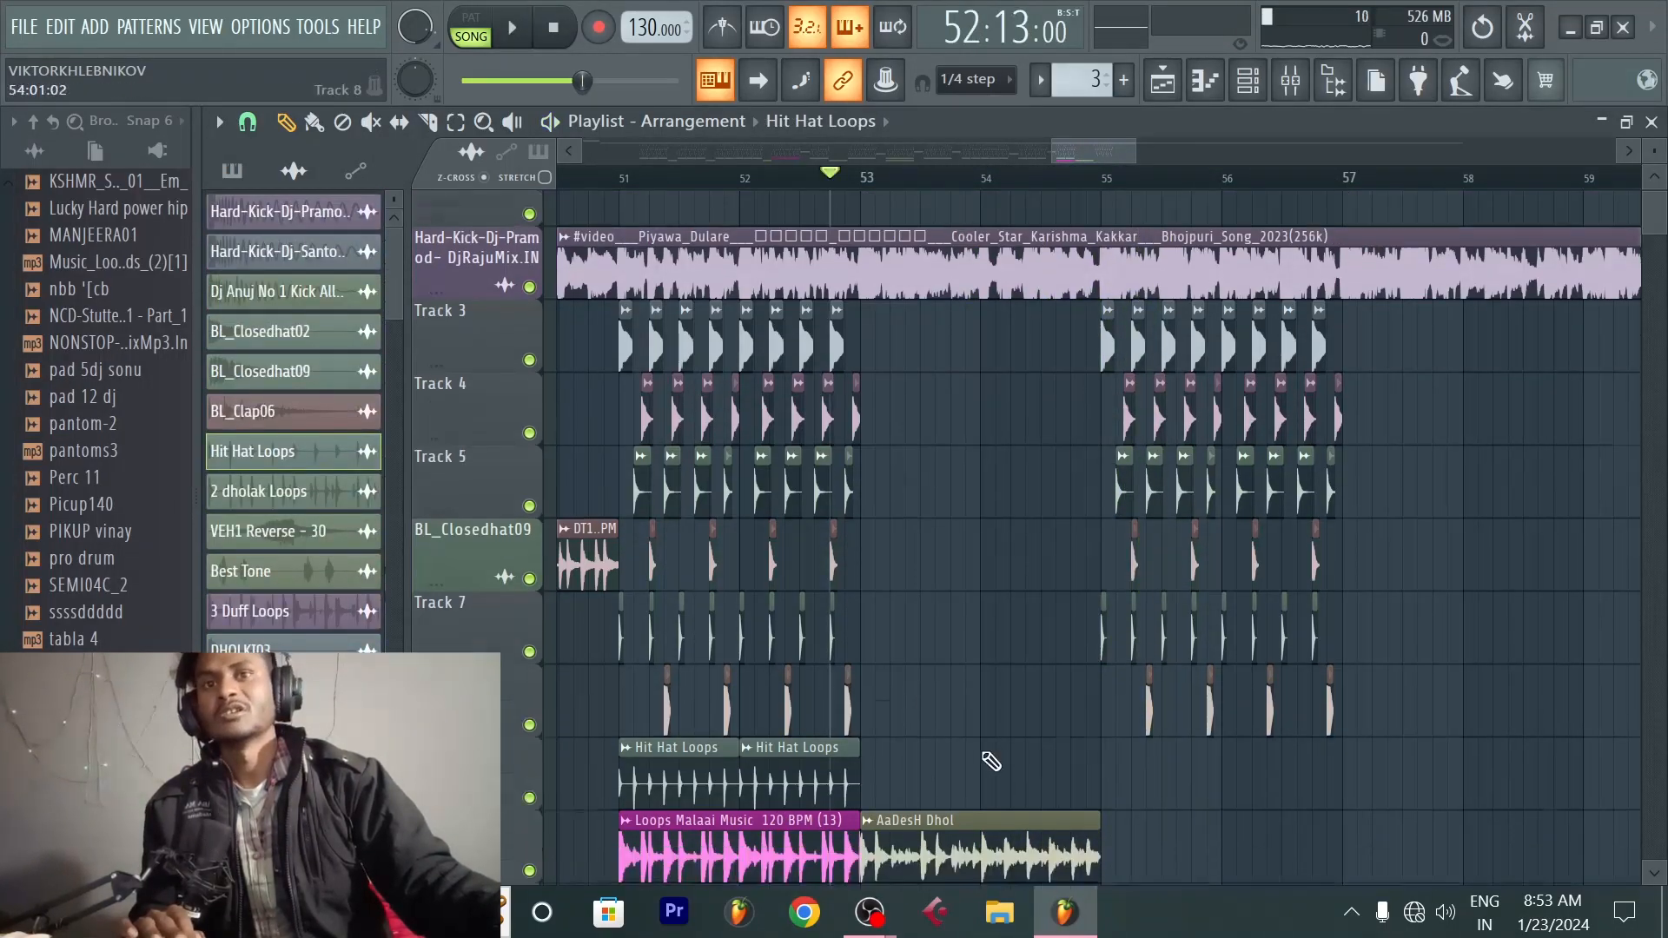
pyautogui.scroll(-1, 992, 762)
pyautogui.click(1110, 660)
pyautogui.click(727, 739)
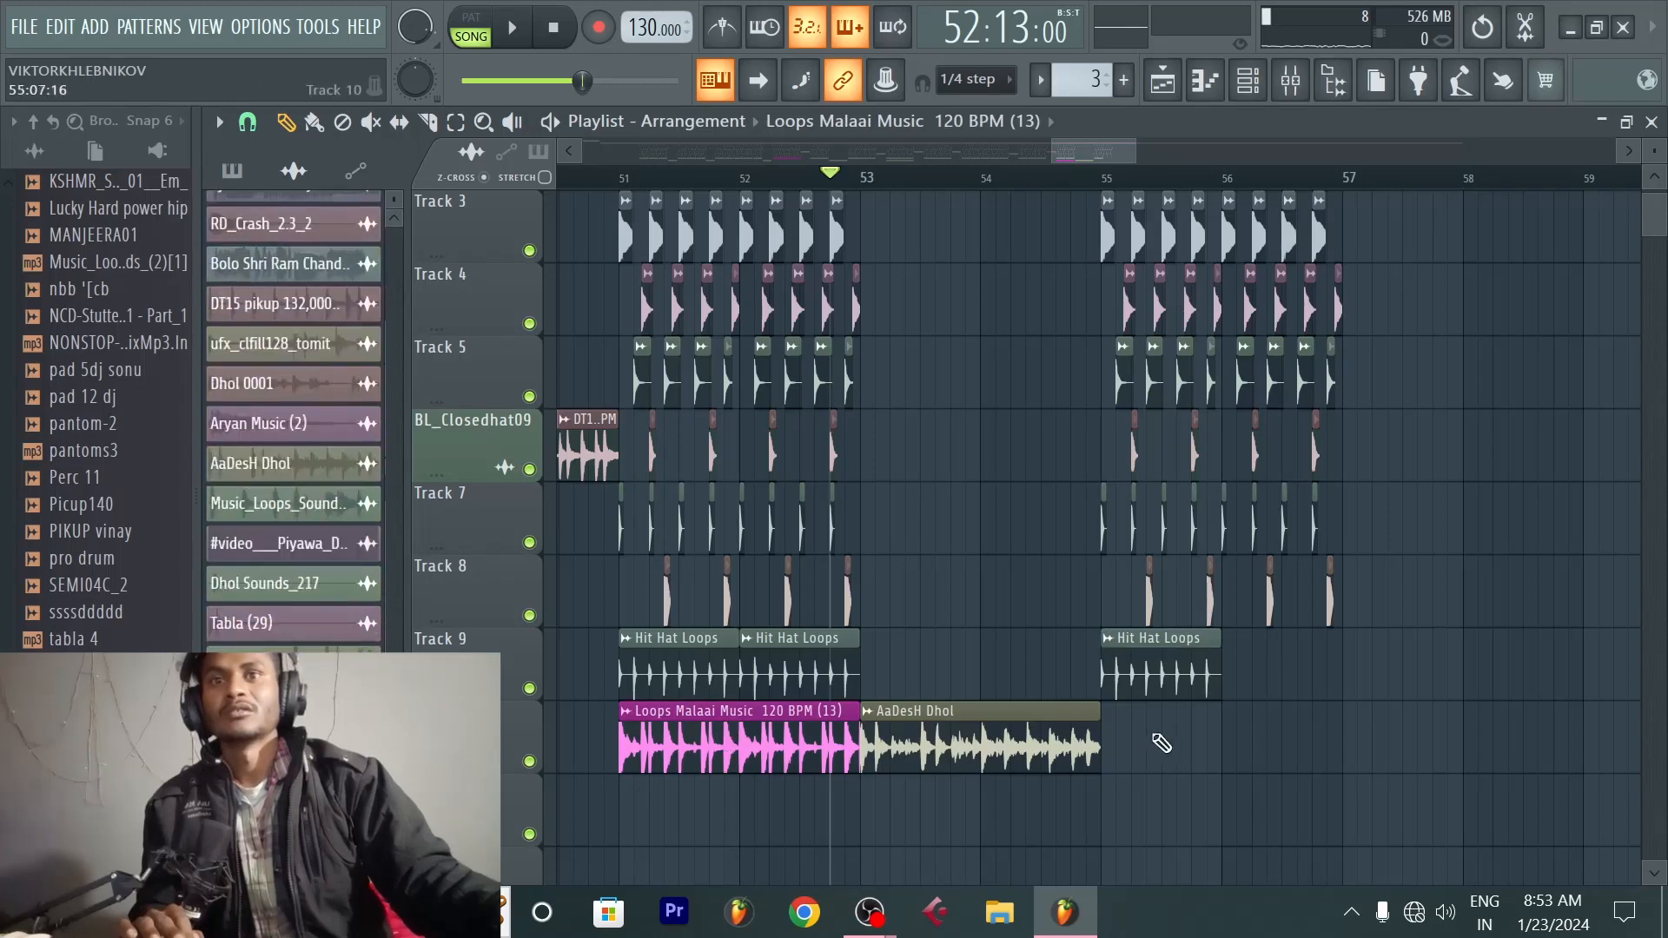
pyautogui.click(1105, 744)
pyautogui.click(1199, 675)
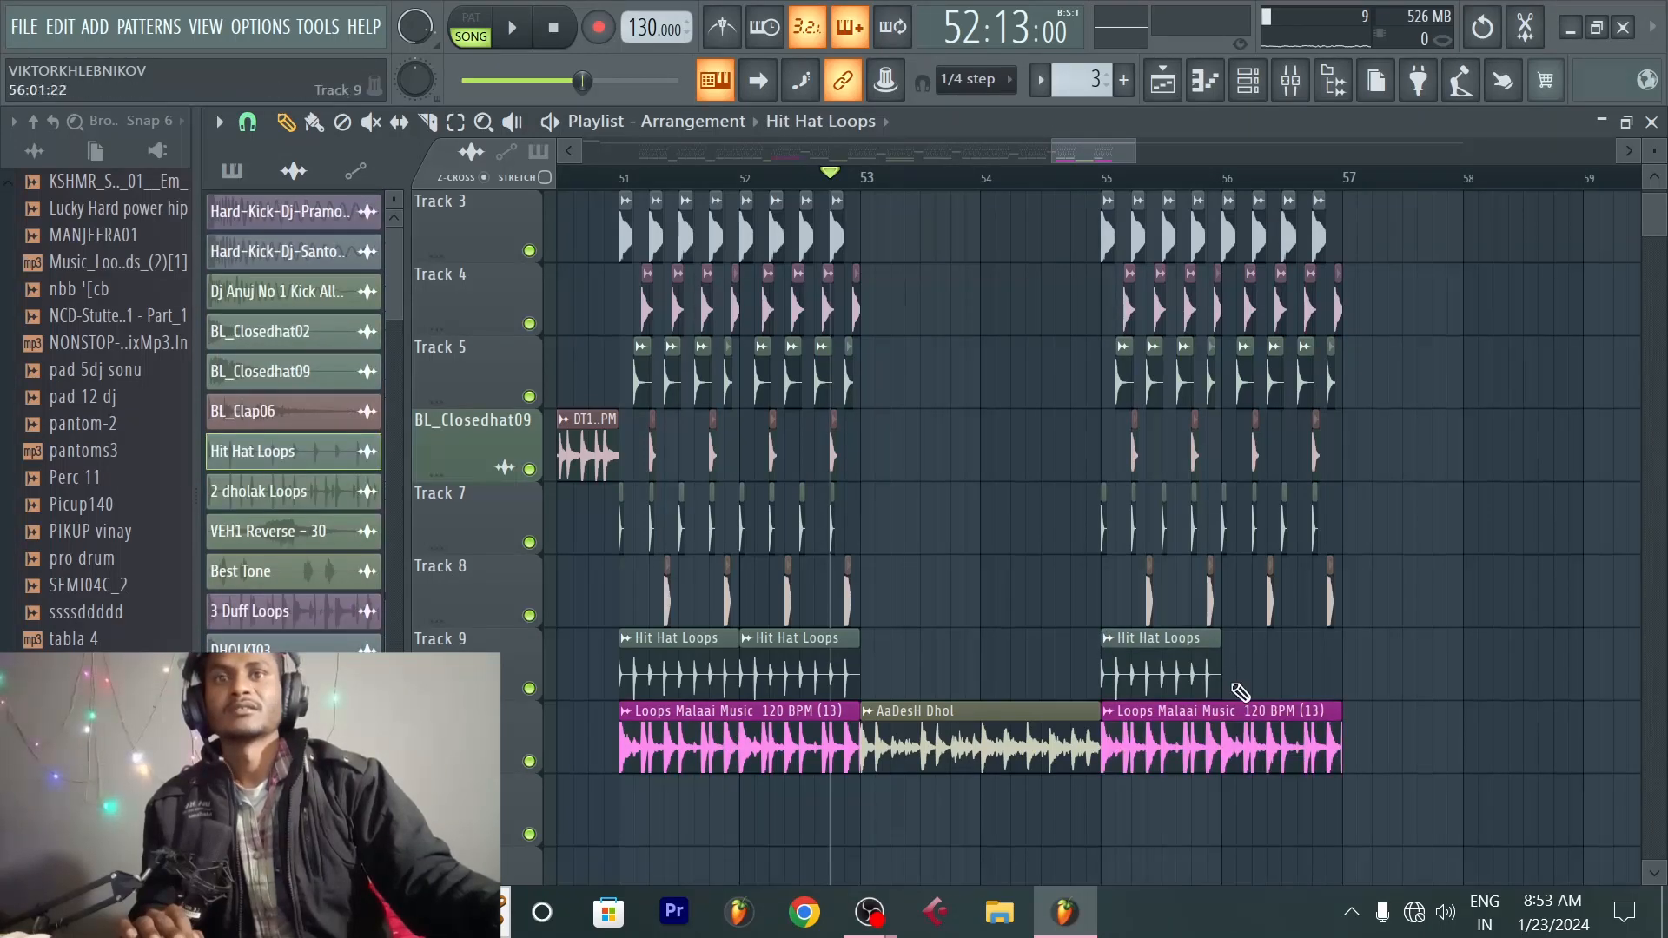
pyautogui.click(1227, 678)
# Step: Play the finished section from the end of bar 52 through bar 56, and set the playhead to 55:05
pyautogui.scroll(3, 1337, 180)
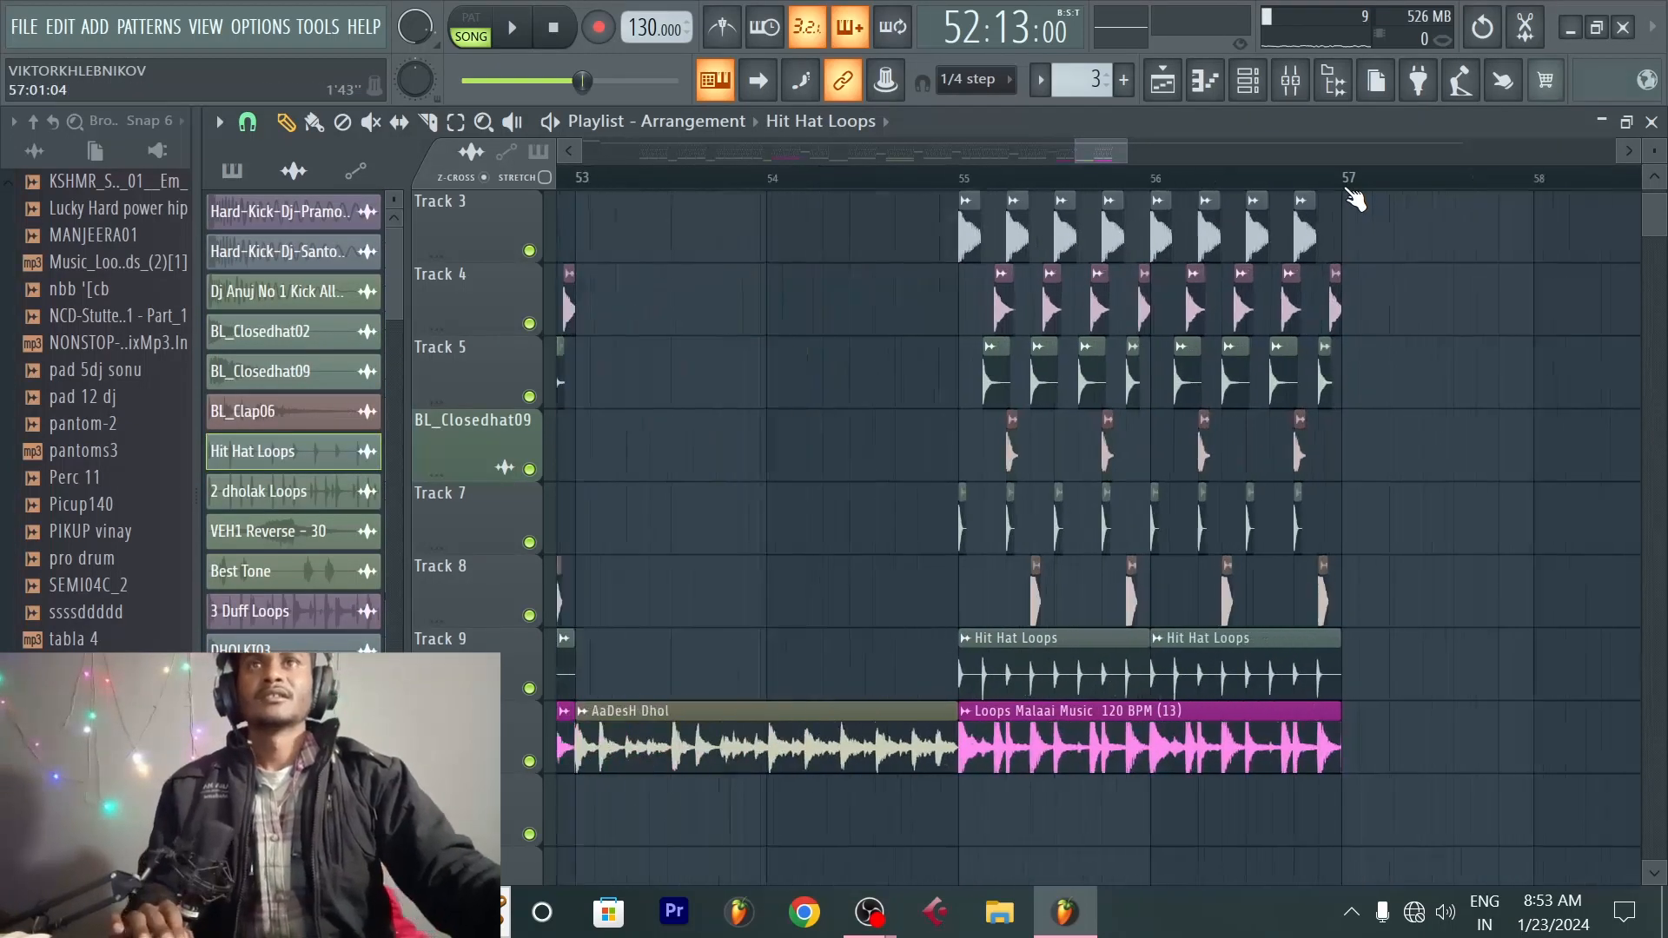
pyautogui.scroll(-3, 1342, 183)
pyautogui.press('space')
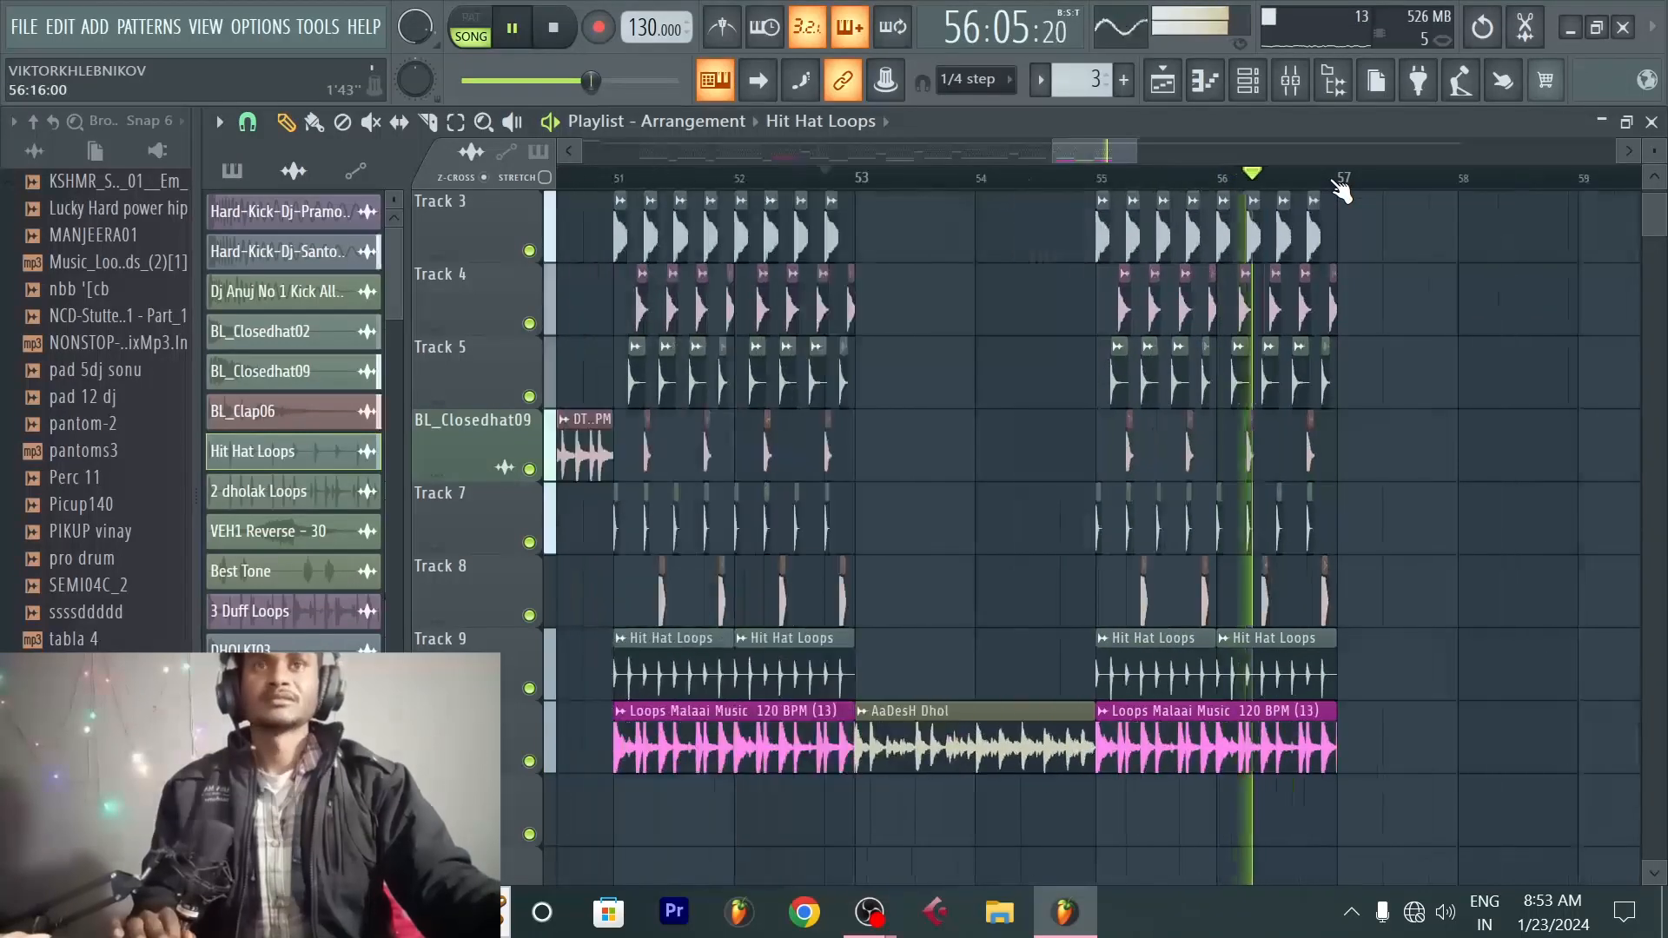
pyautogui.scroll(2, 1342, 192)
pyautogui.press('space')
pyautogui.scroll(-1, 1334, 183)
pyautogui.click(1157, 178)
# Step: Review the whole drum arrangement from bar 1 up to the last pattern at bar 56
pyautogui.scroll(-3, 1218, 182)
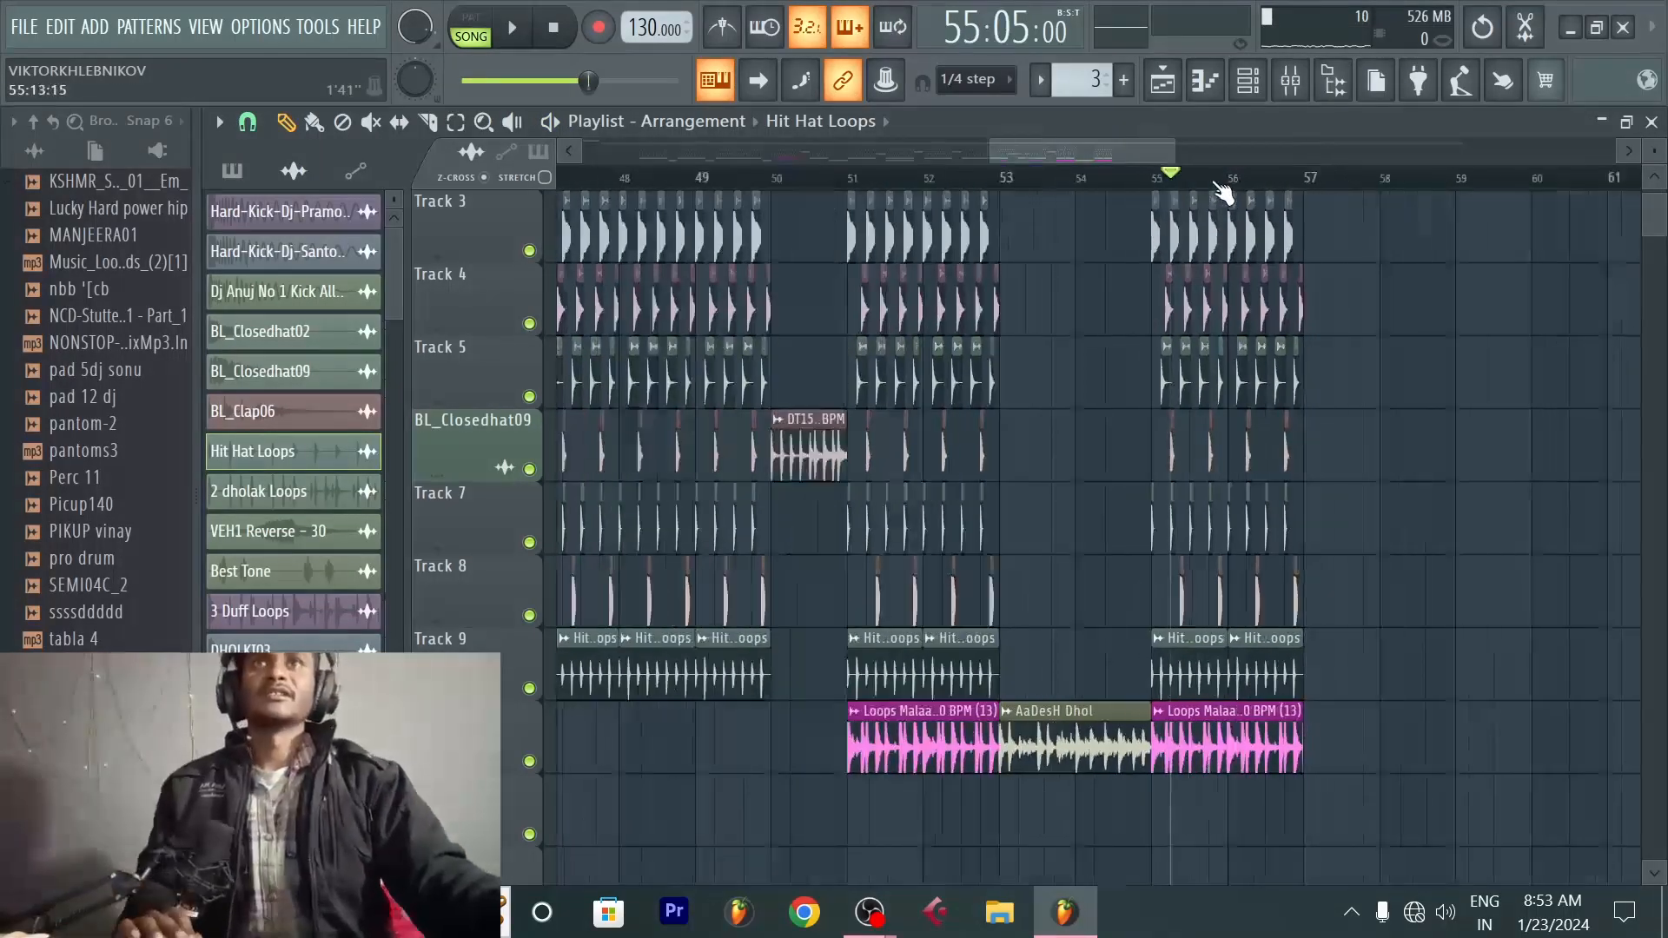
pyautogui.scroll(2, 1333, 281)
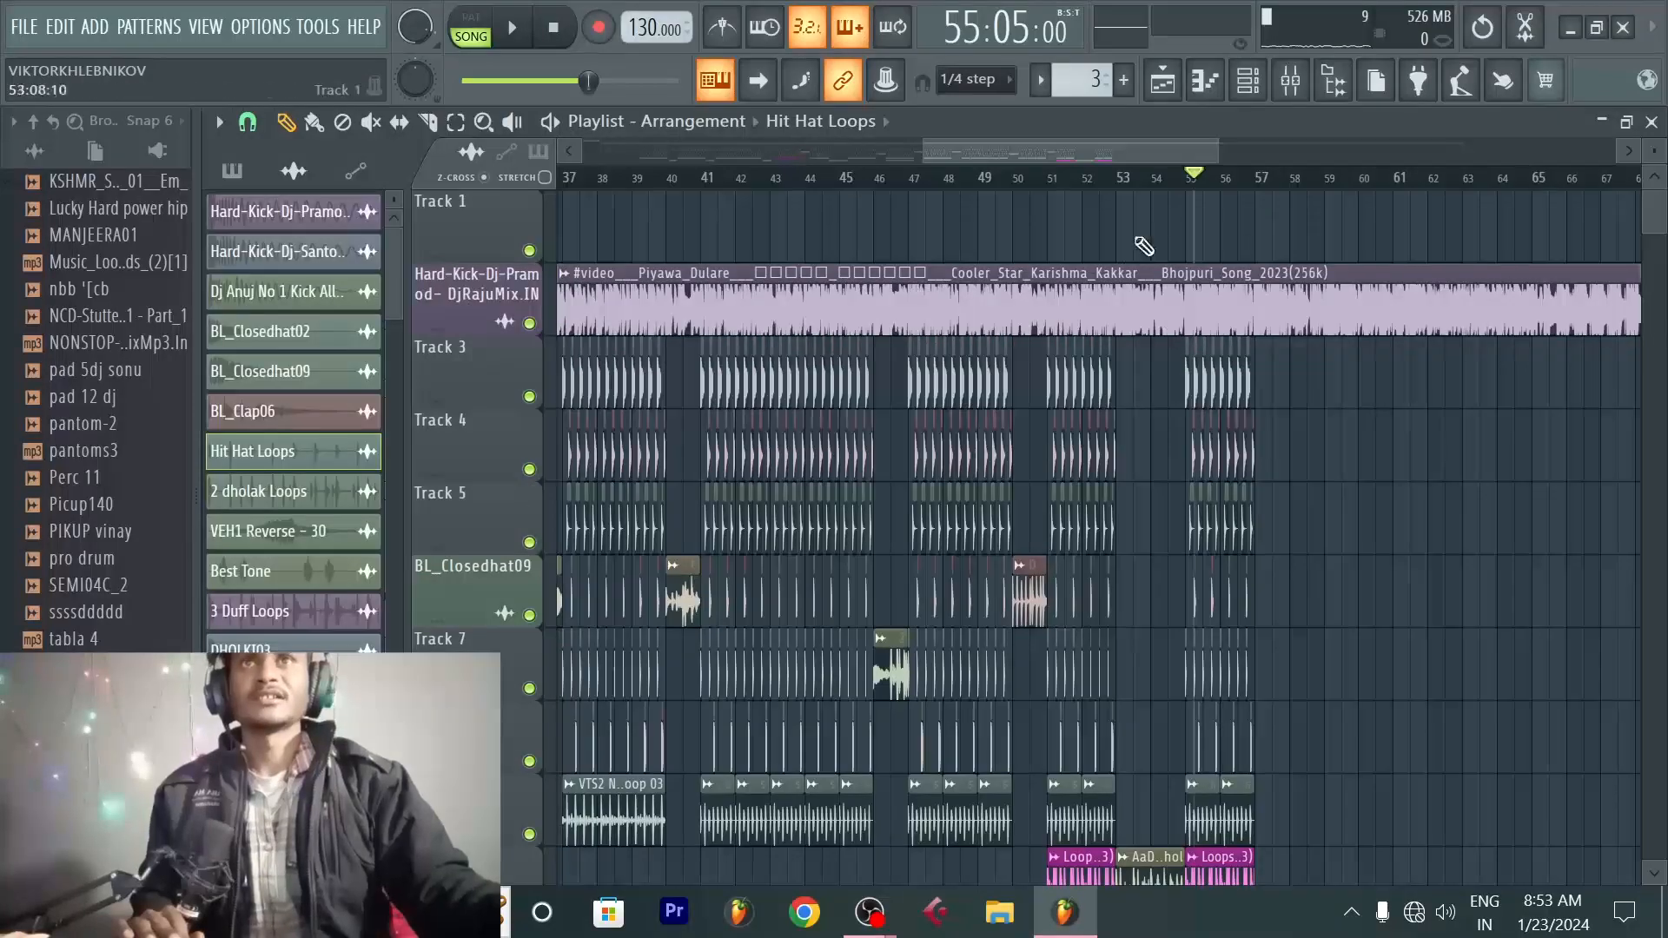
pyautogui.scroll(-1, 1190, 182)
pyautogui.scroll(-3, 1216, 178)
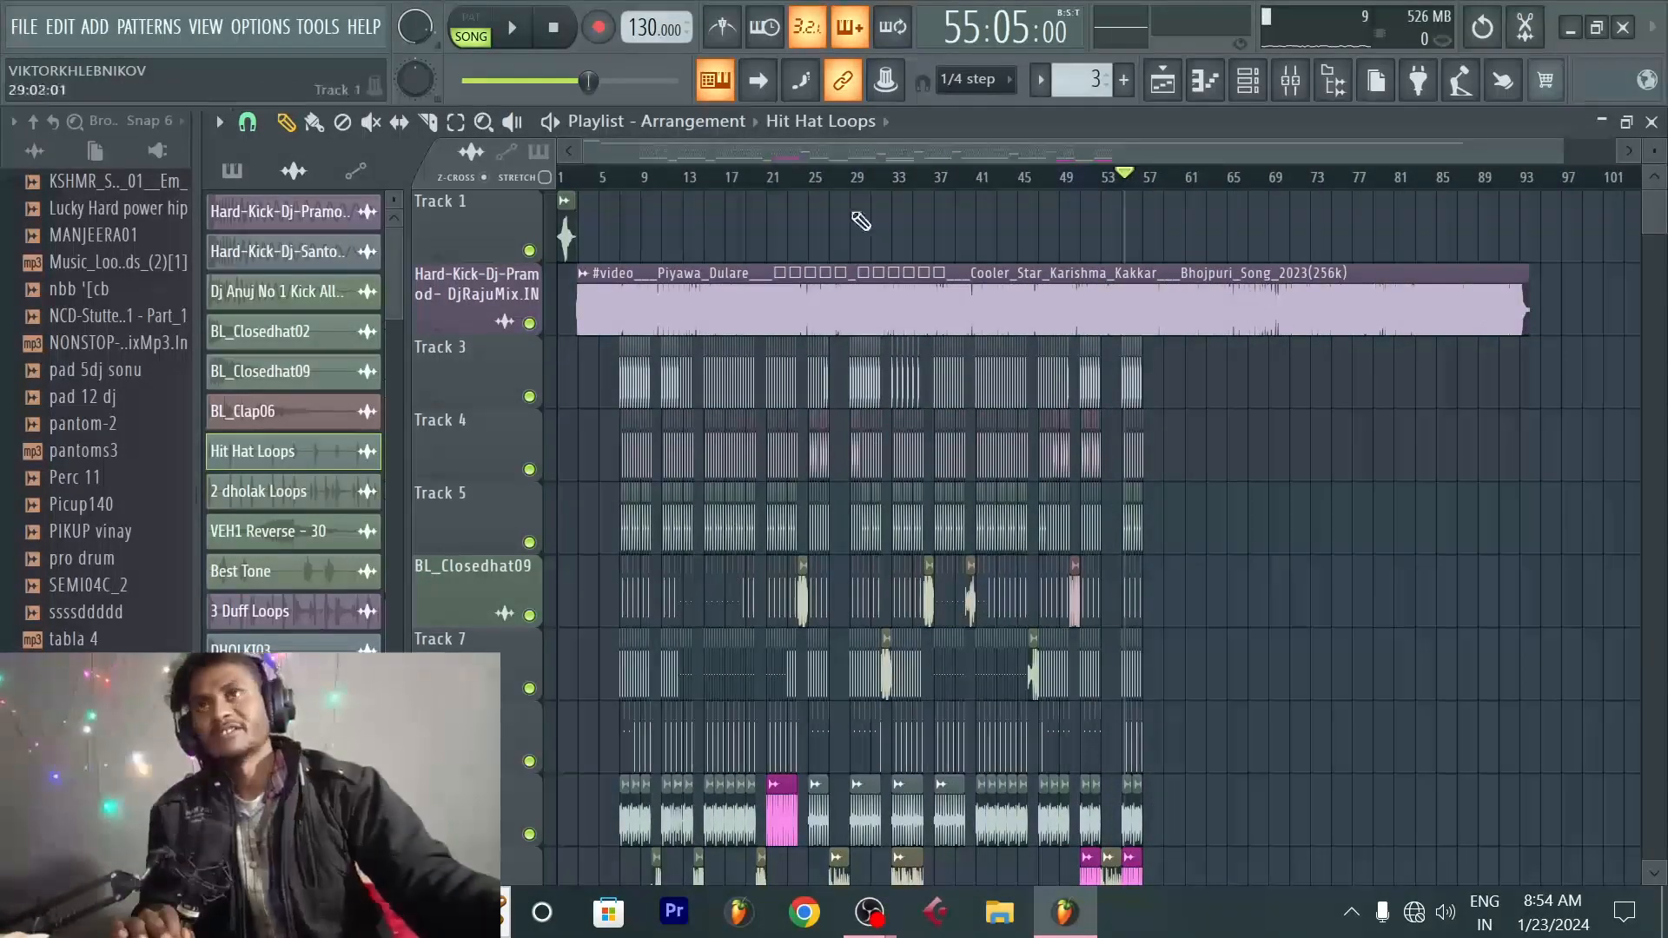
pyautogui.scroll(4, 1149, 187)
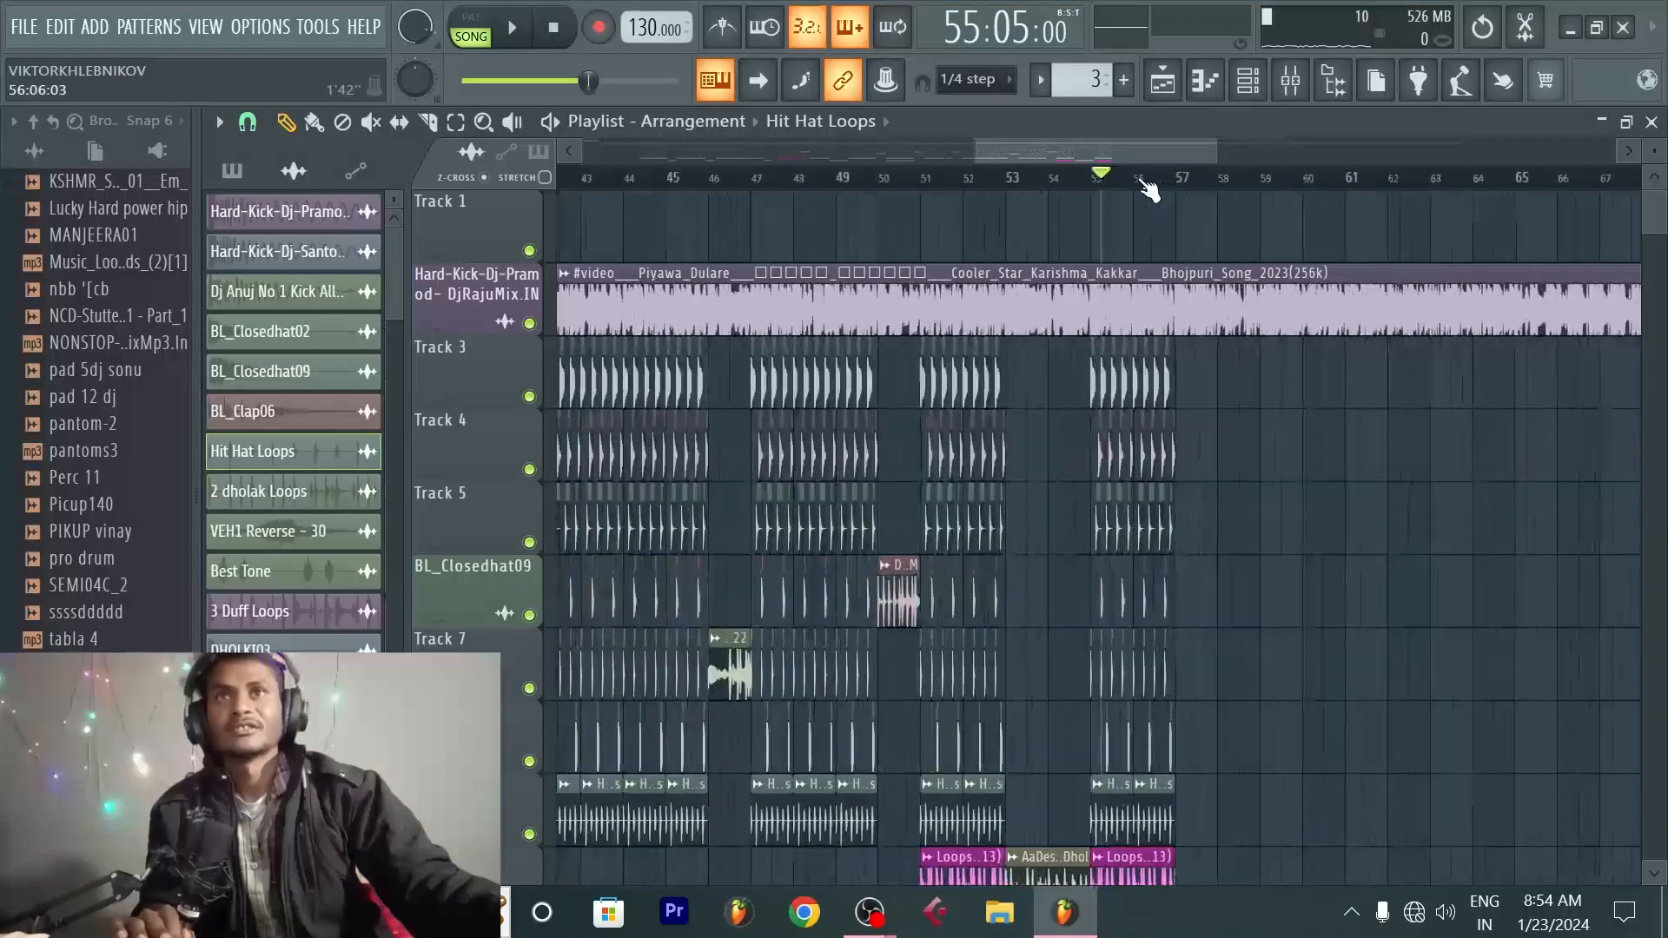
pyautogui.scroll(-3, 1149, 190)
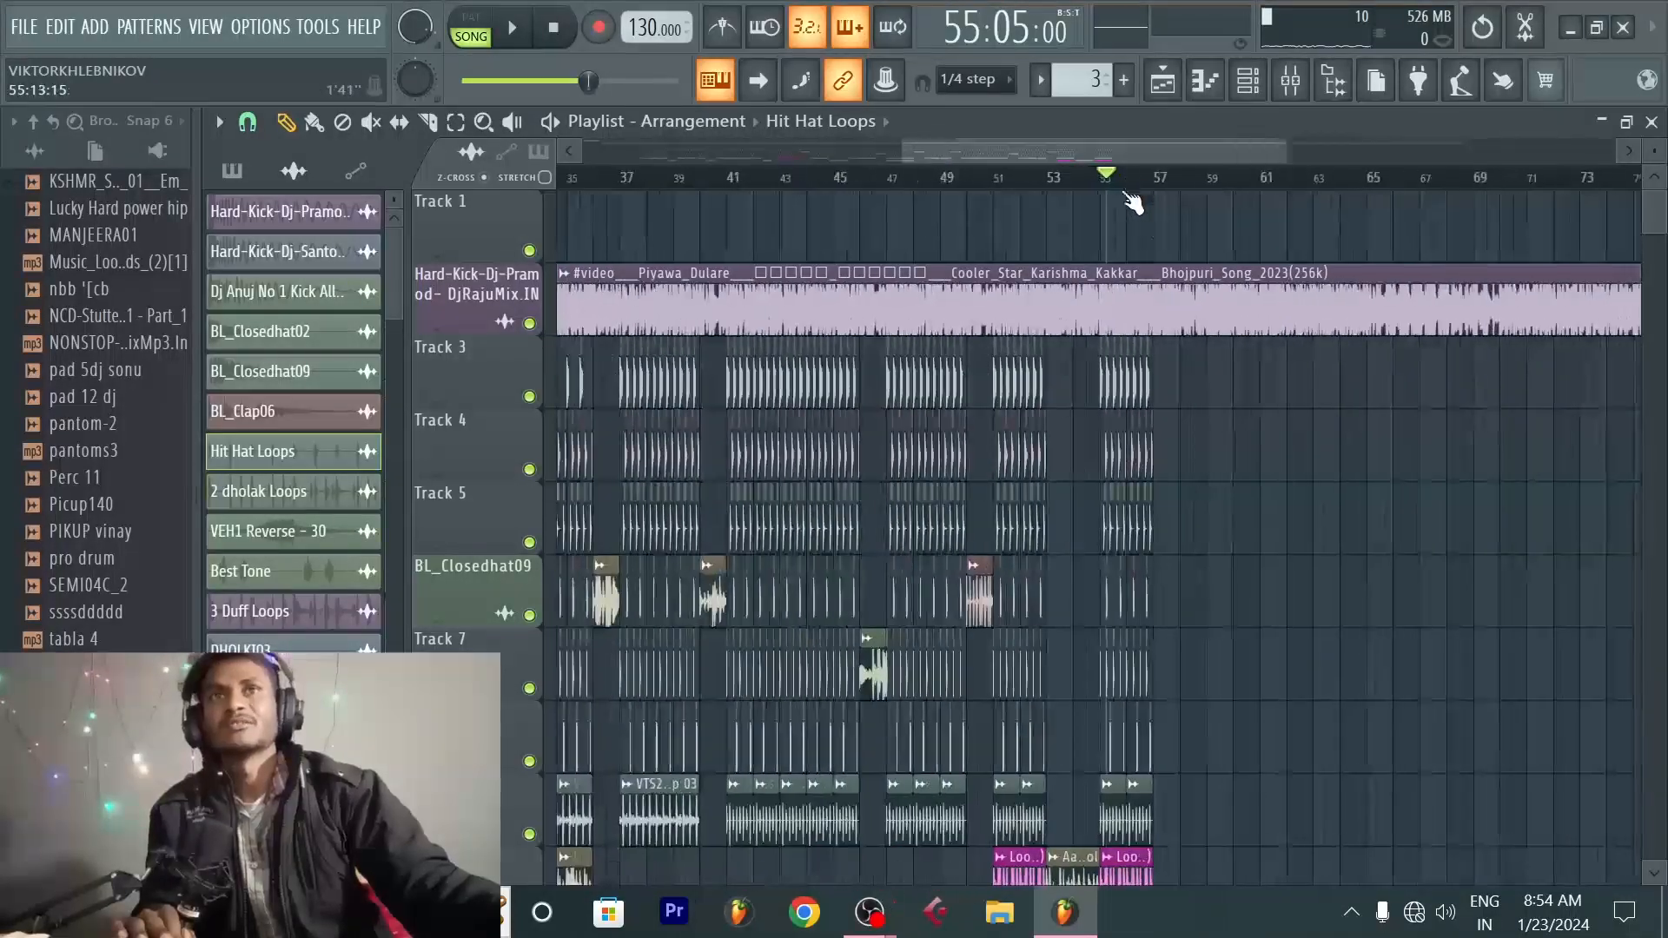
pyautogui.scroll(2, 1152, 188)
pyautogui.scroll(-3, 1152, 188)
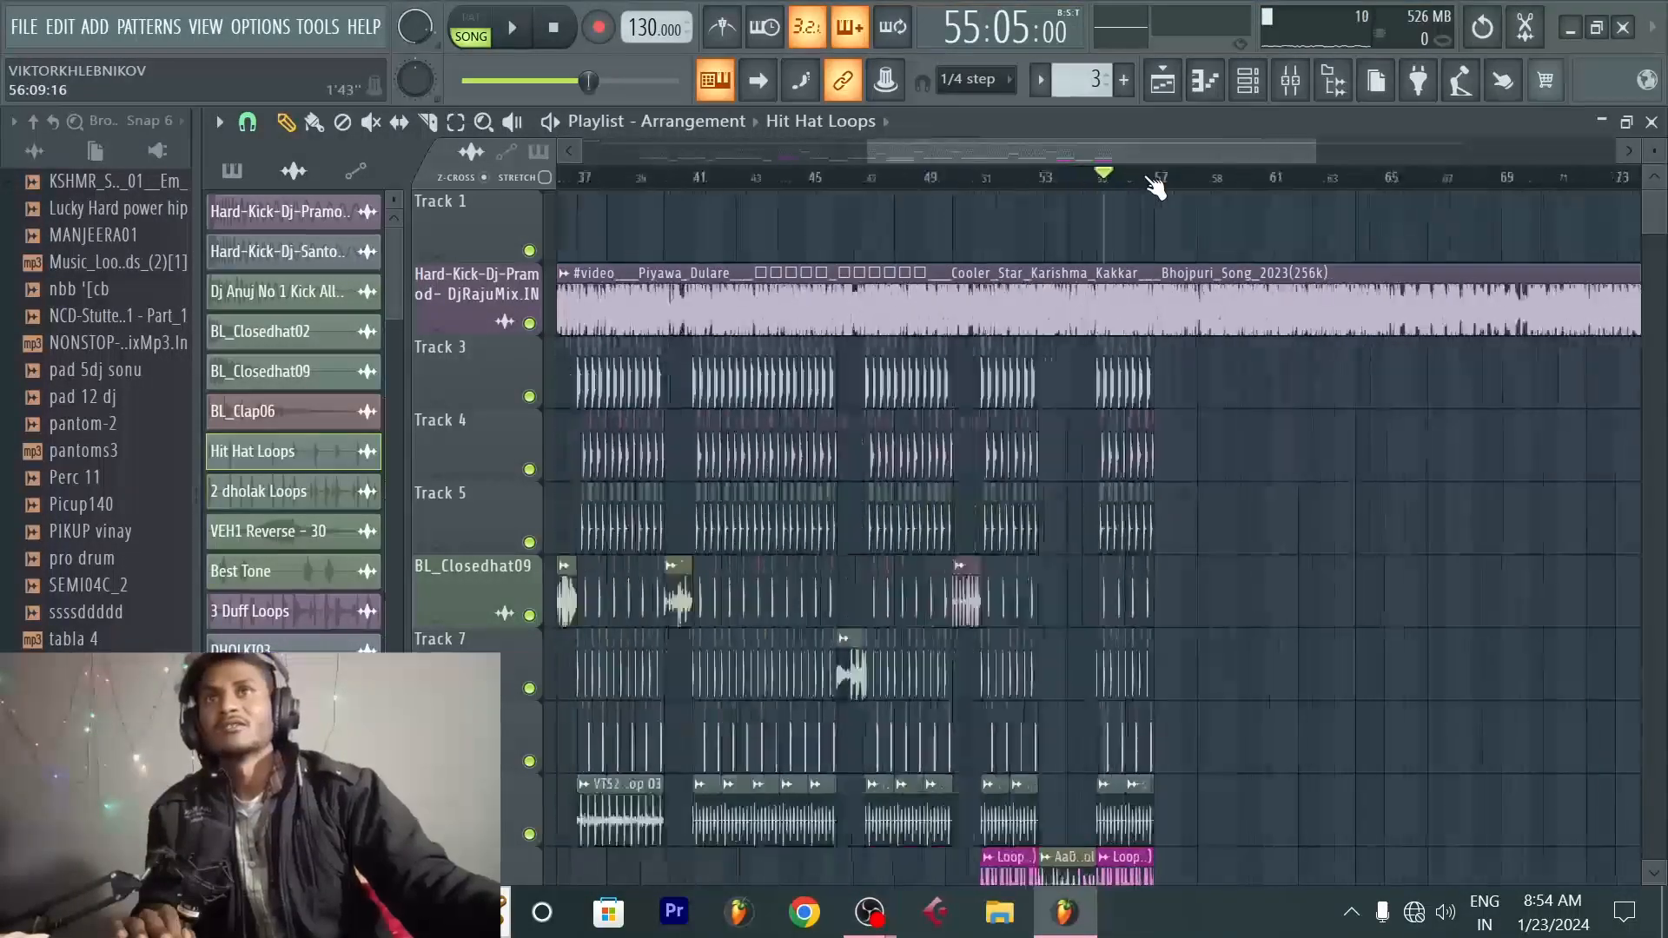
# Step: Play the intro at the beginning of the arrangement from 2:01 and set the playhead to 2:13
pyautogui.moveTo(945, 146); pyautogui.dragTo(629, 169)
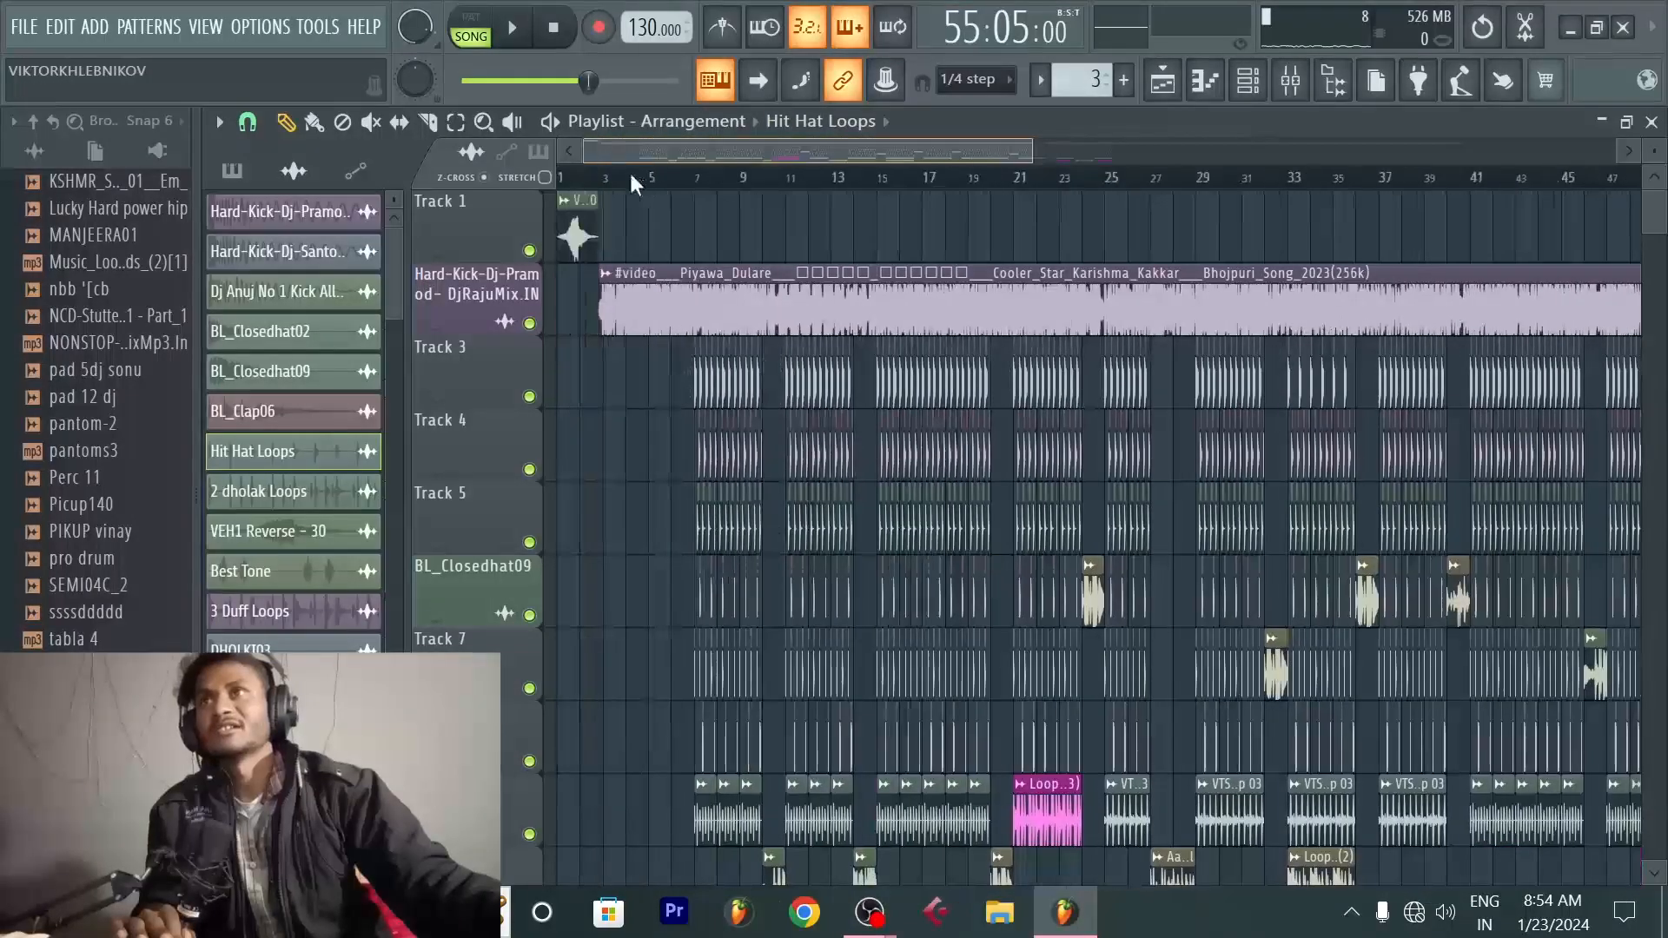
pyautogui.scroll(5, 601, 185)
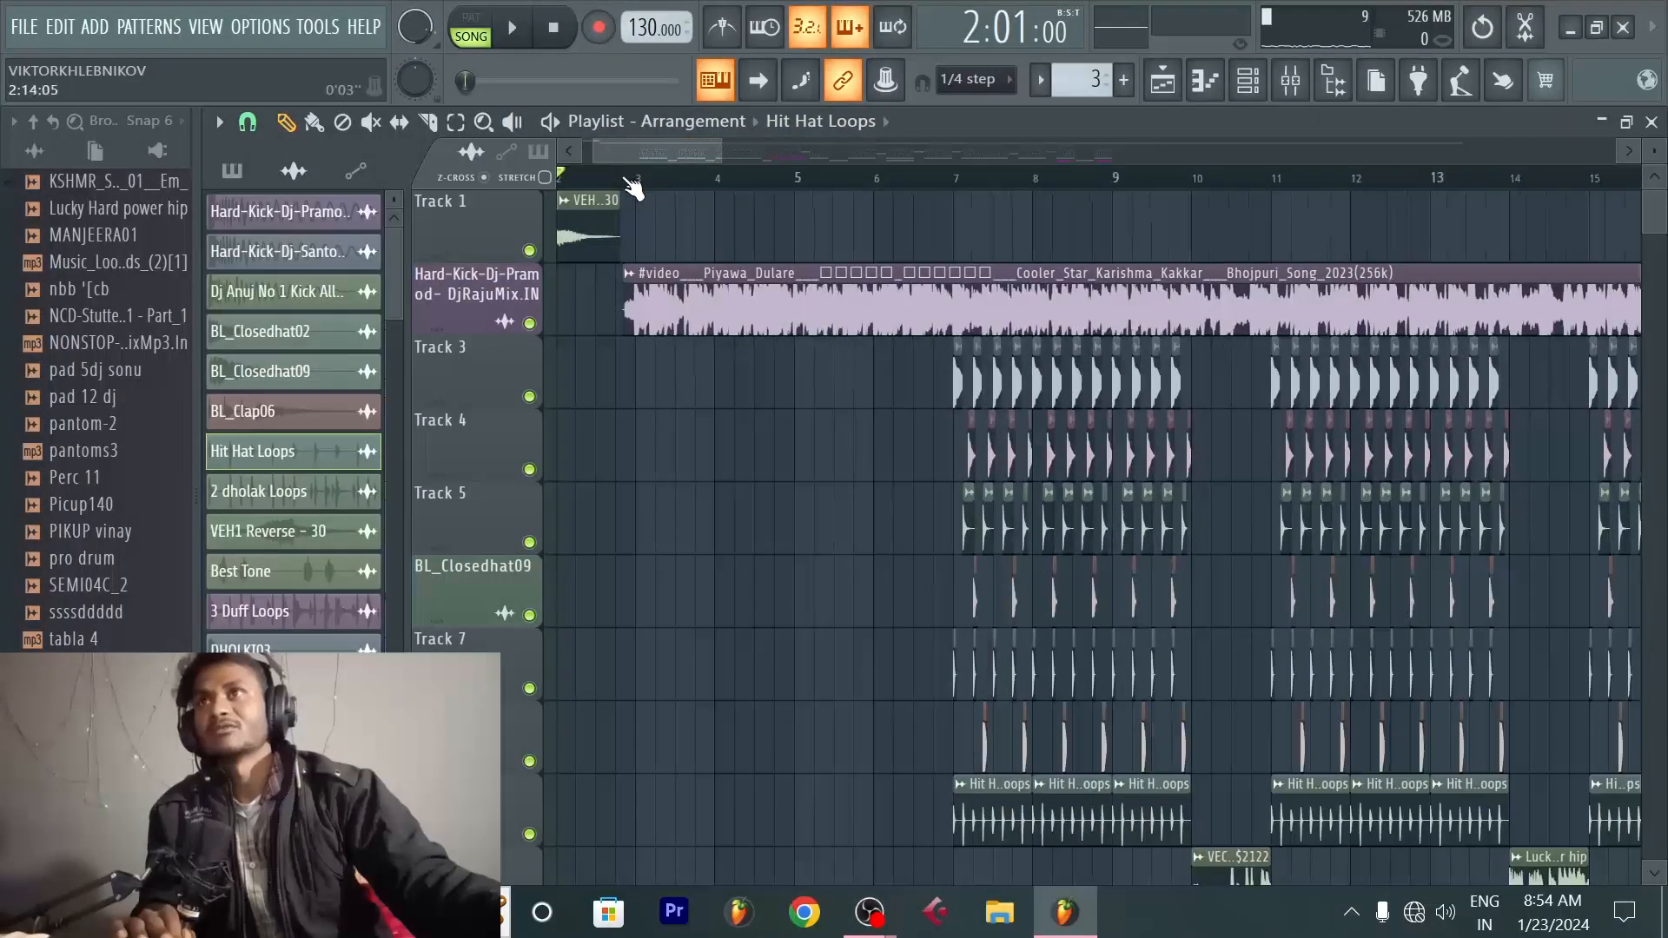
pyautogui.press('space')
pyautogui.press('space')
pyautogui.scroll(1, 636, 189)
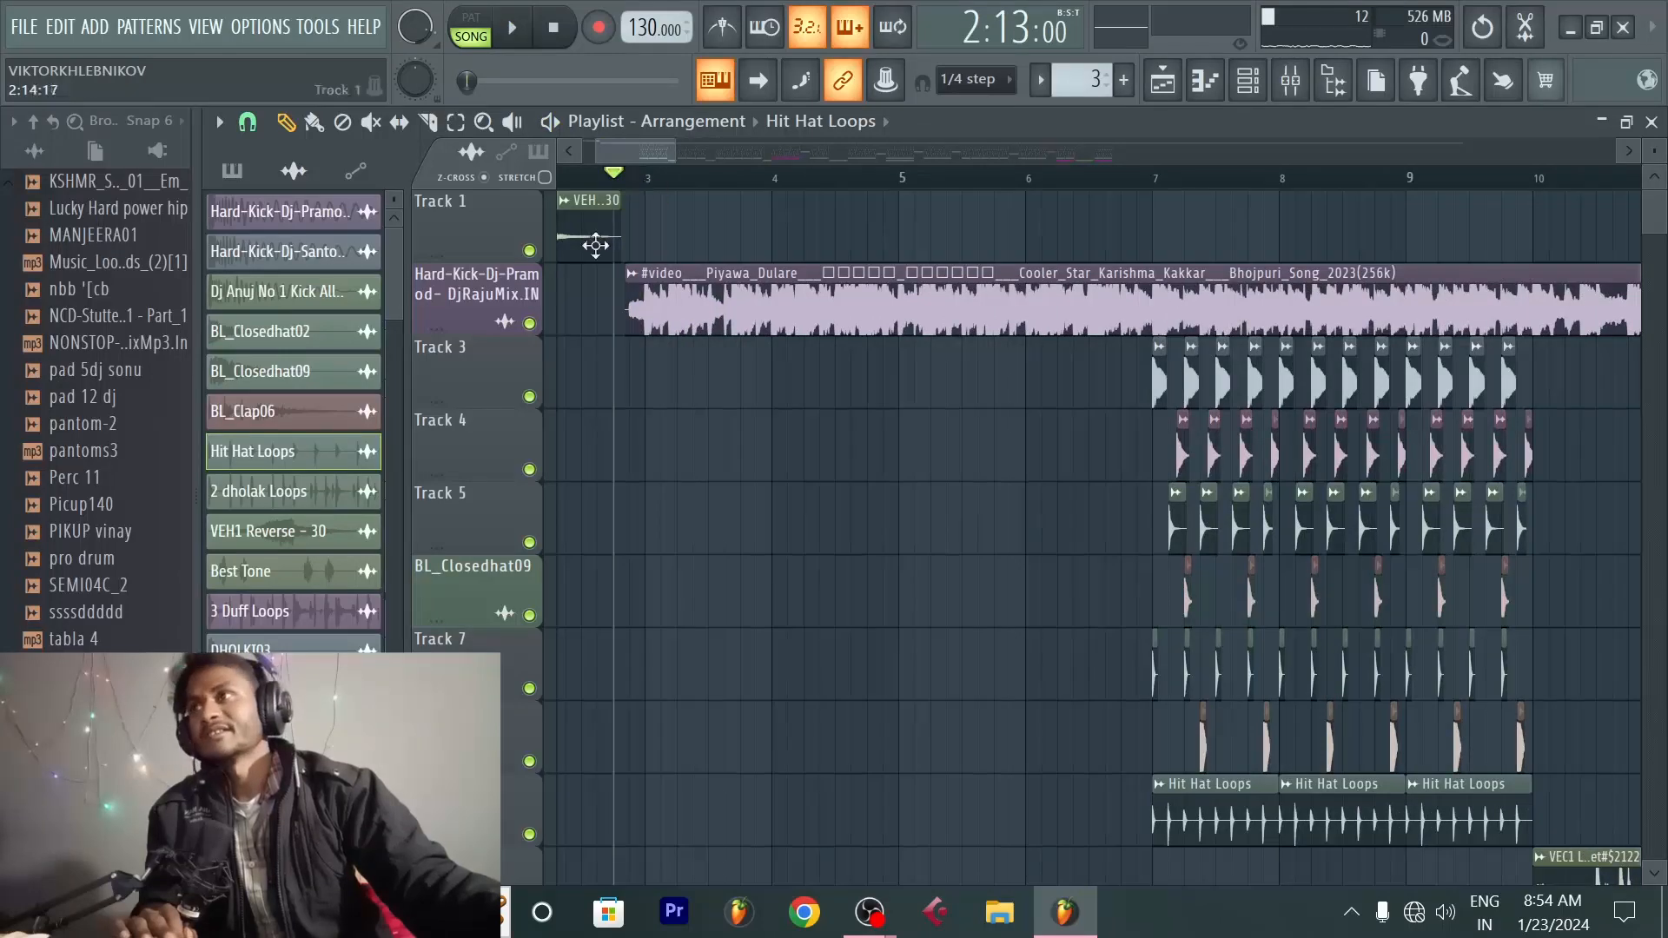
# Step: Place a four-bar Loops Malaai Music 120 BPM (13) clip on Track 5 at bar 3 and play it with the song
pyautogui.scroll(-4, 337, 502)
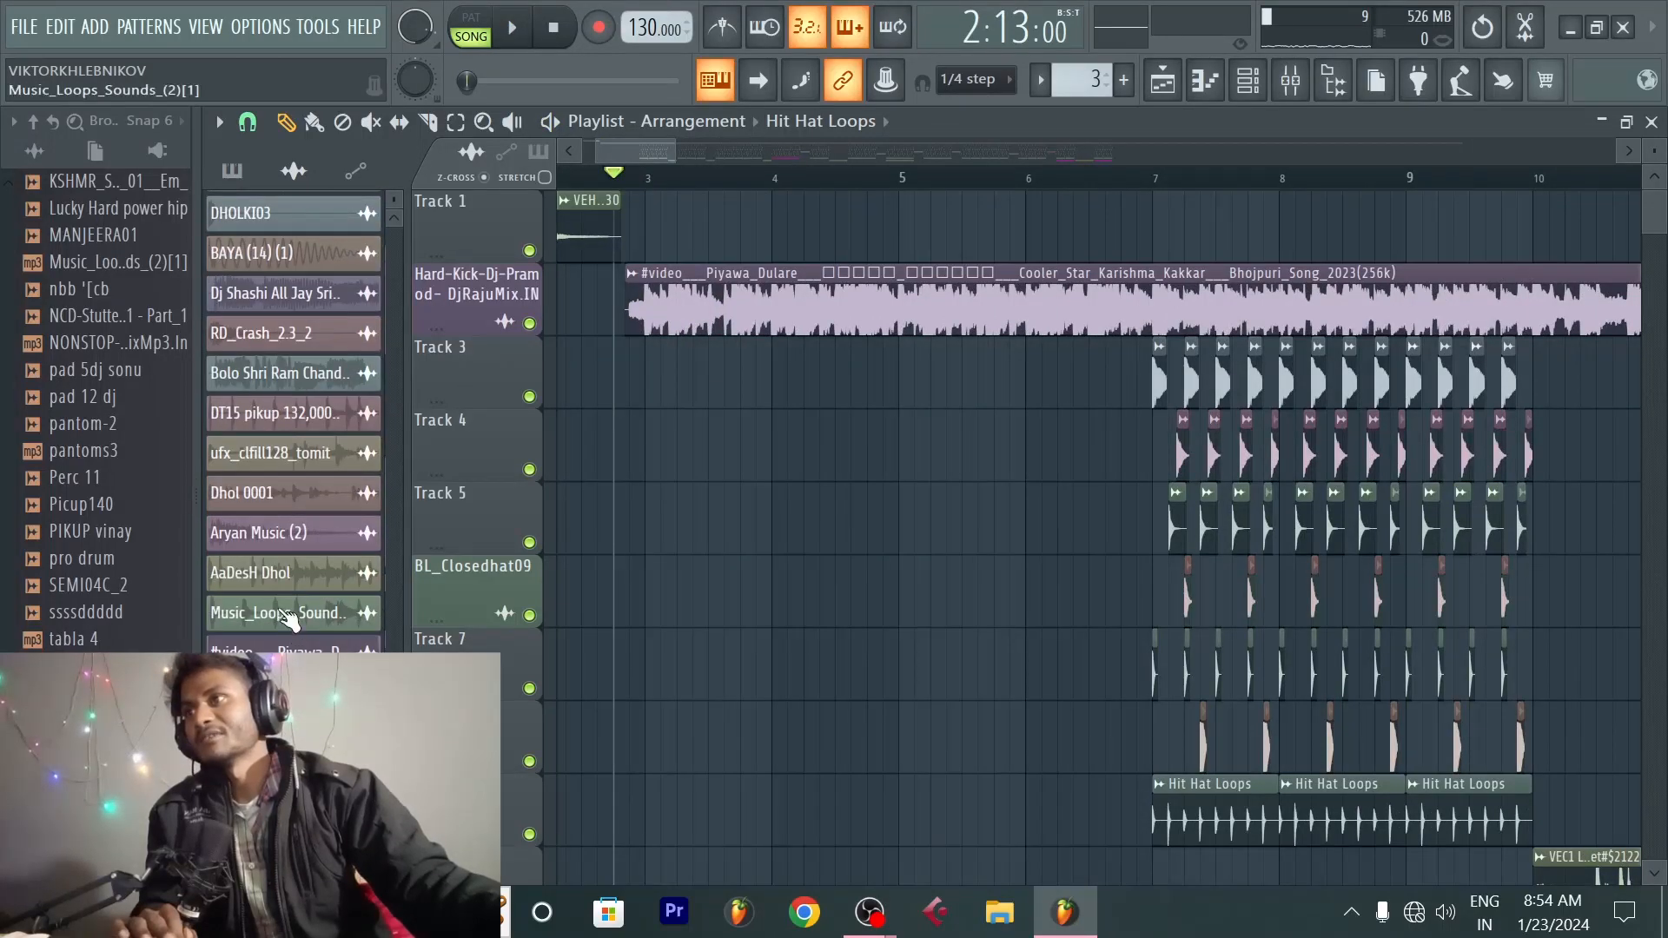
pyautogui.scroll(-1, 293, 417)
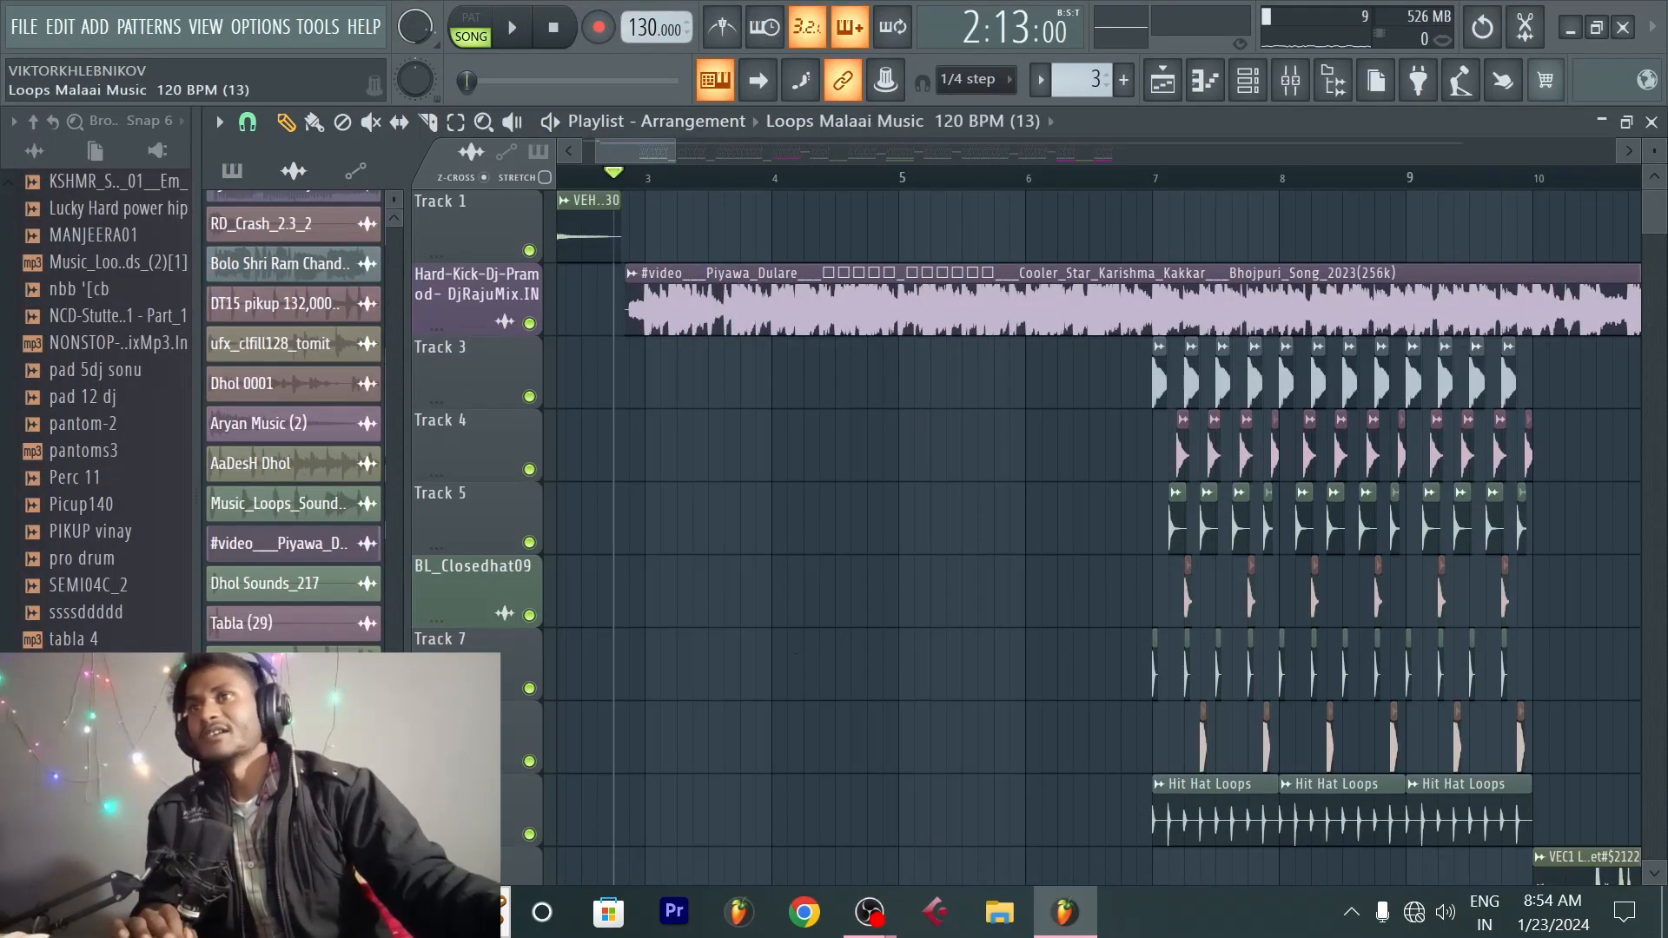
pyautogui.click(652, 525)
pyautogui.press('space')
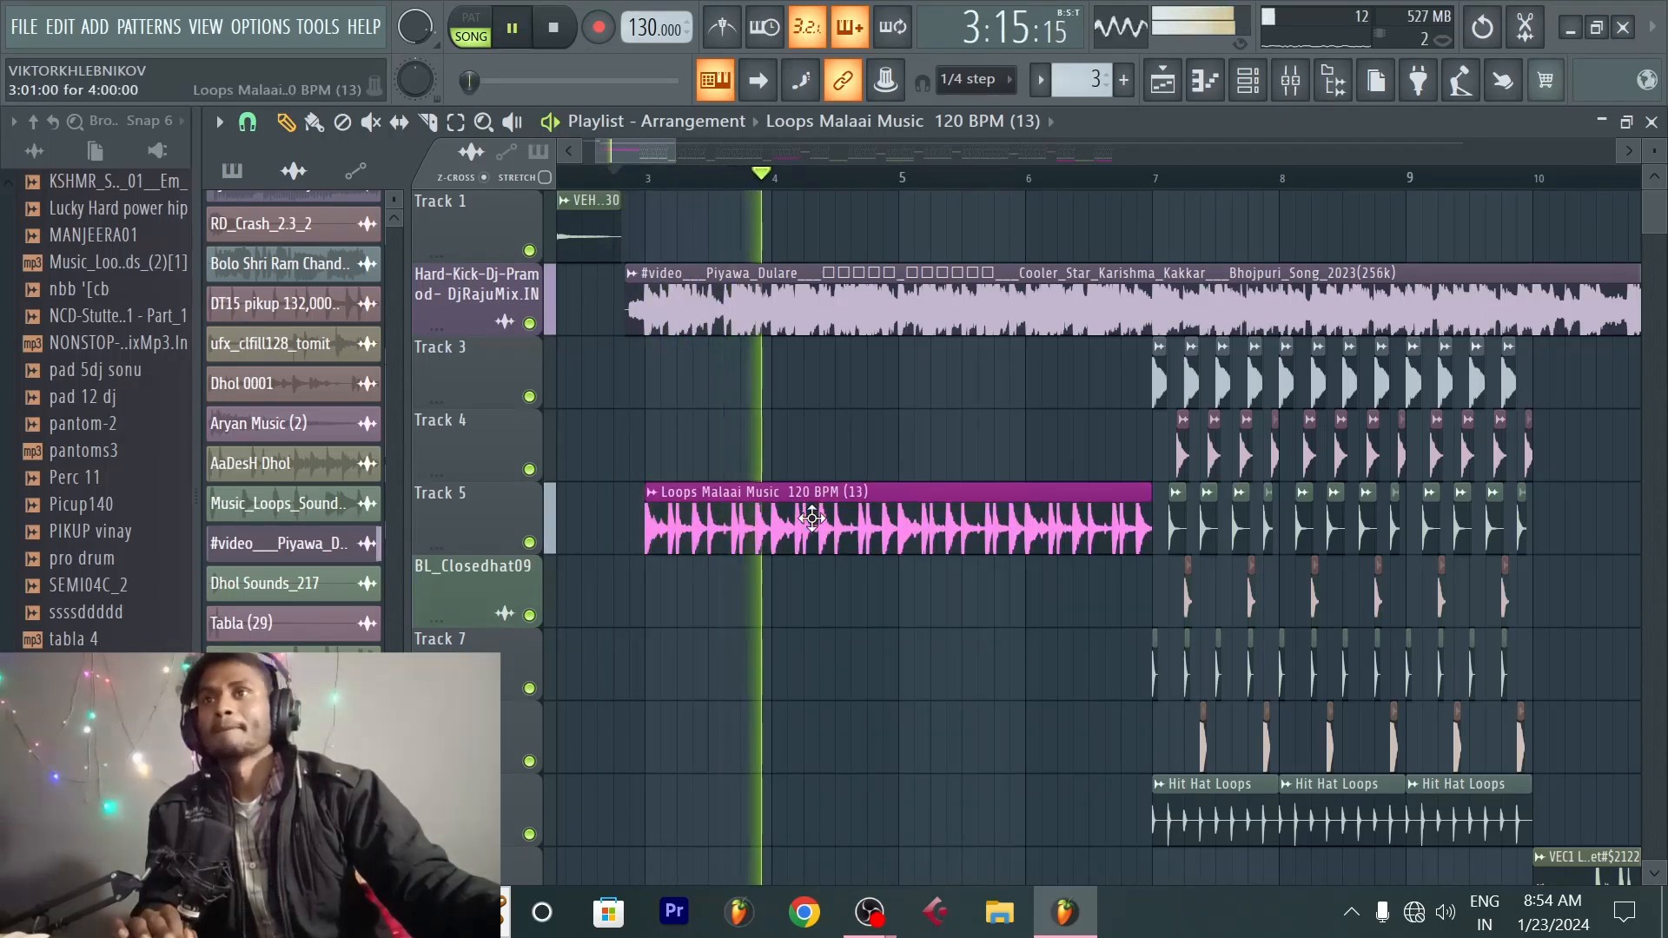
pyautogui.press('space')
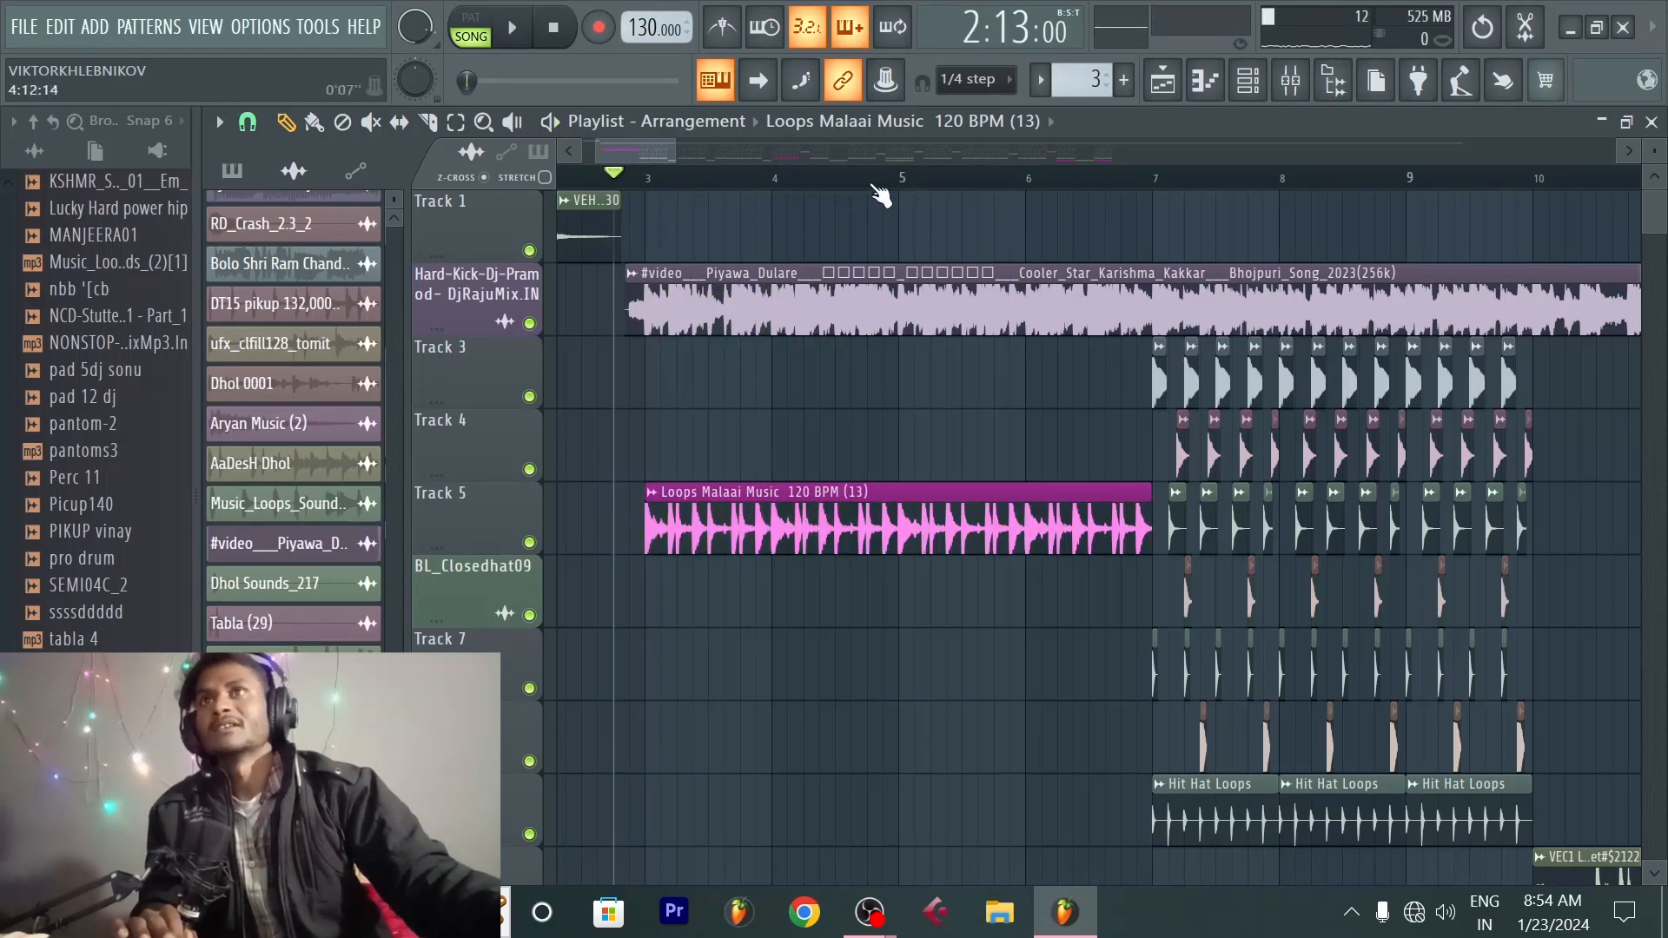
# Step: Move the VEH1 Reverse - 30 clip on Track 1 to start at 2:05 and play it into the song's entry
pyautogui.scroll(-3, 933, 178)
pyautogui.moveTo(620, 230); pyautogui.dragTo(721, 231)
pyautogui.press('space')
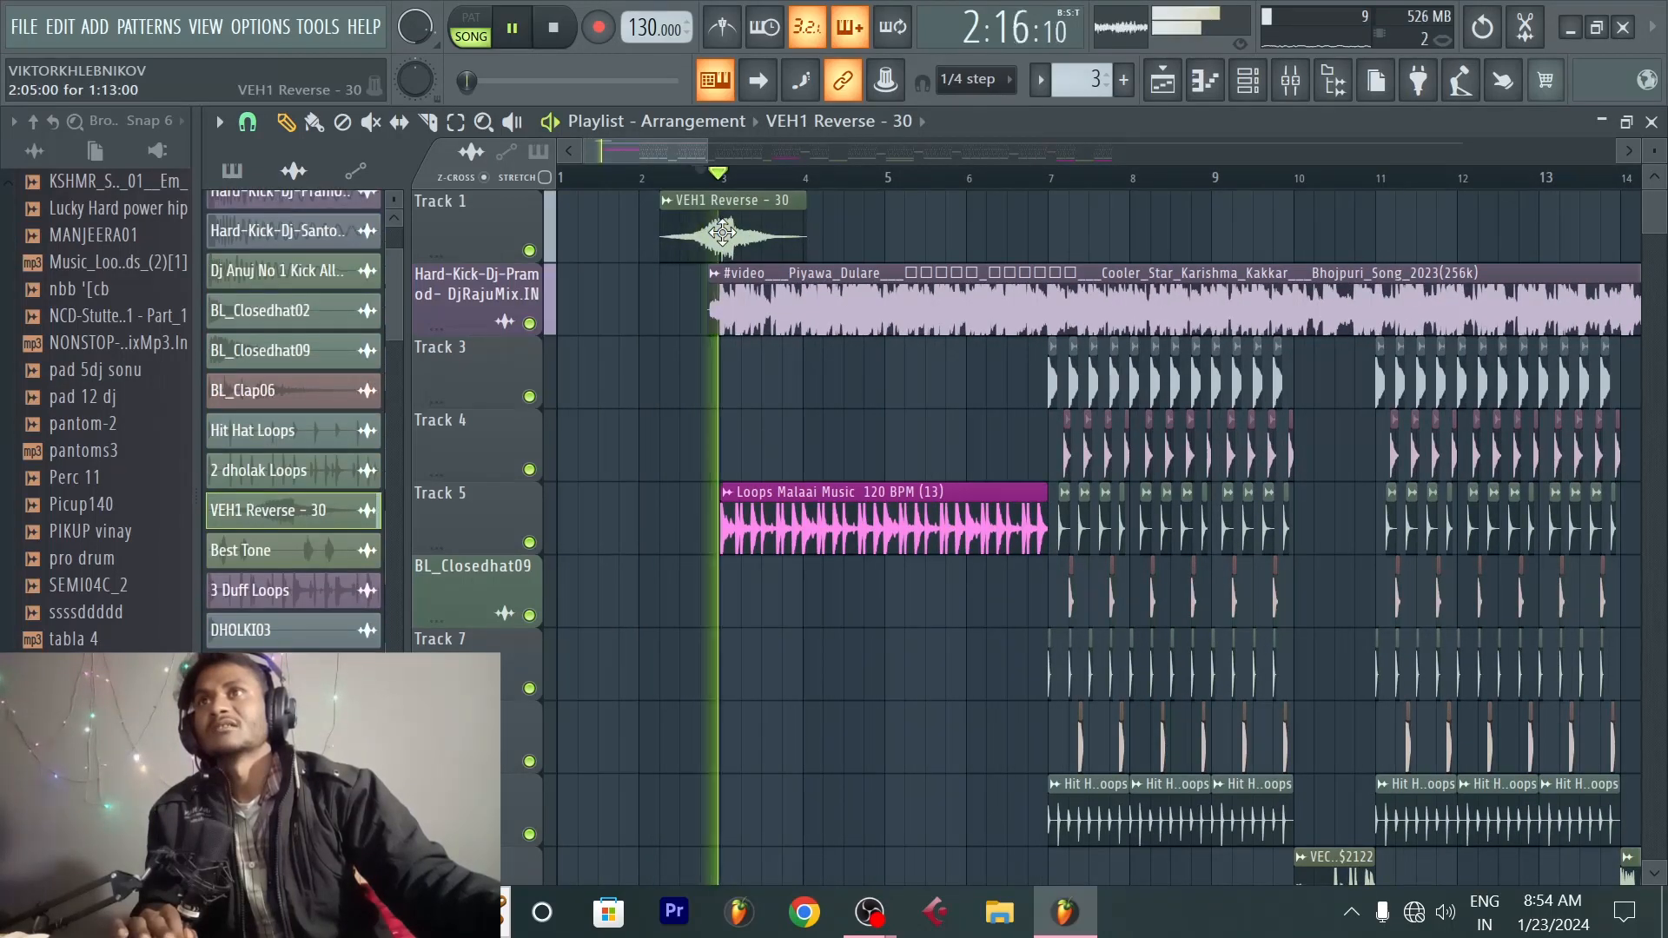
pyautogui.press('space')
# Step: Place a VEH1 Reverse - 30 clip on Track 10 at bar 6, before the first drum pattern, and play the intro
pyautogui.scroll(-4, 1061, 477)
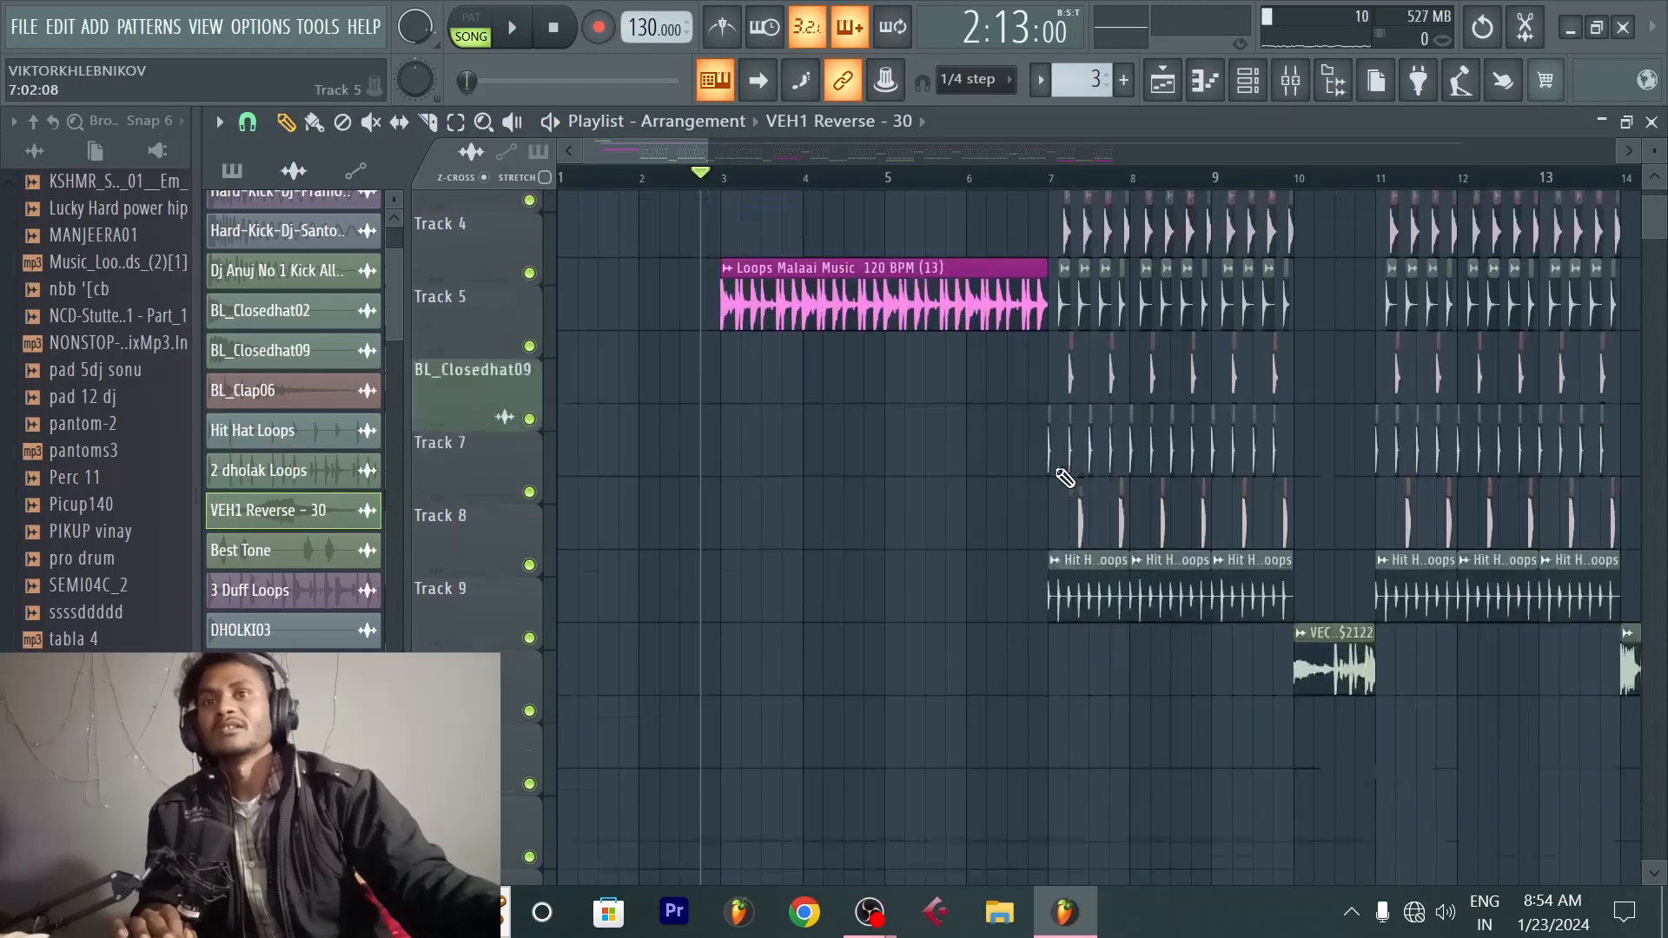
pyautogui.click(1005, 581)
pyautogui.moveTo(1058, 603)
pyautogui.mouseDown()
pyautogui.moveTo(1072, 605)
pyautogui.moveTo(1047, 605)
pyautogui.mouseUp()
pyautogui.press('space')
pyautogui.scroll(3, 949, 495)
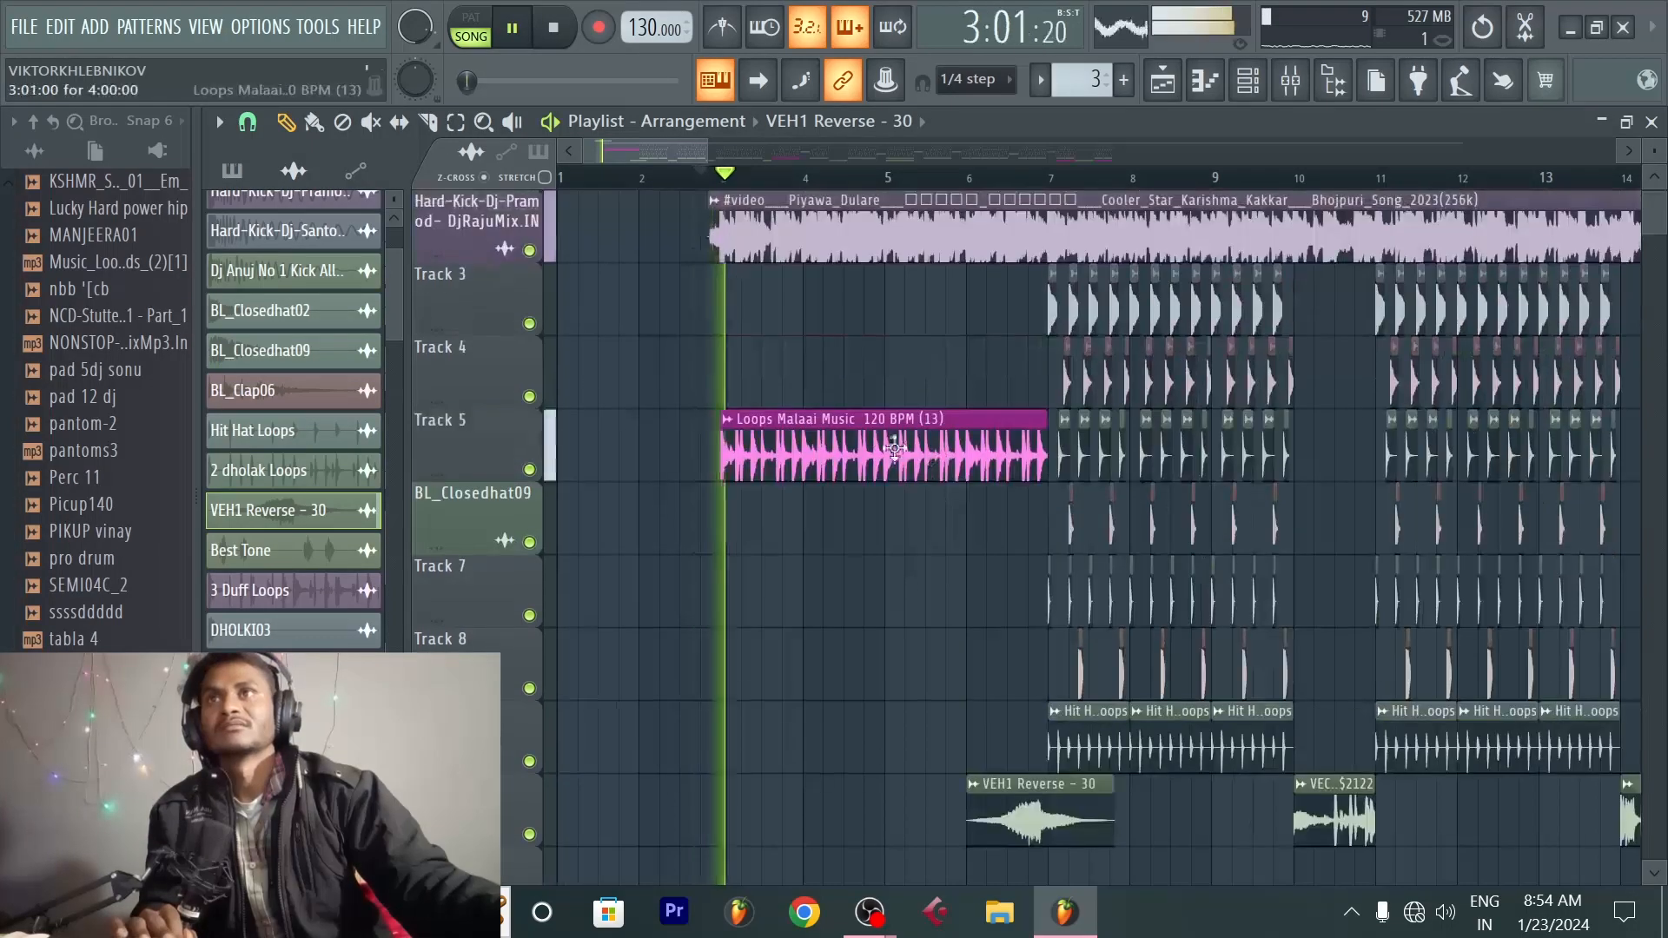
pyautogui.press('space')
pyautogui.scroll(4, 748, 191)
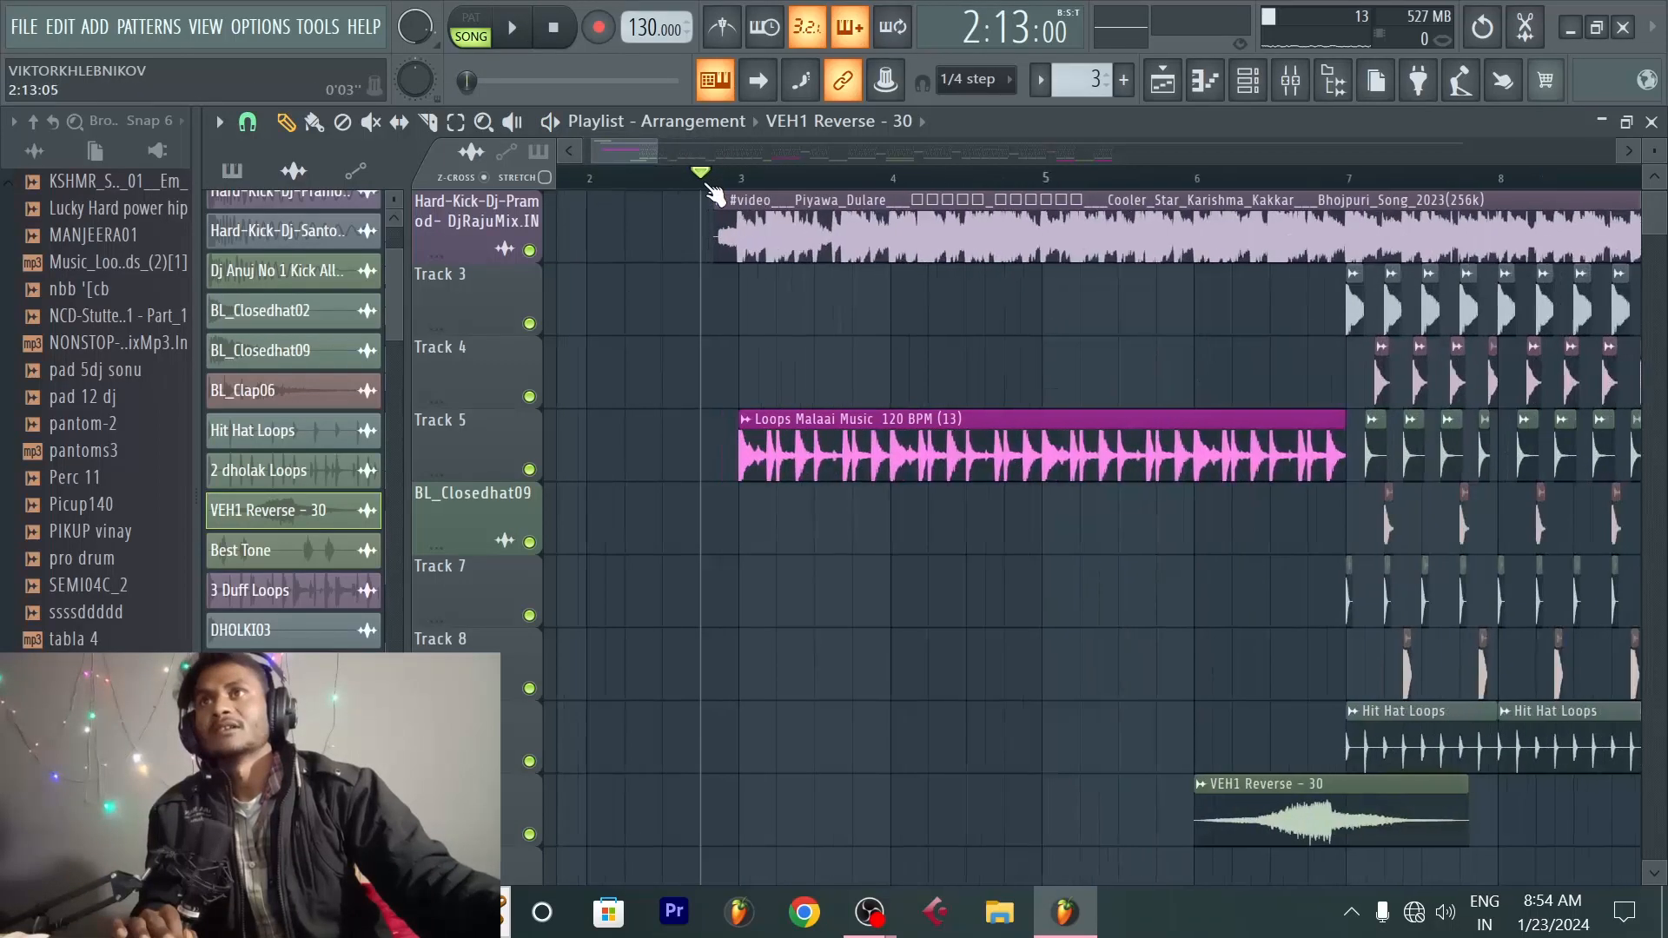
# Step: Slice the song clip at bar 3 and delete the short piece before the cut
pyautogui.scroll(3, 747, 191)
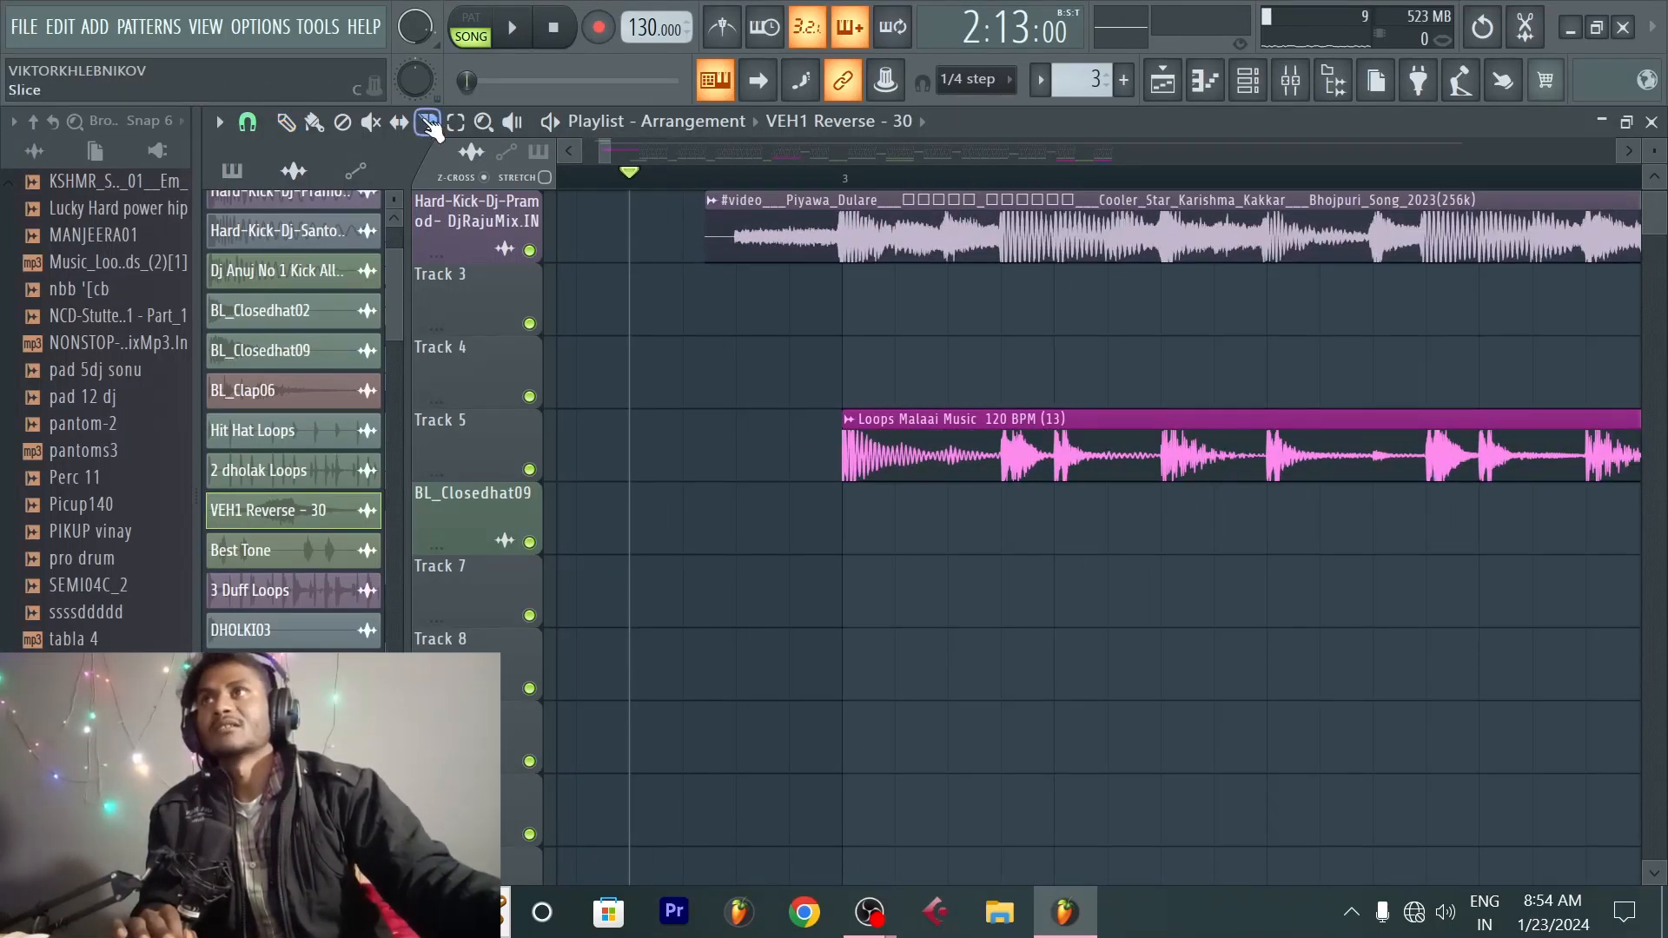
pyautogui.moveTo(849, 221); pyautogui.dragTo(851, 230)
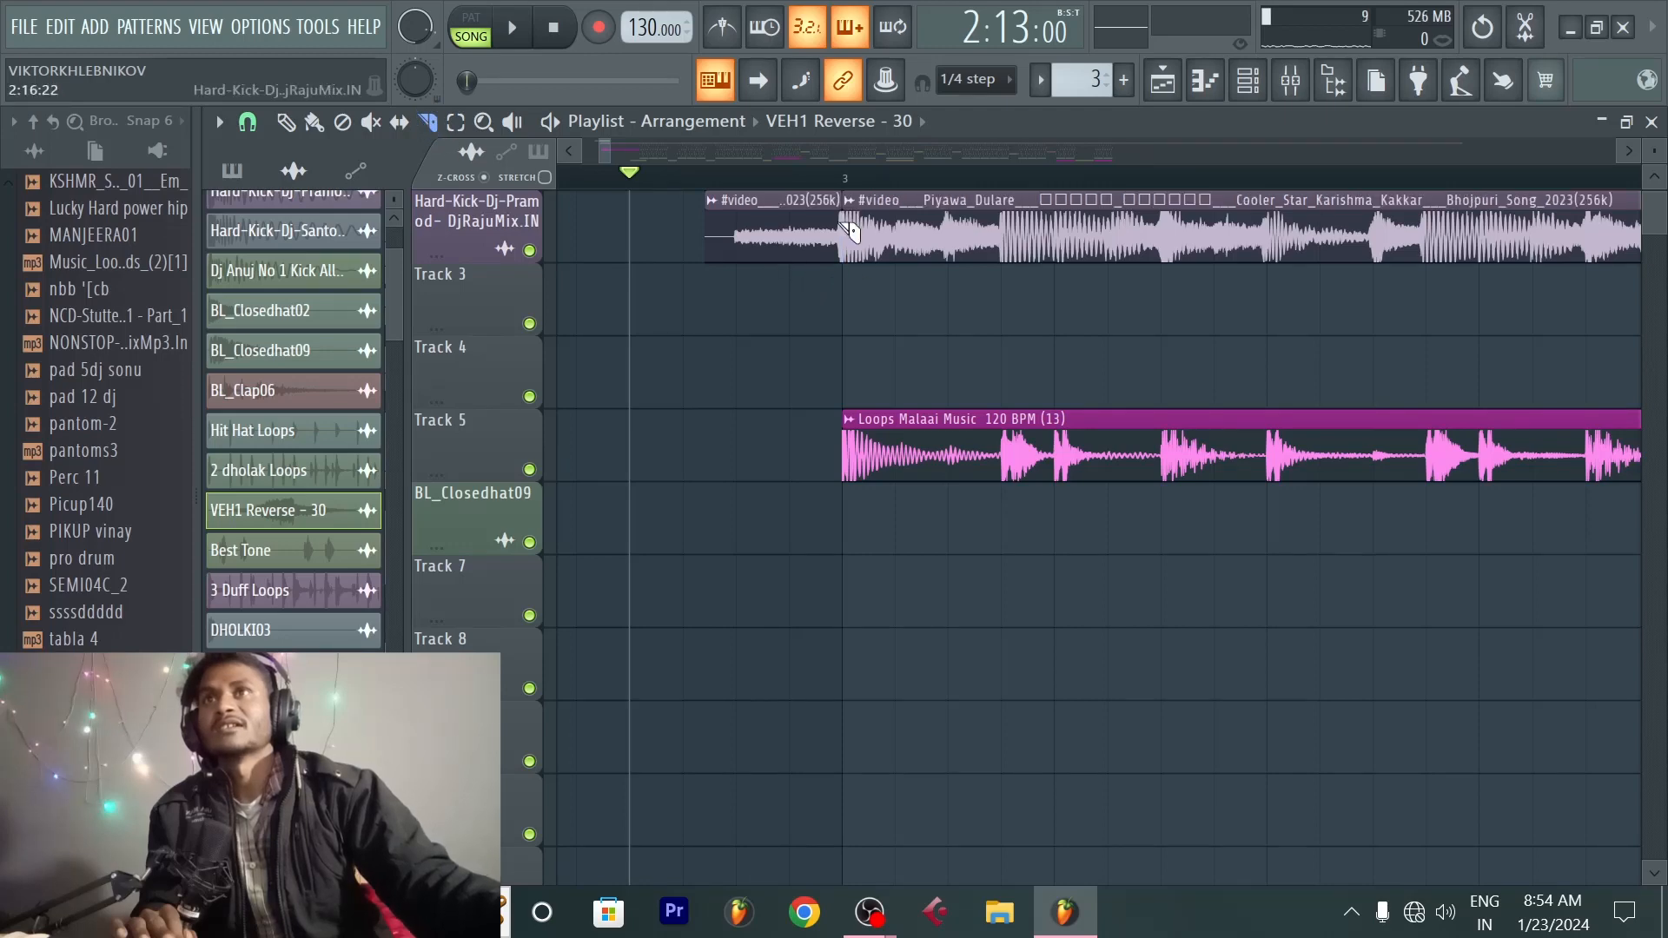
pyautogui.rightClick(773, 224)
pyautogui.scroll(-4, 790, 278)
# Step: Play the trimmed song entry with the intro loop from the end of bar 2 into bar 5
pyautogui.press('space')
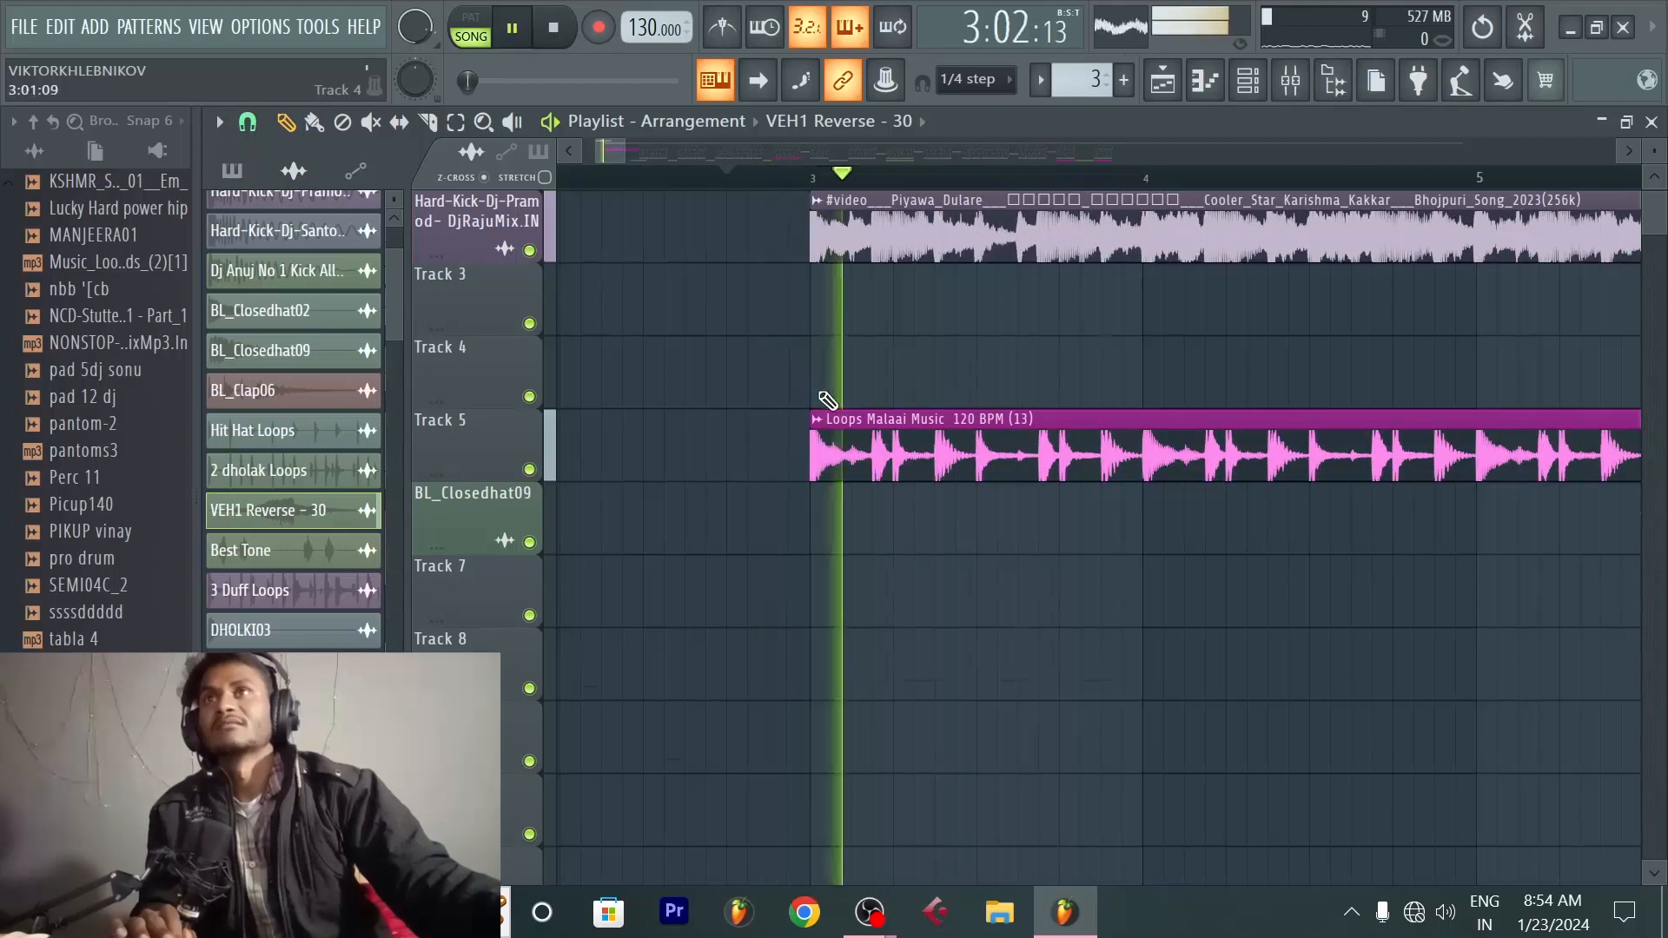
pyautogui.scroll(1, 826, 383)
pyautogui.scroll(-4, 785, 217)
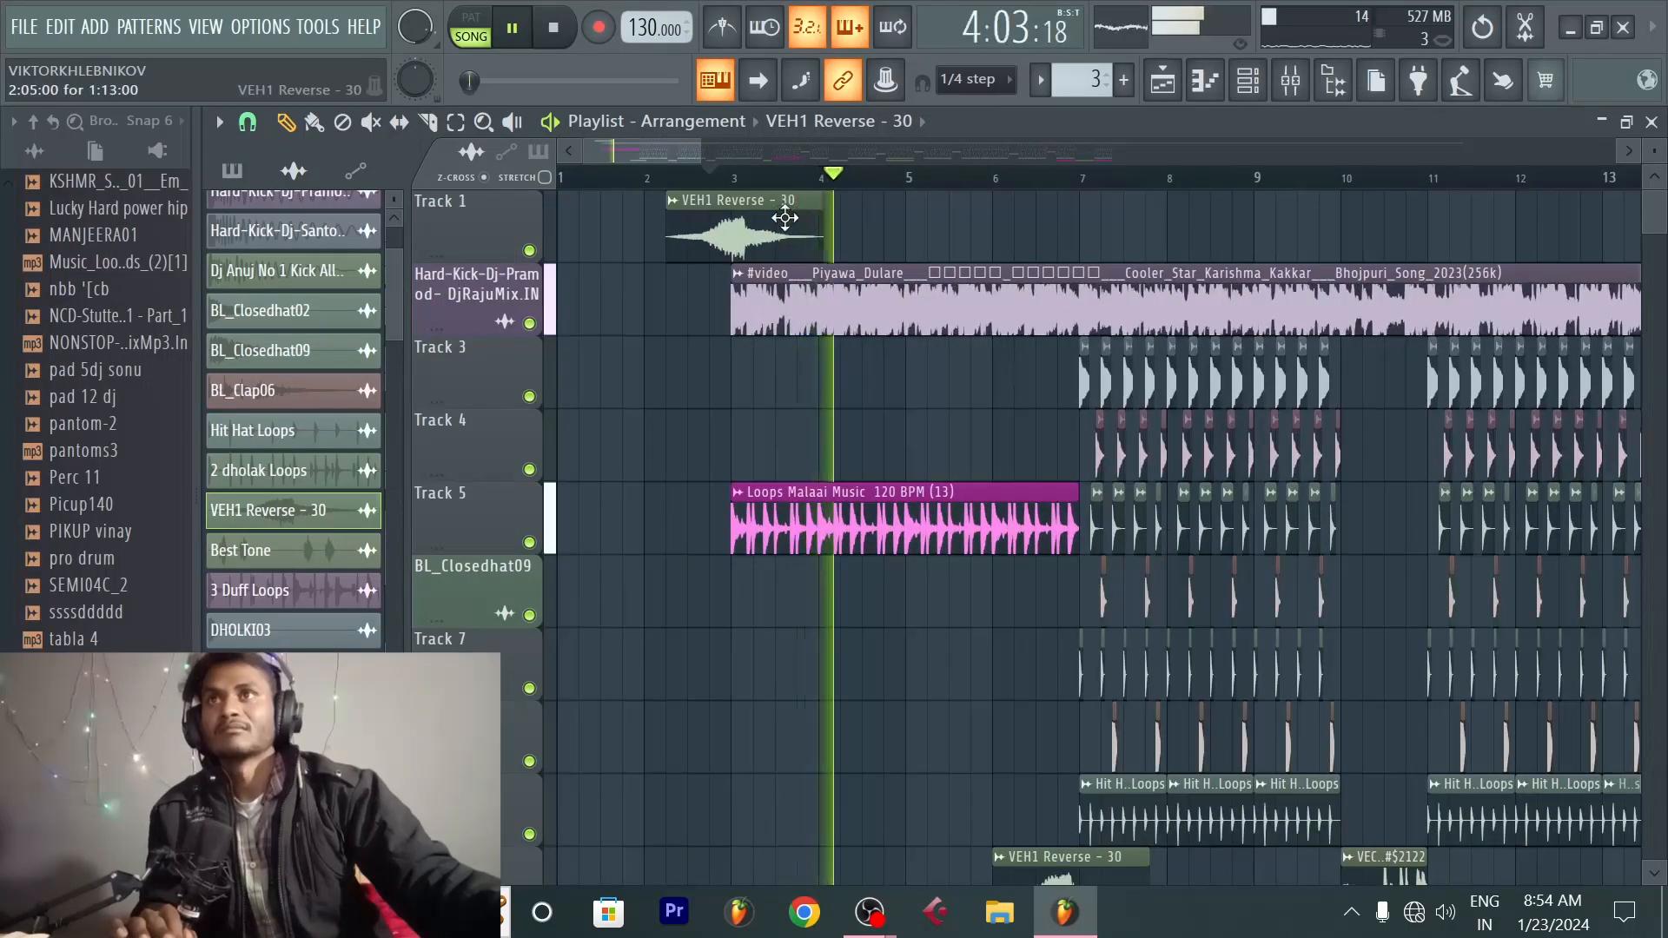
pyautogui.doubleClick(784, 217)
pyautogui.click(990, 268)
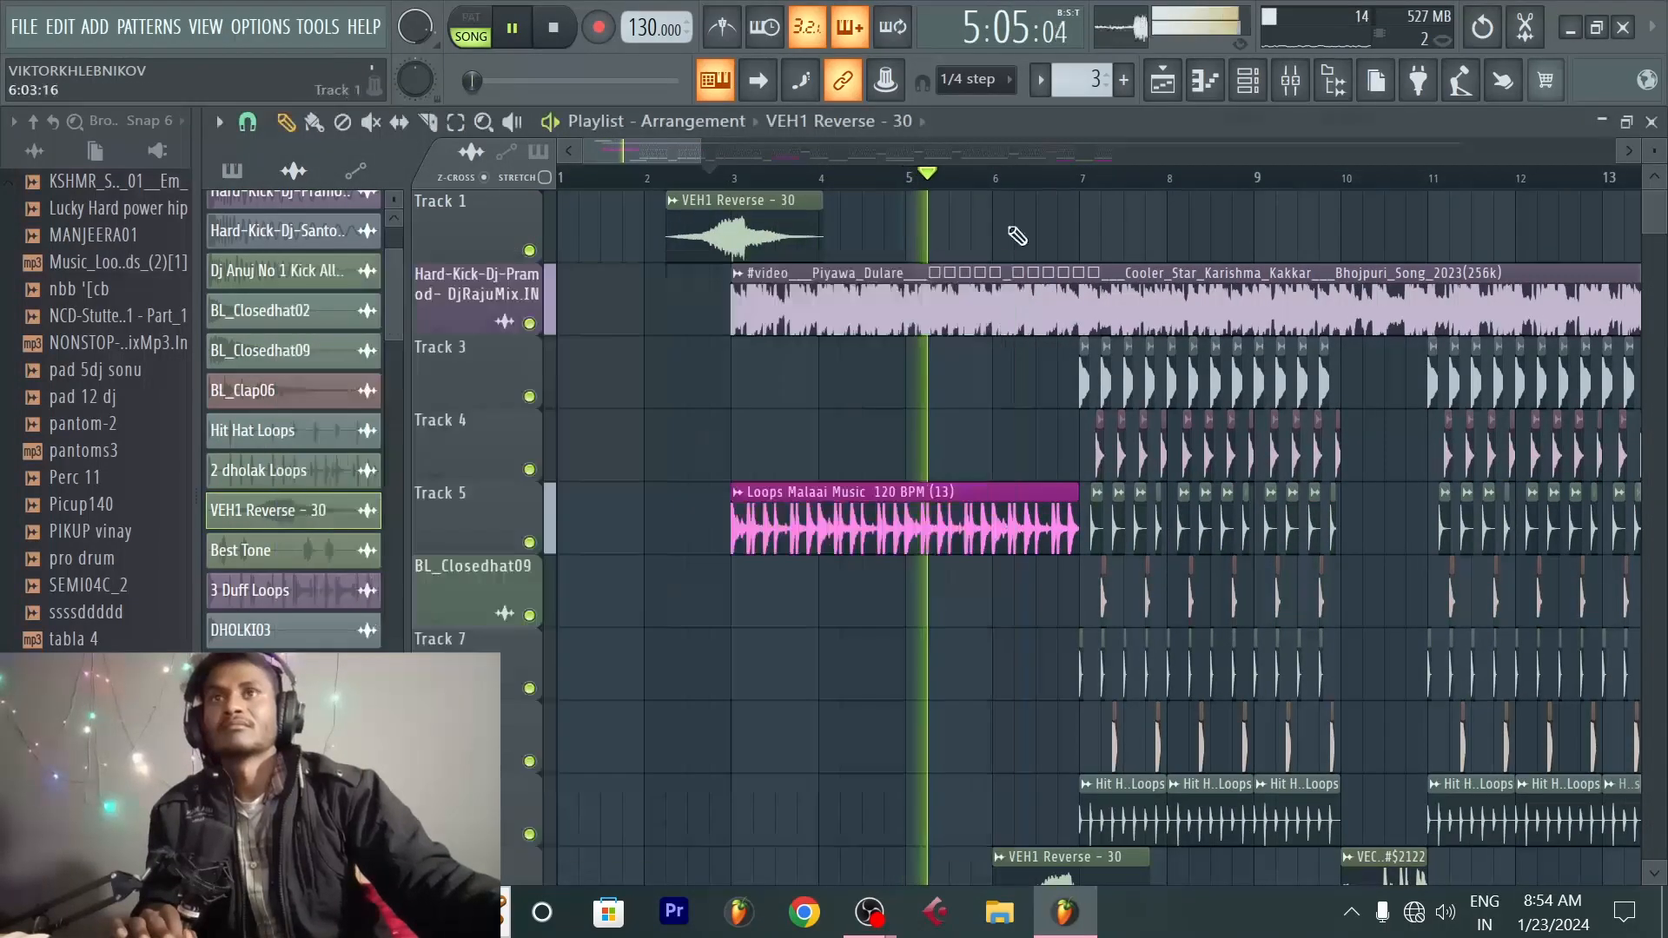
pyautogui.press('space')
# Step: Find the "music bay" sample among the audio files and place it on Track 12 at about 6:13
pyautogui.scroll(-4, 304, 491)
pyautogui.scroll(-5, 1054, 607)
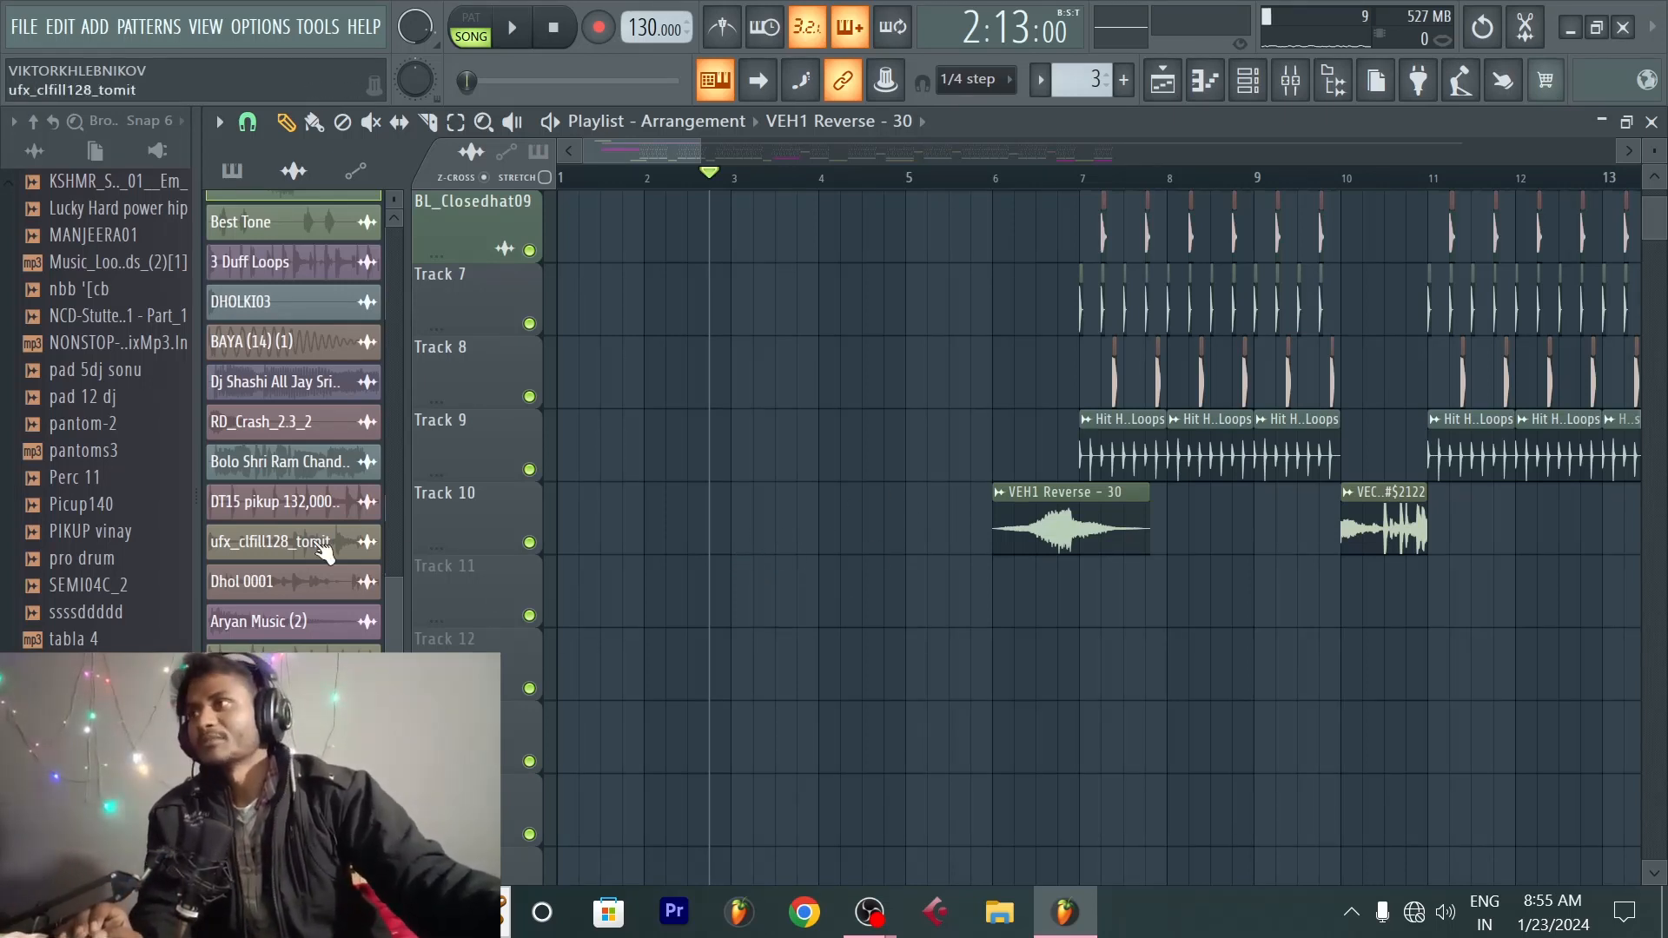
pyautogui.scroll(15, 87, 587)
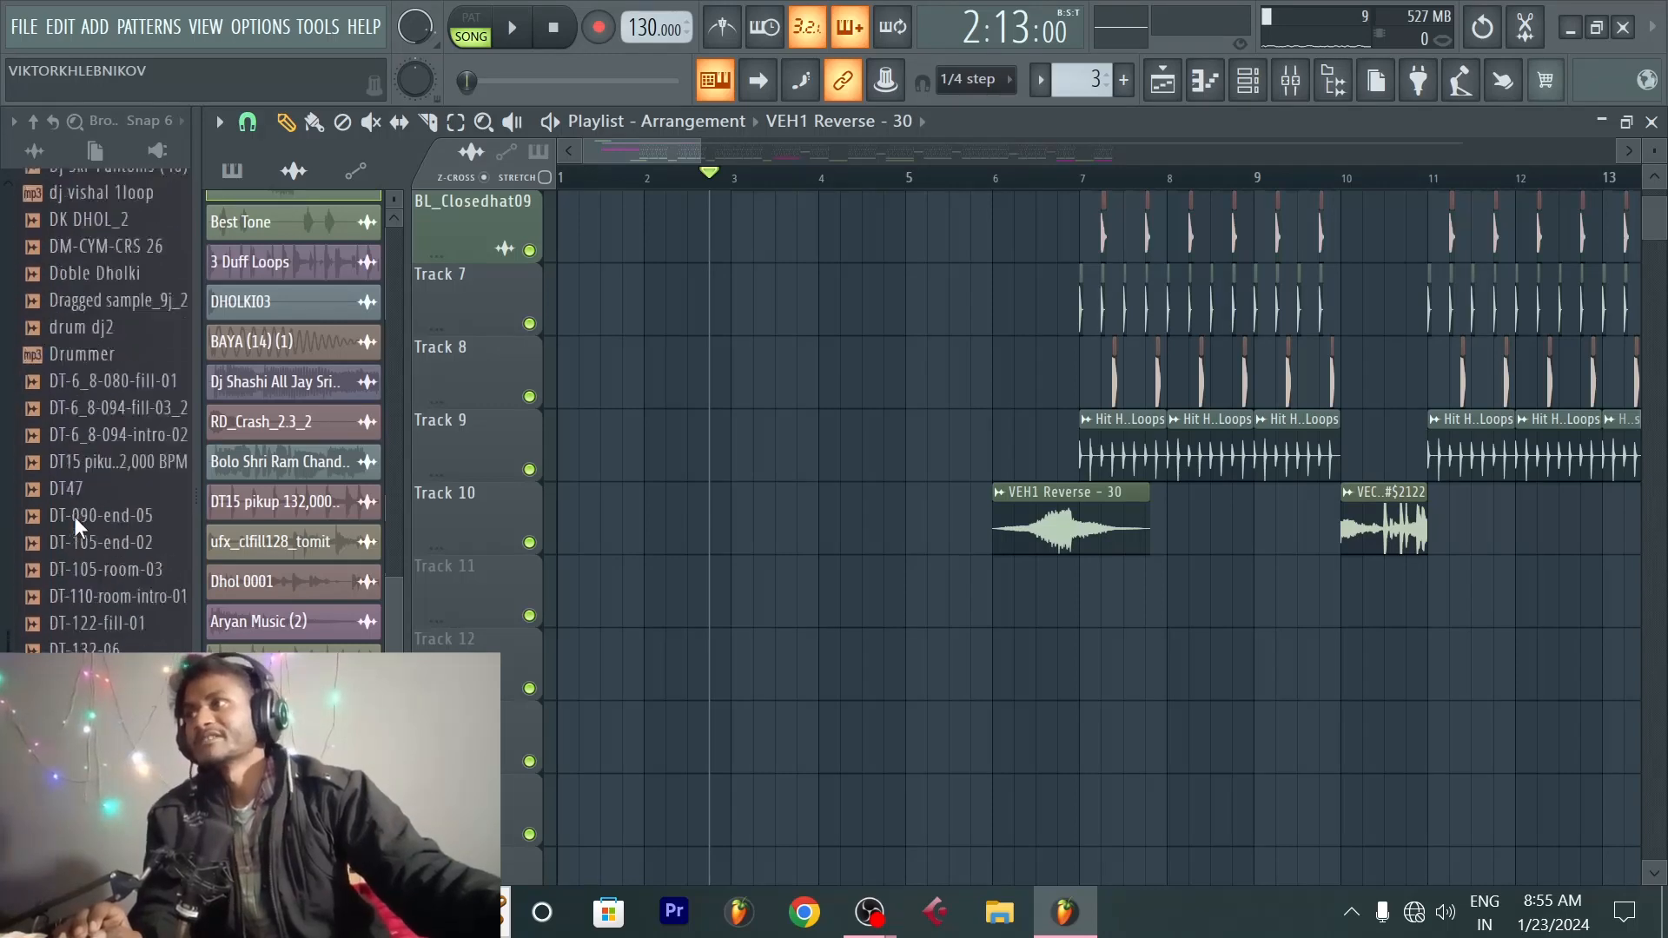
pyautogui.scroll(20, 115, 530)
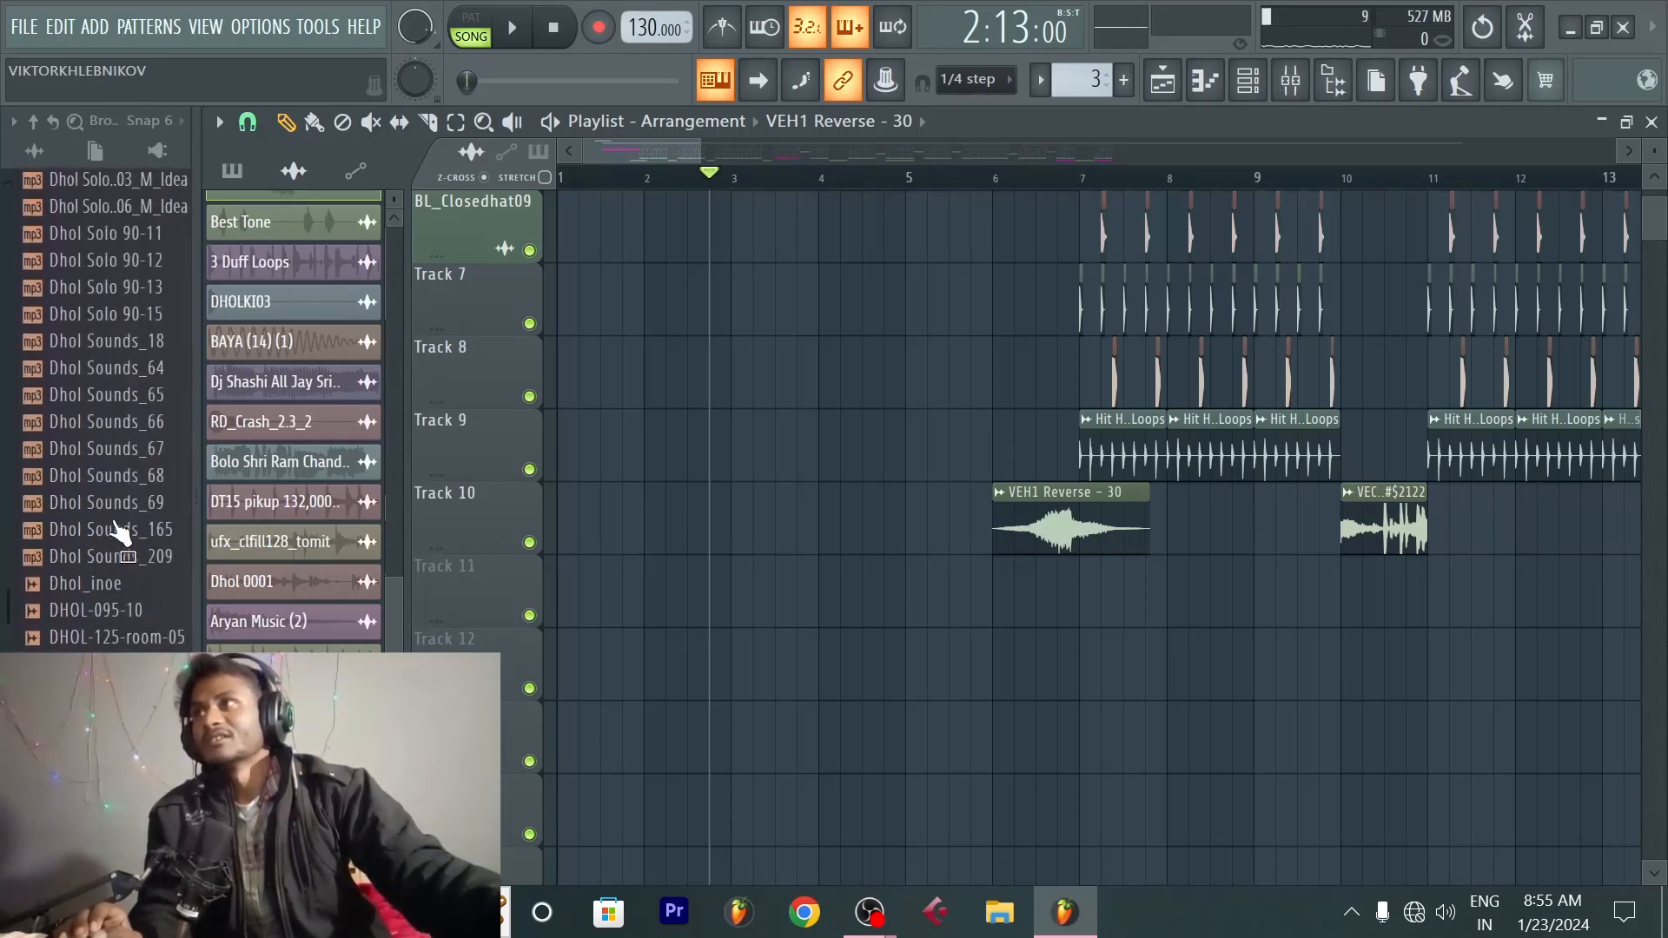
pyautogui.scroll(10, 112, 521)
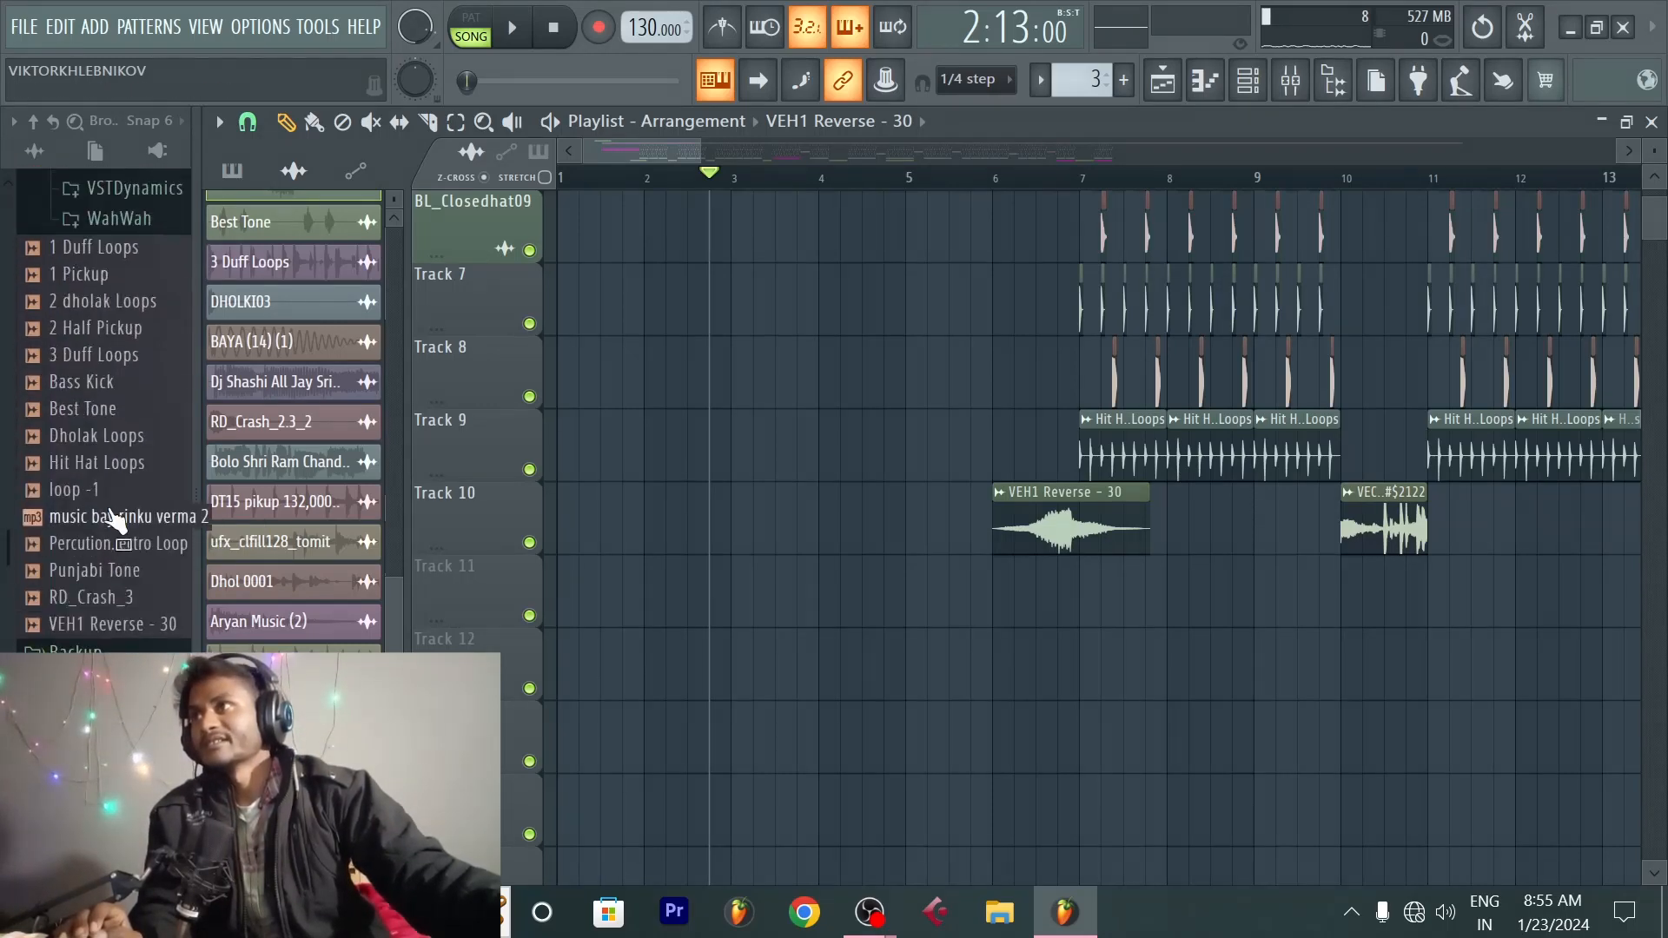
pyautogui.moveTo(134, 528); pyautogui.dragTo(1132, 661)
# Step: Move the "music bay" clip on Track 12 to start at 6:16 and play it from 7:01
pyautogui.click(1060, 178)
pyautogui.click(1075, 178)
pyautogui.scroll(5, 1164, 180)
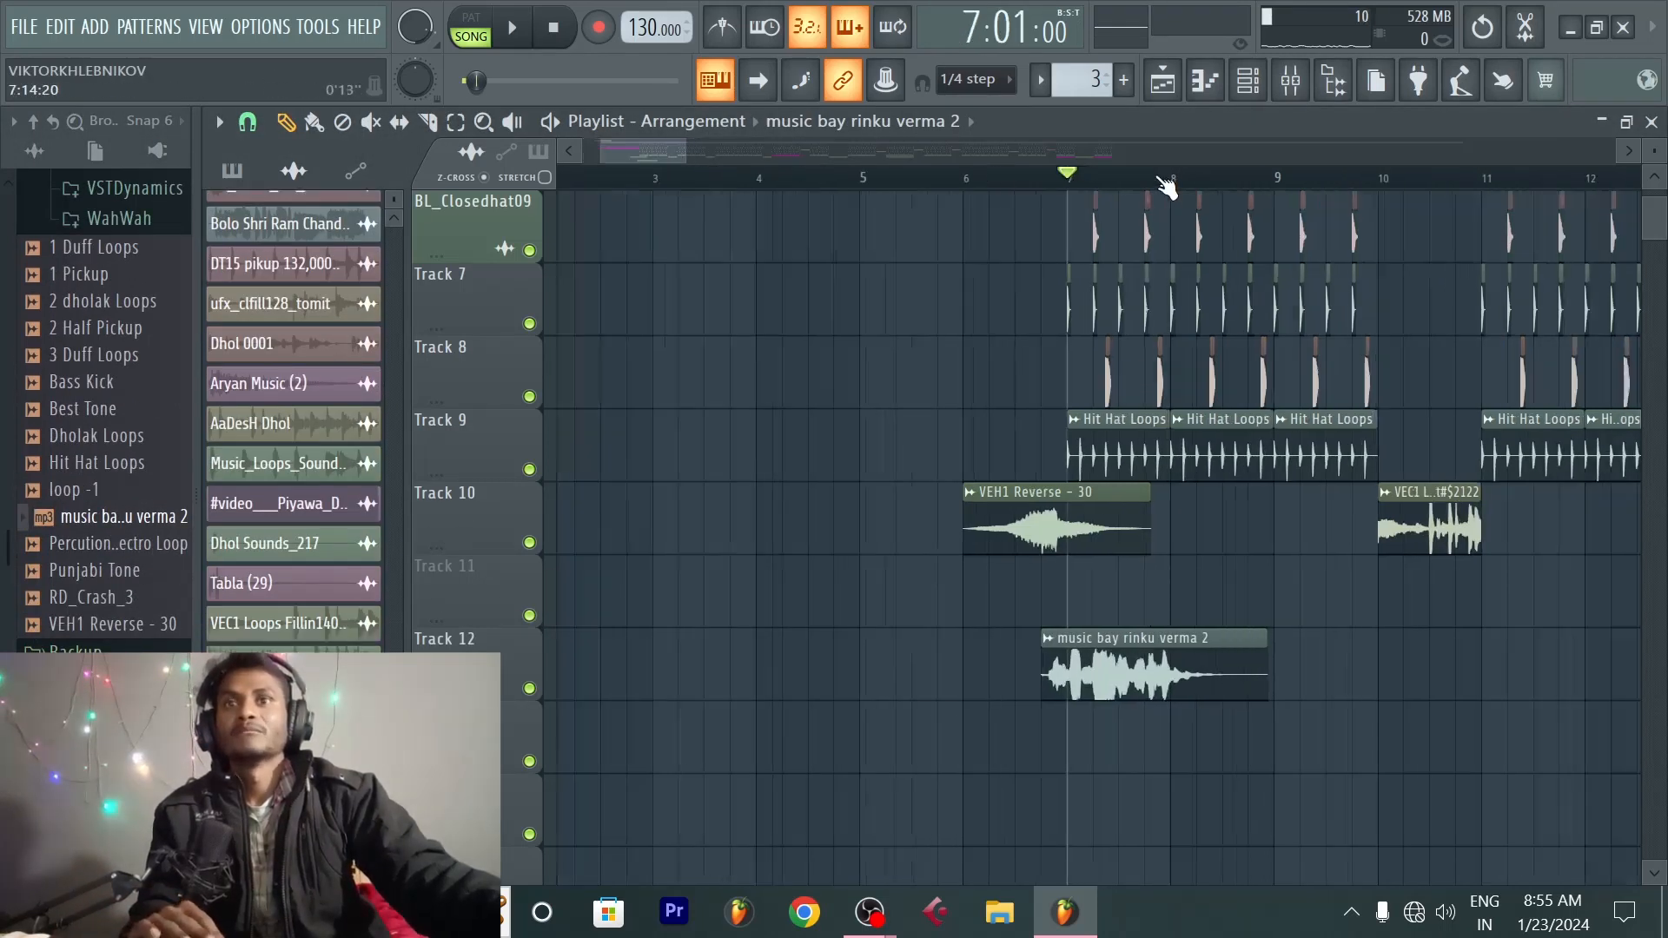
pyautogui.press('space')
pyautogui.press('space')
pyautogui.moveTo(1005, 641); pyautogui.dragTo(1047, 643)
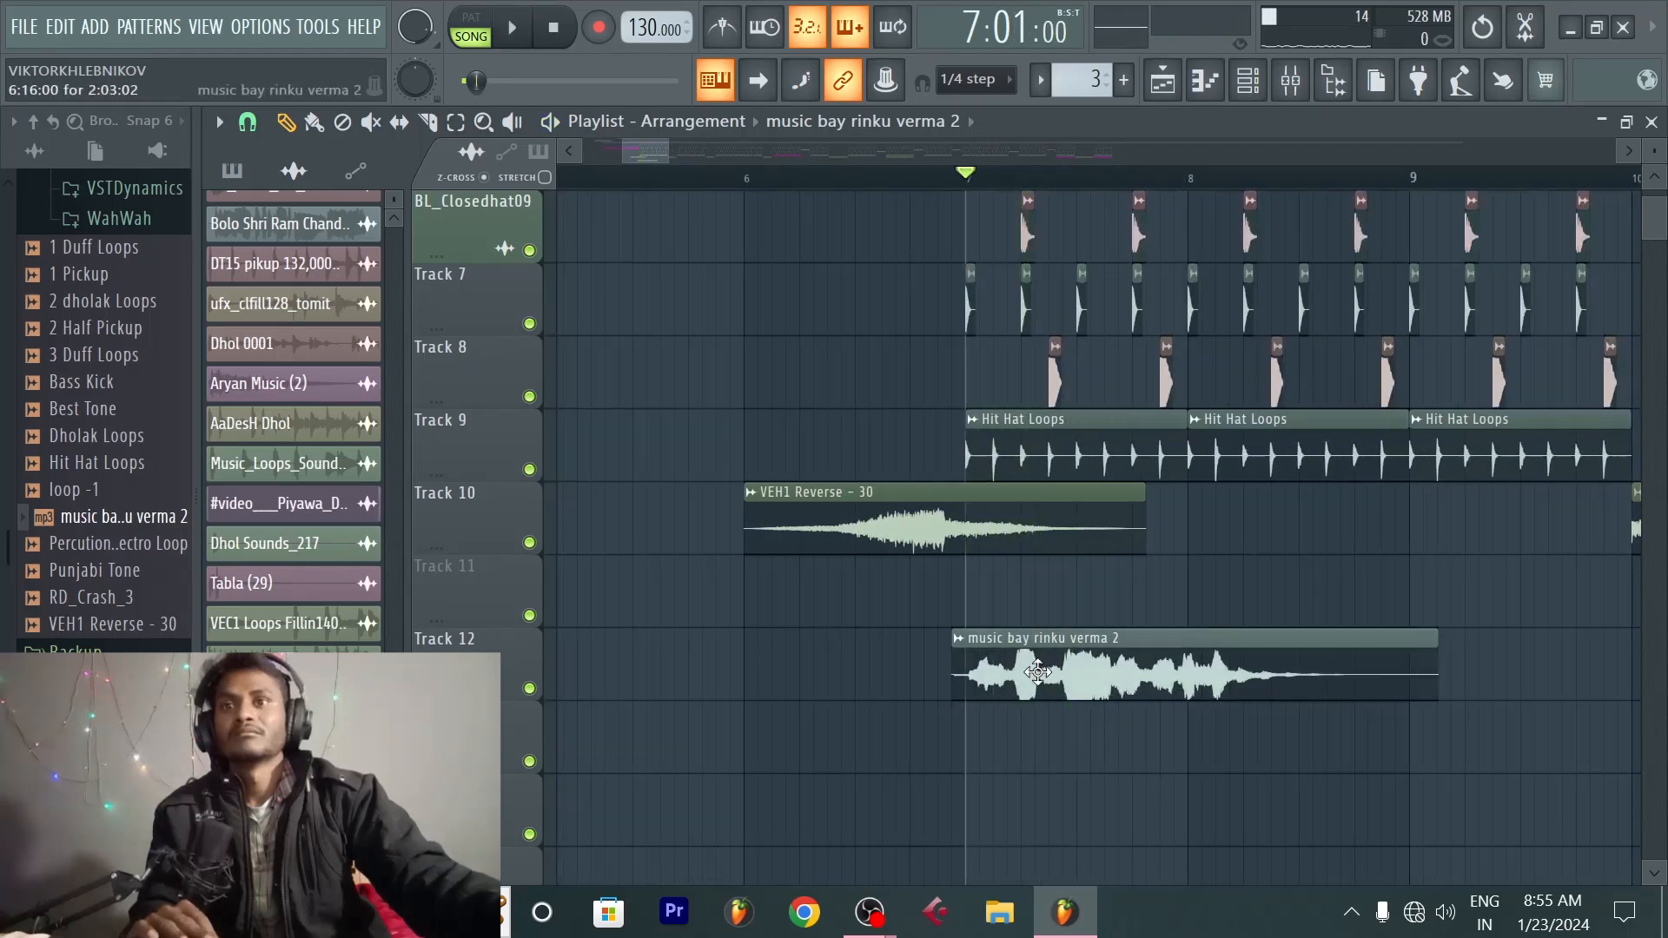
pyautogui.press('space')
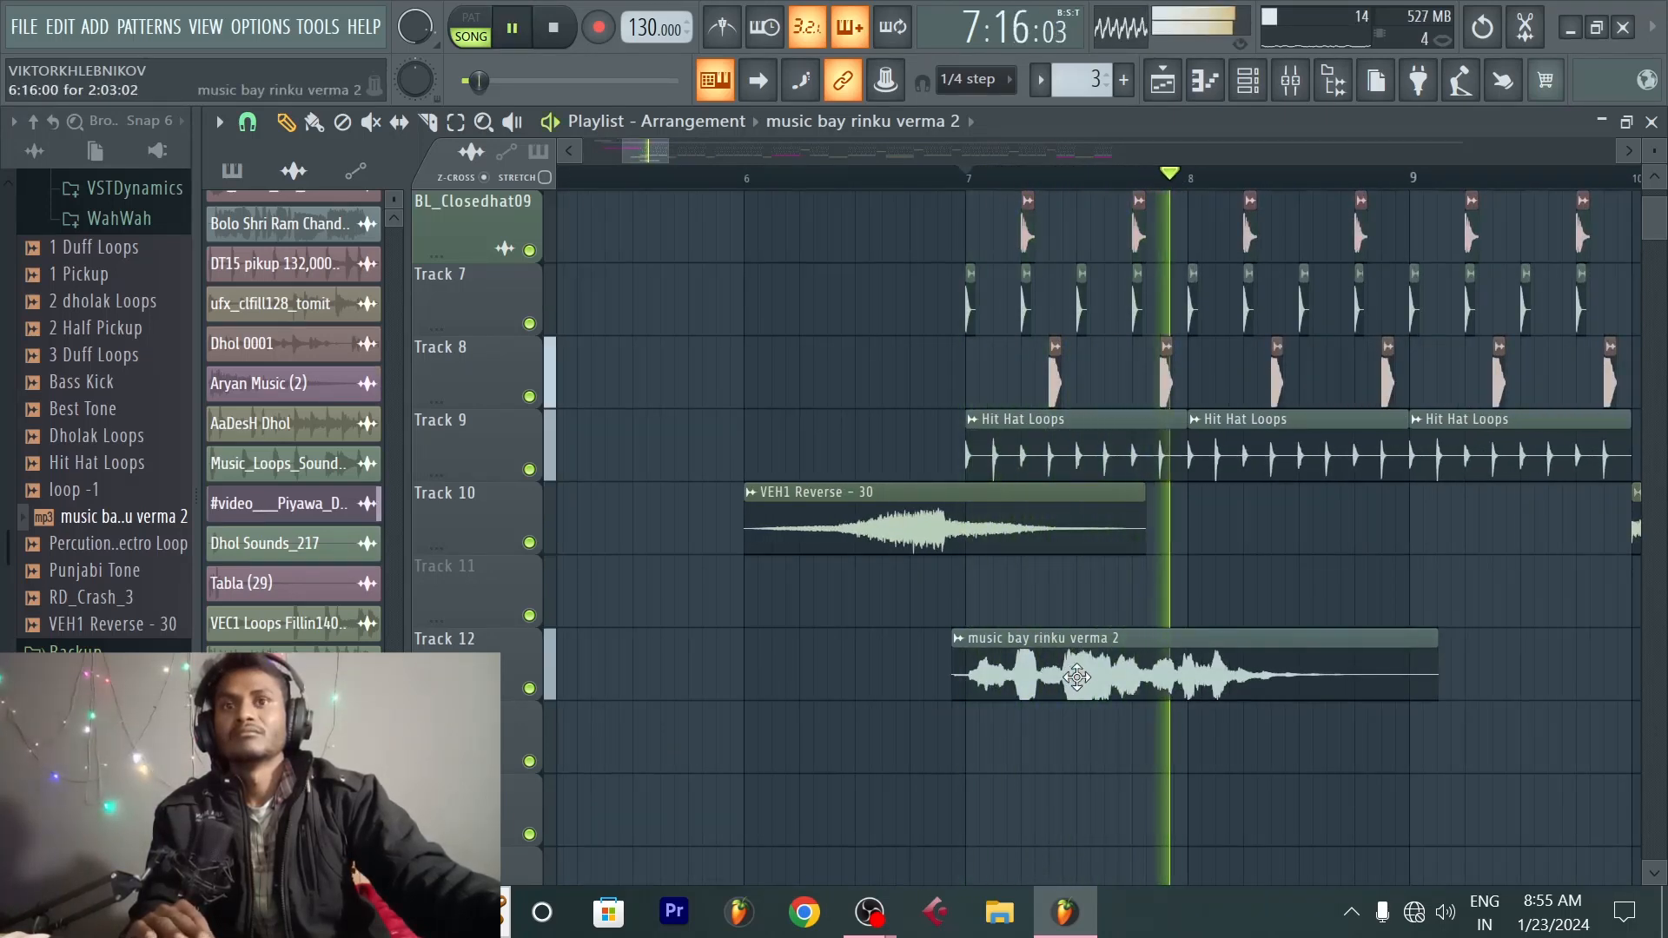
pyautogui.press('space')
# Step: Detect the tempo of the "music bay" sample using the 75 to 150 BPM range, and play it from bar 7
pyautogui.doubleClick(981, 680)
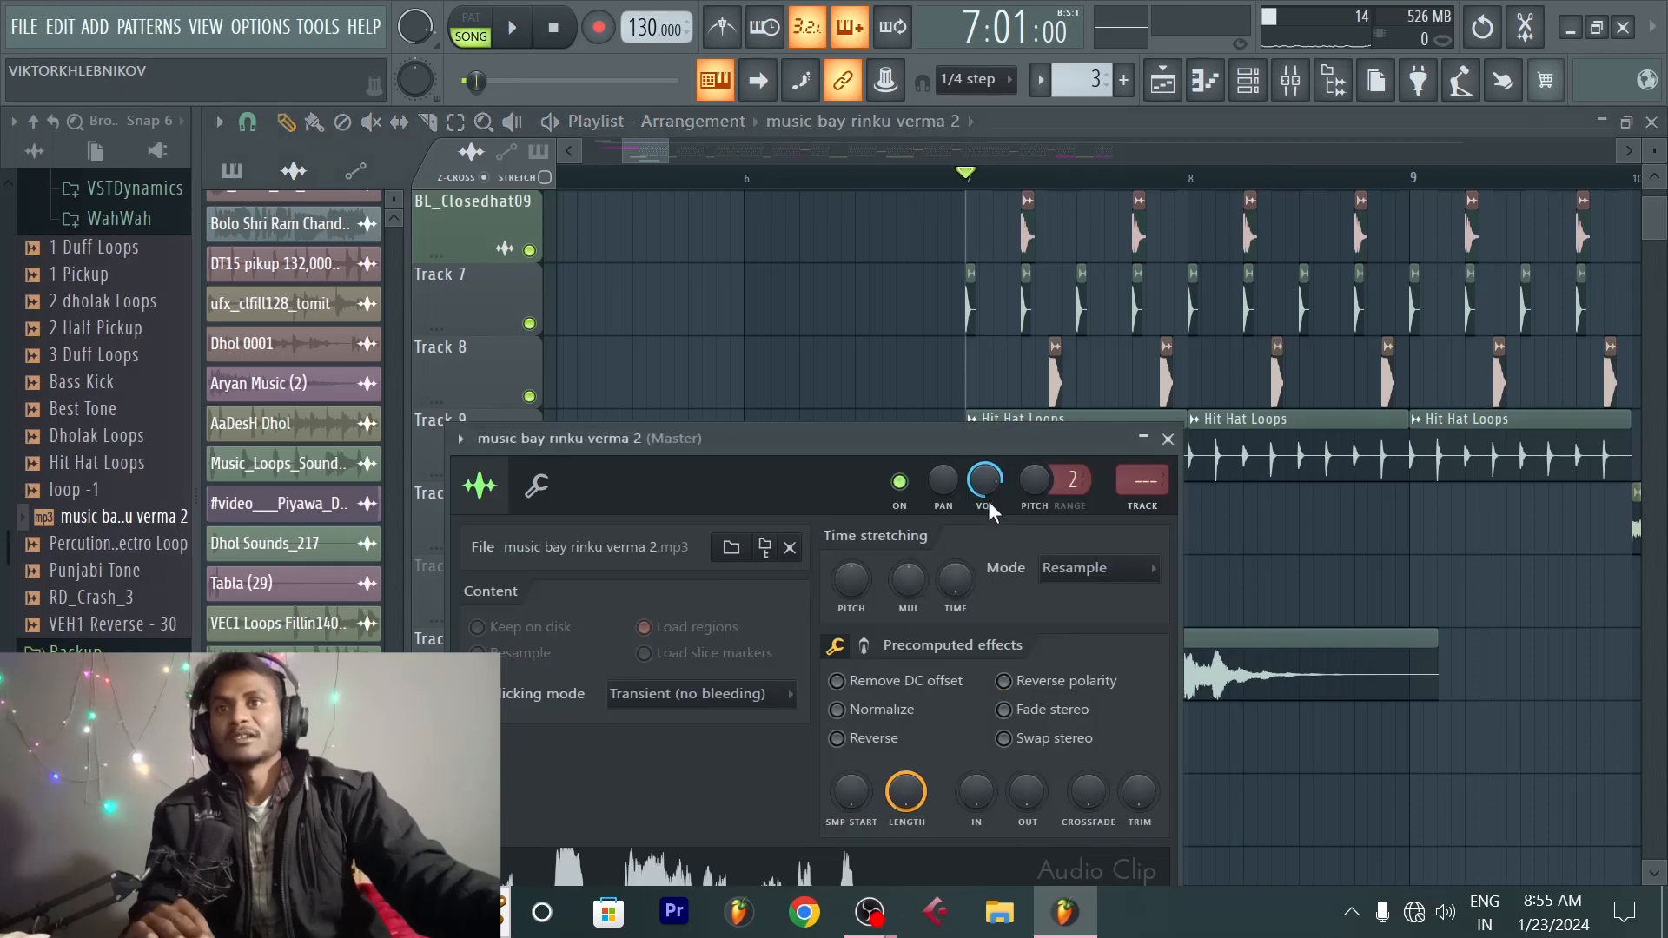
pyautogui.click(1169, 440)
pyautogui.click(967, 641)
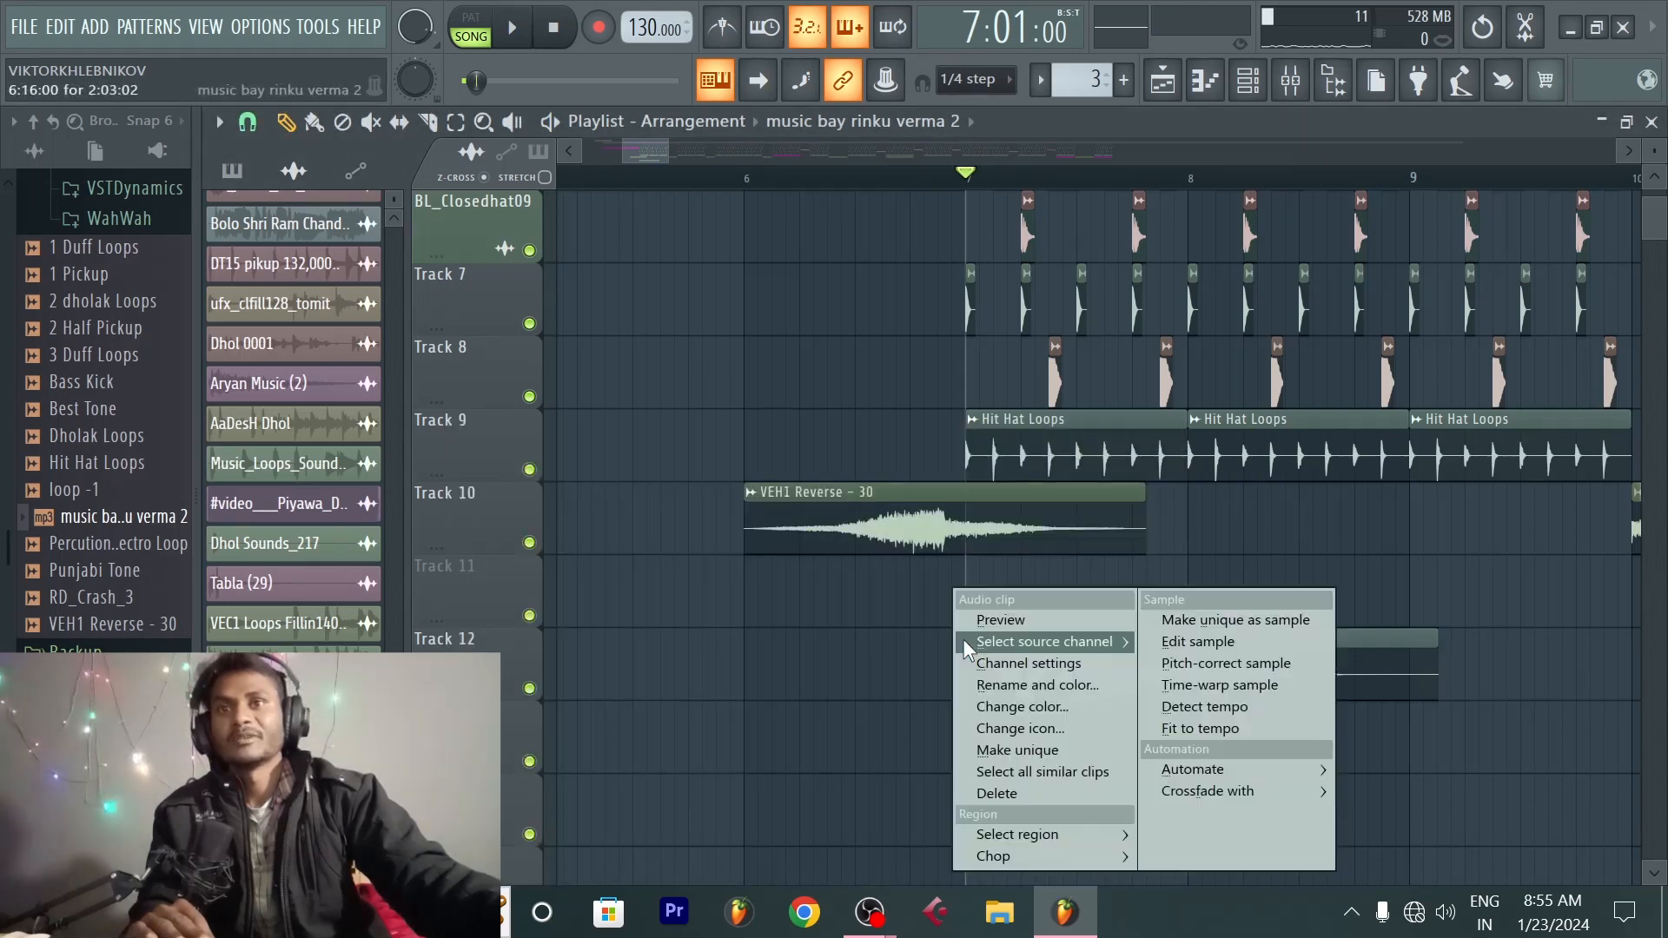
pyautogui.click(1176, 728)
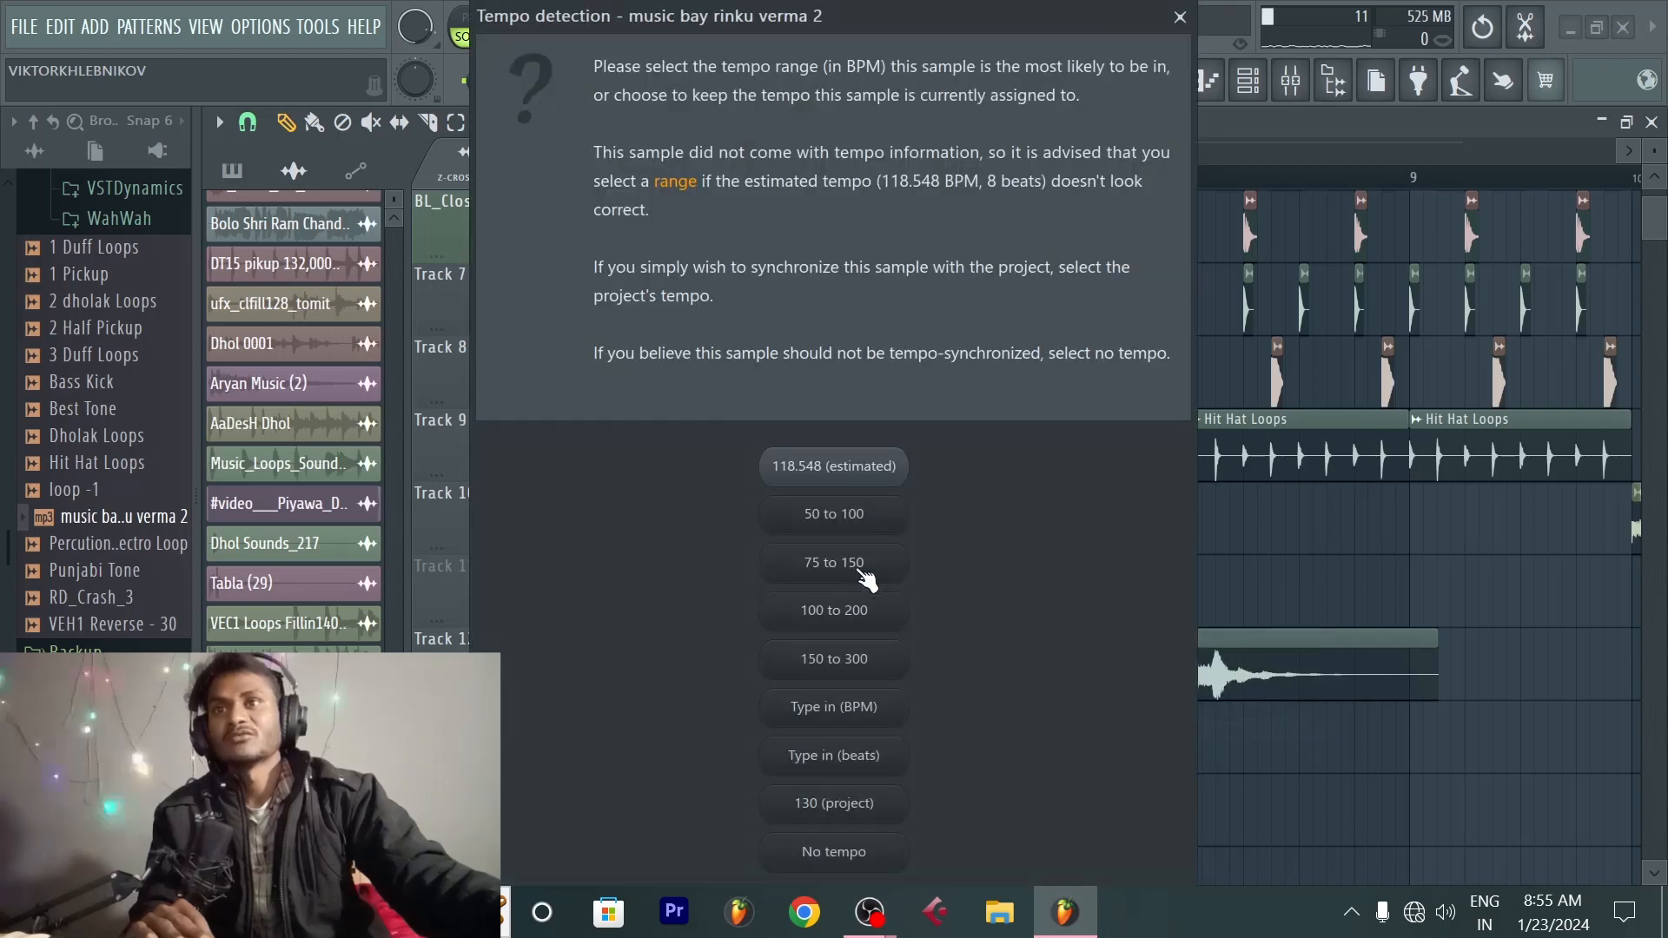
pyautogui.click(865, 565)
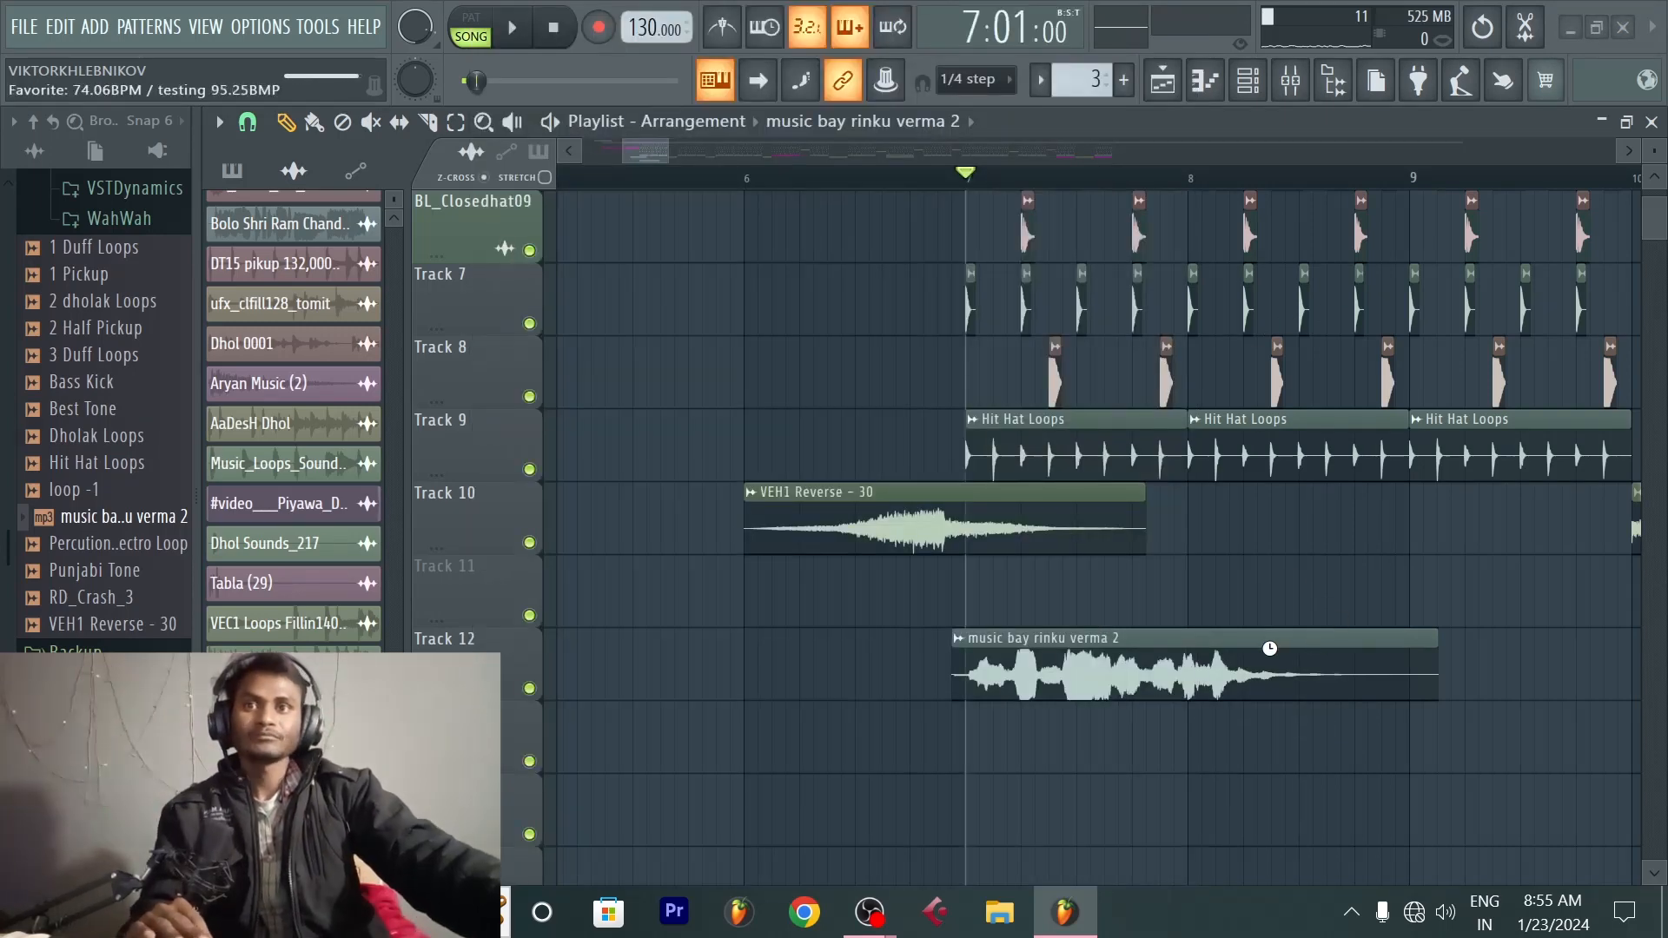
pyautogui.press('space')
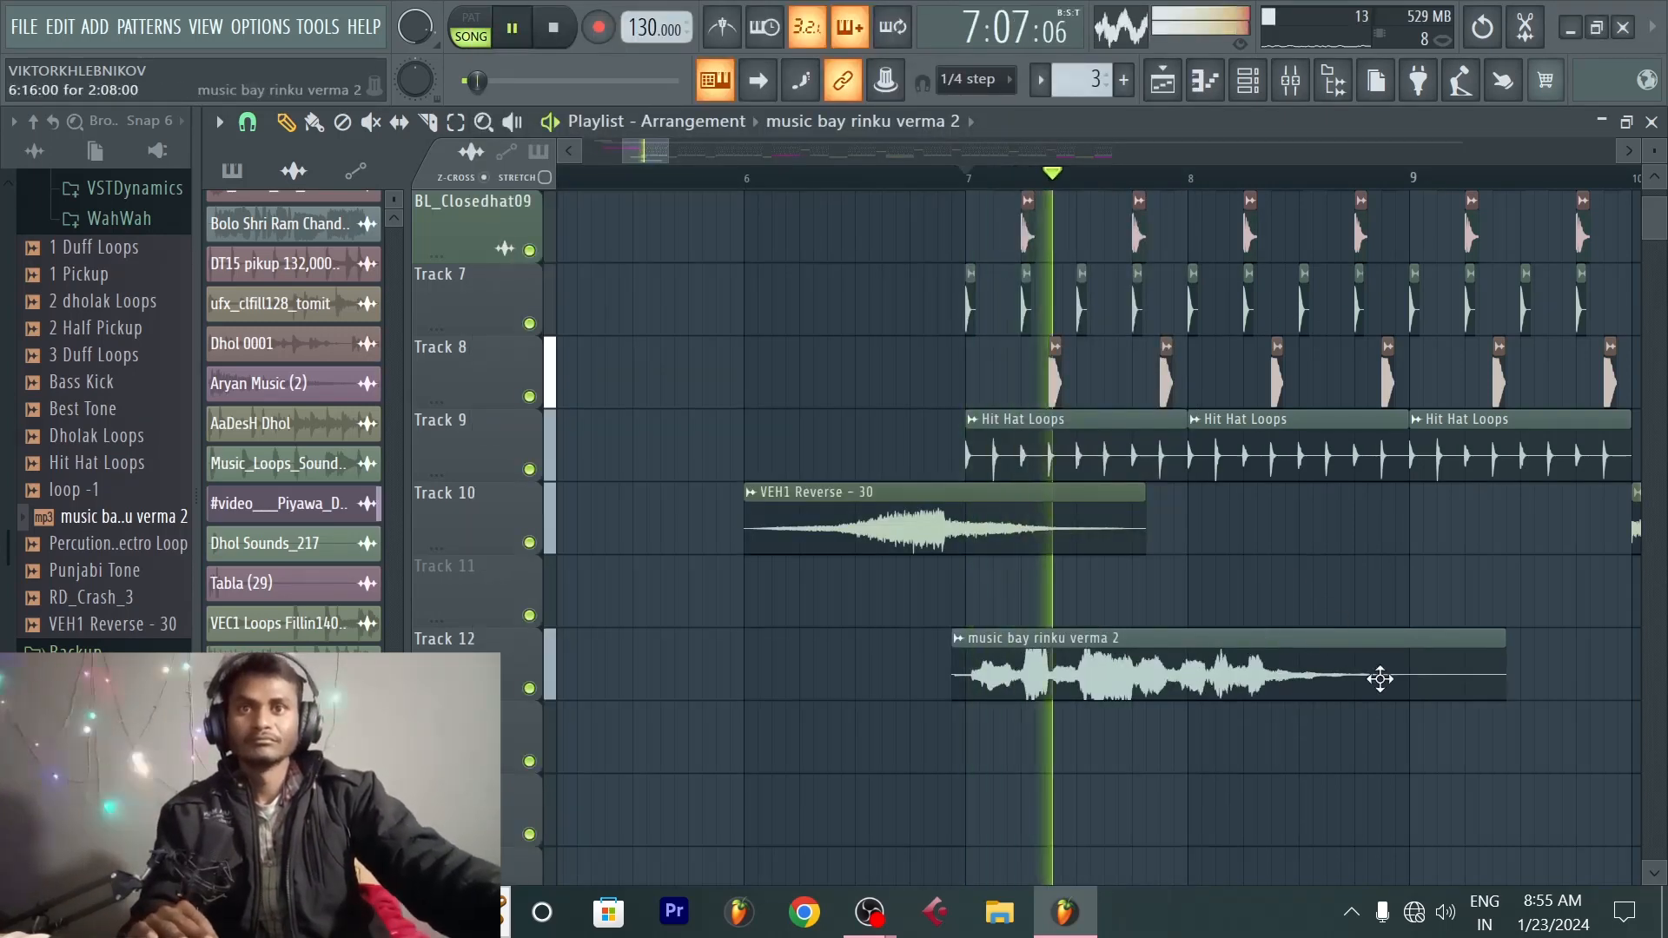
pyautogui.press('space')
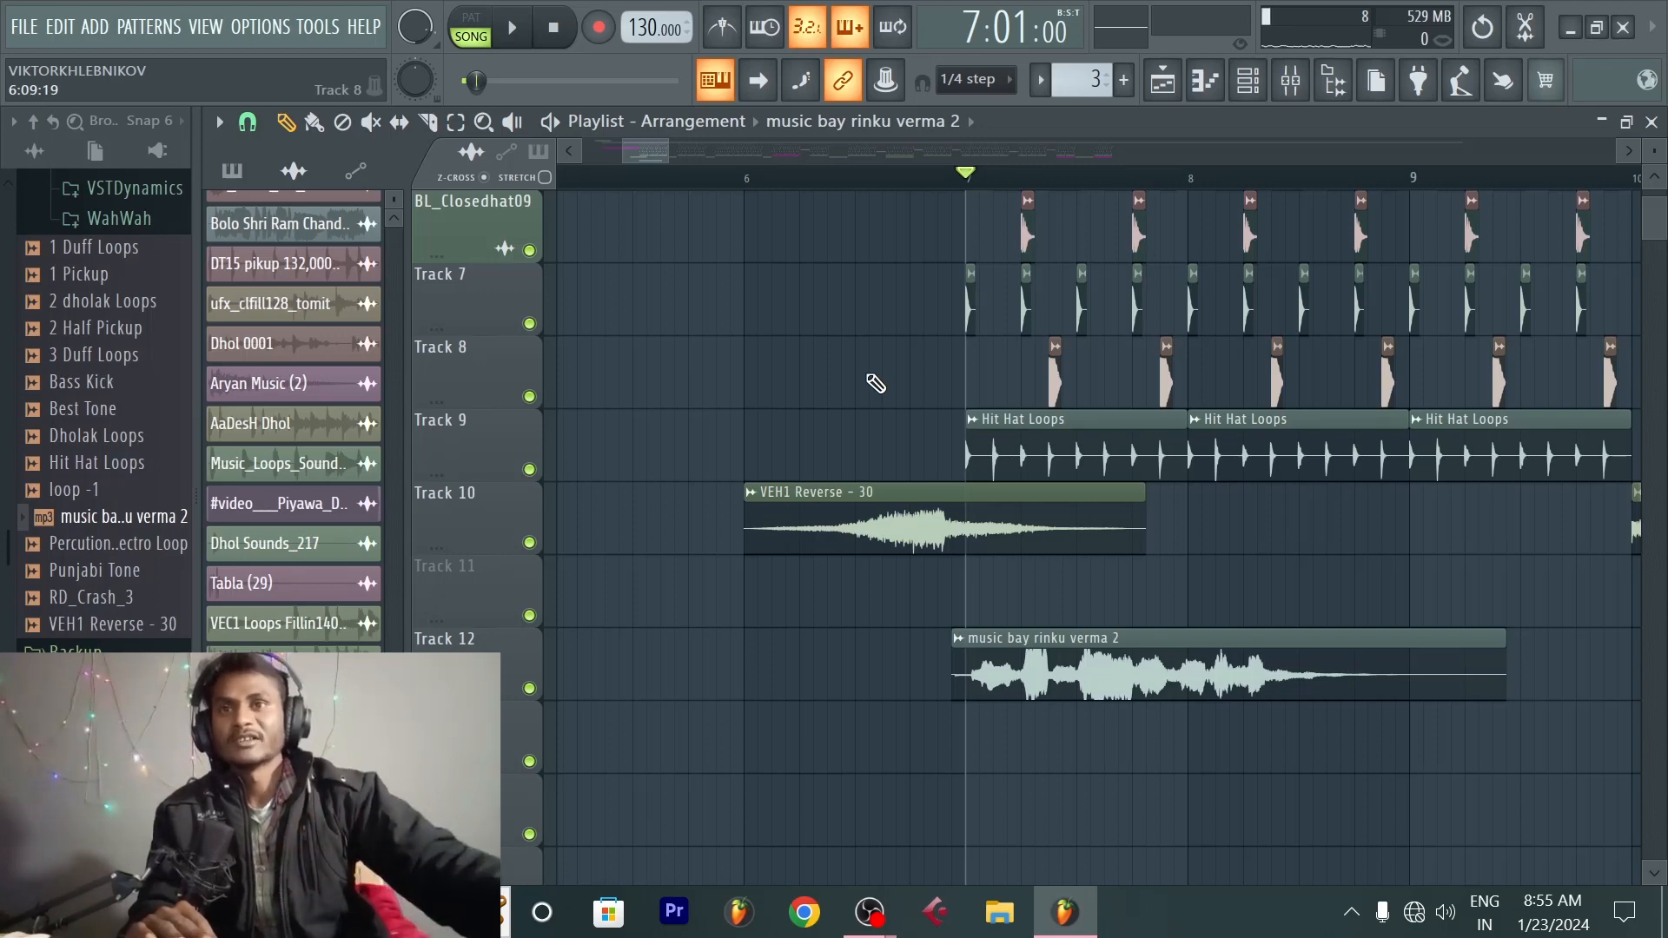
# Step: Stretch the "music bay" clip on Track 12 to a shorter length of 1:12:00 and play it
pyautogui.scroll(-3, 999, 423)
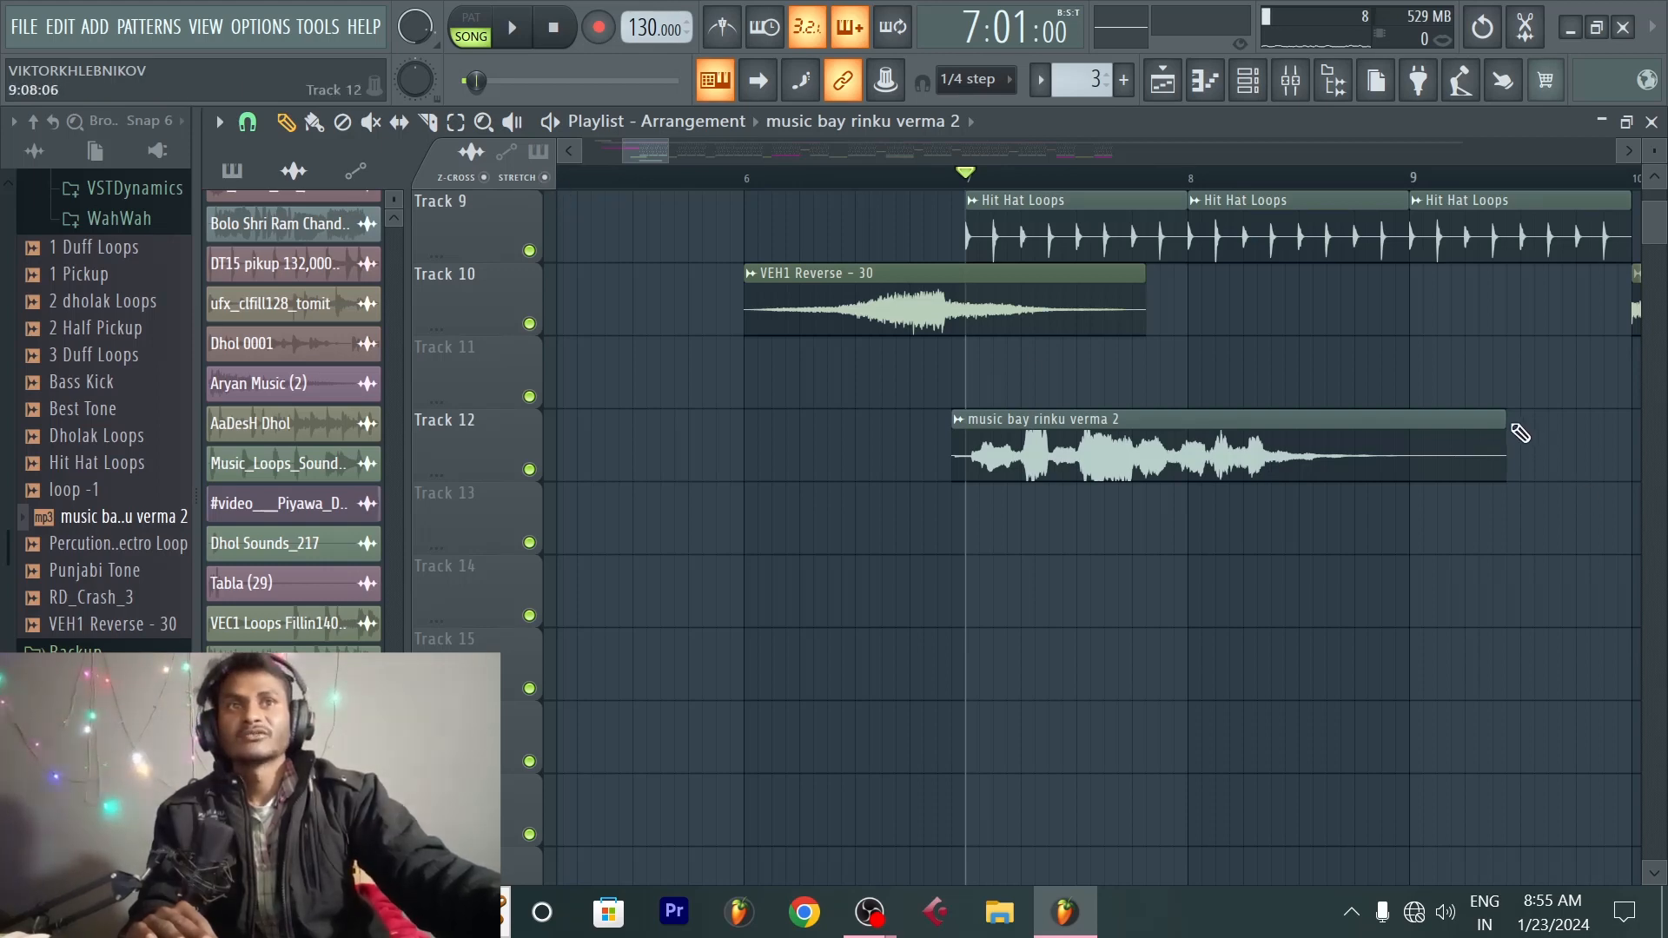
pyautogui.moveTo(1508, 434); pyautogui.dragTo(1341, 447)
pyautogui.press('space')
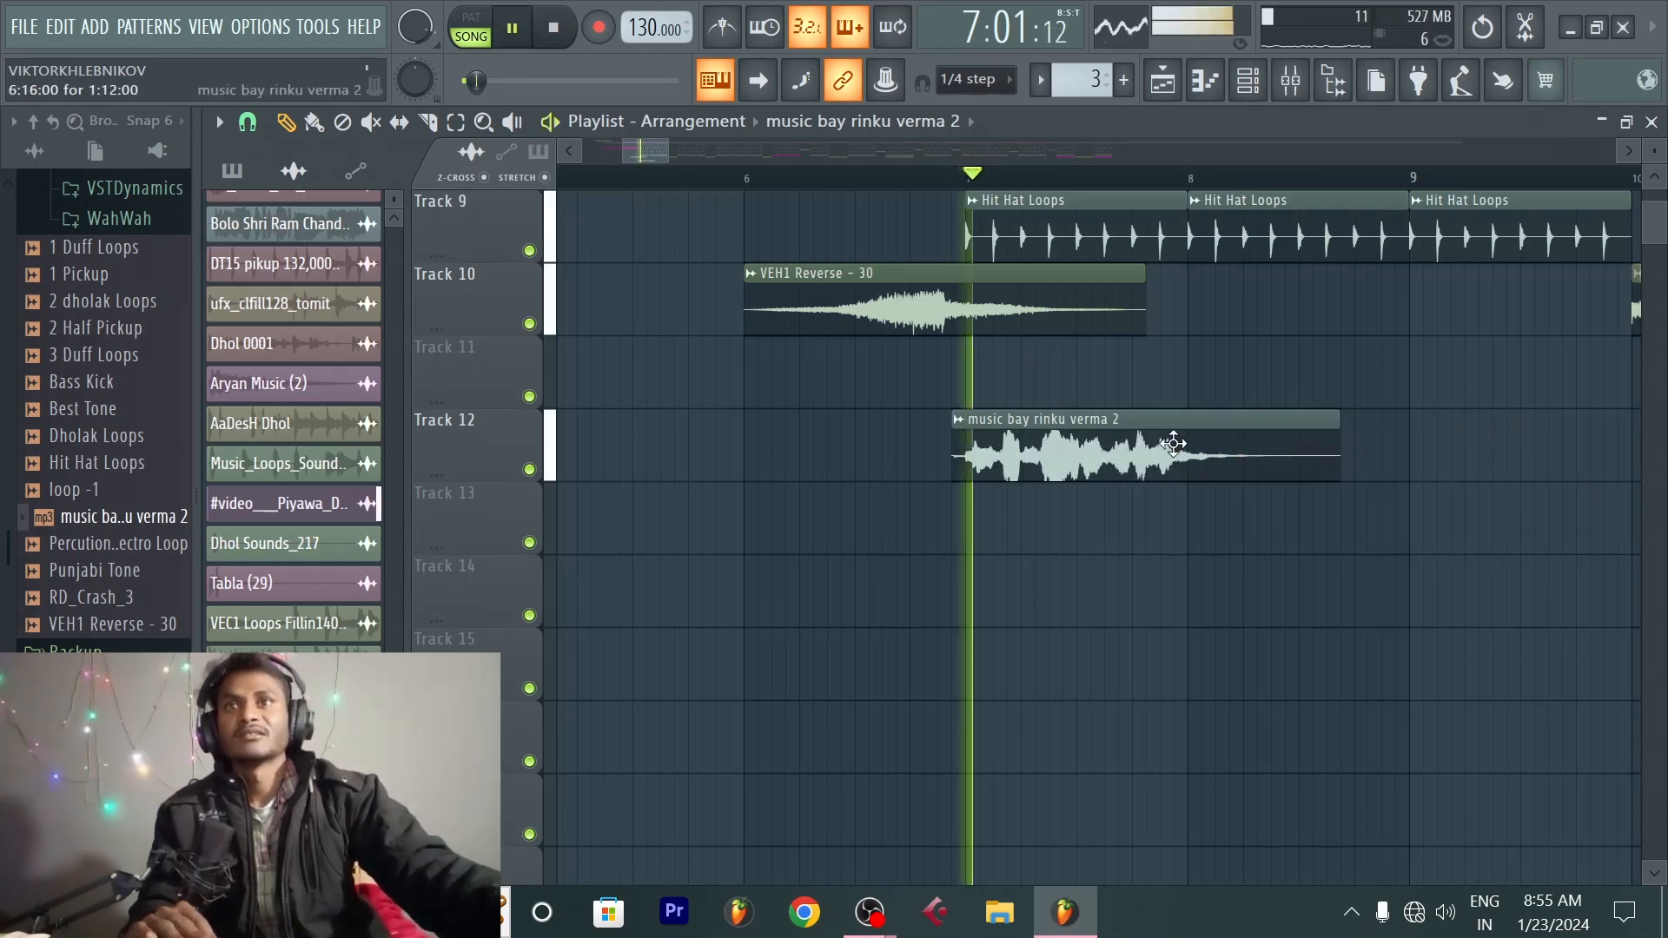
pyautogui.press('space')
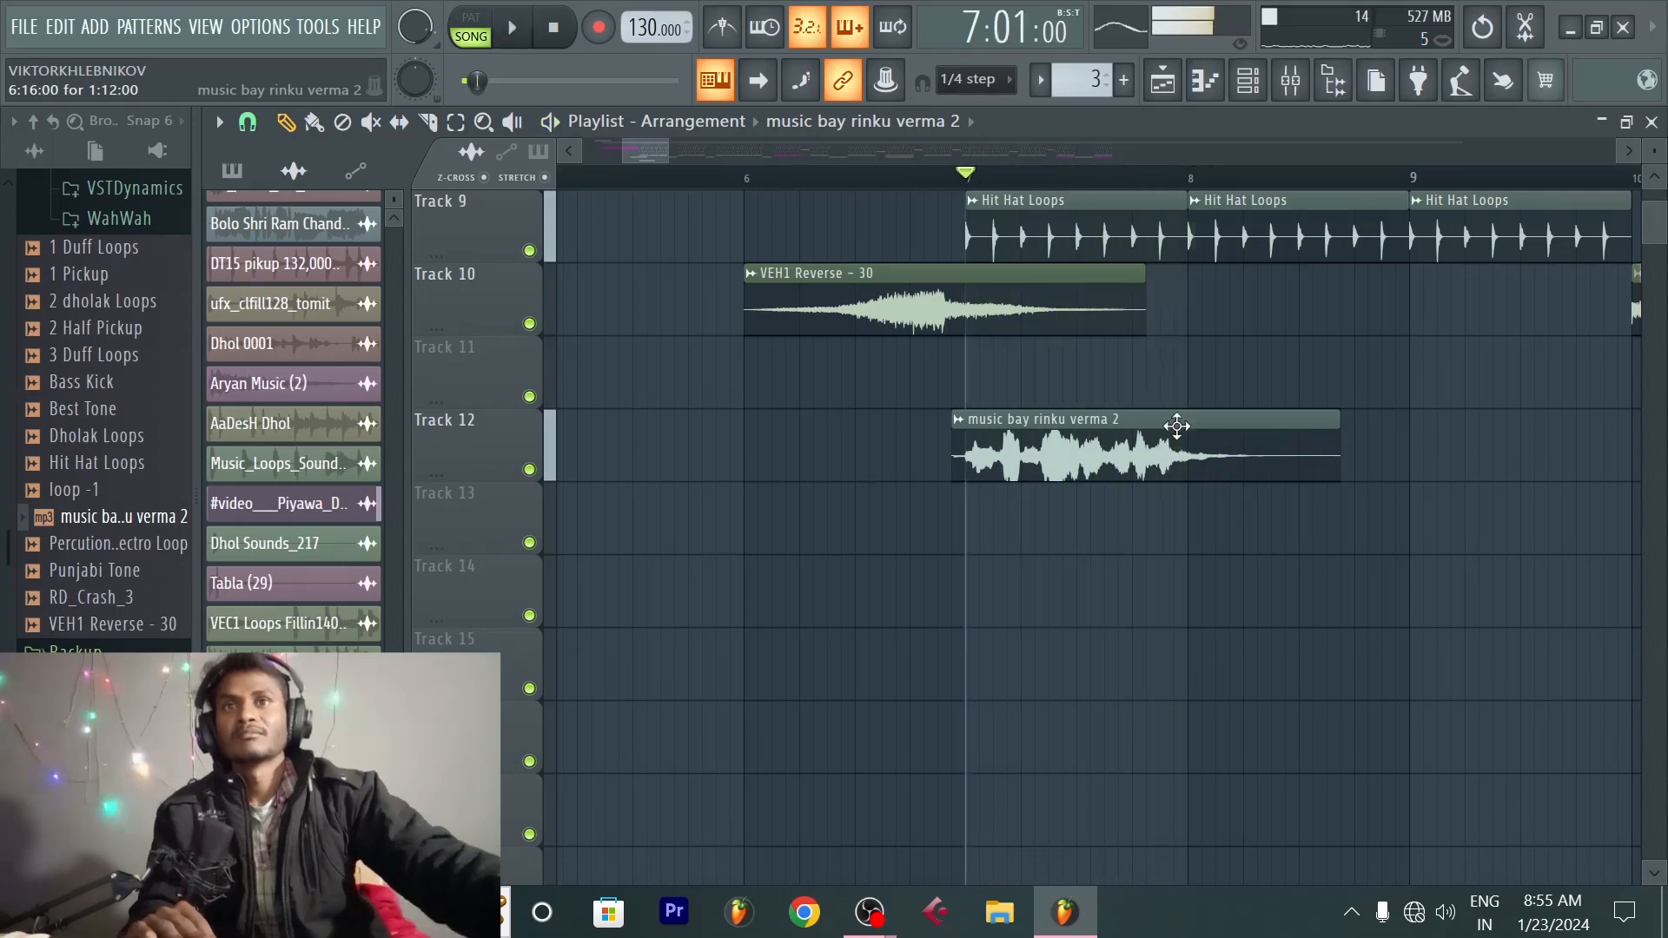
# Step: Play the "music bay" clip with the beat from bar 7 again and trim its end to a length of 1:03:00
pyautogui.scroll(3, 988, 178)
pyautogui.press('space')
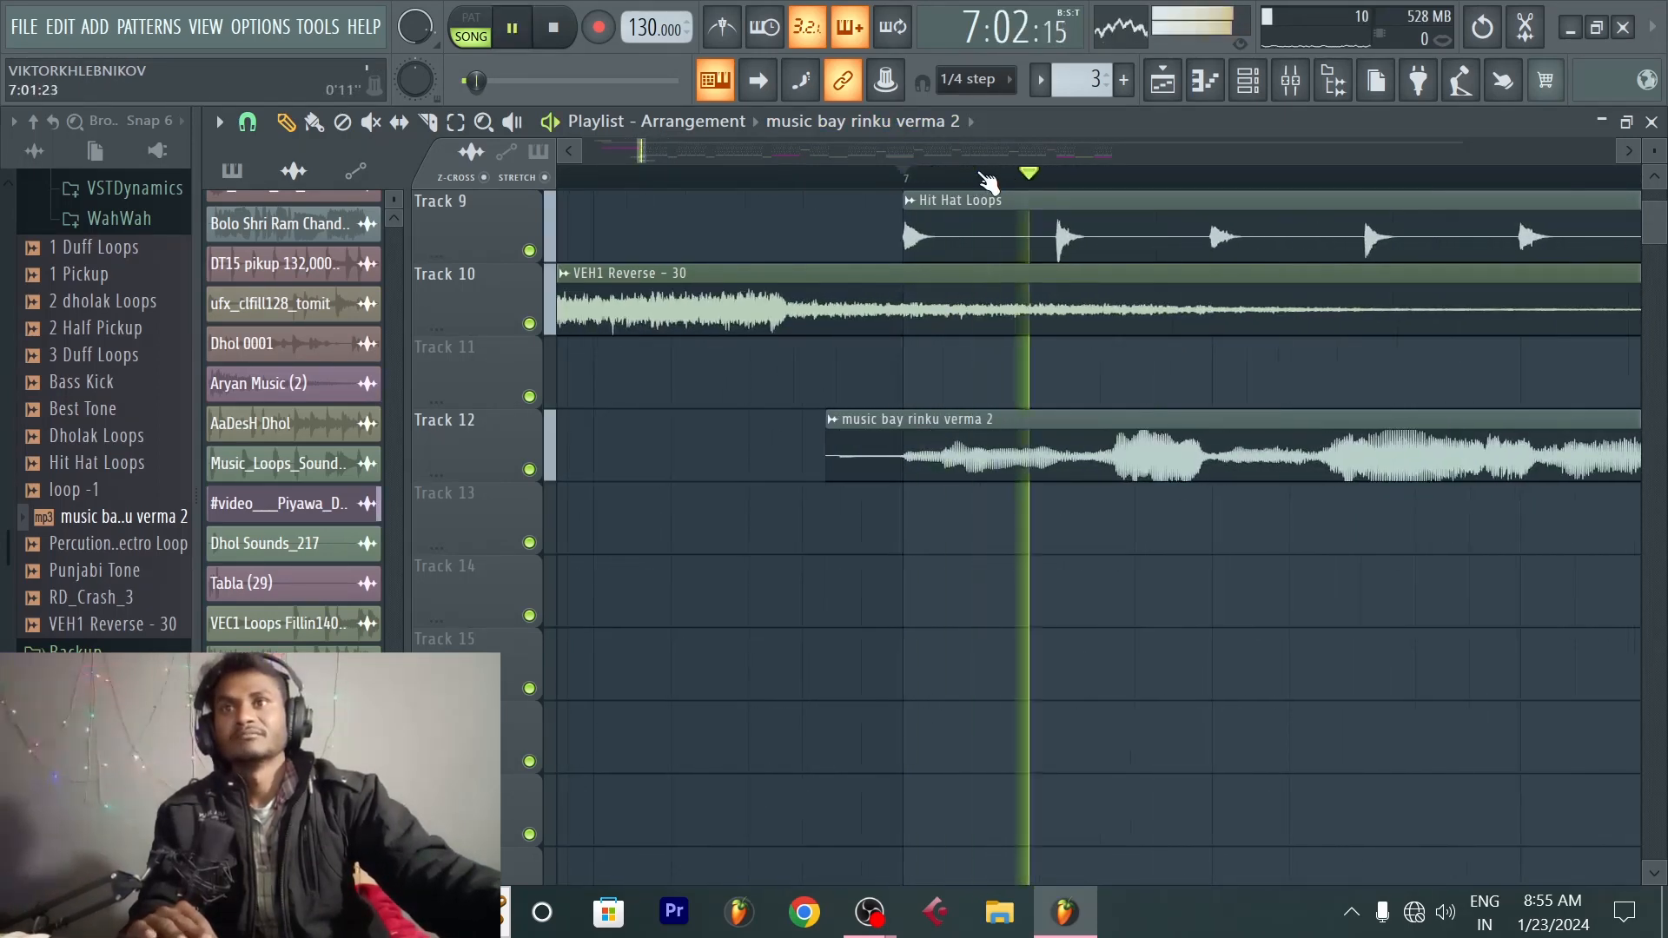
pyautogui.scroll(-5, 990, 183)
pyautogui.press('space')
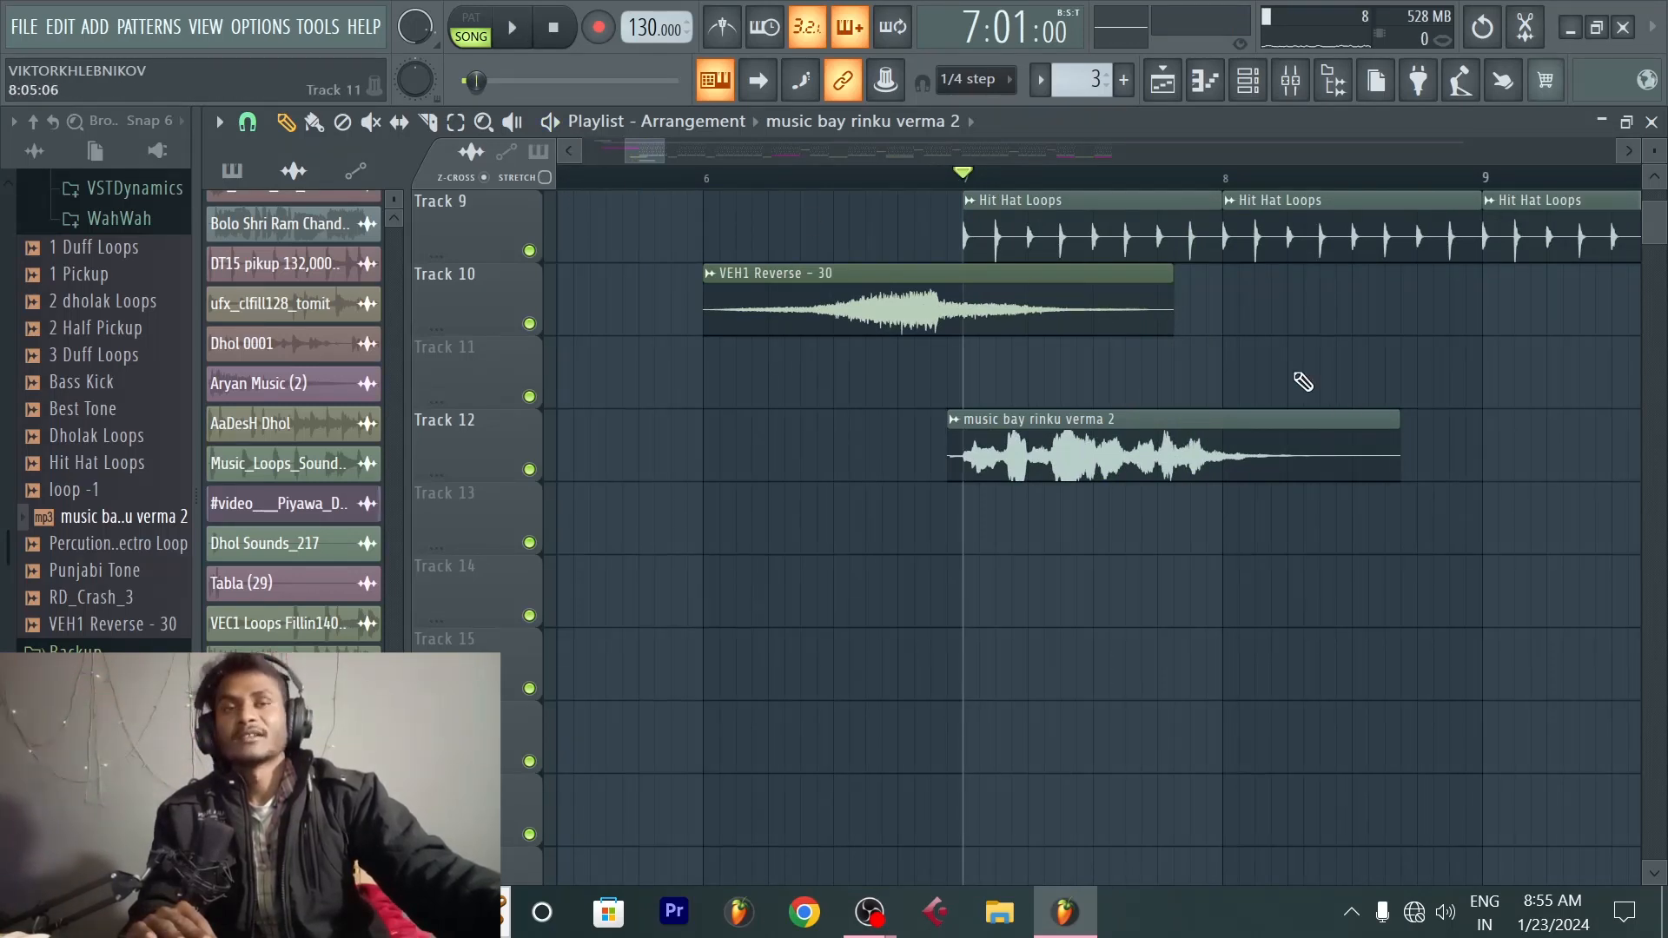
pyautogui.moveTo(1365, 458); pyautogui.dragTo(1254, 482)
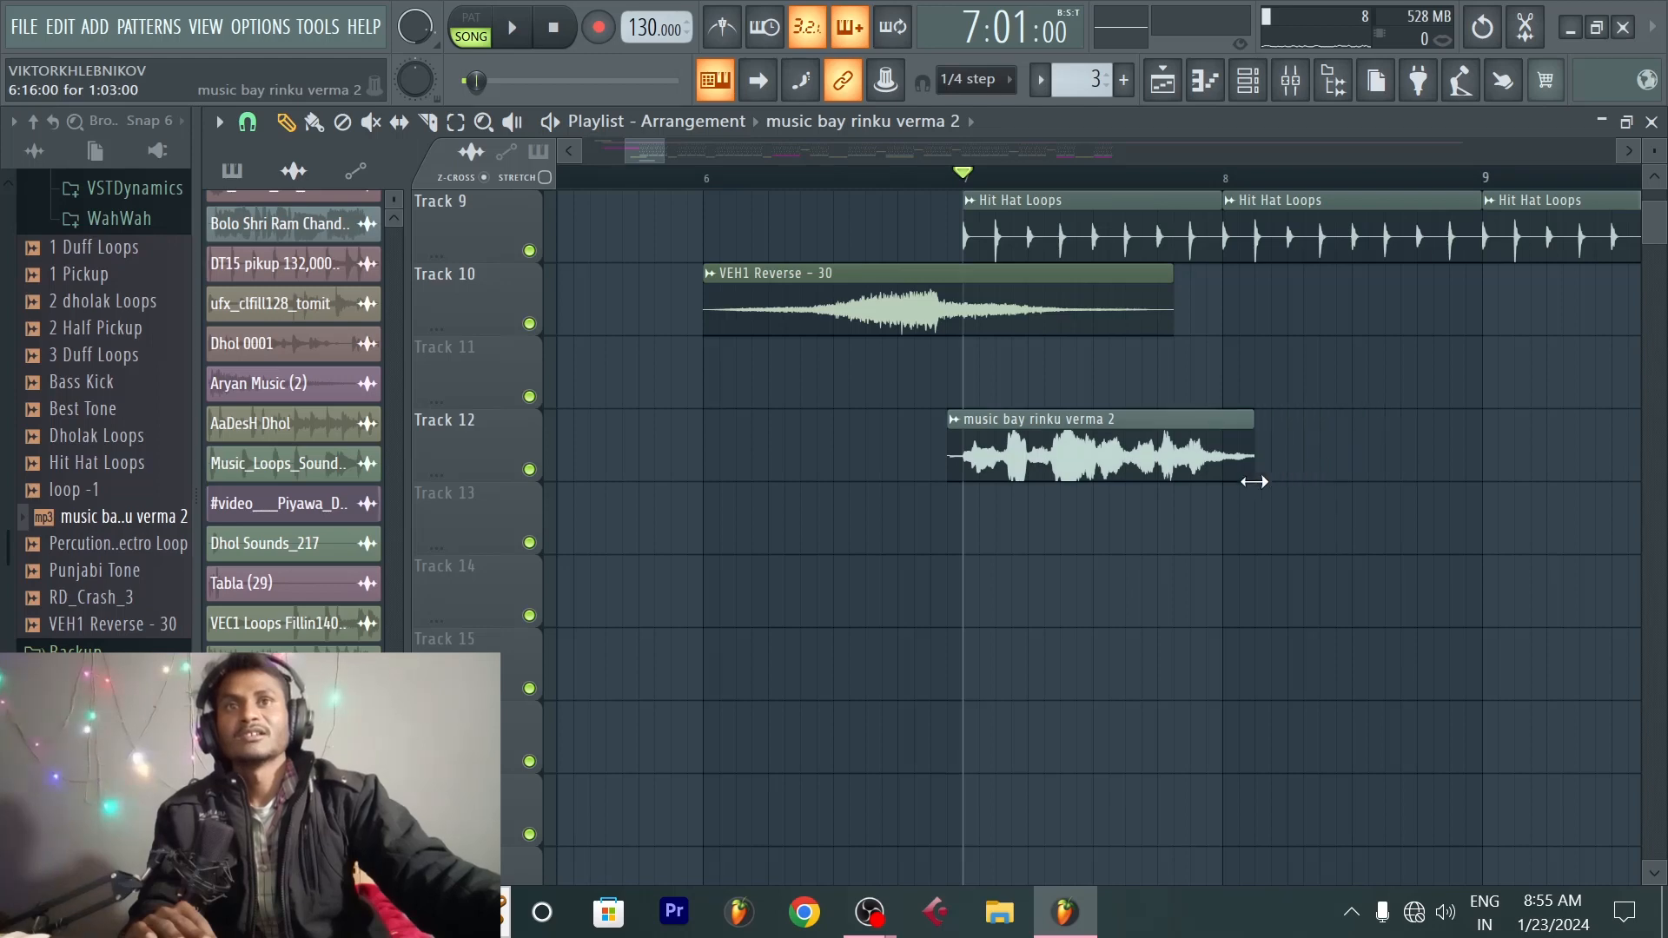
# Step: Trim both ends of the "music bay" clip on Track 12 so it starts at 7:01 with a length of 1:00:00, and play it
pyautogui.press('space')
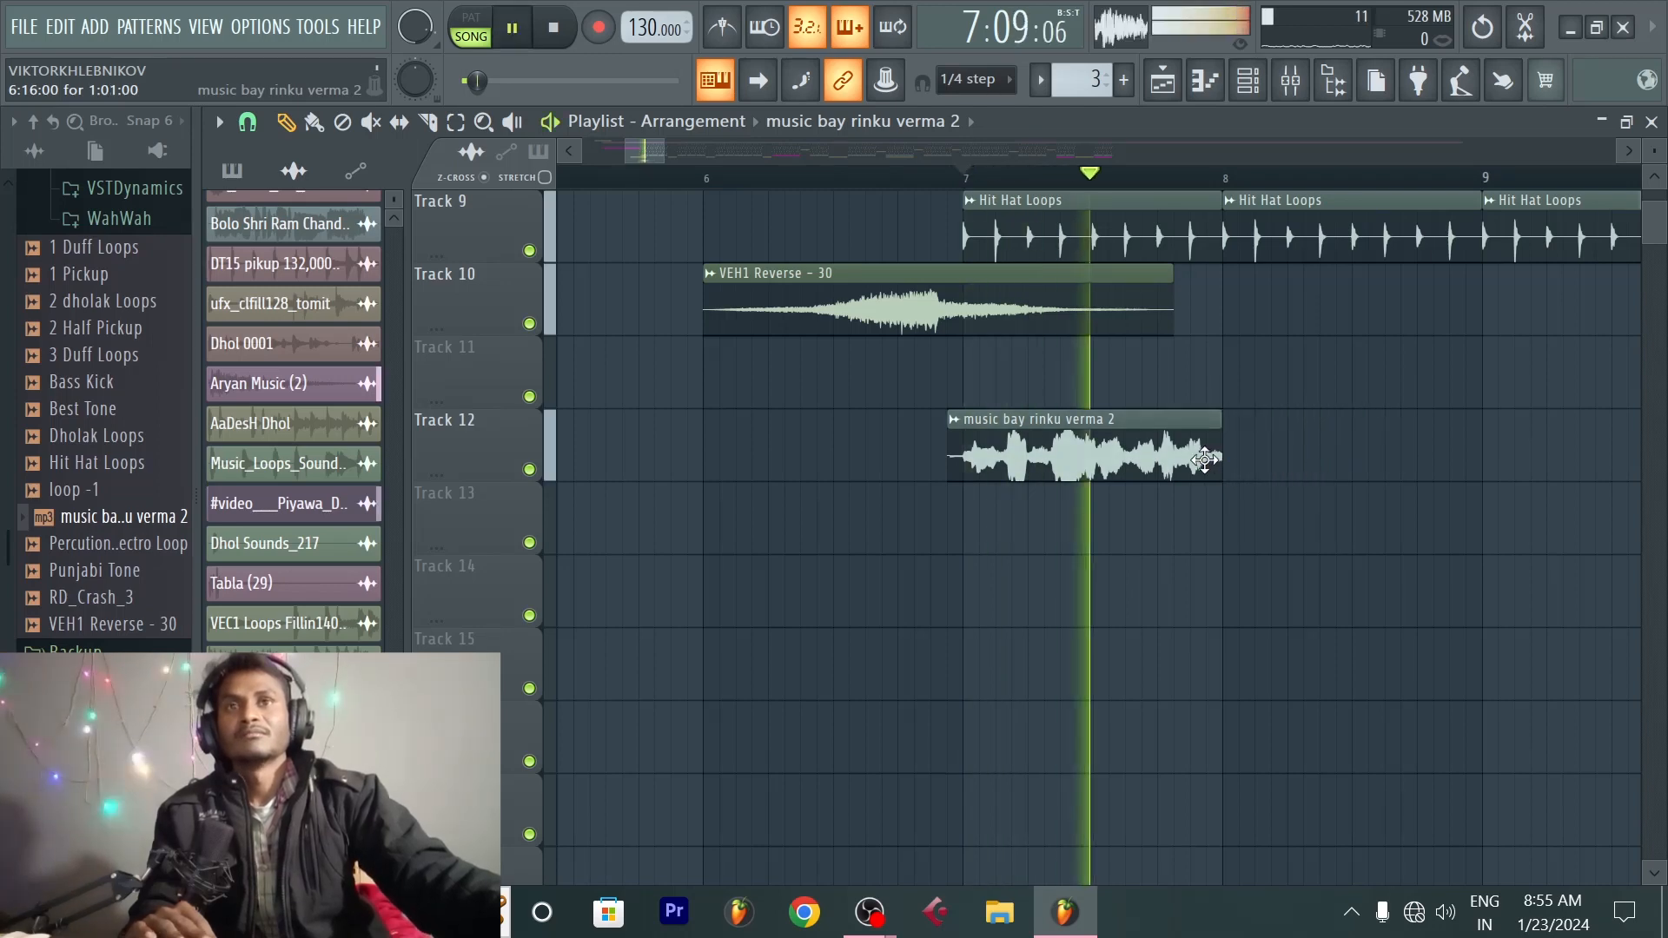
pyautogui.press('space')
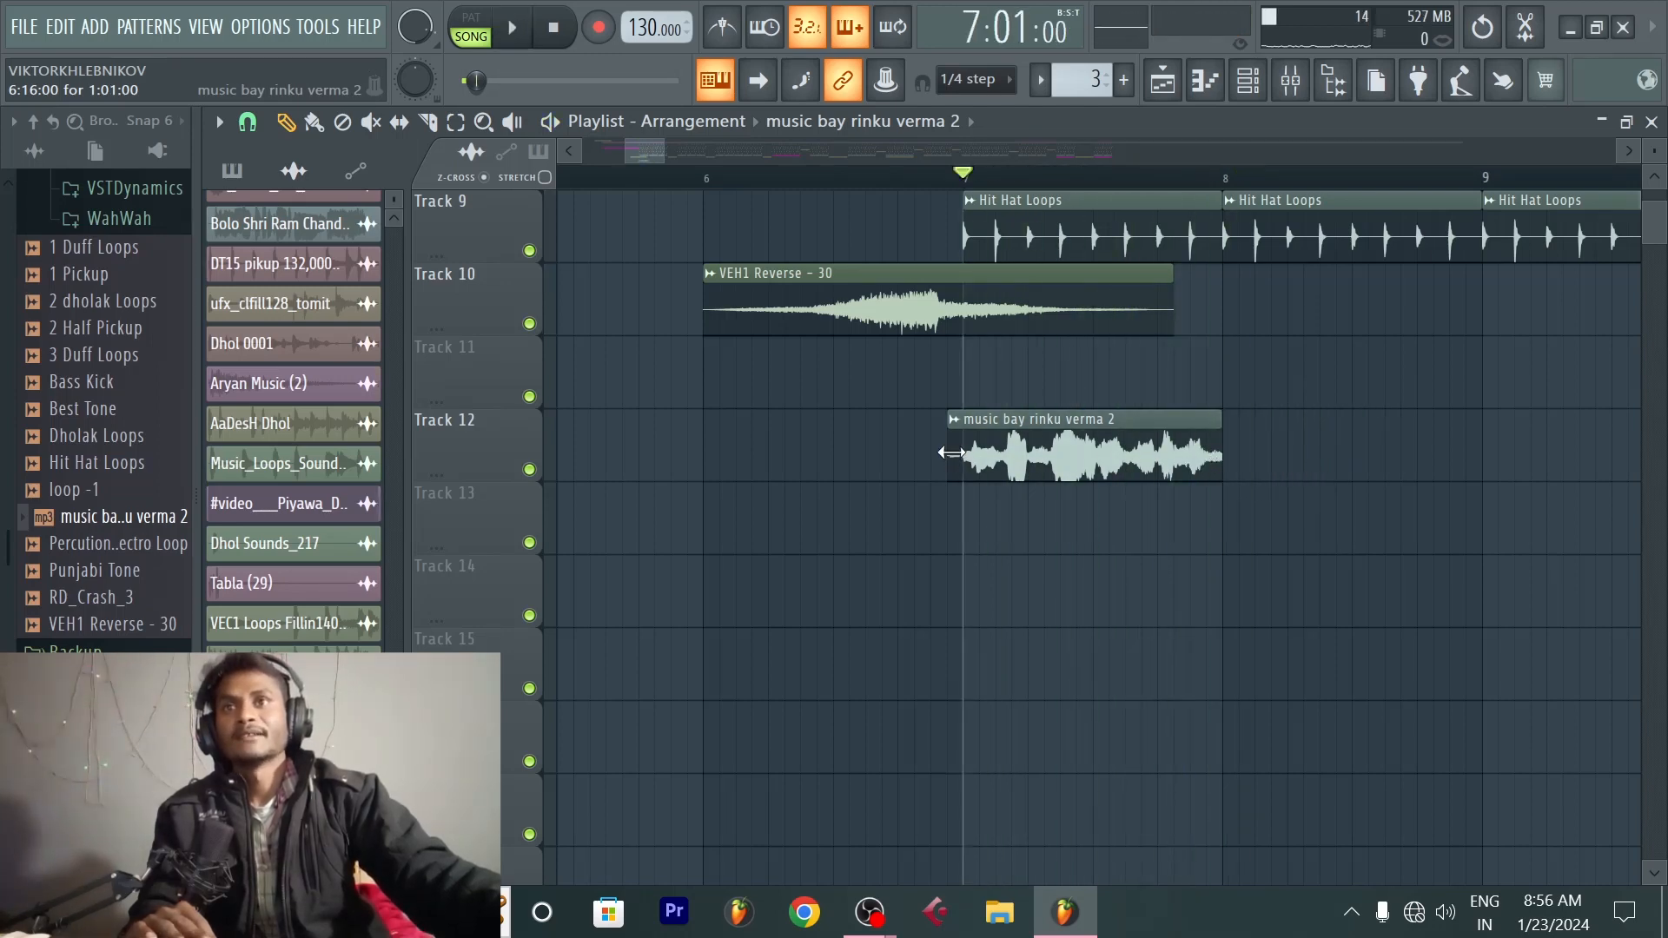
pyautogui.moveTo(952, 453); pyautogui.dragTo(964, 453)
pyautogui.press('space')
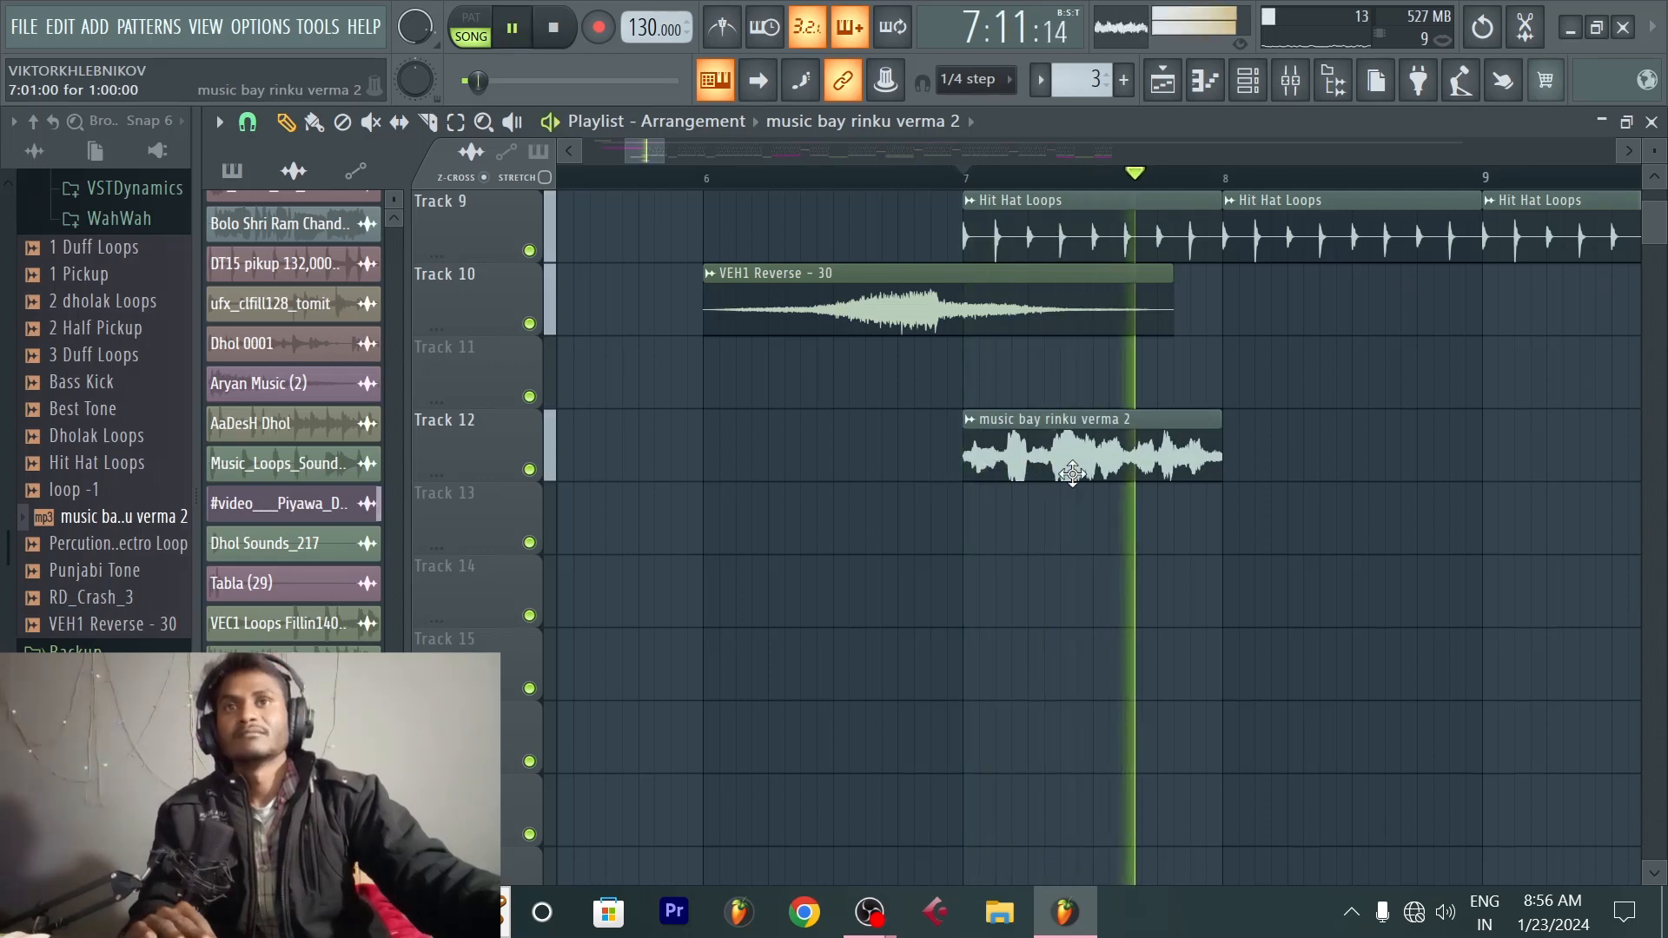
pyautogui.press('space')
# Step: Open the channel settings of the "music bay" clip and route it to a free mixer track
pyautogui.doubleClick(1026, 454)
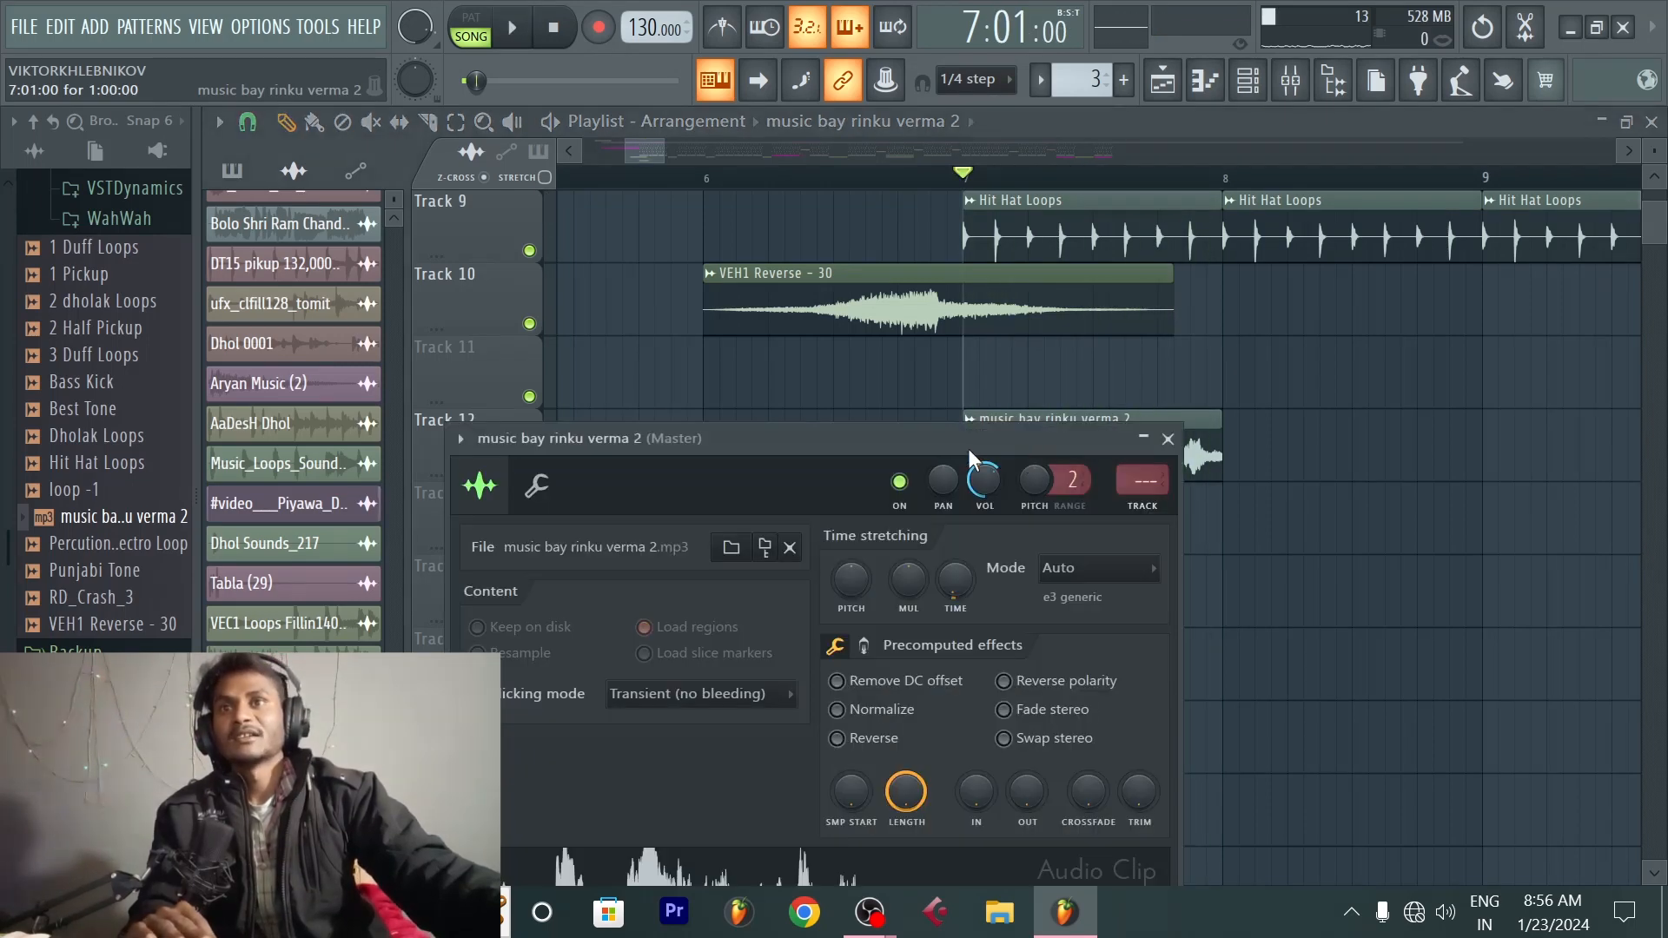
pyautogui.moveTo(706, 438); pyautogui.dragTo(873, 393)
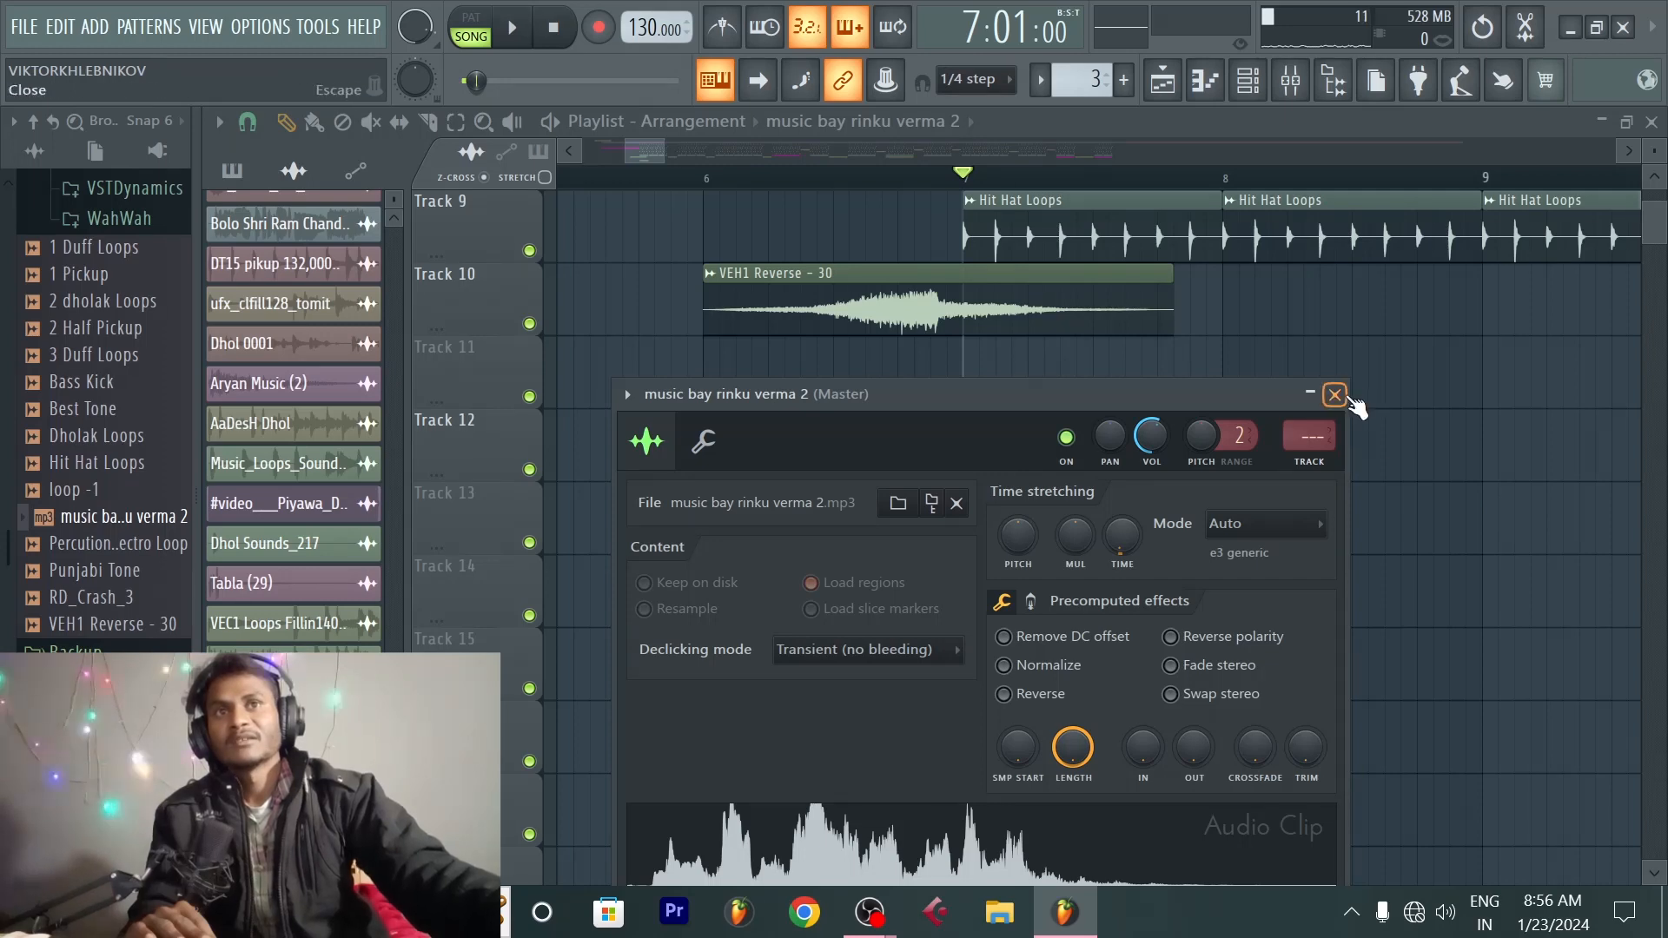
pyautogui.moveTo(966, 402); pyautogui.dragTo(987, 394)
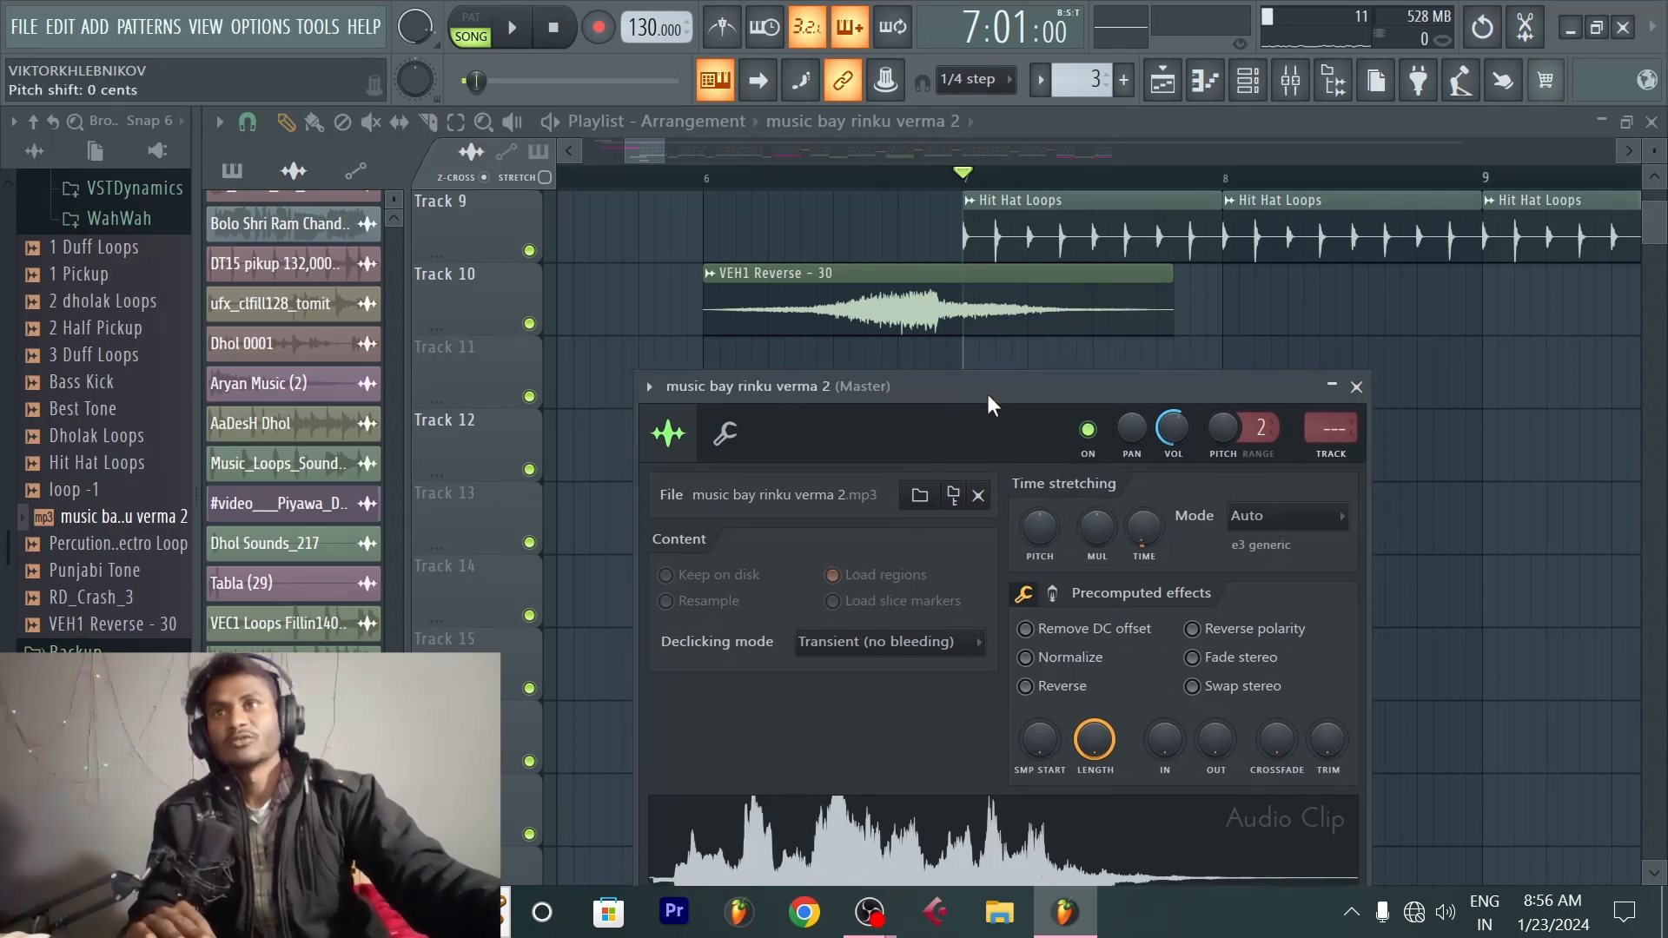
pyautogui.click(651, 388)
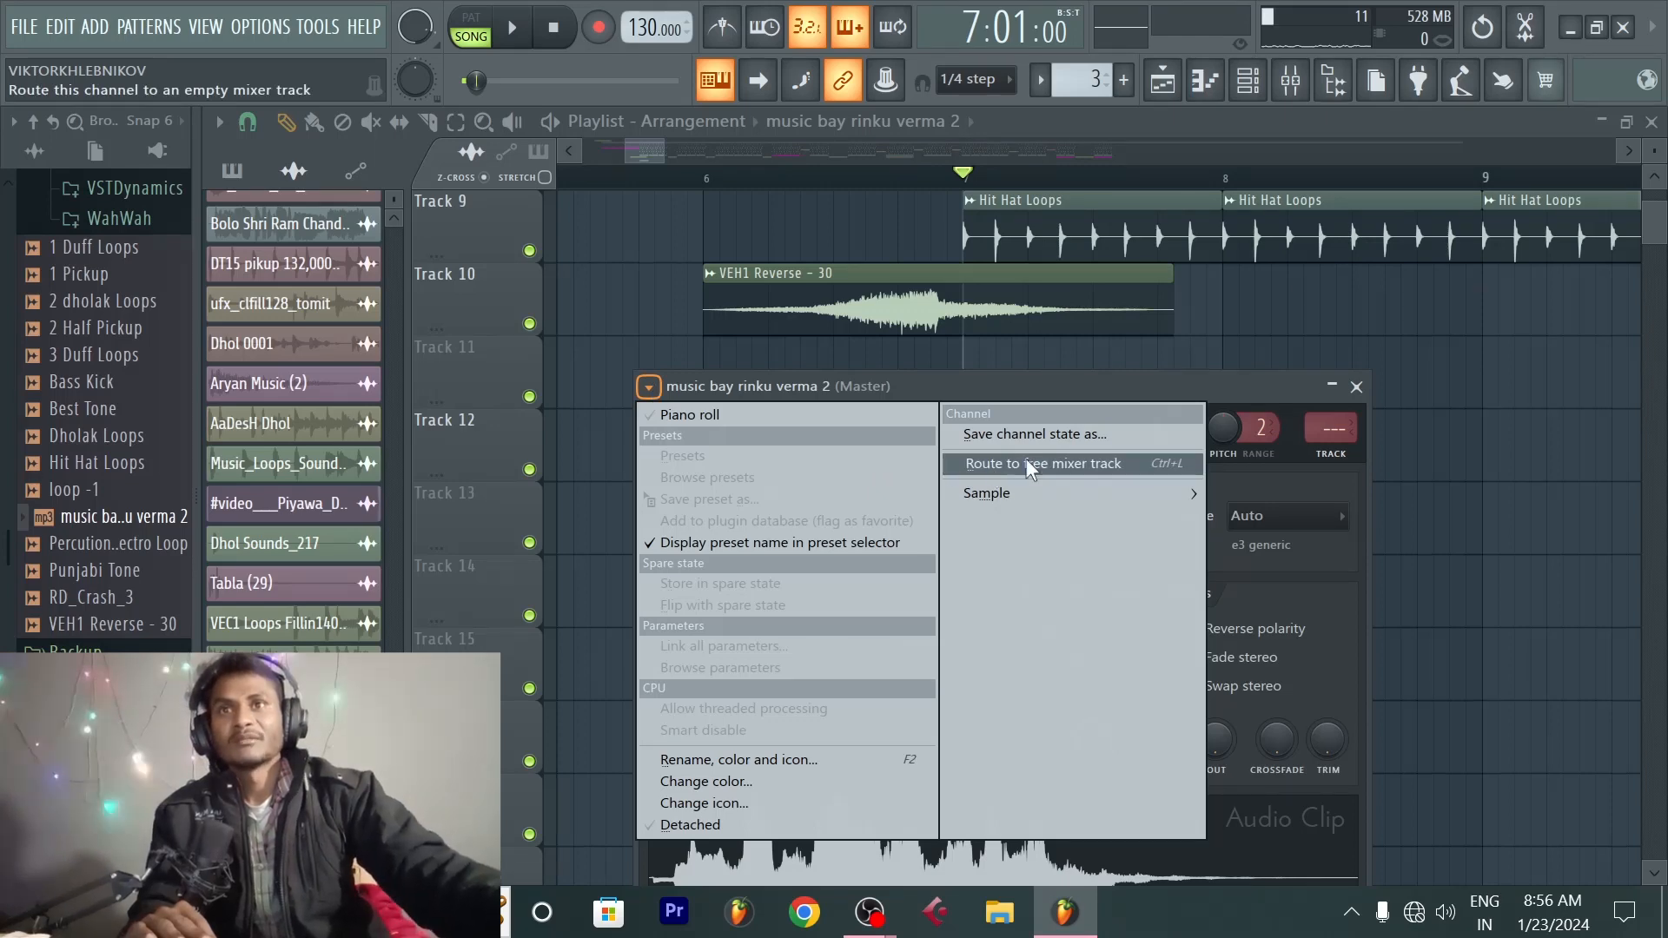
pyautogui.click(1089, 462)
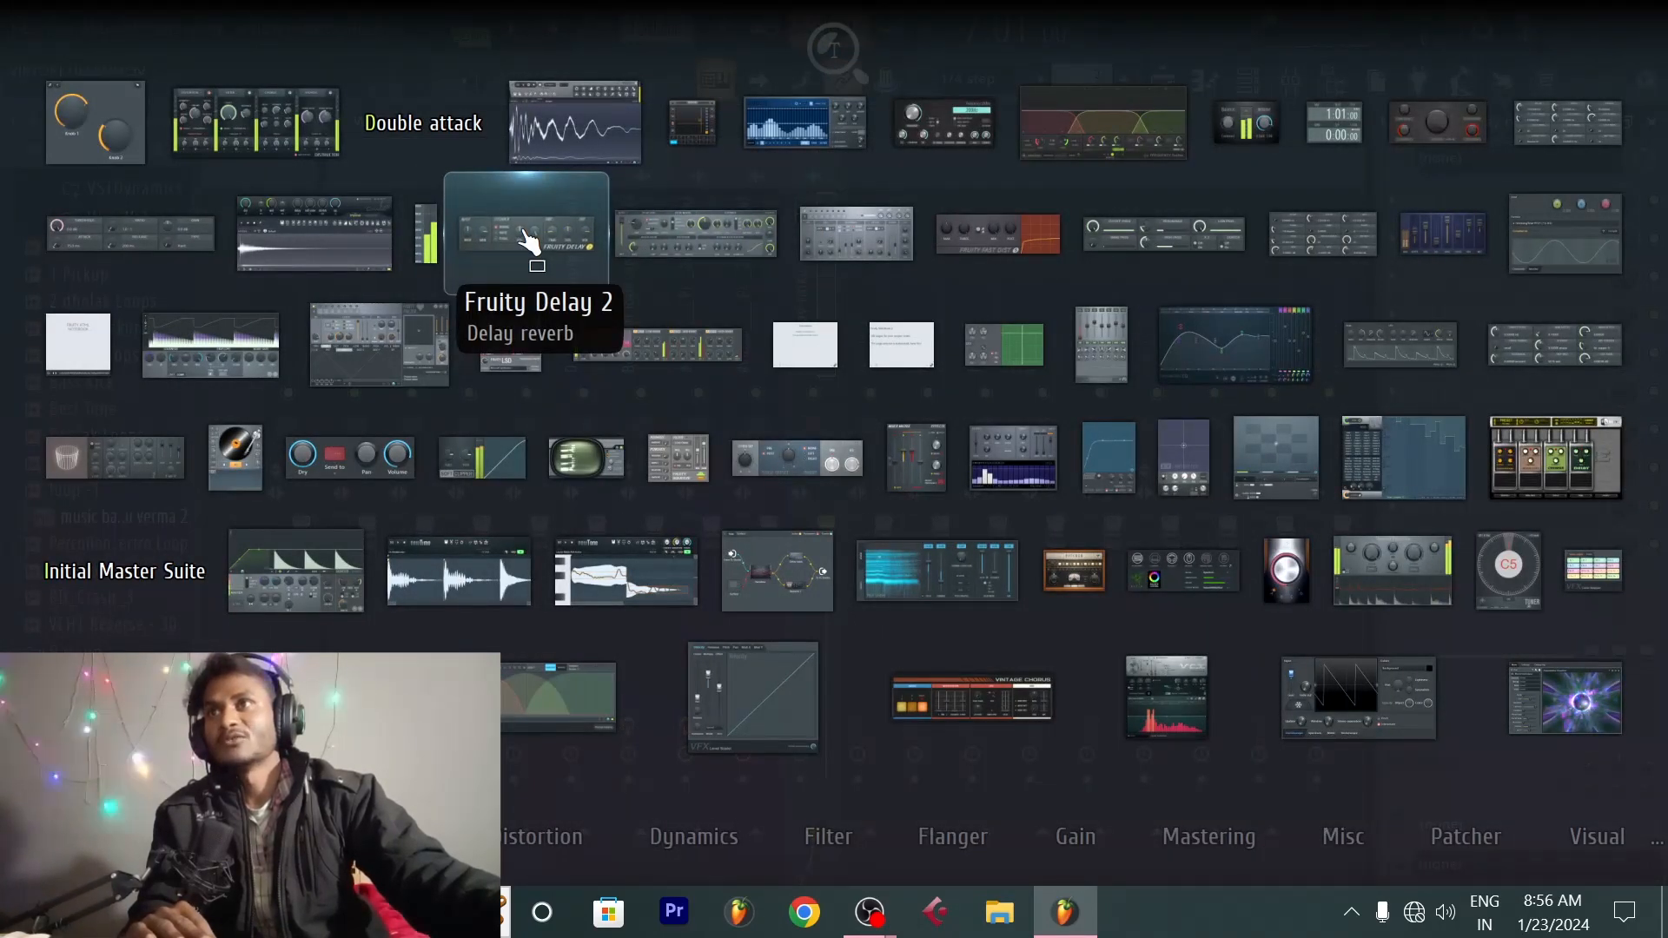
# Step: Add Fruity Delay 2 with the Stereo effect preset to the "music bay" mixer track and close the mixer and channel settings
pyautogui.click(526, 236)
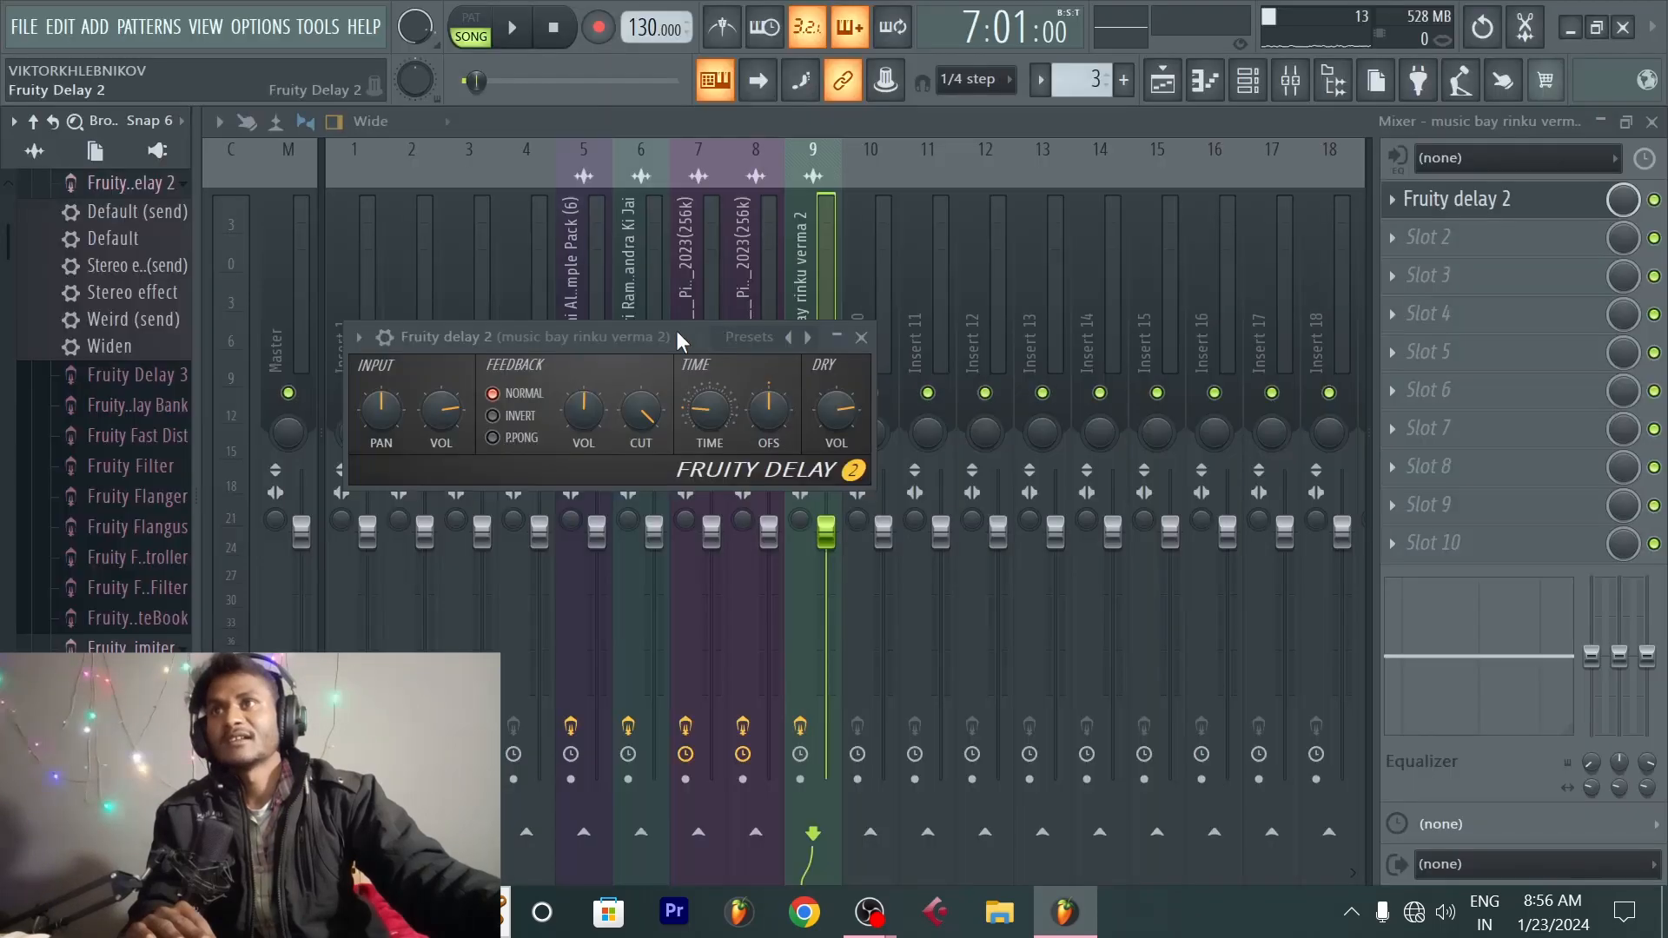
pyautogui.moveTo(676, 330); pyautogui.dragTo(884, 492)
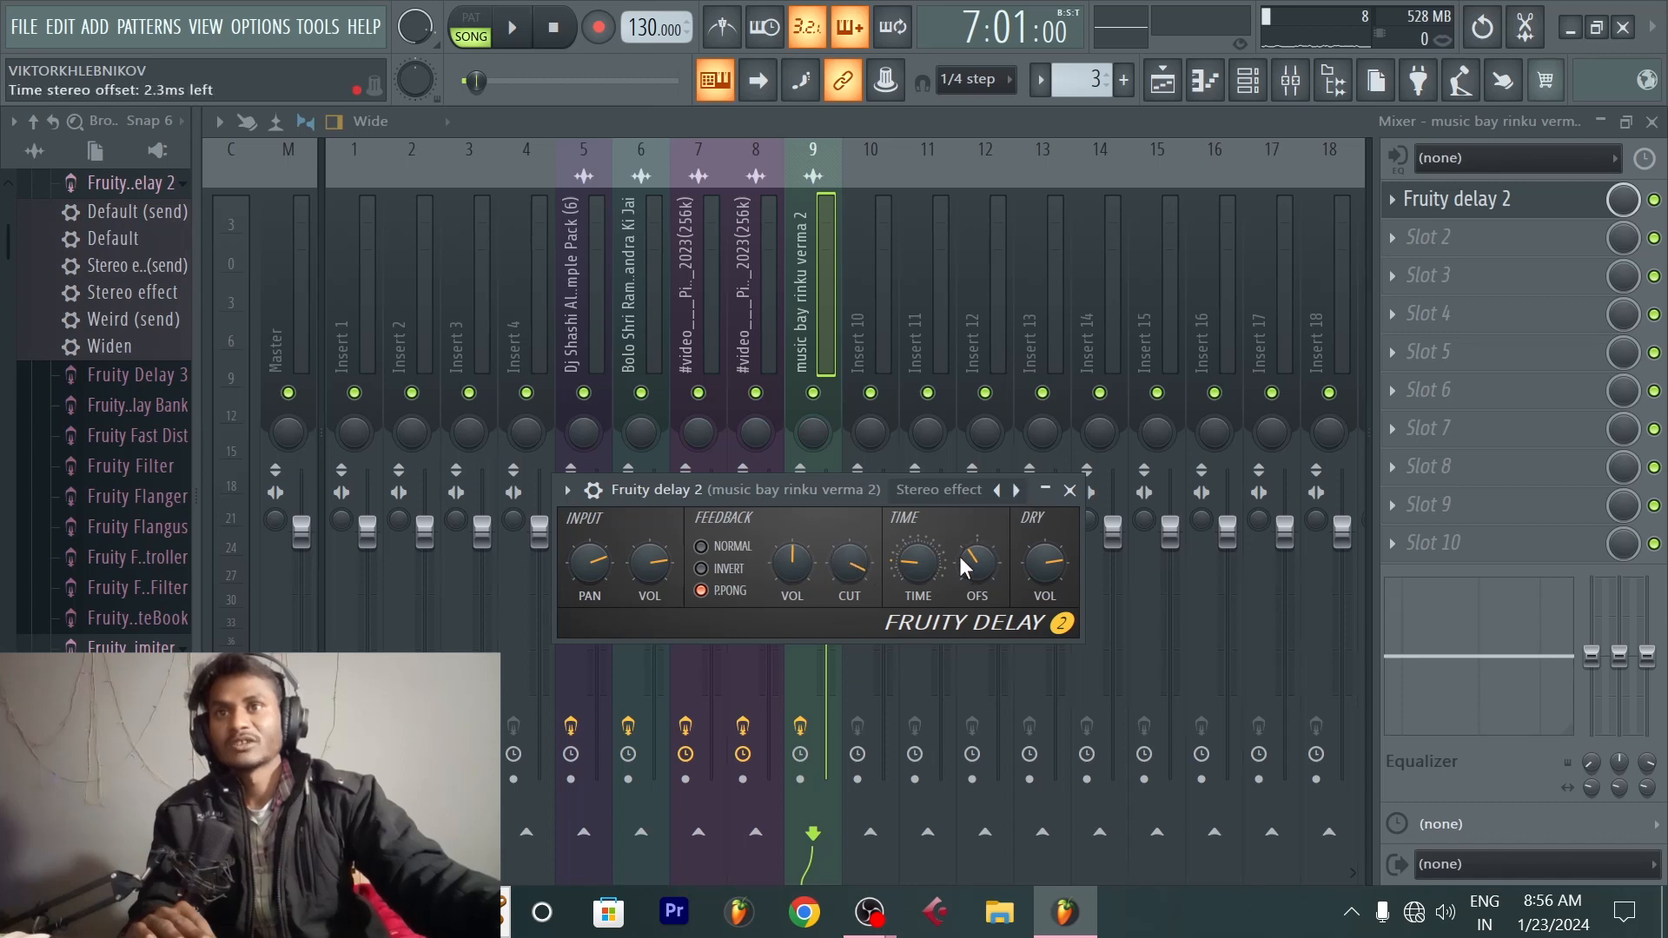
pyautogui.click(1069, 491)
pyautogui.click(1652, 121)
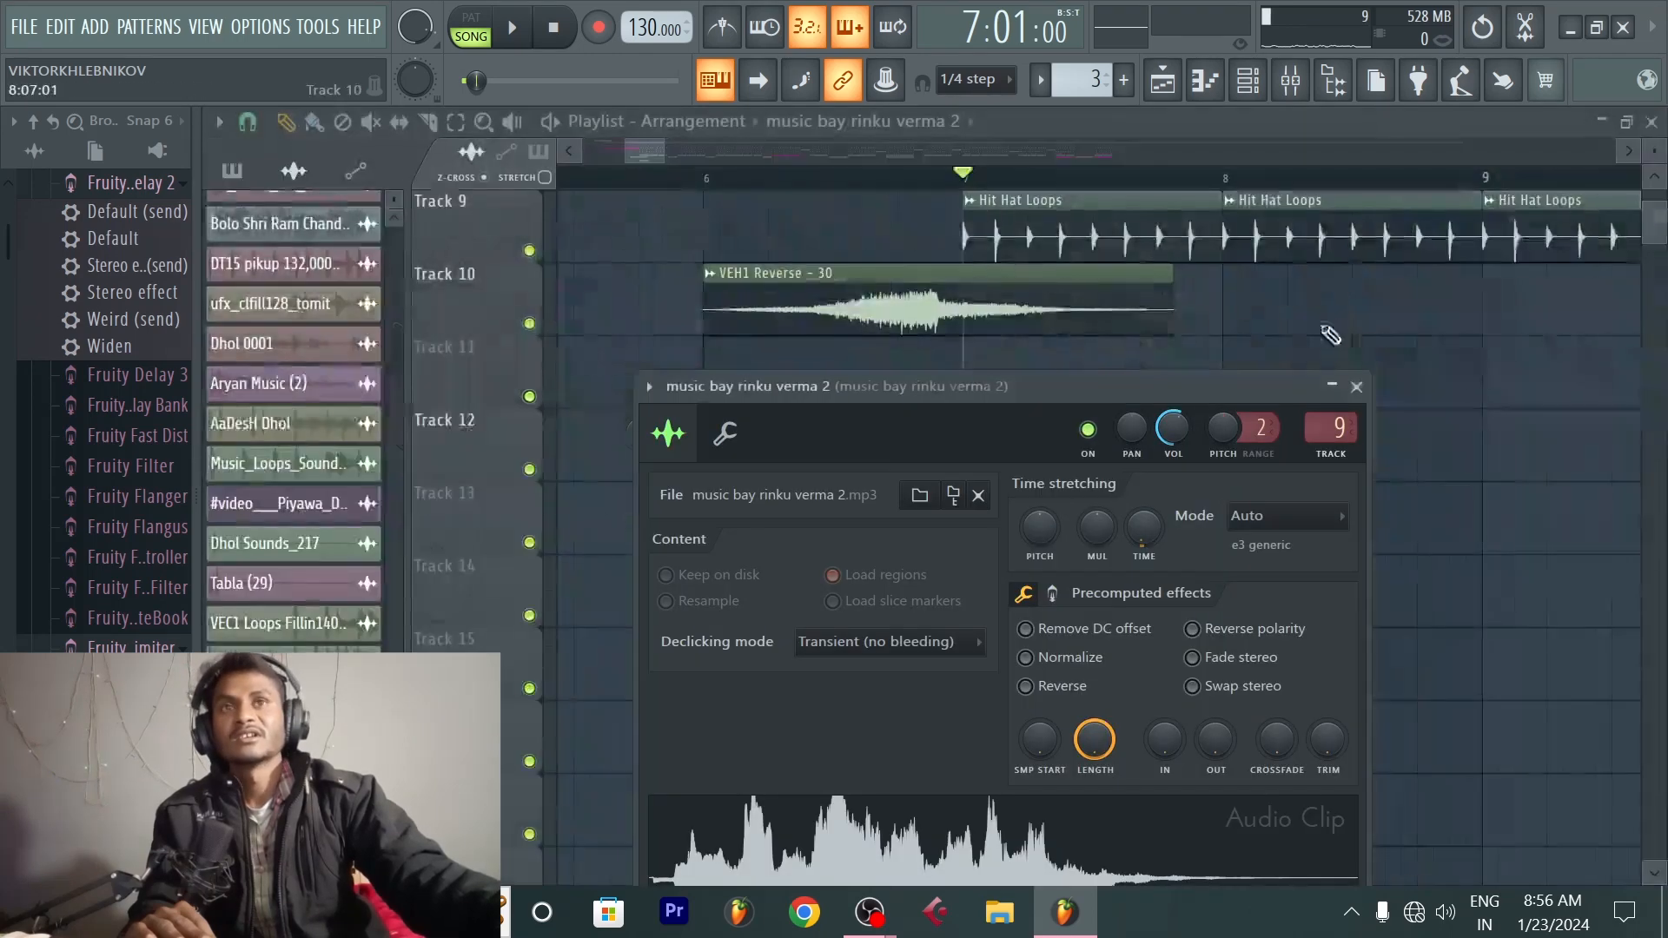
pyautogui.click(1357, 386)
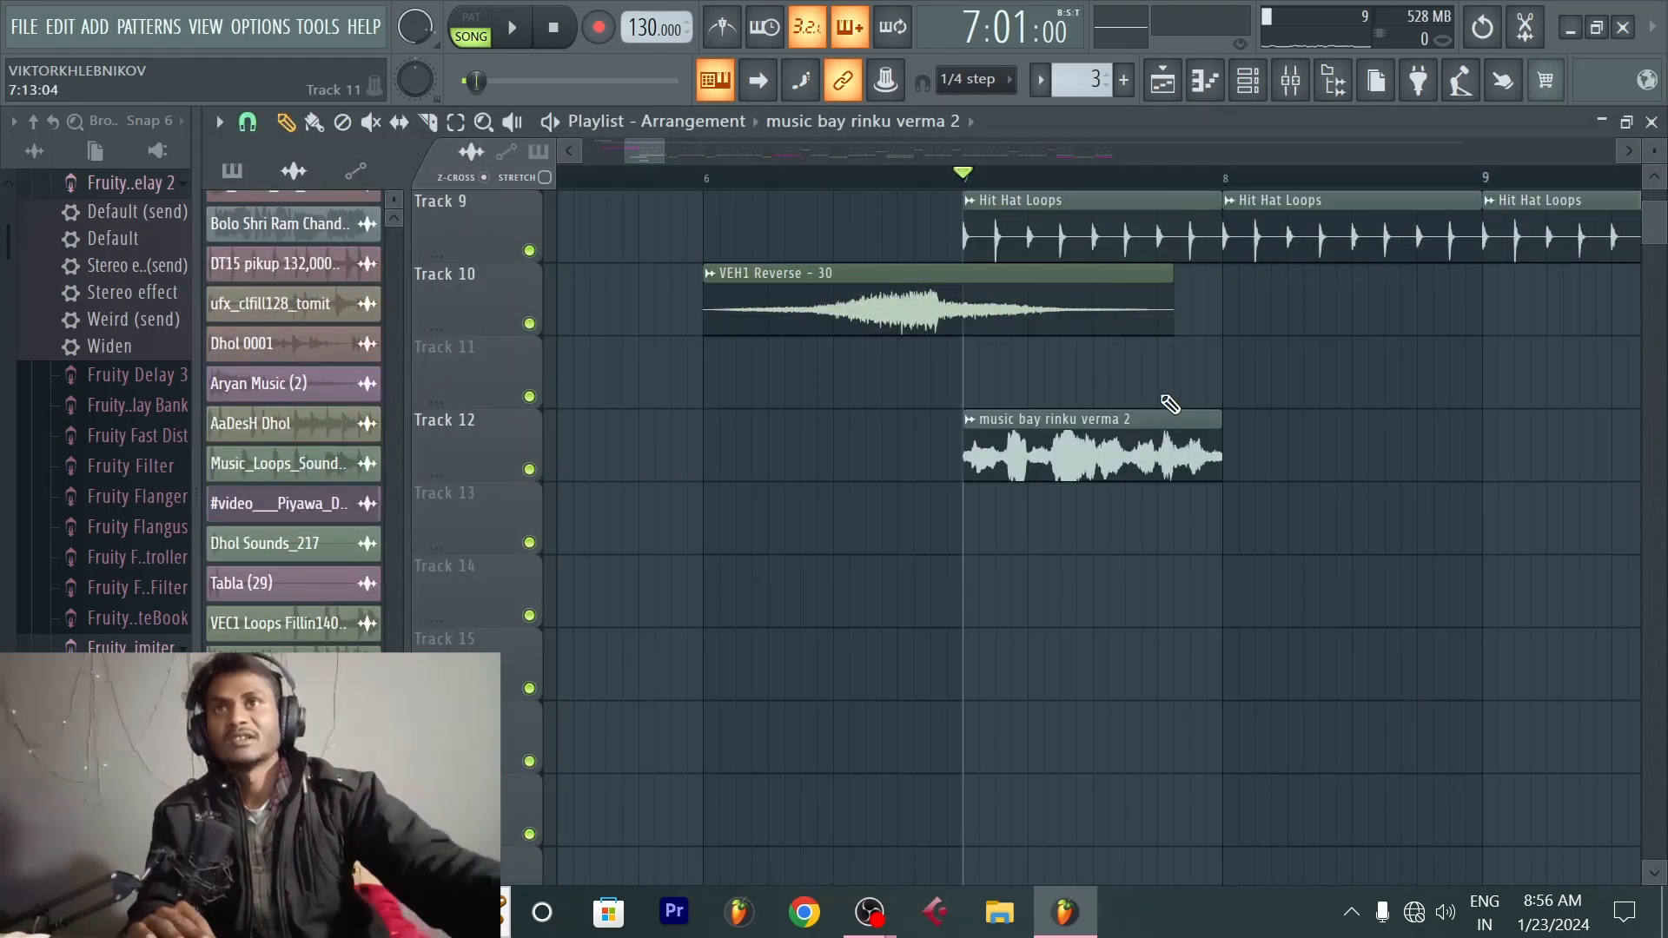
# Step: Play the arrangement from the middle of bar 6 through bar 8 to check the "music bay" clip with its delay
pyautogui.click(830, 178)
pyautogui.press('space')
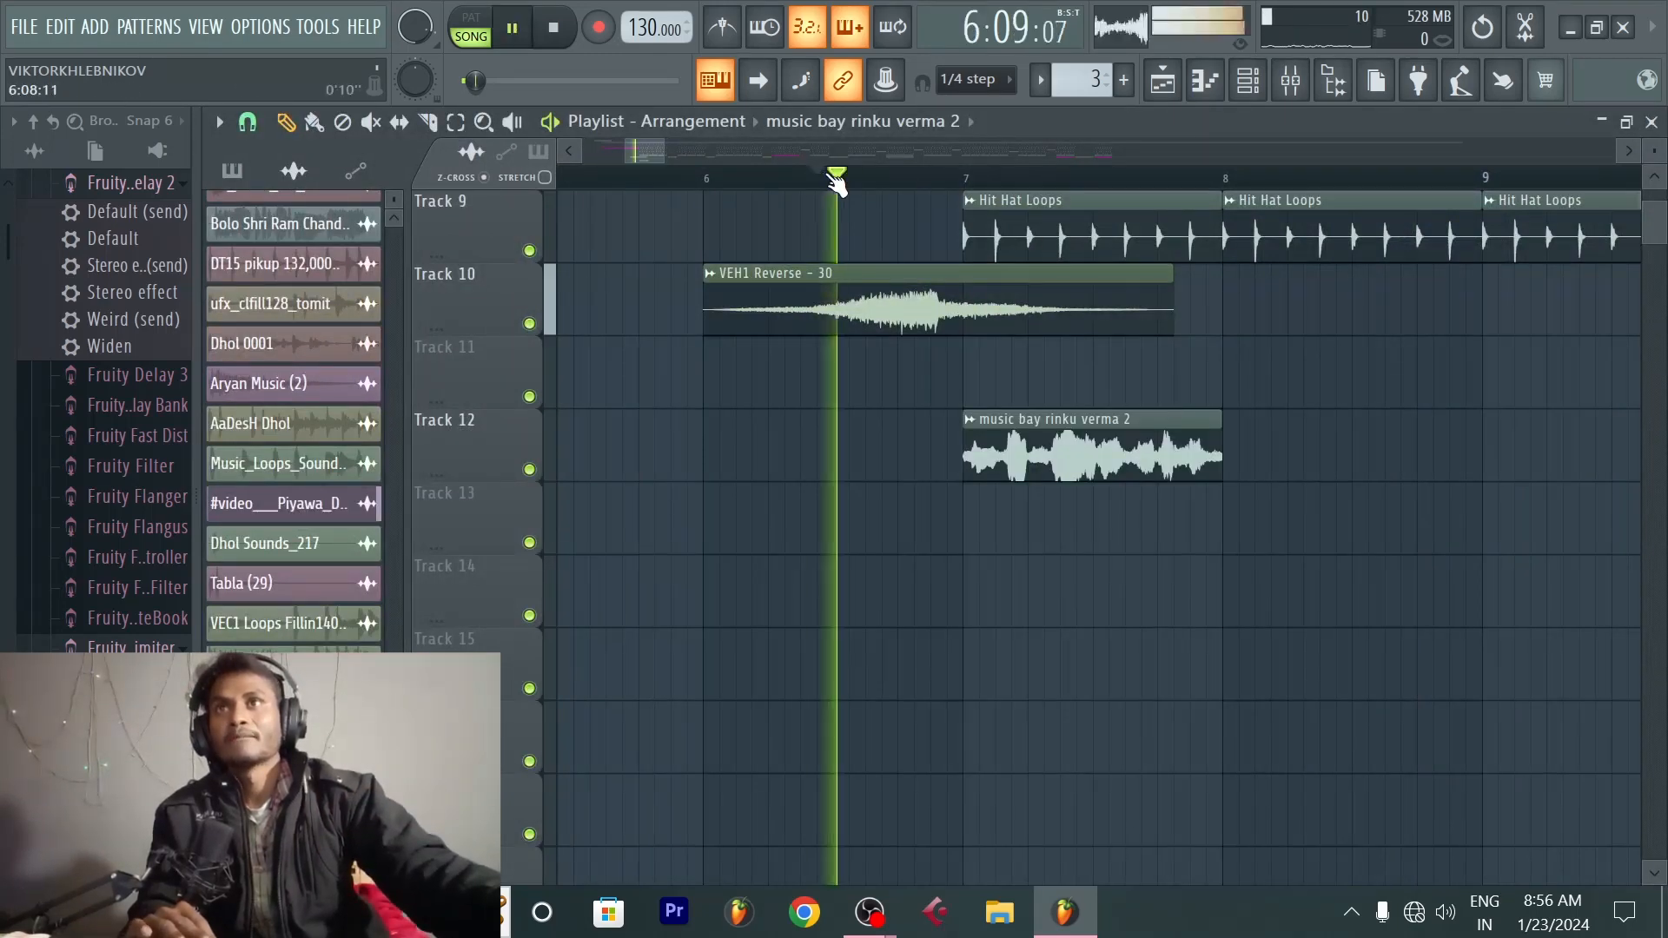
pyautogui.scroll(-3, 835, 184)
pyautogui.scroll(4, 912, 296)
pyautogui.scroll(-1, 1067, 164)
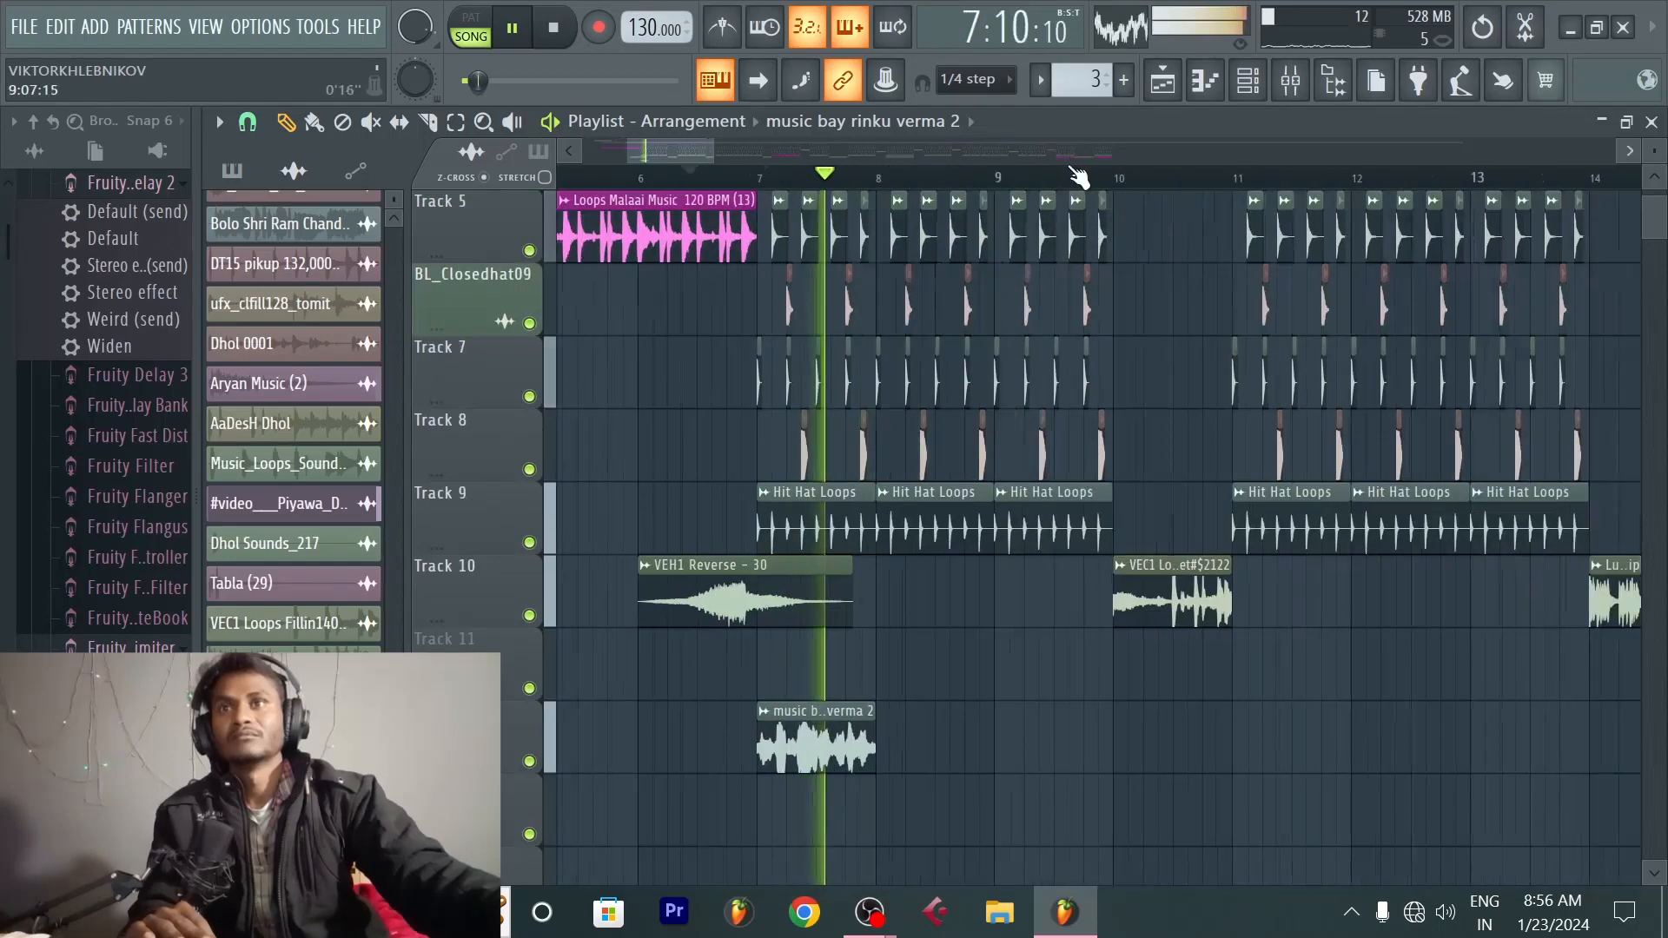
pyautogui.scroll(-1, 1073, 176)
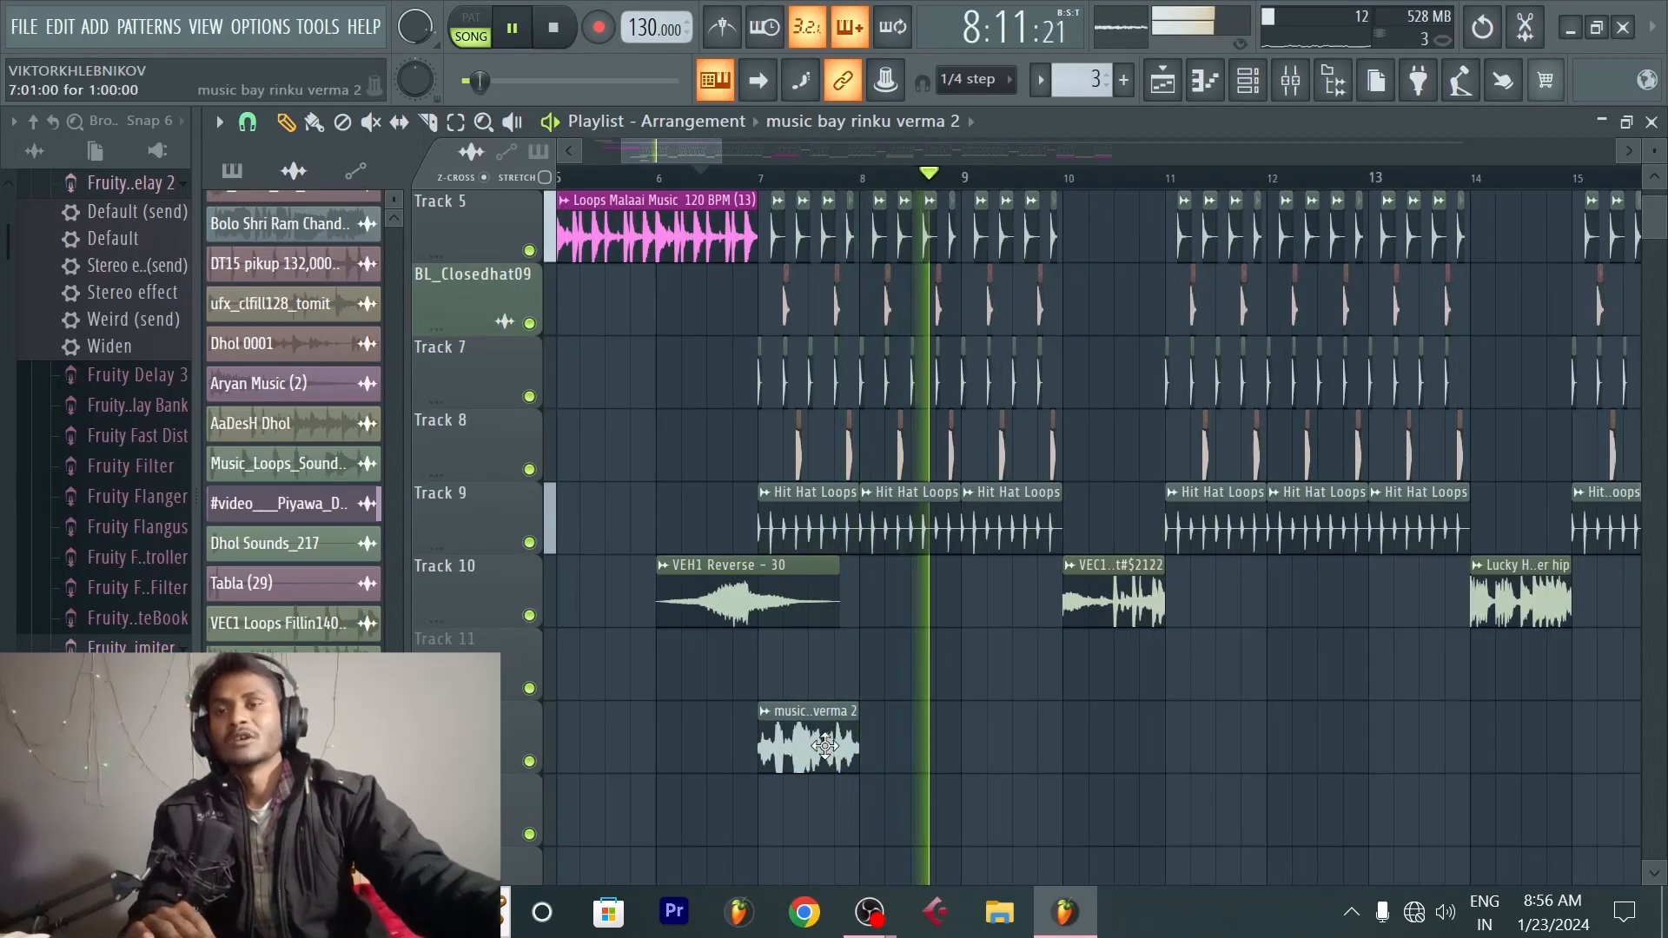
pyautogui.press('space')
# Step: Replay the clip from 7:01 and raise the delay time of Fruity Delay 2 on the "music bay" mixer track to near its maximum
pyautogui.click(759, 177)
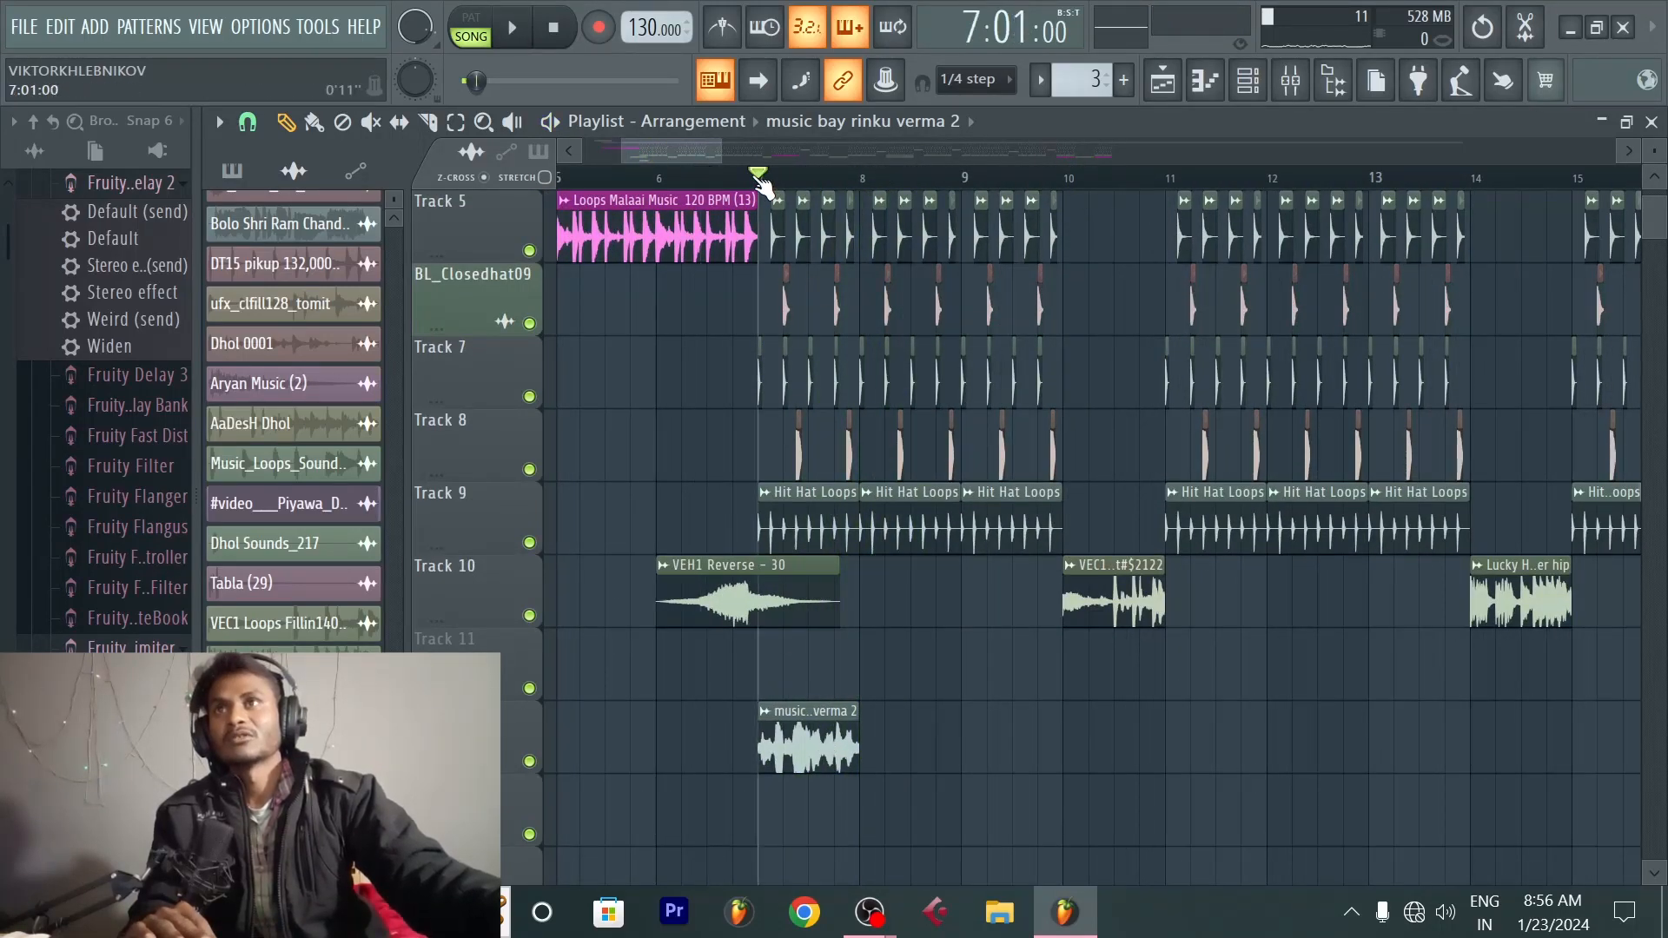
pyautogui.press('space')
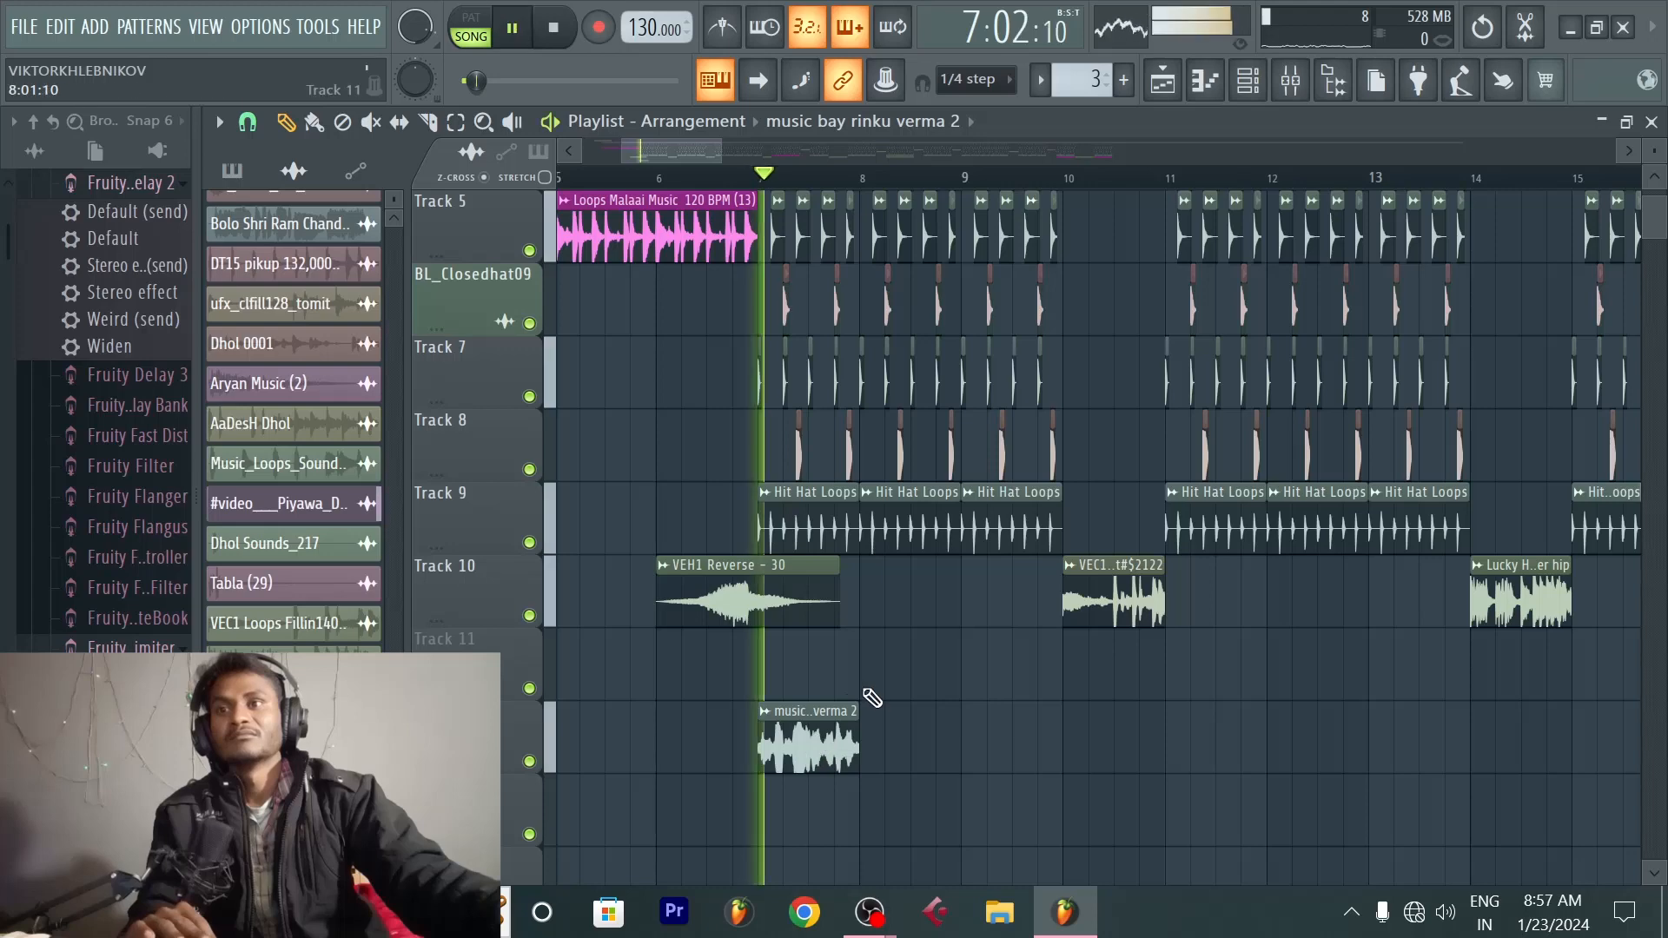
pyautogui.click(1291, 80)
pyautogui.press('space')
pyautogui.click(1500, 205)
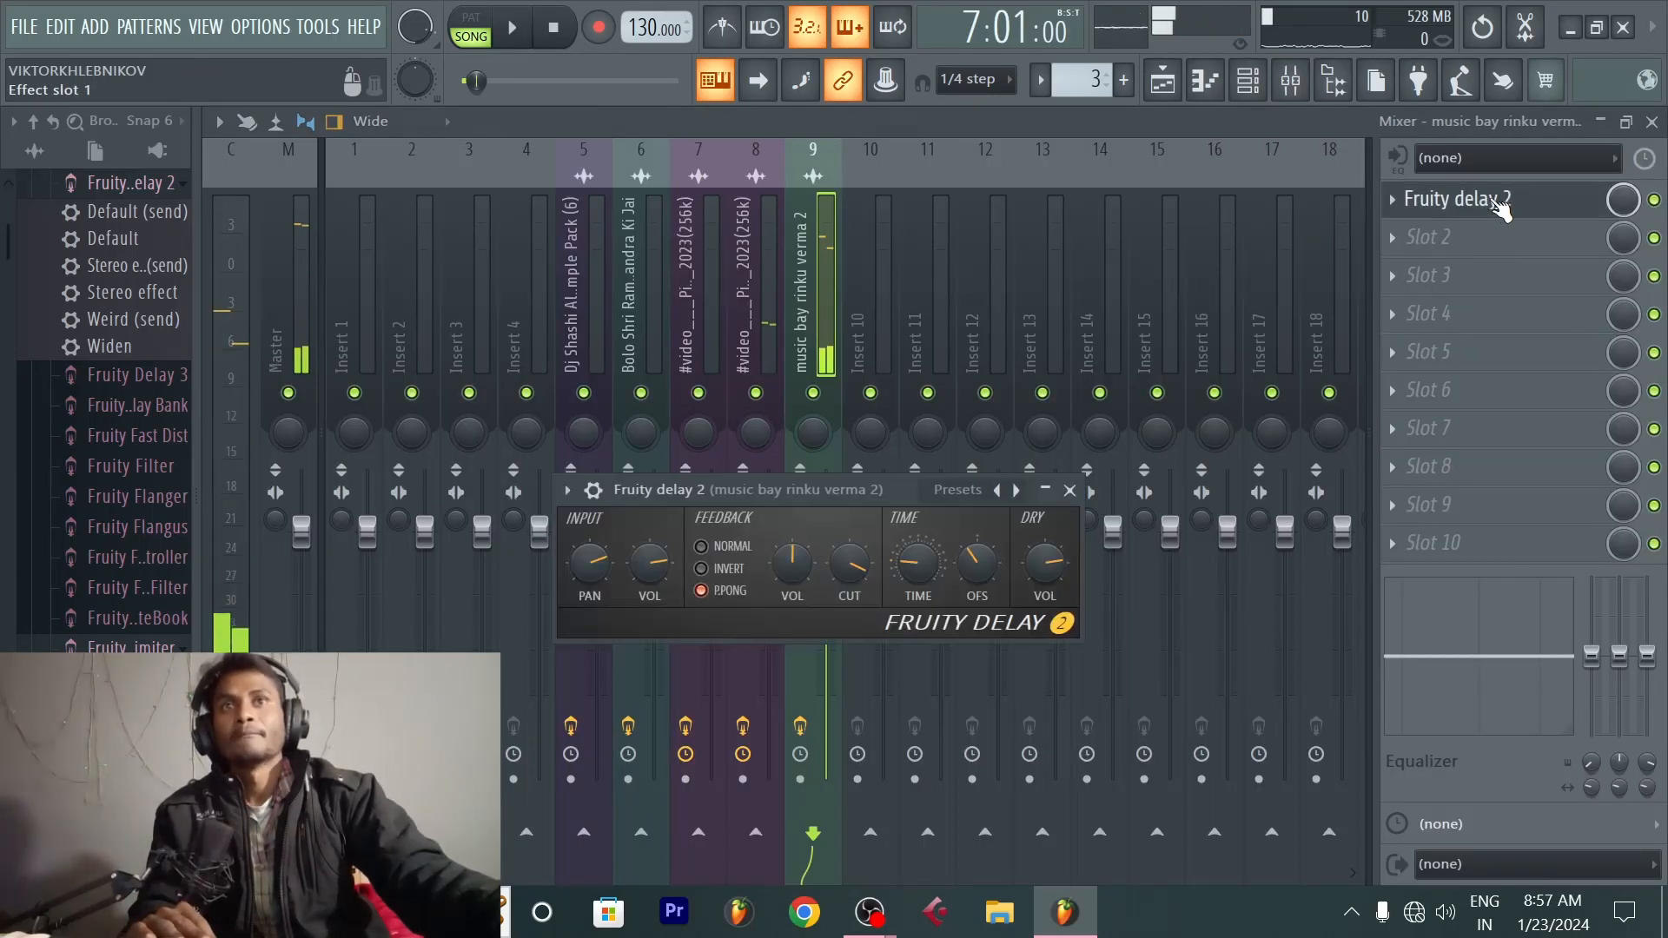
pyautogui.moveTo(843, 481); pyautogui.dragTo(912, 497)
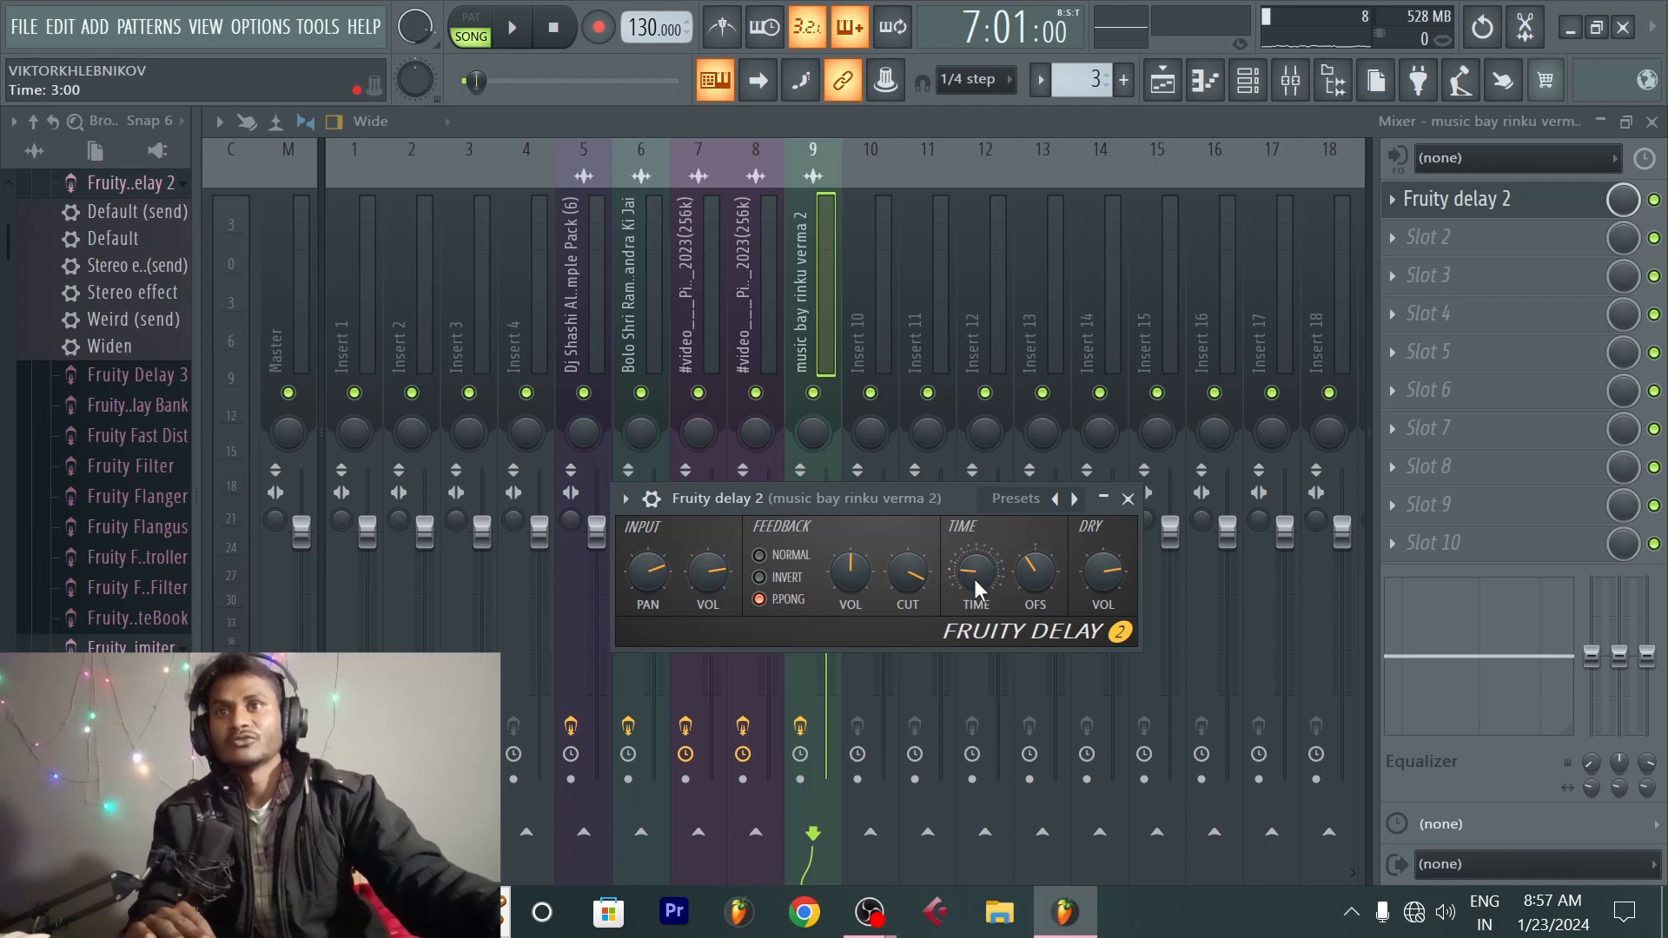
pyautogui.moveTo(968, 571); pyautogui.dragTo(968, 530)
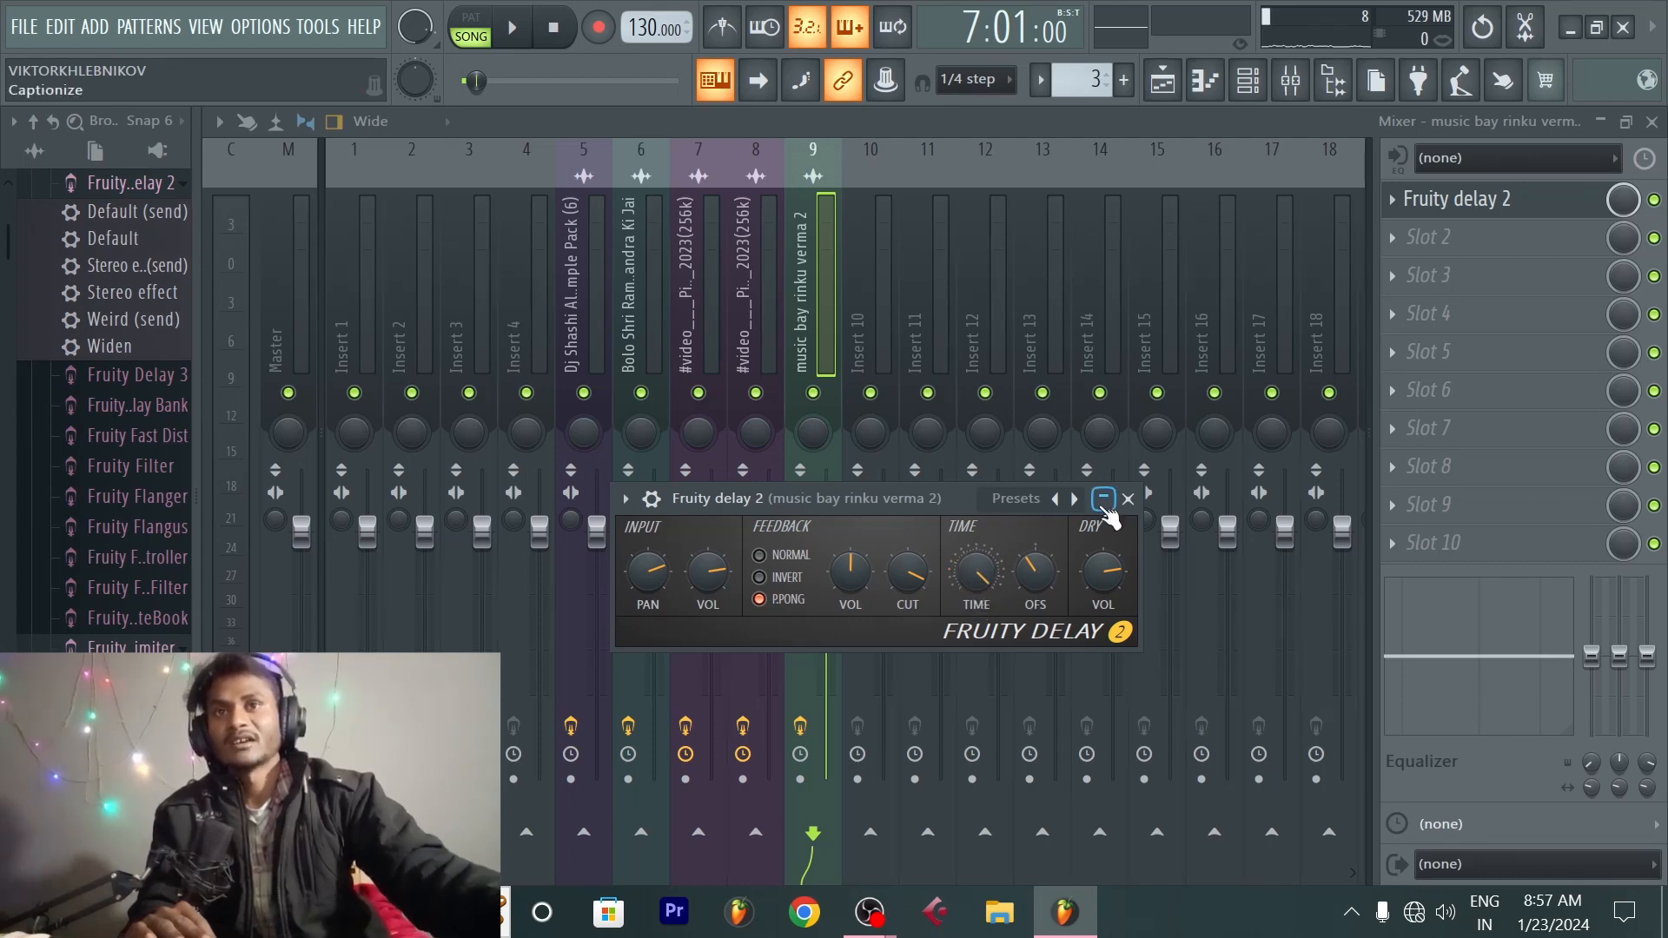
# Step: Play from bar 7 to the end of bar 10 to hear the longer delay, closing the effect and mixer windows
pyautogui.press('space')
pyautogui.click(1128, 499)
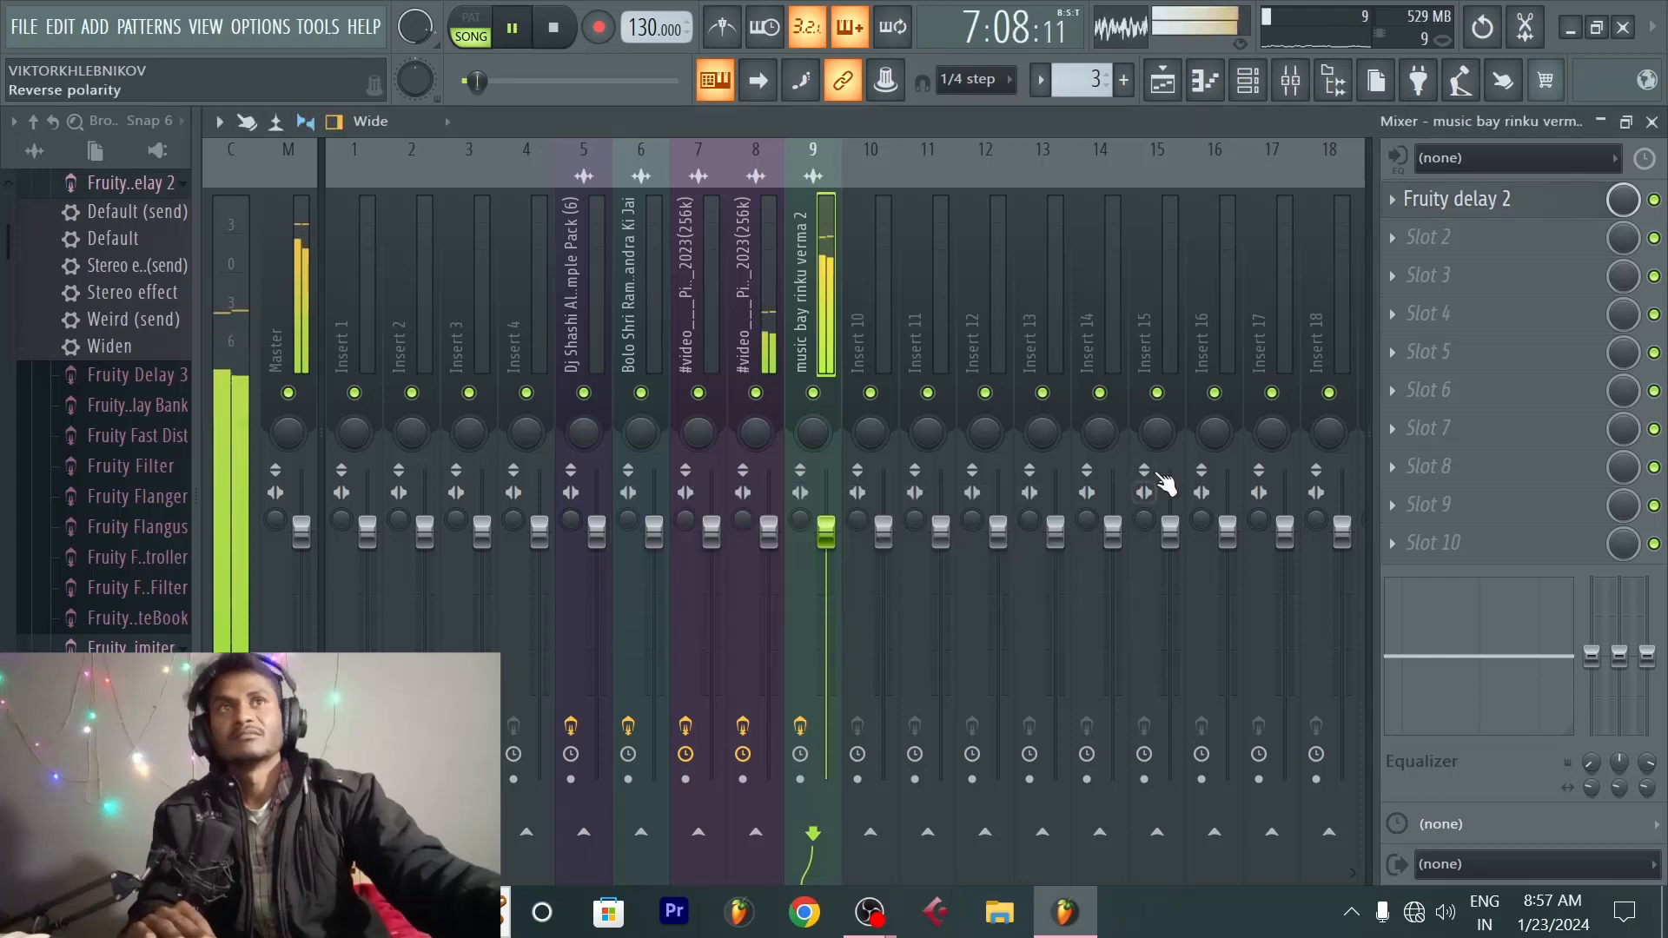
pyautogui.click(1653, 122)
pyautogui.scroll(-2, 933, 599)
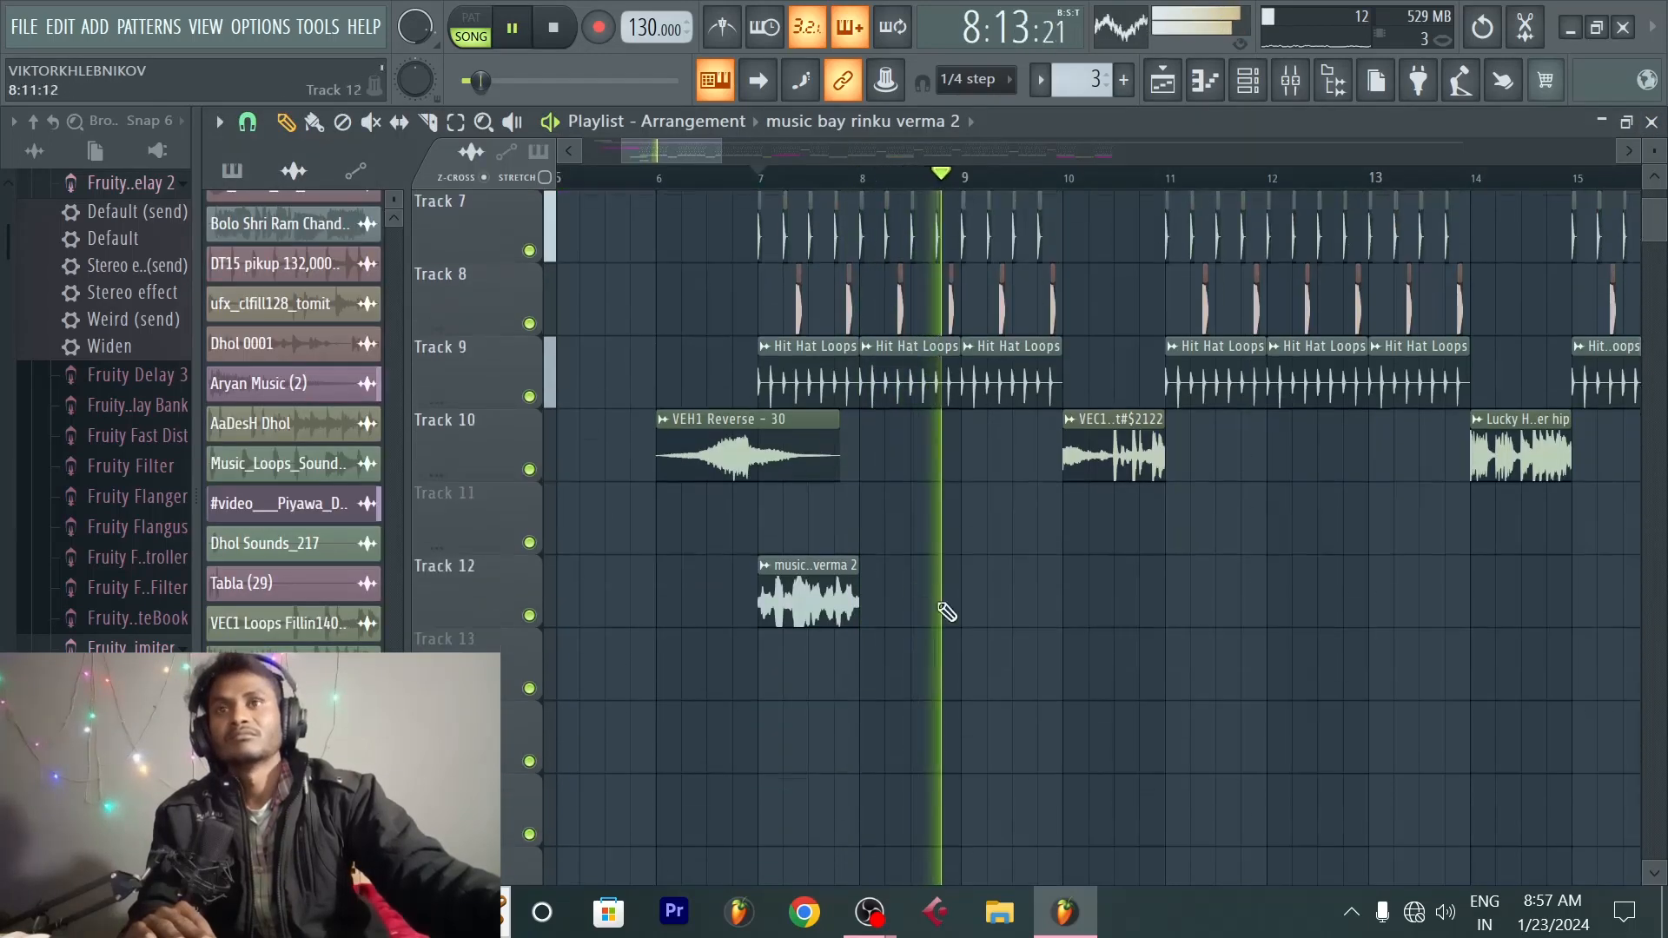
pyautogui.scroll(2, 1019, 584)
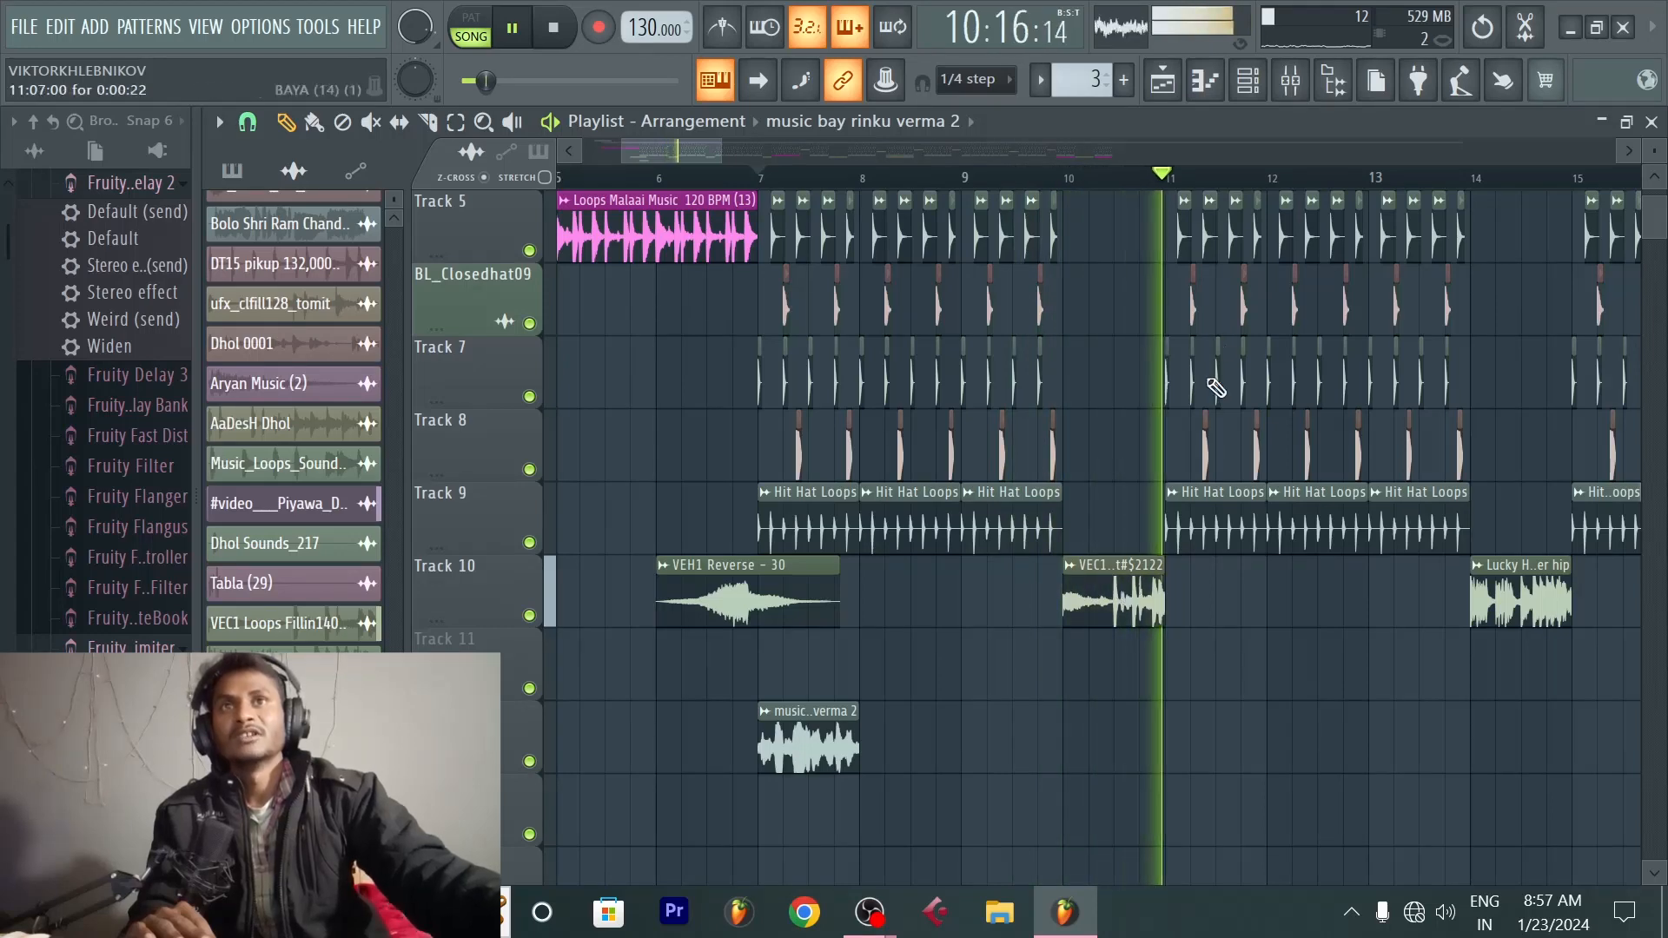
pyautogui.press('space')
# Step: Set the playback position to 11:01 and open the All_Bass_line_pack_5 sample folder in the browser
pyautogui.click(1165, 177)
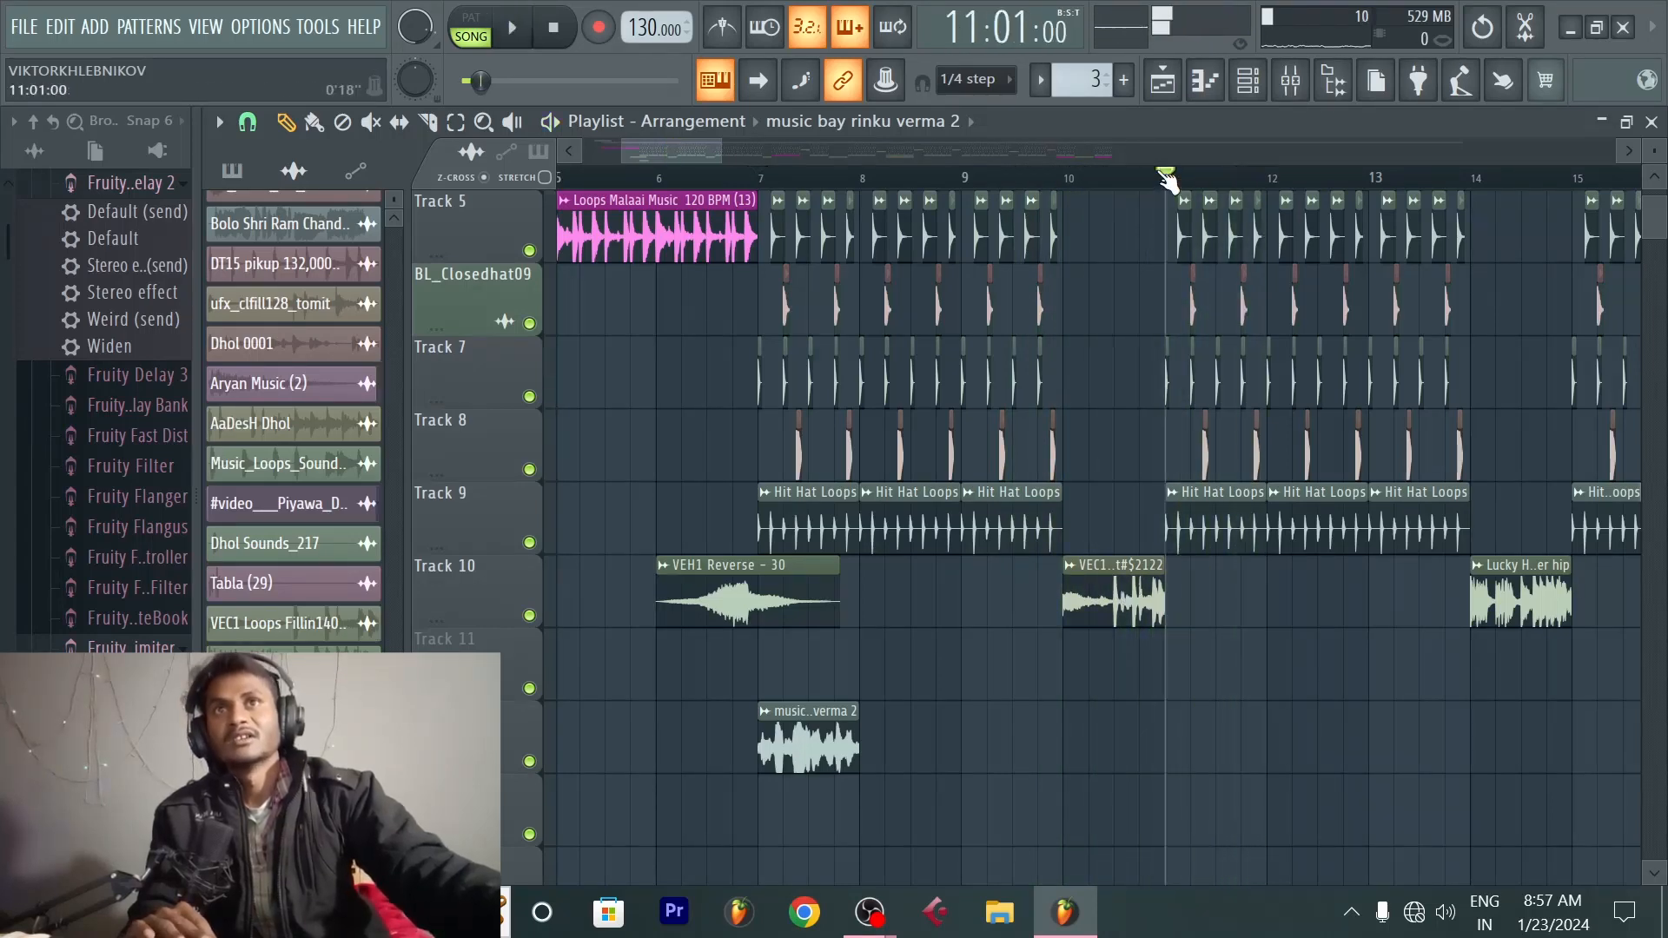
pyautogui.scroll(-1, 1164, 171)
pyautogui.scroll(-2, 1180, 250)
pyautogui.scroll(-14, 82, 543)
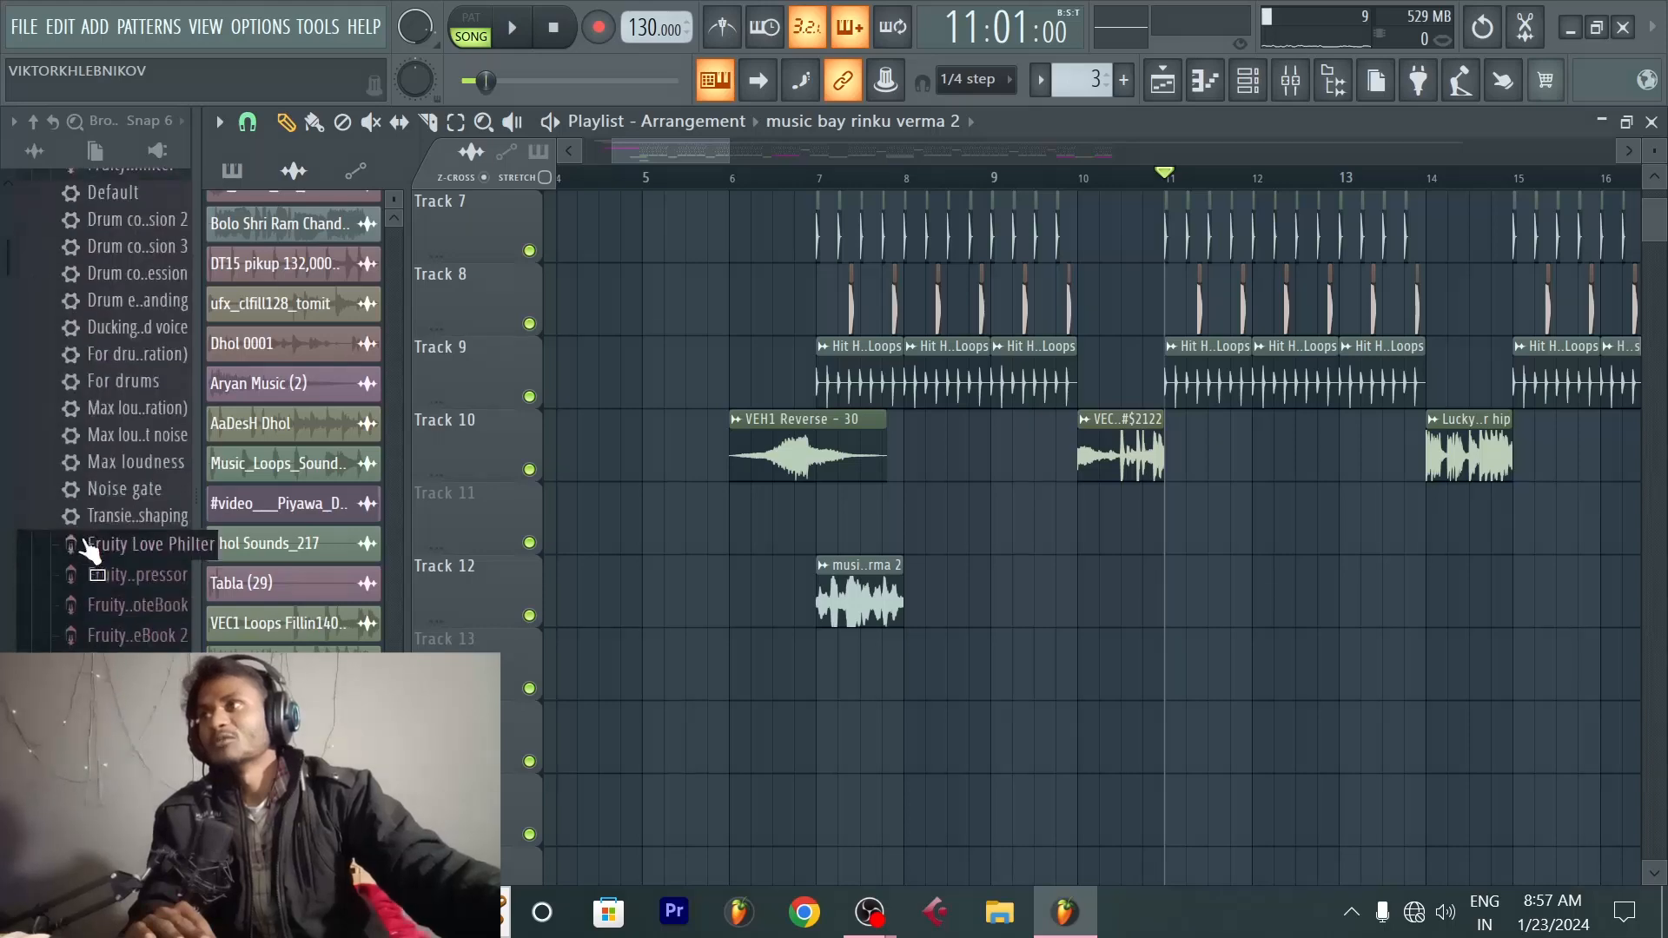
pyautogui.scroll(-12, 81, 539)
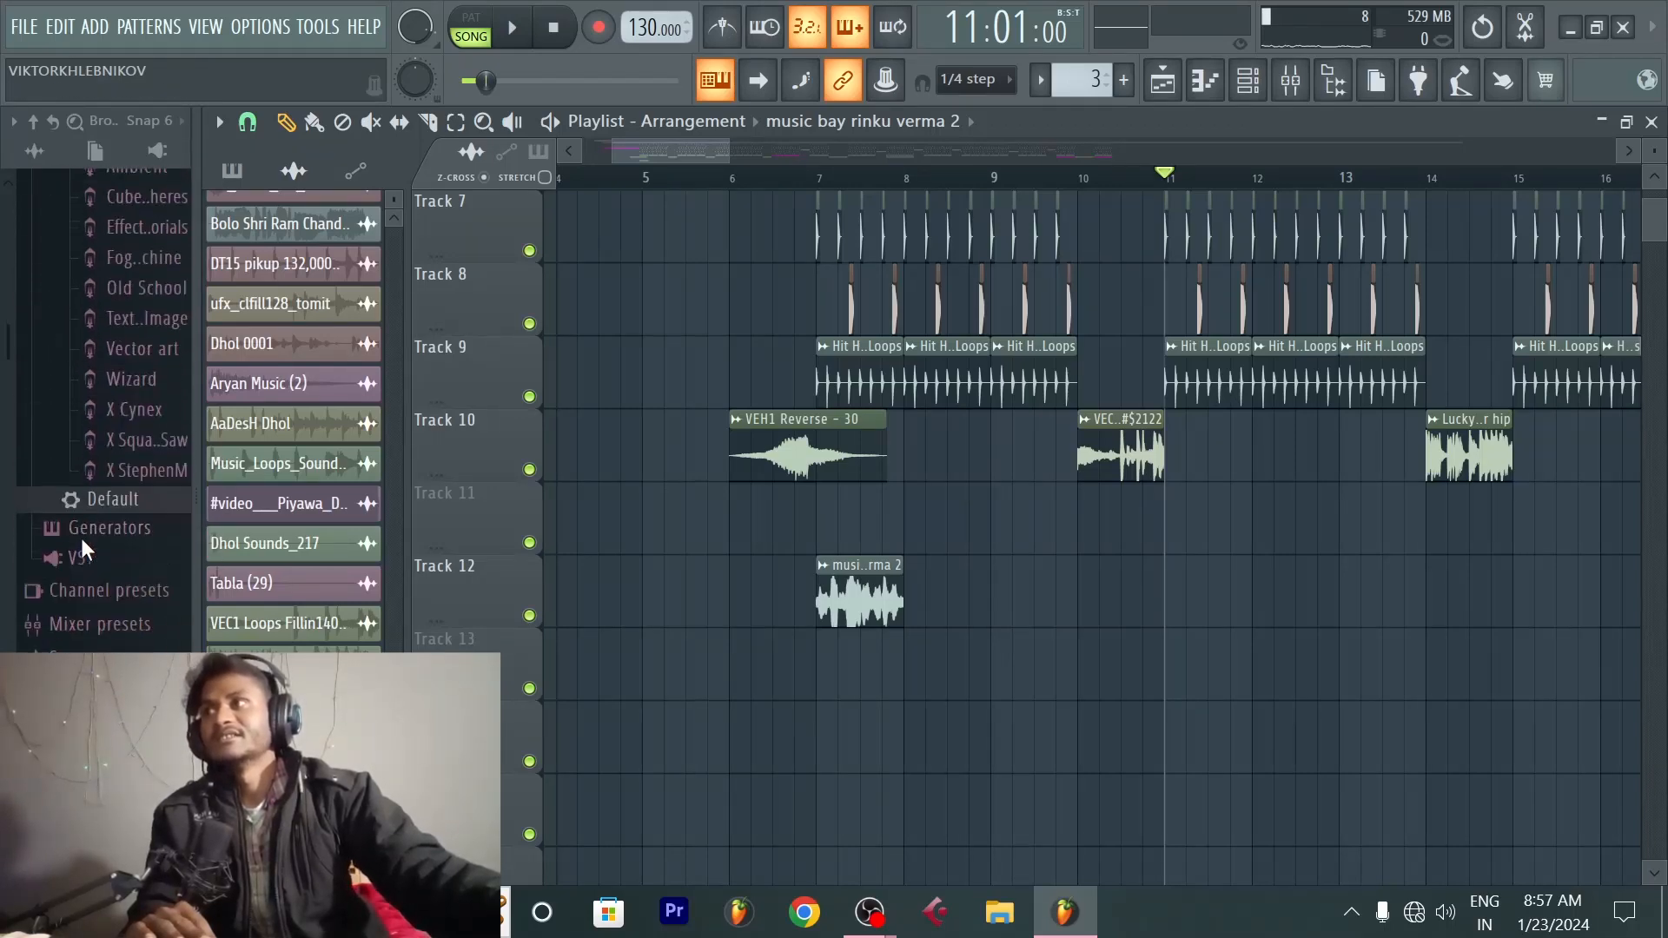
pyautogui.scroll(-3, 80, 539)
pyautogui.scroll(5, 121, 489)
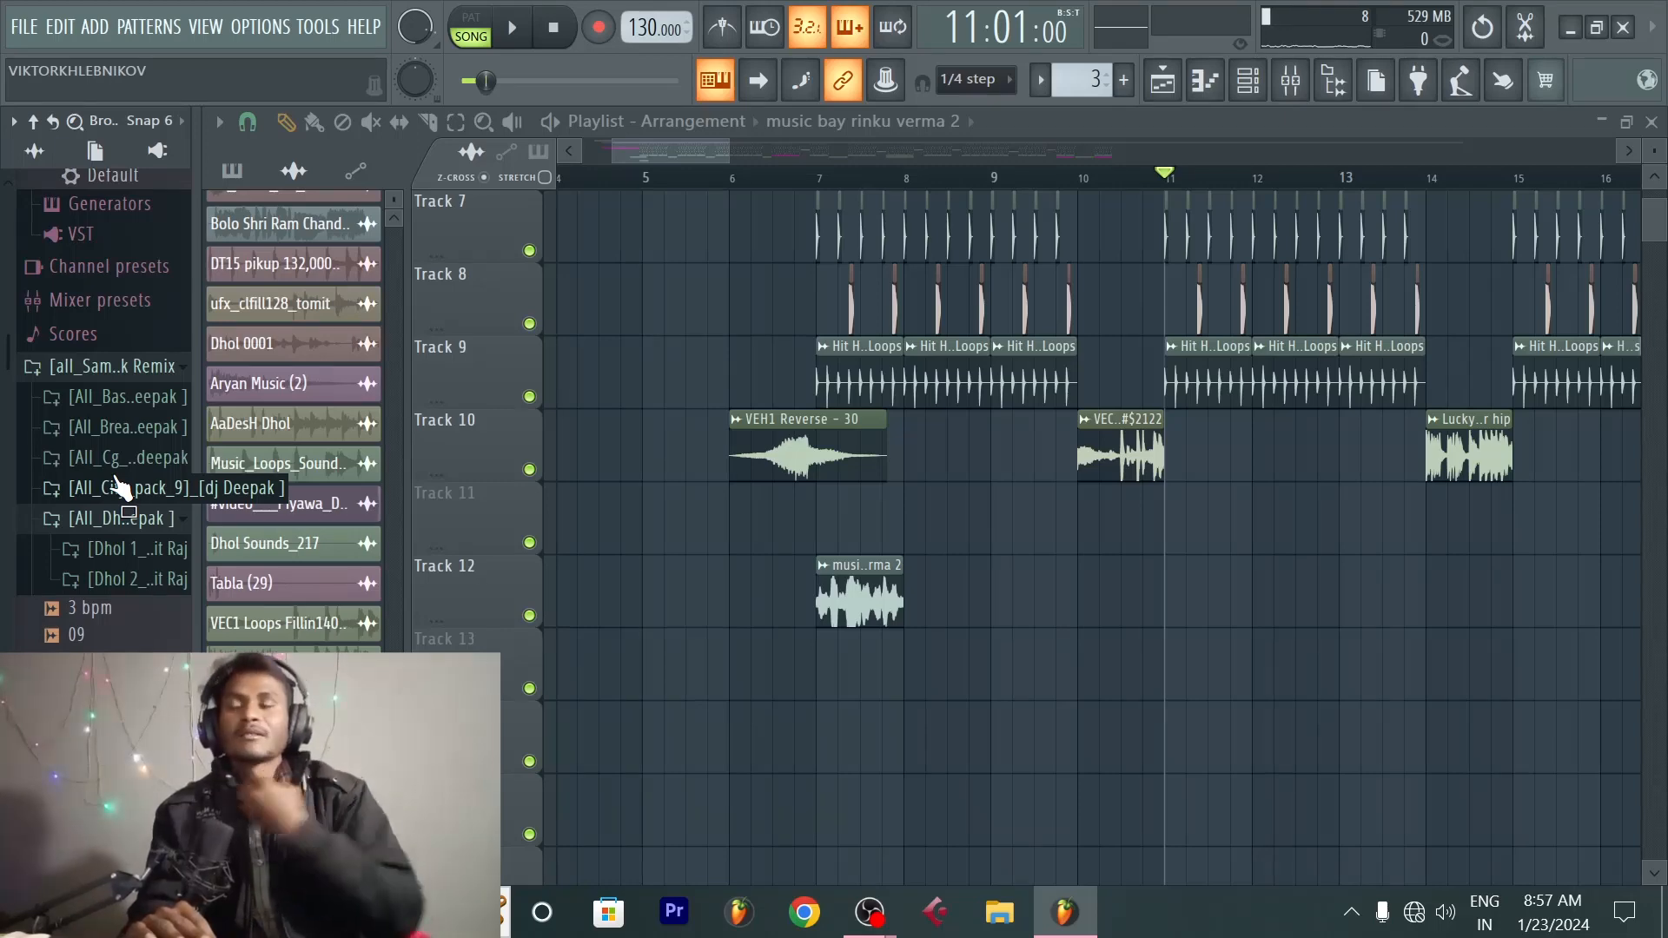
pyautogui.scroll(10, 115, 484)
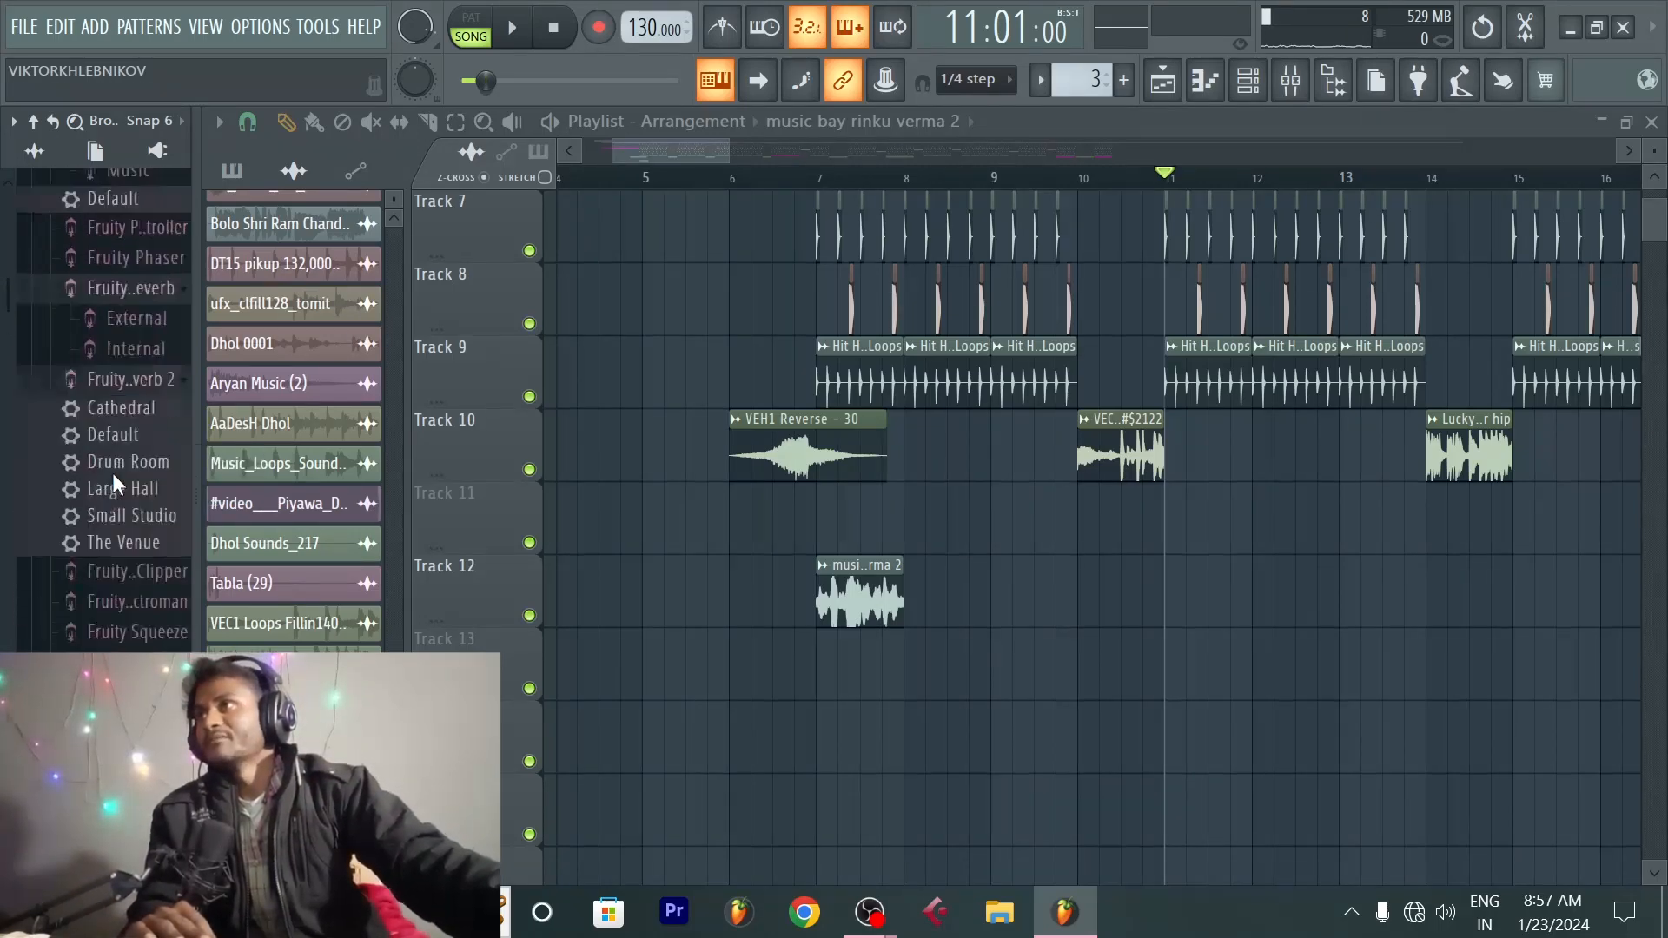
pyautogui.scroll(15, 112, 473)
pyautogui.scroll(-6, 110, 471)
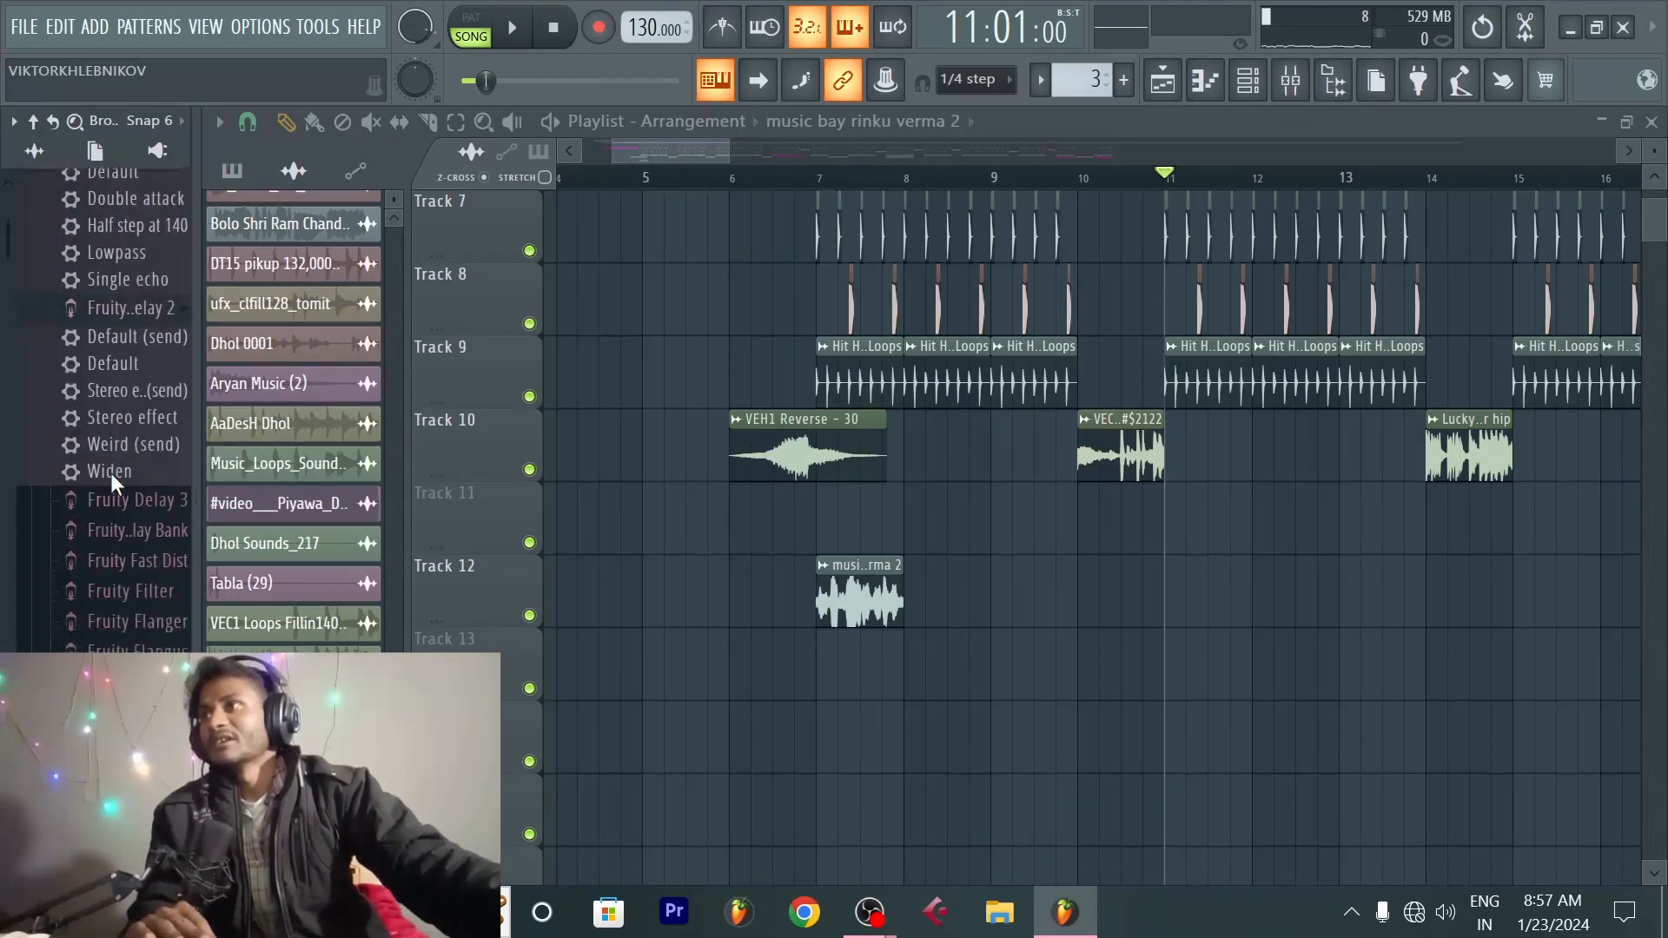
pyautogui.scroll(-20, 111, 474)
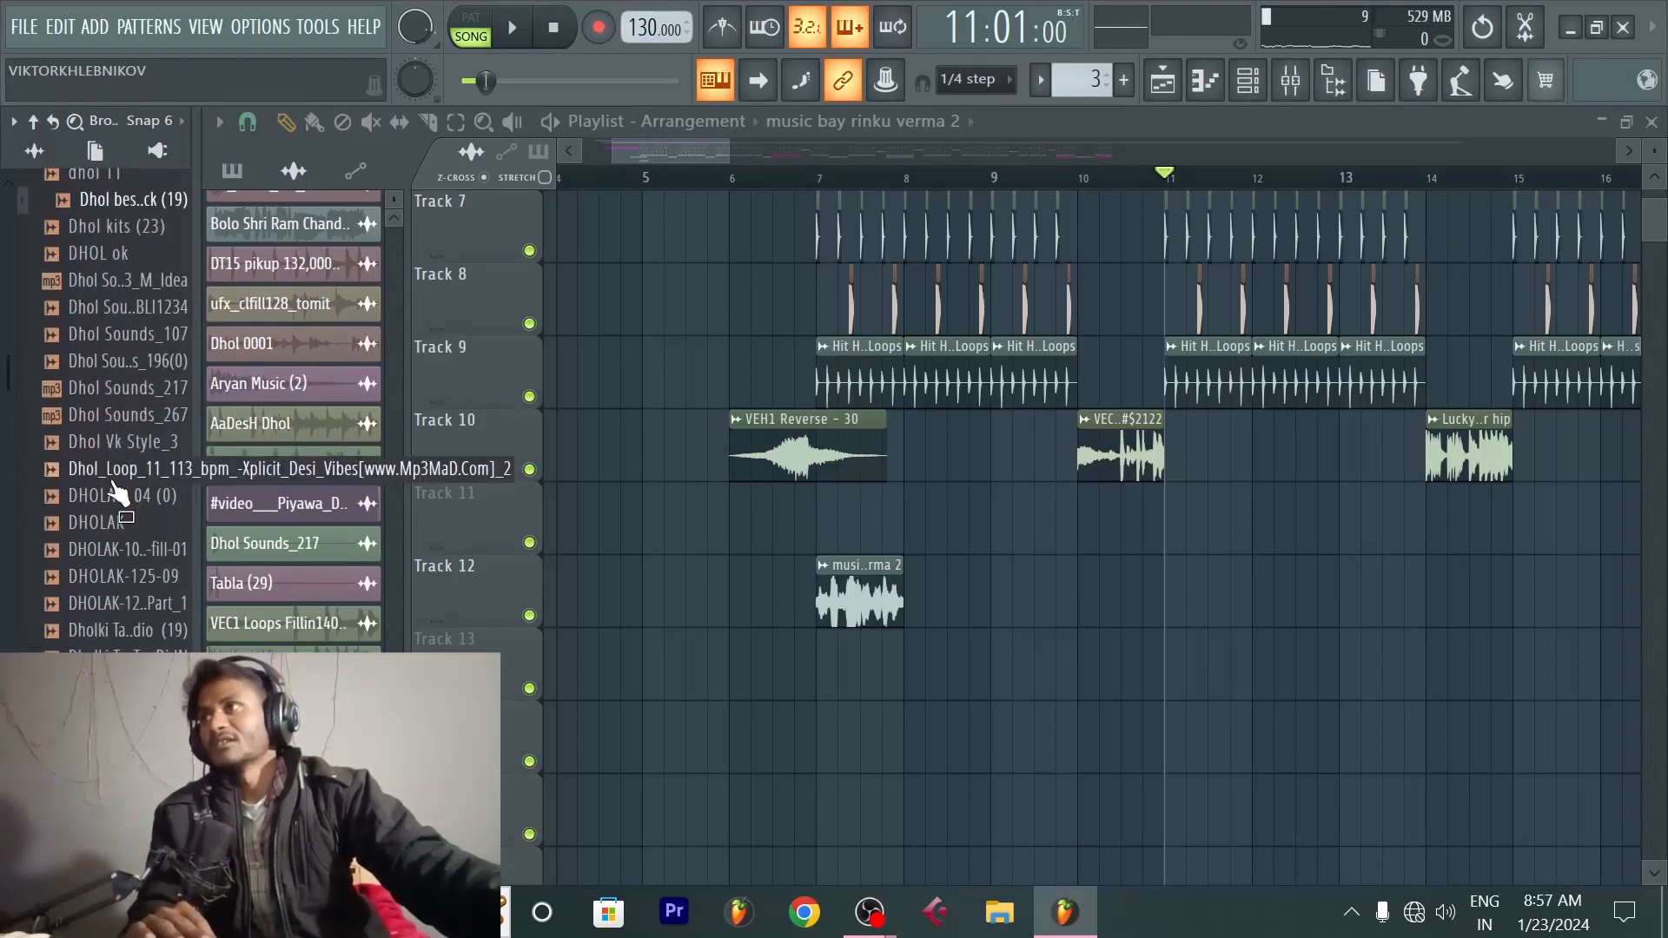
pyautogui.scroll(4, 113, 369)
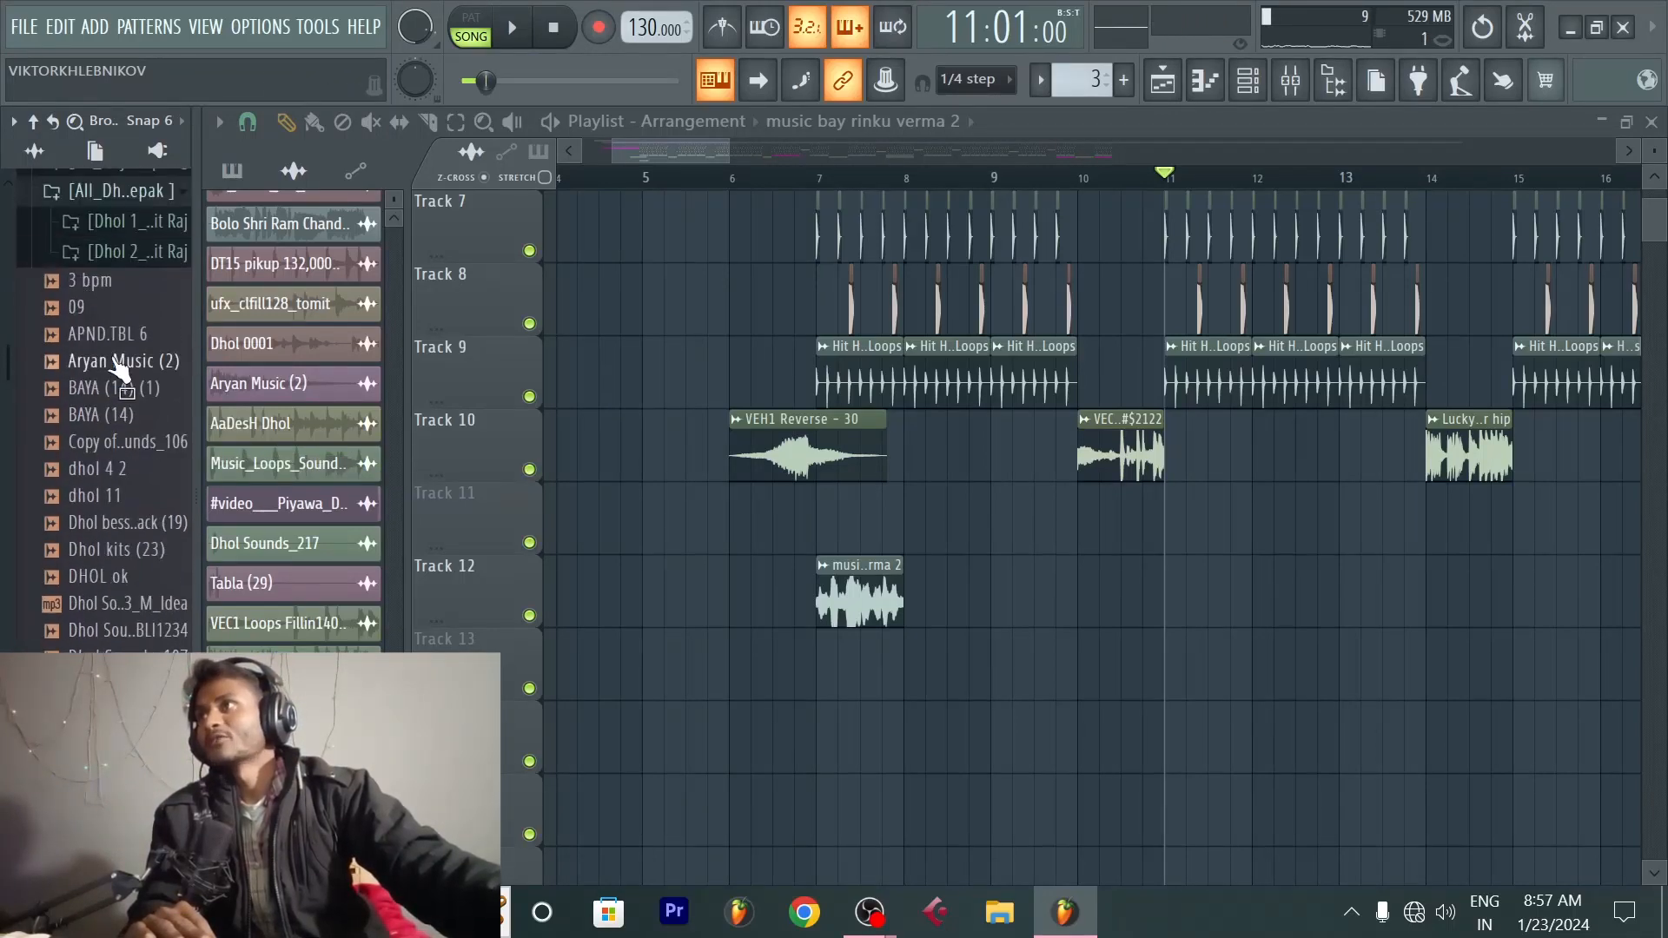
pyautogui.scroll(2, 113, 365)
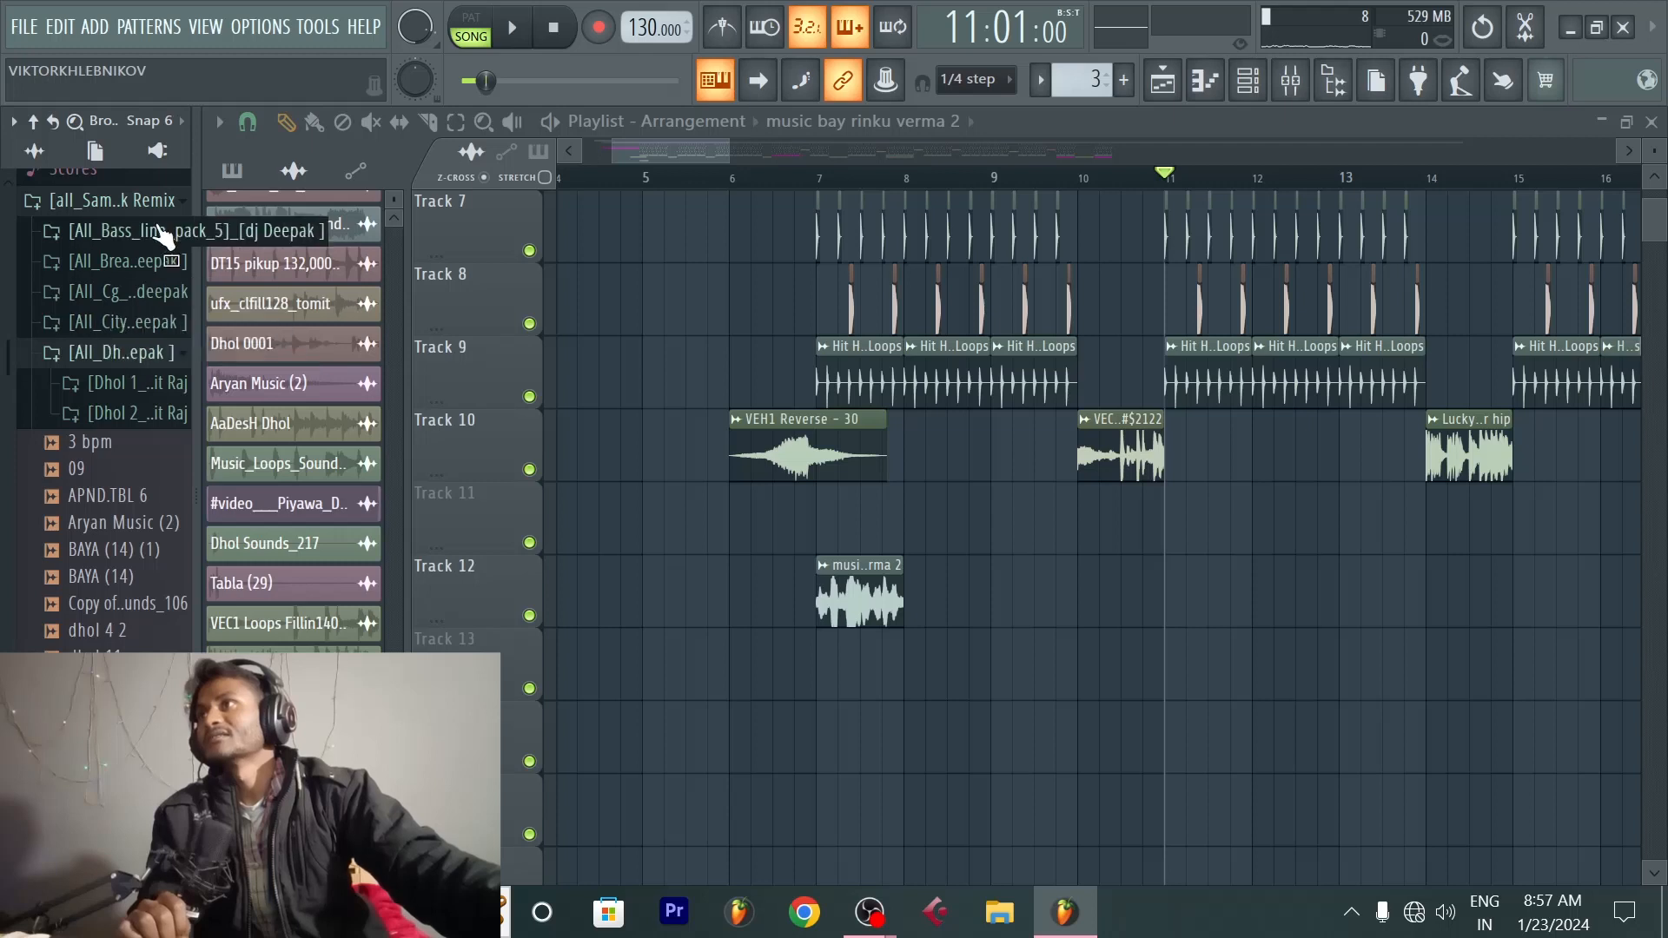
pyautogui.click(161, 233)
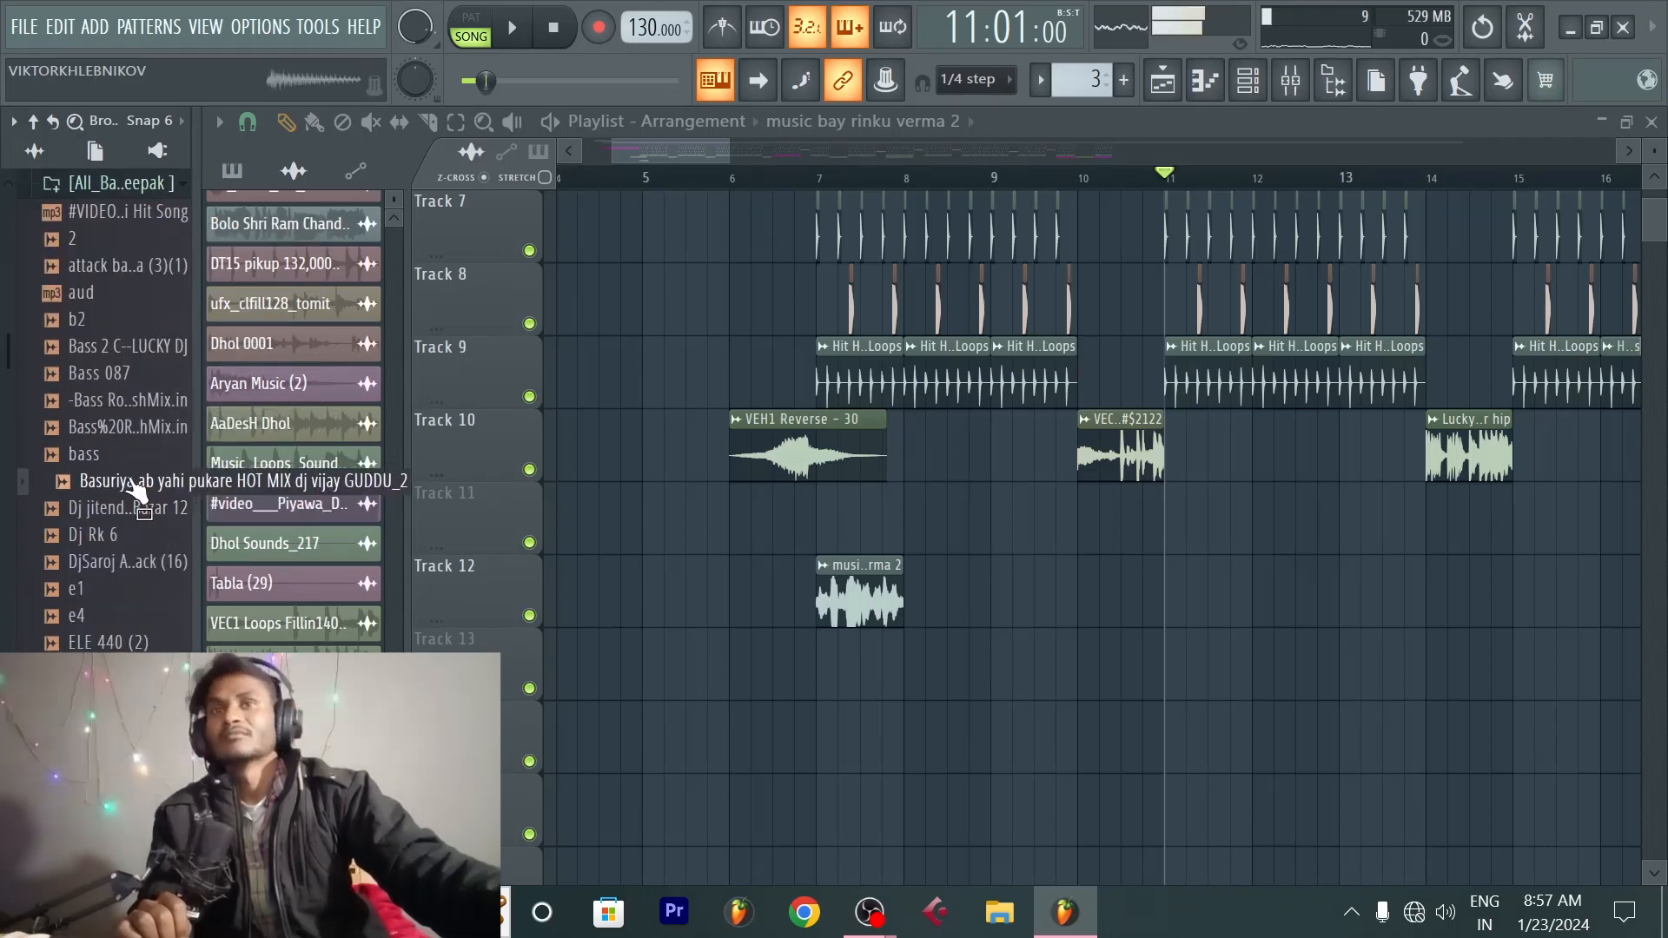
# Step: Place the "Basuriya ab yahi pukare" bass sample on Track 11 just before bar 11
pyautogui.moveTo(132, 488); pyautogui.dragTo(1148, 525)
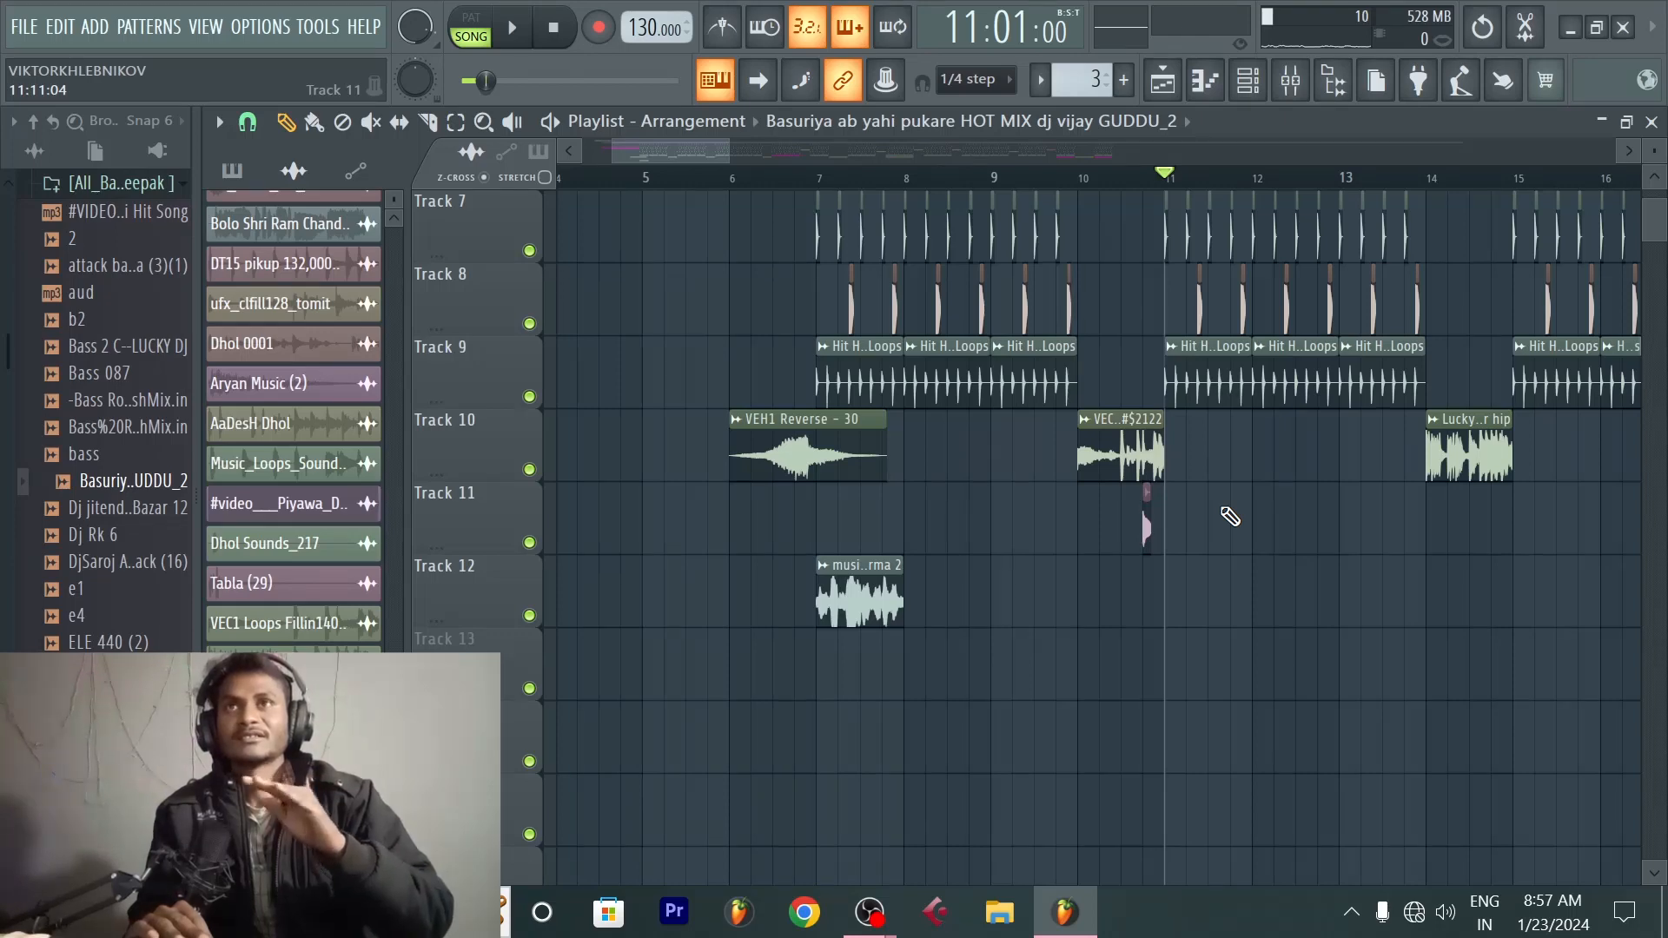
pyautogui.scroll(2, 1230, 516)
pyautogui.keyDown('ctrl'); pyautogui.scroll(5, 1212, 185); pyautogui.keyUp('ctrl')
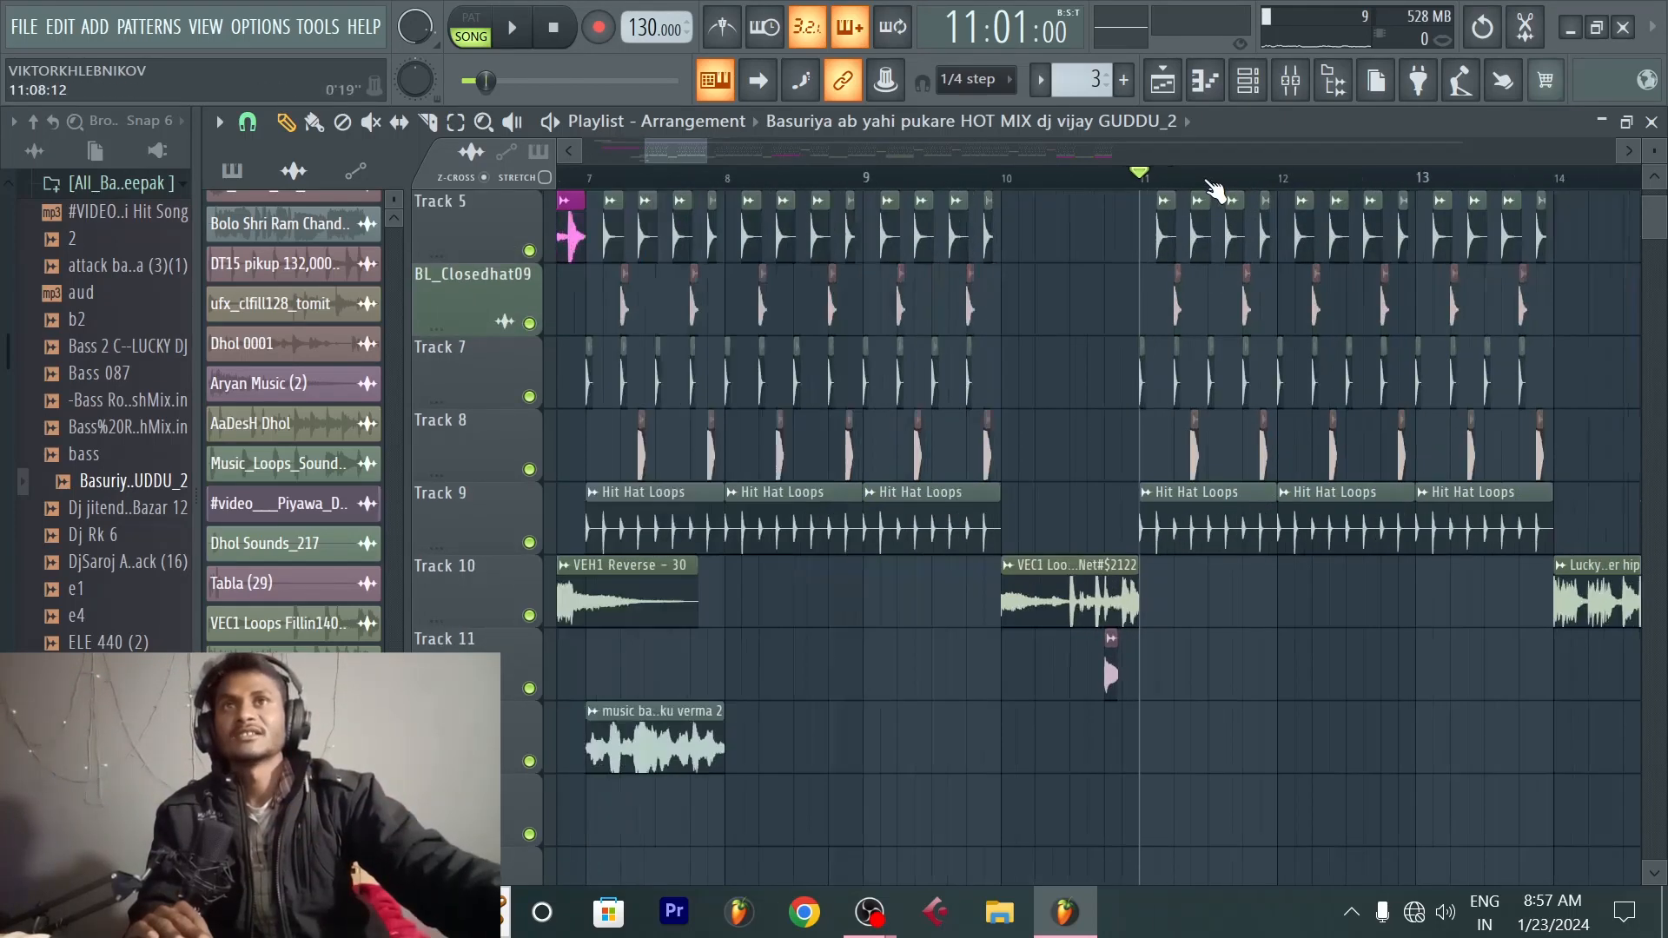
# Step: Align the bass clip on Track 11 to 11:01 and place a second copy on Track 12 at 11:03
pyautogui.scroll(-1, 1055, 596)
pyautogui.moveTo(999, 601); pyautogui.dragTo(1074, 600)
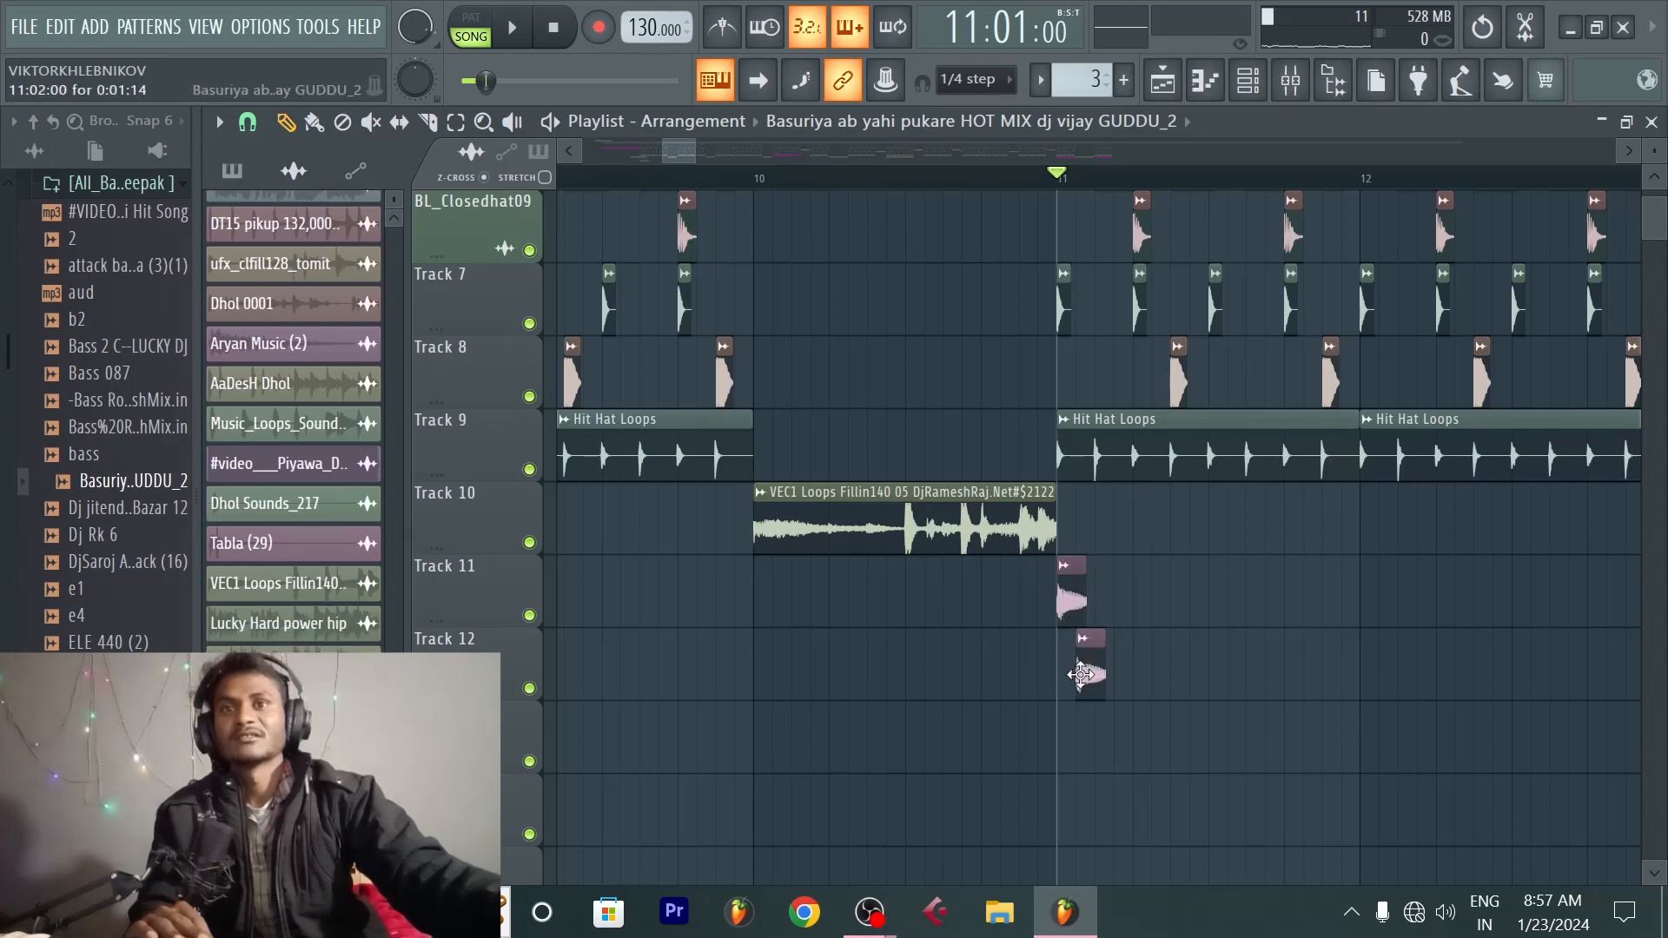
pyautogui.scroll(2, 1129, 180)
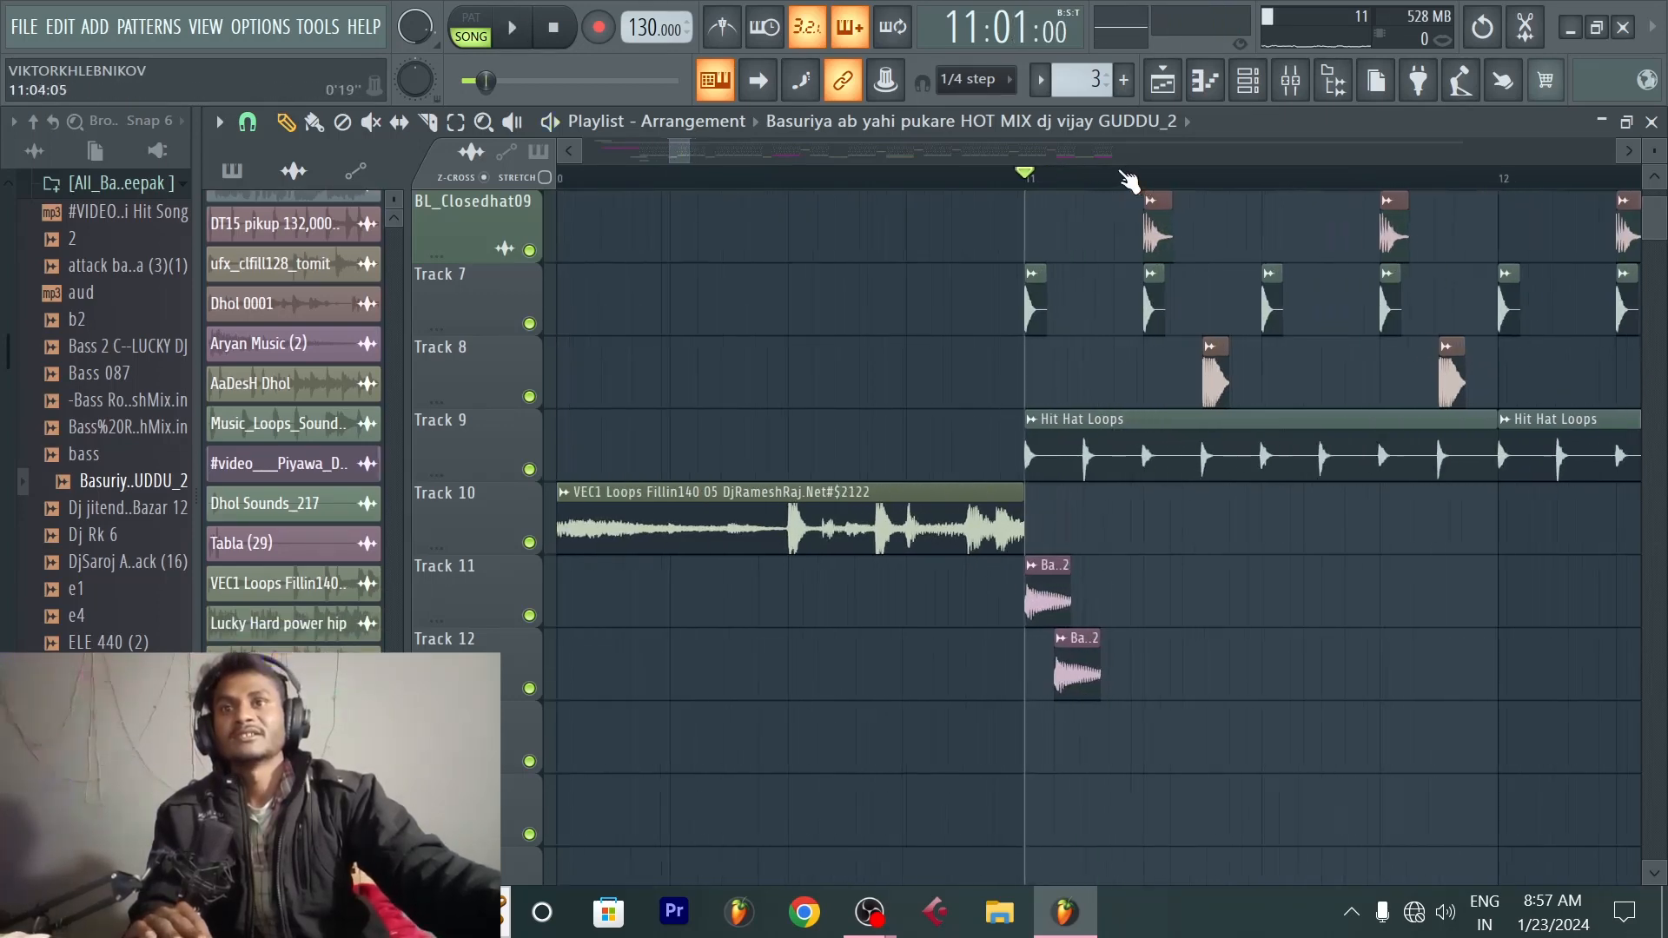
pyautogui.scroll(2, 1129, 179)
pyautogui.moveTo(1055, 686); pyautogui.dragTo(1102, 685)
# Step: Play the two bass clips from 11:01 to check their timing against the drums
pyautogui.press('space')
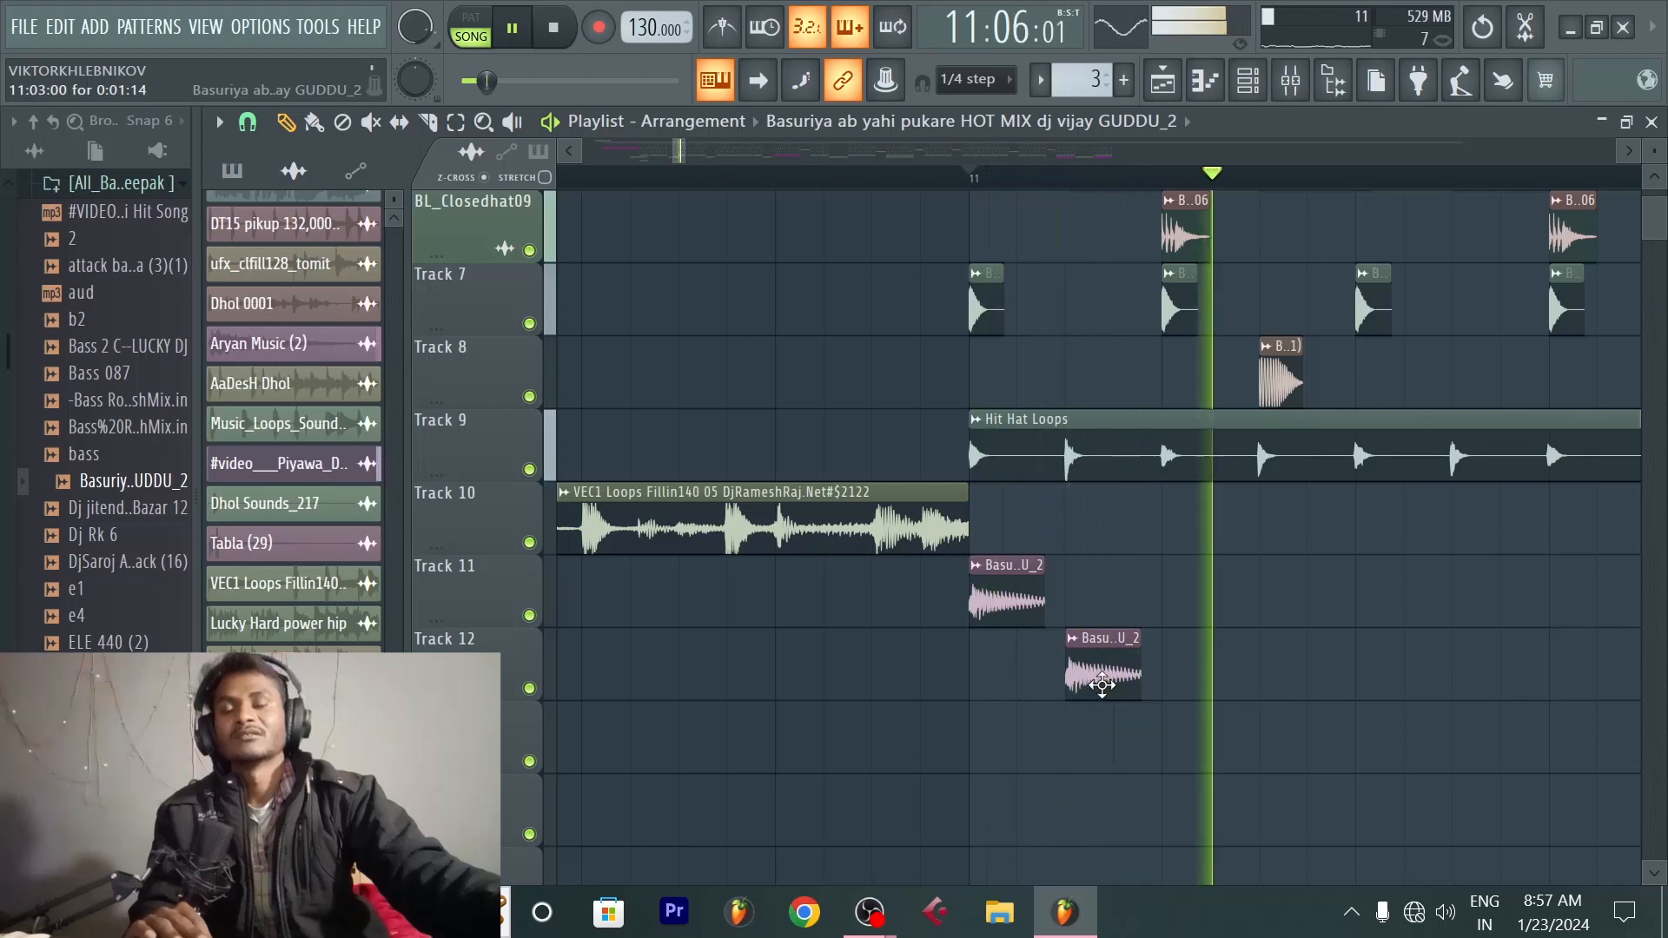
pyautogui.press('space')
pyautogui.press('space')
pyautogui.press('space')
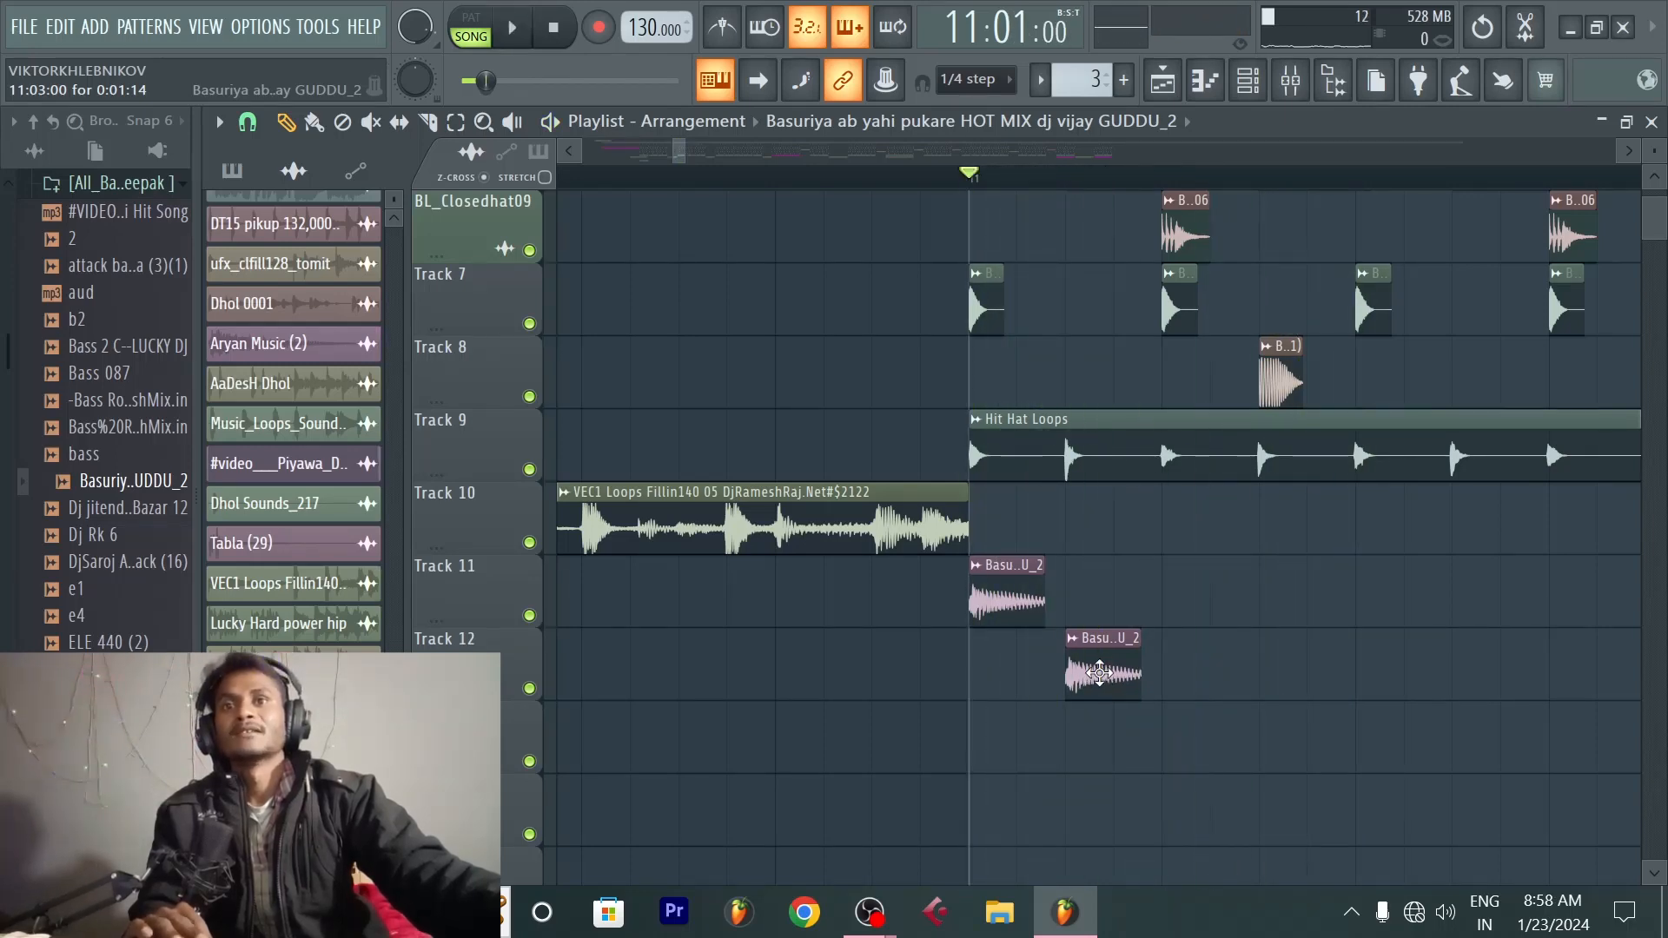
# Step: Open the bass sample's channel settings and route it to a free mixer track
pyautogui.doubleClick(1098, 673)
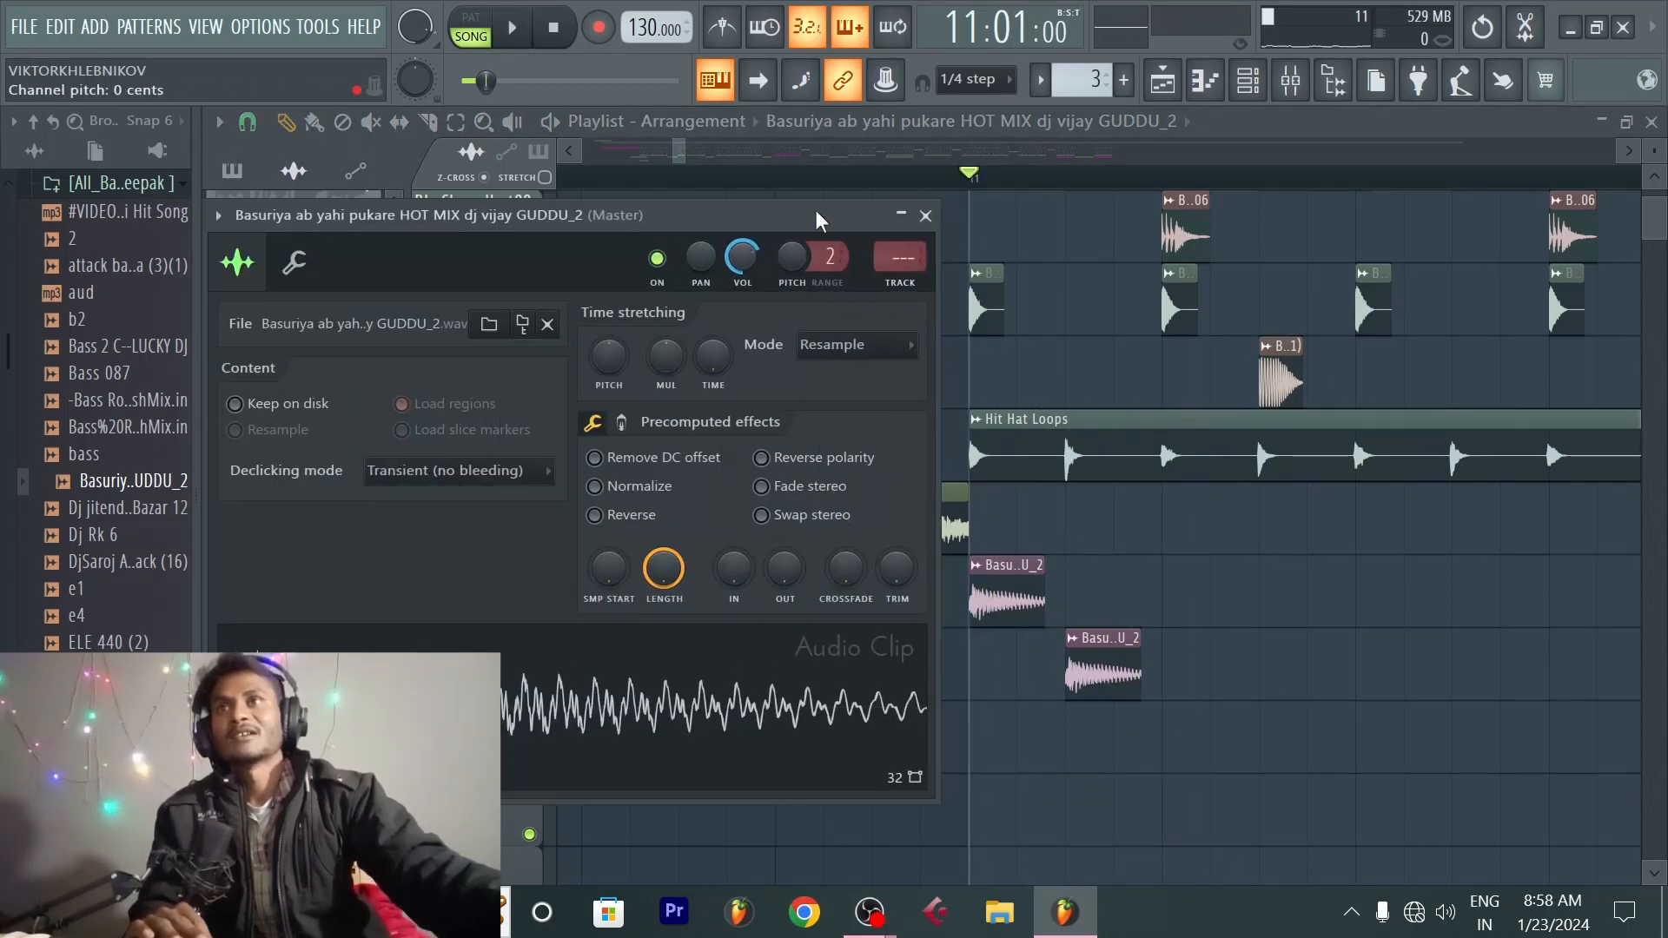
pyautogui.moveTo(818, 220); pyautogui.dragTo(1045, 277)
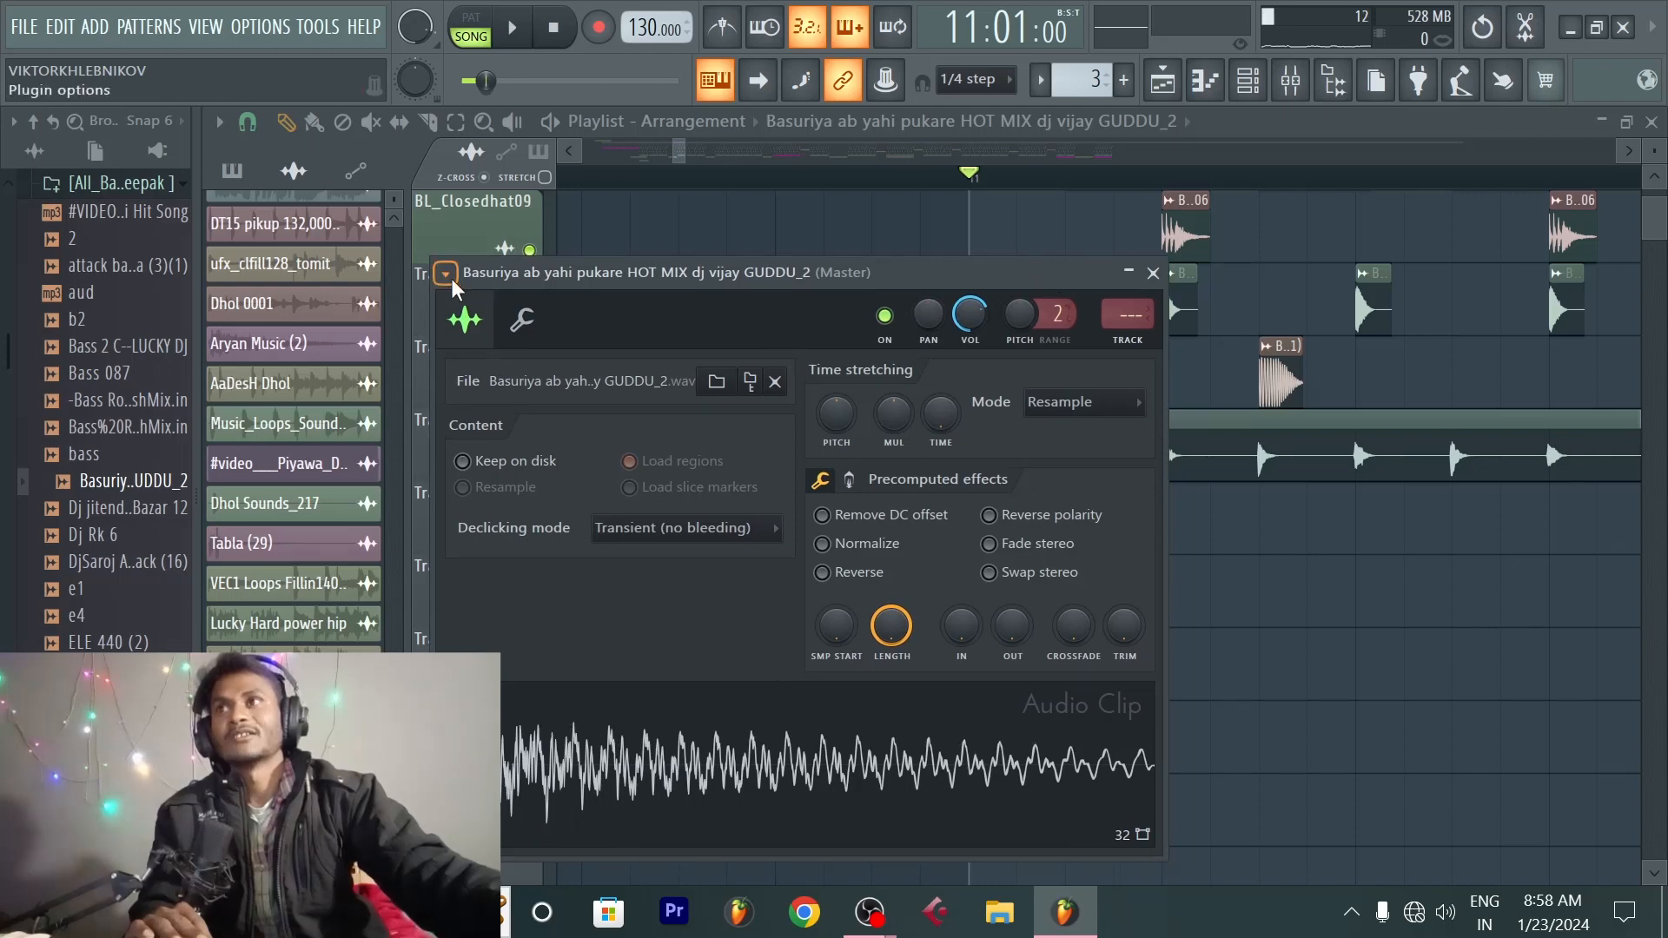
pyautogui.click(444, 272)
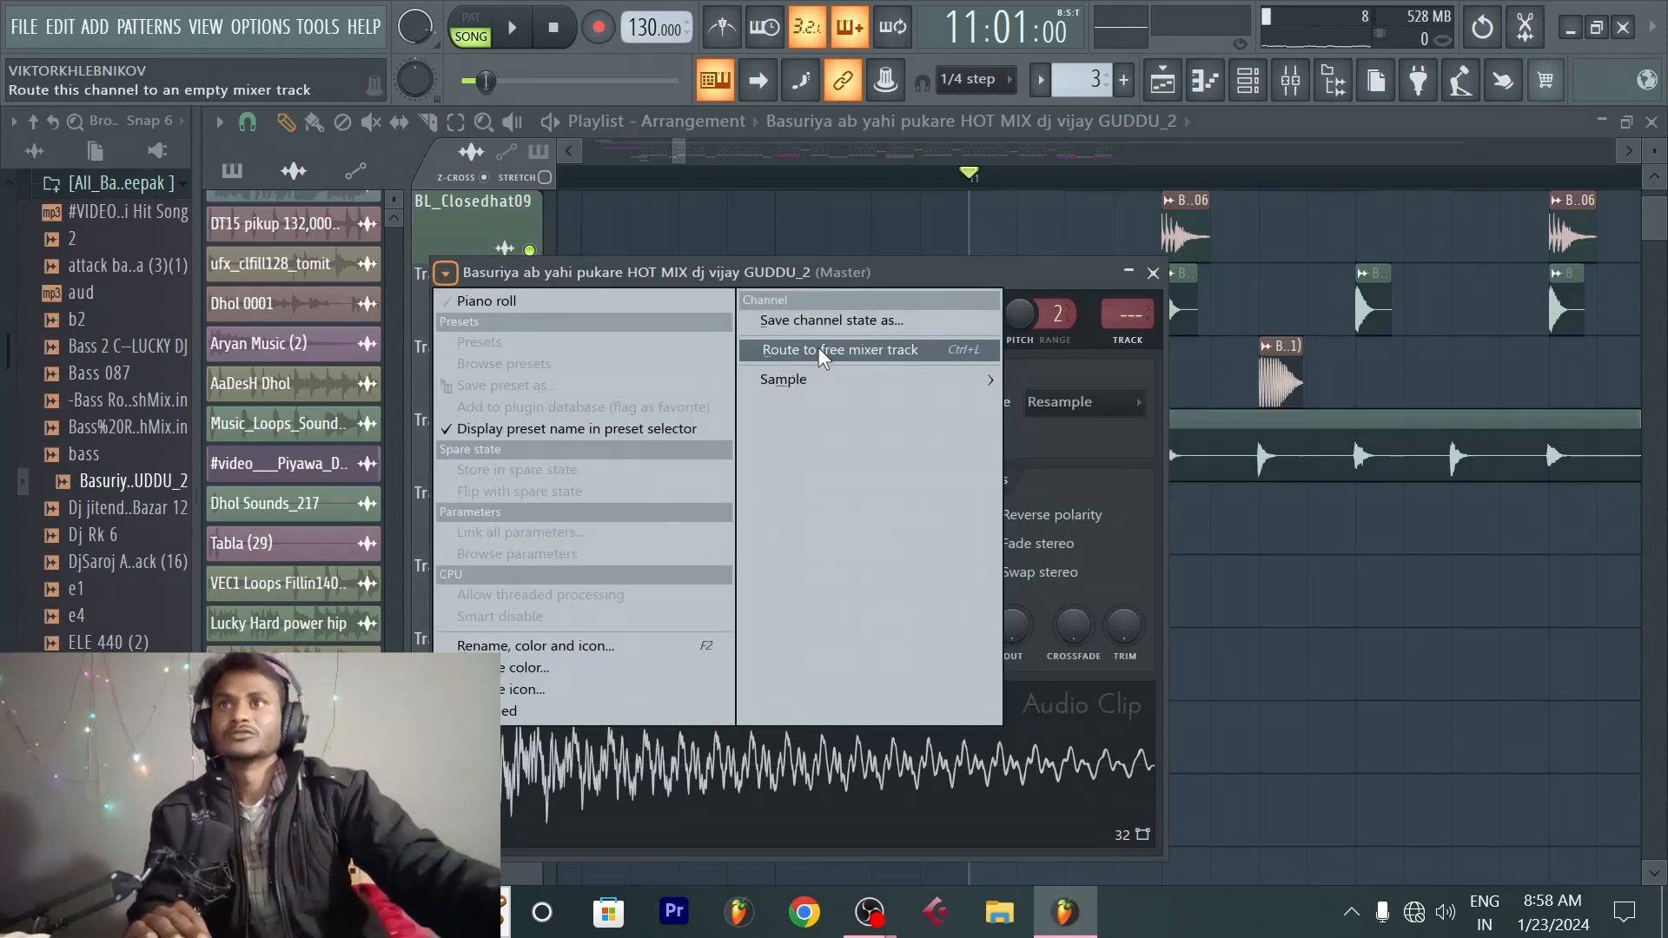
pyautogui.click(915, 352)
# Step: Add Fruity Delay 2 to the bass sample's mixer track and set its delay time to 8:00, closing the open windows
pyautogui.press('F8')
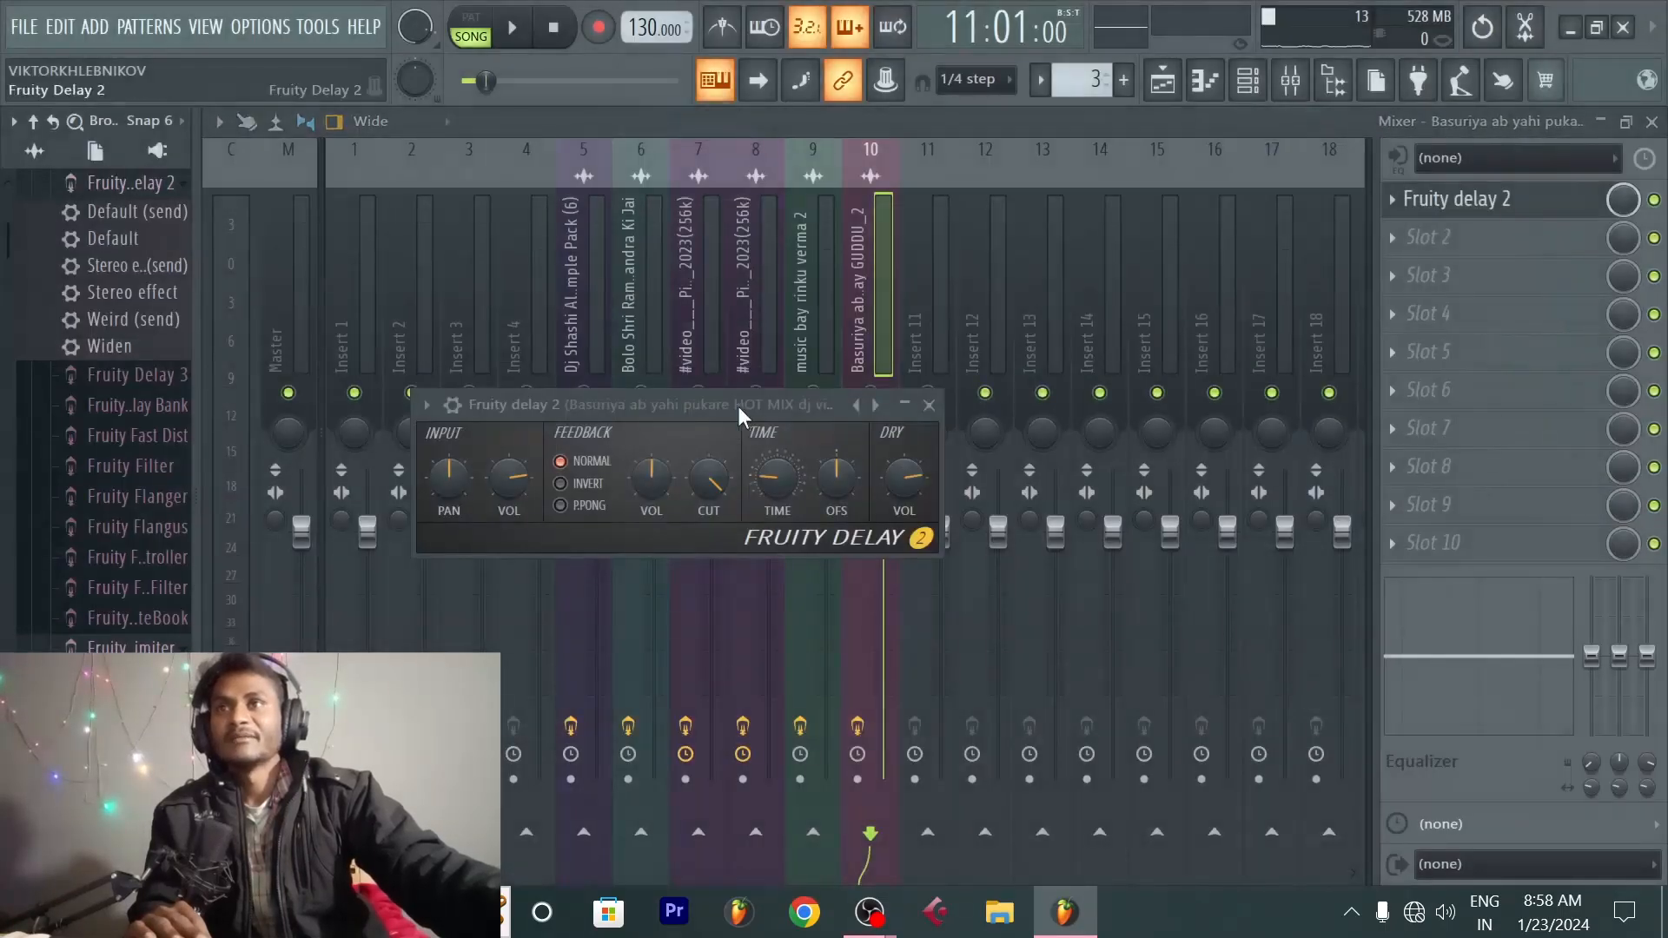
pyautogui.moveTo(737, 405); pyautogui.dragTo(961, 513)
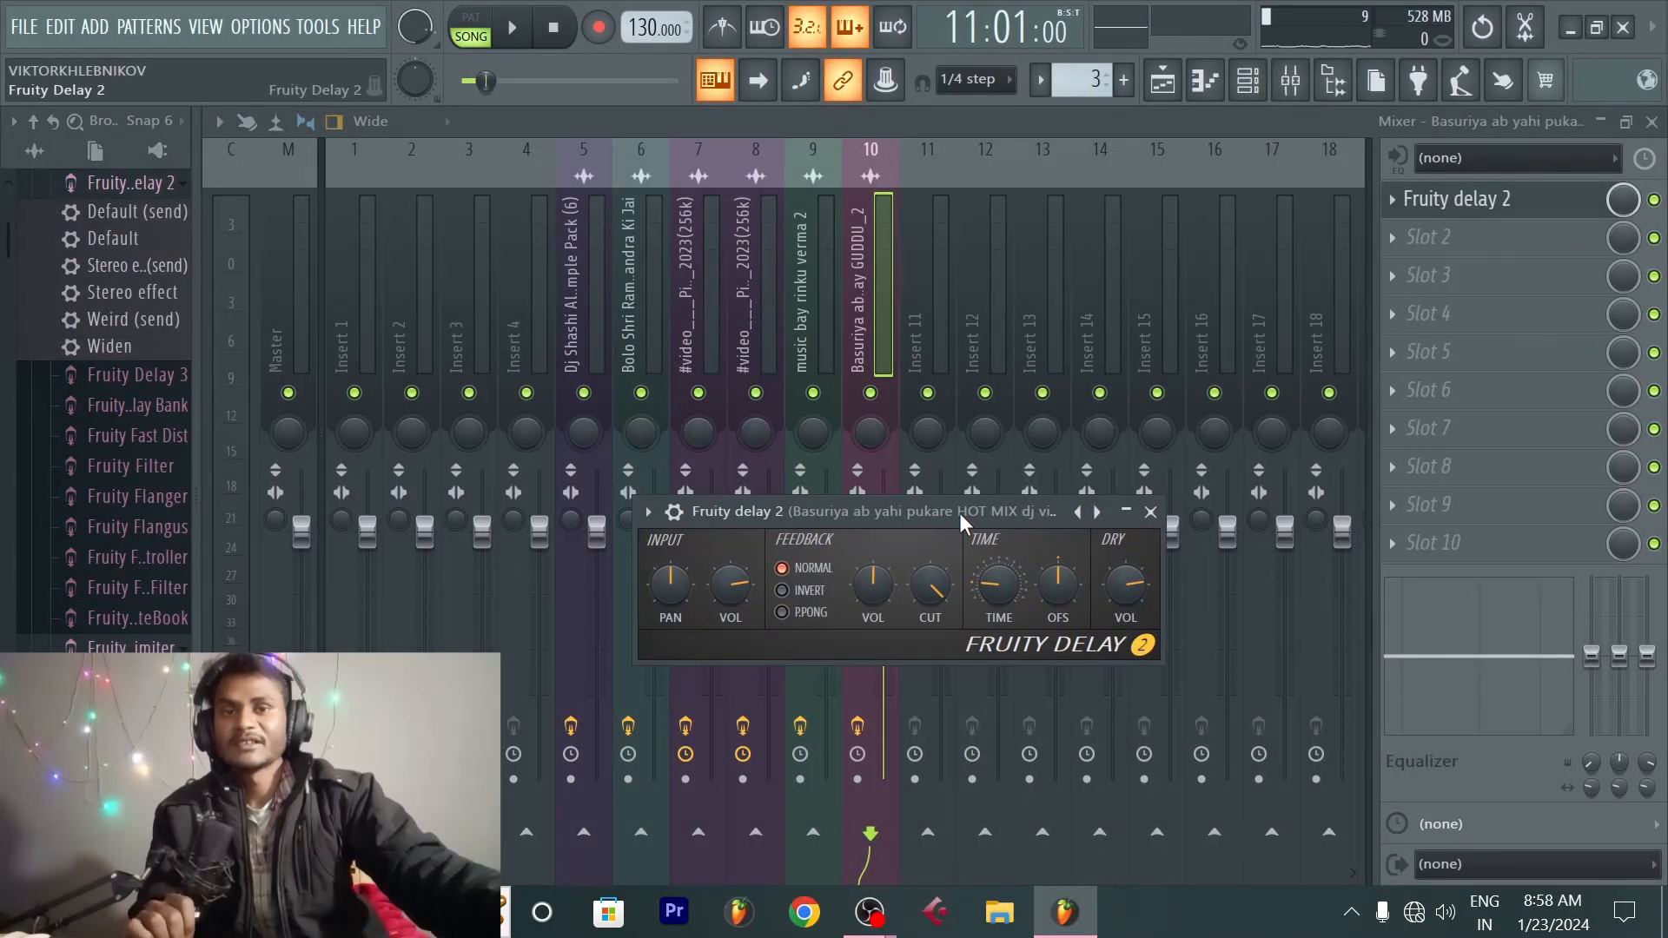
pyautogui.rightClick(998, 577)
pyautogui.moveTo(1047, 516)
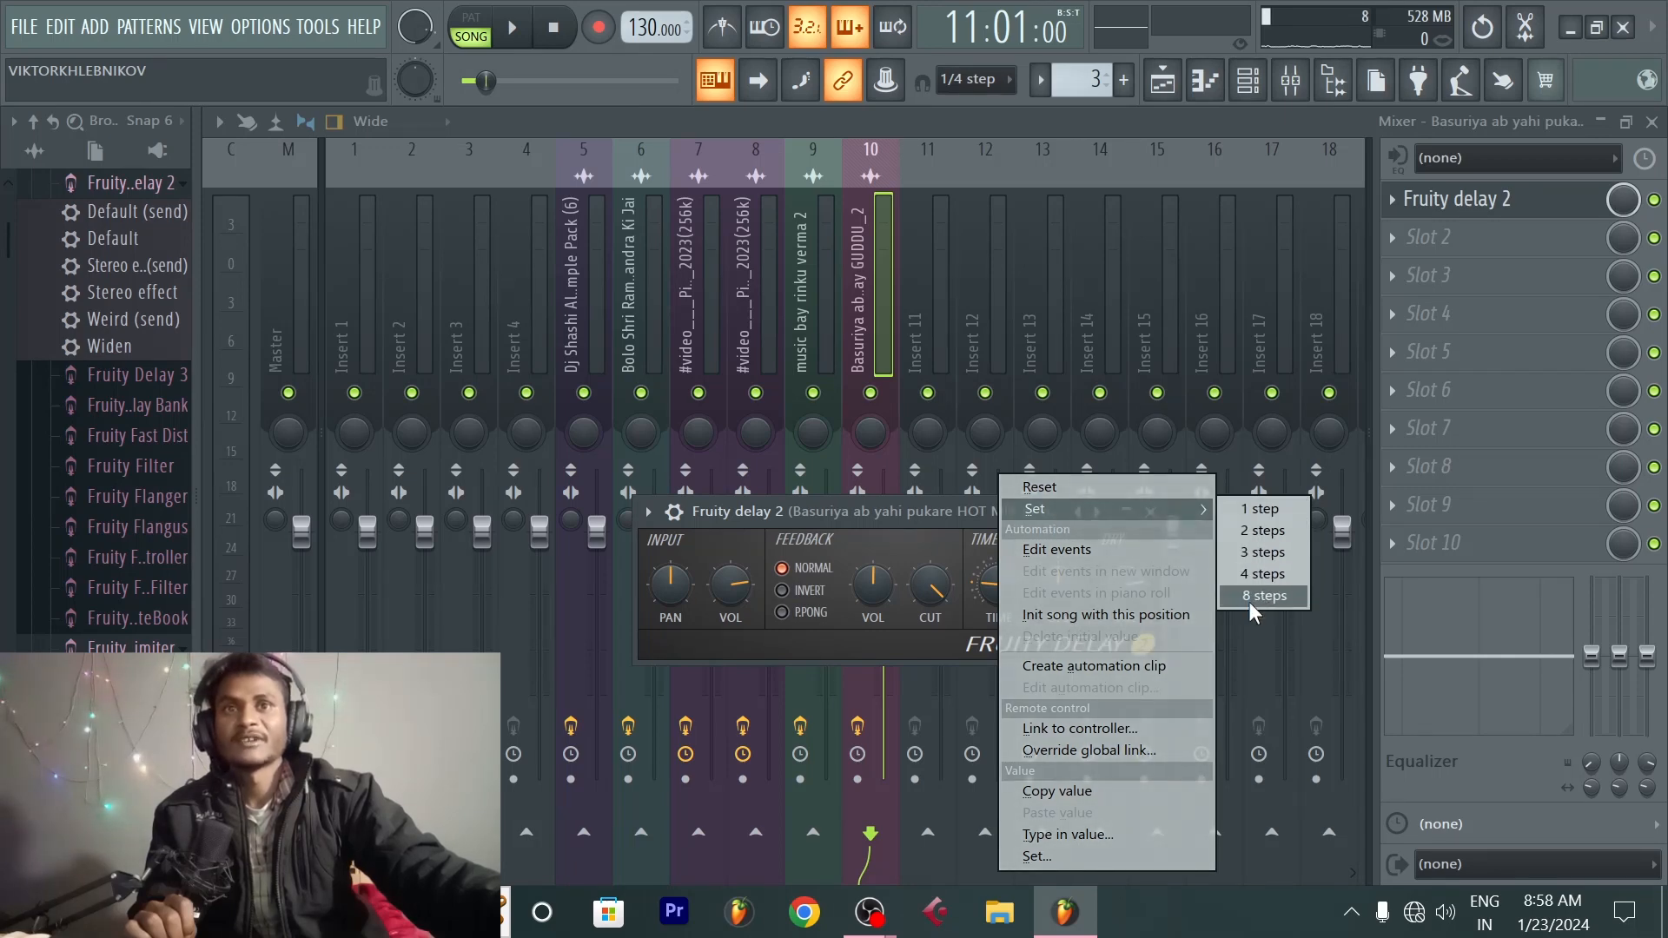
pyautogui.click(1264, 534)
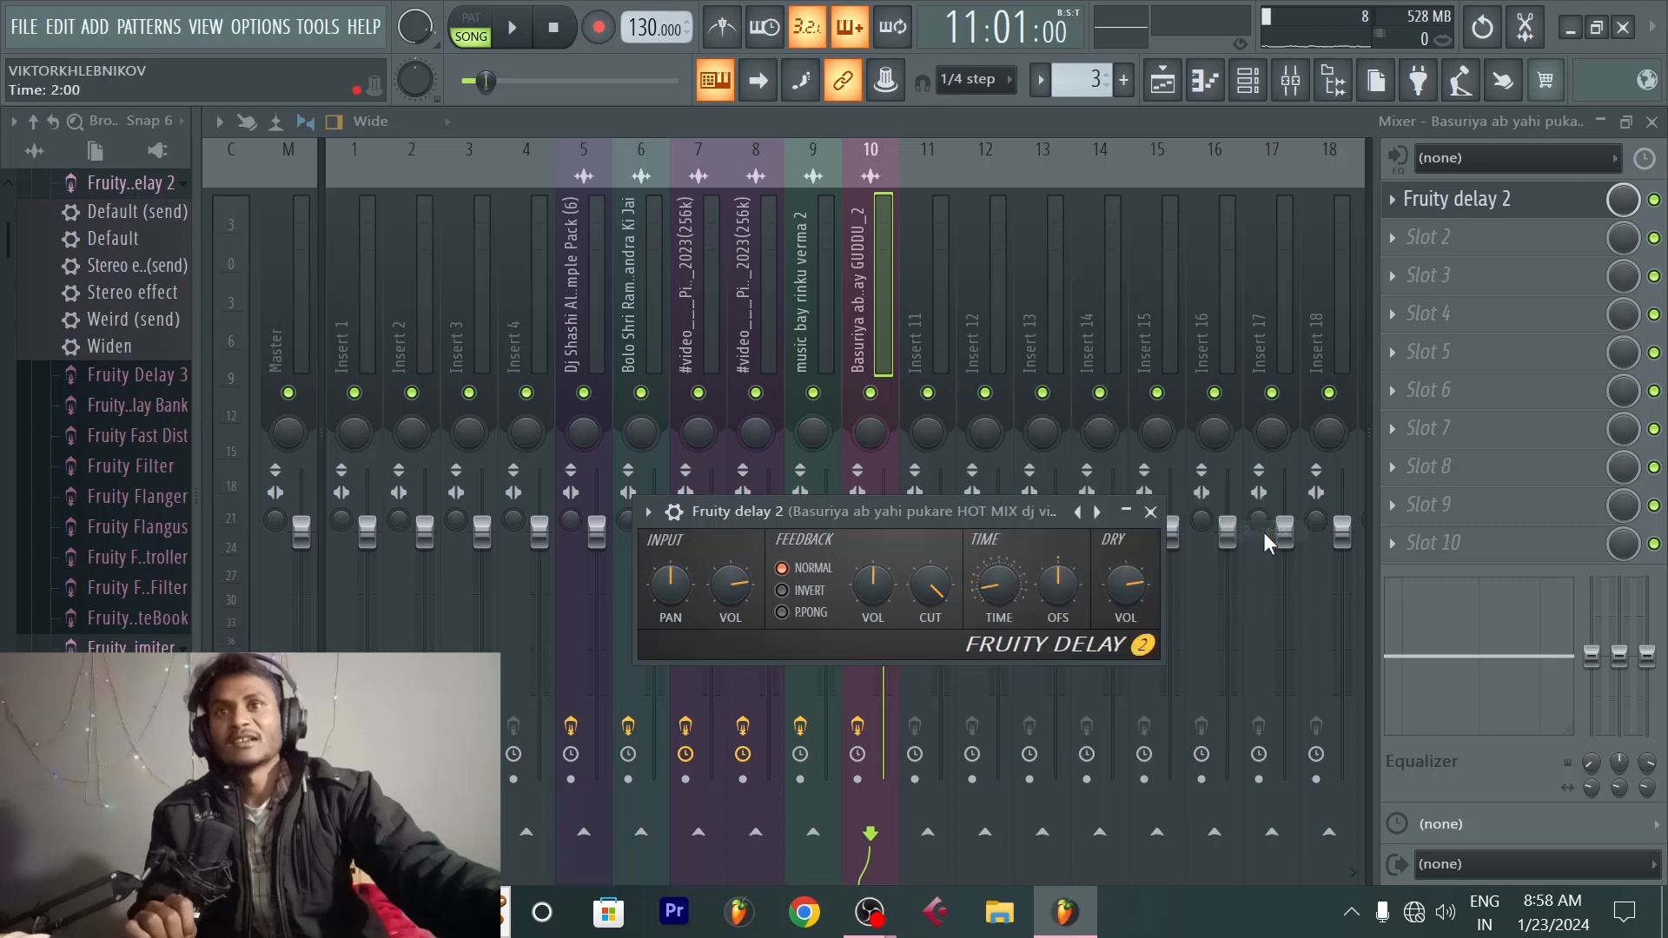
pyautogui.moveTo(984, 593); pyautogui.dragTo(983, 569)
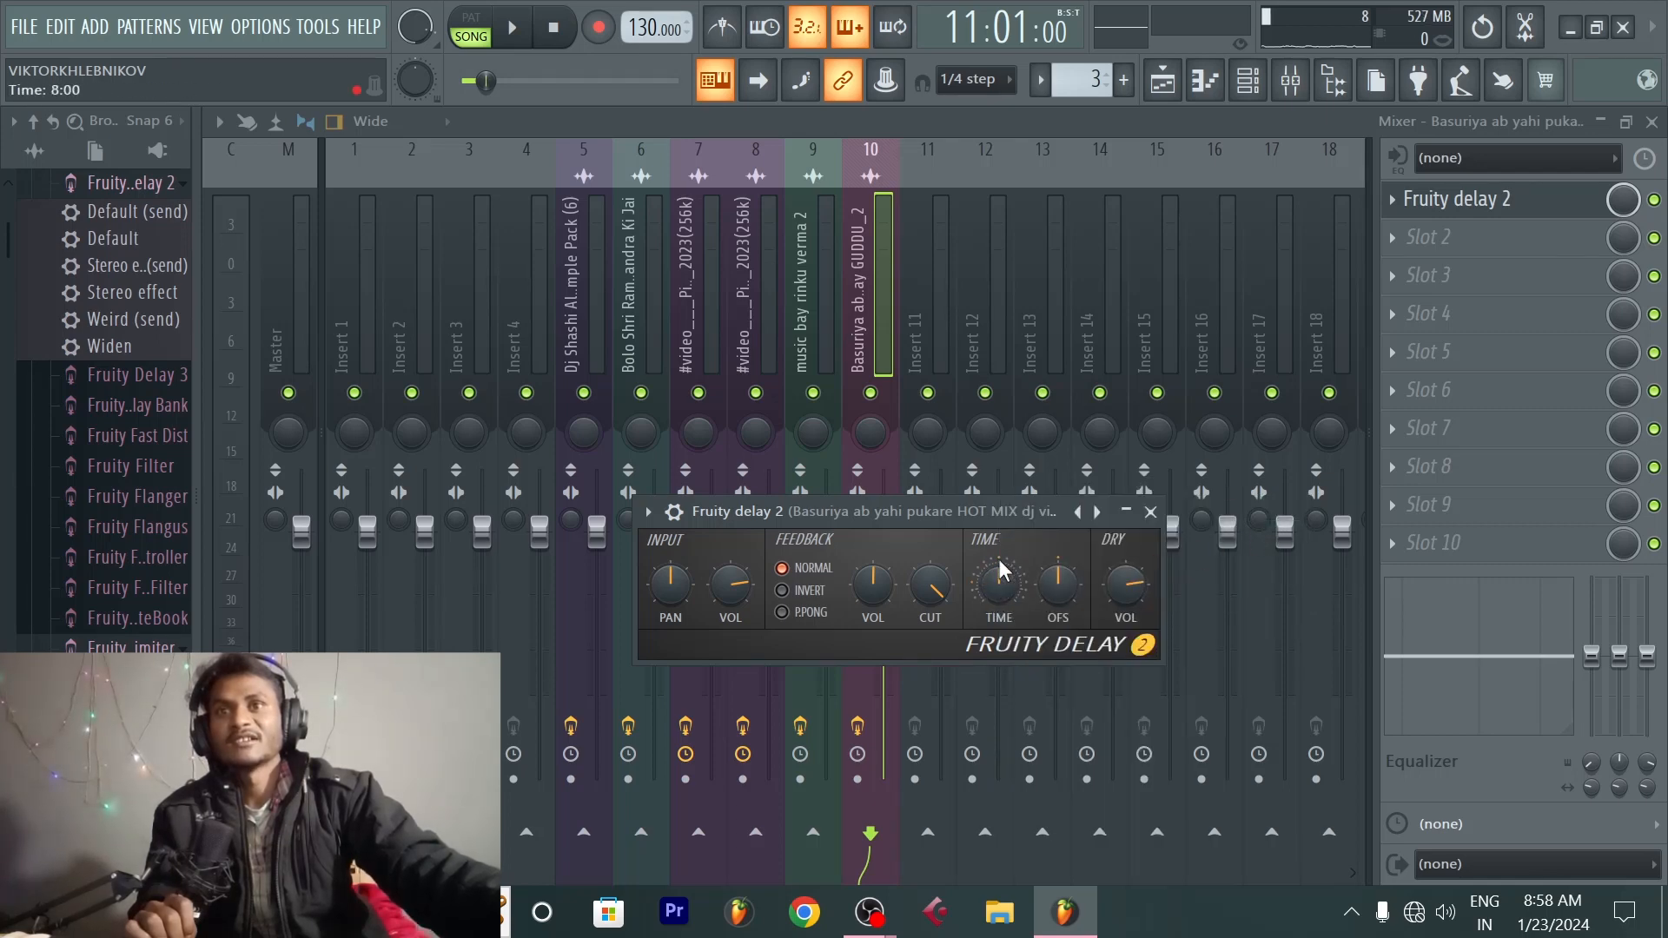
pyautogui.click(1151, 511)
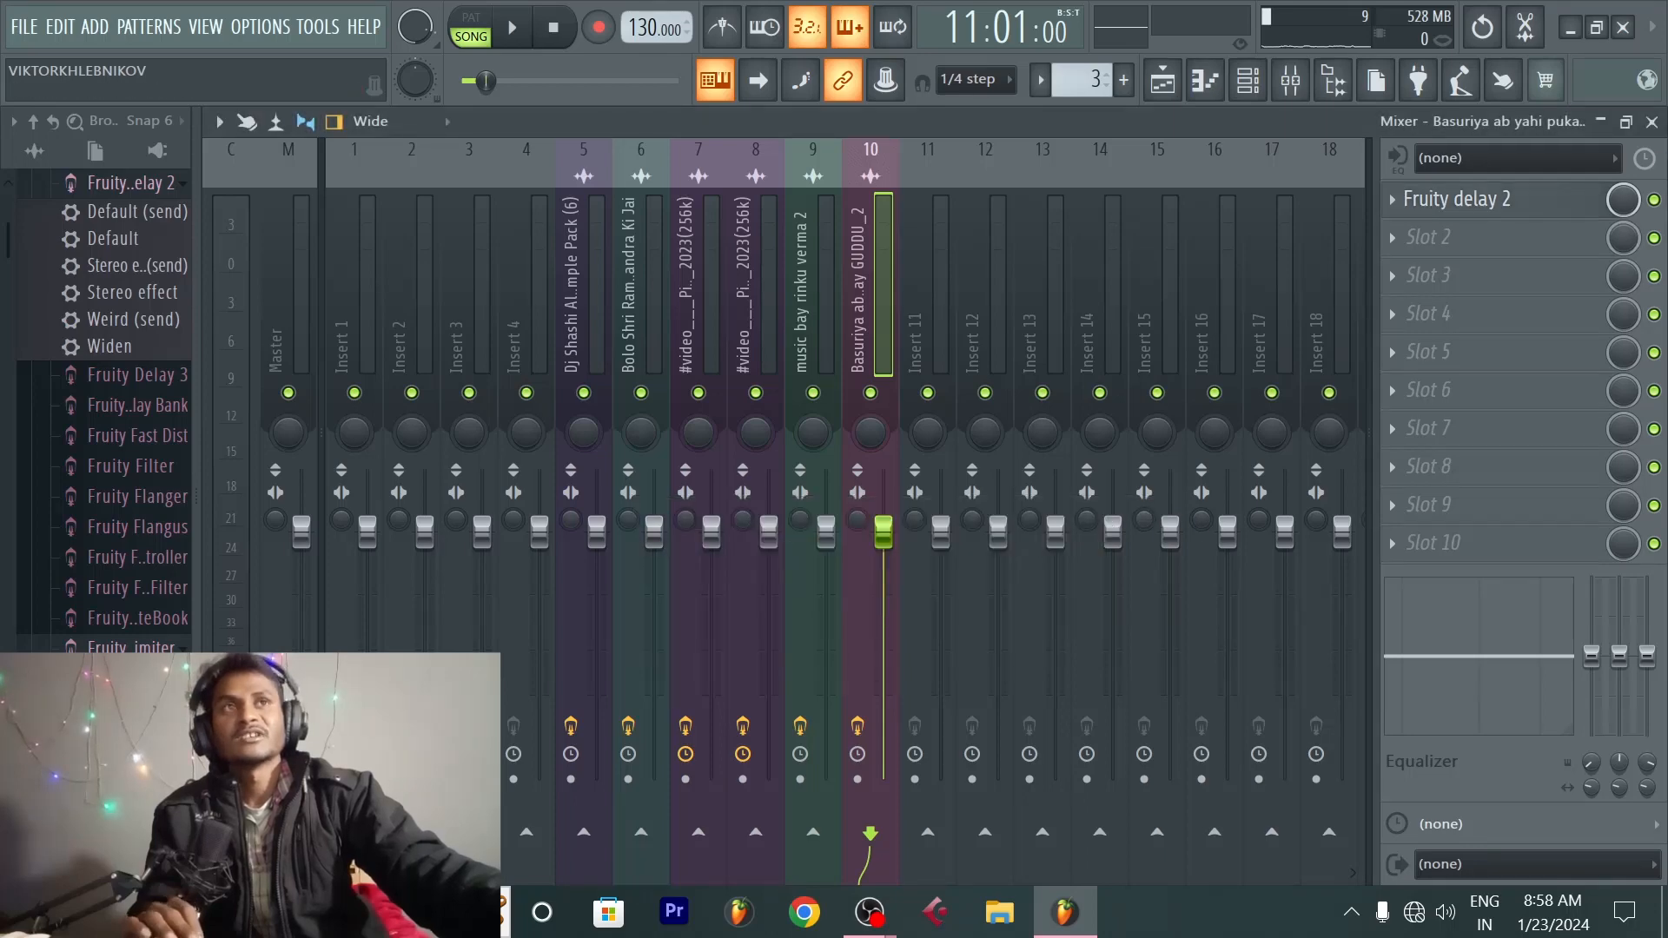
pyautogui.click(1651, 122)
pyautogui.click(1155, 273)
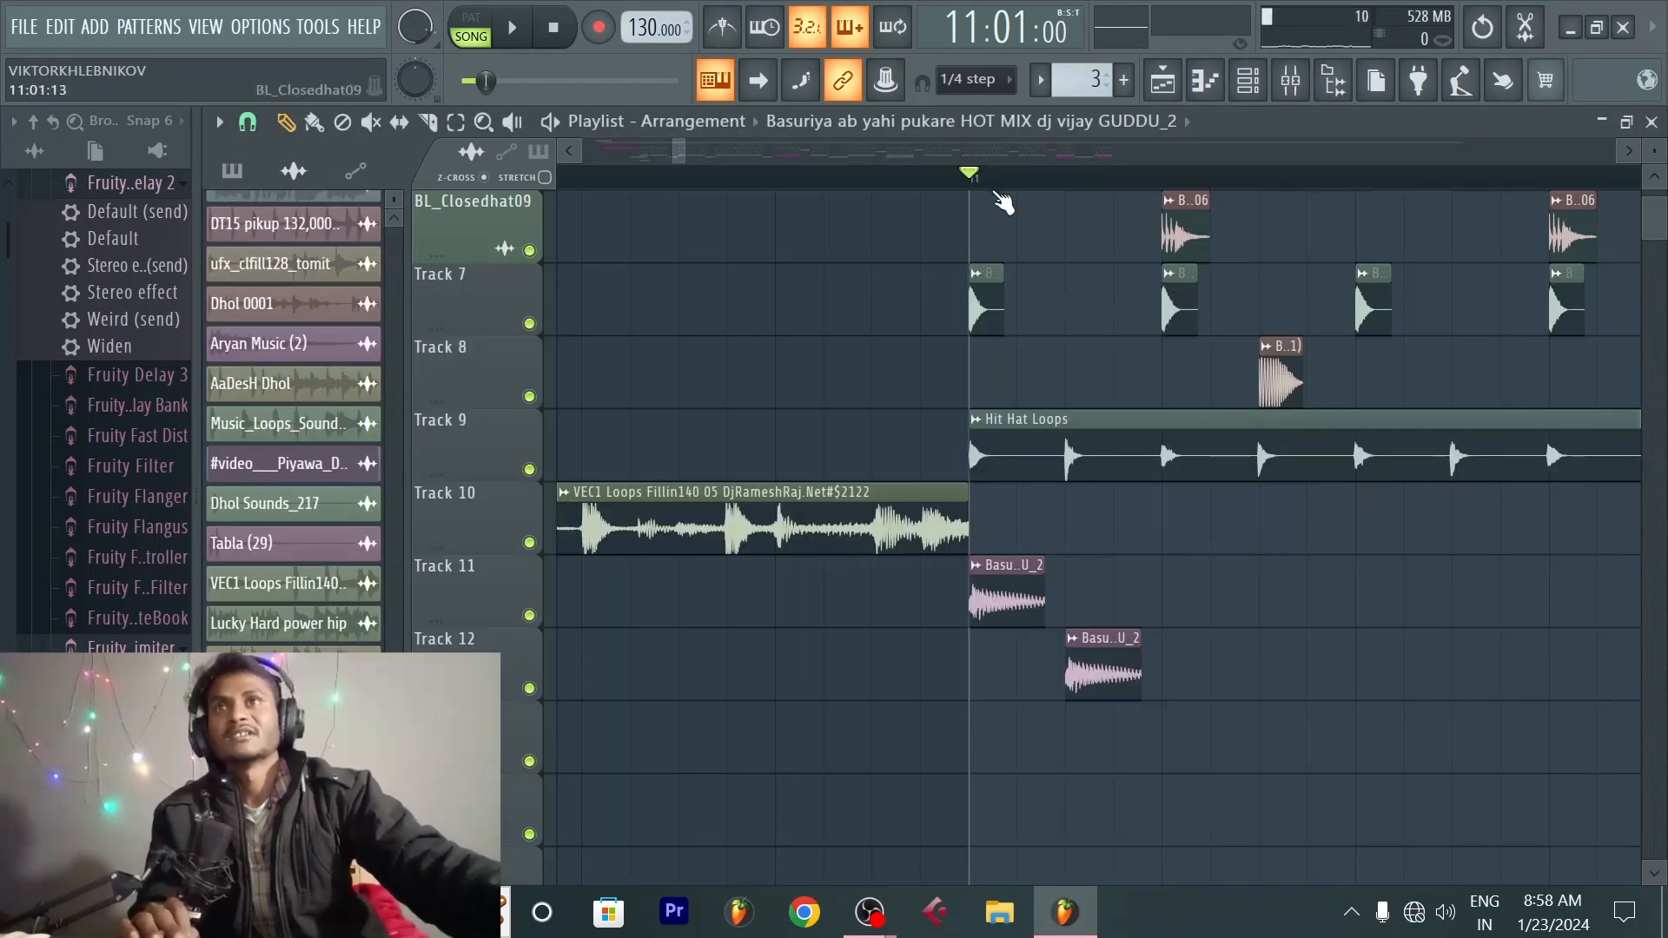
# Step: Play the arrangement from 9:13 into bar 14 to hear the delayed bass clips with the drums
pyautogui.scroll(-3, 1038, 184)
pyautogui.scroll(-3, 1008, 186)
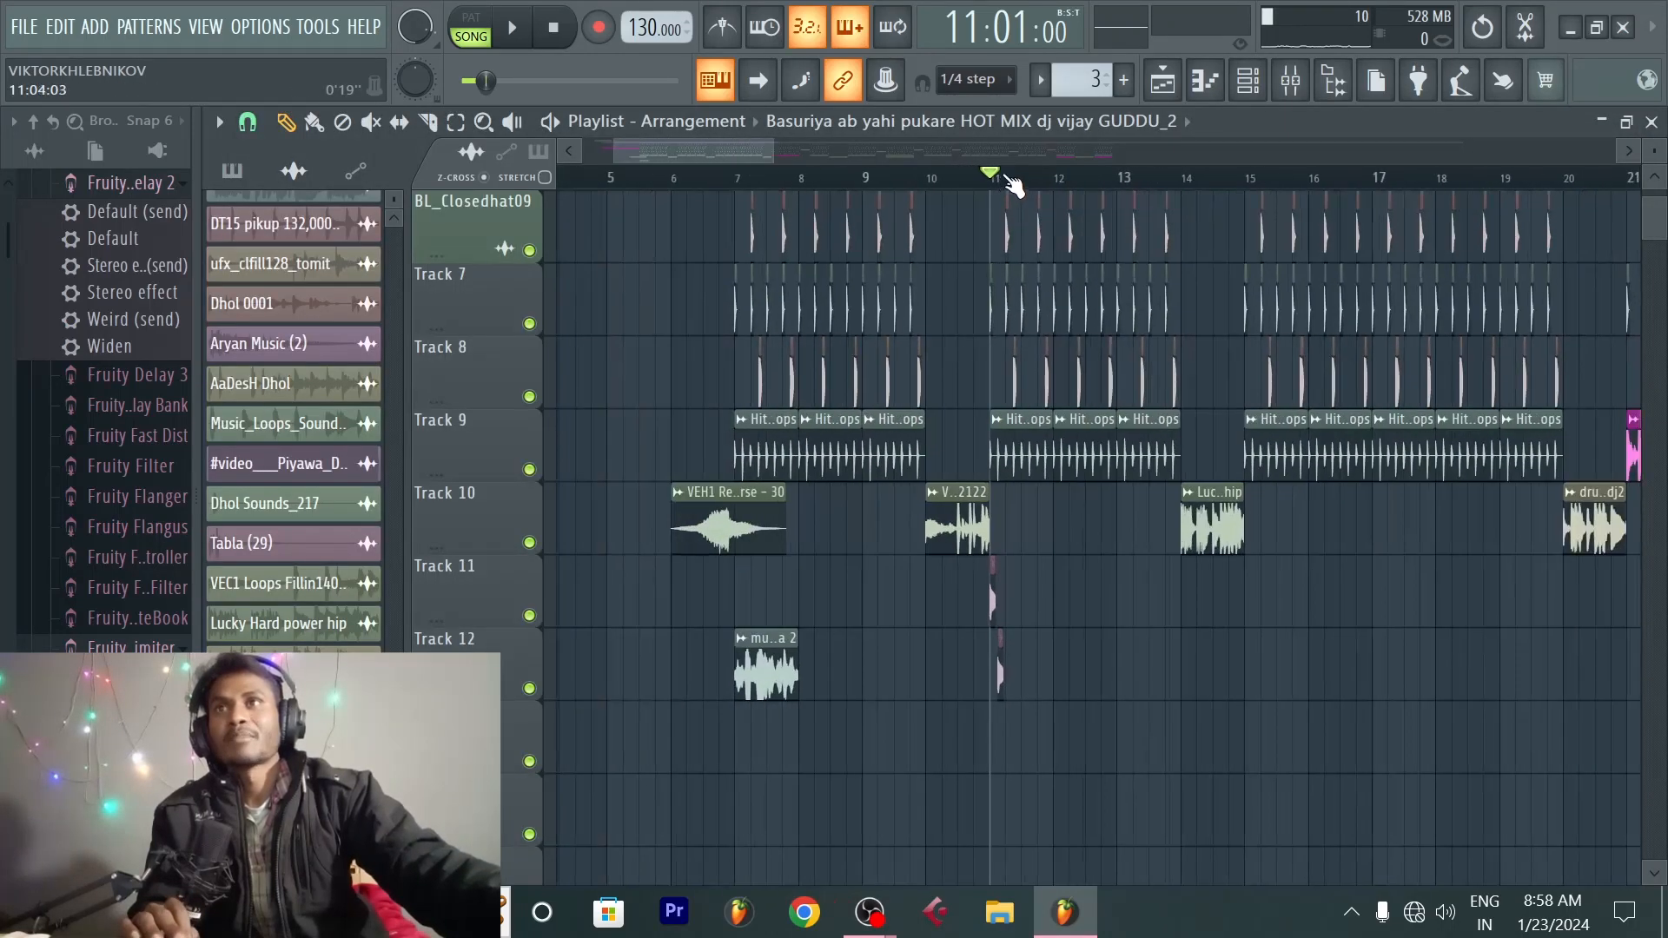
pyautogui.click(926, 175)
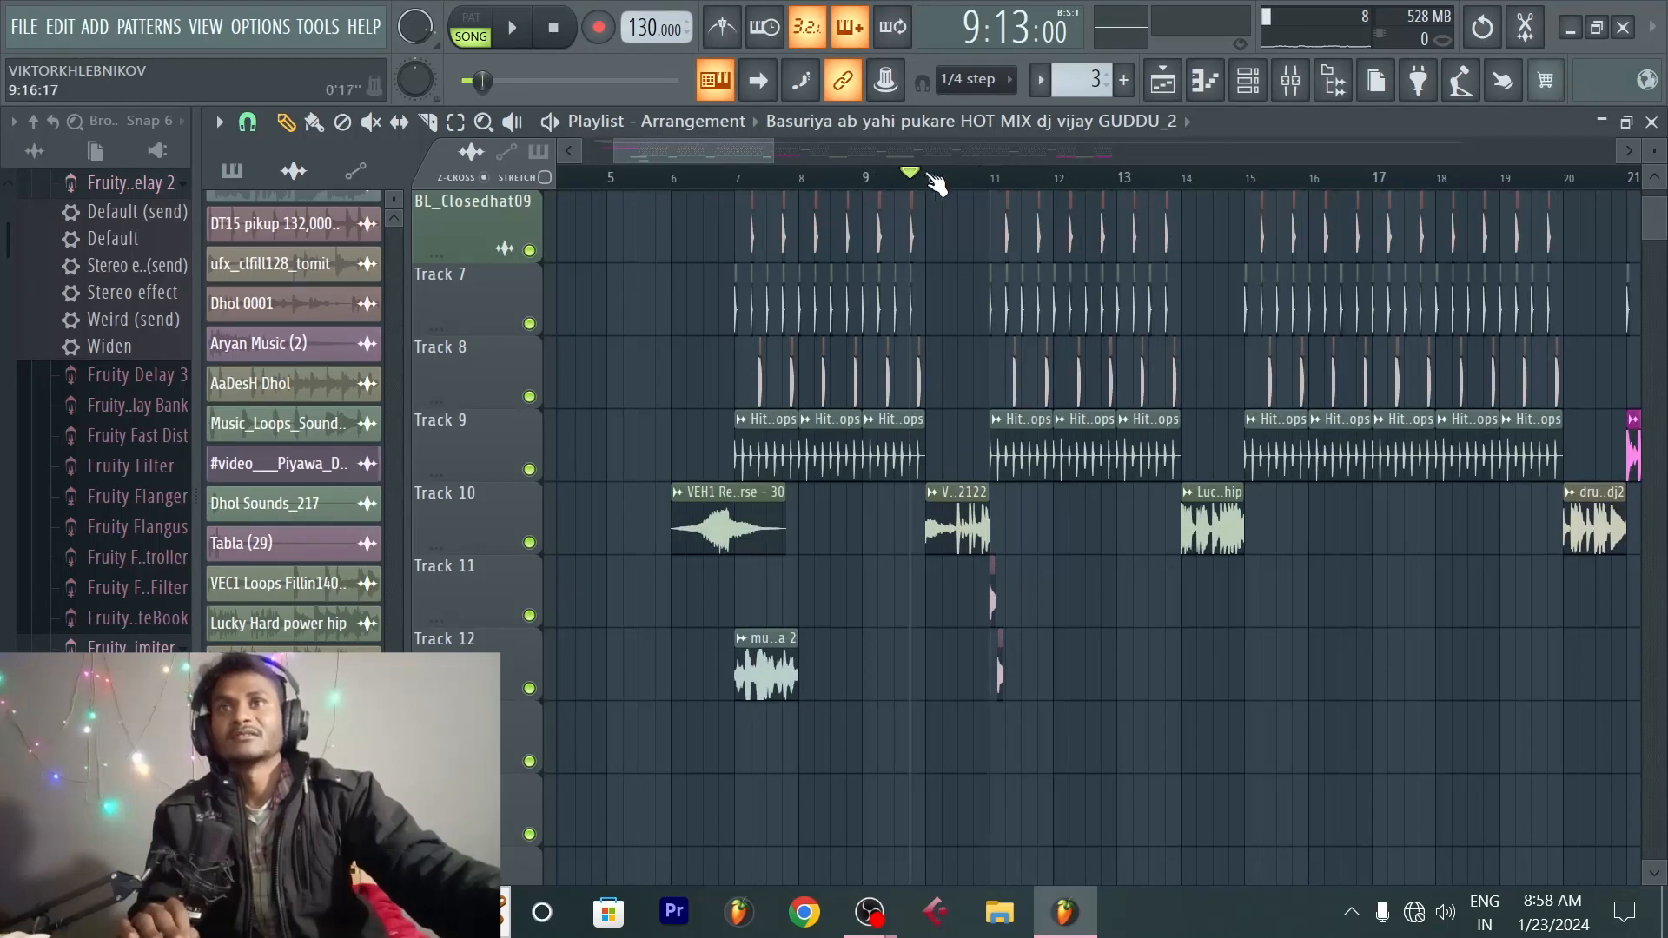
pyautogui.press('space')
pyautogui.scroll(4, 1040, 188)
pyautogui.scroll(-1, 1006, 285)
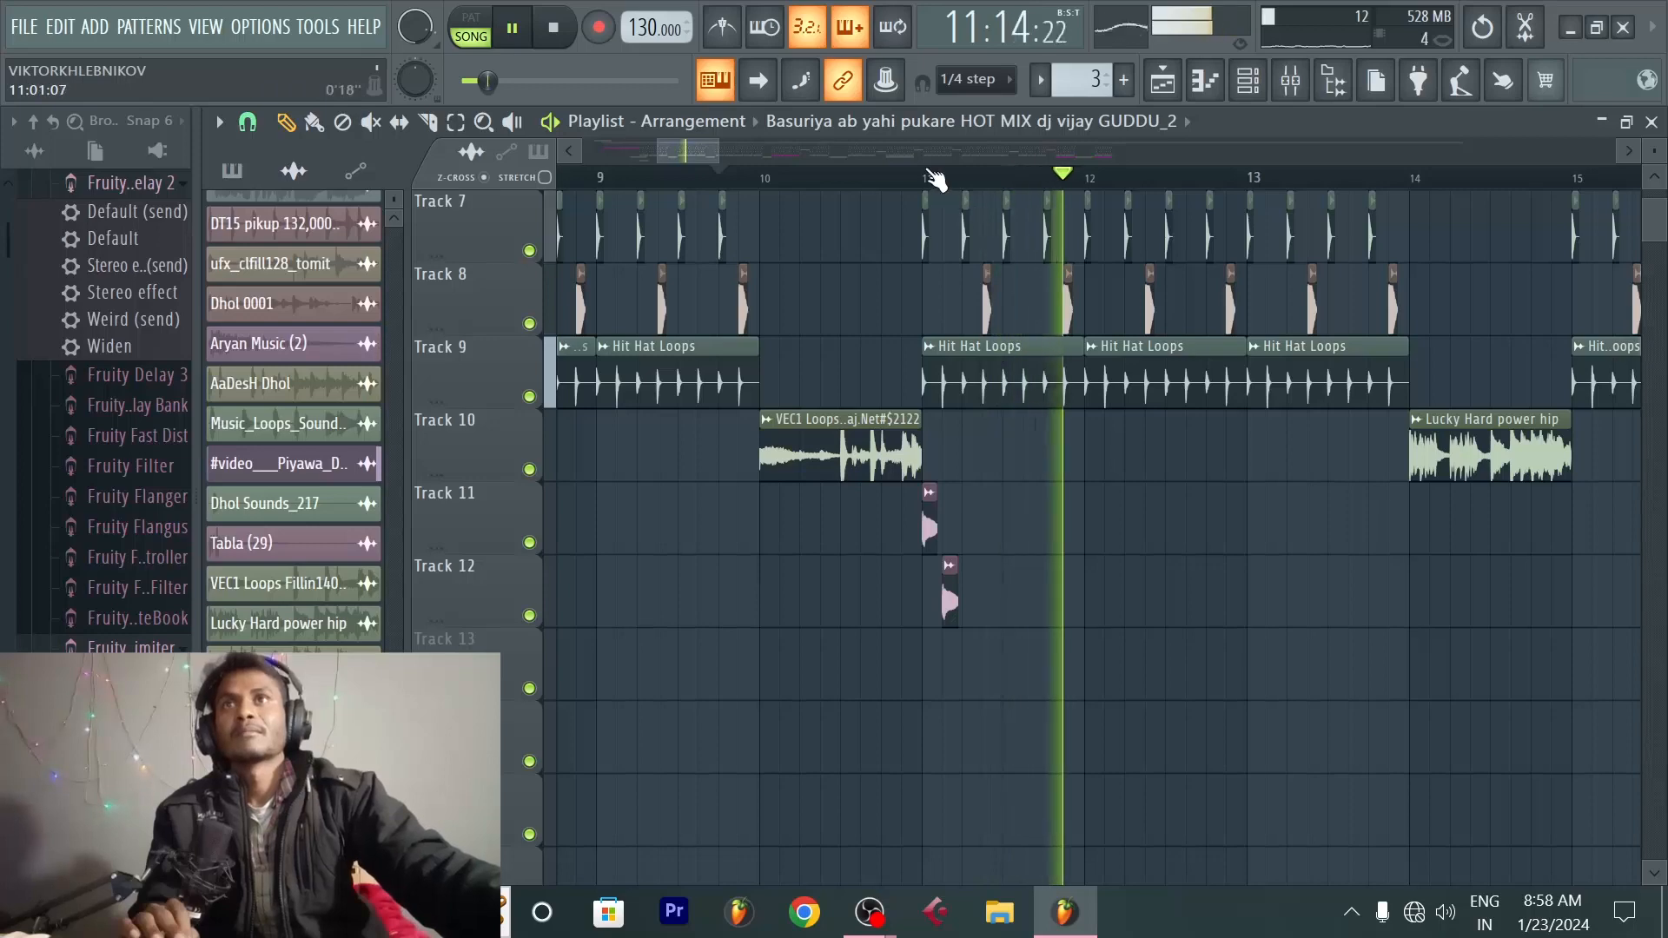
pyautogui.scroll(-3, 929, 178)
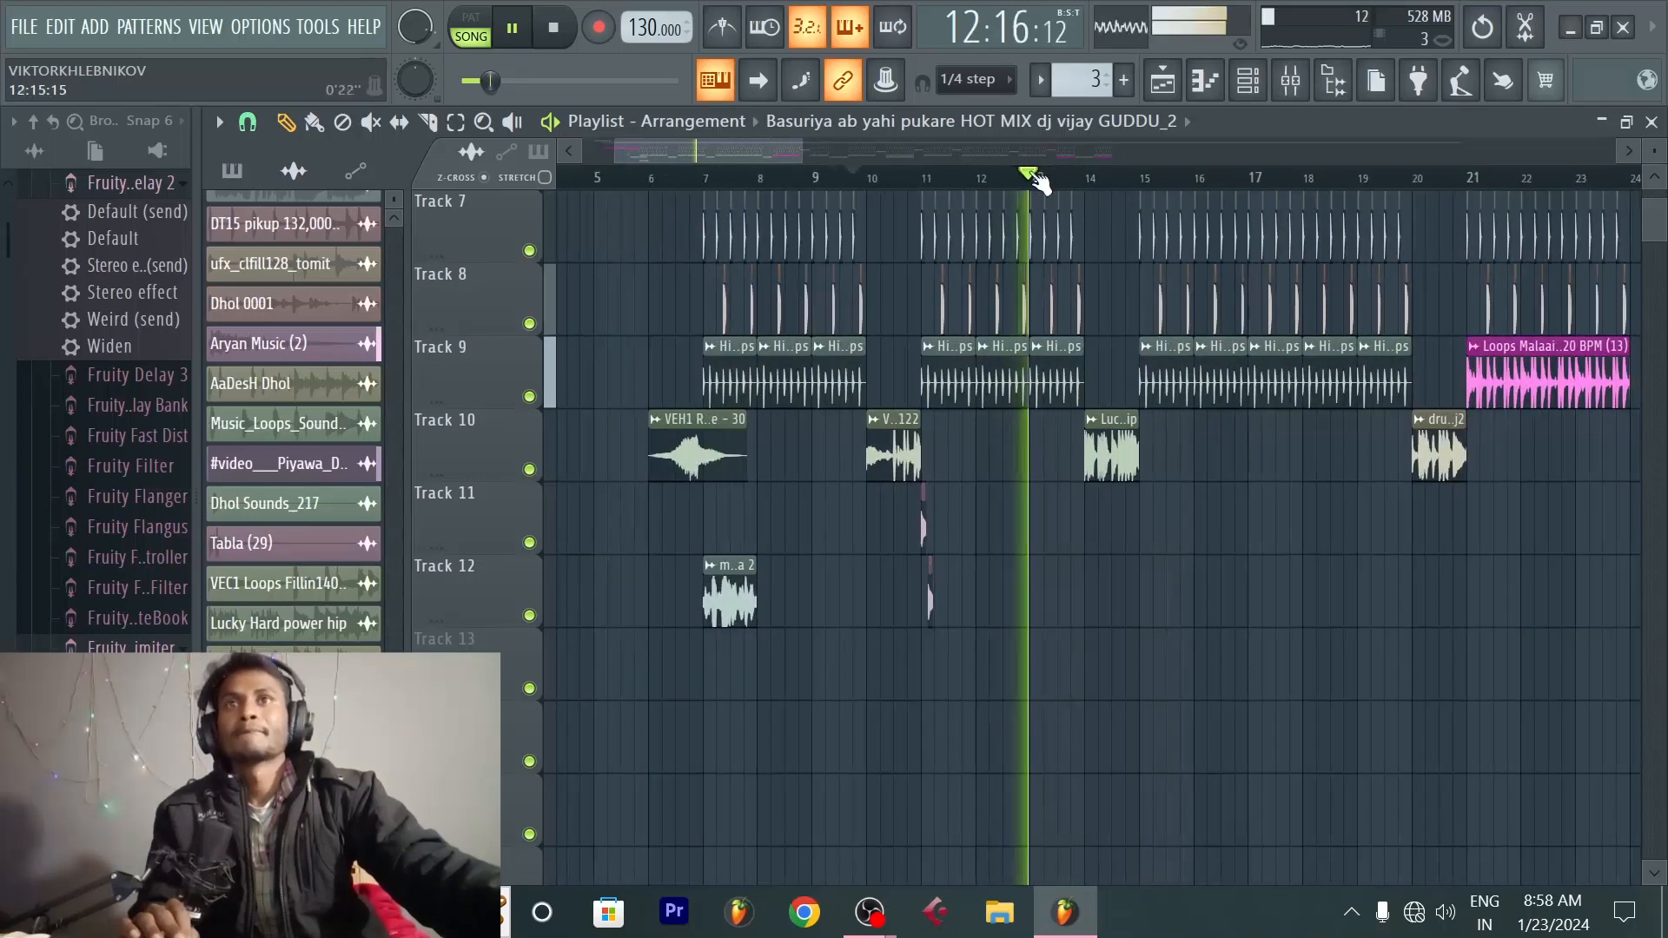
pyautogui.scroll(1, 1085, 186)
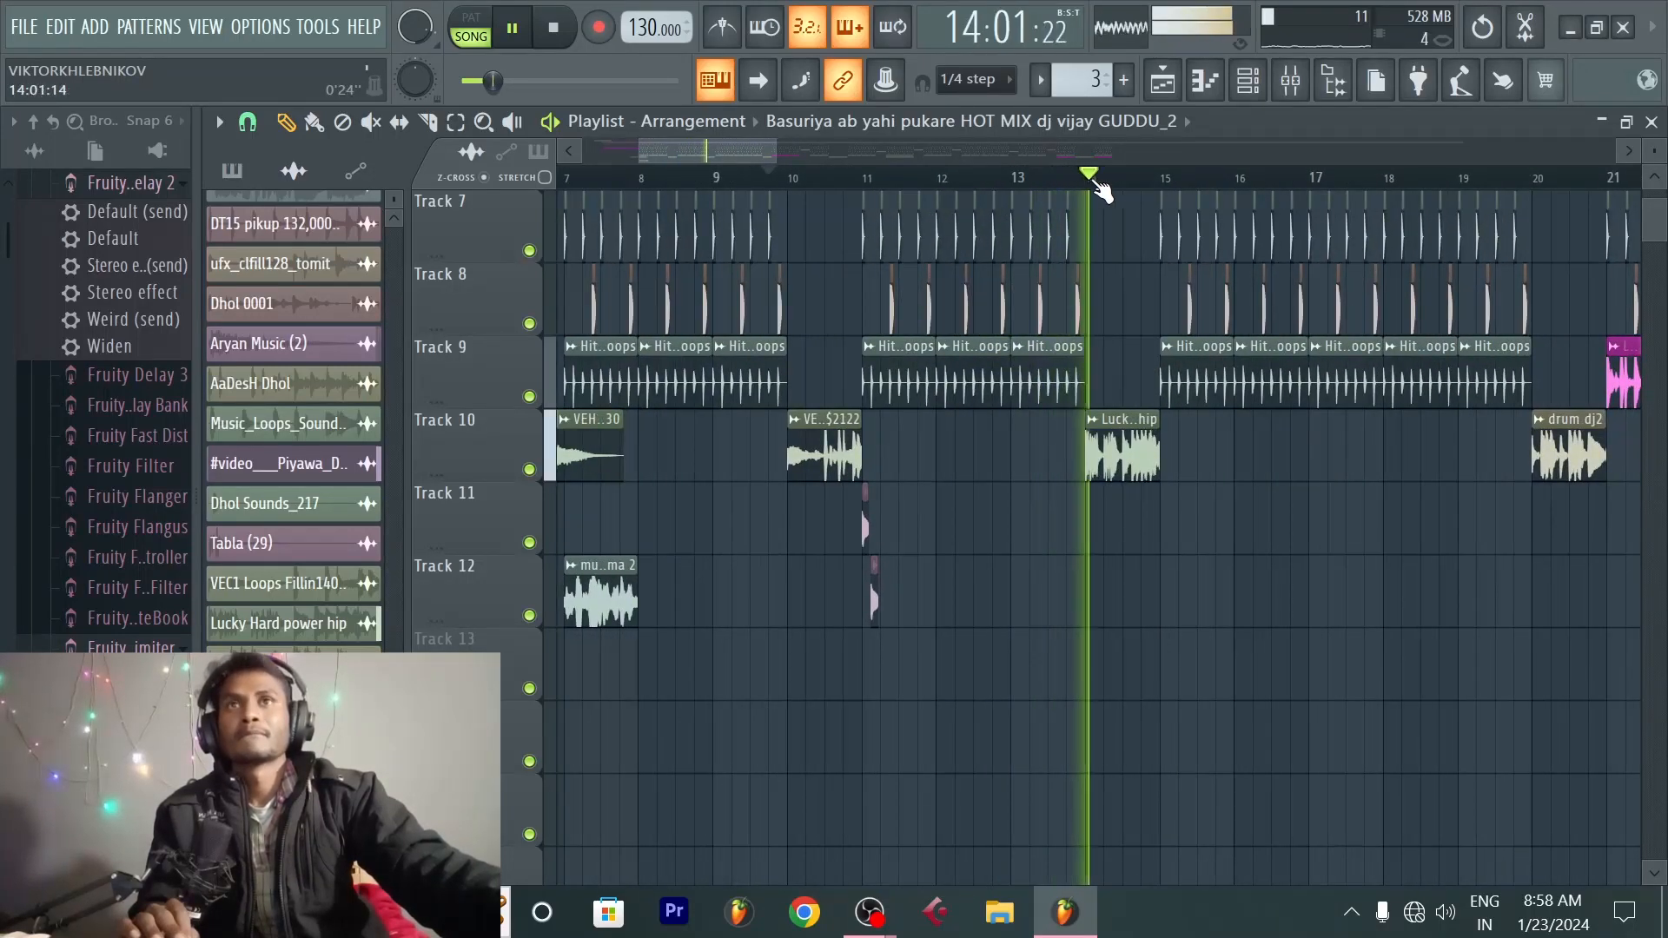
# Step: Play from 14:13 through bar 15 to check the transition from the Lucky Hard power hip fill into the drums
pyautogui.click(1153, 179)
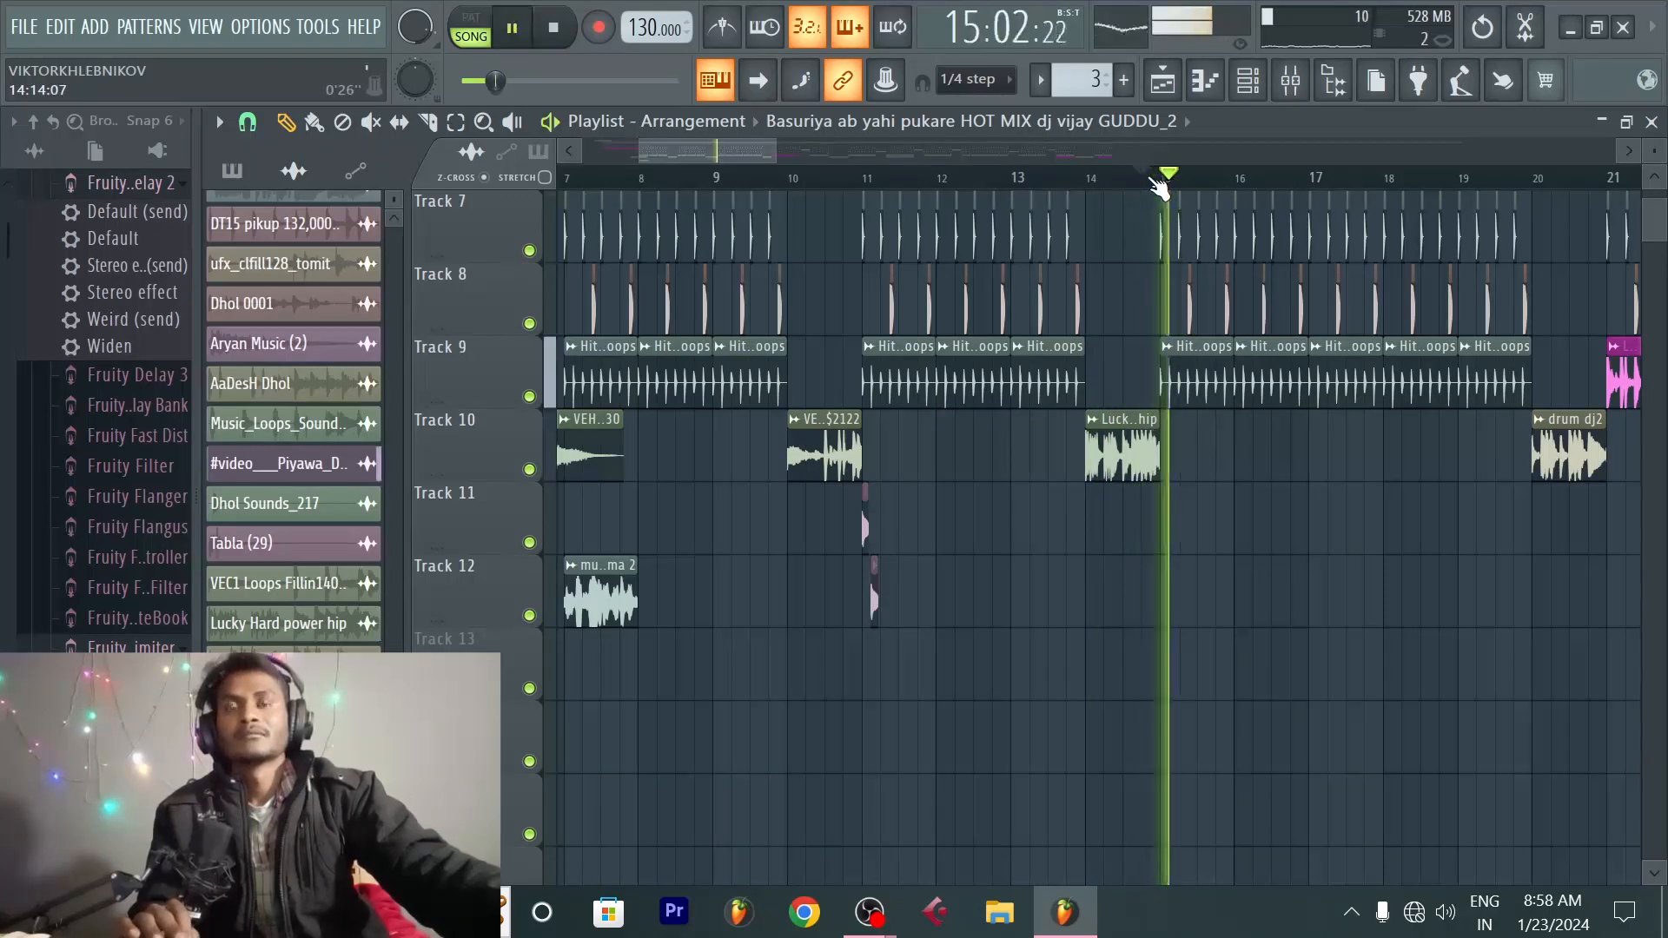
pyautogui.press('space')
pyautogui.scroll(4, 1078, 434)
pyautogui.scroll(-5, 1089, 180)
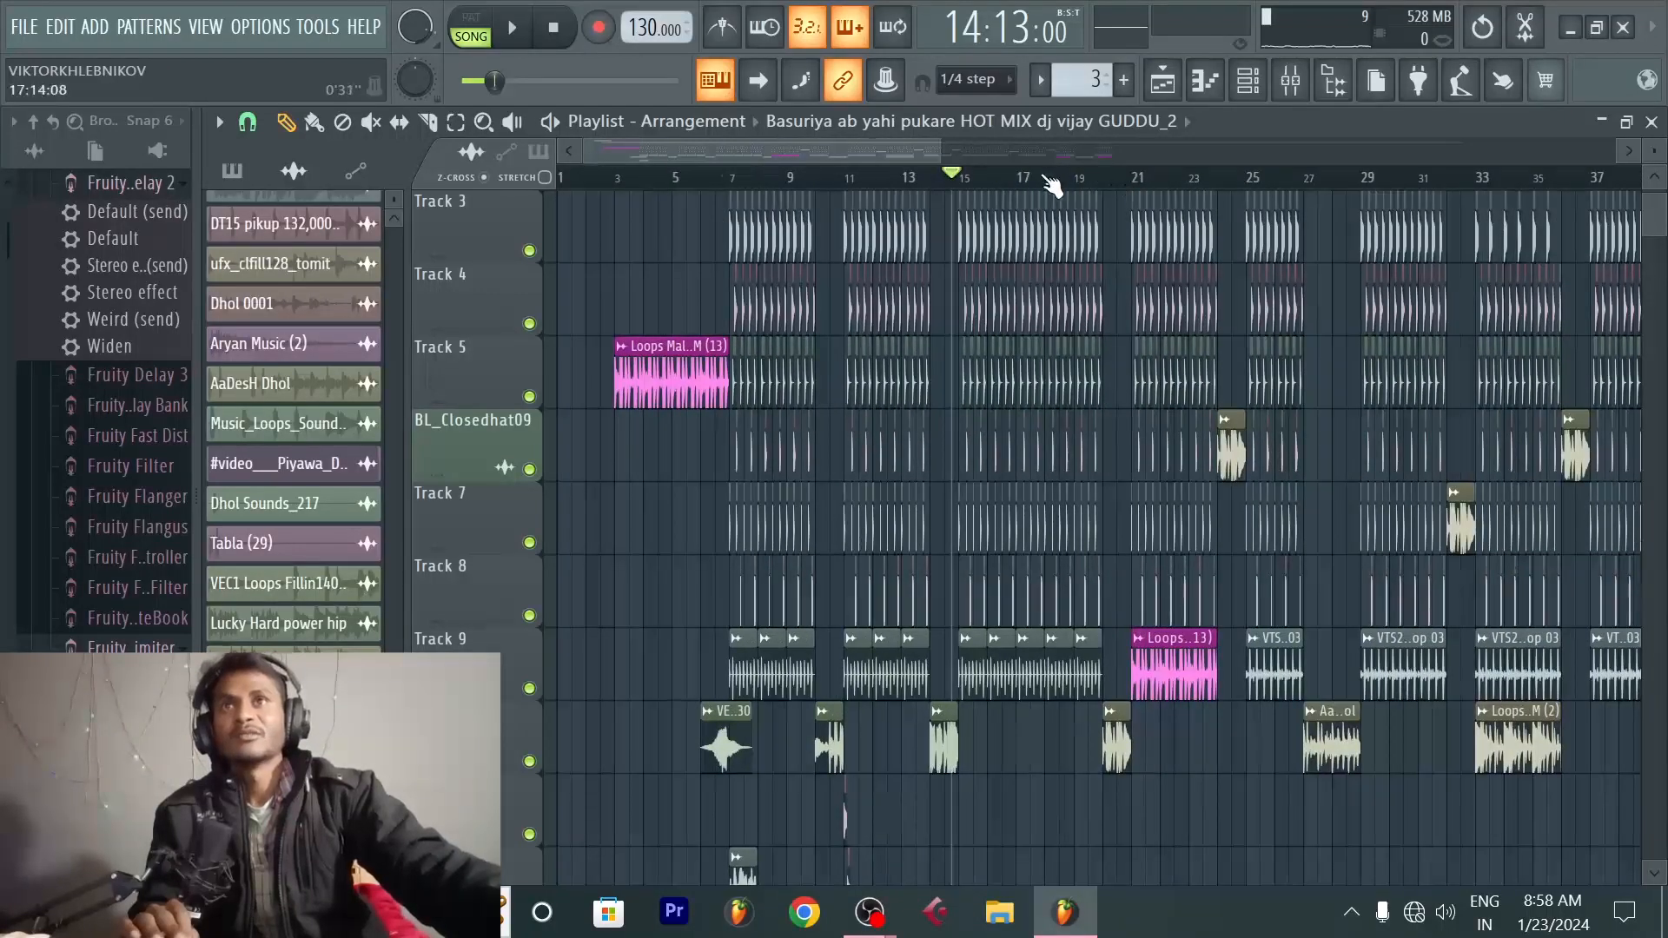
pyautogui.scroll(3, 1048, 182)
pyautogui.press('space')
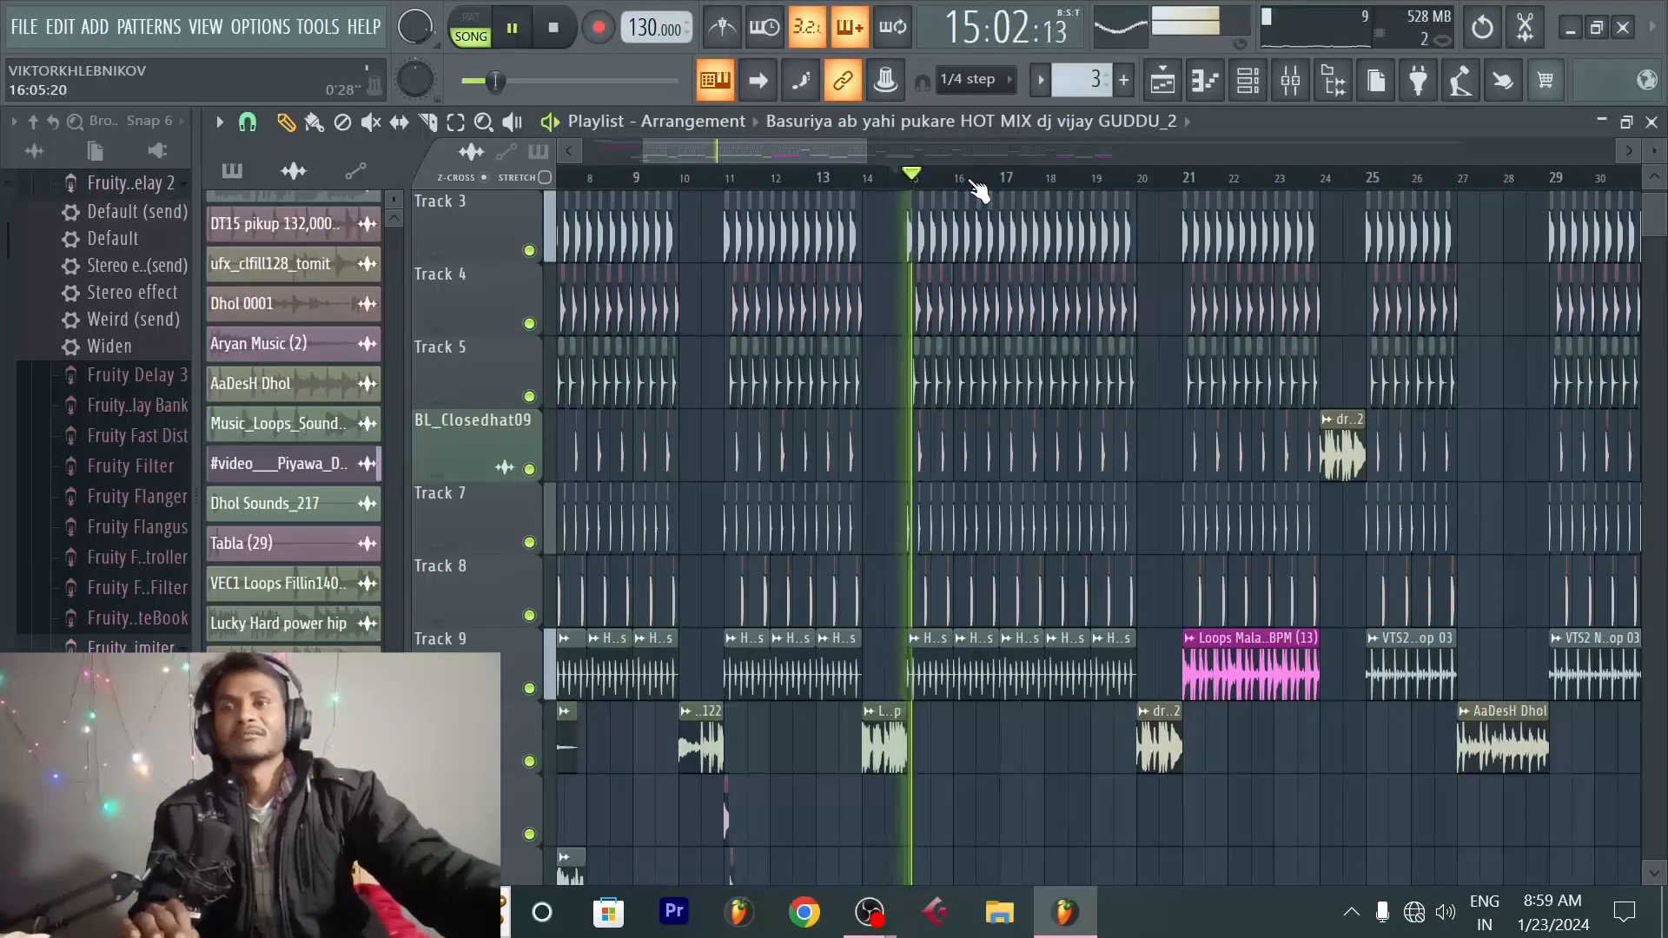
pyautogui.scroll(2, 974, 189)
pyautogui.scroll(-2, 972, 182)
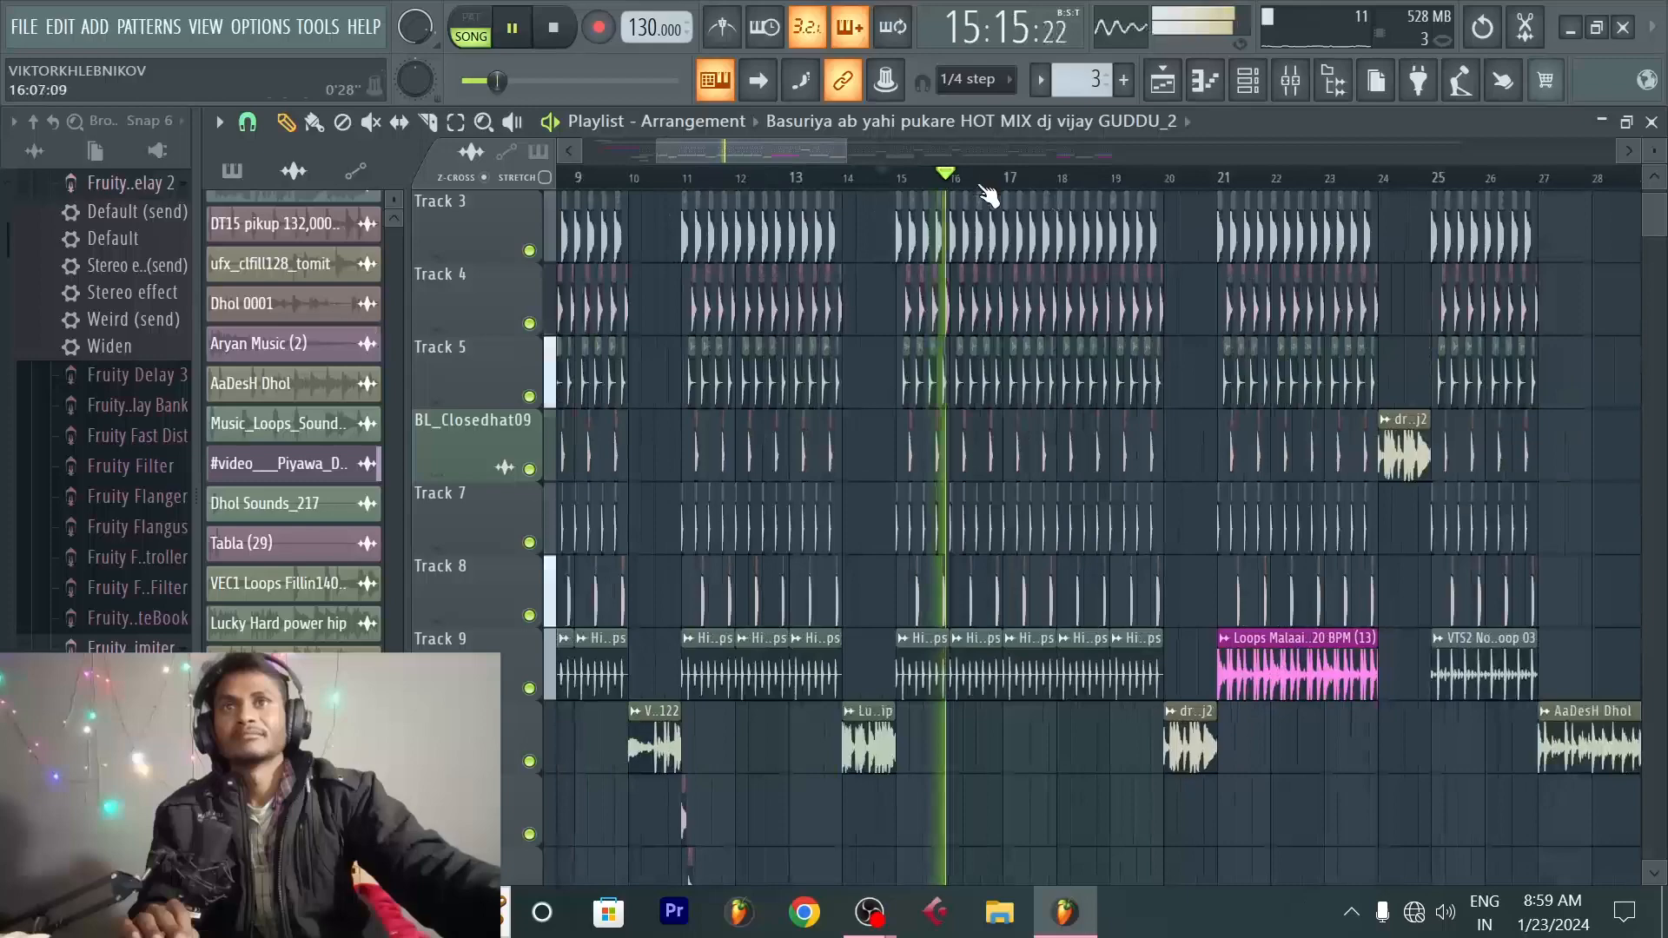
# Step: Skip playback to the drum dj2 fills at bars 20 and 24 to check how they lead into the following sections
pyautogui.click(1153, 182)
pyautogui.scroll(2, 1193, 180)
pyautogui.scroll(-2, 1204, 188)
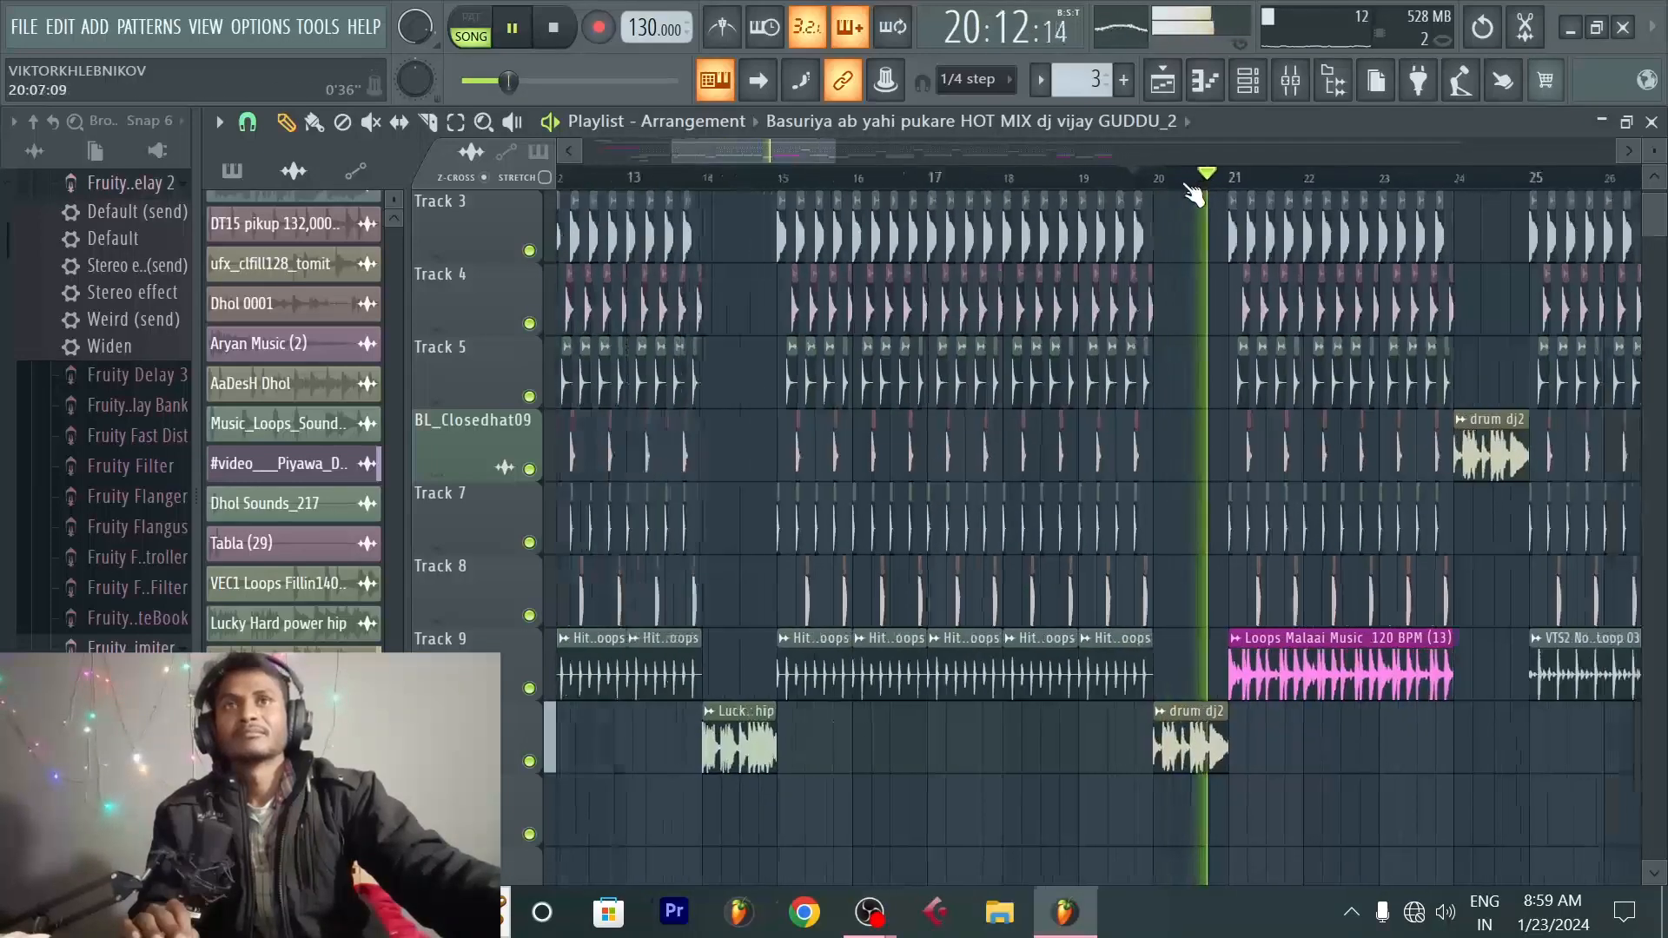
pyautogui.scroll(-2, 1355, 182)
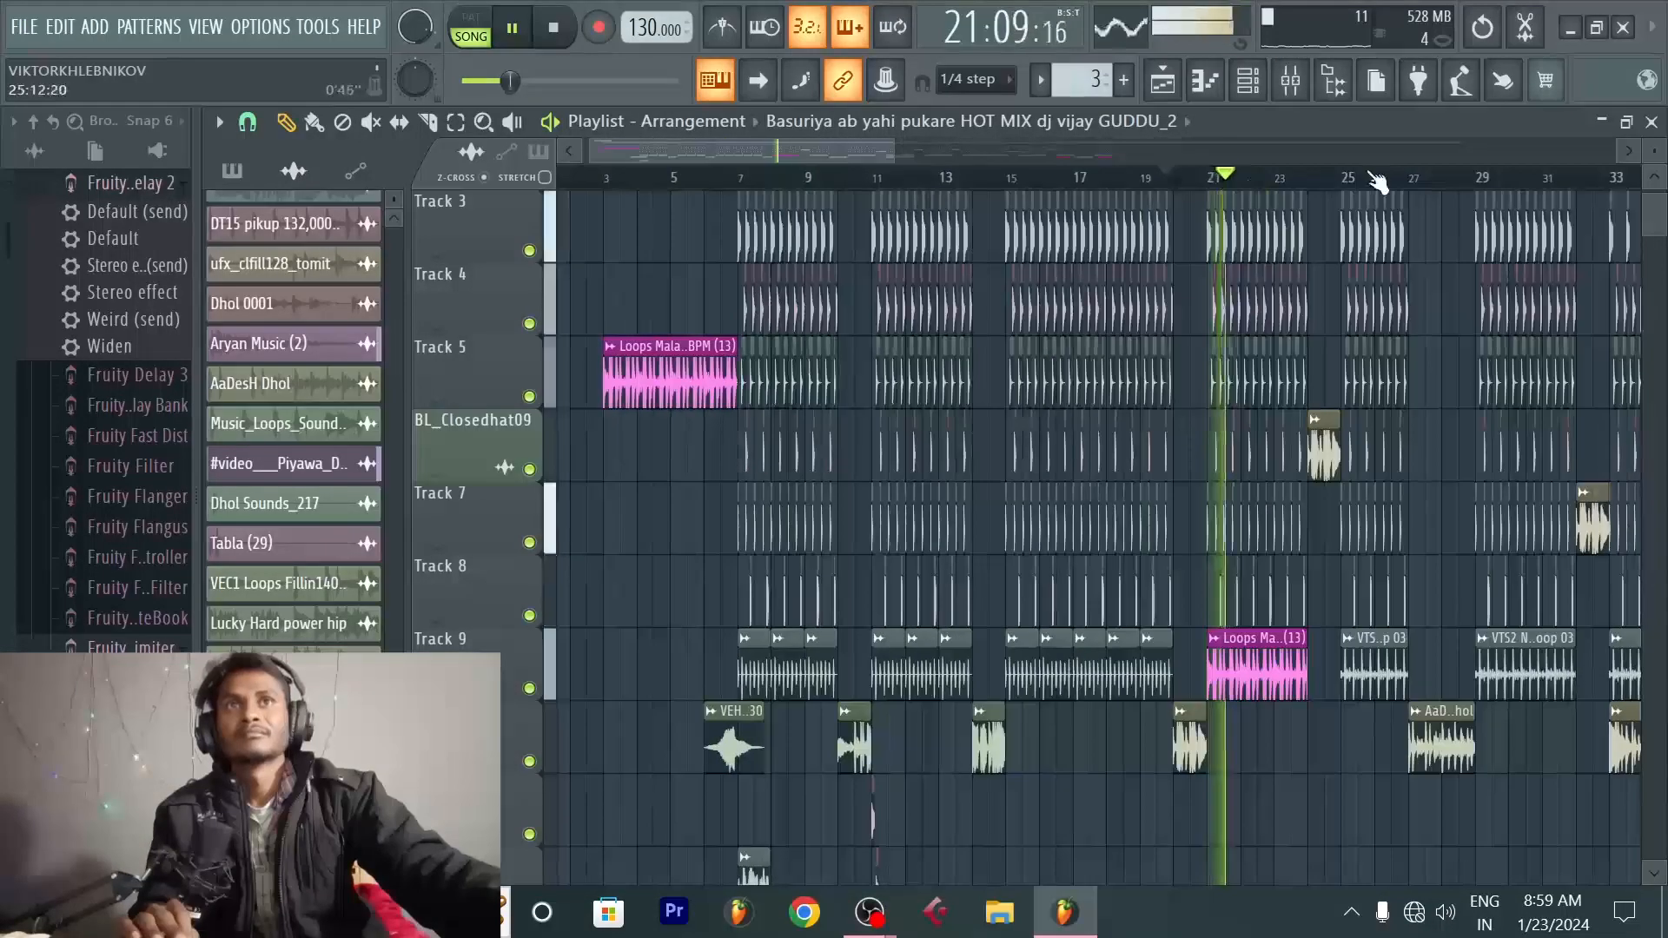
pyautogui.click(1312, 177)
pyautogui.scroll(2, 1303, 180)
pyautogui.scroll(-2, 1164, 189)
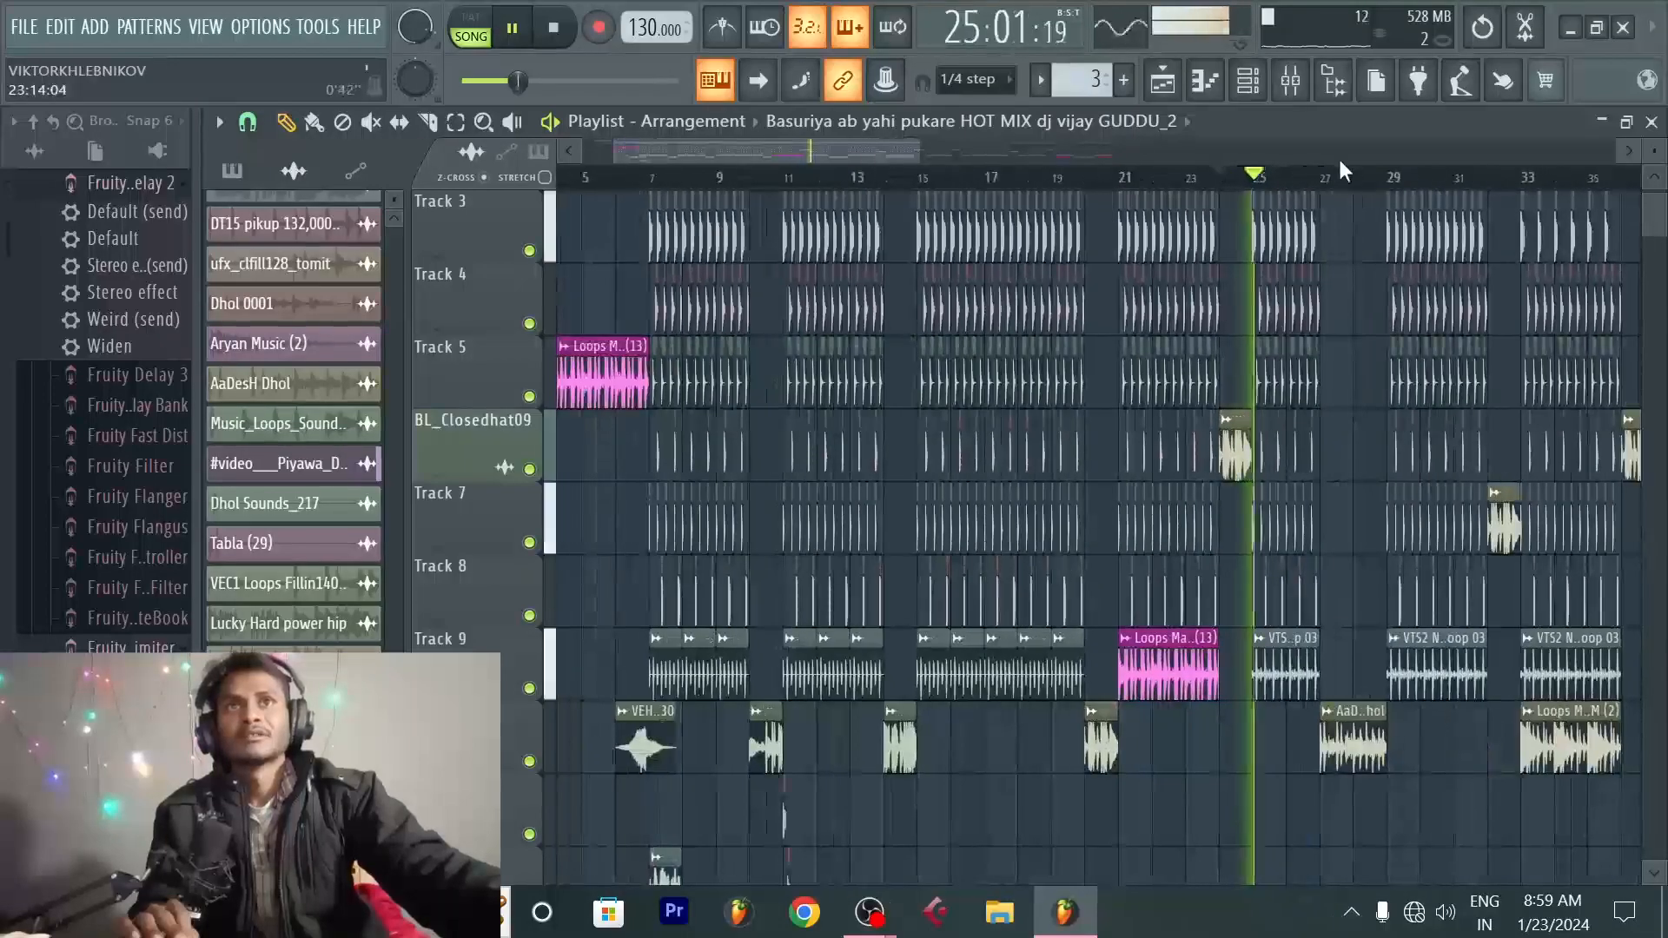
# Step: Continue playback across bars 25 to 32 to review the AaDesH Dhol and drum dj2 fills, and stop there
pyautogui.scroll(2, 1169, 191)
pyautogui.scroll(-2, 1169, 191)
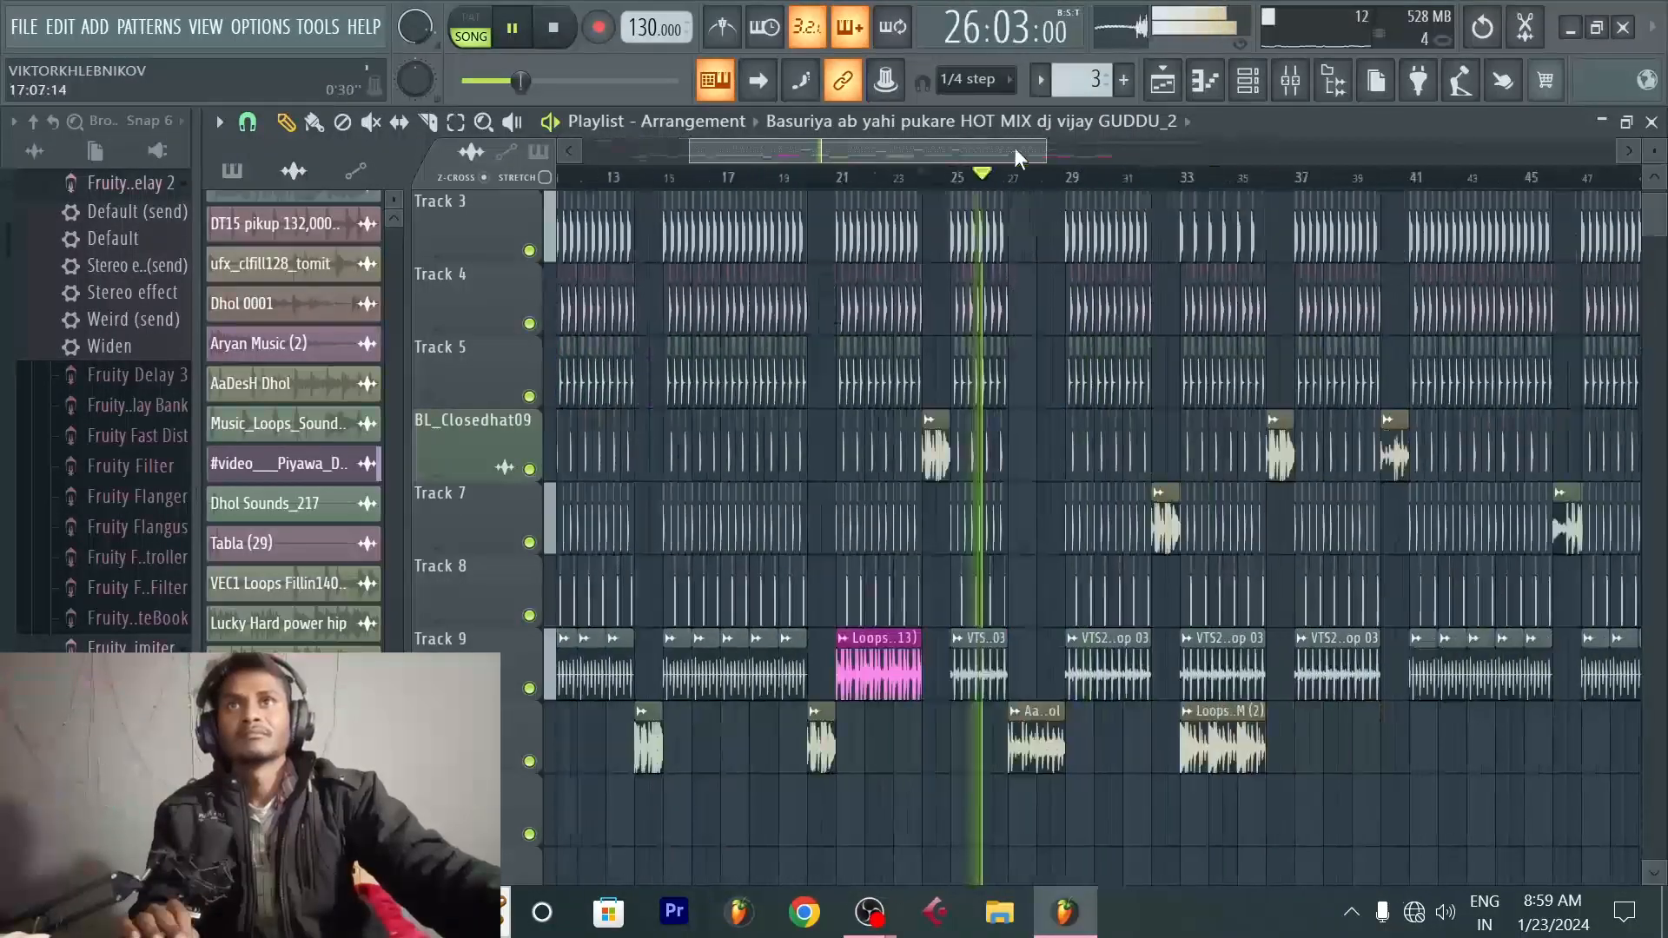
pyautogui.scroll(2, 936, 193)
pyautogui.scroll(2, 937, 192)
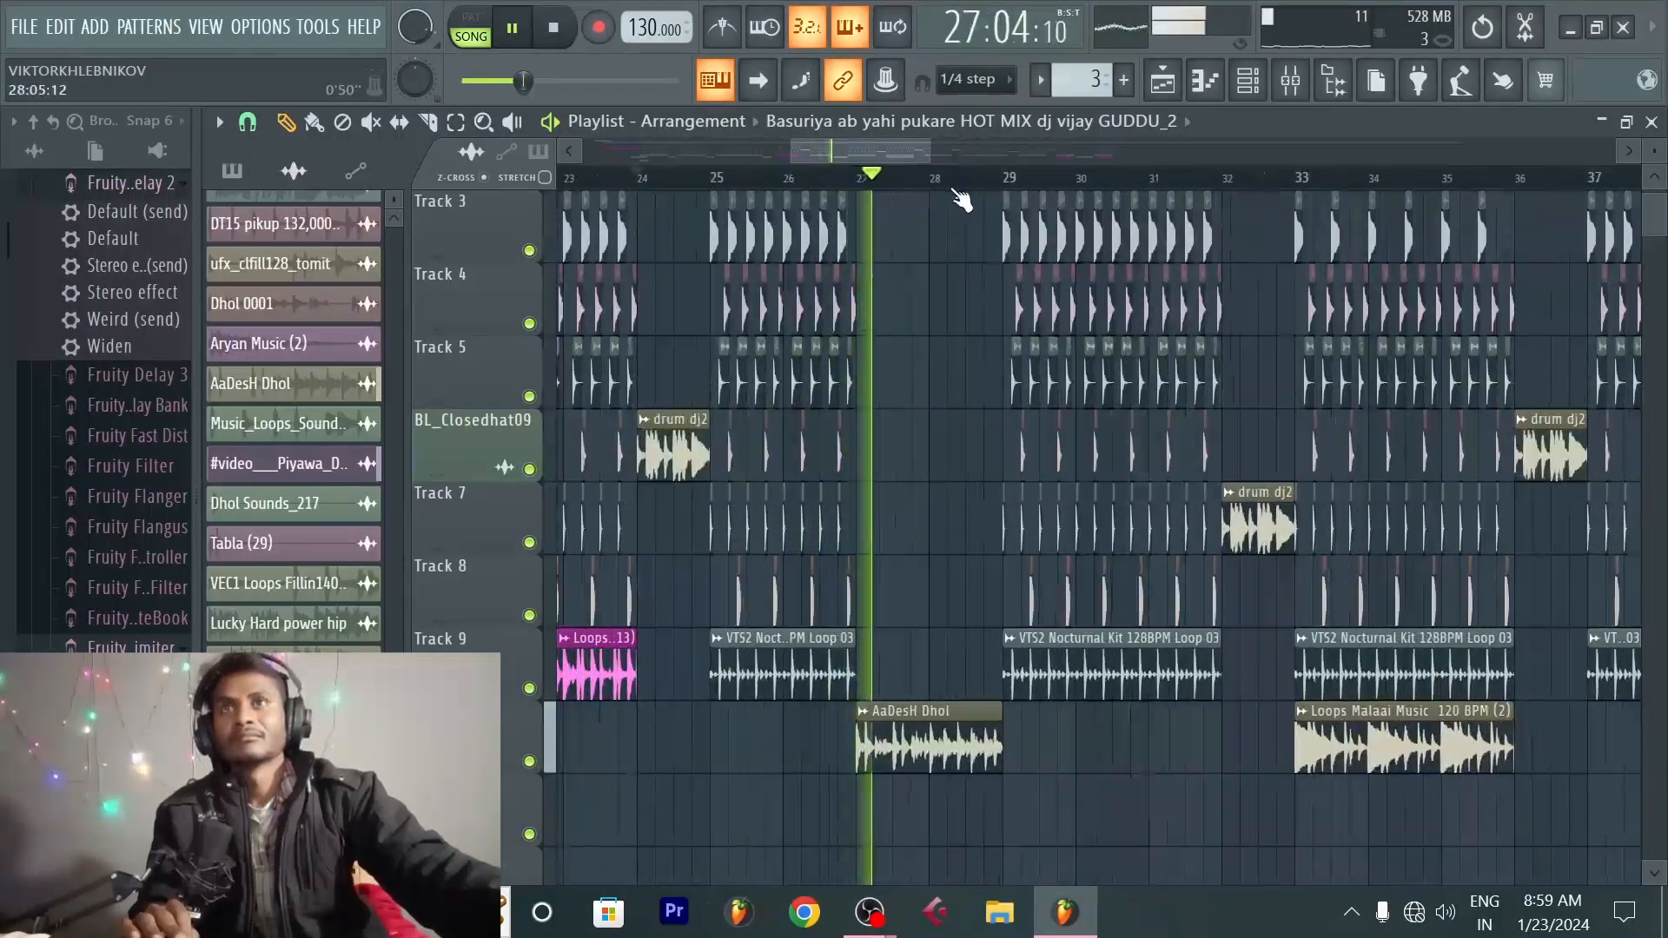
pyautogui.scroll(-2, 1003, 193)
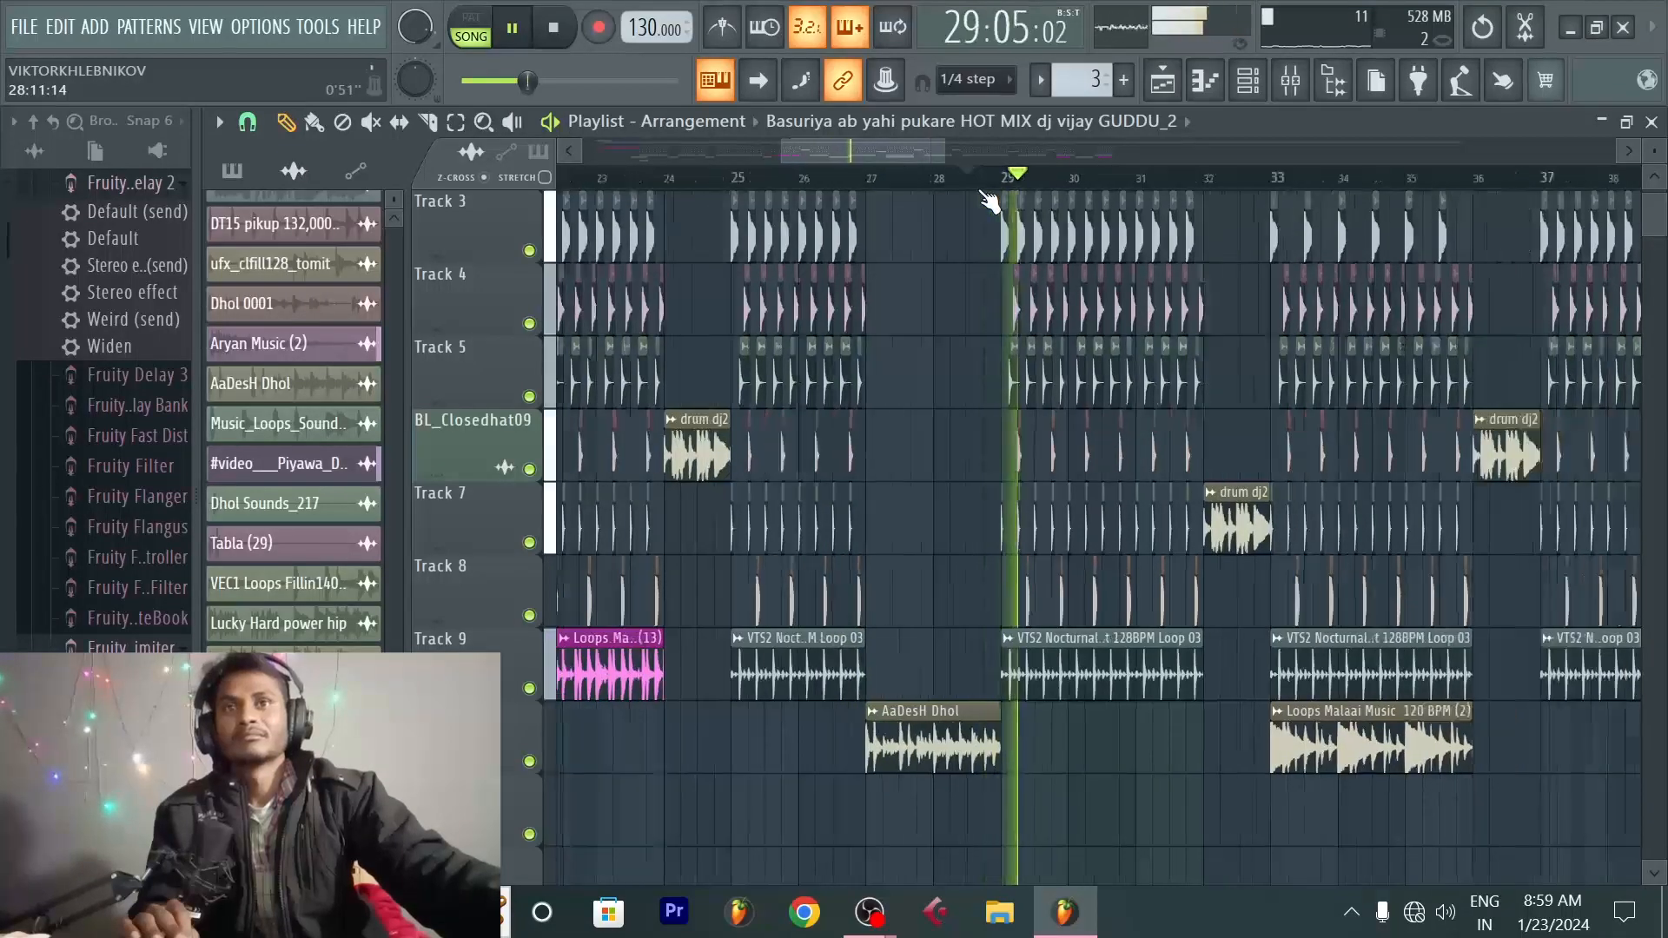
pyautogui.scroll(3, 1181, 185)
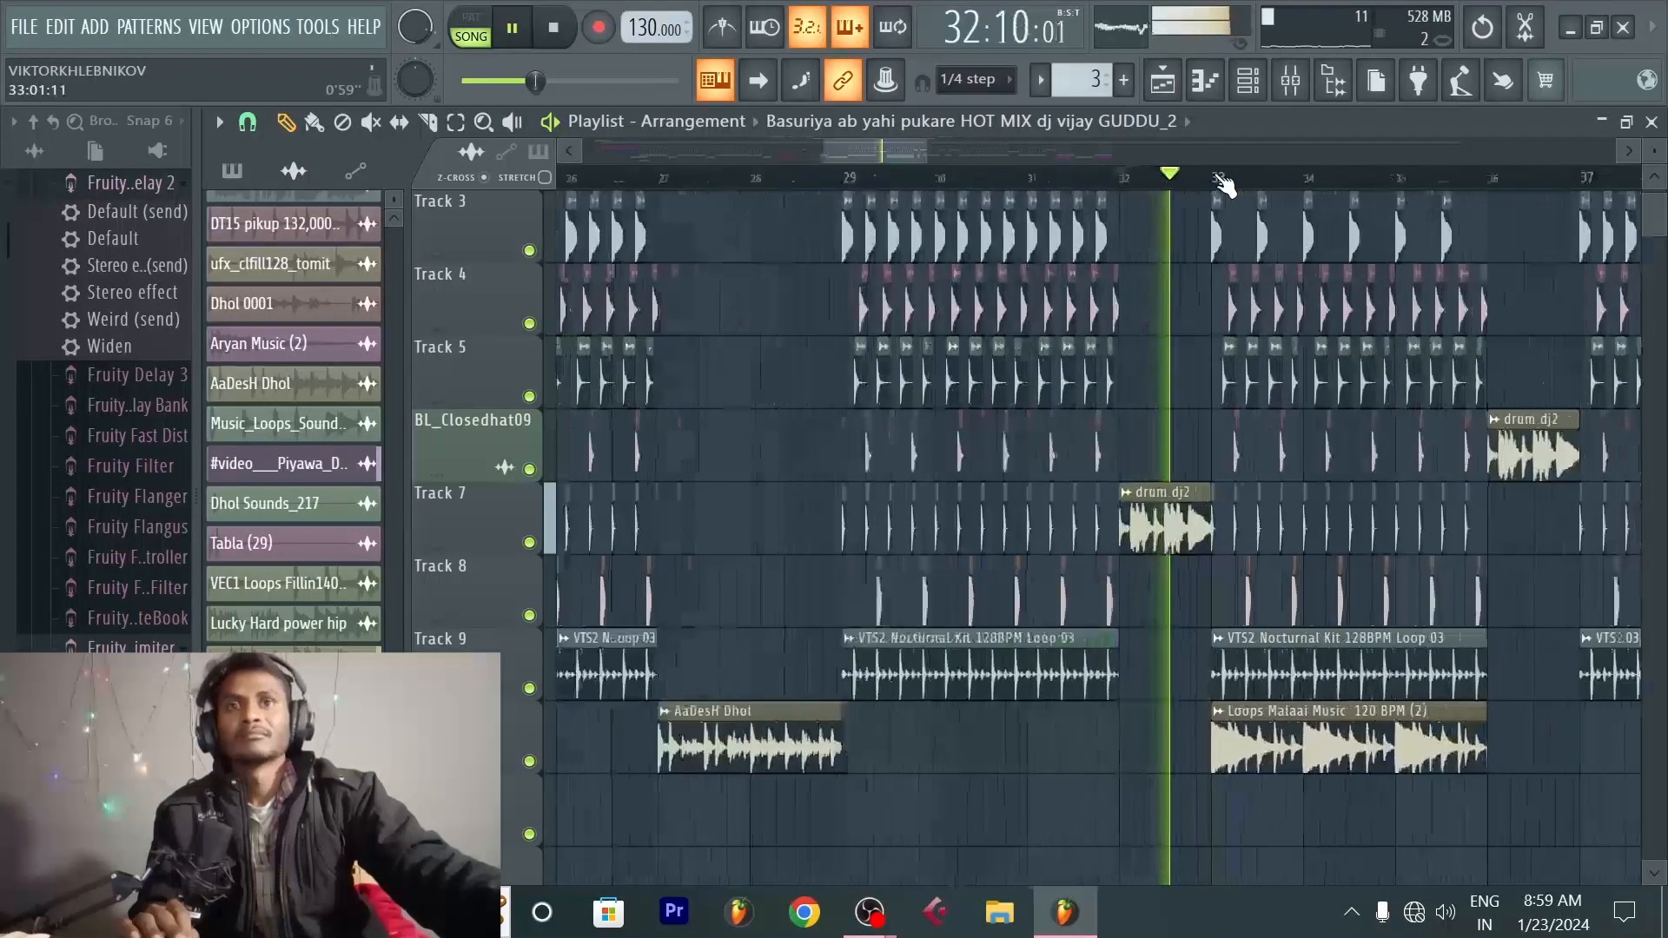
pyautogui.press('space')
# Step: Return the playback position to 7:01 and move it on to 15:01, the start of the five-bar drum section
pyautogui.scroll(-6, 1225, 186)
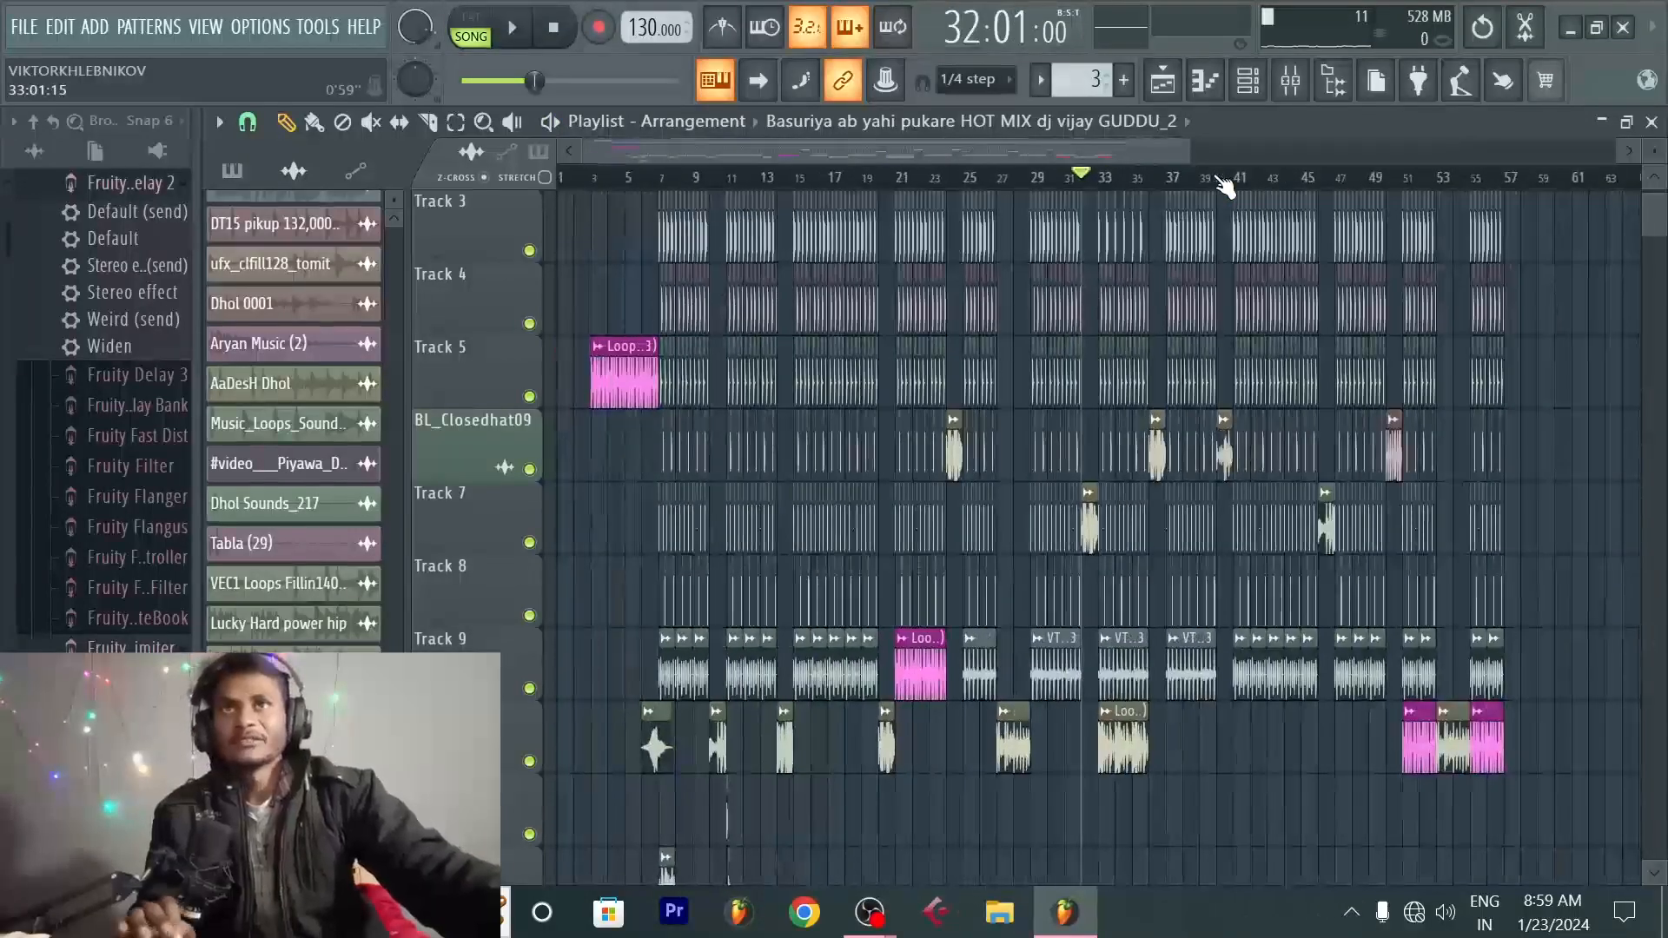
pyautogui.scroll(-1, 1225, 187)
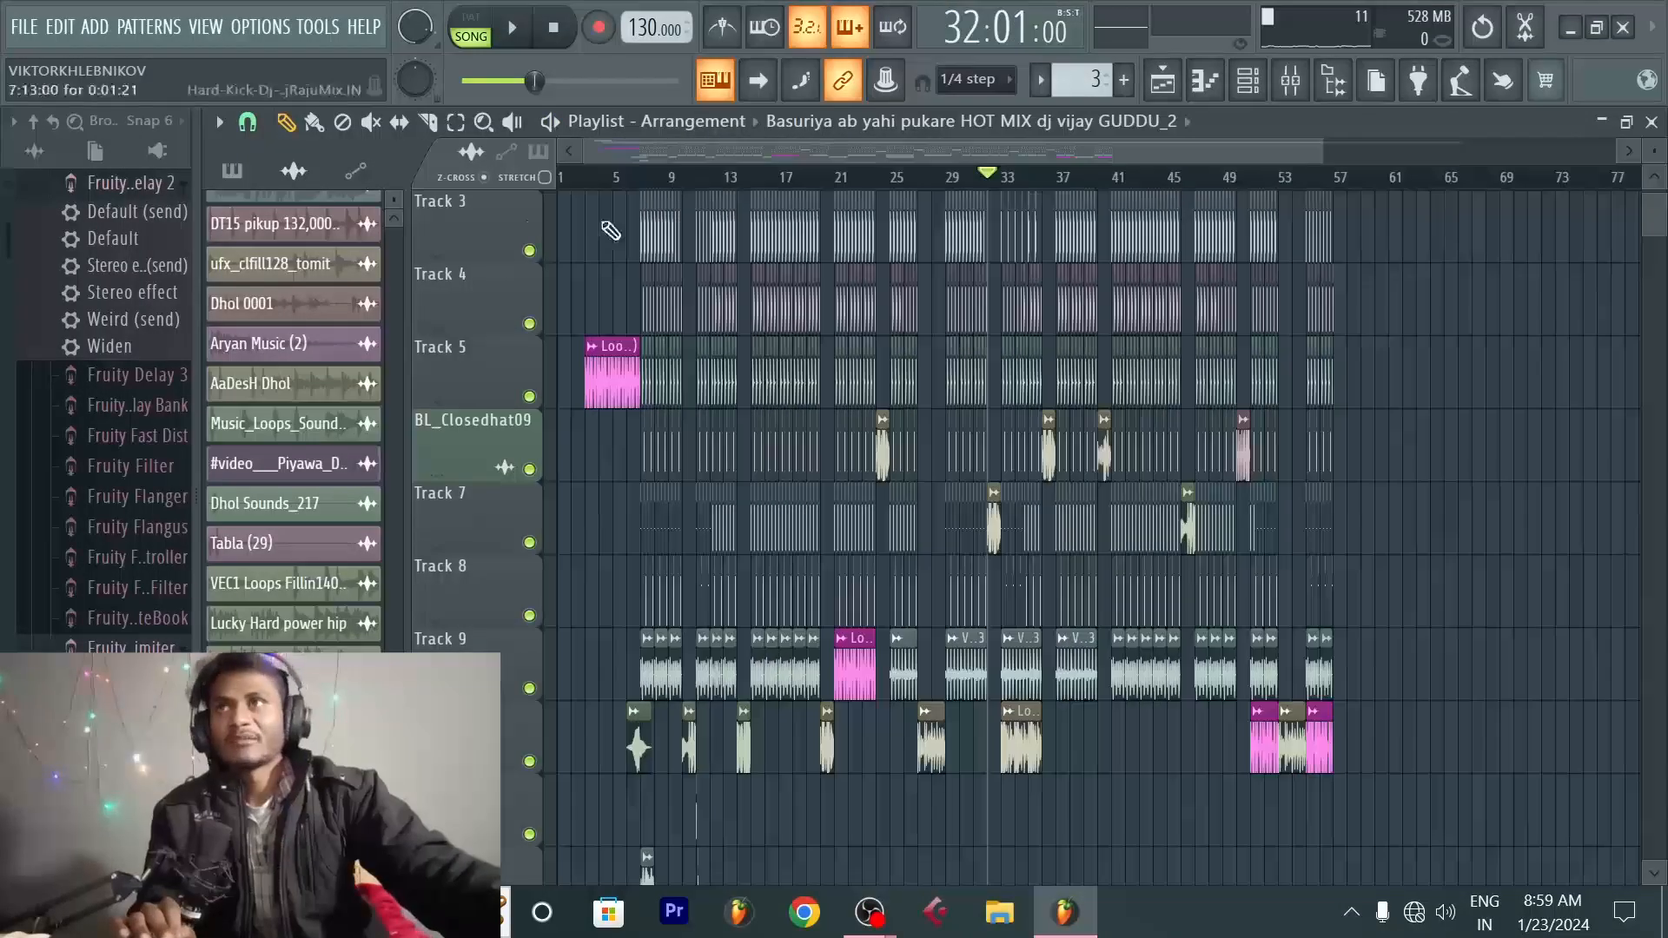
pyautogui.click(612, 185)
pyautogui.scroll(3, 622, 189)
pyautogui.click(666, 186)
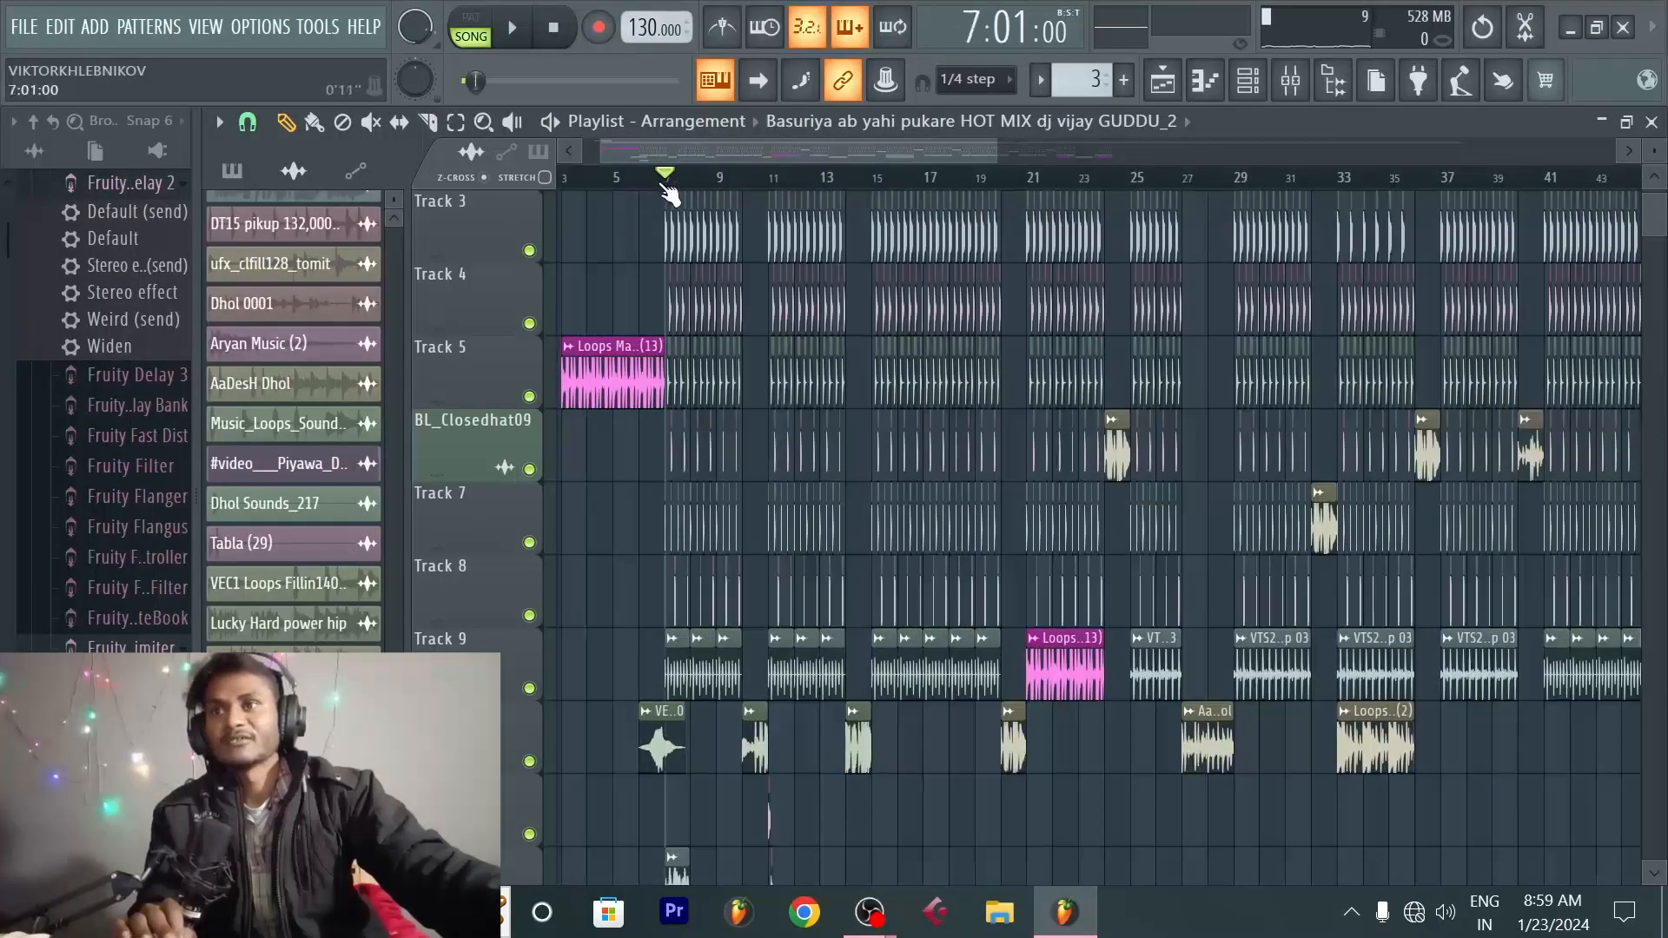
pyautogui.scroll(3, 743, 191)
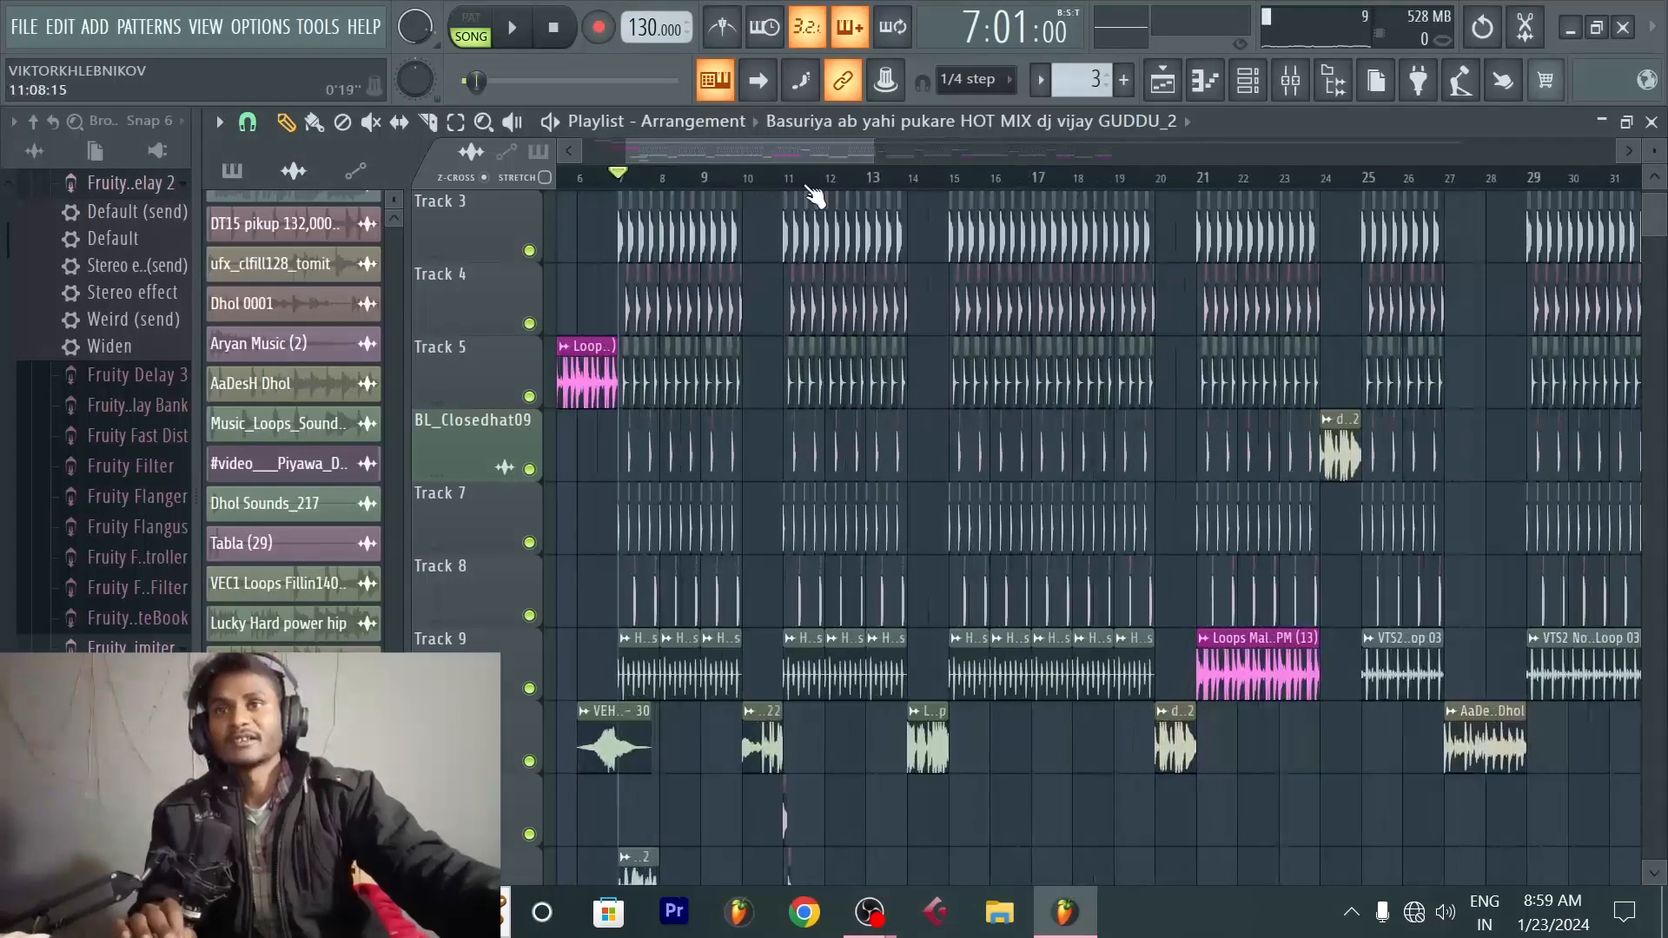
pyautogui.click(950, 179)
pyautogui.scroll(6, 952, 180)
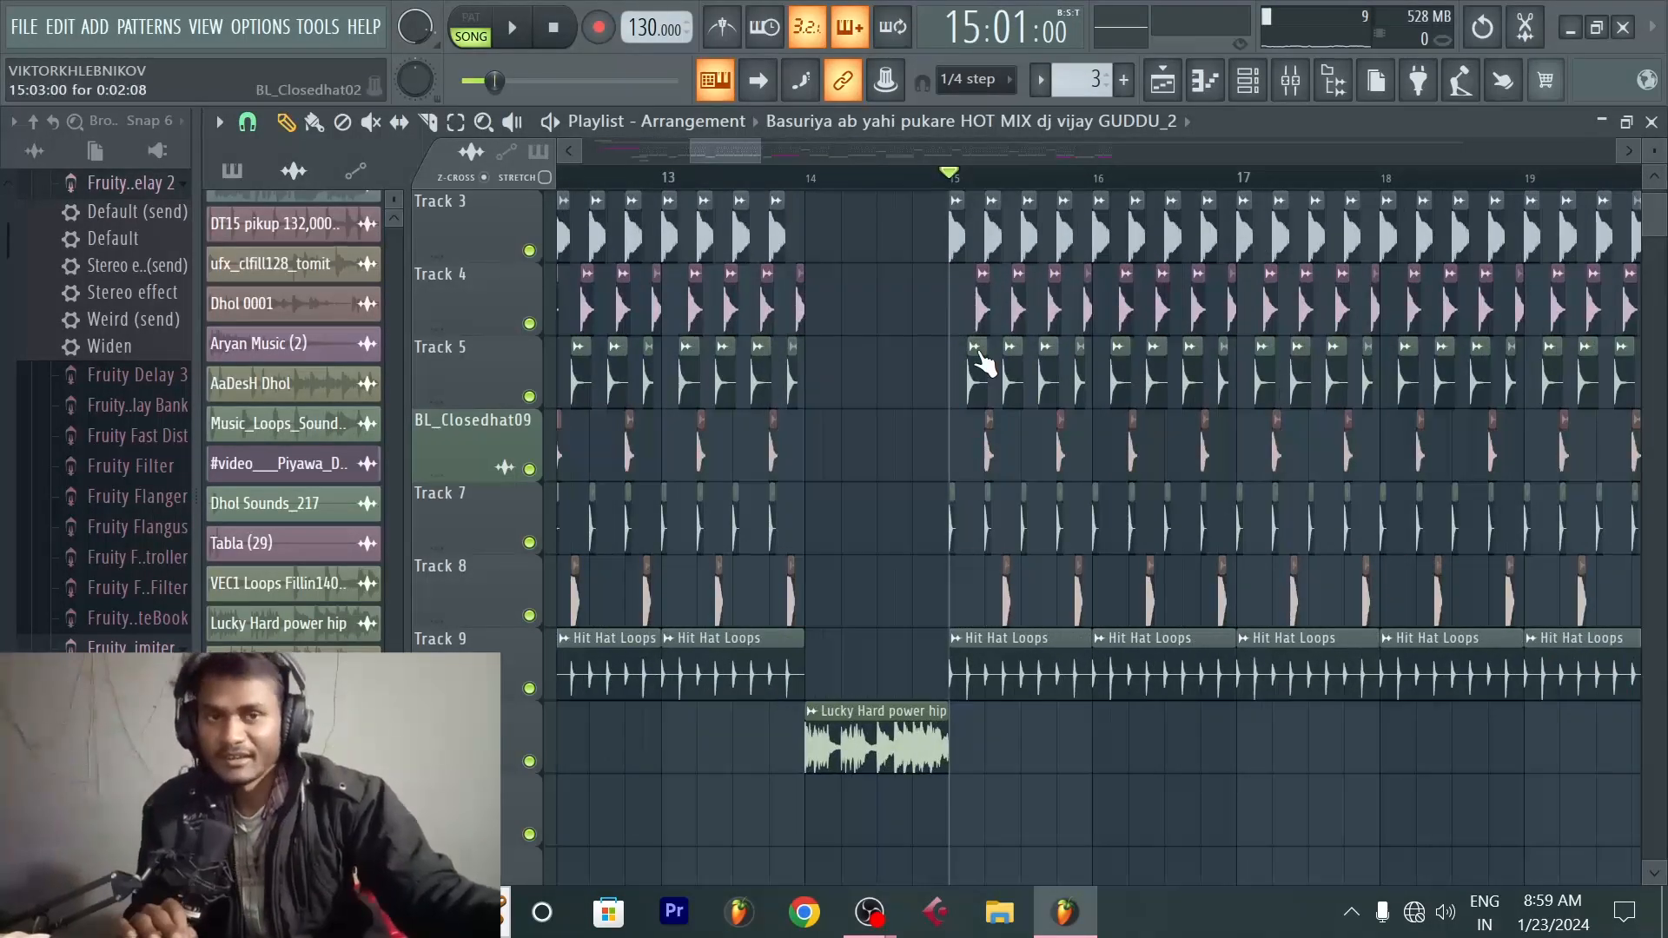
# Step: Open the mixer, select the Master track and load a Fruity Limiter into its effect slot 1
pyautogui.scroll(2, 1006, 193)
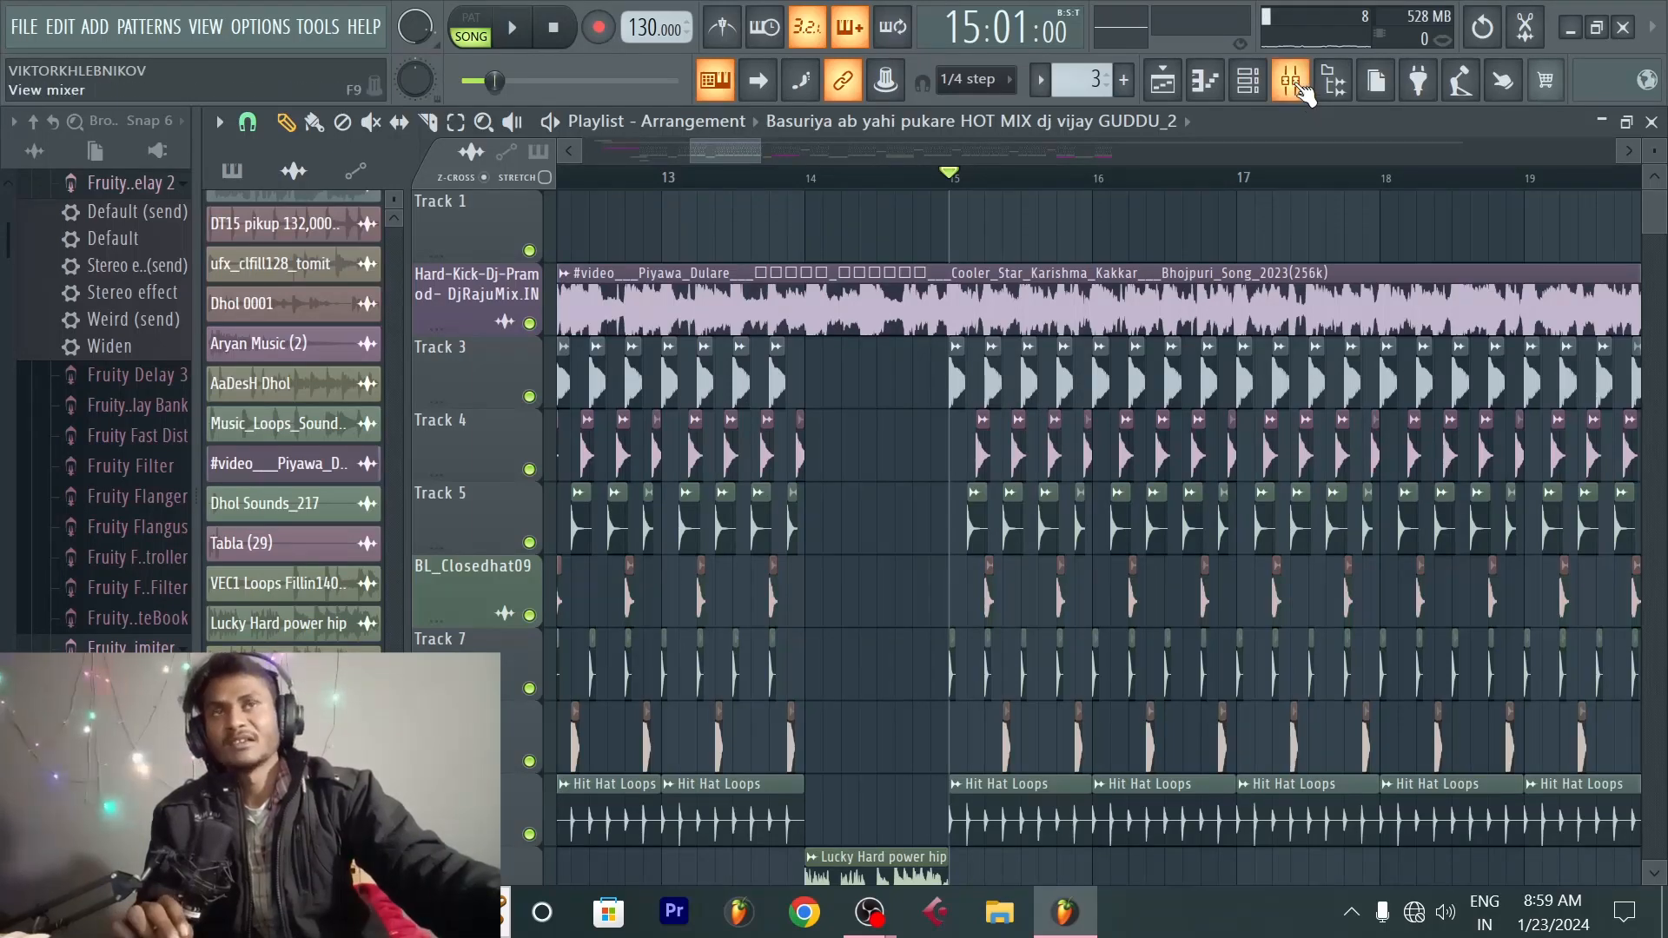
pyautogui.click(1301, 87)
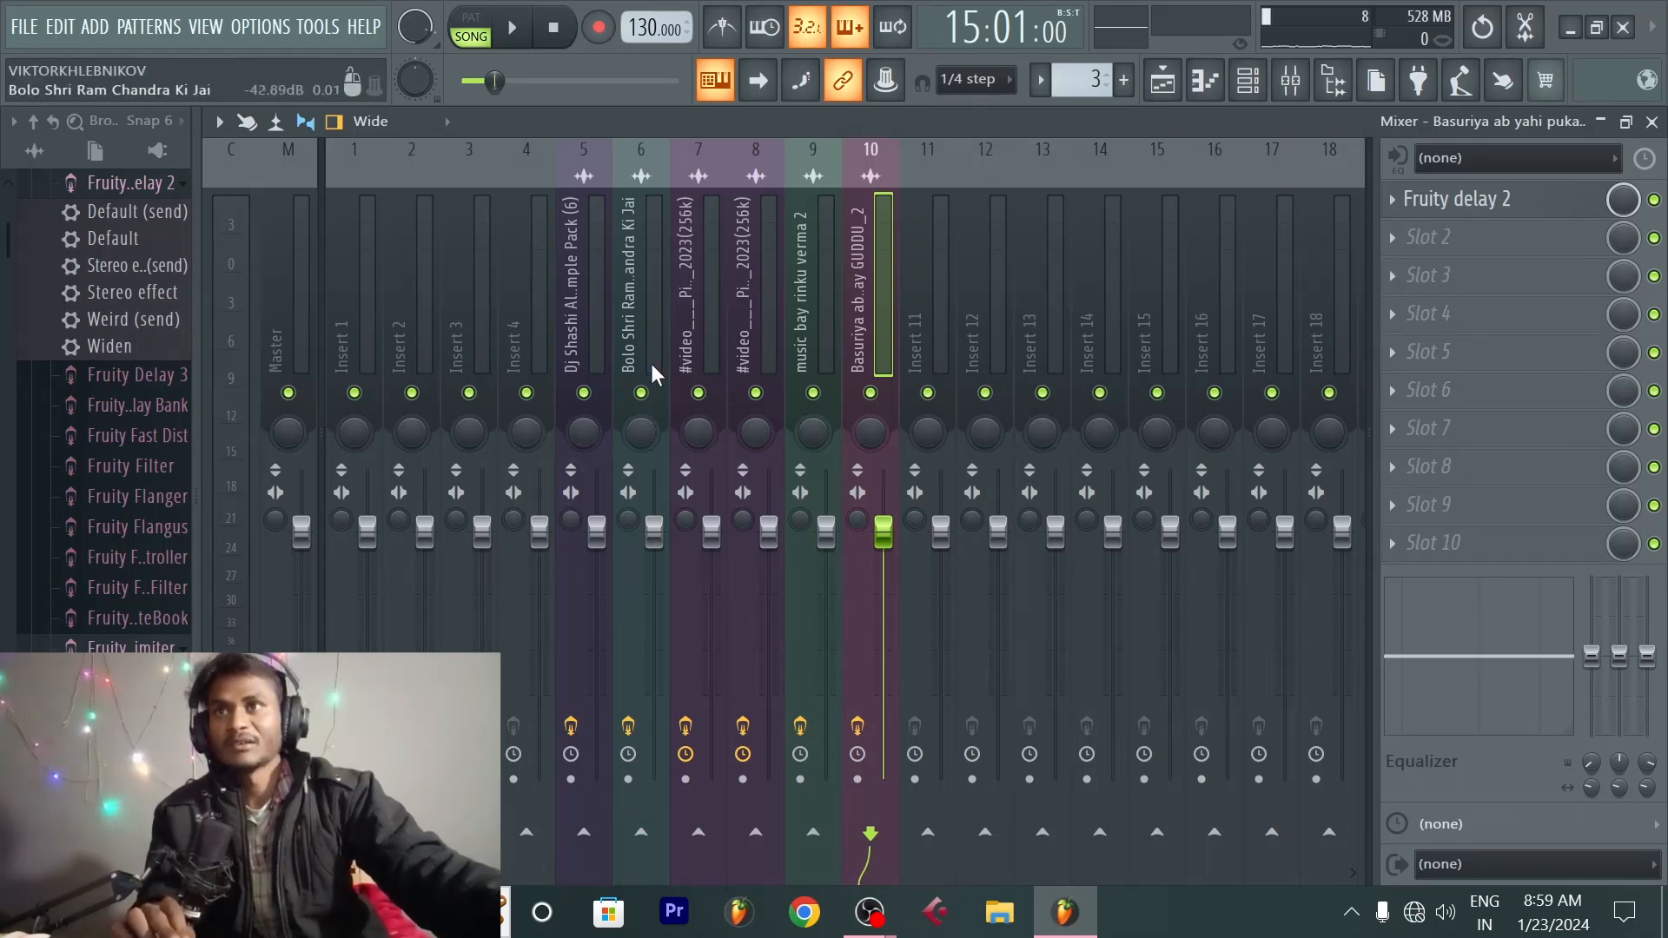
pyautogui.press('space')
pyautogui.press('space')
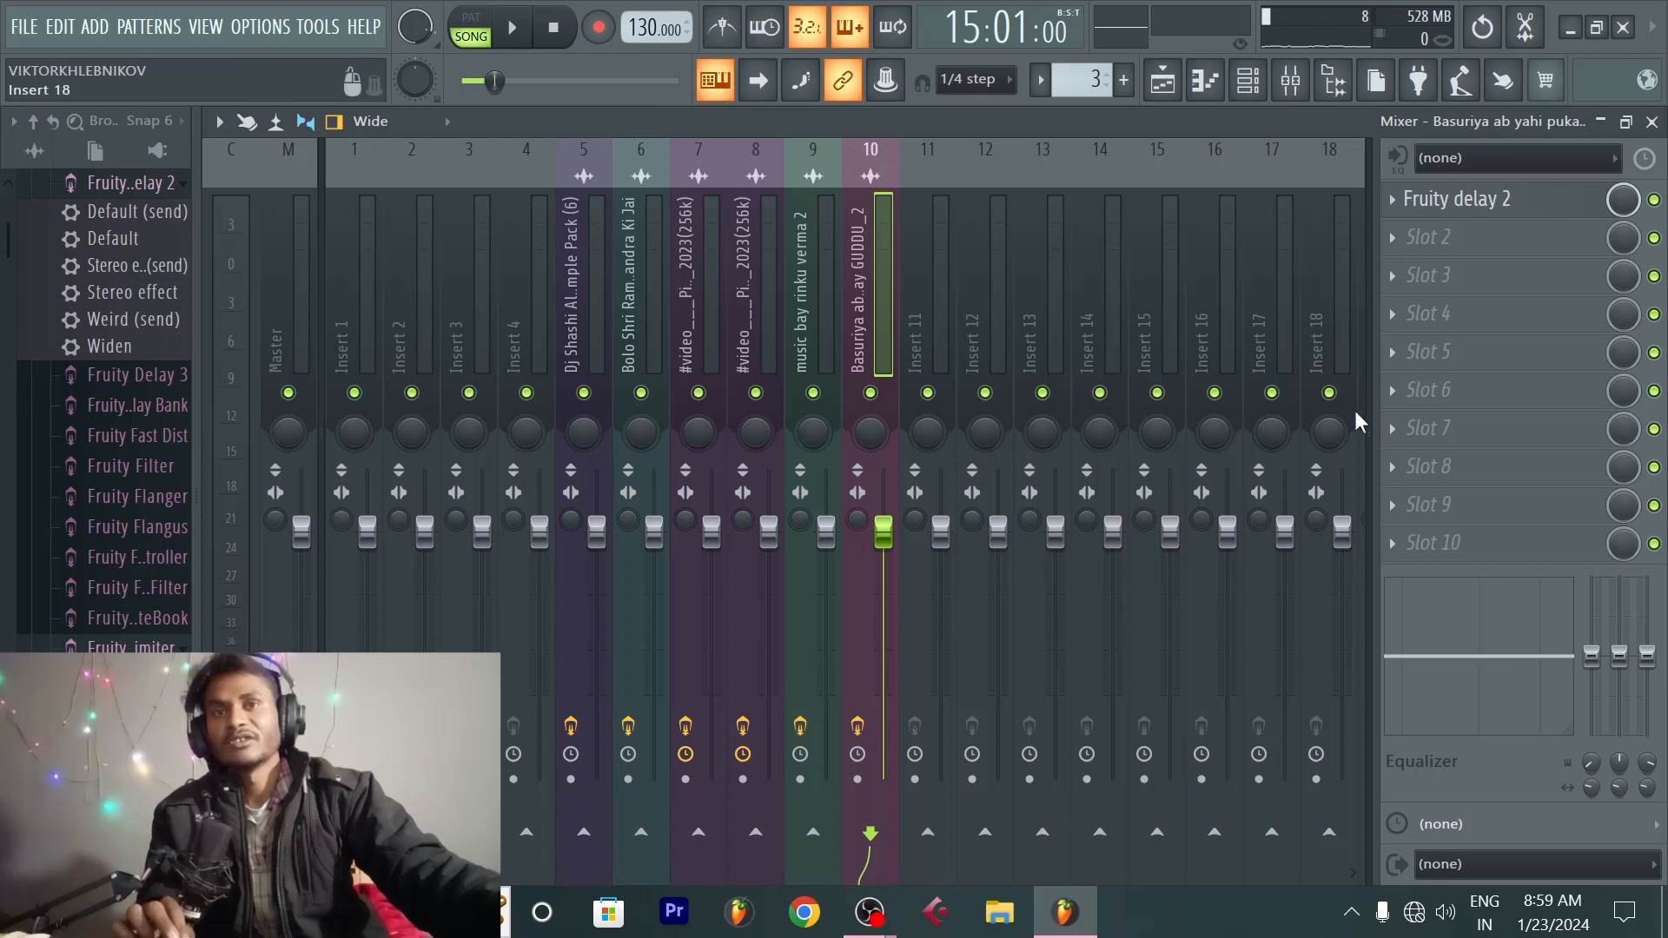
pyautogui.click(299, 341)
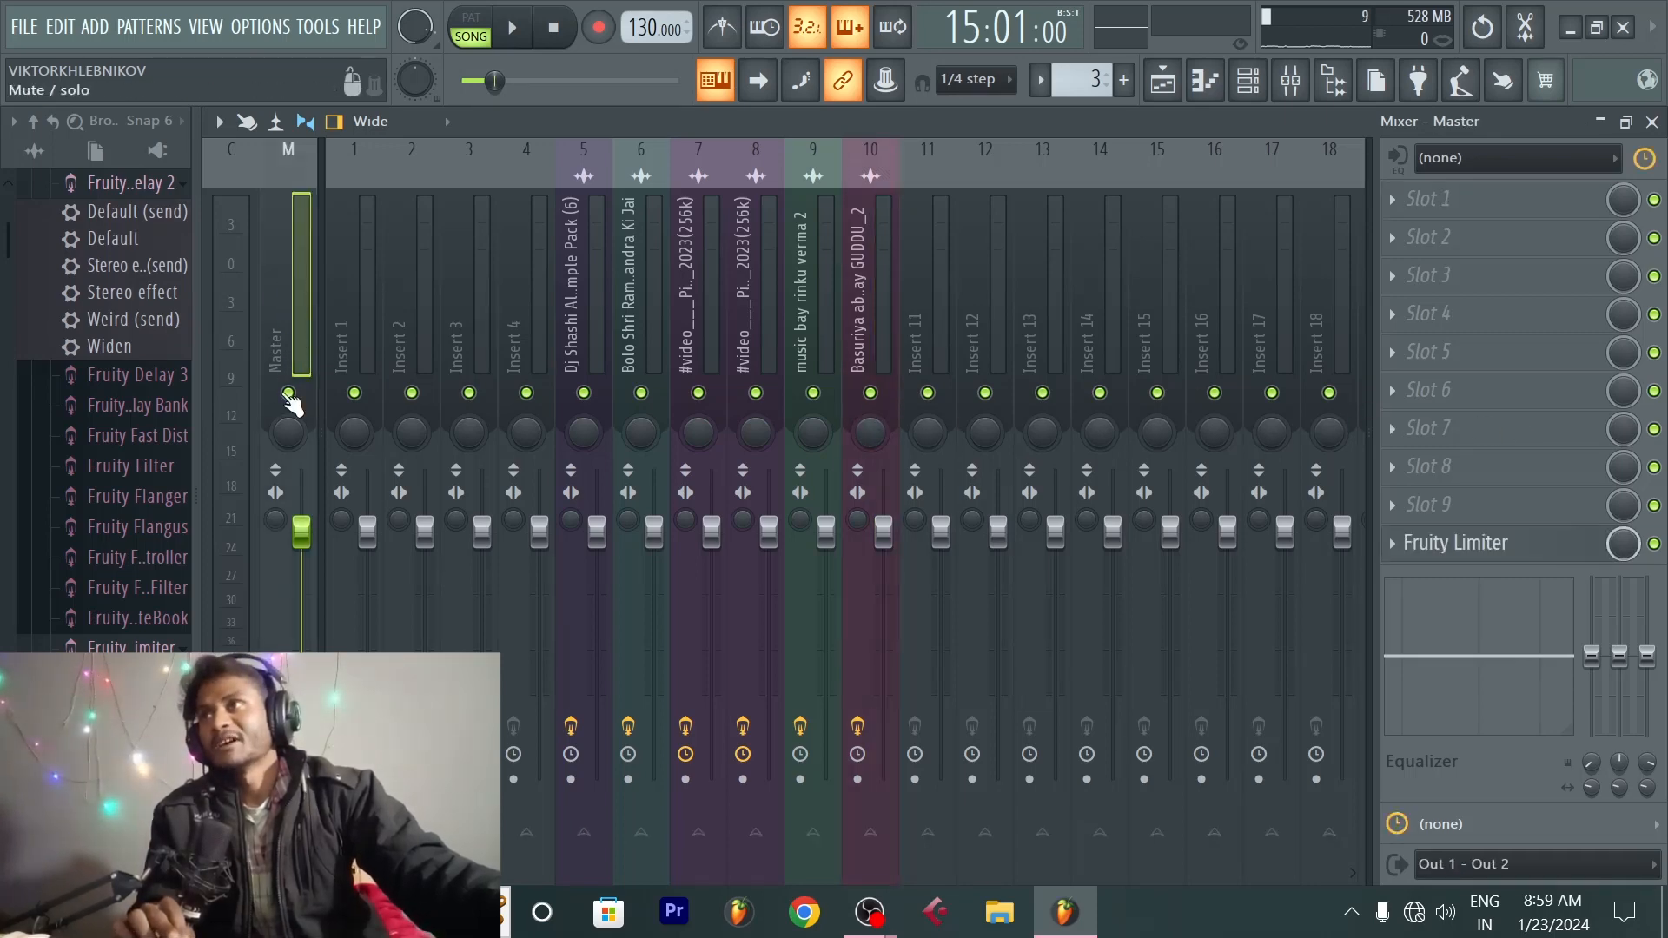
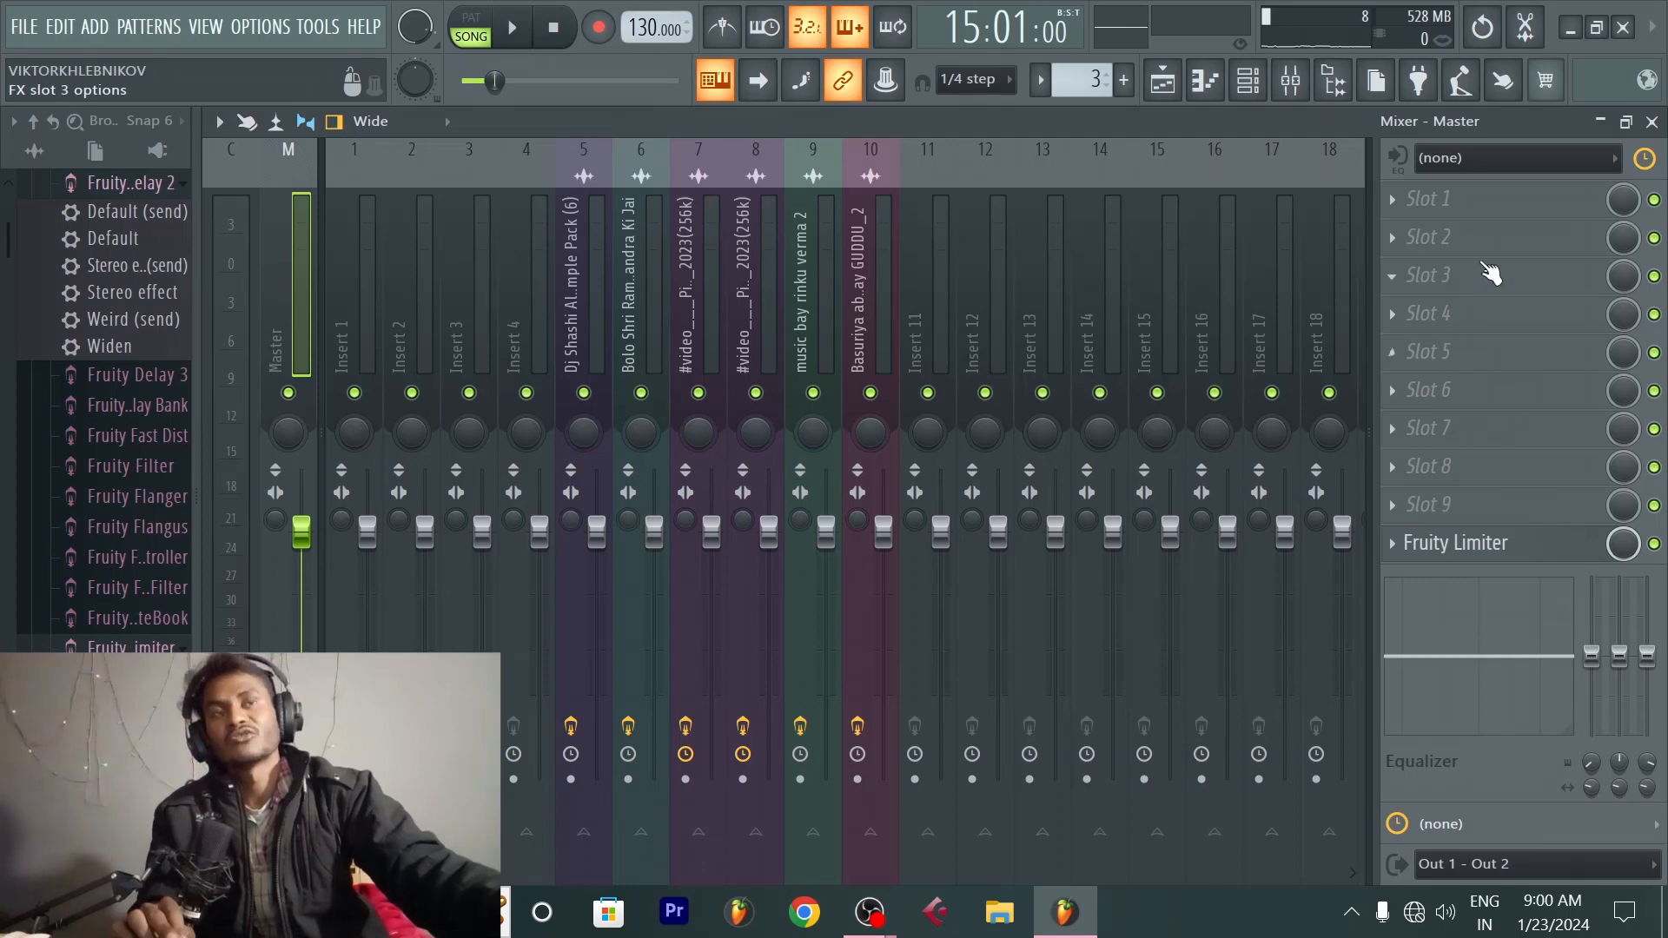
pyautogui.click(1487, 202)
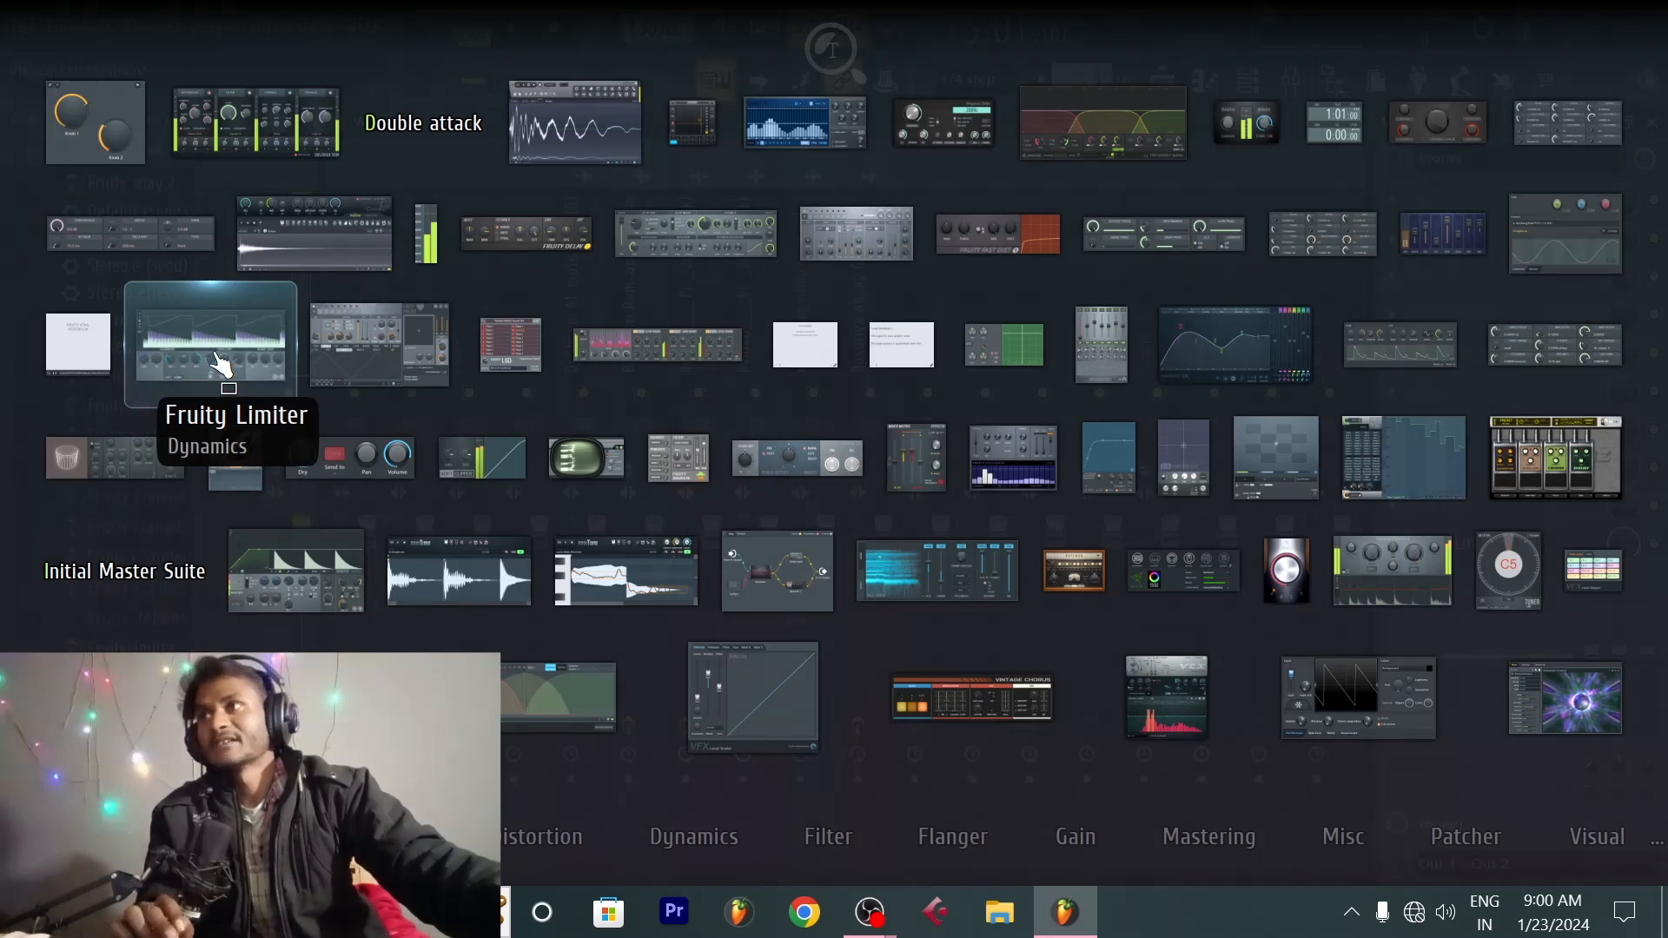
pyautogui.click(213, 347)
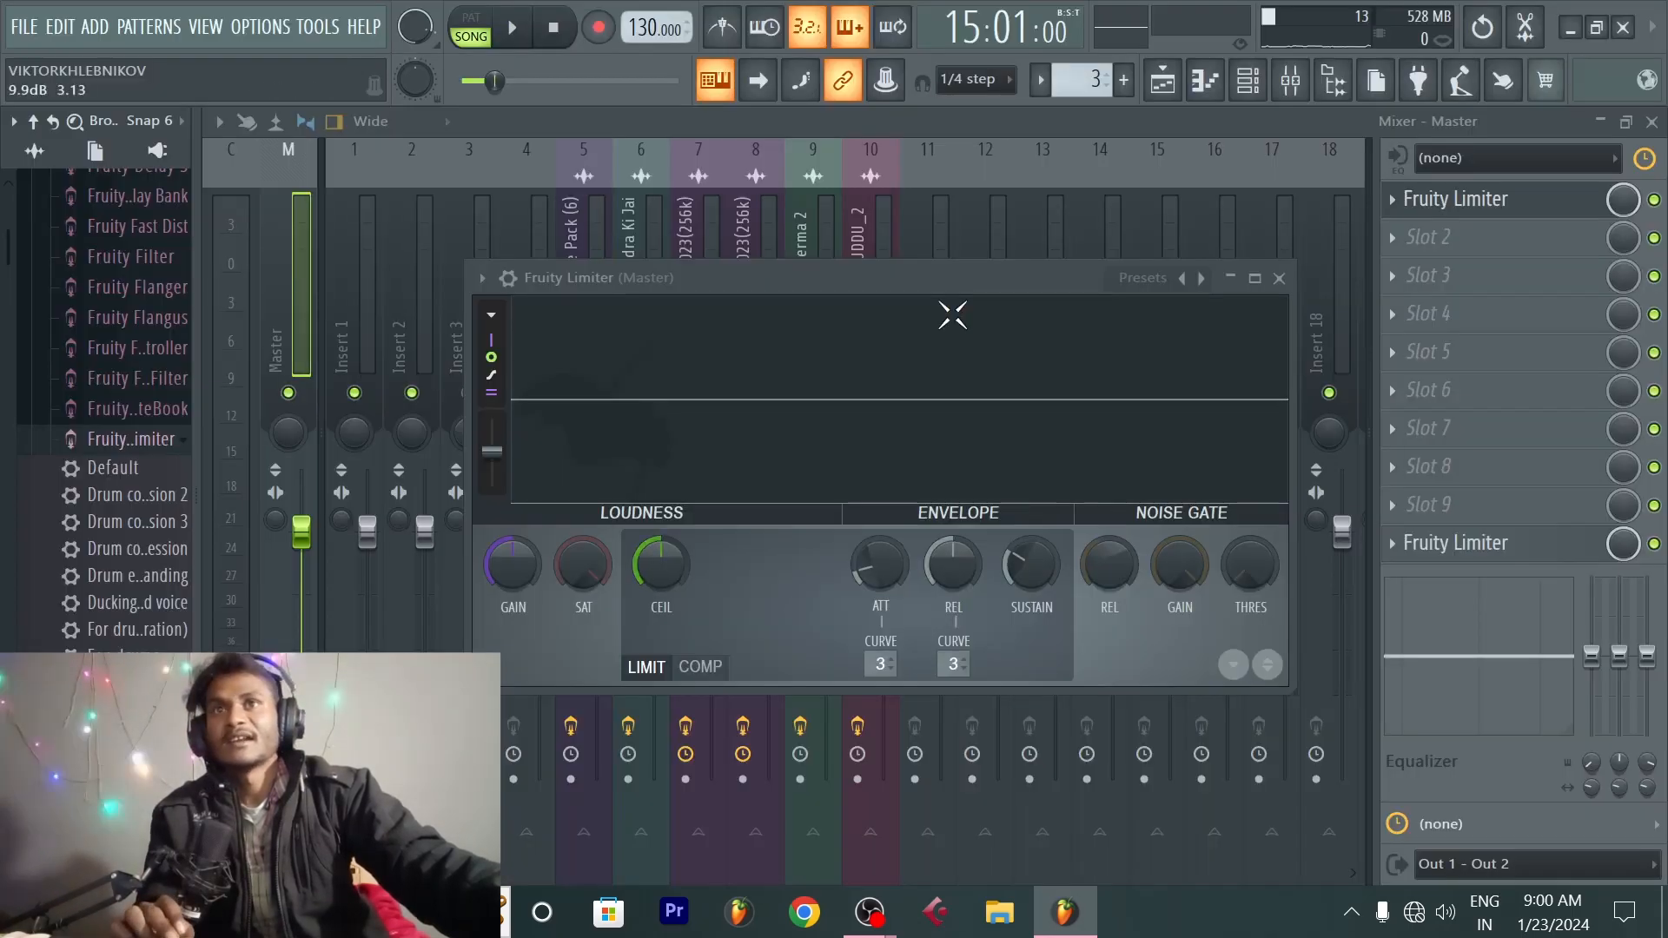
pyautogui.moveTo(950, 287); pyautogui.dragTo(1124, 300)
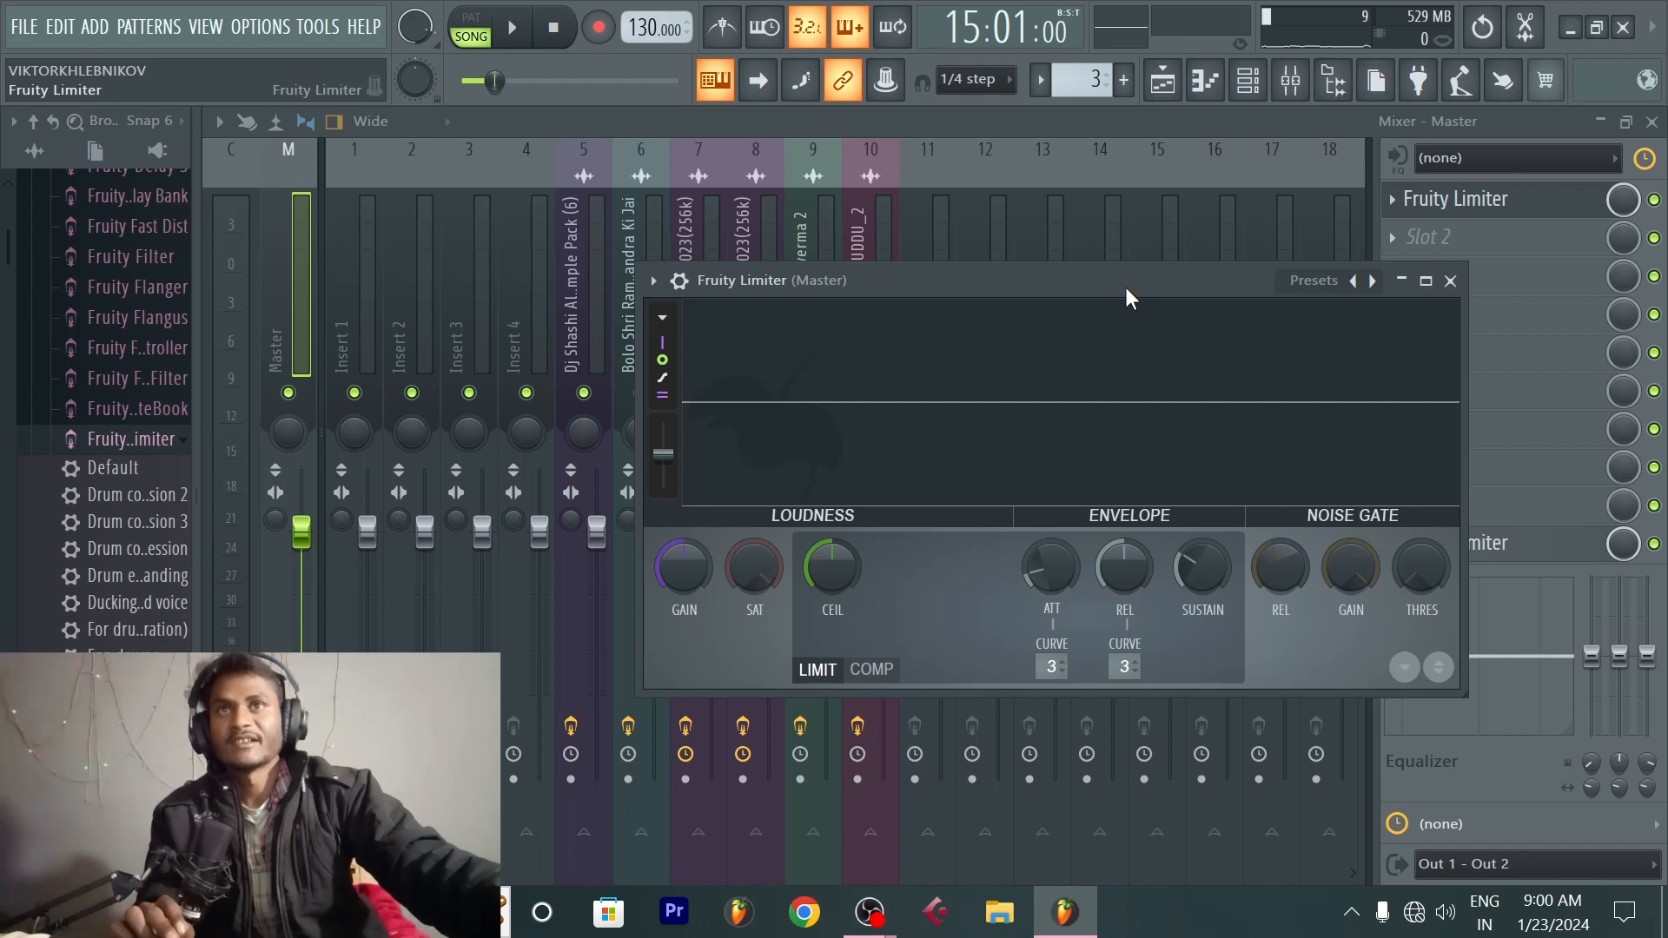
# Step: Switch the slot 1 Fruity Limiter to compressor mode, lower its threshold, set the knee to 52% and check it in playback
pyautogui.click(871, 670)
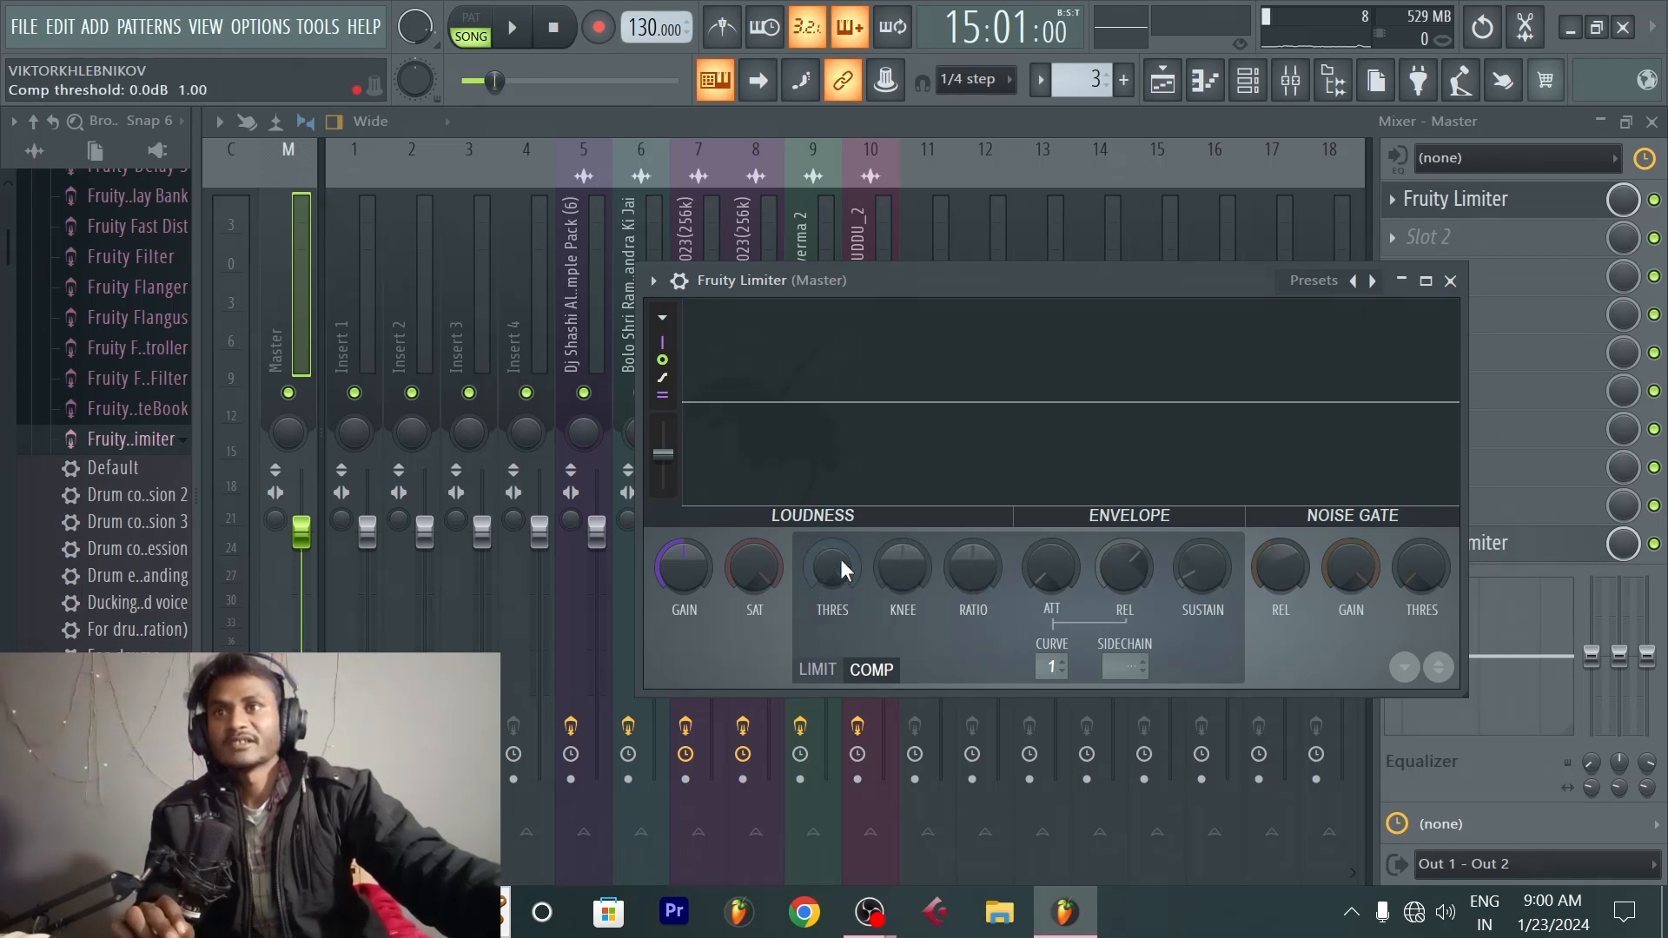
pyautogui.moveTo(841, 559); pyautogui.dragTo(841, 629)
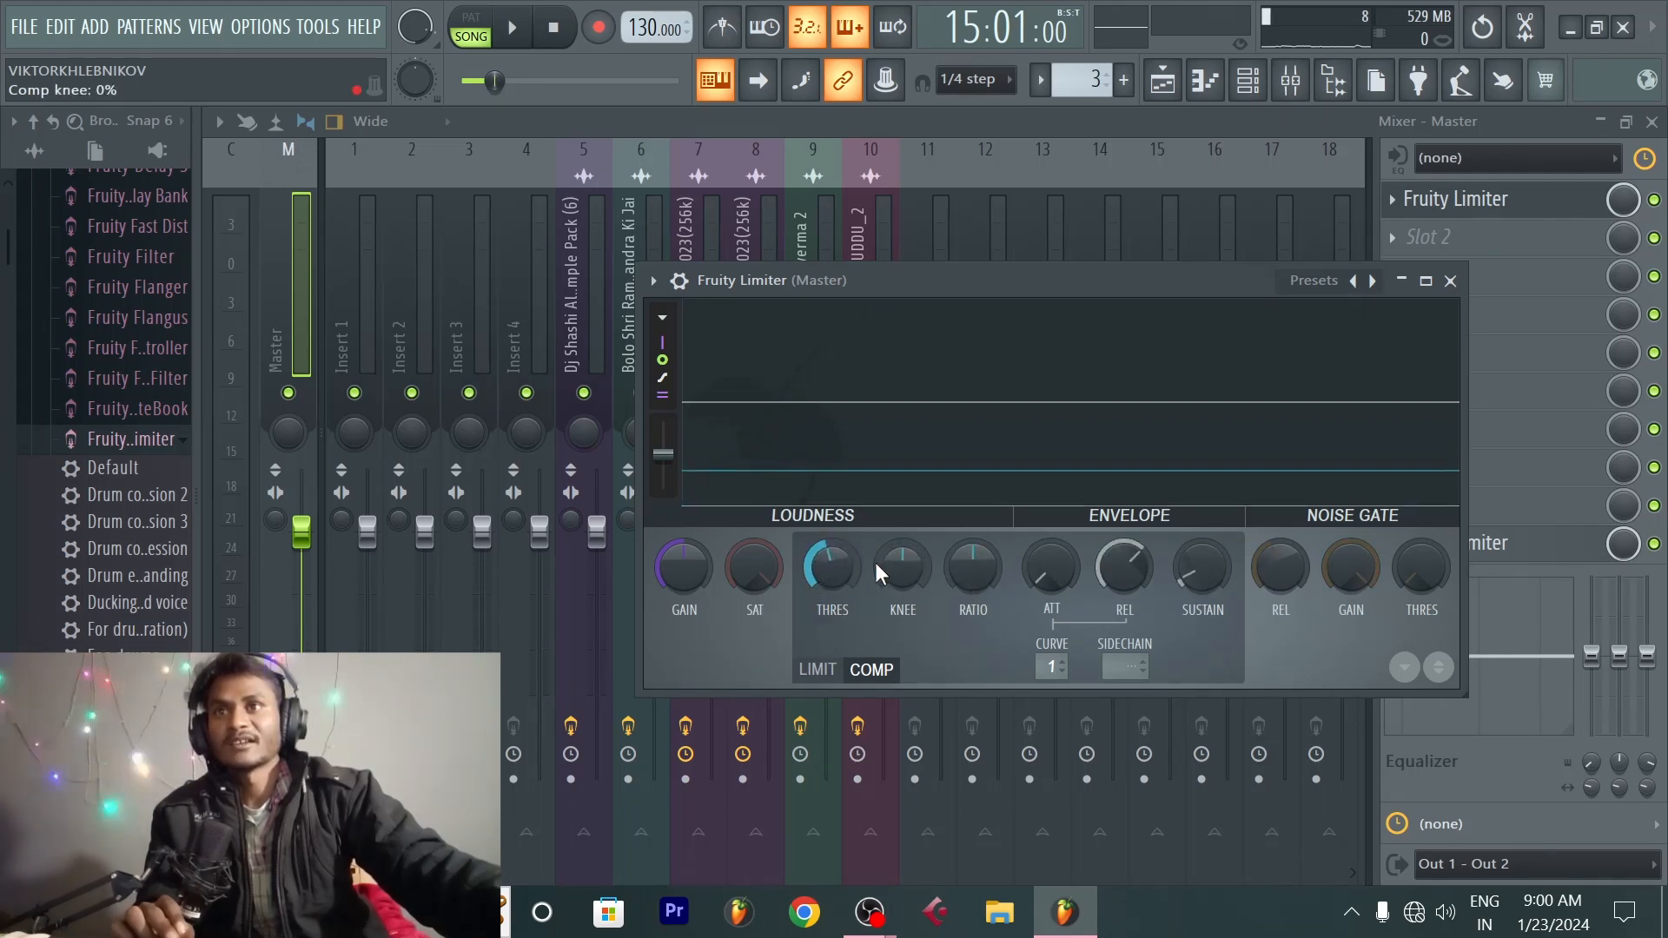
pyautogui.moveTo(904, 568); pyautogui.dragTo(904, 521)
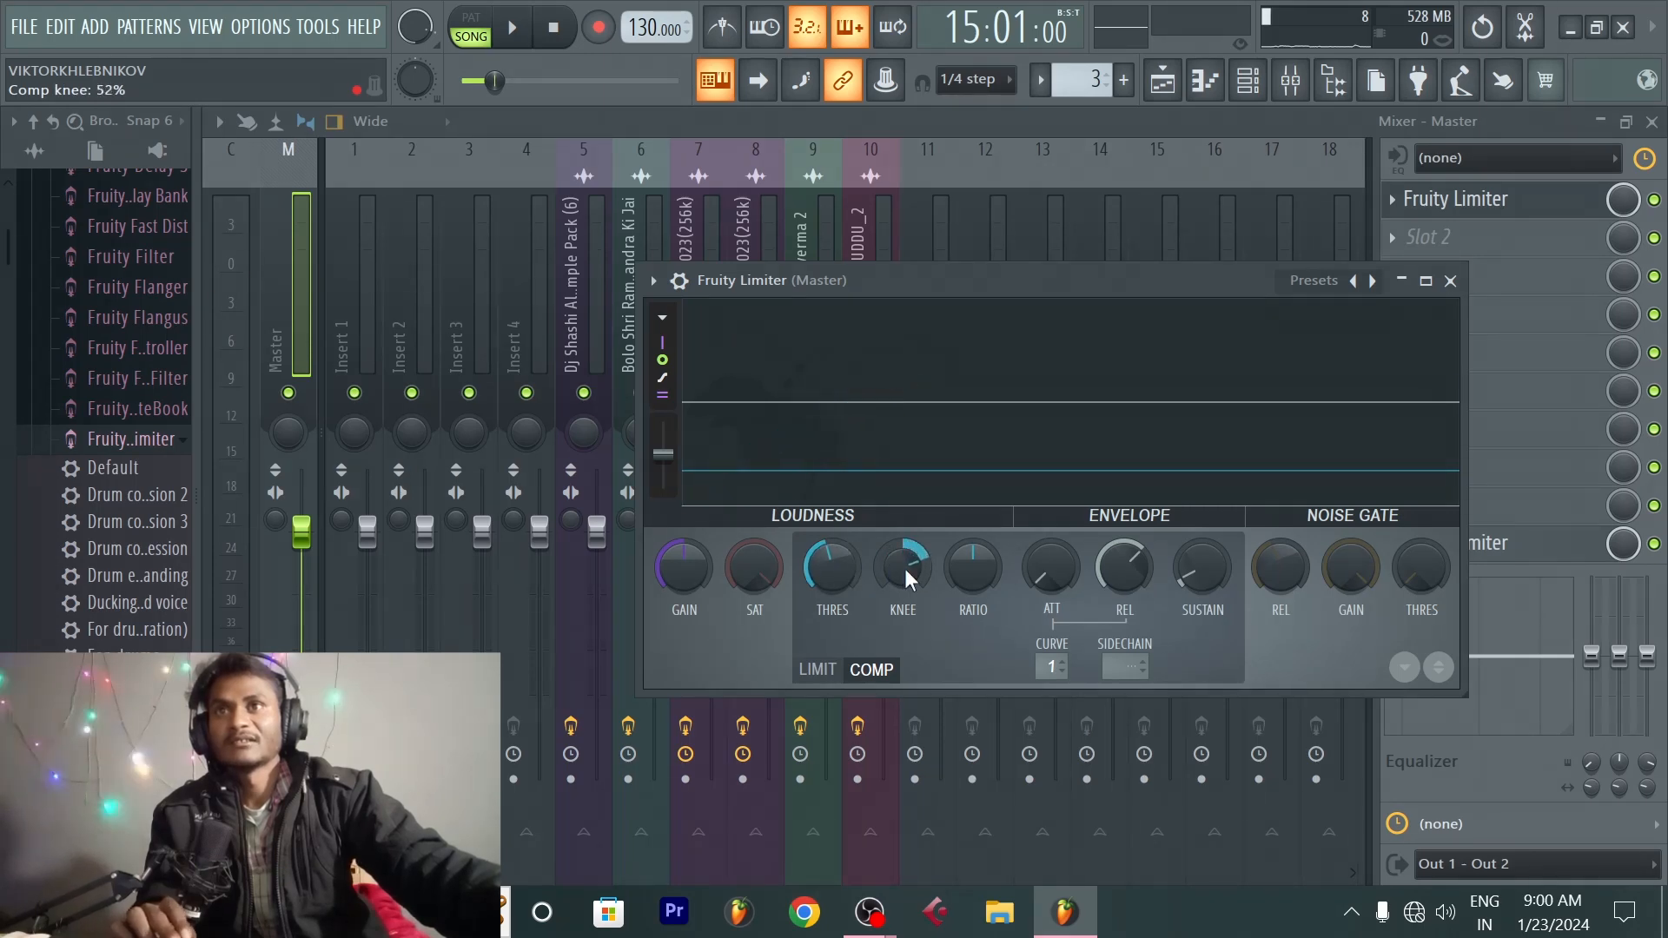
pyautogui.press('space')
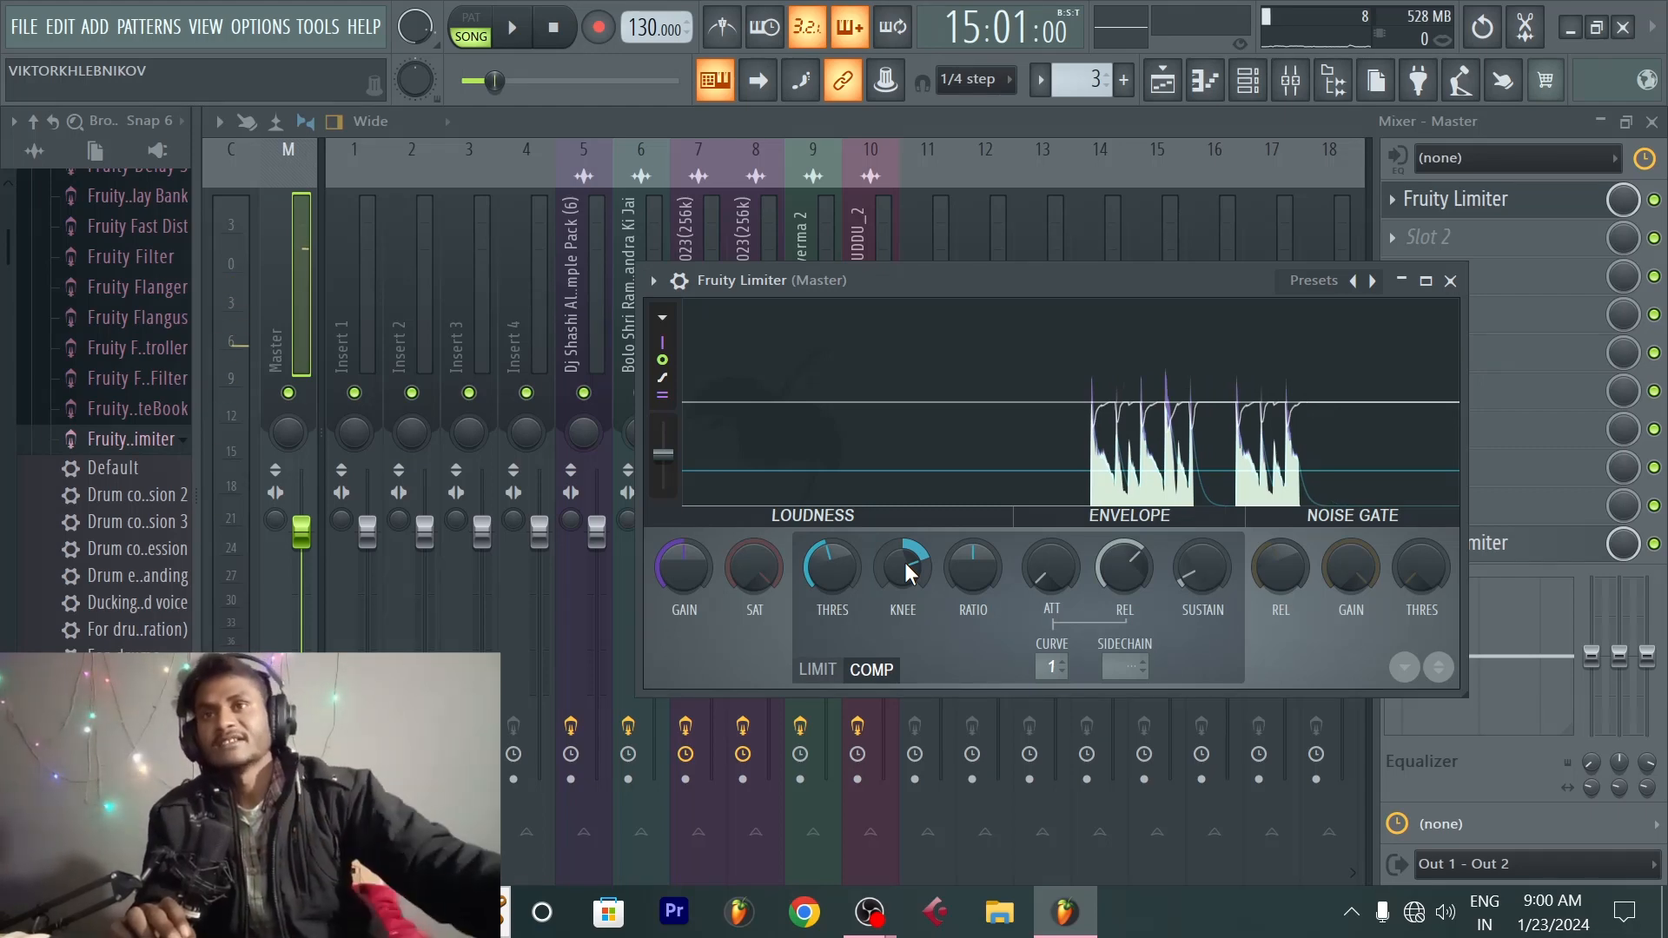
pyautogui.moveTo(796, 560); pyautogui.dragTo(795, 590)
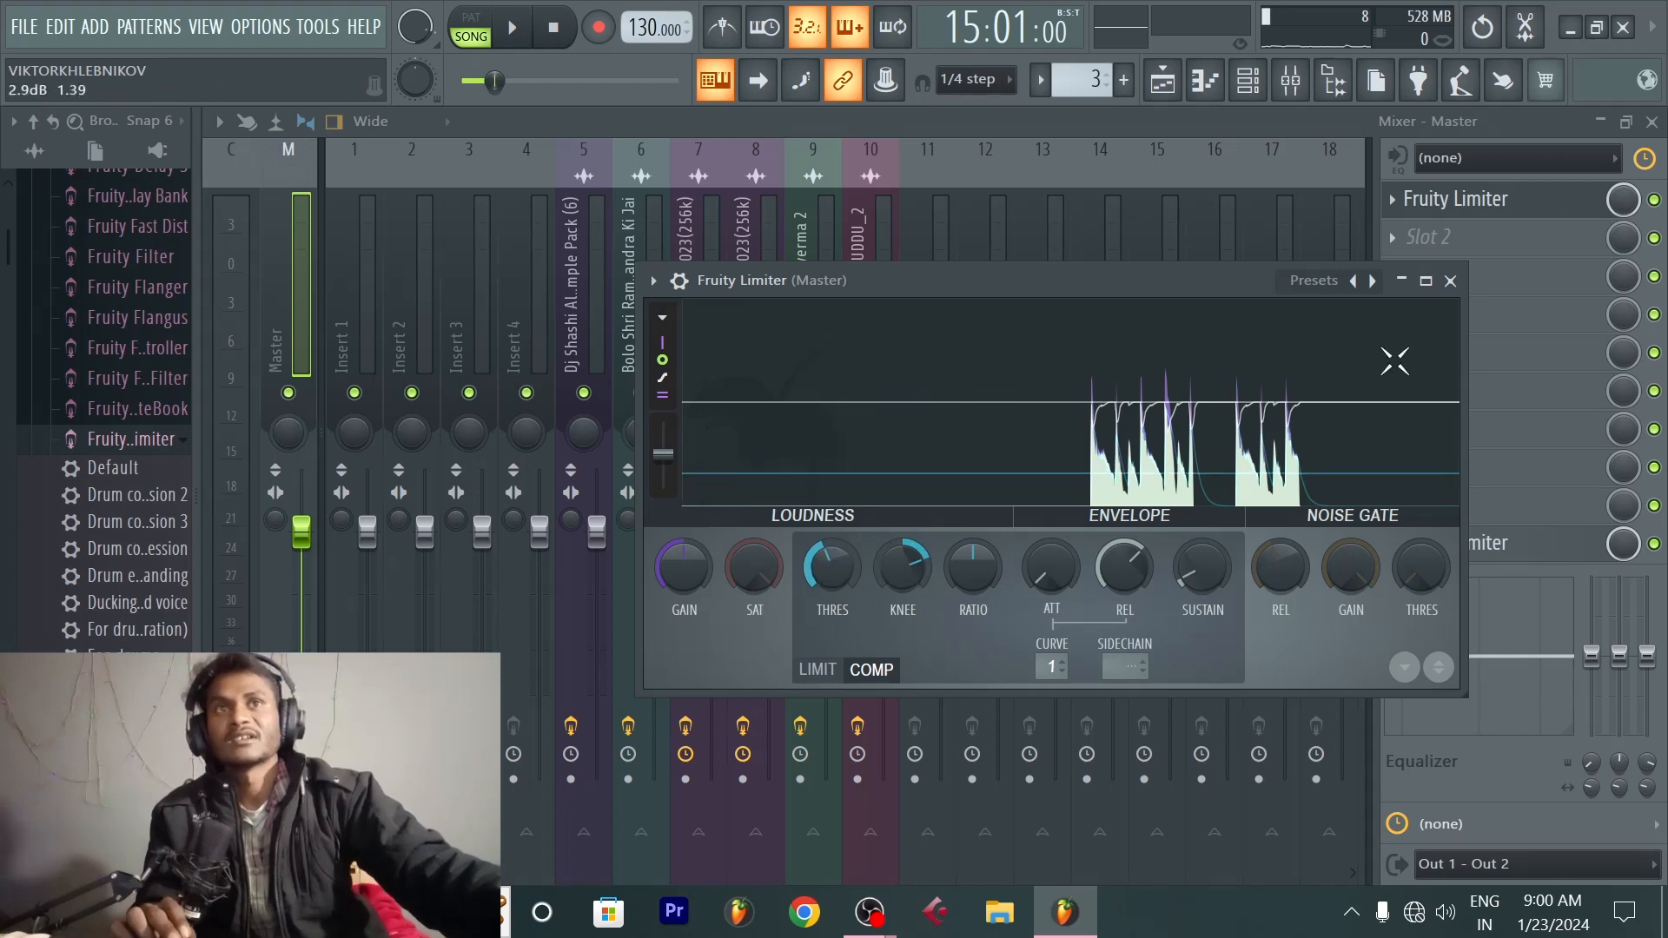
pyautogui.click(1450, 280)
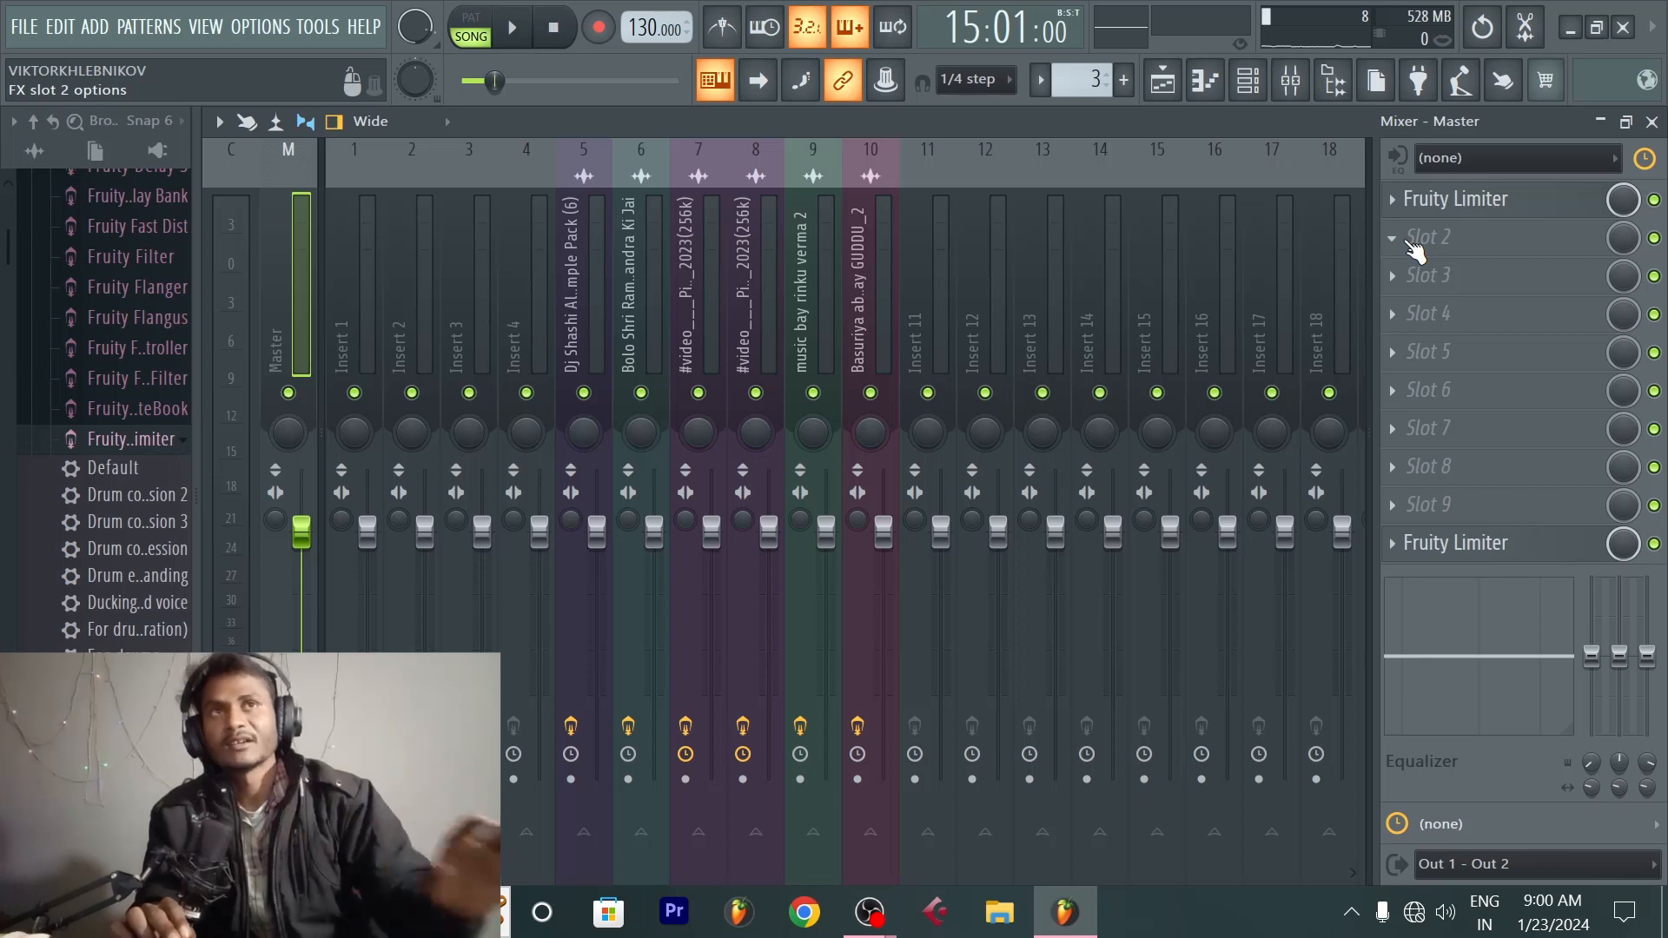
# Step: Load Fruity parametric EQ 2 into slot 2 of the Master track and apply the 40Hz + 18kHz cut preset
pyautogui.click(1446, 242)
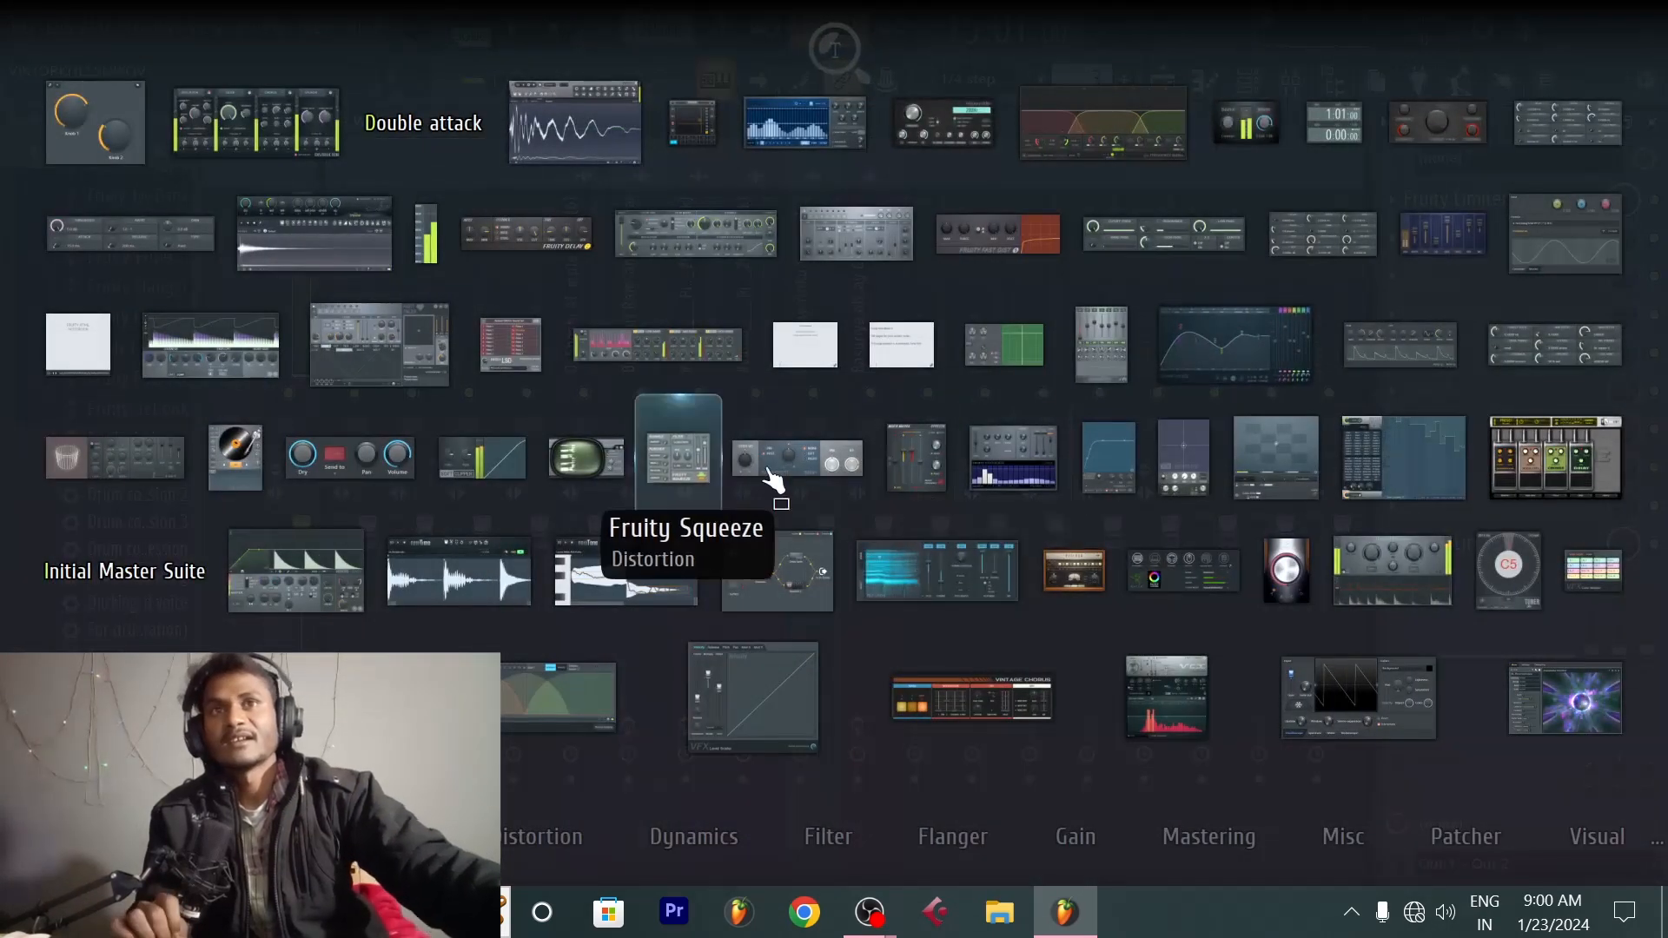
pyautogui.moveTo(1214, 370)
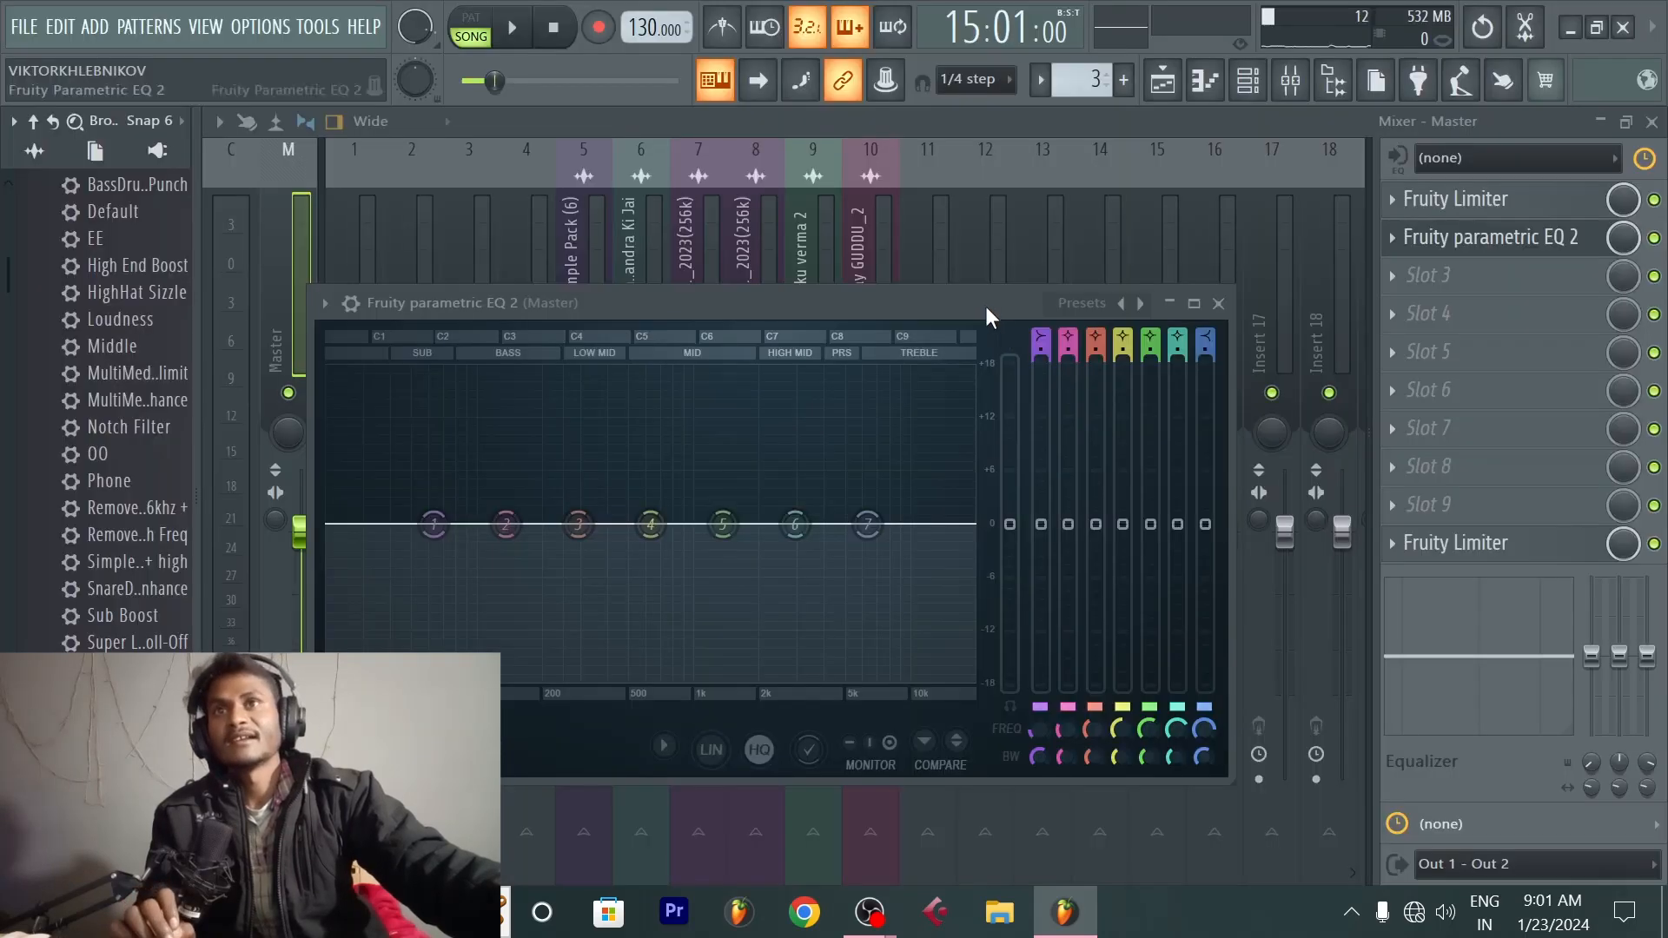
pyautogui.click(1217, 369)
pyautogui.moveTo(988, 304); pyautogui.dragTo(1069, 304)
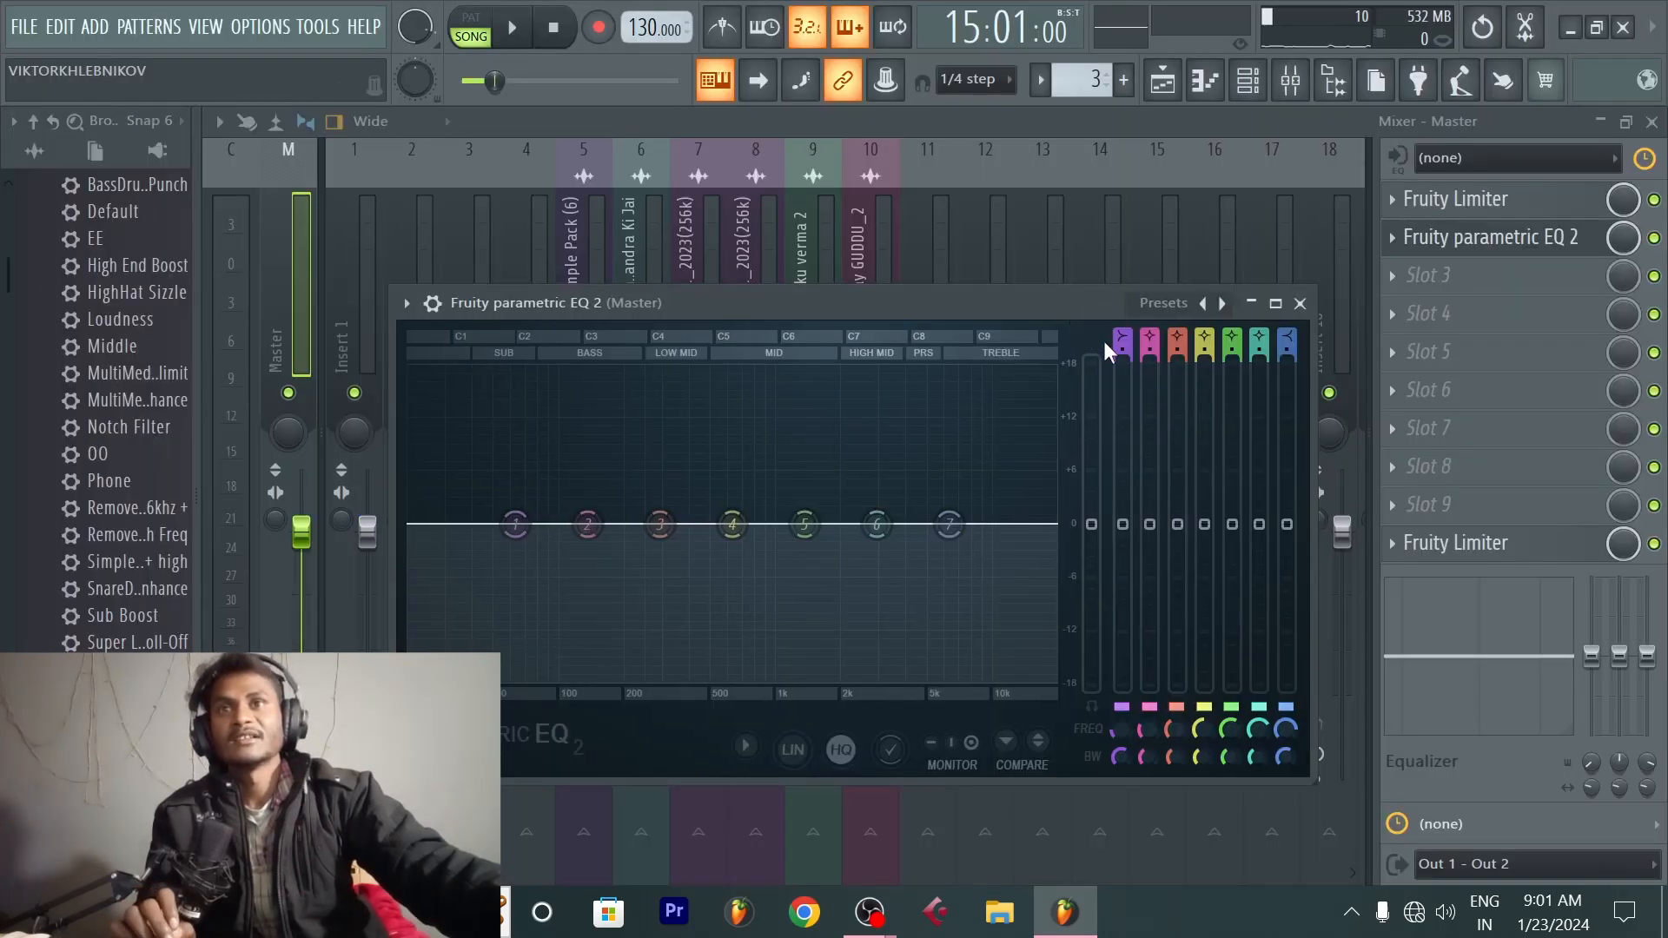
pyautogui.rightClick(1203, 306)
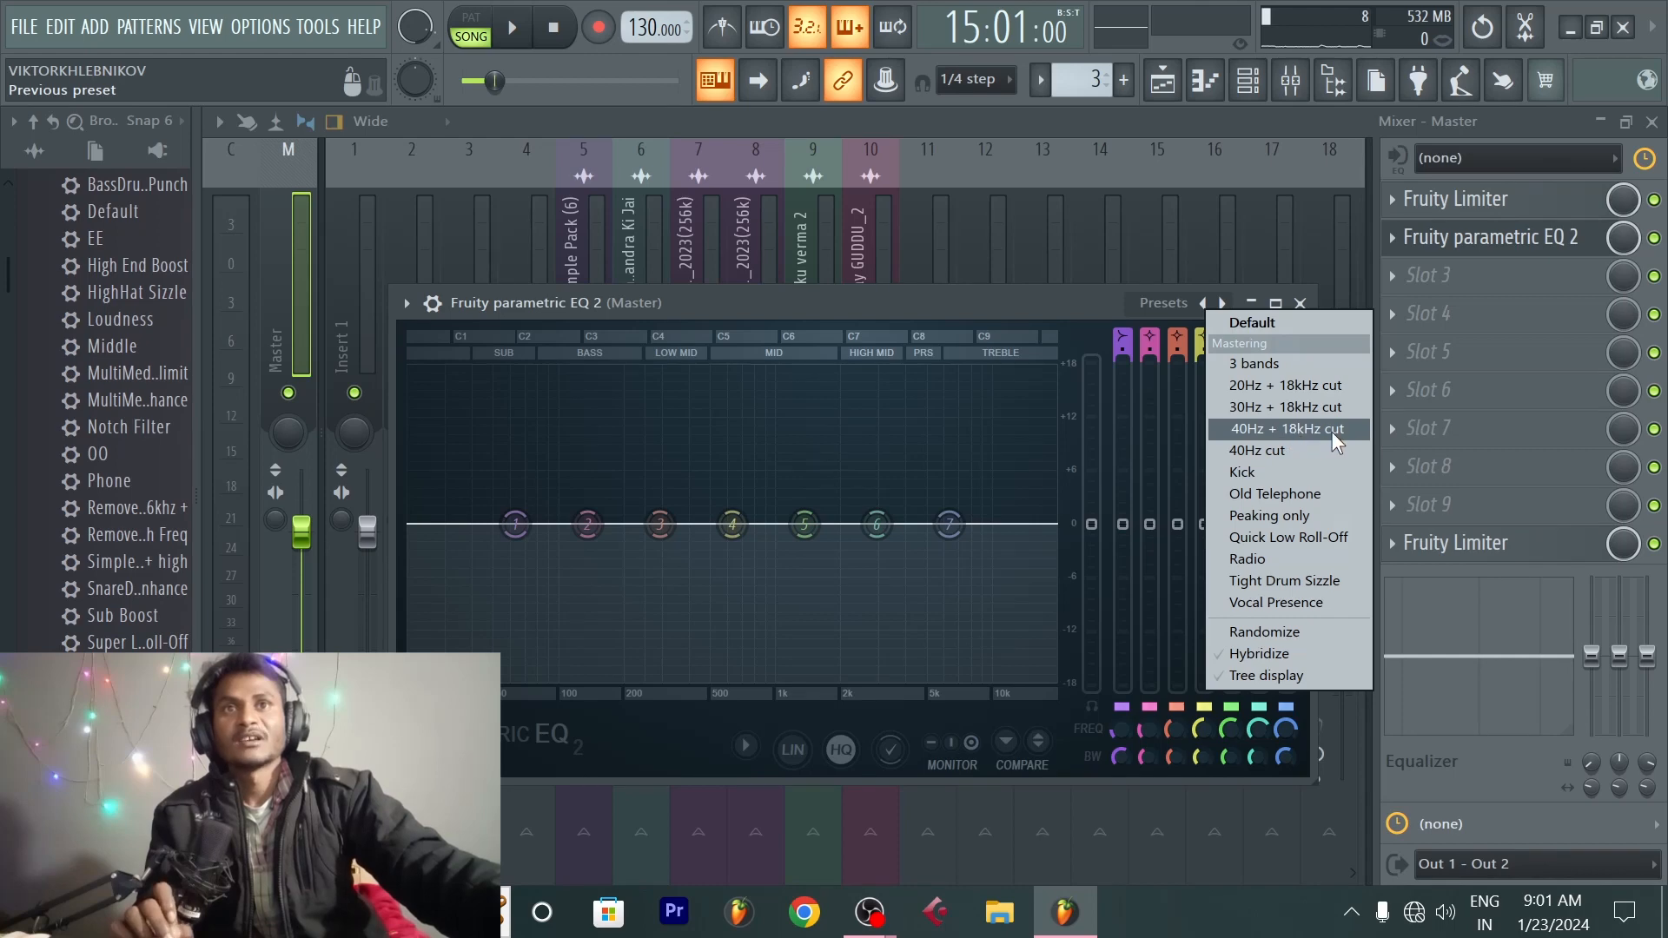
pyautogui.click(1281, 431)
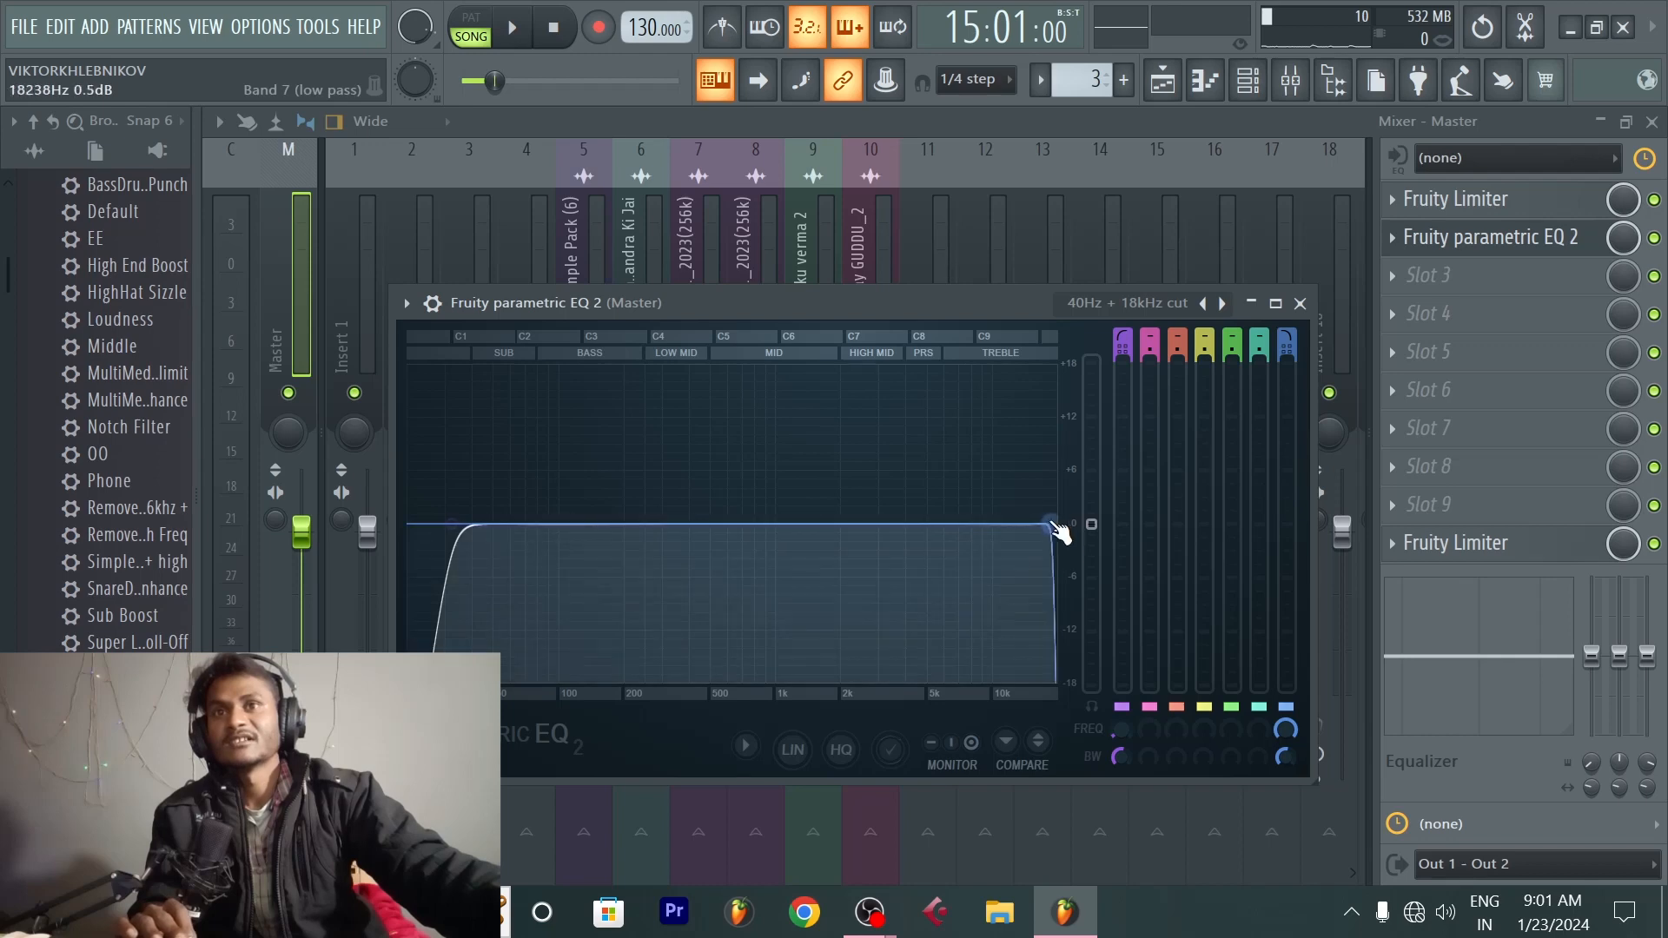
# Step: Lower the EQ's band 7 low-pass cutoff to just above 10 kHz, check it in playback and close the EQ
pyautogui.moveTo(1053, 525); pyautogui.dragTo(1006, 525)
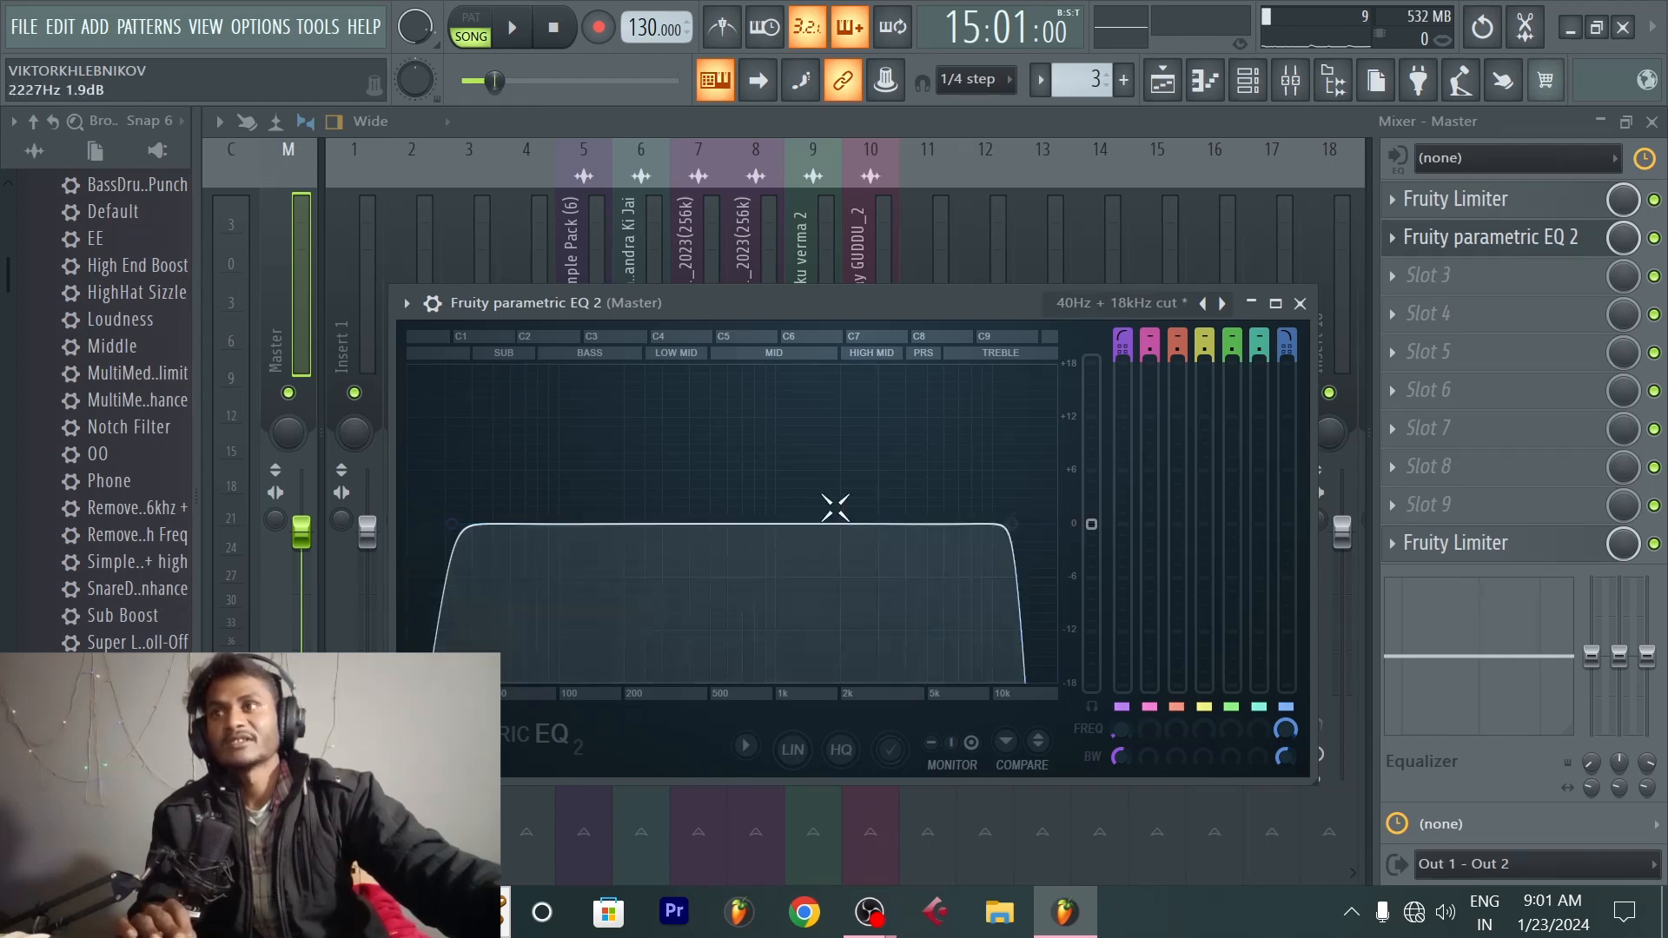
pyautogui.press('space')
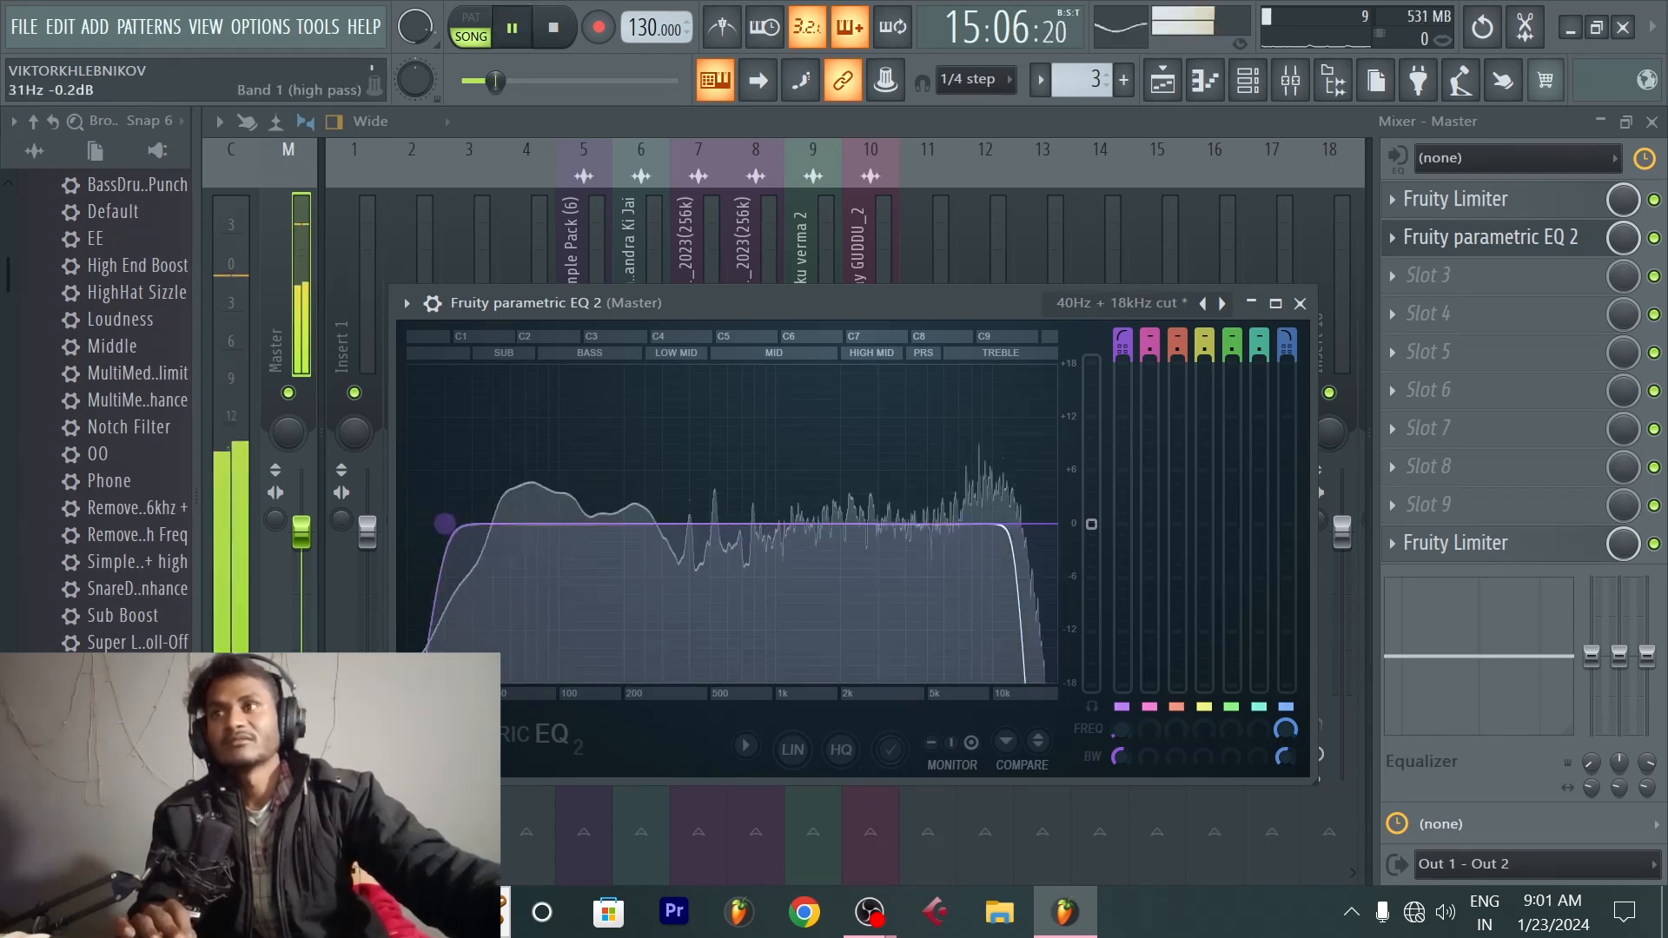
pyautogui.moveTo(1006, 525)
pyautogui.mouseDown()
pyautogui.moveTo(924, 522)
pyautogui.moveTo(1012, 524)
pyautogui.mouseUp()
pyautogui.press('space')
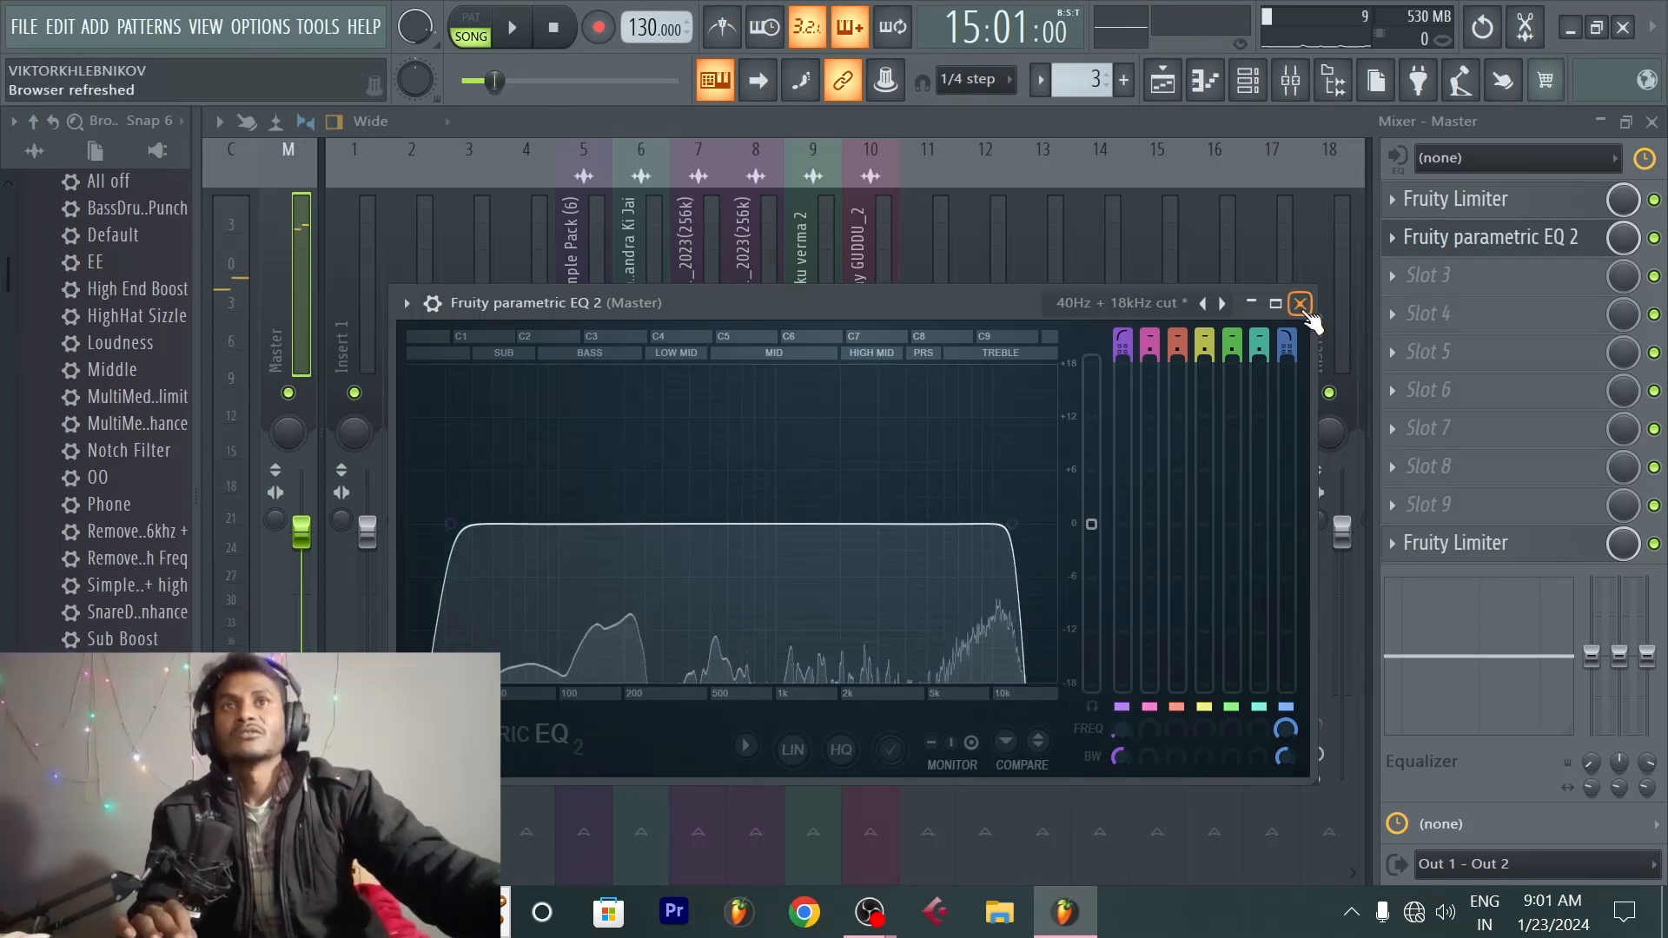
pyautogui.click(1300, 304)
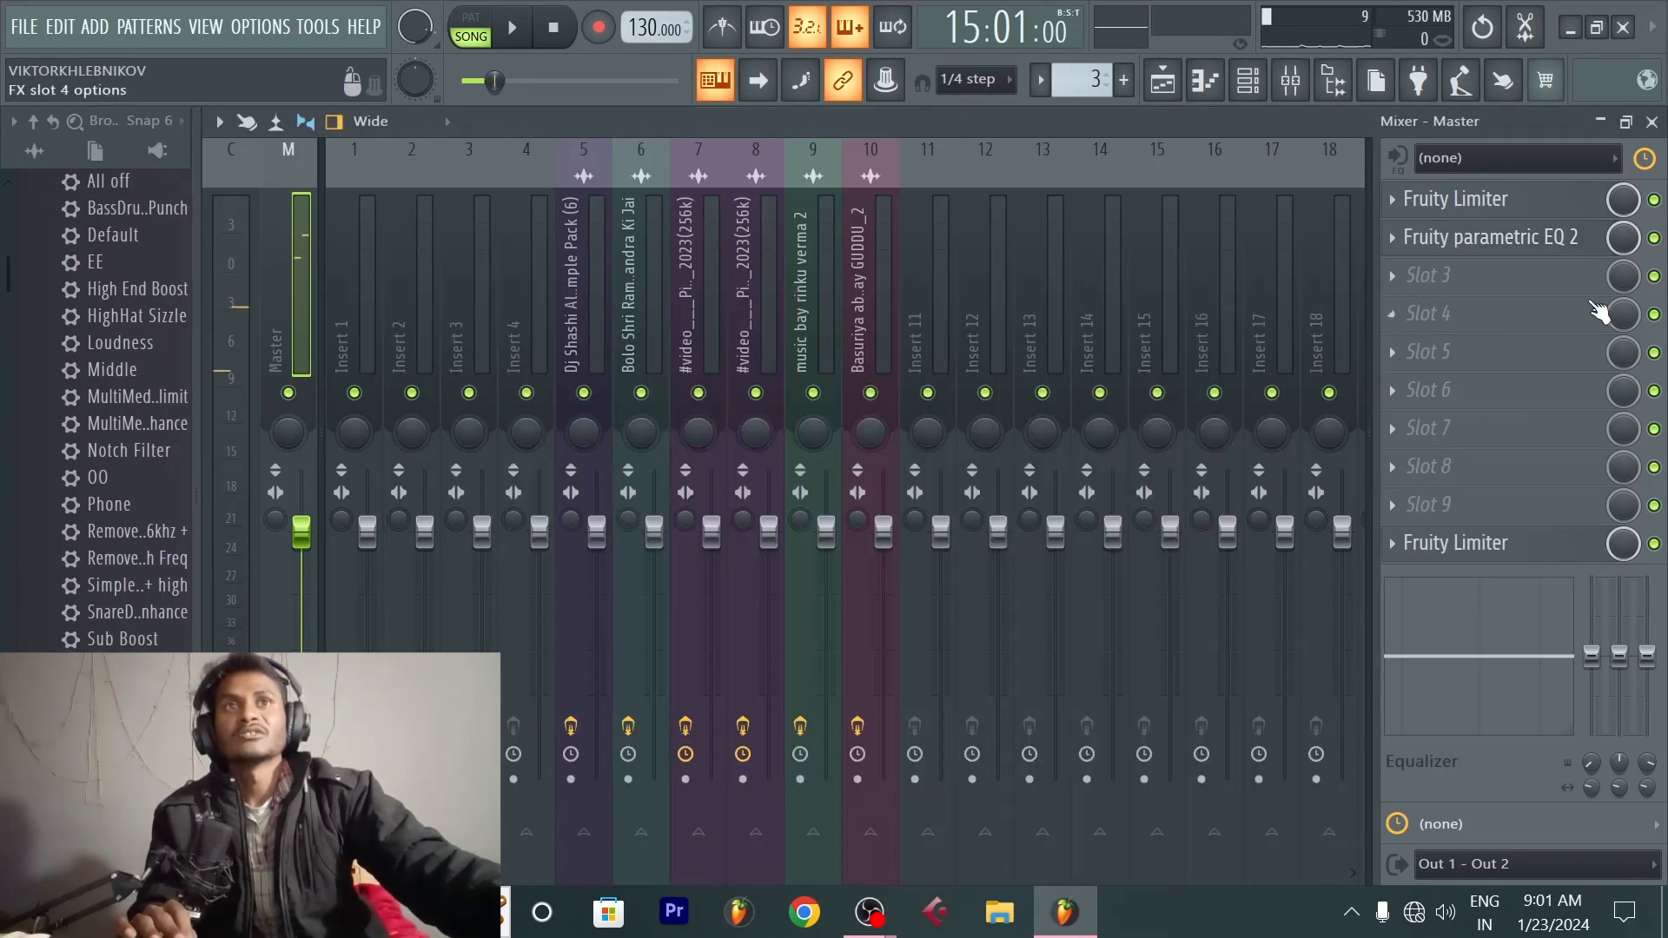
# Step: Load Fruity Blood Overdrive into slot 3 of the Master track and listen to the drum section through it
pyautogui.click(1457, 266)
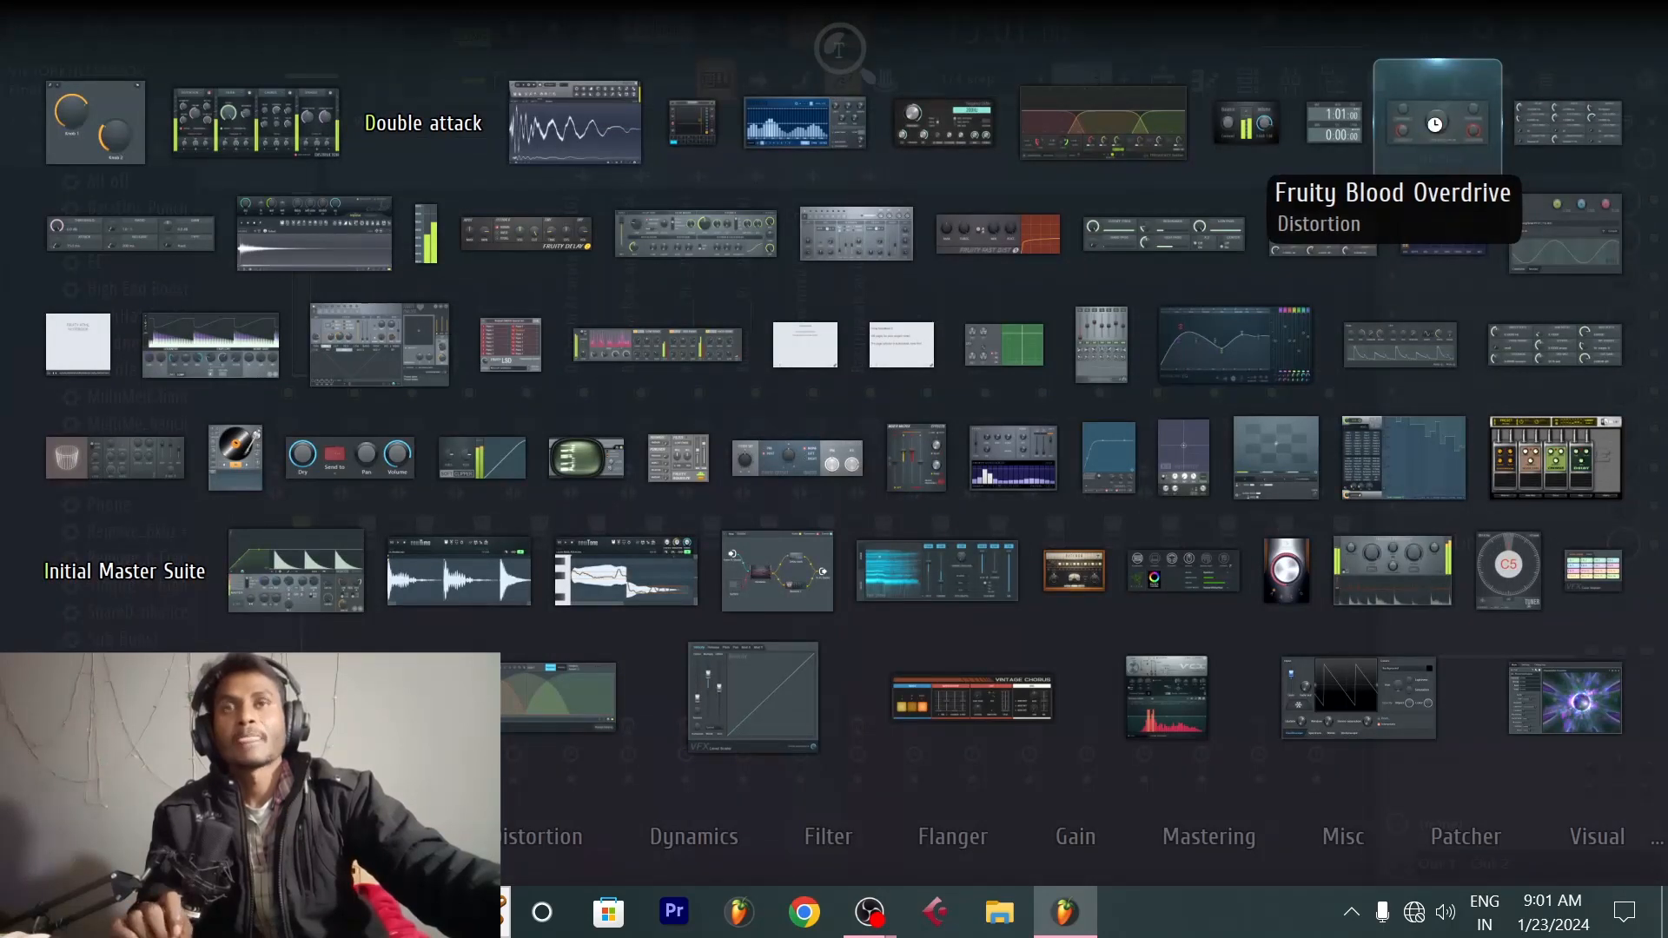
pyautogui.click(1438, 128)
pyautogui.moveTo(669, 337); pyautogui.dragTo(931, 451)
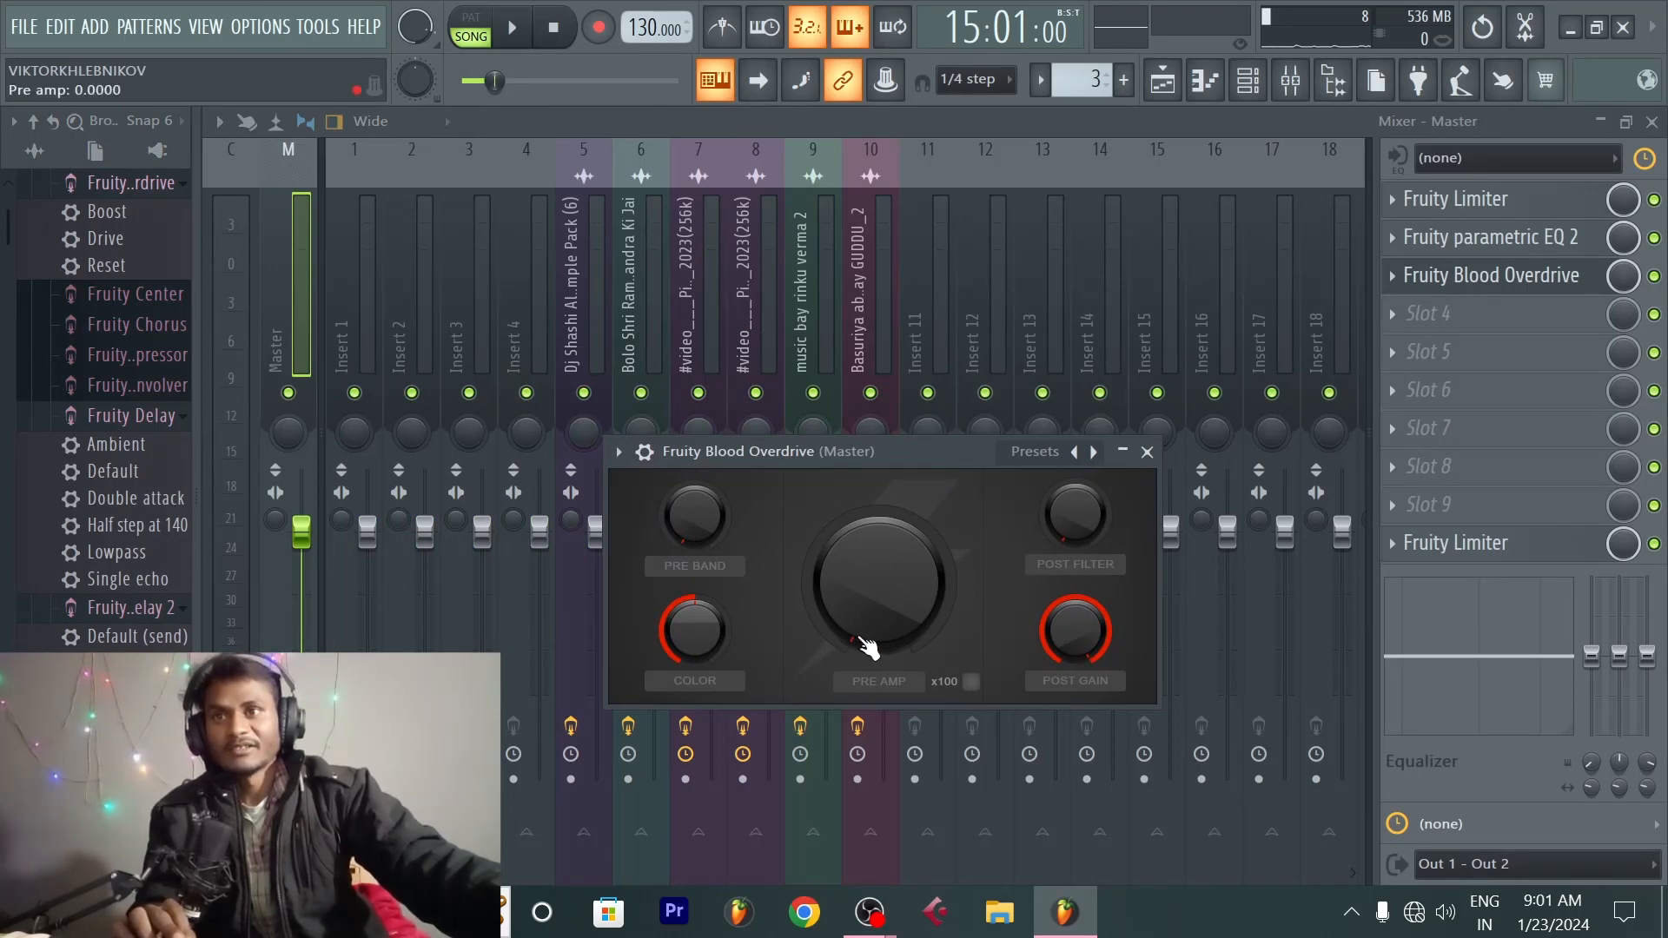
pyautogui.press('space')
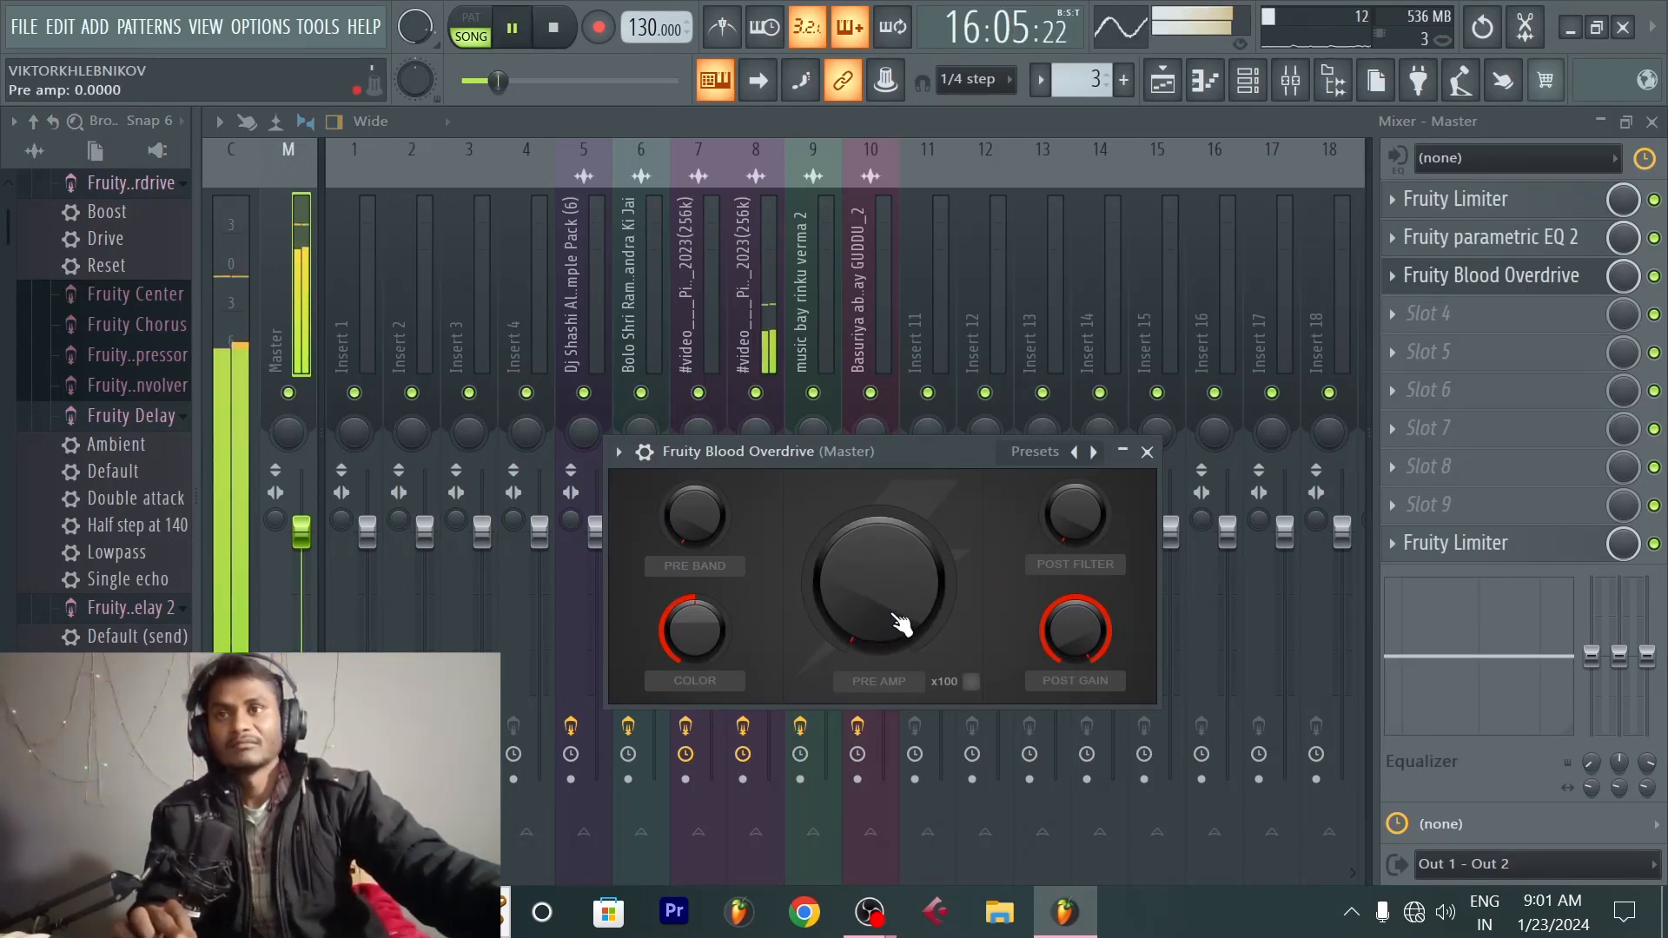
pyautogui.press('space')
# Step: Raise the overdrive's pre amp and post filter slightly and trim its post gain during playback, then close it
pyautogui.press('space')
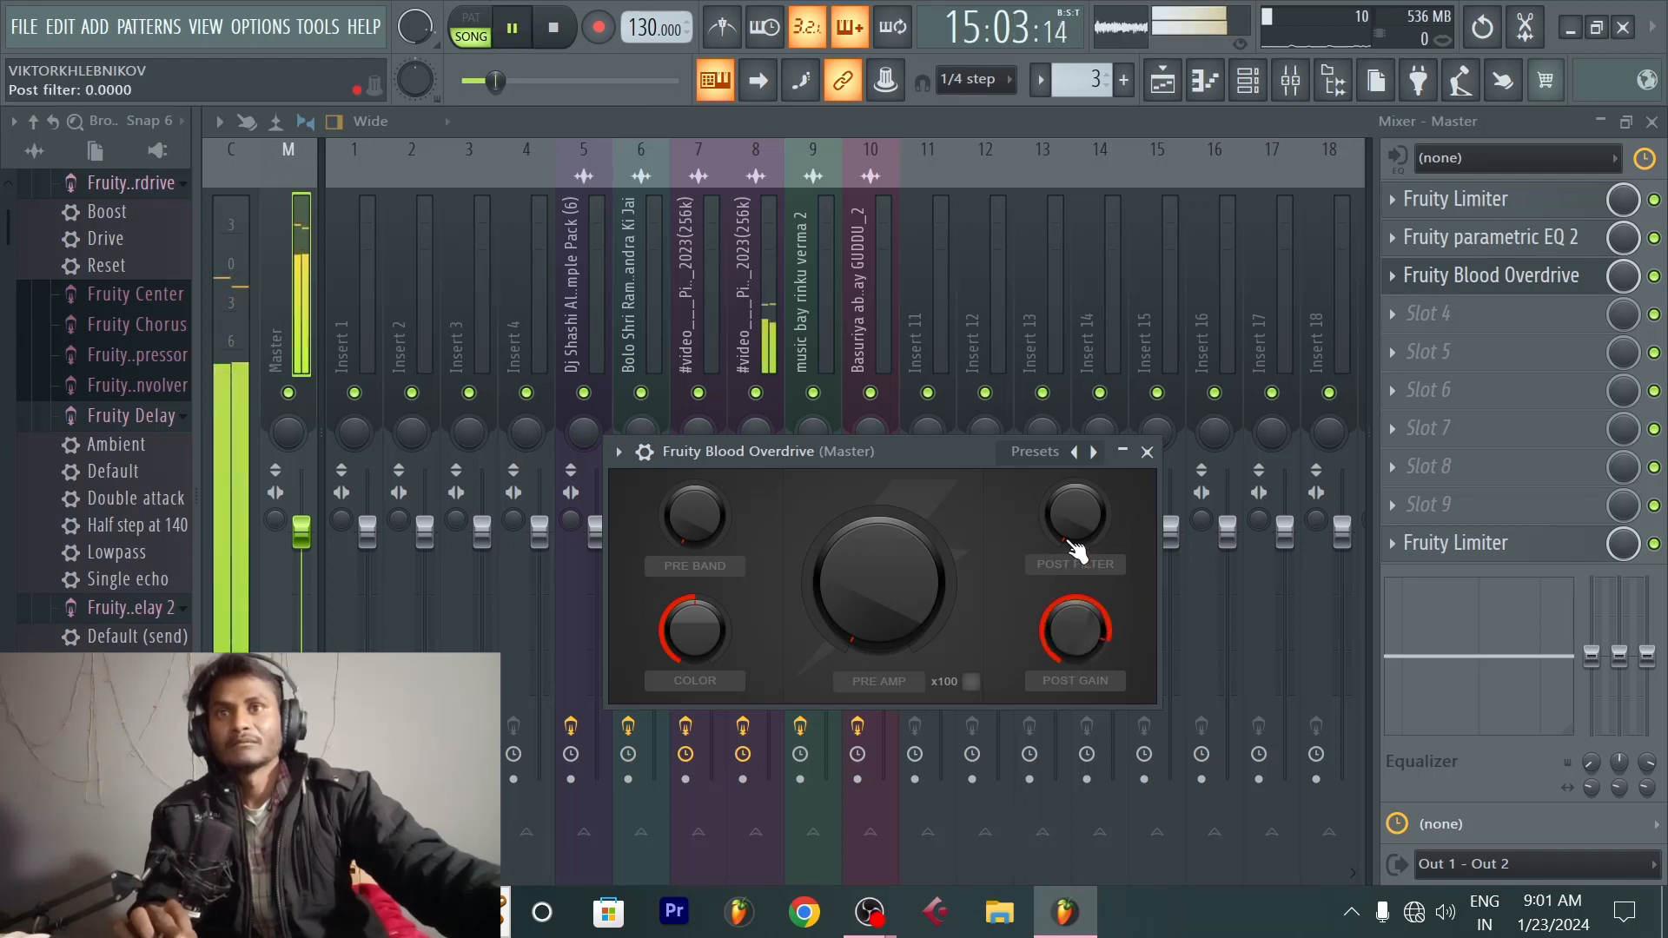
pyautogui.moveTo(858, 617); pyautogui.dragTo(858, 593)
pyautogui.moveTo(1068, 635); pyautogui.dragTo(1069, 635)
pyautogui.press('space')
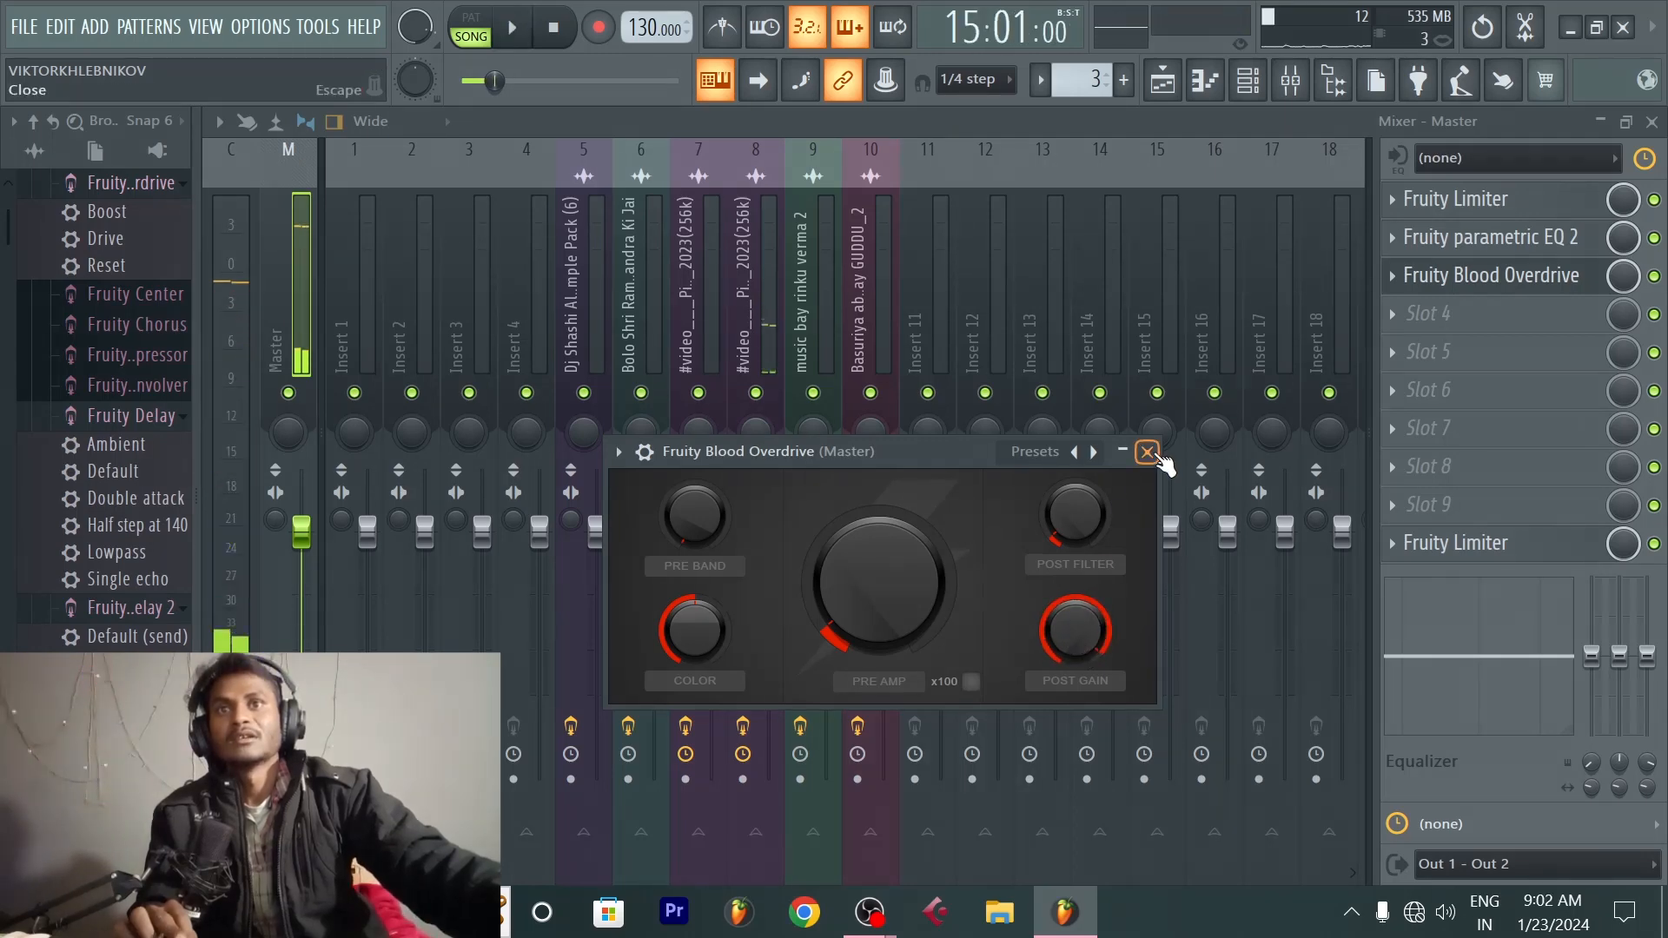
pyautogui.click(1147, 452)
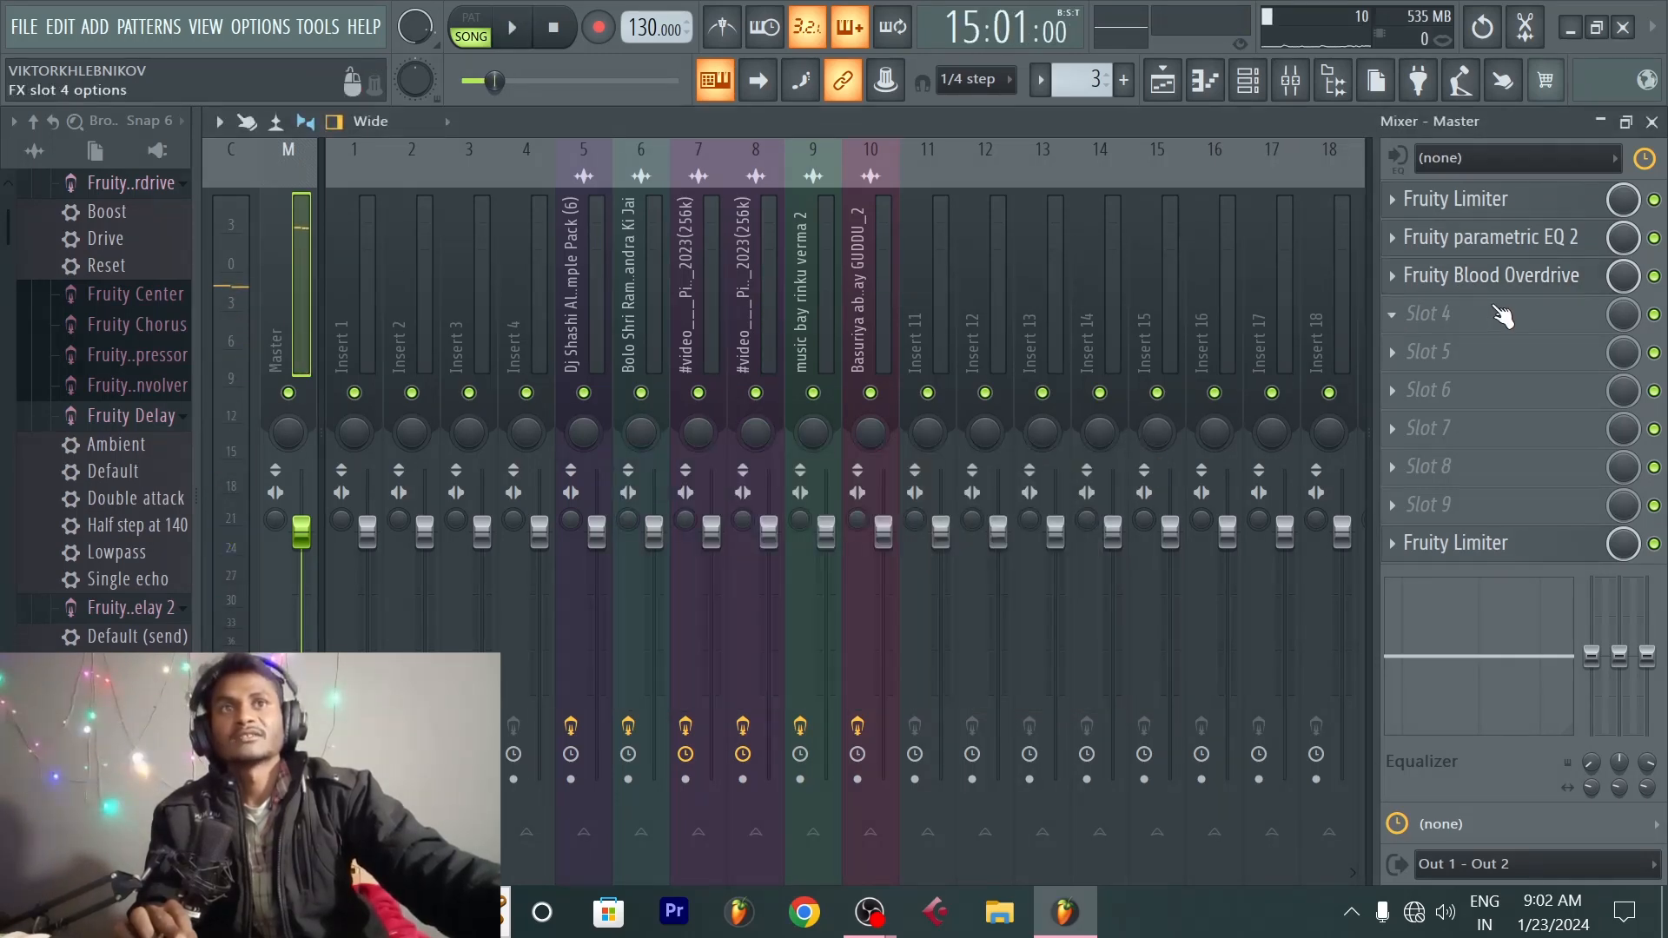
# Step: Load Maximus into slot 4 of the Master track, apply the Clear master RMS preset and play the drum section
pyautogui.click(1503, 317)
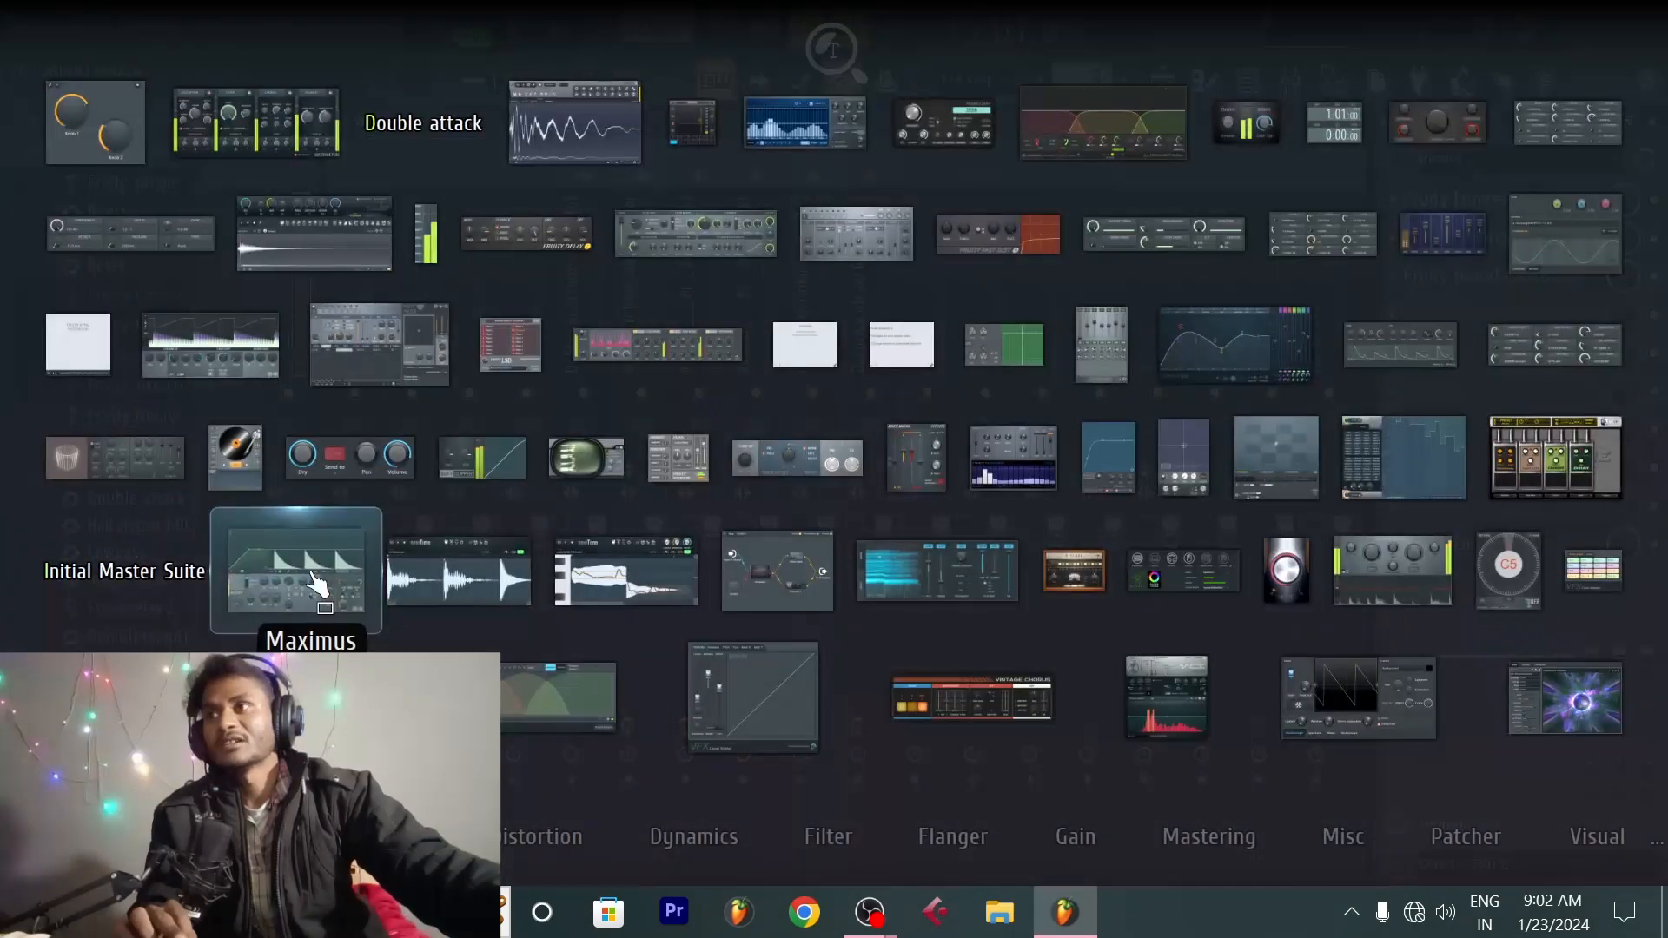
pyautogui.click(312, 580)
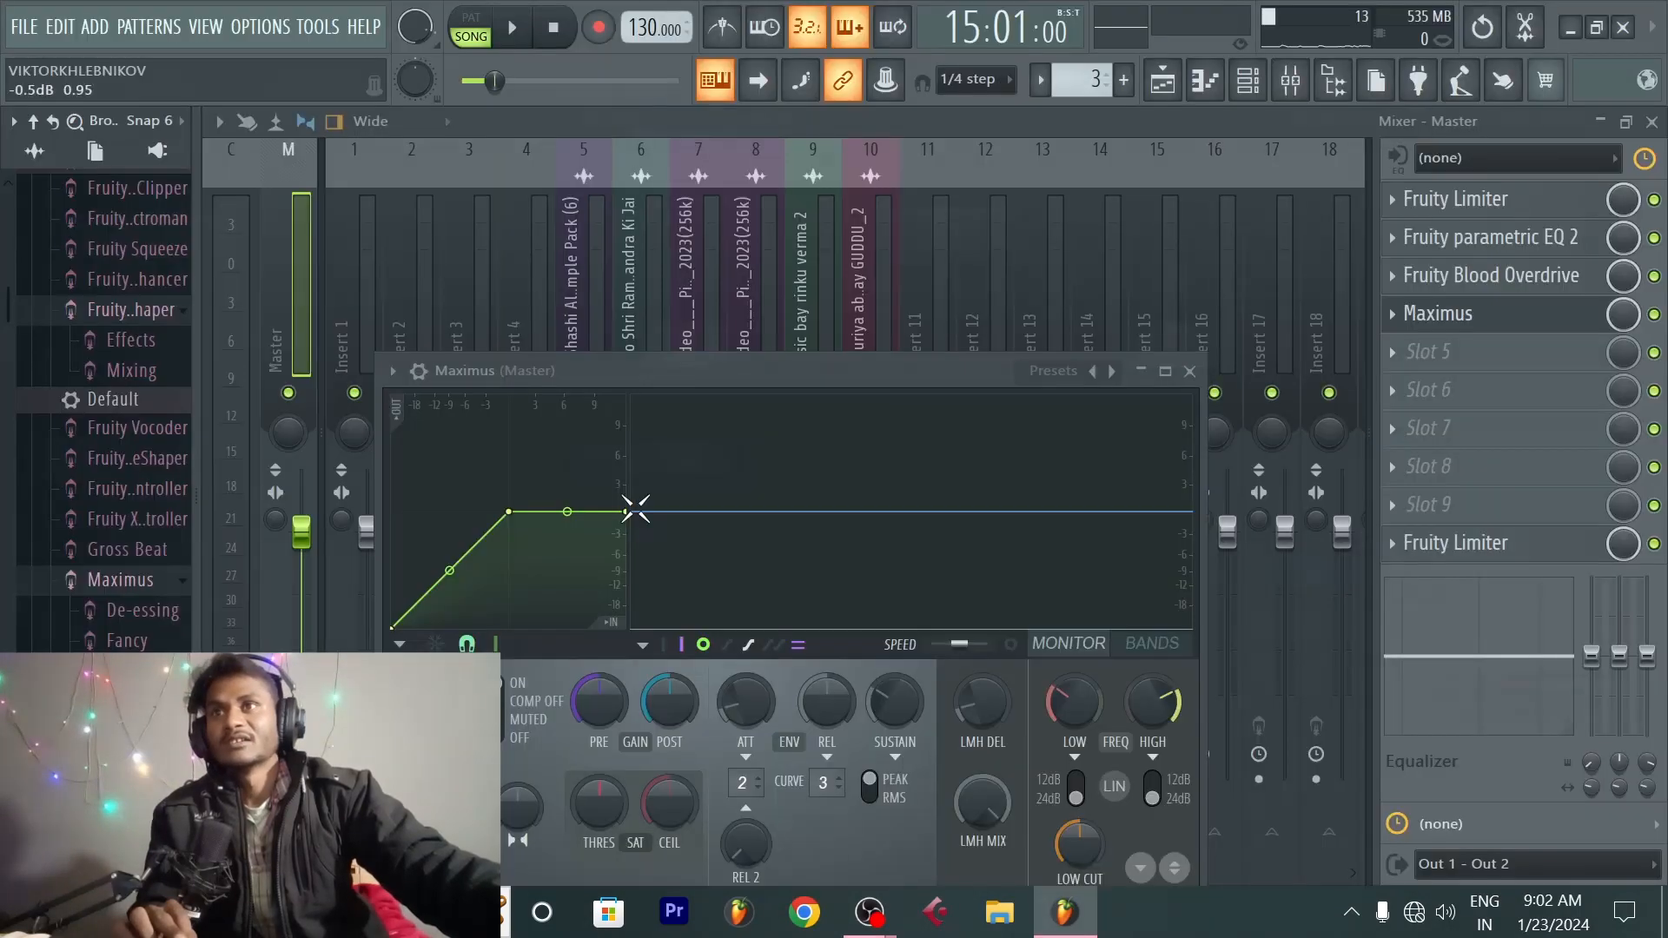
pyautogui.moveTo(784, 378); pyautogui.dragTo(1029, 291)
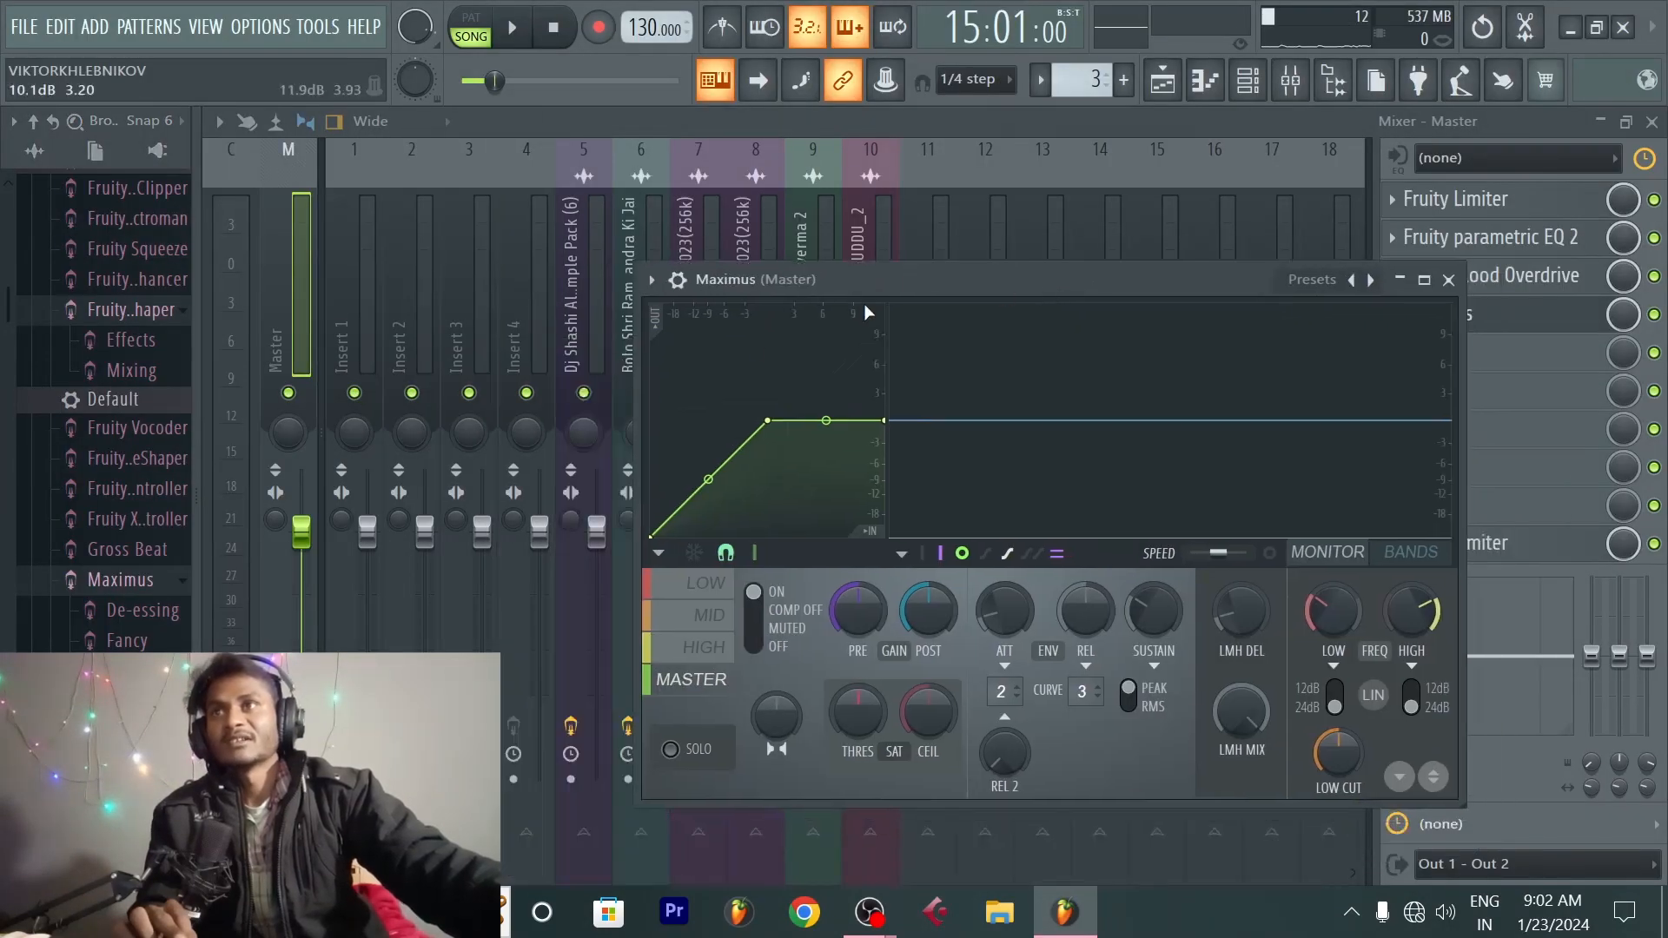
pyautogui.click(650, 278)
pyautogui.moveTo(691, 377)
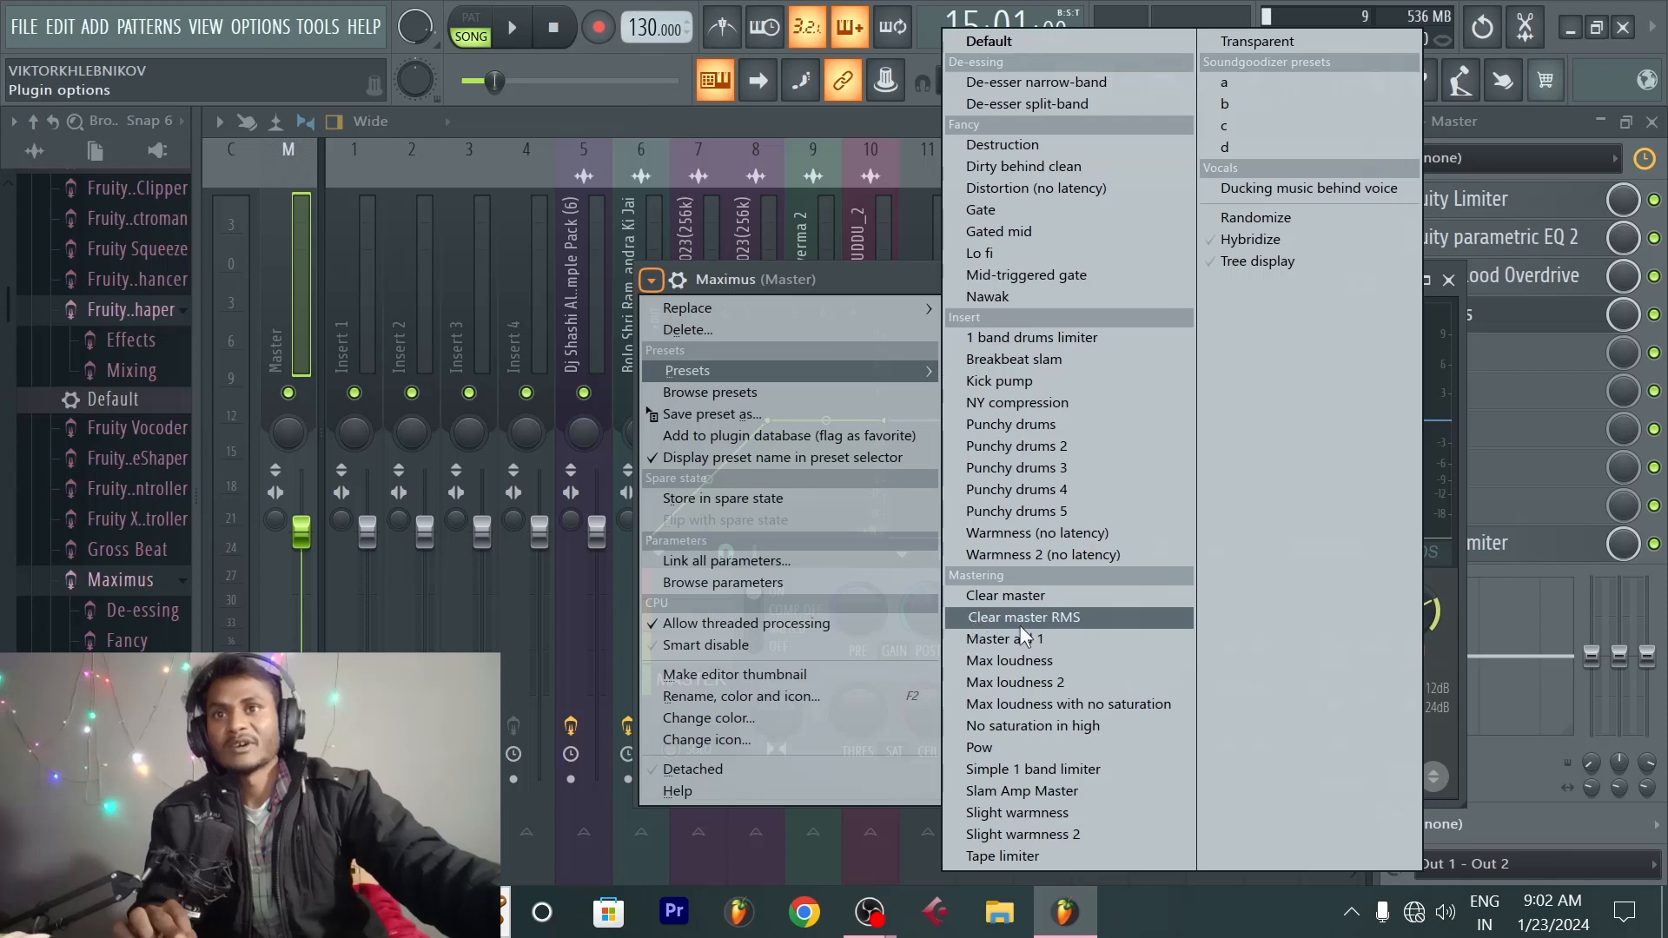
pyautogui.click(1056, 617)
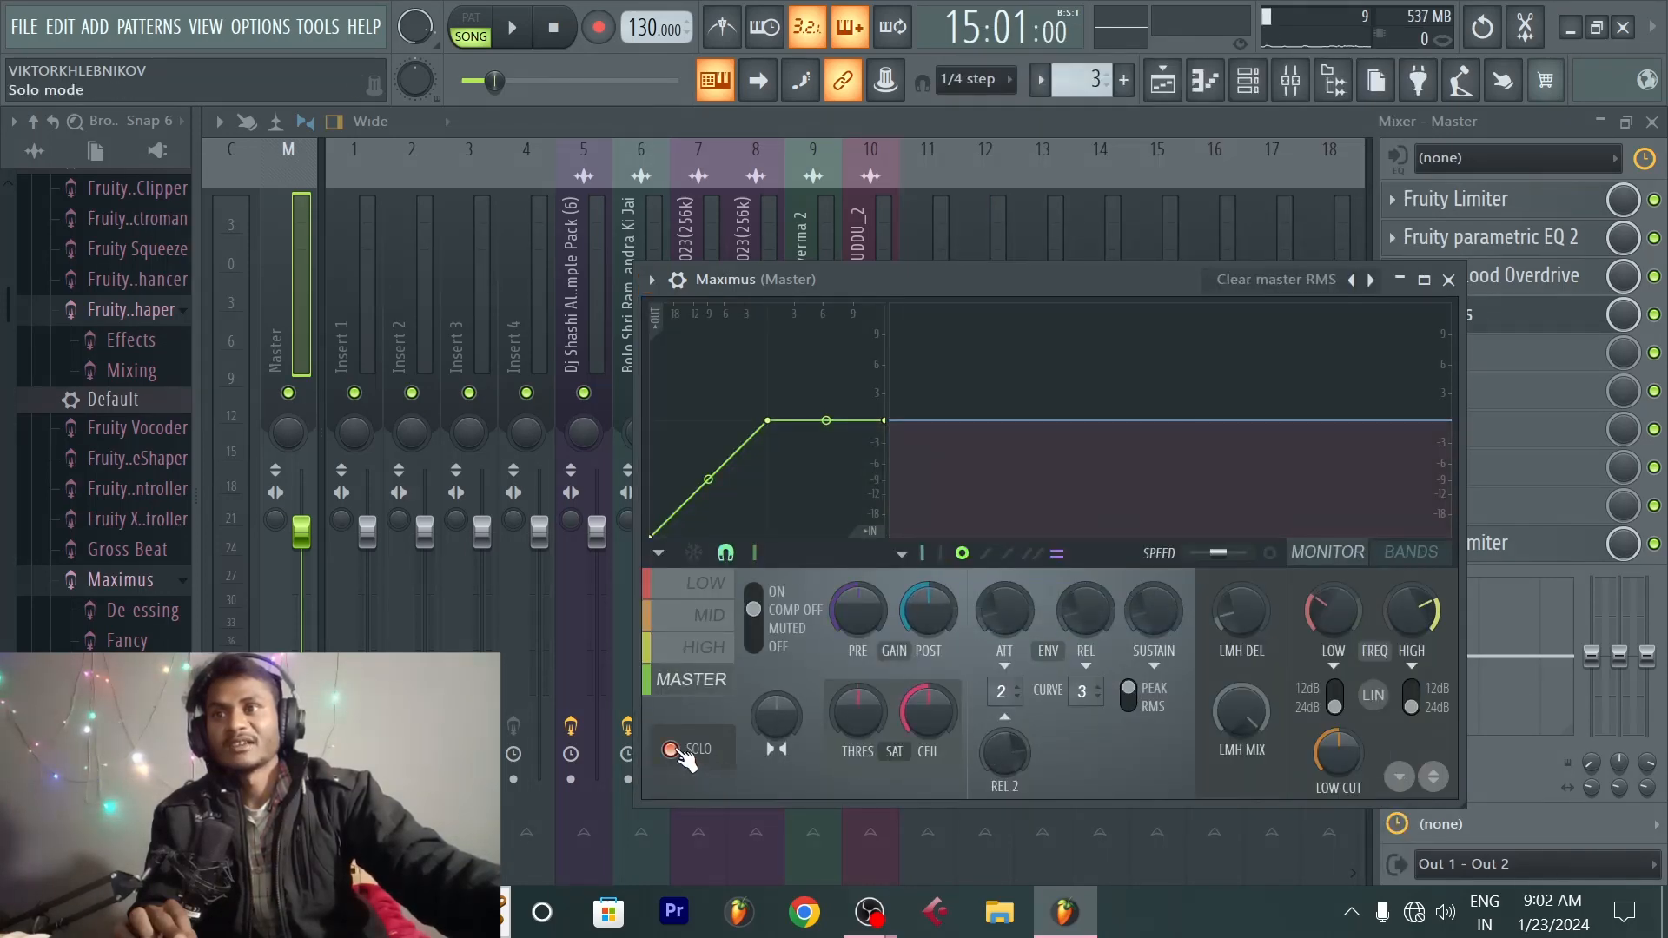
pyautogui.press('space')
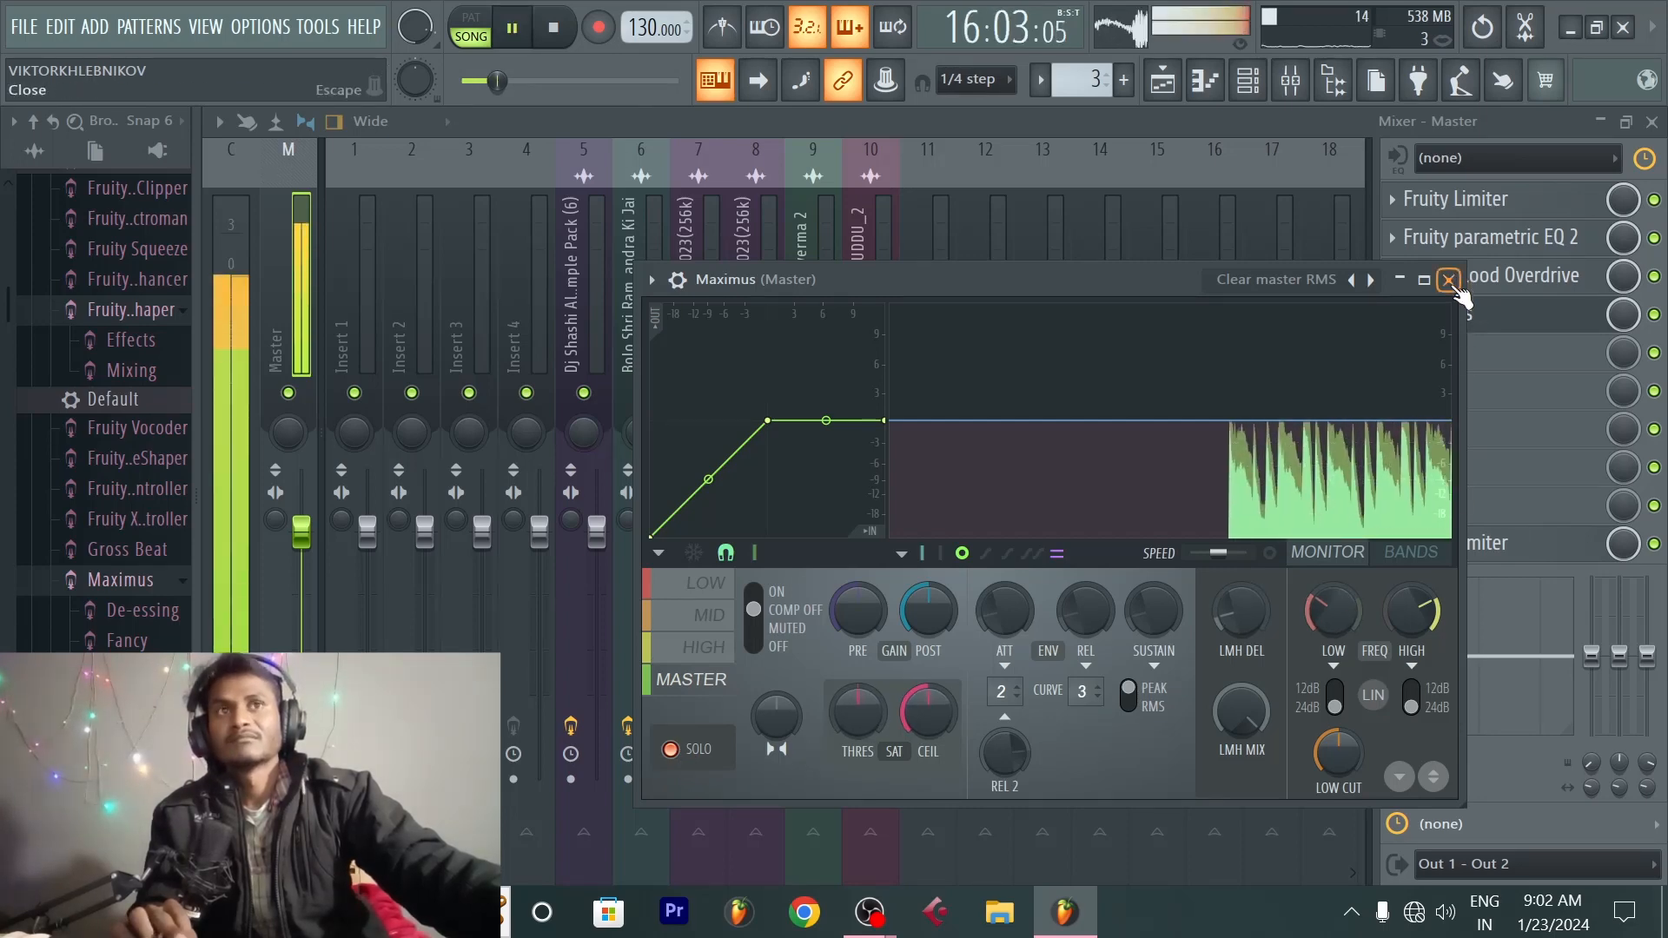
# Step: Close Maximus, lower the overdrive's pre amp and post gain, fine-tune its post filter during playback, and close the overdrive
pyautogui.click(1448, 280)
pyautogui.press('space')
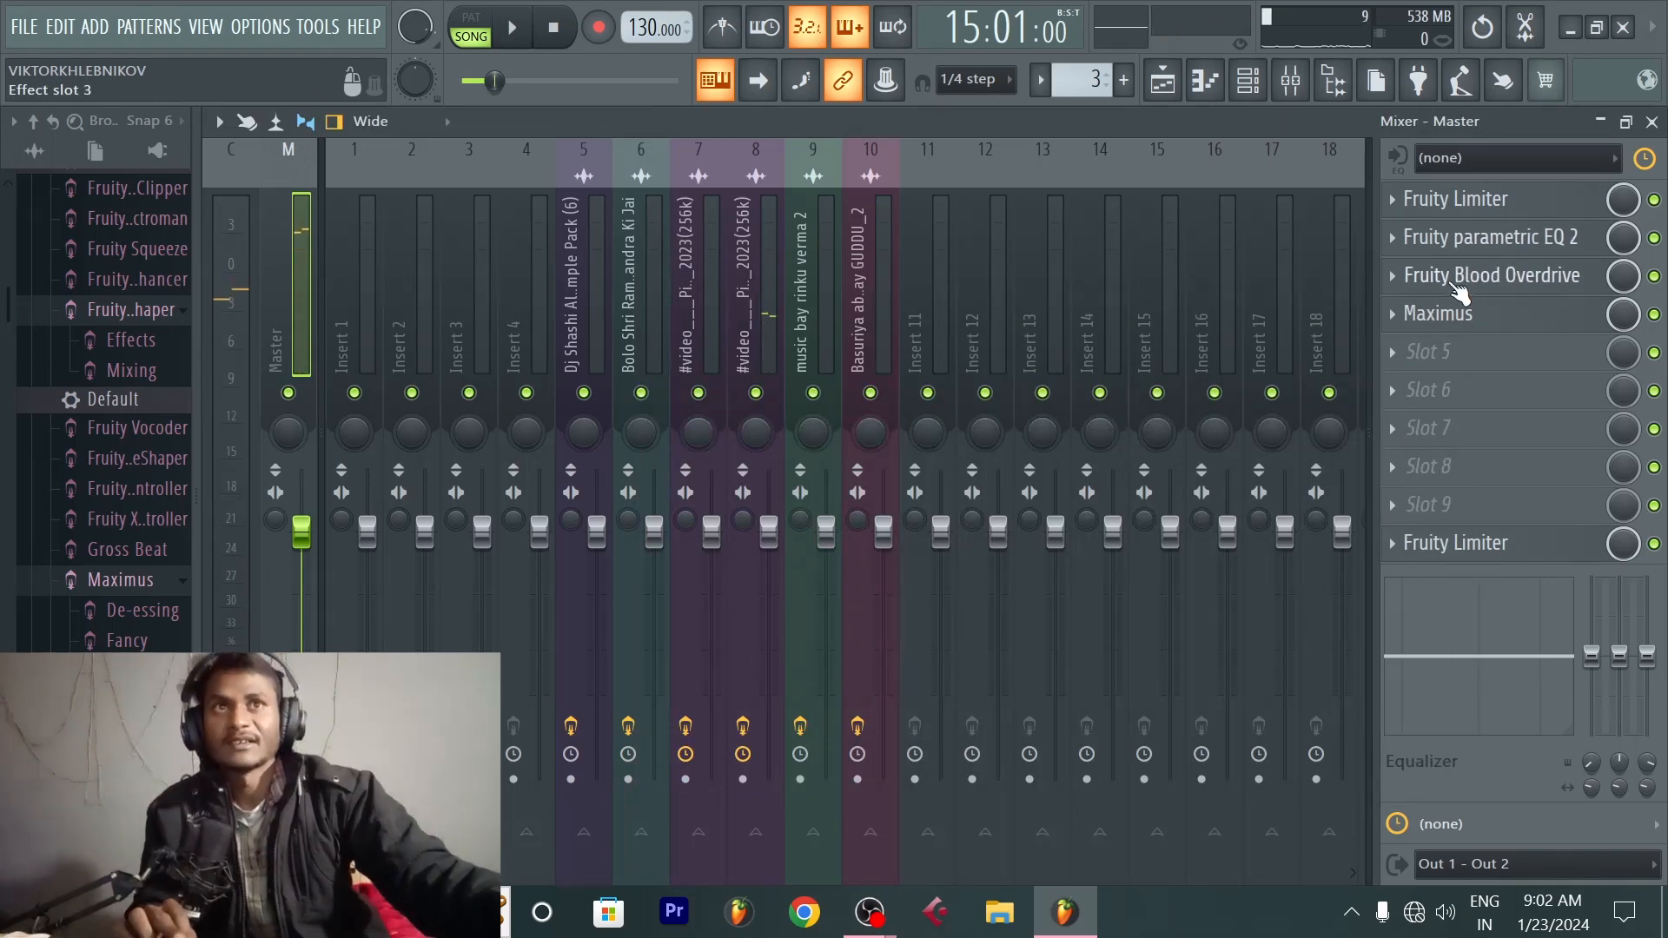
pyautogui.click(1529, 278)
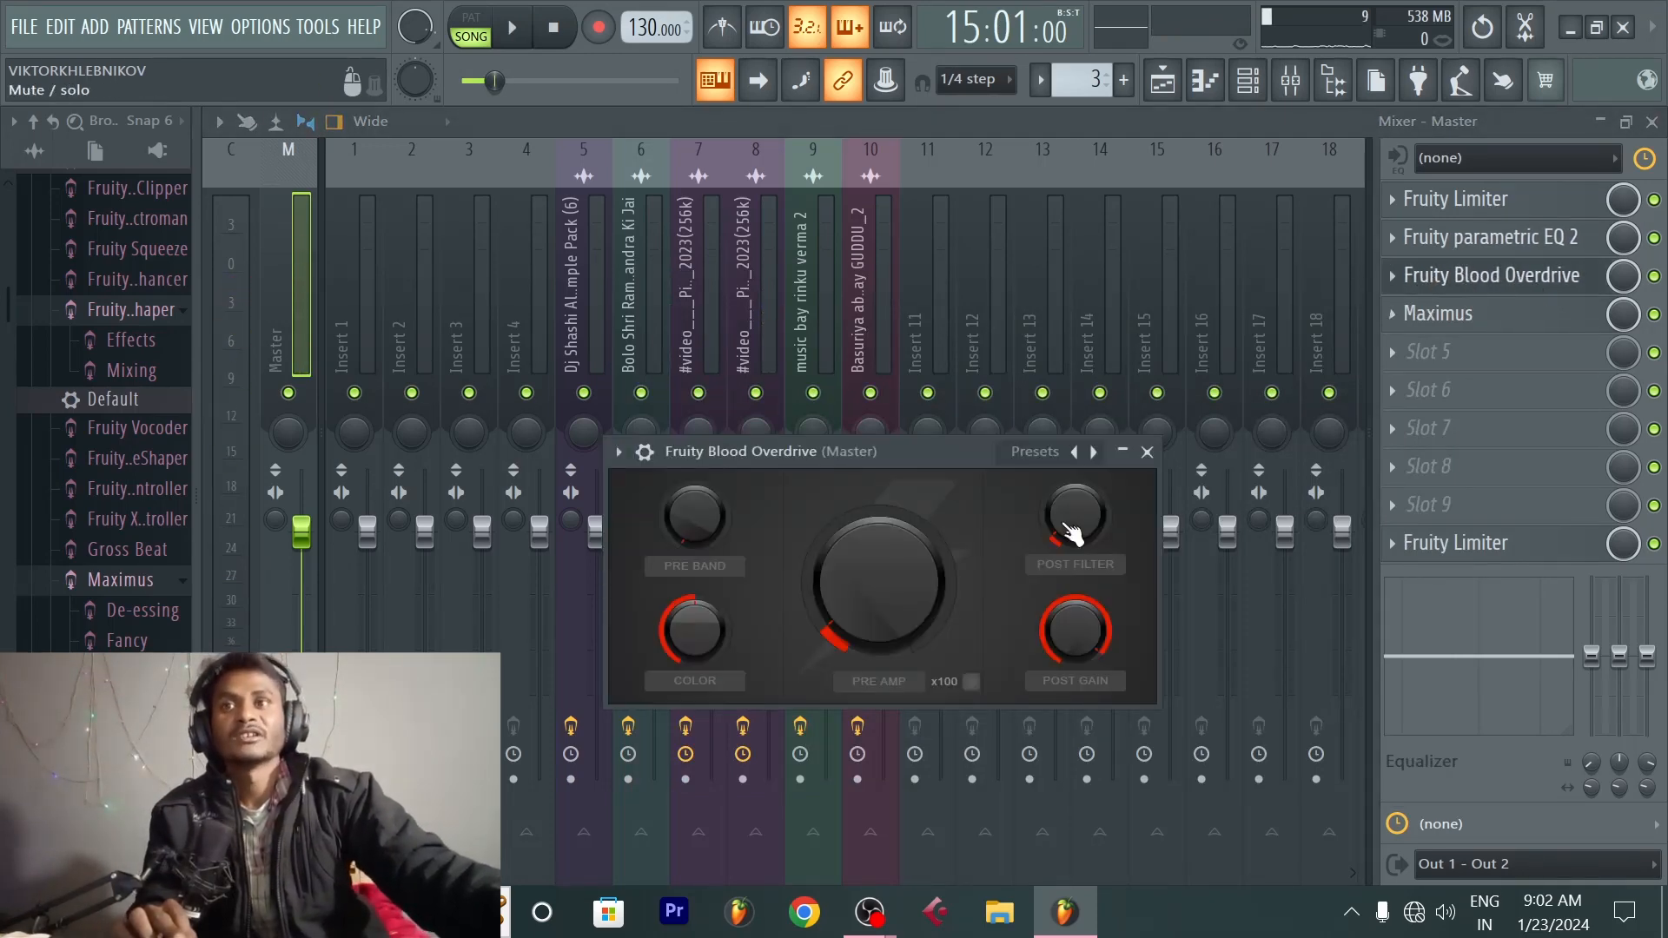
pyautogui.moveTo(860, 618); pyautogui.dragTo(864, 647)
pyautogui.press('space')
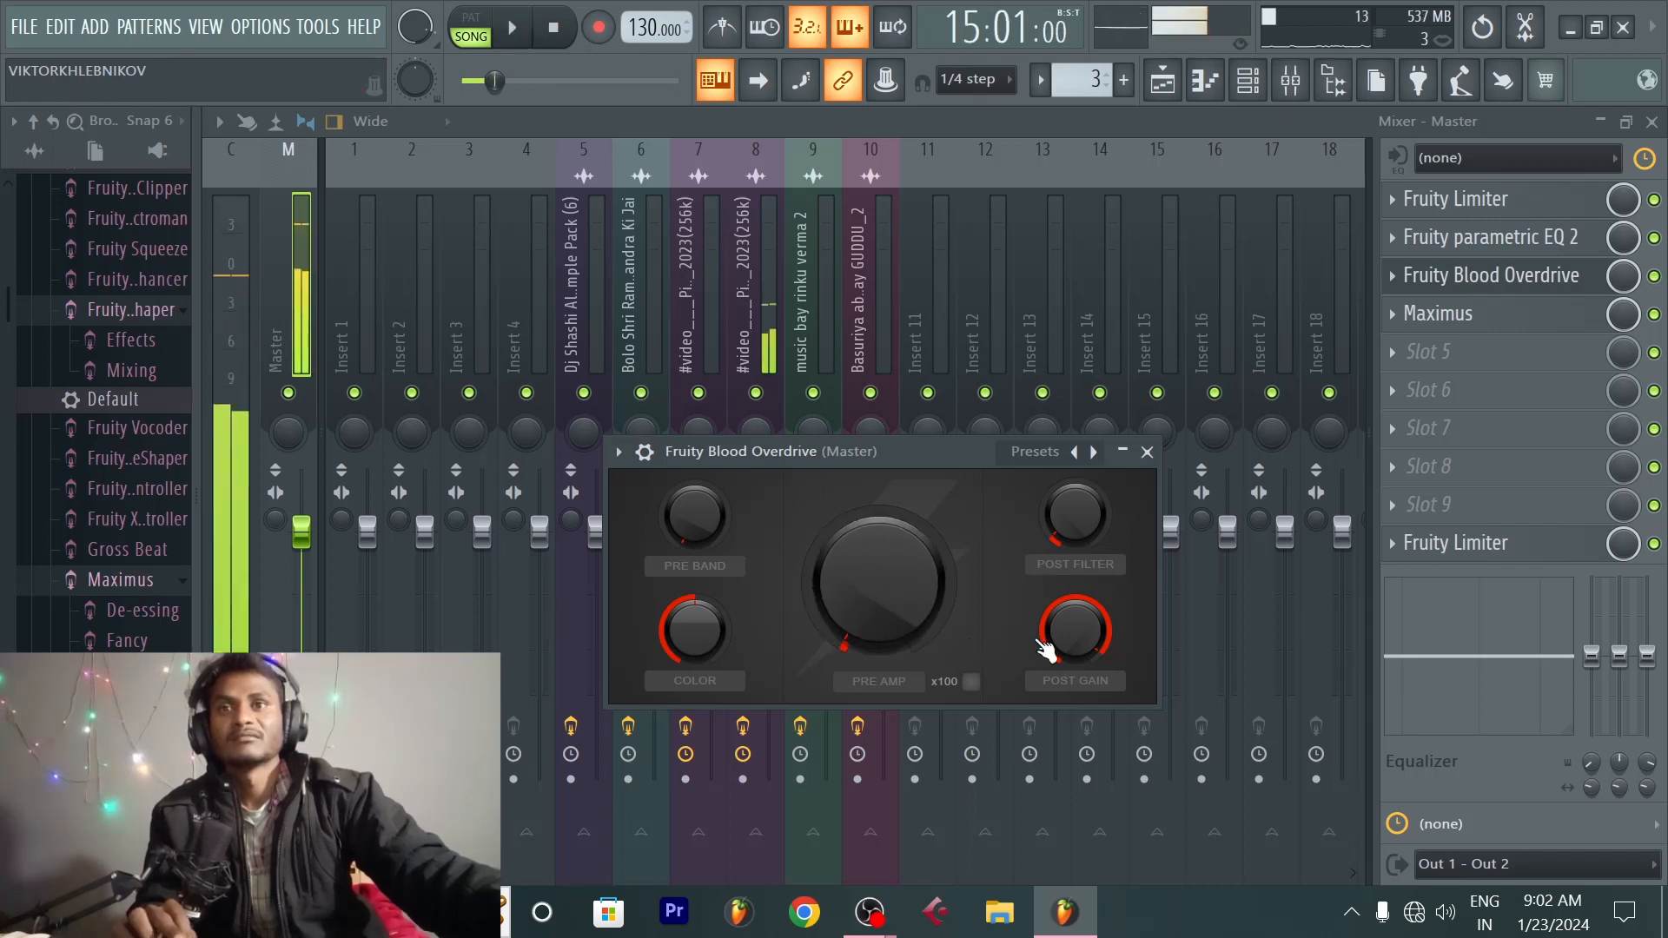
pyautogui.moveTo(1075, 630); pyautogui.dragTo(1075, 651)
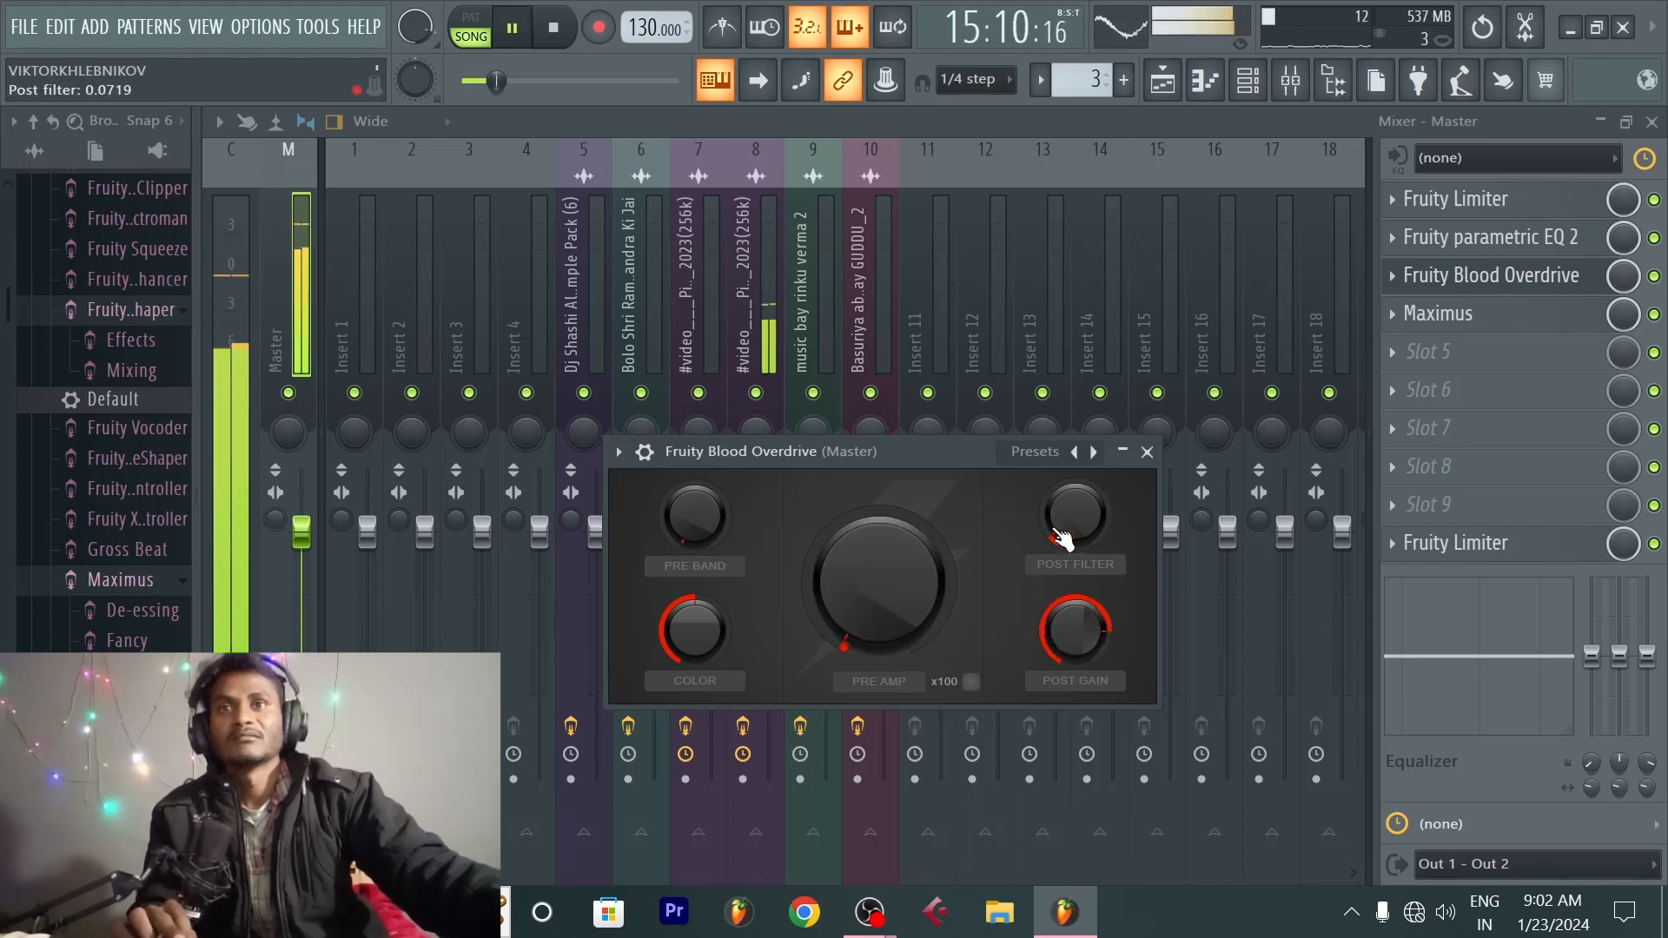
pyautogui.press('space')
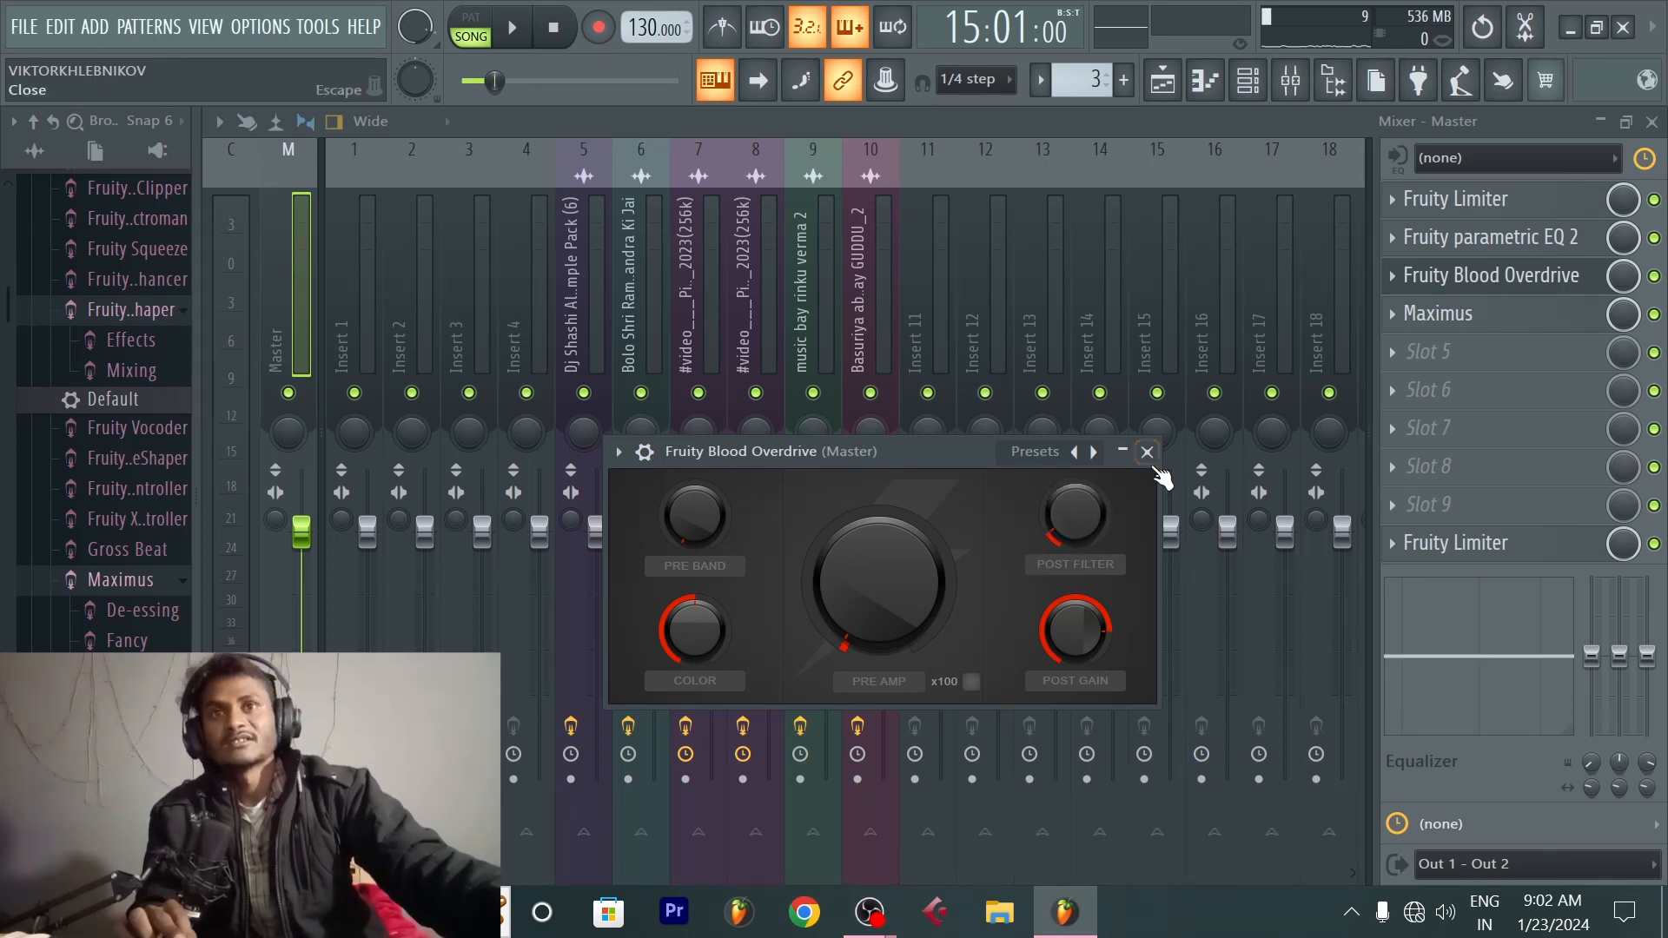
pyautogui.click(1147, 452)
# Step: Fine-tune the Master EQ's band 7 low-pass cutoff and slightly raise its low-end high-pass cutoff during playback, then close the EQ
pyautogui.click(1483, 252)
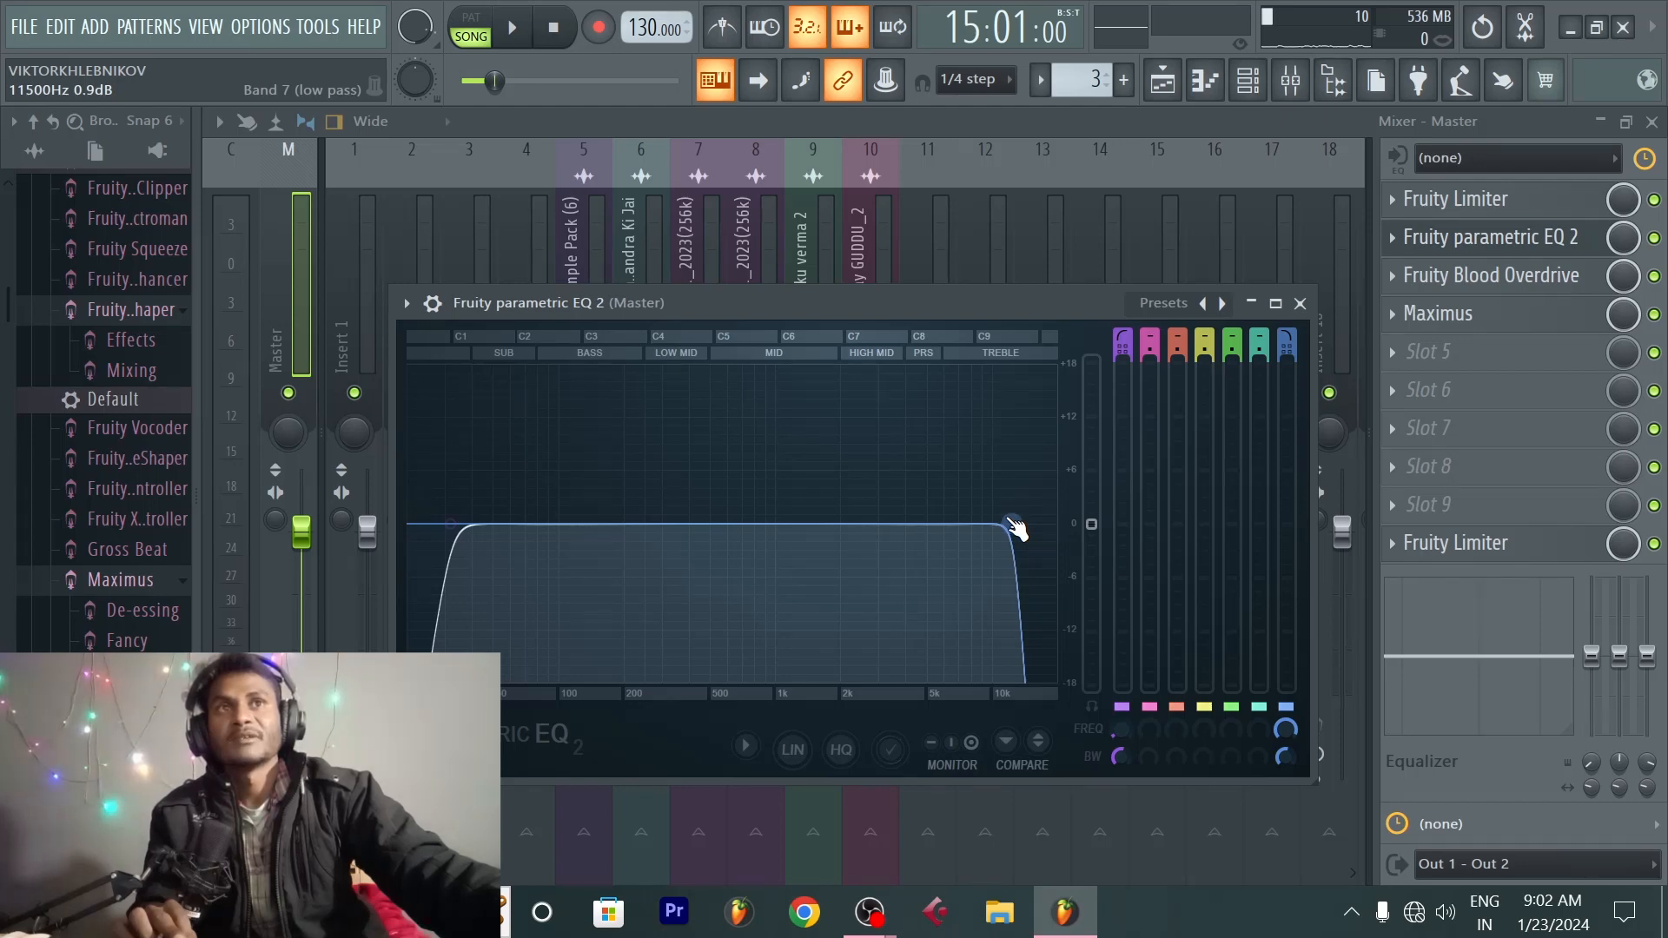
pyautogui.click(1012, 526)
pyautogui.moveTo(1016, 524); pyautogui.dragTo(1008, 523)
pyautogui.press('space')
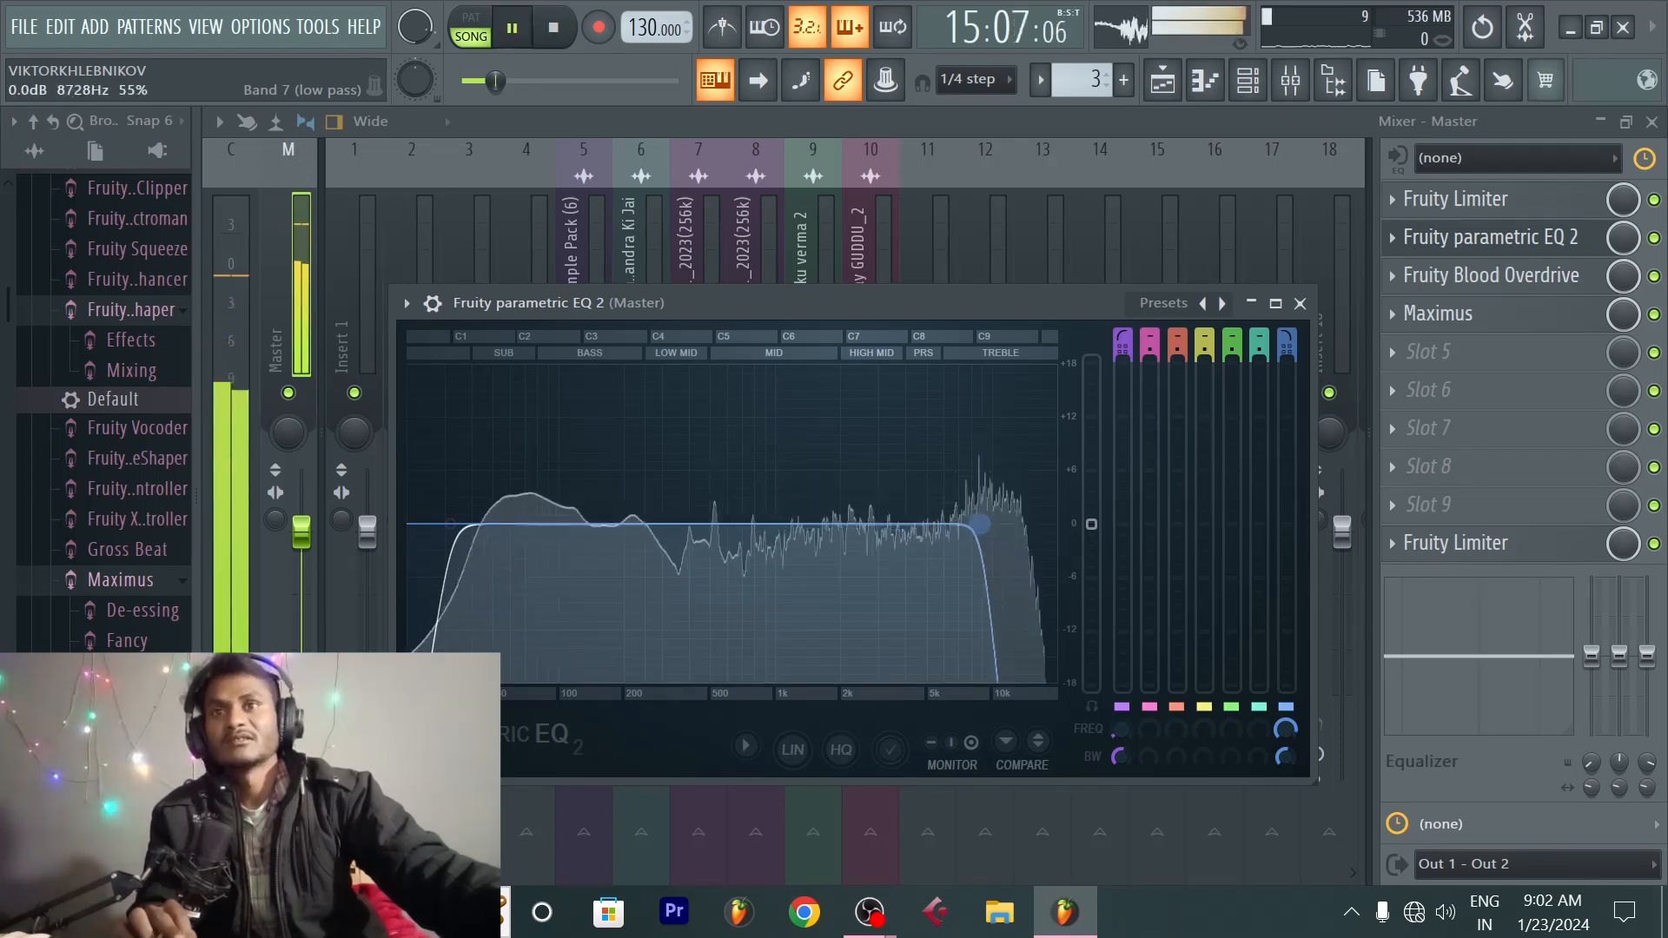
pyautogui.moveTo(449, 524); pyautogui.dragTo(469, 524)
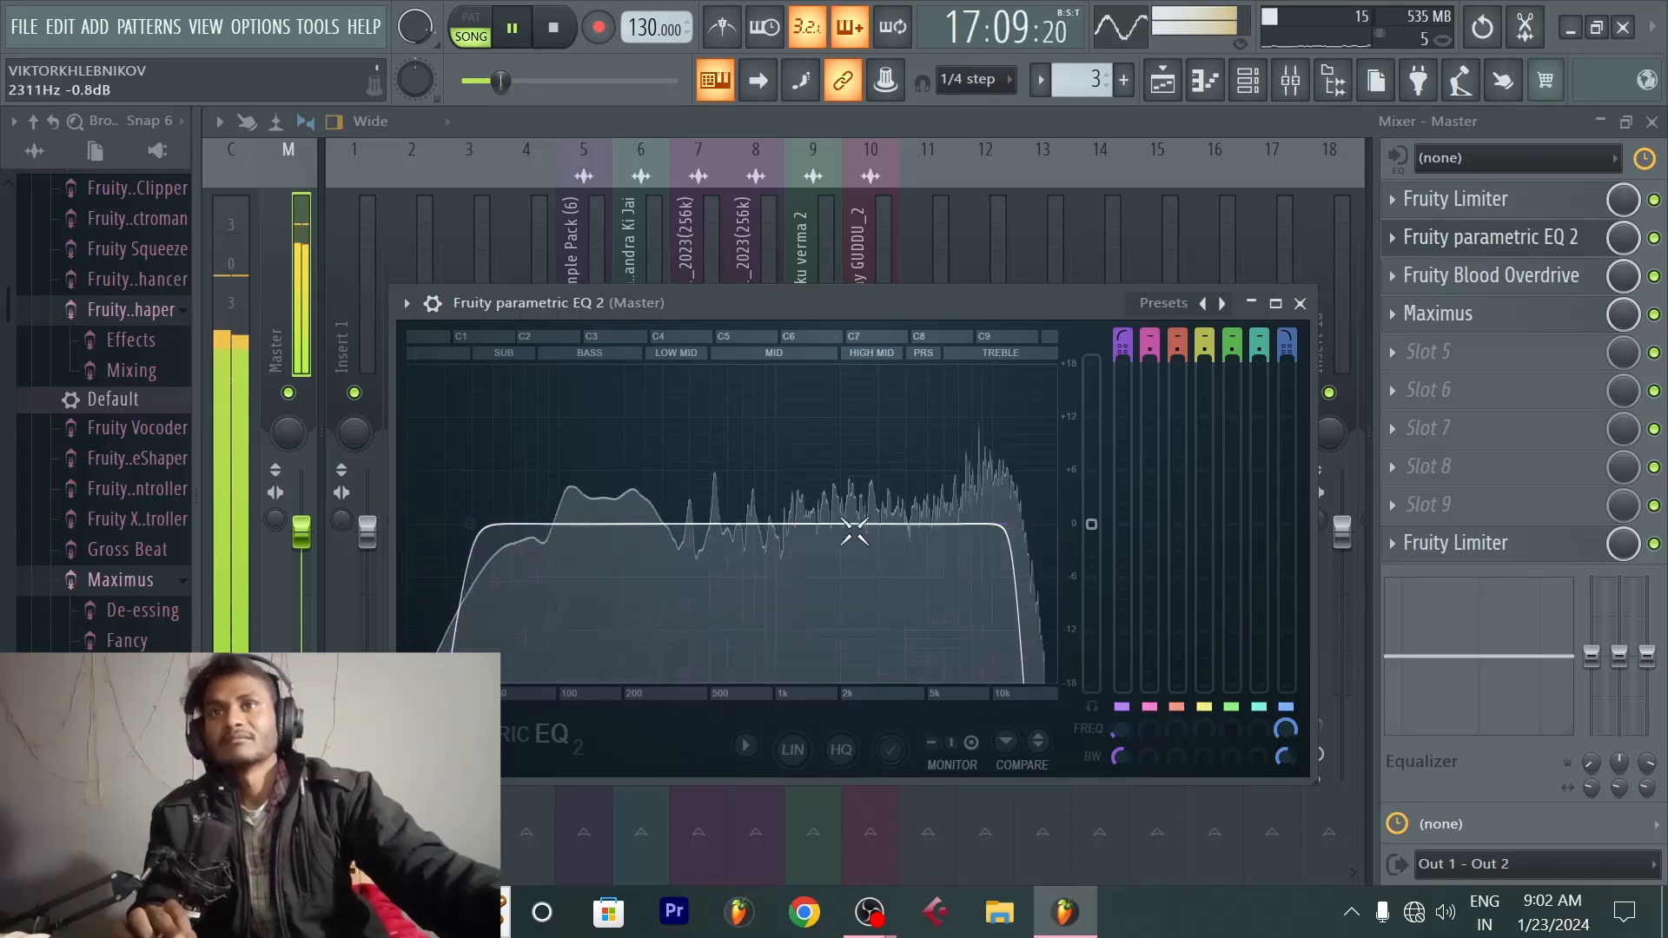
pyautogui.press('space')
pyautogui.click(1300, 303)
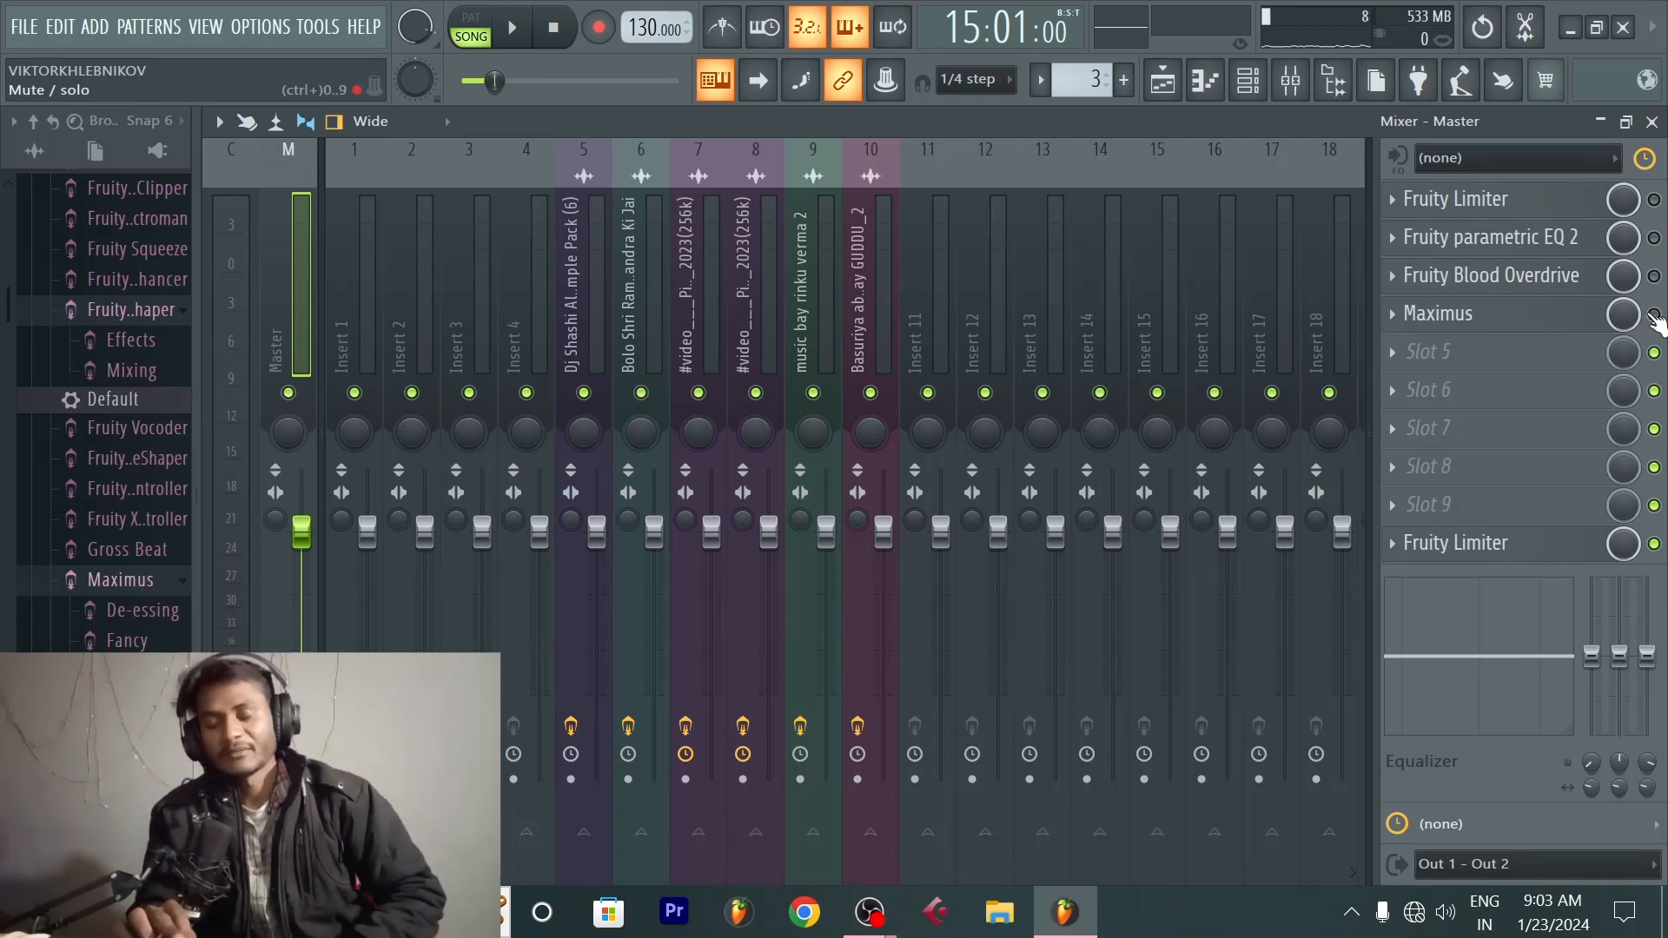
# Step: Play the drum section with Master slots 1 to 4 bypassed, then re-enable the four effects one by one to compare the sound
pyautogui.press('space')
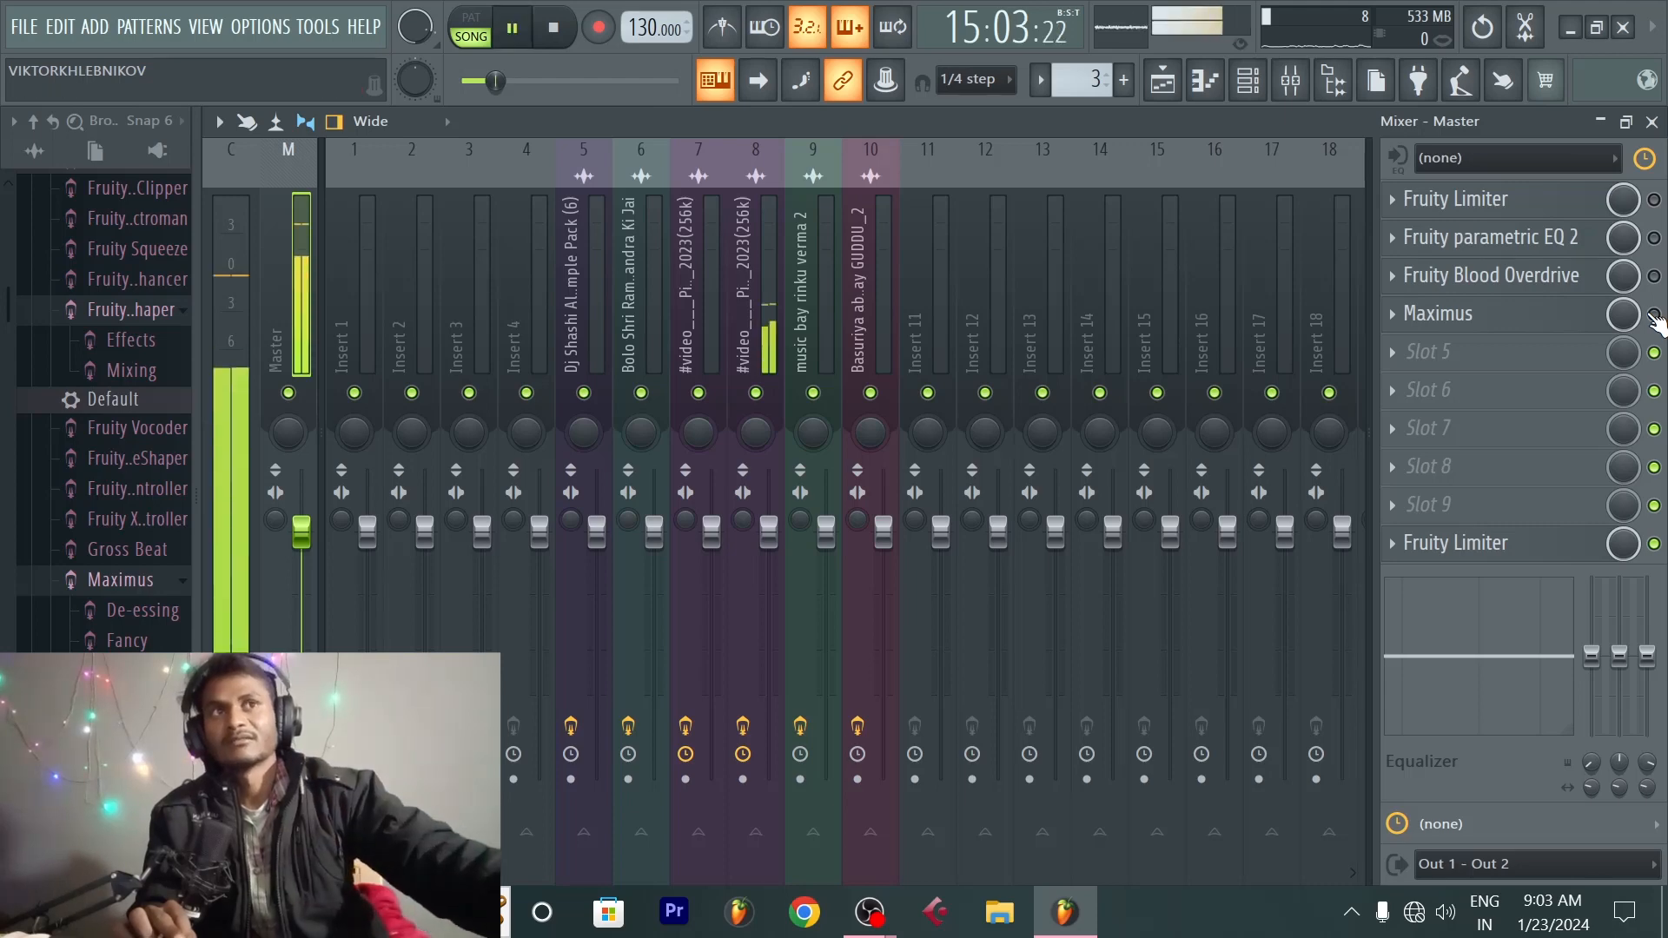
pyautogui.press('space')
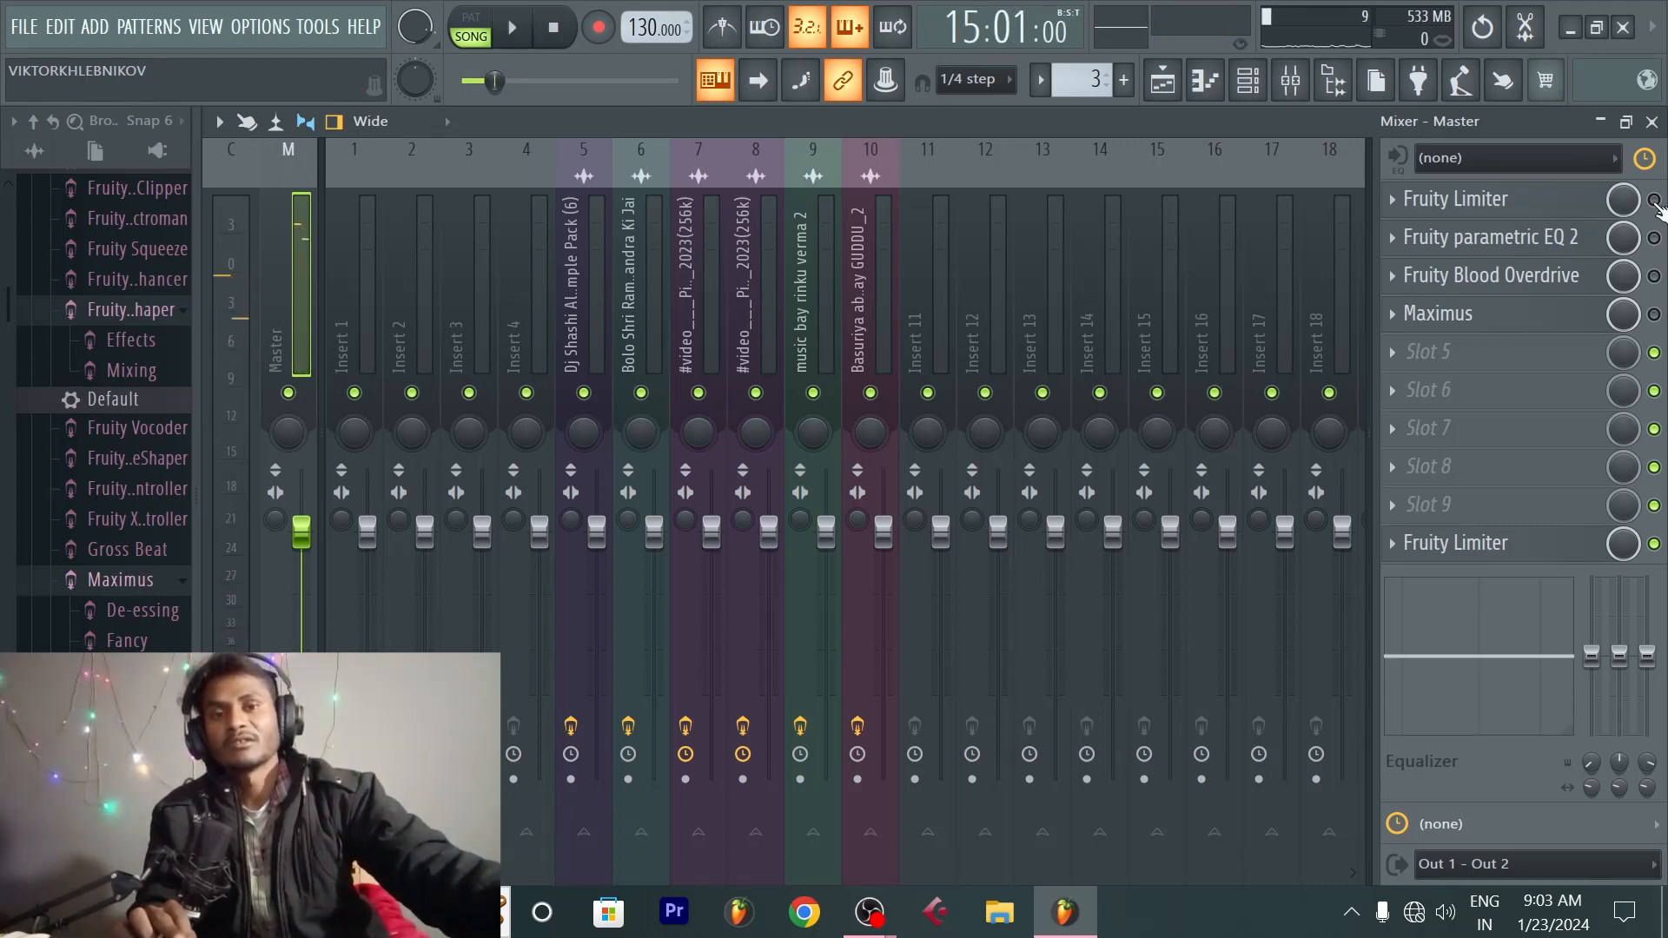
pyautogui.click(1654, 201)
pyautogui.press('space')
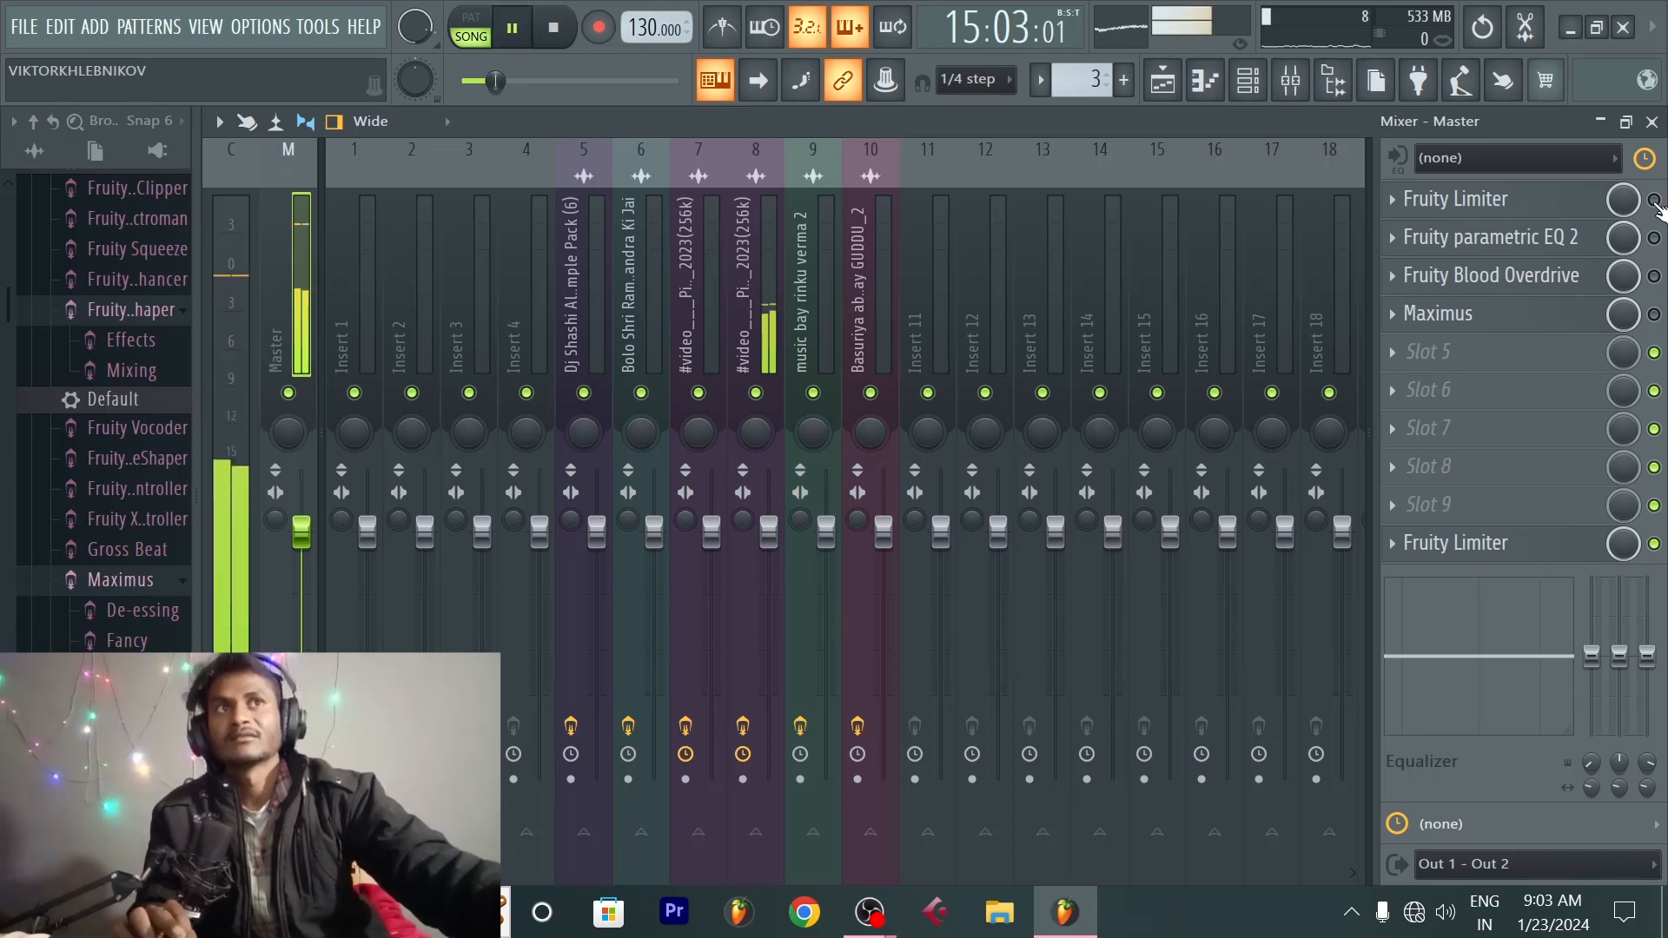
pyautogui.click(1654, 238)
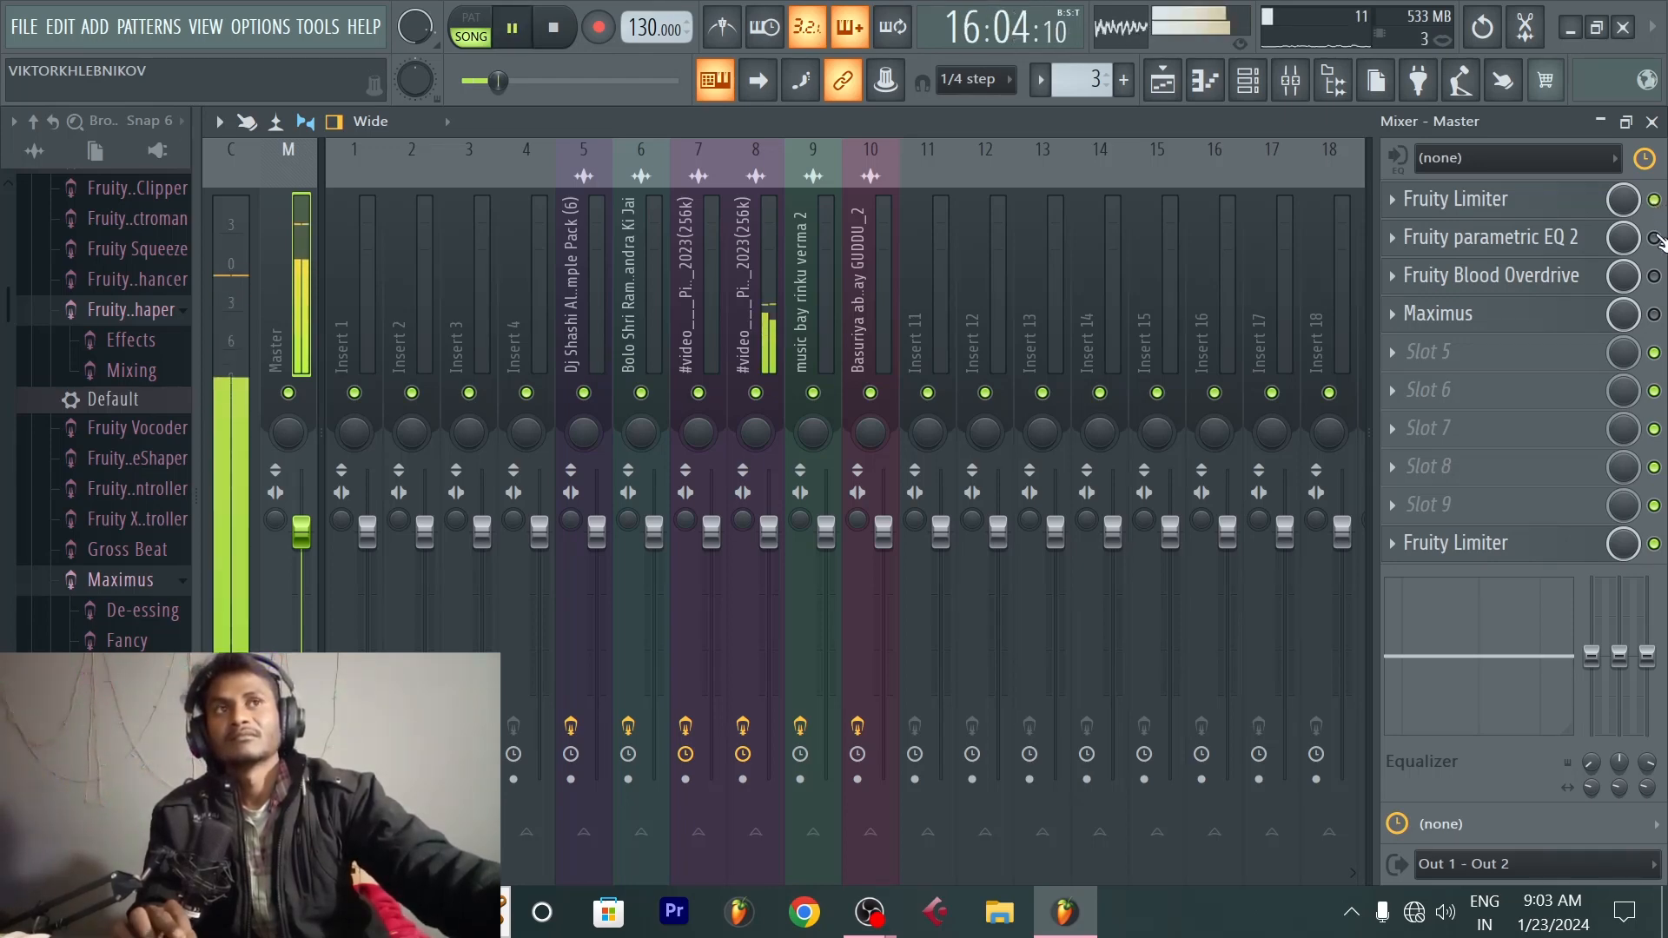
pyautogui.click(1654, 277)
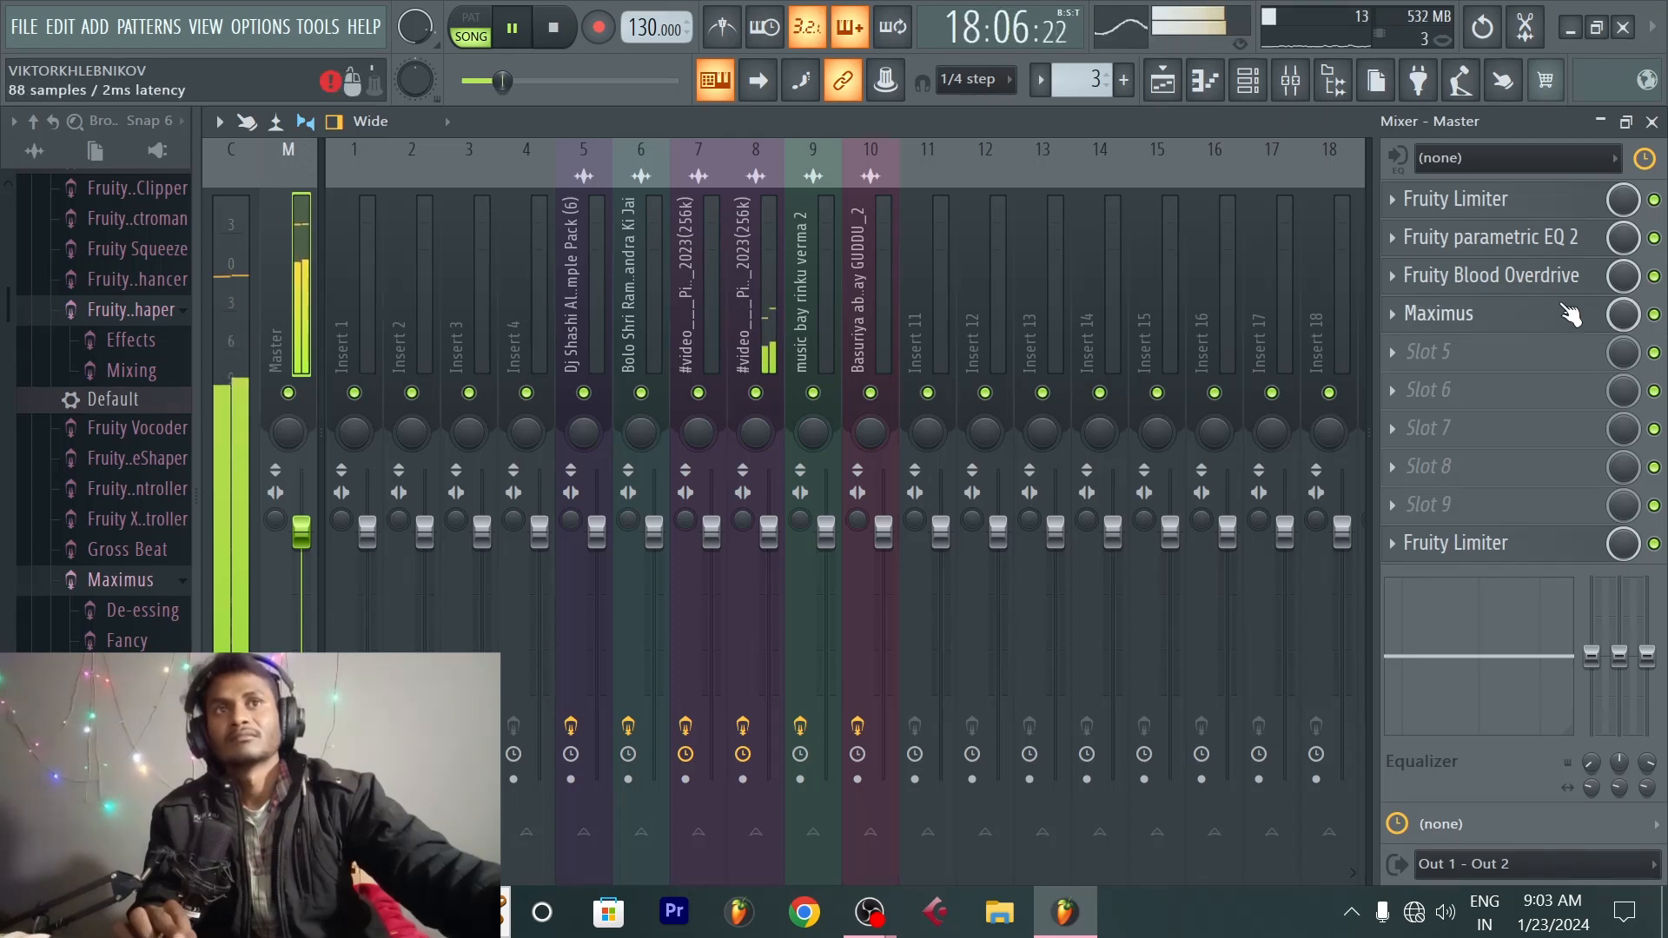
pyautogui.press('space')
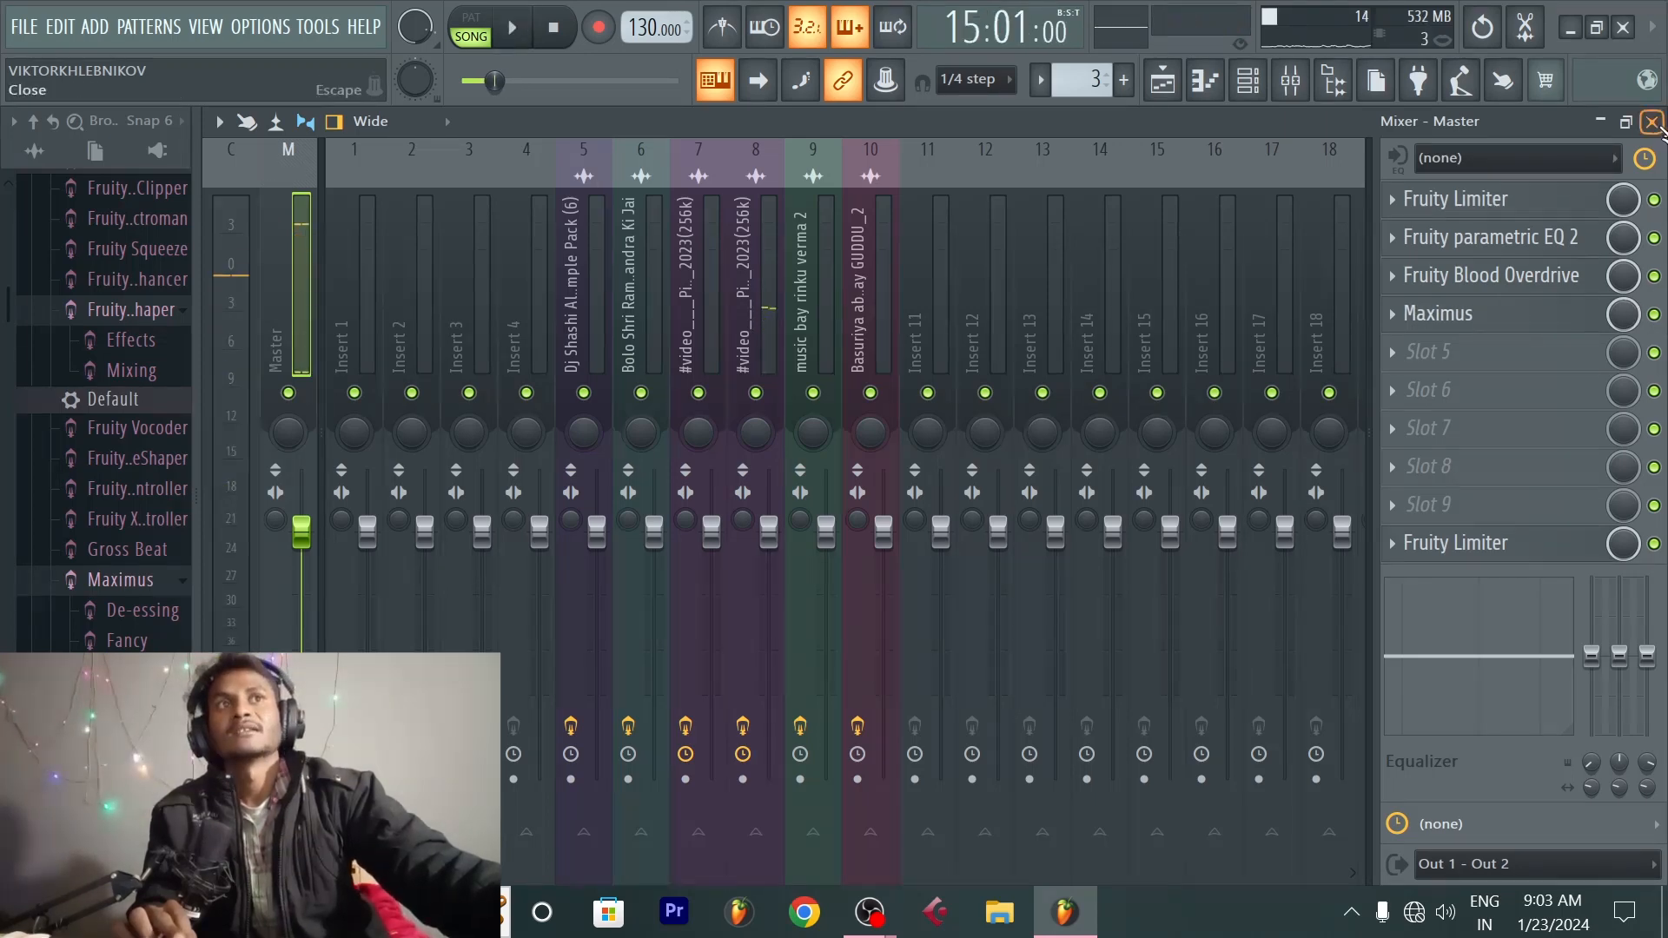
# Step: Return to the playlist and listen to the mastered arrangement from bar 6 through the drum sections starting at bars 7, 11 and 15
pyautogui.press('F5')
pyautogui.scroll(-3, 991, 177)
pyautogui.press('space')
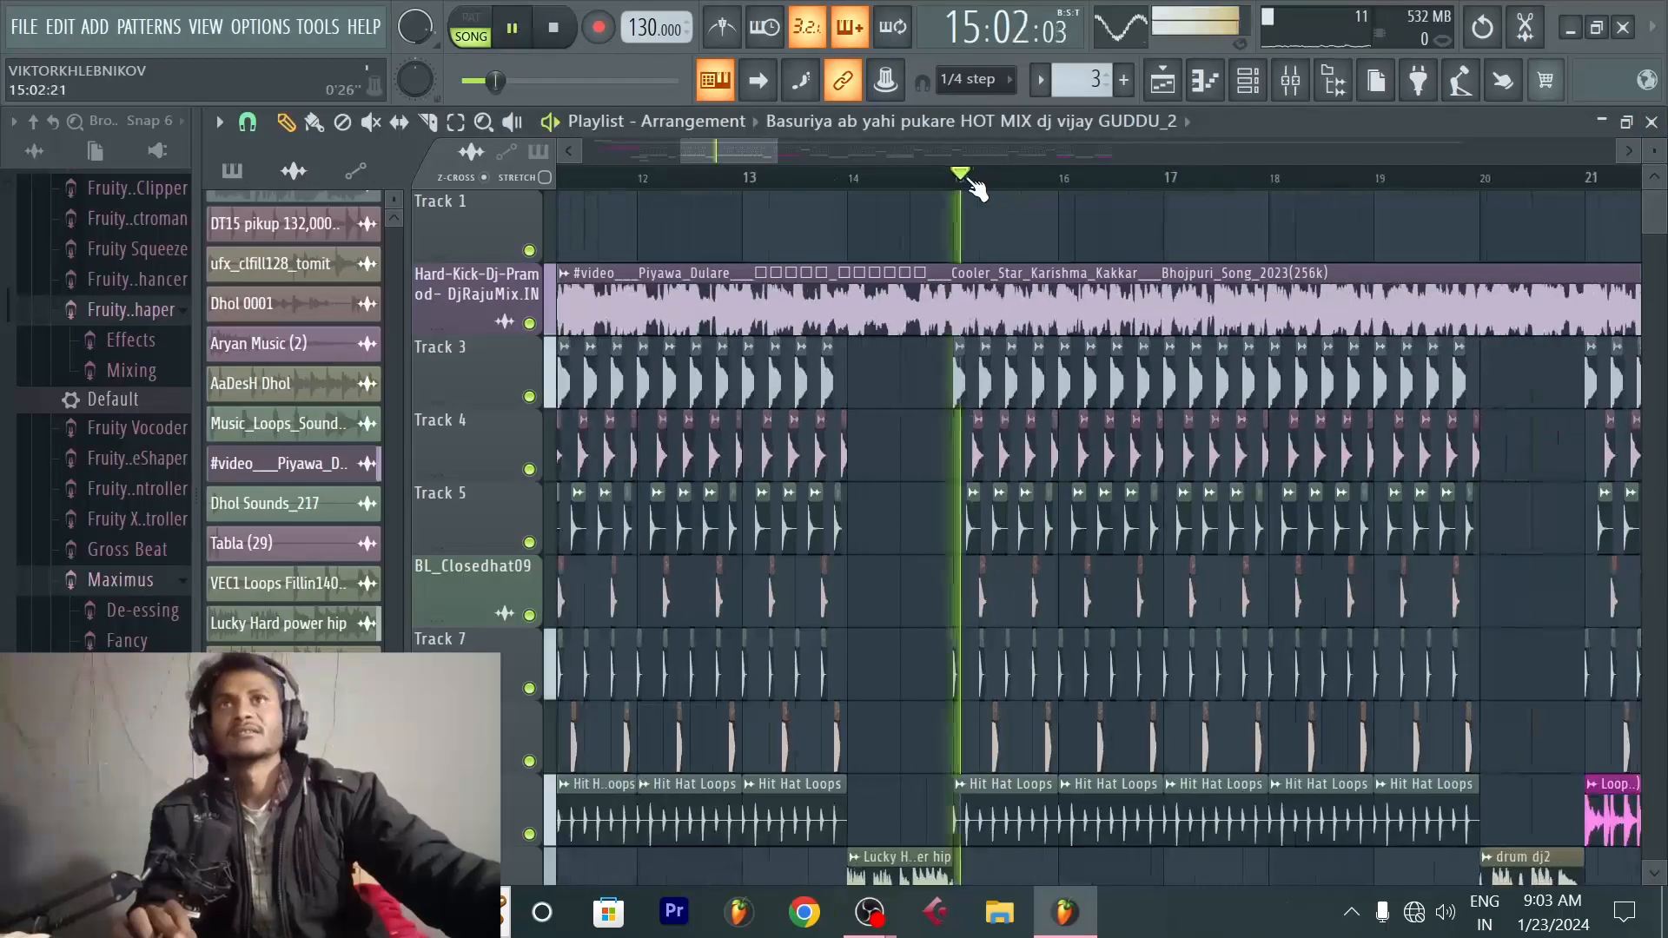
pyautogui.press('space')
pyautogui.scroll(-4, 881, 186)
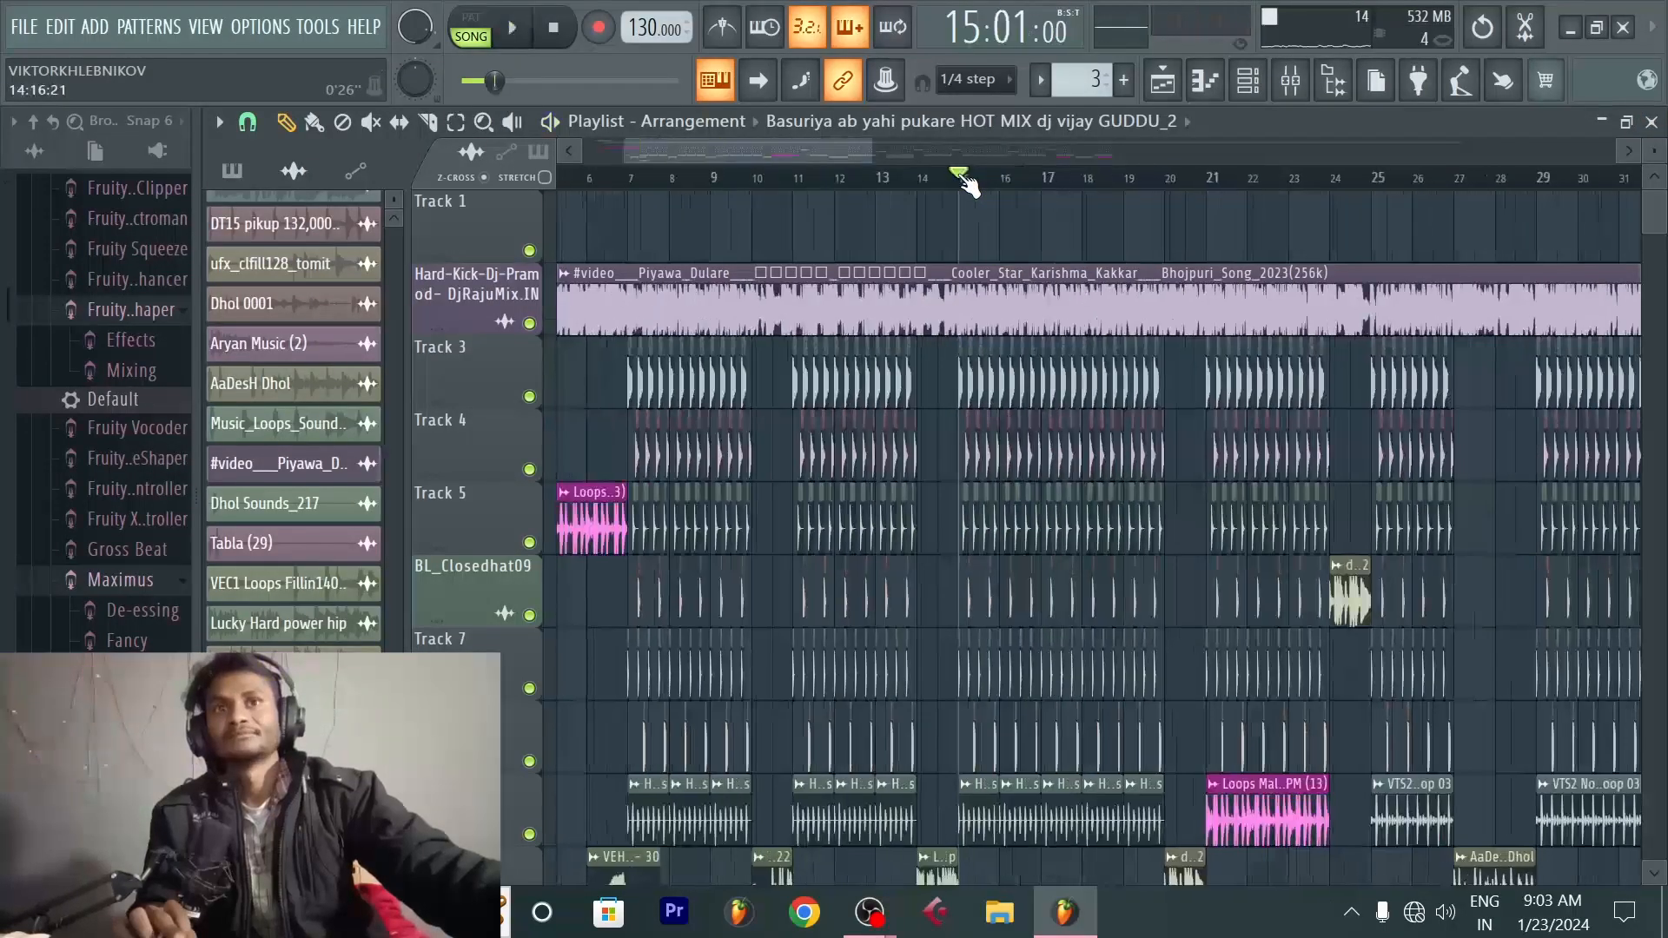
pyautogui.scroll(2, 700, 189)
pyautogui.press('space')
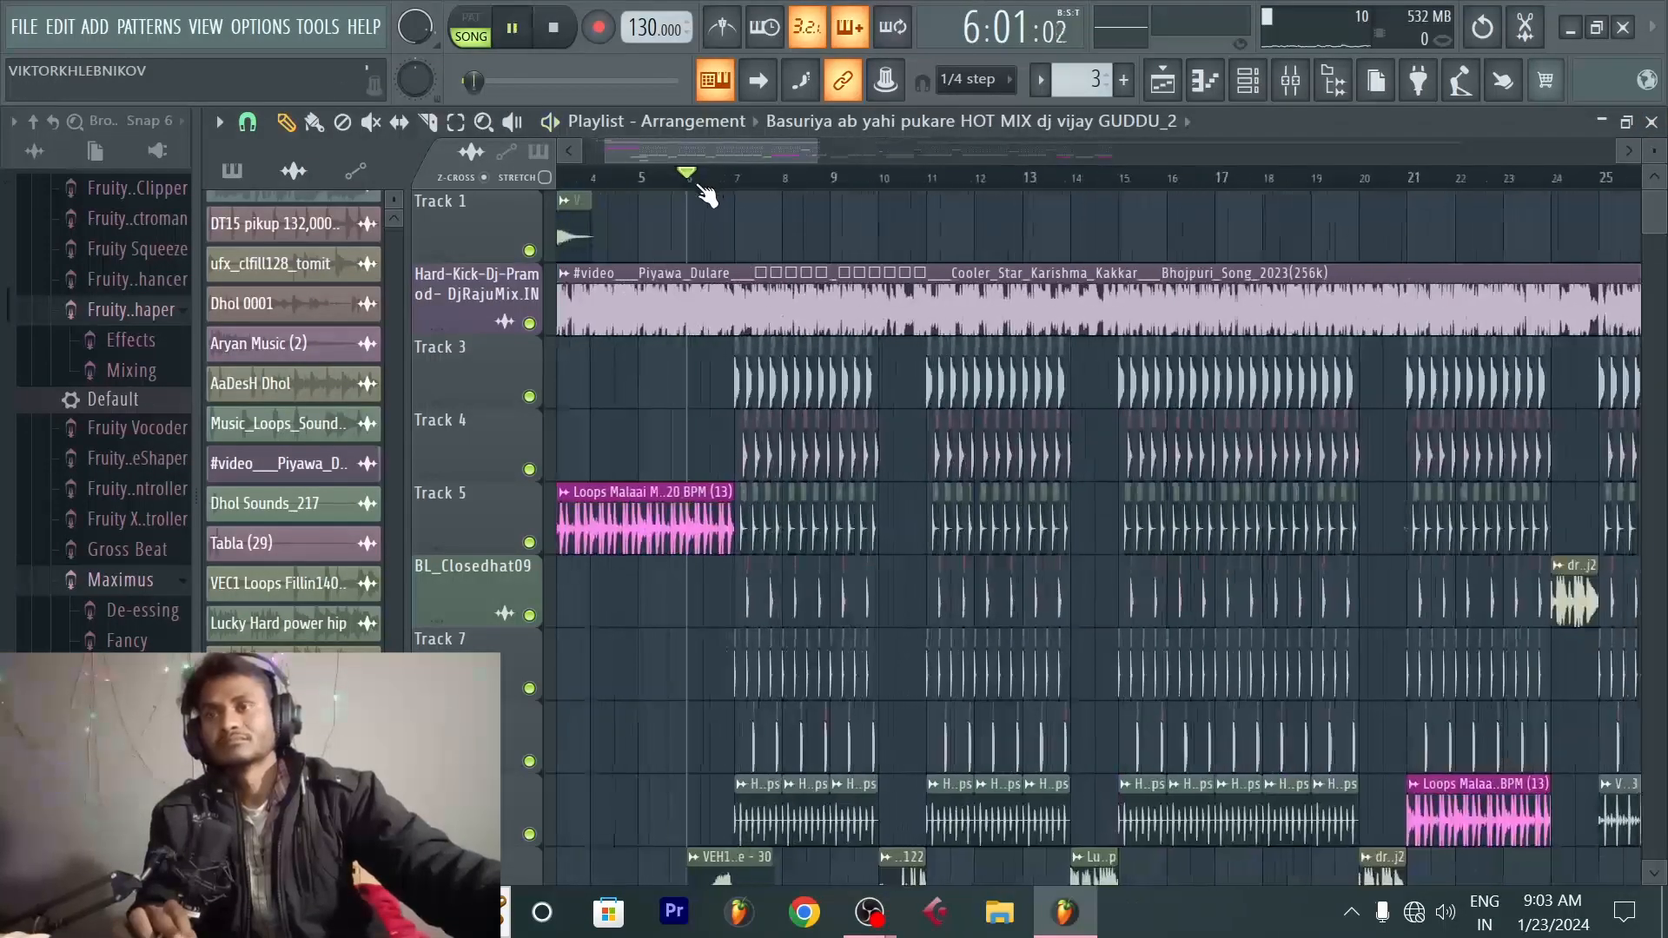
pyautogui.scroll(-2, 728, 272)
pyautogui.scroll(3, 732, 185)
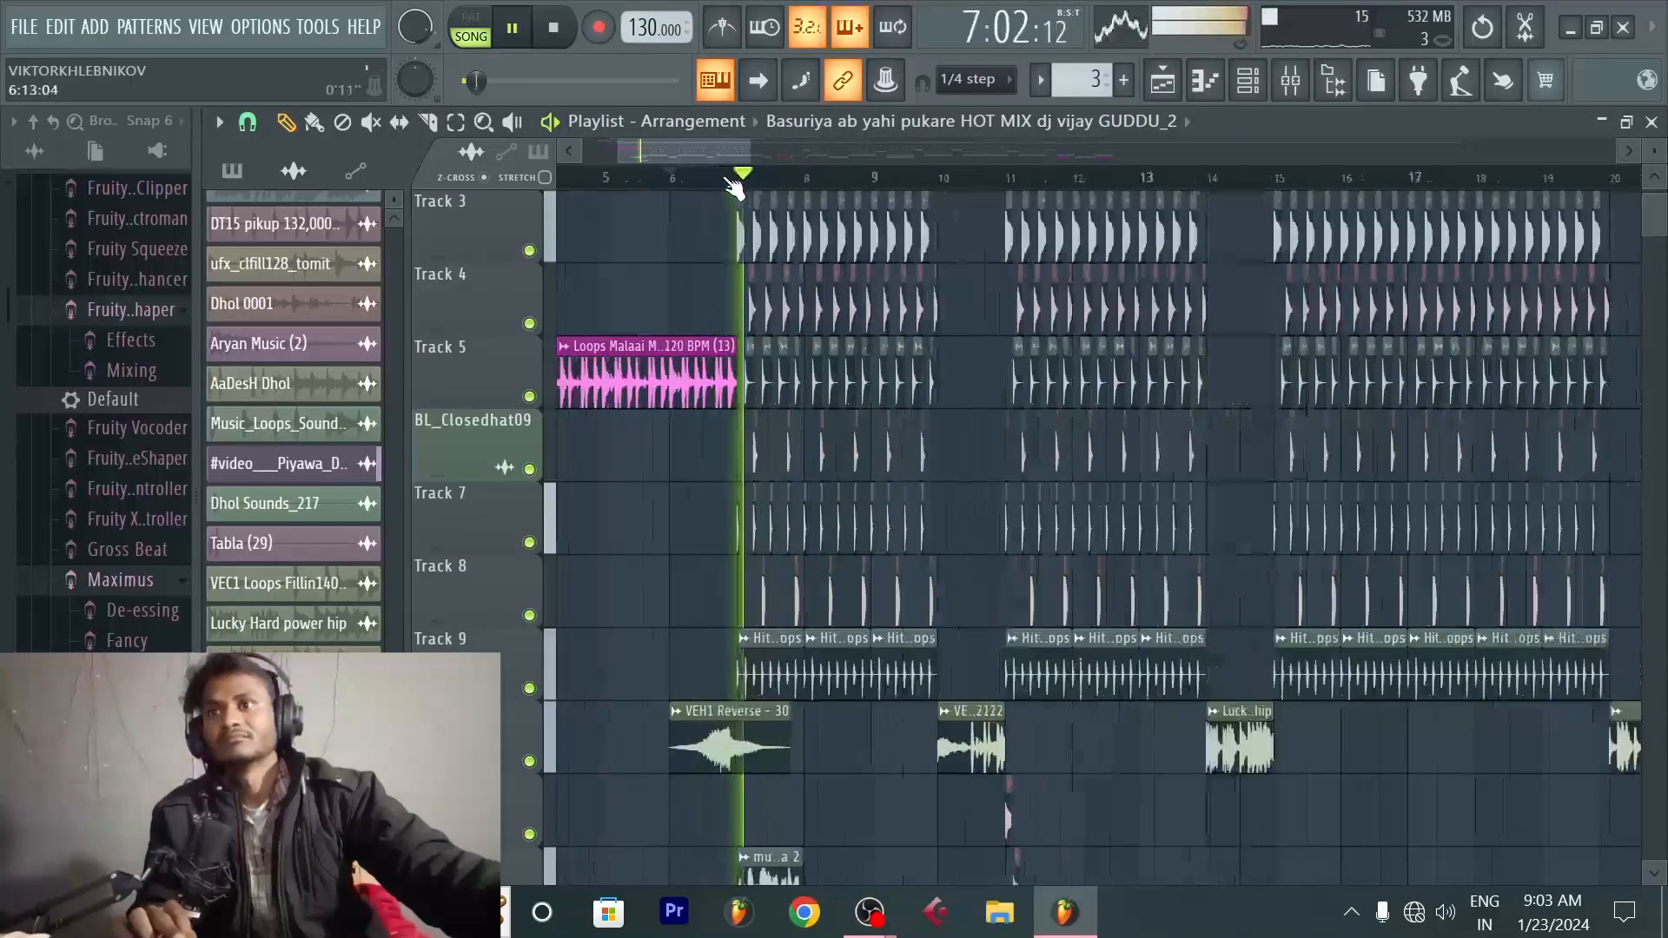
pyautogui.scroll(-3, 736, 190)
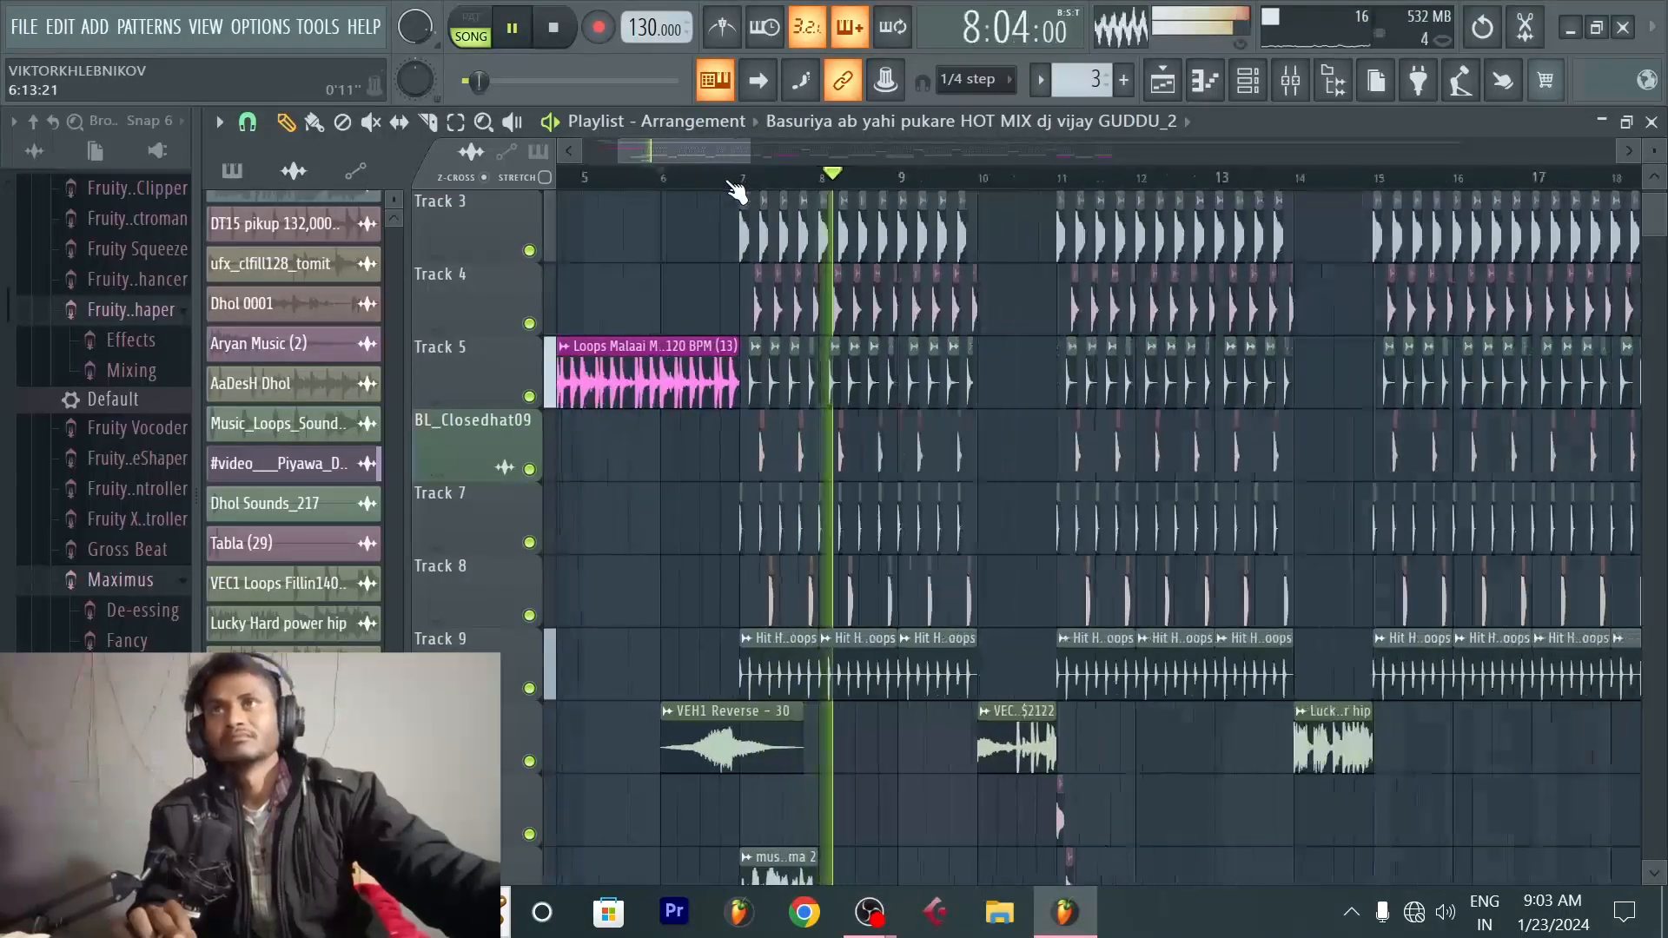
pyautogui.scroll(2, 828, 186)
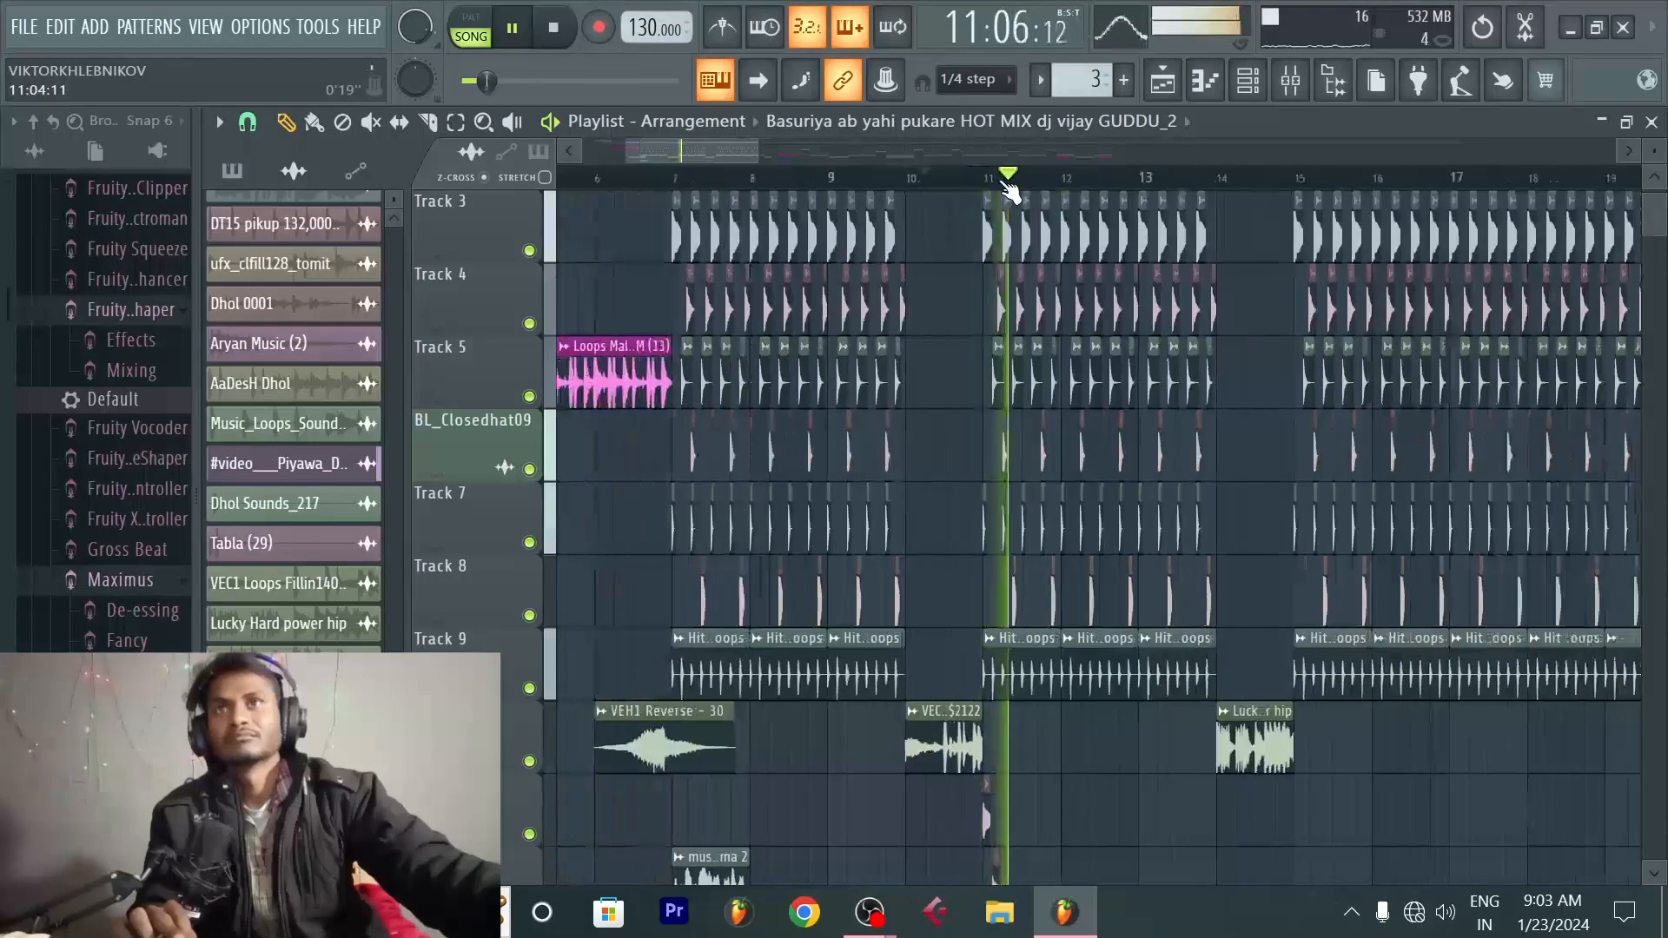
pyautogui.scroll(-2, 1007, 192)
pyautogui.scroll(3, 1034, 197)
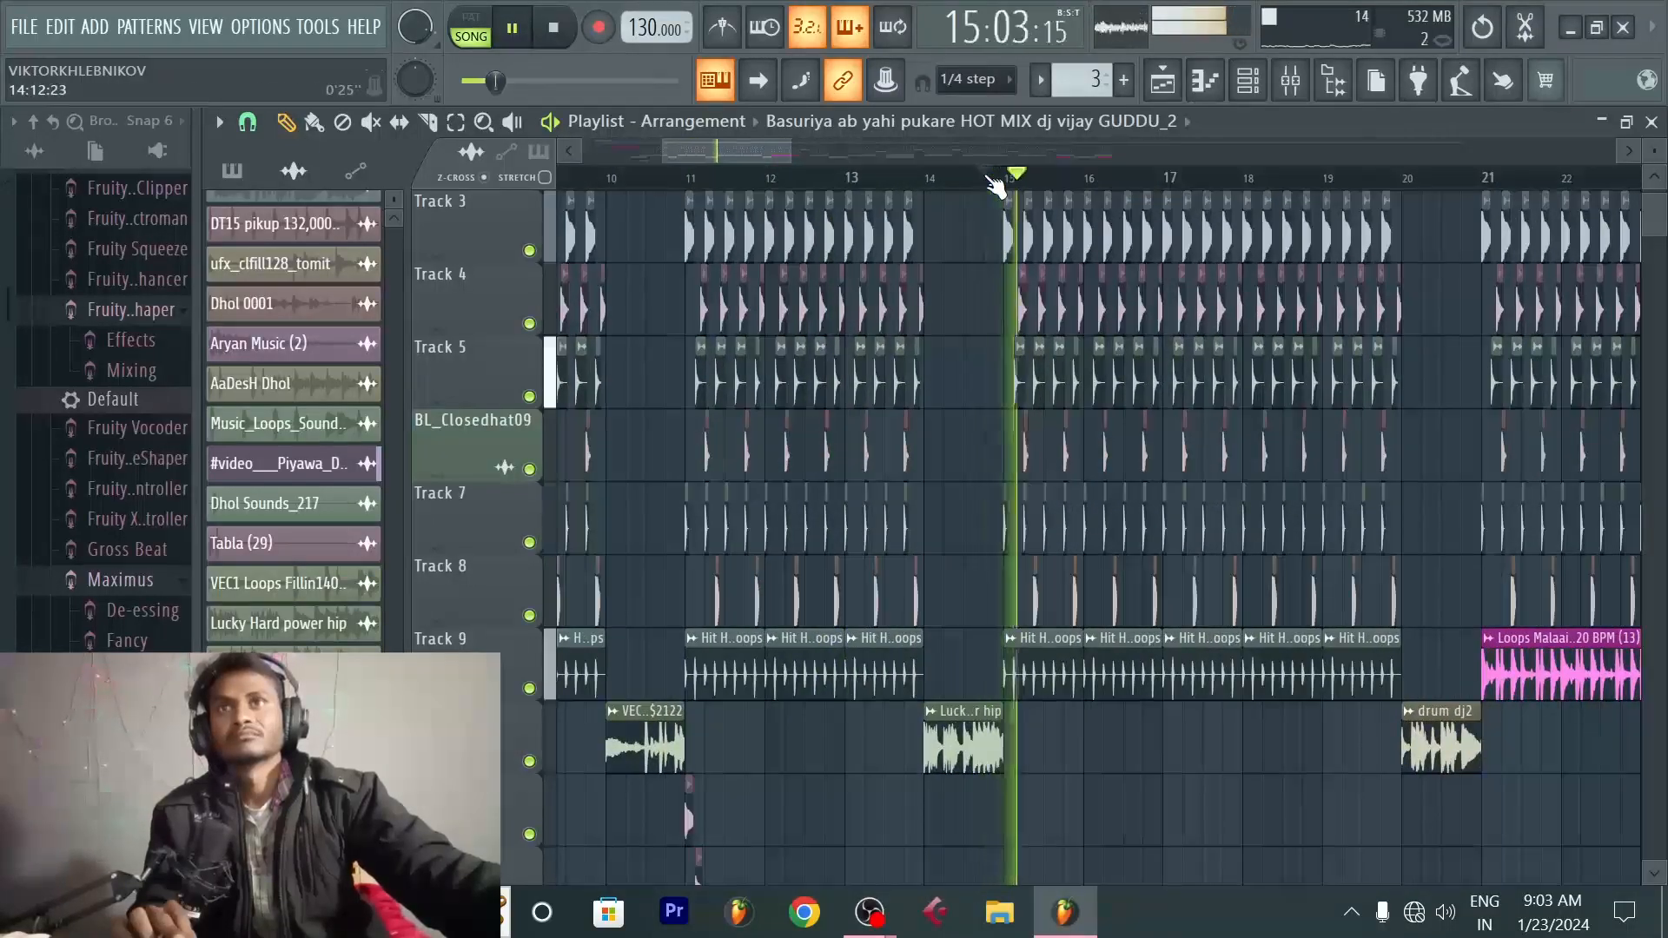
# Step: Listen to the fills and drum sections from bar 20 to bar 29, skipping ahead between transitions, and stop playback
pyautogui.scroll(-2, 994, 184)
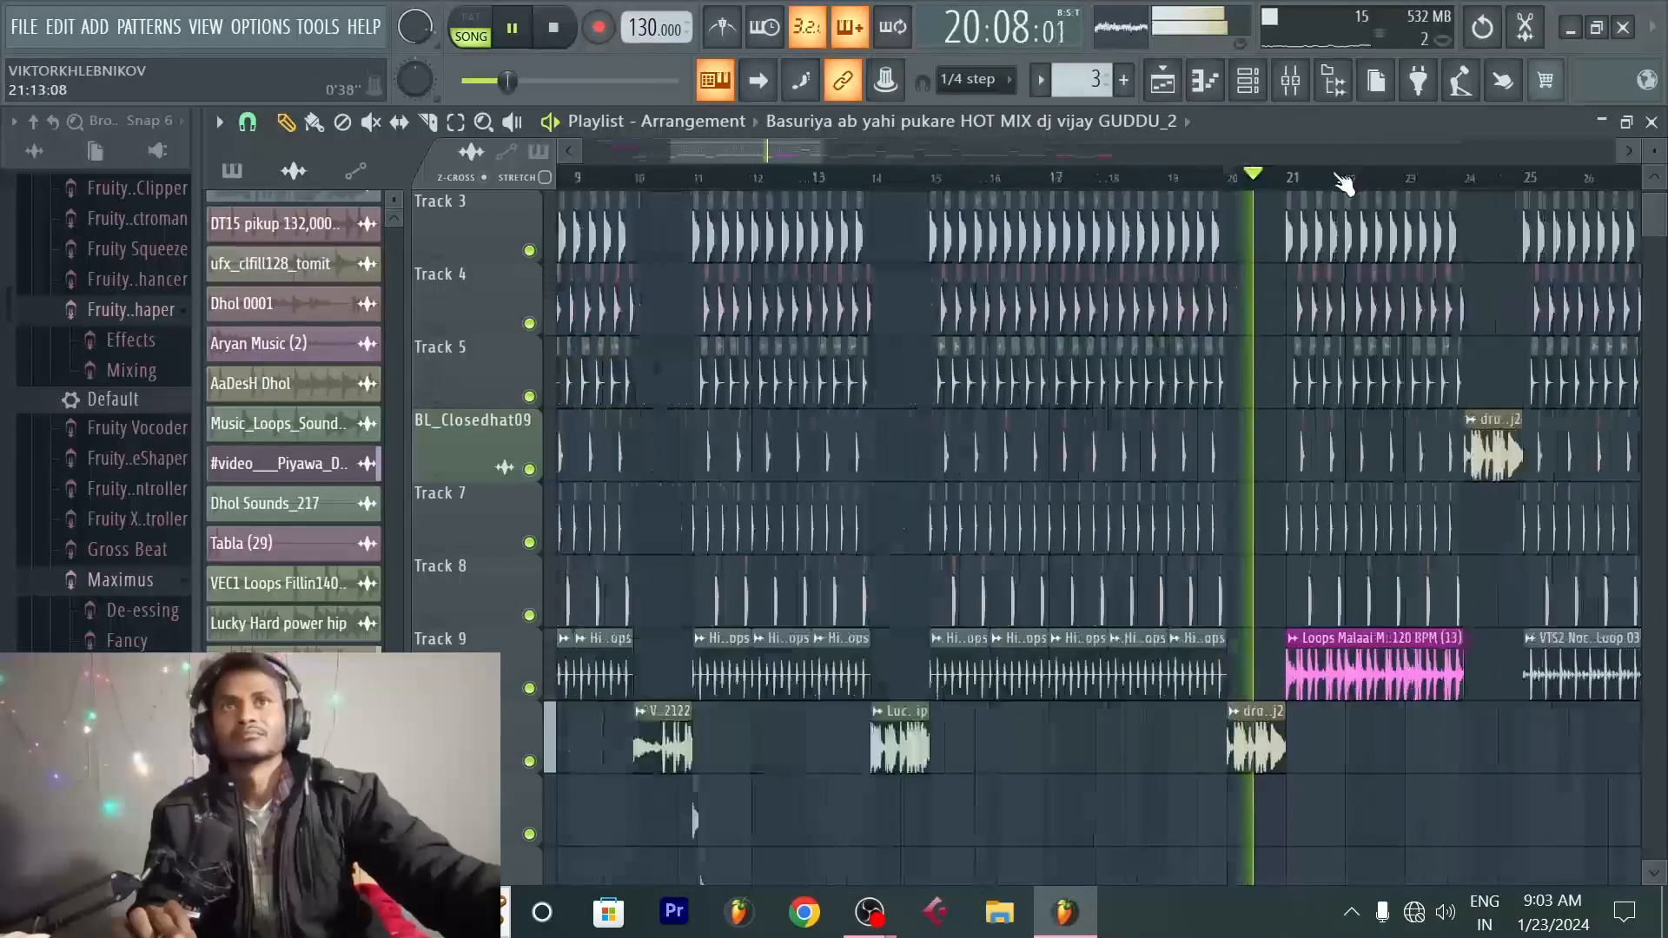
pyautogui.scroll(-2, 1342, 174)
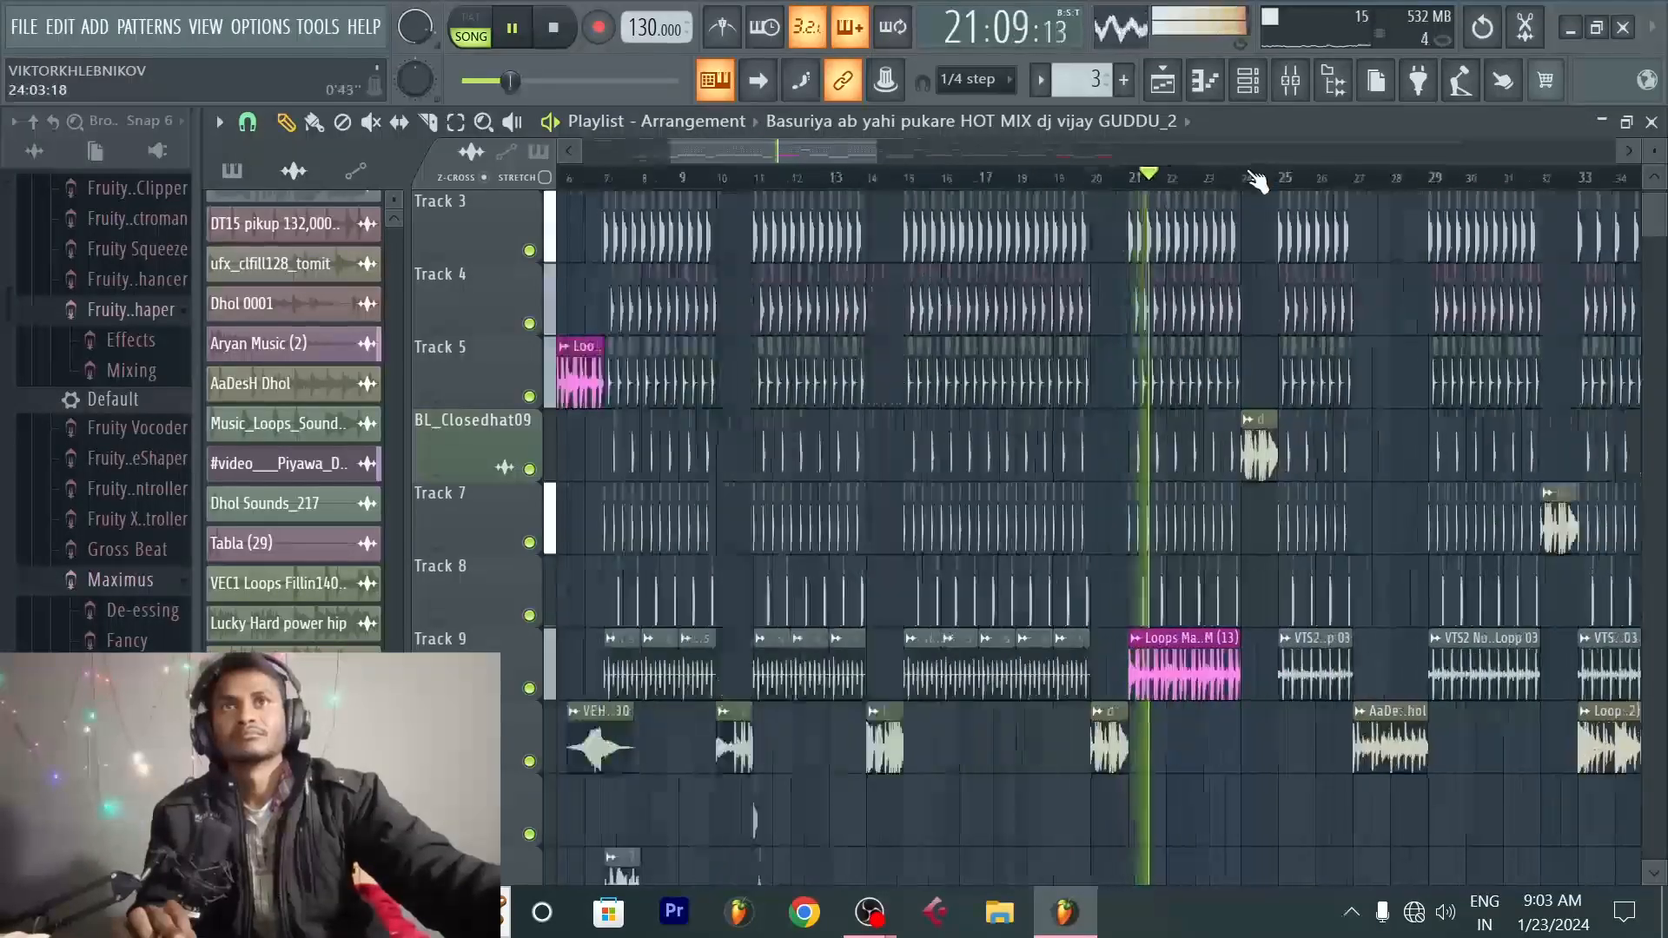
pyautogui.scroll(2, 1321, 178)
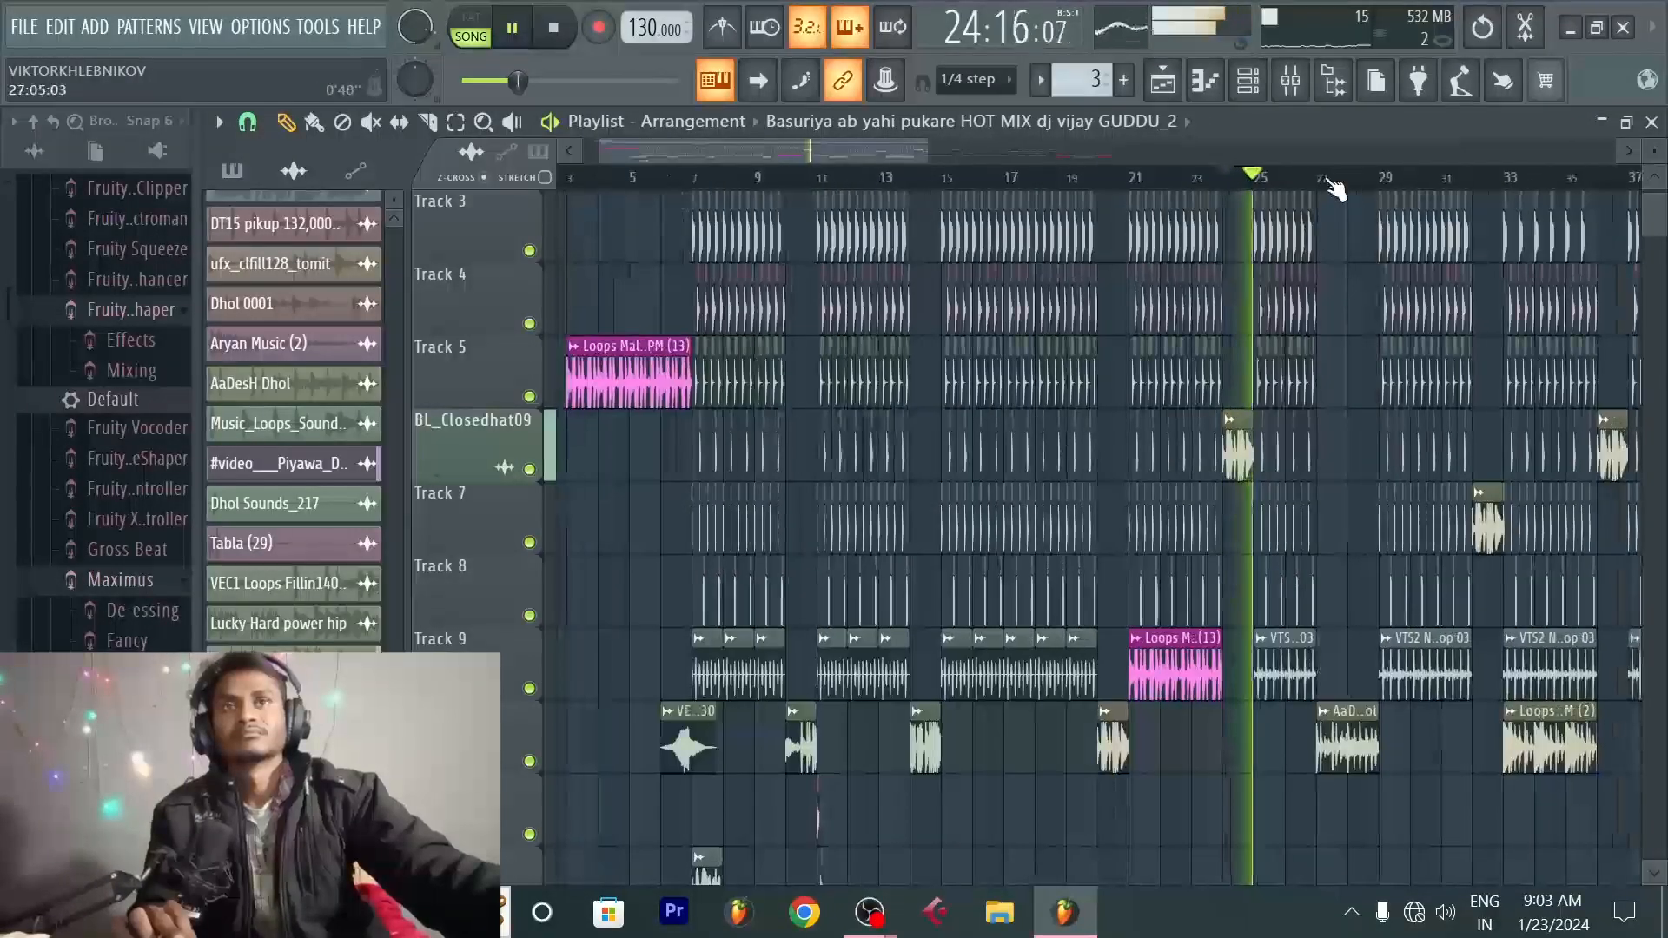
pyautogui.scroll(2, 1238, 184)
pyautogui.scroll(-3, 1130, 187)
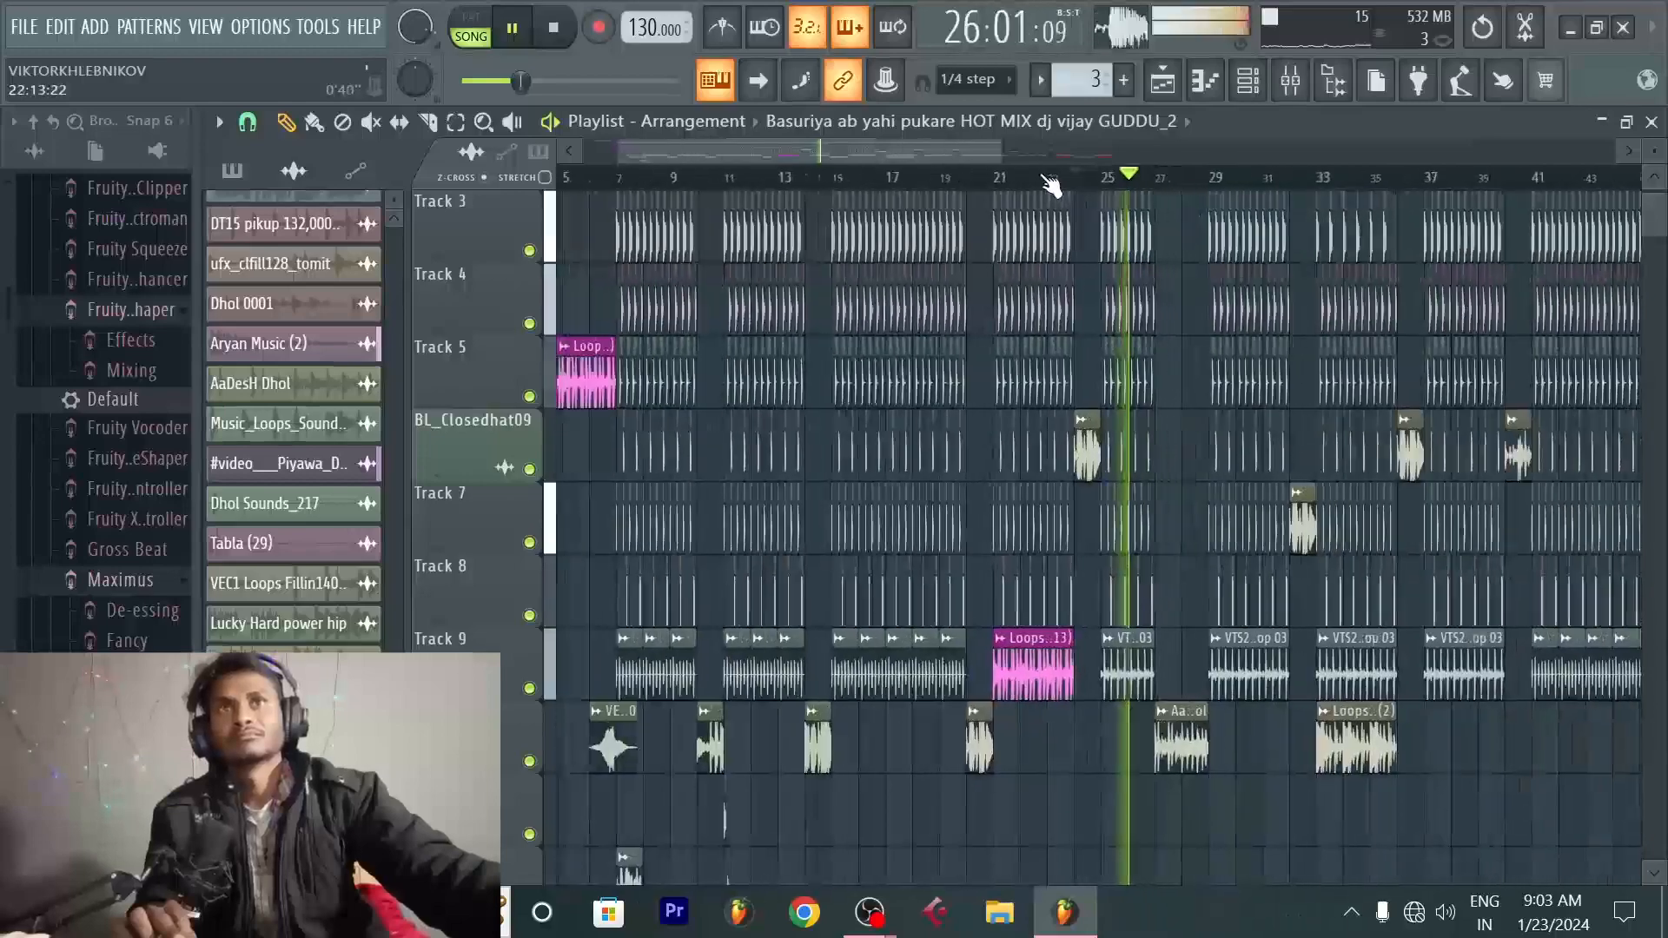
pyautogui.scroll(2, 1077, 193)
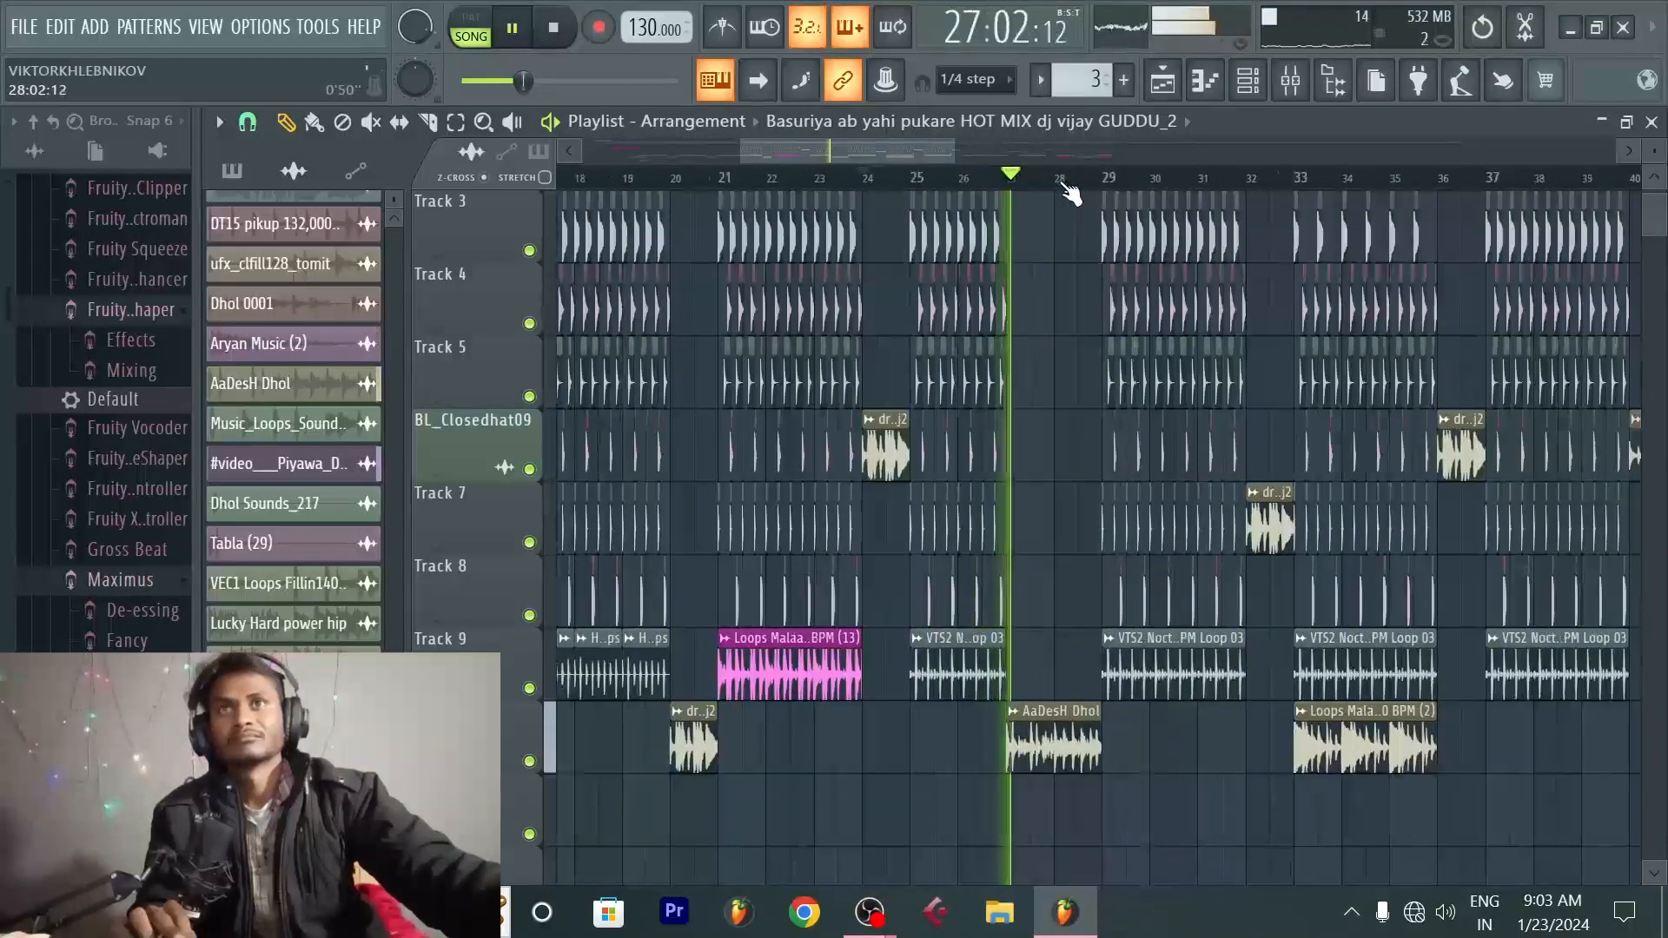
pyautogui.scroll(3, 1082, 187)
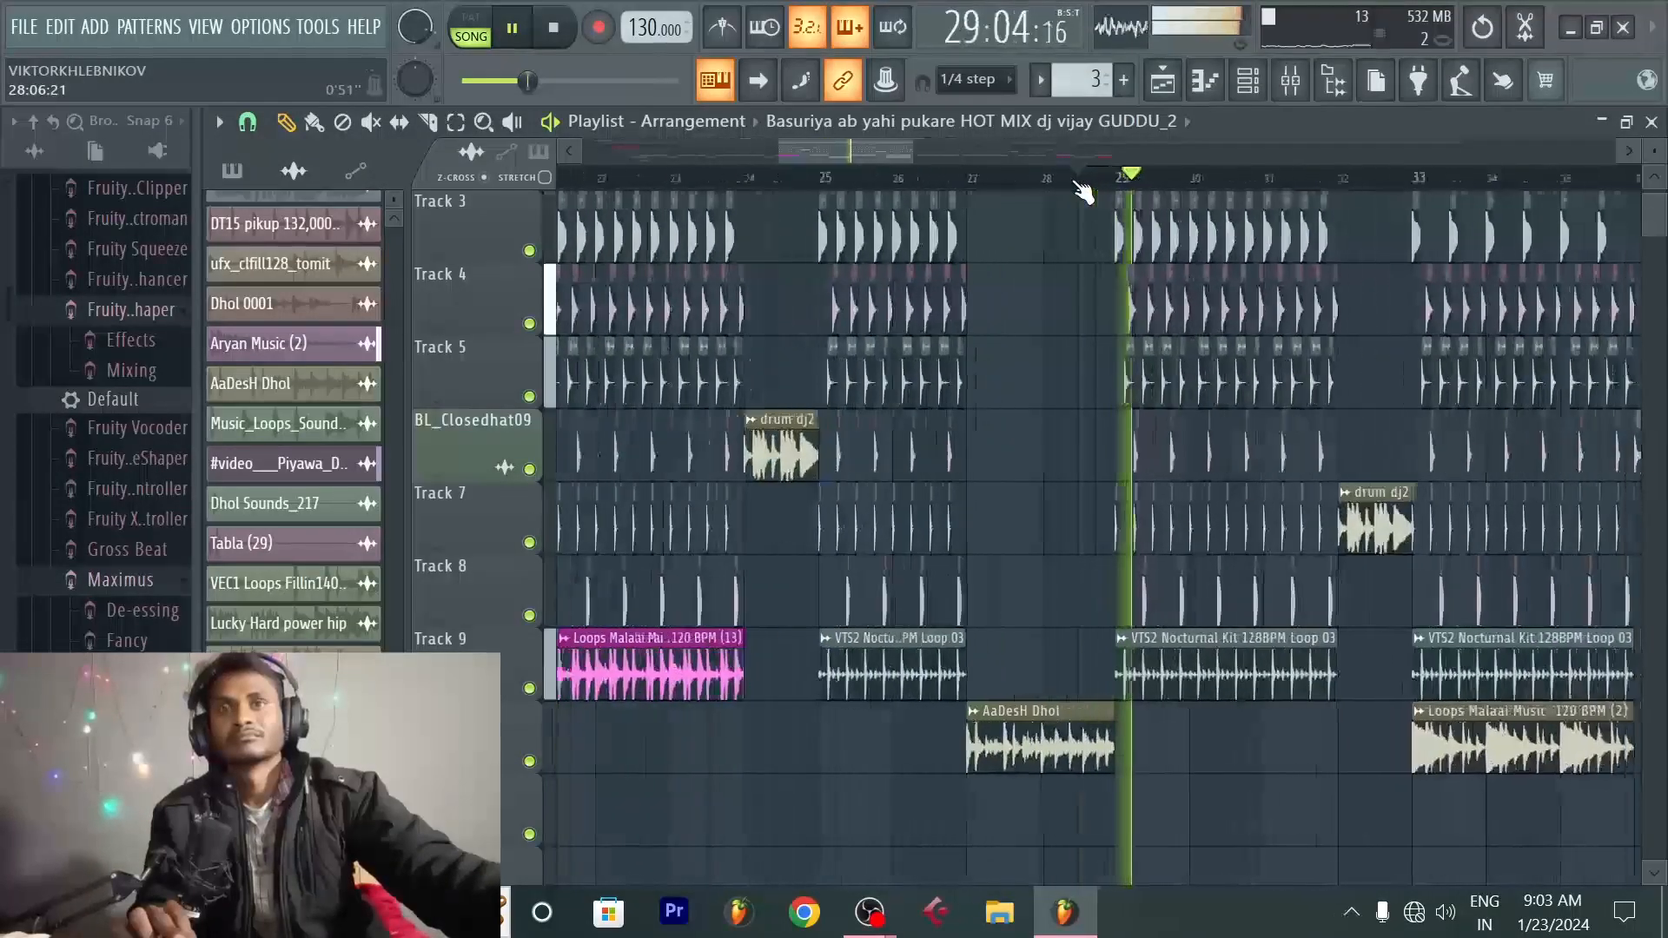
pyautogui.scroll(1, 1072, 260)
pyautogui.press('space')
# Step: Look over the whole arrangement in the playlist, from the opening reverse effect to the last drum section around bar 57
pyautogui.scroll(-5, 1050, 183)
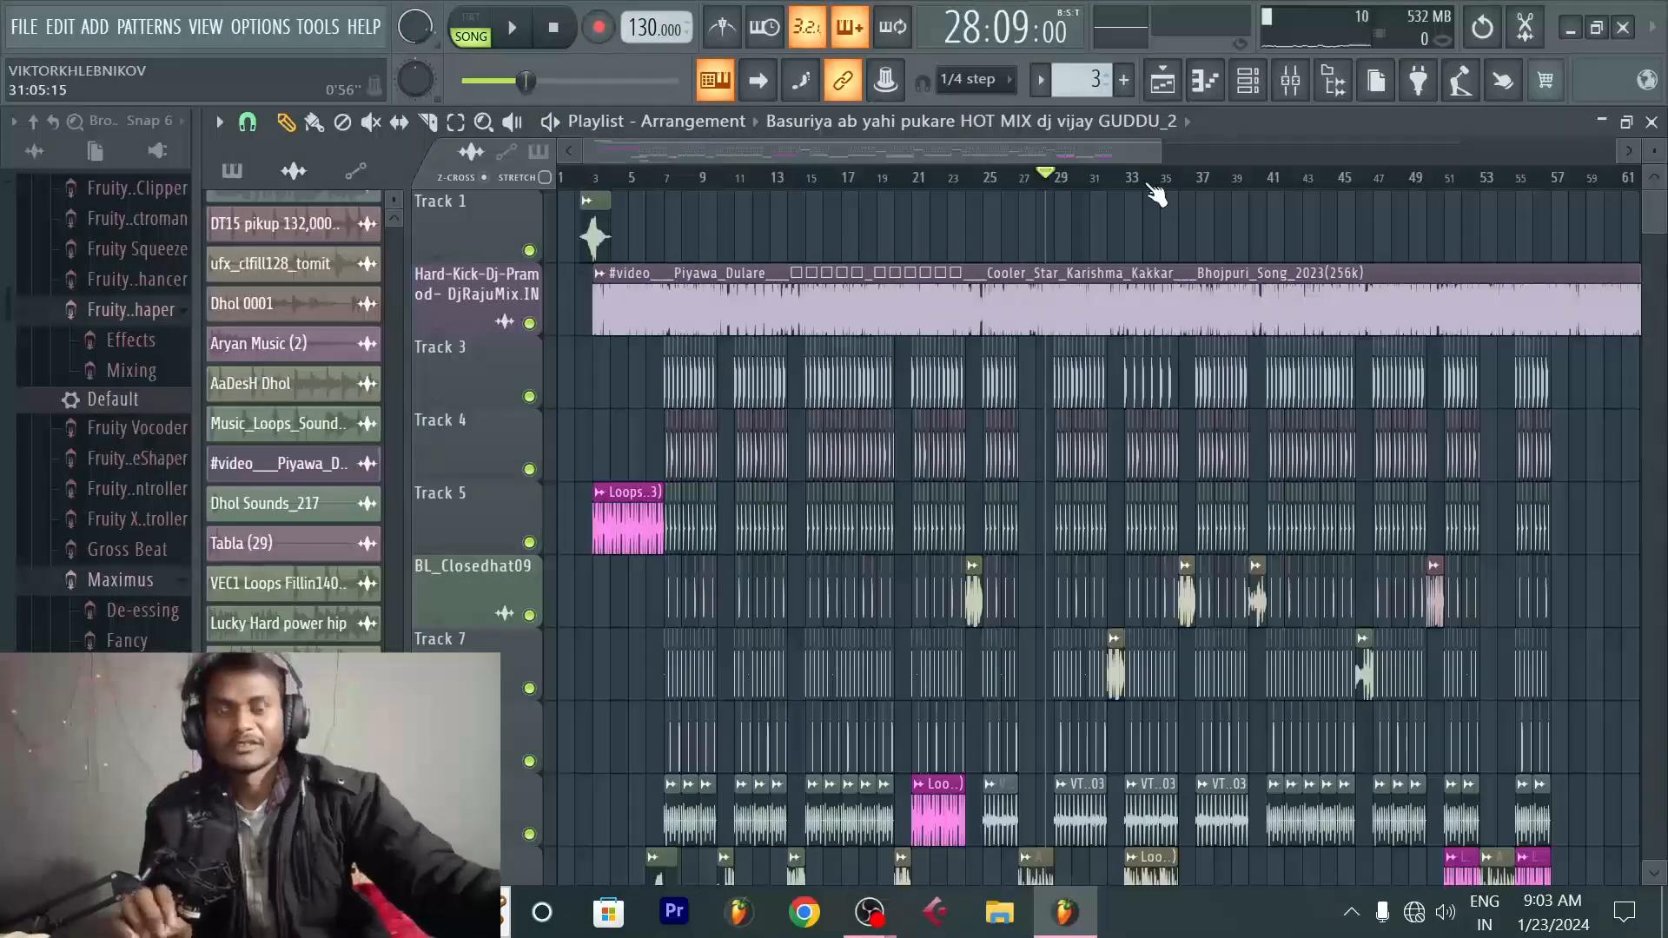
pyautogui.scroll(-2, 1156, 193)
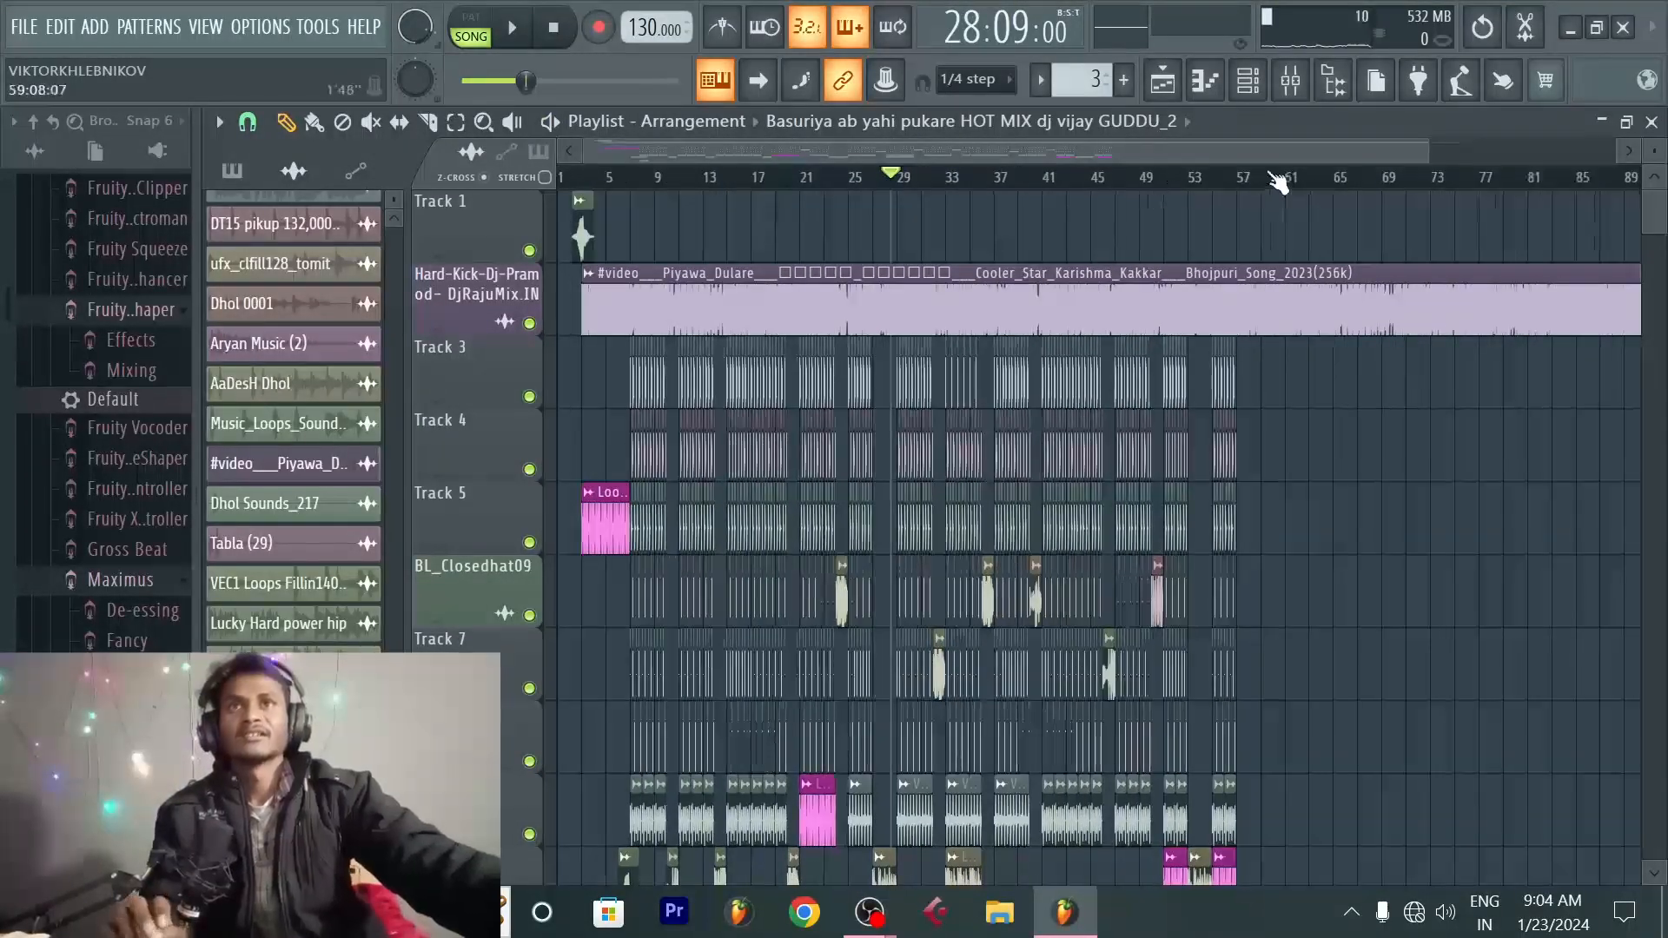
pyautogui.scroll(-1, 1265, 184)
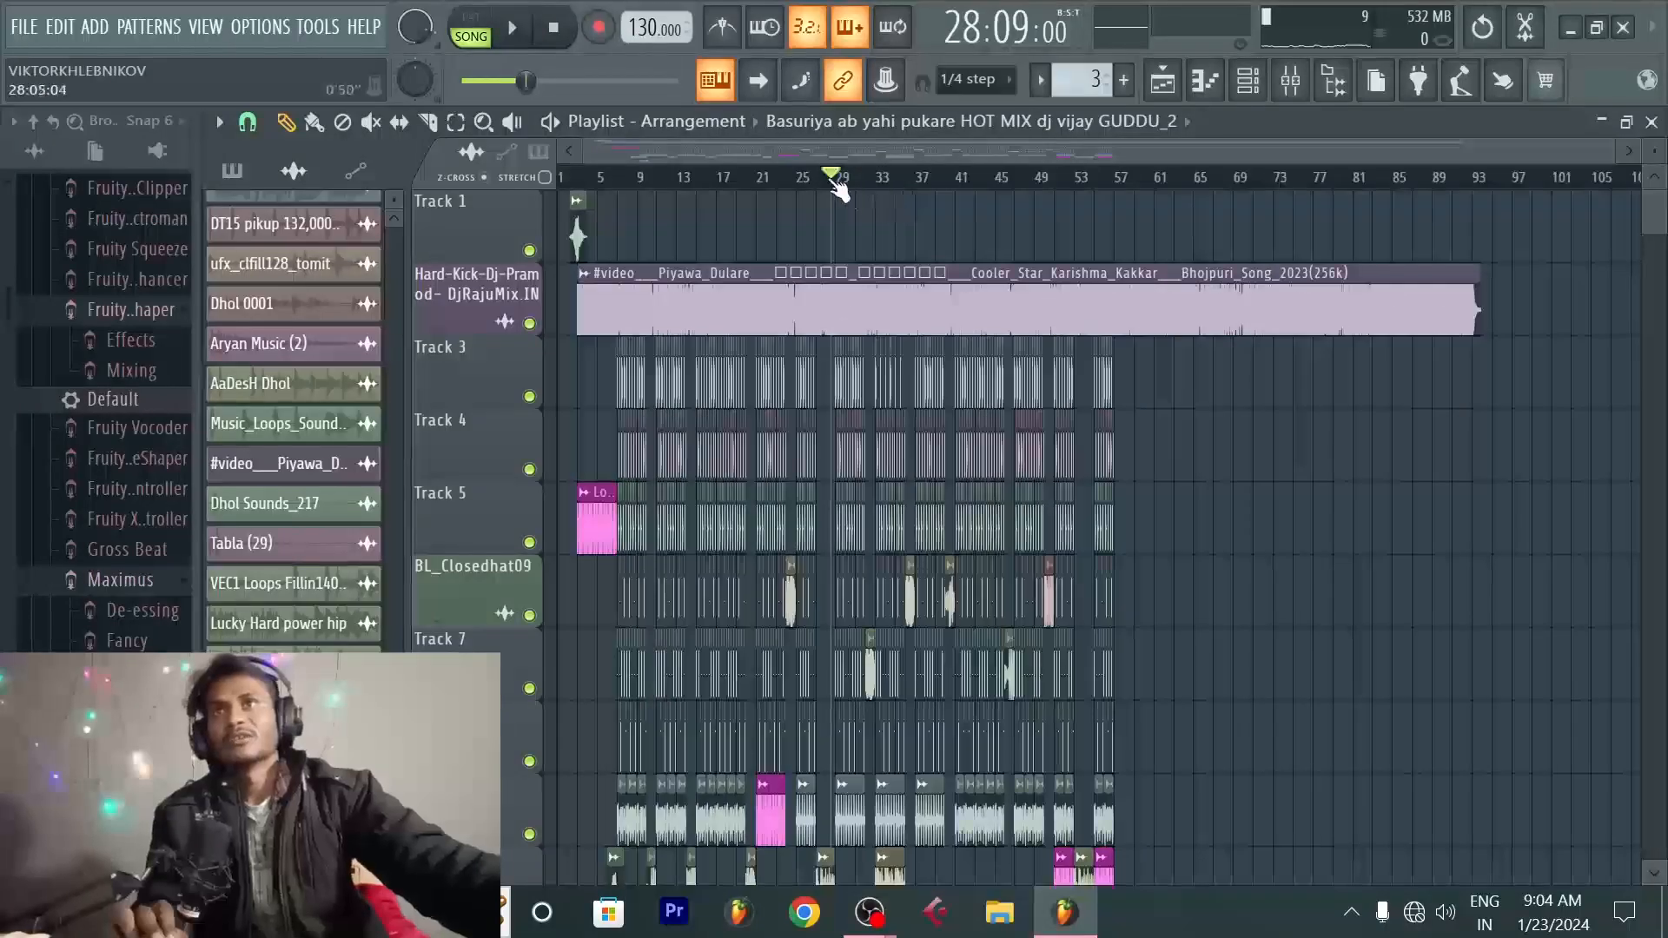
pyautogui.scroll(5, 847, 157)
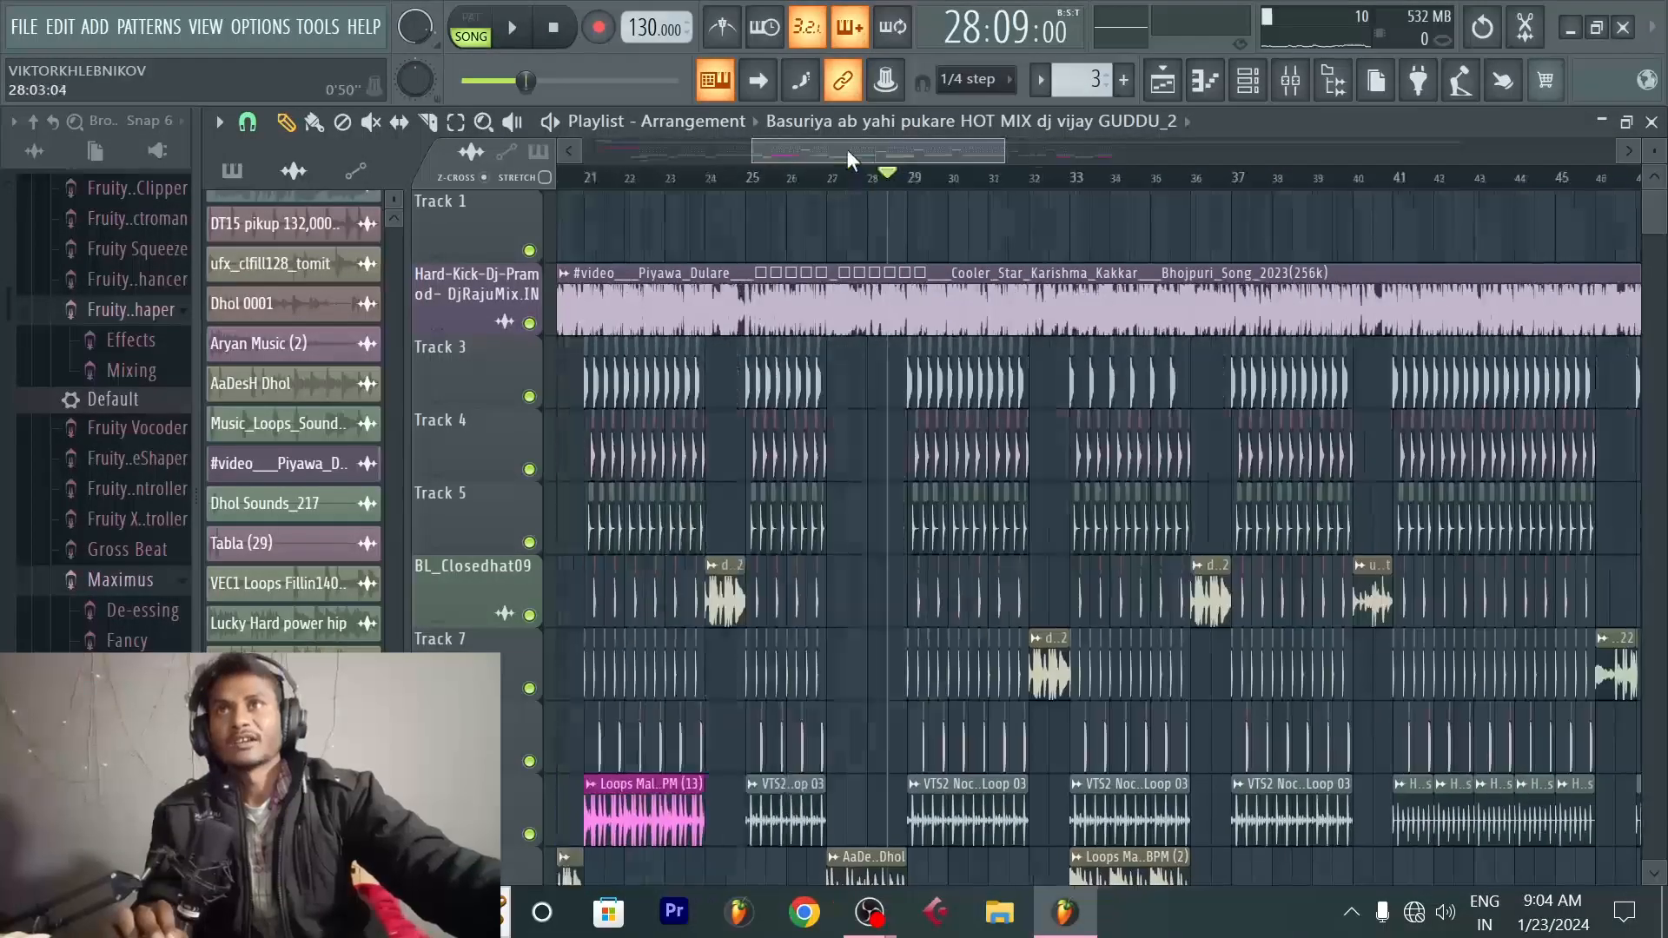
pyautogui.moveTo(847, 150); pyautogui.dragTo(680, 157)
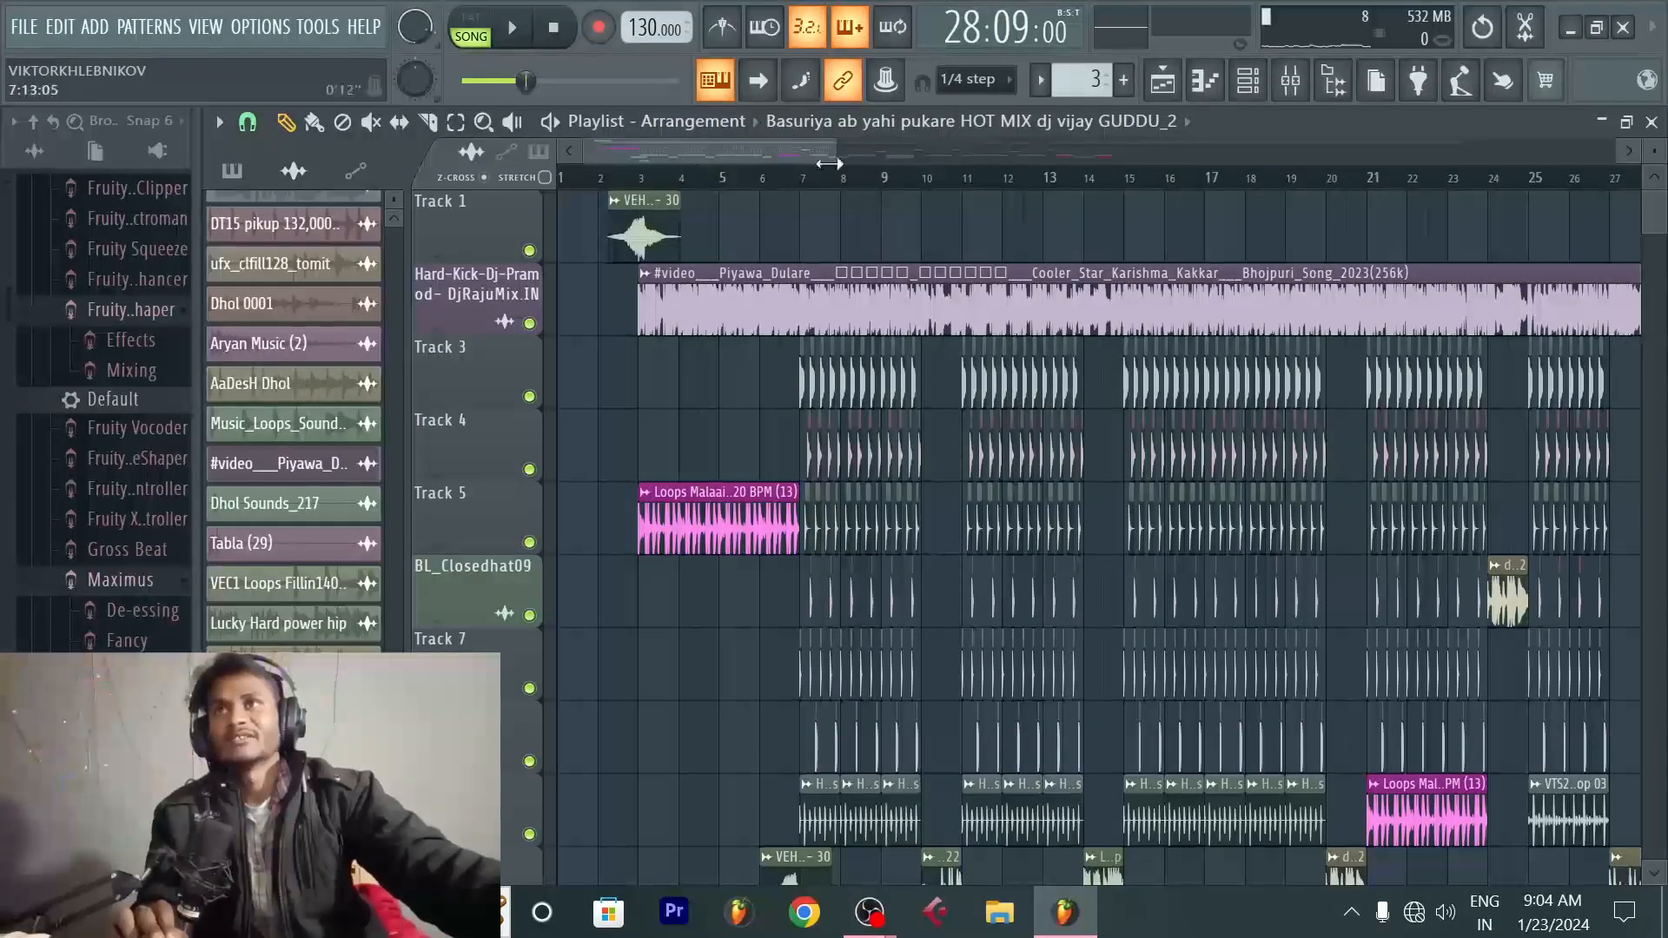
pyautogui.scroll(-5, 829, 165)
pyautogui.scroll(-1, 1210, 226)
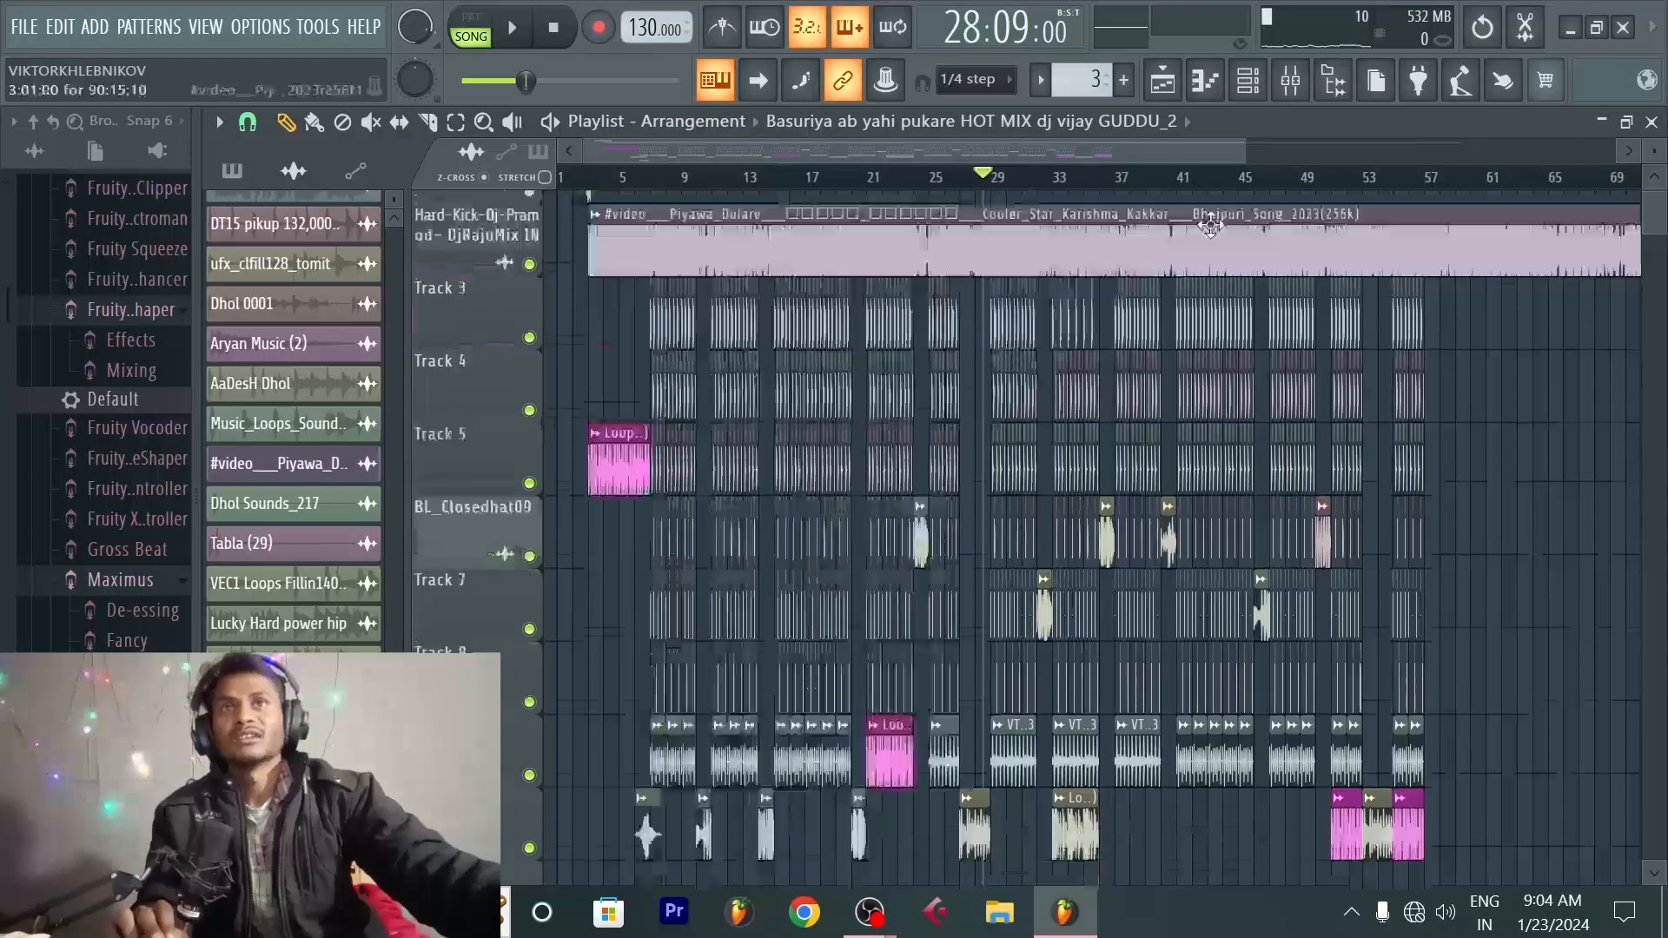
pyautogui.scroll(-1, 1210, 227)
pyautogui.scroll(2, 1202, 287)
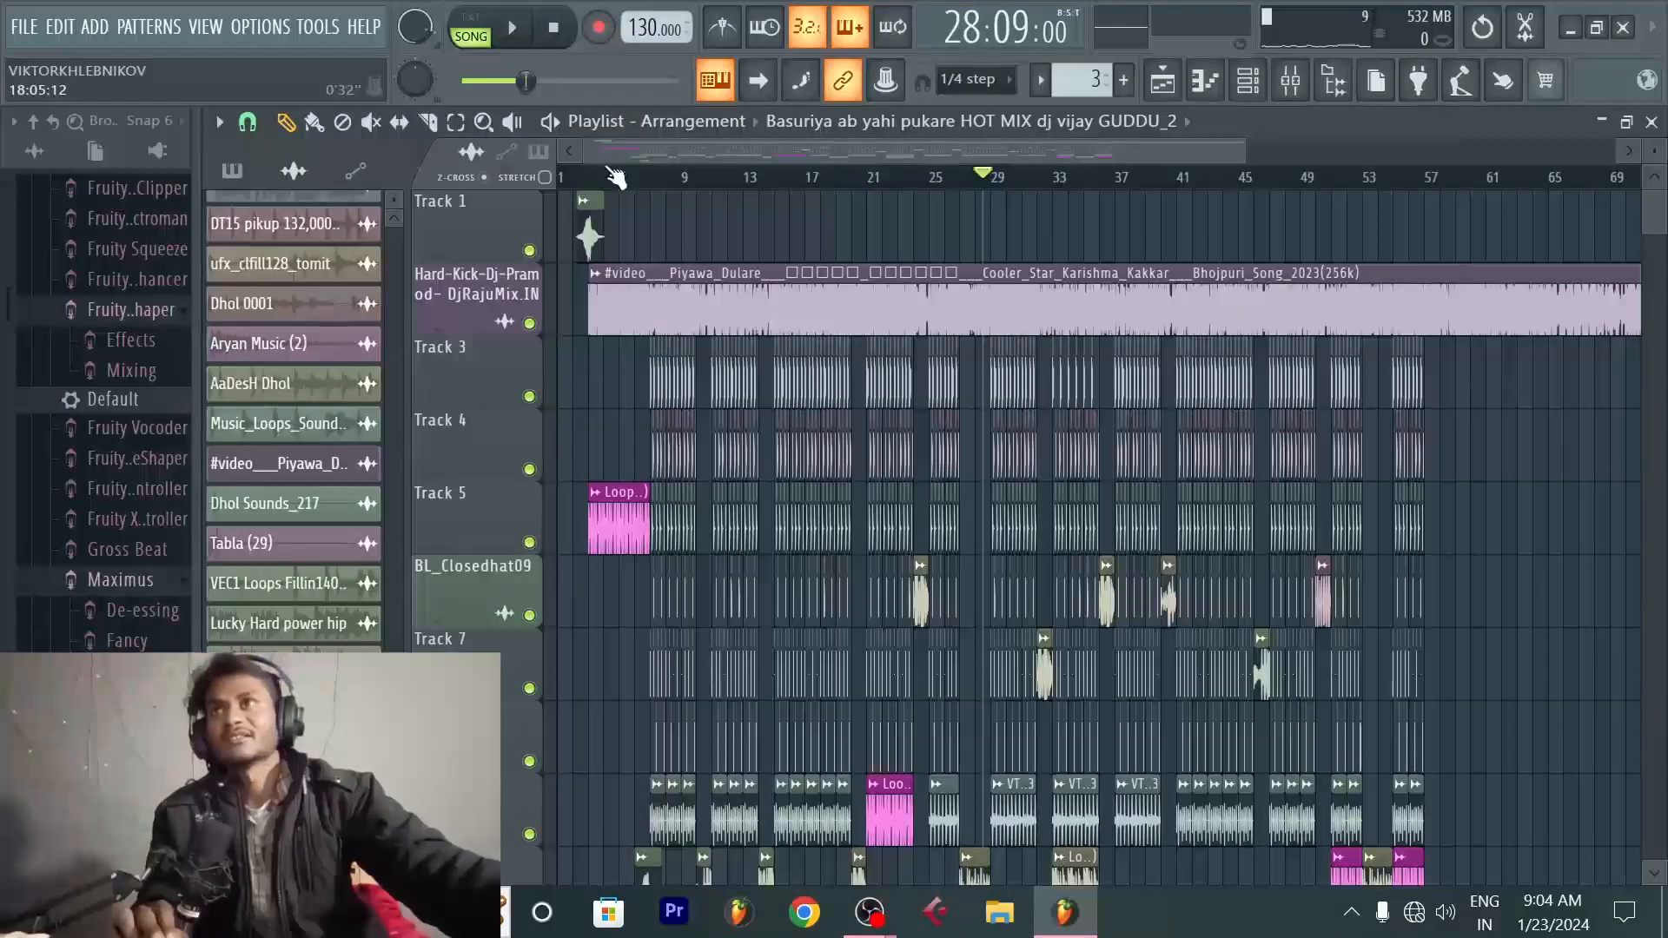
# Step: Select all playlist clips, move them so the opening reverse effect starts at bar 1, deselect them, and set the playback position to the beginning
pyautogui.scroll(6, 615, 176)
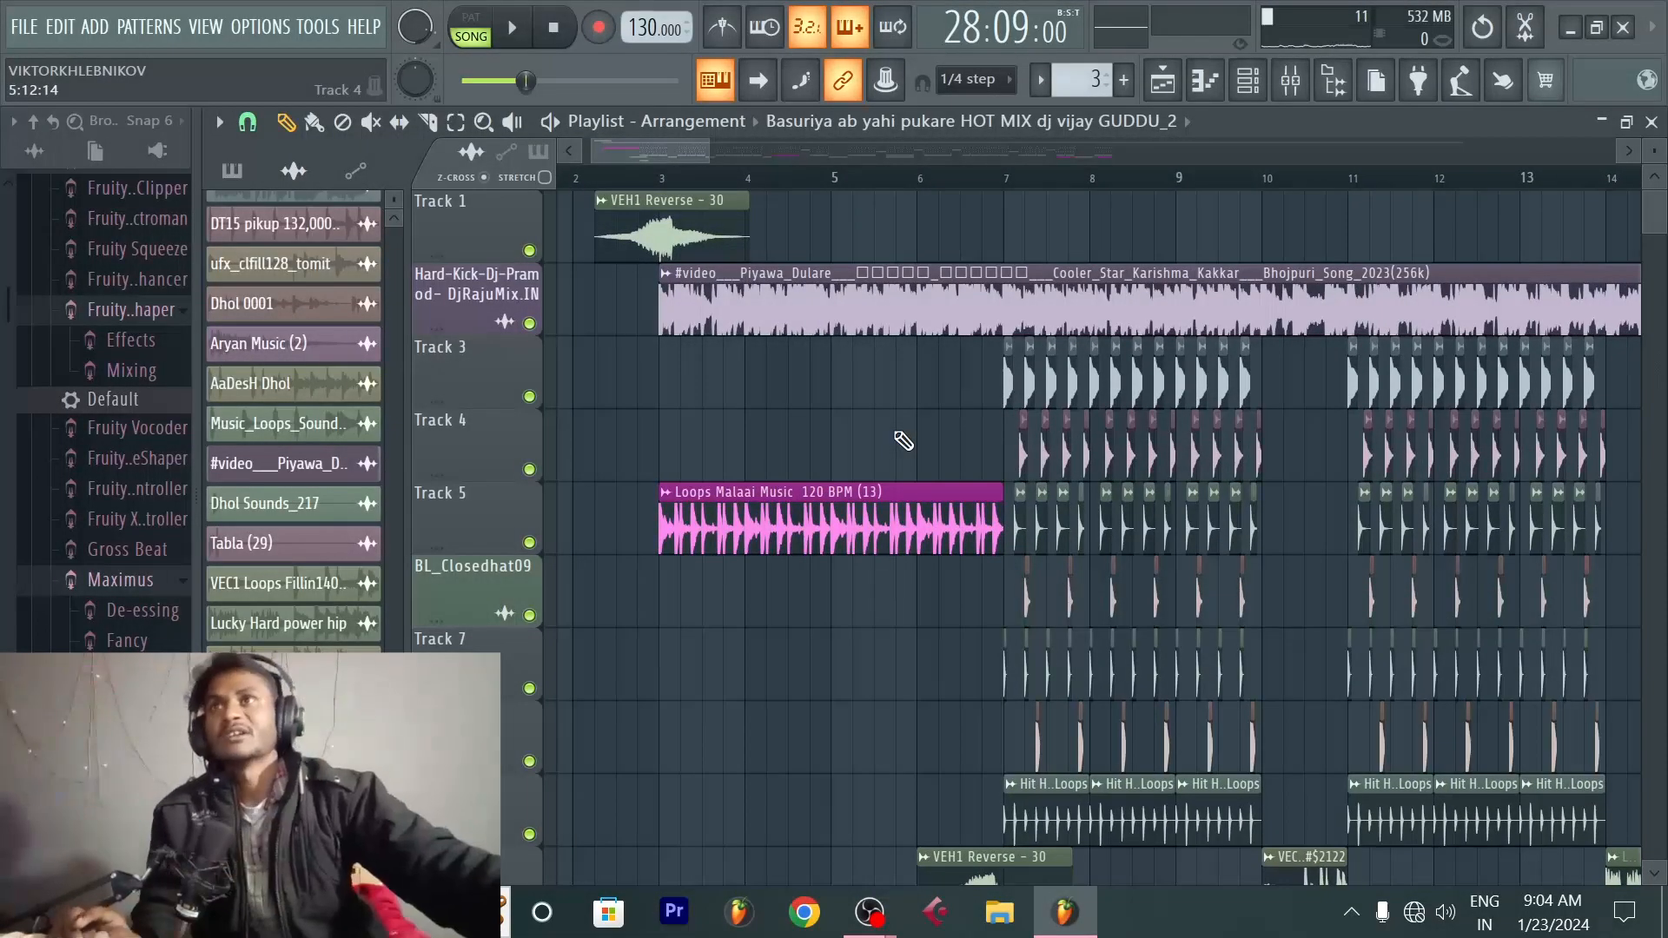
pyautogui.scroll(3, 653, 180)
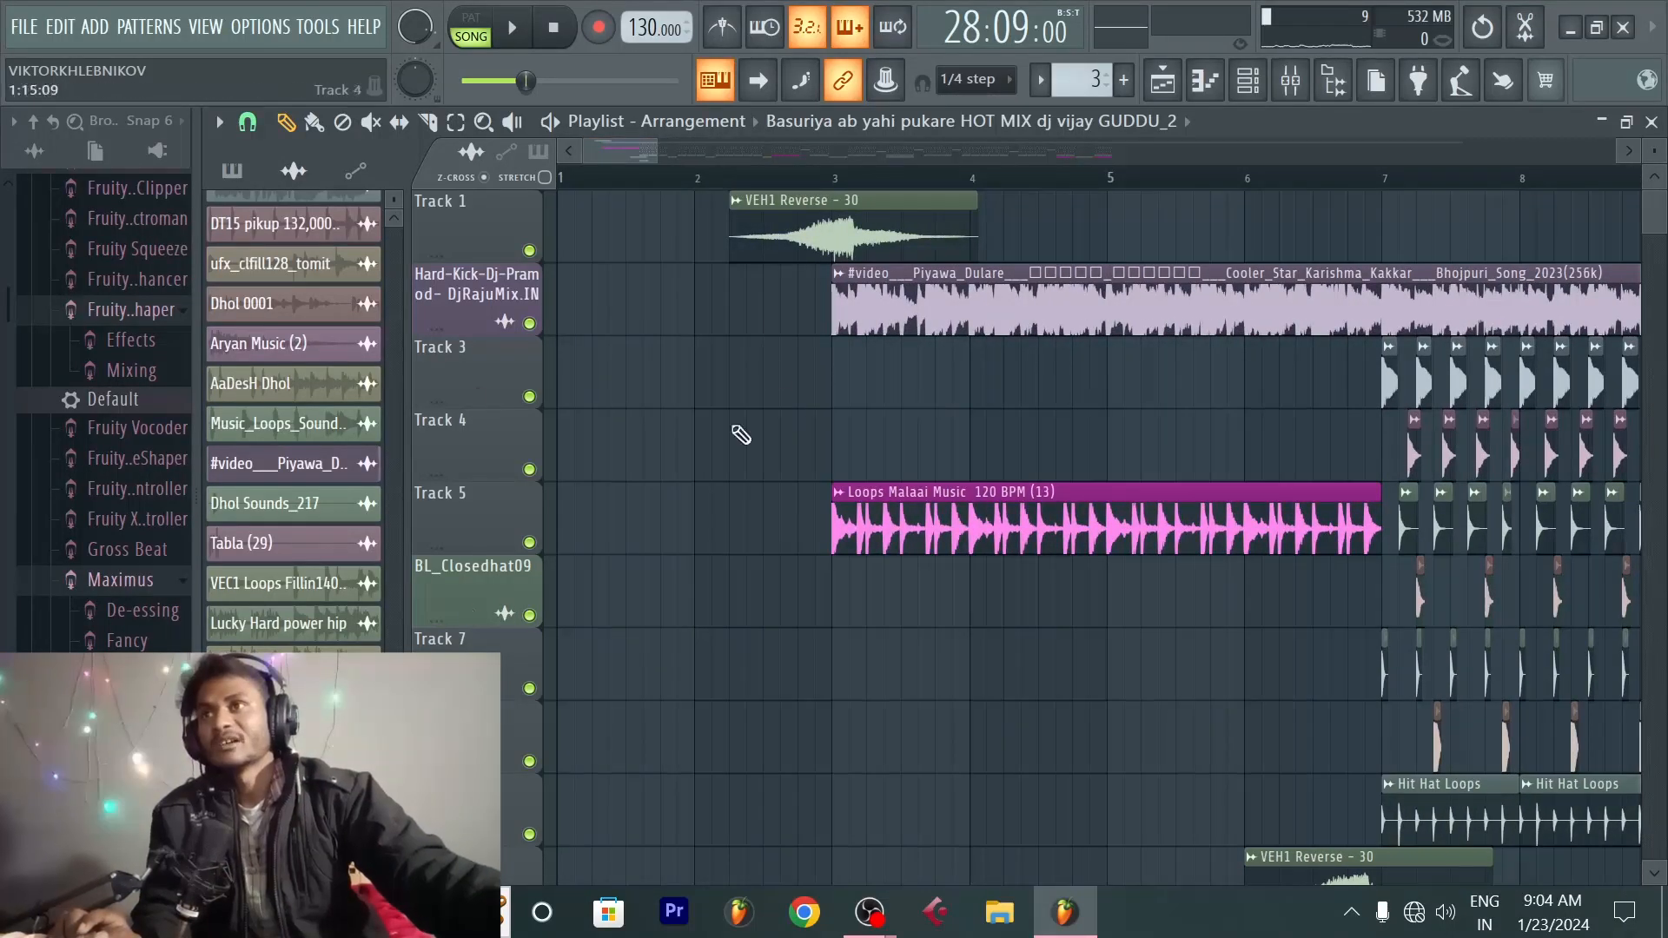
pyautogui.scroll(-2, 793, 257)
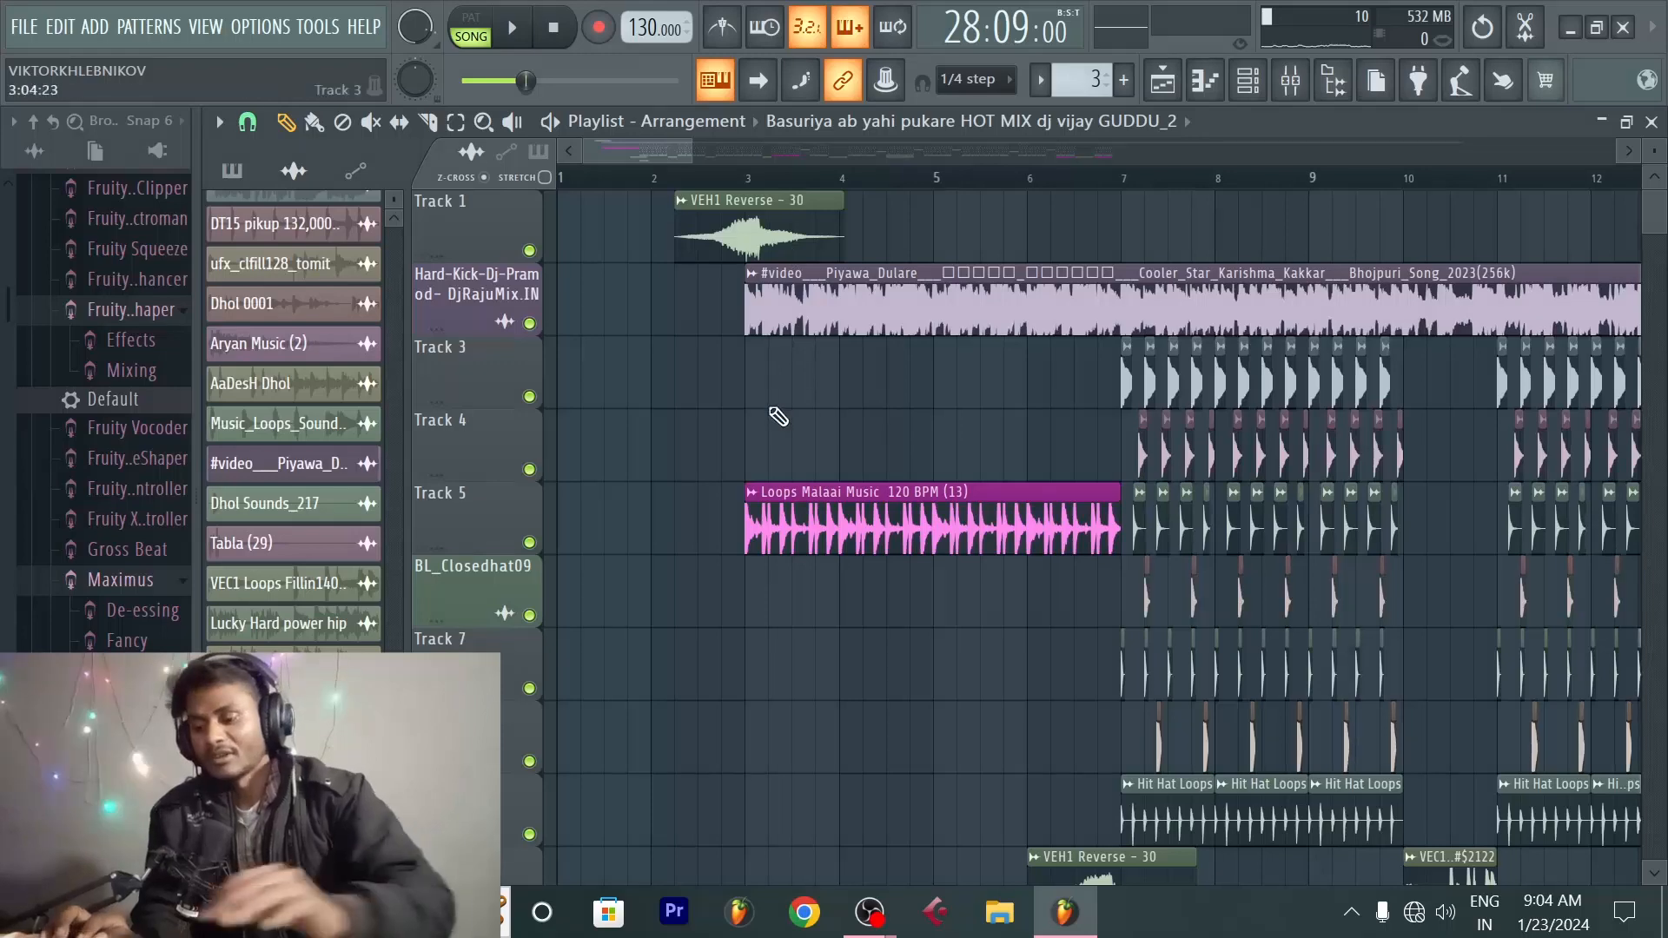
pyautogui.hotkey('ctrl', 'a')
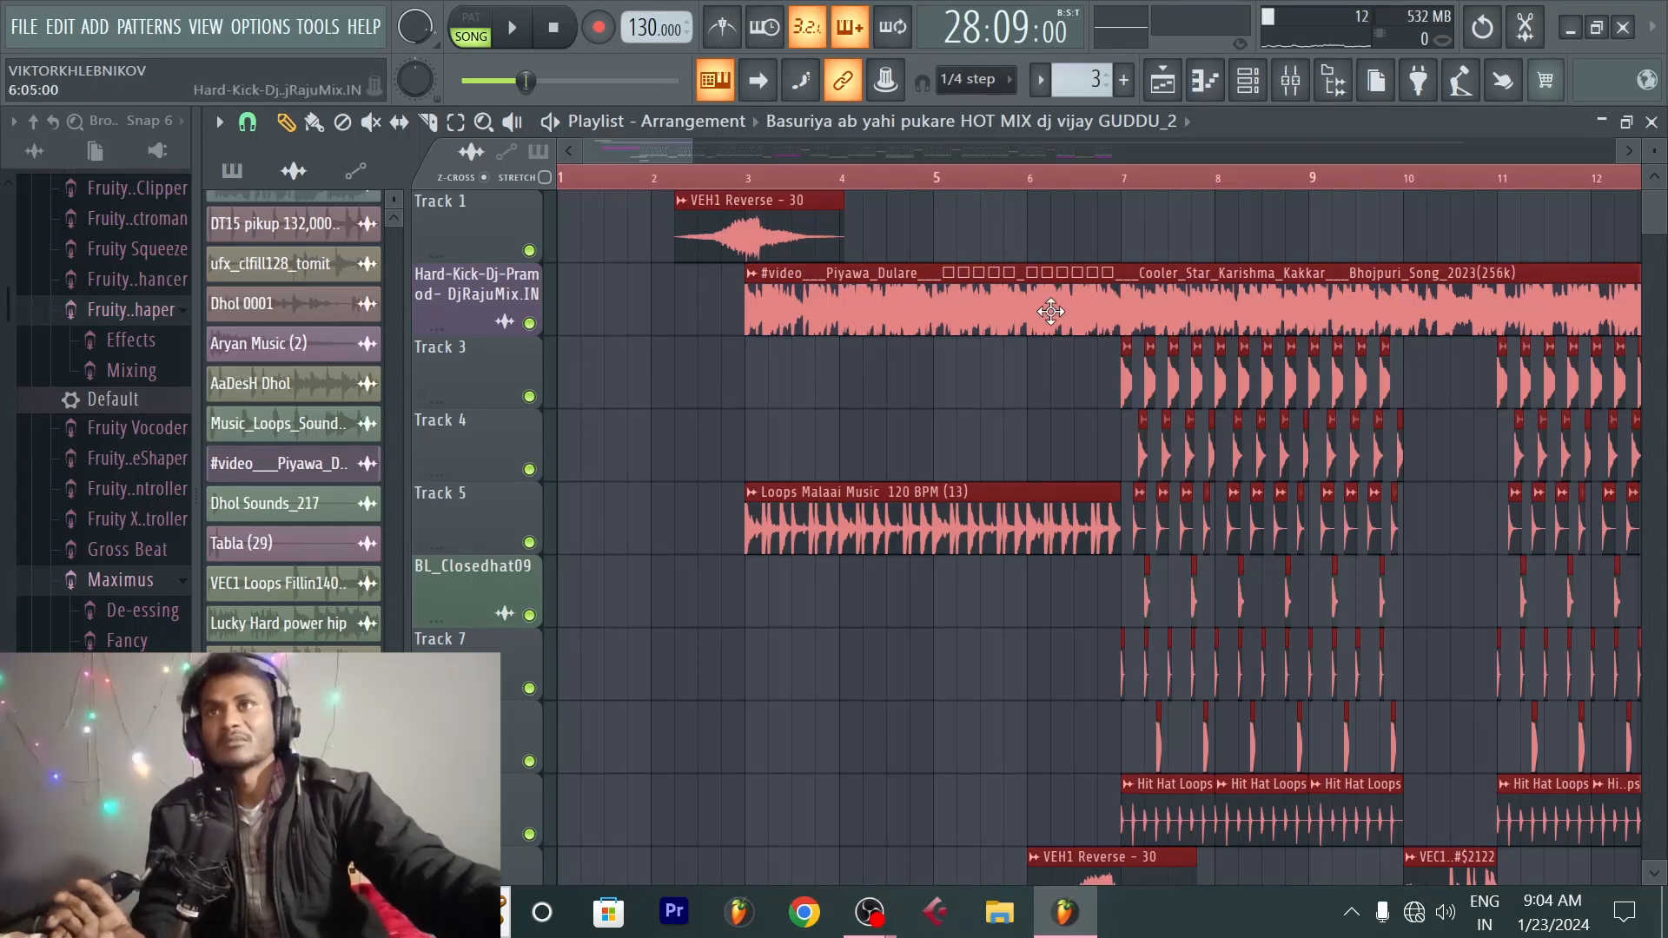
pyautogui.moveTo(1050, 311); pyautogui.dragTo(932, 318)
pyautogui.moveTo(810, 319); pyautogui.dragTo(811, 319)
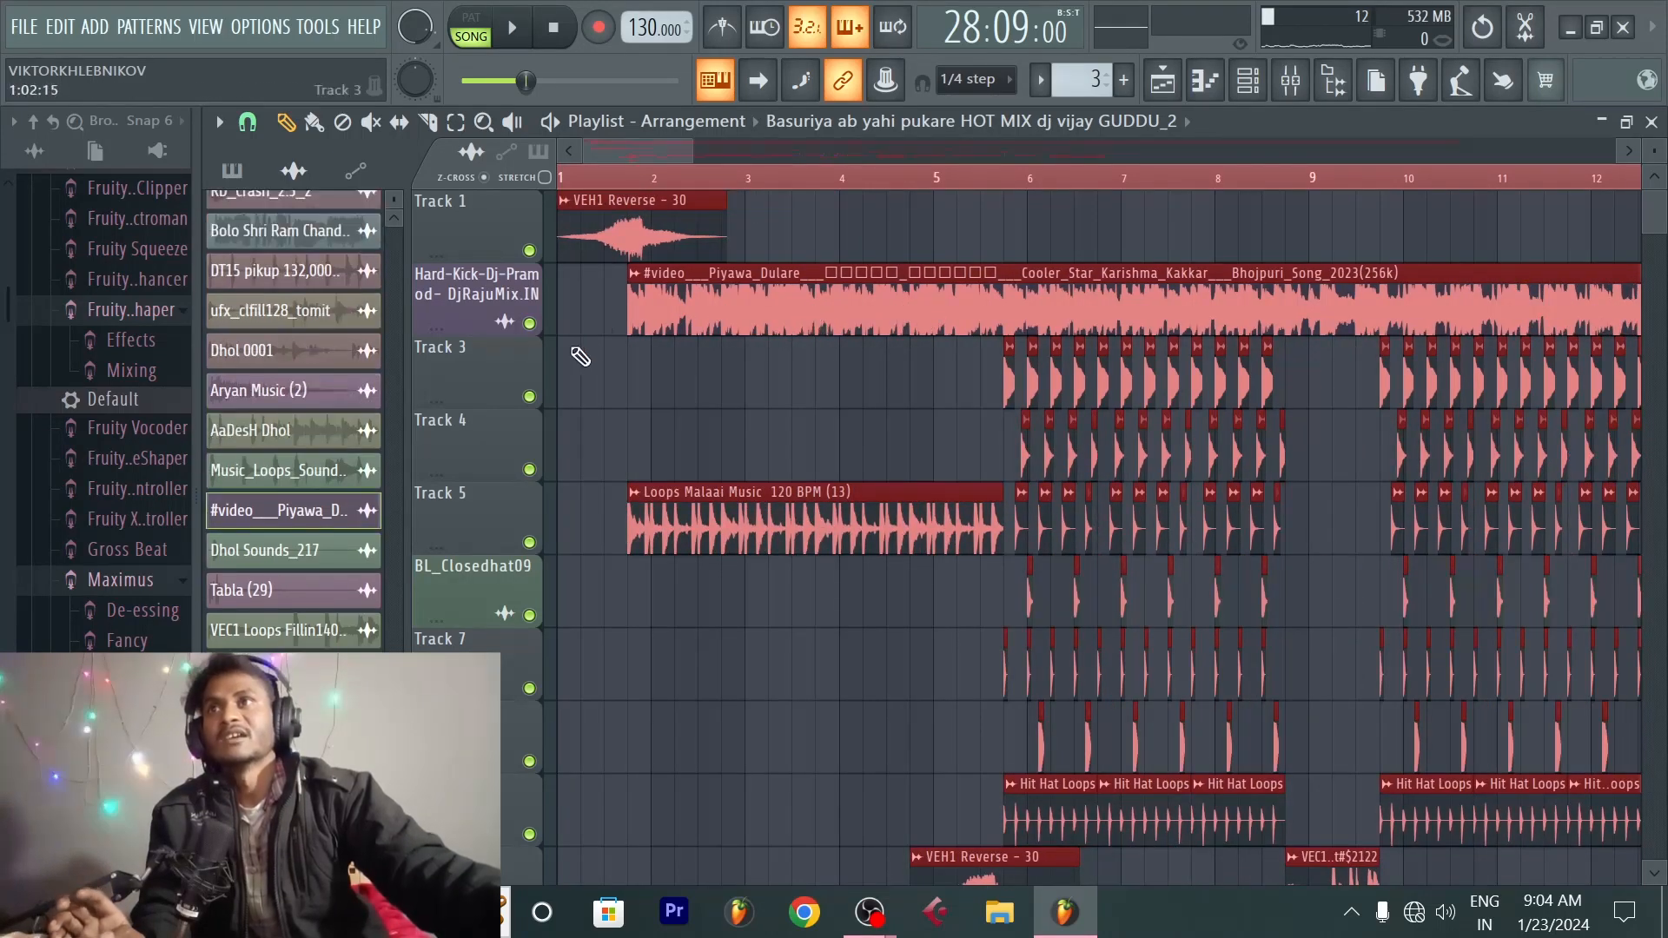
pyautogui.click(561, 179)
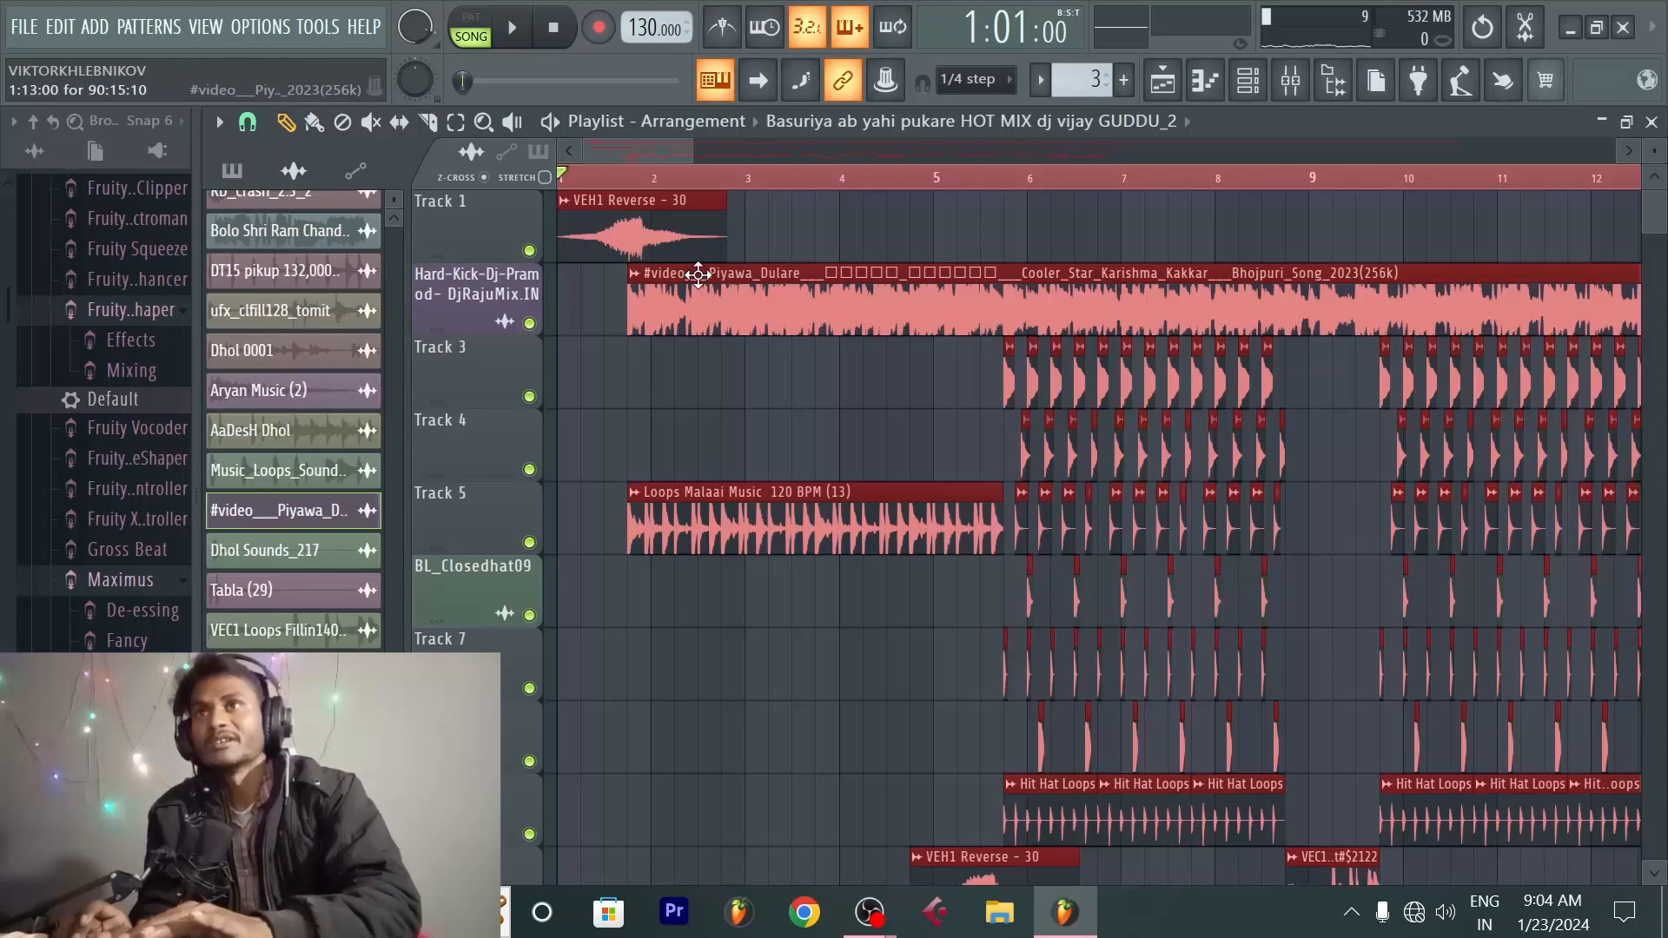
pyautogui.hotkey('ctrl', 'd')
# Step: Play the moved arrangement from bar 1, skipping ahead to the first drum section around bar 5 and to the section at bar 26
pyautogui.scroll(-2, 754, 176)
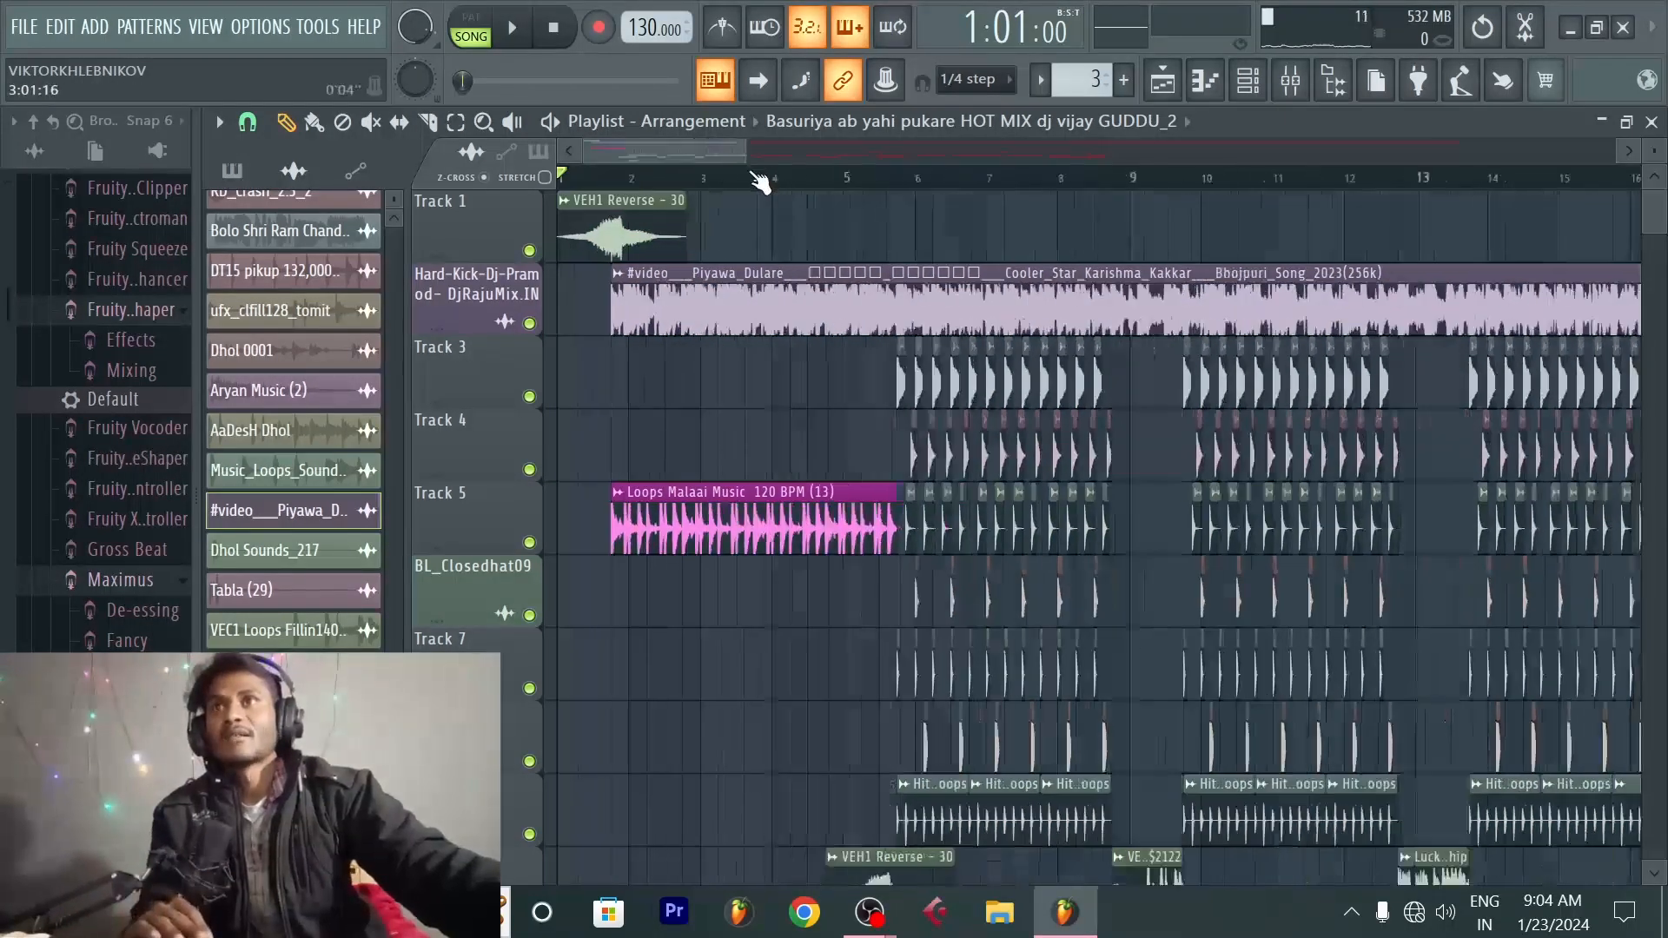
pyautogui.scroll(-4, 760, 178)
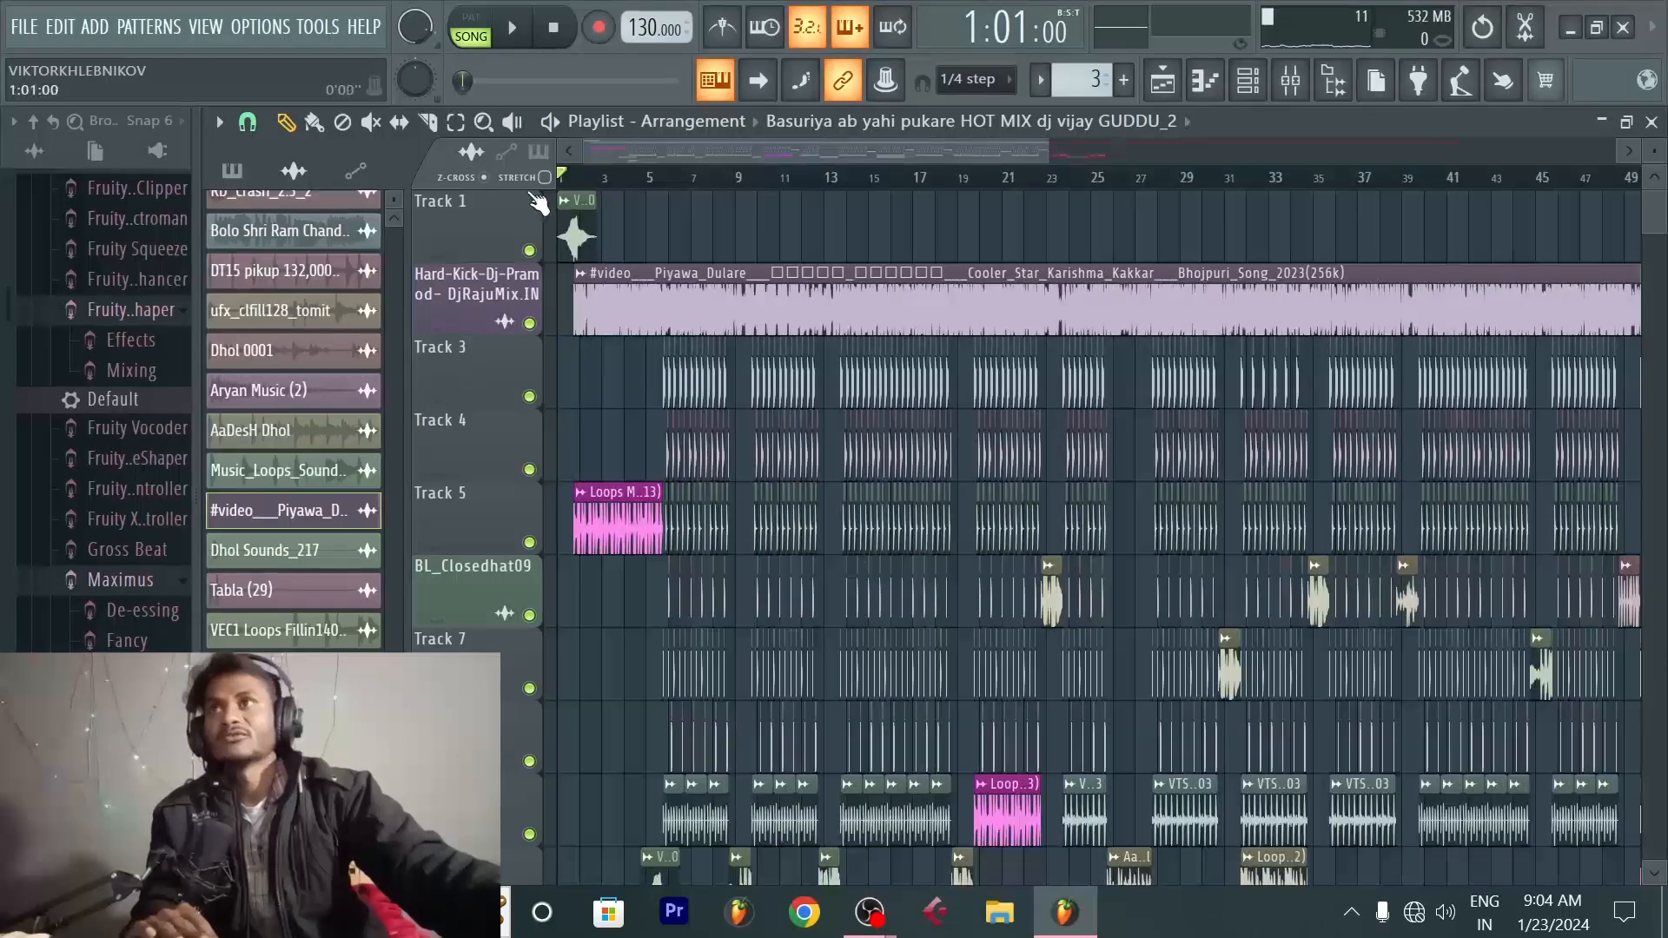
pyautogui.scroll(1, 591, 184)
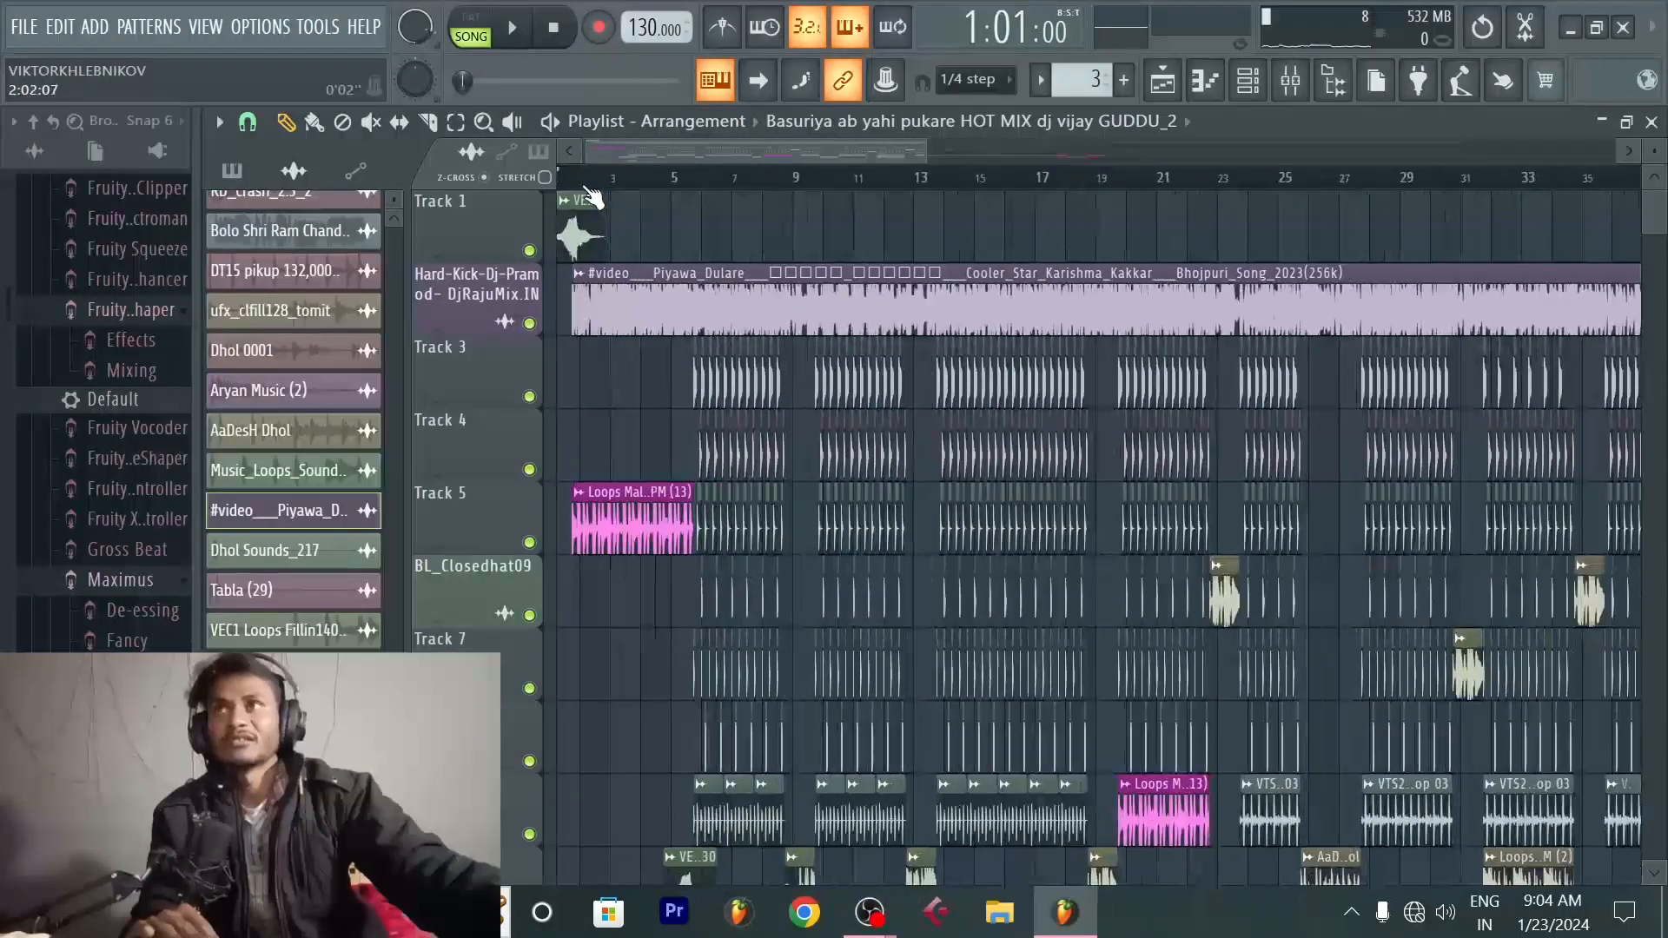
pyautogui.press('space')
pyautogui.scroll(-1, 593, 185)
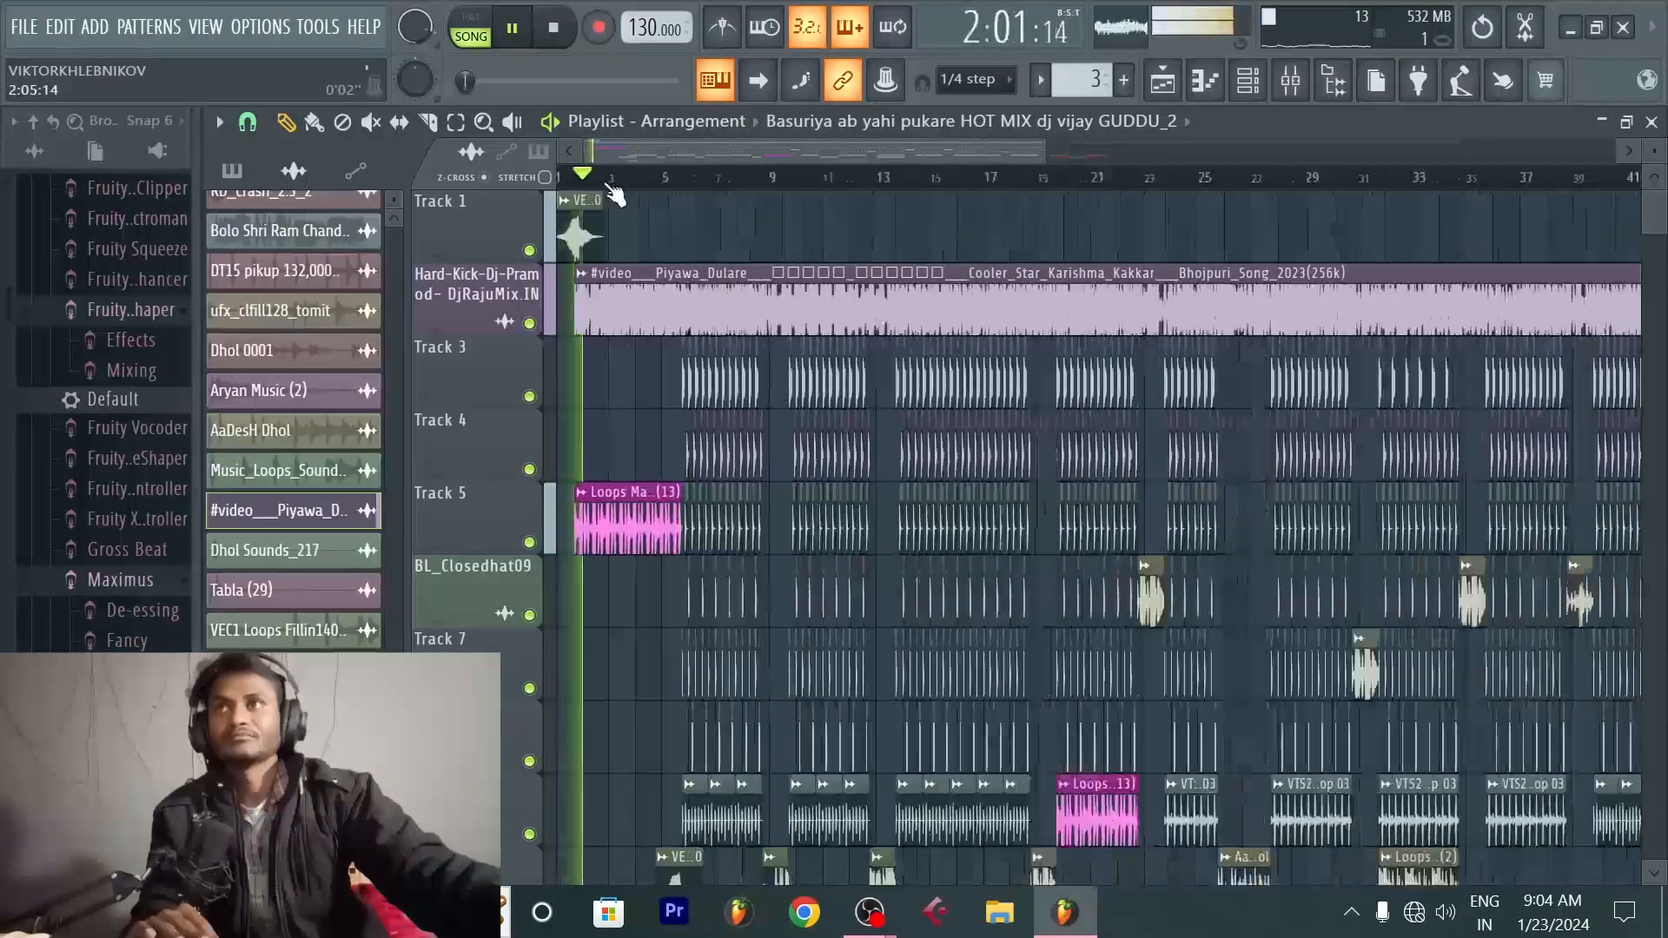
pyautogui.click(648, 184)
pyautogui.scroll(4, 661, 186)
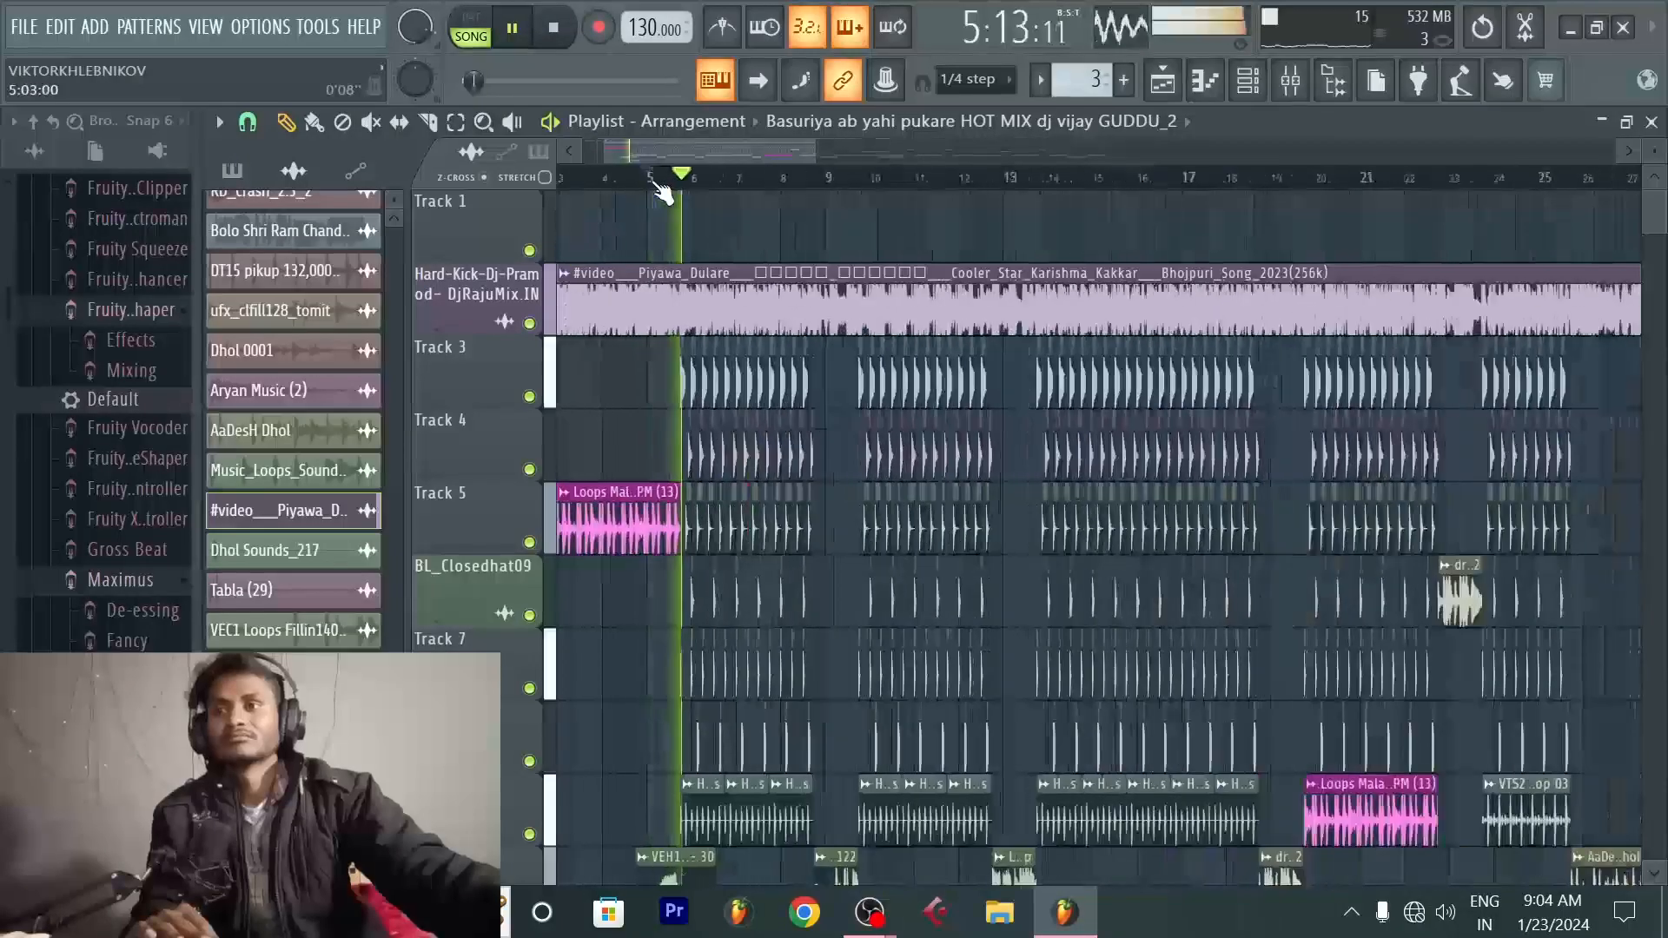
pyautogui.scroll(-4, 676, 187)
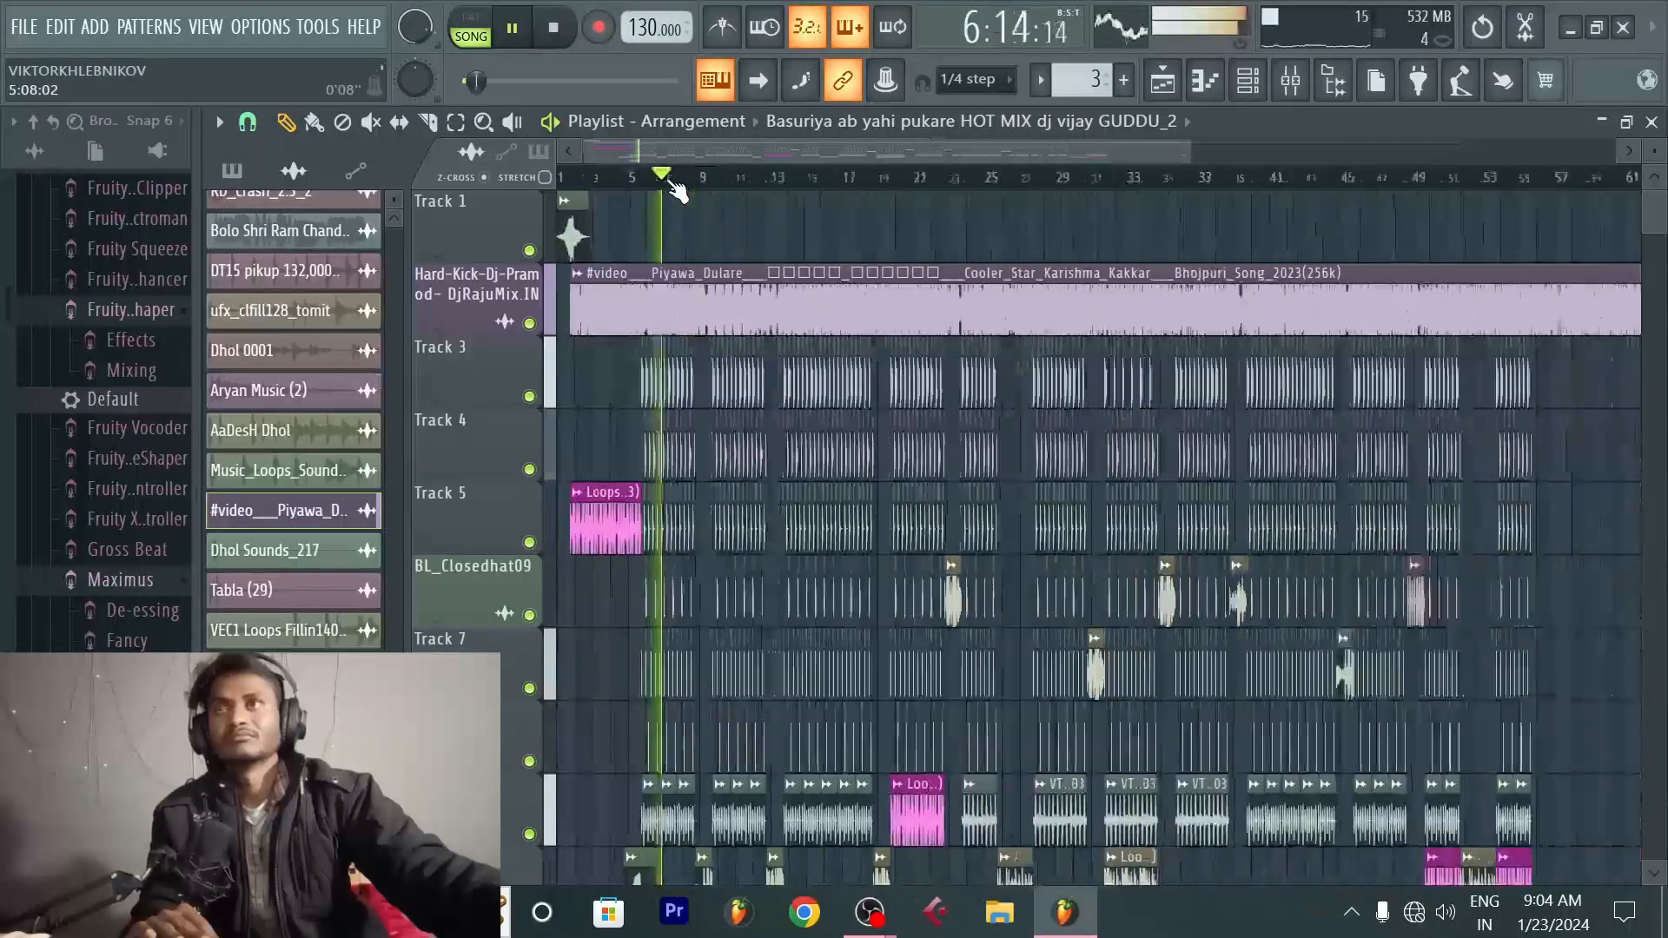
pyautogui.click(985, 184)
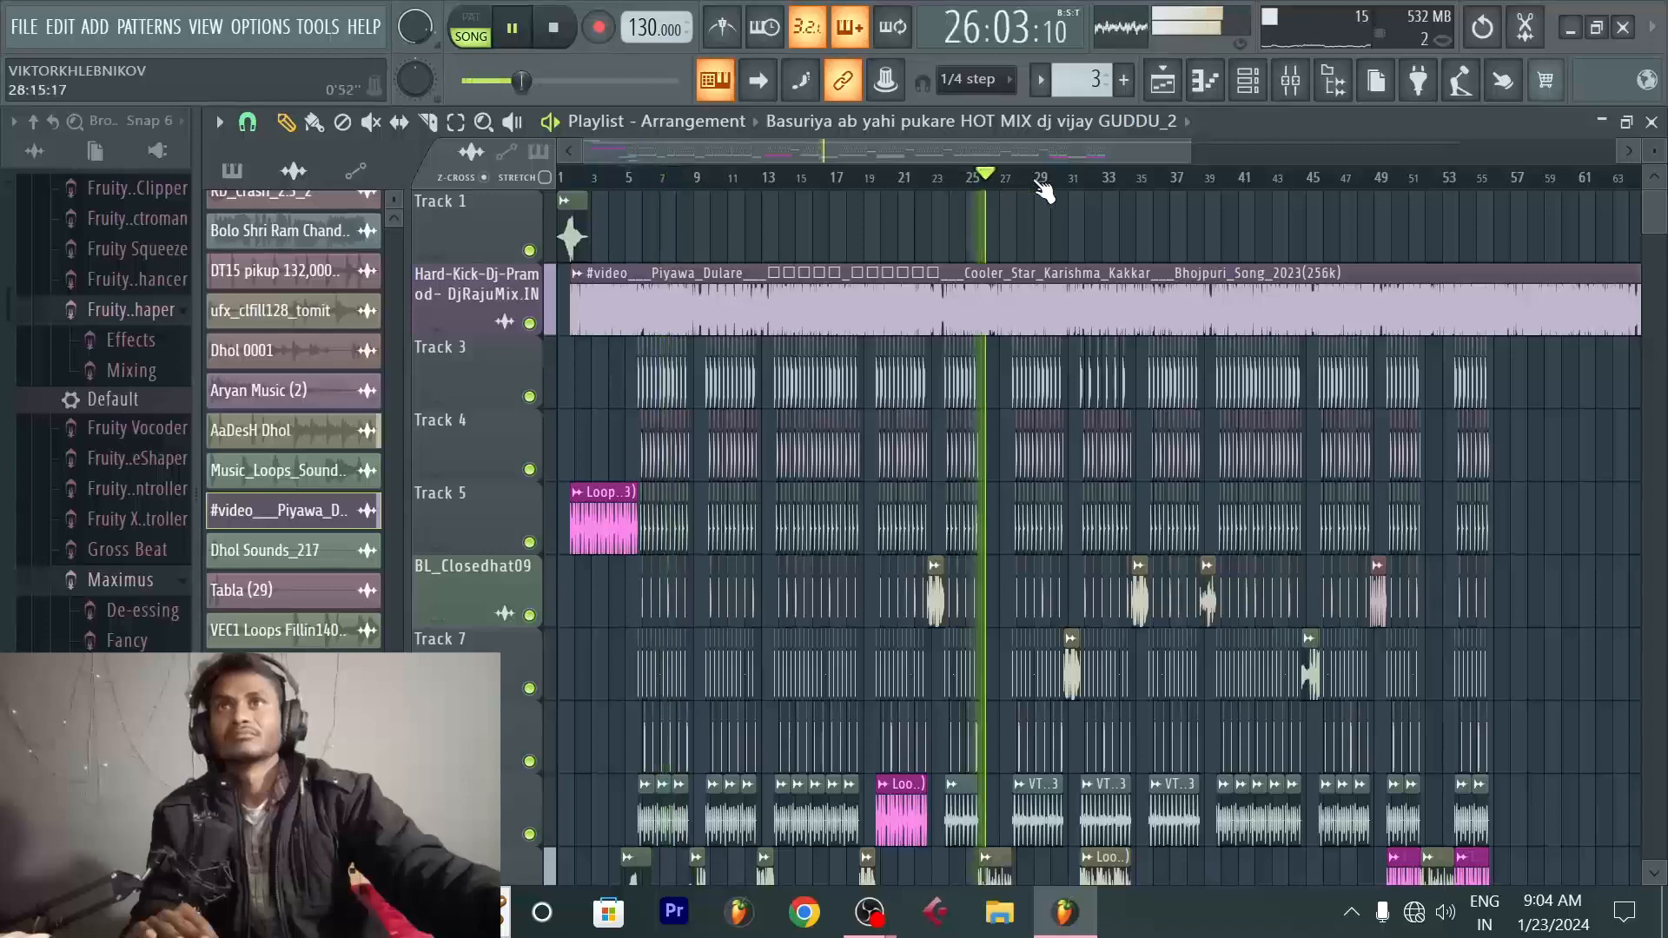
pyautogui.scroll(4, 1046, 186)
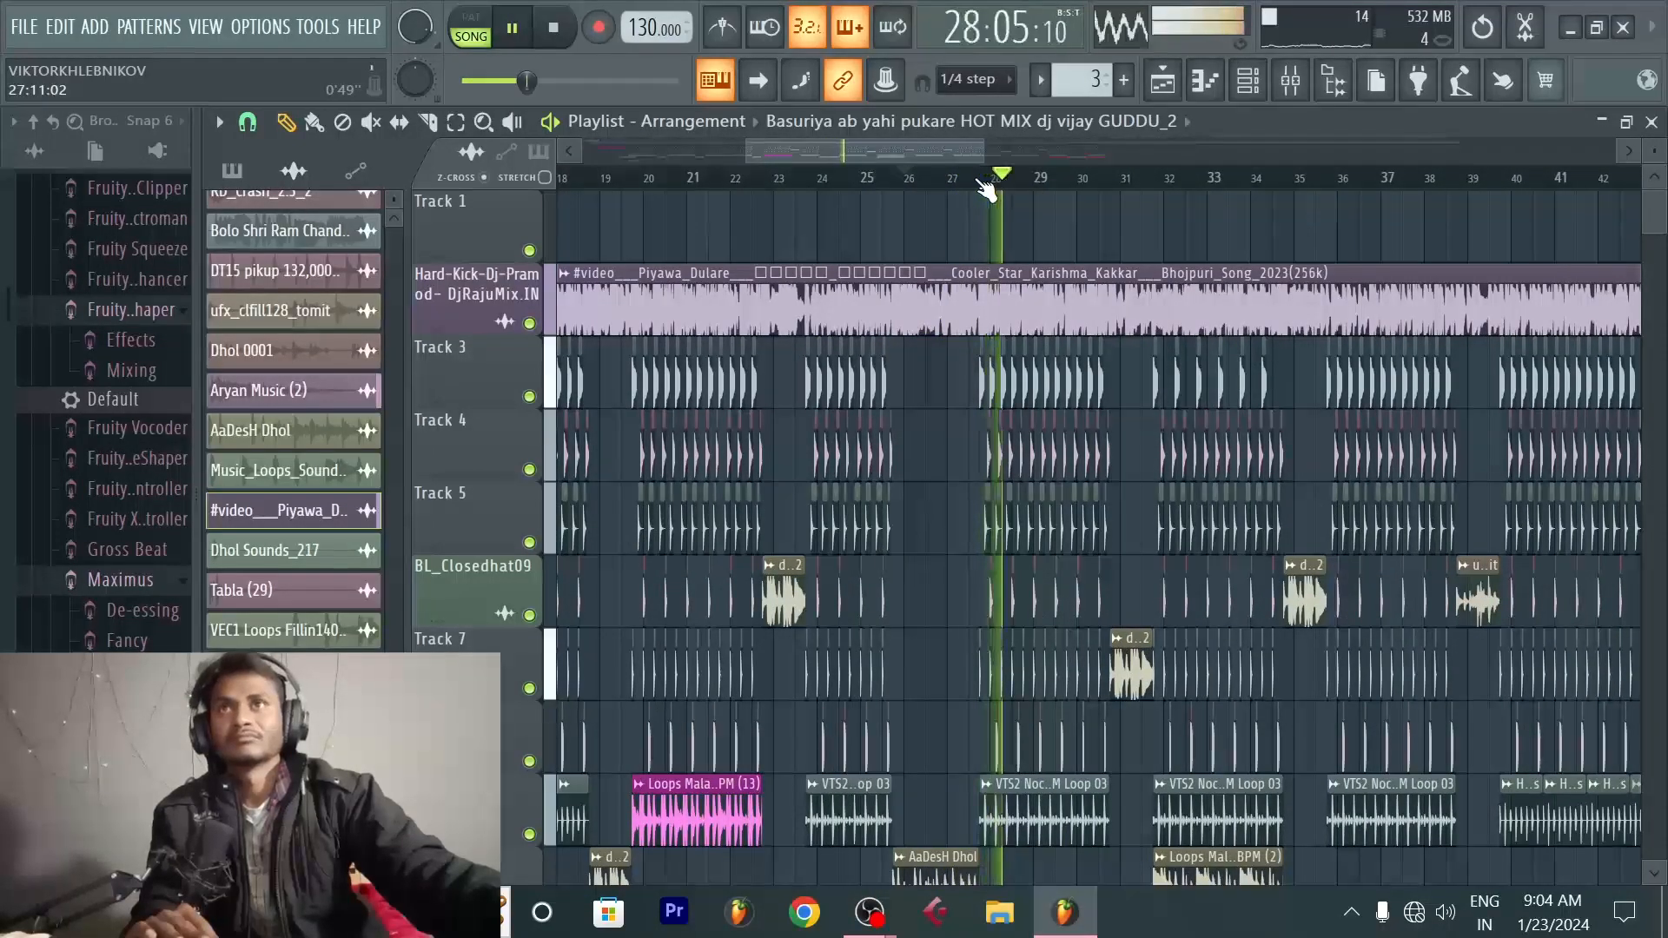
# Step: Listen to the drum sections and fills from bar 31 to bar 36, skipping ahead to bar 34, and stop playback
pyautogui.scroll(2, 1129, 187)
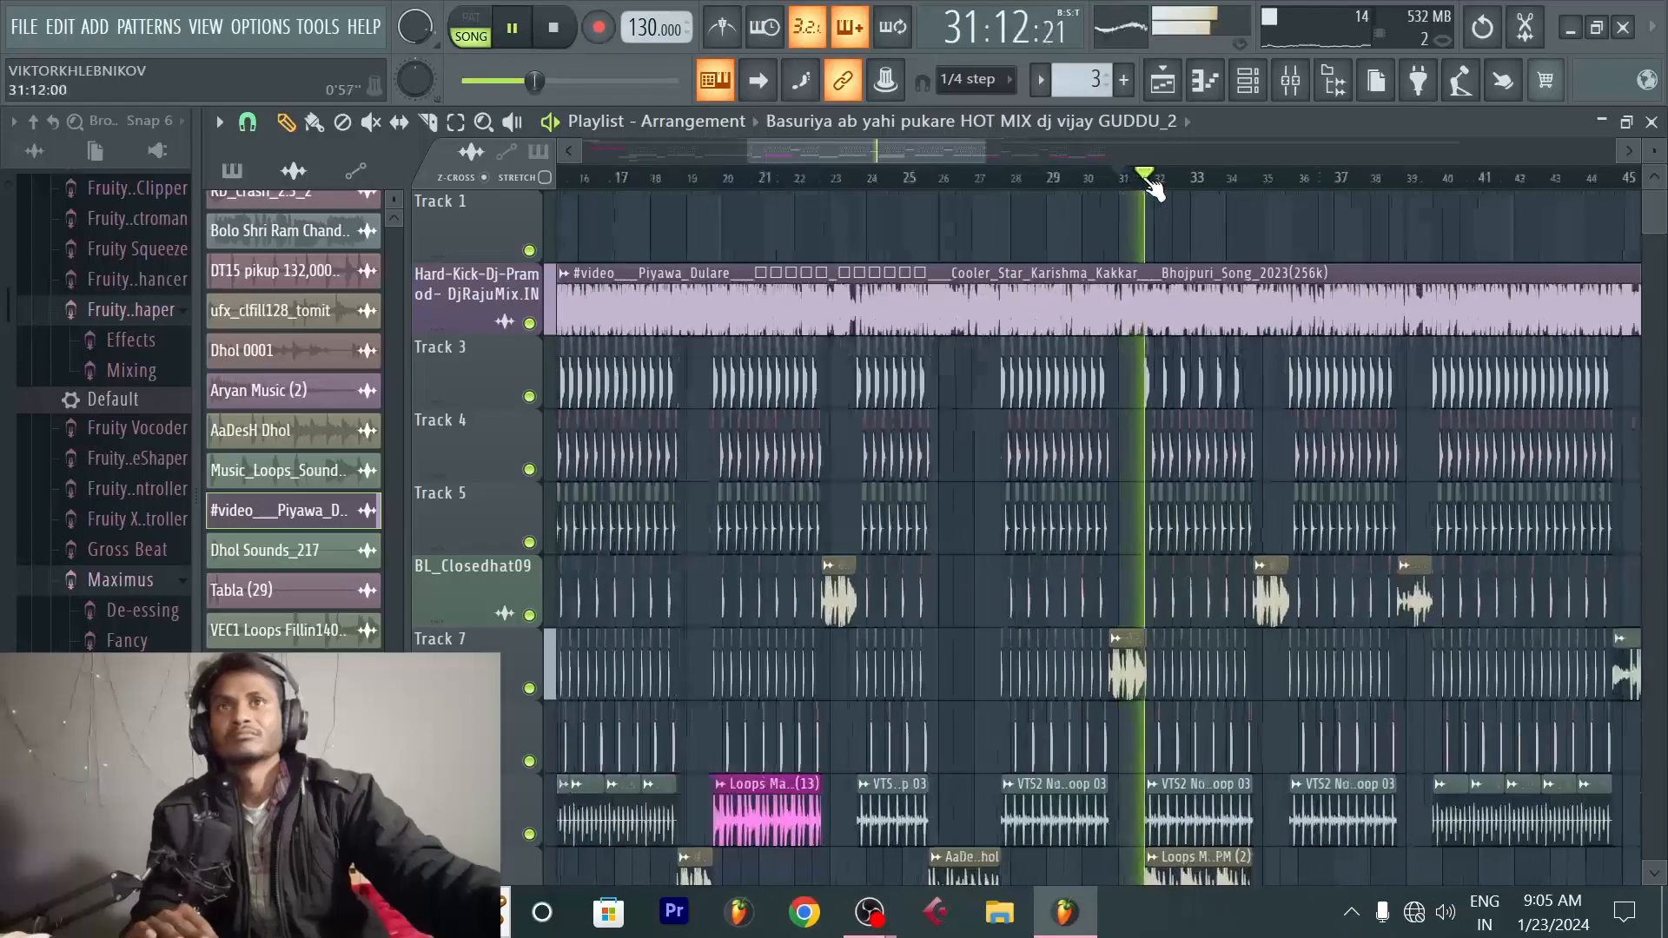
pyautogui.click(1151, 184)
pyautogui.click(1281, 184)
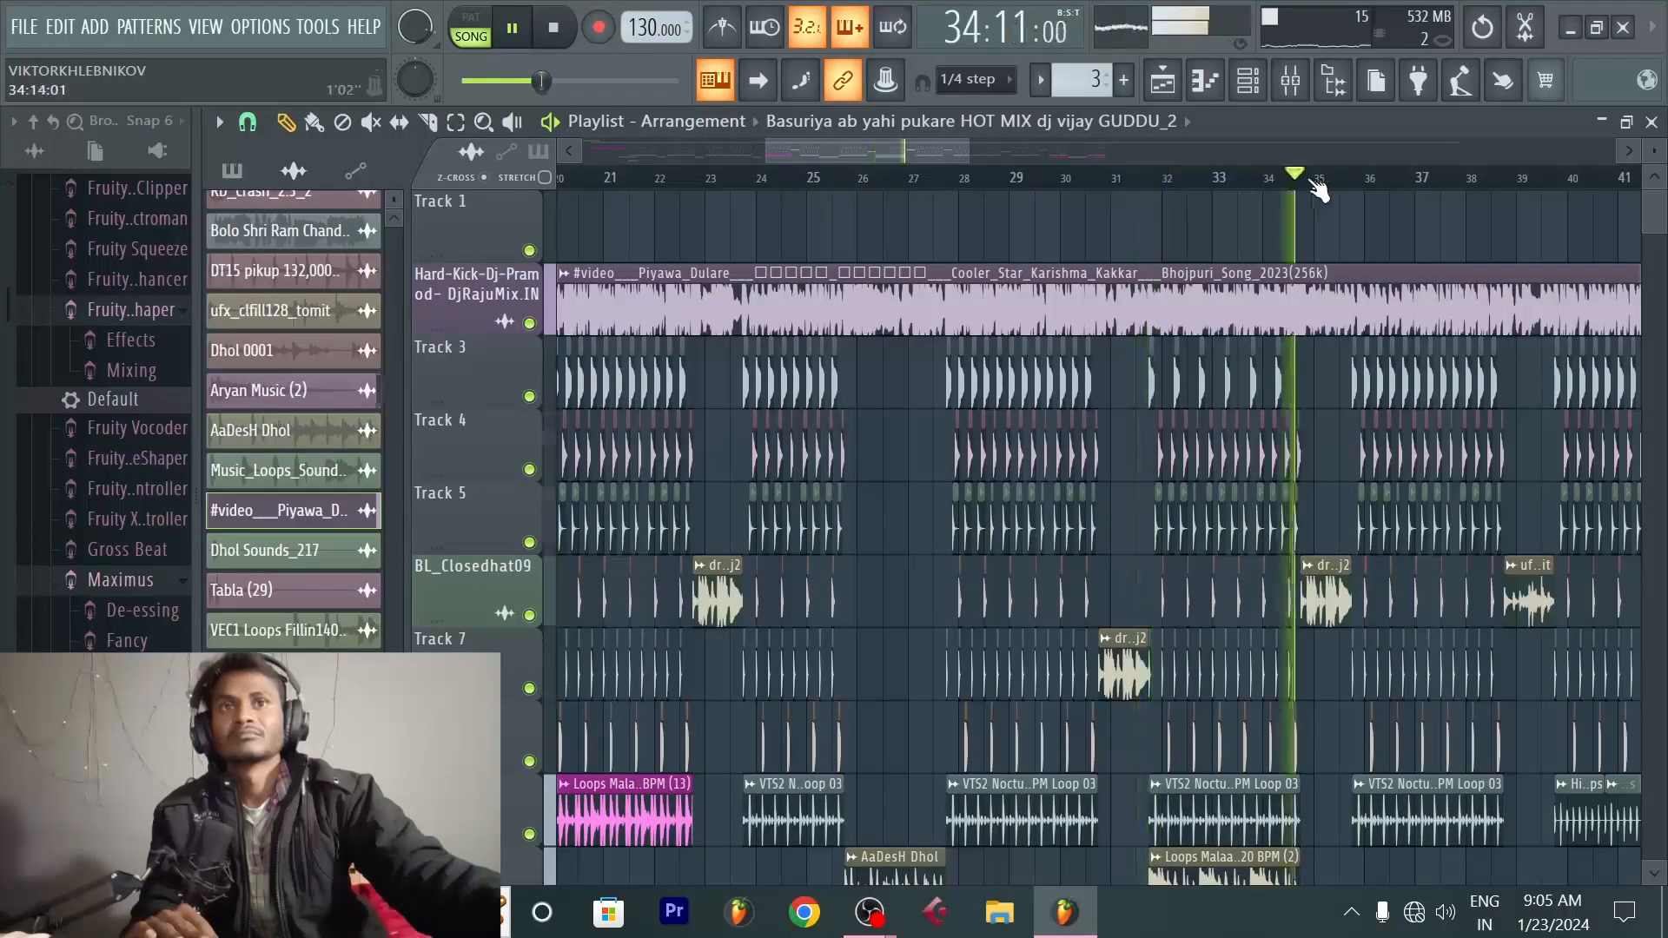
pyautogui.scroll(2, 1329, 184)
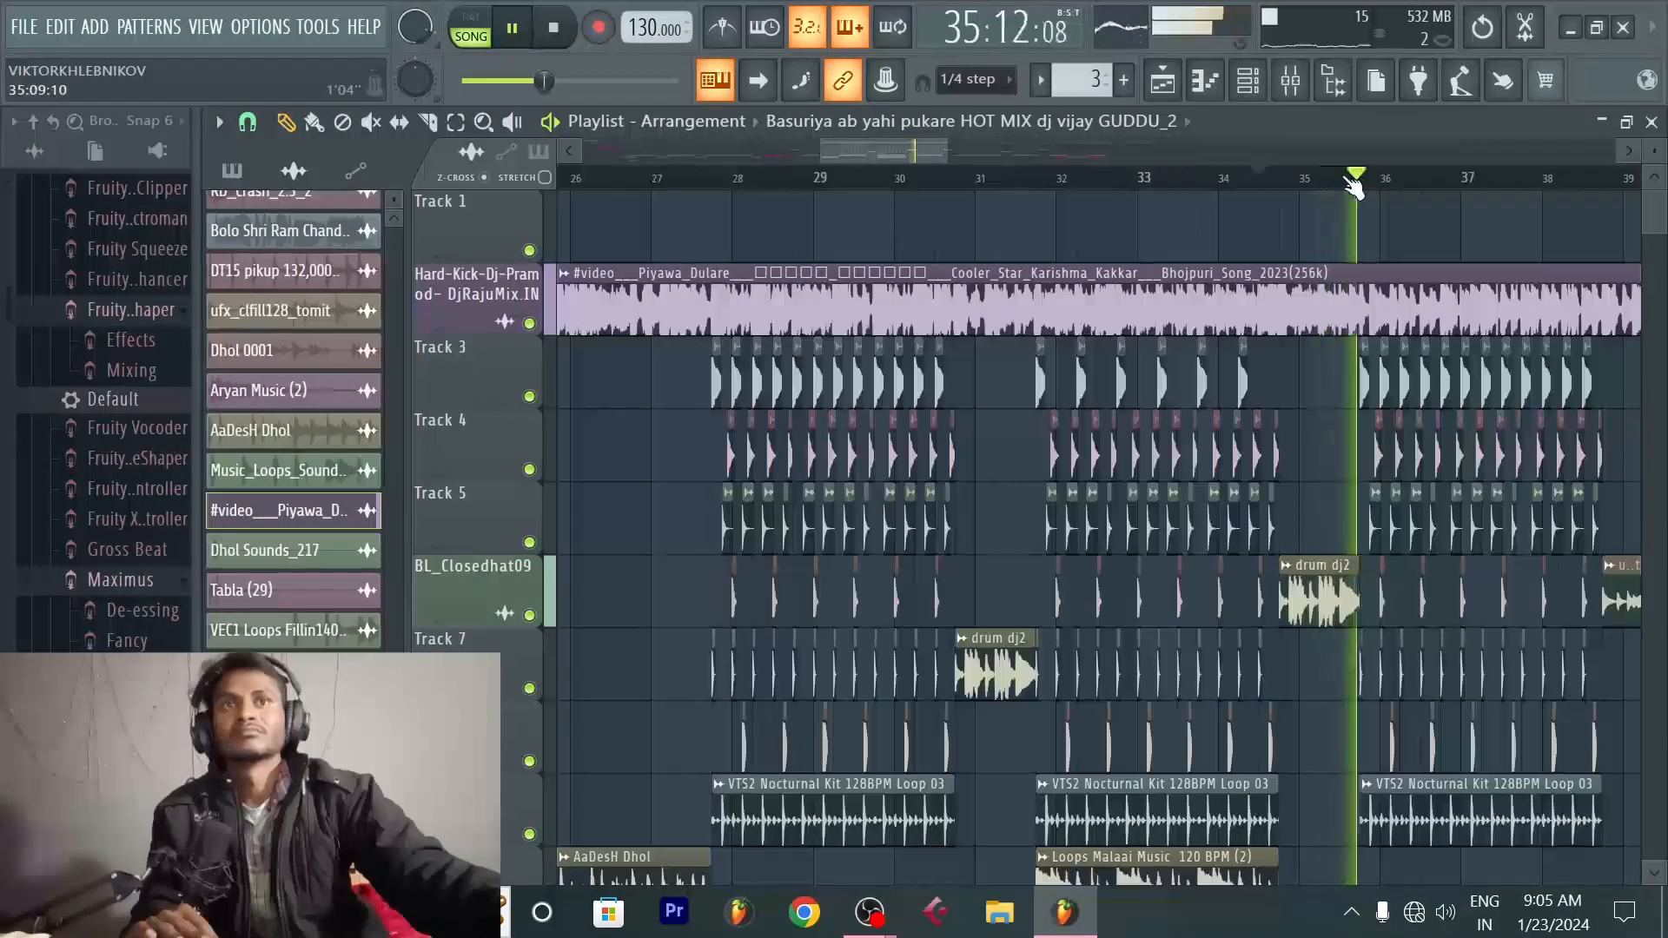
pyautogui.scroll(-3, 1351, 186)
pyautogui.scroll(-1, 1347, 184)
pyautogui.scroll(2, 1442, 186)
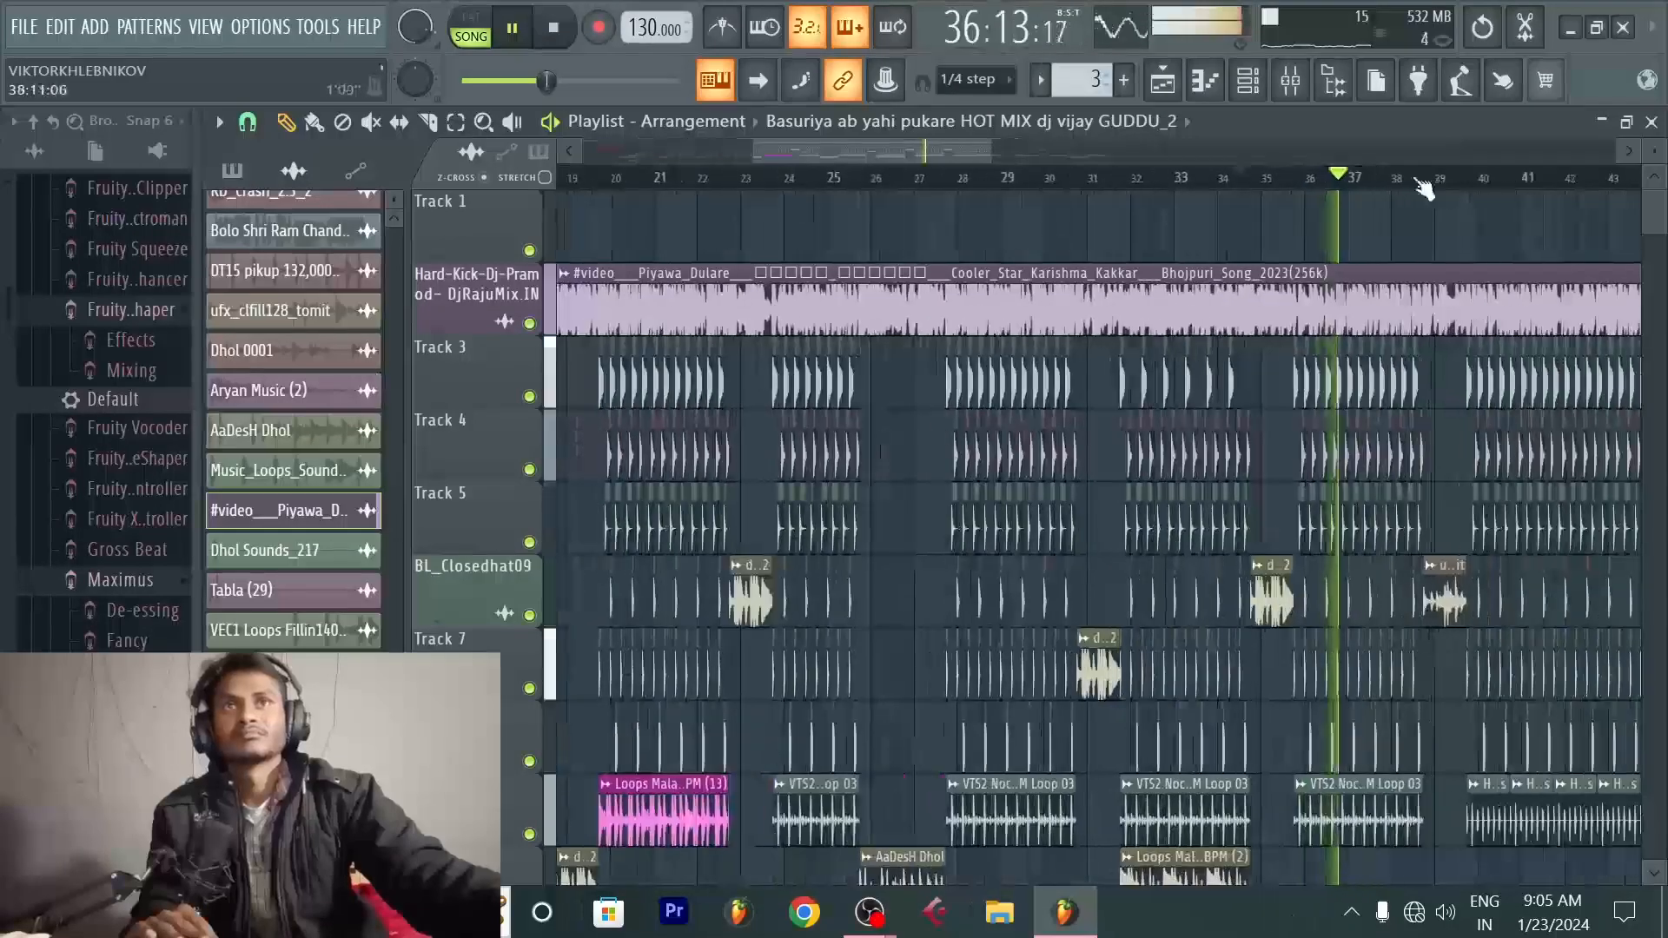
pyautogui.scroll(-2, 1127, 188)
pyautogui.scroll(-3, 1126, 188)
pyautogui.press('space')
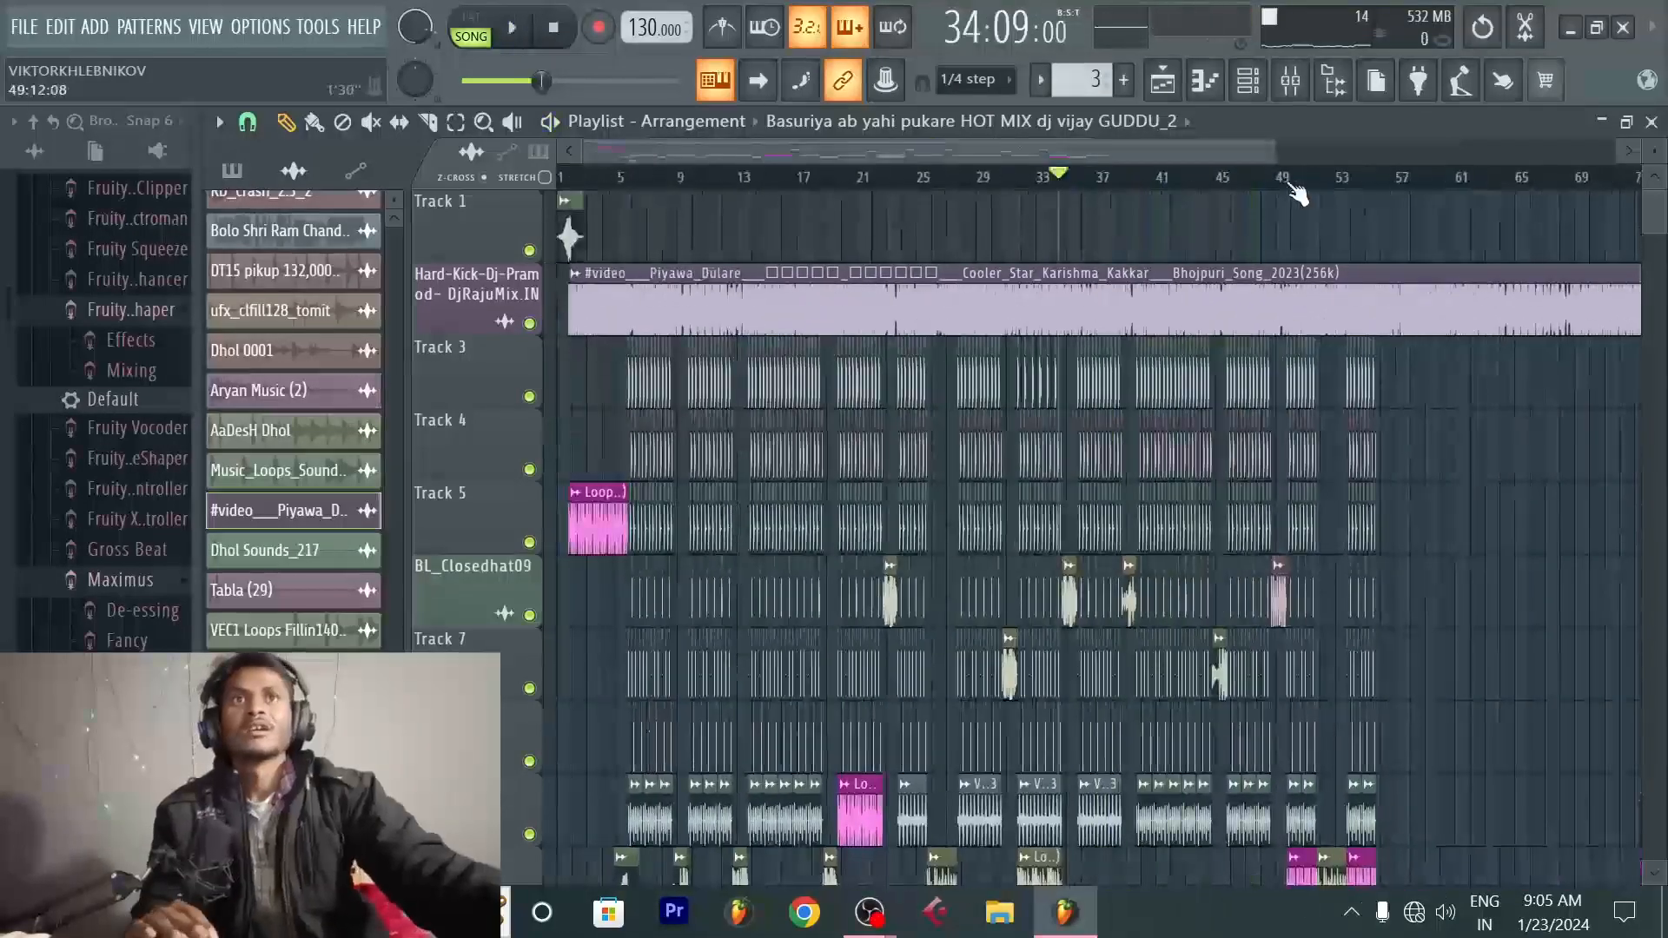
# Step: Select the time range from the start of bar 1 to the end of the last drum section in bar 55
pyautogui.scroll(3, 1394, 193)
pyautogui.scroll(6, 1390, 187)
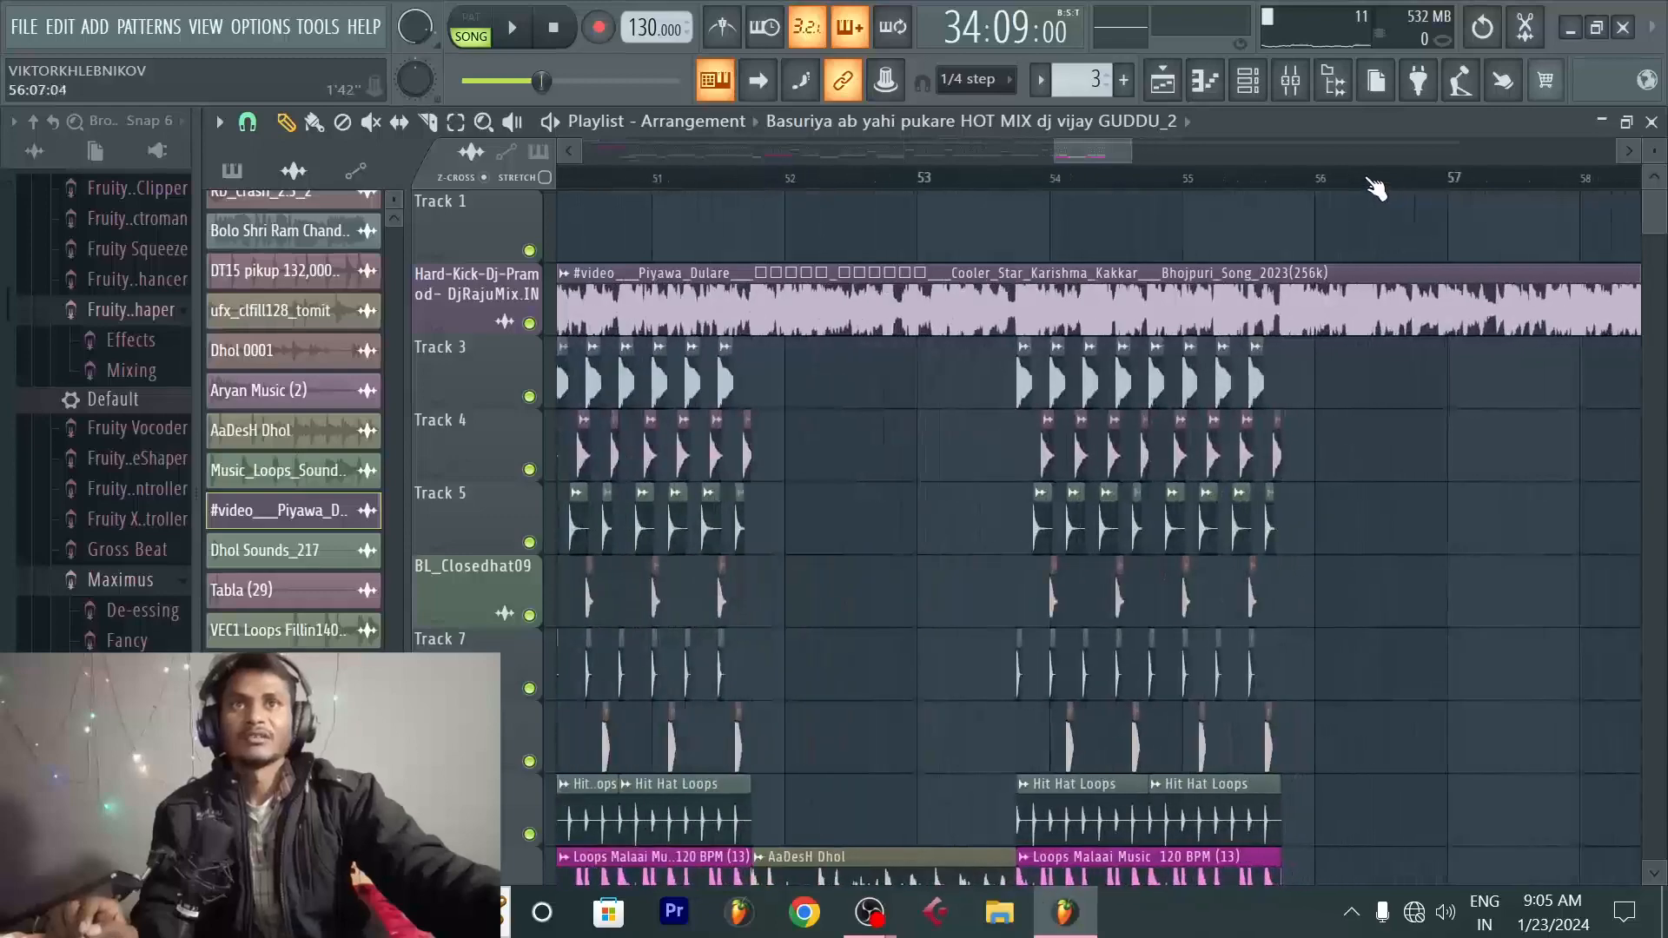
pyautogui.scroll(-3, 1291, 273)
pyautogui.scroll(-2, 1294, 321)
pyautogui.scroll(5, 1294, 330)
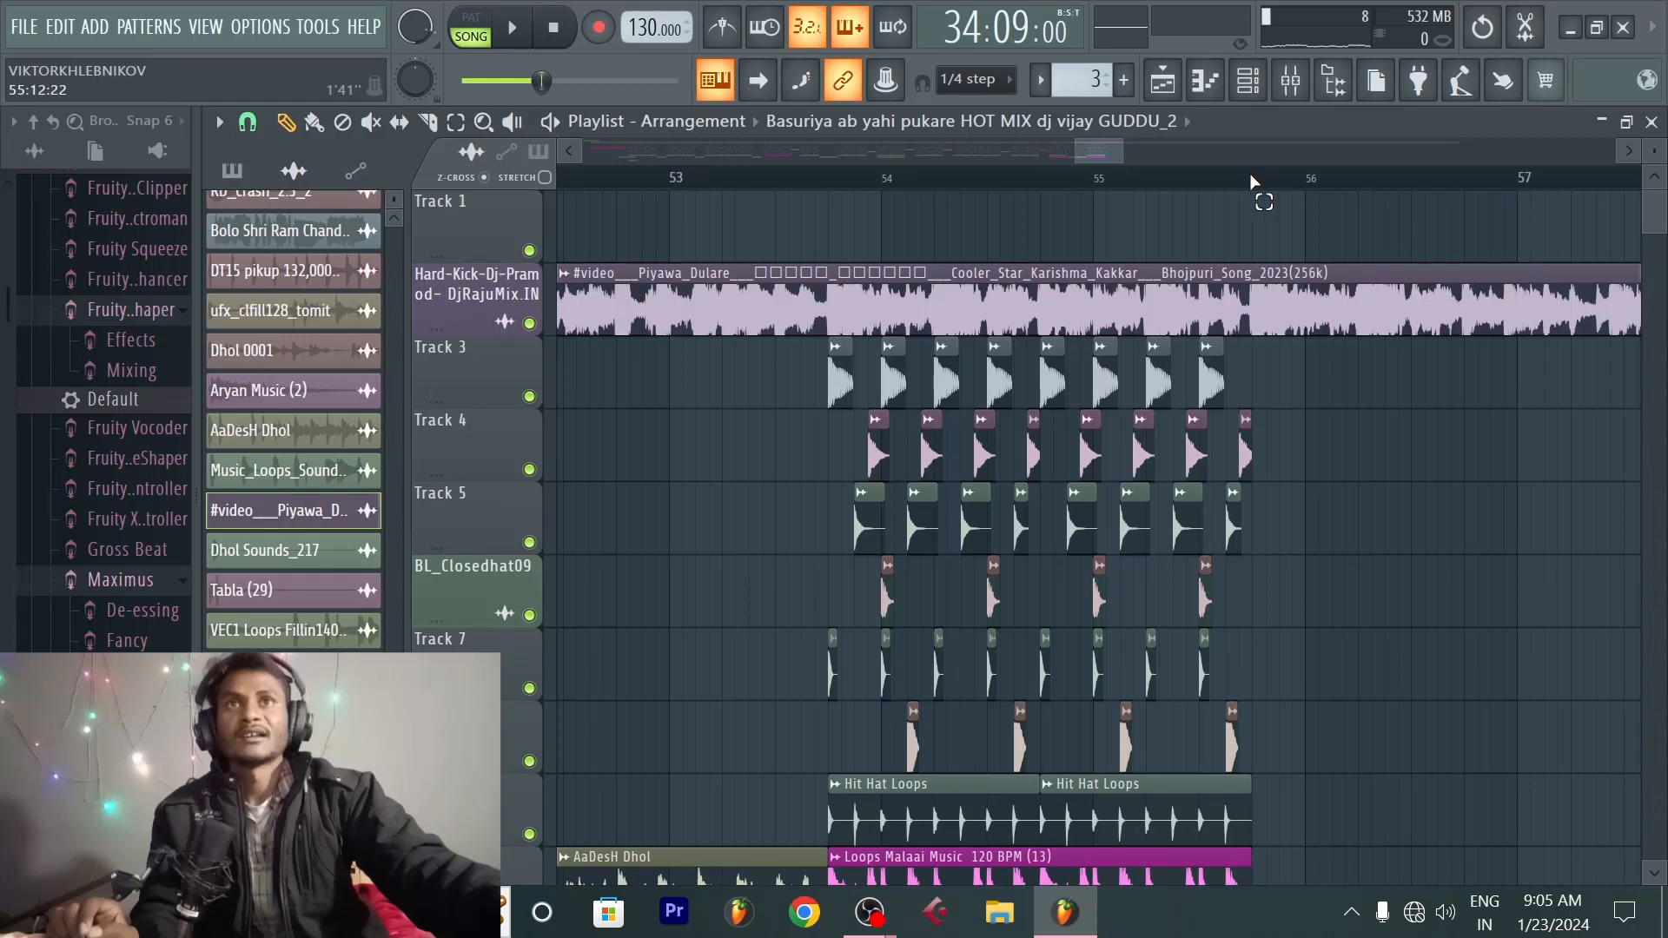
pyautogui.moveTo(1251, 181); pyautogui.dragTo(1132, 180)
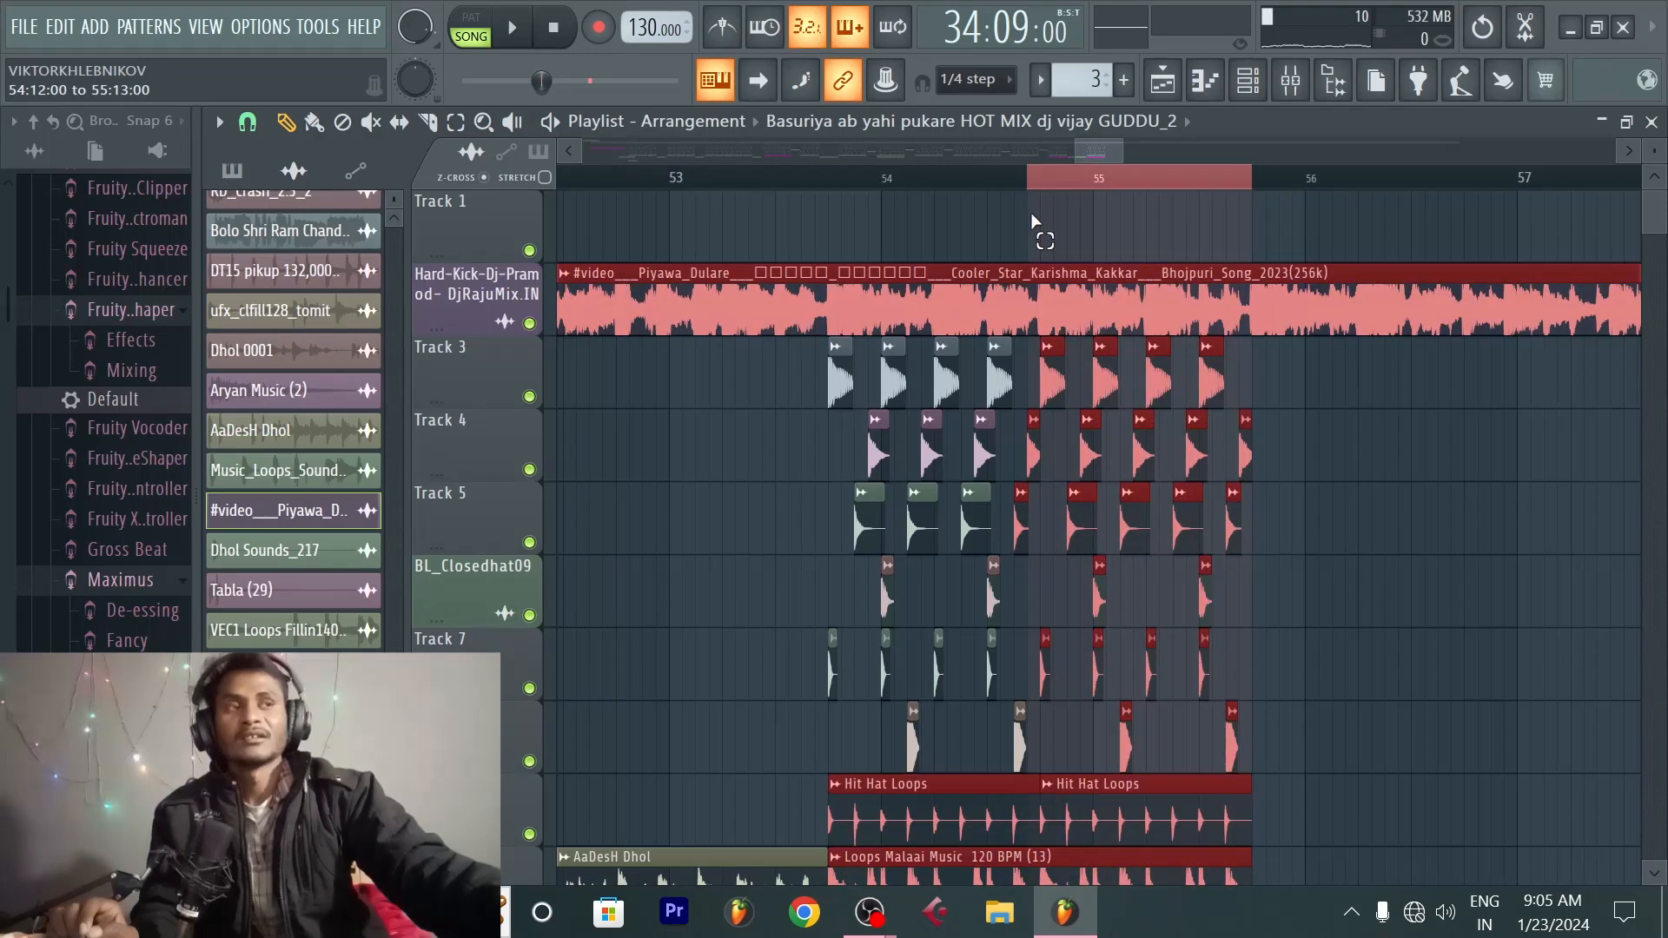
pyautogui.moveTo(1030, 212); pyautogui.dragTo(294, 340)
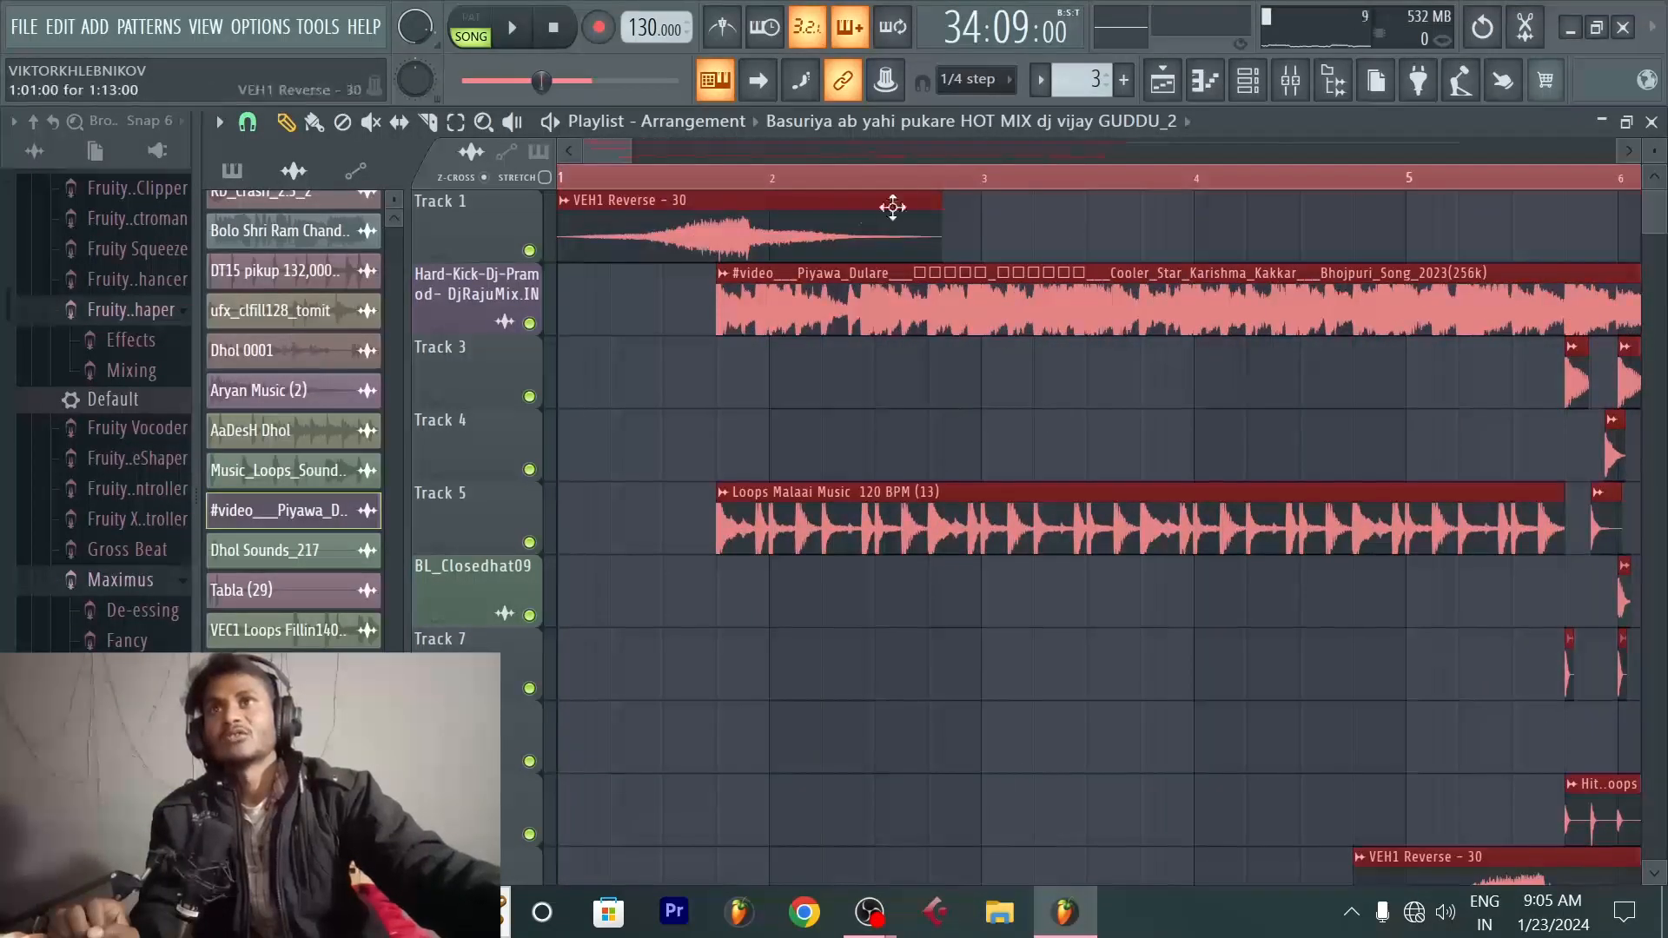
# Step: Check the selected time range against the whole arrangement and the end of the last drum section
pyautogui.scroll(-2, 838, 196)
pyautogui.scroll(2, 859, 202)
pyautogui.scroll(-3, 839, 185)
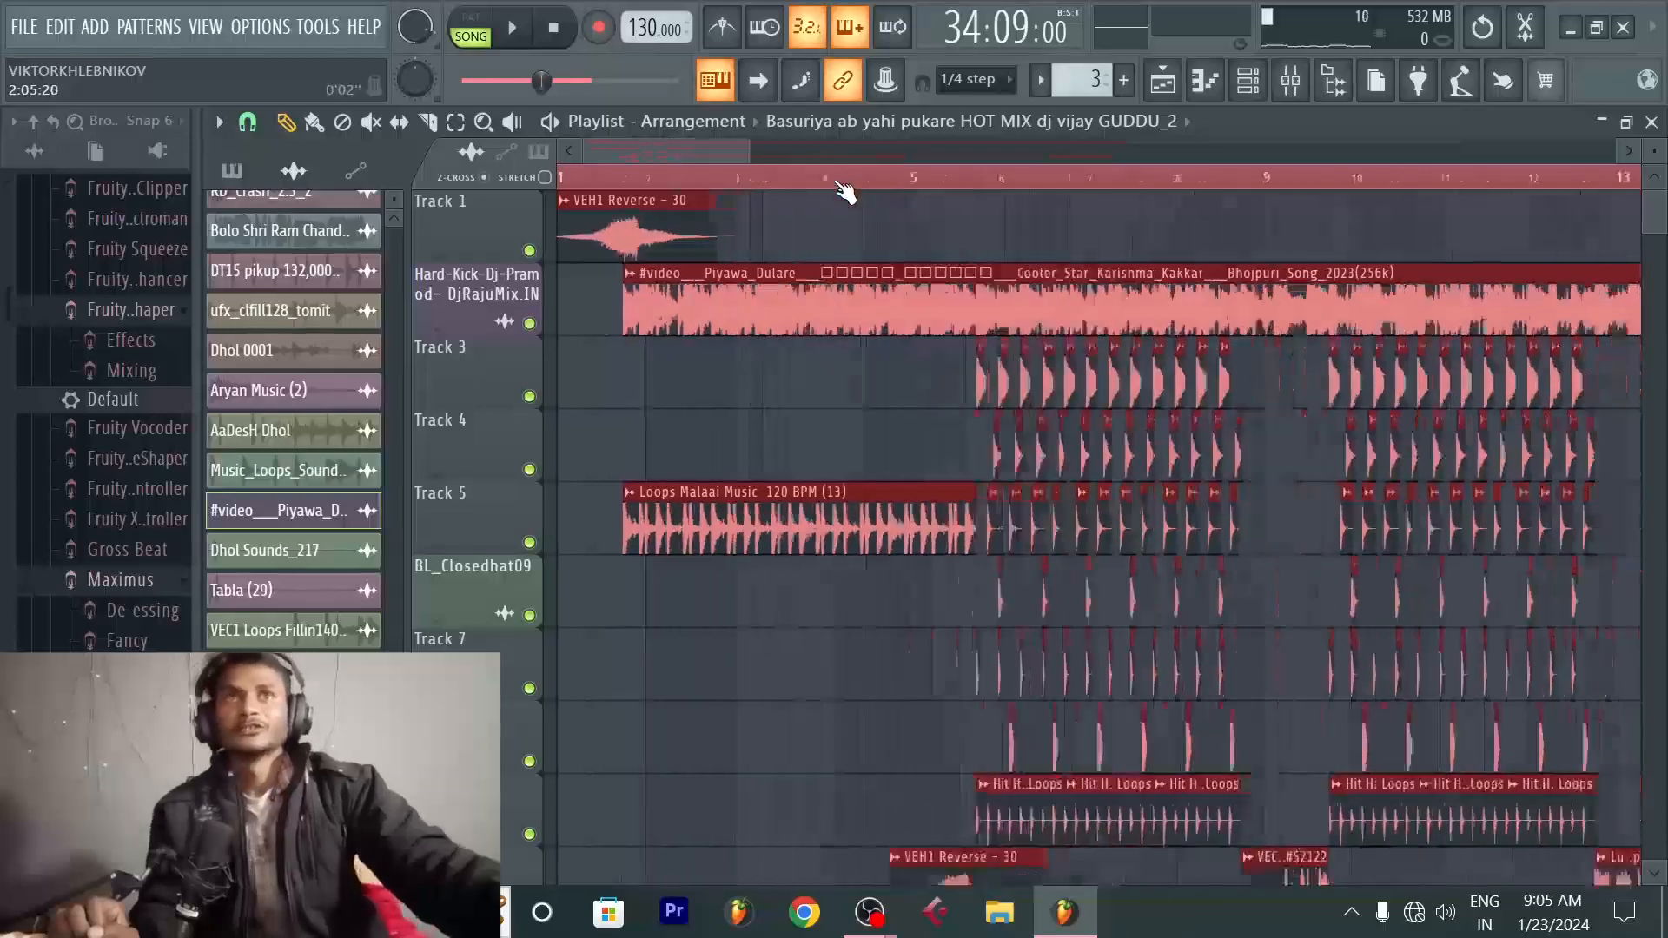
pyautogui.scroll(-8, 843, 189)
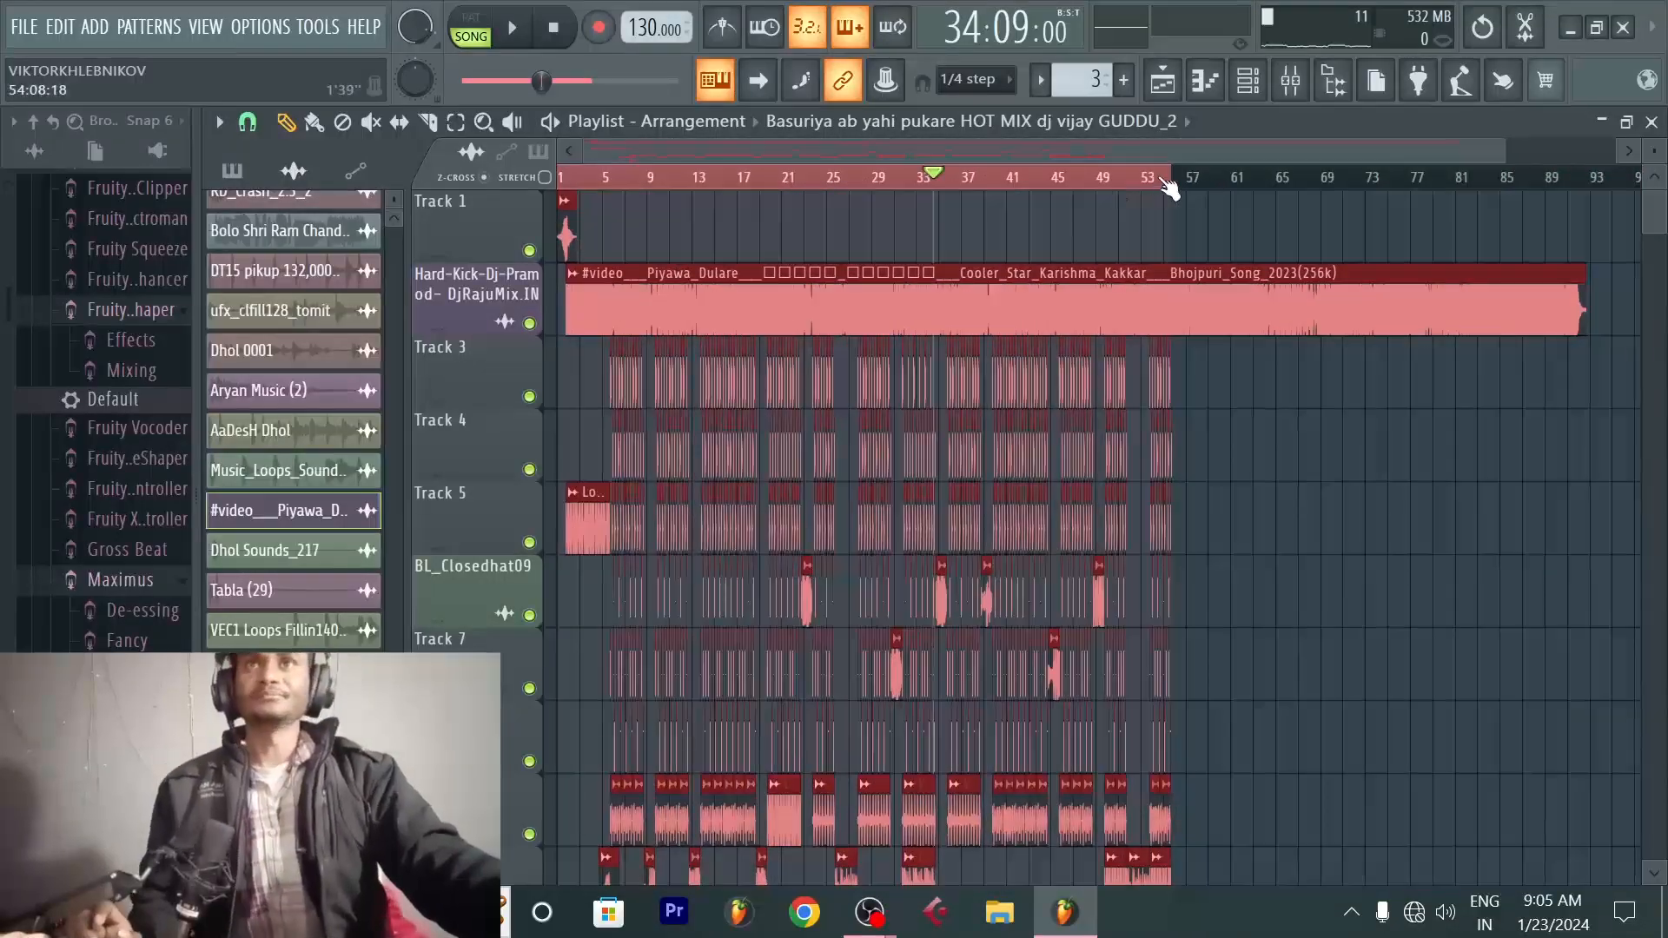
pyautogui.scroll(5, 1168, 187)
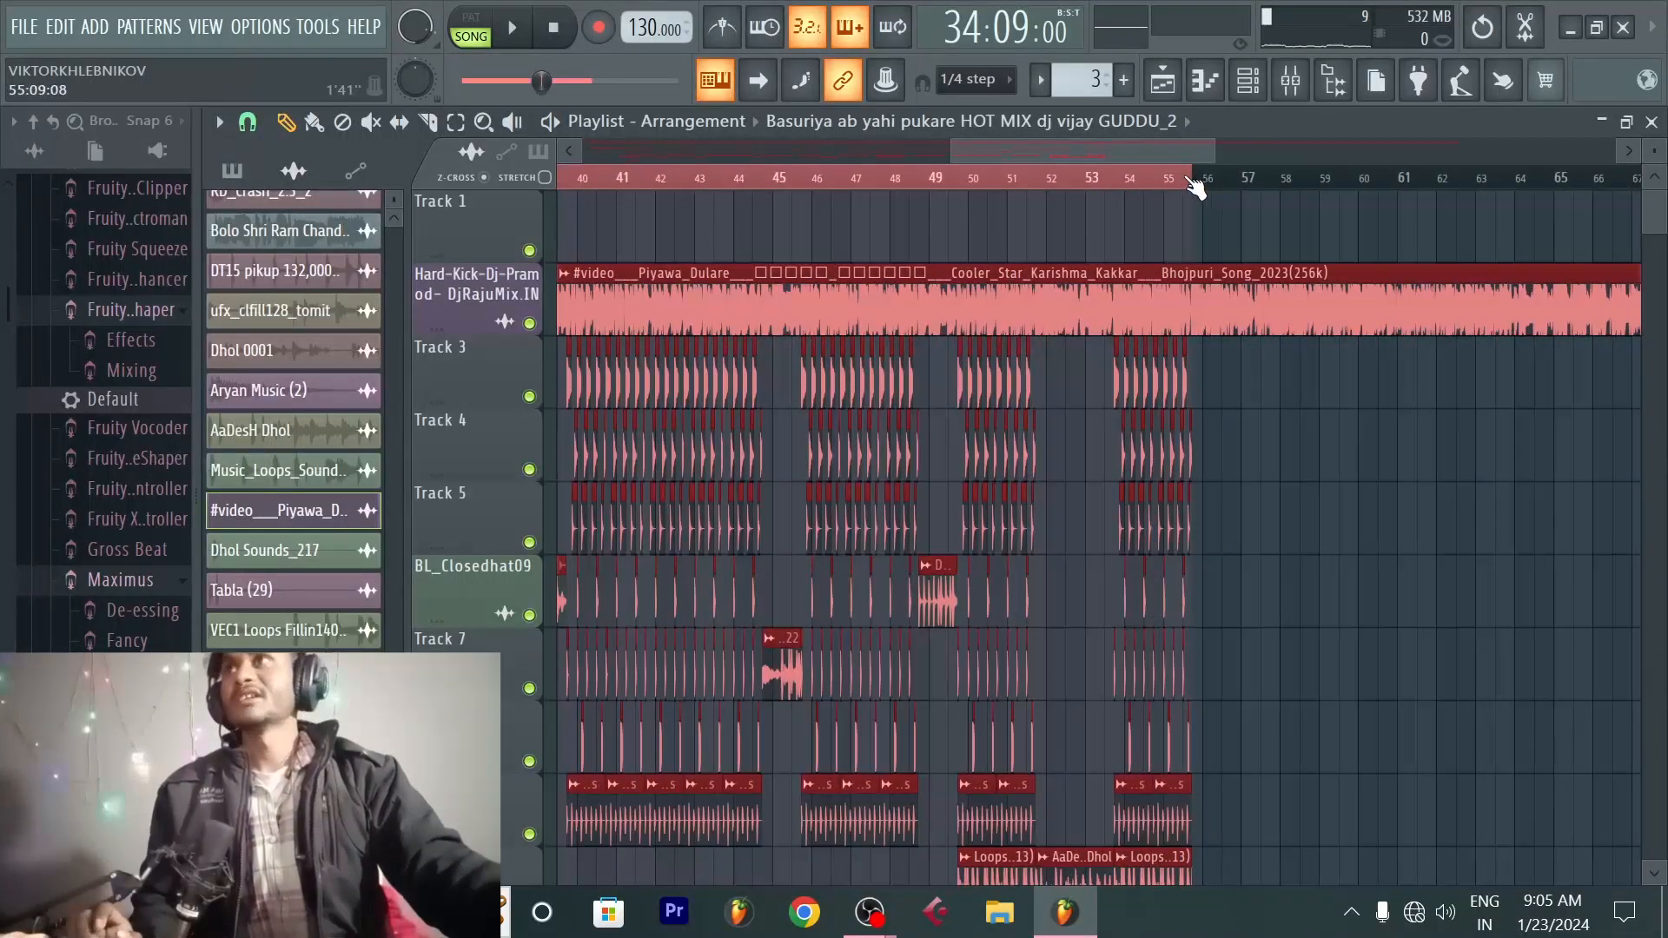
pyautogui.scroll(1, 1190, 182)
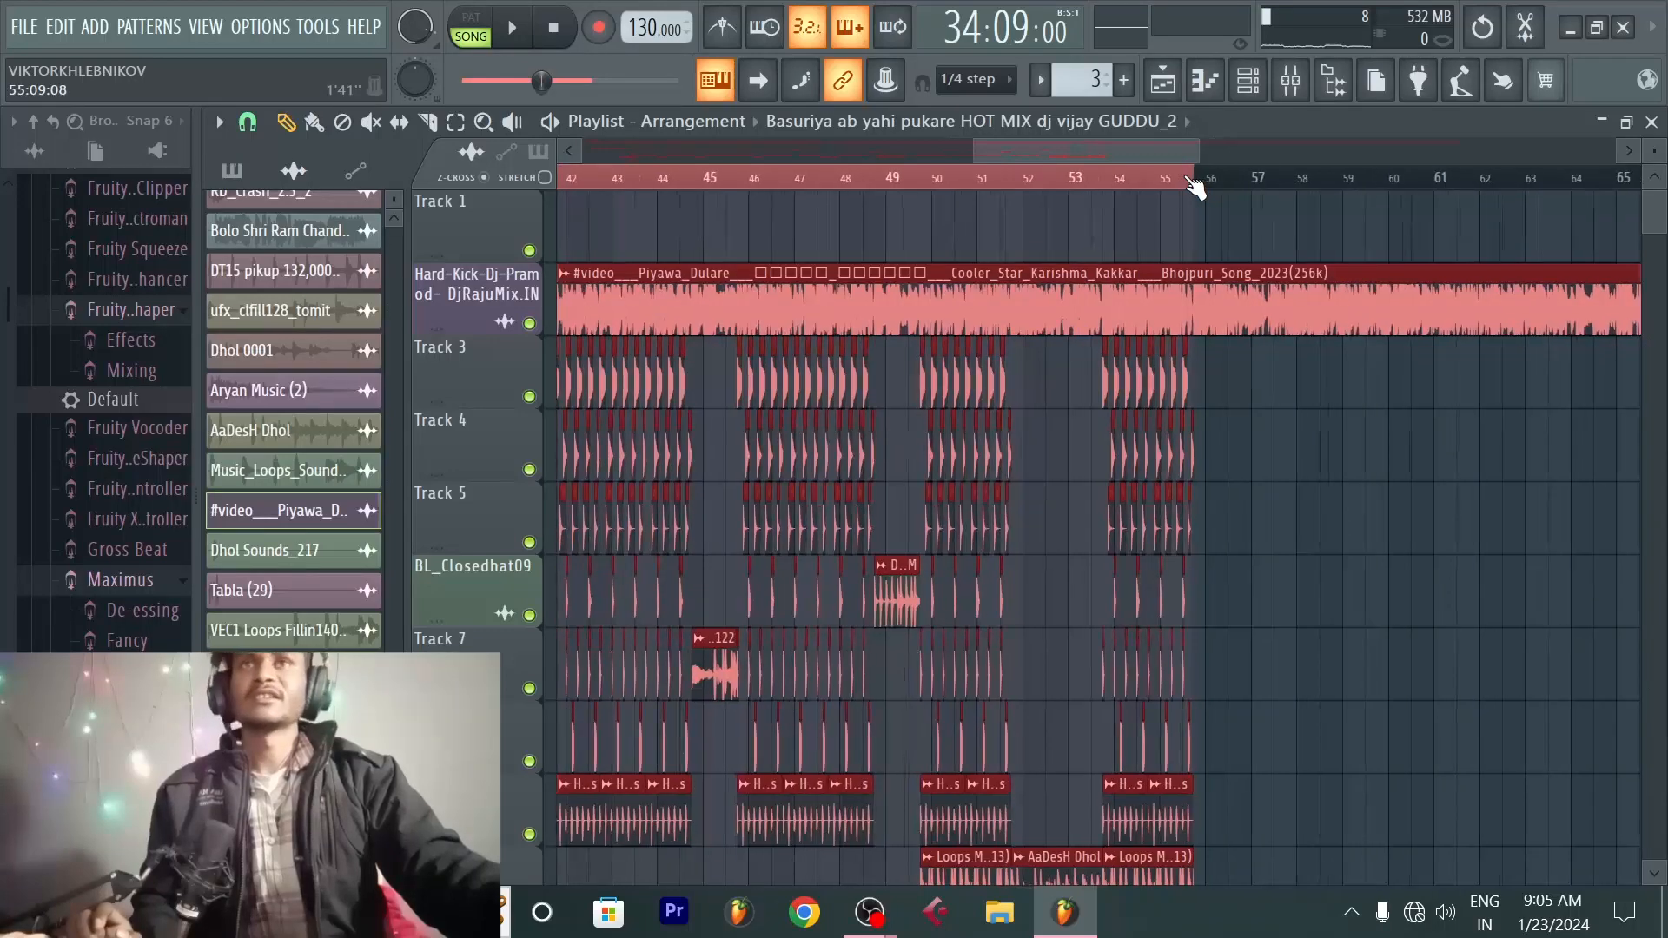
pyautogui.scroll(3, 1214, 187)
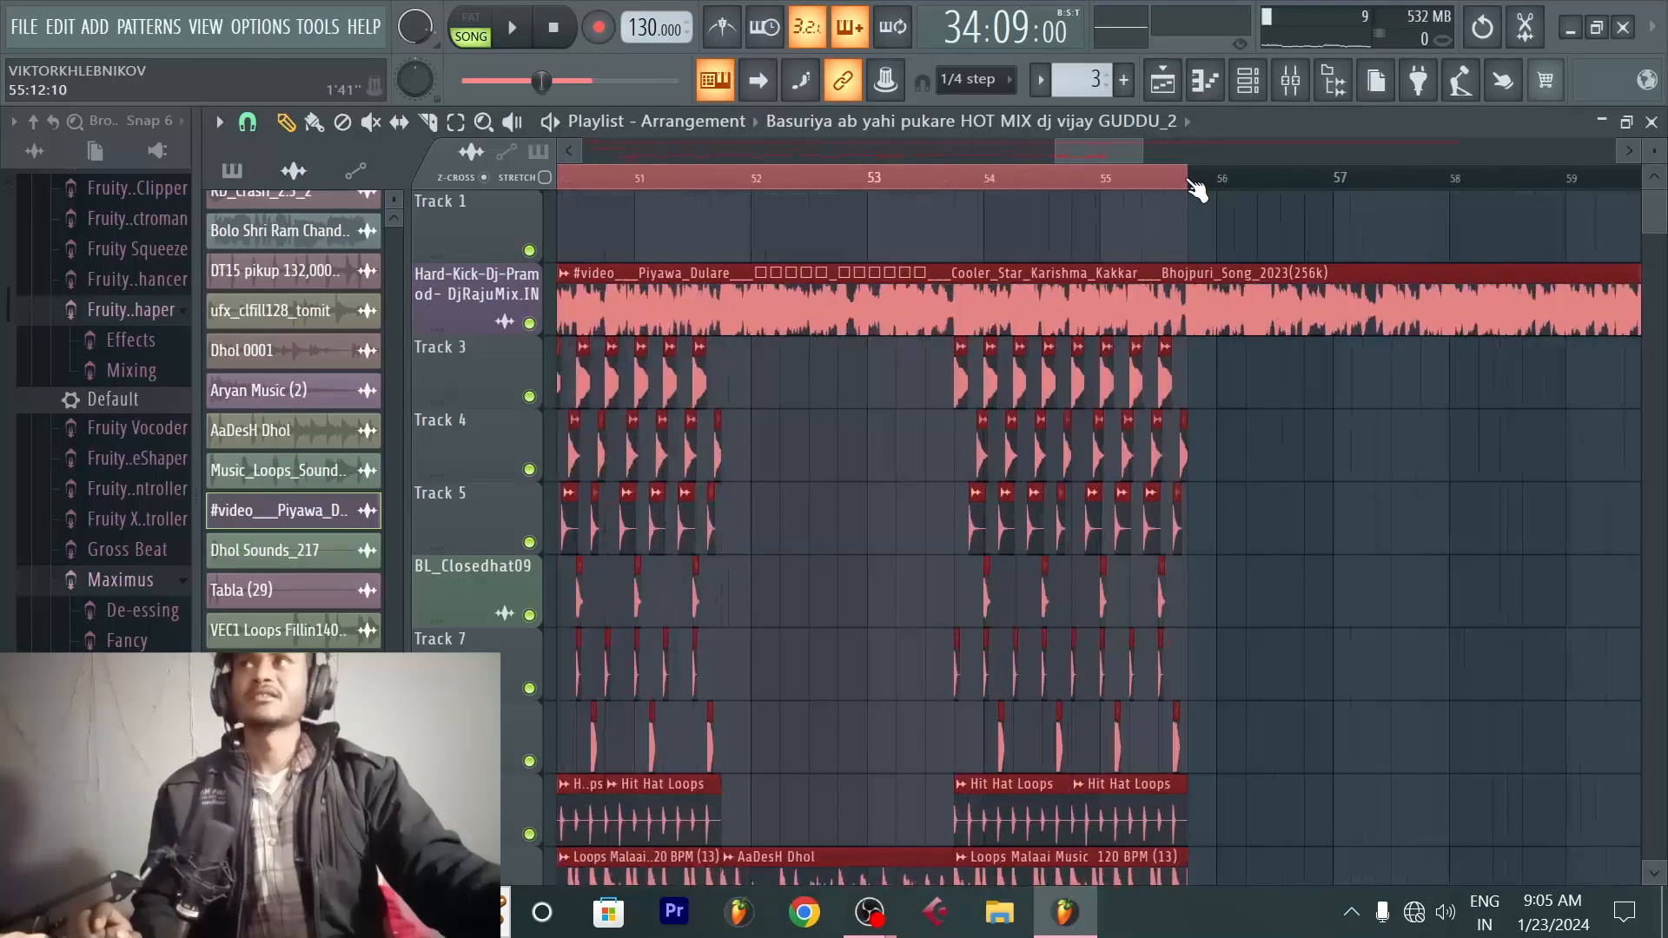
pyautogui.scroll(-4, 1194, 187)
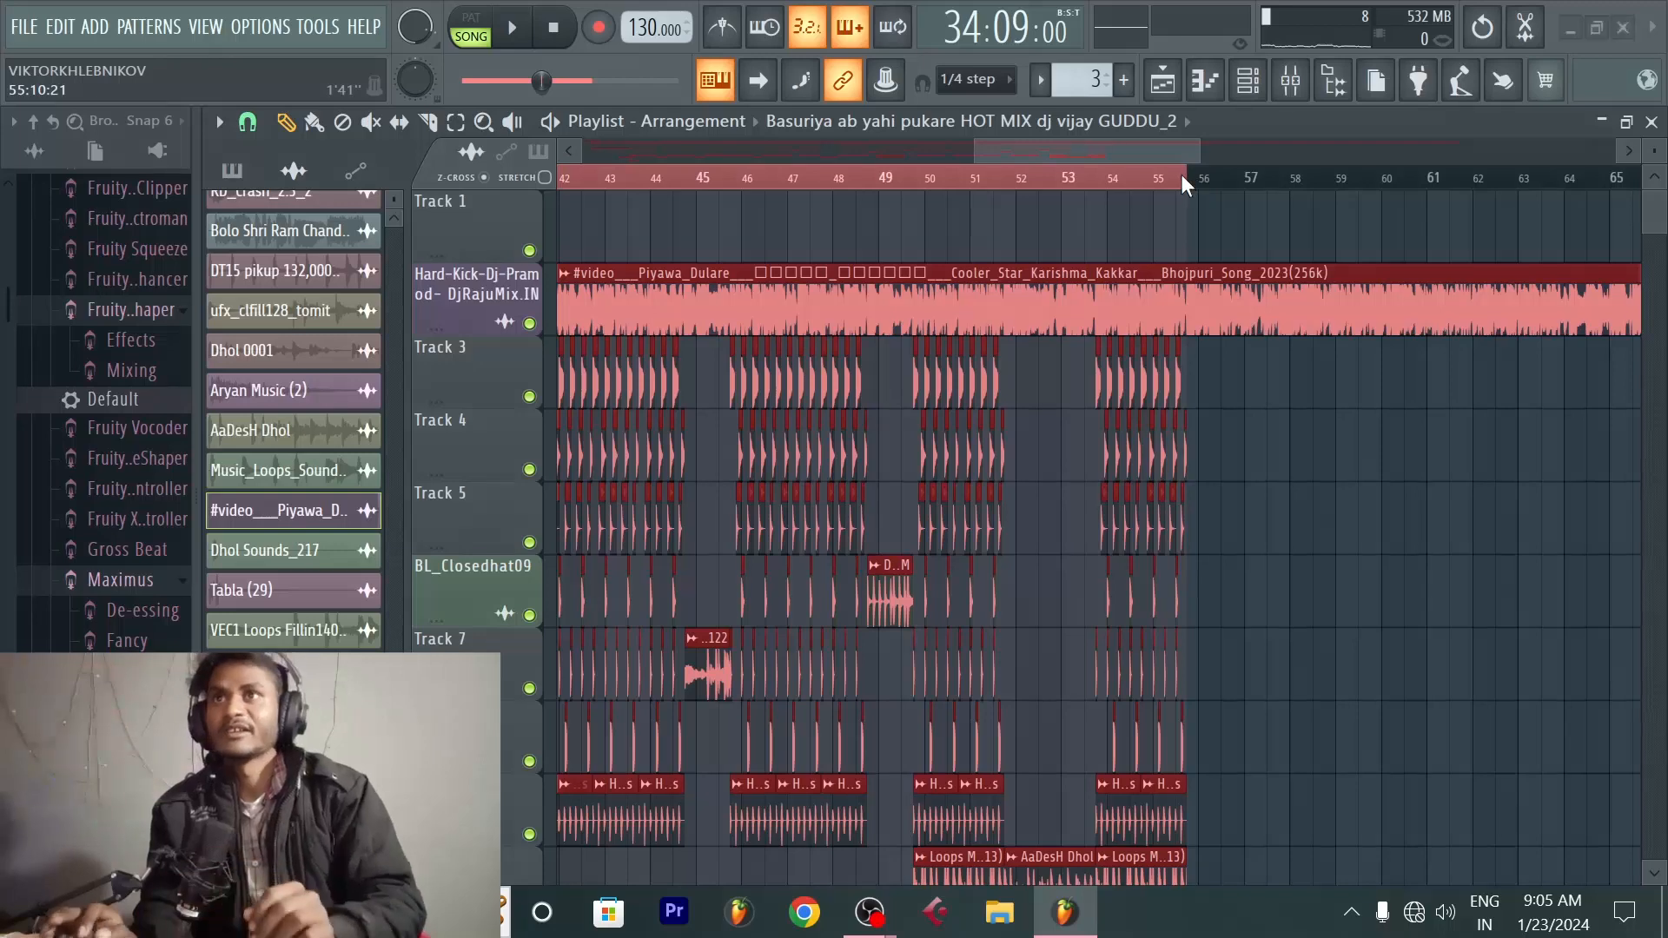
pyautogui.hotkey('ctrl', 'shift', 'r')
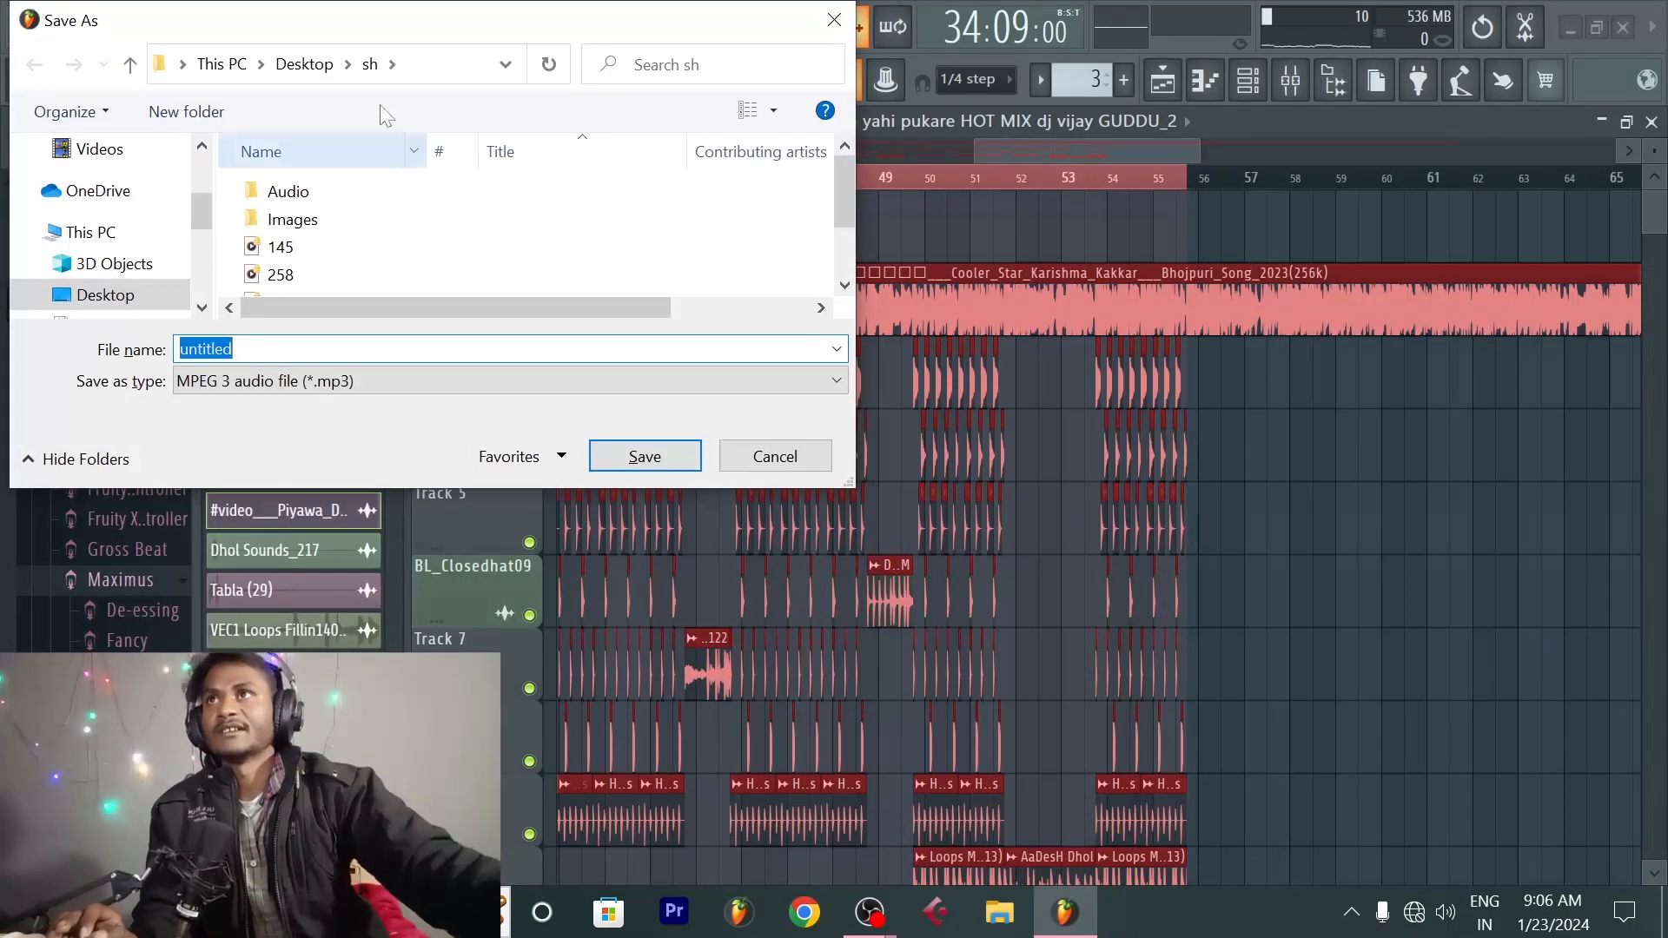
pyautogui.moveTo(534, 28); pyautogui.dragTo(708, 87)
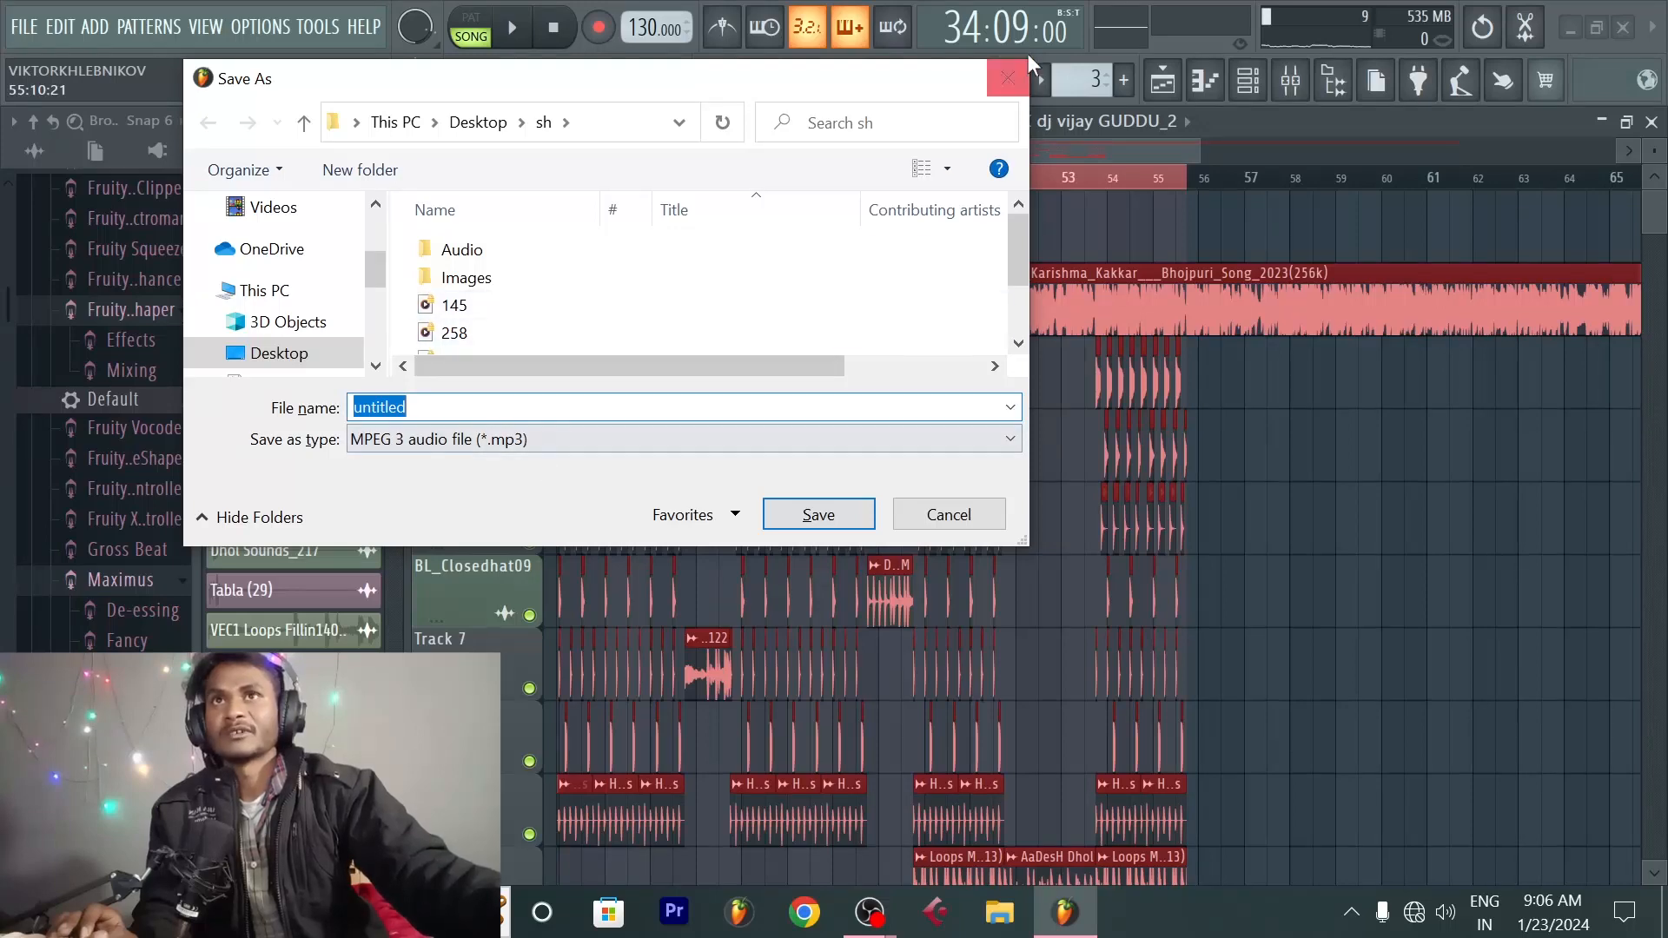
pyautogui.click(1009, 81)
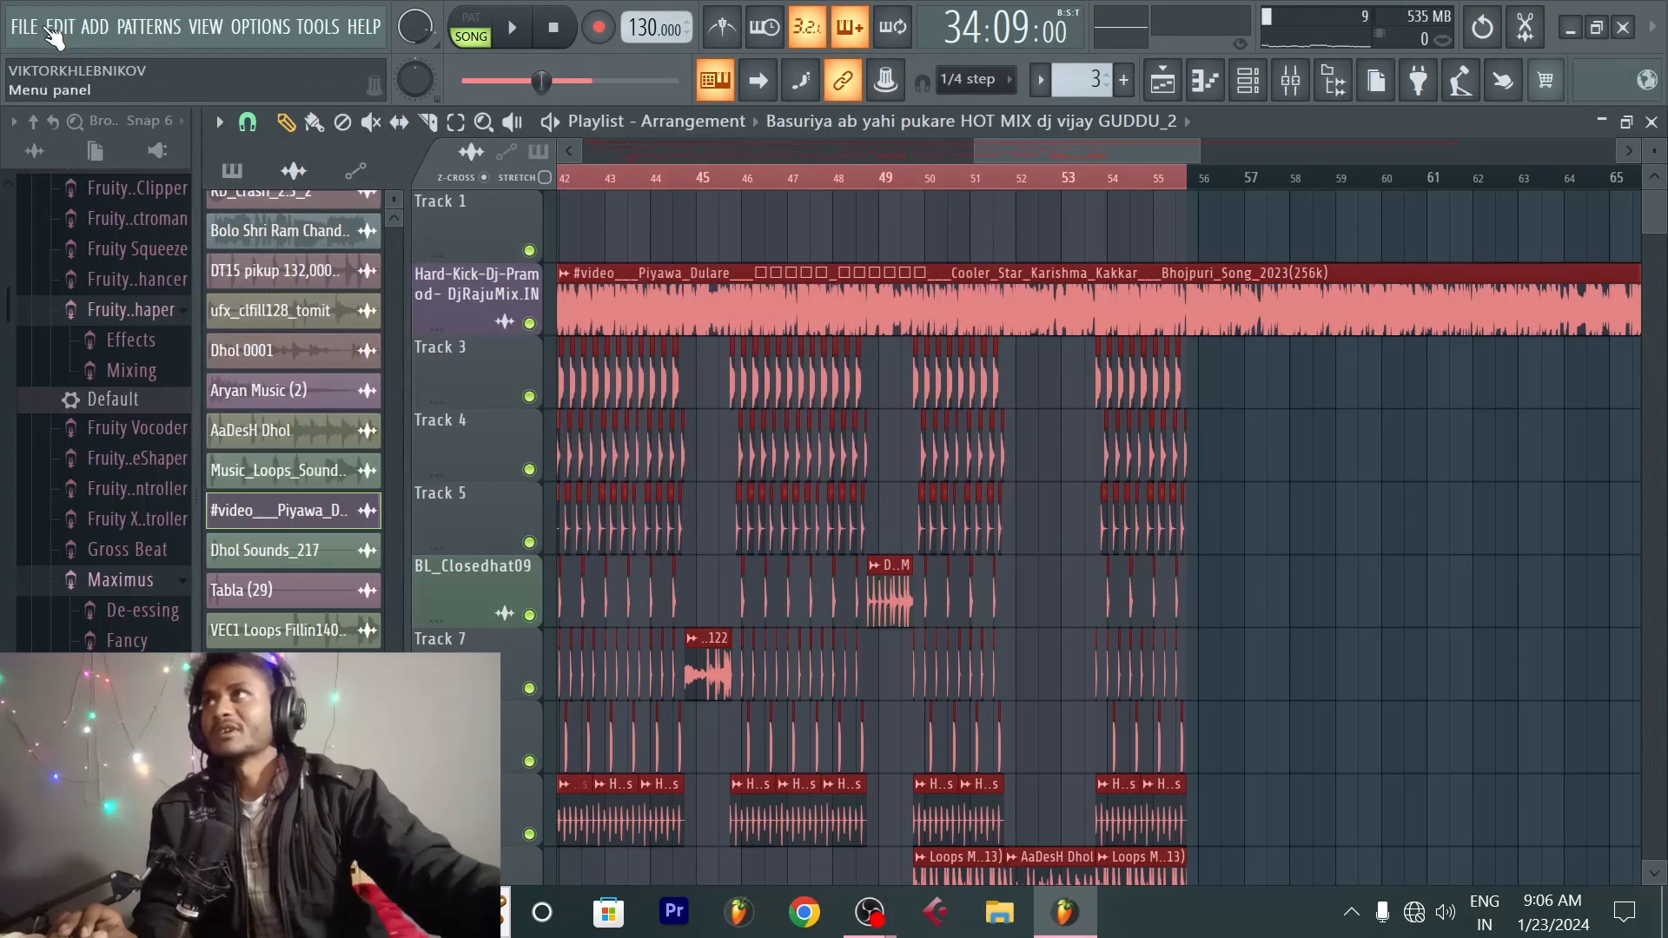
# Step: Start an MP3 export of the project and choose the sh folder on the Desktop as its destination
pyautogui.click(25, 26)
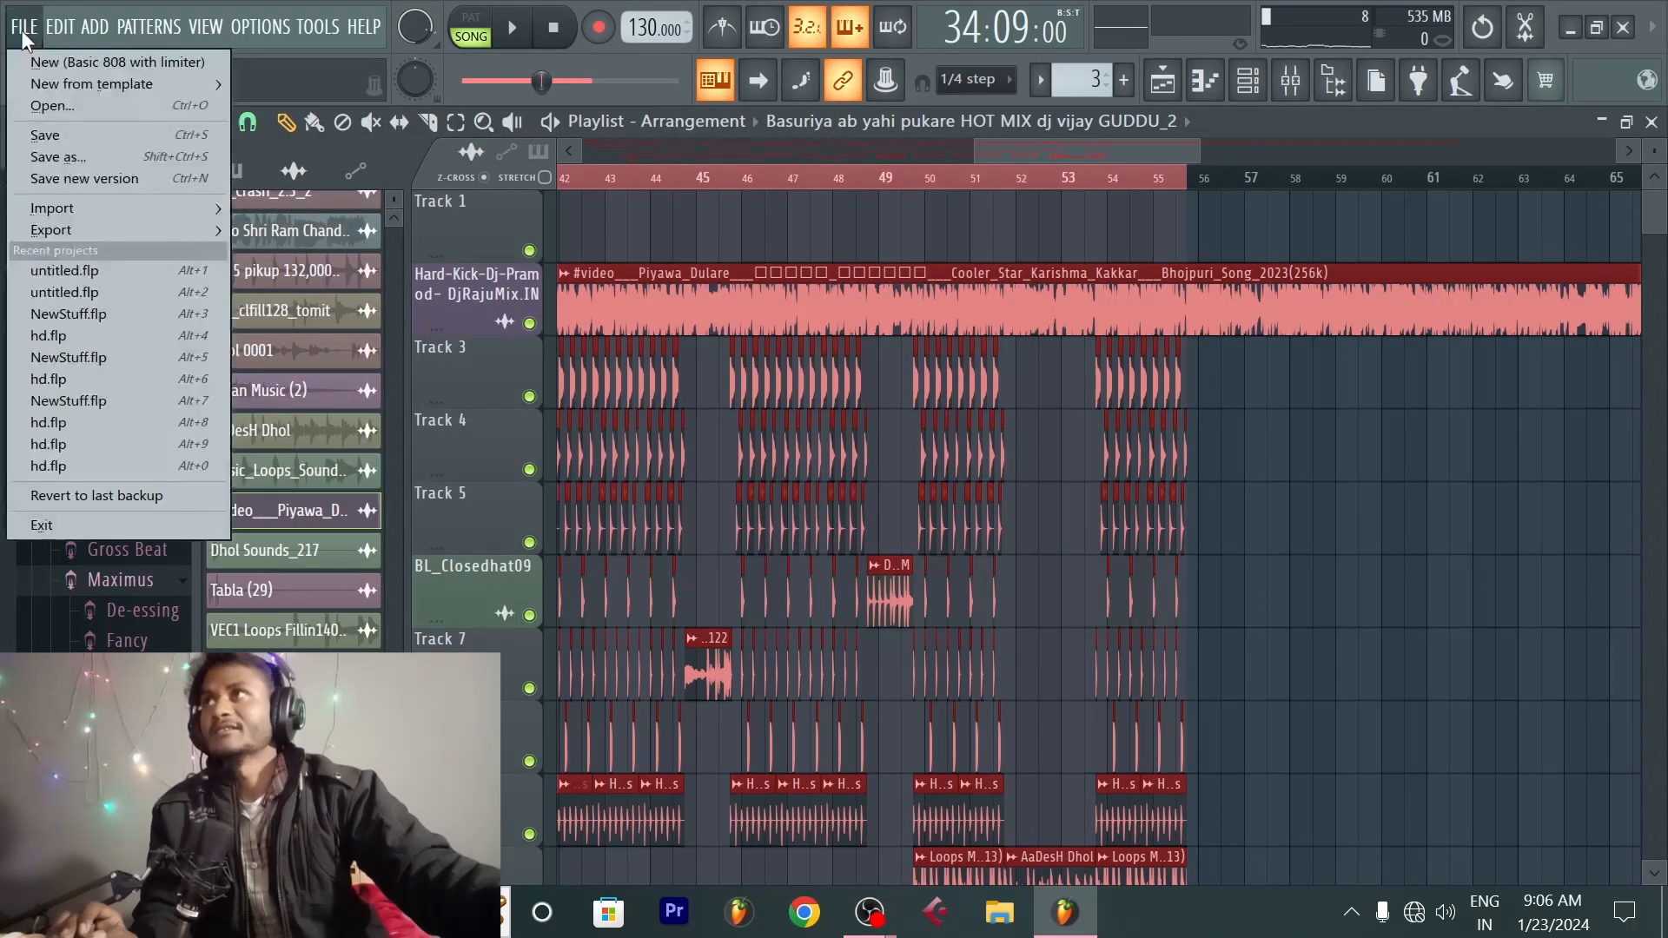
pyautogui.moveTo(104, 230)
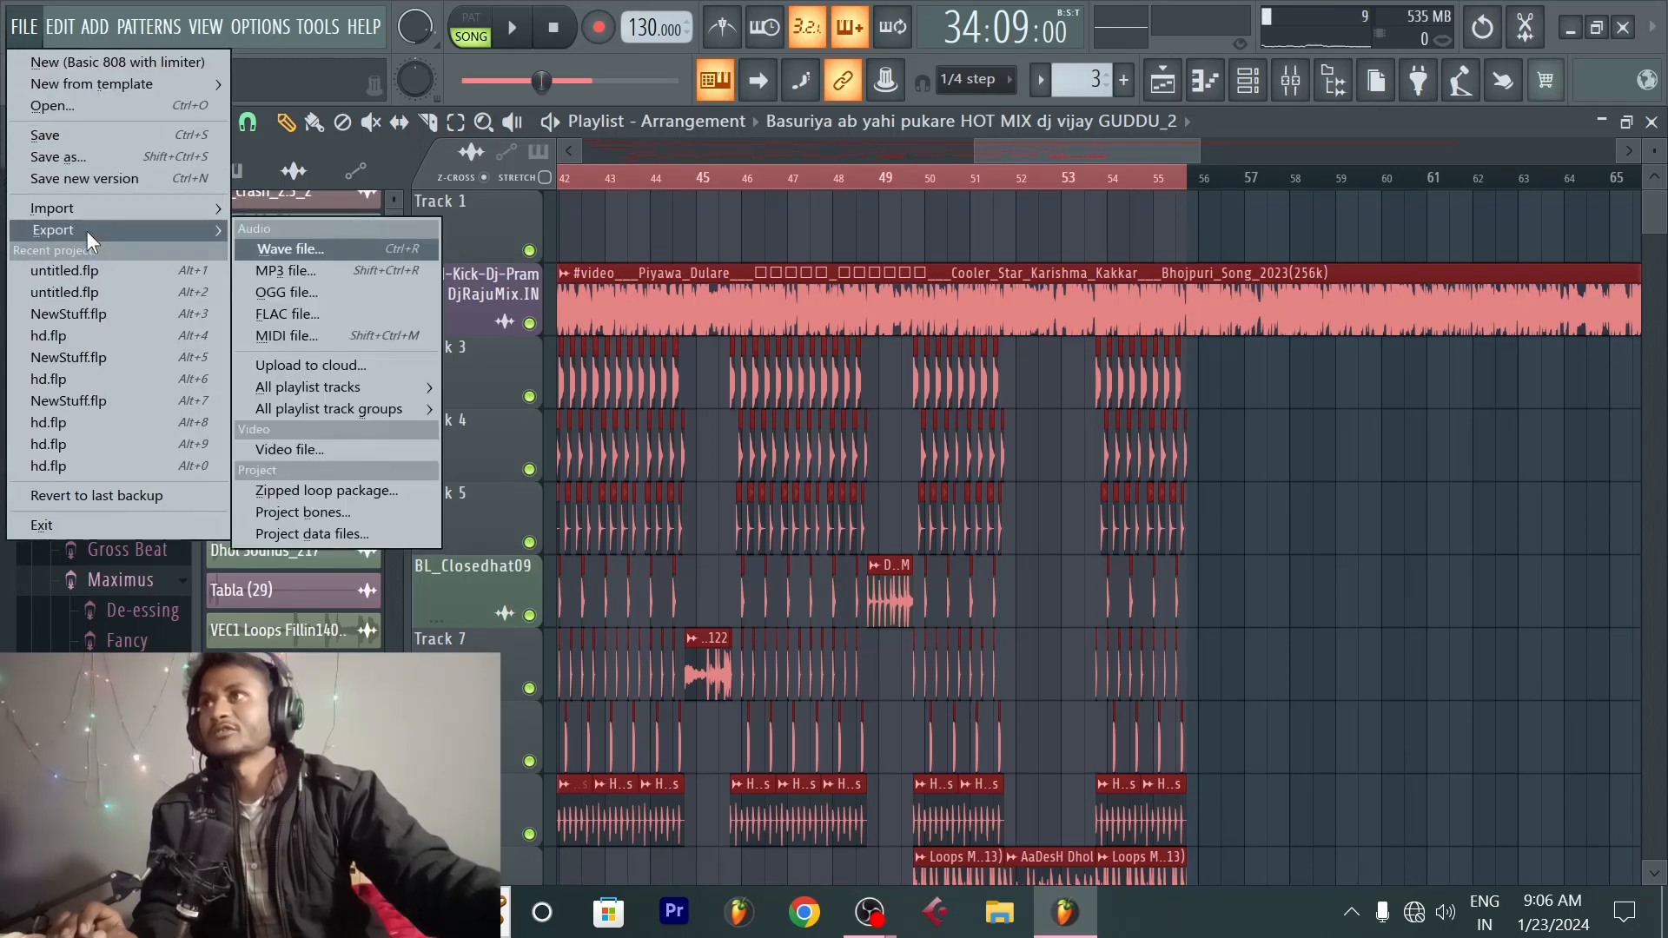
pyautogui.click(308, 275)
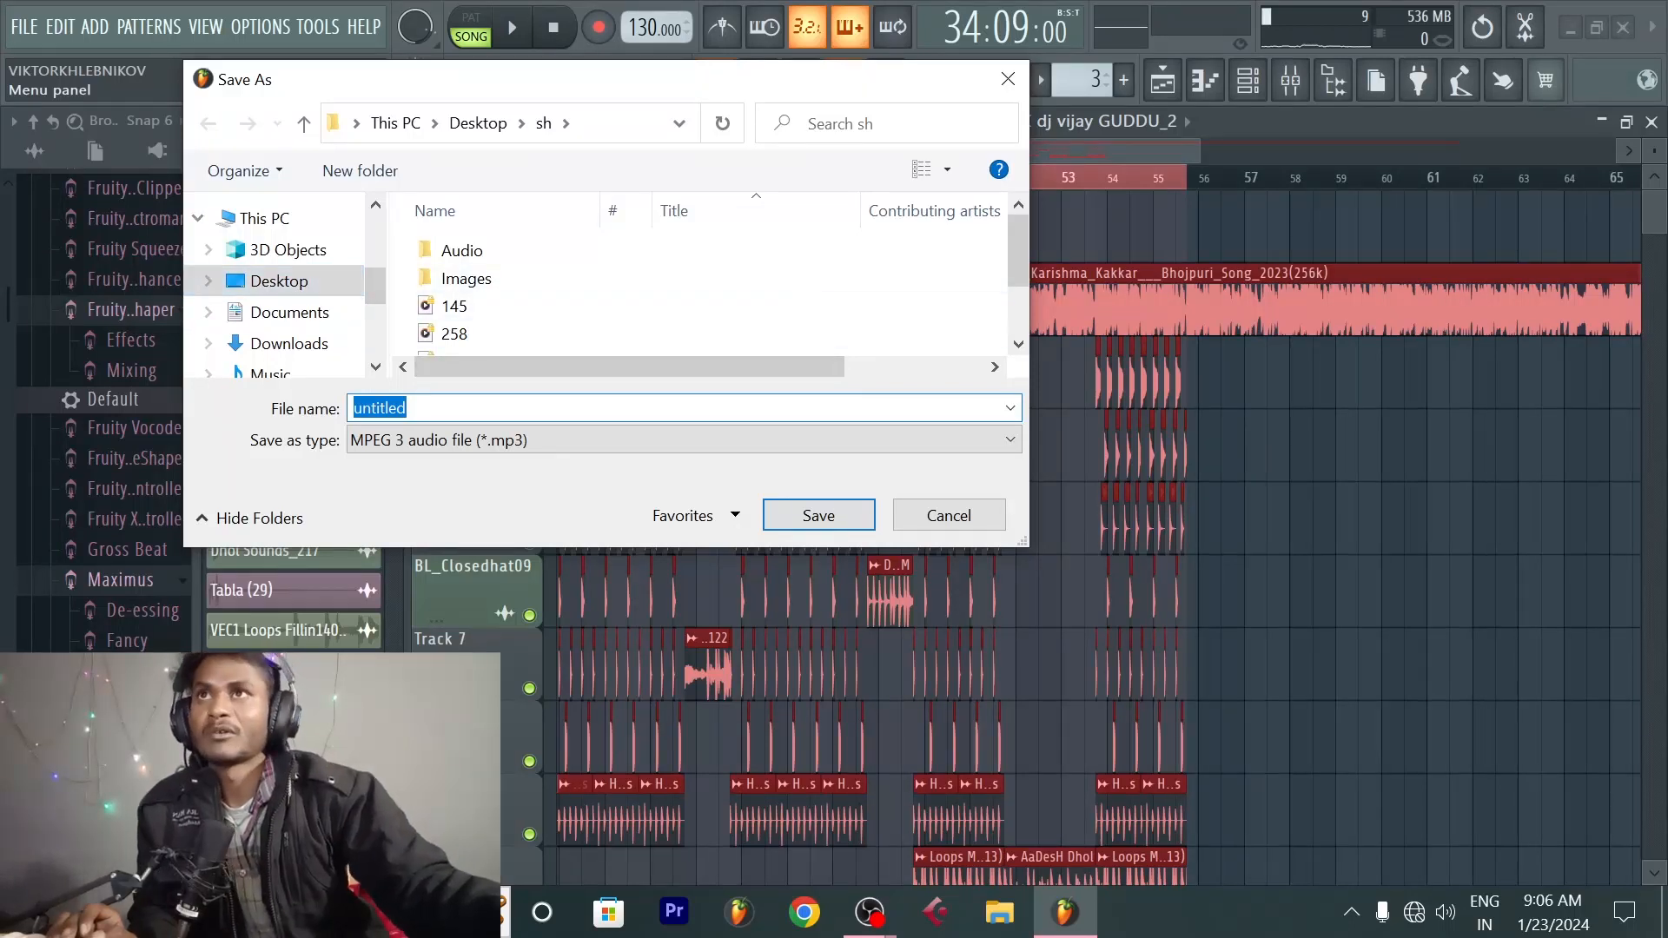
pyautogui.moveTo(761, 87); pyautogui.dragTo(934, 169)
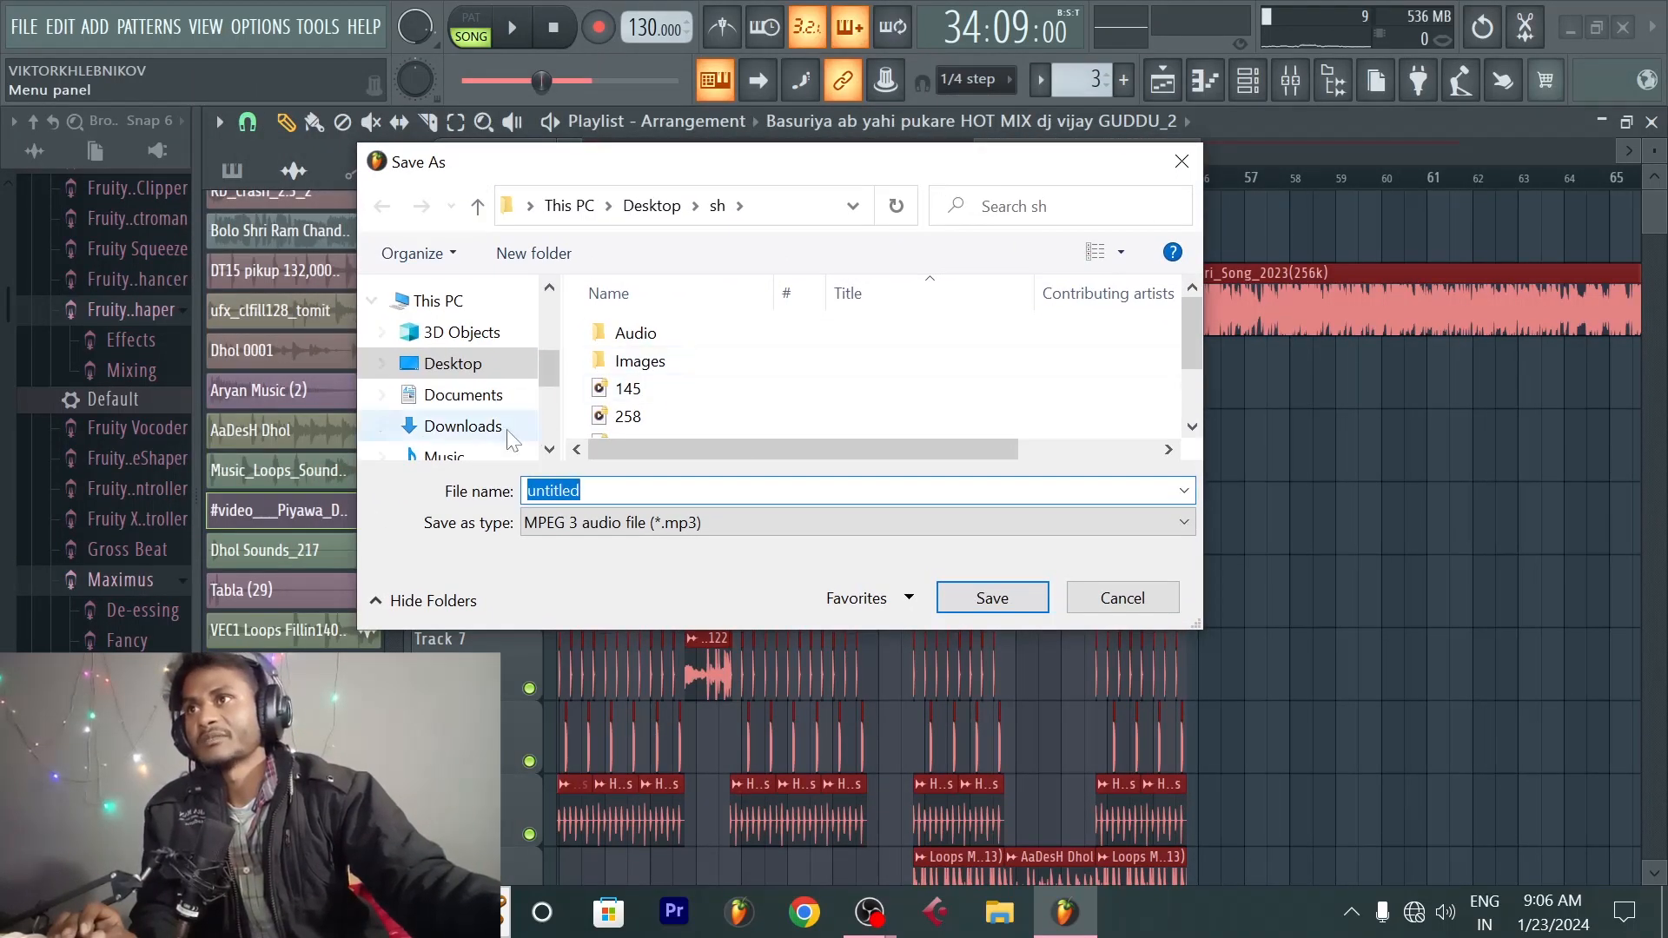
pyautogui.click(474, 375)
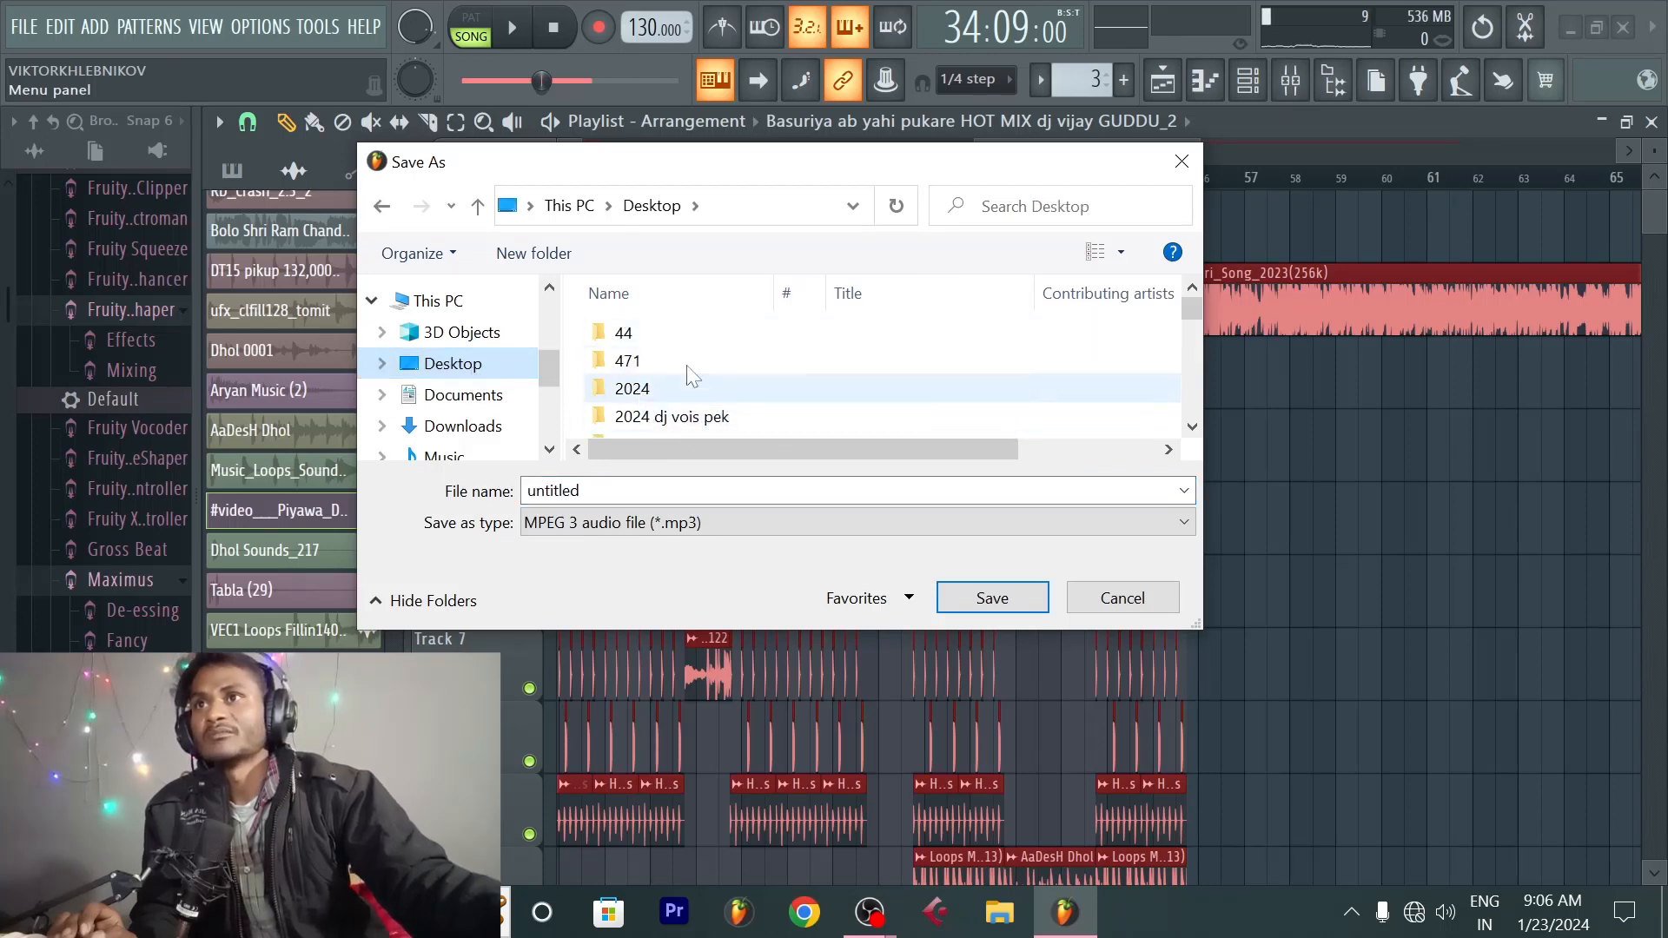
pyautogui.scroll(-5, 738, 370)
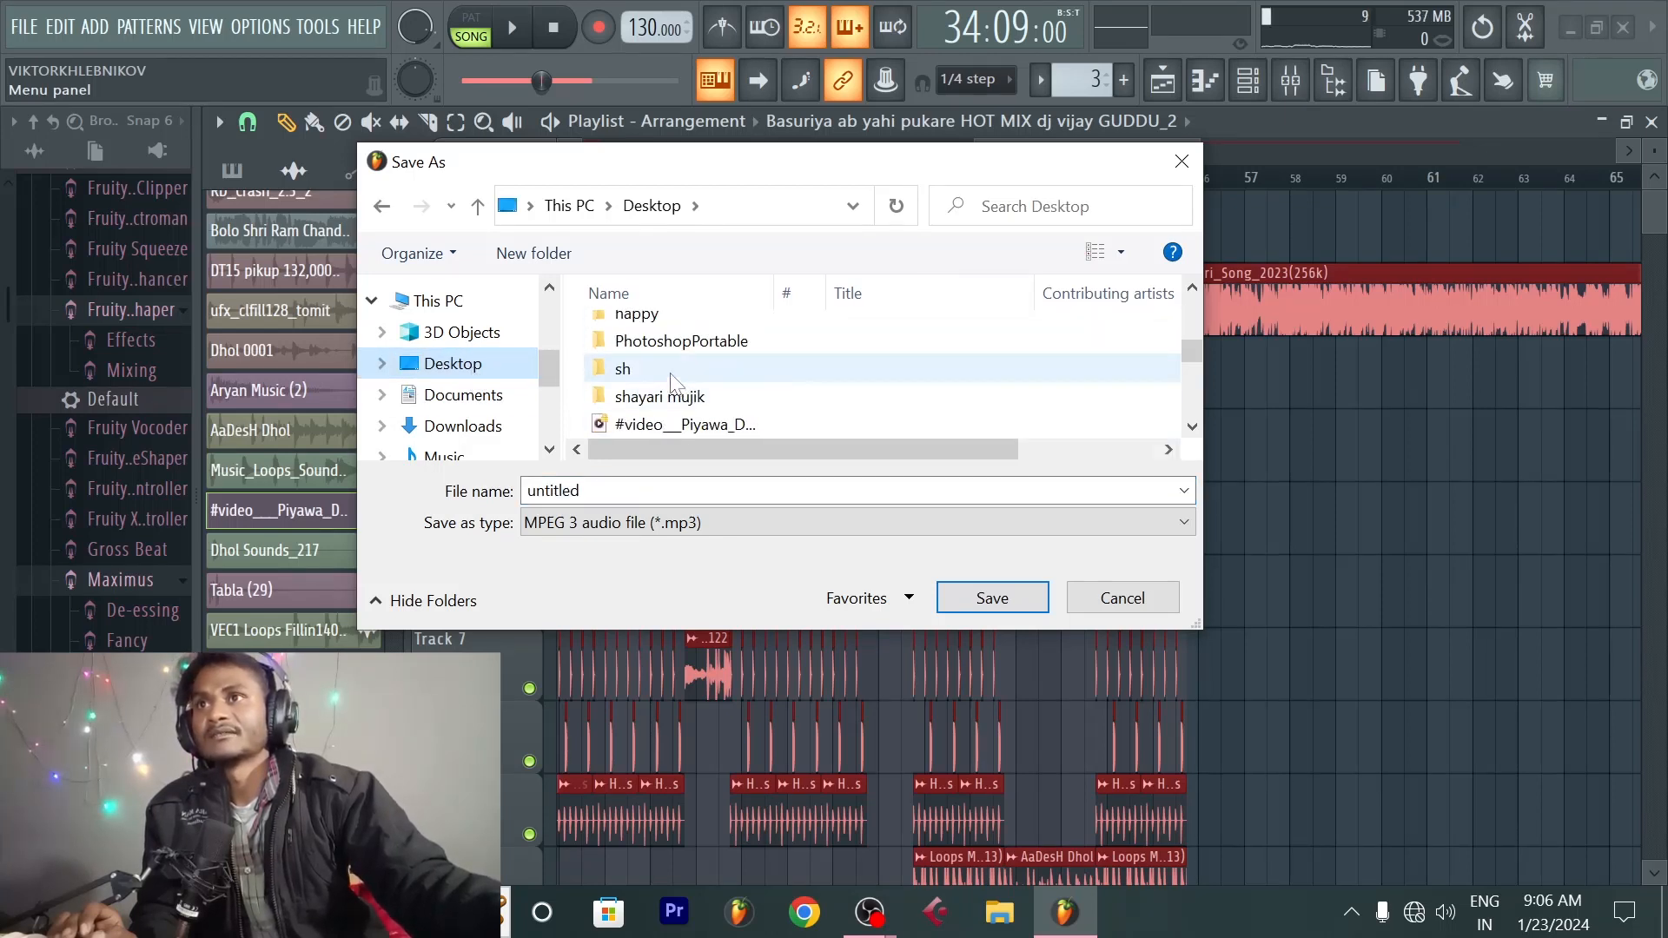
pyautogui.doubleClick(668, 370)
# Step: Enter "dj remix song 2024" as the file name of the MP3 export
pyautogui.click(695, 490)
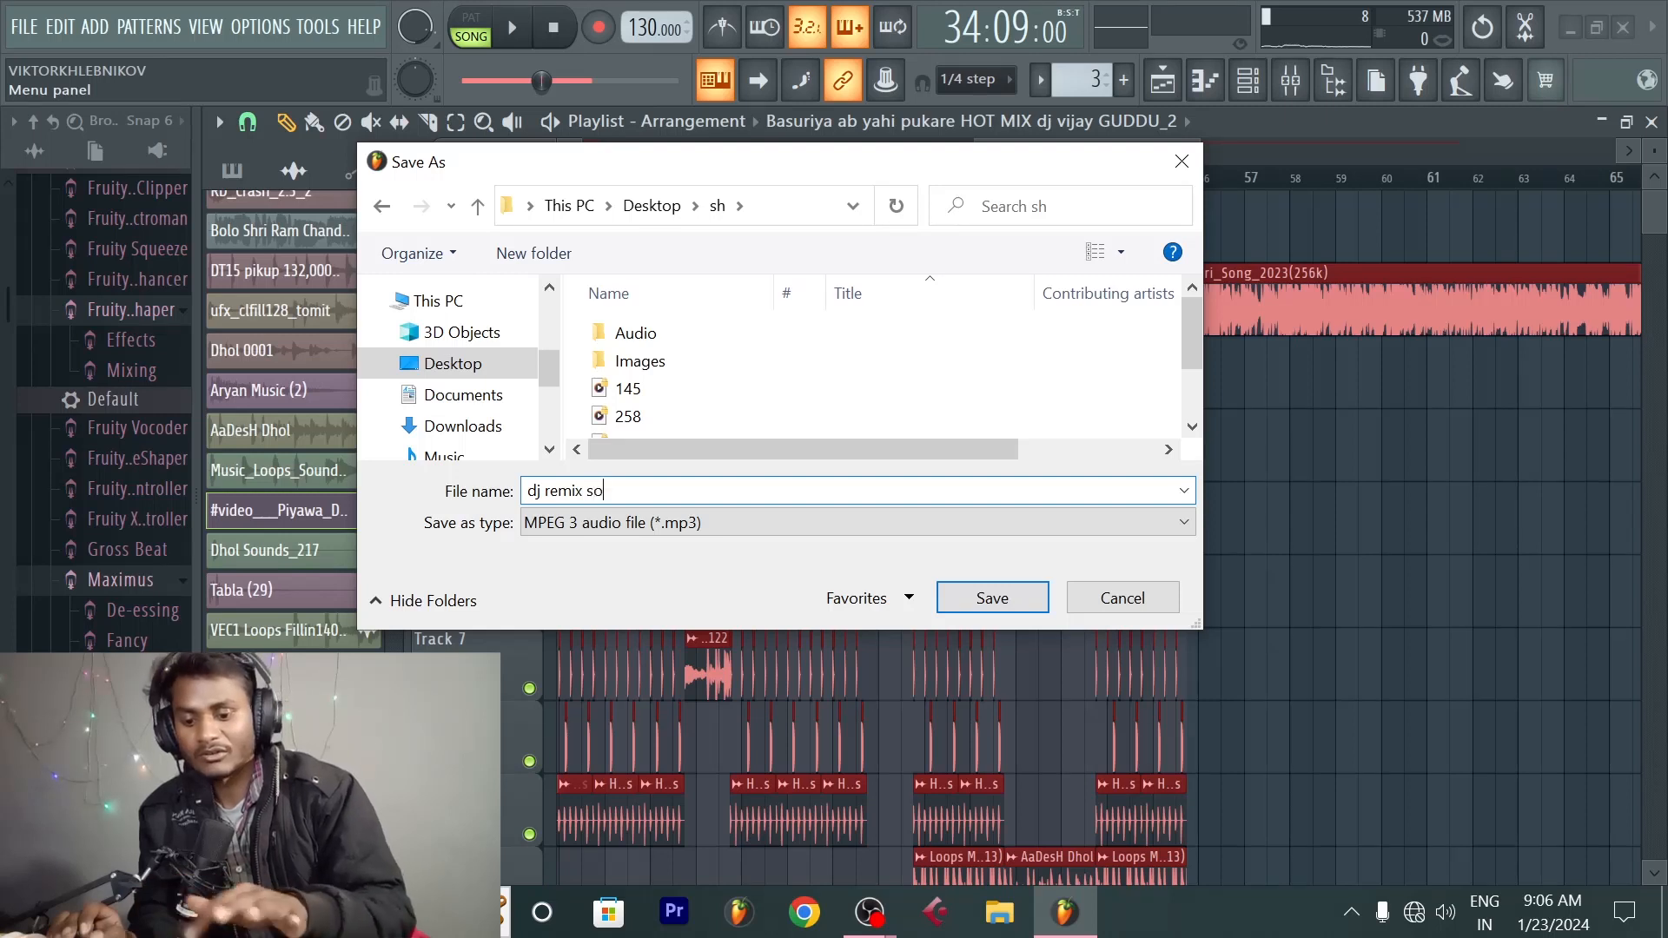
pyautogui.write('2')
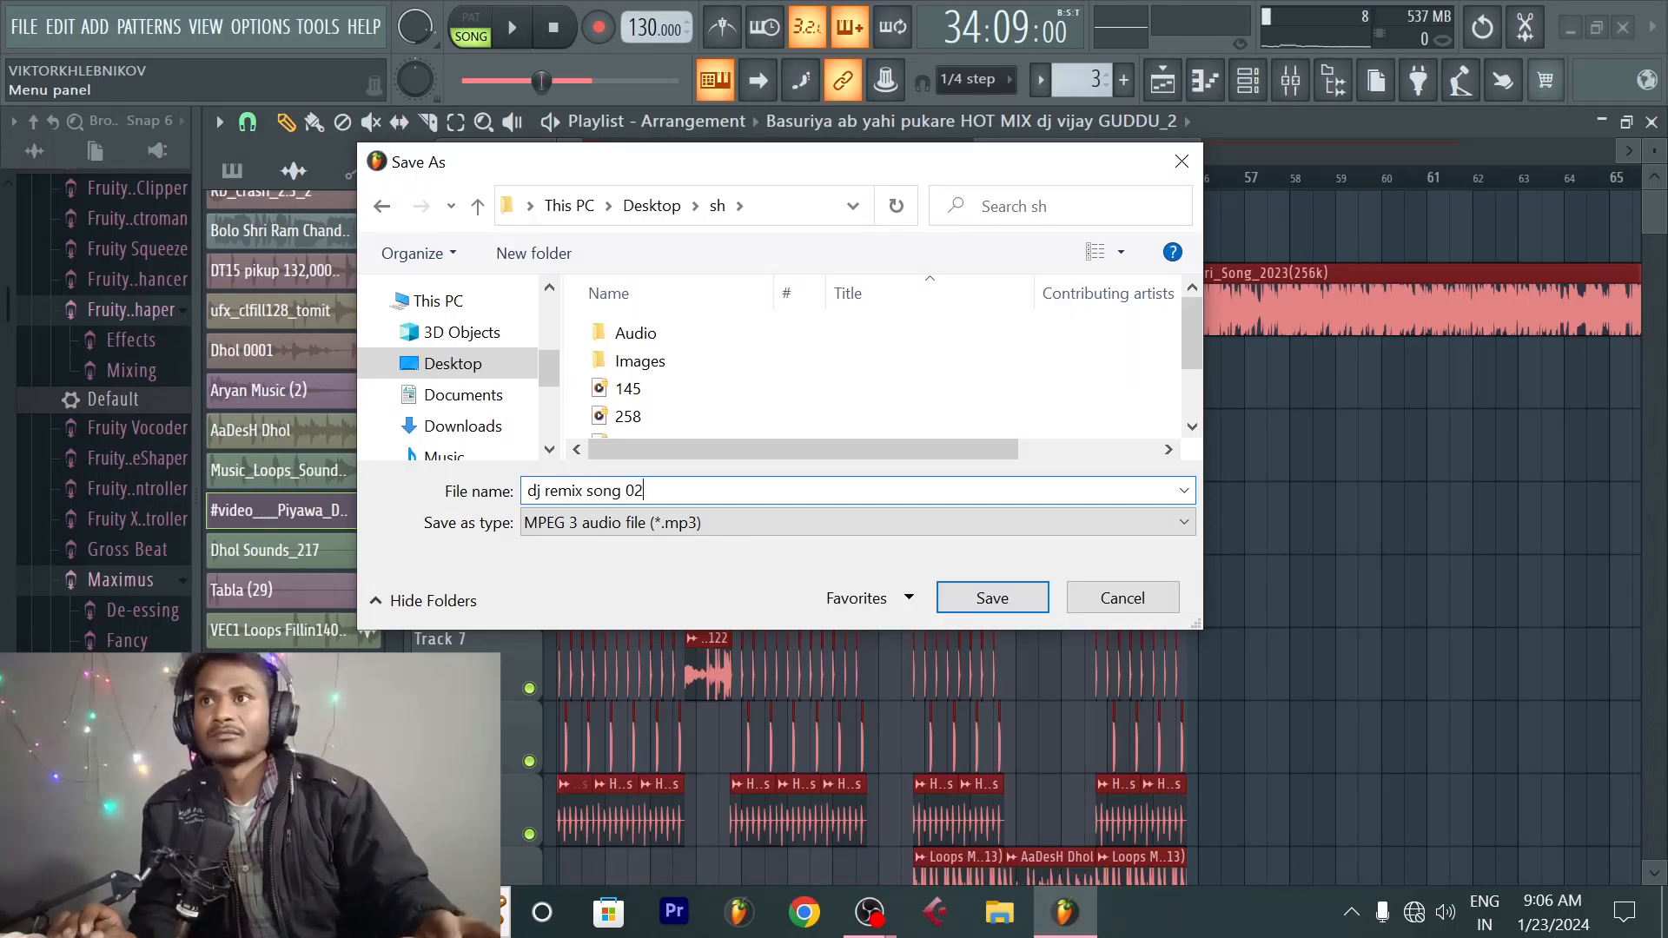
pyautogui.write('0')
pyautogui.press('BackSpace')
pyautogui.press('BackSpace')
pyautogui.press('BackSpace')
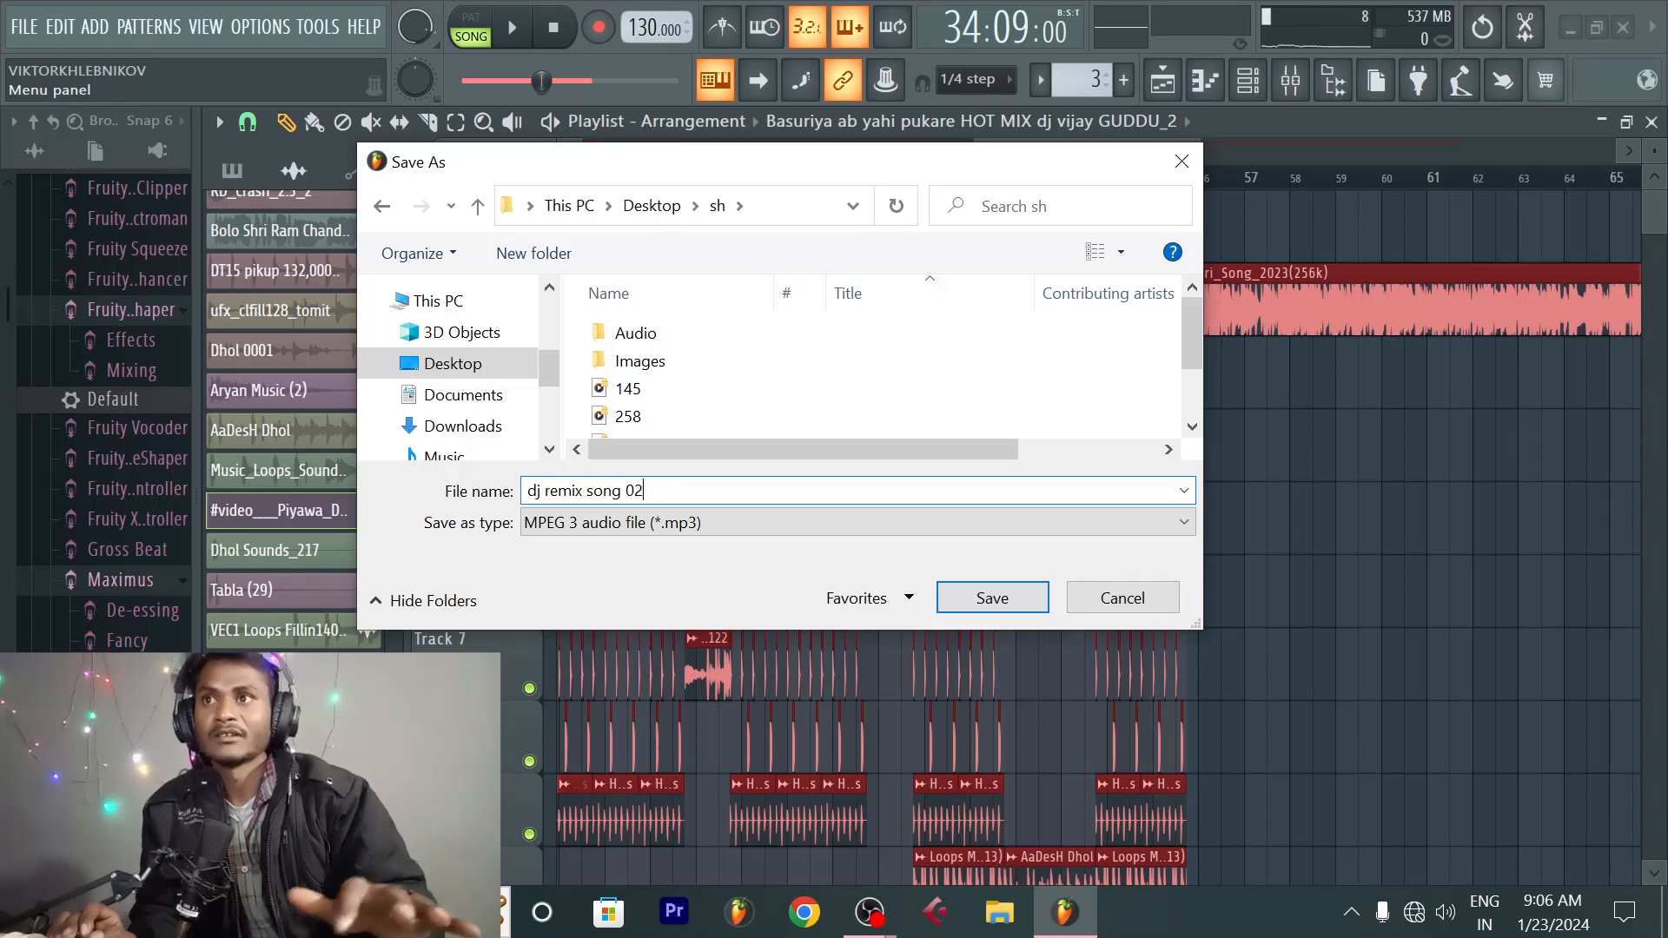
pyautogui.write('2024')
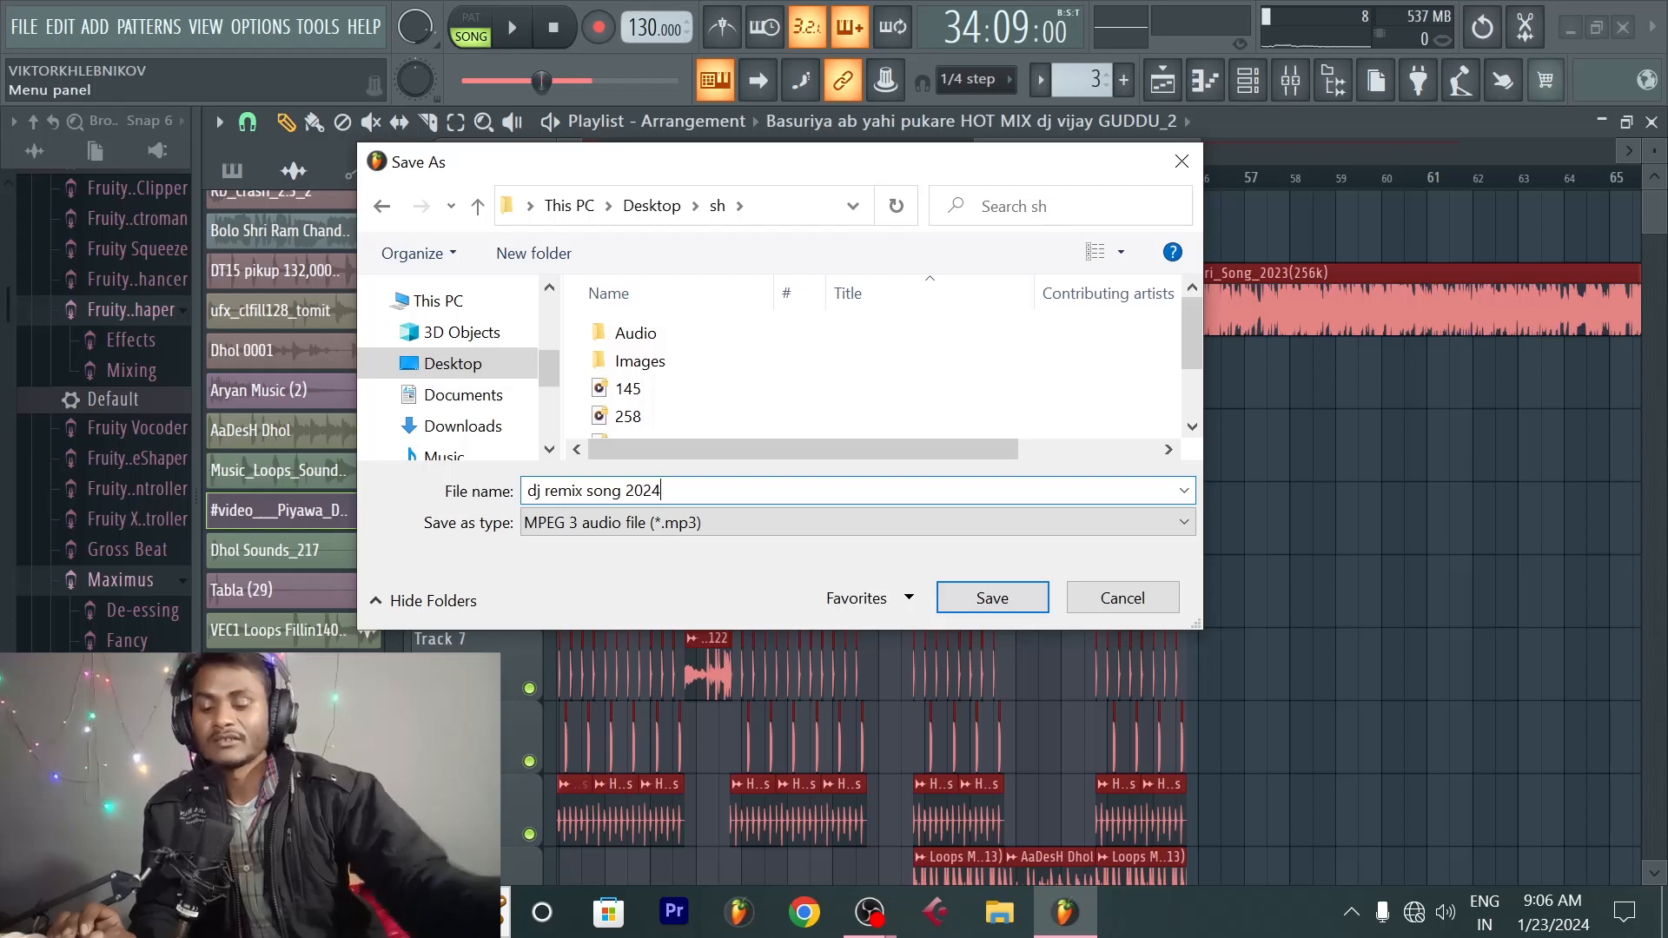
# Step: Append the DJ's first name to the end of the export file name
pyautogui.write(' ri')
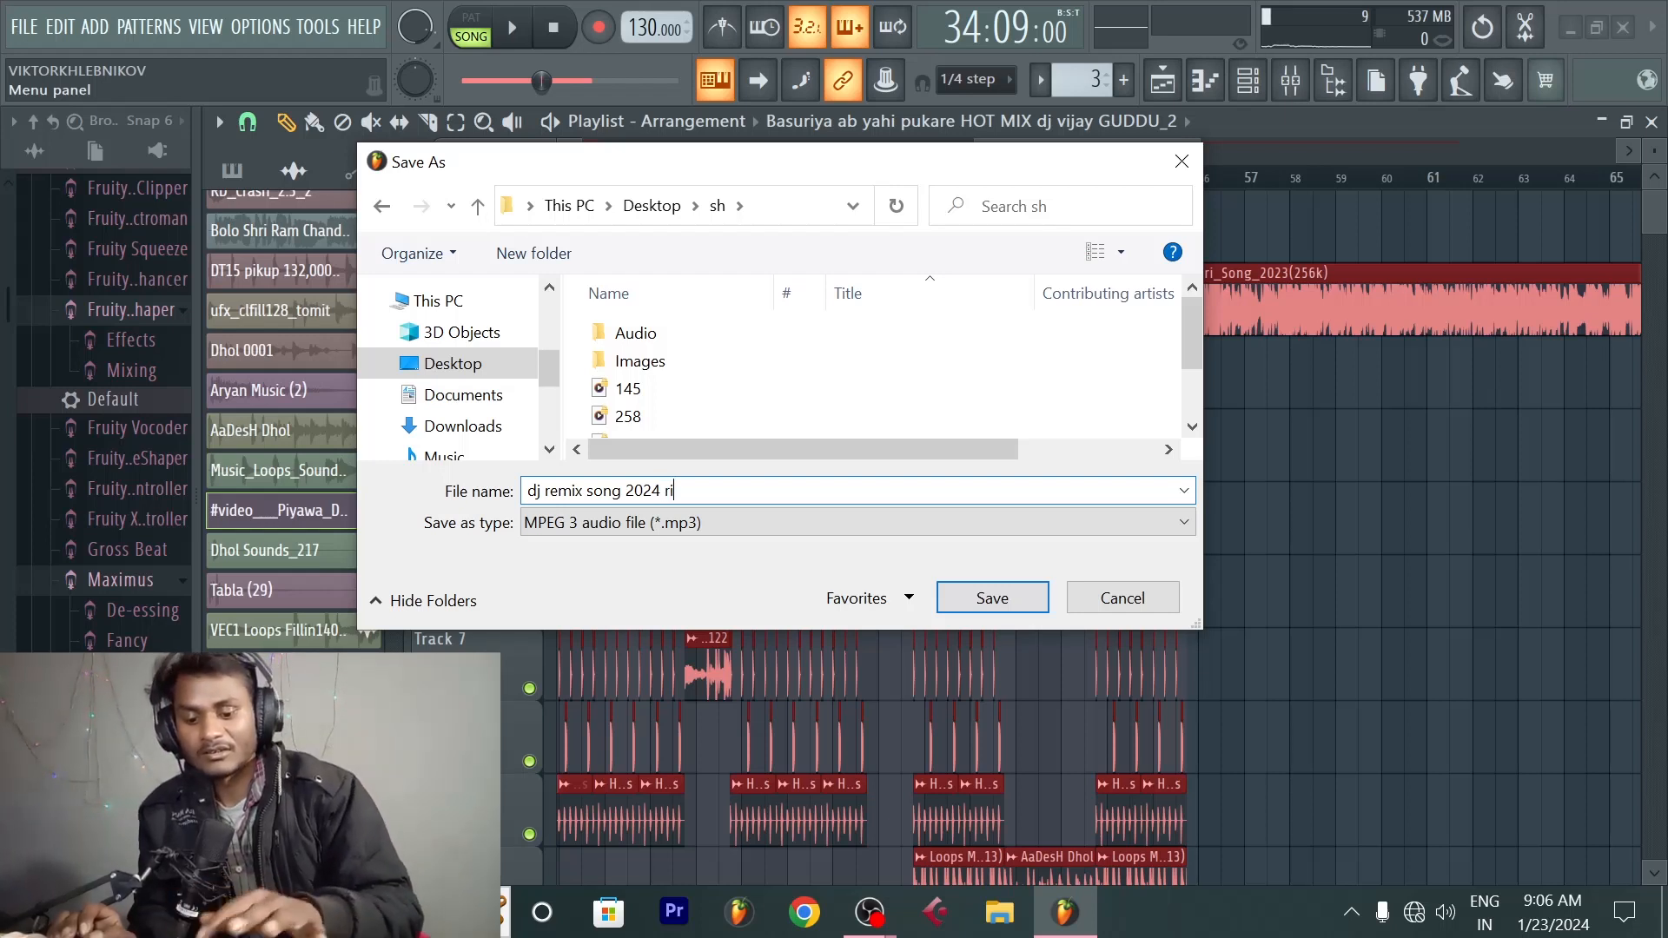
pyautogui.write('nu b')
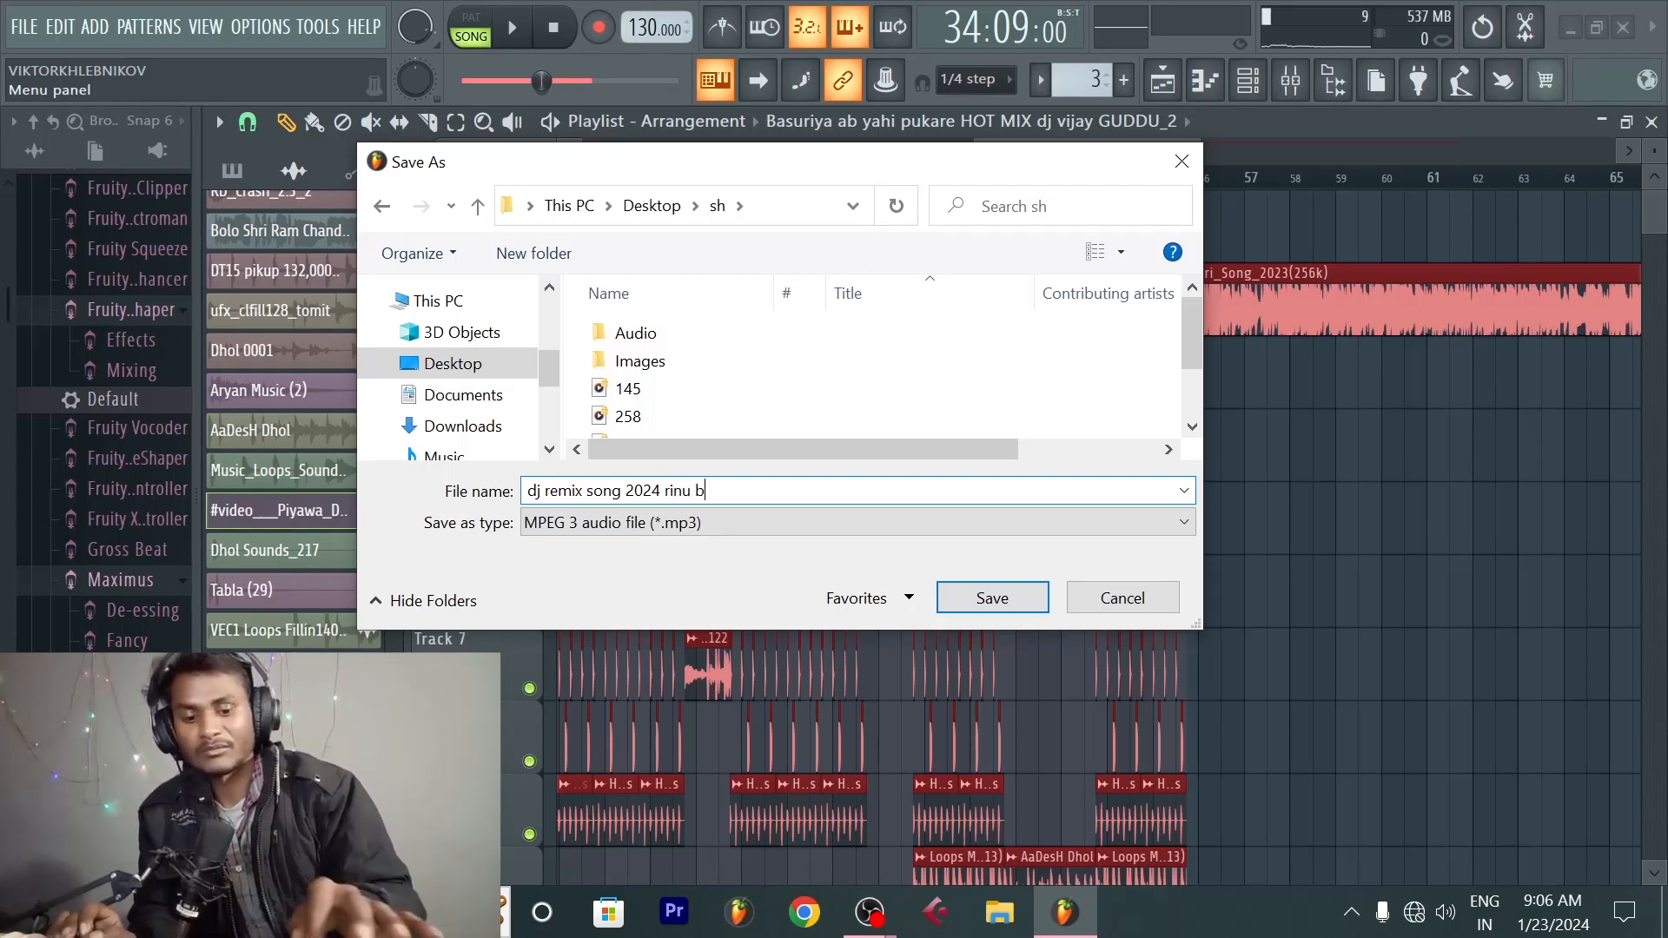
pyautogui.press('BackSpace')
pyautogui.write('ve')
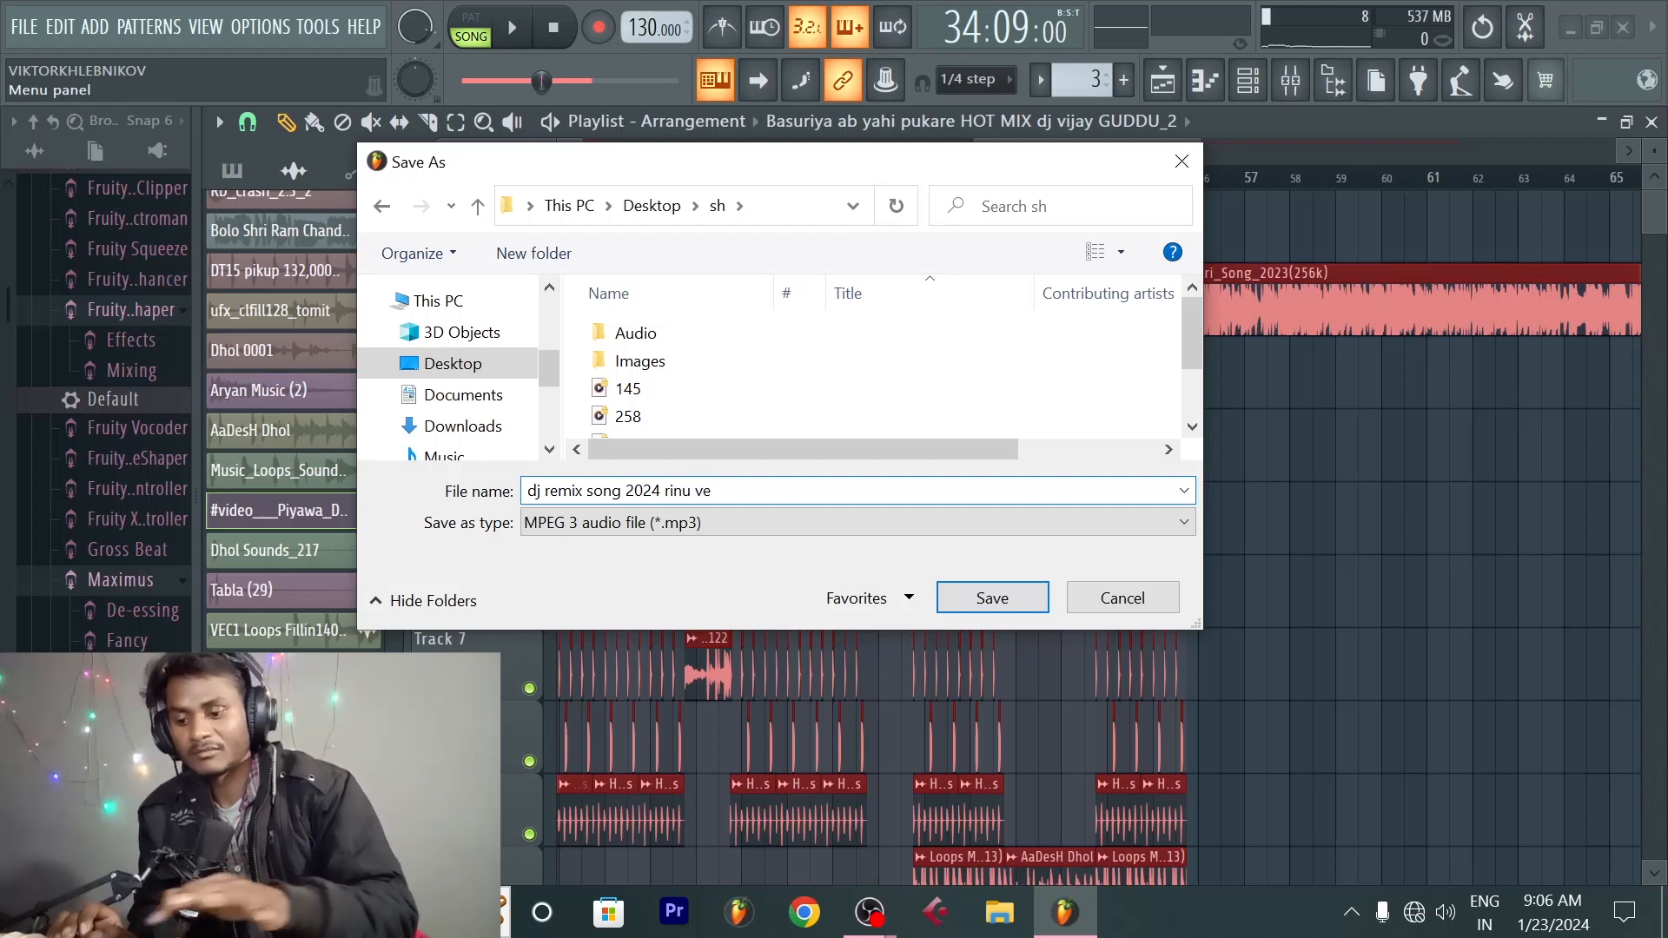
pyautogui.write('a')
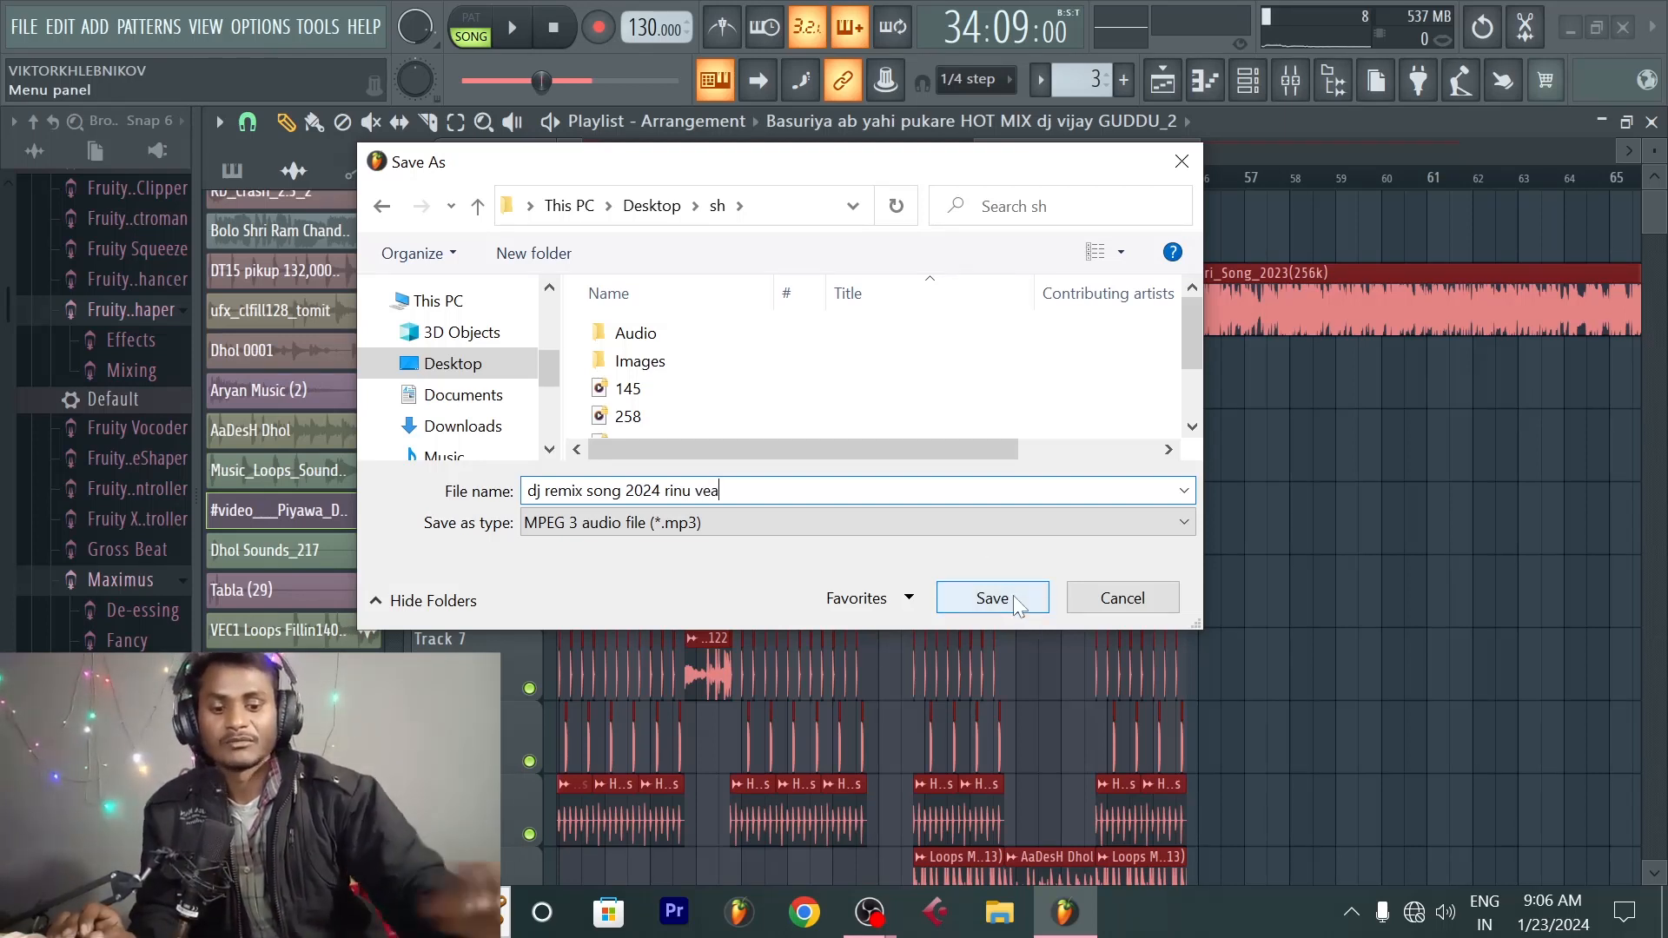
pyautogui.press('BackSpace')
pyautogui.press('BackSpace')
pyautogui.press('BackSpace')
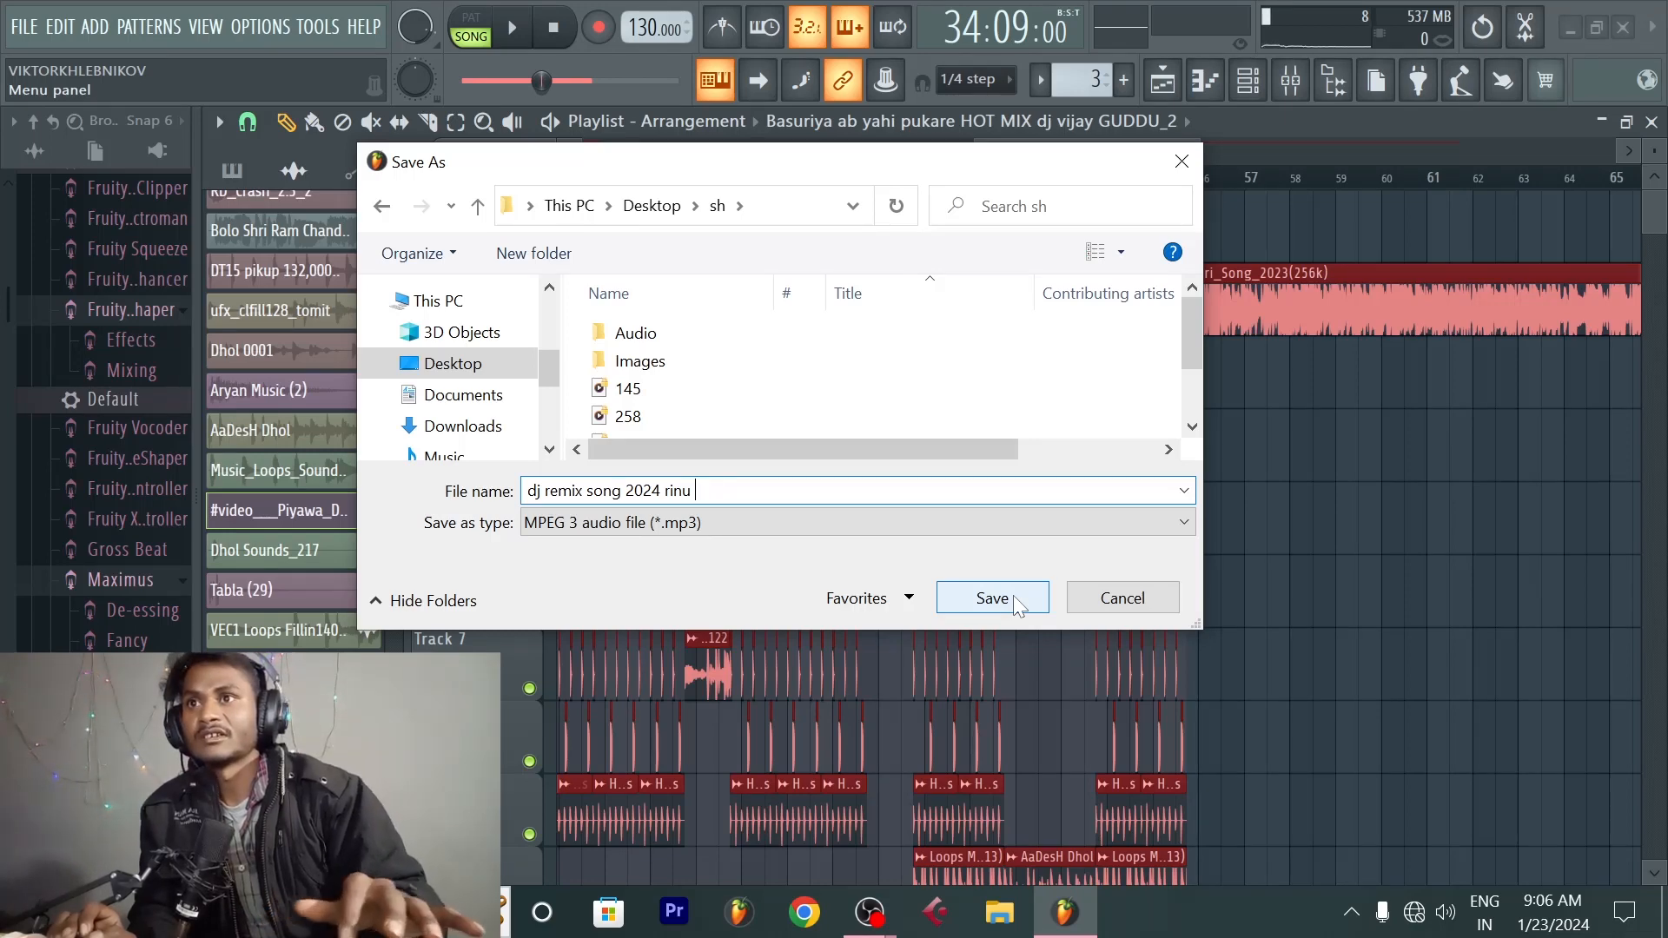
pyautogui.press('BackSpace')
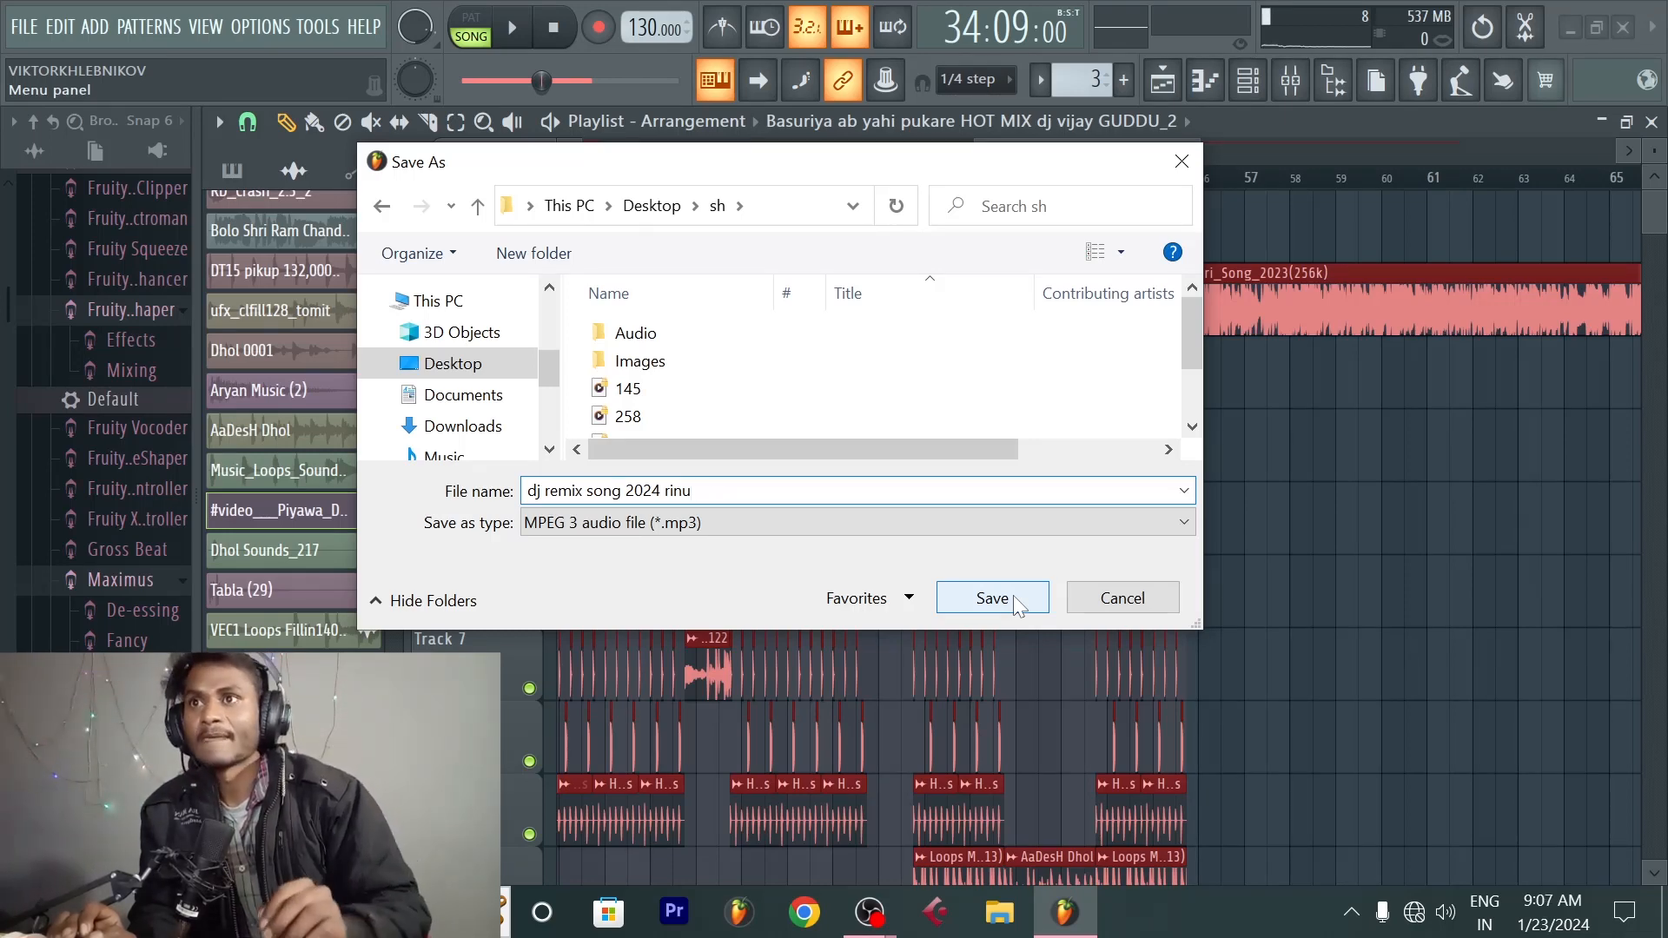
pyautogui.press('BackSpace')
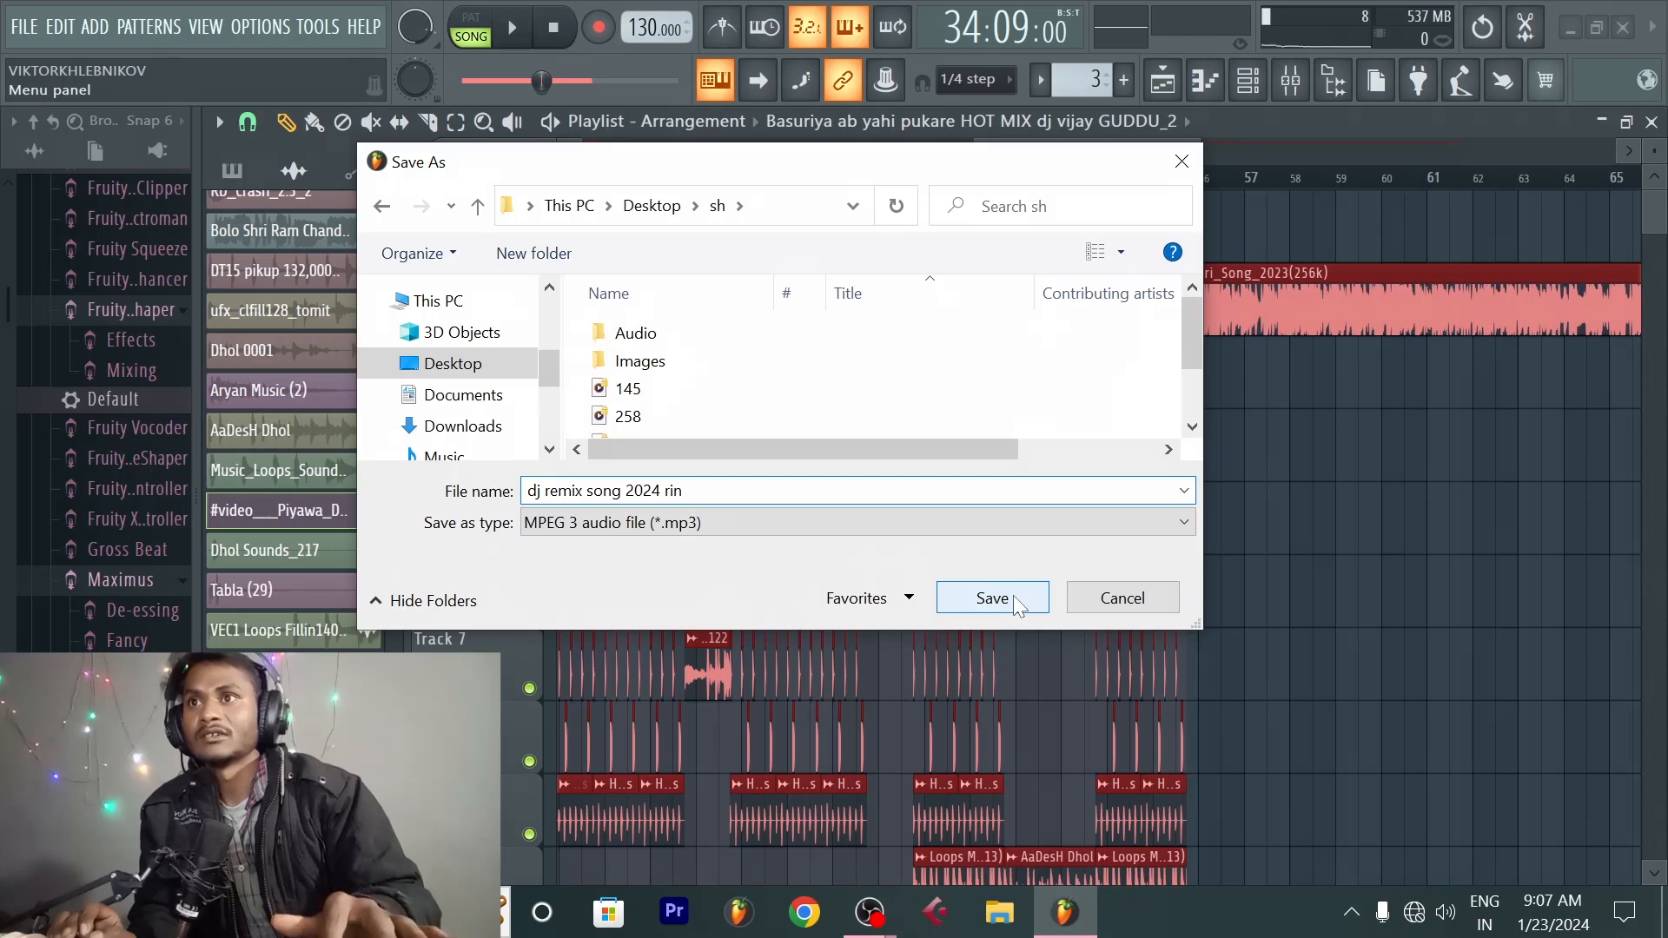
pyautogui.write('ku')
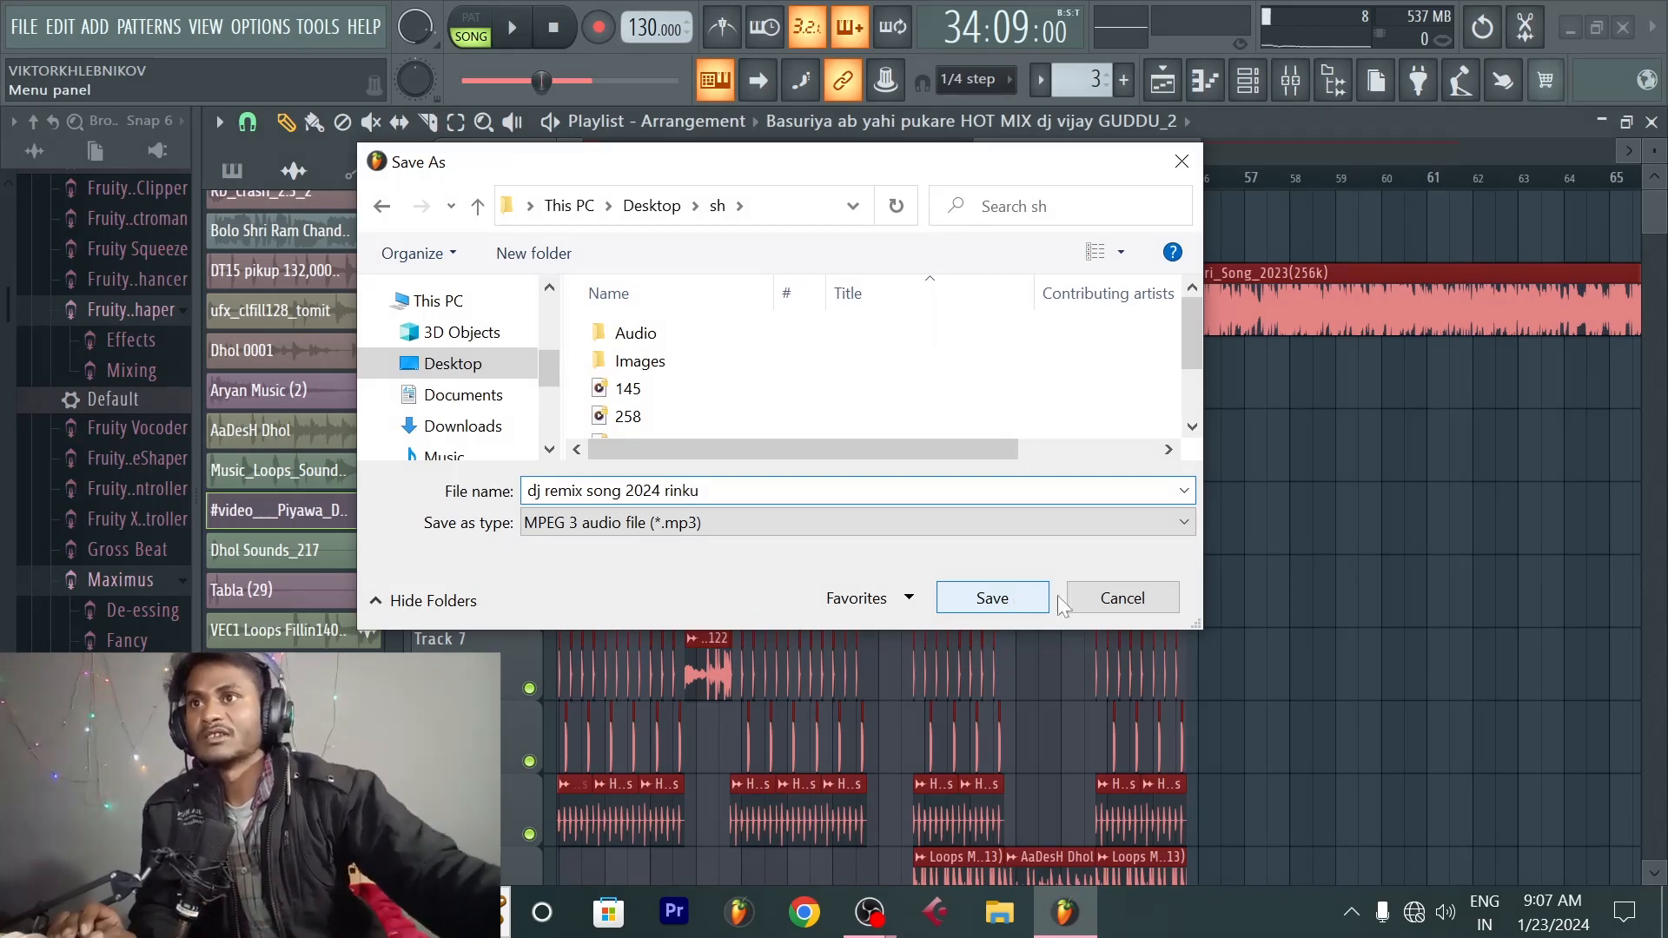
# Step: Confirm the file name and render the song selection as a stereo 320 kbps MP3
pyautogui.click(1001, 605)
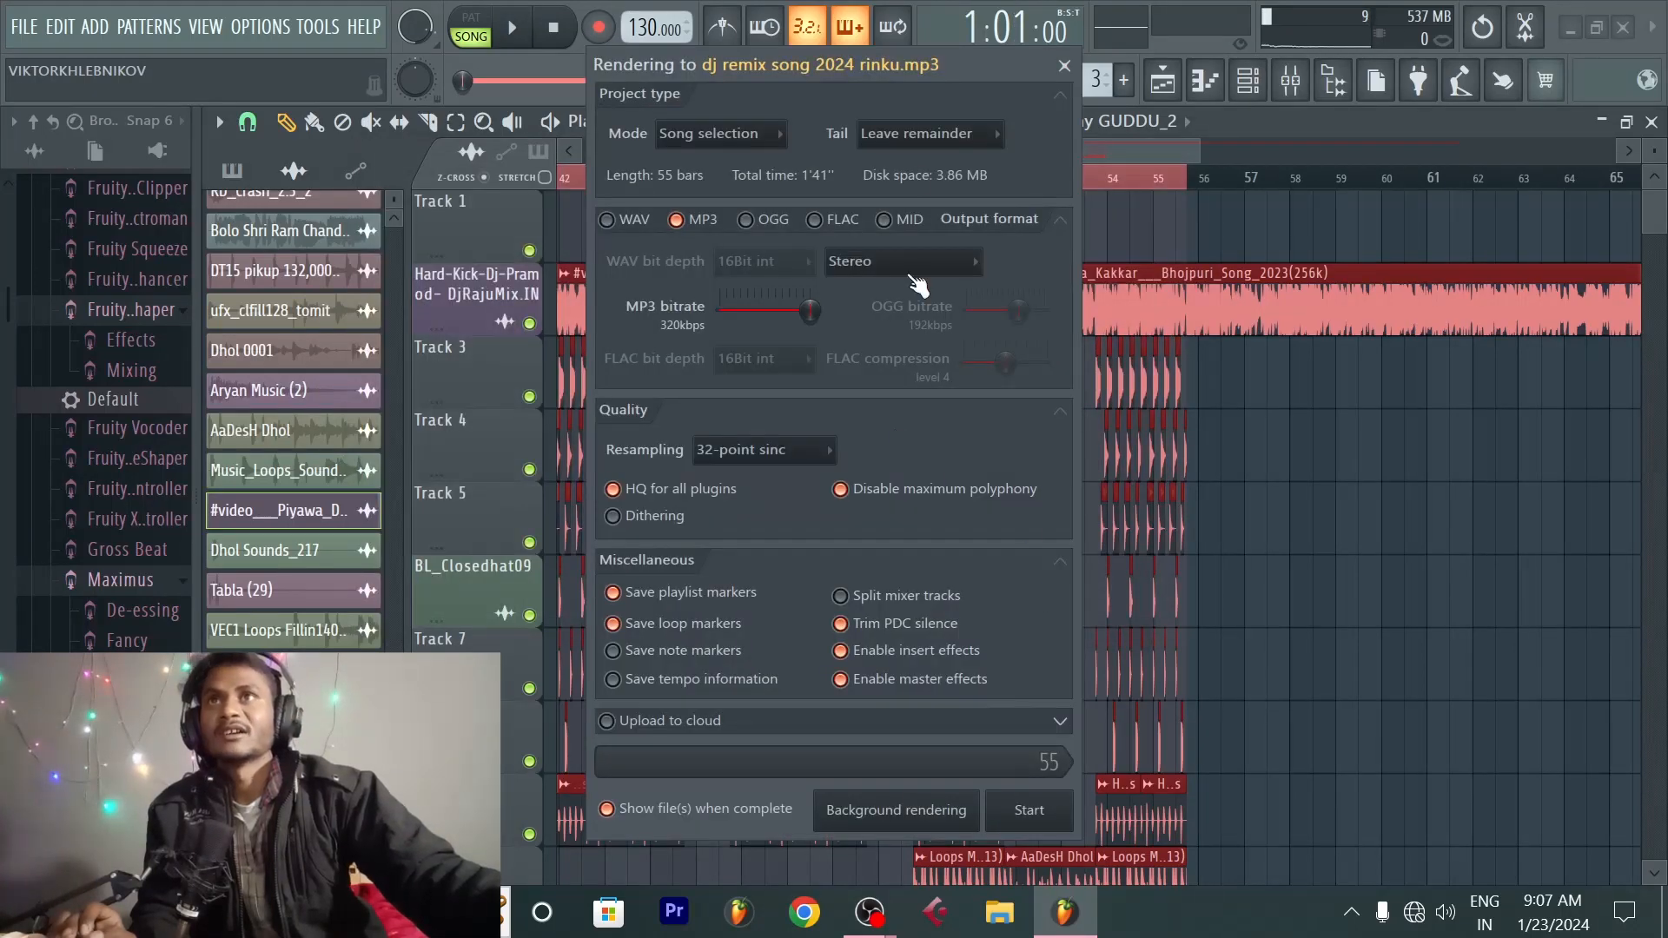
pyautogui.moveTo(987, 50)
pyautogui.mouseDown()
pyautogui.moveTo(939, 70)
pyautogui.moveTo(972, 65)
pyautogui.mouseUp()
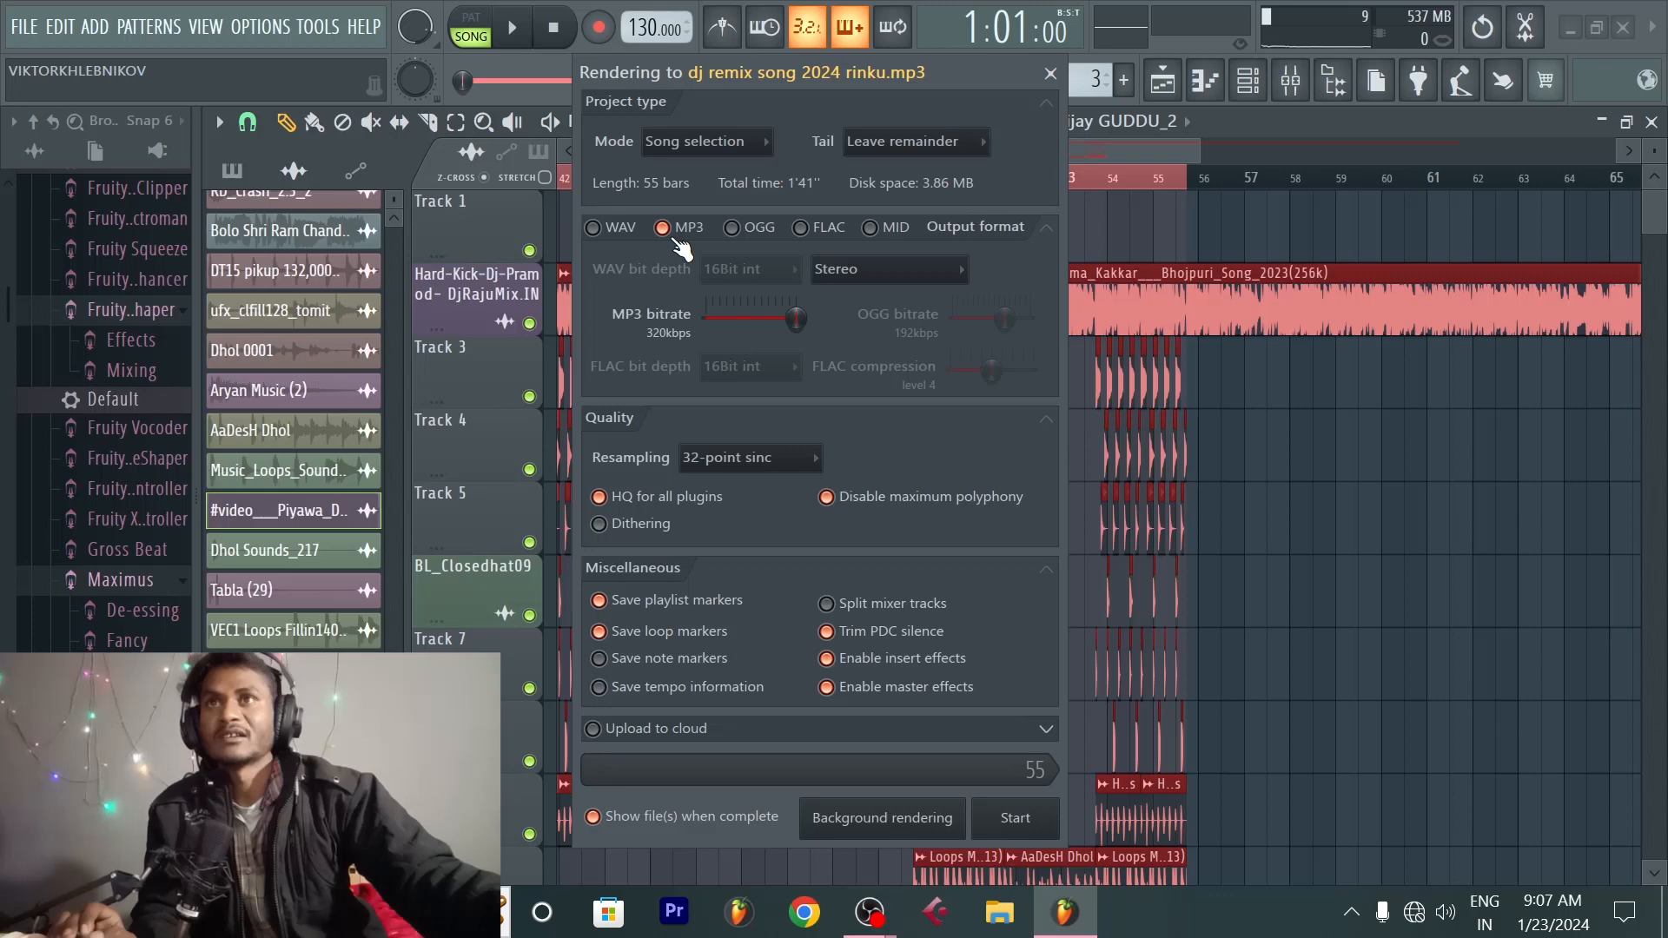
pyautogui.click(1015, 818)
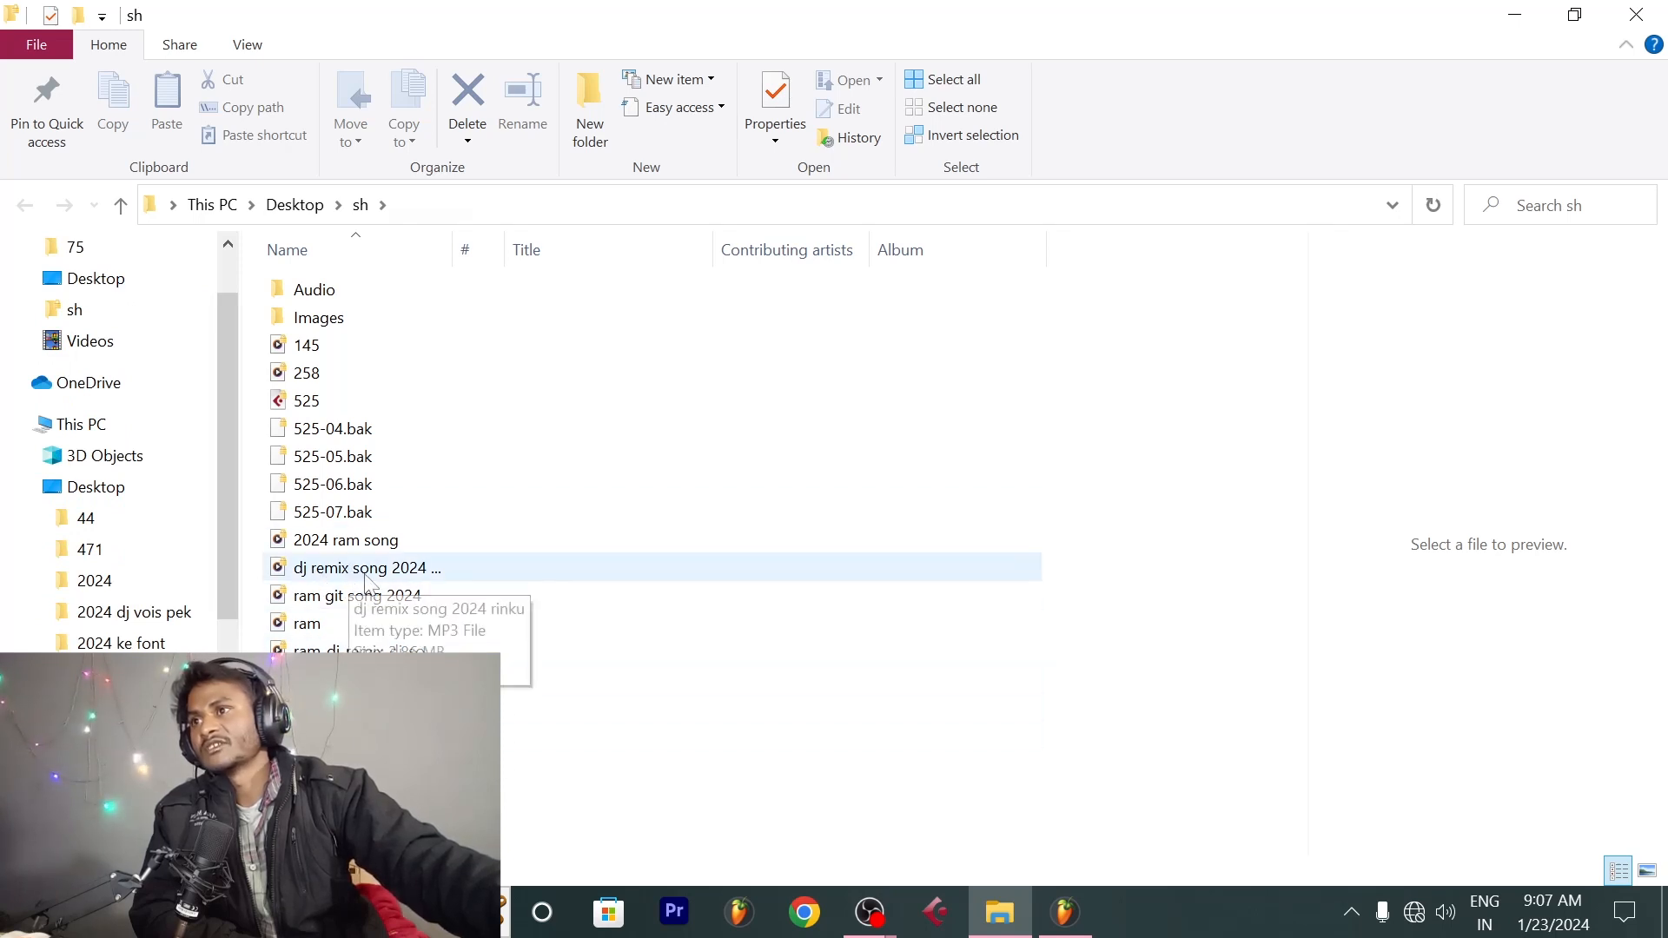
# Step: Play the exported "dj remix song 2024" MP3 from the sh folder, skipping ahead to about 0:40, and close the folder and player
pyautogui.click(392, 574)
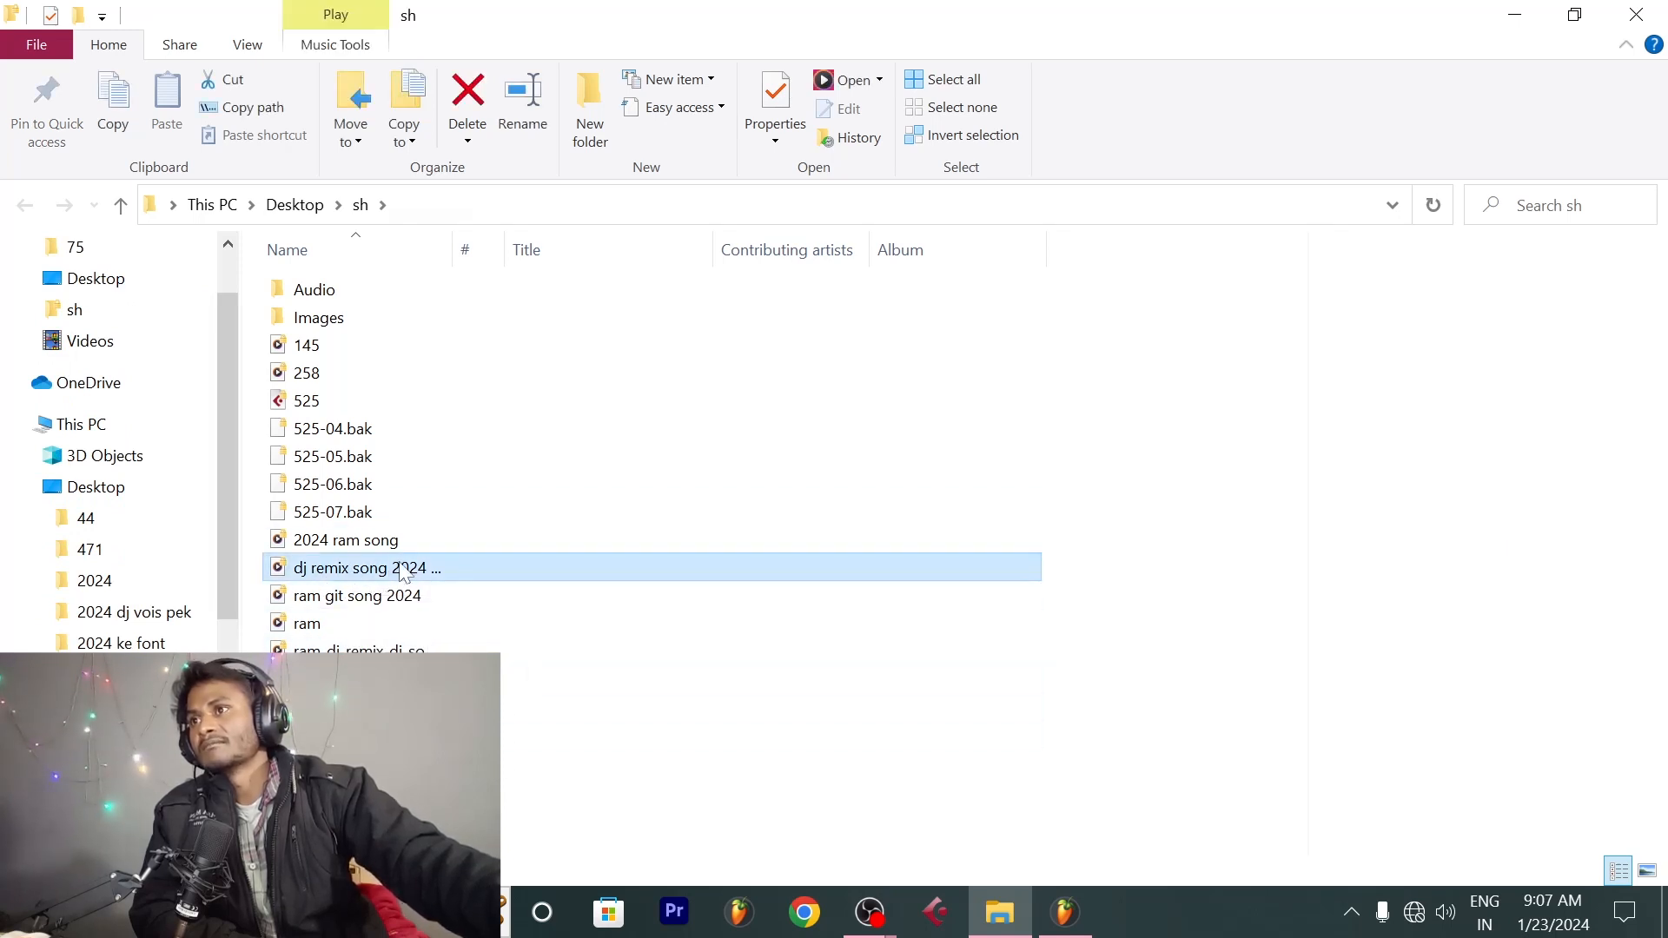
pyautogui.doubleClick(415, 563)
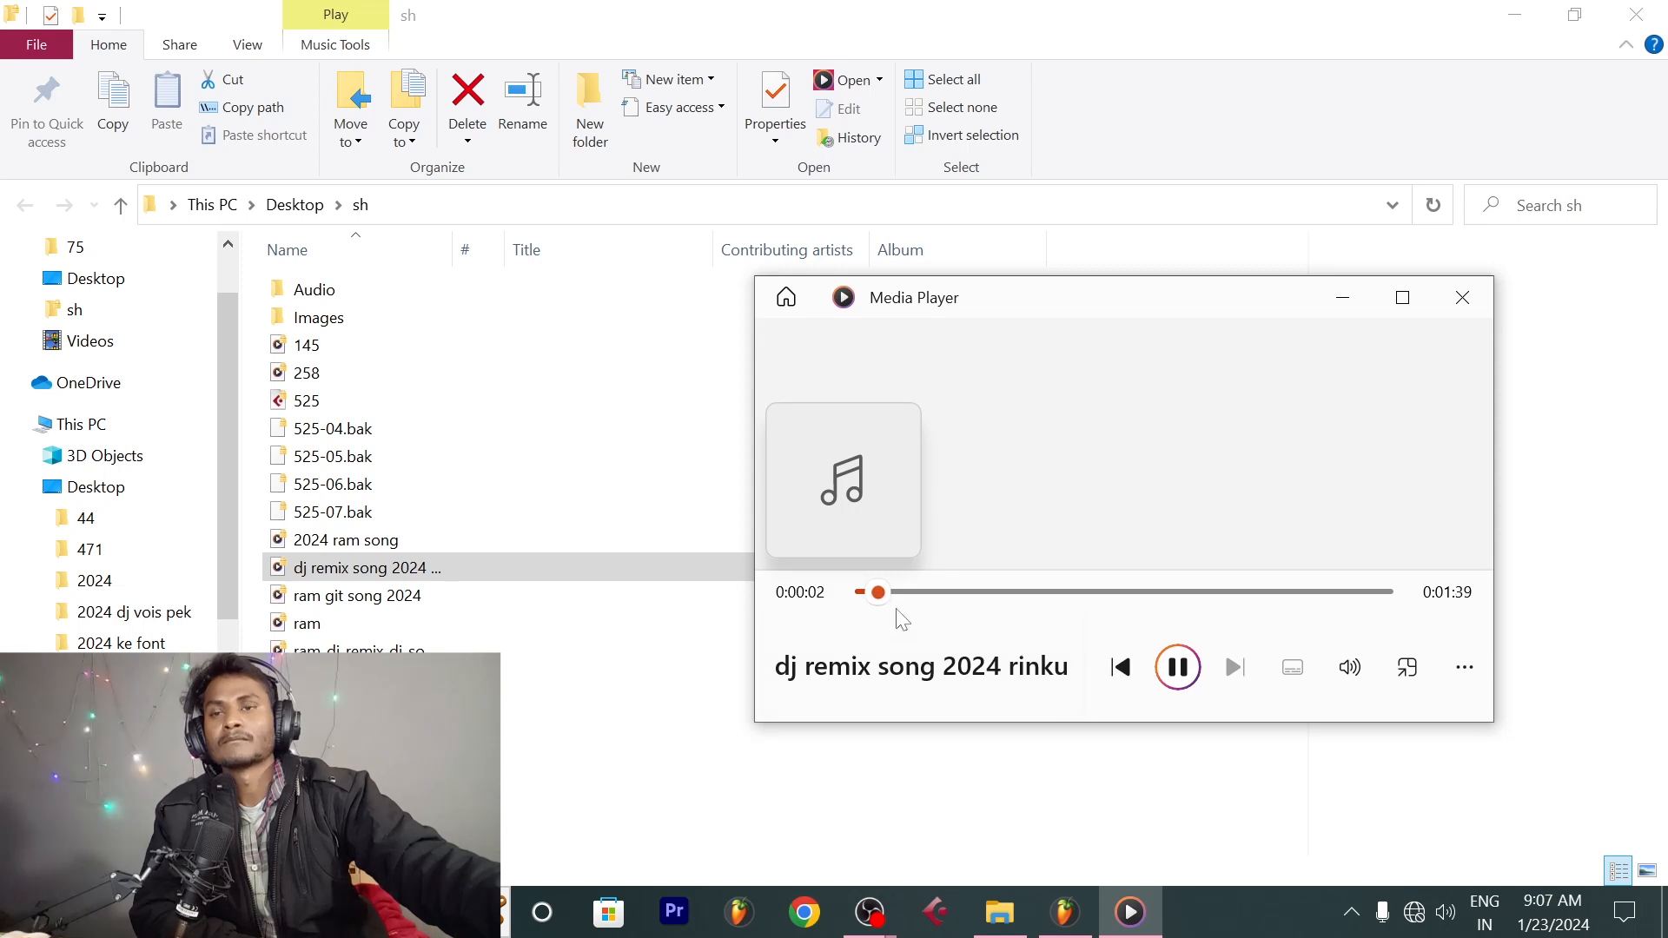
pyautogui.click(900, 593)
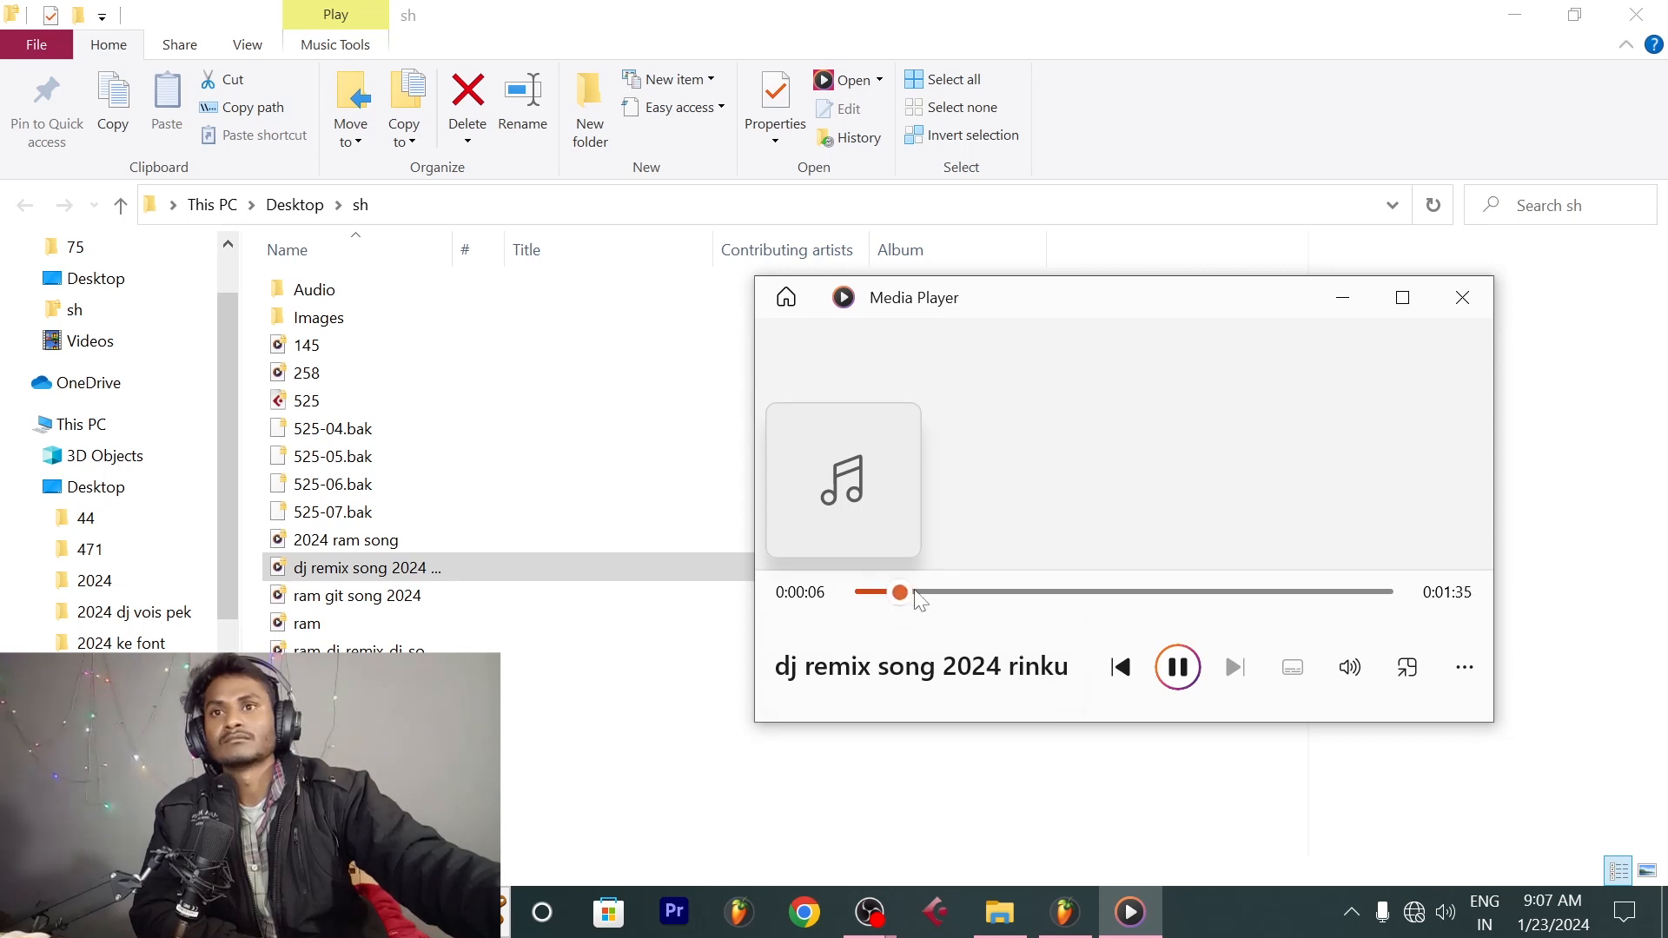
pyautogui.click(923, 594)
pyautogui.click(1070, 593)
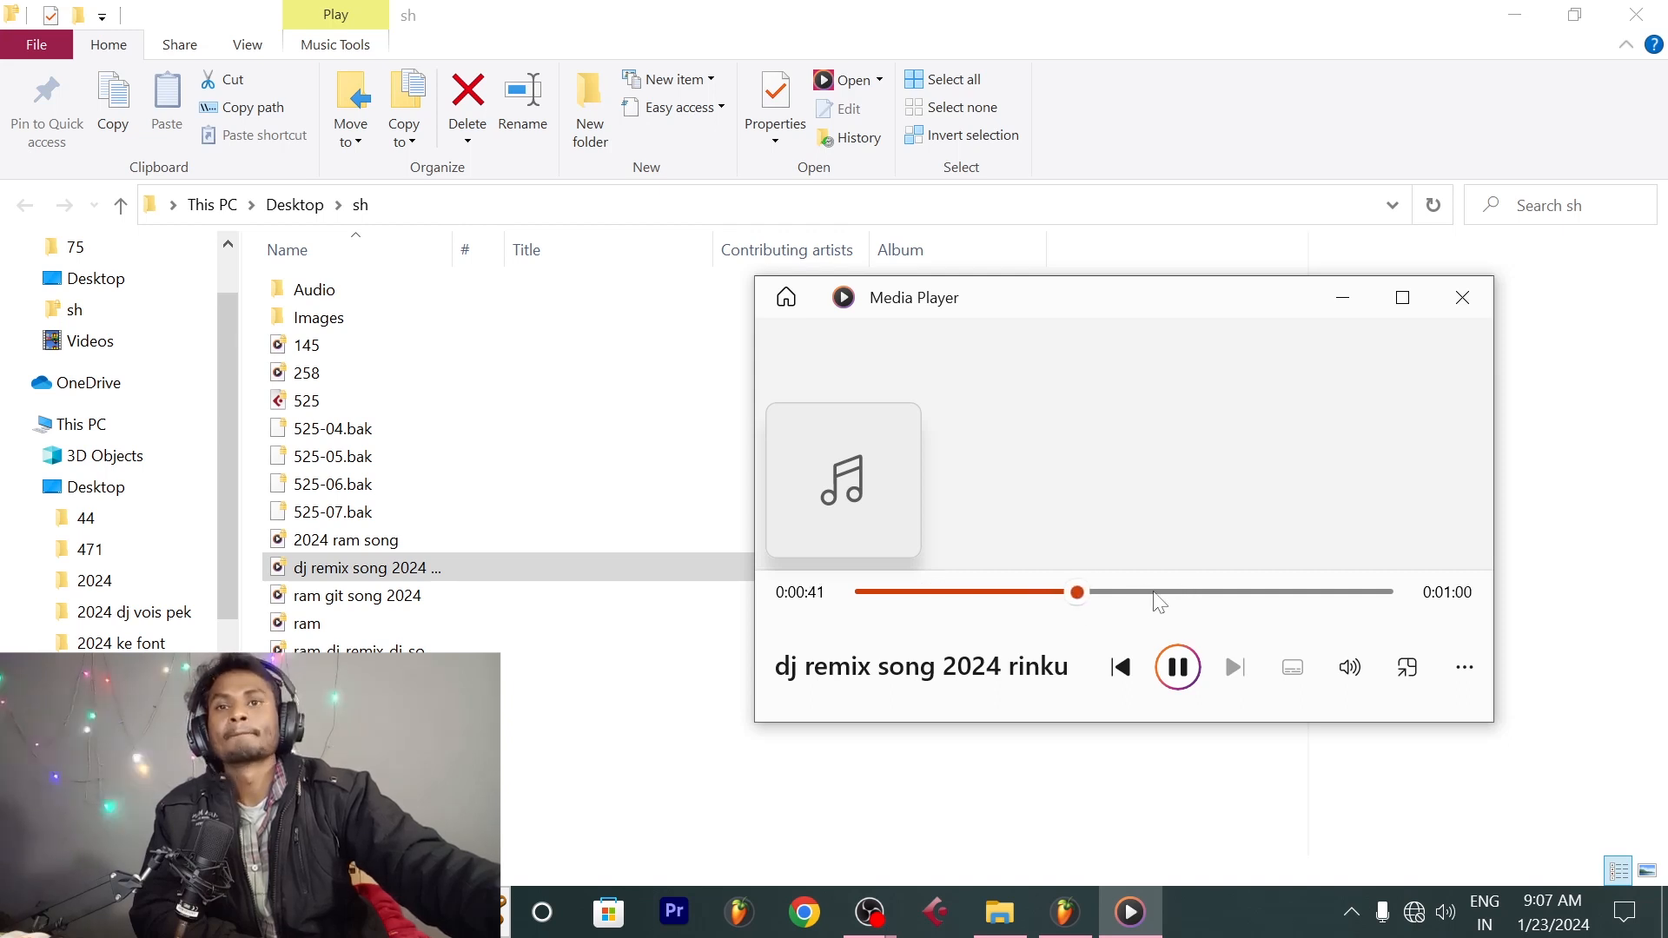
pyautogui.click(1177, 674)
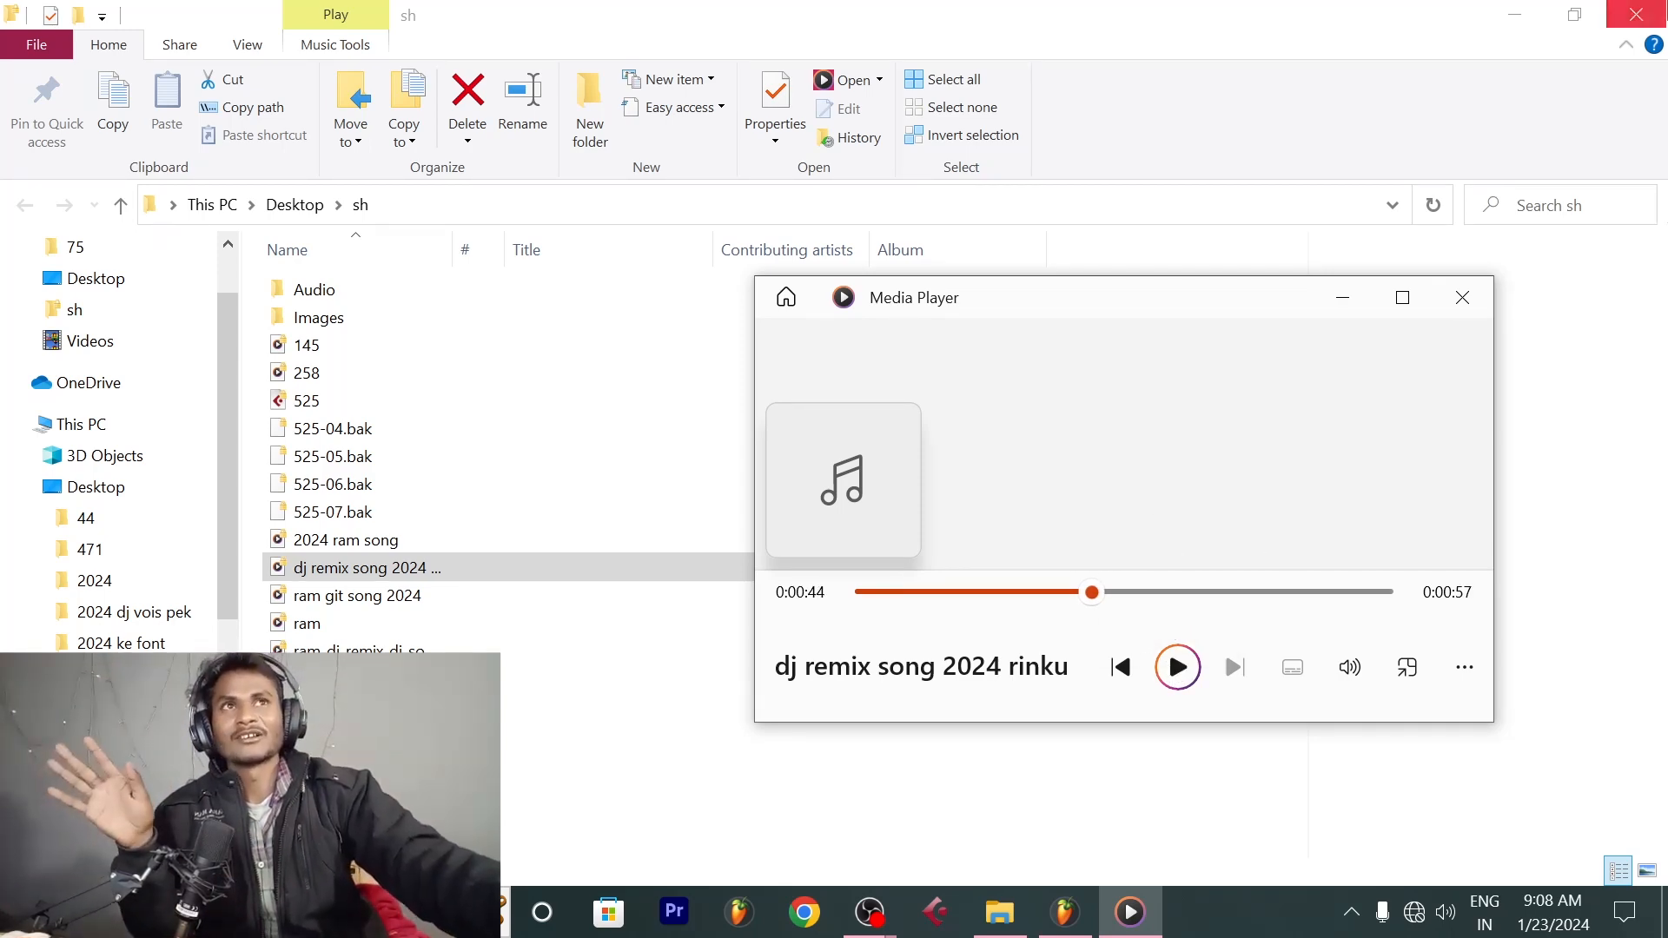
pyautogui.click(1636, 15)
pyautogui.click(1451, 304)
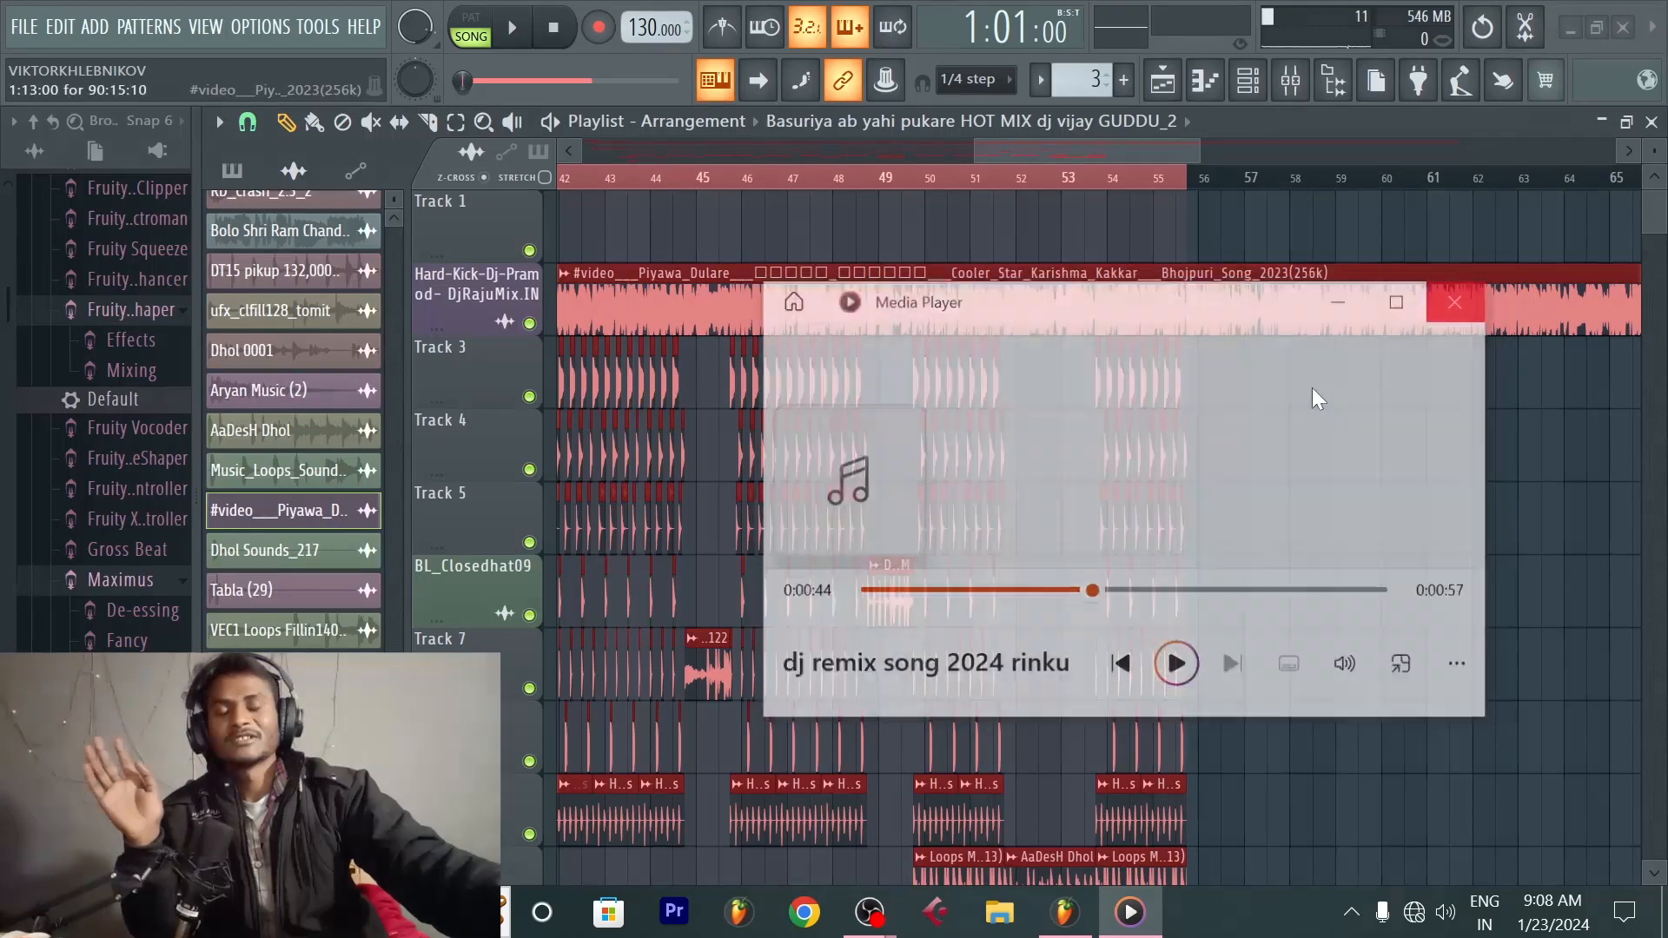